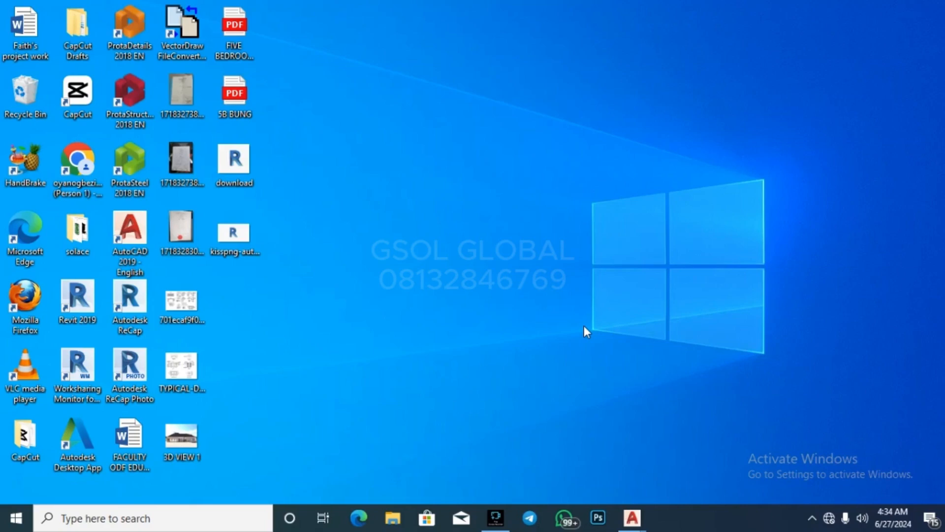
Step: Bring the AutoCAD window holding PROJECT 1.dwg to the front from its taskbar preview
left_click(610, 339)
mouse_move(641, 515)
left_click(611, 484)
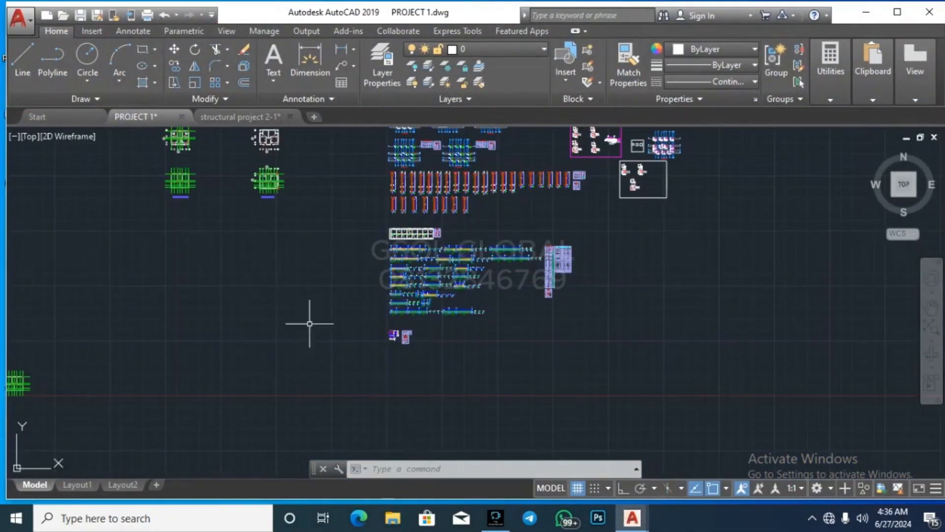
scroll(310, 323, "down", 5)
scroll(295, 320, "up", 3)
scroll(204, 262, "down", 3)
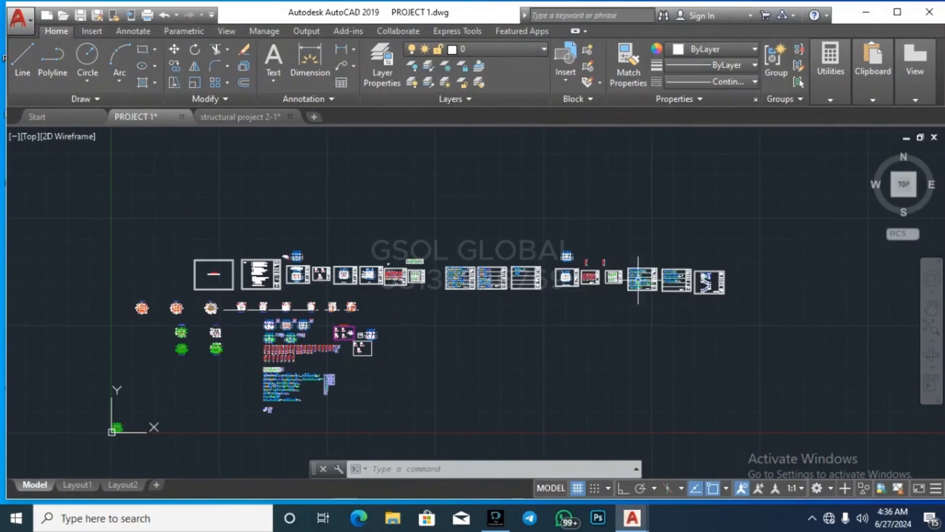
scroll(204, 266, "up", 2)
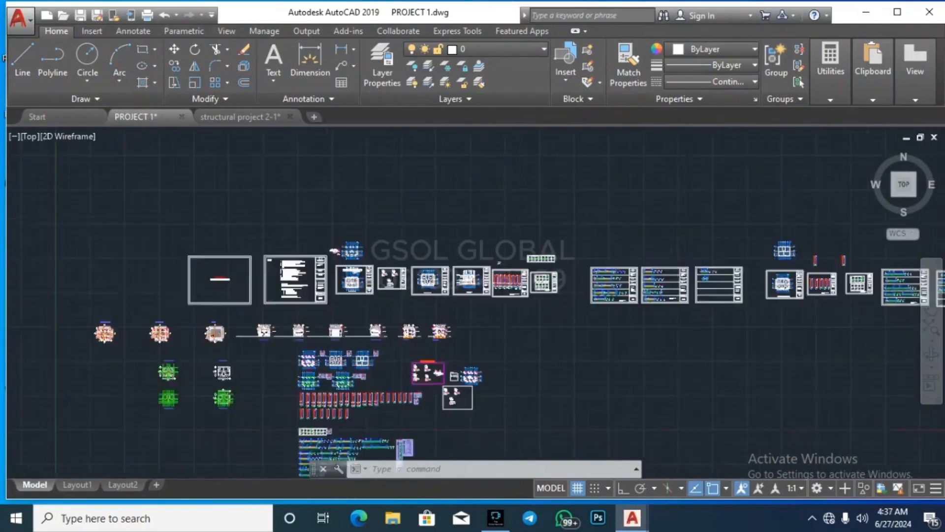
scroll(204, 266, "up", 3)
scroll(664, 307, "up", 3)
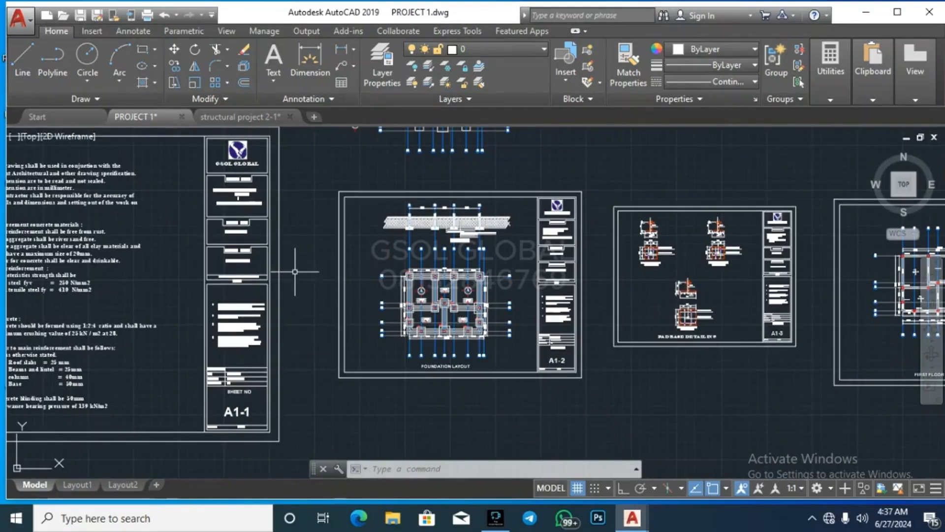
scroll(294, 271, "down", 4)
scroll(327, 275, "up", 4)
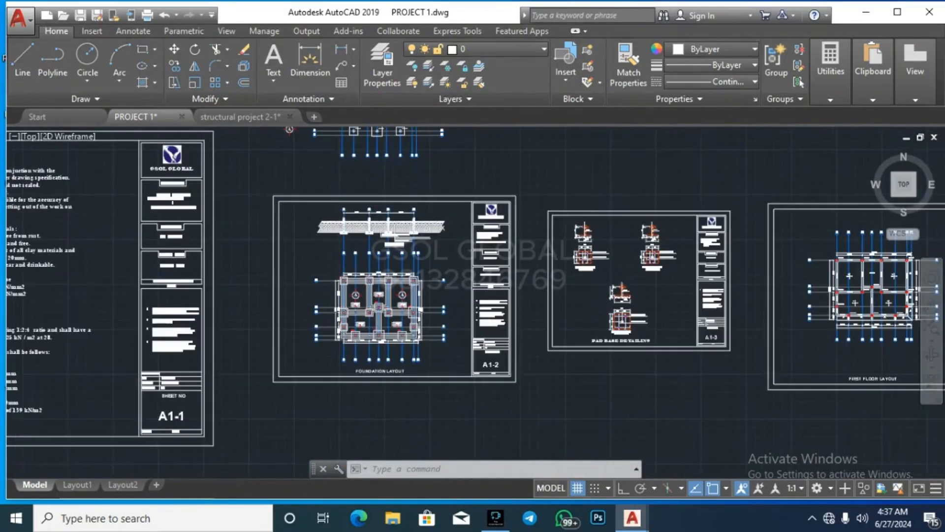
scroll(212, 320, "up", 1)
scroll(205, 321, "down", 3)
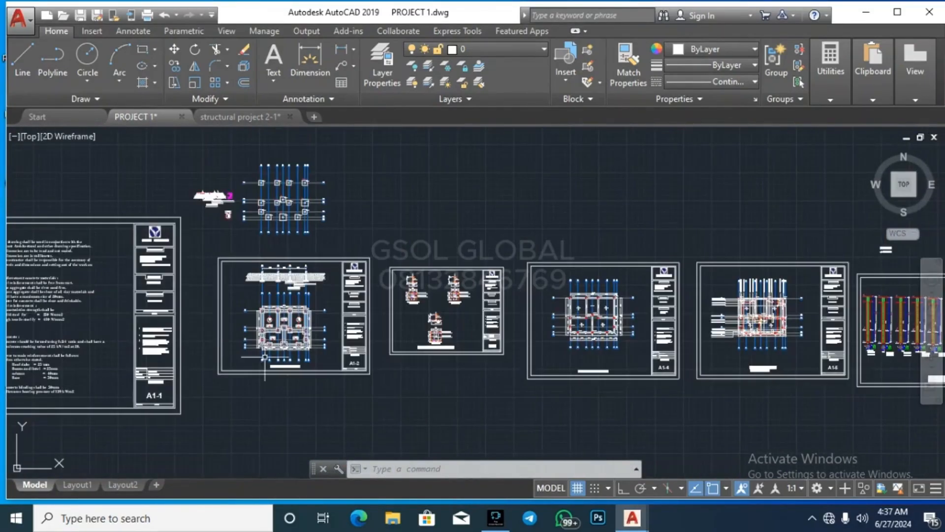
scroll(431, 311, "up", 4)
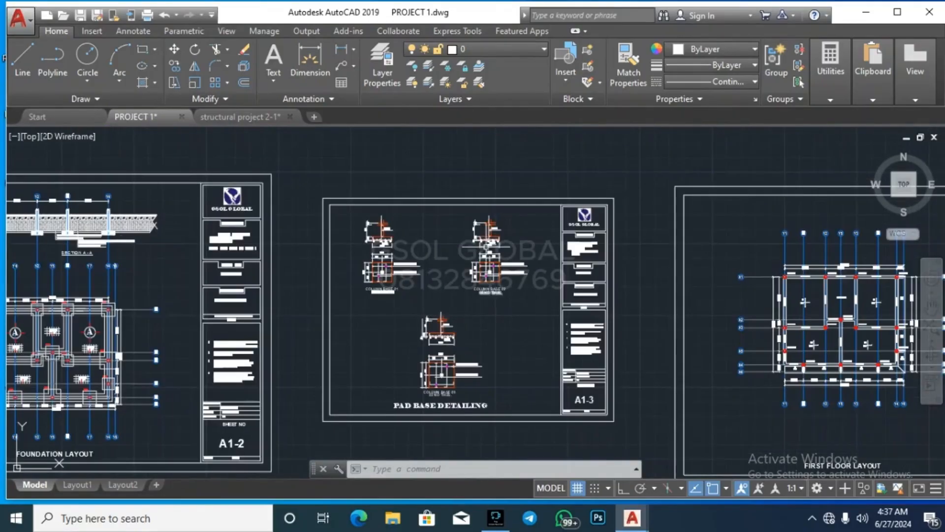
scroll(339, 256, "down", 3)
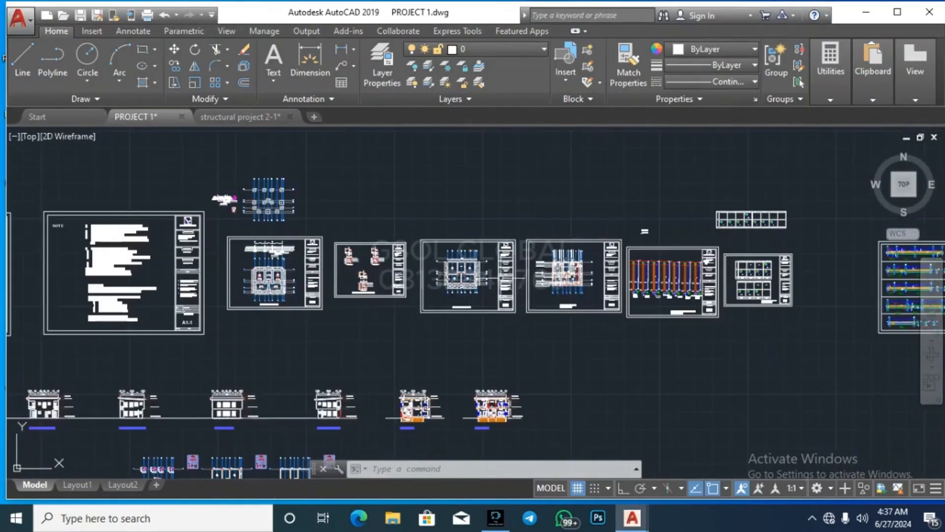
scroll(496, 266, "up", 4)
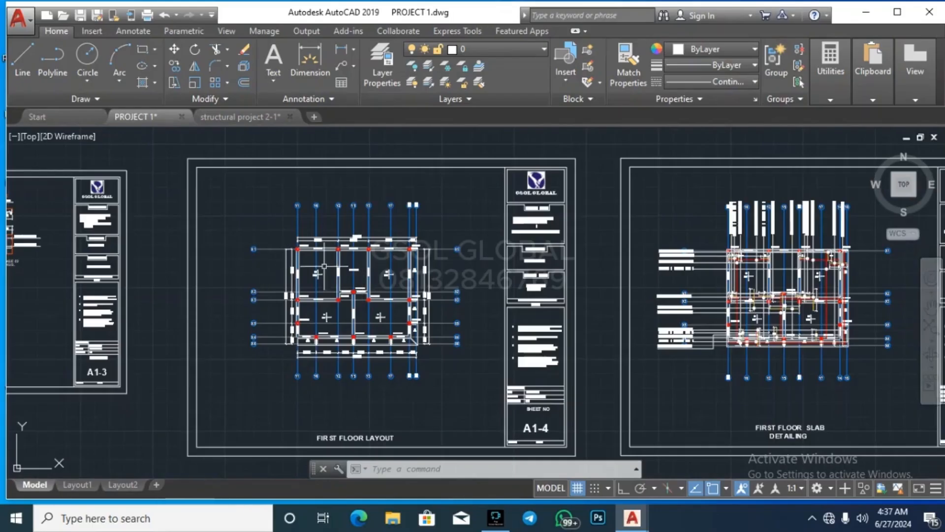
scroll(202, 267, "down", 4)
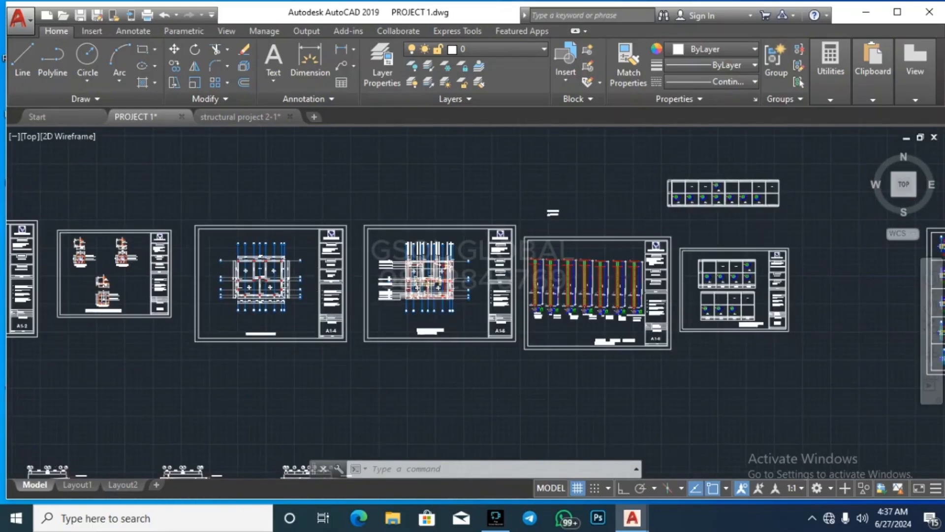
scroll(201, 302, "down", 3)
scroll(201, 302, "up", 2)
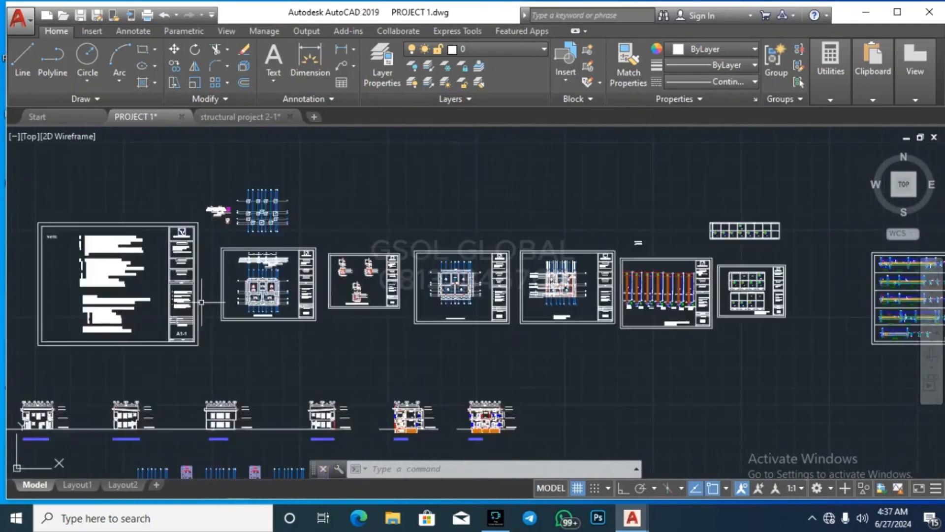
scroll(212, 305, "up", 5)
scroll(295, 315, "down", 4)
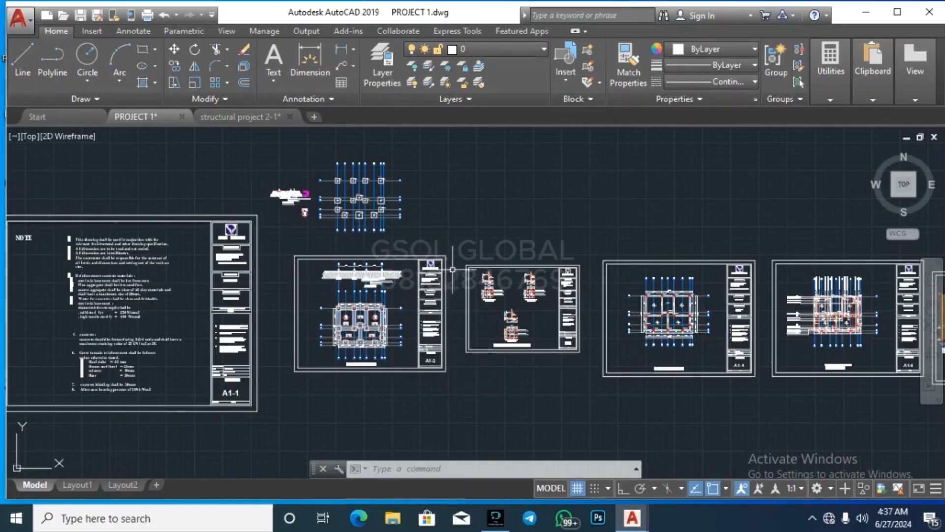
scroll(369, 347, "up", 5)
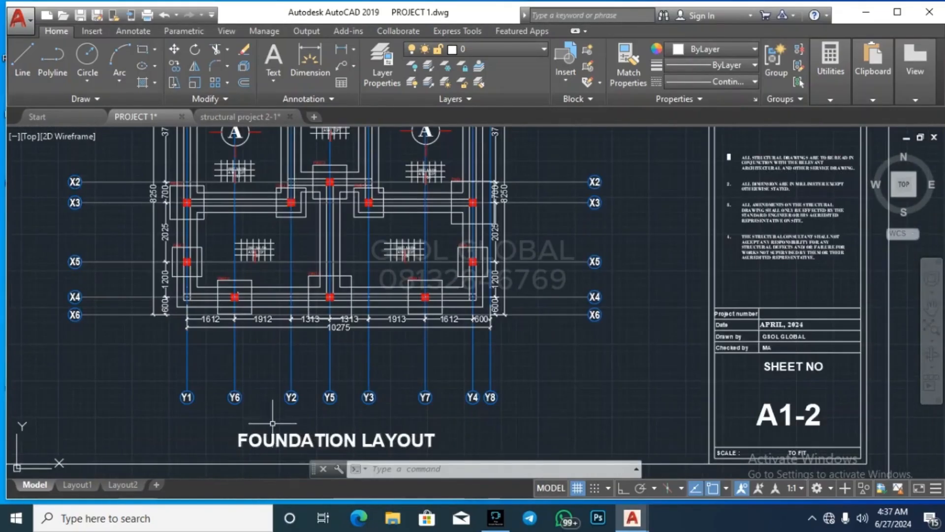
scroll(235, 412, "down", 10)
scroll(351, 406, "up", 10)
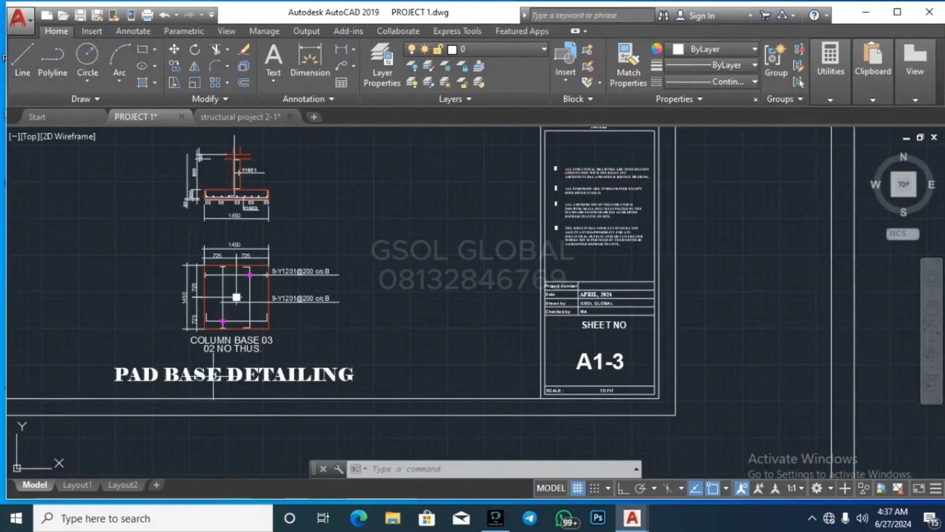
scroll(525, 319, "down", 4)
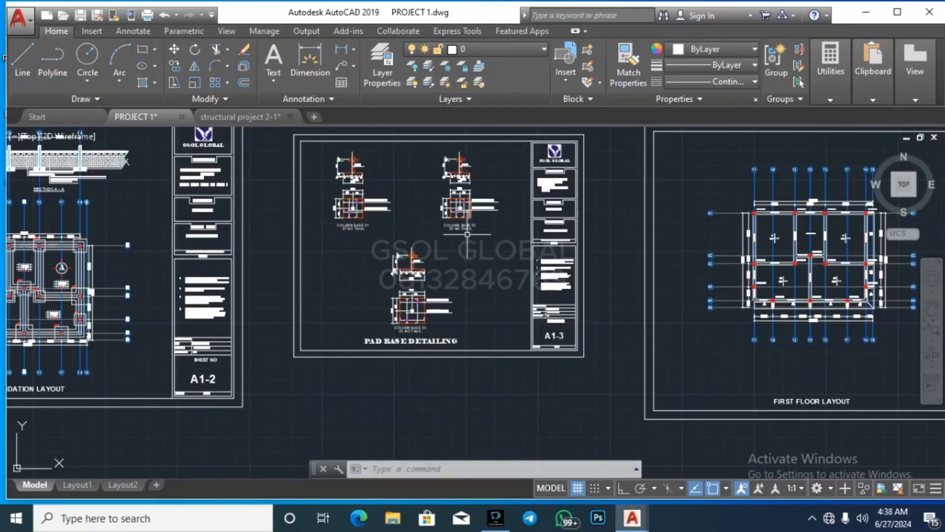
scroll(467, 234, "down", 4)
scroll(357, 267, "up", 4)
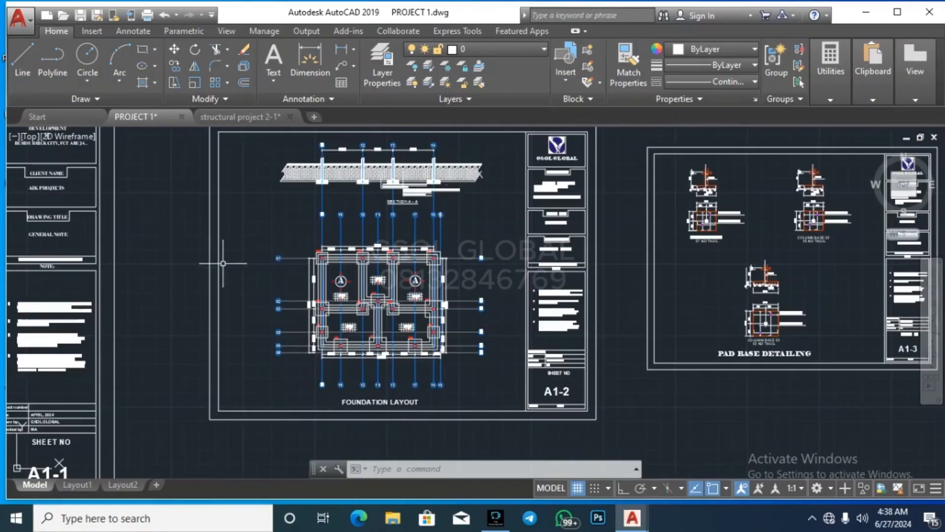
scroll(408, 274, "down", 4)
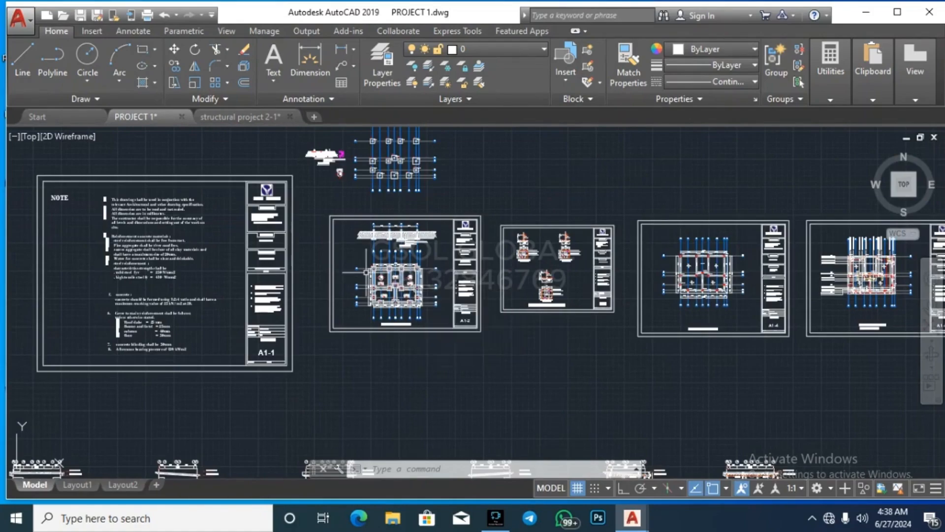
scroll(156, 298, "down", 5)
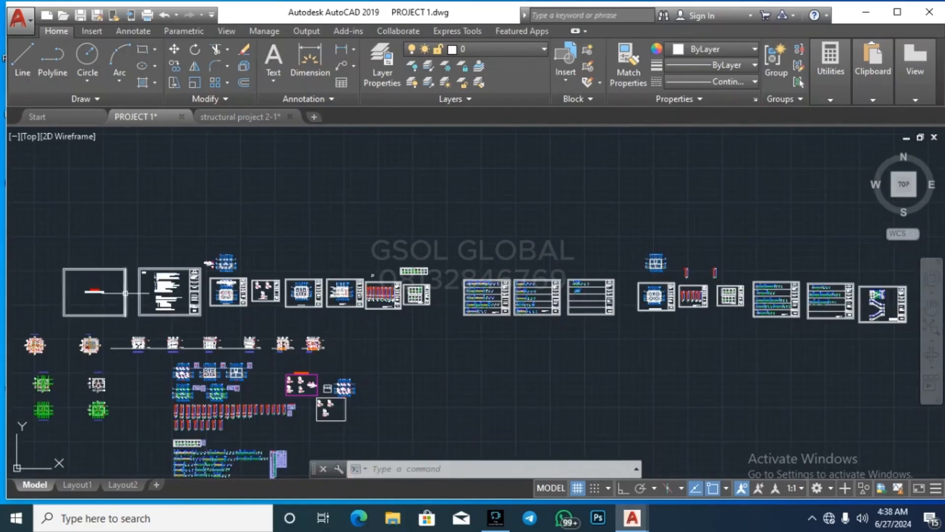
Step: Zoom to the leftmost floor plan showing grid lines A to D' and the two car spaces
scroll(156, 294, "down", 2)
scroll(156, 292, "down", 3)
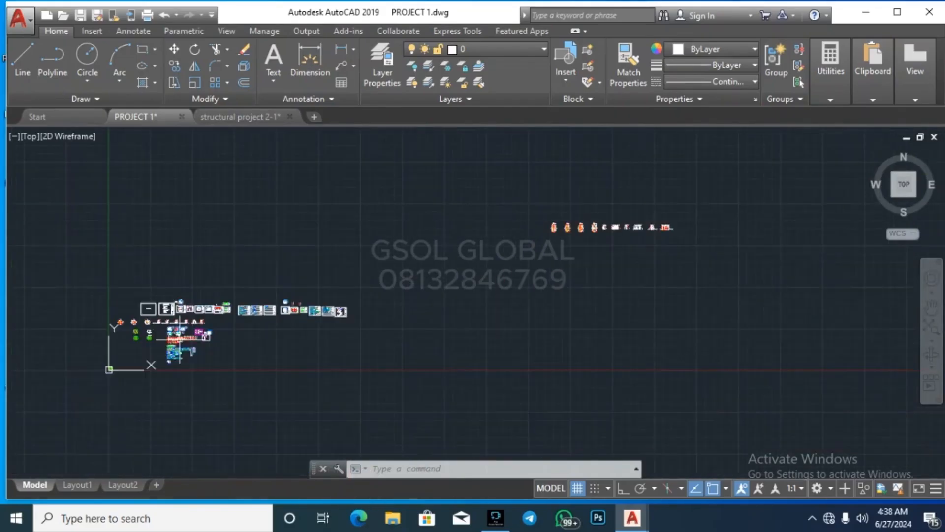
scroll(666, 211, "up", 4)
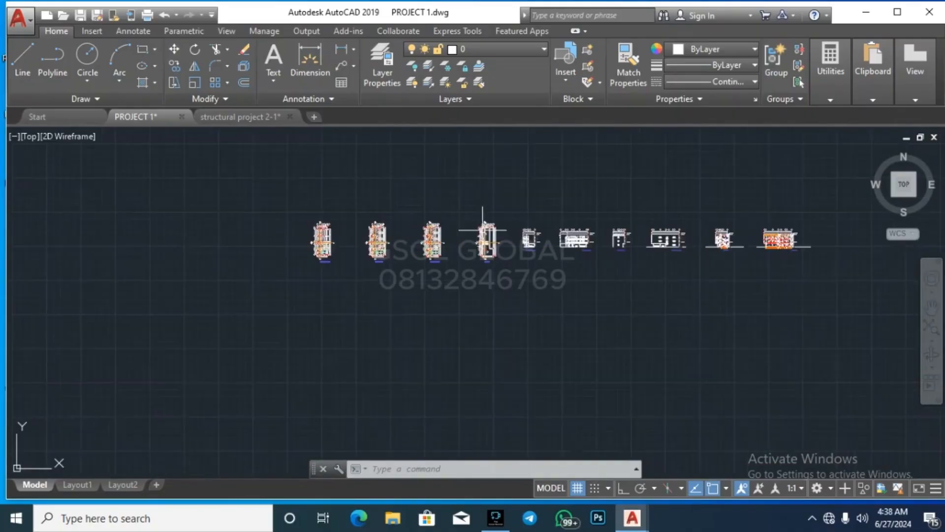
scroll(490, 231, "up", 5)
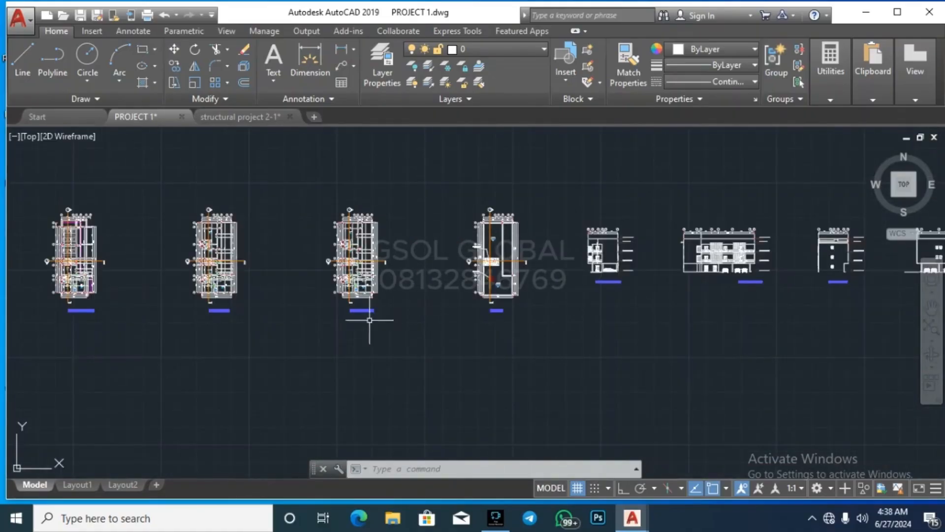
scroll(21, 228, "up", 6)
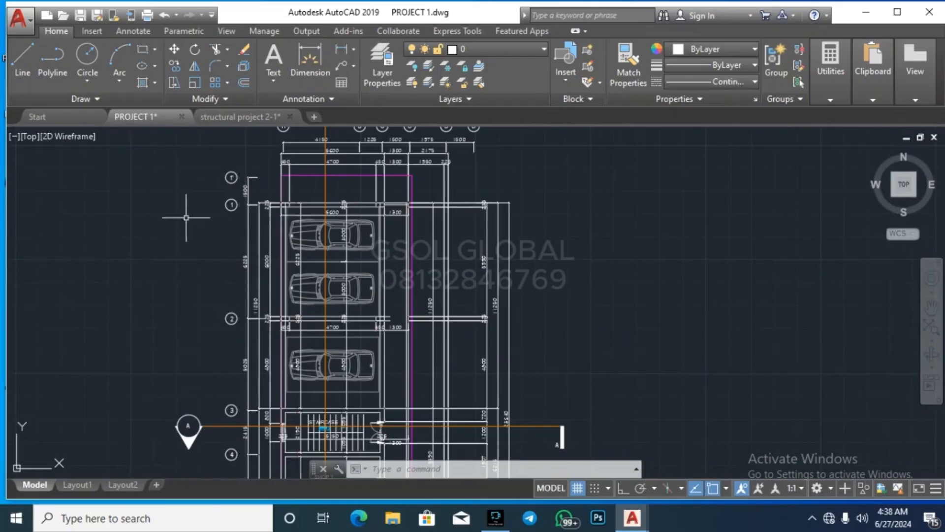
scroll(187, 217, "down", 4)
scroll(644, 182, "up", 4)
scroll(645, 185, "down", 5)
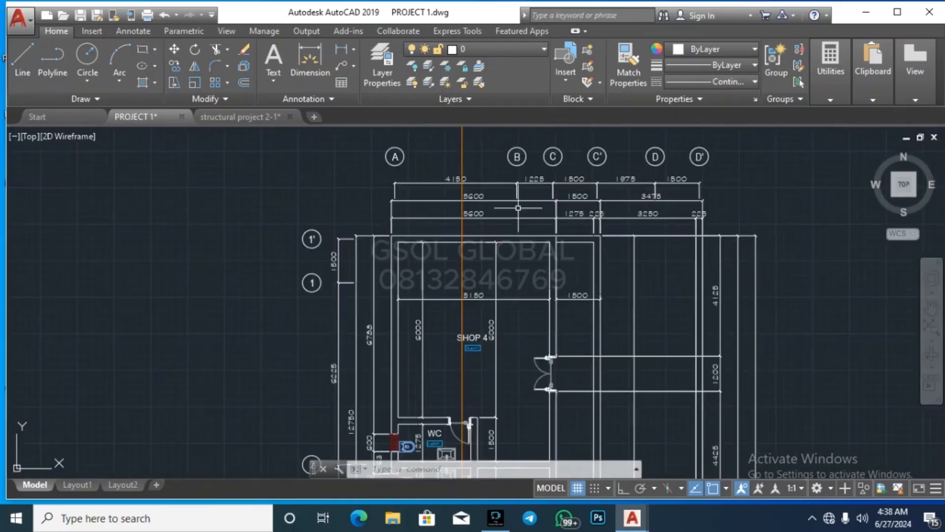
scroll(844, 246, "up", 5)
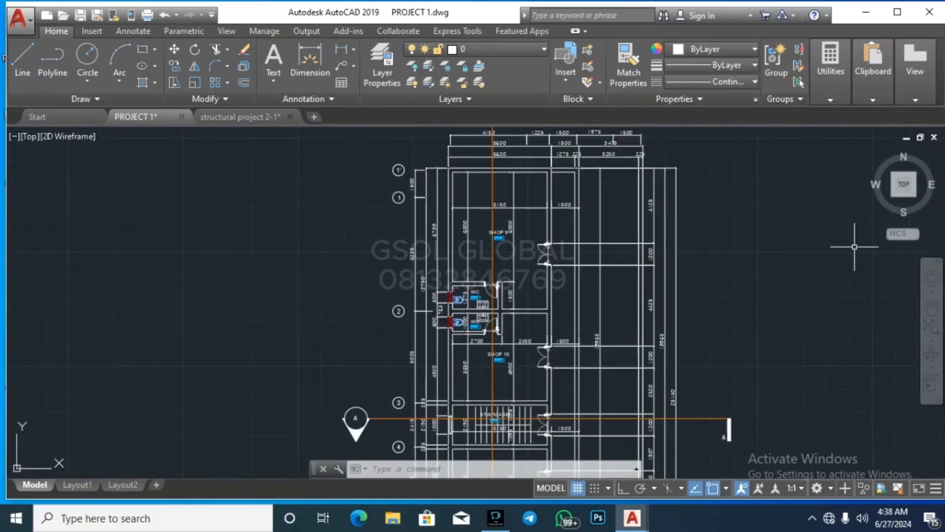
scroll(556, 212, "down", 7)
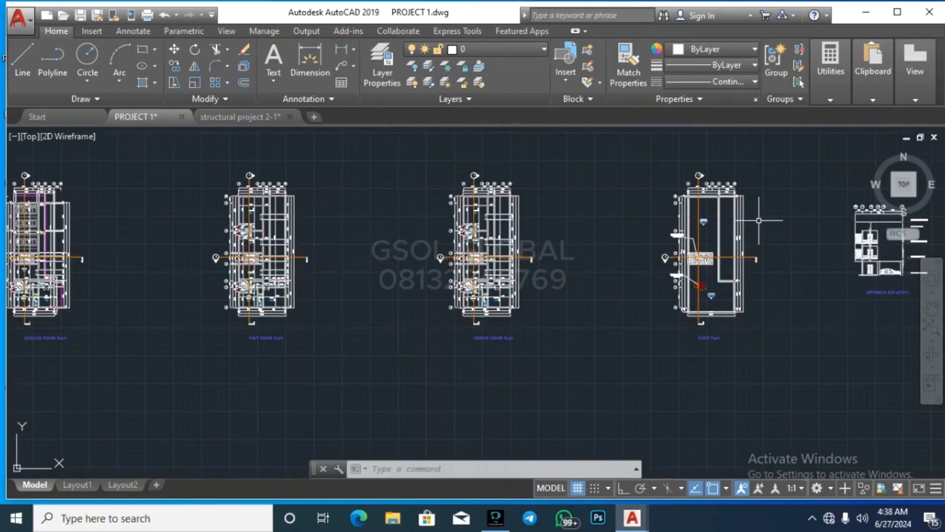
scroll(758, 217, "up", 3)
scroll(699, 249, "down", 3)
scroll(682, 246, "down", 4)
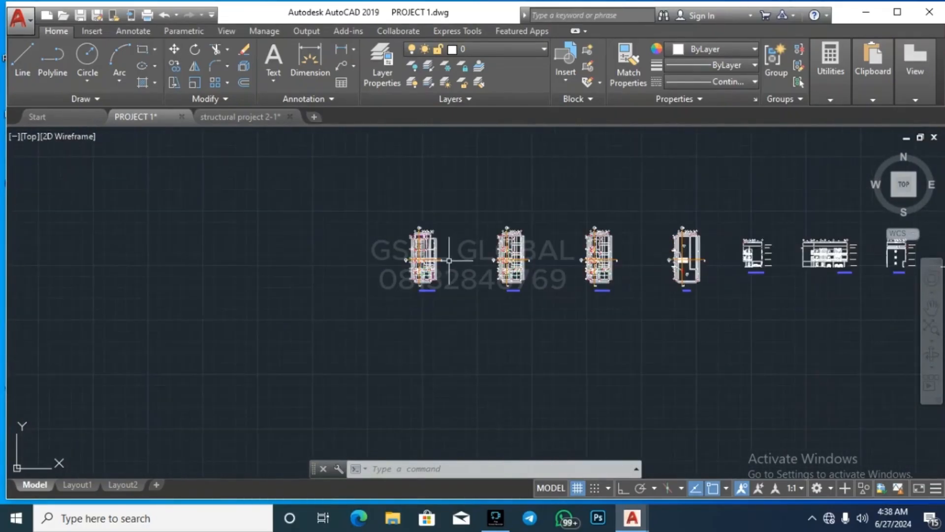
scroll(435, 240, "up", 2)
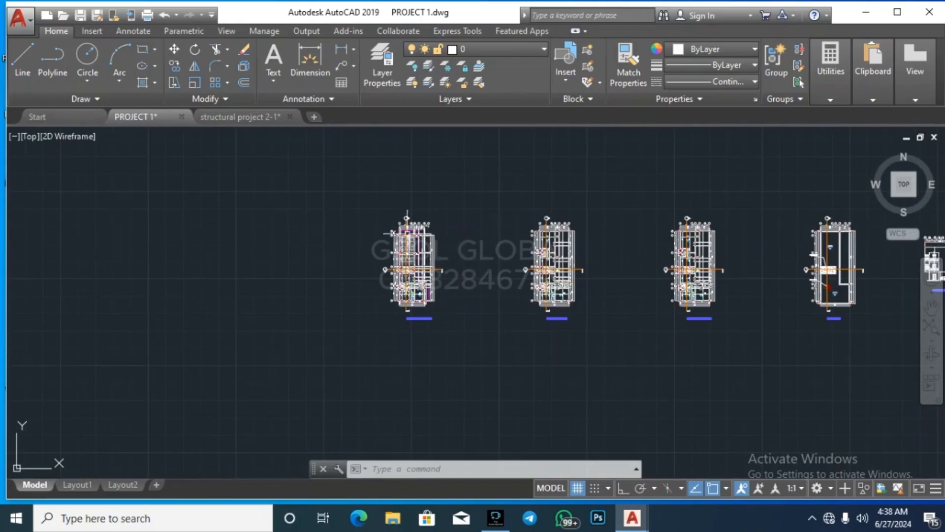
scroll(402, 269, "up", 8)
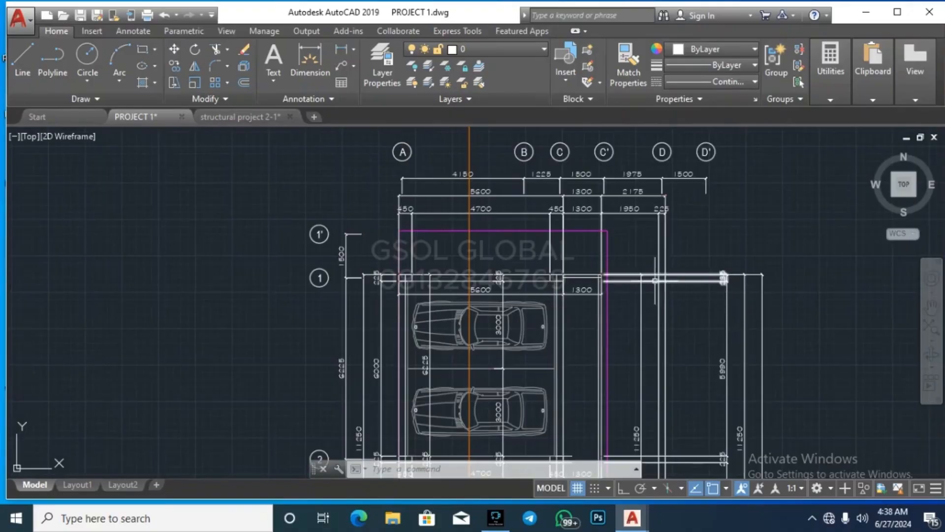
Step: Turn off layer 0 with LAYOFF by picking one of its lines and confirming Y
left_click(413, 64)
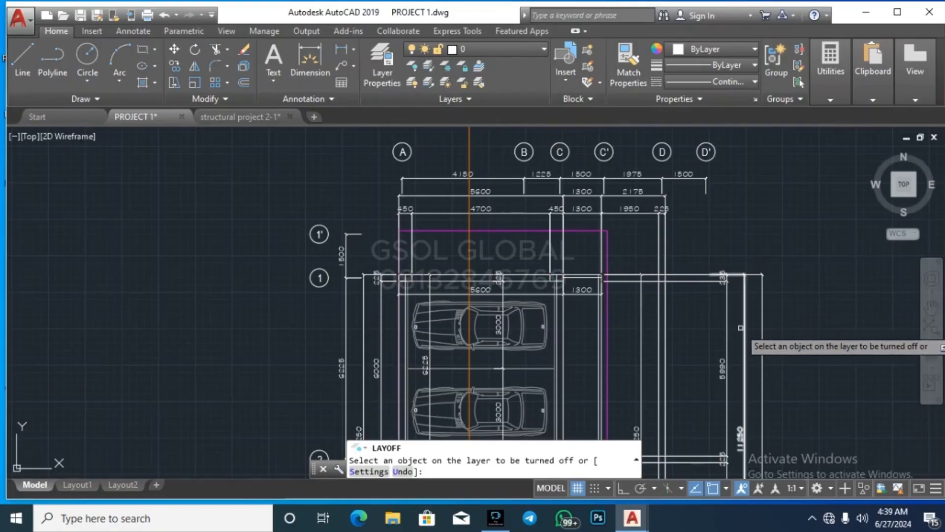
left_click(728, 317)
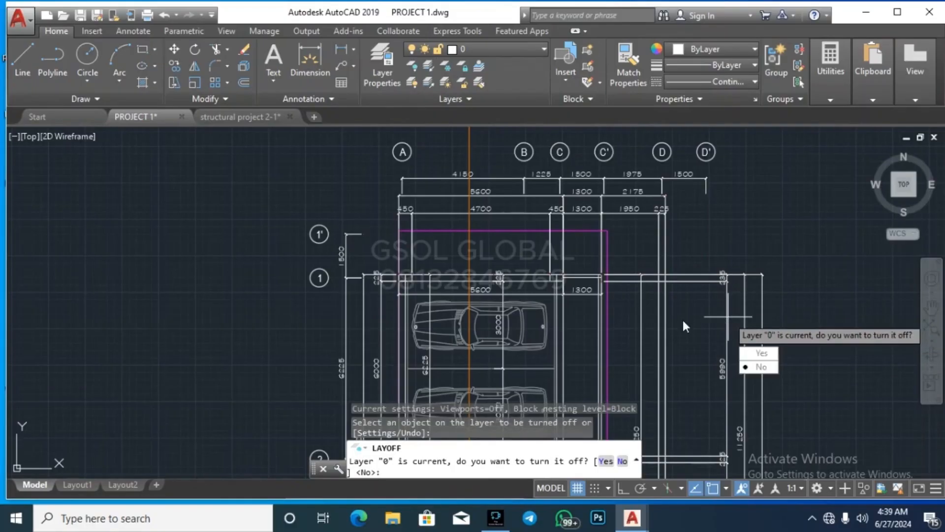
type("Y")
key("Return")
Step: Zoom around to check the bare floor plan outlines, then end the LAYOFF command
scroll(465, 256, "down", 3)
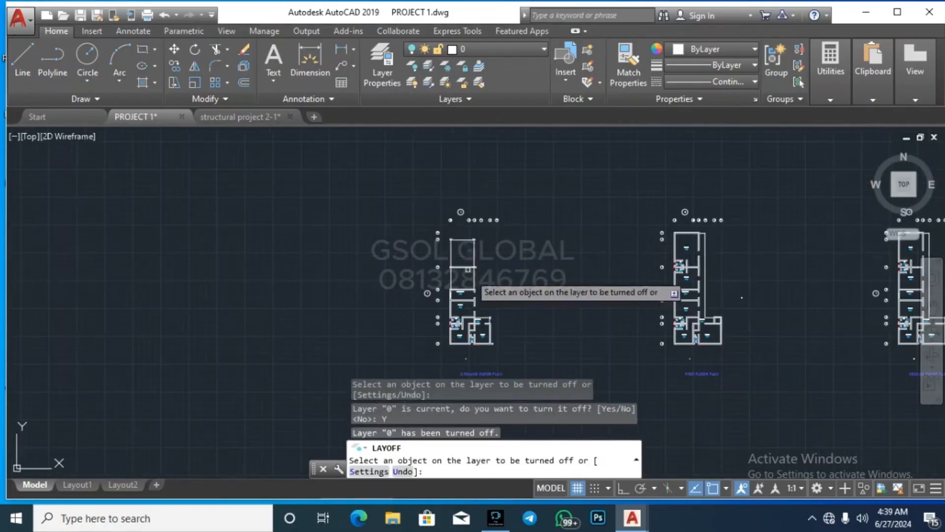
scroll(485, 325, "up", 6)
scroll(495, 344, "down", 3)
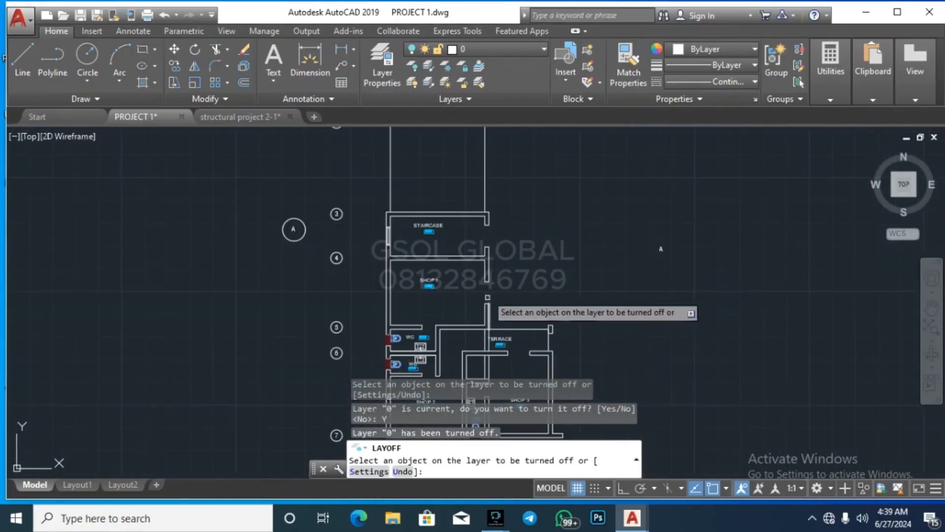
scroll(536, 236, "down", 4)
scroll(533, 187, "up", 5)
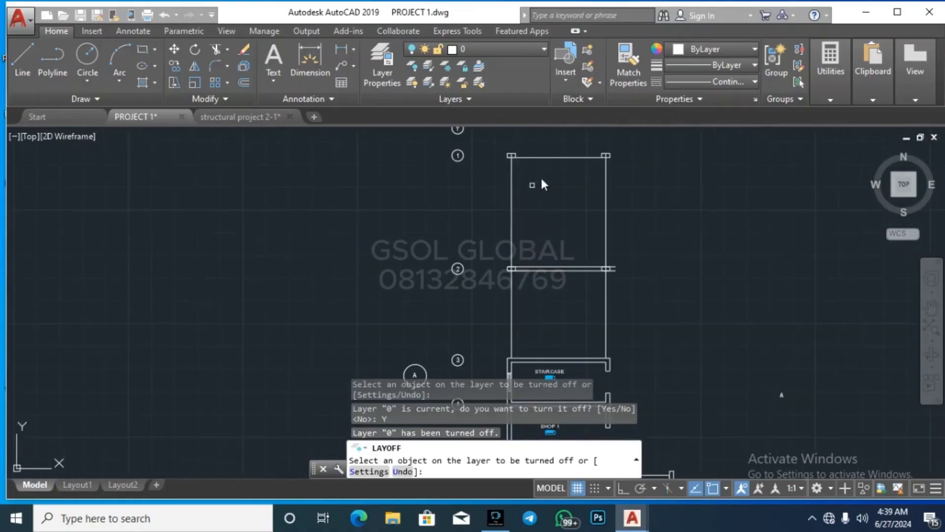
scroll(578, 167, "up", 2)
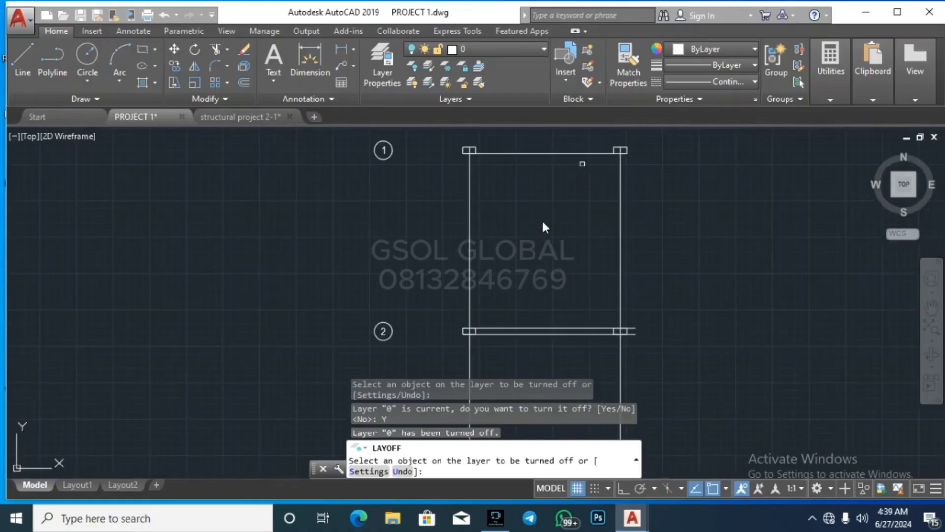
scroll(394, 182, "down", 6)
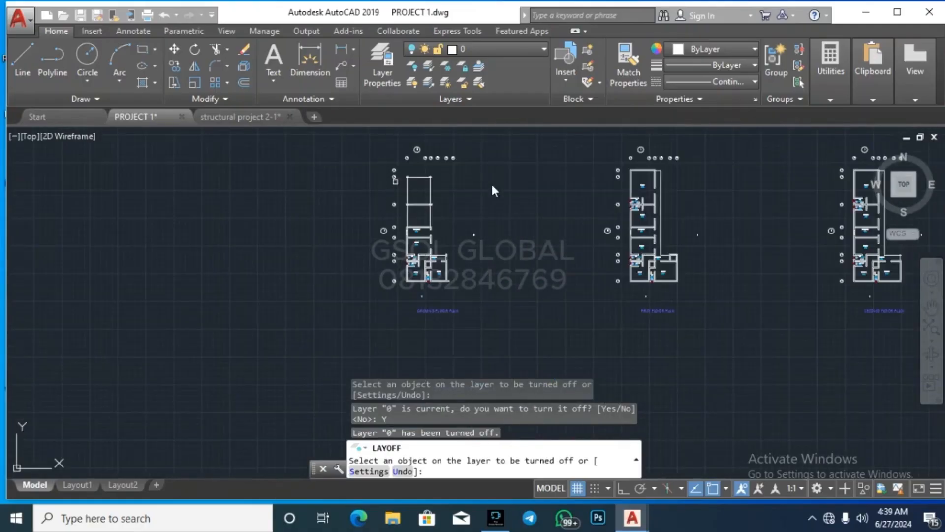
scroll(415, 185, "up", 5)
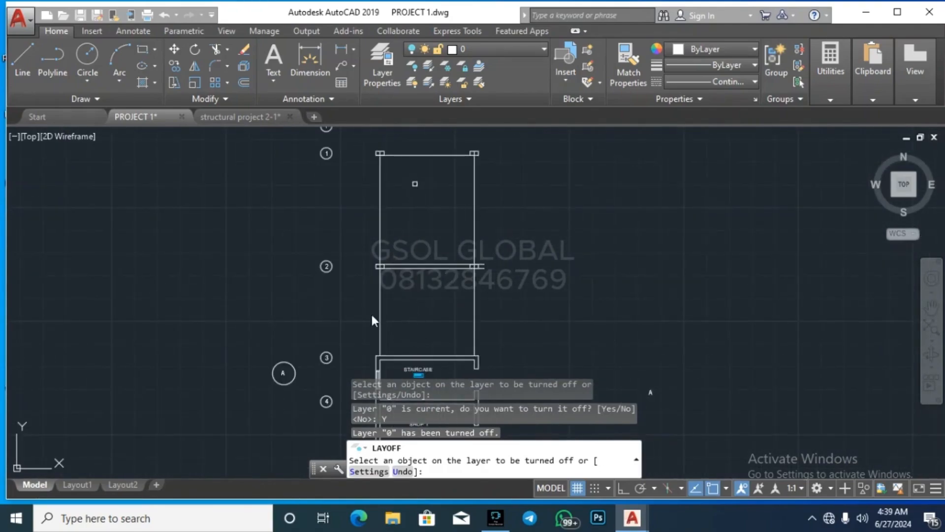
scroll(157, 382, "down", 6)
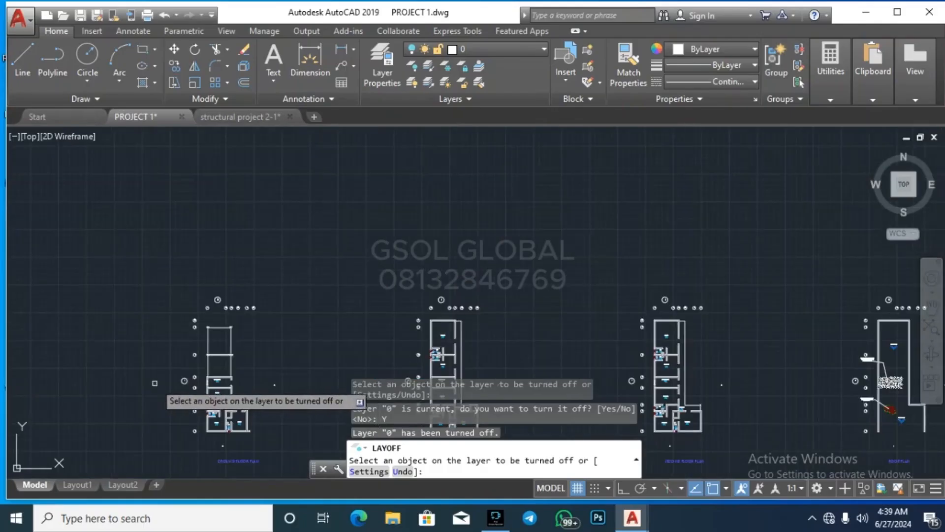
scroll(438, 287, "down", 6)
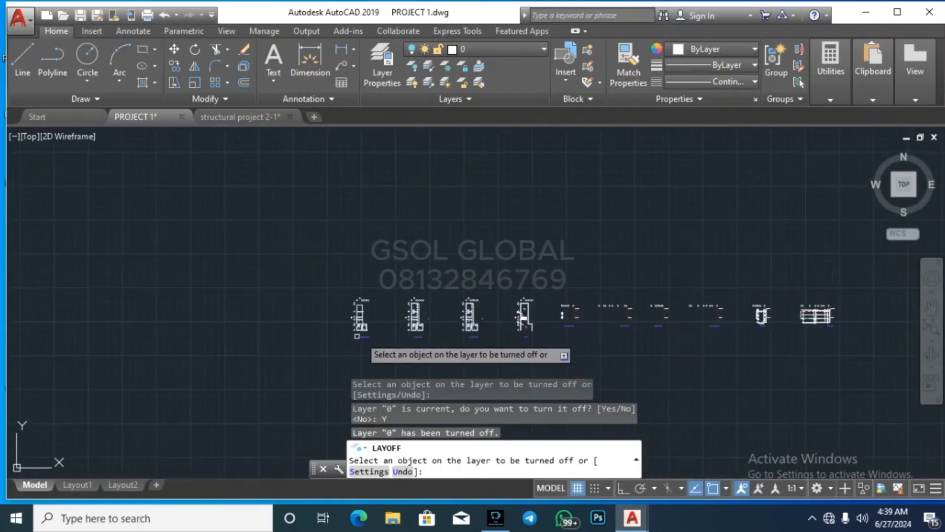
scroll(662, 326, "up", 5)
scroll(733, 246, "down", 5)
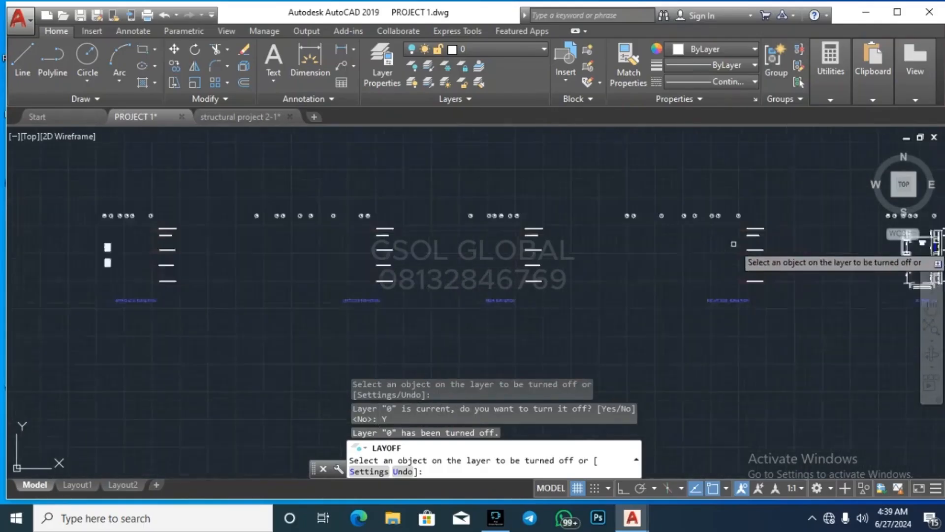
scroll(452, 234, "up", 6)
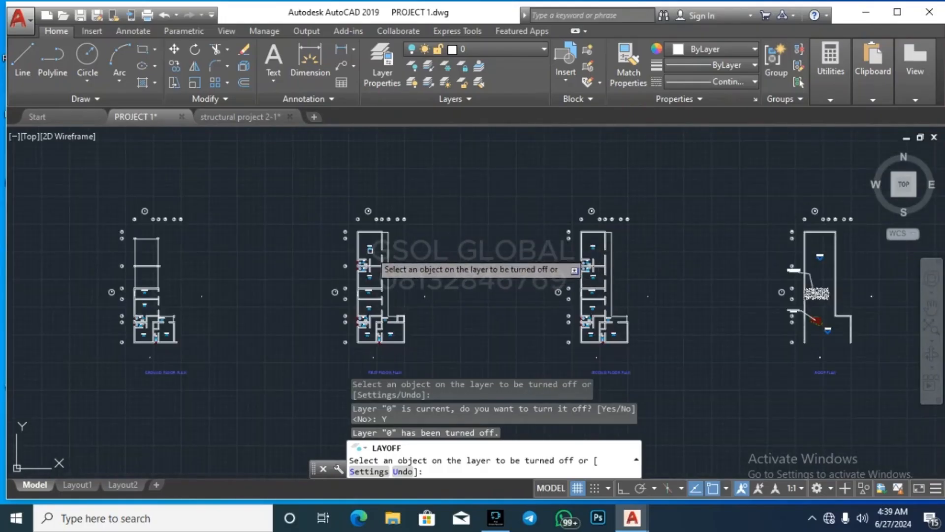
key("Escape")
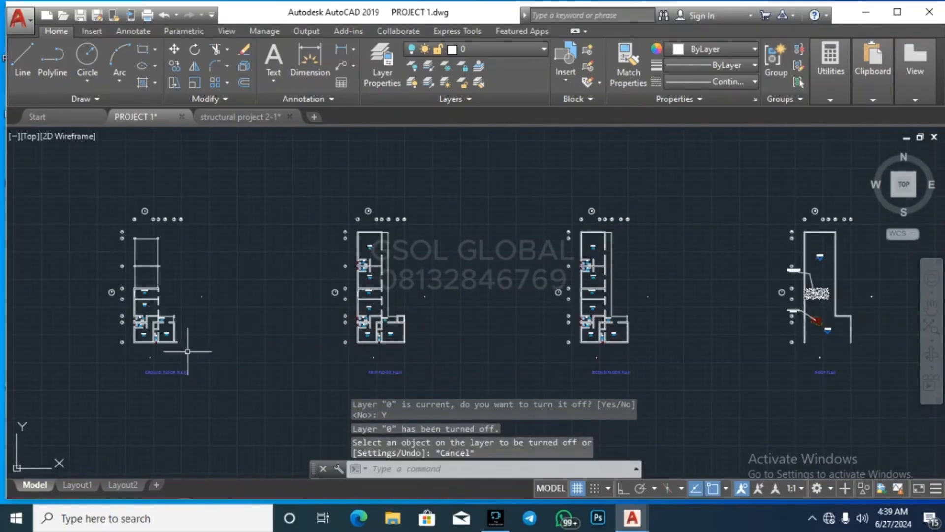
Step: Copy the three bare floor plans into a row below the originals and turn all layers back on
left_click(67, 375)
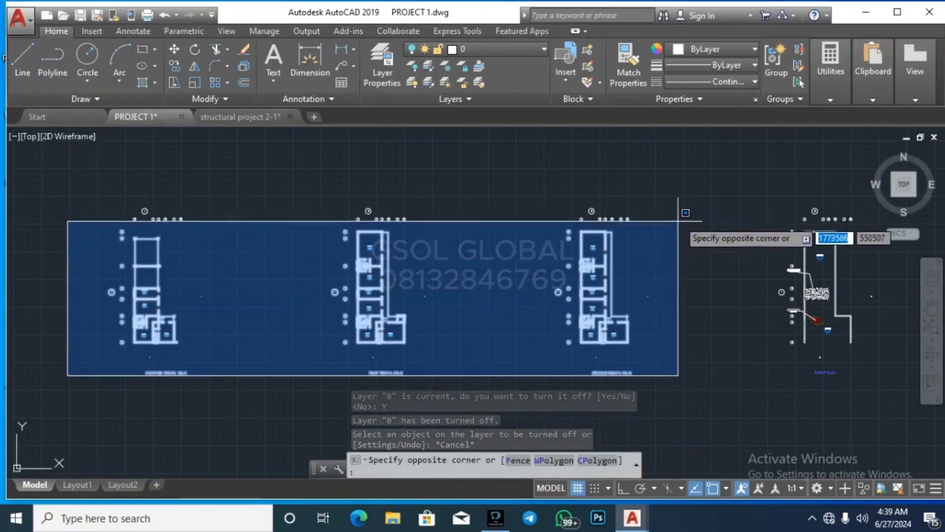
left_click(682, 201)
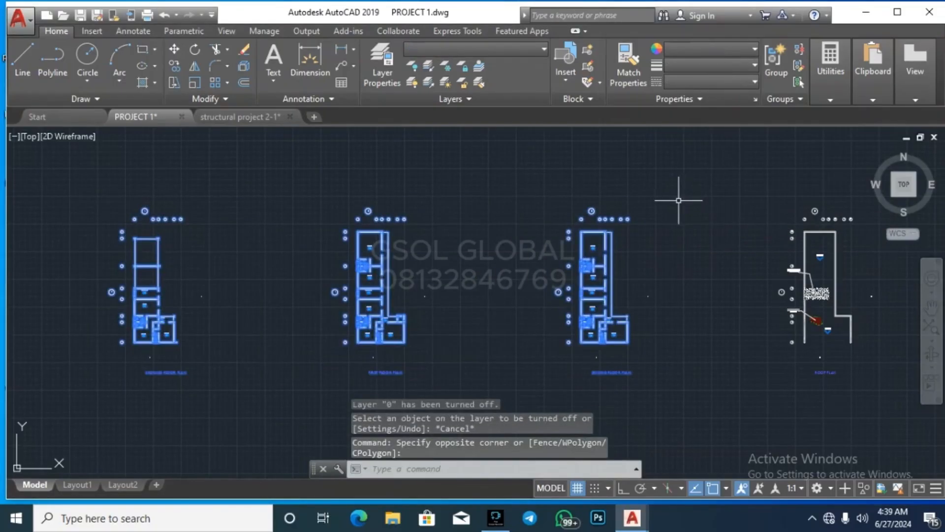
type("o")
key("Return")
scroll(627, 194, "down", 2)
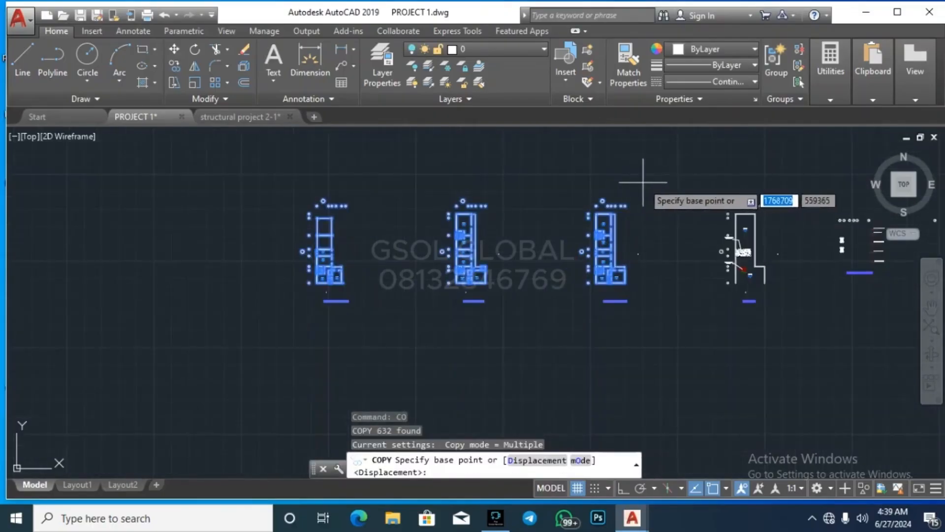
left_click(668, 170)
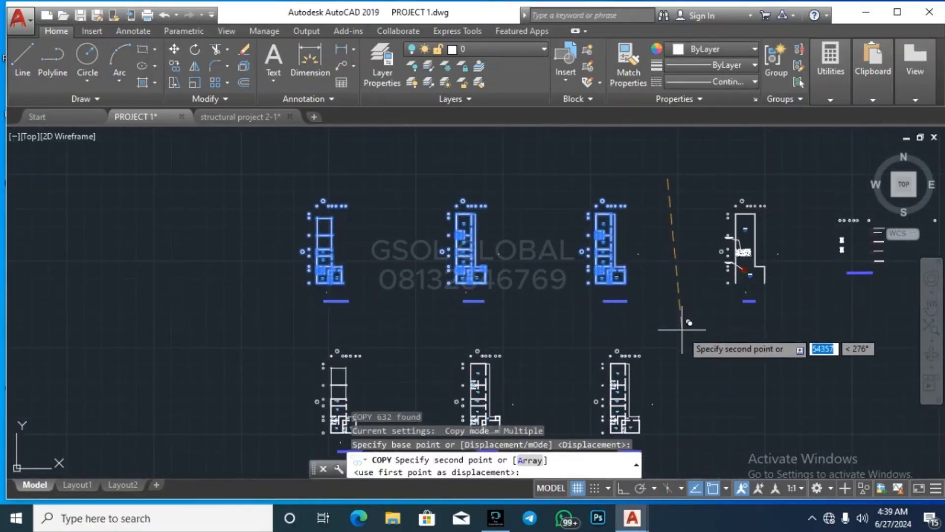
left_click(679, 320)
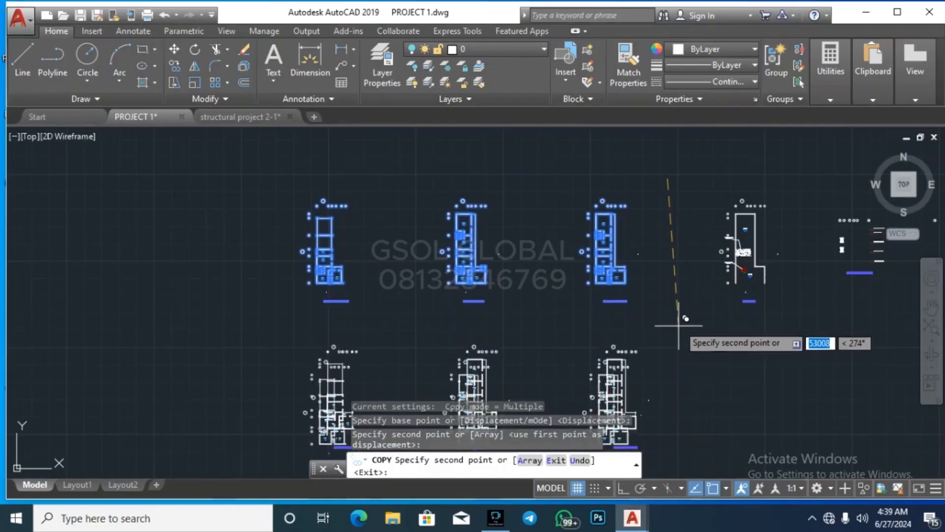
key("Escape")
key("Escape")
key("Escape")
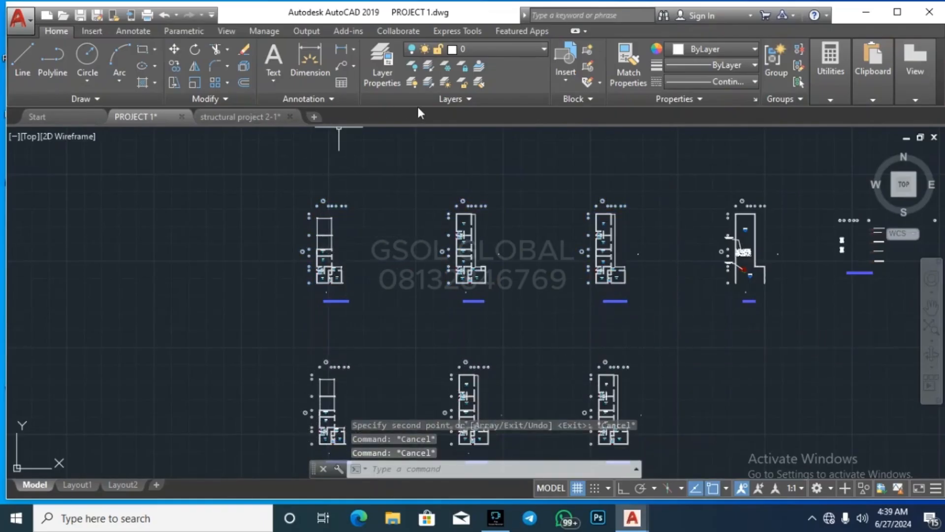
left_click(412, 81)
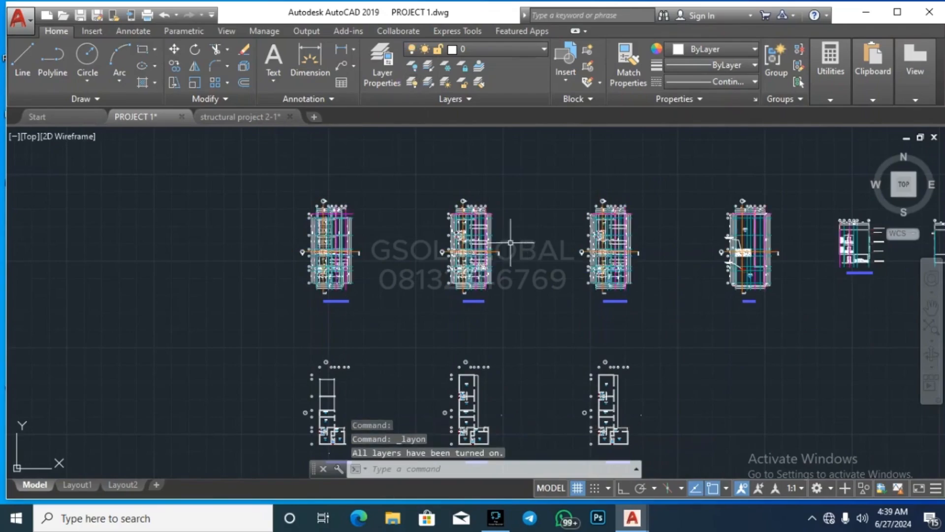
scroll(320, 246, "up", 8)
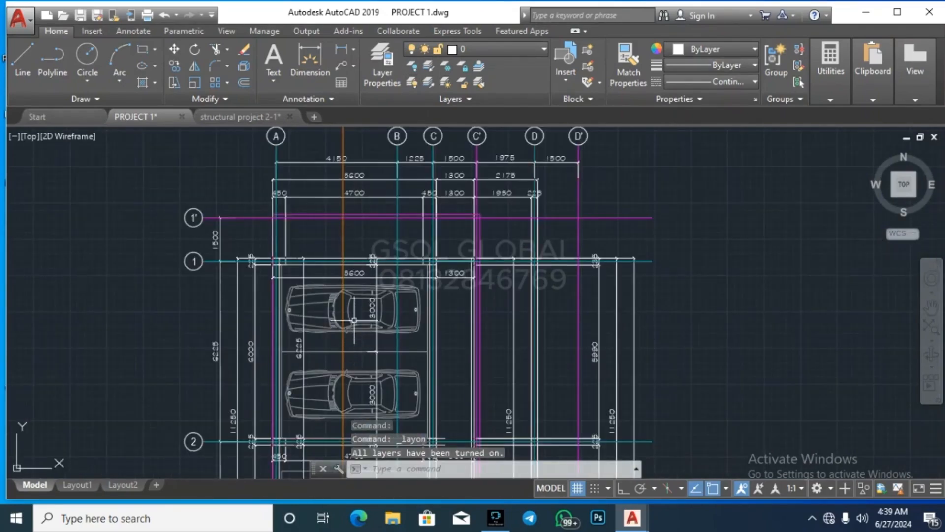
scroll(364, 266, "down", 5)
scroll(372, 298, "up", 4)
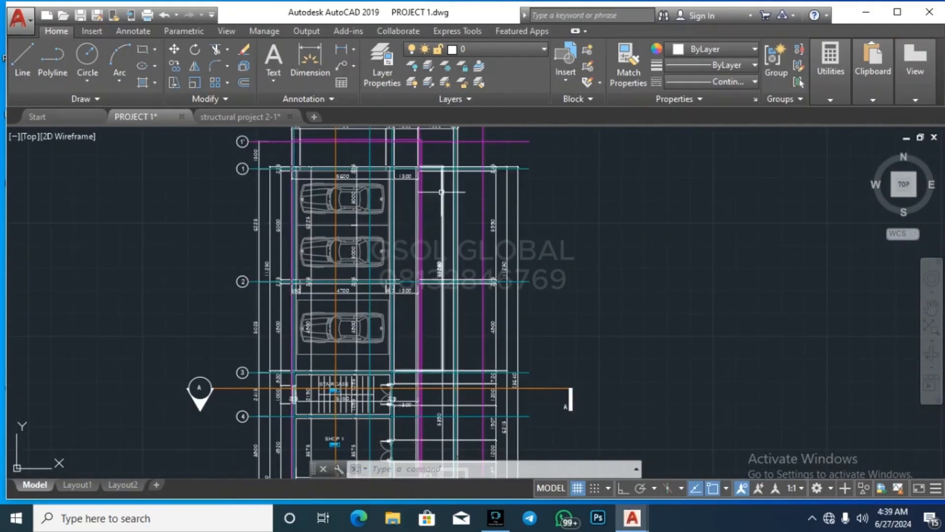
scroll(449, 248, "down", 5)
scroll(448, 247, "down", 4)
scroll(412, 224, "up", 8)
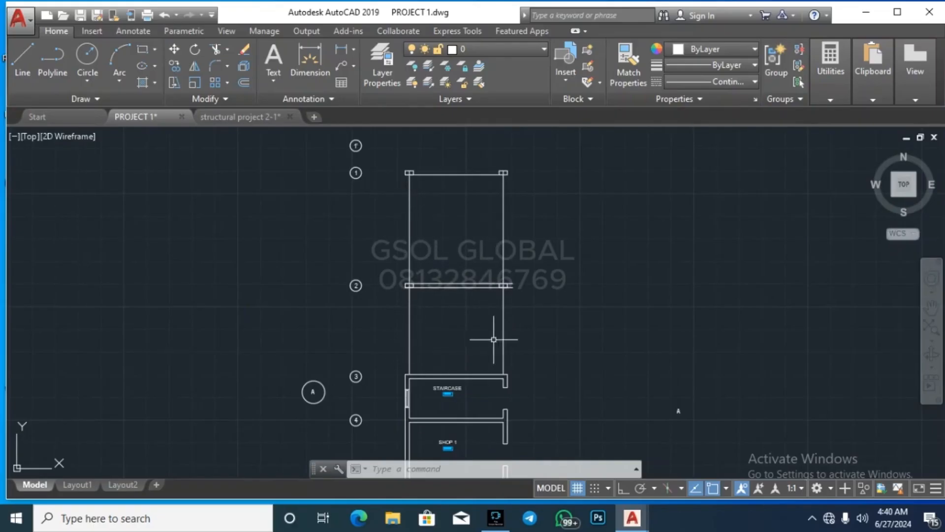
scroll(464, 416, "down", 8)
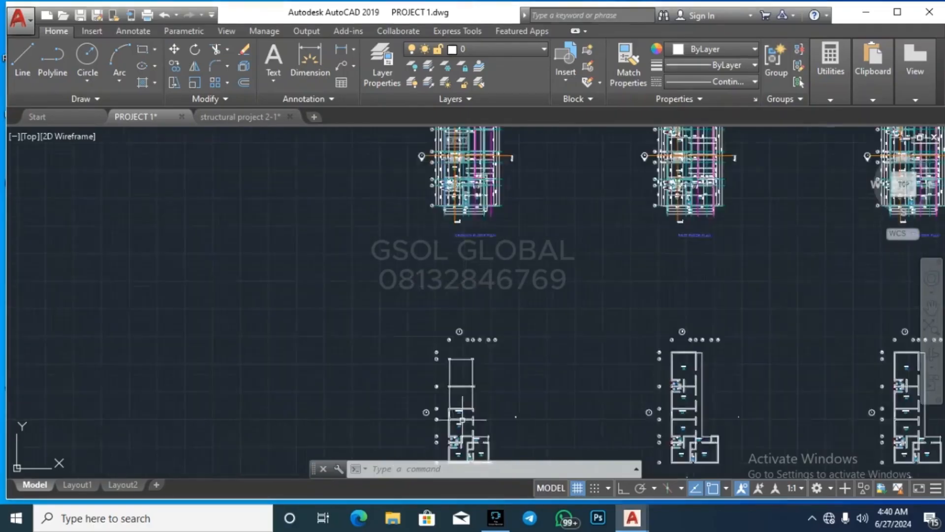
scroll(453, 231, "up", 8)
scroll(424, 375, "down", 2)
scroll(484, 146, "up", 5)
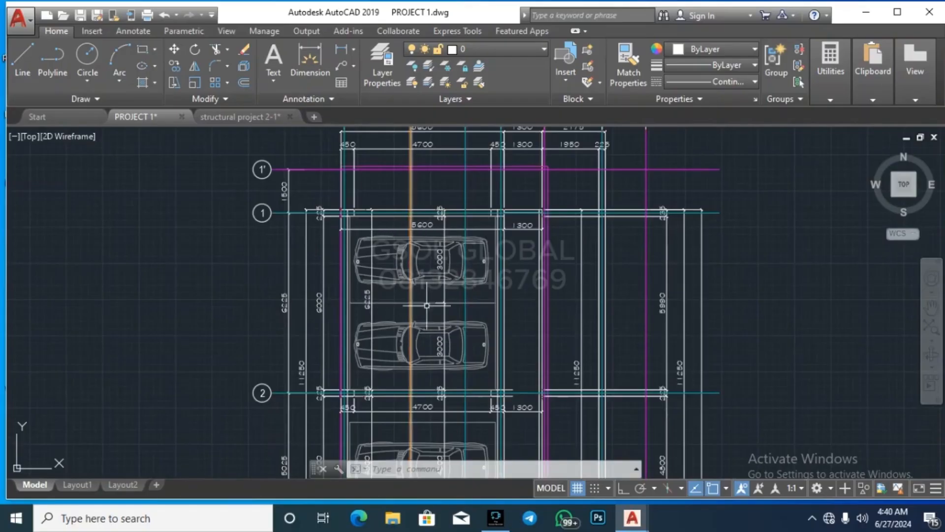
scroll(487, 261, "down", 5)
scroll(501, 287, "up", 5)
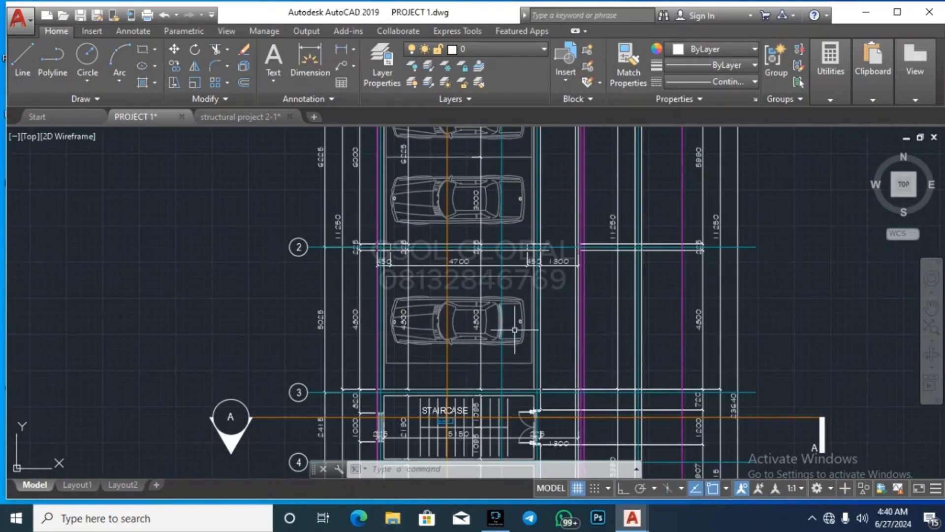
scroll(384, 211, "down", 5)
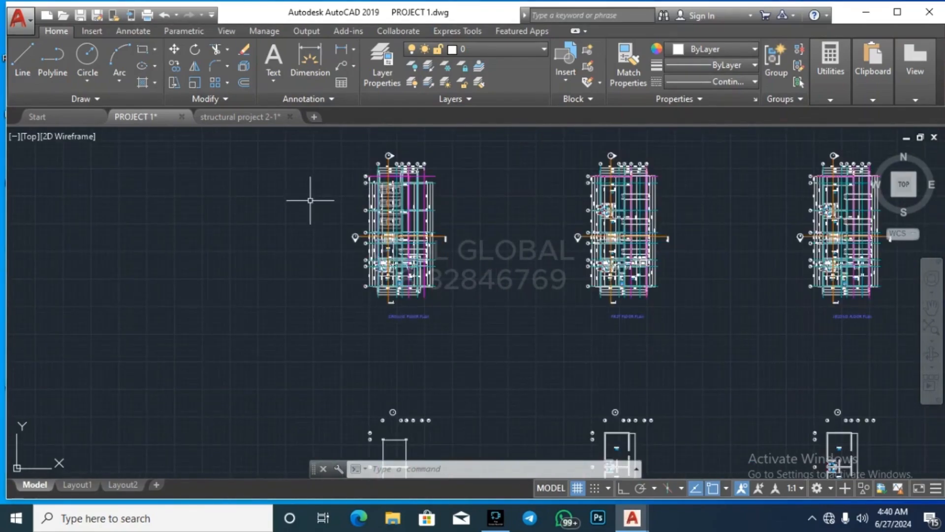
scroll(313, 202, "down", 2)
scroll(376, 398, "up", 6)
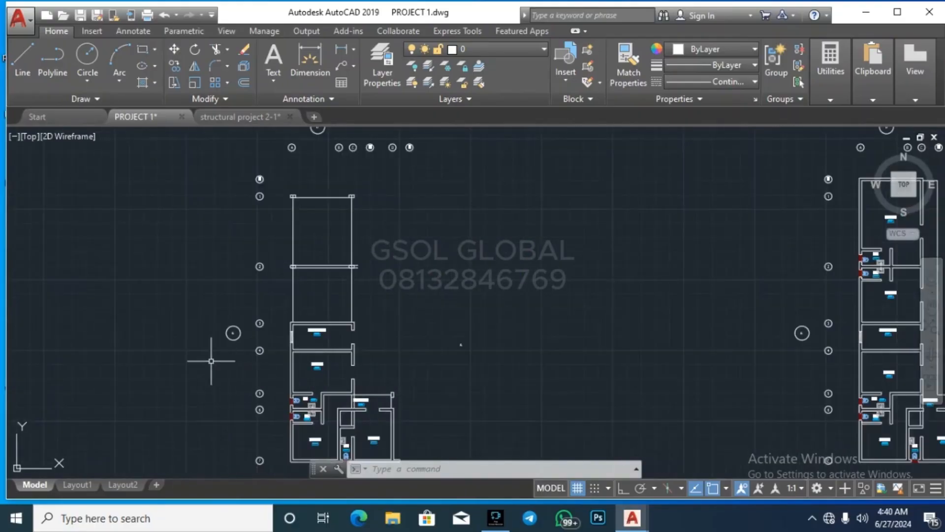
scroll(238, 363, "down", 2)
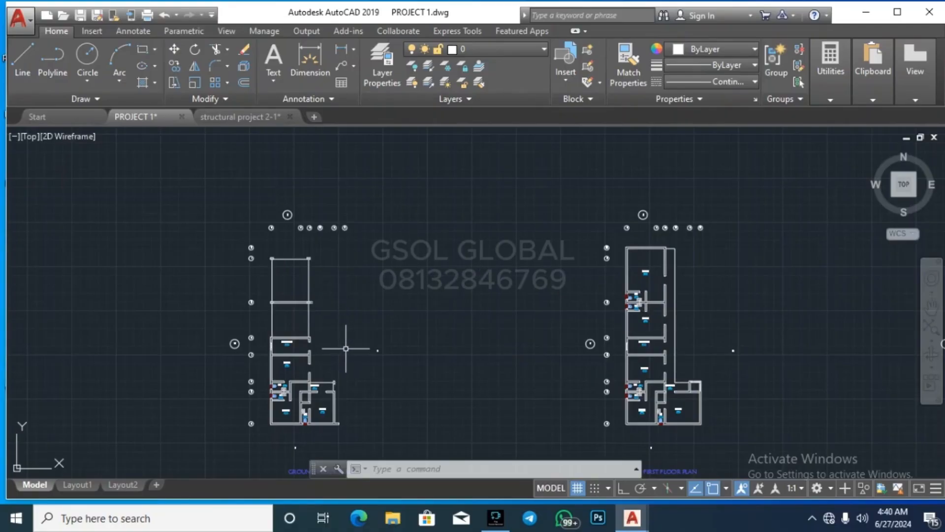
scroll(256, 361, "down", 4)
scroll(511, 286, "up", 5)
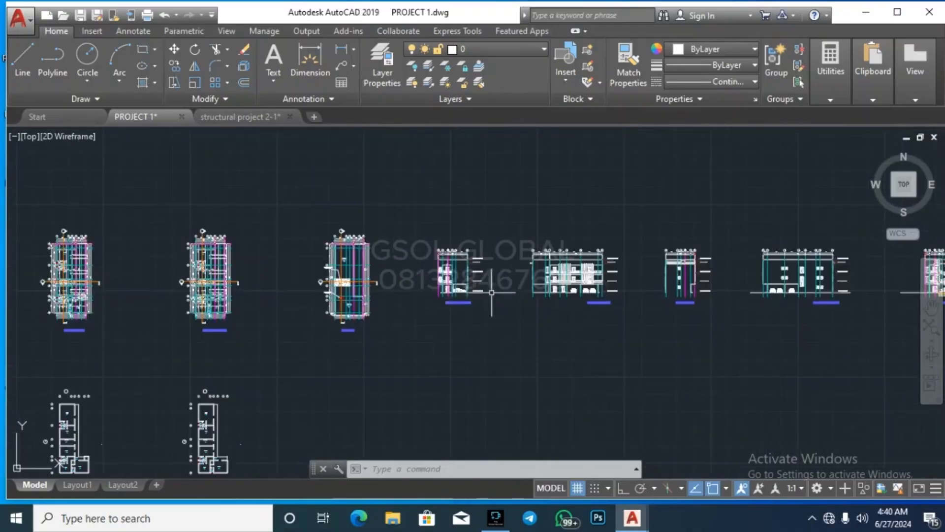
scroll(371, 275, "up", 6)
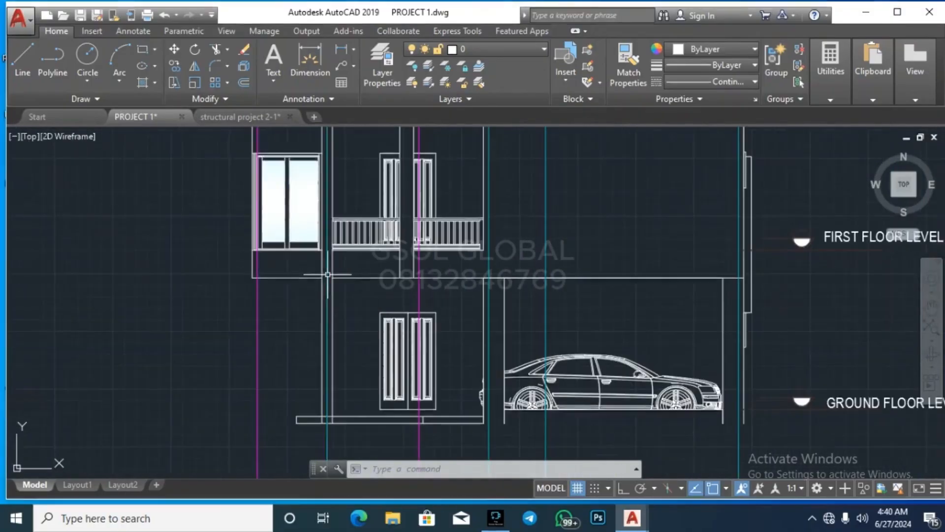
left_click(298, 279)
scroll(261, 355, "down", 3)
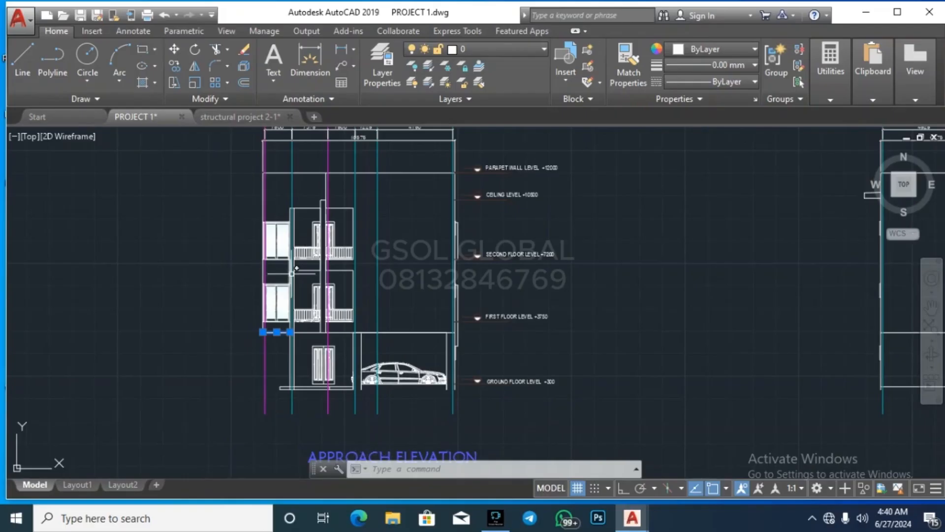
scroll(594, 371, "down", 2)
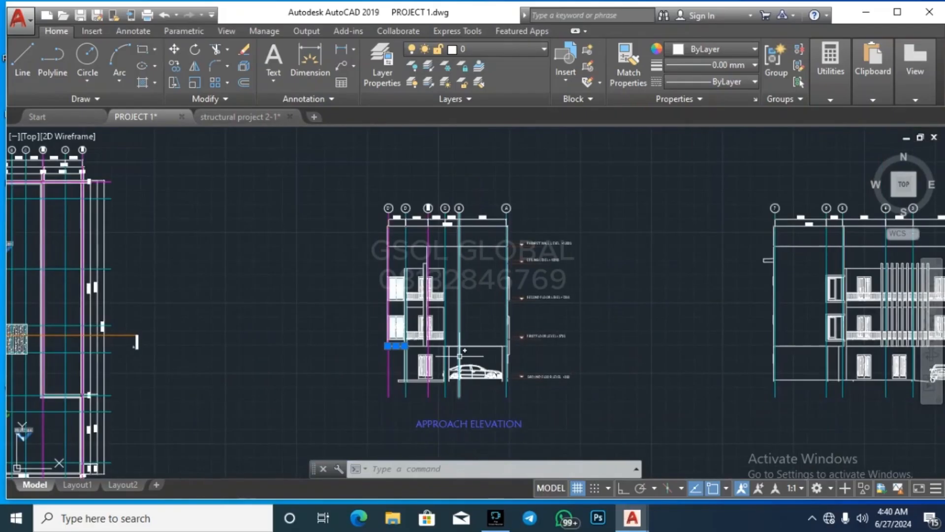
mouse_move(459, 355)
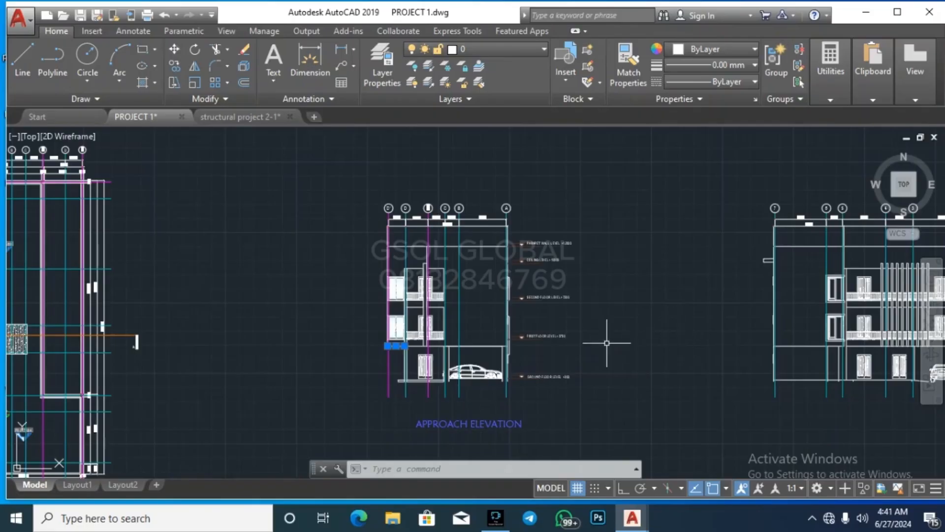
scroll(388, 358, "up", 4)
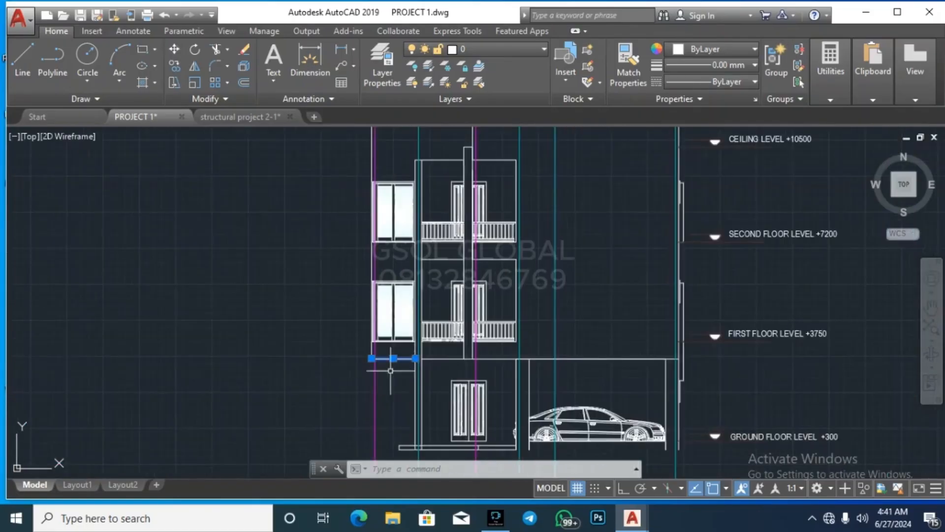
scroll(350, 394, "down", 2)
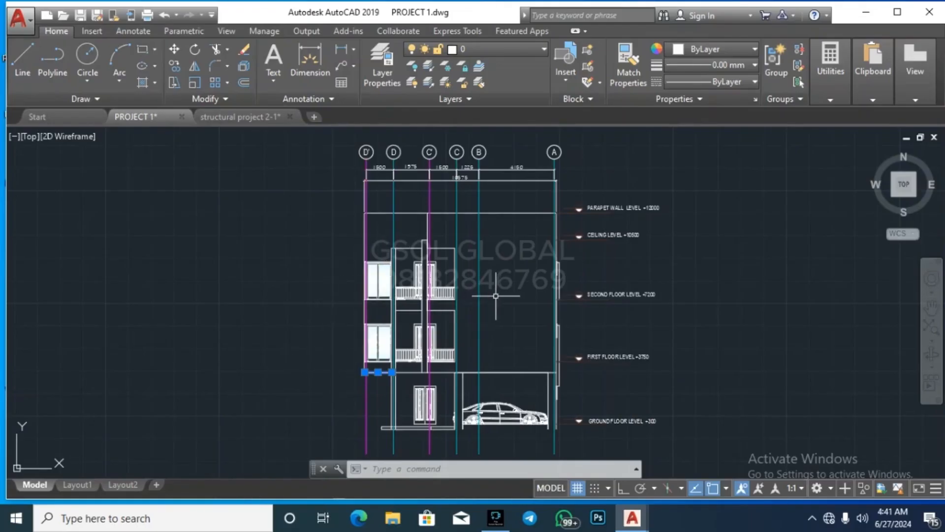
scroll(190, 321, "down", 4)
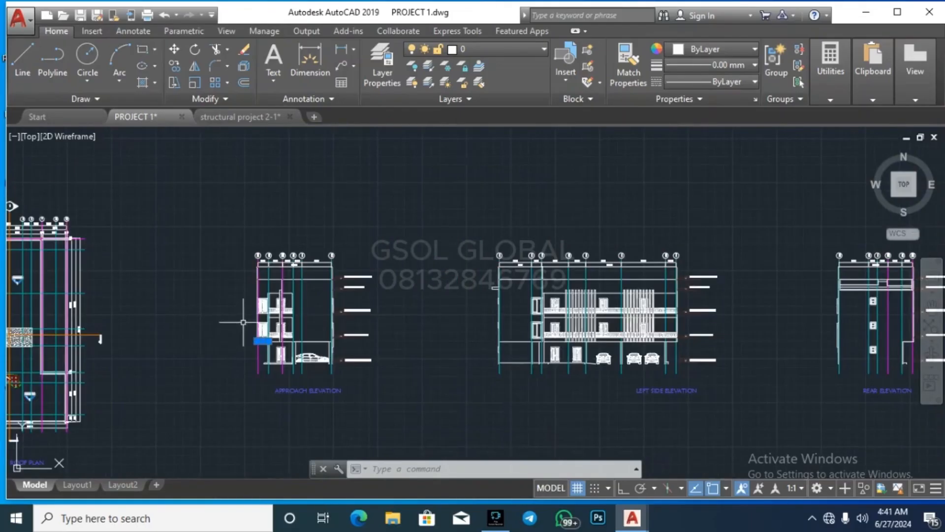
scroll(243, 322, "up", 6)
scroll(209, 318, "down", 4)
scroll(248, 365, "up", 4)
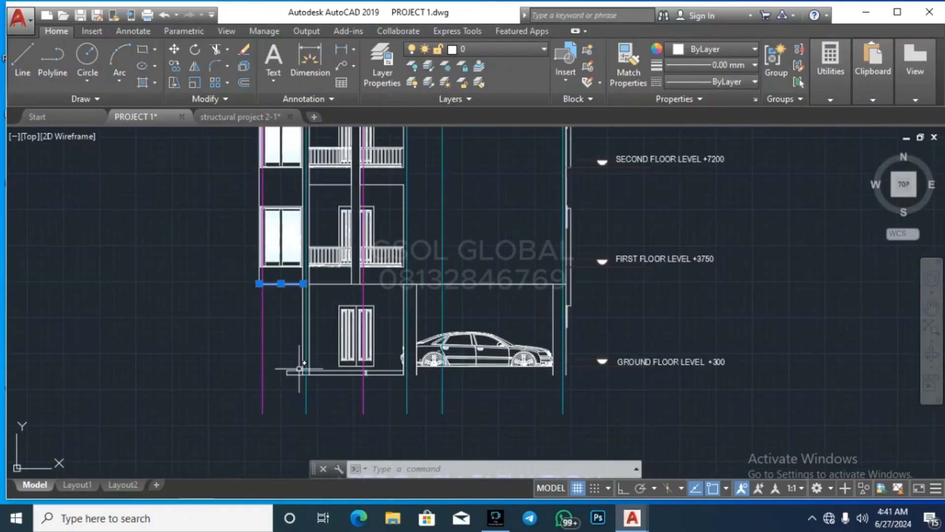
scroll(197, 357, "down", 4)
scroll(590, 324, "up", 4)
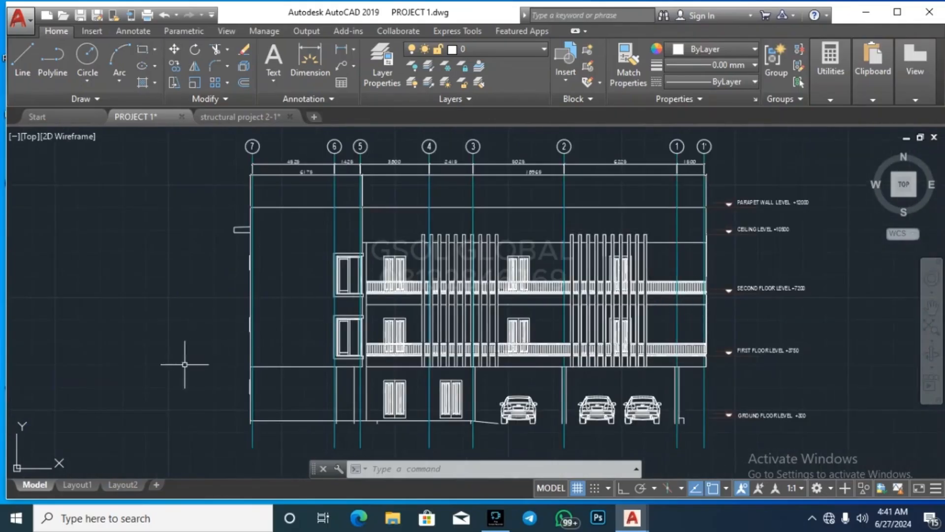
scroll(156, 360, "down", 2)
scroll(157, 360, "down", 2)
scroll(544, 360, "up", 5)
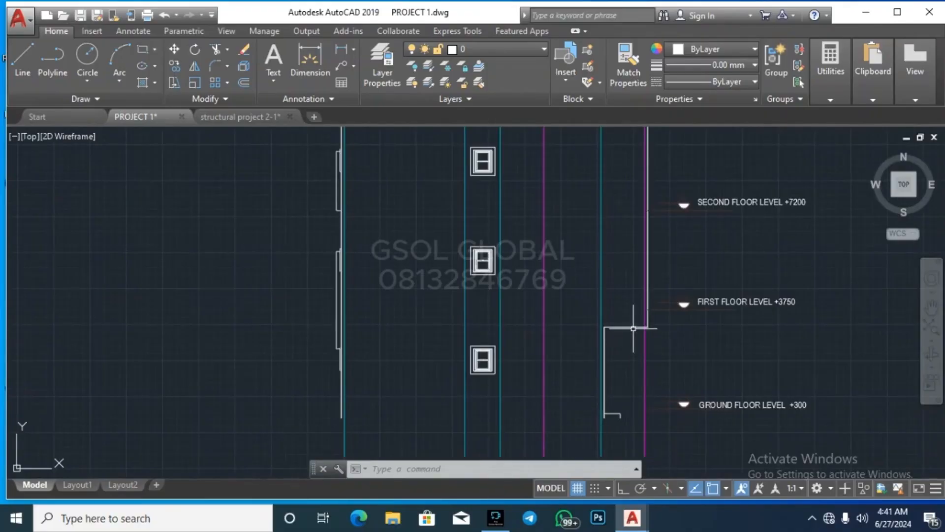
scroll(482, 318, "down", 4)
scroll(465, 323, "up", 4)
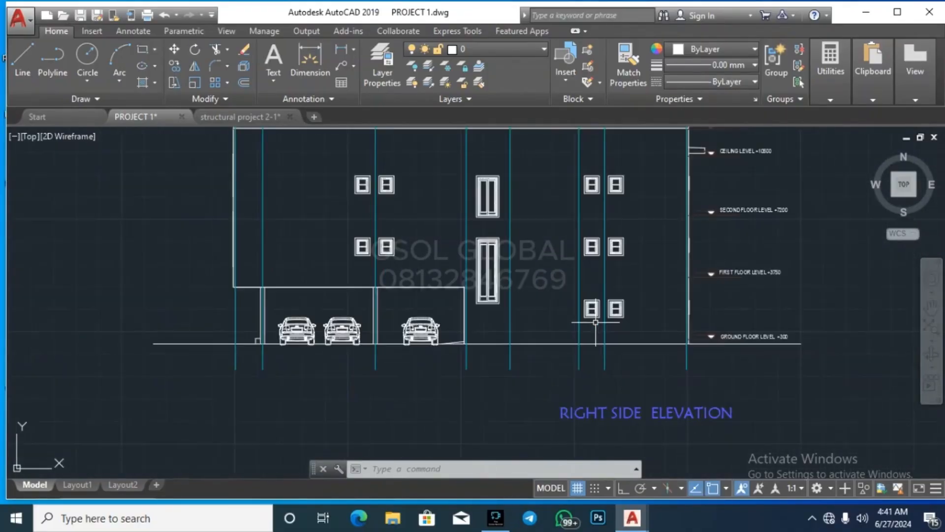
scroll(465, 325, "down", 2)
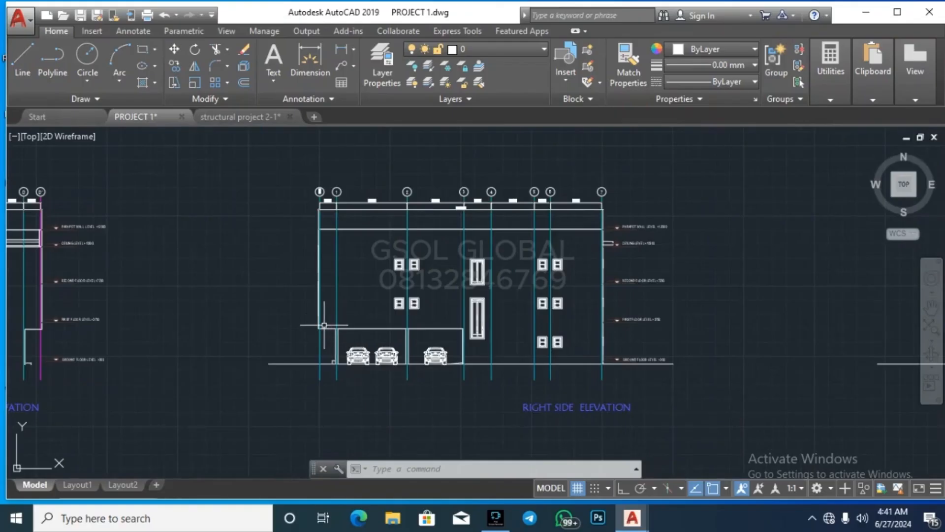
scroll(251, 325, "down", 3)
scroll(450, 332, "up", 3)
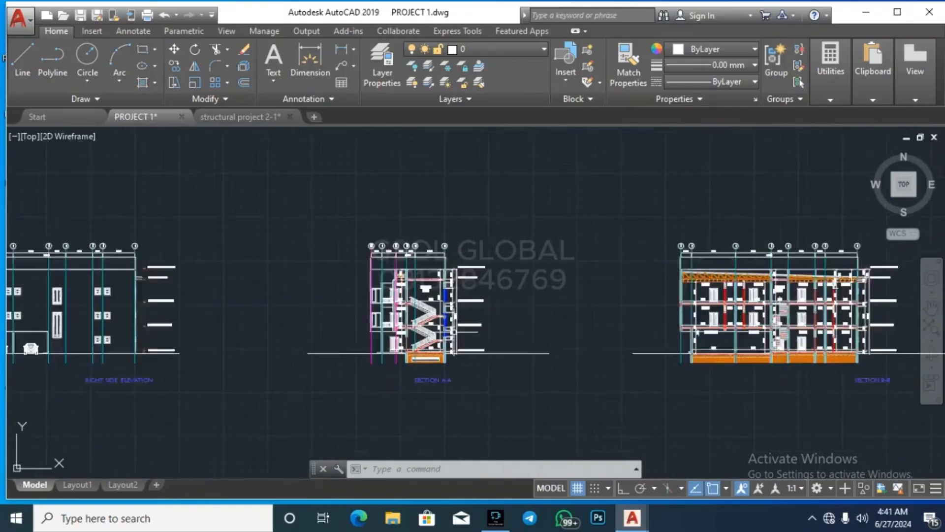
scroll(685, 294, "down", 3)
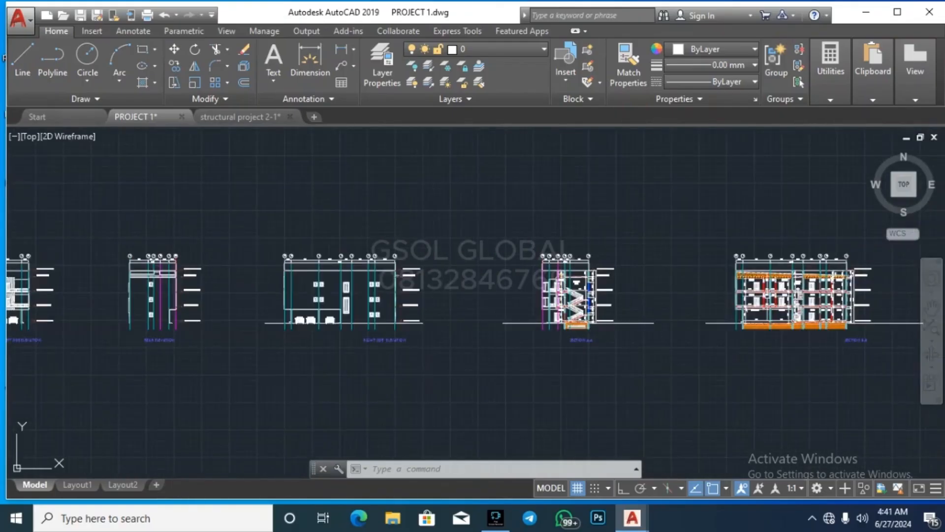
scroll(438, 326, "down", 4)
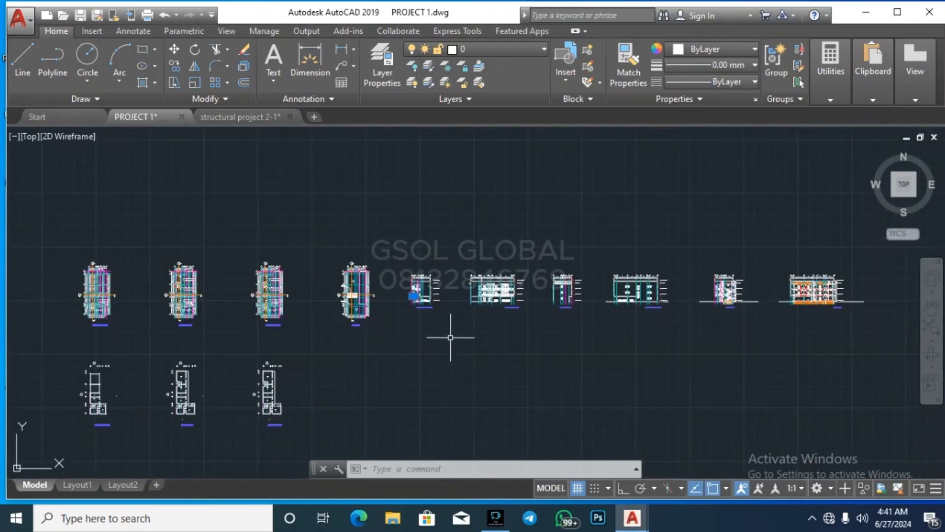
scroll(467, 302, "up", 4)
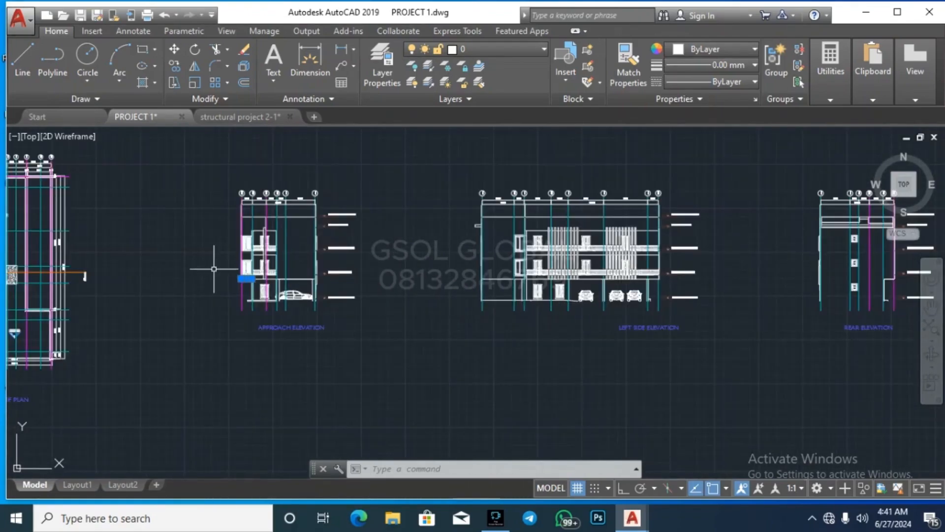
scroll(203, 276, "up", 3)
scroll(593, 273, "down", 2)
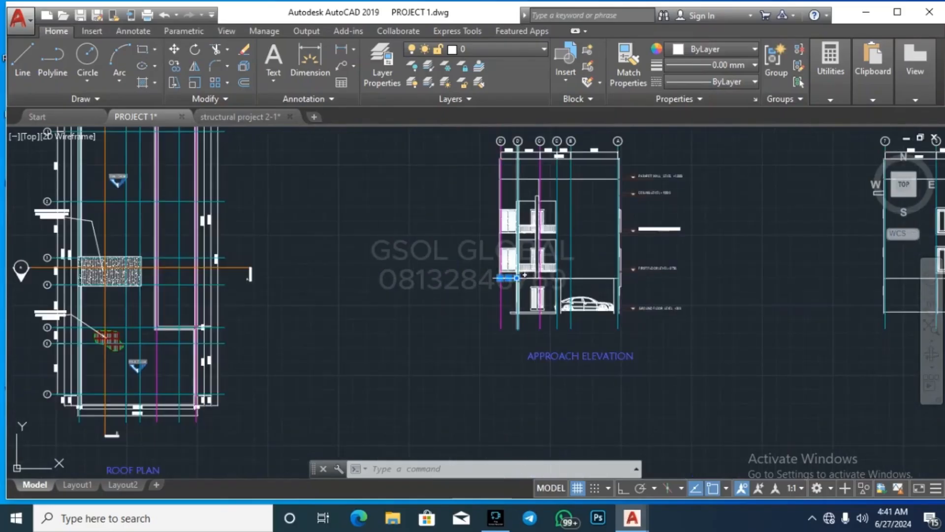
scroll(232, 283, "down", 4)
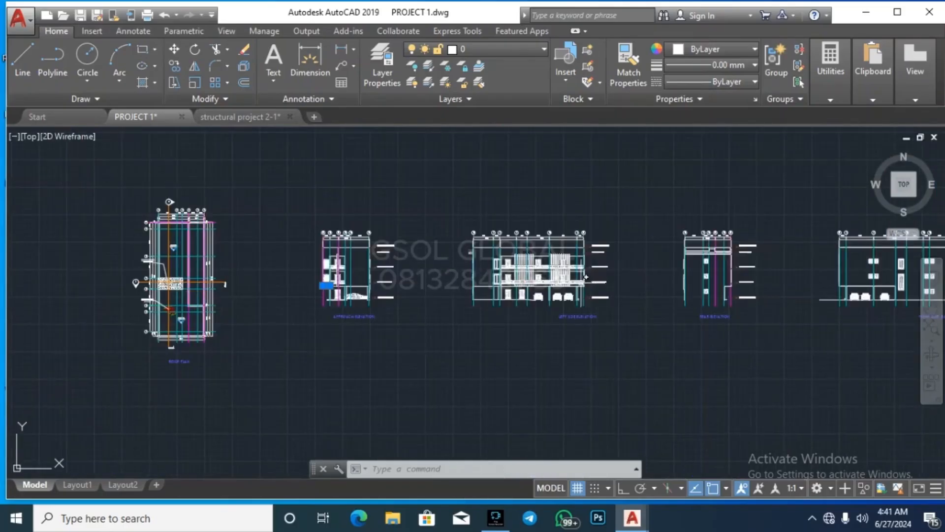
scroll(775, 280, "up", 2)
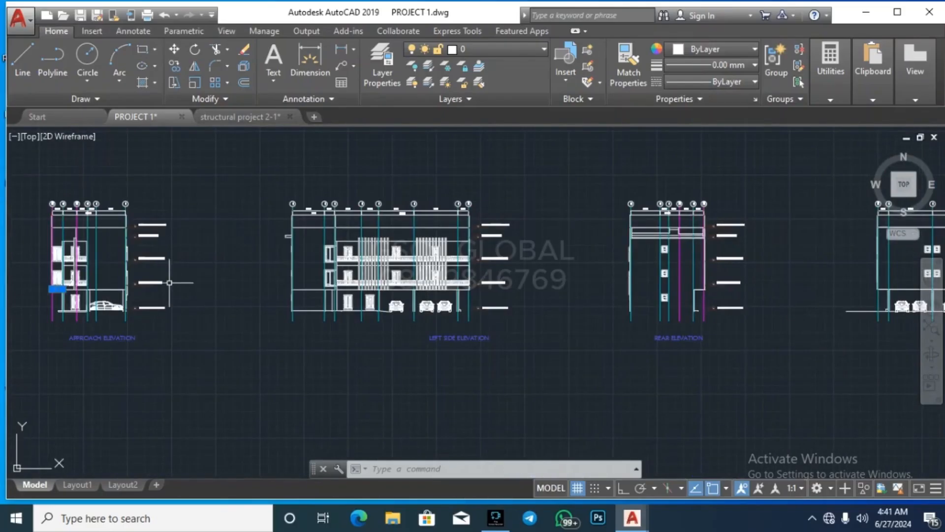
scroll(167, 282, "down", 2)
scroll(631, 288, "up", 2)
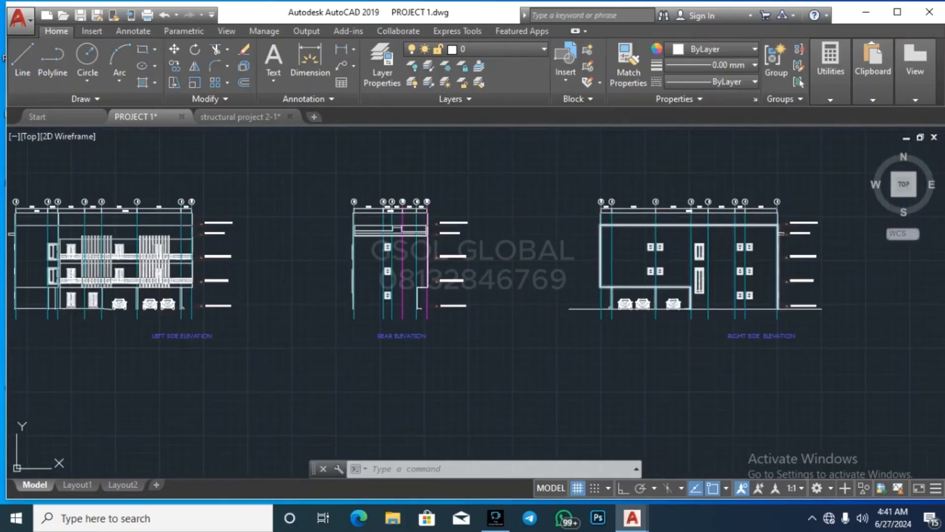
scroll(624, 284, "up", 2)
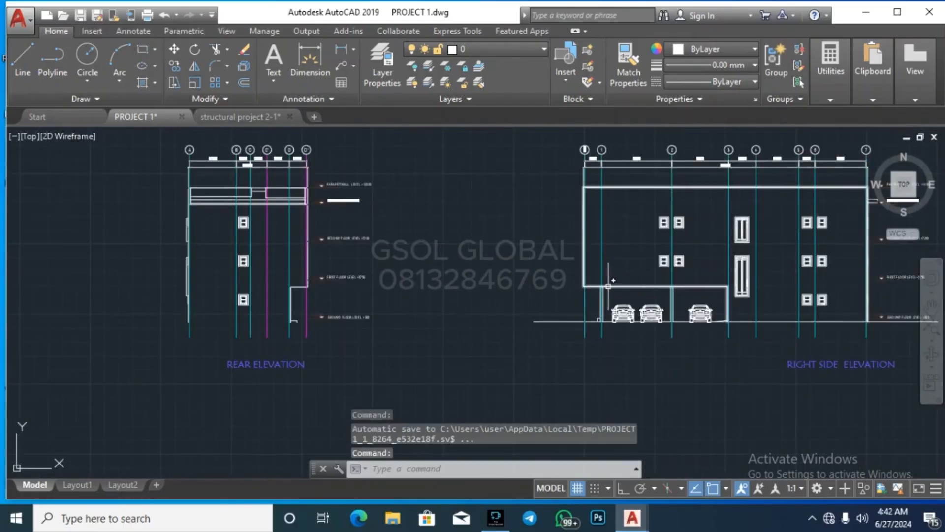
scroll(582, 293, "up", 2)
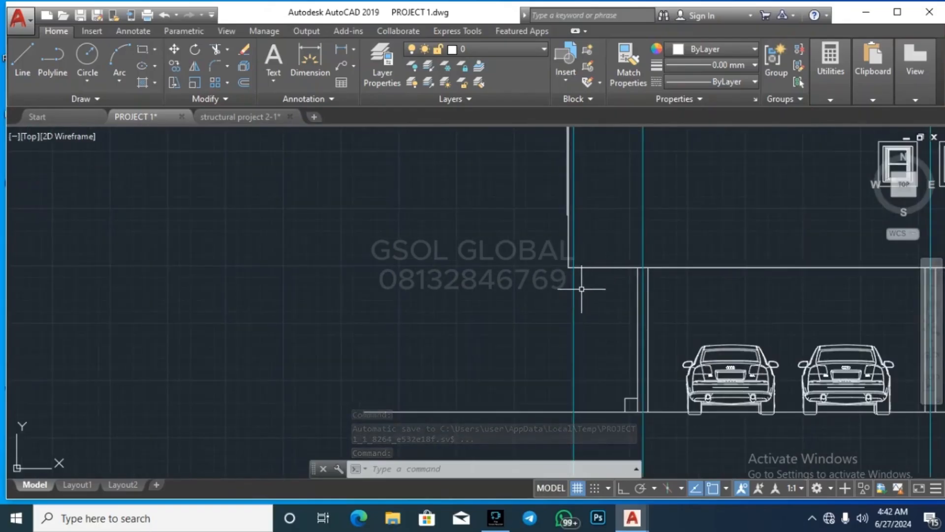
scroll(728, 268, "down", 4)
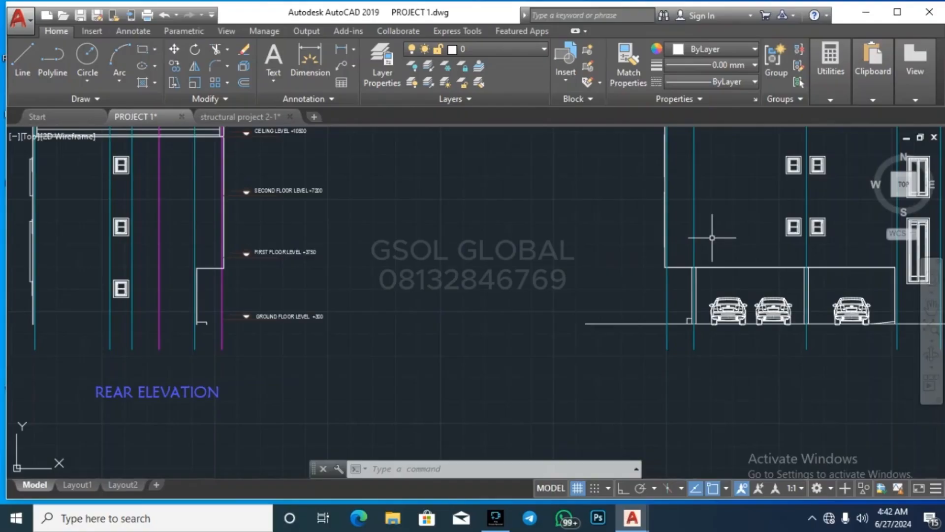
scroll(728, 236, "down", 8)
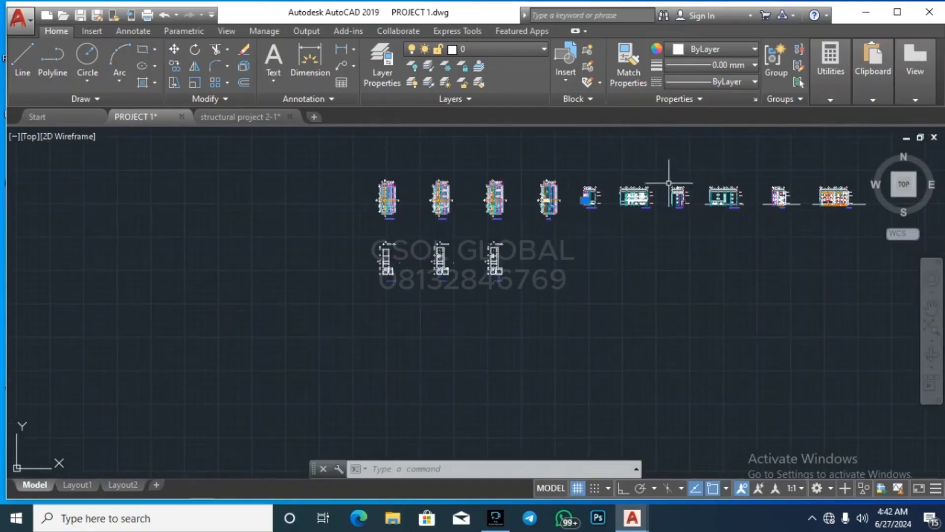
scroll(448, 262, "up", 8)
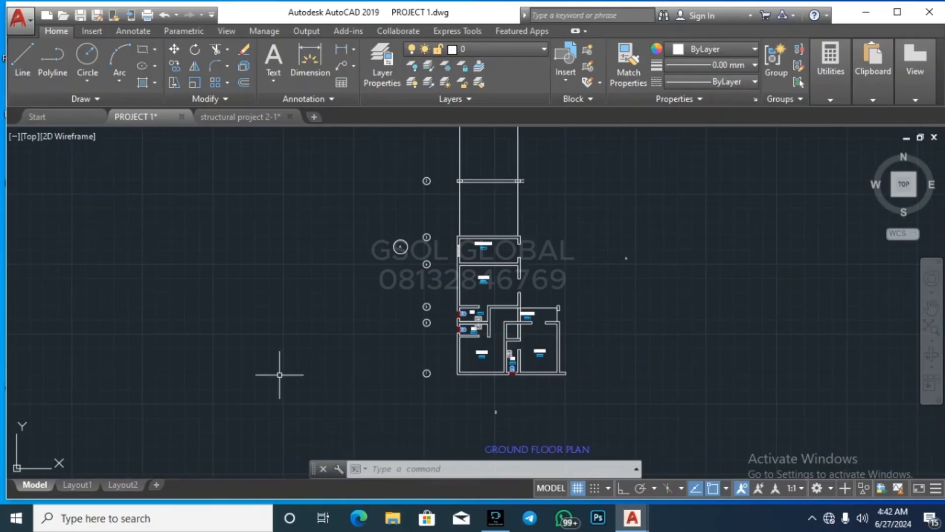
scroll(279, 375, "down", 4)
scroll(596, 328, "up", 3)
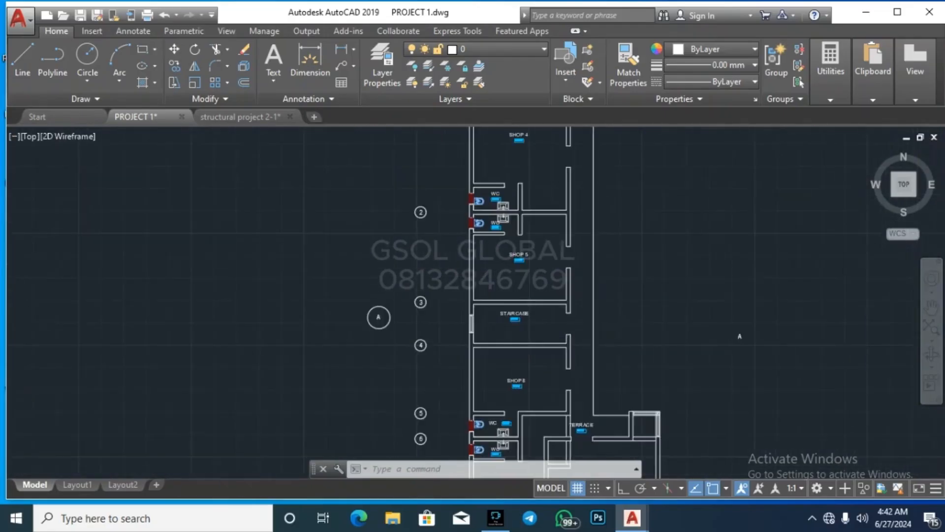
scroll(701, 379, "down", 4)
scroll(562, 191, "up", 2)
scroll(554, 237, "up", 6)
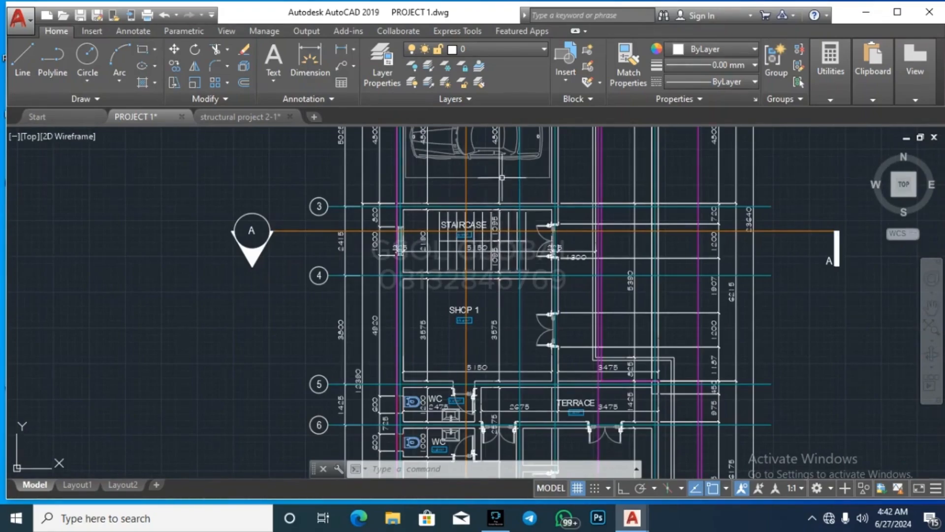
scroll(443, 260, "down", 5)
scroll(478, 423, "up", 6)
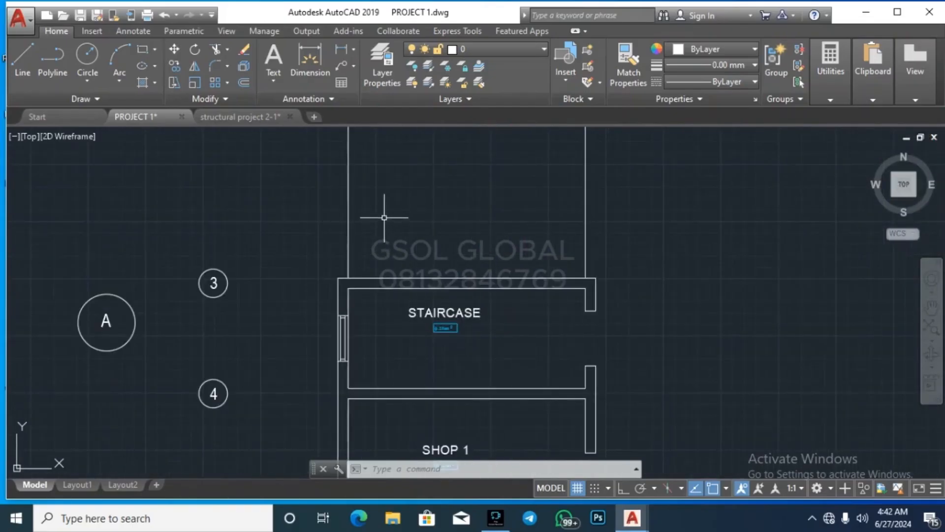
scroll(332, 357, "down", 5)
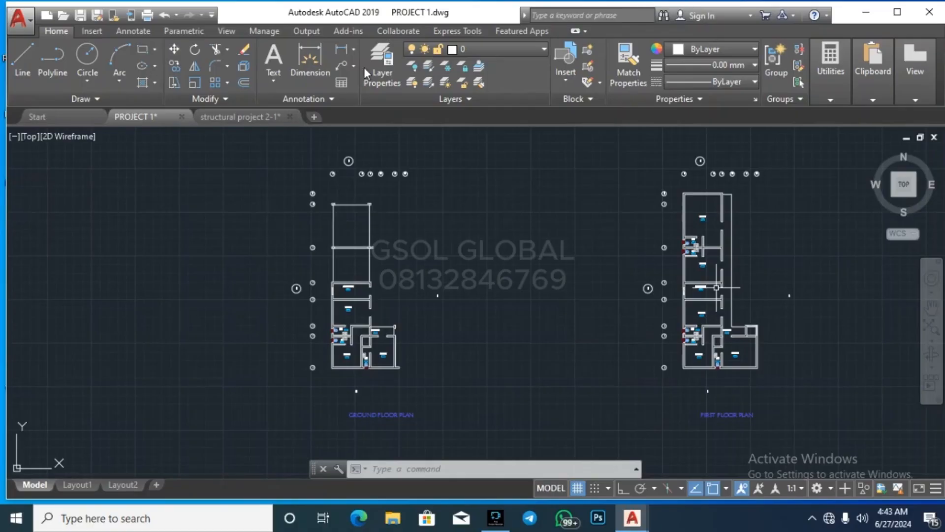
left_click(776, 157)
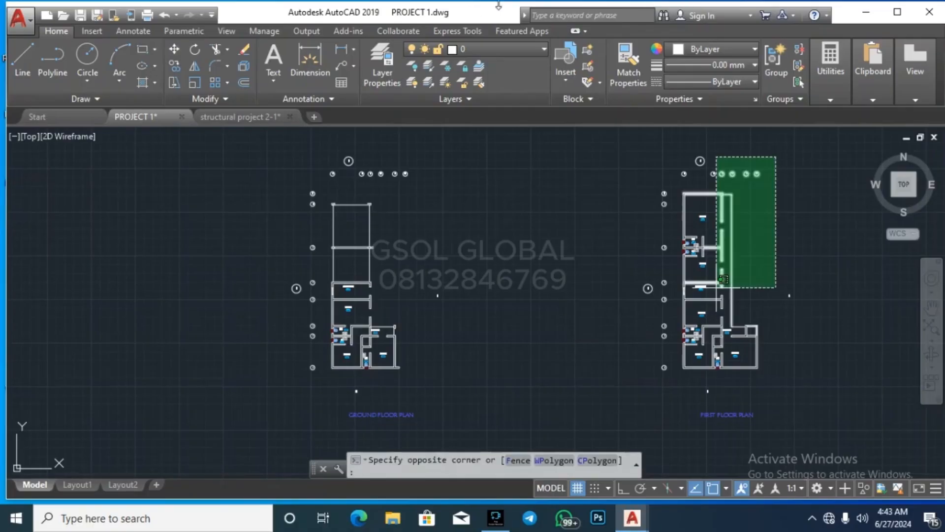
left_click(798, 243)
scroll(776, 330, "up", 2)
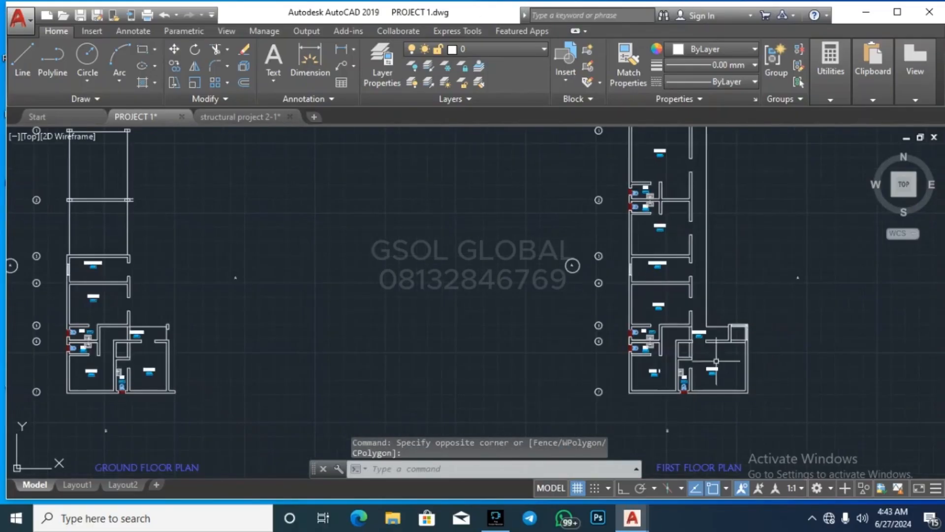
scroll(606, 415, "down", 2)
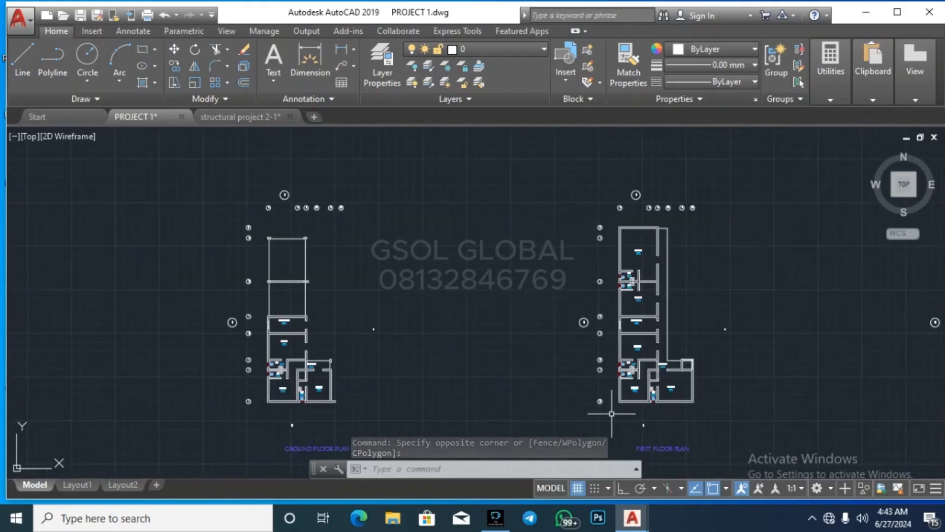
left_click(612, 413)
left_click(724, 220)
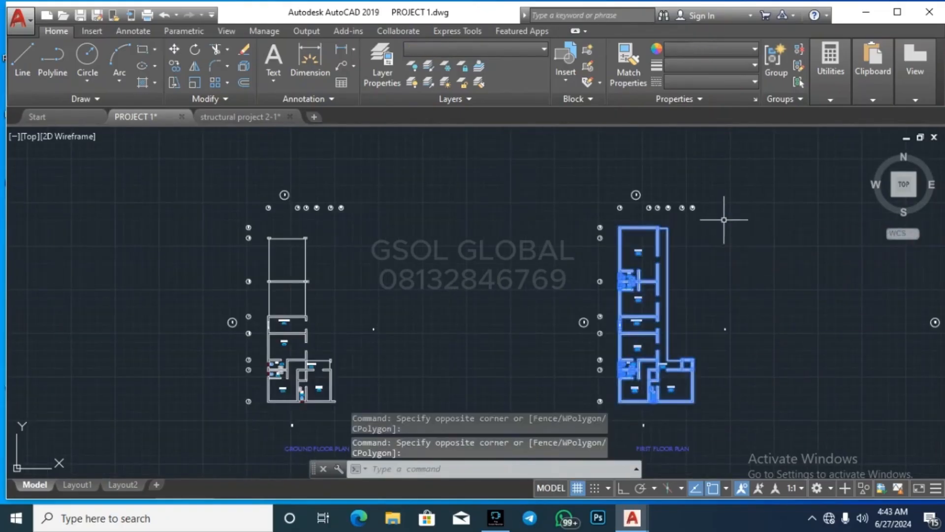
key("super+s")
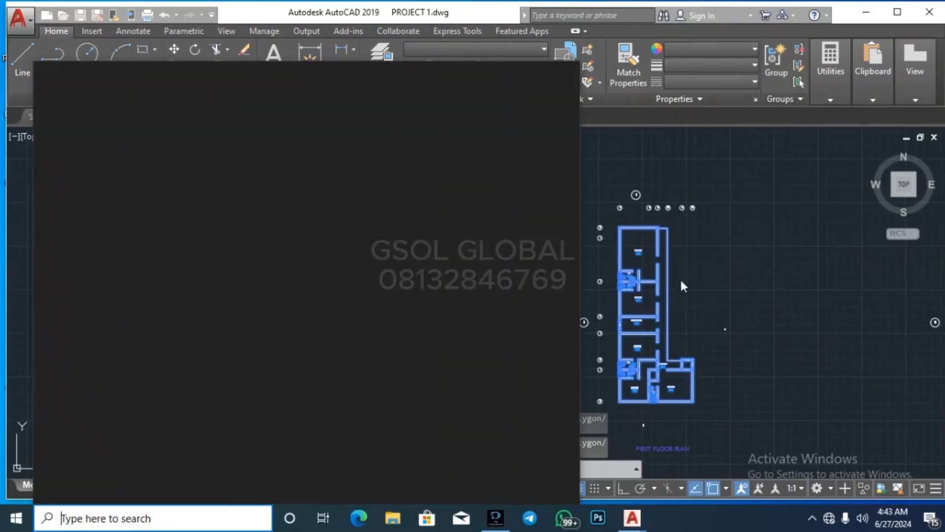
left_click(622, 168)
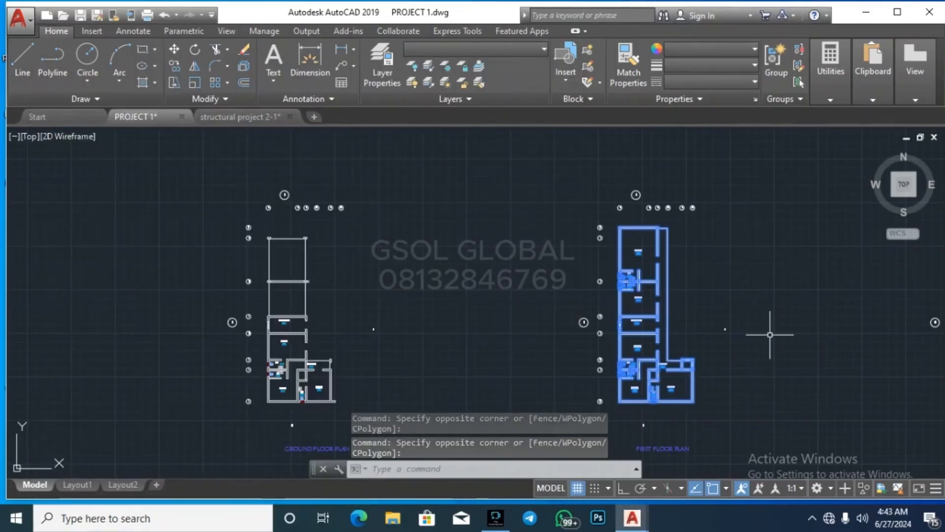
type("co")
key("Return")
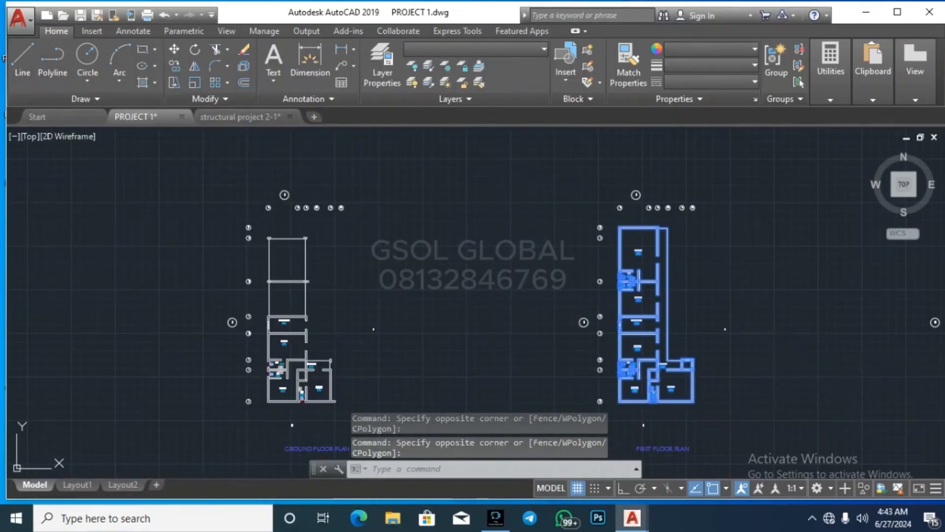
scroll(635, 325, "up", 8)
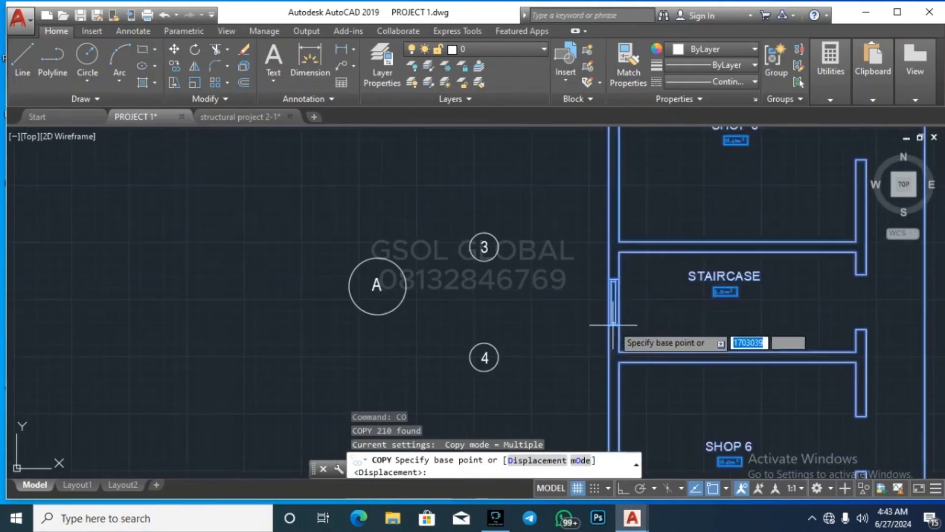
left_click(611, 244)
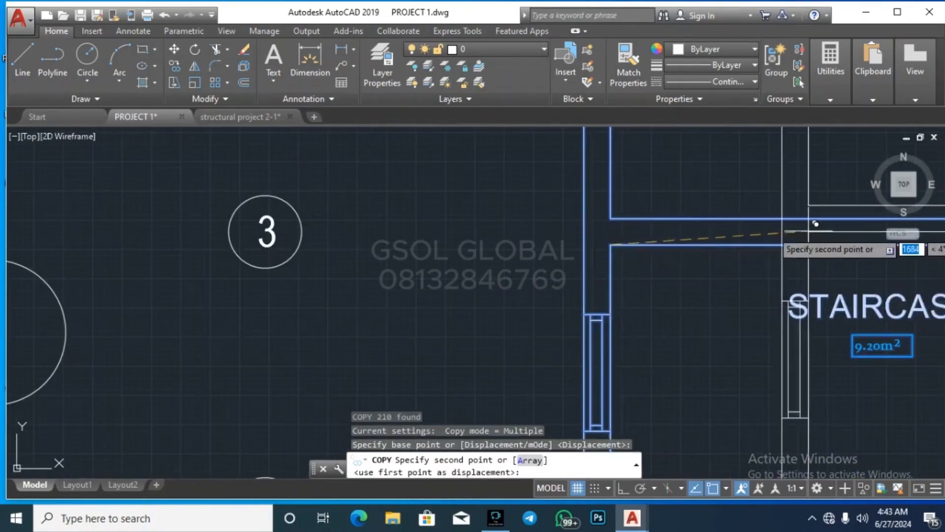
scroll(812, 212, "down", 10)
scroll(849, 274, "up", 8)
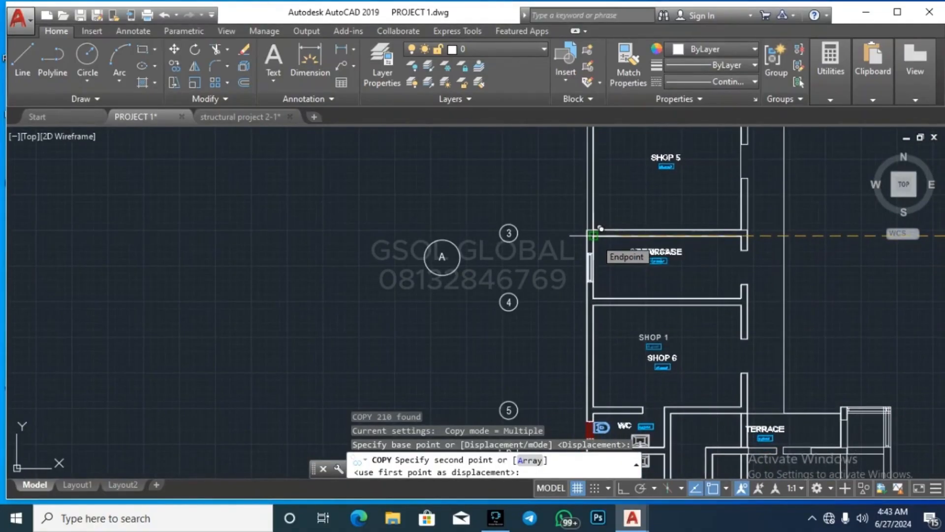
scroll(600, 229, "down", 6)
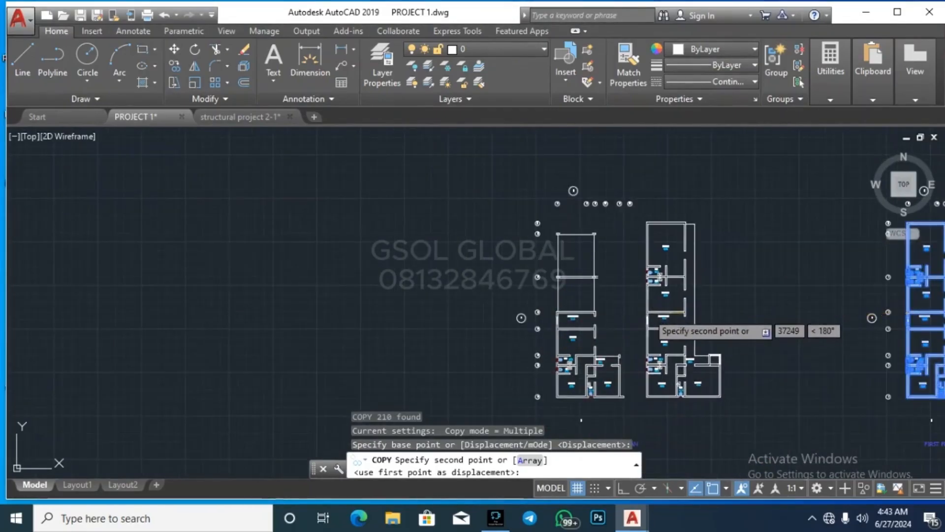
key("Escape")
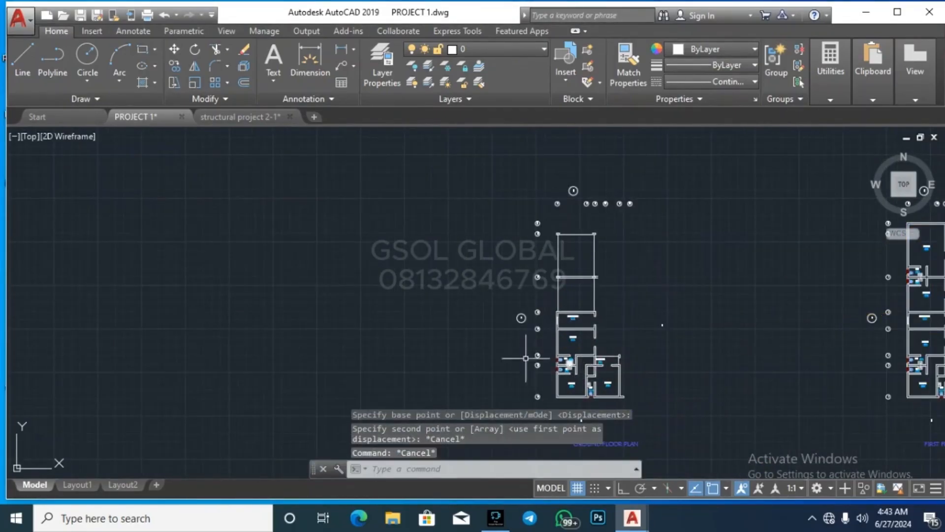
scroll(364, 268, "down", 4)
scroll(413, 308, "up", 8)
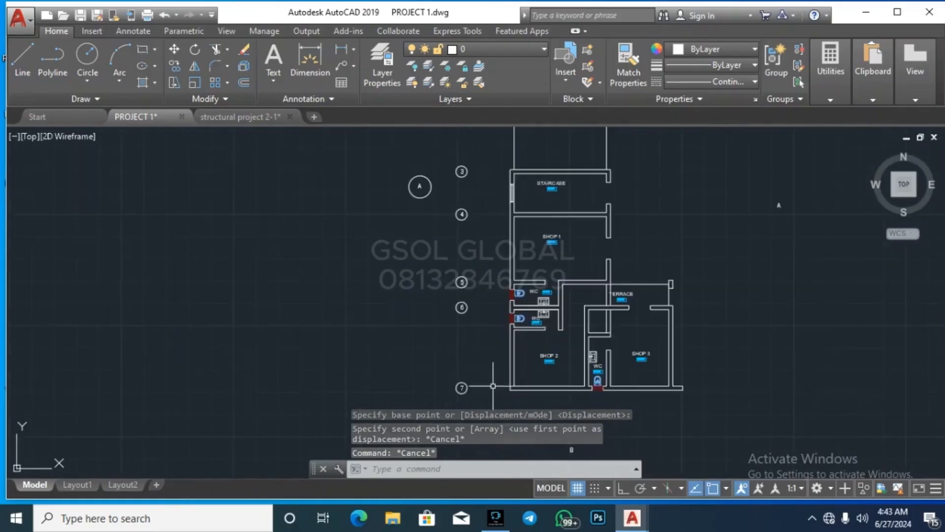
scroll(492, 386, "down", 4)
Step: Window-select the ground floor plan and give it colour 205,105,40
left_click(488, 403)
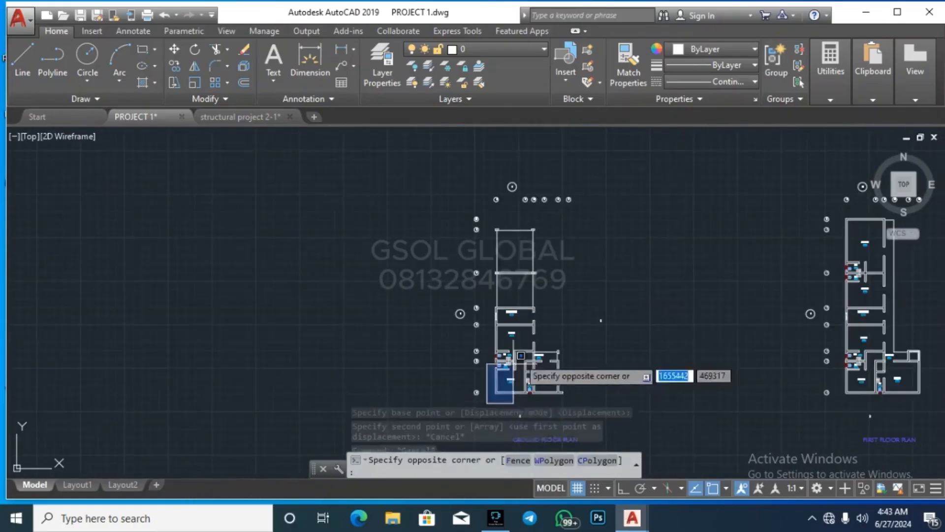
left_click(592, 226)
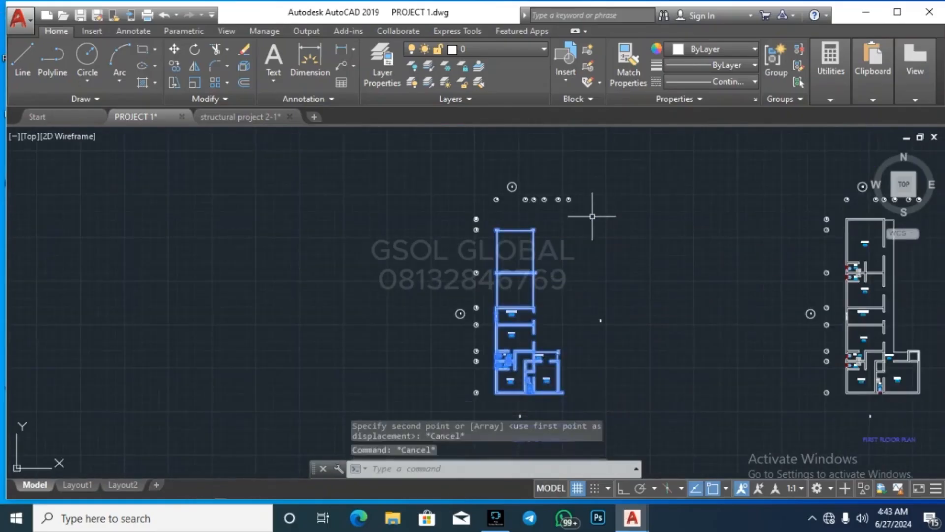
left_click(731, 49)
left_click(703, 102)
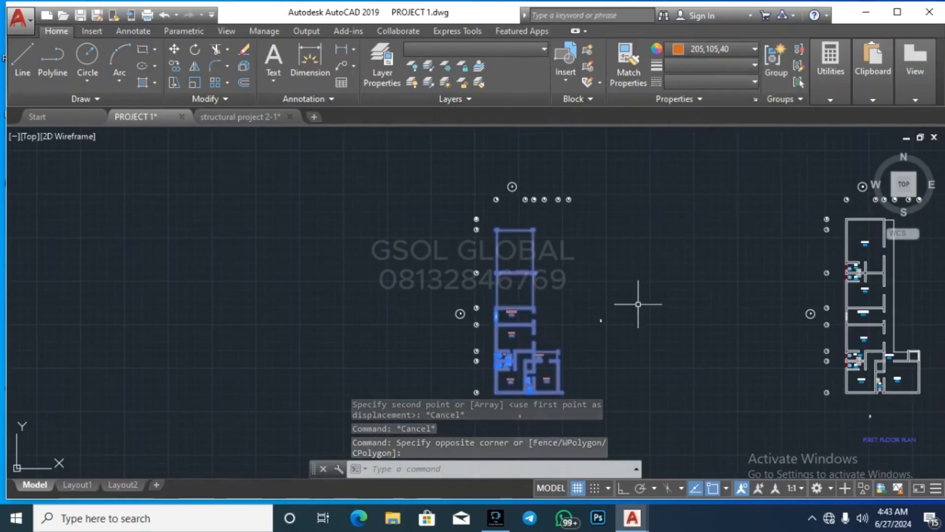
key("Escape")
key("Escape")
scroll(383, 288, "down", 2)
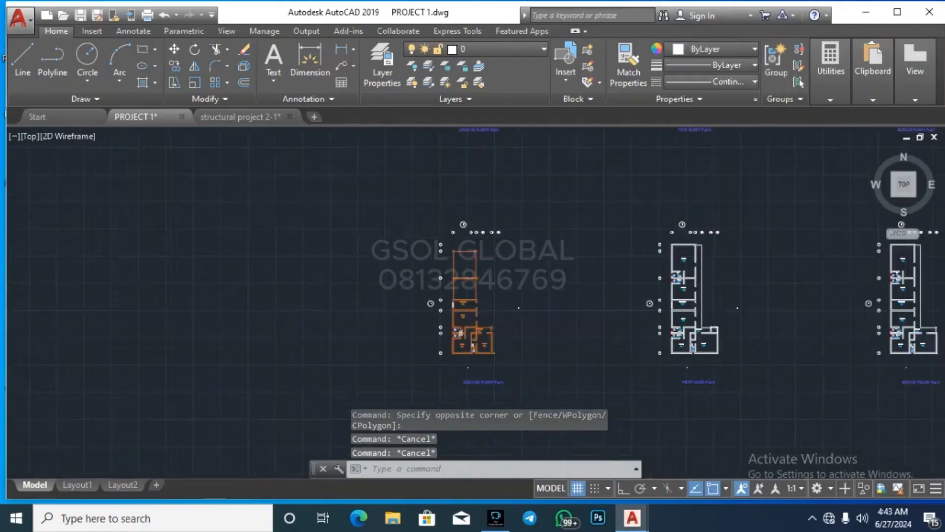
scroll(544, 316, "up", 4)
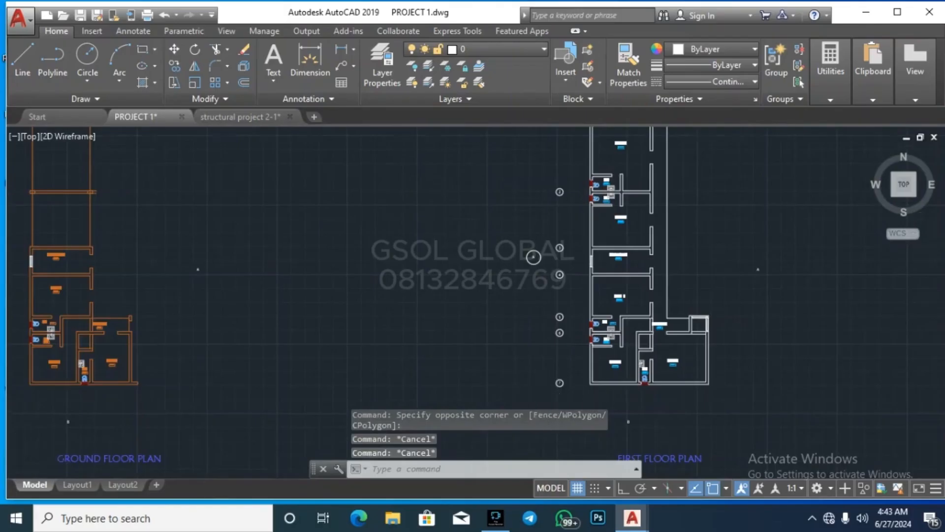
scroll(553, 388, "down", 2)
left_click(552, 389)
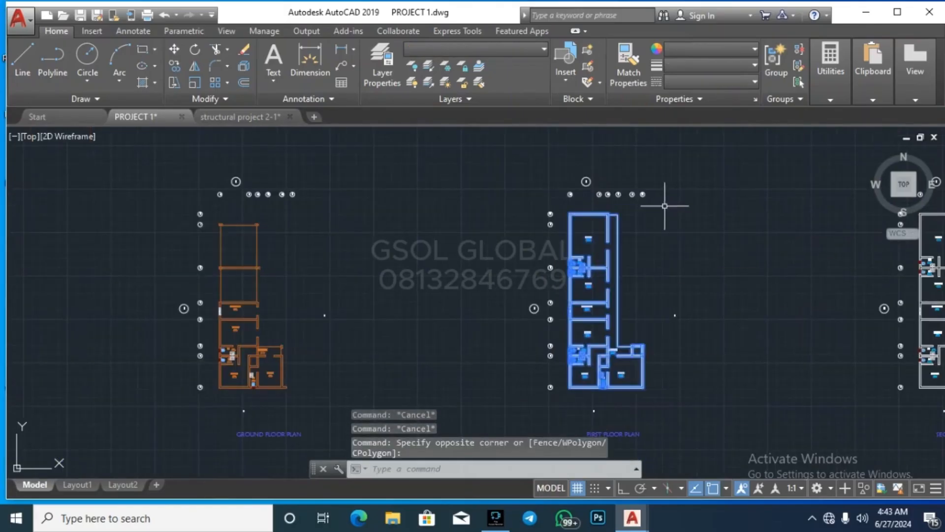
Step: Copy the first-floor plan from its staircase corner onto the ground floor staircase corner
type("co")
key("Return")
scroll(574, 327, "up", 8)
left_click(559, 217)
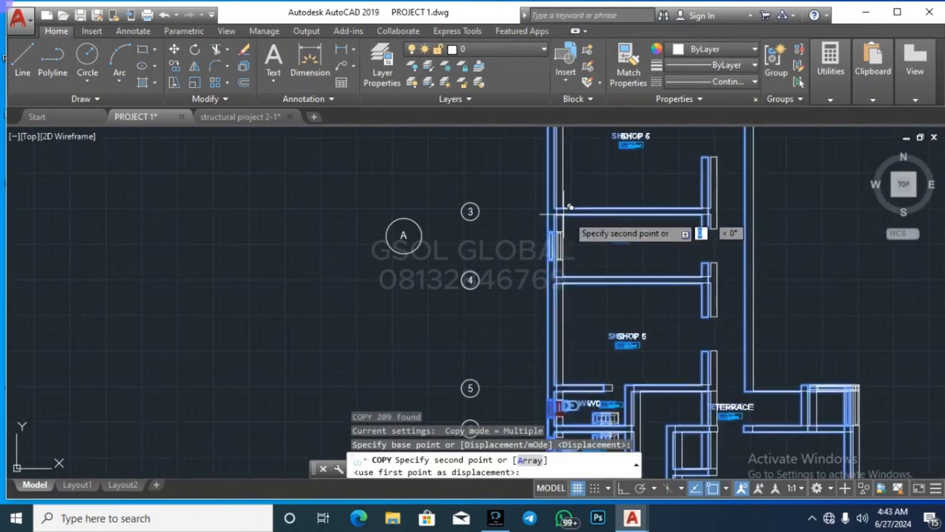
scroll(568, 217, "down", 6)
scroll(536, 257, "up", 8)
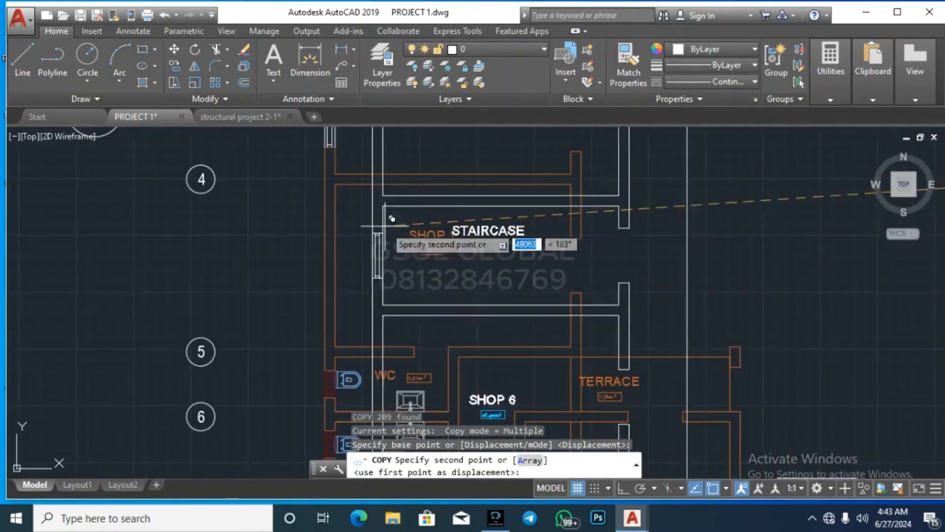
scroll(388, 228, "down", 4)
scroll(384, 216, "up", 7)
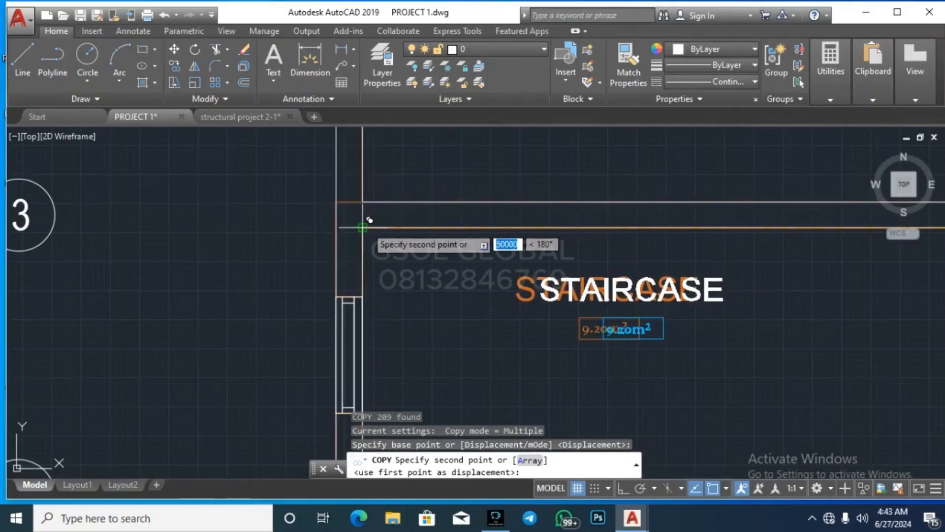
left_click(368, 219)
scroll(455, 298, "down", 6)
scroll(659, 276, "down", 4)
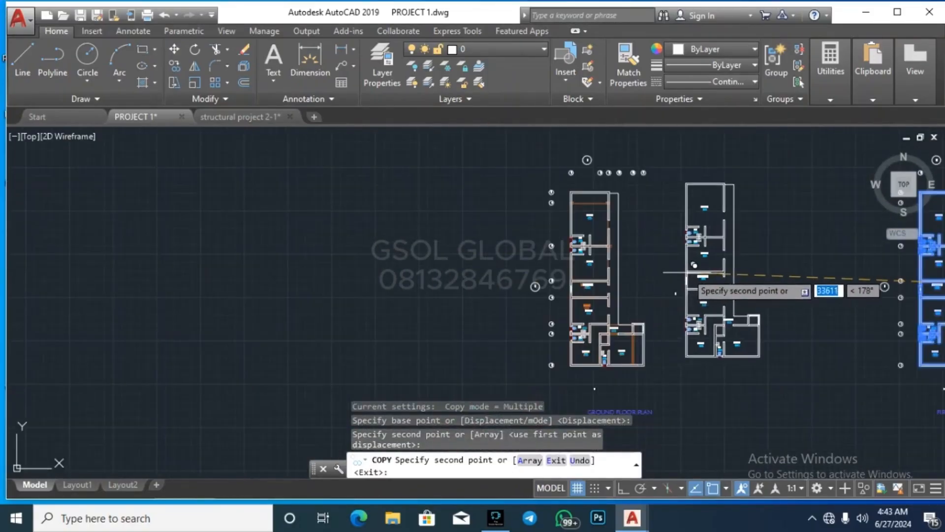
key("Escape")
scroll(630, 202, "up", 3)
left_click(629, 203)
left_click(597, 199)
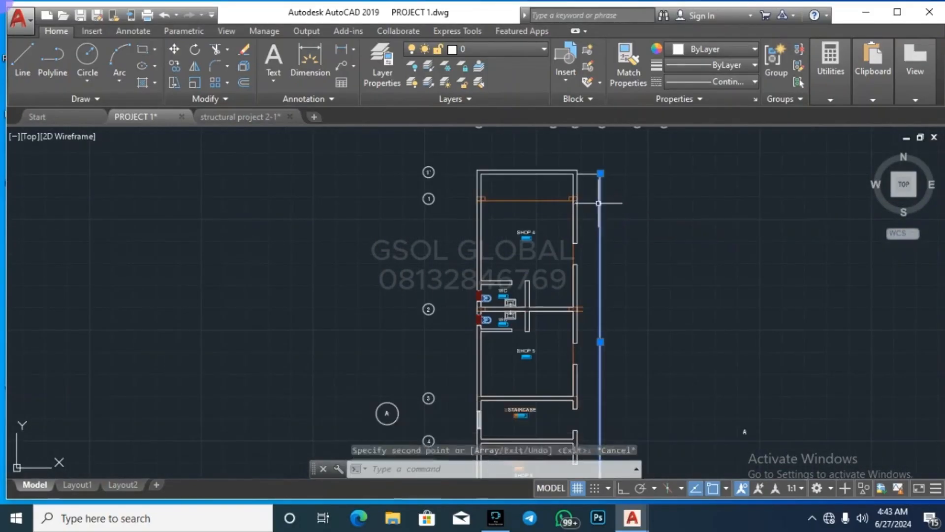
Step: Select the orange line above TERRACE to inspect it, then deselect it
scroll(600, 173, "down", 2)
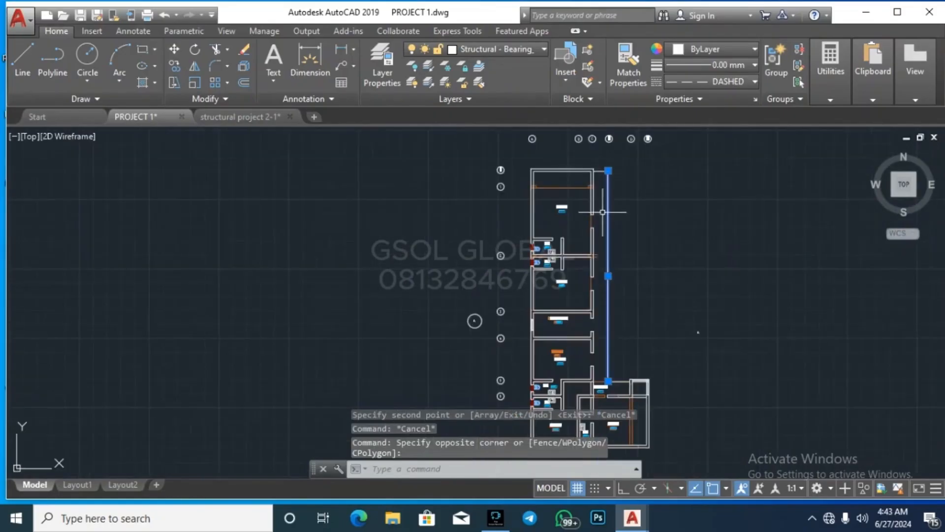
scroll(689, 275, "down", 2)
scroll(681, 310, "up", 6)
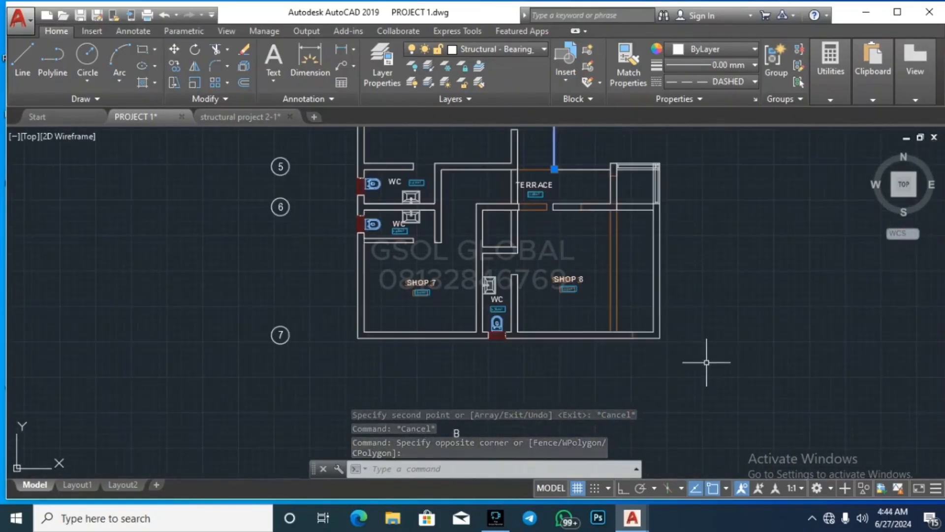
left_click(706, 362)
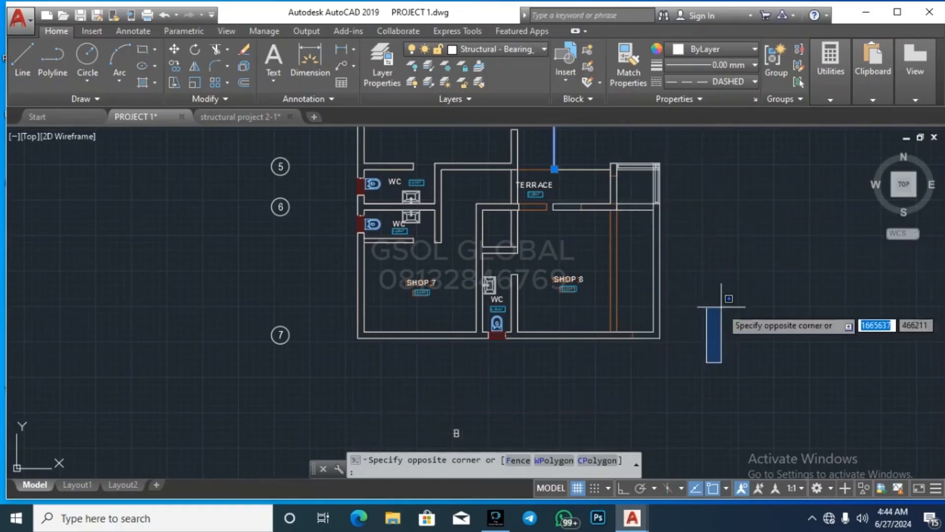
key("Escape")
key("Escape")
scroll(611, 344, "down", 5)
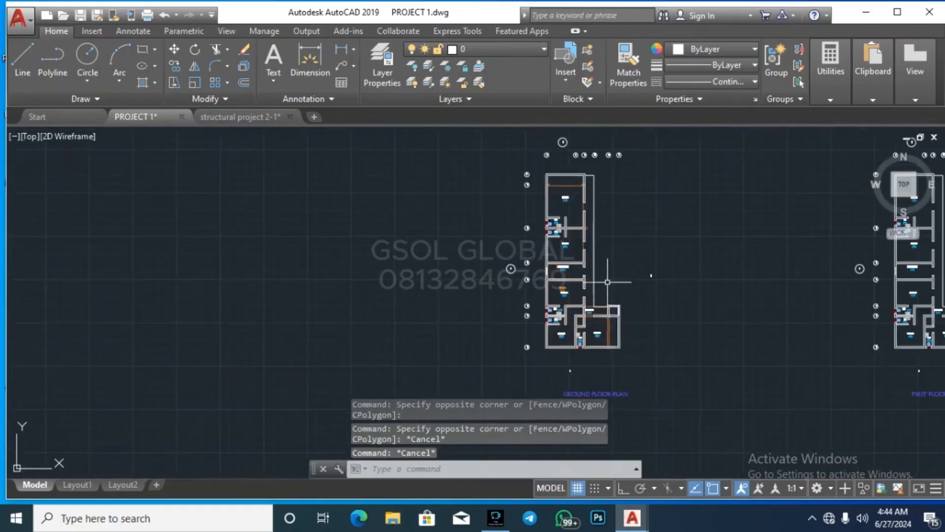
scroll(605, 292, "up", 3)
scroll(588, 364, "up", 6)
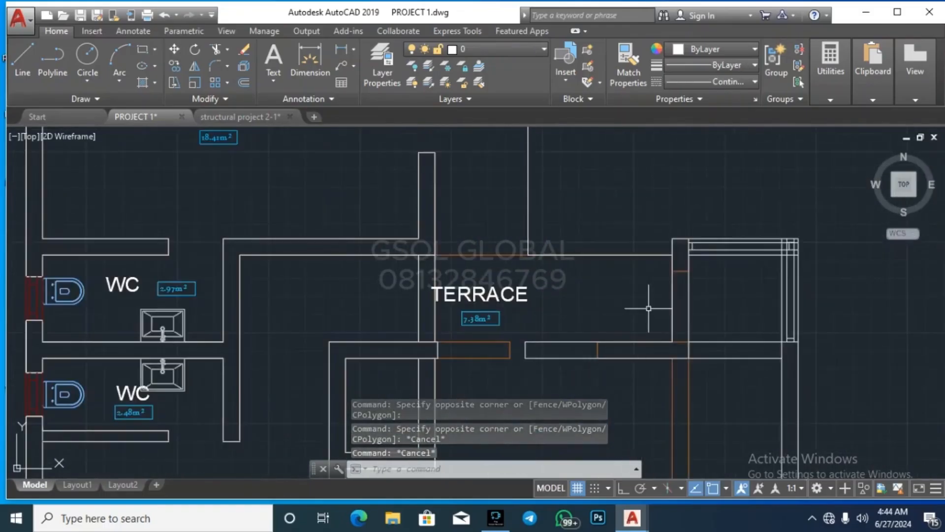
left_click(506, 248)
left_click(484, 265)
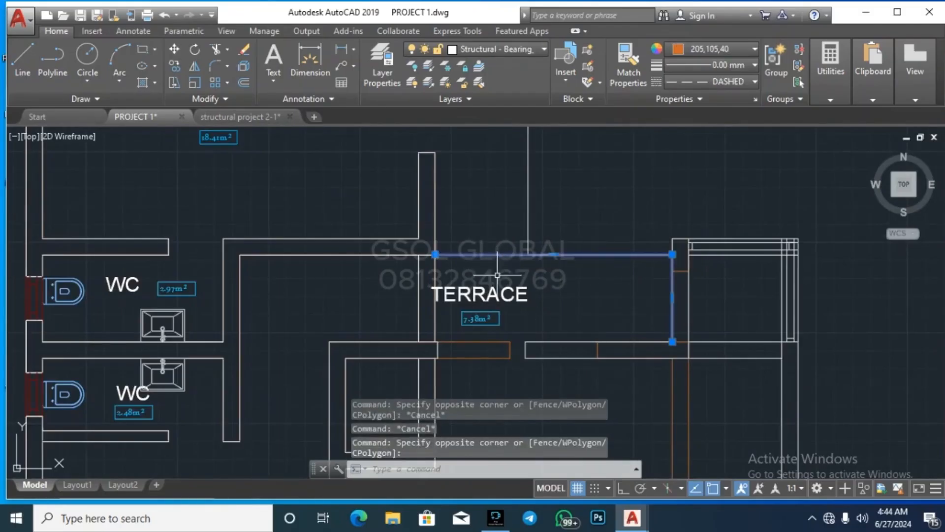
key("Escape")
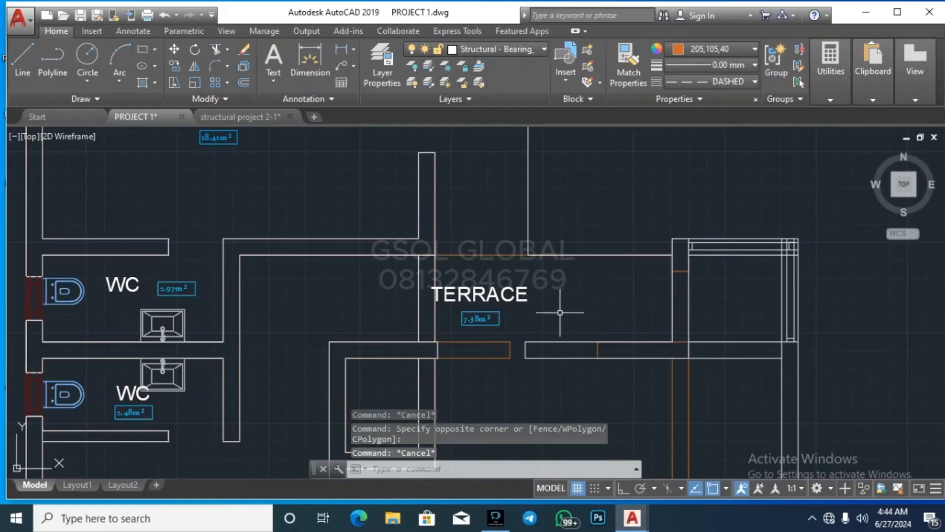
Step: Undo the most recent change with Ctrl+Z
scroll(559, 315, "down", 2)
scroll(523, 217, "down", 3)
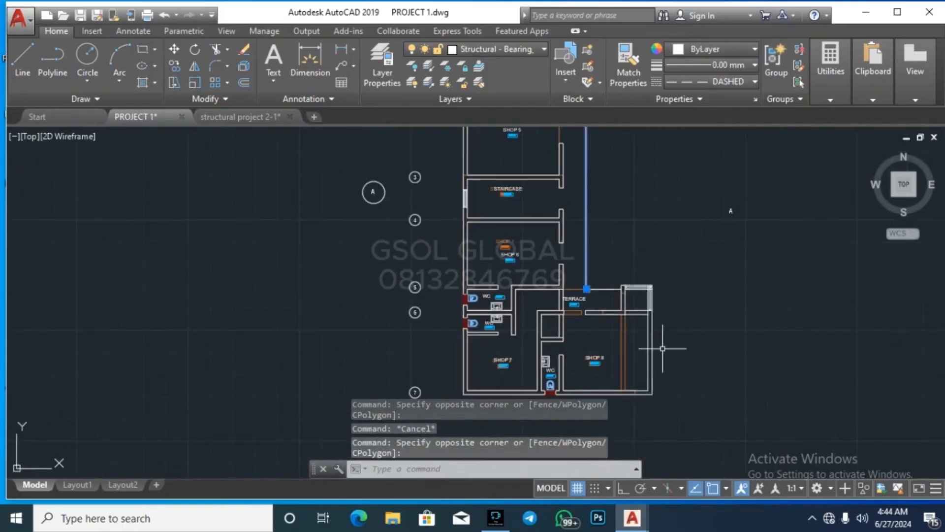
scroll(619, 320, "down", 1)
scroll(584, 257, "up", 5)
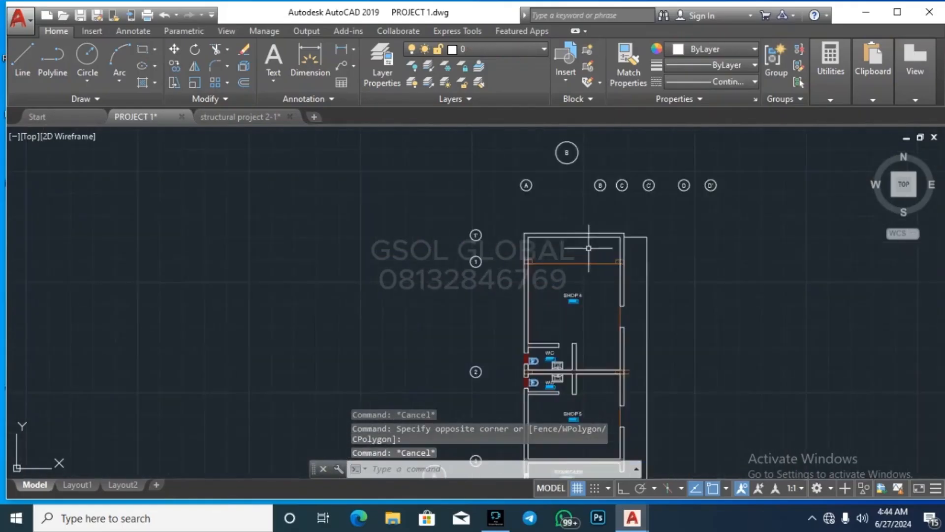
scroll(539, 271, "down", 5)
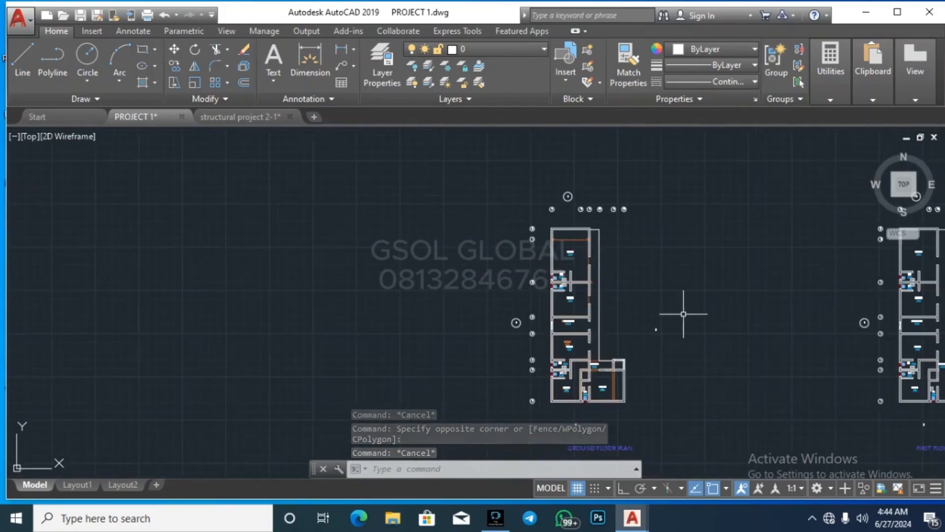
key("ctrl+z")
key("ctrl+z")
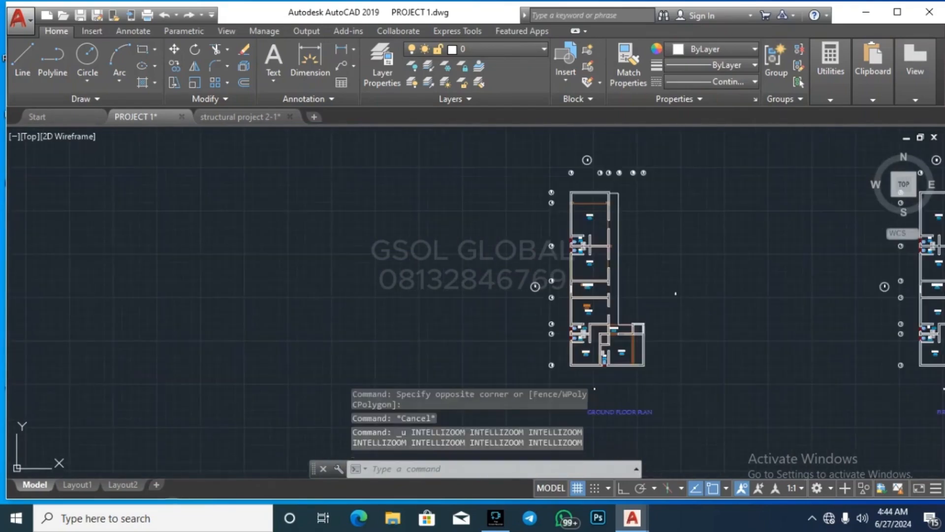
Step: Undo the orange colour change so the plan returns to white
scroll(536, 261, "down", 5)
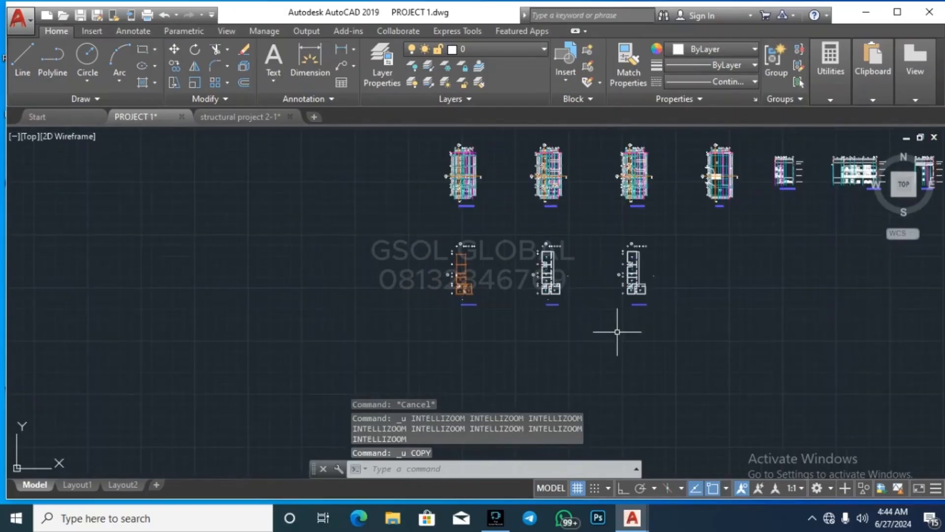
key("ctrl+z")
key("ctrl+z")
scroll(417, 270, "down", 4)
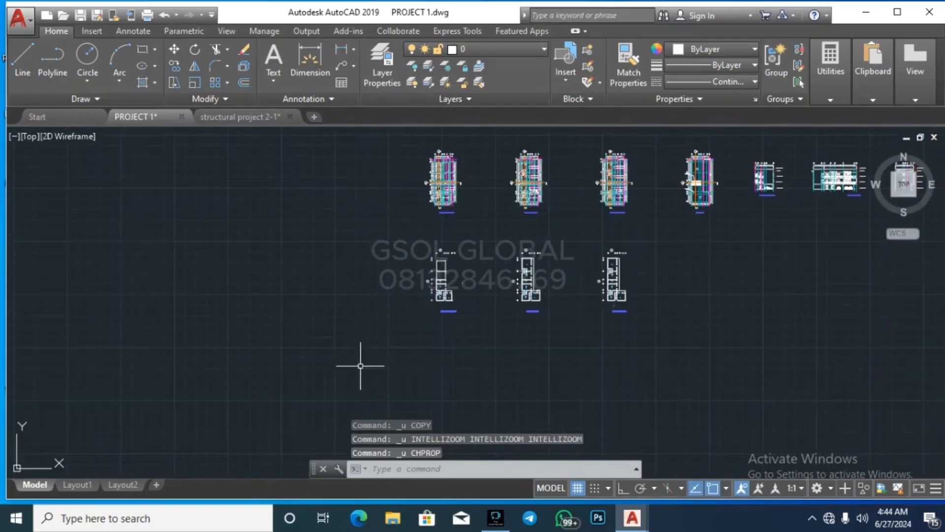
Step: Copy the three lower floor plans with CO into a new row beneath them
left_click(355, 374)
left_click(708, 217)
type("co")
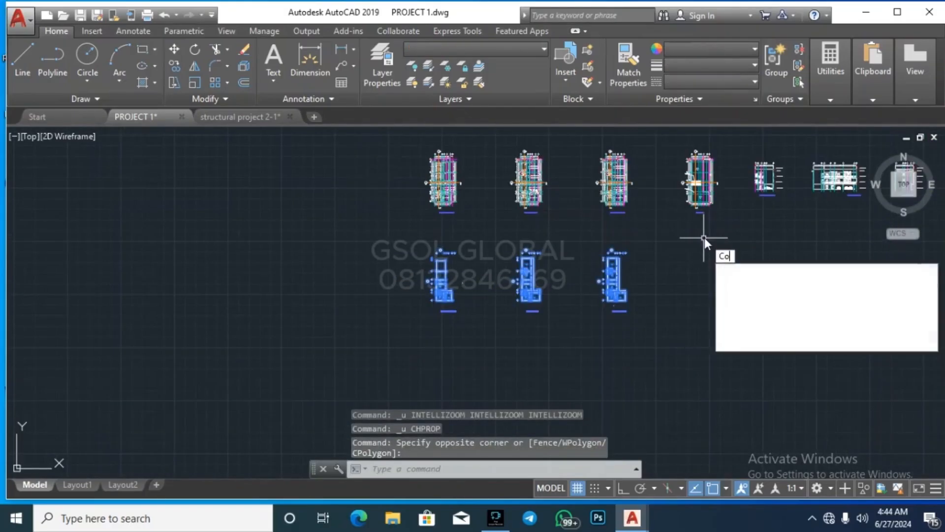
key("Return")
left_click(686, 254)
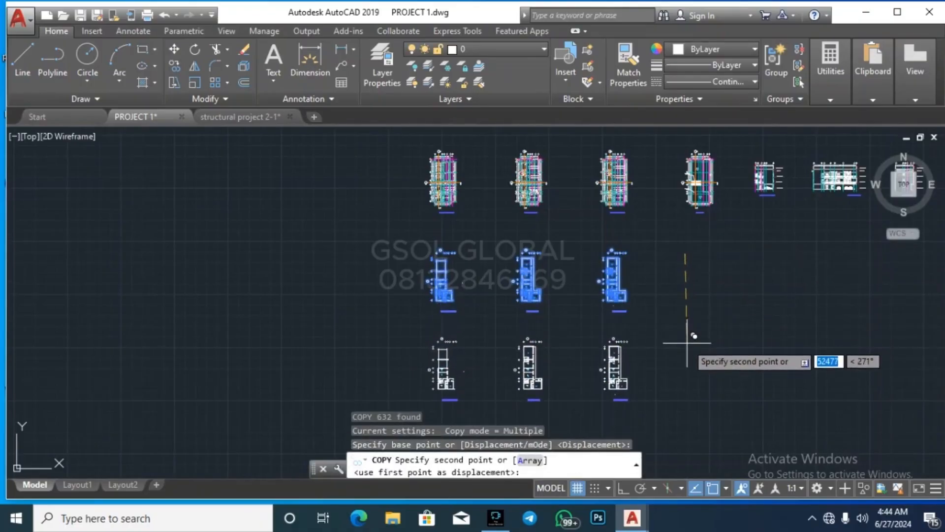
left_click(689, 340)
key("Escape")
key("Escape")
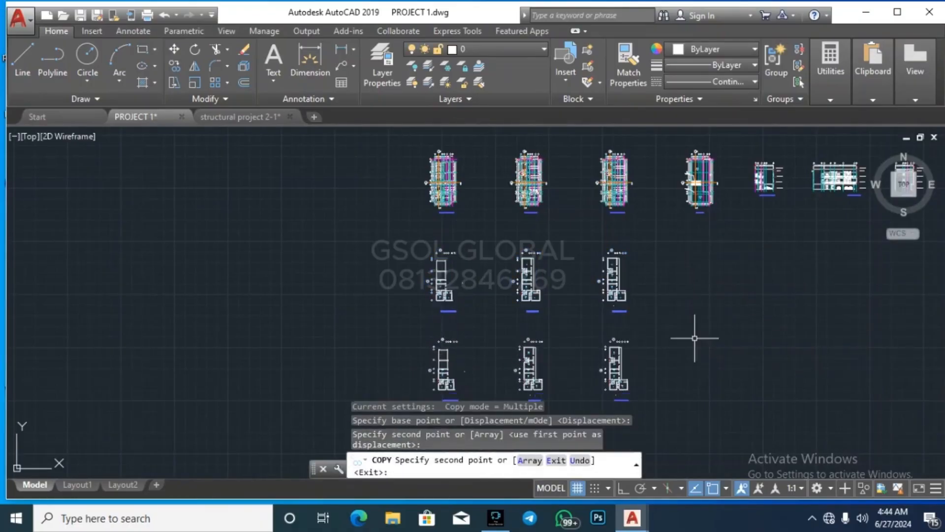
scroll(472, 269, "up", 5)
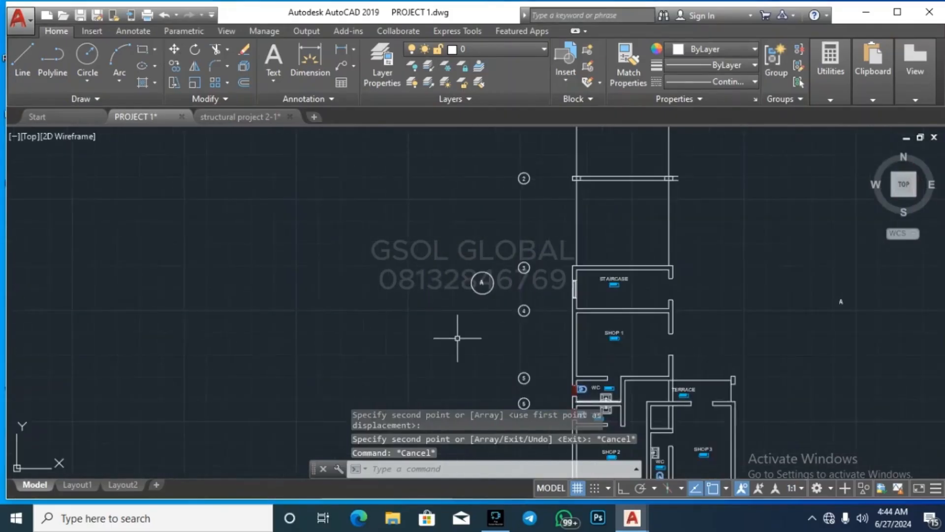
Step: Recolour the central ground floor plan to orange 205,105,40
left_click(491, 404)
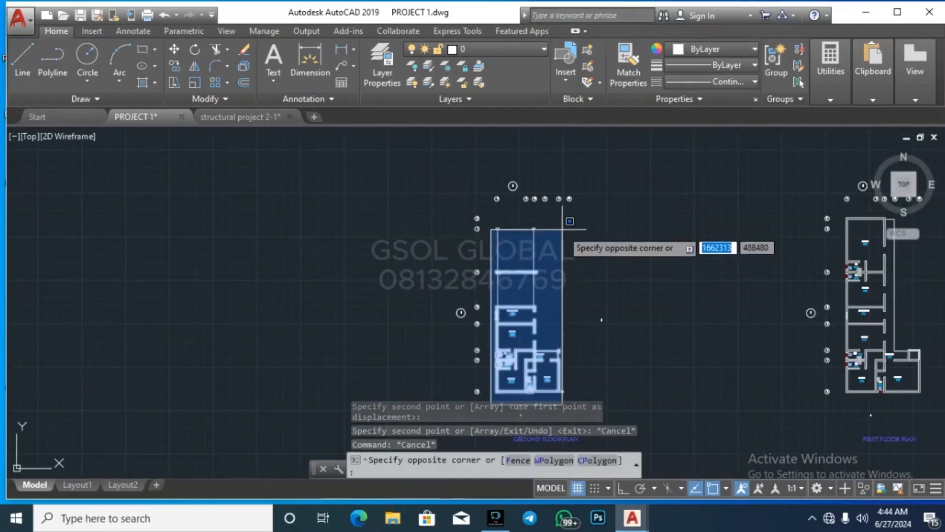
left_click(566, 212)
left_click(707, 49)
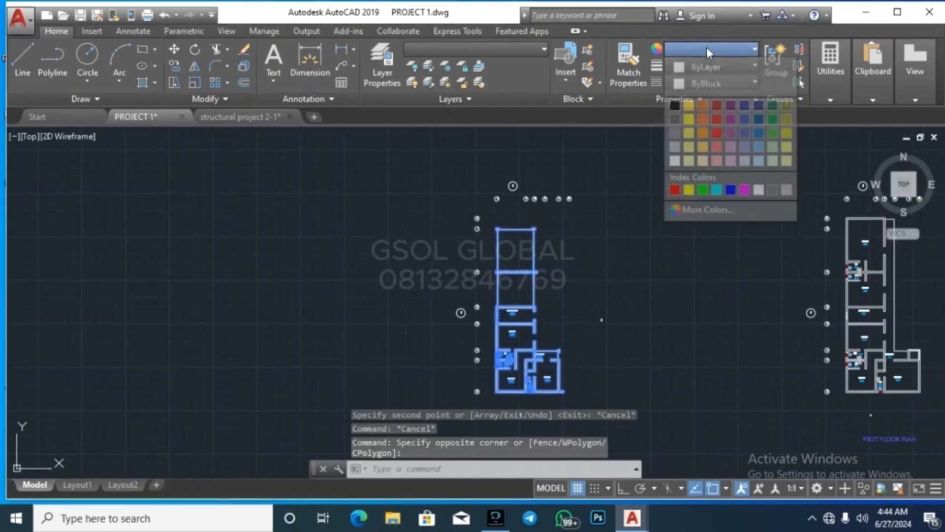
left_click(705, 106)
key("Escape")
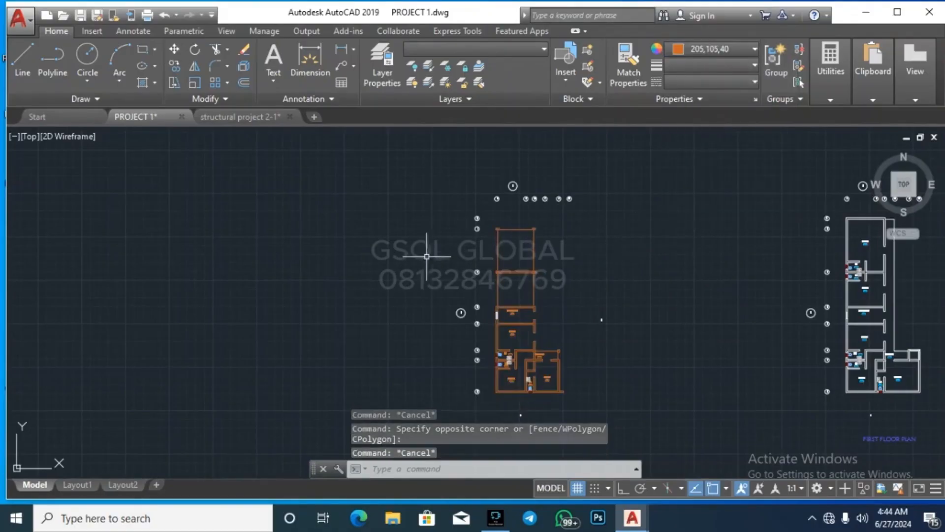
scroll(648, 306, "down", 4)
scroll(598, 314, "up", 4)
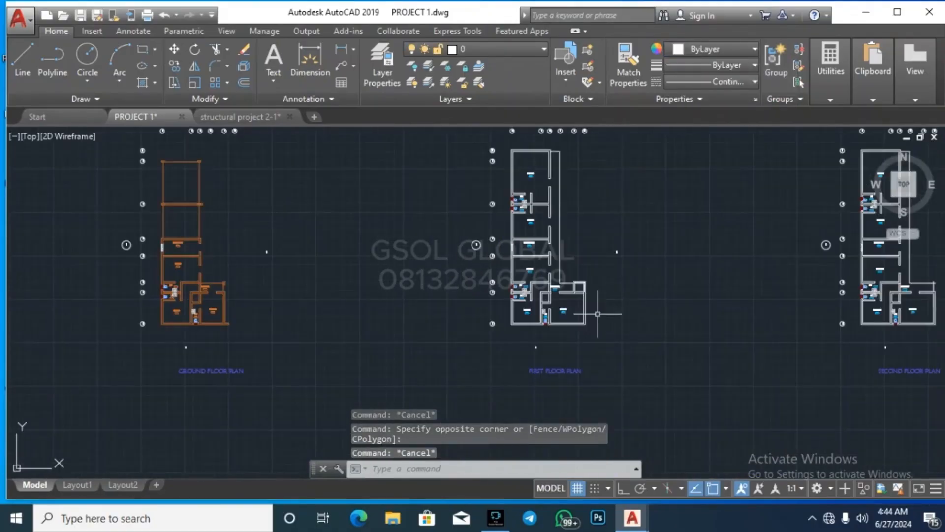
Step: Window-select the first-floor plan and run CO on it
left_click(504, 332)
scroll(505, 333, "down", 2)
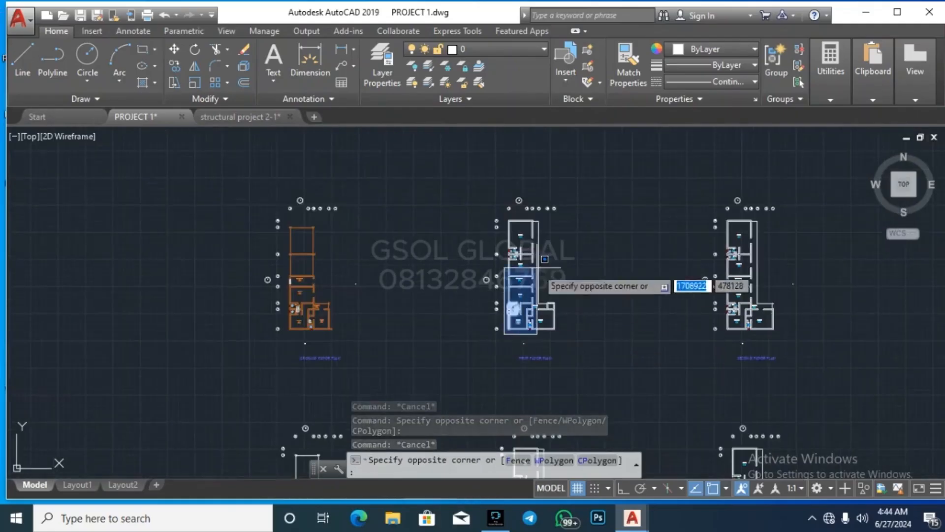
left_click(564, 211)
type("c")
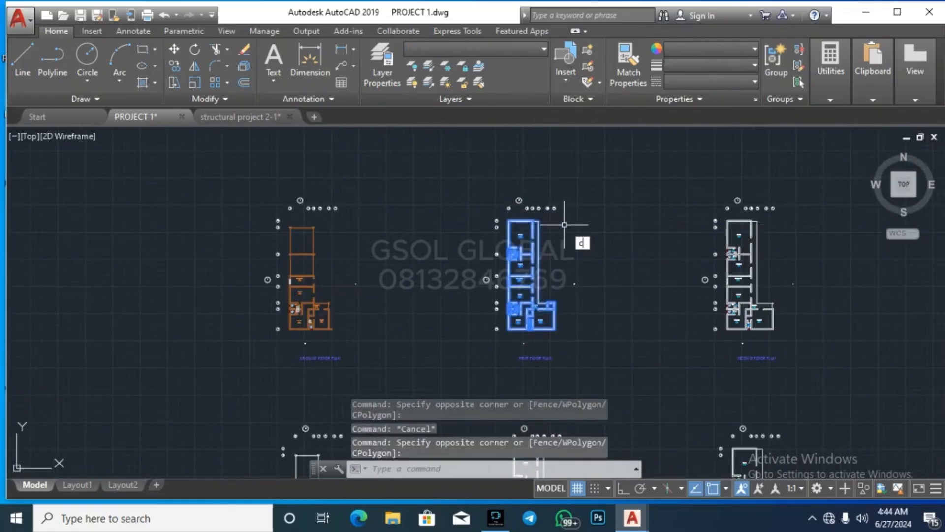
type("o")
key("Return")
scroll(522, 327, "up", 6)
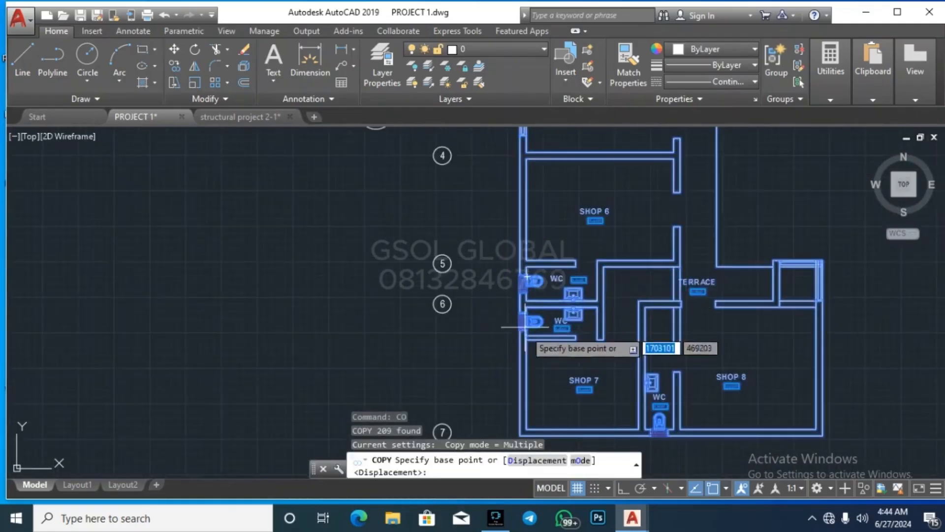
scroll(525, 326, "down", 5)
scroll(507, 315, "up", 5)
scroll(538, 236, "down", 5)
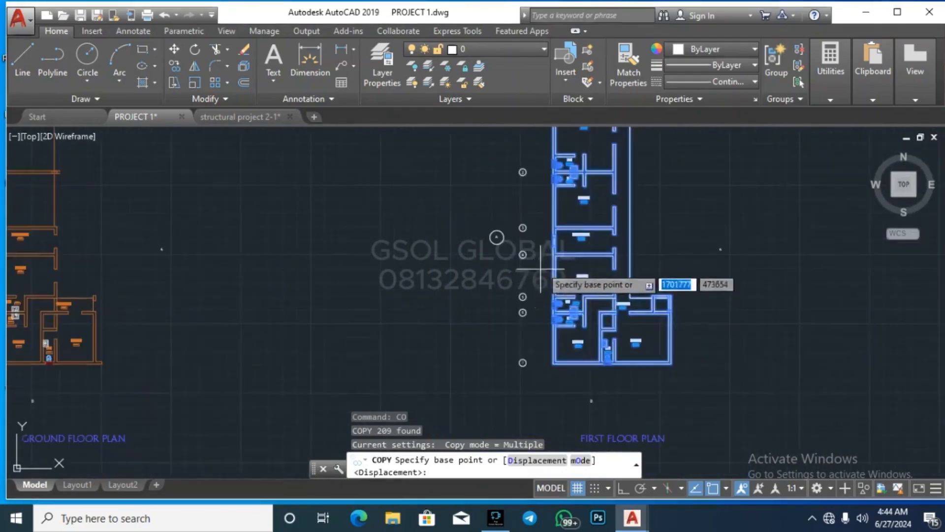
scroll(534, 241, "up", 5)
Step: Place the first-floor copy from its wall corner onto the matching ground floor wall corner
left_click(557, 200)
scroll(729, 251, "down", 8)
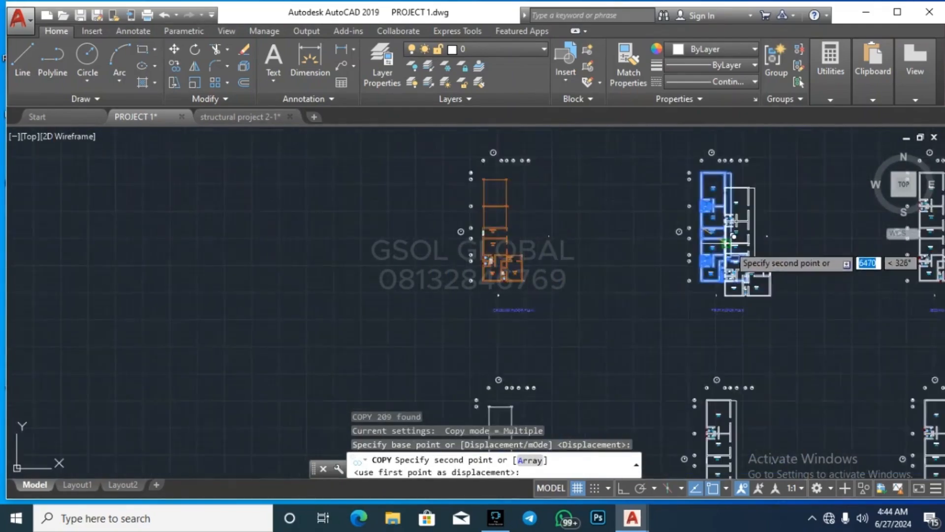
scroll(727, 244, "down", 2)
scroll(608, 239, "up", 9)
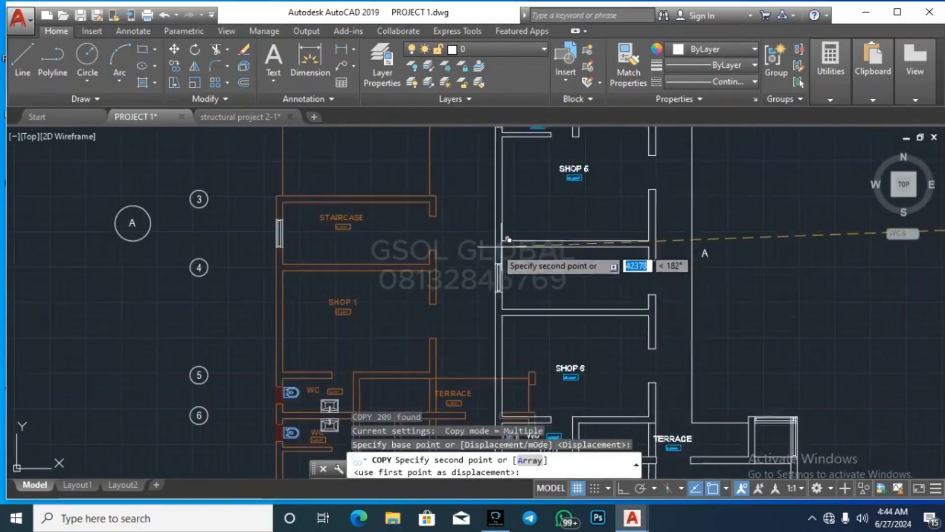
left_click(290, 195)
scroll(423, 236, "down", 8)
key("Return")
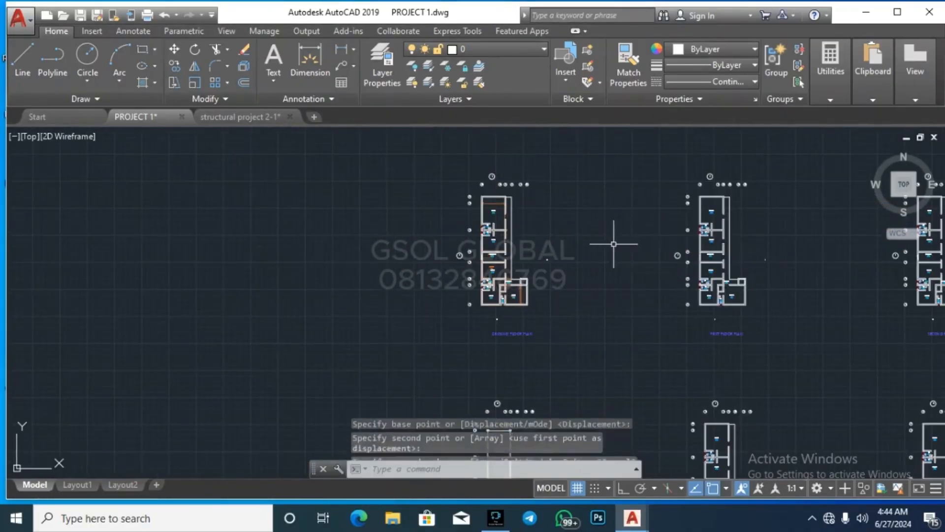
key("Escape")
key("Escape")
scroll(493, 185, "up", 7)
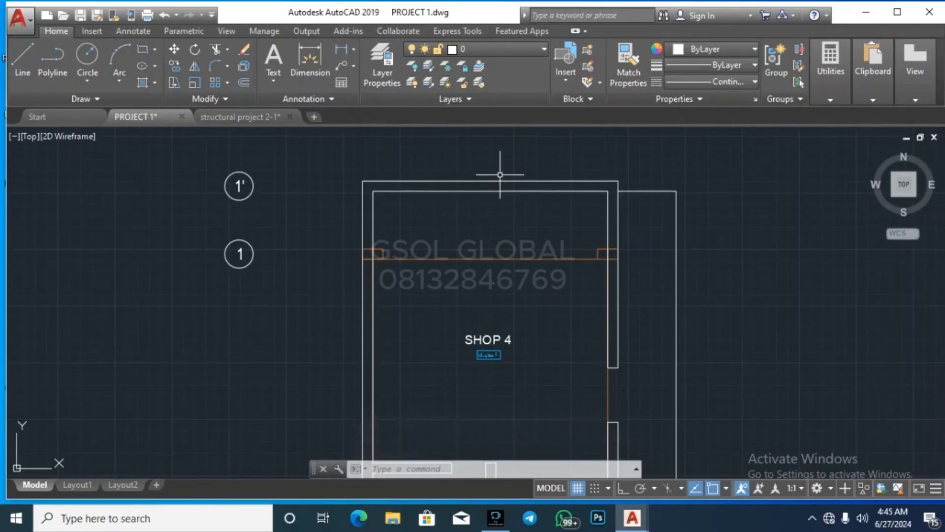
scroll(435, 251, "down", 8)
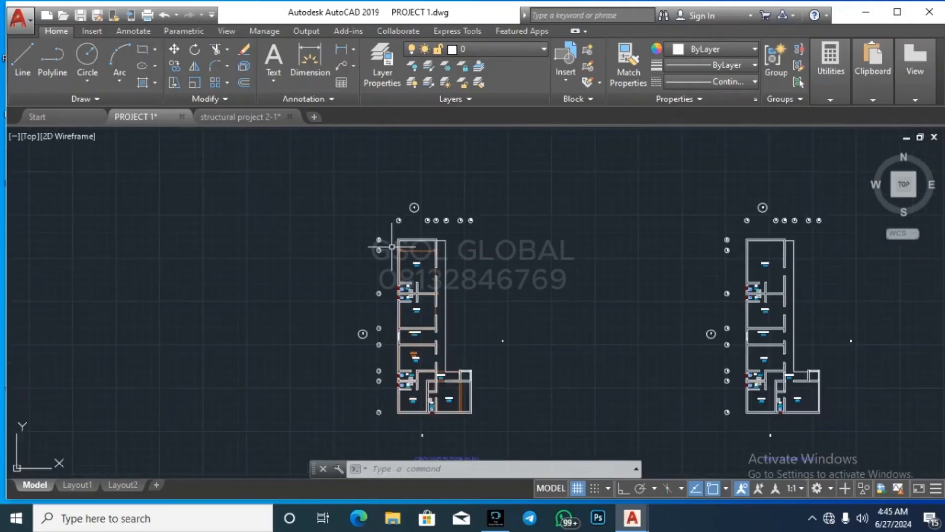
scroll(494, 296, "down", 6)
scroll(467, 169, "up", 8)
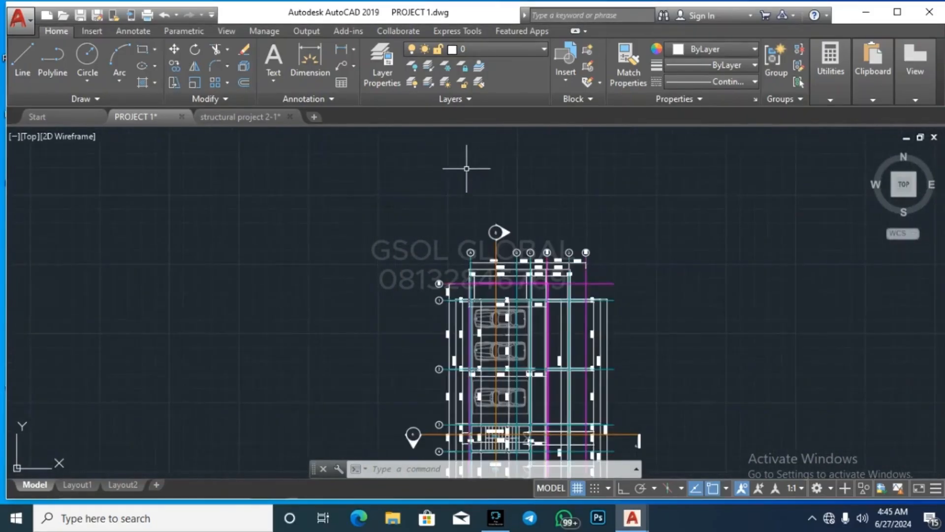
Step: Check the two wall lines at the SHOP 4 corner, then bring up the Utilities measuring tools
scroll(600, 307, "up", 4)
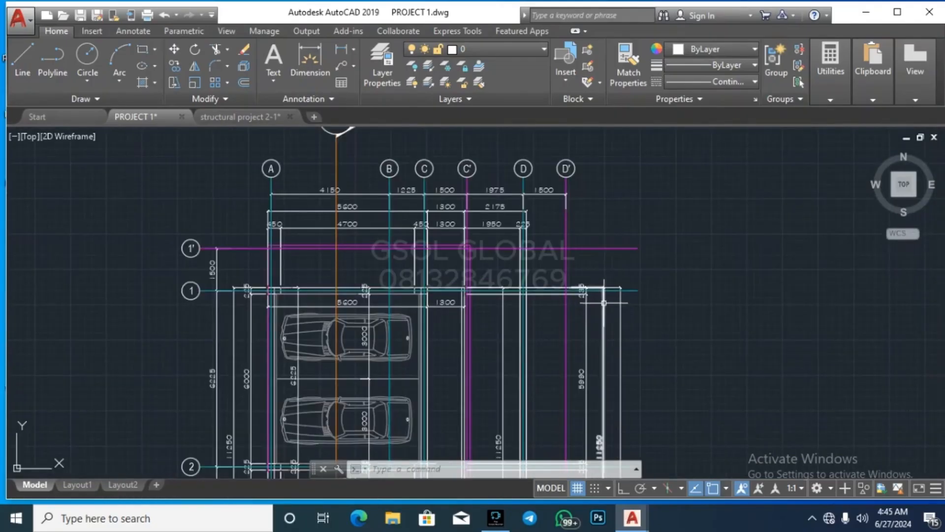
scroll(511, 160, "down", 5)
scroll(511, 160, "down", 4)
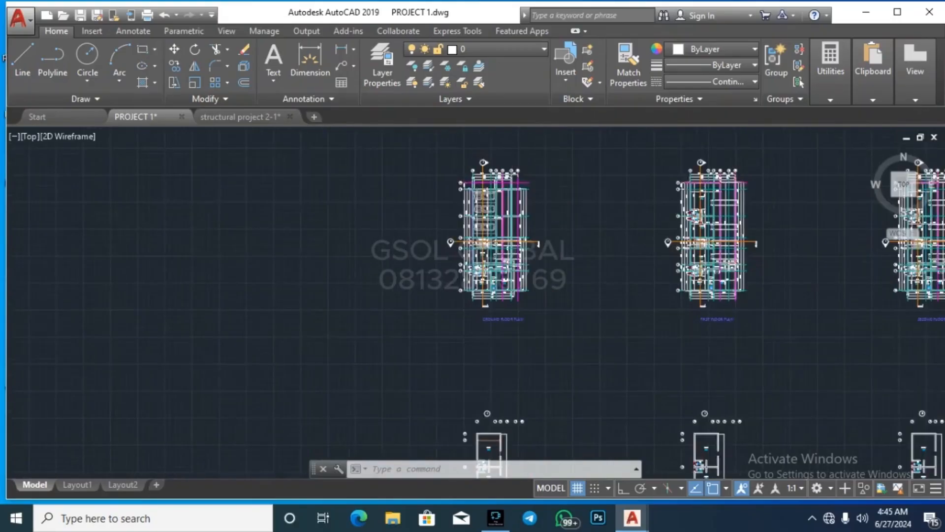
scroll(474, 239, "up", 7)
scroll(505, 144, "up", 8)
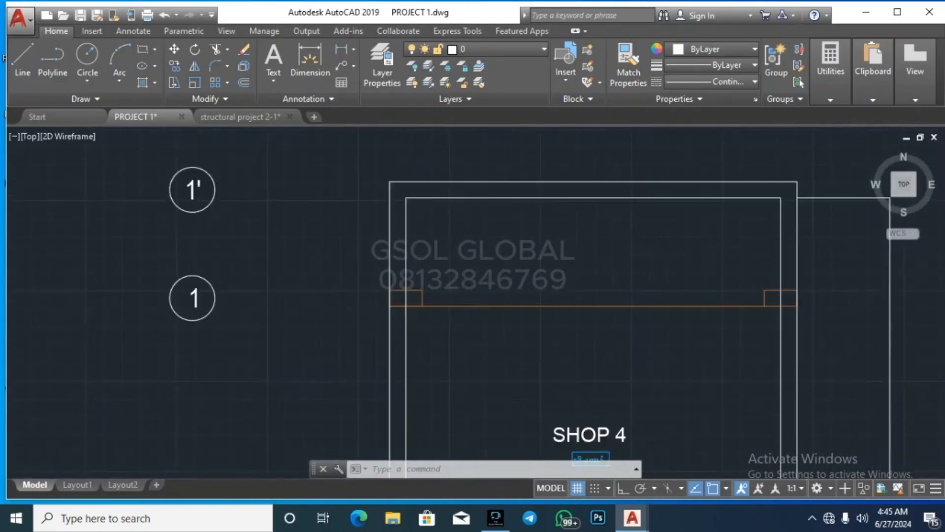
left_click(532, 321)
left_click(516, 204)
scroll(398, 207, "down", 6)
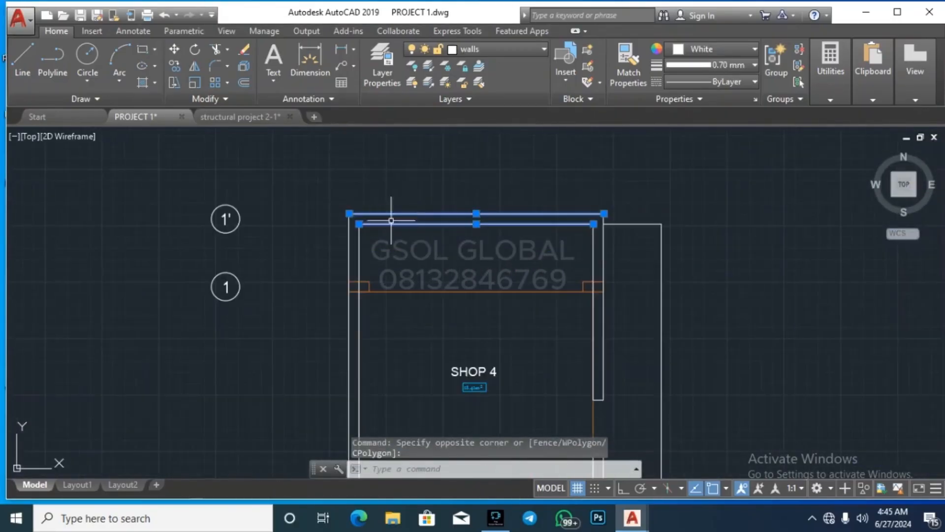
key("Escape")
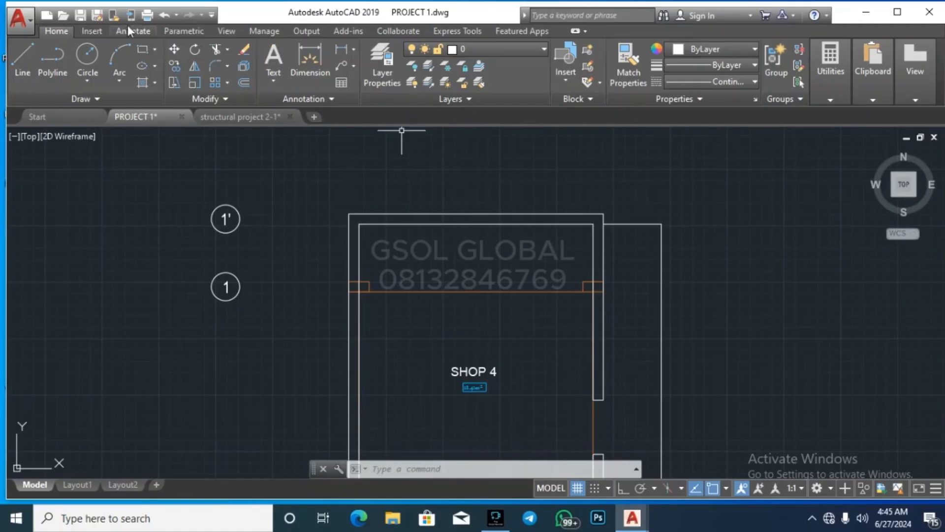
left_click(844, 89)
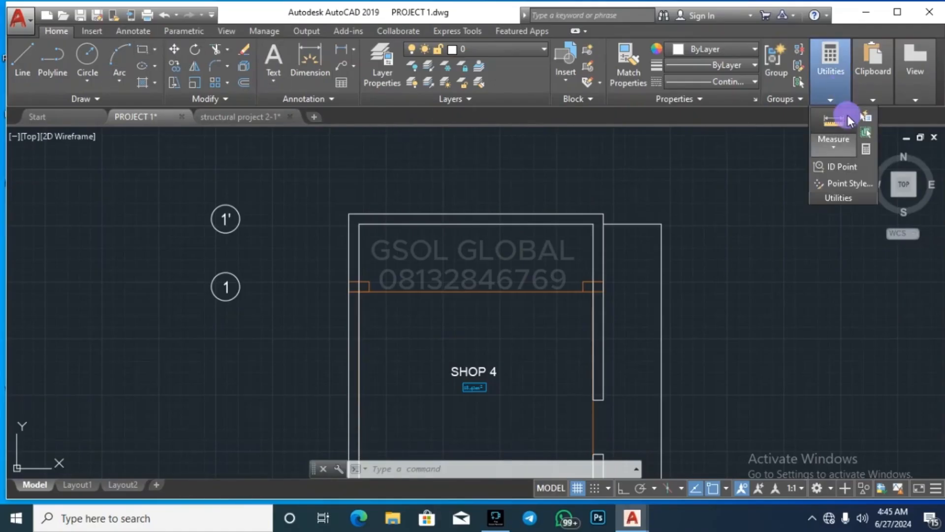
Step: Start a distance measurement in the plan, then cancel it
left_click(843, 119)
scroll(590, 290, "up", 5)
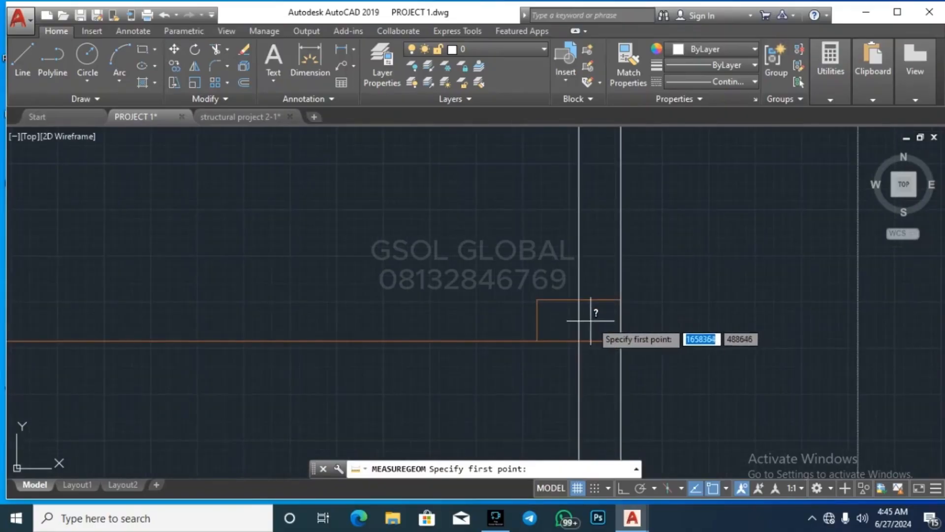
scroll(672, 275, "down", 3)
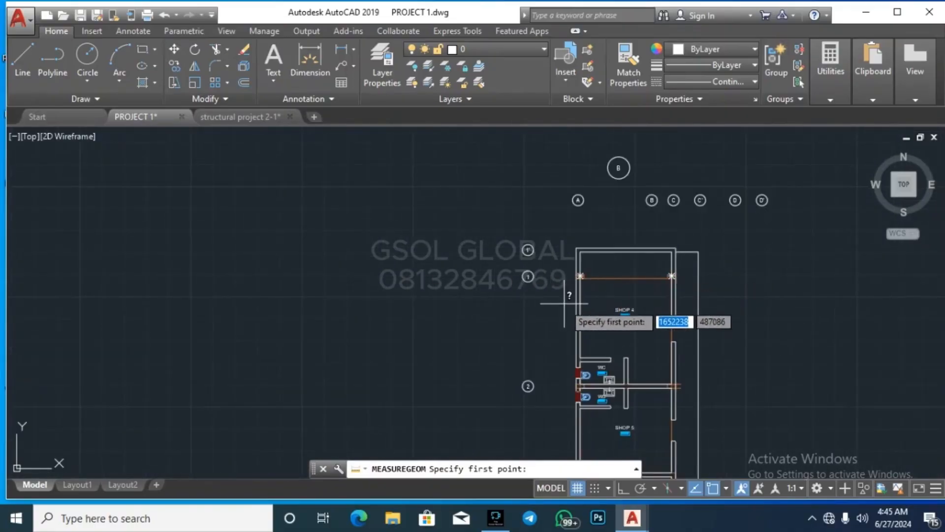
key("Escape")
key("Escape")
Step: Draw straight horizontal grid lines with Ortho from bubbles 1 and 1' across the Shop 4 plan
type("l")
key("Return")
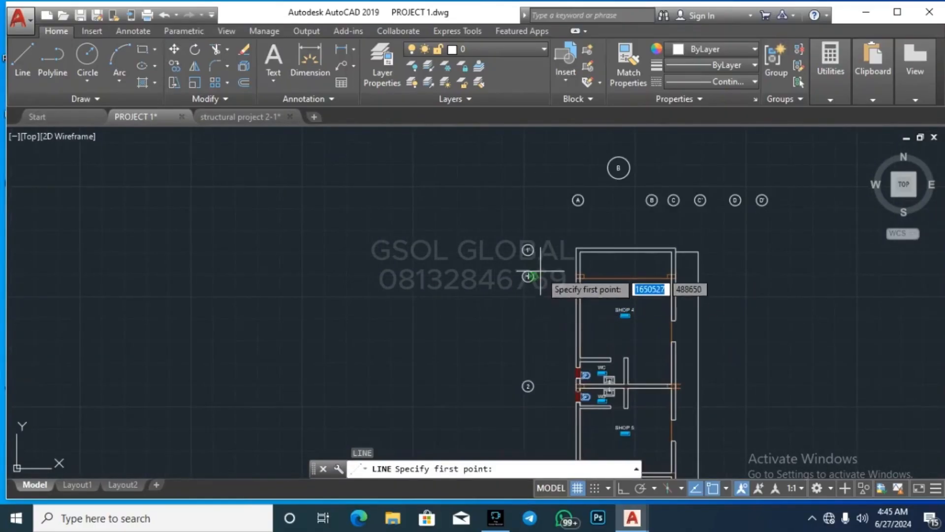
scroll(546, 290, "up", 4)
left_click(517, 291)
scroll(221, 271, "down", 4)
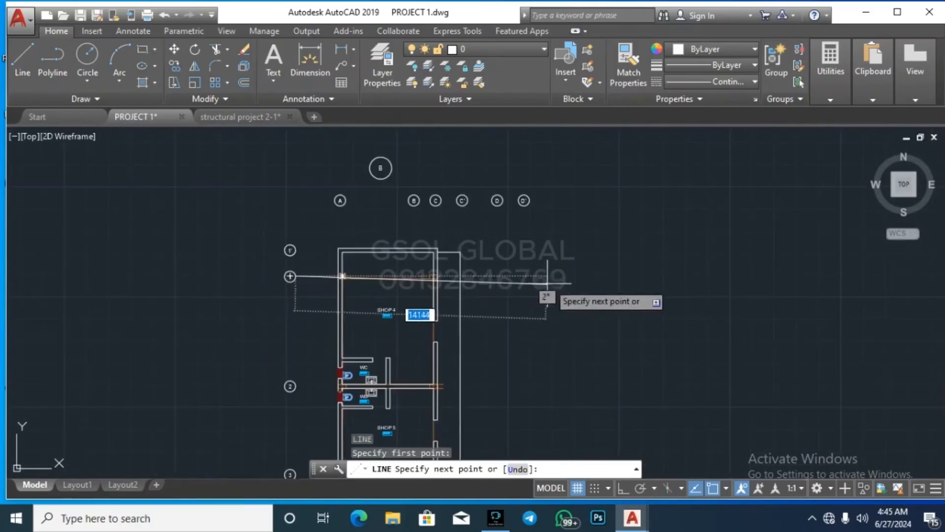
left_click(623, 488)
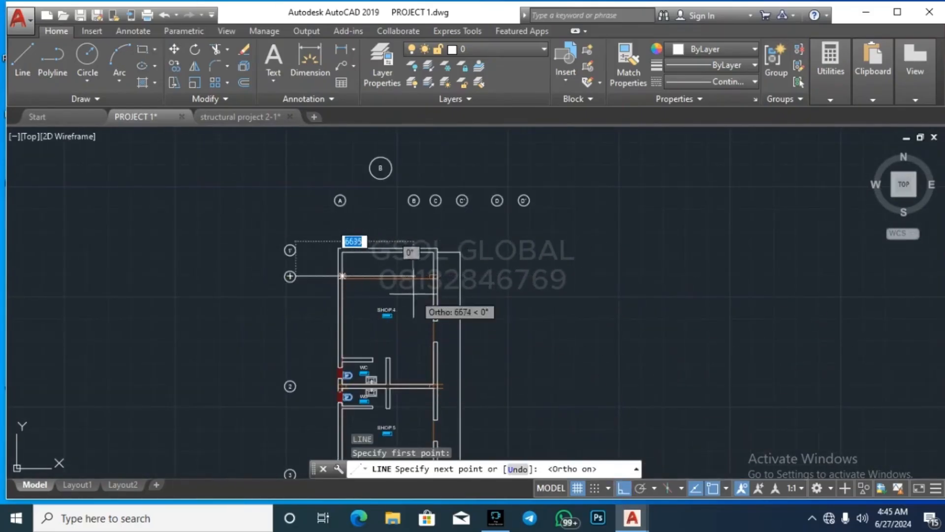
scroll(413, 293, "up", 4)
key("Escape")
scroll(689, 305, "down", 4)
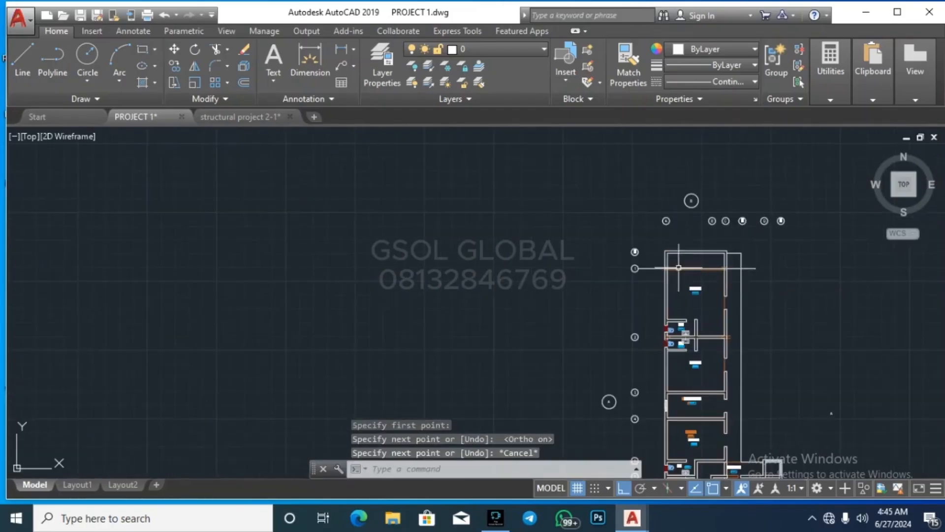
scroll(667, 244, "up", 3)
key("space")
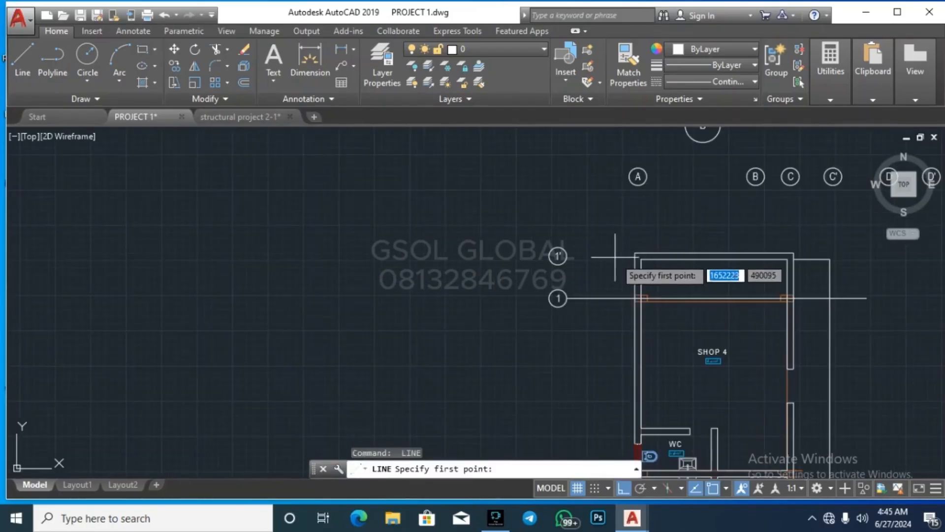
left_click(558, 255)
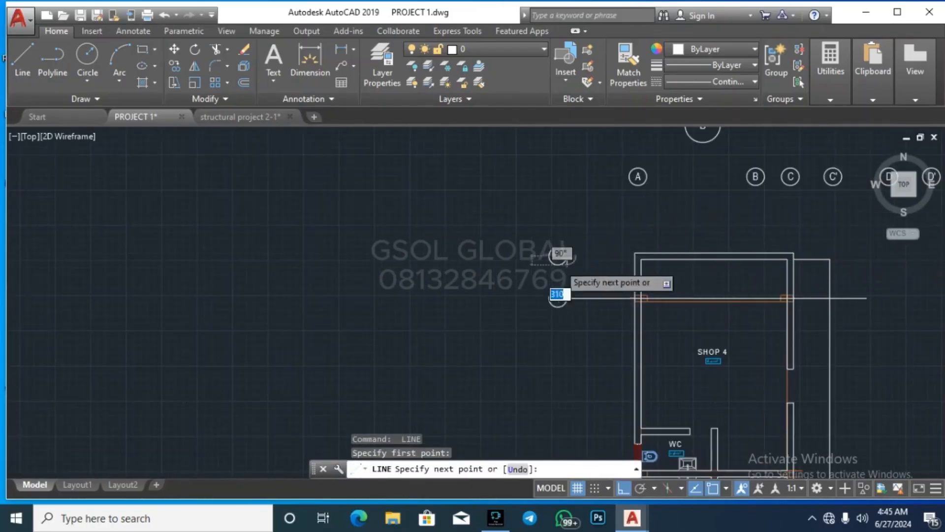
scroll(559, 254, "down", 2)
key("Escape")
scroll(635, 235, "down", 3)
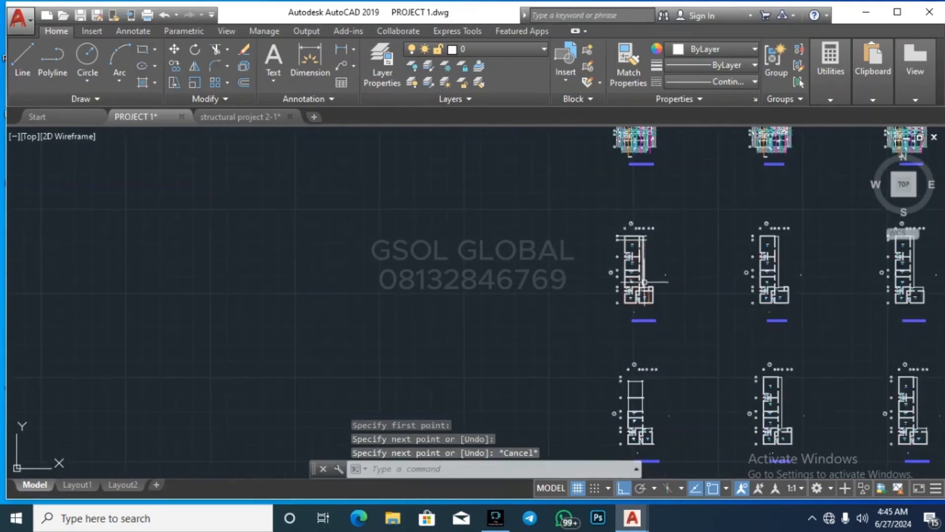
scroll(642, 271, "up", 3)
scroll(594, 279, "down", 3)
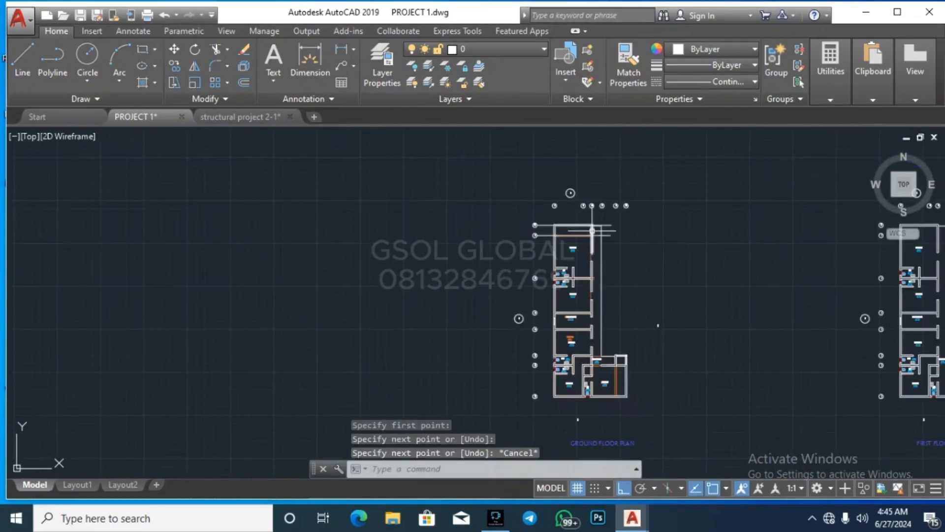
Step: Draw a vertical grid line from bubble C down to the plan outline above SHOP 4
key("space")
scroll(594, 223, "up", 8)
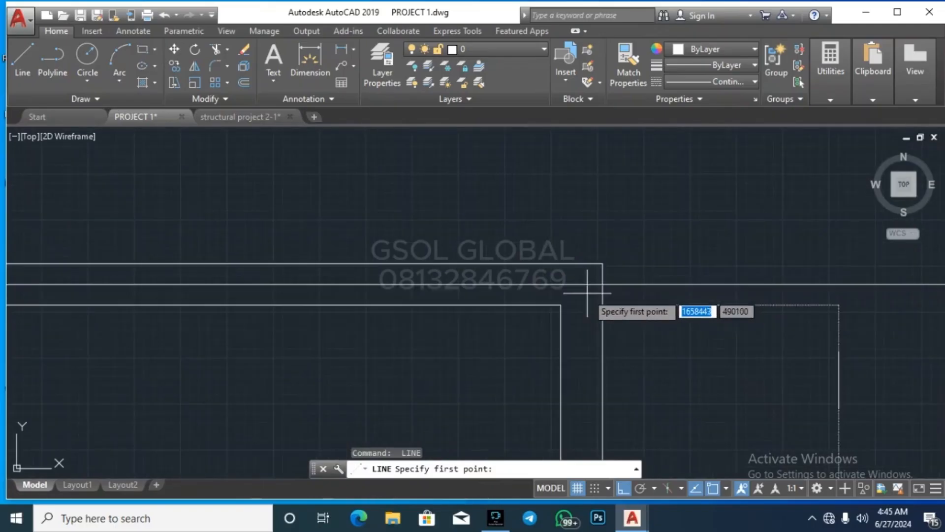
scroll(581, 285, "down", 4)
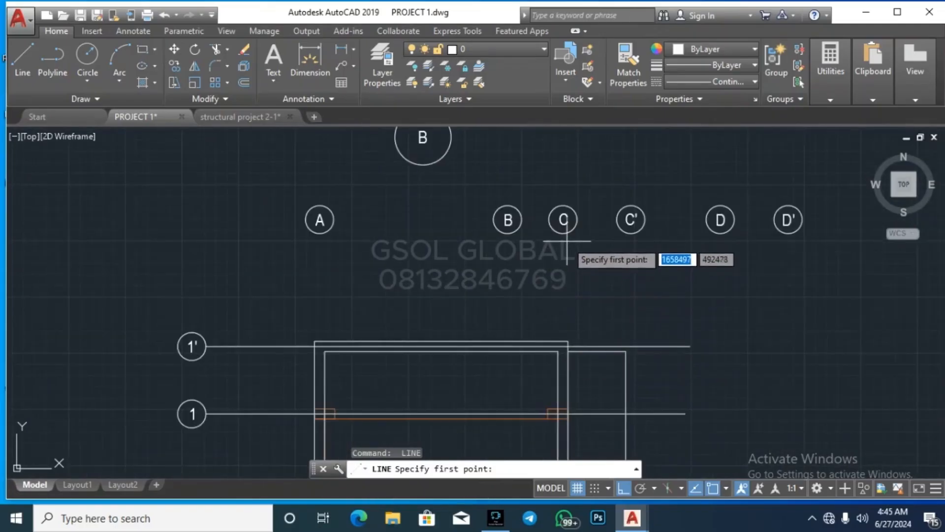
left_click(563, 220)
scroll(559, 347, "up", 4)
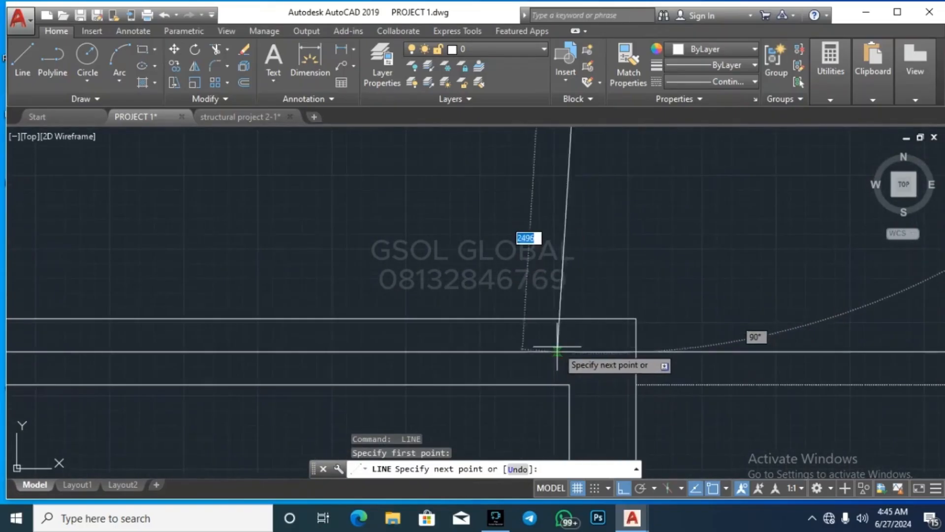
scroll(590, 355, "down", 5)
key("Escape")
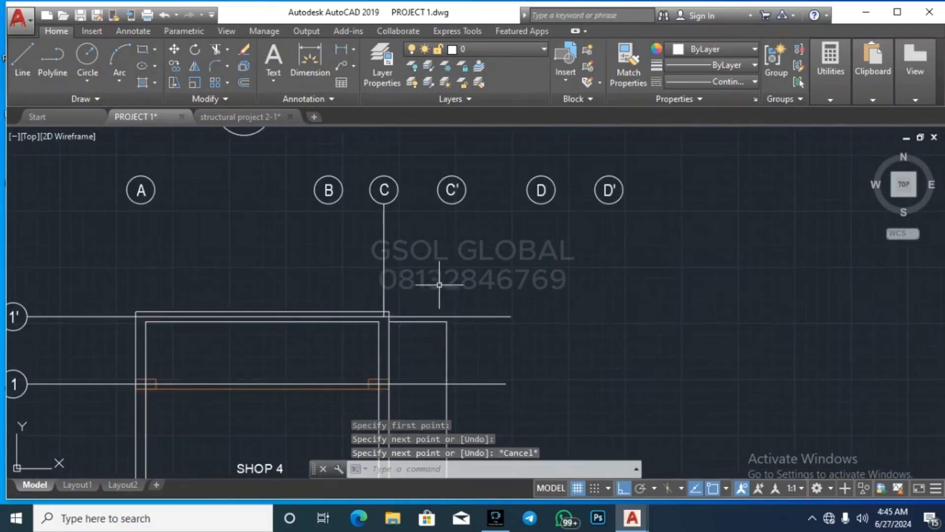
scroll(502, 170, "down", 4)
type("line")
key("Return")
scroll(481, 161, "up", 5)
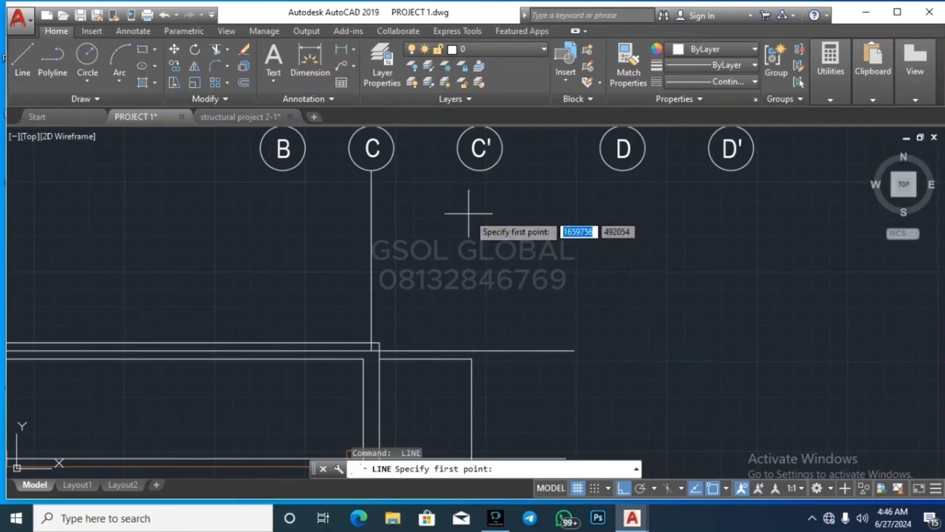
Step: Draw the C' grid line from its bubble down to the horizontal grid line
left_click(480, 170)
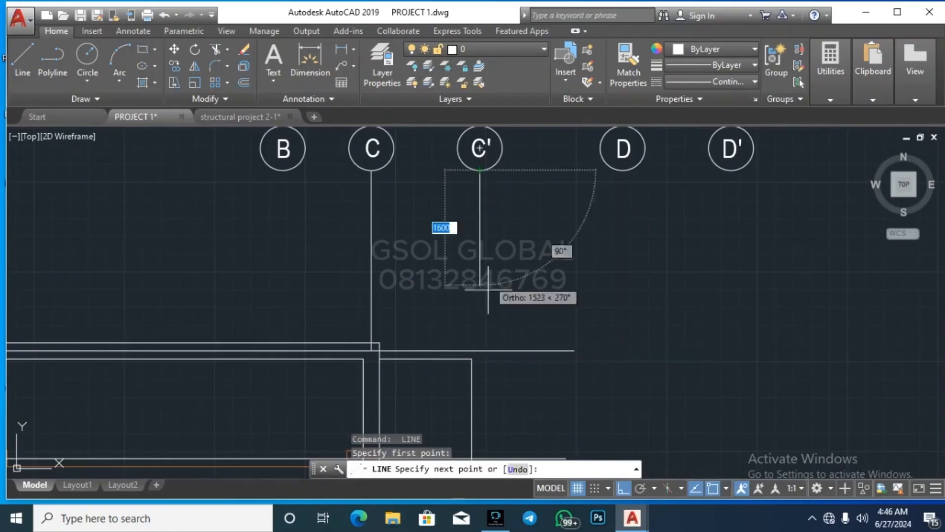
left_click(479, 350)
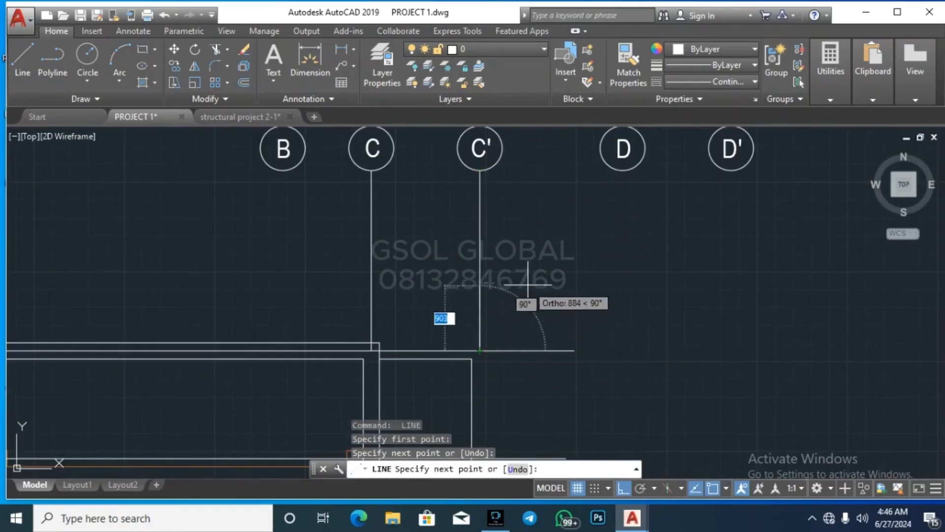
key("Escape")
scroll(538, 186, "down", 6)
scroll(545, 303, "up", 8)
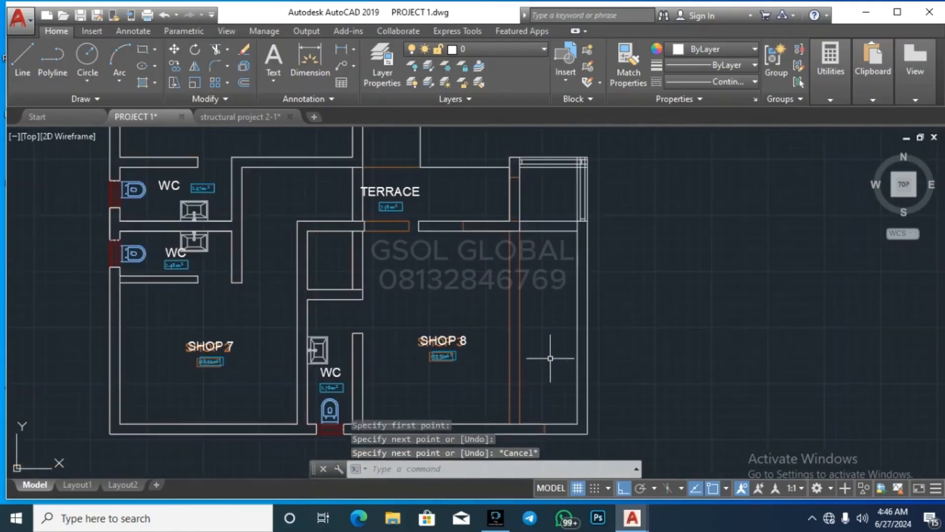
scroll(521, 306, "down", 6)
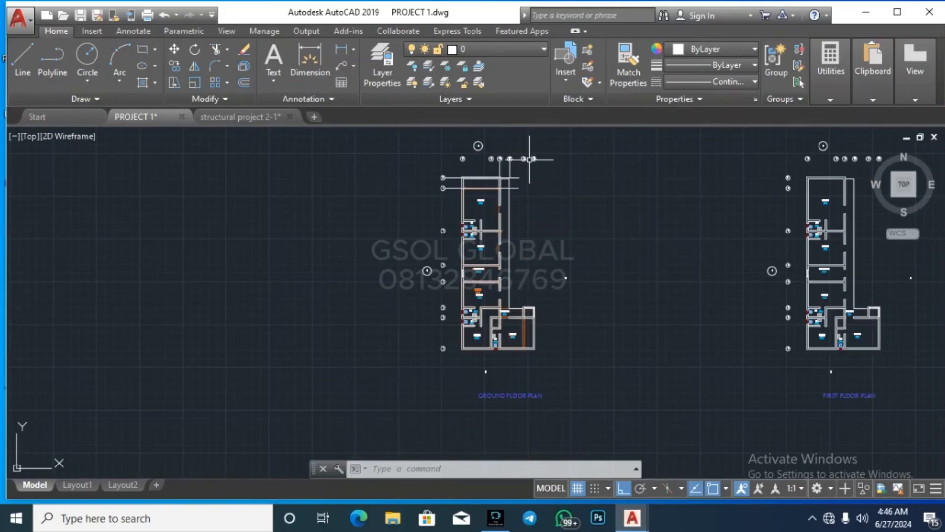
scroll(529, 158, "up", 8)
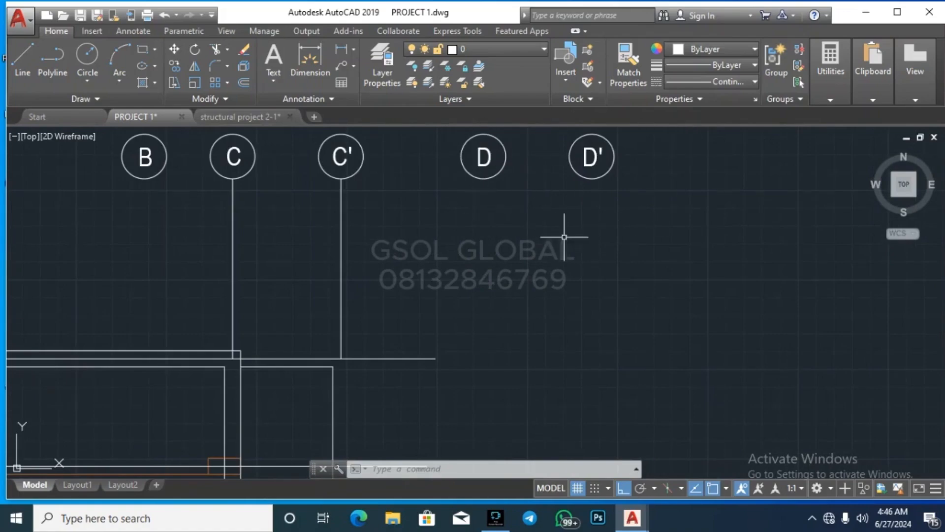
Step: Draw a vertical grid line from bubble D down to below the building
left_click(28, 61)
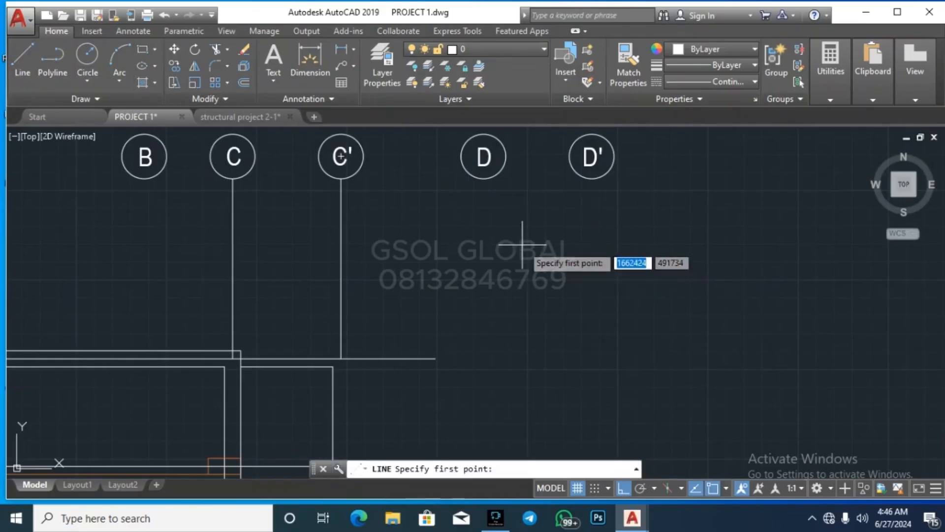
left_click(483, 178)
scroll(486, 153, "down", 5)
scroll(527, 207, "up", 2)
scroll(521, 172, "up", 3)
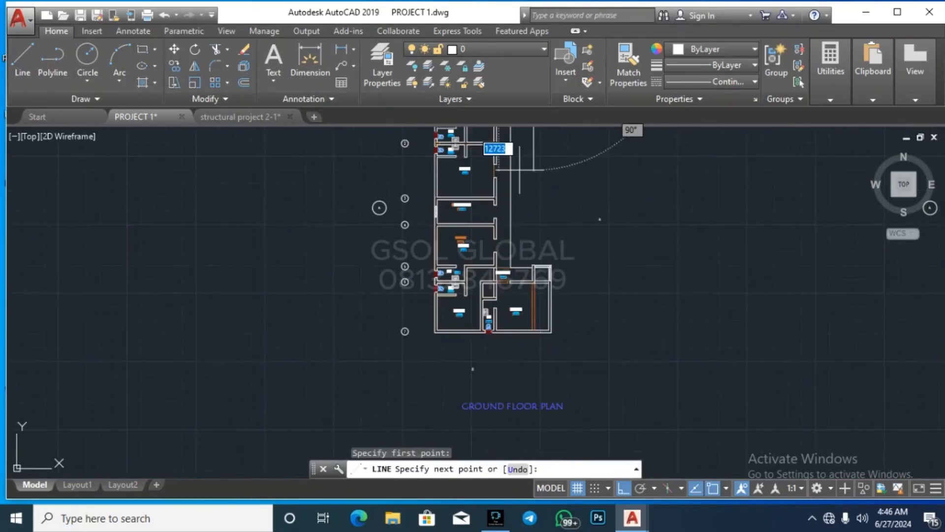
left_click(534, 360)
scroll(497, 378, "down", 6)
key("Escape")
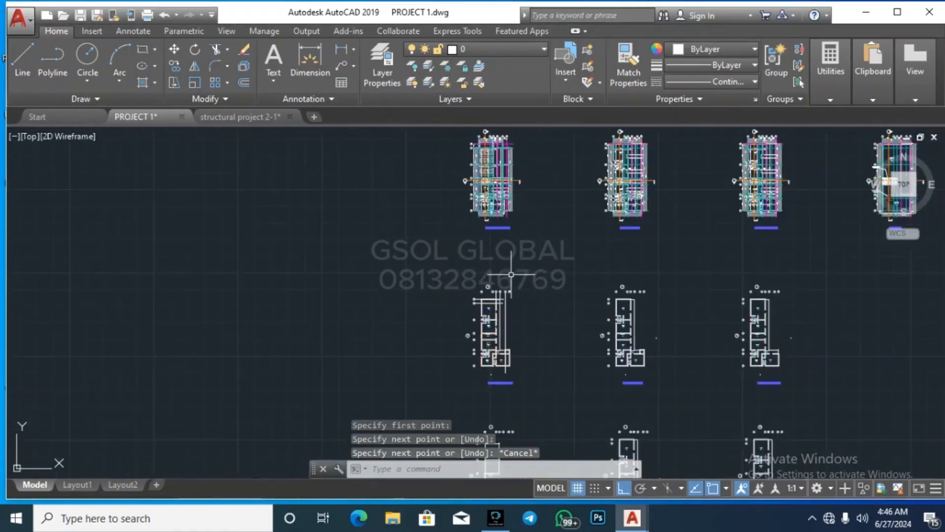
scroll(512, 277, "up", 6)
scroll(481, 394, "down", 5)
scroll(529, 263, "up", 5)
scroll(560, 264, "down", 2)
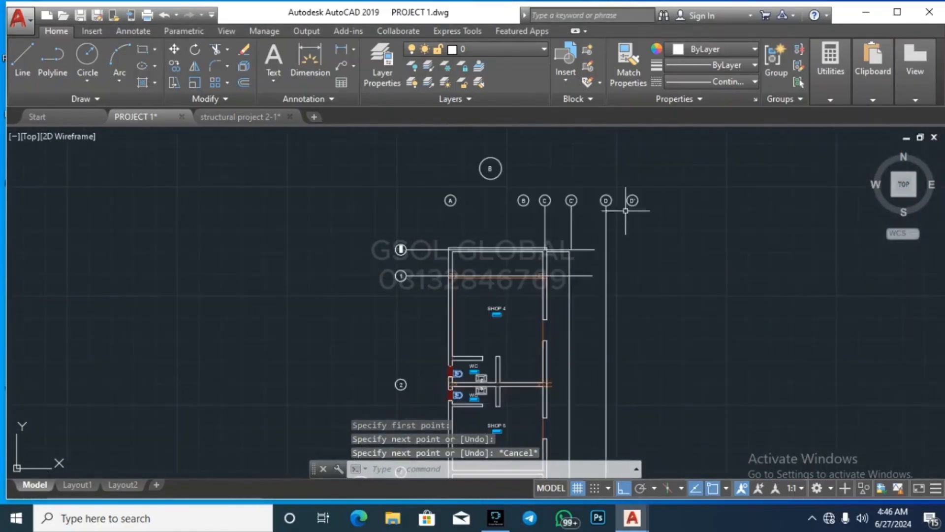
scroll(625, 207, "up", 7)
Step: Copy the bubble D grid line from its top endpoint to sit under bubble D'
left_click(572, 243)
left_click(473, 241)
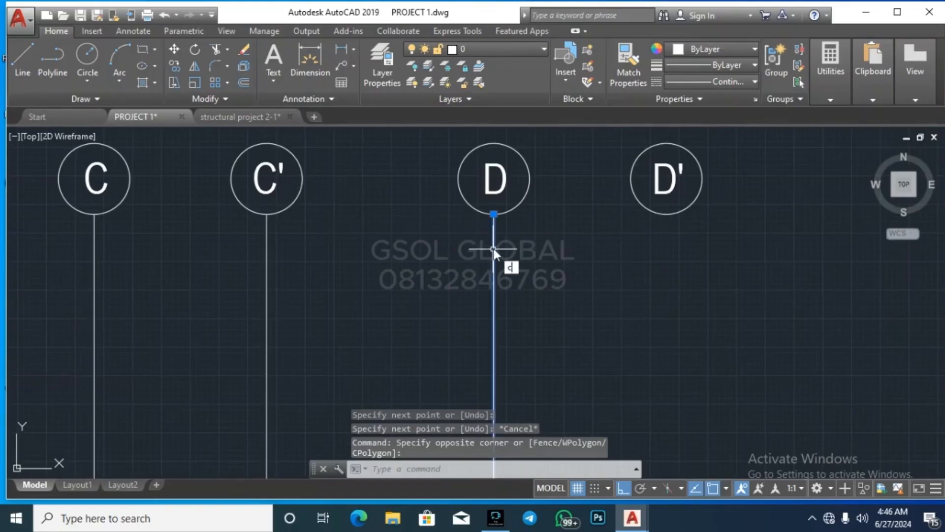
type("o")
key("Return")
left_click(494, 214)
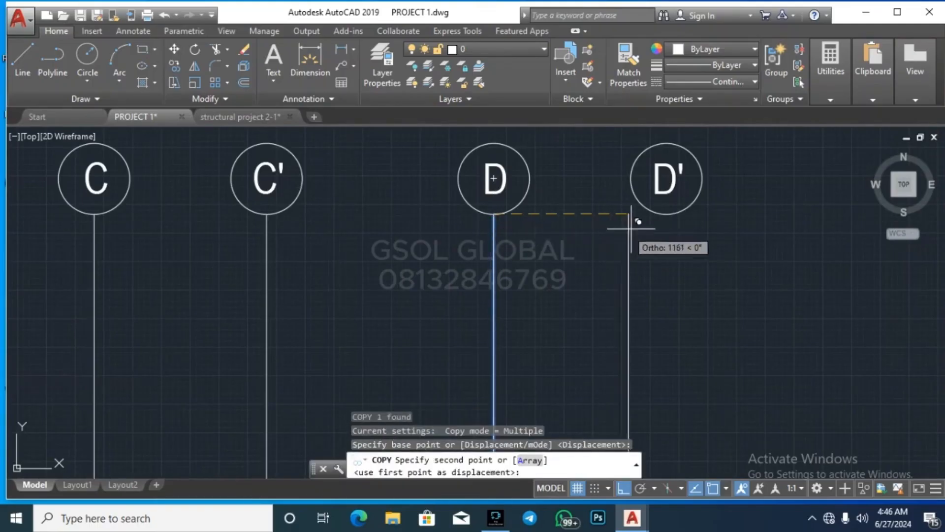
left_click(666, 214)
key("Escape")
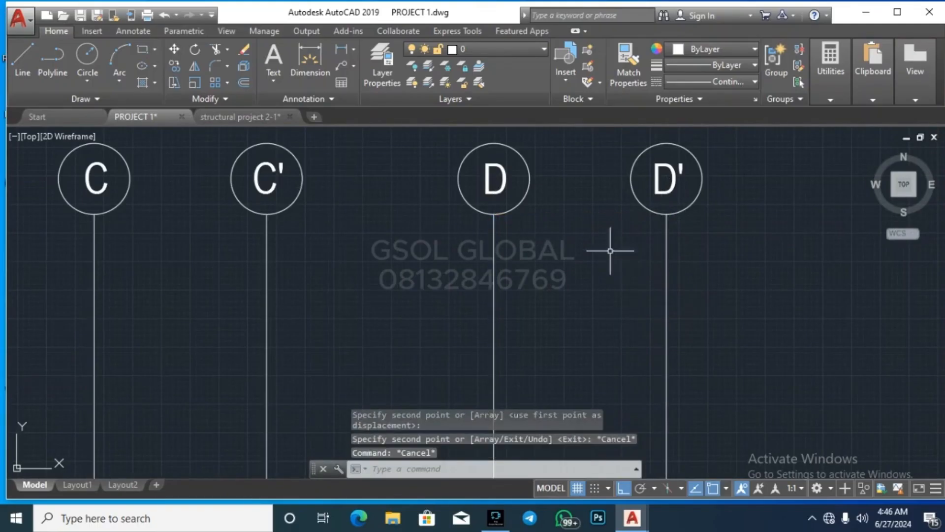
scroll(599, 196, "down", 8)
scroll(630, 260, "down", 2)
scroll(639, 312, "up", 10)
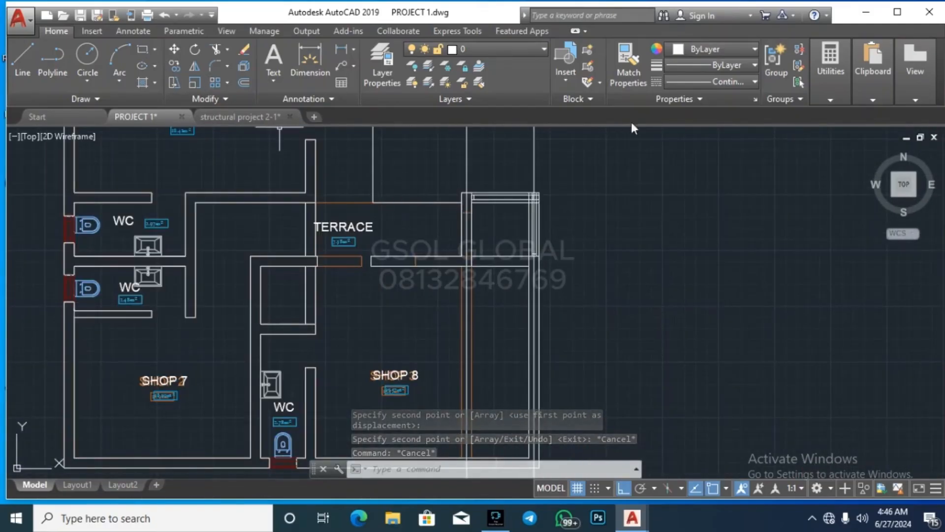
left_click(831, 99)
Step: Start a distance measurement, then cancel it
left_click(832, 127)
scroll(470, 190, "up", 6)
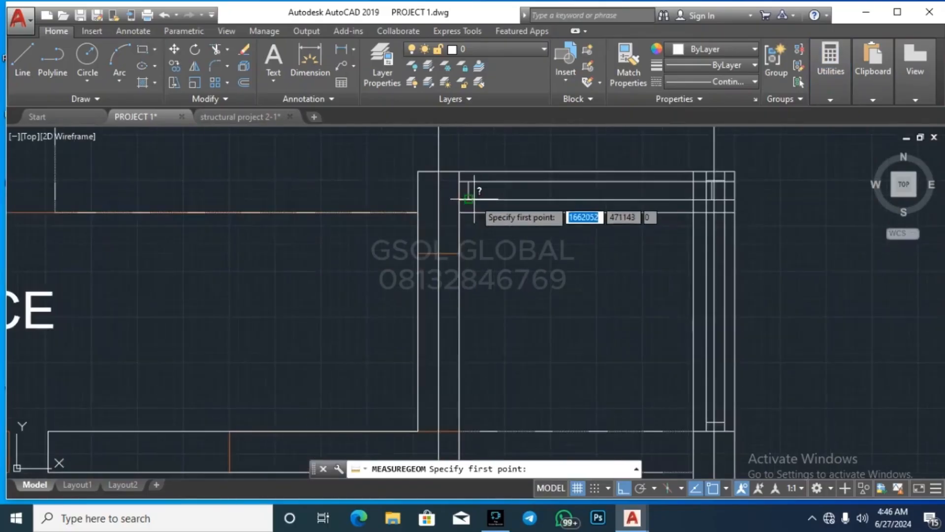
scroll(541, 295, "down", 6)
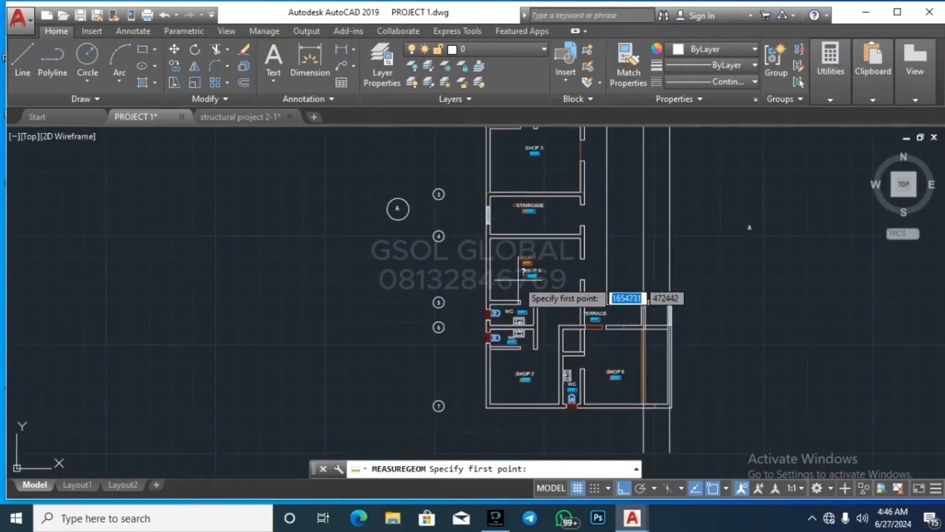
key("Escape")
key("Escape")
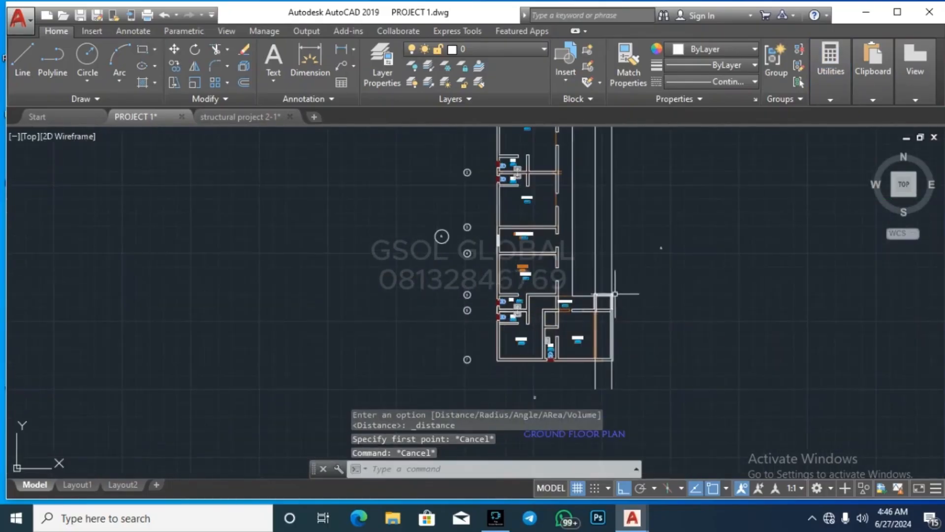
scroll(523, 374, "down", 5)
scroll(508, 271, "up", 14)
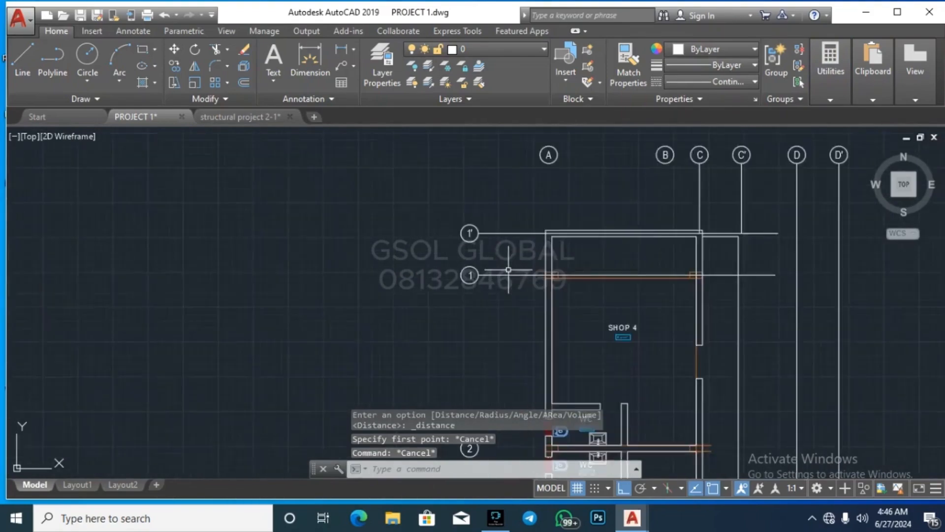
Step: Select grid lines 1 and 1' and begin copying them, then cancel the copy
left_click(512, 302)
scroll(483, 317, "down", 2)
left_click(481, 182)
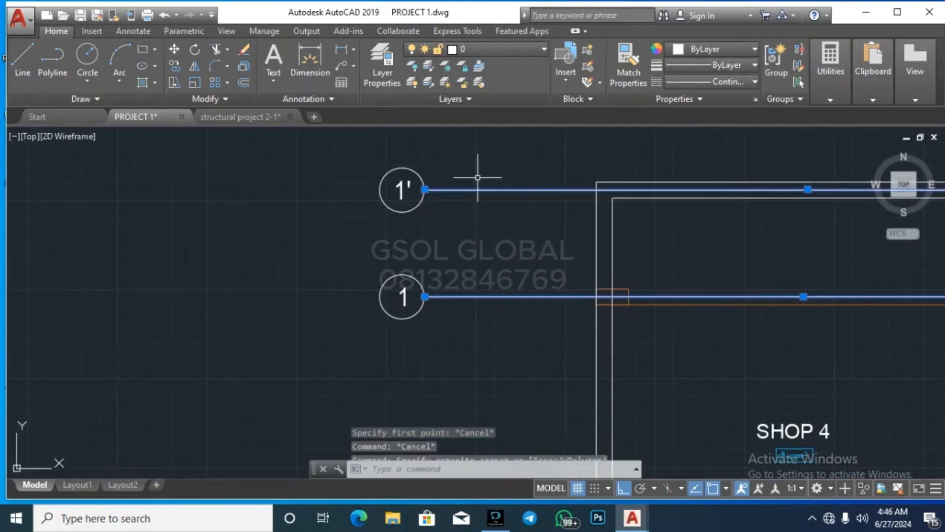
type("co")
key("Return")
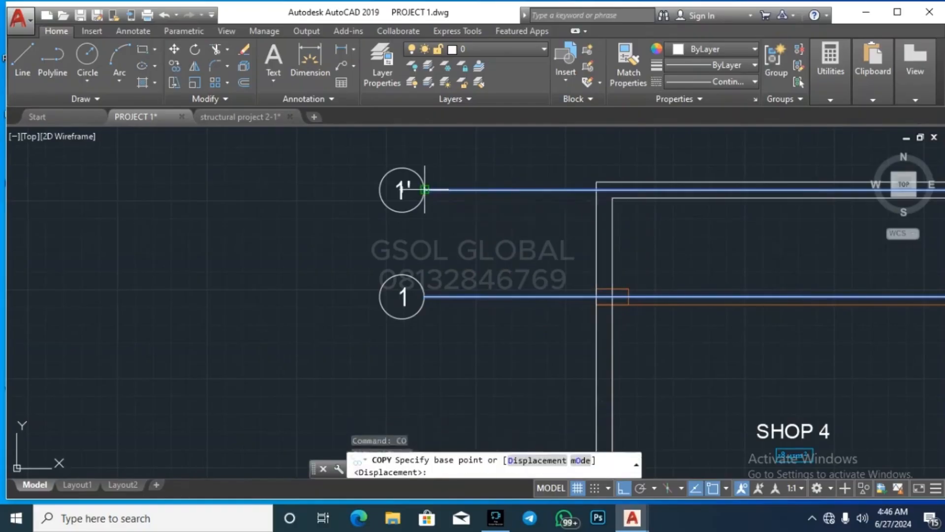
left_click(425, 189)
scroll(571, 153, "down", 4)
scroll(581, 329, "up", 6)
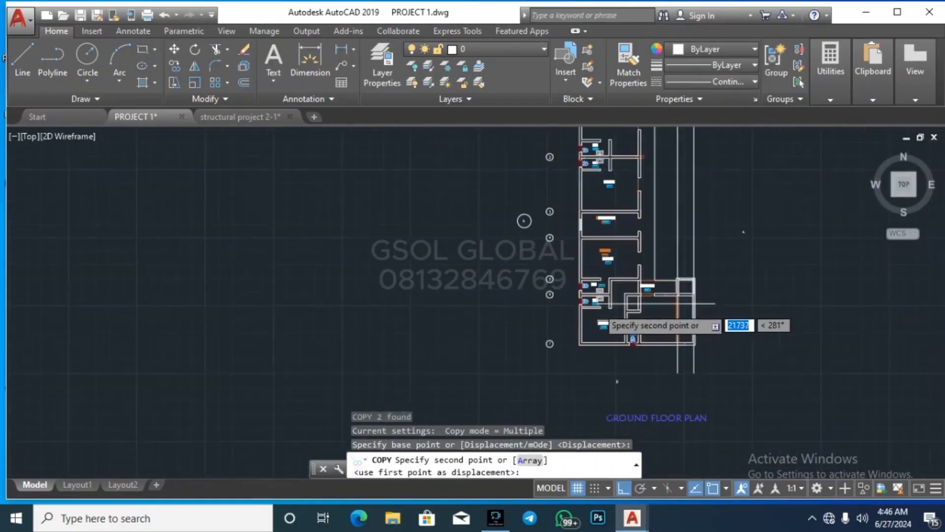
key("Escape")
scroll(532, 320, "down", 4)
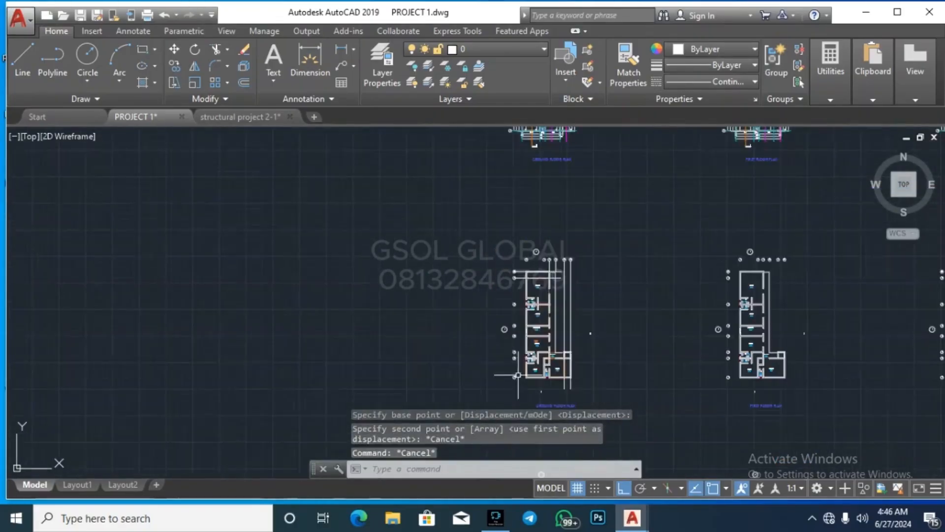
scroll(527, 176, "up", 6)
scroll(526, 175, "up", 2)
Step: Copy grid line 1' on its own from its endpoint down to the grid 5 position
left_click(546, 216)
left_click(529, 180)
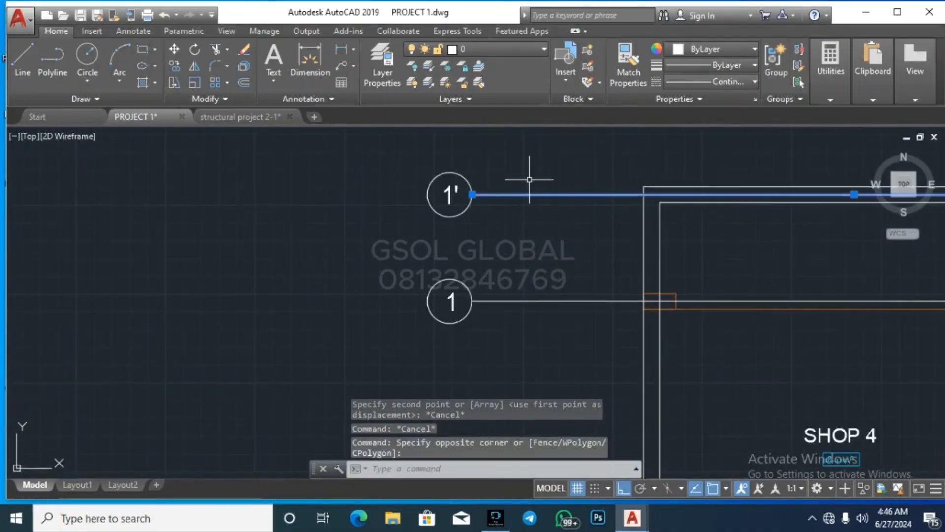
key("Return")
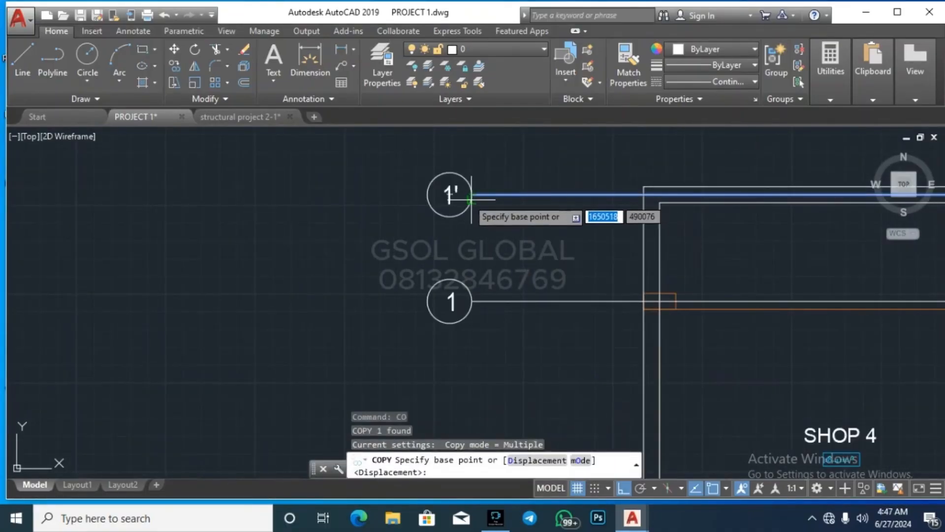
left_click(471, 194)
scroll(534, 163, "down", 4)
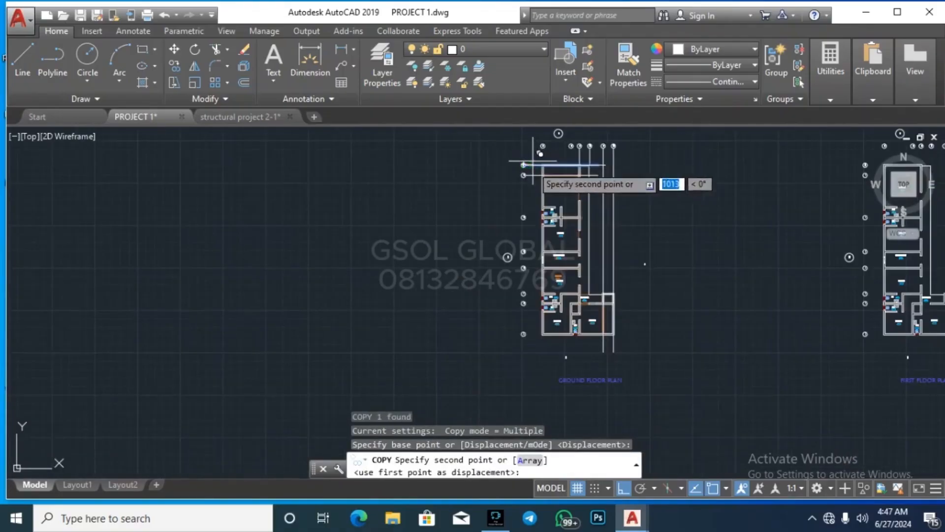
scroll(542, 307, "up", 4)
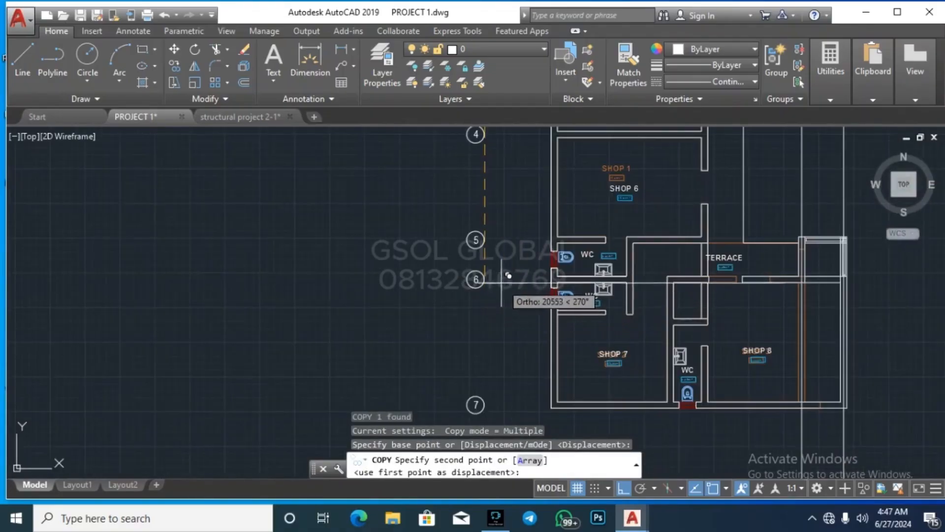
scroll(492, 246, "up", 5)
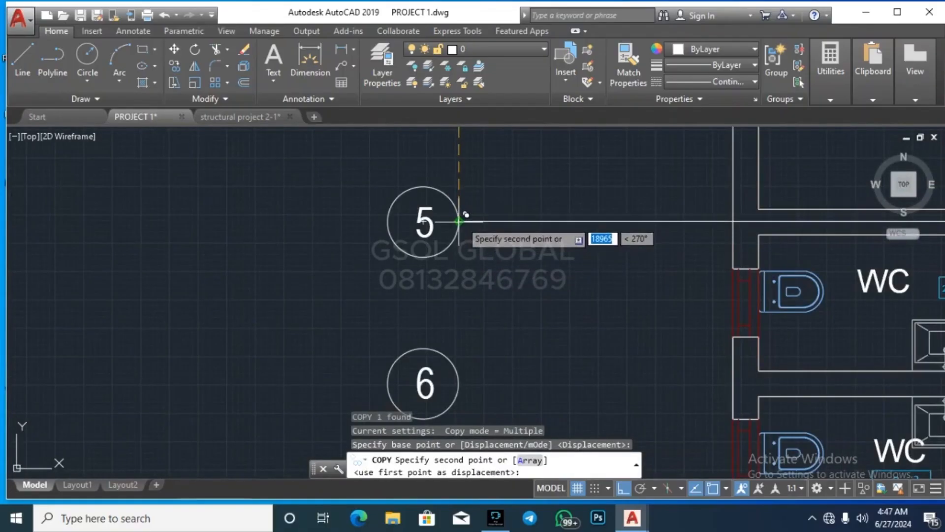
left_click(475, 217)
scroll(455, 256, "down", 5)
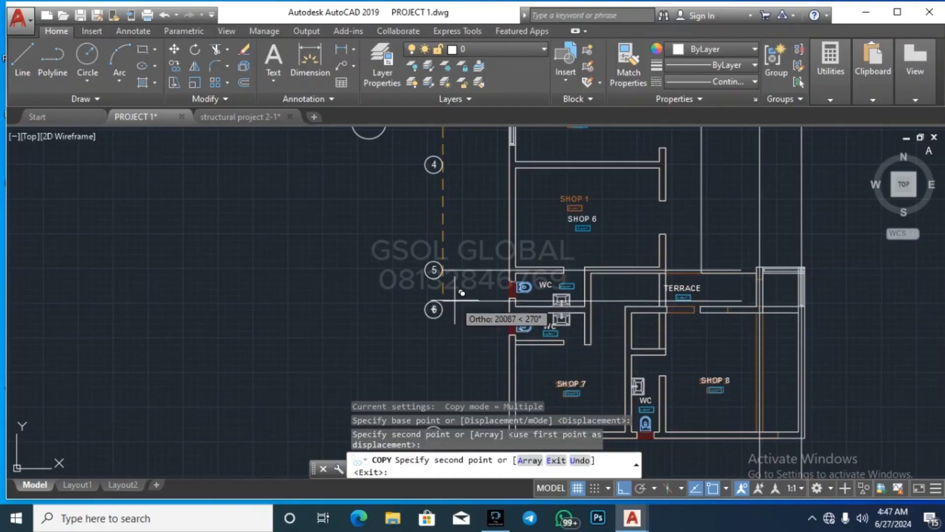
scroll(462, 298, "up", 4)
scroll(462, 298, "down", 6)
key("Escape")
key("Escape")
scroll(473, 294, "up", 4)
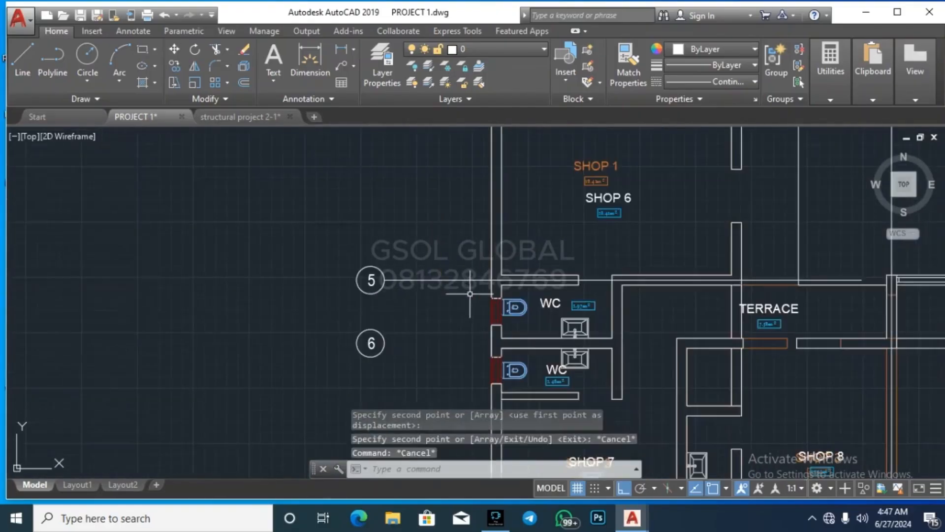
Step: Stretch the new grid-5 line's right end out past the terrace wall
left_click(468, 294)
left_click(445, 261)
scroll(364, 291, "down", 4)
scroll(581, 284, "up", 6)
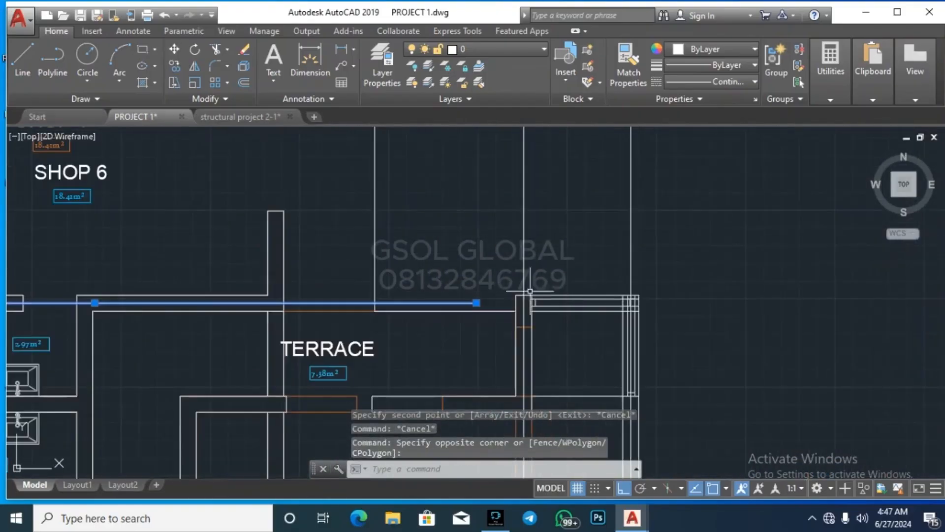
left_click(477, 303)
left_click(767, 309)
key("Escape")
key("Escape")
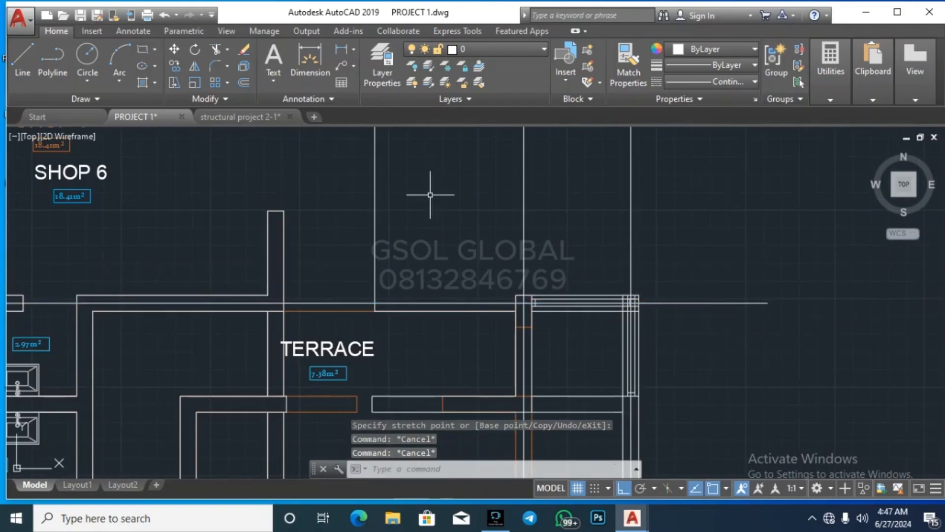
left_click(817, 84)
left_click(834, 126)
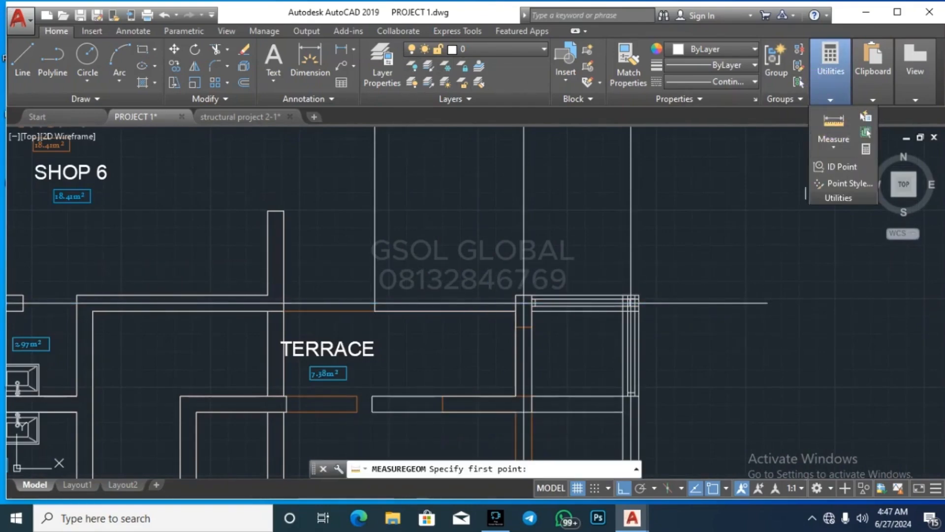
scroll(527, 295, "up", 5)
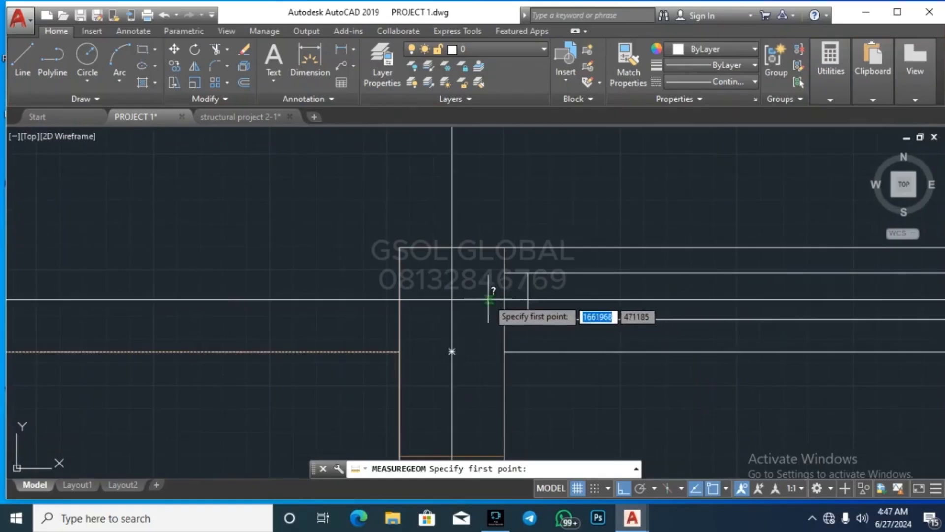
left_click(452, 299)
scroll(397, 323, "down", 6)
scroll(527, 321, "up", 4)
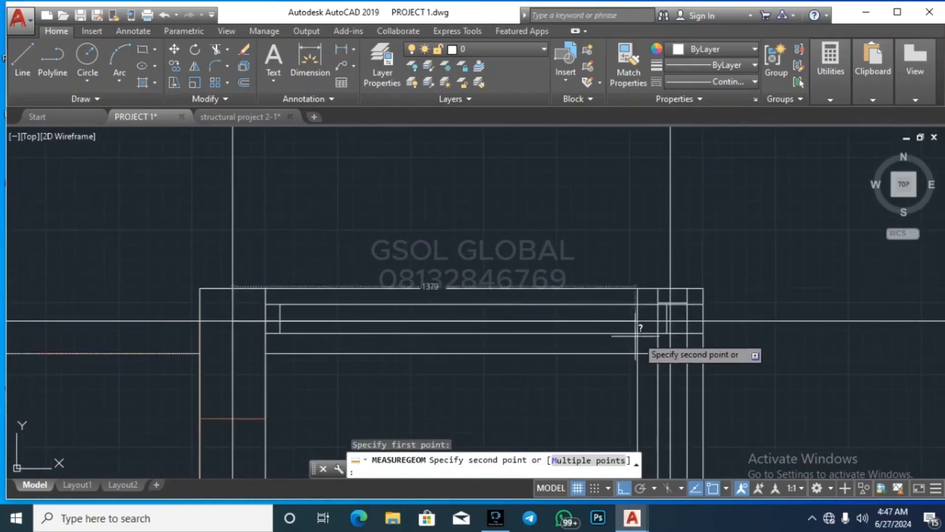
scroll(640, 328, "up", 4)
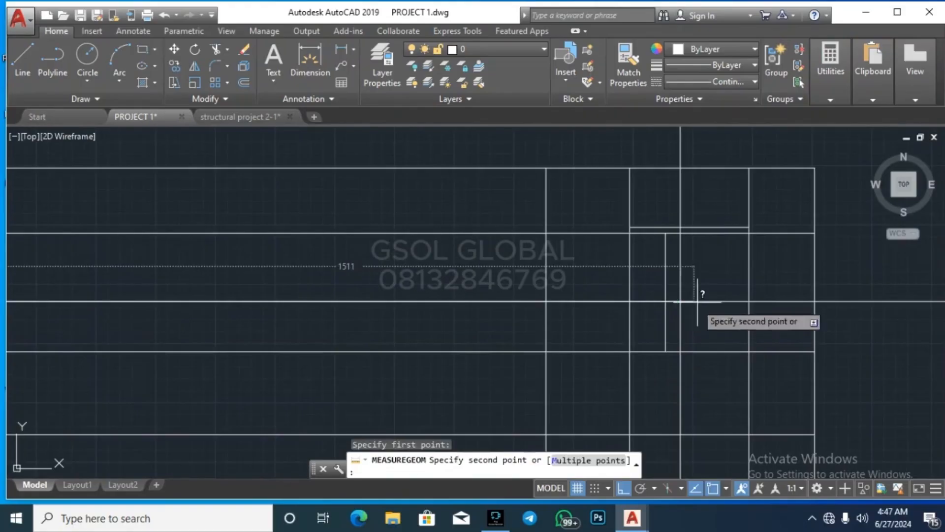
scroll(722, 286, "down", 2)
scroll(719, 281, "down", 3)
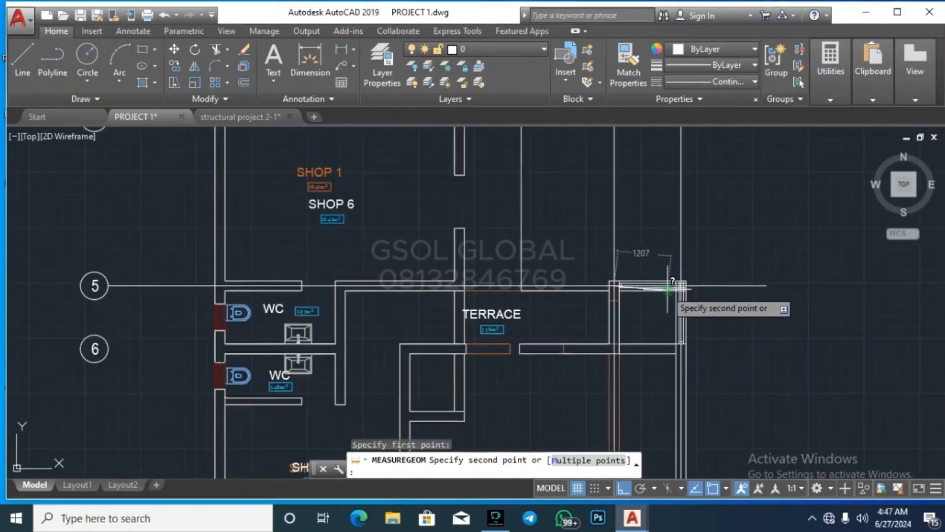
scroll(672, 275, "up", 3)
scroll(673, 281, "up", 3)
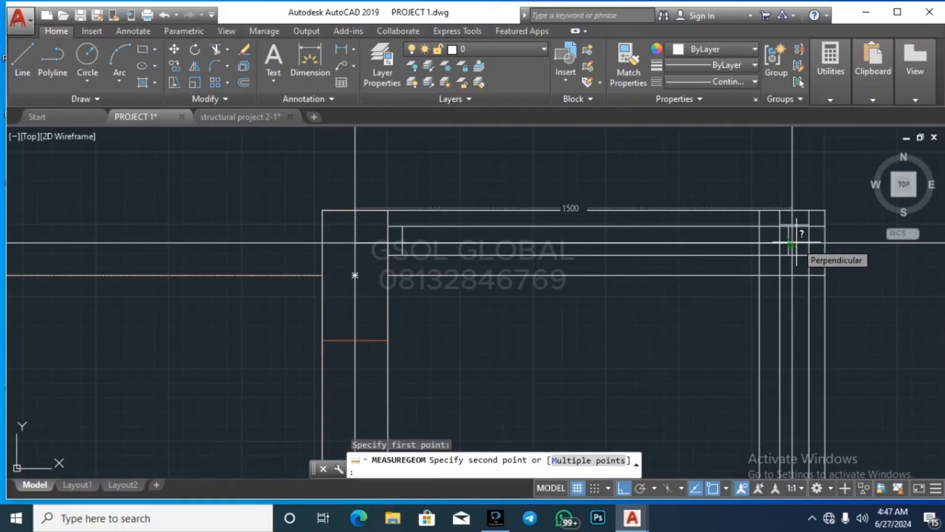
scroll(635, 328, "down", 5)
key("Escape")
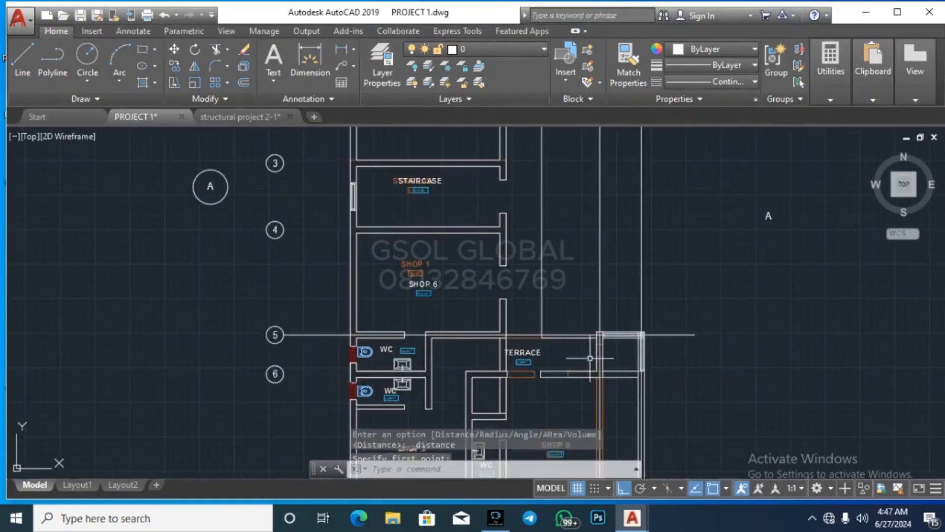
scroll(501, 335, "up", 3)
scroll(499, 336, "down", 6)
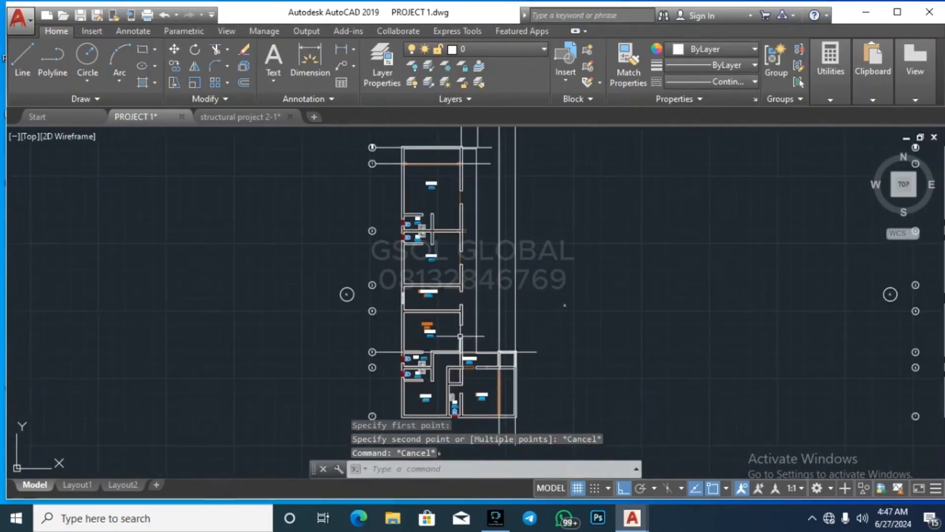
scroll(485, 219, "down", 3)
scroll(466, 330, "up", 4)
scroll(472, 266, "down", 3)
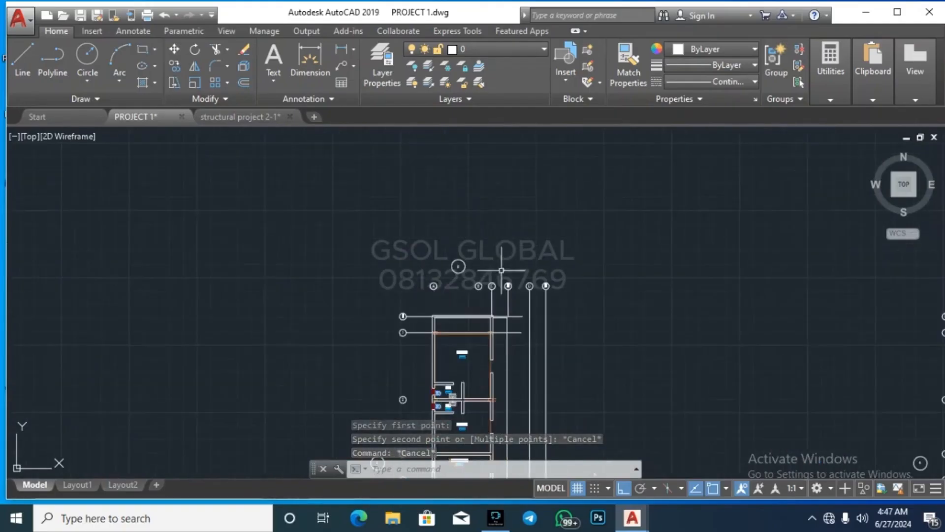
scroll(497, 319, "up", 6)
scroll(465, 318, "up", 3)
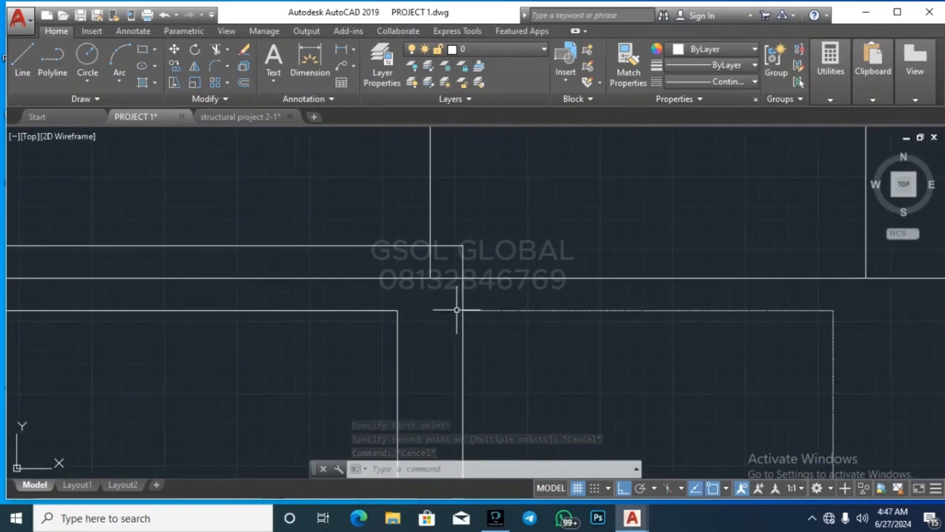
left_click(822, 77)
left_click(830, 126)
left_click(430, 278)
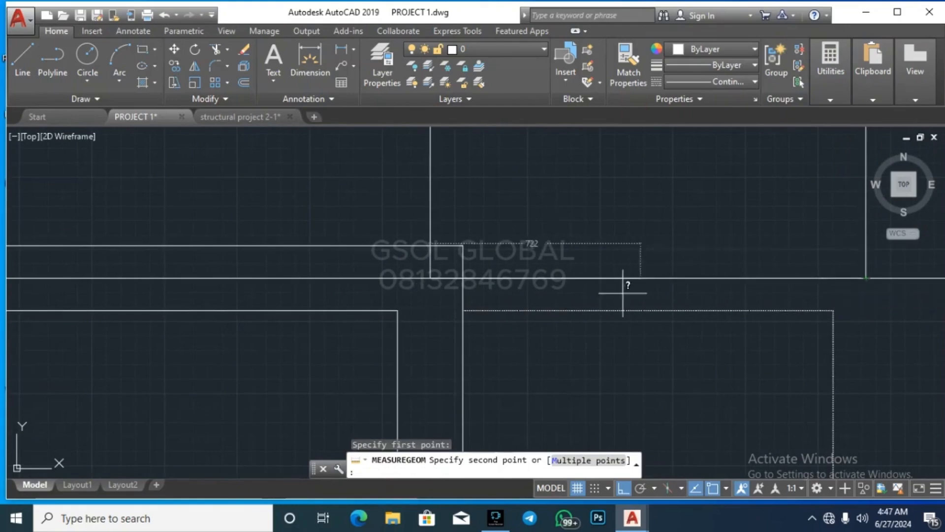
scroll(624, 286, "down", 5)
key("Escape")
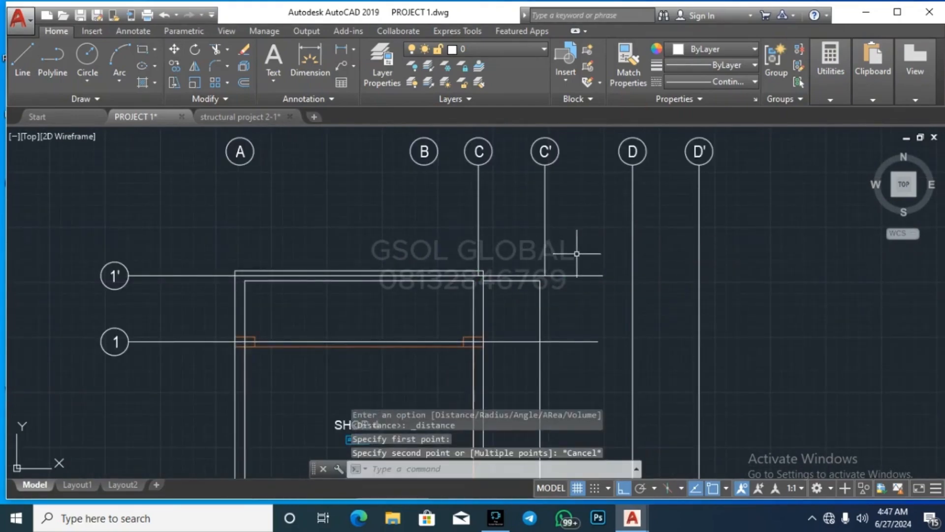
left_click(832, 61)
left_click(829, 129)
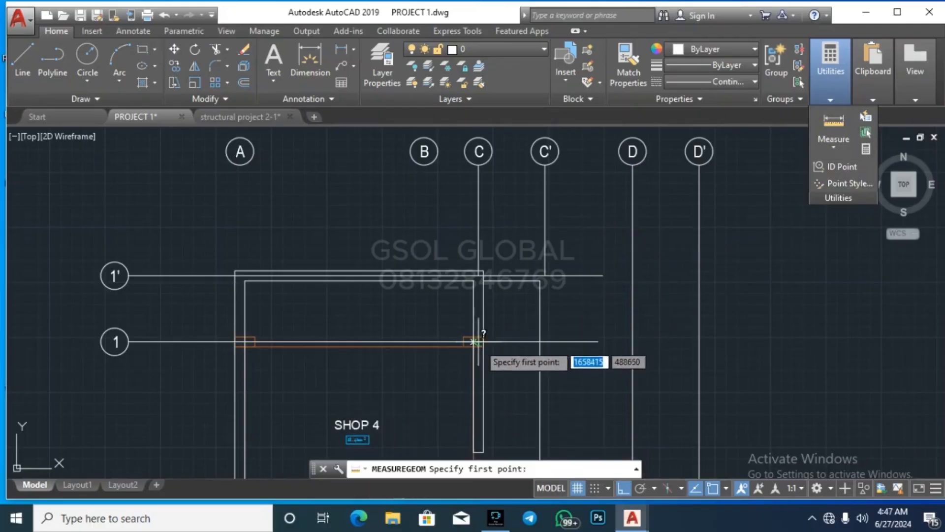
scroll(472, 330, "up", 5)
left_click(449, 325)
scroll(443, 335, "down", 3)
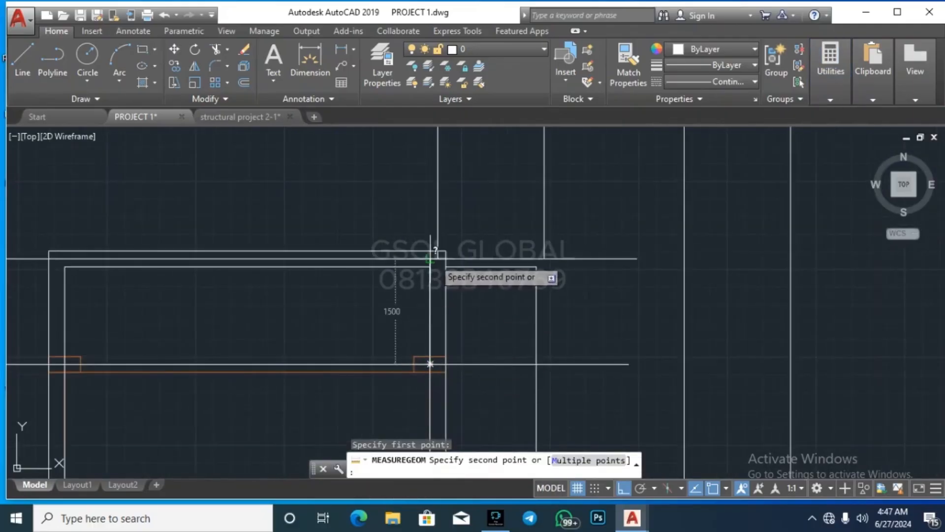
scroll(437, 260, "down", 2)
scroll(437, 259, "up", 3)
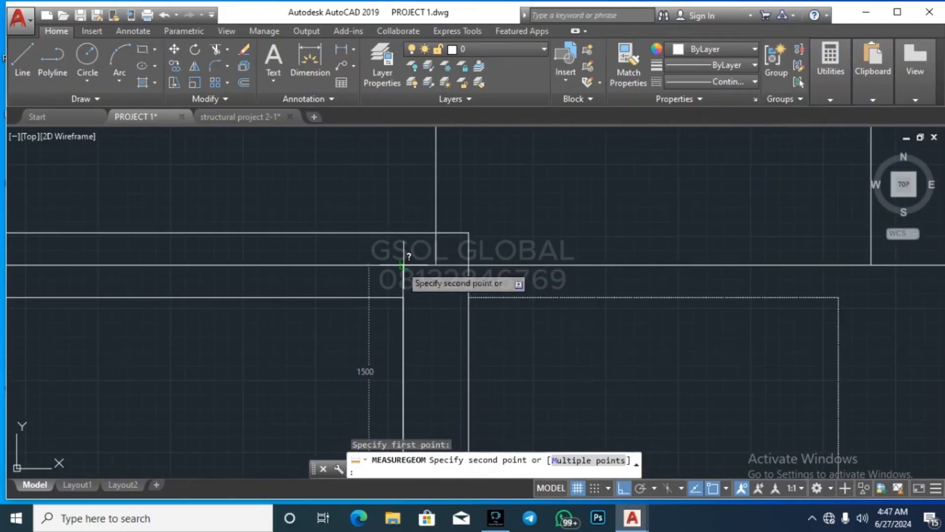
key("Escape")
key("Escape")
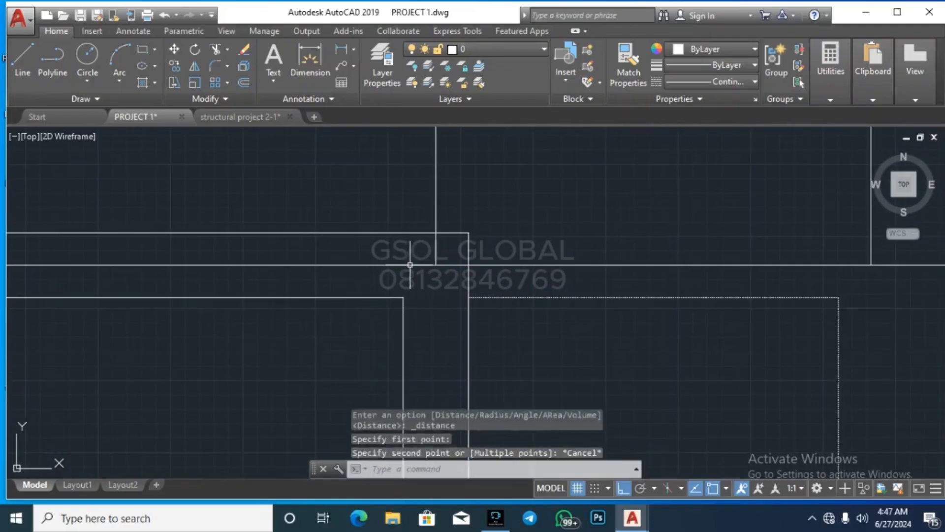
scroll(609, 200, "up", 3)
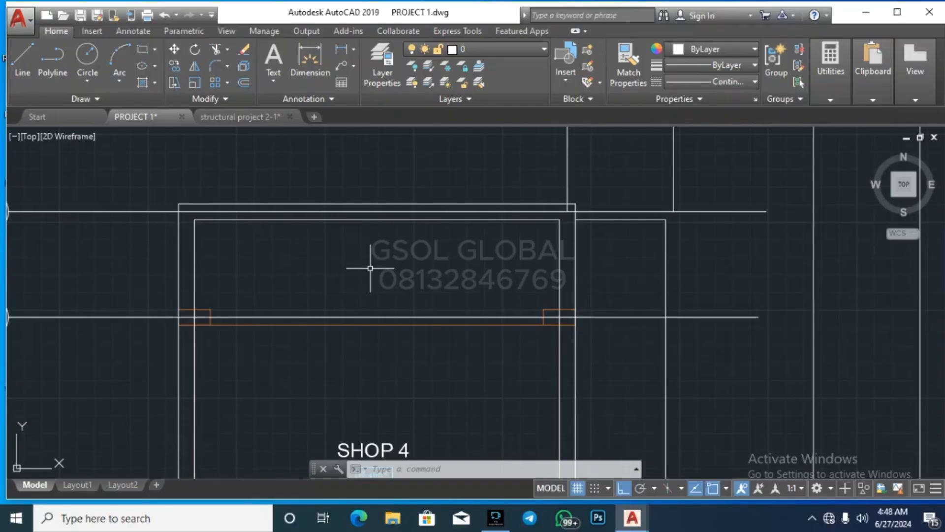
scroll(408, 222, "down", 8)
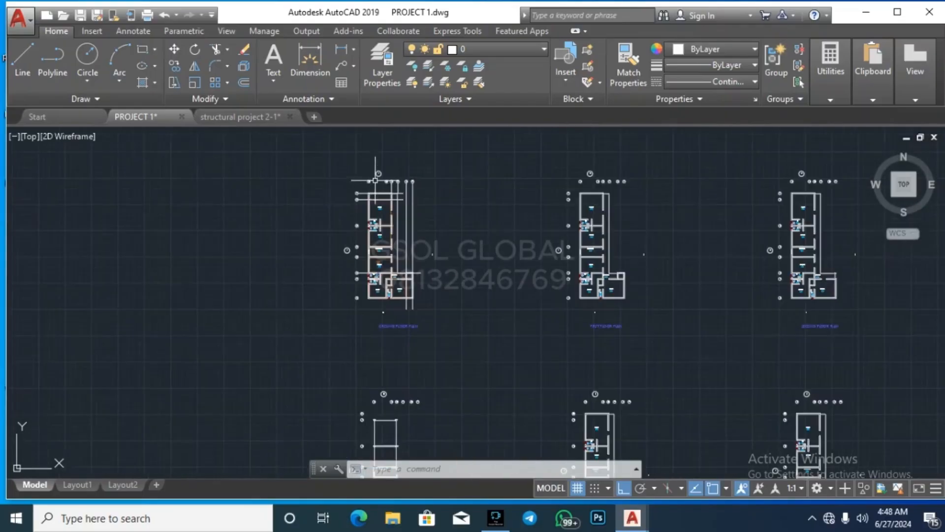
scroll(414, 345, "up", 10)
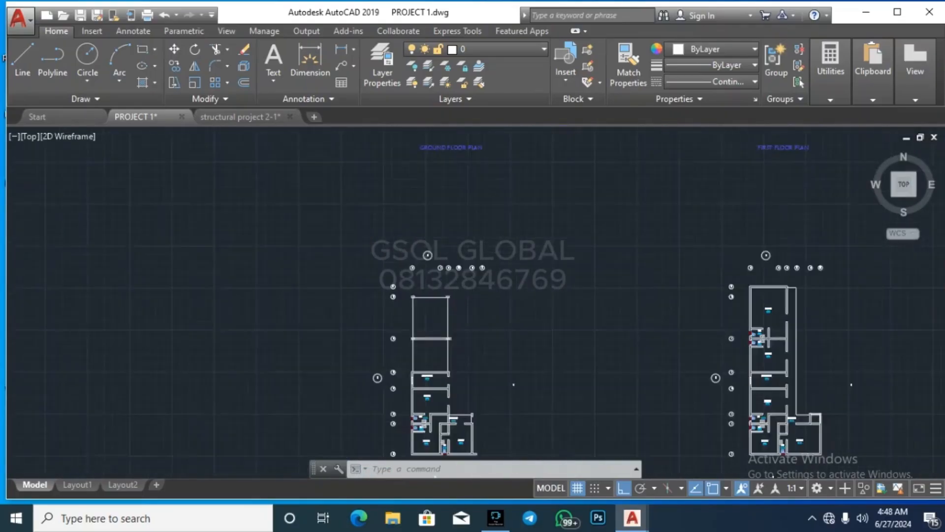
scroll(469, 319, "up", 5)
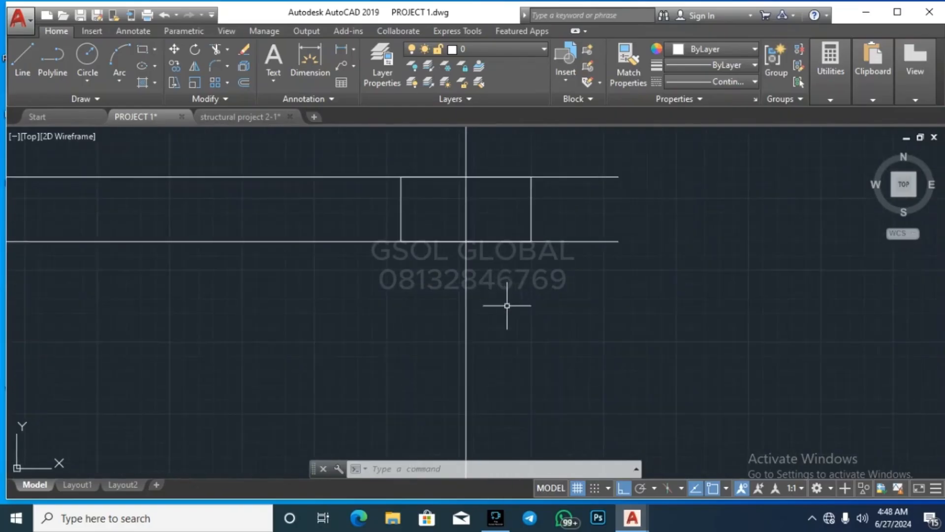
left_click(538, 204)
left_click(515, 209)
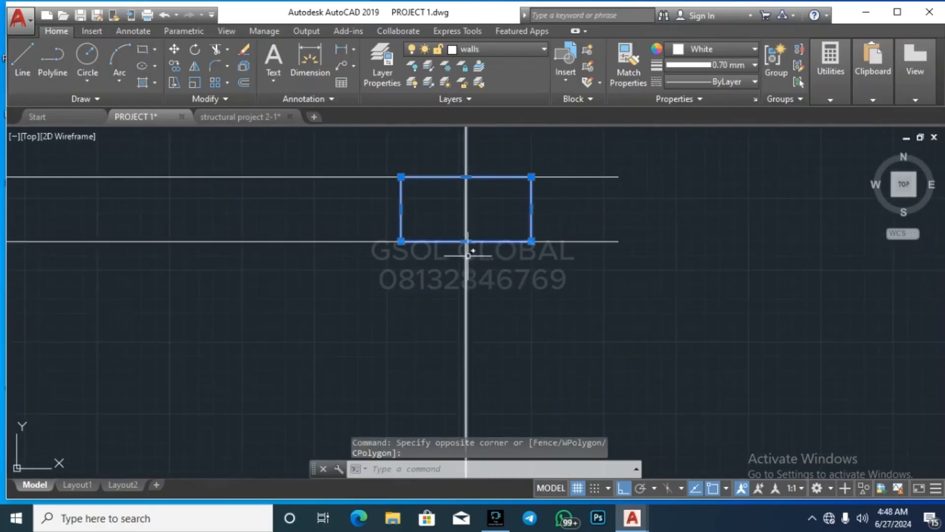
scroll(633, 317, "down", 6)
scroll(394, 302, "up", 8)
left_click(393, 300)
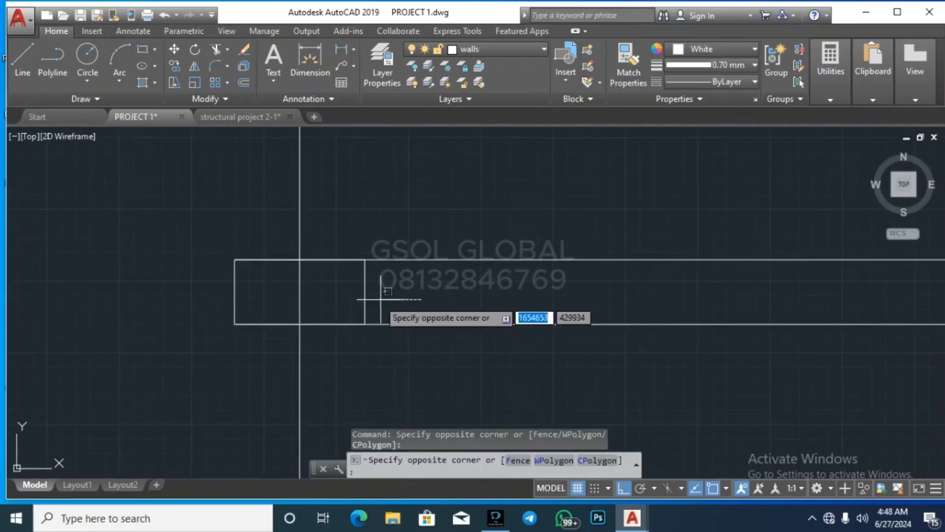
left_click(369, 298)
key("Escape")
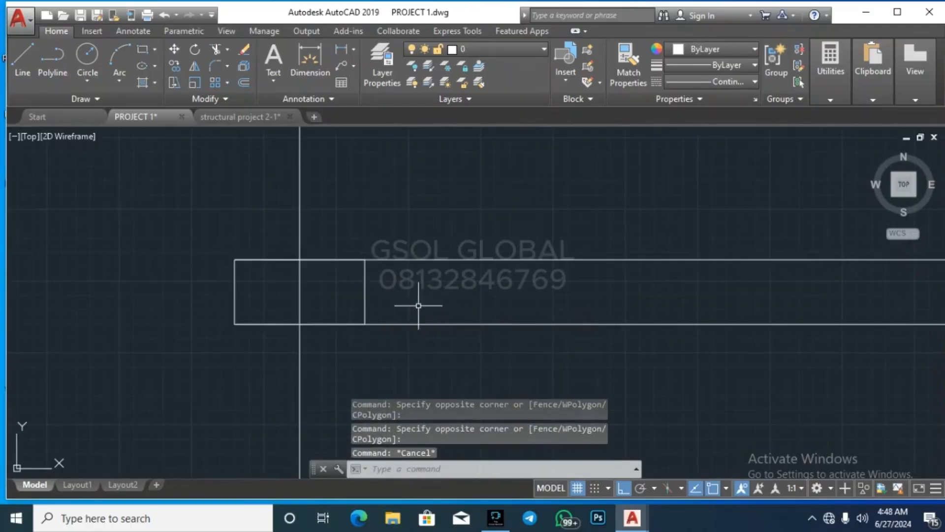
left_click(412, 303)
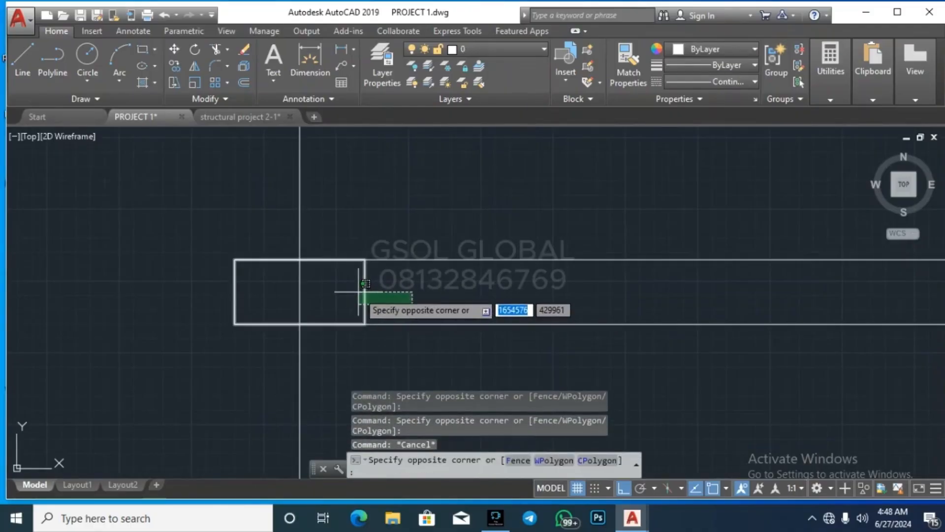
left_click(359, 292)
key("Escape")
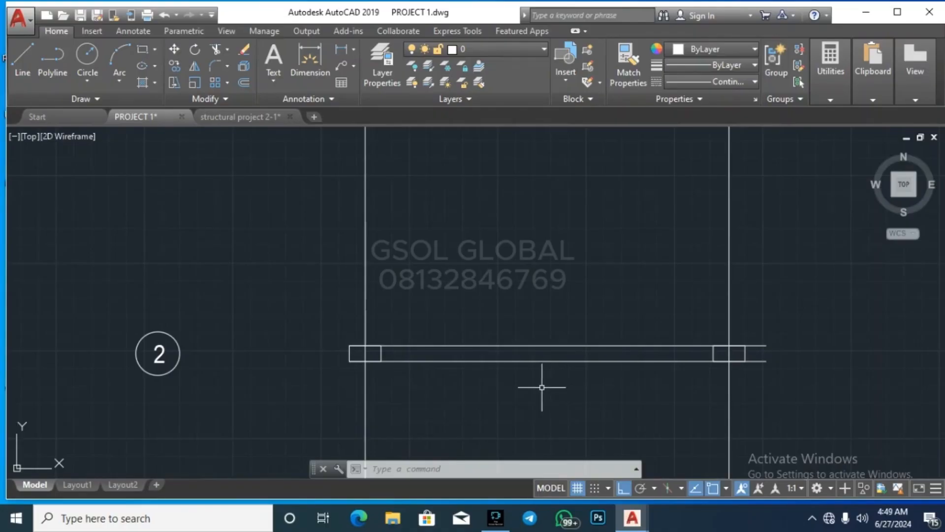
scroll(518, 416, "down", 4)
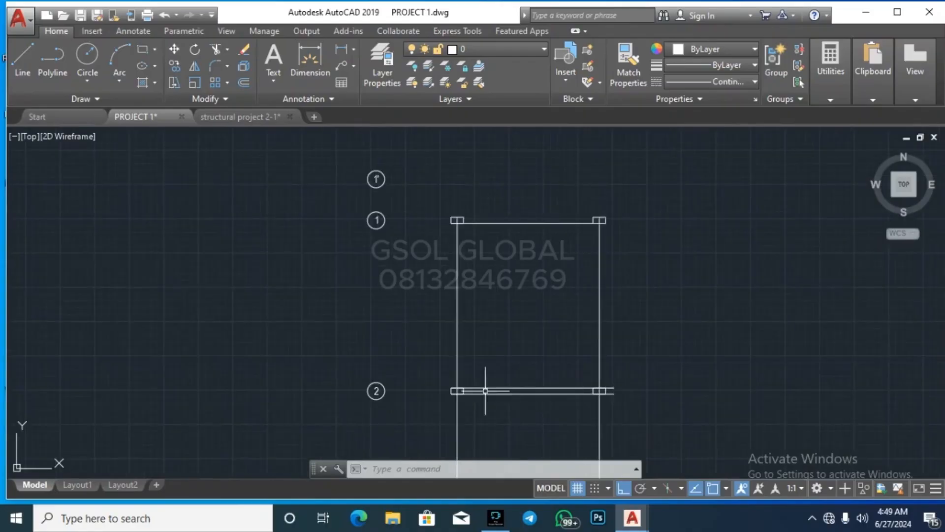
scroll(461, 208, "up", 5)
scroll(393, 238, "down", 3)
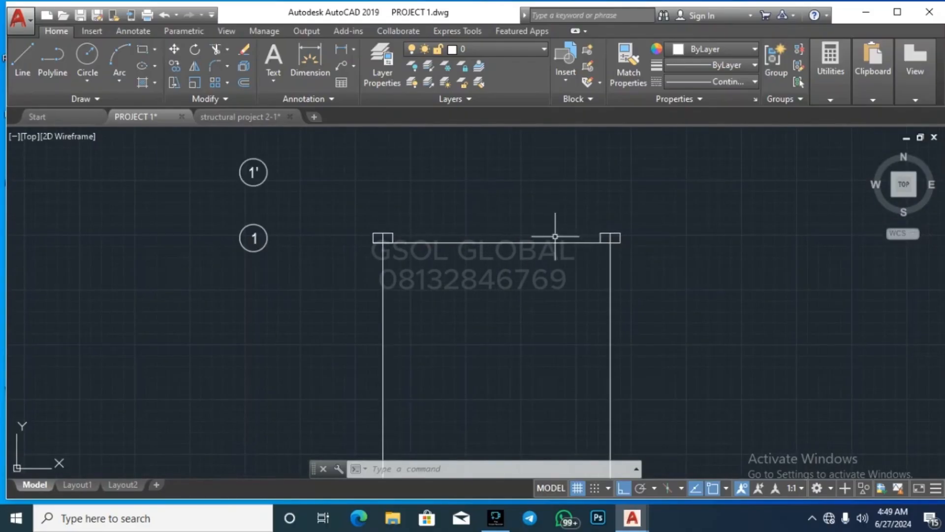
scroll(561, 190, "down", 5)
scroll(526, 261, "up", 4)
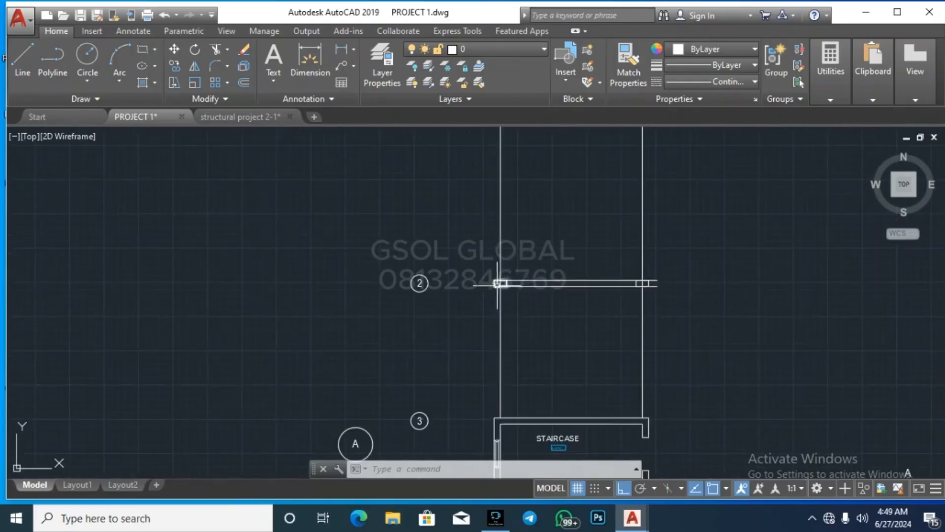
scroll(497, 283, "up", 6)
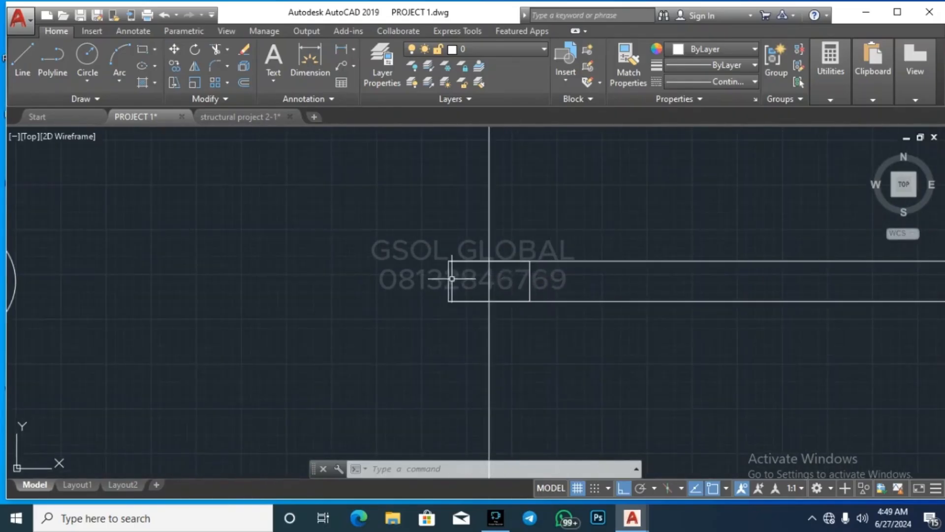
scroll(372, 295, "down", 5)
scroll(601, 327, "up", 5)
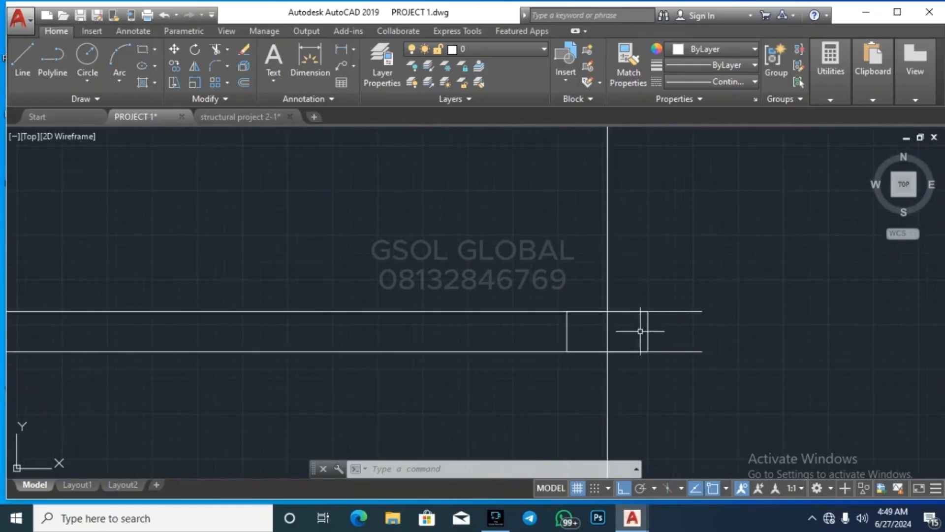
scroll(547, 346, "down", 6)
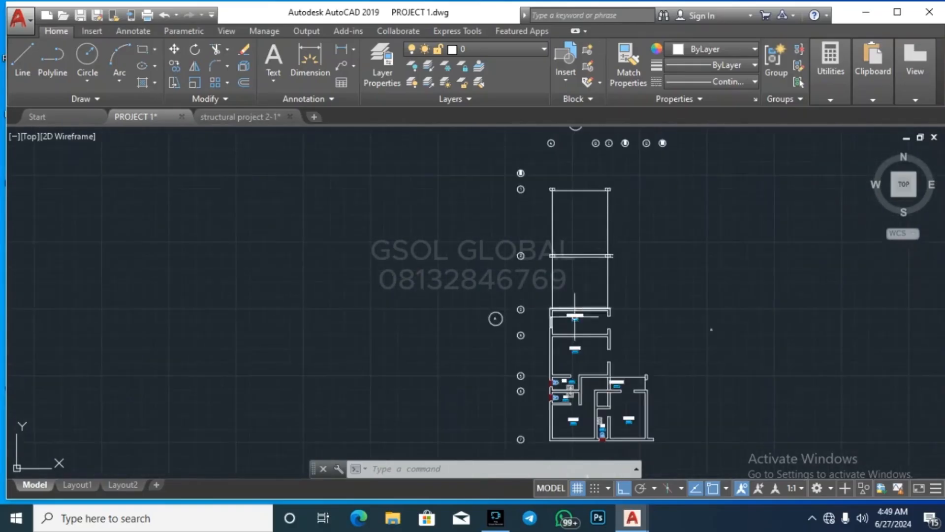
scroll(575, 319, "up", 4)
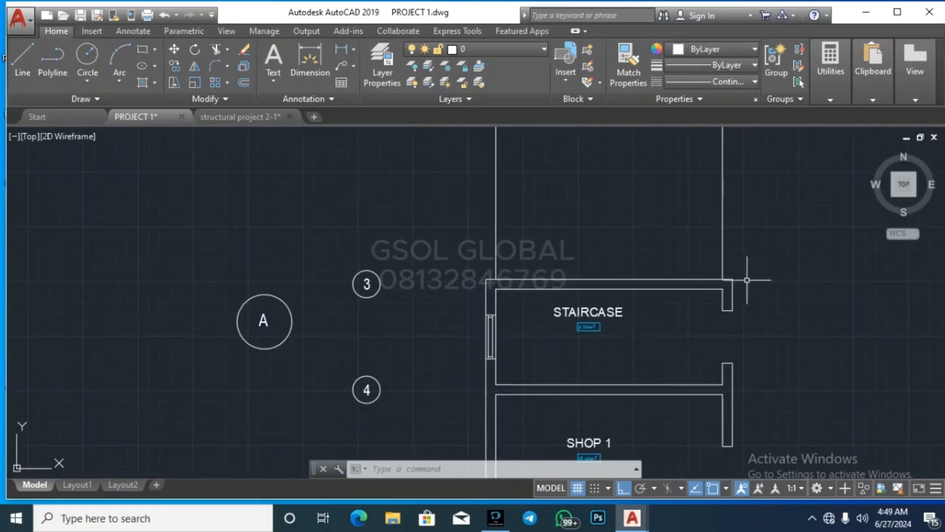
scroll(524, 290, "down", 4)
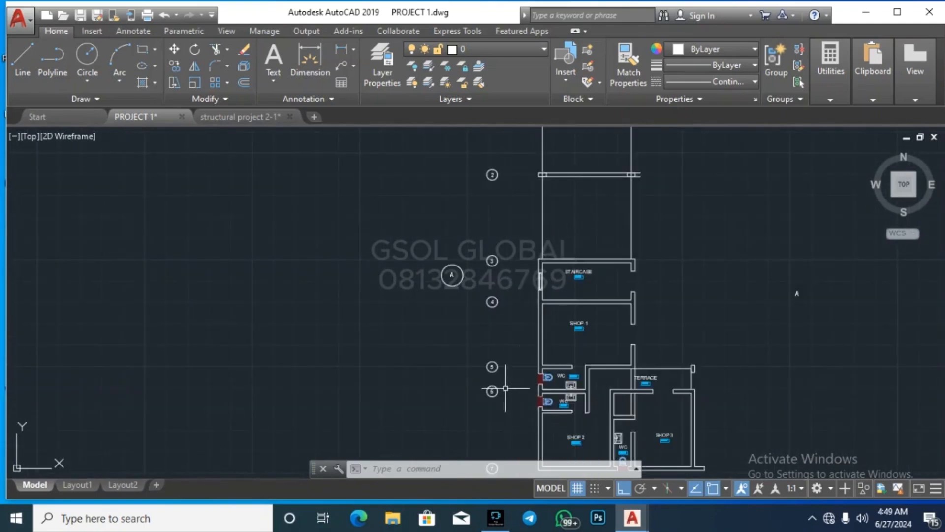
scroll(528, 232, "down", 2)
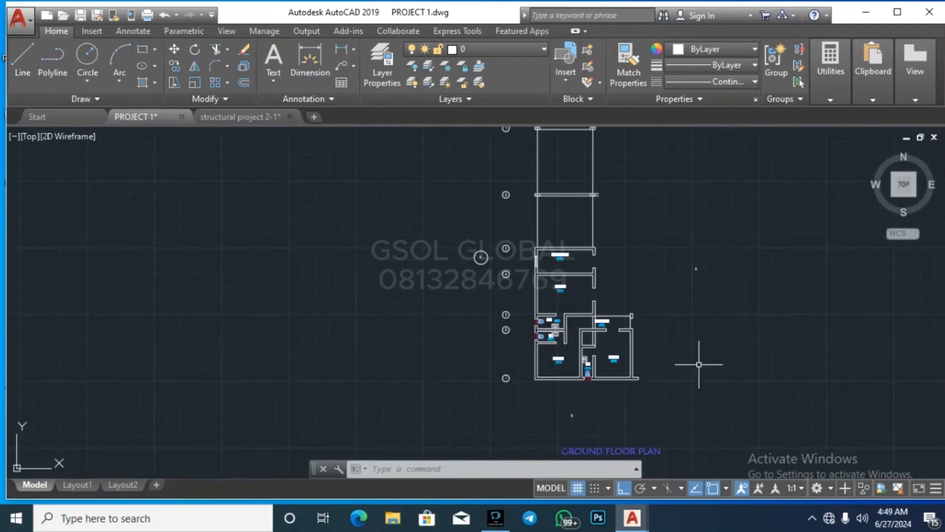
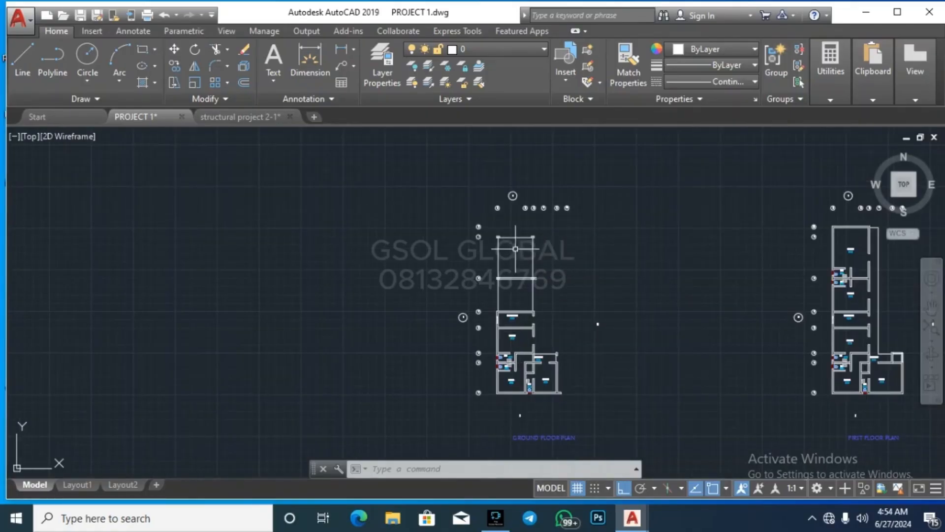
Step: Crossing-select and erase the grid bubbles above the ground floor plan copy
scroll(556, 207, "up", 4)
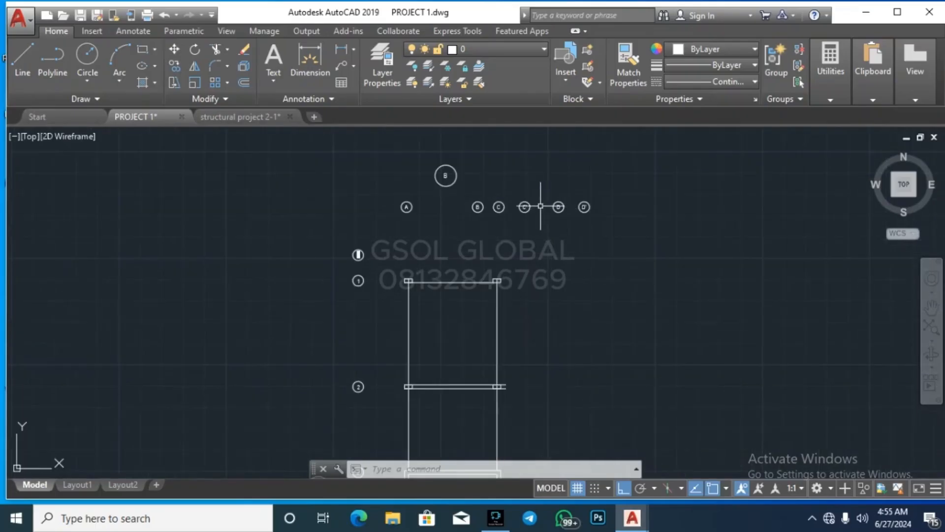
scroll(541, 206, "down", 4)
left_click(615, 243)
left_click(443, 196)
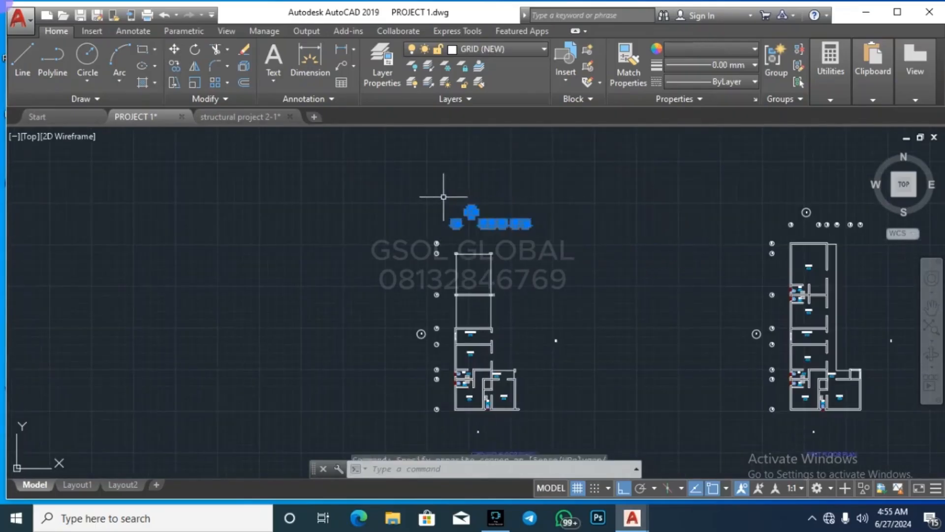
key("Delete")
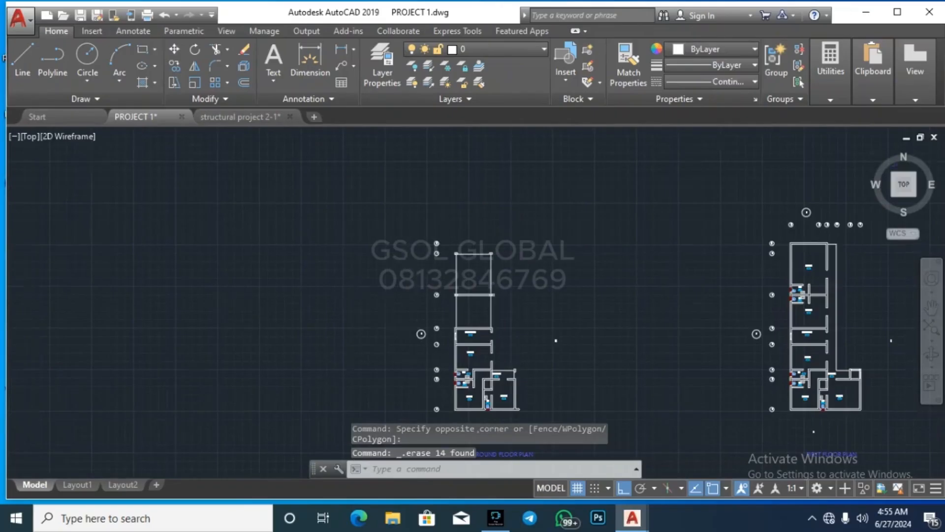
key("Escape")
Step: Crossing-select and erase the 18 grid bubbles on the plan's left side
scroll(423, 344, "up", 3)
left_click(429, 374)
scroll(343, 226, "down", 3)
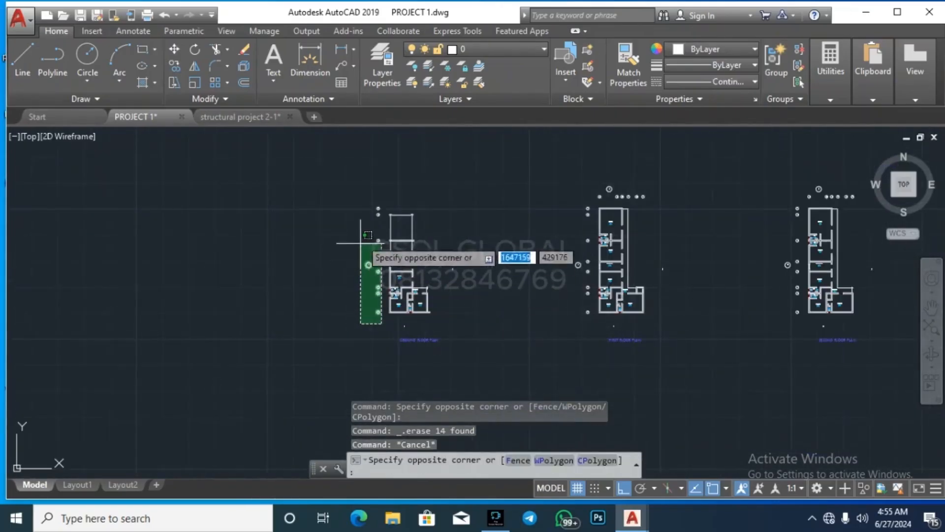
left_click(355, 199)
key("Delete")
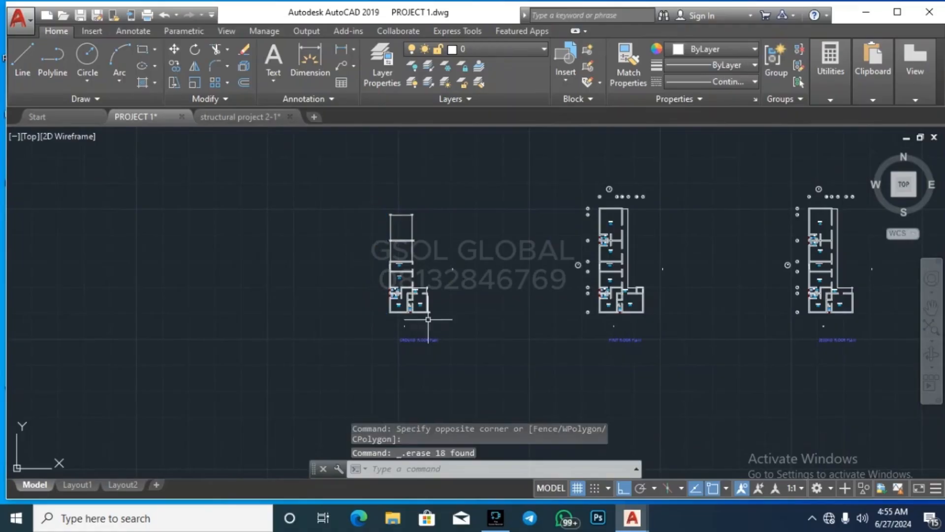
Step: Select the small marker below the ground floor plan
scroll(428, 321, "up", 6)
left_click(403, 387)
left_click(198, 340)
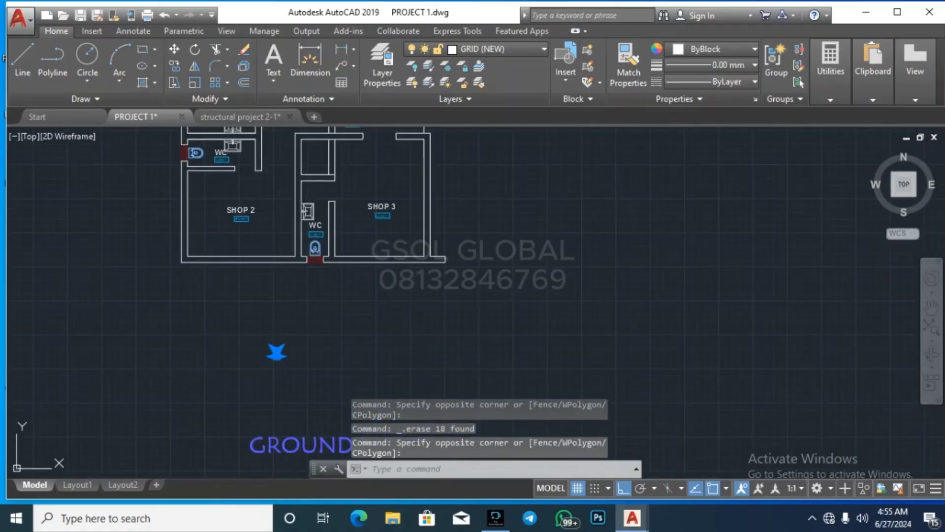
Step: Erase the selected small marker below the ground floor plan
key("Delete")
scroll(202, 338, "down", 5)
scroll(312, 275, "up", 5)
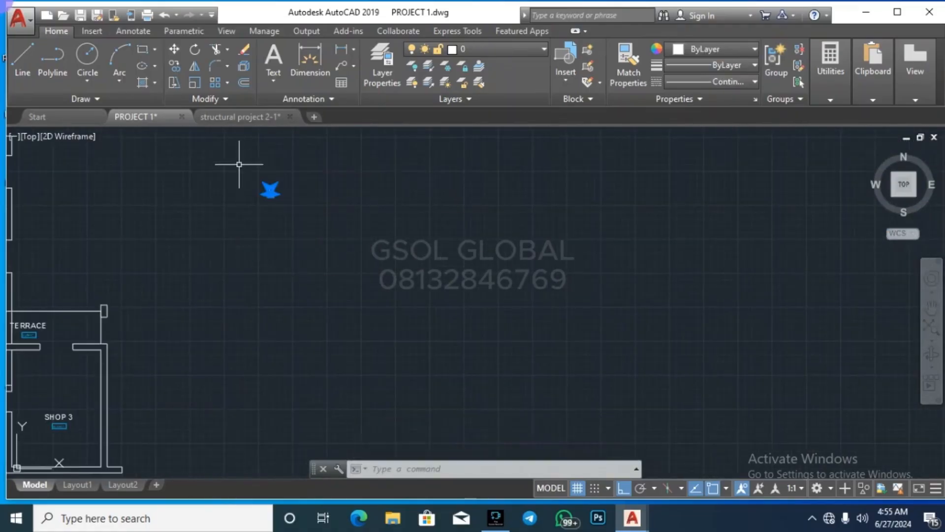
scroll(302, 232, "down", 3)
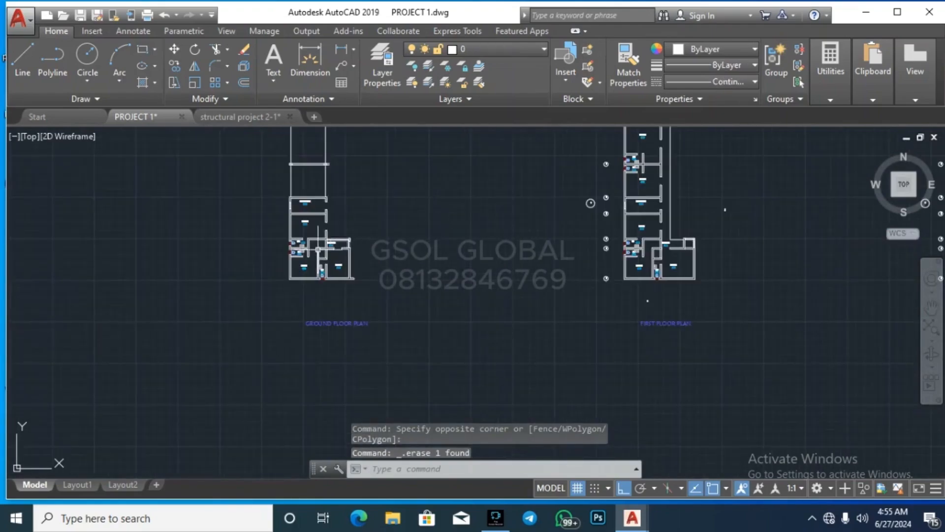
key("Escape")
Step: Zoom in and out to inspect the ground floor plan, now free of grid bubbles
scroll(319, 250, "up", 6)
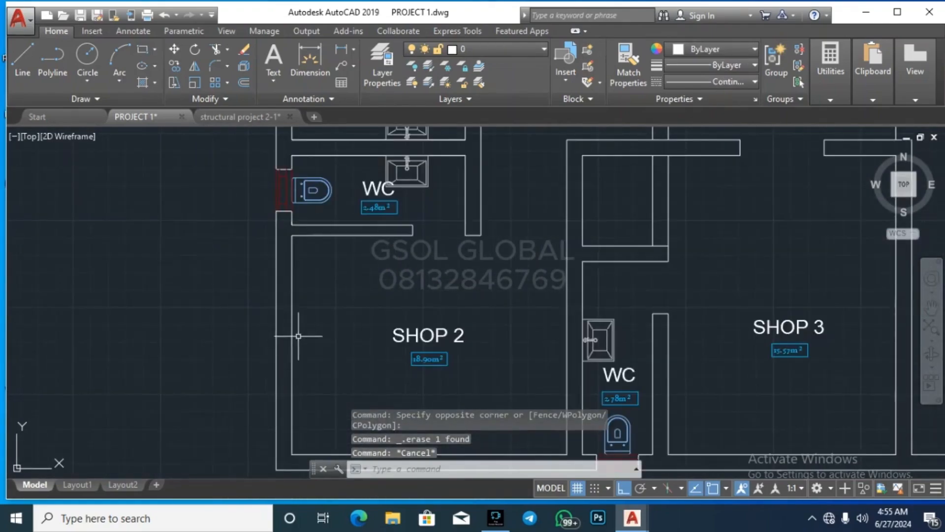
scroll(153, 321, "down", 4)
scroll(258, 312, "up", 7)
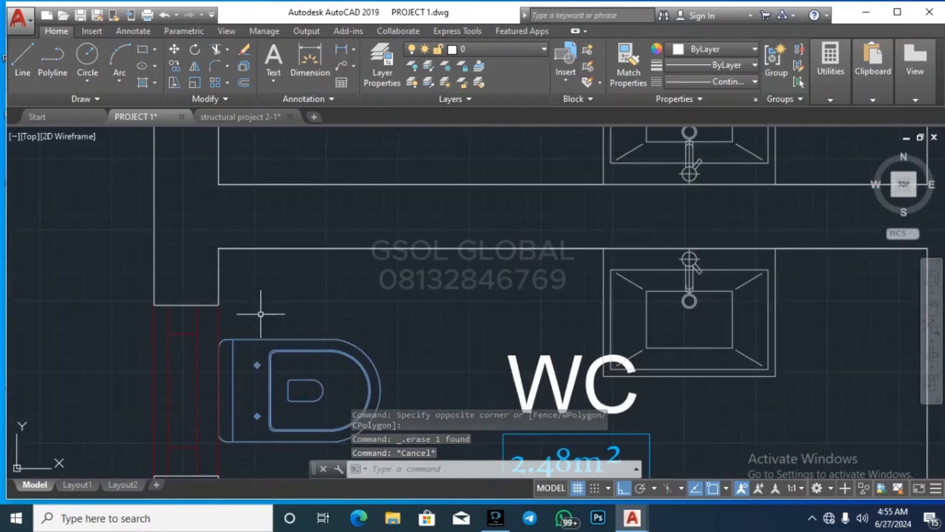
scroll(222, 263, "down", 4)
scroll(152, 338, "down", 3)
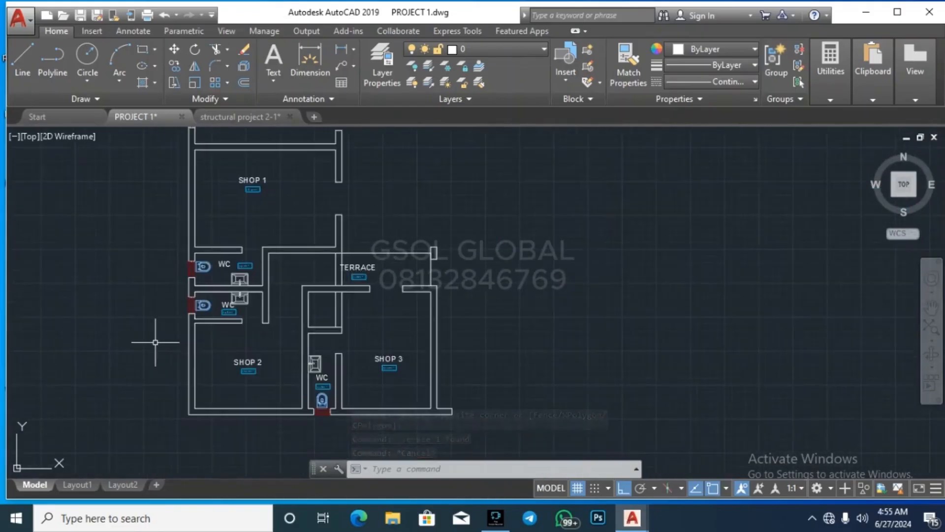
key("Escape")
key("Escape")
key("Escape")
scroll(267, 322, "up", 4)
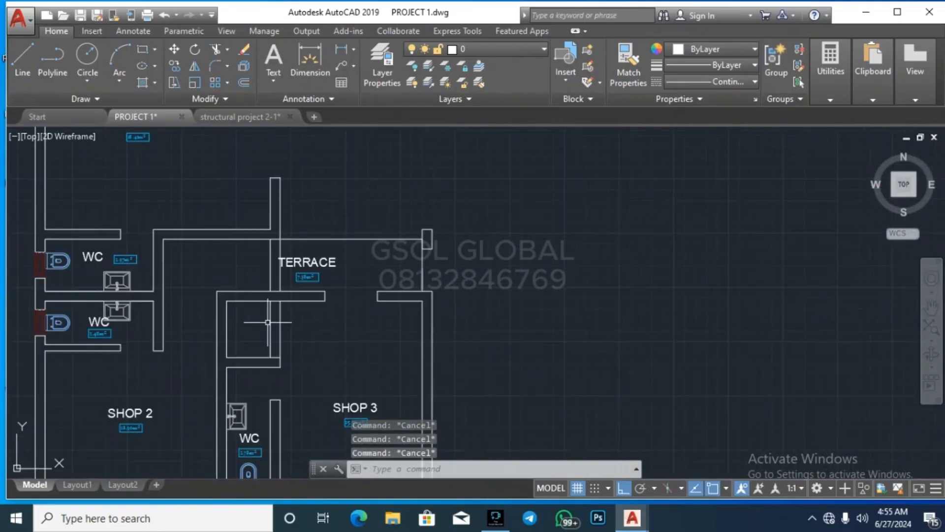
scroll(369, 222, "down", 4)
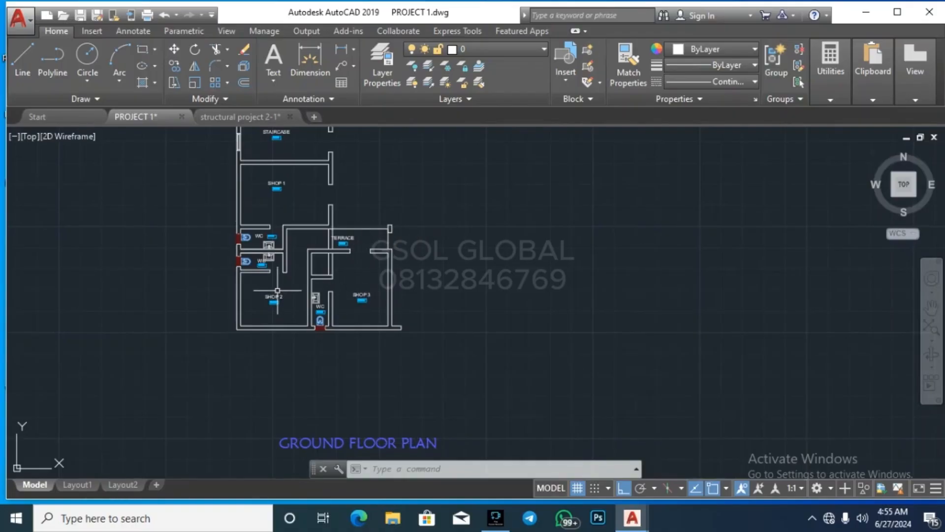
scroll(348, 363, "down", 3)
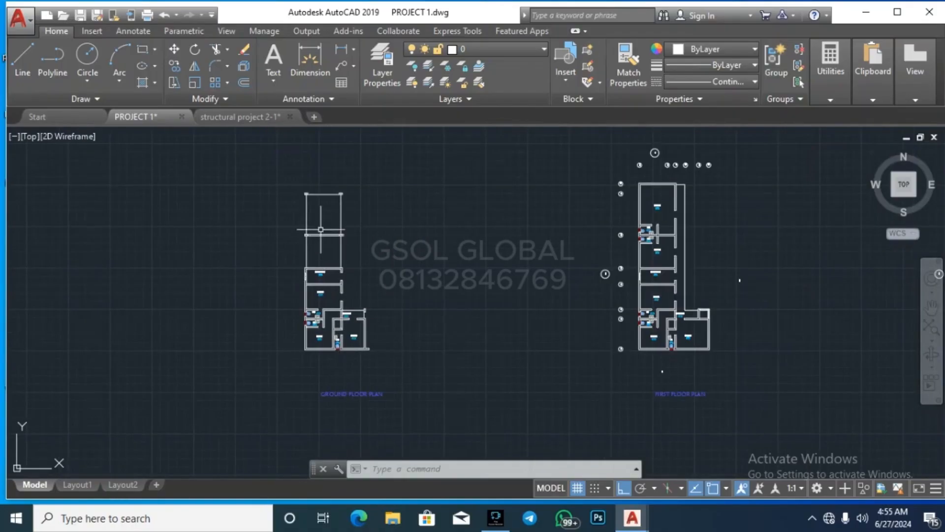
scroll(312, 185, "up", 6)
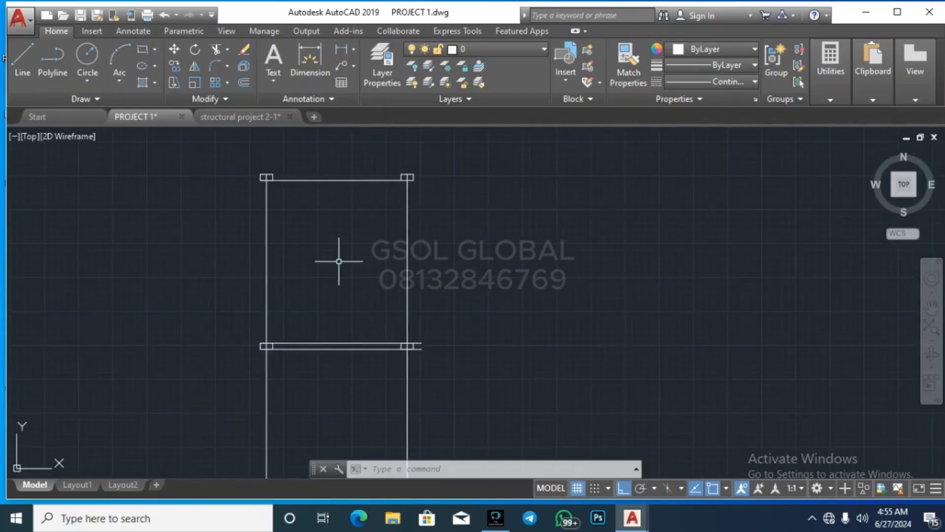
left_click(830, 72)
left_click(834, 120)
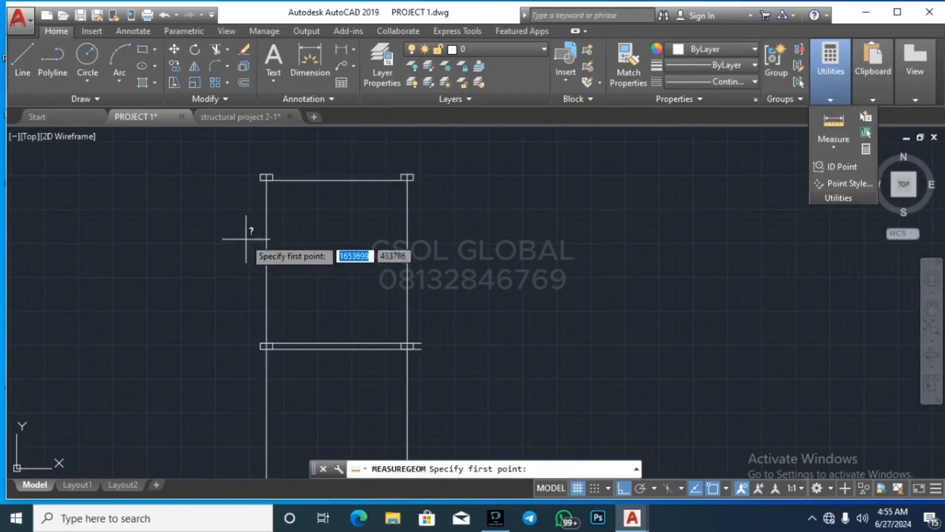
scroll(258, 177, "up", 6)
left_click(305, 226)
scroll(343, 221, "down", 6)
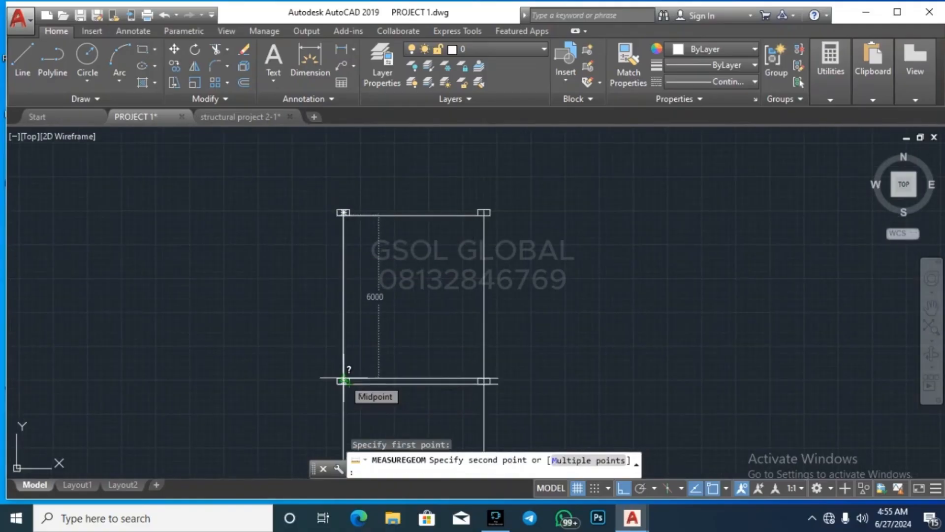
key("Escape")
scroll(274, 152, "down", 5)
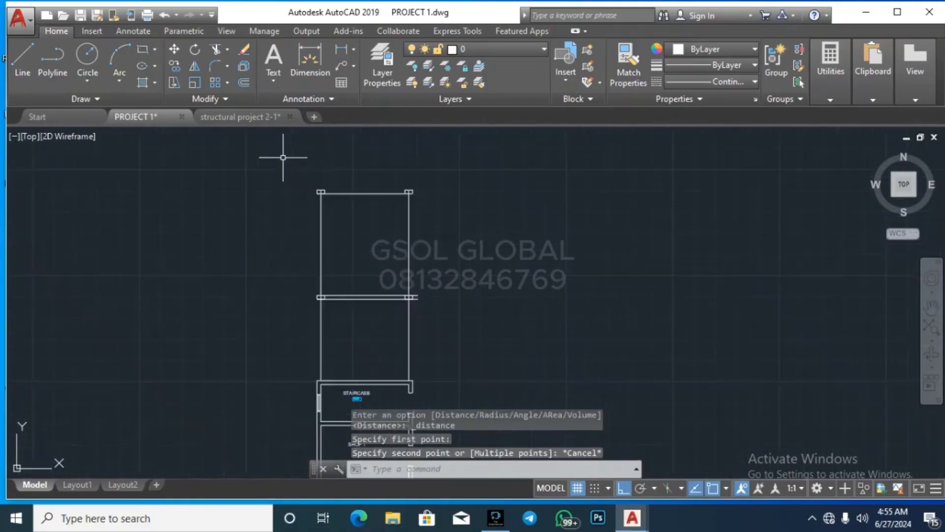
scroll(309, 157, "up", 5)
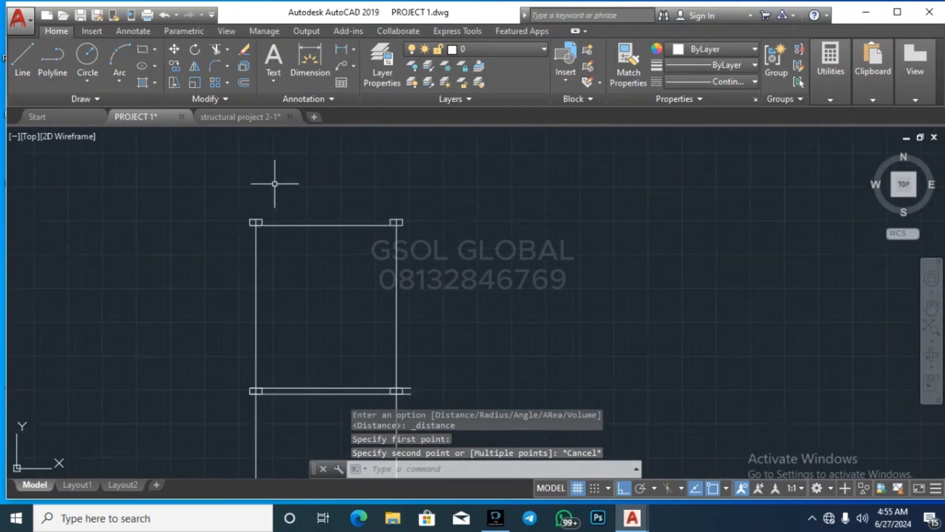
scroll(275, 184, "down", 5)
scroll(287, 239, "up", 5)
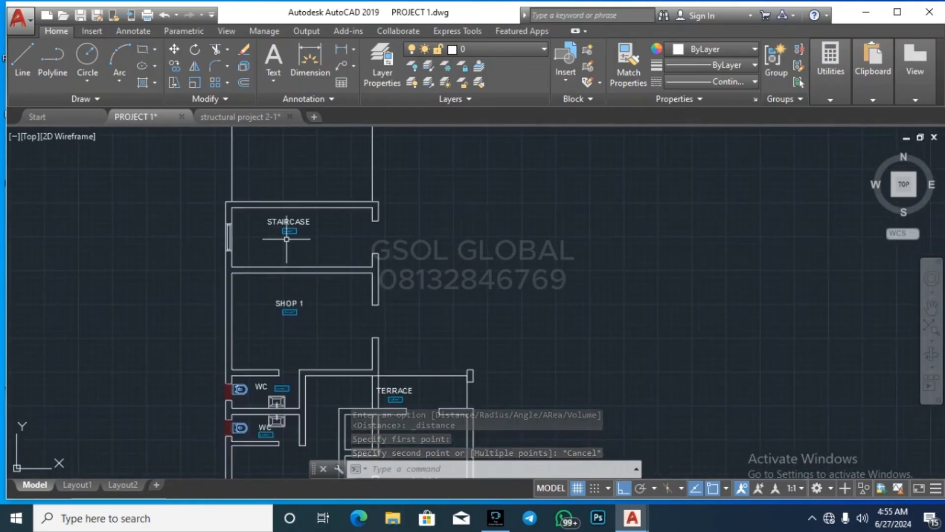
scroll(291, 217, "down", 2)
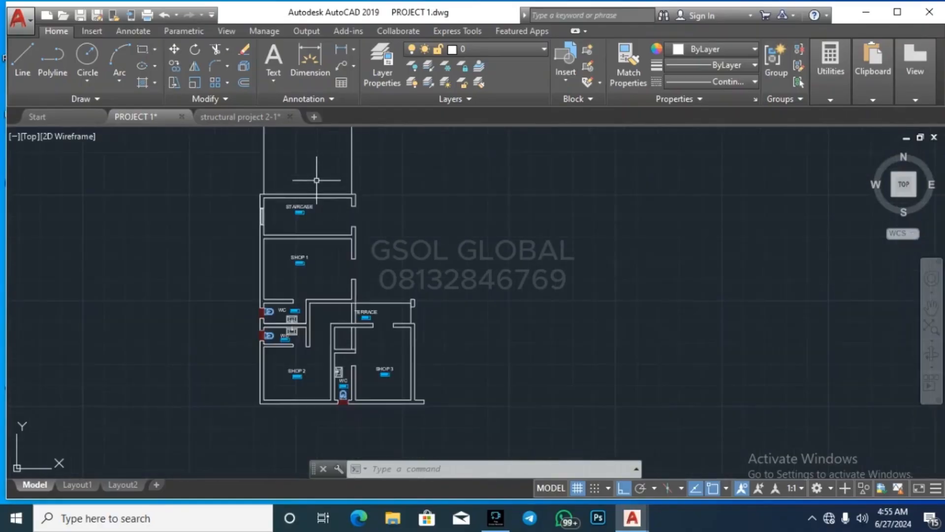
scroll(300, 276, "up", 5)
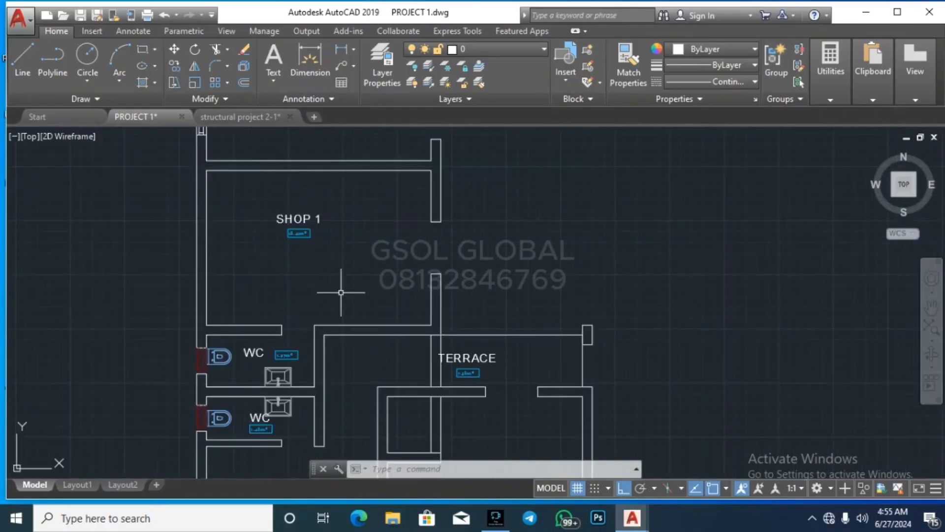
scroll(255, 184, "down", 4)
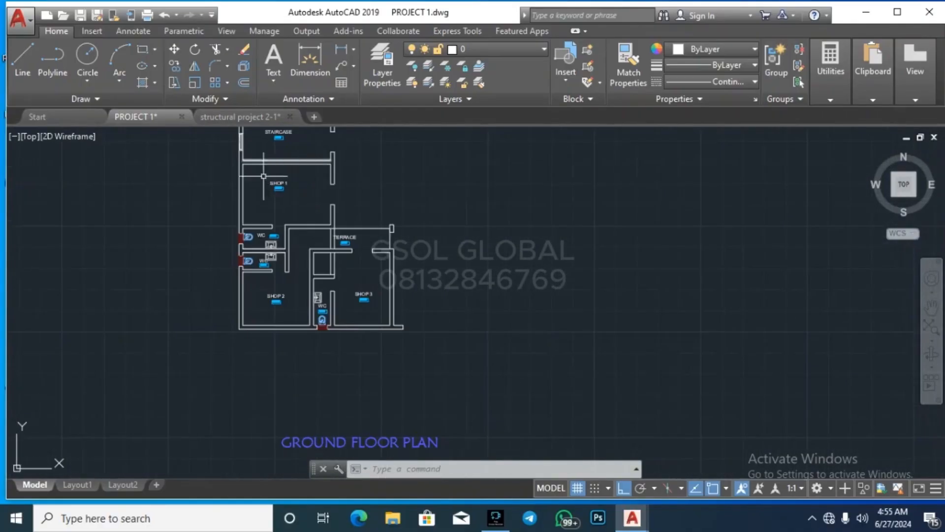
scroll(305, 243, "up", 4)
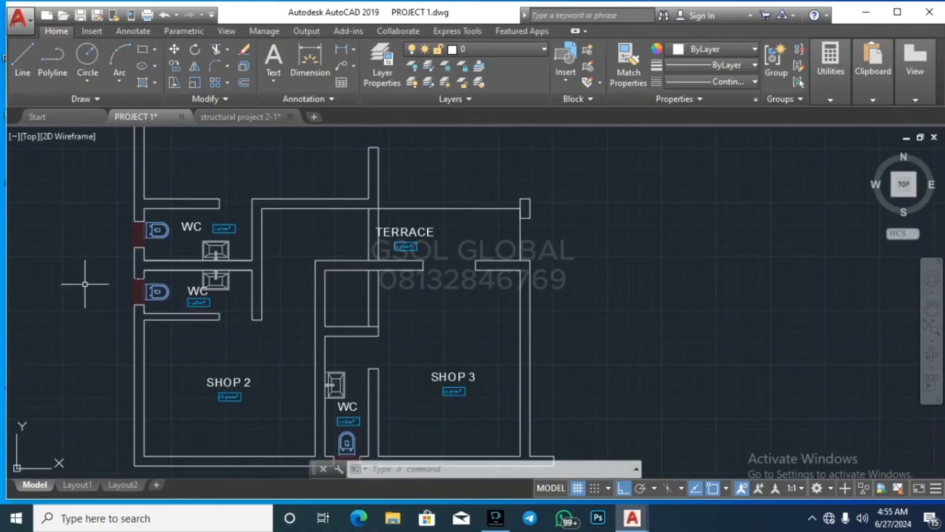
left_click(100, 276)
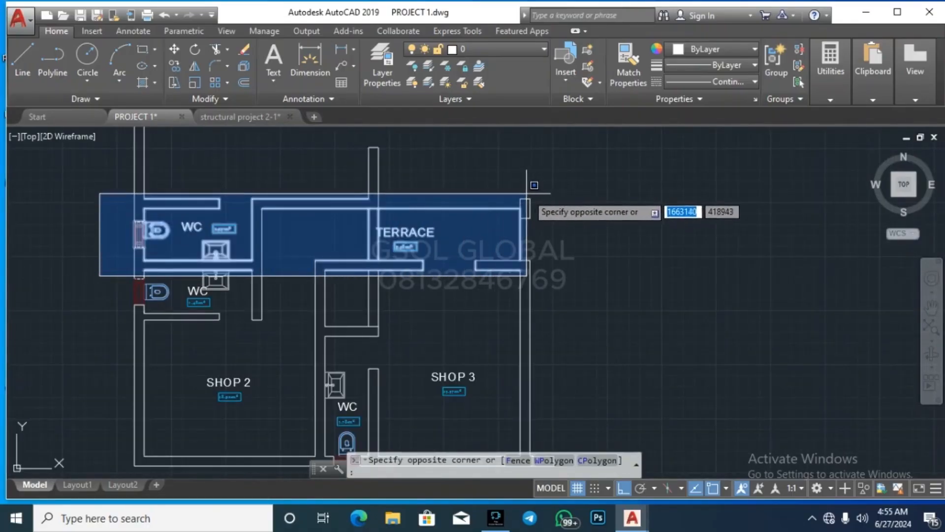
Step: Try two selection windows over the plan and cancel them without erasing anything
key("Escape")
scroll(279, 180, "down", 4)
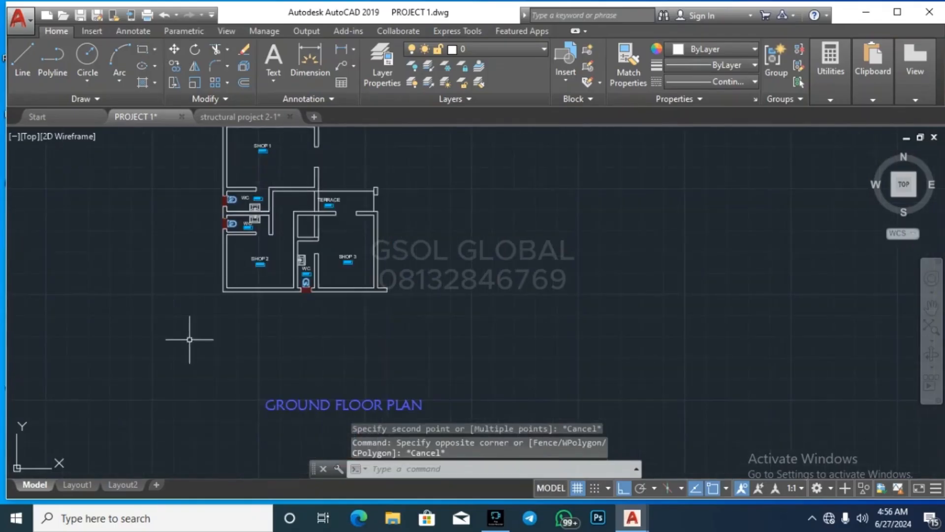
left_click(175, 316)
left_click(305, 204)
key("Escape")
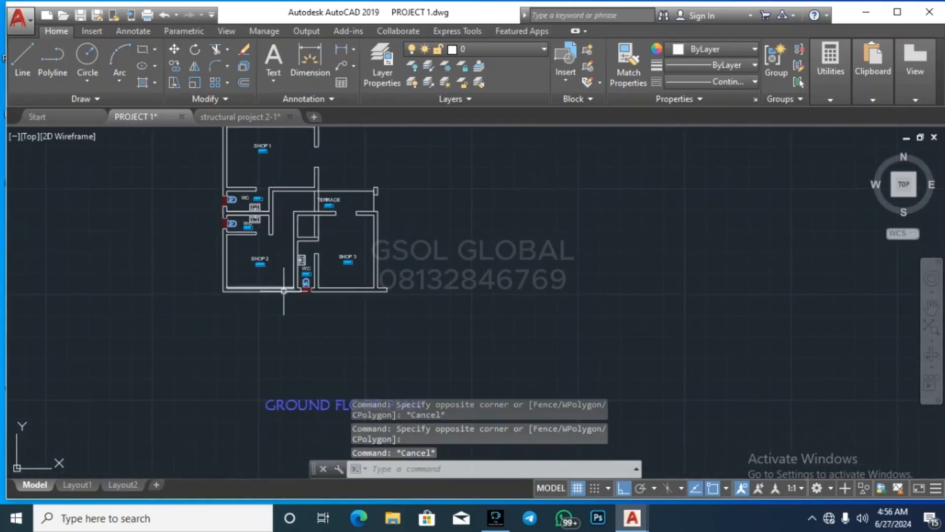
left_click(284, 306)
left_click(412, 186)
key("Escape")
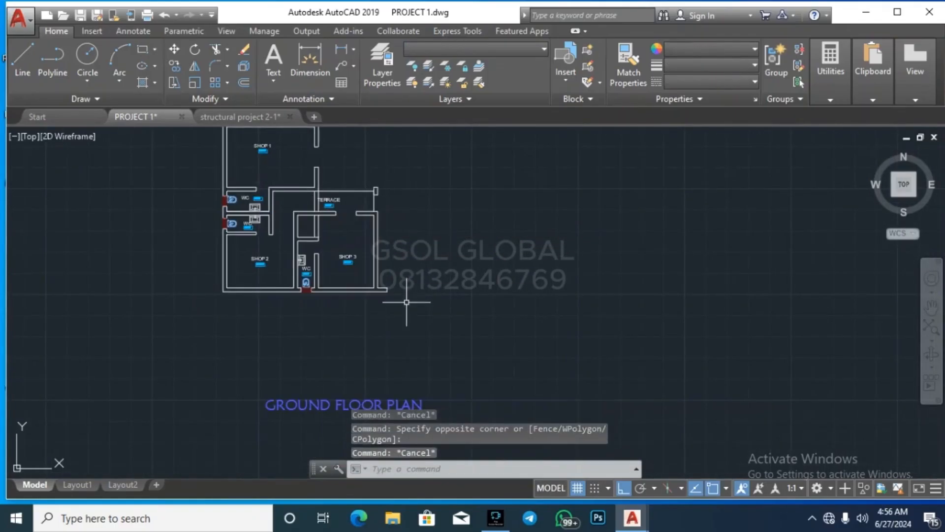
key("Escape")
scroll(312, 331, "down", 2)
scroll(325, 335, "up", 5)
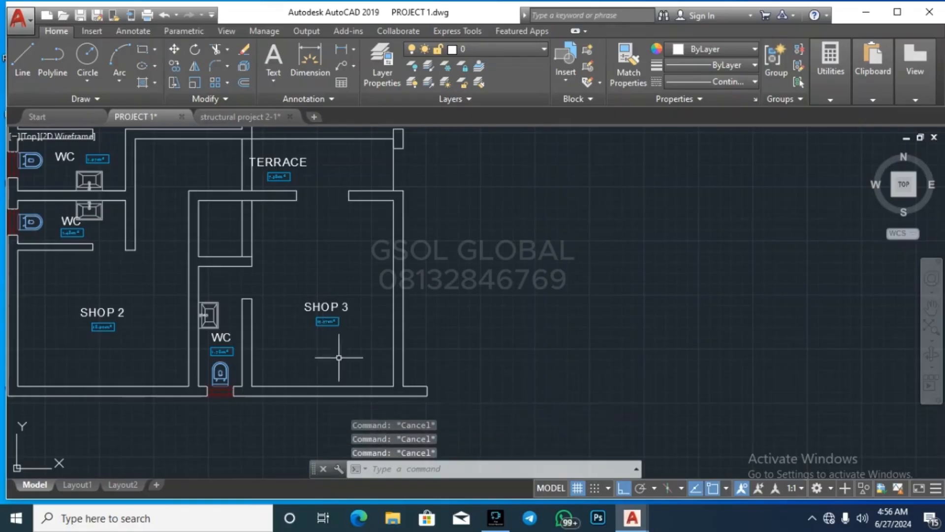
Step: Erase the walls, fixtures and labels around the lower WC
left_click(358, 363)
left_click(214, 214)
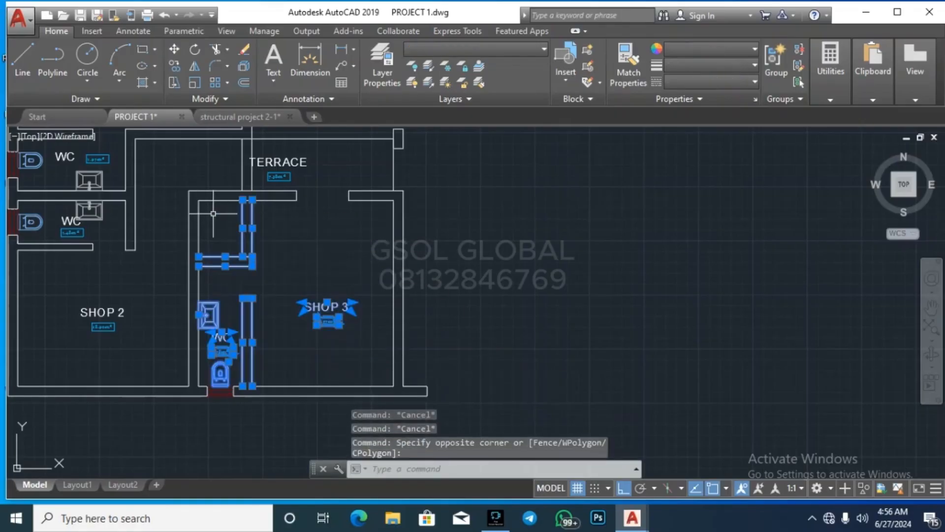
key("Delete")
left_click(202, 382)
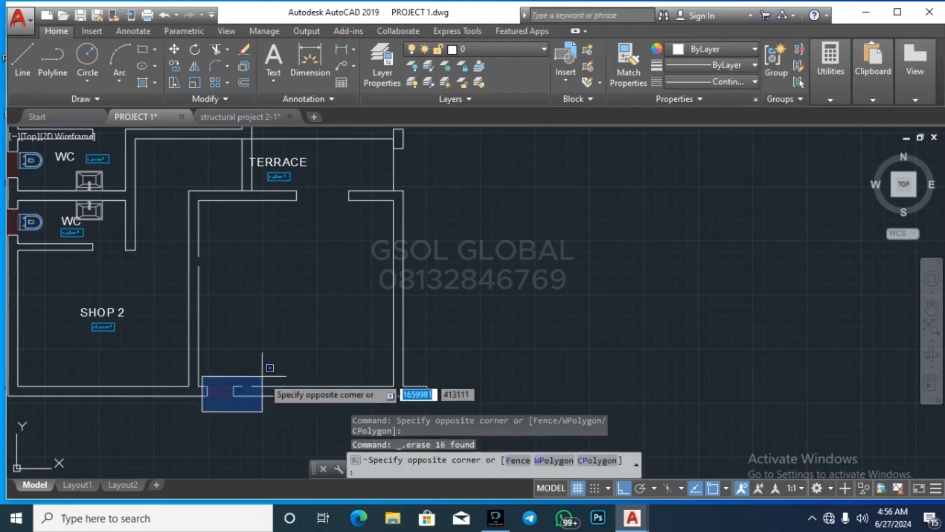
left_click(297, 359)
scroll(507, 348, "down", 2)
scroll(394, 251, "up", 4)
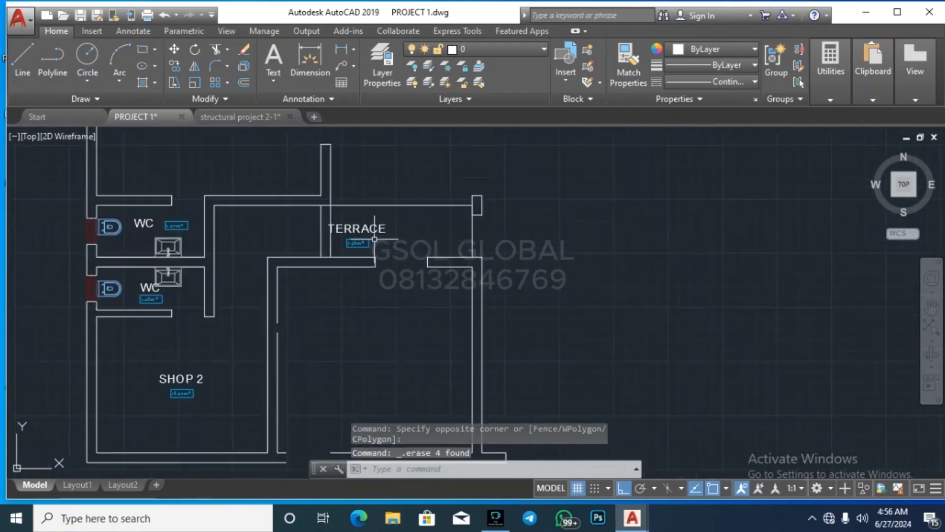
scroll(234, 346, "down", 3)
key("Escape")
scroll(260, 363, "up", 2)
Step: Erase the SHOP 2 walls, fixtures and label, plus the left wall pieces
left_click(287, 384)
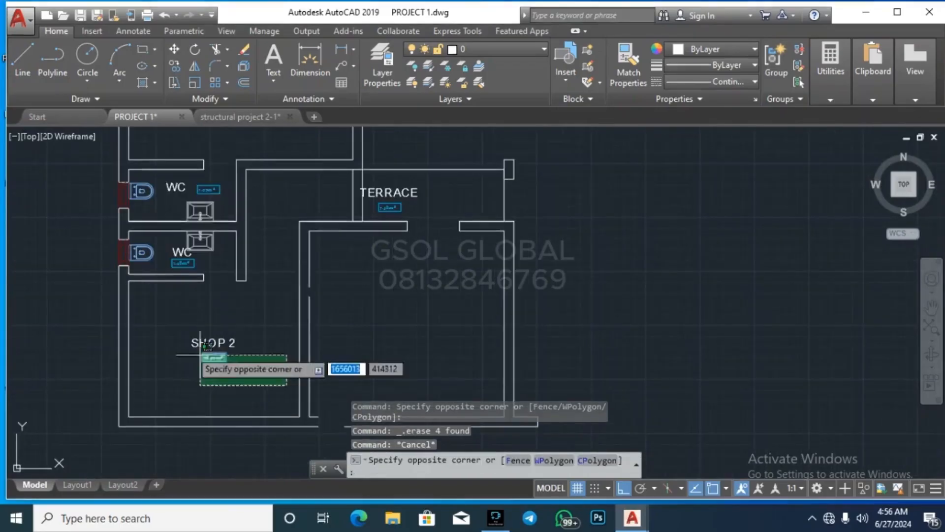
left_click(139, 240)
key("Delete")
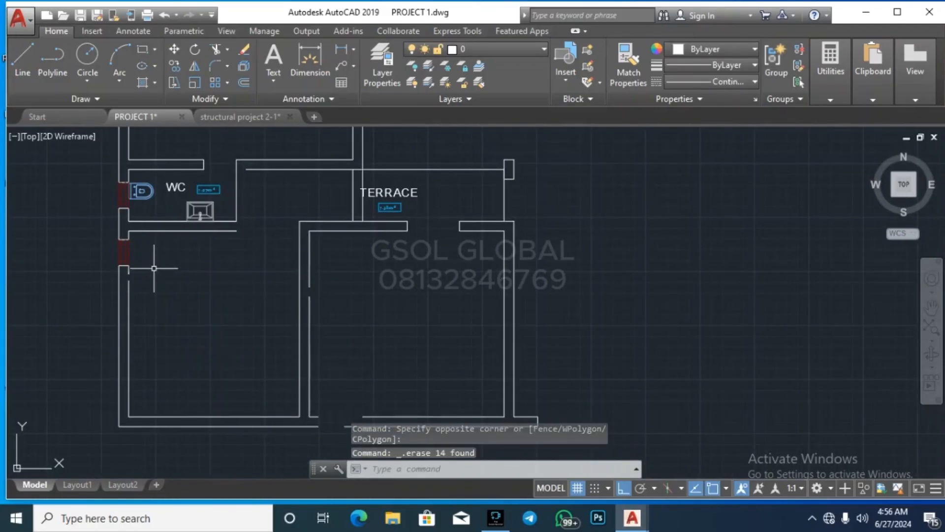
left_click(86, 300)
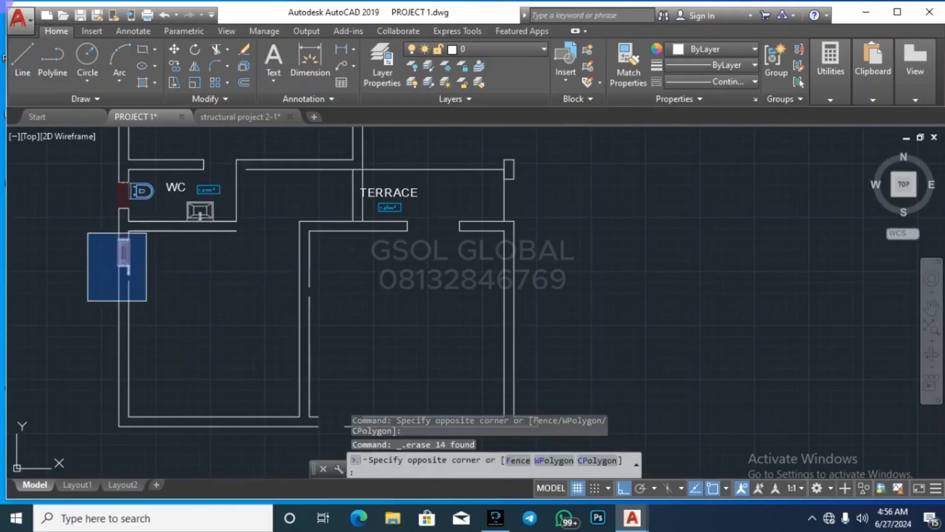
left_click(147, 232)
key("Delete")
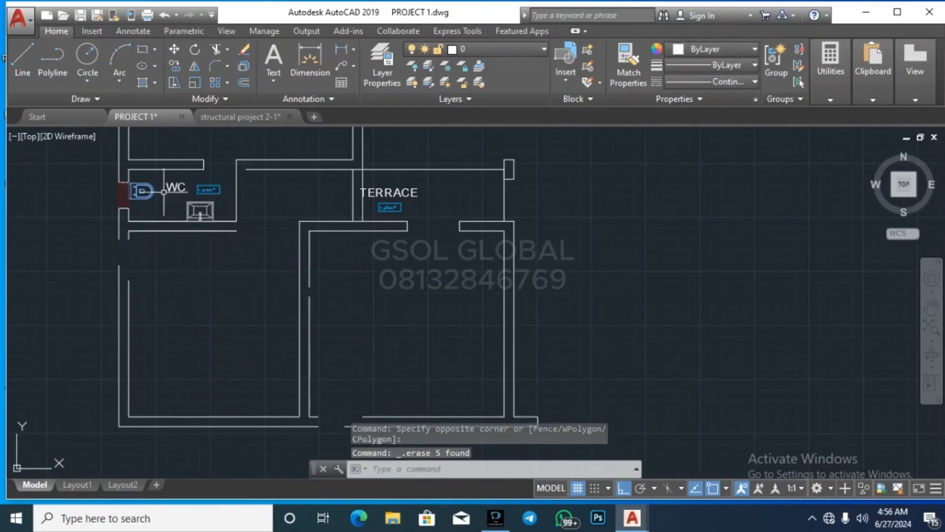
Step: Erase the WC basin, fixtures and label
scroll(163, 192, "up", 4)
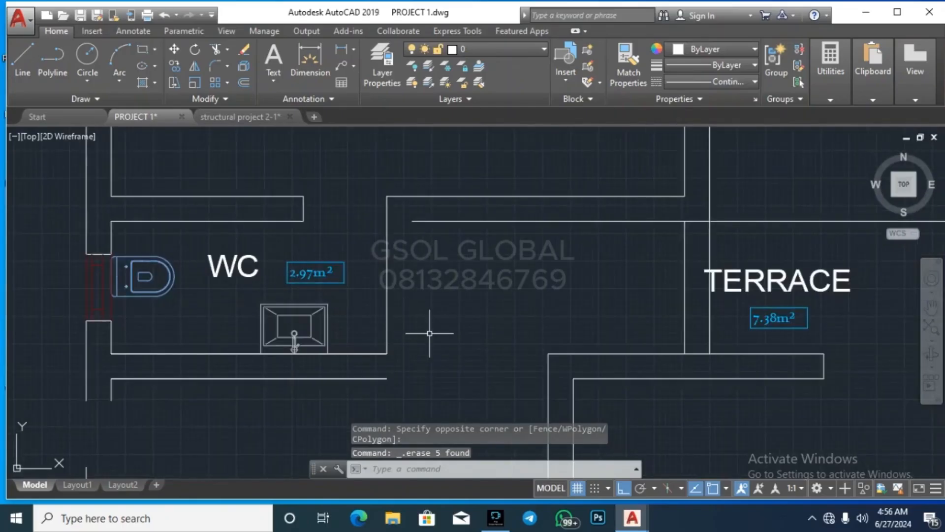
left_click(440, 343)
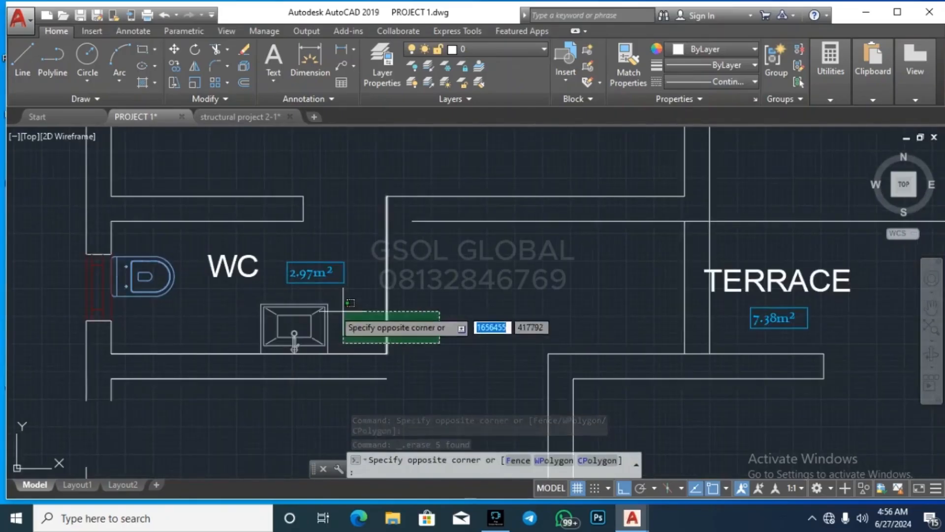
left_click(189, 270)
key("Delete")
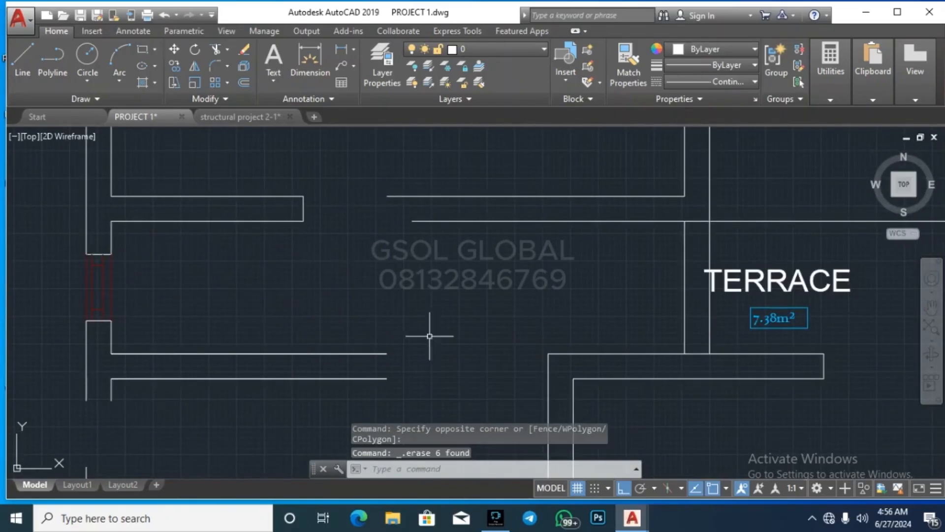
Step: Erase the TERRACE label and its inner lines
scroll(467, 347, "down", 4)
scroll(468, 347, "down", 2)
scroll(566, 349, "up", 4)
left_click(589, 358)
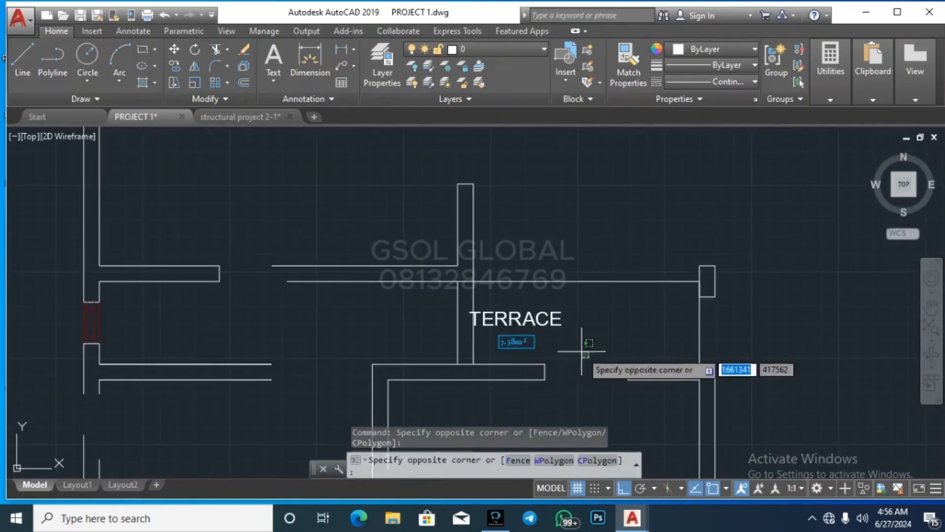
left_click(435, 299)
key("Delete")
Step: Erase the wall polyline near SHOP 1
left_click(613, 303)
left_click(589, 274)
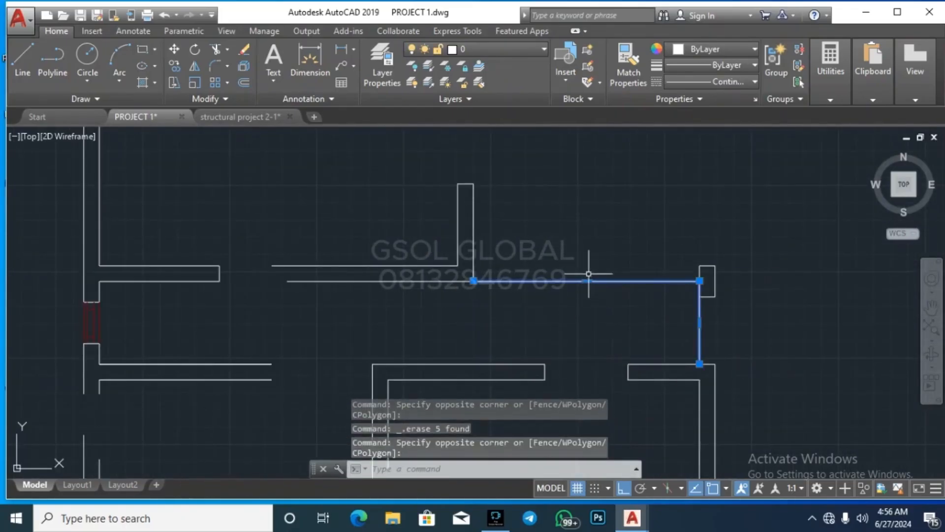
scroll(716, 282, "up", 3)
key("Escape")
left_click(734, 297)
key("Escape")
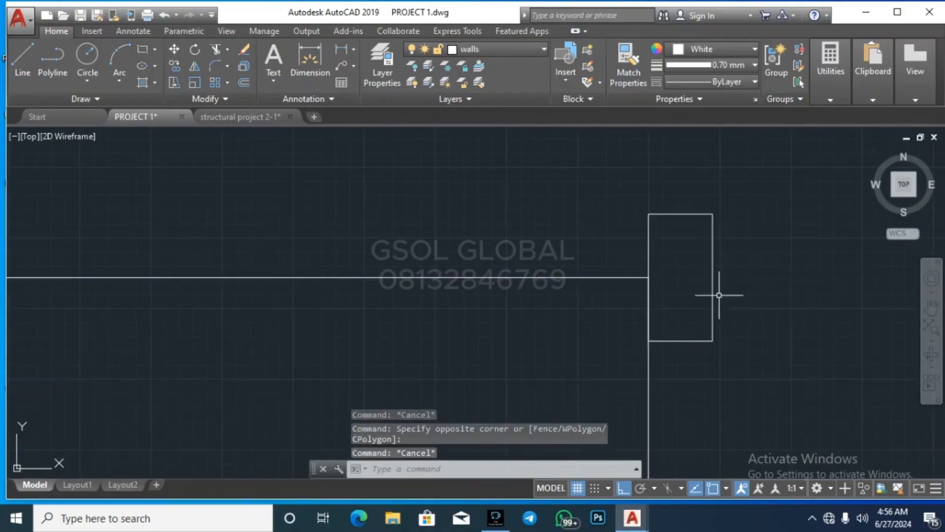
scroll(595, 289, "down", 2)
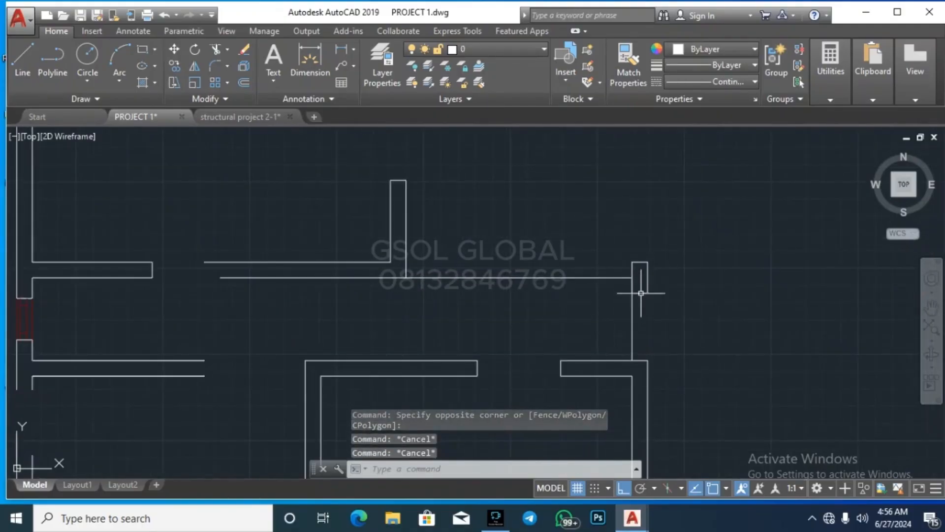
scroll(553, 331, "down", 2)
left_click(542, 337)
left_click(545, 290)
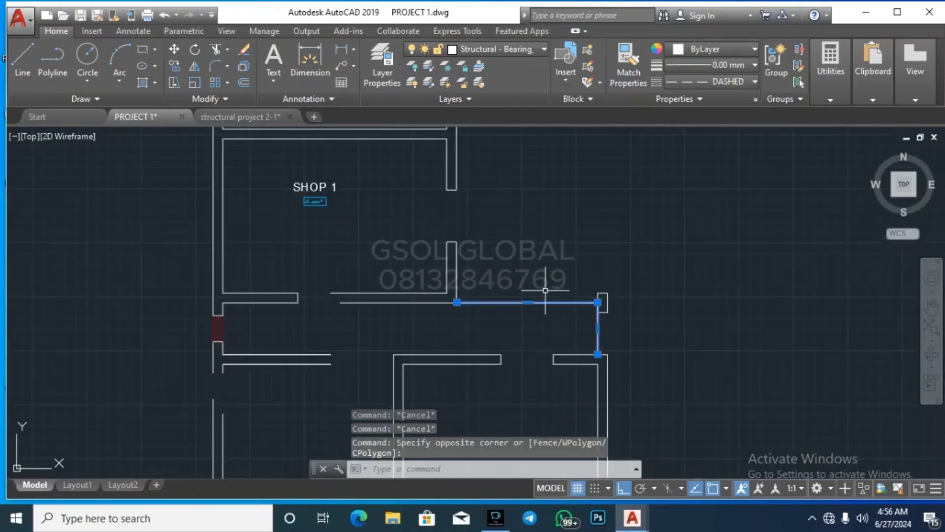
key("Delete")
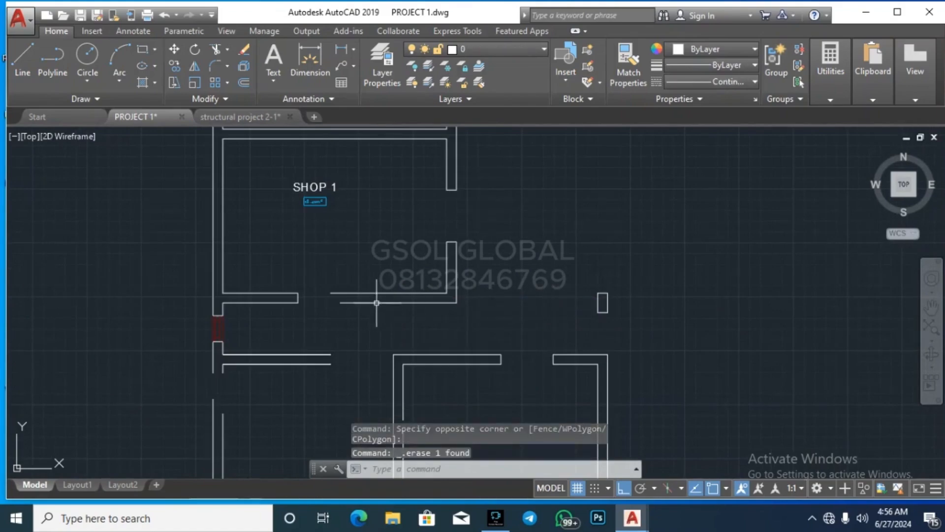
Step: Erase the three small objects at the wall opening
scroll(197, 347, "up", 4)
left_click(191, 353)
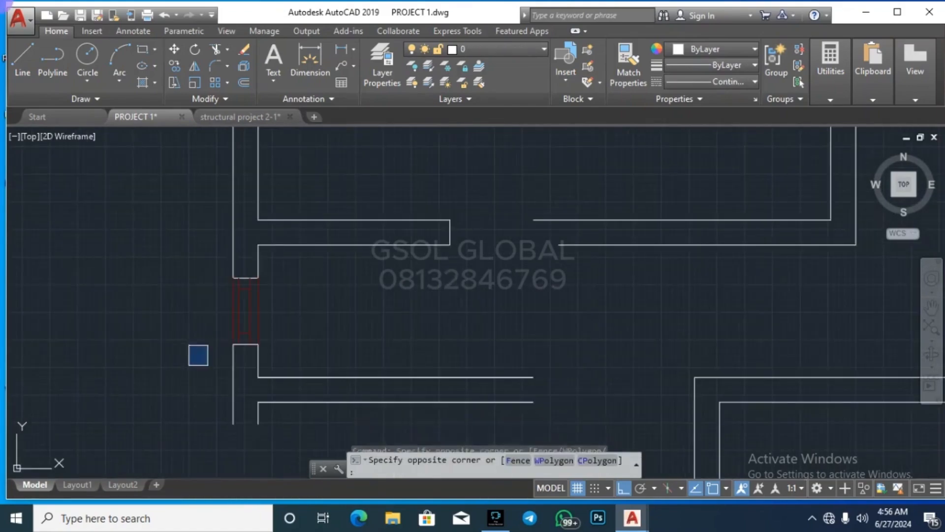
left_click(274, 264)
key("Delete")
scroll(185, 323, "down", 3)
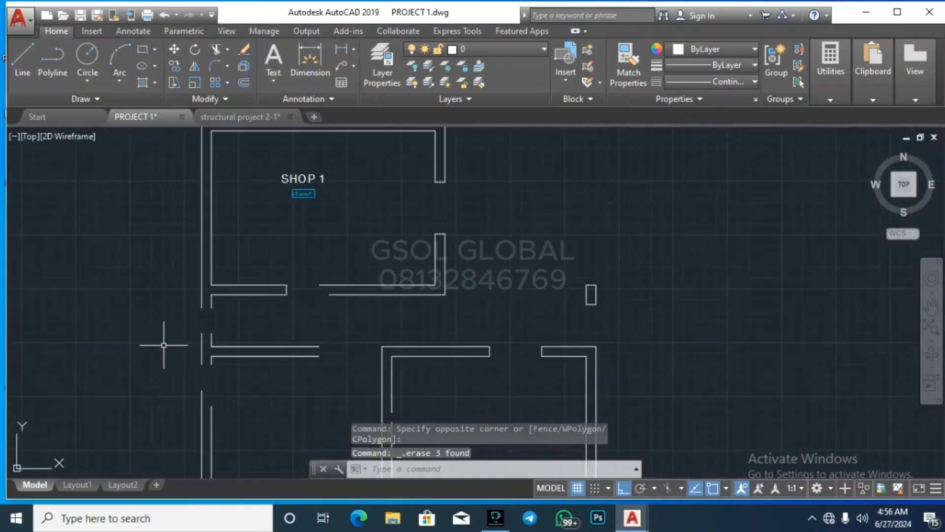
left_click(164, 345)
scroll(468, 391, "down", 4)
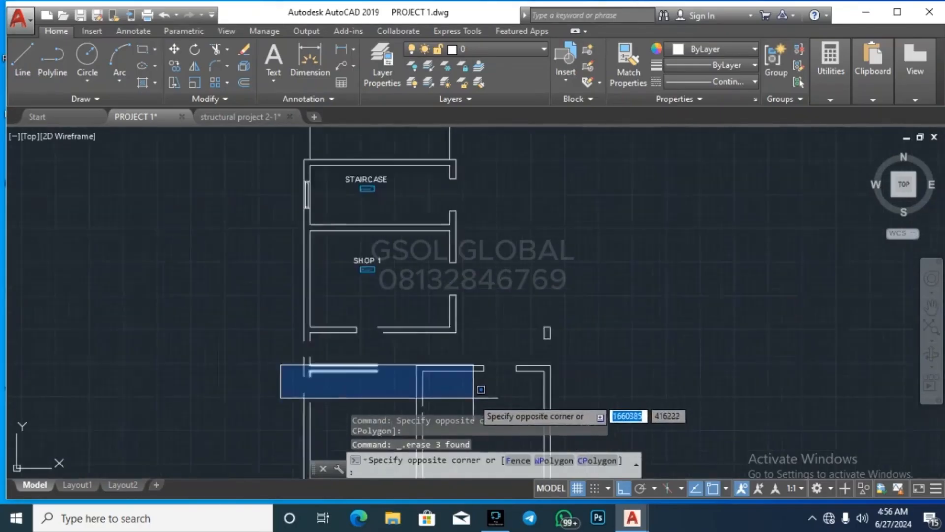
key("Escape")
Step: Erase the SHOP 1 label, area box and leftover area text
scroll(424, 312, "up", 8)
left_click(433, 355)
left_click(236, 308)
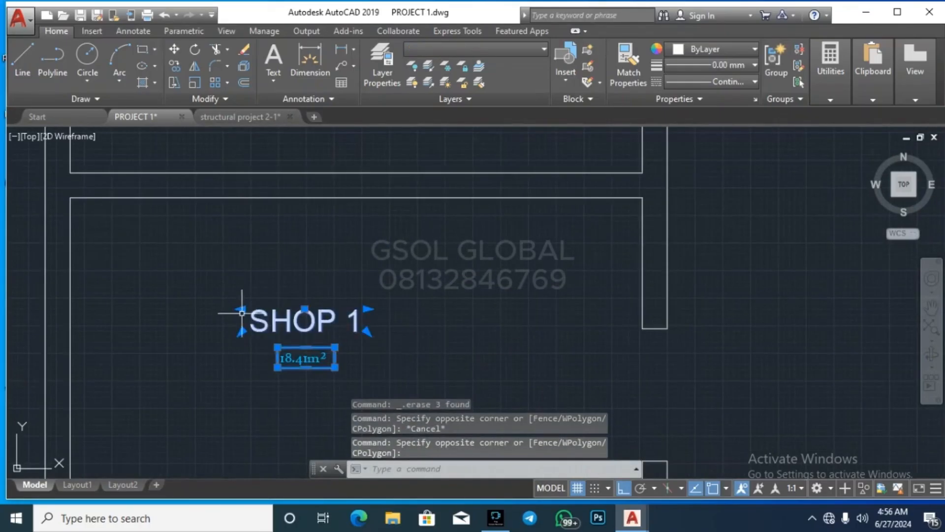
key("Delete")
scroll(460, 376, "down", 4)
scroll(435, 388, "up", 2)
left_click(445, 391)
left_click(383, 318)
key("Delete")
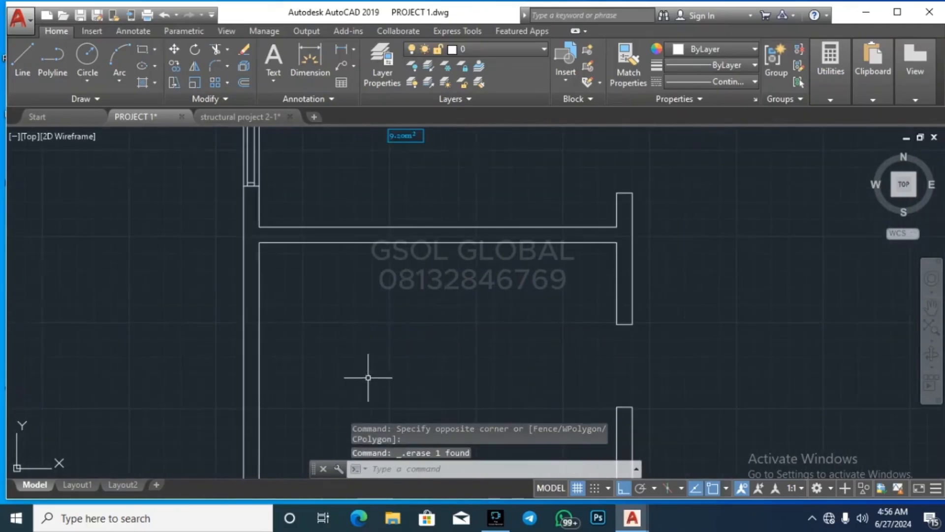
Step: Erase the small window rectangle by the staircase and the STAIRCASE label and area box
scroll(327, 295, "down", 3)
scroll(327, 296, "up", 4)
left_click(226, 338)
left_click(326, 199)
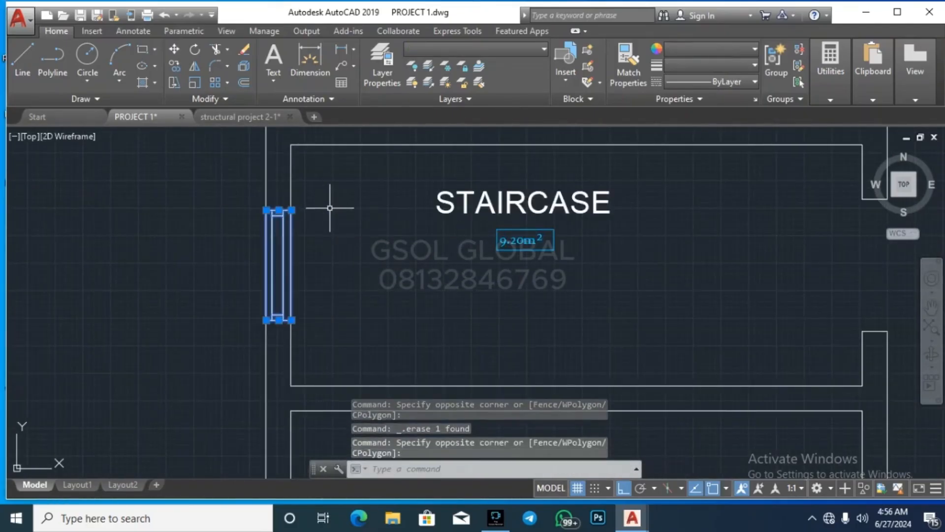
key("Delete")
left_click(574, 303)
left_click(485, 202)
key("Delete")
Step: Erase the right and left vertical lines, keeping the horizontal double line
scroll(450, 313, "down", 6)
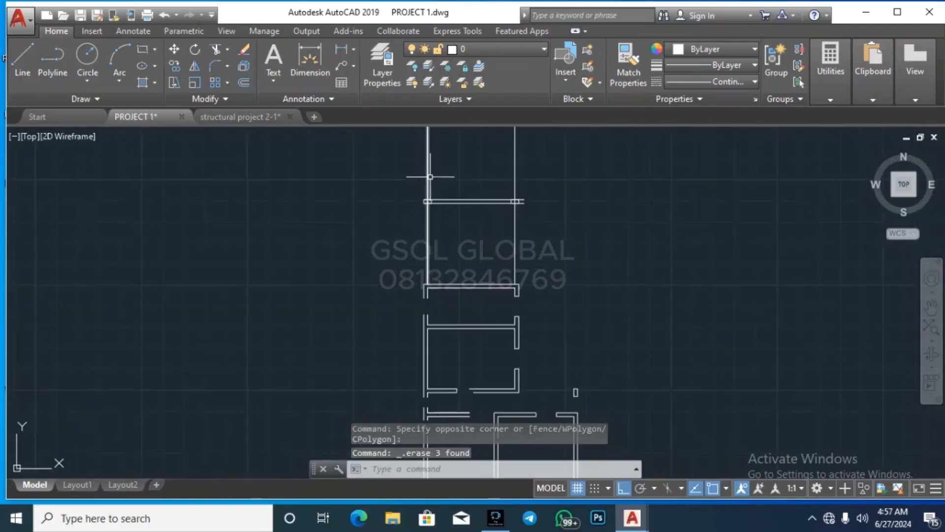
scroll(435, 181, "up", 4)
left_click(664, 342)
left_click(606, 303)
left_click(444, 341)
left_click(360, 330)
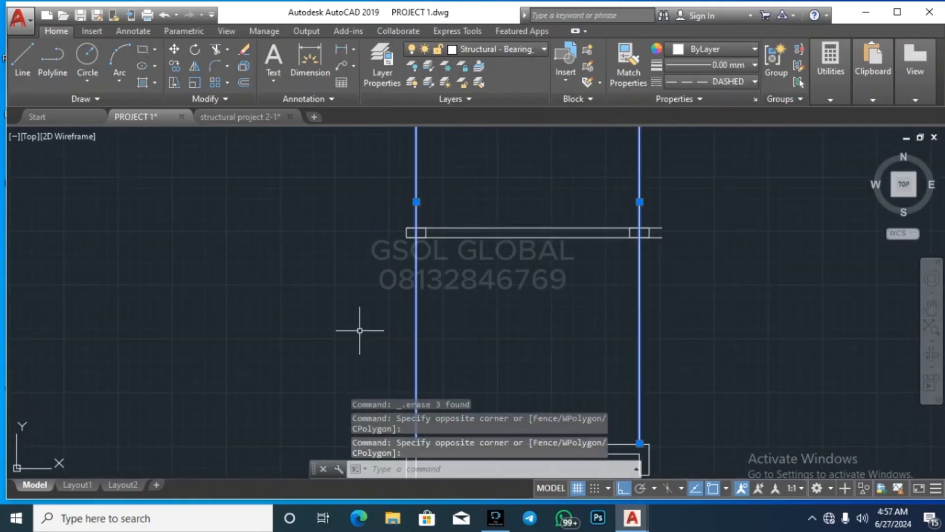
key("Delete")
left_click(524, 291)
left_click(499, 218)
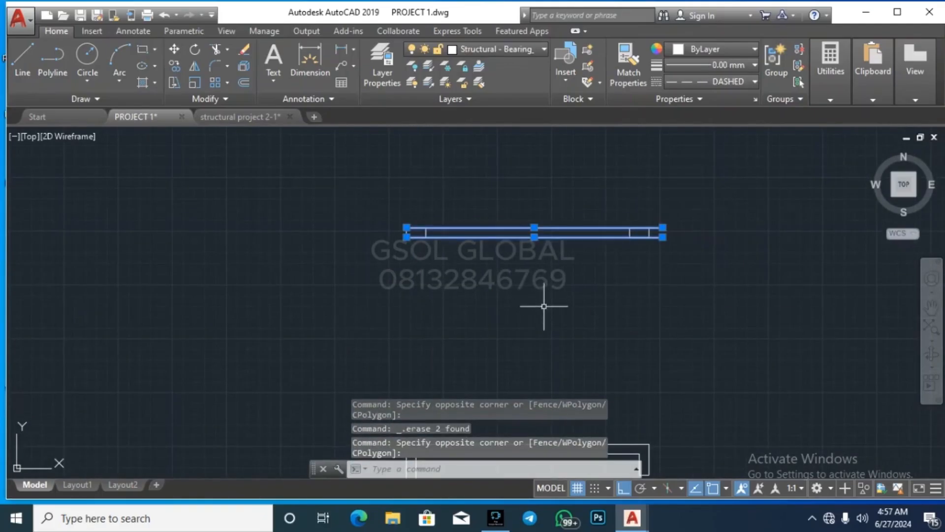
key("Escape")
Step: Erase the dashed beam line and save the drawing
scroll(573, 315, "down", 4)
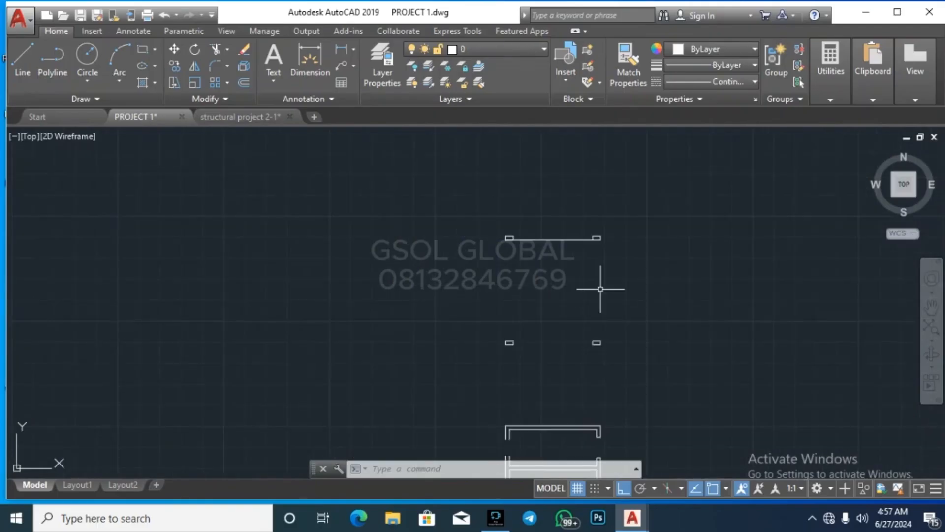
scroll(574, 242, "up", 4)
left_click(566, 263)
left_click(540, 223)
key("Delete")
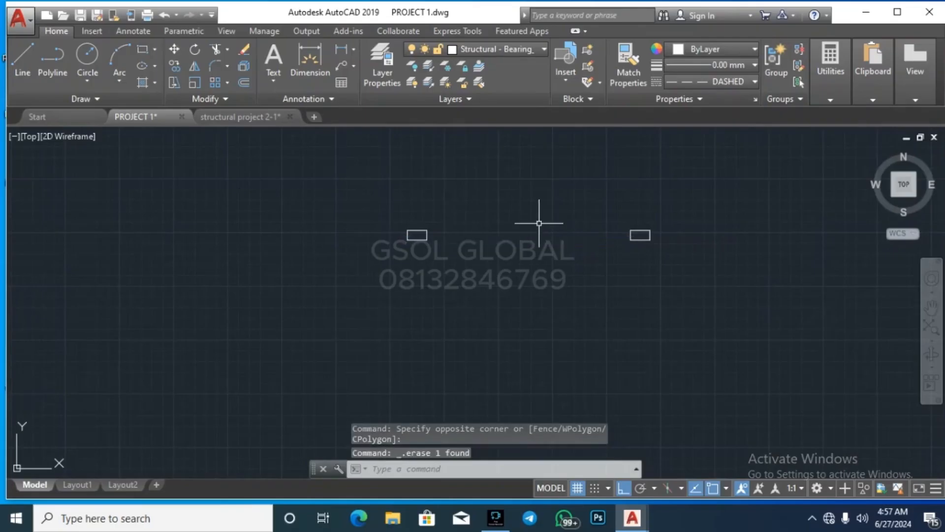
scroll(490, 205, "down", 5)
key("ctrl+s")
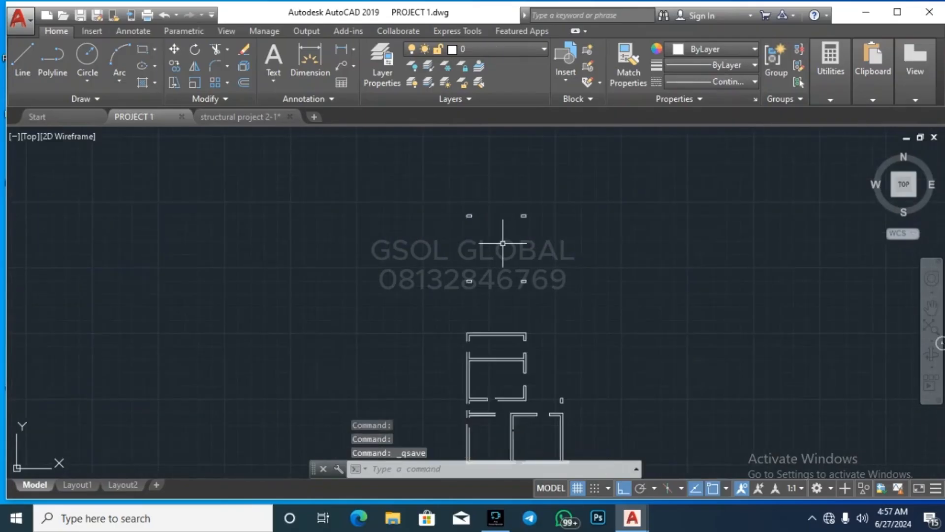
scroll(523, 329, "down", 4)
scroll(516, 315, "up", 8)
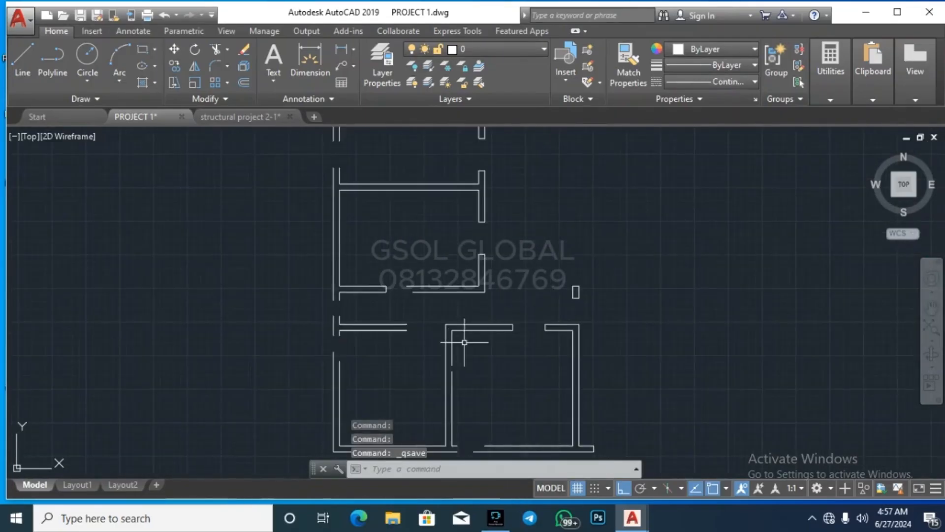
scroll(396, 337, "up", 3)
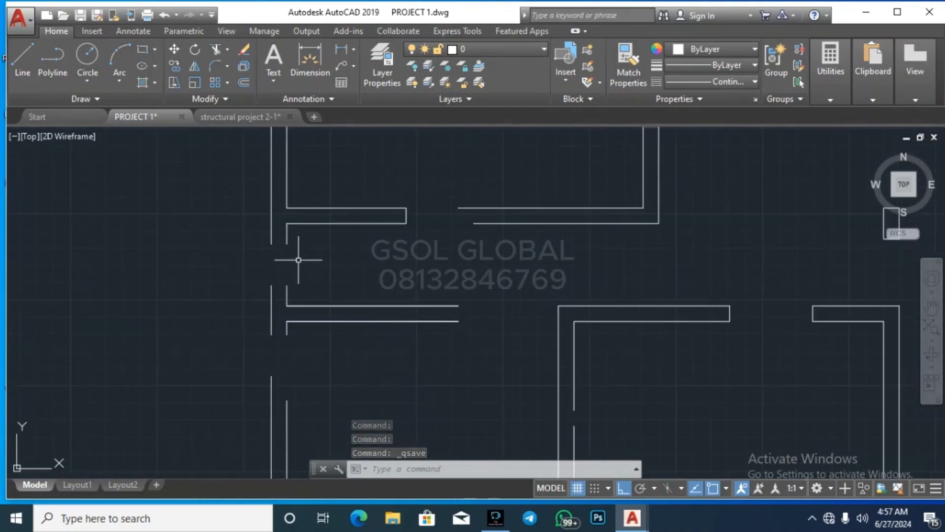
scroll(300, 257, "down", 3)
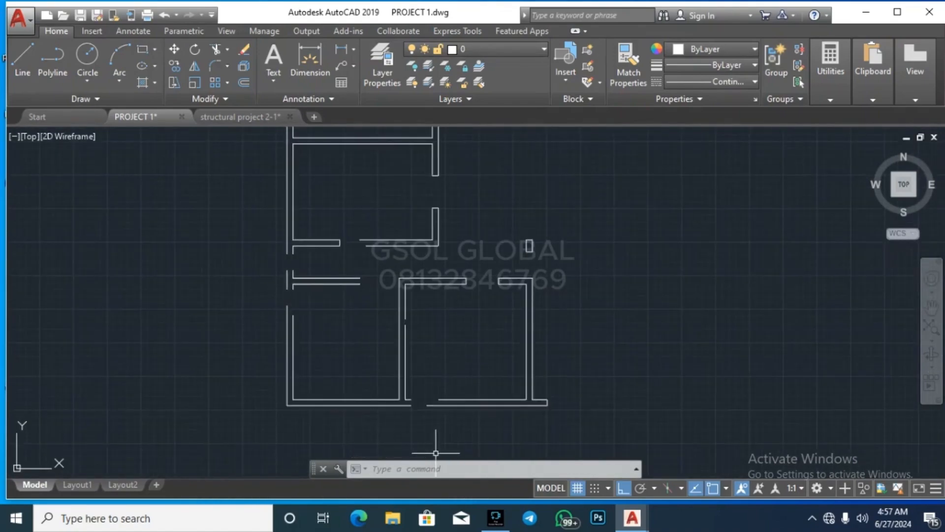
scroll(432, 401, "up", 2)
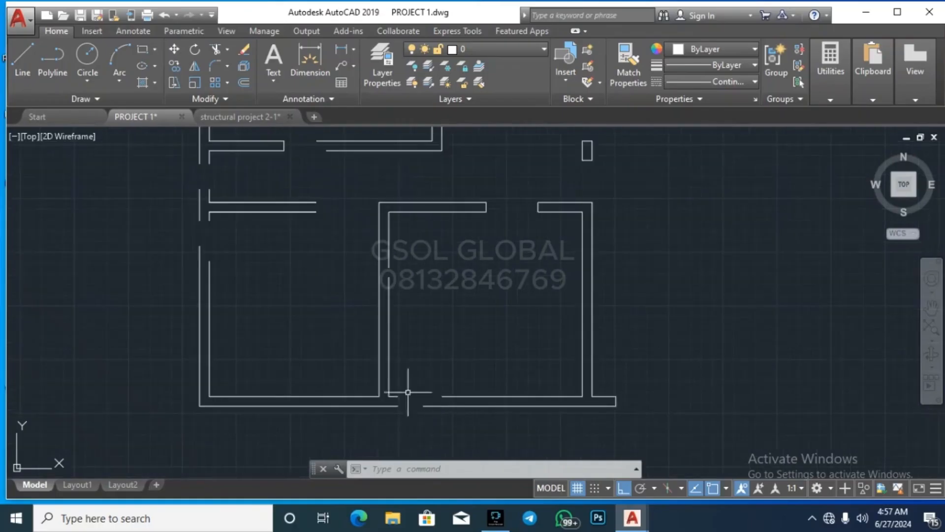
scroll(356, 353, "down", 4)
scroll(458, 402, "up", 8)
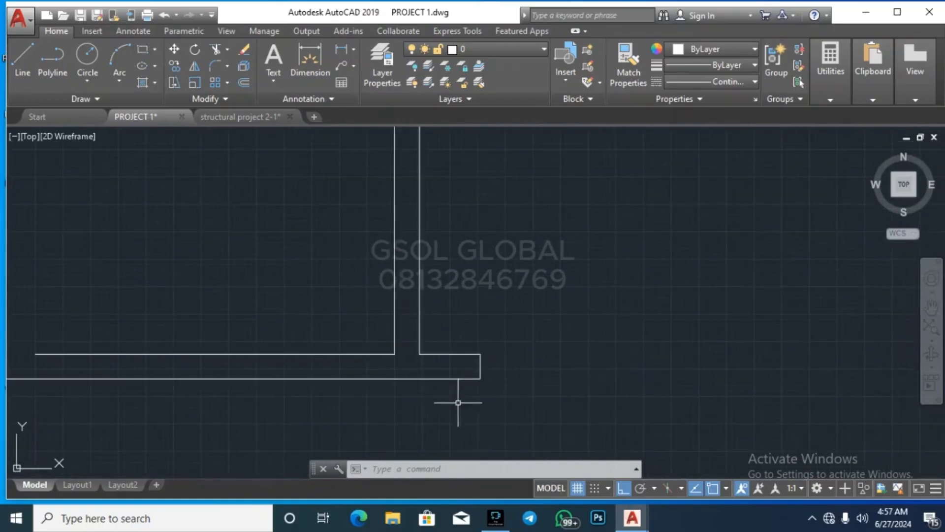
left_click(500, 382)
left_click(468, 338)
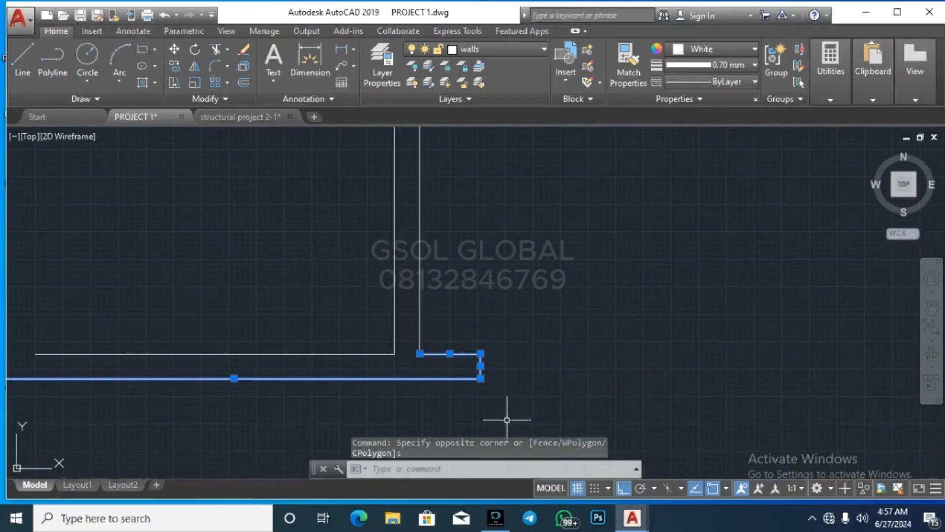
key("Escape")
key("Escape")
scroll(553, 339, "down", 2)
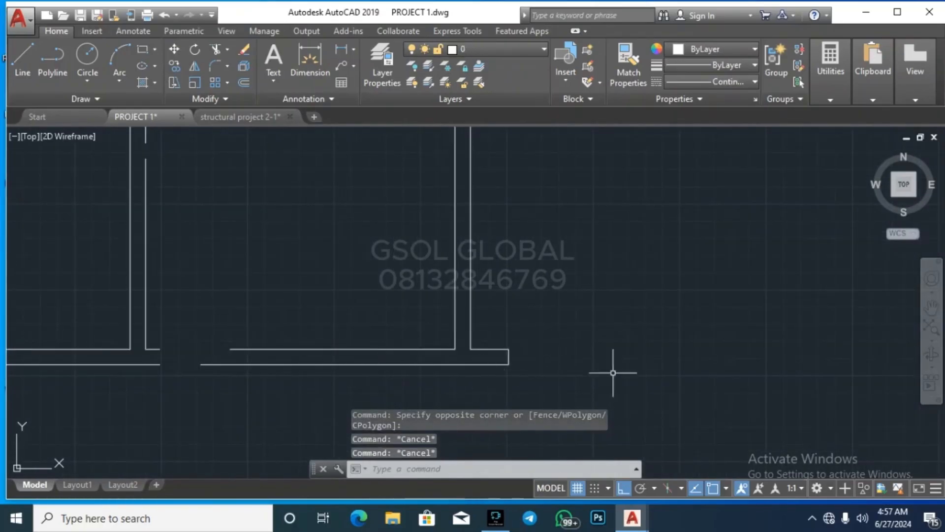
scroll(506, 359, "down", 5)
scroll(496, 365, "up", 4)
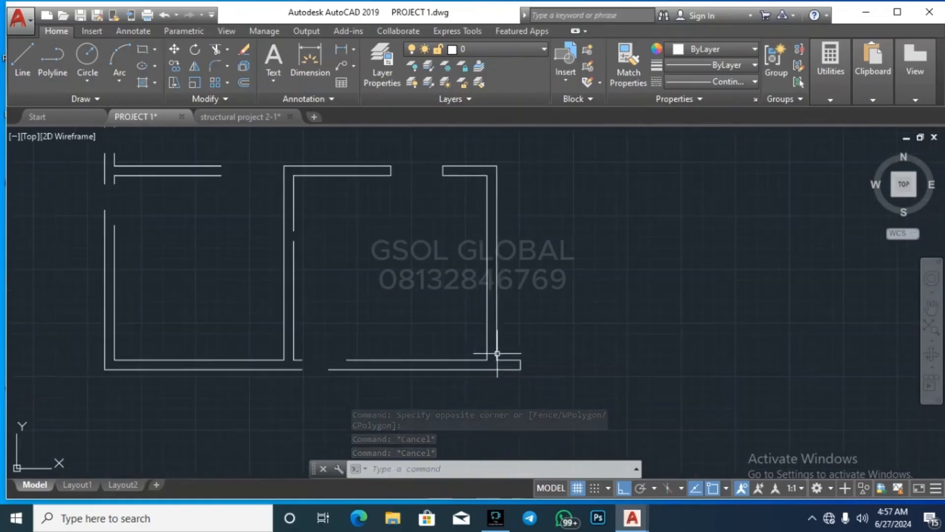
scroll(498, 361, "up", 4)
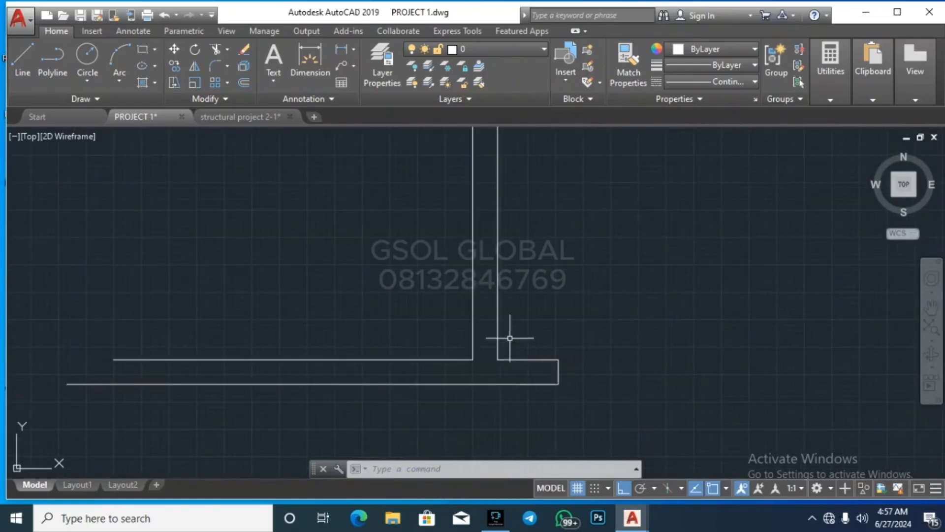
left_click(512, 339)
left_click(488, 330)
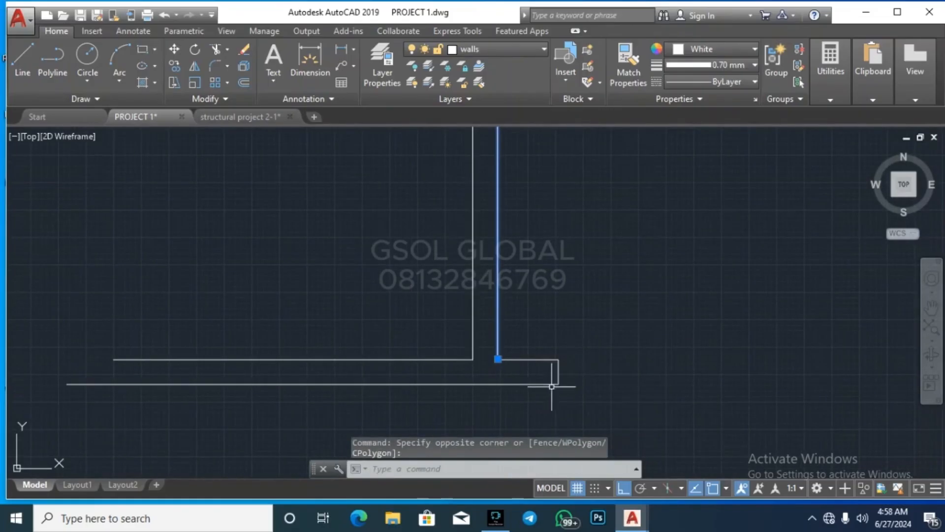
Step: Extend the left vertical wall line down to the bottom wall line with EX
key("Escape")
scroll(524, 403, "up", 4)
left_click(558, 400)
left_click(513, 350)
type("ex")
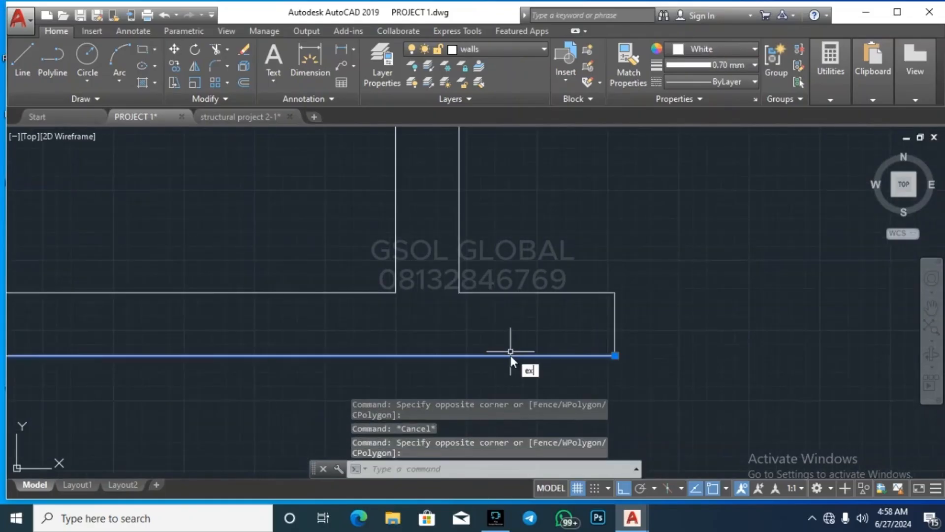
key("Return")
left_click(496, 380)
left_click(436, 276)
key("Escape")
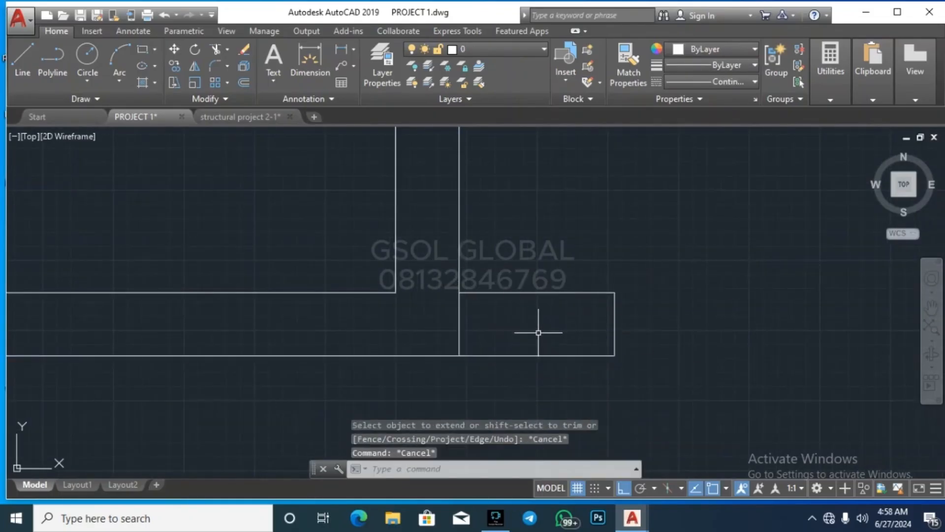
Step: Trim the bottom wall line's overhang and delete the leftover top wall line
key("Return")
left_click(618, 373)
left_click(534, 258)
key("Escape")
key("Escape")
left_click(580, 329)
left_click(555, 268)
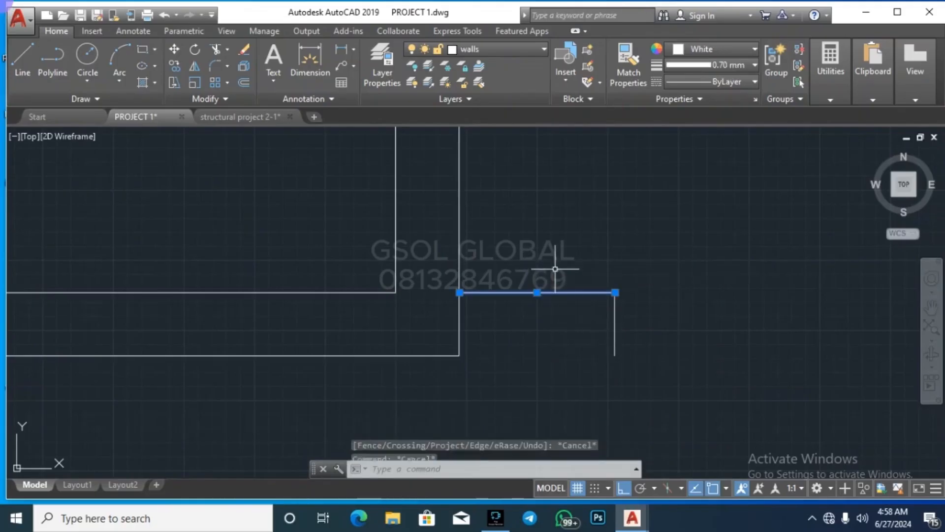
key("Delete")
Step: Erase the two stray wall lines at the plan's bottom-right
scroll(513, 329, "down", 4)
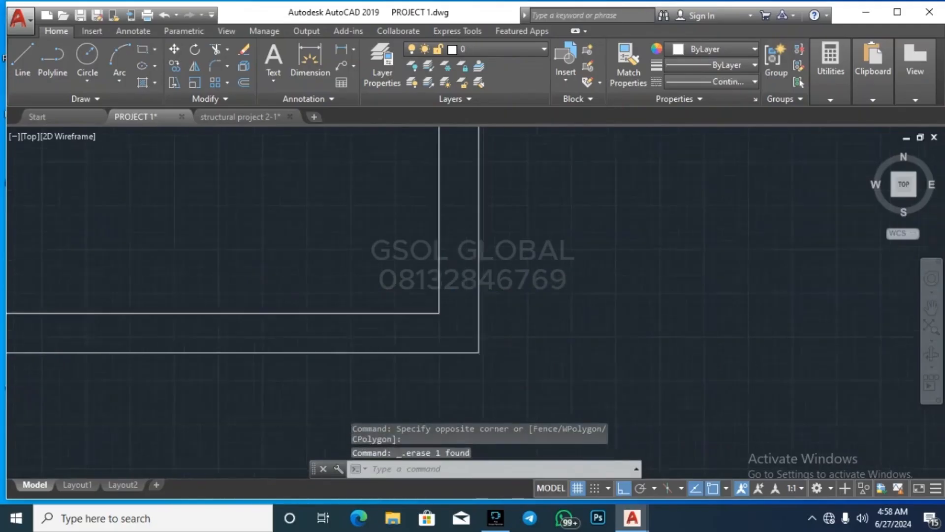
key("Escape")
key("Escape")
scroll(464, 321, "down", 2)
scroll(402, 343, "up", 3)
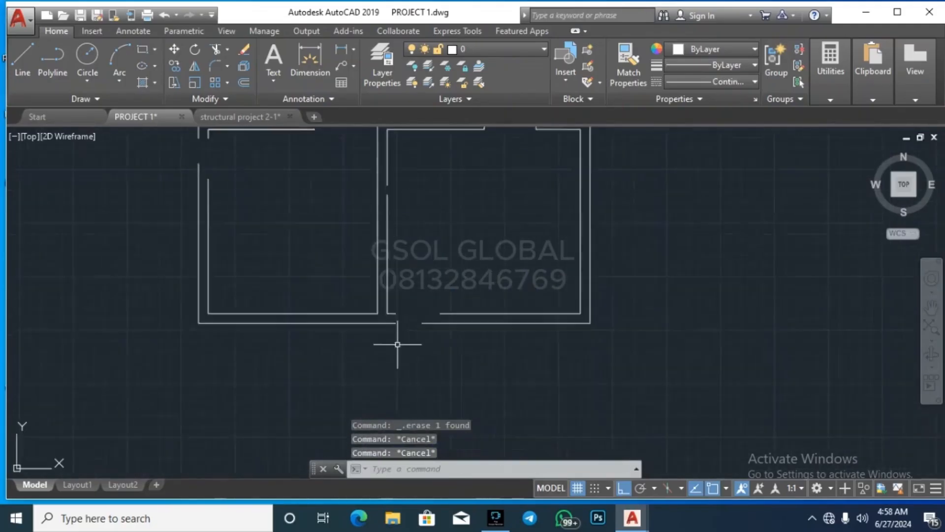
left_click(535, 327)
left_click(510, 289)
key("Delete")
Step: Extend the bottom wall line to the right vertical wall
left_click(703, 268)
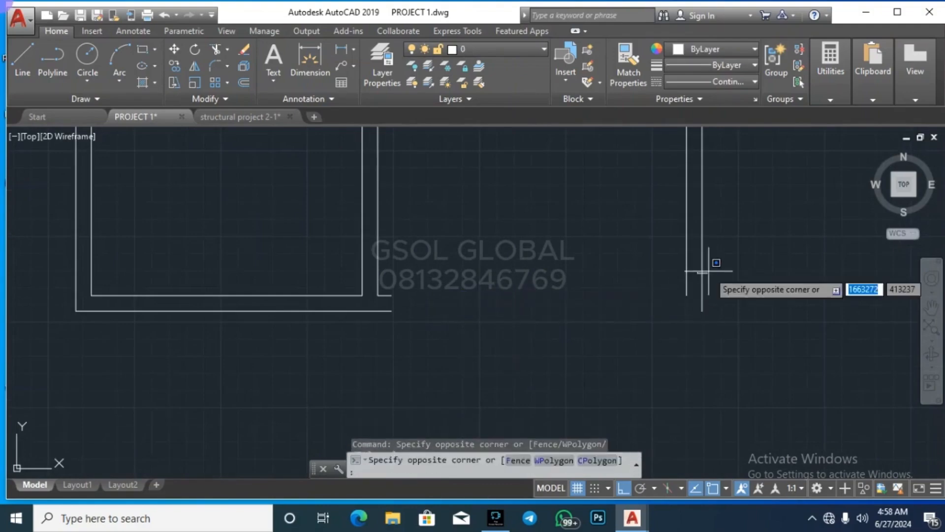
left_click(707, 270)
left_click(703, 270)
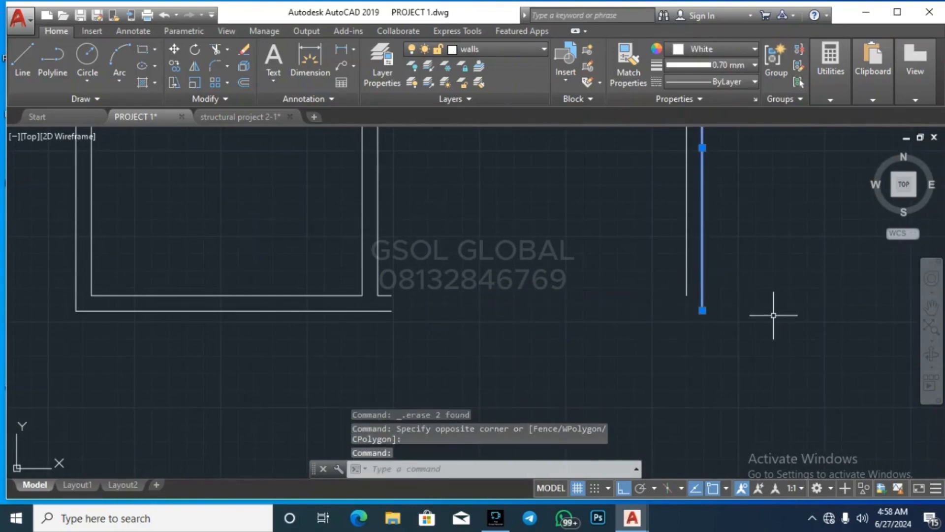
key("Return")
left_click(553, 376)
key("Escape")
key("Escape")
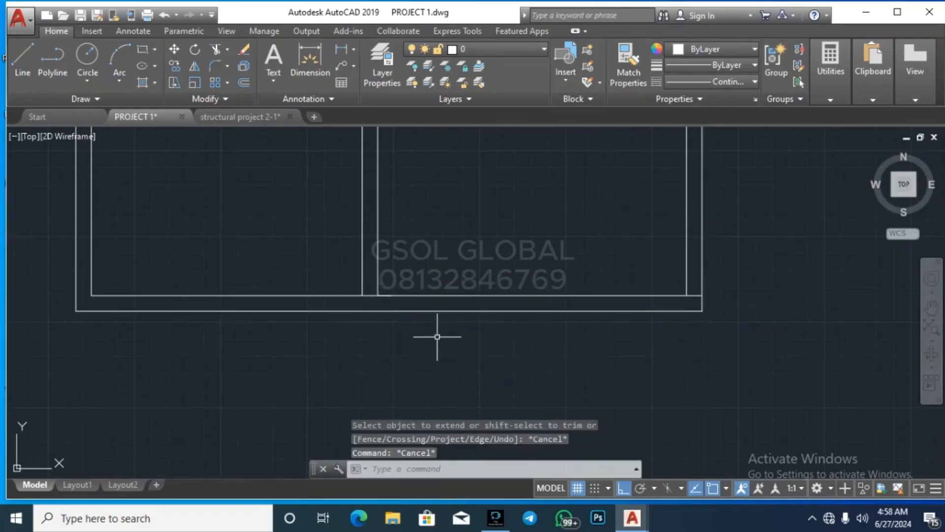
scroll(402, 328, "down", 3)
scroll(402, 329, "up", 5)
Step: Extend the inner wall lines down to the bottom wall and select the stray vertical line
left_click(429, 317)
left_click(412, 302)
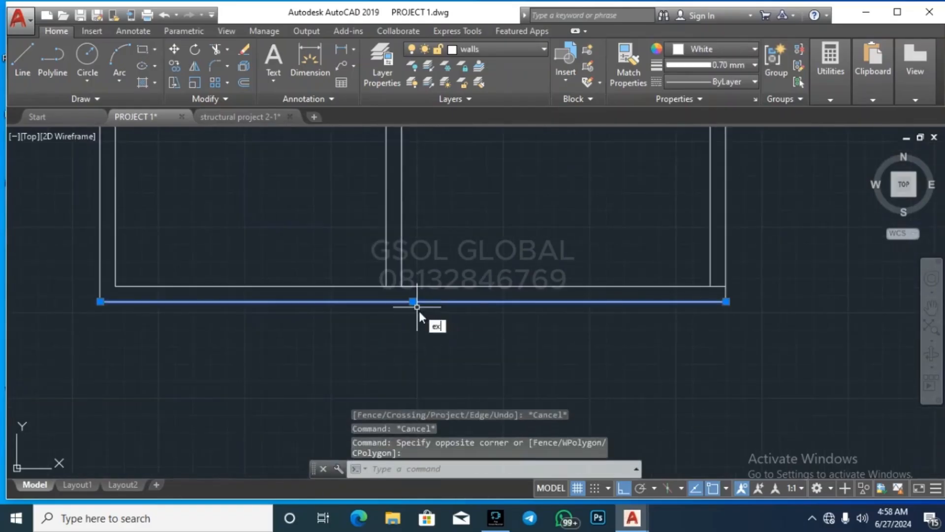
key("Return")
left_click(433, 329)
left_click(373, 249)
key("Escape")
key("Escape")
scroll(490, 353, "down", 5)
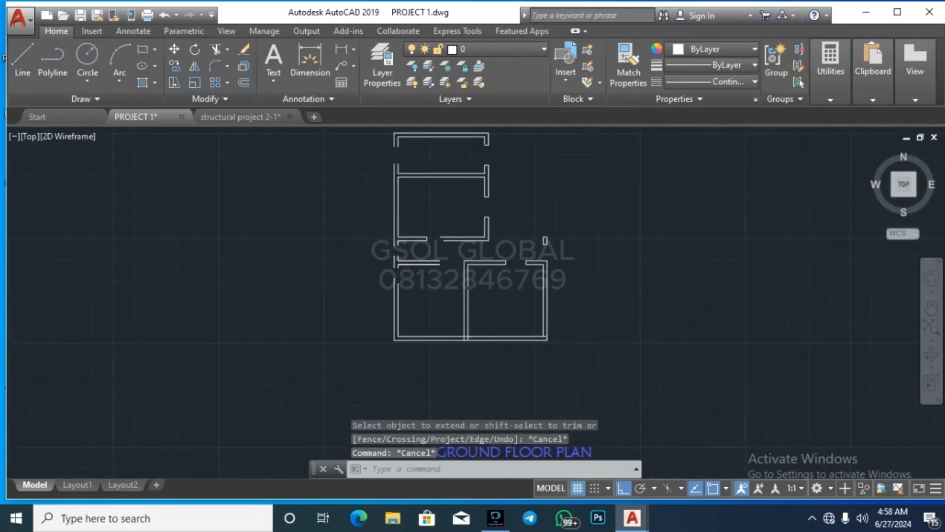
scroll(435, 276, "up", 5)
left_click(597, 300)
left_click(574, 273)
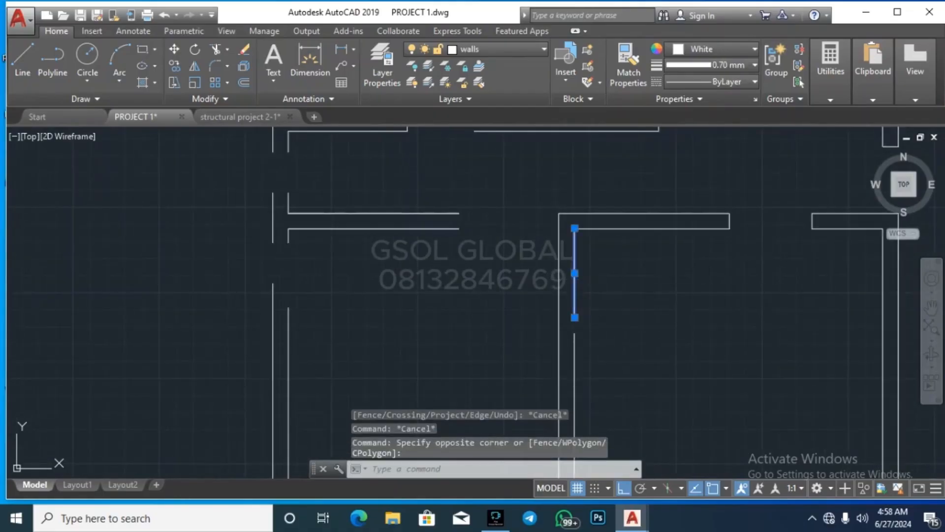
Step: Erase the stray vertical wall line and the three top inner wall lines
key("Delete")
scroll(489, 295, "down", 5)
scroll(466, 282, "up", 4)
left_click(436, 268)
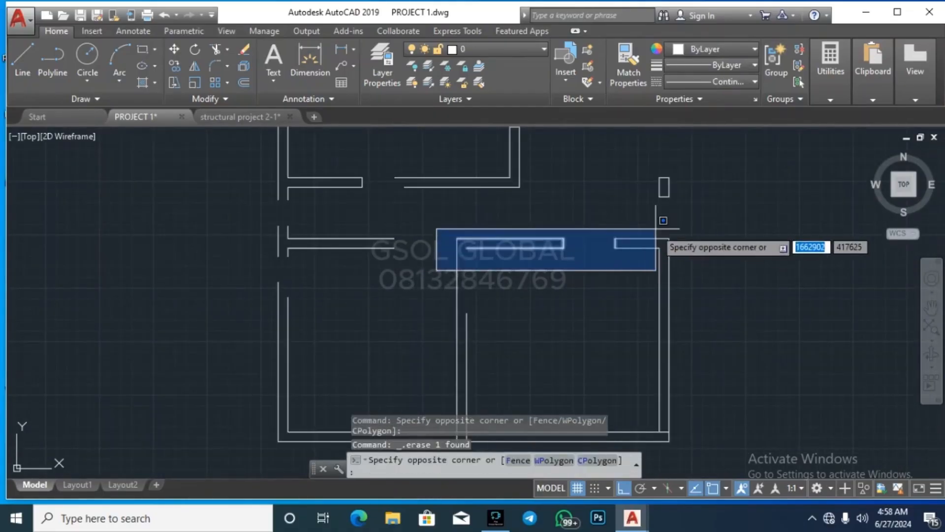
left_click(584, 232)
key("Delete")
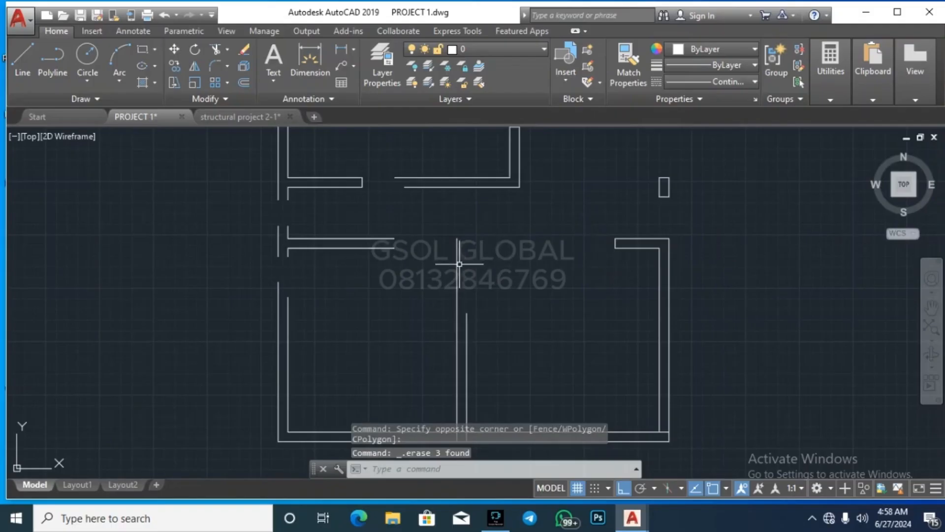
Step: Erase the left doorway's horizontal wall lines, then select the left wall's vertical lines
left_click(426, 265)
left_click(383, 235)
key("Delete")
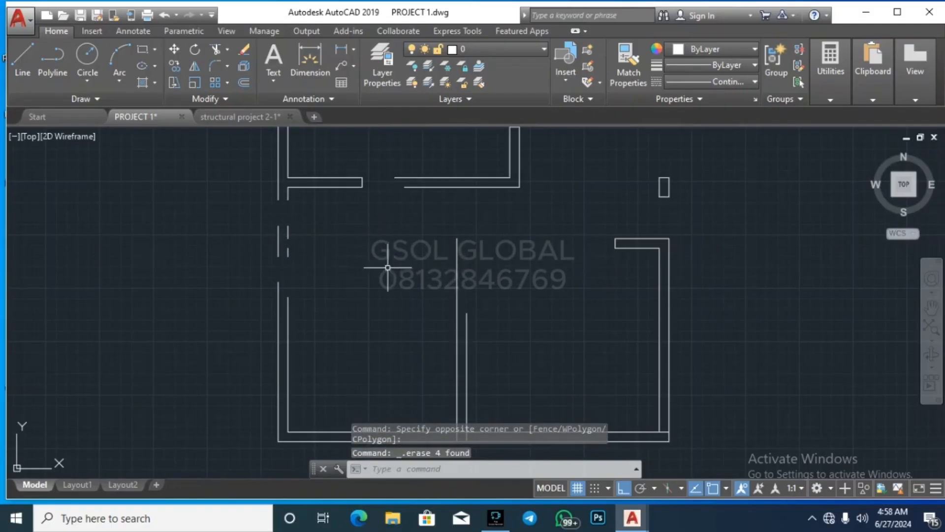
scroll(268, 302, "down", 6)
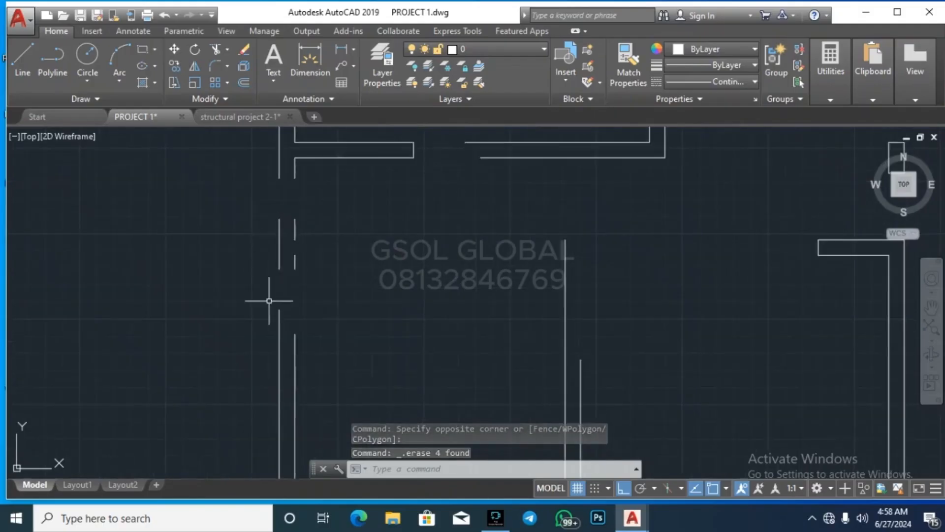
left_click(241, 355)
left_click(280, 212)
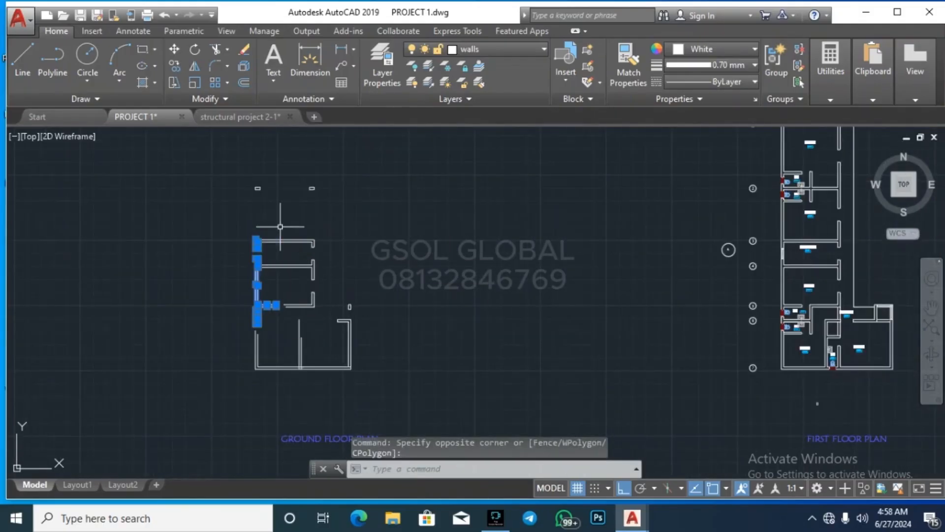
Step: Delete the selected left wall lines and extend the remaining left wall lines to the horizontal boundary line
key("Delete")
scroll(280, 227, "up", 4)
left_click(267, 243)
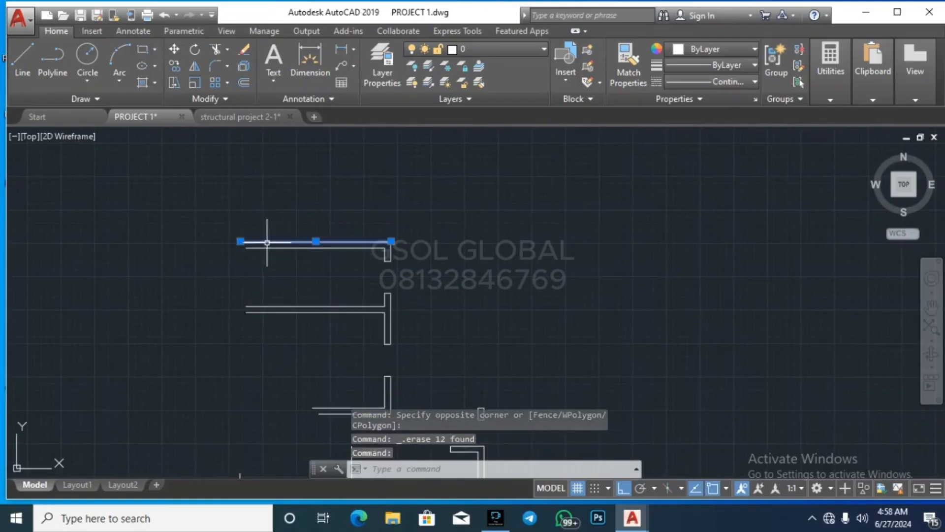
key("Return")
scroll(336, 224, "down", 4)
scroll(311, 328, "up", 4)
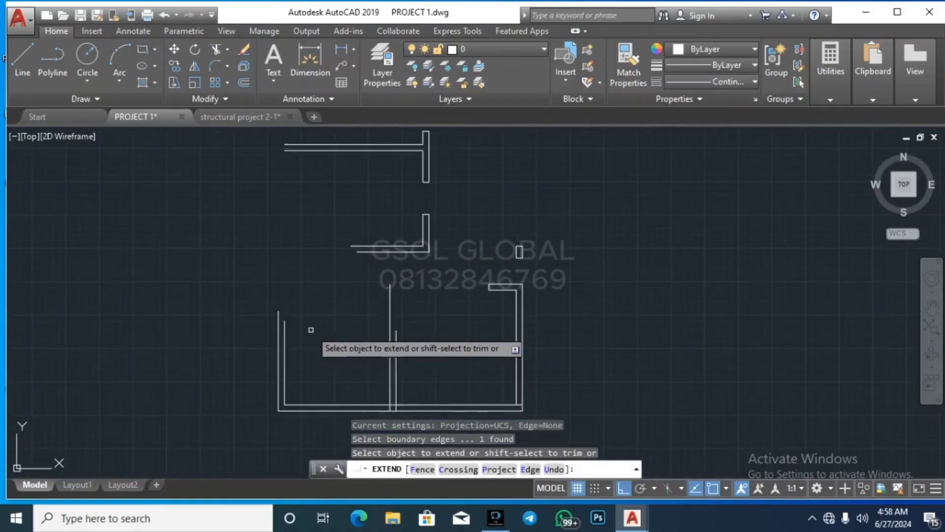
left_click(311, 329)
left_click(237, 315)
scroll(246, 353, "down", 2)
key("Escape")
scroll(261, 317, "up", 3)
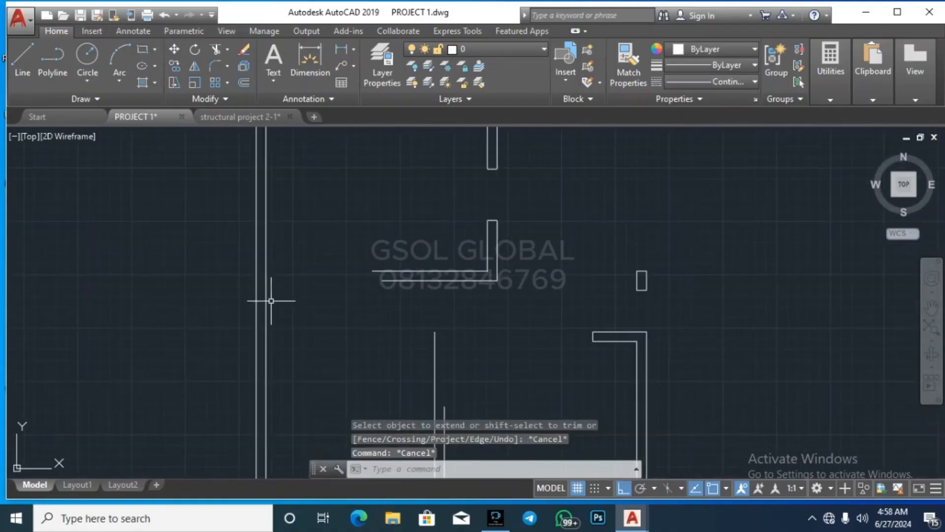
Step: Try extending lines with the left wall line as the boundary, then cancel and clear the selection
left_click(259, 310)
type("ex")
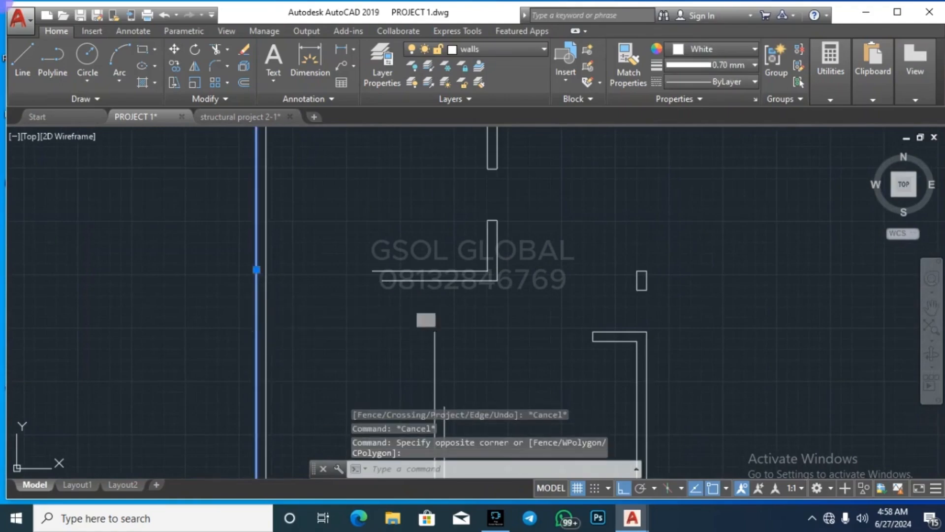
left_click(404, 301)
left_click(424, 304)
left_click(417, 294)
key("Escape")
key("Escape")
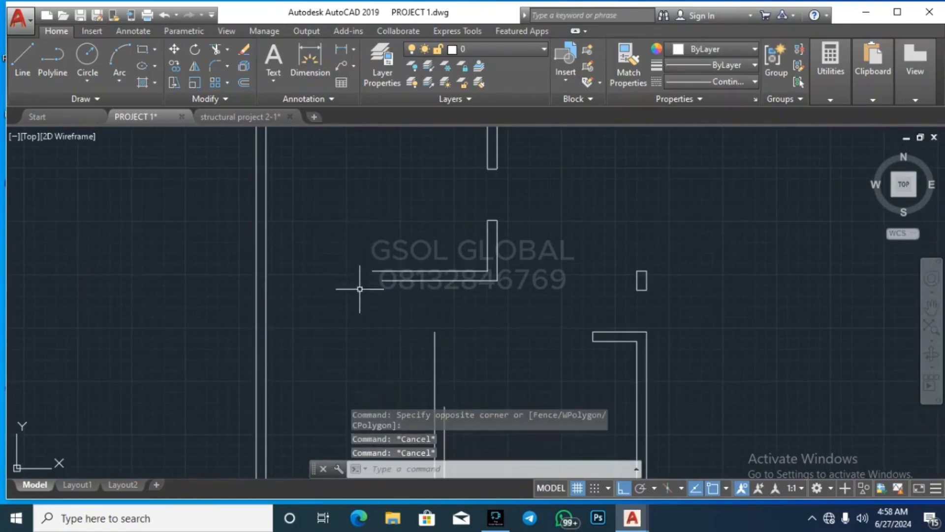
Step: Pick the left wall line as an EXTEND boundary, then cancel the command
left_click(263, 304)
left_click(236, 279)
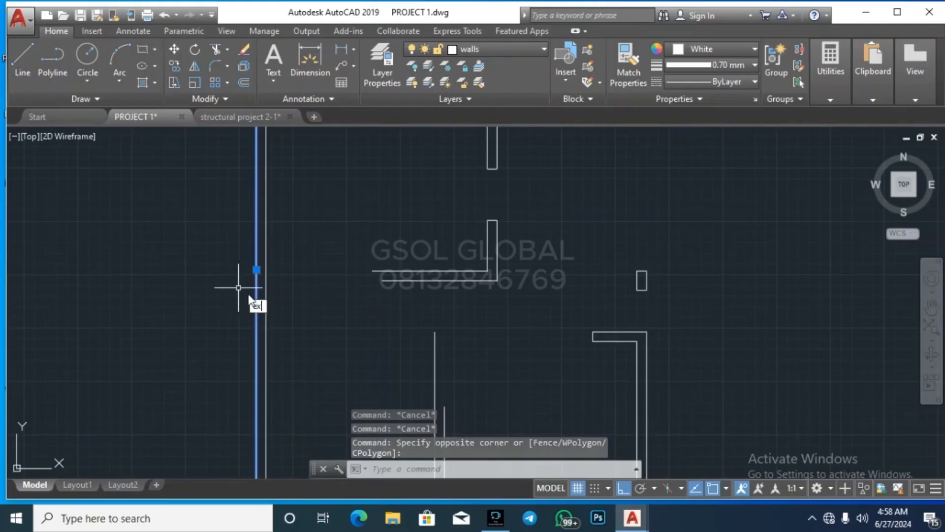
type("ex")
key("Return")
scroll(251, 296, "down", 2)
key("Escape")
scroll(350, 297, "down", 2)
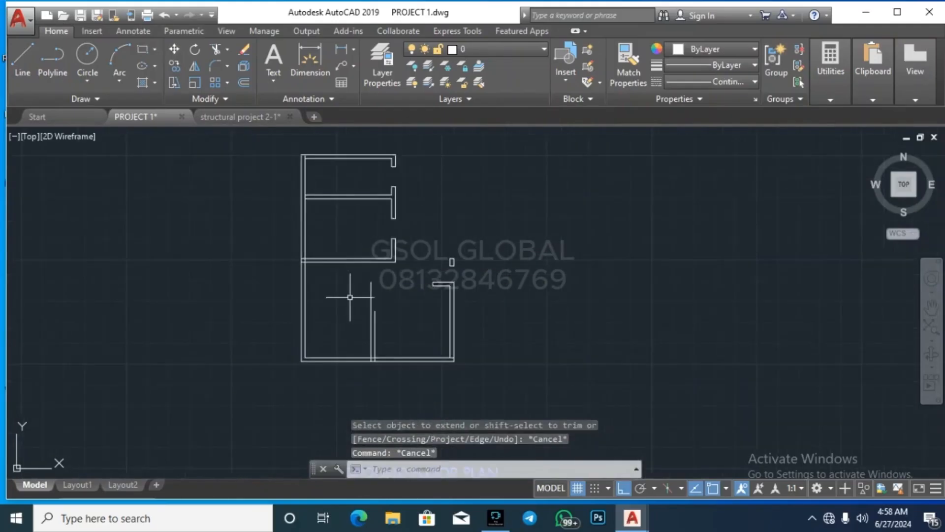
scroll(350, 297, "up", 2)
Step: Extend the two horizontal wall lines to meet the left wall
left_click(225, 289)
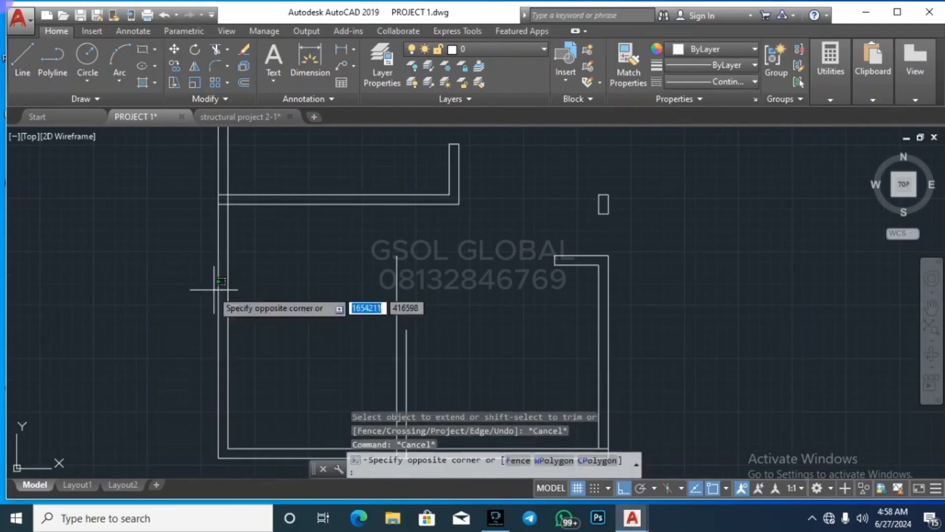
left_click(209, 292)
type("x")
key("Return")
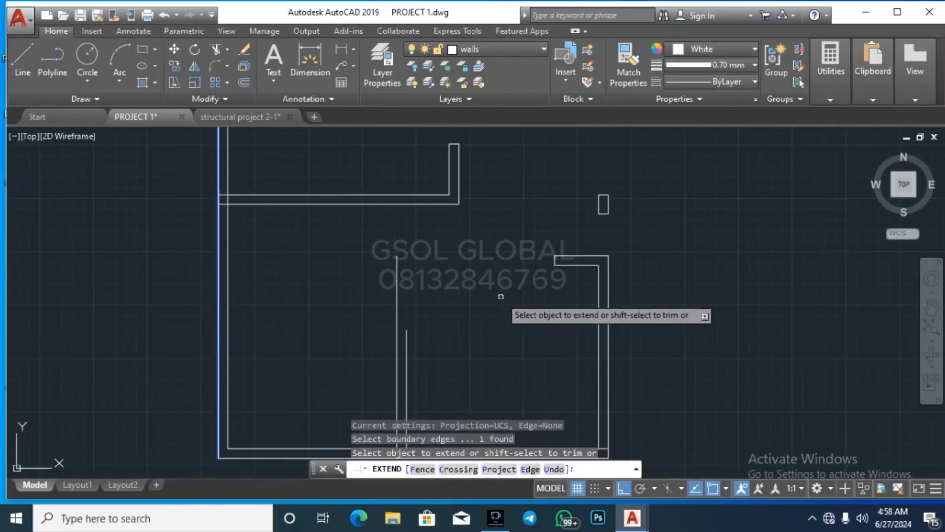
left_click(578, 294)
left_click(492, 257)
key("Escape")
key("Escape")
scroll(430, 247, "down", 1)
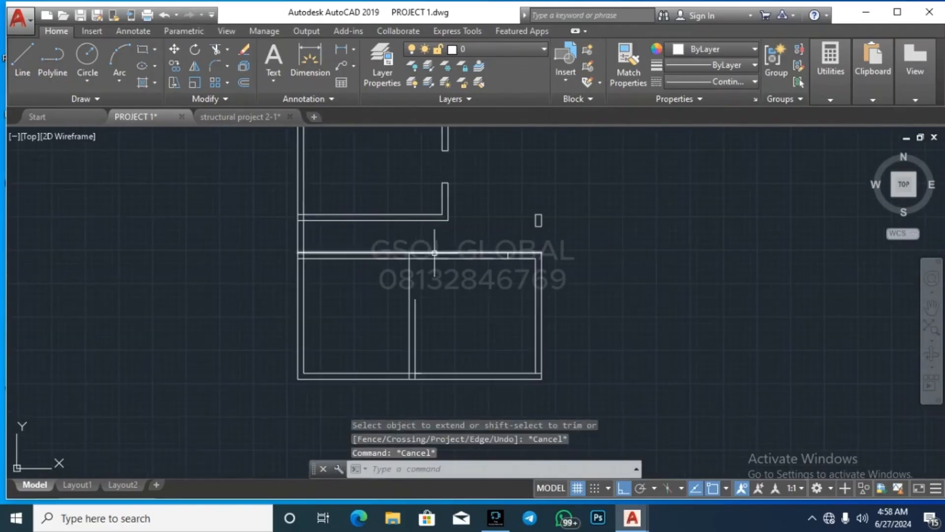
Step: Try extending a vertical line to the horizontal wall line; nothing changes, so cancel
left_click(434, 253)
key("Return")
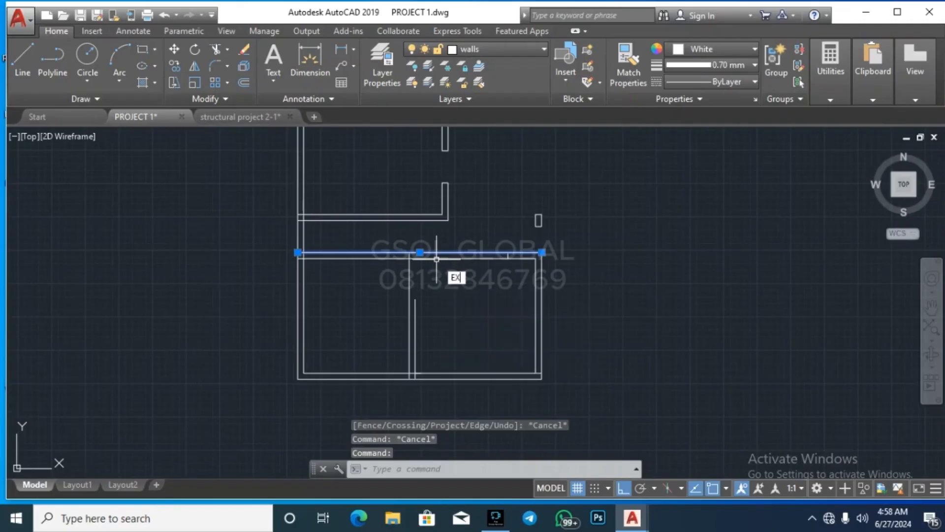
left_click(445, 340)
left_click(390, 299)
key("Escape")
key("Escape")
scroll(426, 259, "up", 2)
Step: Extend the wall lines up to the upper horizontal wall line
left_click(428, 246)
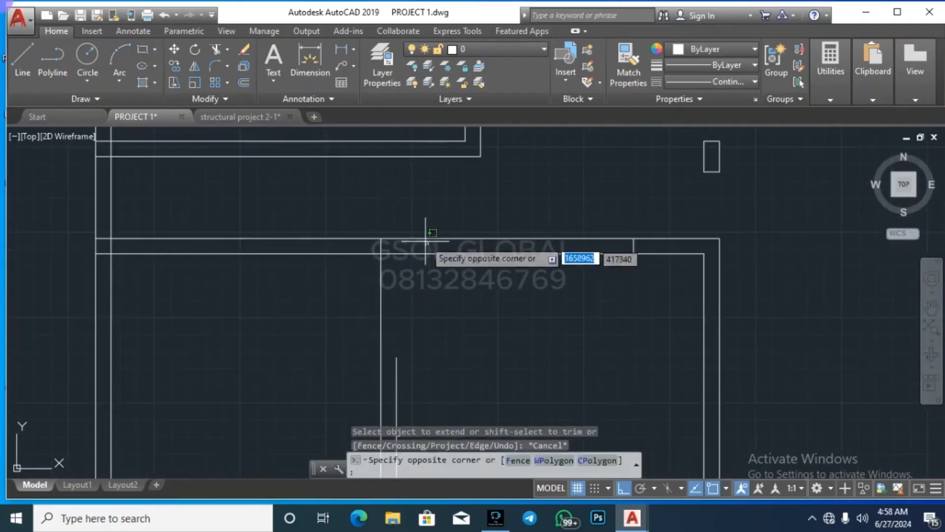
left_click(416, 226)
key("Return")
scroll(468, 313, "down", 2)
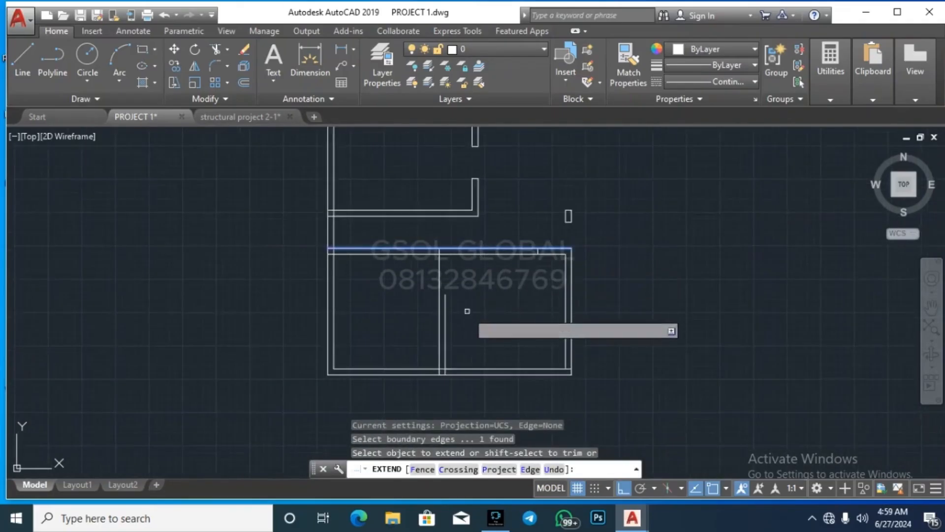
left_click(416, 305)
left_click(333, 295)
key("Escape")
scroll(333, 295, "down", 2)
scroll(460, 243, "up", 2)
Step: Erase the short vertical segment left at the wall end
left_click(439, 259)
left_click(475, 212)
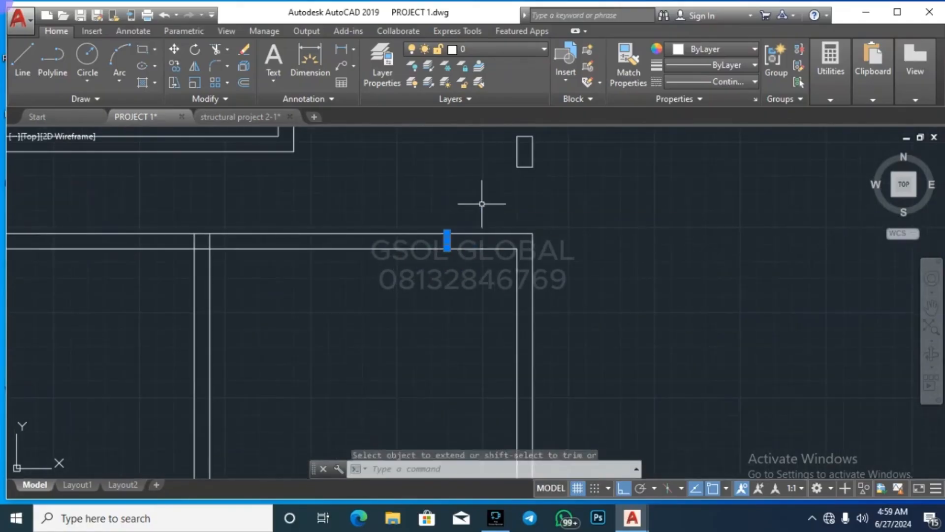
key("Delete")
scroll(527, 297, "down", 3)
scroll(542, 278, "up", 3)
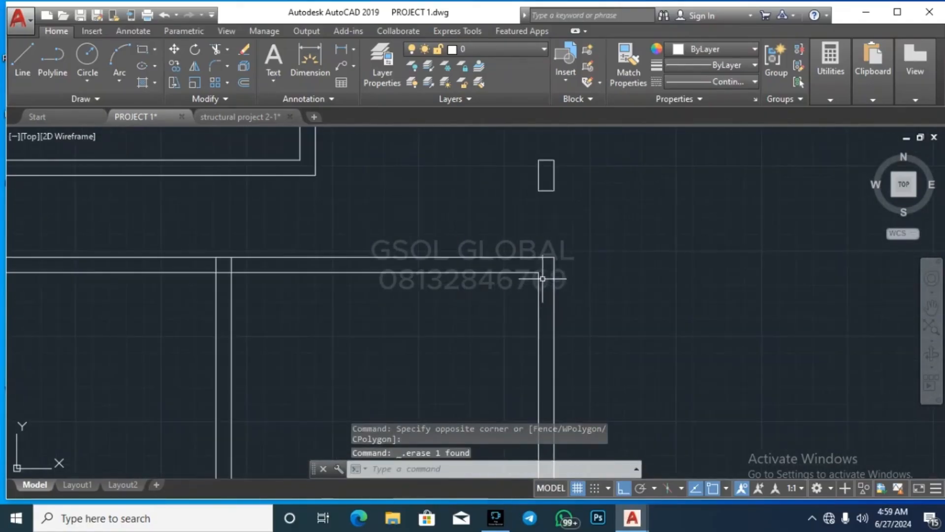
Step: Extend the inner wall lines at the corner out to the outer wall edges
left_click(566, 270)
left_click(548, 246)
type("ex")
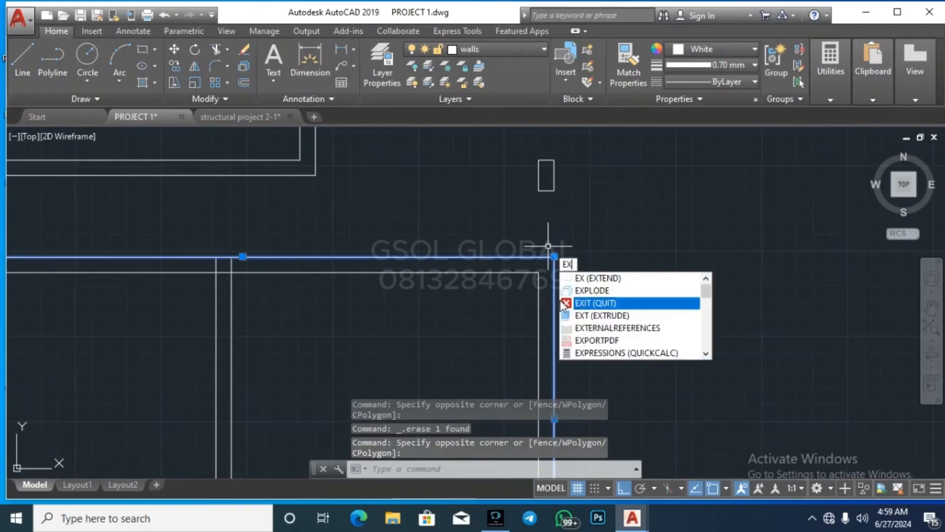
key("Return")
left_click(569, 302)
left_click(521, 243)
key("Escape")
key("Escape")
scroll(589, 245, "down", 4)
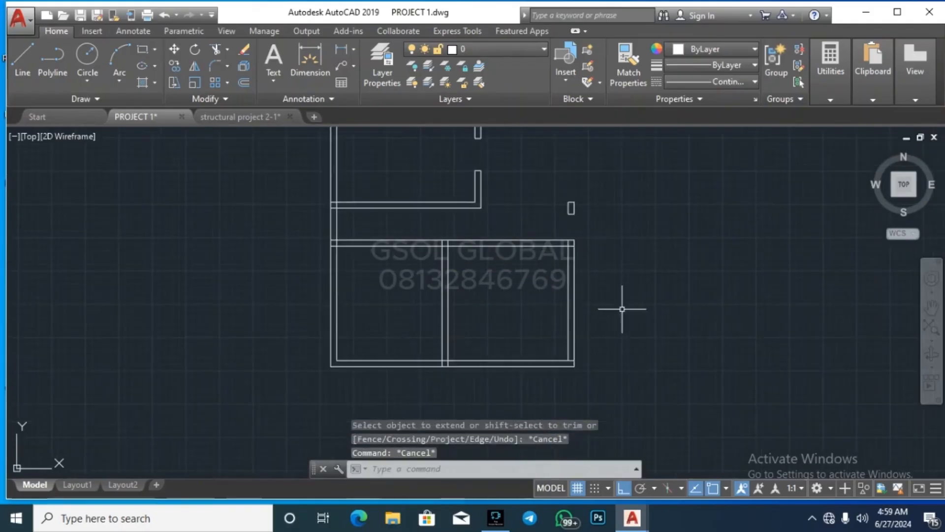
scroll(571, 375, "up", 5)
Step: Select the bottom outer wall line, then clear the stray ribbon shortcut hints and selection
left_click(545, 327)
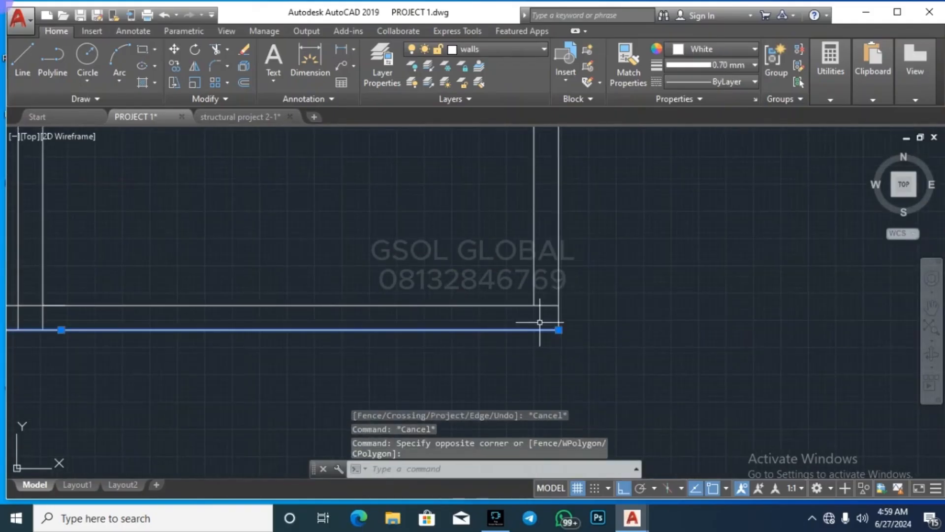
key("alt")
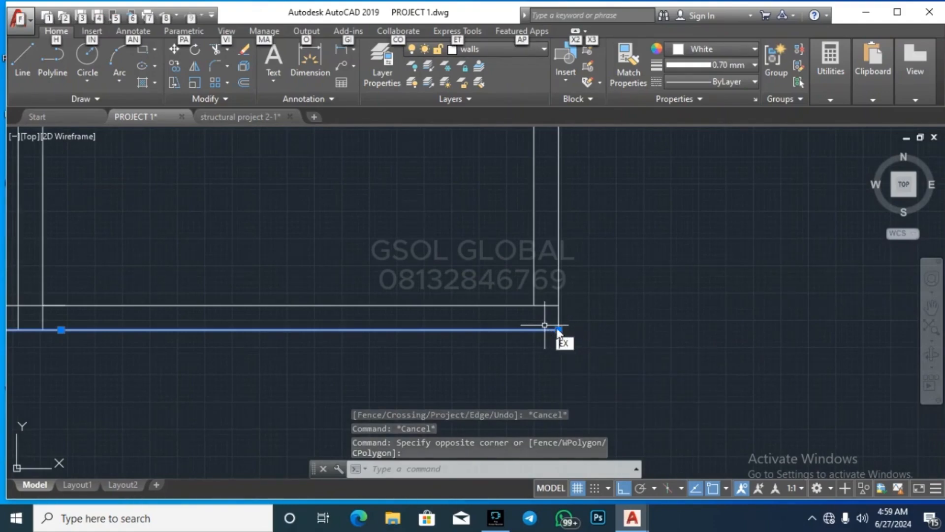
left_click(564, 338)
key("Escape")
key("Escape")
key("Escape")
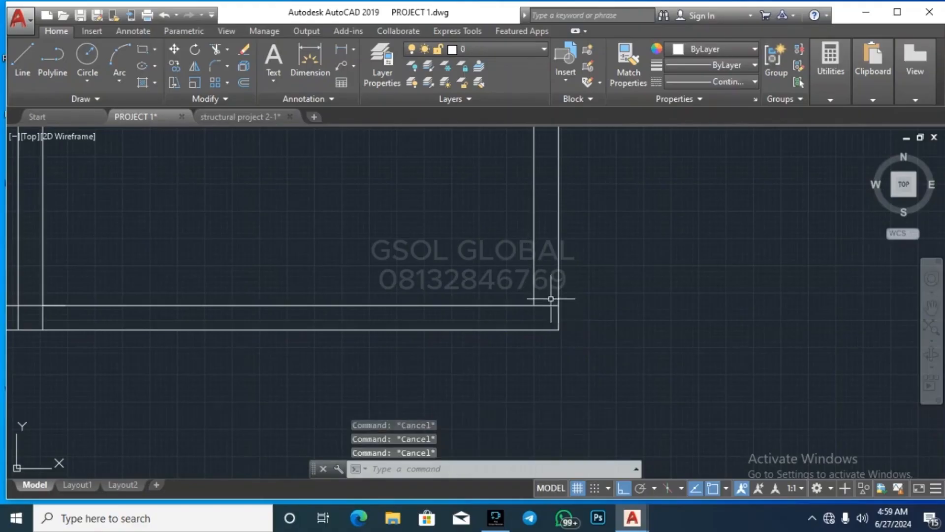
Step: Extend the wall lines down to the bottom outer wall line
left_click(554, 336)
left_click(540, 320)
type("ex")
key("Return")
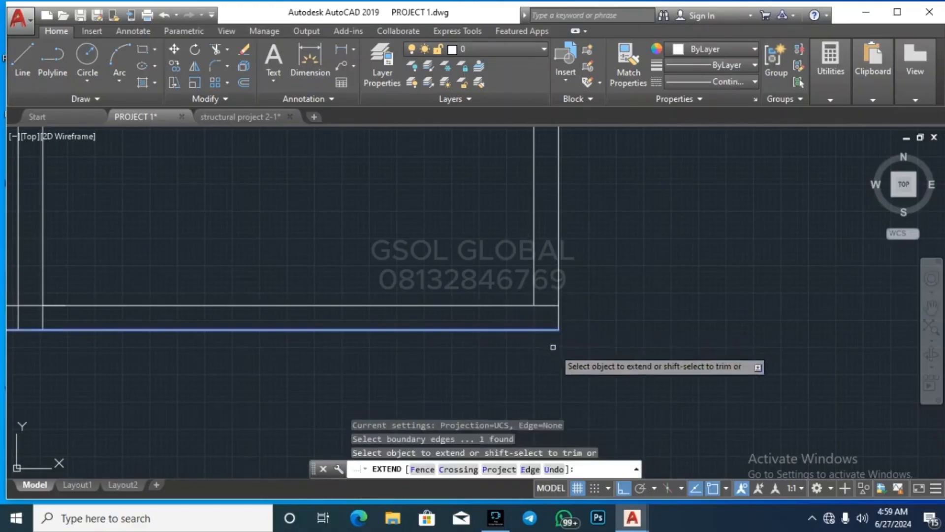
left_click(554, 348)
left_click(526, 292)
key("Escape")
scroll(635, 336, "down", 8)
scroll(539, 274, "up", 4)
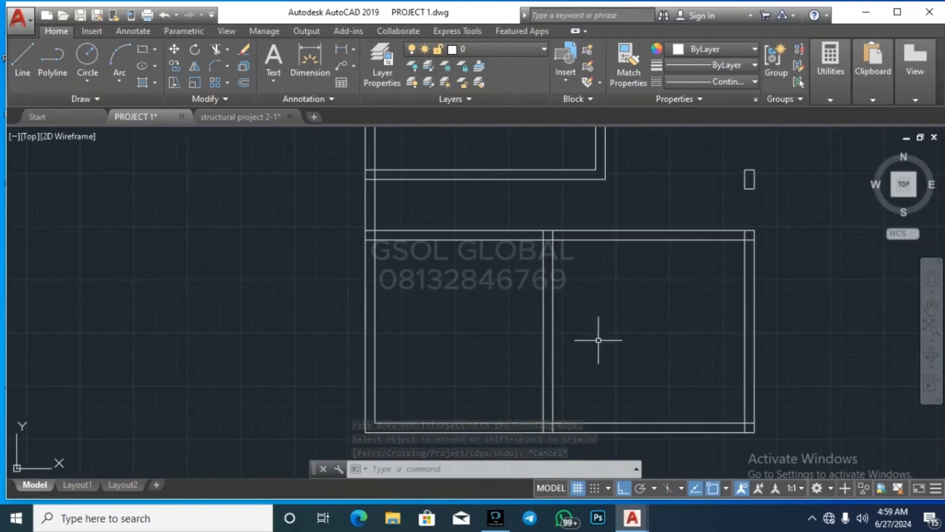
scroll(506, 413, "down", 2)
scroll(660, 263, "up", 3)
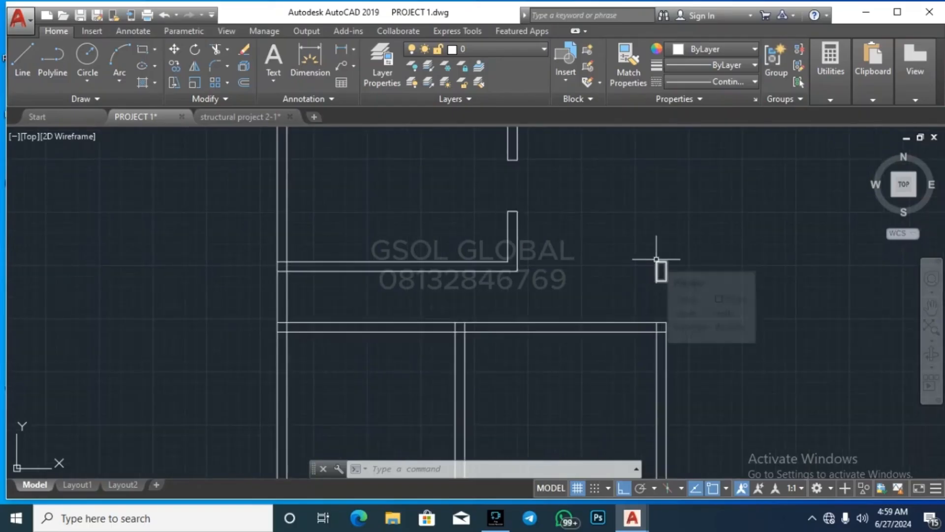
Step: Grip-stretch the right wall line's top end upward to lengthen it
scroll(671, 326, "up", 3)
left_click(674, 359)
left_click(645, 369)
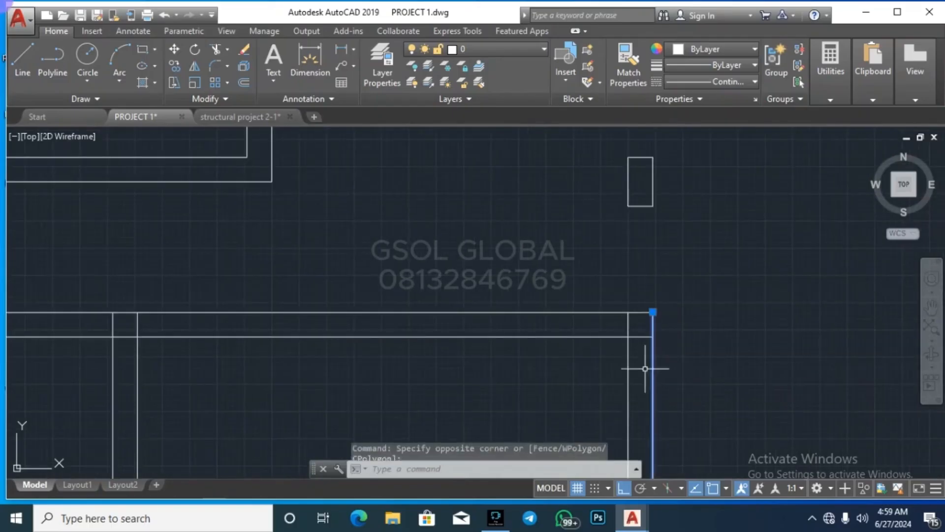
left_click(653, 312)
scroll(651, 379, "down", 7)
left_click(659, 243)
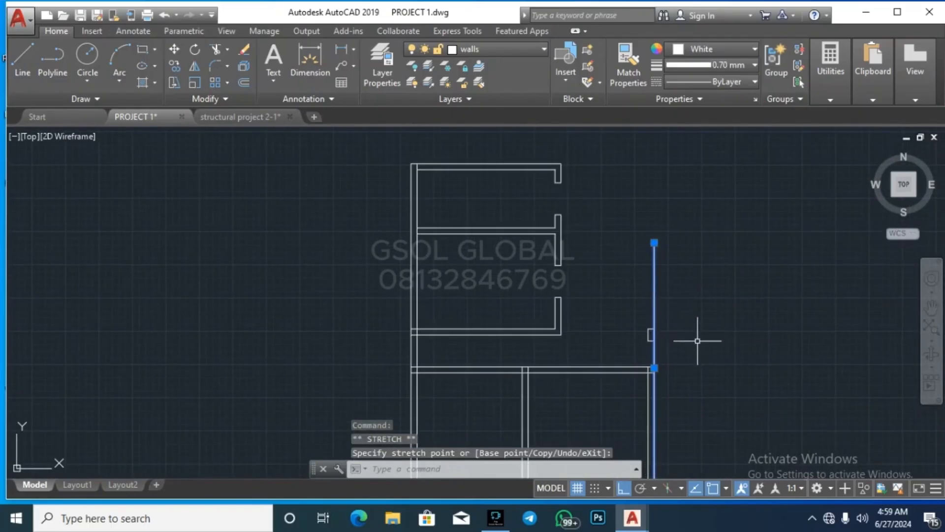
Step: Extend the two middle horizontal wall lines to the right outer wall
type("ex")
key("Return")
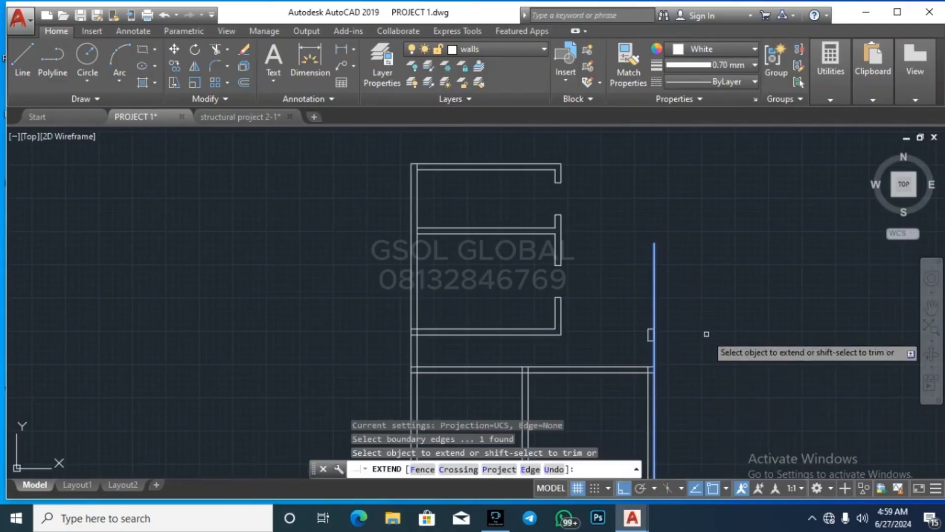
left_click(585, 356)
left_click(542, 315)
key("Escape")
key("Escape")
key("Escape")
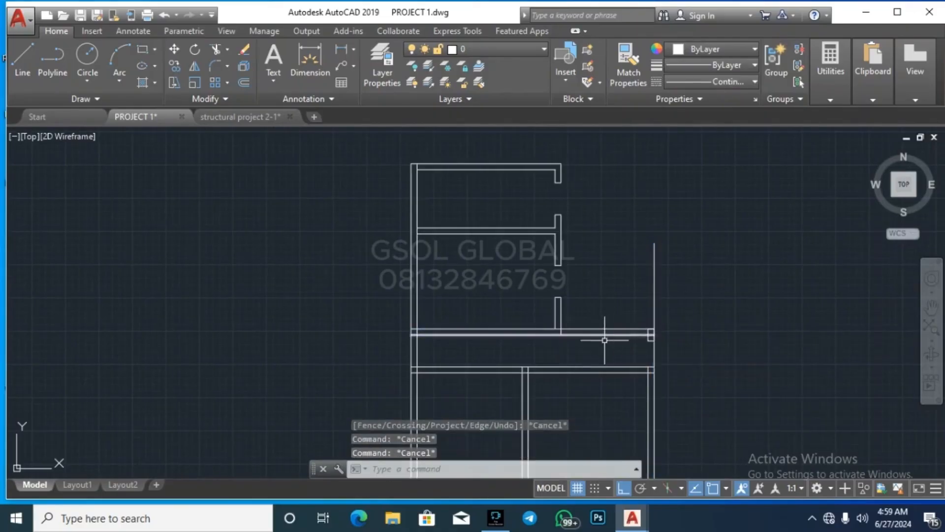
scroll(650, 342, "up", 5)
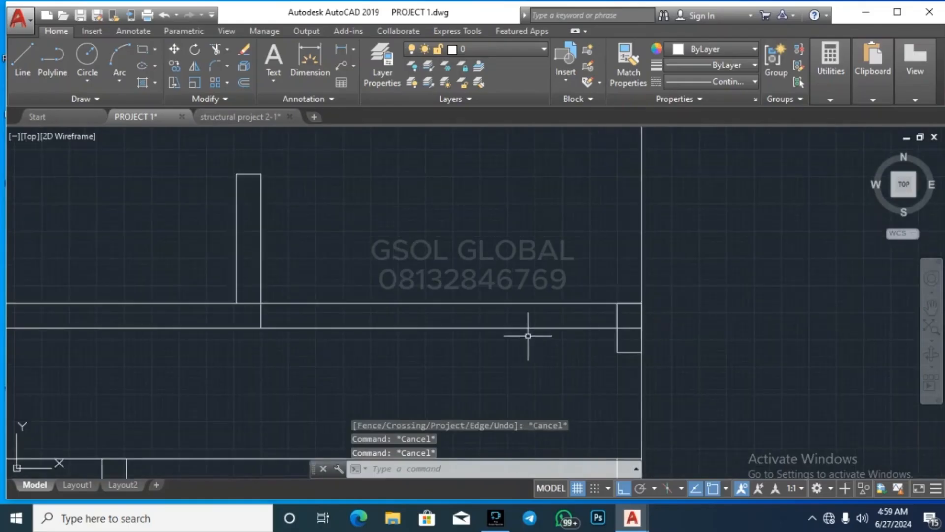
scroll(625, 276, "down", 5)
scroll(625, 288, "up", 4)
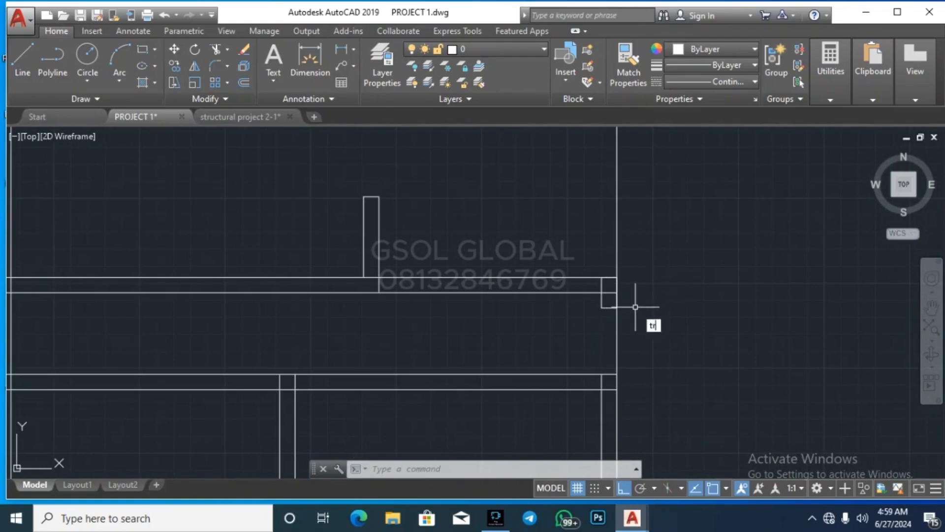
Step: Trim the vertical line ends sticking past the wall at the right junction
key("Return")
key("Return")
left_click(655, 261)
left_click(548, 221)
key("Escape")
scroll(626, 236, "down", 6)
scroll(545, 232, "up", 2)
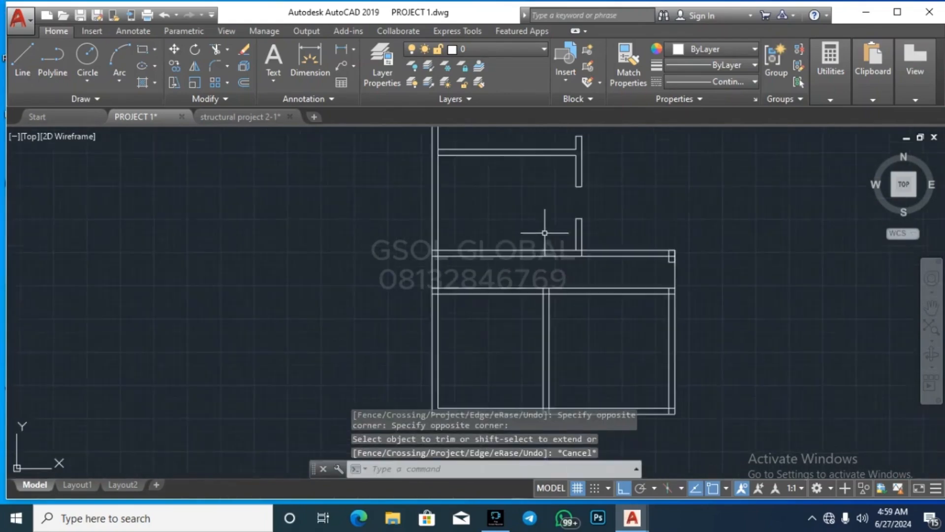
scroll(545, 233, "up", 2)
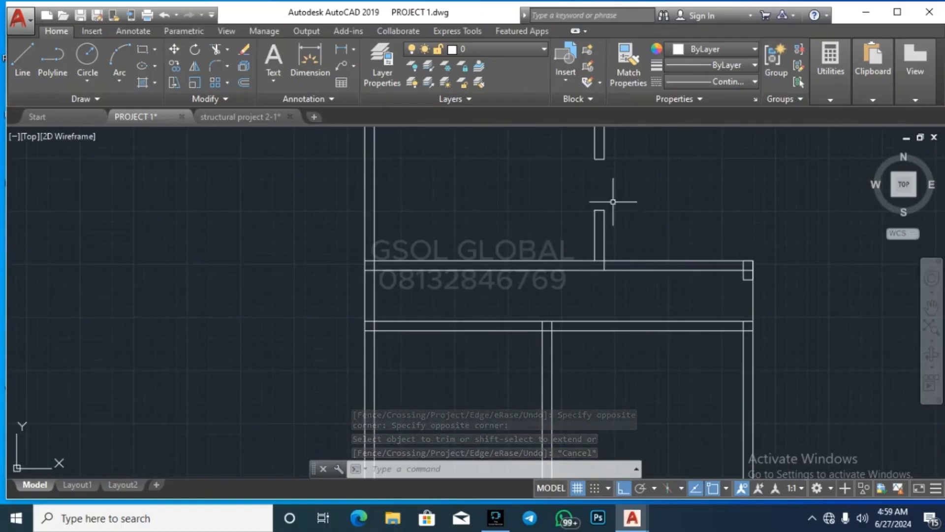
left_click(827, 72)
left_click(832, 121)
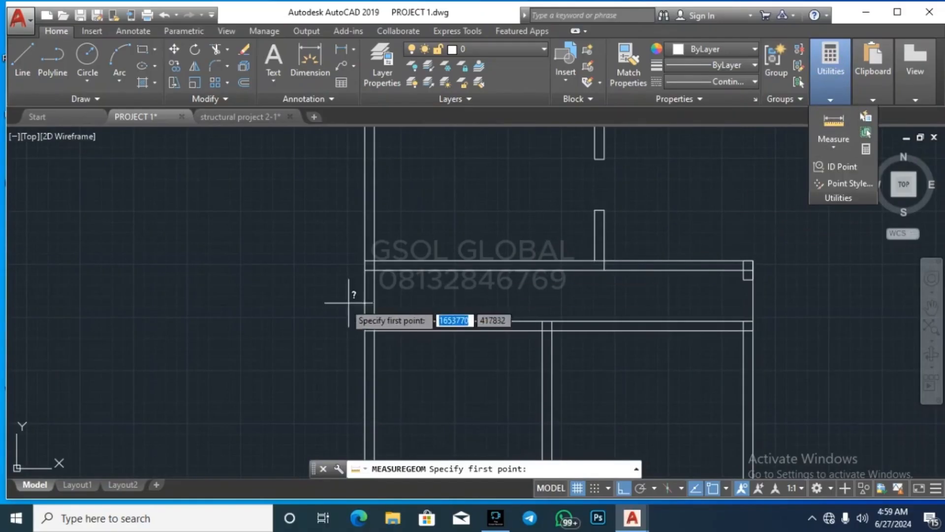
left_click(374, 269)
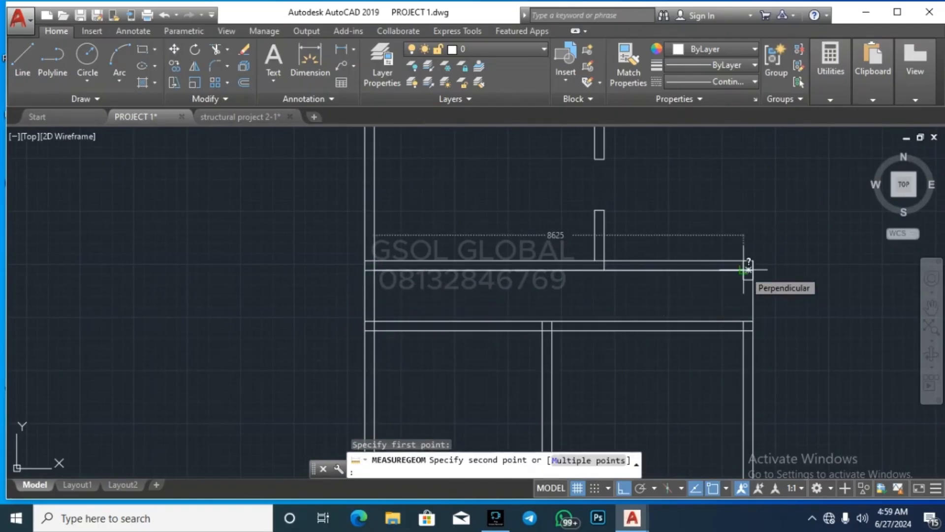
key("Escape")
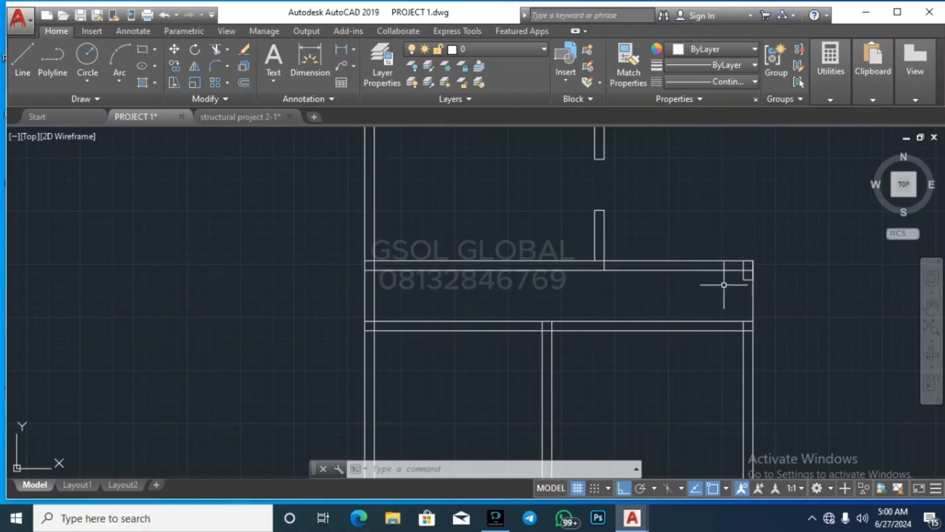
left_click(827, 80)
left_click(832, 116)
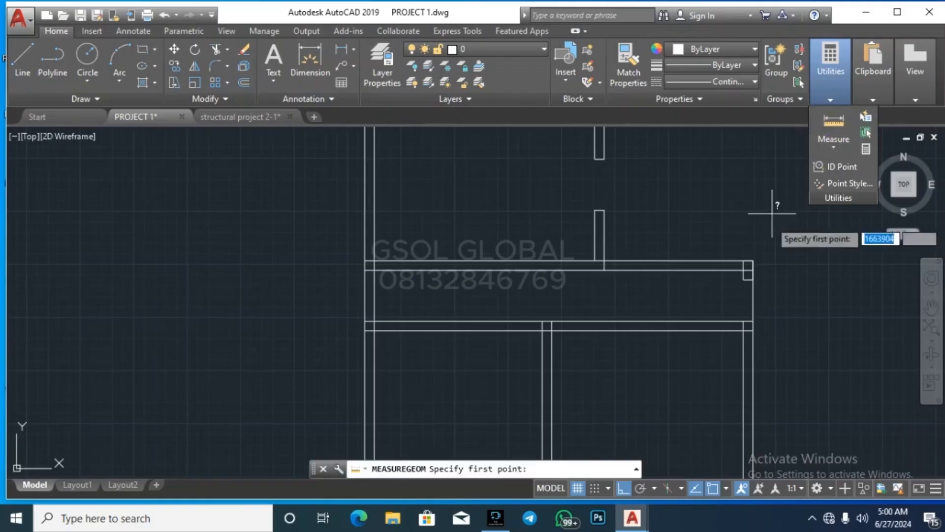
left_click(747, 269)
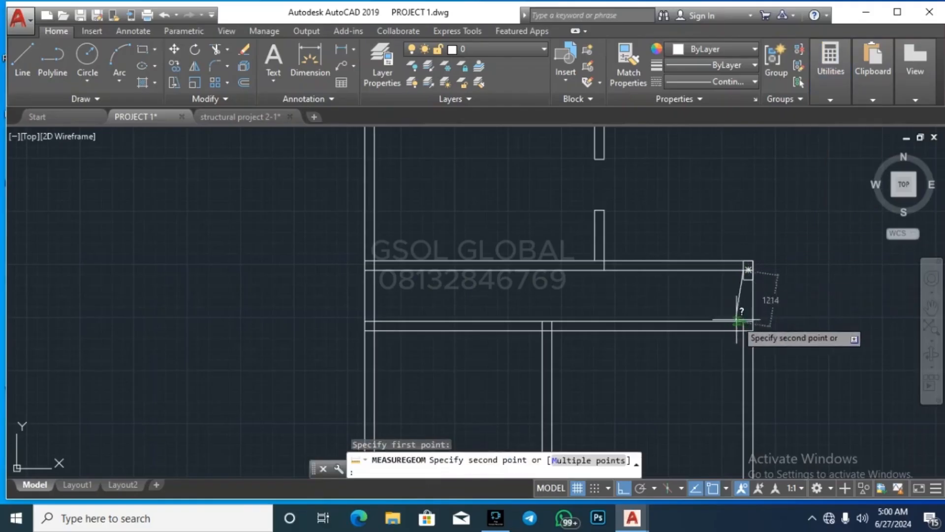
key("Escape")
key("Escape")
key("Escape")
scroll(708, 305, "up", 3)
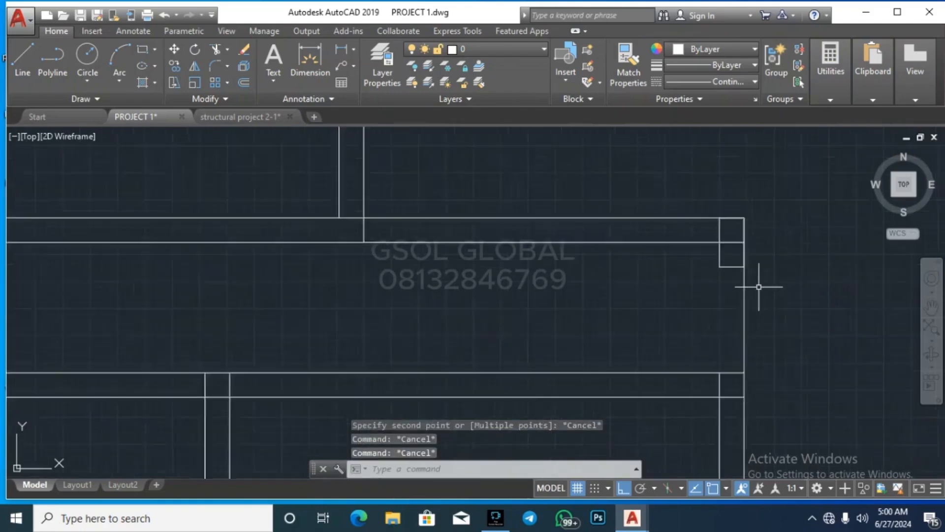
Step: Extend the inner wall line up to the beam's top line with EXTEND
left_click(633, 231)
left_click(616, 209)
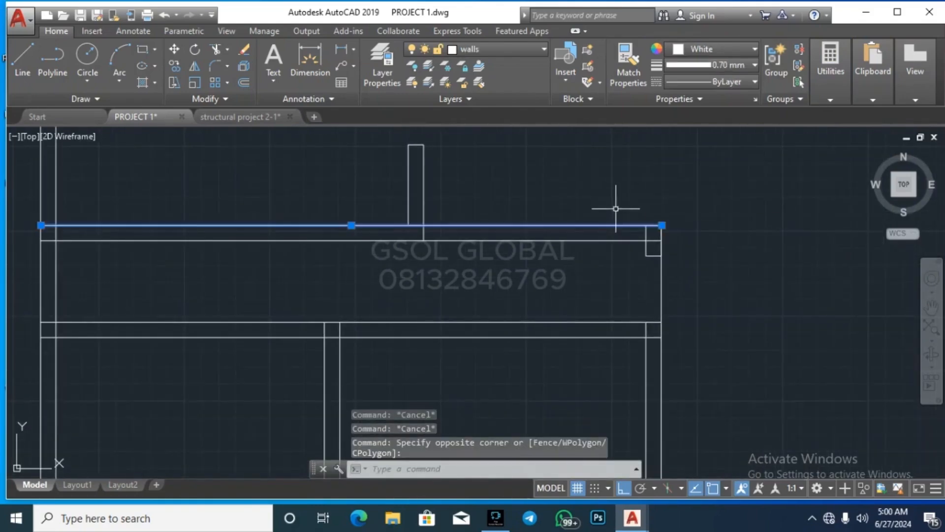
type("ex")
key("Return")
left_click(684, 372)
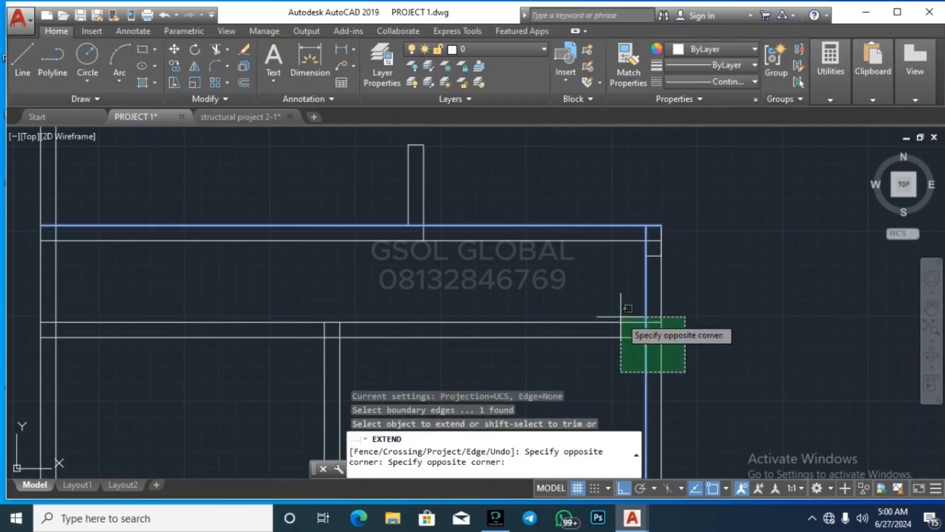
left_click(621, 317)
key("Escape")
key("Escape")
key("Escape")
key("Escape")
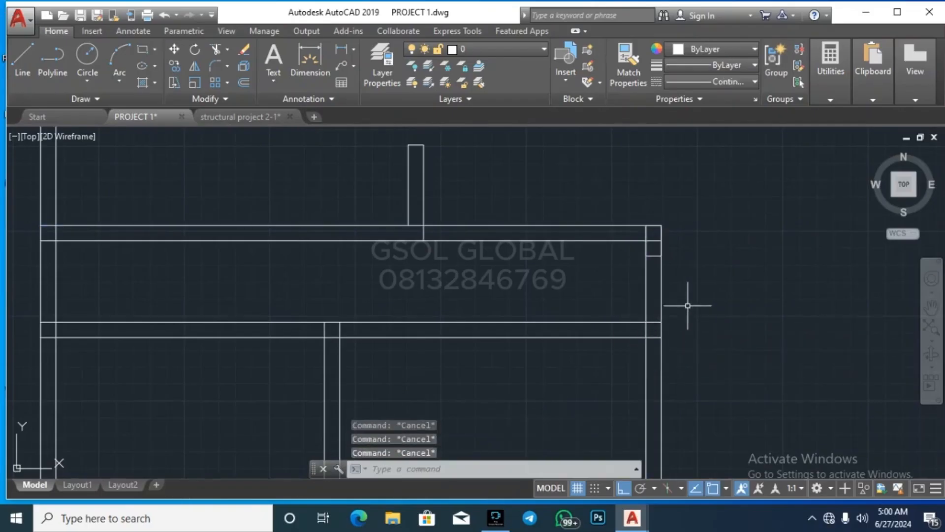
Step: Extend the vertical wall line up to the long horizontal wall
scroll(720, 262, "down", 5)
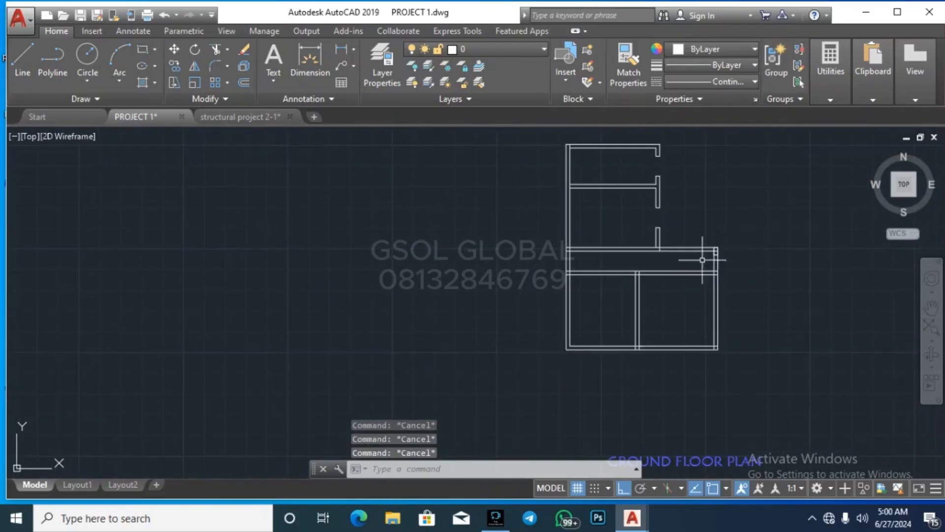
scroll(675, 241, "up", 4)
scroll(630, 264, "up", 6)
left_click(628, 272)
left_click(621, 262)
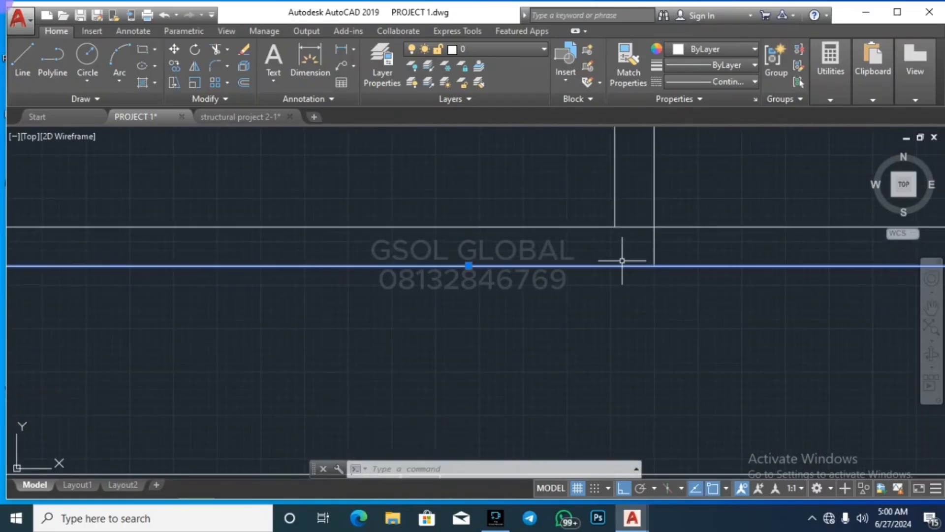
type("ex")
key("Return")
left_click(633, 290)
left_click(590, 219)
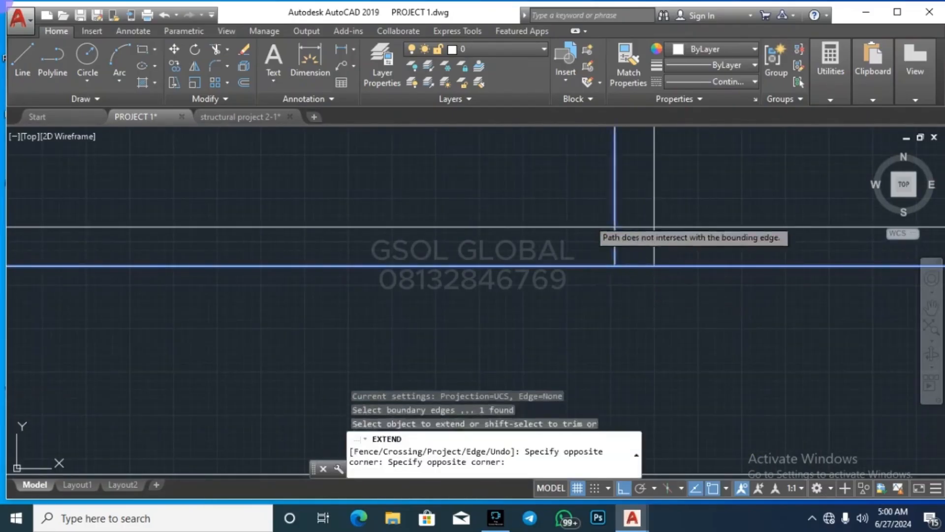
key("Escape")
key("Escape")
Step: Window-select and delete the stray wall stubs on the upper part of the plan
scroll(724, 261, "down", 8)
scroll(574, 258, "up", 2)
scroll(367, 311, "down", 3)
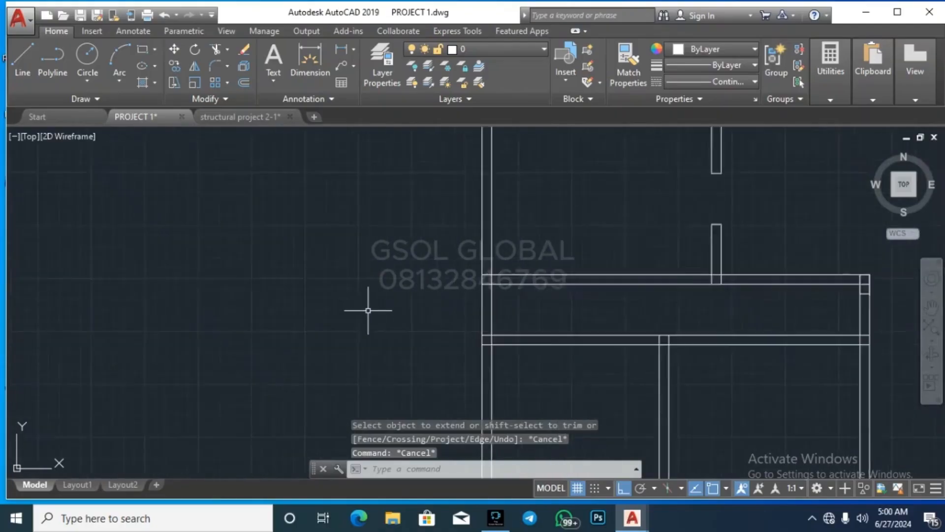
scroll(457, 232, "up", 1)
scroll(421, 255, "down", 2)
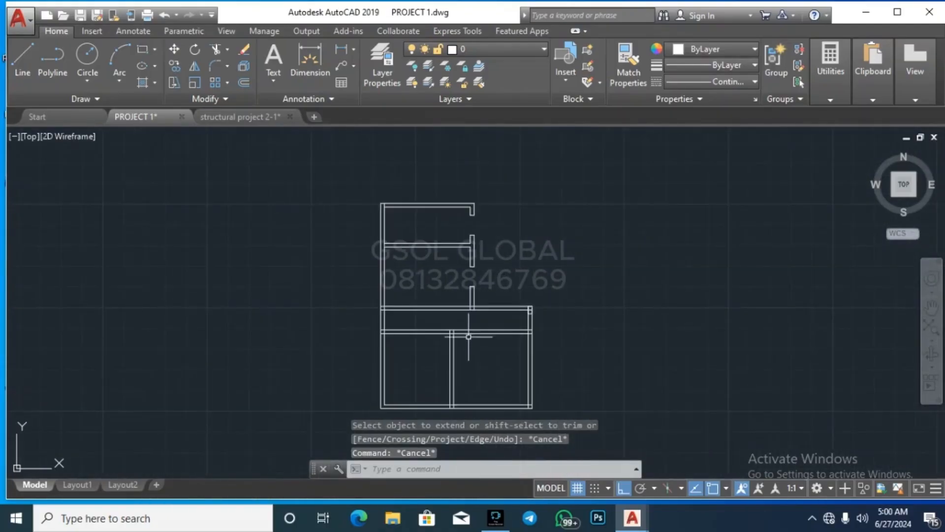
scroll(475, 305, "up", 2)
left_click(443, 260)
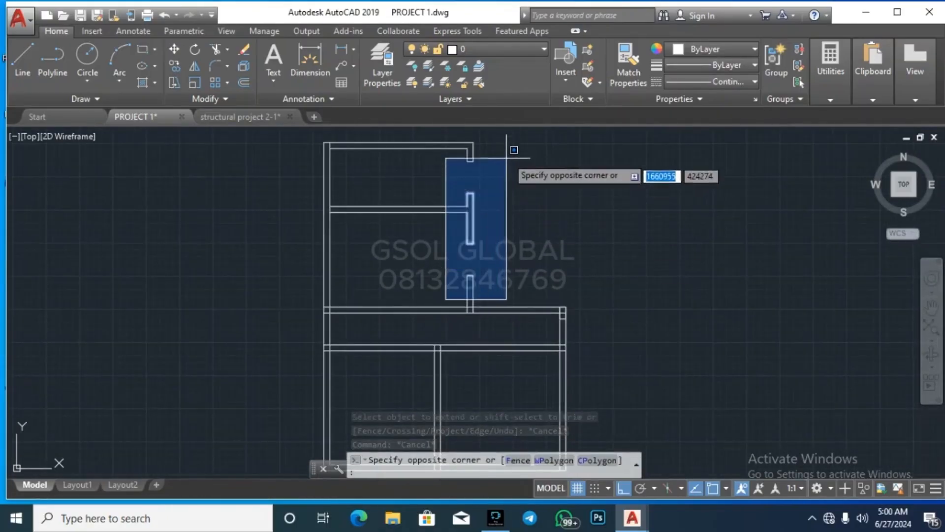
left_click(506, 142)
key("Delete")
Step: Extend the horizontal wall lines to the right vertical wall, closing the top-right corner
left_click(471, 141)
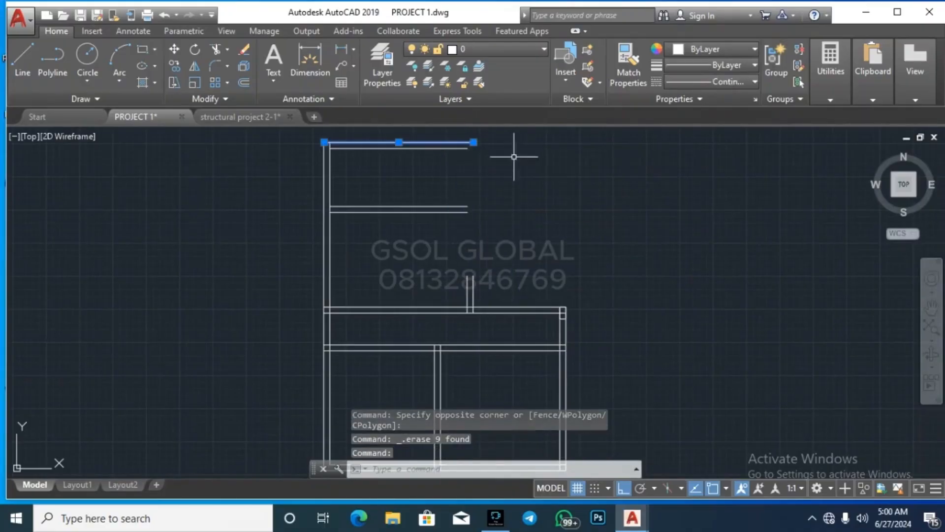
type("ex")
key("Return")
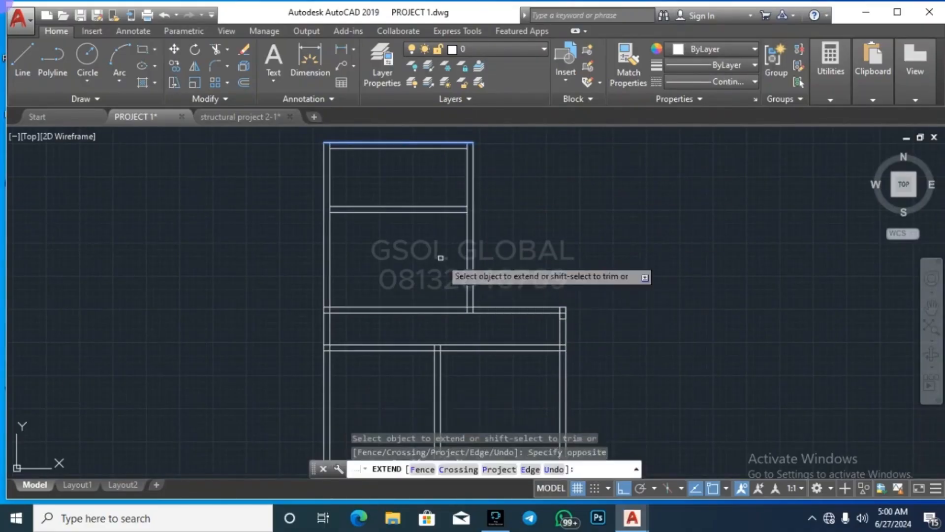
key("Escape")
scroll(472, 191, "up", 4)
left_click(473, 190)
left_click(468, 219)
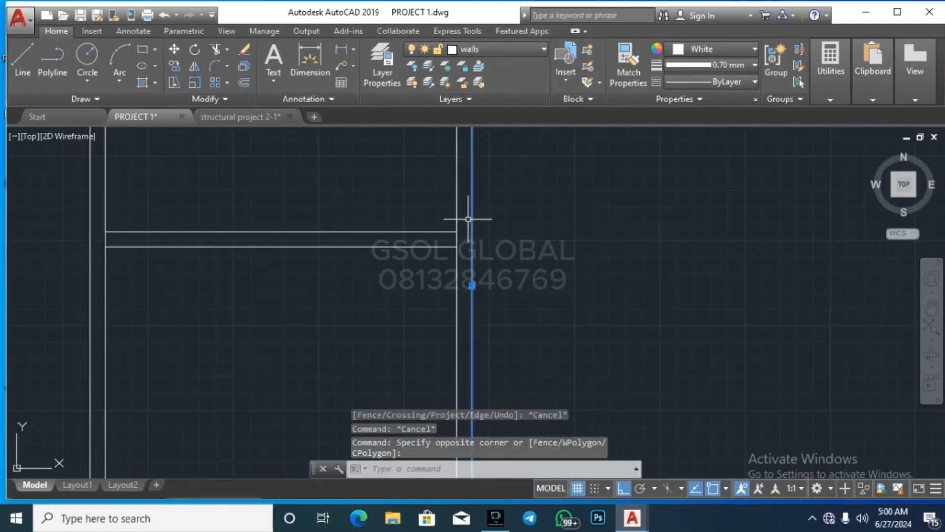
key("Return")
scroll(527, 240, "down", 4)
left_click(525, 261)
left_click(480, 211)
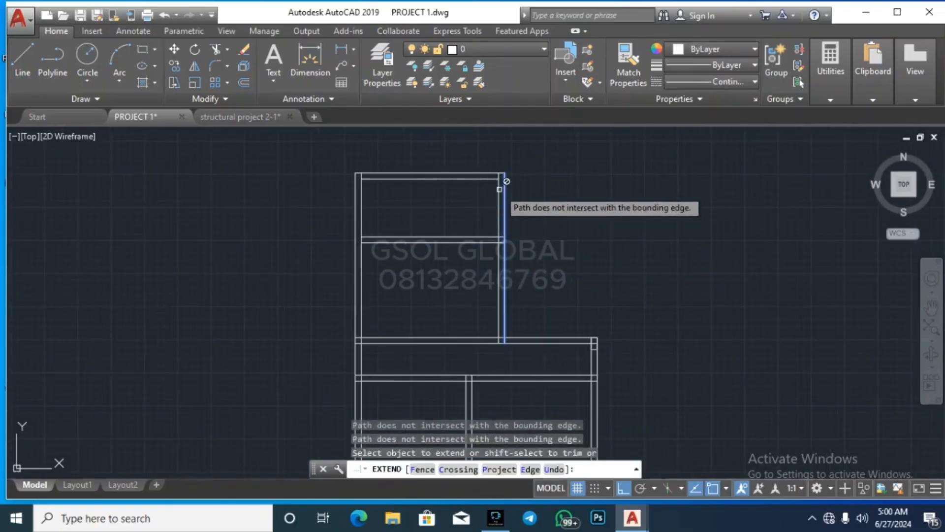
scroll(500, 176, "up", 6)
left_click(566, 229)
left_click(488, 178)
scroll(509, 158, "down", 5)
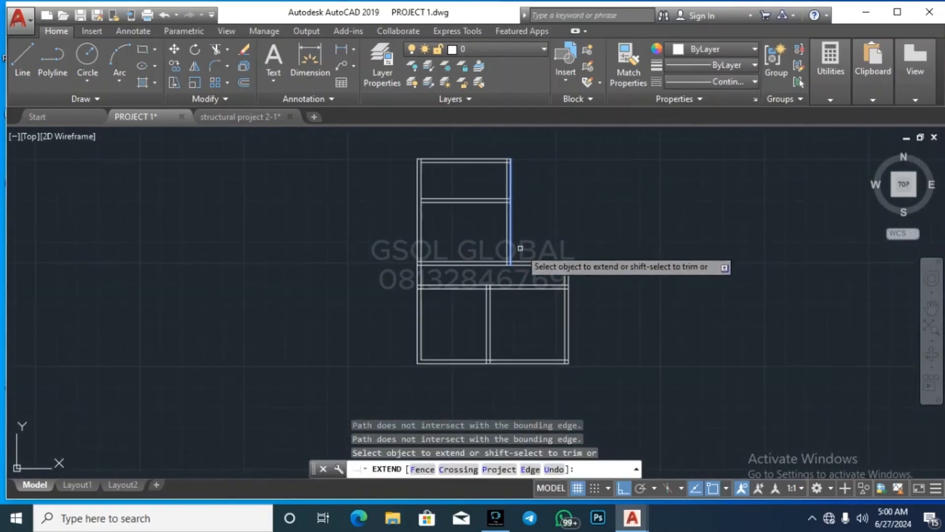
scroll(516, 260, "up", 2)
key("Escape")
key("Escape")
key("Escape")
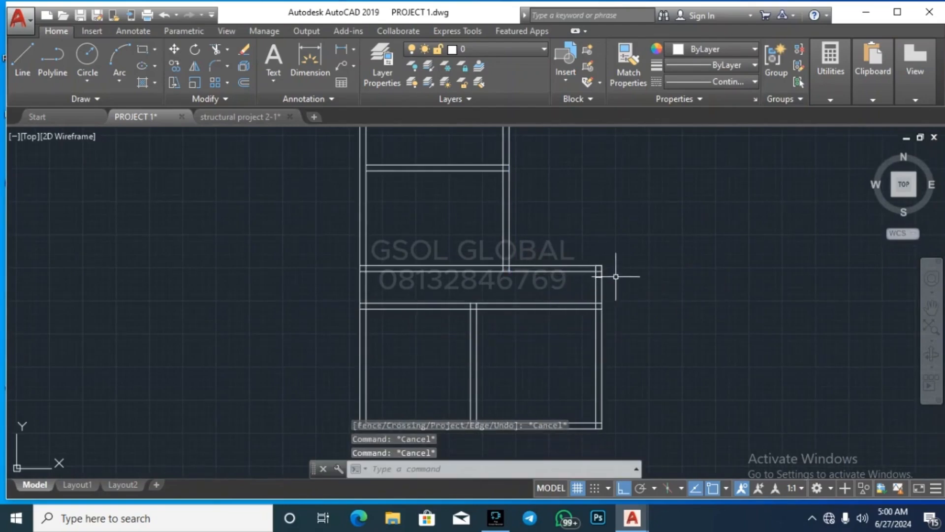
Step: Extend the left wall's two lines up to the small column rectangle
scroll(611, 239, "down", 2)
scroll(496, 316, "down", 4)
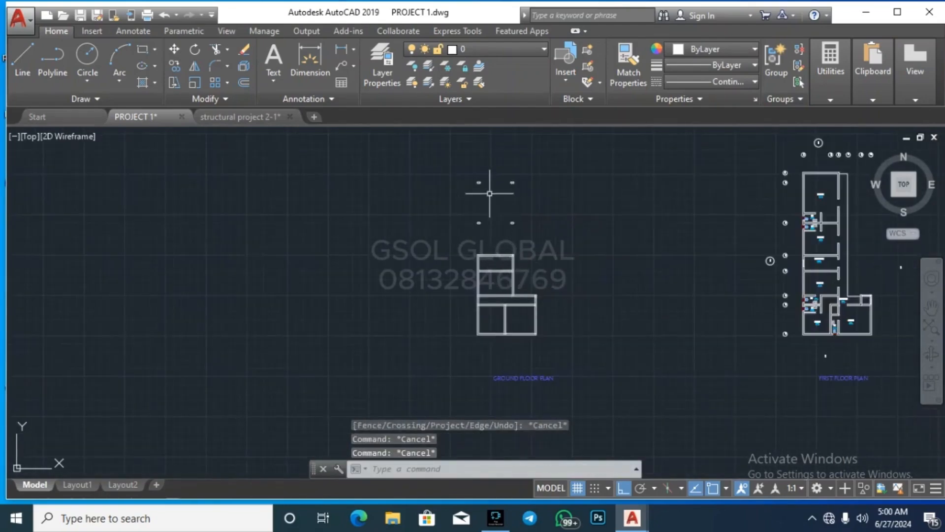
scroll(491, 174, "up", 4)
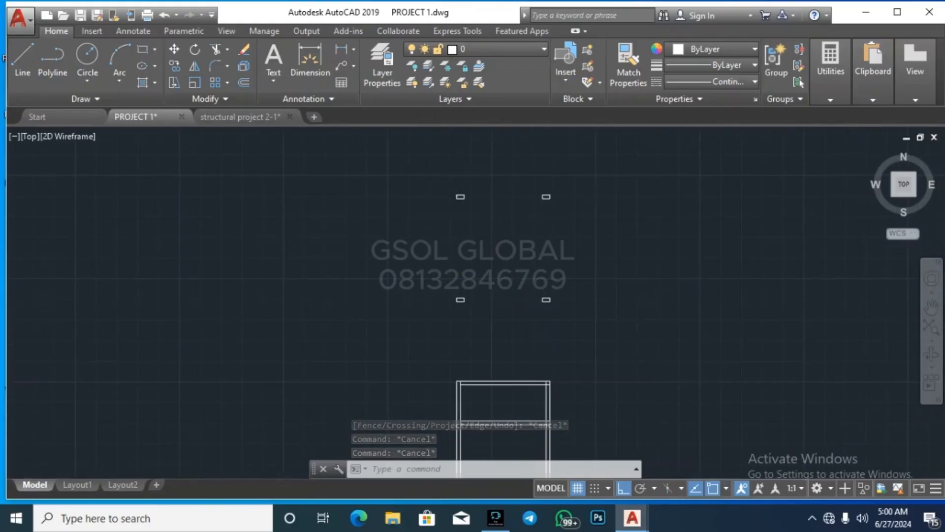
scroll(473, 248, "down", 5)
left_click(470, 256)
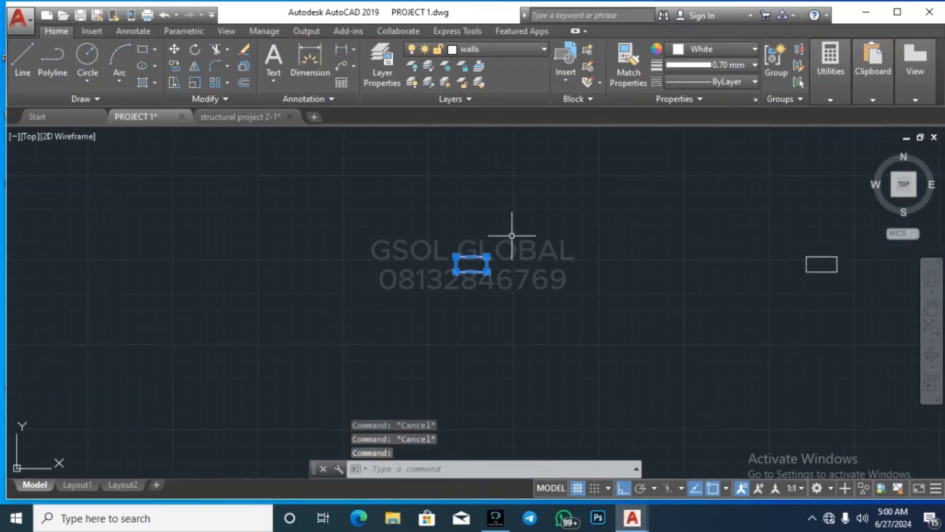
type("ex")
key("Return")
scroll(492, 207, "down", 3)
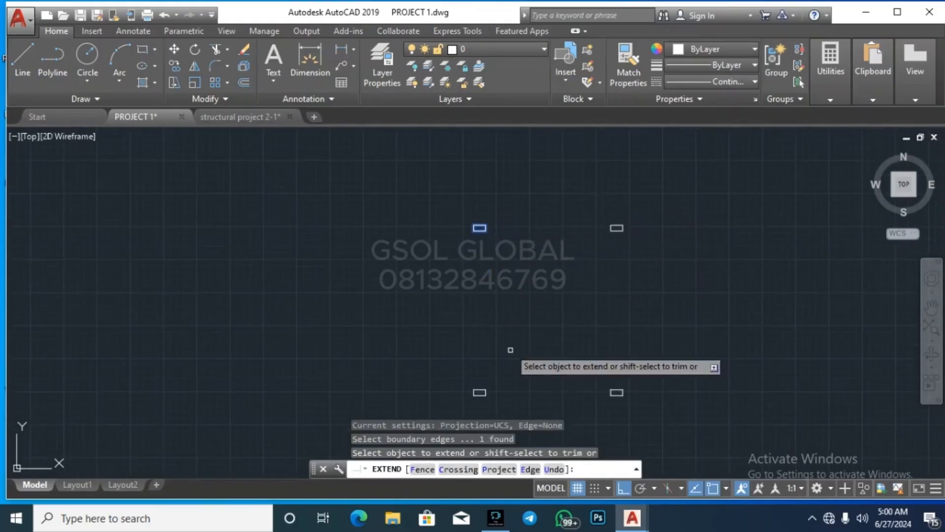
scroll(522, 396, "up", 4)
scroll(479, 306, "down", 4)
left_click(480, 373)
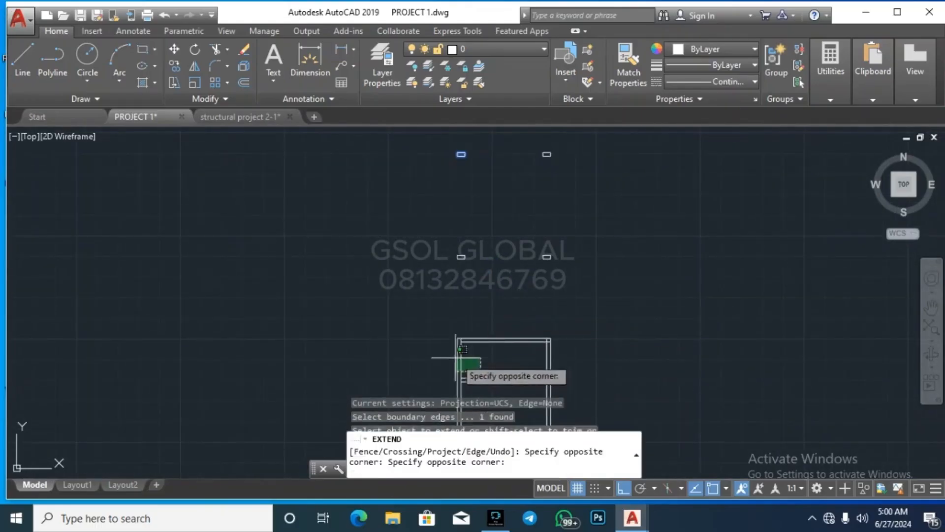
left_click(441, 347)
key("Escape")
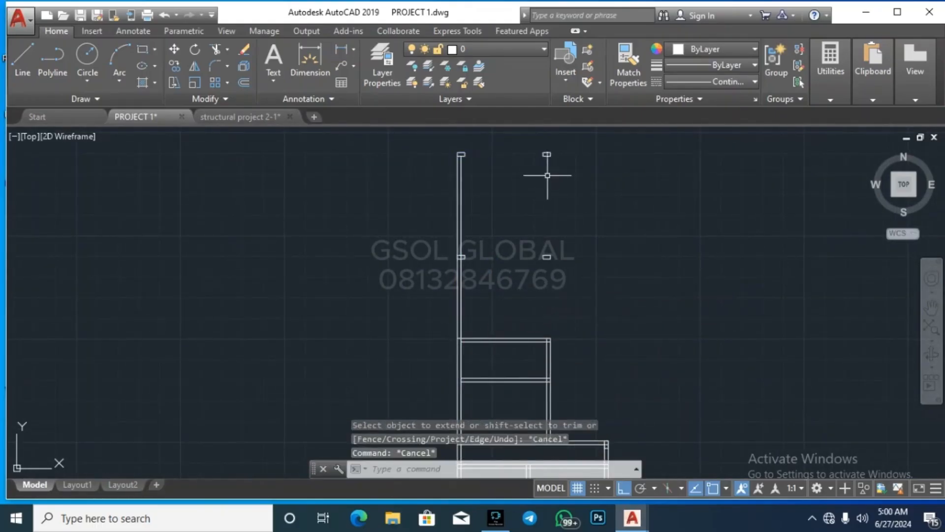
Step: Extend the right wall lines up to the top-right column rectangle
scroll(544, 160, "up", 5)
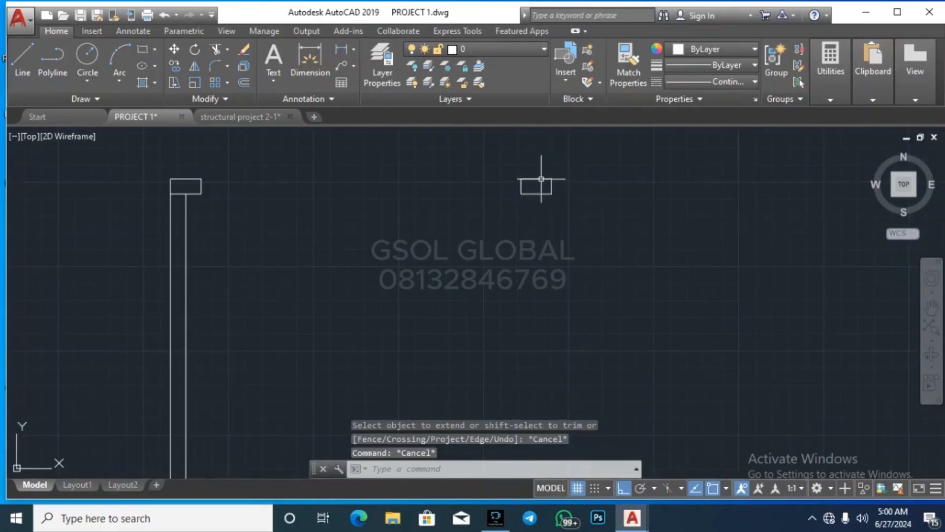
type("ex")
key("Return")
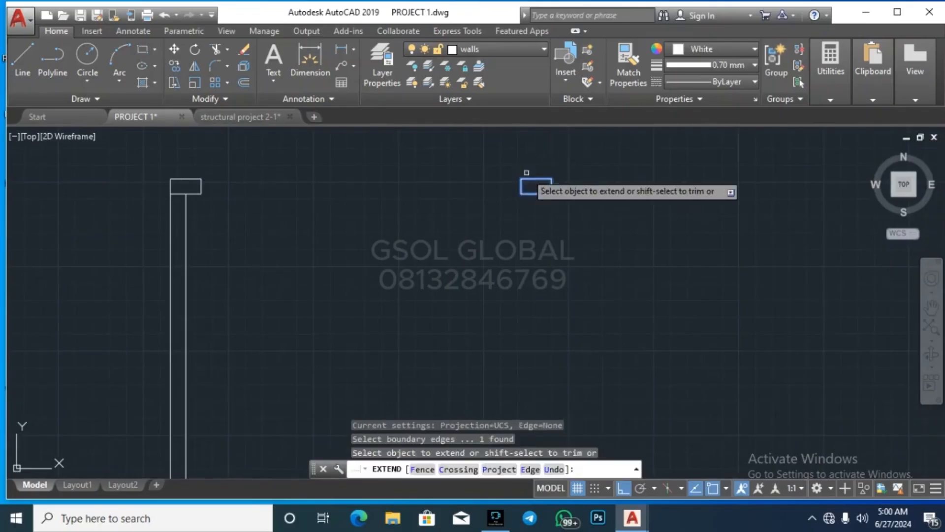
scroll(523, 183, "down", 5)
left_click(538, 297)
key("Escape")
key("Escape")
key("Escape")
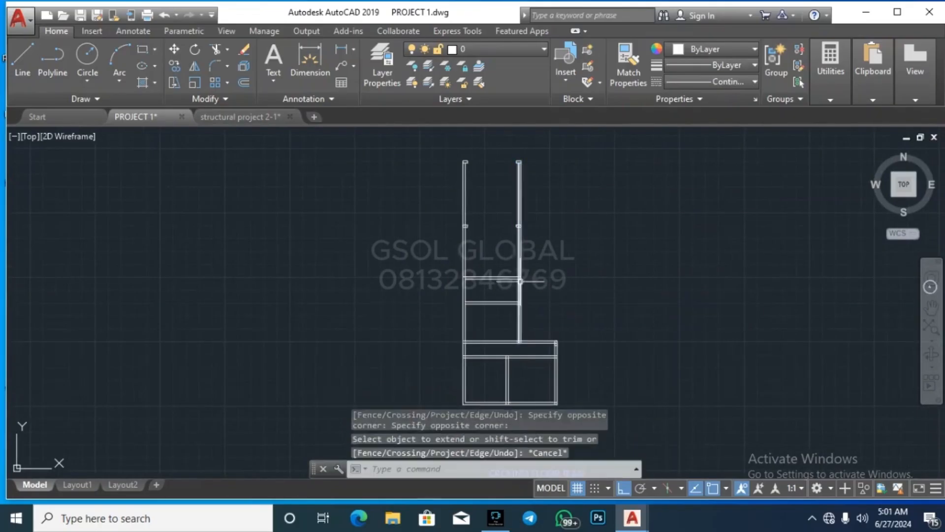
scroll(498, 205, "up", 3)
scroll(466, 211, "down", 1)
scroll(441, 158, "up", 5)
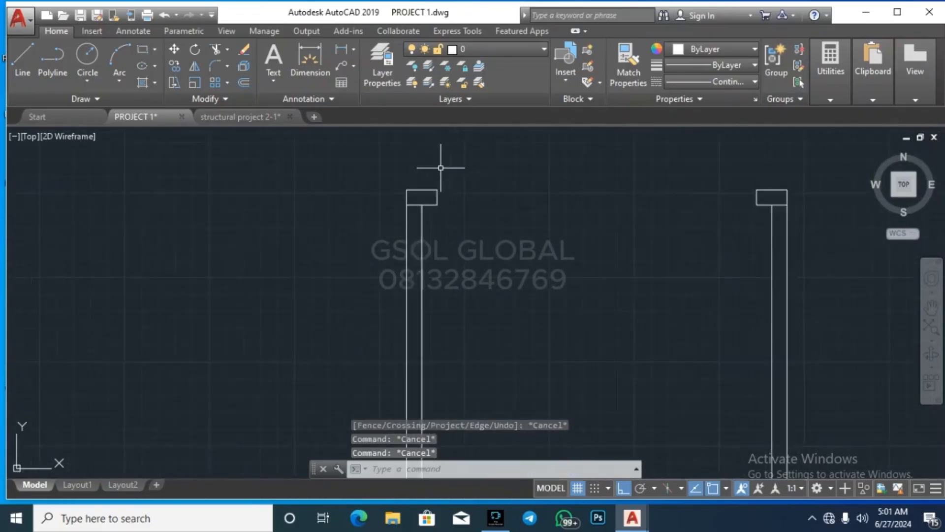
type("l")
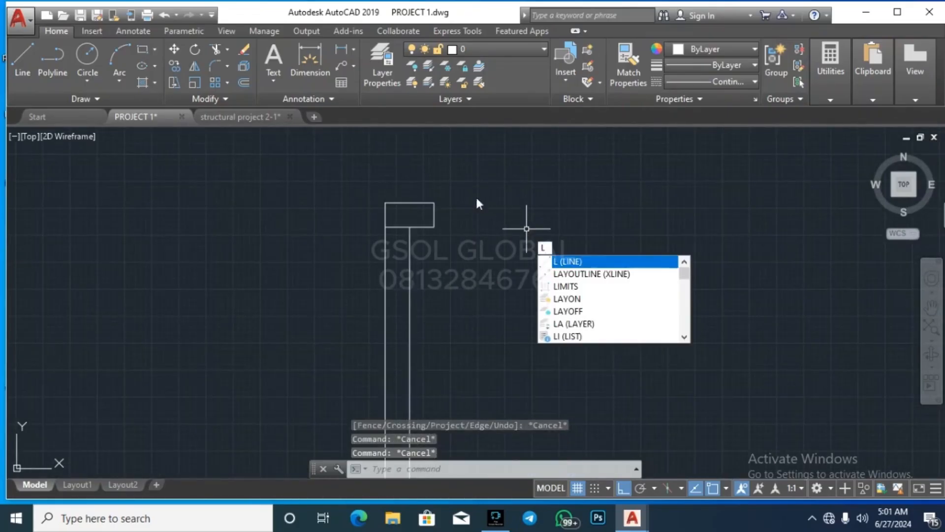
key("Escape")
scroll(404, 168, "down", 7)
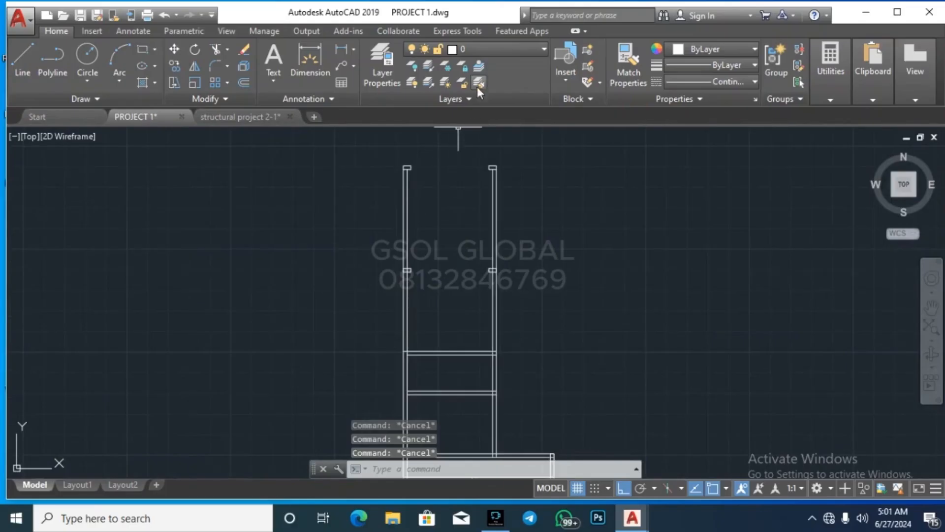
left_click(491, 206)
key("Escape")
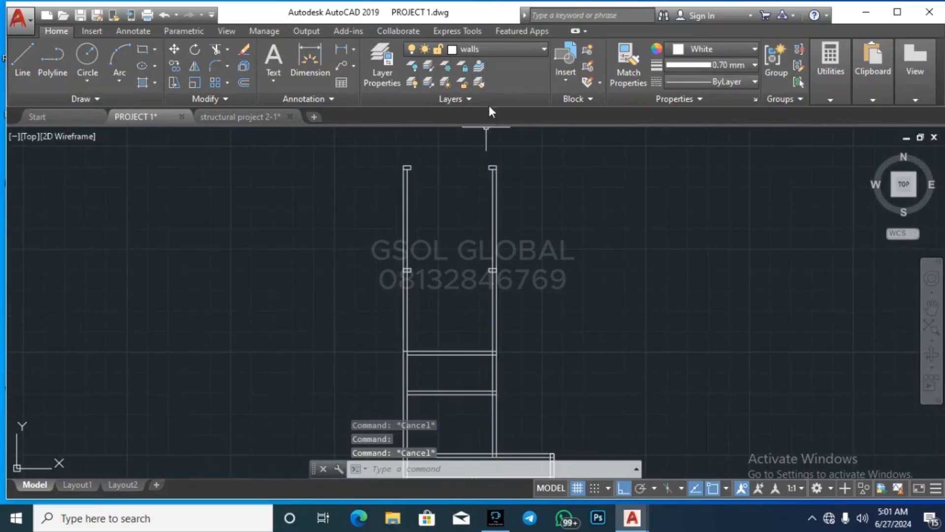
Step: Make the walls layer current
left_click(503, 51)
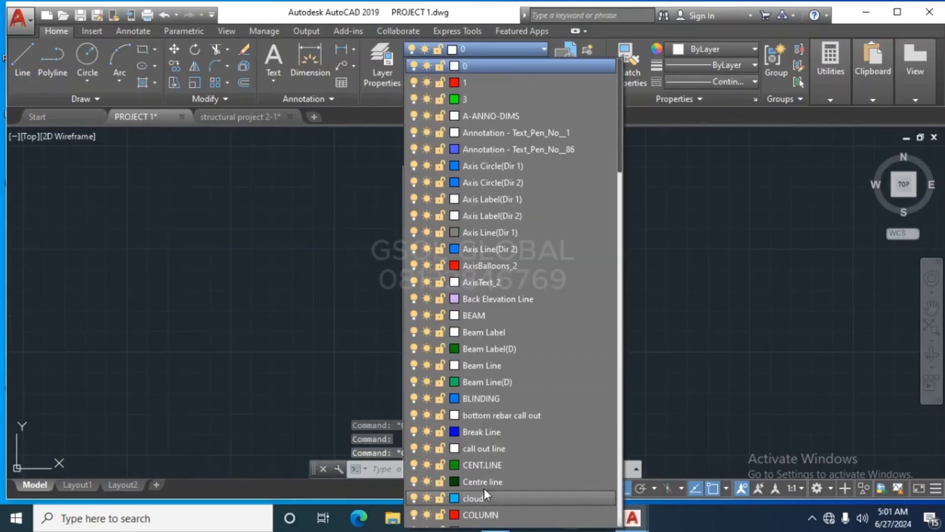
scroll(484, 487, "down", 13)
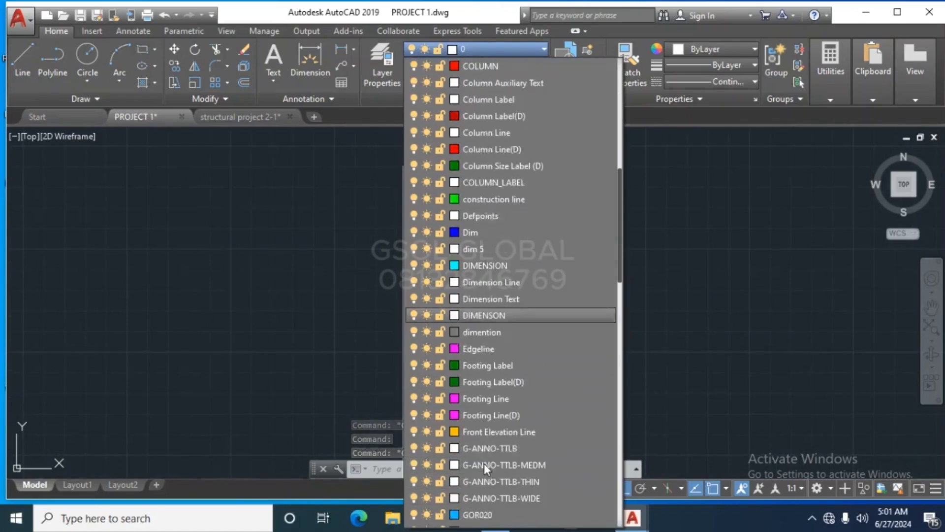
scroll(484, 465, "down", 7)
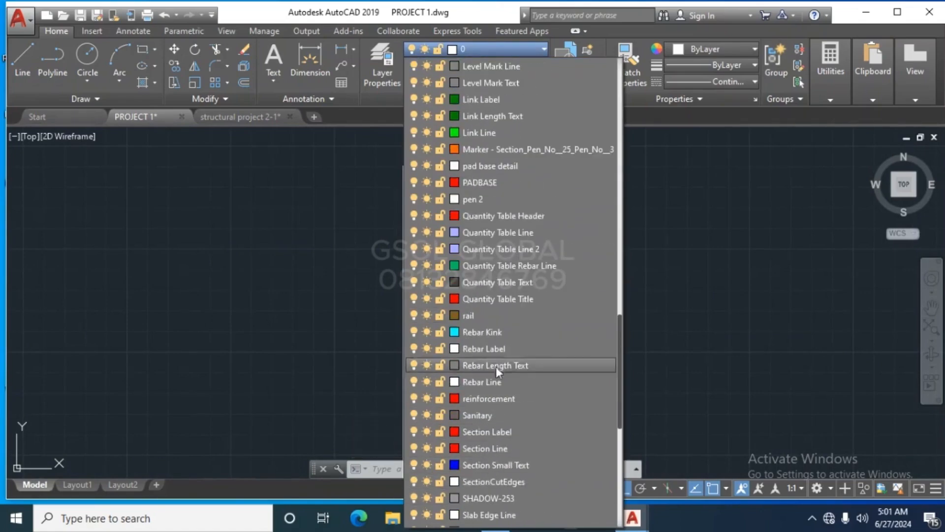
scroll(515, 461, "down", 1)
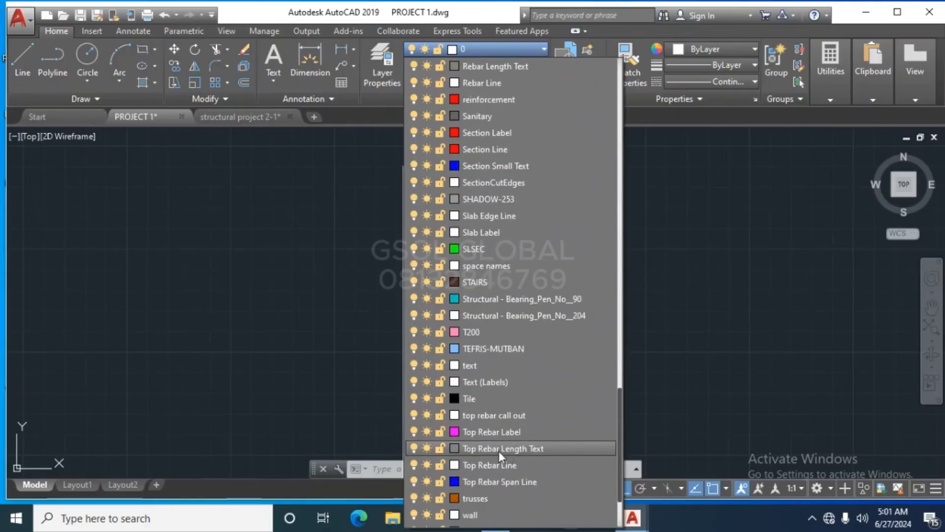
scroll(521, 258, "down", 2)
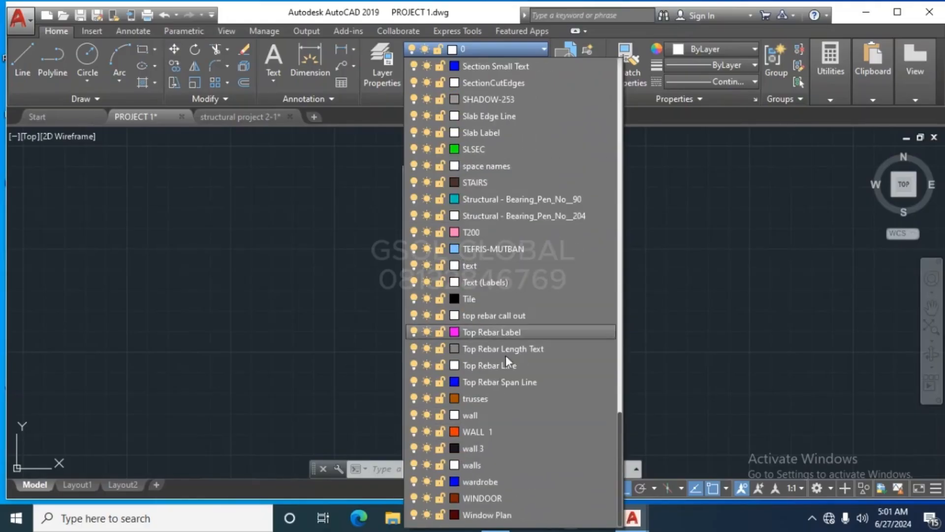
left_click(510, 463)
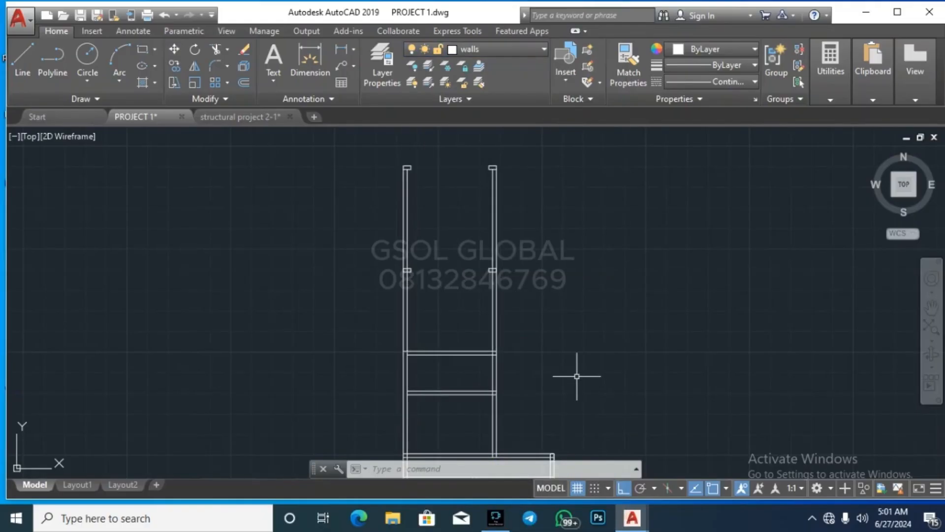
Step: Draw two parallel horizontal lines across the tops of the wall columns
type("l")
key("Return")
scroll(418, 163, "up", 4)
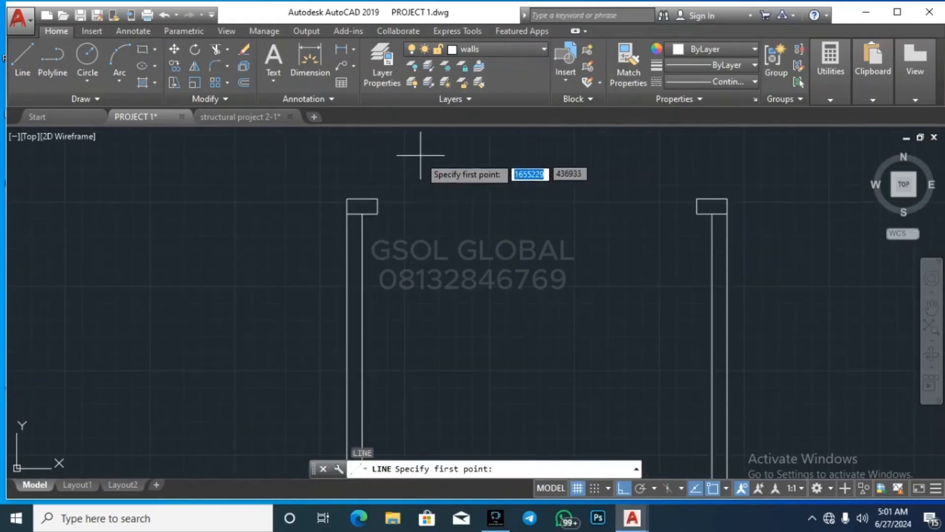
left_click(378, 199)
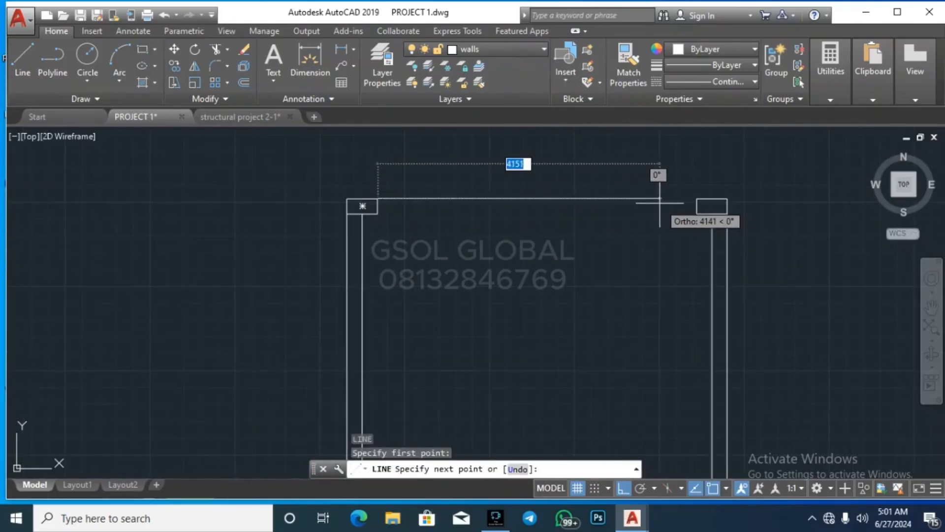
left_click(697, 199)
key("Return")
key("Return")
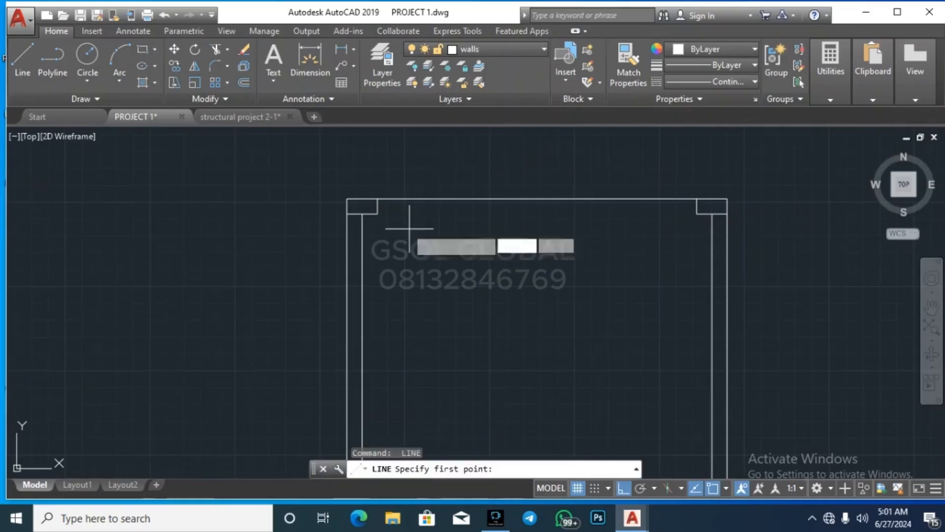
left_click(382, 215)
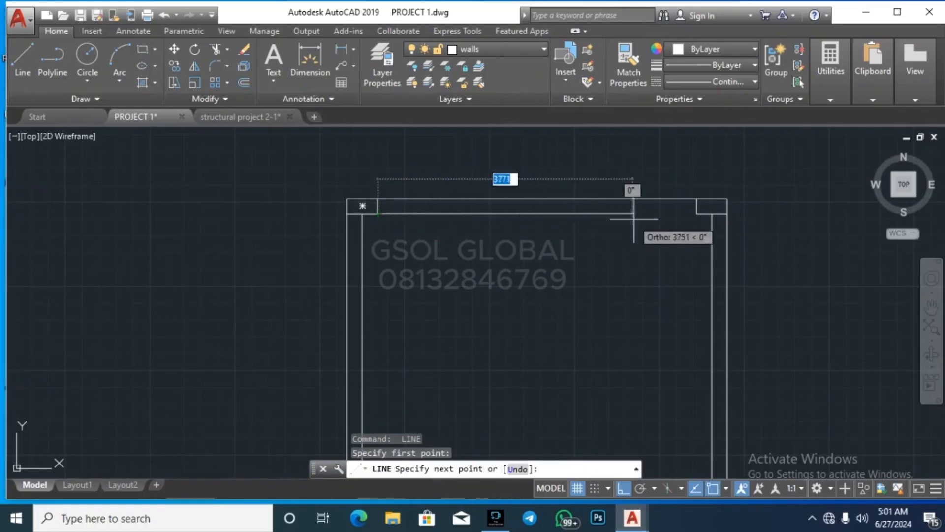
left_click(687, 214)
key("Escape")
Step: Select the inner line and try stretching its endpoint, then cancel
scroll(667, 234, "up", 4)
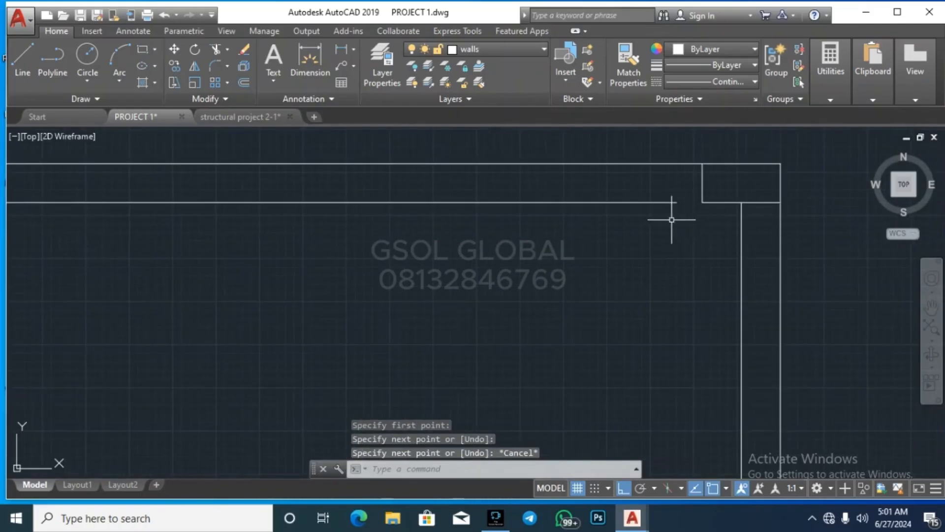
left_click(667, 202)
left_click(676, 202)
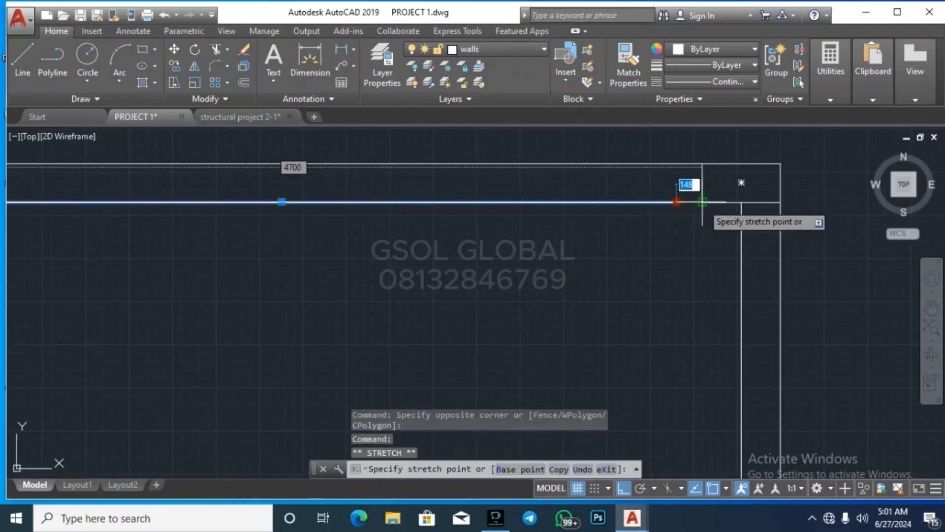
key("Escape")
key("Escape")
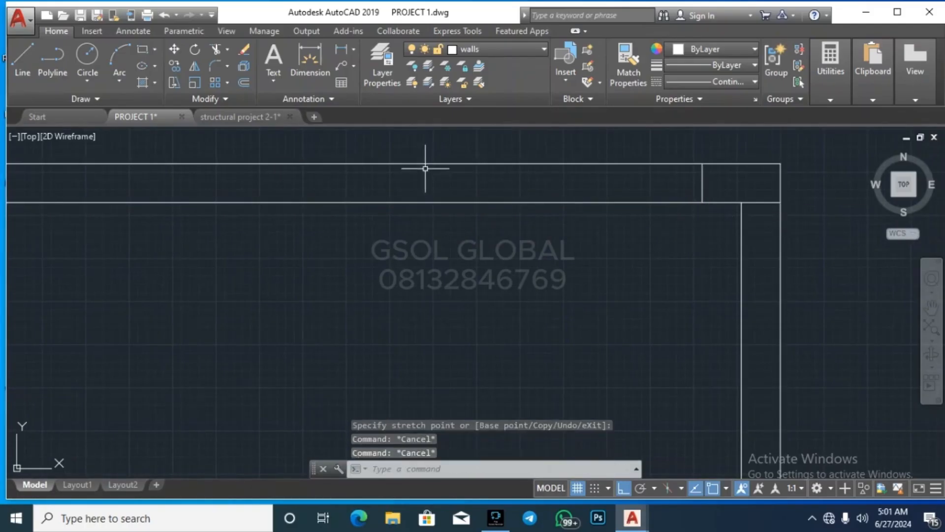
scroll(426, 163, "down", 3)
key("Escape")
scroll(457, 175, "down", 2)
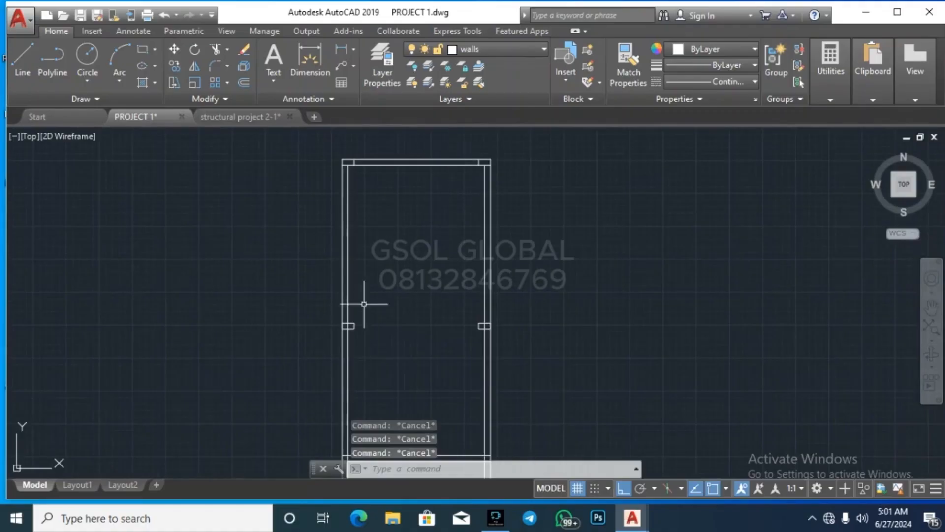
scroll(428, 171, "up", 2)
Step: Copy the two top beam lines down from the top-left corner to the lower wall intersection
left_click(418, 170)
left_click(412, 148)
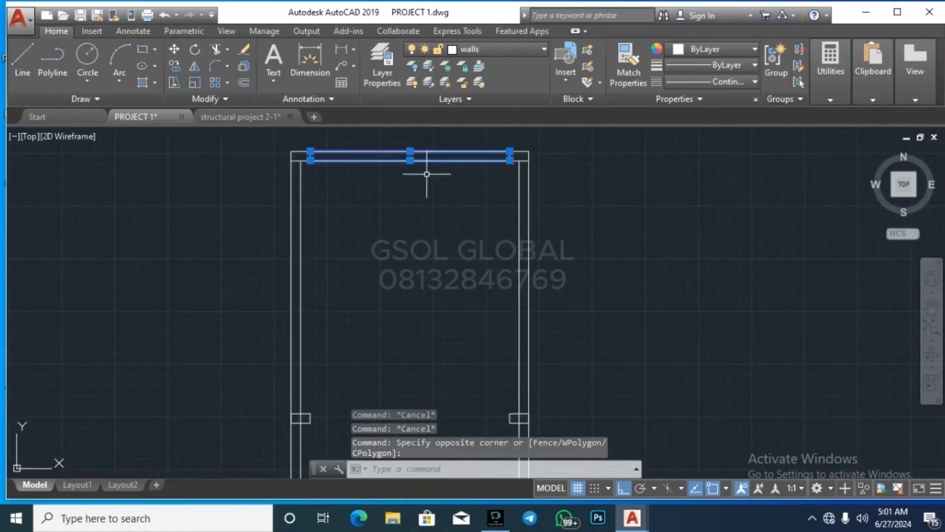
type("co")
key("Return")
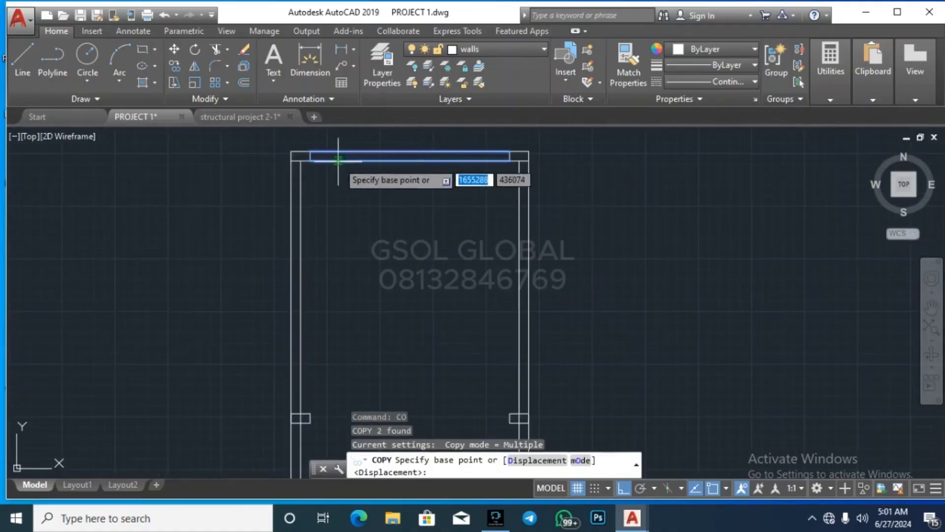
left_click(310, 150)
scroll(335, 167, "down", 2)
scroll(338, 246, "up", 4)
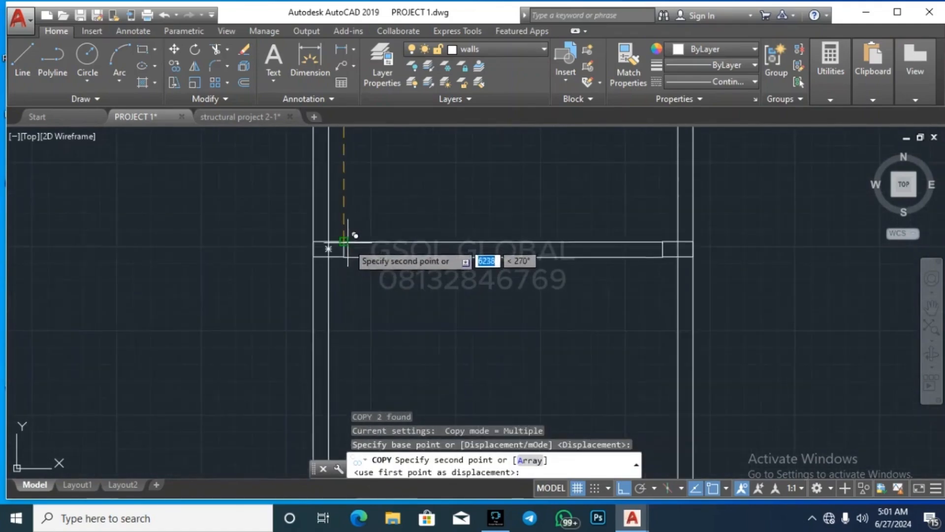
left_click(354, 242)
scroll(463, 295, "down", 2)
key("Escape")
key("Escape")
key("Escape")
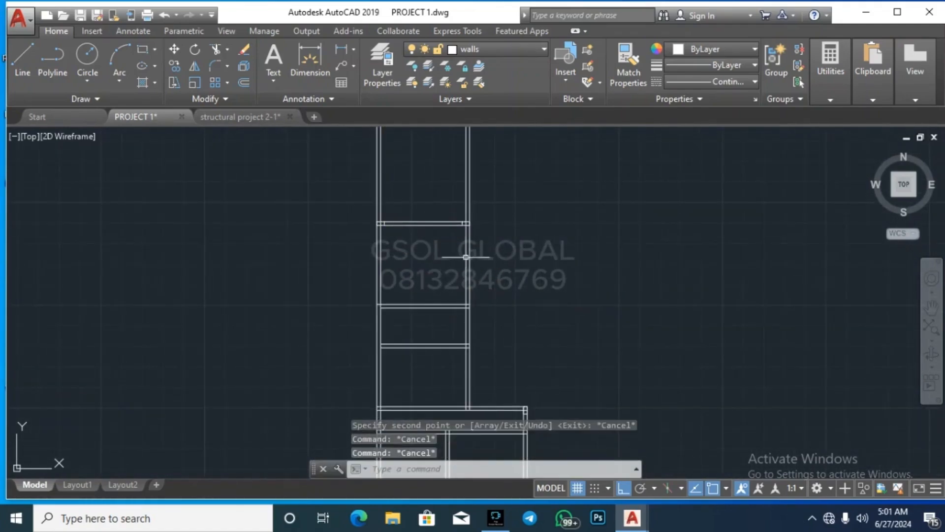
scroll(498, 221, "down", 3)
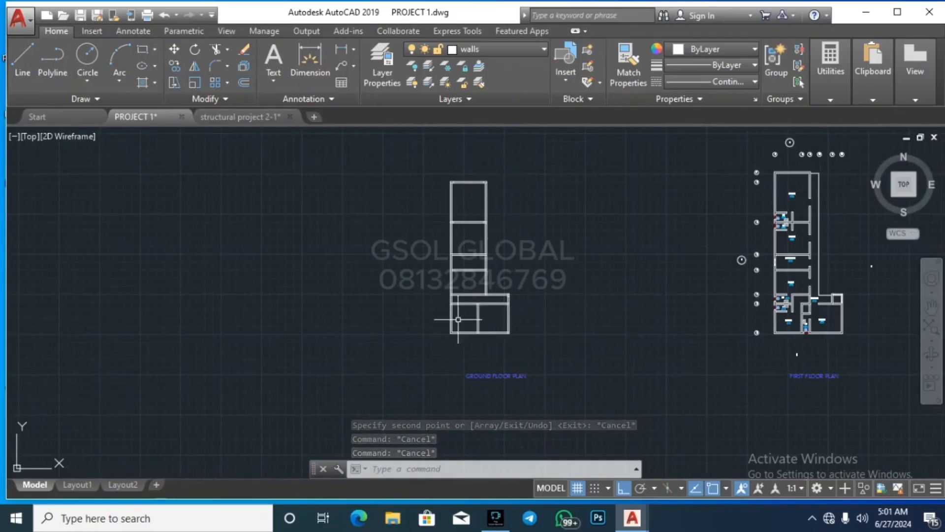
scroll(468, 320, "up", 4)
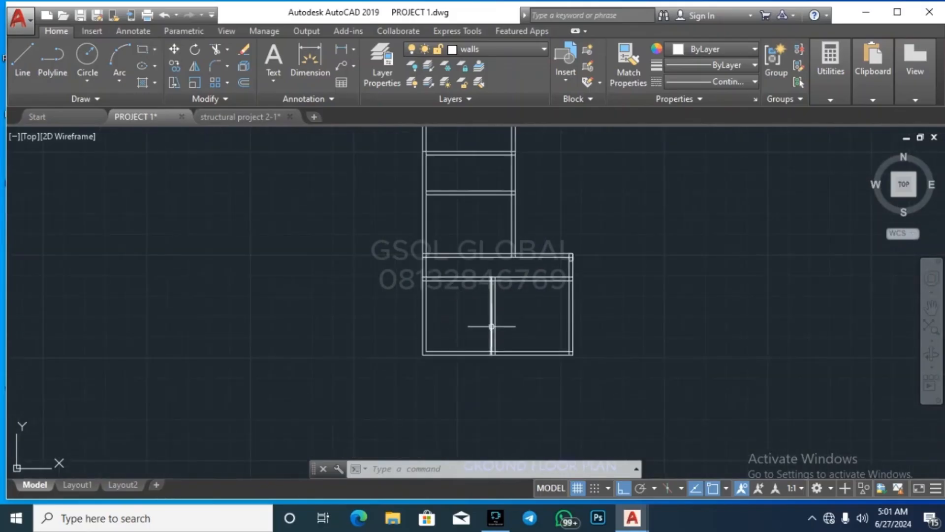
scroll(484, 344, "down", 2)
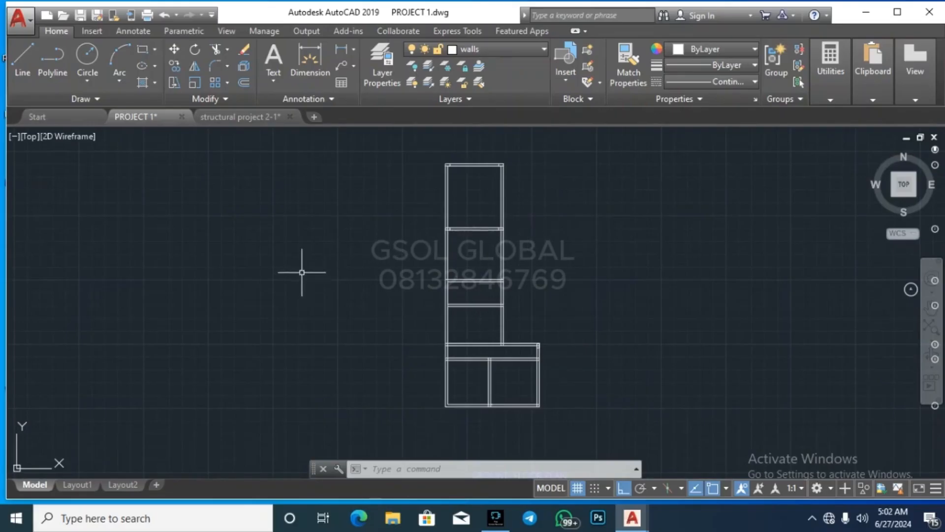
scroll(277, 290, "down", 4)
scroll(535, 267, "up", 4)
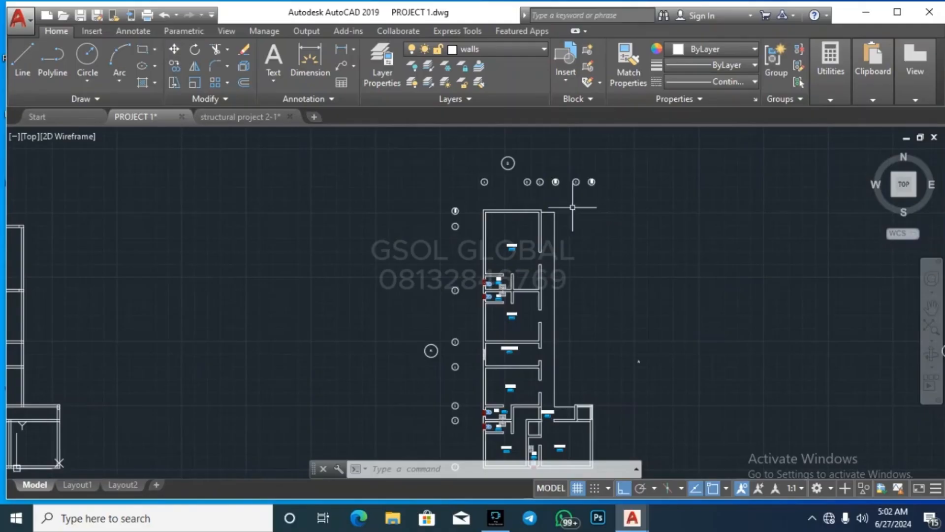
scroll(336, 232, "down", 2)
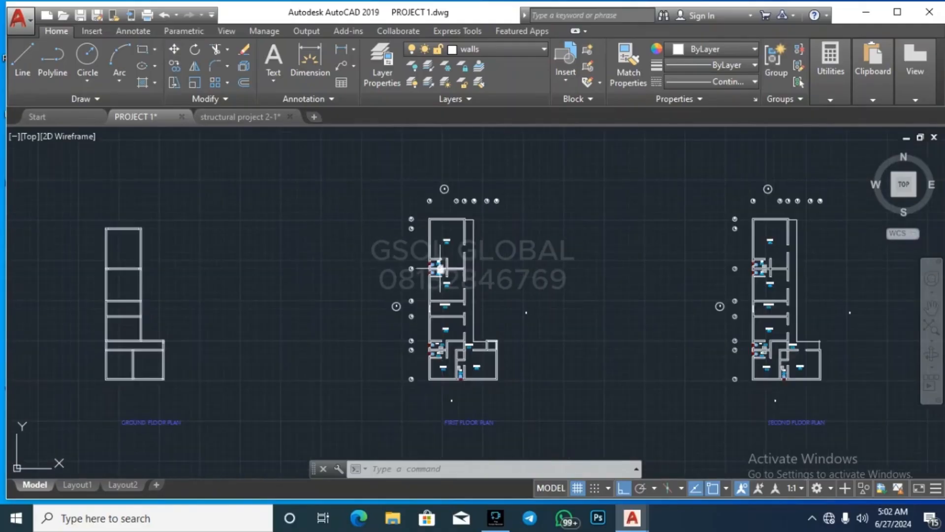
scroll(428, 225, "up", 2)
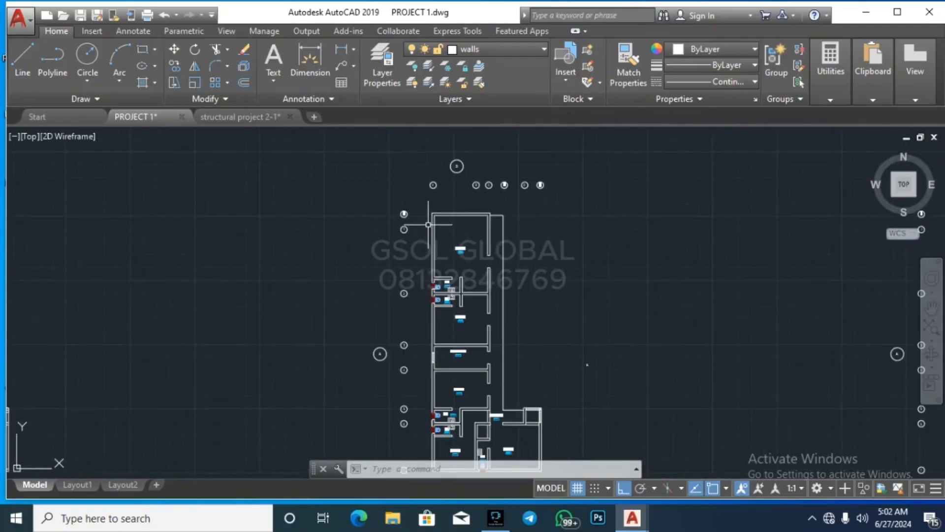
scroll(579, 422, "down", 3)
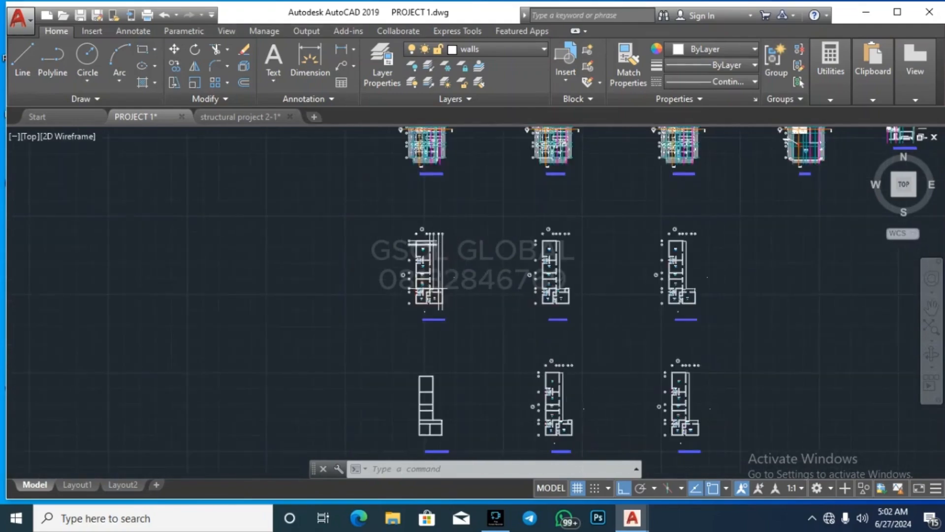
scroll(415, 239, "up", 4)
scroll(415, 239, "down", 2)
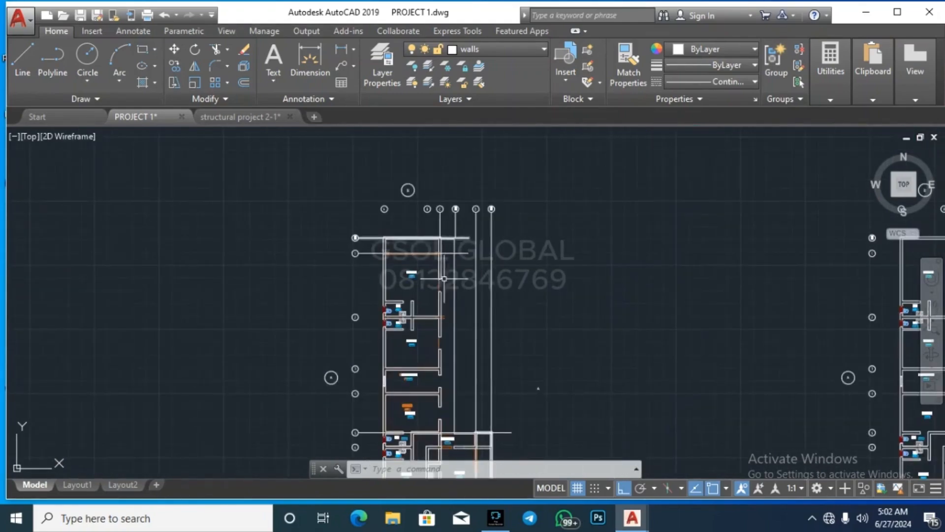
scroll(448, 276, "down", 3)
scroll(458, 279, "up", 3)
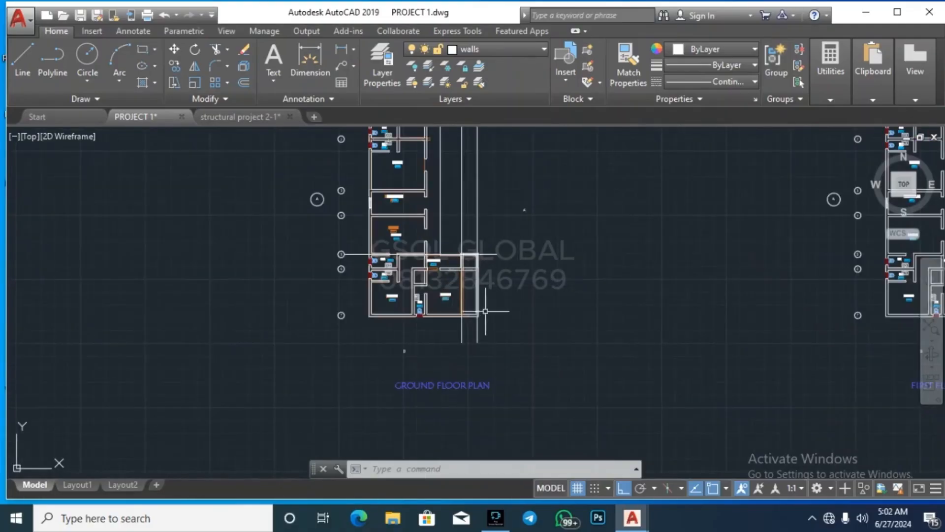
scroll(465, 246, "down", 2)
scroll(445, 194, "down", 3)
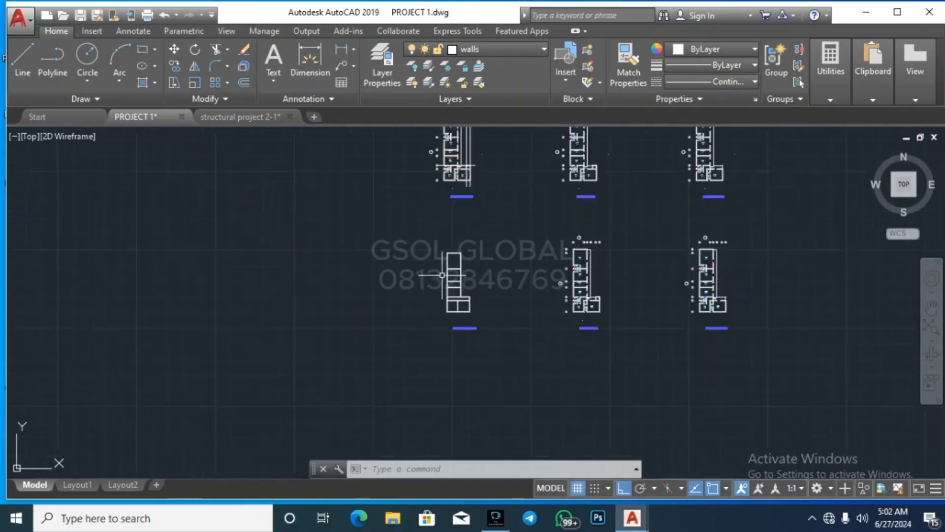
scroll(446, 295, "up", 6)
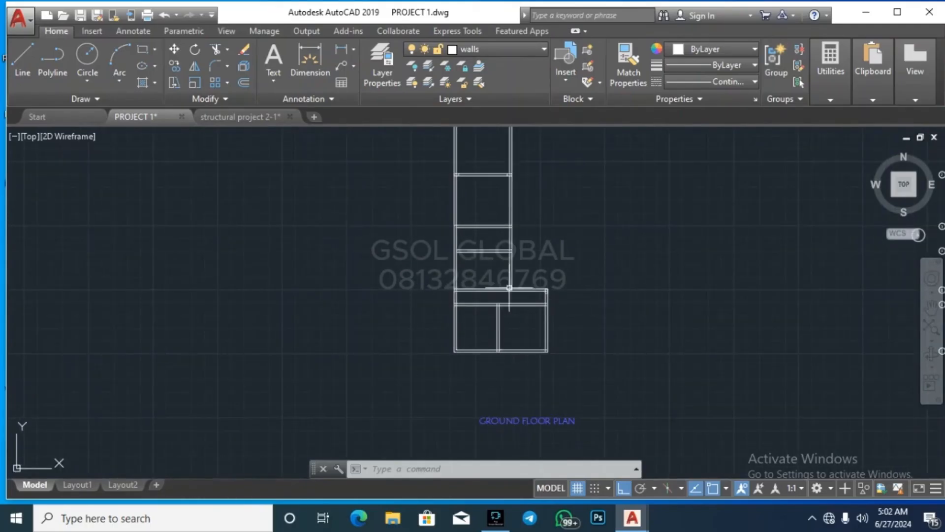
left_click(393, 393)
scroll(394, 389, "down", 5)
Step: Move the selected ground floor plan lines onto the BEAM layer
left_click(451, 266)
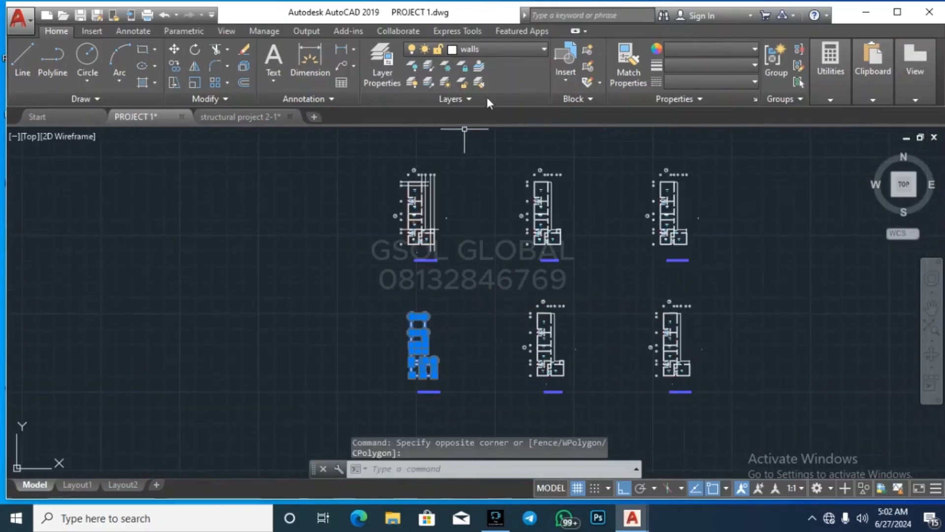
left_click(507, 49)
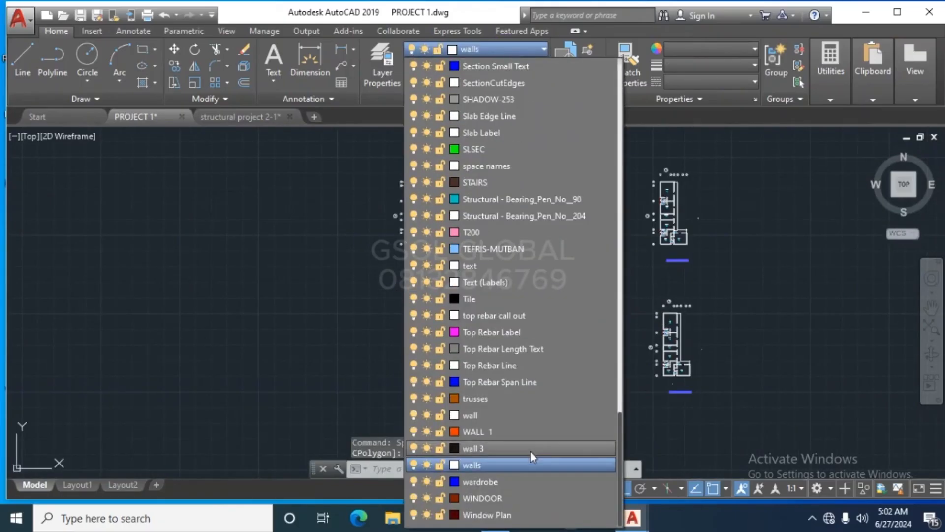
scroll(509, 295, "up", 8)
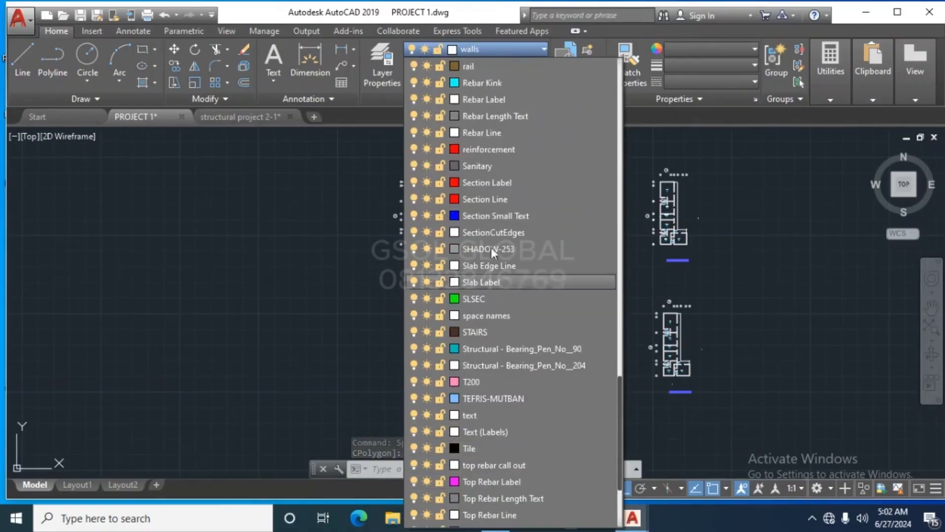
scroll(508, 279, "up", 11)
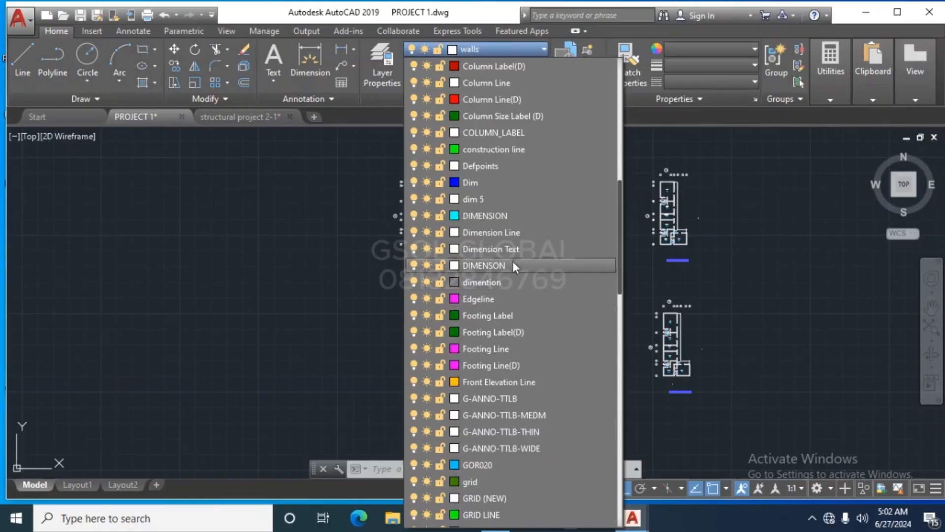
scroll(490, 296, "up", 3)
scroll(490, 256, "up", 4)
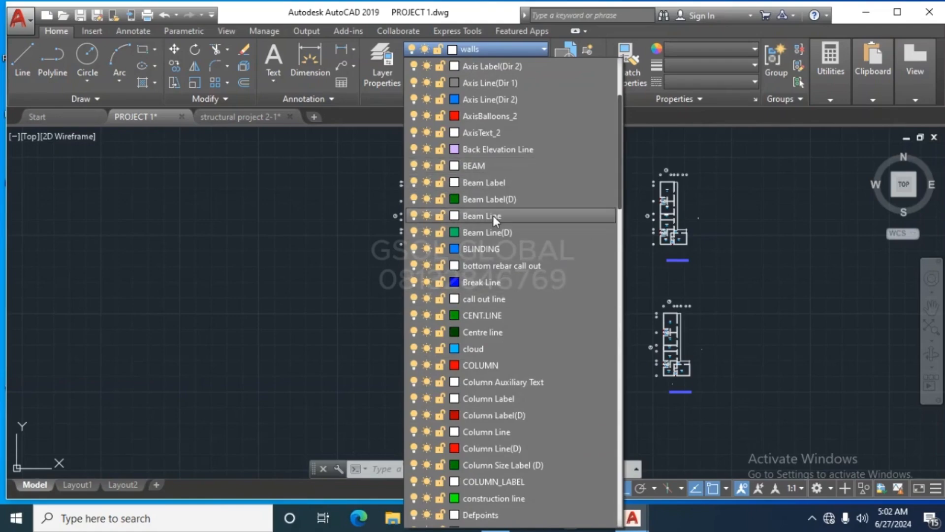
left_click(480, 166)
Step: Crossing-select more beam lines across the walls to show their grips
left_click(423, 339)
scroll(403, 372, "up", 5)
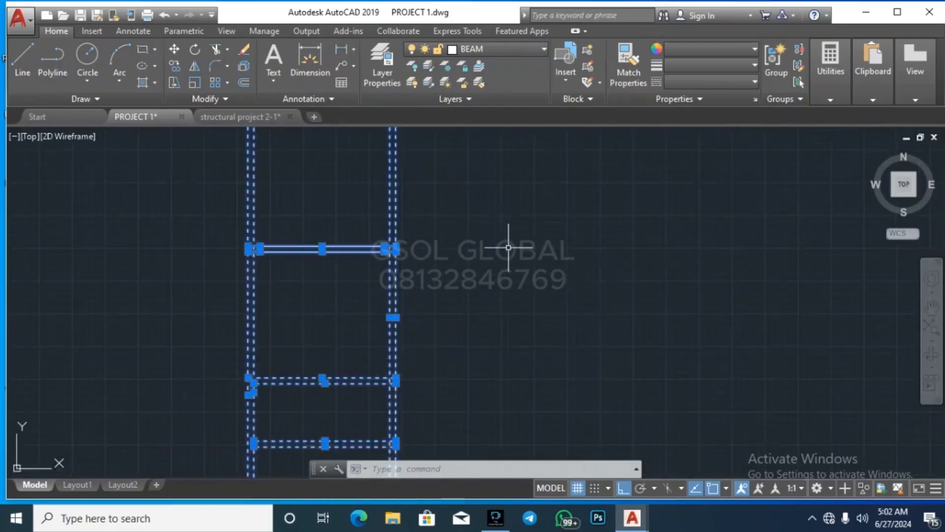
scroll(508, 248, "down", 5)
scroll(478, 248, "up", 4)
key("Escape")
scroll(515, 213, "up", 4)
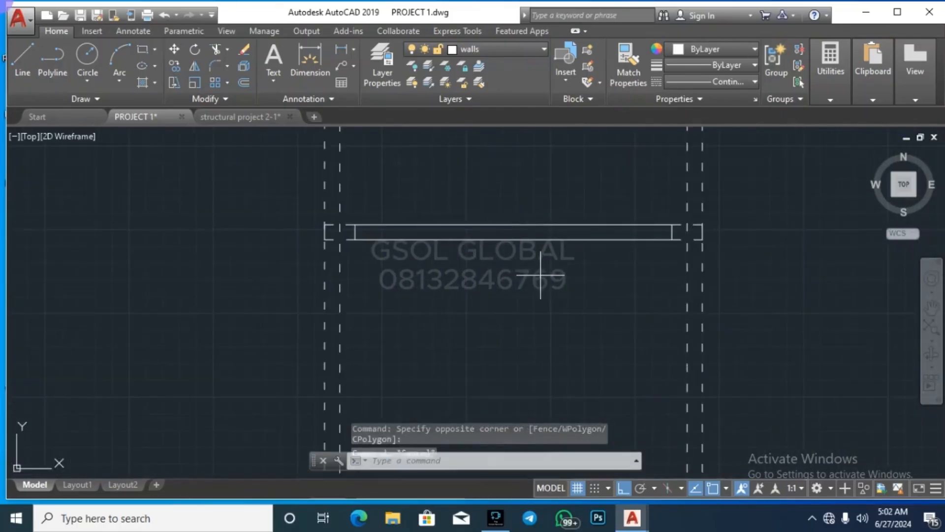
left_click_drag(541, 274, 559, 175)
scroll(506, 328, "down", 6)
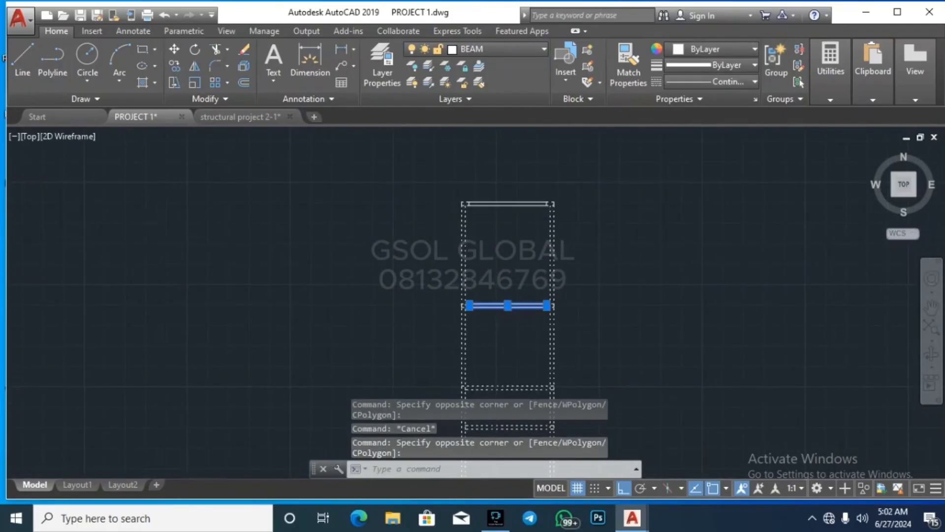
scroll(510, 325, "up", 2)
left_click(518, 329)
key("Escape")
left_click(517, 350)
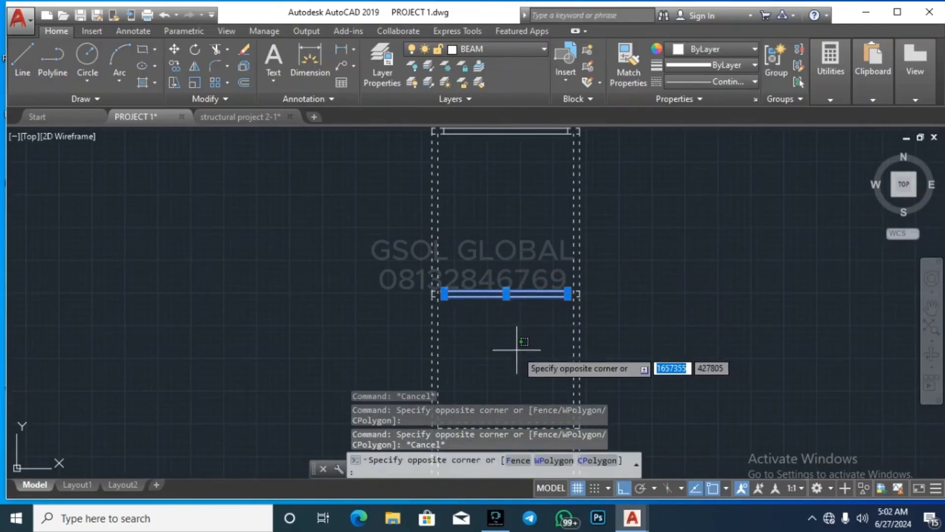
left_click(498, 210)
scroll(498, 202, "down", 4)
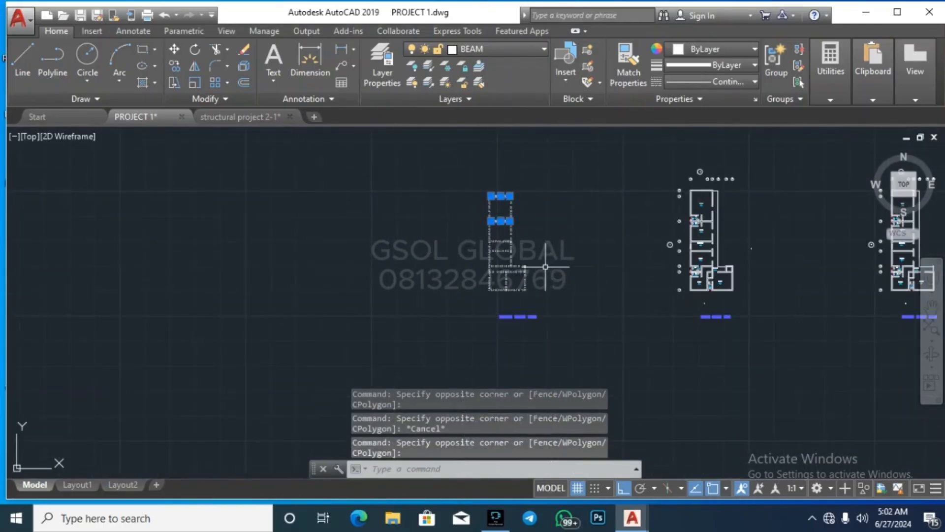
scroll(546, 266, "up", 8)
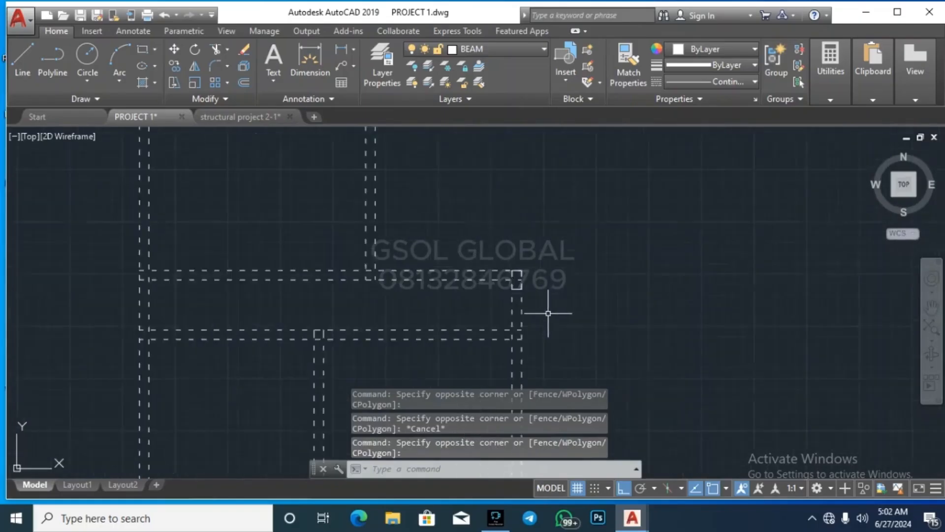
scroll(548, 313, "down", 4)
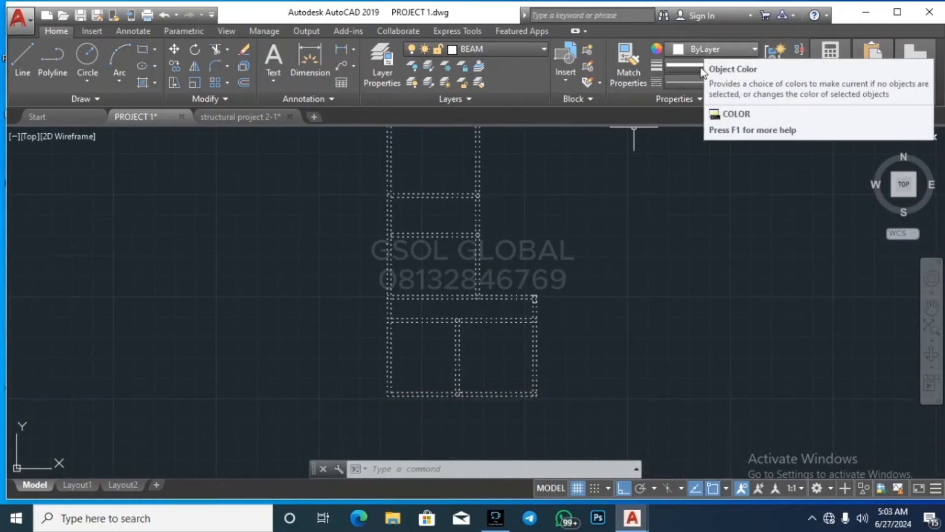
Step: Leave the beam lines' lineweight at ByLayer, set their linetype to ByLayer, and deselect them
left_click(717, 67)
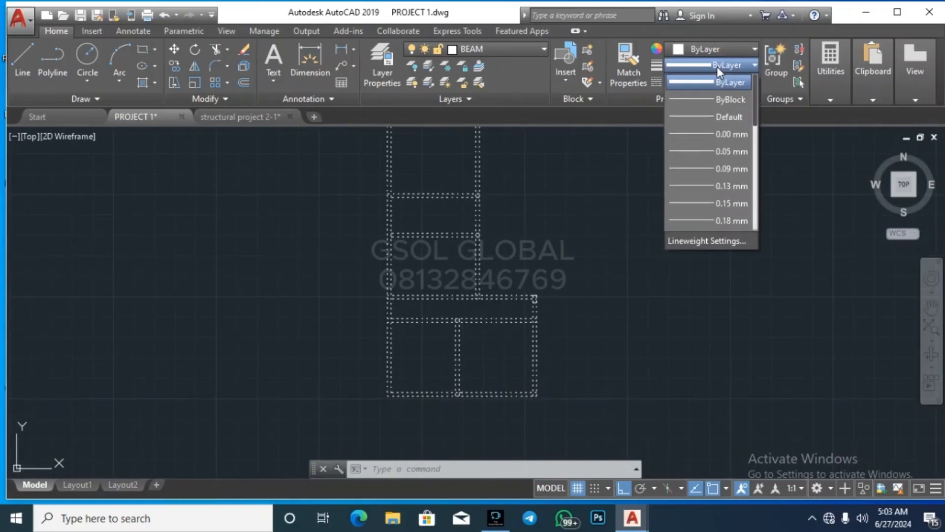
left_click(722, 82)
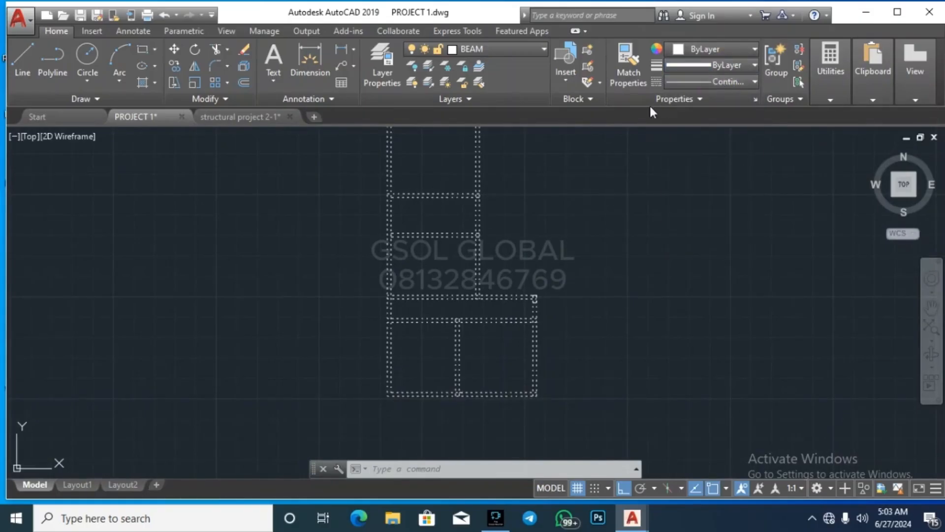
left_click(735, 66)
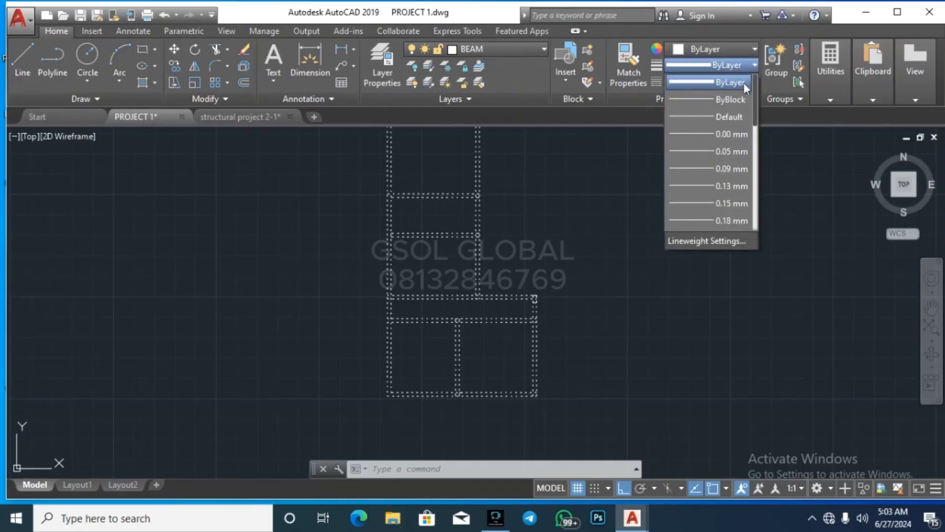
scroll(728, 180, "down", 2)
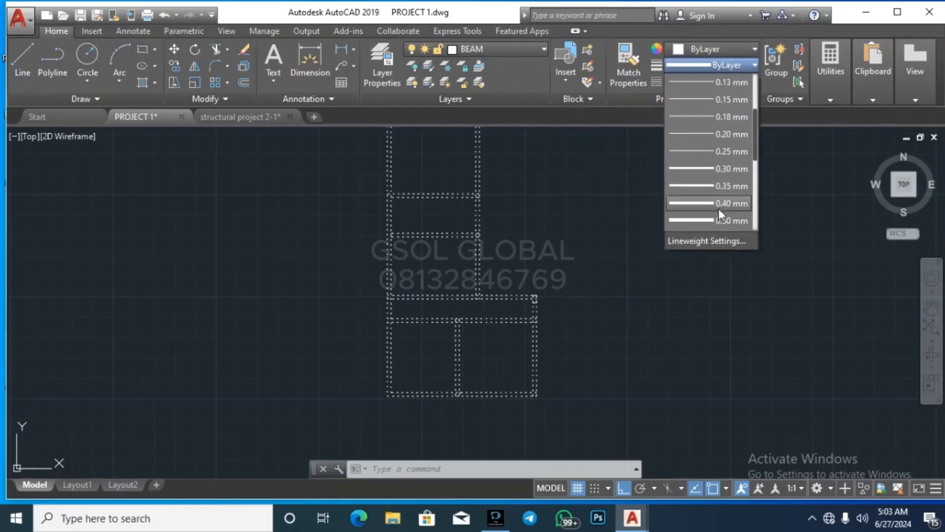
left_click(809, 173)
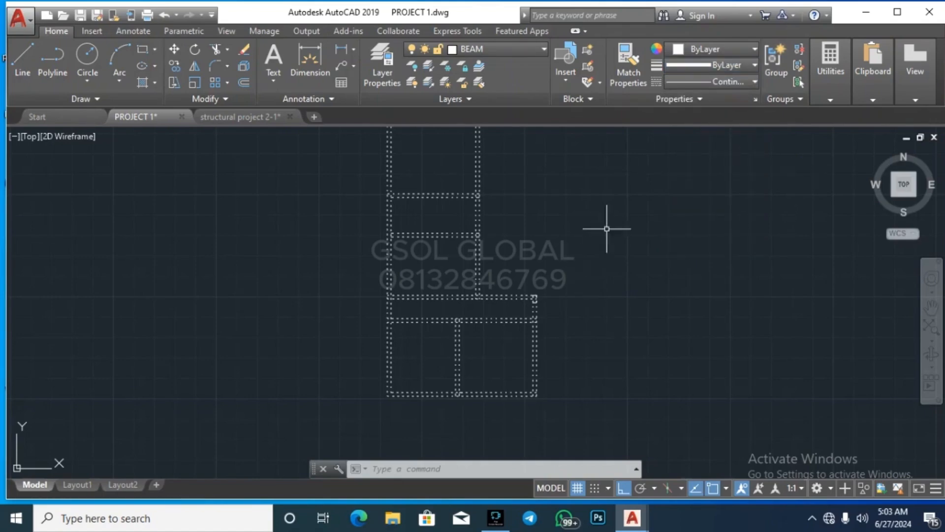
left_click(708, 82)
scroll(717, 105, "up", 1)
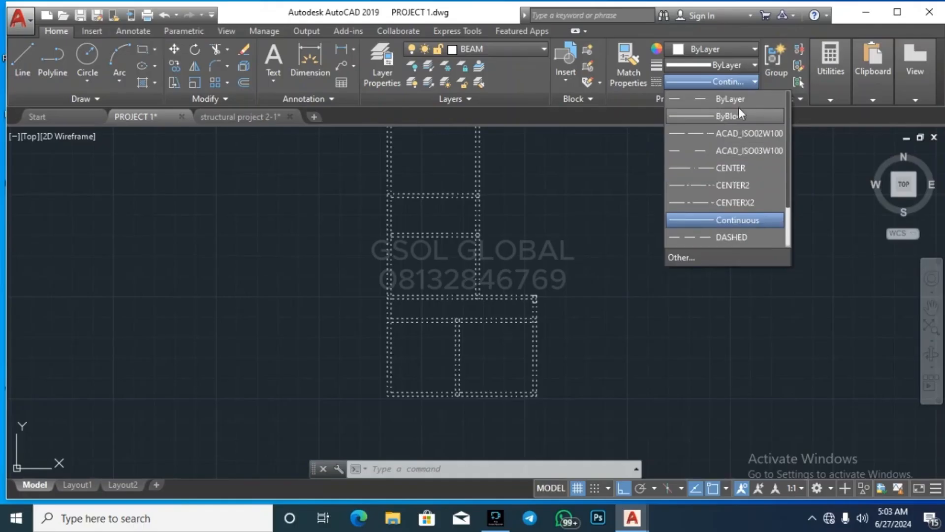
left_click(738, 104)
scroll(509, 403, "down", 5)
scroll(509, 404, "up", 5)
key("Escape")
key("Escape")
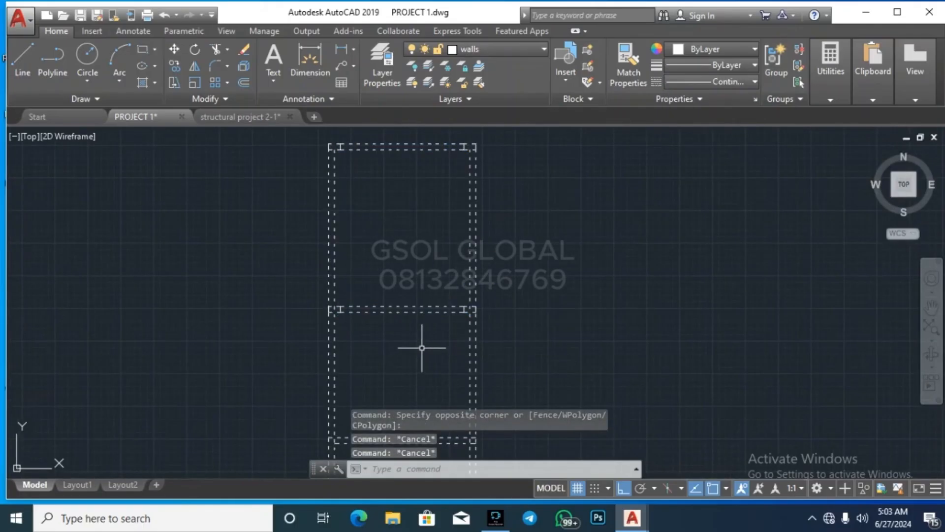
Step: Window-select and then deselect the upper-left and lower-left columns to check them
scroll(343, 152, "up", 5)
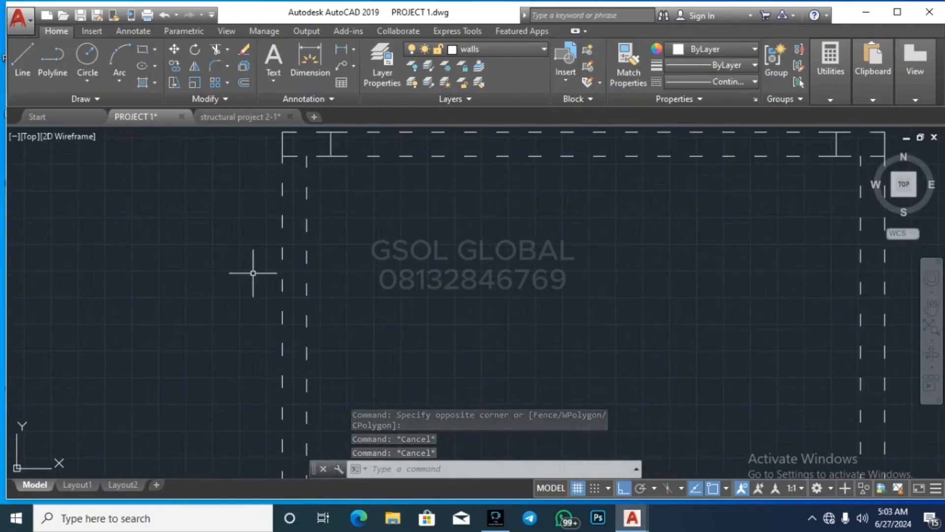
scroll(253, 272, "down", 2)
left_click(238, 251)
left_click(329, 150)
key("Escape")
left_click(558, 239)
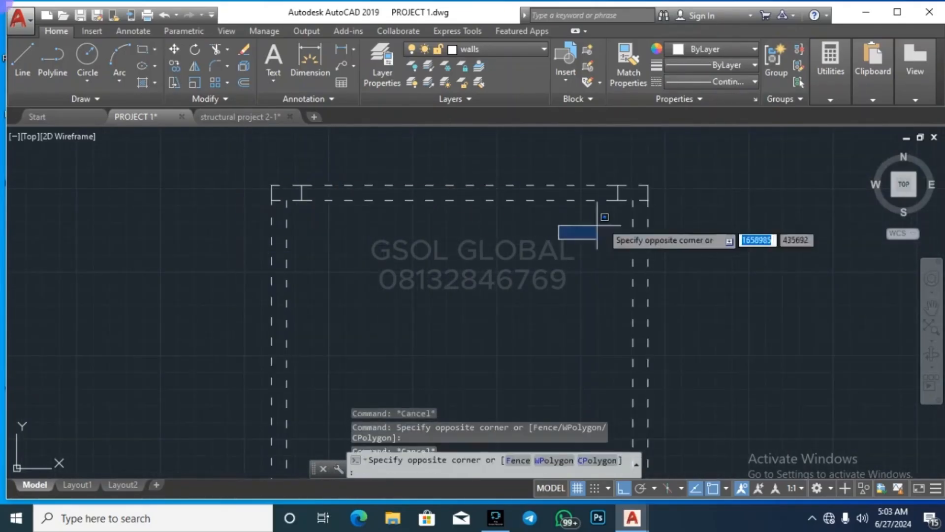
scroll(500, 211, "down", 3)
scroll(453, 295, "up", 6)
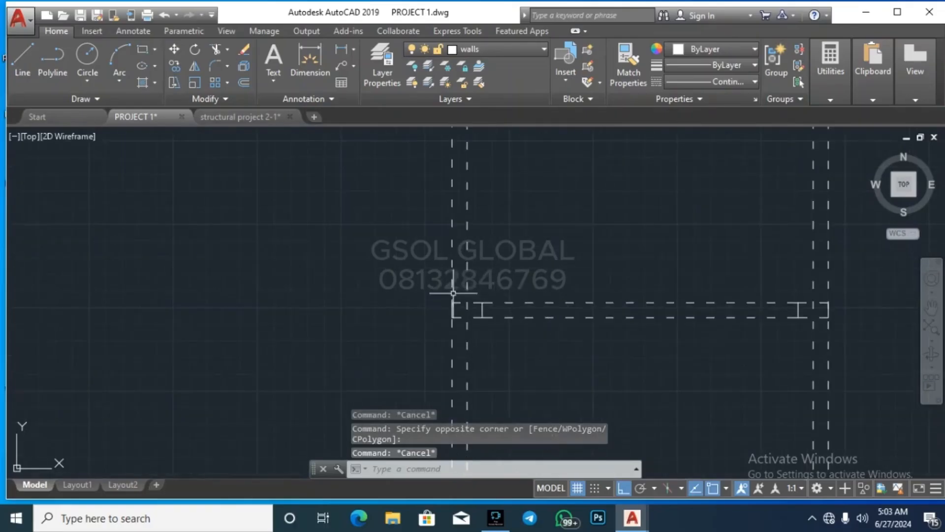
left_click(545, 266)
key("Escape")
Step: Window-select and then deselect the right and lower-right columns to check them
scroll(467, 265, "down", 6)
scroll(517, 279, "up", 4)
left_click(502, 306)
left_click(574, 232)
key("Escape")
scroll(505, 232, "down", 6)
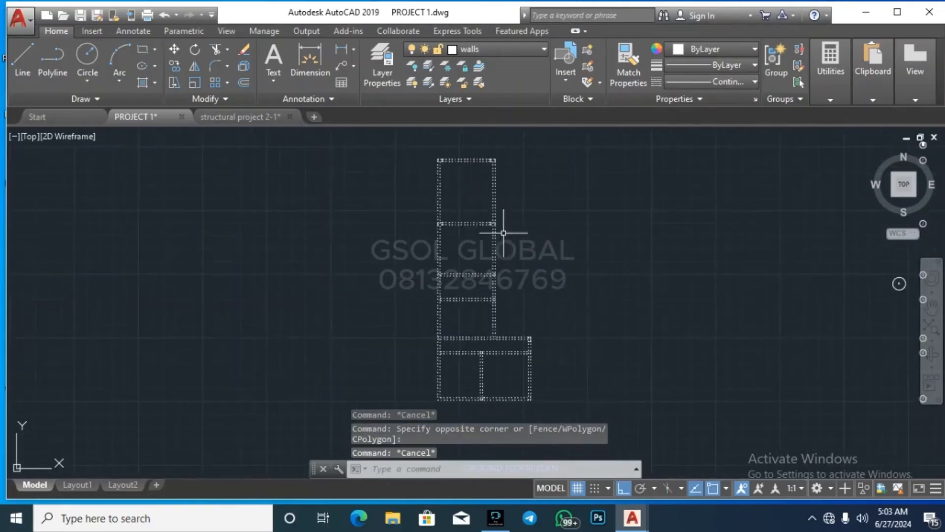
scroll(503, 232, "up", 5)
left_click(581, 375)
left_click(653, 270)
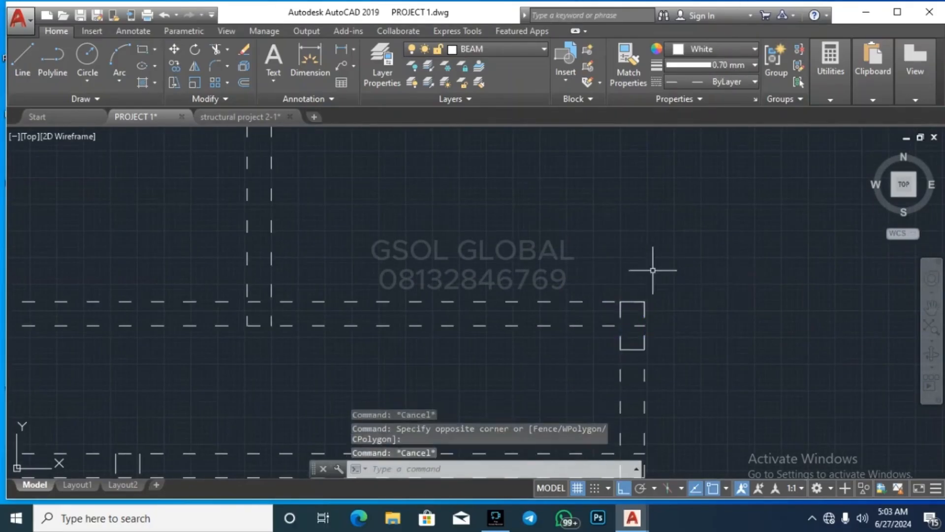
key("Escape")
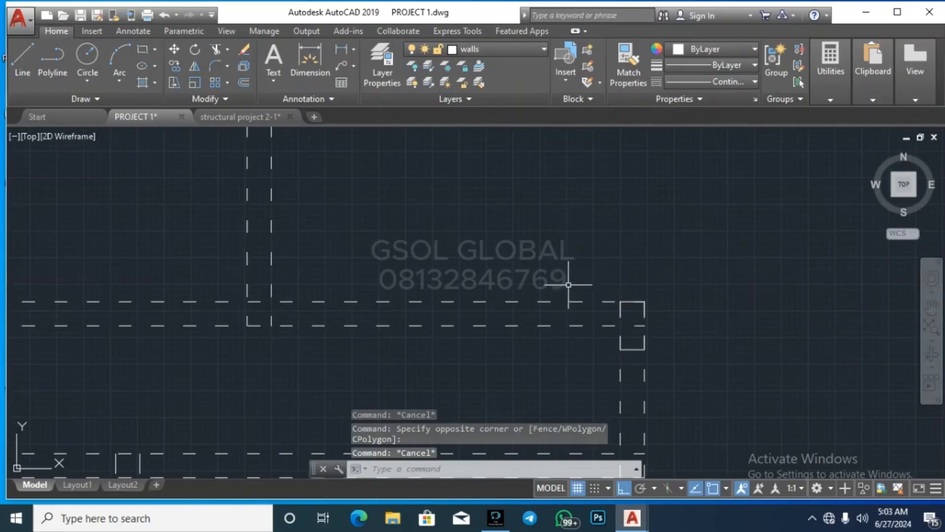
scroll(559, 281, "down", 5)
key("Escape")
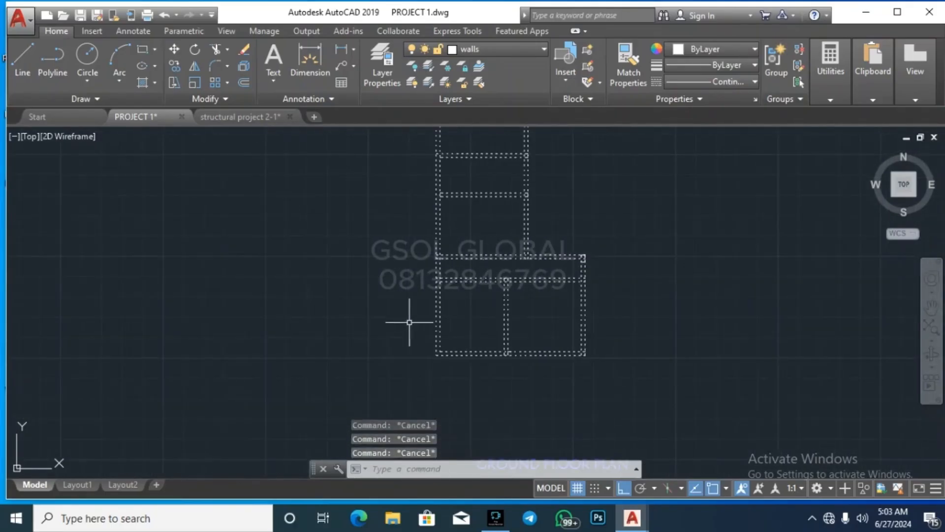
scroll(385, 335, "down", 2)
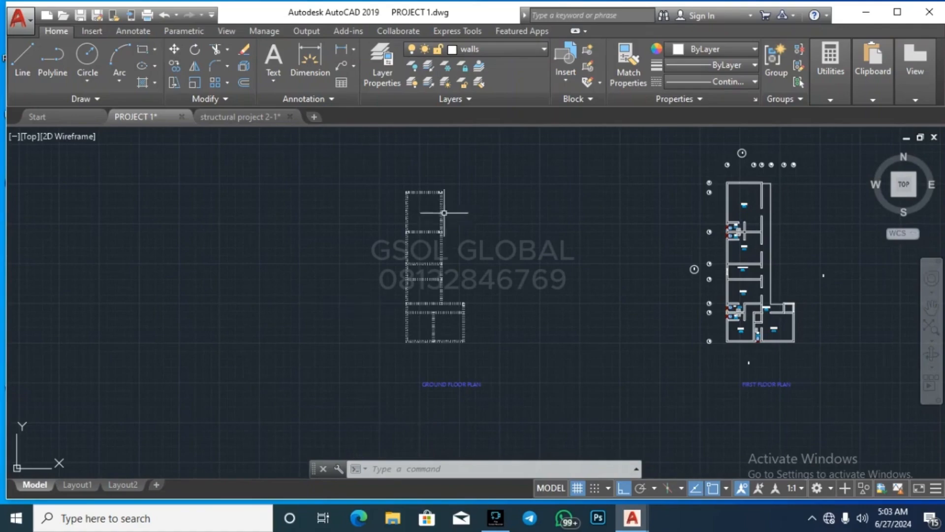
Step: Abandon a first rectangle attempt and measure from the upper-left wall corner
scroll(444, 213, "up", 6)
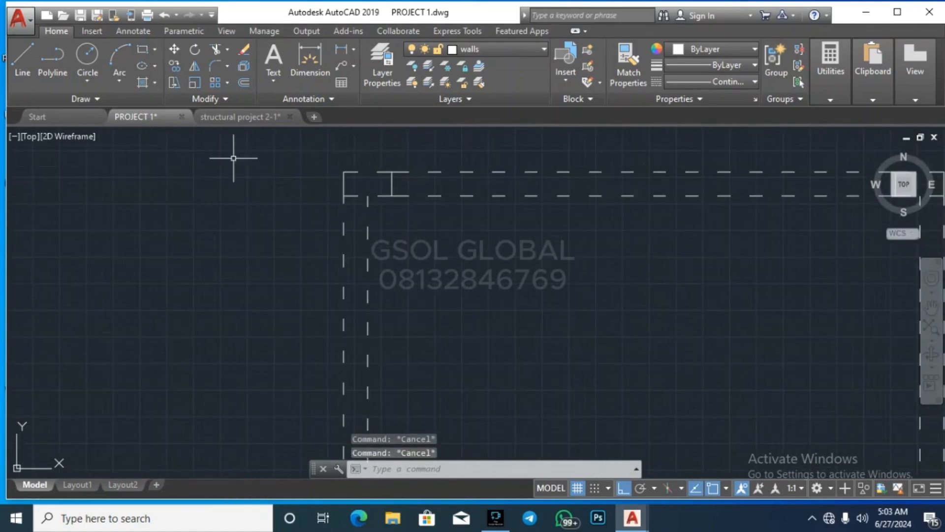
left_click(147, 51)
left_click(179, 238)
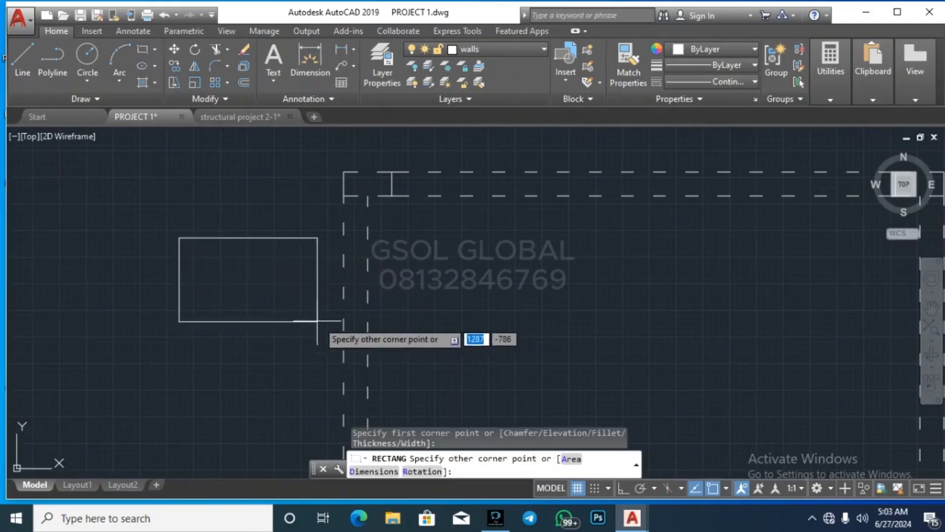
key("Escape")
left_click(831, 98)
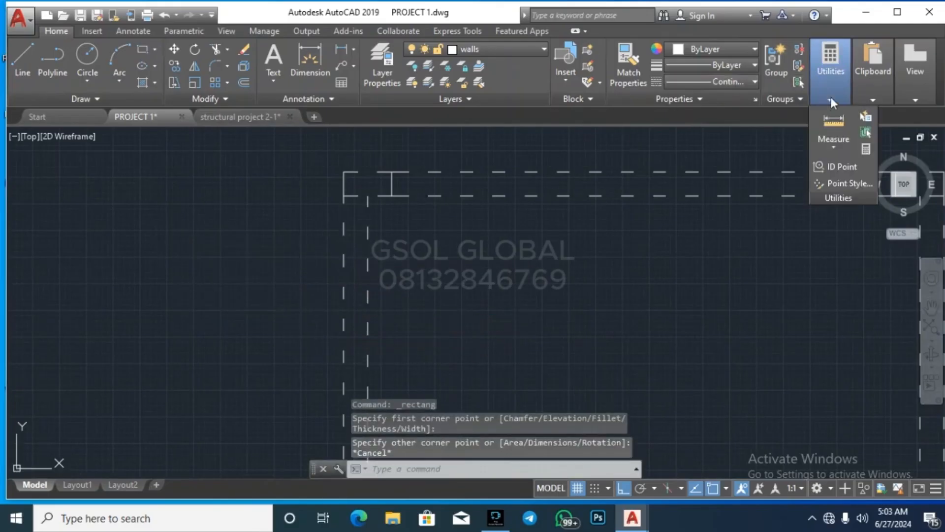
left_click(833, 126)
scroll(315, 165, "up", 4)
left_click(392, 169)
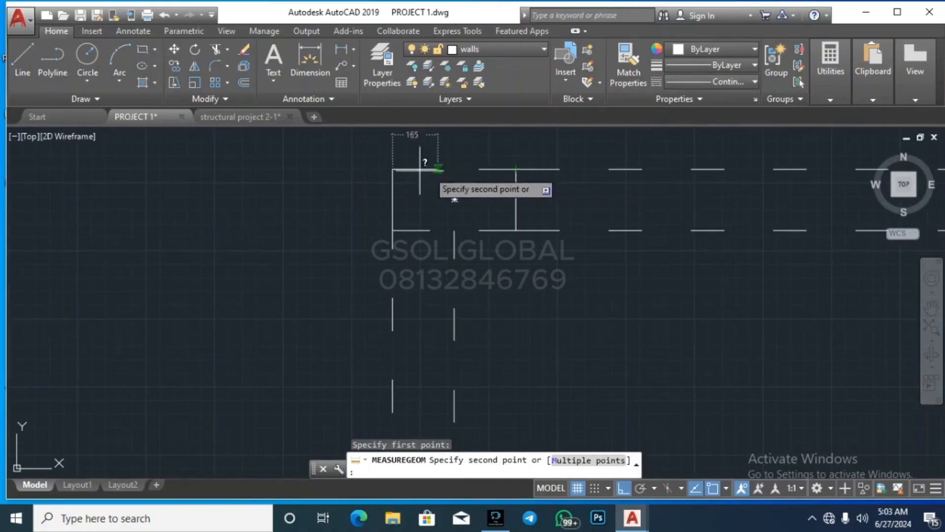
key("Escape")
Step: Draw a 450 x 225 rectangle beside the wall corner and select it
left_click(143, 49)
left_click(173, 206)
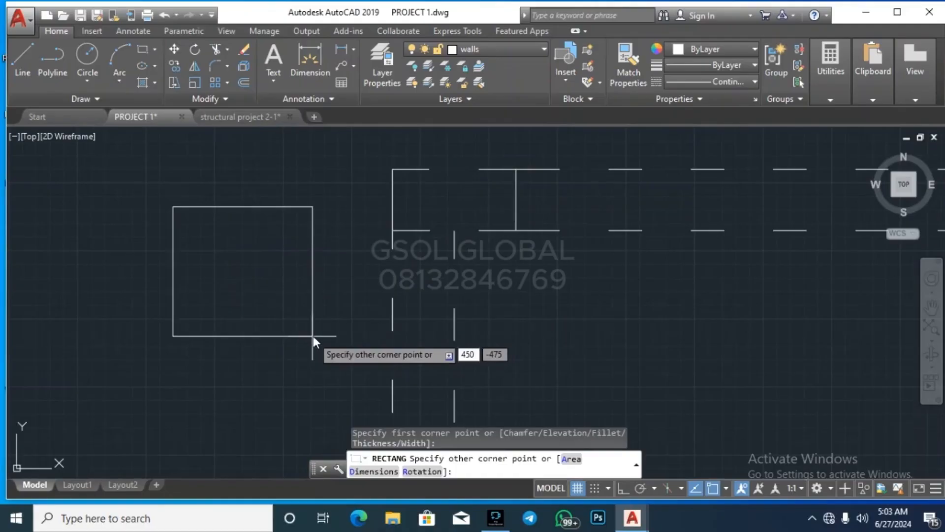
type("450")
key("Tab")
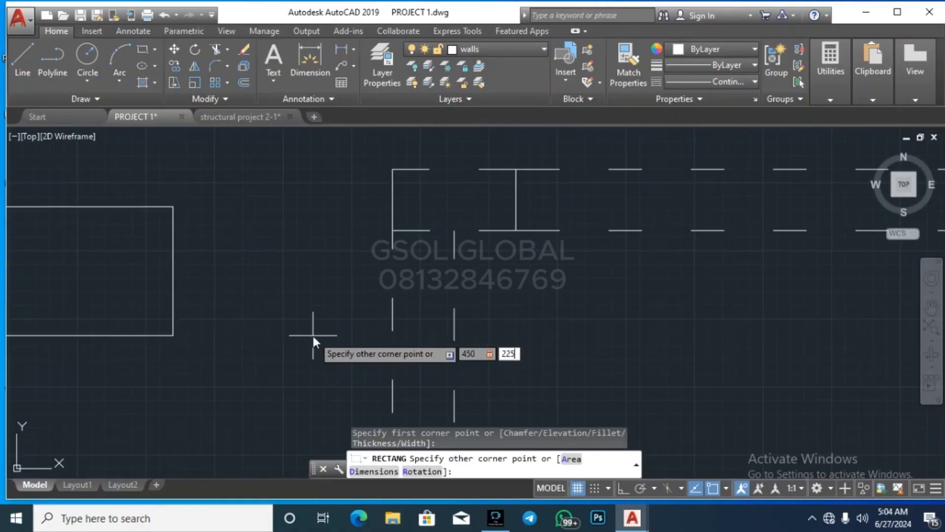
type("225")
key("Return")
key("Escape")
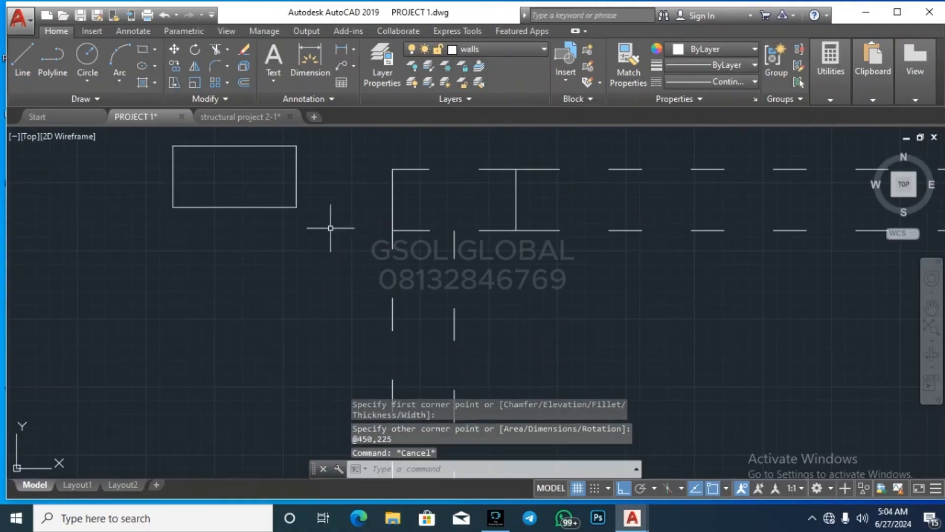
left_click(253, 146)
left_click(327, 243)
Step: Start a hatch with its colour left at ByLayer and check the layer list
key("Escape")
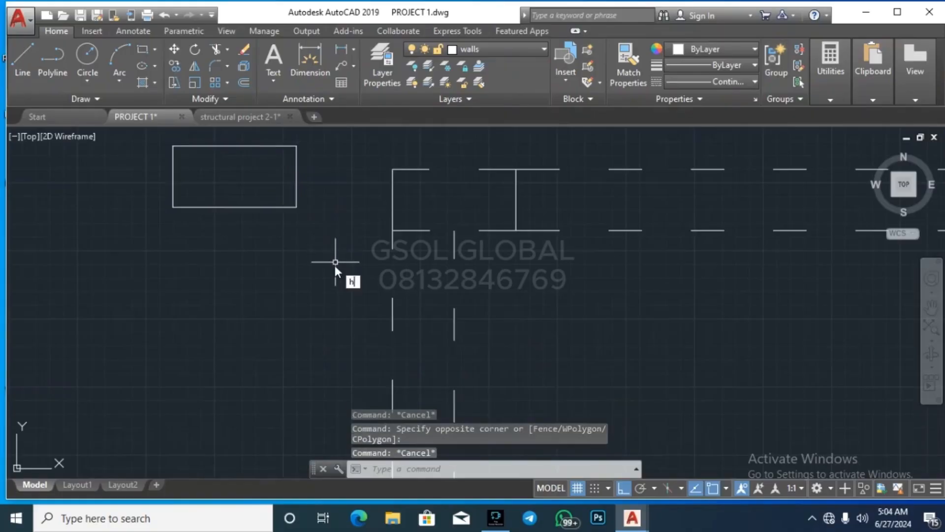
key("Return")
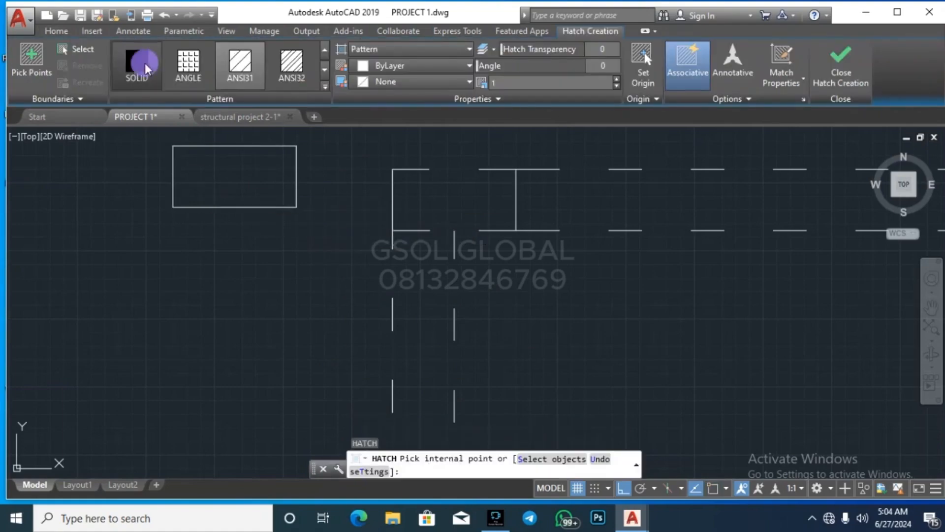
left_click(394, 68)
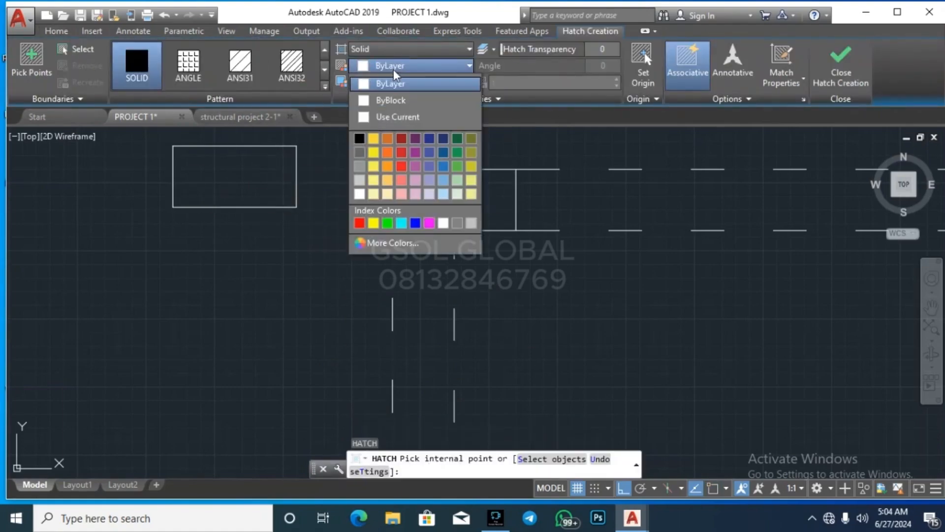
left_click(409, 85)
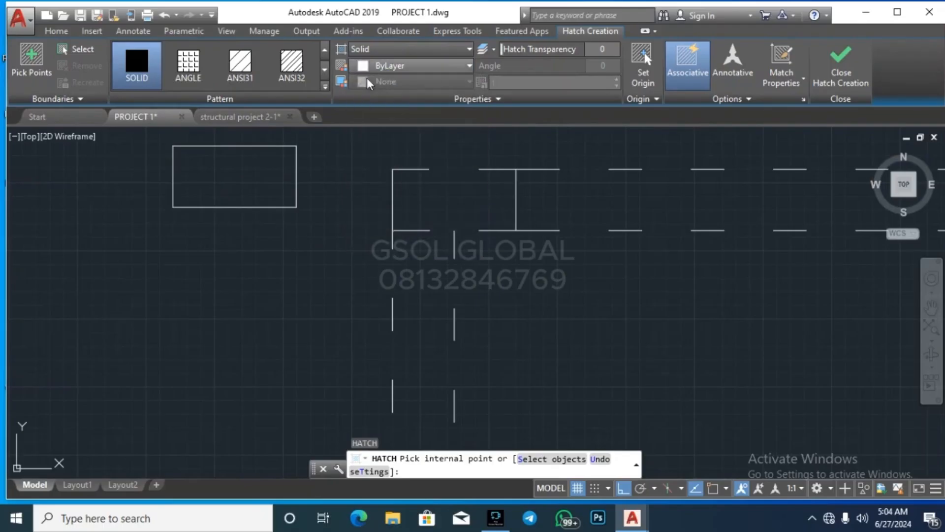
left_click(58, 32)
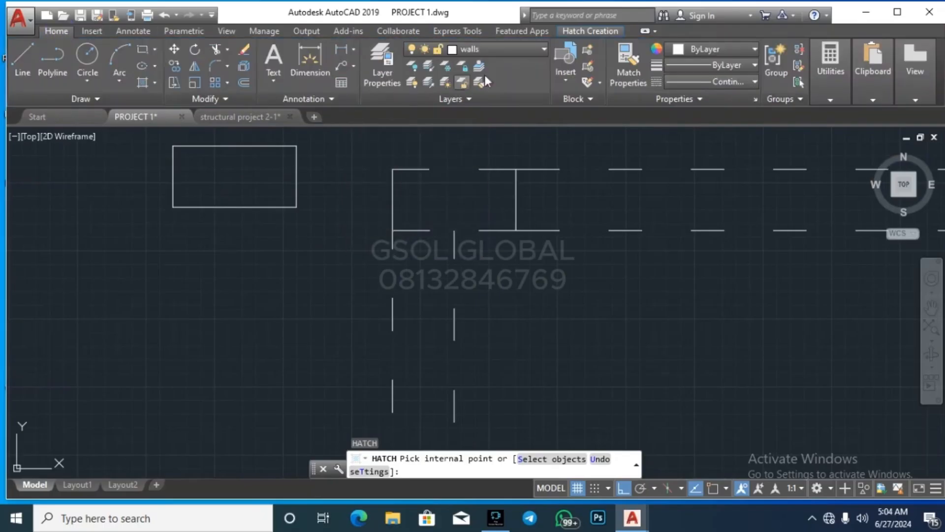
left_click(507, 51)
scroll(497, 246, "up", 5)
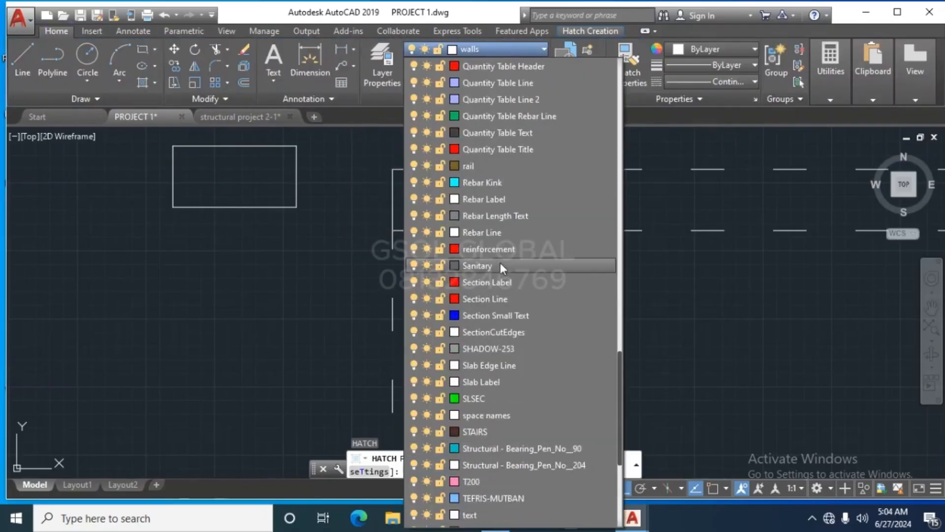
scroll(494, 266, "up", 3)
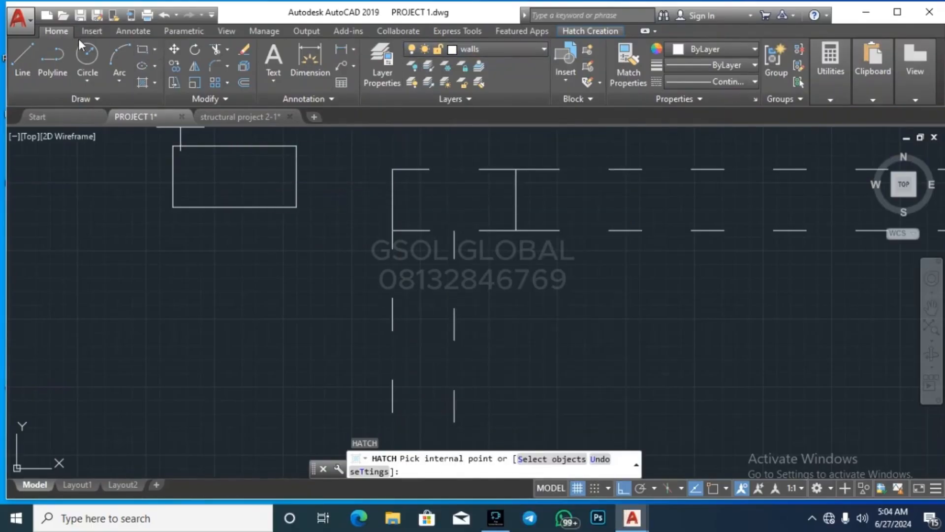
Step: Fill the 450 x 225 rectangle with solid hatch and window-select it
left_click(240, 175)
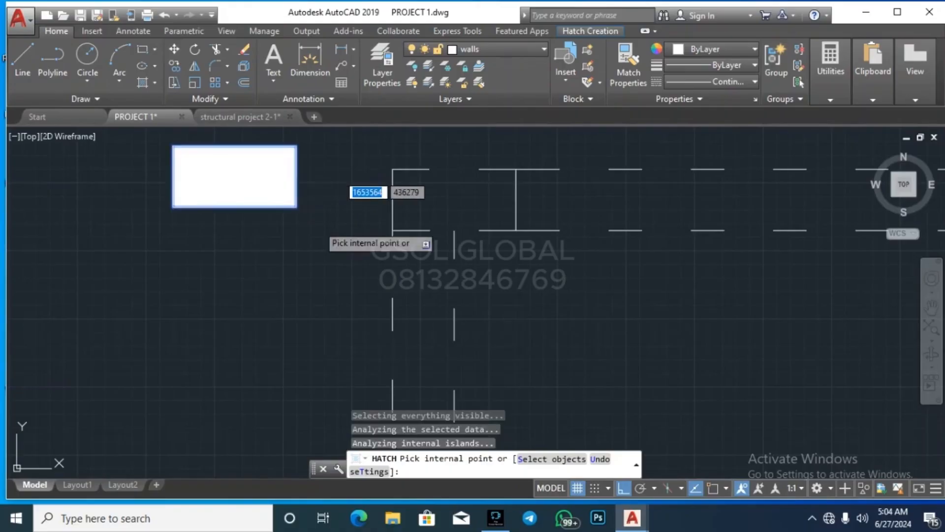
key("Escape")
key("Escape")
scroll(259, 249, "down", 4)
left_click(194, 280)
left_click(289, 186)
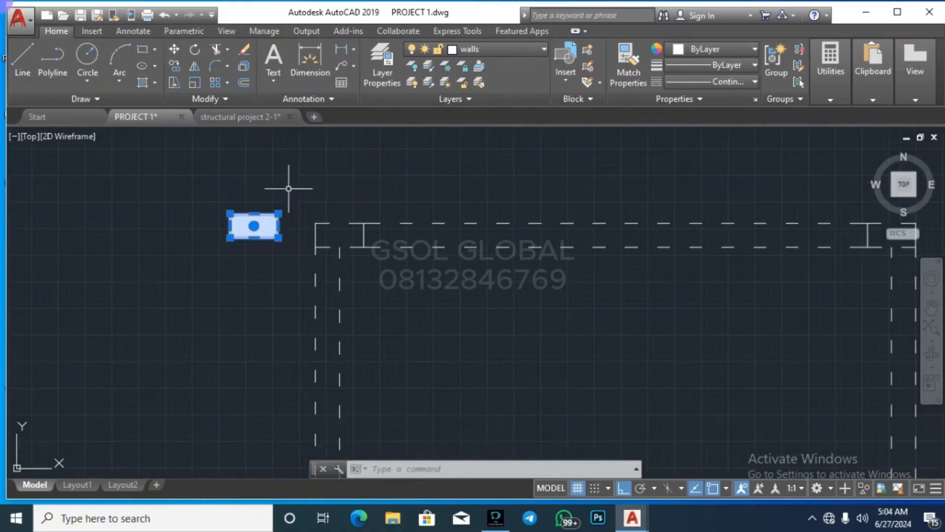
Step: Put the selected hatch on the red COLUMN layer
left_click(481, 53)
scroll(506, 230, "up", 10)
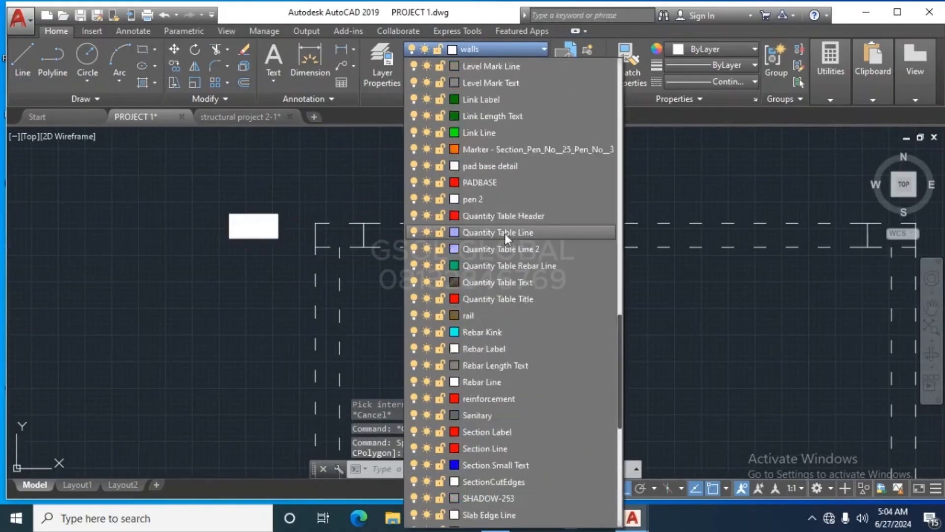
scroll(488, 260, "up", 9)
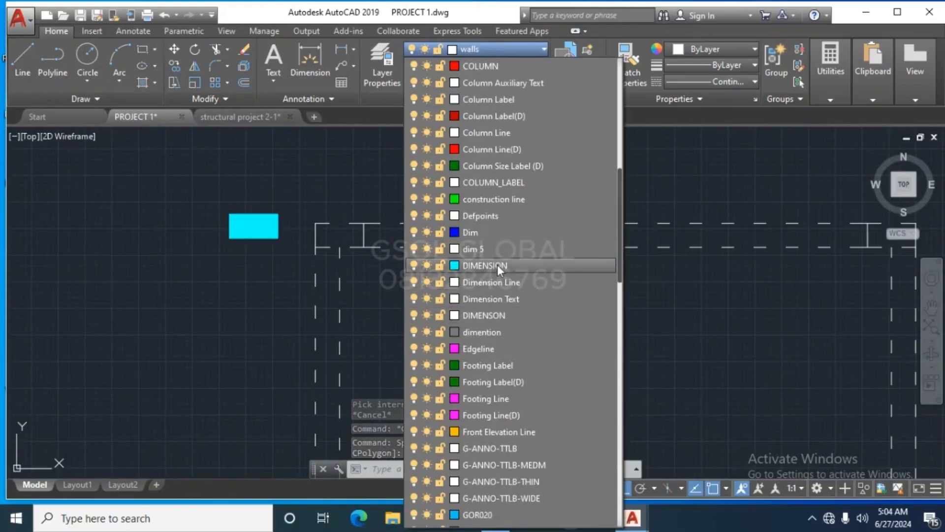
left_click(485, 167)
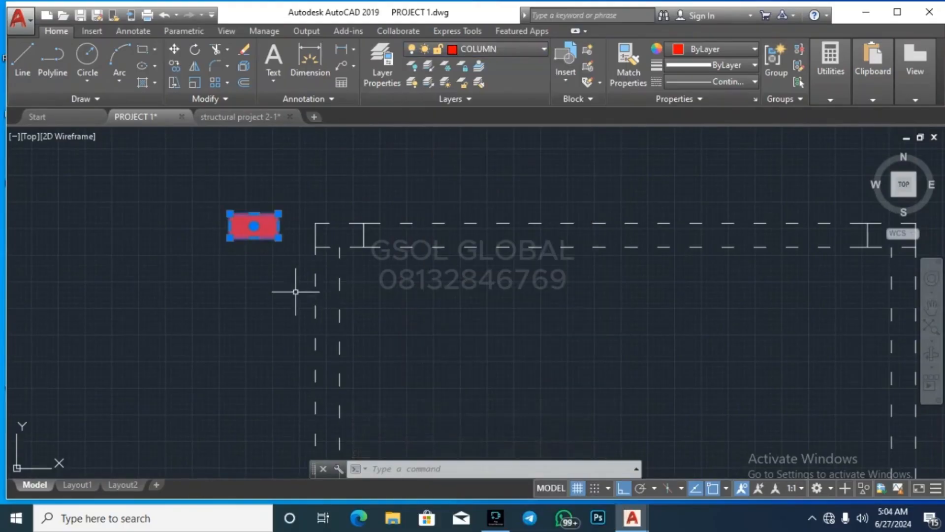
key("Escape")
key("Escape")
Step: Window-select the red column and copy it with CO to two wall corners
left_click_drag(185, 262, 303, 179)
type("co")
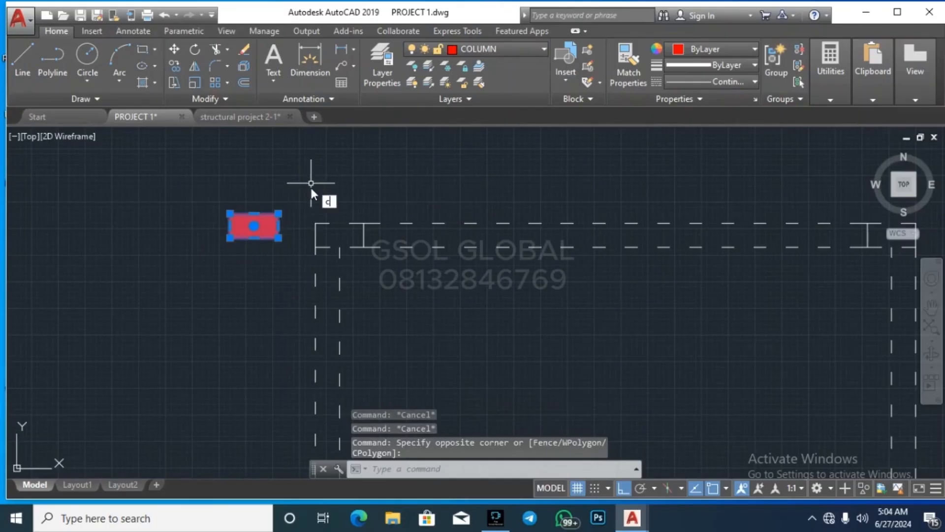
key("Return")
scroll(231, 202, "up", 4)
left_click(223, 227)
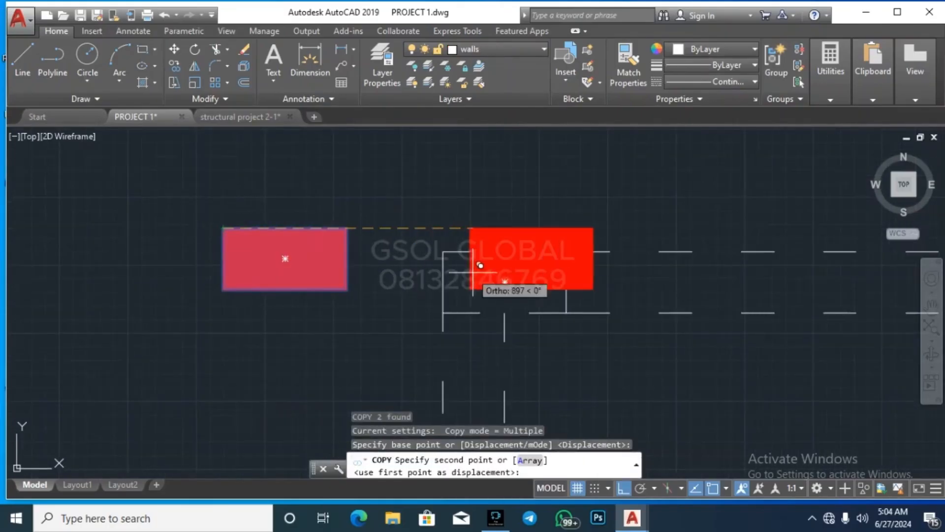
left_click(443, 256)
scroll(295, 232, "down", 5)
scroll(342, 237, "up", 8)
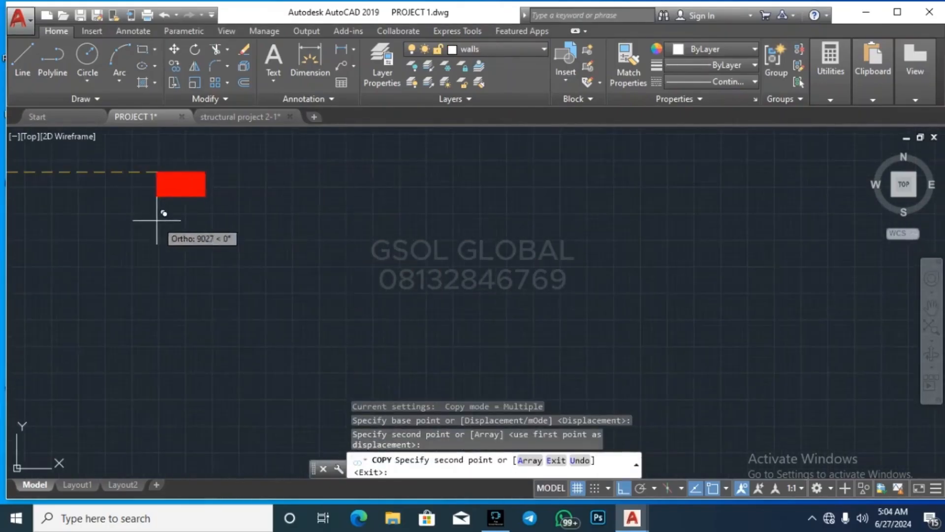
scroll(459, 279, "down", 6)
scroll(325, 267, "up", 6)
scroll(273, 269, "up", 2)
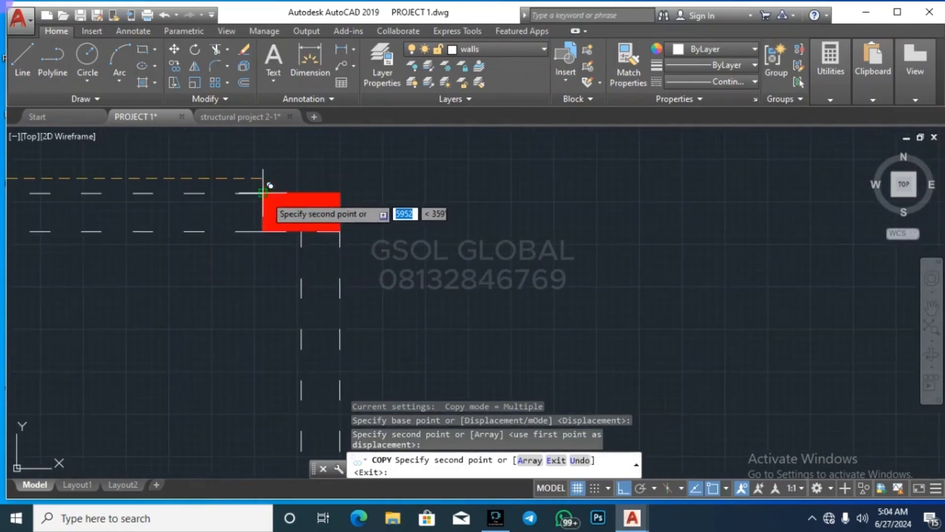
left_click(264, 189)
Step: Place two more column copies at the upper wall corners, then select a red column
scroll(460, 169, "down", 5)
scroll(430, 295, "up", 5)
scroll(430, 295, "down", 3)
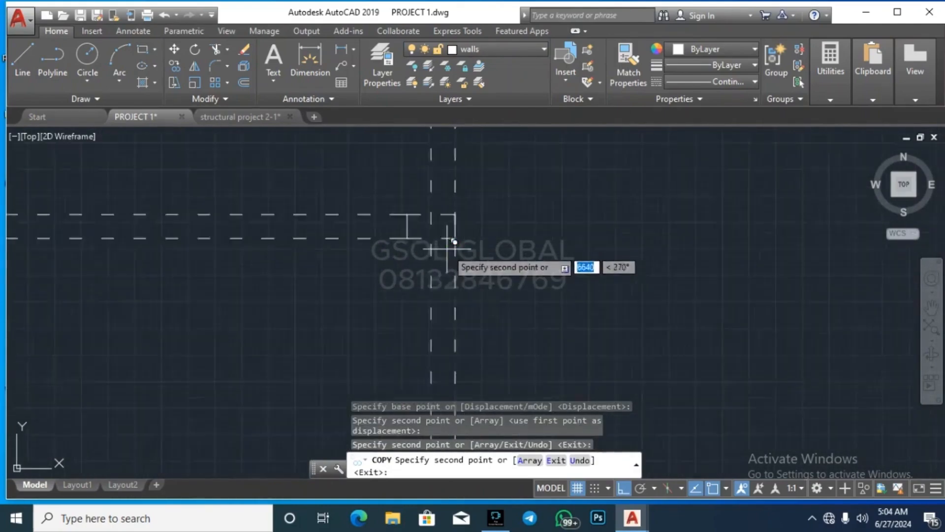
scroll(375, 186, "up", 5)
left_click(363, 161)
scroll(538, 226, "down", 4)
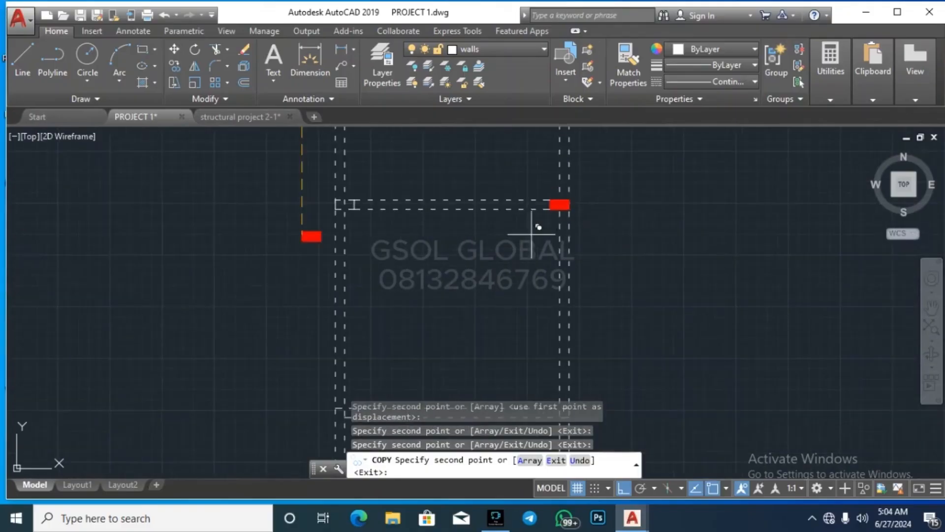
scroll(325, 204, "up", 5)
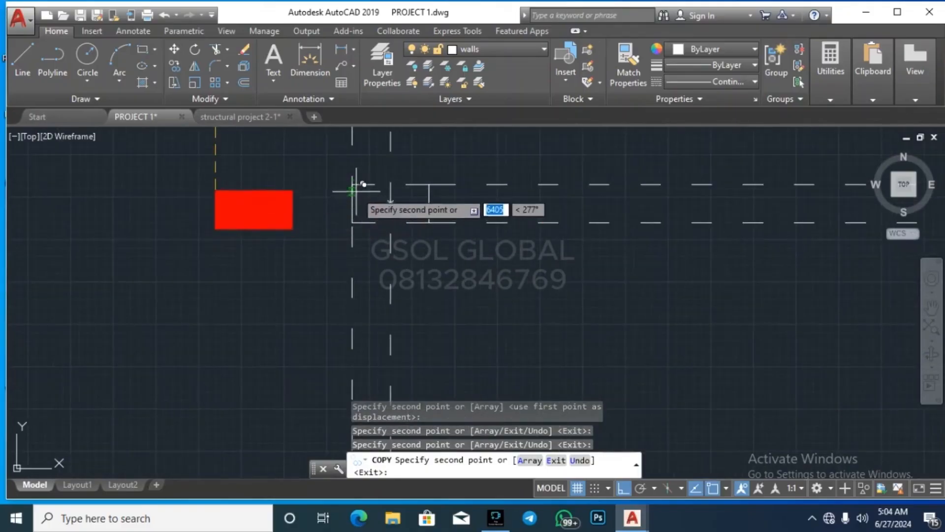
left_click(355, 186)
scroll(385, 175, "down", 5)
scroll(502, 295, "down", 2)
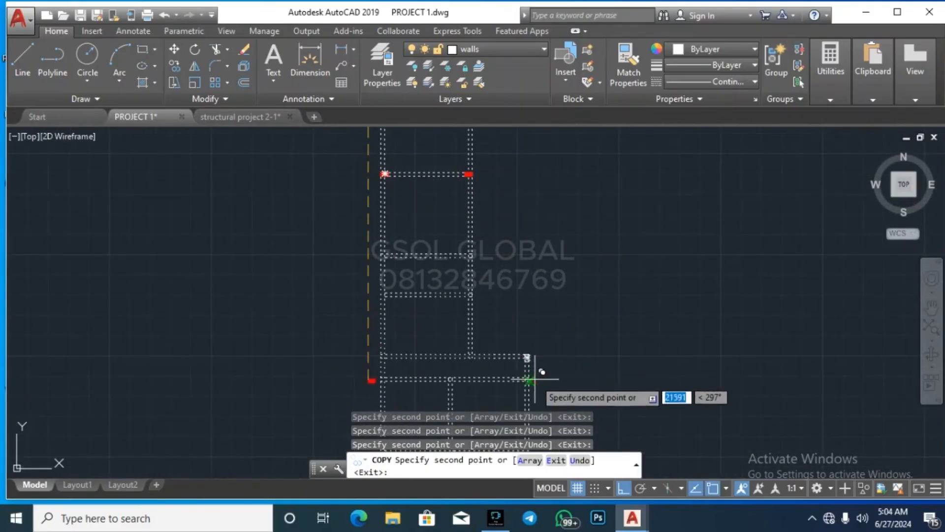
scroll(512, 320, "up", 5)
scroll(566, 246, "down", 5)
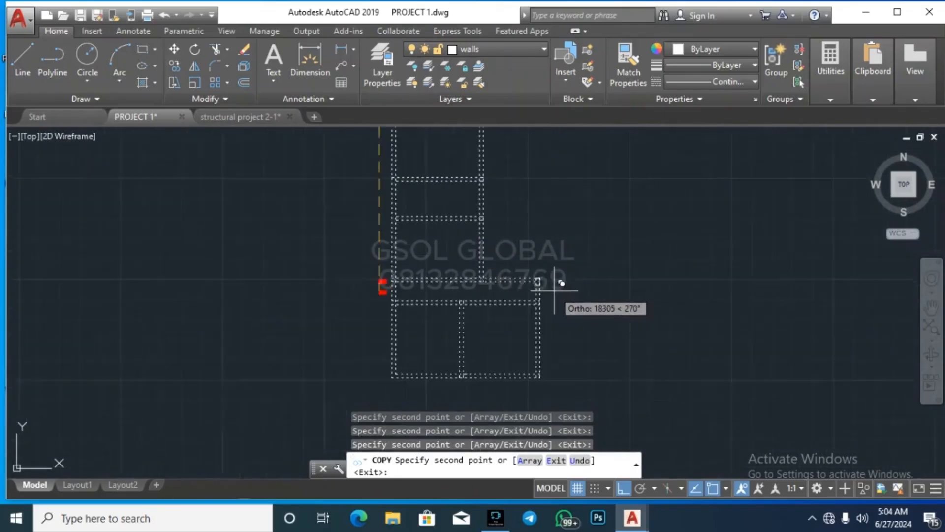
key("Escape")
scroll(422, 295, "up", 5)
left_click(328, 285)
left_click(399, 246)
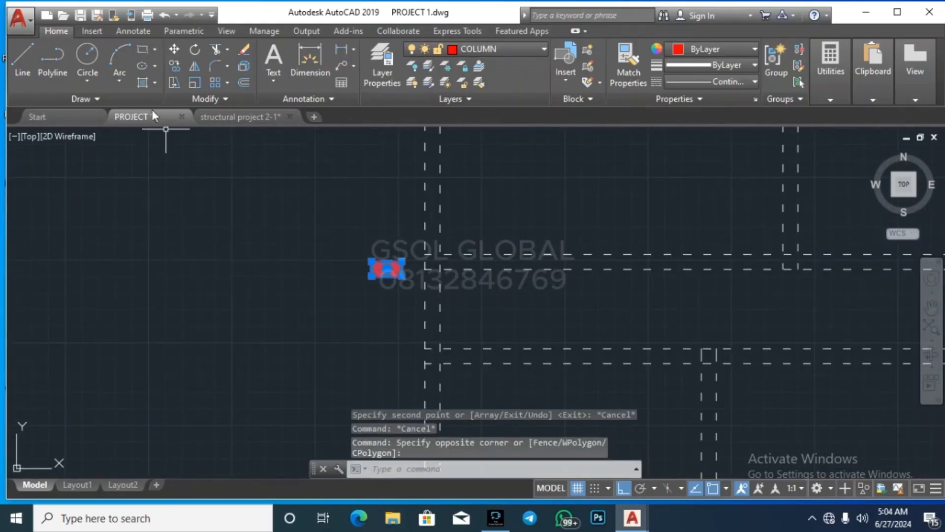
Step: Try rotating the selected column about a pivot, then cancel and reselect it
left_click(195, 49)
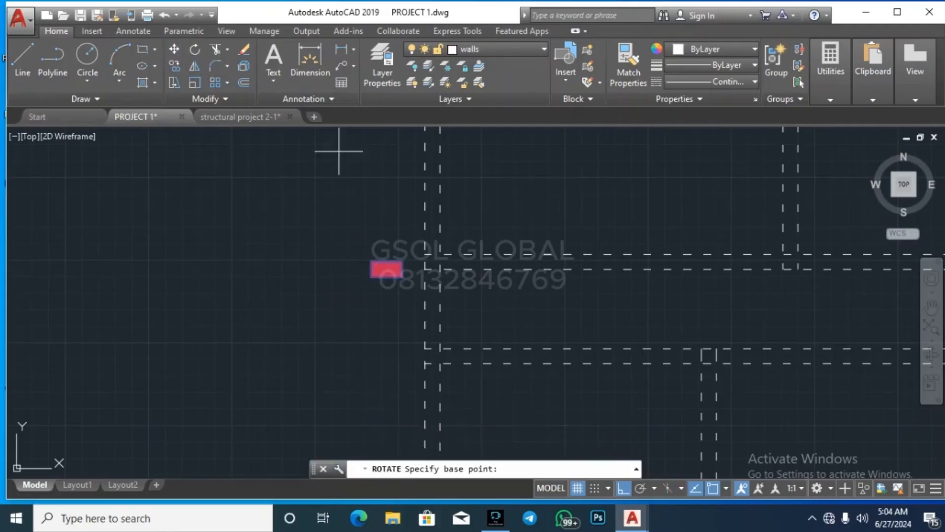
scroll(381, 256, "up", 2)
left_click(386, 253)
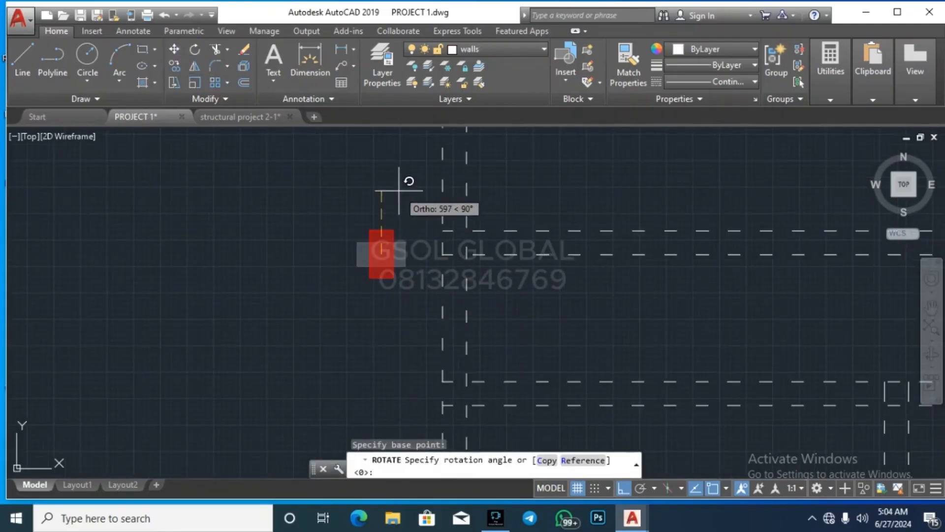
key("Escape")
left_click(333, 313)
left_click(420, 198)
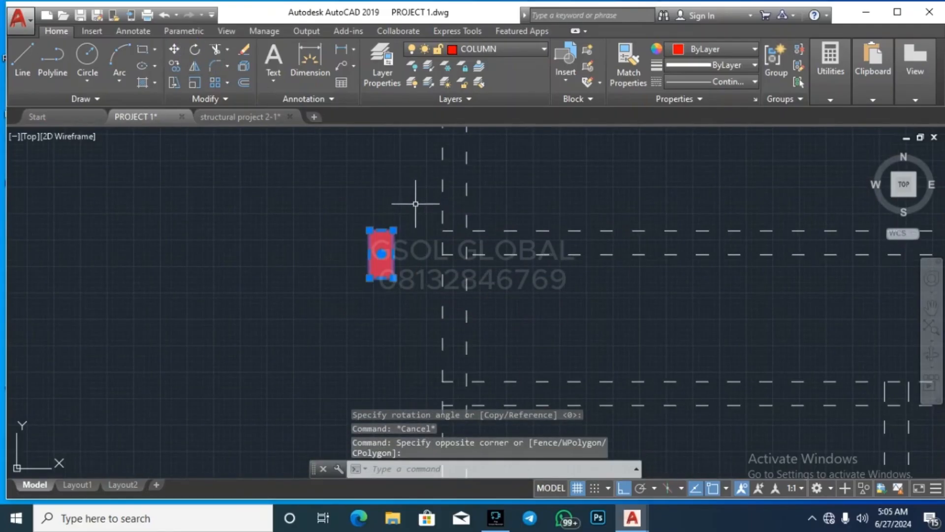
Step: Try moving the column with M from a base point, then cancel and clear the selection
type("M")
key("Return")
scroll(389, 216, "up", 3)
left_click(368, 303)
scroll(232, 359, "down", 5)
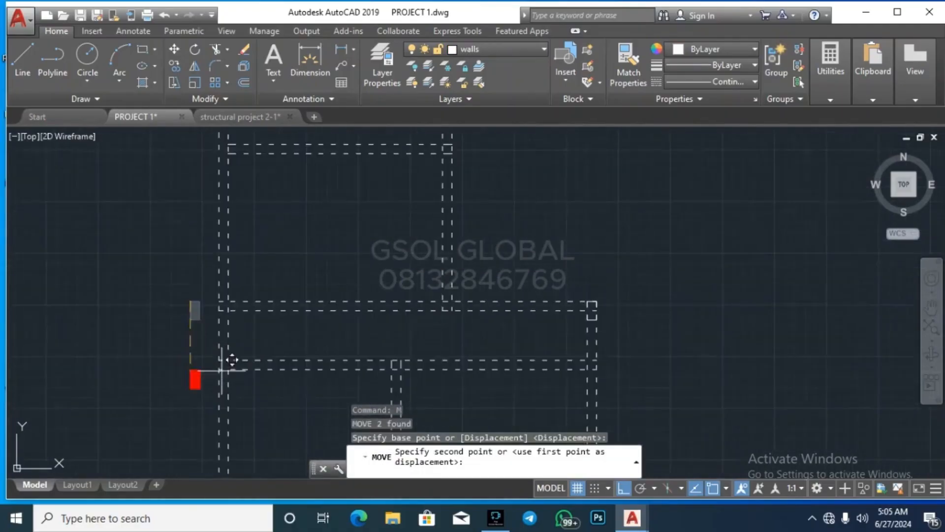
scroll(596, 299, "up", 3)
key("Escape")
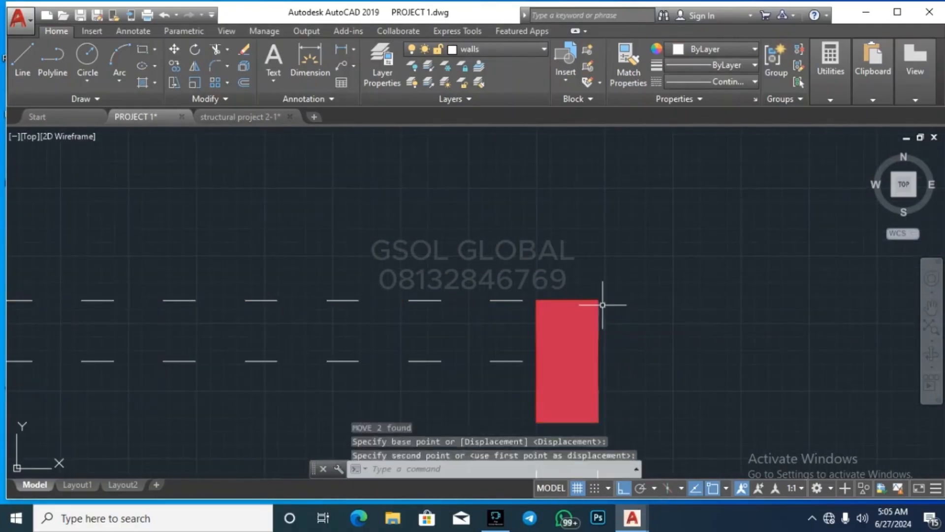
scroll(606, 302, "down", 3)
key("Escape")
scroll(392, 190, "down", 5)
scroll(392, 167, "up", 5)
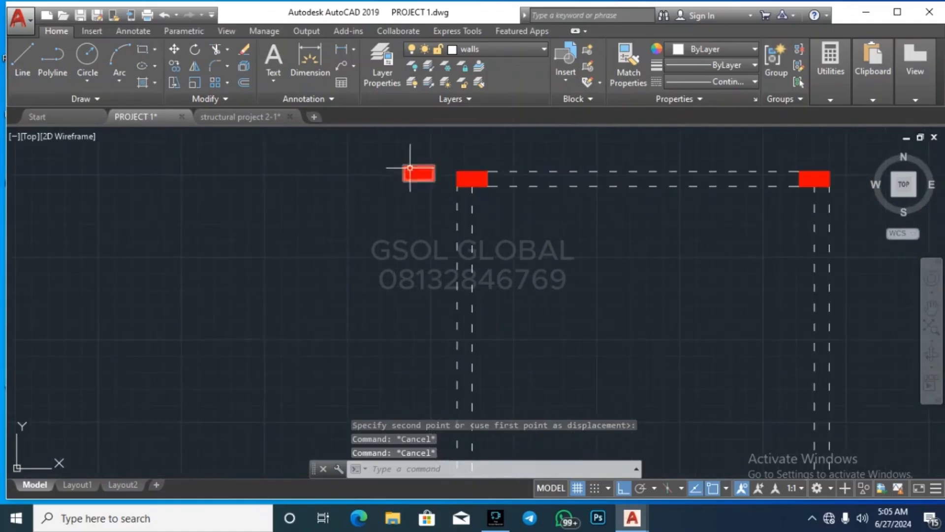
Step: Delete the stray red column lying outside the walls and zoom out
left_click(375, 202)
left_click(437, 159)
key("Delete")
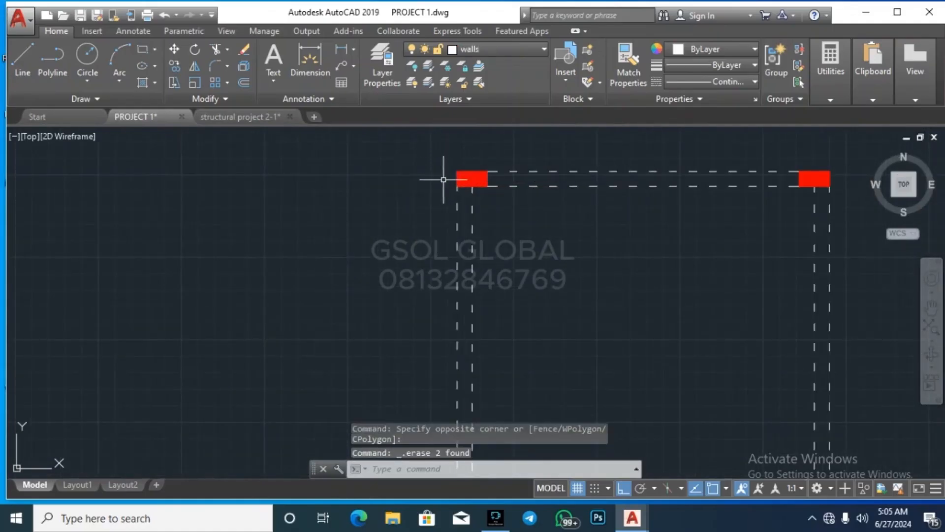
scroll(286, 161, "down", 5)
key("Escape")
key("Escape")
scroll(504, 173, "down", 2)
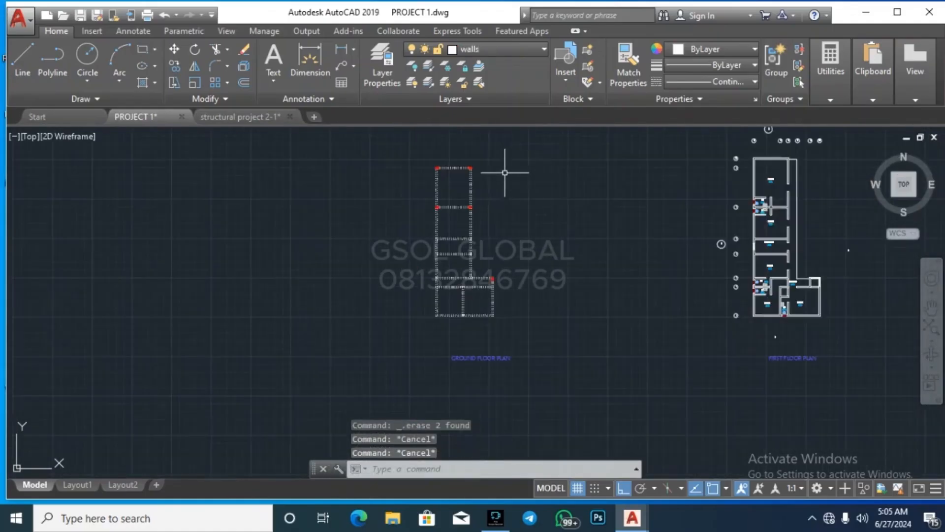
scroll(479, 275, "up", 3)
scroll(420, 376, "down", 1)
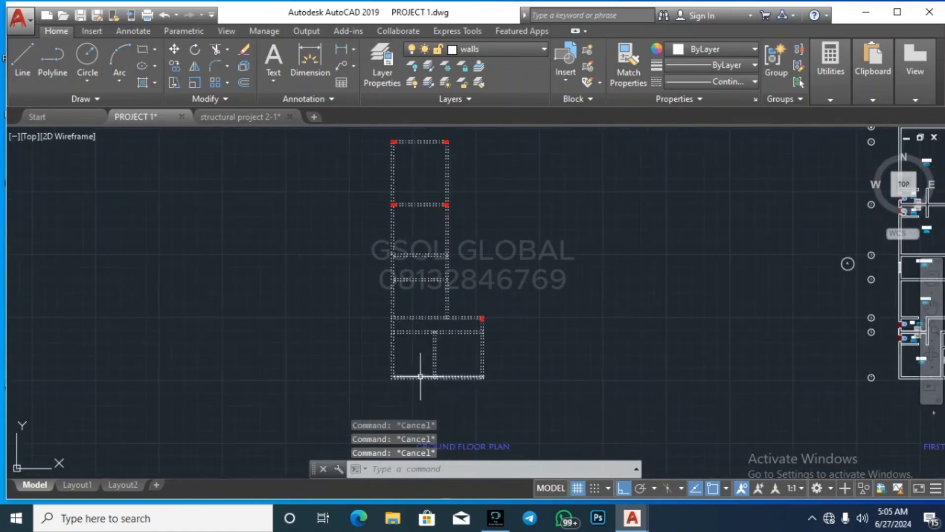
left_click(144, 51)
scroll(369, 338, "down", 2)
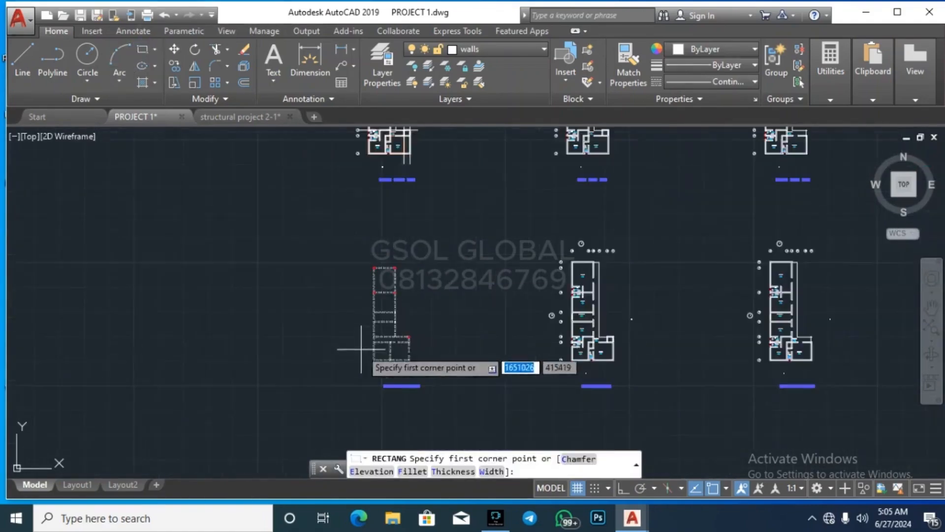
Step: Draw a new 225 by 225 square for the column
scroll(354, 285, "up", 2)
scroll(375, 249, "up", 5)
left_click(362, 185)
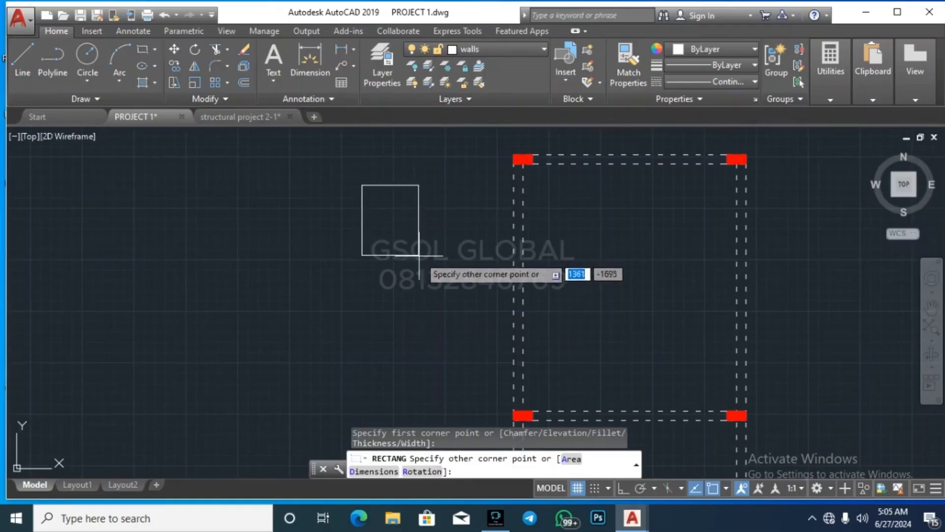
type("225")
key("Tab")
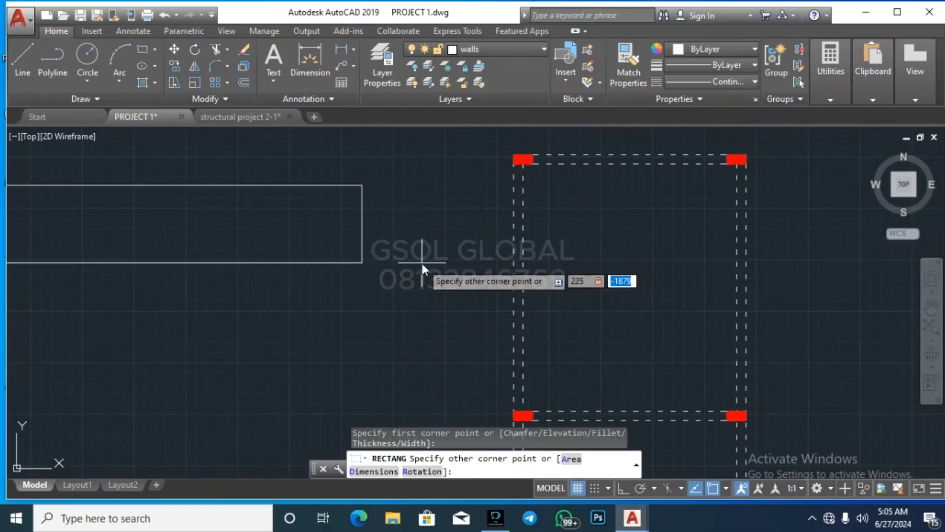
type("225")
key("Return")
key("Escape")
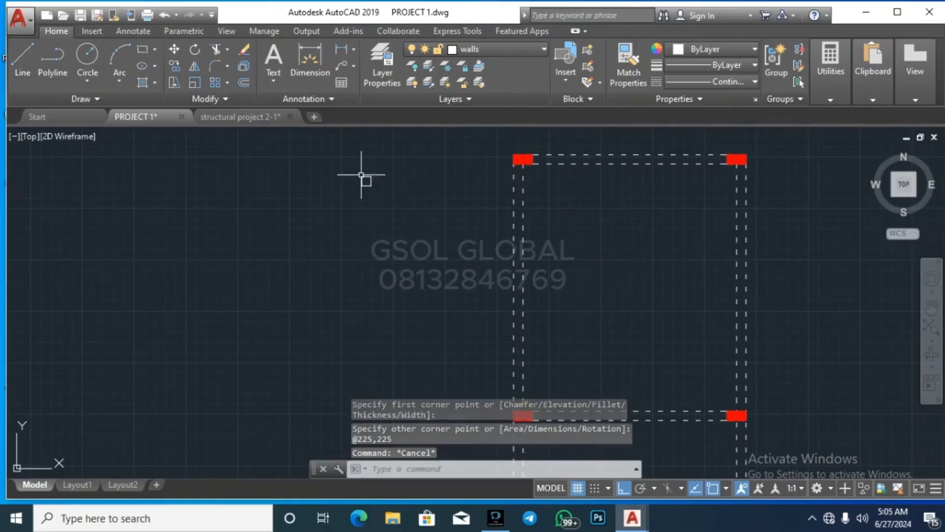
Step: Fill the square with a solid hatch and put it on the red COLUMN layer
key("Return")
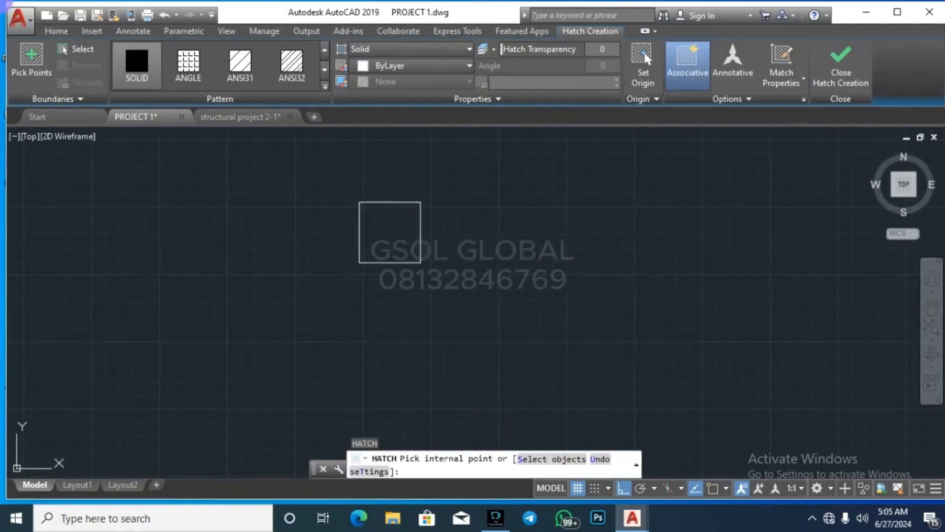
left_click(389, 232)
key("Escape")
key("Escape")
left_click(322, 320)
left_click(481, 168)
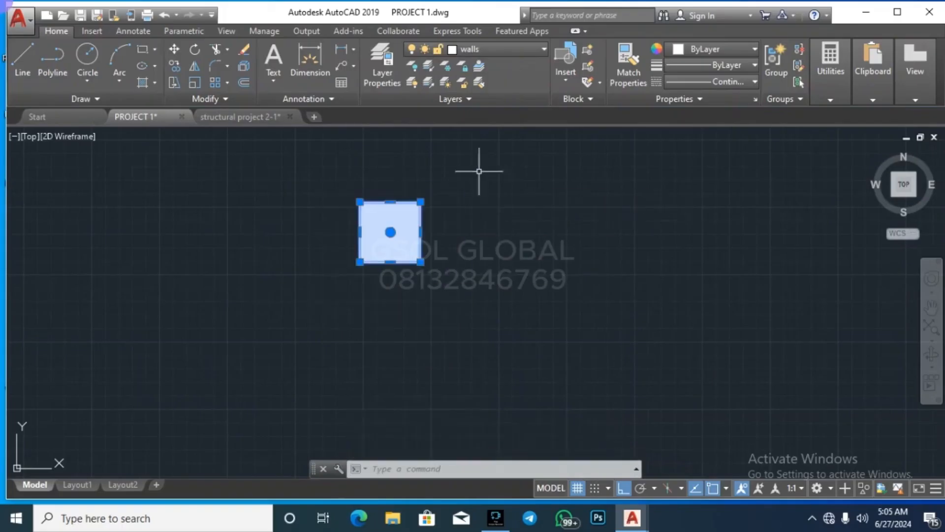
left_click(521, 49)
scroll(517, 254, "up", 20)
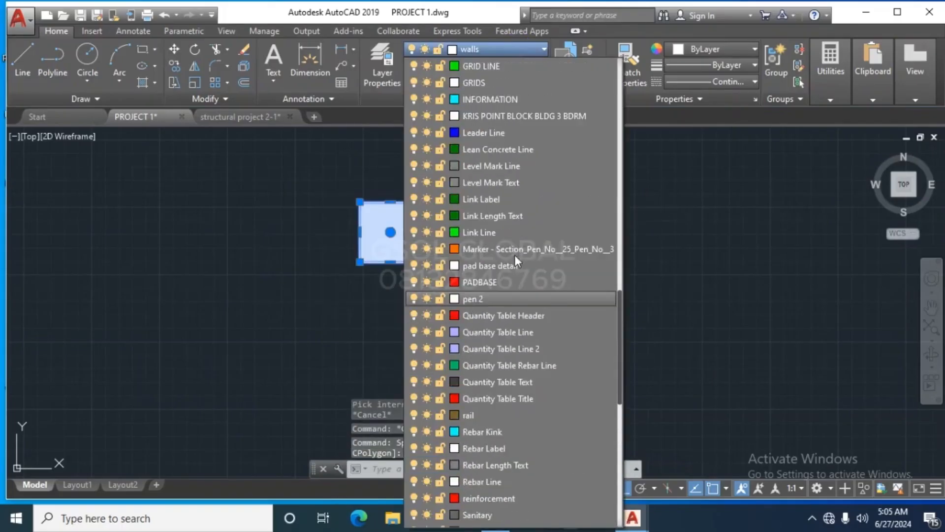
scroll(512, 254, "up", 10)
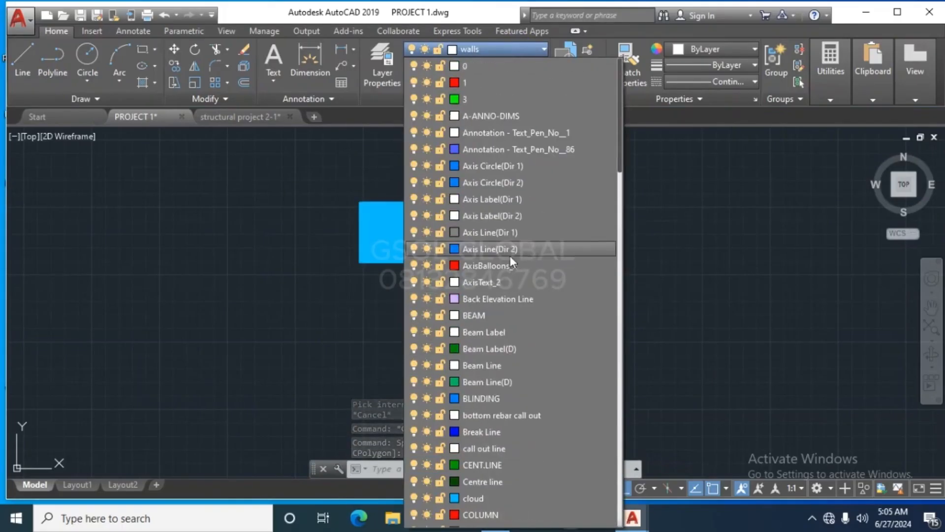
scroll(496, 315, "down", 2)
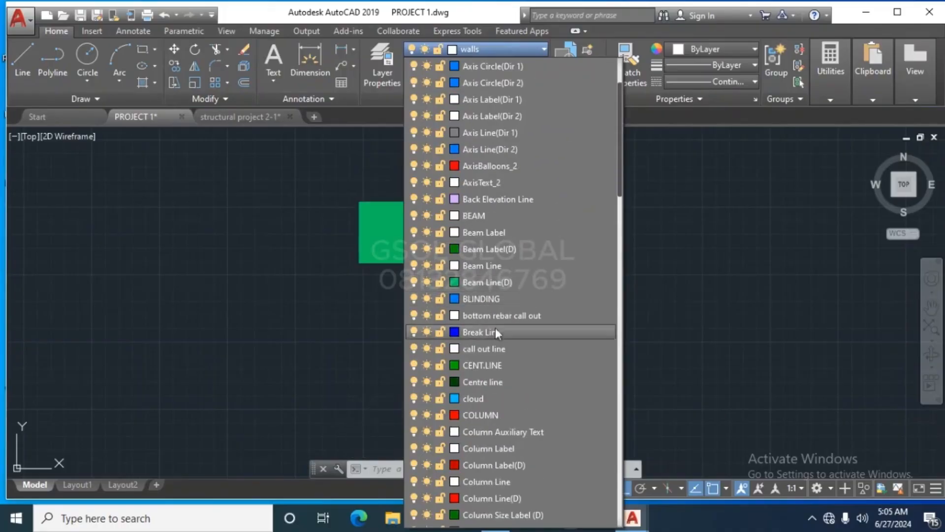
left_click(497, 415)
Step: Begin moving the column square from its corner, cancel, and reselect the red column
scroll(365, 273, "down", 4)
left_click(301, 316)
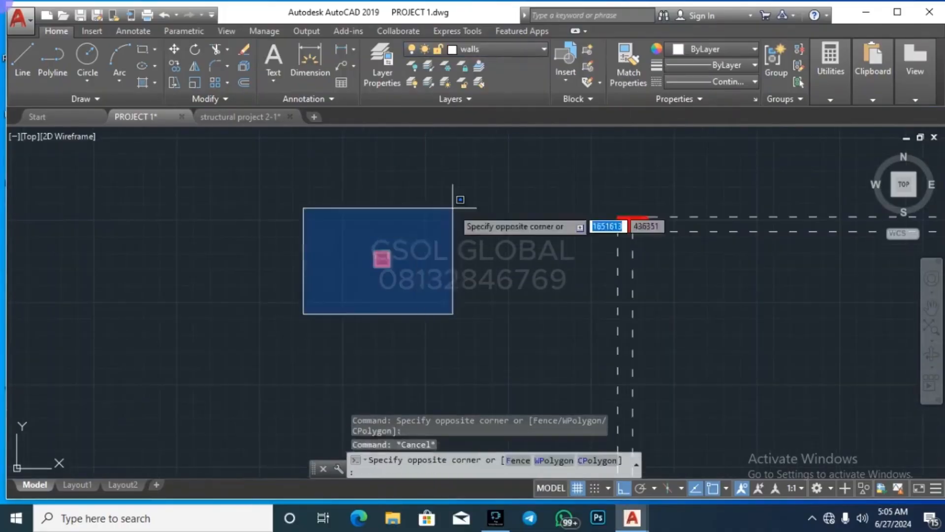
left_click(457, 206)
key("Return")
scroll(376, 250, "up", 2)
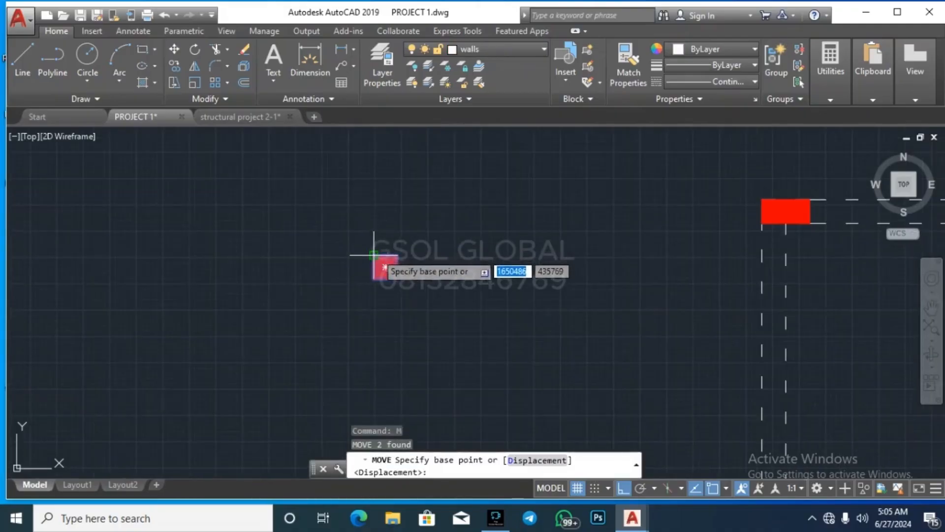
left_click(376, 254)
scroll(287, 201, "down", 8)
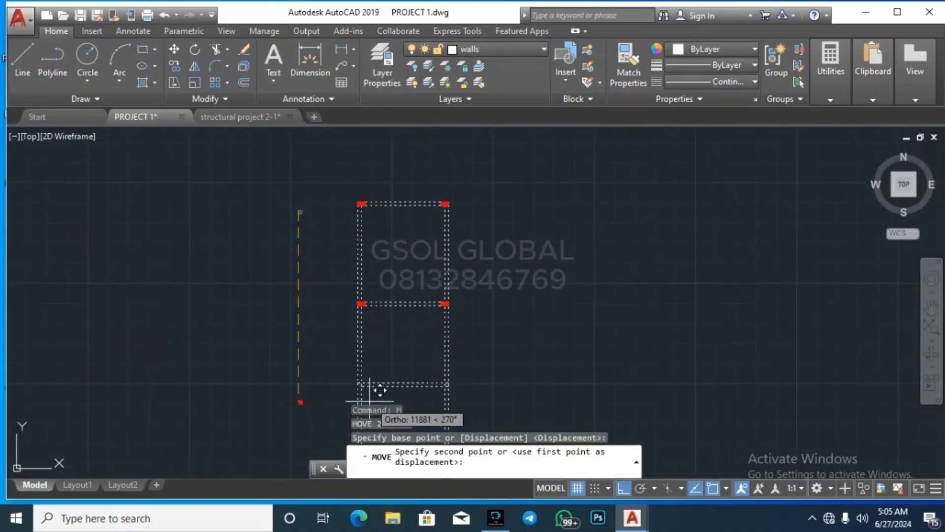
scroll(302, 312, "up", 3)
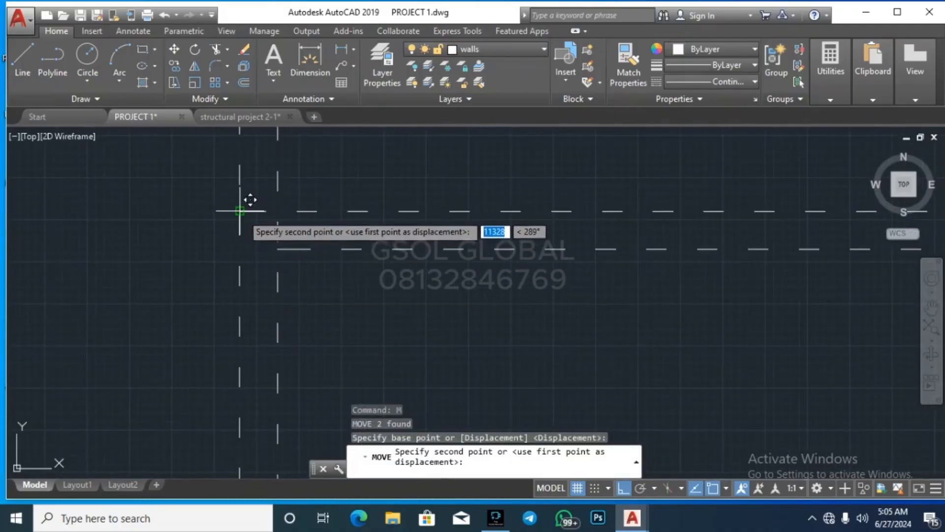
key("Escape")
key("Escape")
left_click(177, 277)
left_click(379, 183)
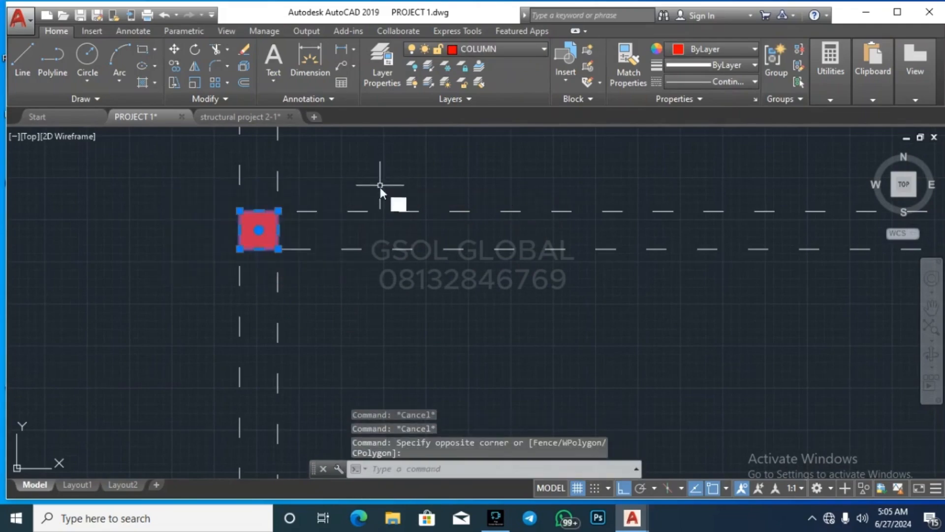
Step: Copy the red column from its corner to a grid intersection and the right wall junction
type("co")
key("Return")
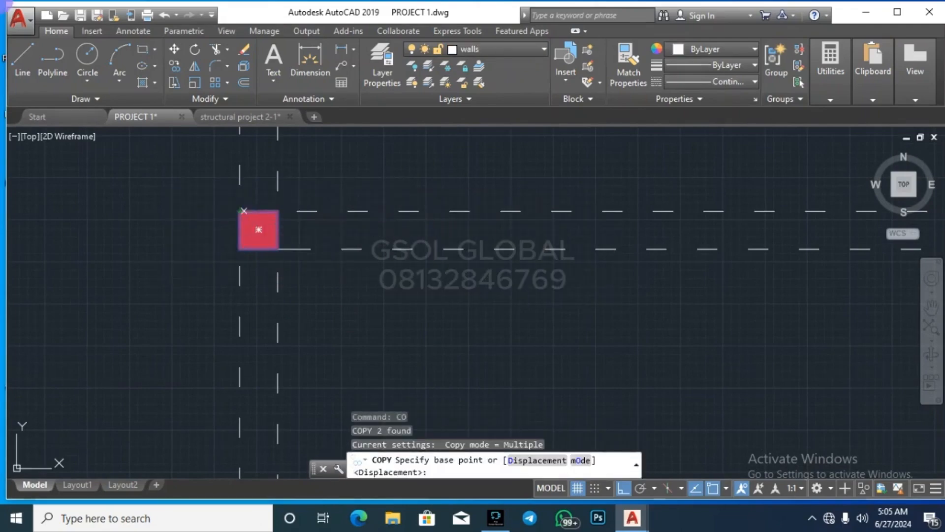
left_click(244, 210)
scroll(200, 263, "down", 3)
scroll(428, 258, "up", 3)
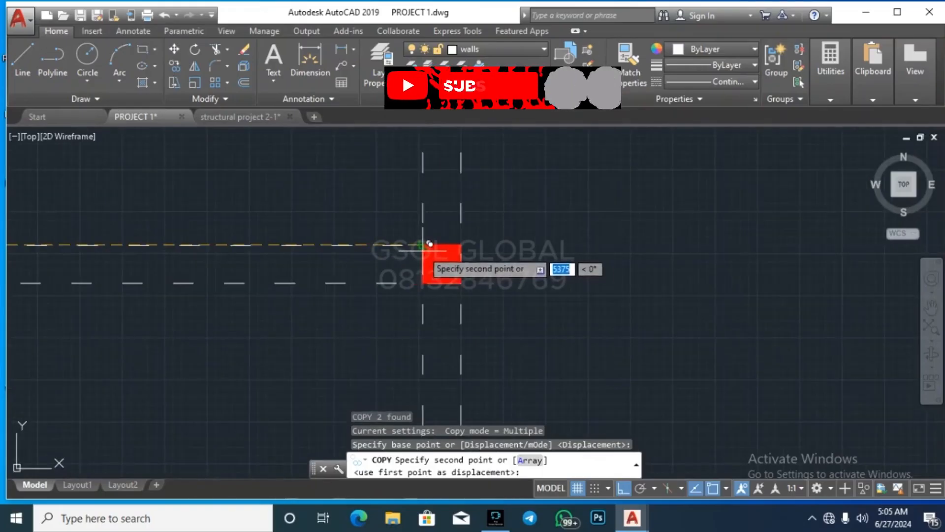
left_click(430, 243)
scroll(586, 256, "down", 3)
scroll(492, 229, "down", 2)
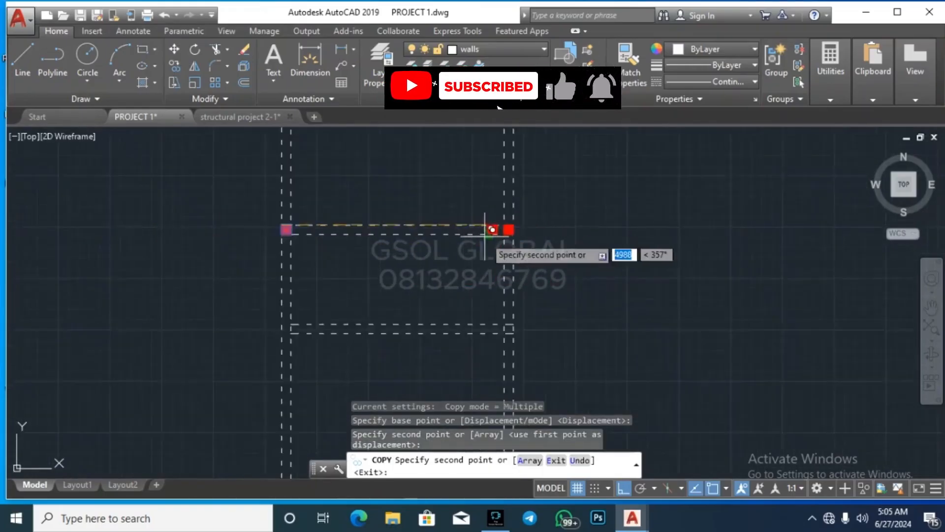
scroll(485, 236, "down", 3)
scroll(343, 308, "up", 7)
scroll(316, 308, "down", 3)
scroll(748, 260, "up", 6)
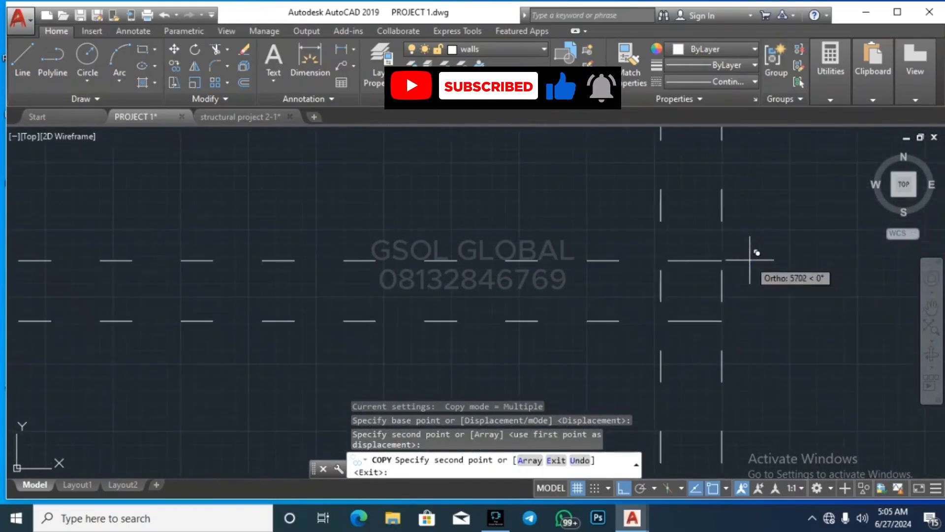
left_click(690, 290)
scroll(738, 270, "down", 5)
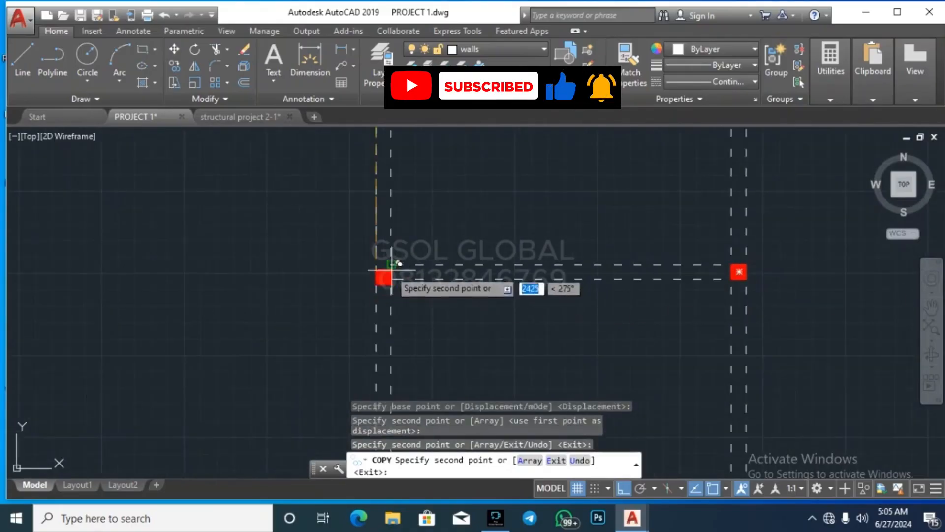
scroll(390, 269, "up", 6)
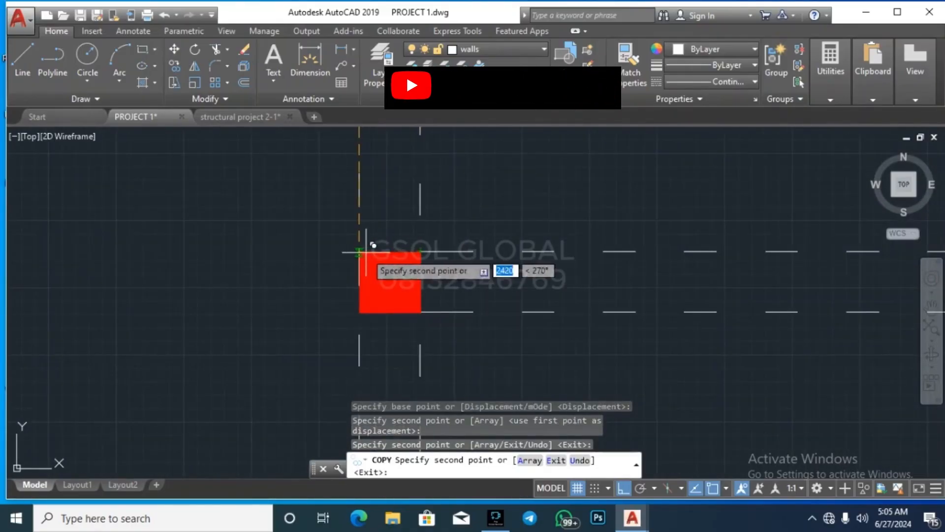
Step: Place column copies at the remaining seven wall junctions and finish copying
left_click(366, 245)
scroll(315, 261, "down", 10)
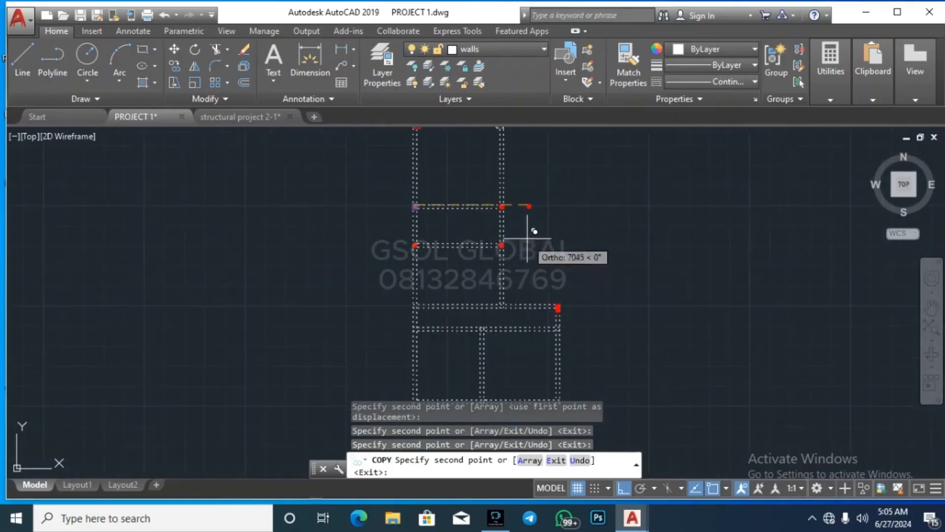
scroll(505, 305, "up", 8)
left_click(469, 302)
scroll(563, 248, "down", 6)
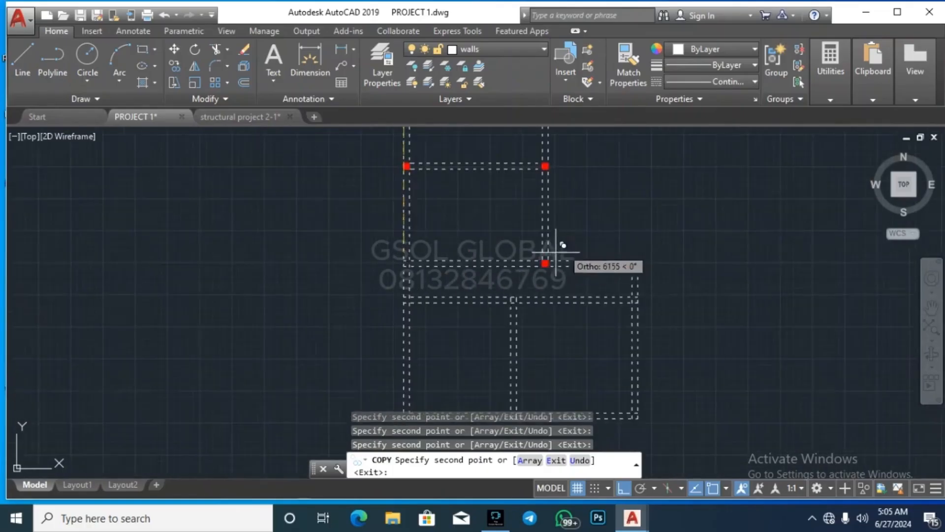
scroll(418, 258, "up", 5)
left_click(326, 257)
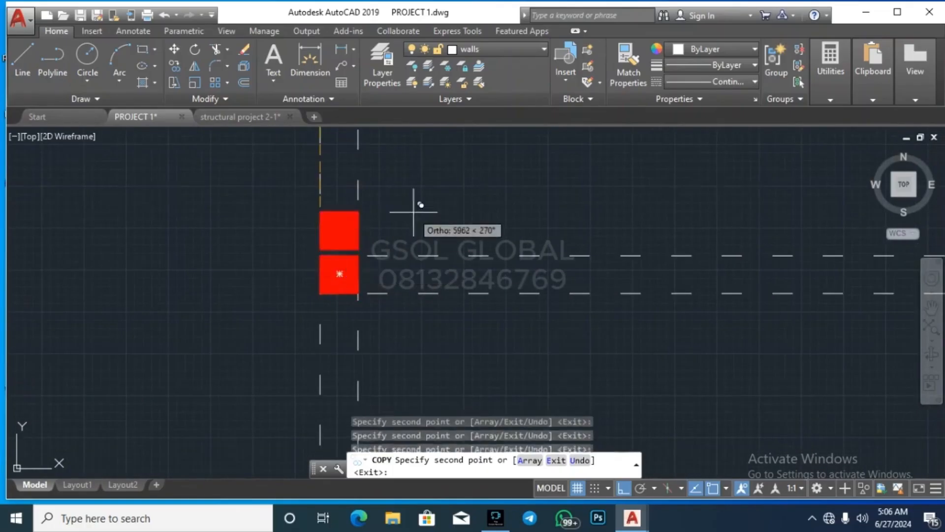
scroll(415, 210, "down", 6)
scroll(381, 287, "up", 6)
left_click(435, 259)
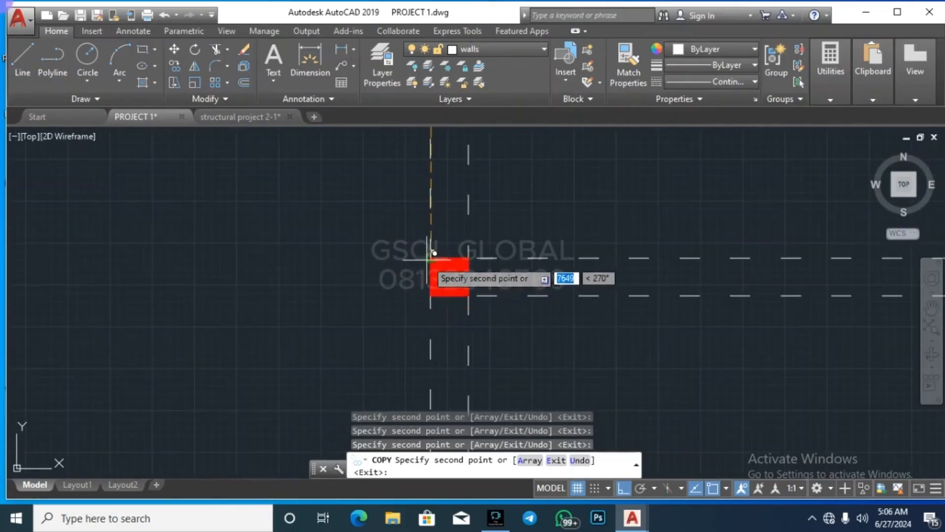
scroll(458, 269, "down", 6)
scroll(492, 285, "up", 4)
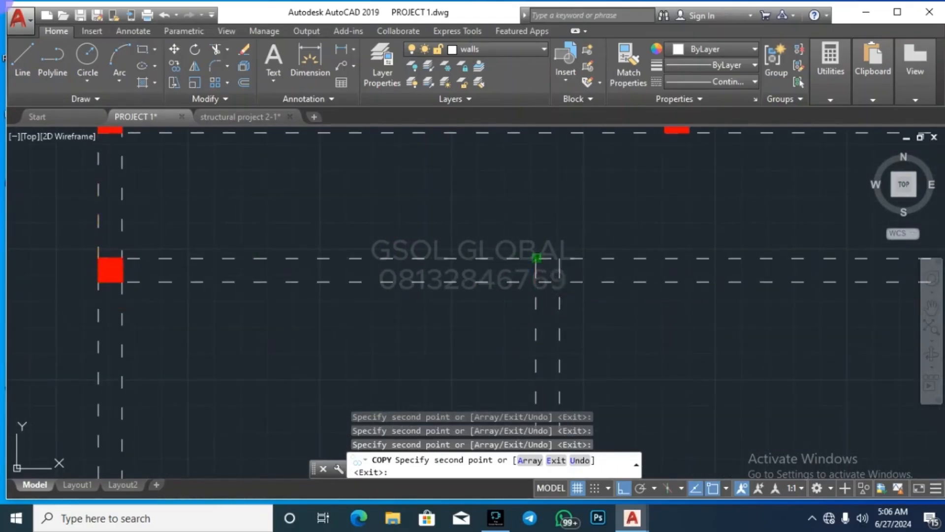
left_click(537, 258)
scroll(481, 200, "down", 5)
scroll(422, 275, "up", 6)
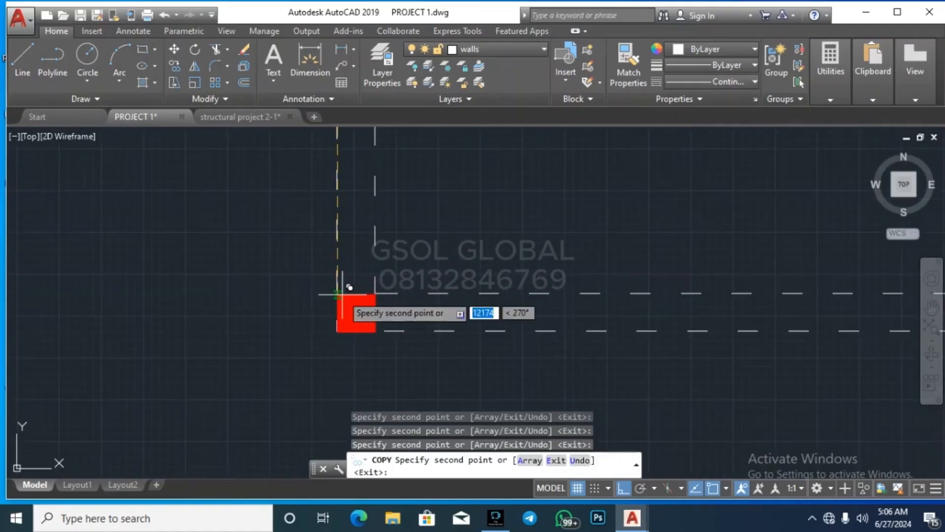
left_click(316, 295)
scroll(450, 317, "down", 5)
scroll(443, 312, "up", 6)
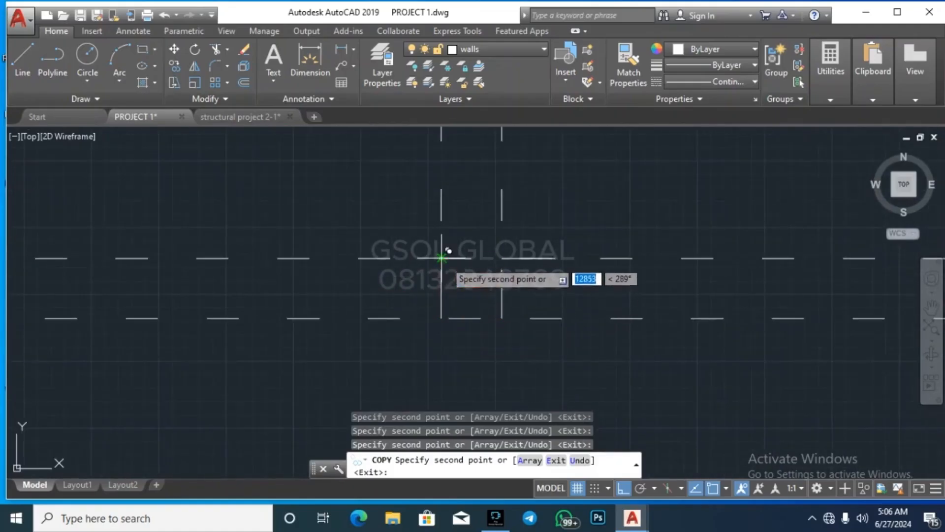
scroll(301, 315, "down", 6)
scroll(511, 333, "up", 6)
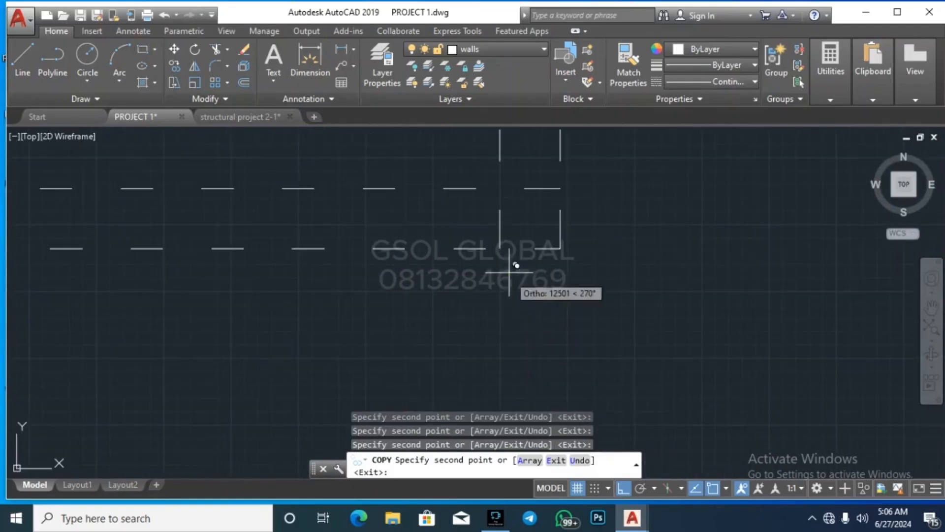
left_click(506, 187)
scroll(541, 312, "down", 6)
key("Escape")
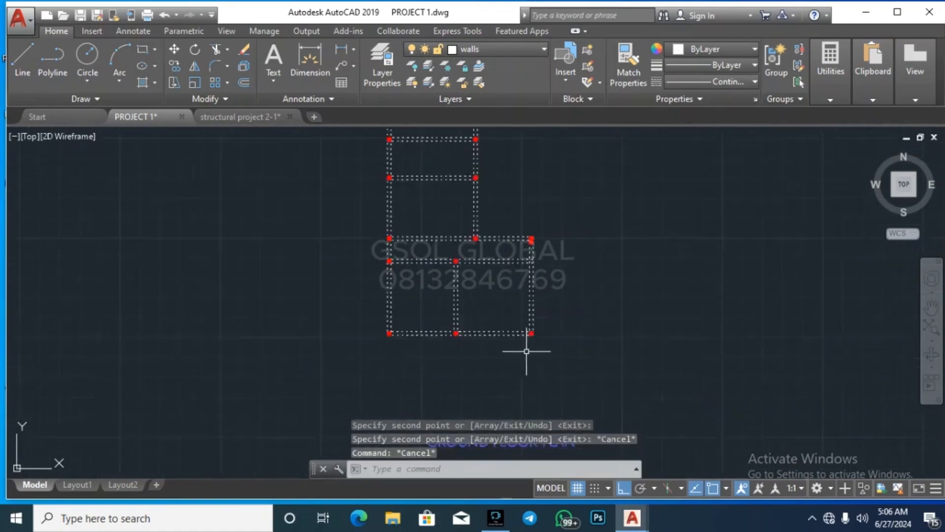
scroll(538, 341, "down", 3)
scroll(552, 320, "up", 4)
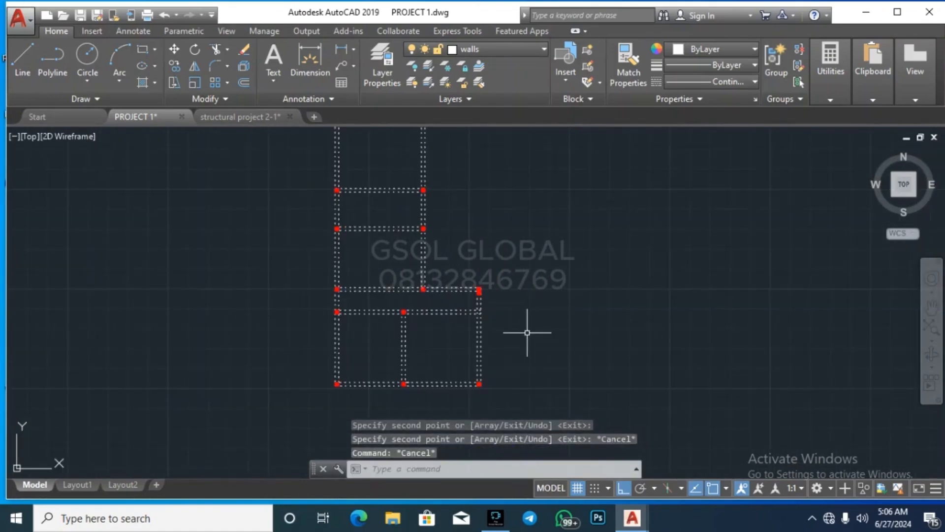
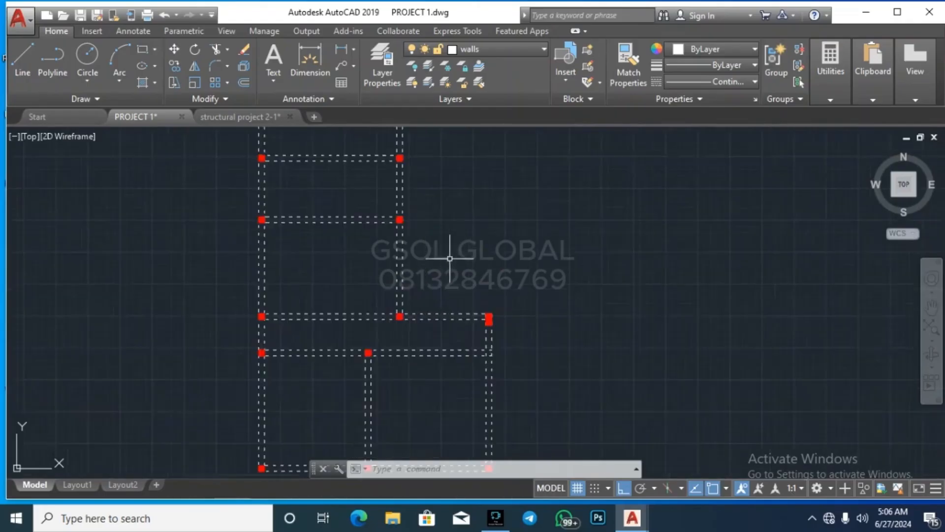
Step: Make GRID LINE the current layer with linetype set to ByLayer
scroll(437, 268, "up", 8)
scroll(522, 319, "down", 7)
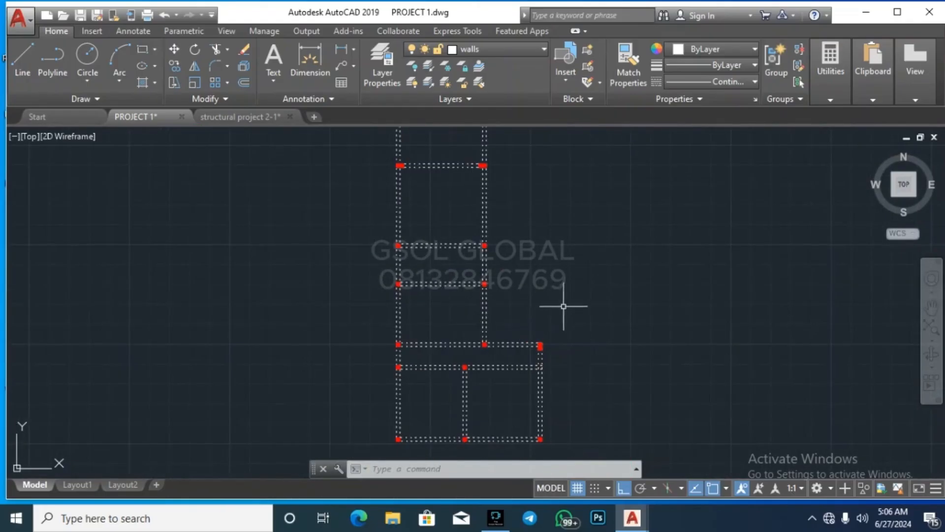
scroll(566, 305, "down", 5)
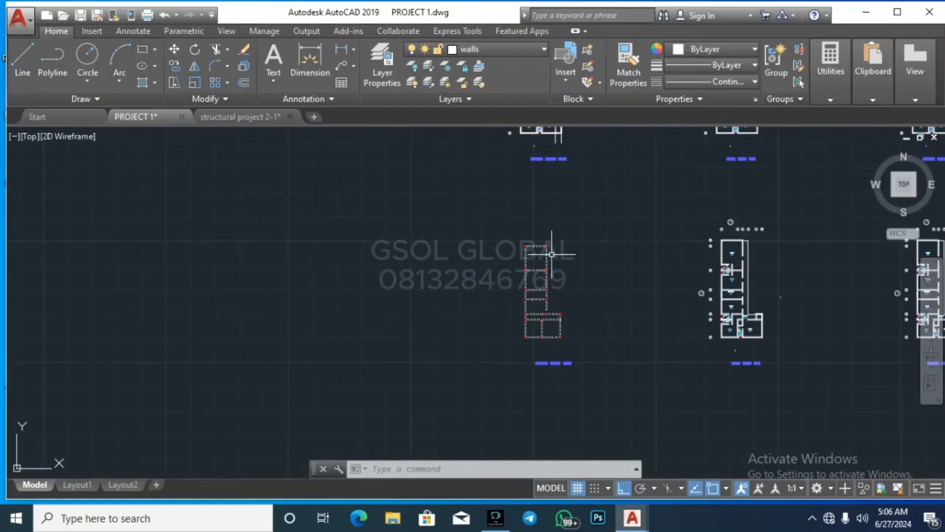
scroll(552, 255, "up", 8)
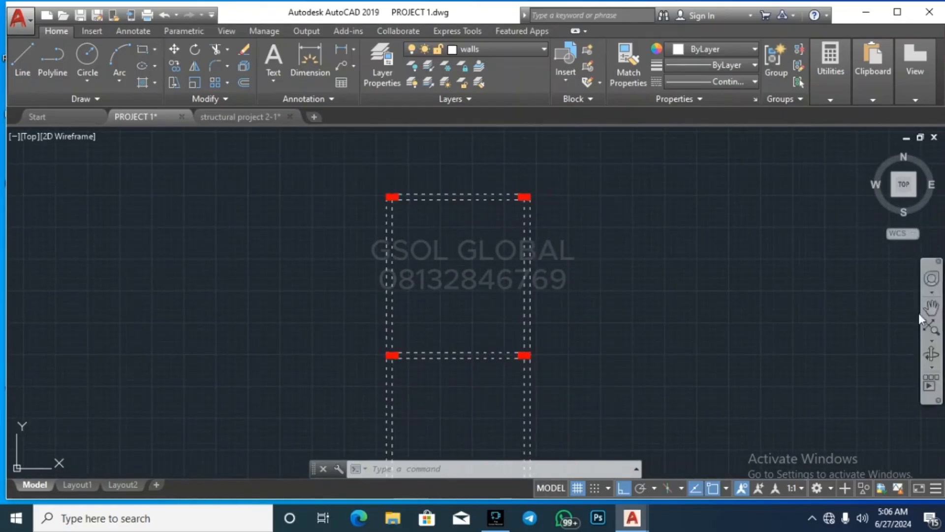
scroll(670, 222, "down", 4)
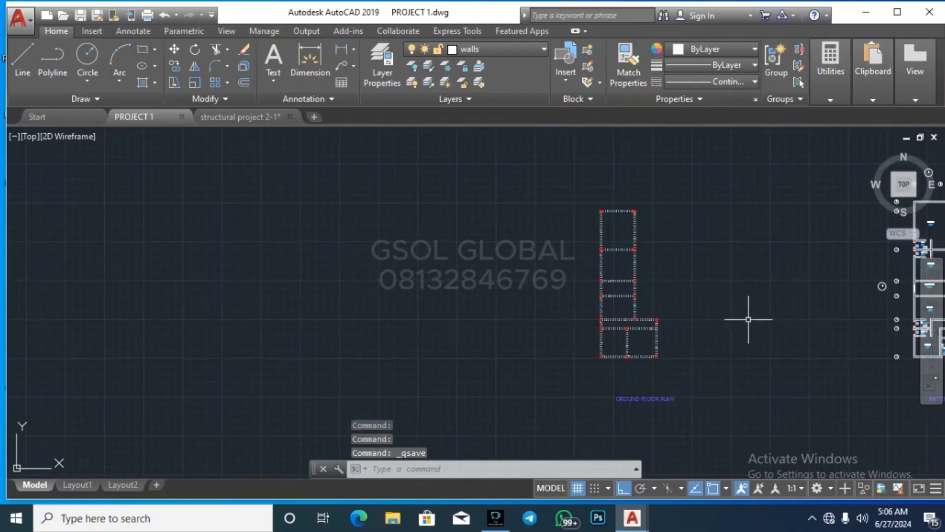
scroll(555, 248, "up", 2)
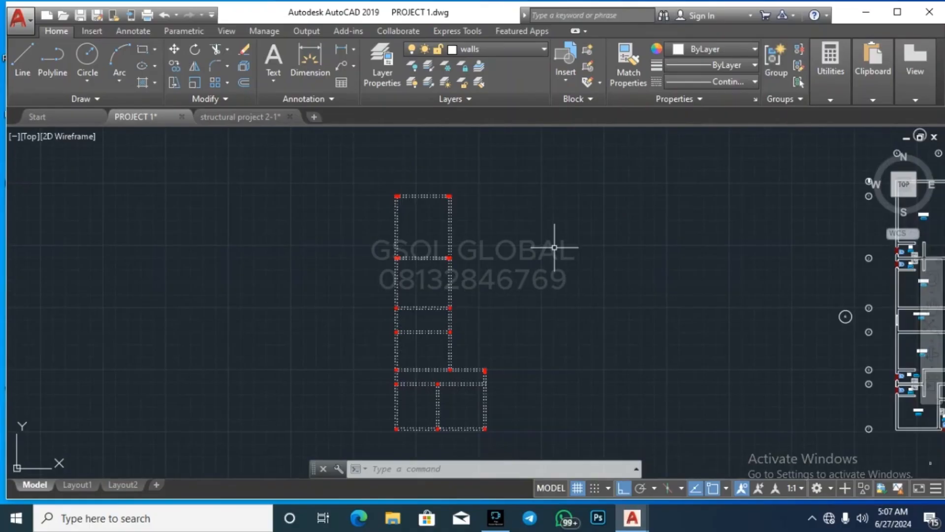
scroll(415, 196, "up", 4)
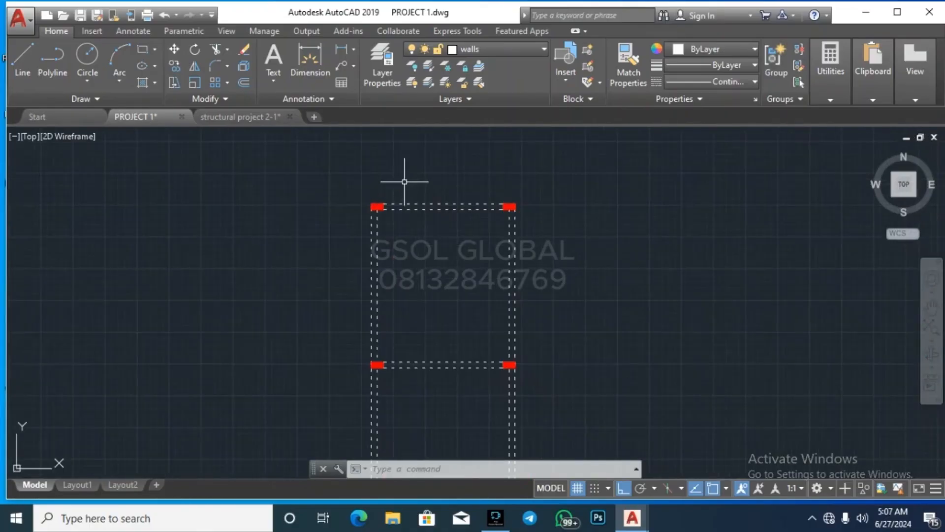
left_click(525, 50)
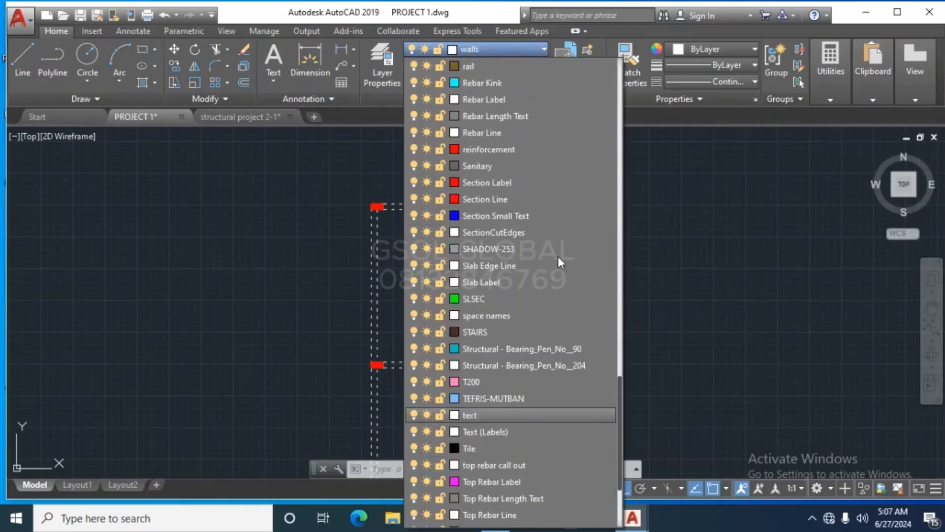
scroll(558, 256, "up", 20)
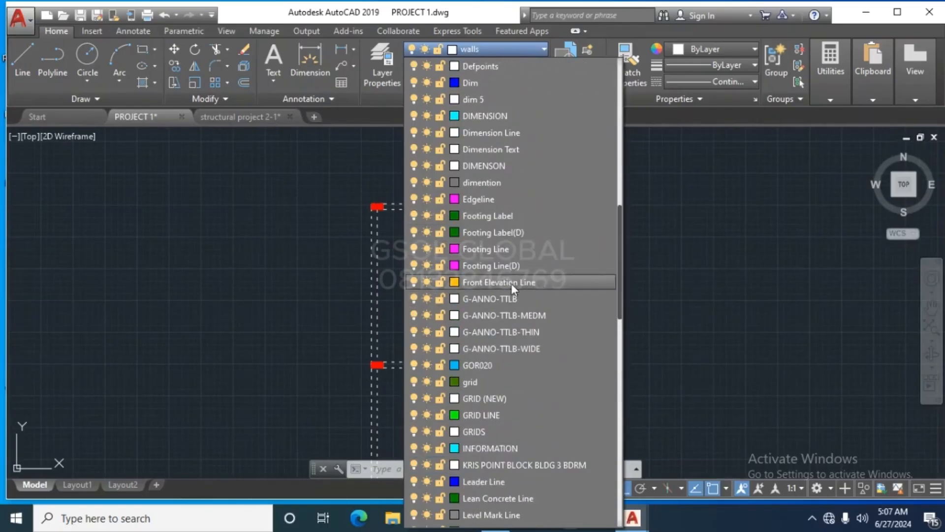
left_click(524, 414)
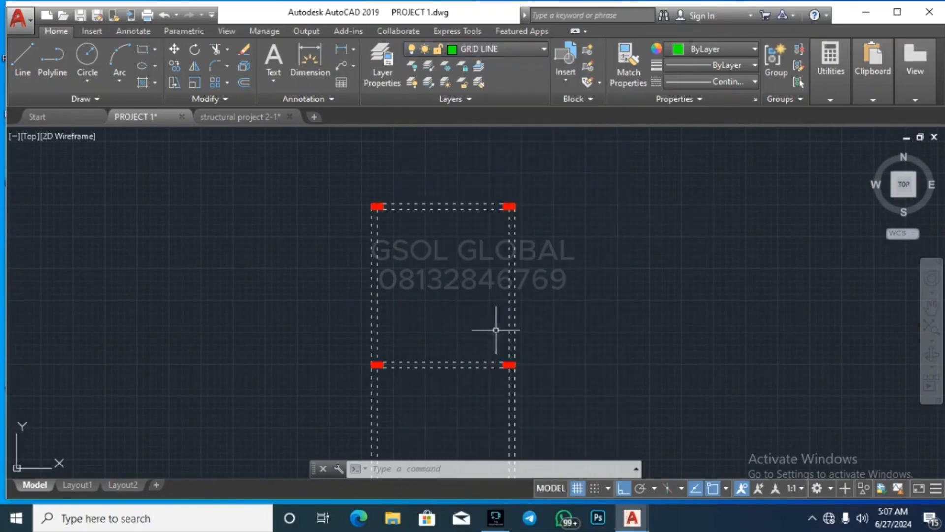
left_click(709, 84)
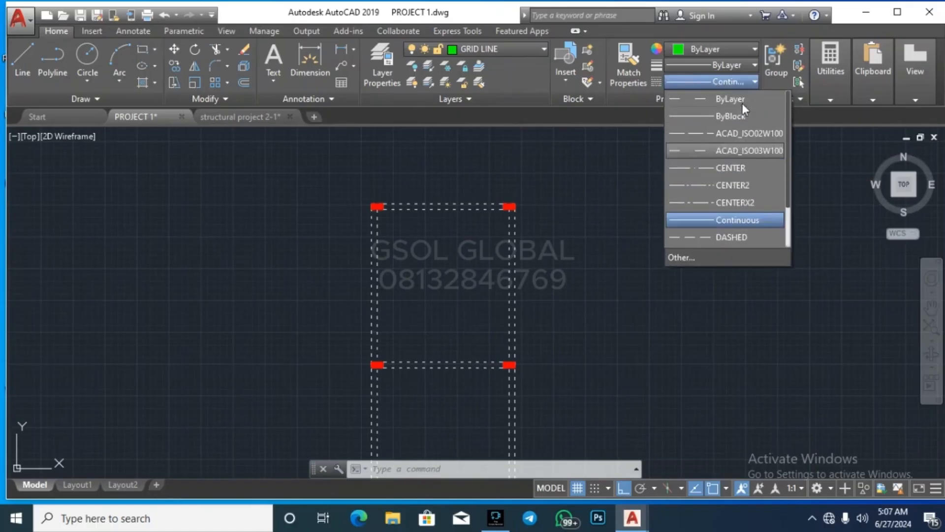
left_click(734, 99)
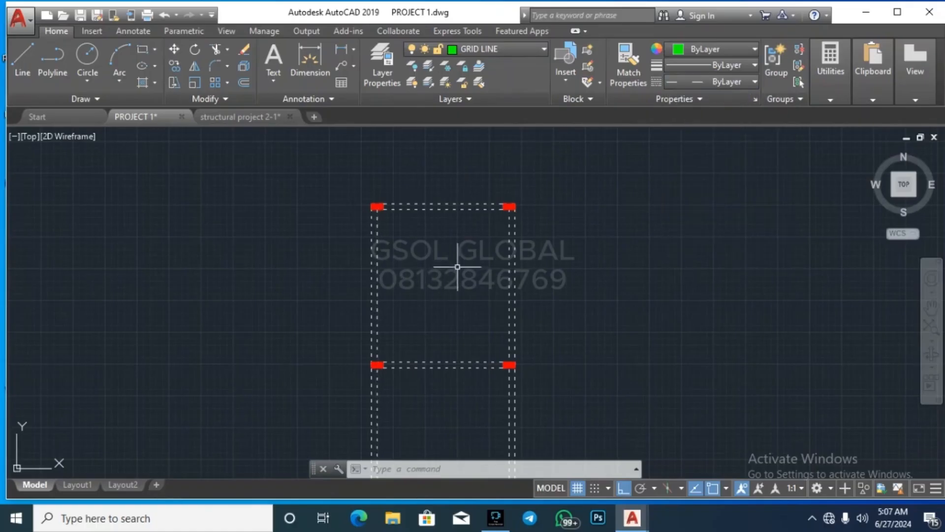
Step: Start a new line with the L command
type("L")
key("Return")
scroll(374, 205, "up", 8)
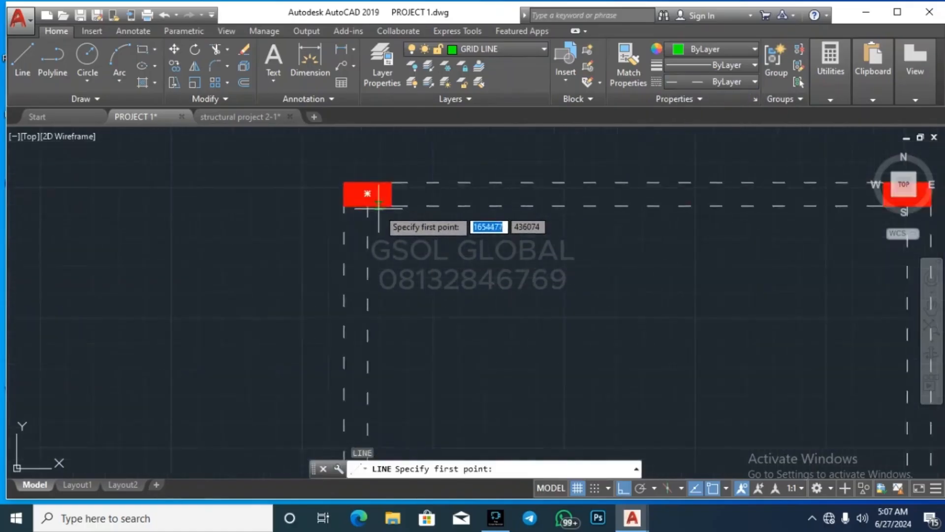
Step: Cancel the line and offset the left dashed line 112.5 to the right
key("Escape")
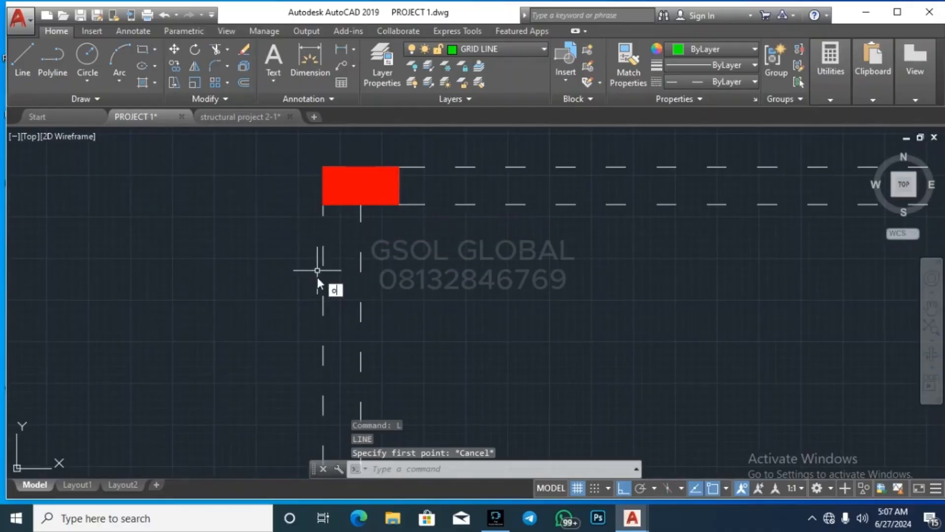
type("o")
key("Return")
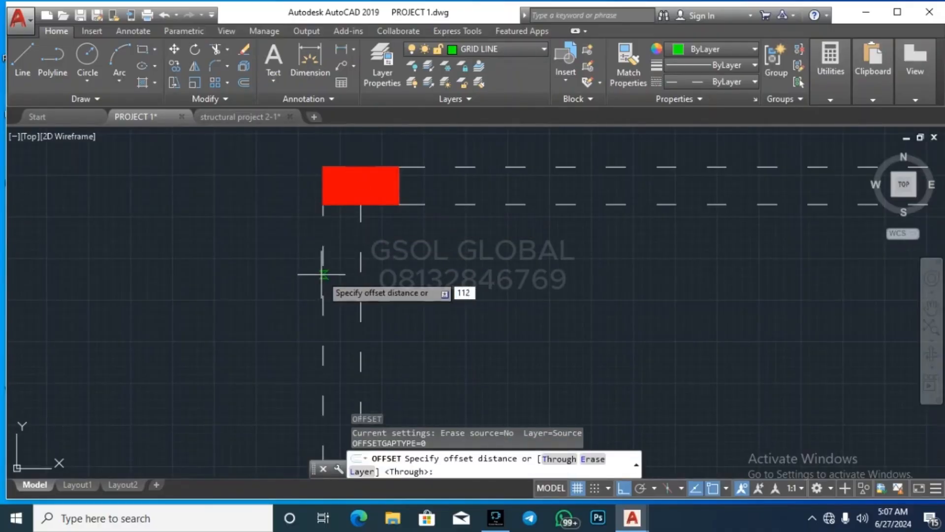
key("Return")
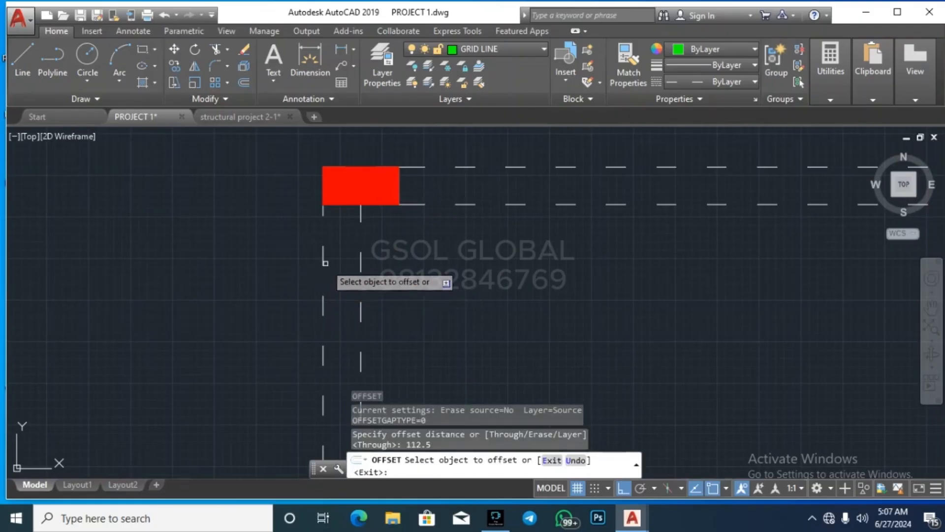
left_click(323, 258)
left_click(341, 254)
key("Escape")
key("Escape")
Step: Move the new offset line onto the GRID LINE layer
left_click(342, 254)
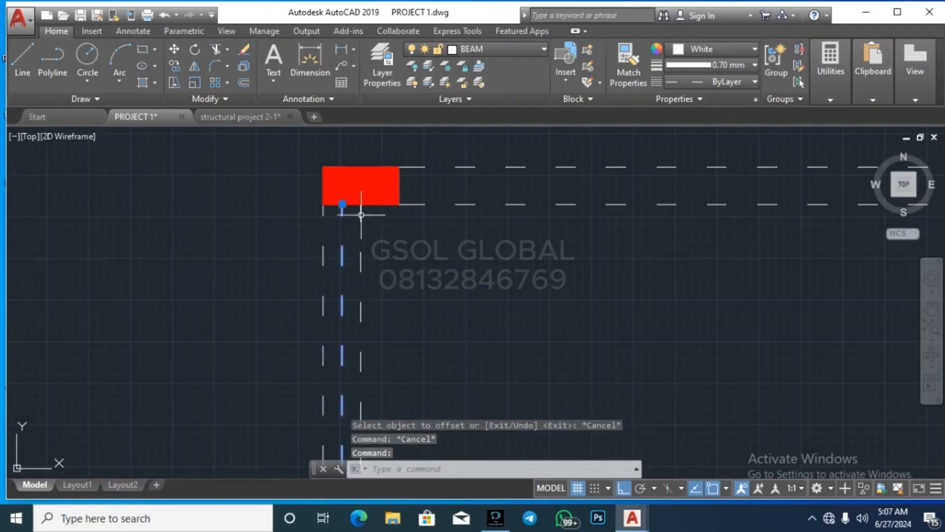
left_click(495, 49)
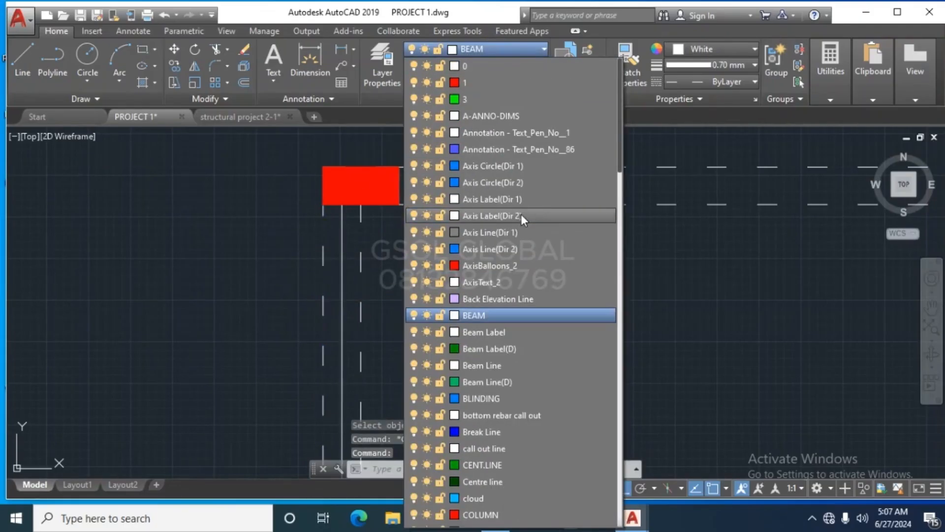
scroll(559, 300, "down", 2)
scroll(520, 343, "down", 4)
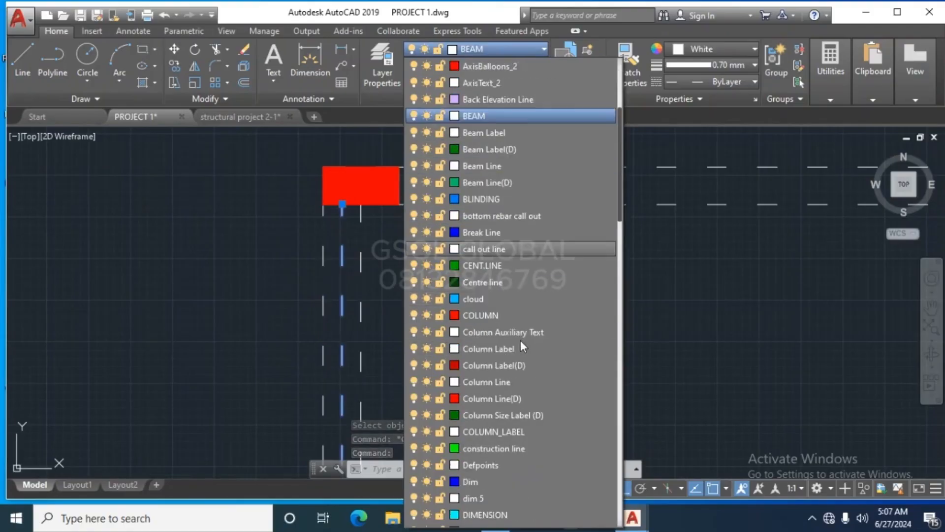
scroll(502, 400, "down", 1)
scroll(512, 359, "down", 8)
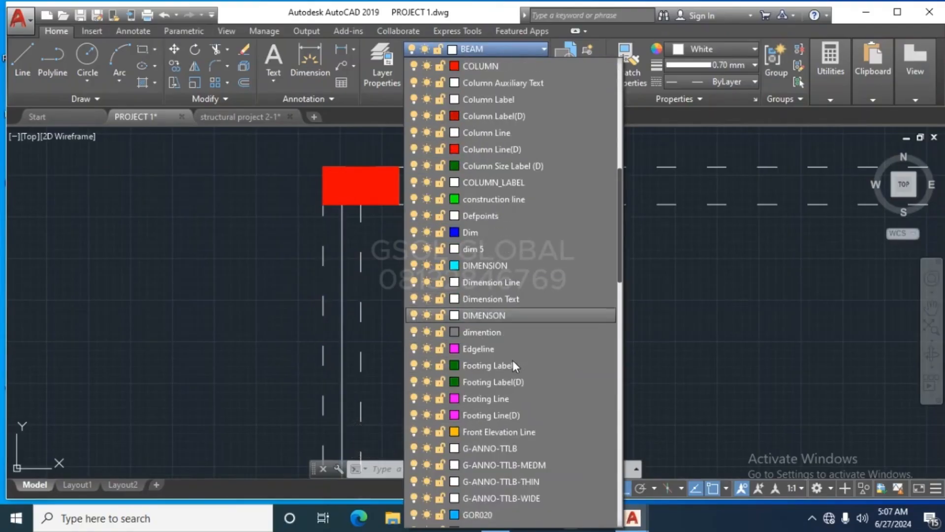
left_click(483, 266)
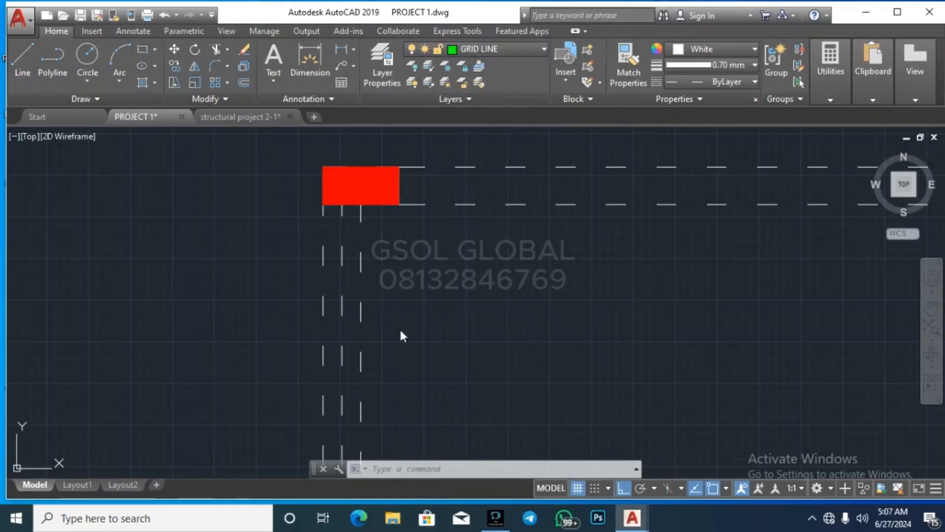
Step: Set the line's linetype, lineweight and colour to ByLayer
left_click(748, 79)
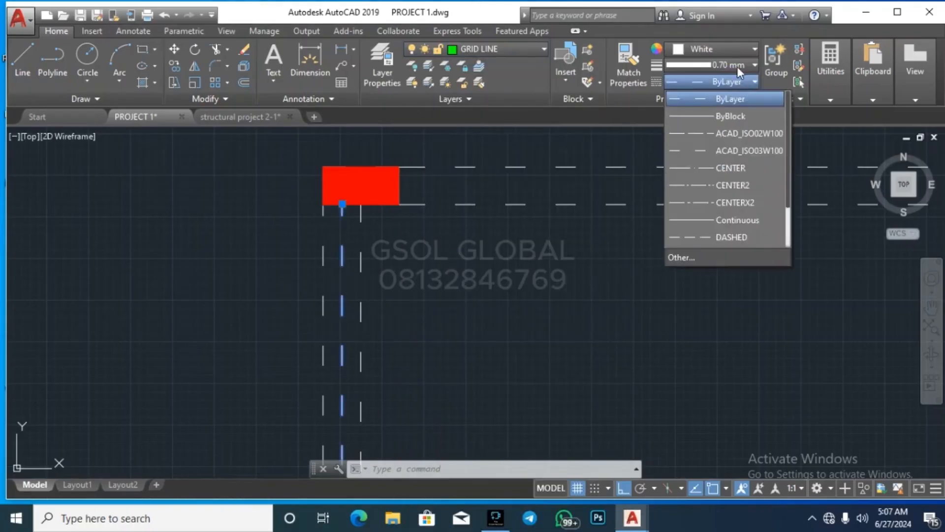
left_click(737, 66)
left_click(734, 66)
scroll(722, 85, "up", 4)
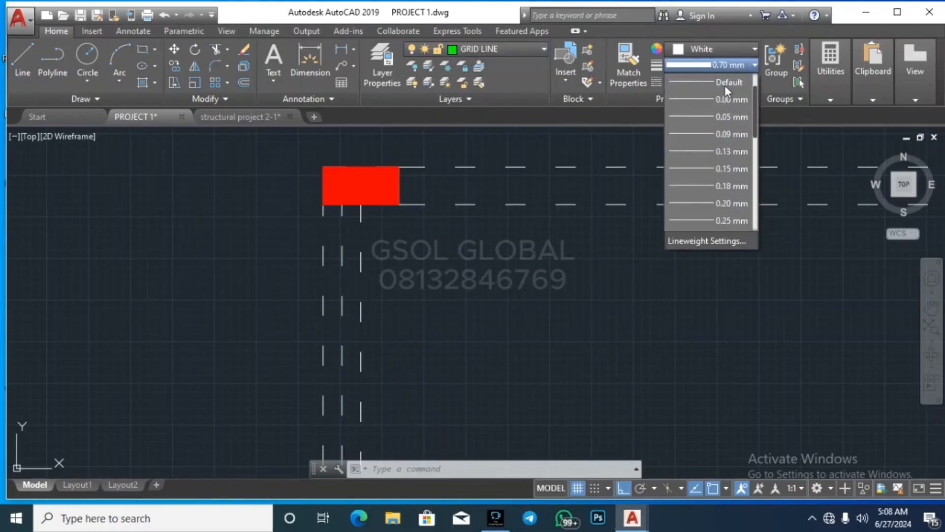
left_click(725, 79)
left_click(721, 51)
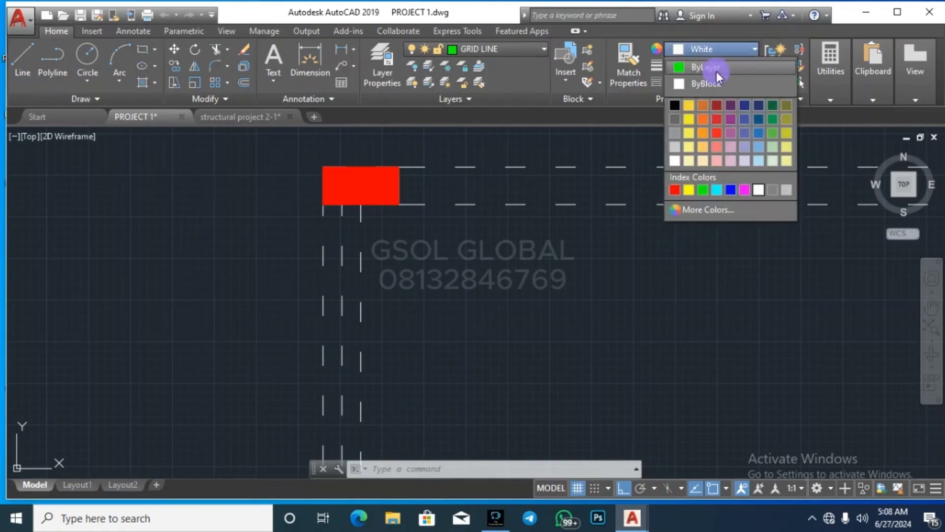
left_click(716, 71)
Step: Clear the selection and reselect the new grid line with a crossing window
key("Escape")
left_click(346, 258)
left_click(333, 253)
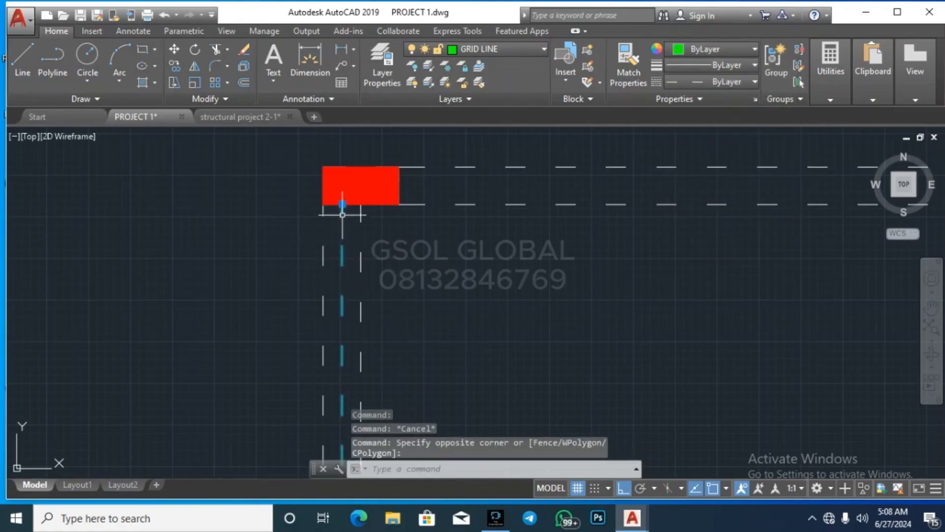
Step: Try stretching the grid line's end grips, then cancel the stretch
left_click(342, 204)
scroll(401, 321, "down", 8)
left_click(394, 195)
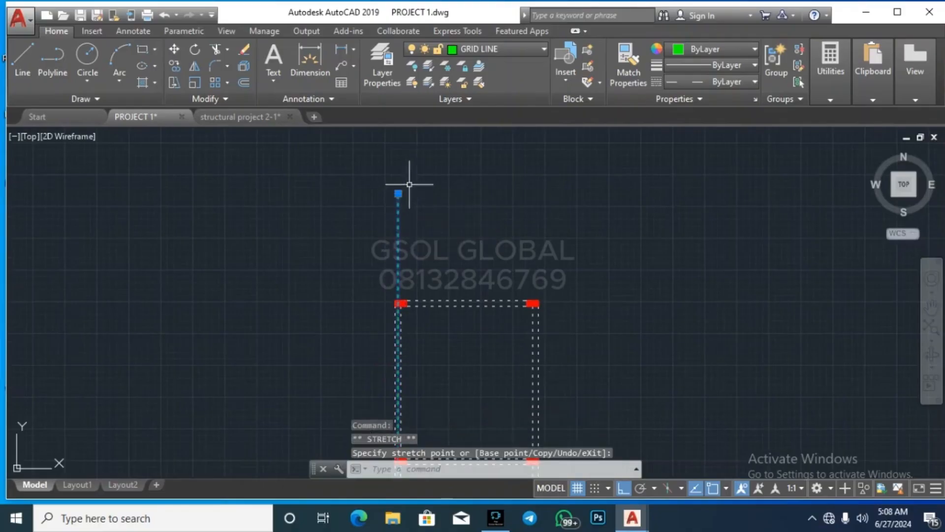
scroll(433, 197, "down", 5)
scroll(437, 355, "up", 4)
scroll(438, 354, "up", 4)
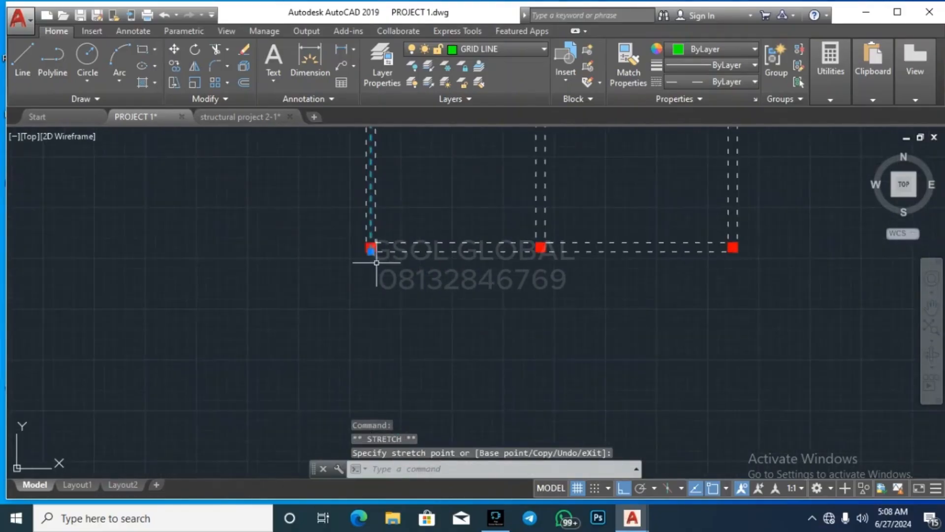
scroll(376, 262, "up", 1)
left_click(371, 247)
scroll(357, 256, "down", 1)
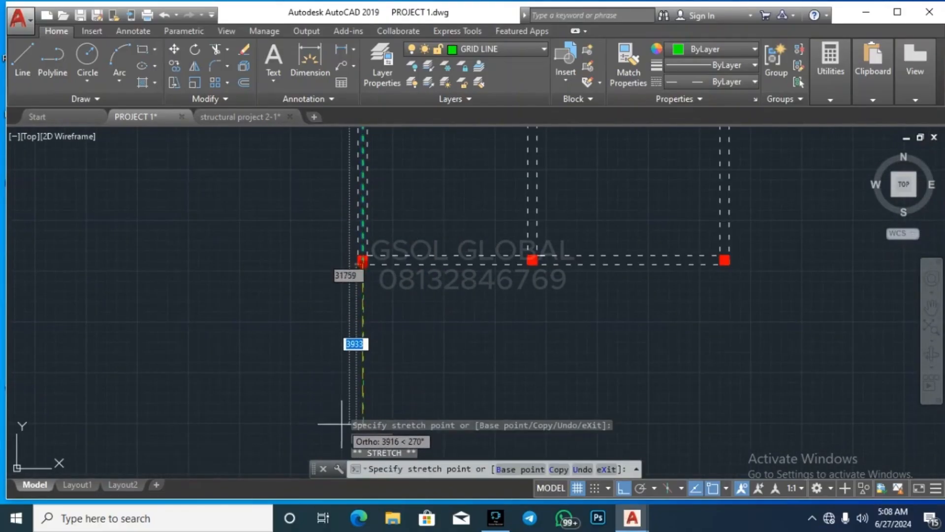
key("Escape")
key("Escape")
scroll(354, 328, "down", 3)
scroll(356, 340, "up", 4)
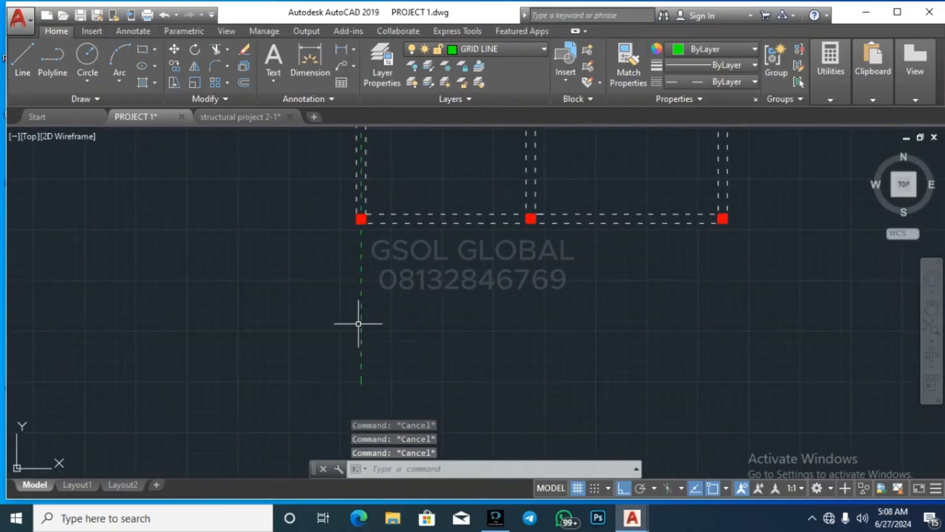
Step: Copy the vertical grid line from the left column to the right-hand column line
left_click(320, 296)
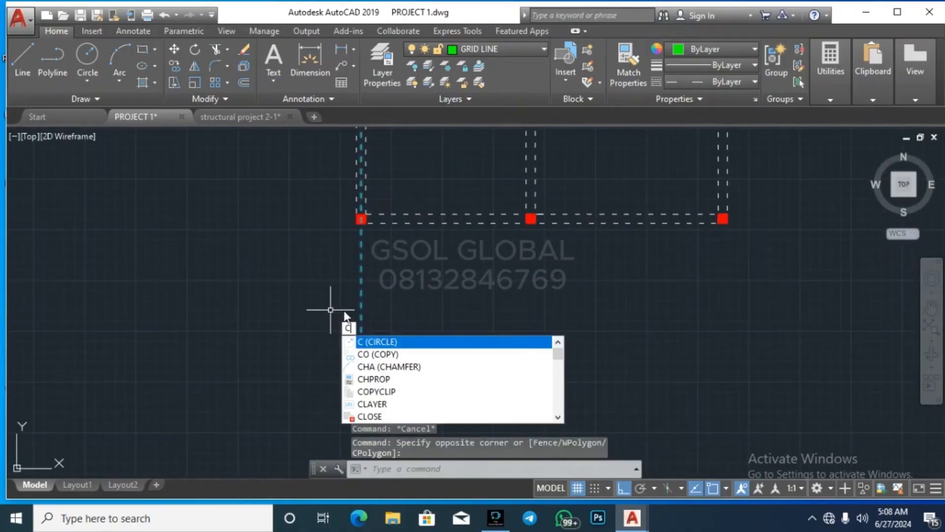
type("co")
key("Return")
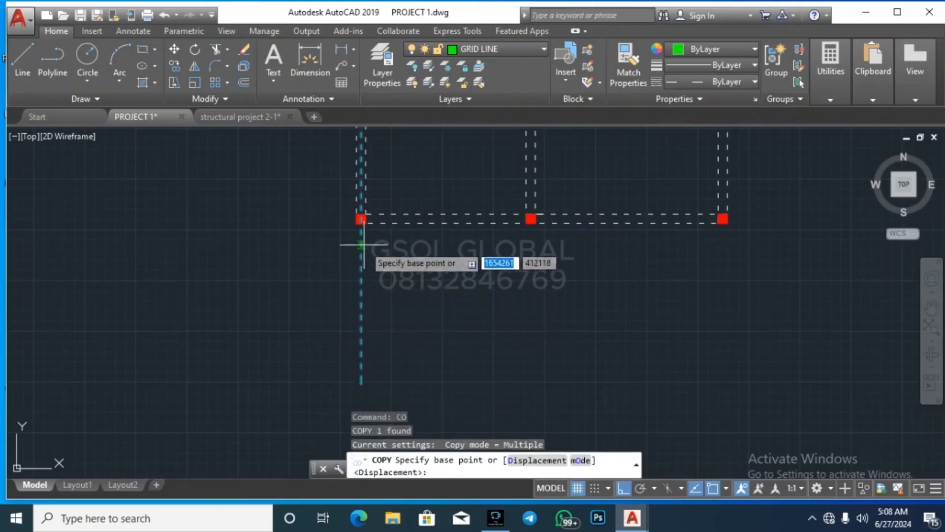
scroll(360, 219, "up", 2)
left_click(359, 219)
scroll(359, 218, "down", 3)
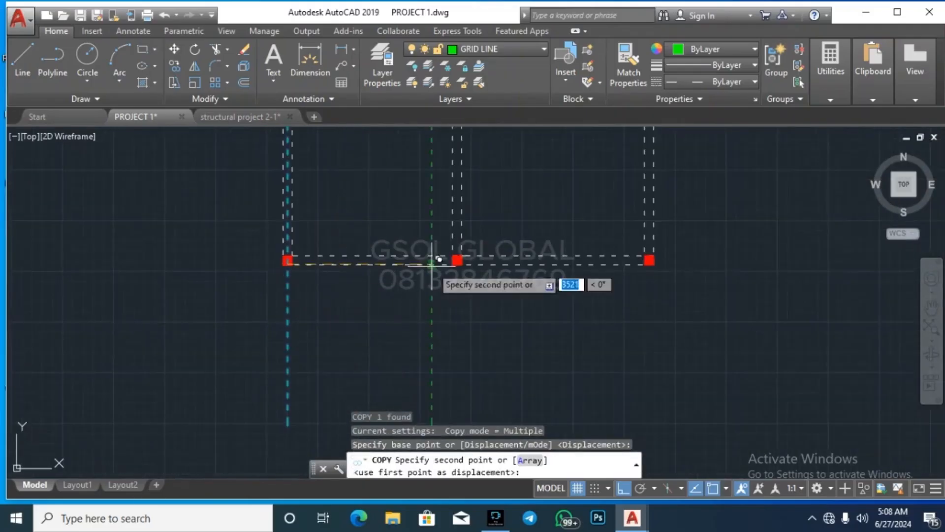
scroll(462, 270, "up", 5)
left_click(587, 211)
scroll(541, 295, "down", 3)
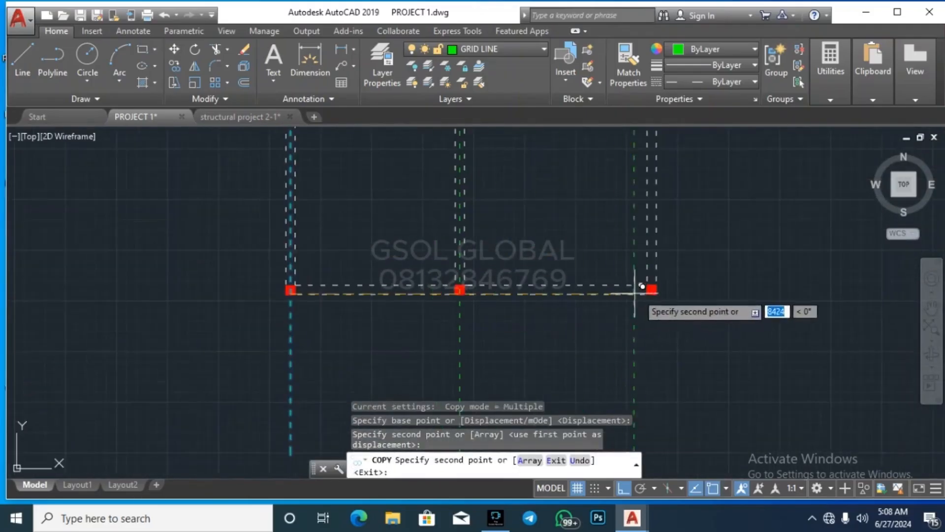
scroll(656, 284, "up", 3)
scroll(635, 344, "down", 3)
key("Escape")
key("Escape")
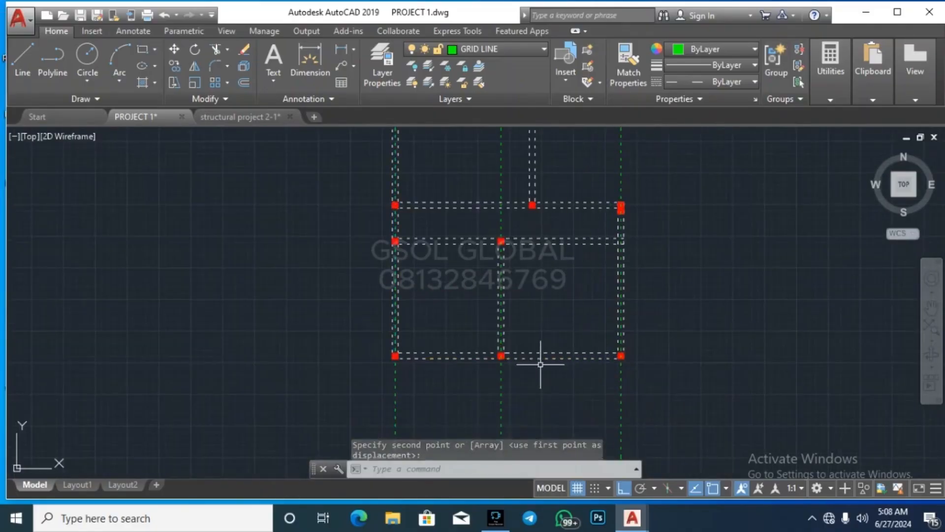
Step: Copy it again from the column to the next grid intersection
scroll(507, 360, "down", 3)
scroll(503, 213, "up", 5)
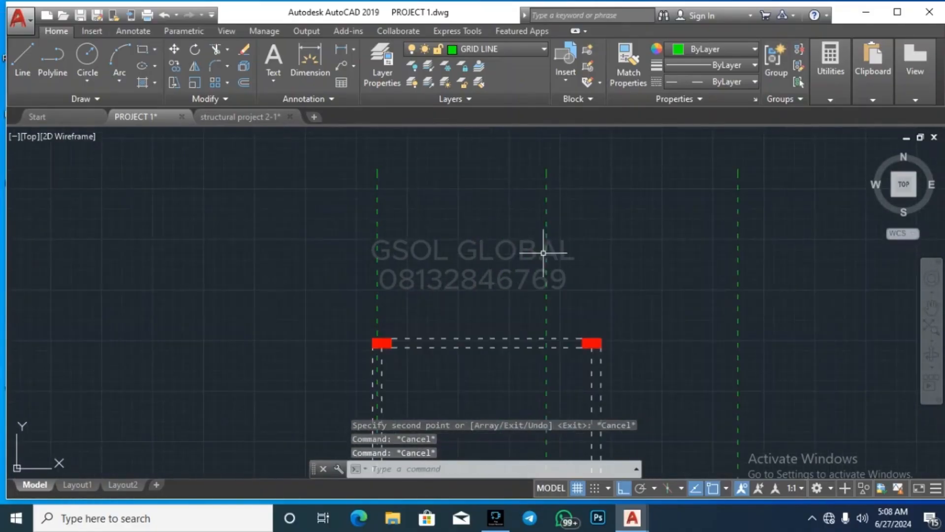
key("Return")
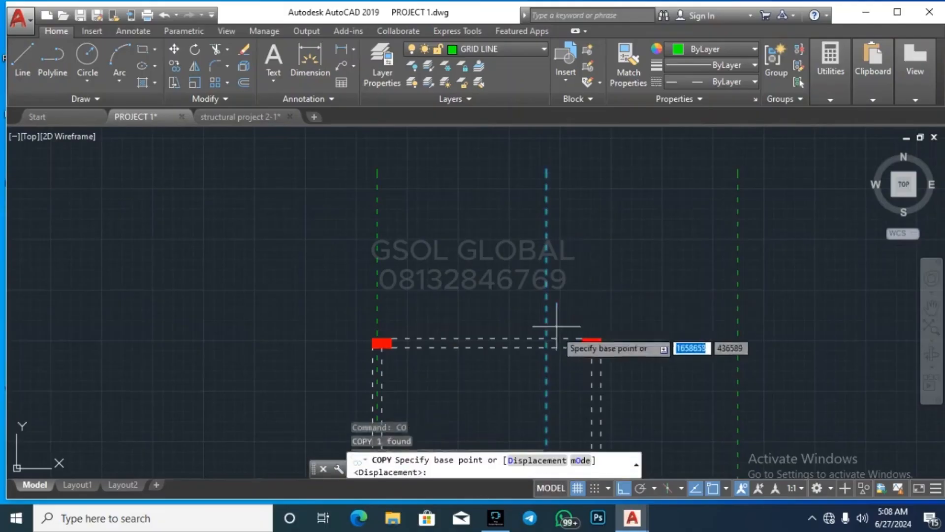
scroll(566, 345, "up", 2)
scroll(566, 229, "down", 5)
scroll(562, 256, "up", 3)
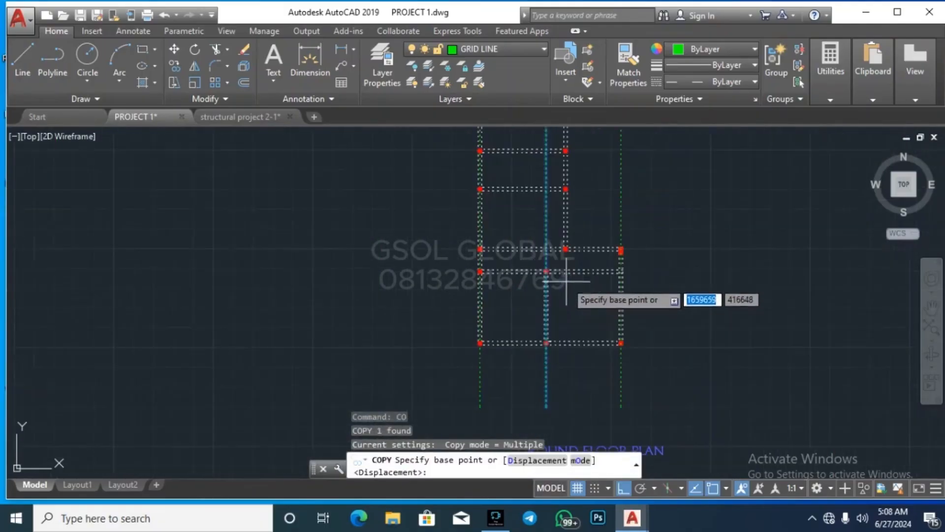
scroll(531, 290, "up", 5)
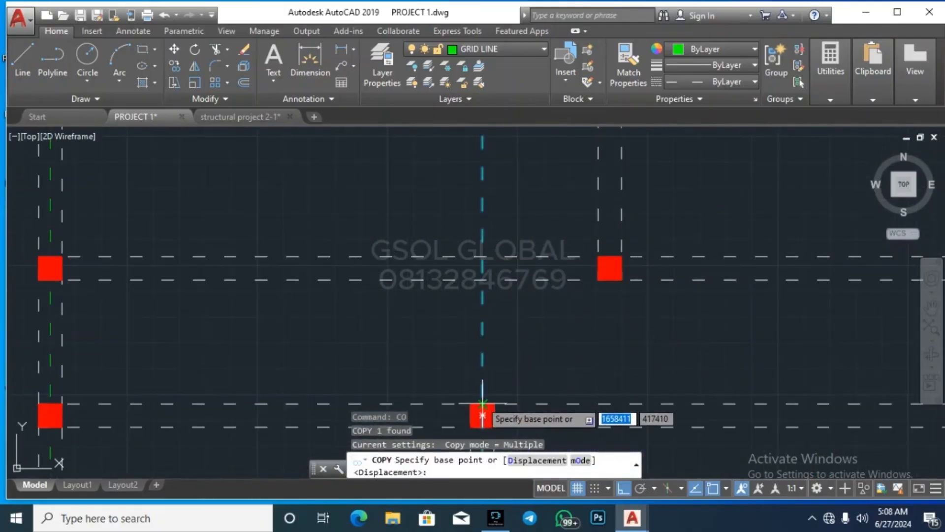
left_click(484, 279)
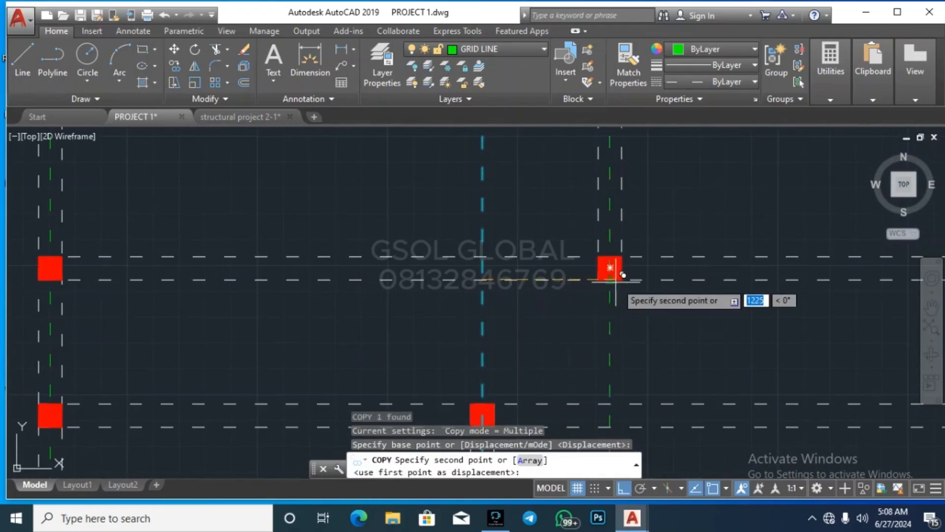
left_click(610, 268)
scroll(580, 302, "down", 8)
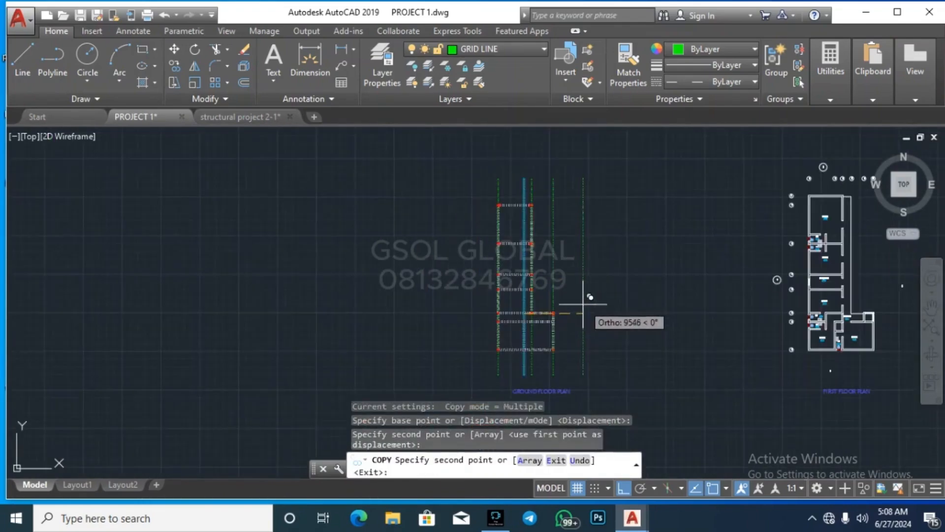
key("Escape")
key("Escape")
key("Escape")
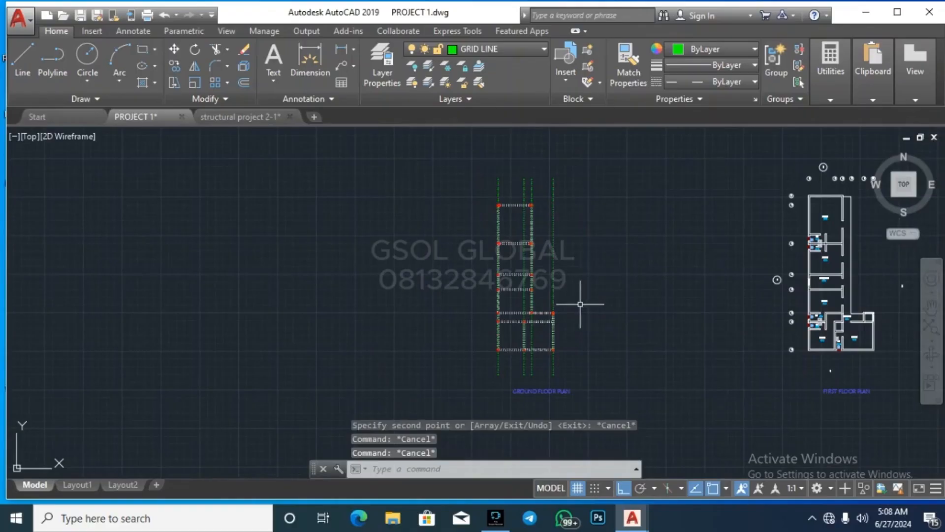
scroll(515, 225, "up", 6)
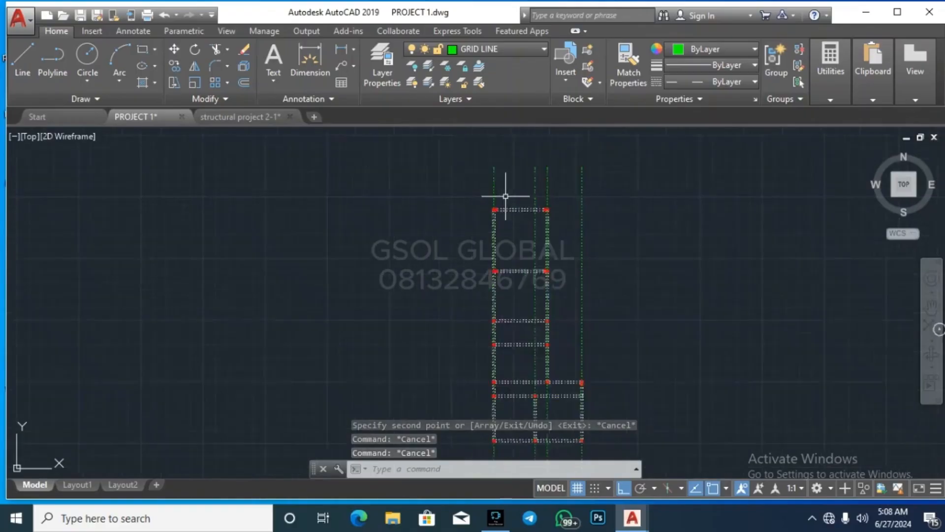
Step: Offset the horizontal beam line by 113 to create a middle line
key("Escape")
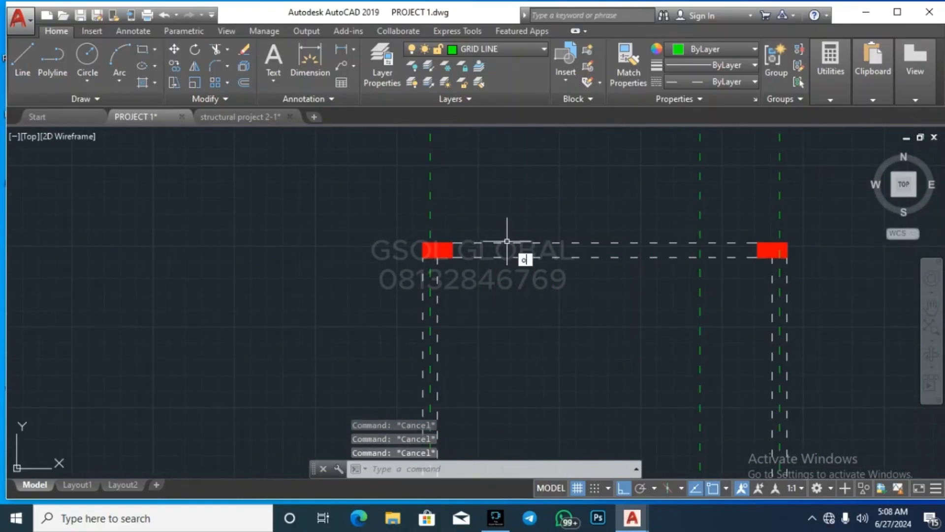
key("Return")
key("Return")
left_click(530, 243)
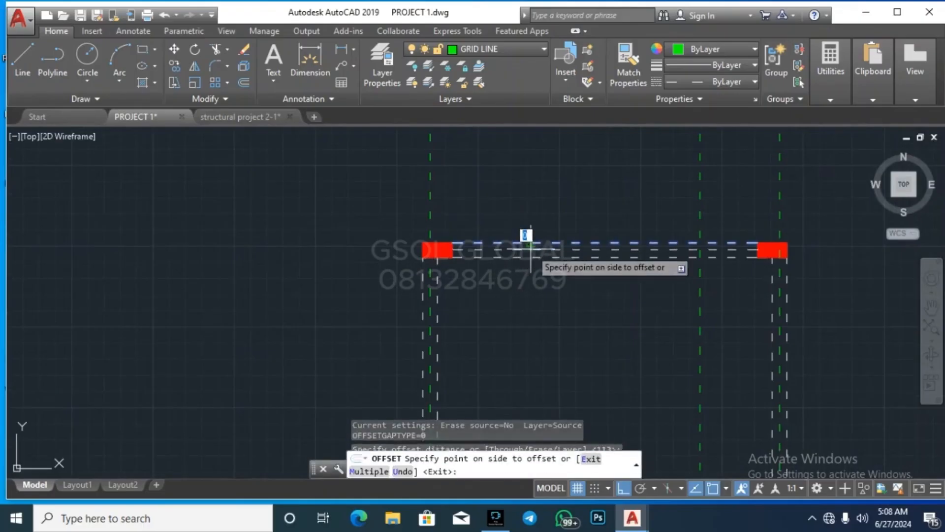
left_click(531, 249)
key("Escape")
Step: Select the new middle line and move it onto the GRID LINE layer
scroll(535, 251, "up", 5)
left_click(534, 251)
left_click(514, 247)
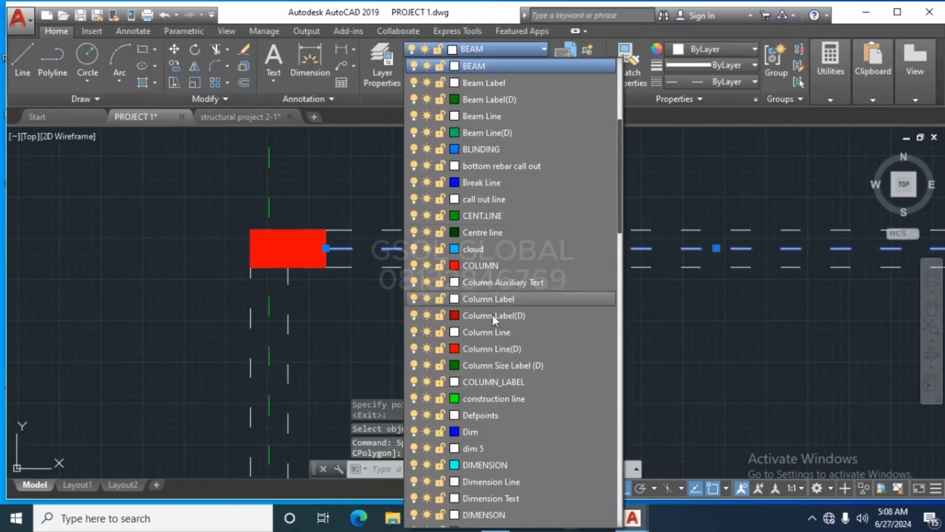
scroll(527, 382, "down", 2)
scroll(523, 381, "down", 9)
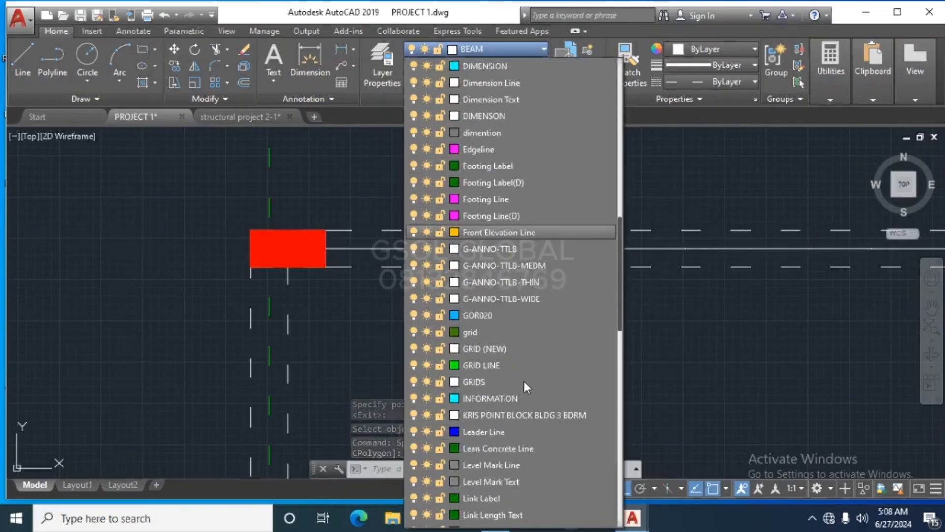
scroll(521, 373, "down", 4)
scroll(512, 345, "up", 1)
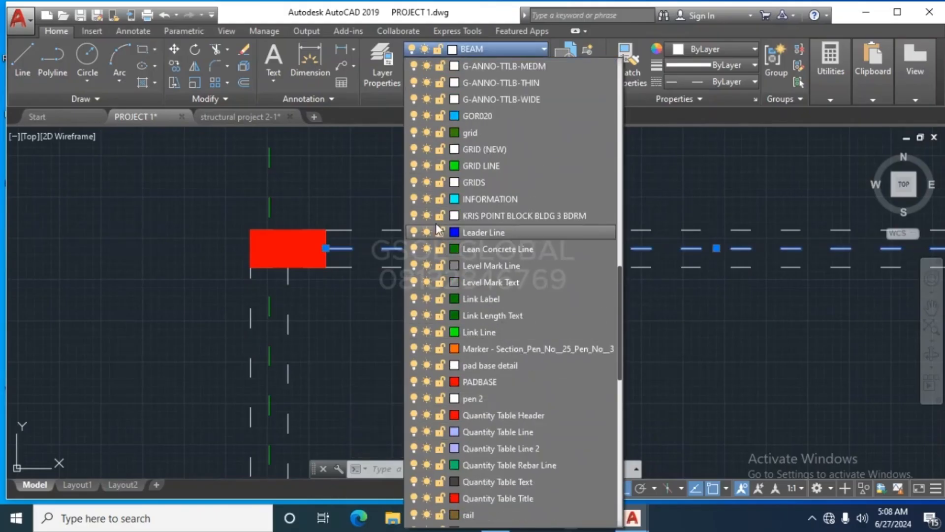
left_click(477, 169)
left_click(422, 248)
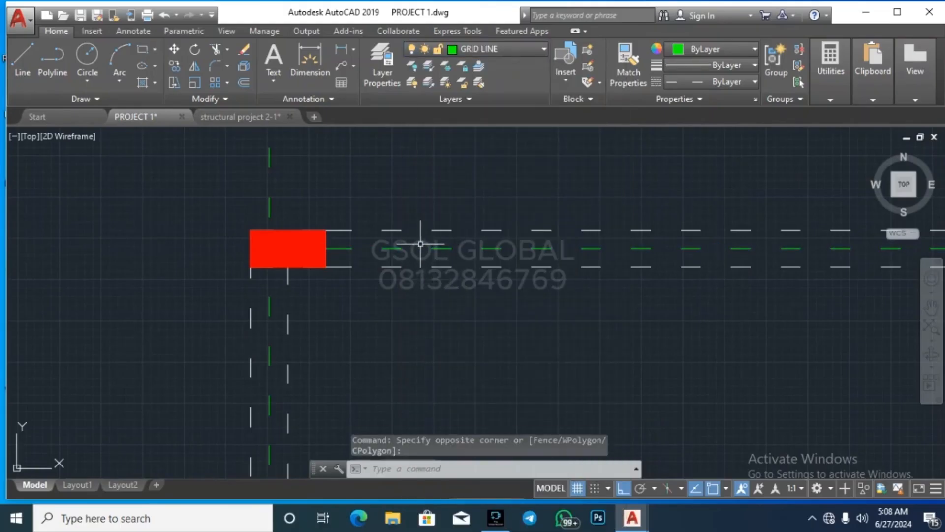
key("Escape")
Step: Stretch both ends of the grid line past the outer columns
left_click(325, 248)
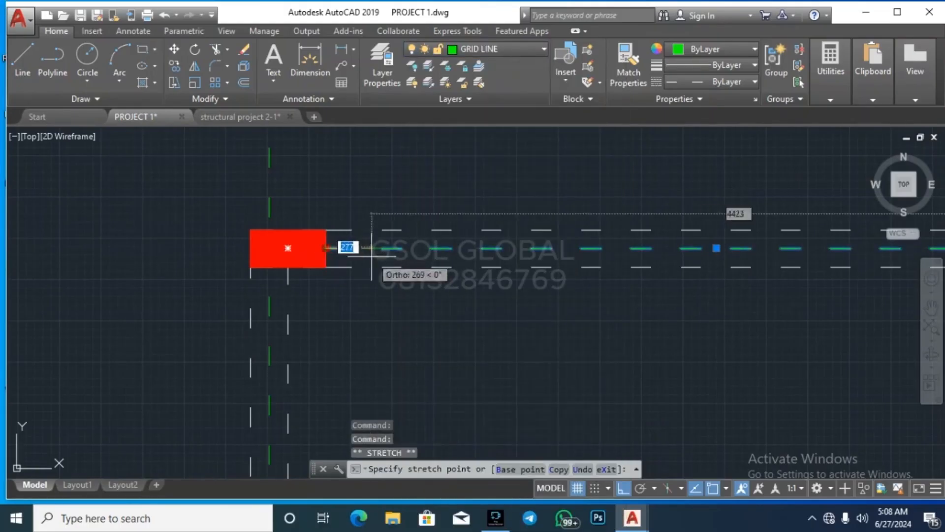
scroll(346, 249, "down", 4)
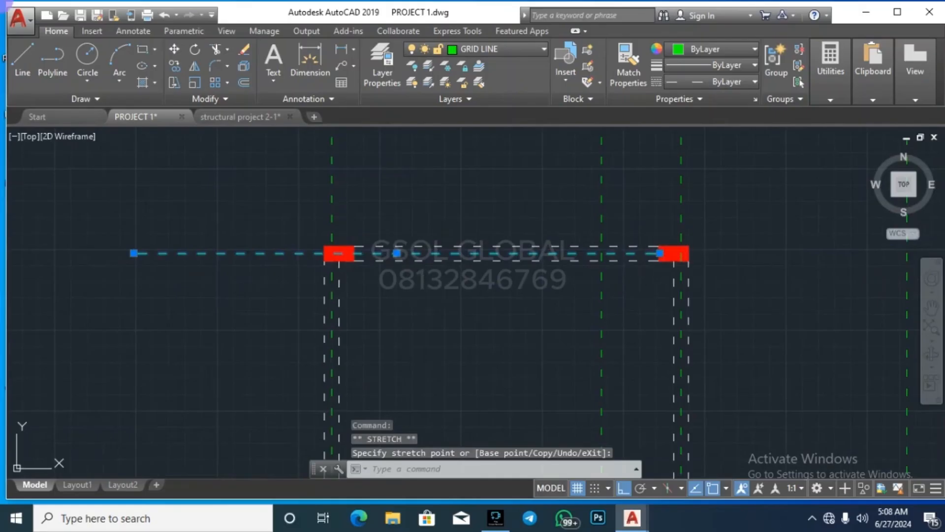
left_click(660, 253)
scroll(470, 280, "down", 4)
left_click(785, 271)
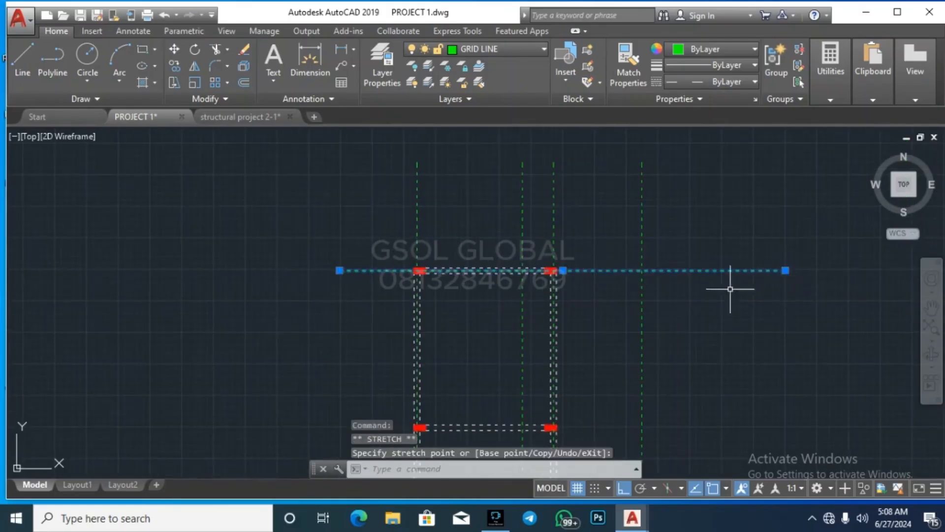
key("Escape")
key("Escape")
left_click(691, 244)
Step: Copy the selected grid line to a lower position with COPY
type("co")
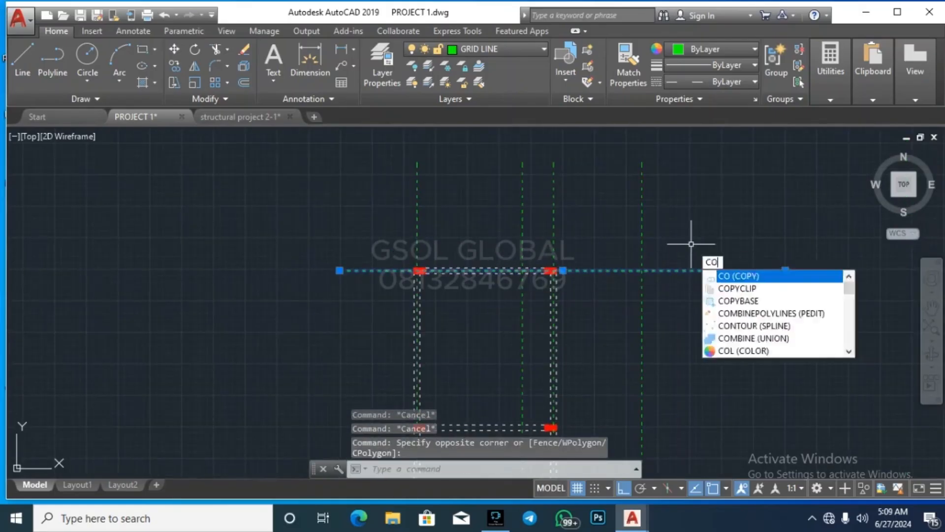
key("Return")
scroll(523, 274, "up", 5)
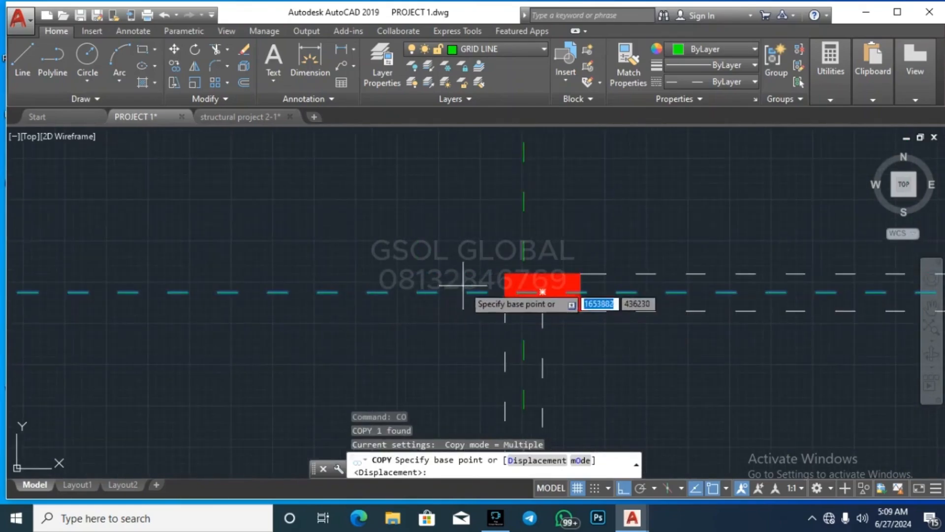
left_click(505, 294)
scroll(501, 209, "down", 4)
scroll(506, 386, "down", 4)
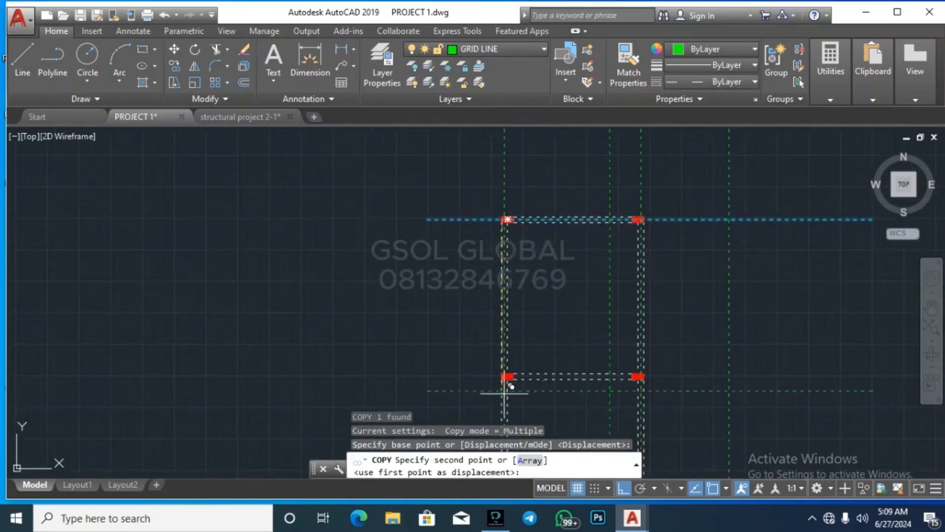
scroll(492, 337, "up", 8)
scroll(447, 338, "down", 5)
scroll(452, 297, "up", 7)
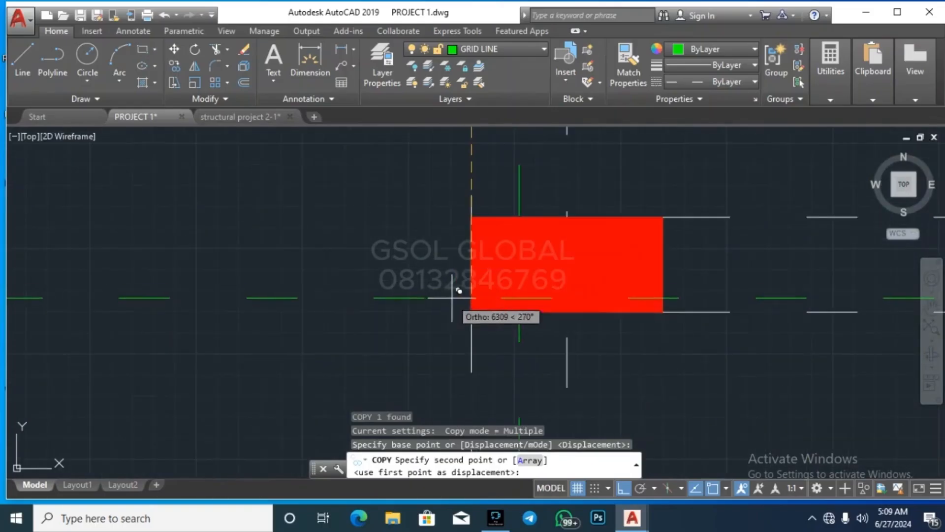
left_click(475, 270)
key("Escape")
Step: Delete the misplaced grid line copy
left_click(405, 308)
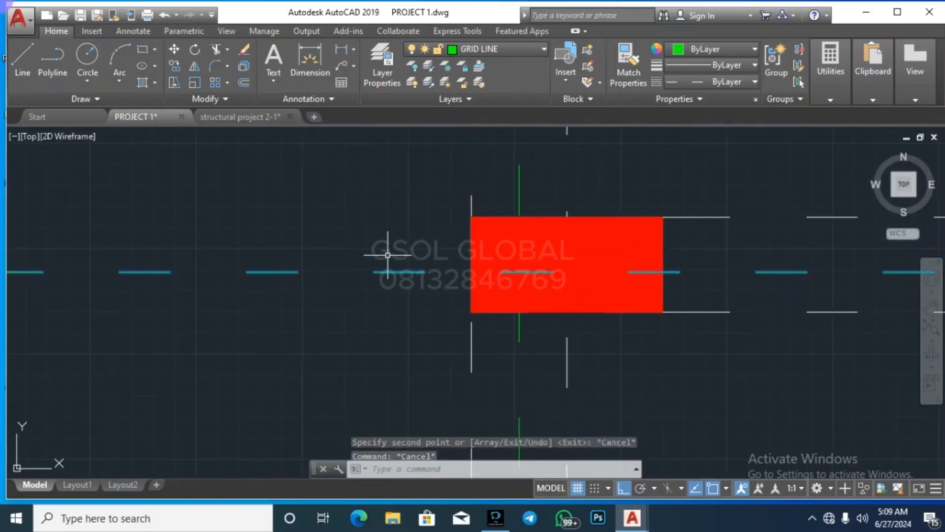
left_click(388, 257)
key("Delete")
scroll(381, 315, "down", 6)
scroll(401, 327, "down", 6)
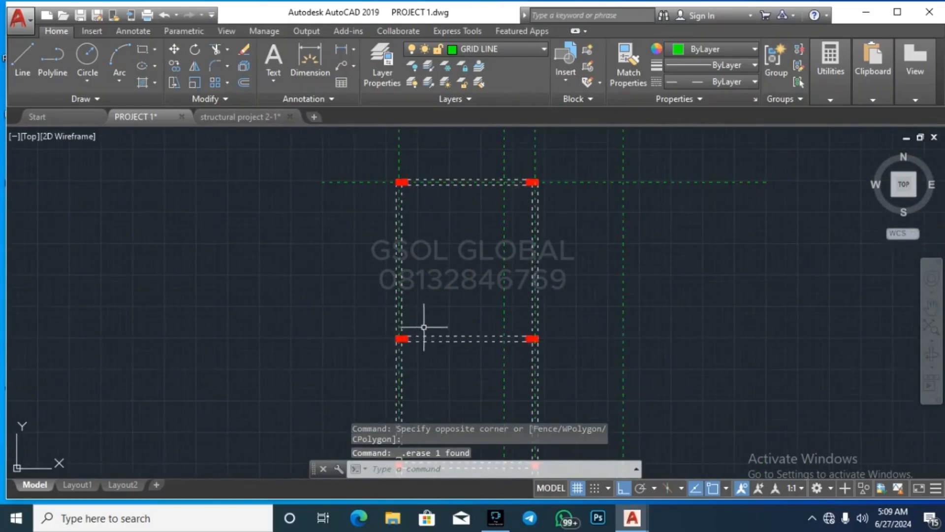
scroll(405, 234, "up", 8)
Step: Copy the horizontal grid line from its midpoint through a lower column
left_click(408, 256)
left_click(401, 227)
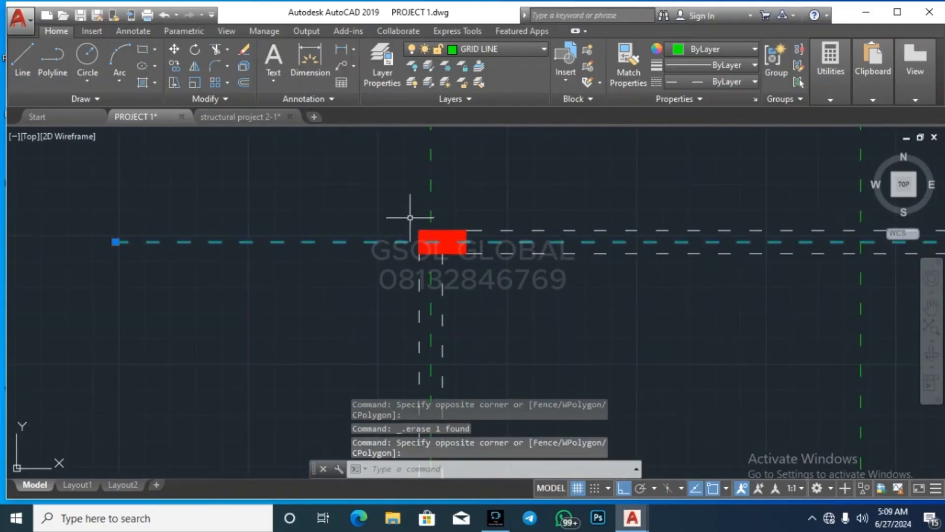
key("Return")
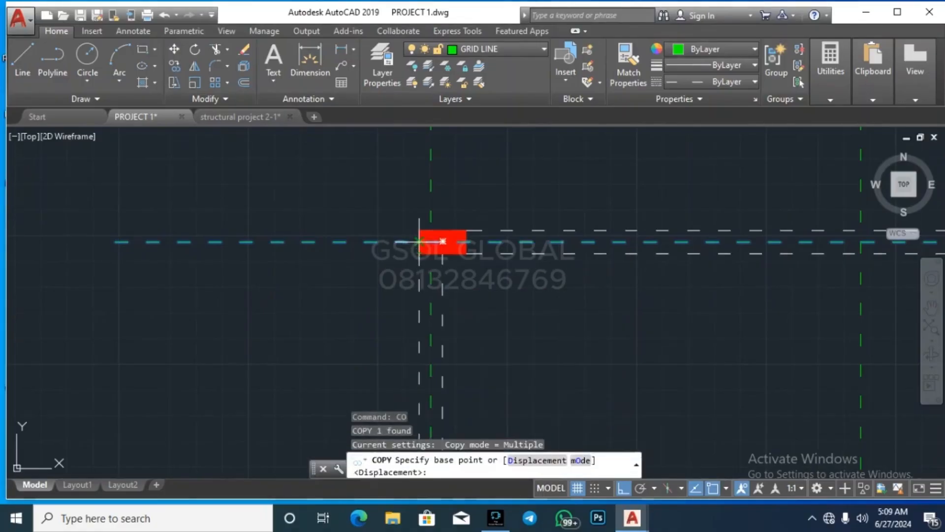
scroll(417, 242, "up", 1)
left_click(418, 243)
scroll(447, 185, "down", 9)
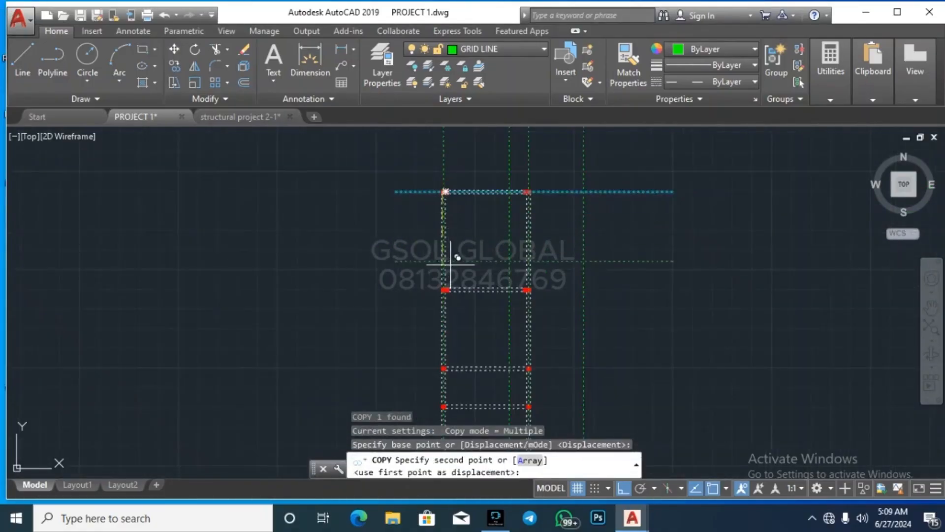
scroll(452, 278, "up", 6)
scroll(410, 322, "up", 9)
left_click(477, 327)
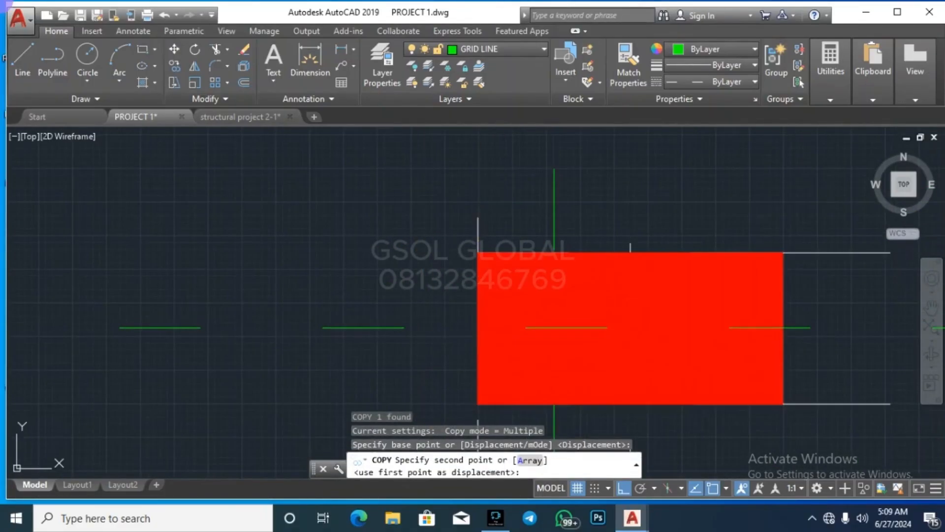
Step: Place further grid line copies at the remaining column rows and intersections
scroll(464, 214, "down", 14)
scroll(471, 328, "up", 5)
scroll(473, 308, "down", 5)
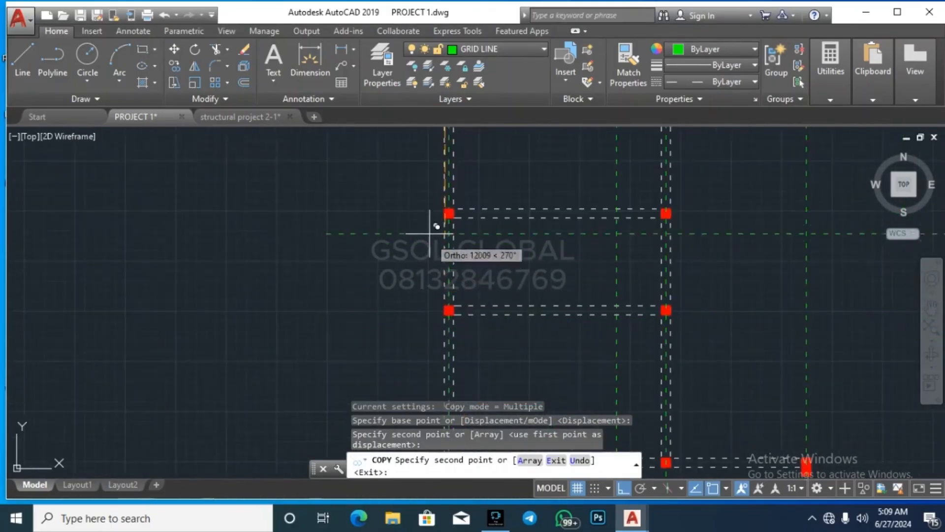
scroll(455, 315, "up", 7)
left_click(541, 190)
scroll(507, 182, "down", 8)
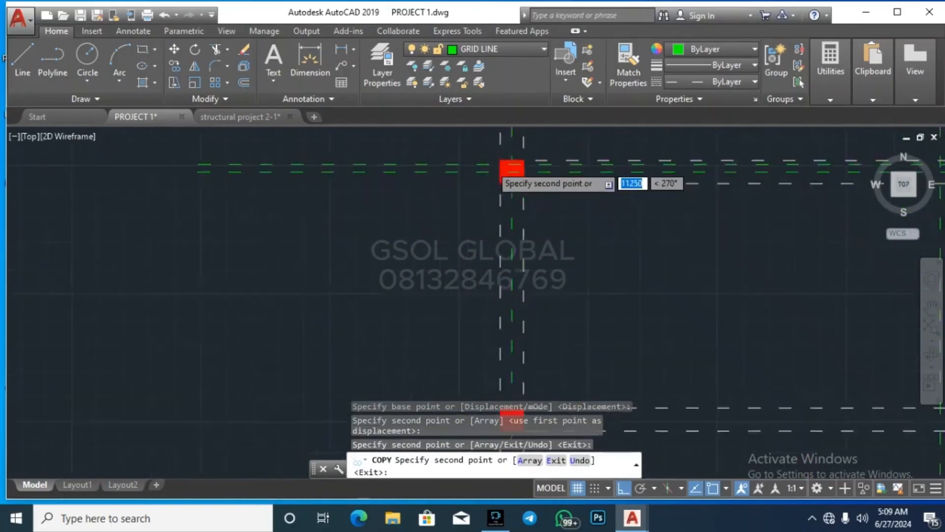
scroll(495, 309, "up", 2)
scroll(495, 308, "up", 5)
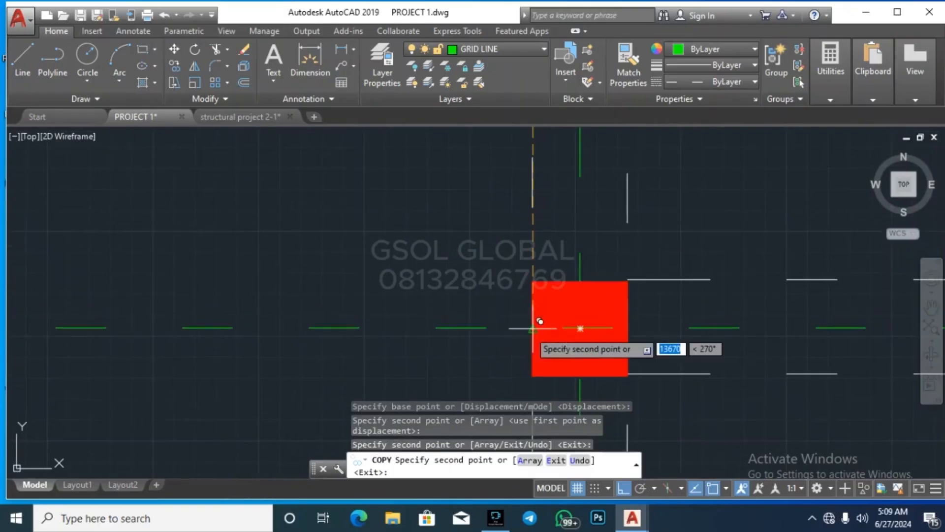
left_click(540, 321)
scroll(509, 236, "down", 10)
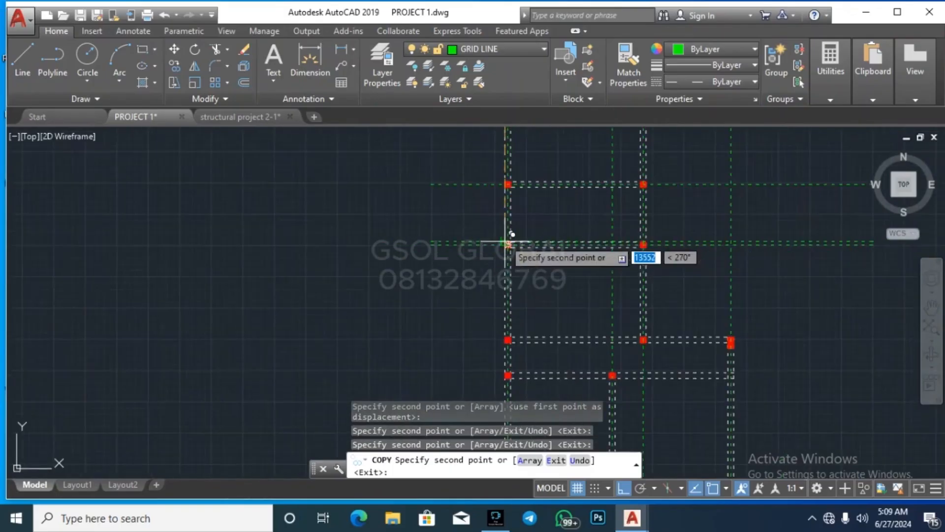
scroll(502, 331, "up", 8)
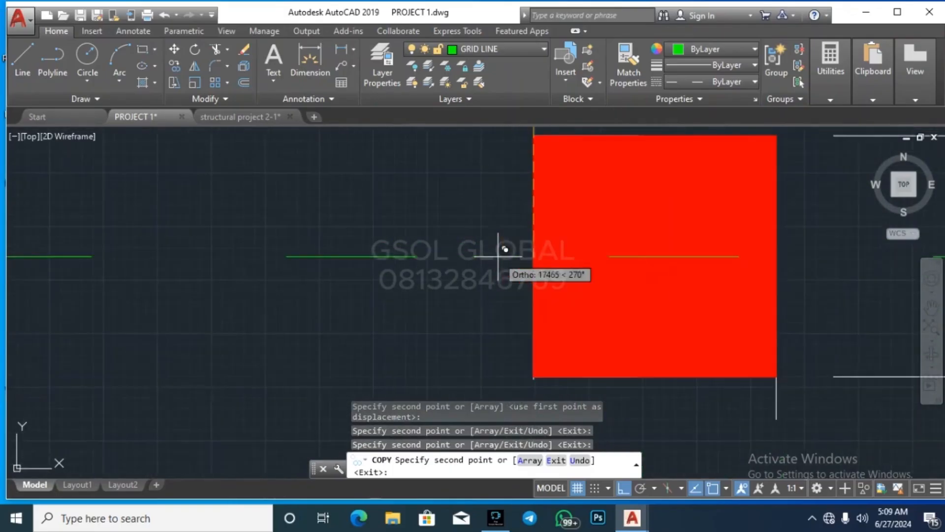
left_click(536, 246)
scroll(517, 249, "down", 6)
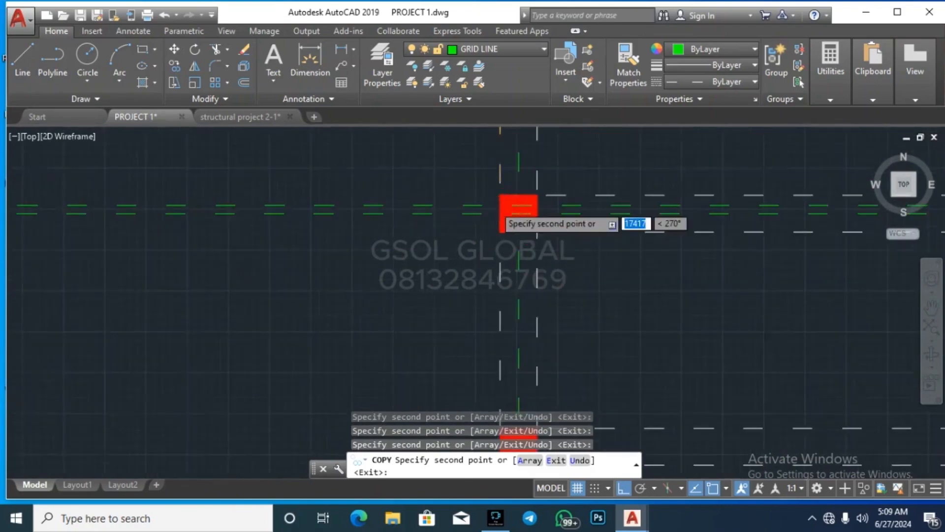
scroll(502, 209, "up", 6)
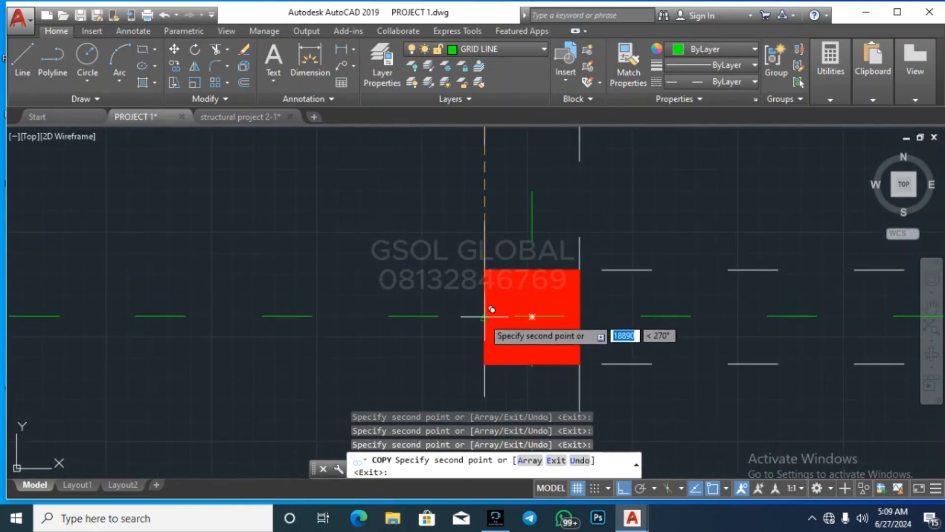
scroll(379, 217, "down", 8)
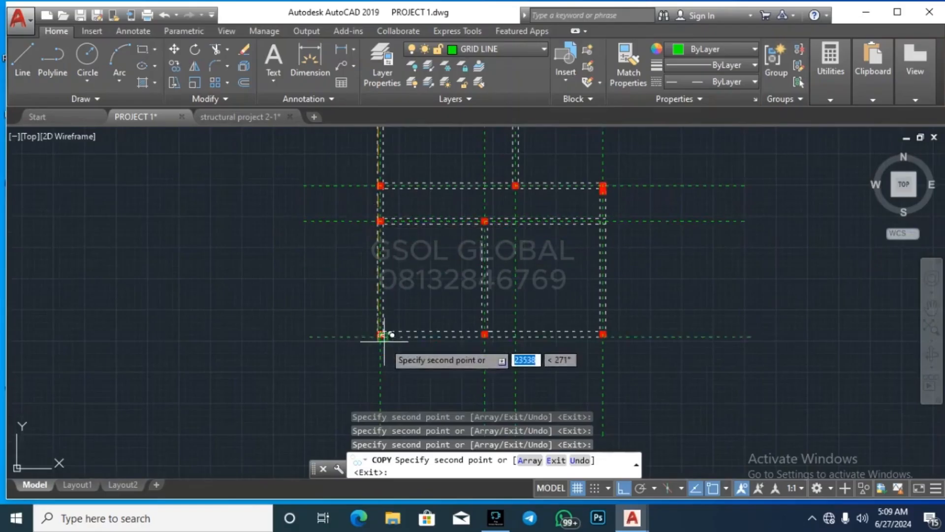
scroll(346, 305, "up", 6)
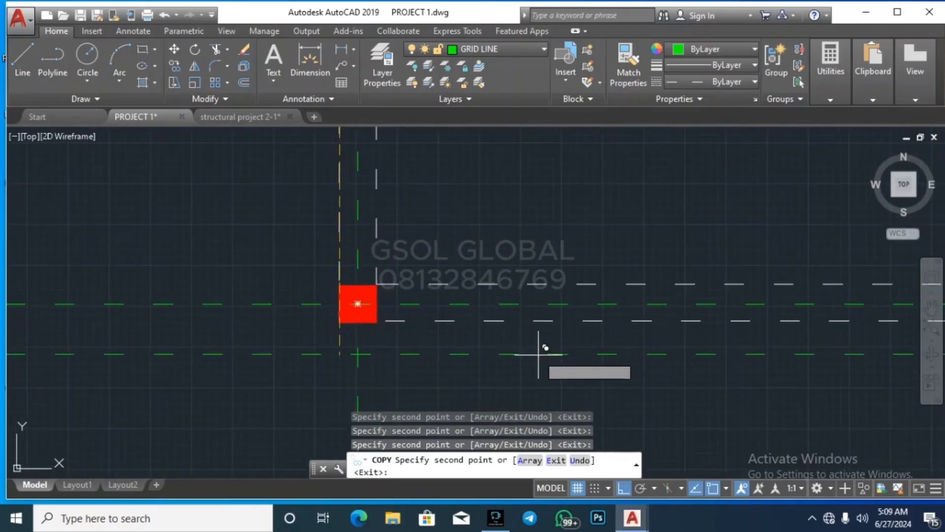
key("Escape")
key("Escape")
scroll(579, 309, "down", 8)
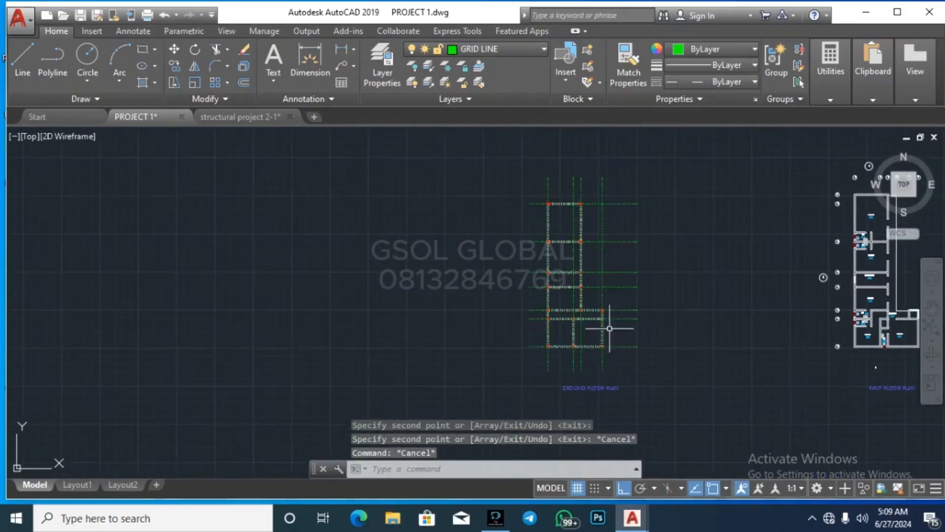
Step: Offset the top line upward and the left line leftward by 3000
scroll(582, 171, "up", 6)
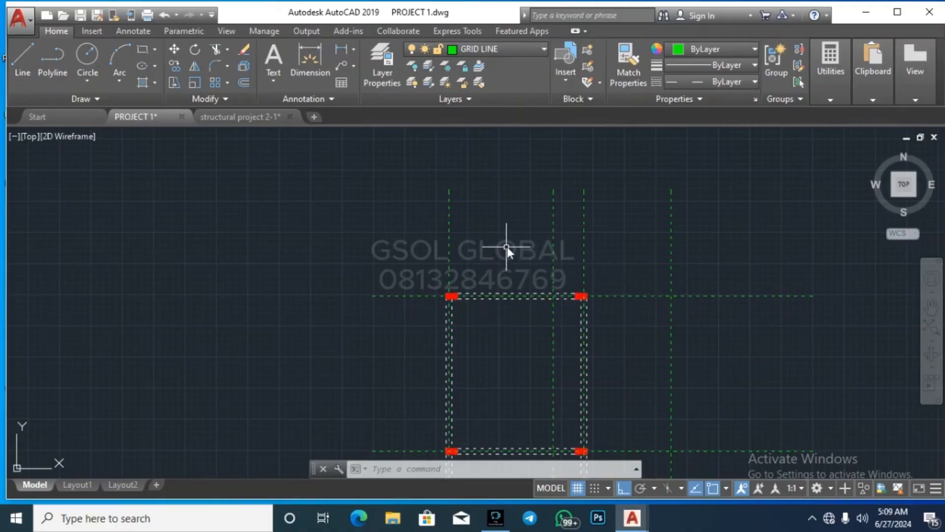
type("o")
key("Return")
type("300")
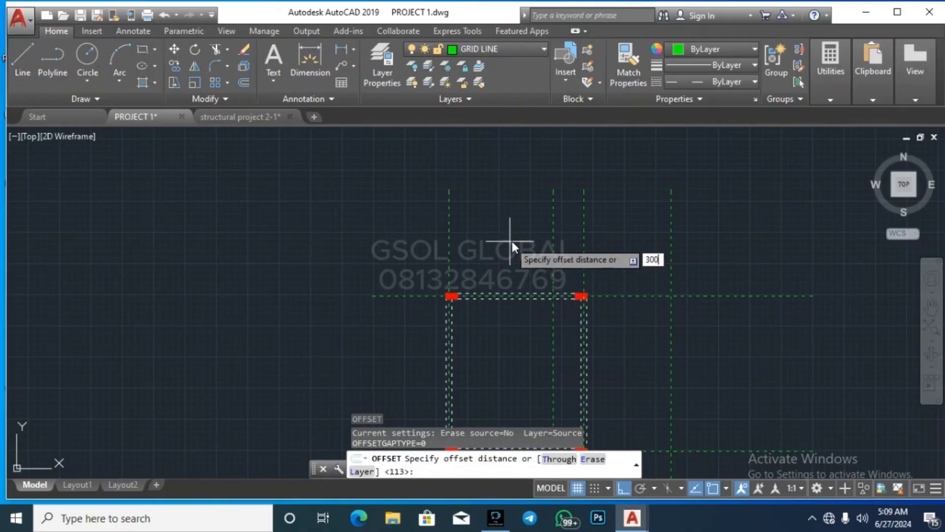
key("Return")
key("Return")
key("Return")
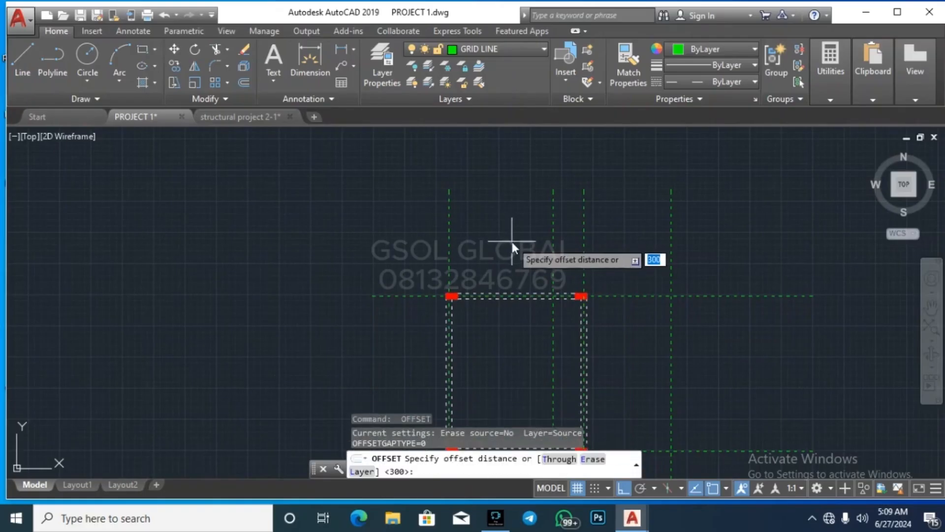
key("Return")
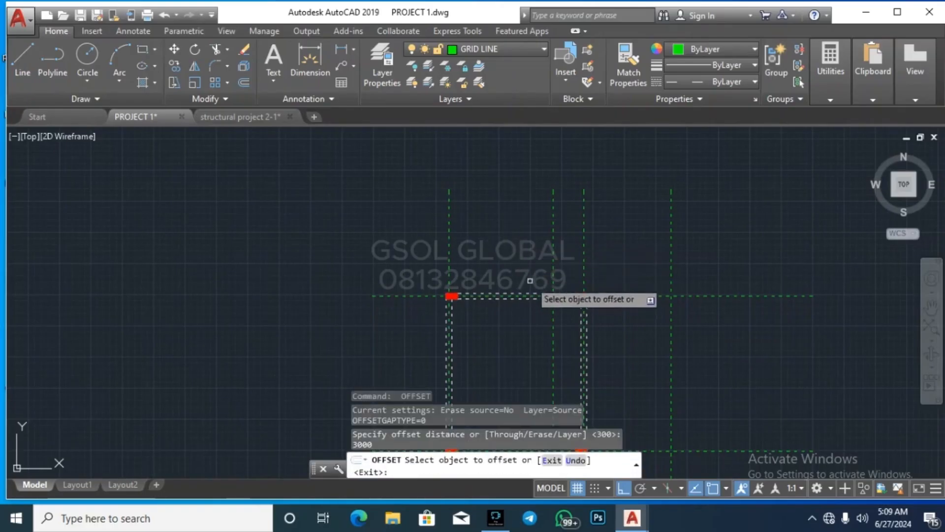
left_click(521, 295)
left_click(521, 268)
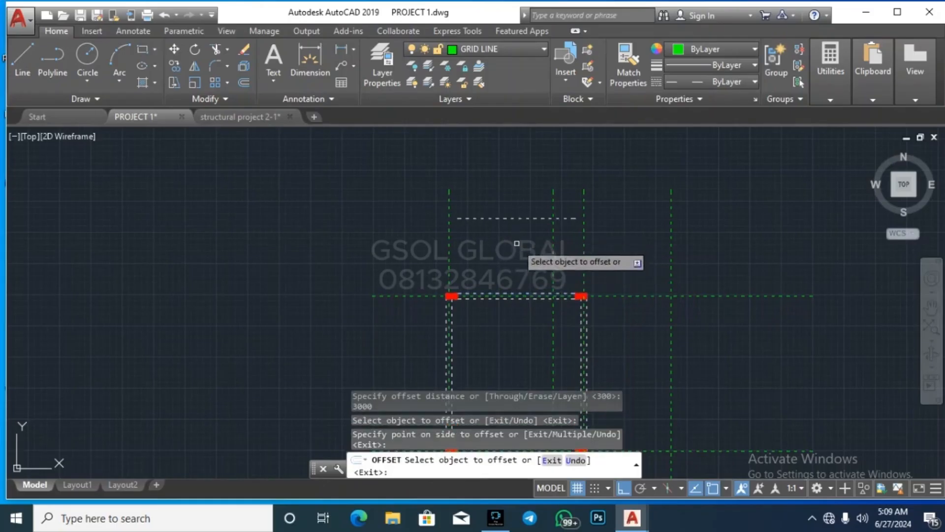
left_click(447, 310)
left_click(407, 312)
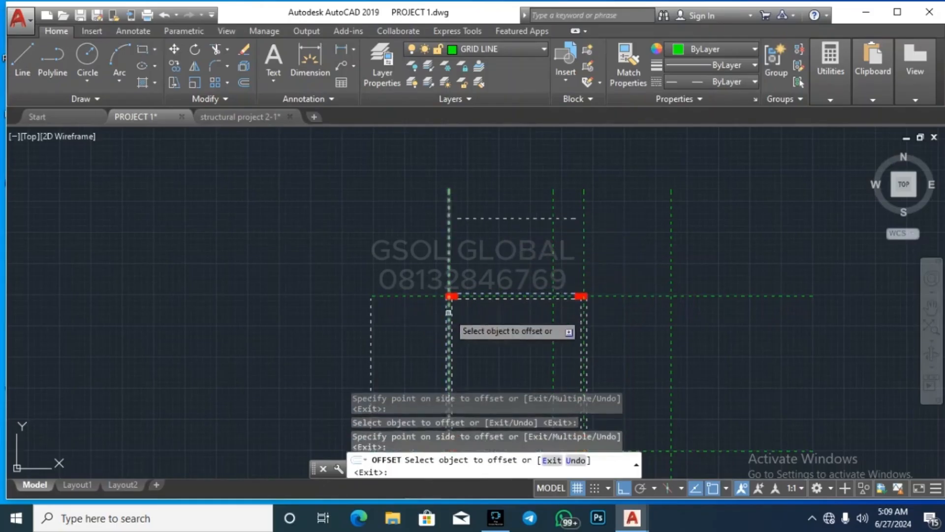
Step: Offset the lower beam line downward by 3000
scroll(625, 231, "down", 3)
scroll(622, 302, "up", 4)
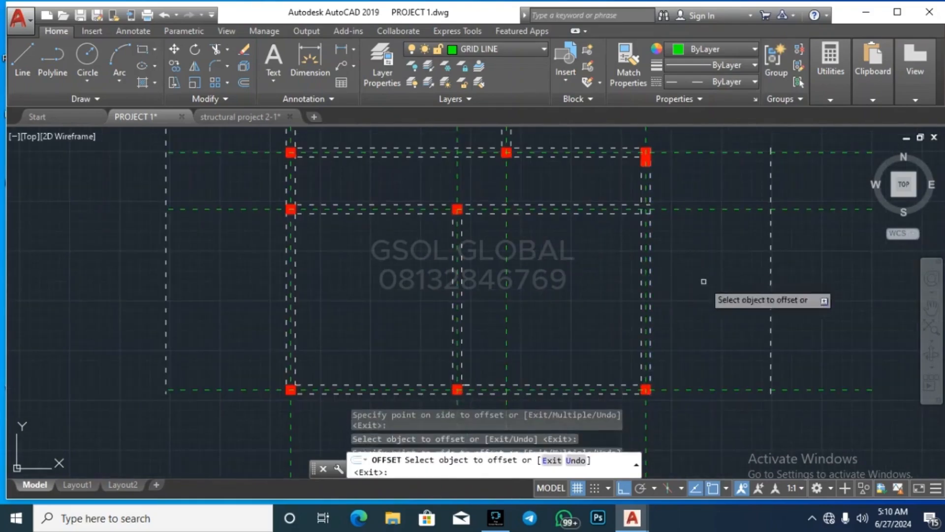
scroll(602, 274, "down", 3)
scroll(601, 270, "up", 3)
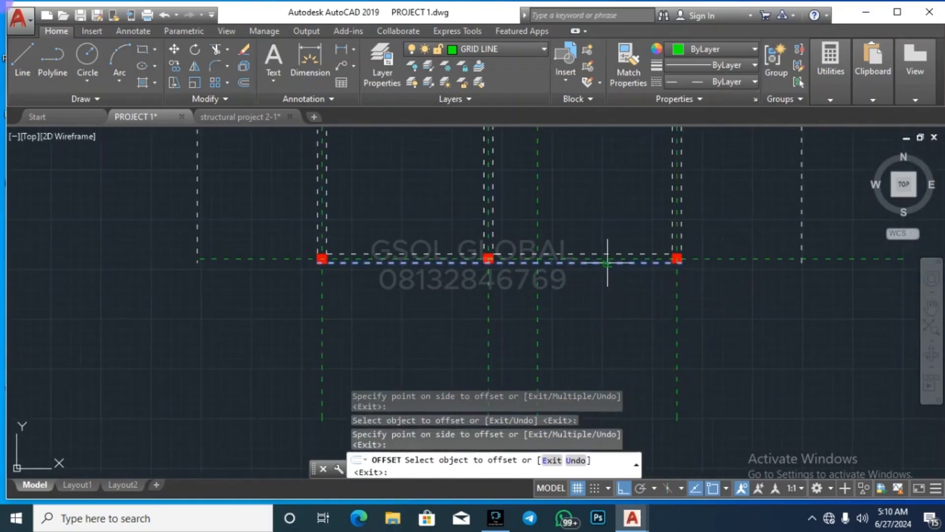
left_click(607, 262)
left_click(596, 340)
scroll(562, 344, "down", 4)
key("Escape")
key("Escape")
key("Escape")
key("Escape")
scroll(491, 363, "up", 4)
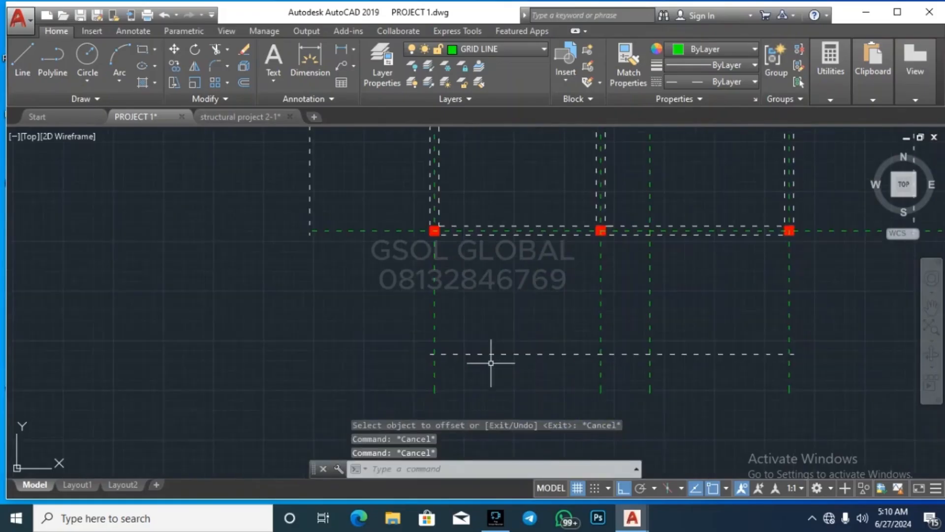
Step: Trim the green grid lines overhanging below the beam line
type("tr")
key("Return")
key("Return")
left_click(830, 416)
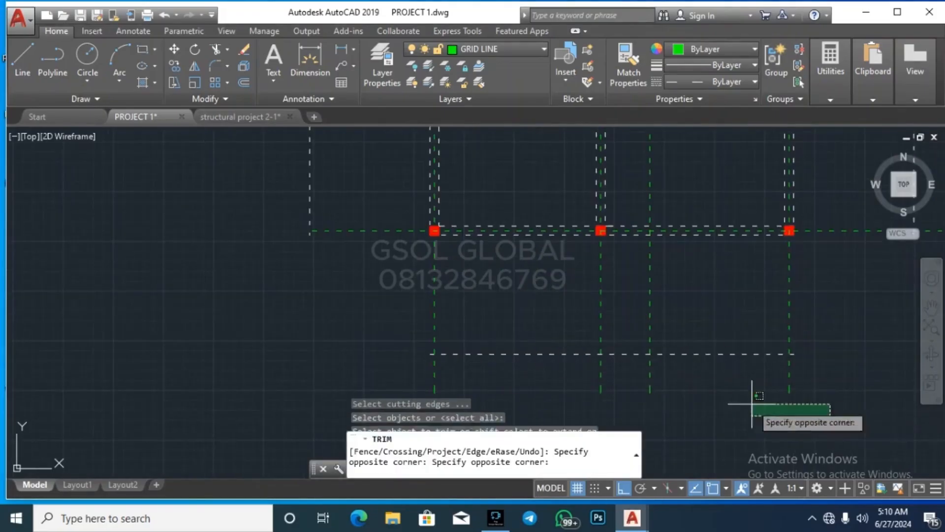
left_click(471, 395)
key("Escape")
Step: Delete the extra lower dashed line
left_click(545, 365)
left_click(527, 327)
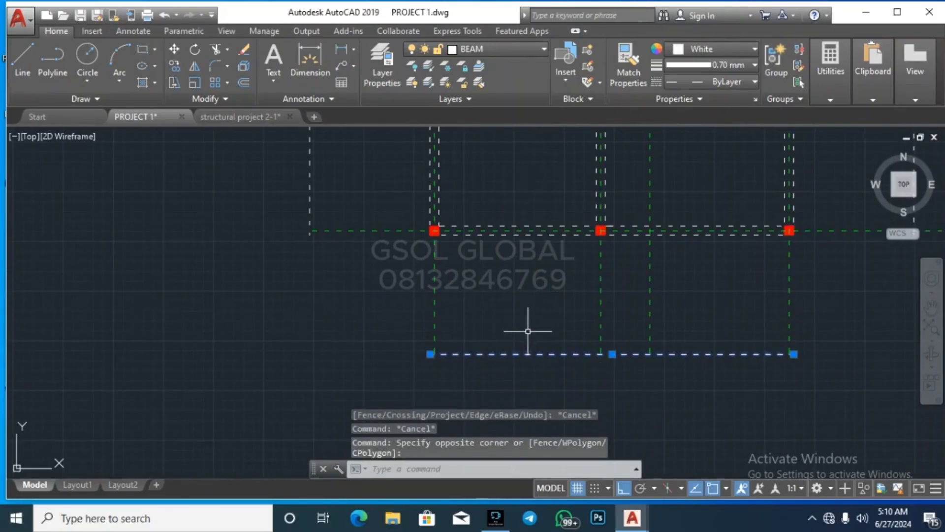
key("Delete")
scroll(413, 392, "down", 5)
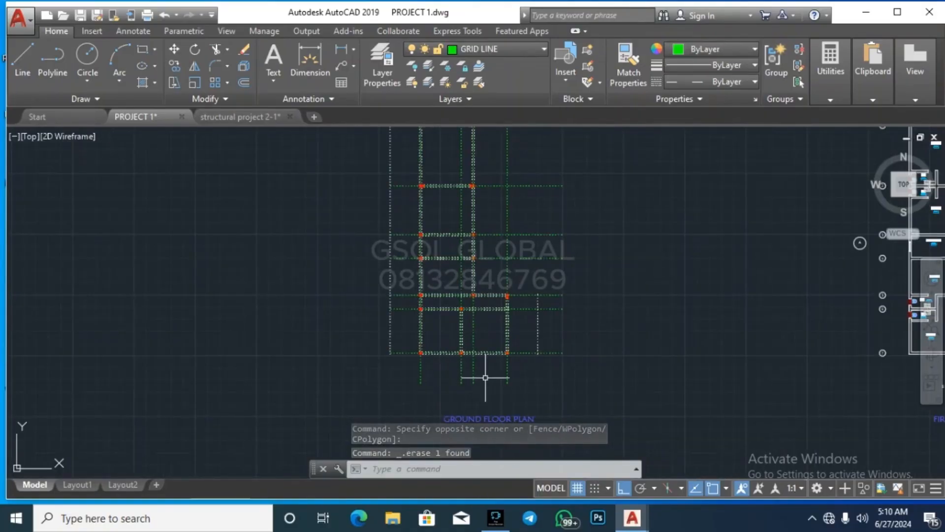
scroll(485, 377, "up", 2)
scroll(419, 392, "down", 2)
scroll(517, 317, "up", 2)
Step: Trim the right-hand grid line ends past the vertical beam line
left_click(512, 344)
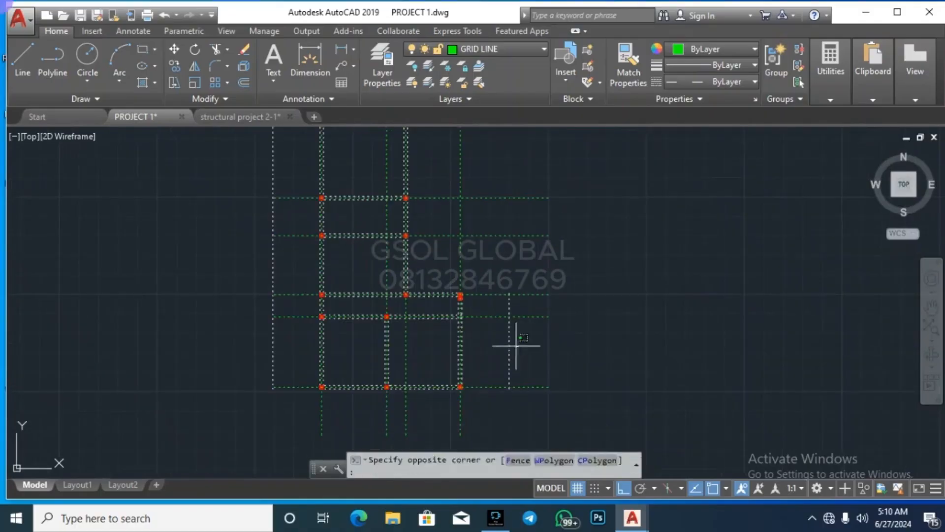
left_click(496, 395)
scroll(489, 389, "down", 4)
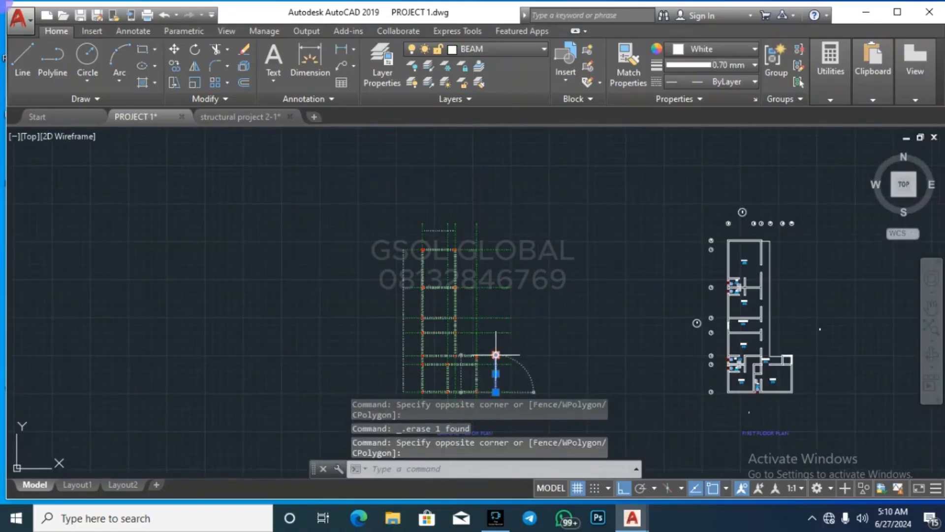
left_click(496, 354)
key("Escape")
key("Escape")
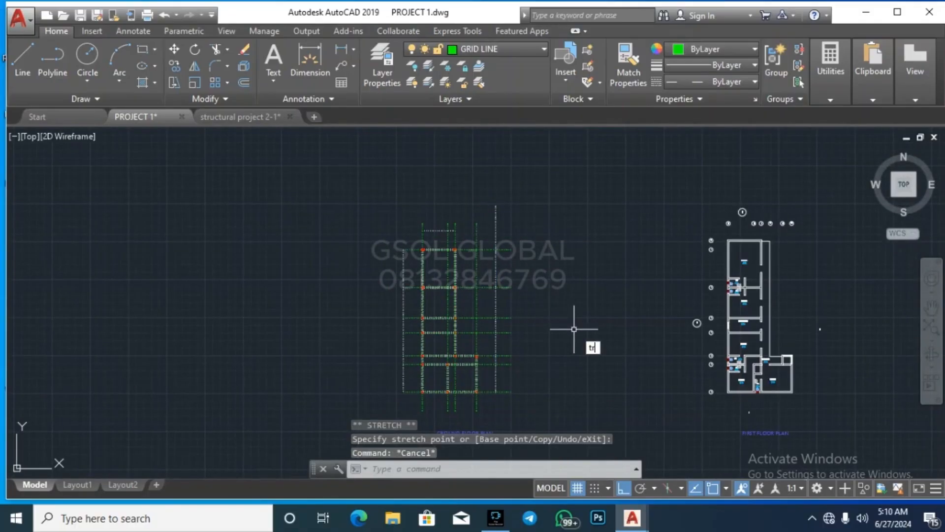
key("Return")
key("Return")
left_click(542, 412)
left_click(505, 235)
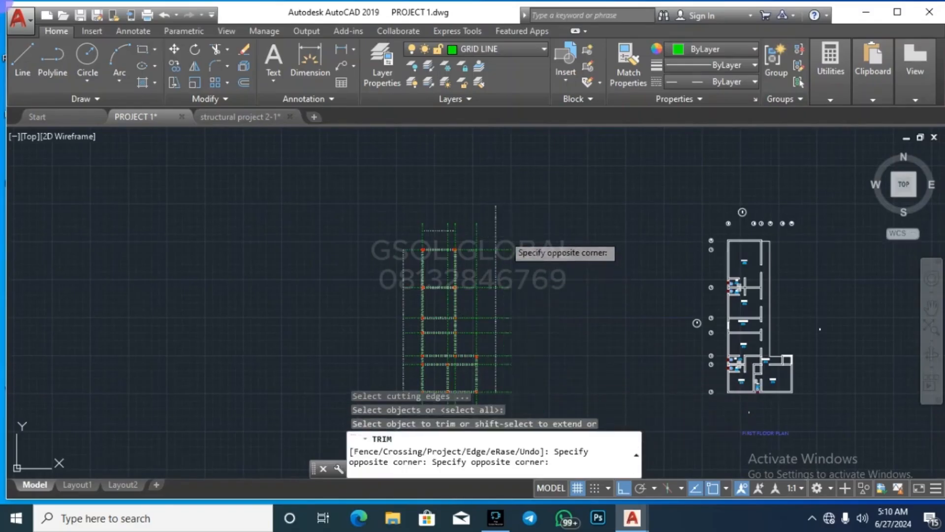
key("Escape")
Step: Delete the stray vertical grid line
left_click(500, 222)
left_click(465, 186)
key("Delete")
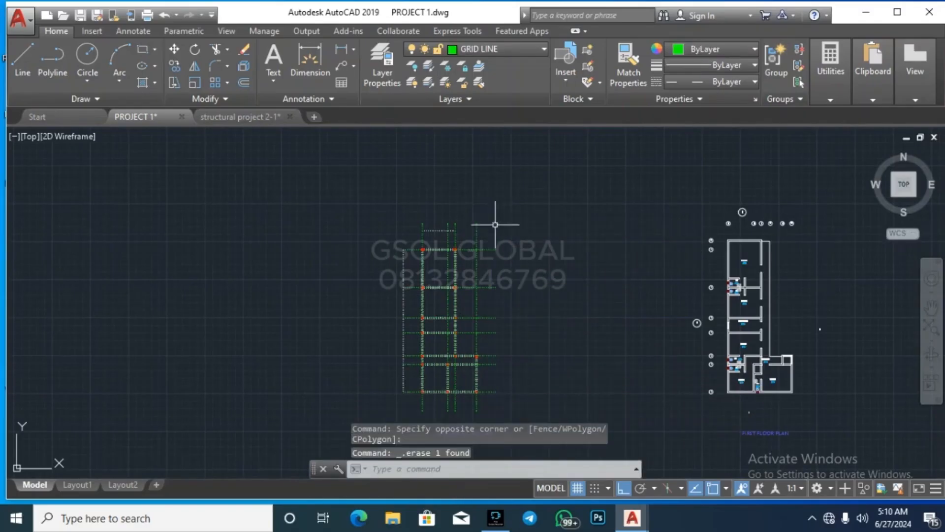
scroll(410, 274, "up", 2)
scroll(410, 229, "down", 2)
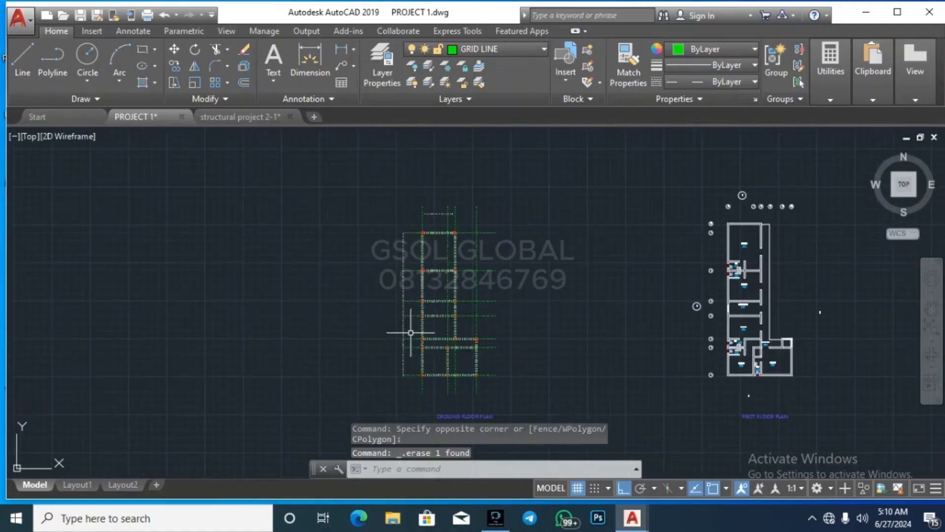
scroll(411, 333, "up", 5)
scroll(418, 305, "down", 3)
scroll(432, 268, "up", 5)
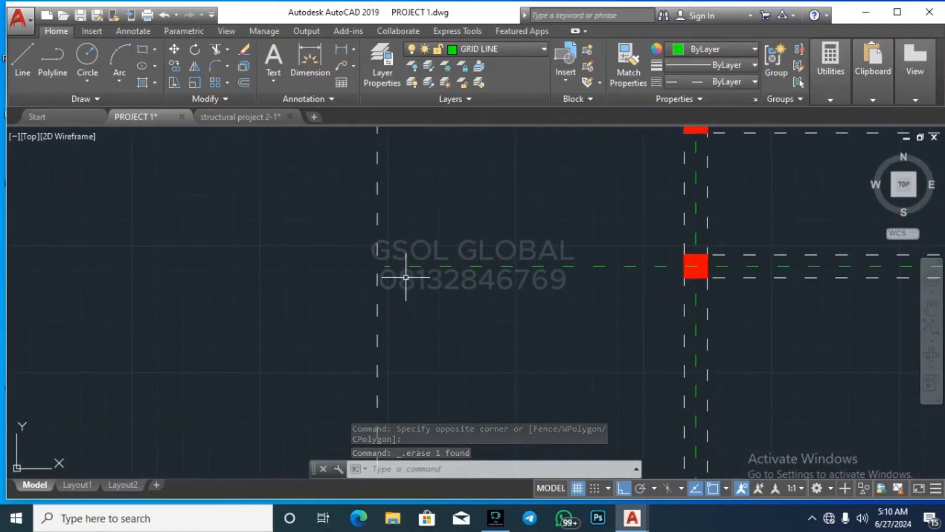
scroll(406, 277, "down", 2)
scroll(415, 288, "up", 4)
Step: Extend the grid lines to the vertical dashed beam line as boundary
left_click(432, 321)
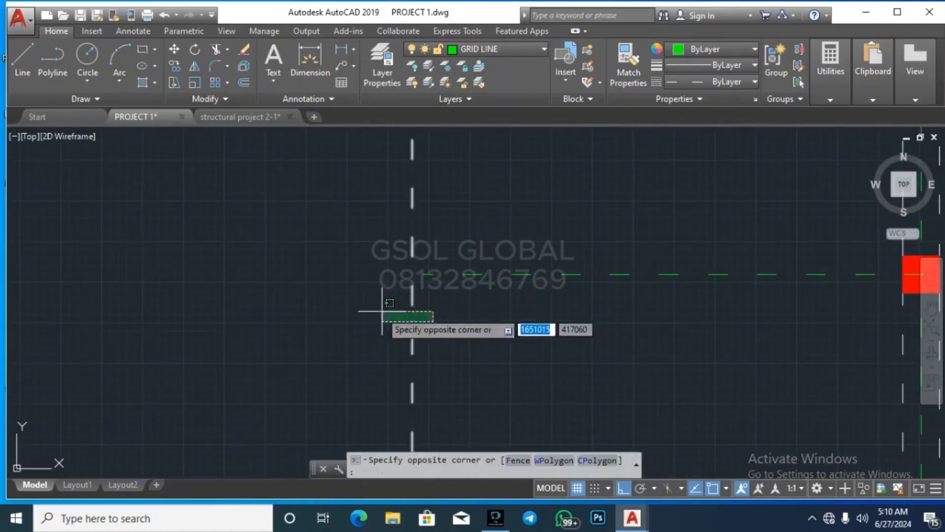
left_click(391, 322)
type("ex")
key("Return")
scroll(416, 272, "down", 8)
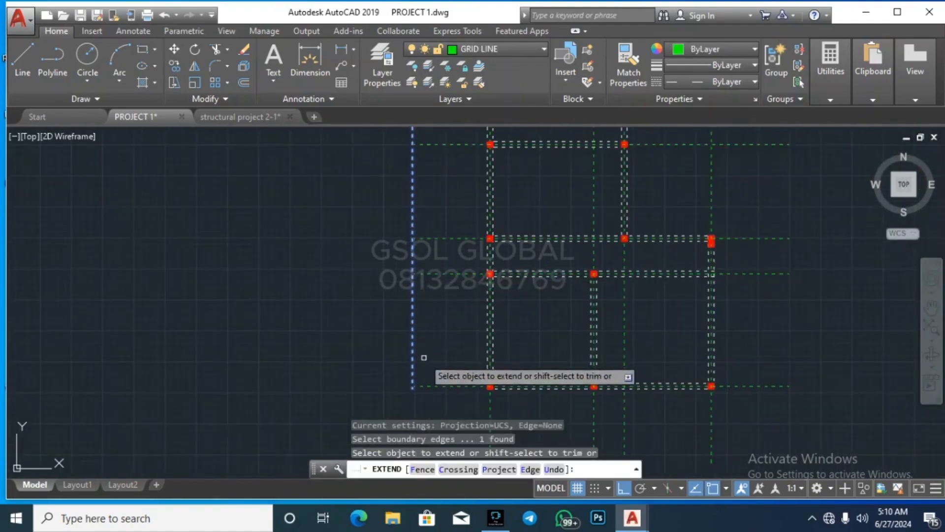
scroll(432, 396, "down", 2)
left_click(445, 399)
scroll(428, 352, "down", 4)
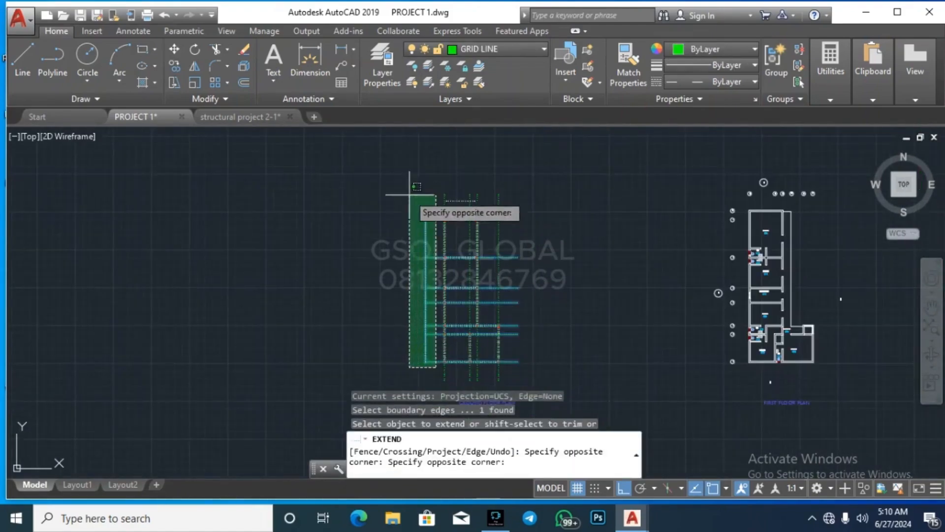
left_click(410, 194)
scroll(420, 233, "up", 8)
key("Escape")
Step: Delete the vertical dashed line
left_click(437, 224)
left_click(437, 228)
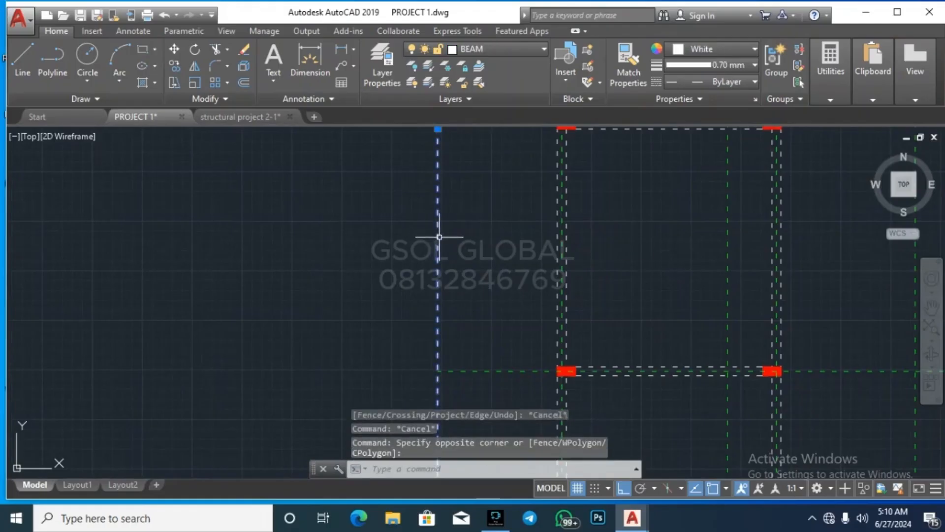
key("Delete")
scroll(369, 312, "down", 6)
scroll(419, 225, "up", 4)
key("Escape")
key("Escape")
scroll(451, 264, "down", 6)
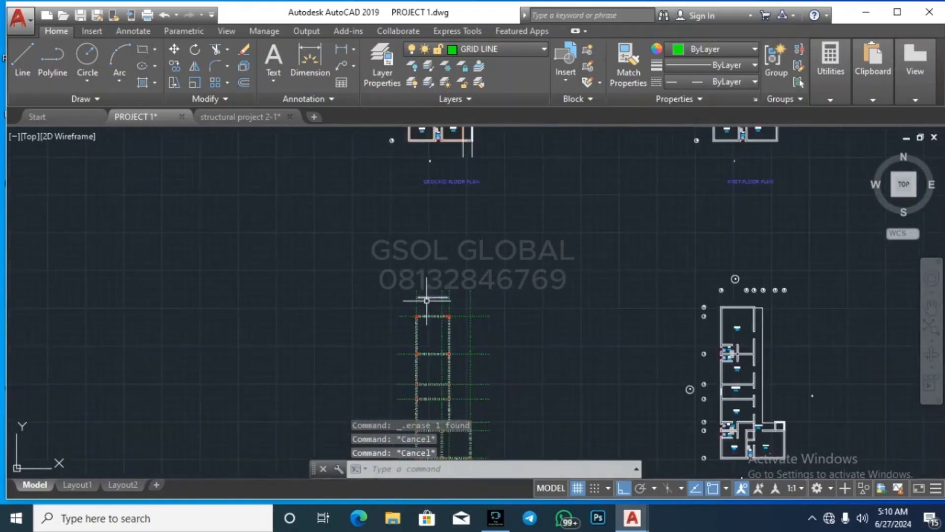
scroll(427, 298, "up", 6)
Step: Stretch the horizontal dashed beam line's ends out left and right
left_click(446, 272)
left_click(399, 381)
scroll(399, 381, "up", 6)
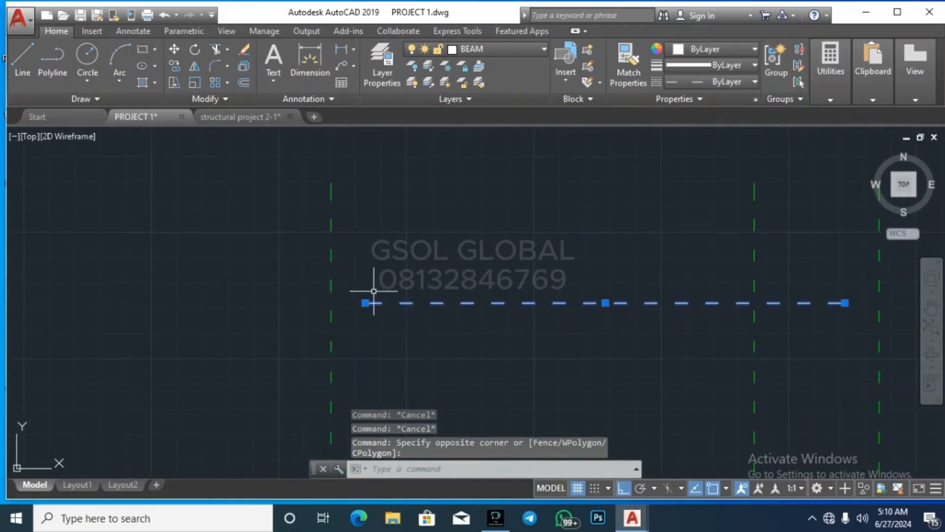
left_click(365, 303)
left_click(231, 303)
scroll(399, 342, "down", 6)
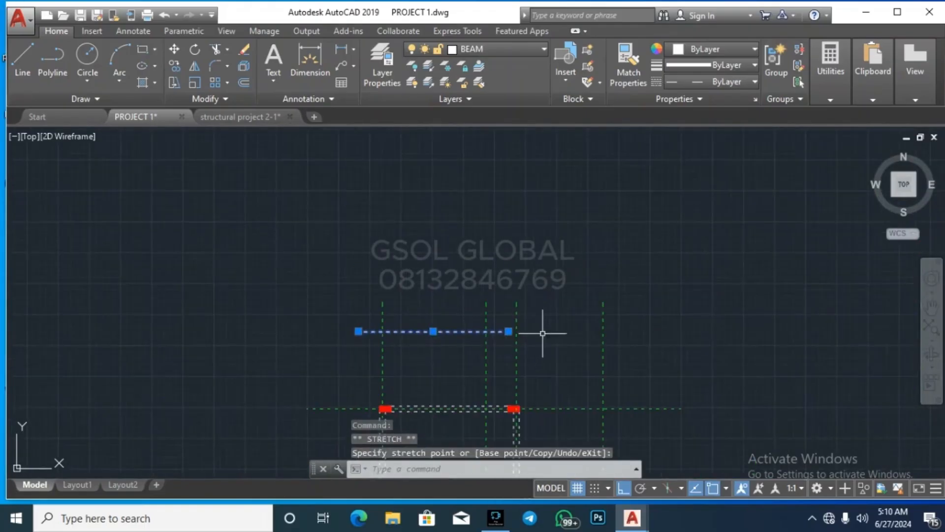
left_click(703, 332)
key("Escape")
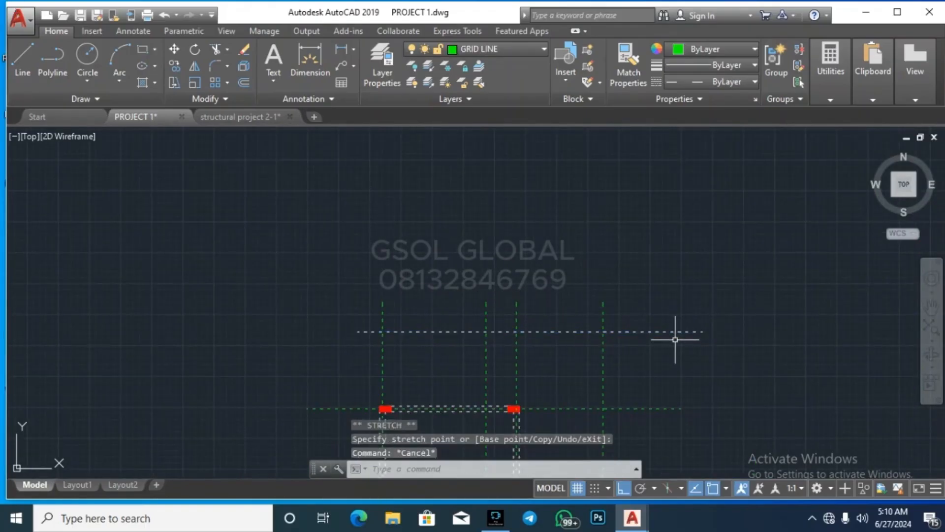
Step: Trim the grid verticals sticking out above the beam line
key("Return")
key("Return")
left_click(633, 317)
left_click(320, 276)
key("Escape")
key("Escape")
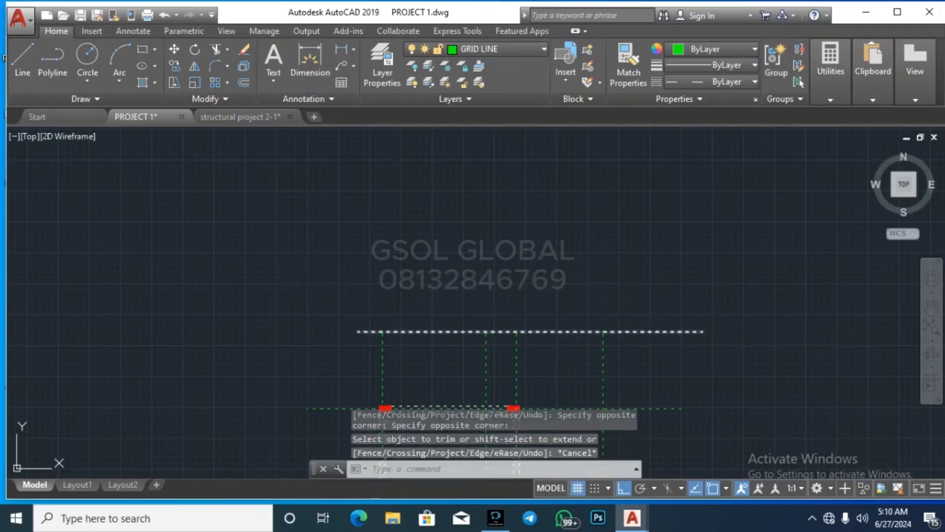
Step: Delete the stray horizontal line
left_click(586, 344)
left_click(571, 315)
left_click(580, 305)
key("Delete")
scroll(518, 269, "down", 6)
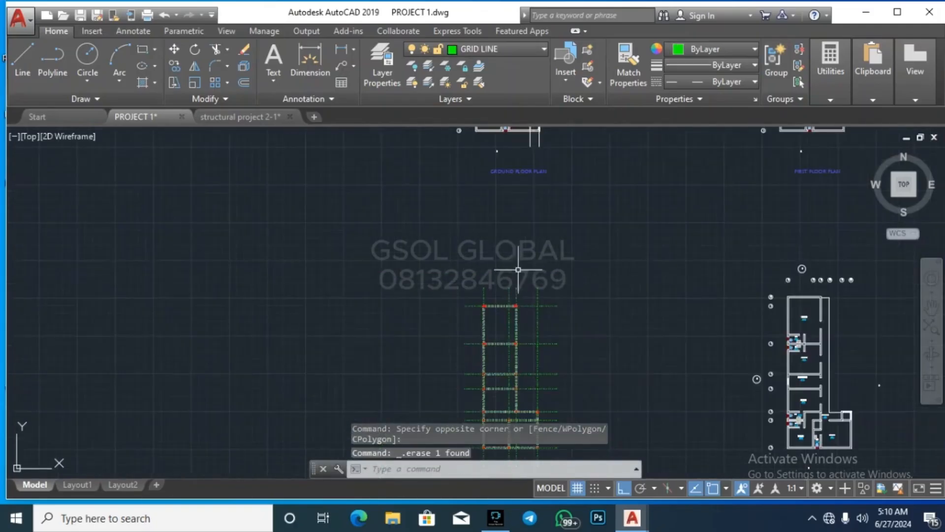
scroll(571, 251, "down", 2)
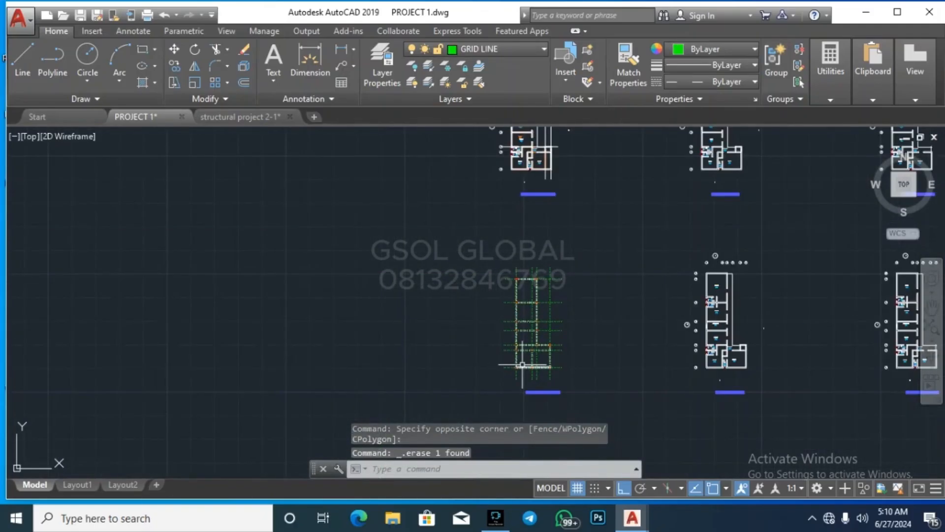
scroll(572, 336, "up", 6)
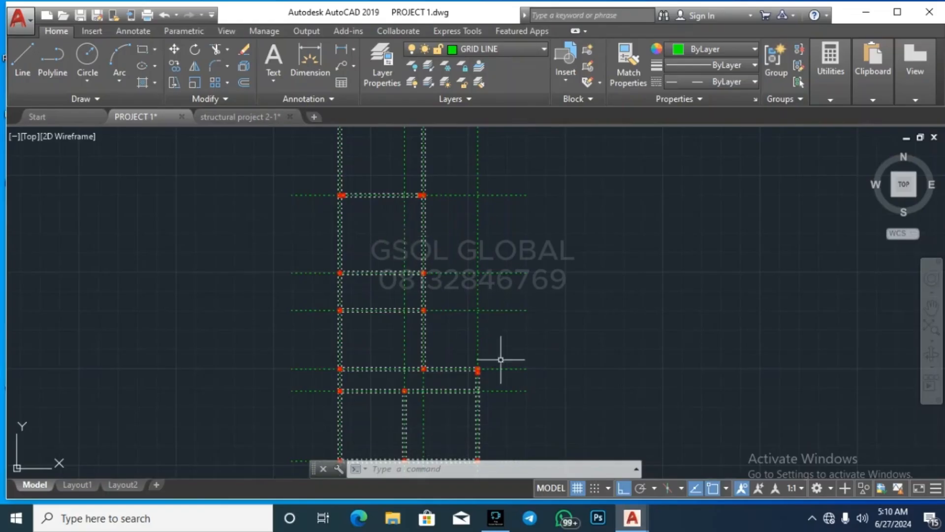
scroll(605, 286, "down", 1)
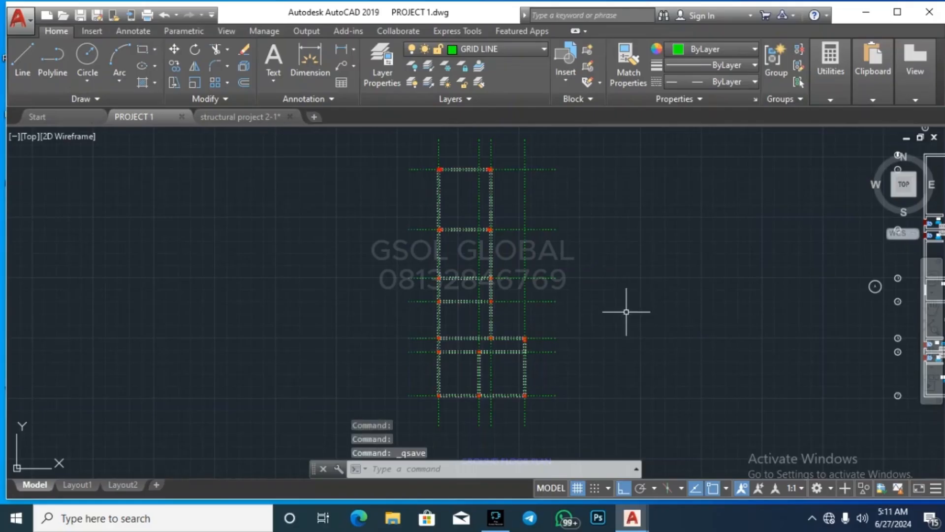
Step: Create a new blank drawing, then return to PROJECT 1 and save it
left_click(315, 117)
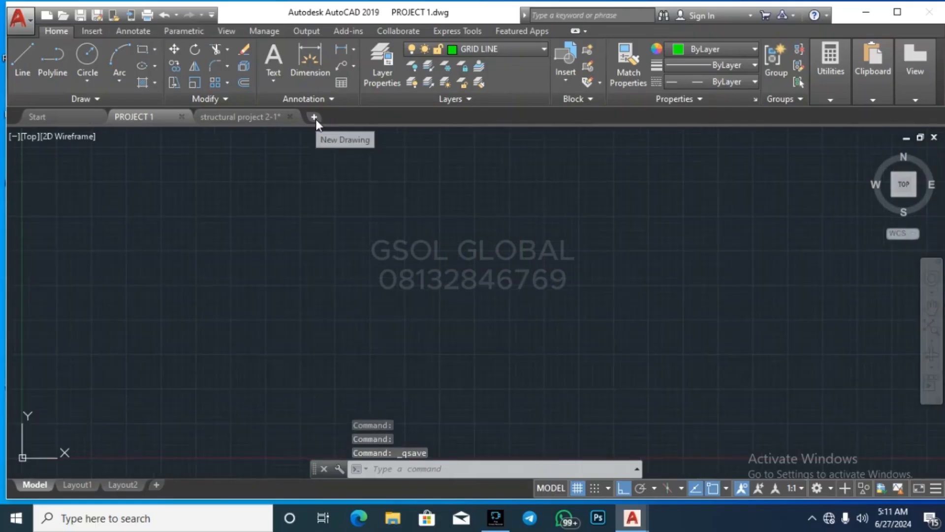
left_click(243, 118)
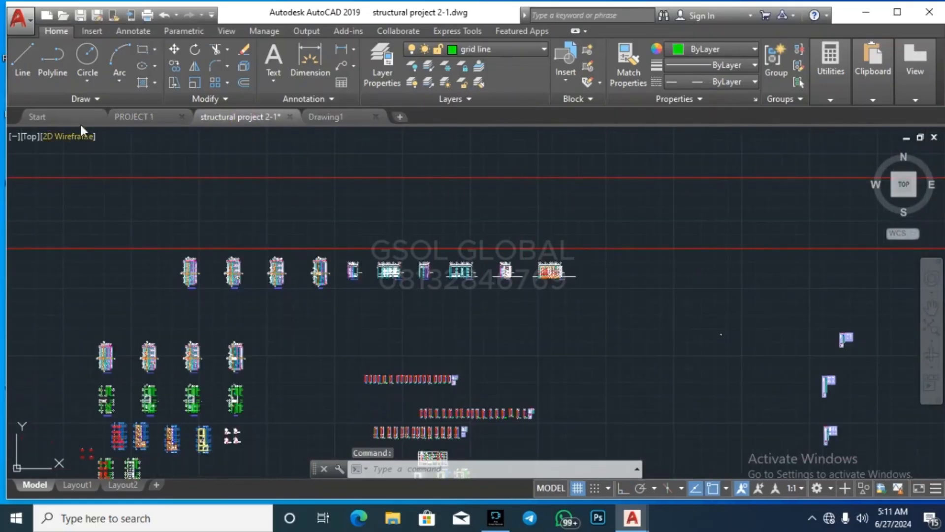
left_click(139, 118)
scroll(403, 330, "down", 3)
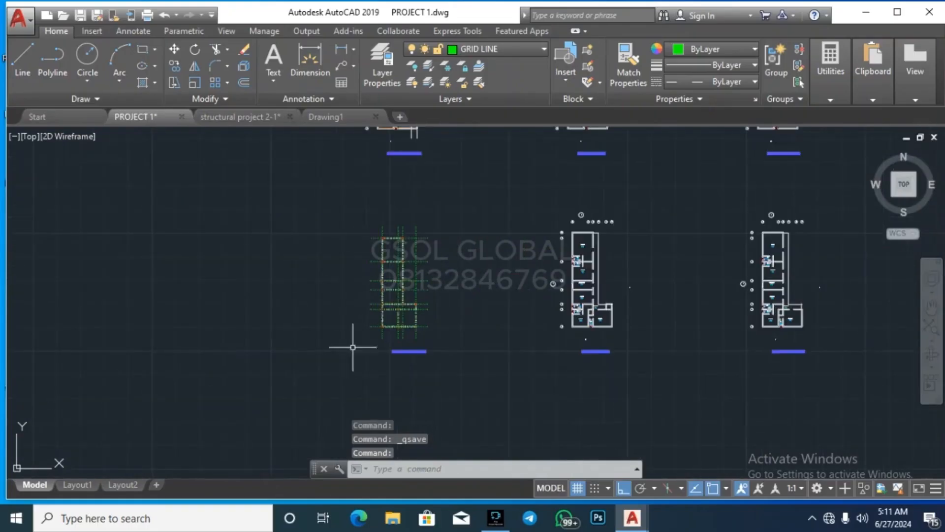
left_click(344, 321)
scroll(371, 313, "up", 3)
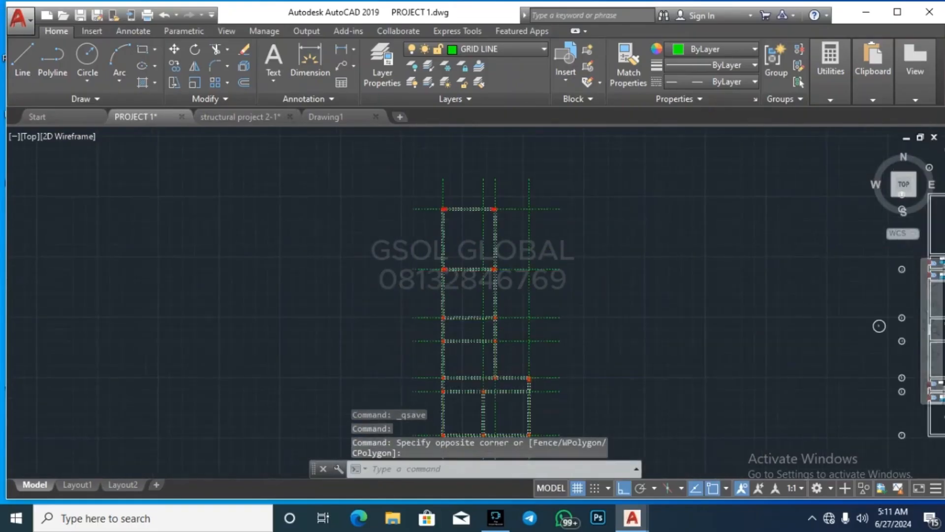
scroll(344, 345, "down", 2)
left_click(516, 163)
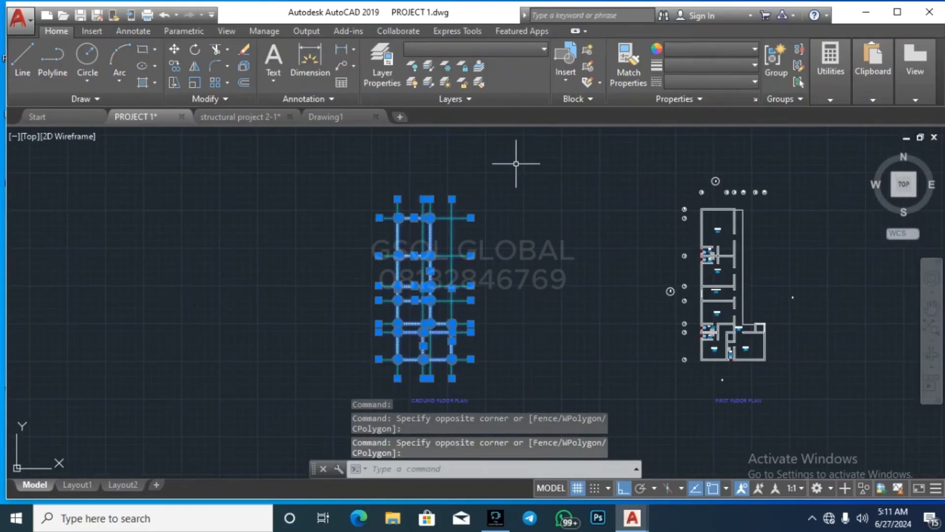
key("Escape")
key("Escape")
key("ctrl+s")
Step: Copy the ground-floor grid and columns from PROJECT 1 and paste them into Drawing1
left_click(318, 404)
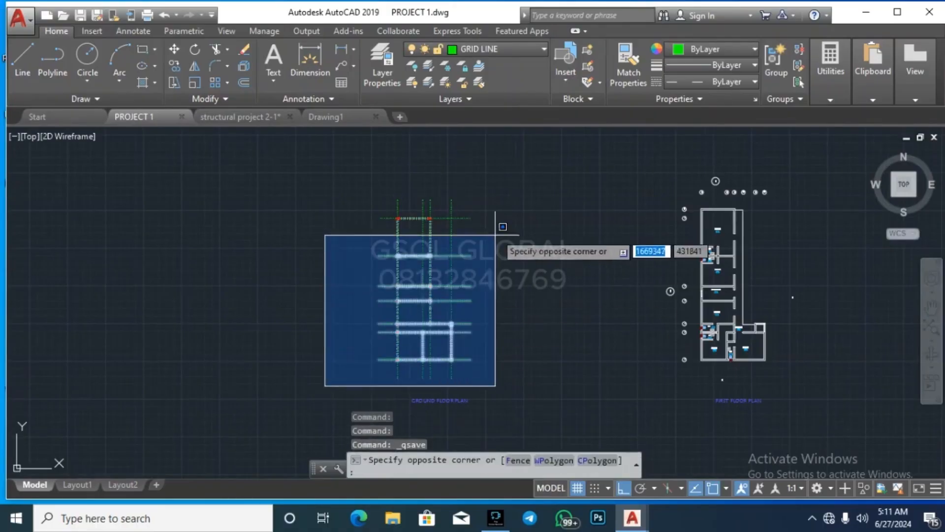
left_click(506, 186)
key("ctrl+c")
key("Escape")
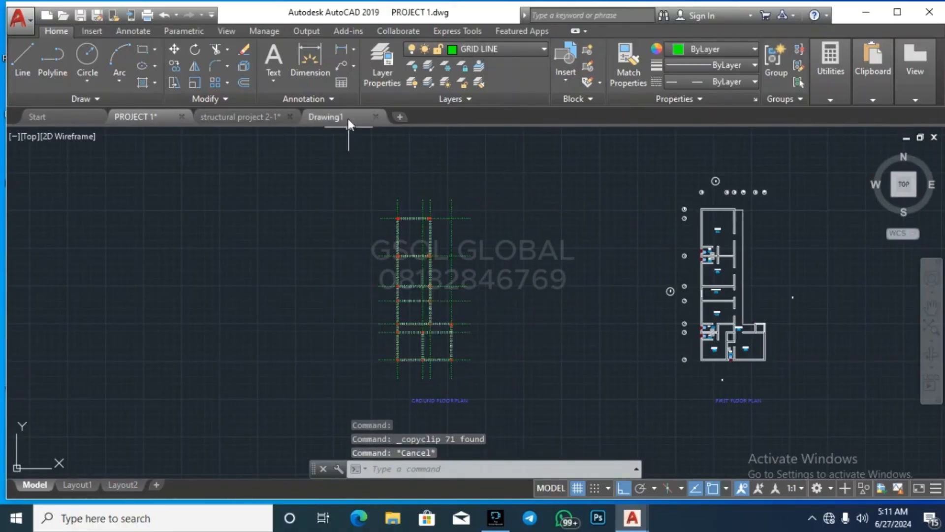
left_click(348, 118)
key("ctrl+v")
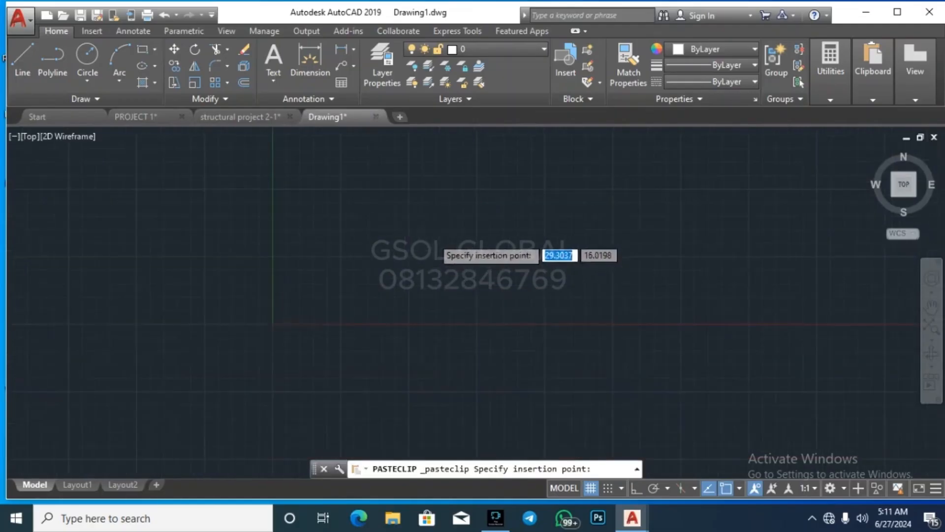
Step: Look over the pasted layout and its layer list in Drawing1, then start saving it
scroll(424, 266, "down", 2)
scroll(377, 306, "down", 11)
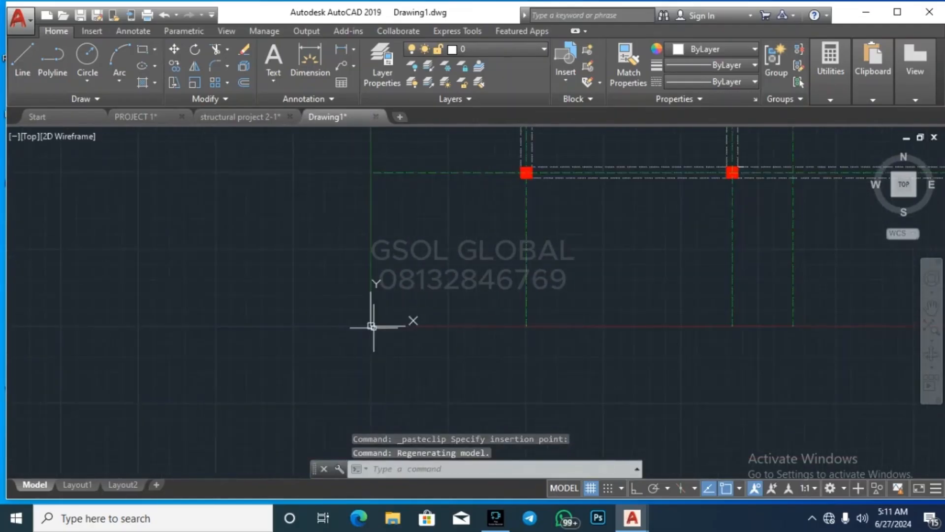
scroll(451, 346, "down", 5)
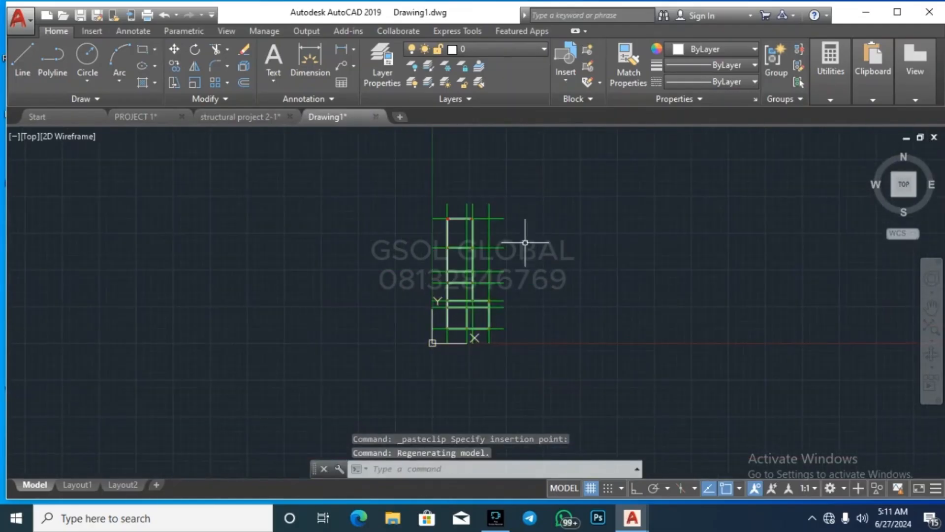
left_click(507, 50)
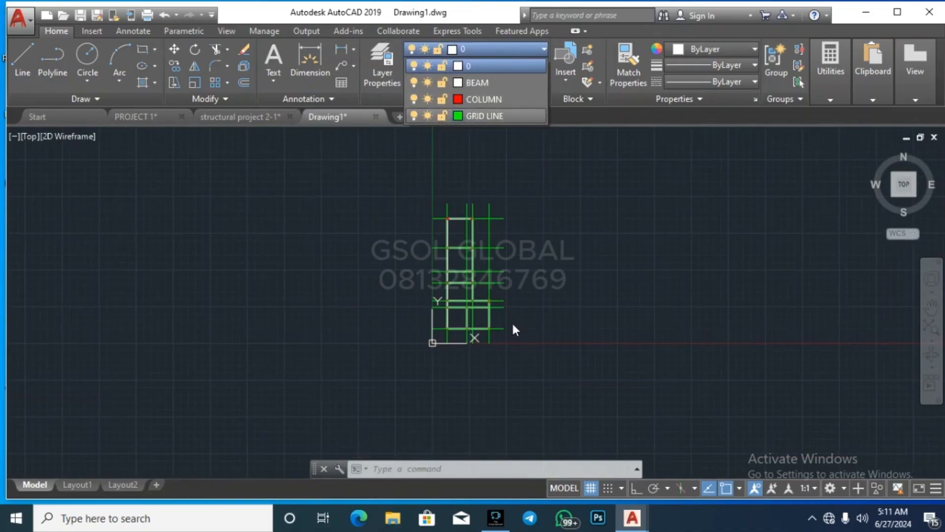
key("Escape")
key("Escape")
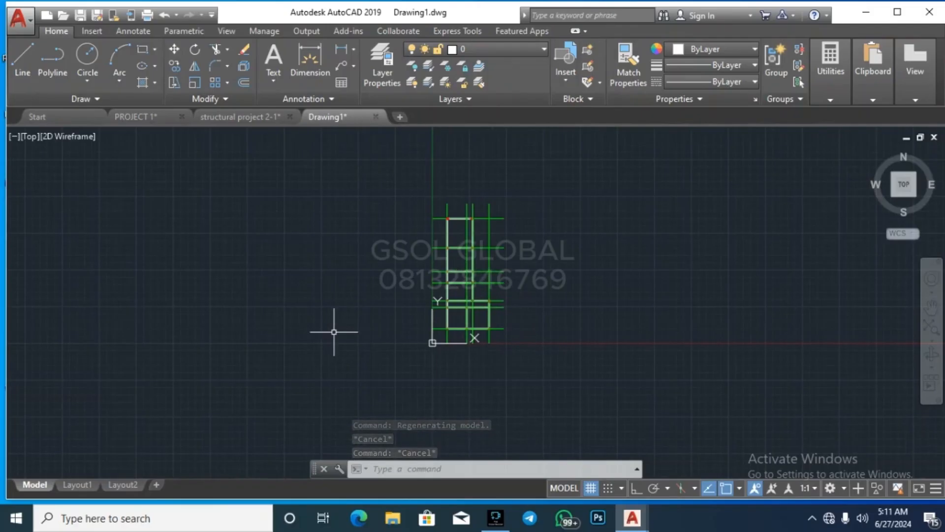
key("ctrl+s")
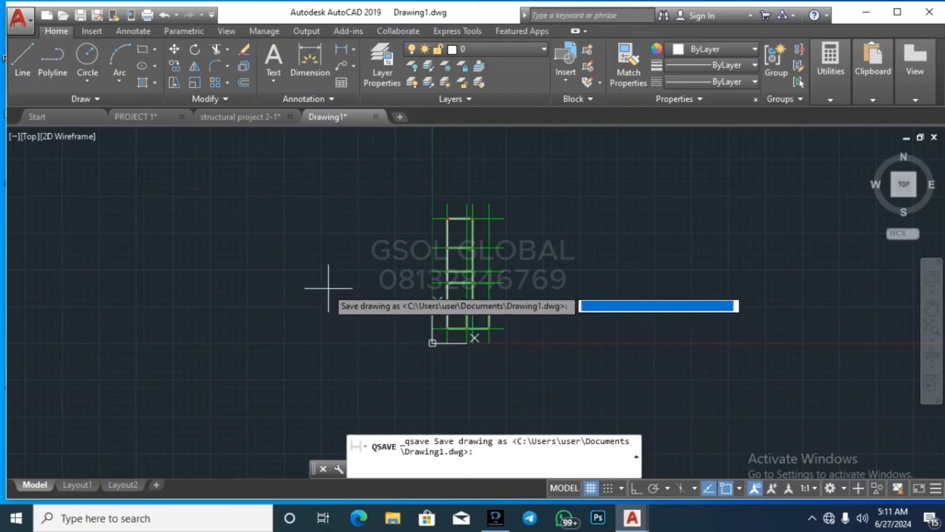
Step: Save the drawing as Drawing1.dxf in Documents with 10-decimal accuracy, then minimize AutoCAD
key("Escape")
key("Escape")
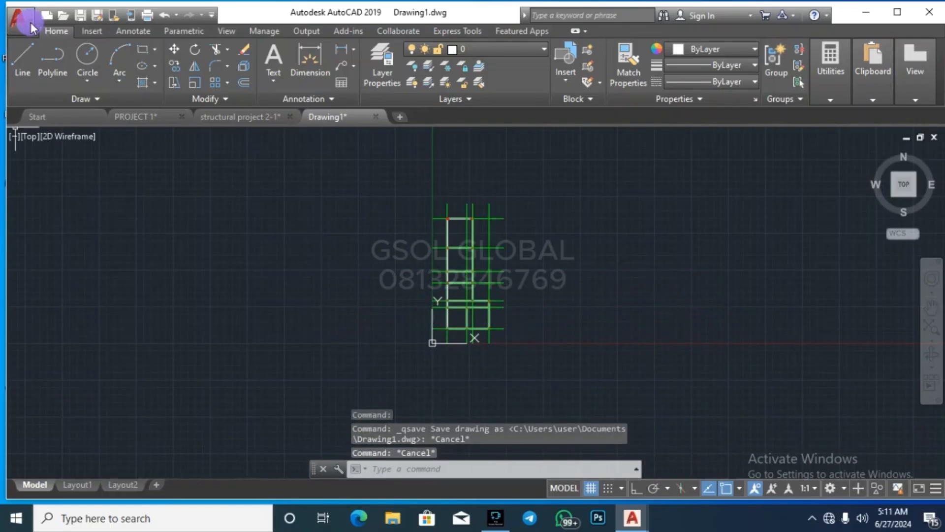
left_click(31, 22)
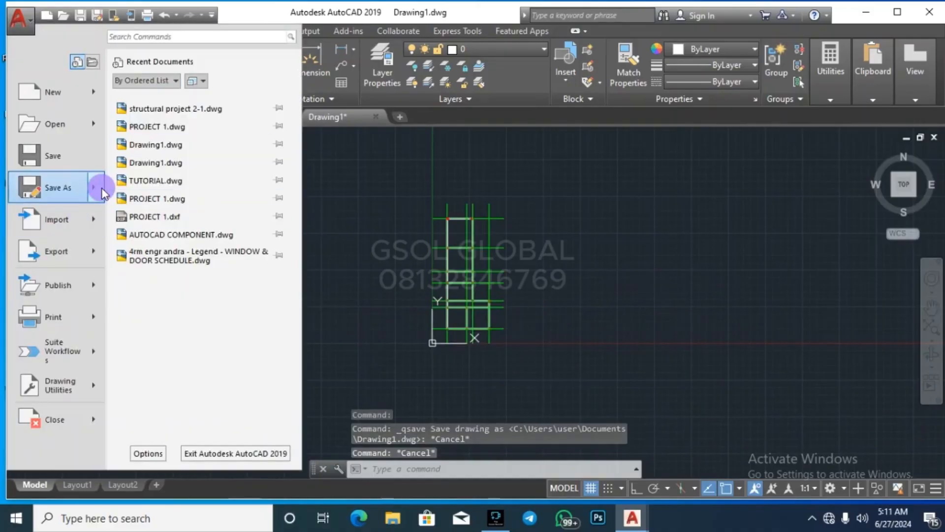
mouse_move(94, 187)
left_click(237, 115)
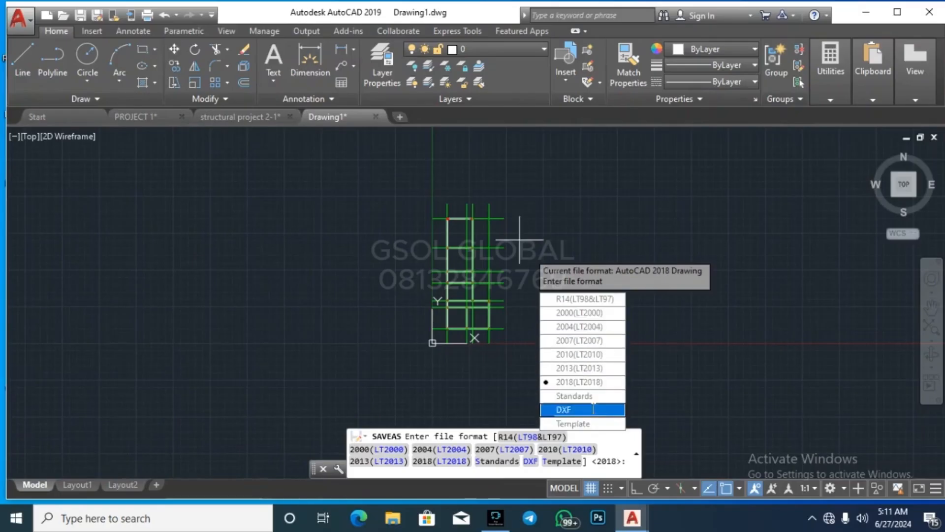
left_click(593, 408)
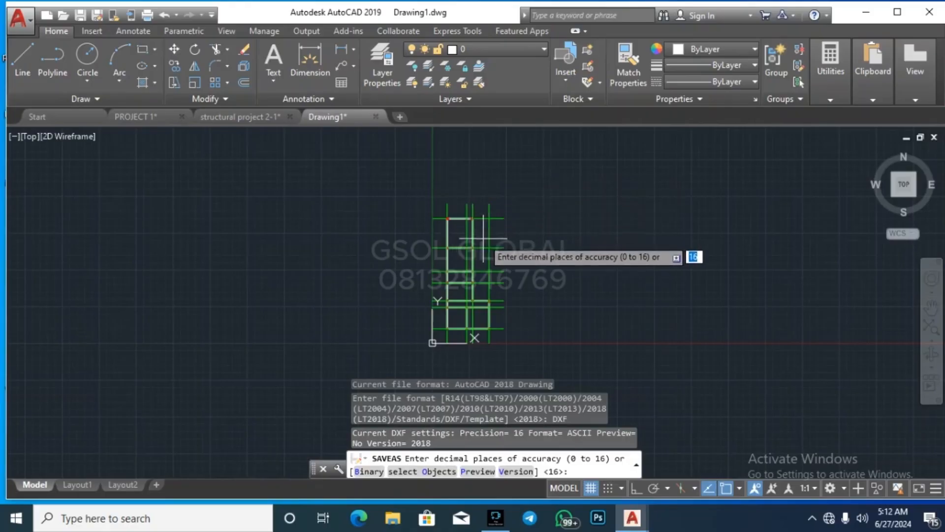
scroll(467, 227, "up", 2)
type("10")
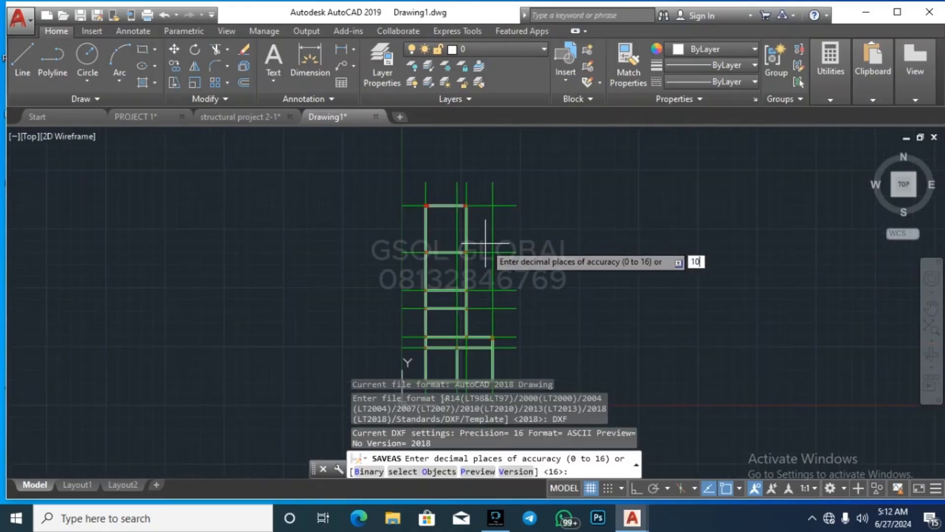
key("Return")
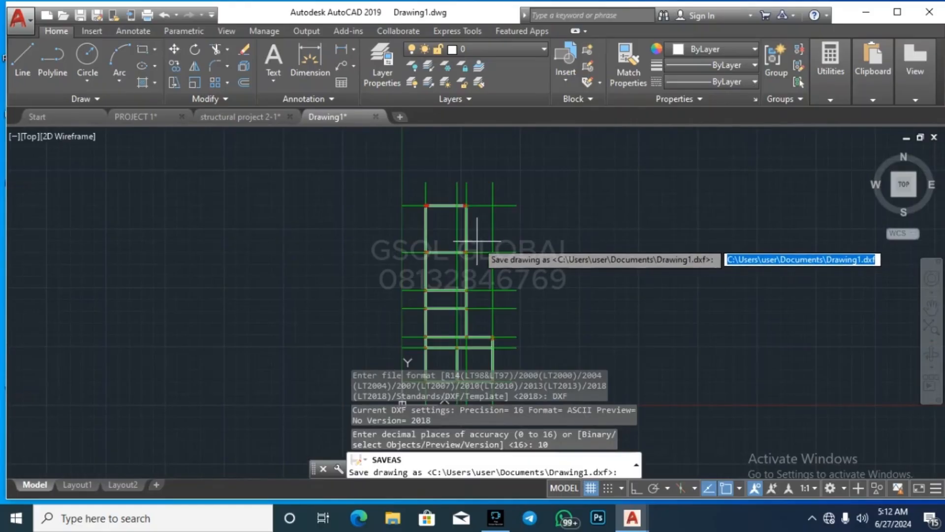
key("Return")
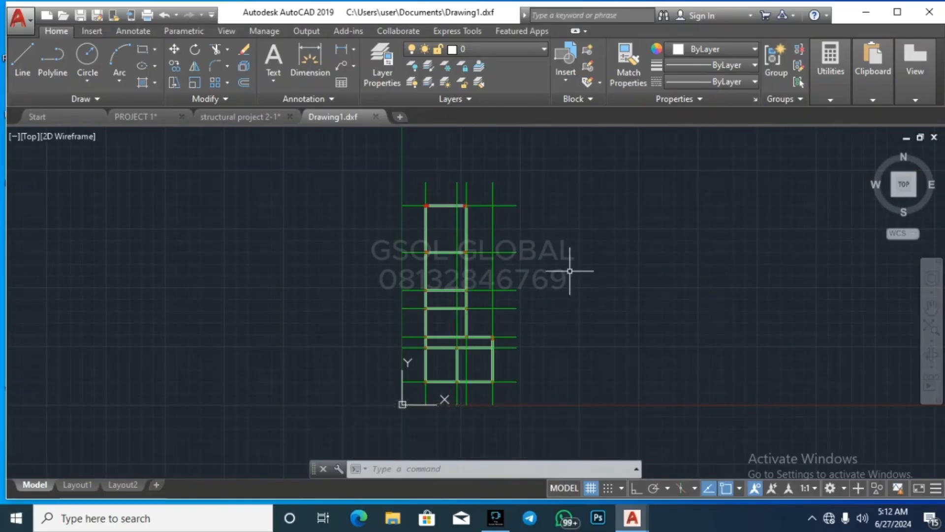
left_click(866, 12)
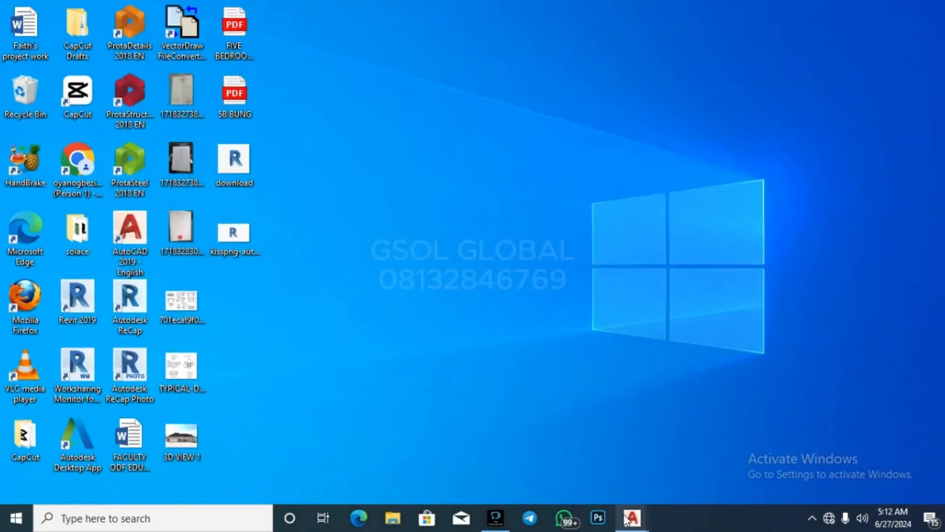
Step: Resave Drawing1.dxf in AutoCAD and minimize the window again
mouse_move(632, 516)
left_click(619, 469)
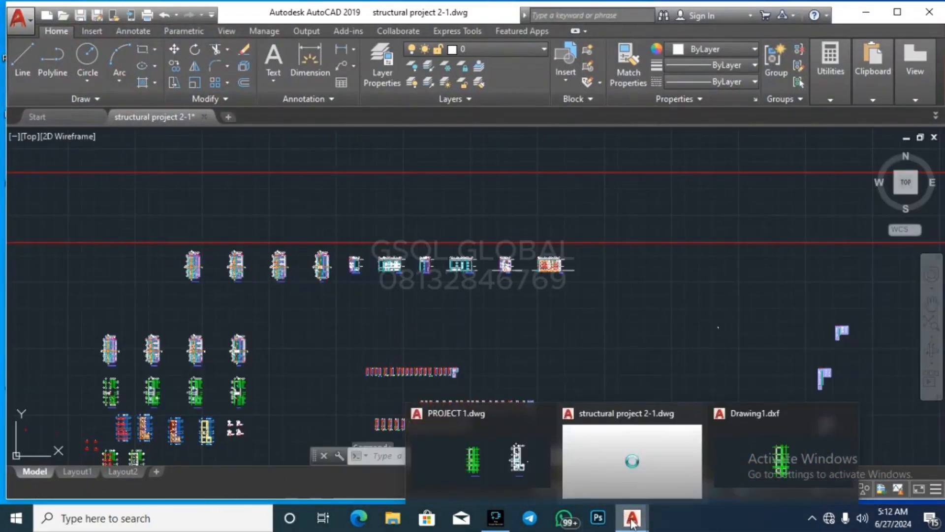
left_click(749, 468)
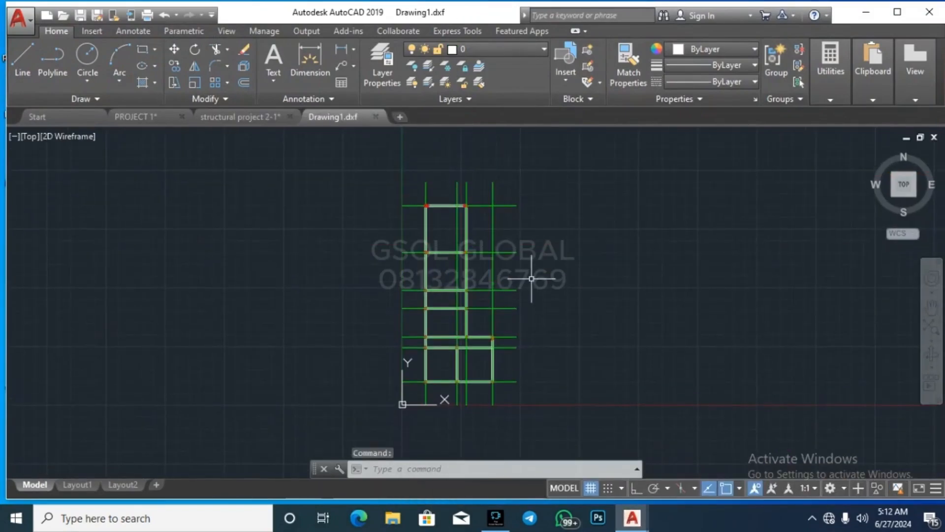
key("ctrl+s")
left_click(866, 16)
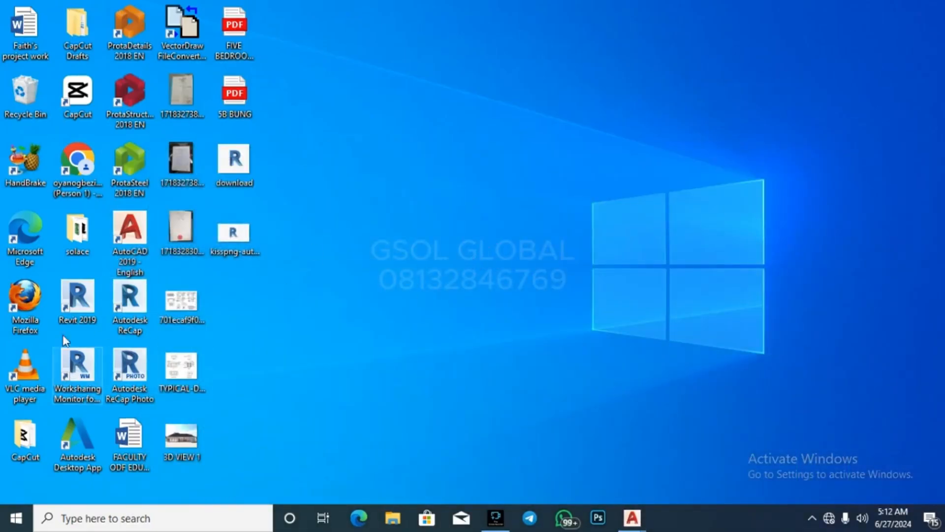
Step: Open Drawing1 from the Documents folder in File Explorer
left_click(383, 525)
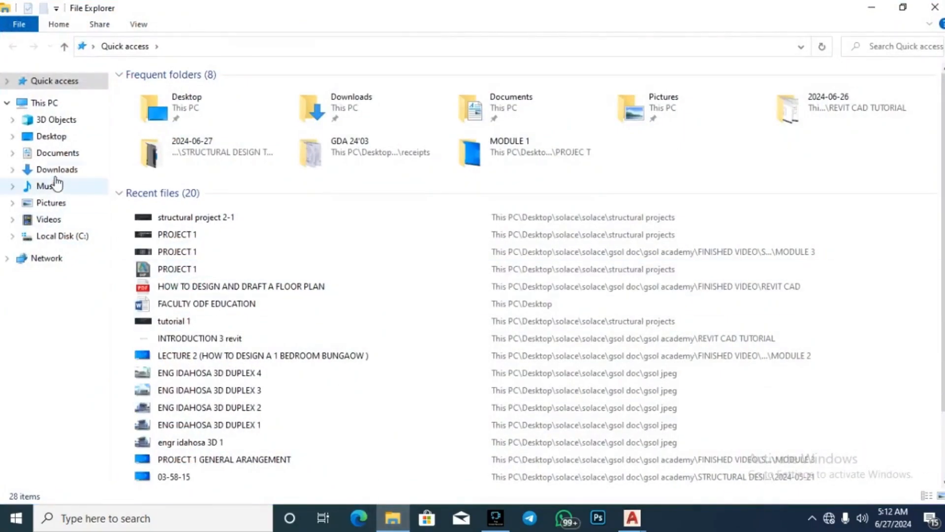
left_click(69, 152)
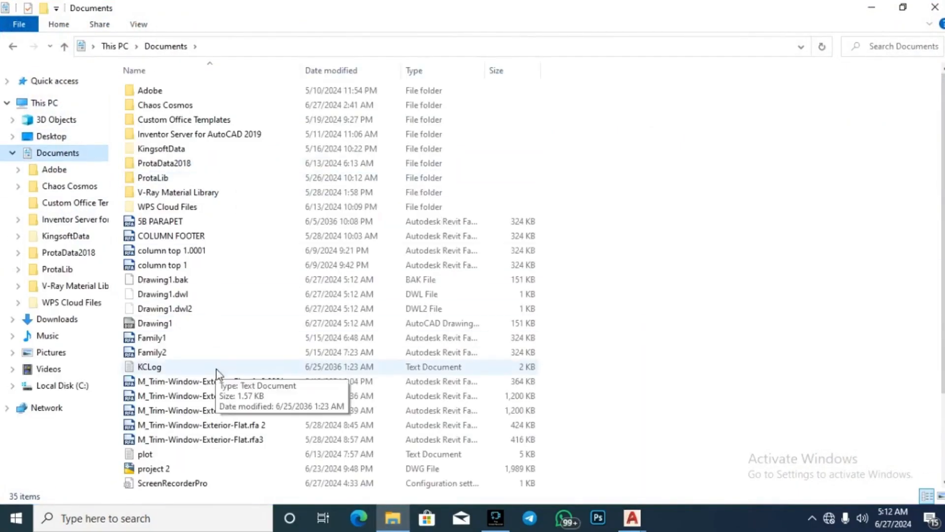
scroll(240, 253, "down", 3)
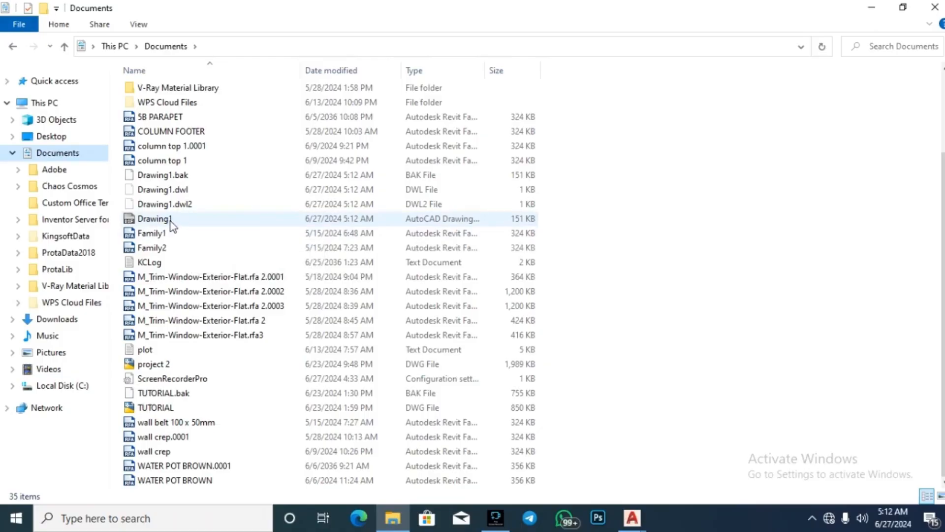
left_click(228, 227)
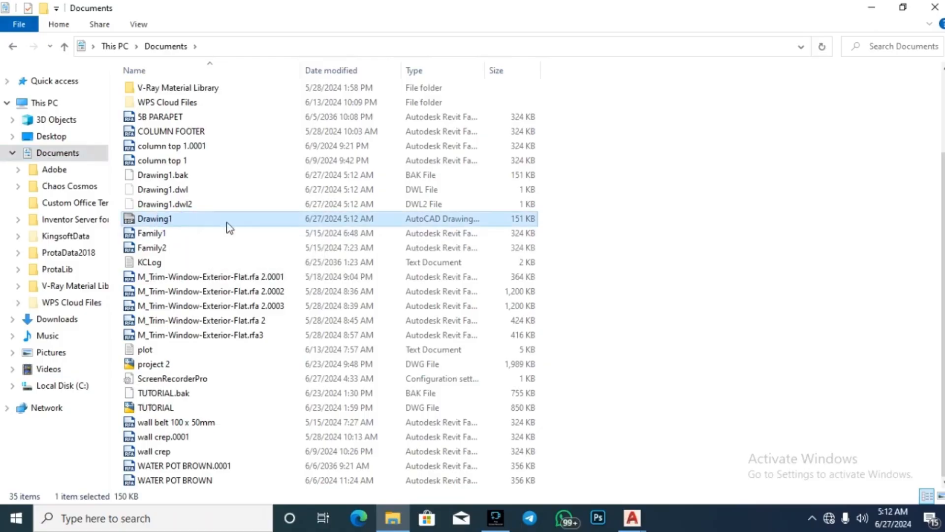
double_click(188, 220)
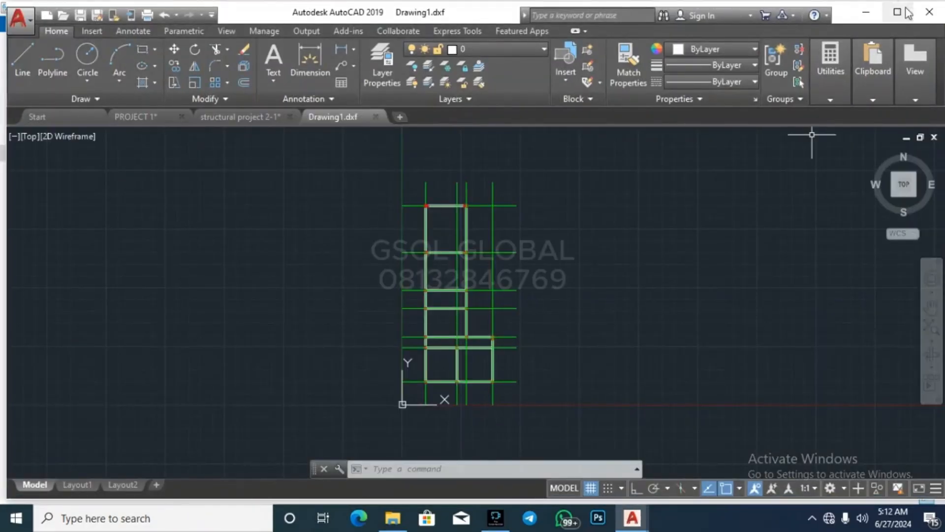
Step: Minimize the Drawing1.dxf AutoCAD window and deselect the file in Explorer
left_click(866, 11)
left_click(625, 203)
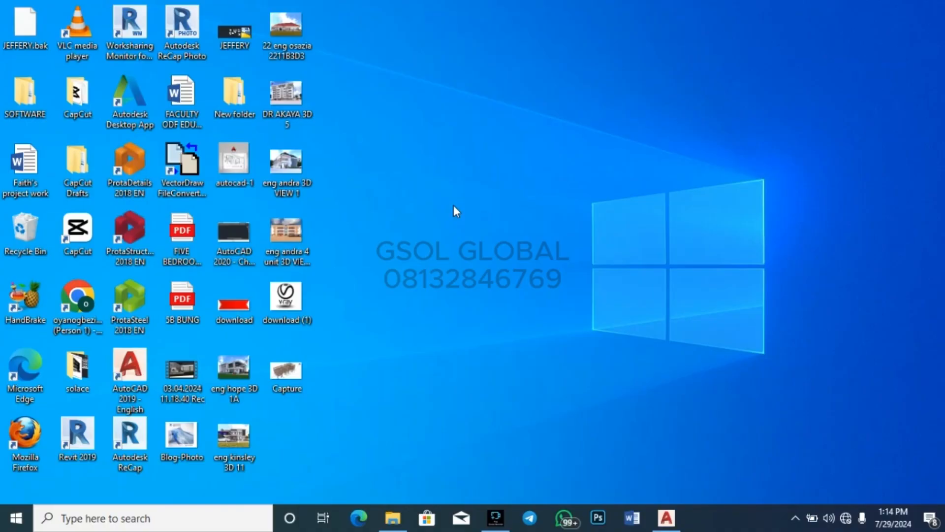
Step: Launch ProtaStructure 2018, dismiss the welcome screen and begin a new project
double_click(143, 244)
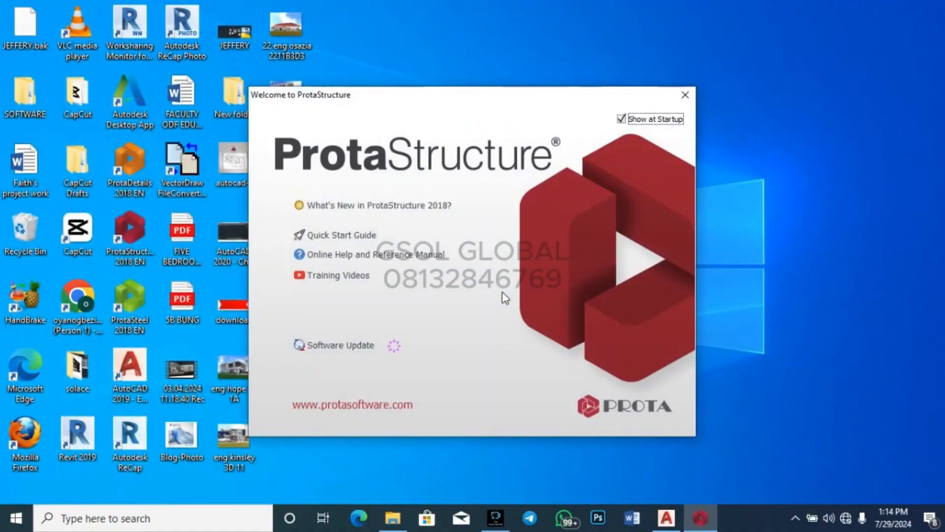
left_click(681, 97)
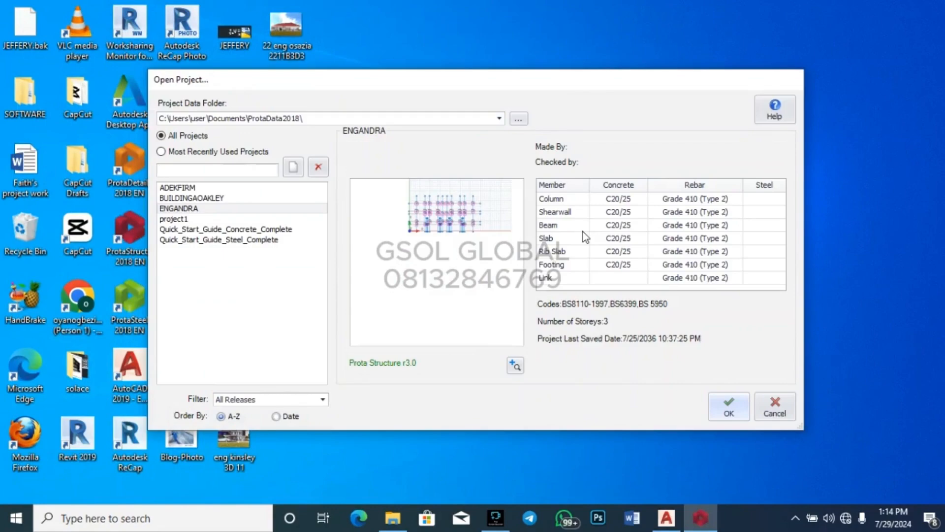
left_click(296, 169)
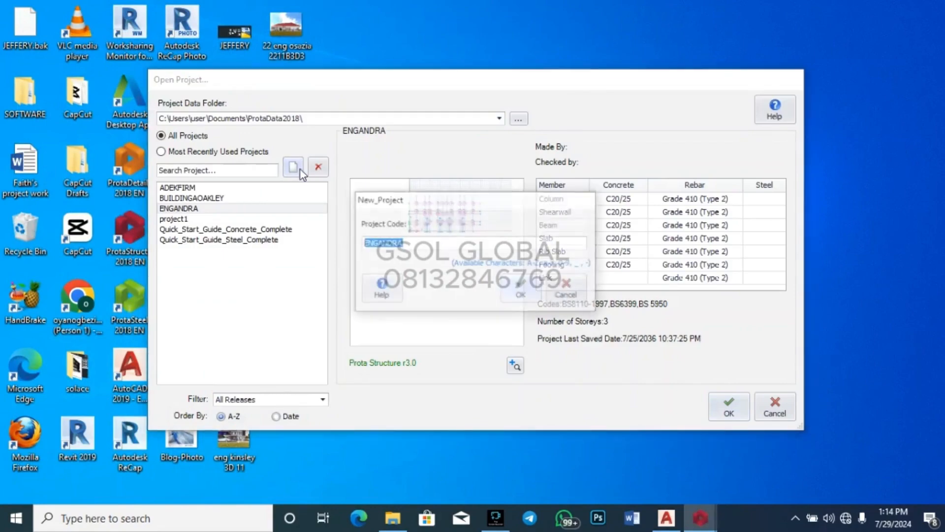
Step: Enter project2 as the project code
double_click(433, 241)
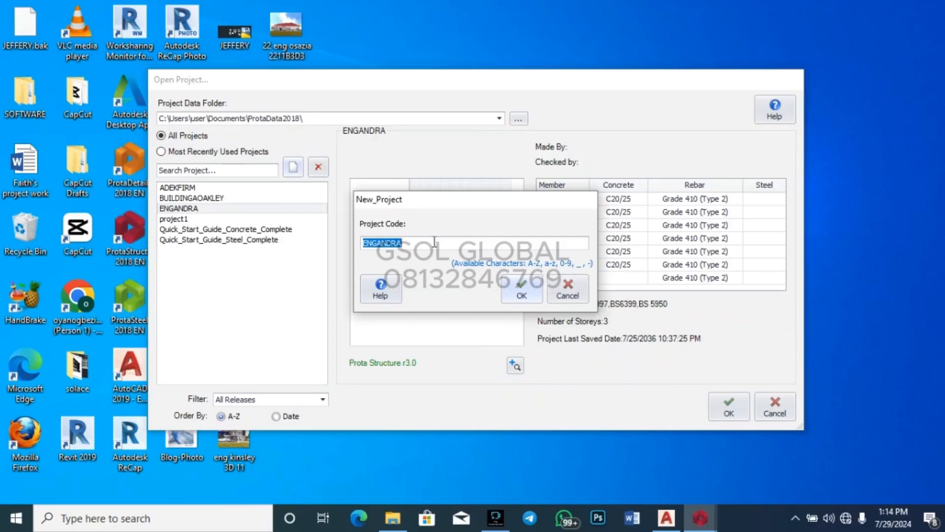
left_click(434, 241)
type("proj")
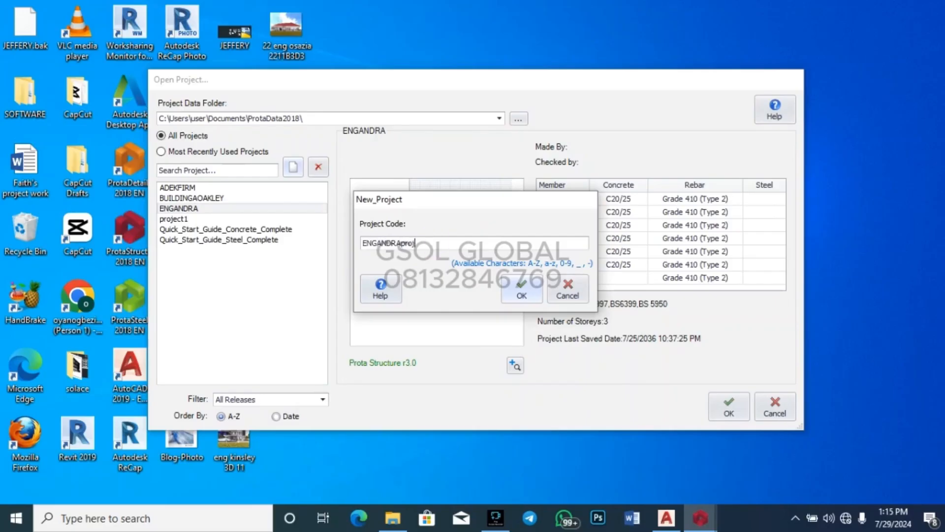
type("ect")
key("BackSpace")
key("BackSpace")
key("BackSpace")
key("BackSpace")
key("BackSpace")
key("BackSpace")
key("BackSpace")
key("BackSpace")
key("BackSpace")
key("BackSpace")
key("BackSpace")
key("BackSpace")
key("BackSpace")
key("BackSpace")
key("BackSpace")
type("prjec")
key("BackSpace")
key("BackSpace")
key("BackSpace")
type("oject2")
Step: Confirm project2 and import the UK (BS8110) settings template
left_click(525, 291)
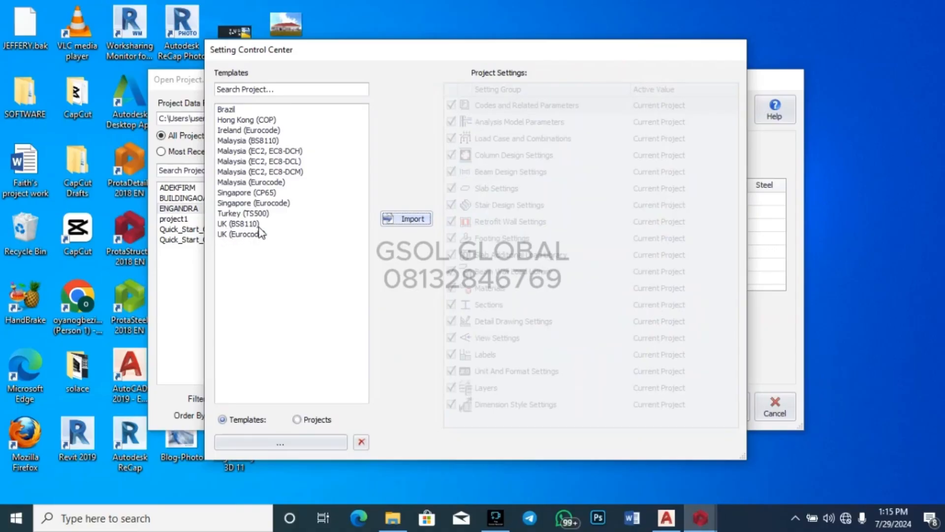
left_click(253, 227)
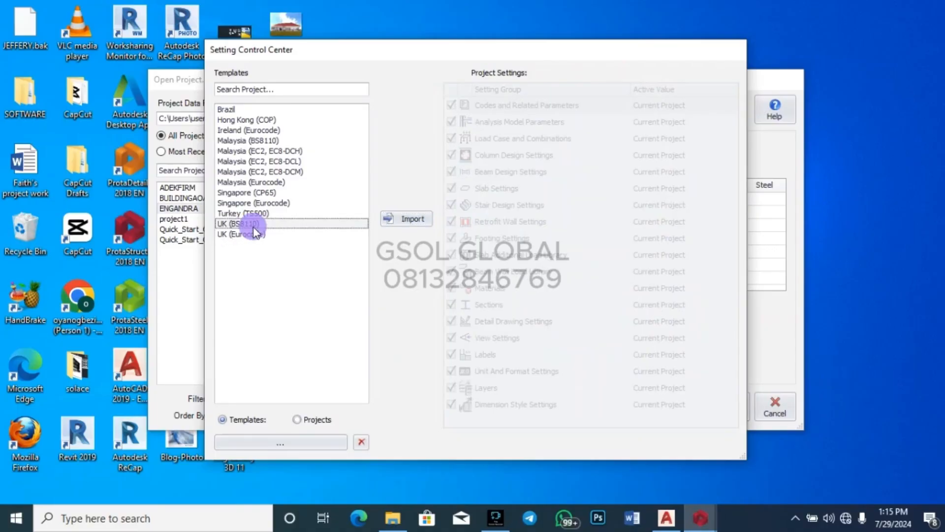
left_click(402, 220)
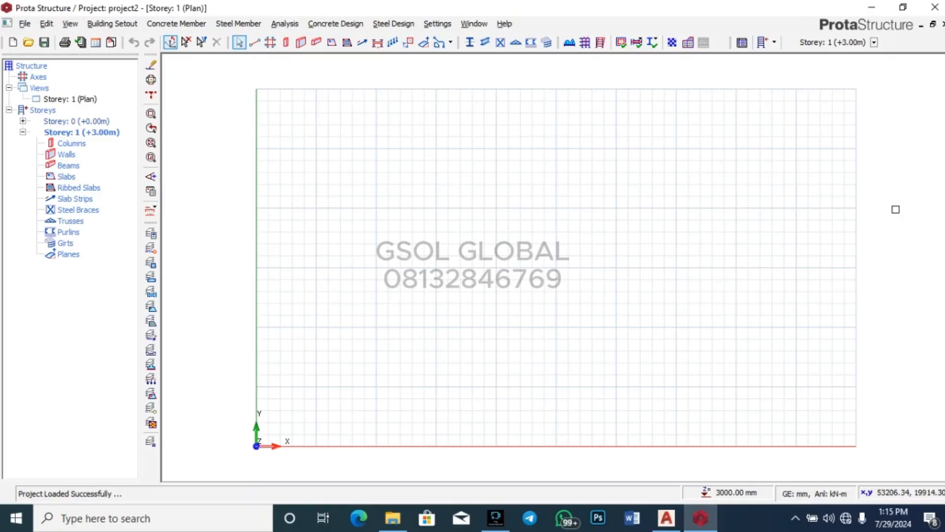
Step: Load Drawing1 from Documents as the external DXF reference drawing
left_click(115, 41)
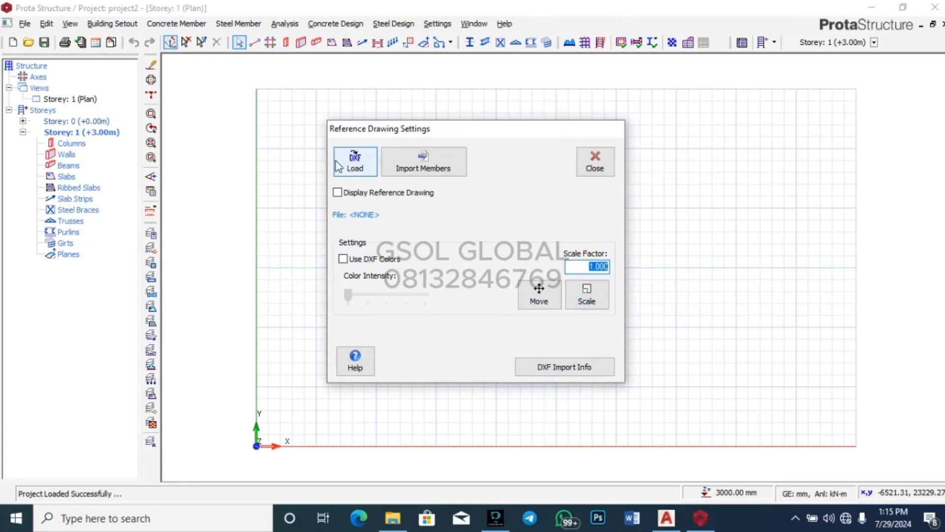
left_click(357, 165)
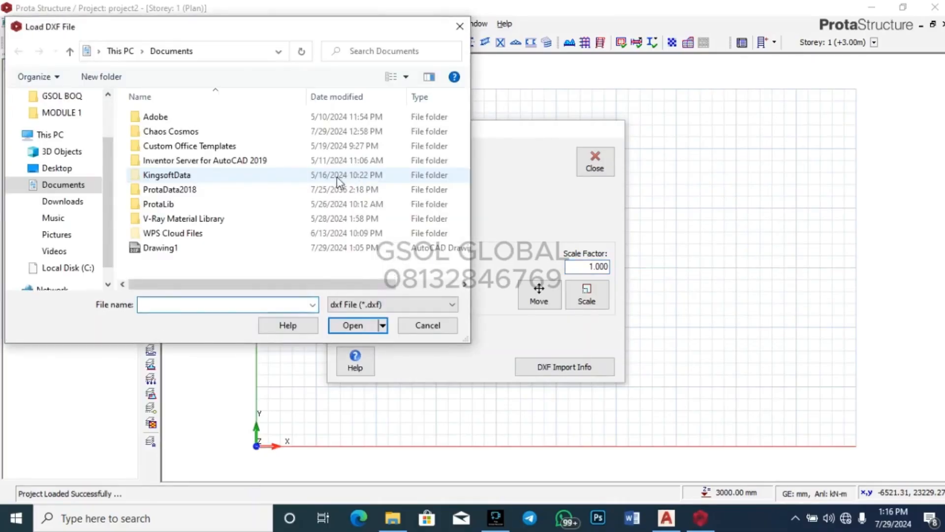
left_click(193, 249)
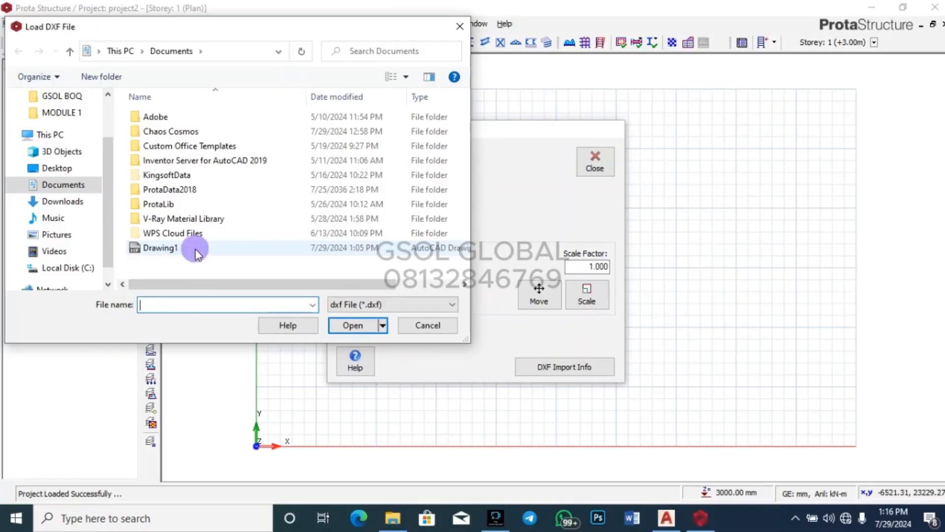
left_click(352, 325)
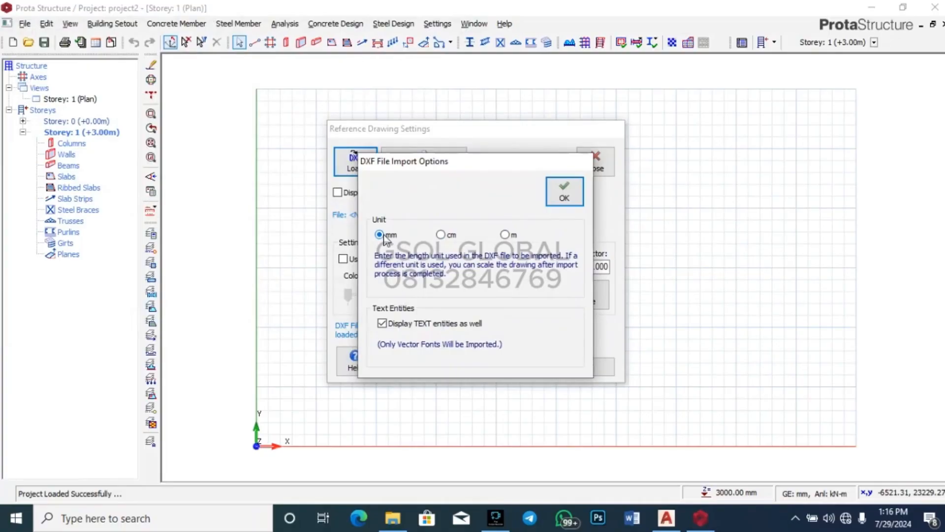
Step: Accept millimetres and import axes from the GRID LINE layer in both directions, reading axis labels
left_click(565, 195)
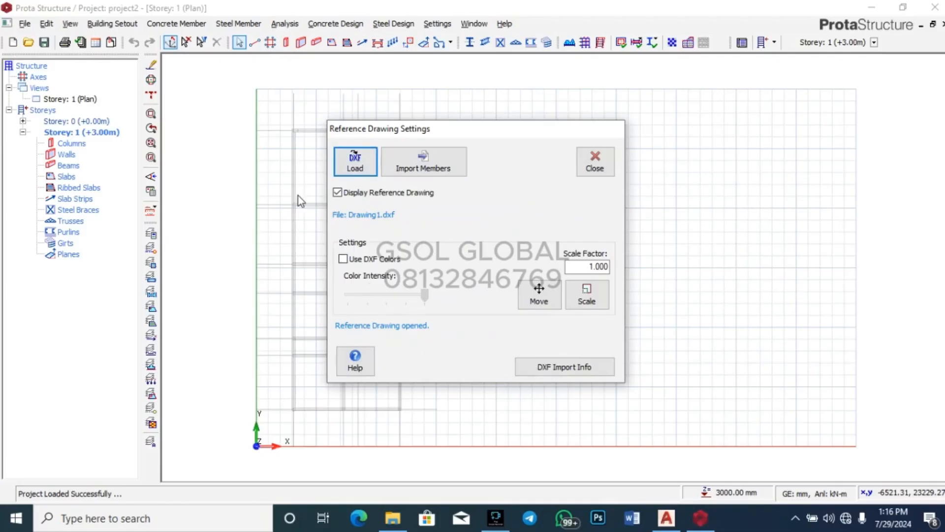
left_click(424, 169)
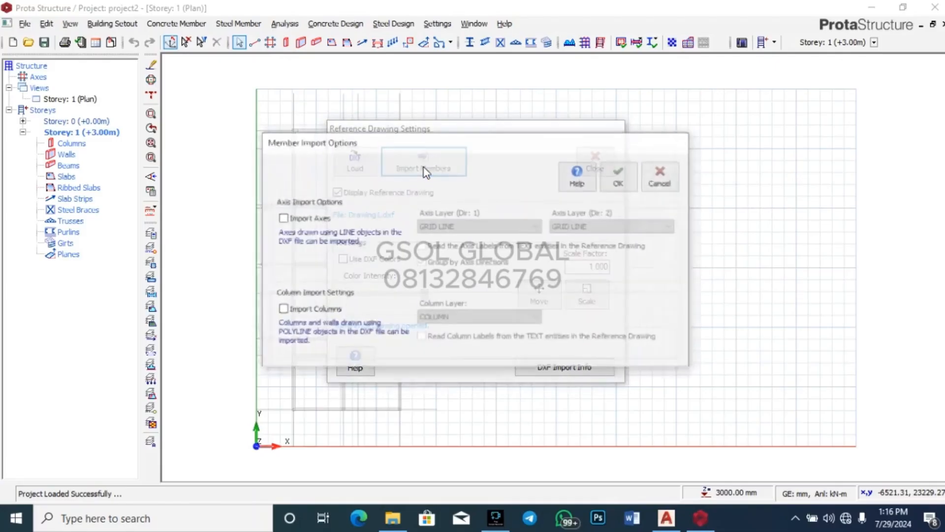
left_click(284, 219)
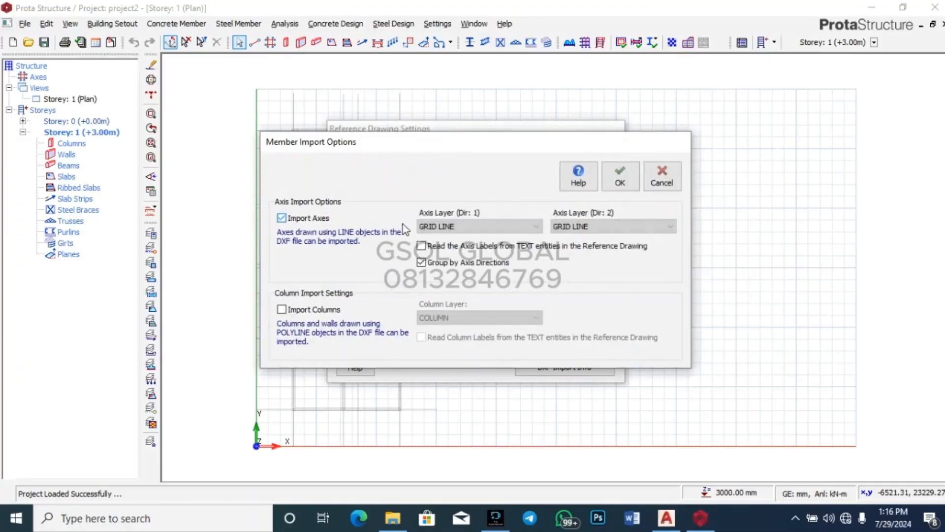
left_click(478, 226)
left_click(443, 257)
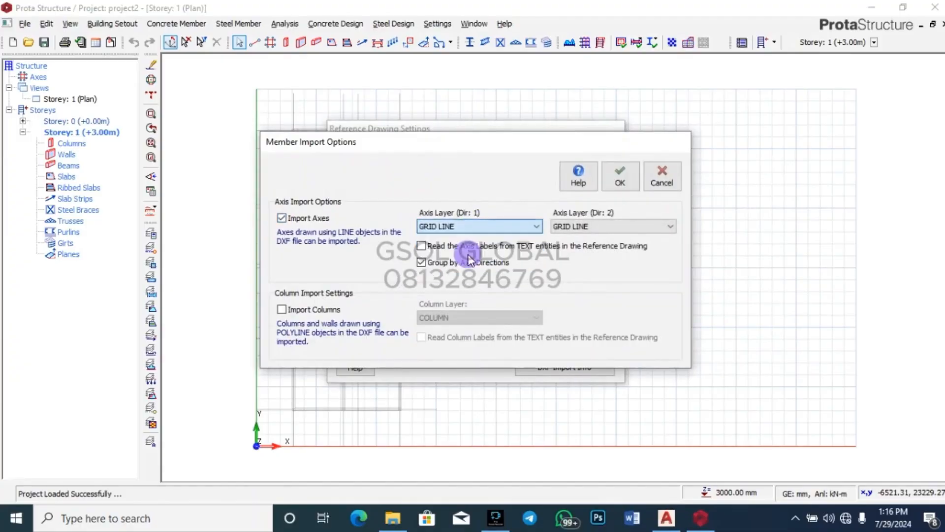
left_click(613, 226)
left_click(575, 256)
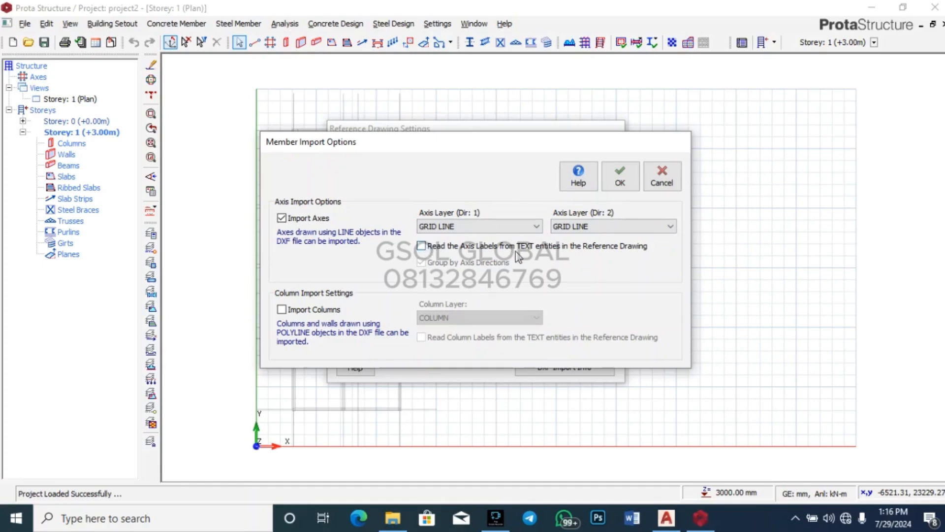
left_click(428, 246)
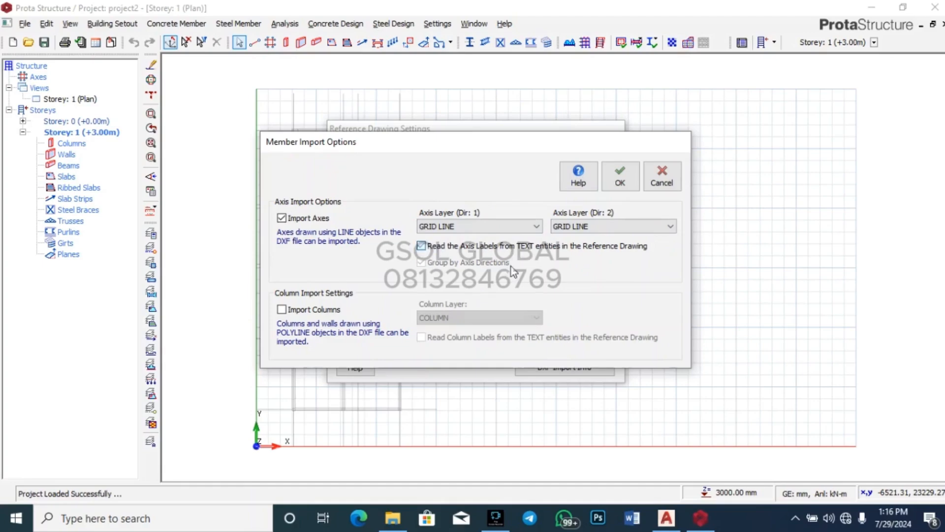
Step: Import columns from the COLUMN layer with column labels read from text, and confirm
left_click(282, 310)
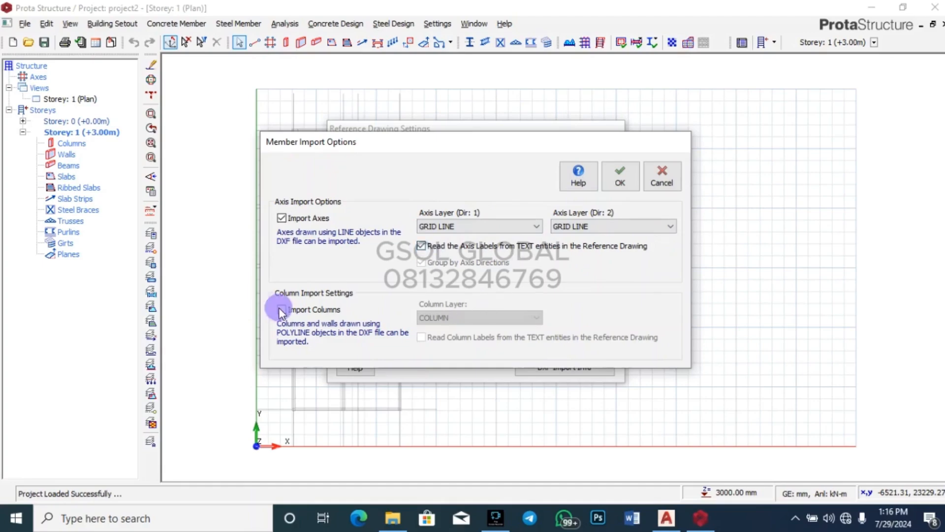
left_click(446, 318)
left_click(444, 363)
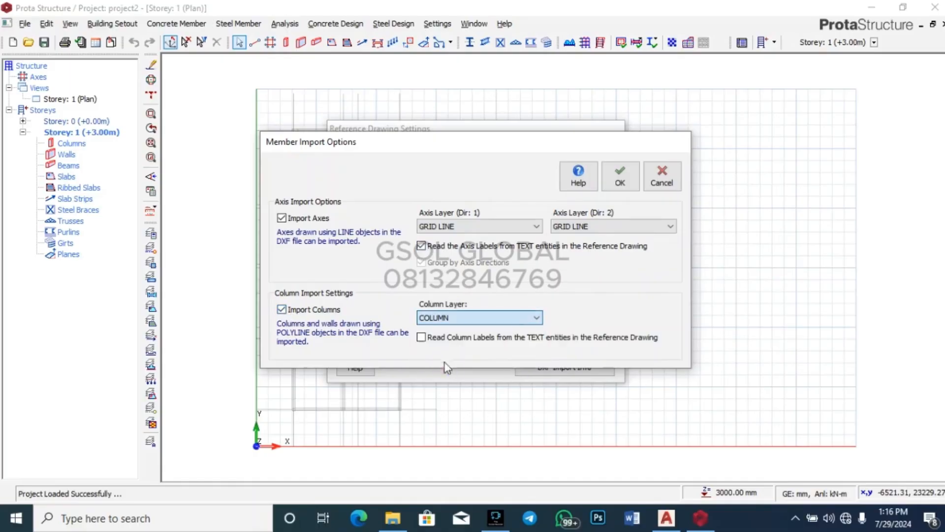
left_click(422, 338)
left_click(619, 176)
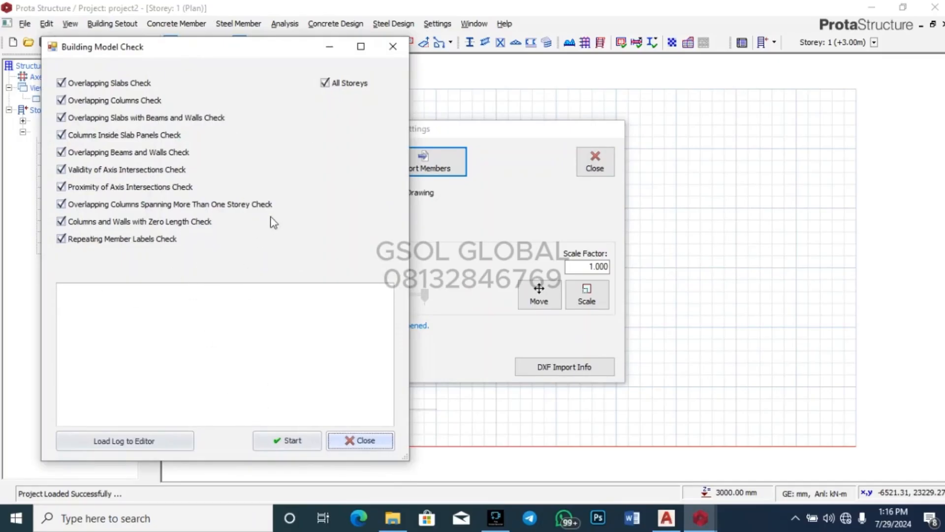
Step: Run the building model check, review its 0-error log, and close the check and reference settings
left_click(297, 441)
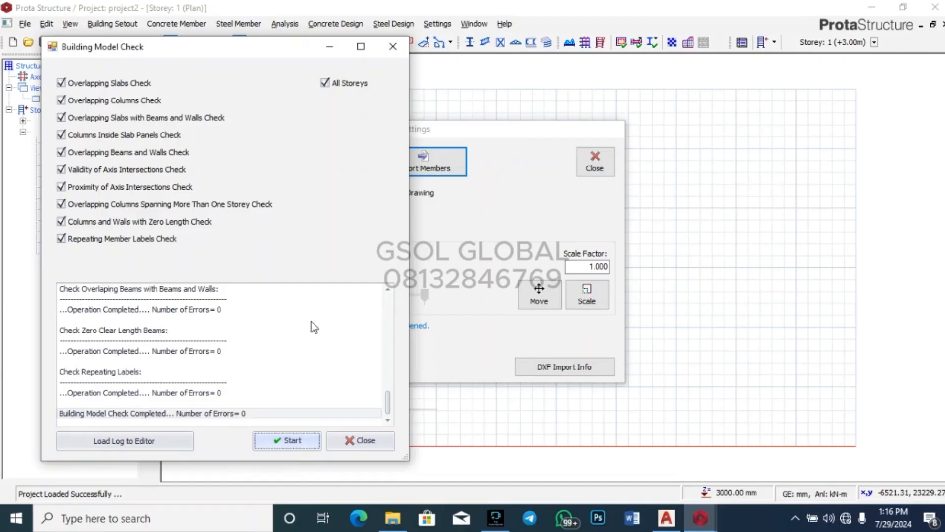
scroll(205, 376, "up", 10)
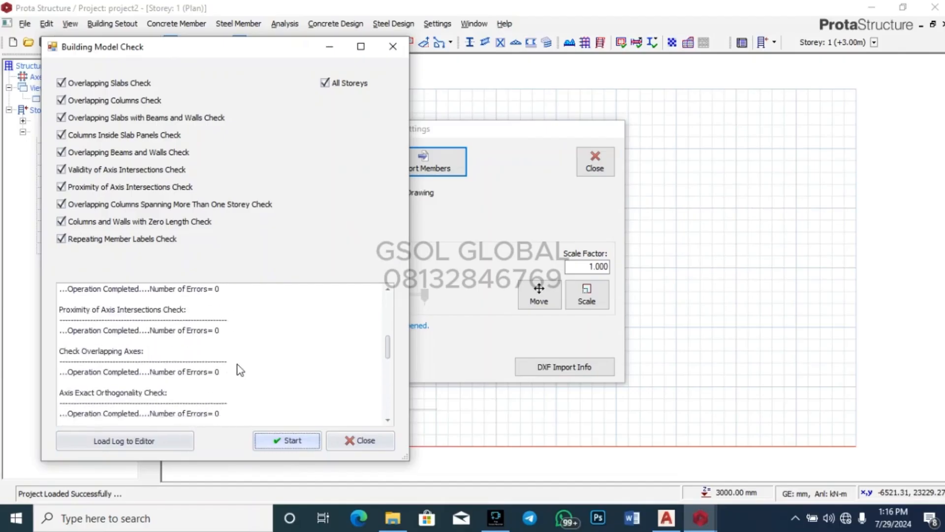
scroll(240, 370, "up", 2)
scroll(213, 327, "down", 3)
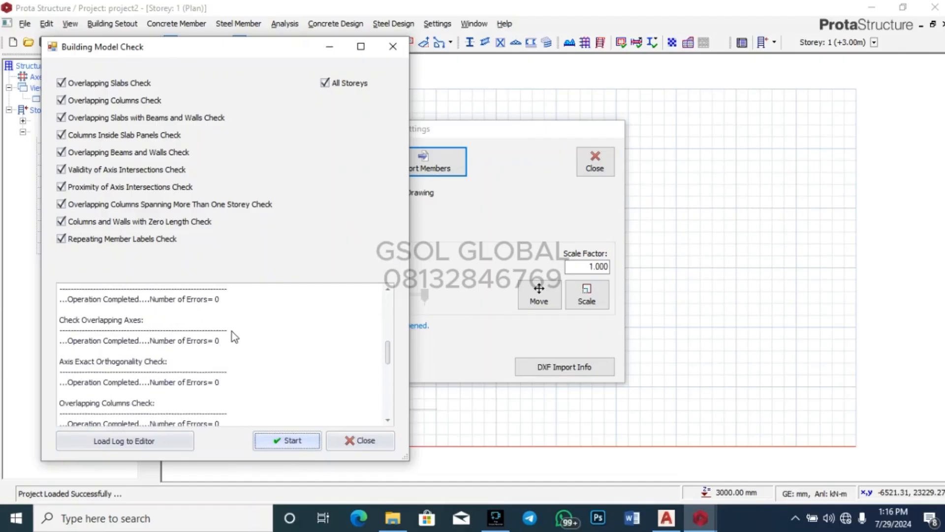
scroll(232, 333, "down", 5)
left_click(369, 441)
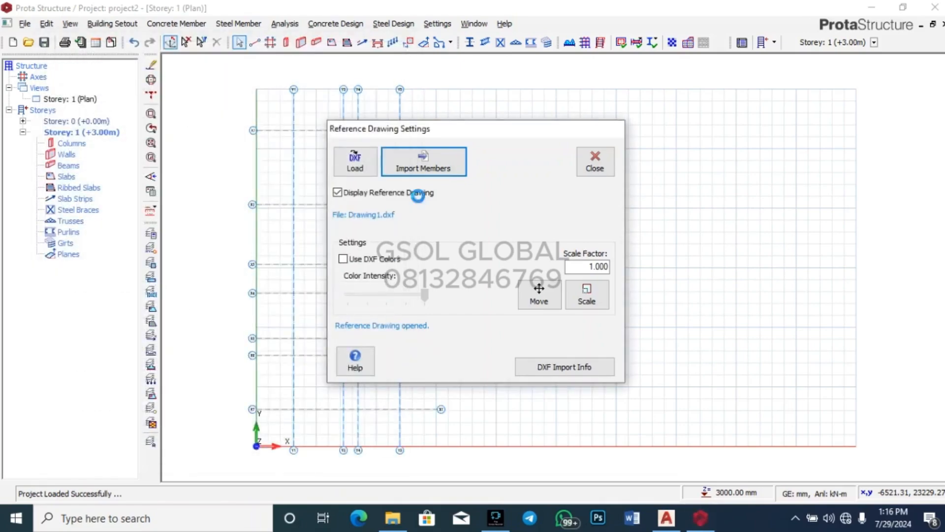
left_click(596, 165)
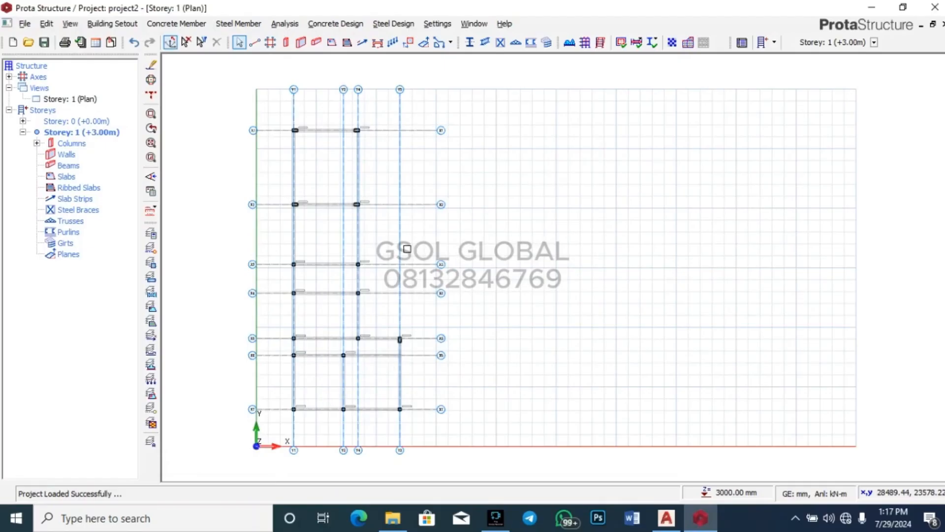
Step: Tile the Storey 1 plan and 3D view side by side using a two-pane window arrangement
scroll(296, 118, "up", 4)
scroll(411, 123, "down", 5)
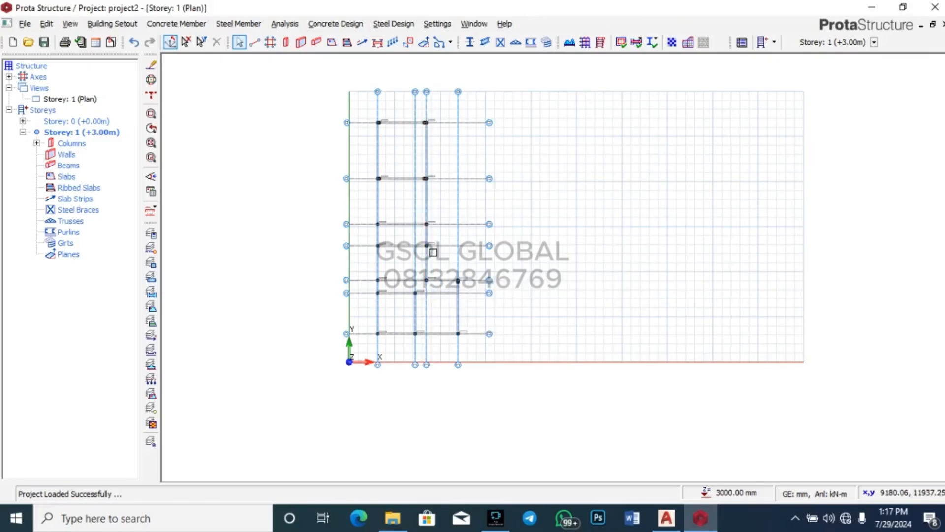
left_click(474, 24)
left_click(495, 39)
left_click(448, 241)
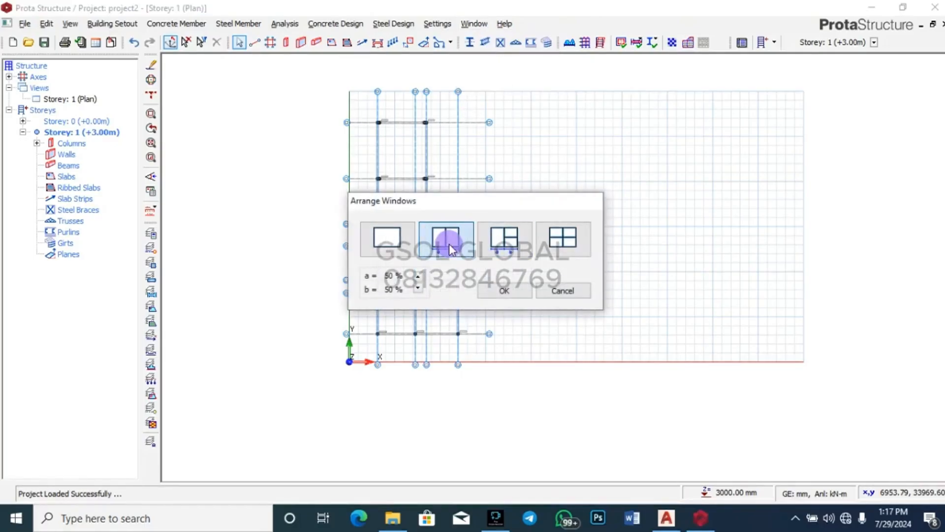
left_click(503, 291)
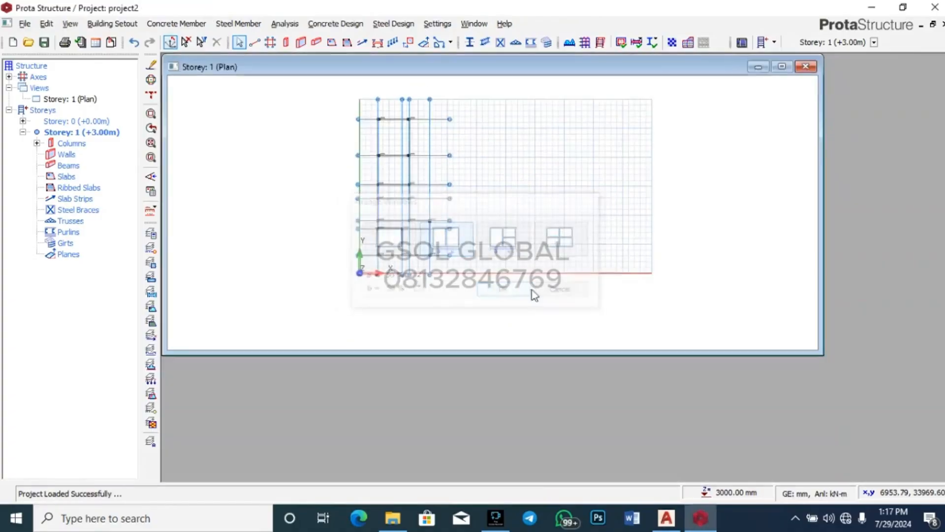
scroll(611, 267, "down", 5)
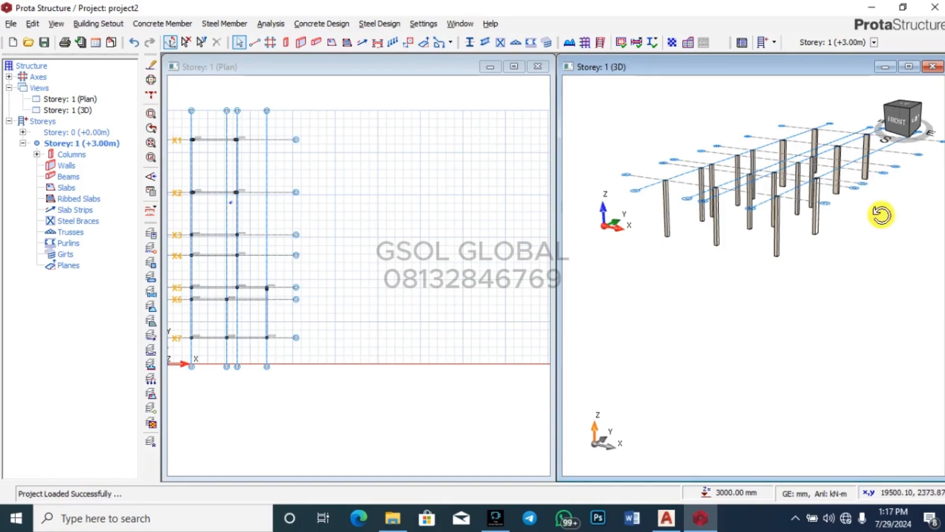
mouse_move(881, 214)
middle_mouse_down()
mouse_move(843, 237)
mouse_move(787, 239)
mouse_move(764, 211)
mouse_move(637, 276)
middle_mouse_up()
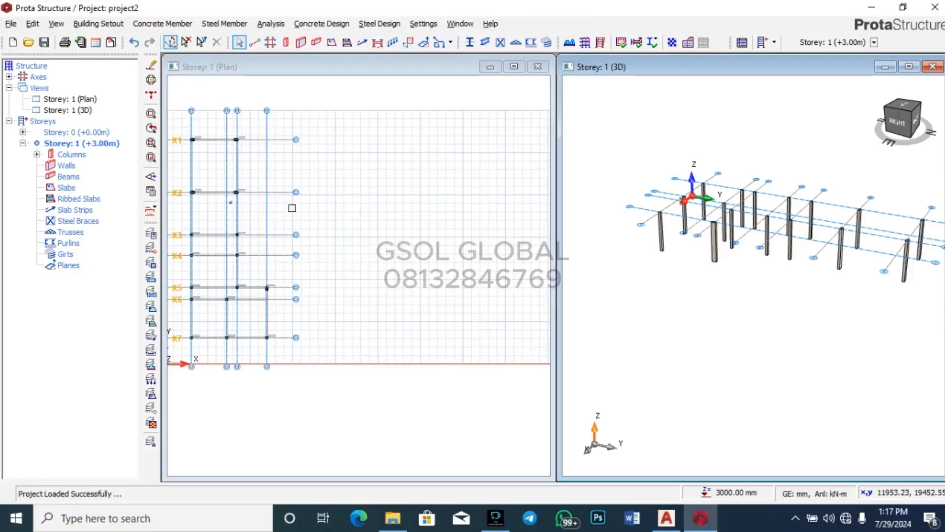
scroll(524, 238, "down", 3)
scroll(331, 182, "up", 6)
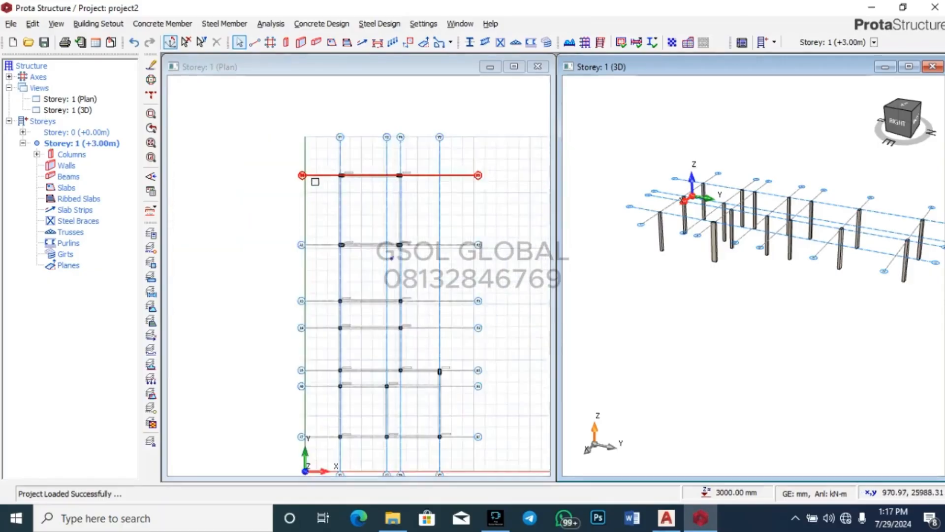
scroll(362, 161, "up", 2)
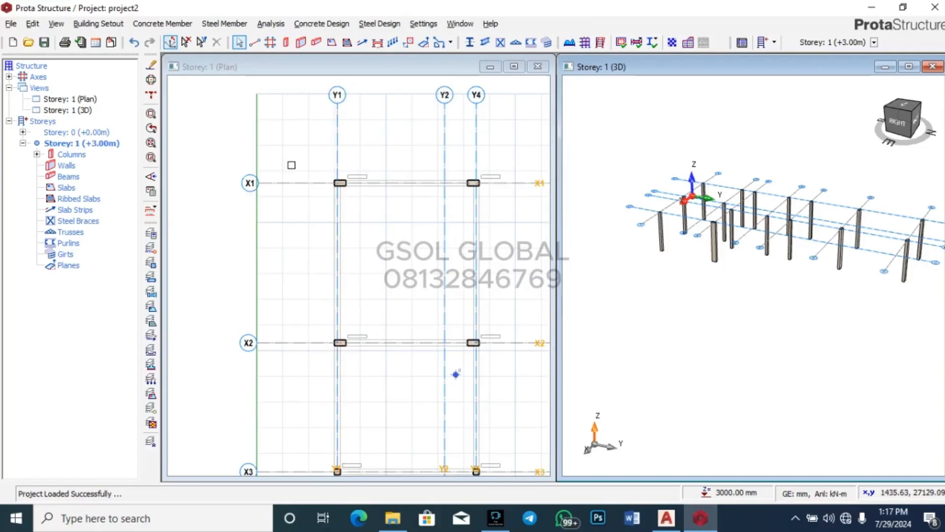
scroll(291, 163, "down", 2)
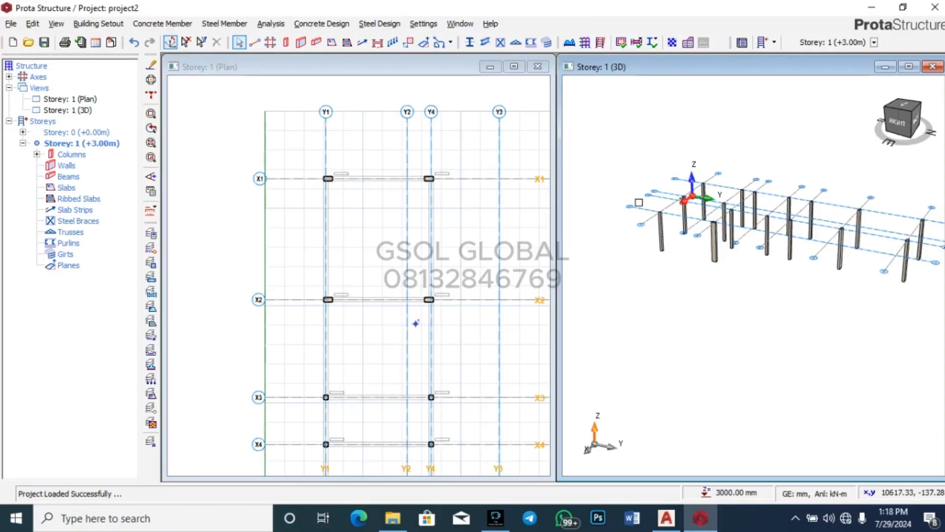
scroll(593, 158, "down", 2)
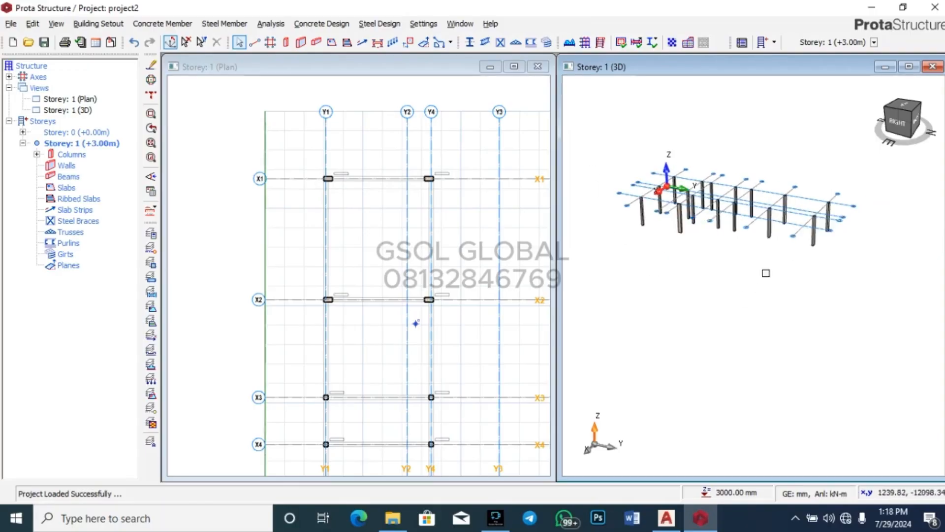
middle_click_drag(842, 256, 874, 268)
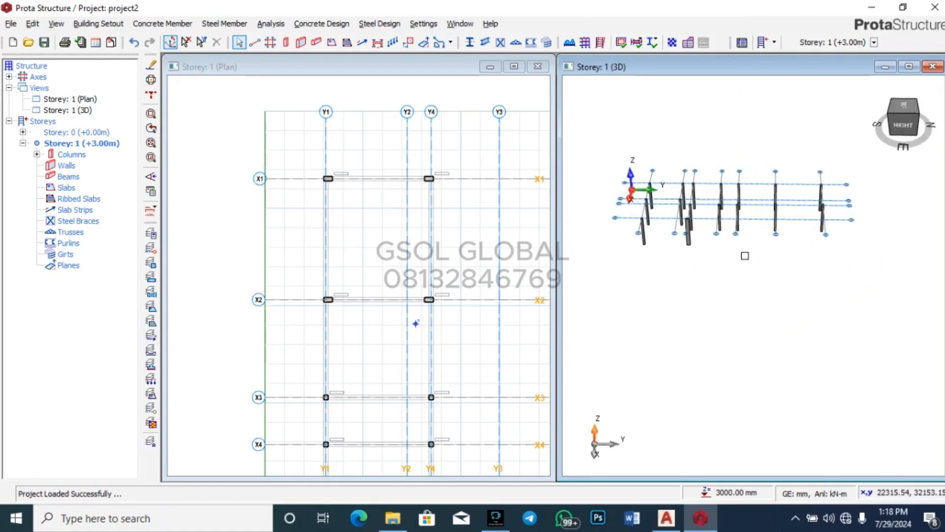
scroll(676, 208, "up", 2)
middle_click_drag(752, 286, 678, 319)
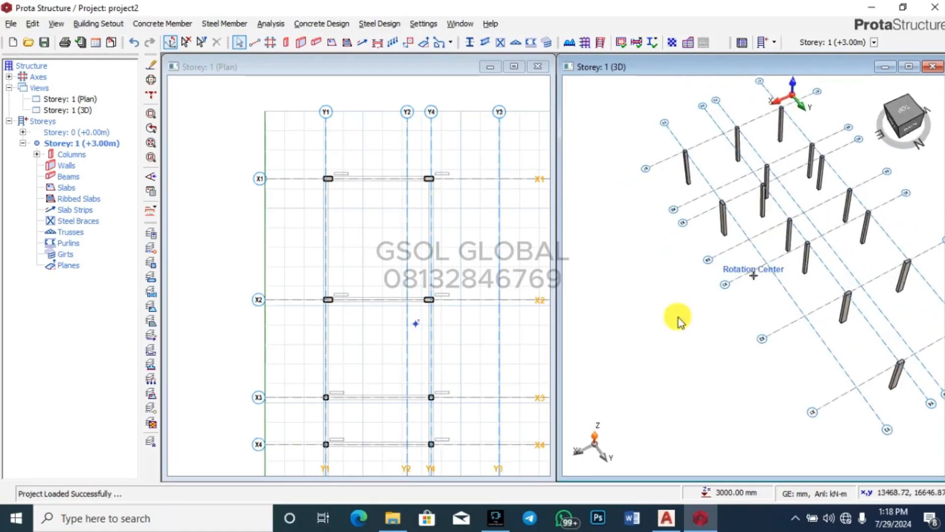
scroll(700, 230, "up", 1)
scroll(700, 230, "up", 5)
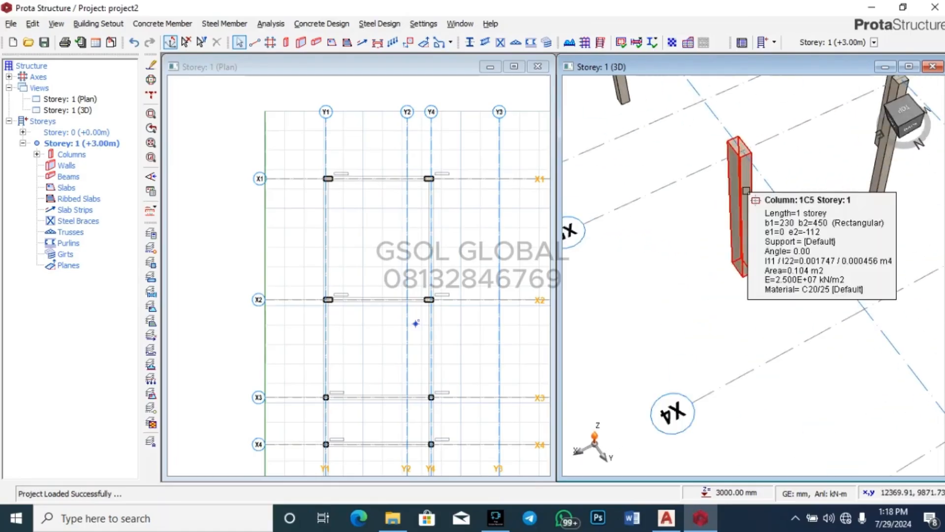
scroll(612, 233, "down", 6)
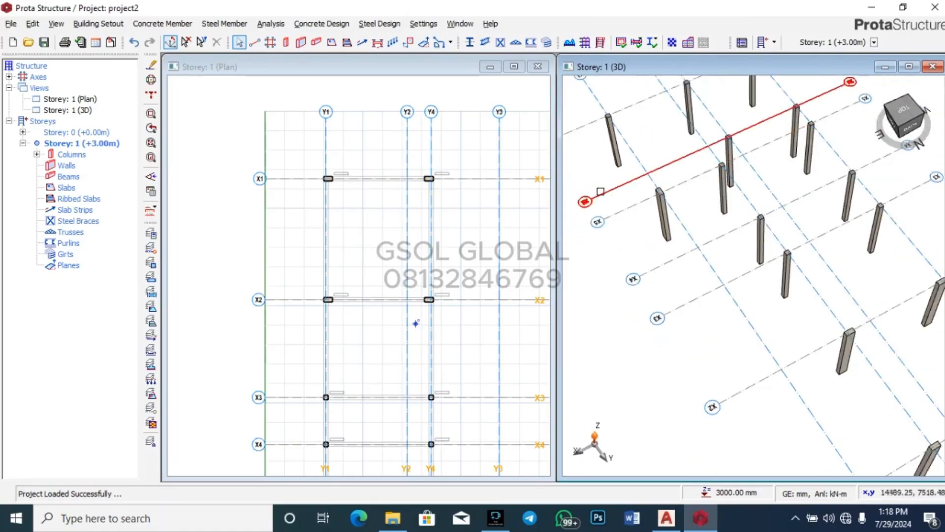
scroll(727, 285, "up", 4)
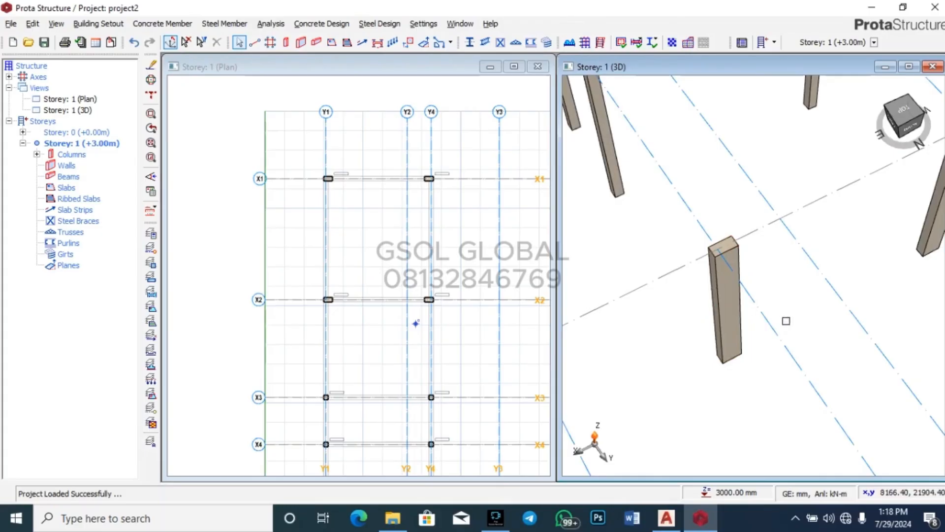
scroll(784, 320, "down", 6)
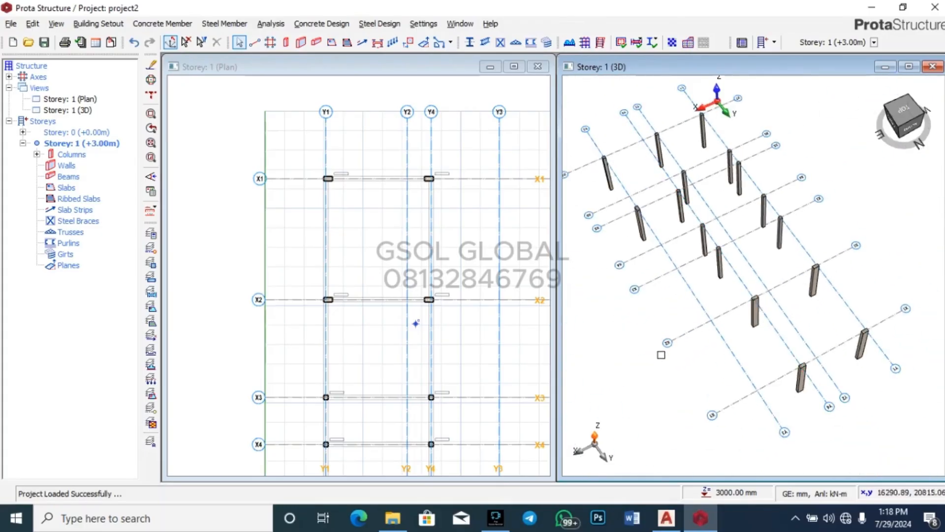
mouse_move(743, 275)
middle_mouse_down()
mouse_move(715, 363)
mouse_move(830, 335)
middle_mouse_up()
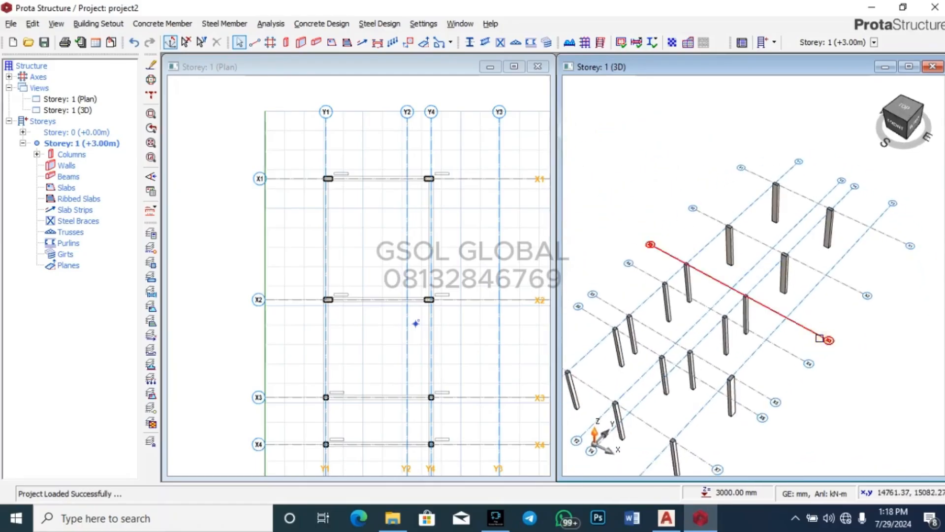
scroll(786, 261, "up", 4)
scroll(787, 249, "up", 2)
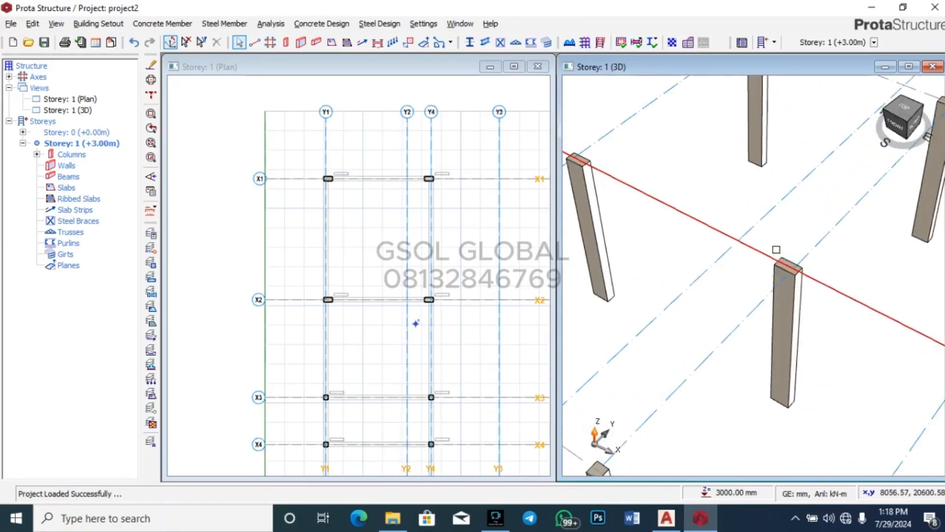
left_click(776, 263)
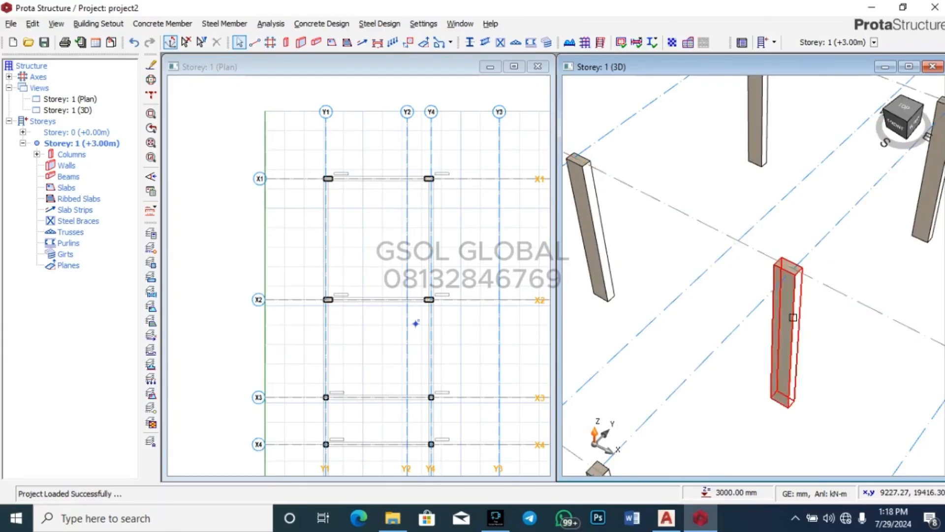
scroll(786, 281, "up", 3)
scroll(787, 281, "up", 1)
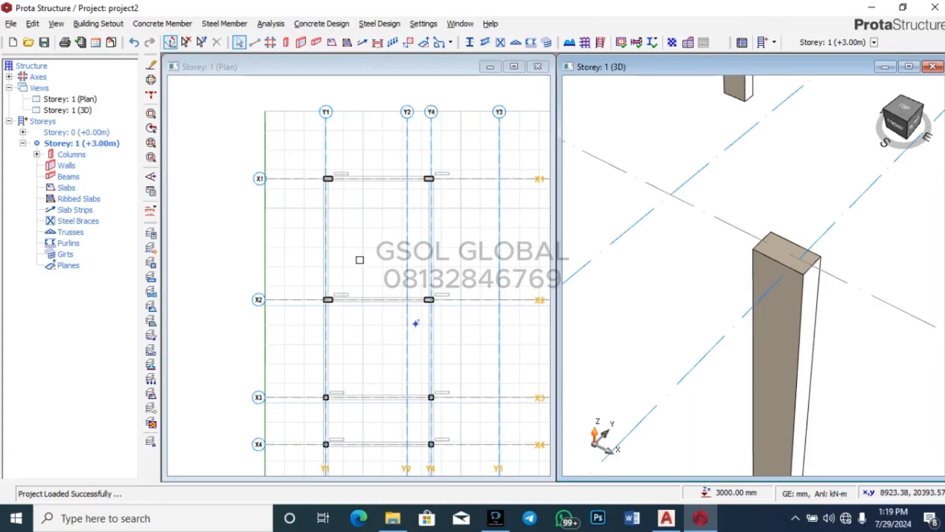
Step: Zoom to the X2/Y2 intersection, check column 1C3, then start placing new column 1C16
scroll(287, 131, "down", 2)
scroll(348, 233, "up", 1)
scroll(348, 233, "up", 3)
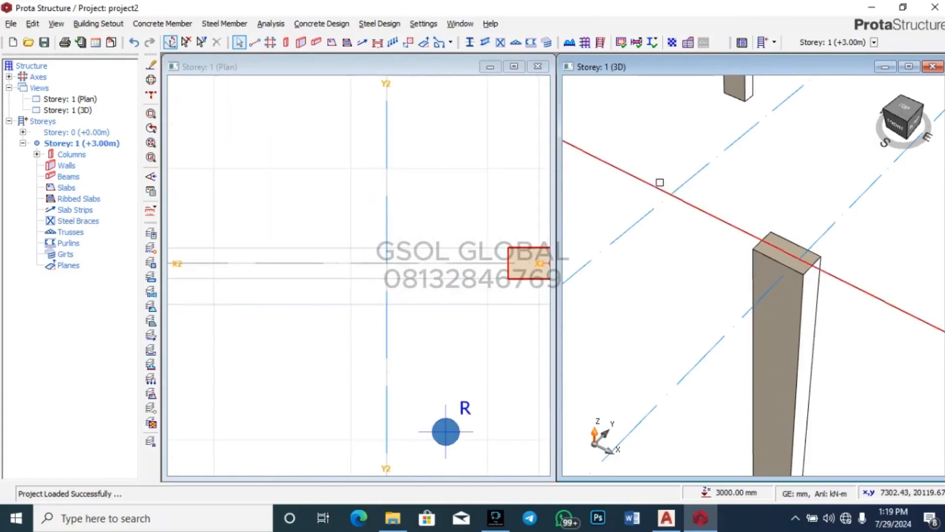
left_click(764, 259)
scroll(420, 247, "down", 3)
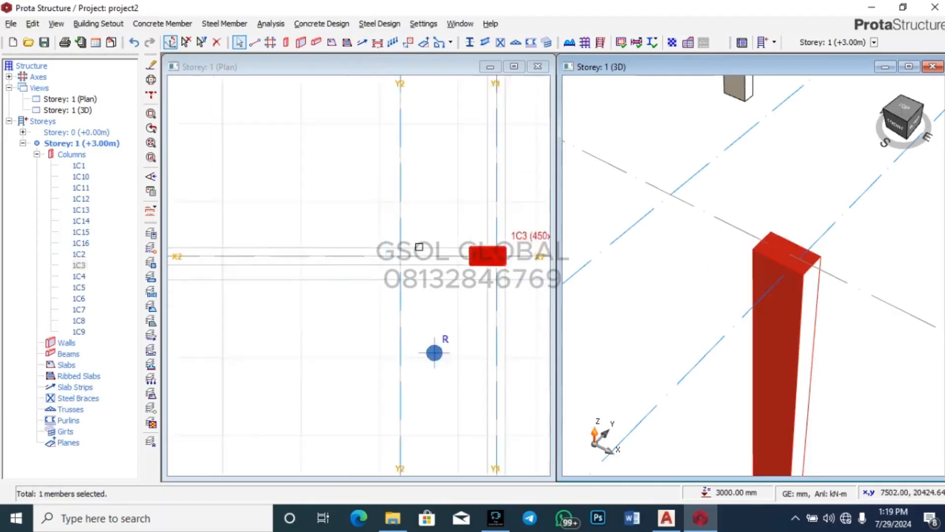
left_click(512, 293)
scroll(434, 244, "up", 3)
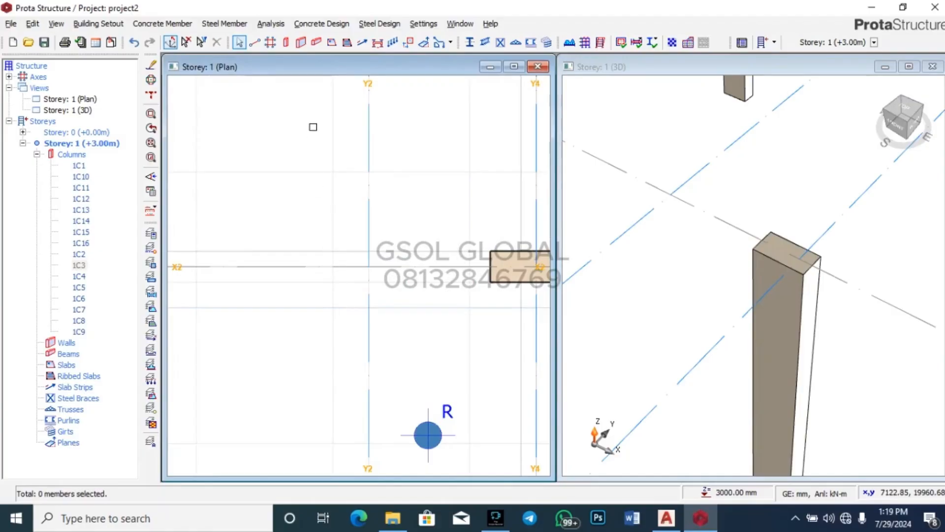
left_click(286, 46)
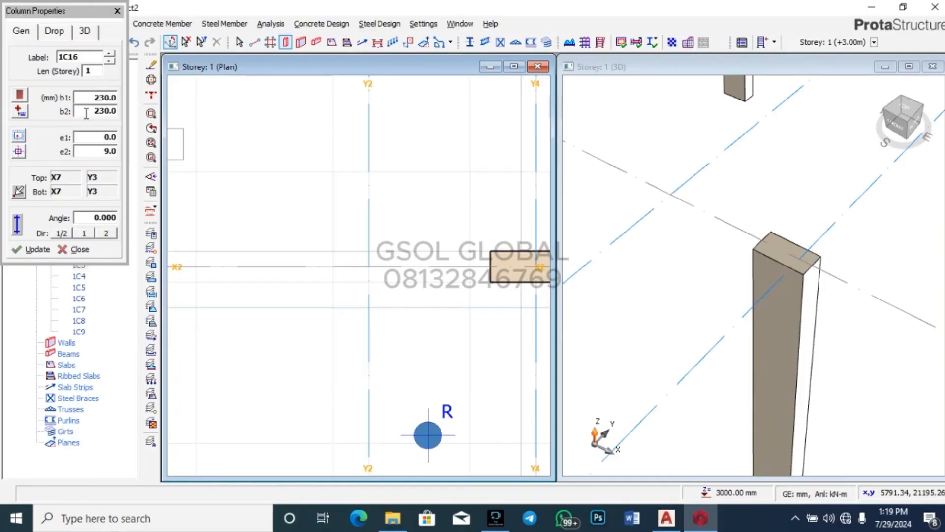
Step: Give column 1C16 a b1 size of 450 mm and an e2 eccentricity of 0
double_click(106, 97)
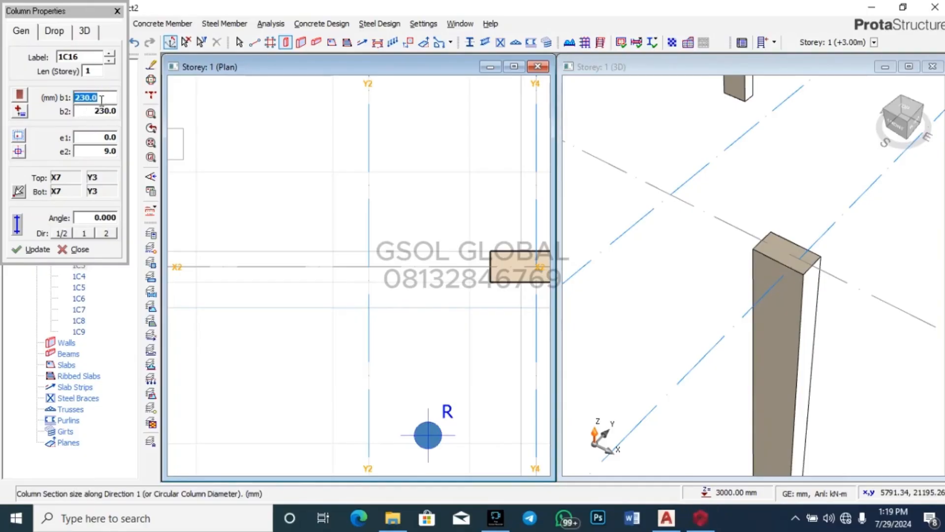
type("450")
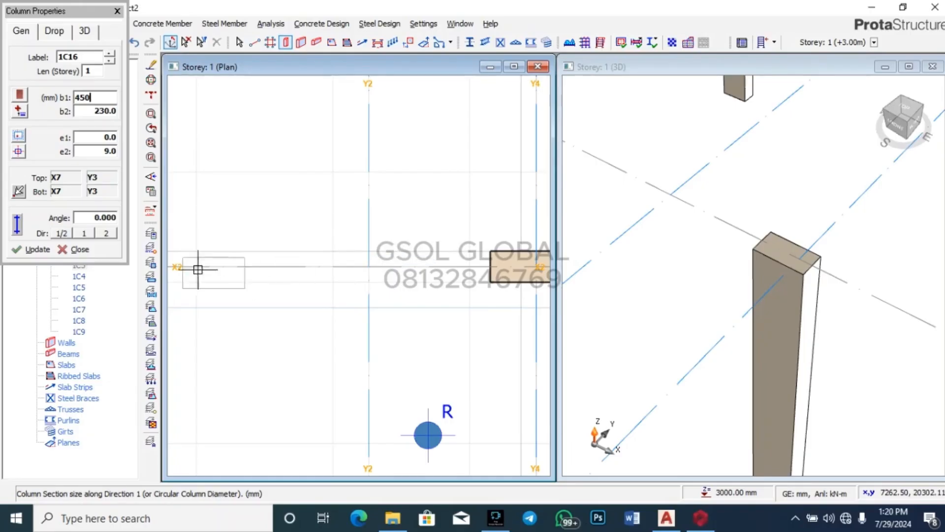
left_click(108, 152)
type("00")
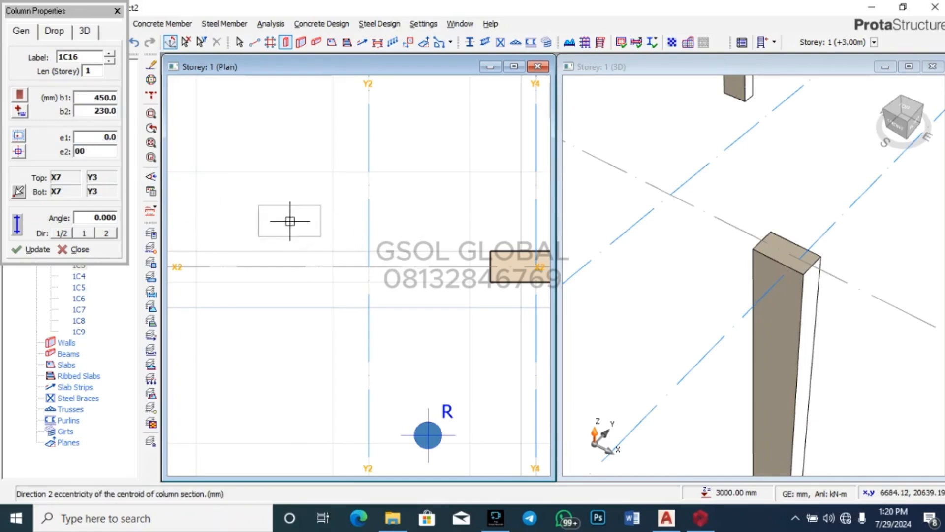
key("BackSpace")
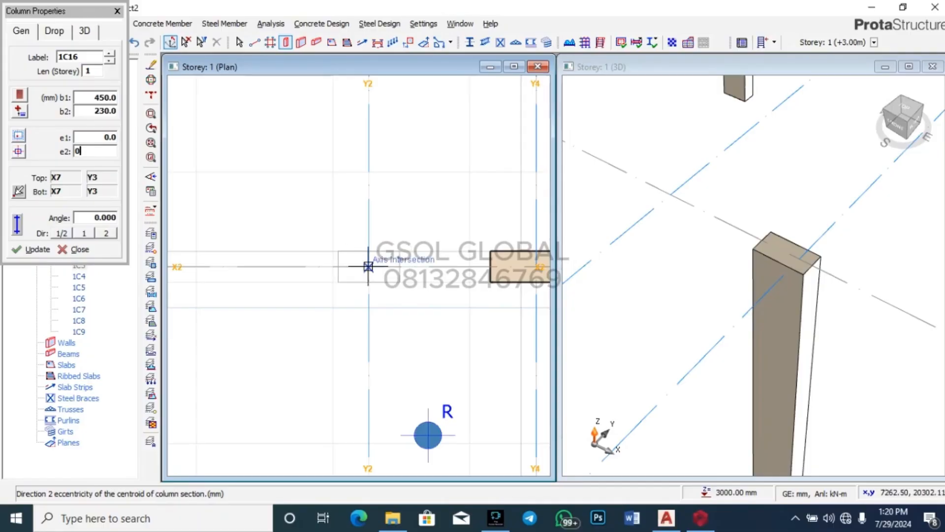
scroll(368, 266, "up", 3)
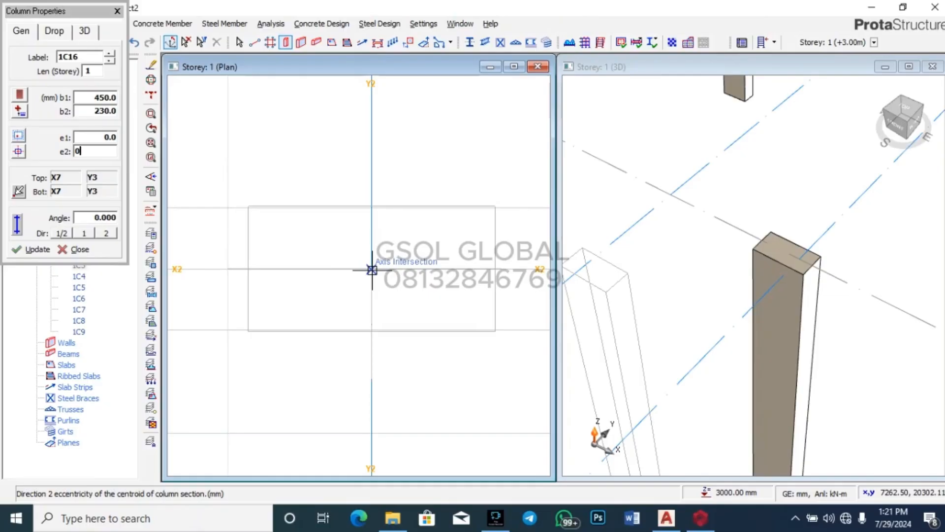
Step: Retype the column's b2 section size as 230 mm
double_click(108, 98)
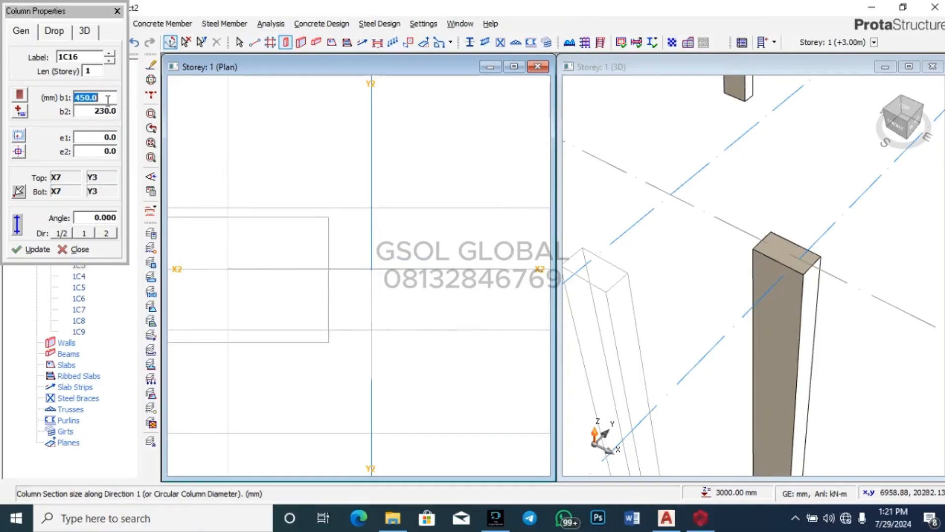
double_click(105, 110)
type("112")
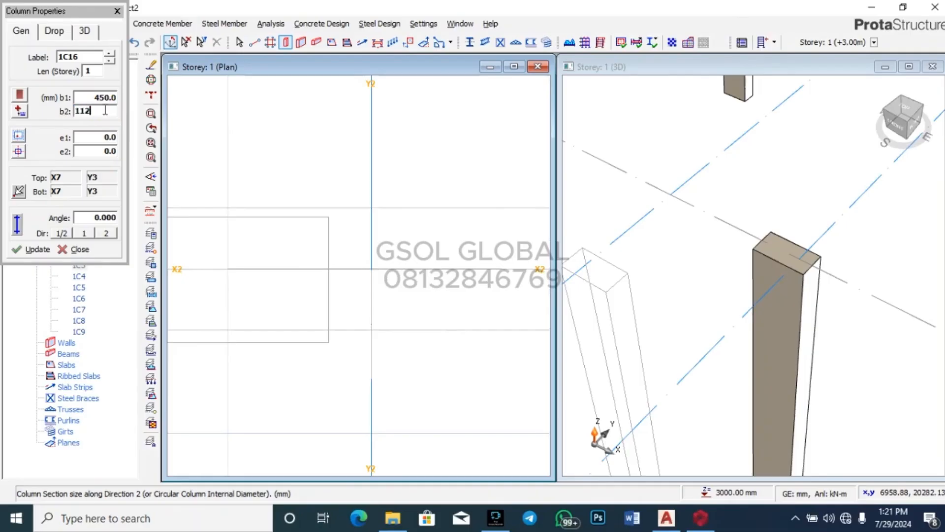
type(".5")
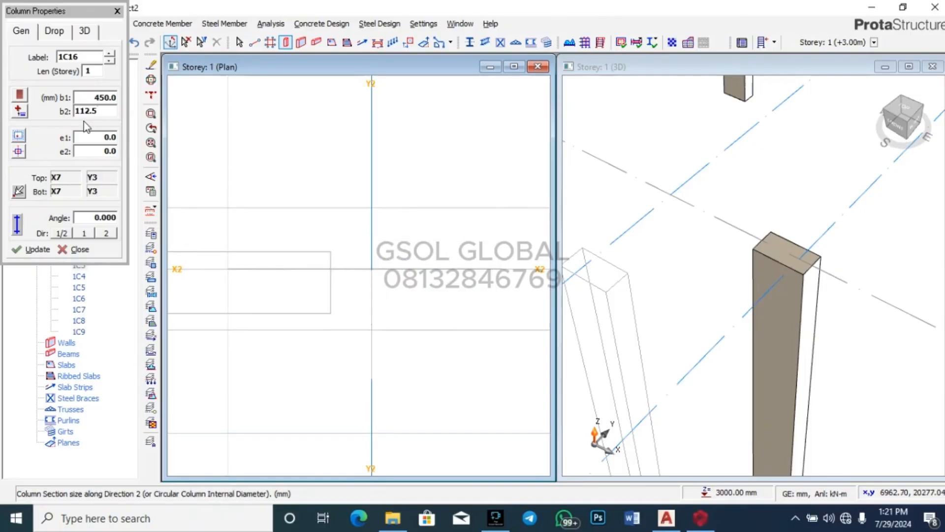
double_click(103, 112)
type("25")
key("BackSpace")
type("30")
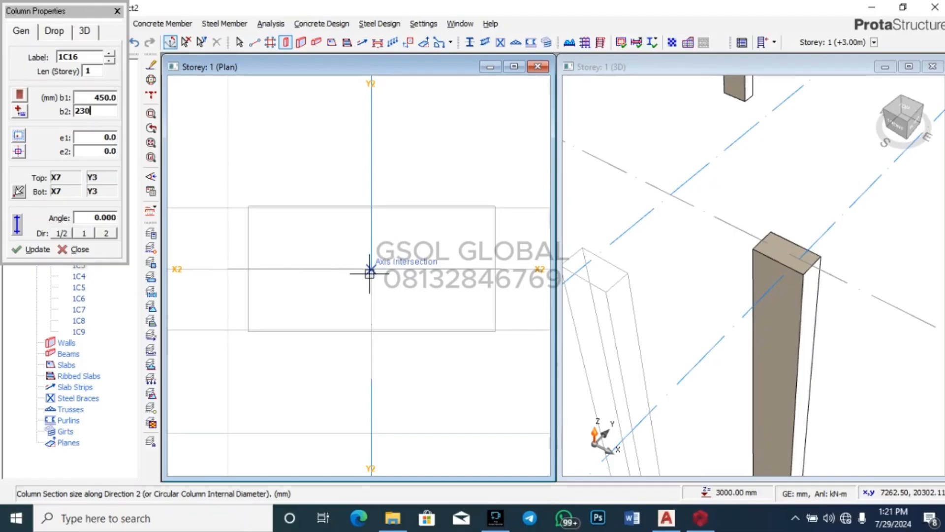
Step: Try 112.5 offsets in e1 and e2, then settle on e2 = 0 and e1 = -112.5 mm
left_click(108, 138)
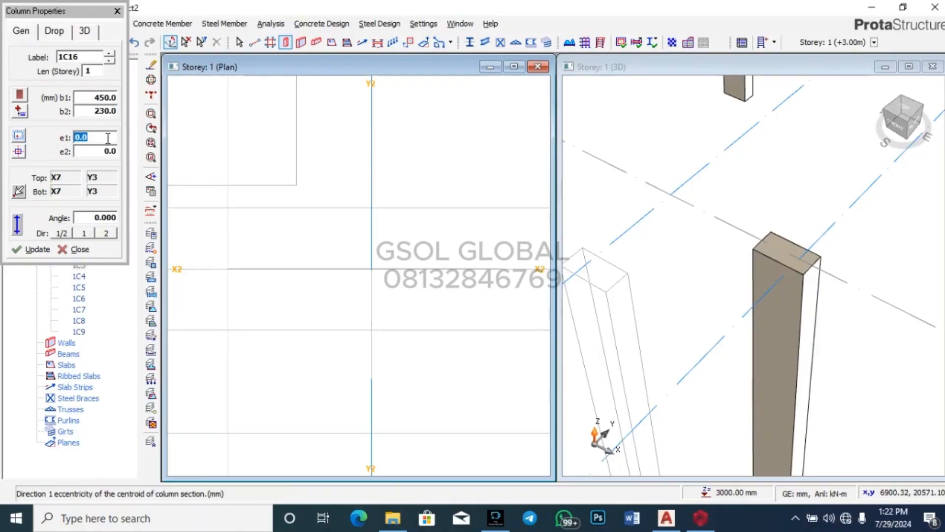
type("112.5")
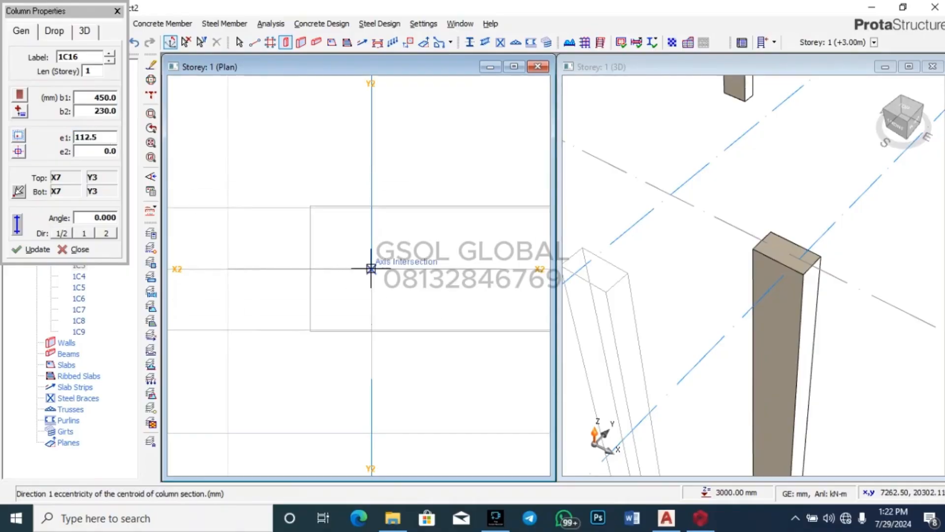
double_click(98, 137)
type("0")
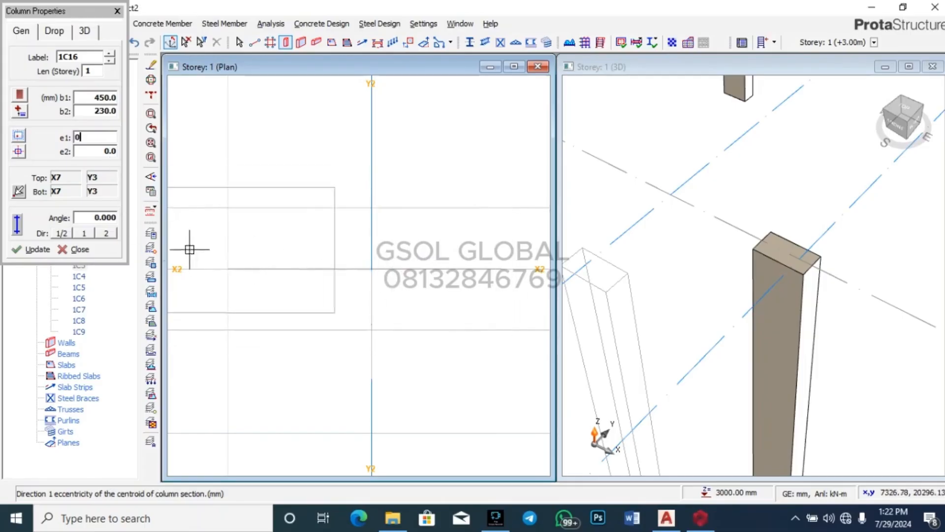
left_click(111, 152)
type("11")
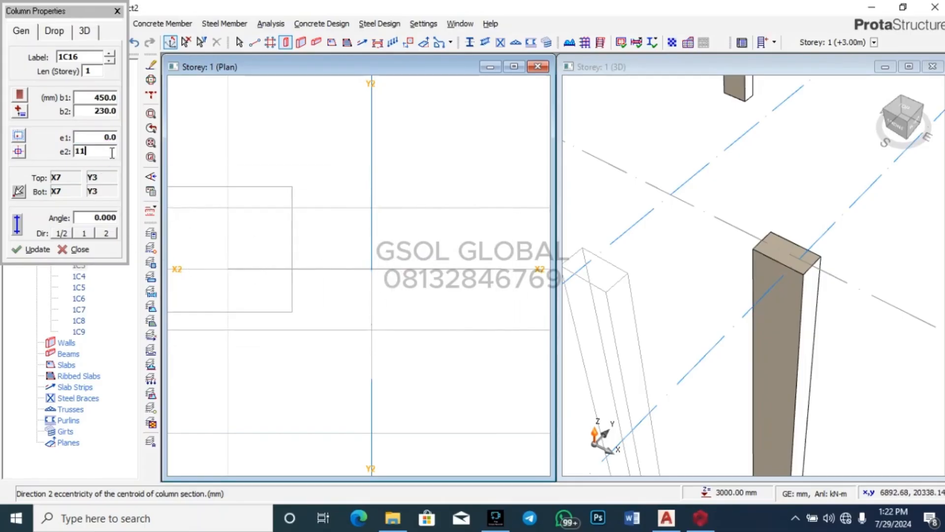
type("2.5")
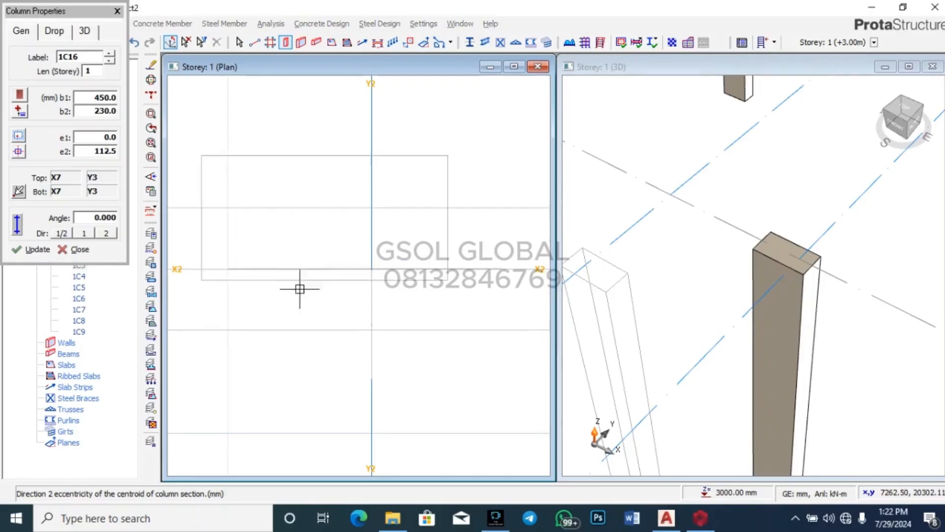
left_click(113, 152)
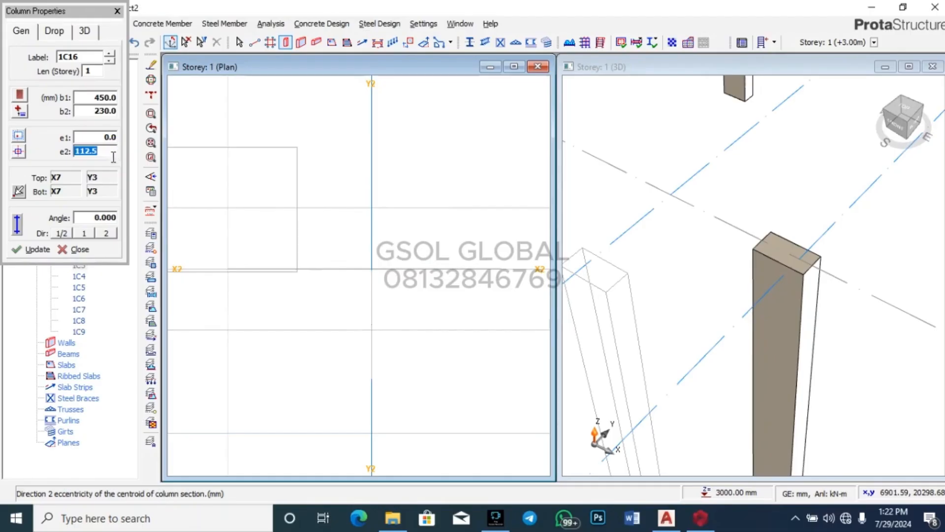
type("0")
left_click(113, 138)
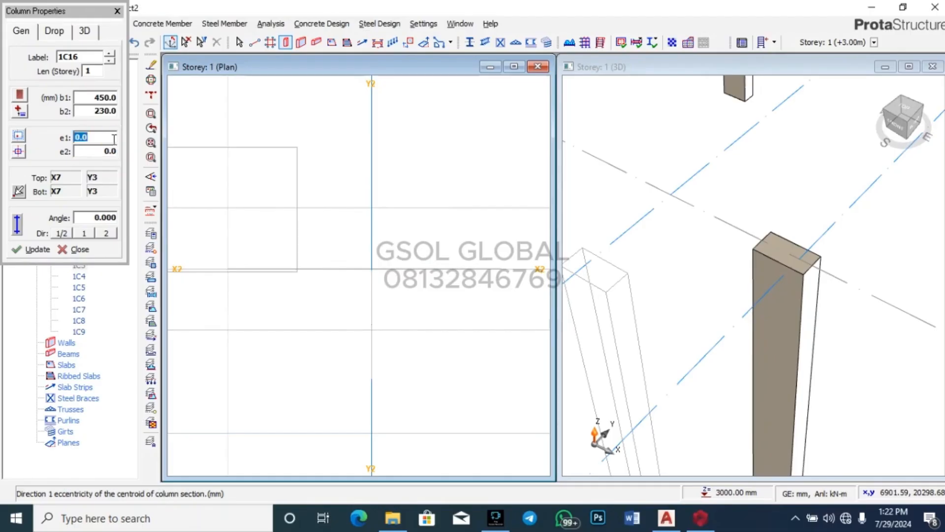
type("-112.5")
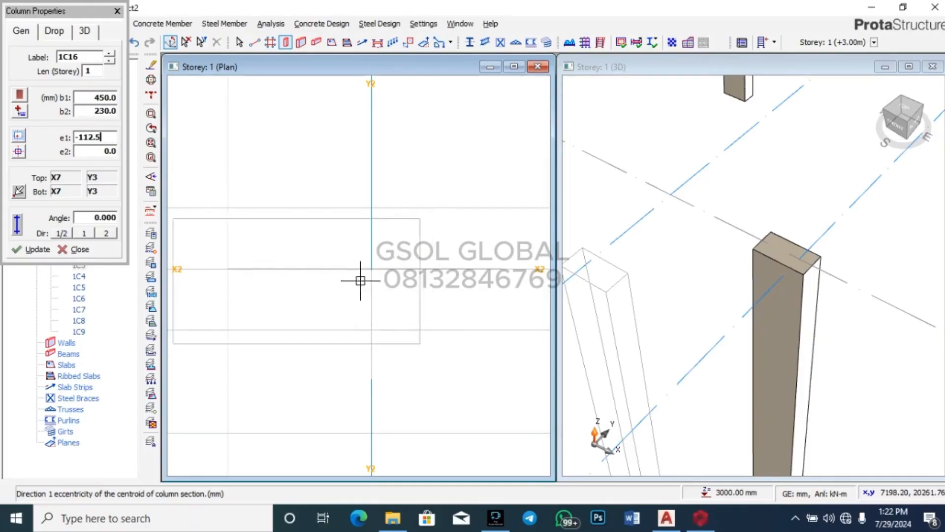
Step: Reset e1 to 0, try e2 offsets of 112.5 and 230, then return e2 to 0
left_click(114, 154)
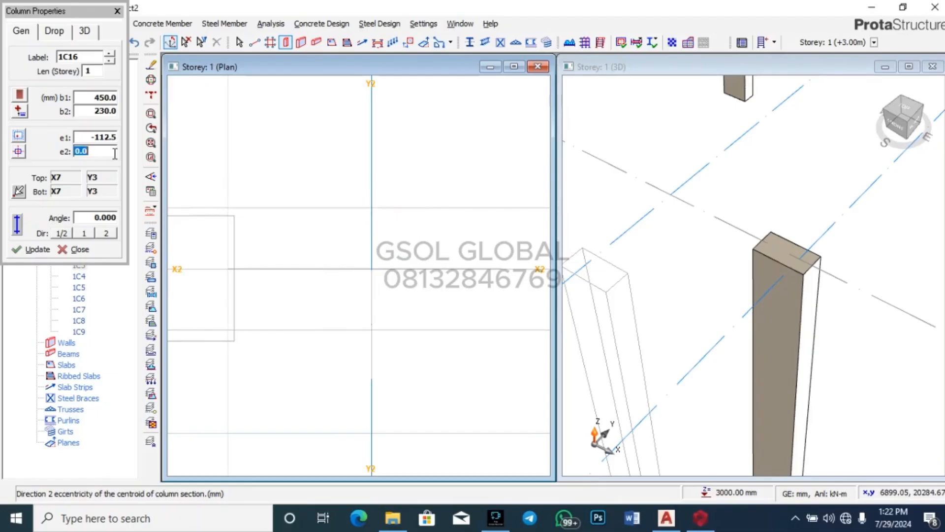
left_click(115, 153)
left_click(108, 137)
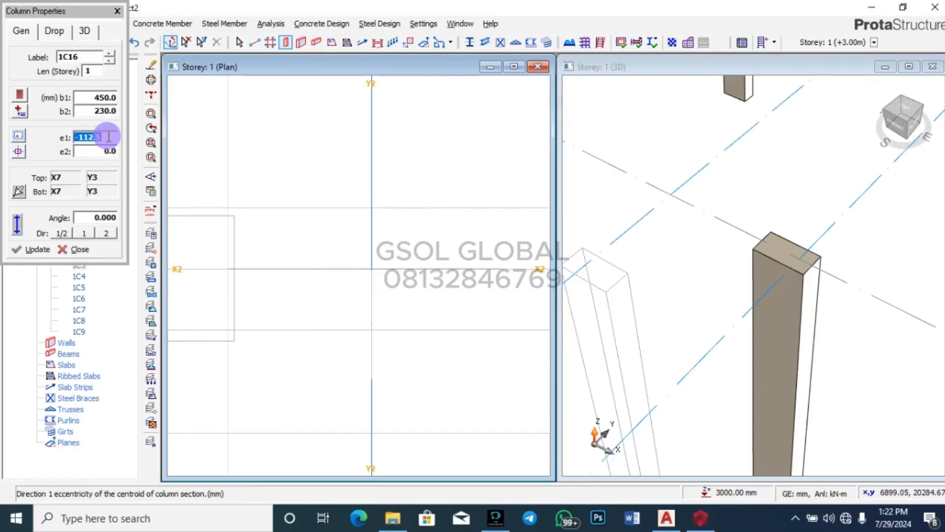
type("0")
left_click(111, 155)
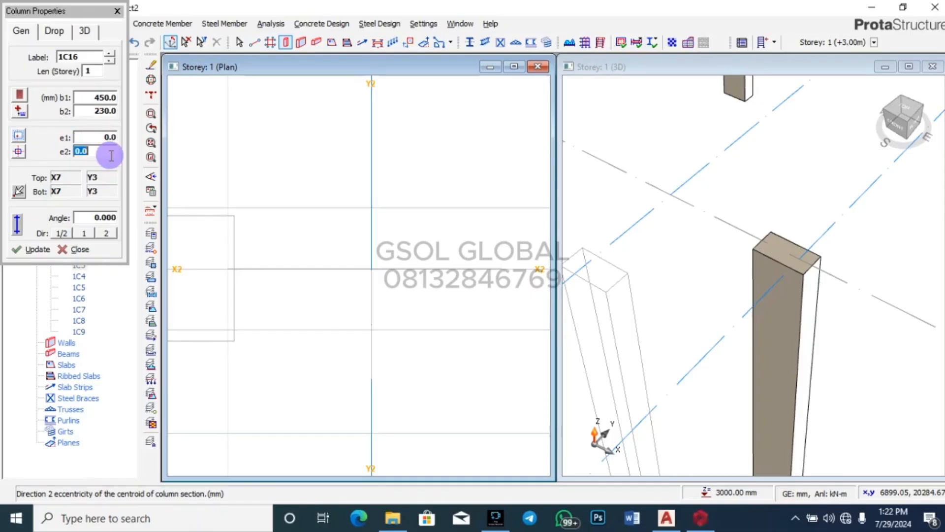
type("112.5")
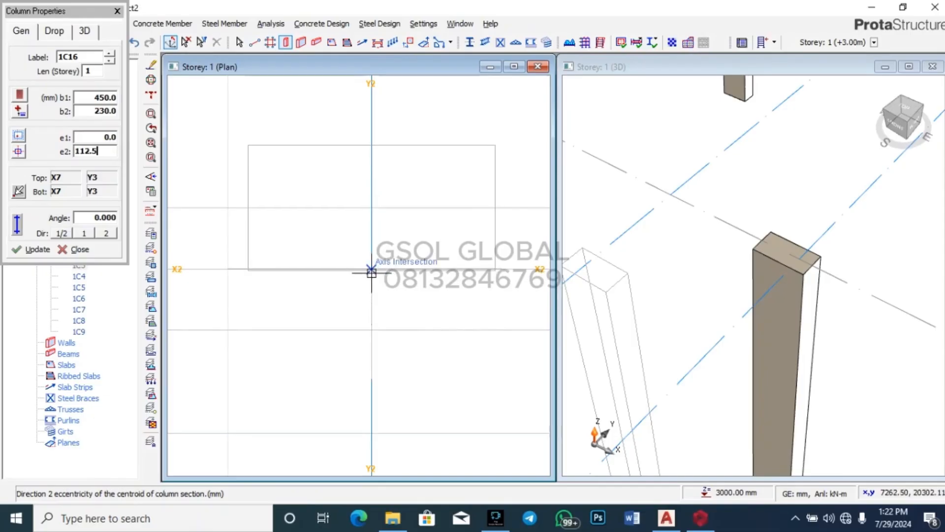
double_click(116, 154)
type("230")
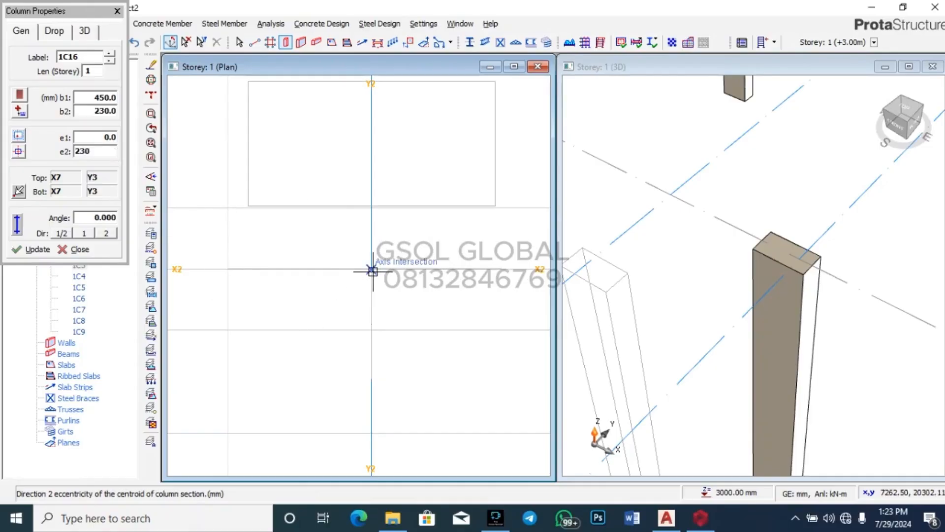
left_click(107, 156)
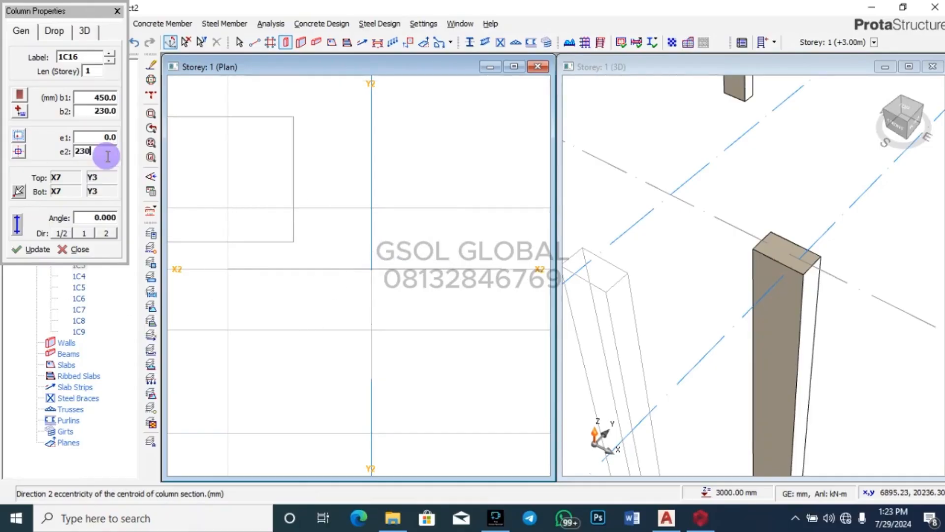
key("BackSpace")
key("BackSpace")
key("BackSpace")
type("0")
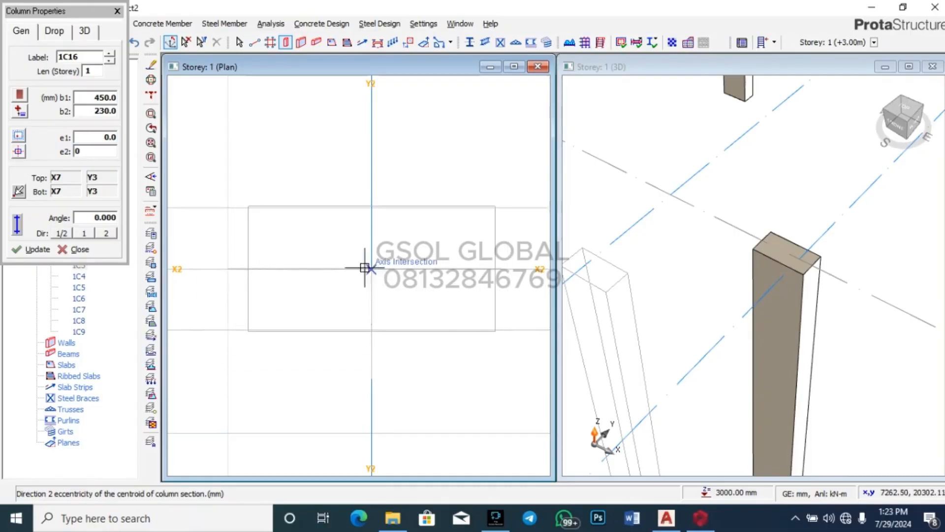
Step: Start re-entering the e1 eccentricity as 112.5 mm
double_click(107, 137)
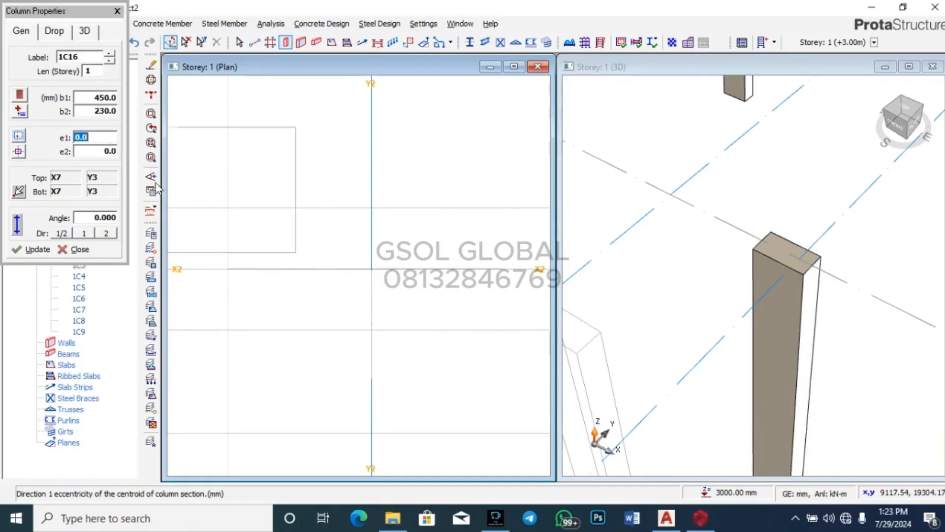
left_click(104, 139)
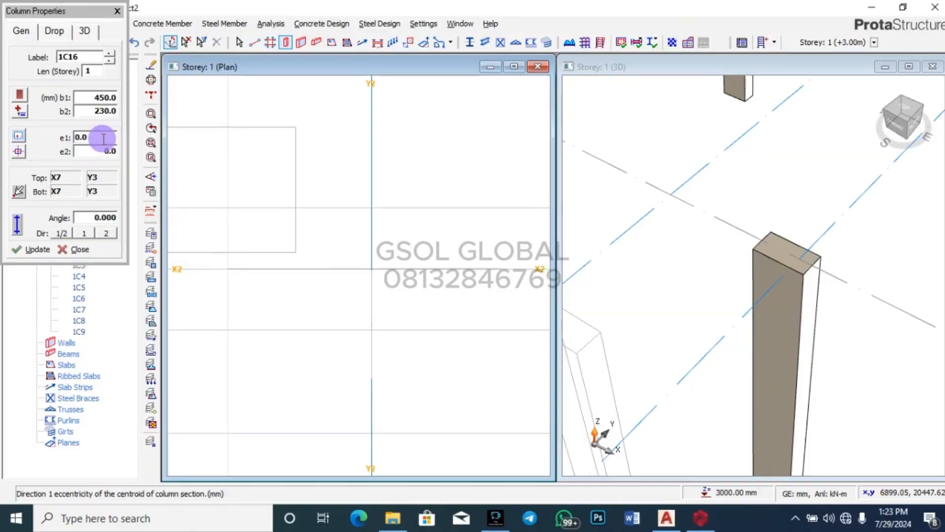
double_click(103, 139)
type("112")
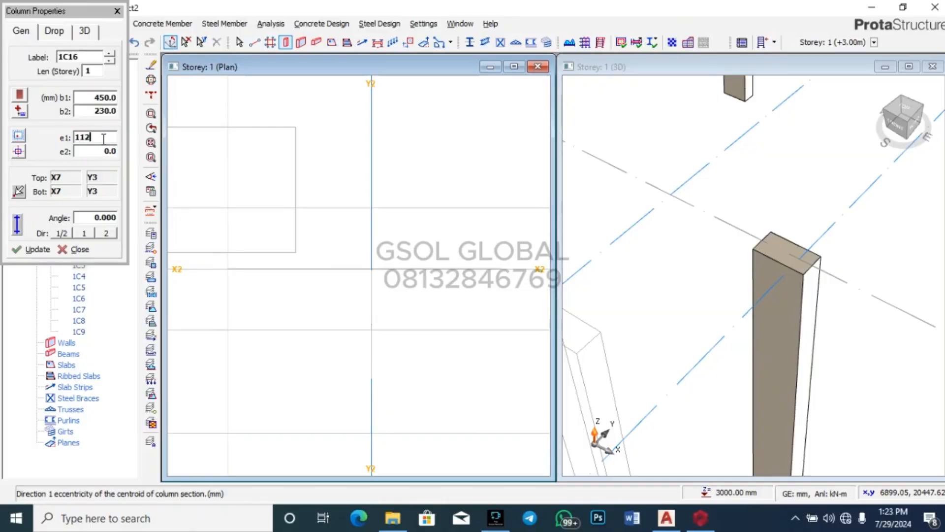
type(".5")
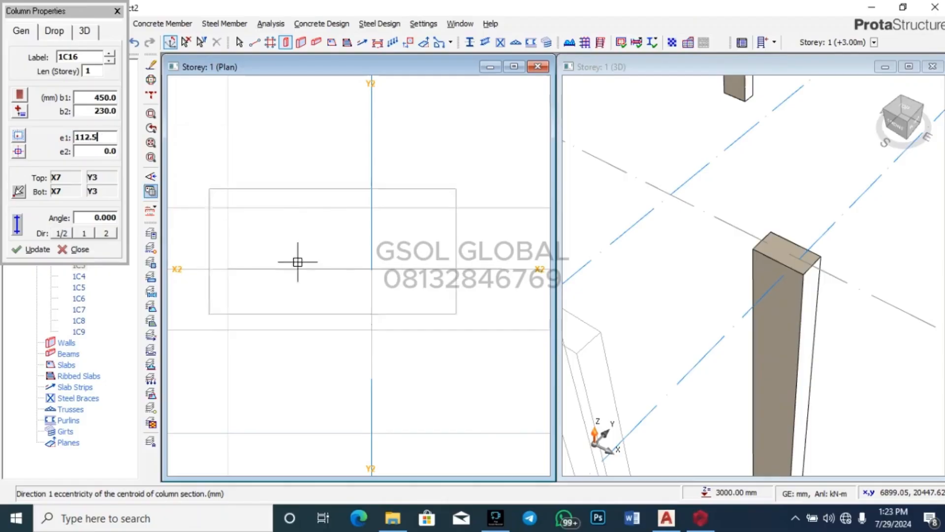
double_click(108, 139)
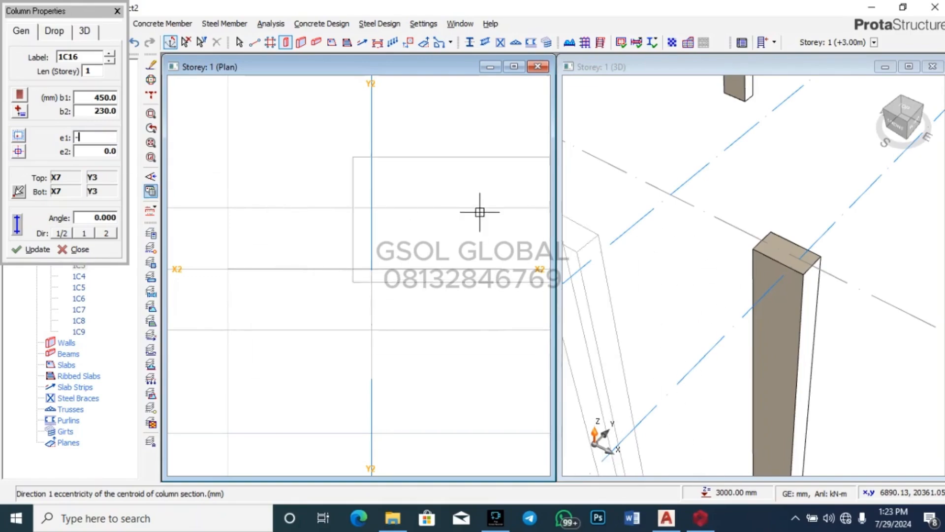
Step: Preview e1 at 112.5 around the Y2/X2 intersection, then change it to -112.5 mm
scroll(481, 210, "down", 2)
scroll(365, 310, "down", 4)
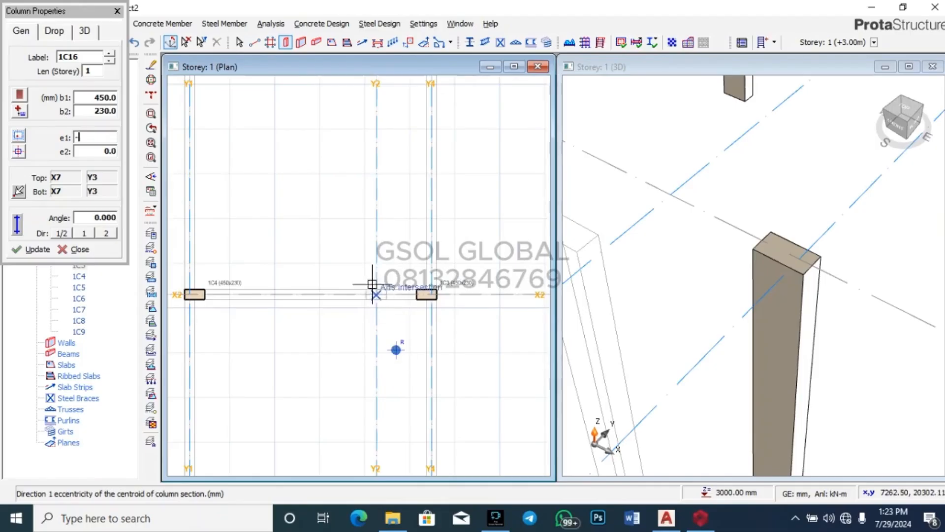
scroll(371, 281, "up", 4)
scroll(354, 349, "up", 3)
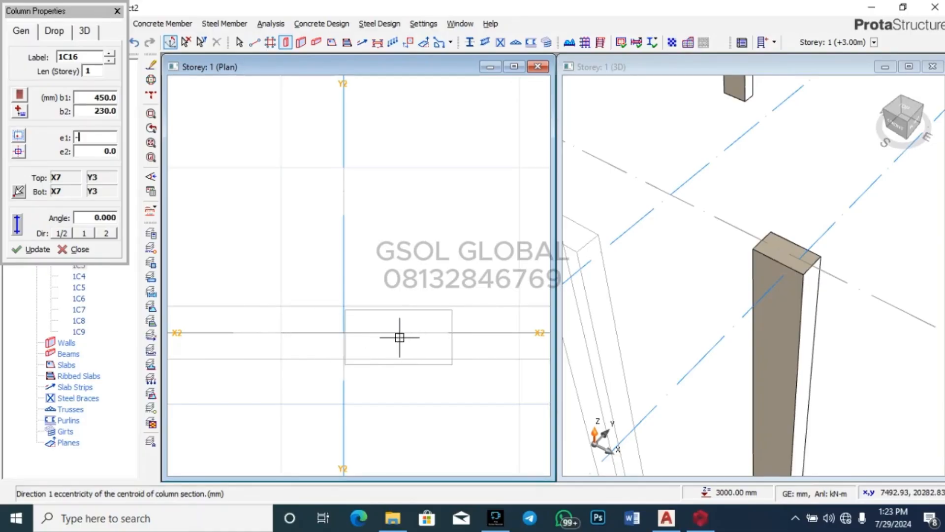
double_click(112, 140)
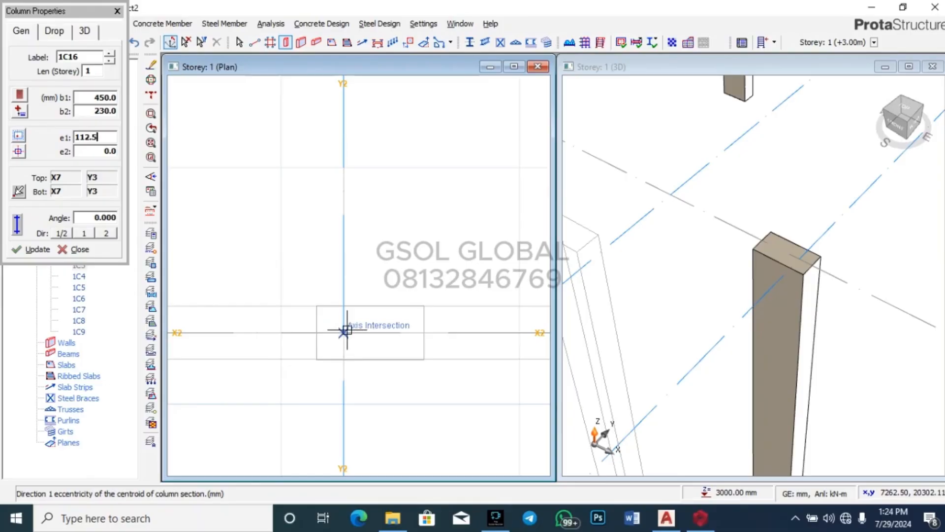
double_click(103, 137)
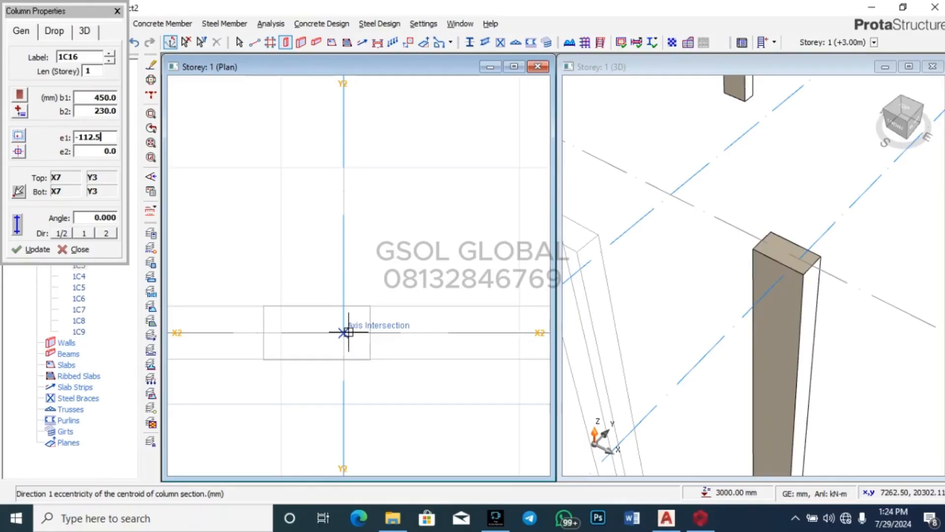
Step: Close Column Properties and zoom out in 3D to see all columns 1C1–1C16
left_click(118, 11)
scroll(658, 196, "down", 5)
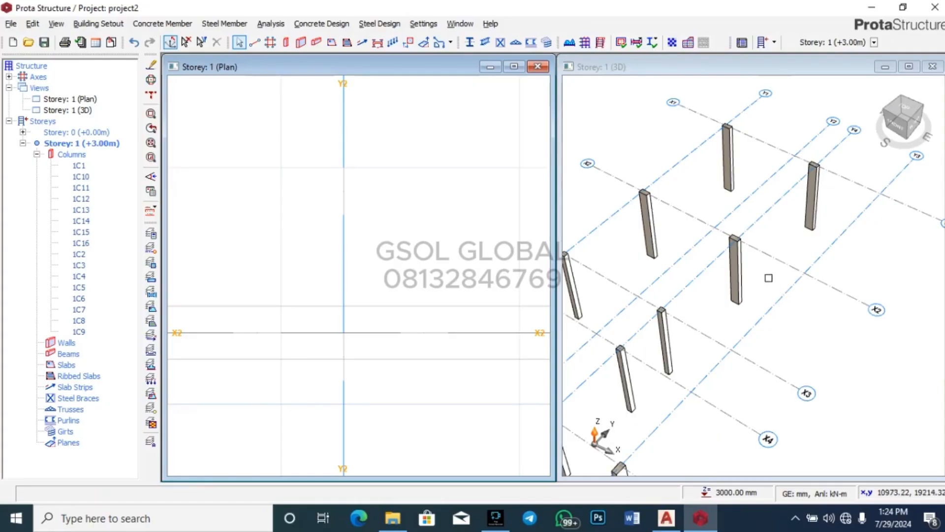
scroll(790, 264, "down", 4)
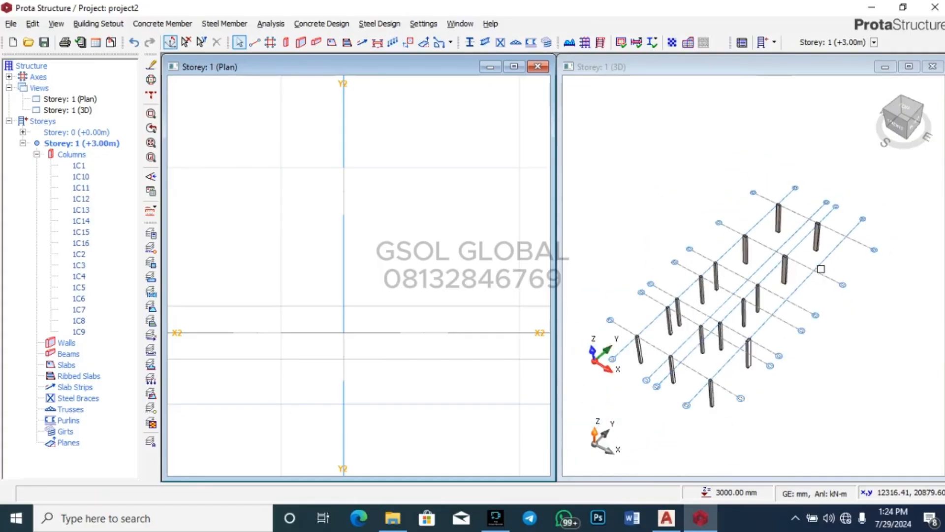
scroll(712, 294, "up", 3)
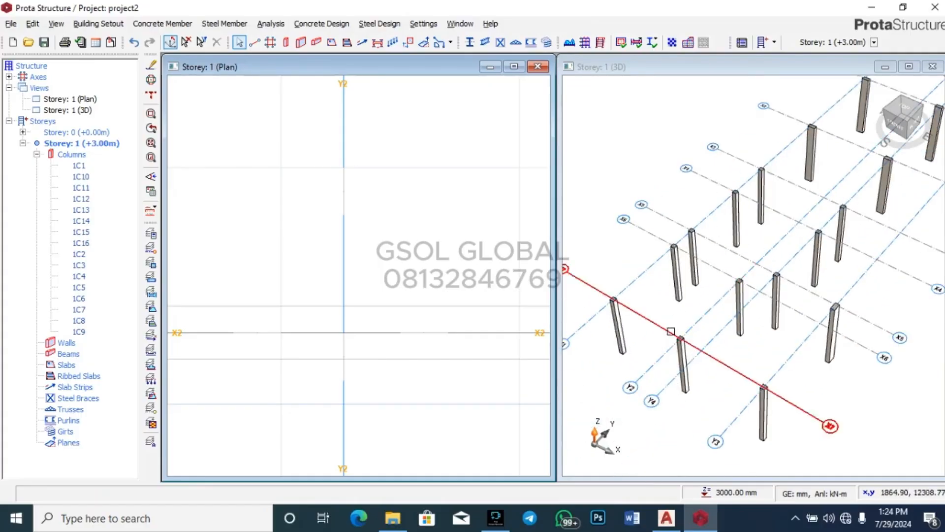
scroll(670, 329, "down", 1)
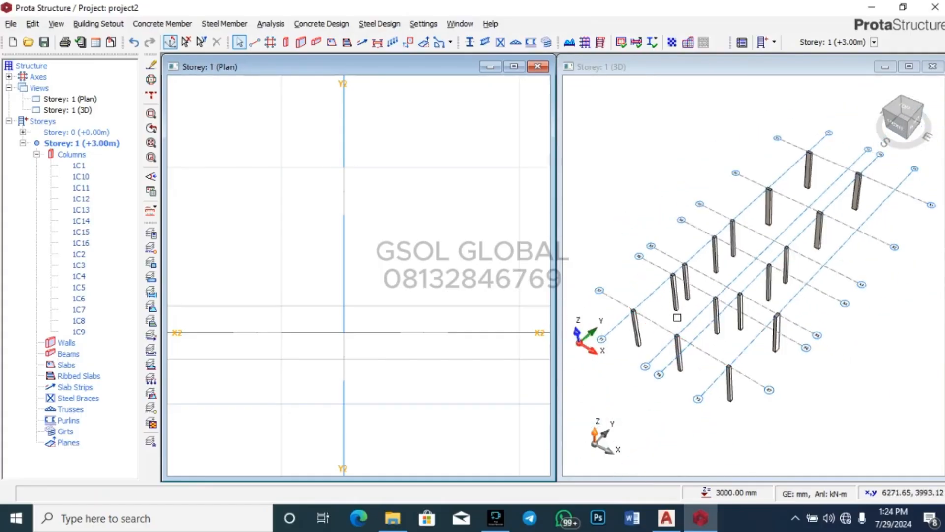
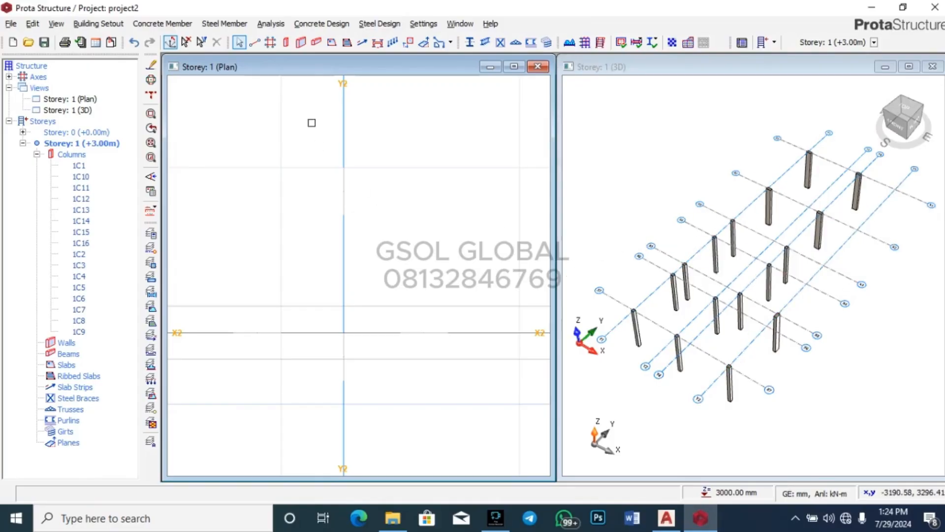
Step: Start the Beam tool with a 230 mm wide, 450 mm deep (h-Bot) section
left_click(316, 43)
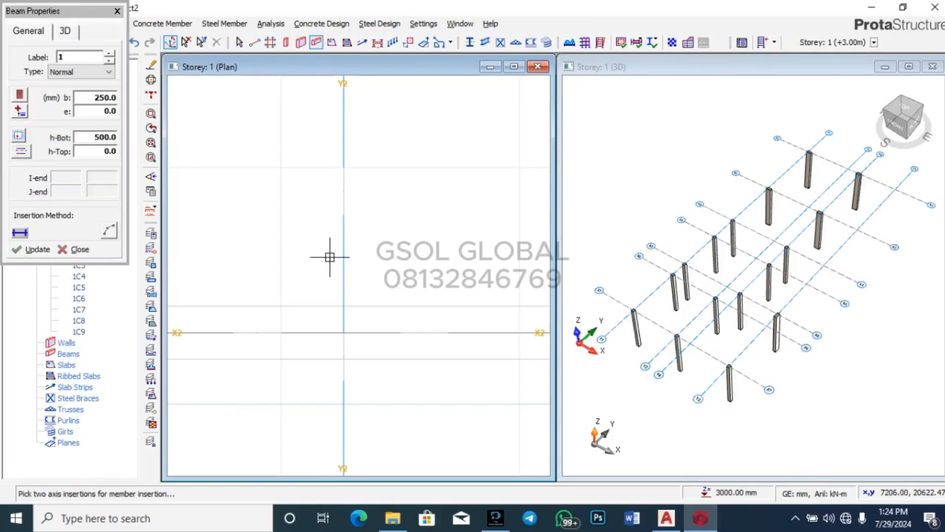
double_click(101, 139)
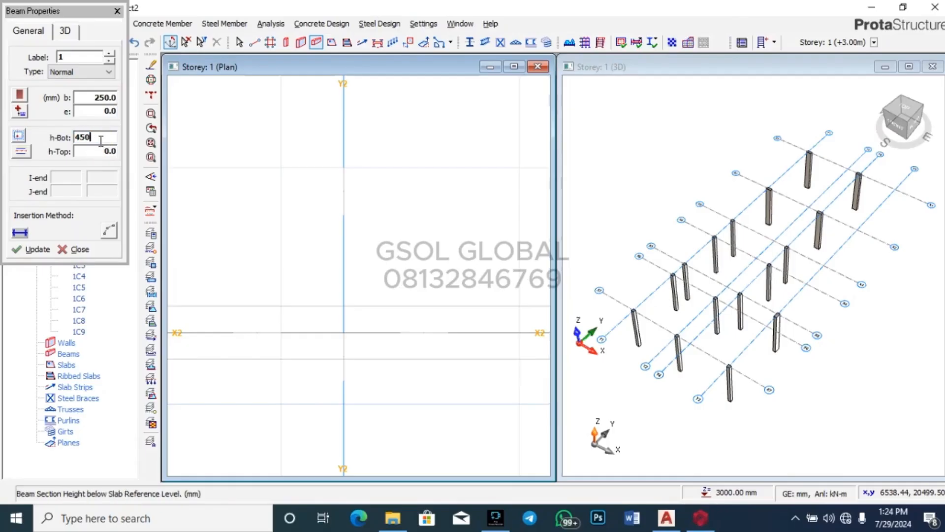
double_click(107, 94)
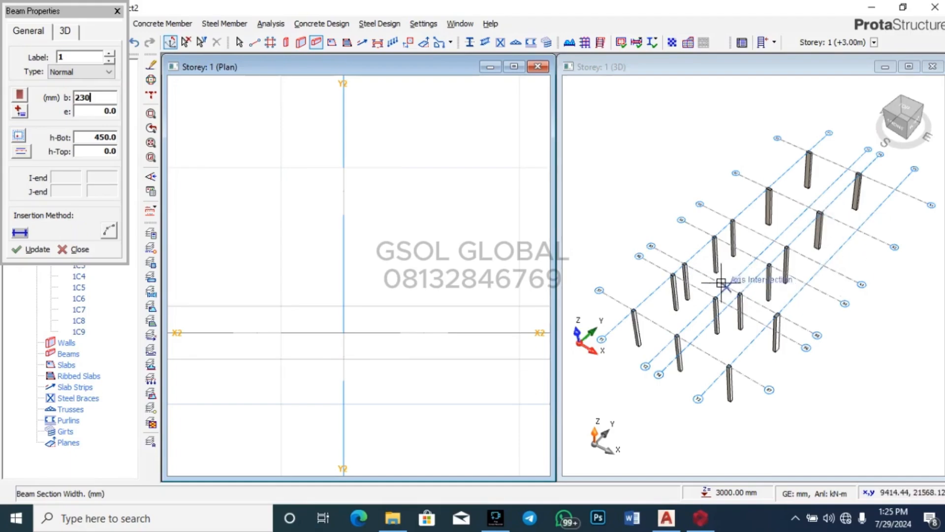
scroll(812, 207, "down", 2)
Step: Chain beams from column 1C1 around the X1–X5, Y1–Y4 block perimeter
scroll(465, 274, "down", 5)
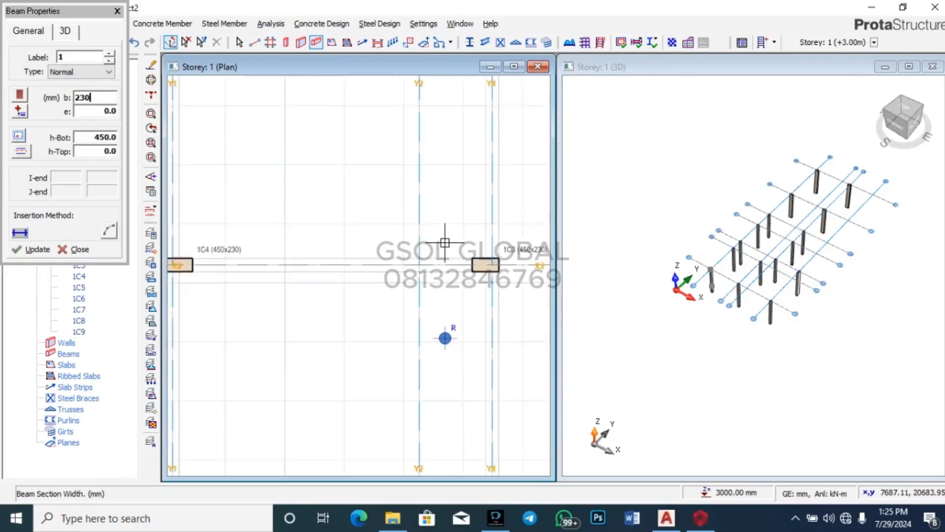
scroll(345, 182, "up", 5)
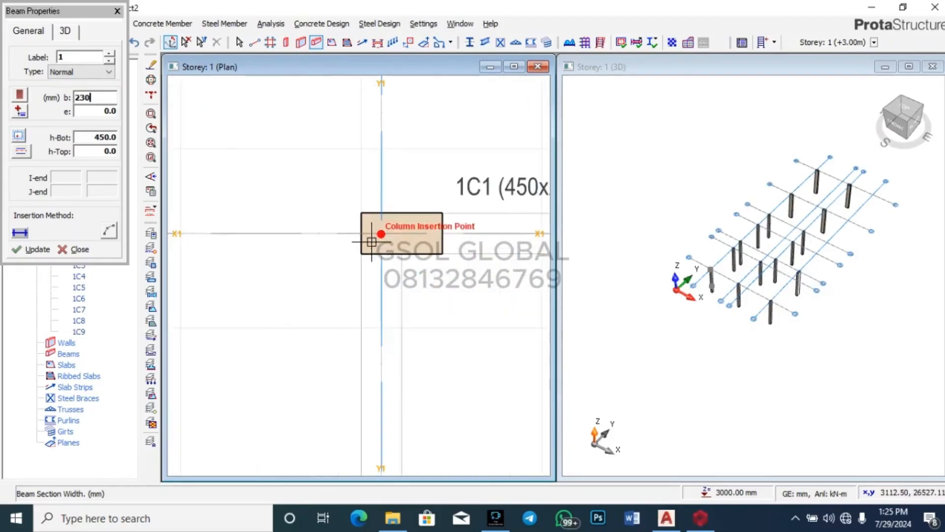
left_click(375, 220)
scroll(327, 237, "down", 1)
scroll(277, 248, "down", 2)
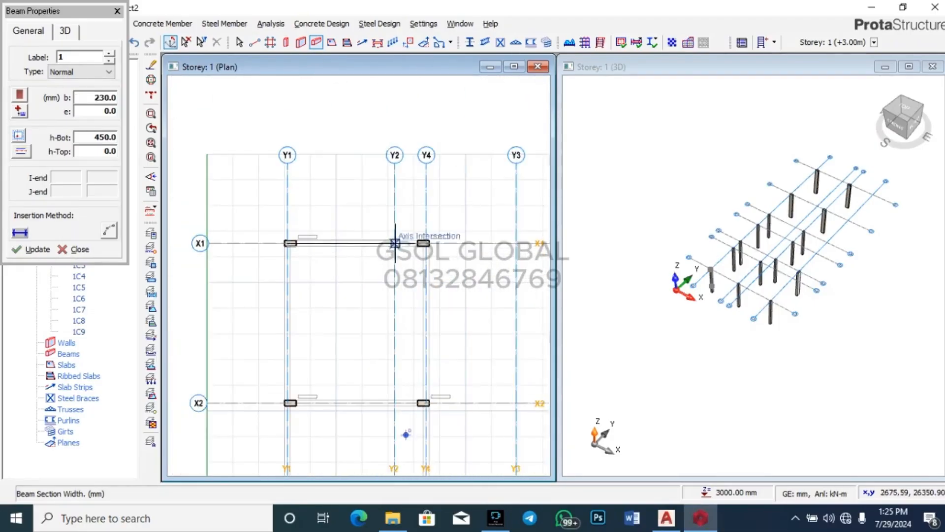
left_click(425, 242)
scroll(433, 306, "down", 2)
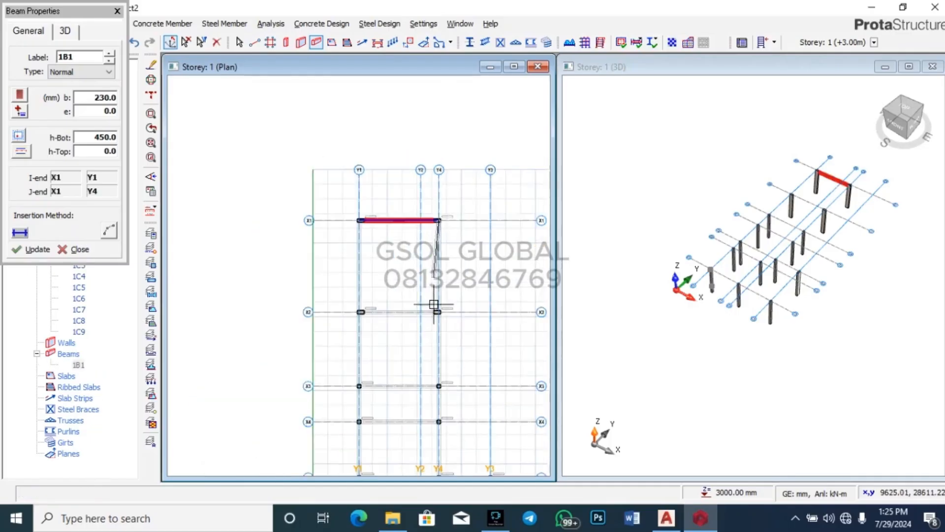
scroll(433, 370, "up", 3)
scroll(450, 295, "down", 4)
scroll(450, 281, "up", 3)
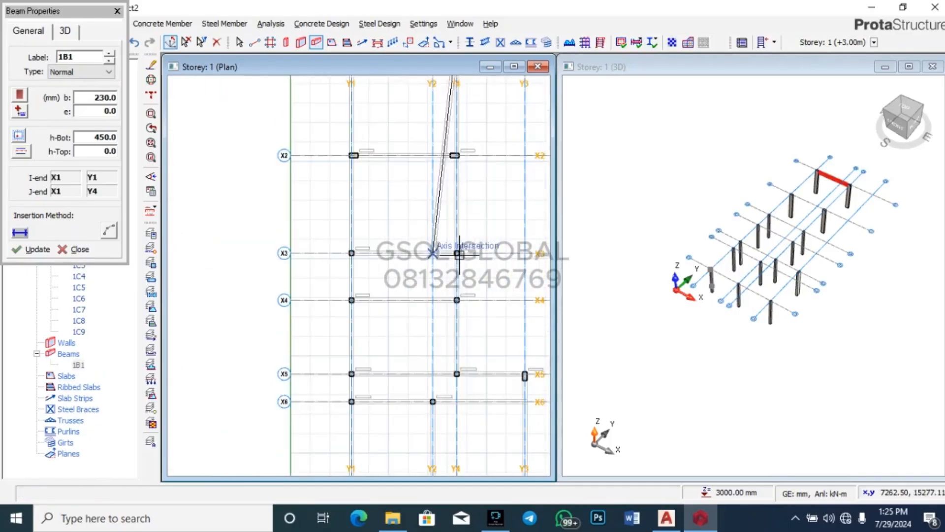
scroll(450, 295, "up", 2)
left_click(459, 381)
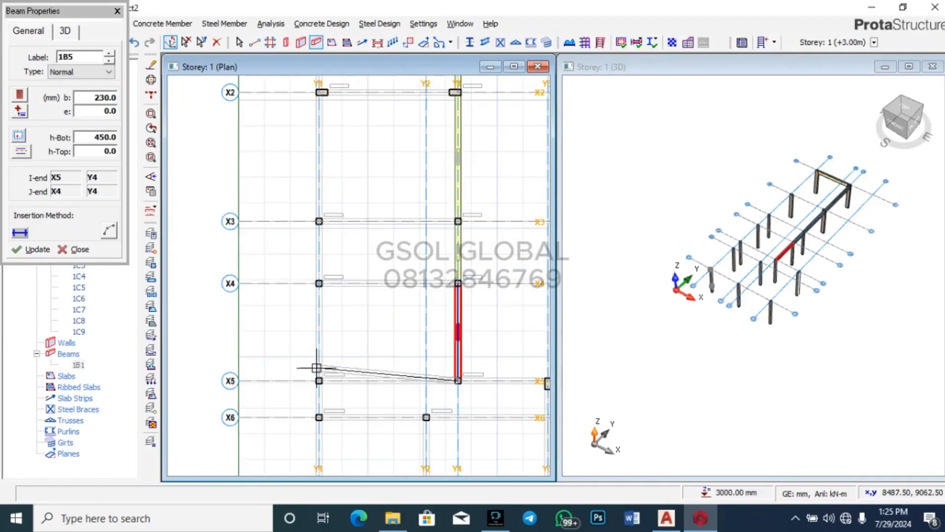
left_click(312, 380)
scroll(315, 389, "down", 4)
left_click(317, 203)
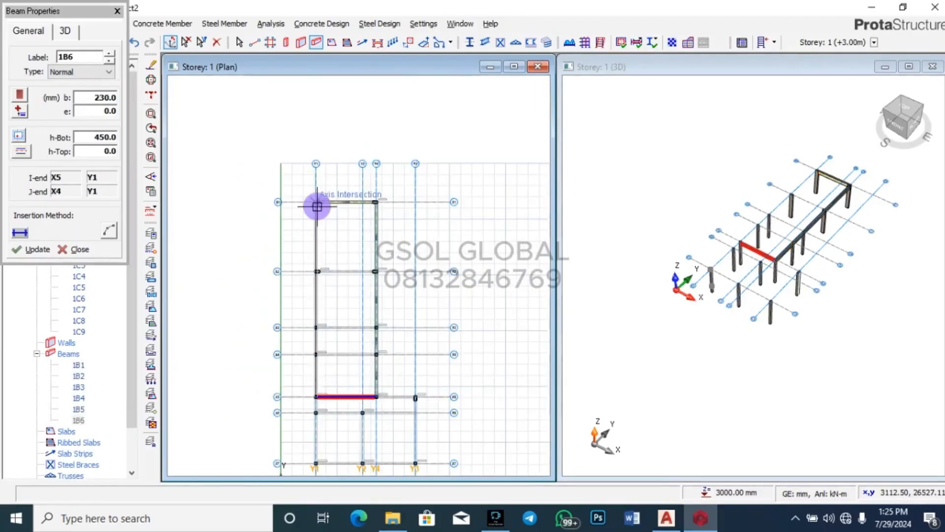
scroll(308, 272, "up", 4)
Step: Add beams along gridlines X2, X3 and X4 from Y1 to Y4
left_click(333, 262)
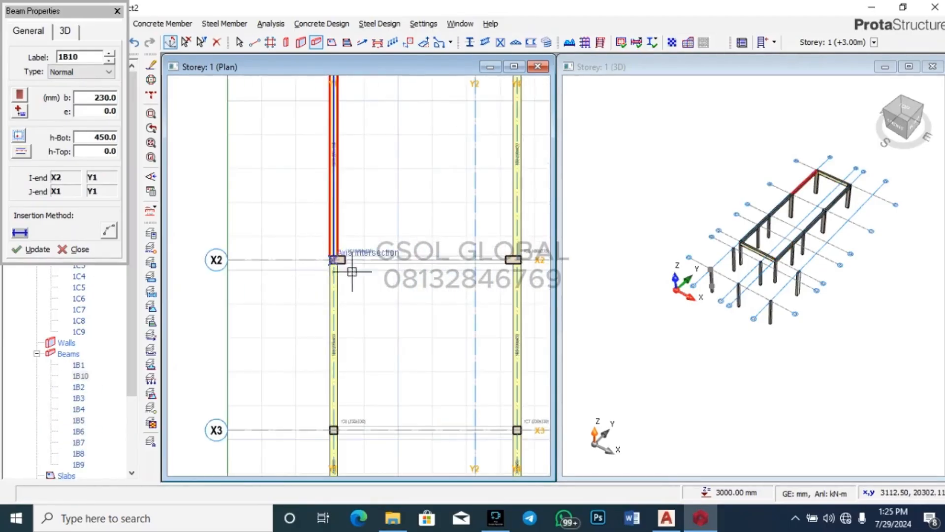
left_click(517, 261)
key("Escape")
scroll(402, 226, "down", 5)
scroll(381, 318, "up", 5)
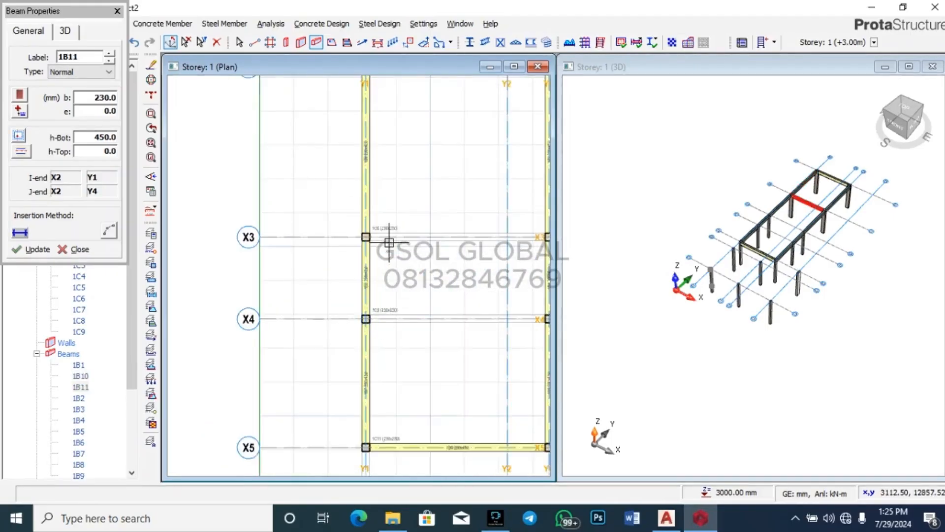
left_click(335, 230)
scroll(263, 271, "down", 5)
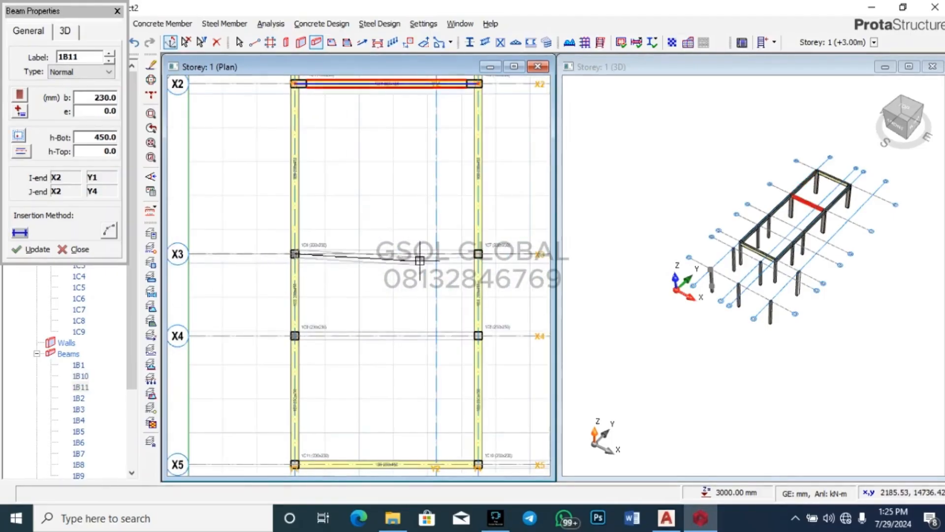
left_click(477, 254)
scroll(291, 333, "up", 5)
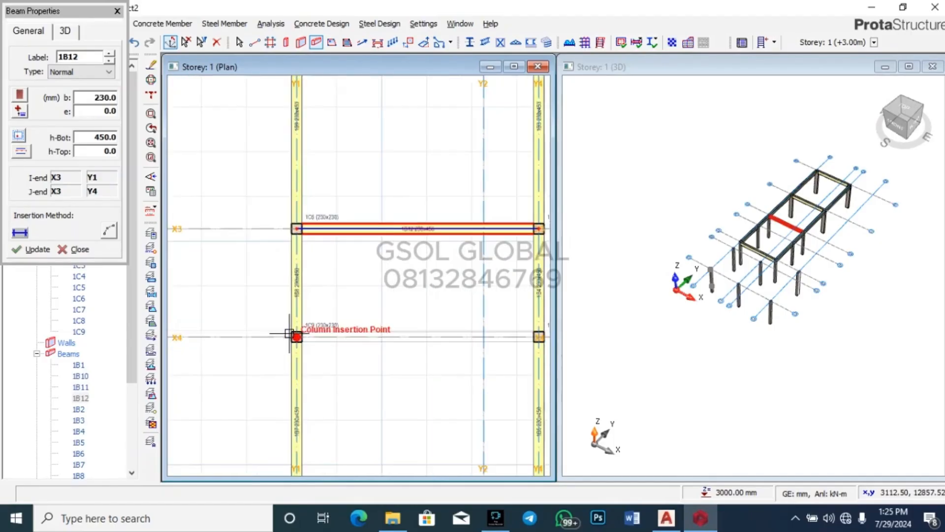
left_click(291, 334)
scroll(291, 335, "down", 5)
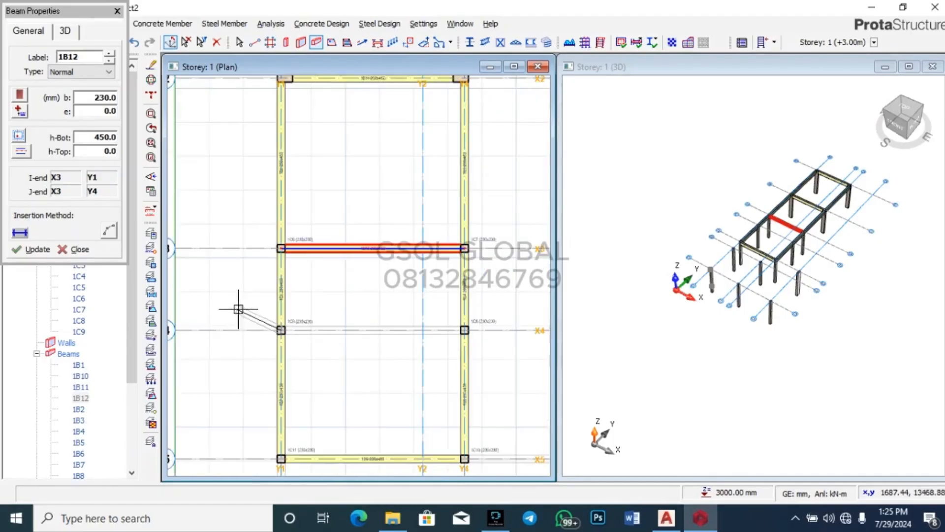
left_click(464, 330)
scroll(401, 293, "down", 3)
scroll(462, 301, "up", 1)
scroll(472, 300, "up", 1)
Step: Add an X5 beam from Y4 to Y3 (1B14) and a Y1 beam from X5 to X7
middle_click_drag(443, 290, 201, 283)
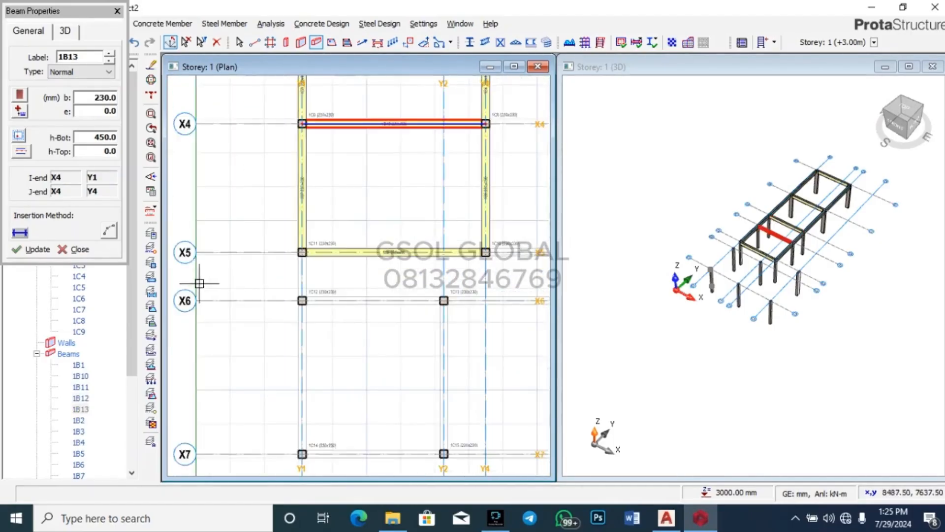
scroll(364, 285, "up", 1)
left_click(246, 240)
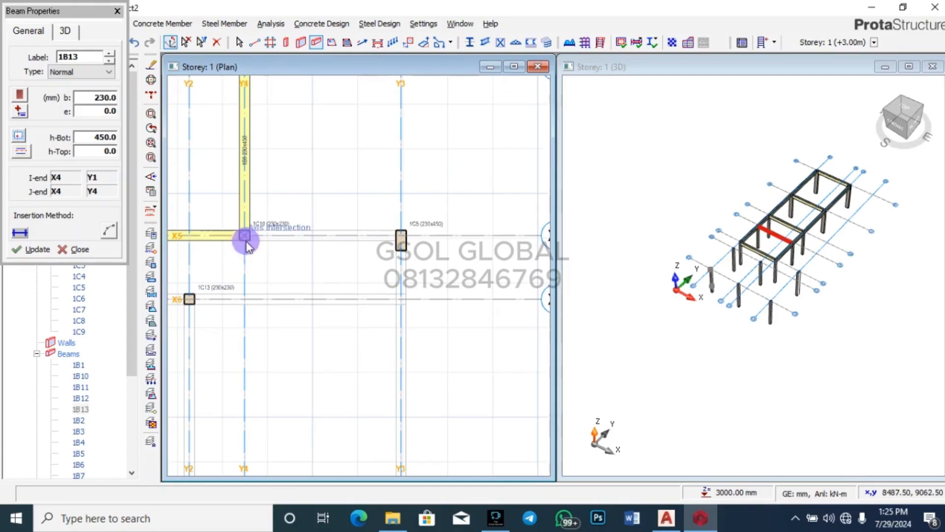
left_click(401, 239)
scroll(401, 239, "down", 1)
scroll(234, 242, "up", 1)
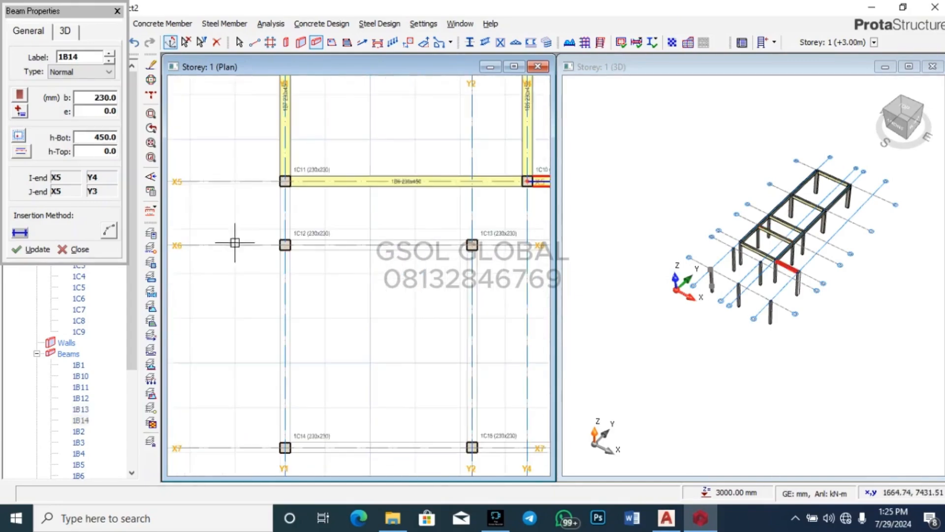
left_click(285, 180)
scroll(310, 158, "down", 1)
left_click(294, 325)
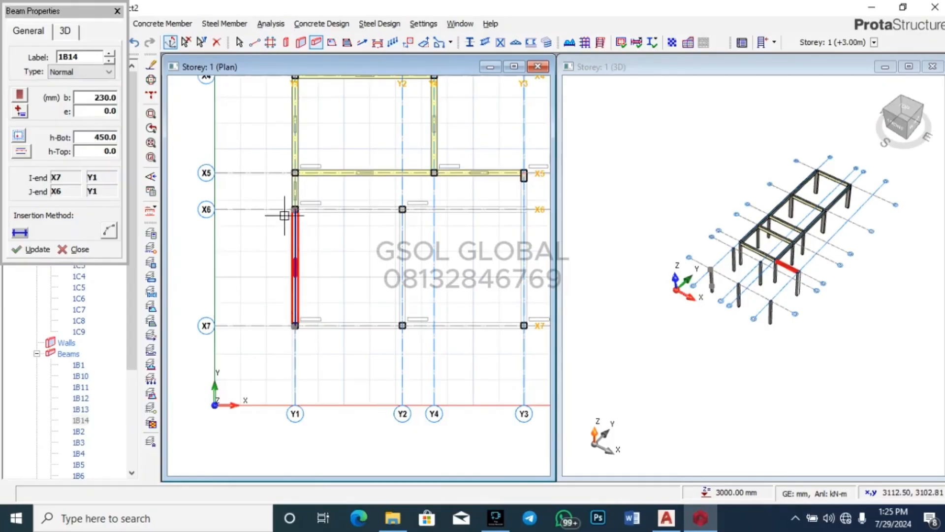
Step: Add X6 and X7 beams from Y1 to Y3 and a Y3 beam back to X5, unsplit at crossings
left_click(295, 209)
scroll(244, 227, "down", 2)
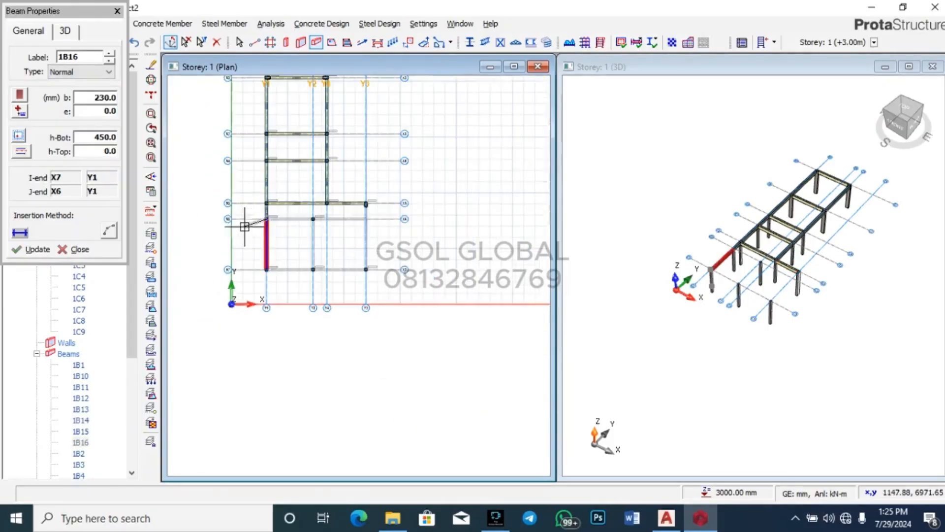
left_click(366, 223)
scroll(262, 283, "up", 1)
left_click(270, 259)
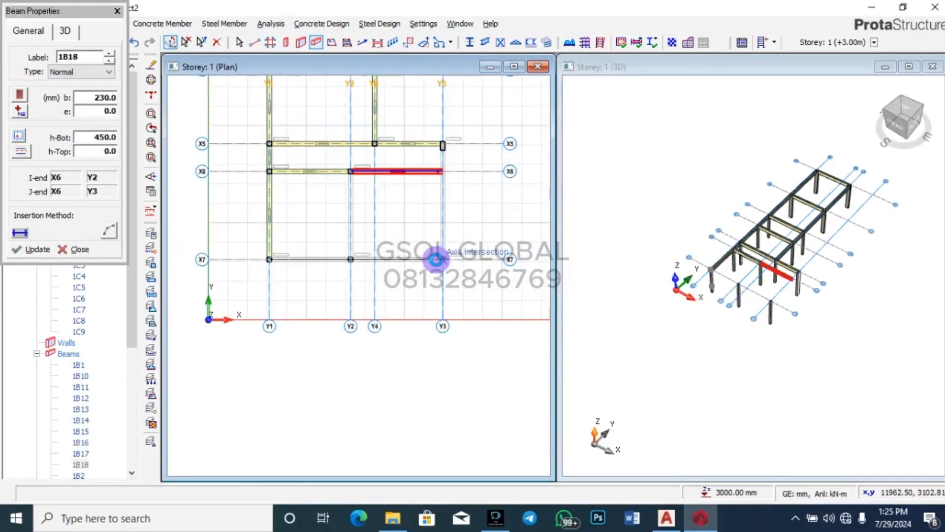
left_click(442, 259)
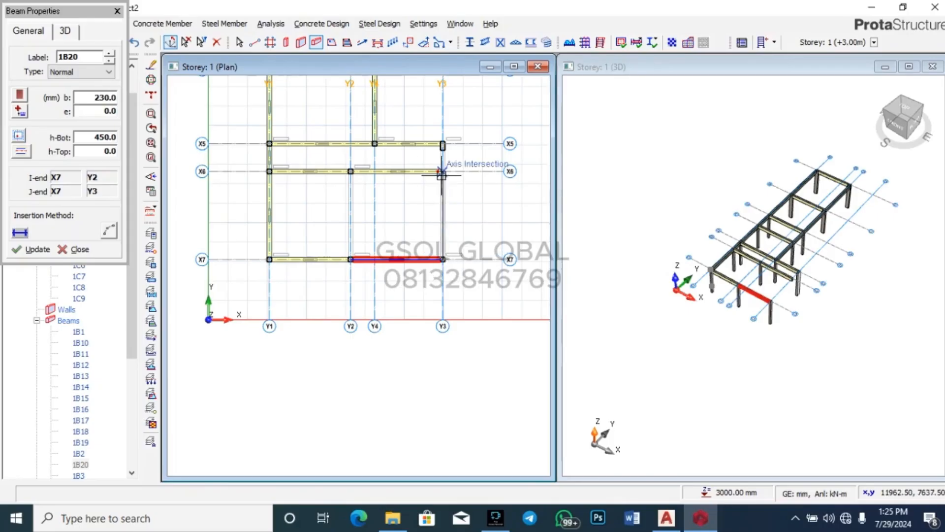
left_click(443, 144)
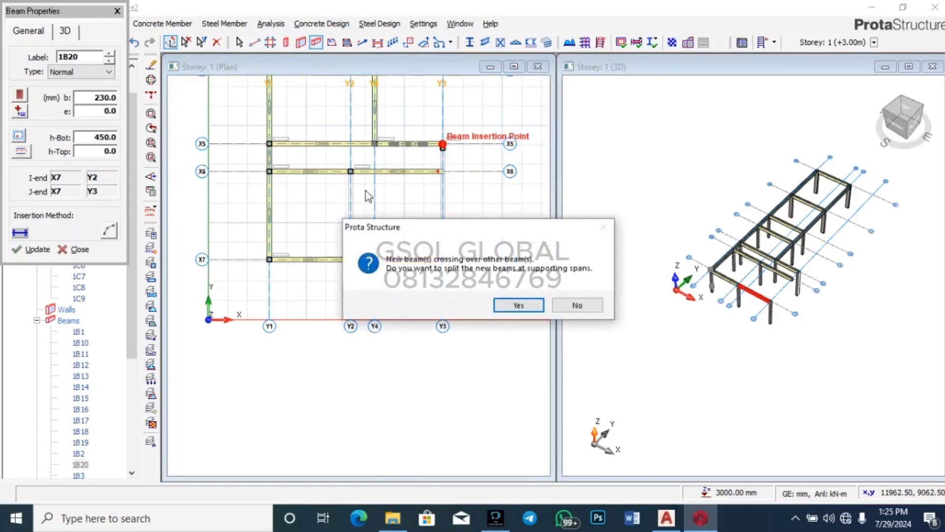
left_click(571, 310)
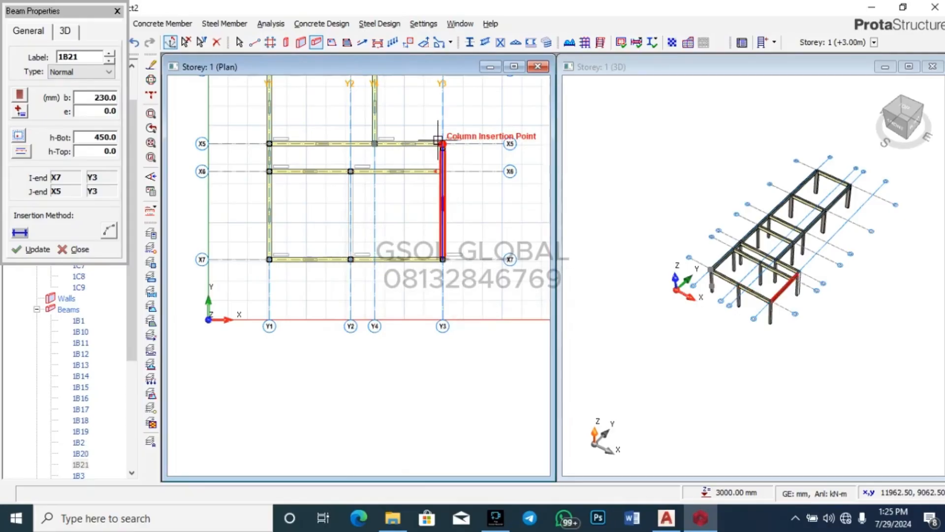
scroll(438, 143, "up", 8)
right_click(441, 276)
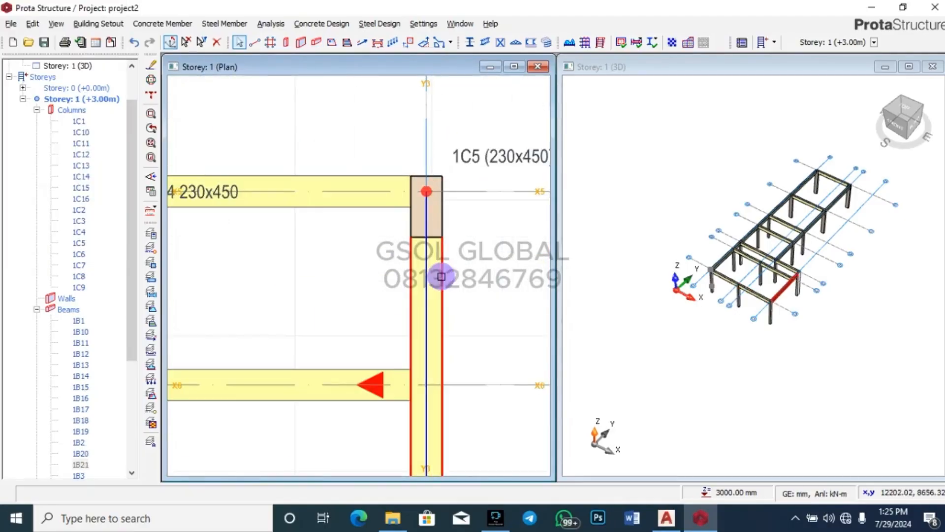
Step: Delete Y3 beam 1B21 and redraw it to column 1C5, splitting the crossed beam
left_click(441, 277)
key("Delete")
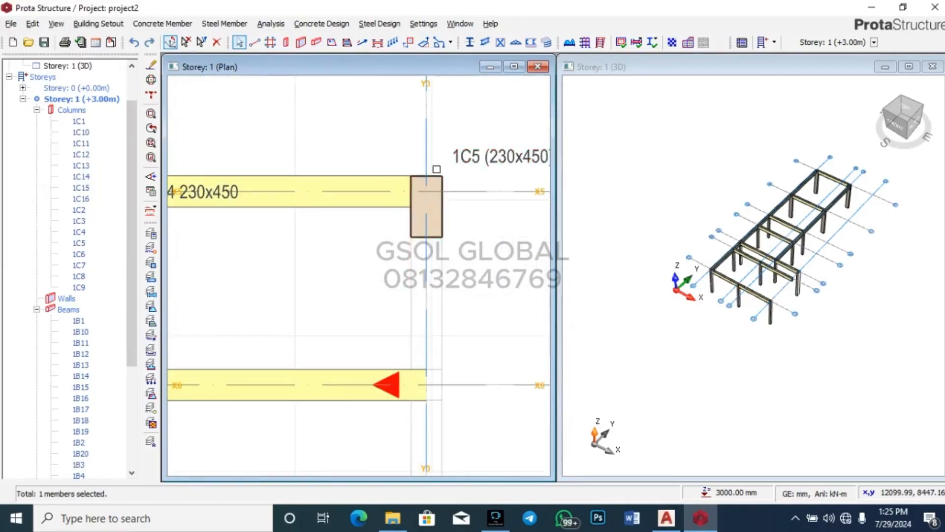
scroll(435, 169, "down", 3)
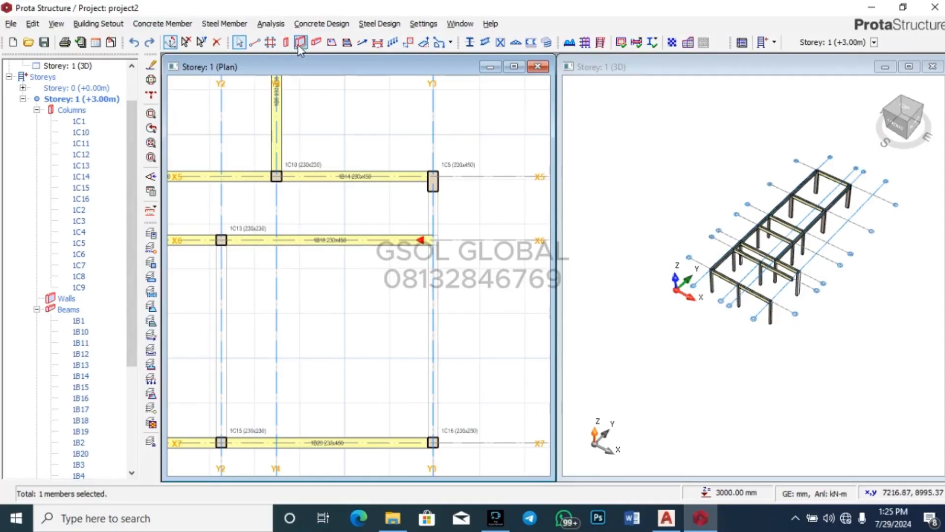
left_click(316, 43)
scroll(450, 241, "down", 2)
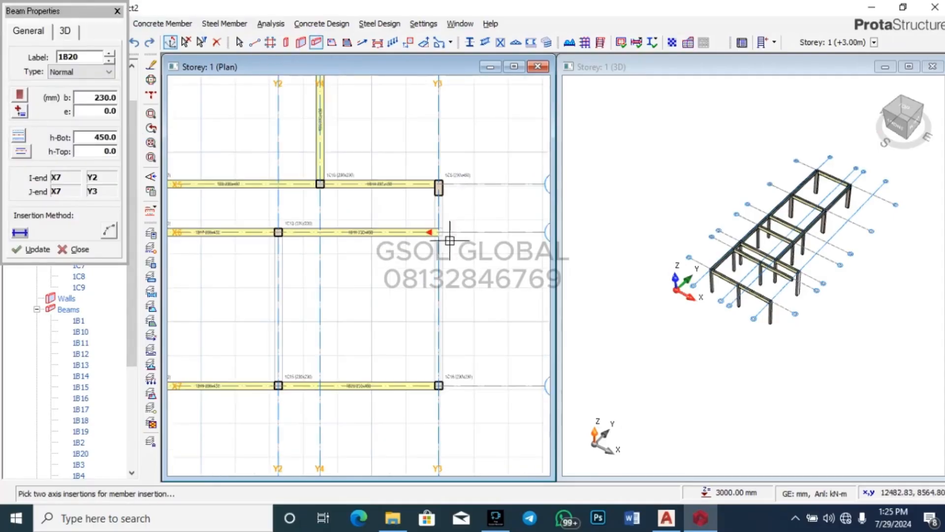
scroll(441, 206, "up", 3)
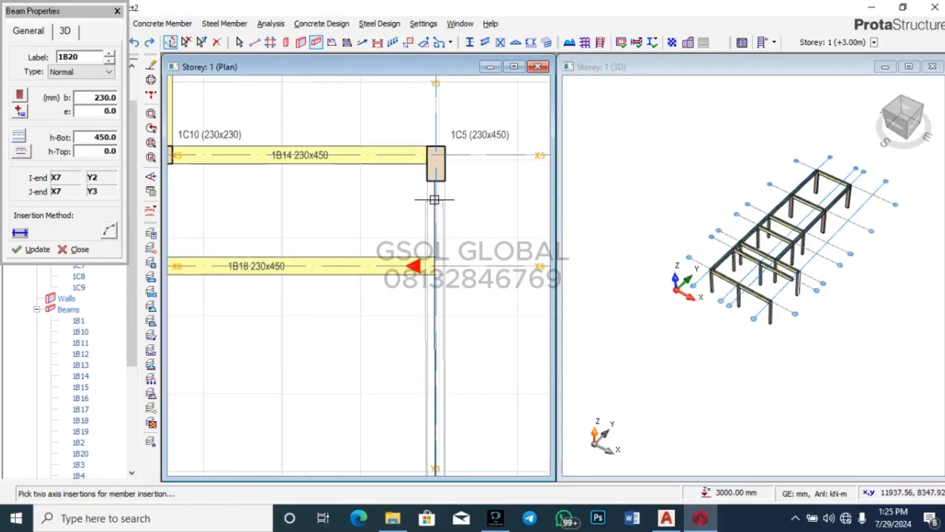
left_click(436, 155)
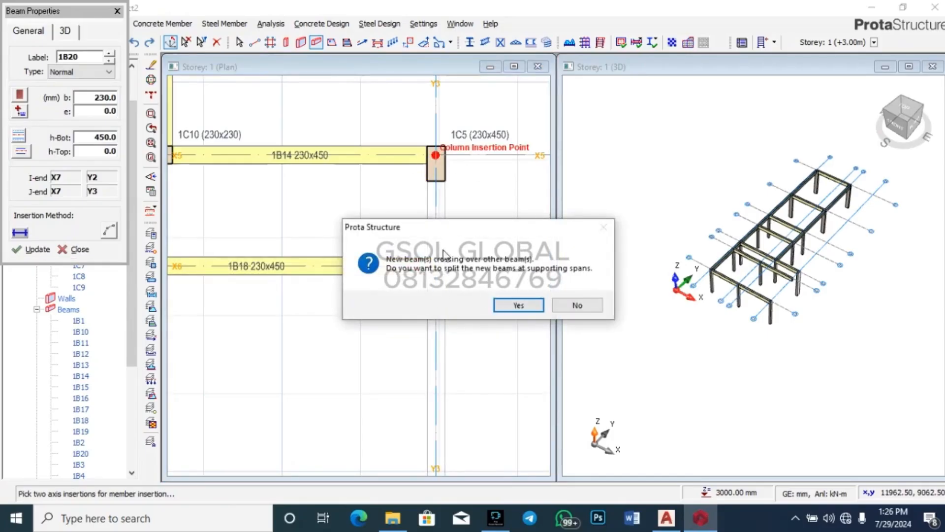
left_click(522, 303)
scroll(495, 236, "down", 3)
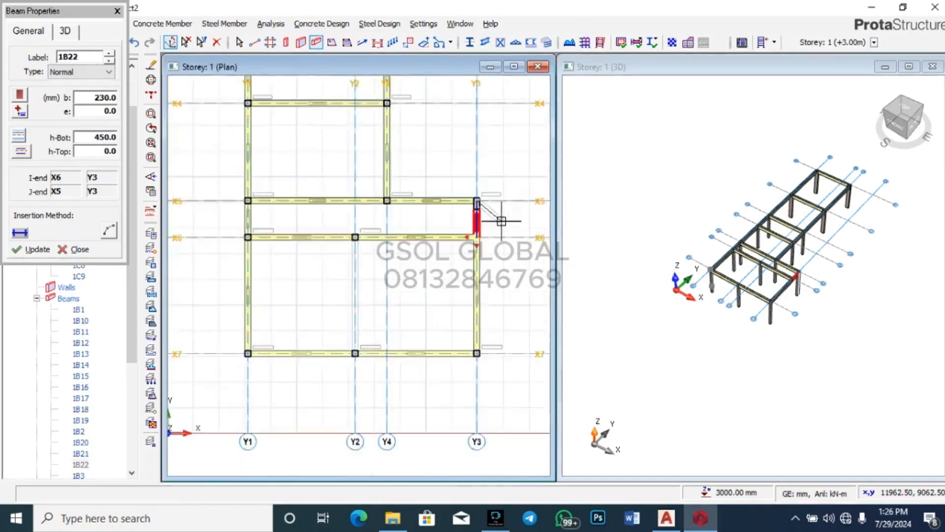
scroll(431, 221, "up", 3)
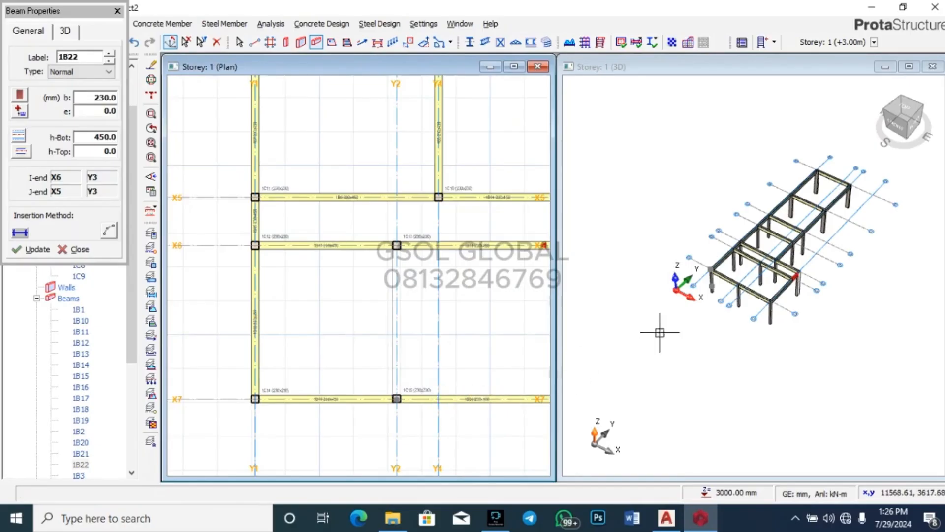
scroll(307, 298, "down", 3)
scroll(306, 299, "down", 1)
scroll(313, 312, "up", 3)
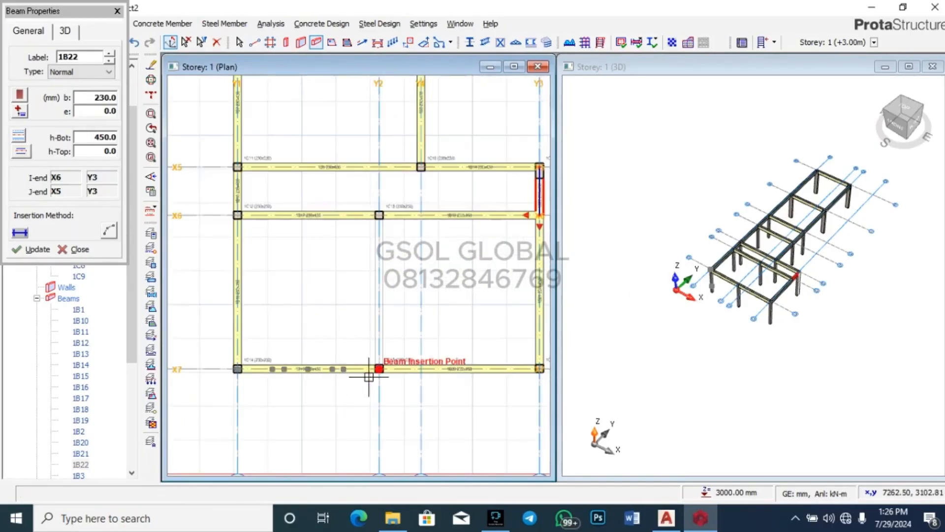
Step: Draw a beam along gridline Y2 from X7 to X6
left_click(378, 369)
left_click(379, 215)
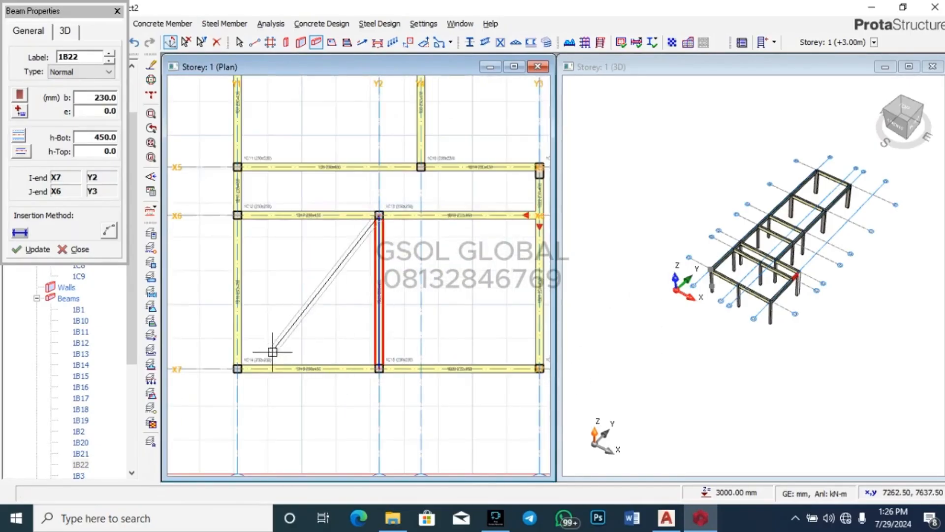
scroll(263, 344, "down", 2)
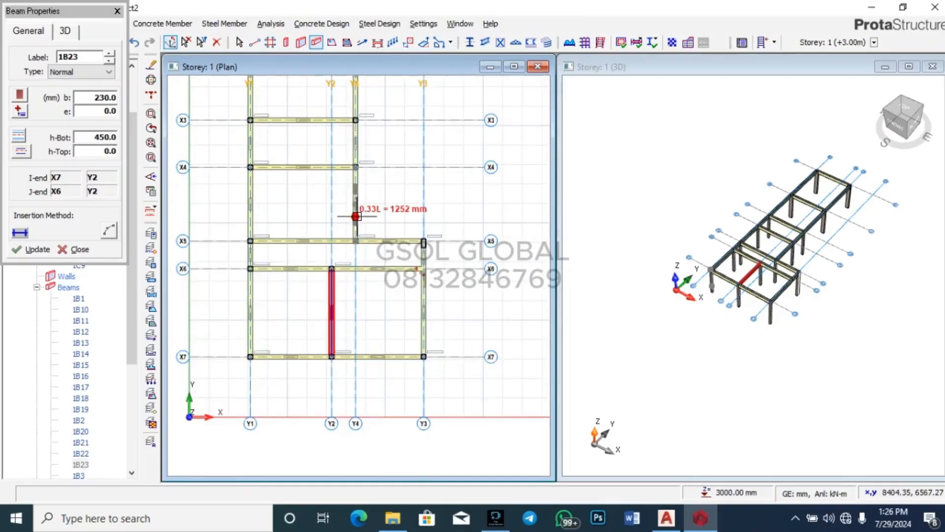
scroll(379, 206, "down", 3)
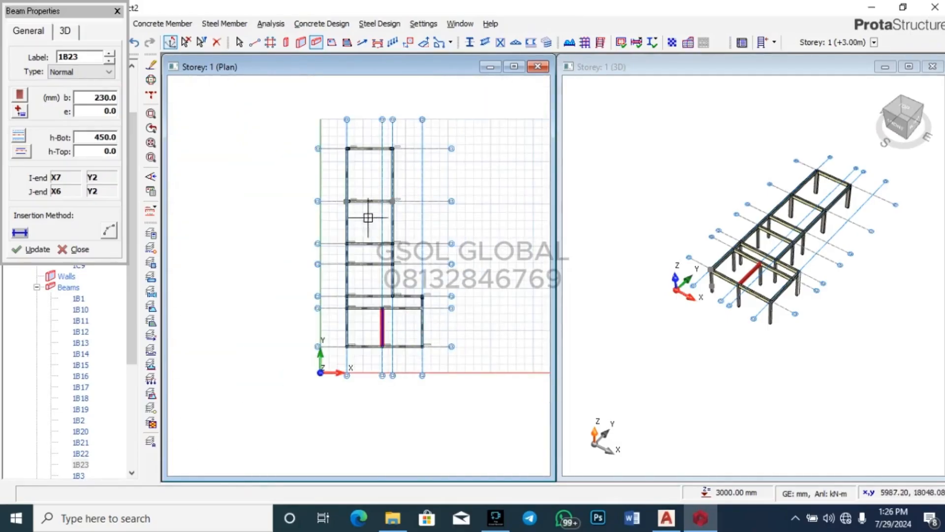
scroll(363, 182, "up", 2)
scroll(363, 182, "down", 2)
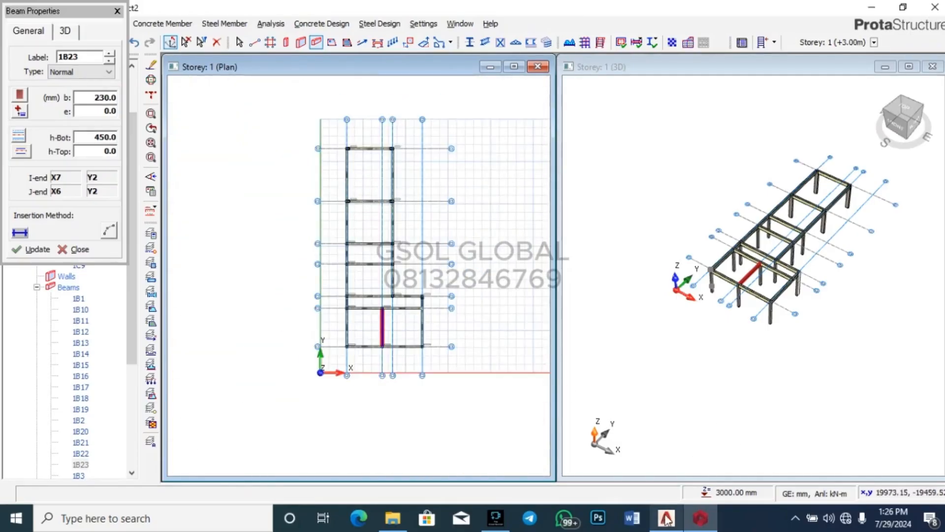
Step: Check the AutoCAD ground floor plan, then return to the ProtaStructure model
mouse_move(666, 519)
left_click(663, 437)
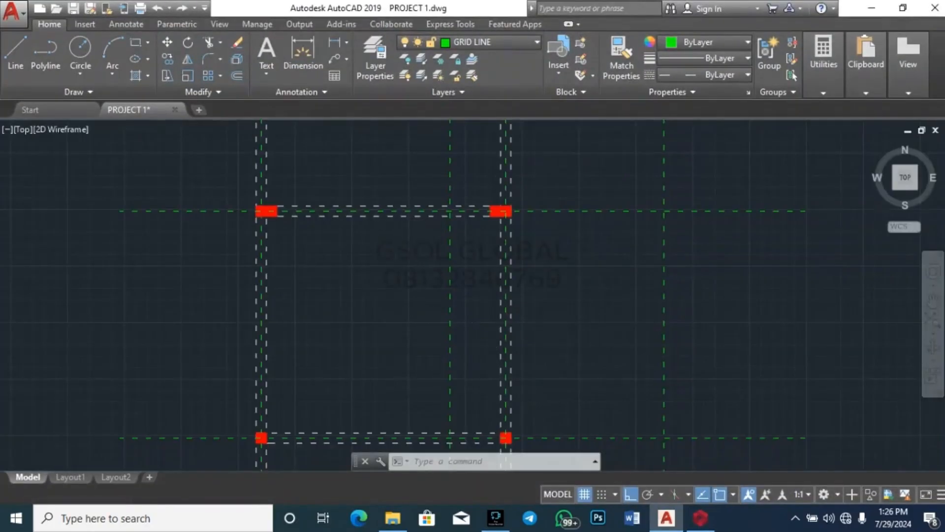
scroll(377, 272, "up", 5)
scroll(452, 258, "down", 3)
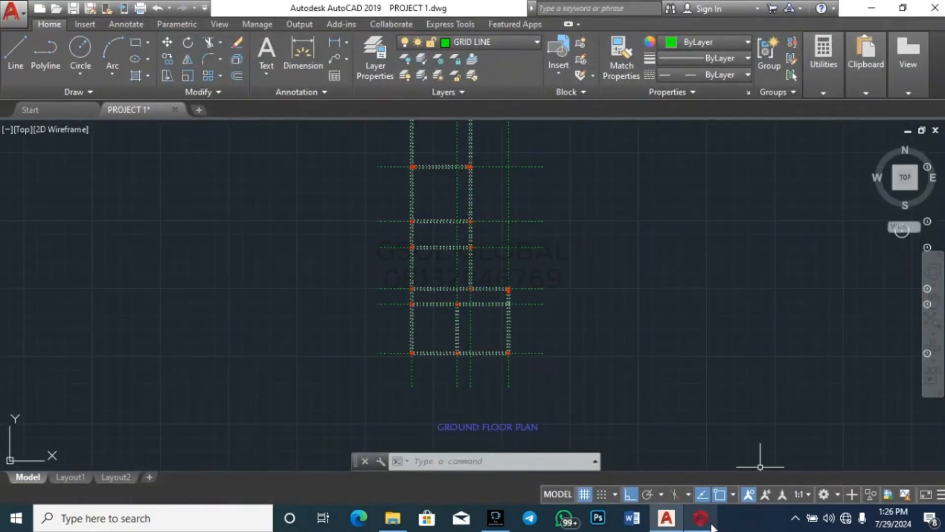
mouse_move(703, 520)
left_click(694, 443)
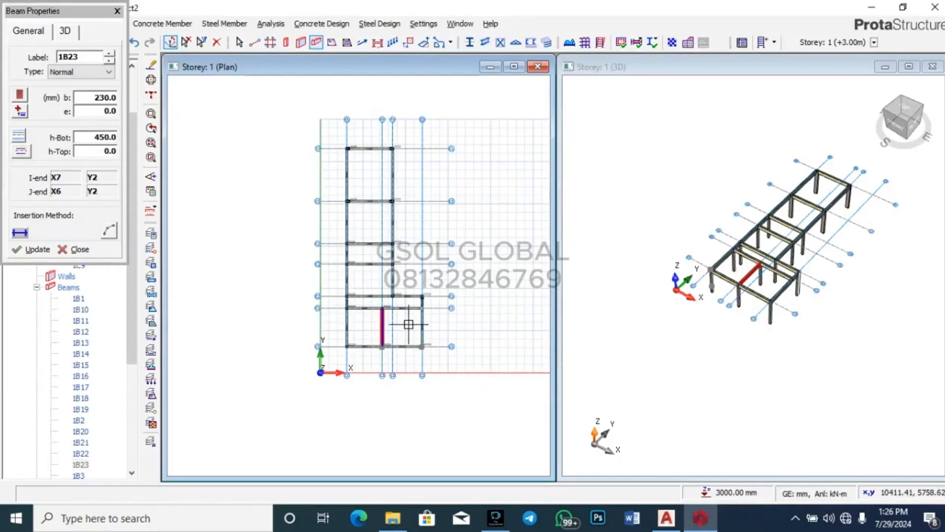
Step: End beam insertion and orbit the 3D view to inspect the Storey 1 beam-and-column frame
key("Escape")
scroll(741, 286, "up", 2)
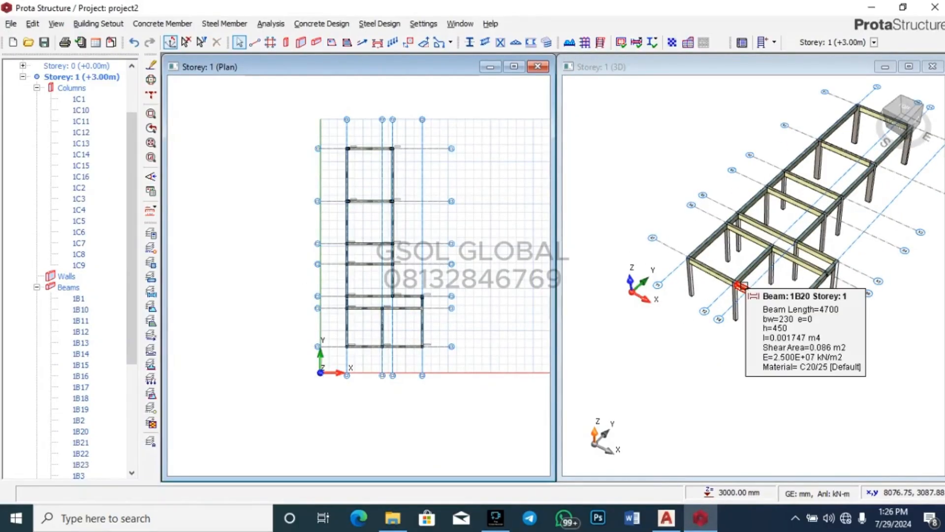
scroll(667, 212, "down", 2)
mouse_move(890, 294)
left_mouse_down()
mouse_move(772, 266)
mouse_move(717, 197)
mouse_move(736, 168)
mouse_move(799, 211)
mouse_move(752, 367)
left_mouse_up()
left_click_drag(804, 247, 827, 131)
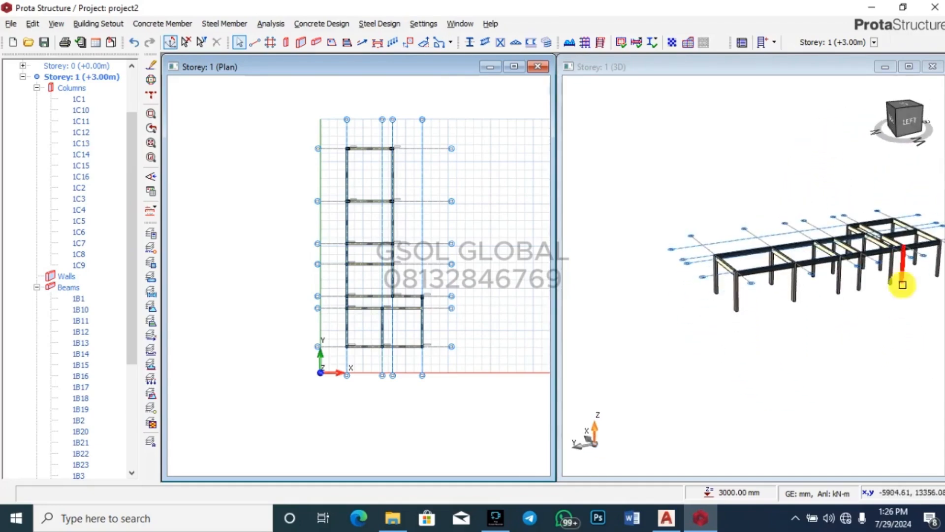
left_click_drag(902, 280, 856, 352)
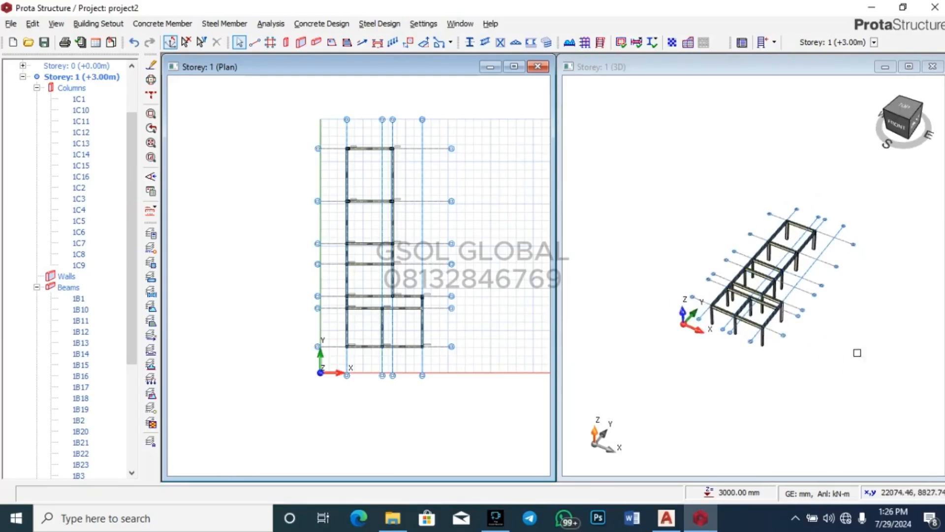
scroll(753, 254, "up", 5)
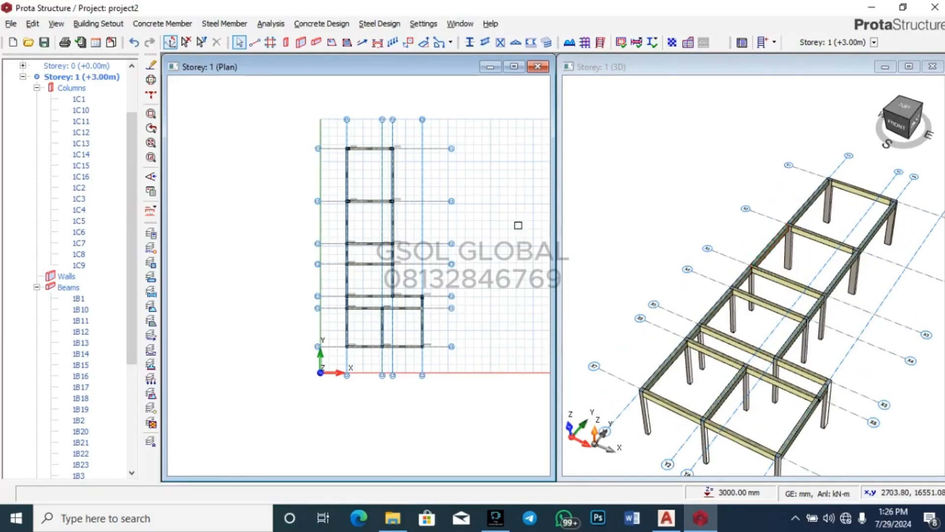
Step: Start the Slab tool with h set to 150 mm and show its Loads tab (3.600 self weight)
left_click(331, 42)
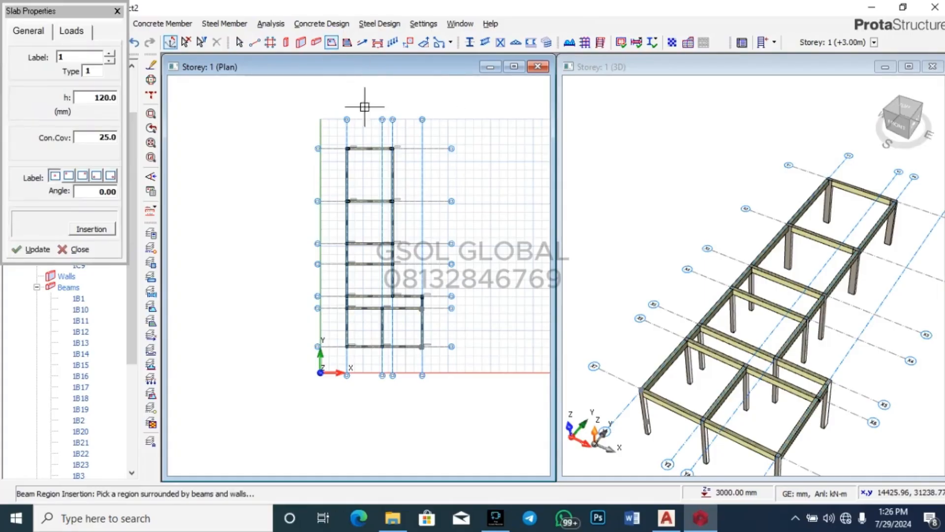
double_click(111, 97)
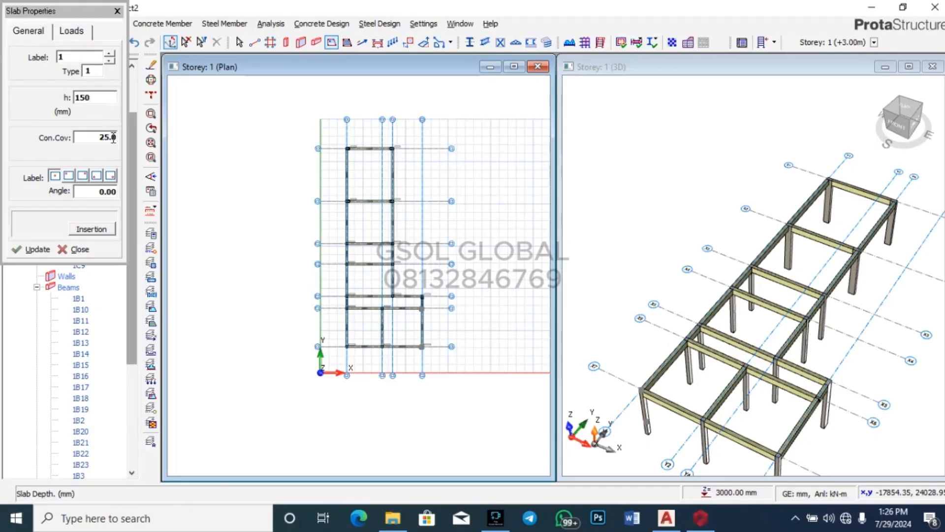
double_click(113, 137)
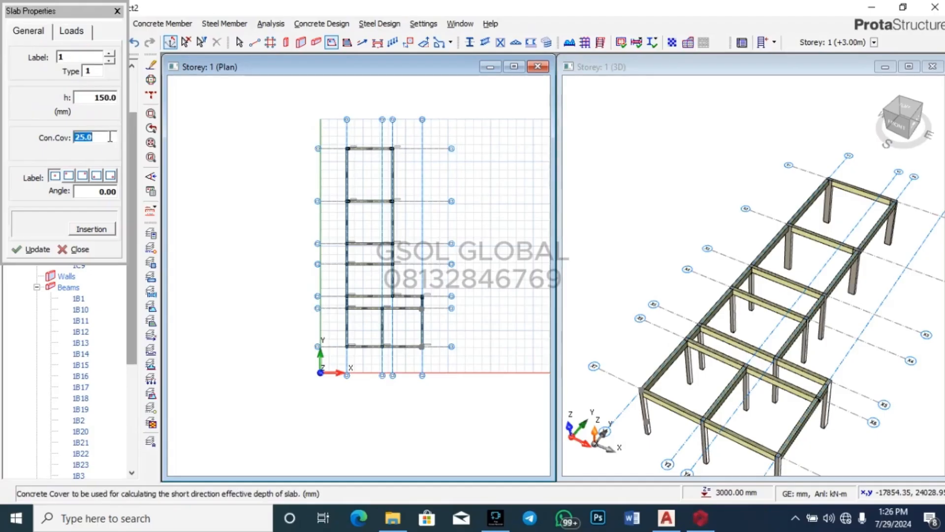
left_click(74, 31)
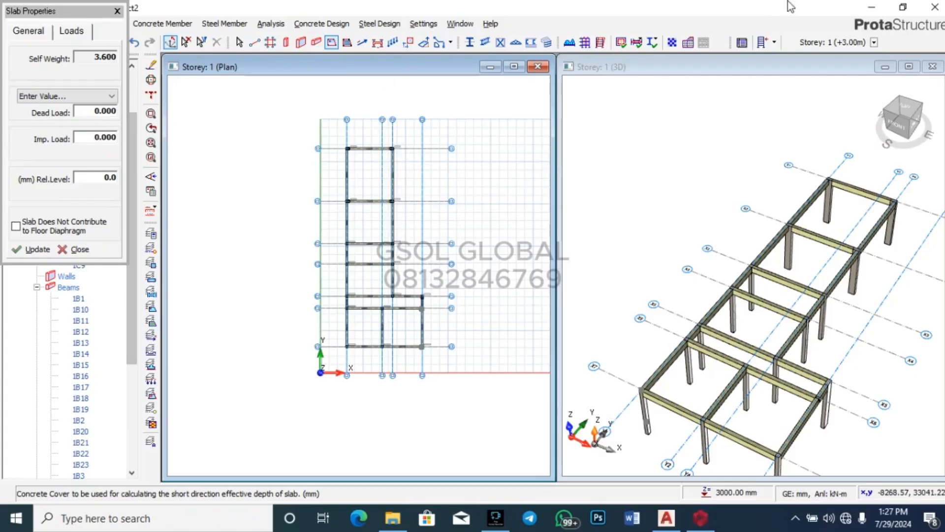
Step: Minimize ProtaStructure and browse File Explorer through Desktop > solace > gsol doc > gsol academy
left_click(872, 6)
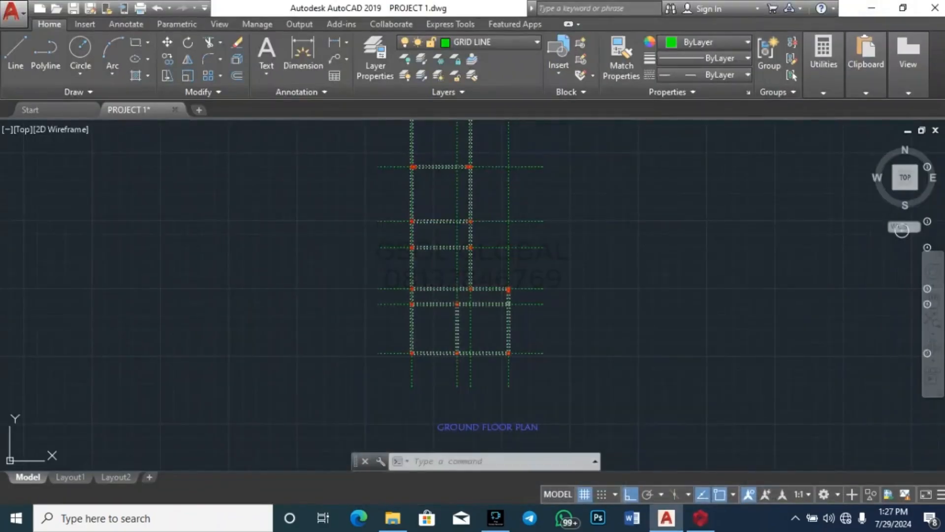
mouse_move(402, 522)
left_click(401, 488)
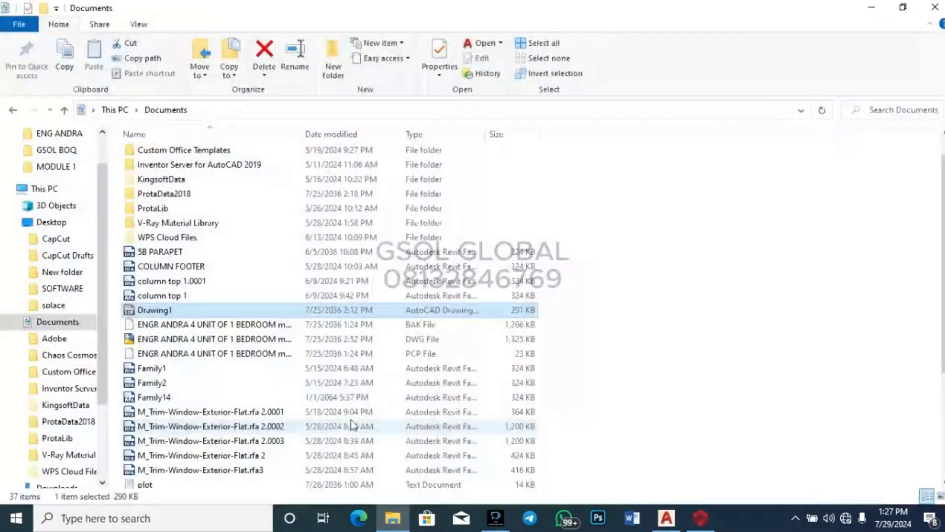
left_click(66, 306)
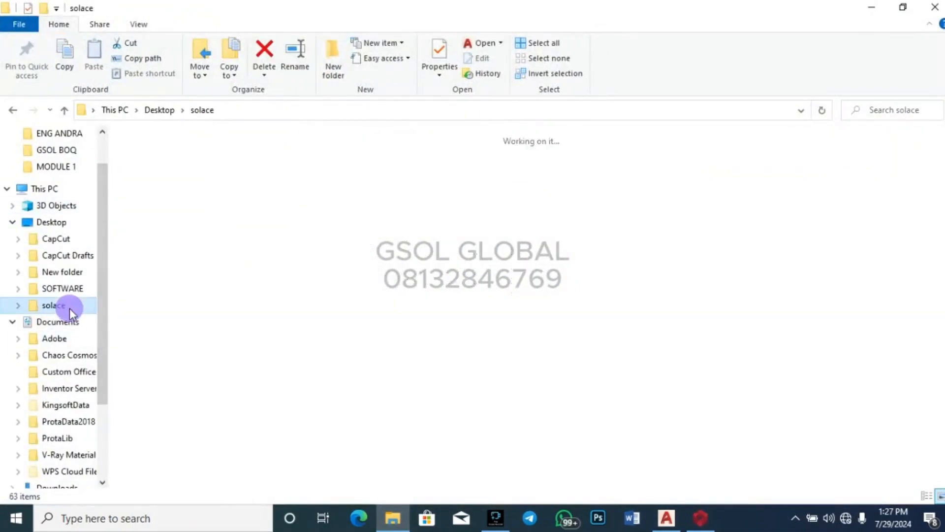
double_click(314, 187)
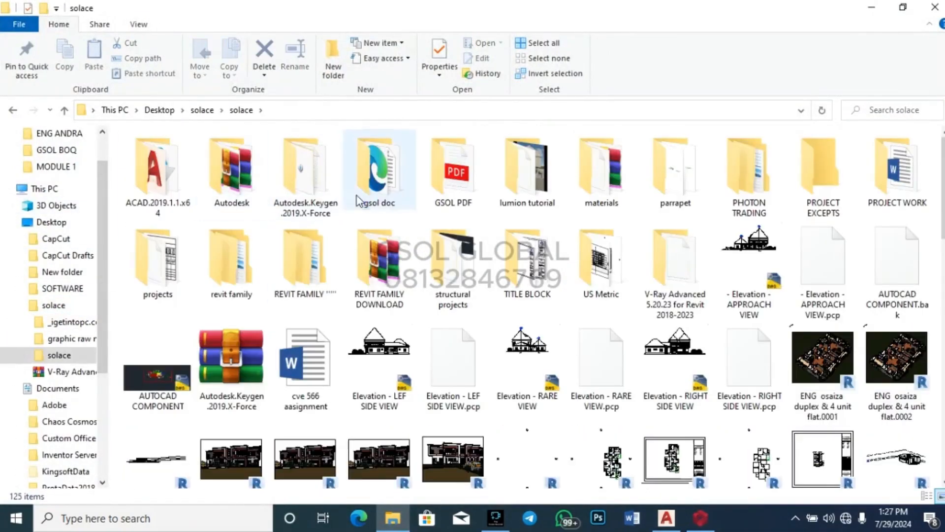
double_click(352, 195)
double_click(182, 178)
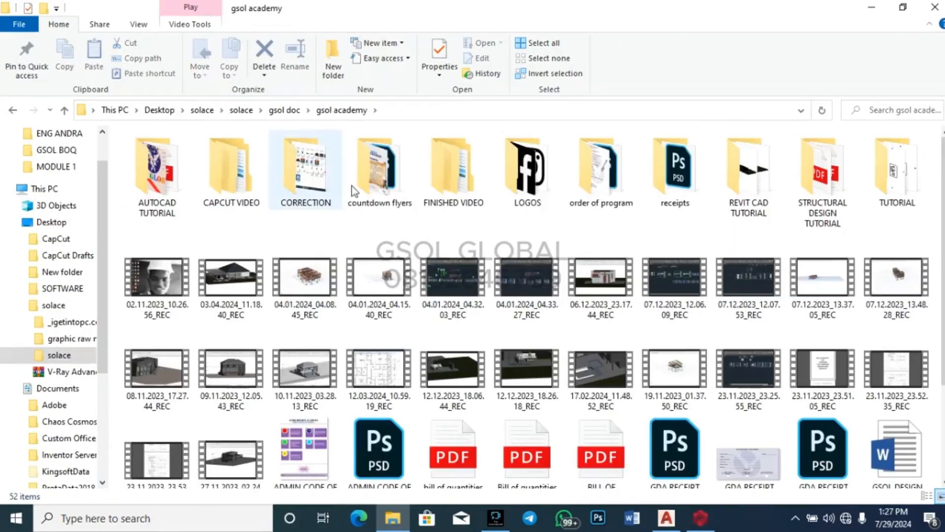
double_click(470, 172)
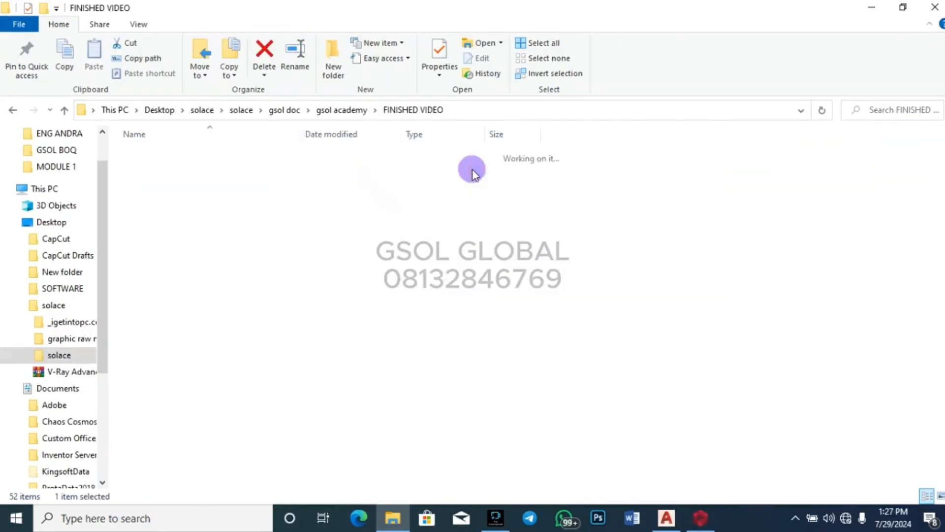
double_click(197, 182)
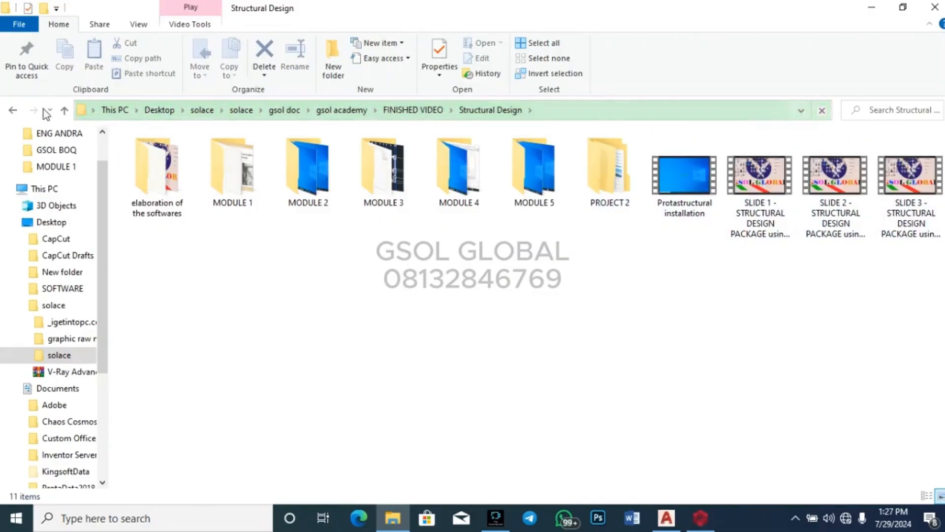
Step: Back in gsol academy, open STRUCTURAL DESIGN TUTORIAL and the module 1 lecture 2 PDF
left_click(13, 110)
left_click(13, 109)
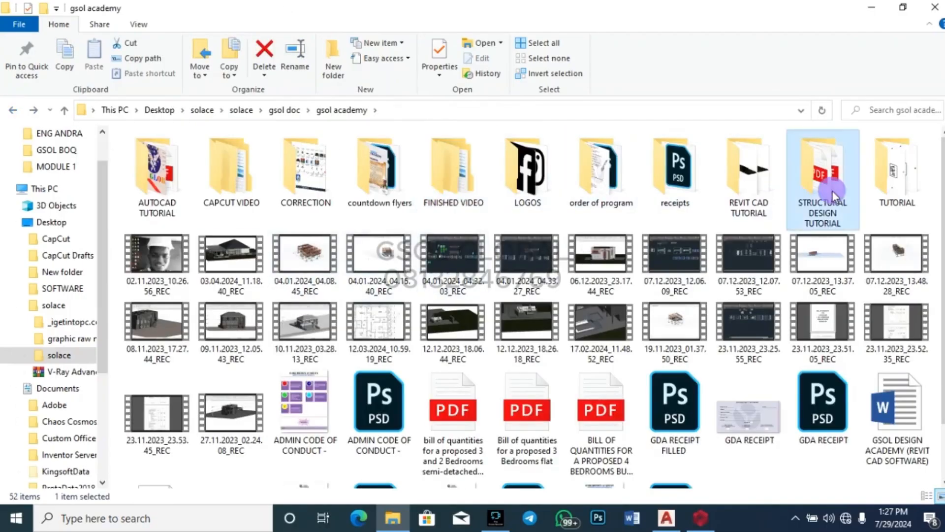
double_click(832, 191)
scroll(351, 355, "down", 1)
scroll(352, 355, "down", 4)
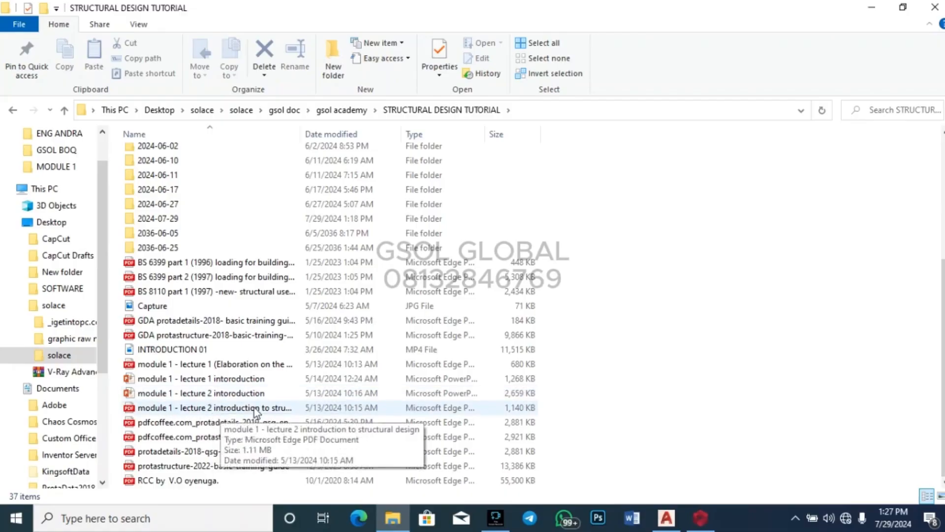
left_click(221, 410)
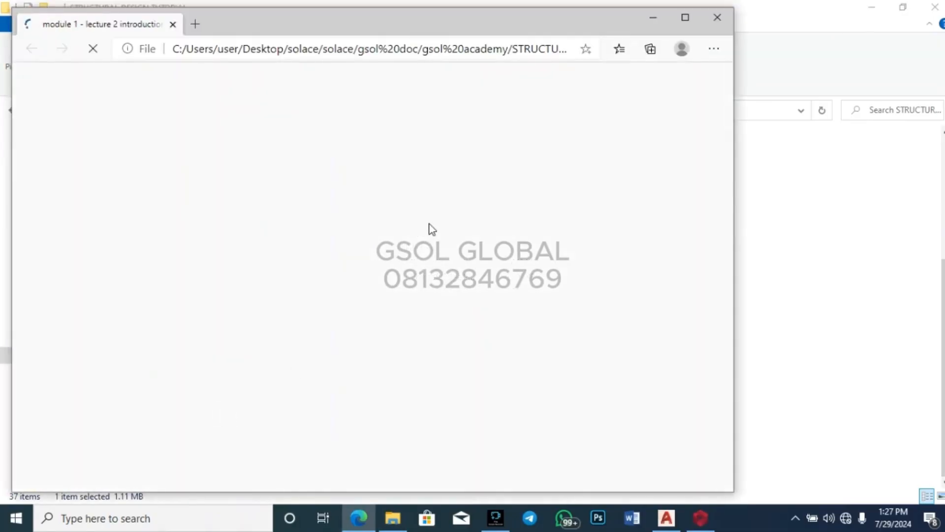
Step: Scroll from page 14 to the page 40 dead load calculation, then minimise Edge
scroll(432, 231, "down", 15)
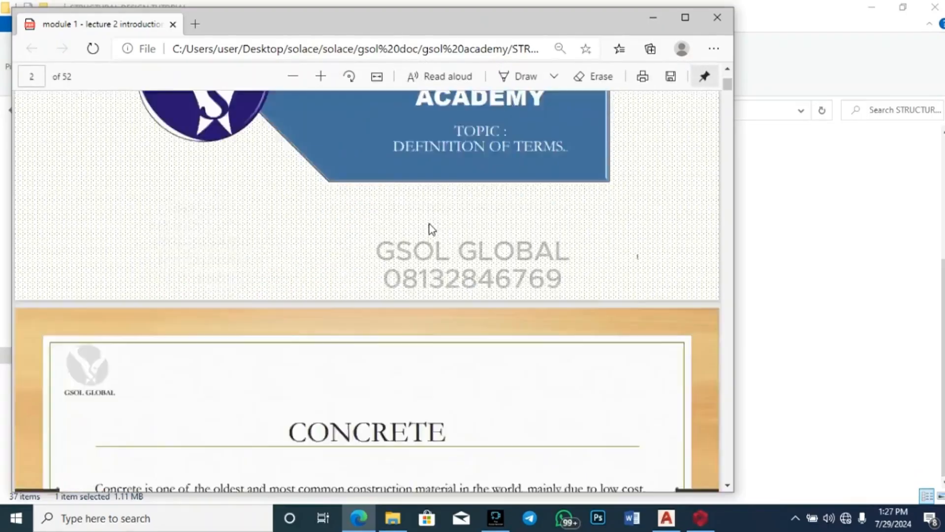
scroll(432, 230, "down", 20)
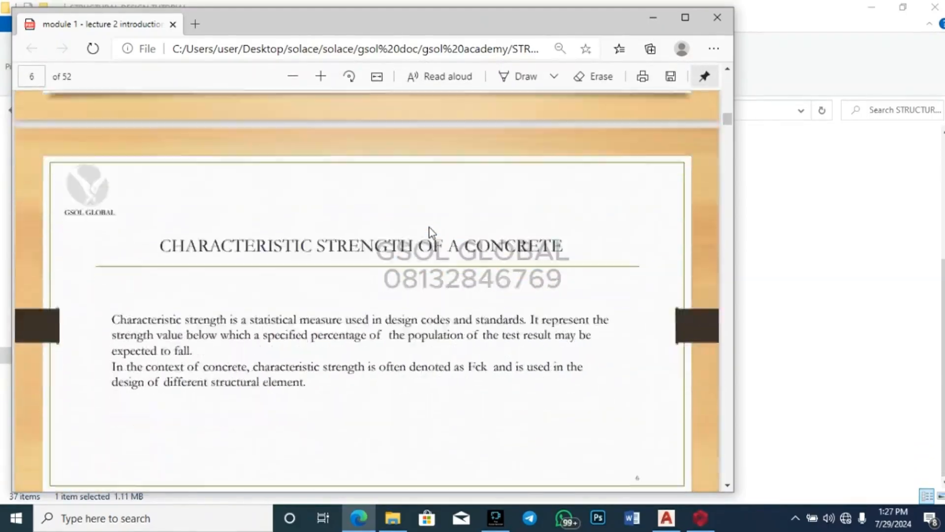
scroll(431, 230, "down", 20)
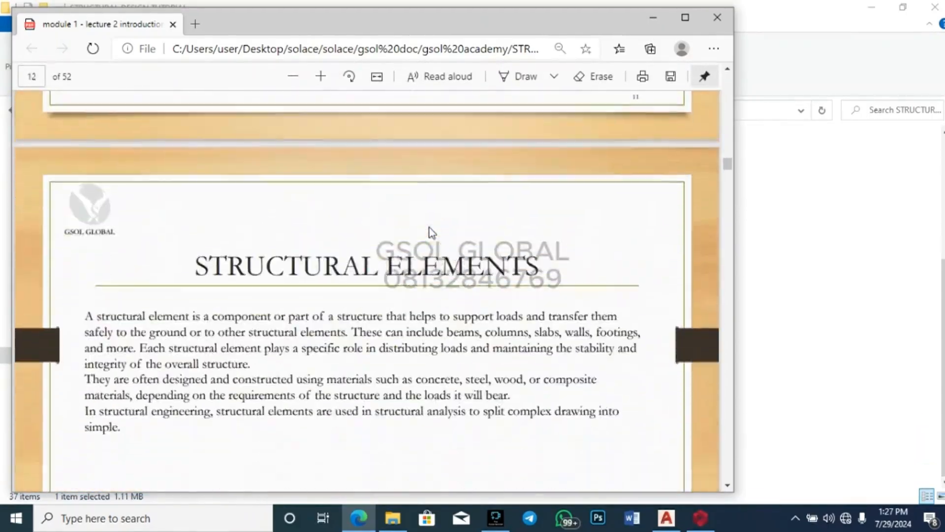
scroll(431, 227, "down", 20)
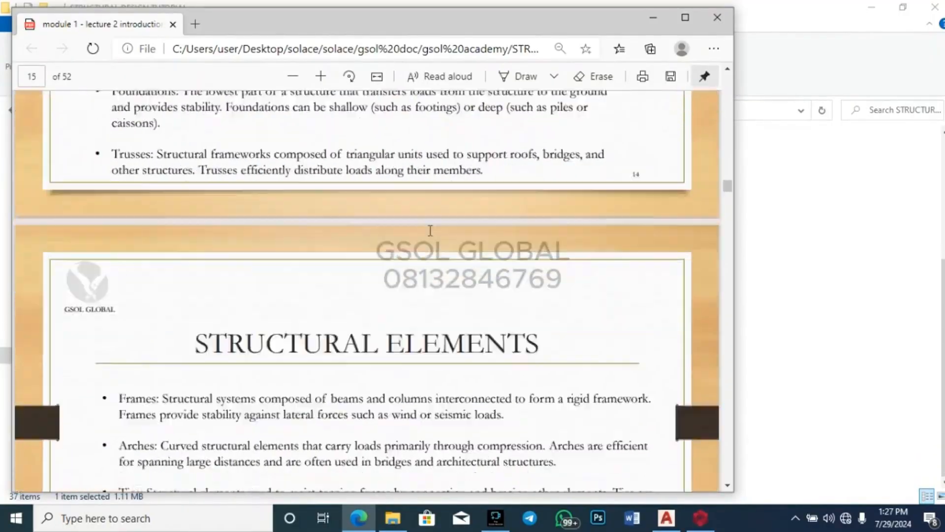
scroll(430, 231, "down", 20)
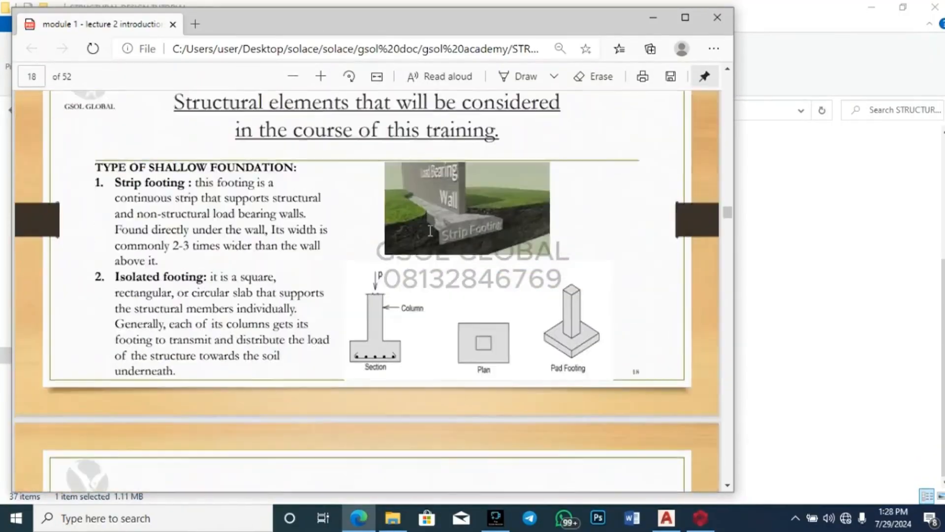
scroll(430, 229, "down", 20)
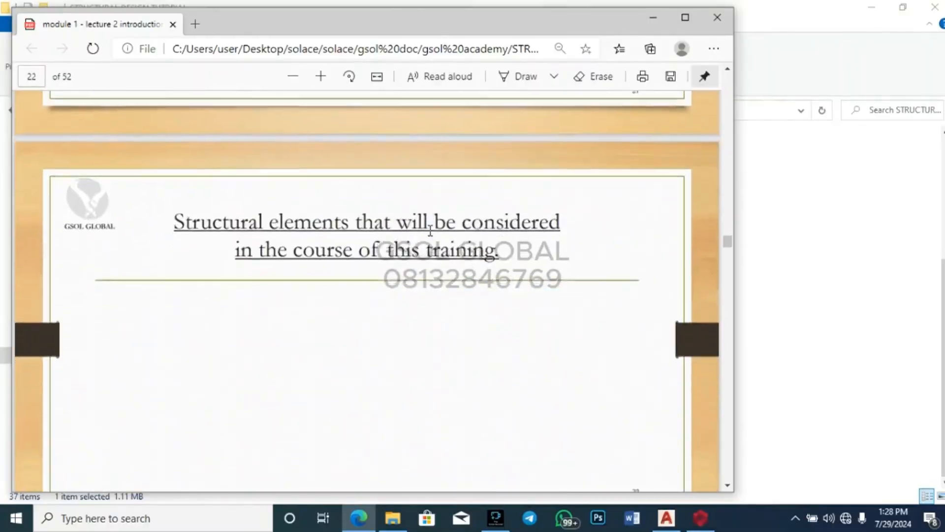
scroll(430, 230, "down", 20)
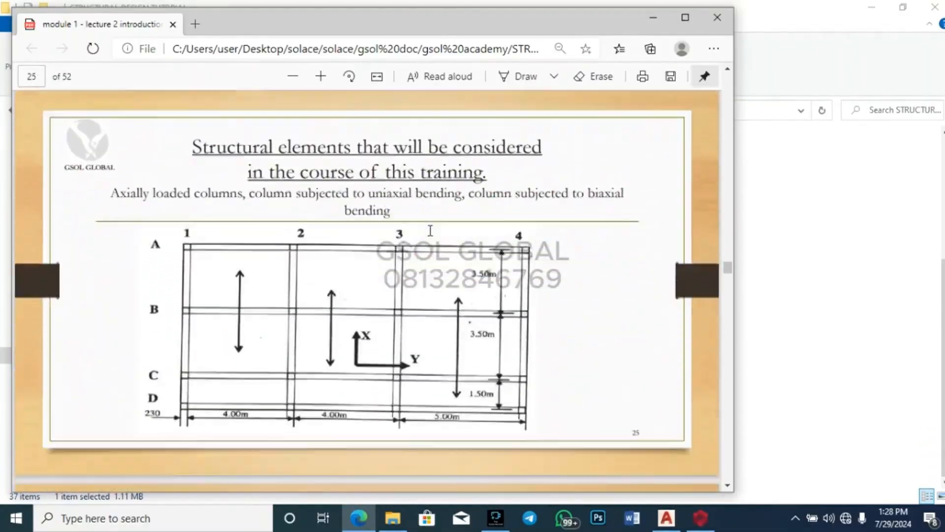
scroll(430, 230, "down", 20)
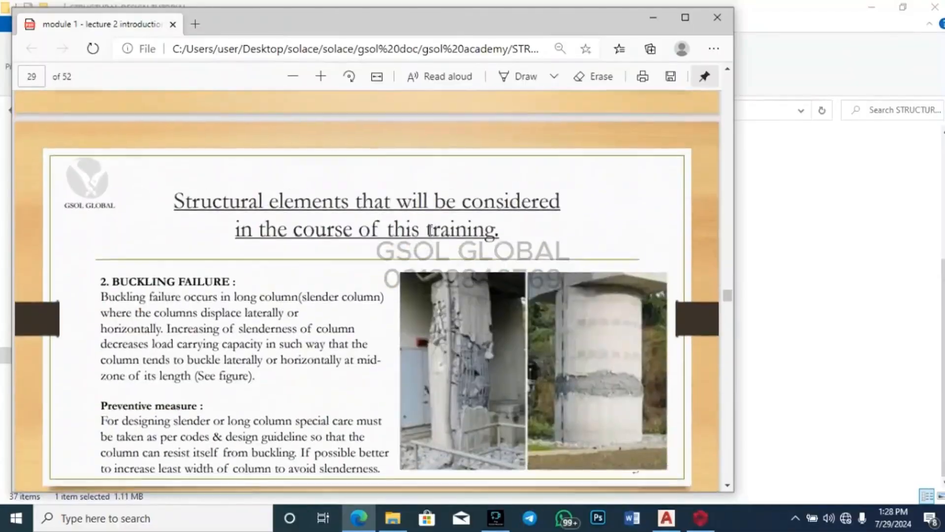
scroll(431, 230, "down", 20)
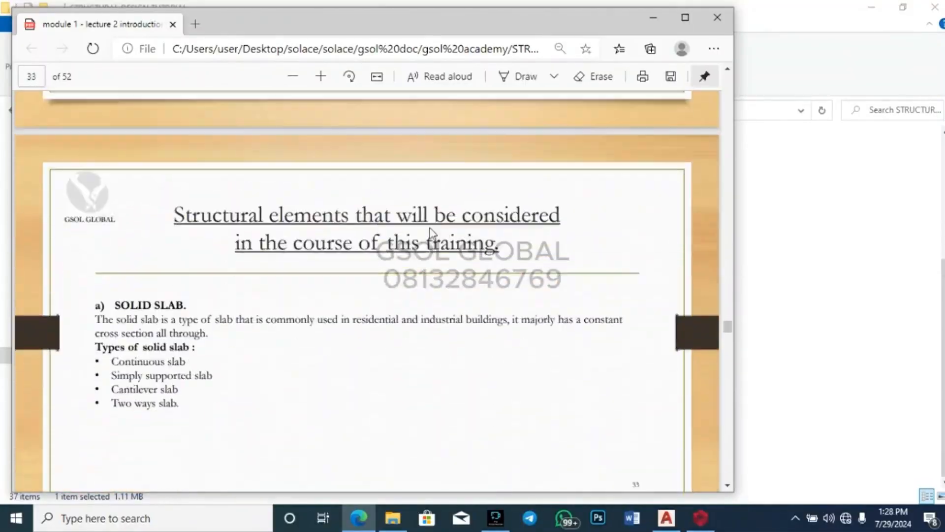
scroll(430, 229, "down", 20)
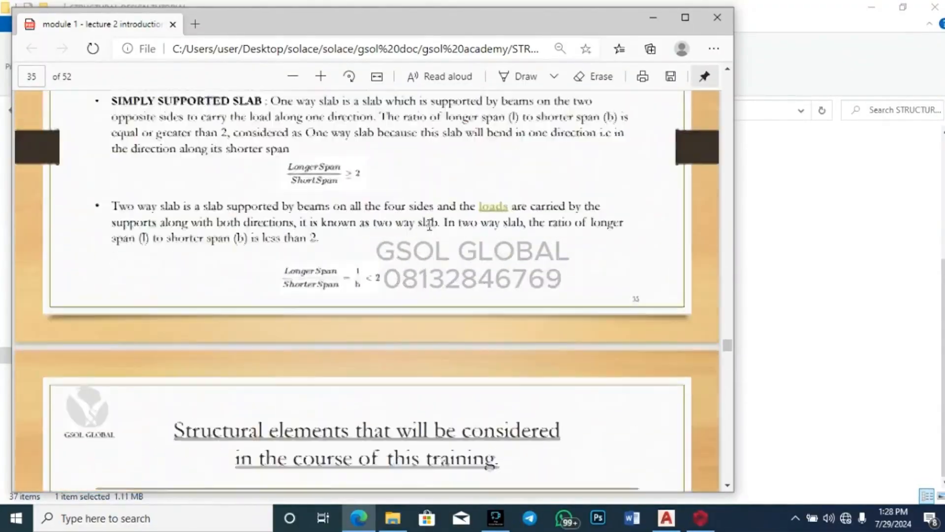
scroll(429, 226, "down", 14)
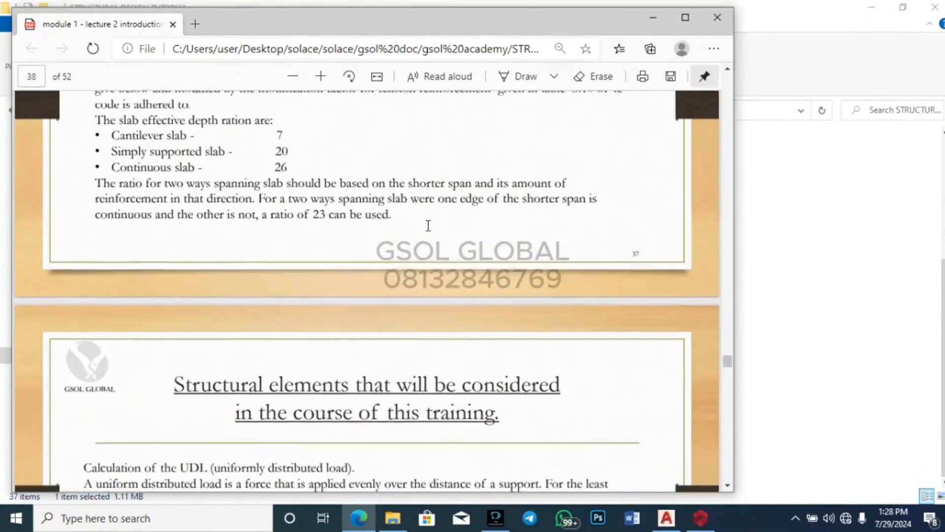
scroll(428, 226, "down", 10)
scroll(348, 223, "down", 20)
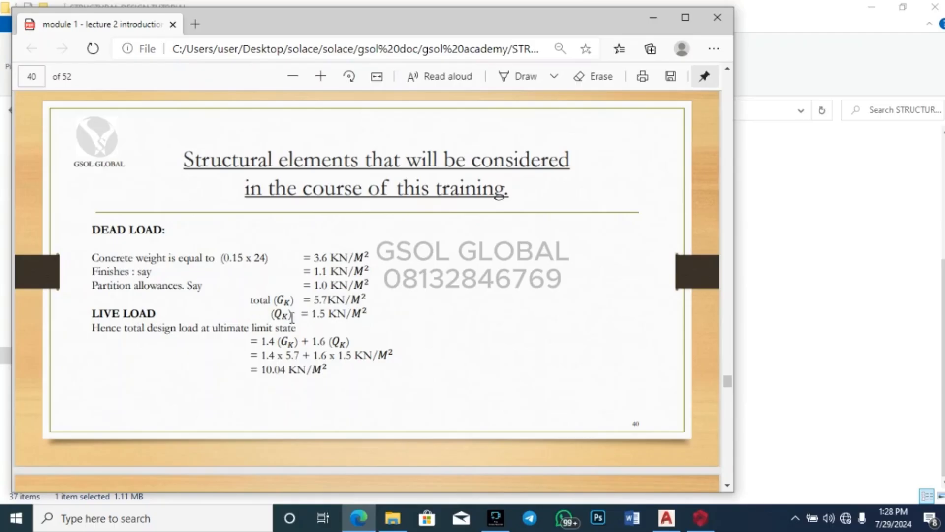
left_click(653, 18)
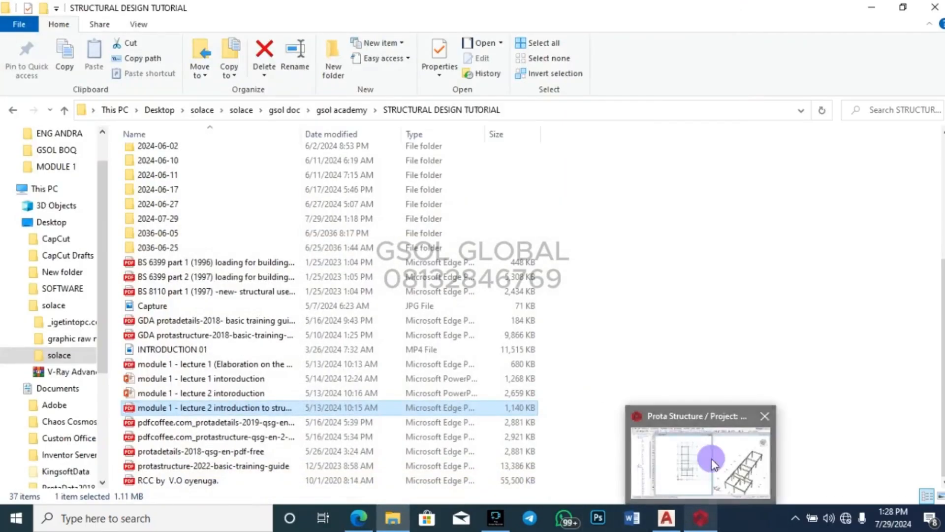
Step: Give the slab a 5.7 dead load and a 1.5 General domestic use imposed load
left_click(700, 517)
left_click(85, 111)
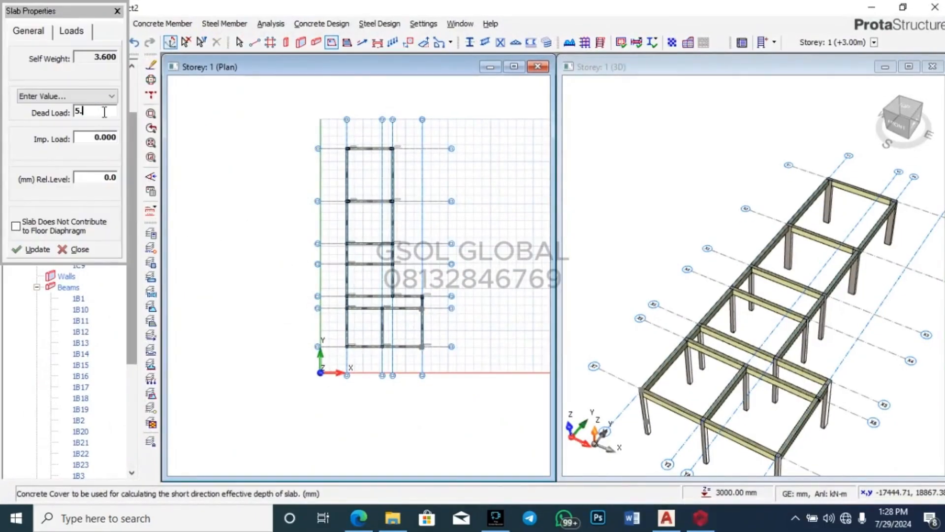
right_click(112, 138)
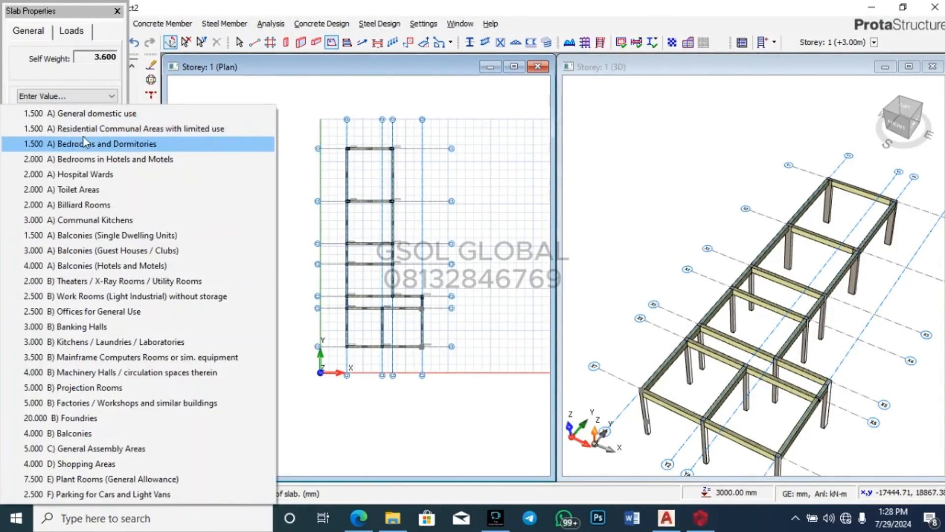
left_click(101, 128)
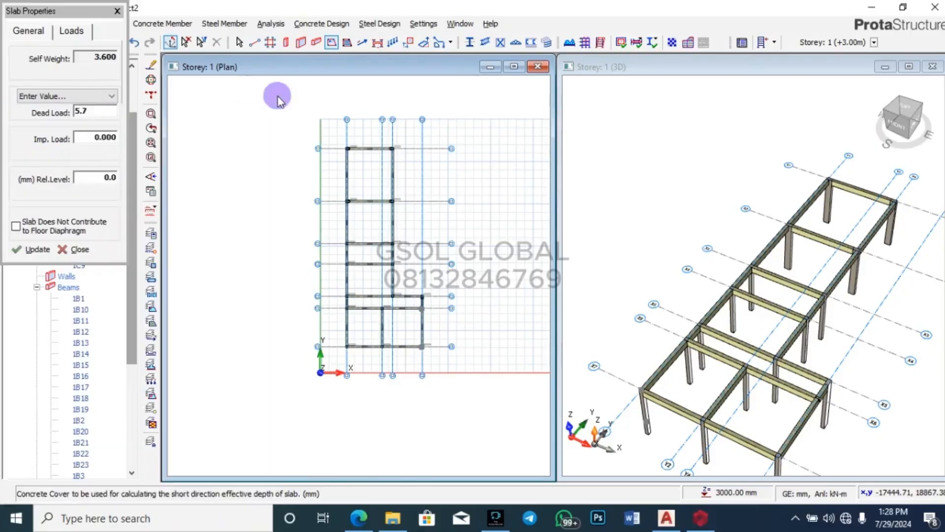
right_click(101, 141)
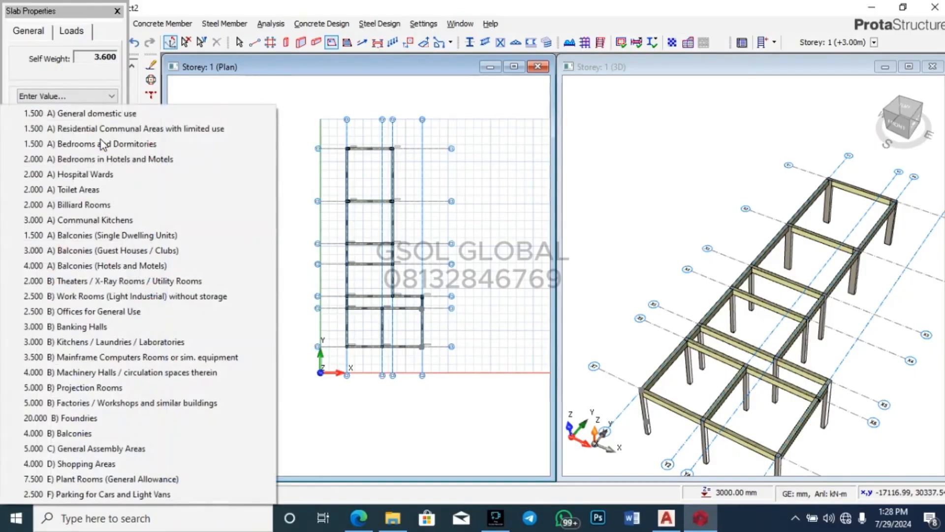
left_click(82, 114)
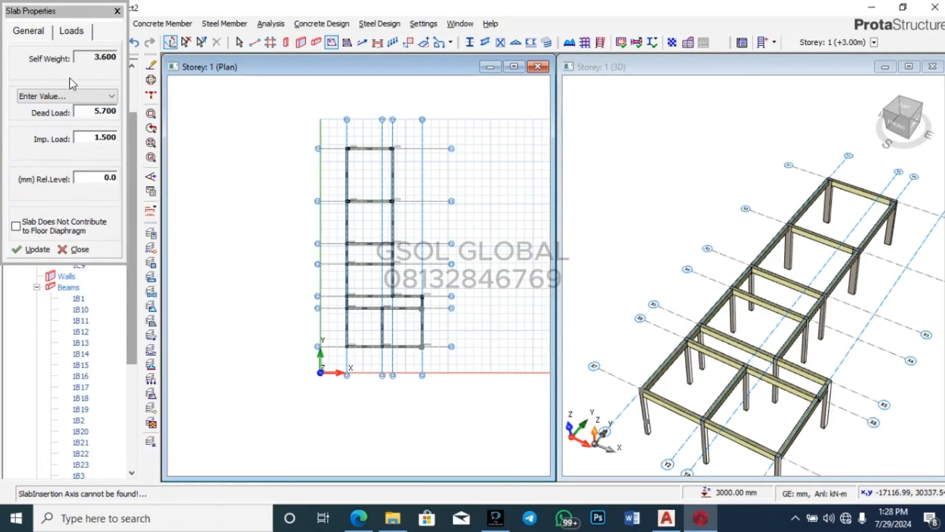
left_click(35, 35)
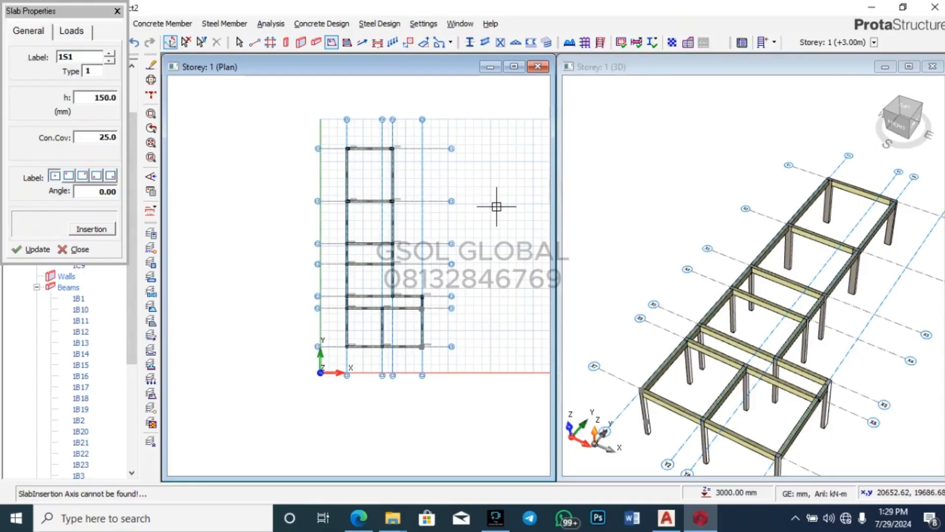
Step: Insert slabs 1S1, 1S2 and 1S3 in bays X1–X2, X2–X3 and X4–X5, then show the AutoCAD plan
scroll(496, 207, "up", 2)
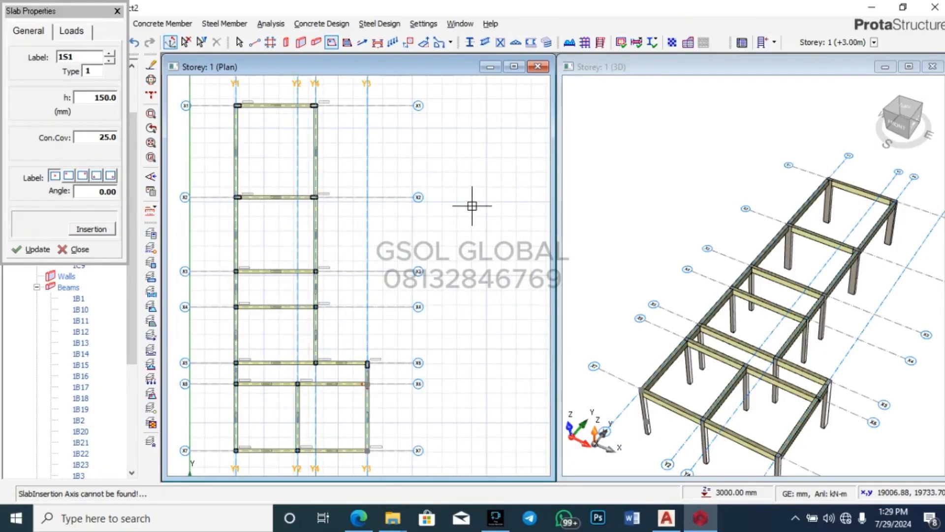
left_click(270, 151)
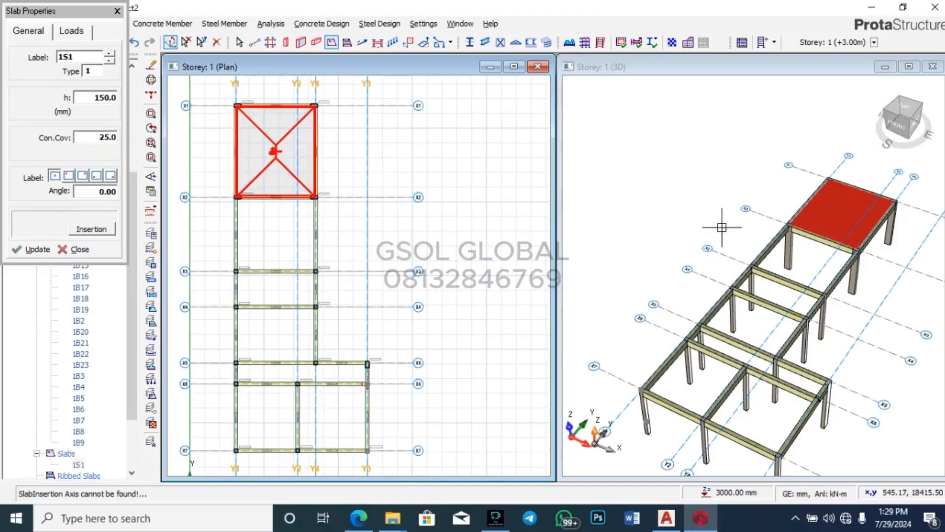
left_click(280, 230)
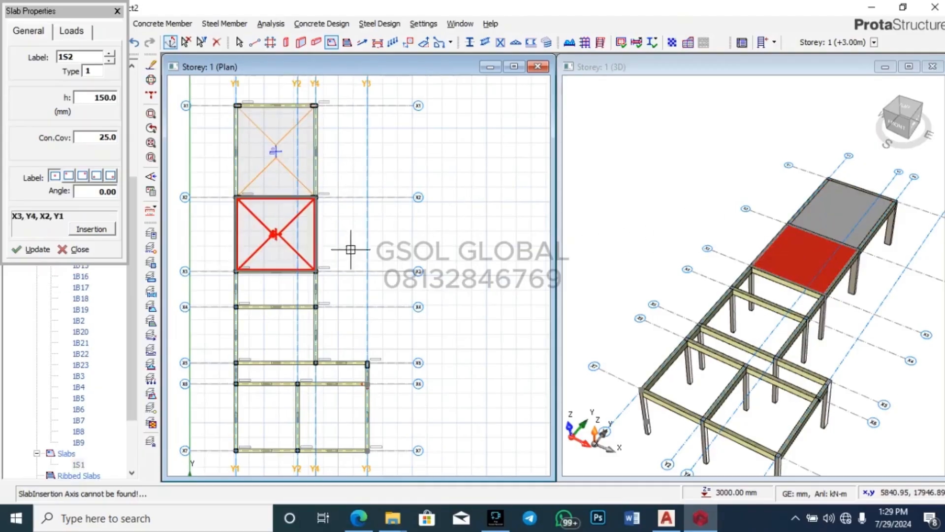
left_click(267, 323)
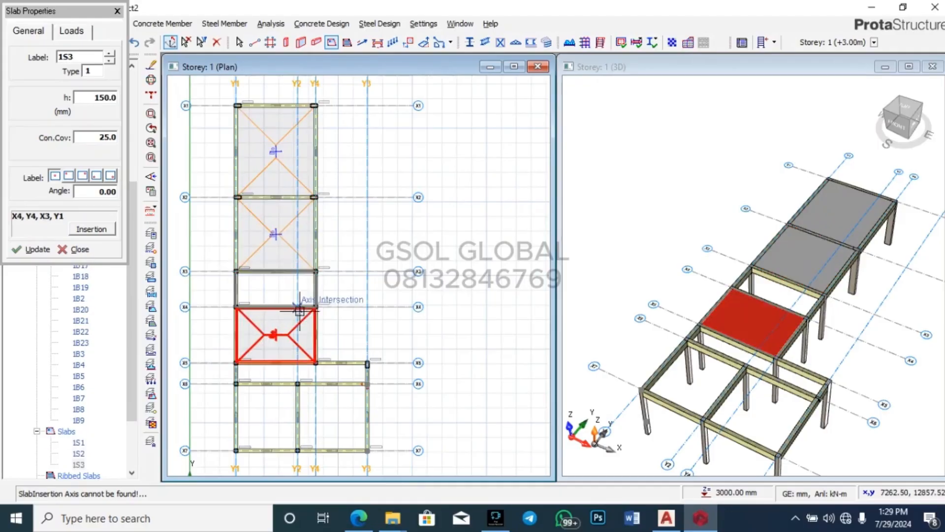
left_click(666, 517)
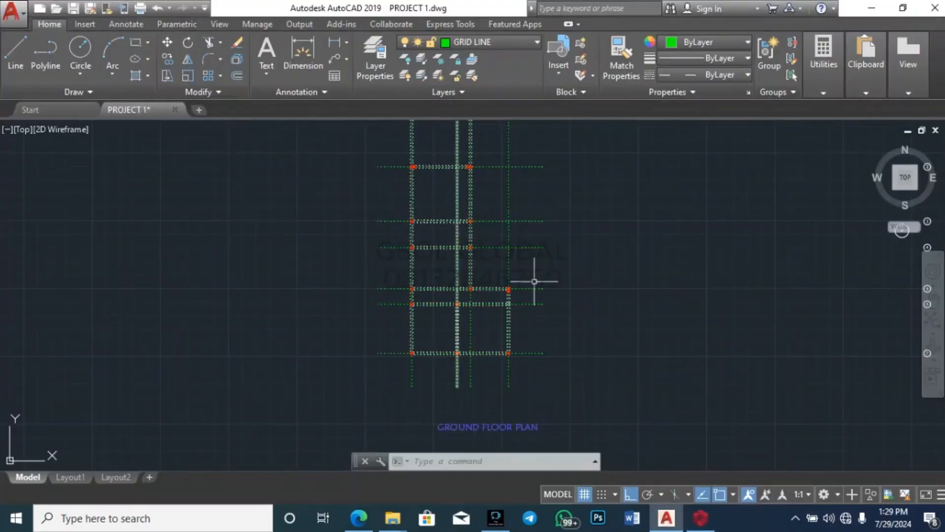
scroll(533, 276, "down", 5)
scroll(445, 291, "up", 5)
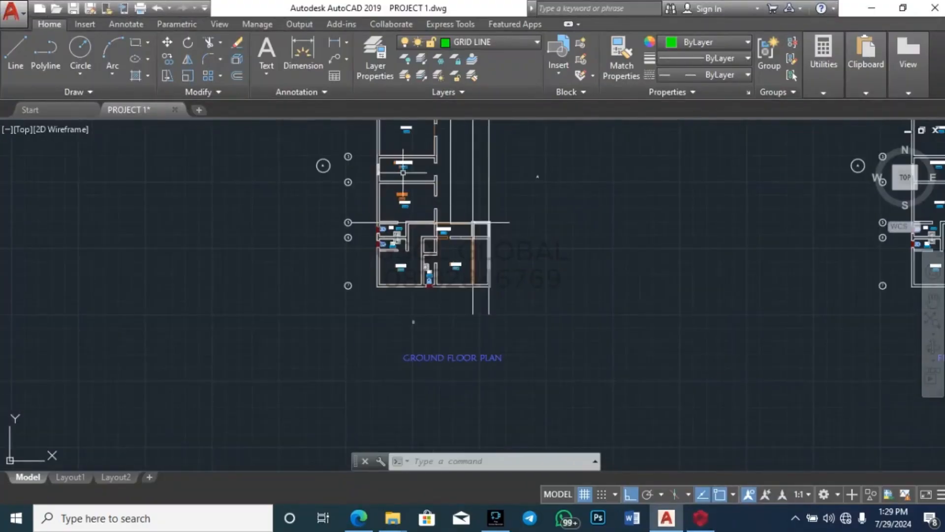
scroll(390, 173, "up", 5)
scroll(343, 387, "down", 8)
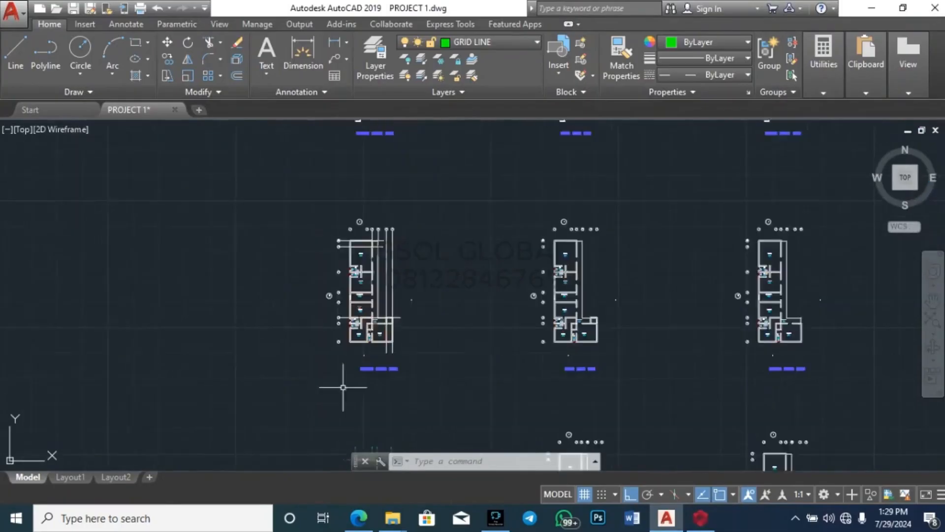
scroll(343, 387, "down", 3)
scroll(441, 386, "up", 8)
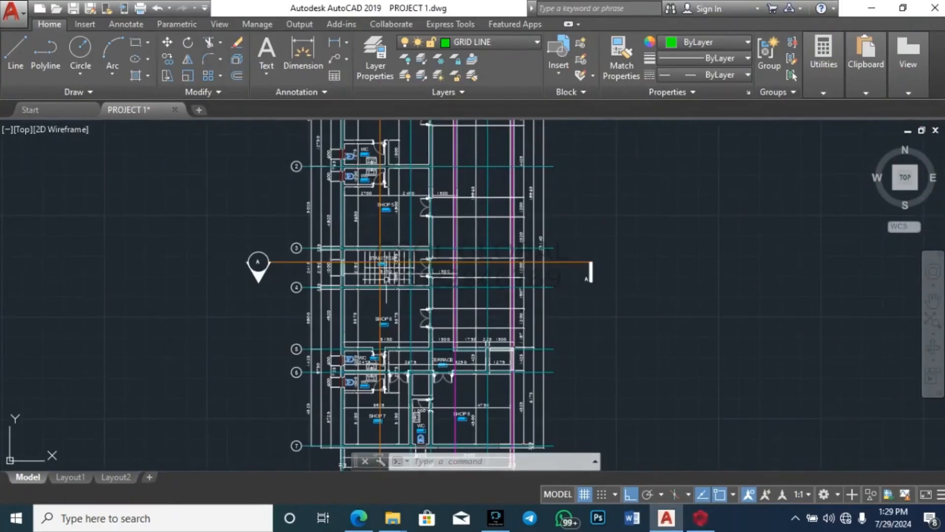
scroll(485, 206, "down", 8)
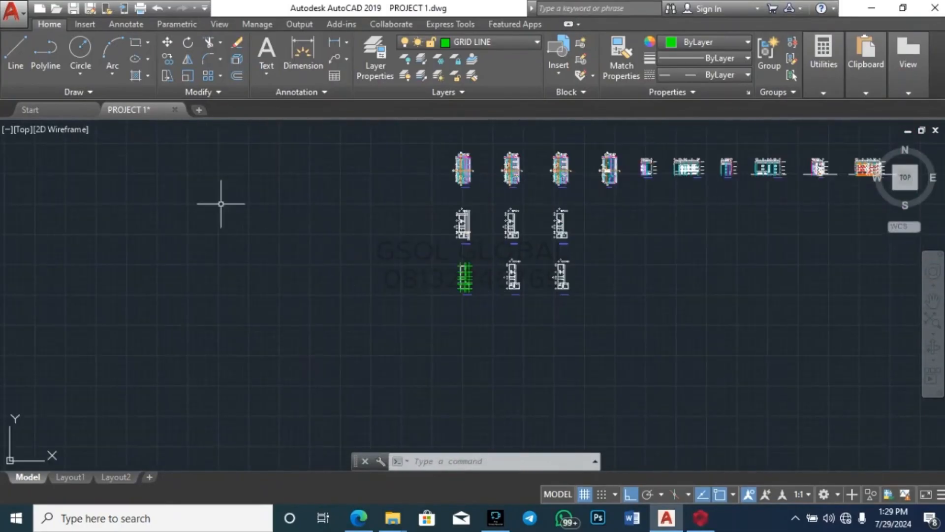
mouse_move(700, 517)
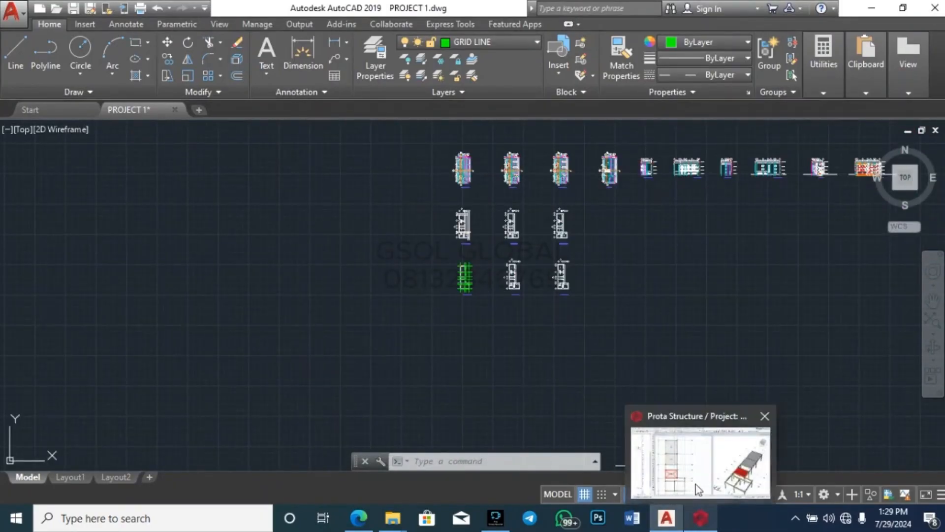
left_click(698, 488)
Step: Insert slabs 1S4–1S6 into the remaining lower Storey 1 beam bays
scroll(275, 377, "up", 3)
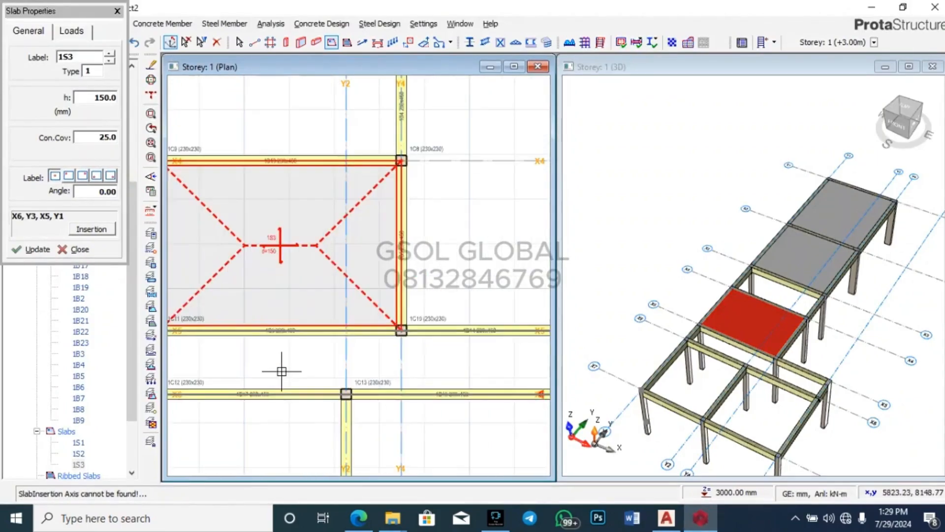
left_click(282, 371)
scroll(344, 289, "down", 6)
left_click(321, 351)
left_click(397, 358)
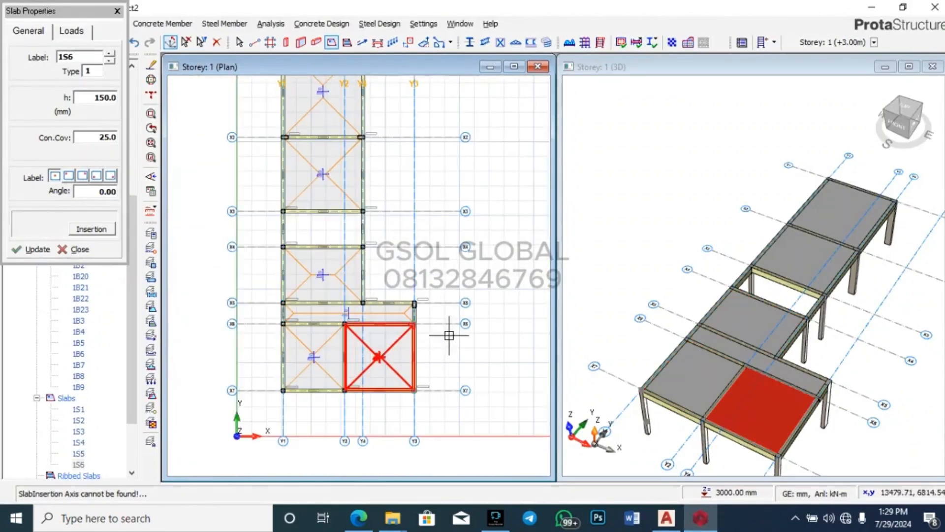
key("Escape")
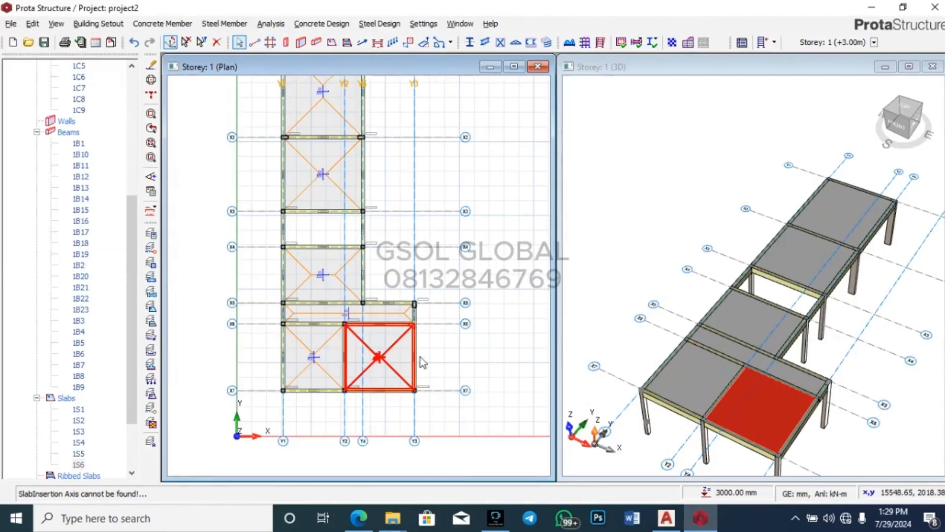
Step: Select the newly placed slab to check it, then clear the selection and review the plan
left_click(382, 350)
left_click(483, 353)
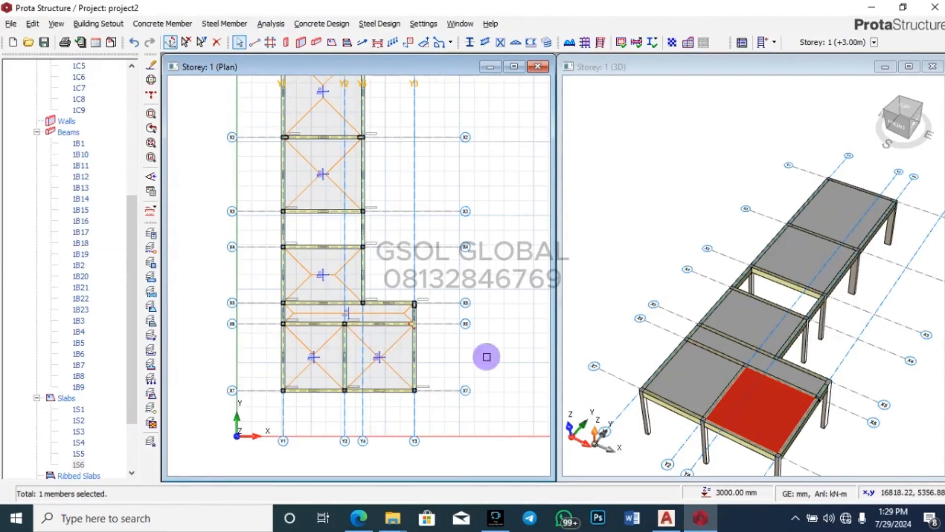
scroll(495, 332, "down", 3)
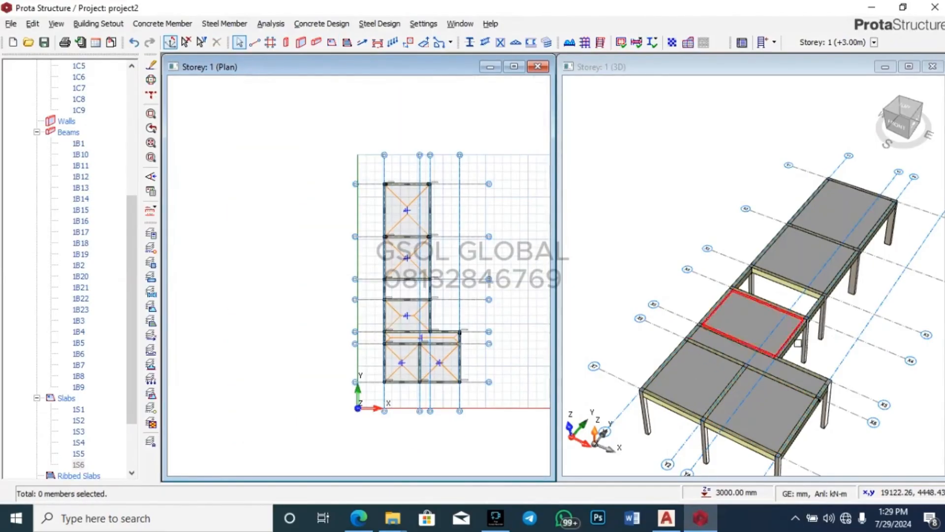
scroll(787, 326, "down", 2)
scroll(749, 227, "up", 2)
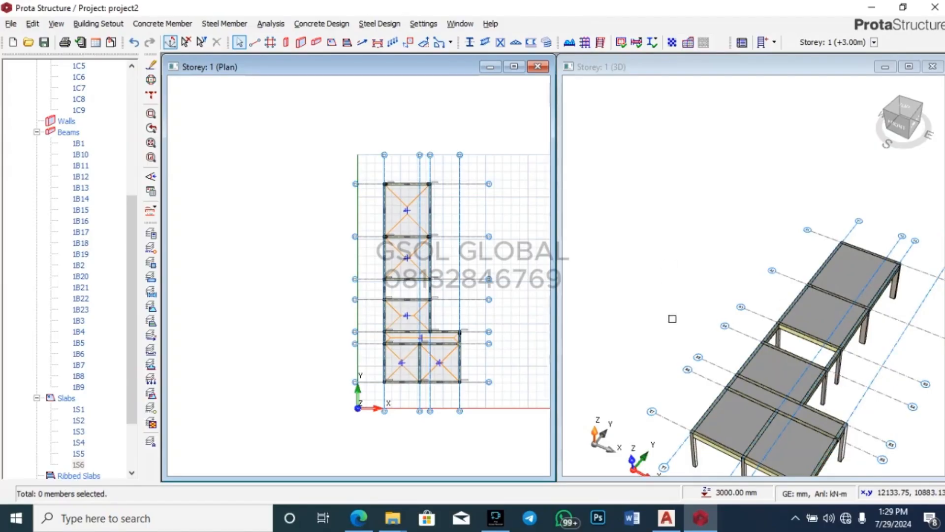
Step: Bring AutoCAD to the front and zoom around the PROJECT 1.dwg floor plans
mouse_move(662, 521)
left_click(663, 472)
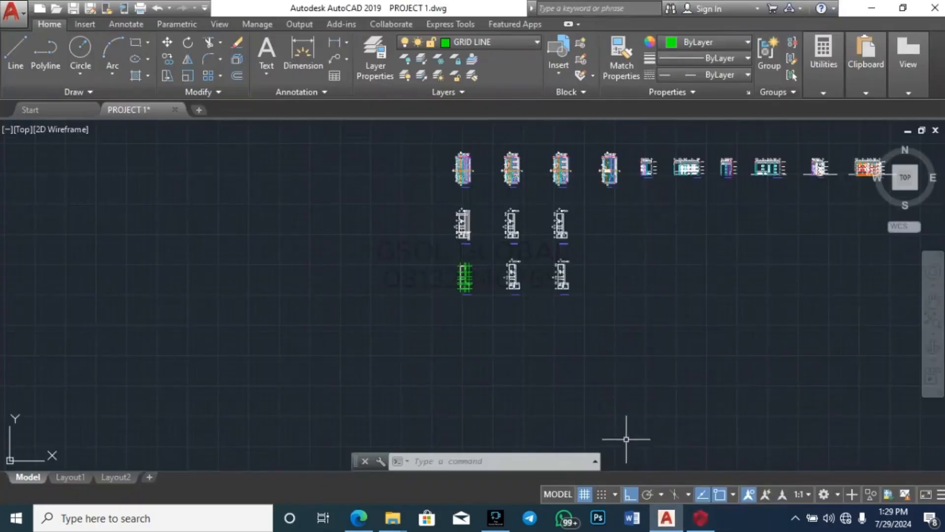
scroll(499, 268, "up", 5)
scroll(460, 310, "down", 5)
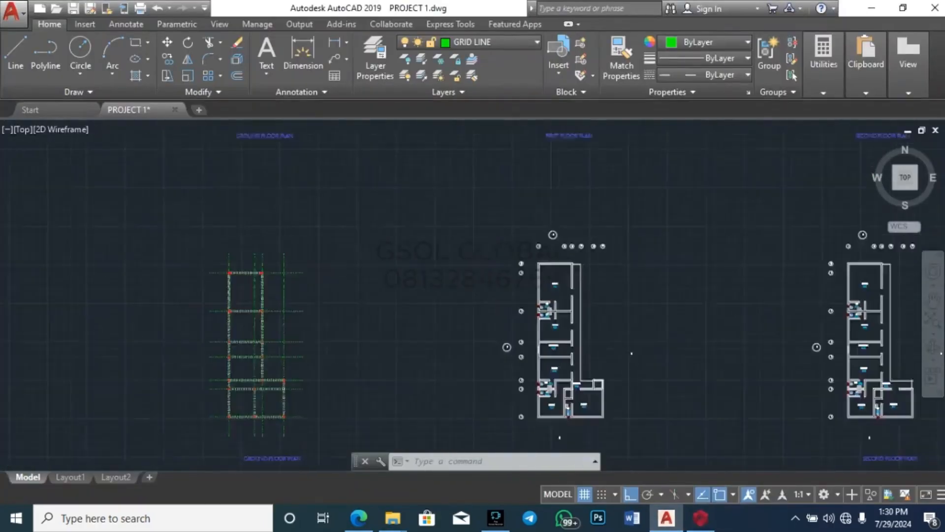
scroll(468, 143, "up", 4)
scroll(506, 154, "down", 4)
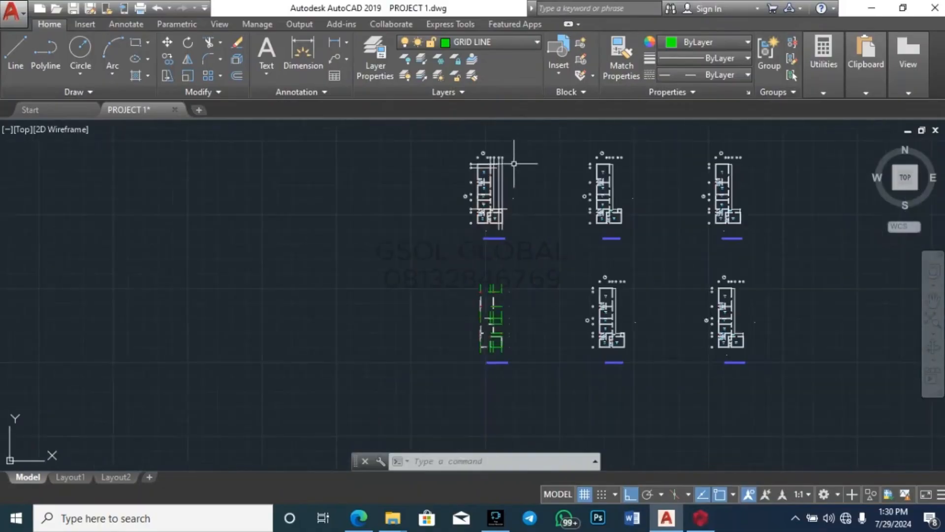
scroll(509, 308, "up", 6)
scroll(509, 308, "down", 6)
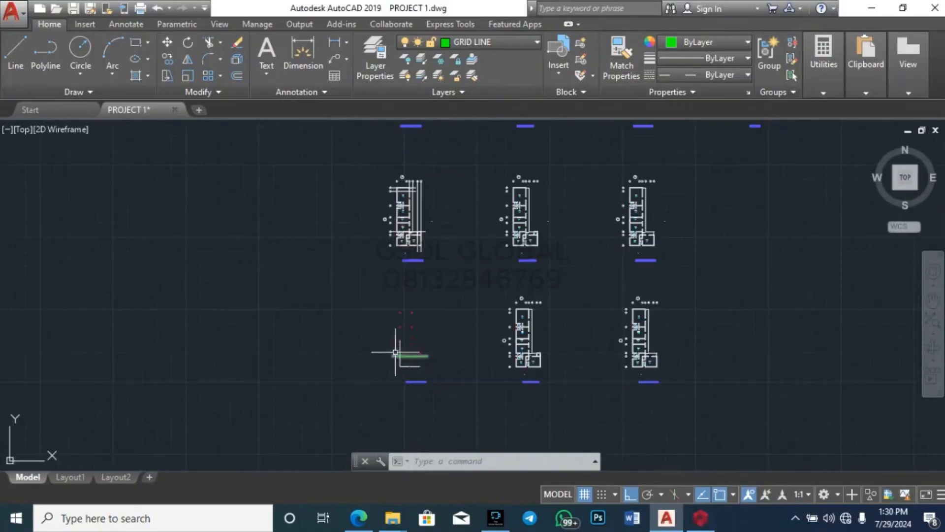
scroll(389, 335, "up", 2)
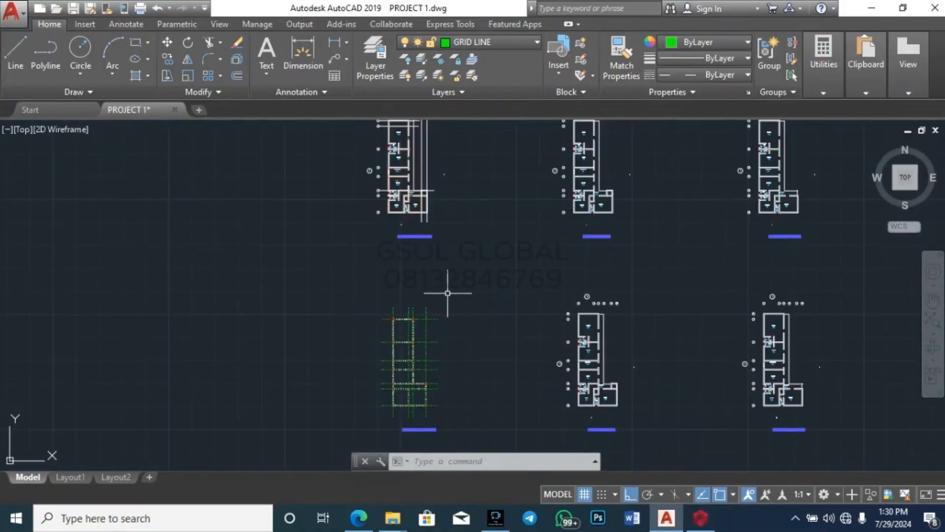
scroll(500, 382, "down", 2)
scroll(446, 266, "up", 6)
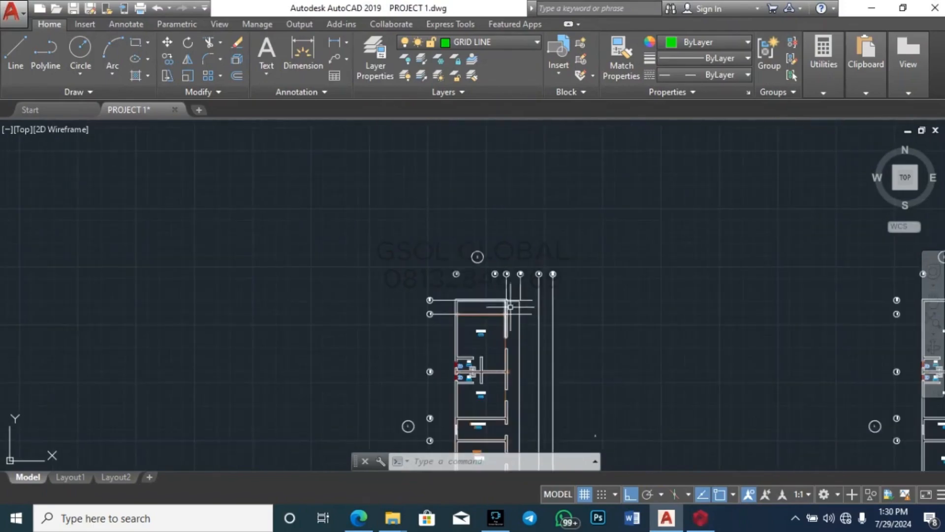
scroll(511, 306, "up", 6)
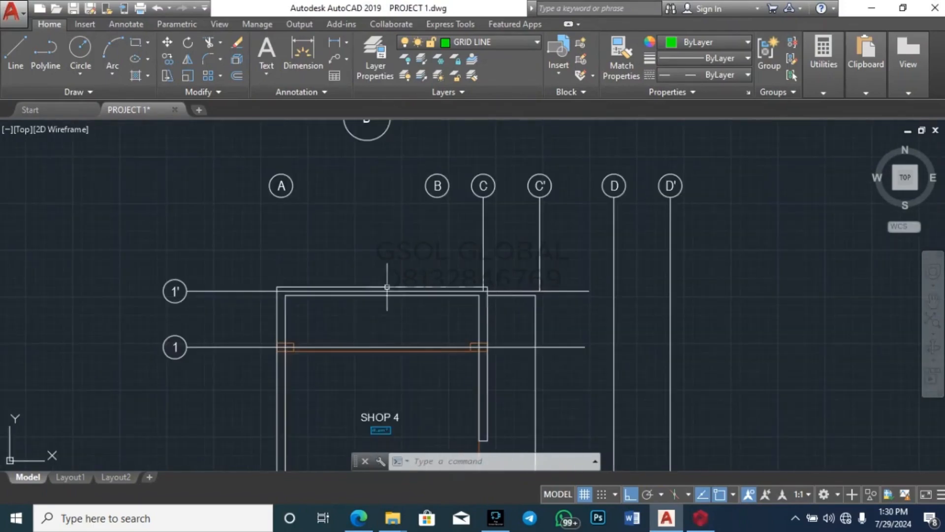
scroll(387, 287, "down", 10)
scroll(483, 250, "up", 6)
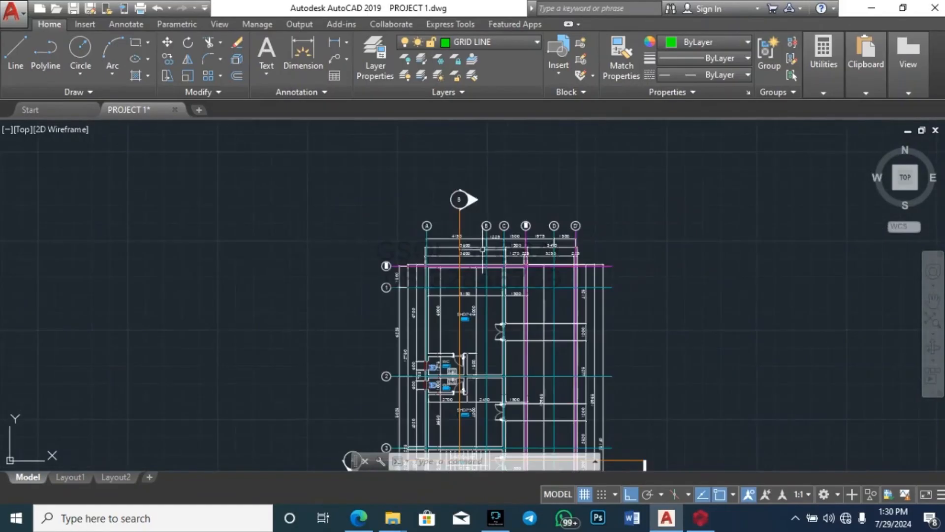
scroll(532, 194, "down", 8)
scroll(467, 274, "up", 3)
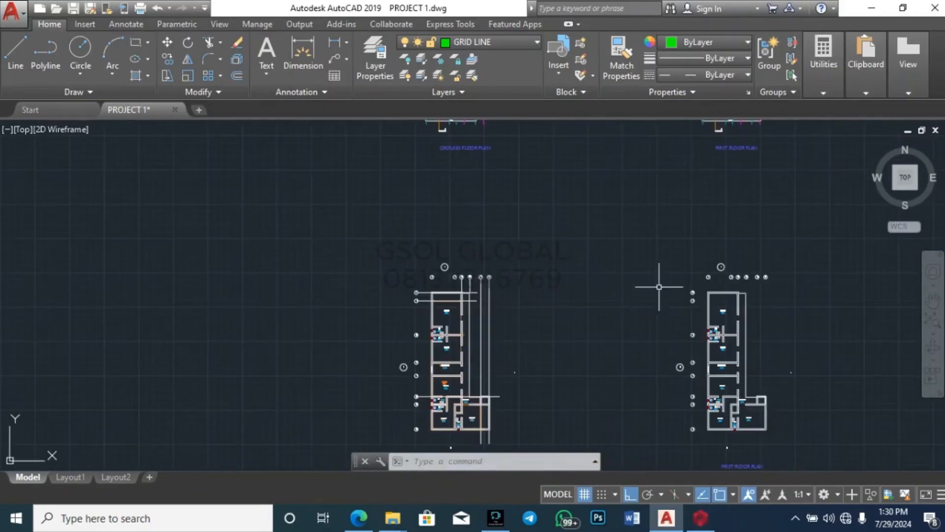
scroll(455, 300, "up", 6)
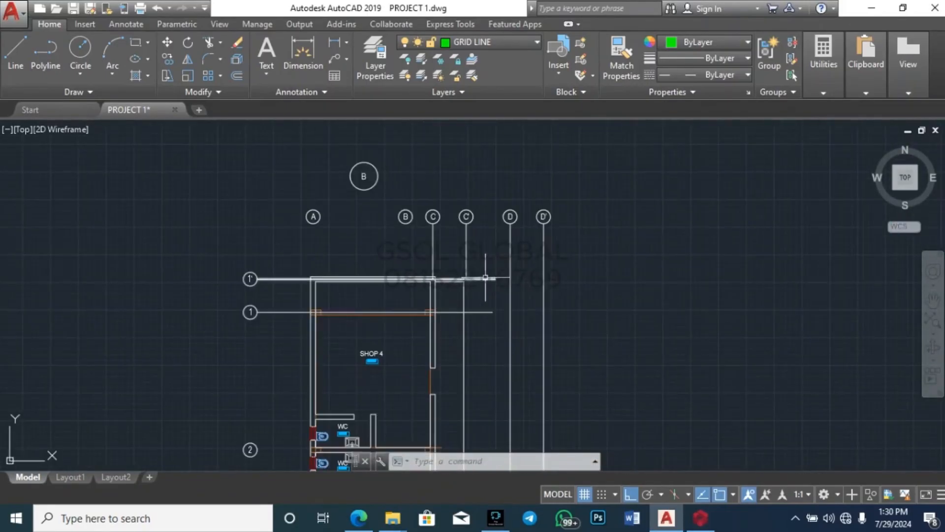
scroll(475, 189, "down", 4)
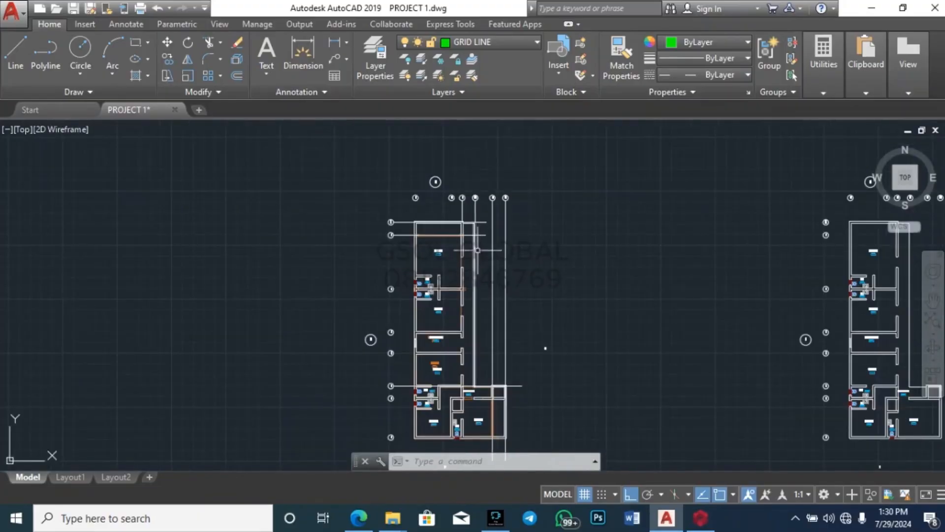
Step: Select the short vertical grid line to check its layer, then clear the selections
left_click(475, 210)
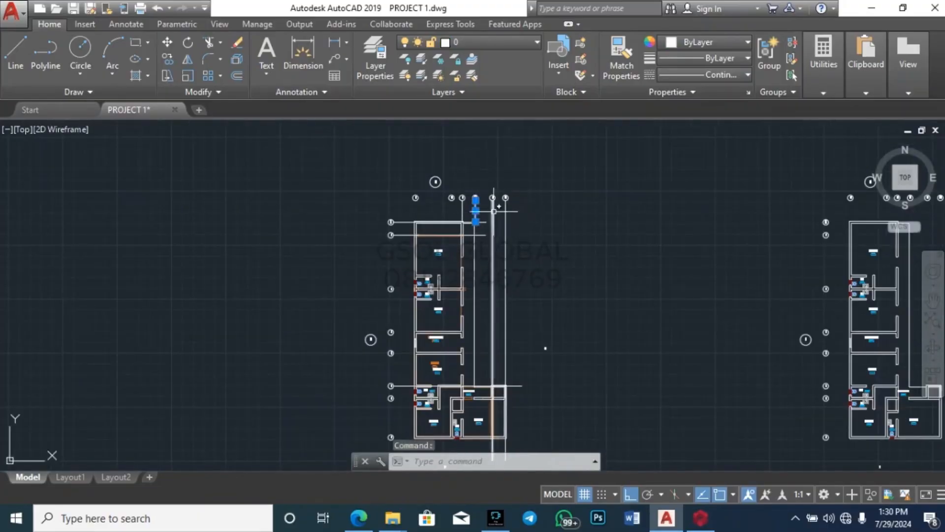
scroll(492, 202, "up", 5)
scroll(517, 217, "down", 7)
key("Escape")
scroll(523, 221, "up", 2)
scroll(524, 222, "up", 2)
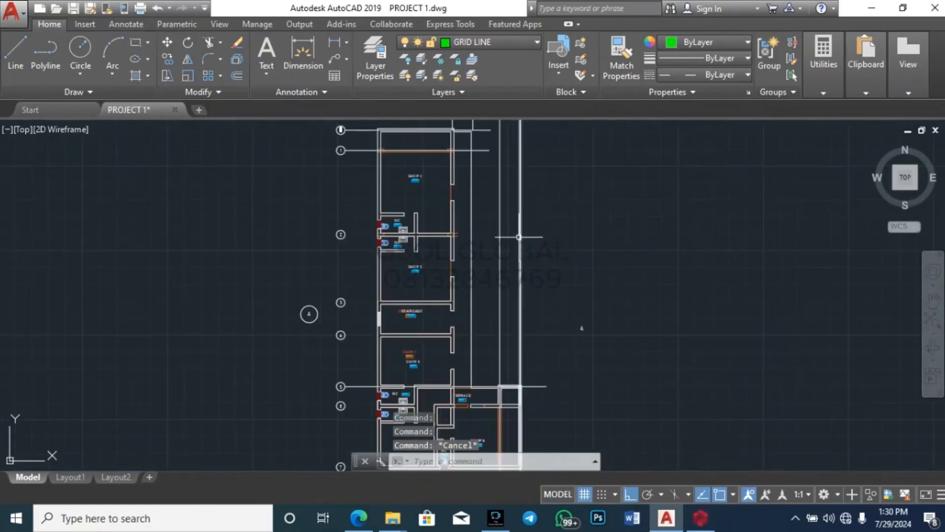
left_click(492, 249)
key("Escape")
Step: Zoom in on the SHOP 4 bay with its WCs and gridlines 1'–2
scroll(447, 216, "up", 6)
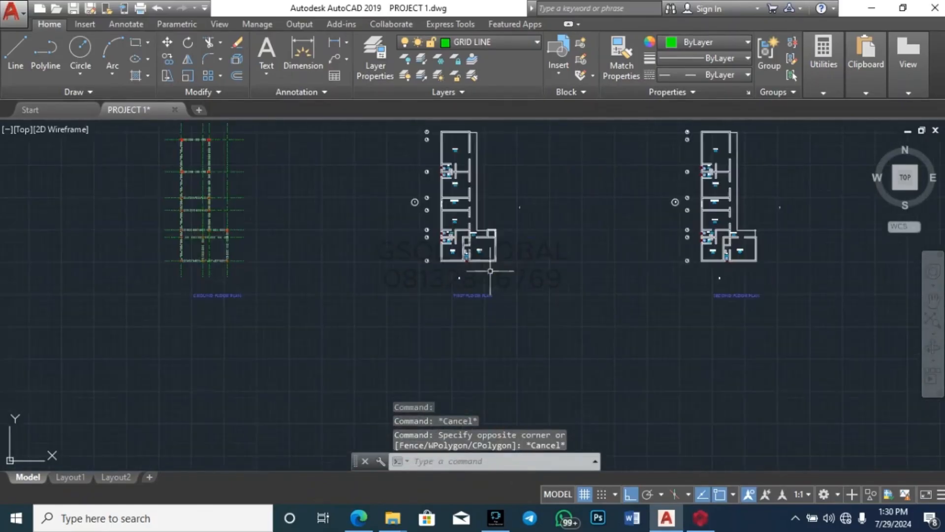
scroll(573, 384, "down", 4)
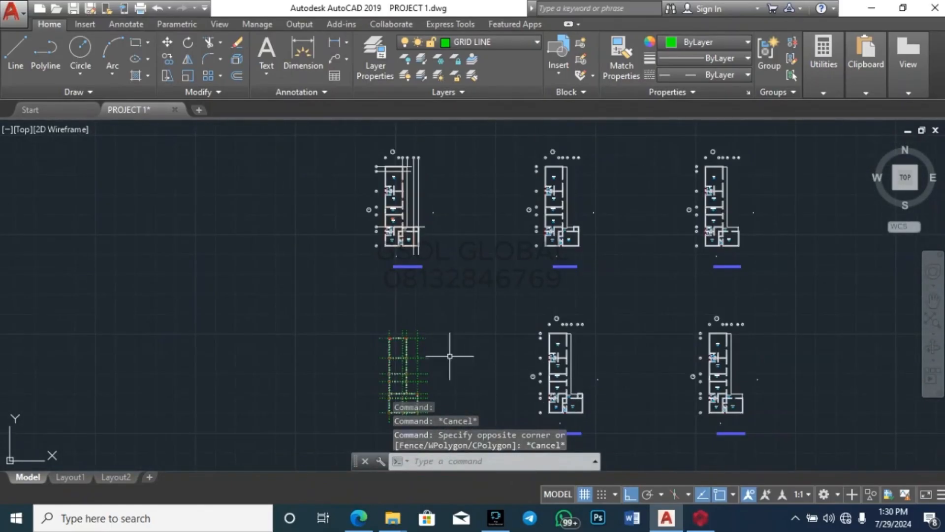
scroll(433, 316, "down", 2)
scroll(481, 333, "up", 4)
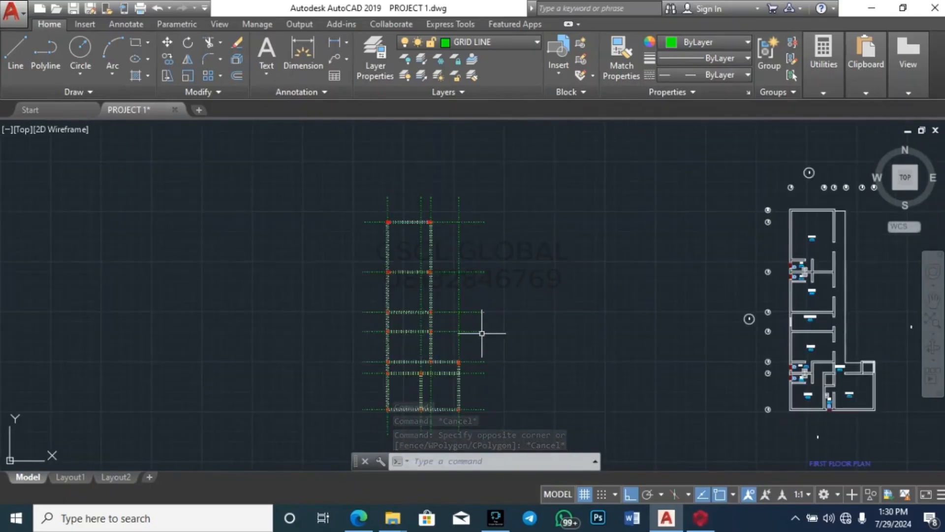
scroll(482, 333, "down", 5)
scroll(472, 332, "down", 6)
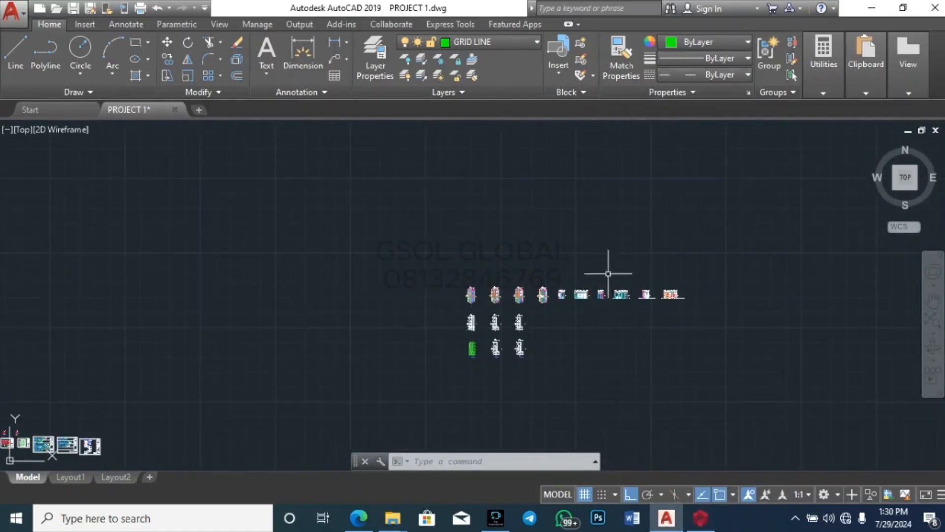
scroll(507, 295, "up", 6)
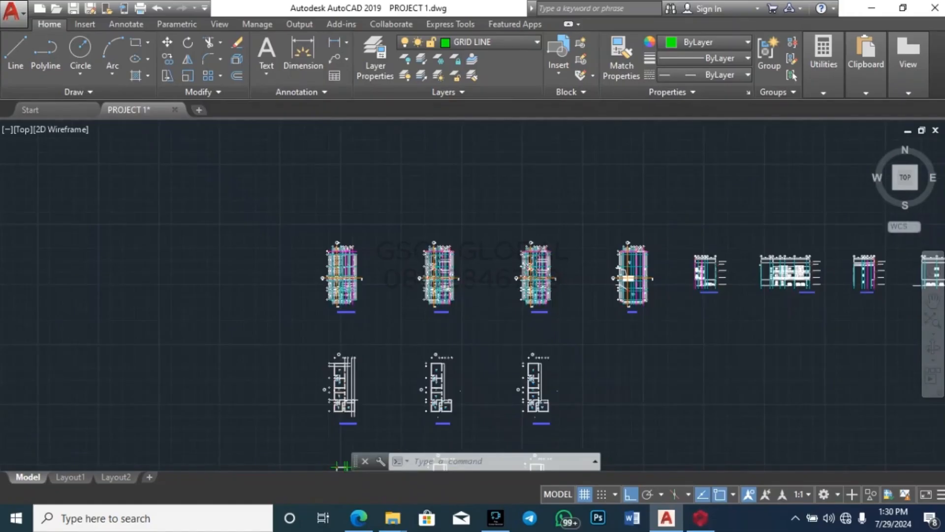
scroll(414, 281, "down", 2)
scroll(374, 276, "up", 6)
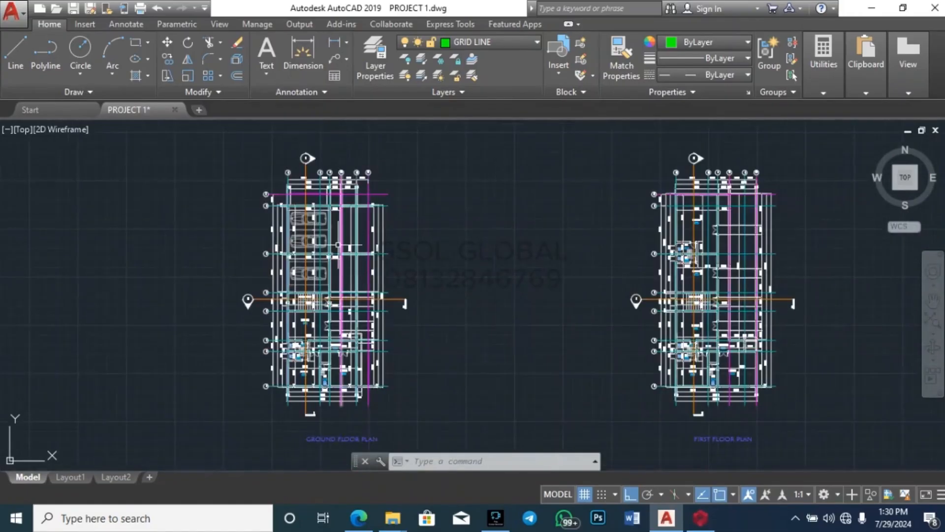
scroll(303, 204, "up", 3)
scroll(158, 268, "down", 2)
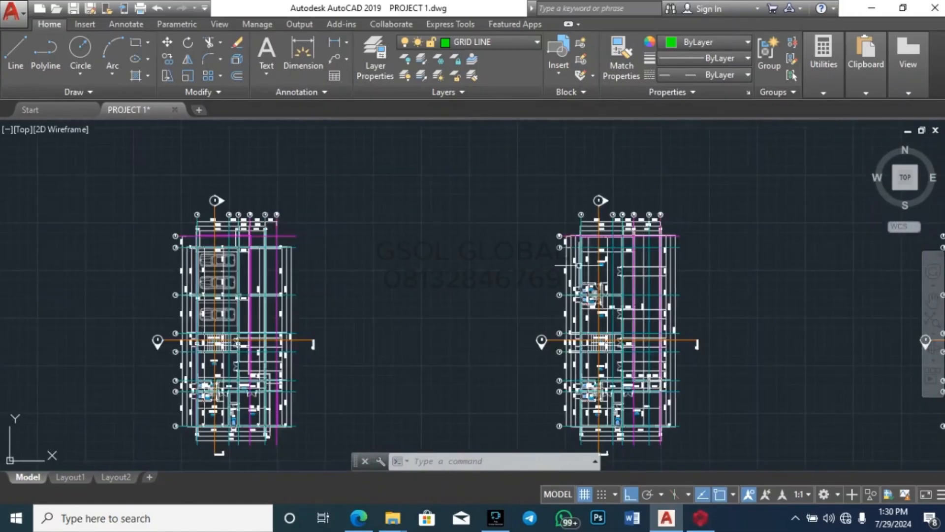
scroll(599, 250, "up", 5)
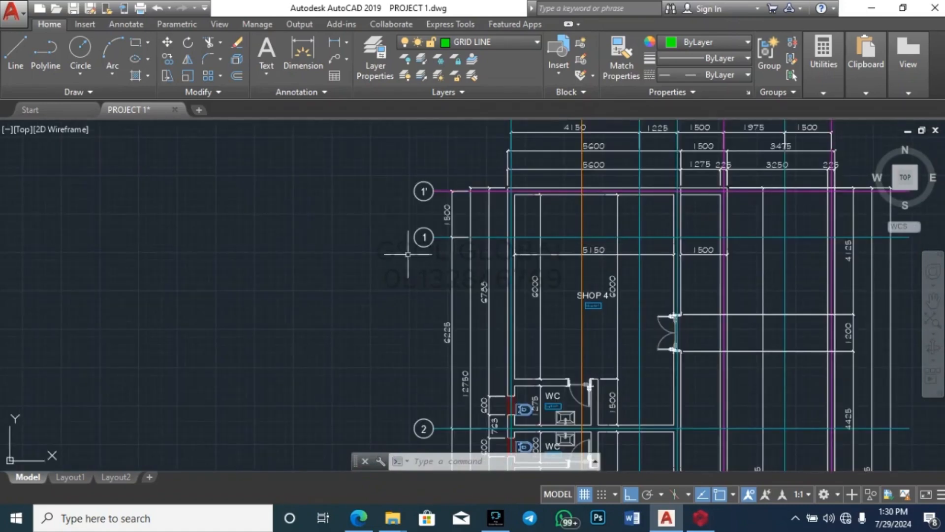
scroll(408, 254, "down", 3)
scroll(542, 212, "up", 3)
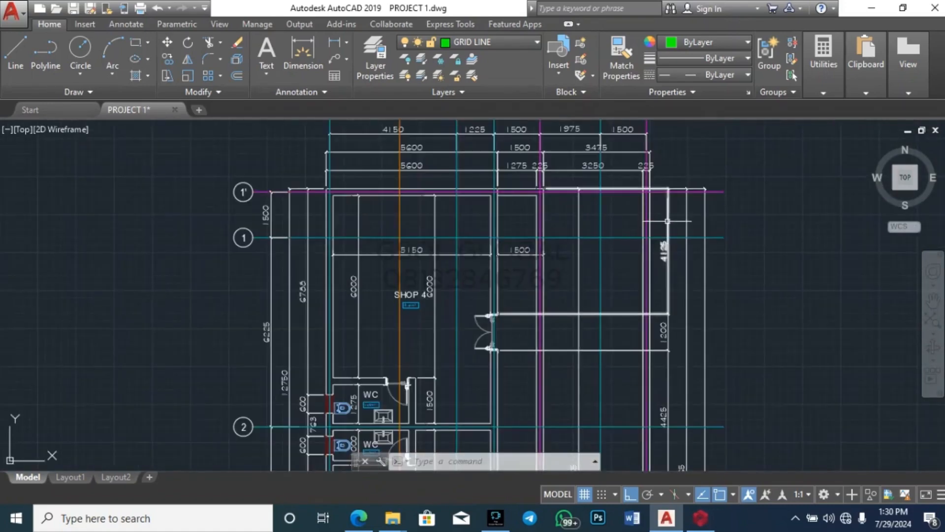
left_click(716, 191)
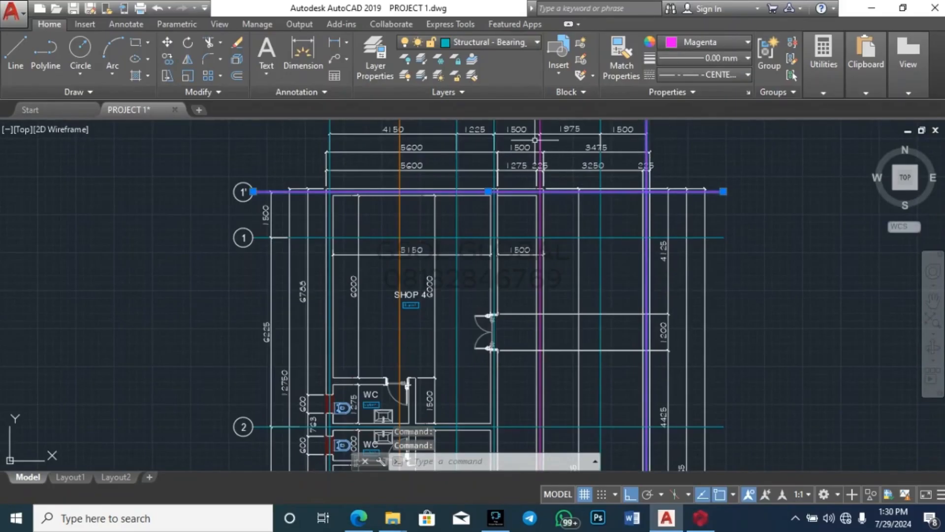
key("Escape")
key("Escape")
key("Escape")
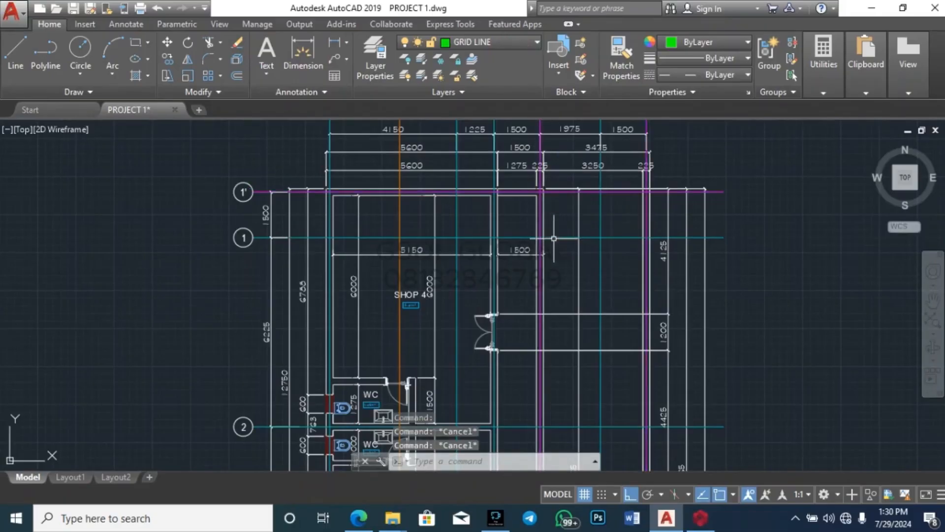
scroll(512, 224, "up", 4)
scroll(517, 259, "down", 6)
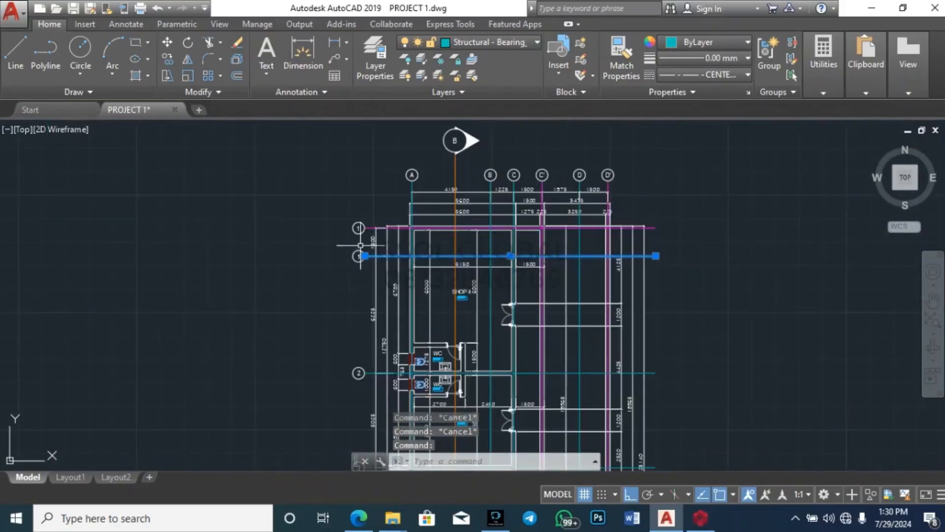
scroll(593, 206, "down", 2)
scroll(545, 186, "down", 4)
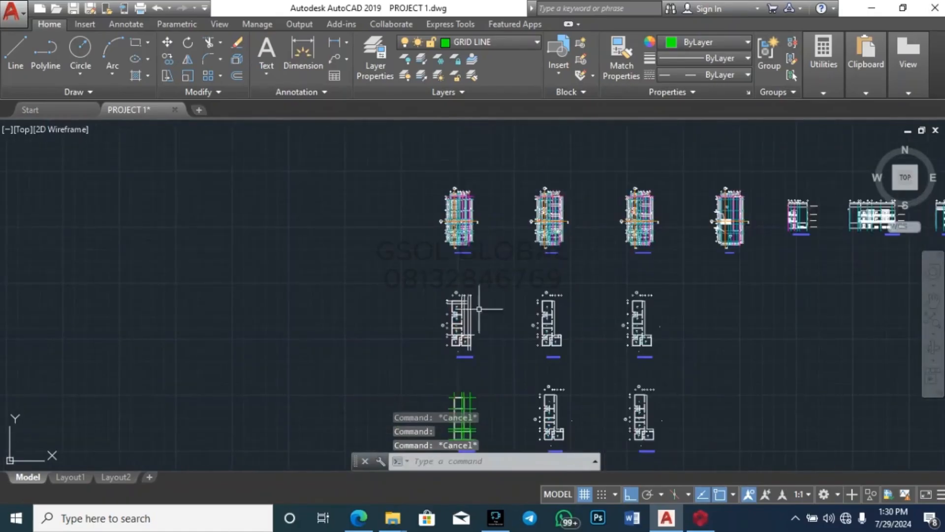
scroll(453, 389, "up", 10)
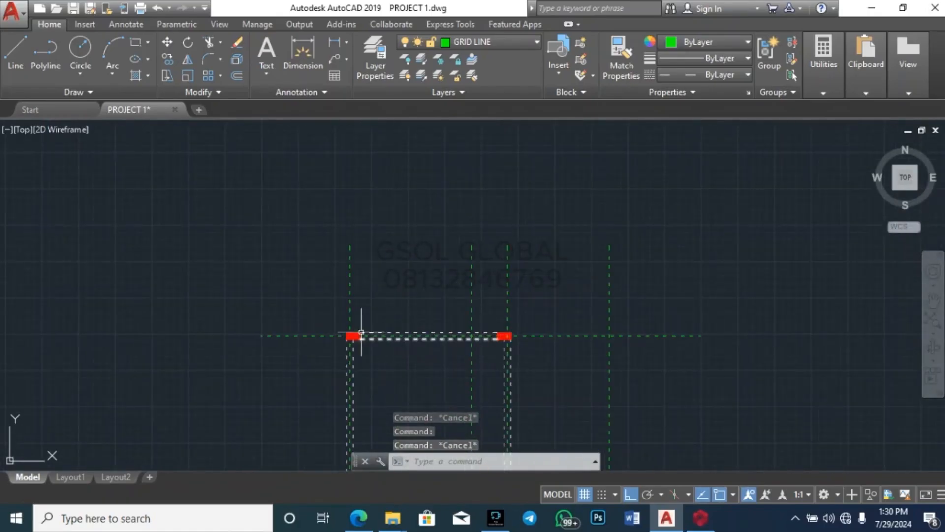
key("Escape")
left_click(562, 336)
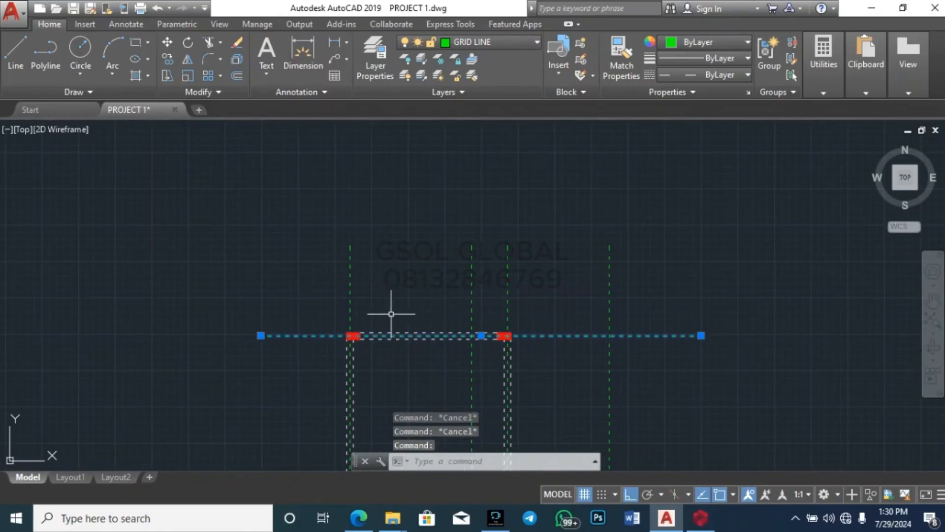
key("Escape")
scroll(421, 374, "down", 8)
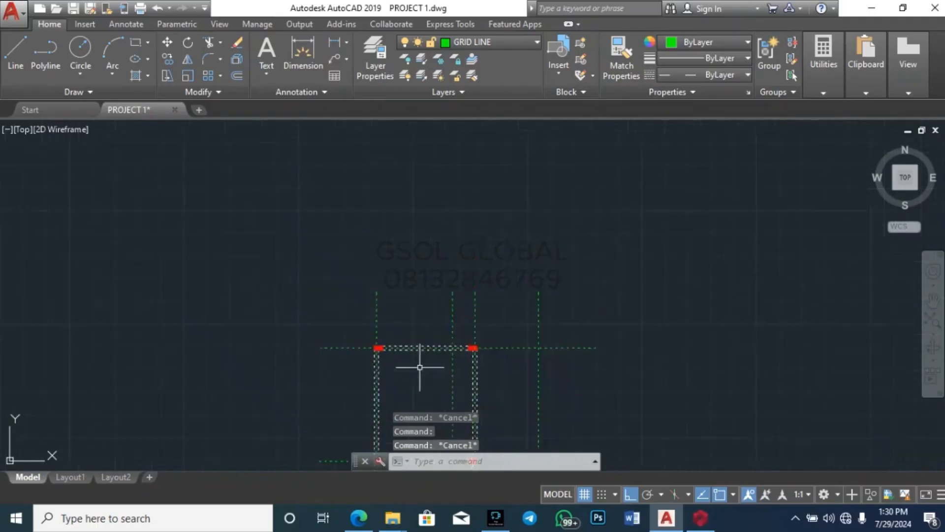
scroll(494, 161, "up", 10)
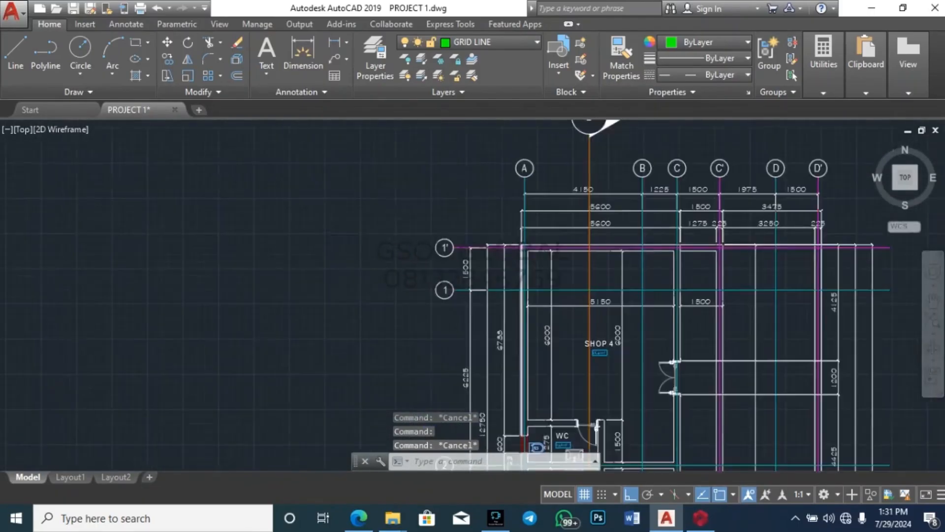
scroll(377, 236, "down", 3)
scroll(389, 282, "down", 5)
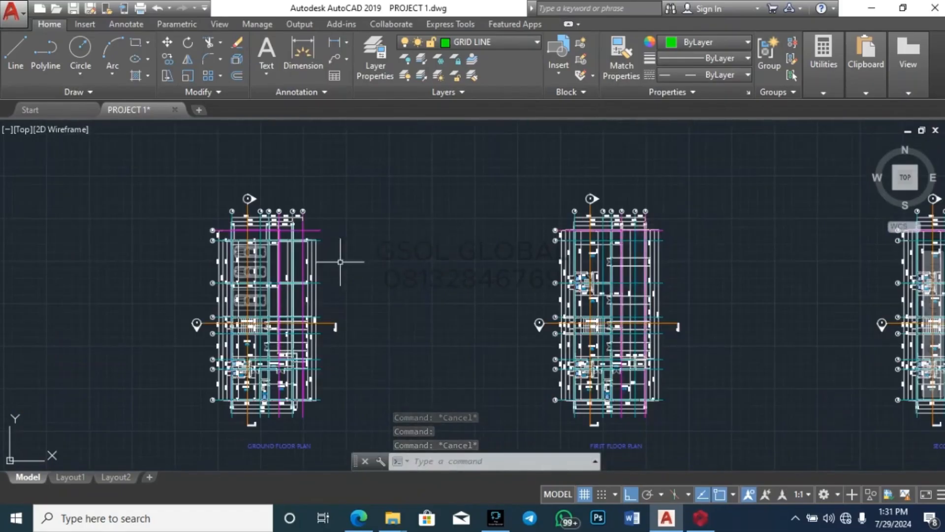
scroll(340, 261, "up", 8)
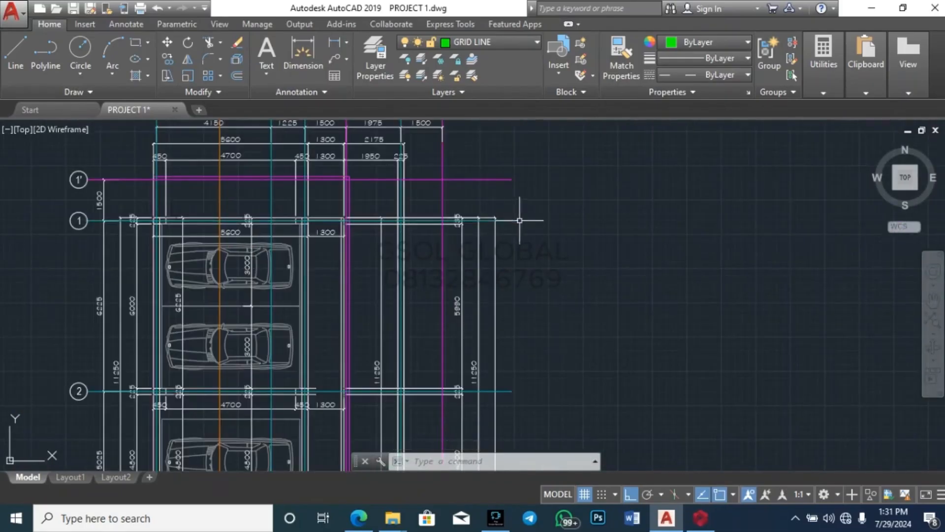
left_click(506, 220)
key("Escape")
left_click(495, 194)
left_click(476, 148)
key("Escape")
key("Escape")
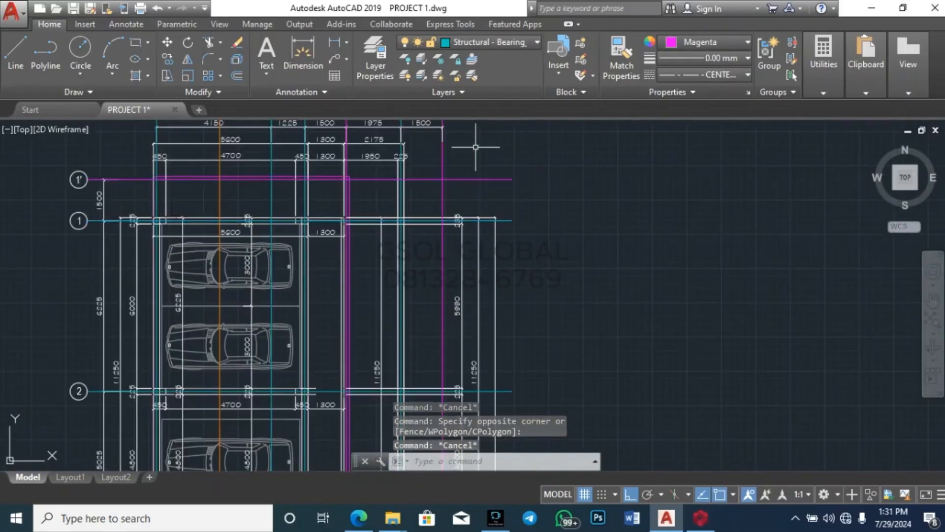
scroll(100, 202, "up", 4)
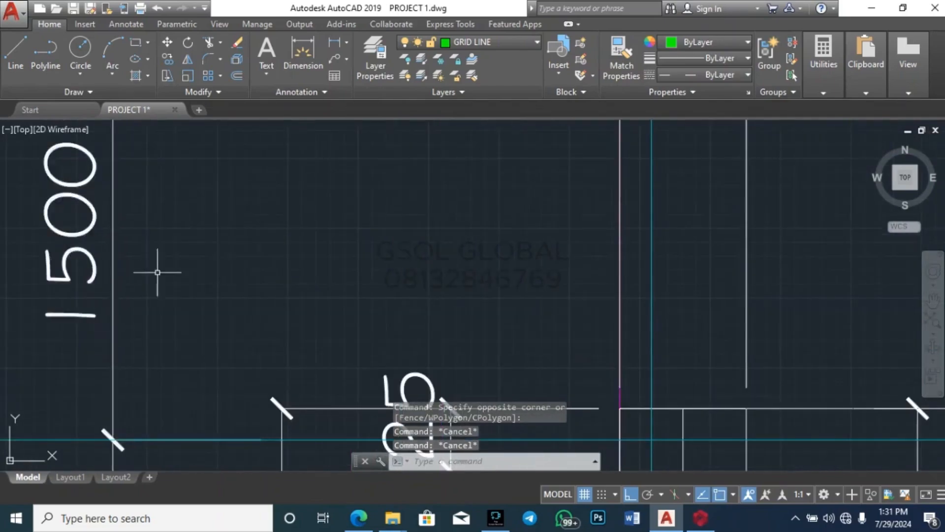
scroll(158, 270, "down", 6)
scroll(306, 283, "up", 4)
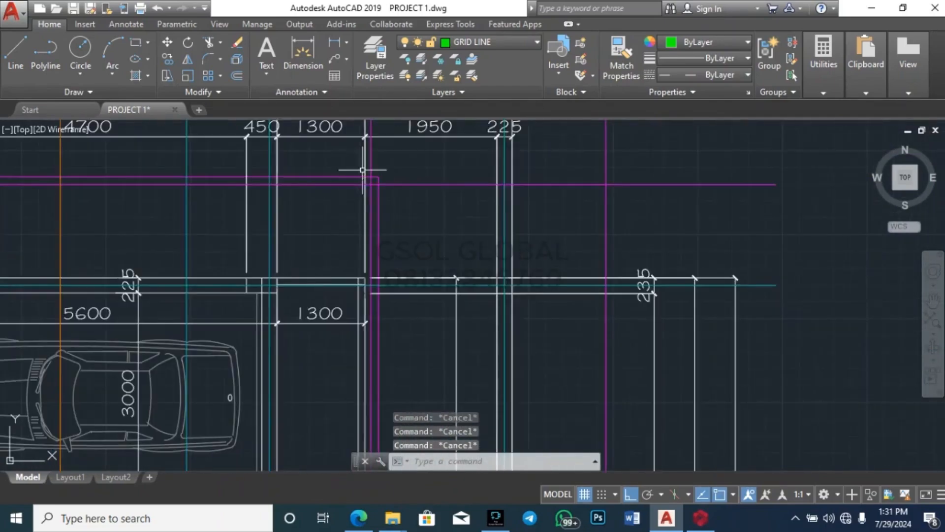
scroll(368, 148, "down", 6)
scroll(368, 148, "up", 5)
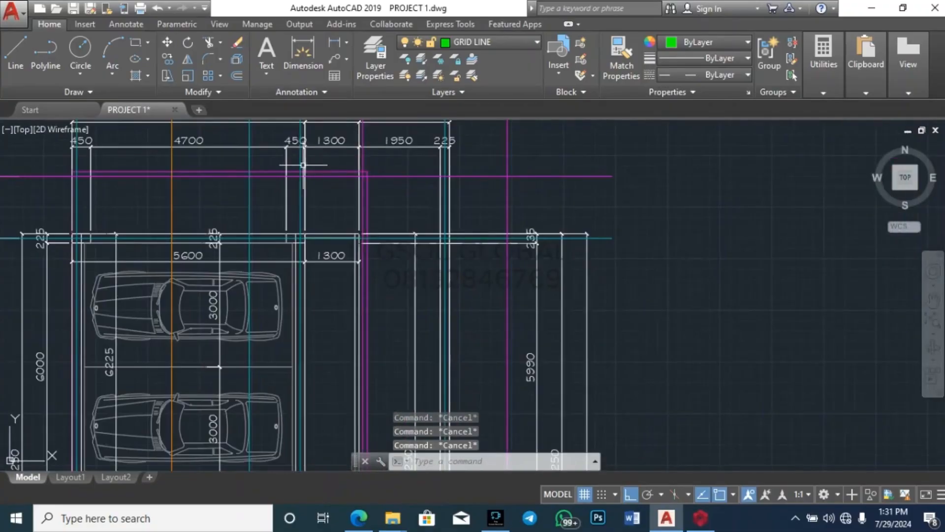
scroll(348, 145, "up", 3)
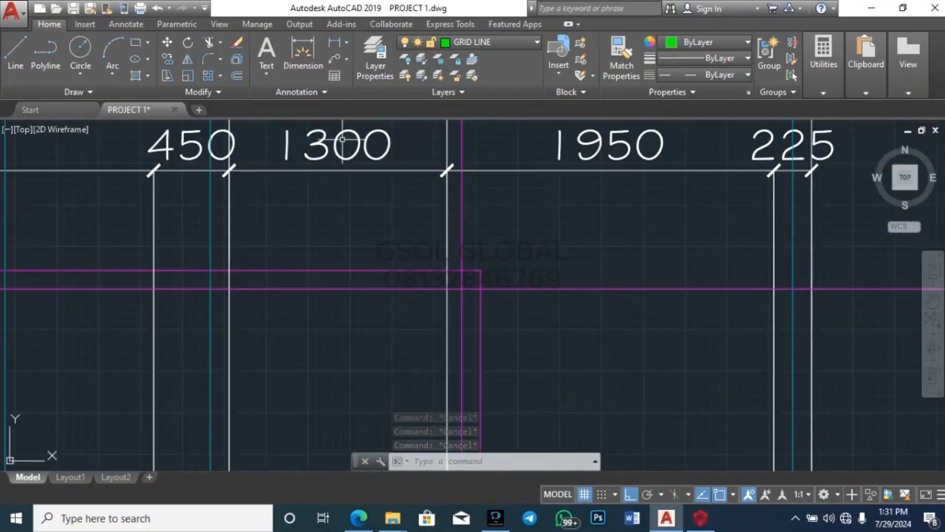
scroll(317, 136, "down", 5)
scroll(238, 212, "up", 5)
scroll(212, 234, "down", 5)
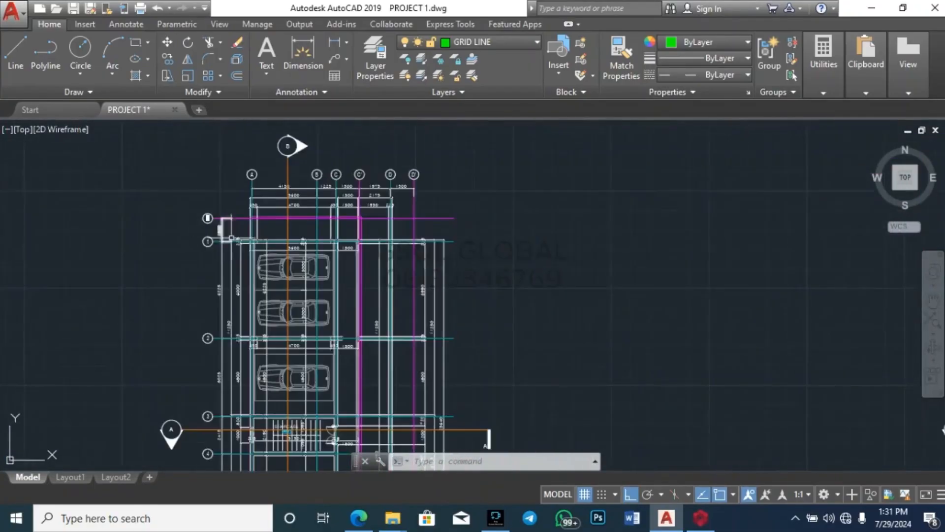
scroll(373, 211, "up", 3)
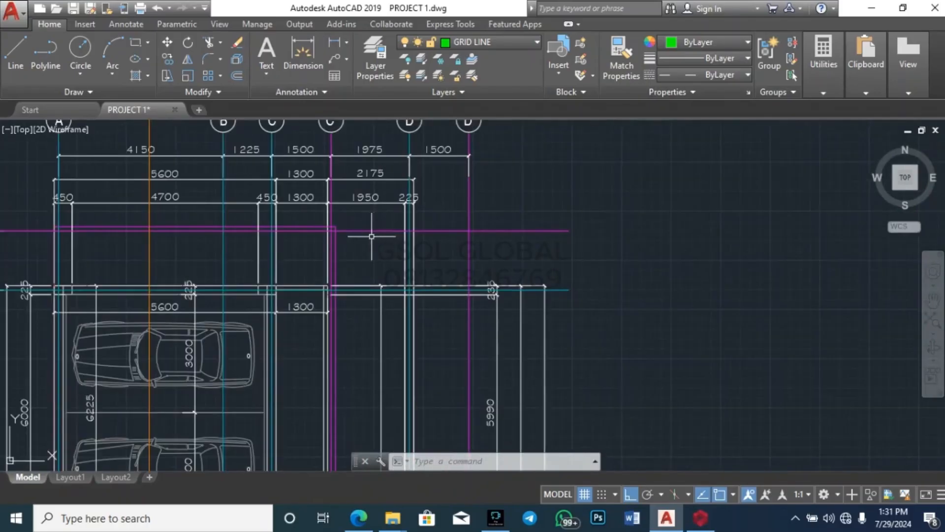
Step: Measure the distance from a magenta wall line toward the adjacent grid line
scroll(256, 206, "up", 4)
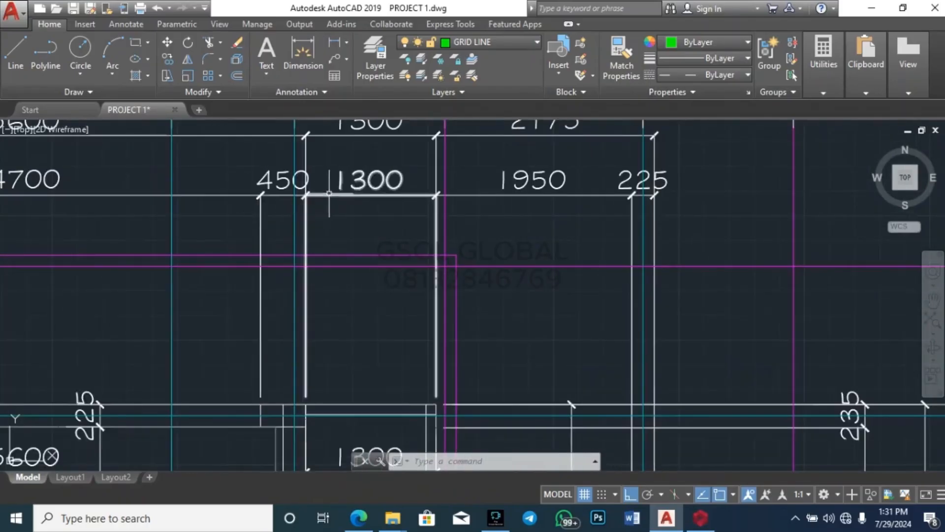
left_click(821, 83)
left_click(823, 118)
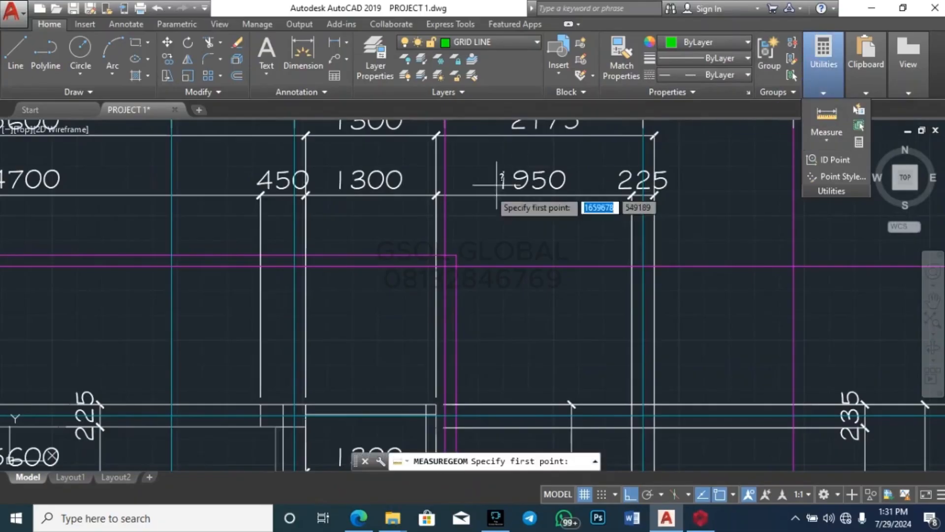
scroll(438, 192, "down", 3)
scroll(450, 170, "up", 4)
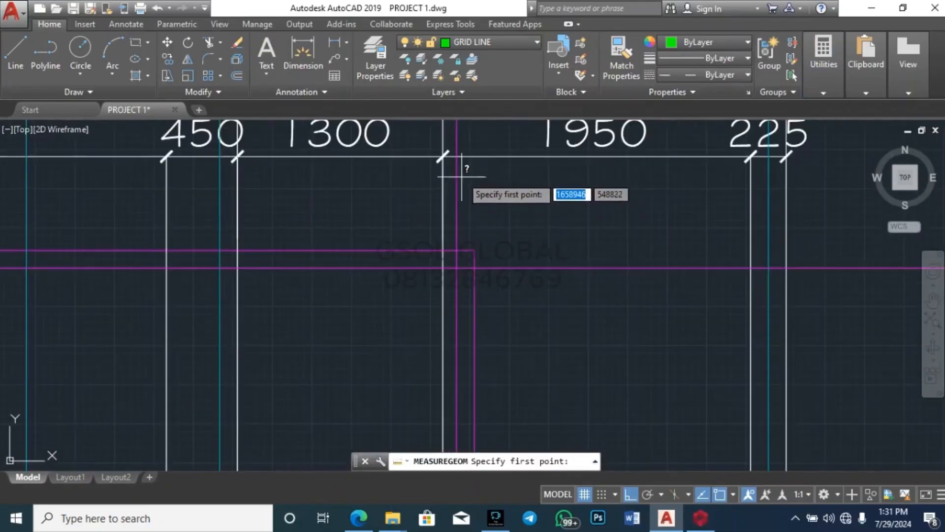
left_click(456, 268)
scroll(492, 246, "down", 3)
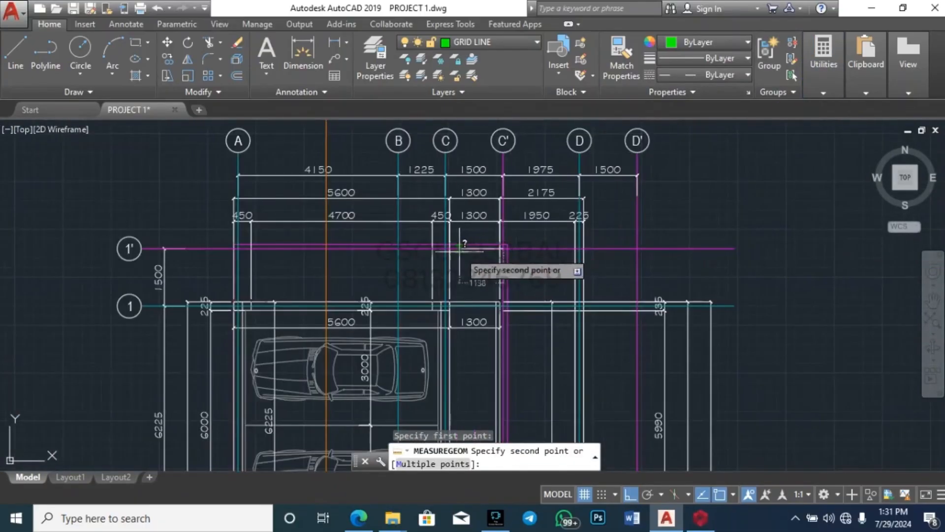
scroll(437, 246, "up", 2)
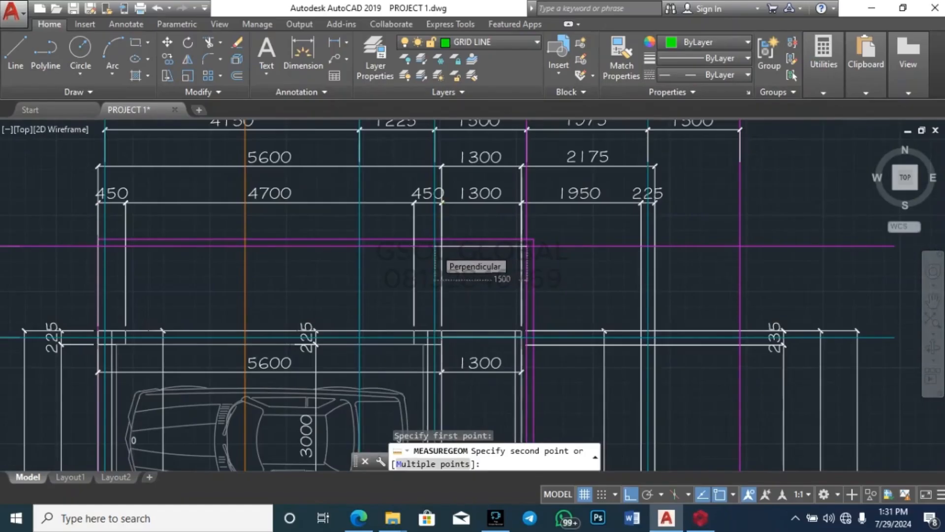
scroll(436, 246, "up", 5)
key("Escape")
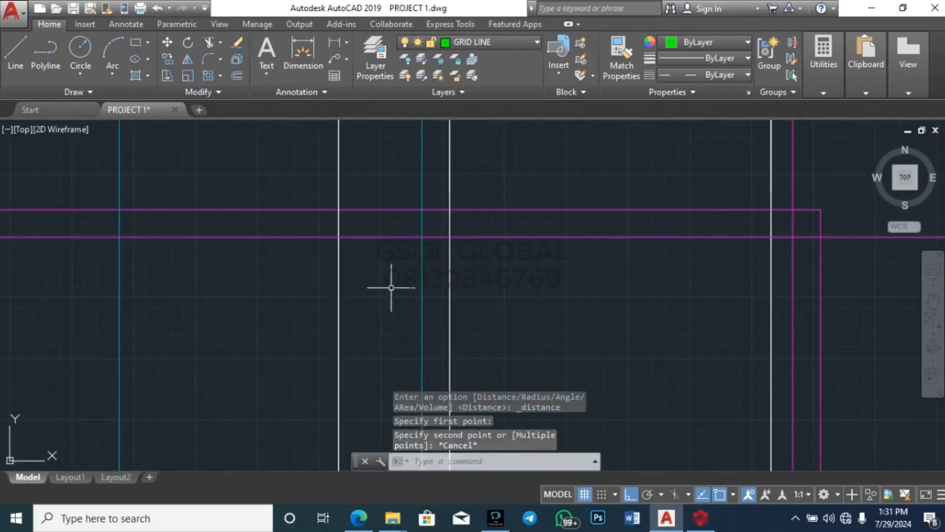
scroll(390, 284, "down", 3)
Step: Measure again starting from the magenta wall corner
left_click(829, 83)
left_click(826, 118)
scroll(540, 275, "up", 3)
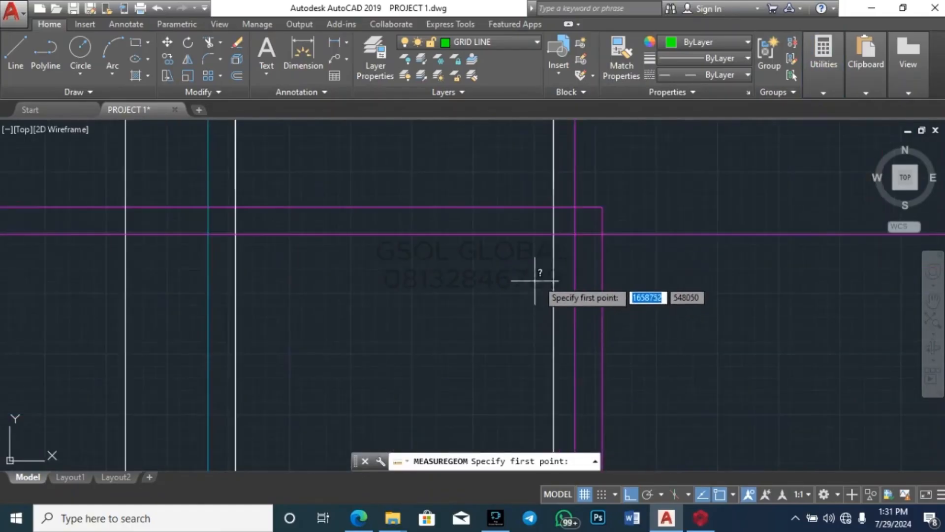
left_click(575, 235)
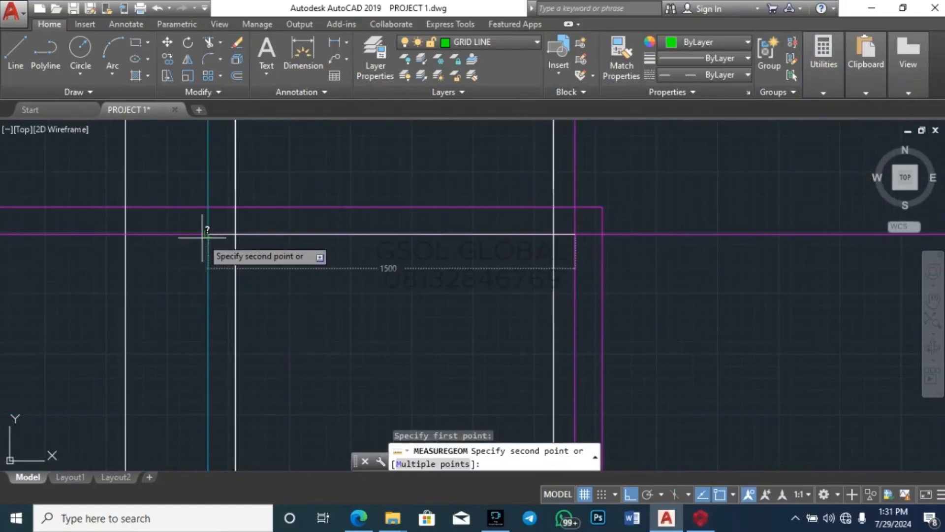
key("Escape")
scroll(478, 188, "down", 4)
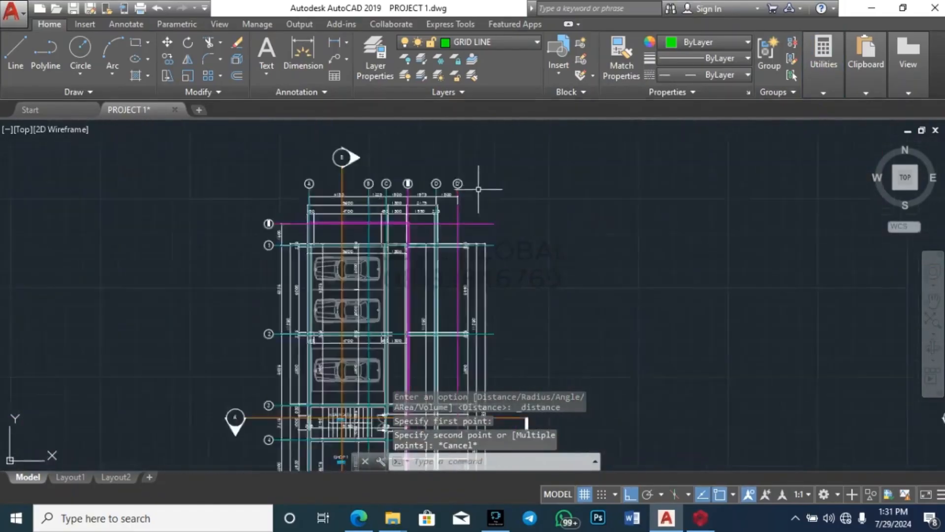
scroll(478, 189, "down", 5)
scroll(498, 188, "up", 5)
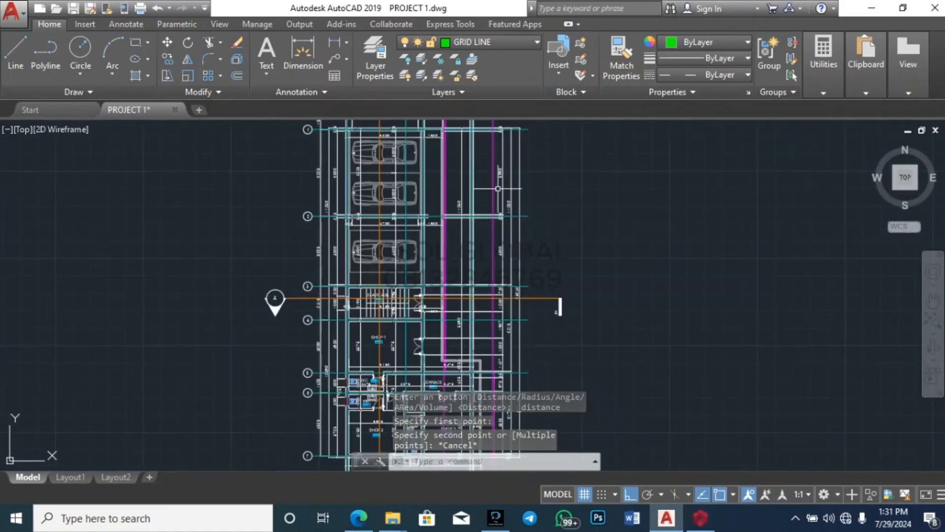
Step: Select the magenta line to check its layer, then clear the selection
left_click(493, 189)
key("Escape")
scroll(475, 202, "up", 5)
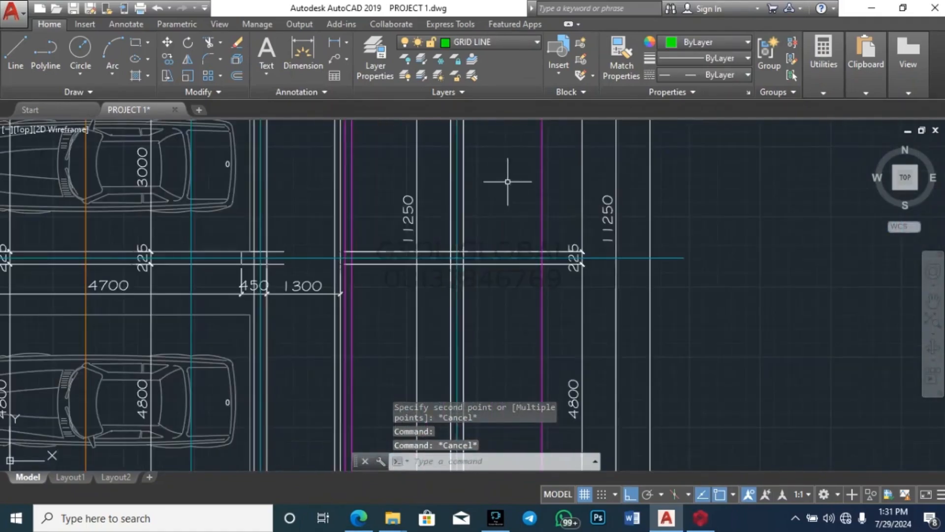
scroll(504, 334, "down", 6)
scroll(516, 331, "up", 5)
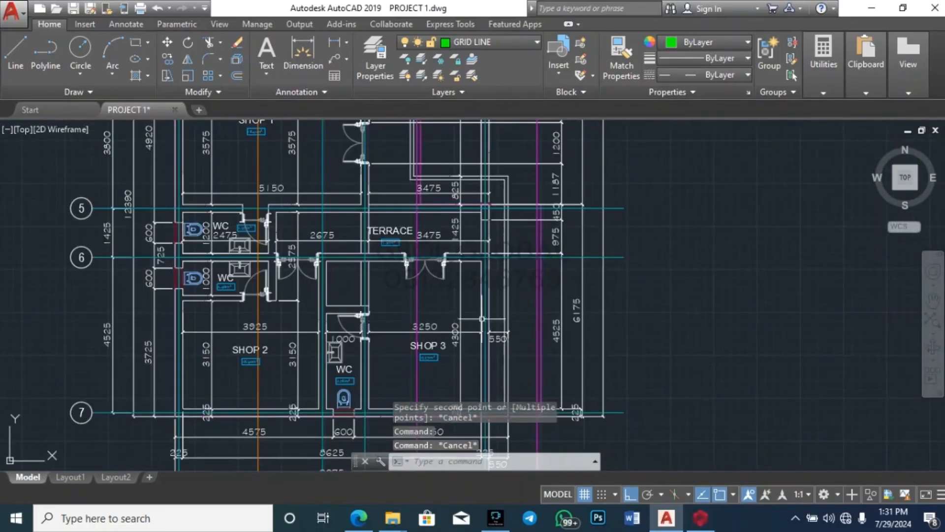
Step: Measure the 1500 mm offset near grid line 5, then select a horizontal grid line
left_click(823, 54)
left_click(823, 120)
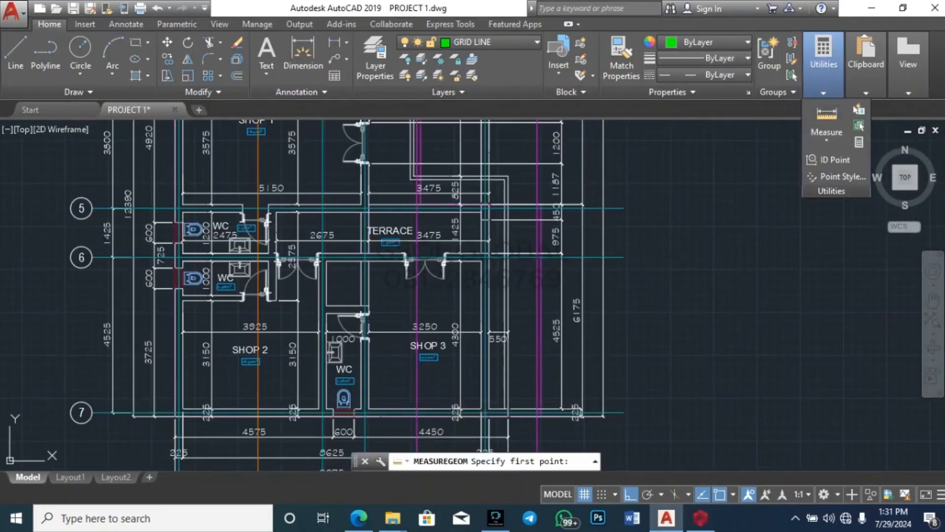
scroll(492, 207, "up", 2)
scroll(492, 215, "up", 2)
left_click(466, 207)
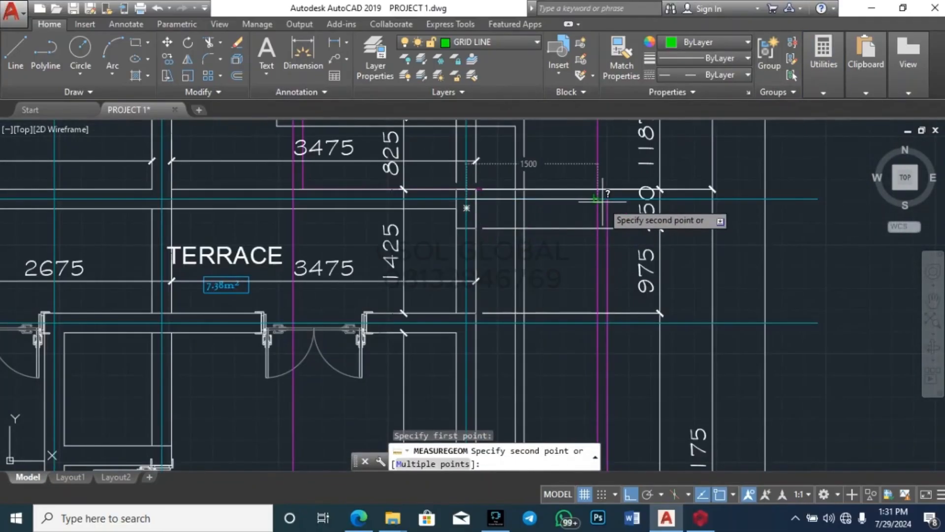
key("Escape")
scroll(548, 260, "down", 8)
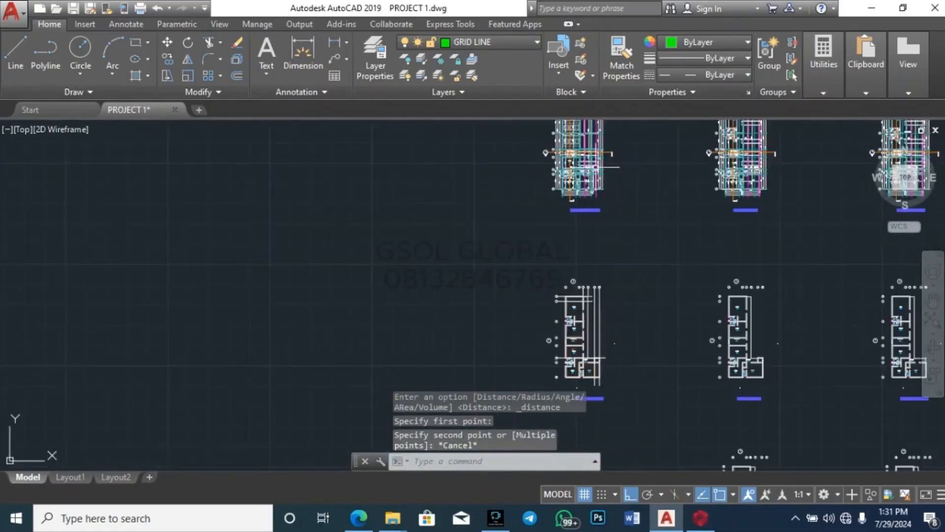
scroll(554, 242, "up", 8)
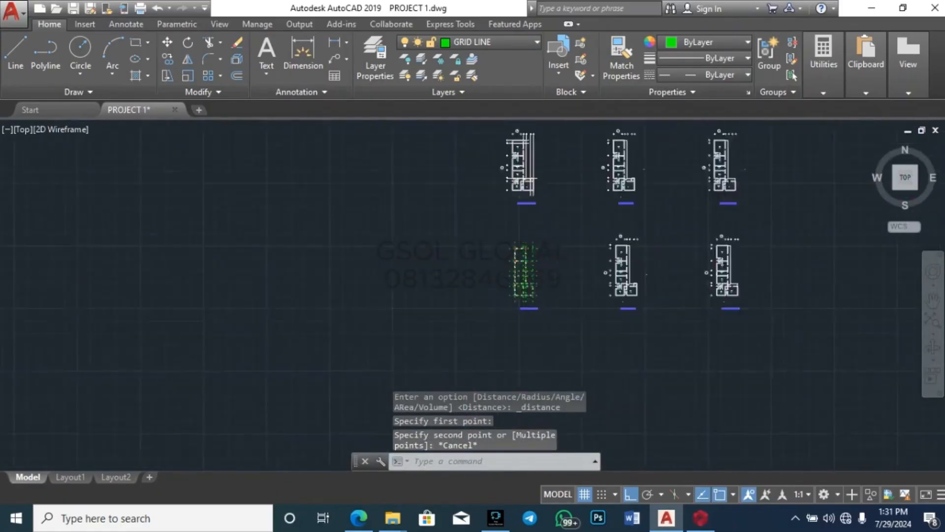
left_click(616, 233)
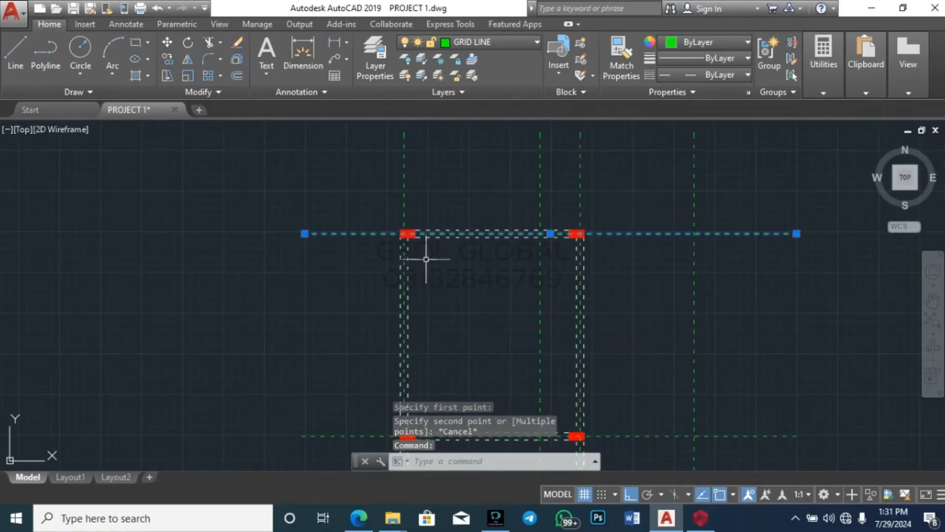
scroll(410, 210, "down", 2)
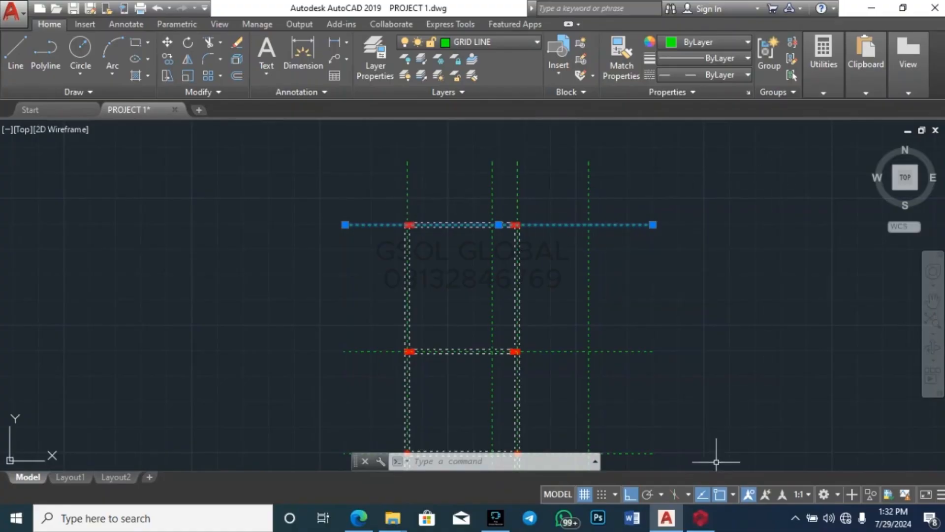
Step: Return to the ProtaStructure model and select axis X1
mouse_move(700, 522)
left_click(695, 471)
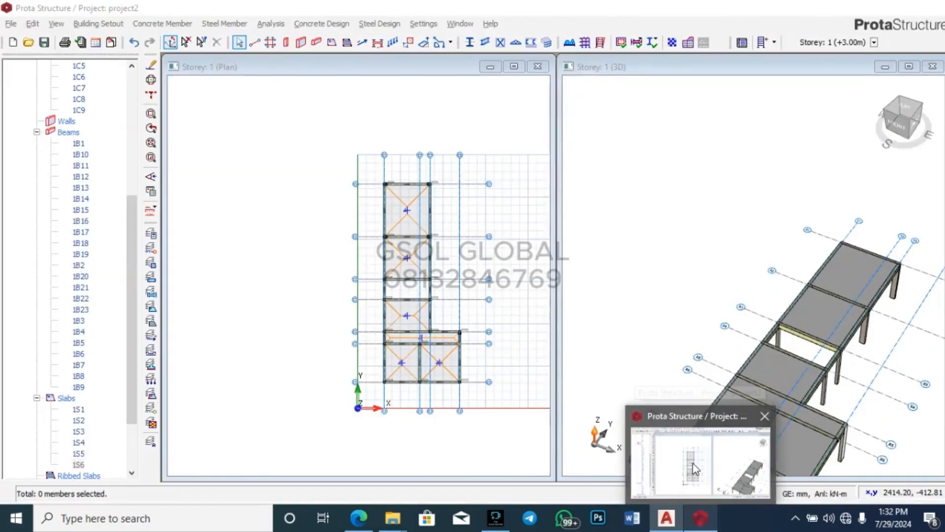
scroll(451, 168, "up", 4)
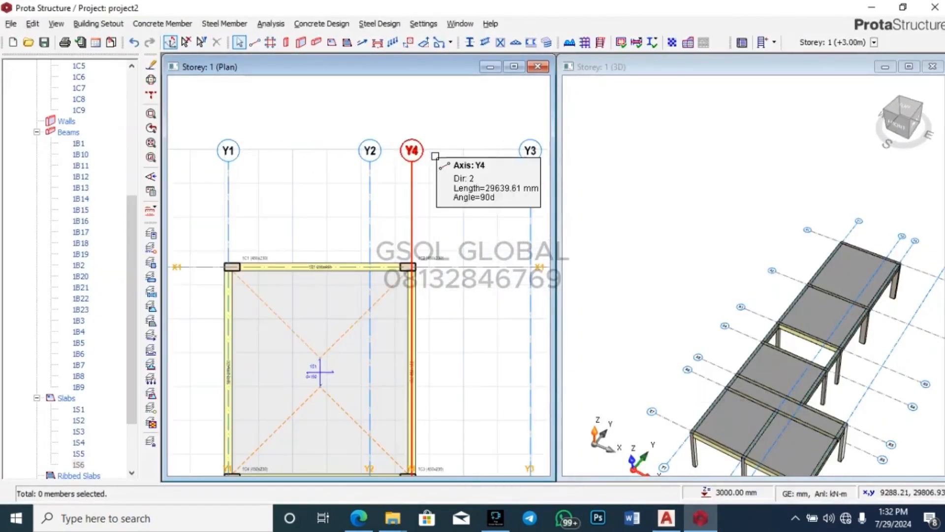
left_click(462, 267)
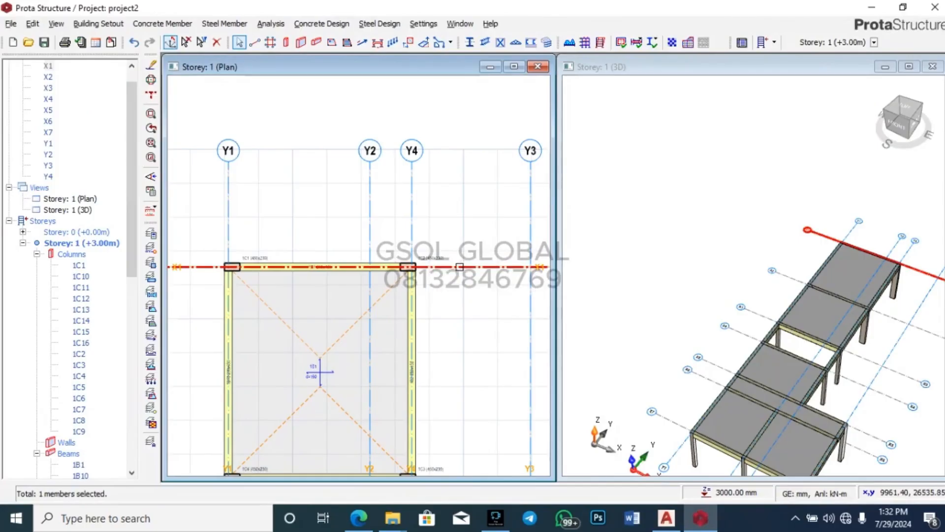
scroll(431, 221, "down", 3)
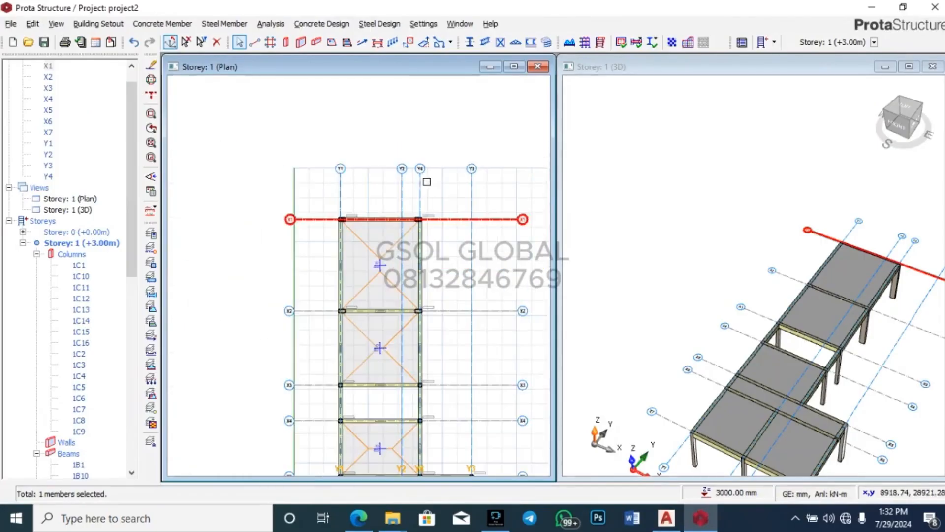
Step: Offset axis X1 upward by 1500 mm to create axis X8
right_click(458, 216)
left_click(491, 240)
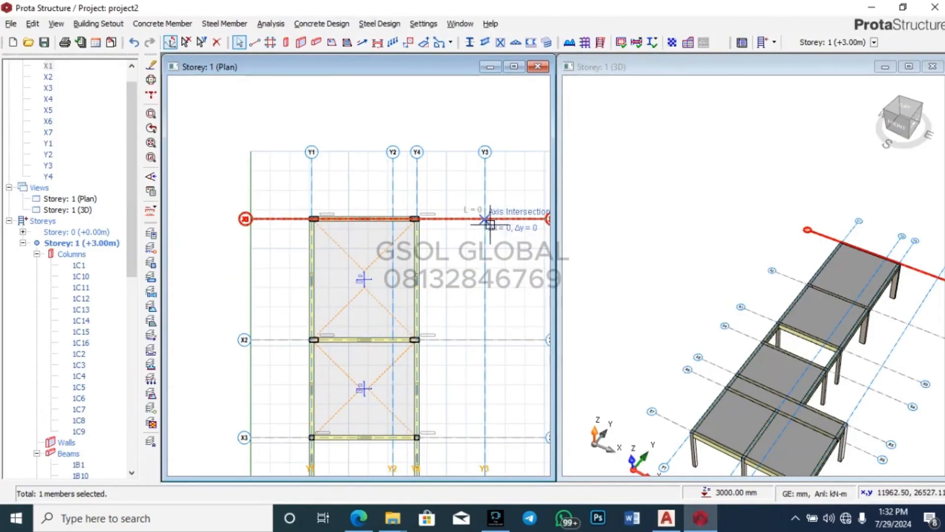
scroll(466, 203, "up", 4)
scroll(458, 202, "up", 4)
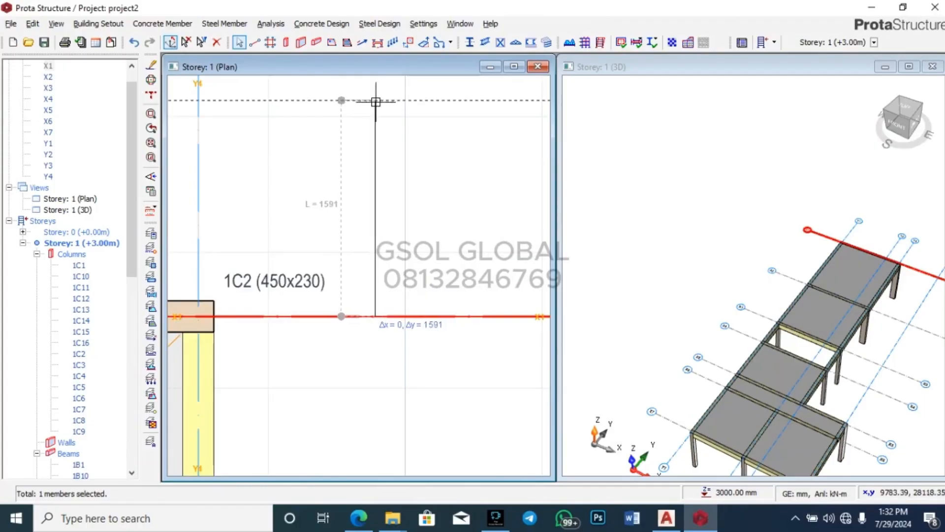
left_click(376, 113)
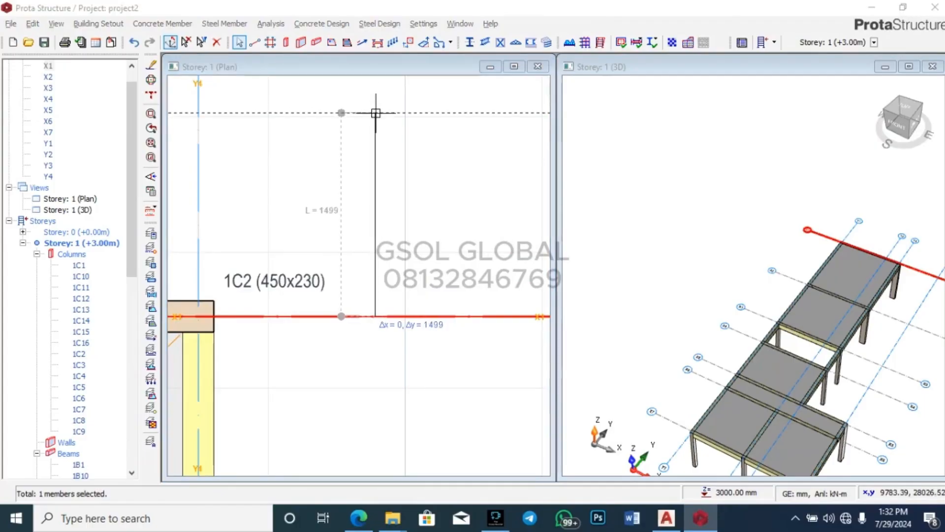
scroll(376, 115, "up", 3)
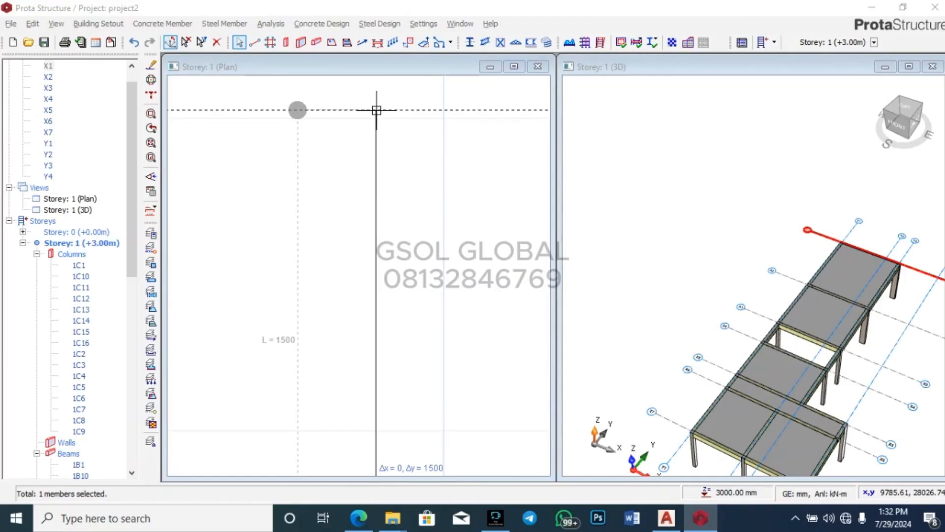
left_click(376, 110)
scroll(411, 122, "down", 3)
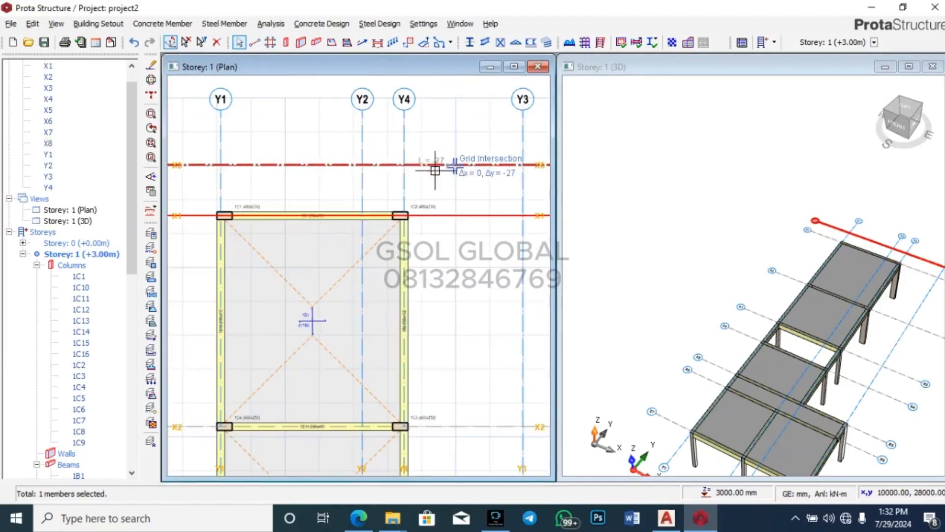
scroll(386, 143, "down", 3)
scroll(393, 148, "up", 2)
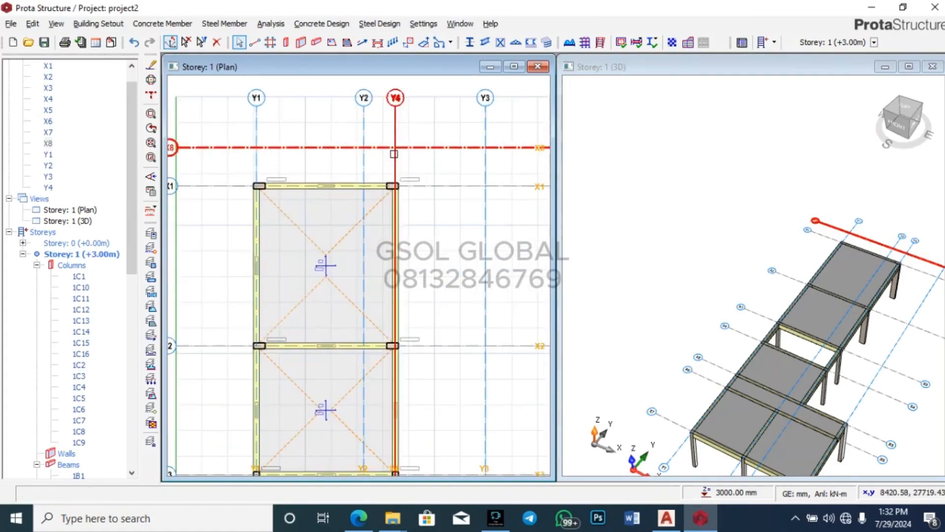
left_click(396, 131)
Step: Offset axis Y4 1500 mm to the right to create axis Y5
left_click(395, 127)
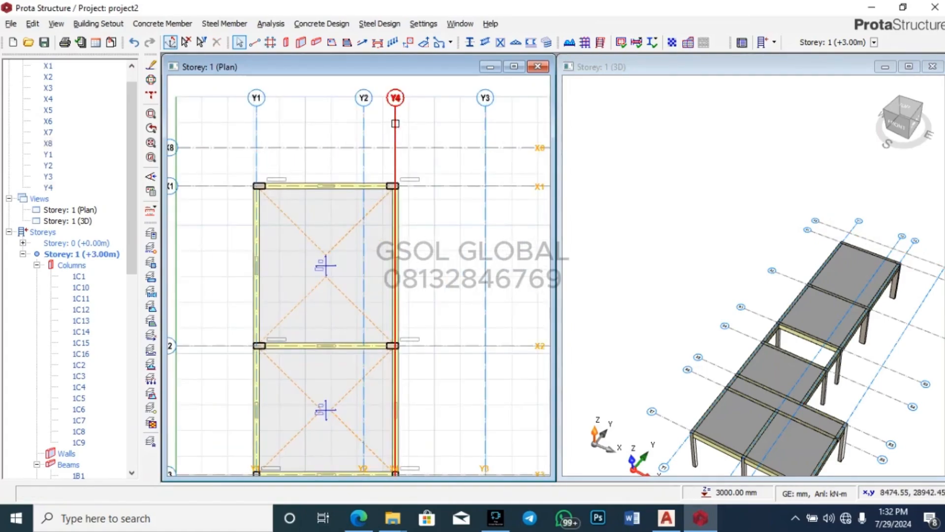
right_click(395, 124)
left_click(439, 149)
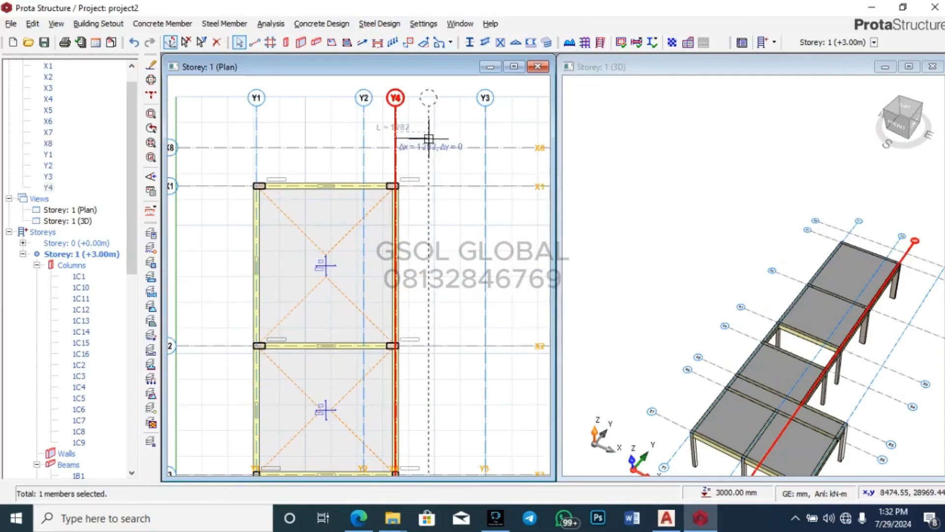
scroll(421, 139, "up", 4)
scroll(417, 135, "up", 1)
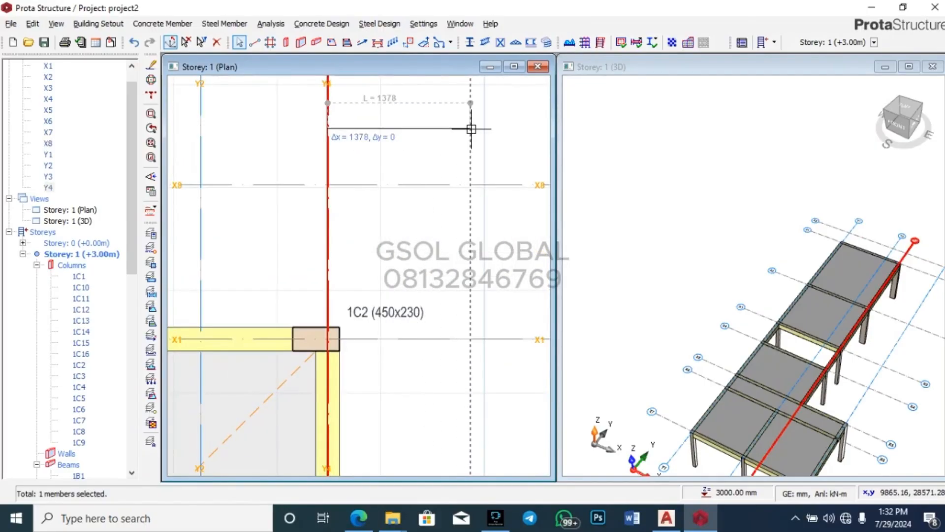
scroll(489, 132, "up", 3)
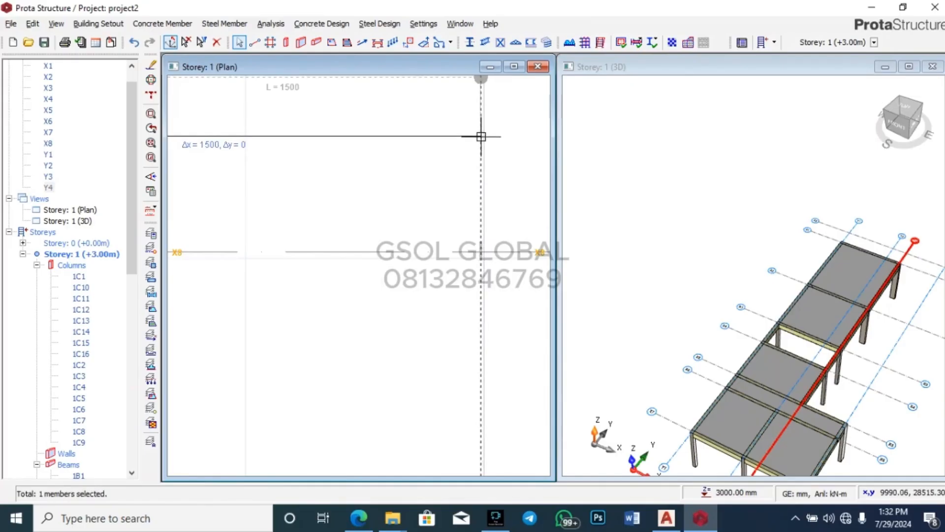
left_click(481, 136)
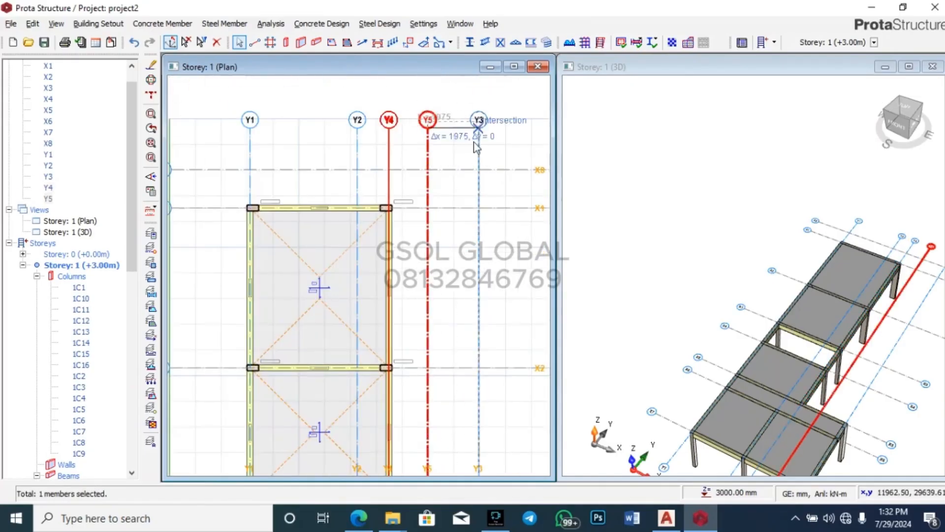
scroll(441, 114, "down", 3)
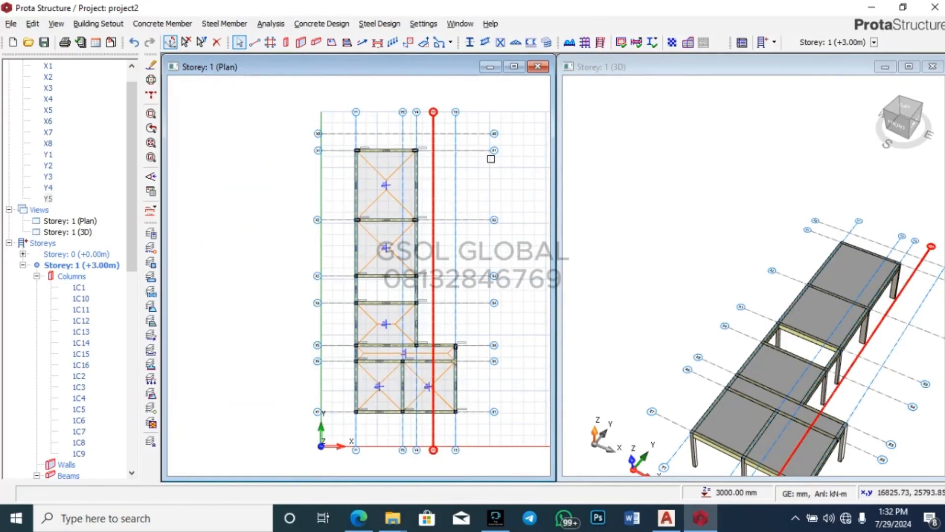
Step: Offset axis Y3 to the right to create axis Y6
left_click(456, 175)
right_click(456, 175)
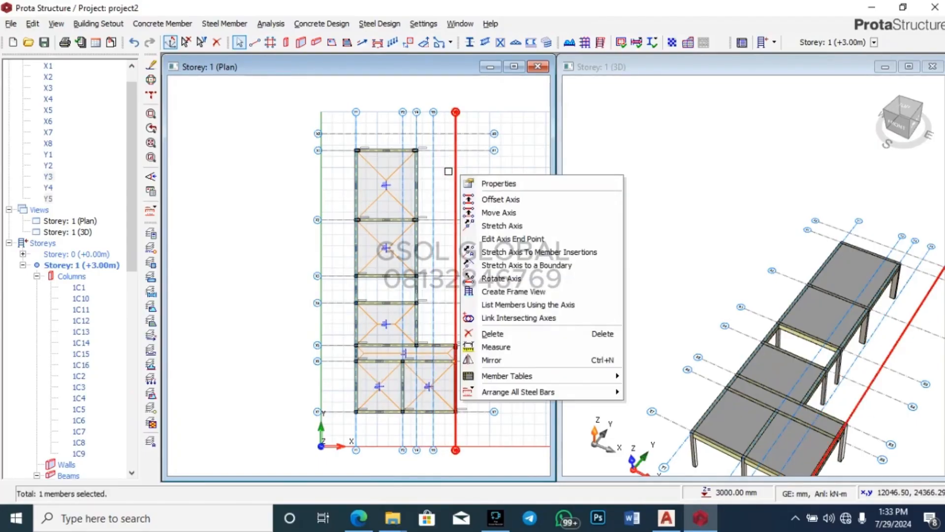
key("Escape")
scroll(458, 340, "up", 2)
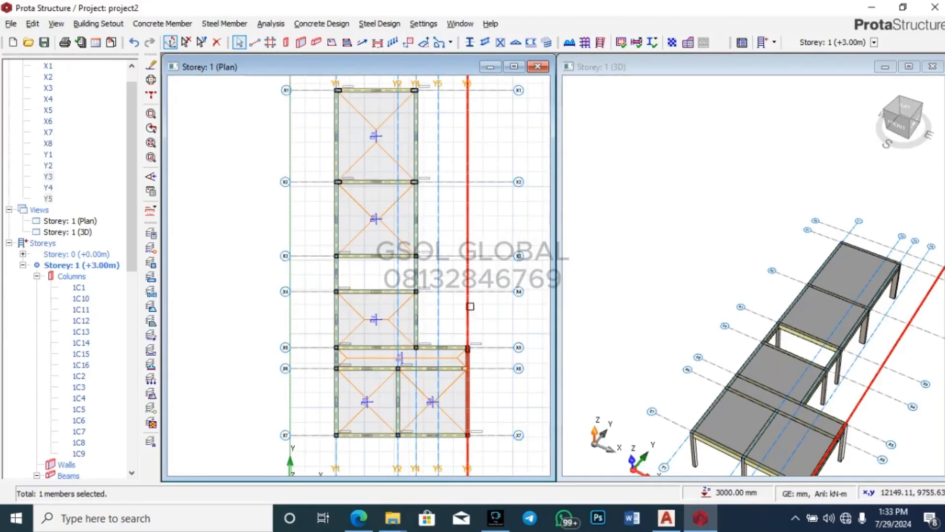
left_click(503, 212)
left_click(471, 220)
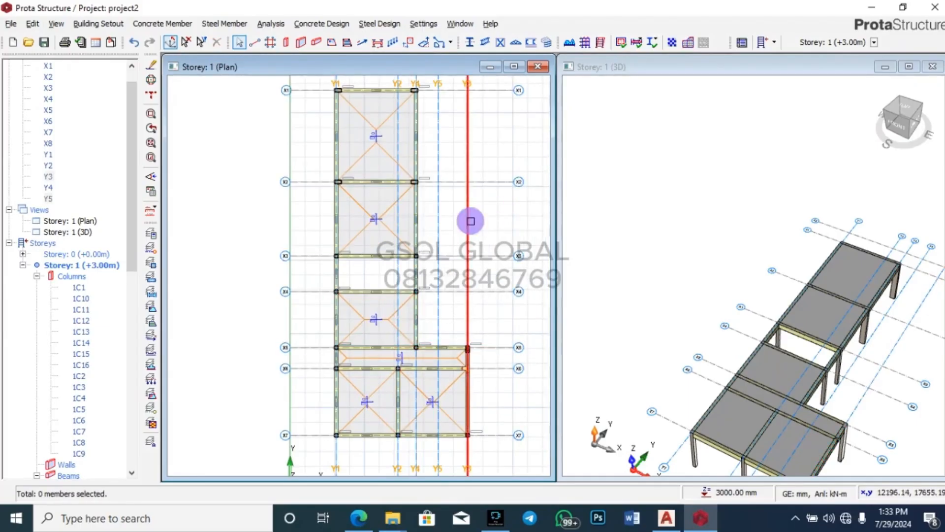
right_click(472, 220)
left_click(510, 245)
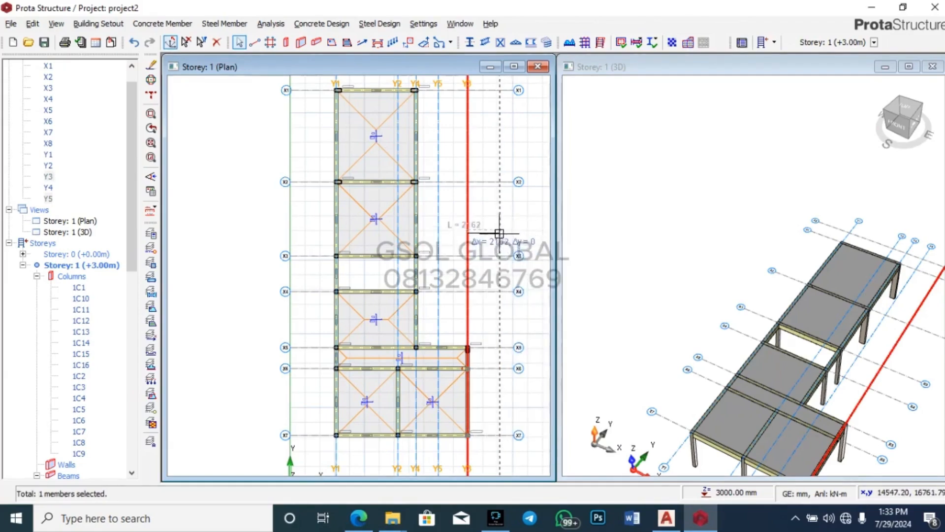
scroll(495, 233, "up", 3)
scroll(487, 233, "up", 1)
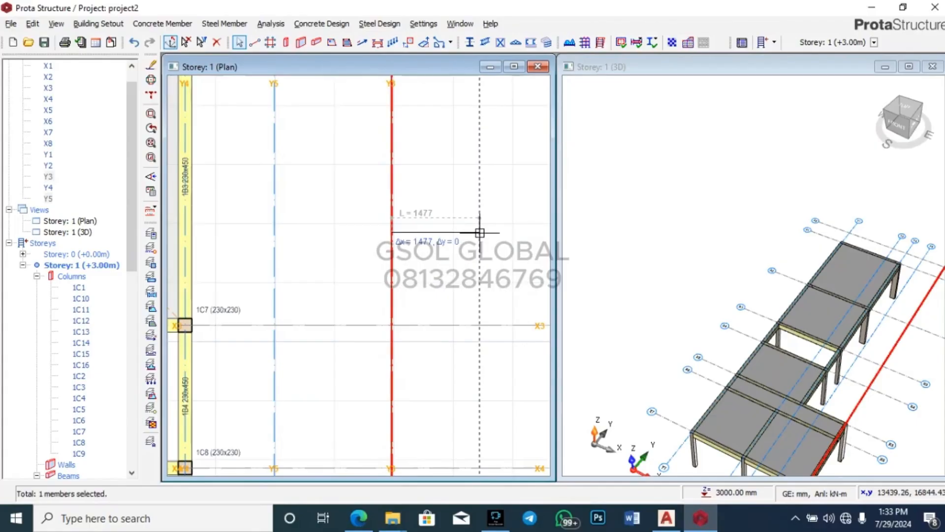
left_click(473, 226)
scroll(489, 212, "down", 5)
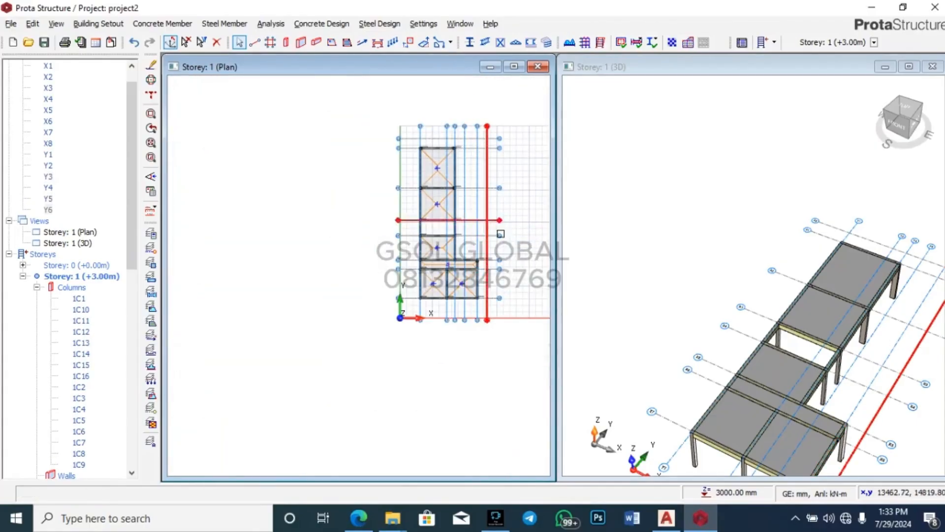
Step: Check the shop and terrace dimensions on the AutoCAD floor plan, then return to ProtaStructure
left_click(674, 525)
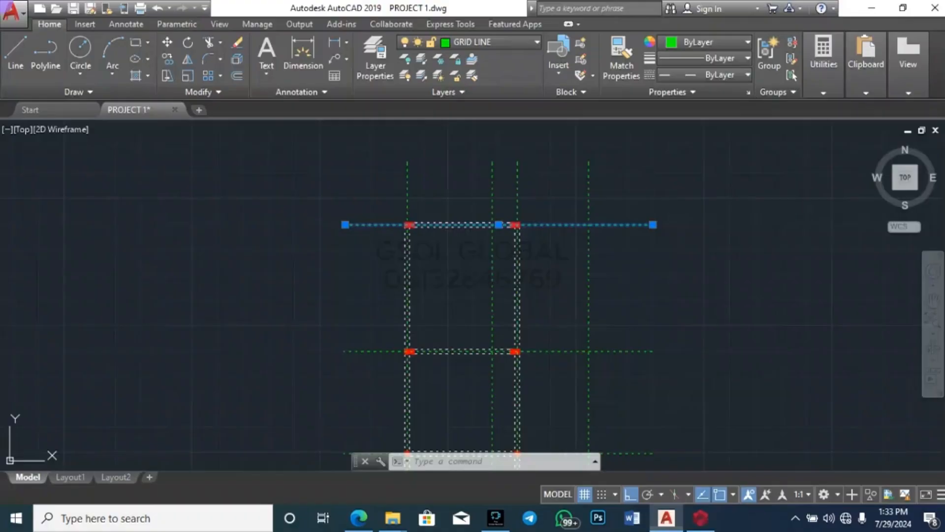
key("Escape")
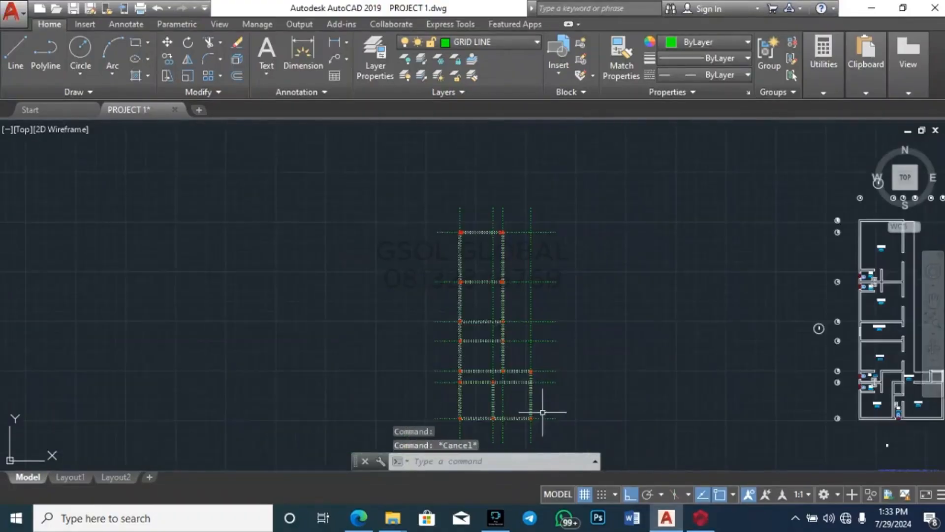
scroll(502, 393, "down", 8)
scroll(547, 285, "up", 10)
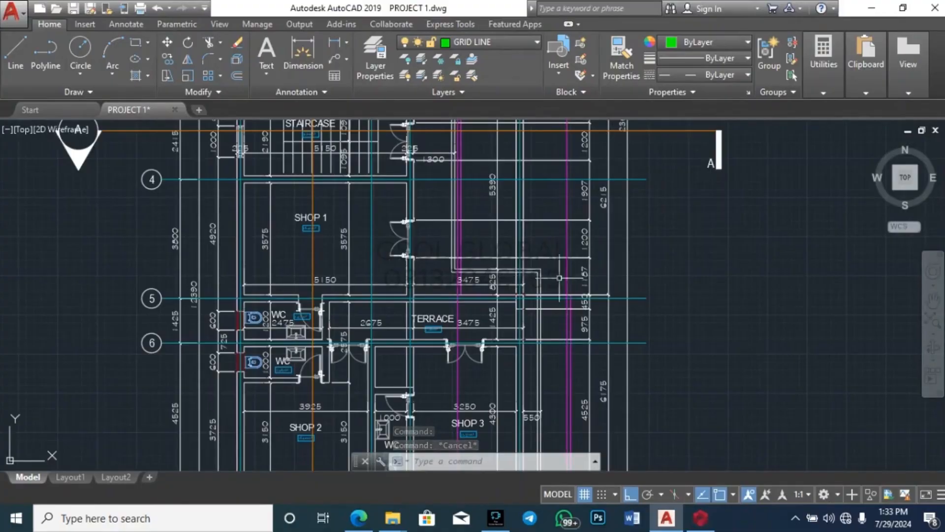
scroll(468, 251, "up", 2)
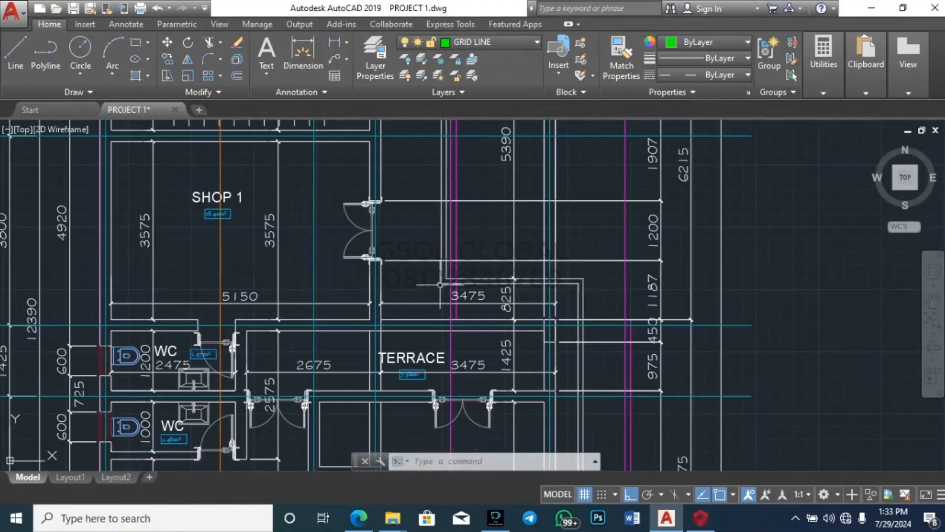
scroll(443, 264, "down", 10)
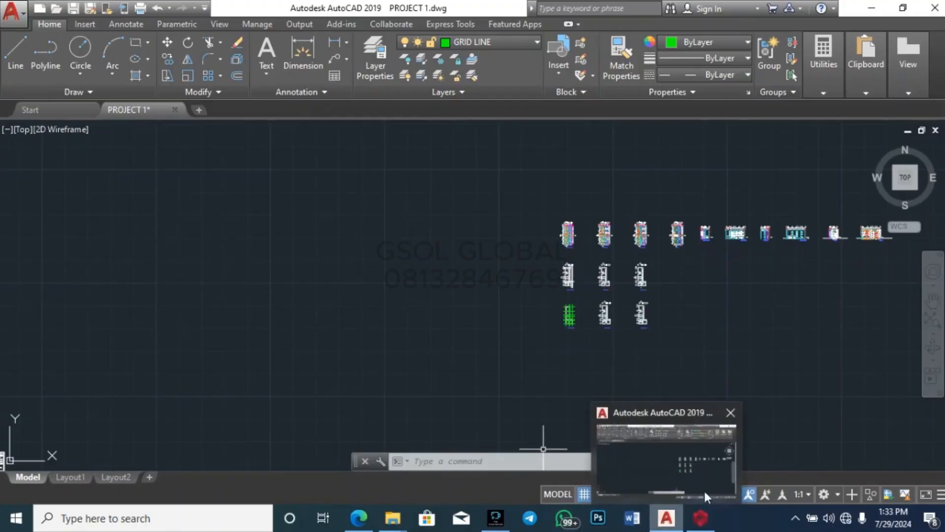
left_click(721, 472)
scroll(445, 124, "up", 3)
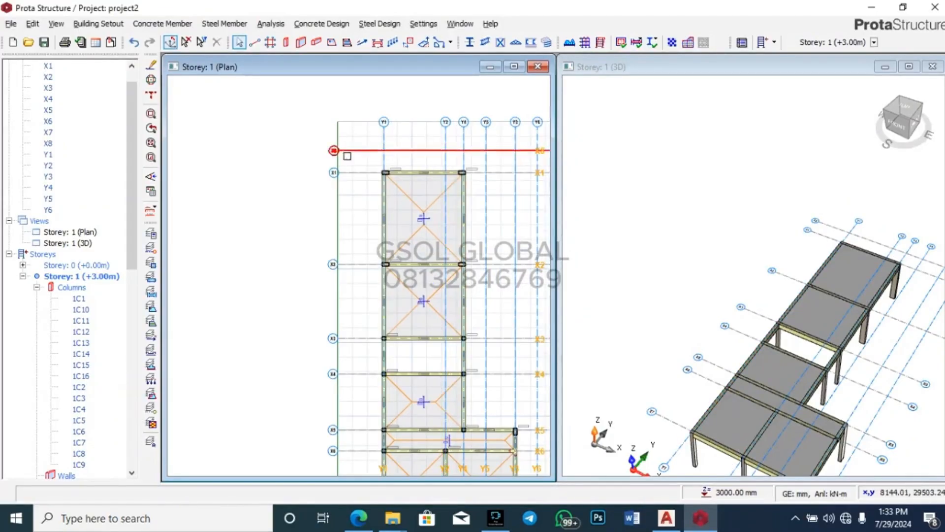
Step: Review the Storey 1 plan and start slab insertion with 150 mm depth and 25.0 cover
scroll(344, 152, "down", 2)
scroll(421, 150, "up", 2)
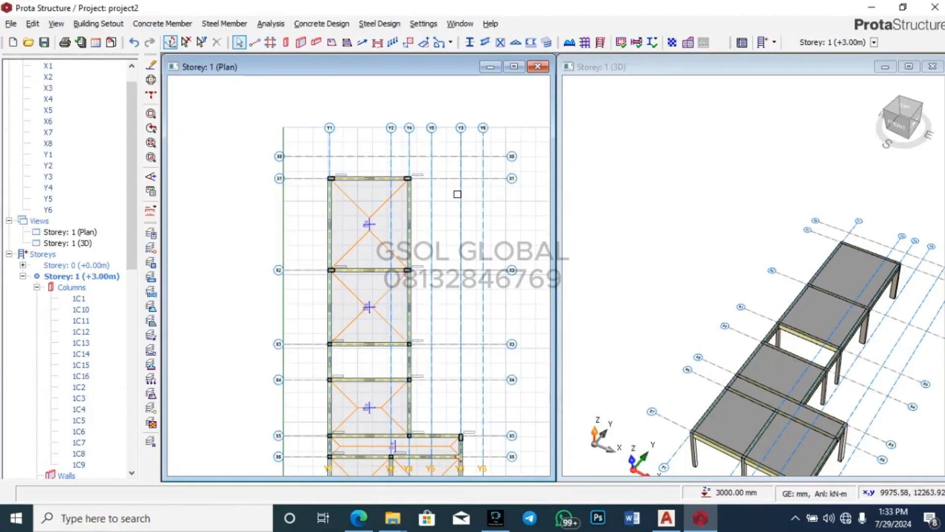
scroll(457, 194, "up", 3)
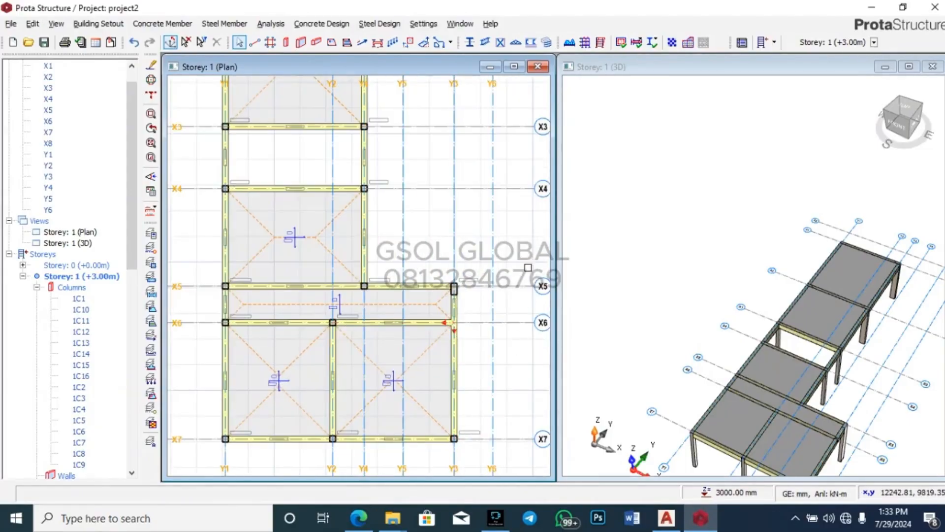
scroll(452, 337, "down", 3)
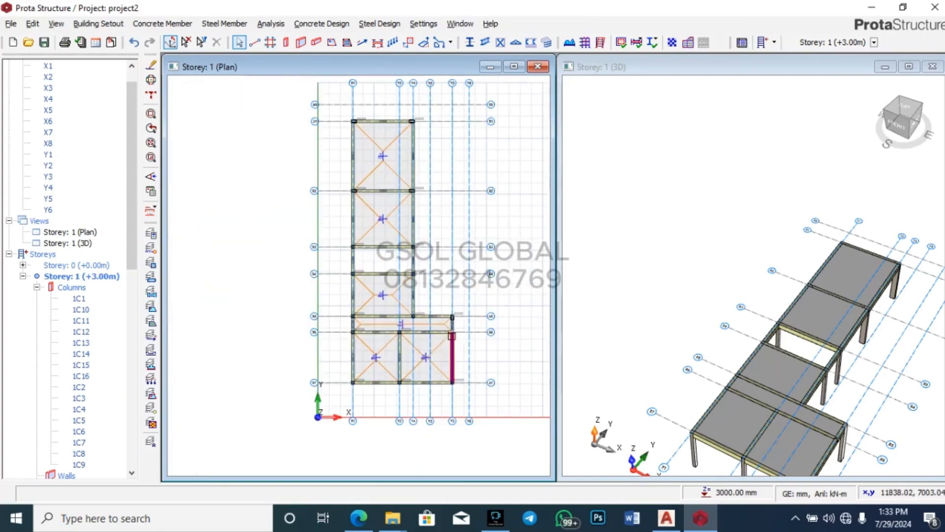
mouse_move(413, 141)
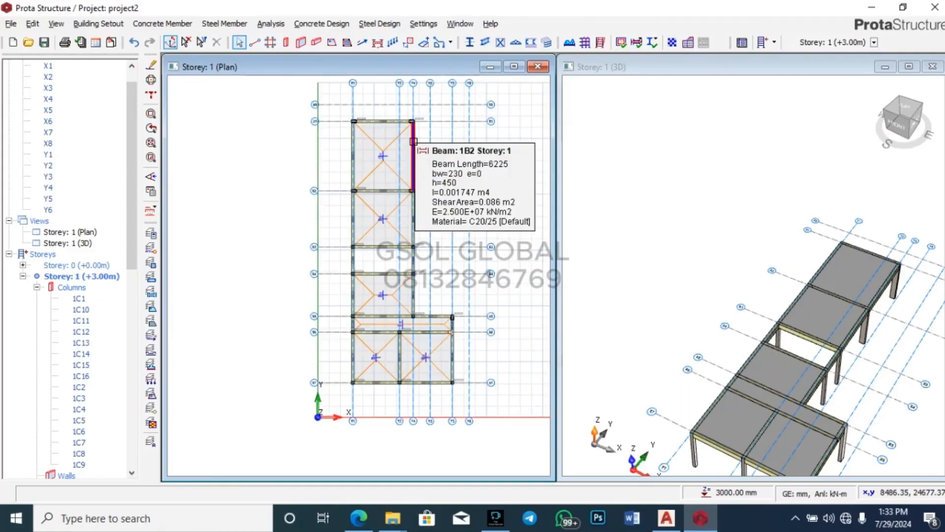
scroll(371, 97, "up", 3)
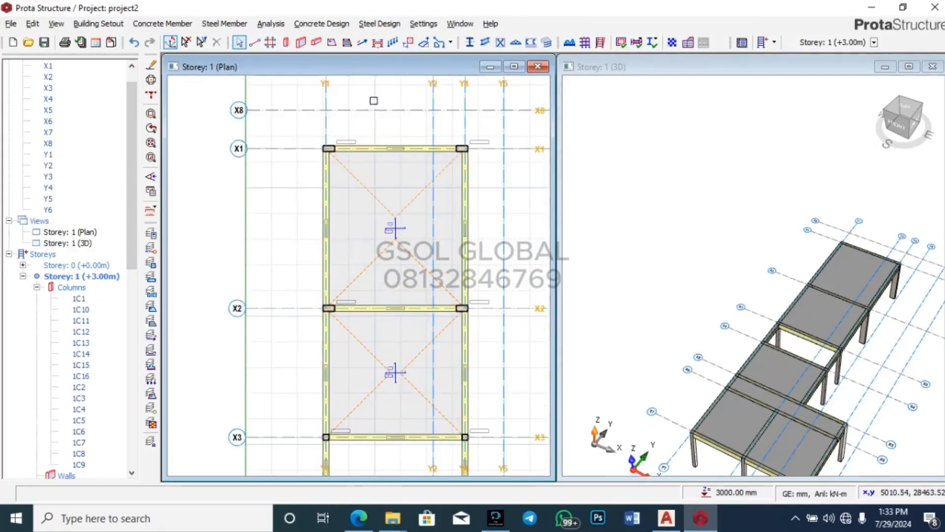
scroll(328, 129, "down", 2)
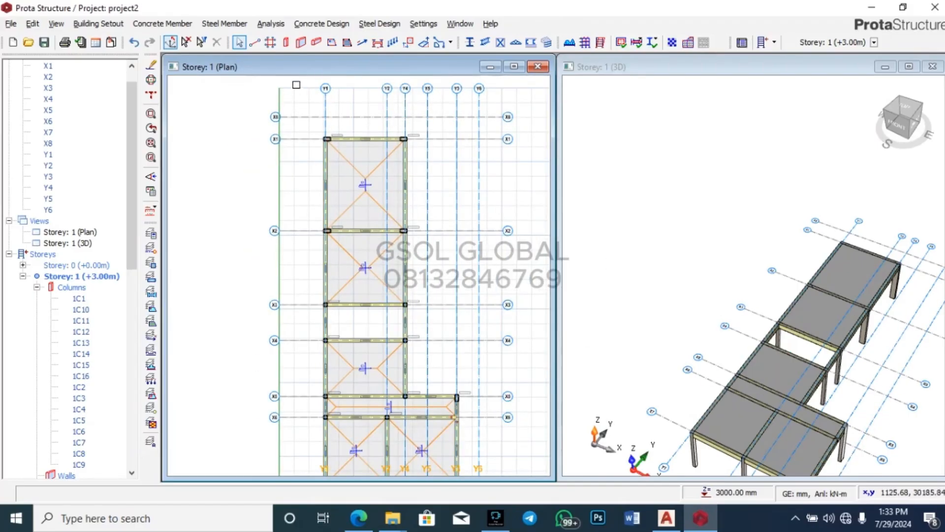
left_click(332, 47)
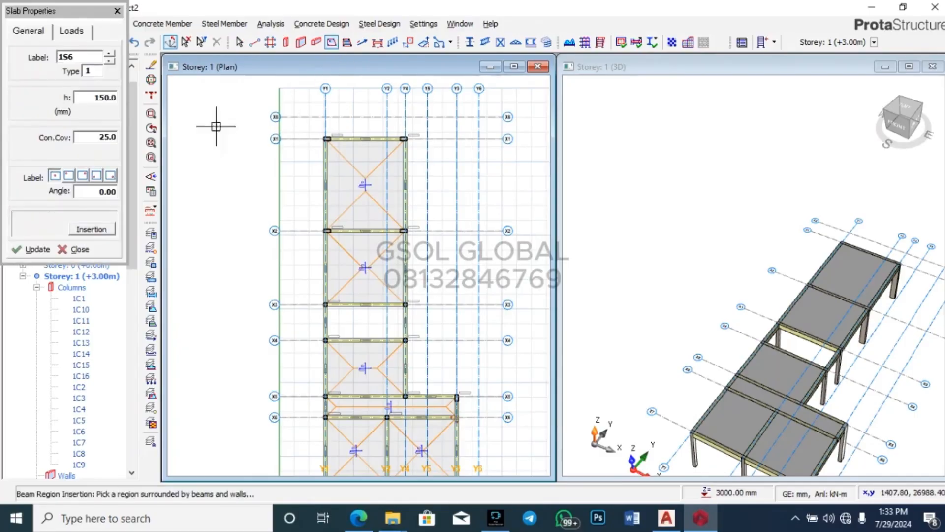
Step: Choose slab type 12 and confirm its loads: dead 5.7 and imposed 1.5
left_click(95, 70)
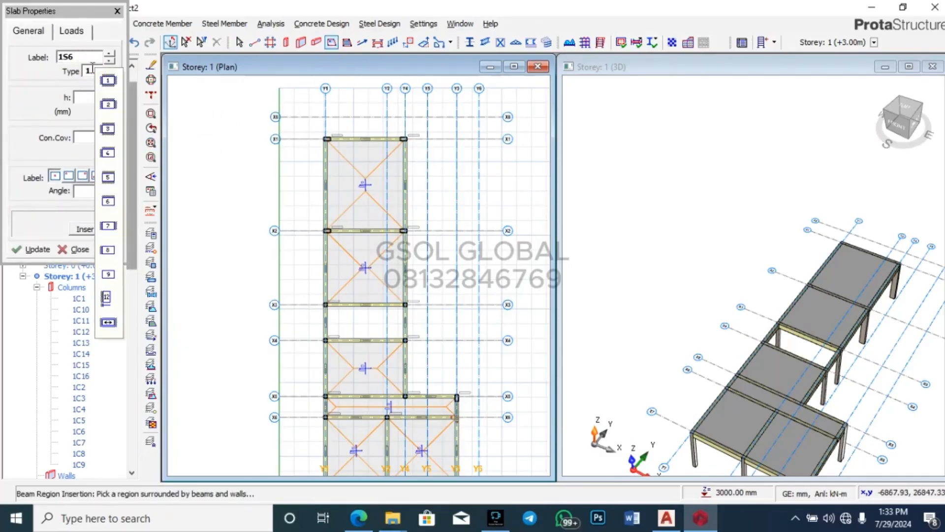
left_click(106, 300)
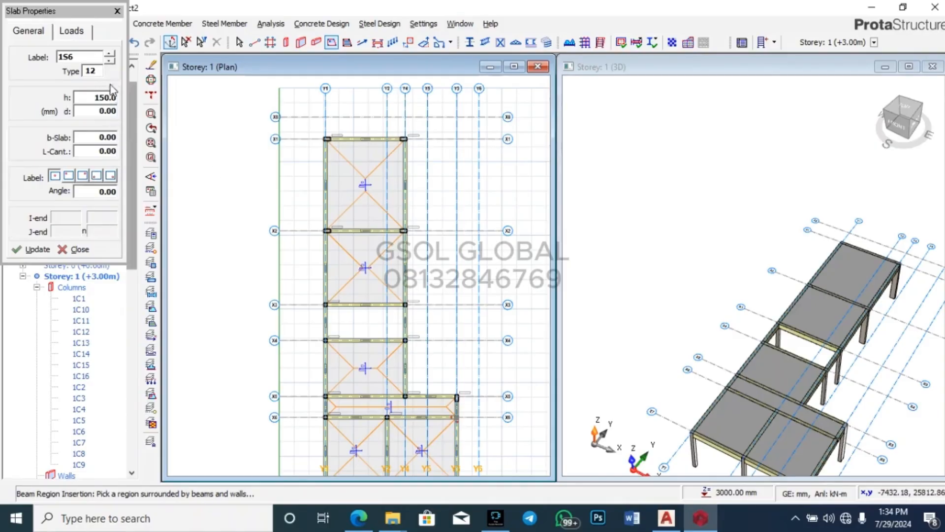
left_click(44, 33)
left_click(75, 31)
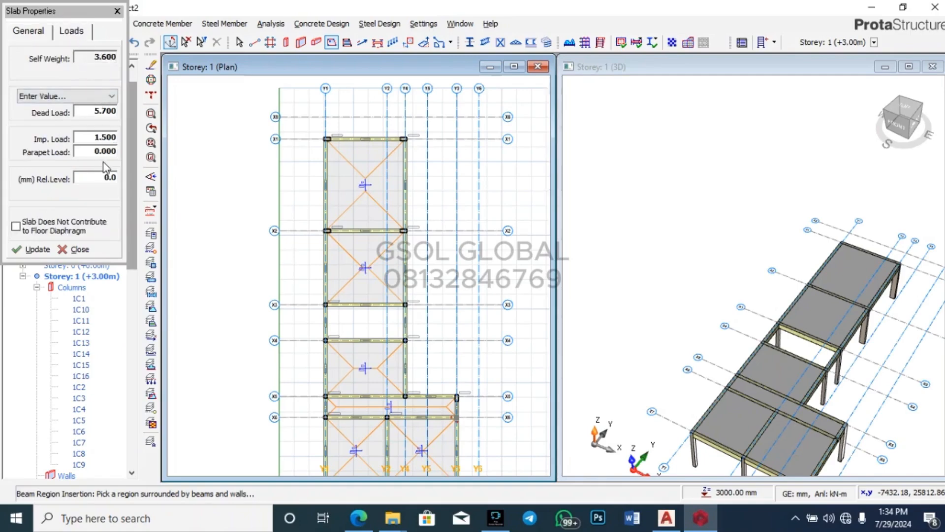
left_click(37, 32)
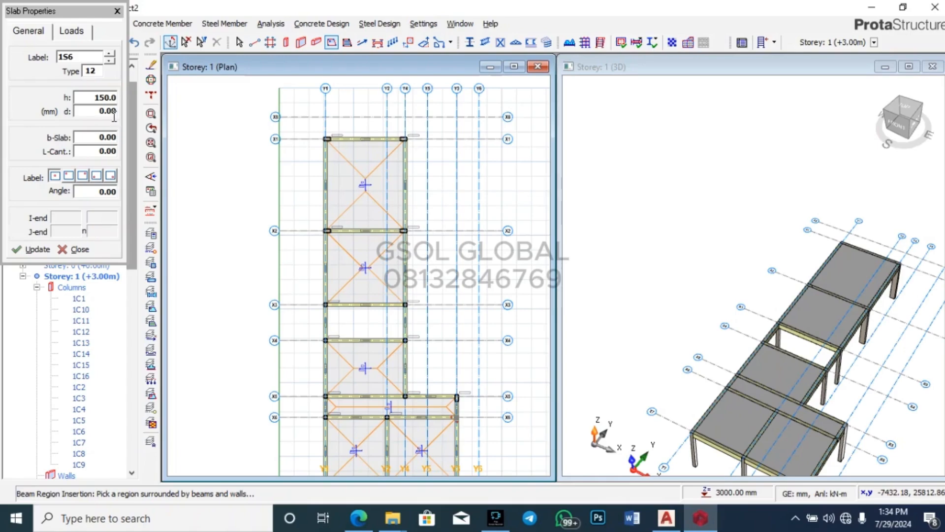
Step: Set the slab's cantilever length to 1500, recheck the loads and close Slab Properties
left_click(111, 152)
type("1")
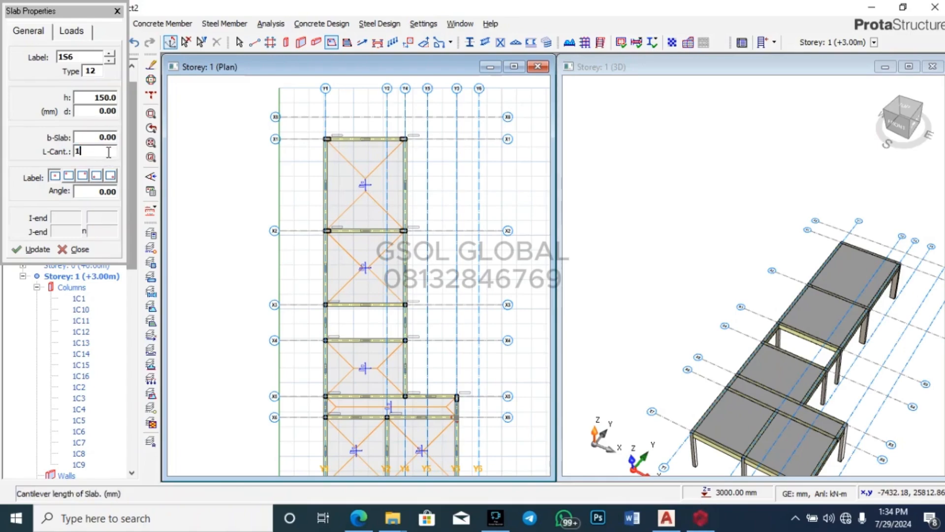
type("500")
left_click(71, 32)
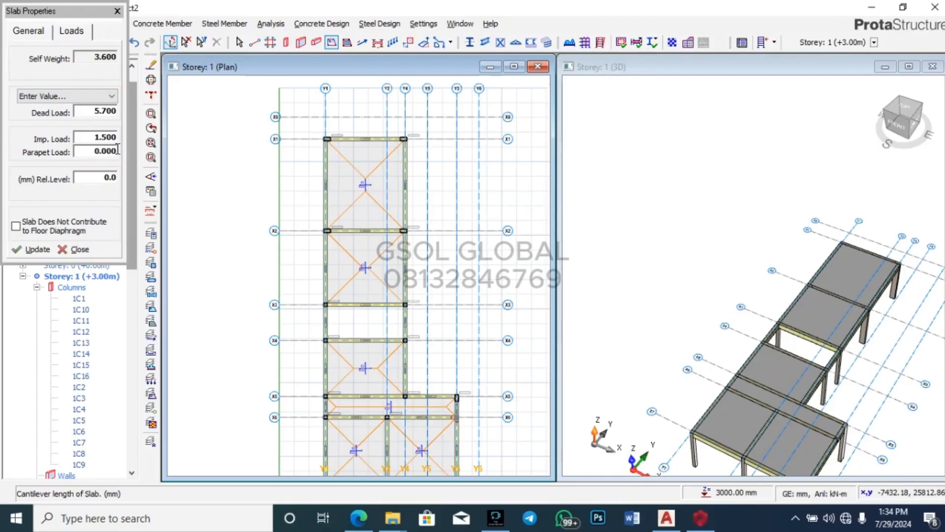
left_click(117, 11)
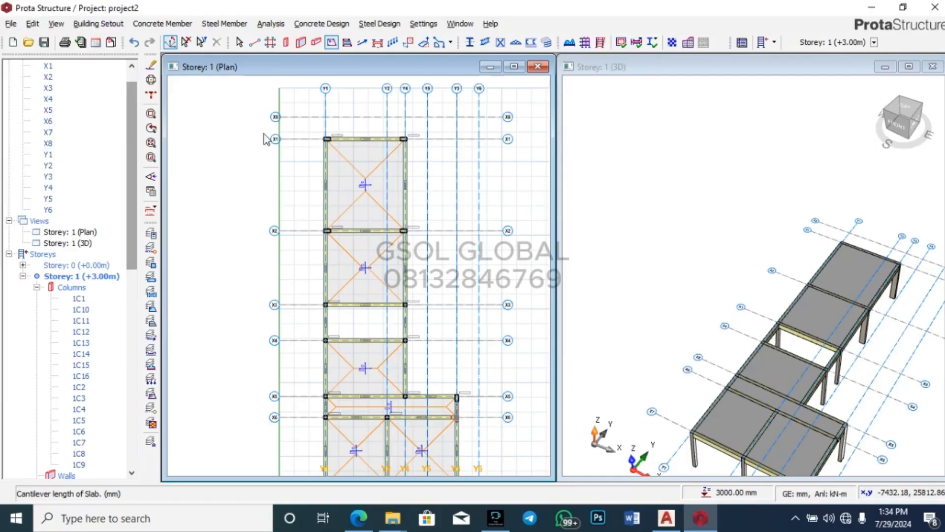
scroll(332, 170, "up", 3)
Step: Select beam 1B10 on axis Y1 and start a Define Beam Wall Load
left_click(259, 205)
scroll(302, 166, "up", 2)
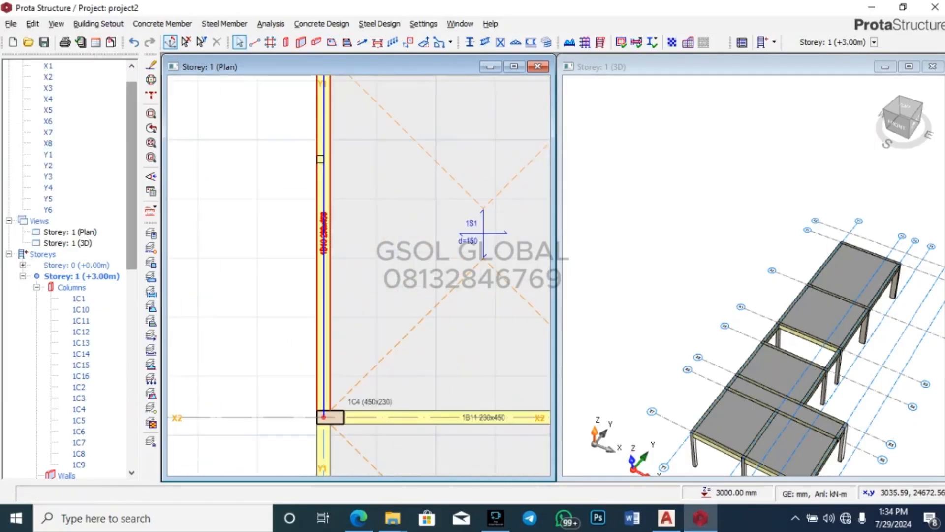
left_click(320, 159)
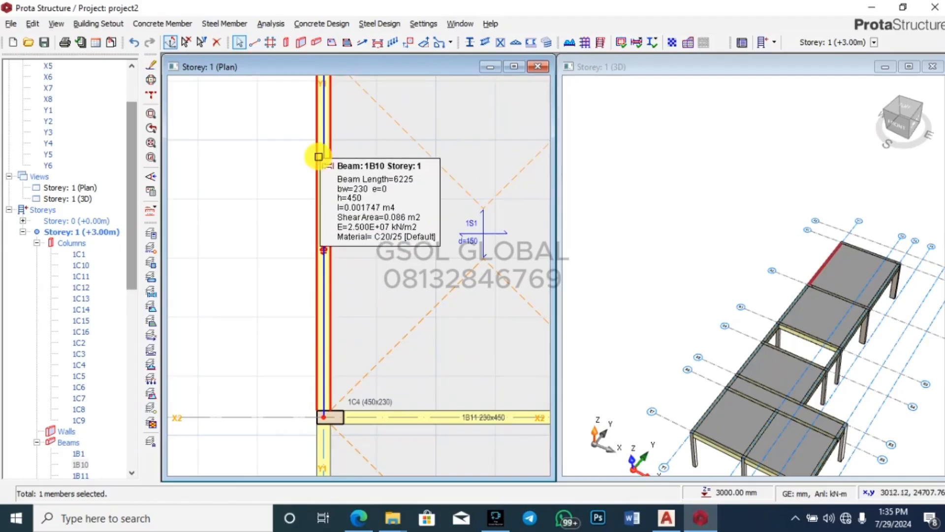
right_click(321, 157)
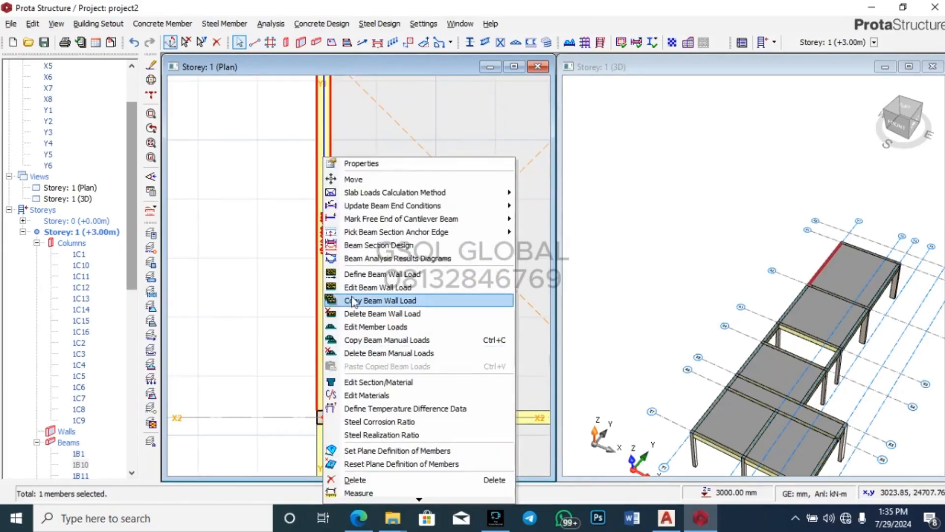
left_click(406, 288)
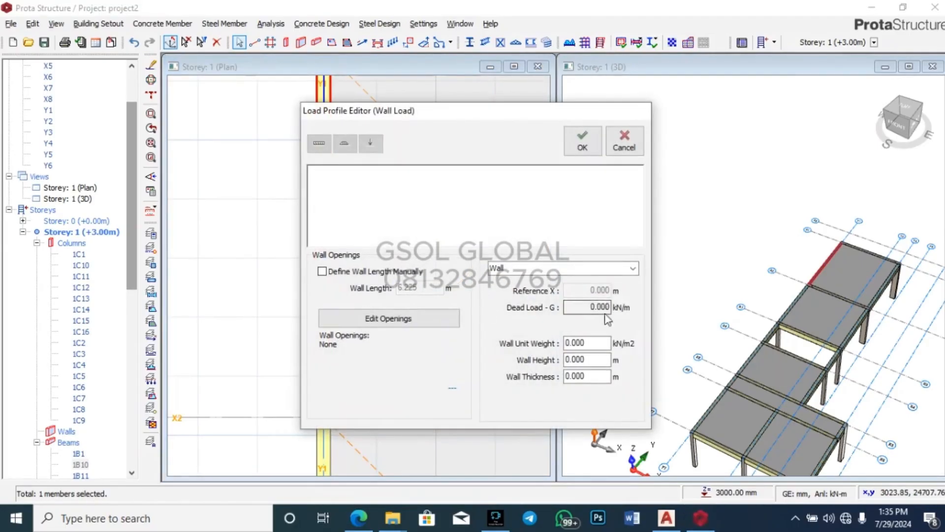
Step: Enter wall unit weight 3.47, wall height 3 and wall thickness 0.225
left_click(593, 347)
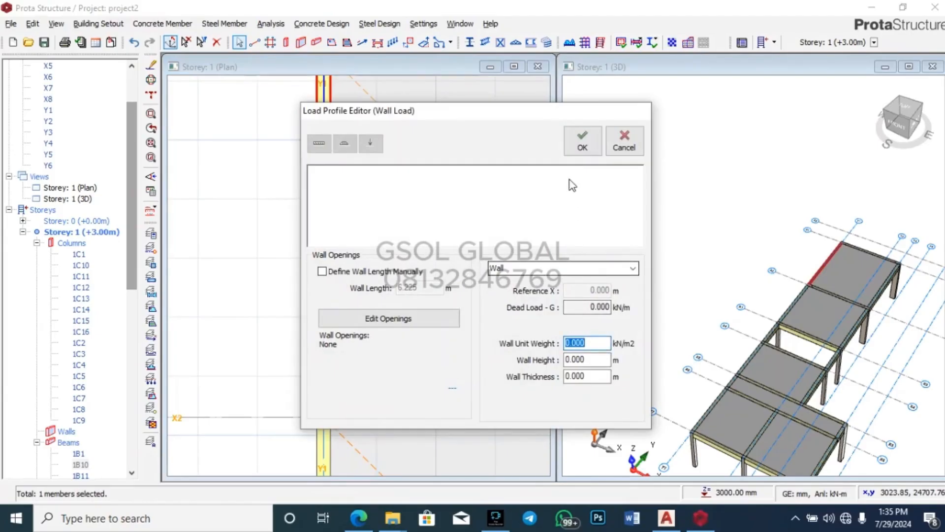
left_click(603, 342)
type("3.47")
left_click(605, 360)
double_click(604, 360)
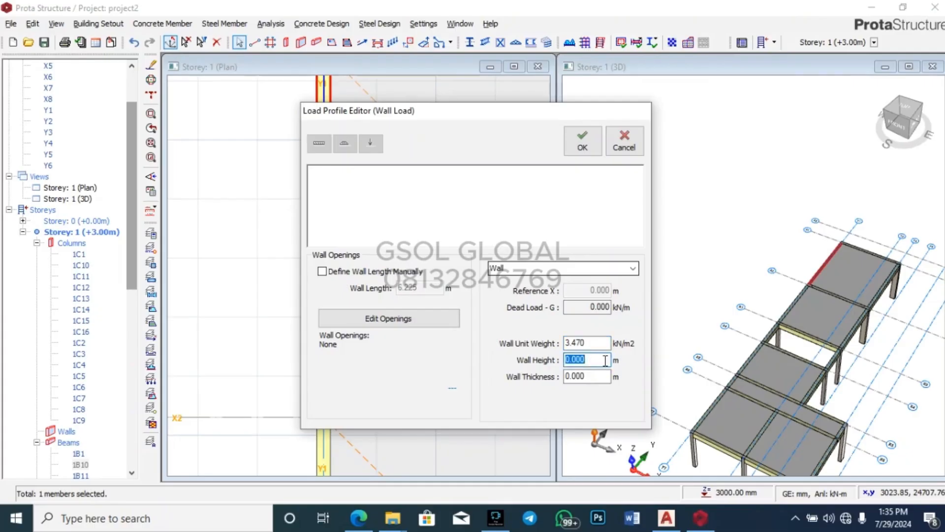
type("3")
double_click(594, 372)
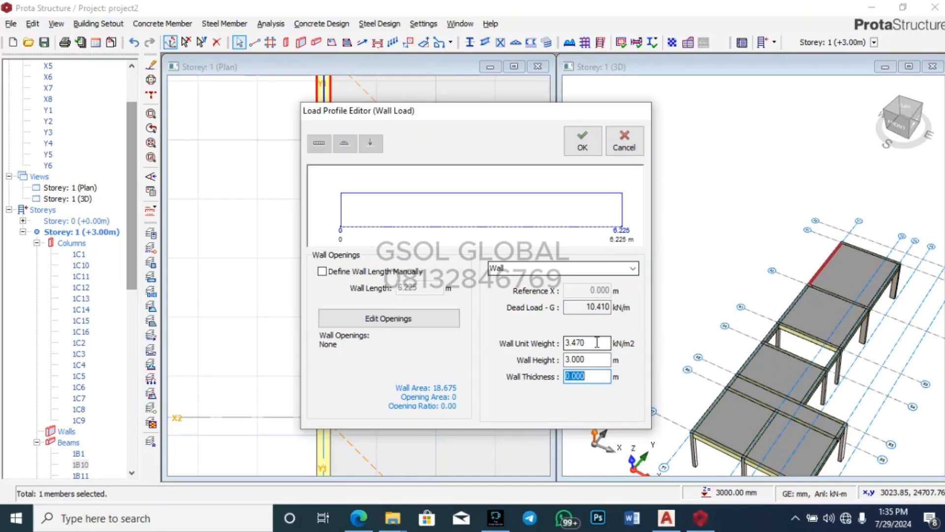
double_click(593, 378)
type("0.")
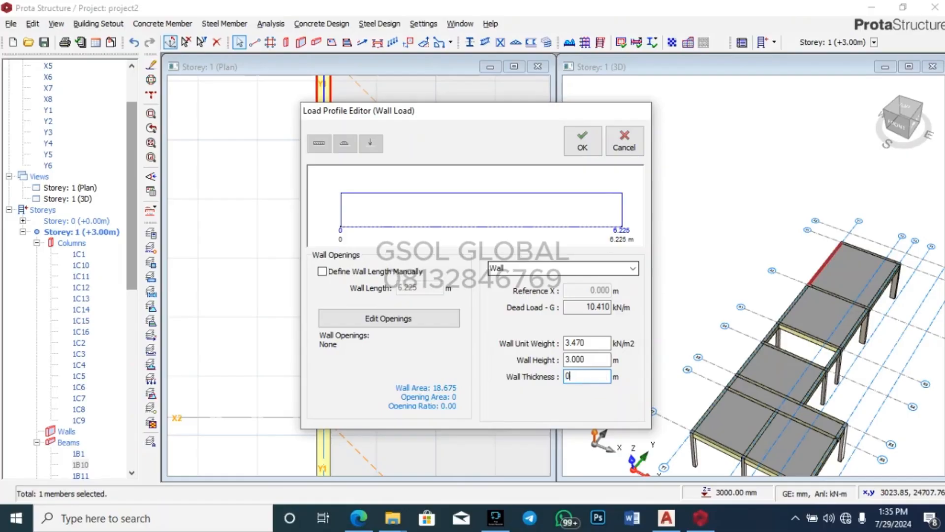
type("25")
key("BackSpace")
type("25")
Step: Correct the wall height to 4 and confirm the wall unit weight of 3.47
double_click(601, 344)
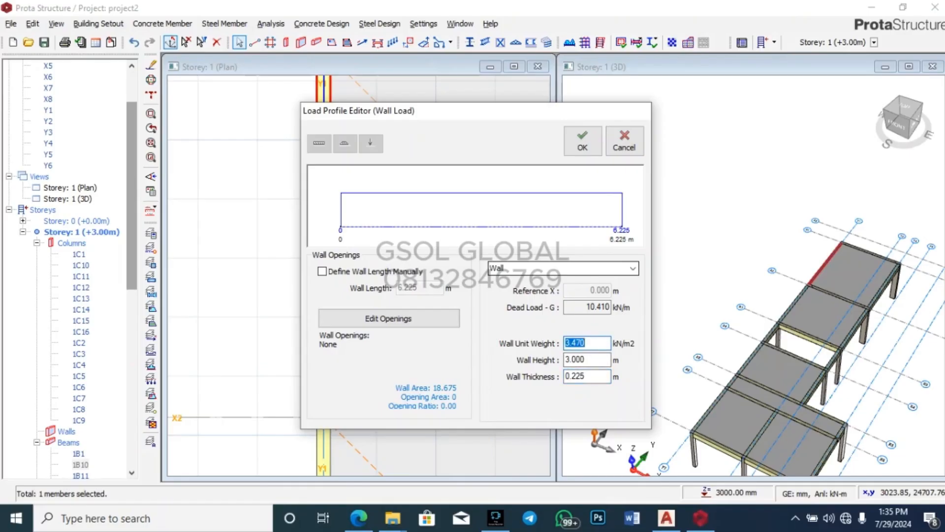
type("38")
key("BackSpace")
type(".870")
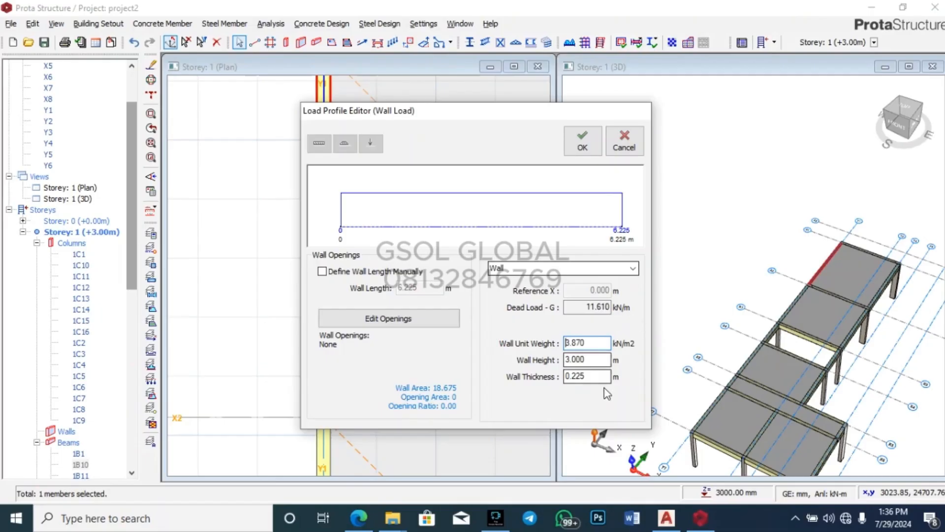
double_click(603, 359)
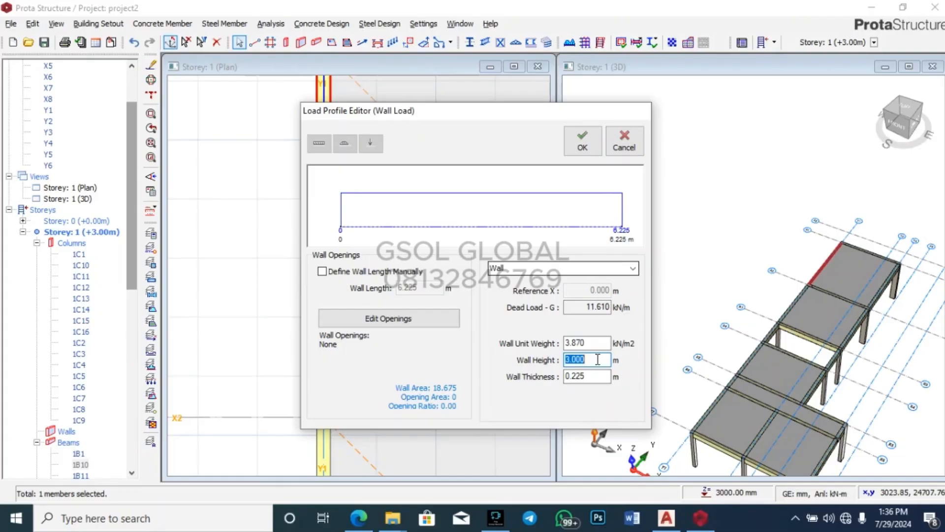
type("4")
double_click(607, 342)
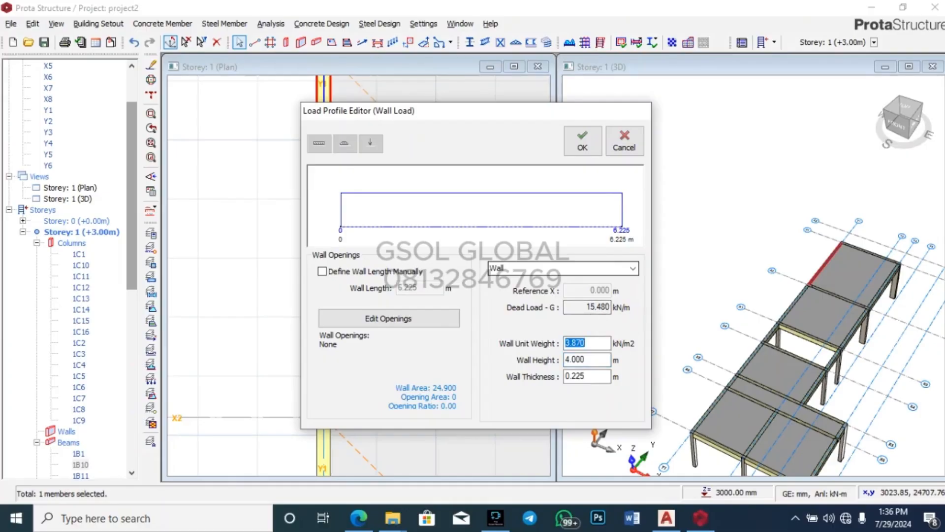
type("3.47")
key("Return")
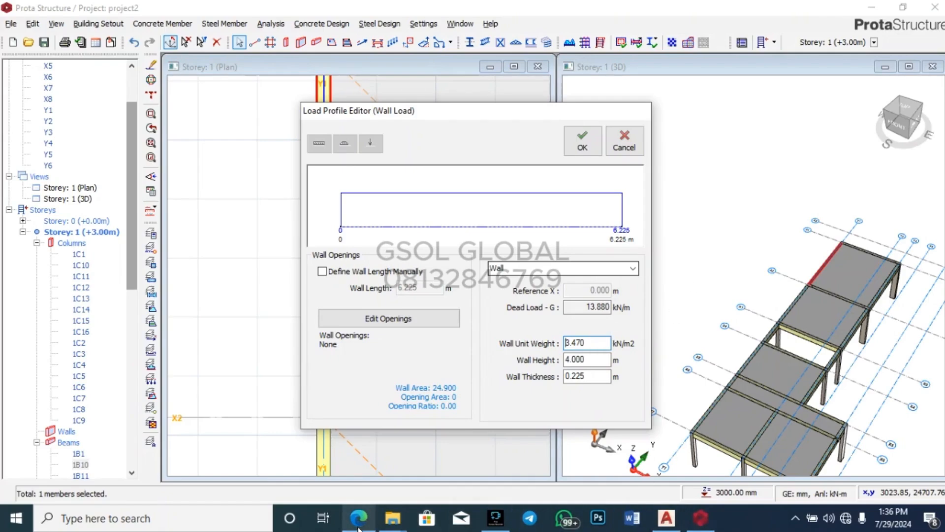
left_click(395, 455)
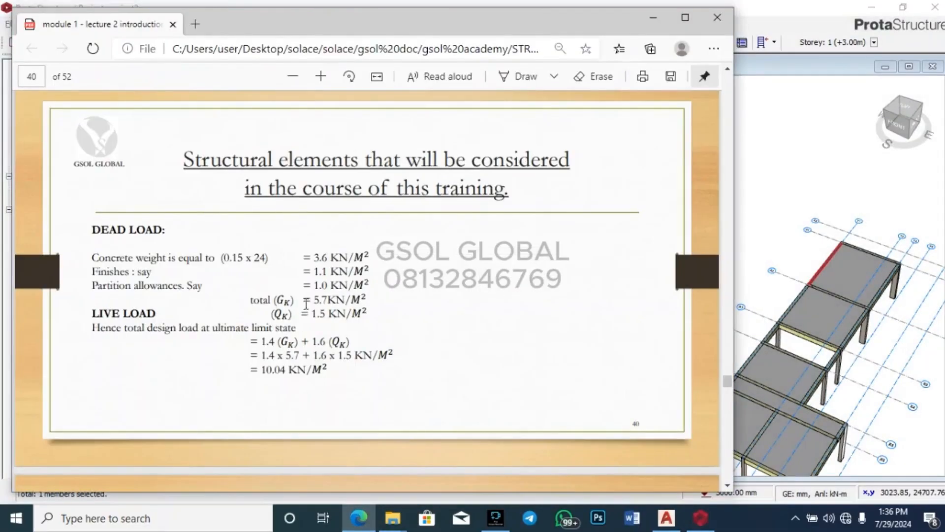
Step: Scroll the lecture PDF to page 38, listing 225mm block work at 2.87 kN/m³
scroll(306, 301, "up", 10)
scroll(306, 301, "up", 5)
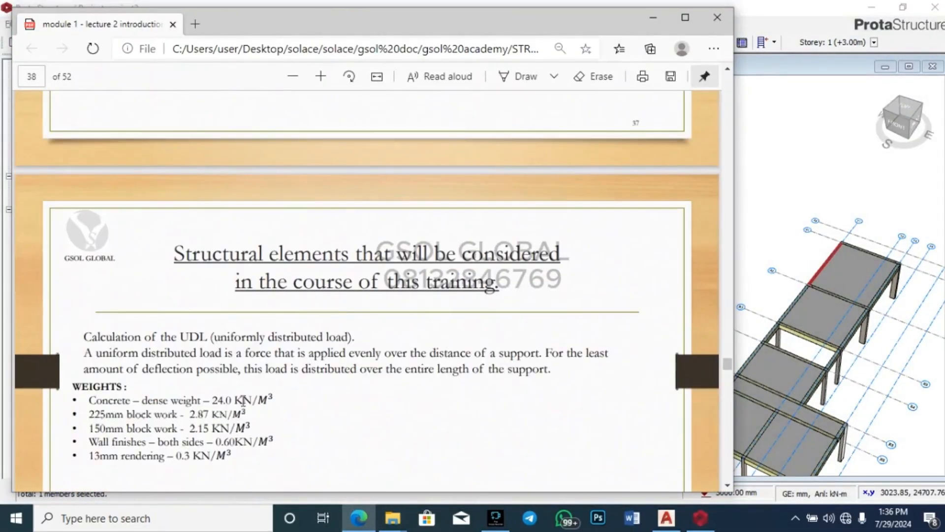
scroll(228, 389, "up", 5)
scroll(225, 371, "up", 15)
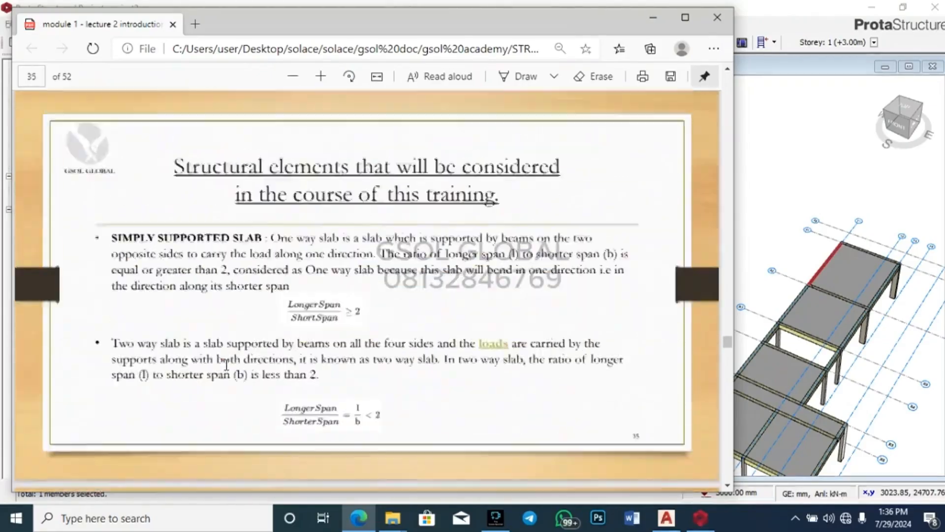
scroll(226, 365, "down", 15)
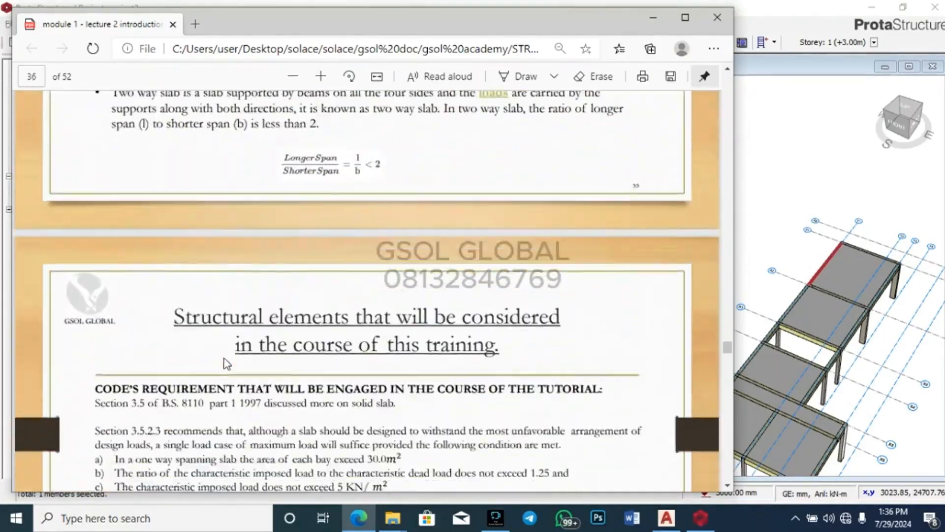
scroll(225, 362, "down", 9)
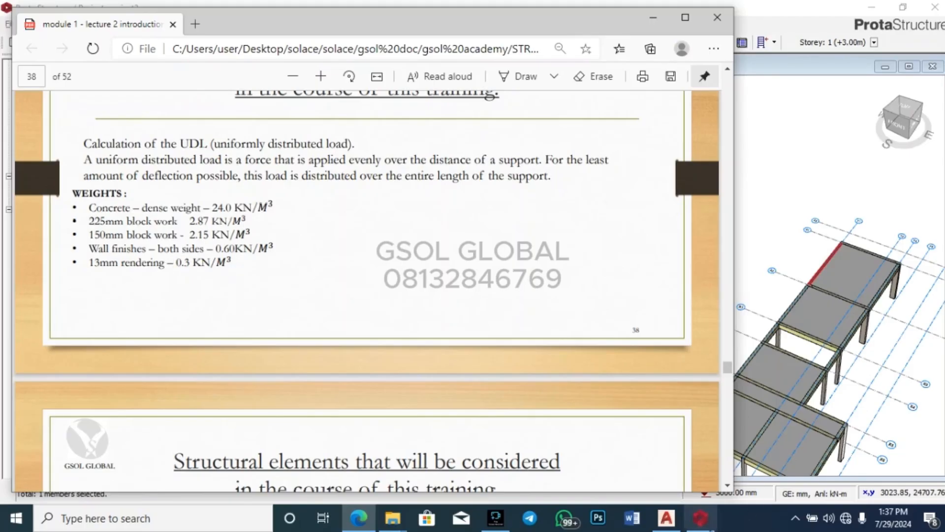
Step: Change beam 1B10's wall unit weight to 3.77 kN/m2, giving a 15.08 kN/m wall load
left_click(701, 502)
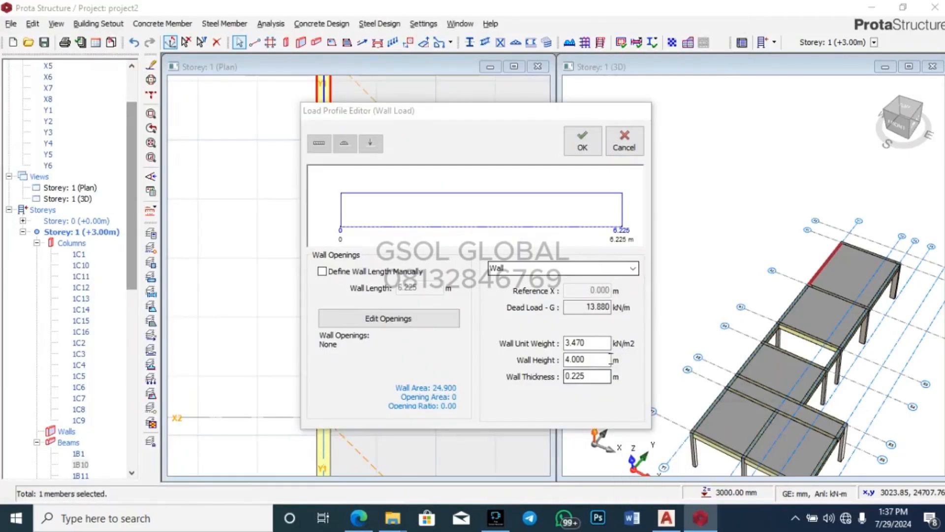
double_click(594, 344)
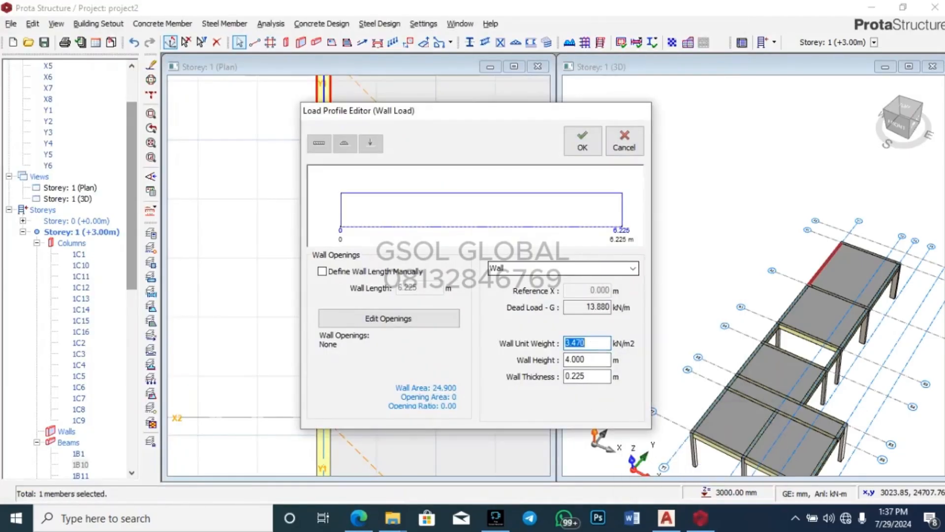
type("3.77")
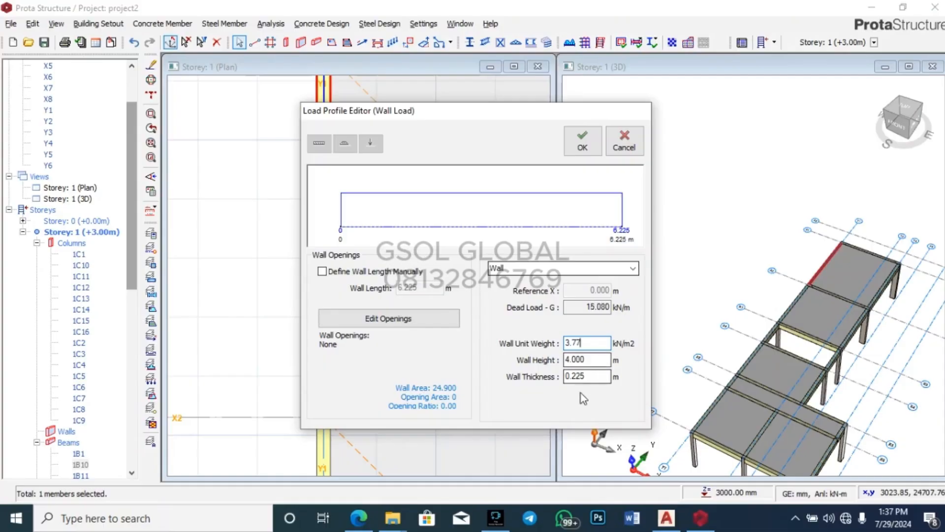
double_click(591, 361)
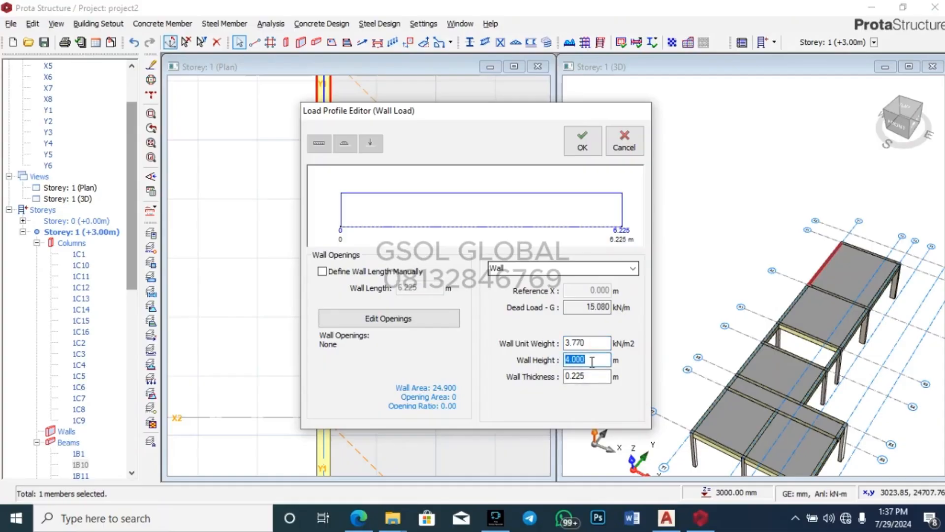
double_click(602, 364)
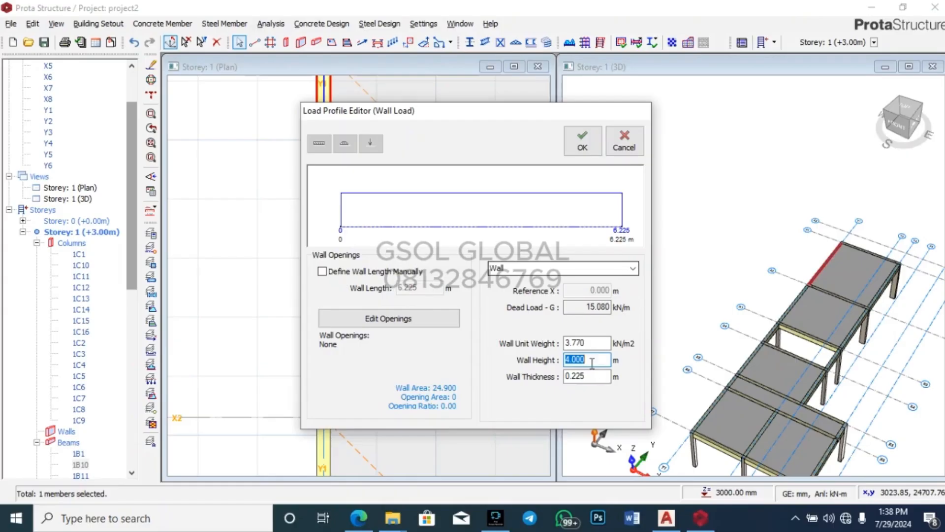
Step: Try wall heights of 3.5 and then 4 m in the load profile editor, then cancel it
double_click(598, 358)
type("3.5")
key("Return")
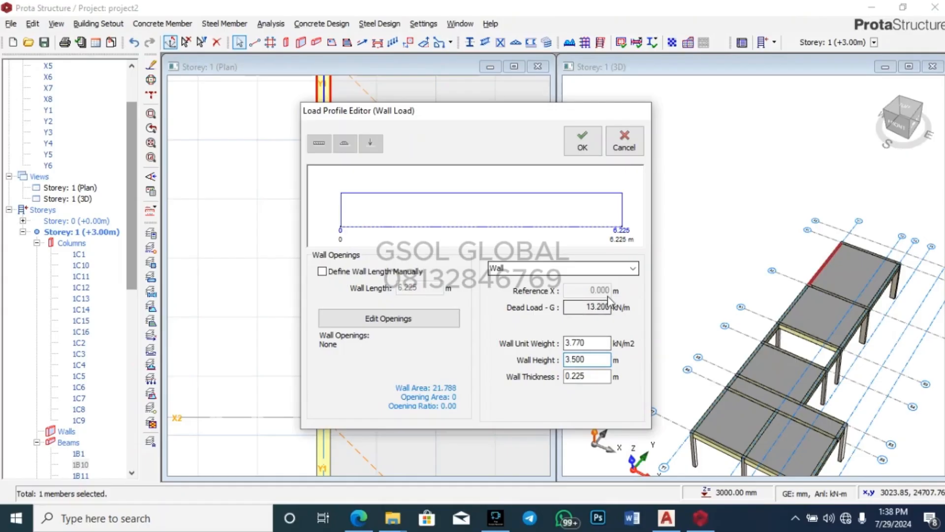
left_click(591, 360)
type("4")
key("Return")
left_click(624, 142)
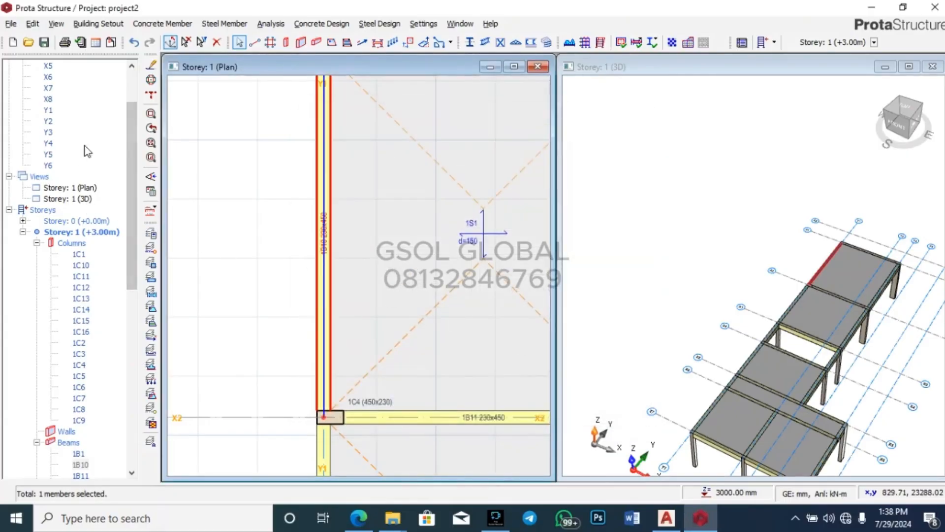
Step: Start a new slab as a type 12 cantilever with 1500 mm cantilever length
left_click(327, 44)
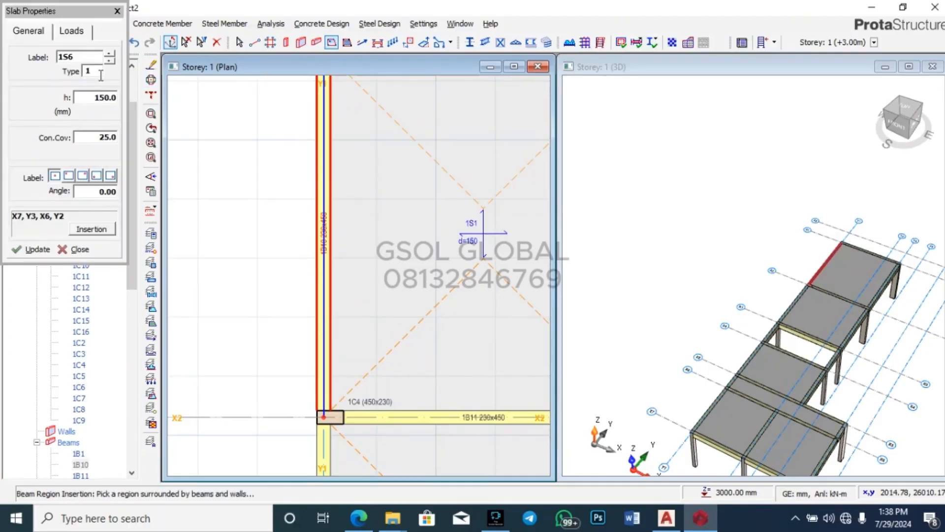
left_click(74, 31)
left_click(108, 179)
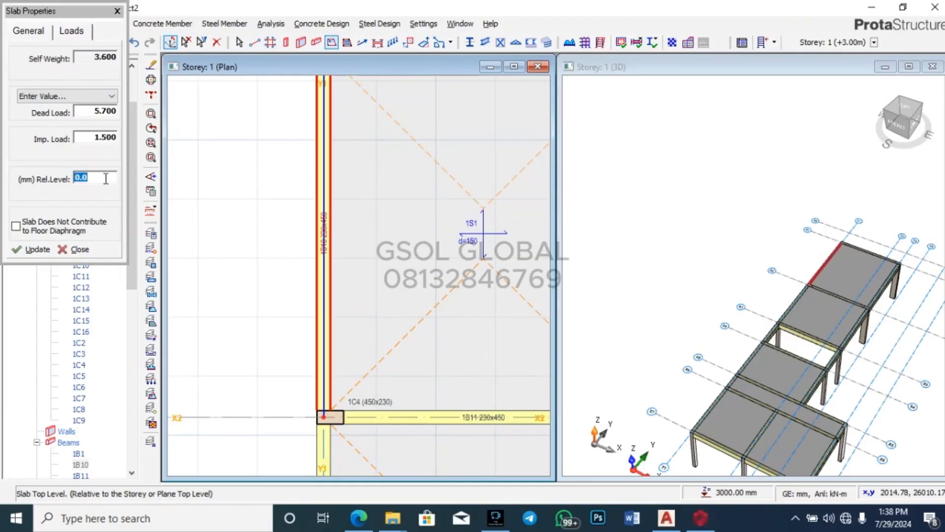
left_click(28, 32)
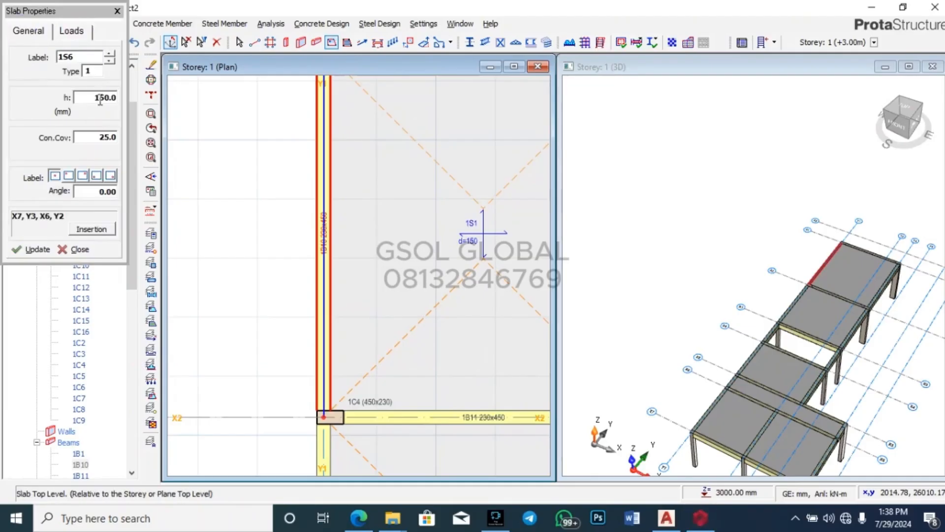
left_click(93, 67)
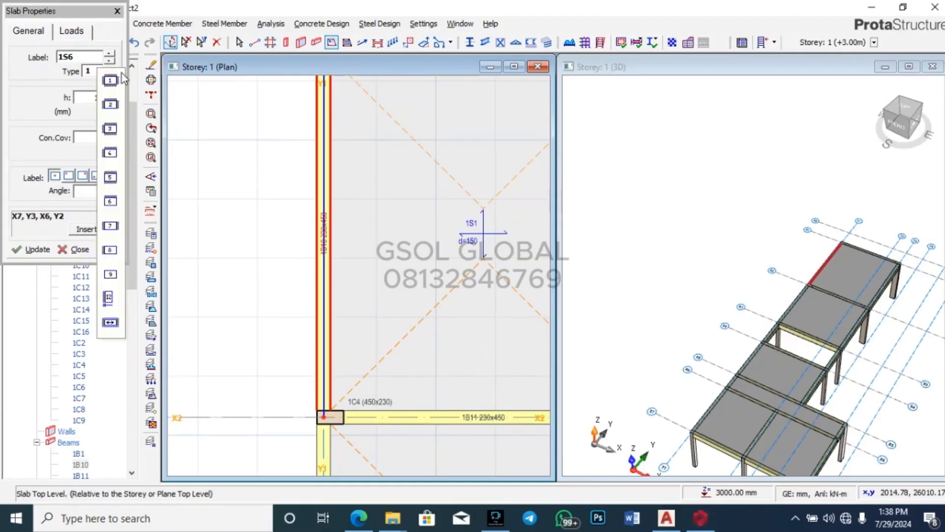
left_click(105, 305)
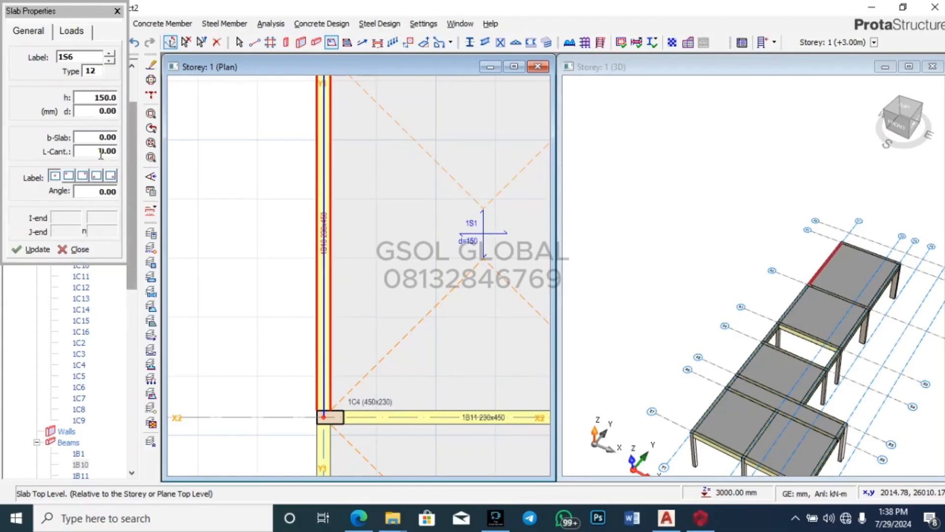
double_click(102, 153)
type("15")
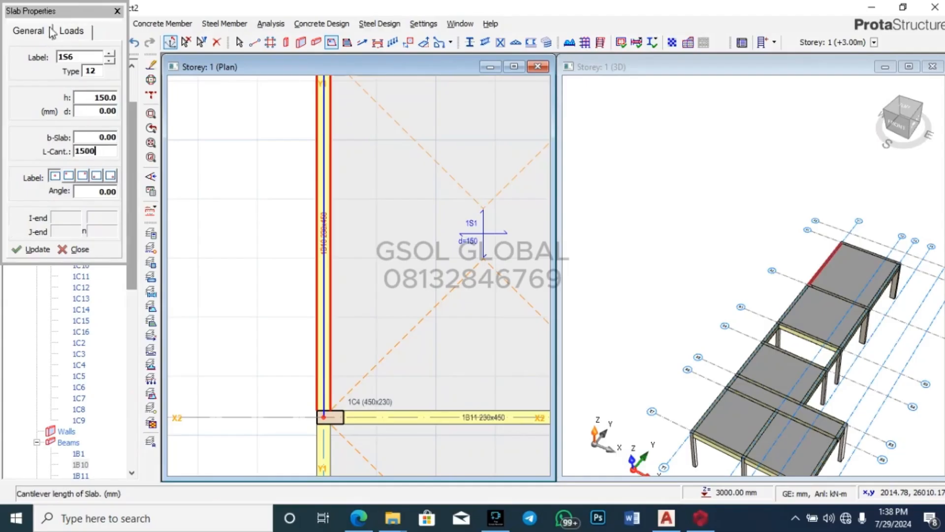
Step: Enter a 15.1 kN/m parapet load for the slab and recheck its general settings
left_click(72, 31)
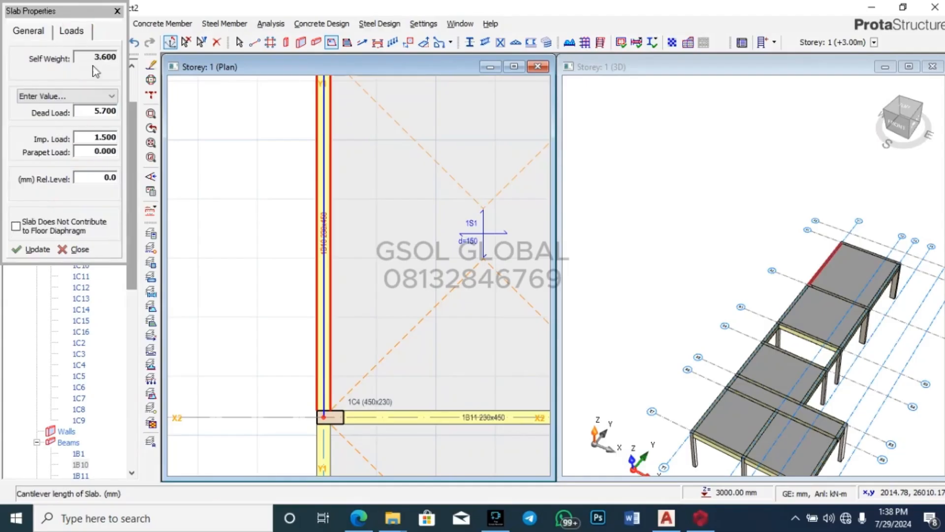
left_click(114, 152)
type("15.1")
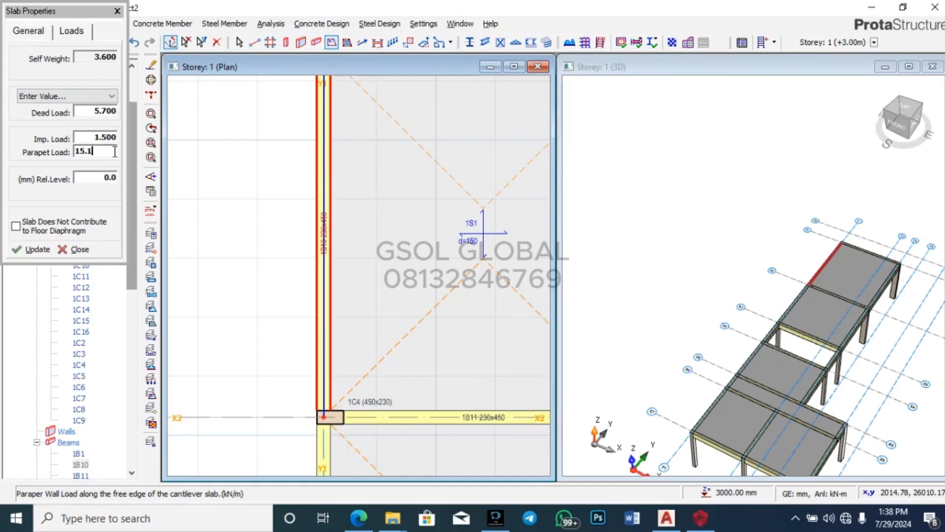
left_click(27, 31)
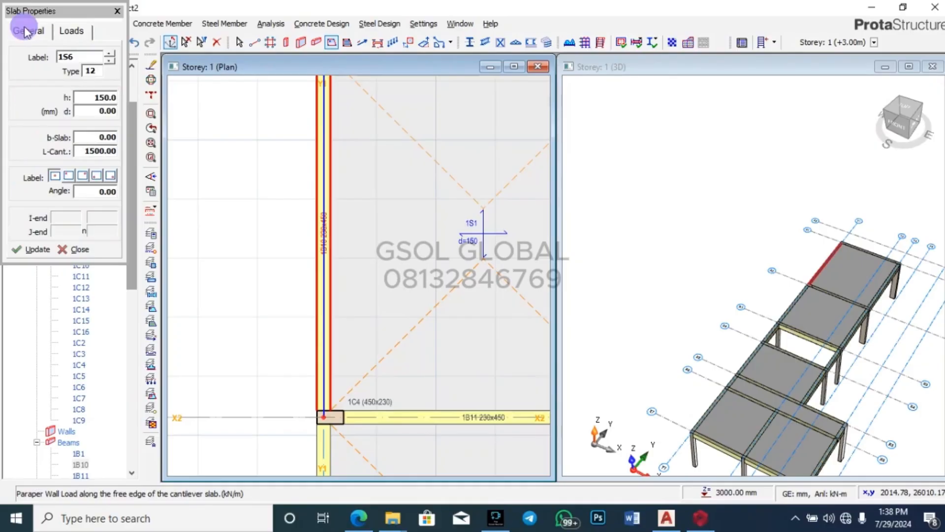
left_click(72, 31)
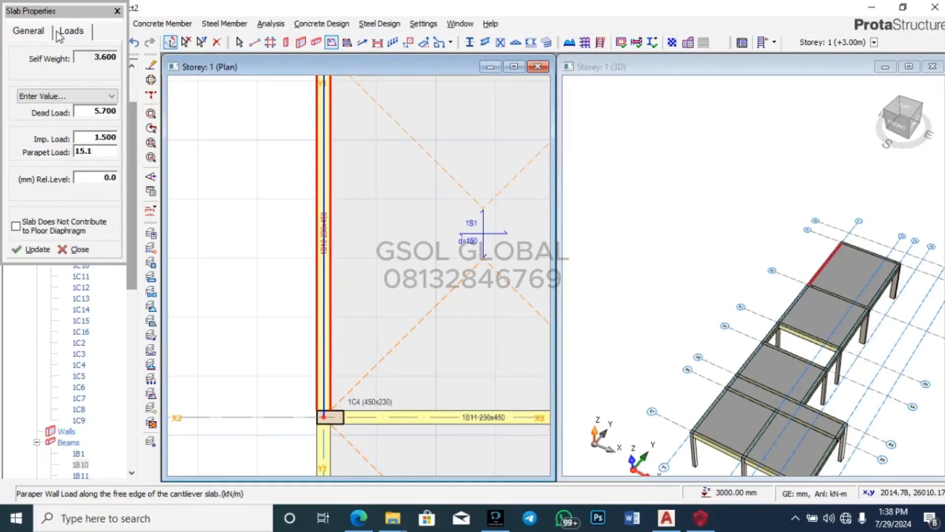
left_click(29, 31)
left_click(170, 45)
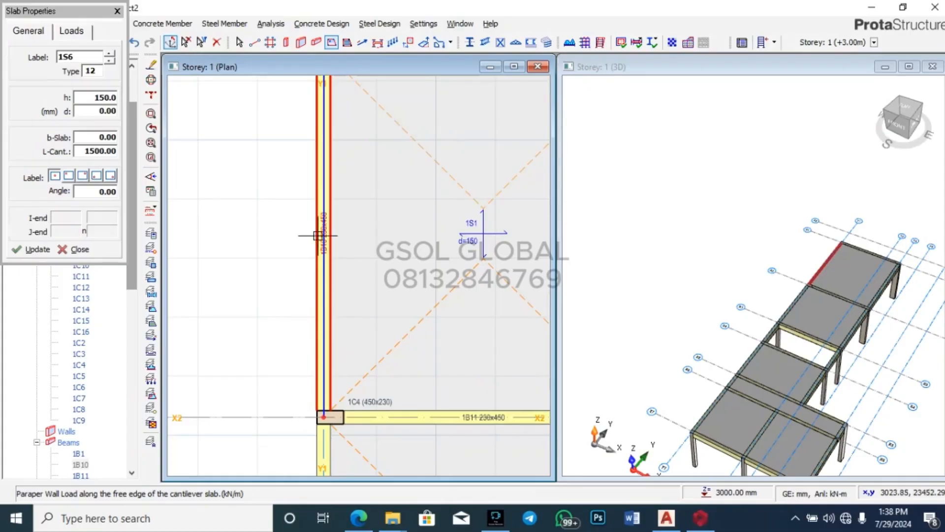
scroll(339, 314, "down", 3)
scroll(332, 193, "up", 2)
scroll(339, 207, "up", 3)
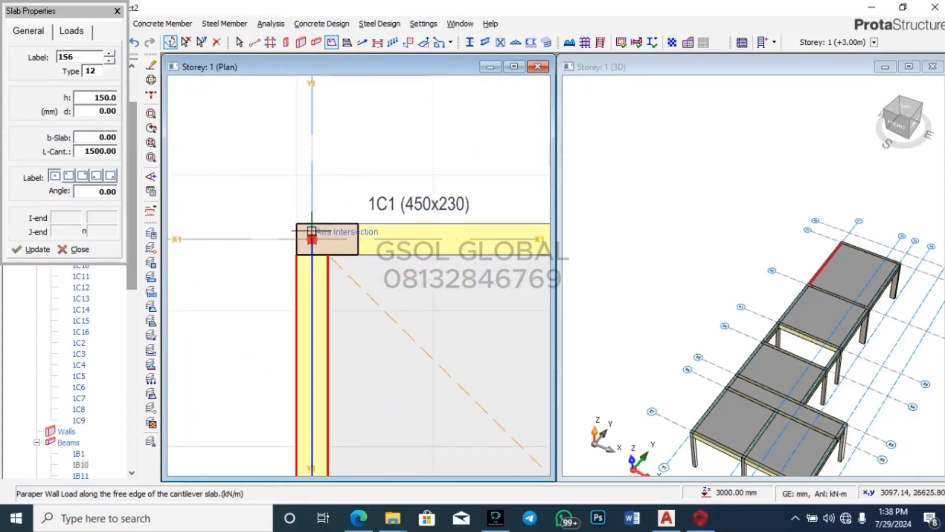
scroll(233, 210, "down", 3)
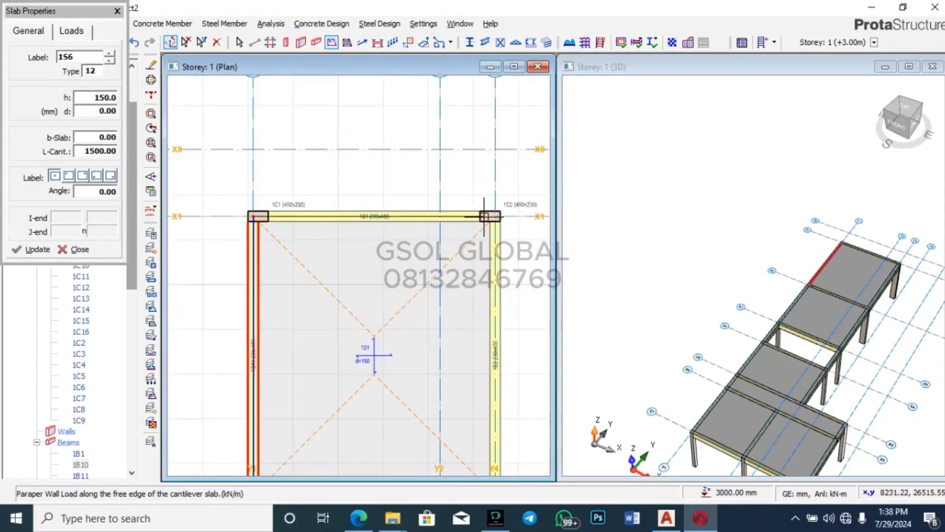
Step: Place cantilever slab 1S7 outside axis X1 and 1S8 outside axis Y4 (X1–X5)
left_click(488, 216)
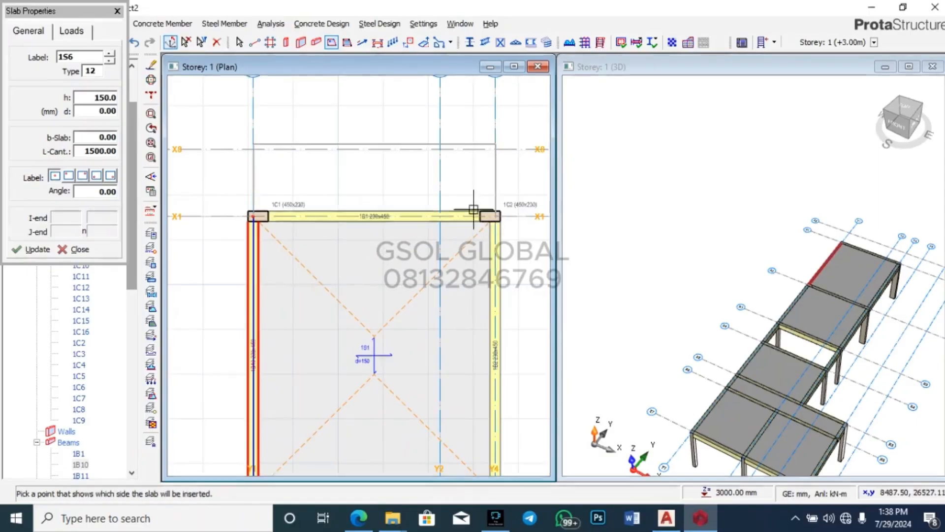
left_click(392, 177)
scroll(392, 177, "down", 5)
scroll(428, 192, "up", 4)
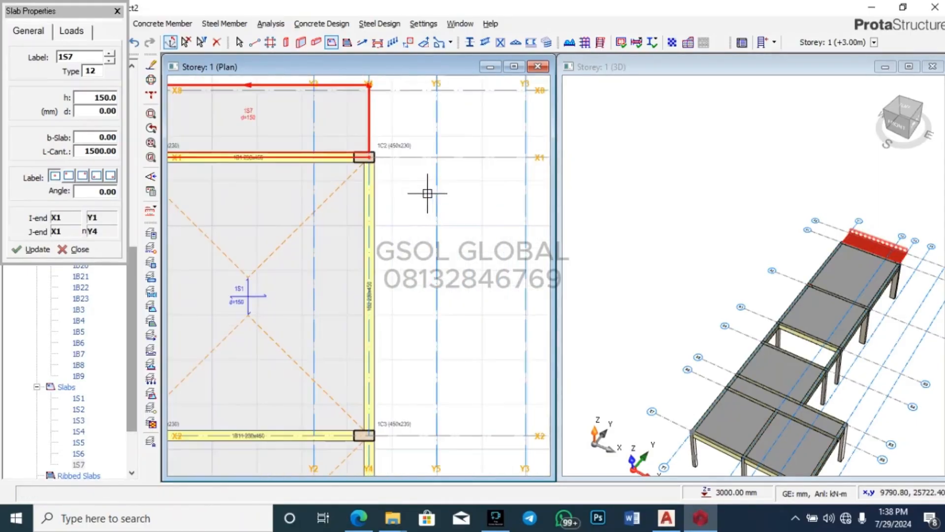
scroll(376, 164, "down", 1)
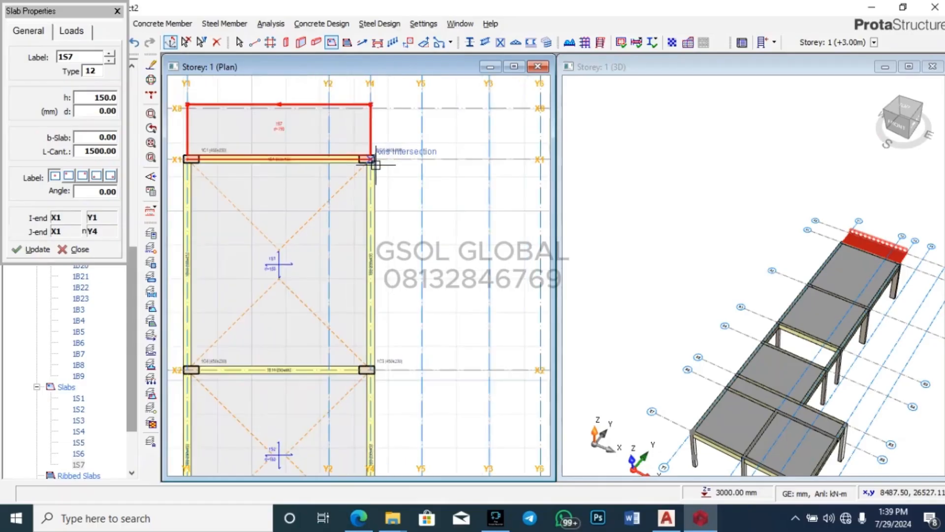
scroll(428, 113, "down", 3)
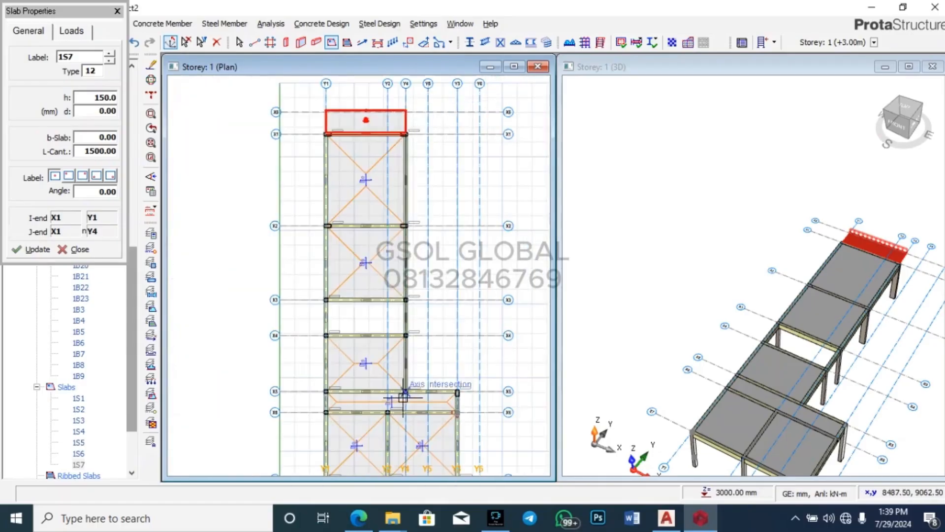
scroll(406, 391, "up", 1)
left_click(406, 391)
scroll(463, 386, "down", 3)
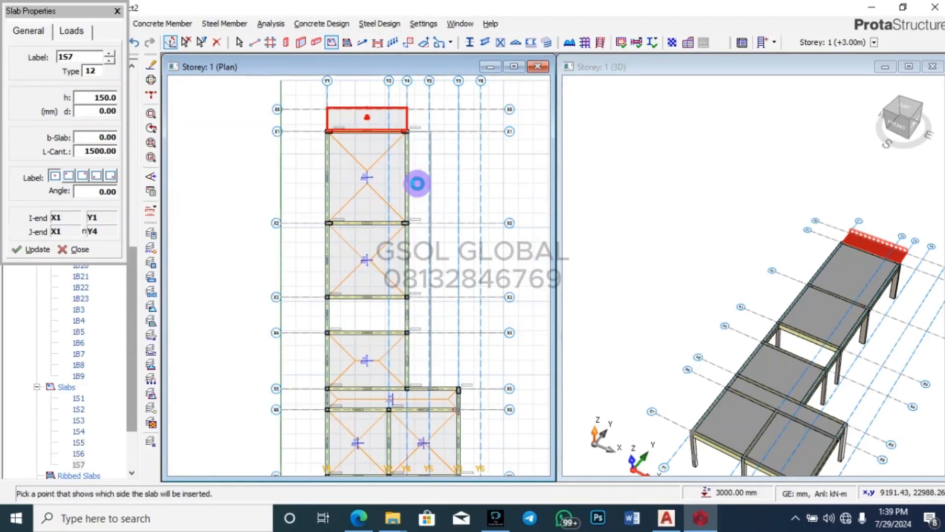
left_click(466, 179)
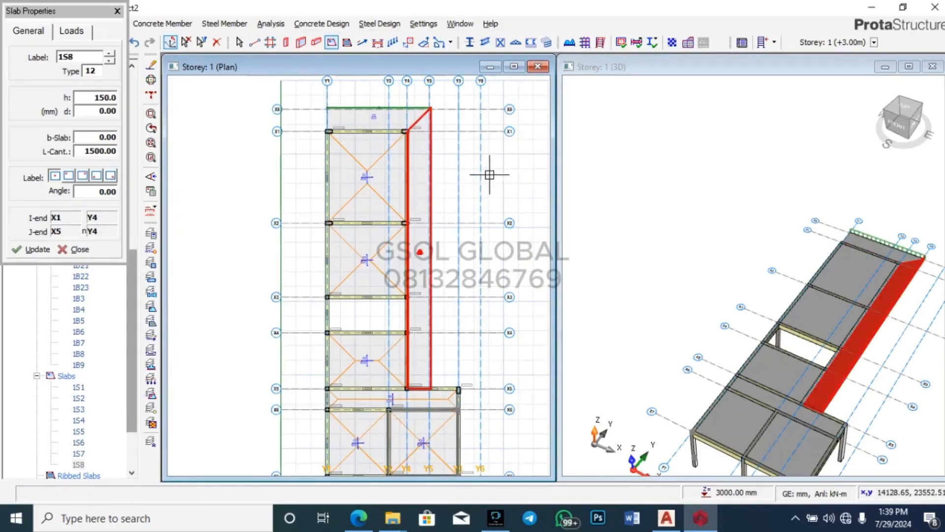
scroll(456, 155, "down", 2)
scroll(457, 155, "up", 5)
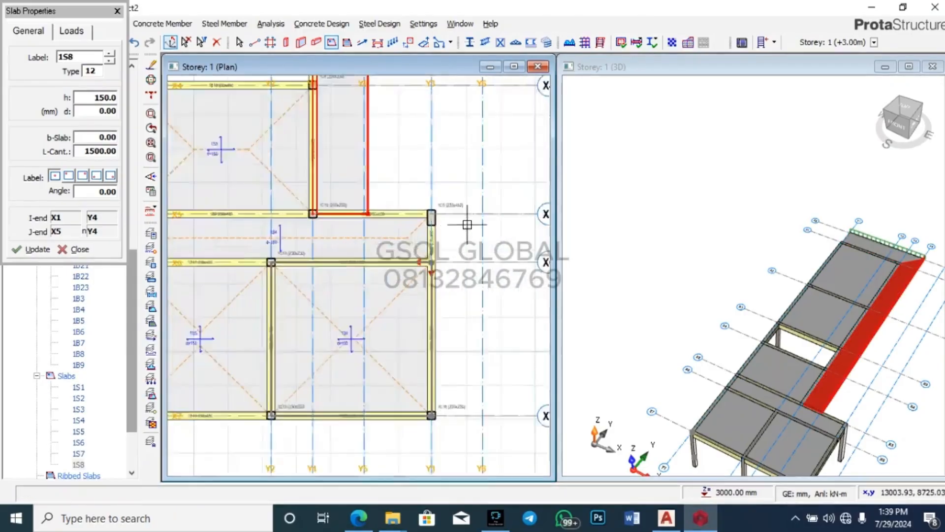
Step: Place cantilever slab 1S9 outside axis Y3 between X5 and X7, then finish placing
left_click(385, 201)
scroll(463, 141, "down", 3)
scroll(429, 367, "up", 2)
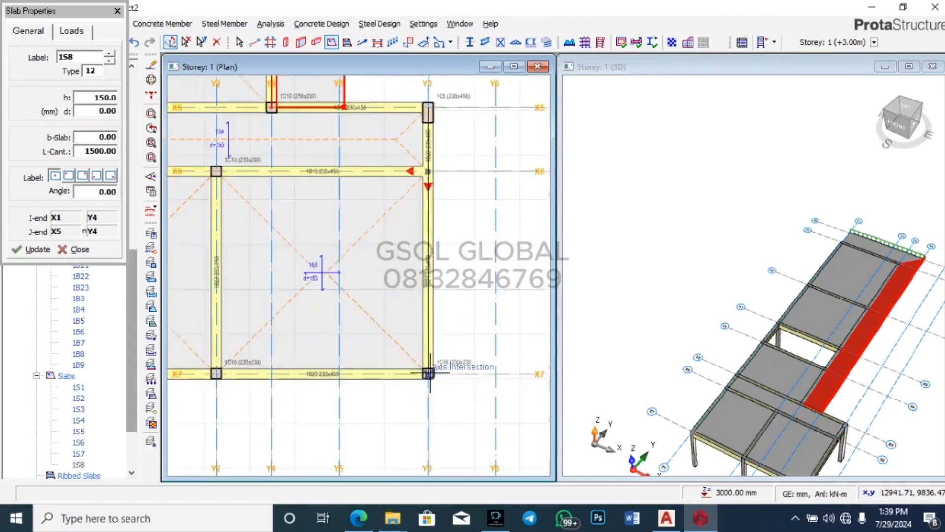
left_click(430, 374)
scroll(429, 375, "down", 2)
left_click(447, 300)
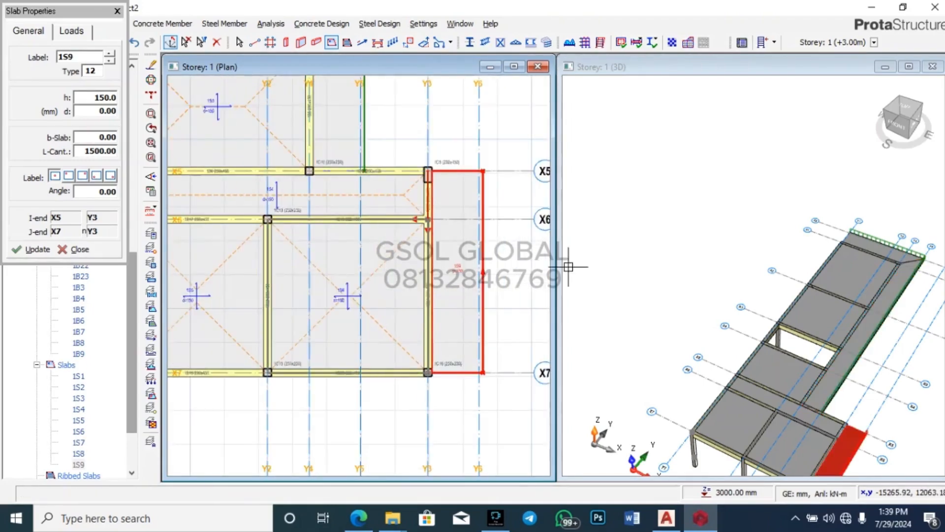
key("Escape")
scroll(396, 275, "down", 3)
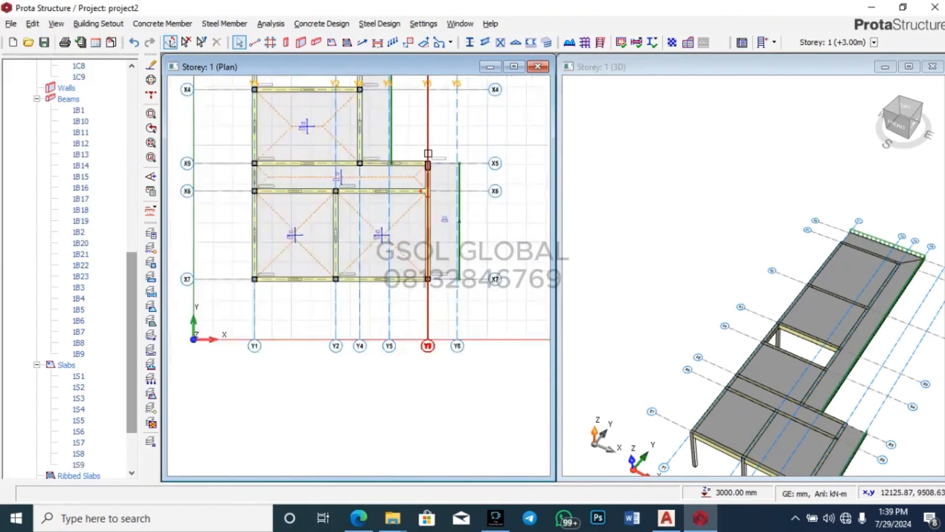
scroll(396, 274, "down", 2)
scroll(669, 152, "down", 2)
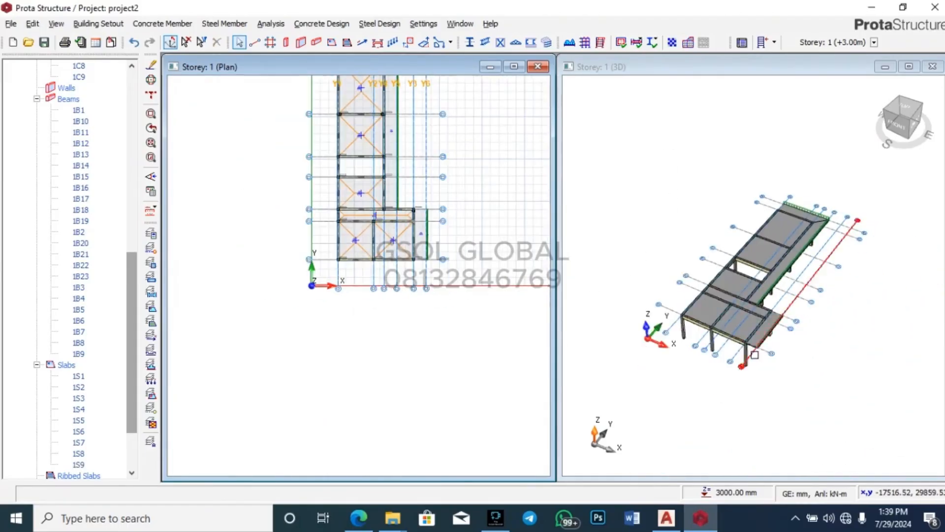
scroll(788, 328, "up", 3)
scroll(813, 325, "down", 1)
middle_click_drag(825, 332, 708, 354)
scroll(643, 237, "up", 2)
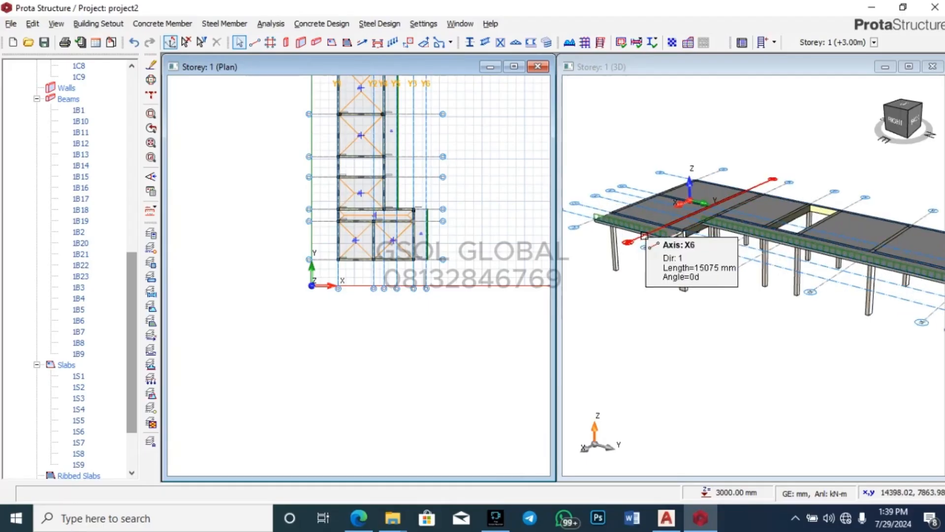
scroll(594, 217, "up", 1)
scroll(594, 217, "up", 3)
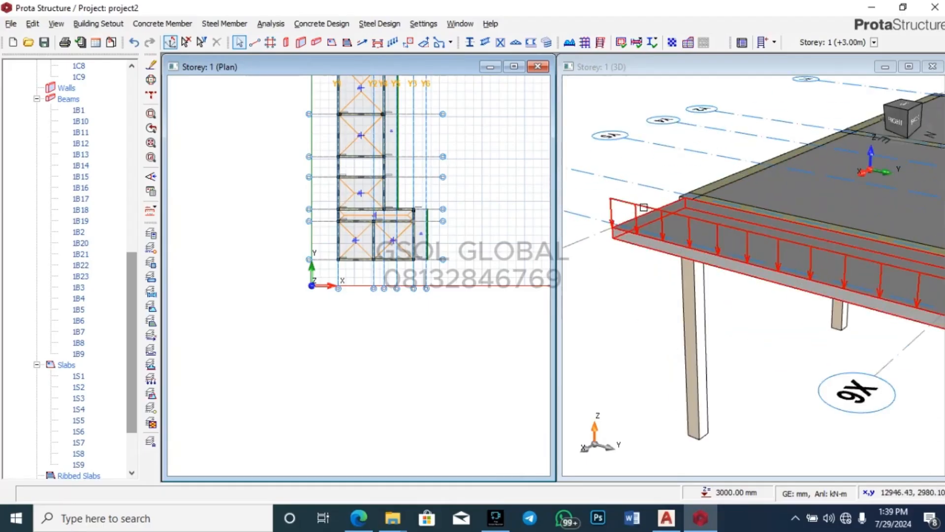
scroll(689, 213, "down", 4)
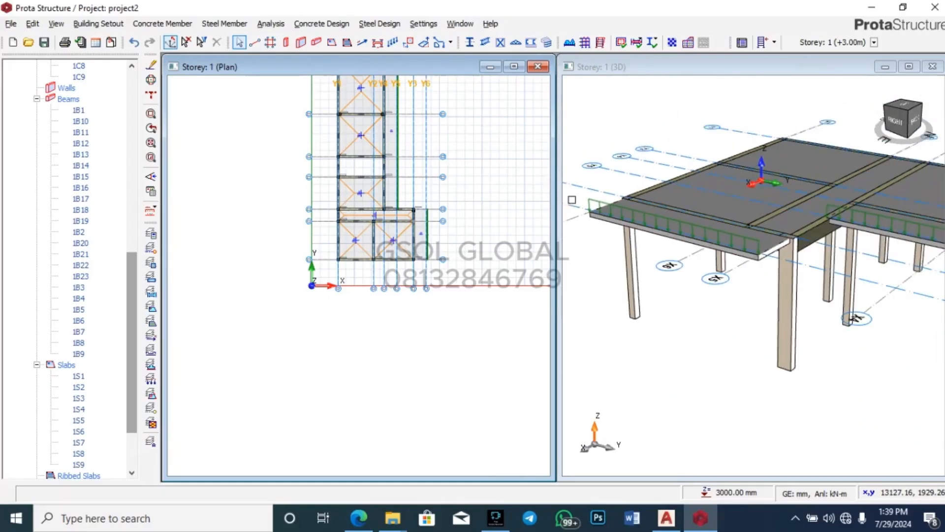
scroll(758, 242, "up", 2)
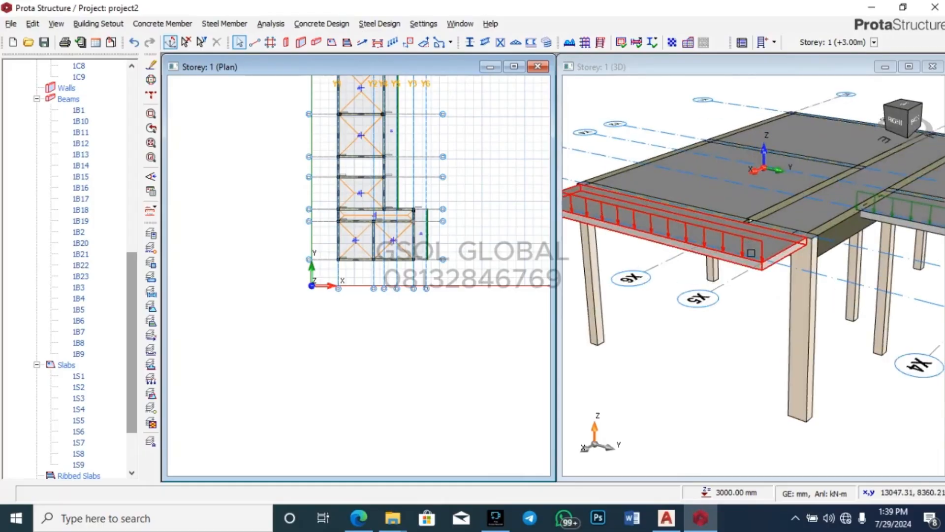
scroll(605, 235, "down", 5)
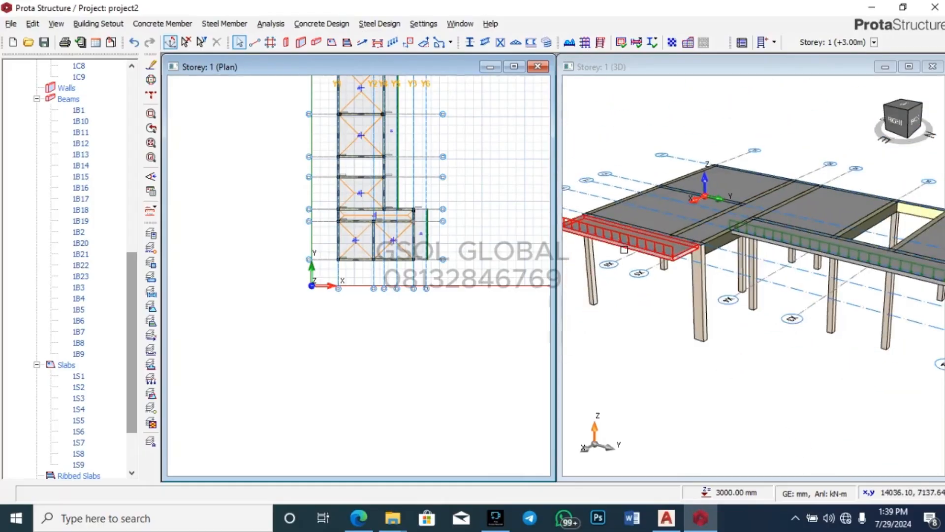
scroll(604, 235, "down", 3)
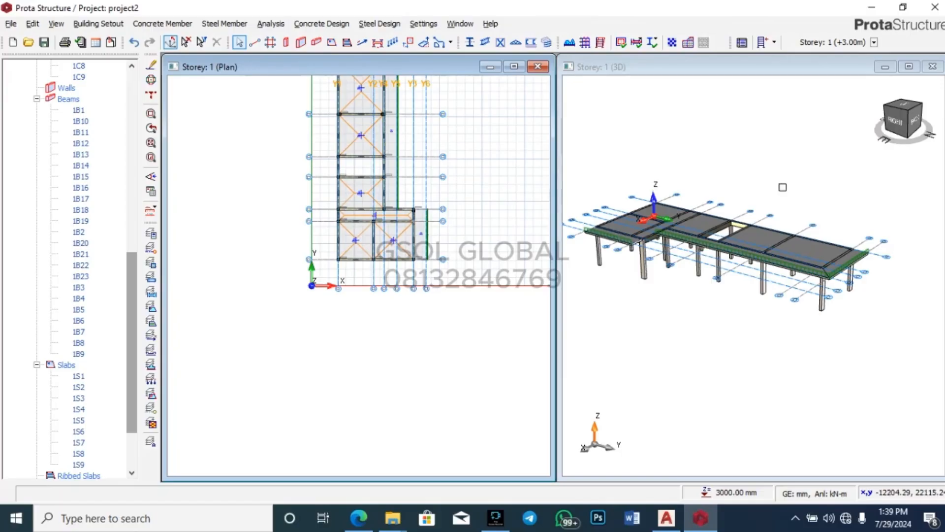
mouse_move(597, 231)
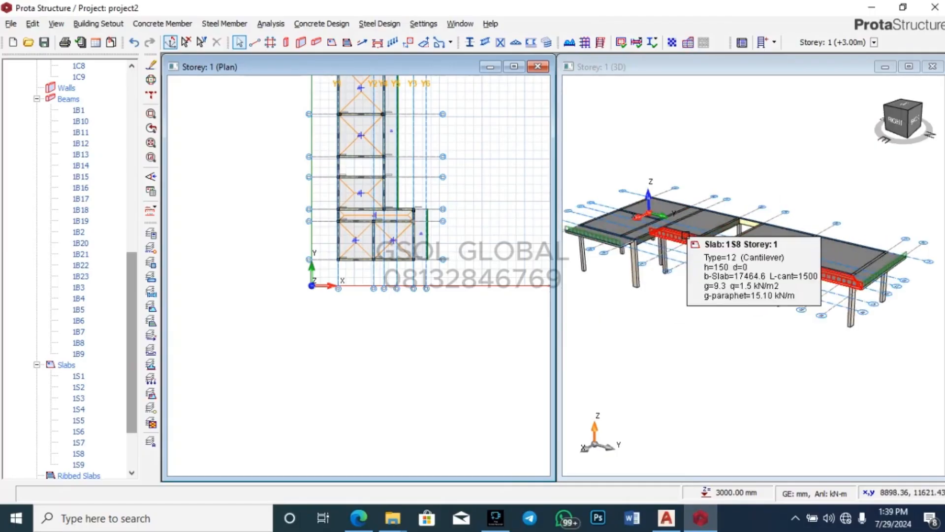
scroll(673, 232, "up", 2)
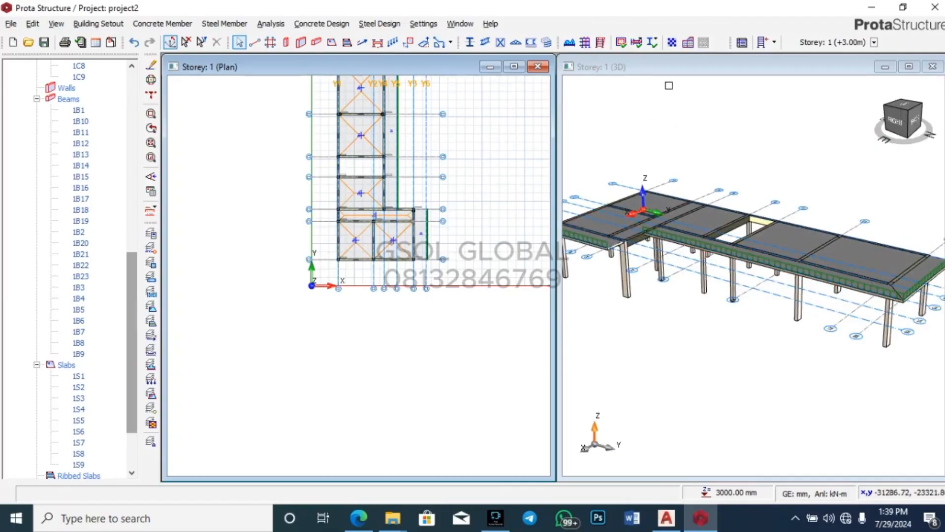
mouse_move(668, 523)
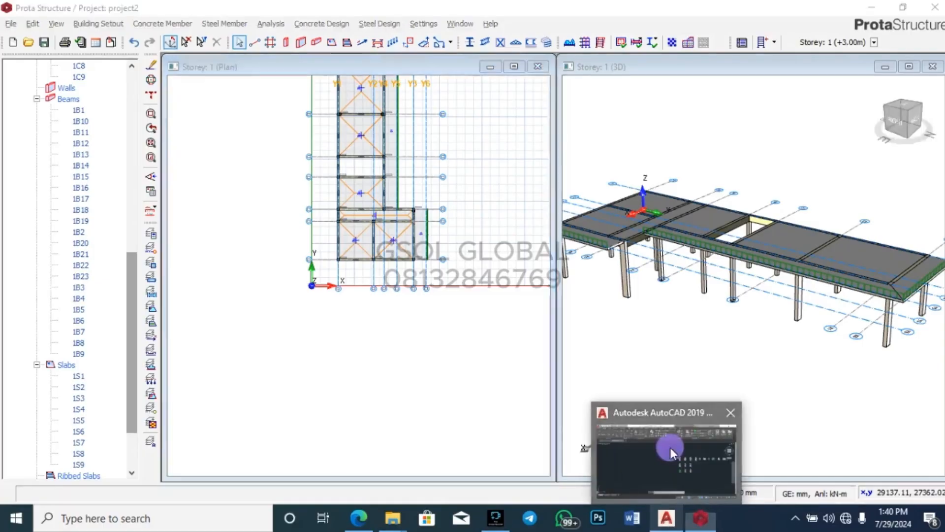
Step: Bring PROJECT 1.dwg forward in AutoCAD and zoom around its elevations and floor plans
left_click(669, 447)
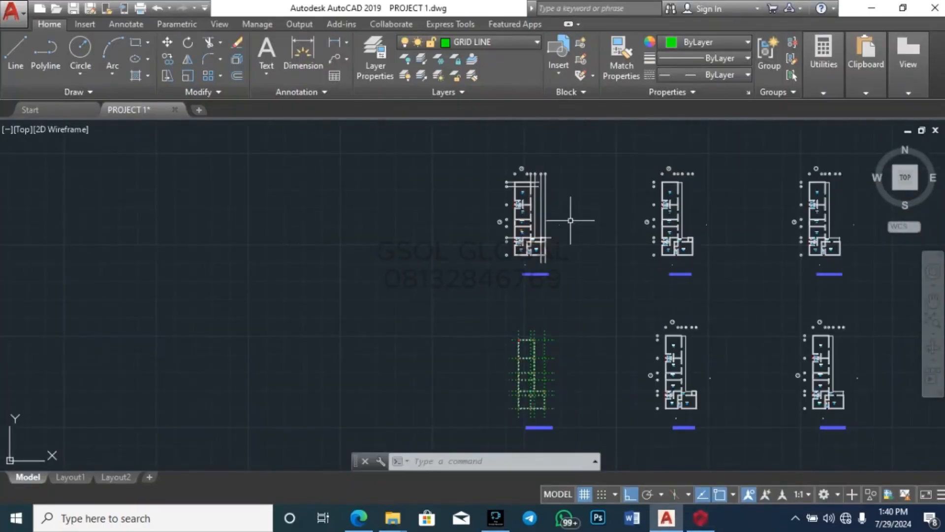
scroll(380, 369, "down", 5)
scroll(678, 230, "up", 4)
scroll(581, 274, "up", 8)
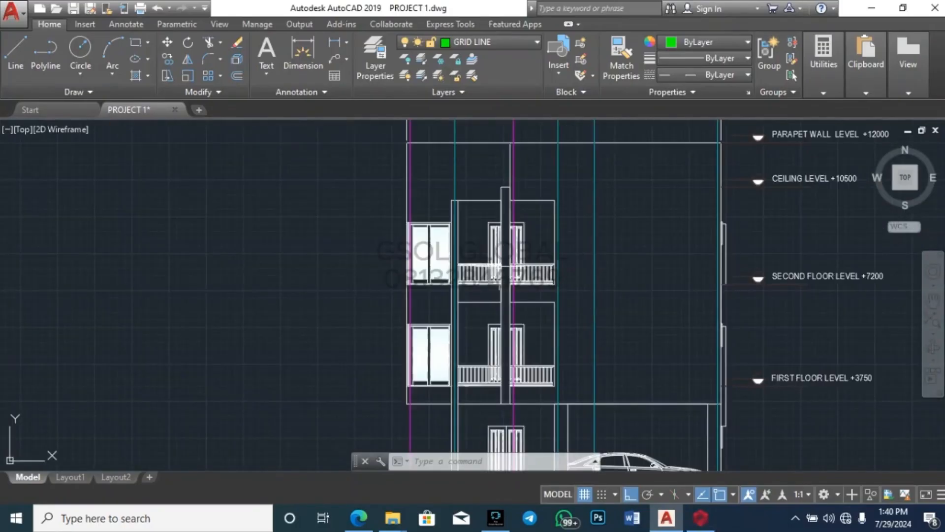
scroll(320, 207, "down", 4)
scroll(666, 278, "down", 2)
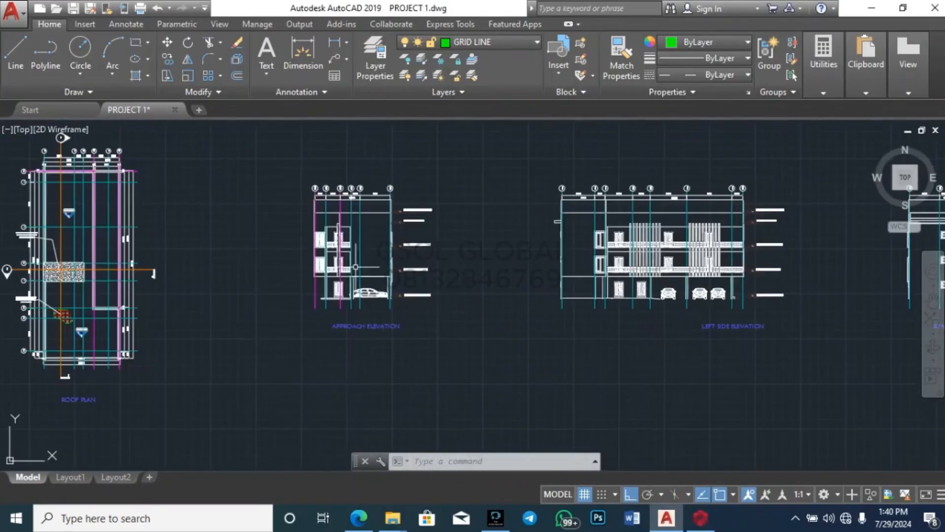
scroll(666, 278, "up", 4)
scroll(374, 222, "up", 2)
scroll(375, 221, "down", 4)
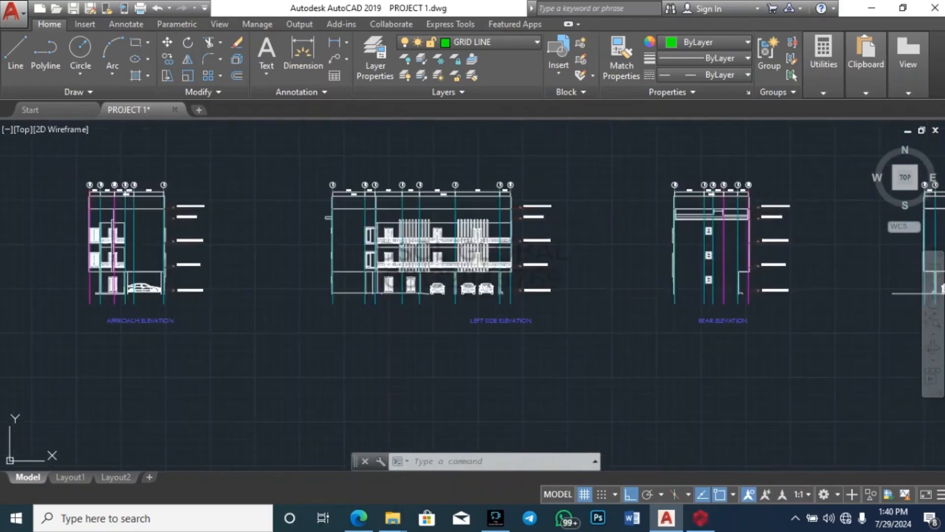
scroll(427, 212, "up", 5)
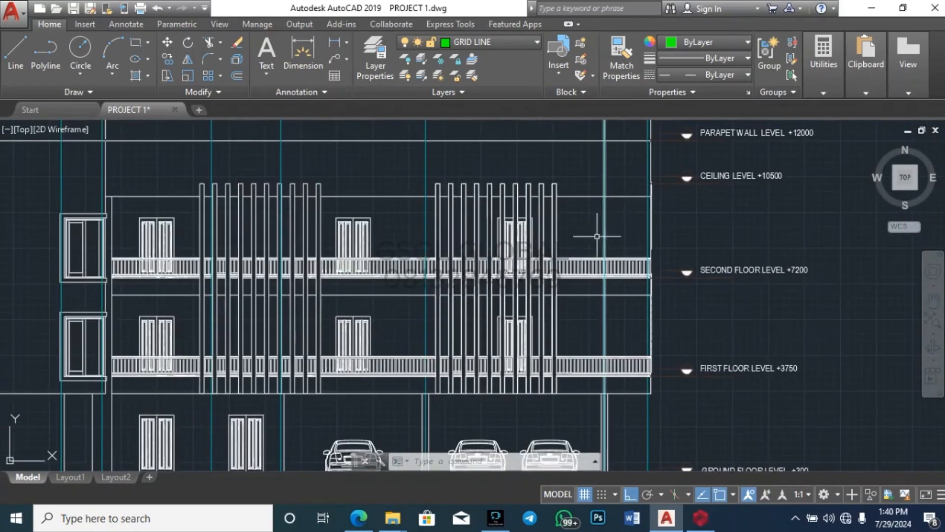
scroll(619, 207, "down", 2)
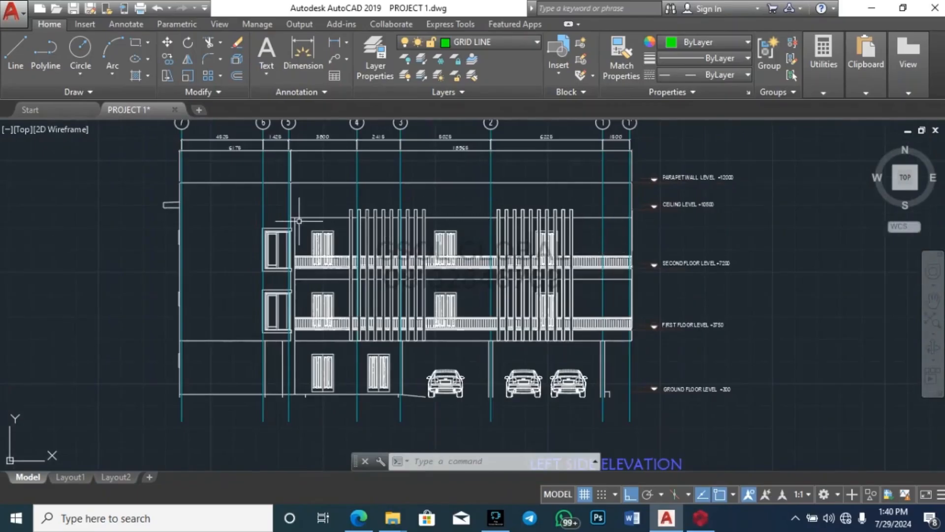
scroll(300, 220, "down", 5)
scroll(509, 250, "up", 2)
scroll(509, 249, "up", 3)
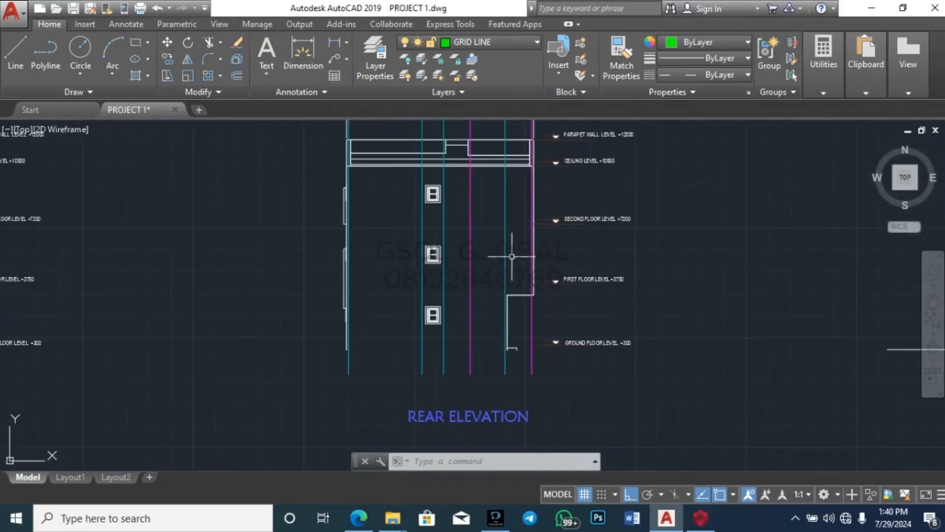
scroll(335, 245, "down", 3)
scroll(643, 232, "up", 2)
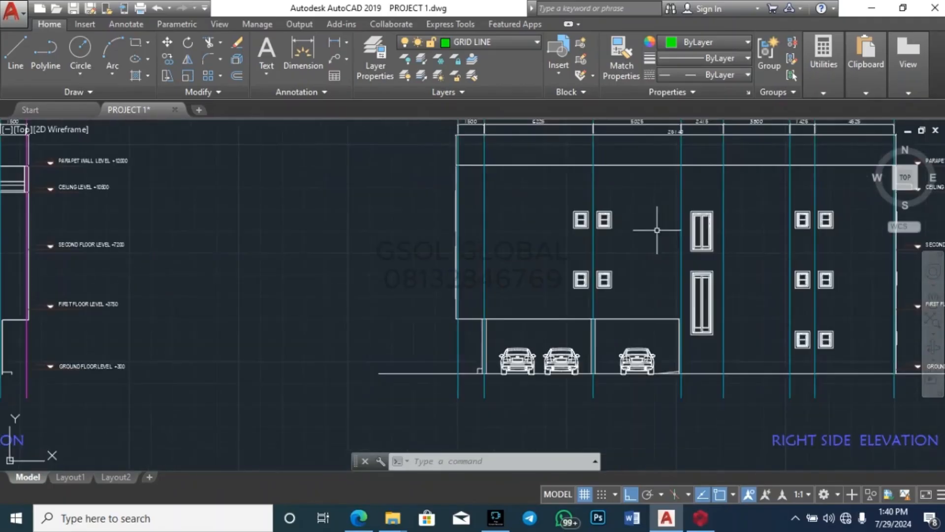
scroll(650, 224, "down", 5)
scroll(689, 247, "up", 2)
scroll(635, 246, "down", 2)
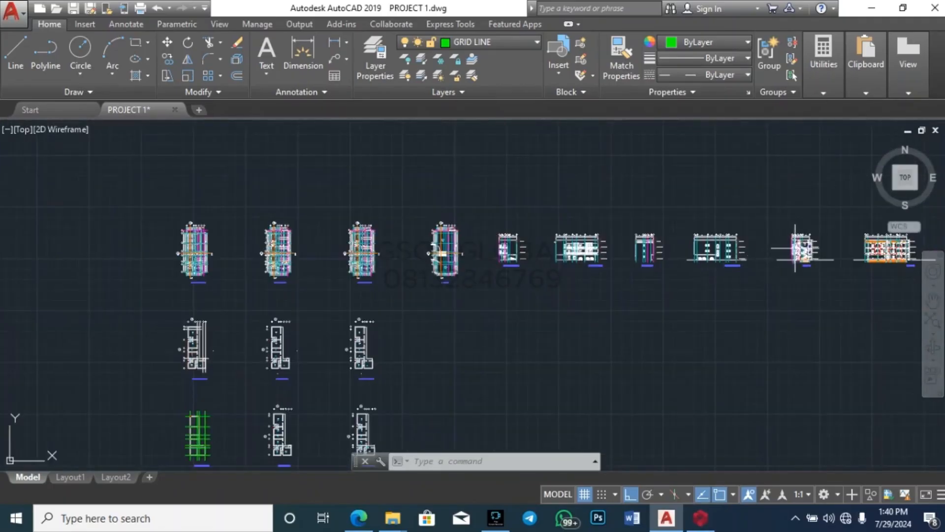
scroll(636, 253, "down", 2)
scroll(538, 249, "down", 3)
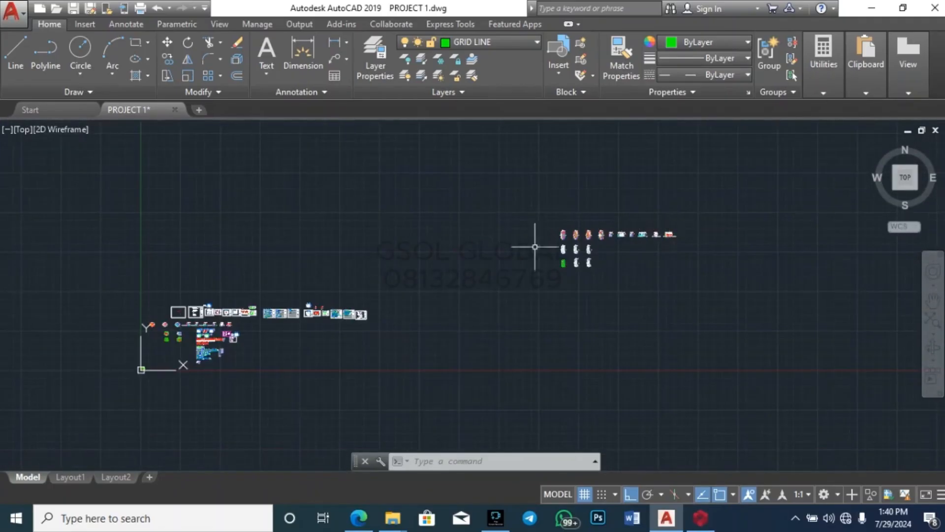
scroll(772, 221, "up", 5)
scroll(771, 222, "up", 4)
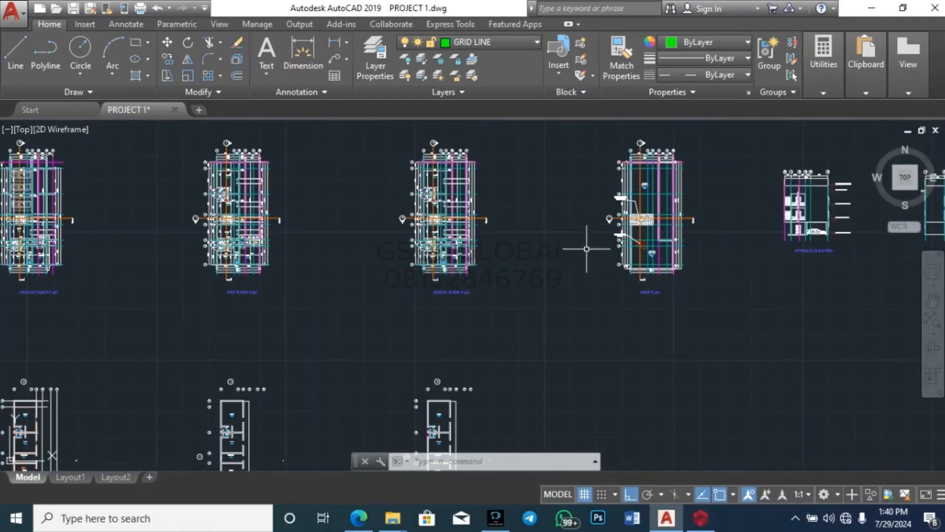
scroll(647, 176, "up", 6)
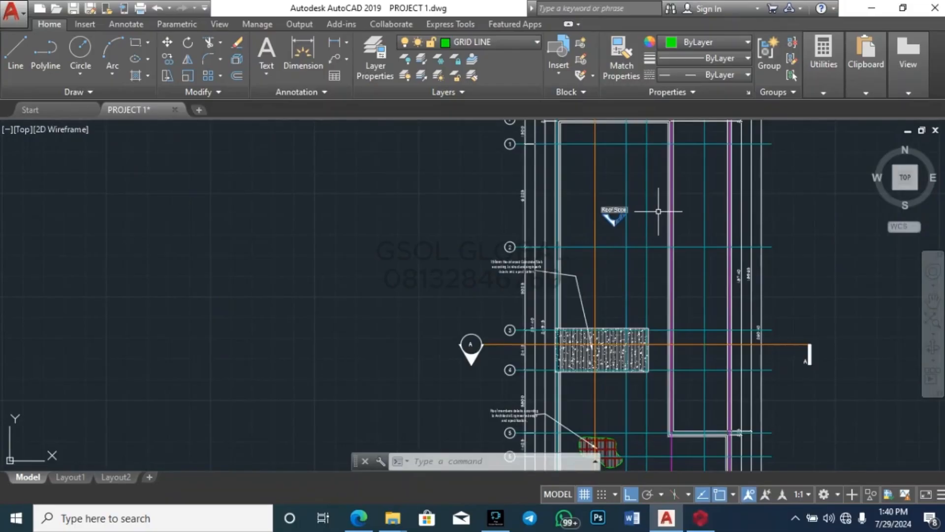
scroll(658, 211, "down", 6)
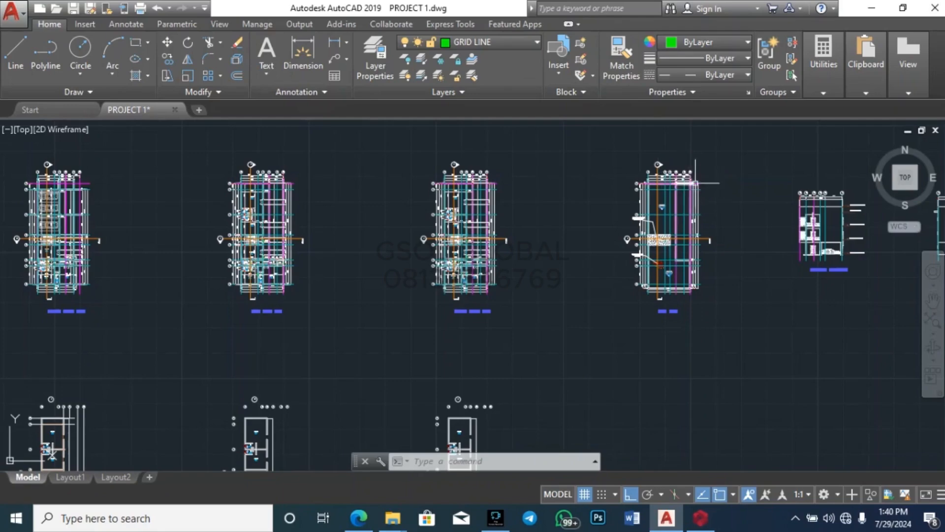
scroll(696, 180, "up", 2)
scroll(640, 261, "up", 2)
scroll(570, 263, "down", 6)
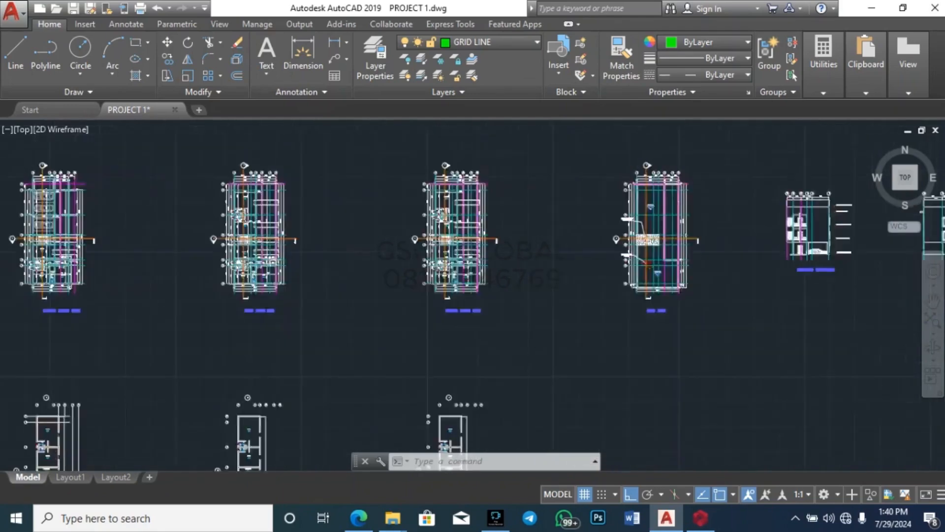
scroll(783, 215, "up", 6)
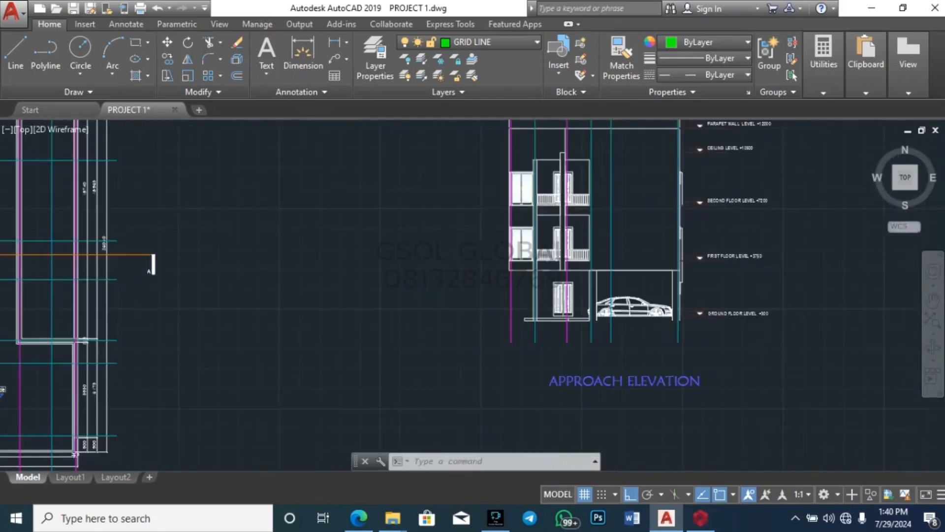
scroll(530, 229, "up", 4)
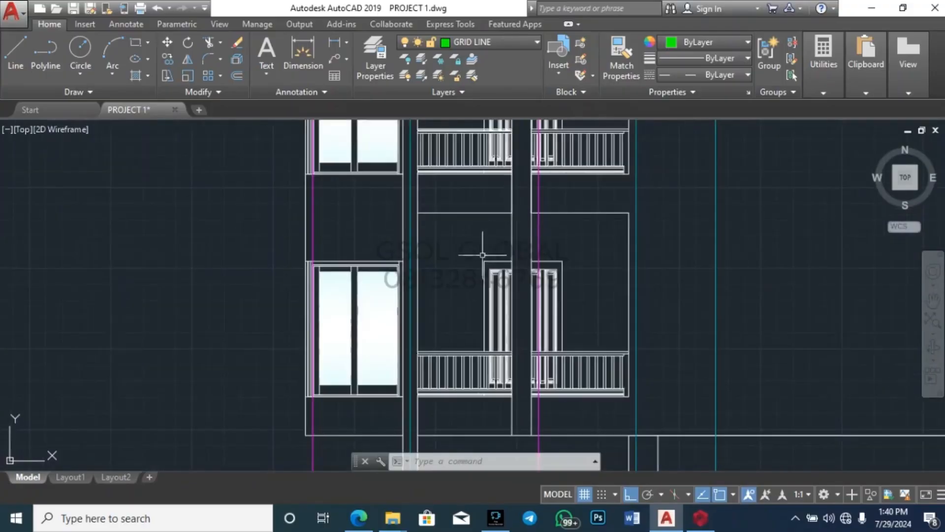
scroll(463, 298, "down", 2)
scroll(463, 298, "down", 4)
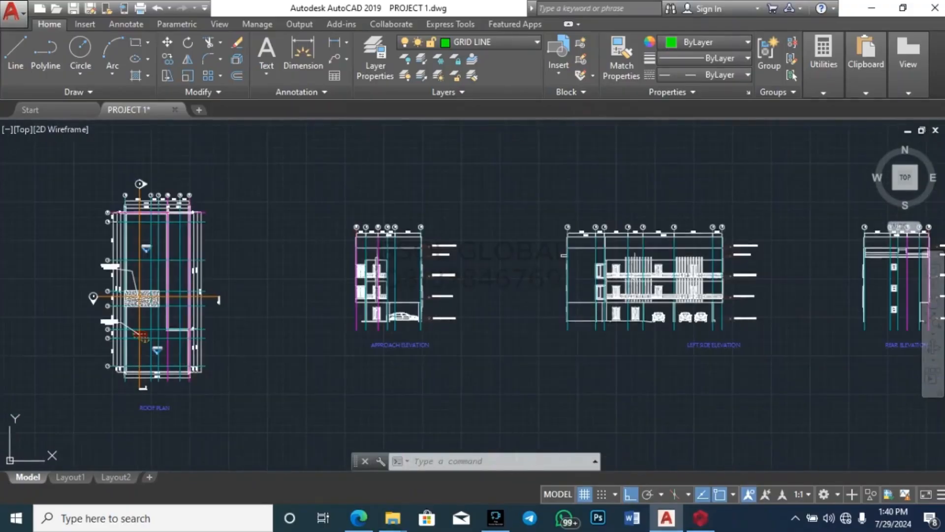
scroll(610, 254, "up", 5)
scroll(516, 209, "down", 4)
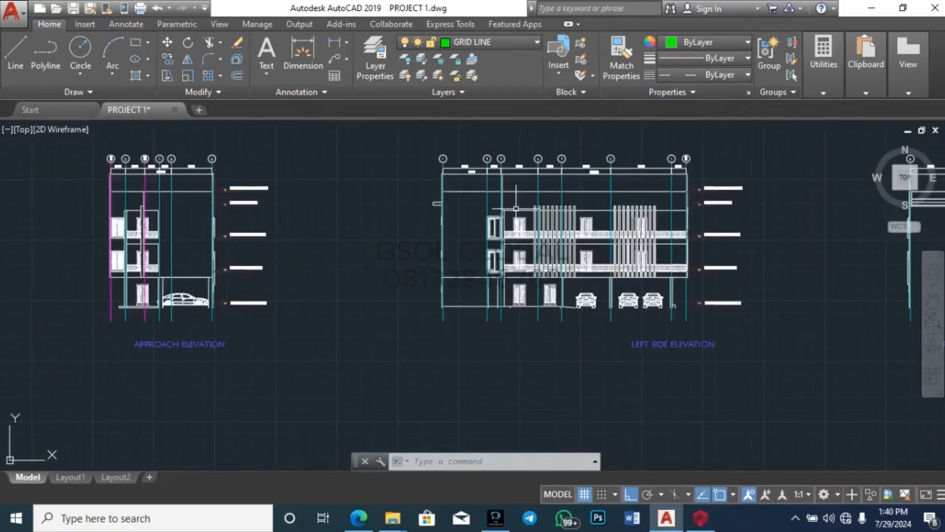
scroll(575, 281, "up", 5)
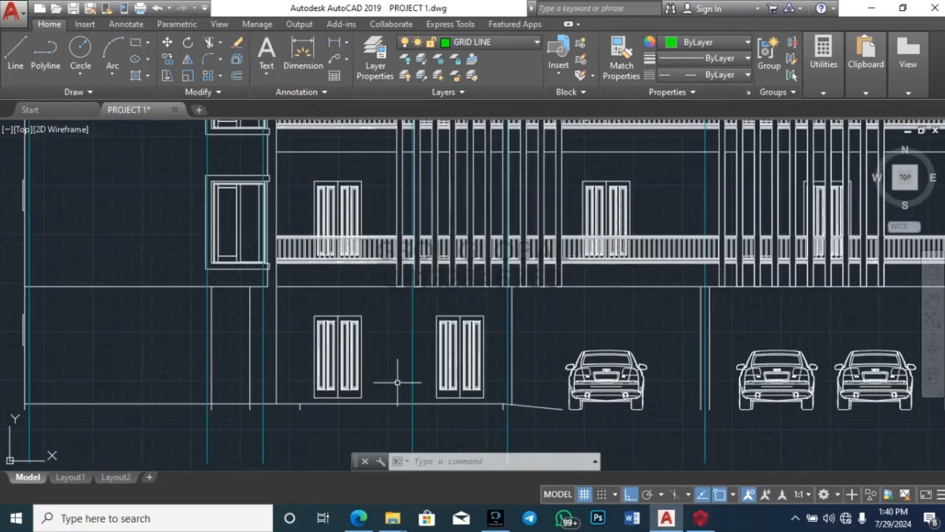
scroll(403, 371, "down", 2)
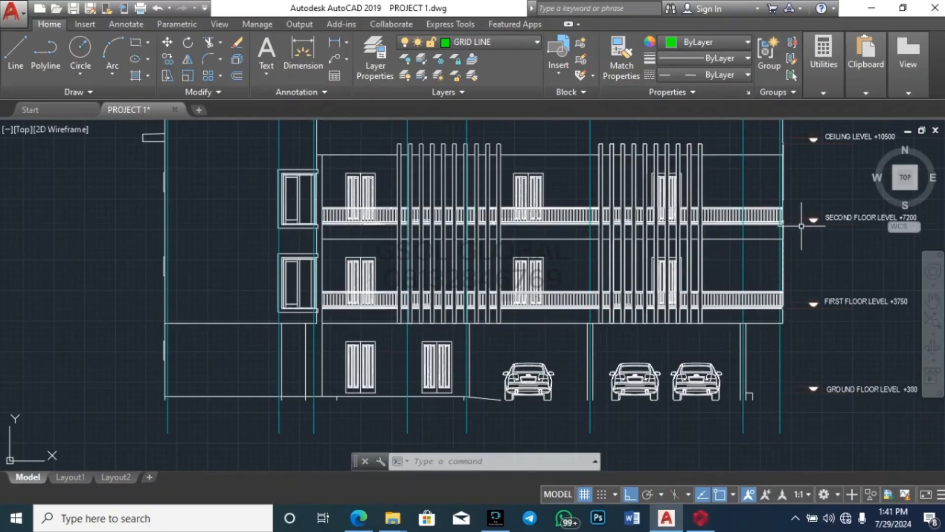
scroll(487, 312, "down", 5)
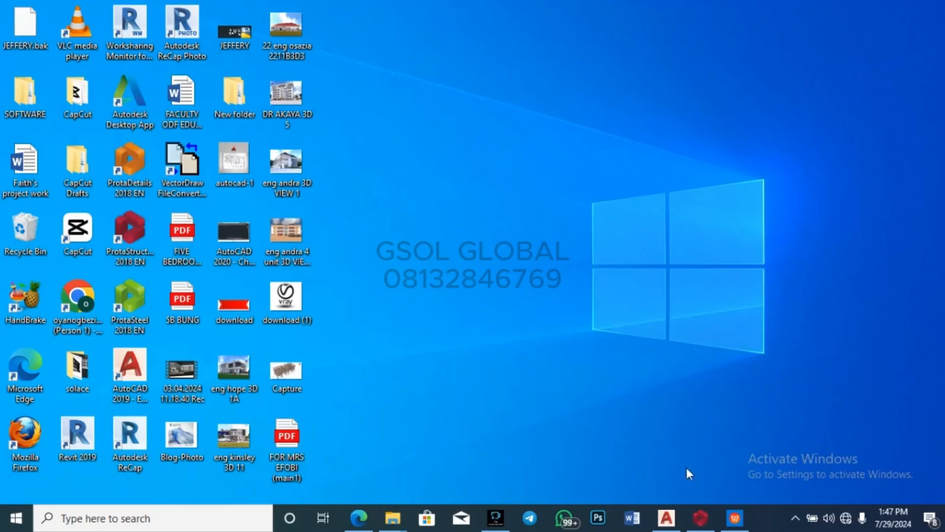
Step: View the Lim World Construction rendering PDF, then return to PROJECT 1.dwg in AutoCAD
mouse_move(734, 517)
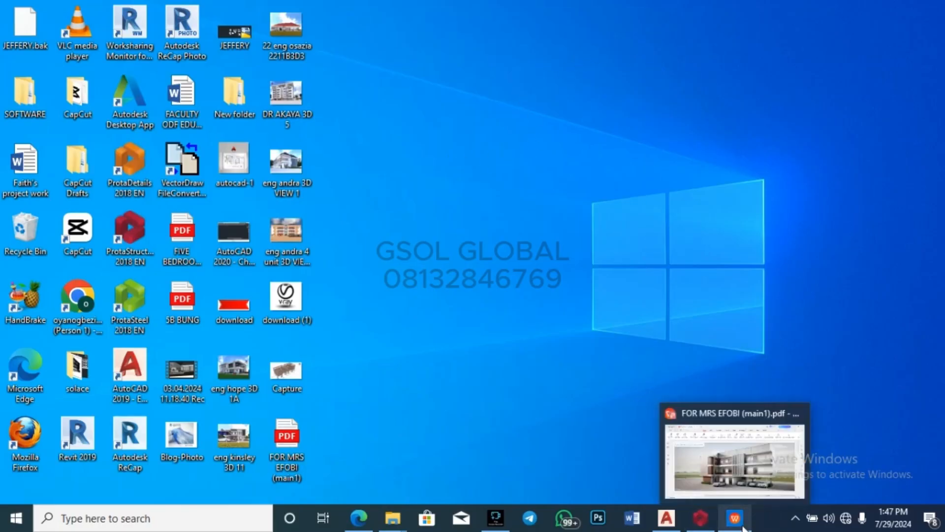
left_click(750, 463)
scroll(493, 290, "down", 6)
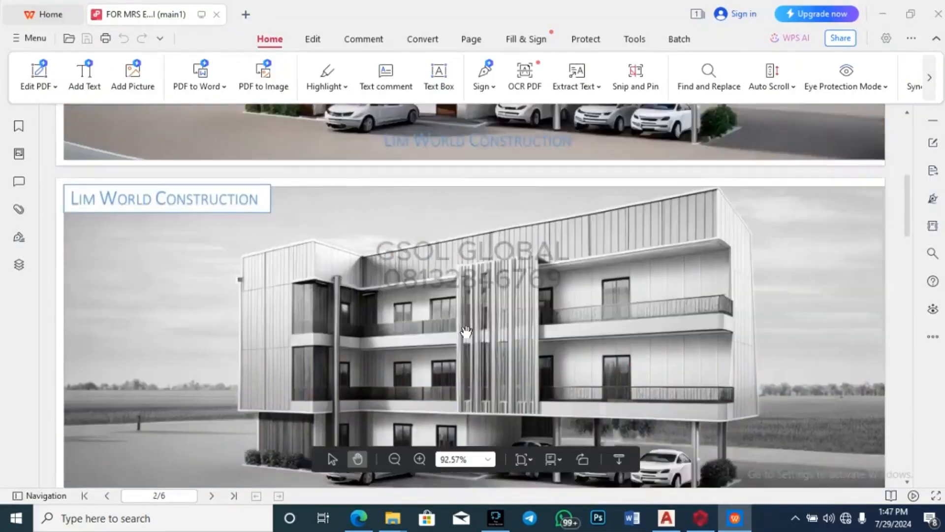
scroll(467, 320, "up", 4)
scroll(467, 327, "down", 5)
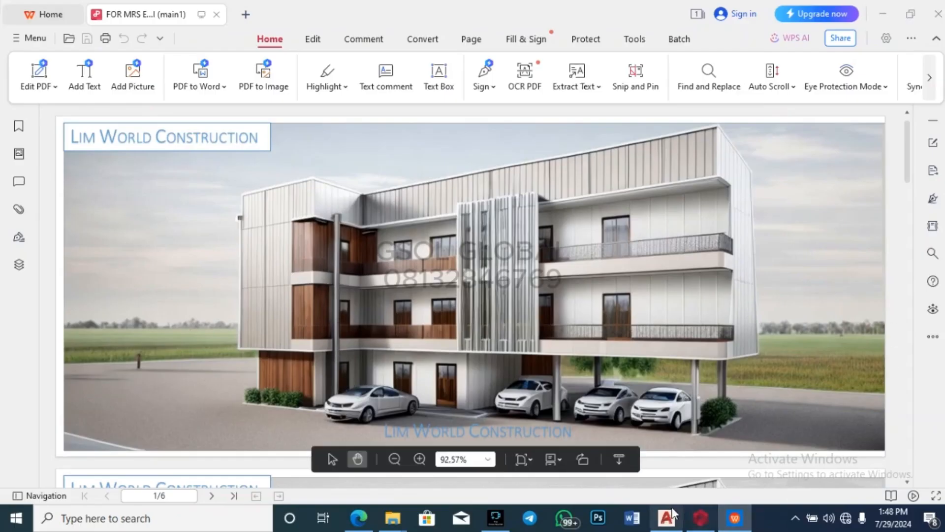
mouse_move(666, 518)
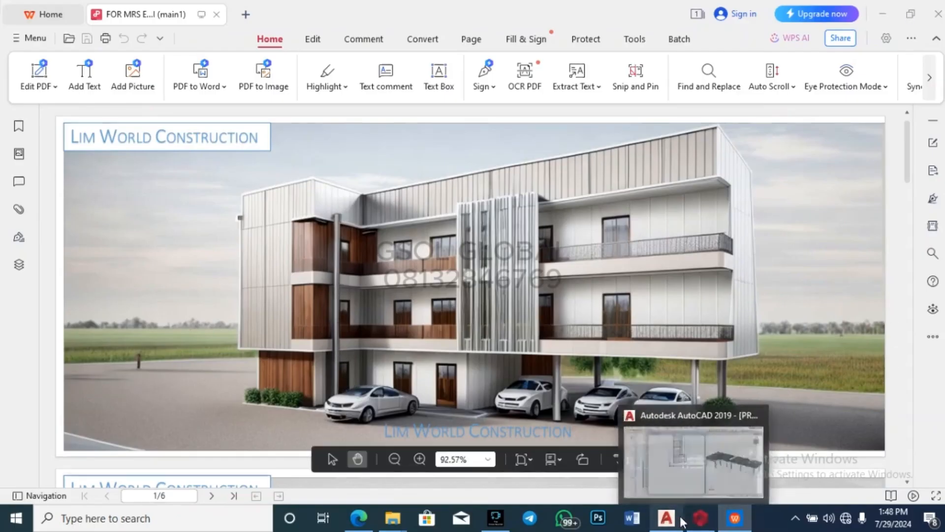
left_click(615, 442)
scroll(517, 192, "down", 4)
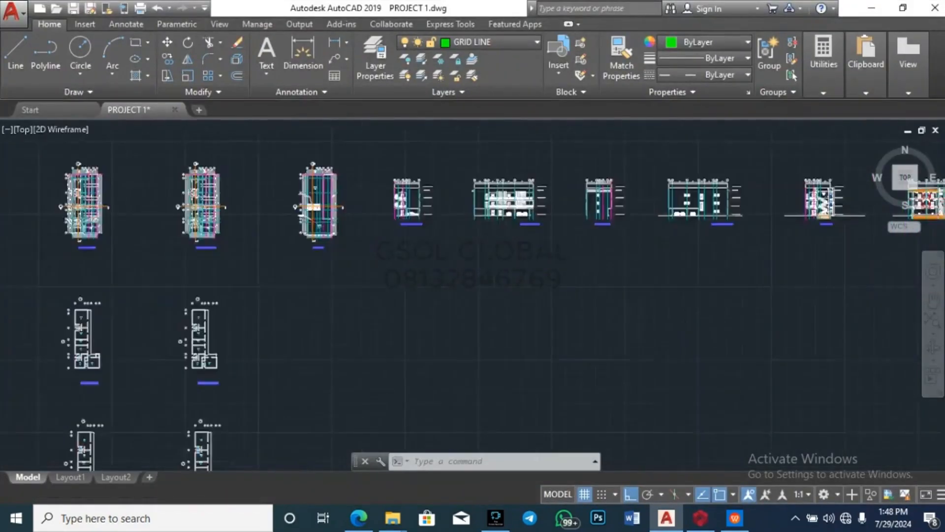
scroll(181, 388, "up", 10)
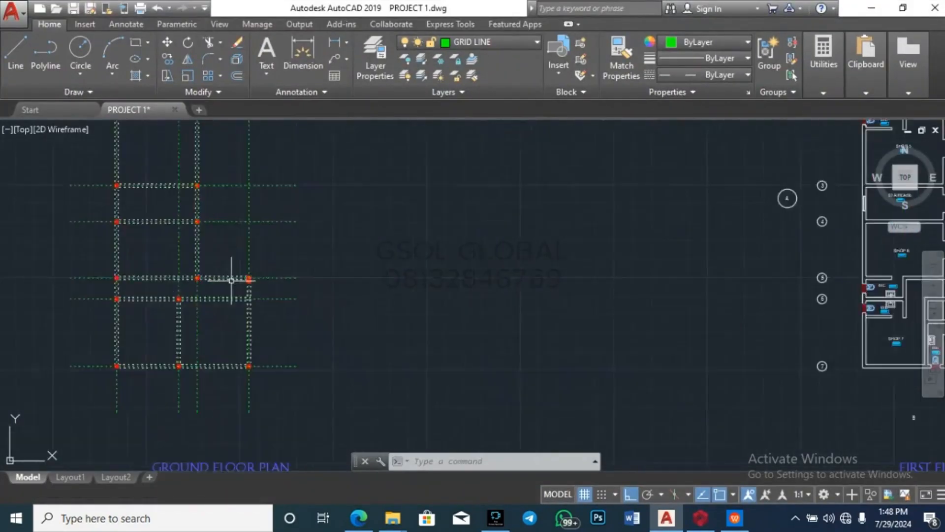
left_click(254, 353)
left_click(386, 227)
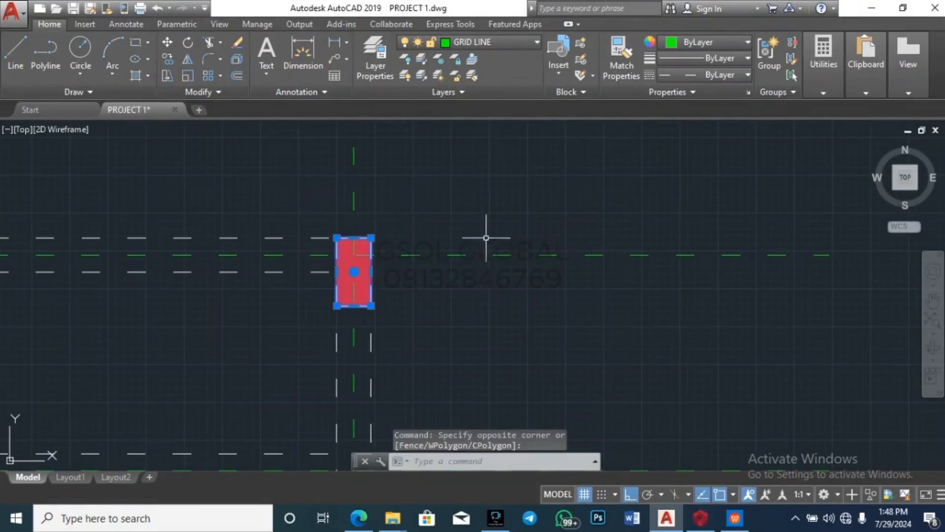
key("Escape")
key("Escape")
scroll(428, 209, "down", 5)
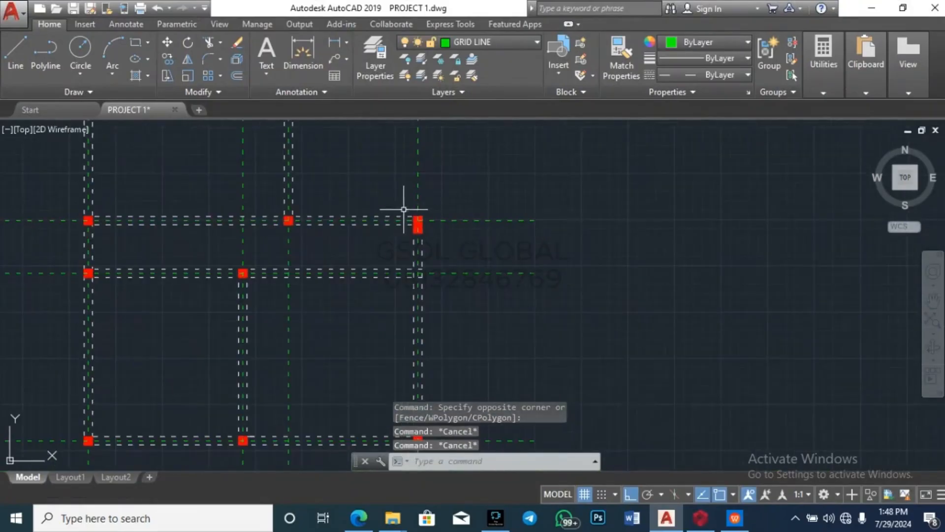
mouse_move(735, 517)
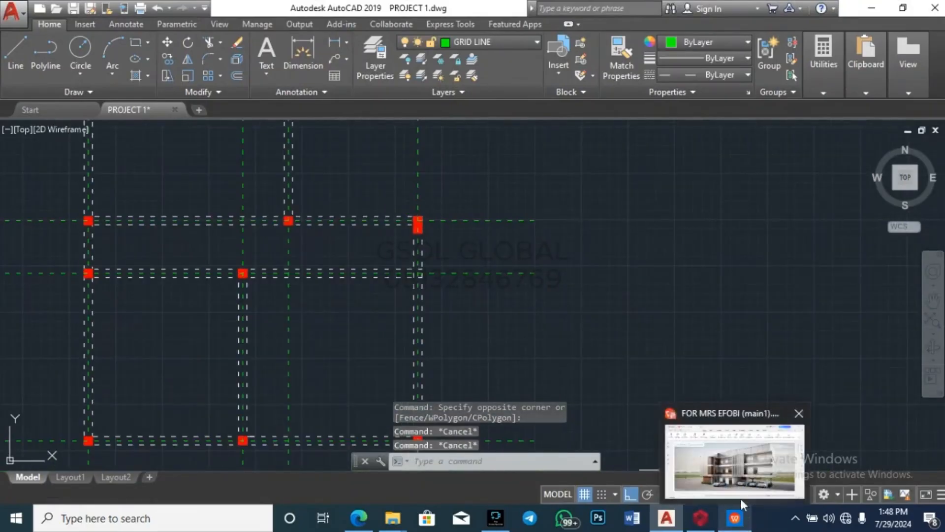
left_click(741, 495)
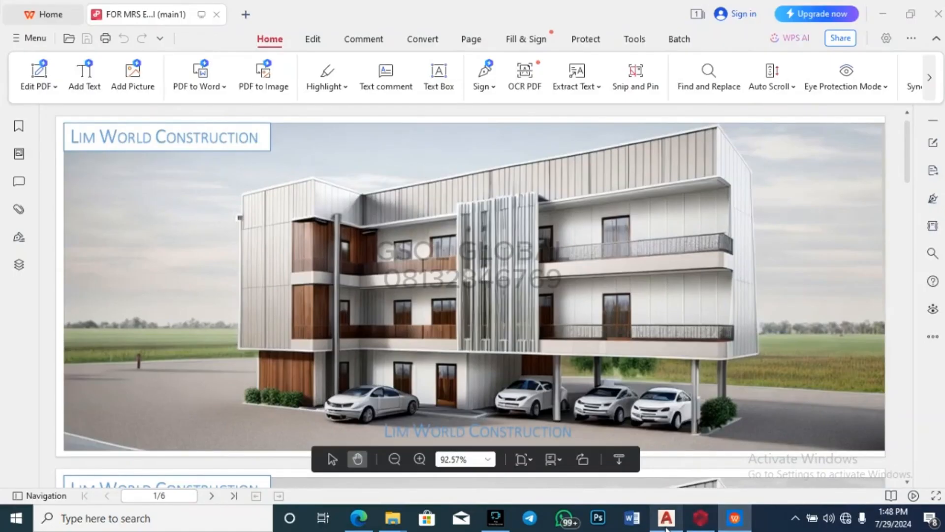
mouse_move(666, 517)
left_click(681, 478)
scroll(463, 340, "down", 5)
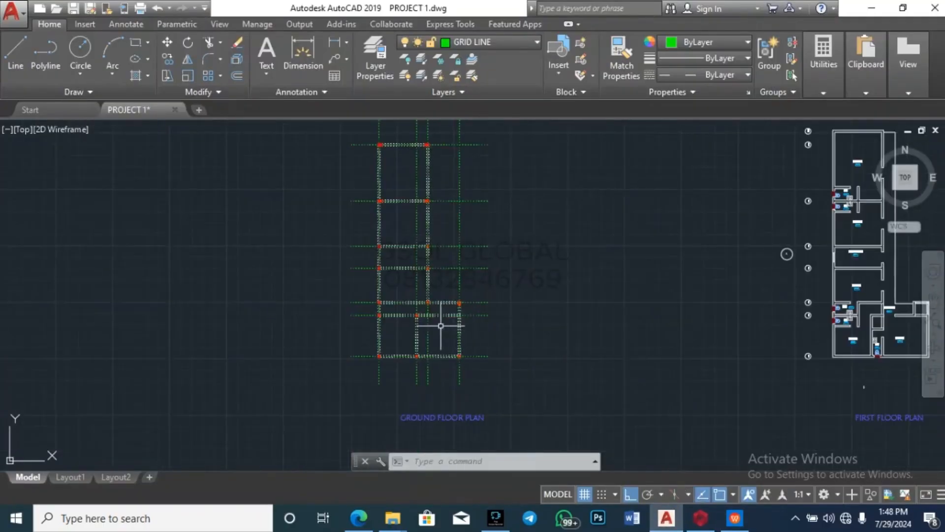
scroll(460, 295, "up", 6)
scroll(409, 347, "down", 5)
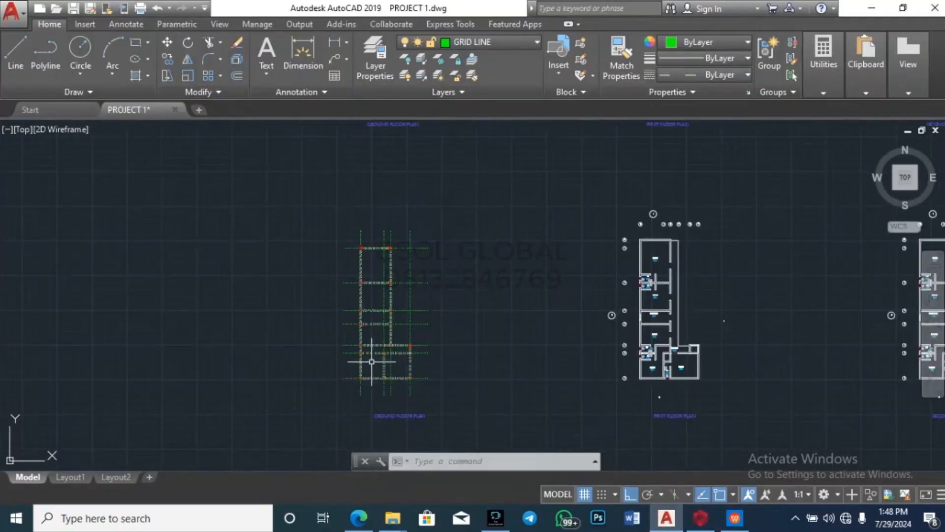
scroll(341, 286, "down", 2)
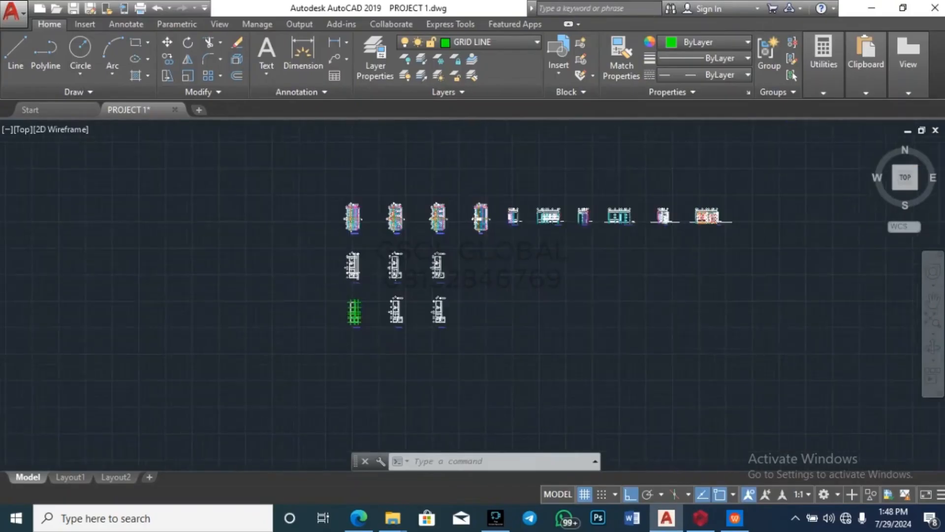
scroll(337, 382, "up", 8)
scroll(338, 393, "down", 2)
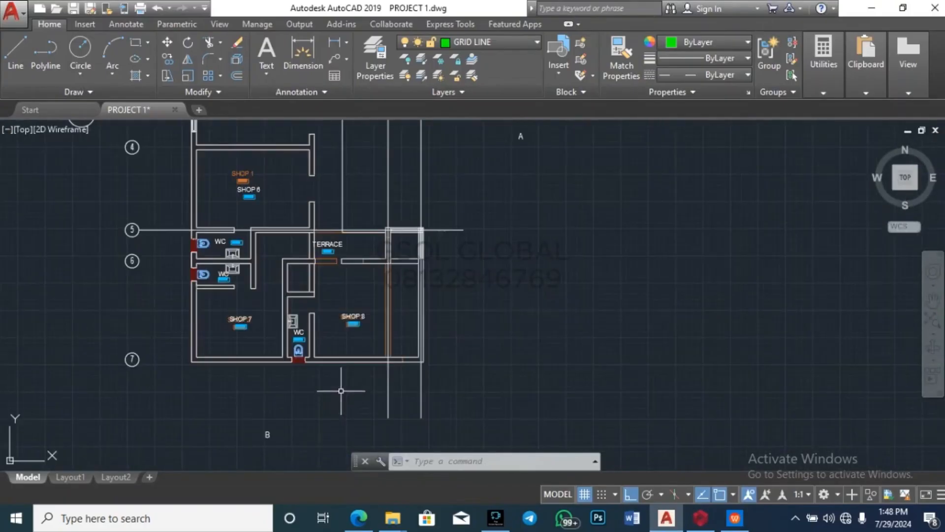
scroll(388, 211, "up", 5)
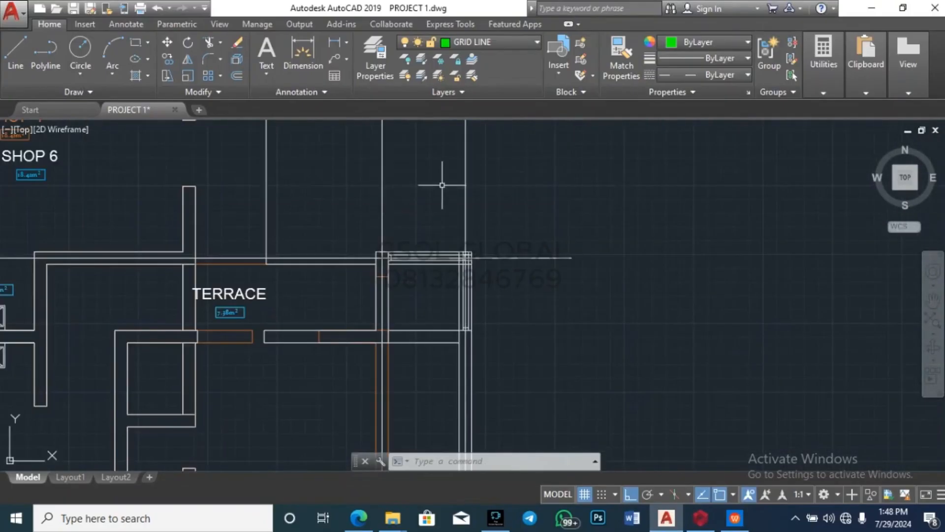
scroll(436, 183, "down", 8)
scroll(463, 233, "down", 2)
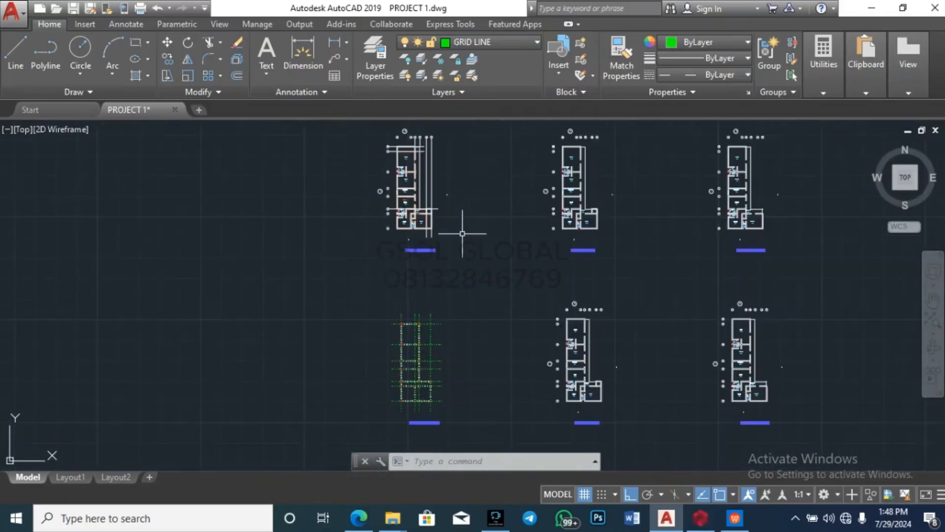
scroll(443, 195, "up", 5)
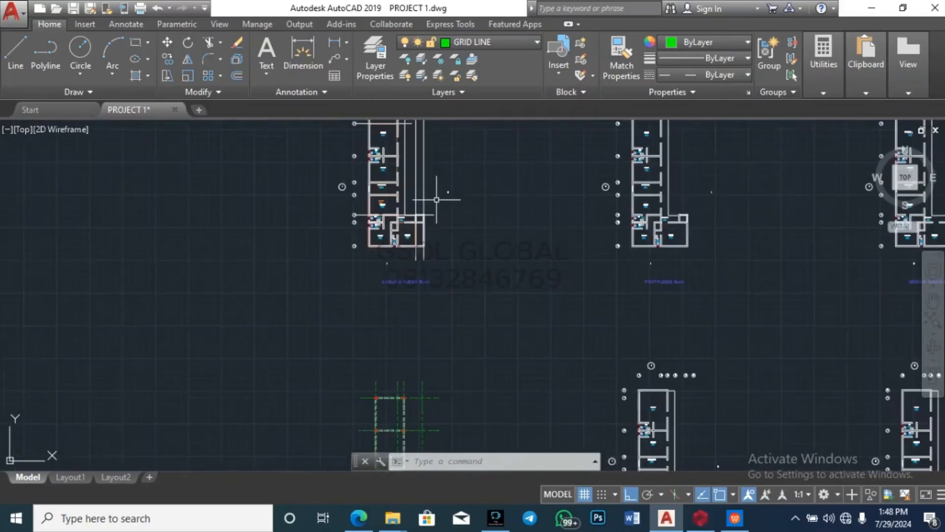
scroll(377, 251, "up", 3)
scroll(443, 162, "up", 5)
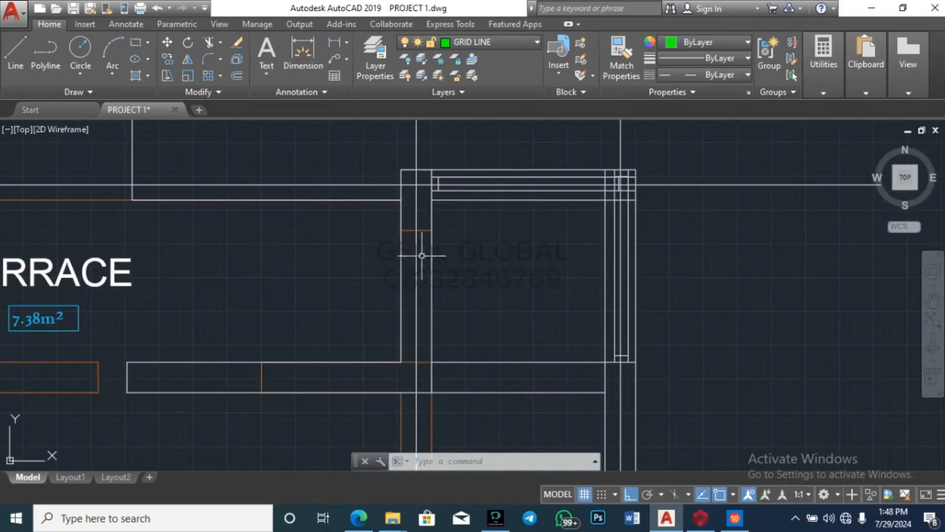
scroll(434, 248, "down", 4)
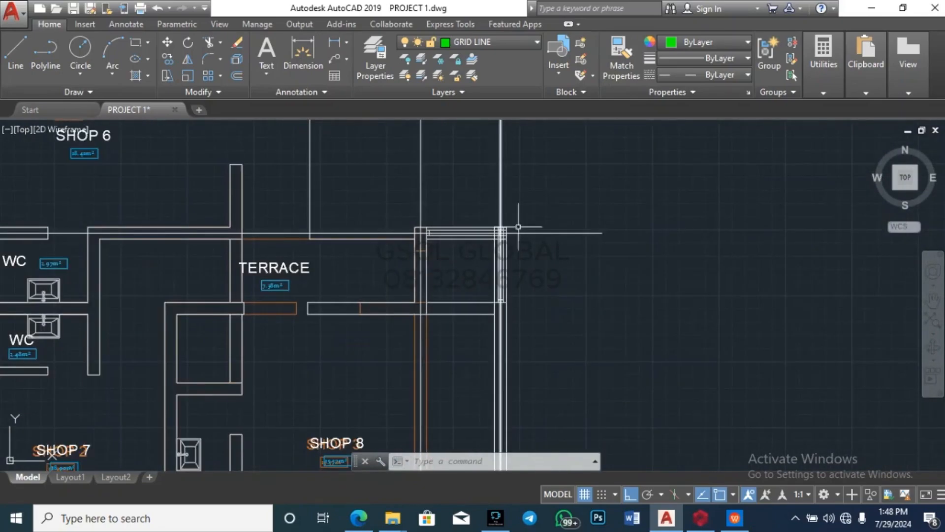
scroll(503, 202, "up", 2)
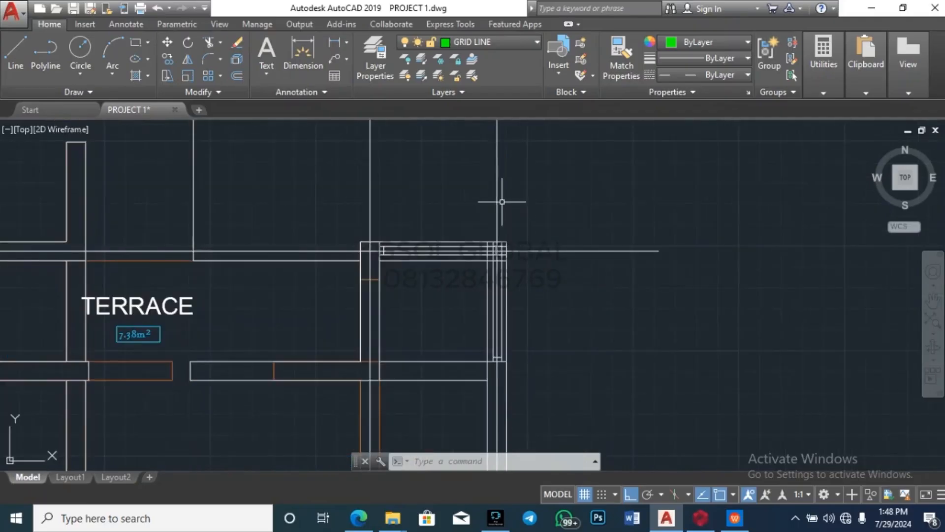
scroll(502, 201, "down", 3)
scroll(390, 271, "up", 2)
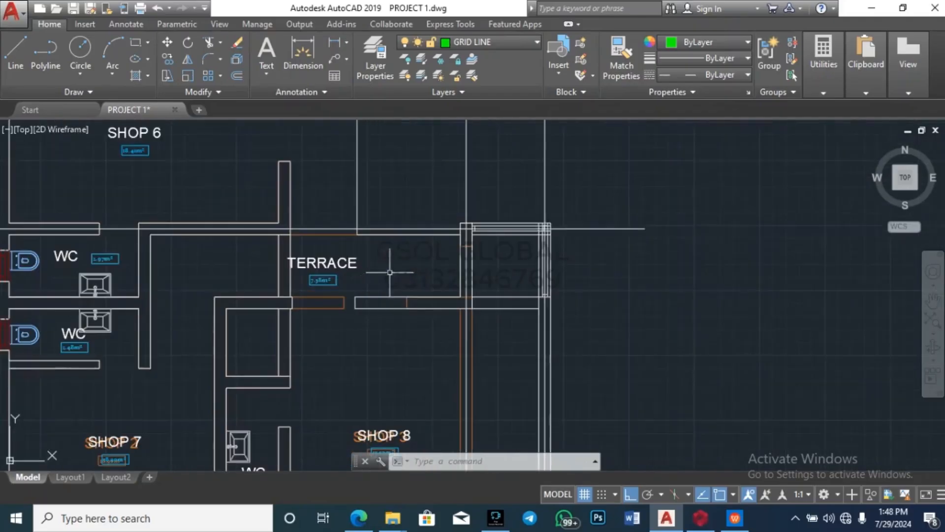
Step: Start a distance measurement from the terrace wall corner, then cancel it
left_click(823, 55)
left_click(827, 170)
scroll(340, 242, "up", 2)
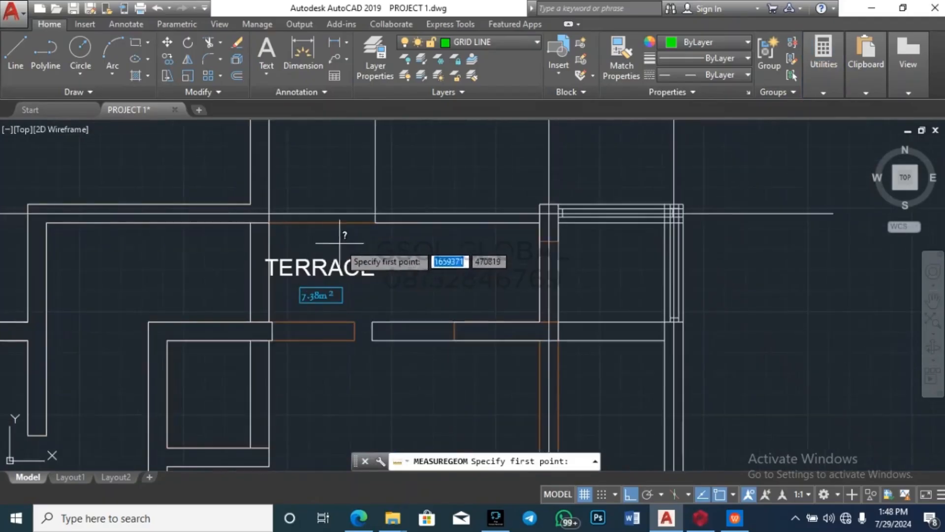
left_click(375, 213)
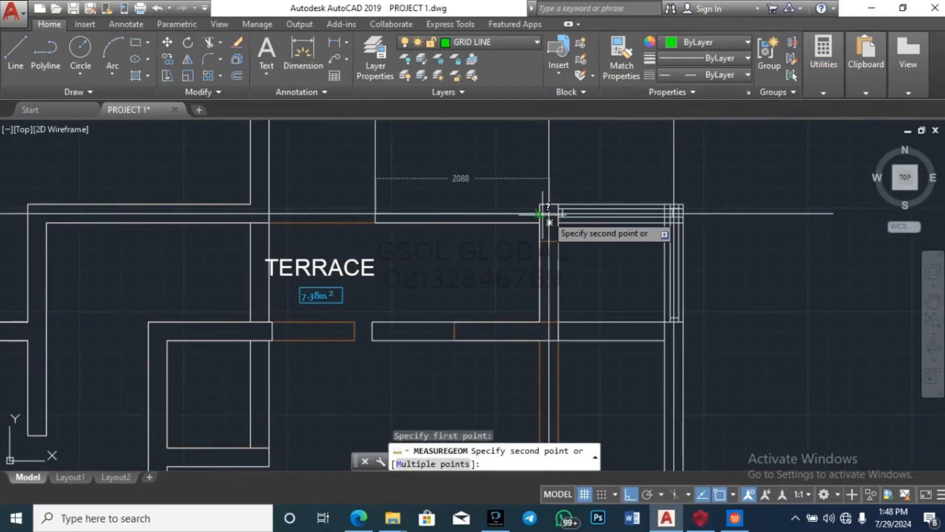
scroll(546, 214, "down", 5)
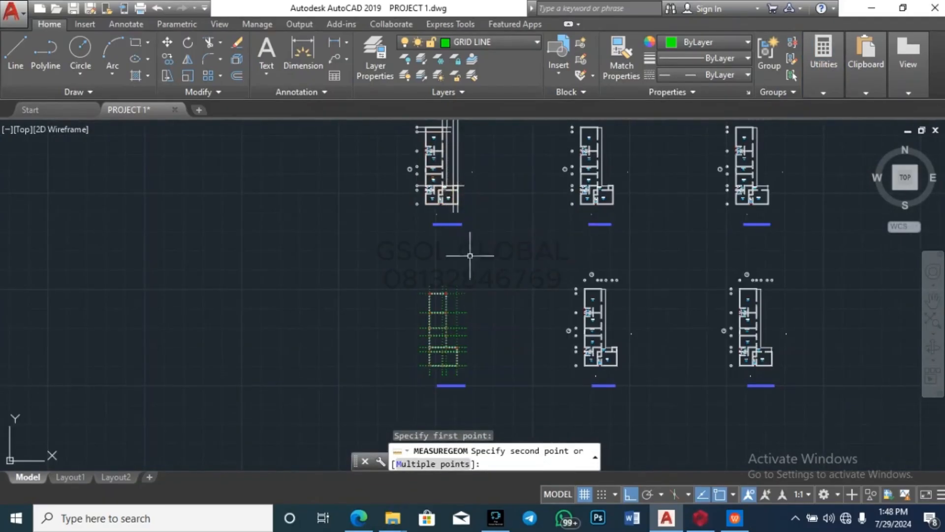
key("Escape")
Step: Select and deselect two vertical grid lines to inspect their properties, then bring the rendering PDF forward
scroll(460, 331, "up", 4)
scroll(419, 344, "down", 2)
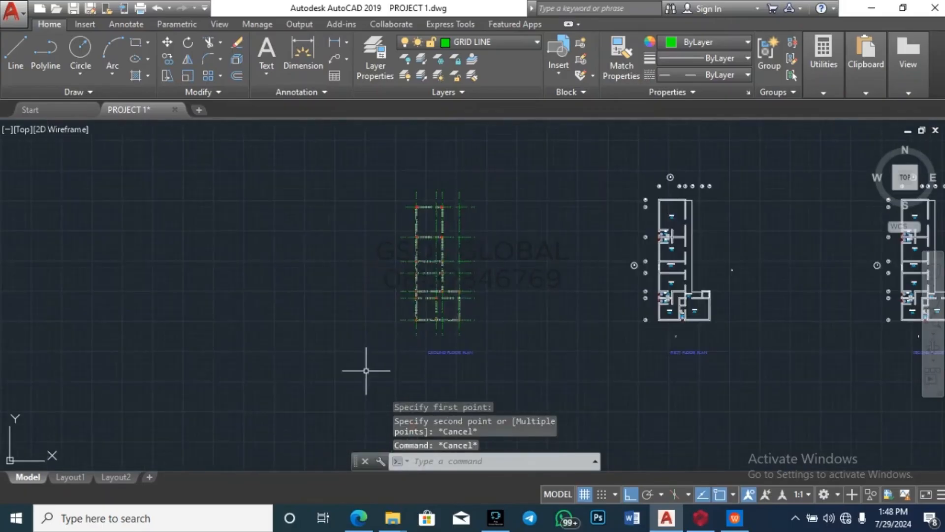
scroll(366, 370, "down", 3)
scroll(393, 266, "up", 6)
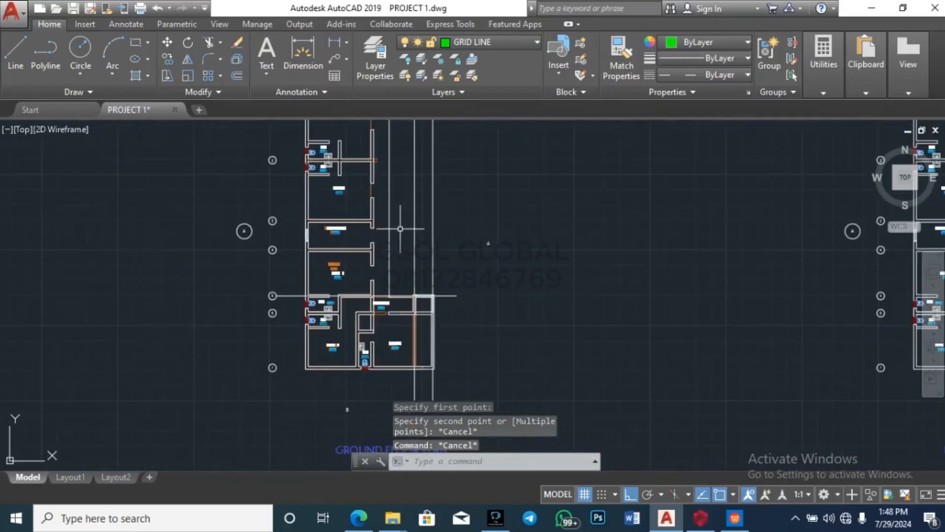
left_click(388, 258)
key("Escape")
scroll(417, 302, "up", 4)
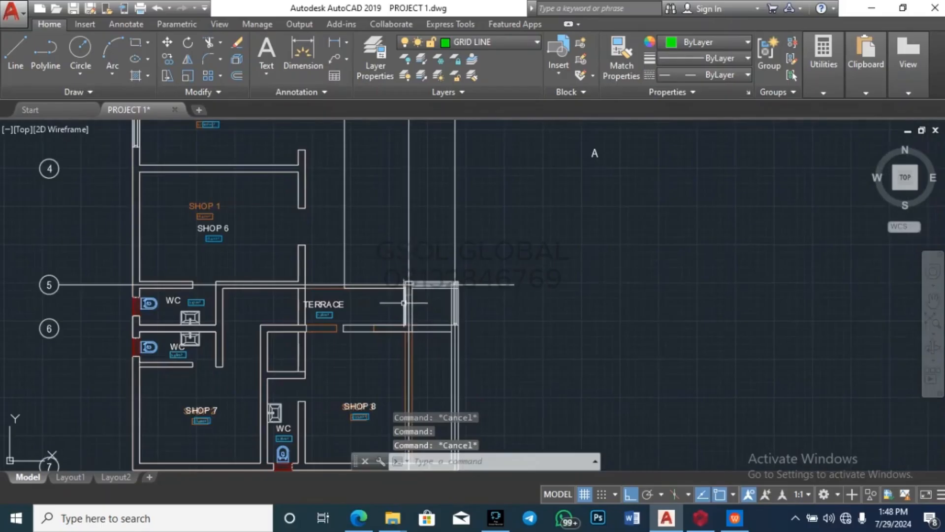
scroll(401, 285, "down", 5)
scroll(376, 389, "up", 3)
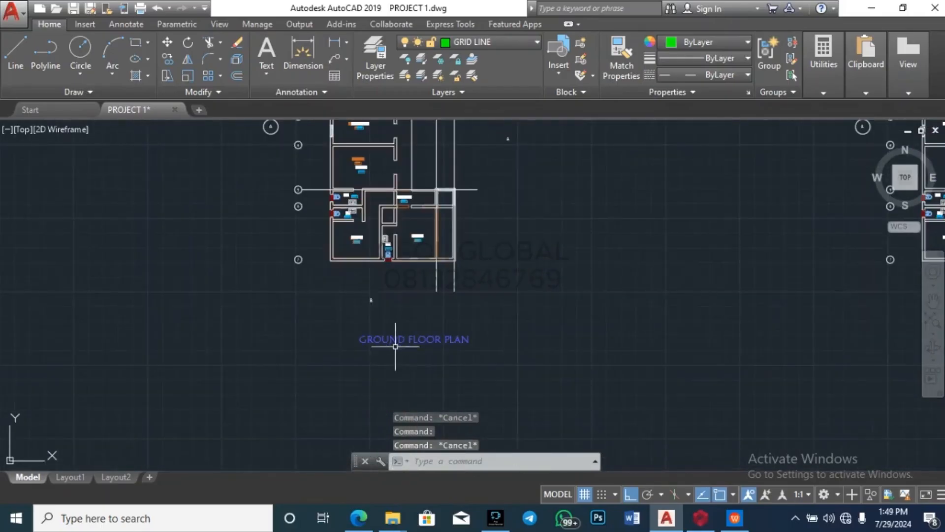
scroll(380, 379, "down", 4)
scroll(433, 340, "up", 2)
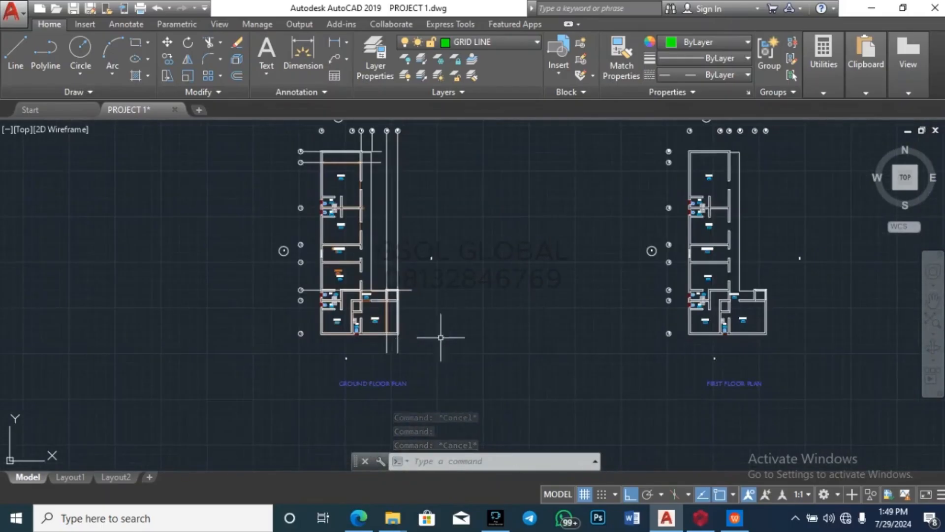
scroll(753, 295, "up", 2)
scroll(541, 317, "down", 2)
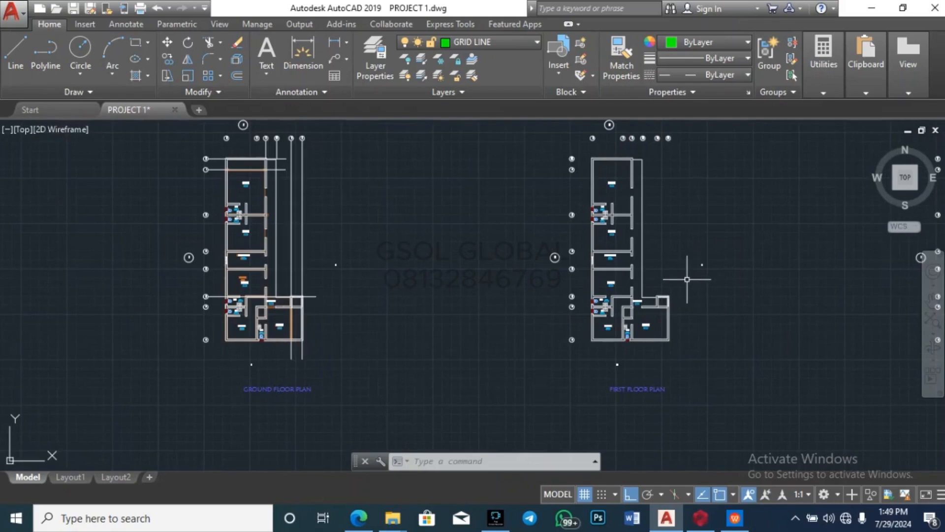
scroll(298, 310, "up", 5)
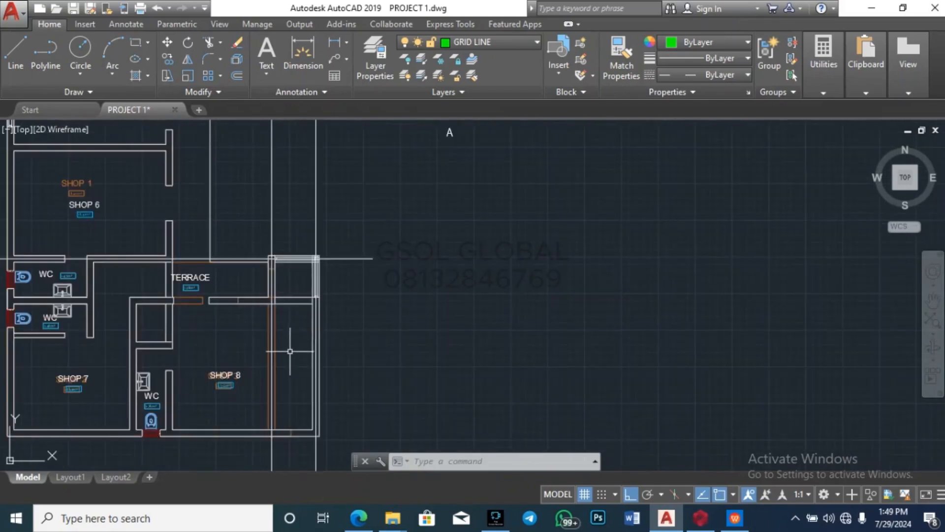
scroll(305, 268, "down", 6)
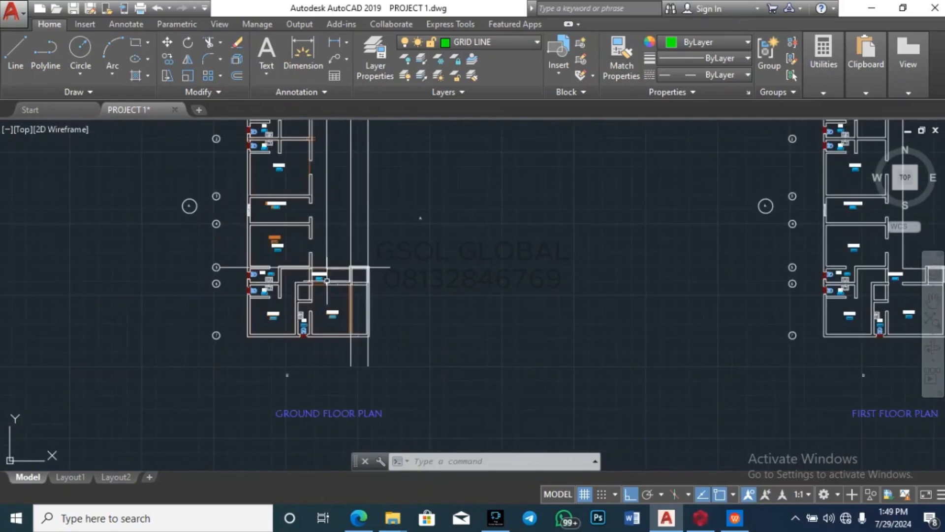
scroll(297, 276, "up", 6)
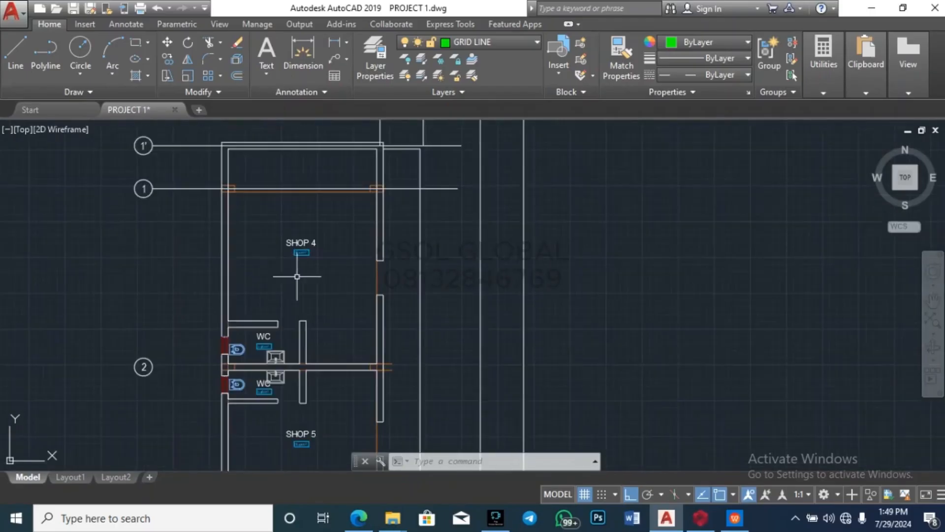
left_click(377, 270)
key("Escape")
key("Escape")
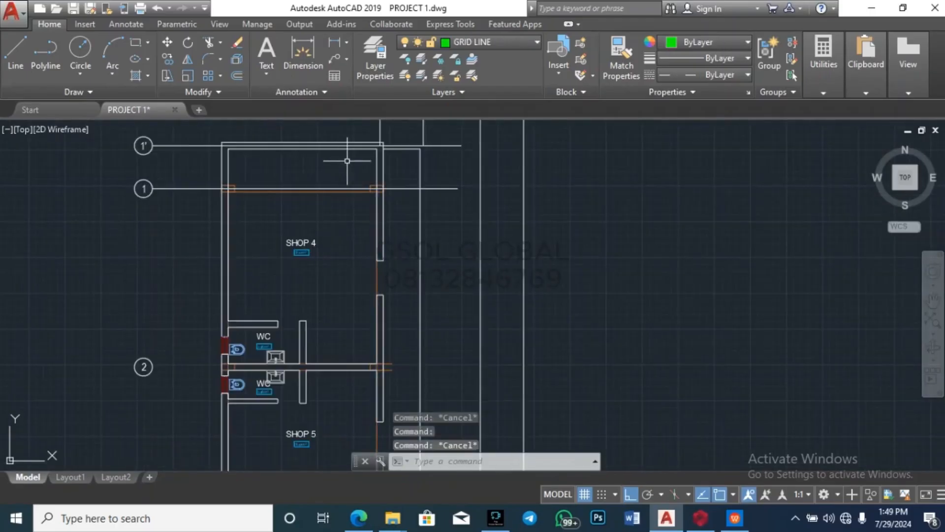
scroll(379, 266, "down", 5)
scroll(432, 290, "up", 6)
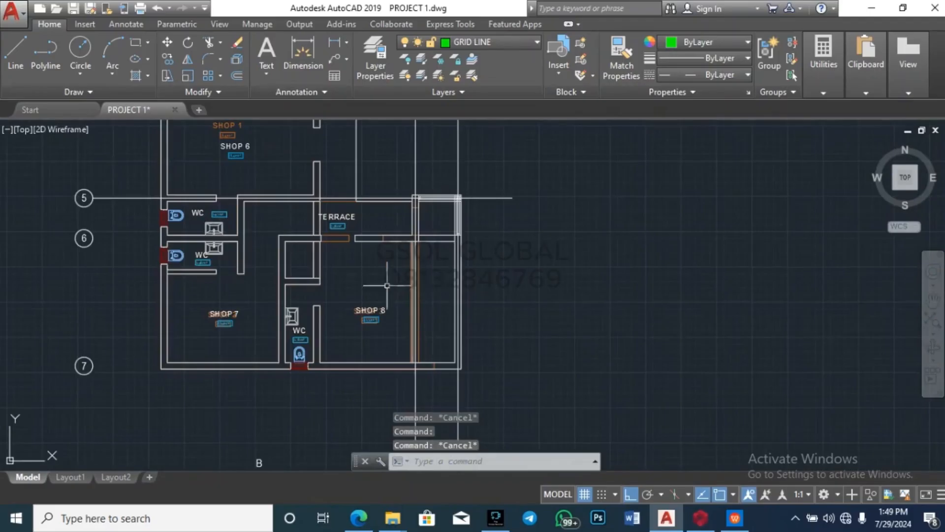
scroll(452, 195, "down", 6)
scroll(452, 195, "down", 5)
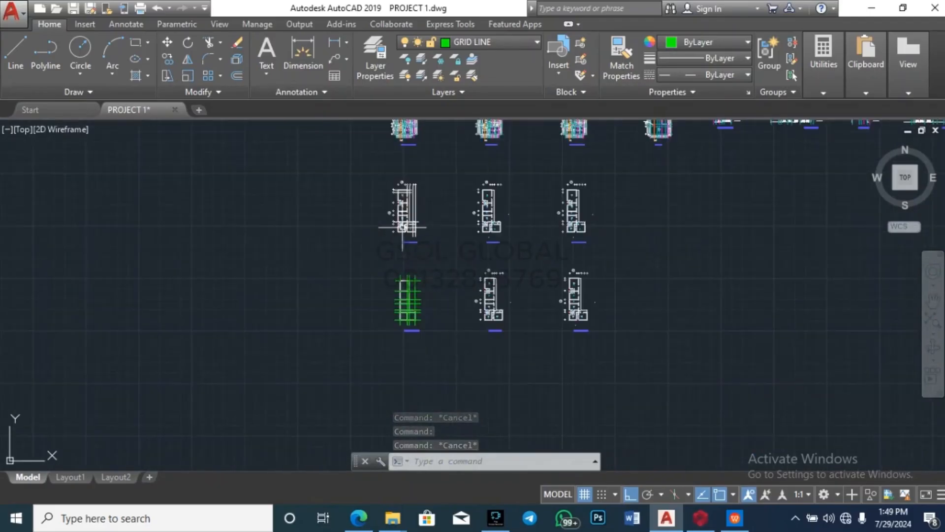
left_click(734, 518)
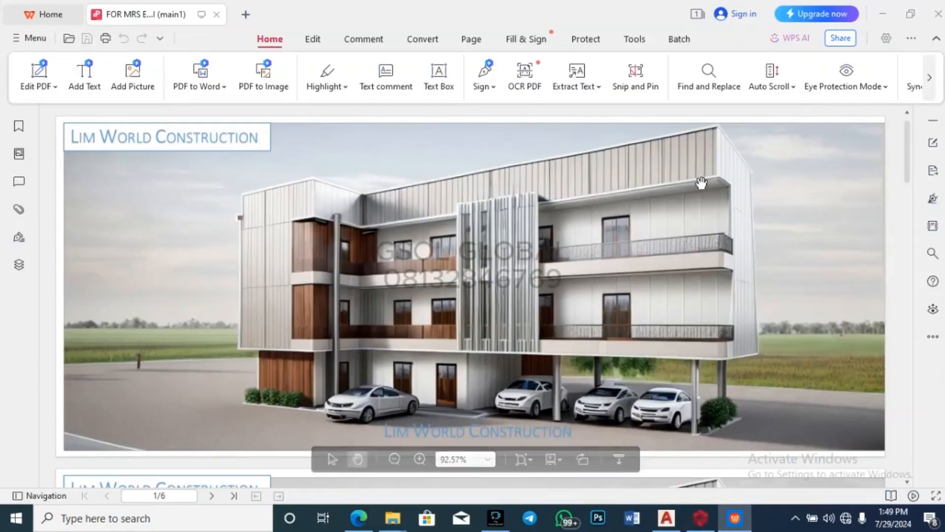
Step: Review the three-storey building rendering, then switch to the ProtaStructure project2 window
mouse_move(598, 449)
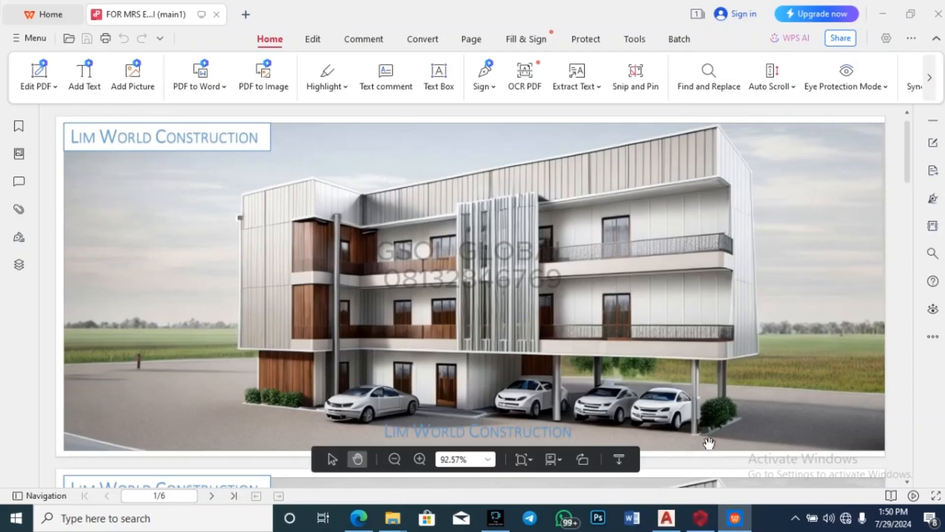
mouse_move(696, 524)
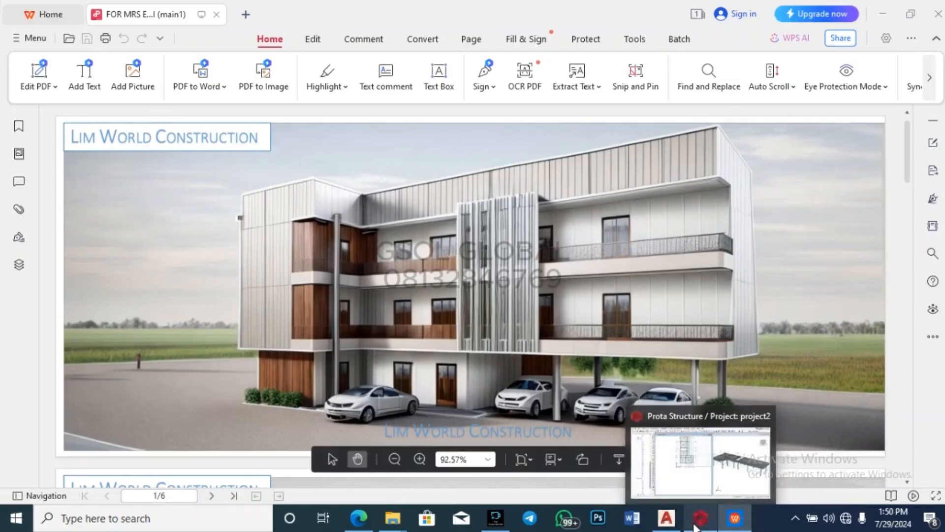
left_click(699, 480)
Step: Open the storey generation settings under Building Setout and dismiss them unchanged
scroll(767, 242, "up", 2)
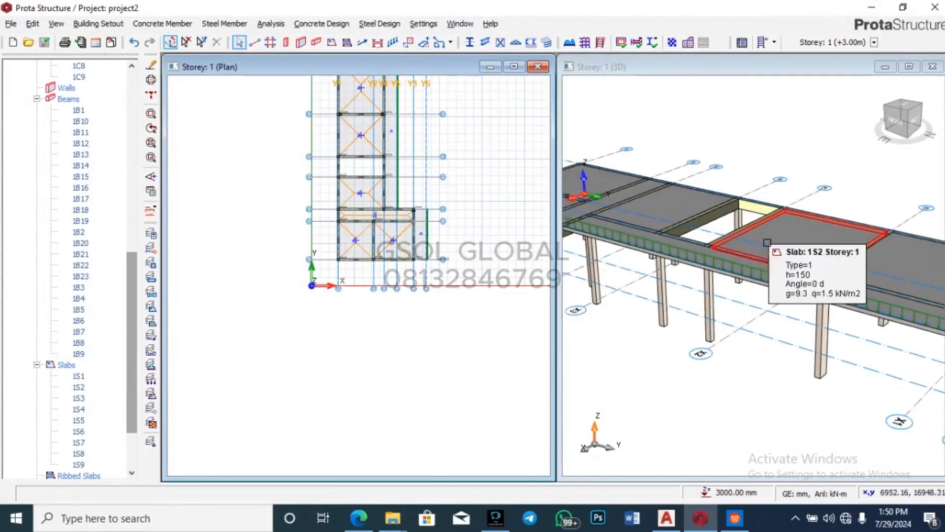
scroll(767, 242, "down", 3)
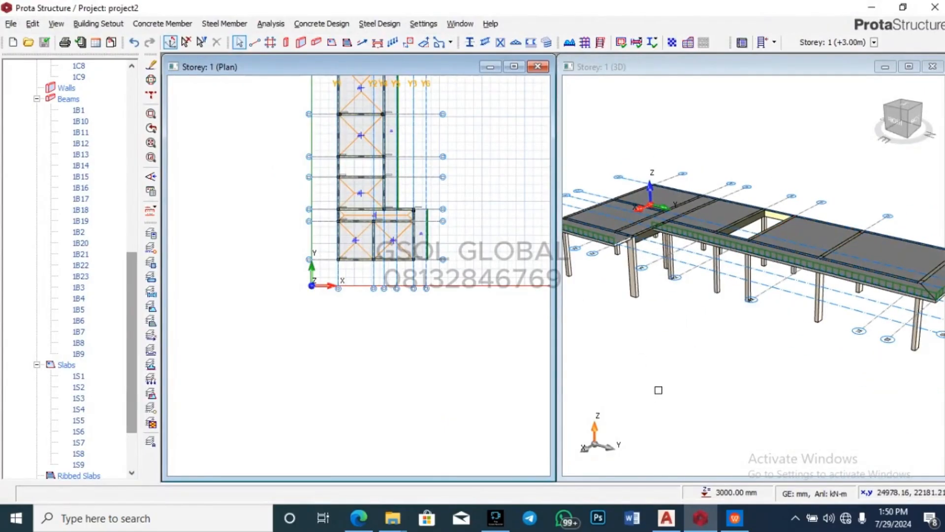
scroll(434, 353, "down", 2)
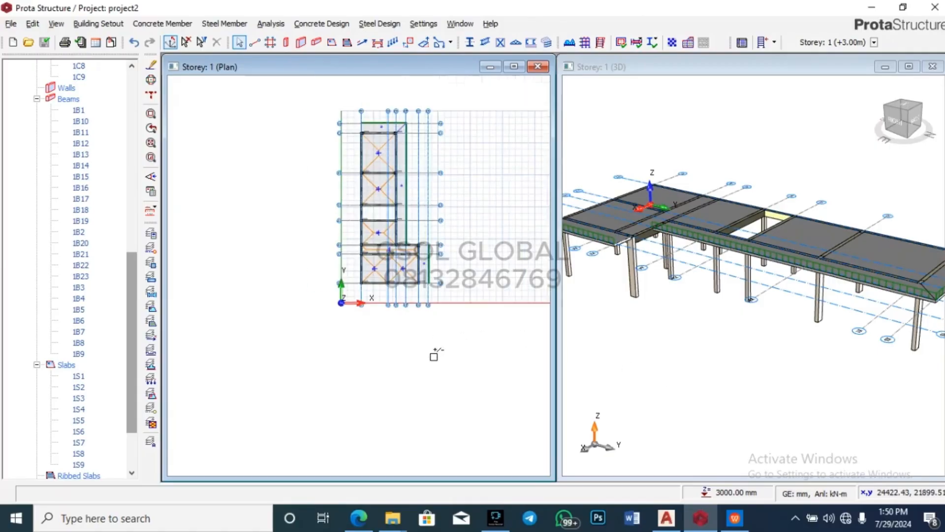
left_click(98, 24)
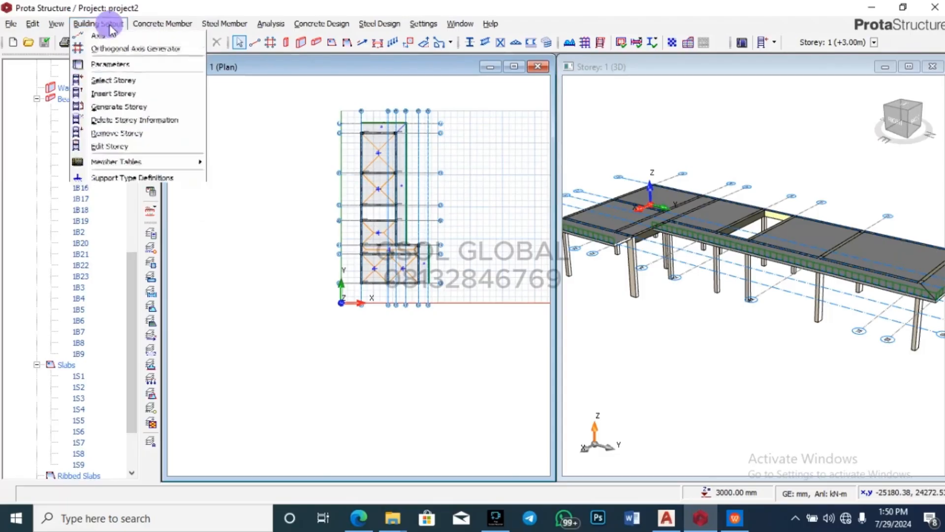
left_click(118, 109)
left_click(611, 118)
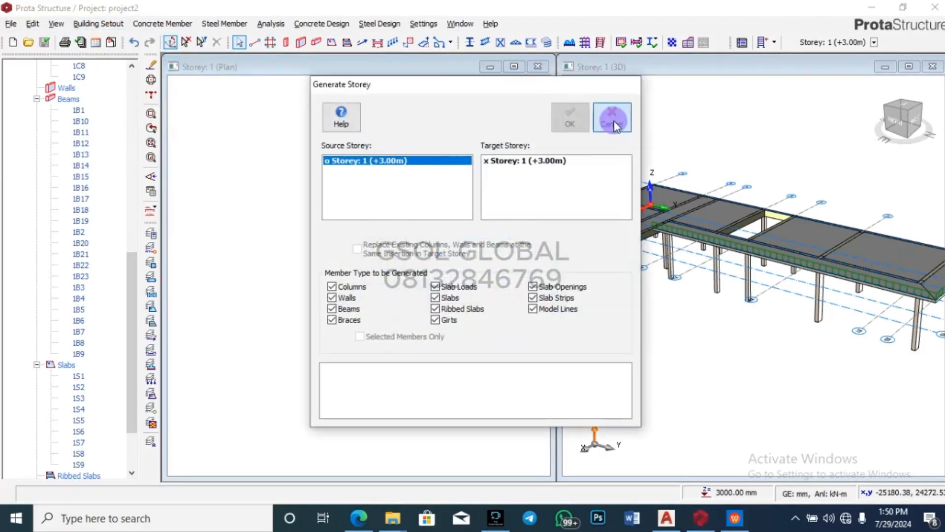
left_click(100, 24)
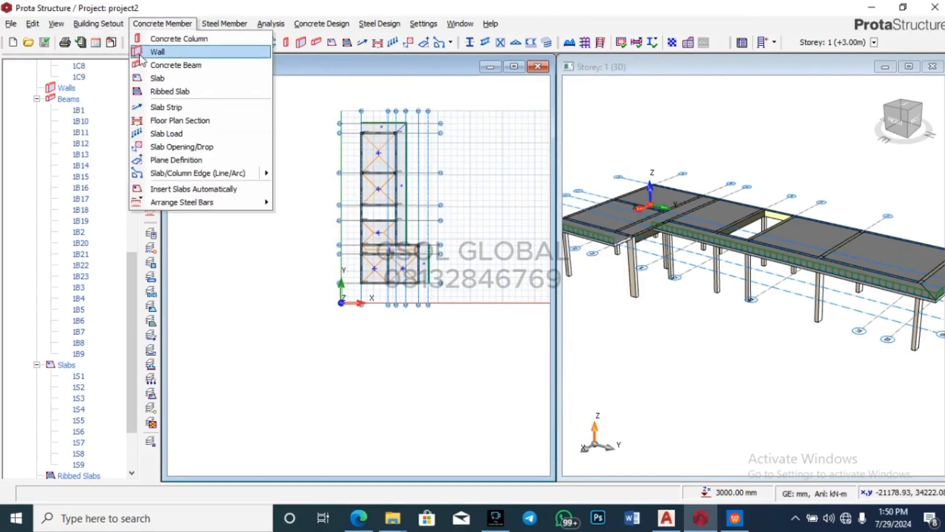
left_click(110, 22)
Step: Insert a storey by setting Total No. of Storeys to 2 and accepting the irreversible change
left_click(105, 26)
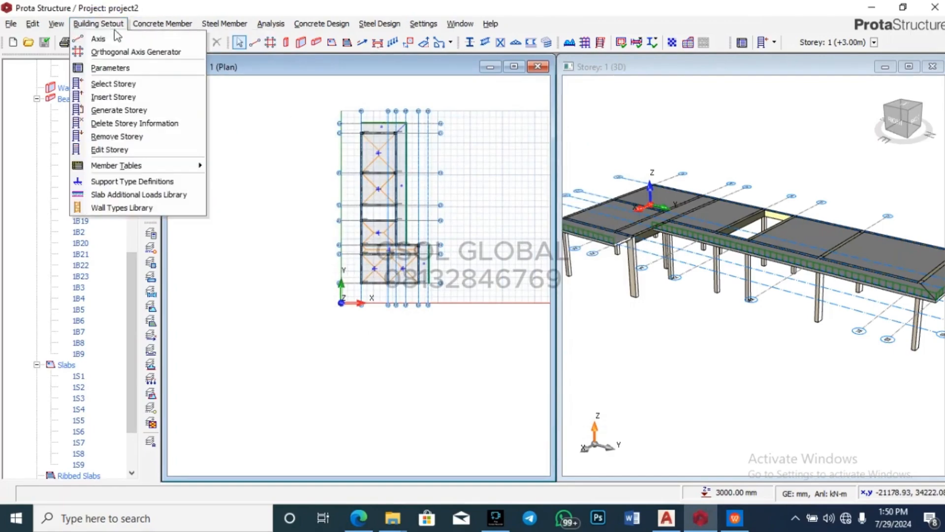
left_click(145, 97)
left_click(388, 272)
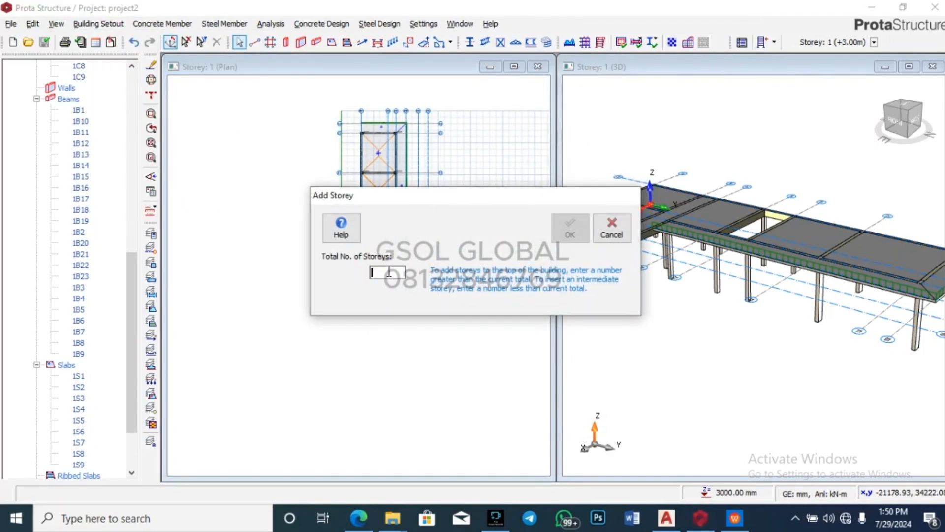
type("2")
left_click(570, 227)
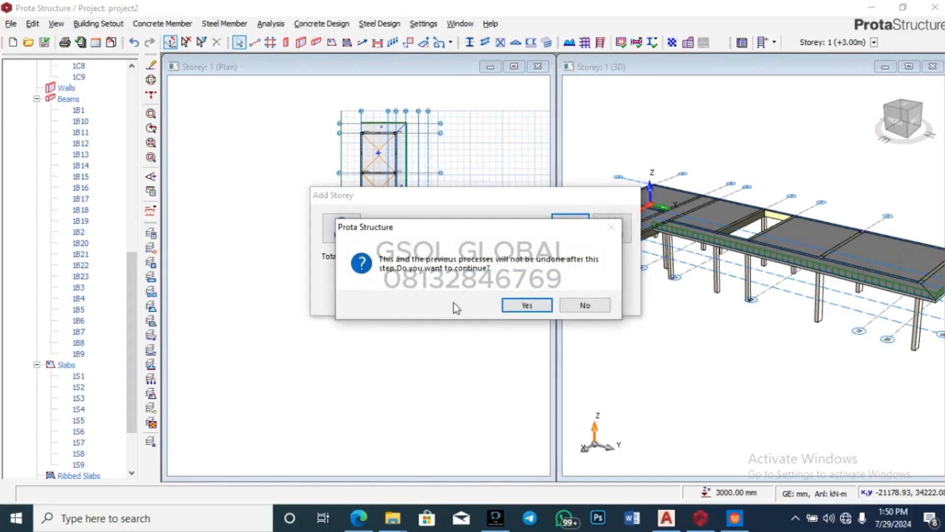
left_click(539, 302)
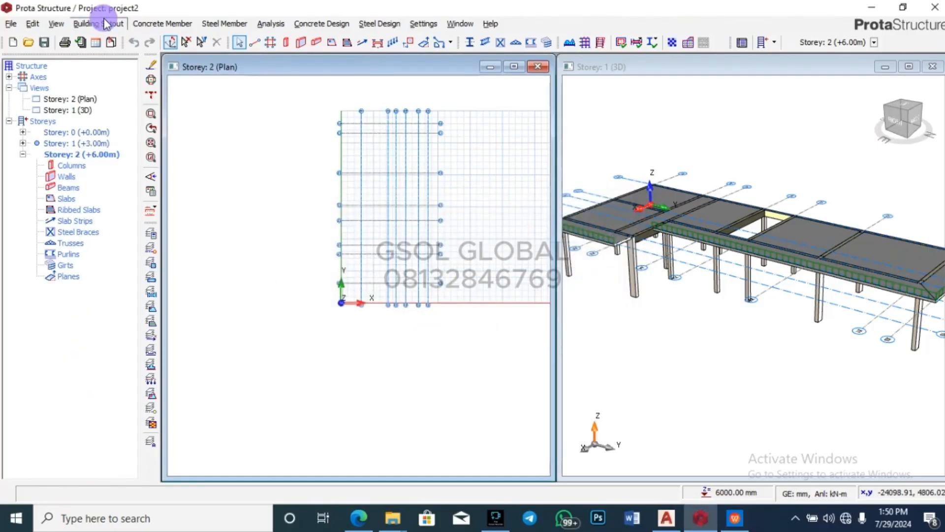
Step: Insert storeys so the building totals 3, adding Storey 3 at +9.00 m
left_click(162, 23)
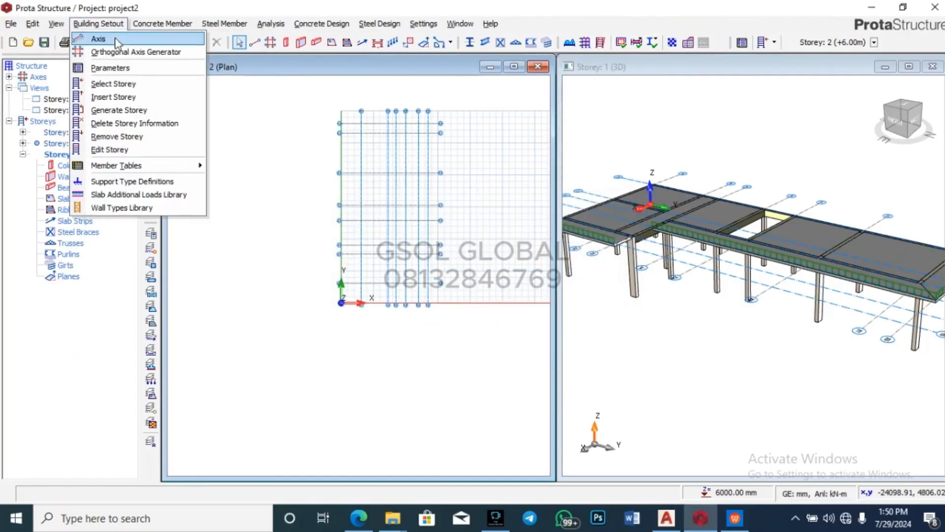
left_click(127, 110)
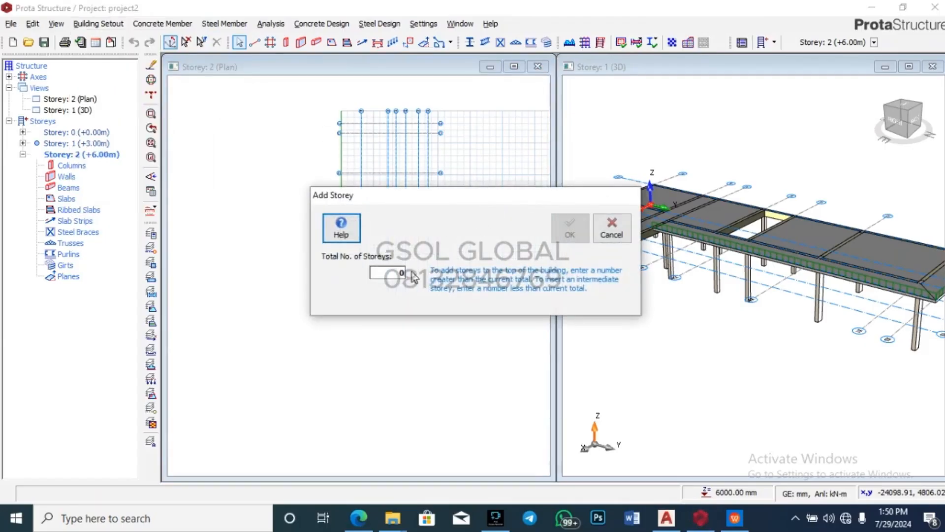
double_click(403, 272)
type("3")
left_click(569, 227)
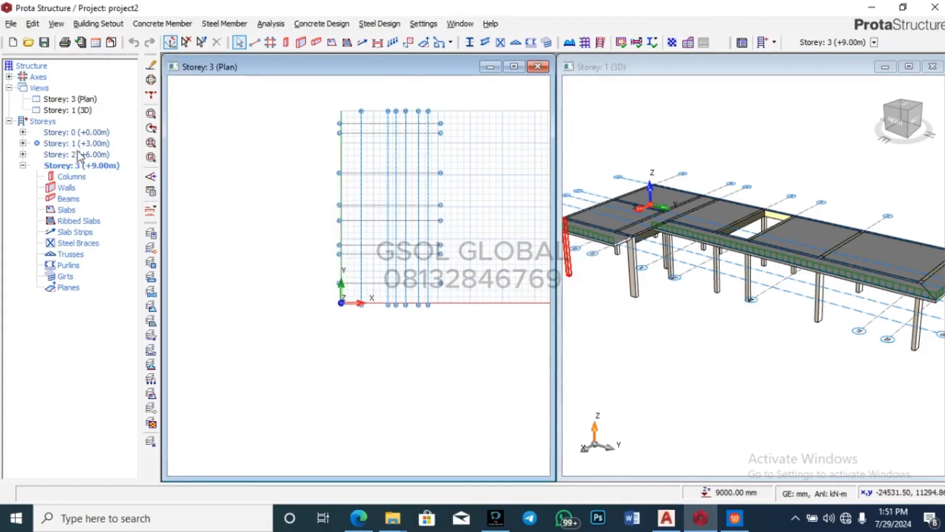
Step: Make Storey 1 the current storey and collapse its member list in the tree
double_click(76, 143)
scroll(435, 158, "up", 2)
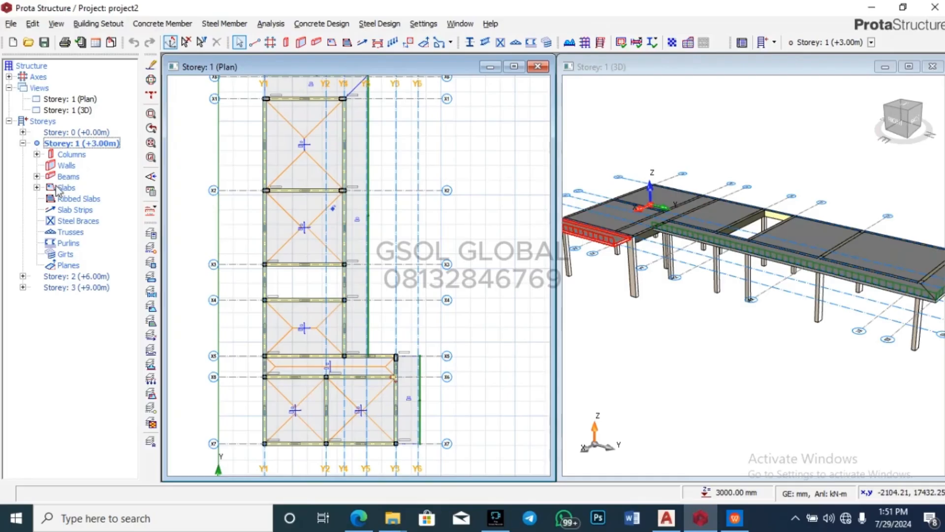
left_click(22, 143)
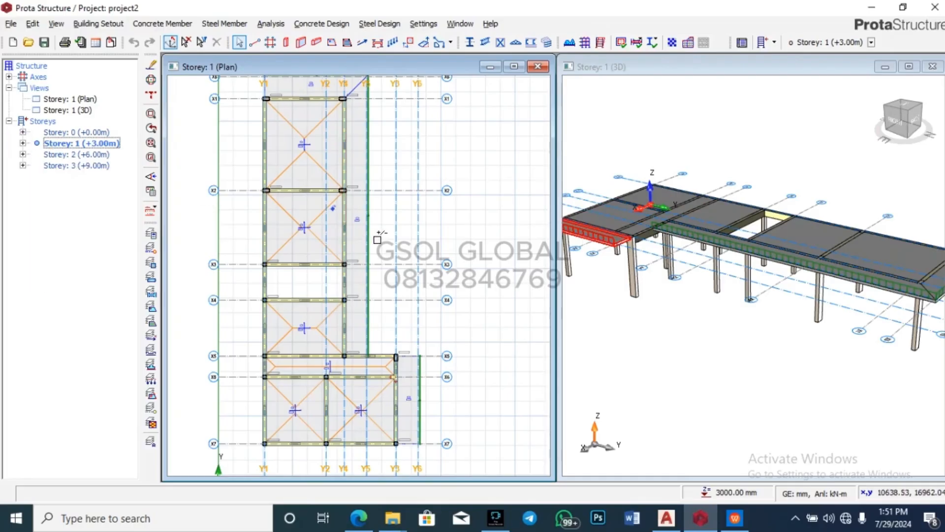
Step: Generate Storeys 2 and 3 from Storey 1, then orbit the 3D model to check them
left_click(98, 24)
left_click(118, 108)
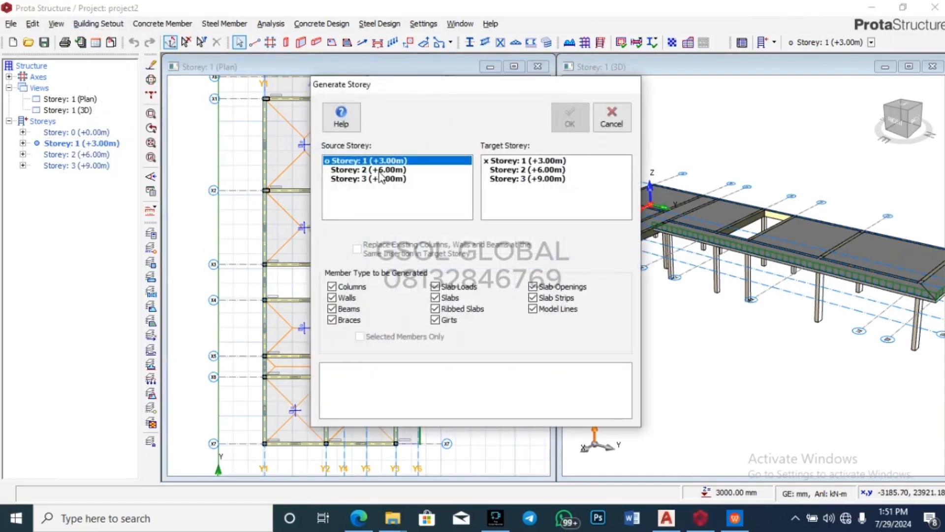
left_click(517, 170)
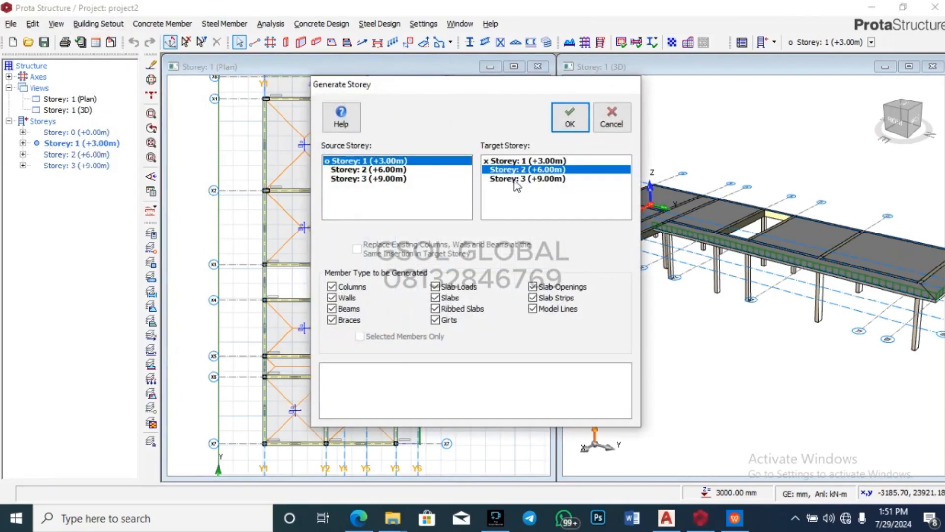
left_click(519, 178, "shift")
key("Return")
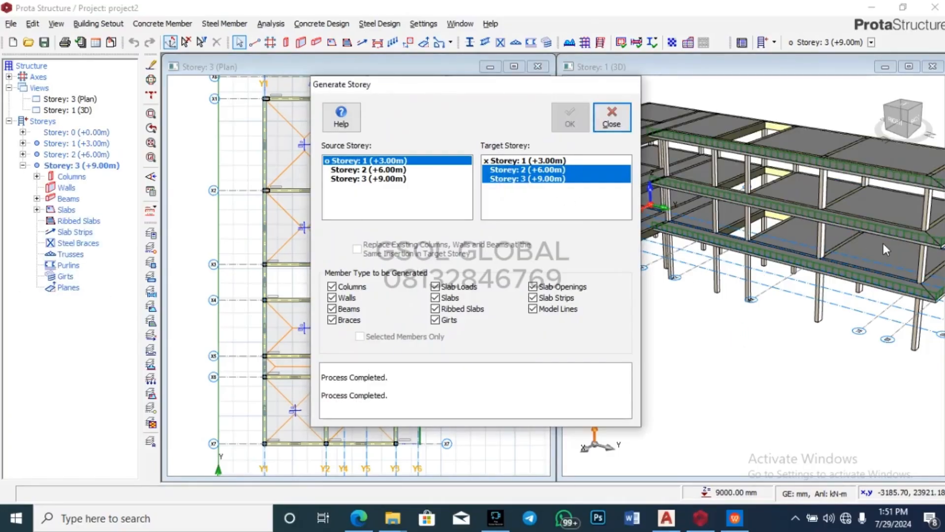
left_click(613, 125)
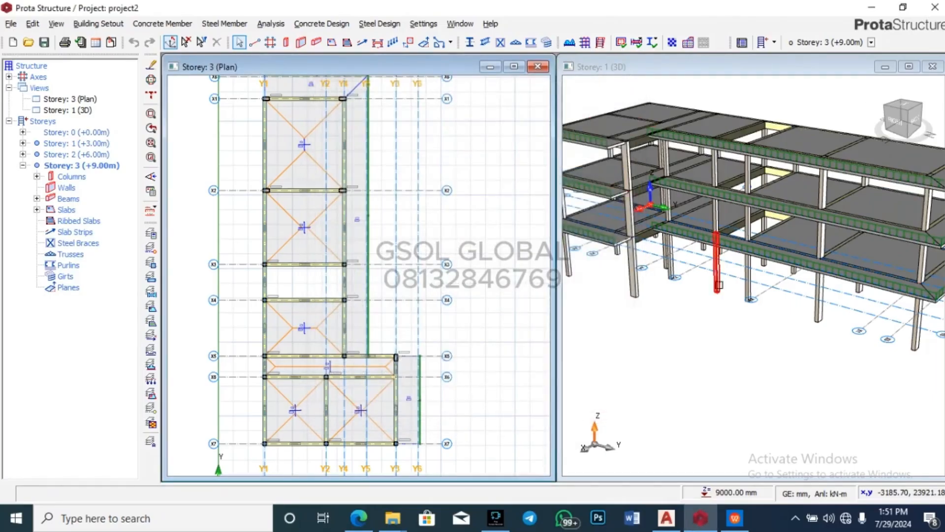
scroll(717, 261, "down", 3)
right_click_drag(862, 367, 697, 353)
left_click(666, 359)
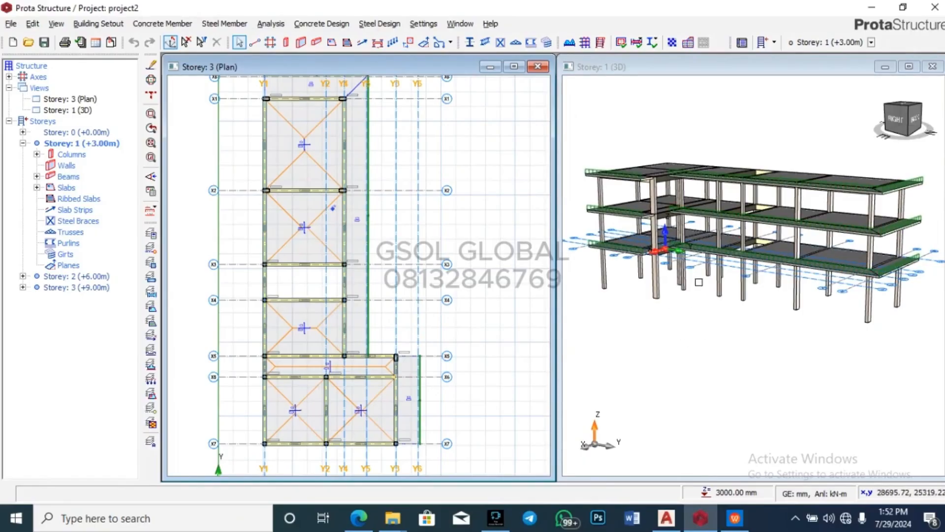
Step: Zoom into the 3D model and inspect the top edge beam, then clear the selection
left_click(693, 347)
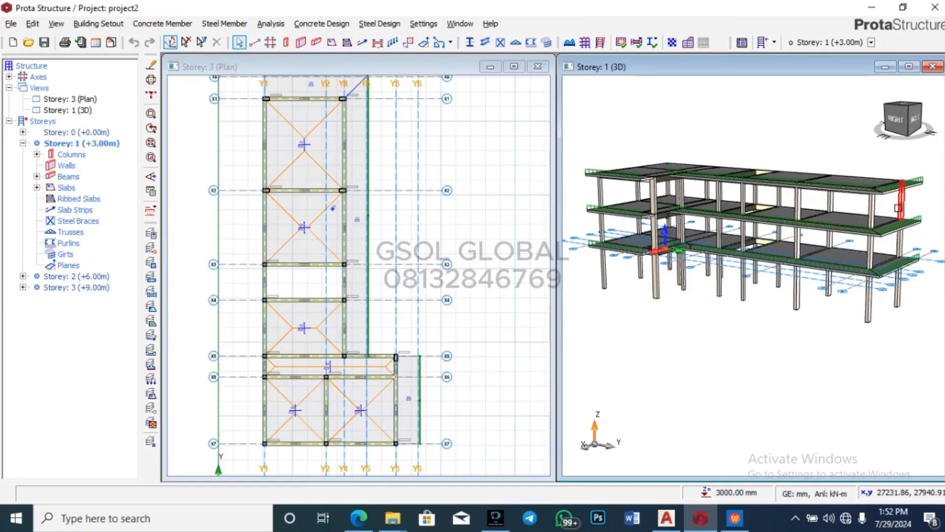
scroll(772, 268, "up", 3)
scroll(688, 389, "up", 1)
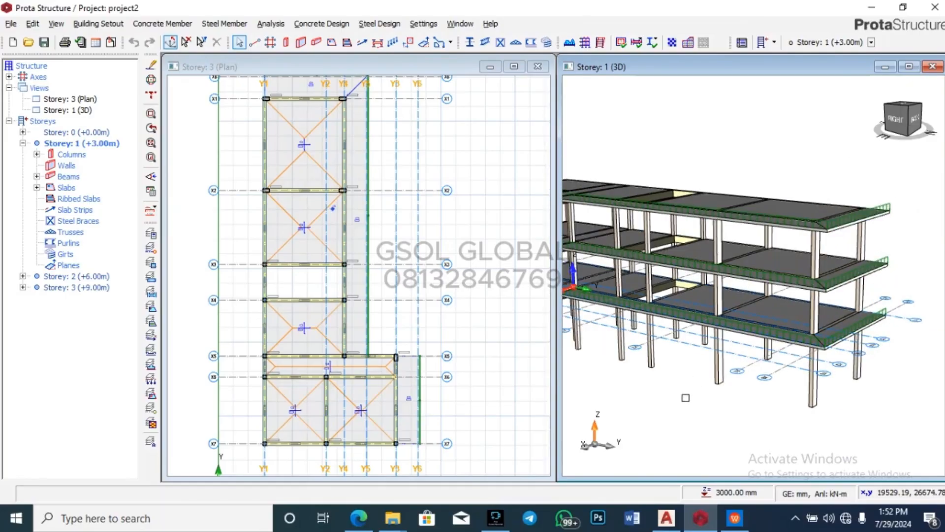
scroll(874, 212, "up", 1)
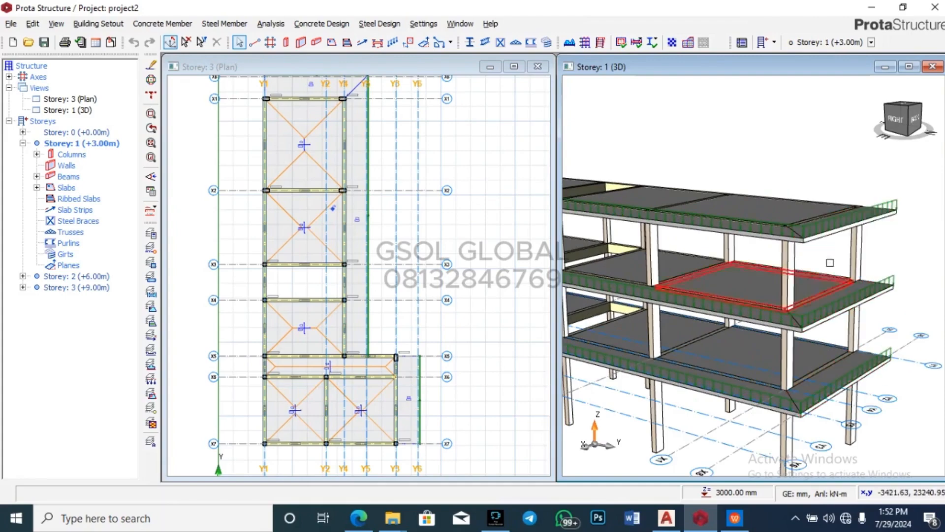
left_click(832, 235)
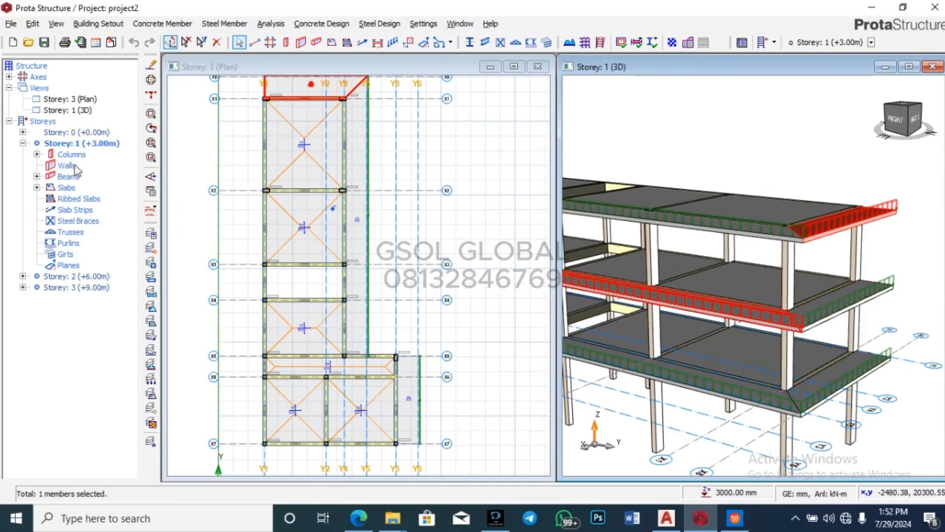
key("Escape")
Step: Make Storey 3 current and select its slabs 3S1 through 3S9 in the tree
left_click(23, 143)
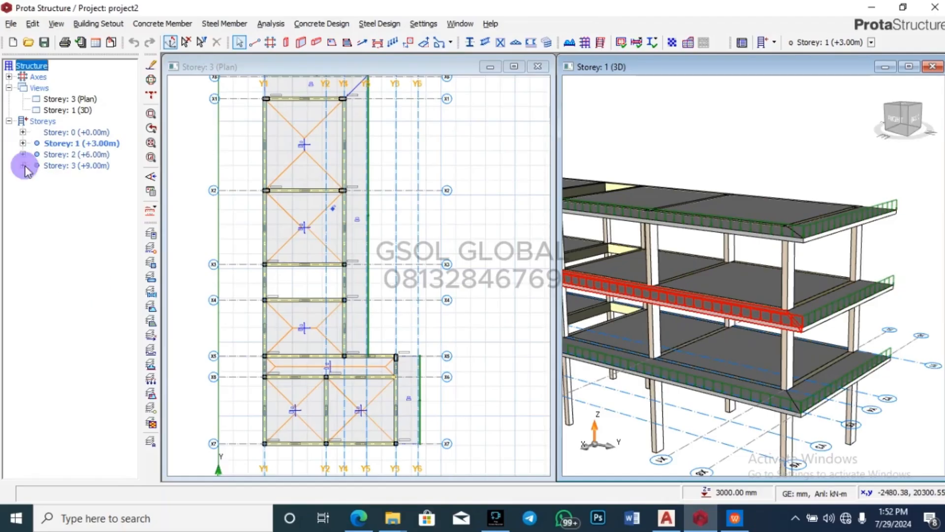
left_click(23, 165)
double_click(82, 166)
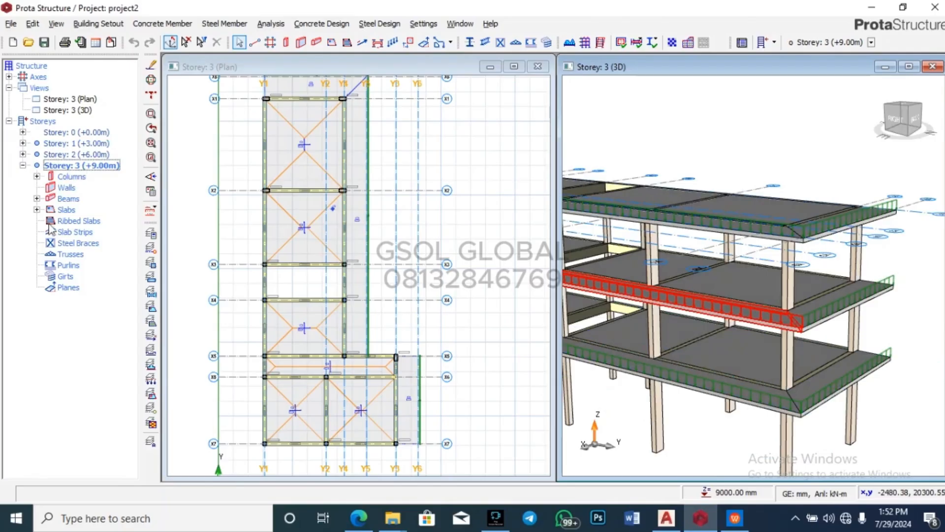
left_click(37, 210)
left_click(79, 220)
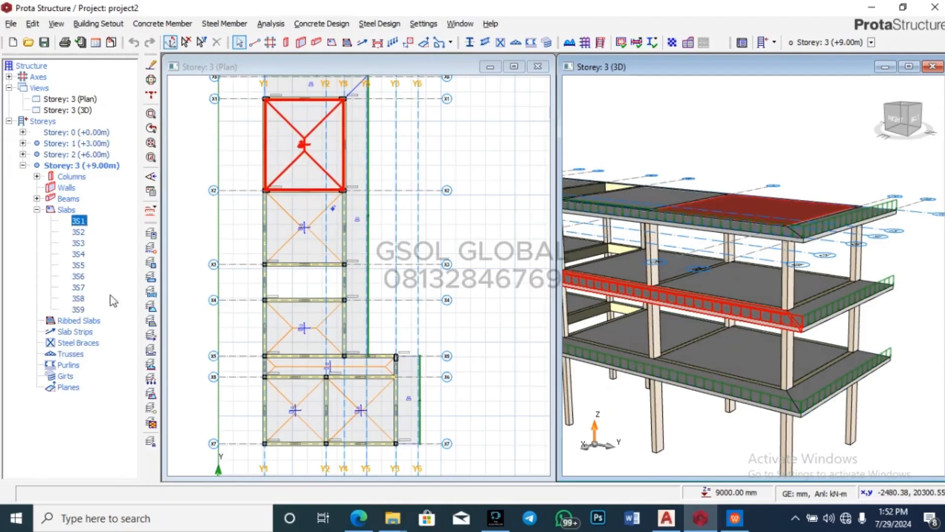
left_click(77, 309, "shift")
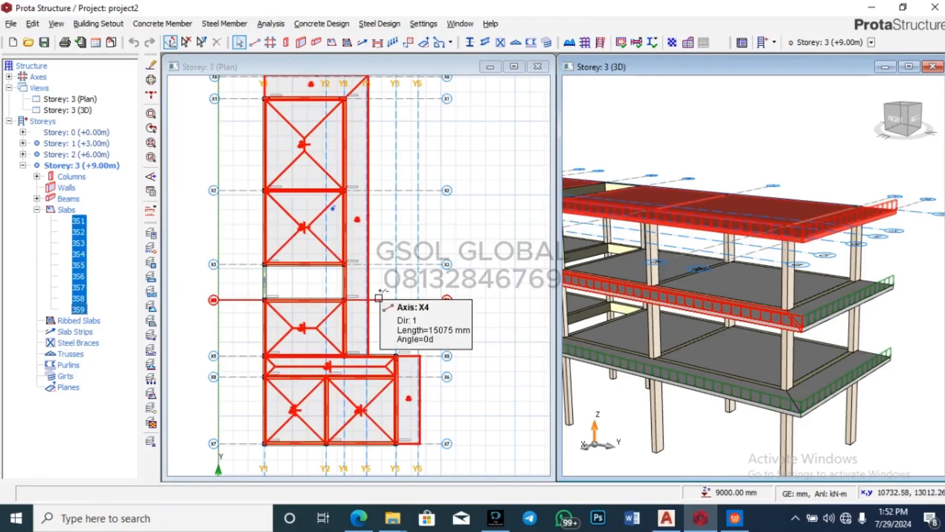
Step: Delete the selected Storey 3 slabs 3S1–3S9, keeping the other members
right_click(355, 231)
left_click(389, 317)
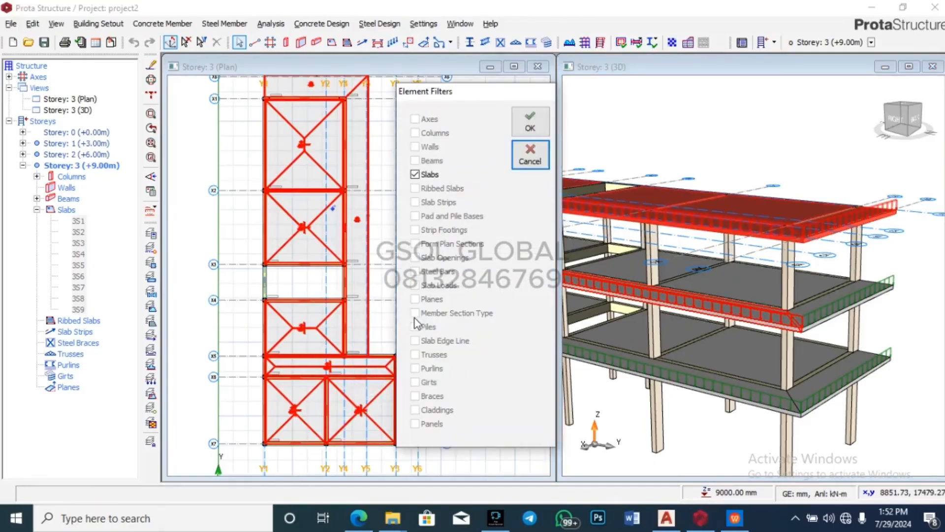
key("Return")
Step: Orbit the model to review the slabless top storey, then collapse Storey 3 in the tree
scroll(821, 230, "down", 2)
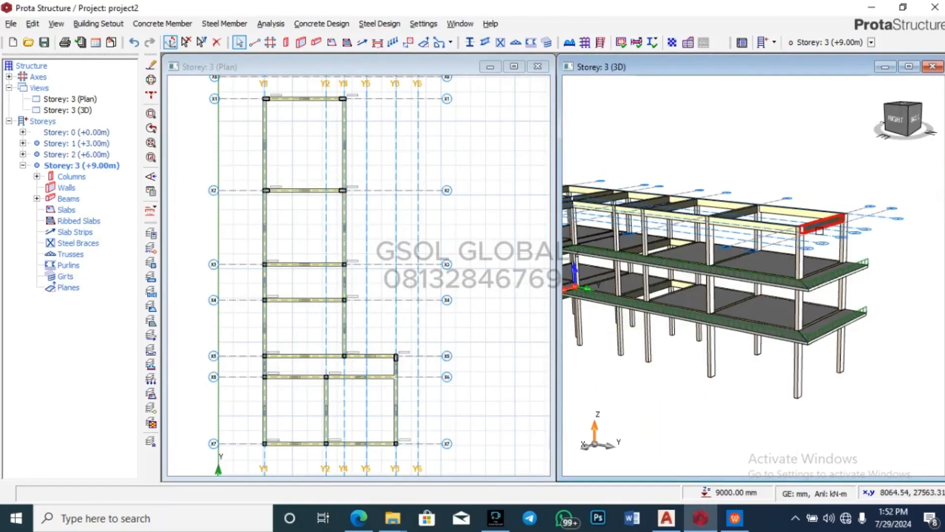
left_click_drag(898, 392, 770, 354)
scroll(615, 215, "up", 3)
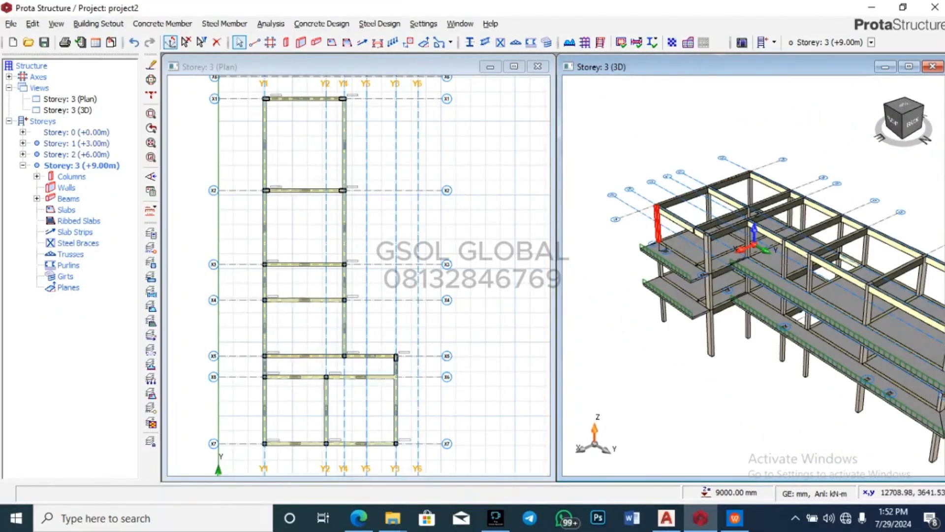
scroll(691, 207, "down", 2)
scroll(756, 343, "up", 4)
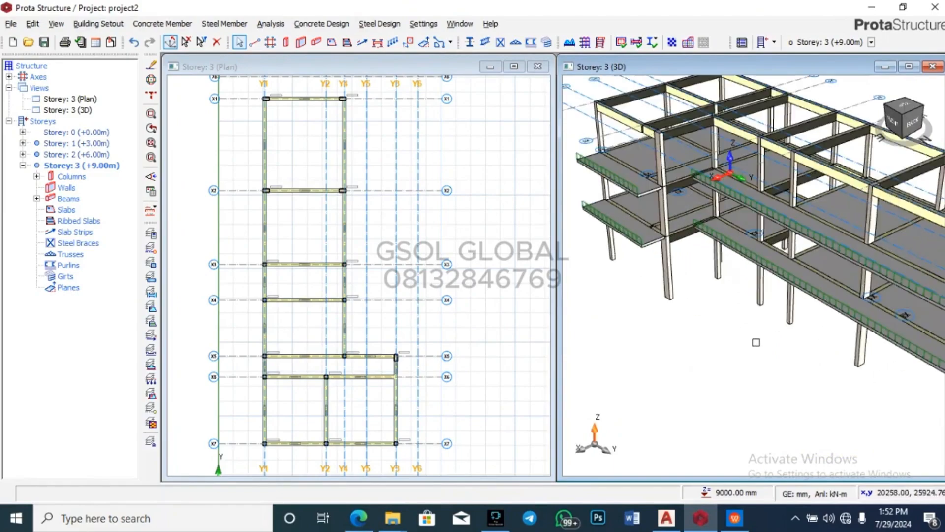
scroll(611, 169, "down", 3)
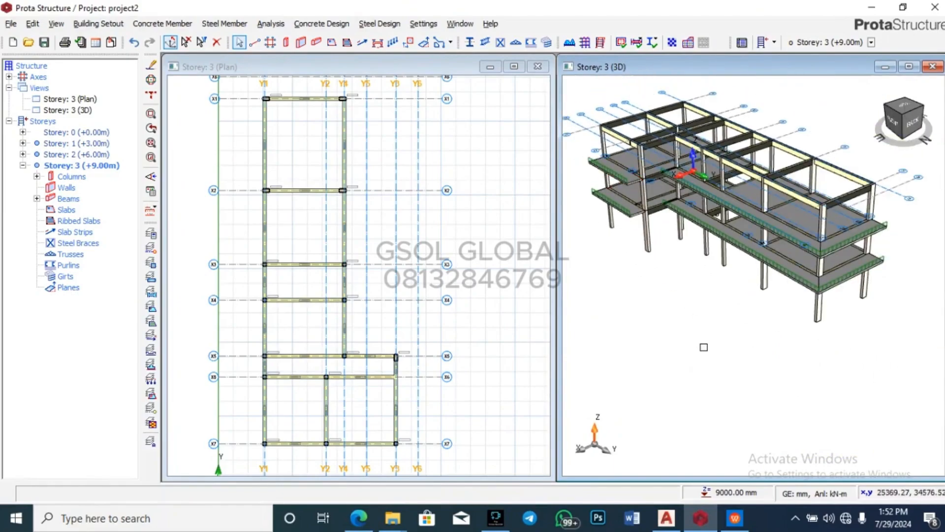
left_click_drag(740, 367, 823, 303)
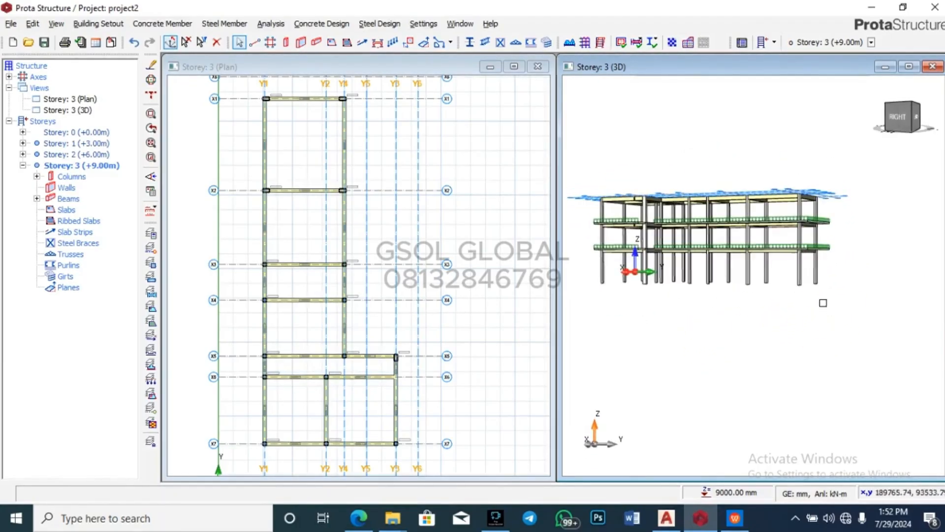
left_click_drag(636, 229, 753, 367)
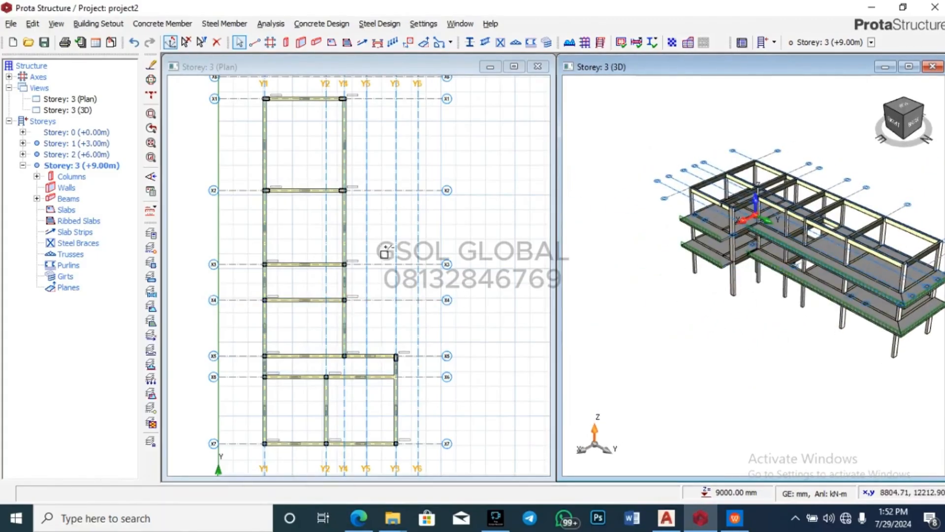
scroll(423, 207, "down", 3)
left_click(22, 165)
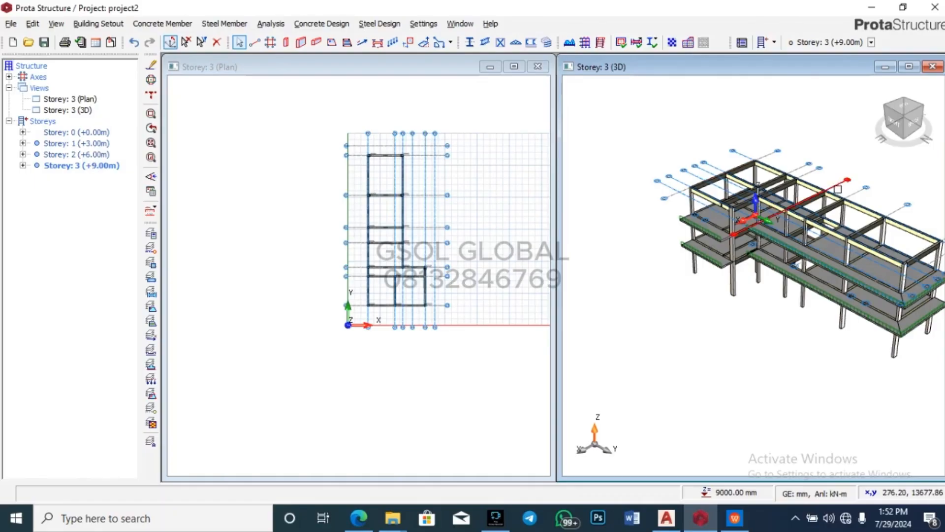
Step: Orbit the 3D model and switch between Storeys 2 and 1, ending on Storey 2
scroll(827, 209, "up", 3)
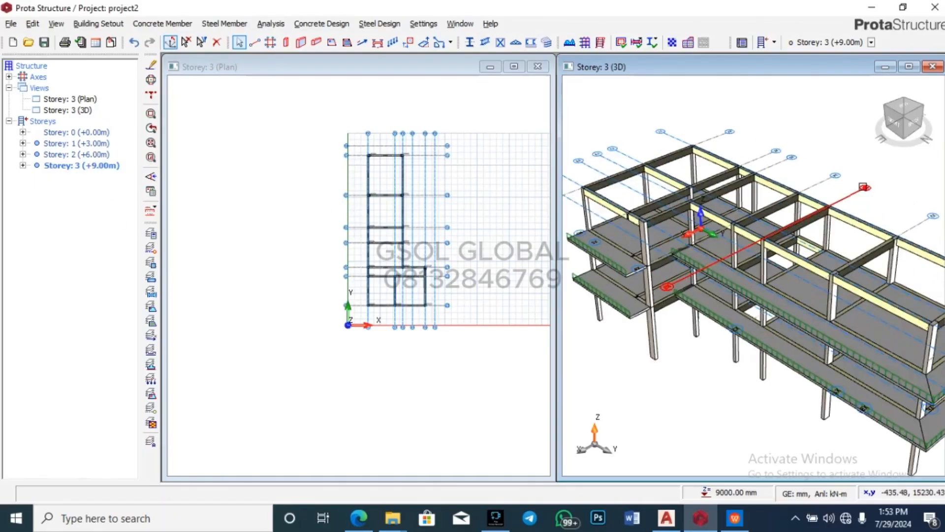
scroll(748, 197, "down", 2)
left_click_drag(707, 373, 728, 315)
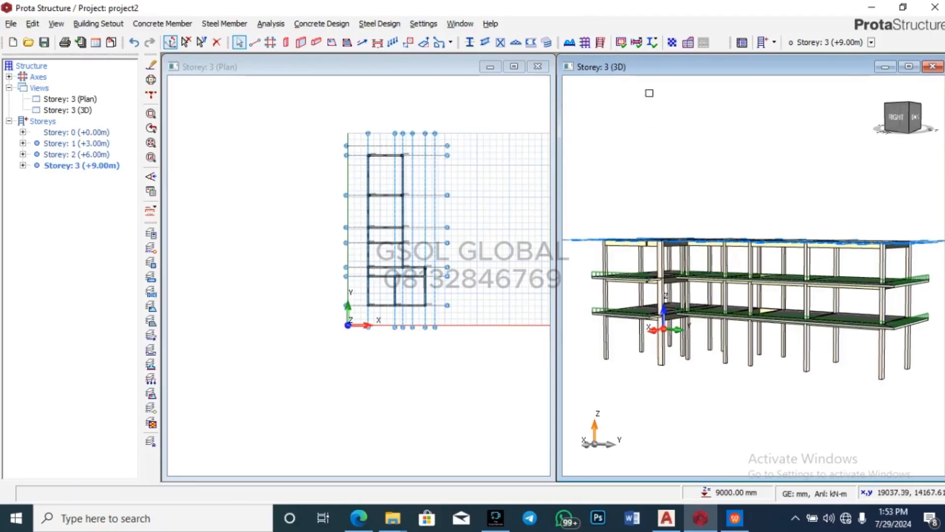
double_click(71, 154)
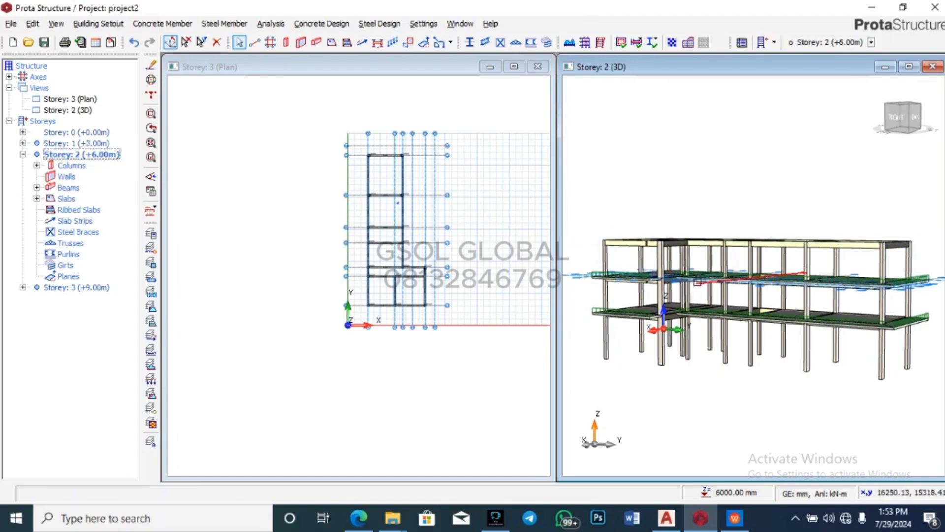
double_click(93, 144)
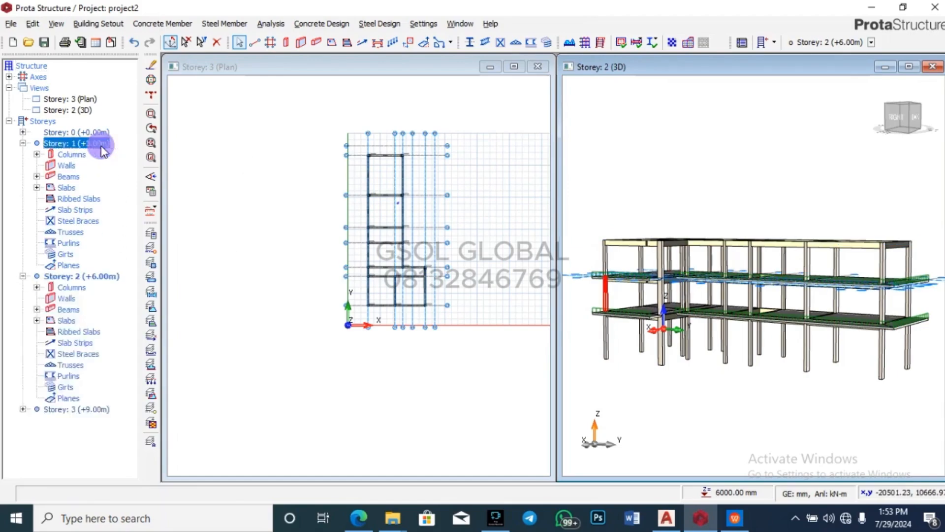
scroll(662, 315, "up", 3)
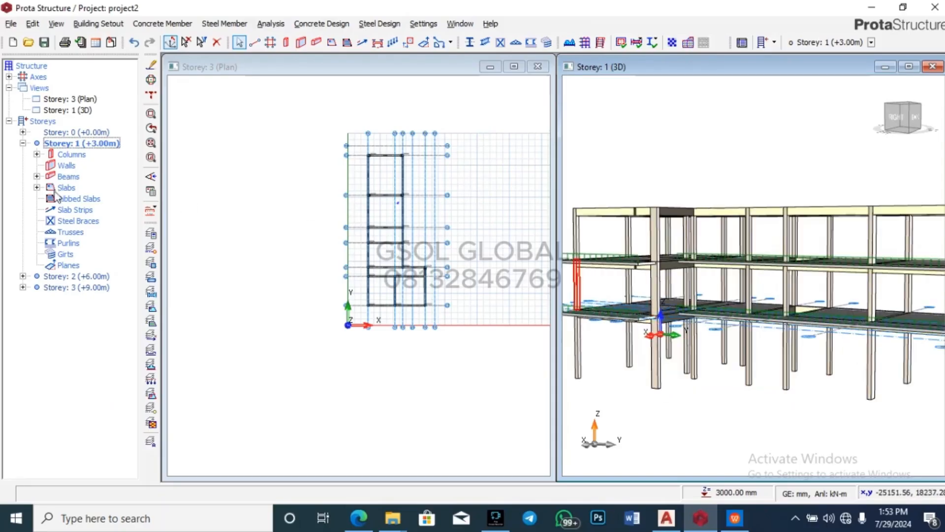
left_click(23, 143)
double_click(94, 154)
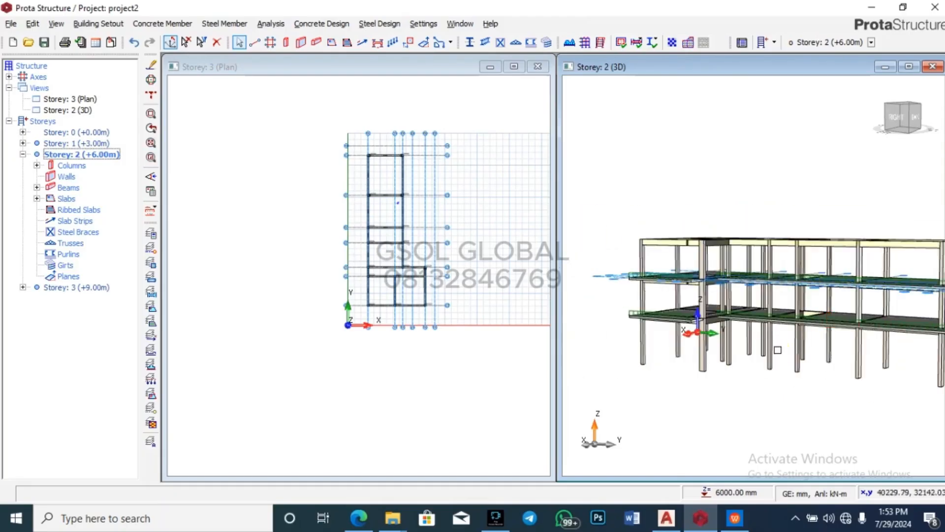
Step: View the model from below, then bring the Storey 2 (+6.00m) plan to the front and zoom it
middle_click_drag(777, 350, 768, 291)
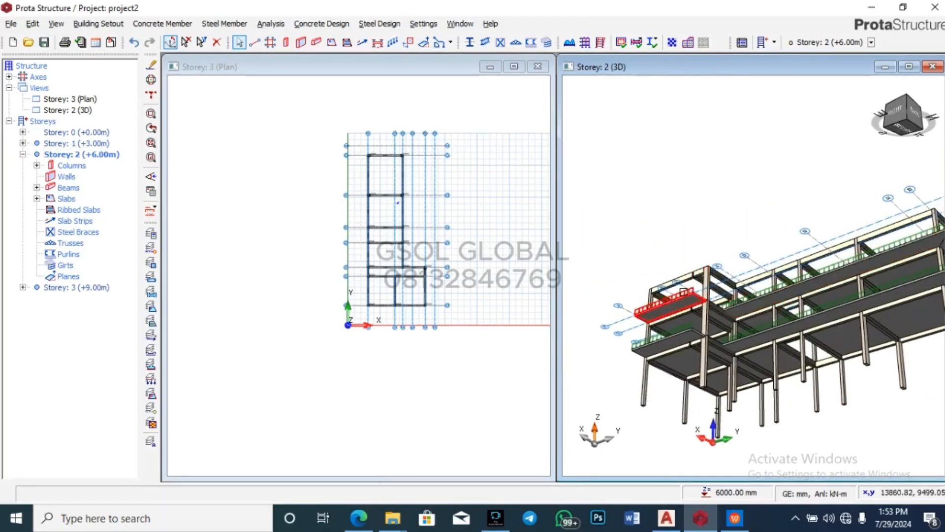
scroll(684, 290, "up", 3)
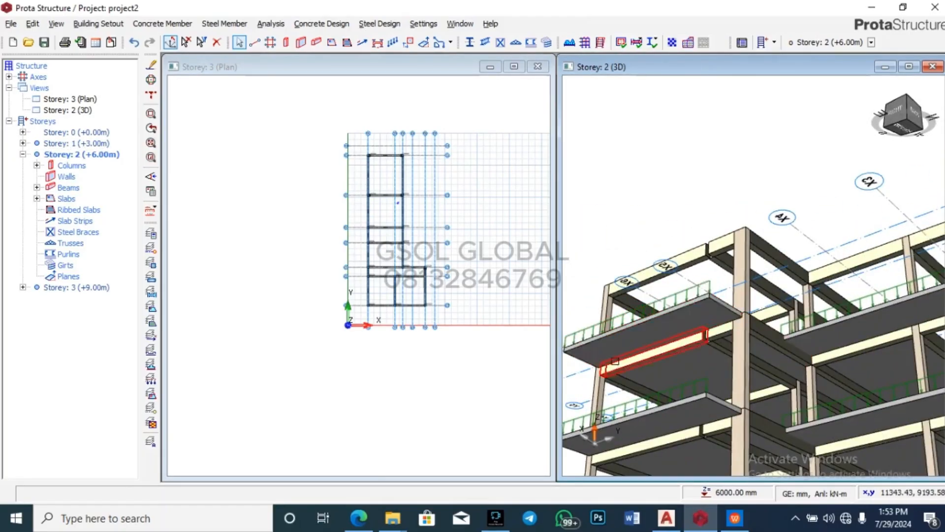
scroll(616, 354, "down", 2)
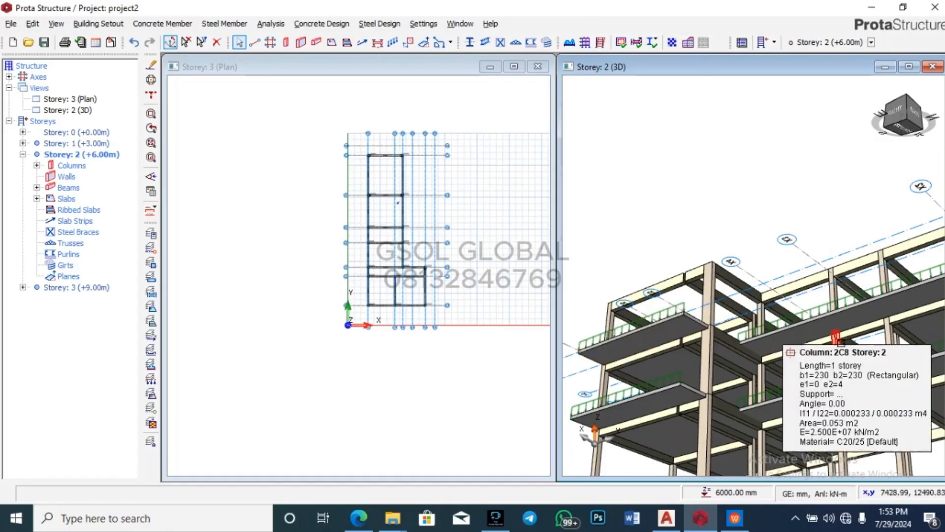
scroll(806, 341, "up", 3)
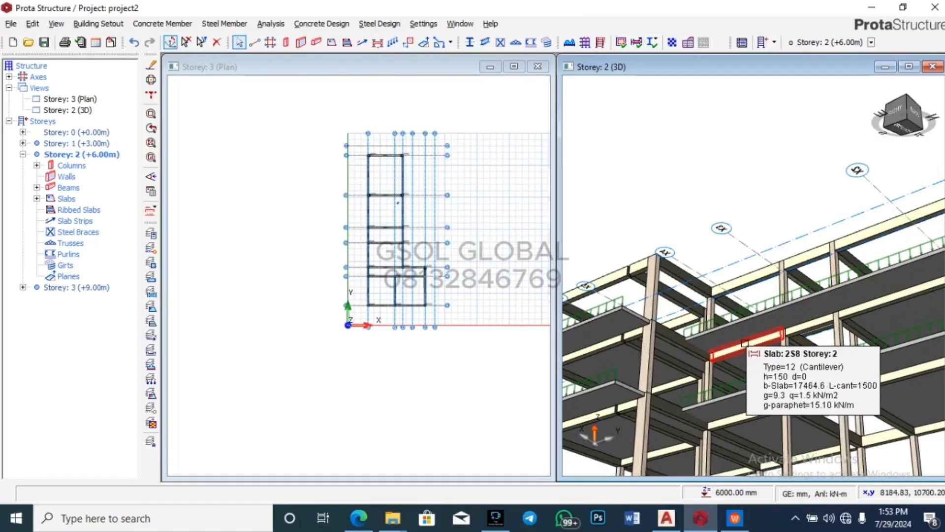
scroll(741, 340, "down", 3)
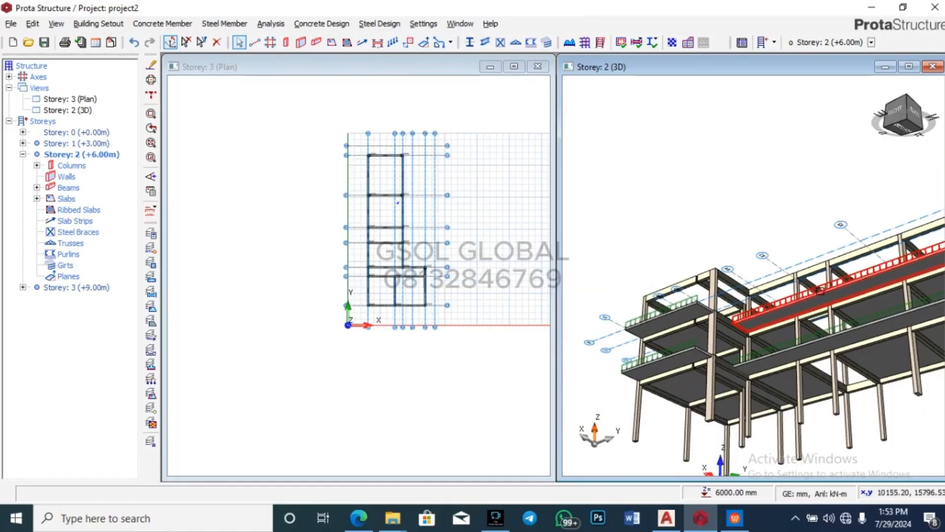
scroll(353, 201, "up", 5)
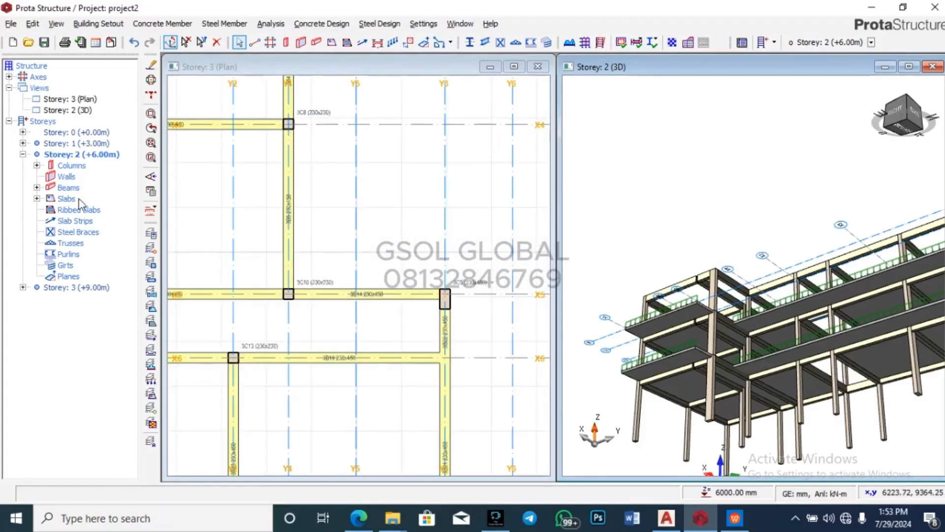
double_click(88, 154)
scroll(428, 268, "down", 1)
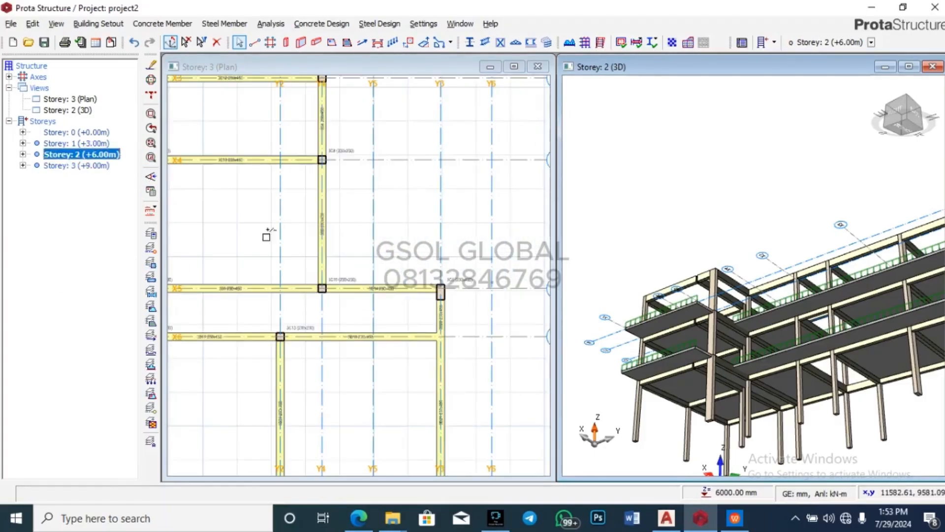
double_click(70, 99)
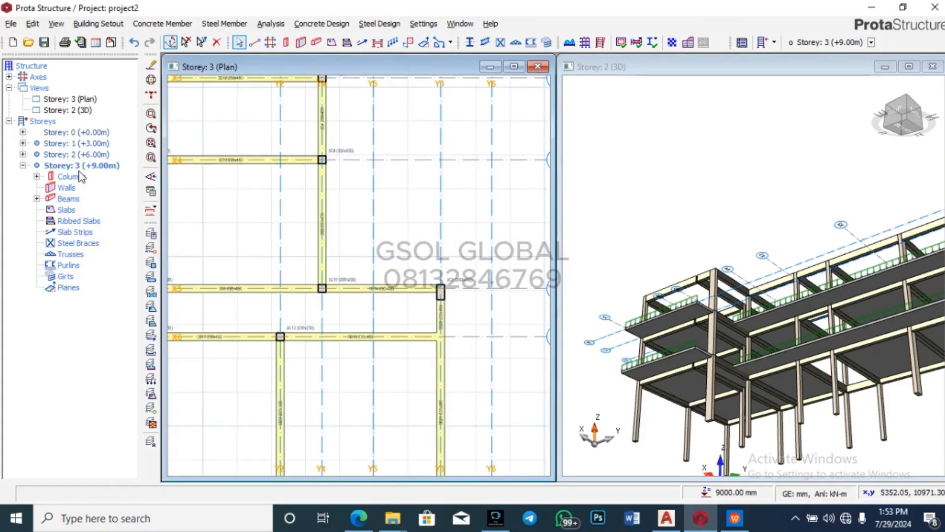
double_click(92, 154)
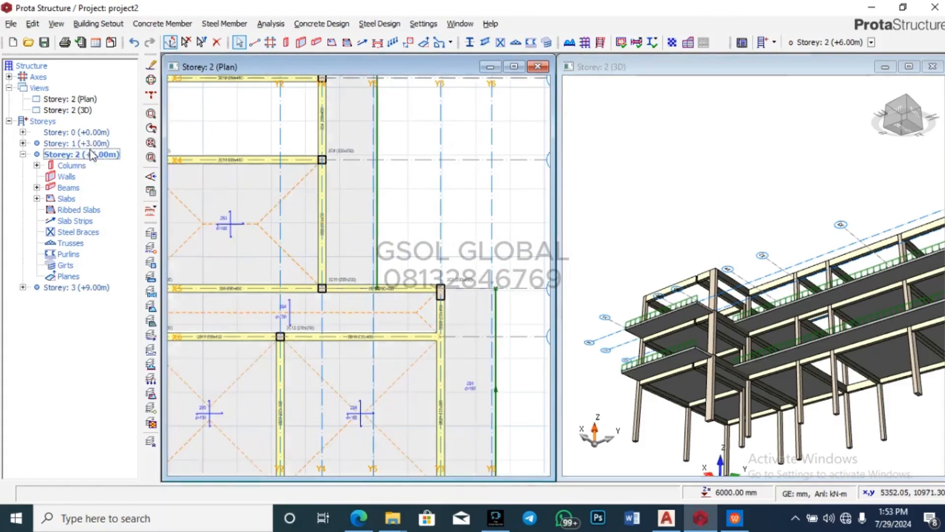
scroll(359, 248, "down", 2)
scroll(414, 263, "up", 5)
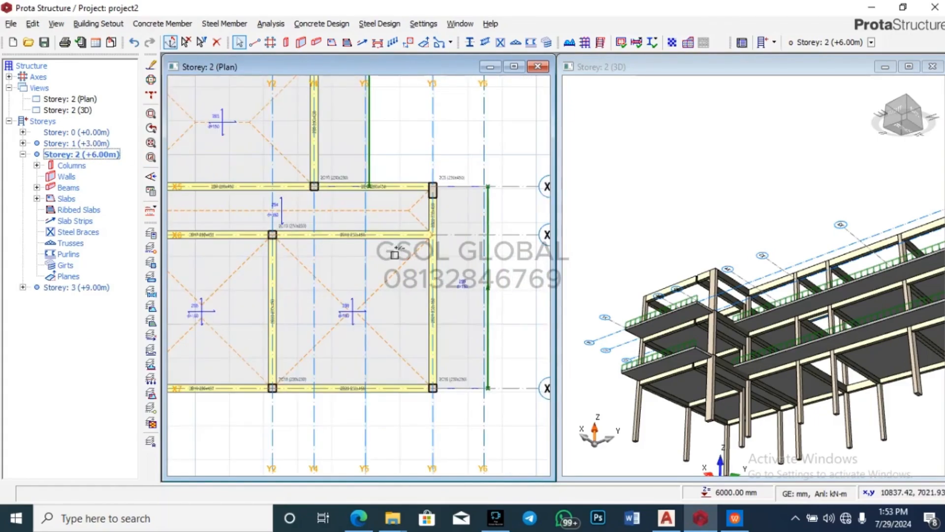
Step: Draw beam 2B24 along X5 and a beam along X6, both from Y3 to Y6
left_click(315, 44)
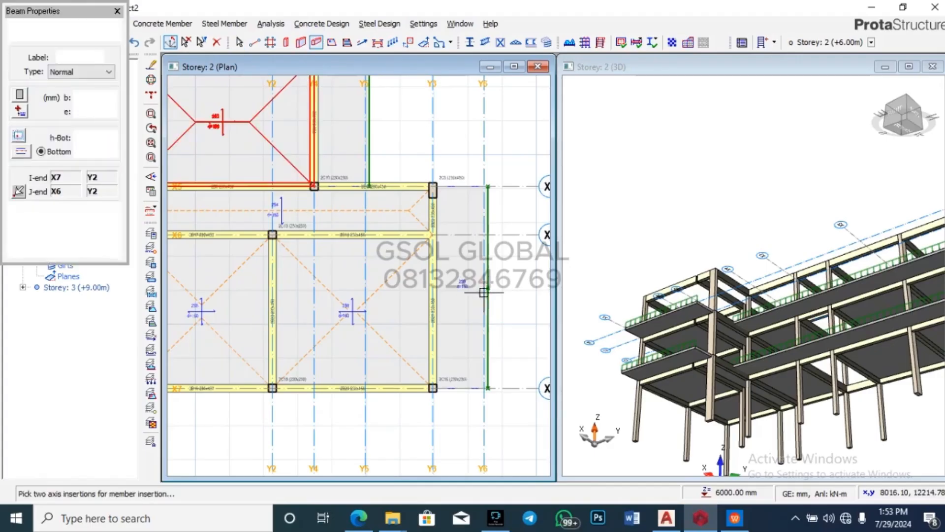
scroll(492, 161, "up", 2)
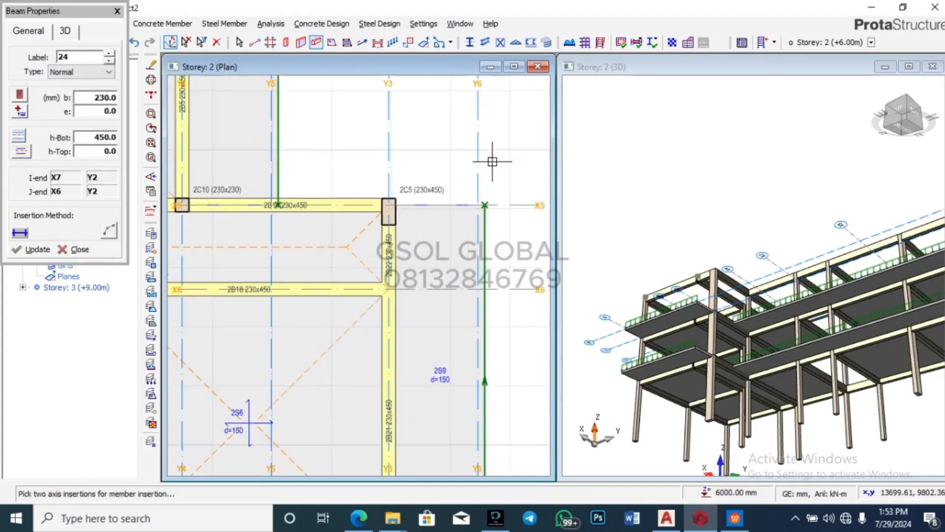
left_click(394, 193)
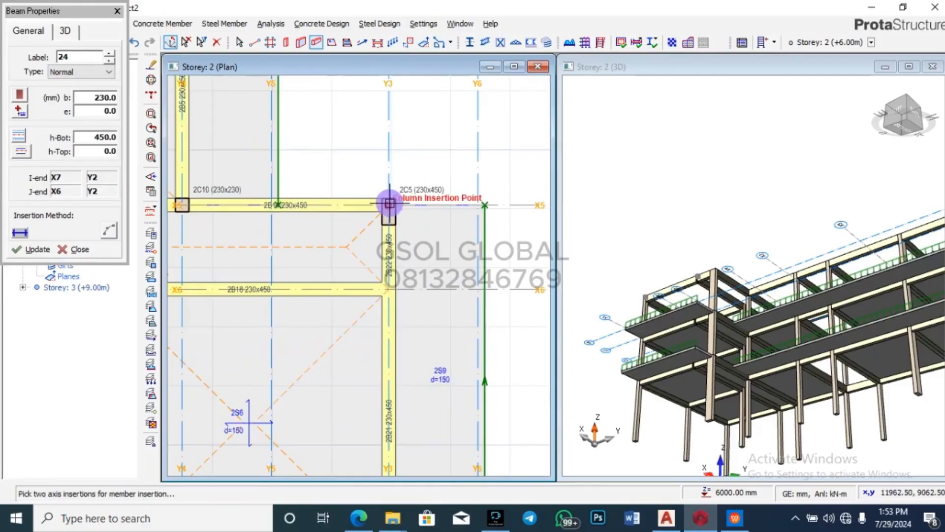
left_click(481, 207)
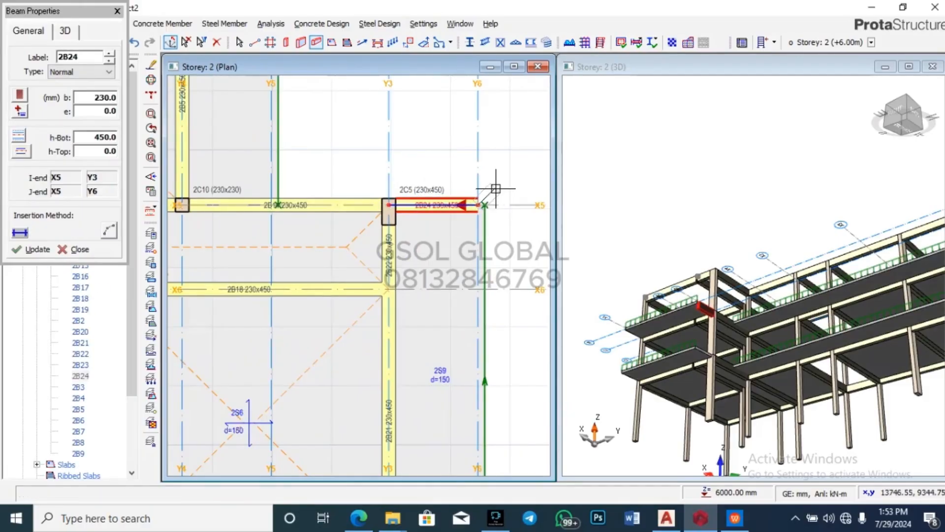
scroll(439, 158, "down", 2)
scroll(428, 211, "up", 1)
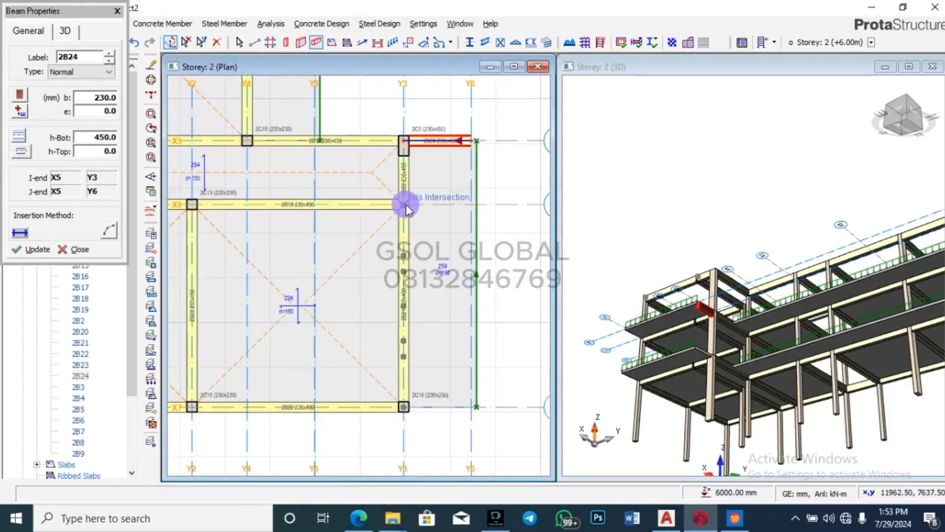
left_click(464, 200)
key("Return")
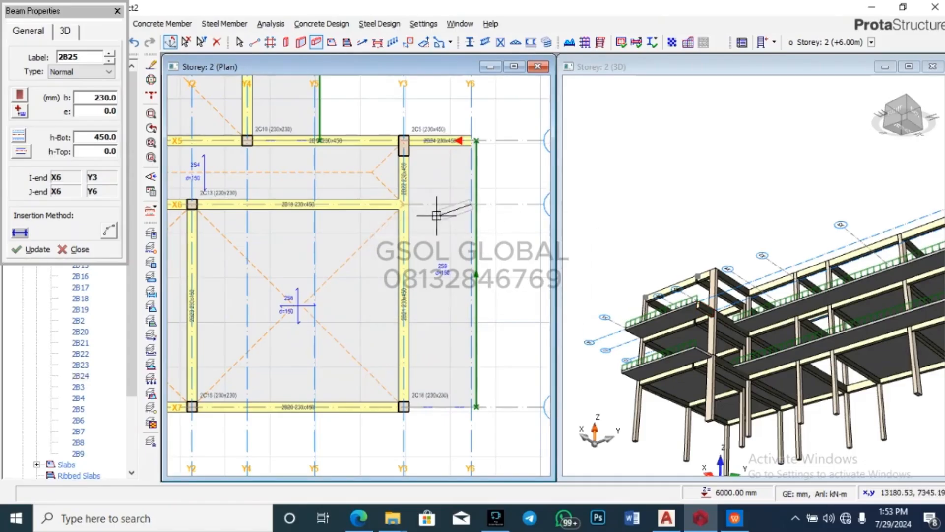
left_click(471, 204)
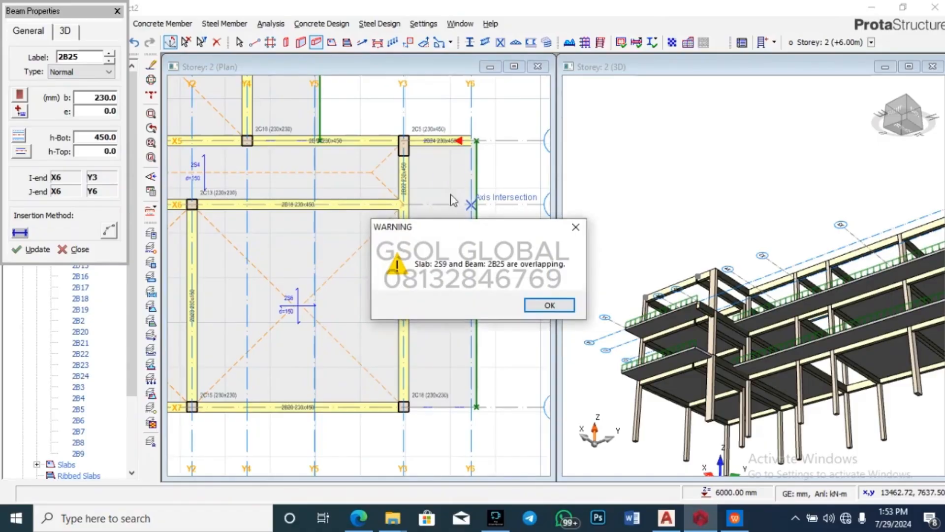
left_click(548, 304)
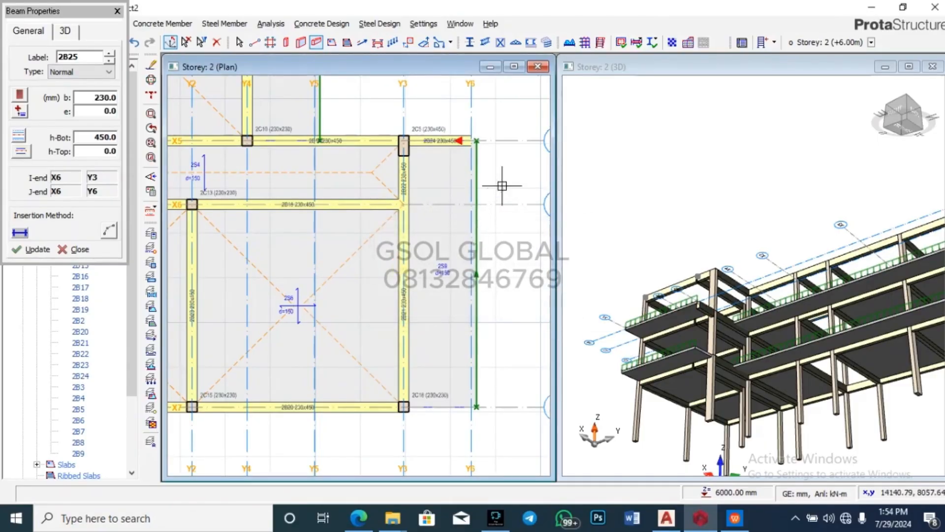
Step: Add 230×450 beam 2B25 along axis X7 from column 2C16 to Y6
scroll(444, 384, "up", 2)
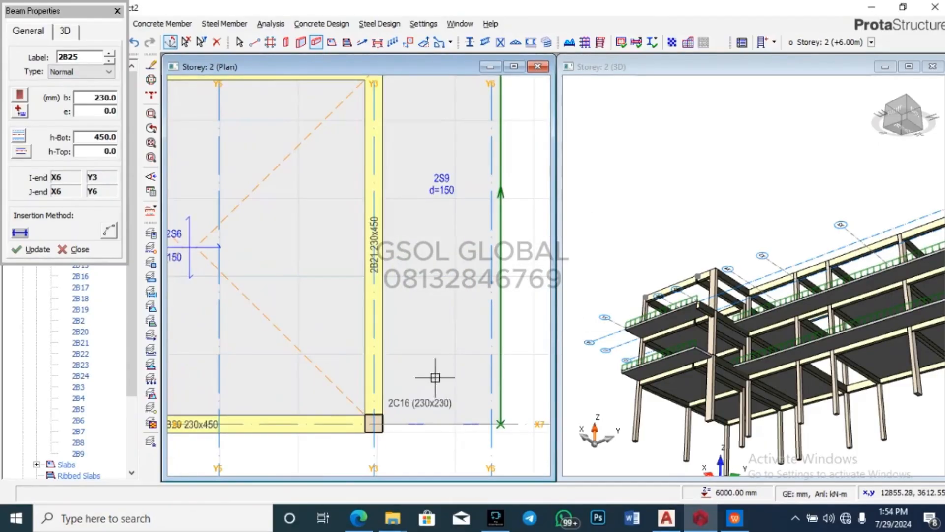
scroll(469, 267, "down", 3)
scroll(464, 389, "up", 3)
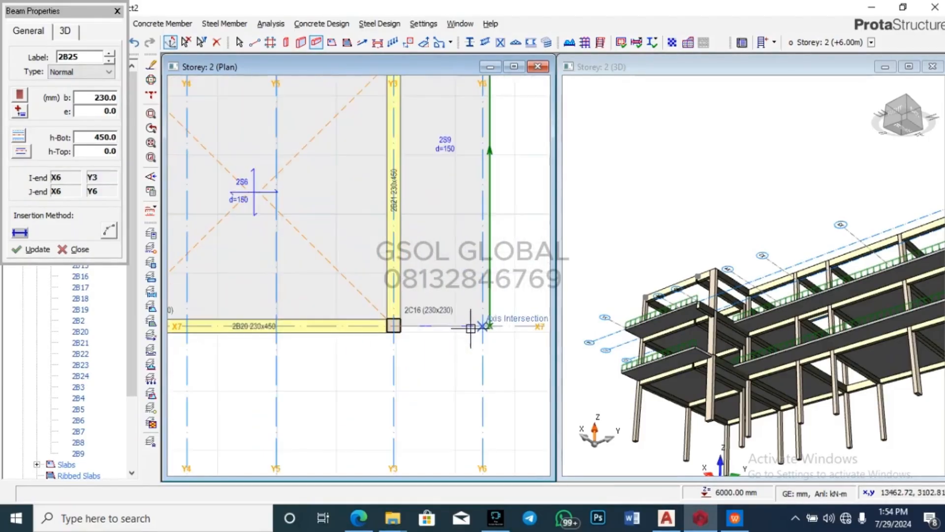
left_click(393, 326)
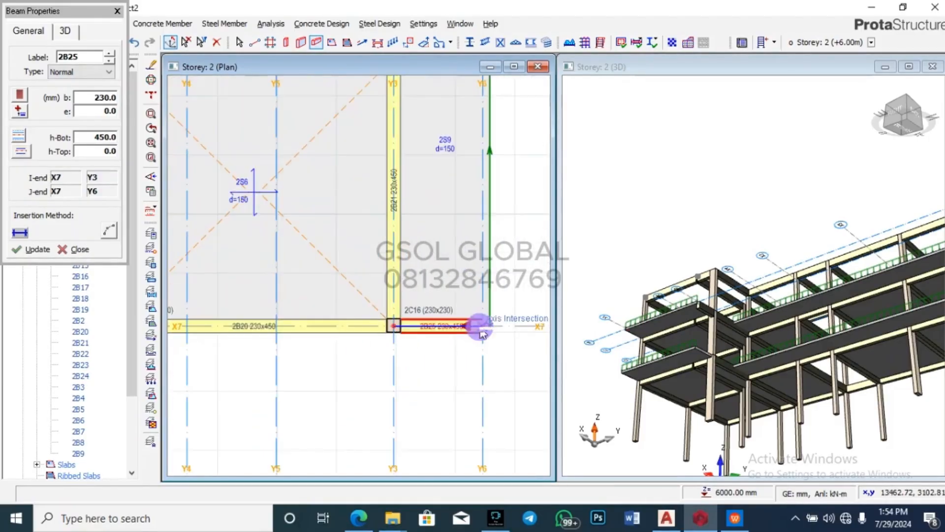
left_click(482, 326)
scroll(448, 374, "down", 3)
scroll(474, 373, "down", 1)
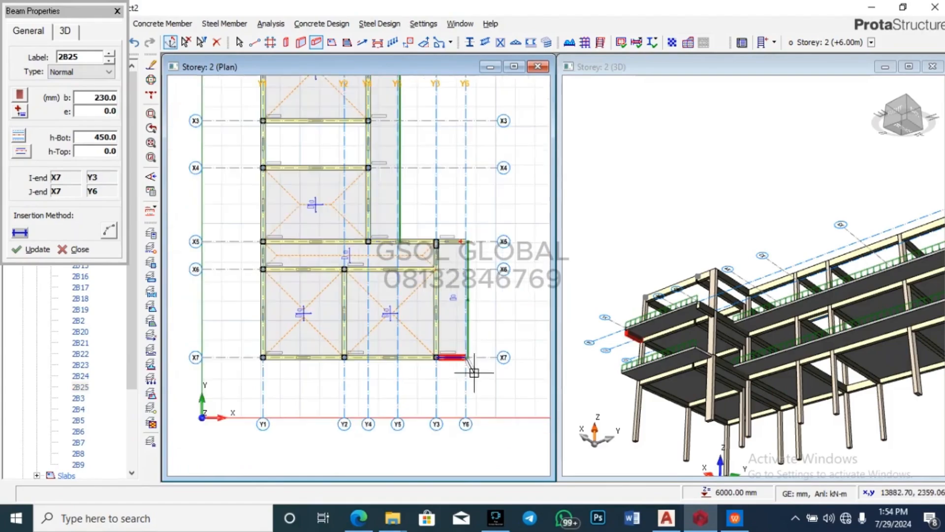
scroll(470, 299, "up", 2)
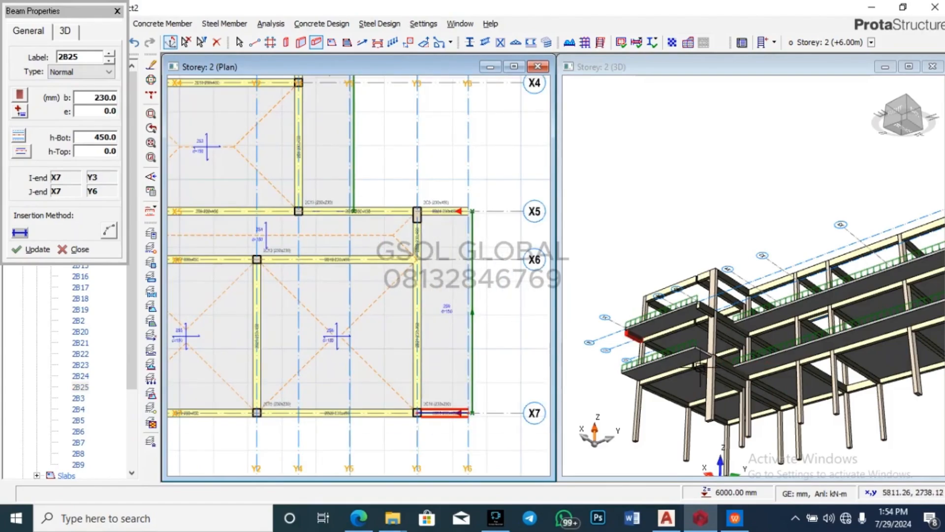
scroll(425, 262, "up", 1)
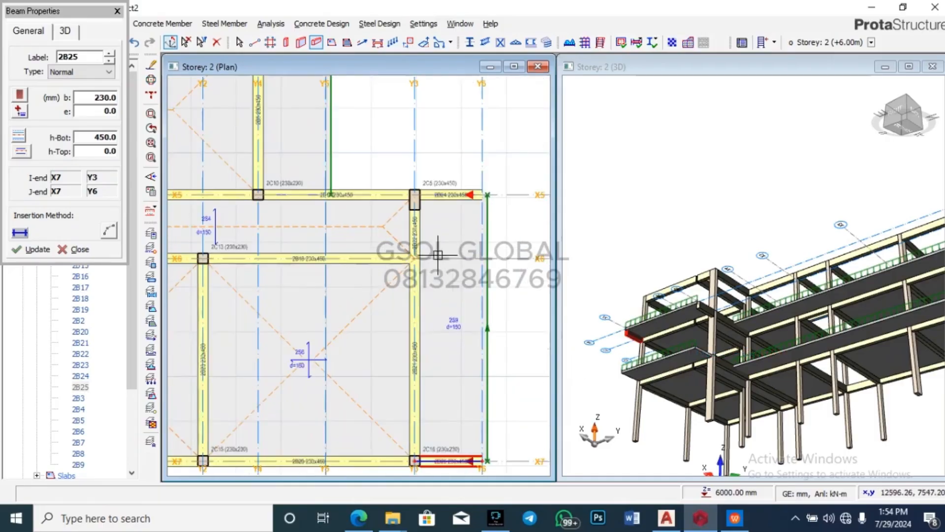
Step: Set column e2 eccentricity to 0 and place 230×230 column 2C17 at X6/Y3 on Storey 2
left_click(286, 43)
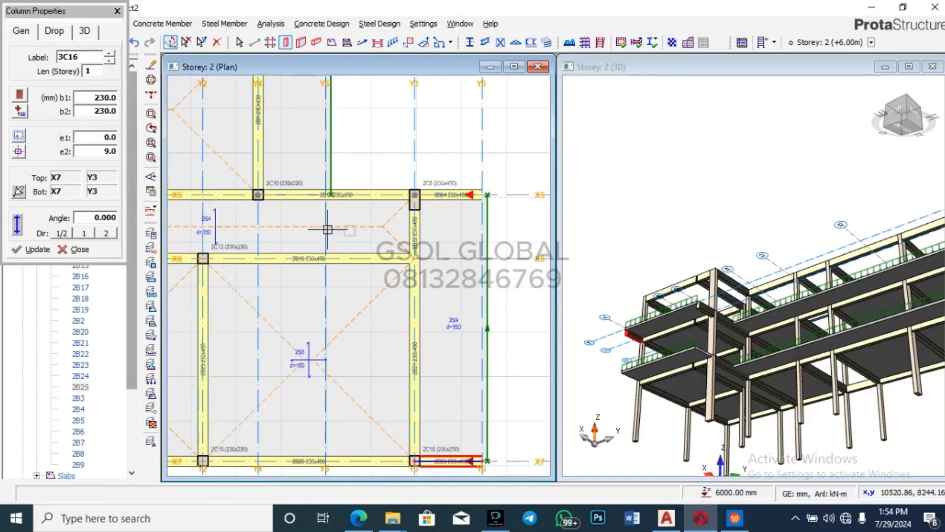
double_click(110, 151)
type("0")
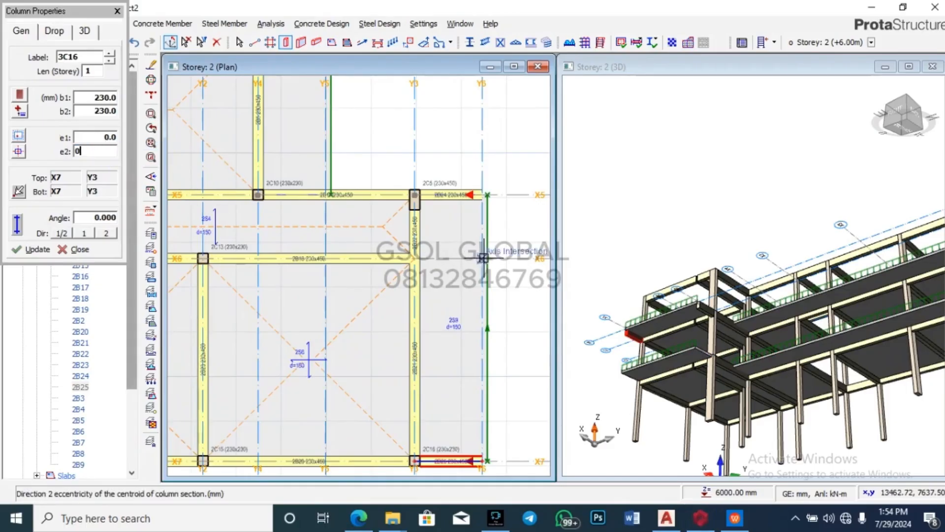
left_click(415, 258)
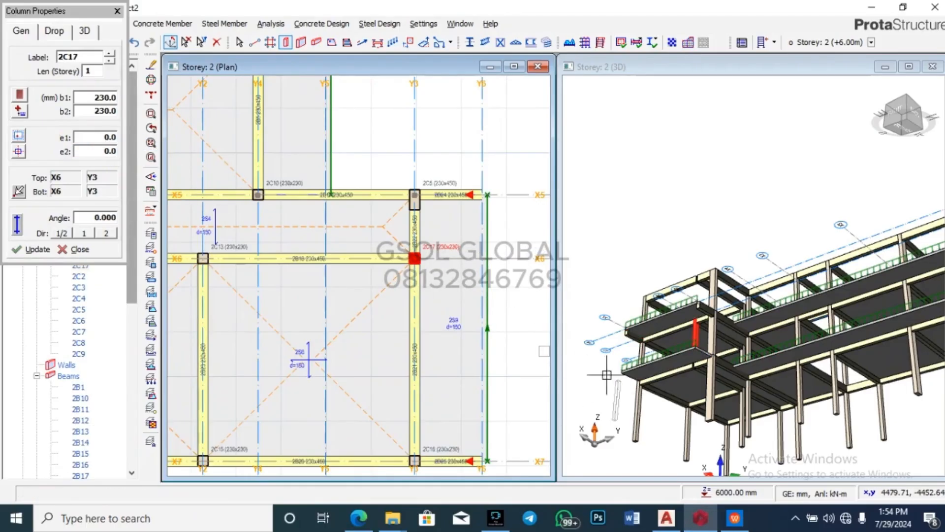
key("Escape")
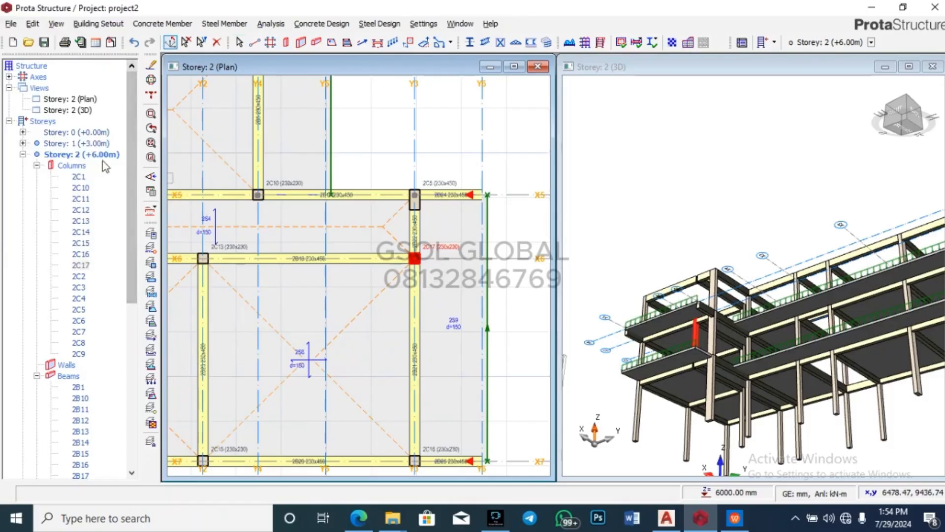
Step: Switch to Storey 1 and place column 1C17 at X6/Y3
double_click(76, 143)
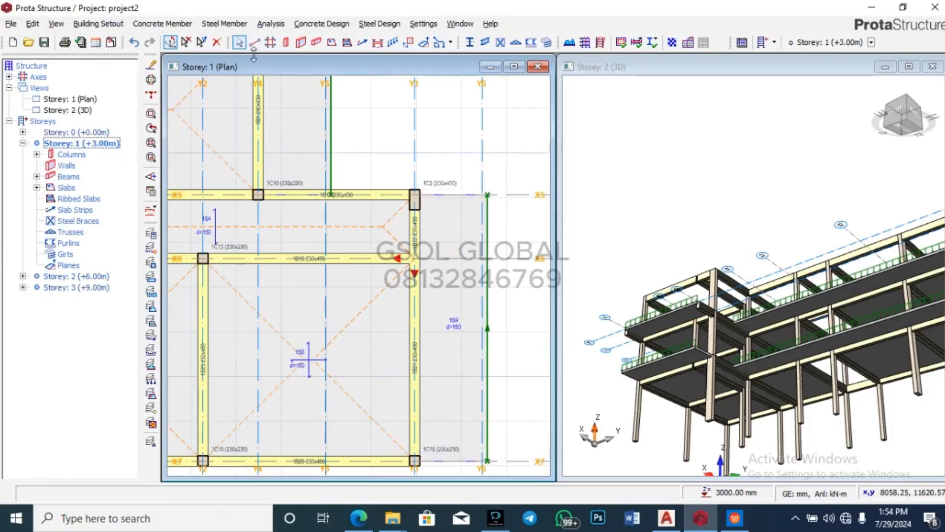
left_click(286, 42)
left_click(414, 258)
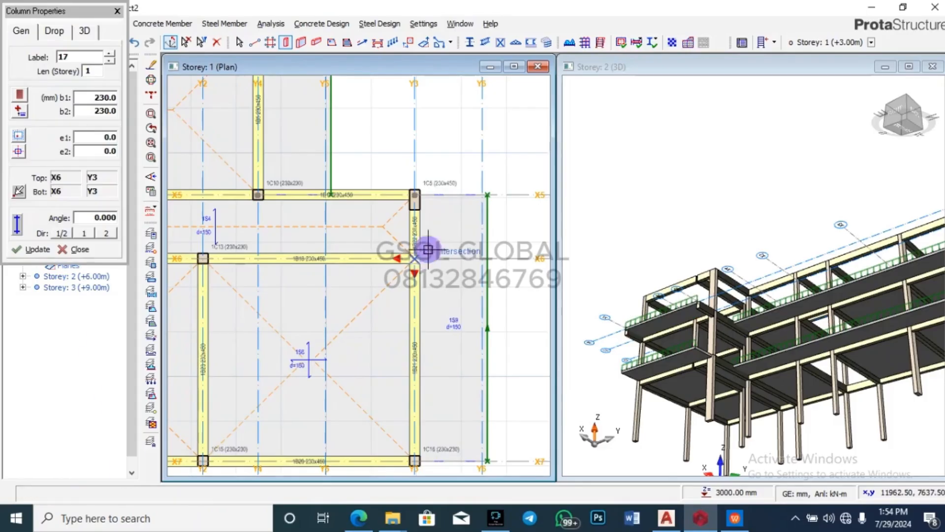
key("Escape")
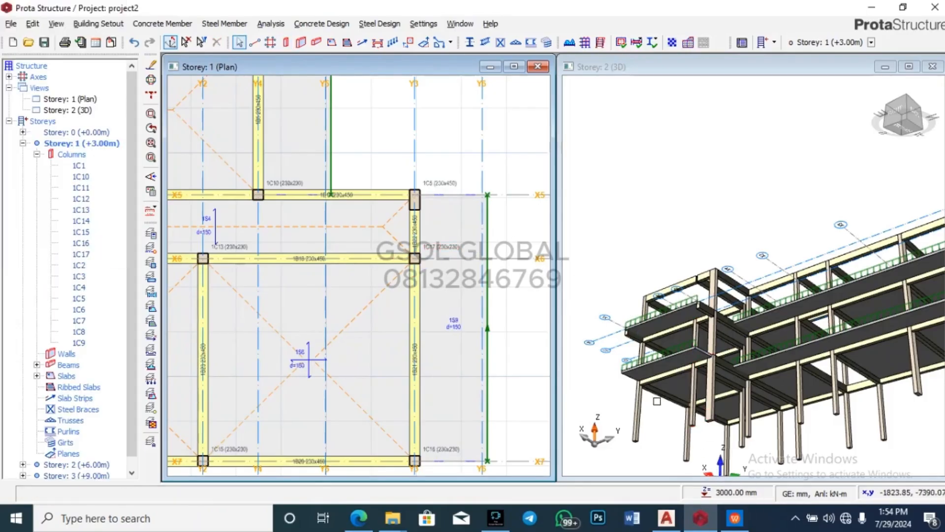
Step: Switch to Storey 3 and place column 3C17 at X6/Y3
scroll(703, 270, "up", 3)
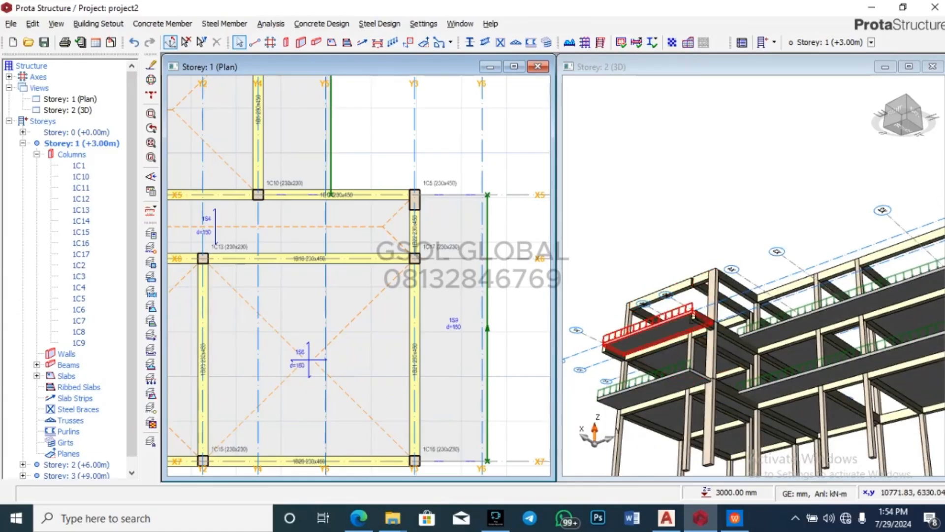
left_click(23, 142)
double_click(79, 165)
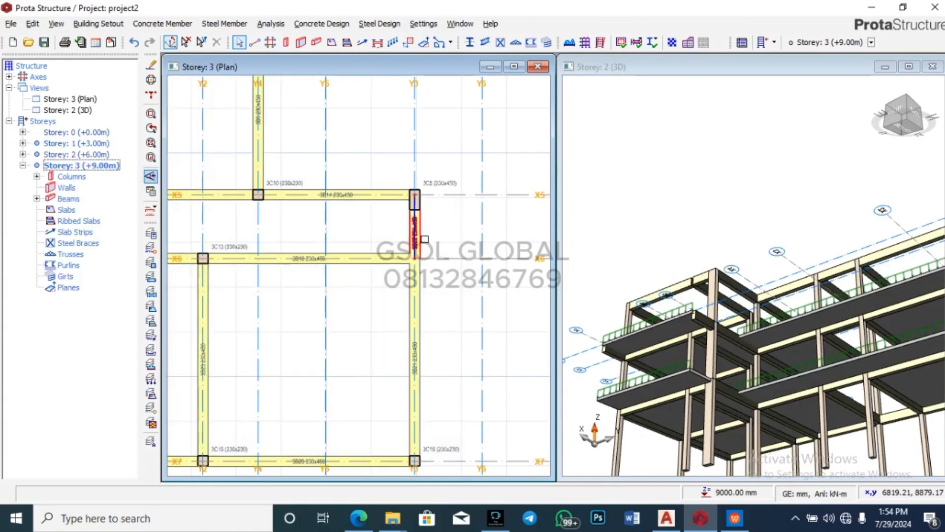
left_click(286, 43)
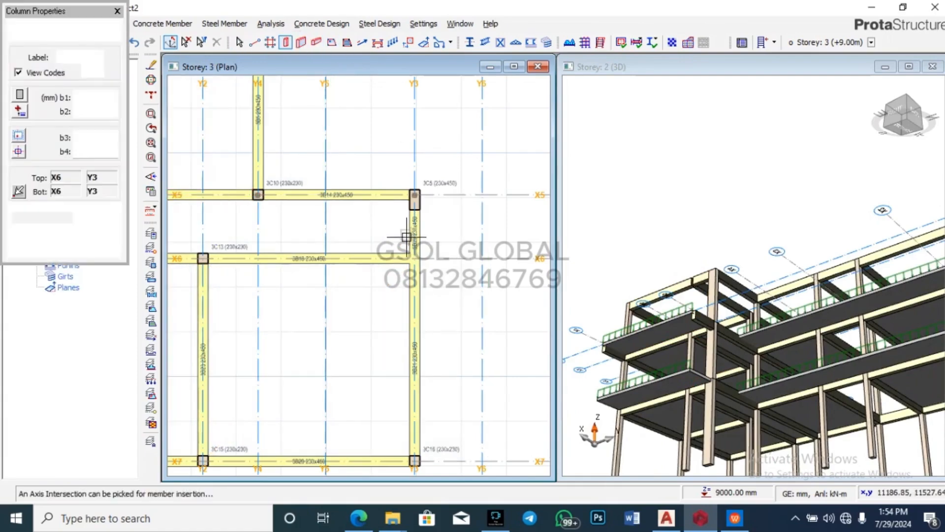
left_click(414, 258)
key("Escape")
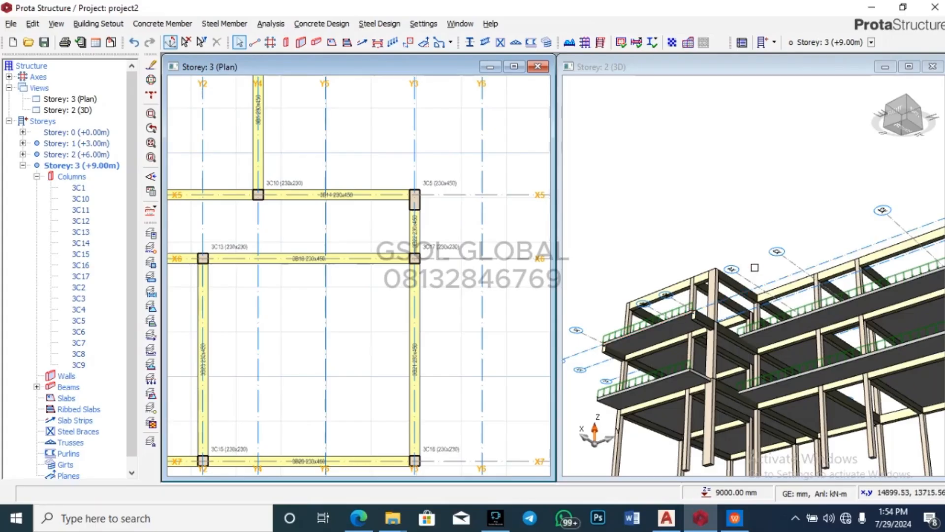
Step: Orbit the 3D model to a side elevation, then switch the plan to Storey 2 (+6.00m)
scroll(608, 233, "down", 3)
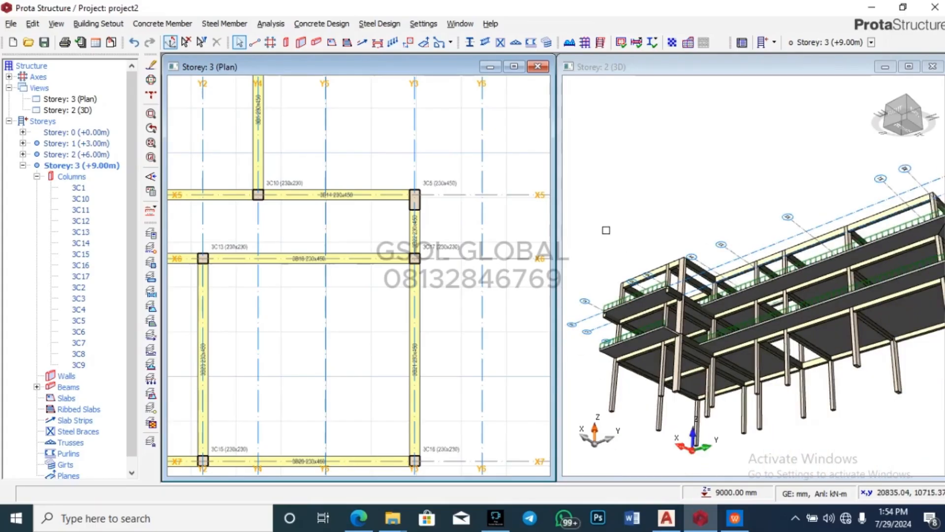
scroll(703, 254, "down", 2)
left_click_drag(891, 422, 919, 459)
left_click_drag(702, 365, 639, 363)
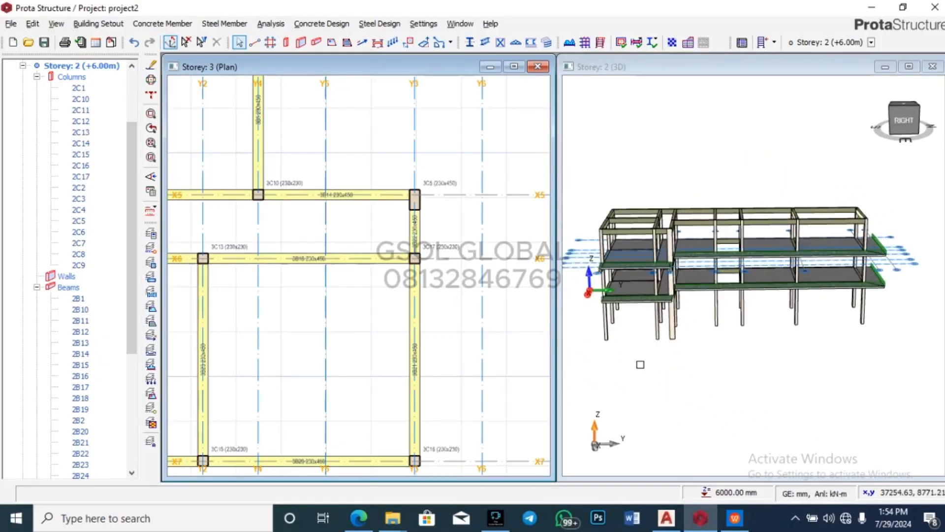
left_click(176, 200)
scroll(63, 113, "up", 1)
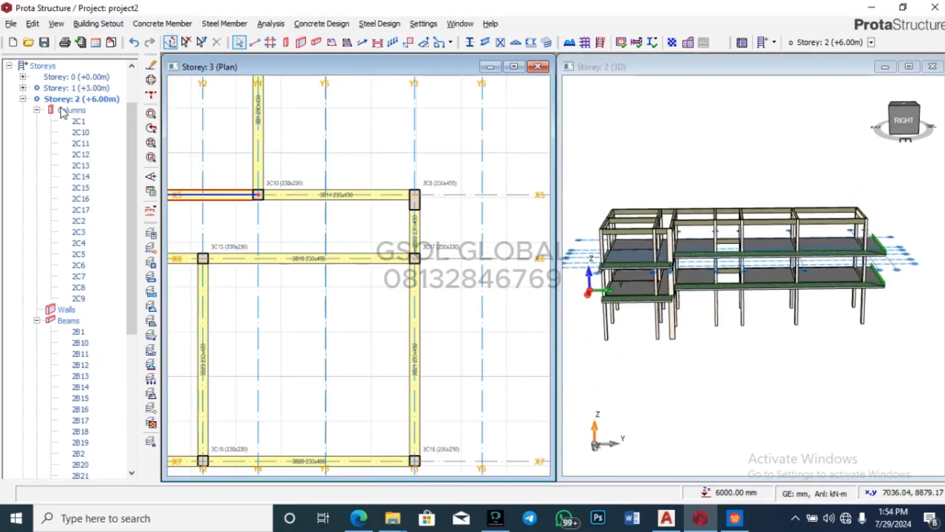
left_click(22, 99)
double_click(78, 154)
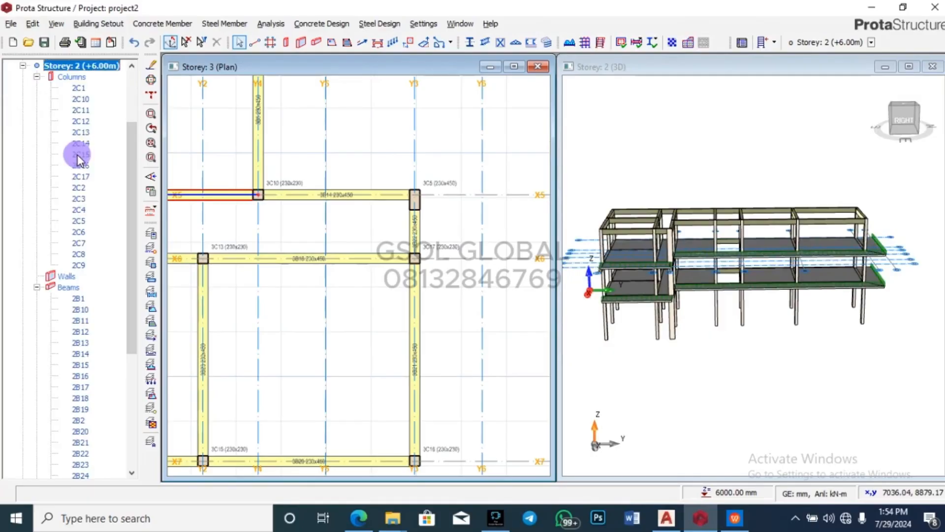
scroll(74, 119, "up", 3)
left_click(76, 98)
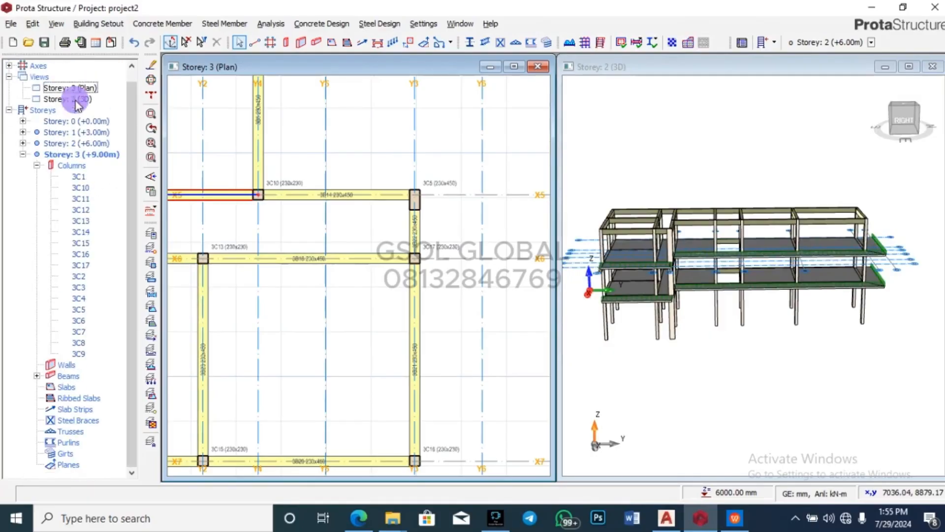
double_click(91, 143)
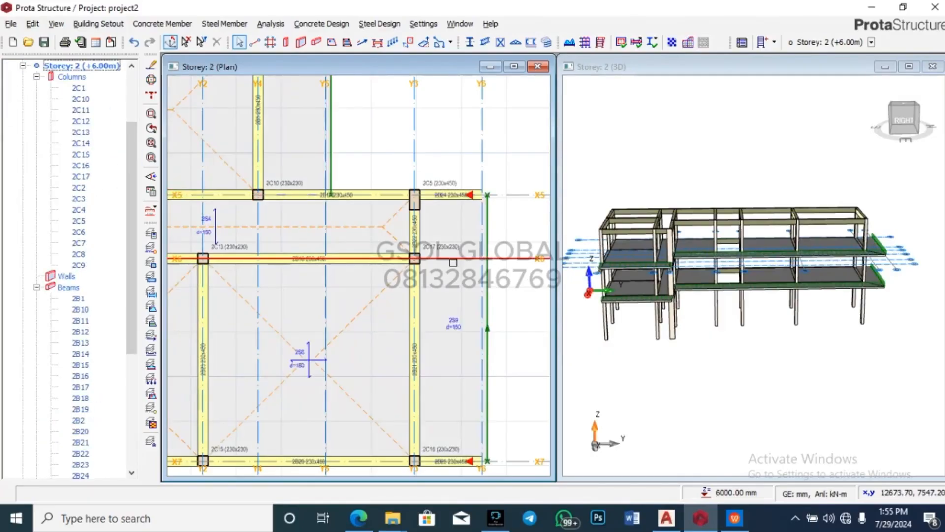
Step: Insert beam 2B26 along axis X6 up to Y6, dismissing the slab 2S9 overlap warning
left_click(315, 44)
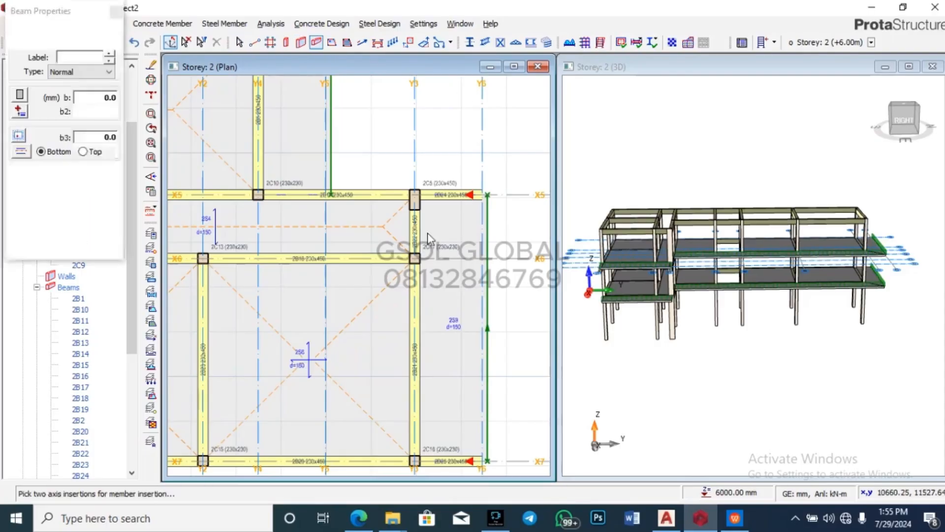
left_click(487, 261)
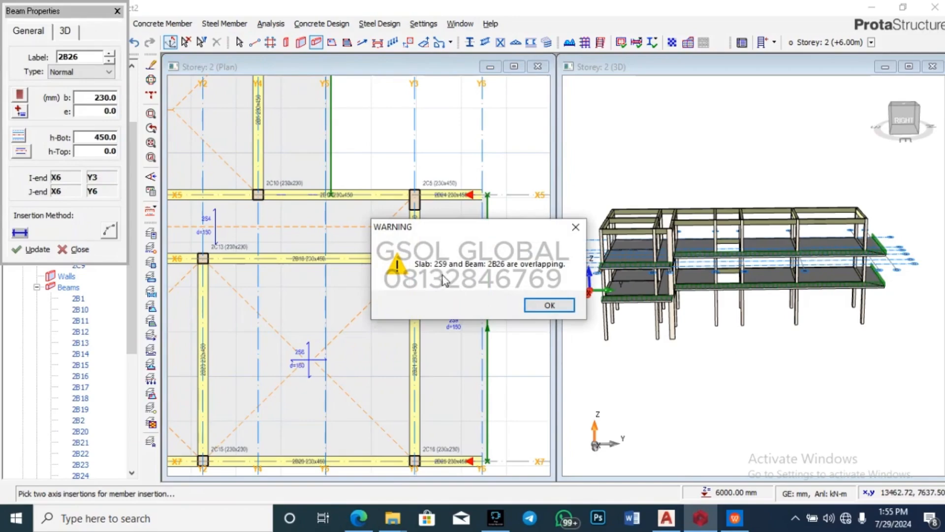
left_click(575, 228)
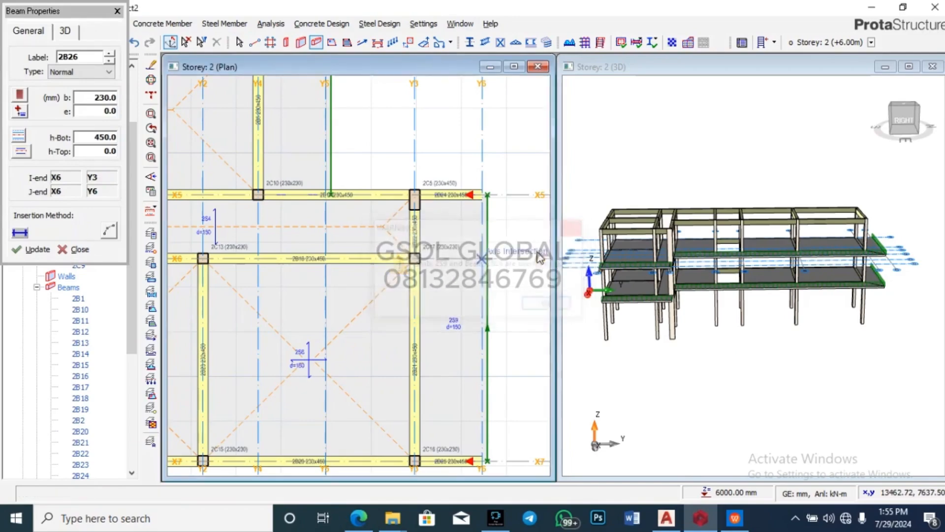
key("Escape")
Step: Orbit to a side elevation and delete cantilever slab 2S9 in the 3D model
scroll(510, 177, "down", 1)
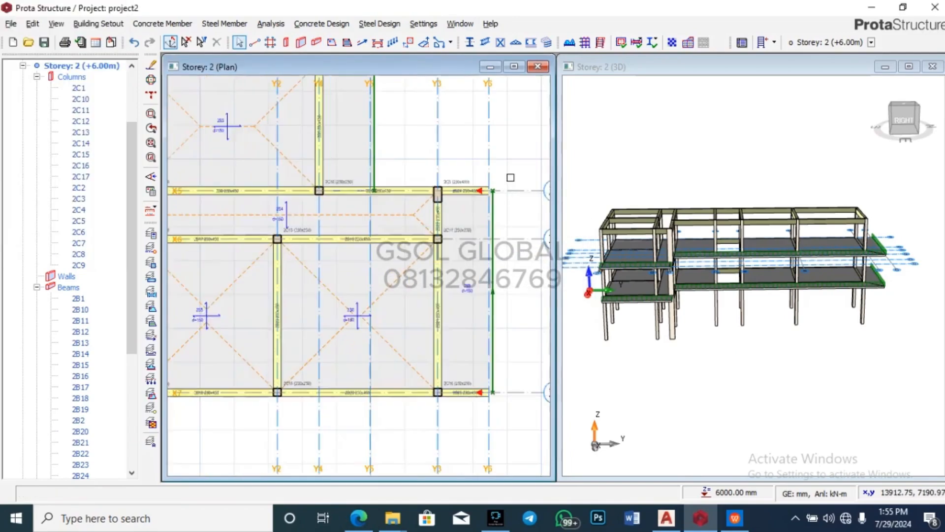
scroll(497, 294, "up", 1)
left_click(493, 308)
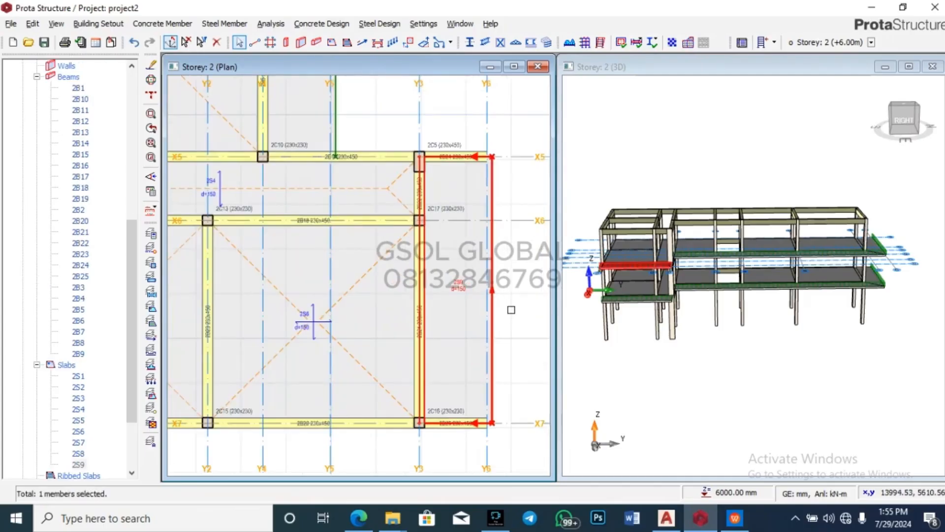
left_click(539, 328)
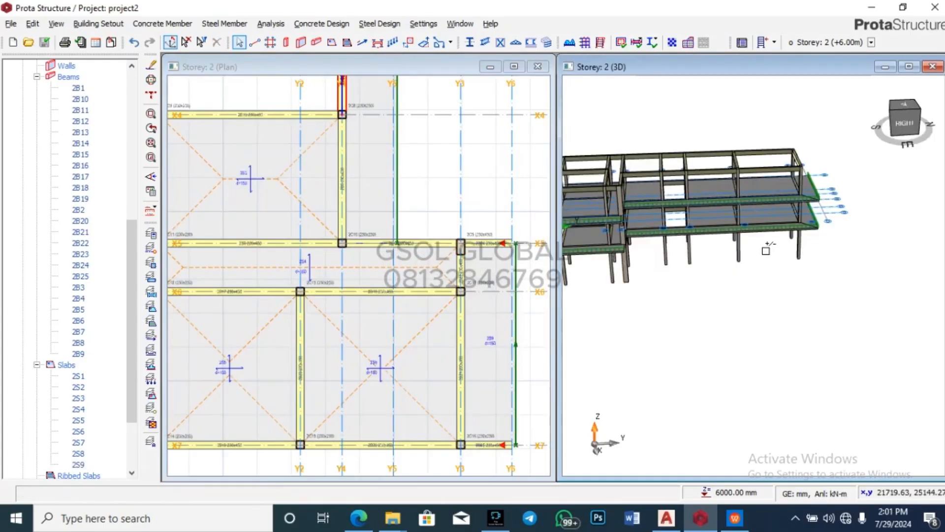
scroll(821, 222, "down", 5)
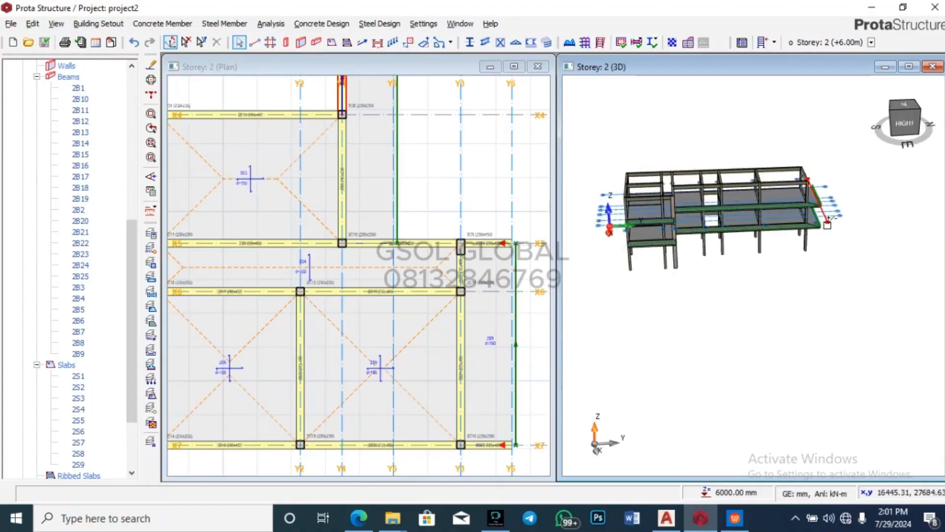
left_click_drag(812, 302, 831, 303)
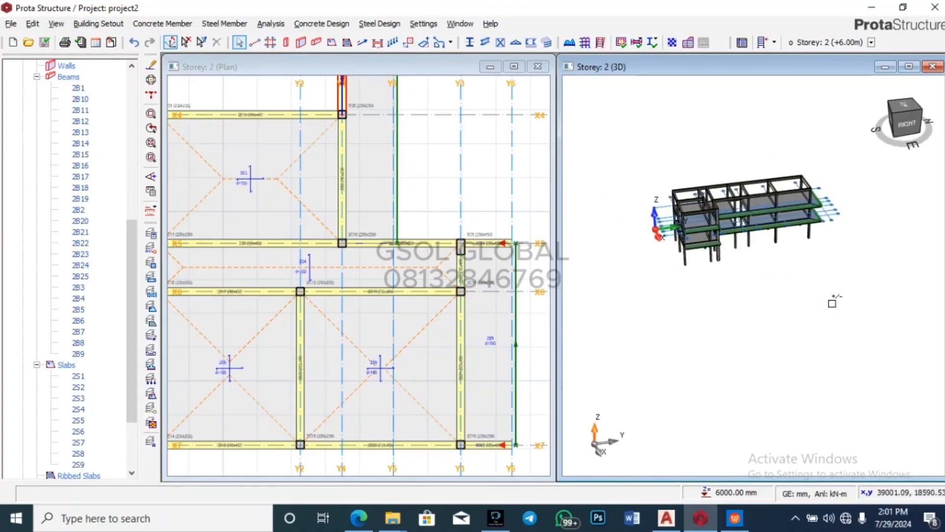
scroll(697, 233, "up", 4)
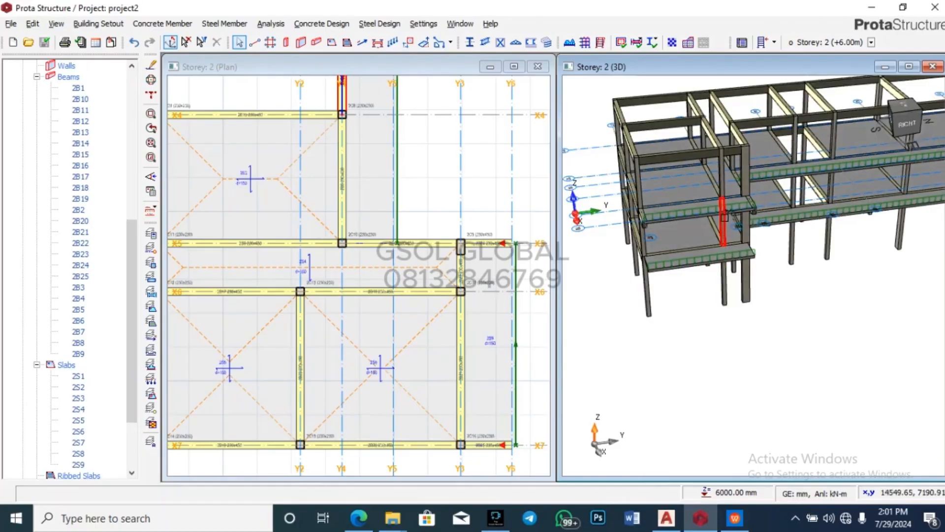
left_click(727, 209)
key("Delete")
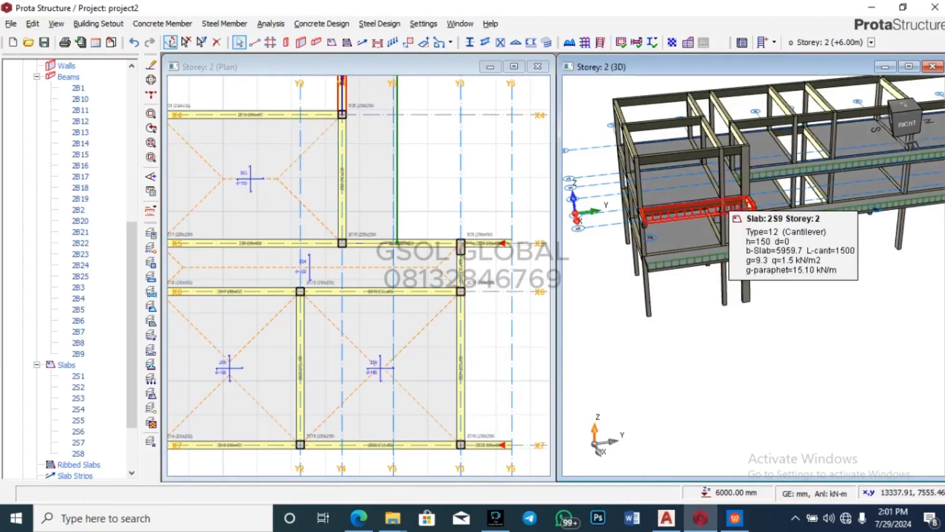
scroll(610, 286, "down", 2)
scroll(729, 243, "up", 5)
Step: Delete cantilever slab 2S8 and two other cantilever slabs on storey 2
left_click(734, 231)
key("Delete")
scroll(699, 281, "down", 3)
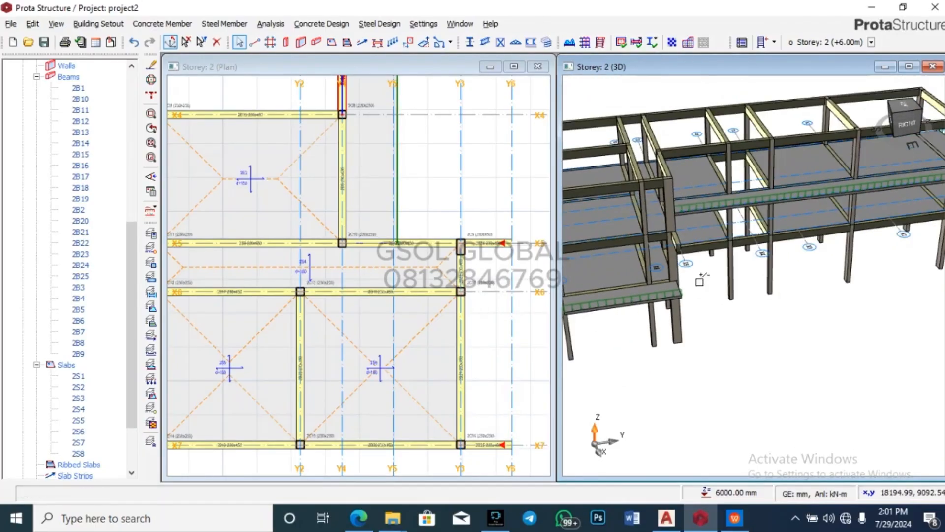
mouse_move(763, 207)
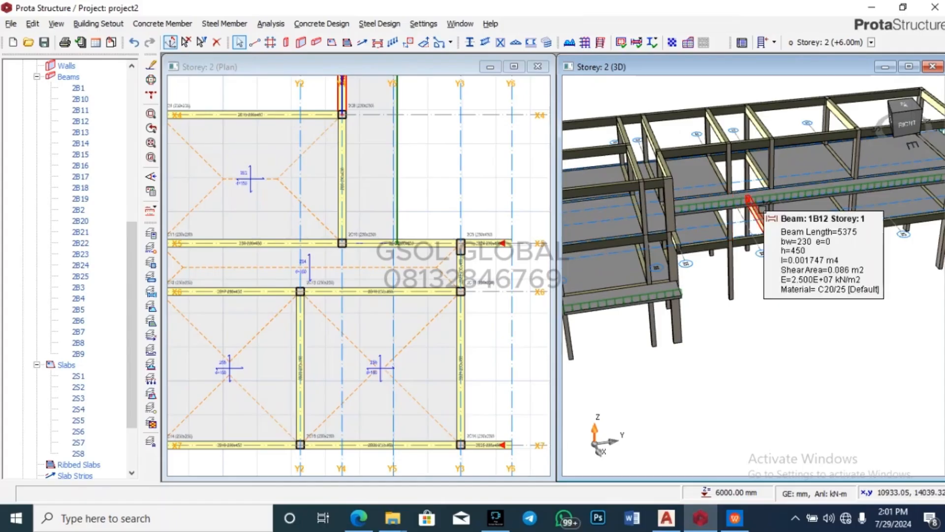
left_click(784, 186)
key("Delete")
scroll(708, 233, "down", 4)
scroll(643, 279, "up", 3)
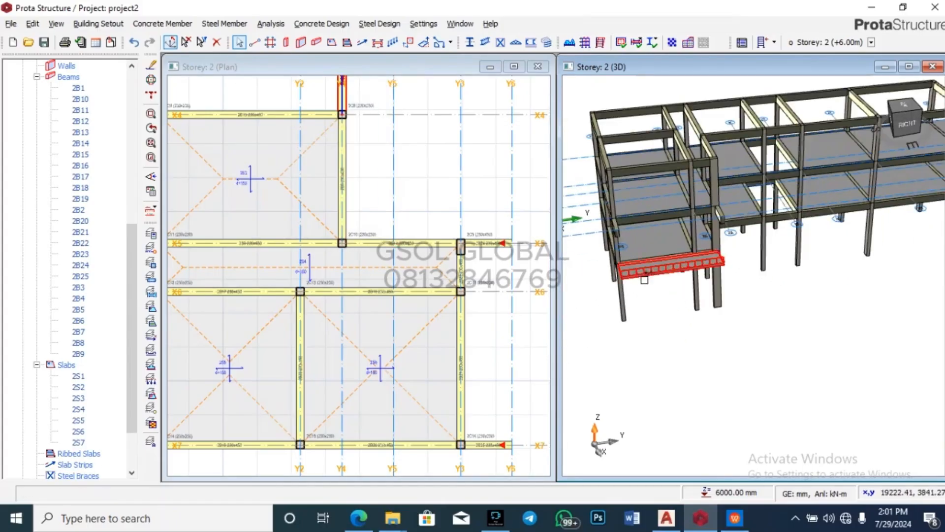
left_click(648, 272)
key("Delete")
scroll(643, 269, "down", 3)
scroll(886, 218, "up", 5)
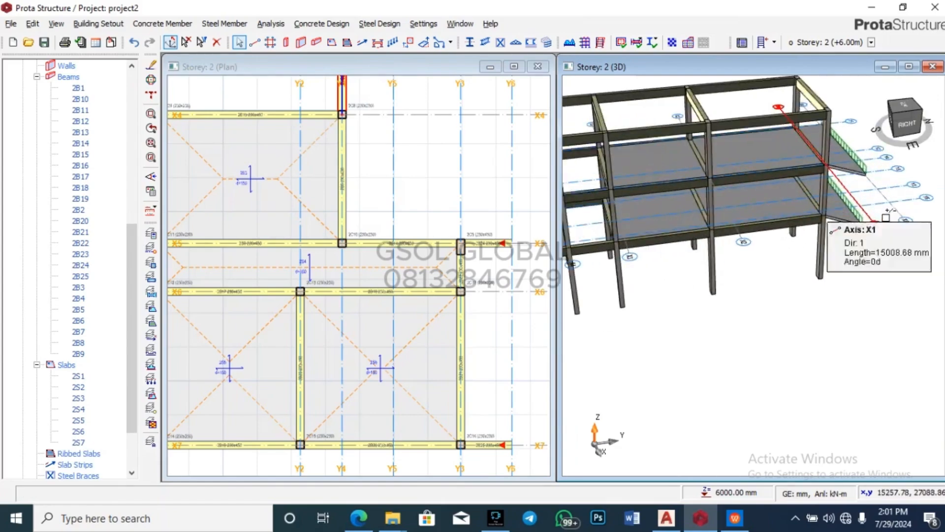
scroll(848, 190, "down", 3)
Step: Orbit to the right end and delete the cantilever slab at the building's end
middle_click_drag(875, 255, 832, 256)
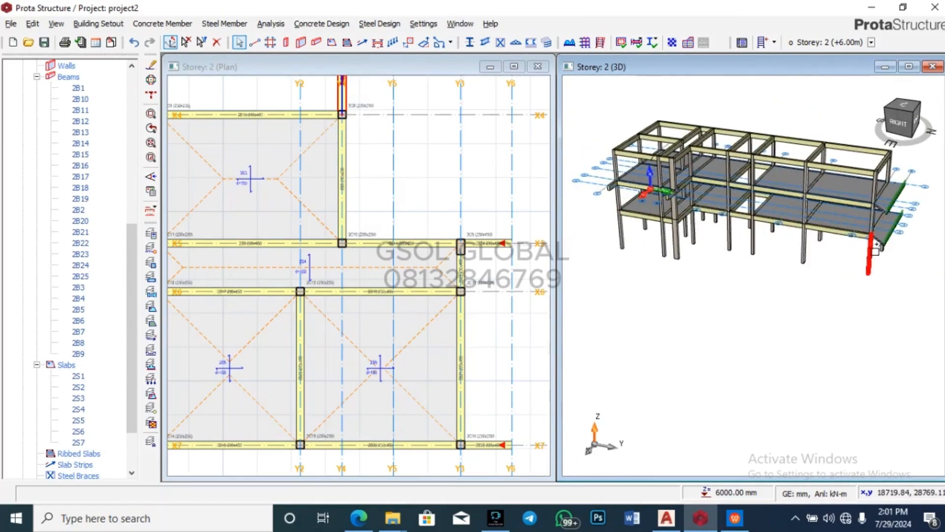
scroll(886, 246, "up", 3)
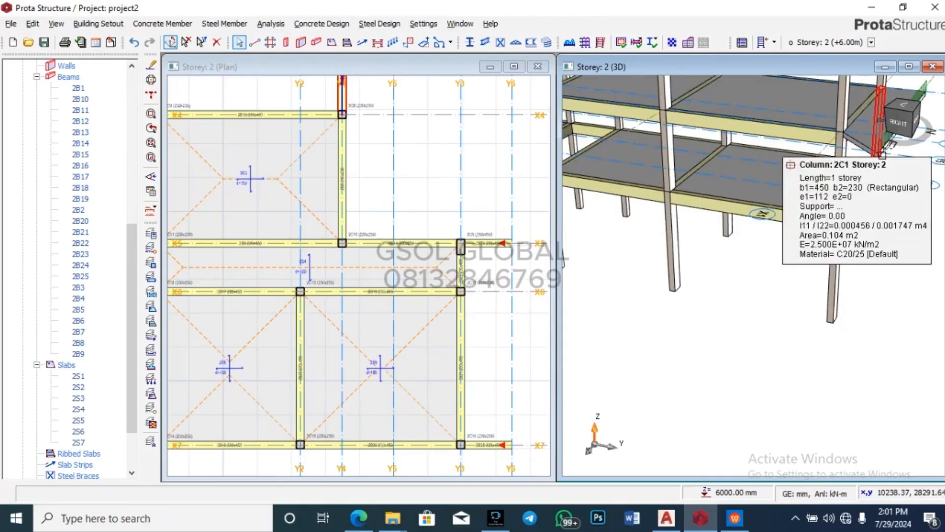
scroll(819, 335, "down", 3)
scroll(830, 236, "up", 4)
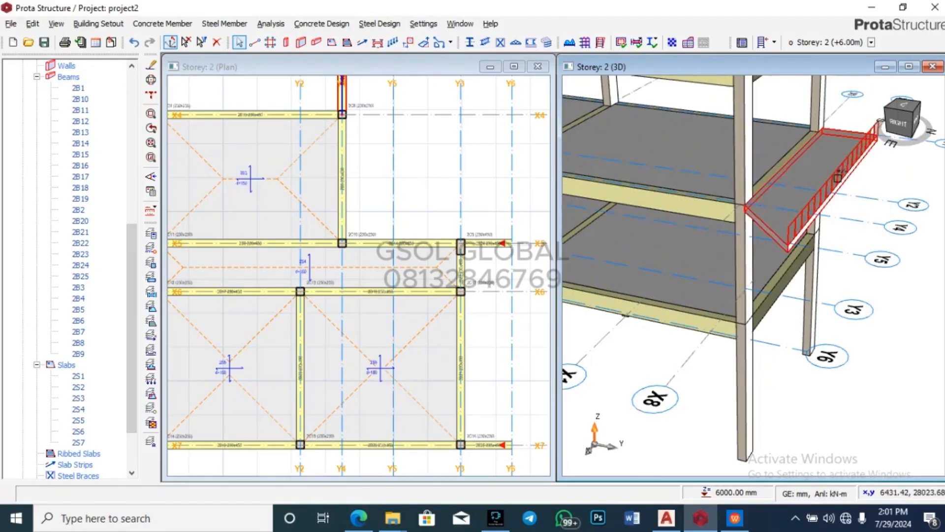
left_click(850, 173)
key("Delete")
scroll(849, 295, "down", 3)
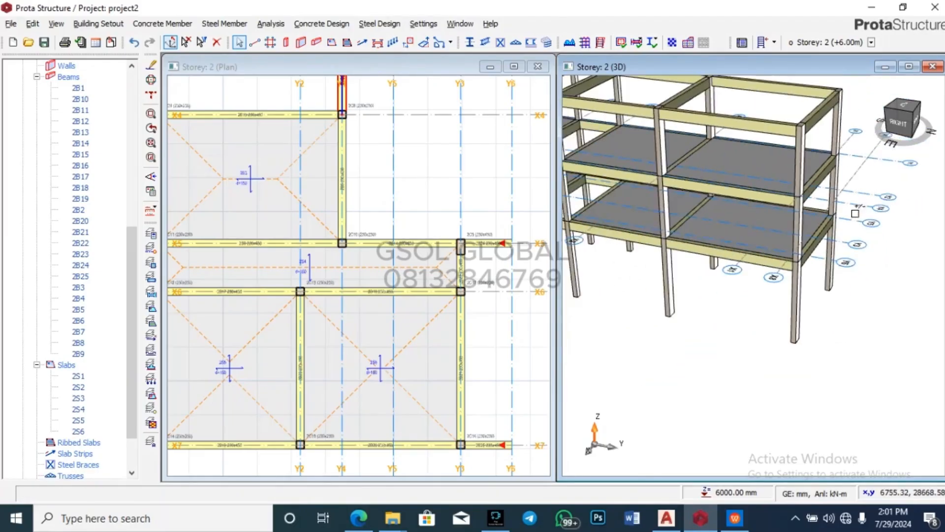
Step: Orbit the 3D model round to the front and zoom to check the remaining slabs
scroll(863, 208, "down", 3)
left_click_drag(775, 342, 891, 368)
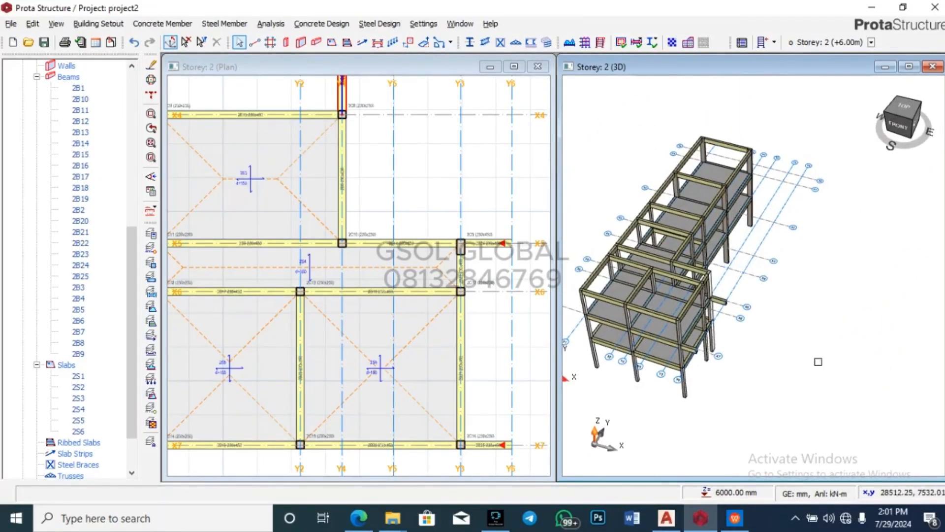
scroll(695, 370, "up", 5)
scroll(758, 291, "up", 3)
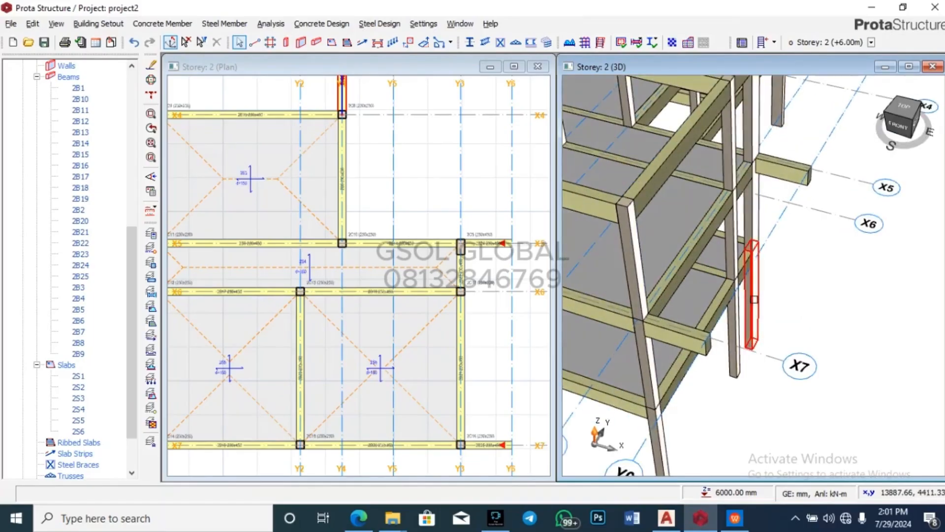
mouse_move(762, 281)
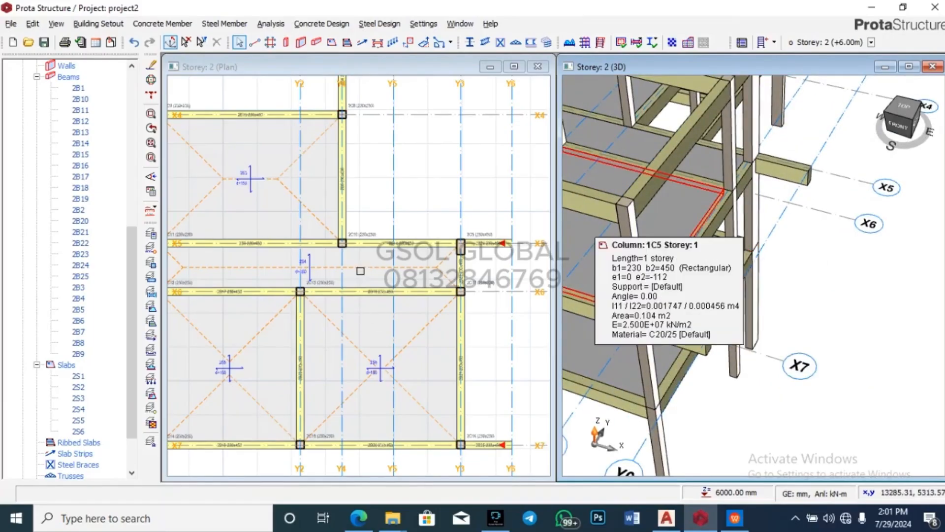
scroll(360, 270, "down", 3)
scroll(347, 224, "down", 3)
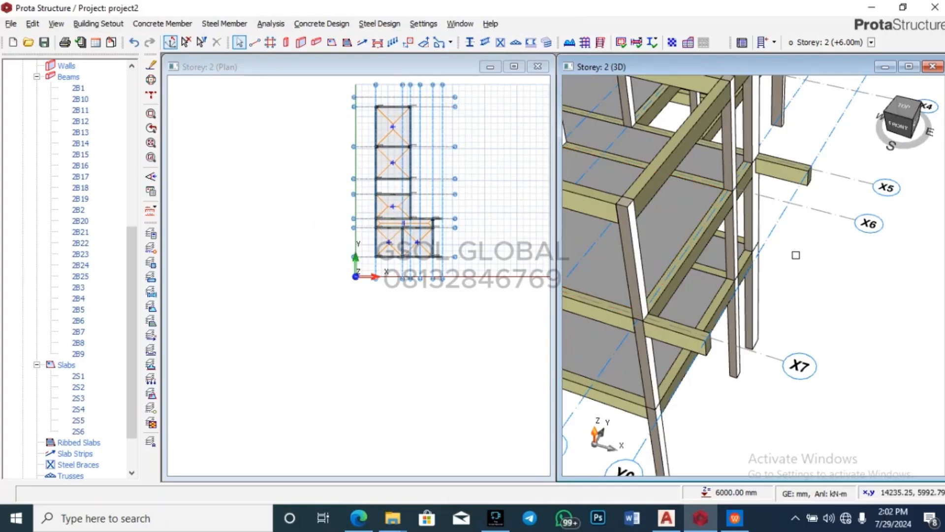
scroll(463, 219, "up", 5)
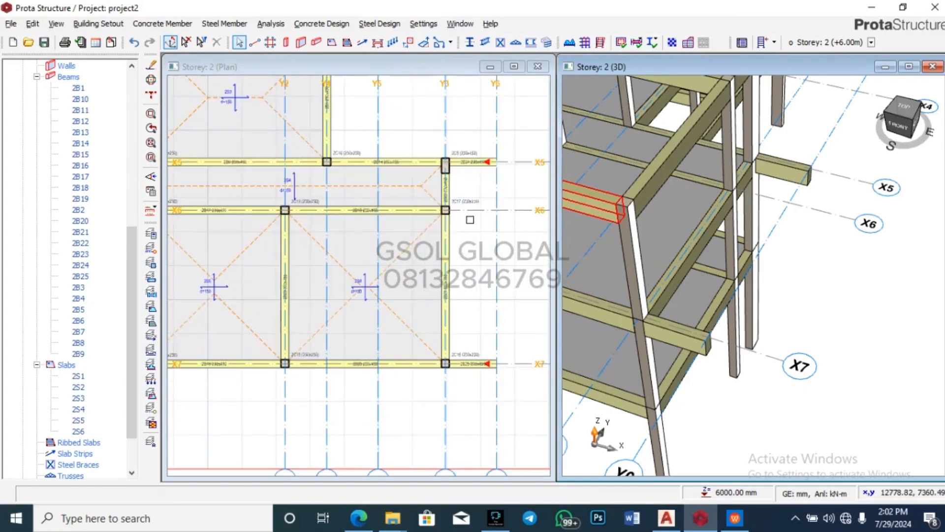
Step: Insert a beam along axis X6 and a beam along X1 from Y4 to Y5
left_click(316, 42)
left_click(496, 210)
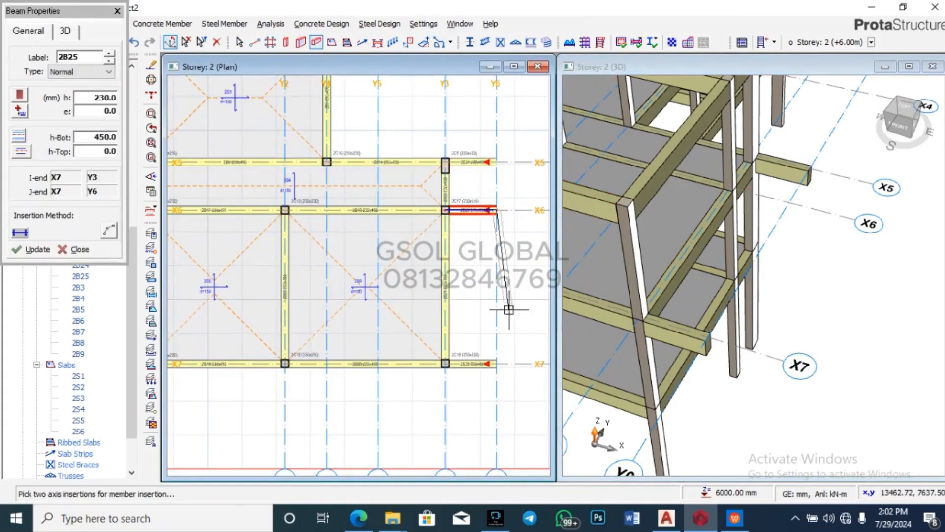
left_click(509, 309)
scroll(445, 335, "down", 6)
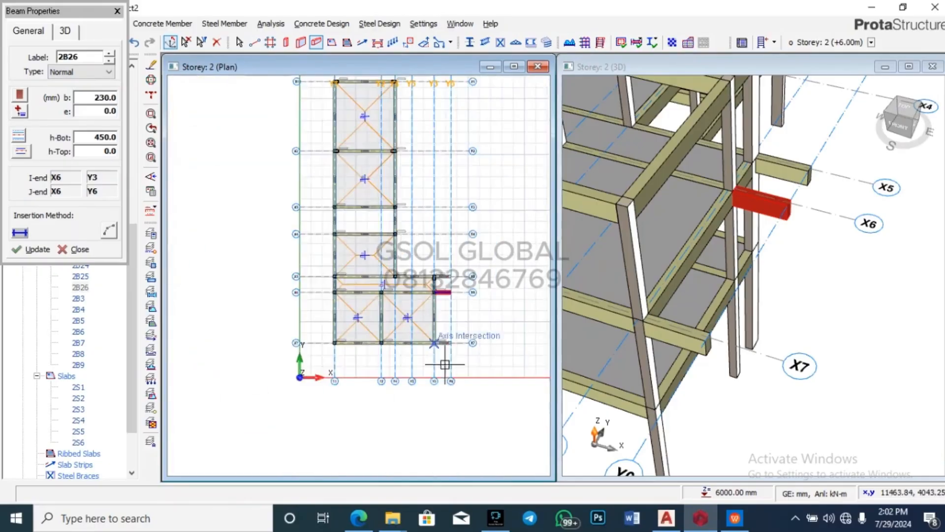
scroll(416, 242, "up", 4)
scroll(439, 156, "up", 2)
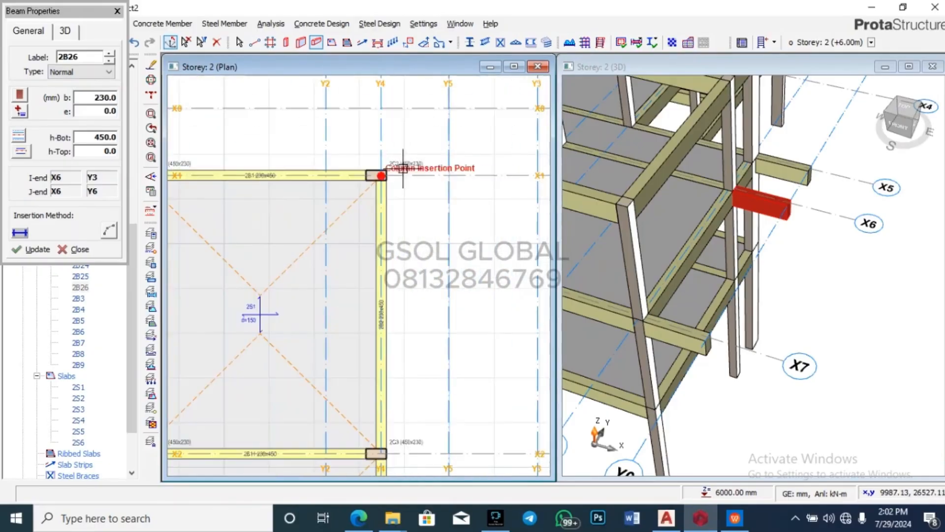
left_click(449, 175)
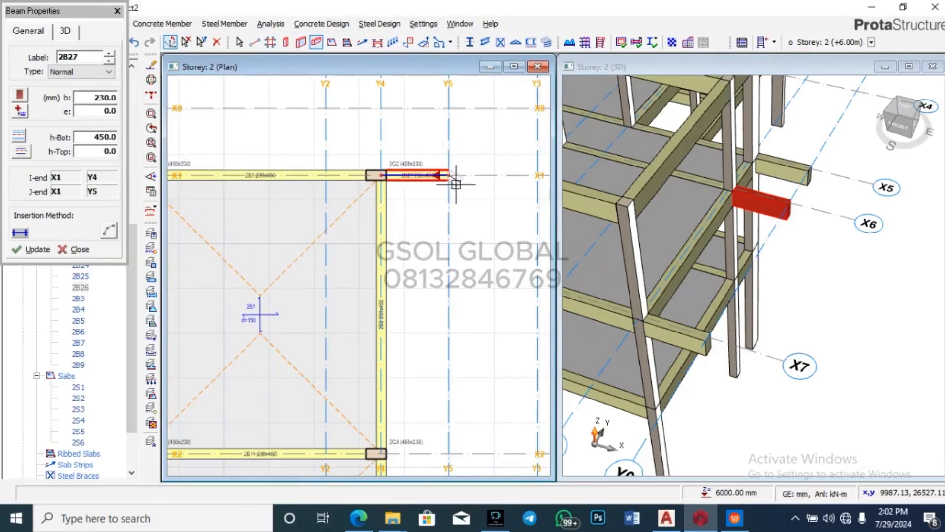
Step: Draw a beam along Y4 from the X1 column out to axis X8
left_click(380, 175)
left_click(379, 108)
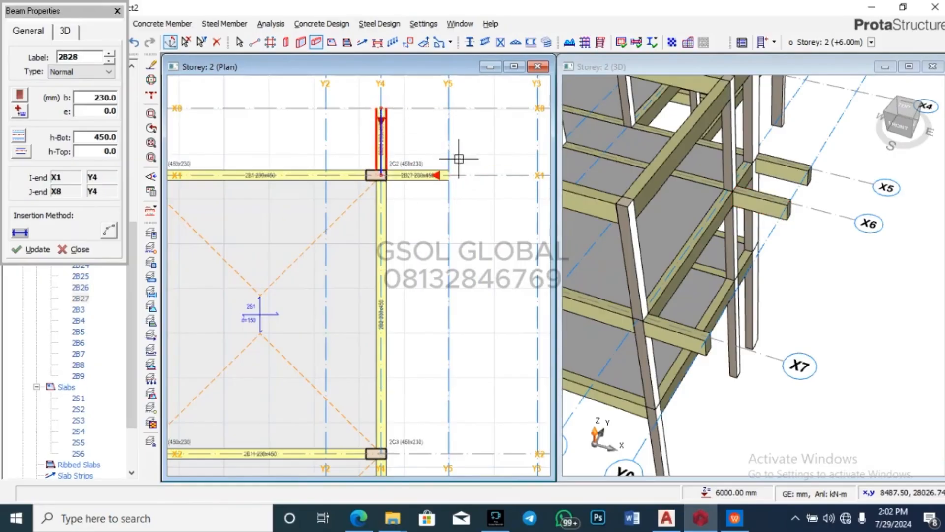
scroll(459, 158, "down", 3)
scroll(704, 294, "down", 2)
scroll(704, 294, "down", 3)
scroll(711, 283, "up", 4)
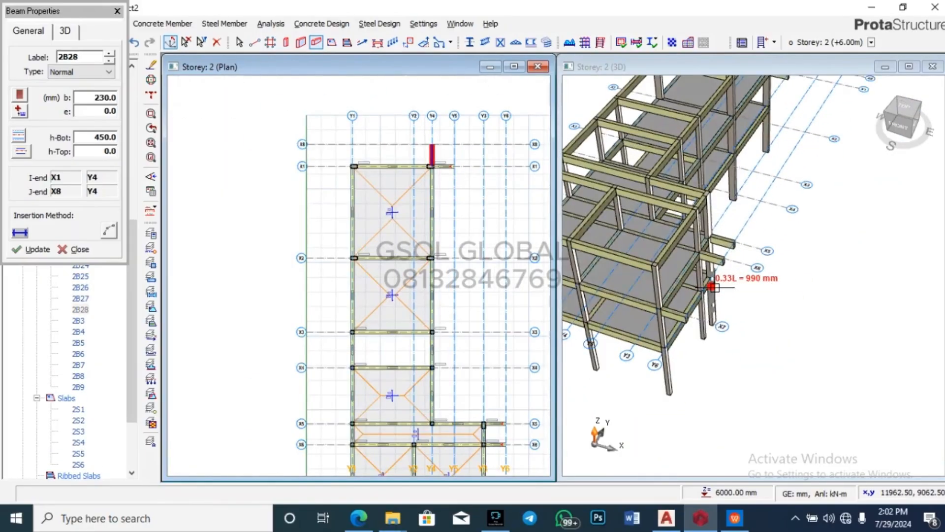
scroll(700, 326, "down", 3)
scroll(772, 164, "up", 3)
Step: Draw a matching beam along Y1 from the X1 column out to axis X8
mouse_move(766, 217)
middle_mouse_down()
mouse_move(747, 240)
mouse_move(664, 234)
middle_mouse_up()
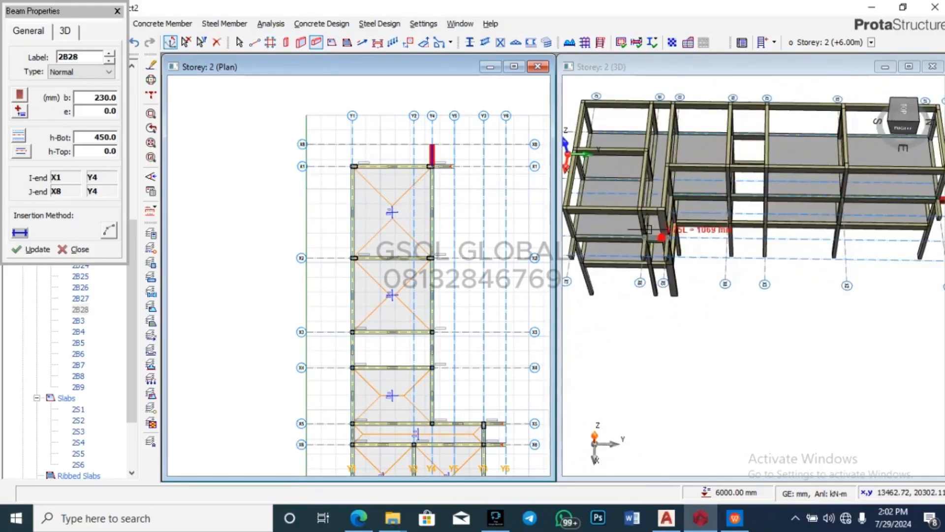
scroll(664, 234, "down", 3)
mouse_move(854, 225)
middle_mouse_down()
mouse_move(826, 228)
mouse_move(808, 213)
middle_mouse_up()
scroll(808, 213, "up", 3)
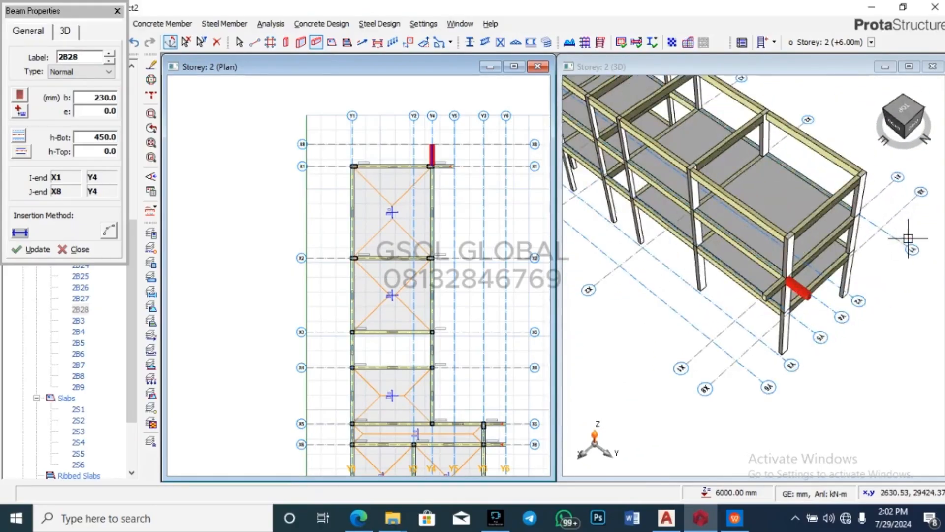
scroll(360, 159, "up", 3)
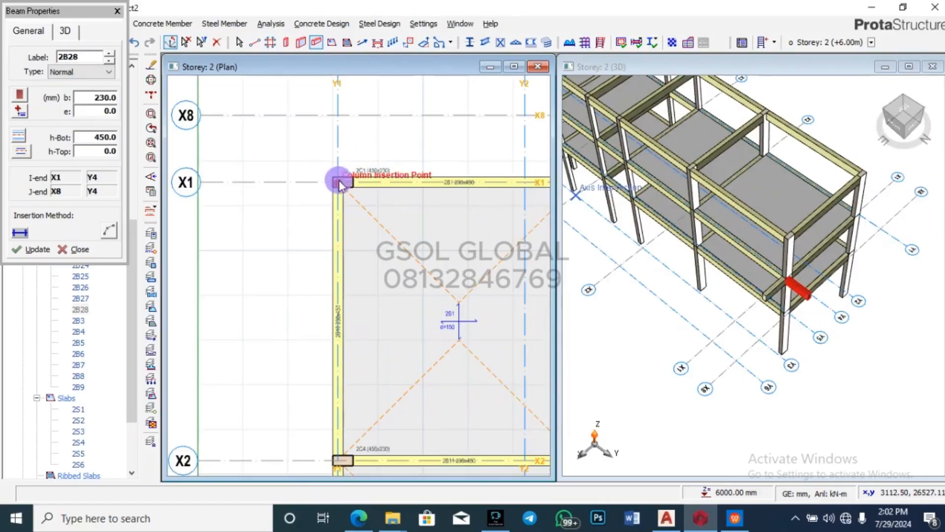
left_click(338, 181)
left_click(337, 114)
scroll(458, 175, "down", 3)
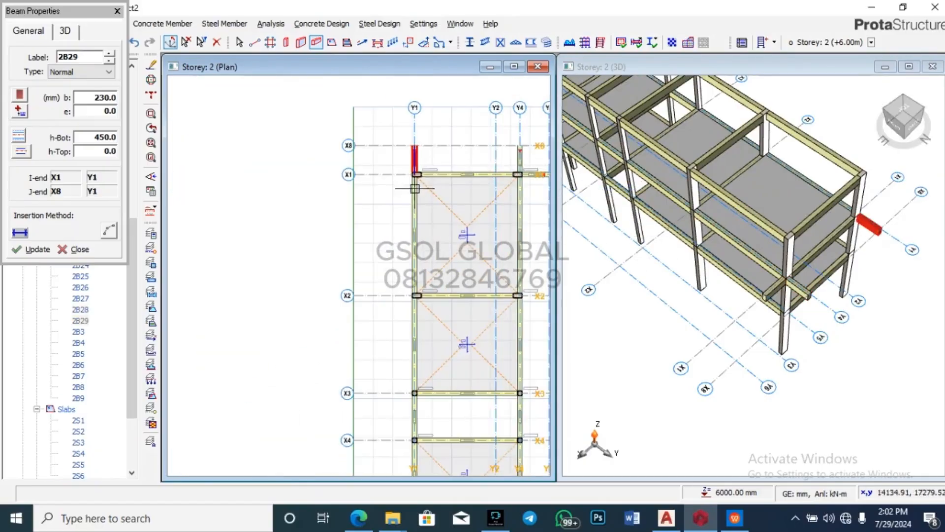
scroll(481, 131, "up", 3)
scroll(422, 205, "down", 4)
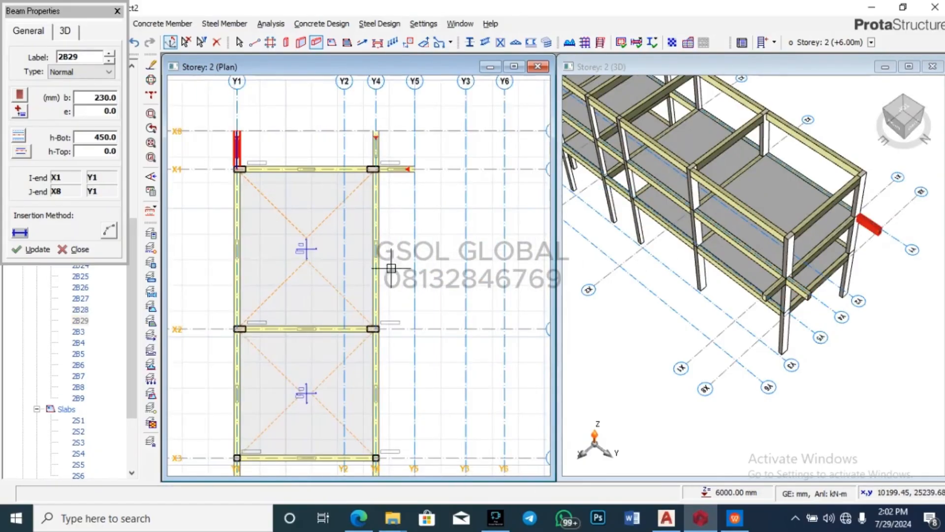
scroll(386, 331, "up", 4)
Step: Add beams on X2 (from column 2C3) and X3, each running out to axis Y5
left_click(357, 322)
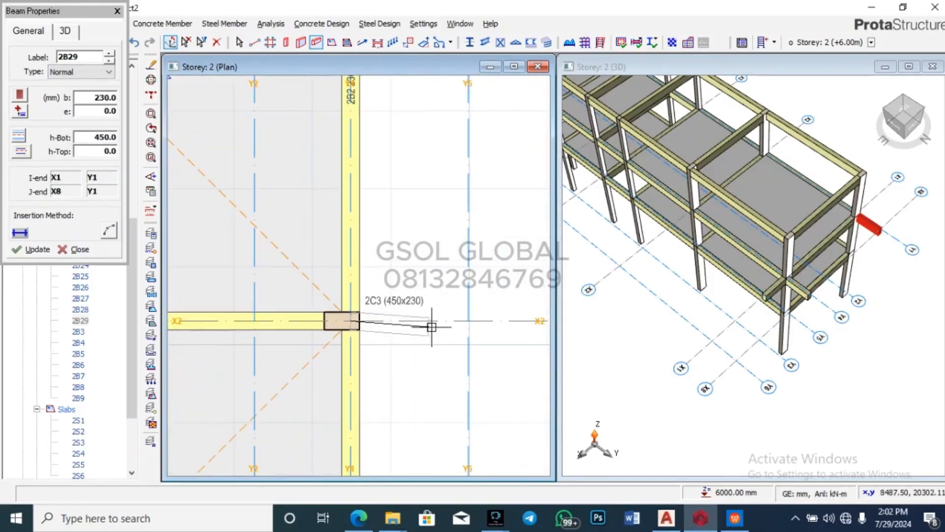
left_click(468, 321)
scroll(475, 207, "down", 4)
scroll(470, 192, "down", 2)
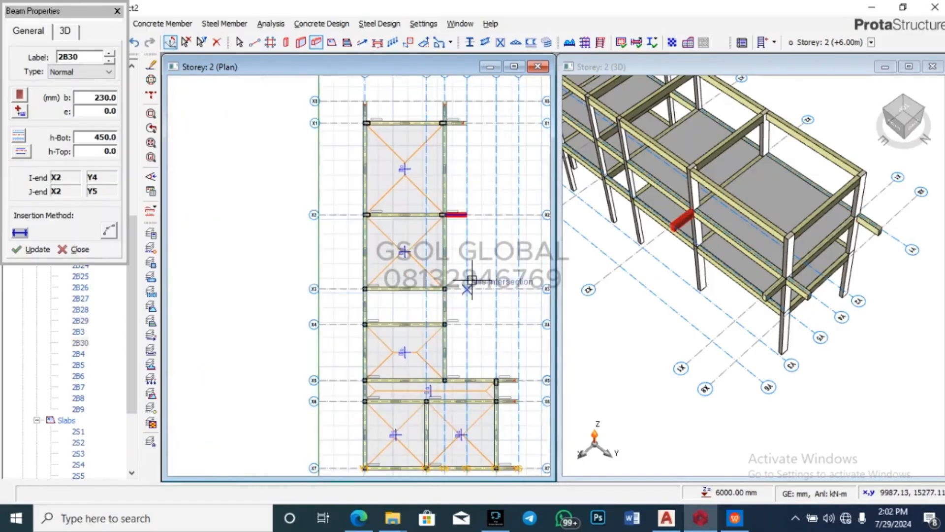
scroll(443, 291, "up", 3)
left_click(410, 300)
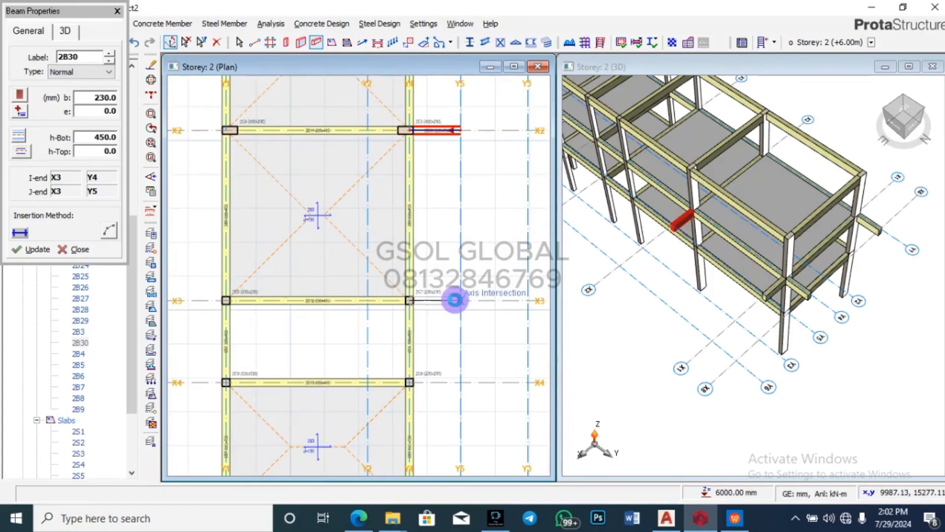
left_click(455, 300)
scroll(454, 300, "down", 2)
scroll(469, 288, "up", 2)
Step: Add a 230×450 beam on X4 from Y4 to Y5, then close Beam Properties
left_click(413, 201)
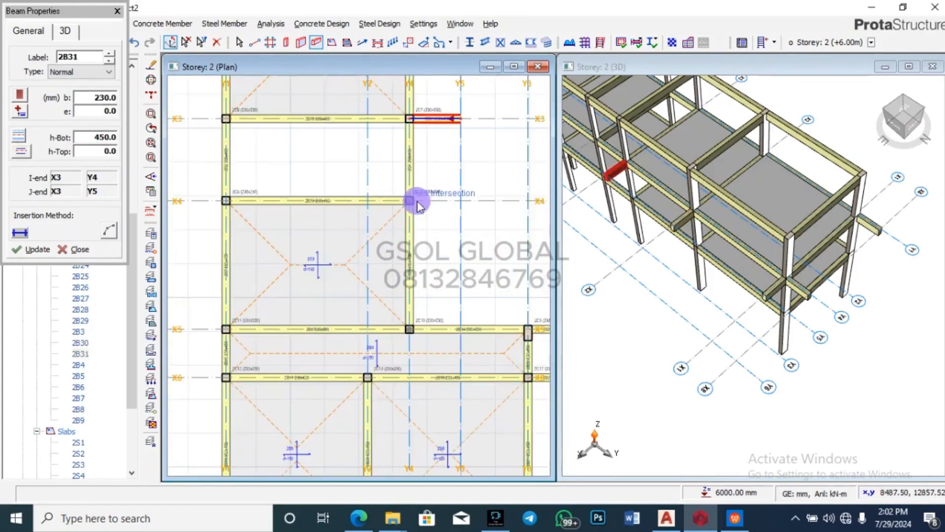
scroll(413, 247, "down", 5)
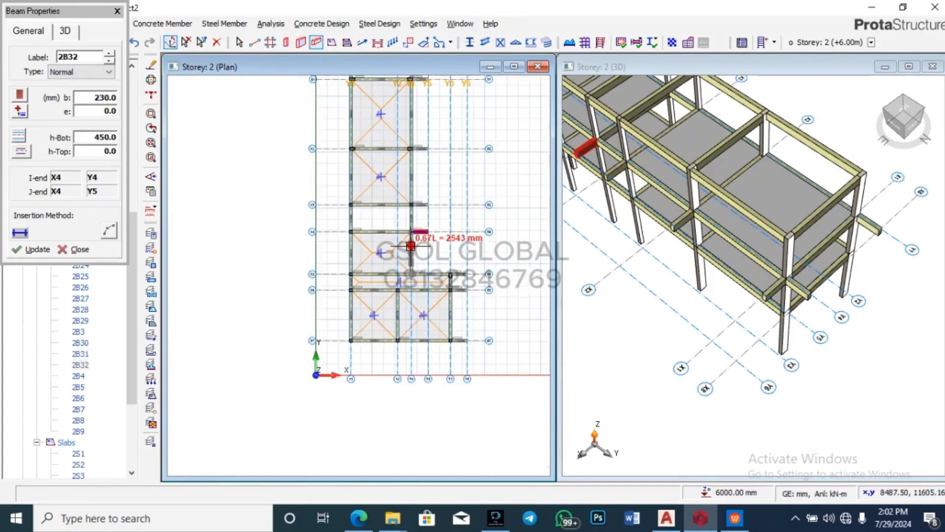
scroll(704, 294, "down", 3)
left_click_drag(684, 378, 761, 339)
scroll(871, 272, "down", 3)
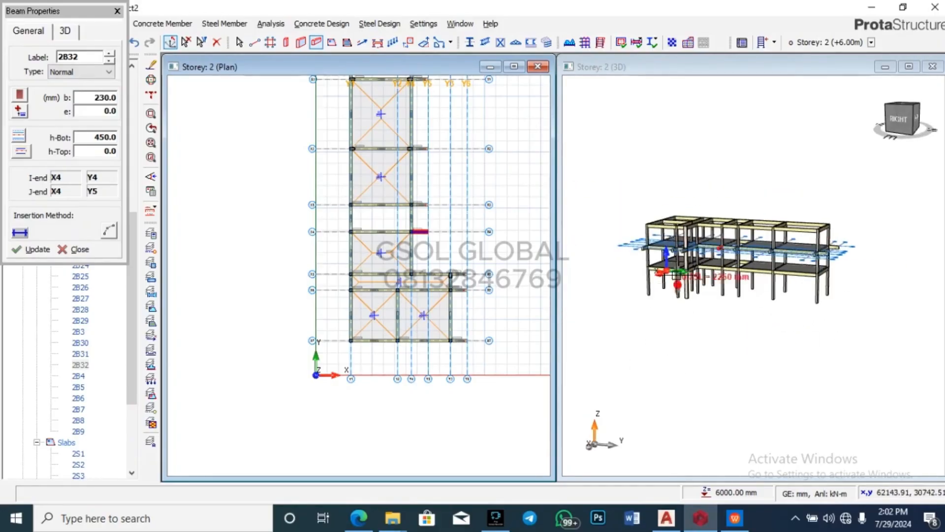
scroll(660, 266, "up", 3)
scroll(405, 347, "down", 3)
scroll(404, 347, "up", 4)
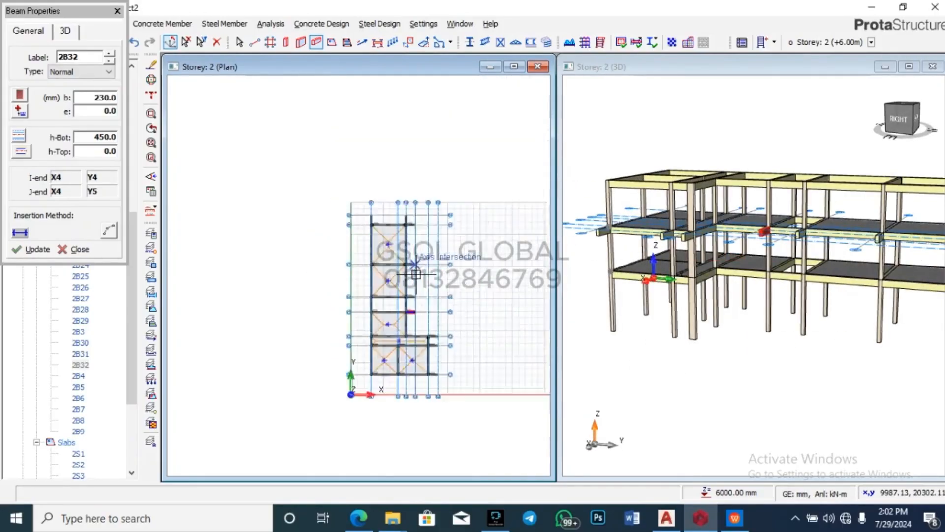
scroll(422, 152, "down", 3)
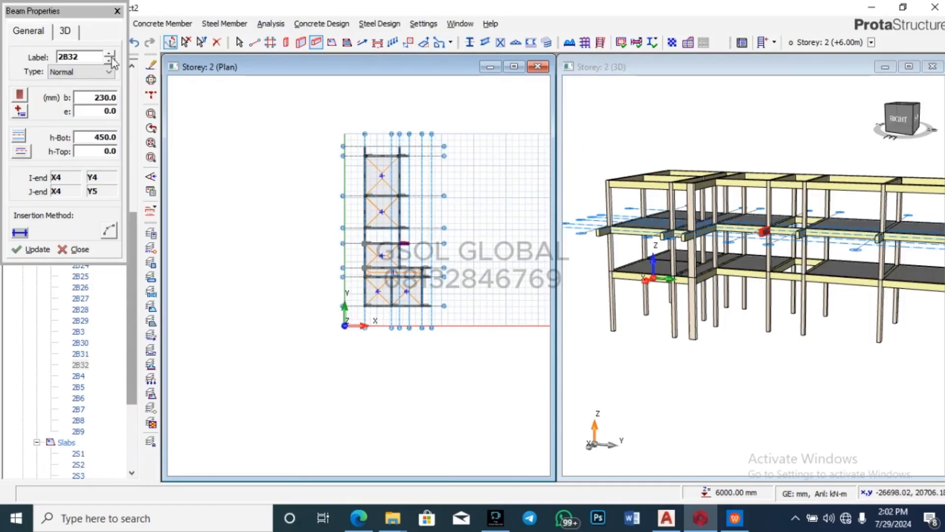
left_click(117, 12)
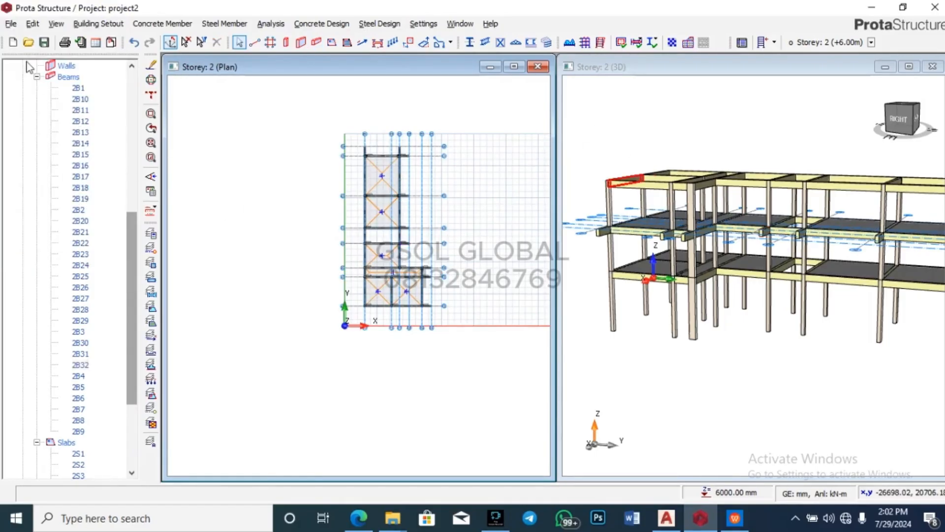
Step: Collapse the model tree and make Storey 1 the working storey
left_click(37, 79)
scroll(72, 119, "up", 3)
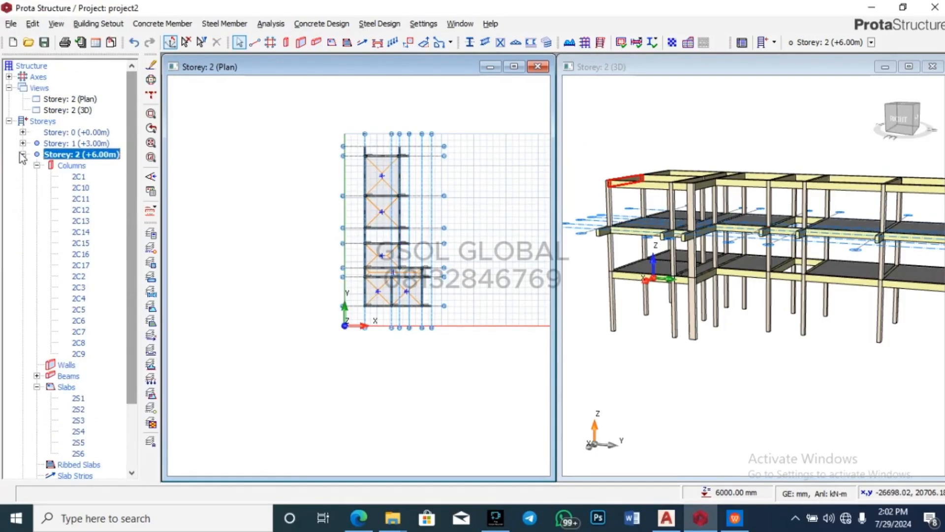
left_click(23, 156)
double_click(79, 143)
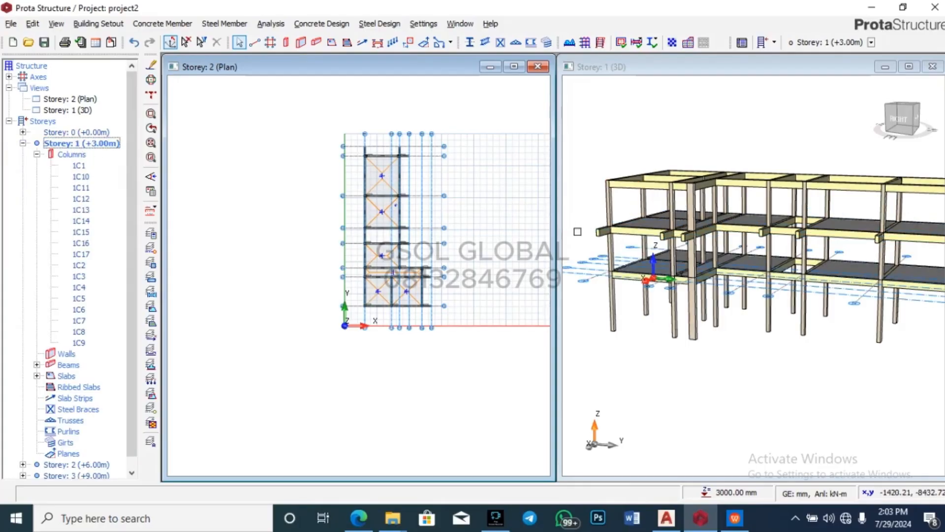
scroll(397, 177, "up", 3)
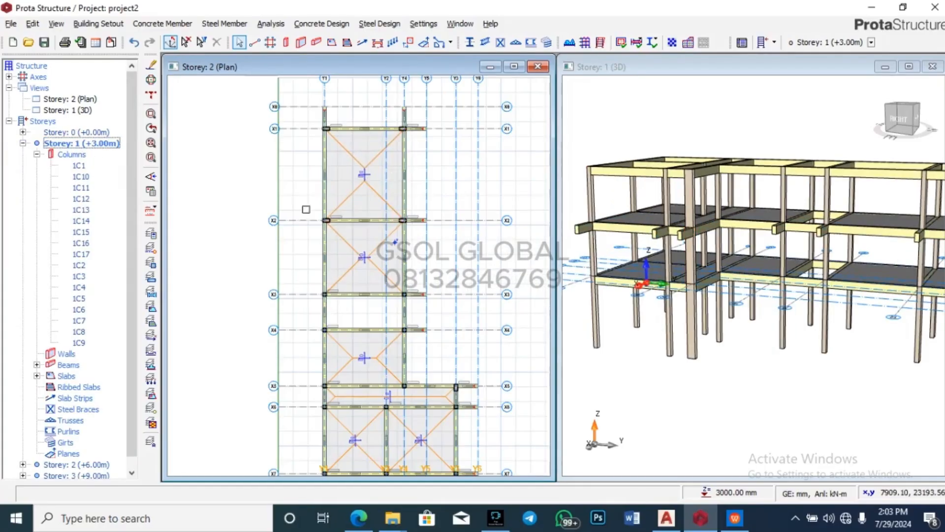
double_click(87, 101)
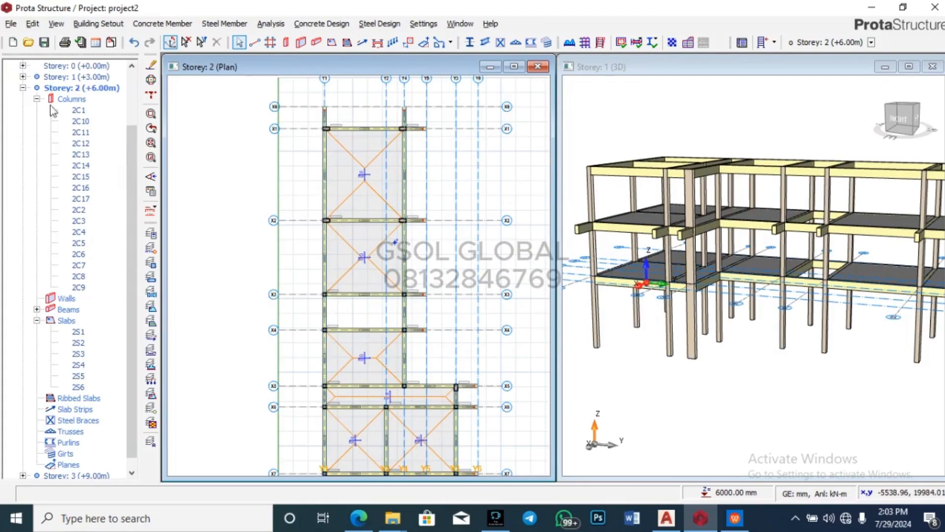
double_click(74, 77)
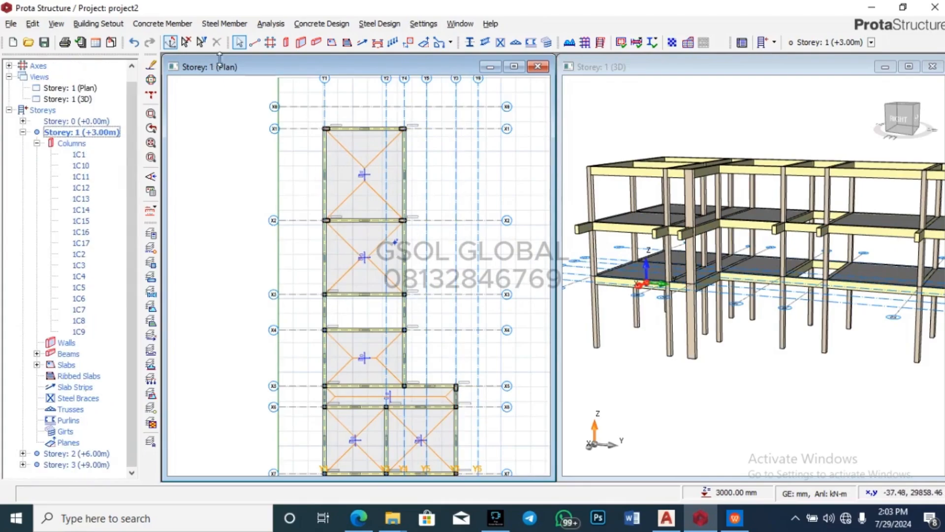
Step: On Storey 1, draw beams along Y1 and Y4 from X1 out to axis X8
left_click(316, 42)
scroll(329, 113, "up", 6)
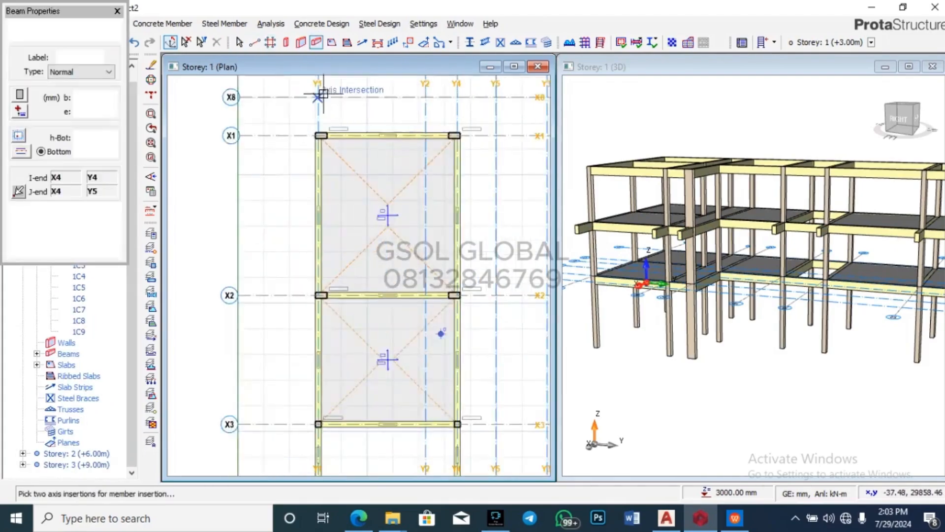
left_click(314, 167)
left_click(315, 102)
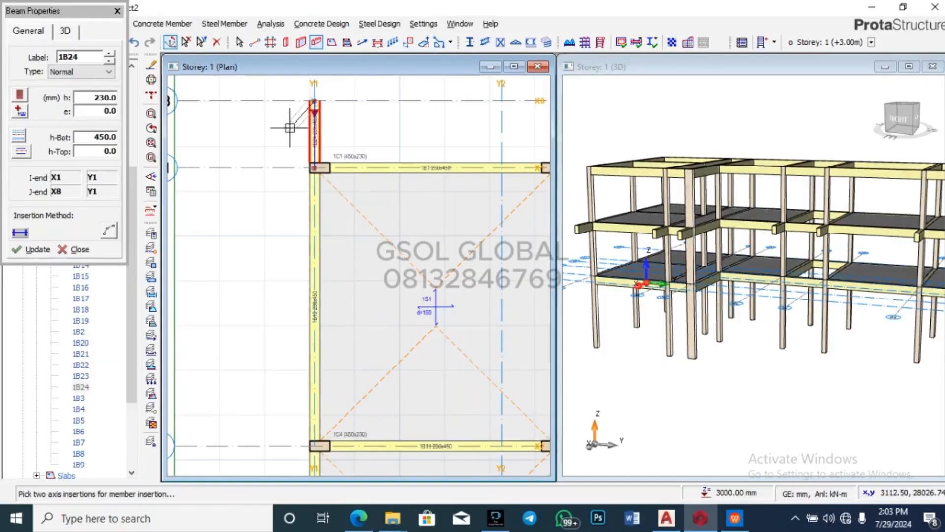
scroll(265, 145, "down", 3)
scroll(345, 144, "up", 3)
left_click(378, 187)
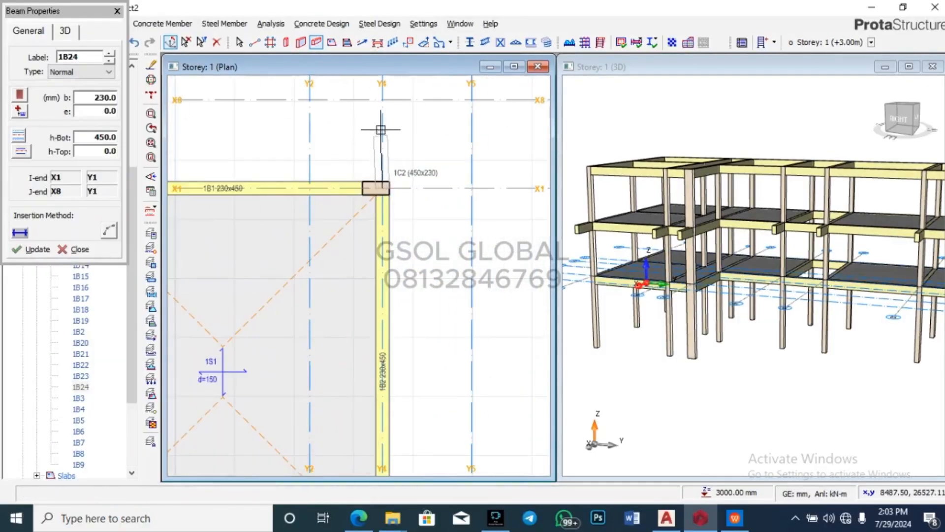
left_click(381, 100)
scroll(383, 101, "down", 3)
scroll(387, 138, "up", 3)
Step: Add beams on X1, X2, X3 and X4 spanning Y4 to Y5
left_click(395, 121)
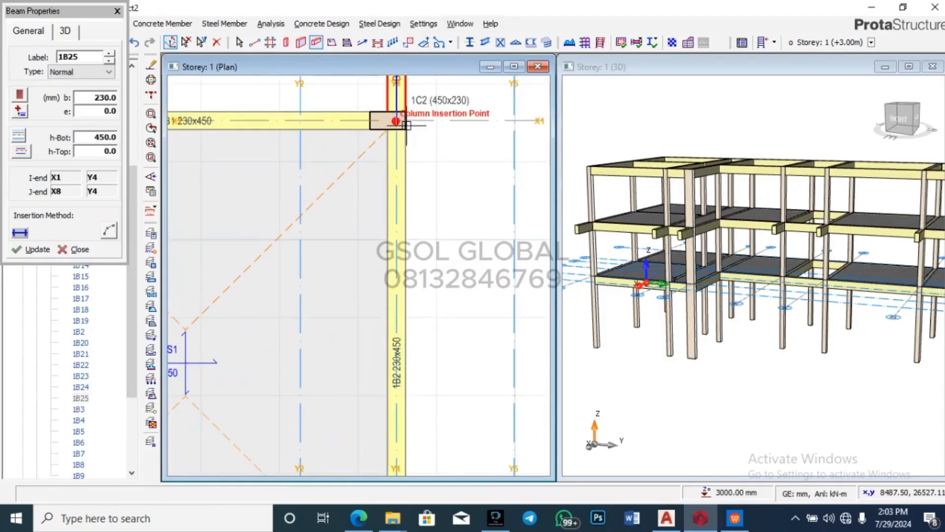
left_click(515, 121)
scroll(449, 123, "down", 3)
scroll(450, 246, "up", 3)
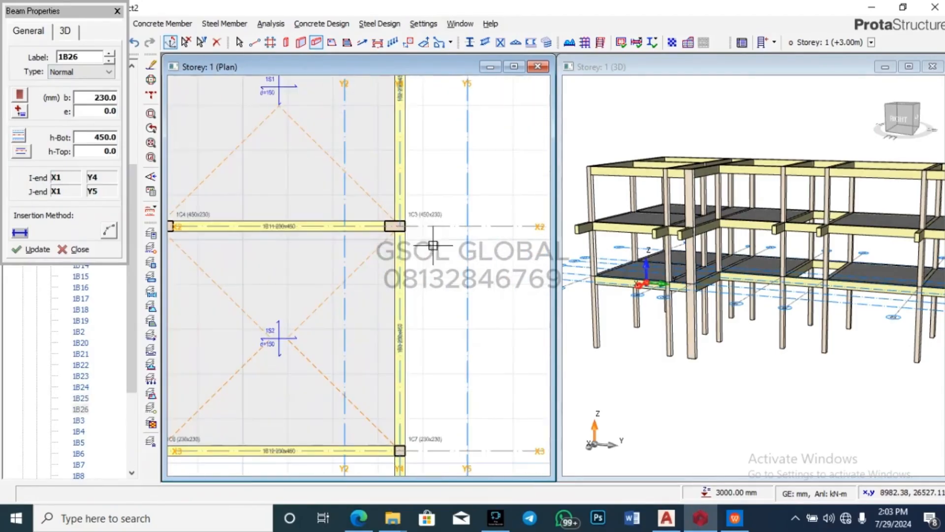
left_click(462, 227)
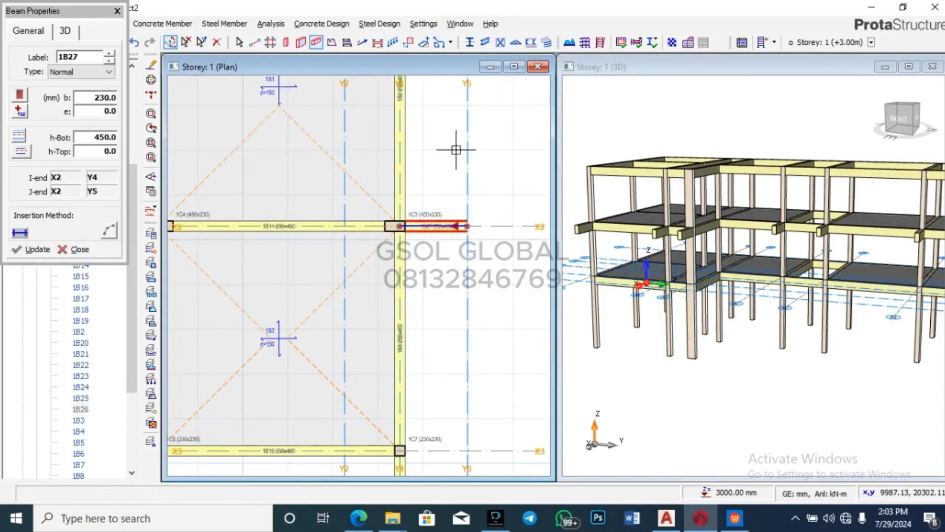
scroll(450, 148, "down", 3)
scroll(449, 197, "up", 3)
left_click(444, 191)
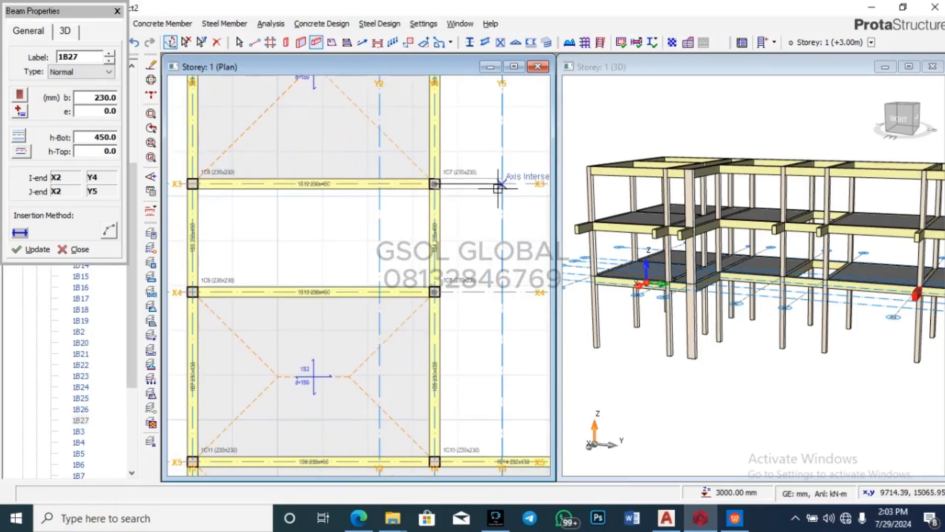
left_click(502, 184)
left_click(435, 292)
left_click(501, 292)
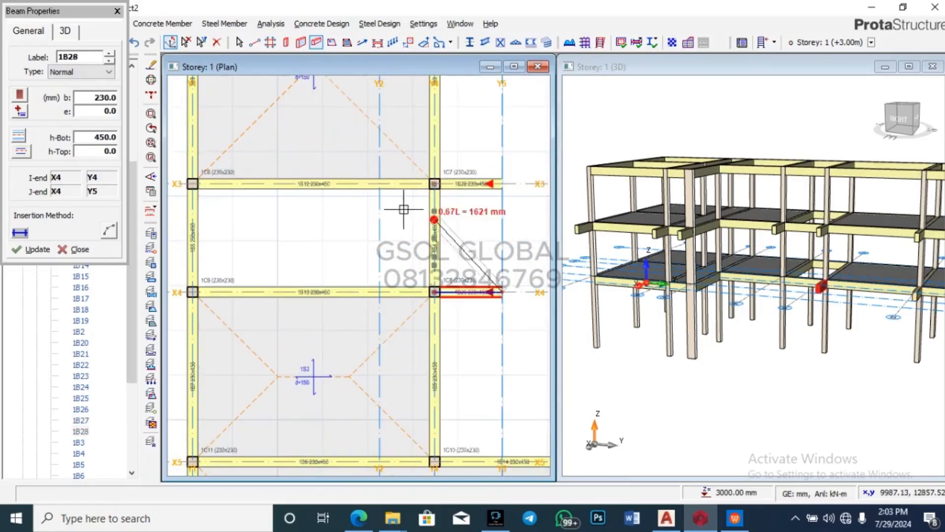
scroll(394, 270, "down", 3)
scroll(409, 276, "up", 3)
Step: Add 230×450 beams on X5, X6 and X7 spanning Y3 to Y6, then close Beam Properties
left_click(422, 277)
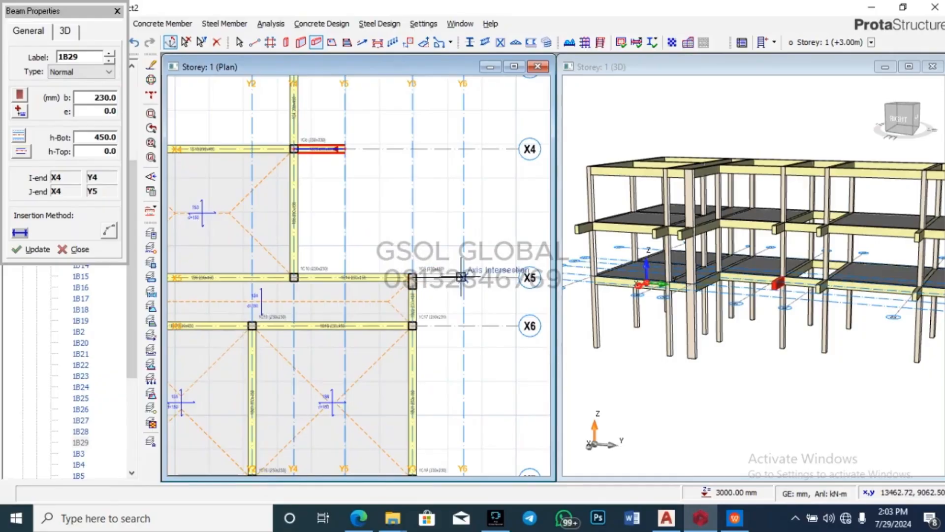
left_click(463, 278)
left_click(422, 325)
left_click(462, 325)
scroll(463, 325, "down", 3)
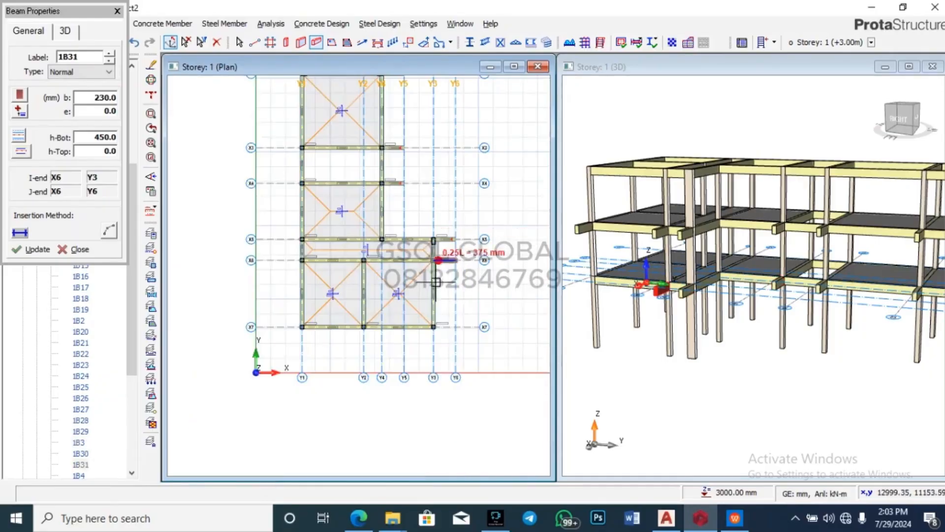
scroll(443, 295, "up", 3)
left_click(425, 320)
left_click(492, 321)
scroll(492, 320, "down", 5)
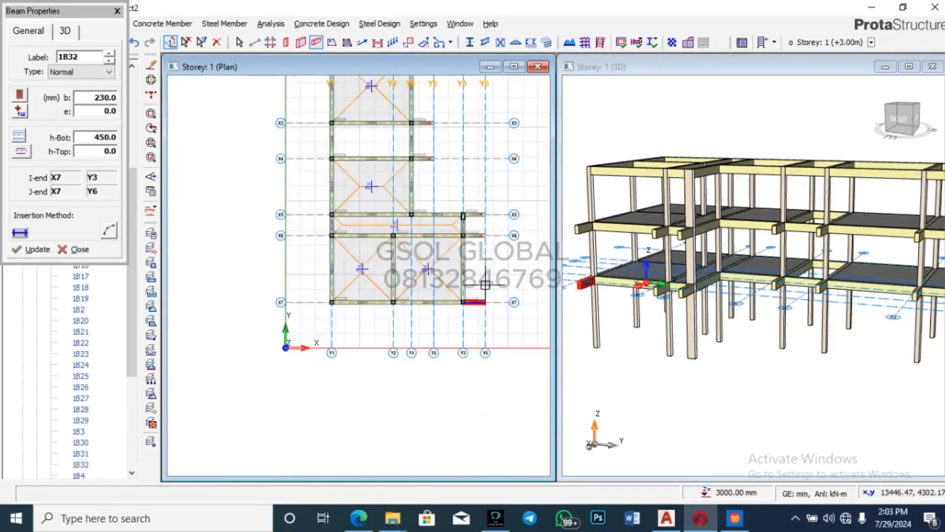
left_click_drag(748, 433, 743, 327)
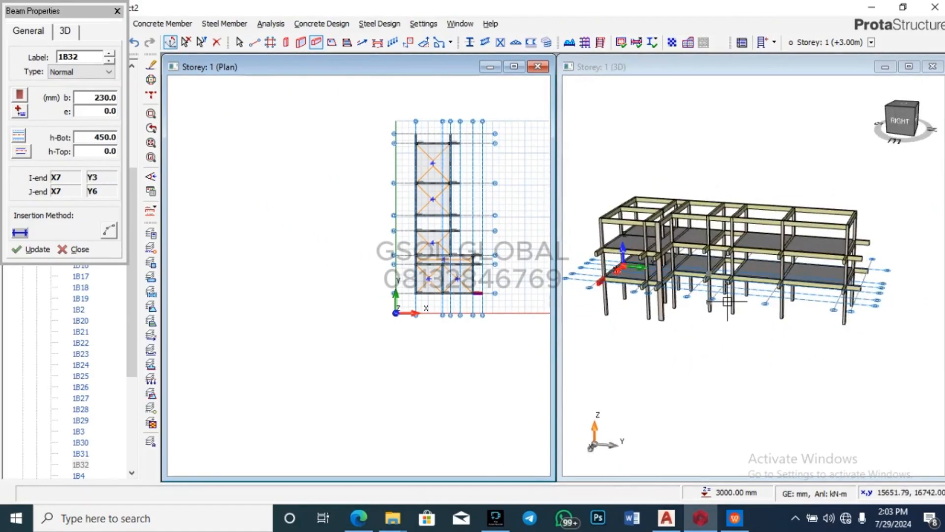
scroll(440, 243, "up", 3)
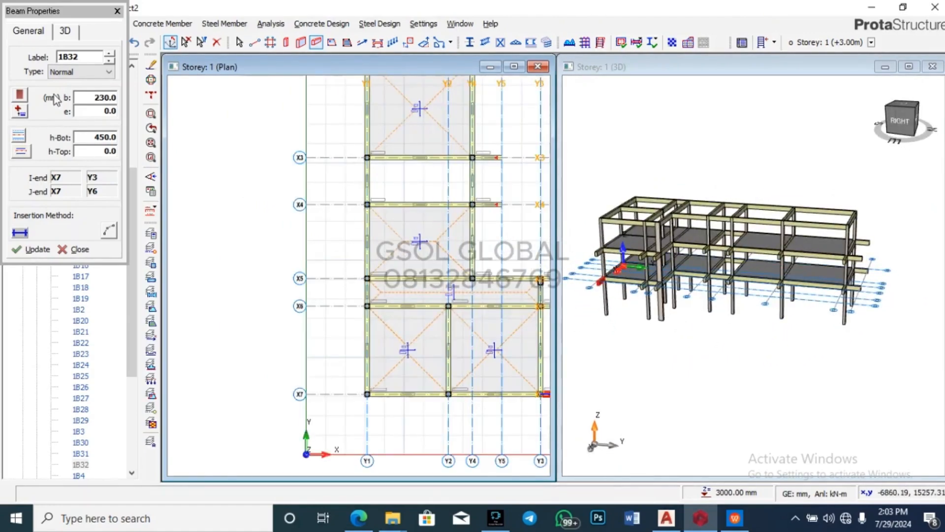
left_click(117, 10)
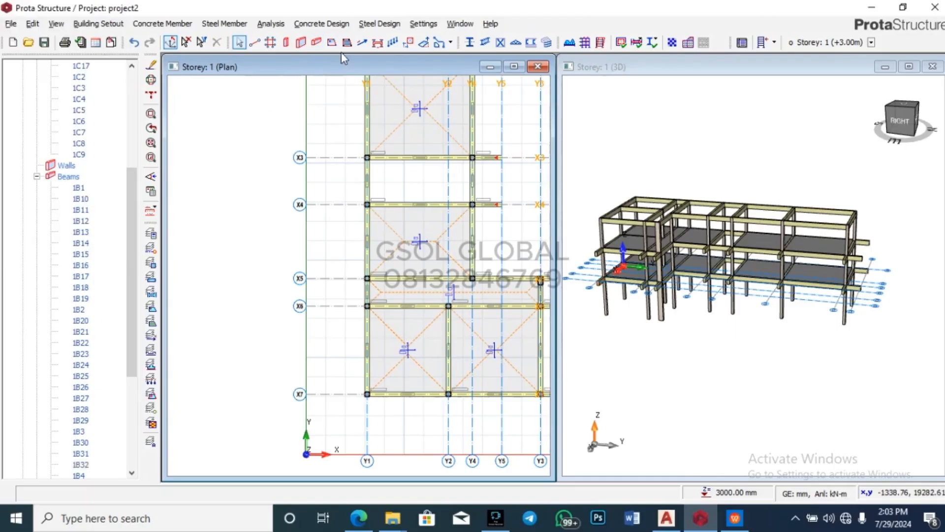
left_click(331, 42)
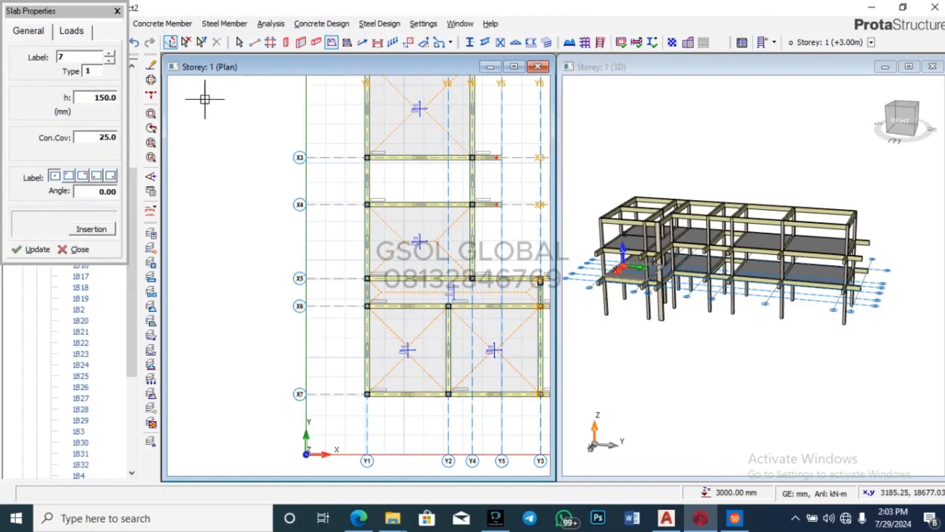
left_click(69, 30)
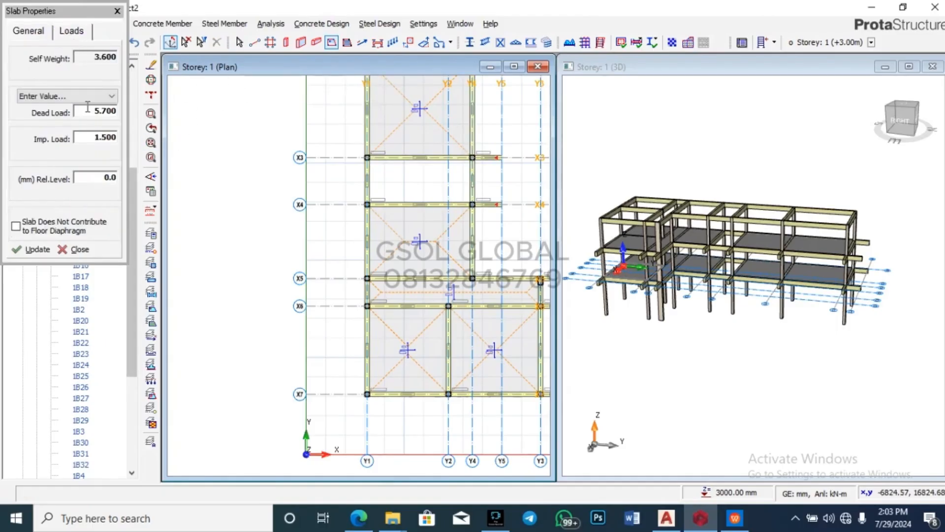
left_click(43, 31)
scroll(373, 363, "down", 4)
scroll(377, 215, "up", 5)
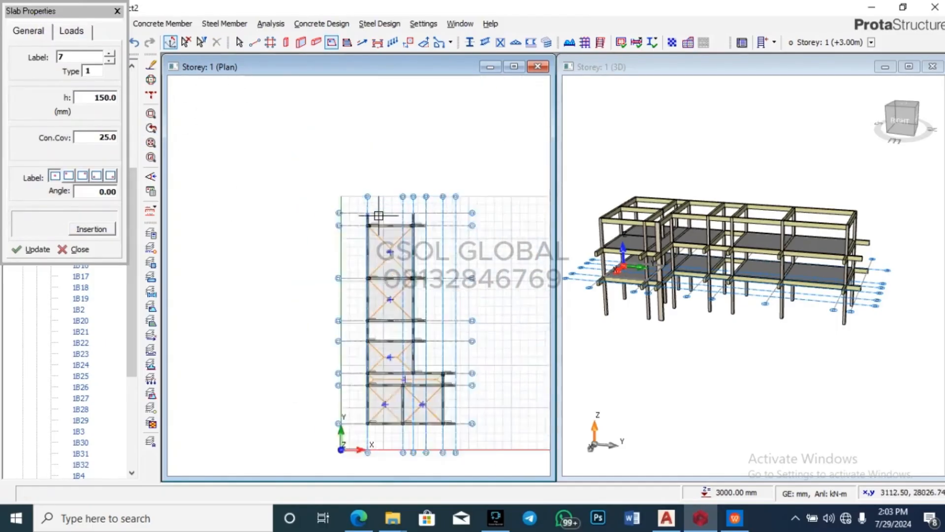
left_click(388, 226)
scroll(468, 218, "up", 3)
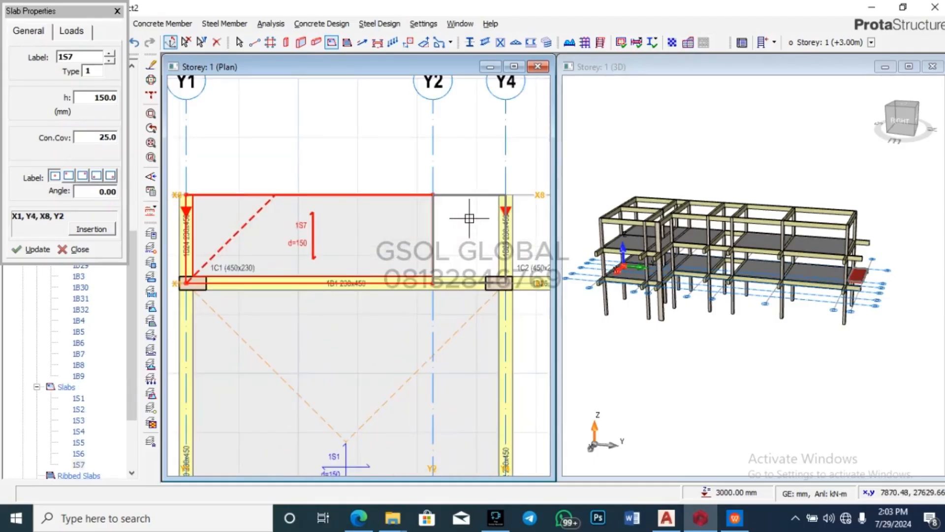
left_click(458, 244)
scroll(331, 179, "down", 3)
scroll(372, 202, "up", 3)
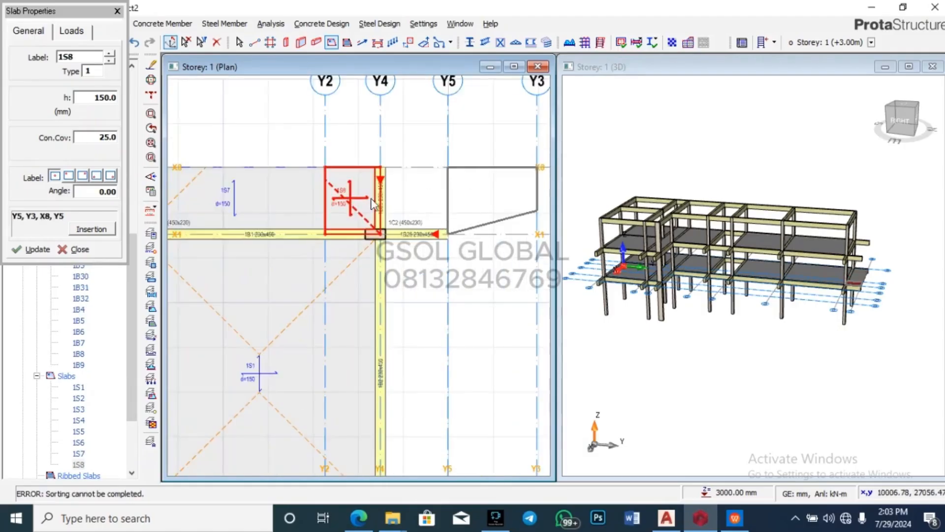
key("Escape")
scroll(372, 202, "up", 2)
left_click(317, 187)
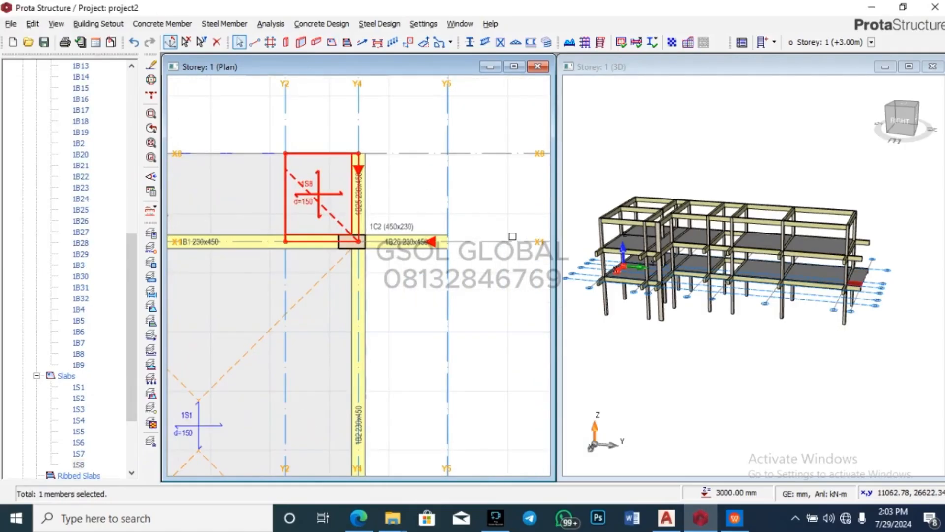
key("Delete")
scroll(512, 236, "down", 3)
scroll(363, 190, "up", 1)
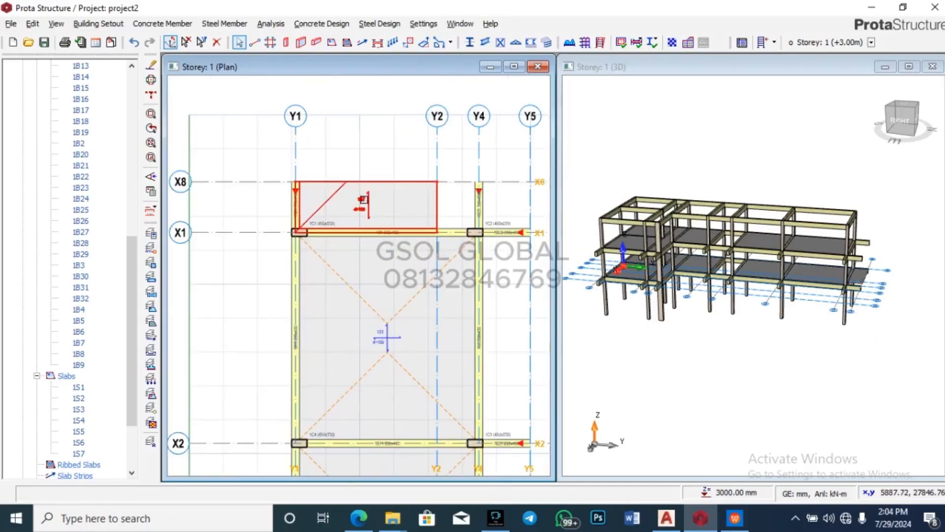
left_click(363, 200)
key("Delete")
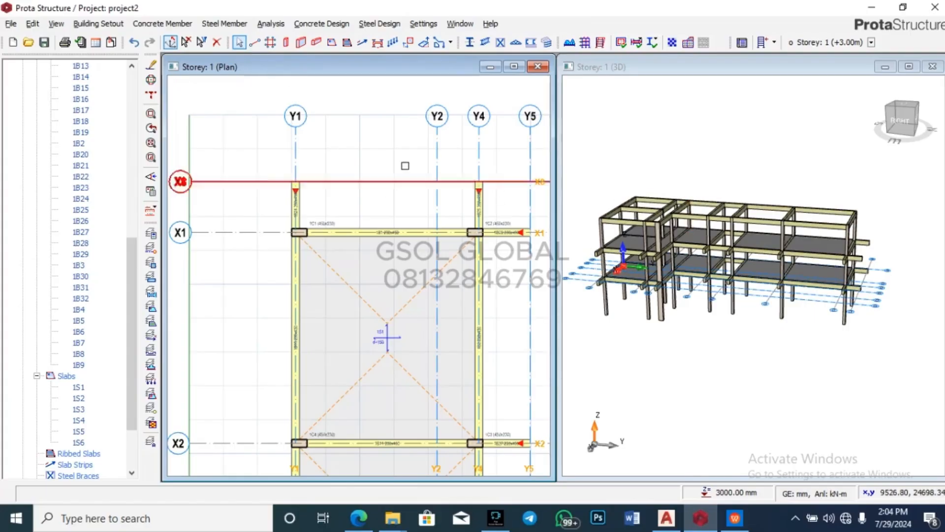
scroll(316, 95, "down", 3)
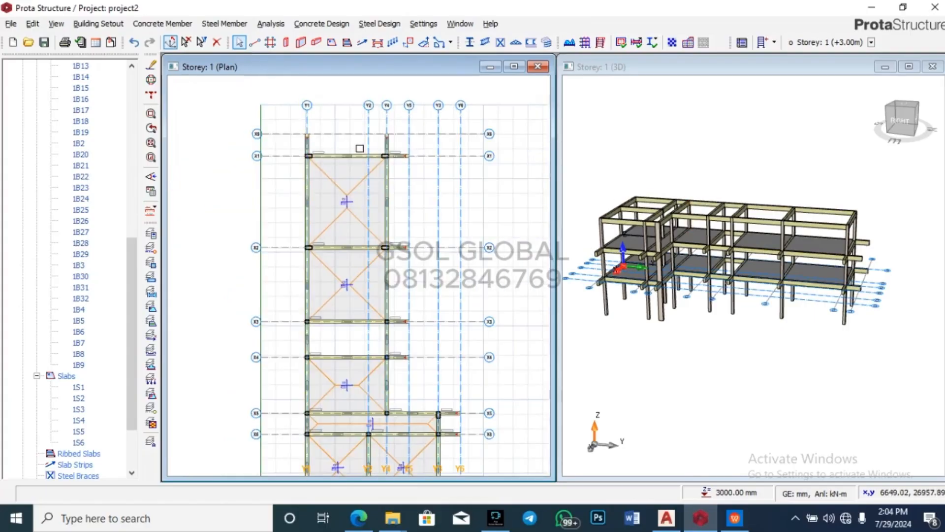
scroll(361, 141, "up", 4)
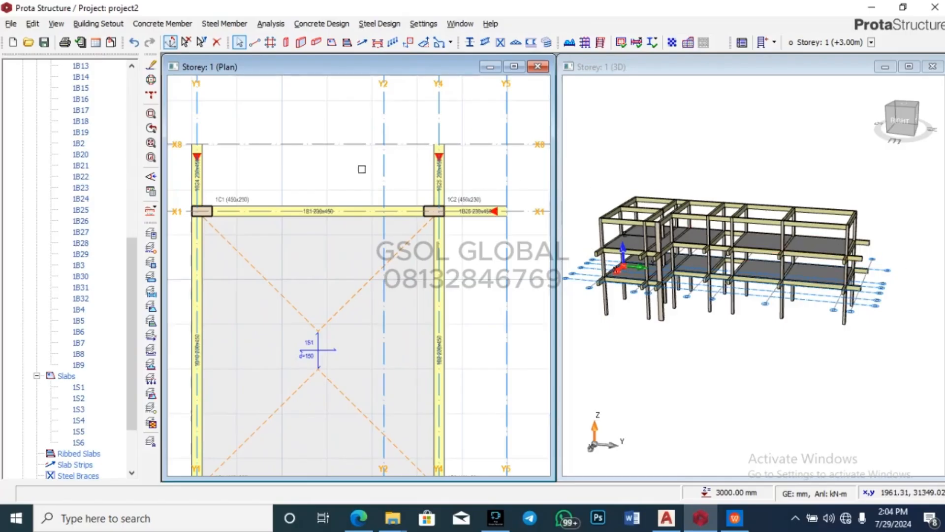
scroll(492, 128, "down", 2)
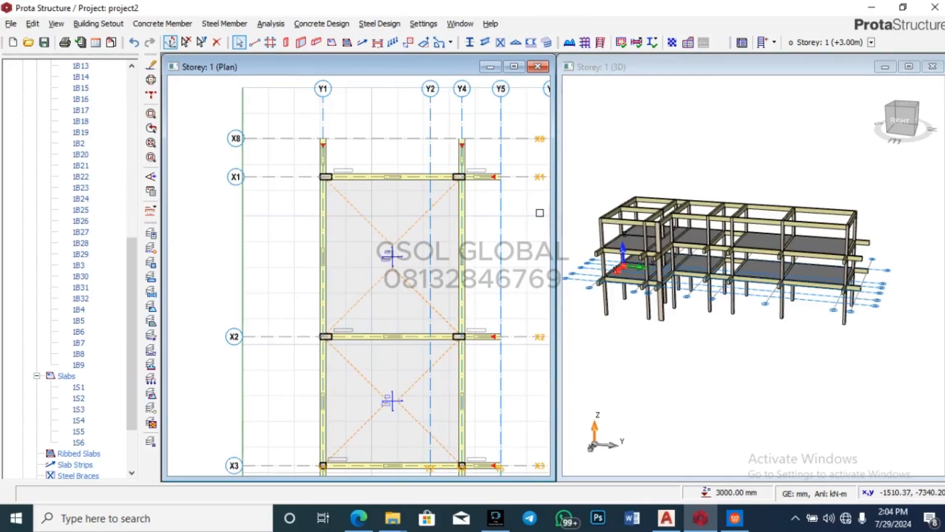
mouse_move(479, 171)
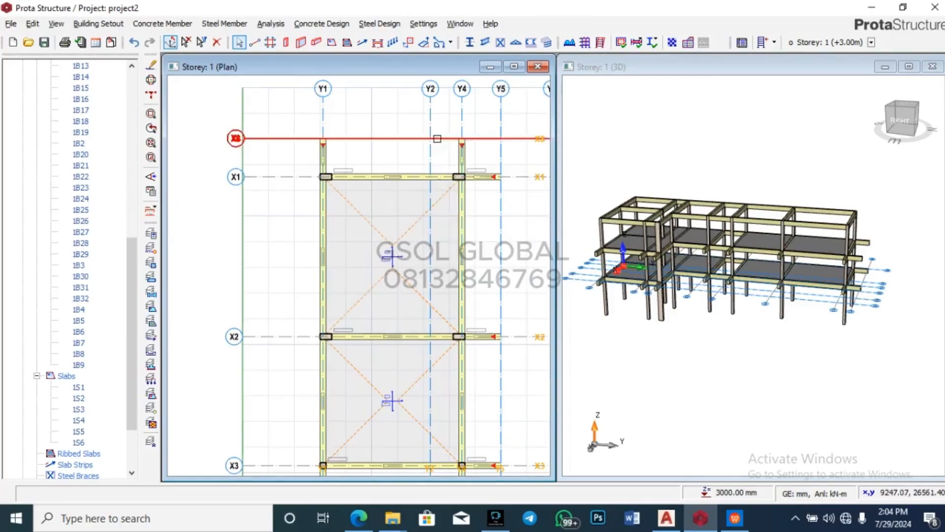
scroll(347, 129, "up", 3)
scroll(234, 116, "down", 3)
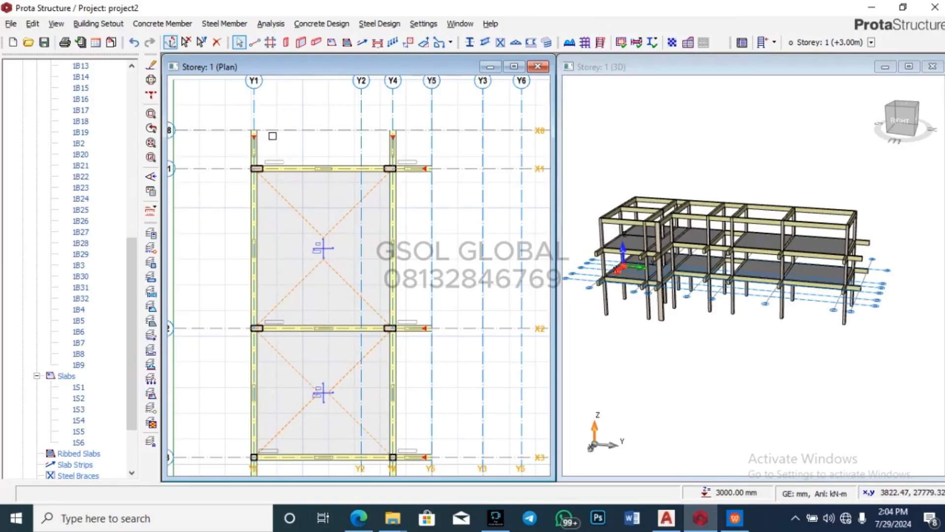
scroll(265, 135, "up", 2)
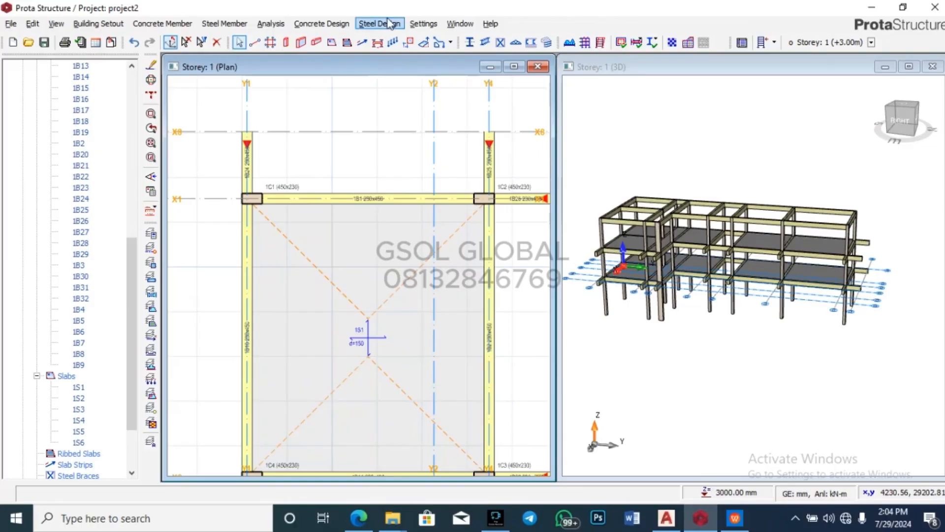
Step: Check the slab loads, pick cantilever slab type 12, then close Slab Properties without inserting
left_click(332, 42)
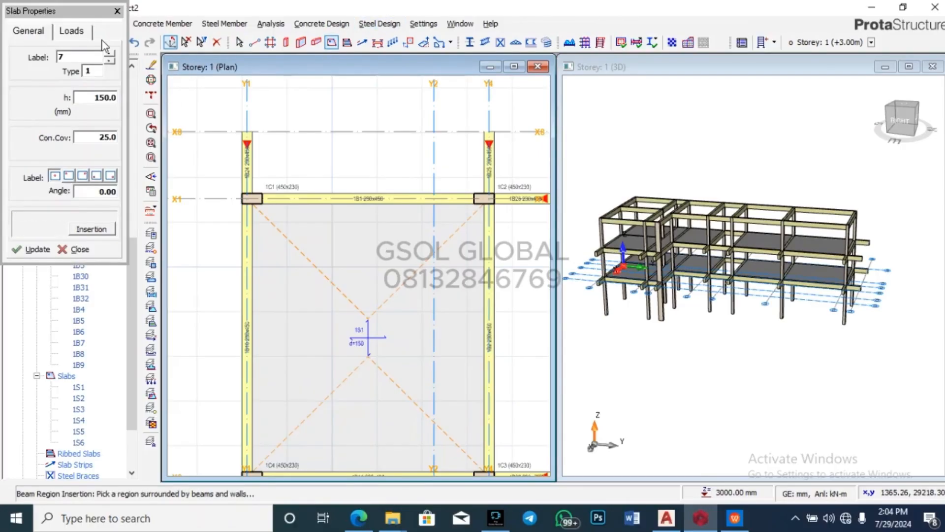
left_click(70, 33)
left_click(42, 34)
left_click(98, 71)
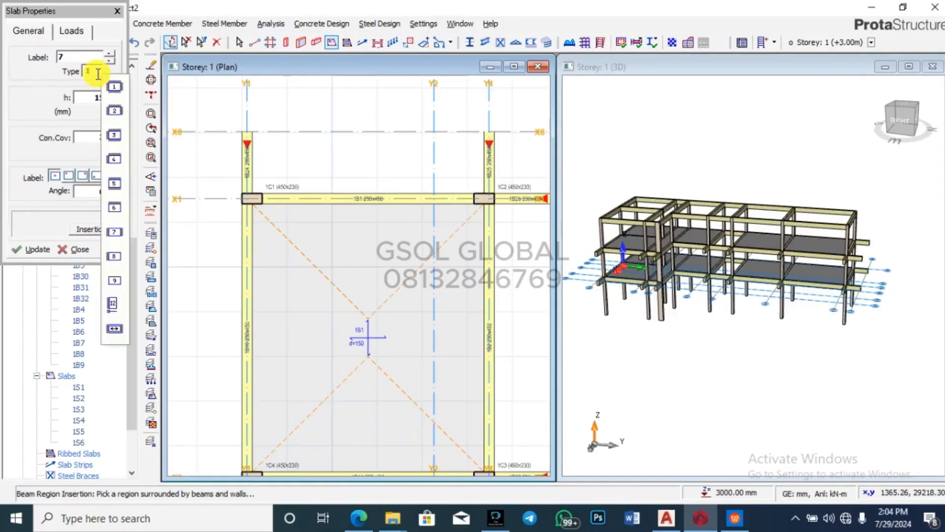
left_click(116, 291)
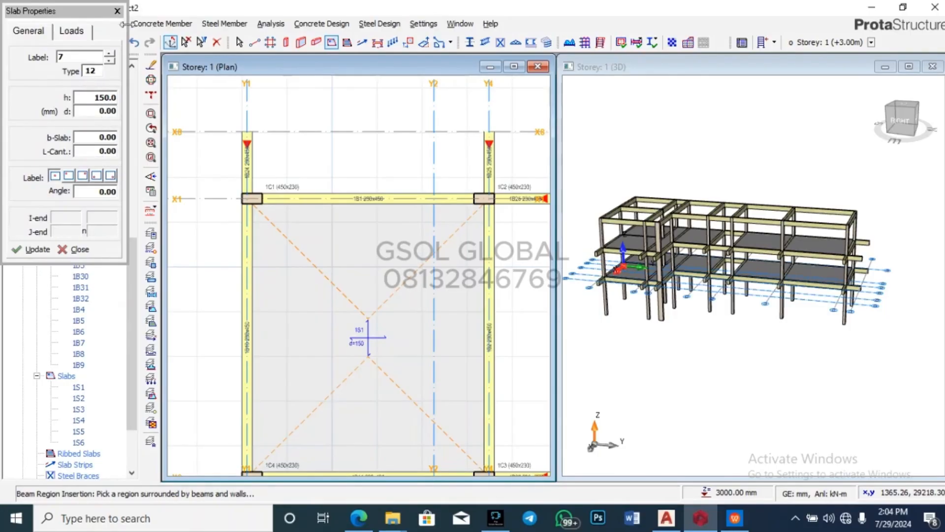
left_click(117, 11)
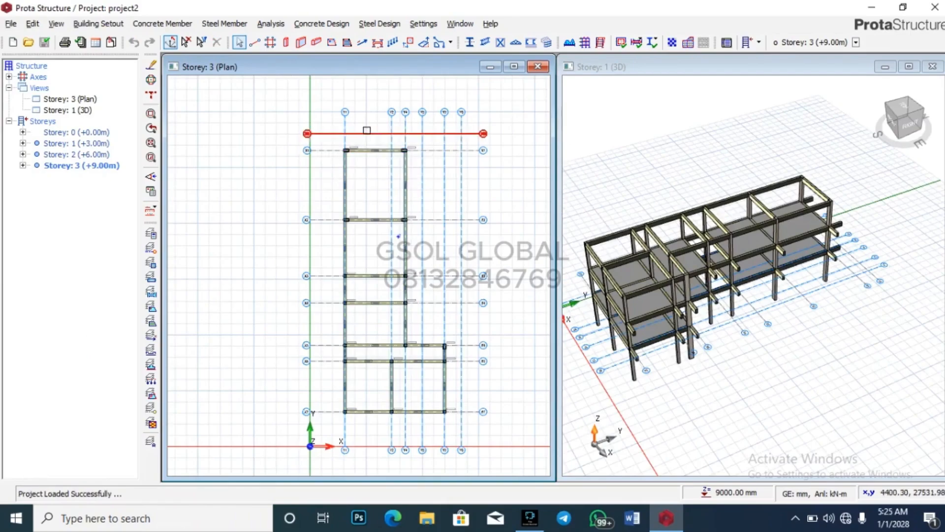
Step: Zoom in and out around the Storey 3 plan to inspect the axes
scroll(367, 131, "up", 2)
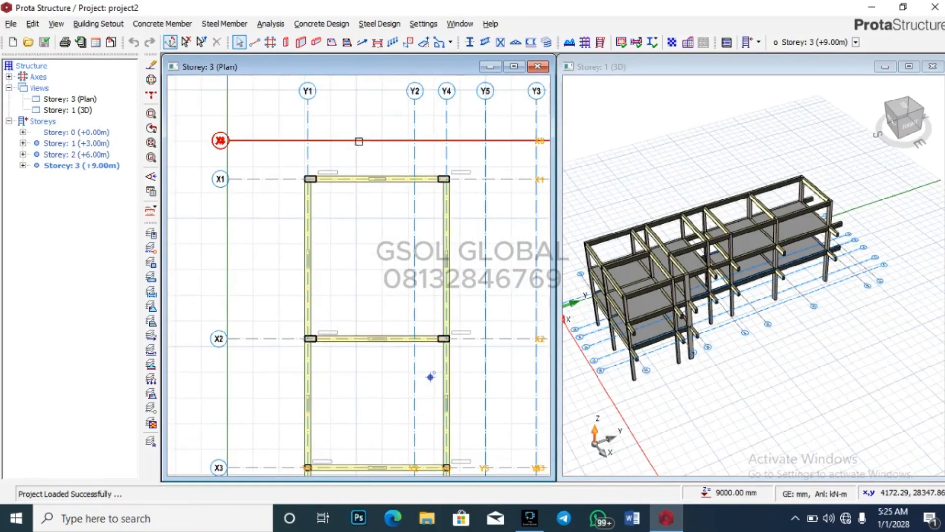
scroll(344, 118, "down", 2)
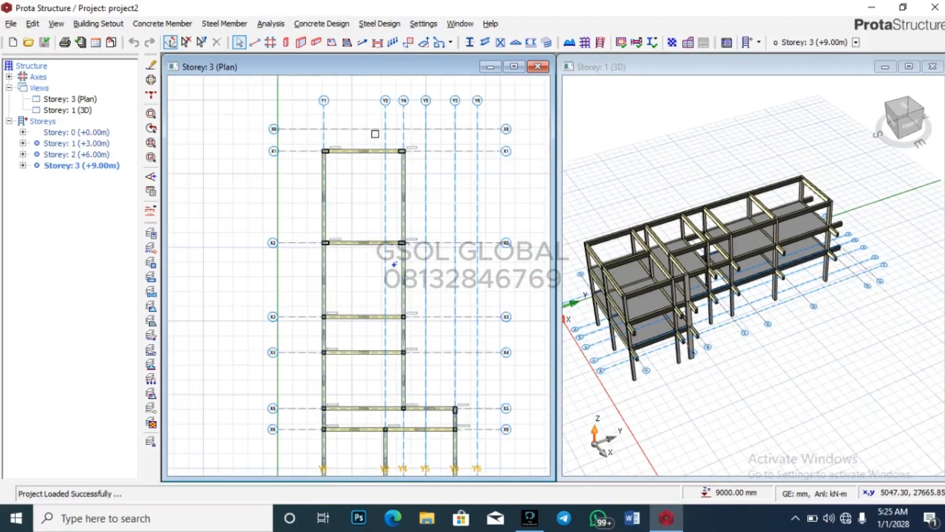
scroll(376, 115, "up", 1)
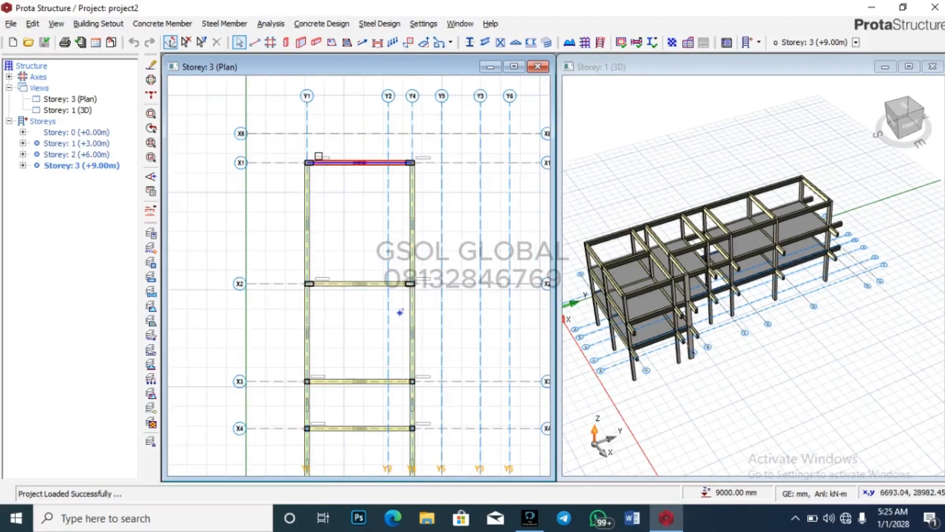
scroll(313, 135, "down", 1)
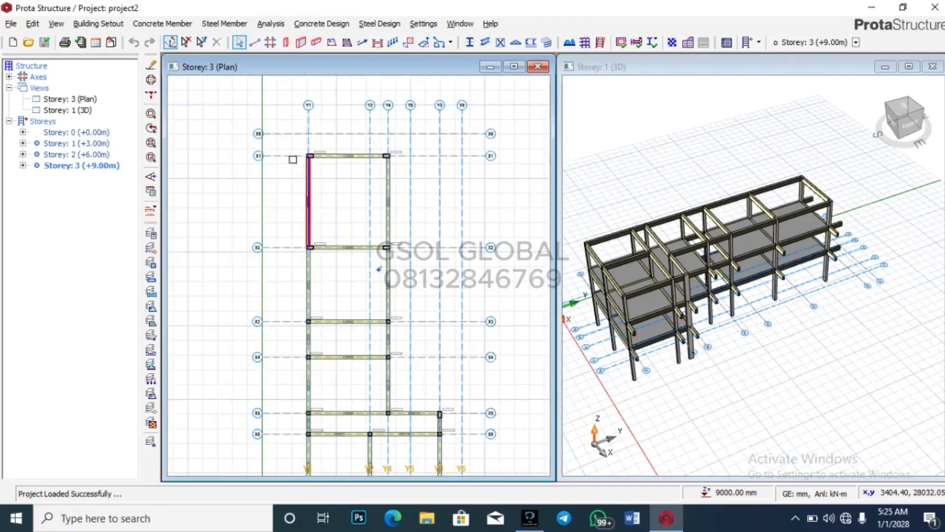
scroll(295, 149, "down", 1)
scroll(317, 141, "up", 3)
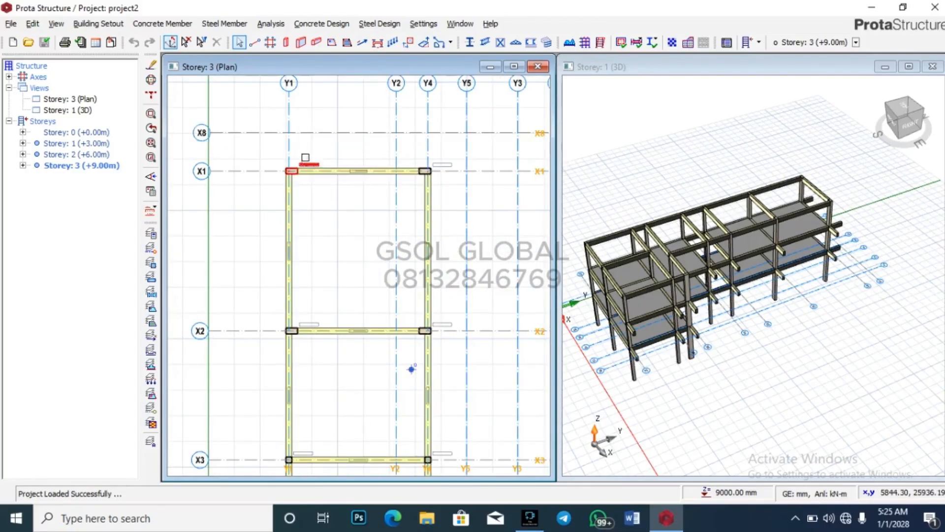
scroll(305, 158, "up", 3)
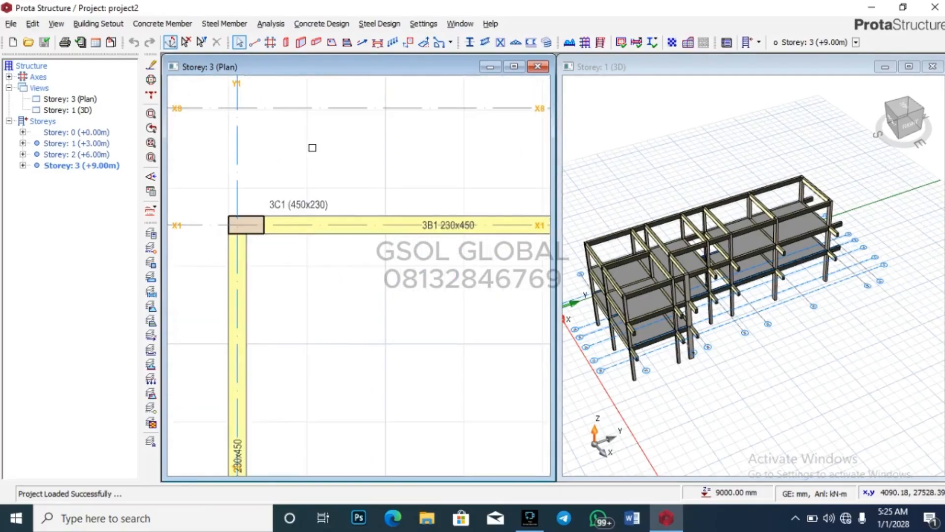
scroll(300, 147, "down", 3)
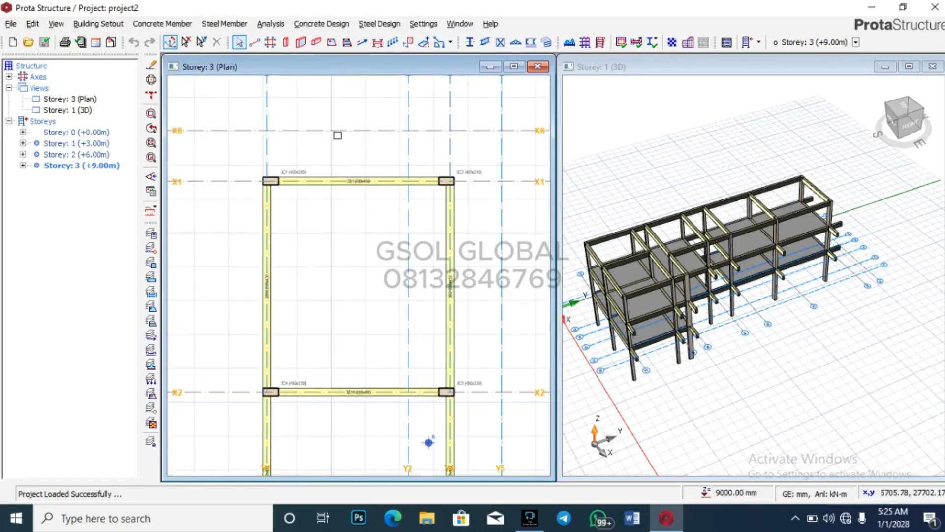
scroll(314, 127, "up", 3)
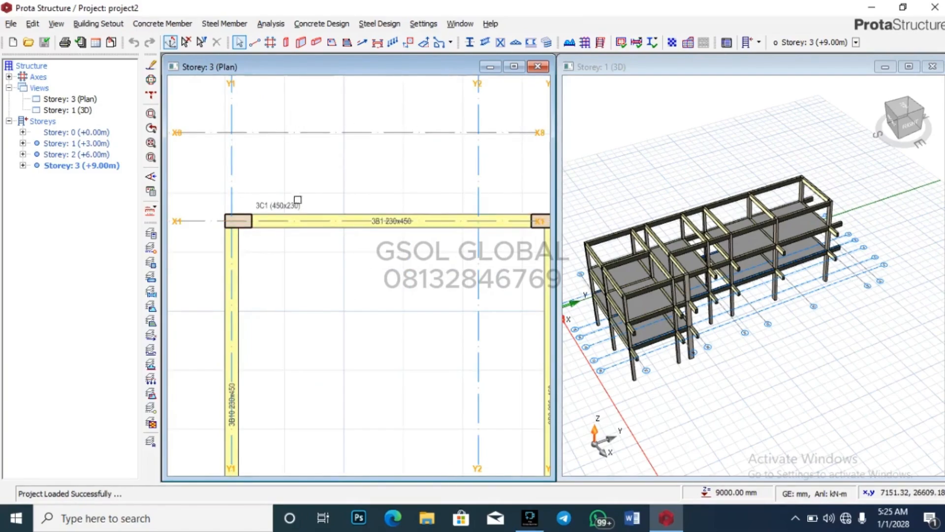
scroll(230, 167, "down", 3)
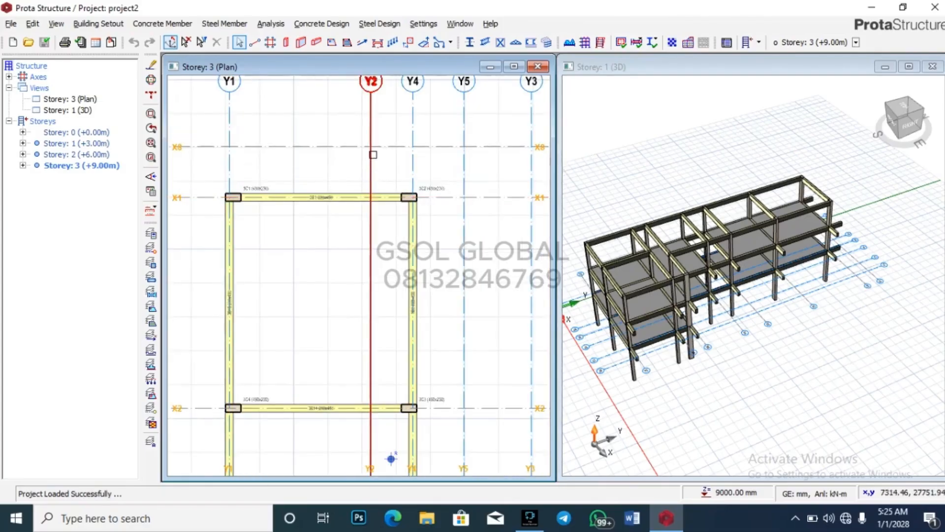
Step: Select axes Y2, Y1, X8 and X1, clear them, then start a slab in the X1–X2/Y1–Y4 bay
left_click(372, 165)
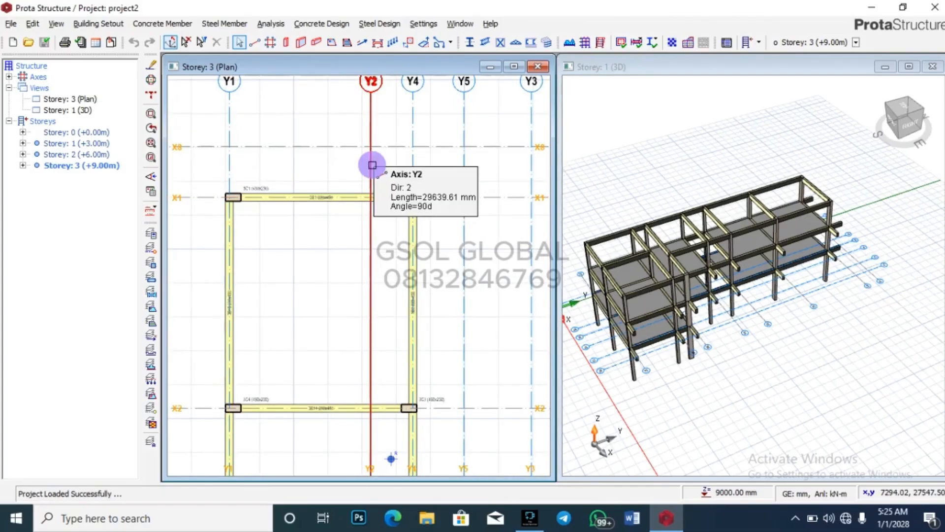
left_click(226, 172)
left_click(293, 150)
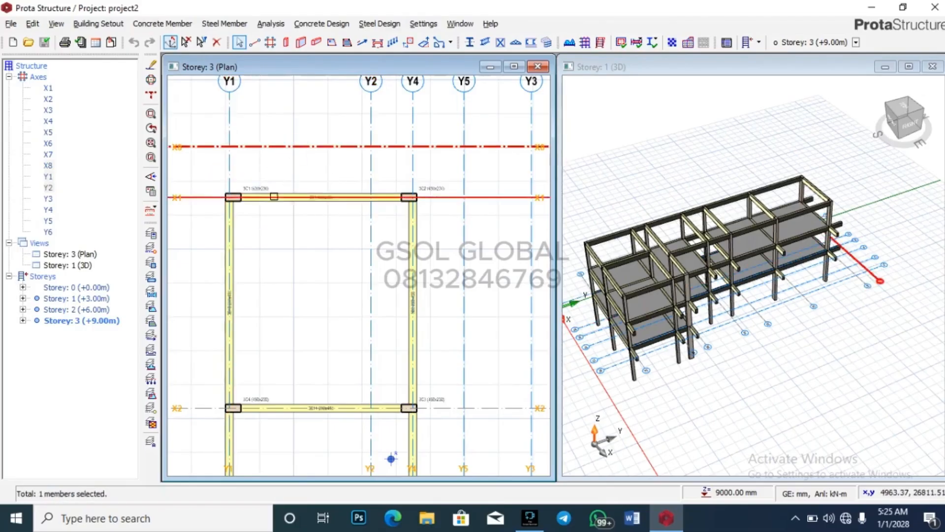
left_click(200, 199)
left_click(312, 228)
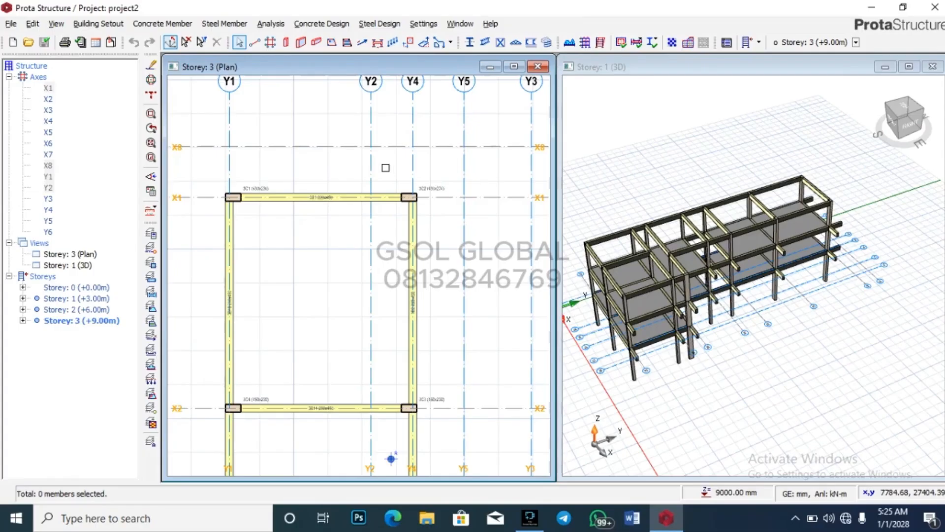
left_click(331, 43)
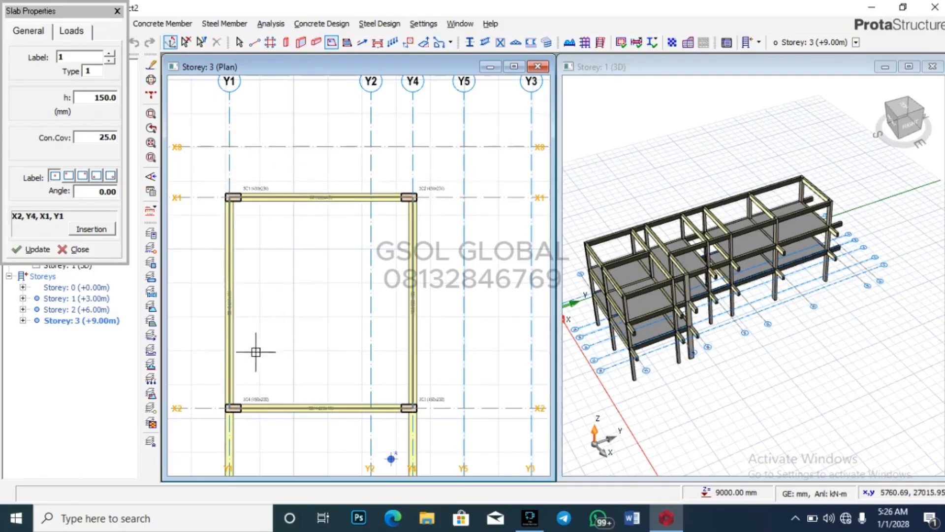
Step: Cancel the Storey 3 slab placement and open the Storey 1 plan from the model tree
left_click(117, 11)
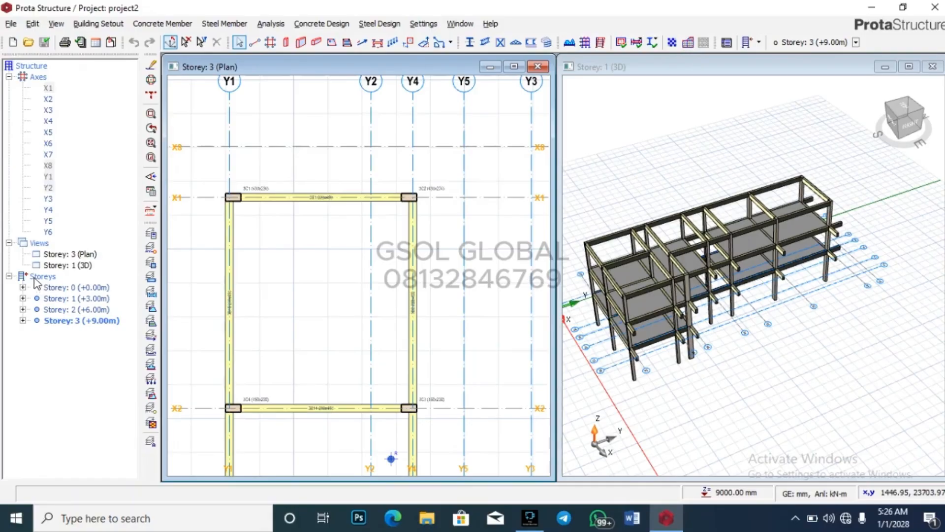
left_click(9, 243)
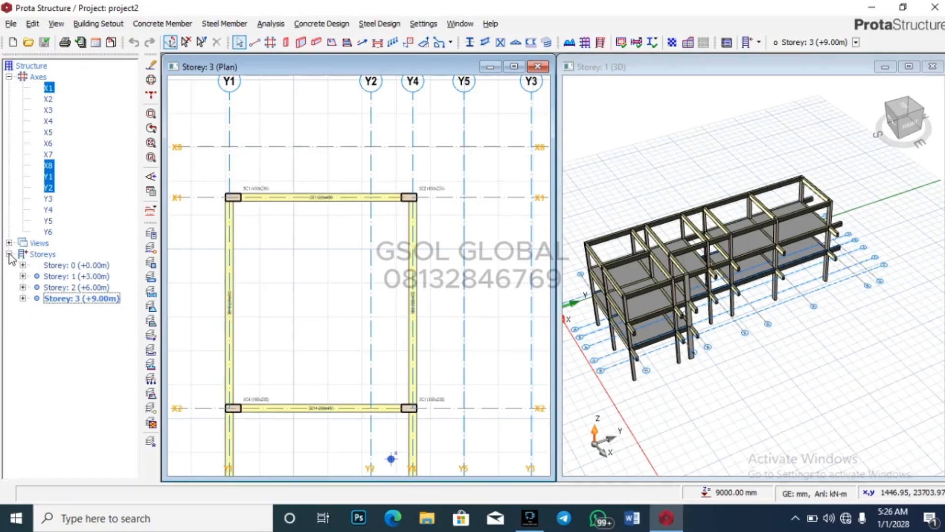
left_click(9, 254)
left_click(9, 76)
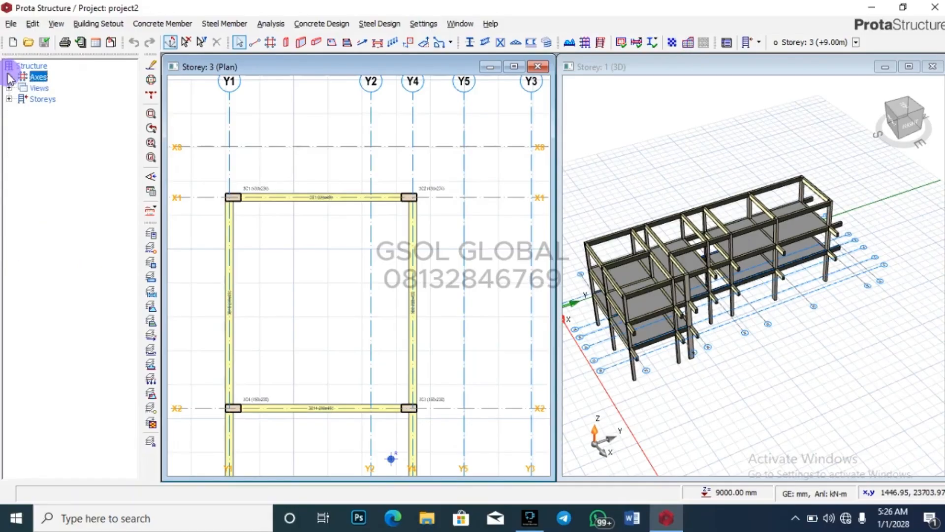
left_click(8, 99)
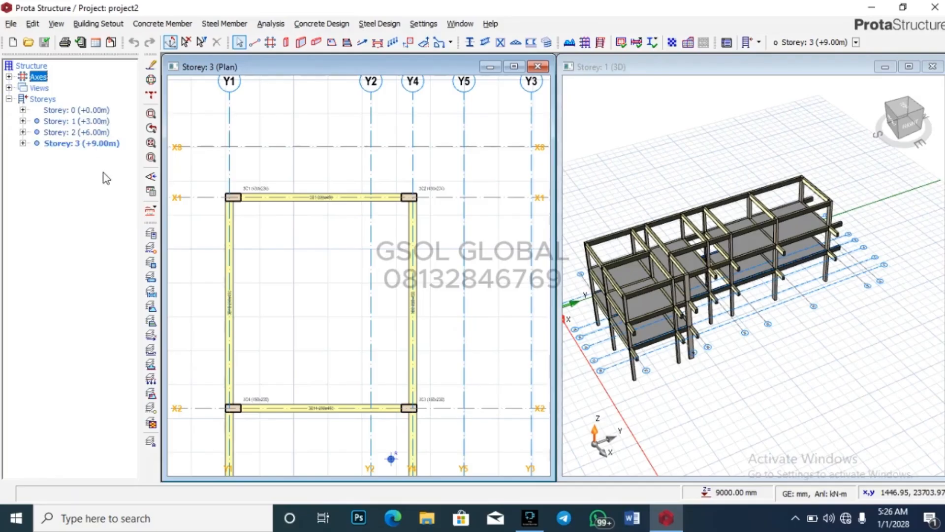
double_click(84, 121)
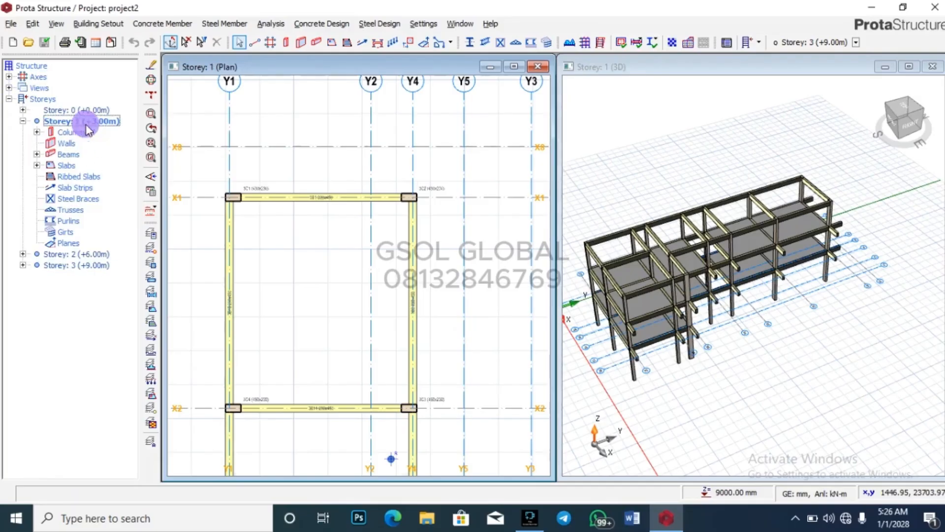
Step: Orbit and zoom the 3D view to inspect projecting beam 2B27
left_click_drag(768, 237, 812, 382)
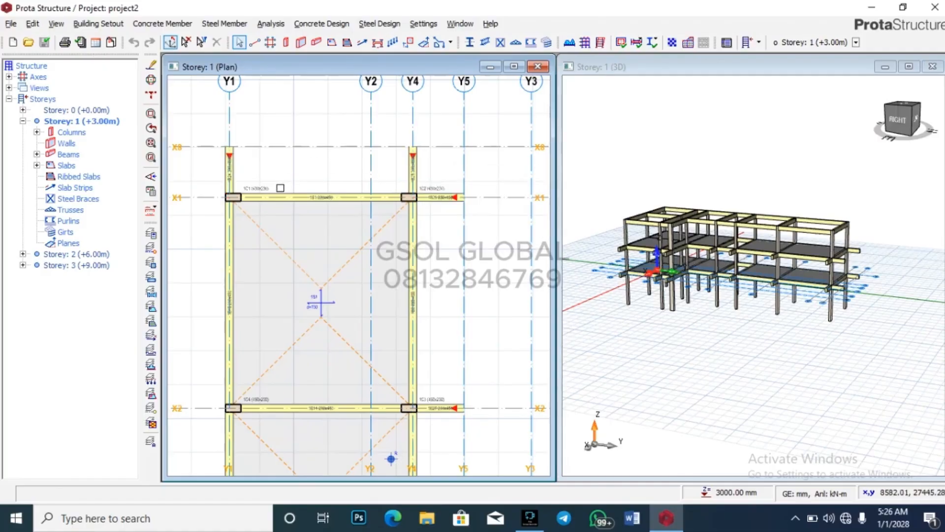
scroll(844, 318, "up", 2)
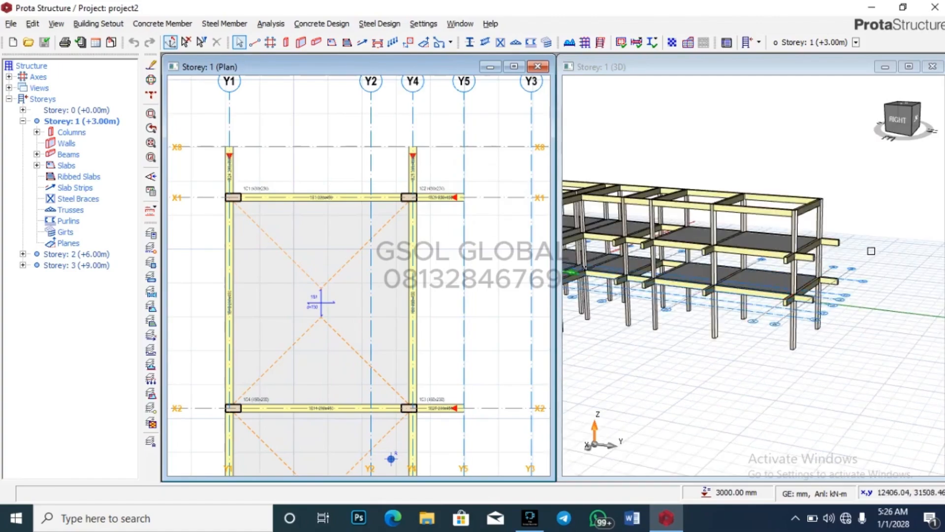
scroll(871, 251, "up", 3)
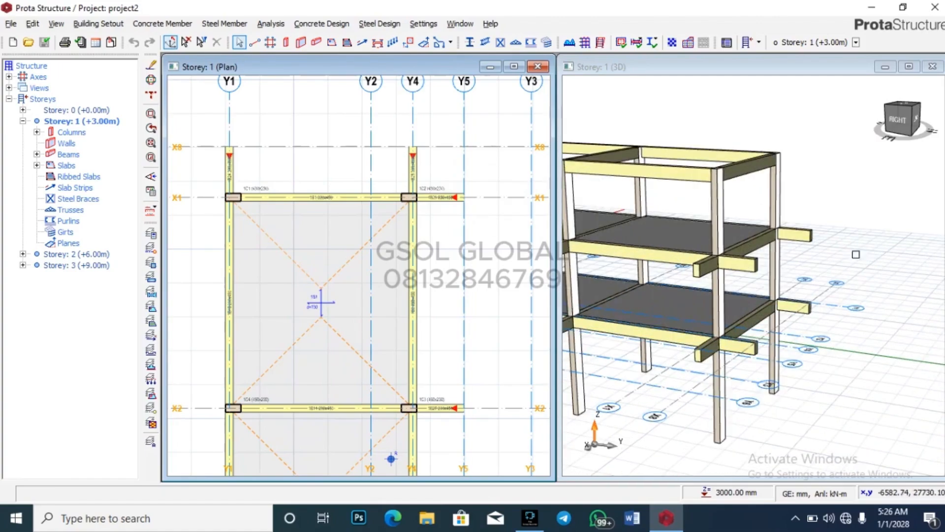
mouse_move(699, 275)
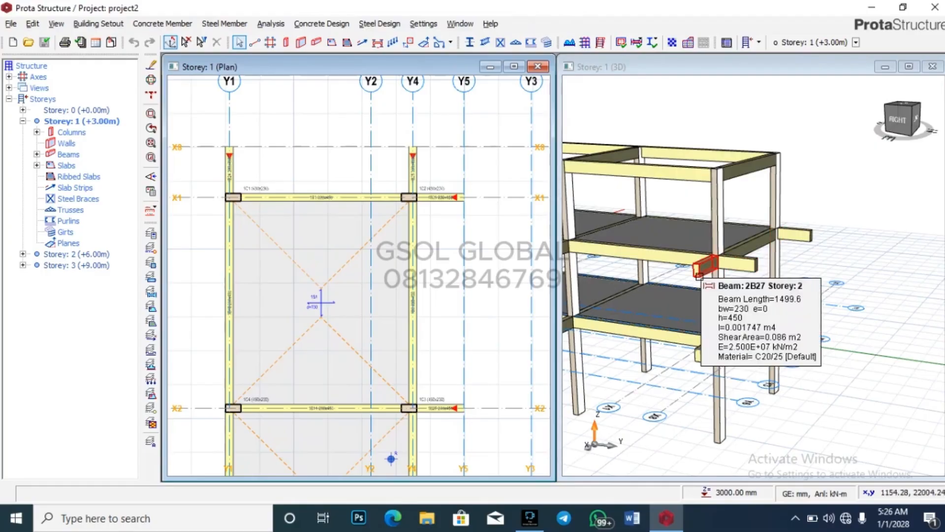
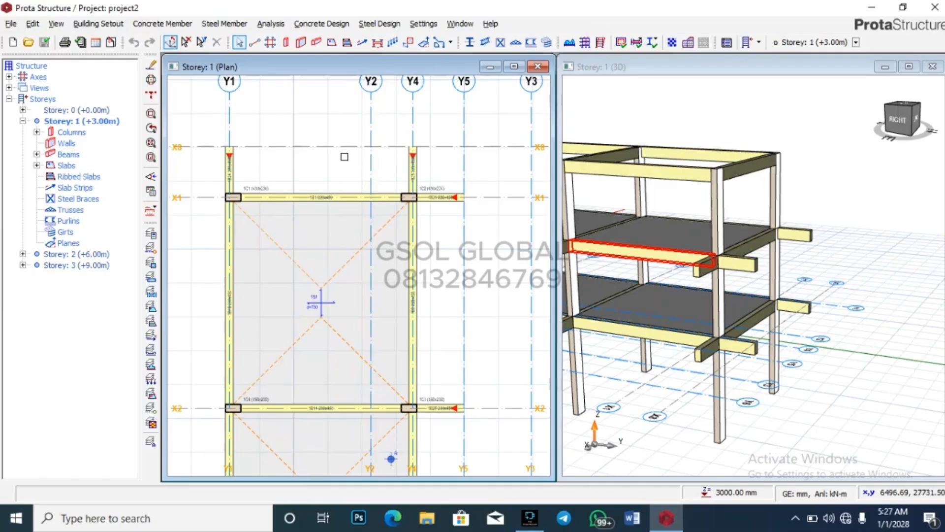
Step: Stretch storey-1 axis Y2 so its top end snaps to the interior intersection
scroll(355, 270, "down", 2)
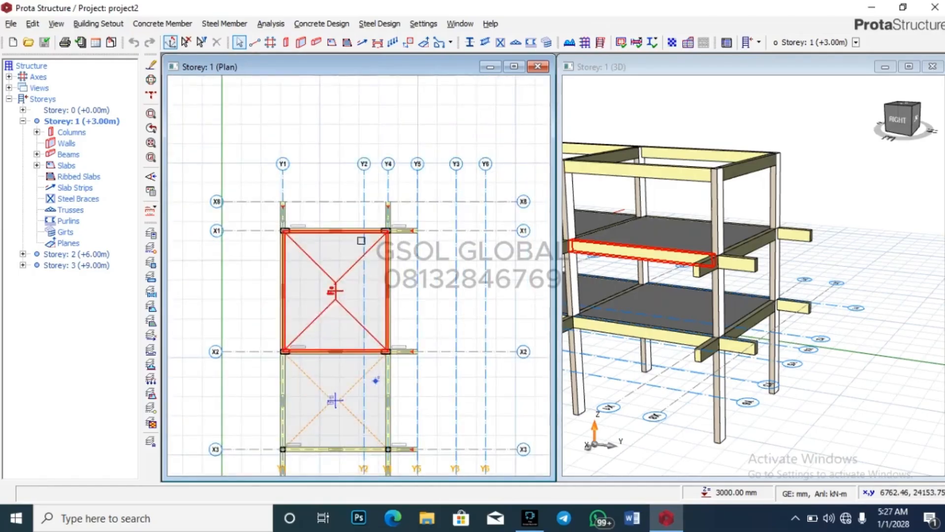
scroll(362, 190, "up", 4)
left_click(362, 190)
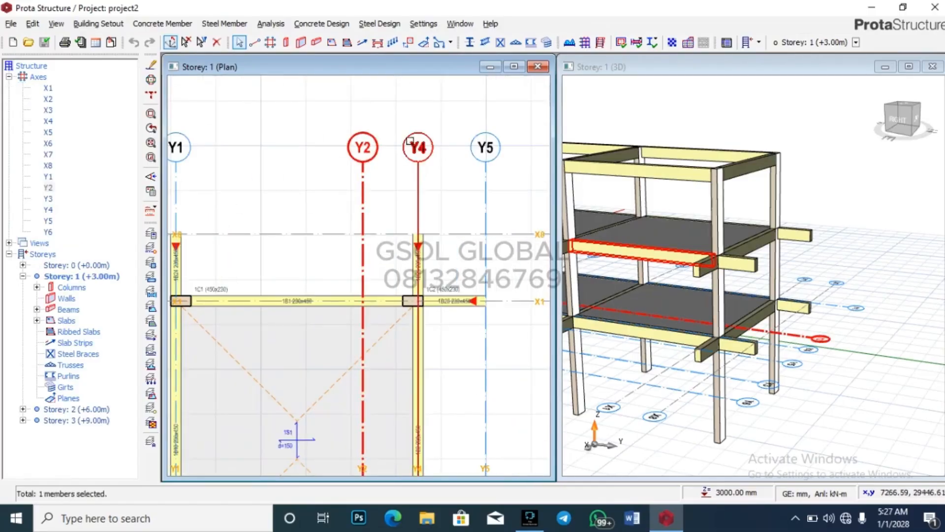
right_click(367, 185)
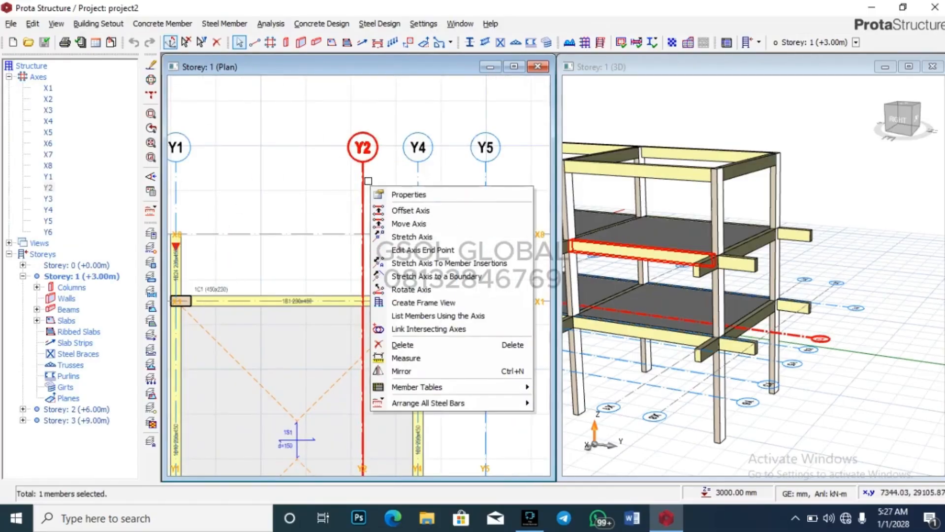
left_click(426, 242)
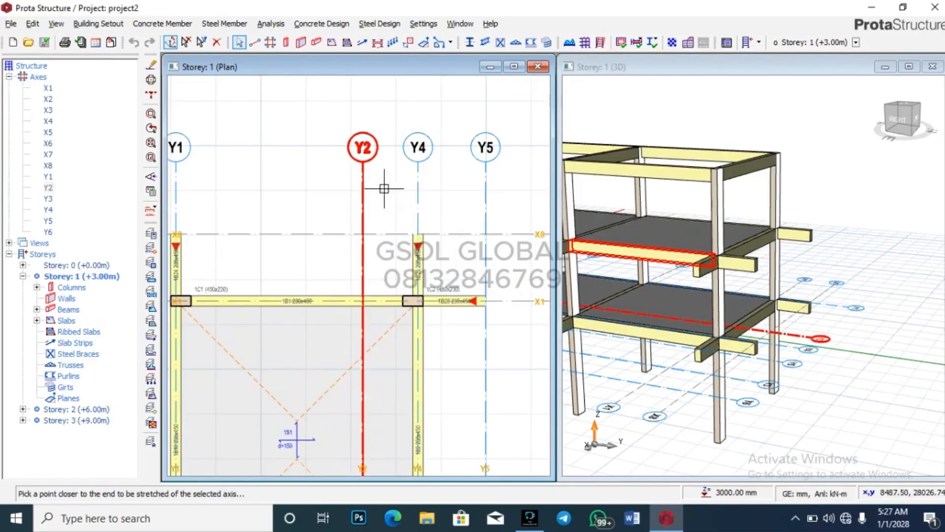
left_click(364, 164)
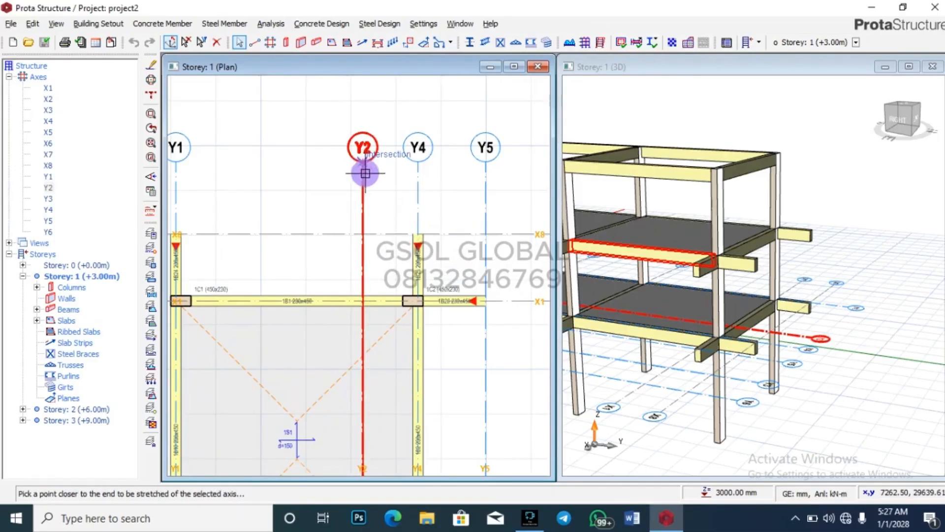
left_click(365, 360)
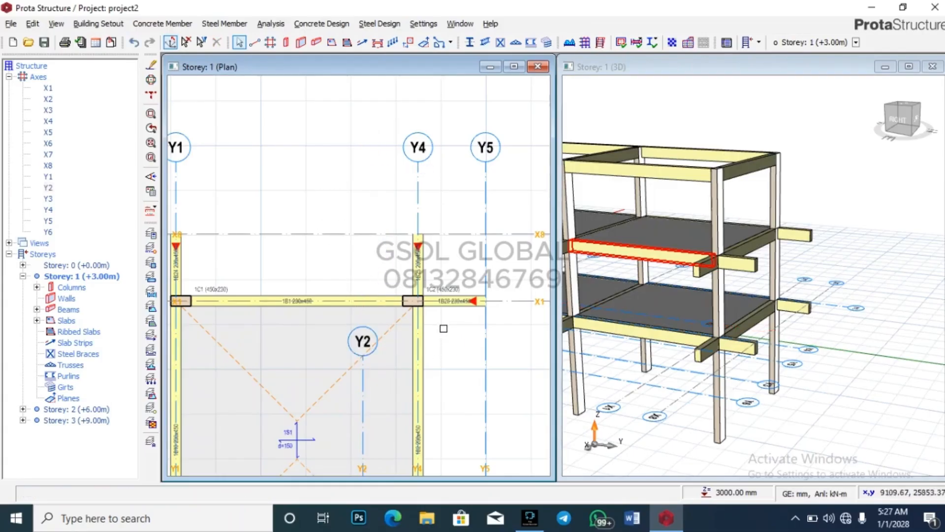
Step: Bring the building-renderings PDF in Edge to the front
scroll(442, 340, "down", 2)
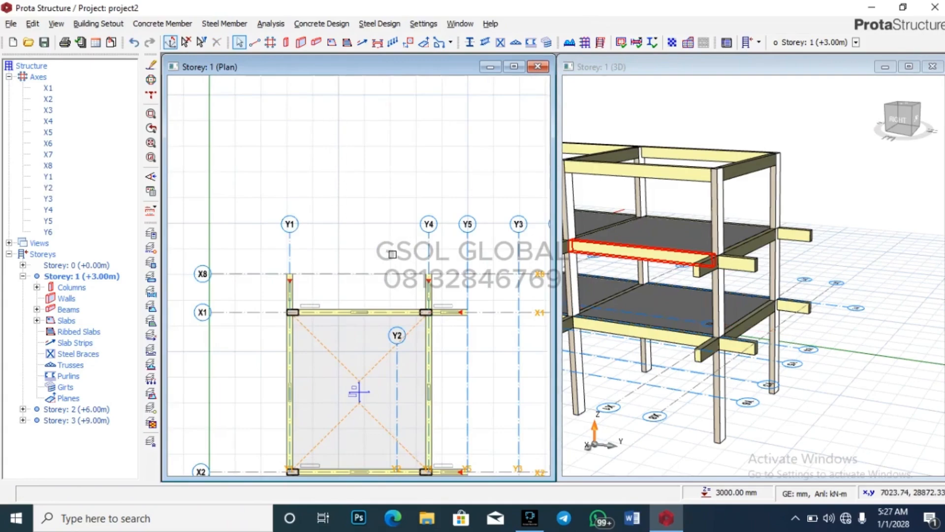
scroll(377, 299, "up", 2)
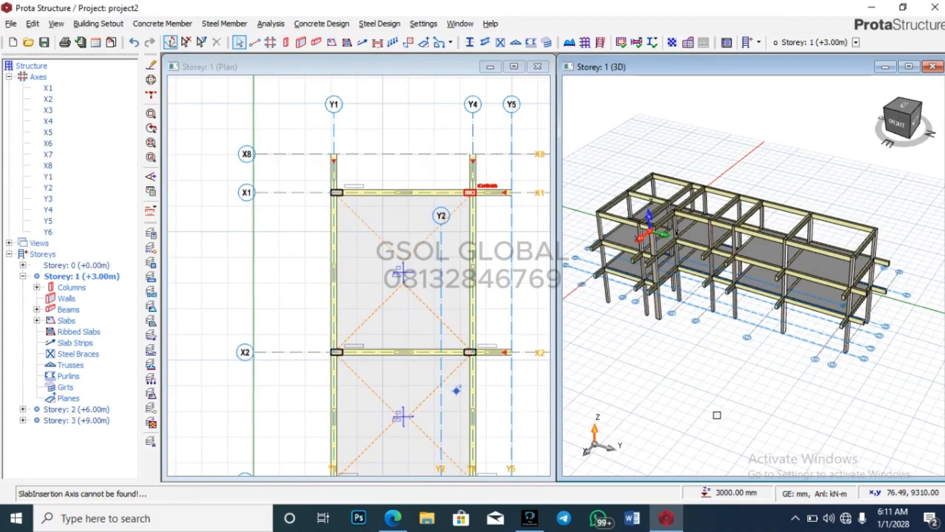
mouse_move(709, 194)
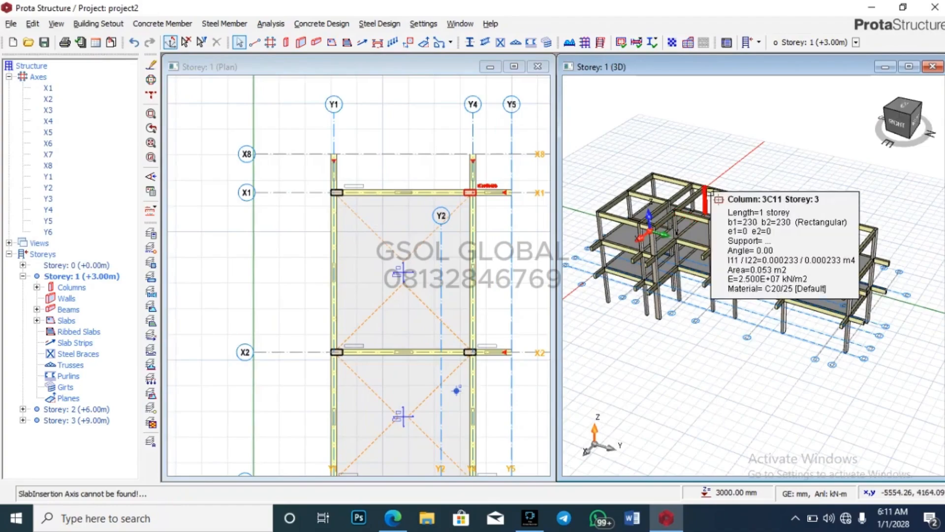
left_click(397, 520)
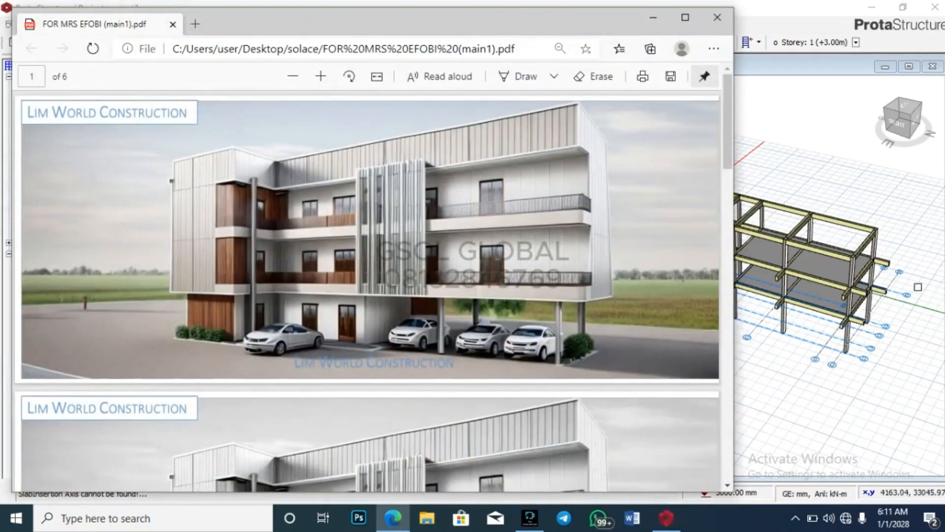
middle_click_drag(905, 265, 941, 344)
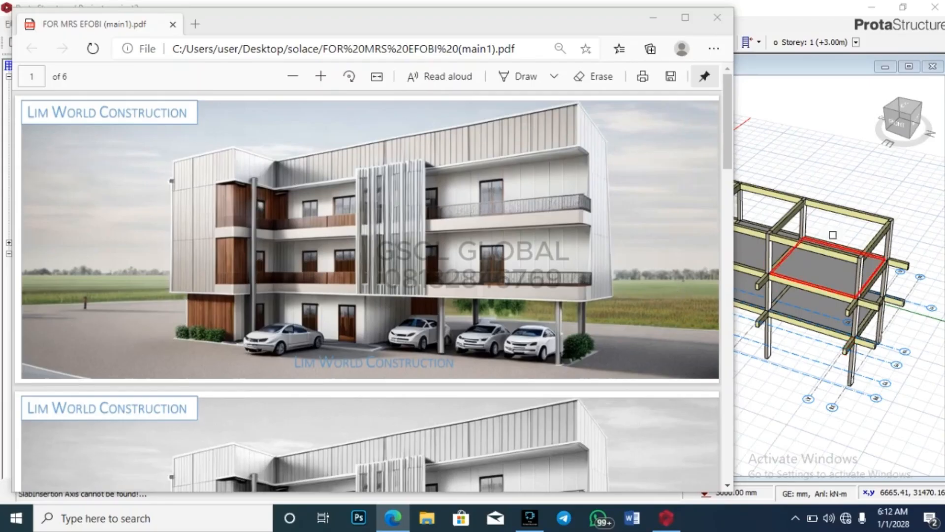
scroll(942, 216, "down", 5)
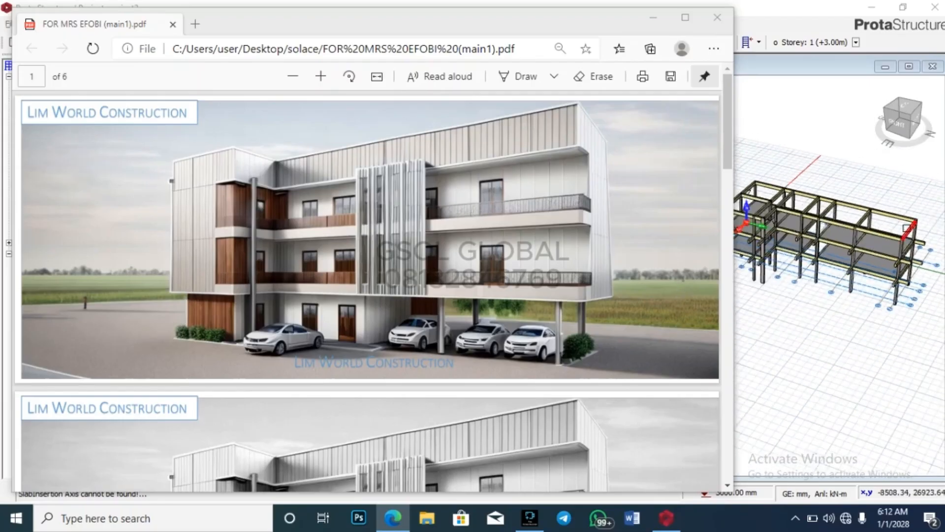
scroll(773, 231, "up", 3)
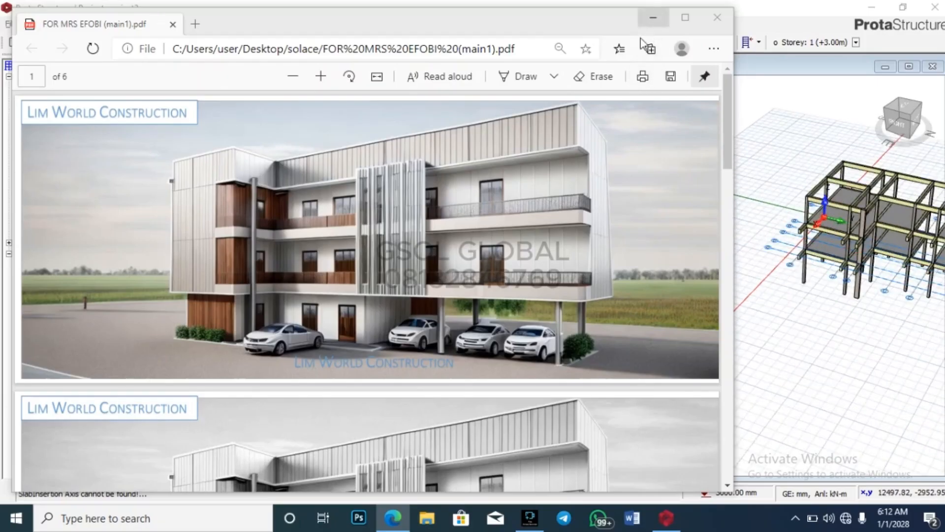
scroll(543, 288, "down", 5)
scroll(541, 287, "down", 15)
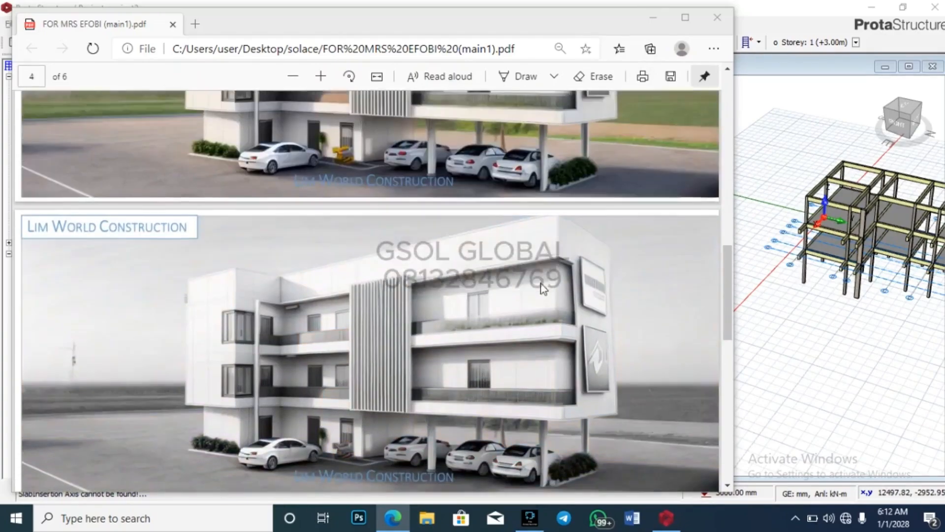
scroll(545, 306, "up", 5)
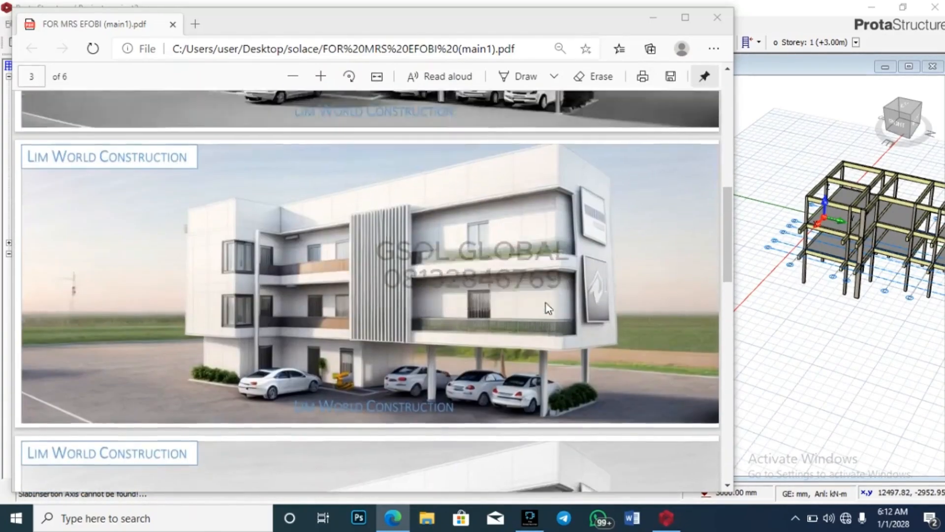
scroll(546, 305, "down", 5)
scroll(545, 305, "down", 6)
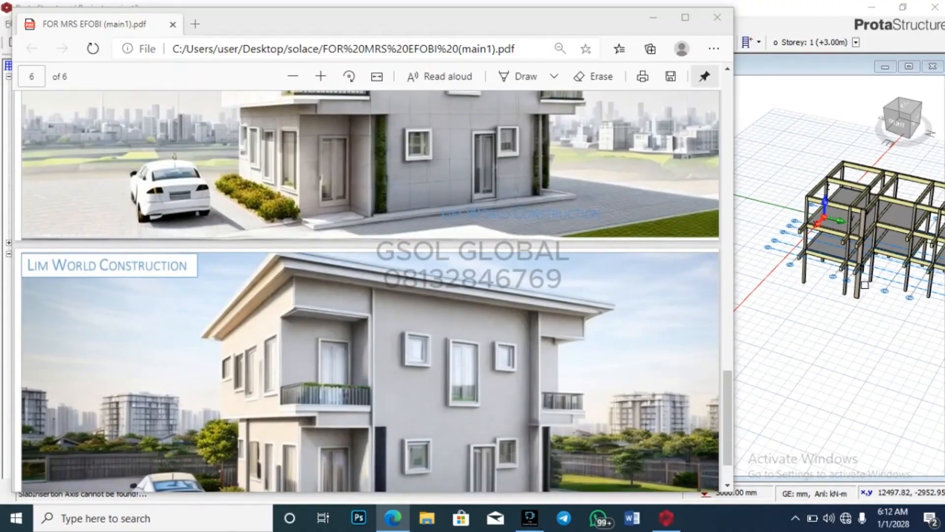
scroll(414, 392, "up", 2)
scroll(414, 392, "up", 1)
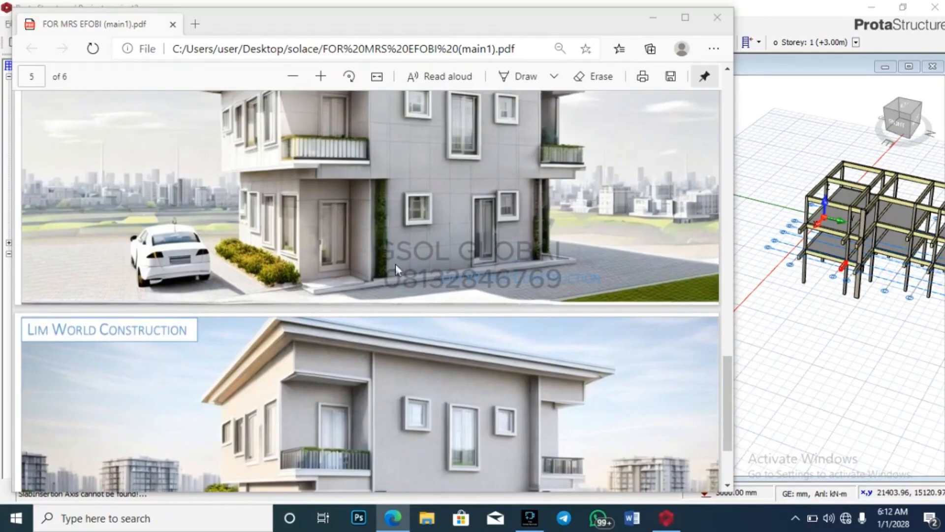
scroll(495, 356, "up", 15)
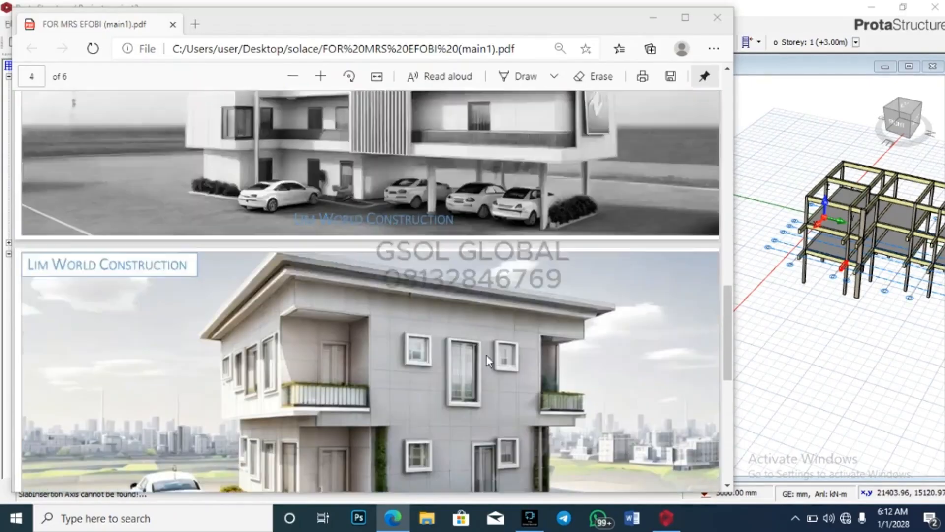
scroll(485, 369, "up", 8)
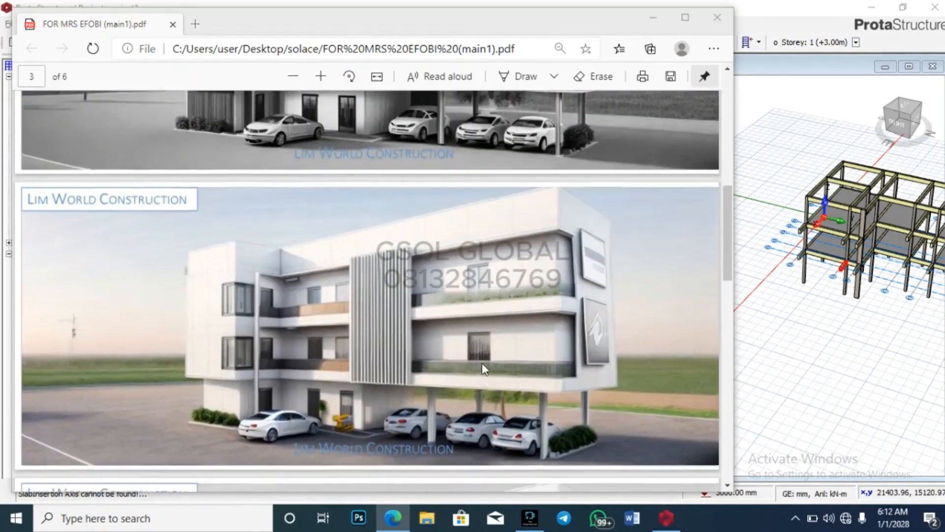
scroll(494, 311, "up", 2)
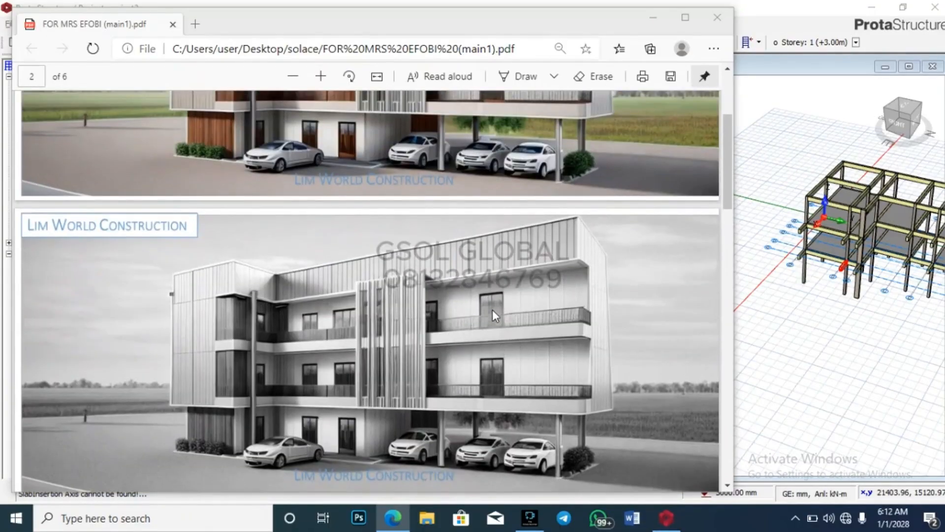
scroll(499, 352, "up", 2)
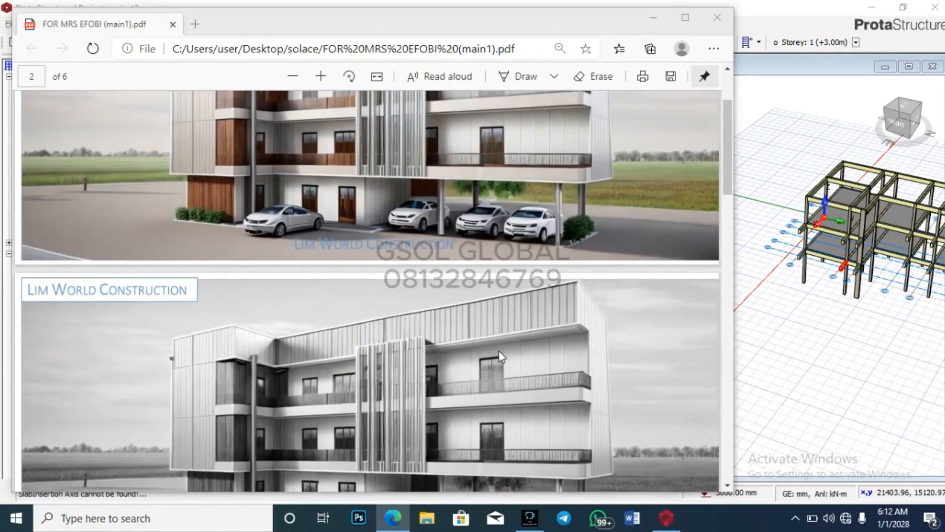
scroll(499, 352, "up", 2)
scroll(490, 352, "up", 2)
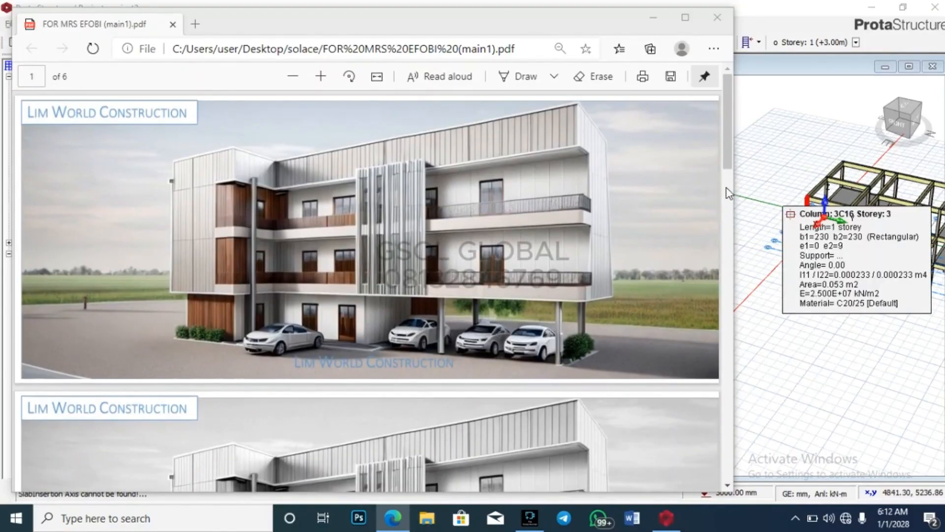
Step: Put the PDF away and orbit the 3D model to a top view, then a right-side perspective
left_click(652, 20)
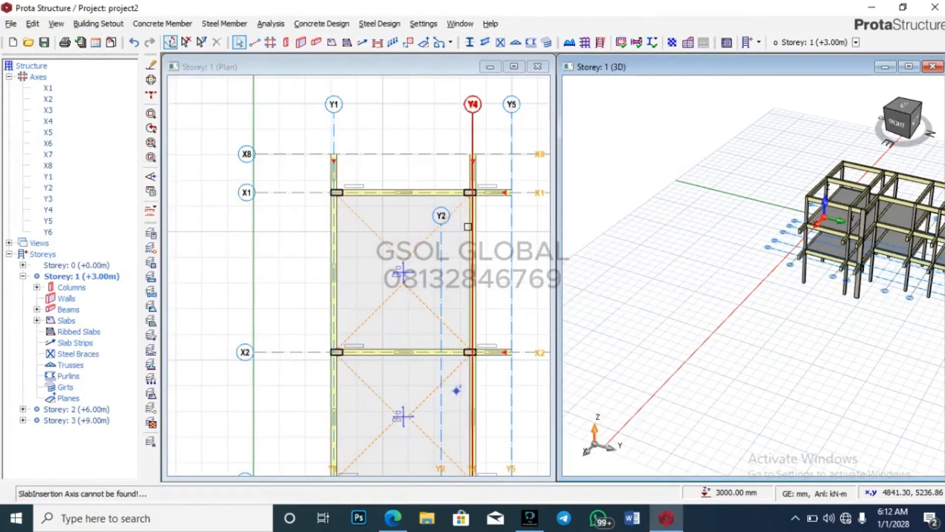
scroll(813, 263, "up", 4)
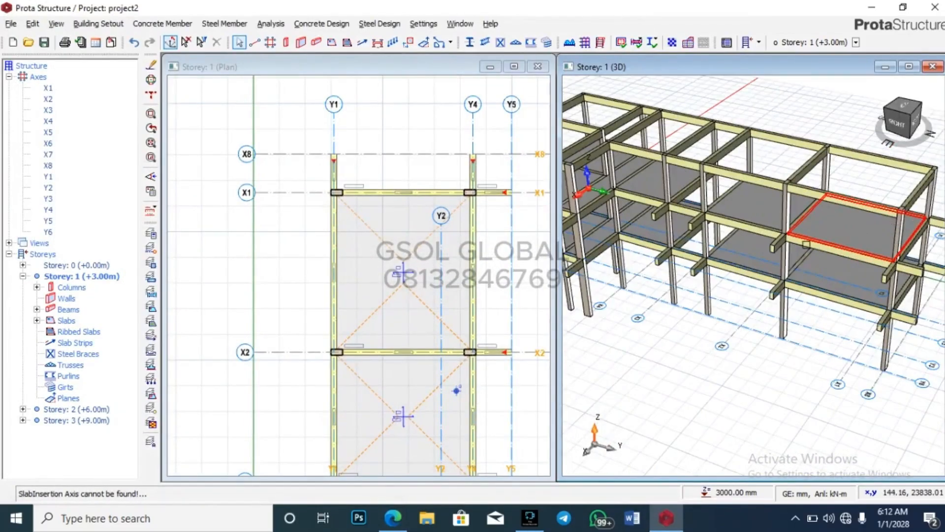
scroll(720, 204, "down", 2)
scroll(720, 204, "up", 4)
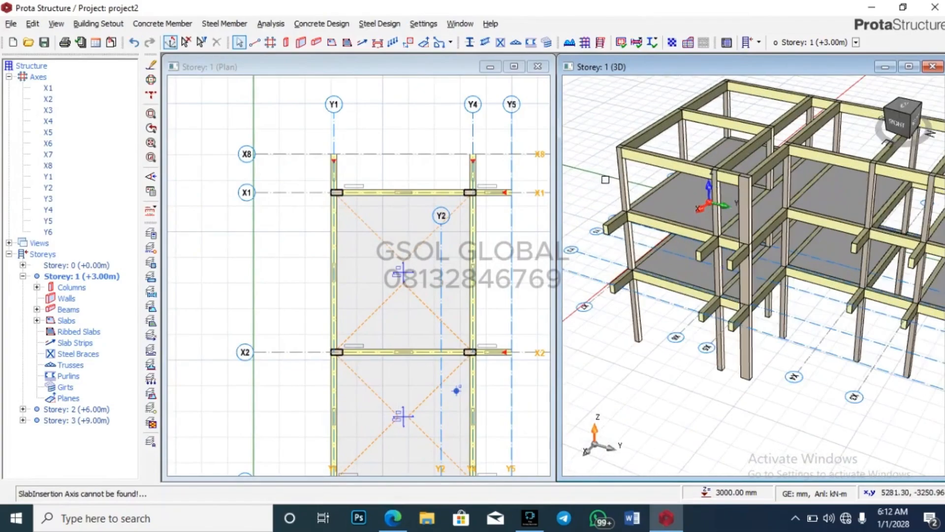
scroll(700, 171, "down", 3)
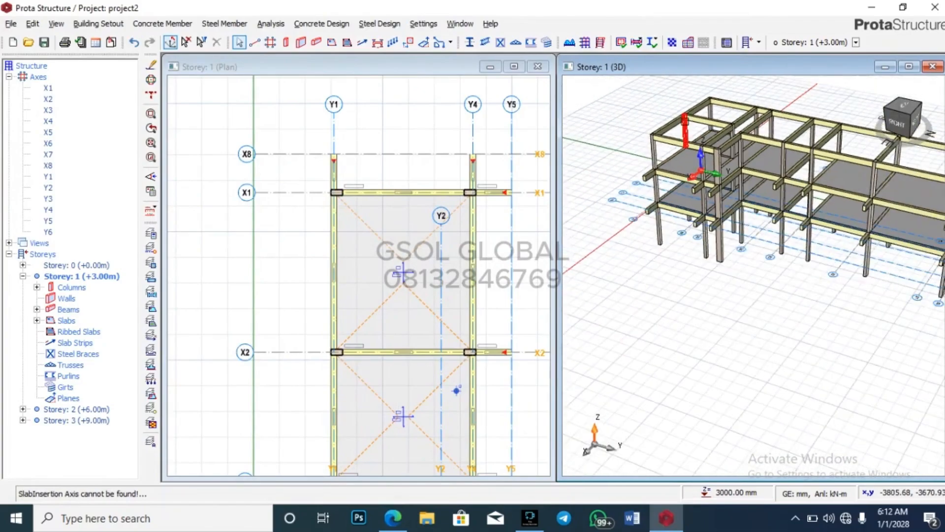
middle_click_drag(741, 251, 848, 300)
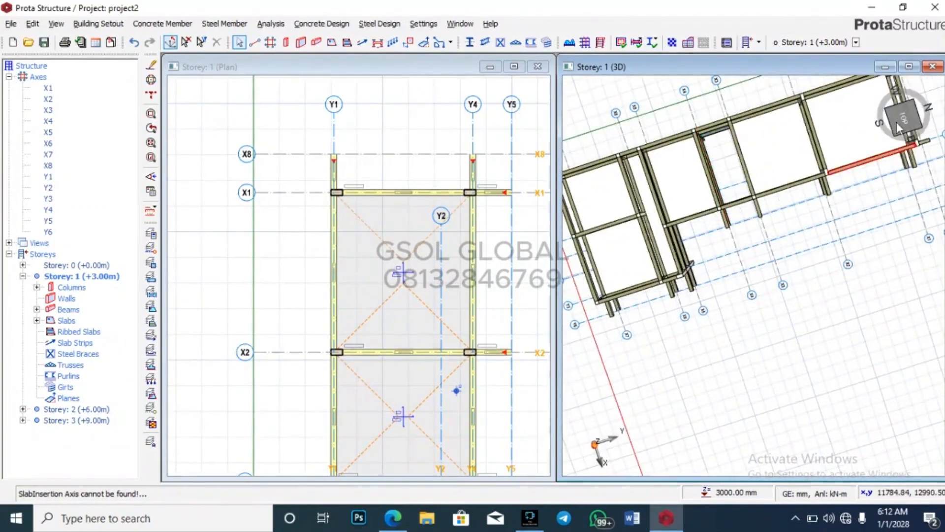
left_click(905, 114)
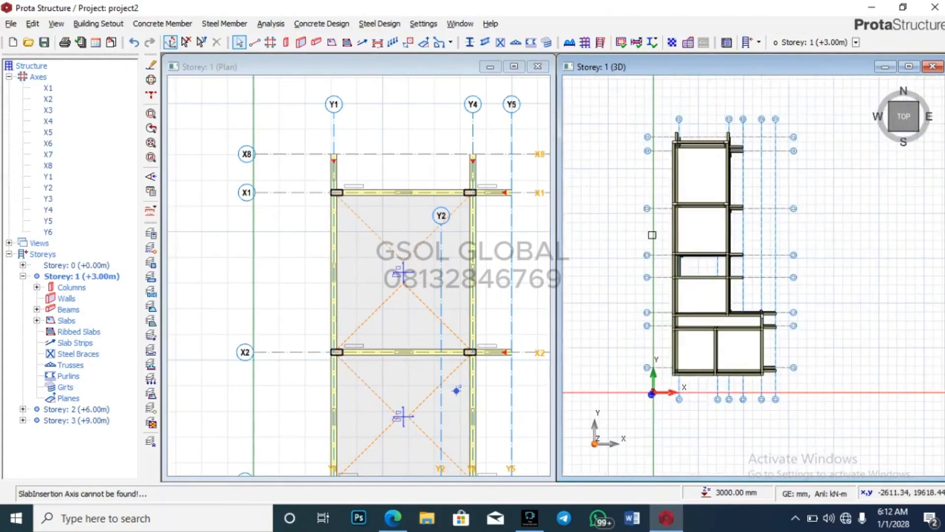
scroll(737, 373, "up", 5)
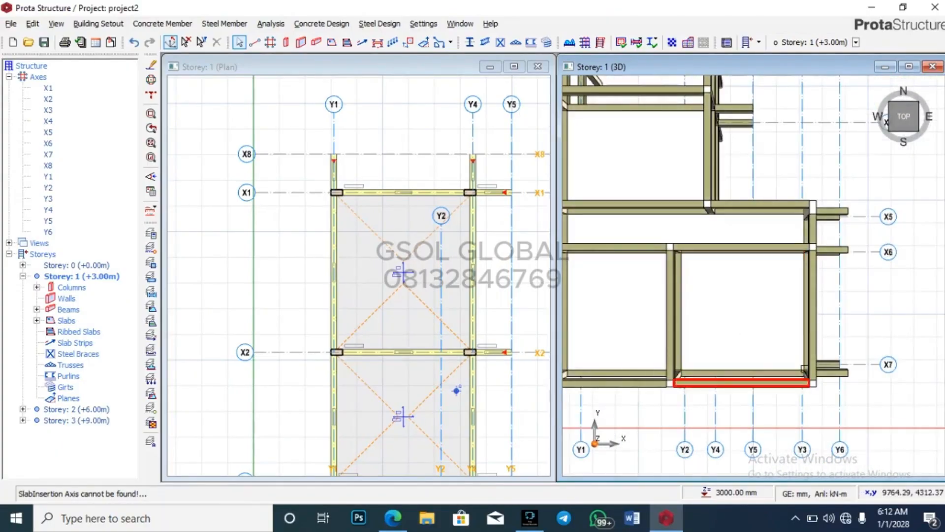
scroll(832, 268, "down", 3)
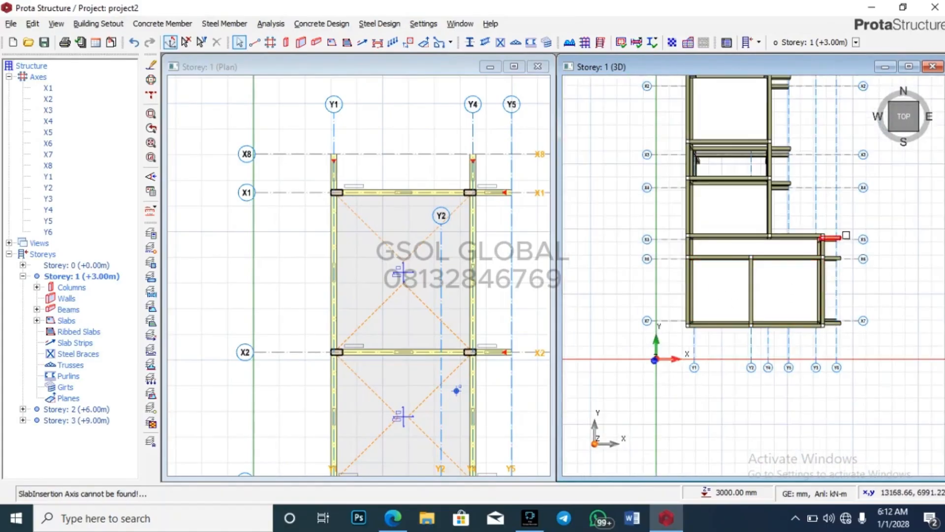
scroll(854, 259, "up", 4)
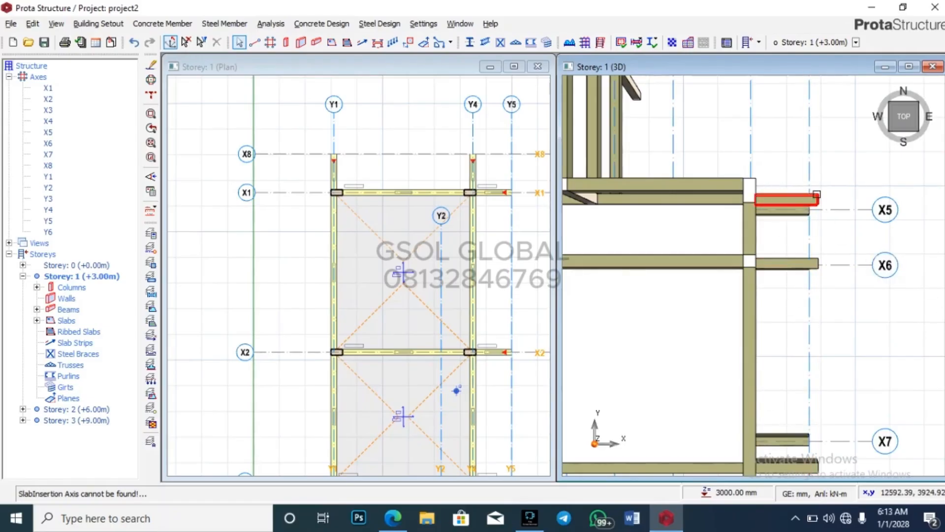
scroll(826, 194, "down", 3)
middle_click_drag(863, 344, 807, 268)
scroll(684, 278, "down", 4)
scroll(430, 238, "down", 4)
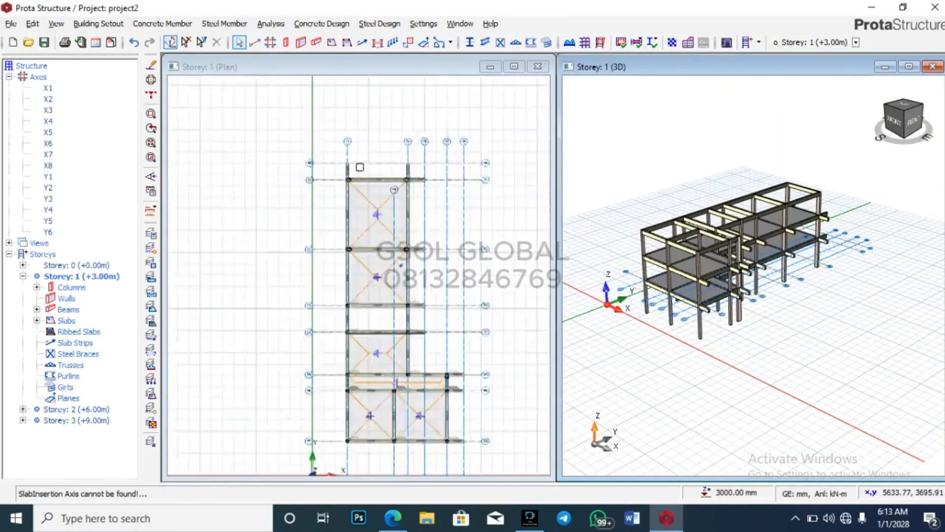
Step: Collapse Storey 1 in the tree and inspect beam 1B32 on X6 between Y3 and Y6
double_click(98, 276)
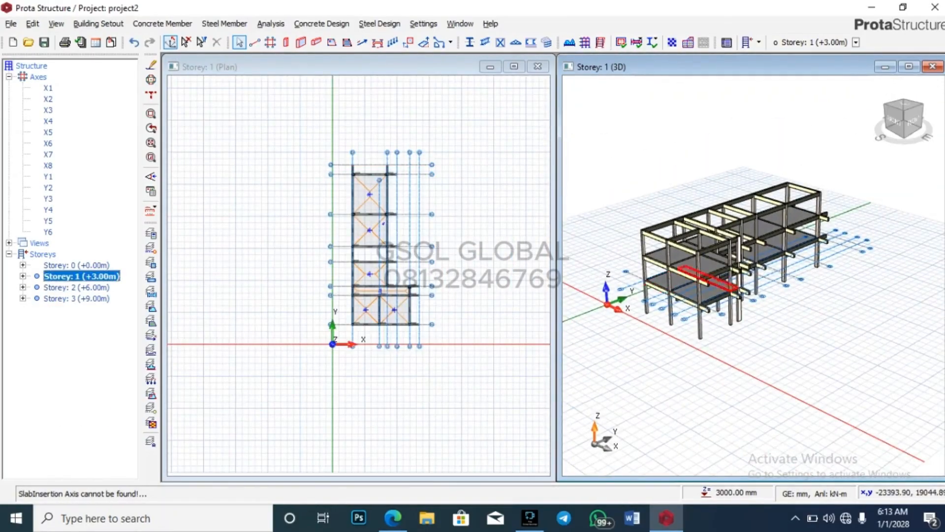
scroll(348, 162, "up", 2)
scroll(387, 199, "down", 4)
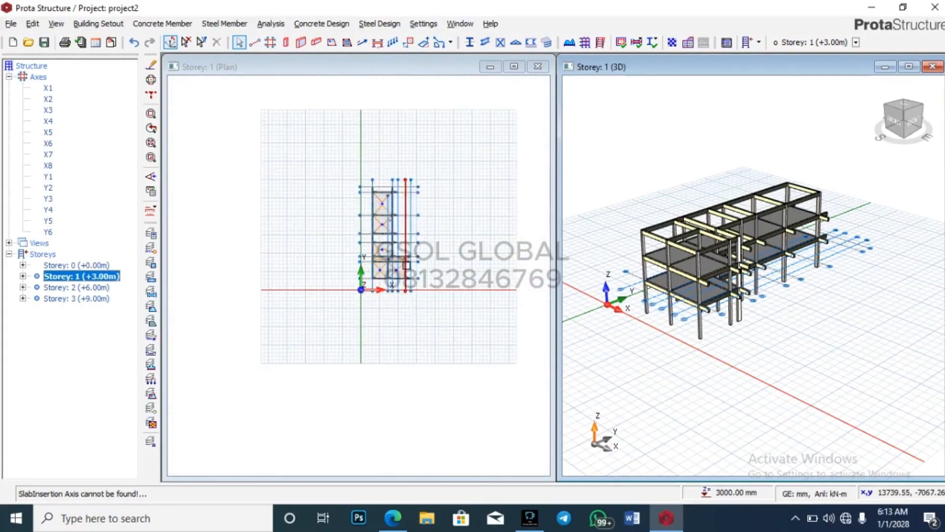
scroll(410, 261, "up", 6)
scroll(397, 306, "up", 3)
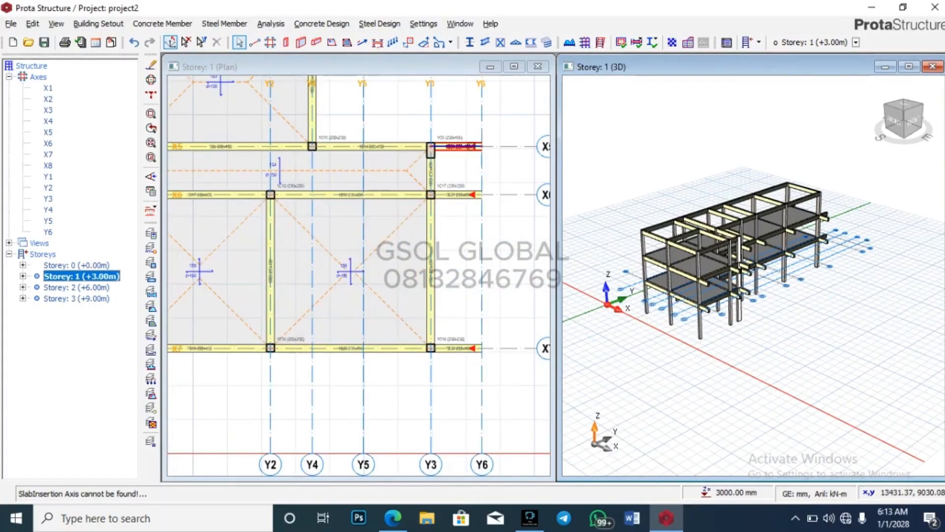
left_click_drag(818, 368, 768, 389)
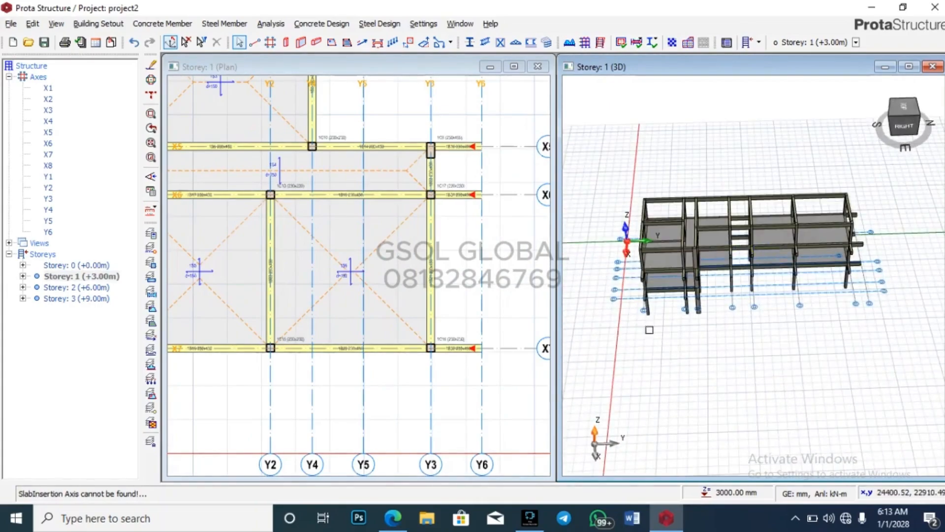
left_click(458, 194)
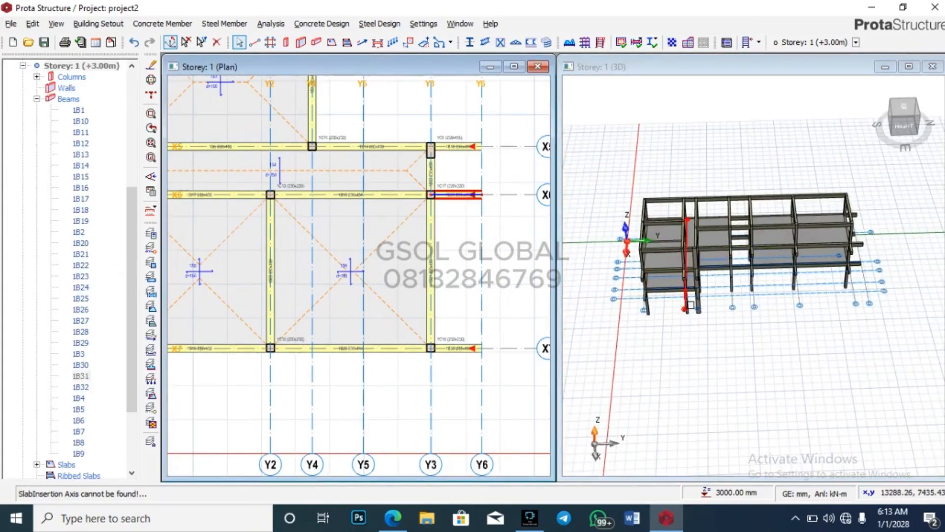
scroll(690, 305, "up", 6)
scroll(726, 340, "down", 3)
left_click(668, 376)
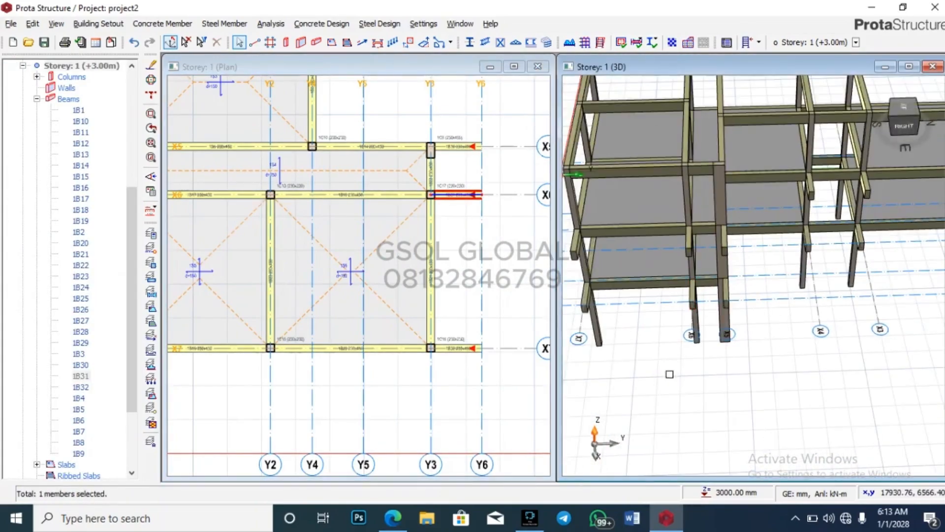
Step: Zoom the Storey 1 plan and start the Beam insertion tool
scroll(498, 211, "down", 4)
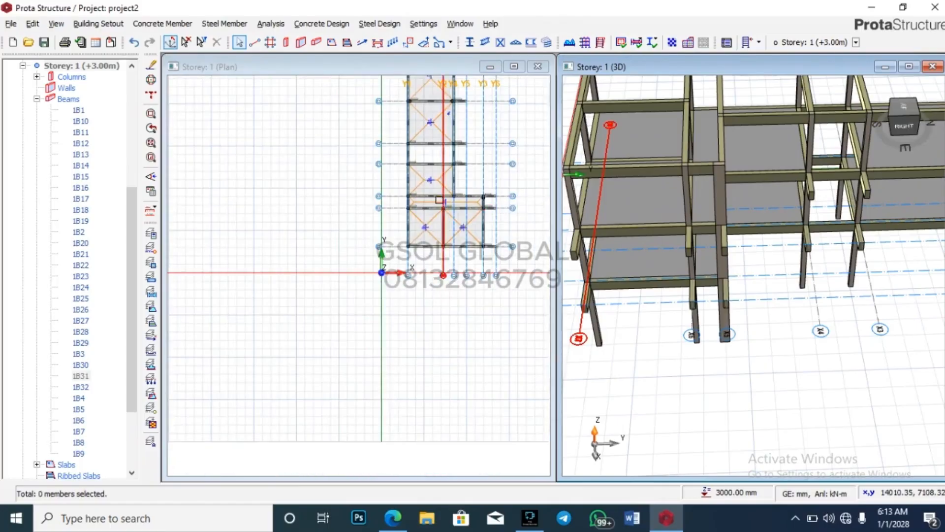
scroll(448, 207, "up", 2)
scroll(441, 200, "down", 3)
scroll(498, 212, "up", 5)
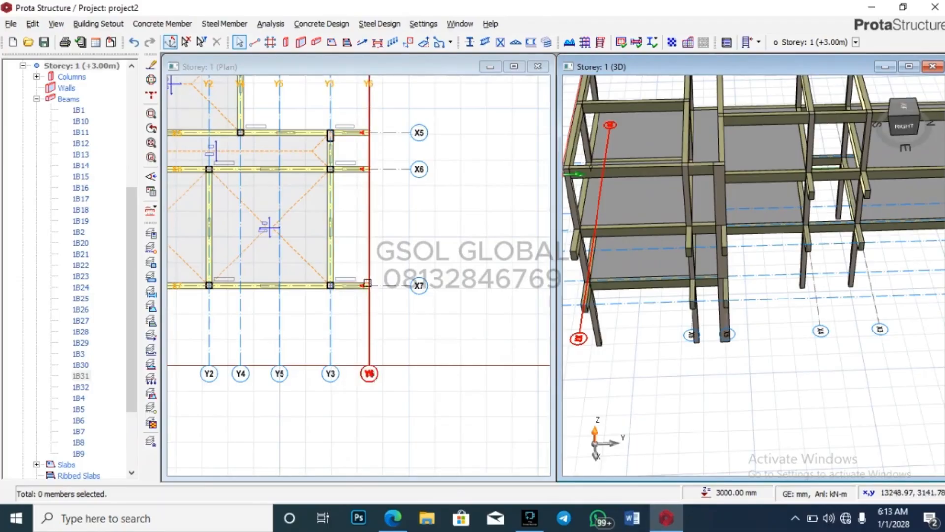
mouse_move(367, 283)
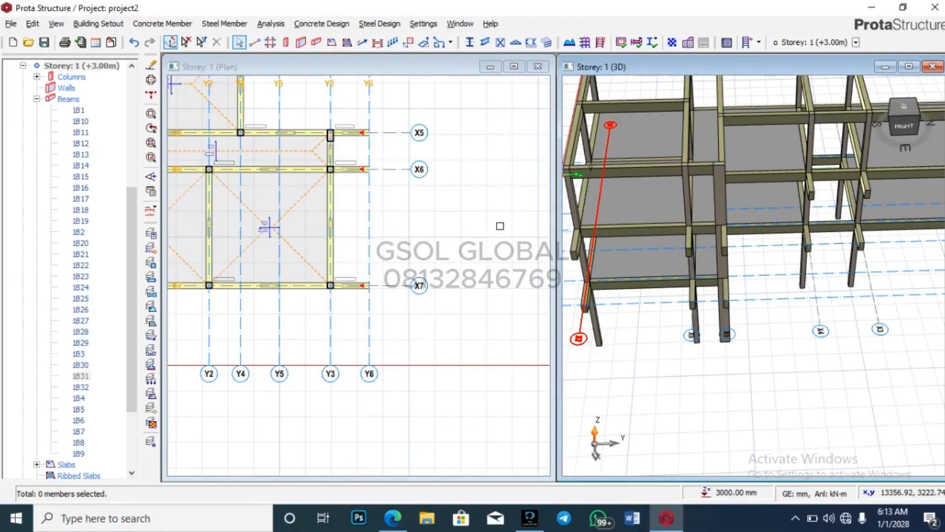
scroll(487, 209, "down", 2)
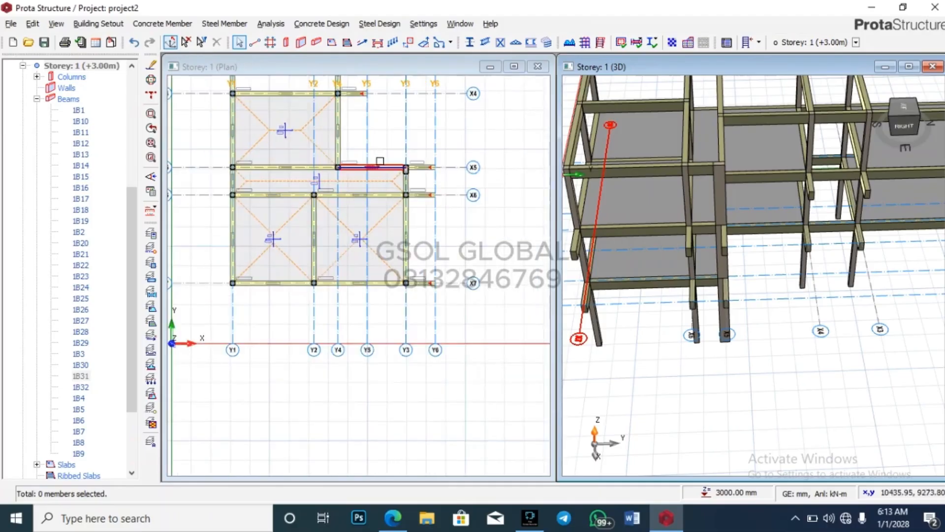
left_click(318, 43)
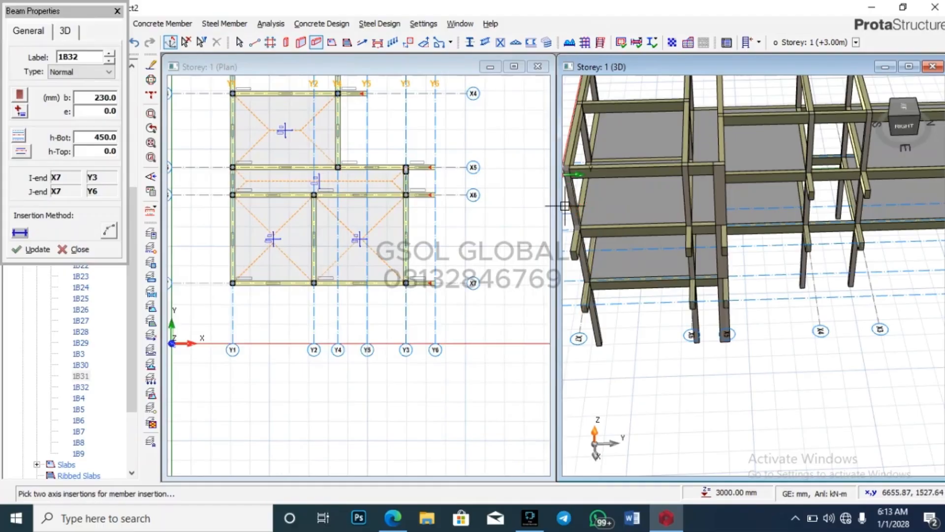
Step: Place 230×450 beams along Y6 from X5 to X6 and X6 to X7, then orbit to check them
scroll(444, 181, "up", 3)
left_click(445, 157)
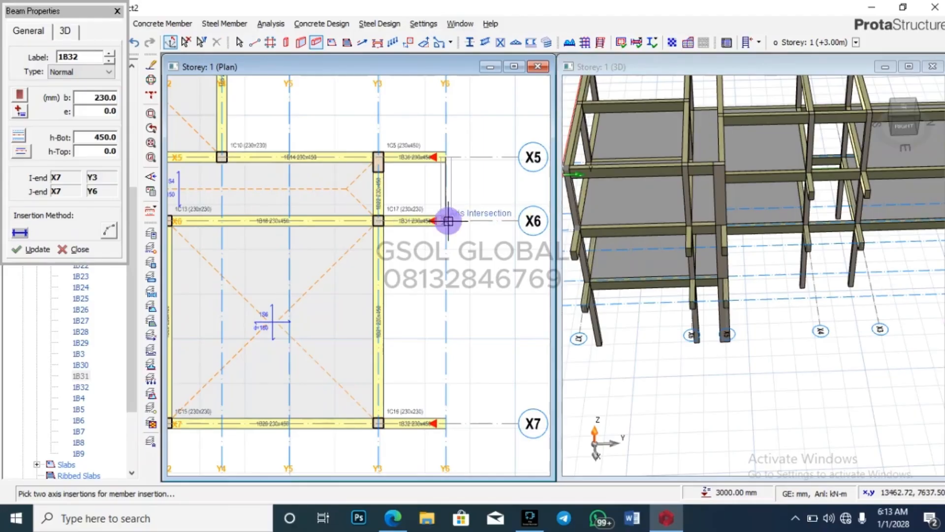
left_click(446, 221)
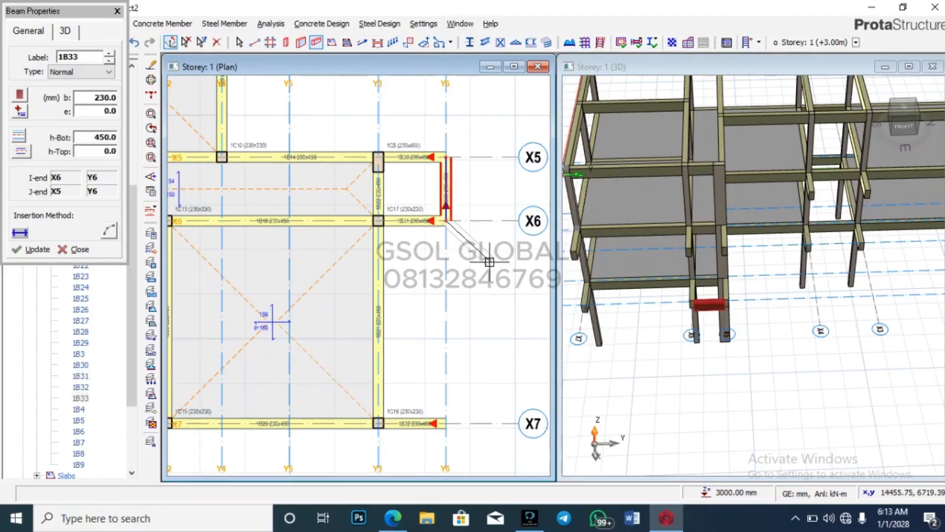
left_click(446, 423)
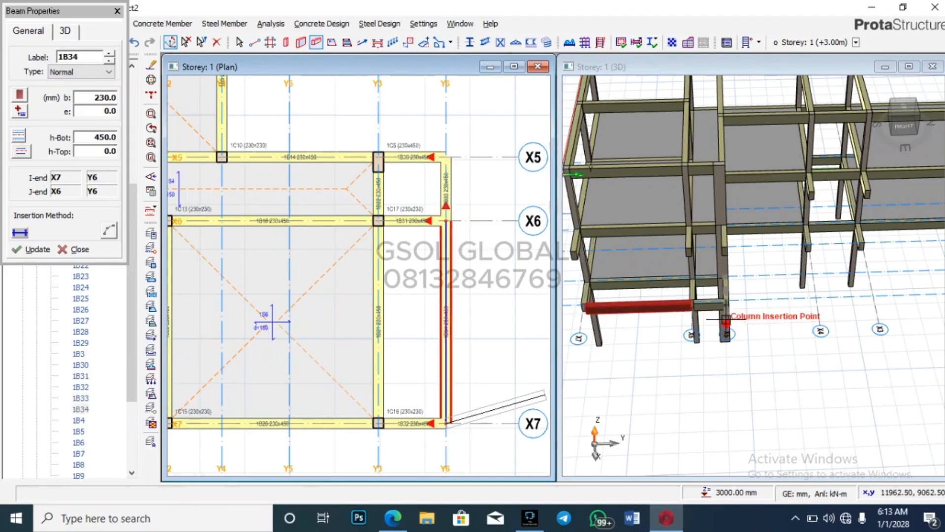
scroll(709, 375, "down", 5)
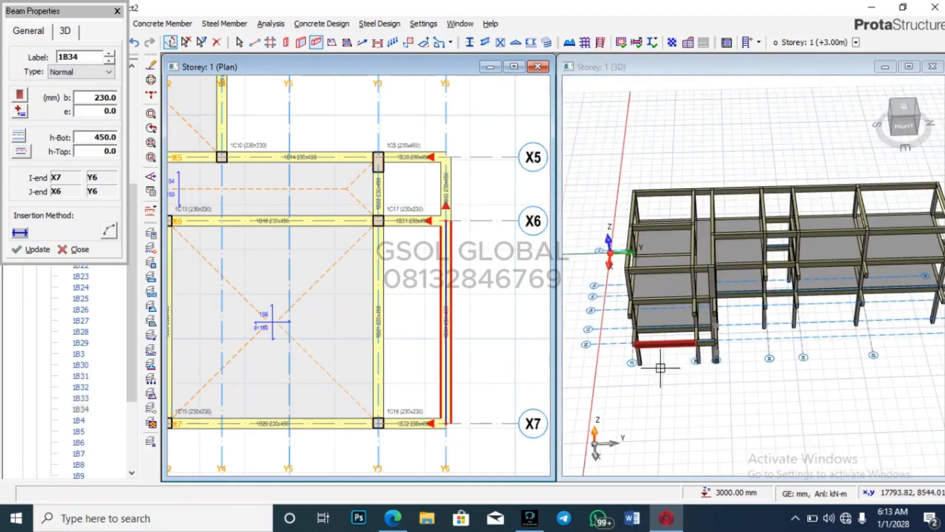
middle_click_drag(888, 354, 837, 359)
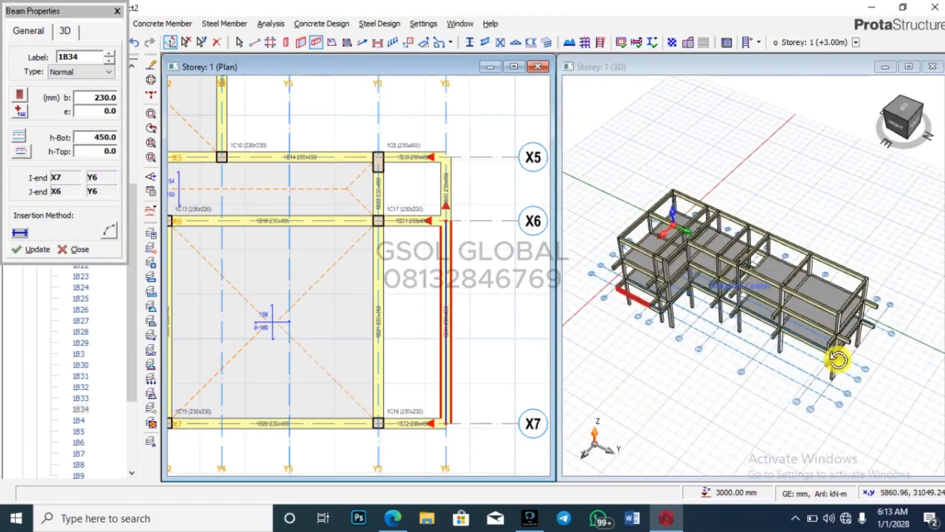
scroll(871, 328, "up", 3)
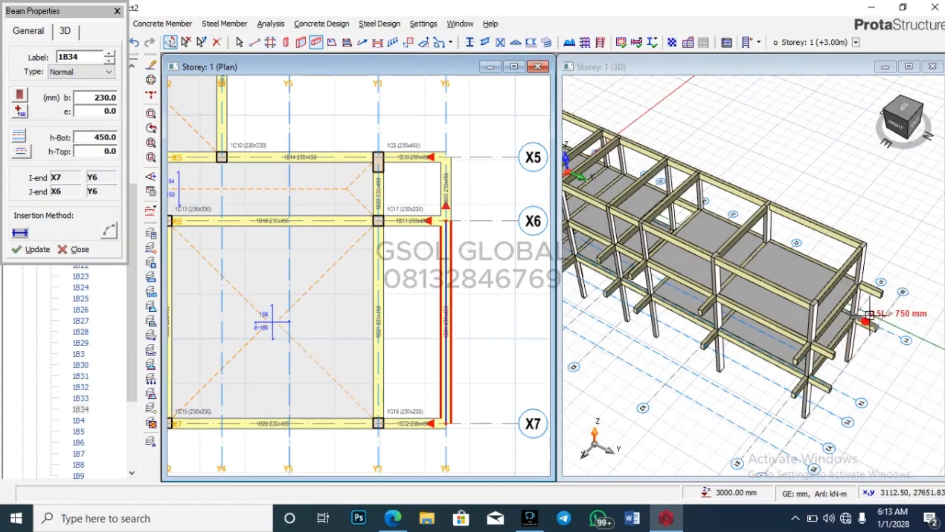
scroll(506, 415, "down", 5)
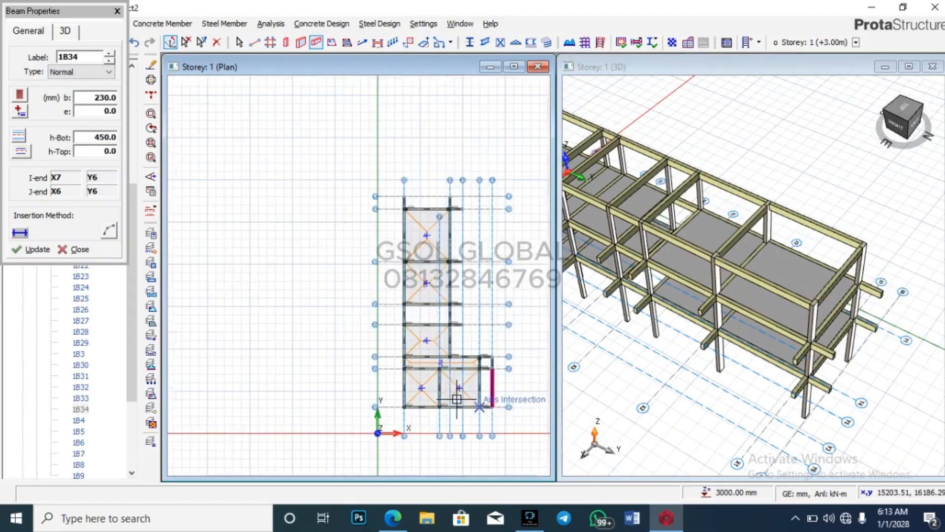
scroll(382, 206, "up", 5)
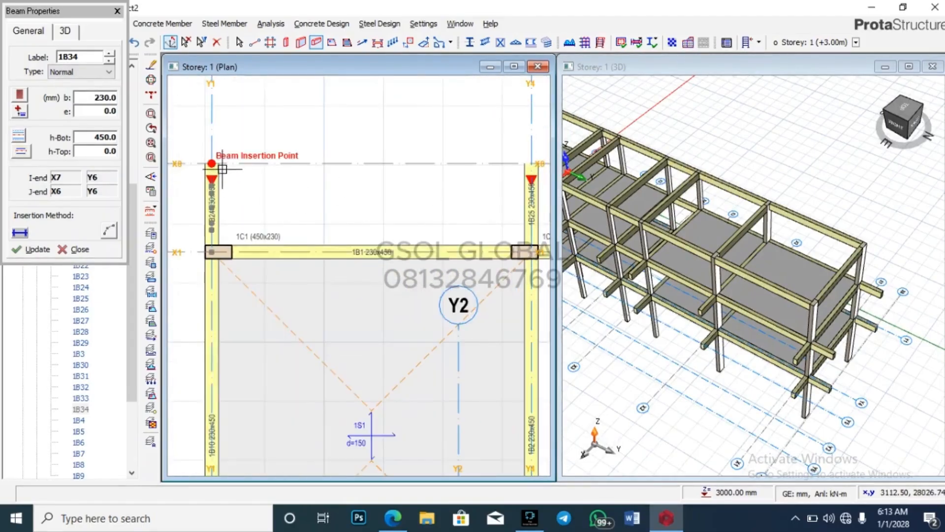
scroll(232, 188, "down", 3)
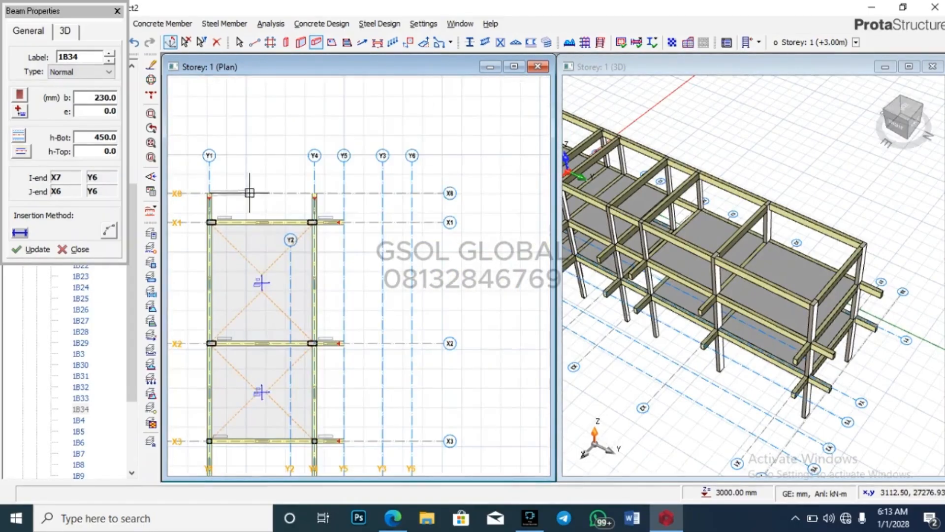
Step: Place Storey 1 beams along X8 from Y1 to Y4 and from Y4 to Y5
left_click(314, 193)
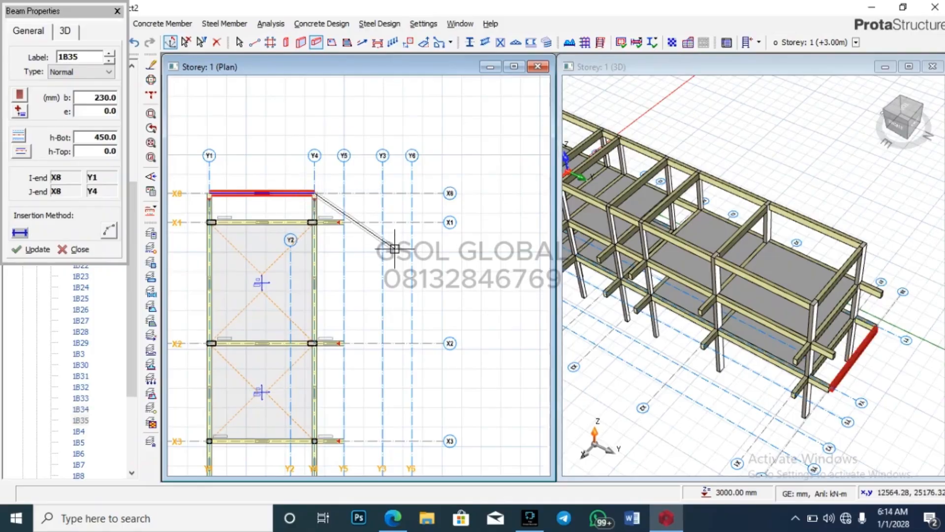
key("Escape")
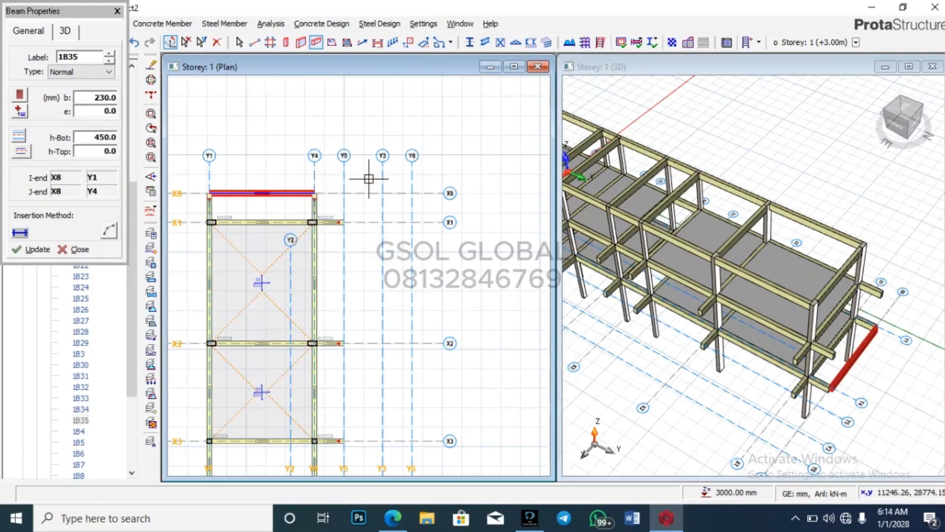
scroll(827, 205, "down", 5)
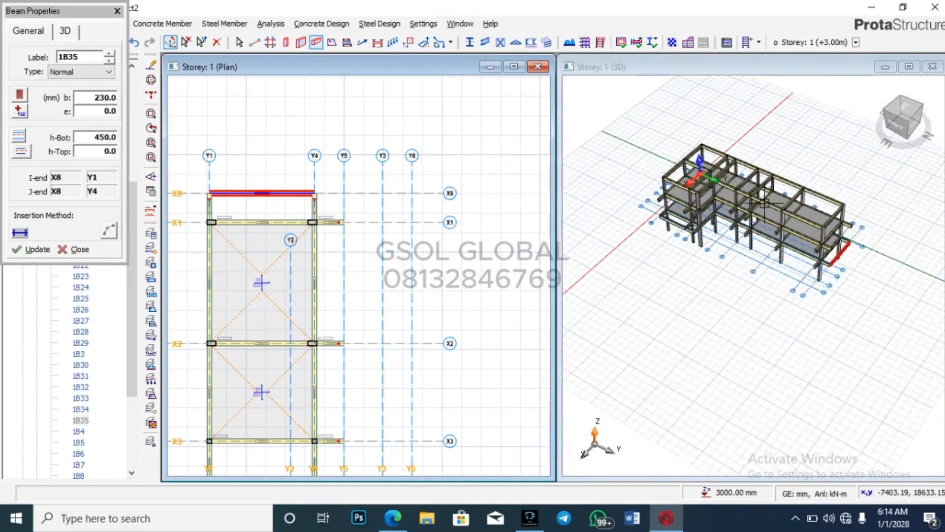
scroll(766, 260, "up", 3)
scroll(332, 193, "up", 3)
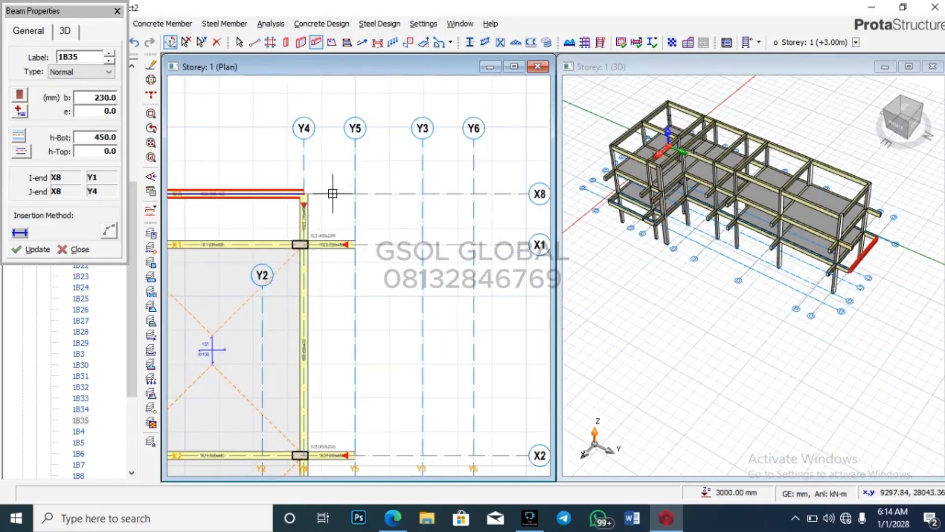
left_click(305, 197)
left_click(354, 193)
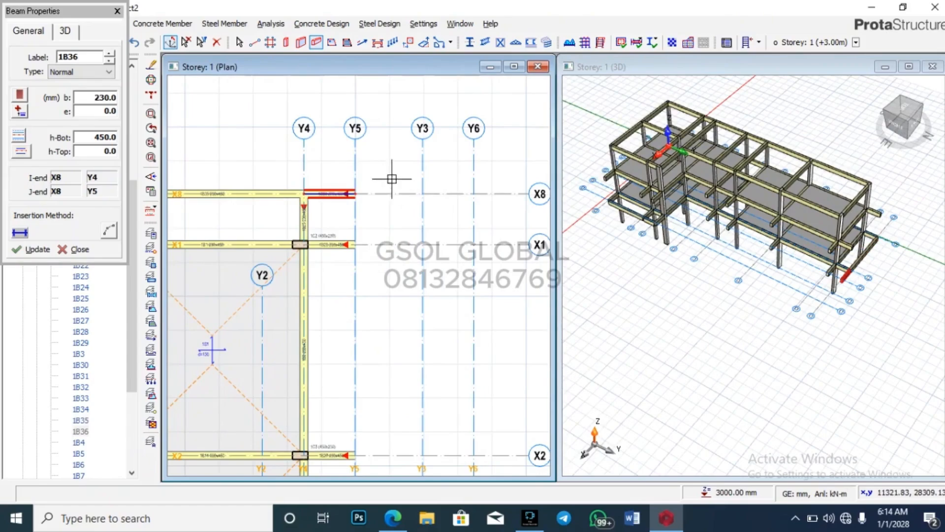
scroll(389, 172, "down", 3)
scroll(384, 163, "up", 3)
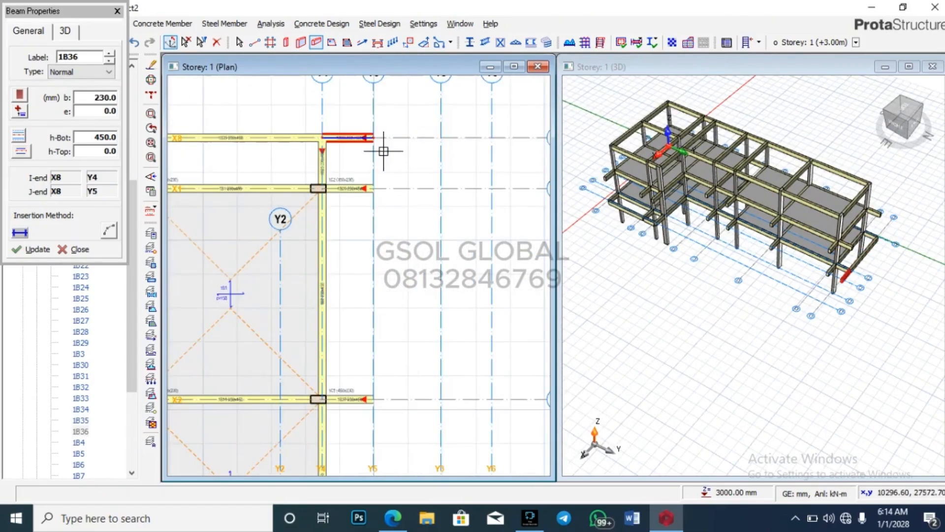
Step: Add beam 1B41 along Y5 ending at X5, accepting the beam split, then end beam insertion
left_click(376, 139)
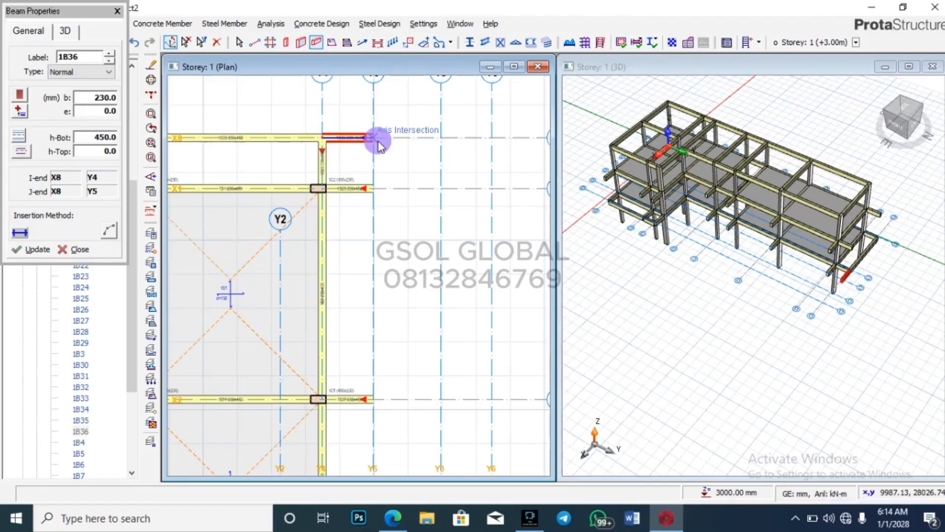
left_click(378, 187)
scroll(408, 148, "down", 2)
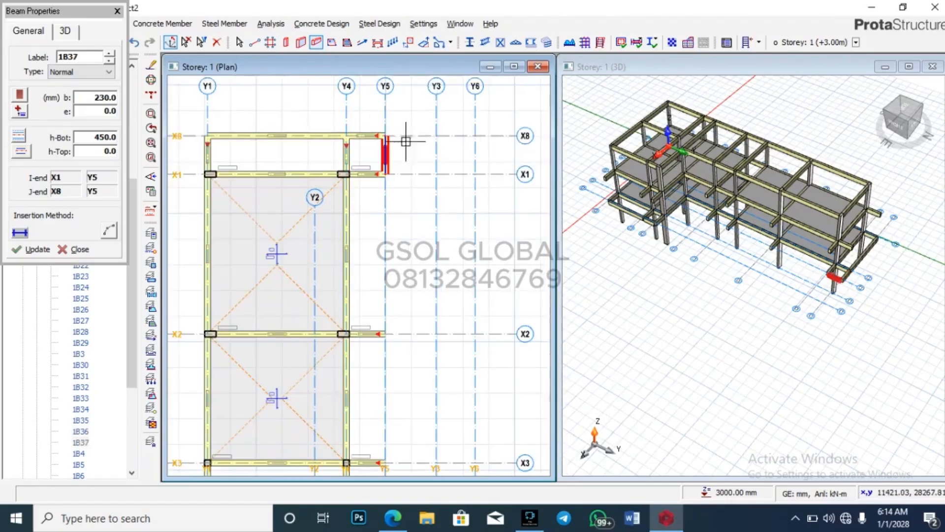
scroll(400, 156, "down", 2)
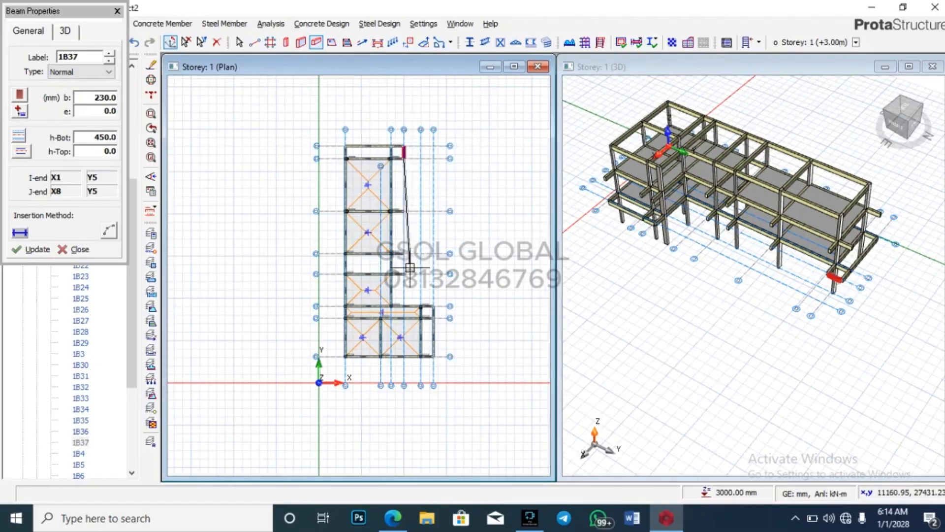
scroll(407, 288, "up", 3)
left_click(393, 362)
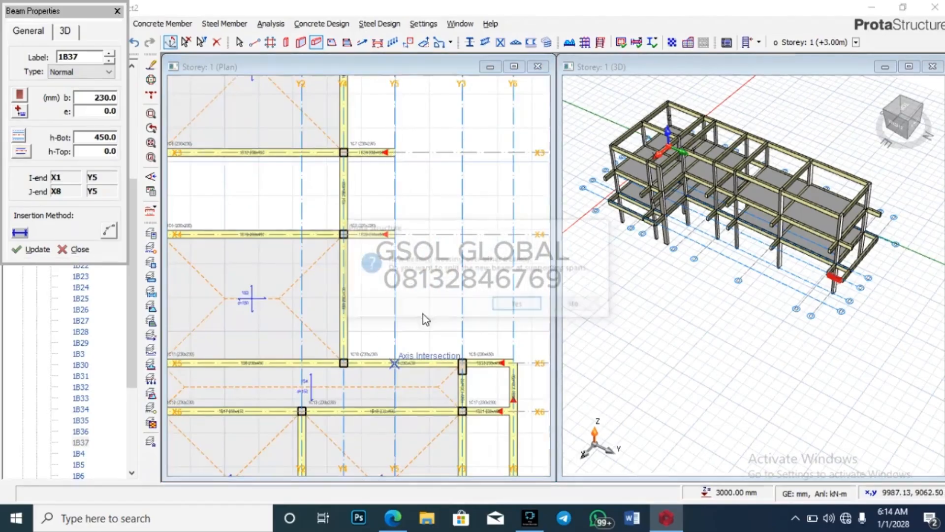
left_click(506, 306)
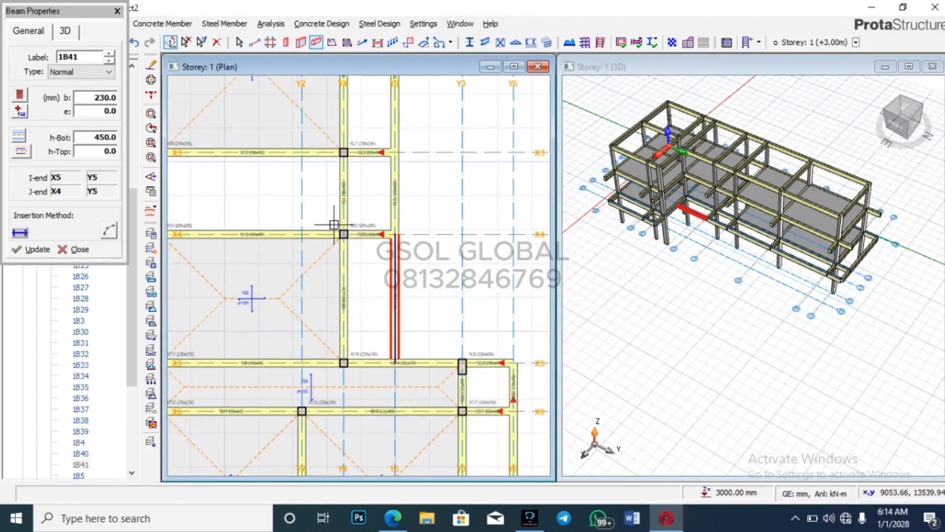
scroll(306, 211, "down", 3)
scroll(313, 96, "up", 3)
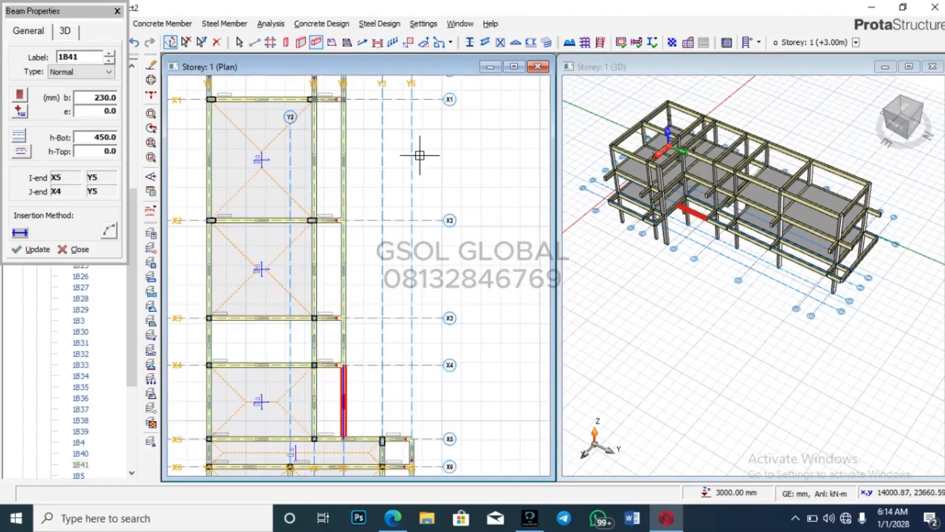
mouse_move(871, 268)
left_mouse_down()
mouse_move(911, 214)
mouse_move(837, 238)
mouse_move(876, 255)
mouse_move(887, 283)
left_mouse_up()
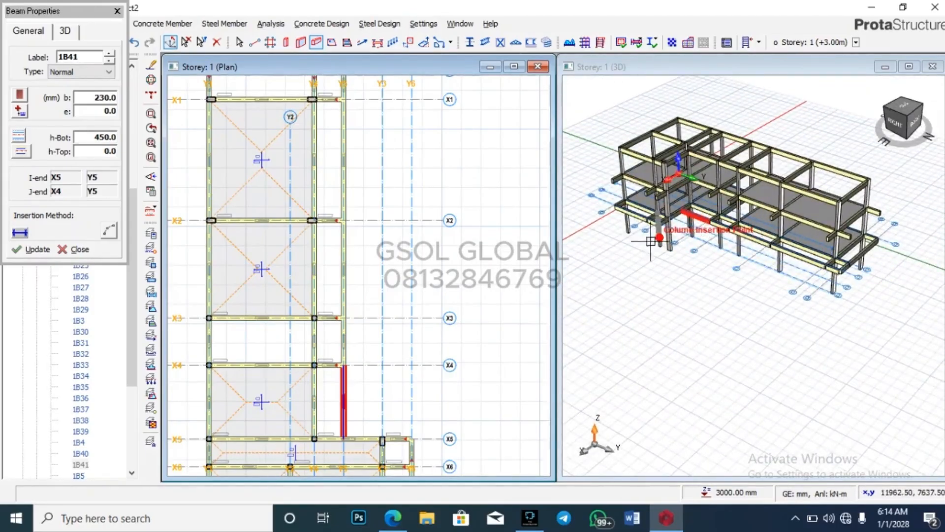
scroll(424, 198, "down", 3)
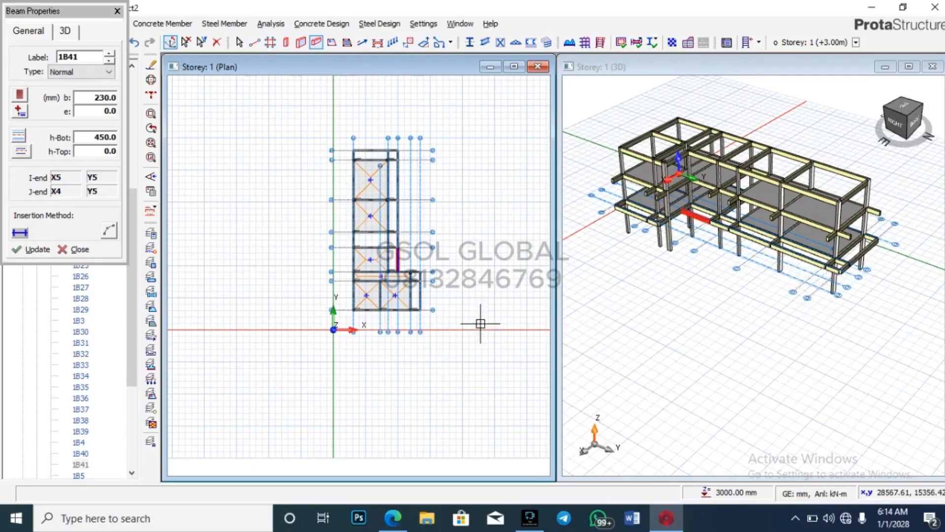
key("Escape")
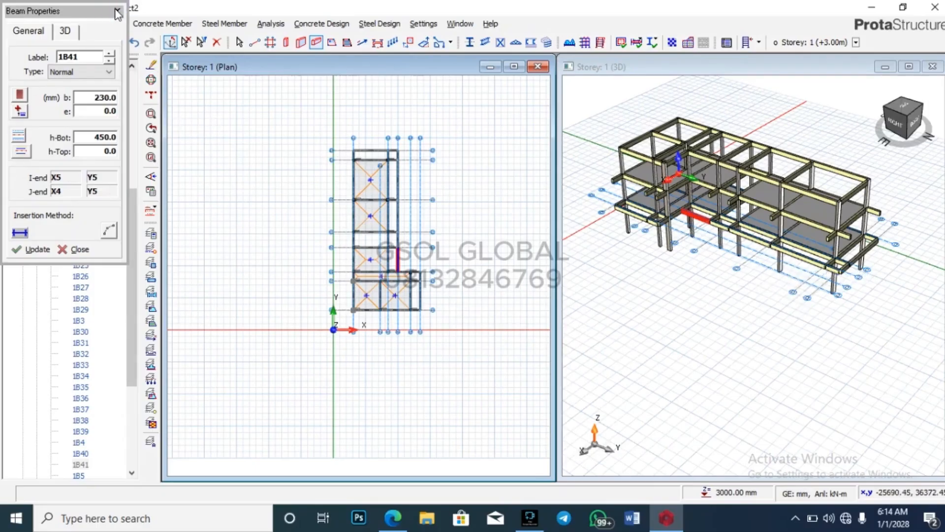
Step: Collapse Beams and Storey 1 in the tree and make Storey 2 (+6.00m) the active plan
left_click(36, 65)
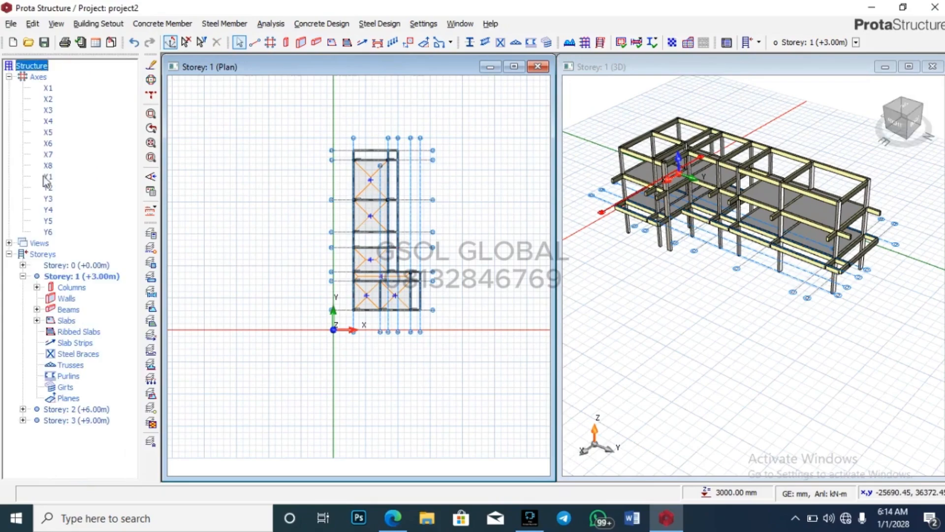
left_click(22, 276)
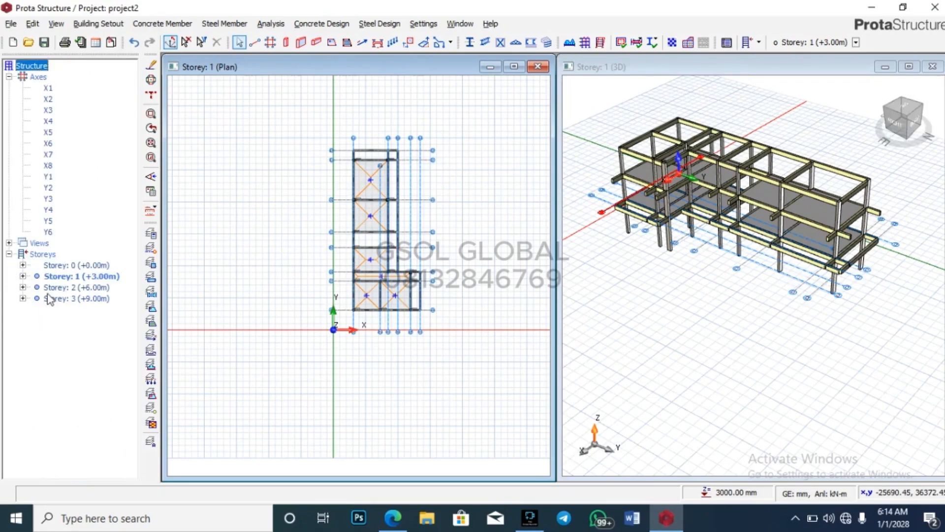
double_click(65, 287)
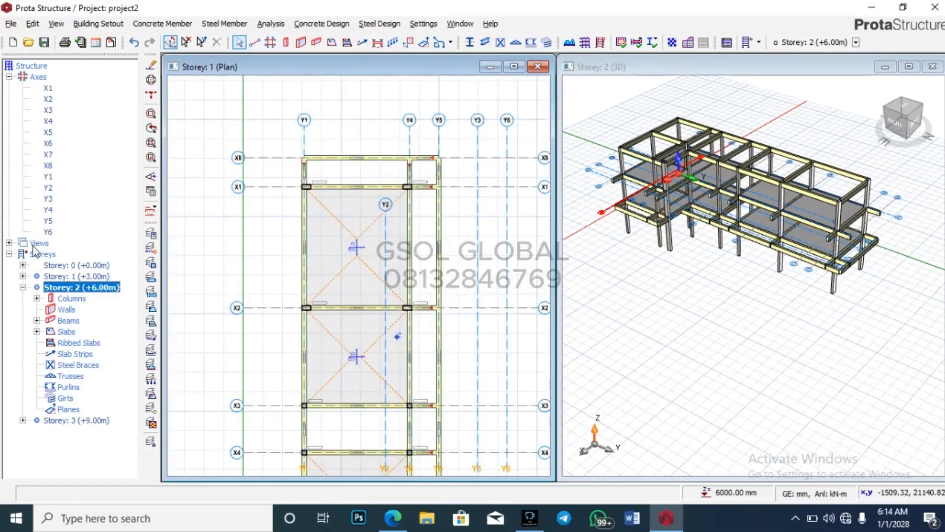
left_click(9, 243)
double_click(66, 254)
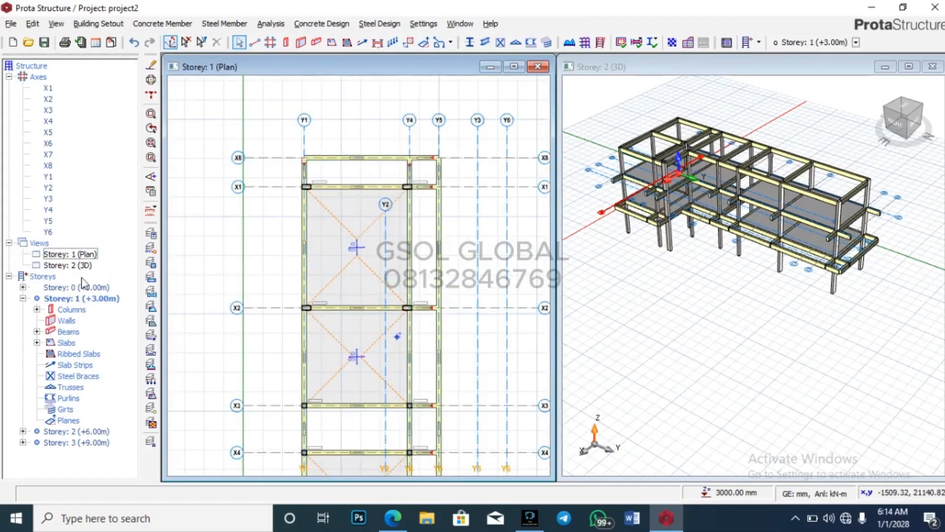
left_click(23, 298)
double_click(84, 308)
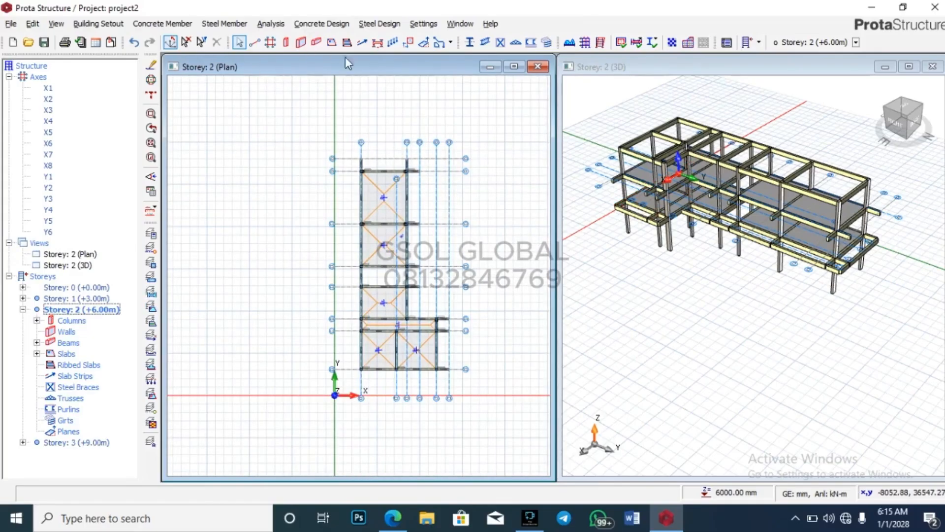
left_click(316, 42)
scroll(441, 380, "up", 4)
Step: Place a Storey 2 beam along Y6 from X5 to X7, accepting the beam split
left_click(455, 177)
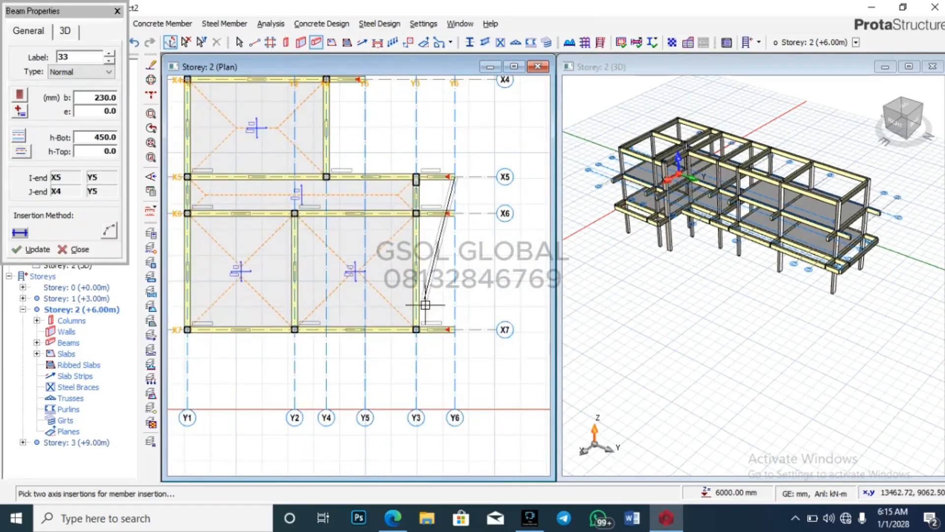
left_click(454, 329)
left_click(515, 306)
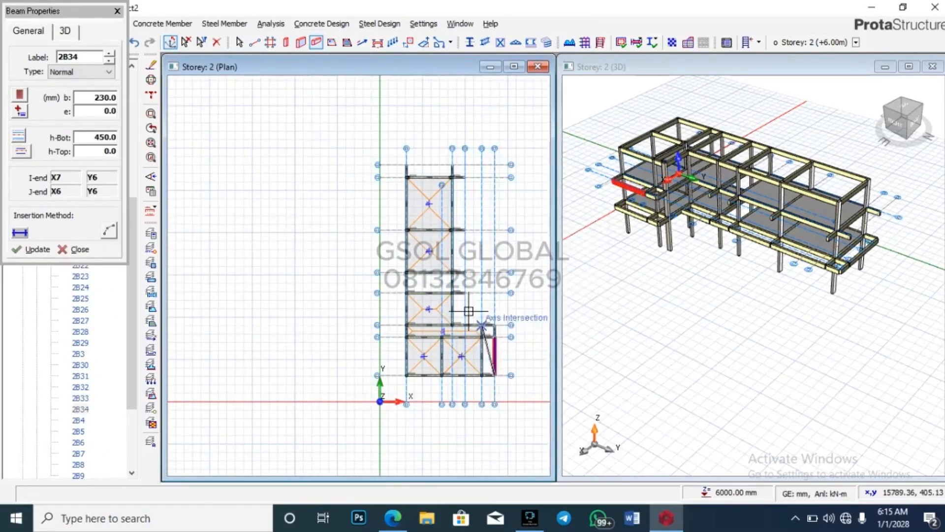
scroll(451, 158, "up", 3)
Step: Add Storey 2 beams along X8 from Y1 to Y5 and along Y5 to X5, splitting crossed beams
left_click(322, 177)
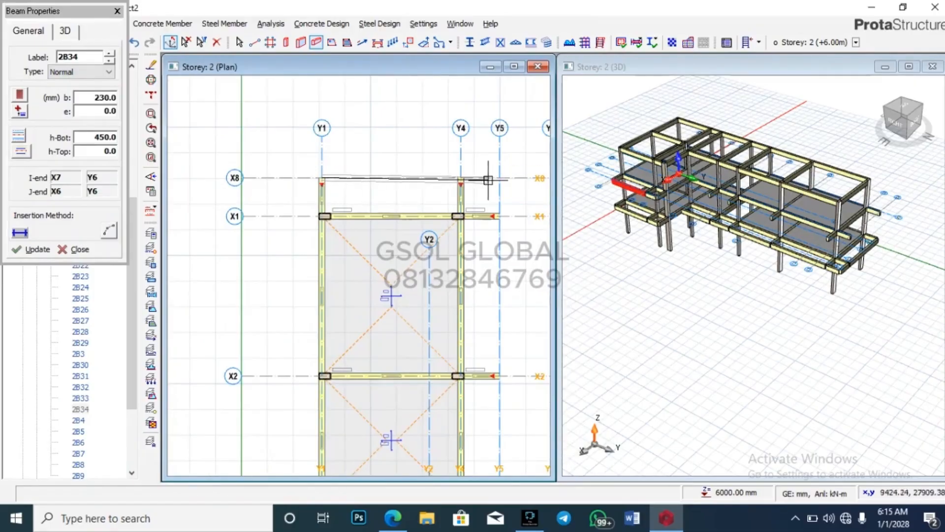
left_click(499, 178)
scroll(510, 203, "down", 3)
scroll(486, 333, "up", 4)
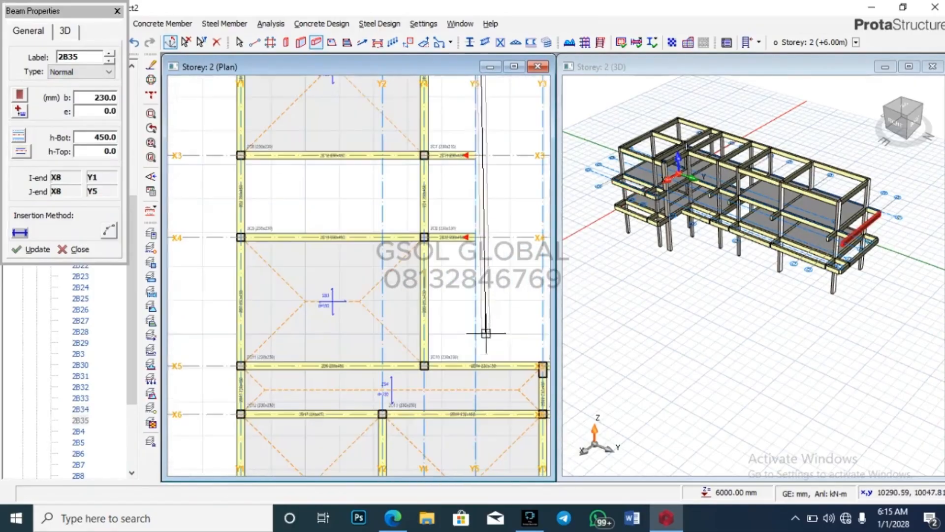
left_click(475, 366)
left_click(514, 363)
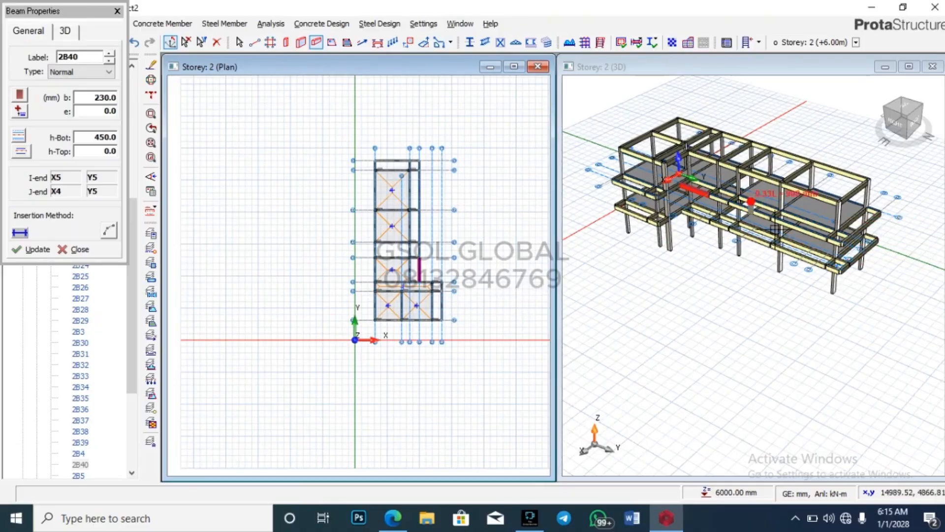
left_click(855, 228)
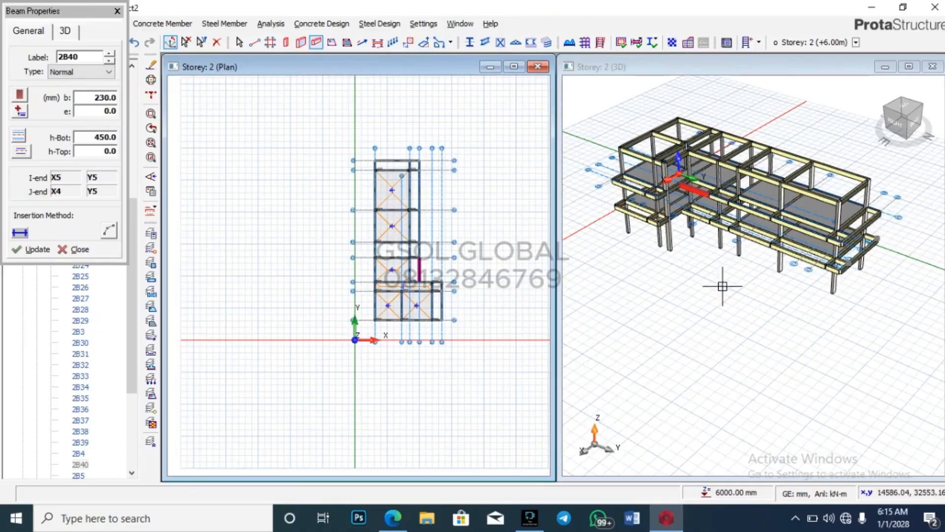
Step: Review the building rendering PDF, then minimize it to return to the model
mouse_move(392, 518)
left_click(411, 487)
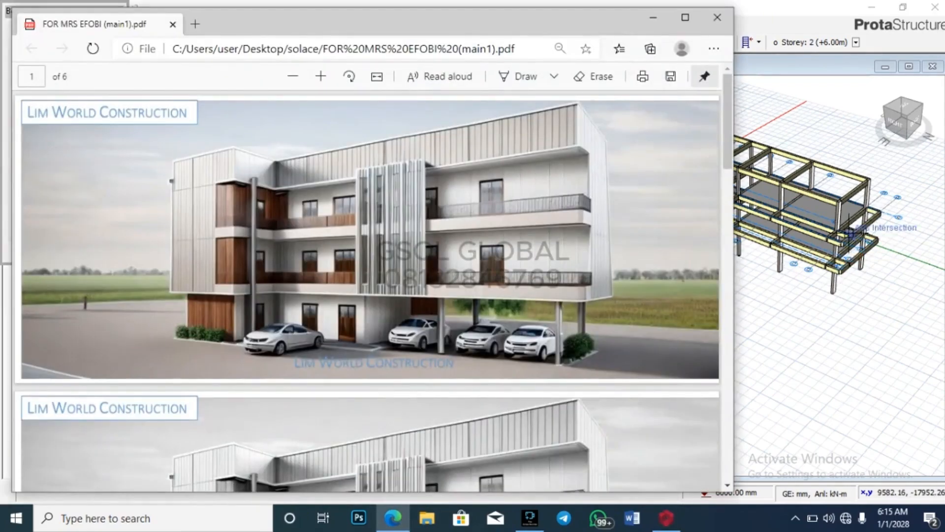
scroll(870, 244, "up", 5)
scroll(870, 245, "down", 3)
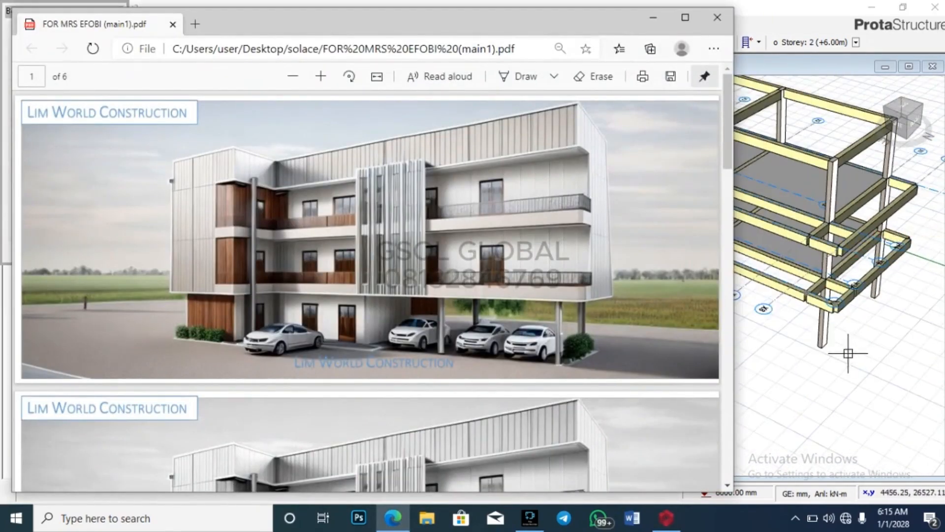
scroll(886, 296, "down", 4)
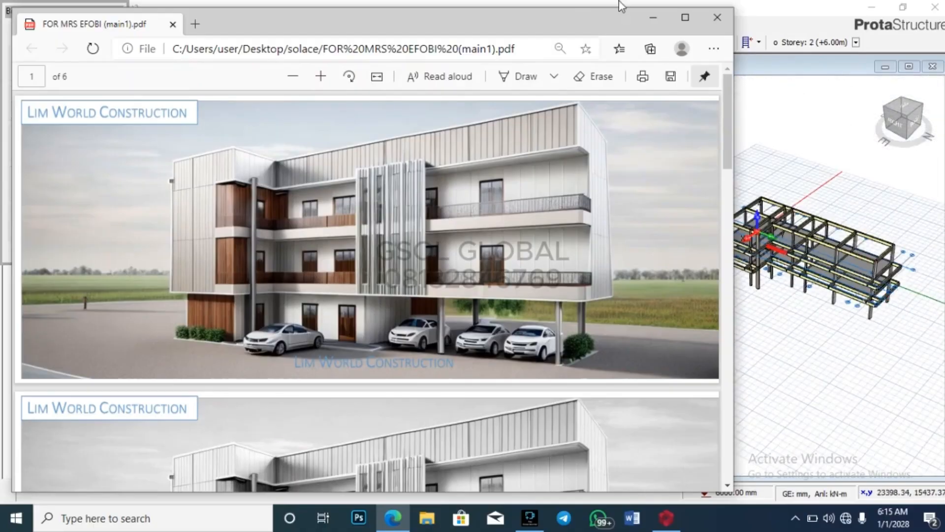
left_click(646, 18)
Step: Zoom the 3D view in and out to inspect the new Storey 2 beams around 2B40
scroll(374, 344, "up", 5)
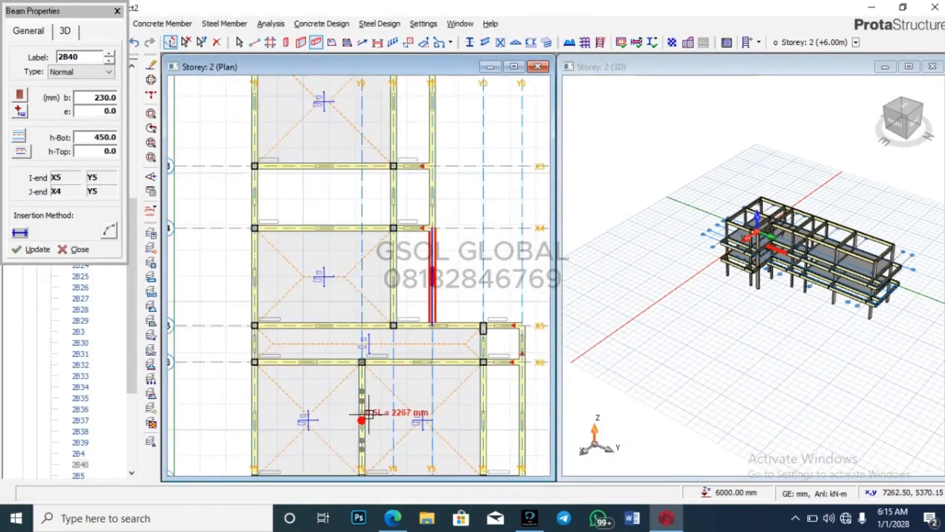
scroll(398, 225, "down", 5)
scroll(919, 281, "up", 5)
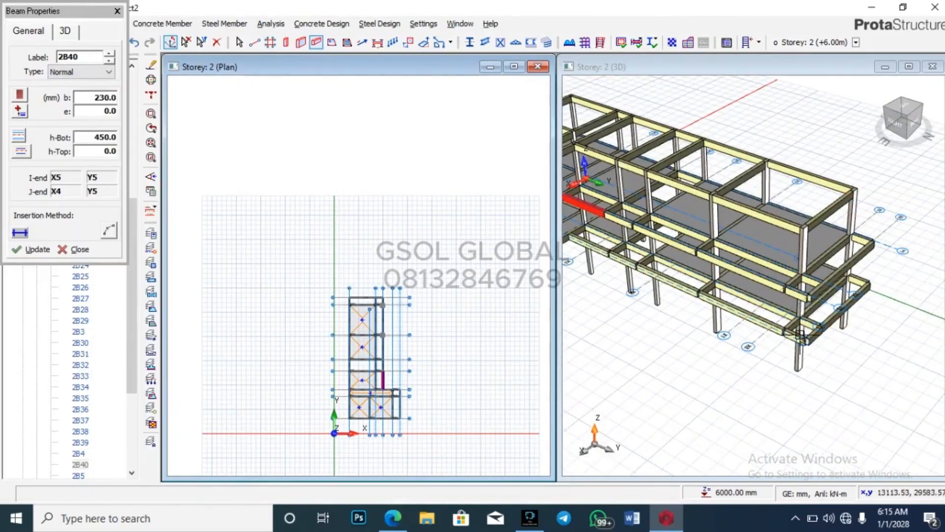
scroll(729, 315, "up", 3)
scroll(729, 315, "down", 3)
scroll(886, 308, "down", 4)
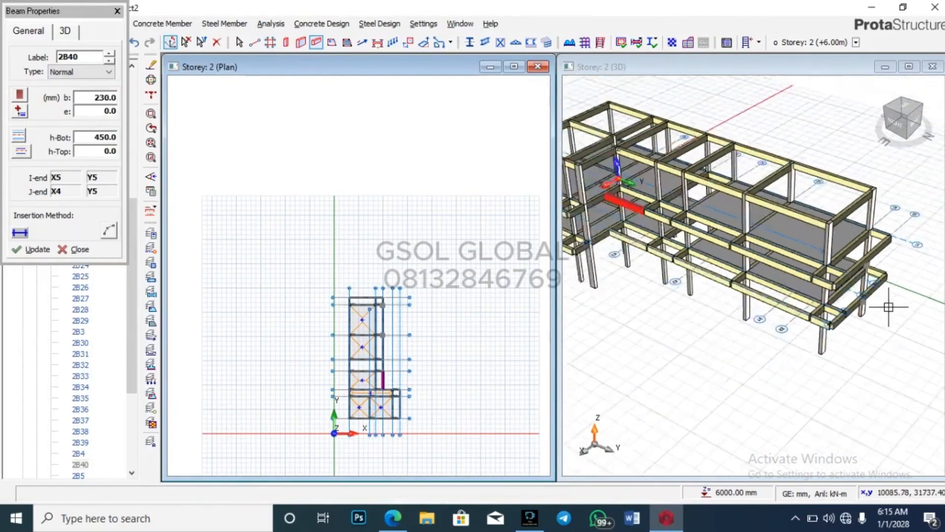
scroll(879, 290, "up", 1)
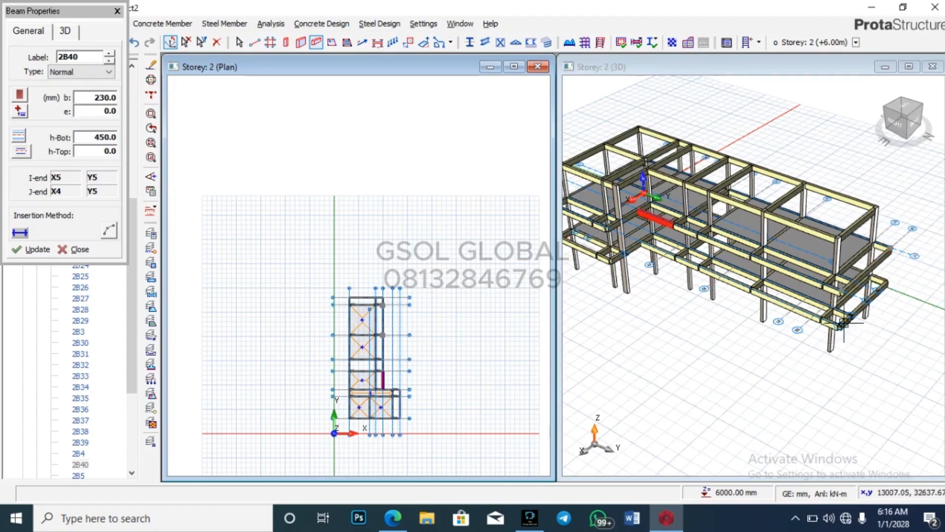
scroll(802, 283, "up", 5)
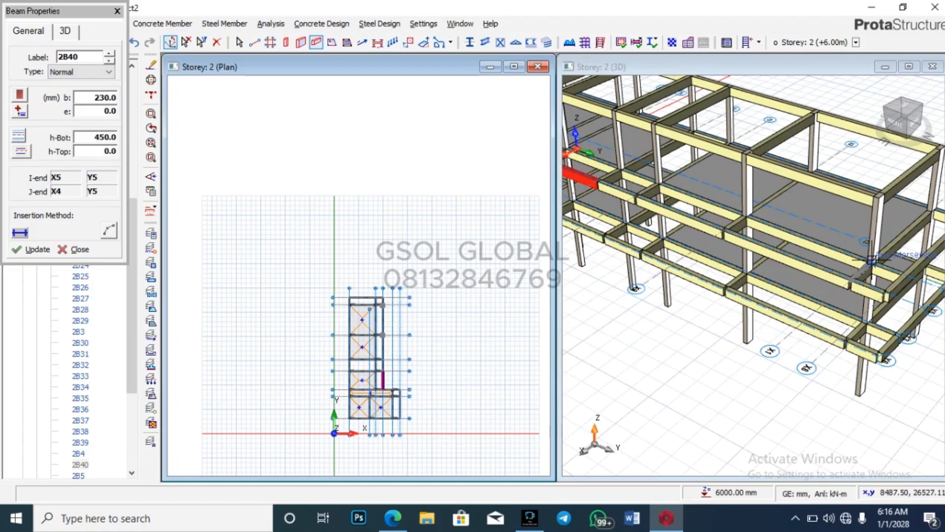
scroll(871, 259, "down", 3)
scroll(799, 279, "up", 3)
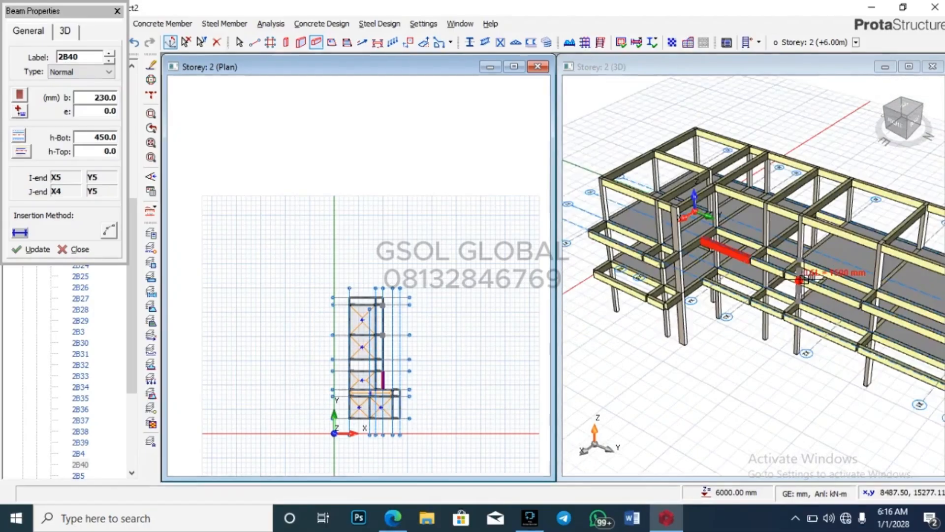
scroll(800, 280, "up", 5)
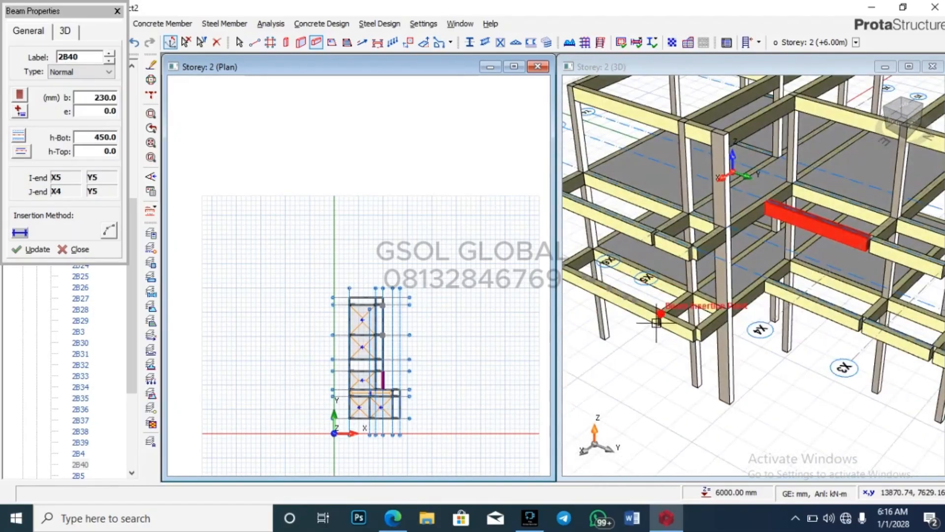
scroll(656, 322, "up", 3)
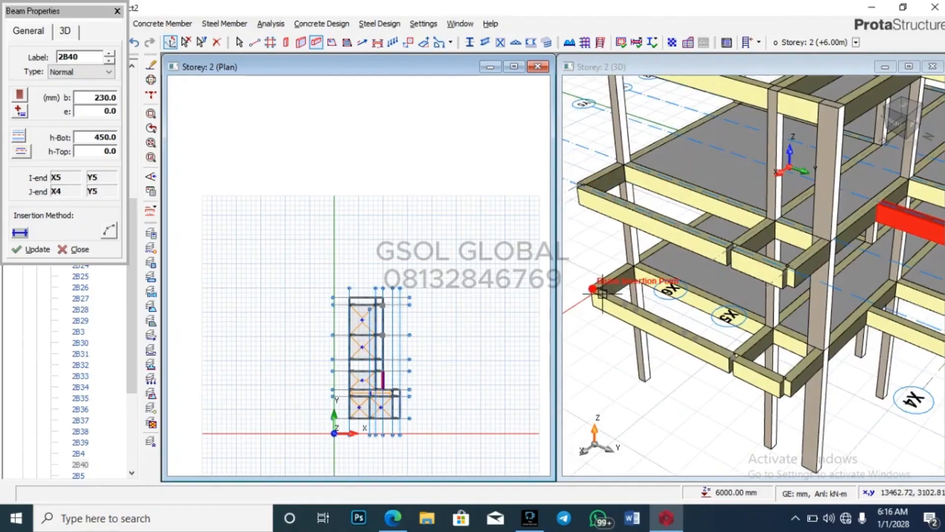
scroll(602, 294, "down", 3)
scroll(673, 346, "up", 2)
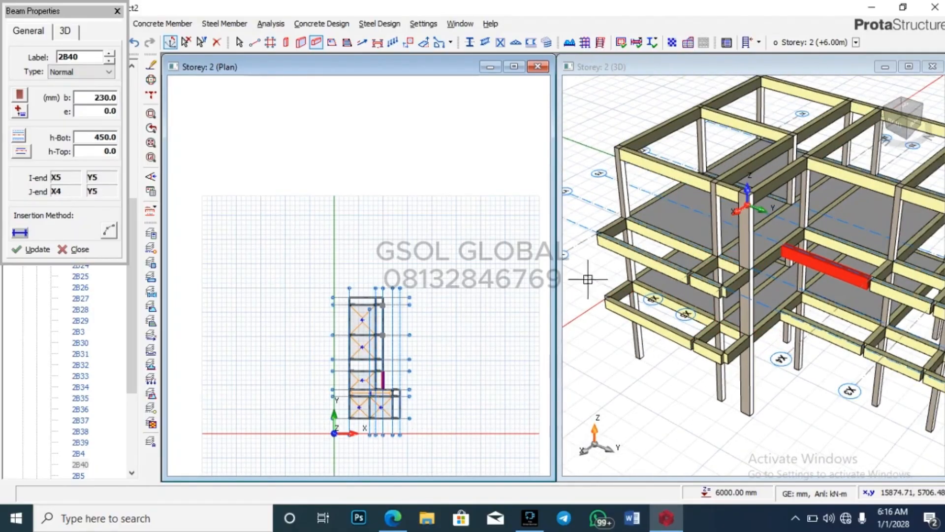
Step: Finish beam insertion, return to the Storey 1 (+3.00 m) plan and zoom to the X5–X7 beams
left_click(116, 12)
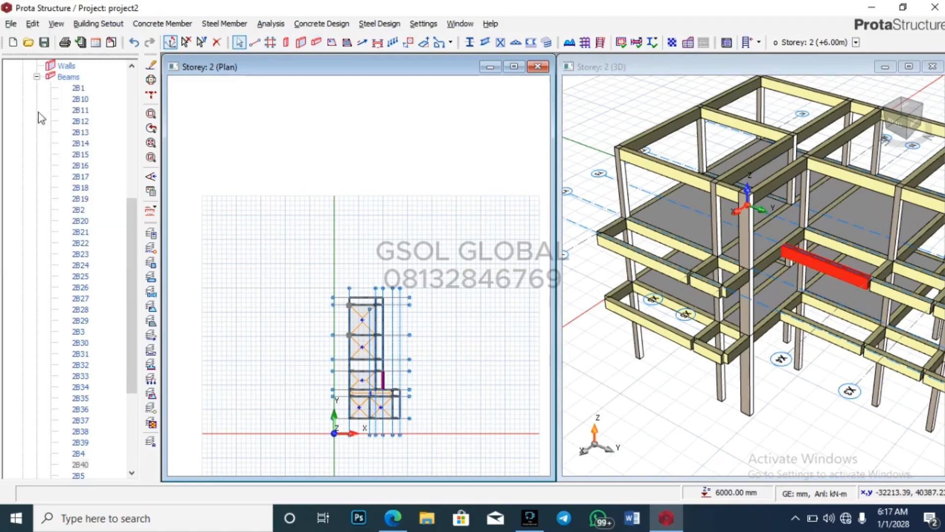
left_click(37, 76)
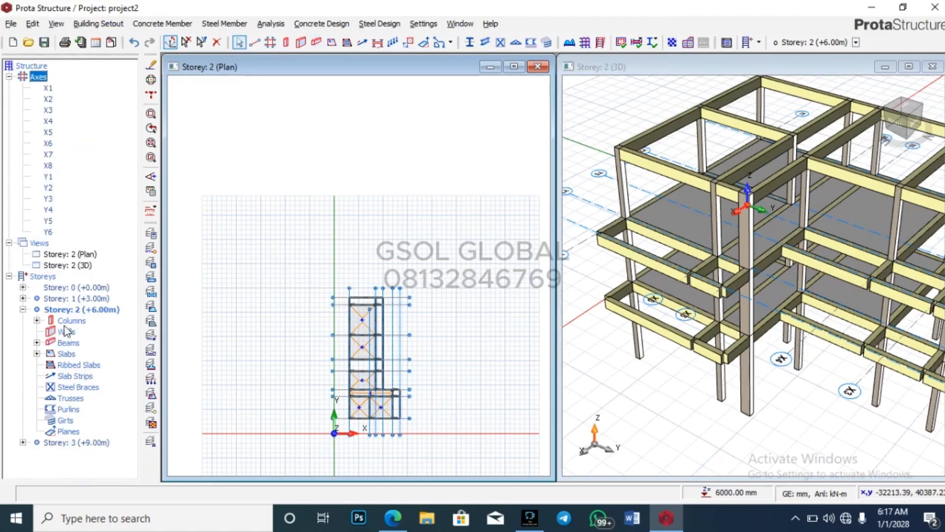
left_click(23, 309)
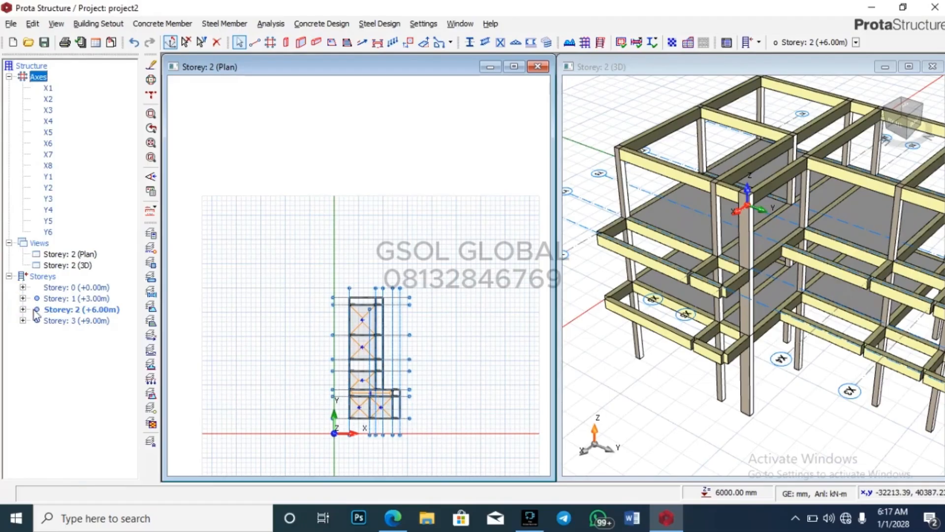
double_click(74, 299)
scroll(433, 334, "up", 5)
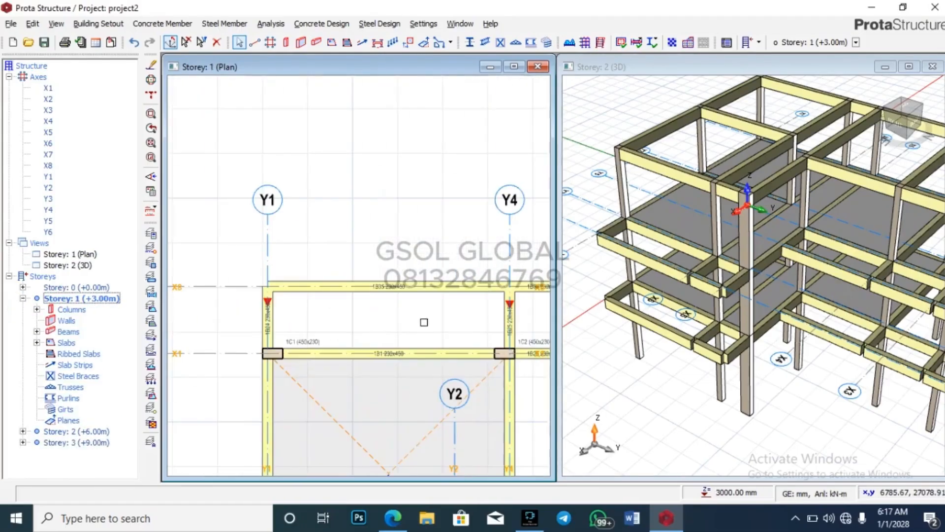
left_click(78, 254)
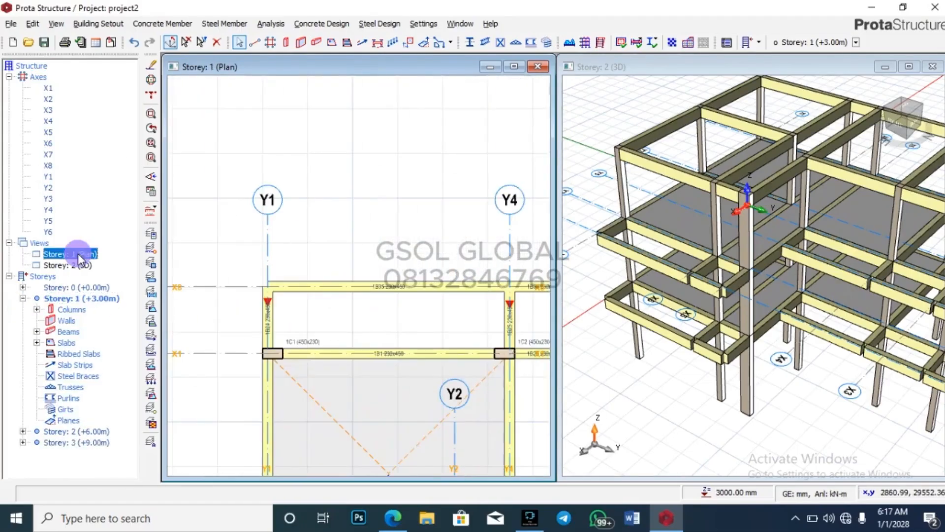
double_click(84, 298)
scroll(387, 168, "down", 5)
scroll(407, 236, "up", 5)
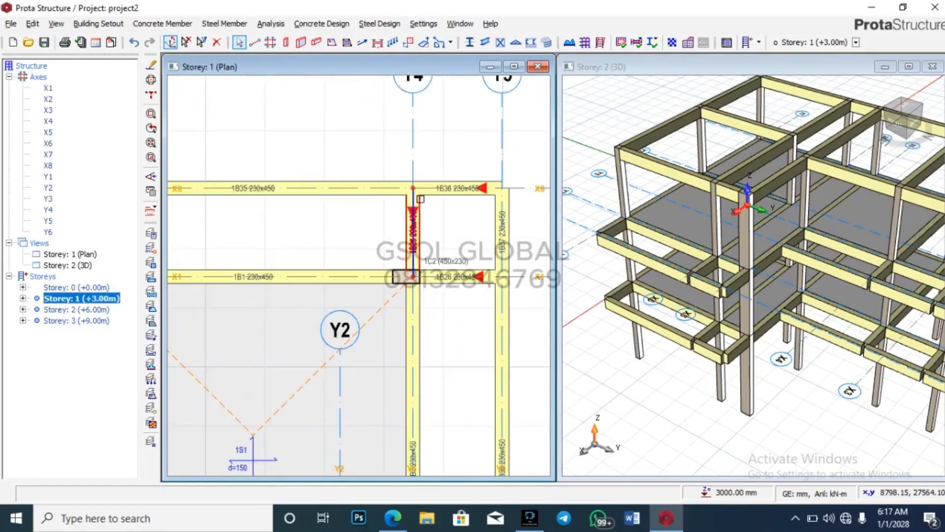
scroll(339, 196, "down", 4)
scroll(338, 196, "down", 3)
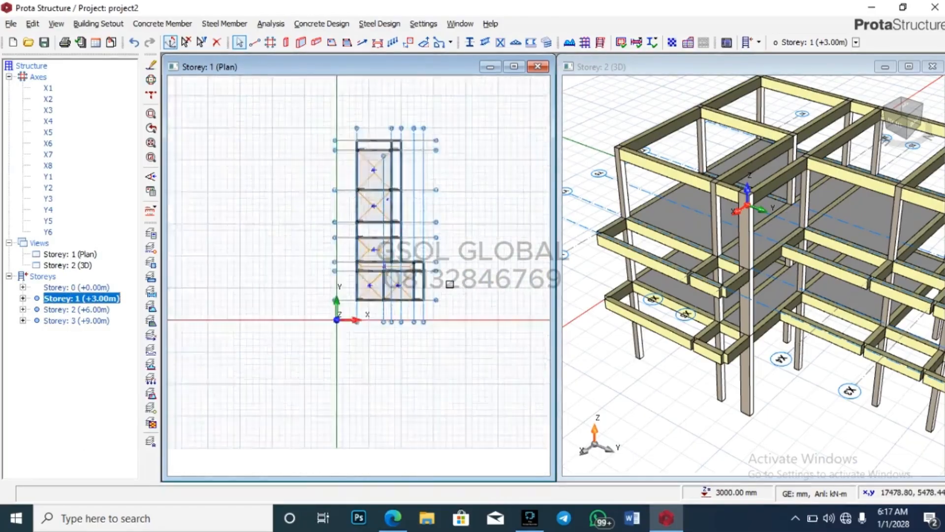
scroll(315, 231, "up", 6)
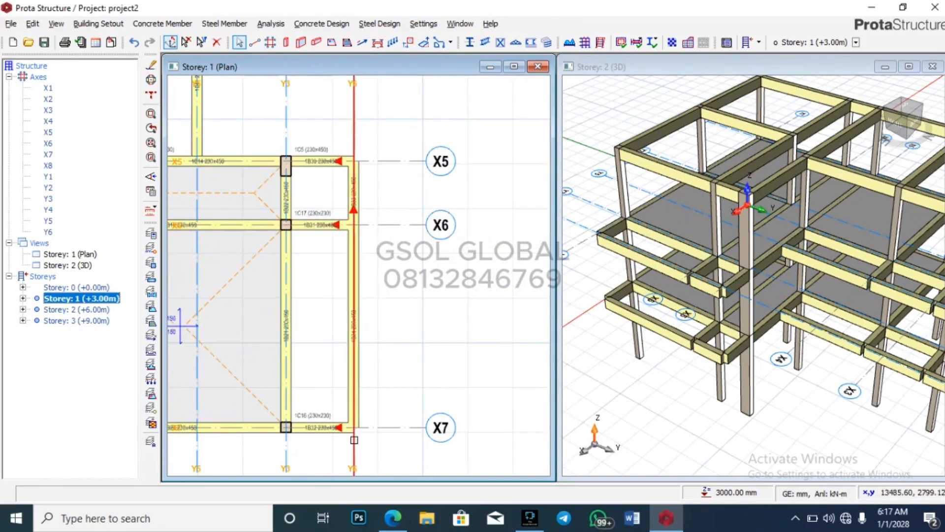
left_click(285, 42)
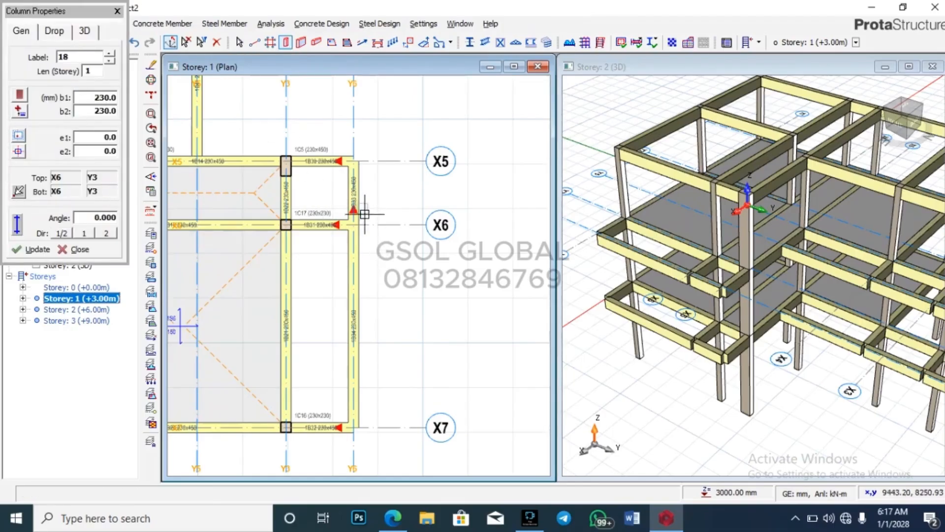
Step: Delete the stray column 1C18 accidentally placed at X6/Y6 on storey 1
scroll(364, 214, "up", 3)
left_click(345, 232)
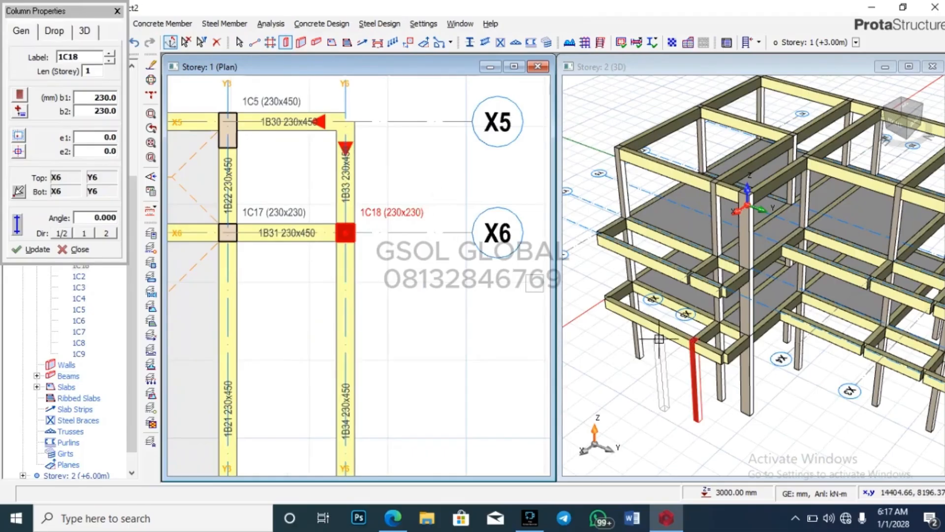
key("Escape")
left_click(697, 381)
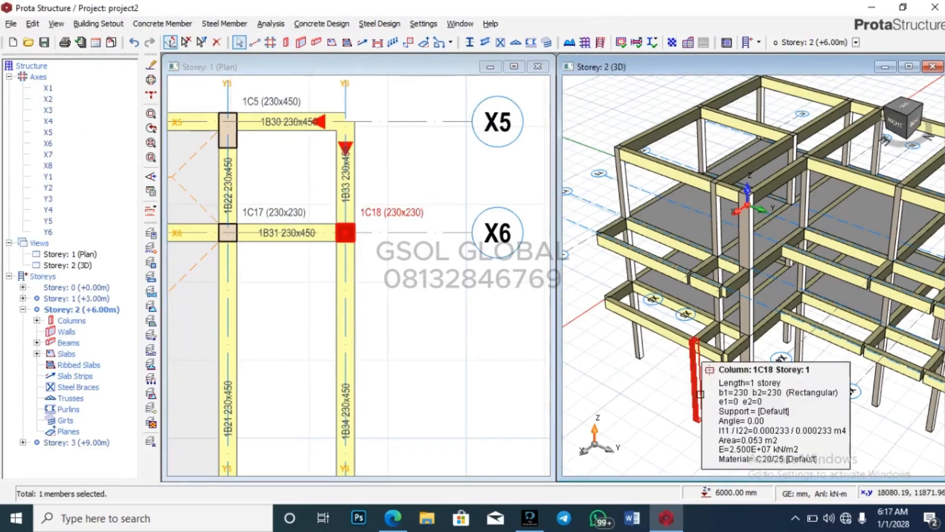
key("Delete")
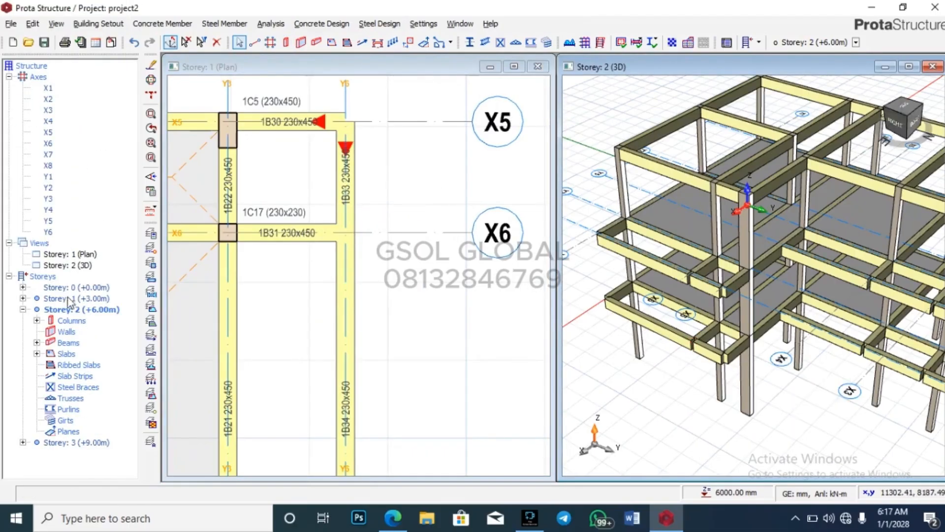
Step: Make storey 2 (+6.00 m) the active plan in the structure tree
double_click(81, 310)
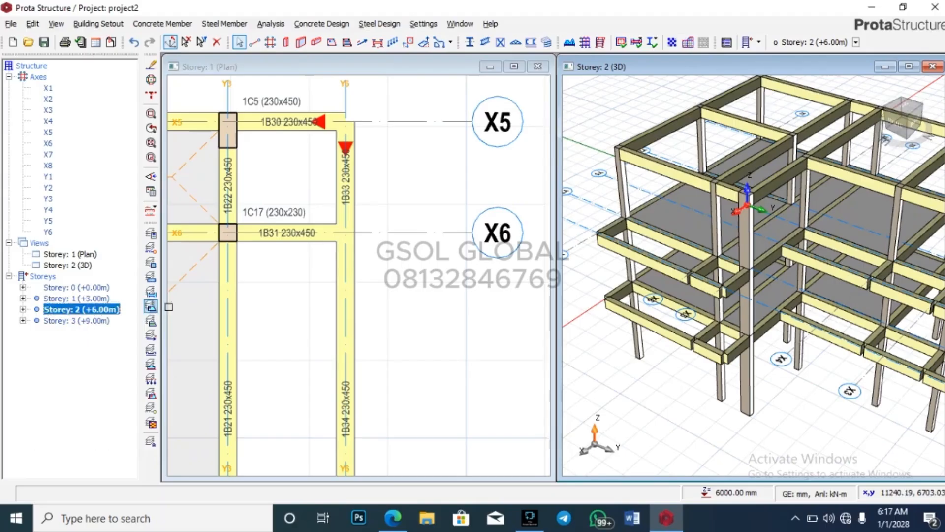
scroll(450, 241, "down", 1)
double_click(74, 254)
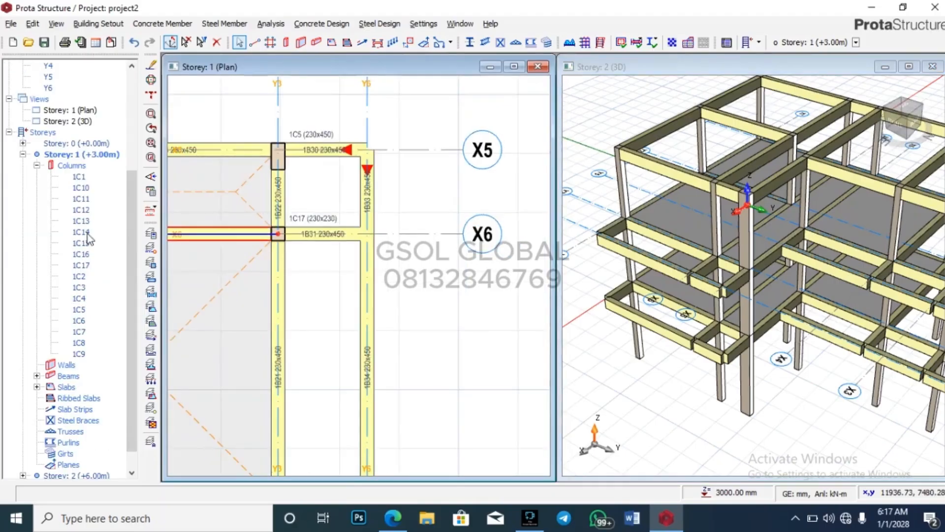
left_click(22, 154)
double_click(78, 310)
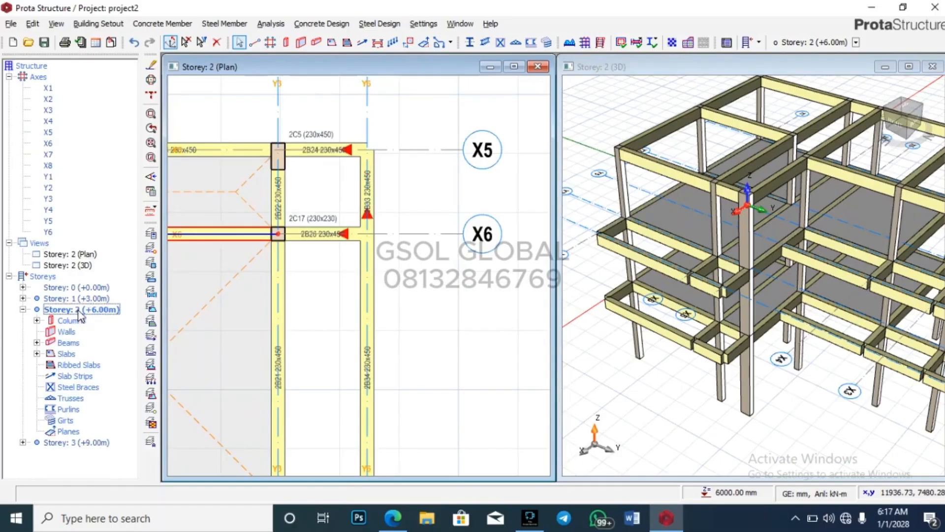
Step: Place 230×230 columns 2C18–2C21 at X6/Y6, X7/Y6, X8/Y4 and X8/Y1
left_click(286, 44)
scroll(425, 204, "up", 2)
left_click(422, 205)
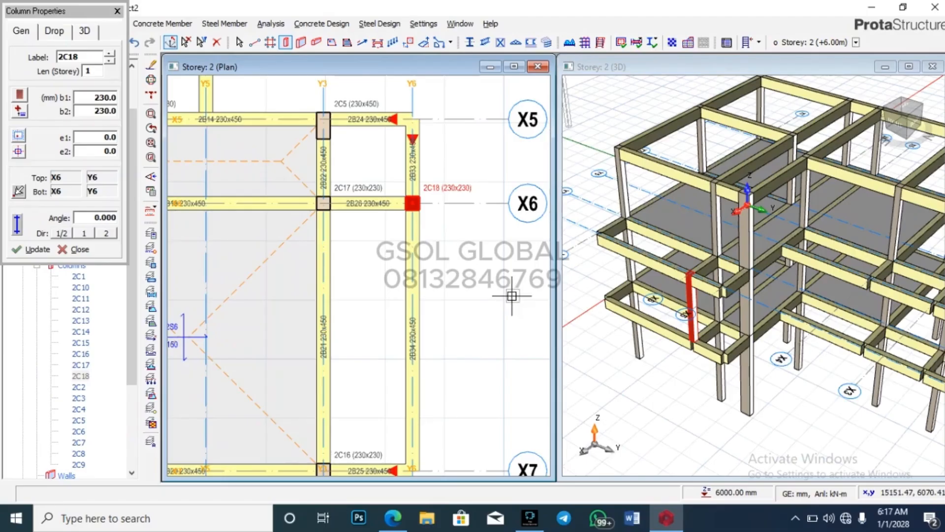
scroll(489, 192, "down", 2)
left_click(472, 337)
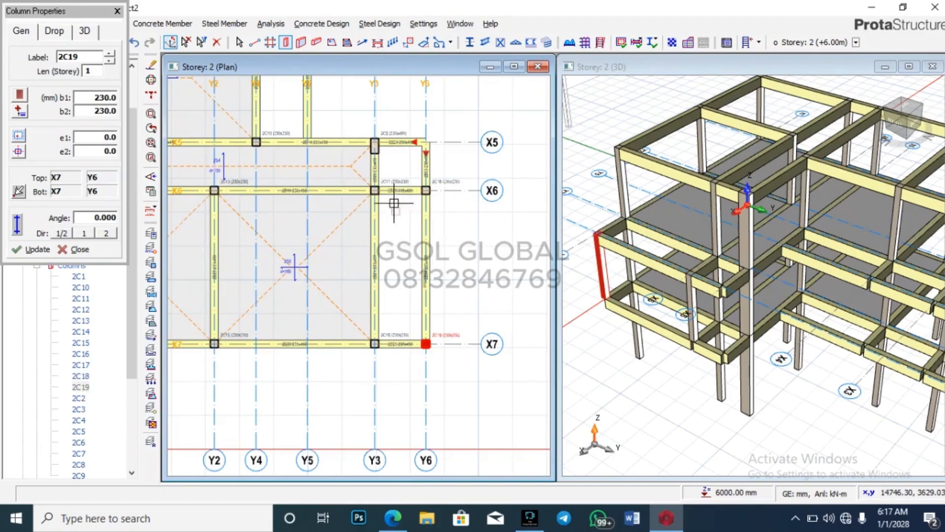
scroll(492, 248, "down", 6)
scroll(445, 172, "up", 8)
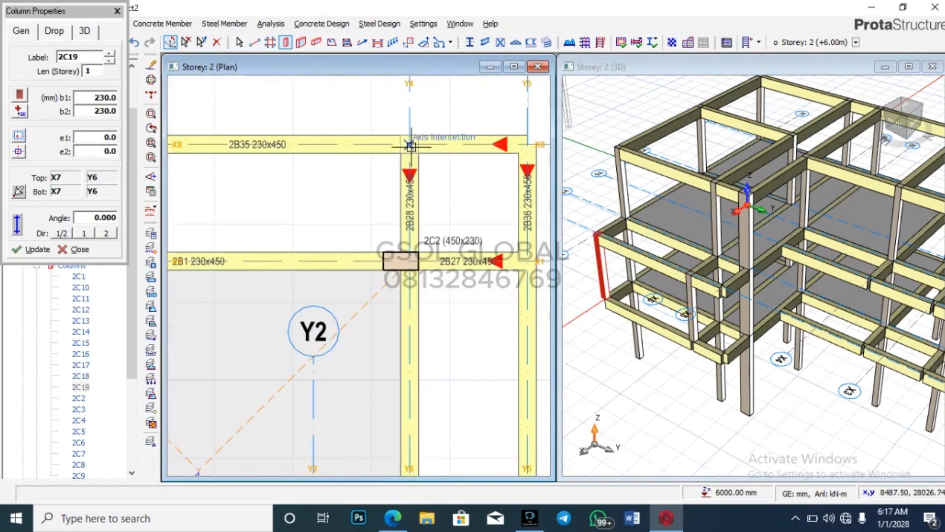
left_click(411, 146)
scroll(411, 147, "down", 6)
scroll(303, 185, "up", 6)
left_click(304, 142)
scroll(239, 107, "down", 4)
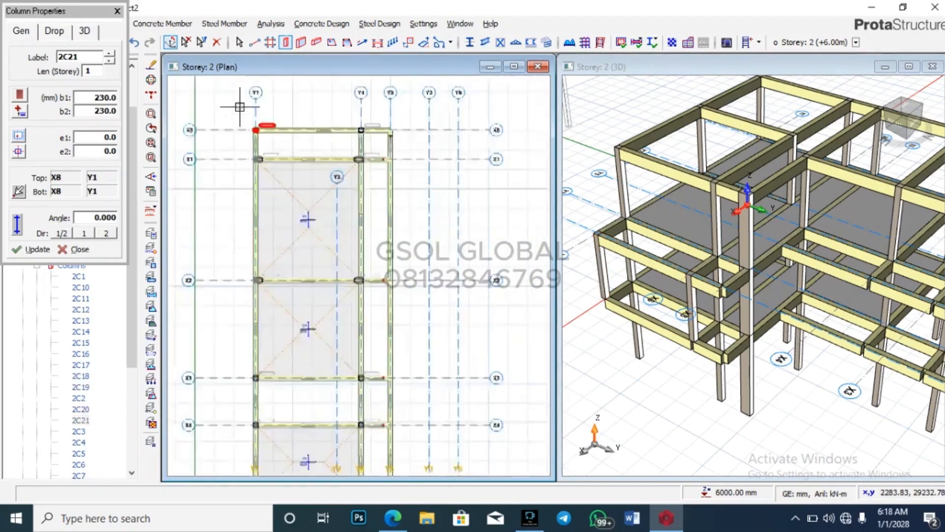
scroll(240, 106, "down", 5)
scroll(616, 194, "down", 5)
middle_click_drag(895, 340, 872, 316)
Step: End column placement and inspect the storey-2 columns and beams in 3D via their tooltips
key("Escape")
scroll(706, 167, "up", 3)
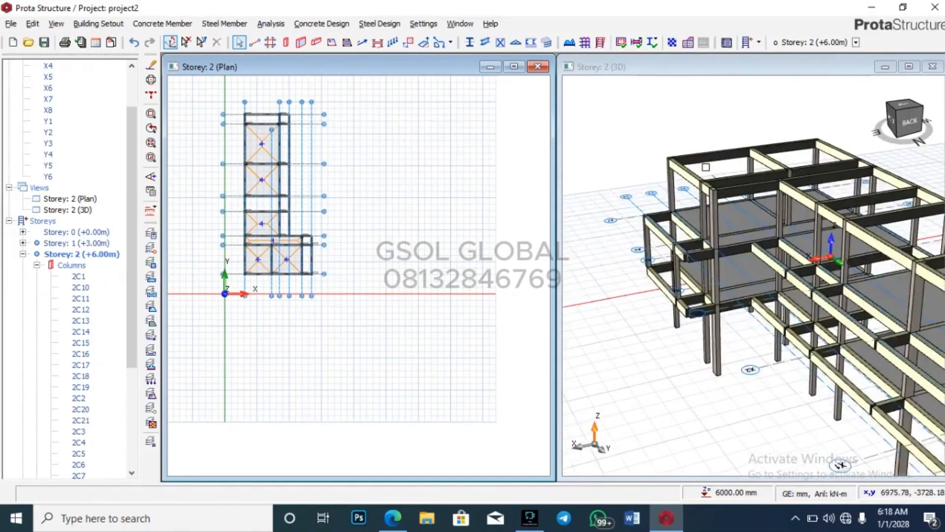
scroll(616, 289, "down", 5)
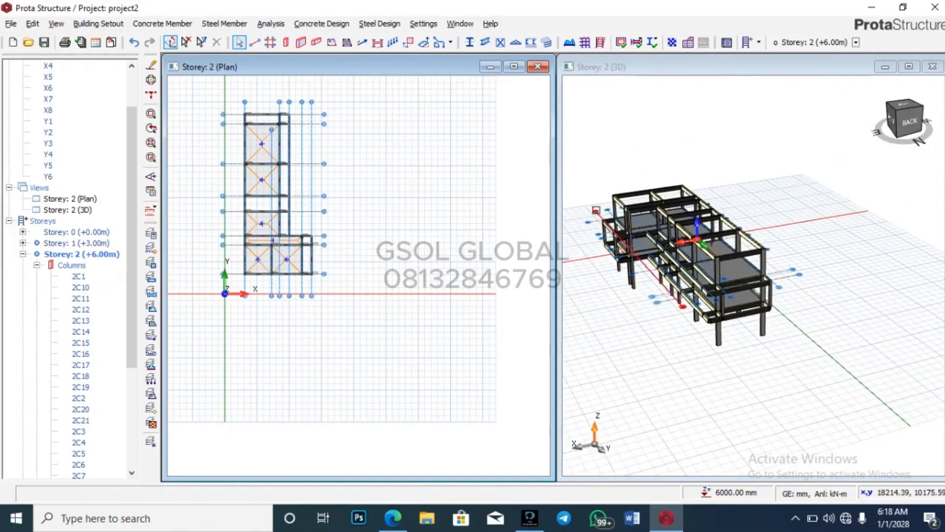
scroll(595, 209, "up", 5)
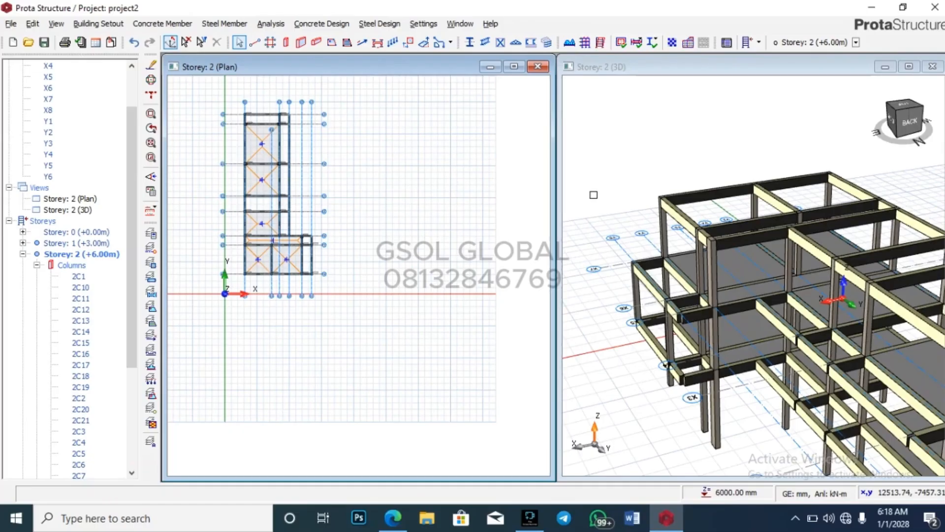
scroll(614, 174, "down", 3)
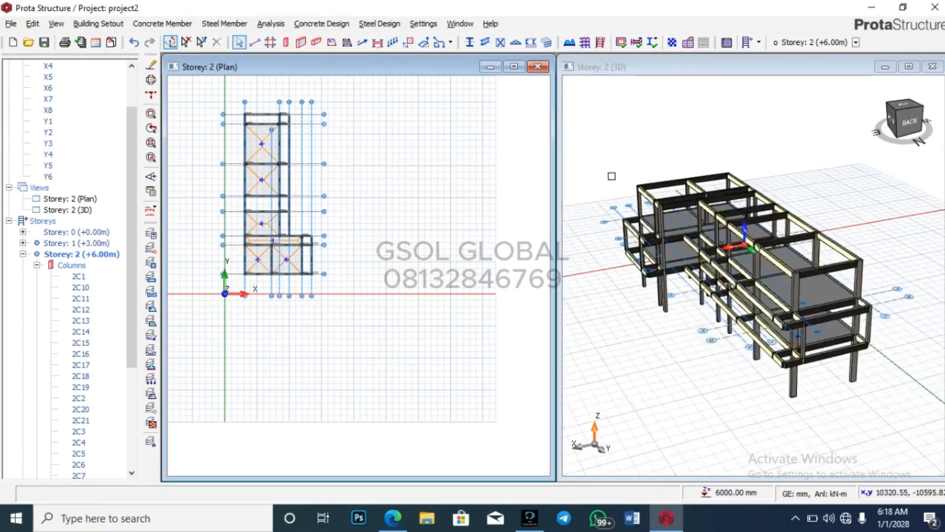
scroll(632, 231, "up", 3)
mouse_move(638, 228)
scroll(637, 227, "up", 3)
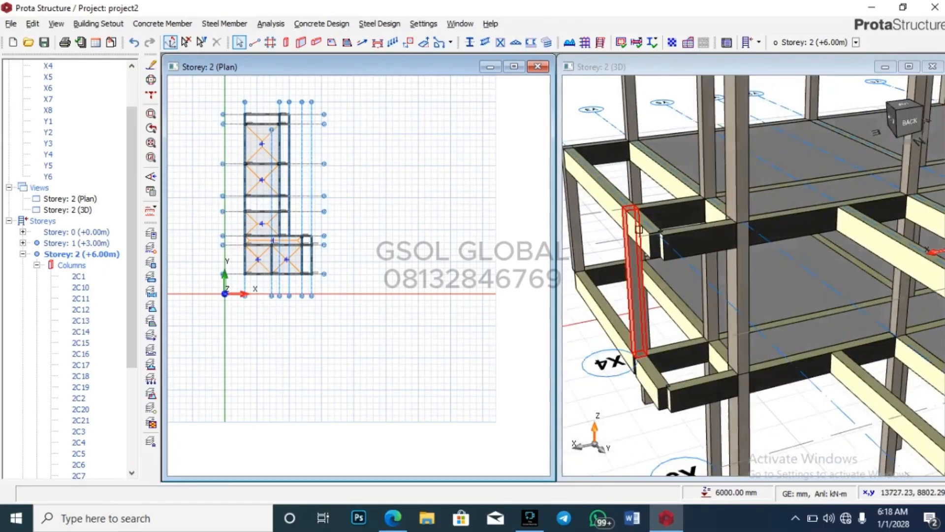
scroll(589, 174, "down", 5)
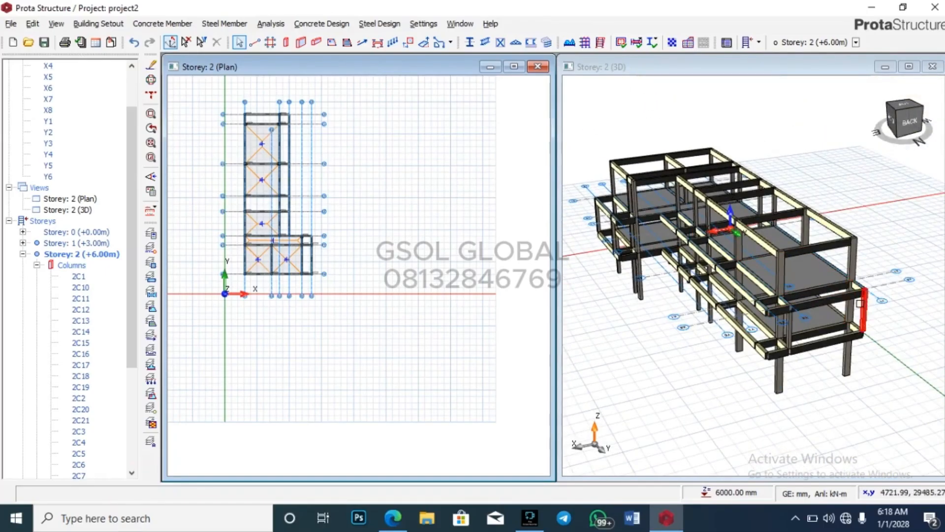
scroll(860, 300, "up", 2)
mouse_move(861, 302)
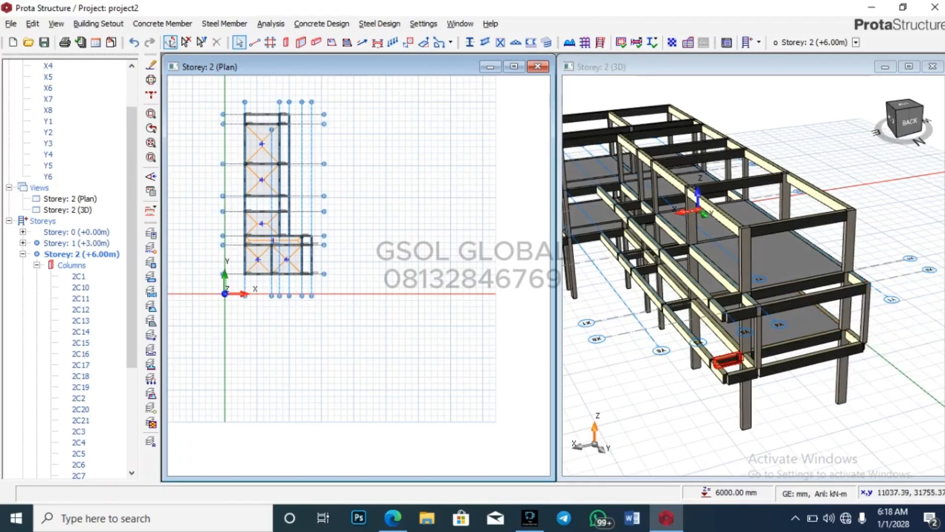
mouse_move(741, 354)
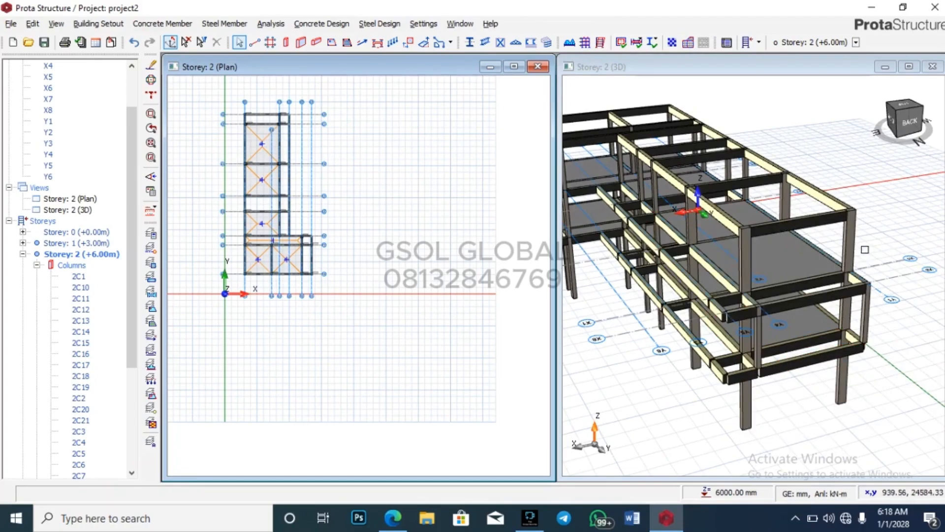
left_click(22, 254)
Step: Activate the storey 3 (+9.00 m) plan from the Storeys tree and adjust the 3D view
double_click(79, 321)
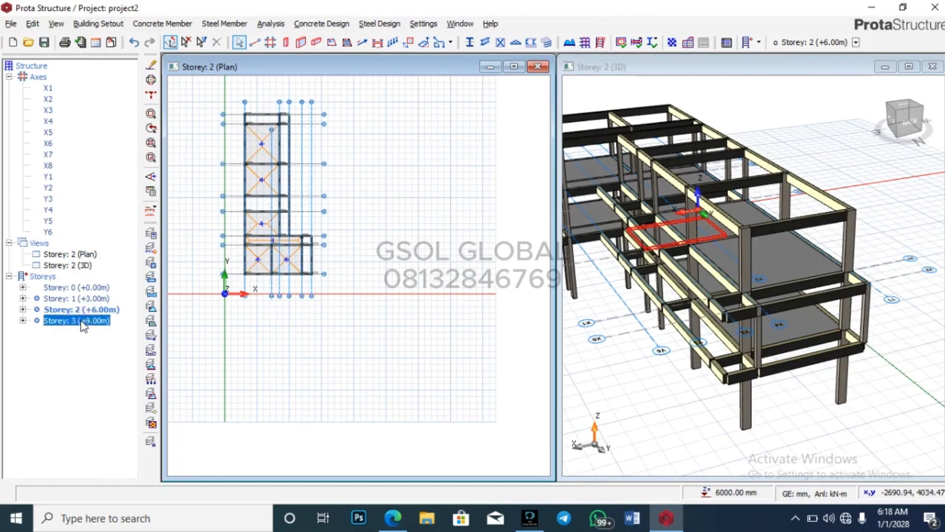
double_click(89, 319)
double_click(67, 255)
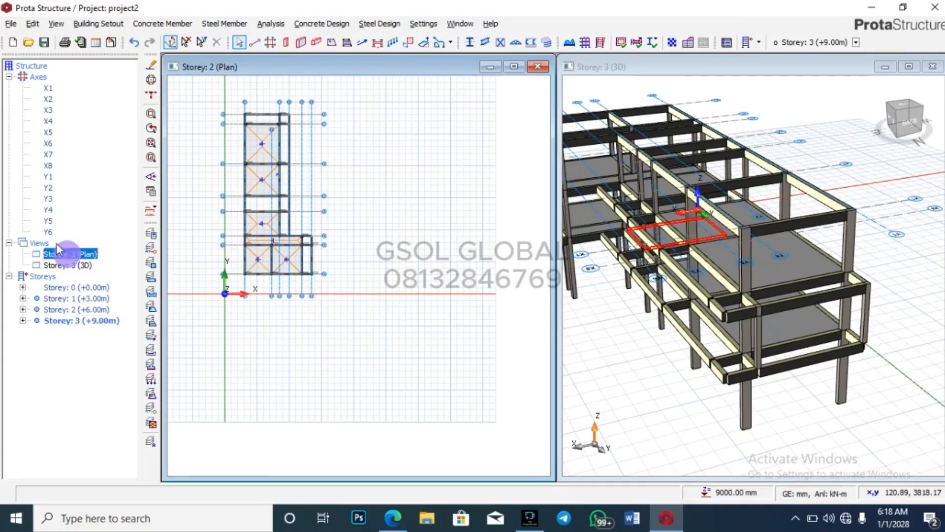
left_click(22, 110)
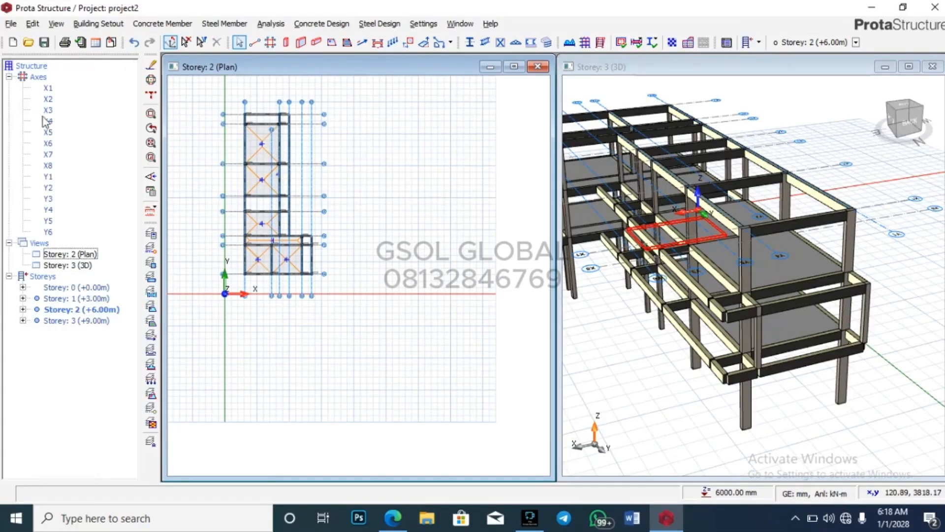
double_click(95, 320)
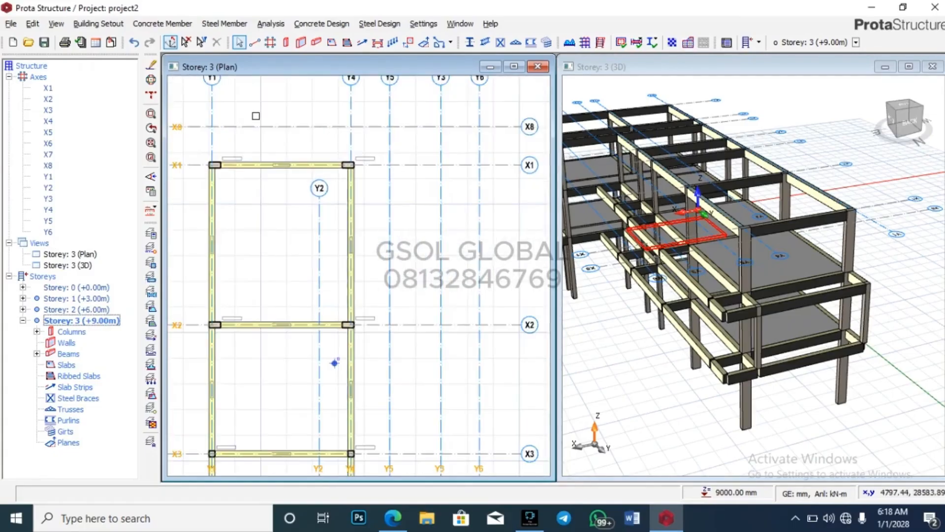
mouse_move(862, 260)
middle_mouse_down()
mouse_move(795, 285)
mouse_move(802, 300)
mouse_move(839, 275)
mouse_move(827, 261)
middle_mouse_up()
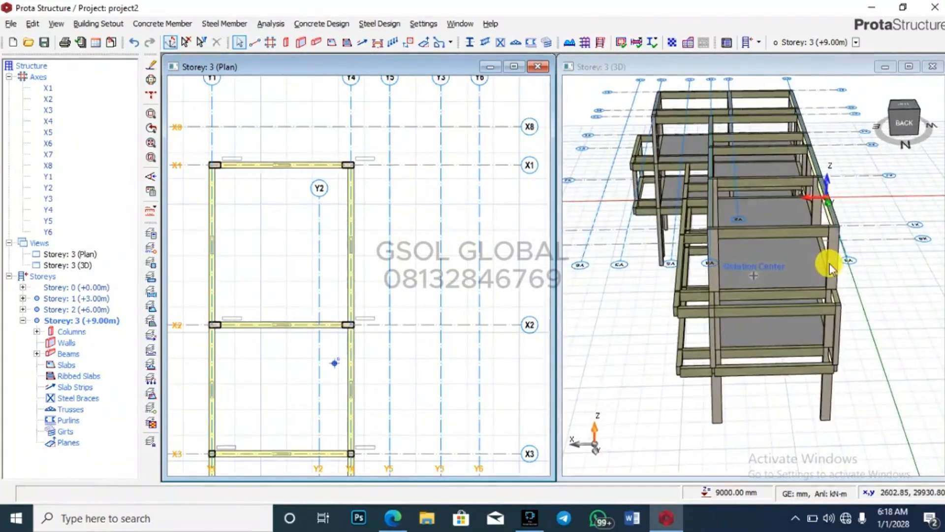
scroll(397, 210, "down", 3)
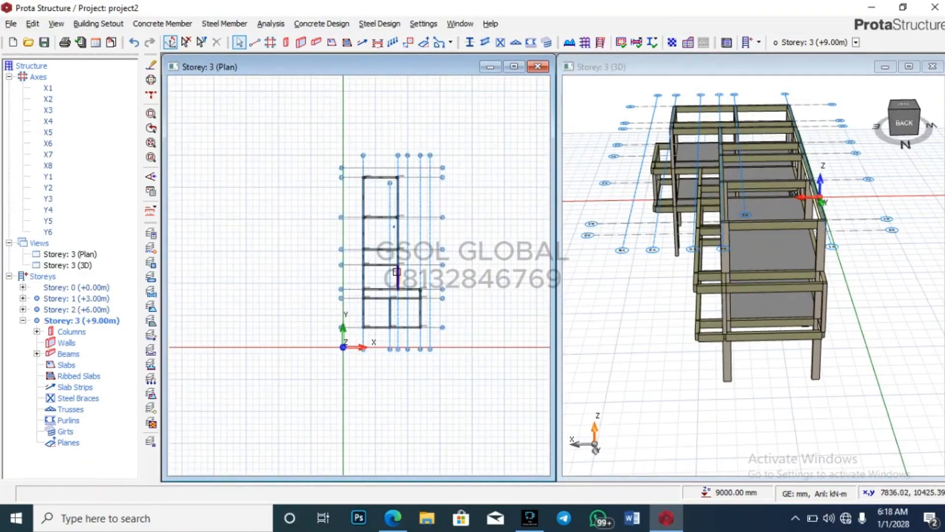
scroll(397, 175, "up", 3)
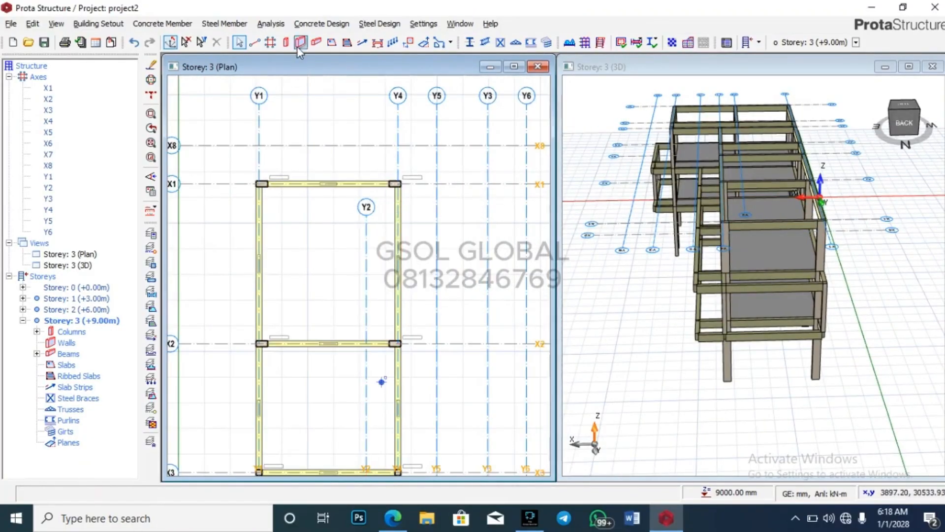
scroll(238, 161, "up", 3)
Step: Draw beams 3B25–3B27 on storey 3, including the X2 beam from Y4 to Y5
left_click(275, 200)
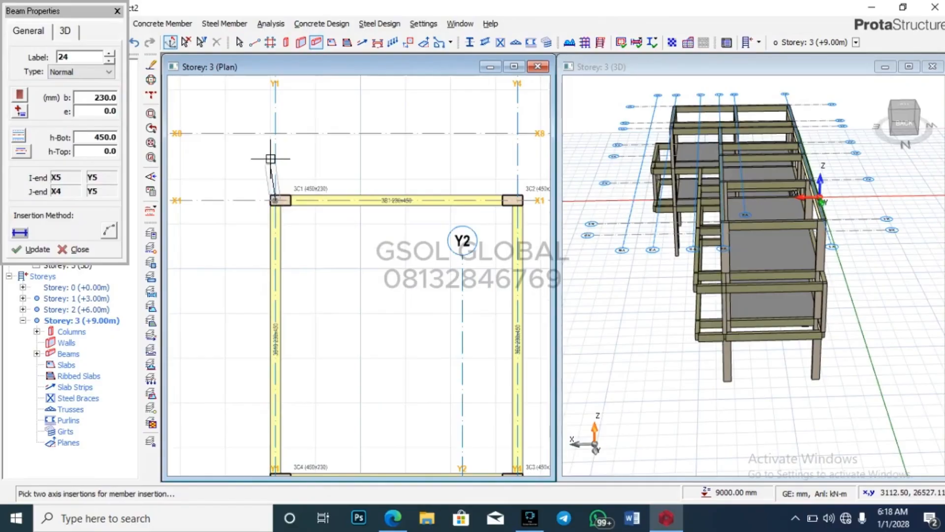
left_click(275, 134)
scroll(337, 184, "down", 1)
left_click(470, 192)
left_click(469, 142)
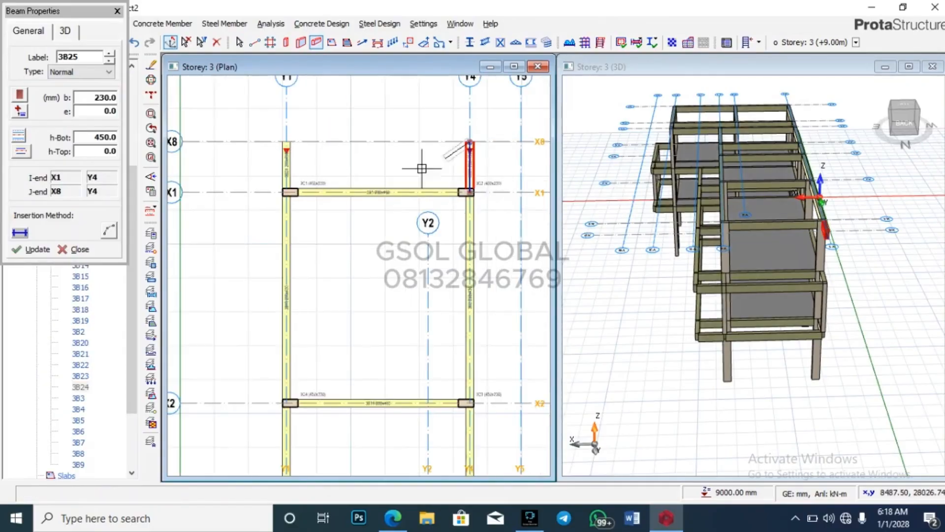
left_click(470, 192)
left_click(520, 193)
scroll(357, 97, "down", 3)
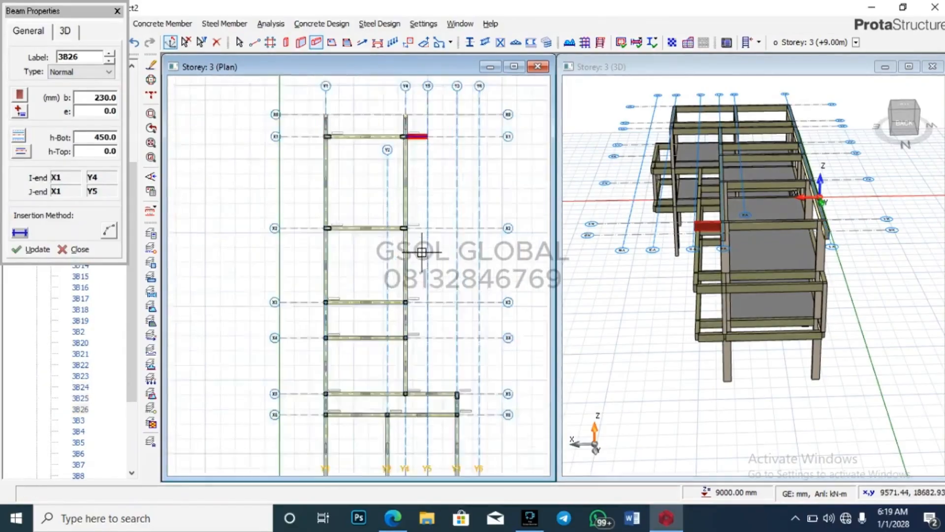
scroll(421, 248, "up", 3)
left_click(384, 202)
left_click(437, 203)
scroll(443, 194, "down", 1)
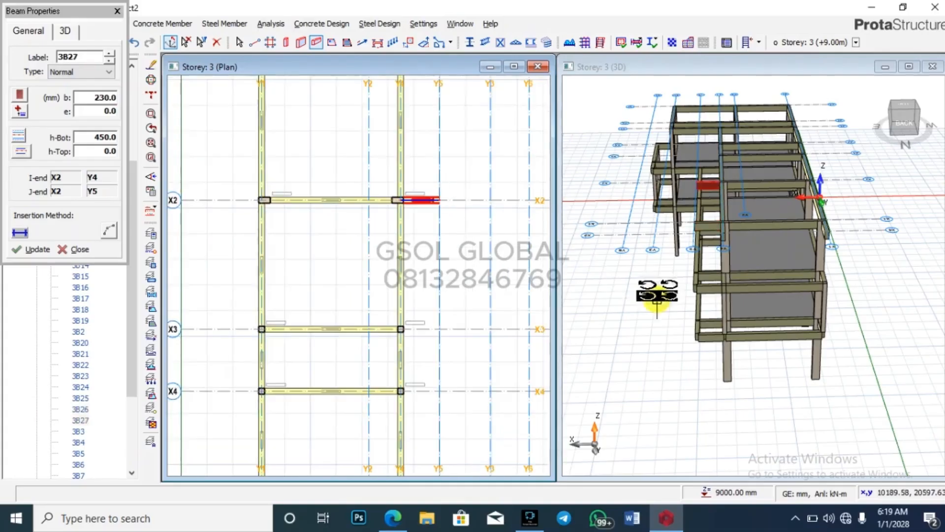
middle_click_drag(643, 290, 732, 317)
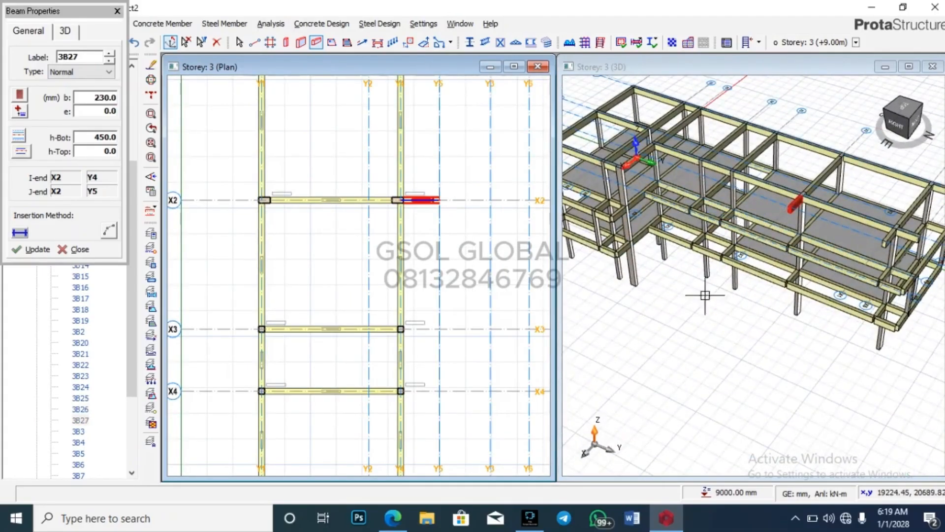
Step: Draw beams 3B28 and 3B29 on axes X3 and X4 from Y4 to Y5
left_click(401, 329)
left_click(440, 329)
scroll(438, 212, "down", 2)
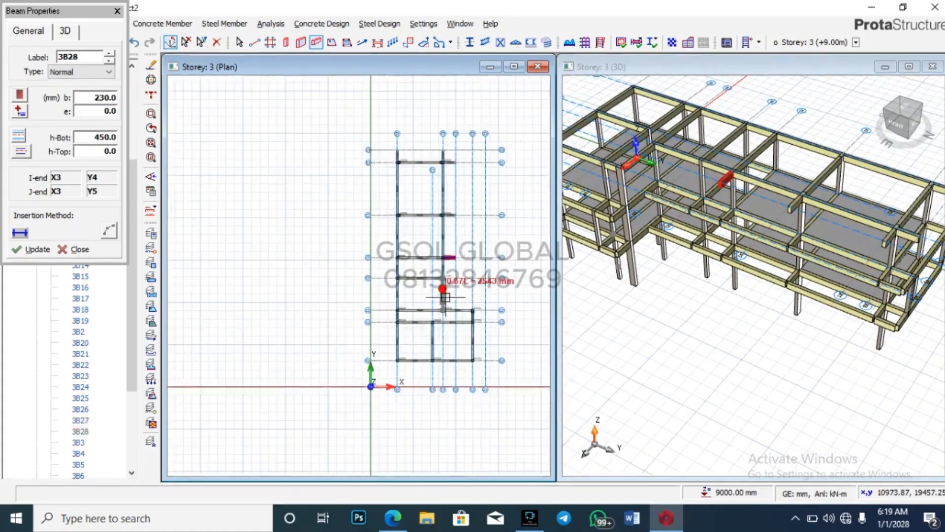
scroll(445, 296, "up", 2)
left_click(443, 278)
left_click(455, 278)
scroll(420, 343, "down", 2)
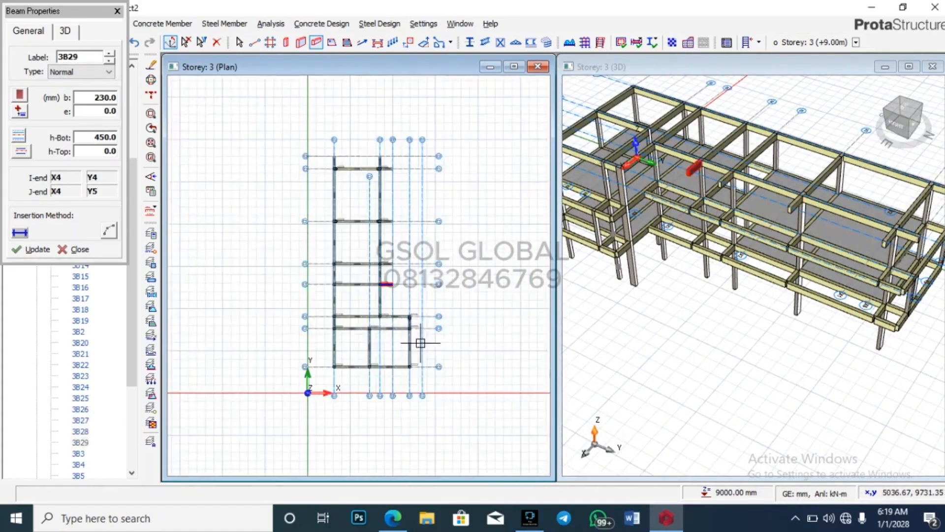
scroll(420, 343, "up", 3)
Step: Draw beams 3B30–3B32 on axes X5, X6 and X7 from Y3 to Y6
left_click(356, 226)
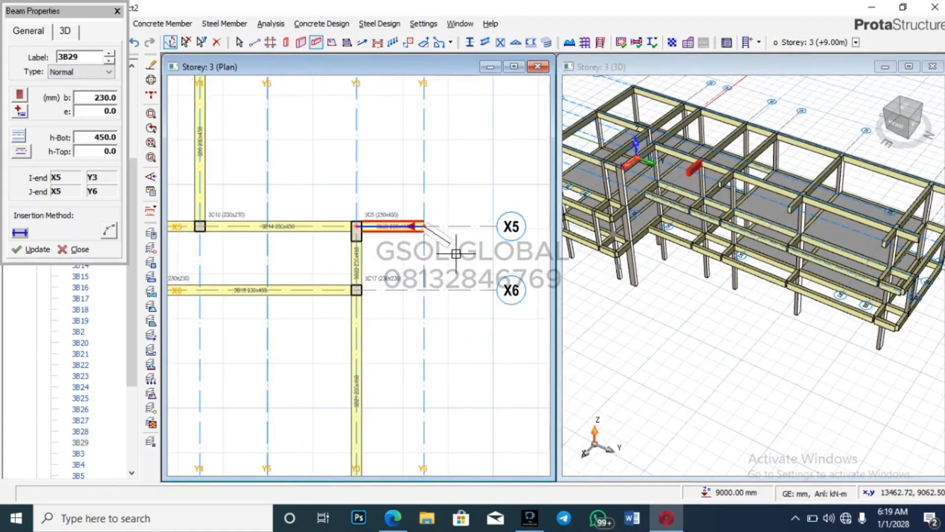
left_click(423, 226)
left_click(357, 290)
left_click(423, 290)
scroll(428, 318, "down", 2)
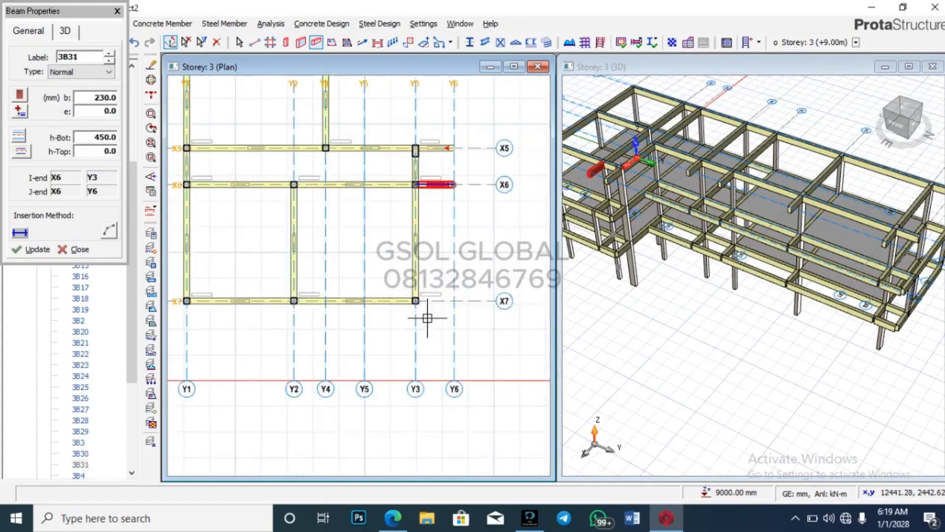
scroll(420, 306, "up", 2)
left_click(415, 299)
left_click(465, 299)
scroll(749, 295, "down", 3)
mouse_move(830, 378)
left_mouse_down()
mouse_move(833, 389)
mouse_move(785, 355)
mouse_move(833, 371)
mouse_move(599, 377)
left_mouse_up()
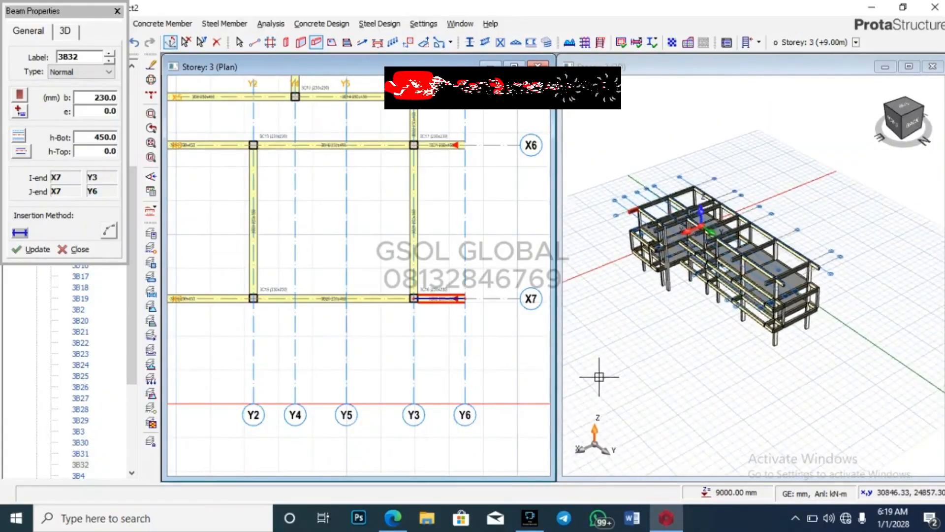
scroll(473, 363, "down", 3)
scroll(380, 205, "up", 5)
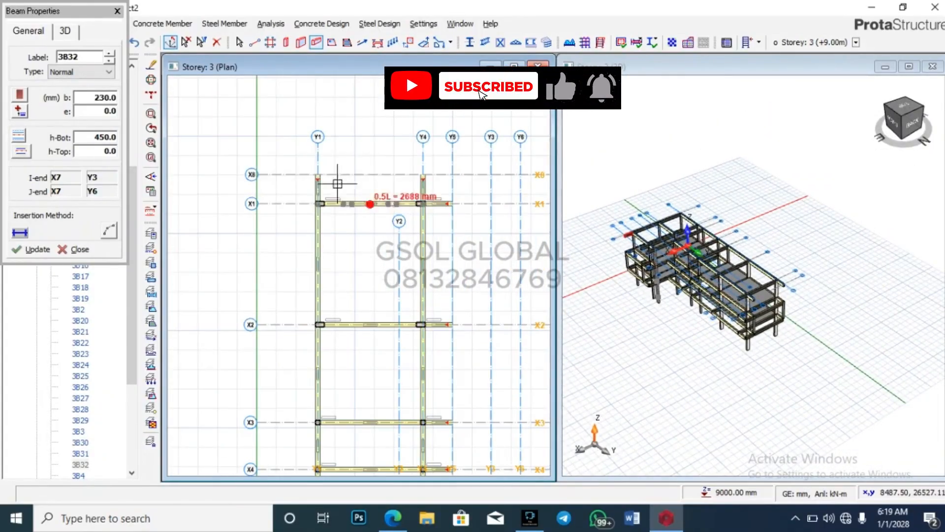
Step: Draw beams on X8 (Y1–Y5), on Y5 to X5, and on Y6 (X5–X7), accepting splits
left_click(318, 175)
left_click(452, 174)
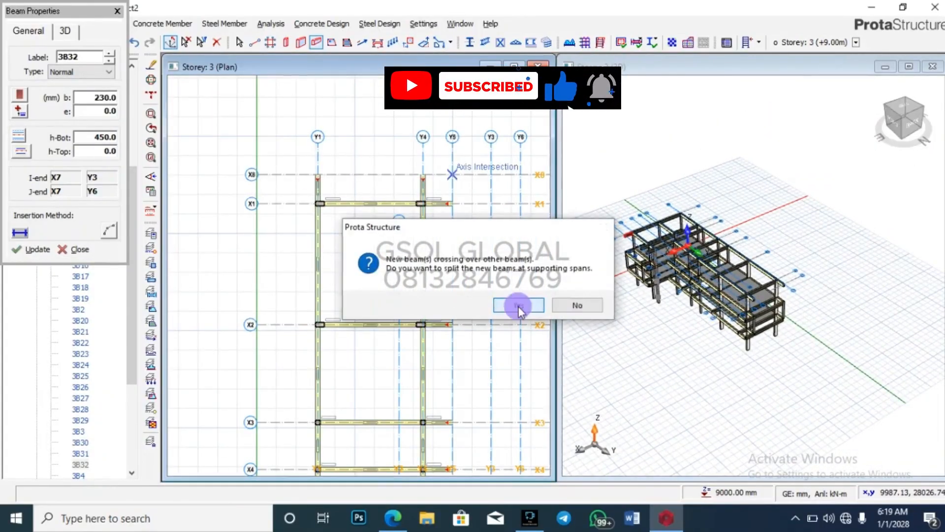
left_click(518, 307)
left_click(452, 175)
scroll(477, 192, "down", 3)
scroll(468, 340, "up", 5)
left_click(459, 350)
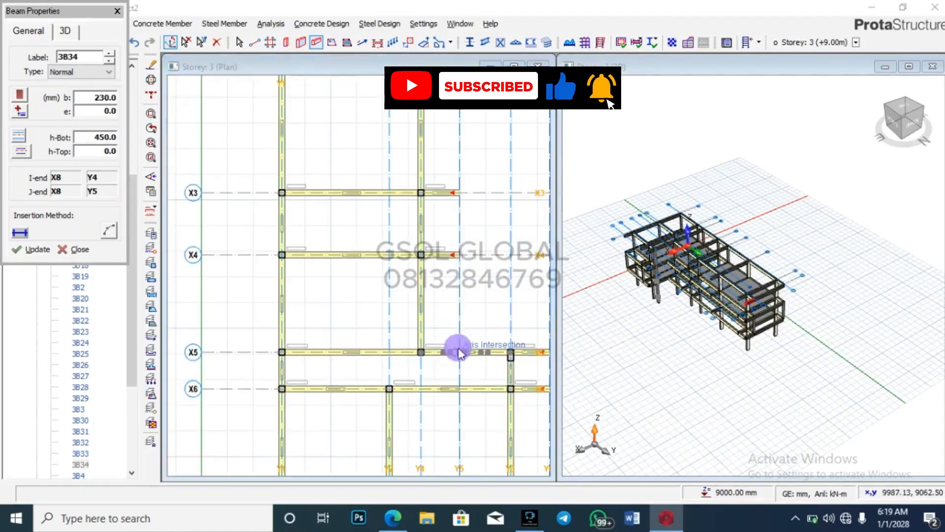
left_click(519, 306)
scroll(458, 305, "down", 3)
scroll(427, 281, "up", 4)
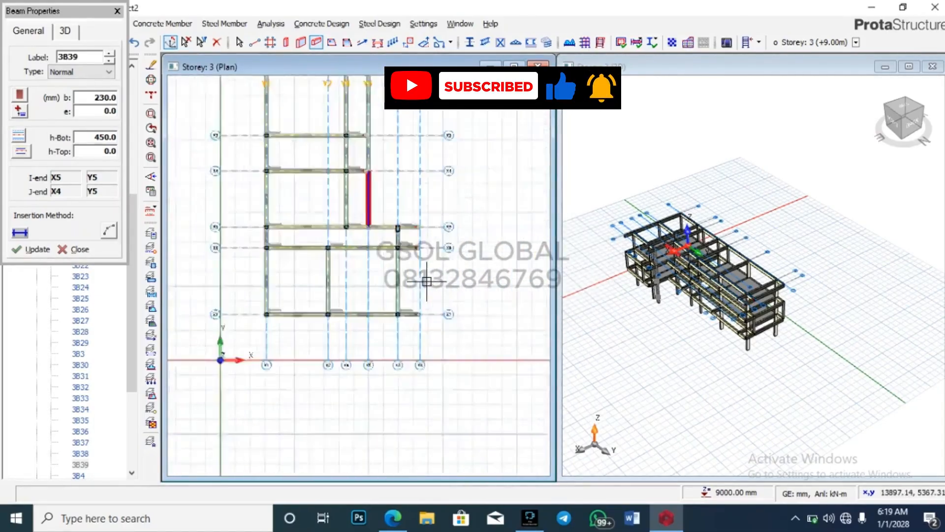
scroll(427, 281, "up", 4)
left_click(416, 186)
left_click(415, 339)
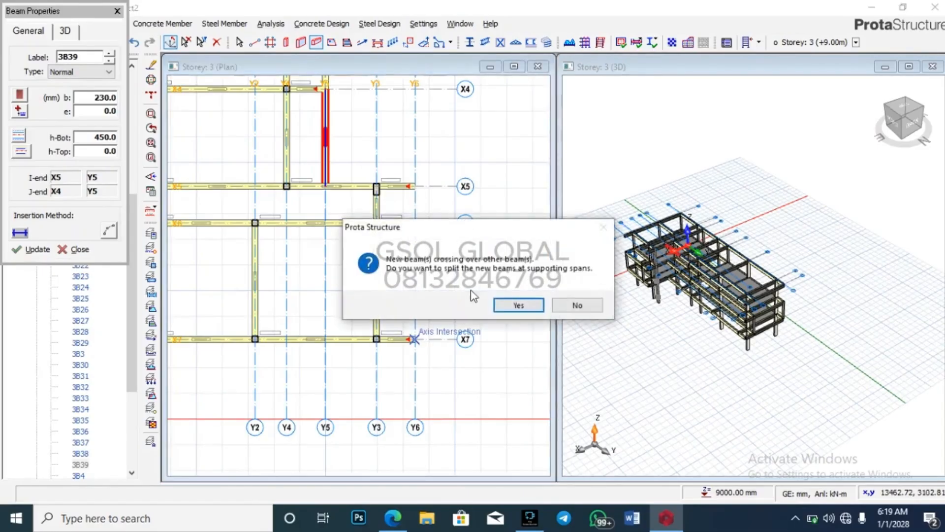
left_click(518, 305)
Step: Orbit and zoom the 3D model to review the new storey-3 beams
left_click_drag(725, 386, 686, 329)
scroll(614, 247, "up", 5)
scroll(595, 231, "down", 4)
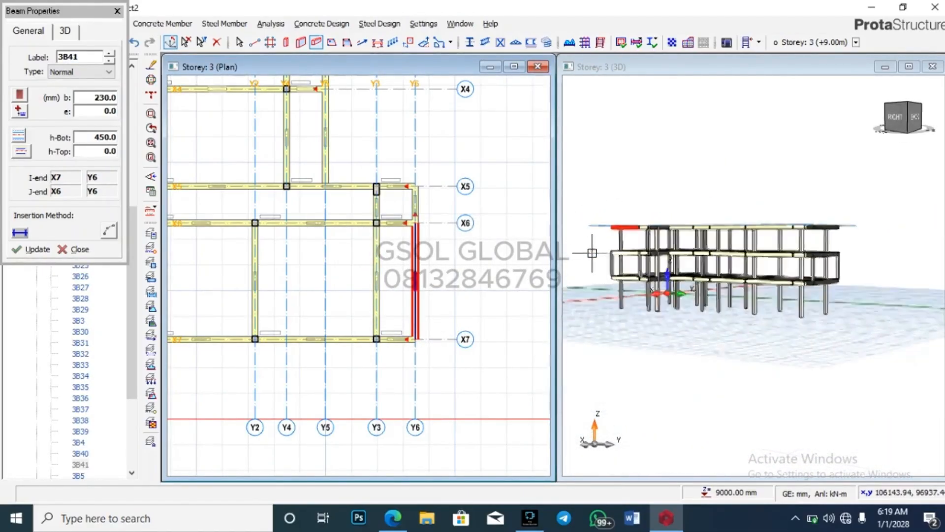
left_click_drag(789, 320, 729, 359)
scroll(726, 316, "up", 5)
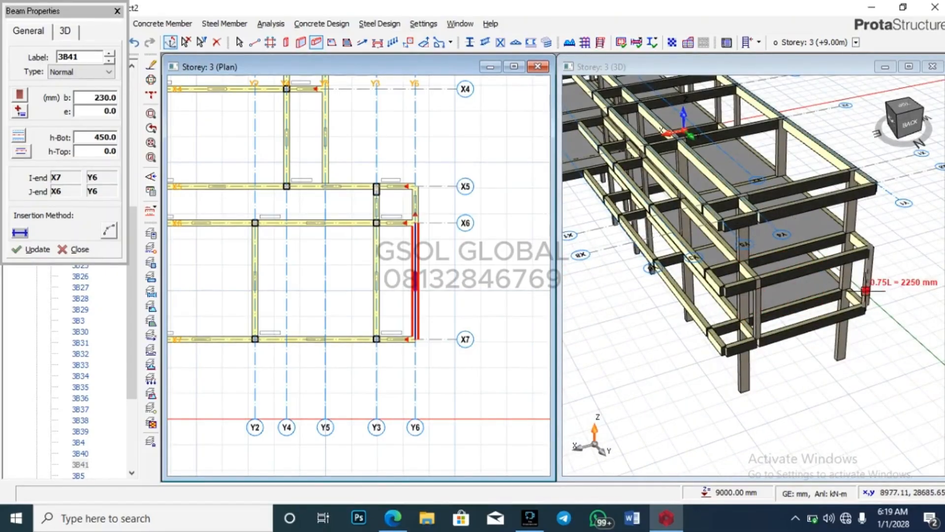
scroll(876, 282, "down", 3)
scroll(479, 369, "down", 6)
scroll(396, 169, "up", 4)
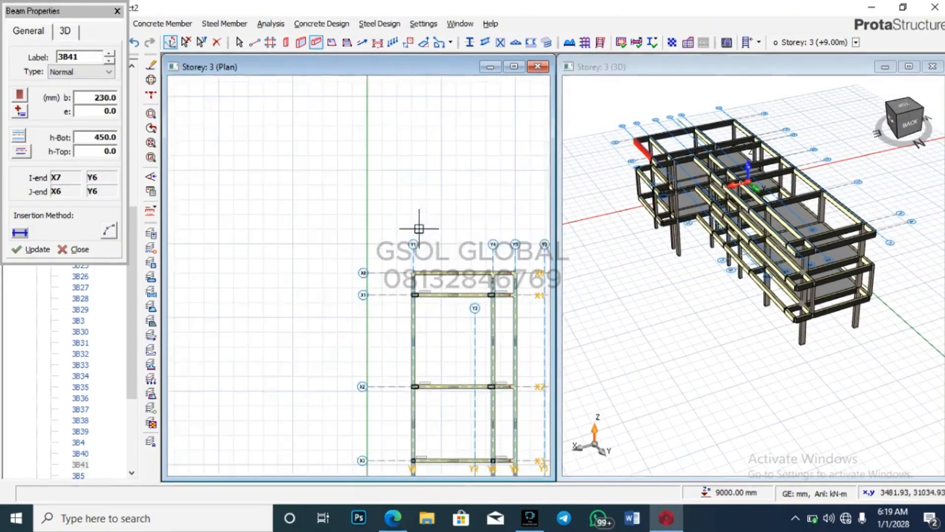
scroll(494, 285, "up", 3)
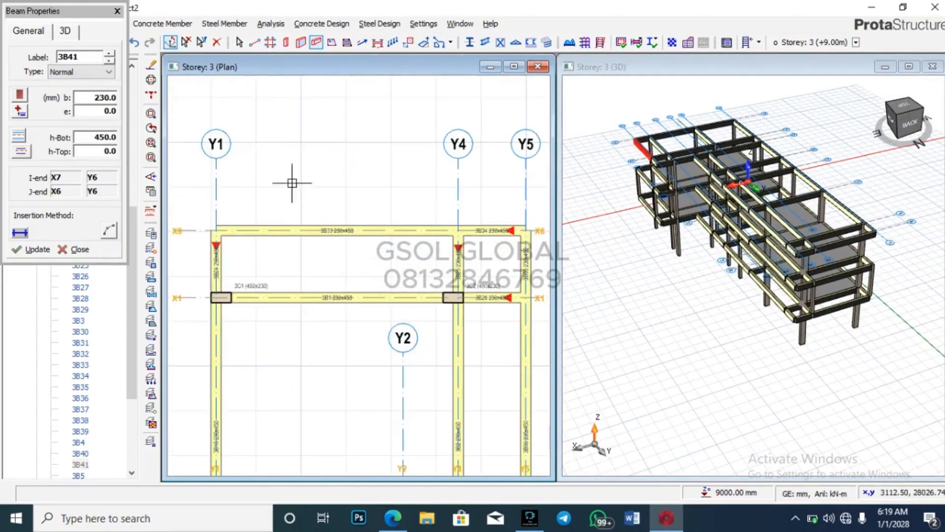
scroll(305, 170, "down", 5)
scroll(353, 323, "up", 3)
scroll(403, 252, "up", 2)
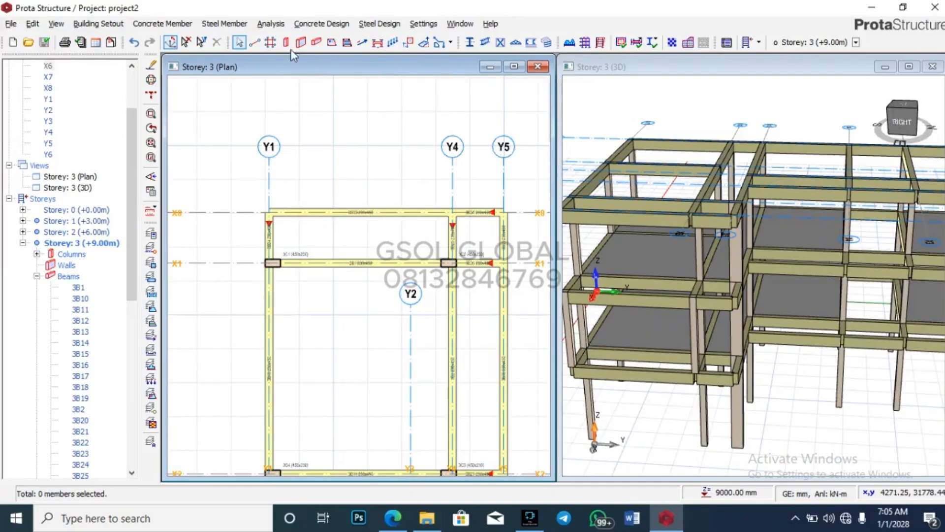
Step: Place storey-3 columns 3C18 at X8/Y4 and 3C19 at X8/Y1
left_click(285, 42)
scroll(470, 208, "up", 3)
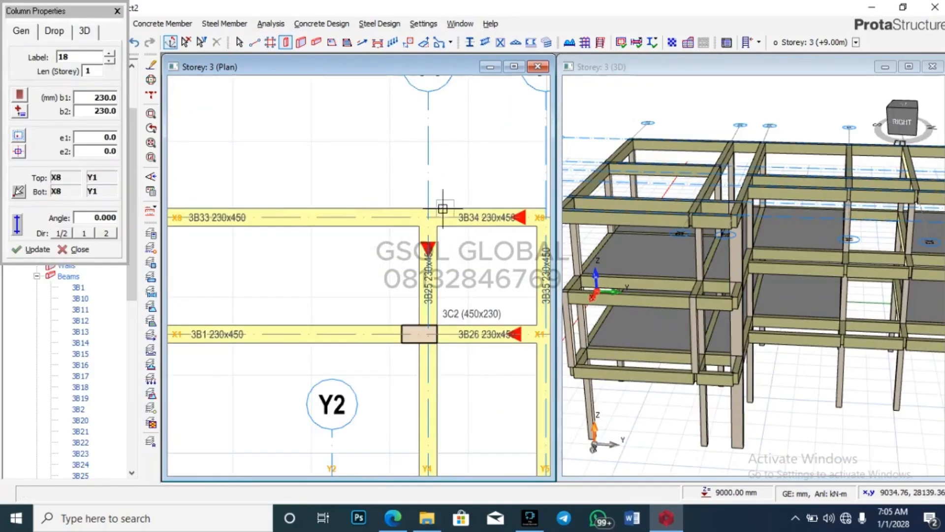
left_click(426, 213)
scroll(379, 124, "down", 3)
middle_click_drag(742, 268, 691, 259)
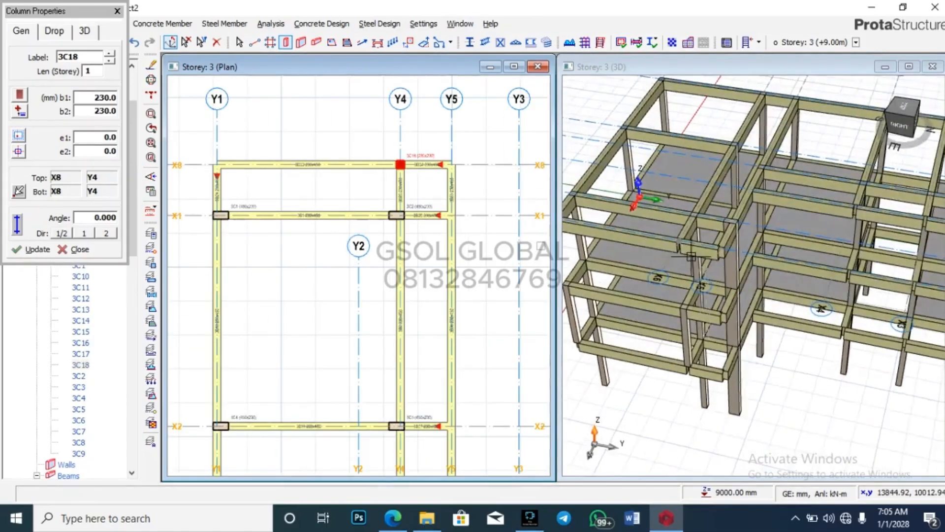
scroll(630, 196, "down", 3)
middle_click_drag(826, 318, 694, 269)
left_click(227, 168)
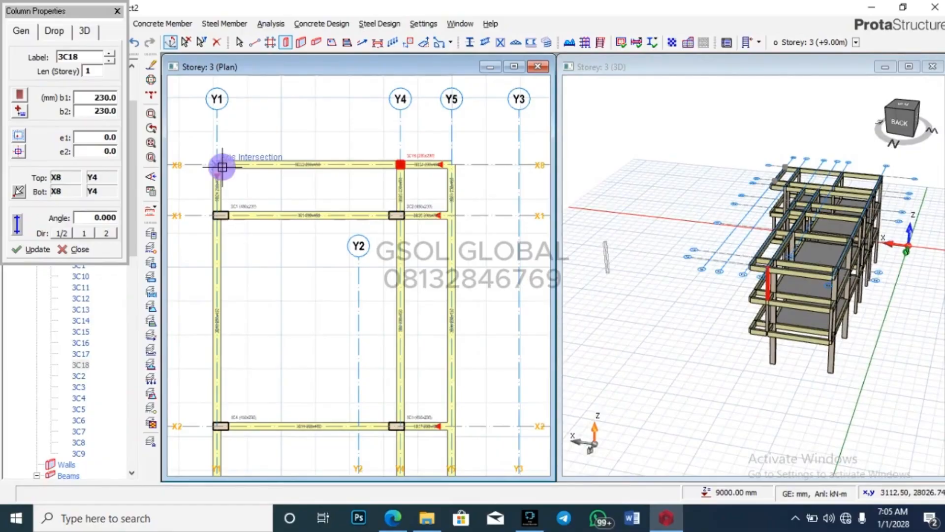
scroll(358, 130, "down", 5)
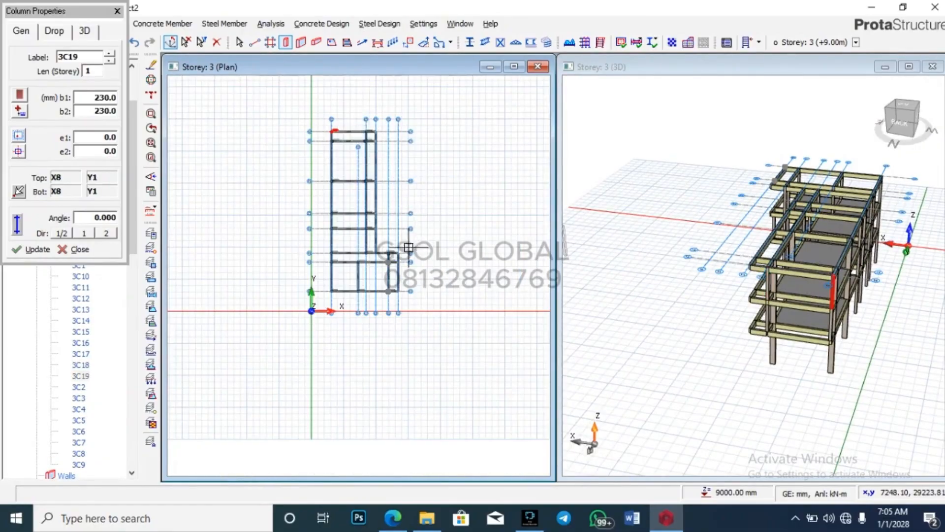
scroll(408, 247, "up", 2)
scroll(338, 127, "up", 2)
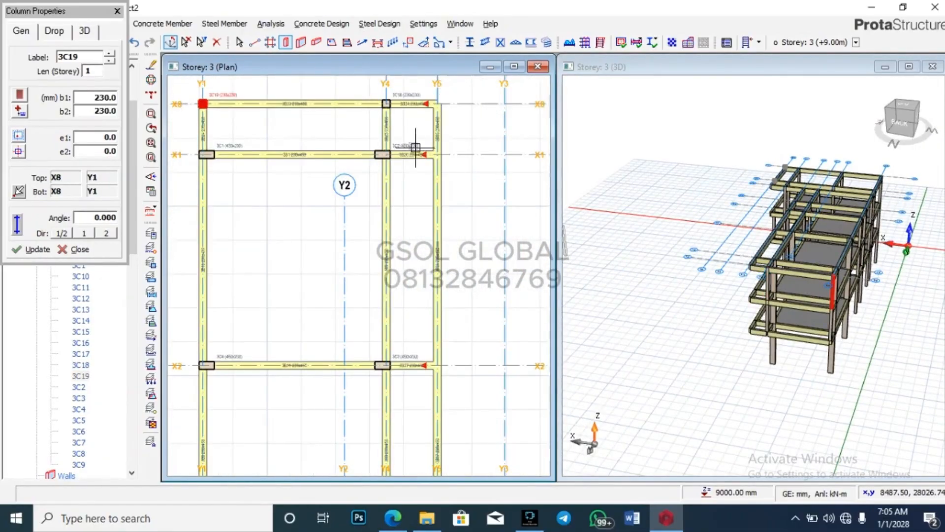
left_click_drag(721, 342, 810, 315)
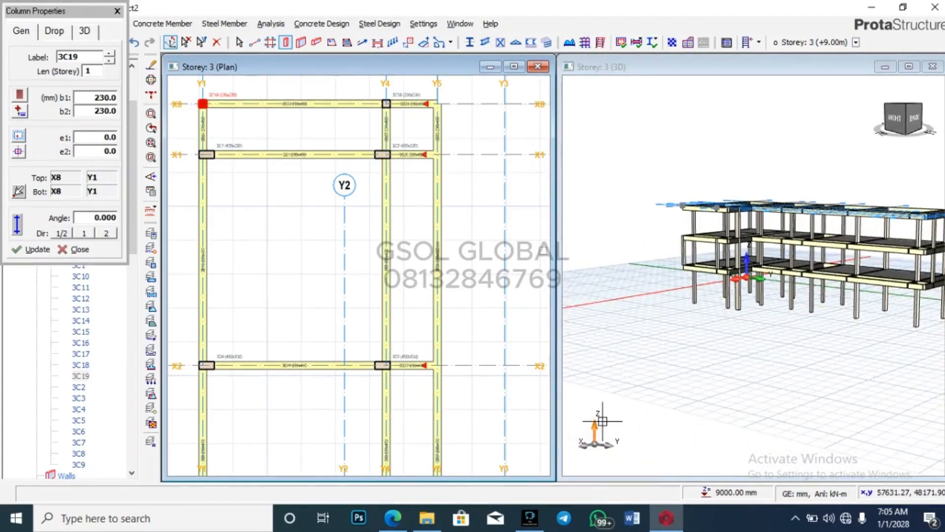
Step: Check the building design PDF in Edge, then return to the ProtaStructure model
mouse_move(394, 519)
left_click(399, 481)
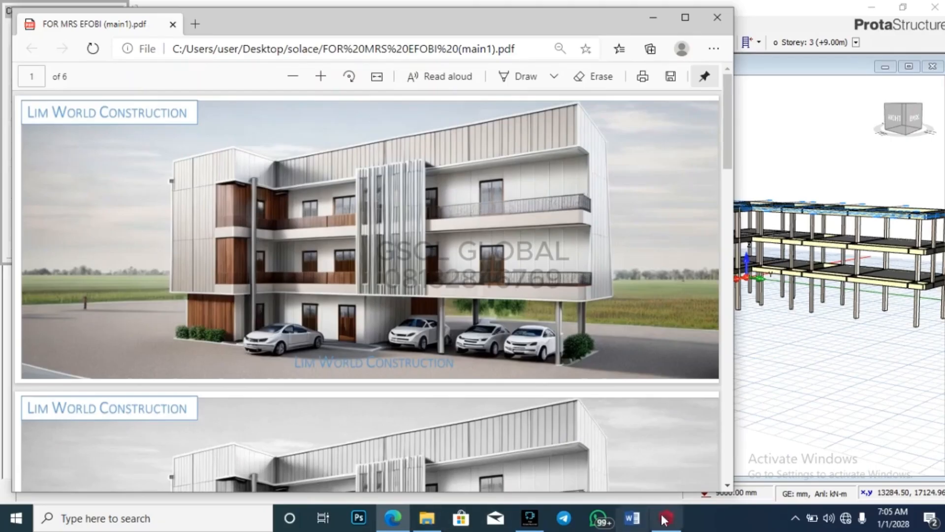
mouse_move(666, 518)
left_click(672, 463)
scroll(492, 197, "down", 5)
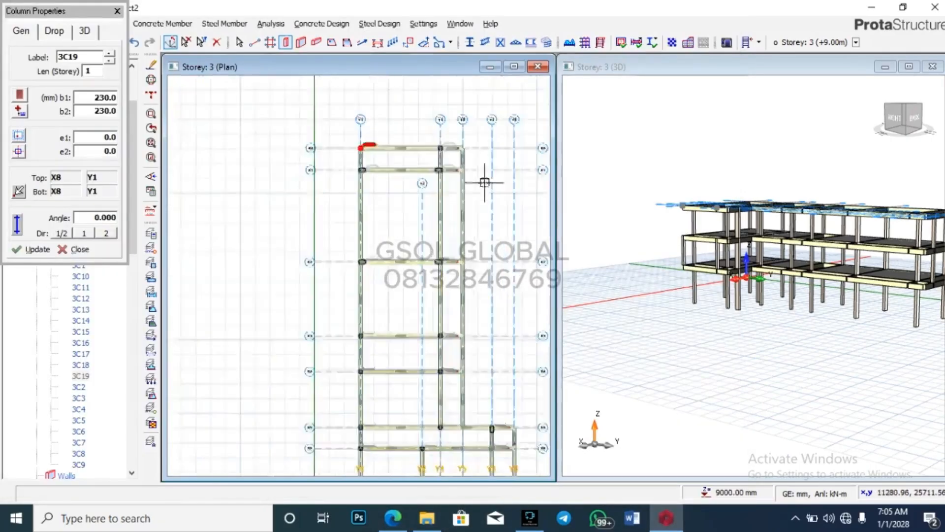
Step: Place column 3C20 at X6/Y6 on storey 3 and end column placement
scroll(429, 177, "up", 8)
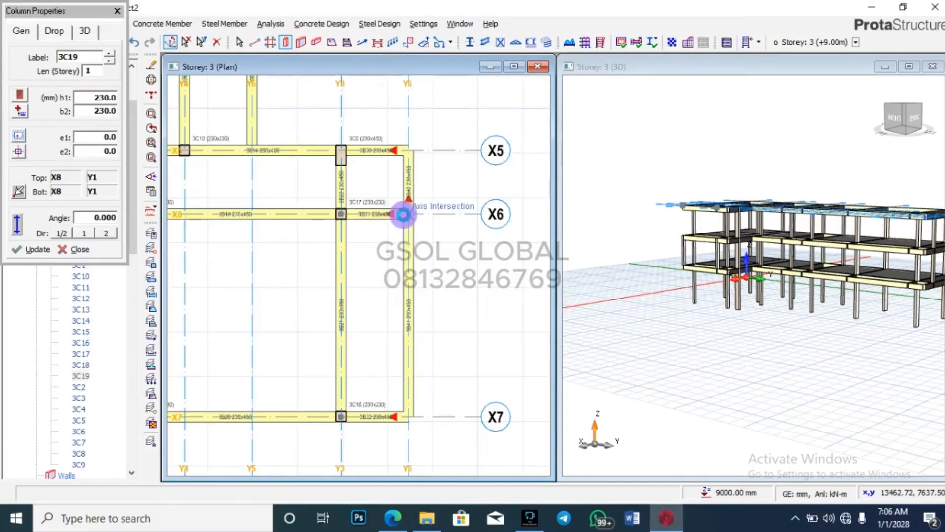
left_click(408, 214)
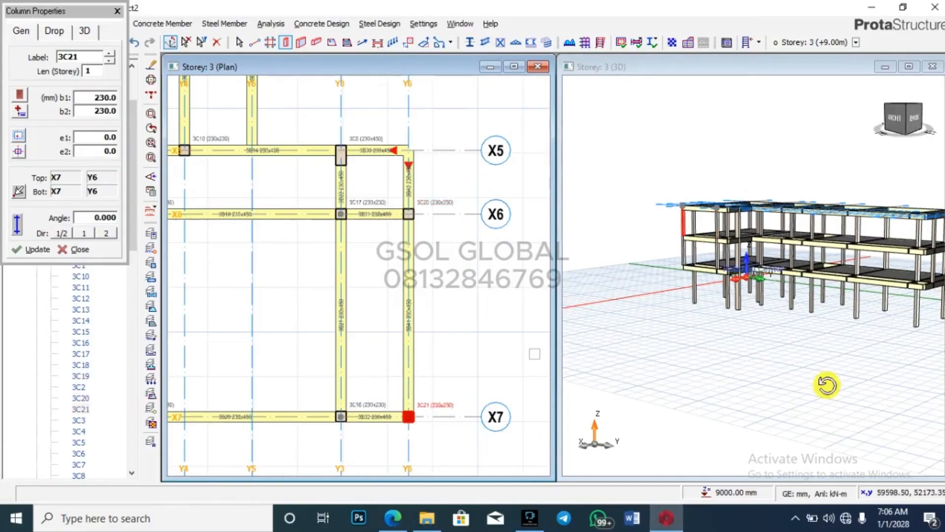
mouse_move(825, 386)
middle_mouse_down()
mouse_move(781, 407)
mouse_move(745, 409)
mouse_move(782, 417)
mouse_move(897, 398)
mouse_move(845, 417)
mouse_move(800, 413)
mouse_move(862, 368)
mouse_move(805, 422)
mouse_move(776, 418)
mouse_move(870, 392)
mouse_move(882, 398)
mouse_move(856, 386)
middle_mouse_up()
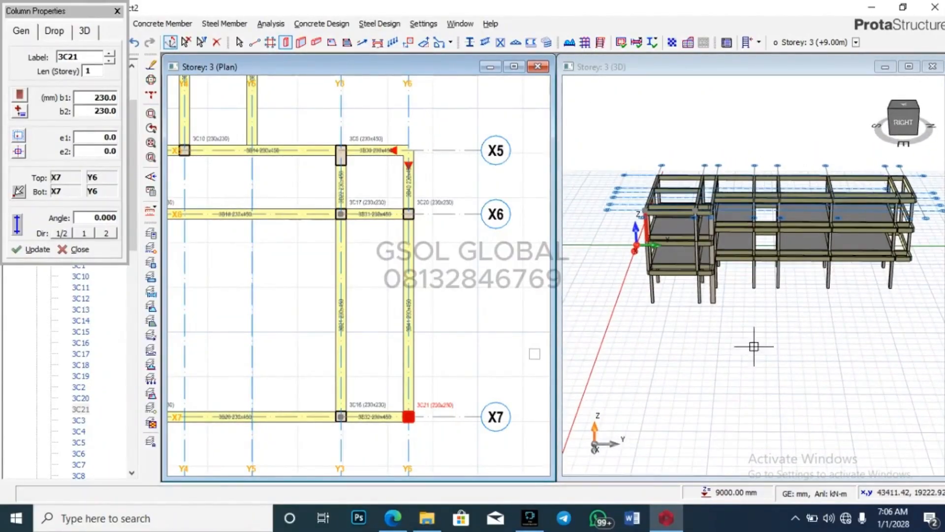
left_click(117, 11)
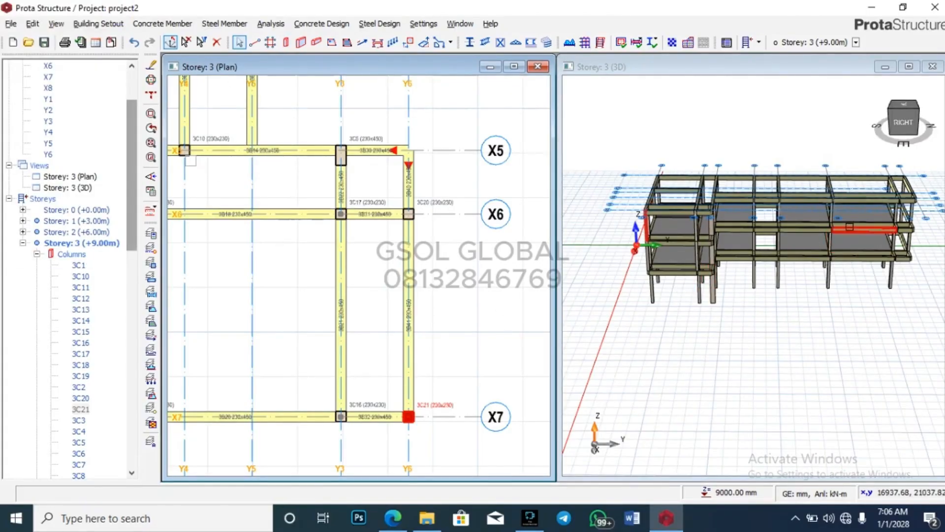
Step: Orbit the 3D model, collapse the Storey 3 member list and activate Storey 1
middle_click_drag(861, 256, 903, 324)
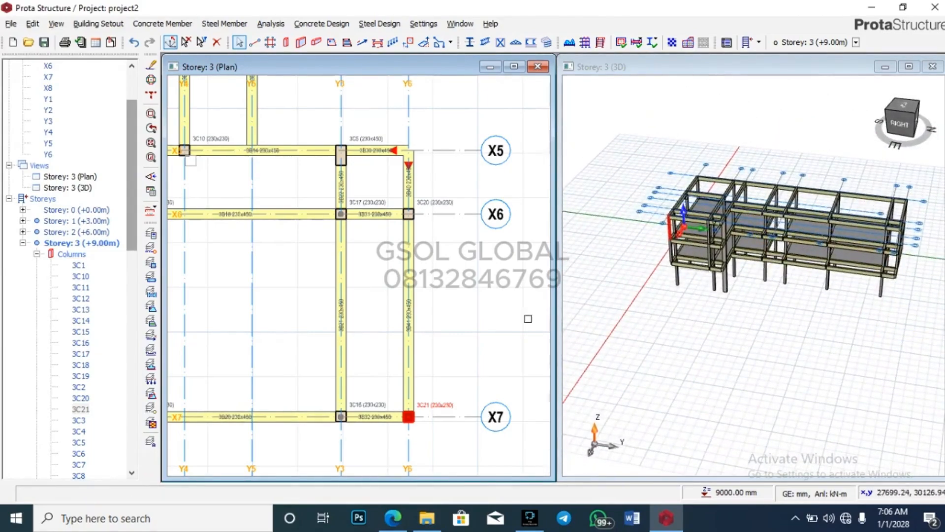
scroll(485, 359, "down", 5)
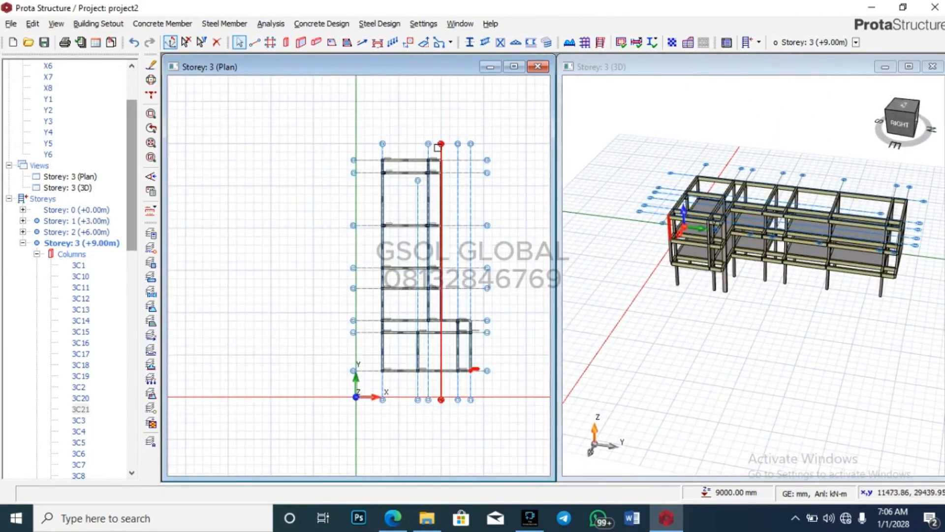
left_click(23, 243)
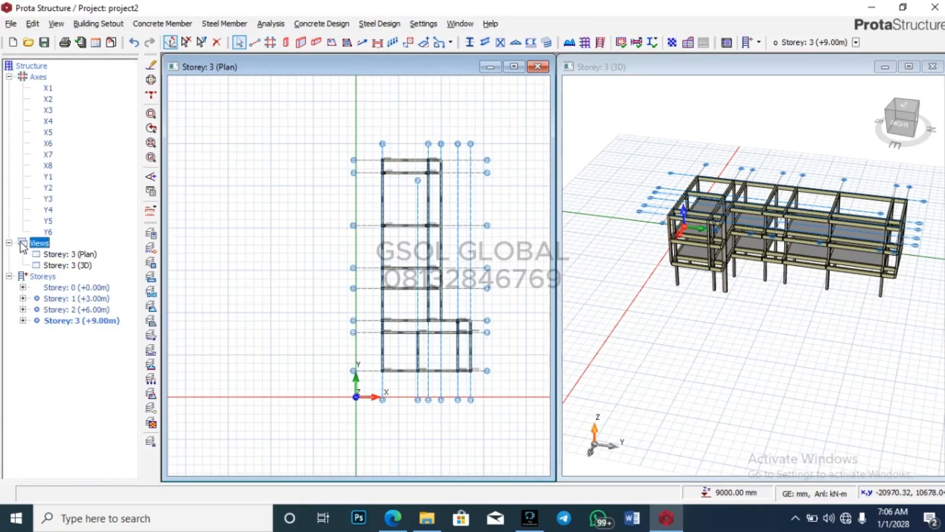
scroll(449, 190, "up", 3)
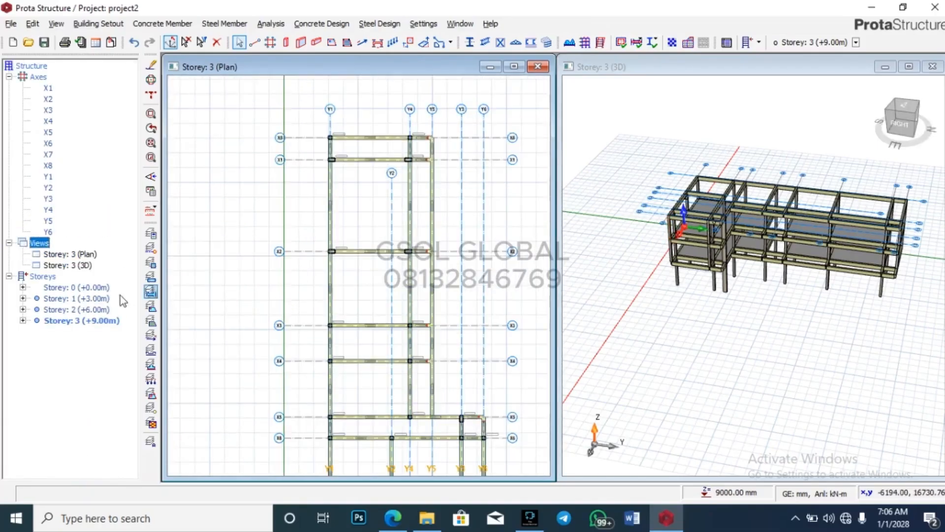
double_click(79, 298)
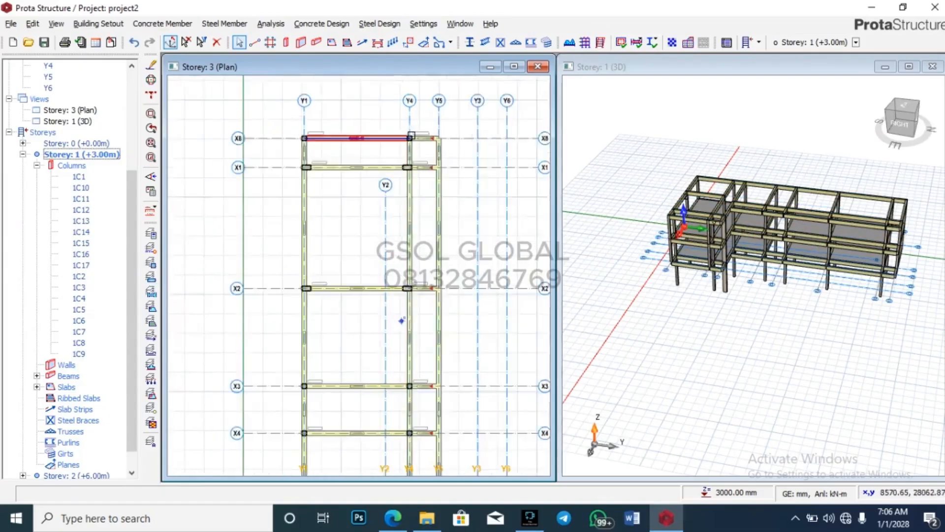
scroll(412, 135, "up", 3)
scroll(474, 148, "down", 4)
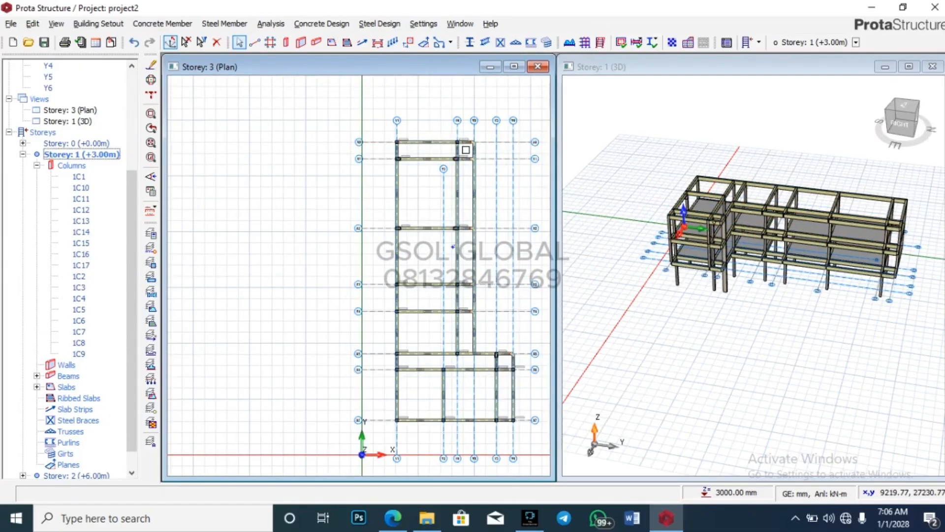
scroll(431, 140, "up", 5)
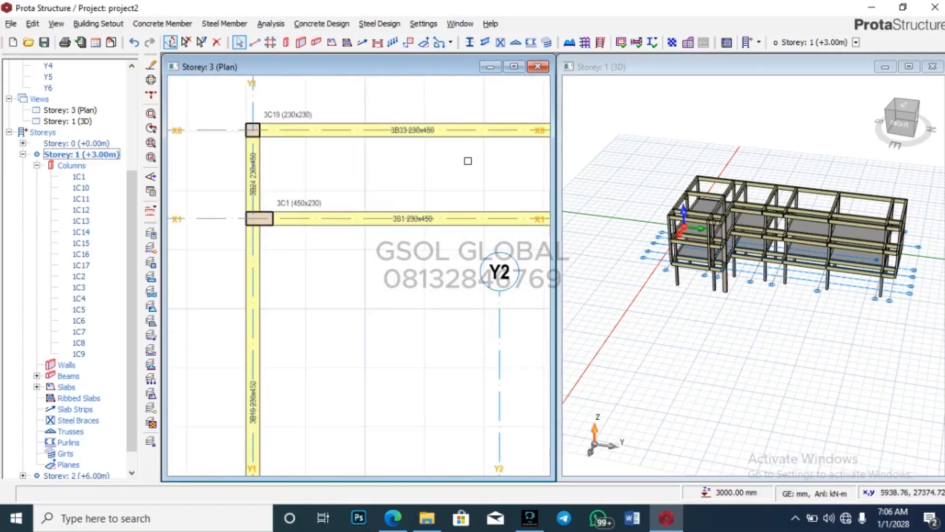
scroll(253, 143, "down", 5)
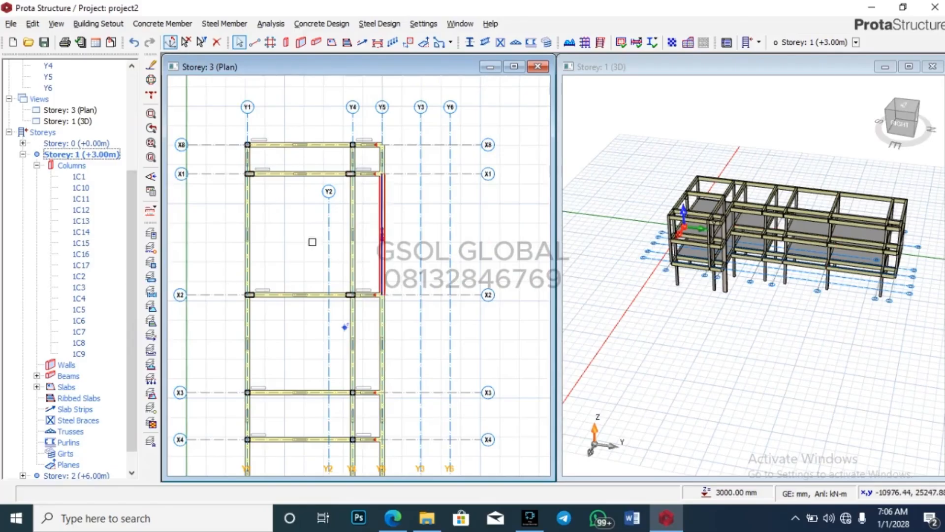
scroll(292, 155, "up", 1)
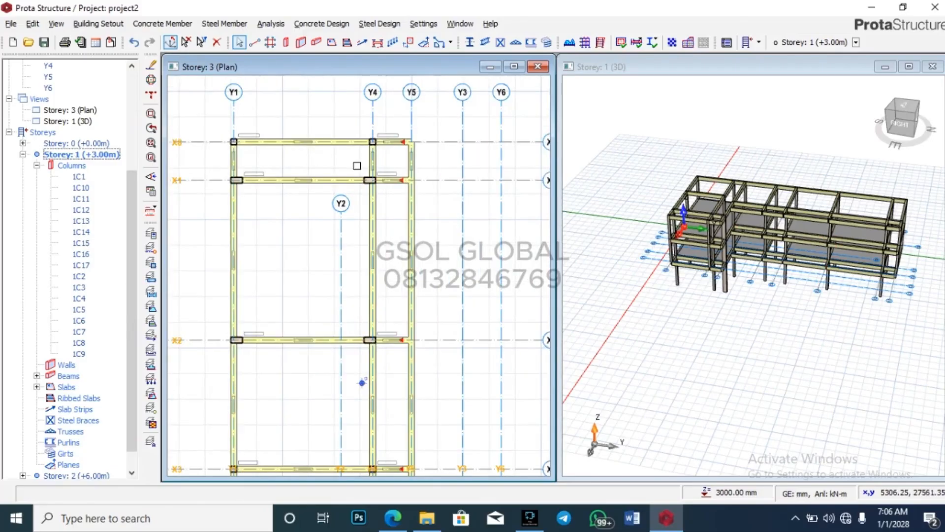
mouse_move(411, 180)
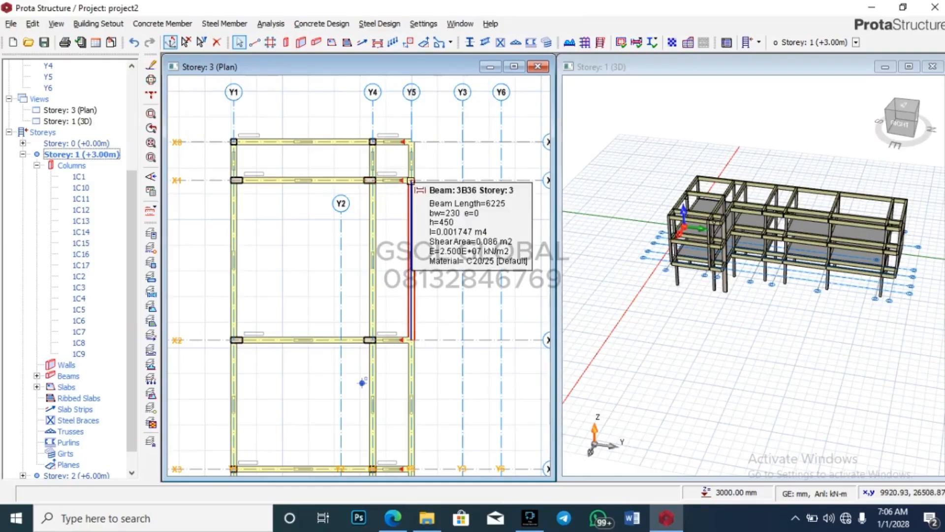
scroll(402, 159, "down", 3)
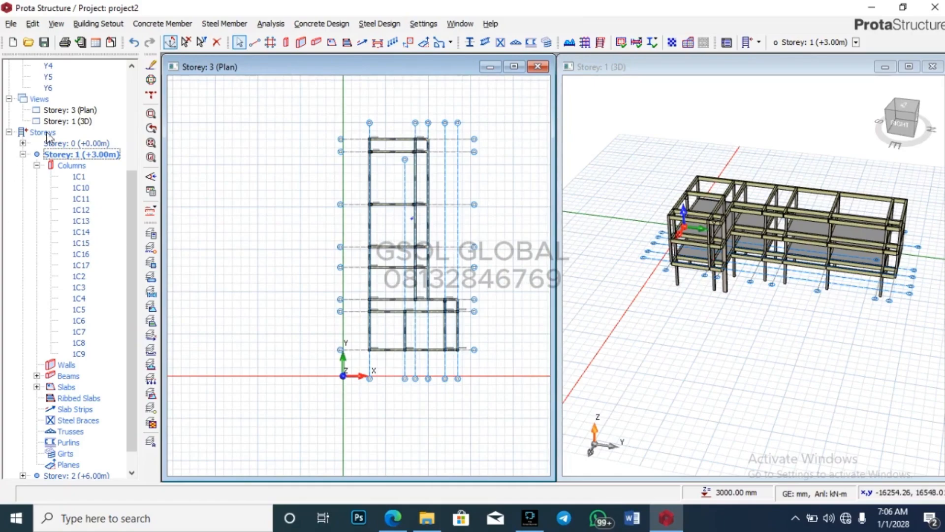
Step: Switch the active storey through Storey 3 and Storey 2, then back to Storey 1 (+3.00m)
double_click(82, 111)
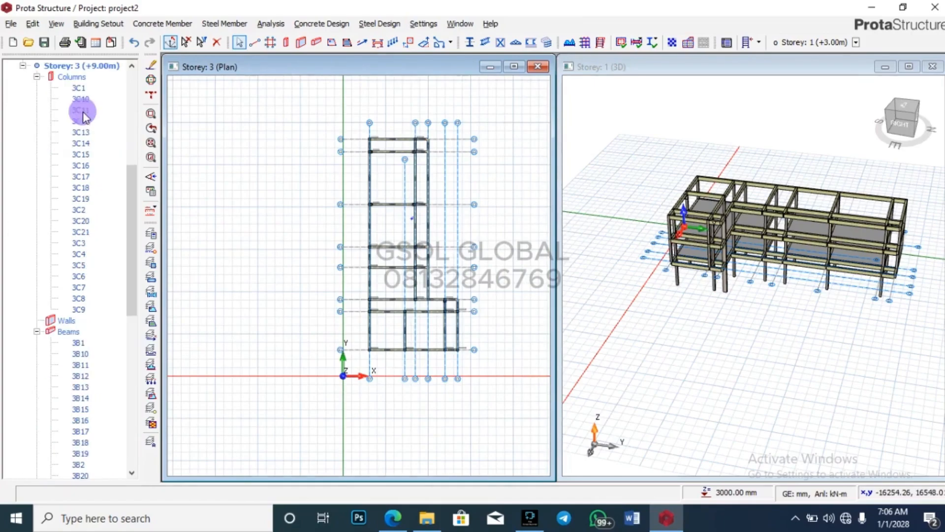
left_click(22, 66)
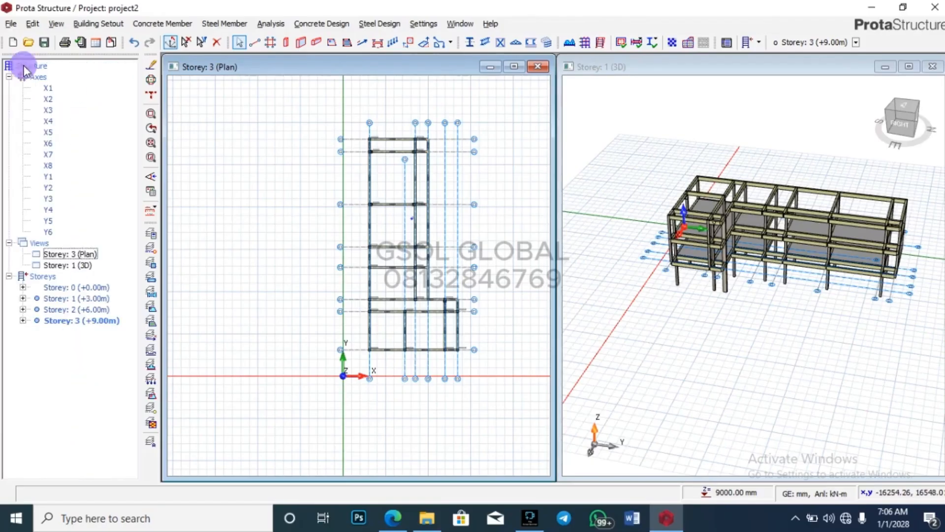
double_click(78, 308)
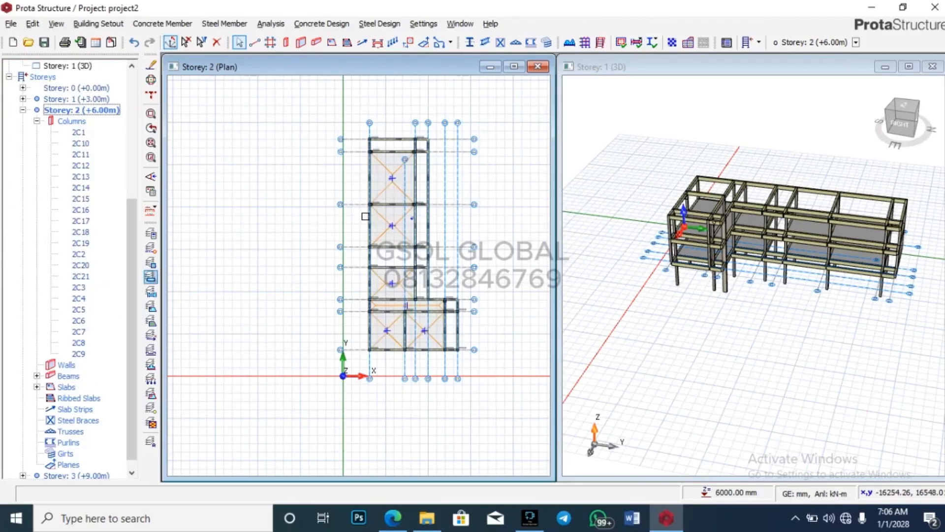
scroll(364, 216, "up", 5)
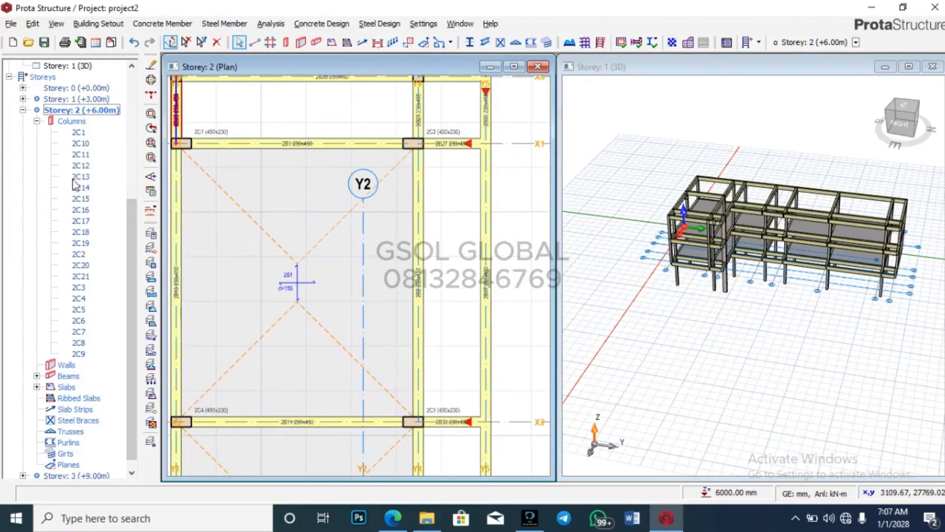
double_click(107, 99)
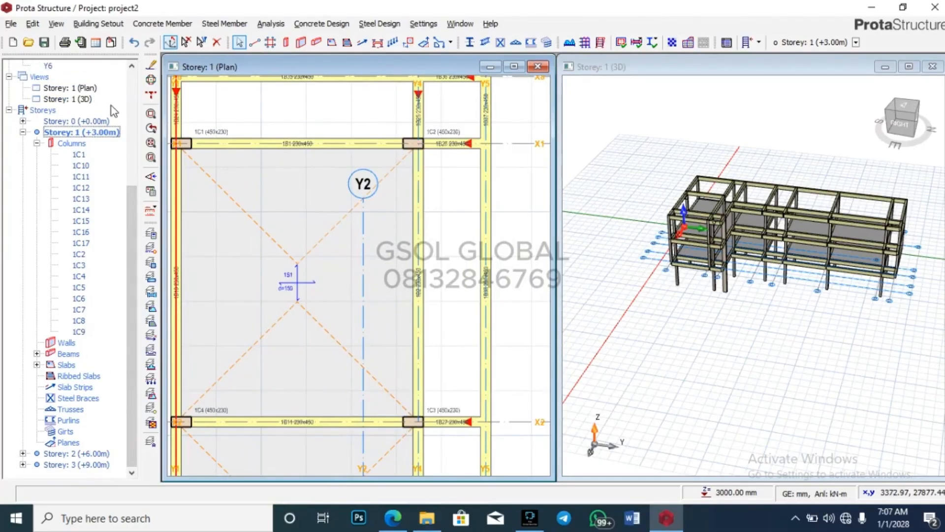
scroll(392, 241, "down", 6)
scroll(383, 227, "up", 5)
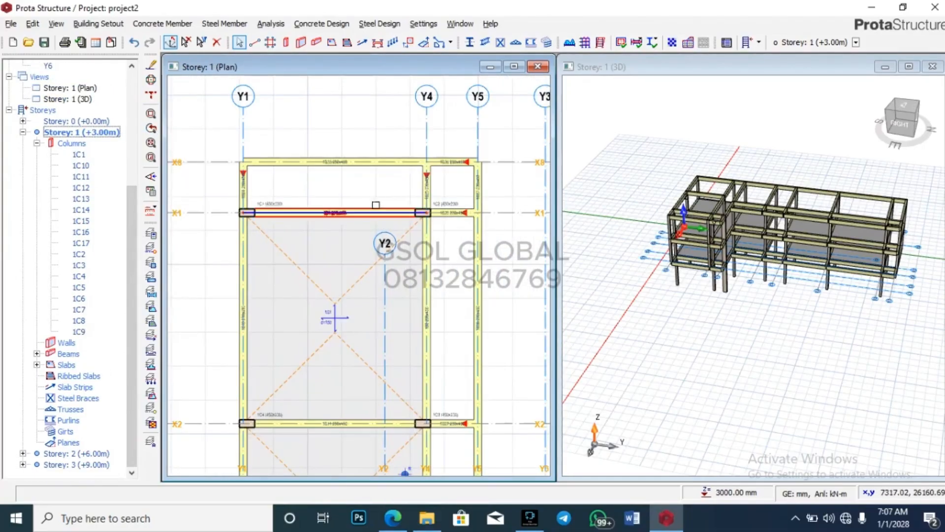
Step: With dead load 5.700 and imposed 1.500, slab the Y1–Y4 bay and Y4–Y5 bays up to X3
left_click(331, 43)
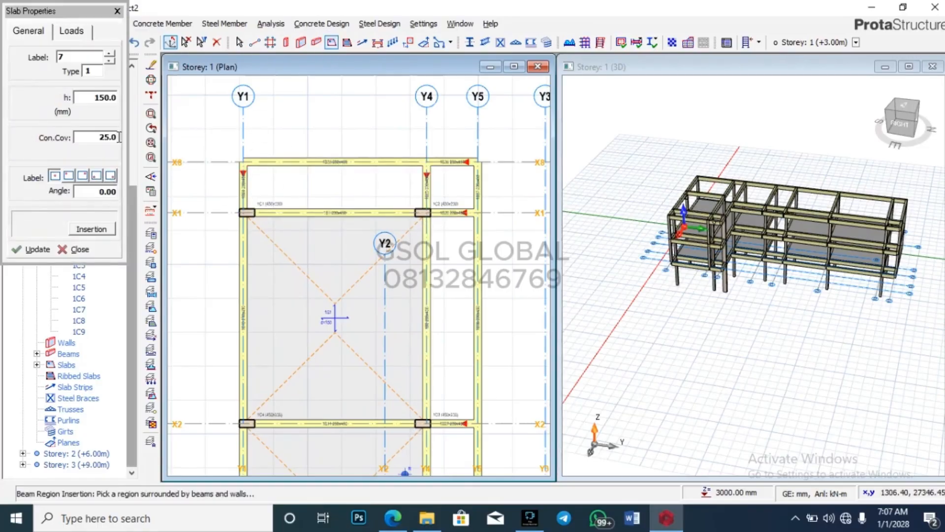
left_click(73, 31)
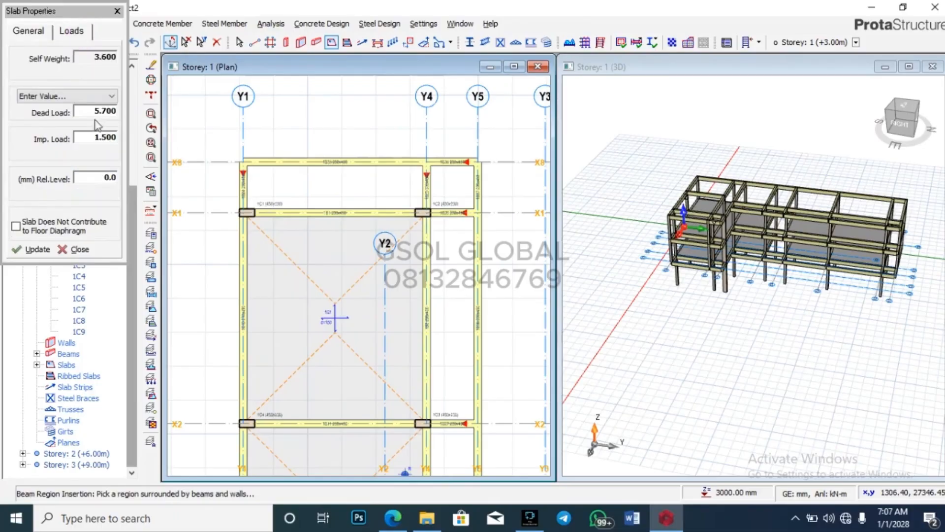
left_click(327, 191)
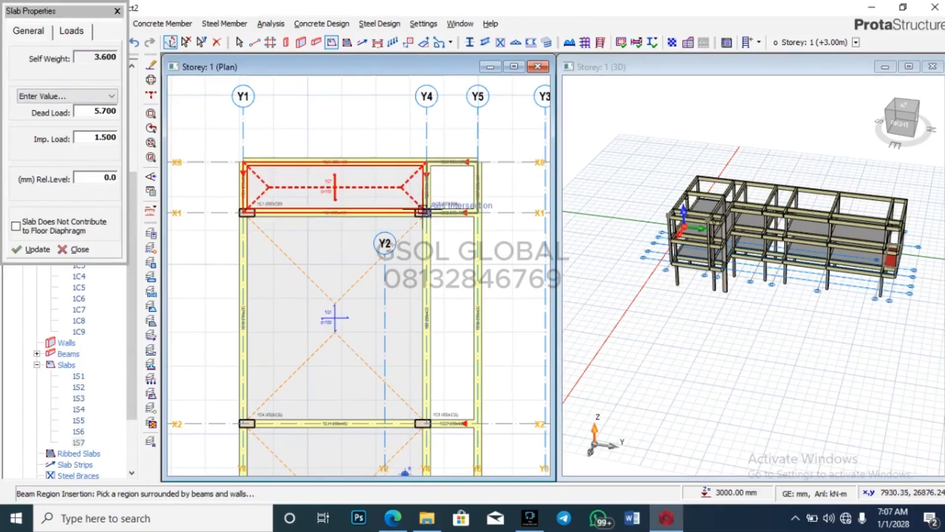
scroll(445, 186, "up", 3)
left_click(450, 146)
scroll(451, 146, "down", 3)
left_click(451, 231)
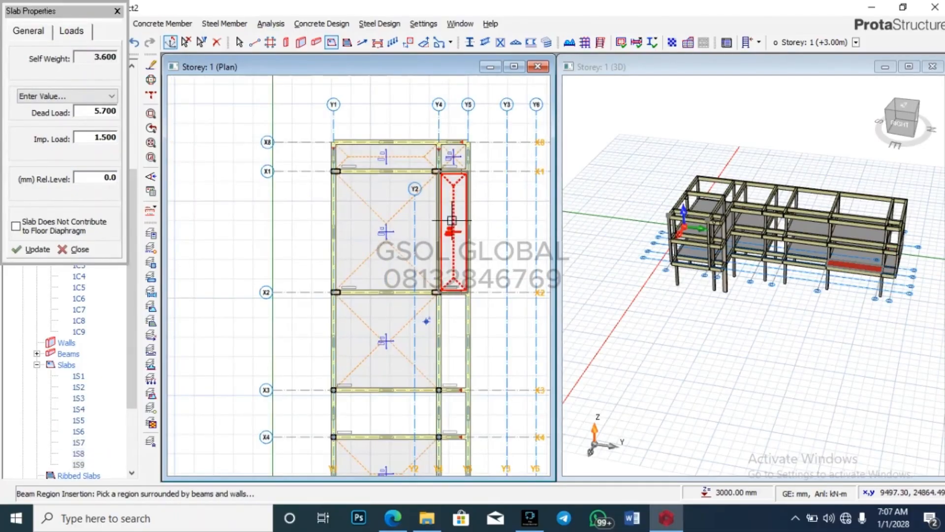
left_click(453, 320)
Step: Slab the Y4–Y5 bays from X3 to X5 and the Y3–Y6 bays from X5 to X7
scroll(454, 149, "down", 3)
scroll(441, 260, "up", 3)
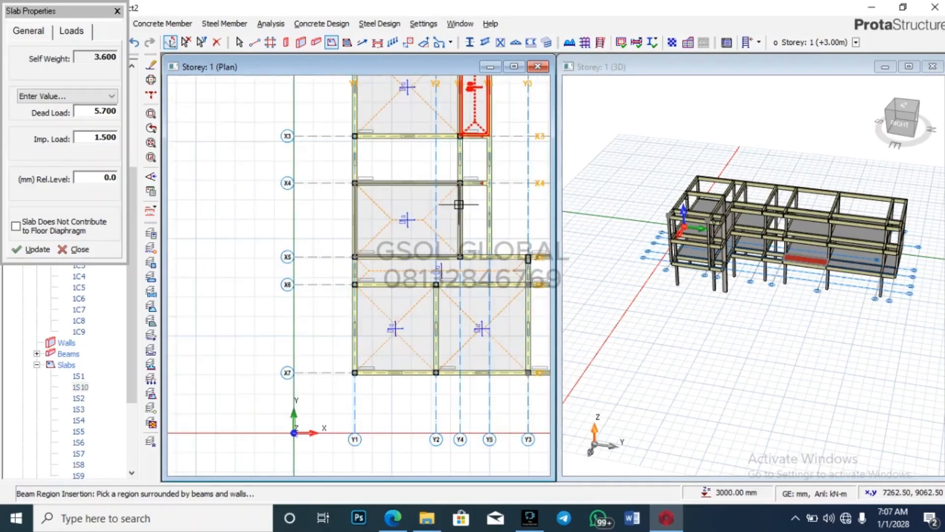
left_click(474, 165)
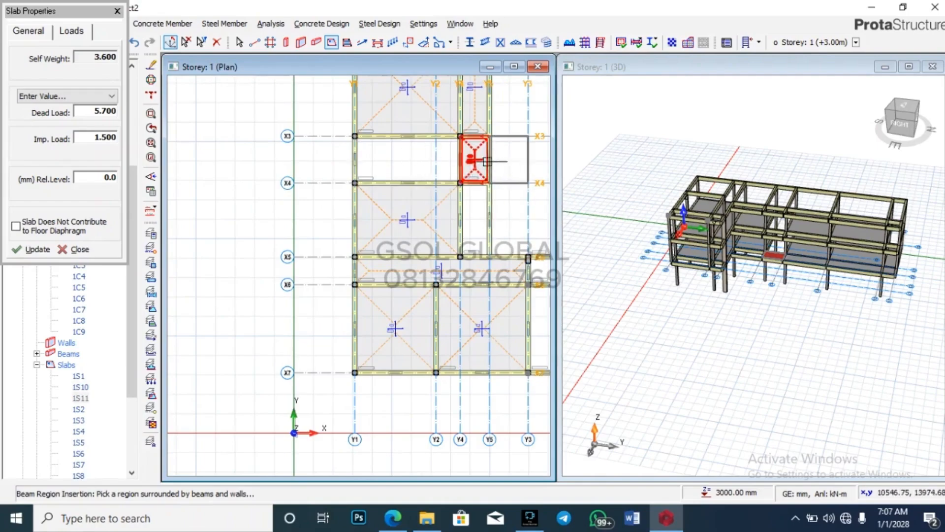
left_click(470, 222)
scroll(278, 187, "down", 2)
scroll(416, 254, "up", 3)
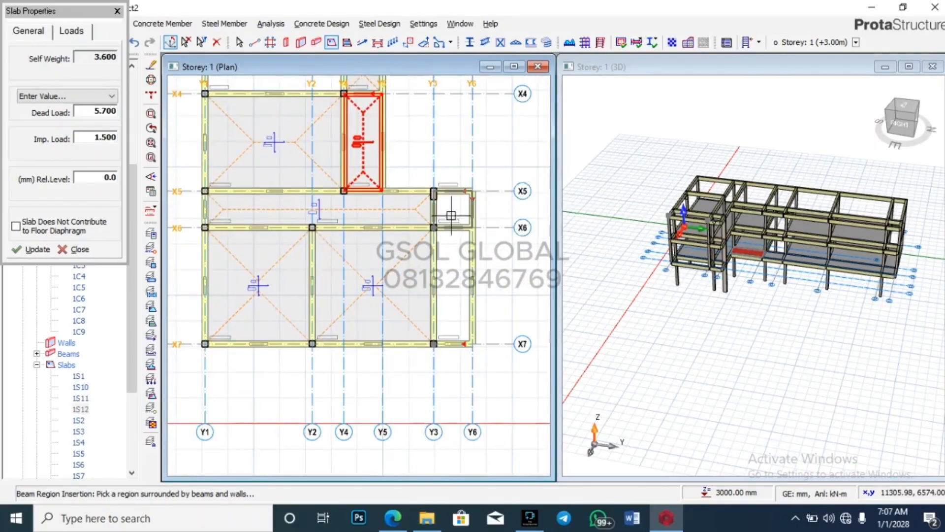
left_click(450, 214)
left_click(453, 272)
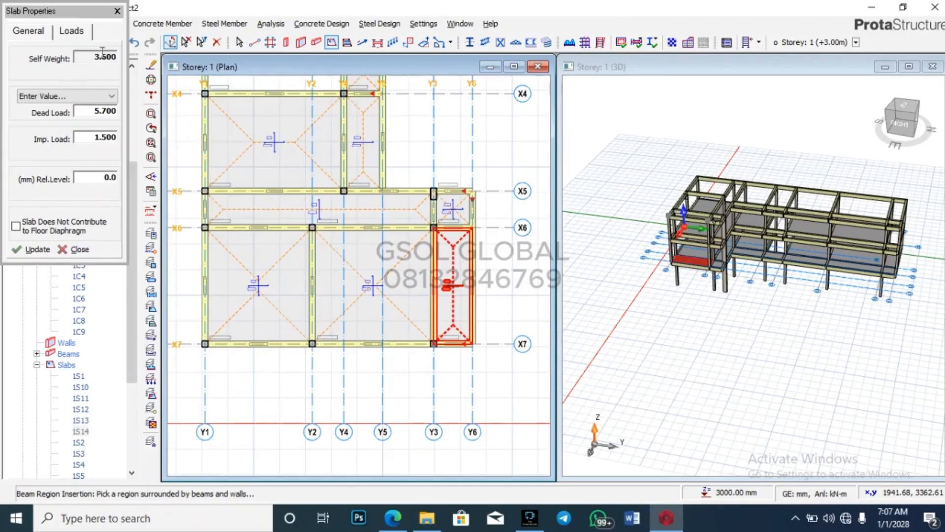
left_click(117, 11)
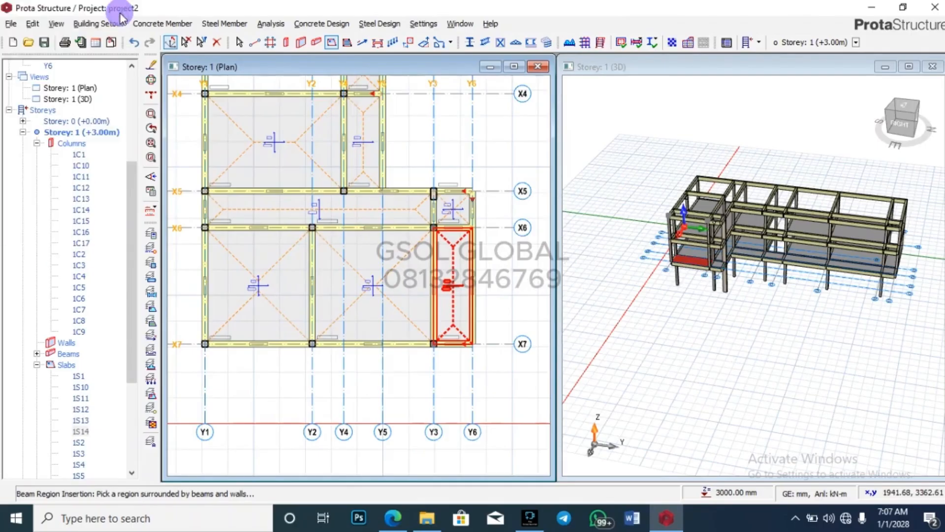
Step: Make Storey 2 active and insert slabs 2S7 to 2S10 in the Y1–Y4 and Y4–Y5 bays
left_click(22, 132)
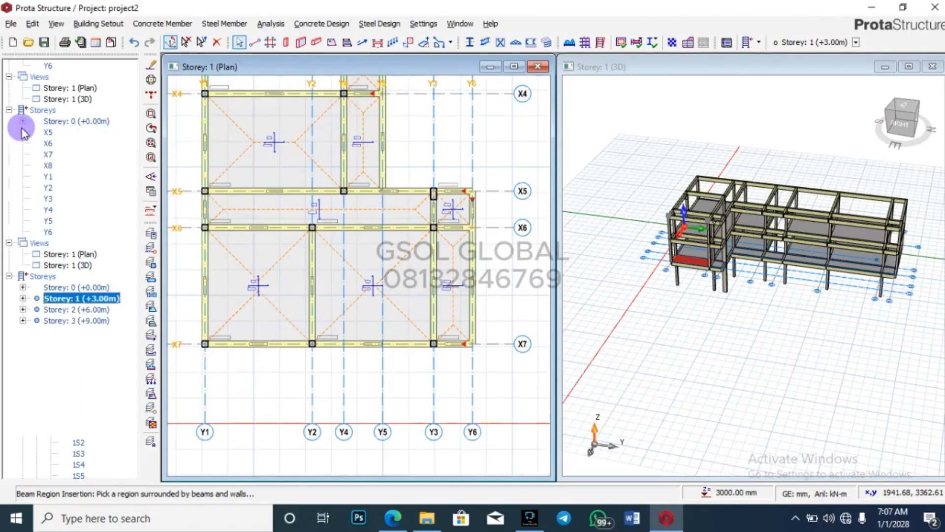
double_click(52, 310)
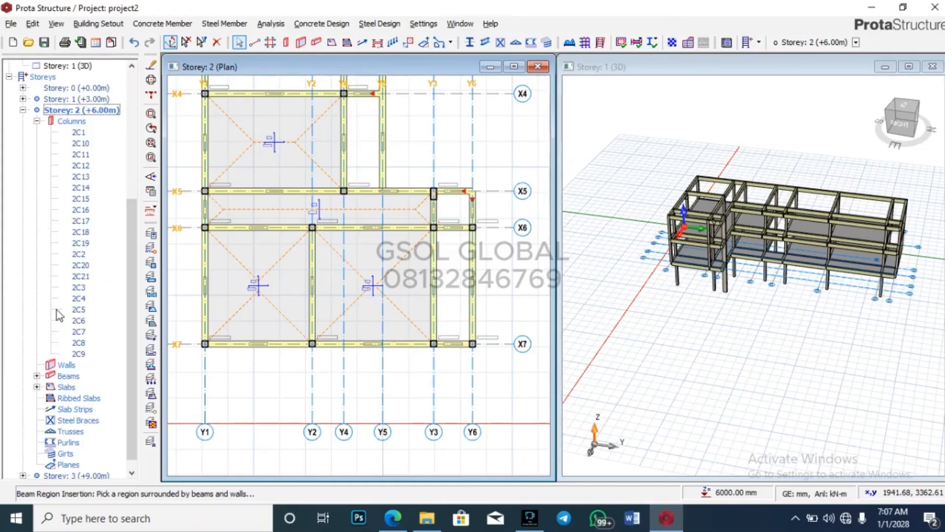
scroll(407, 233, "up", 5)
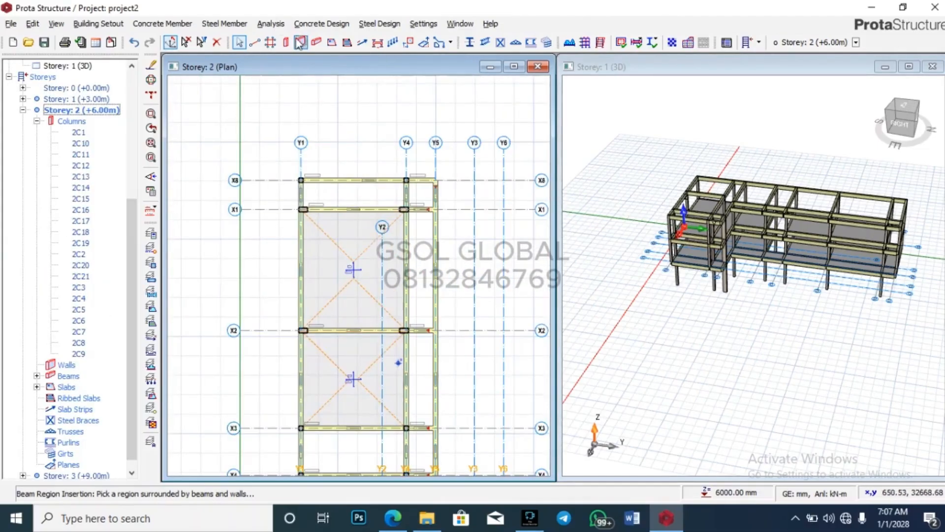
left_click(331, 42)
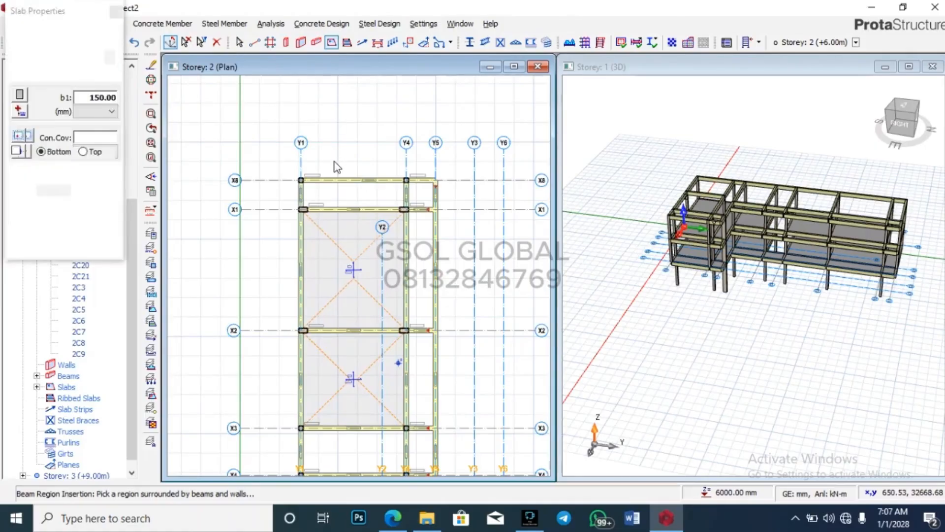
left_click(364, 197)
scroll(364, 197, "up", 4)
scroll(364, 196, "down", 5)
scroll(416, 193, "up", 4)
left_click(402, 173)
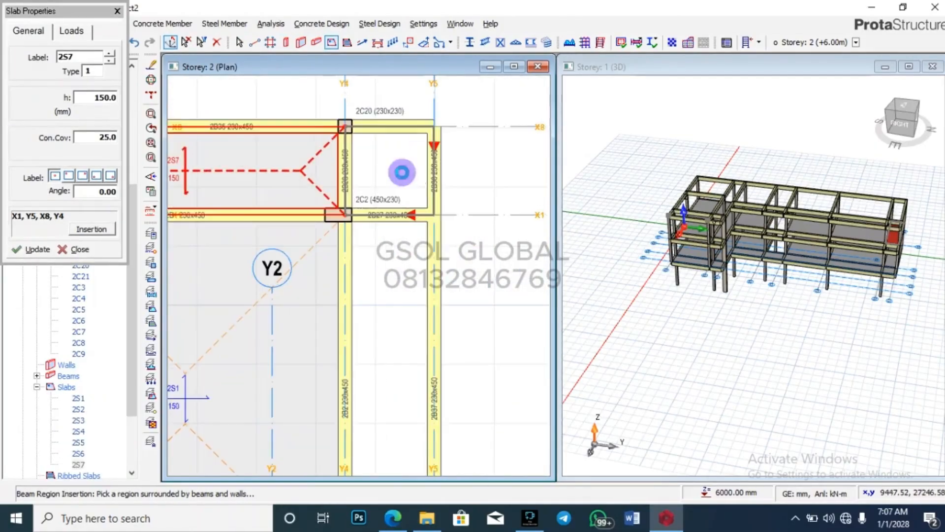
left_click(412, 281)
scroll(478, 137, "down", 1)
scroll(478, 138, "down", 4)
scroll(451, 331, "up", 3)
left_click(455, 253)
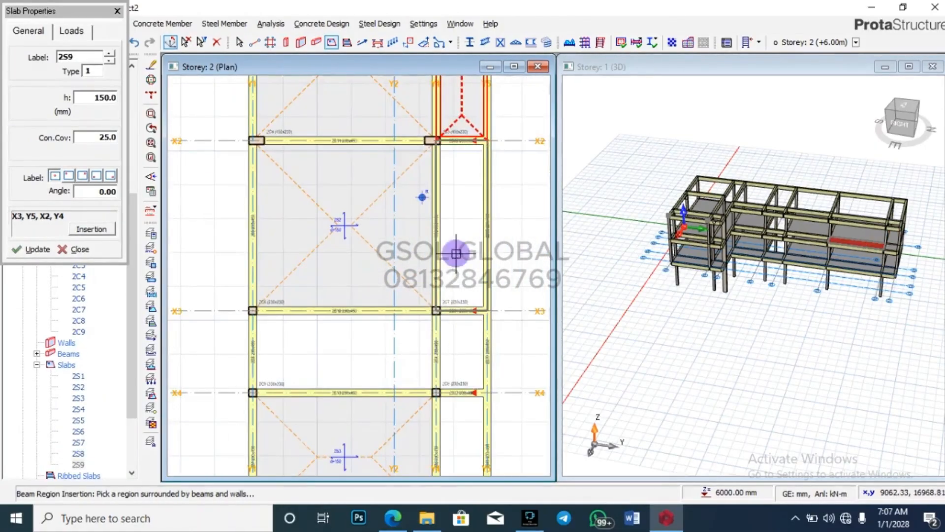
Step: Add slabs 2S11 to 2S14 through the X4–X7 bays, ending slab insertion
scroll(461, 357, "up", 3)
left_click(461, 356)
scroll(430, 157, "down", 4)
scroll(426, 282, "up", 3)
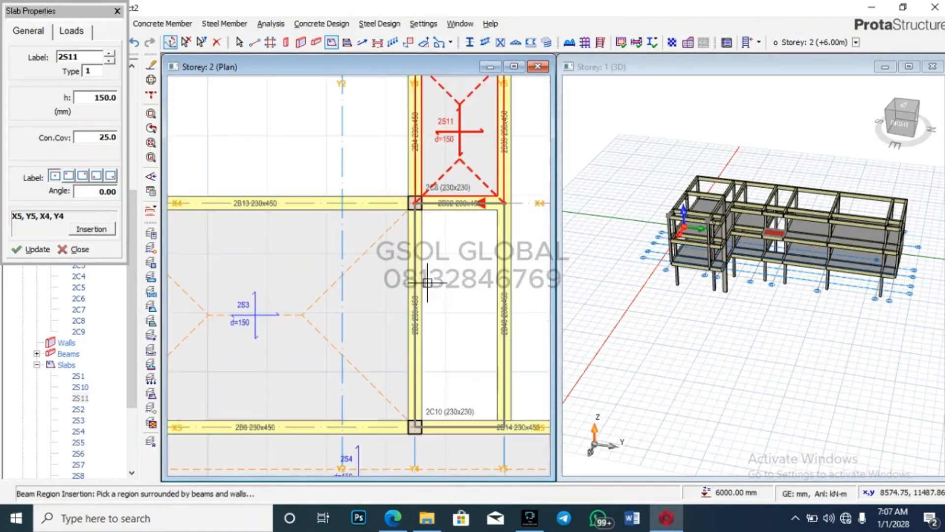
left_click(427, 282)
scroll(338, 144, "down", 5)
scroll(421, 305, "up", 3)
left_click(401, 137)
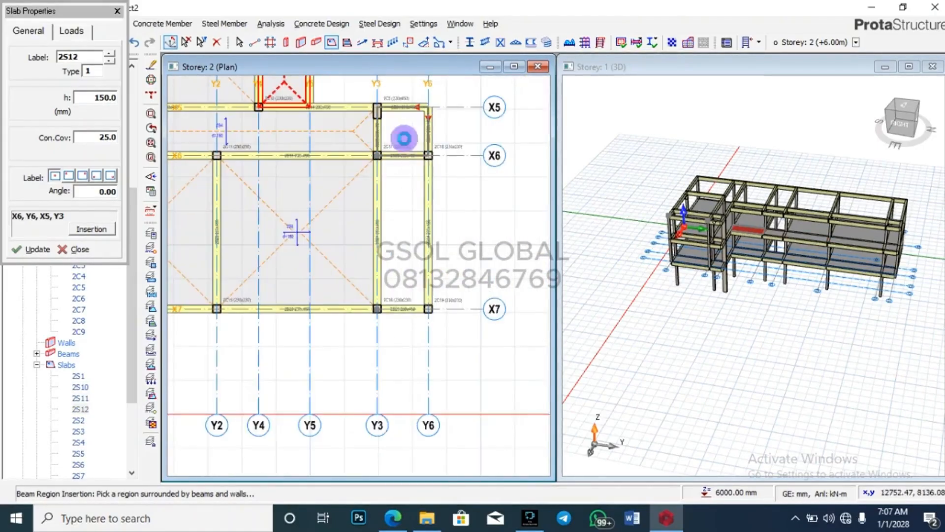
left_click(392, 211)
key("Escape")
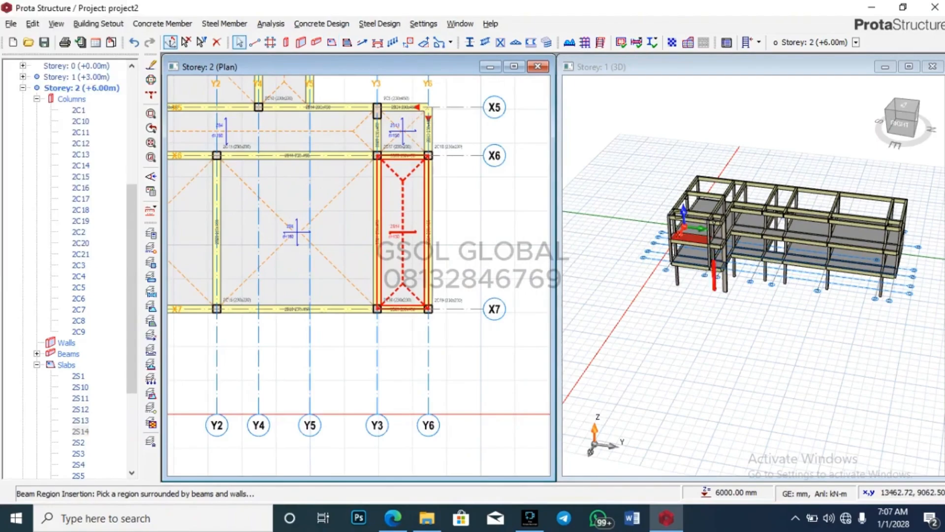
Step: Orbit the 3D model to a lower side-on view and zoom out to see the frame
left_click(664, 192)
scroll(665, 192, "down", 2)
middle_click_drag(843, 334, 895, 315)
scroll(738, 295, "up", 6)
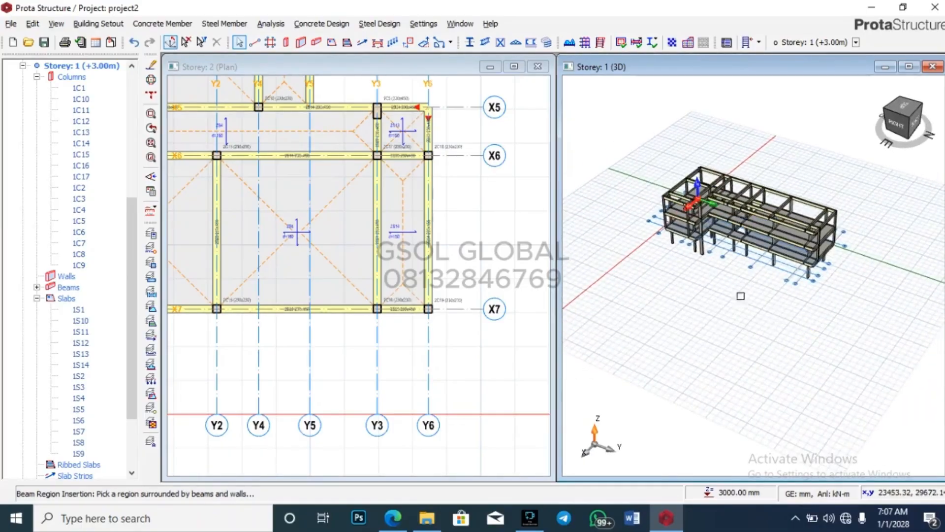
scroll(683, 228, "down", 5)
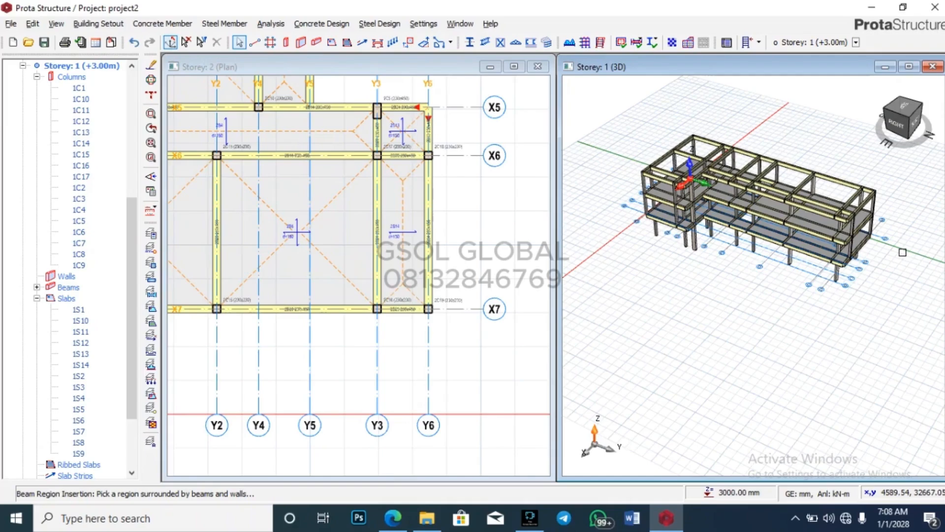
scroll(471, 420, "down", 6)
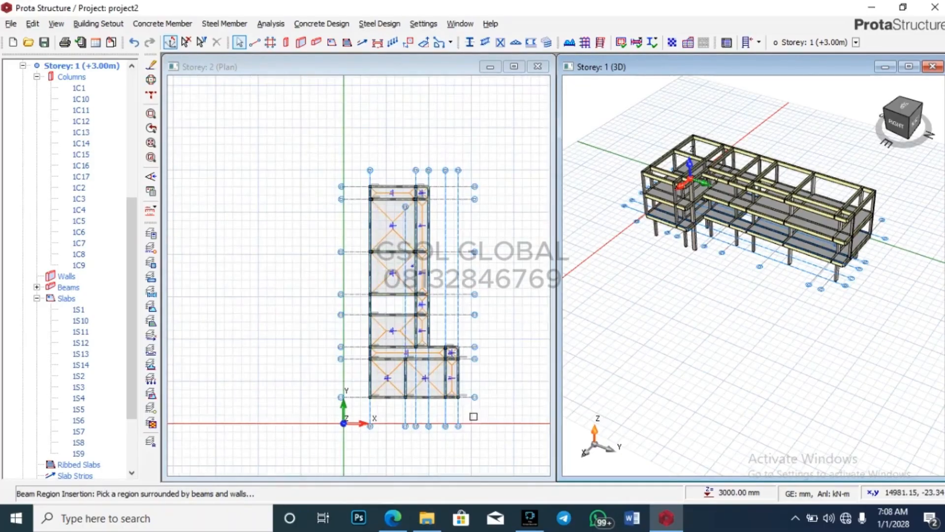
Step: Expand Storey 1, collapse its columns and slabs, list beams 1B1–1B41 and select 1B1
scroll(71, 179, "up", 1)
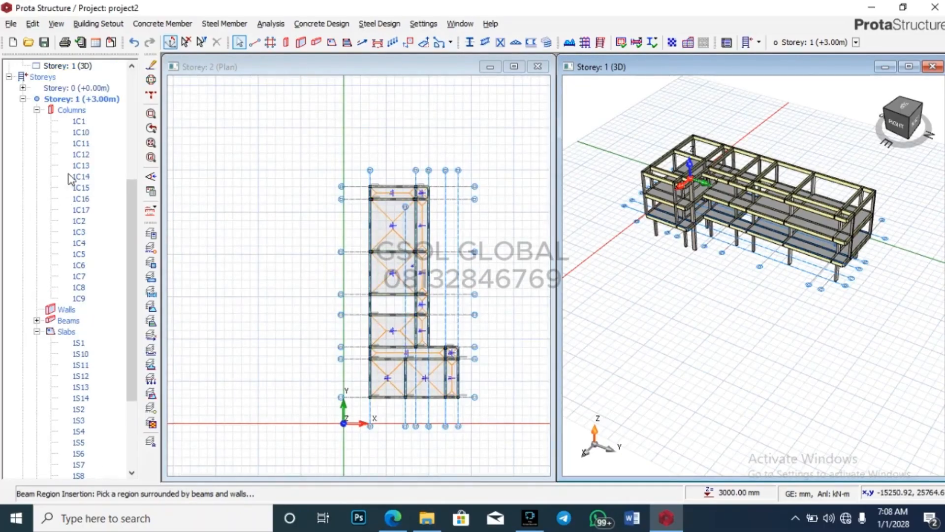
double_click(91, 99)
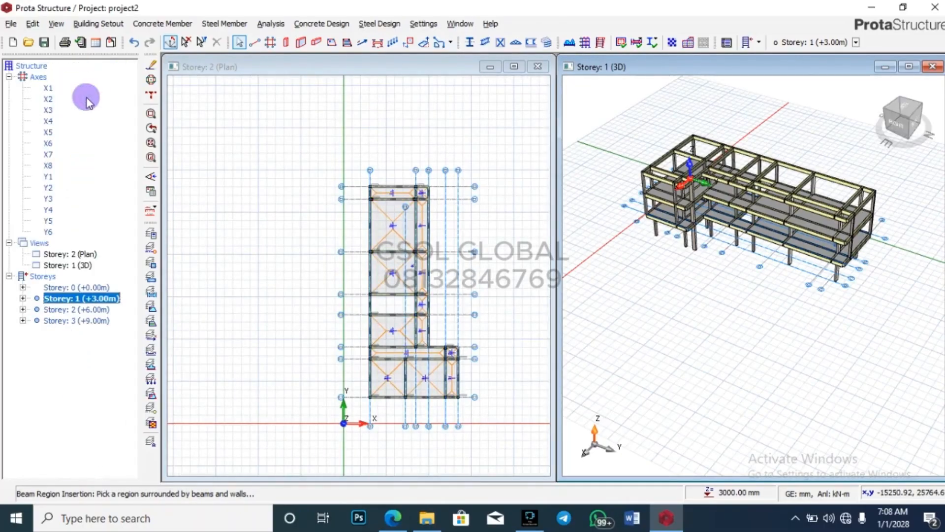
left_click(23, 298)
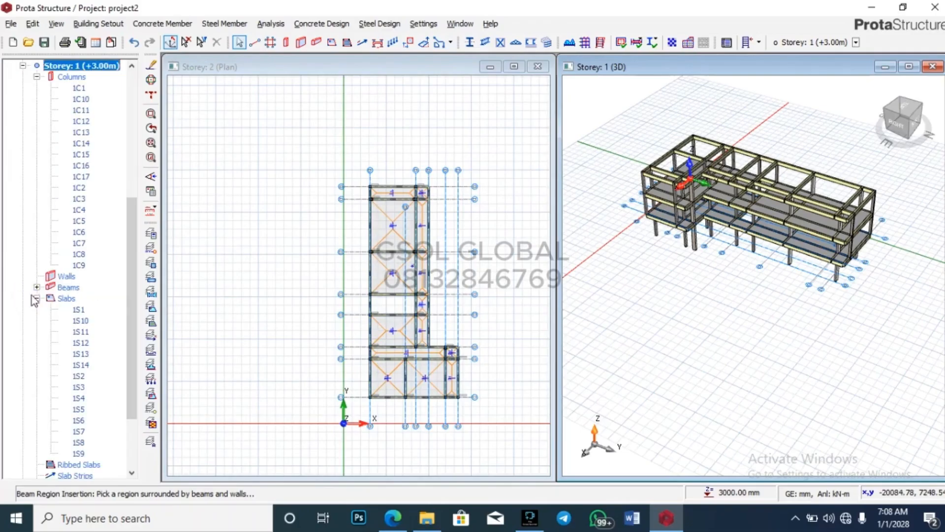
scroll(84, 315, "down", 3)
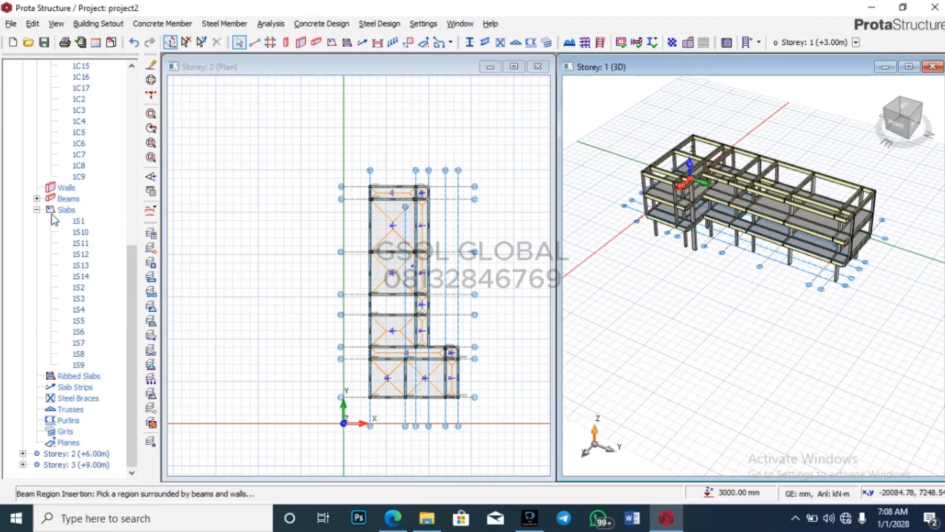
left_click(37, 210)
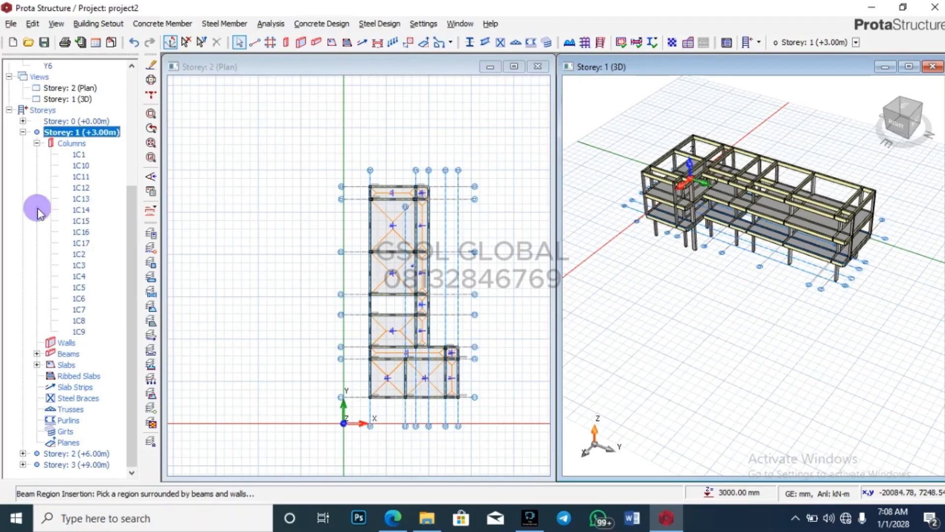
left_click(23, 132)
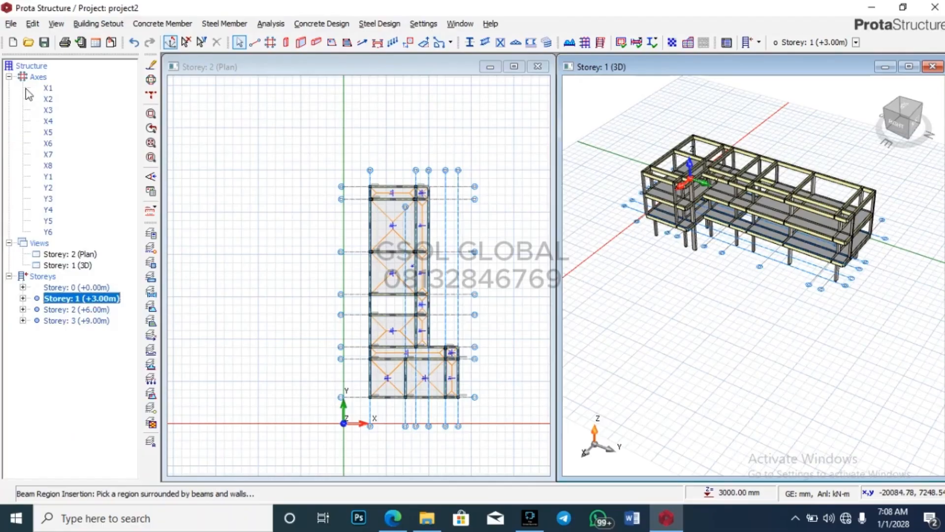
left_click(23, 298)
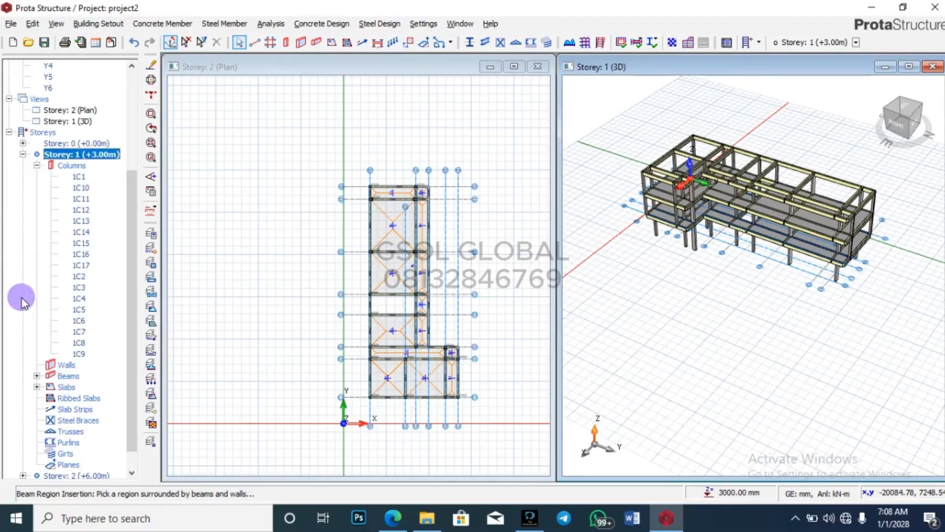
left_click(37, 166)
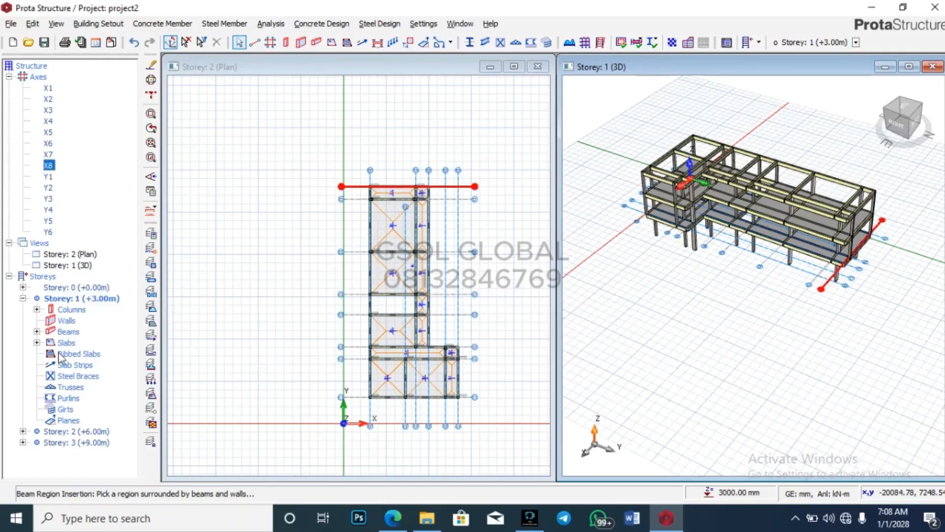
left_click(37, 331)
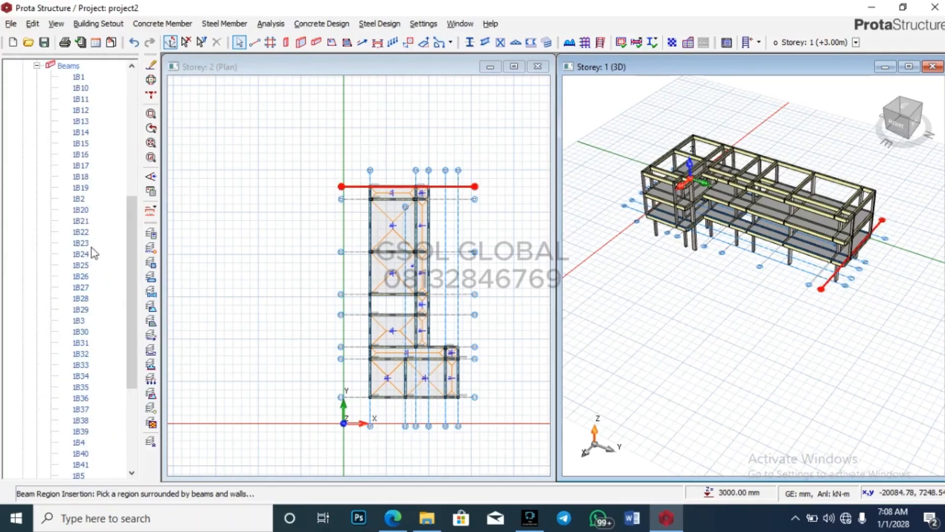
left_click(80, 77)
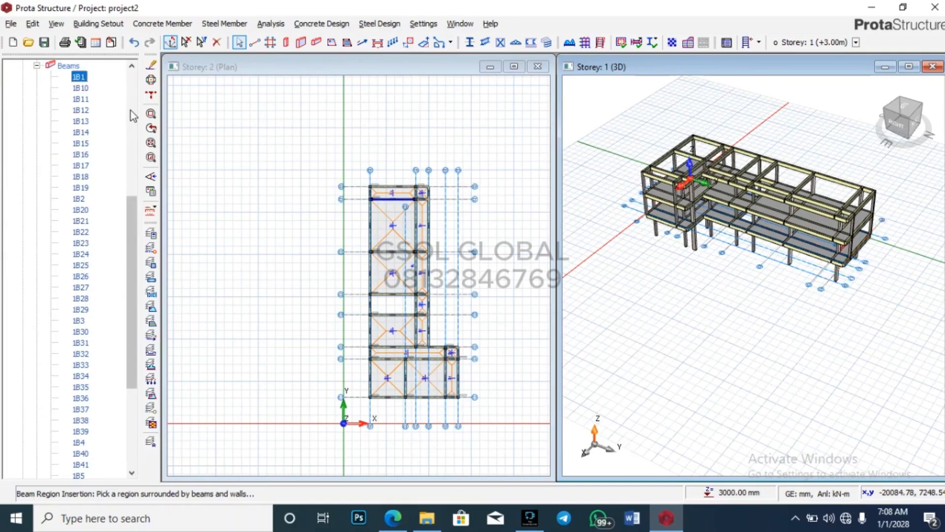
right_click(82, 80)
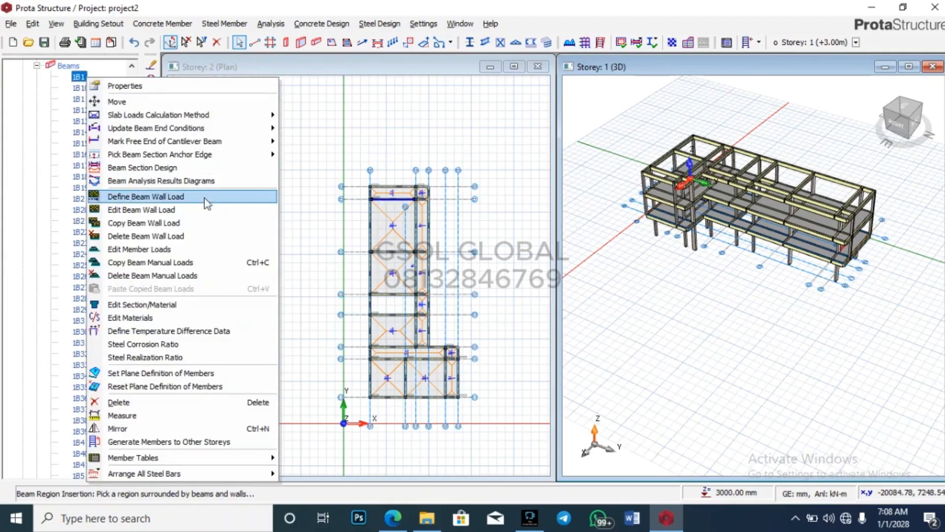
left_click(167, 215)
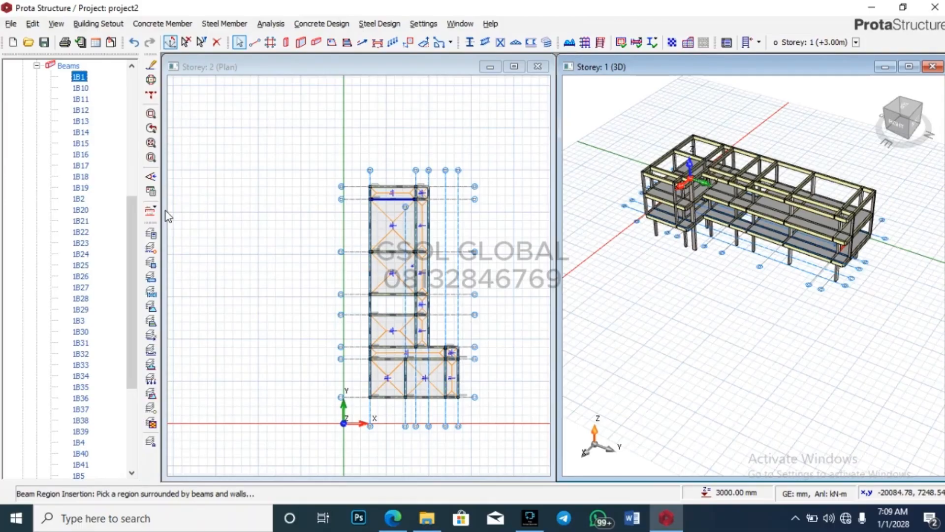
left_click(367, 218)
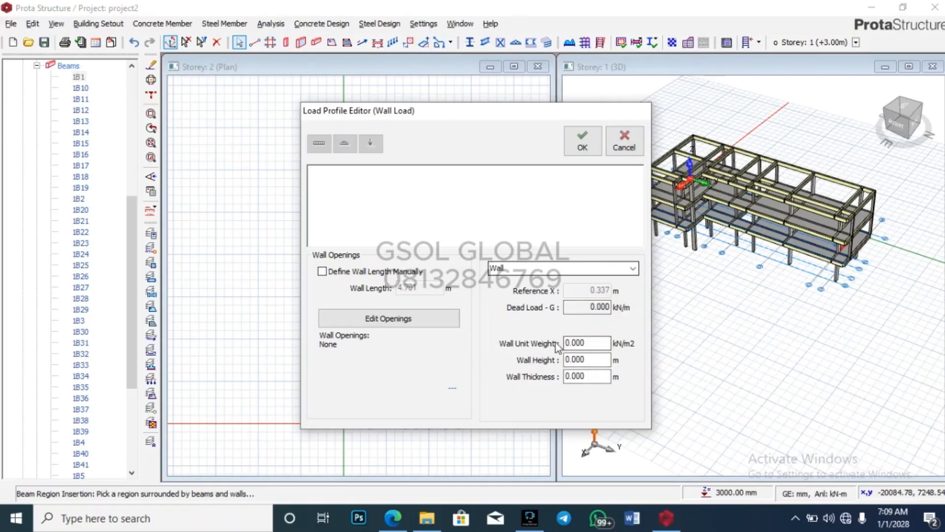
left_click(589, 344)
double_click(594, 344)
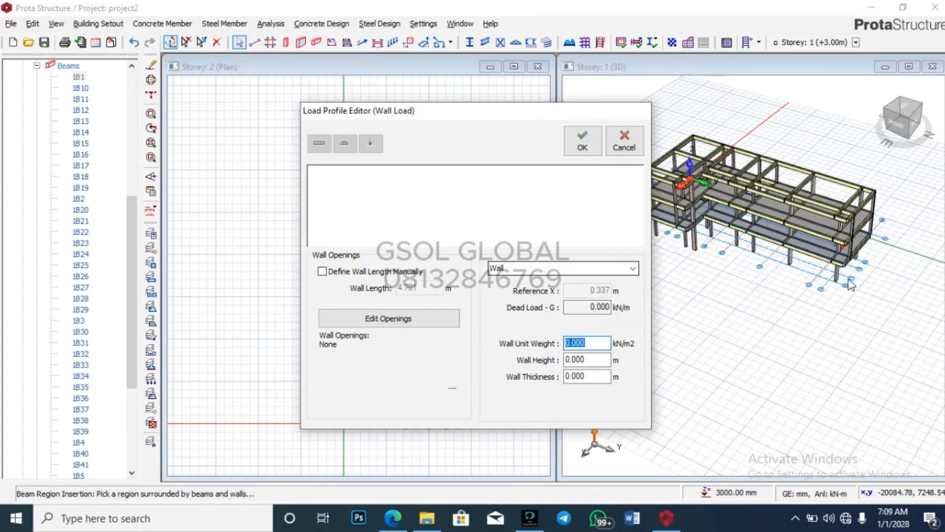
left_click(624, 146)
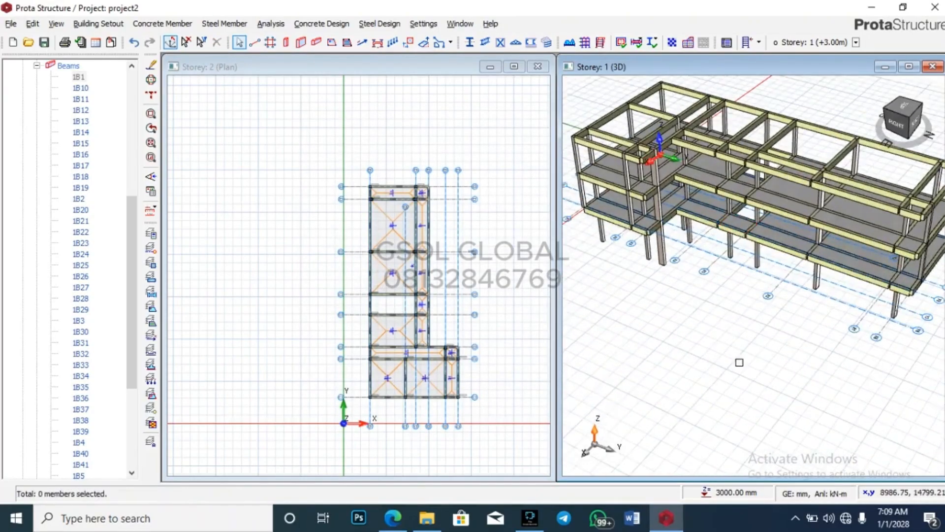
left_click_drag(738, 361, 779, 290)
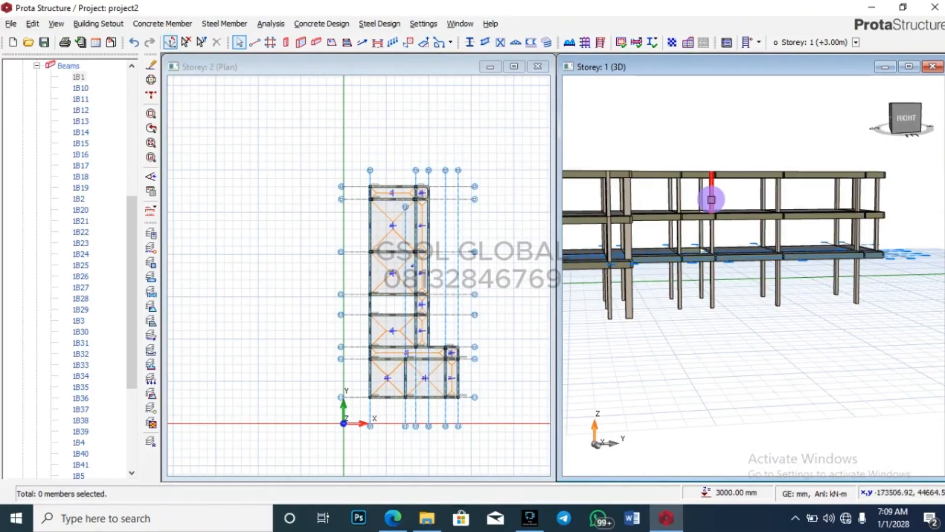
left_click(712, 197)
right_click(714, 199)
left_click(779, 208)
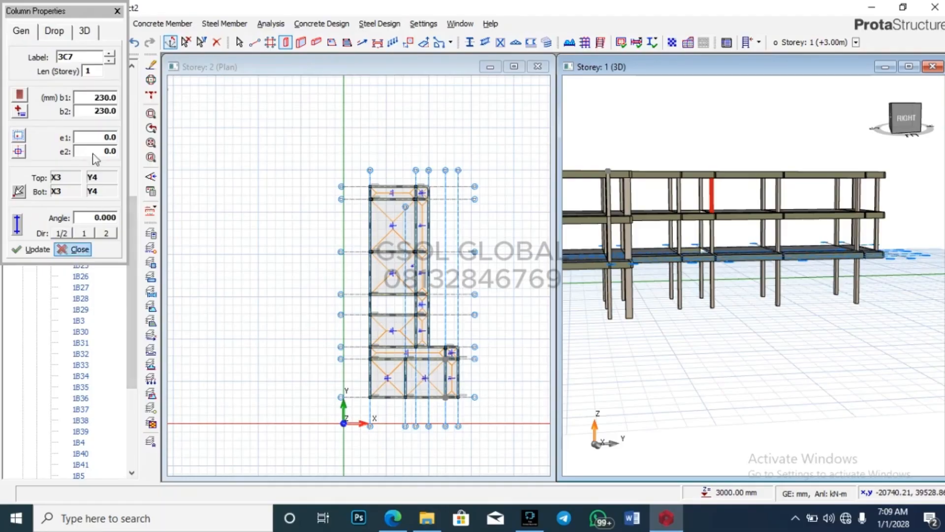
left_click(117, 11)
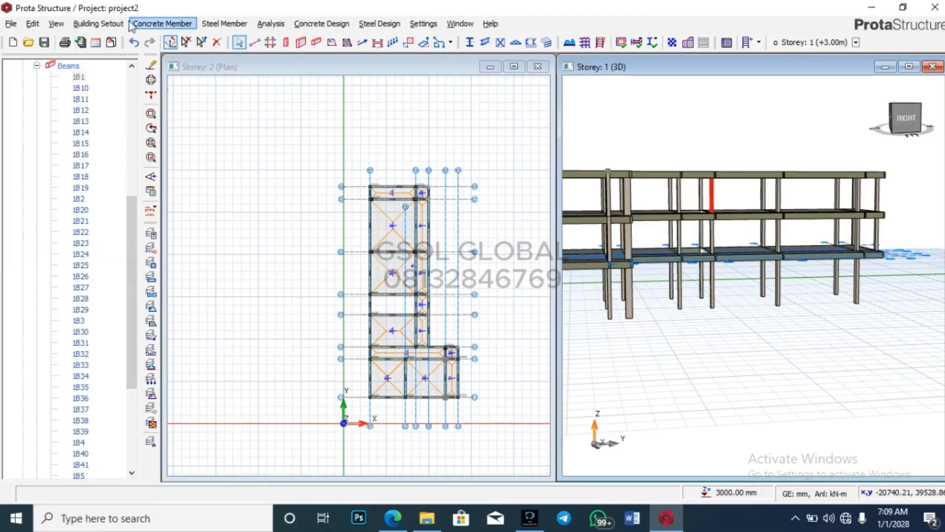
left_click(99, 24)
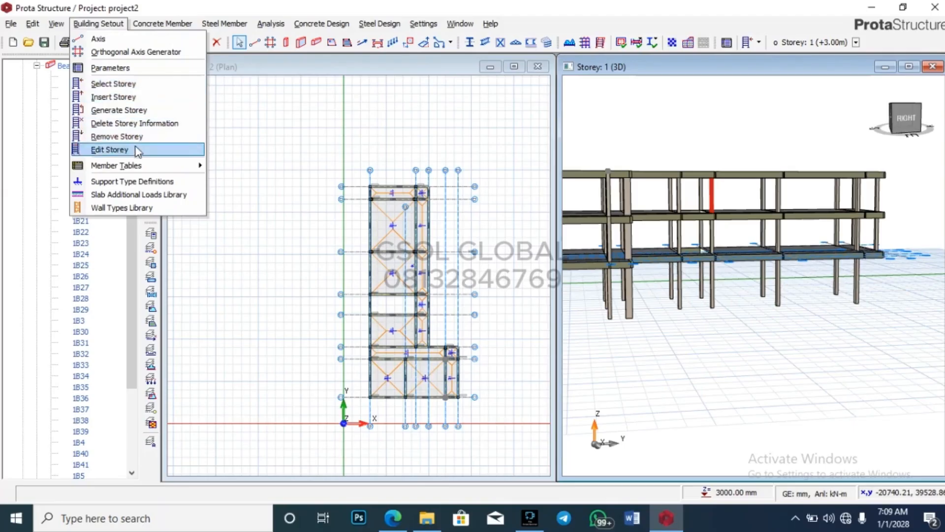
left_click(109, 149)
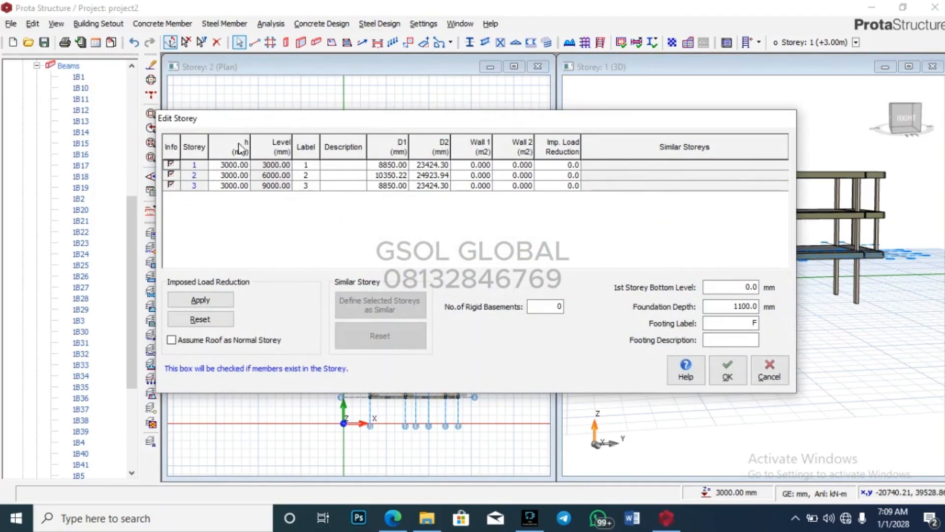
left_click(769, 369)
scroll(791, 306, "down", 3)
left_click_drag(791, 306, 843, 371)
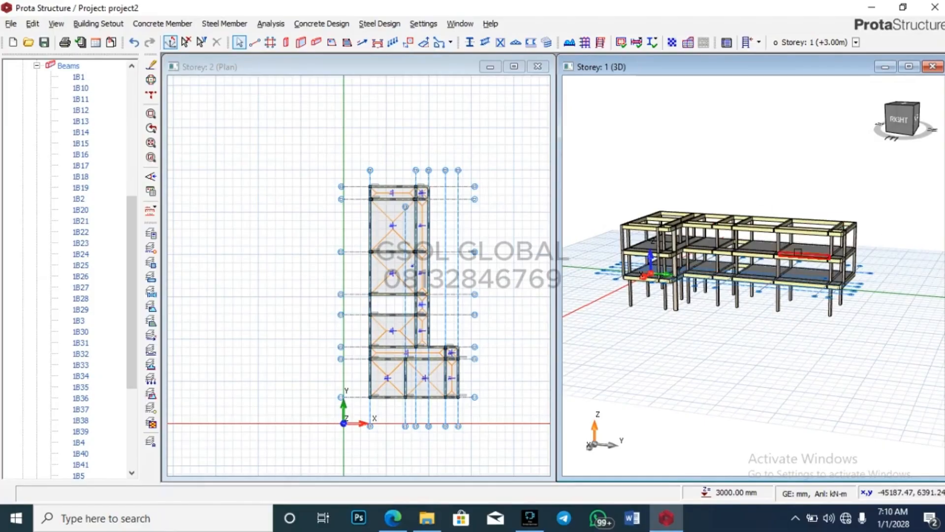
scroll(798, 252, "up", 1)
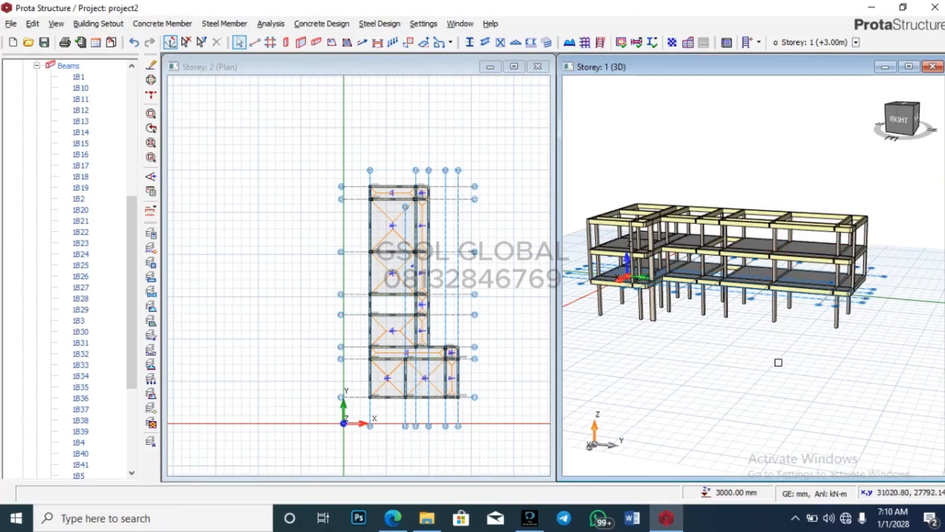
scroll(819, 262, "up", 2)
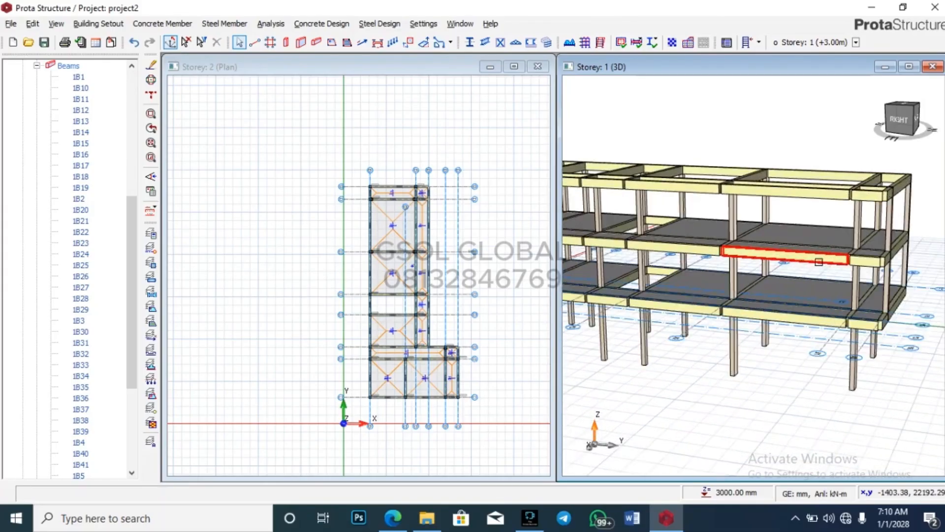
scroll(854, 222, "down", 2)
mouse_move(841, 347)
left_mouse_down()
mouse_move(781, 376)
mouse_move(850, 380)
mouse_move(896, 348)
mouse_move(860, 365)
mouse_move(833, 359)
left_mouse_up()
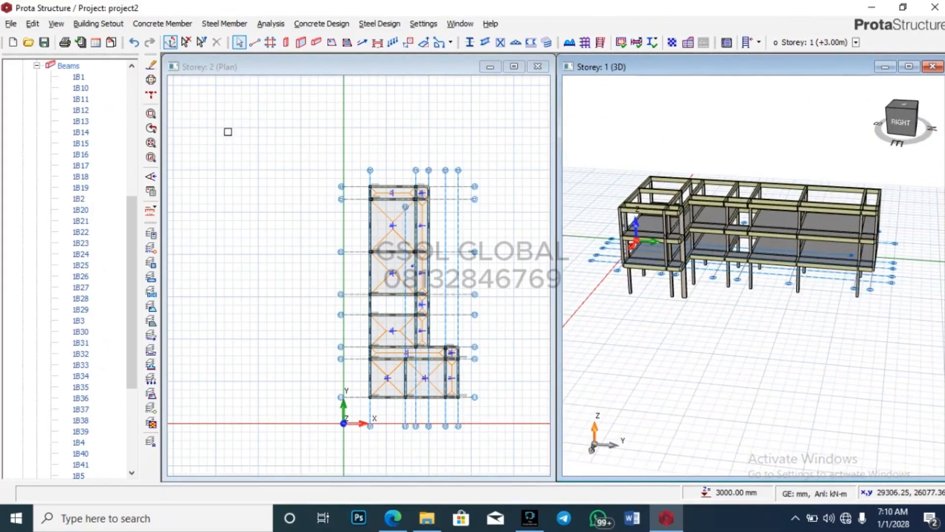
Step: Give beam 1B1 a wall load of 3.77 kN/m² unit weight, 4 m height, 0.225 m thickness
right_click(80, 78)
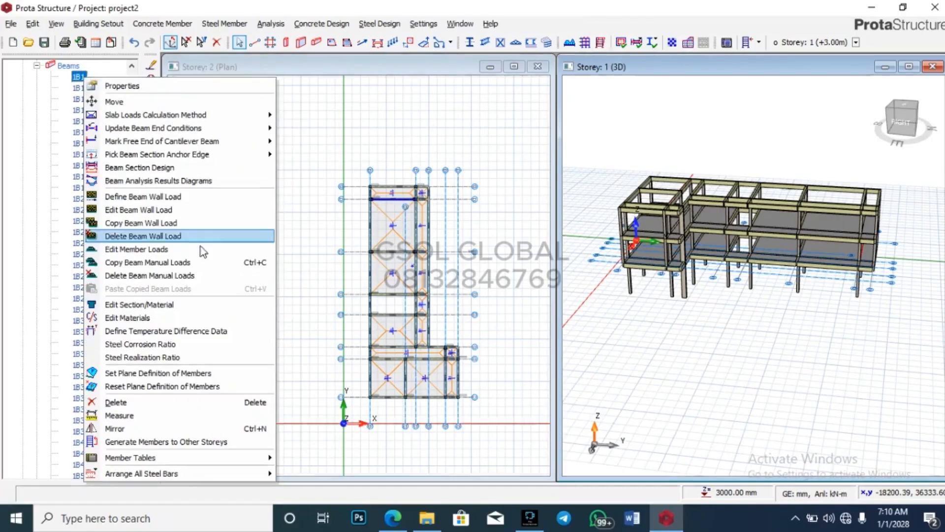
left_click(209, 206)
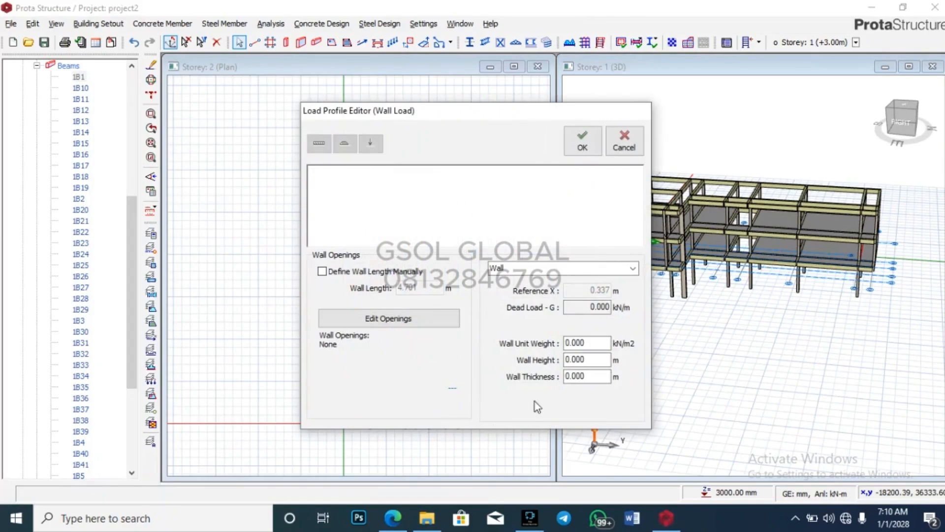
double_click(586, 342)
type("3.77")
left_click(590, 359)
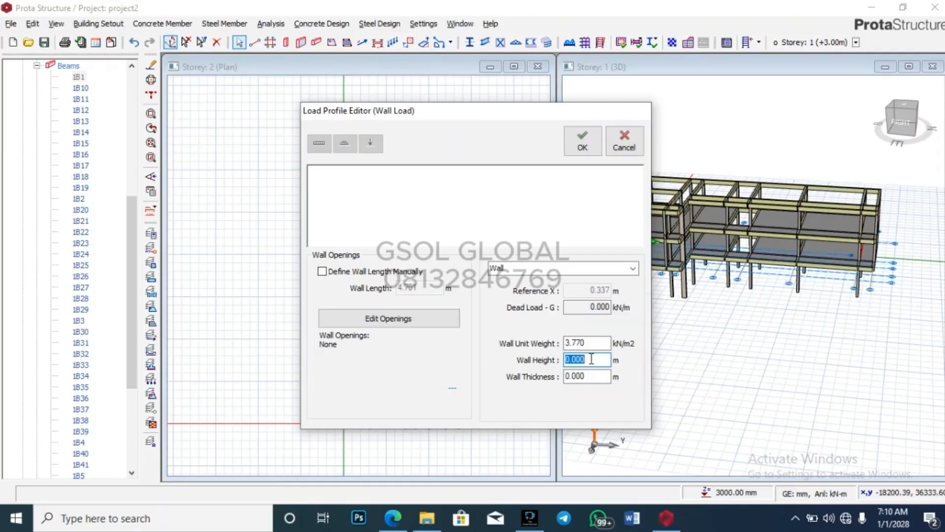
type("4")
left_click(596, 377)
type("0.225")
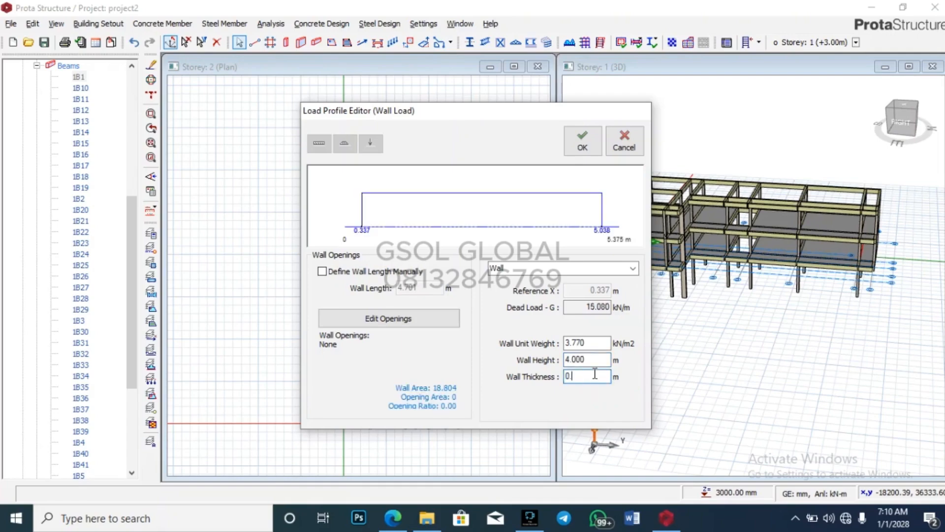
left_click(583, 144)
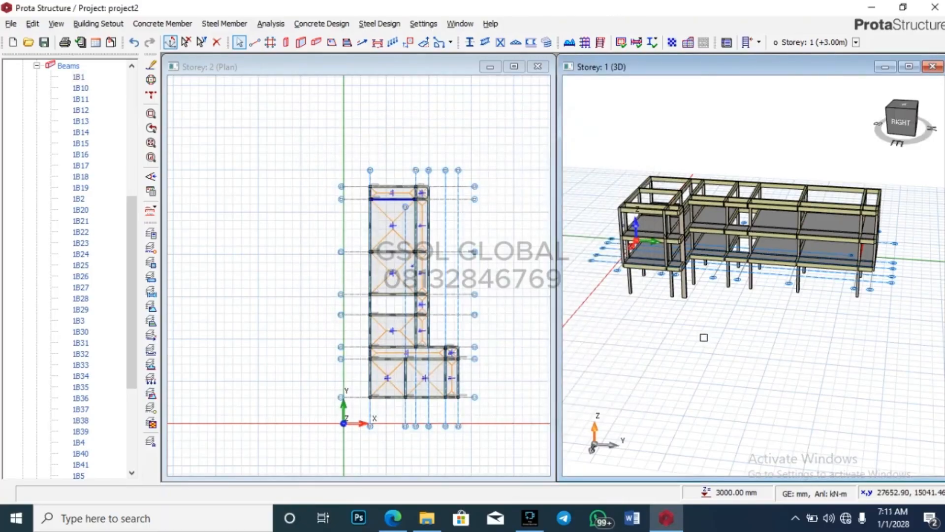
Step: Zoom in and orbit the 3D model to the back to view beam 1B1's 4000 mm wall
scroll(379, 187, "up", 2)
scroll(379, 187, "up", 2)
scroll(350, 185, "down", 4)
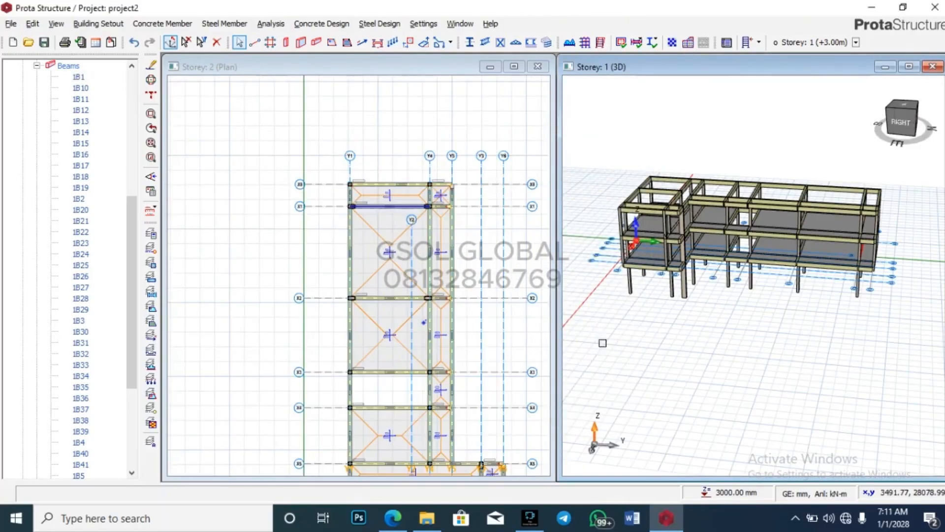
scroll(429, 215, "up", 2)
scroll(429, 215, "up", 1)
scroll(460, 413, "down", 3)
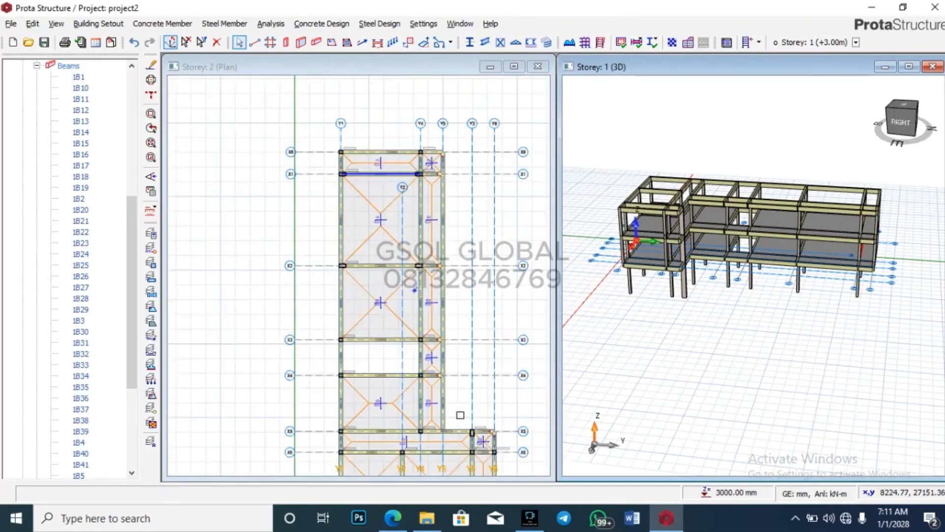
scroll(469, 393, "up", 2)
scroll(469, 392, "up", 1)
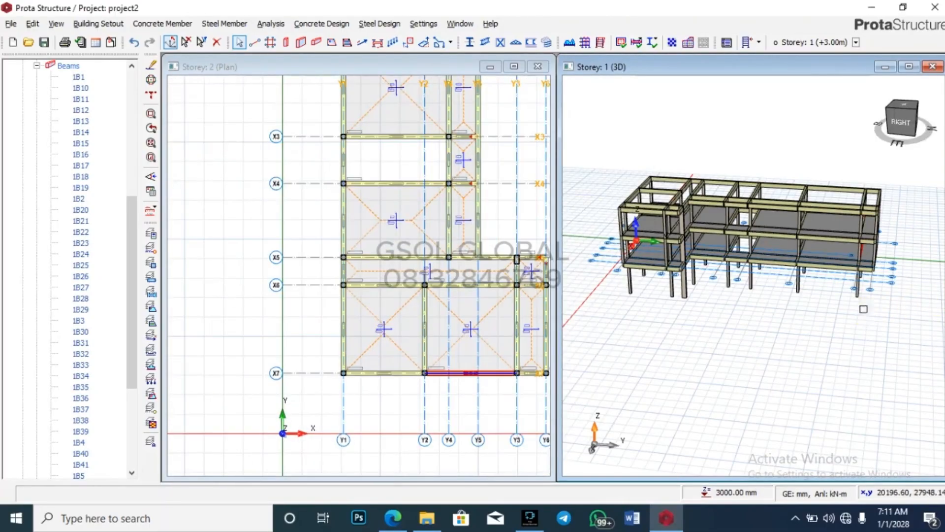
left_click_drag(864, 312, 773, 295)
scroll(773, 213, "up", 5)
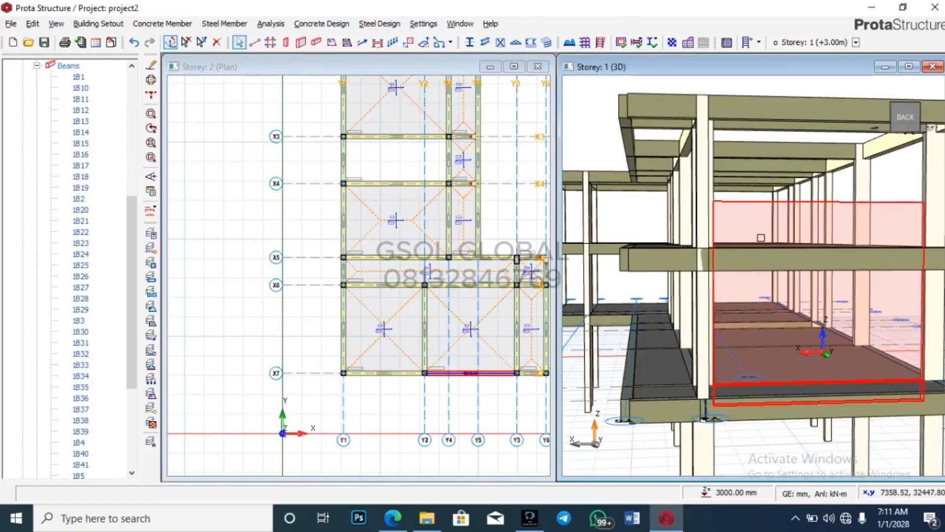
Step: Change beam 1B1's wall load height to 3 m
mouse_move(791, 203)
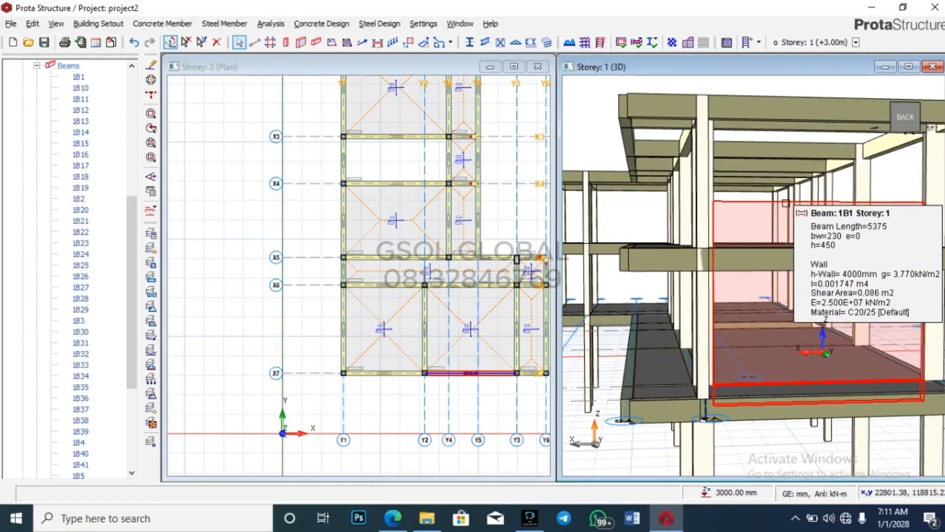
left_click(78, 78)
right_click(77, 79)
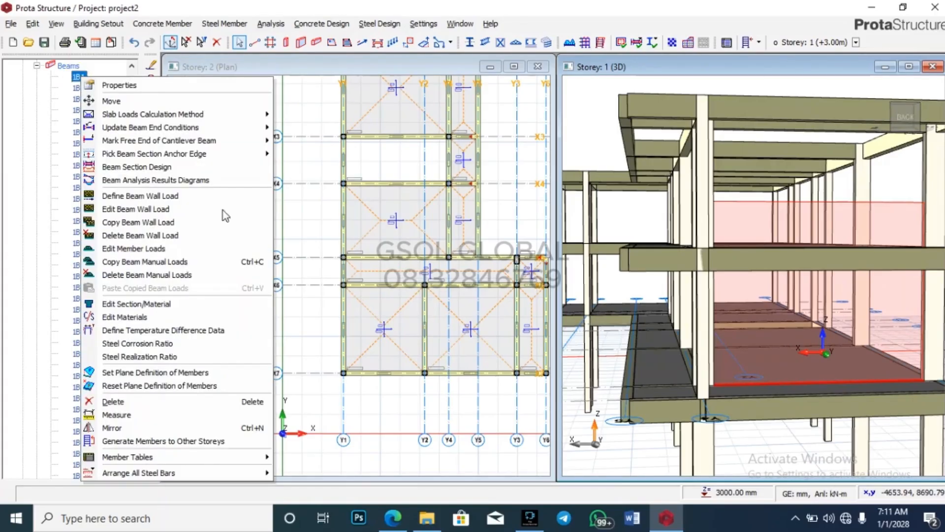
left_click(201, 149)
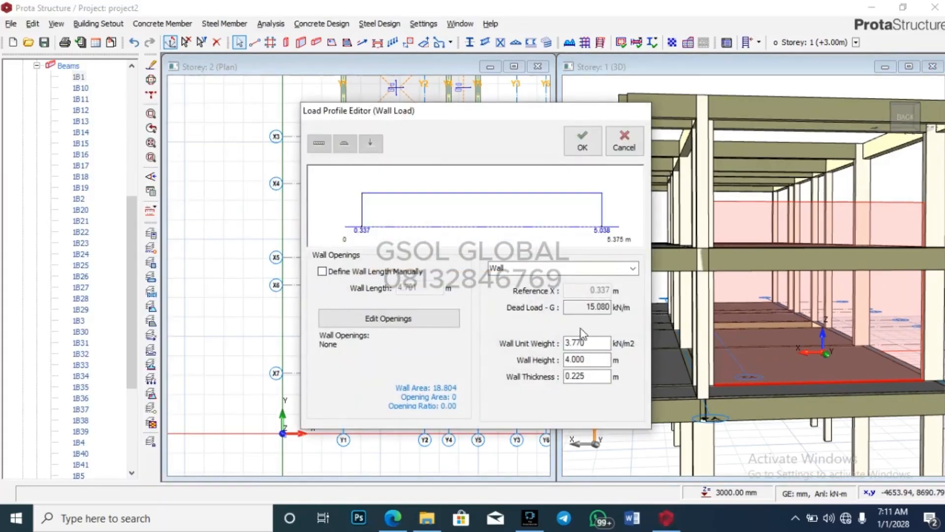
double_click(589, 360)
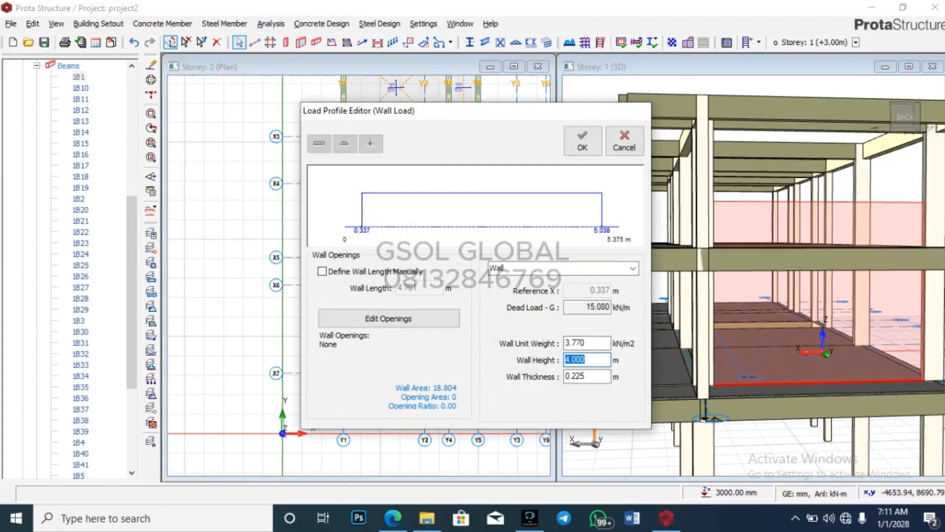
type("3")
left_click(582, 141)
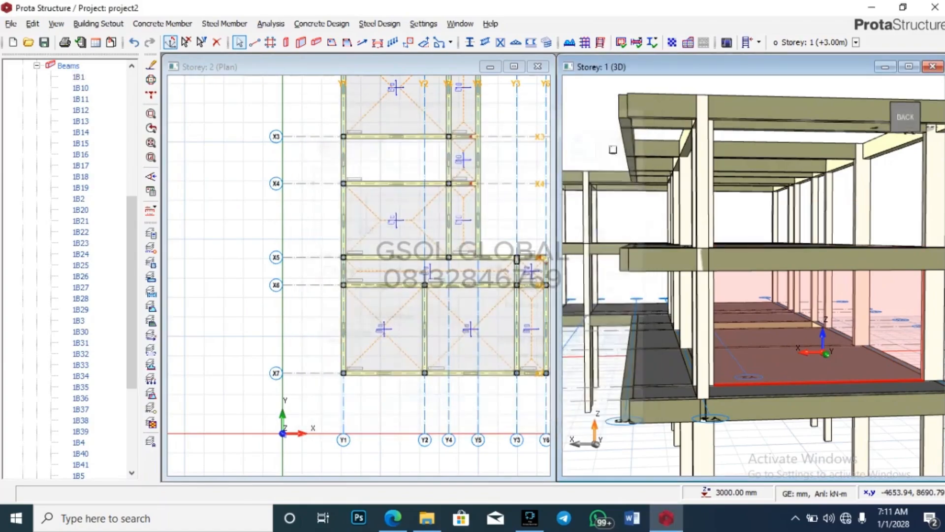
Step: Orbit and zoom the 3D model to check the lowered 3000 mm wall from above
scroll(637, 215, "down", 5)
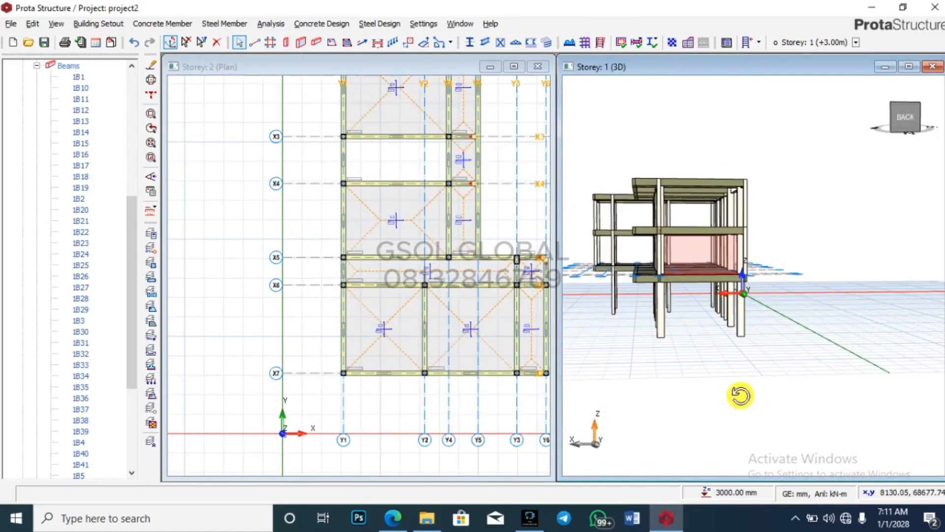
left_click_drag(740, 395, 753, 412)
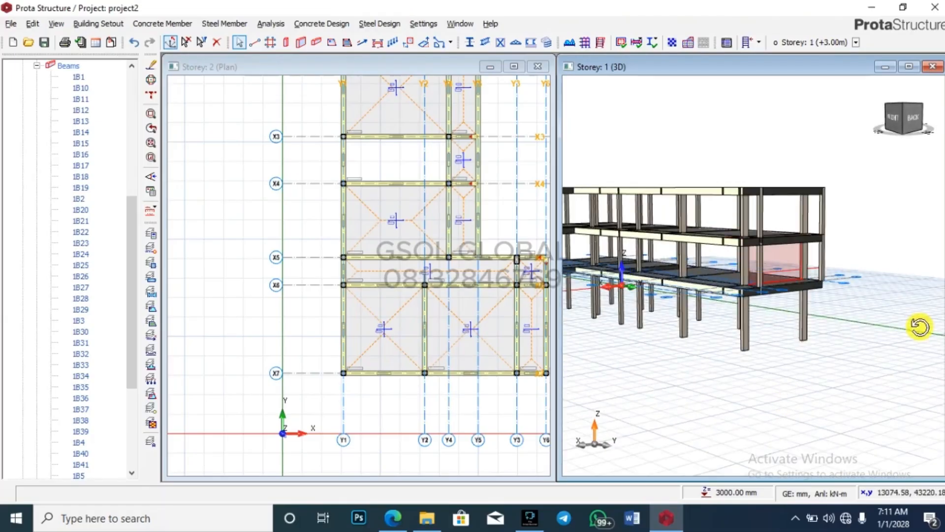
left_click_drag(920, 327, 878, 334)
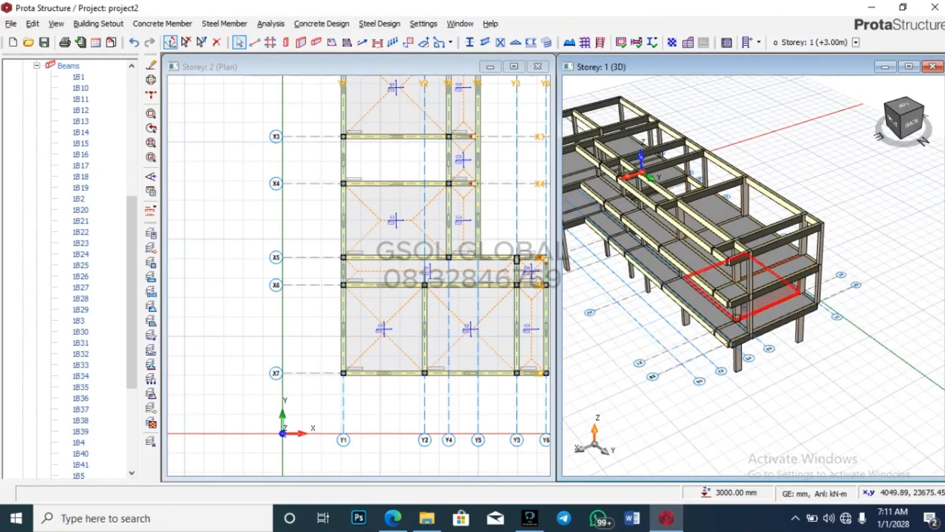
scroll(774, 285, "up", 2)
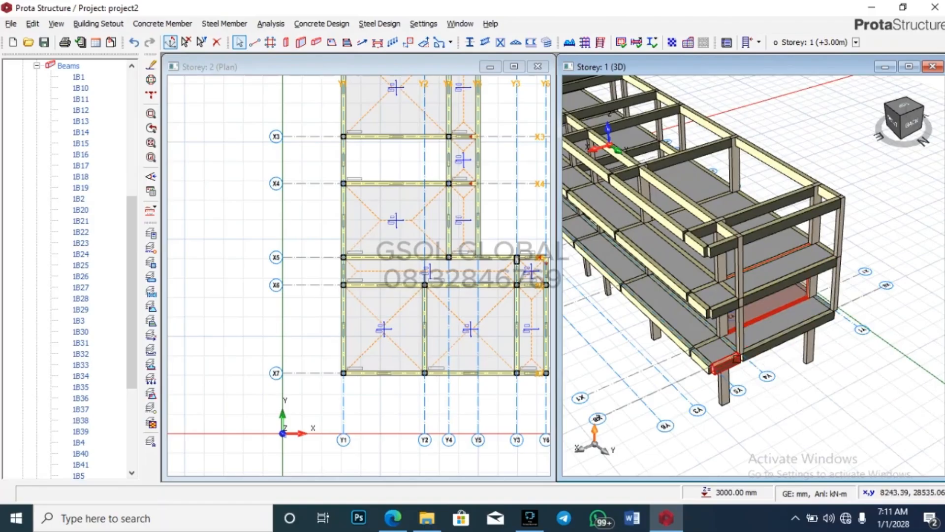
scroll(759, 355, "up", 3)
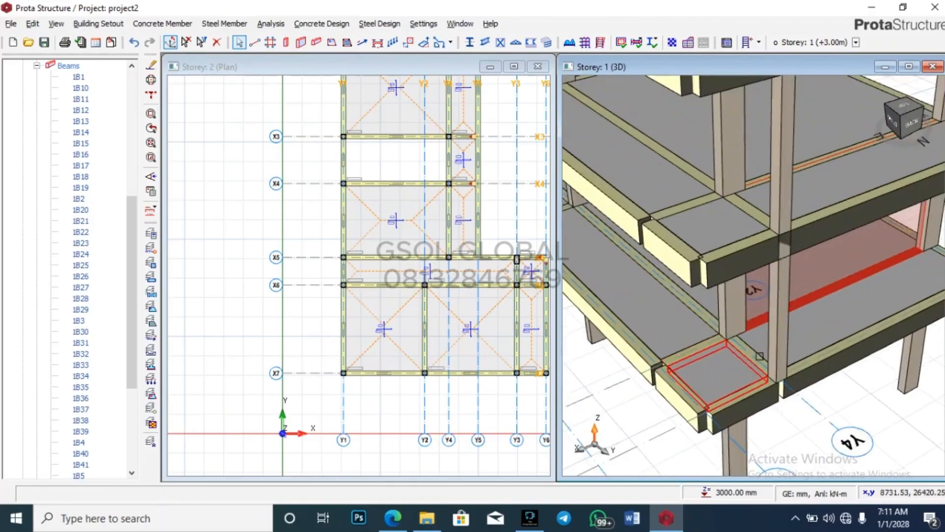
scroll(759, 356, "down", 3)
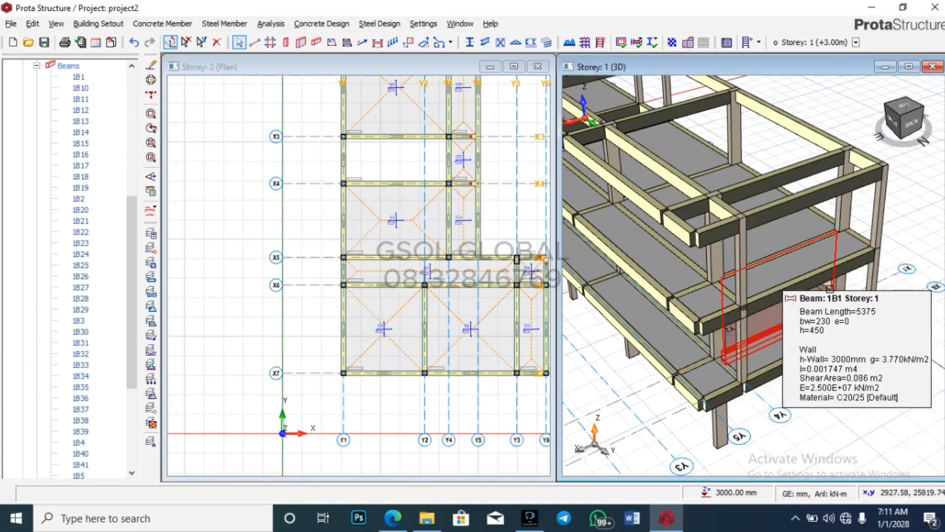
double_click(830, 289)
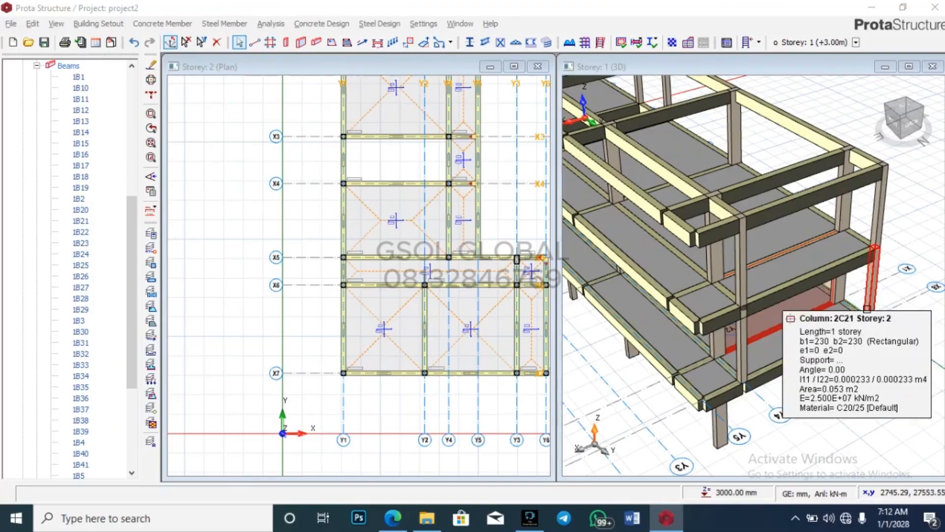
scroll(829, 396, "down", 3)
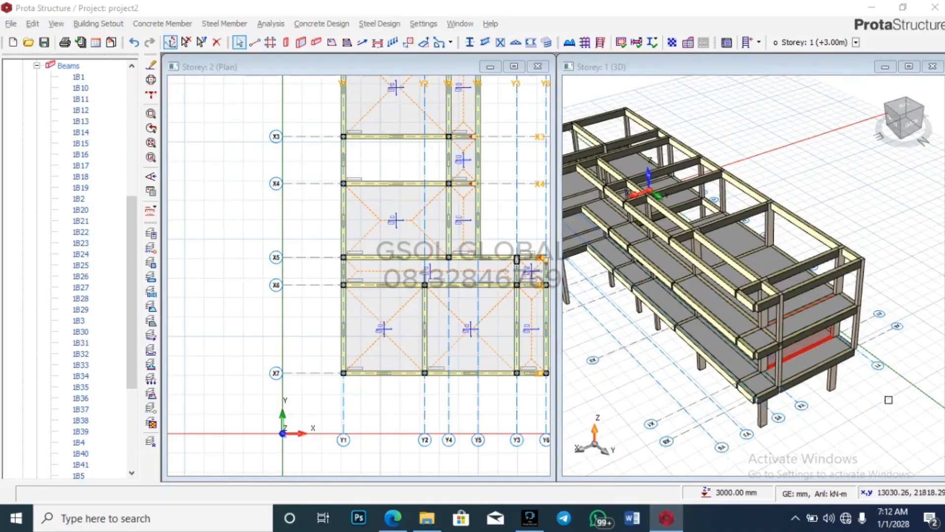
scroll(888, 399, "down", 2)
right_click(77, 78)
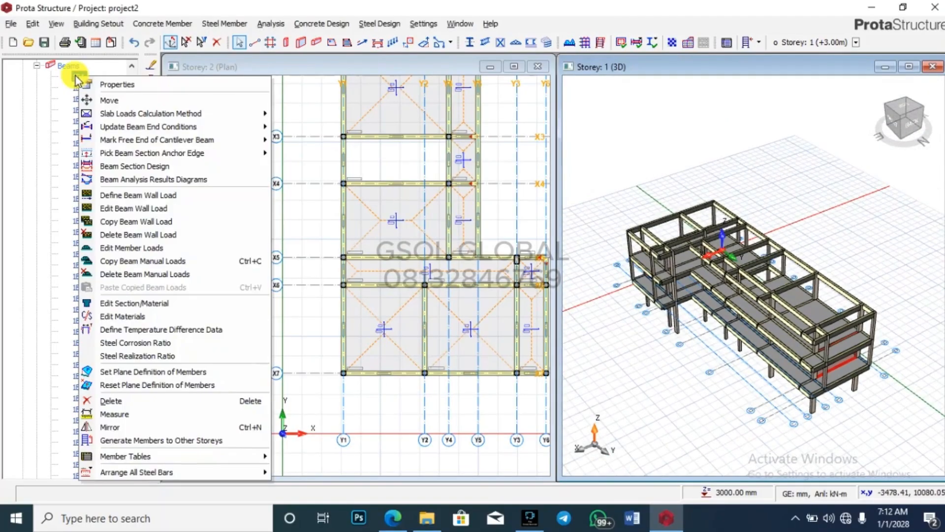
Step: Copy beam 1B1's wall load and select all storey-1 beams from 1B10 through 1B9
left_click(71, 77)
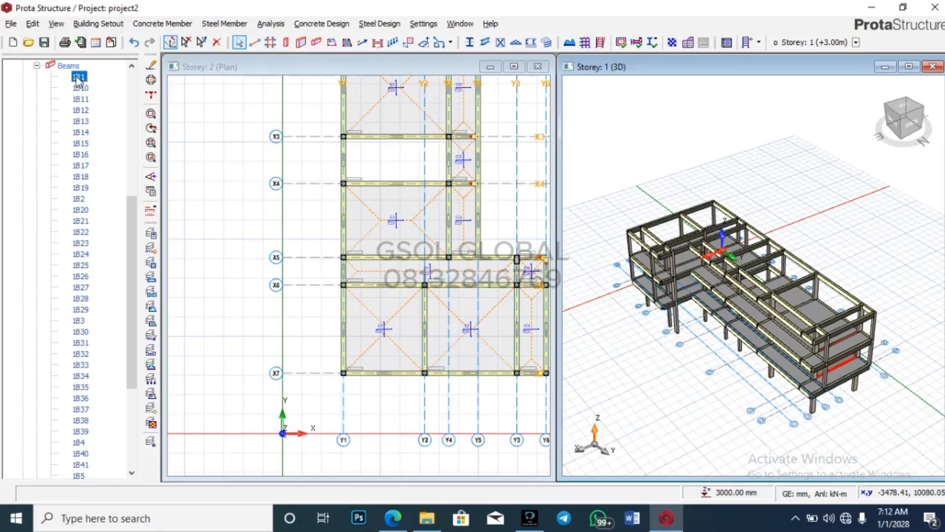
right_click(81, 76)
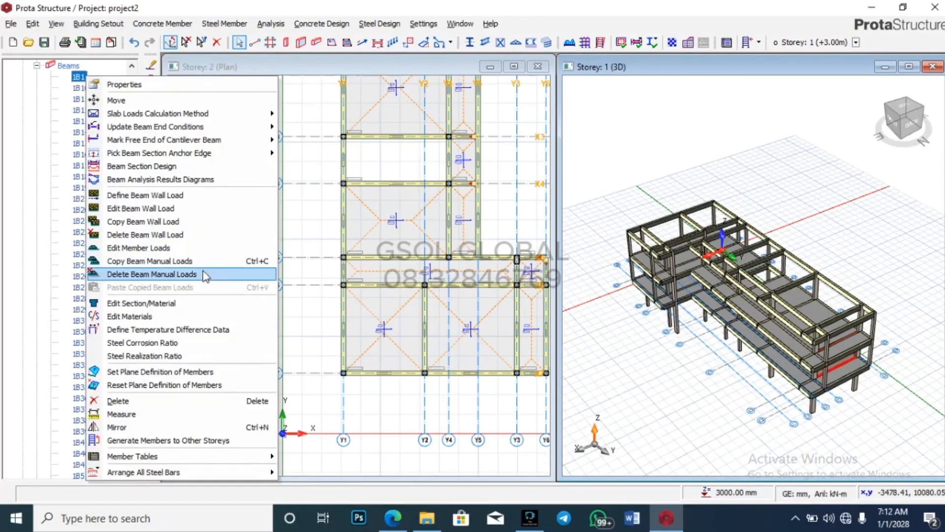
left_click(110, 222)
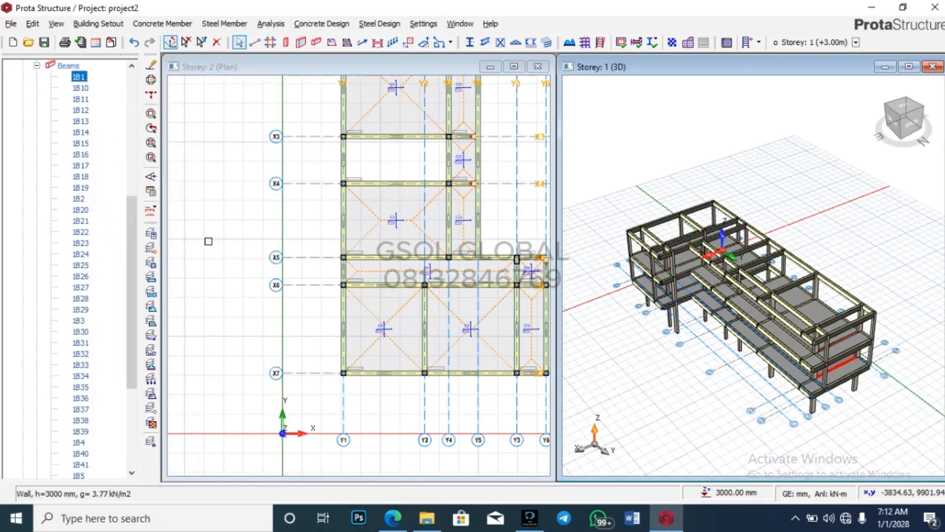
left_click(81, 89)
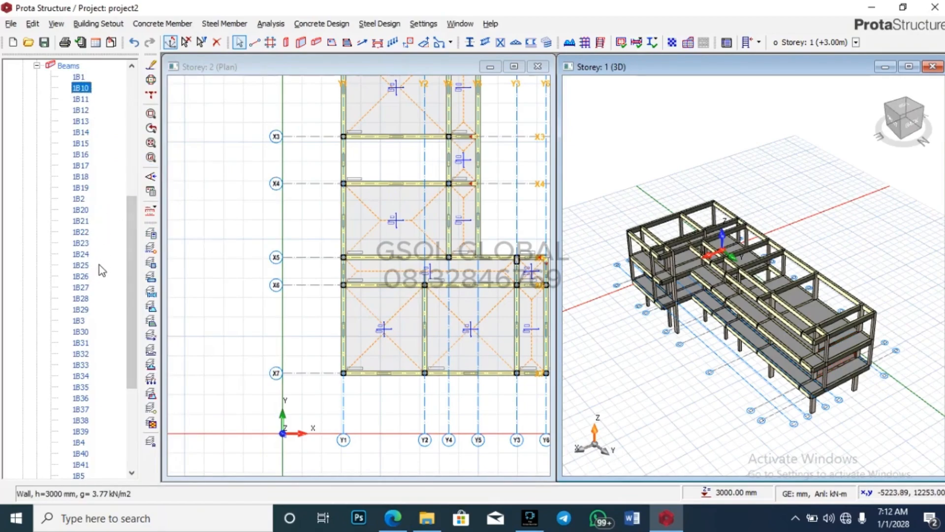
scroll(100, 275, "down", 3)
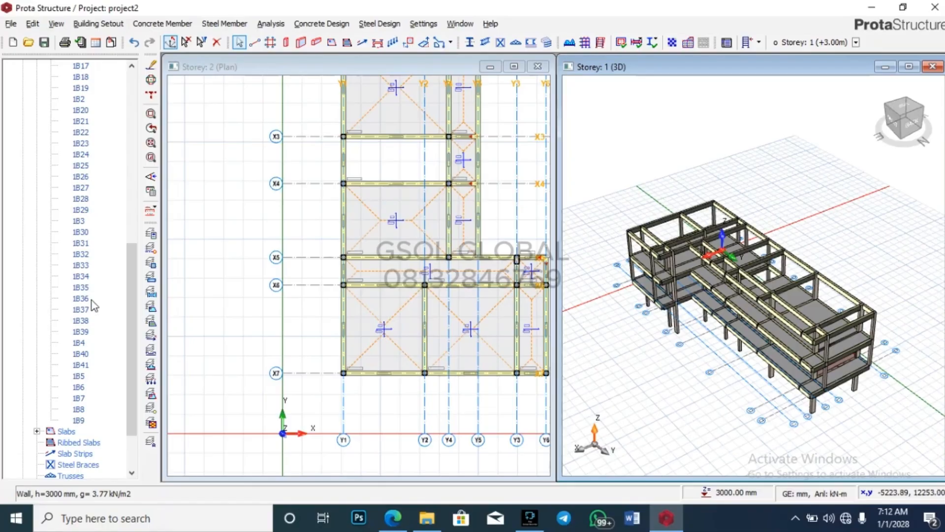
left_click(79, 420, "shift")
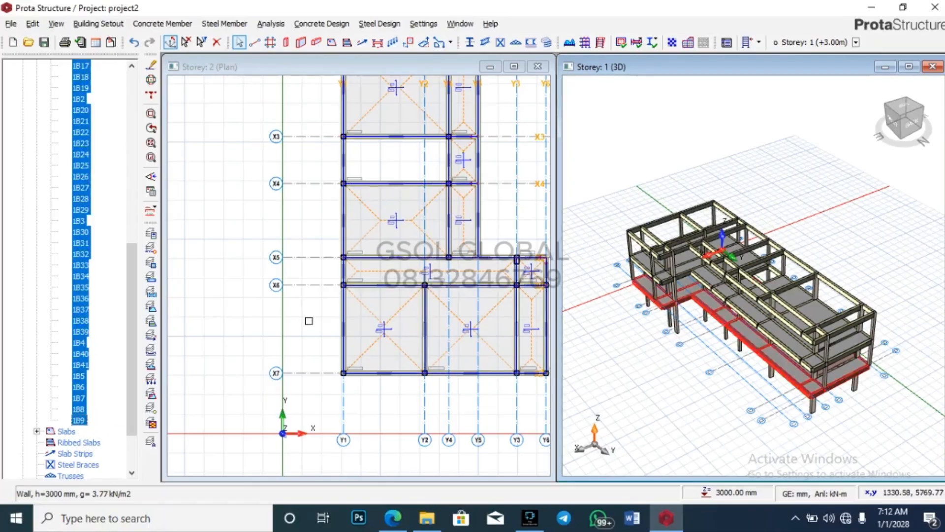
right_click(88, 295)
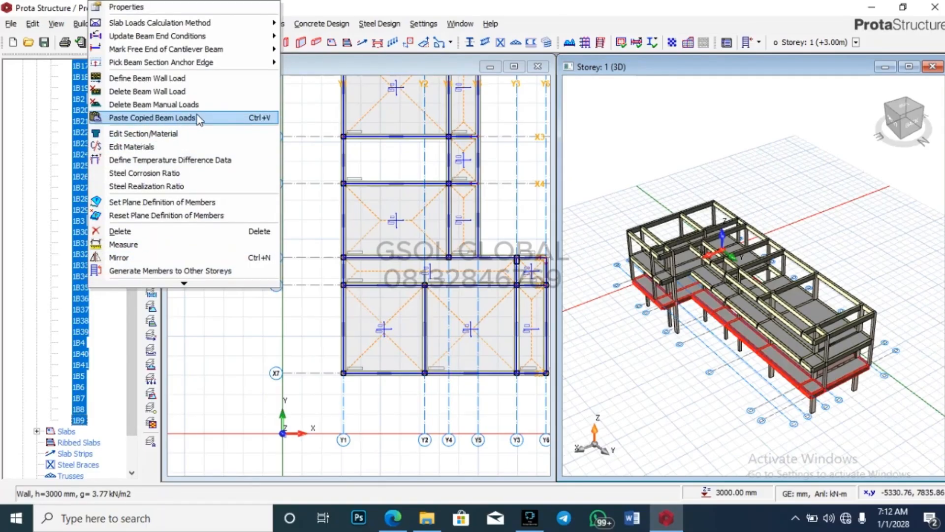
left_click(162, 119)
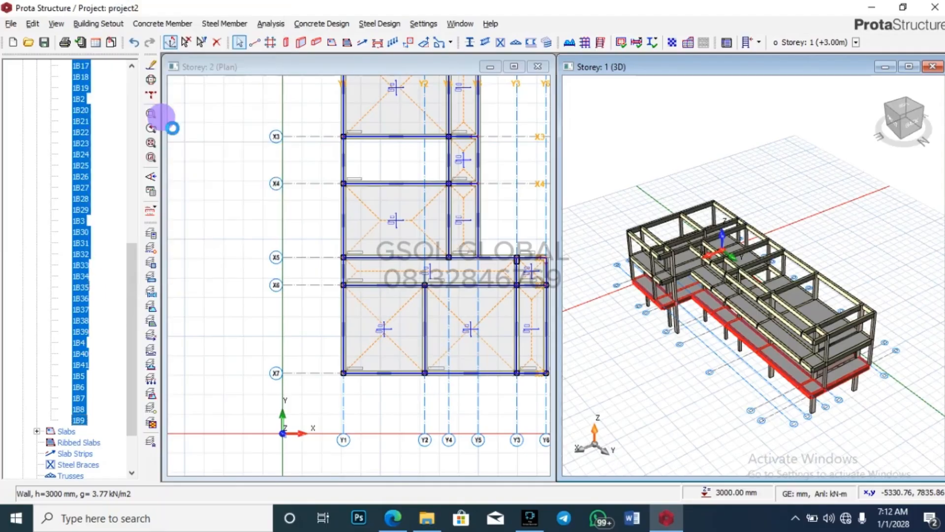
left_click(538, 306)
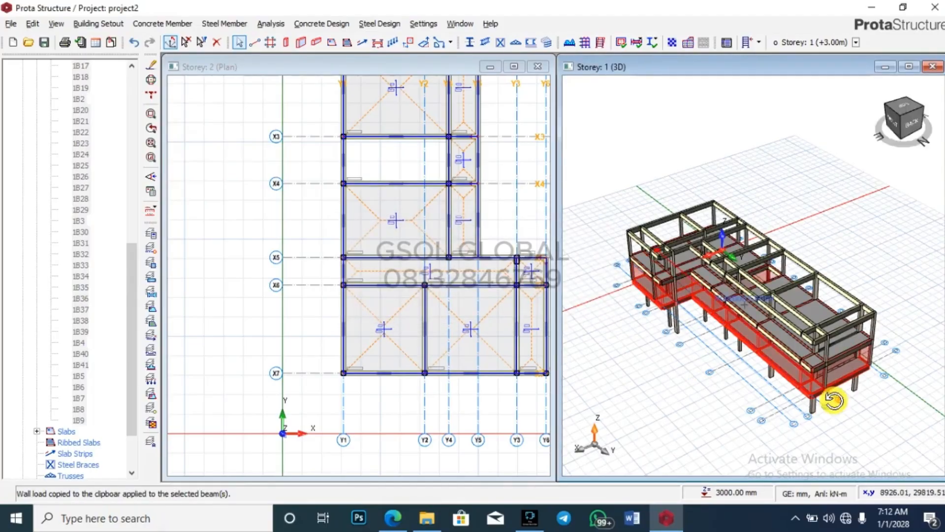
mouse_move(834, 397)
middle_mouse_down()
mouse_move(808, 384)
mouse_move(802, 348)
mouse_move(786, 350)
mouse_move(854, 344)
mouse_move(861, 359)
mouse_move(819, 370)
middle_mouse_up()
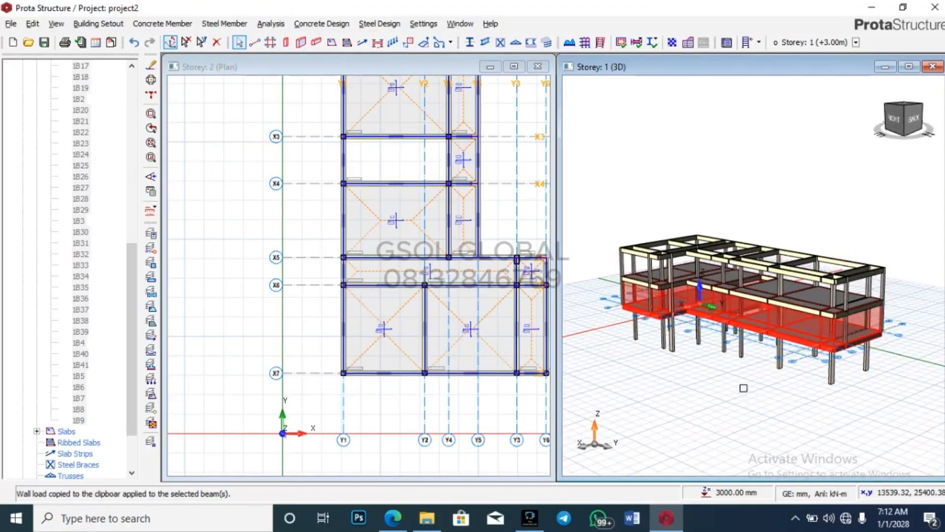
left_click(819, 370)
scroll(832, 345, "up", 5)
scroll(812, 404, "down", 3)
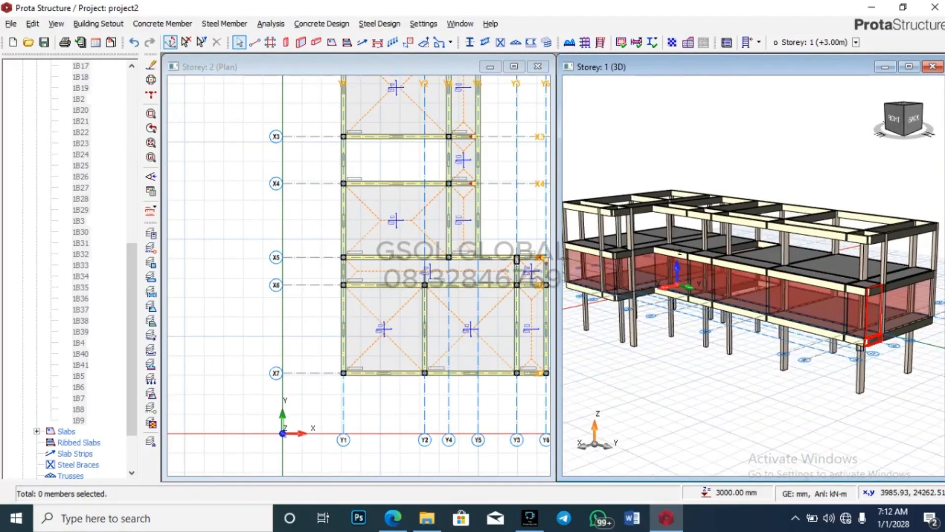
middle_click_drag(812, 403, 774, 365)
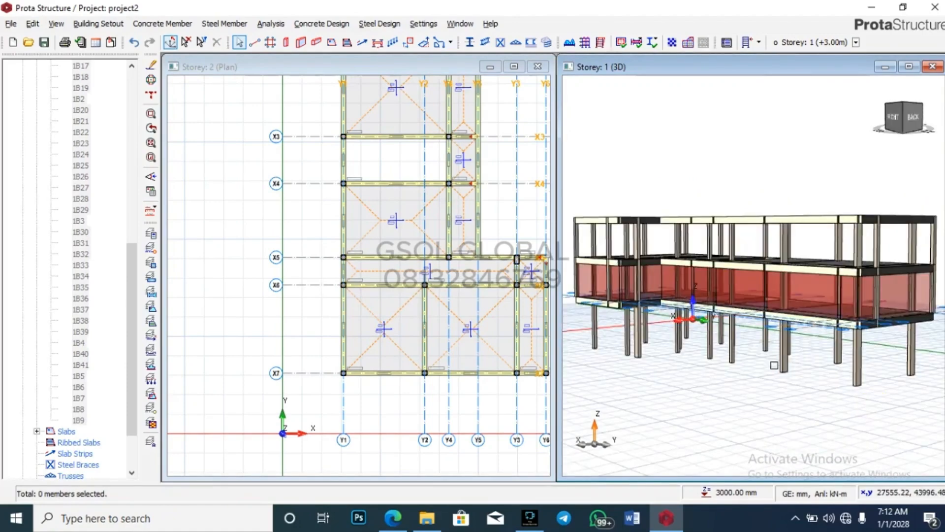
mouse_move(828, 354)
middle_click_drag(880, 411, 856, 420)
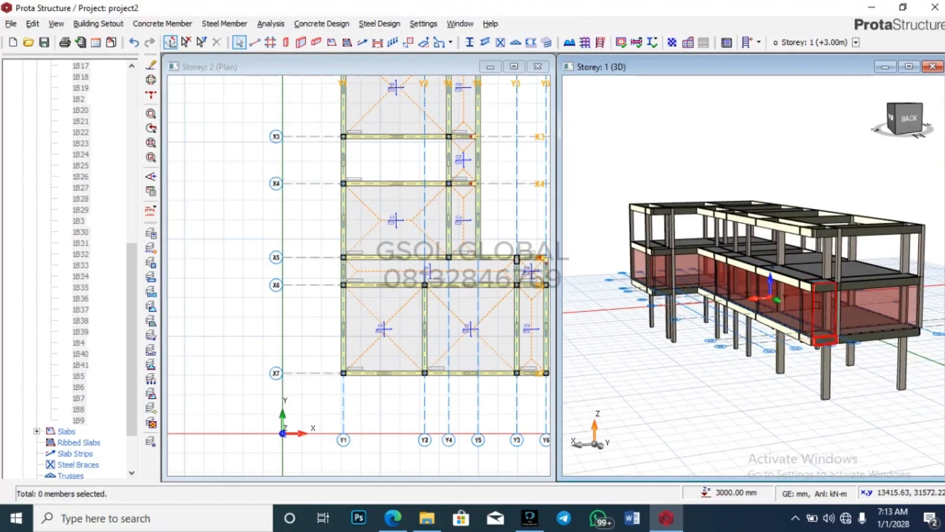
scroll(812, 299, "up", 2)
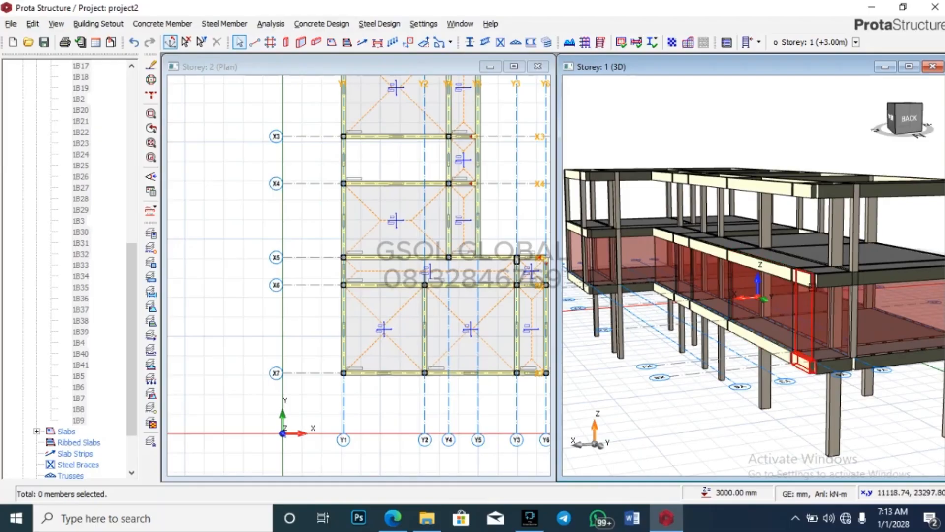
scroll(631, 366, "down", 2)
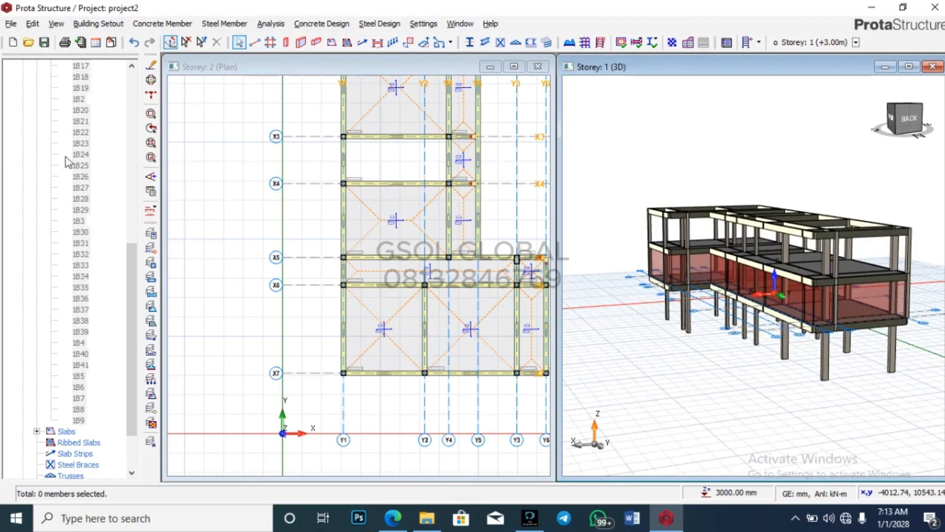
scroll(73, 165, "up", 4)
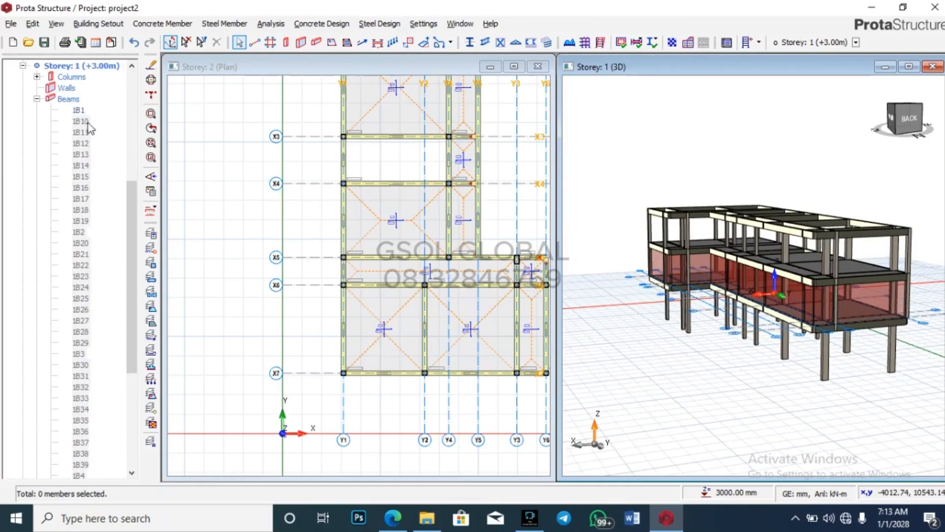
Step: Make Storey 2 the active storey and expand its beam list in the tree
left_click(37, 99)
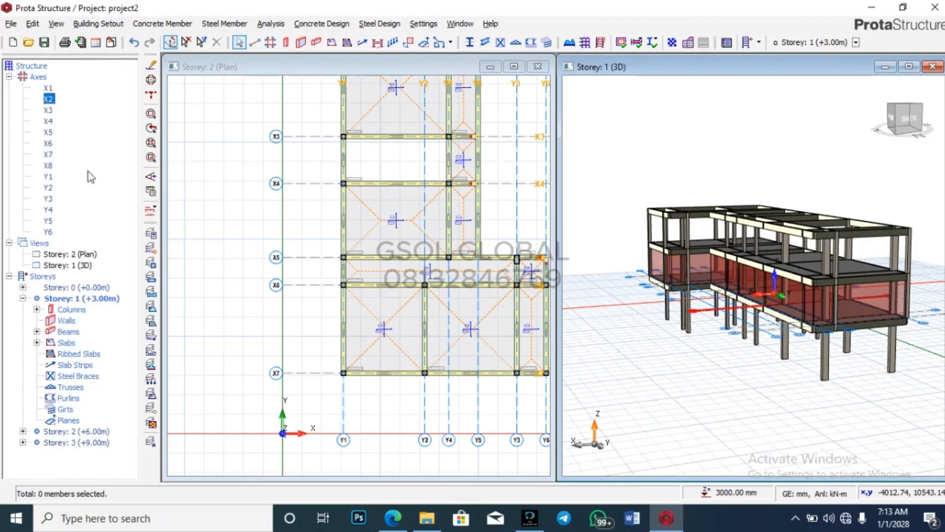
left_click(9, 276)
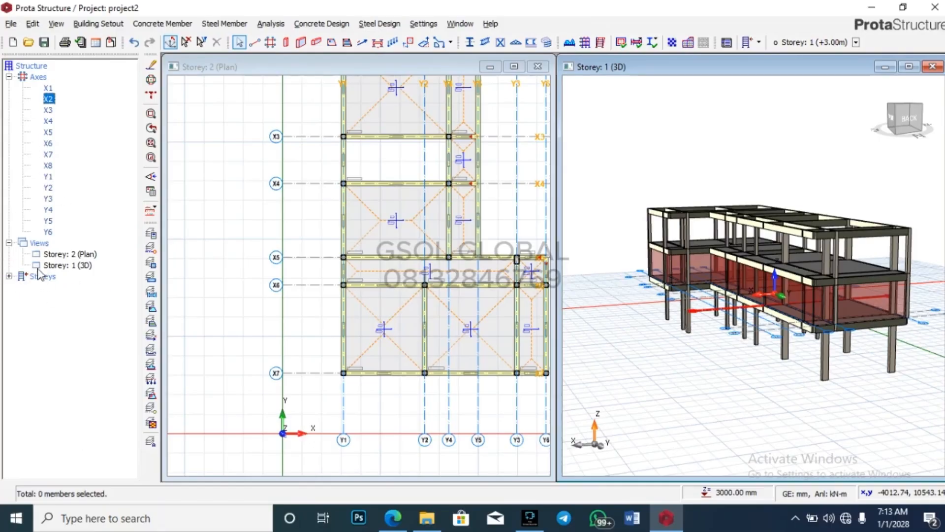
left_click(9, 276)
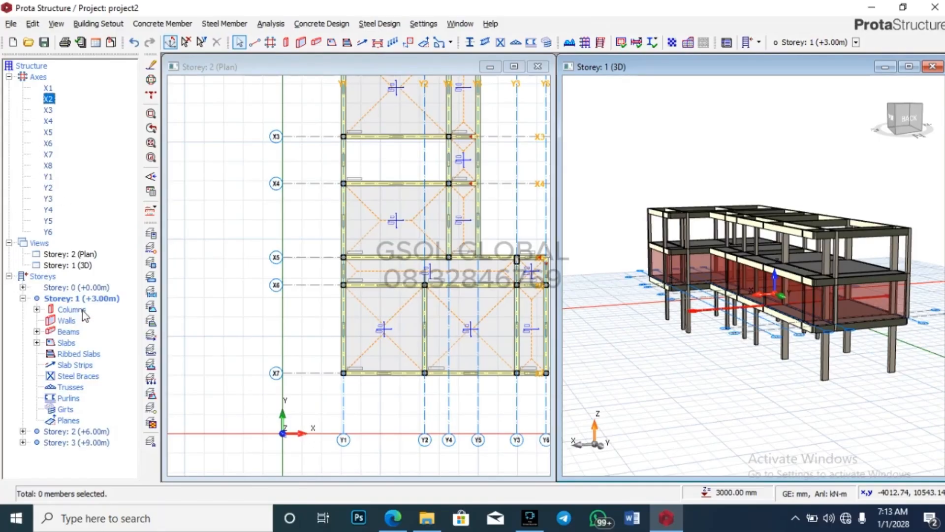
double_click(75, 433)
scroll(71, 319, "down", 4)
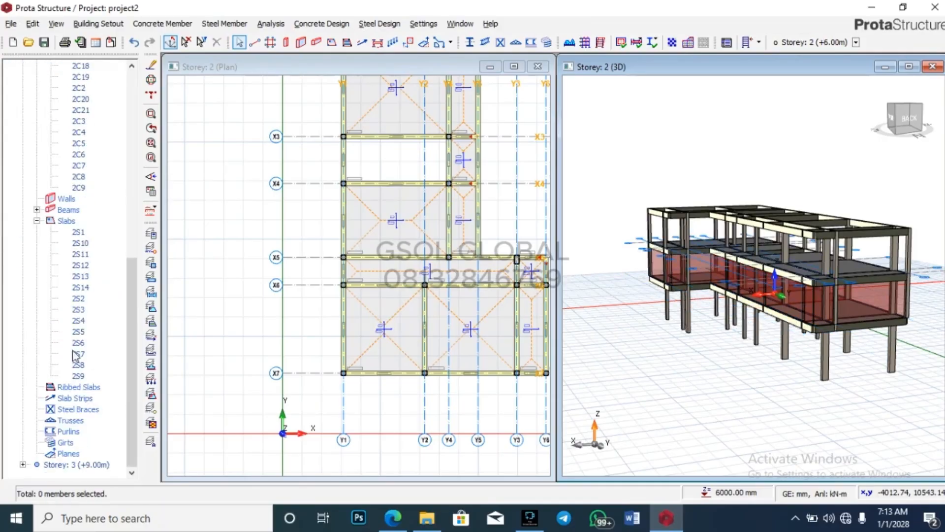
scroll(73, 320, "up", 5)
scroll(118, 325, "down", 5)
left_click(79, 232)
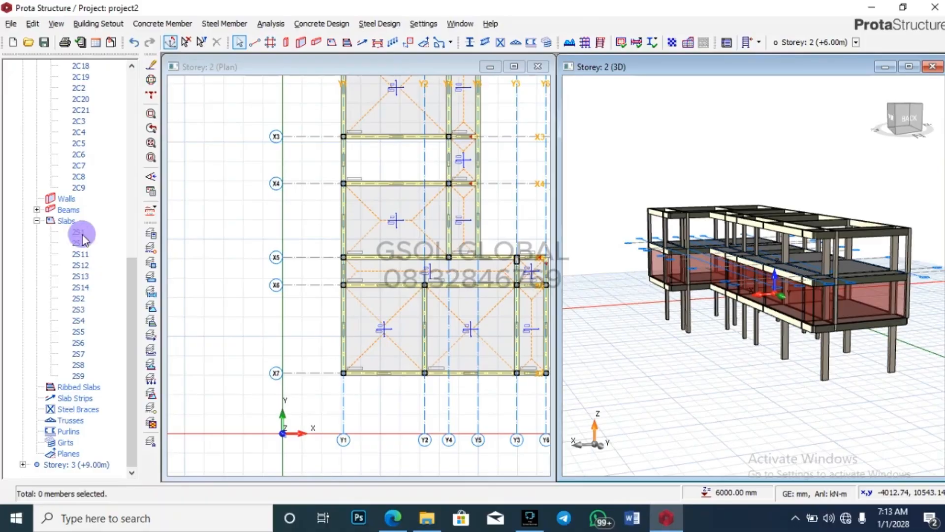
left_click(37, 220)
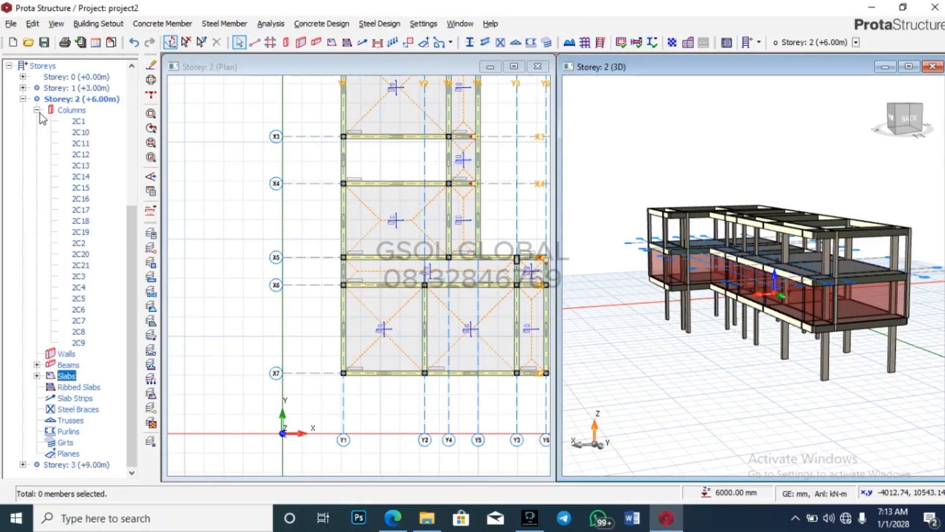
left_click(37, 110)
left_click(47, 110)
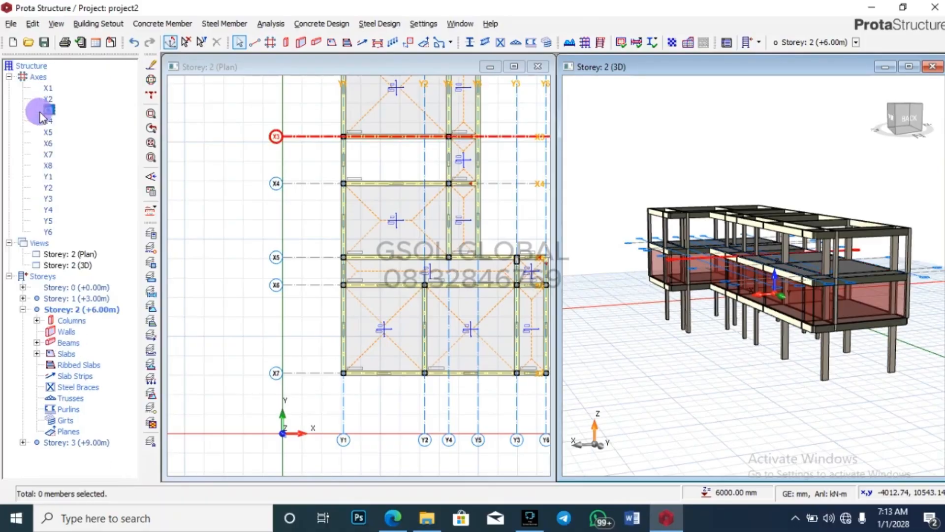
left_click(37, 342)
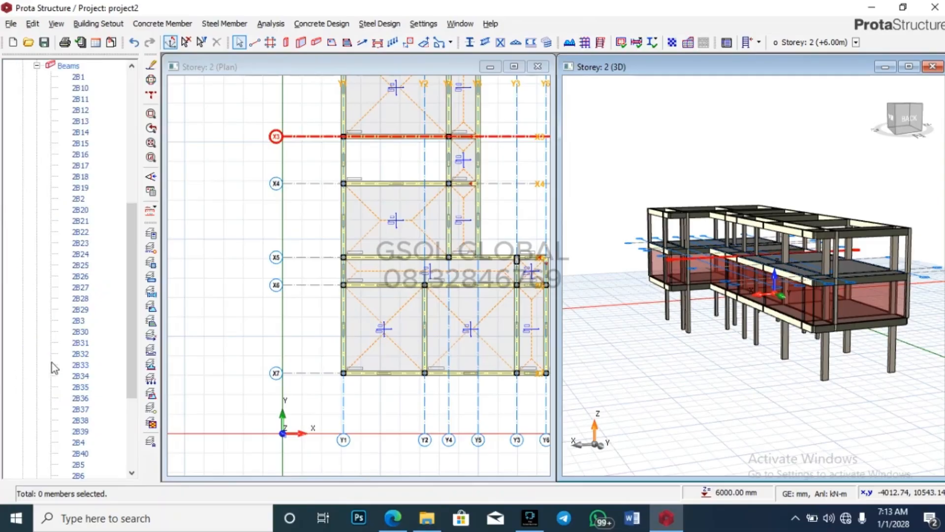
Step: Select all storey-2 beams (2B1 to 2B11) and paste the copied wall loads, replacing existing ones
left_click(79, 77)
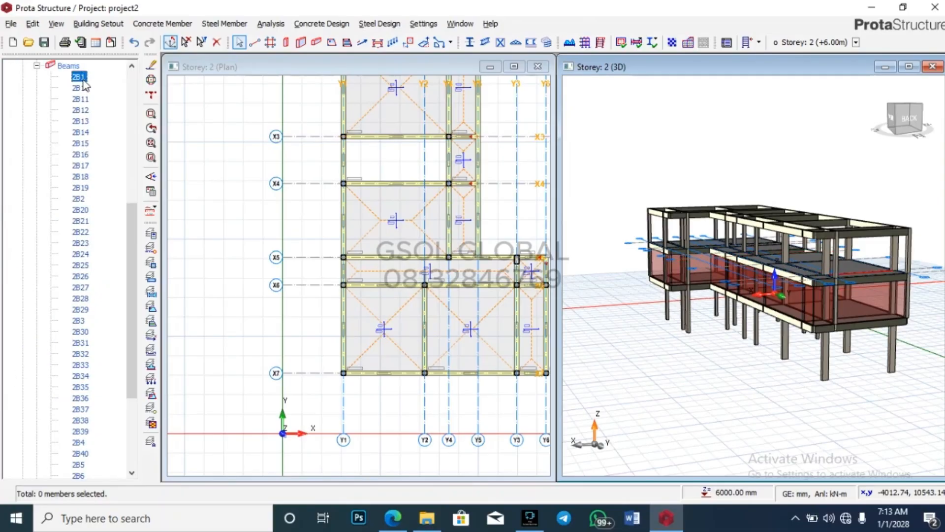
left_click(81, 88, "ctrl")
left_click(81, 99, "ctrl")
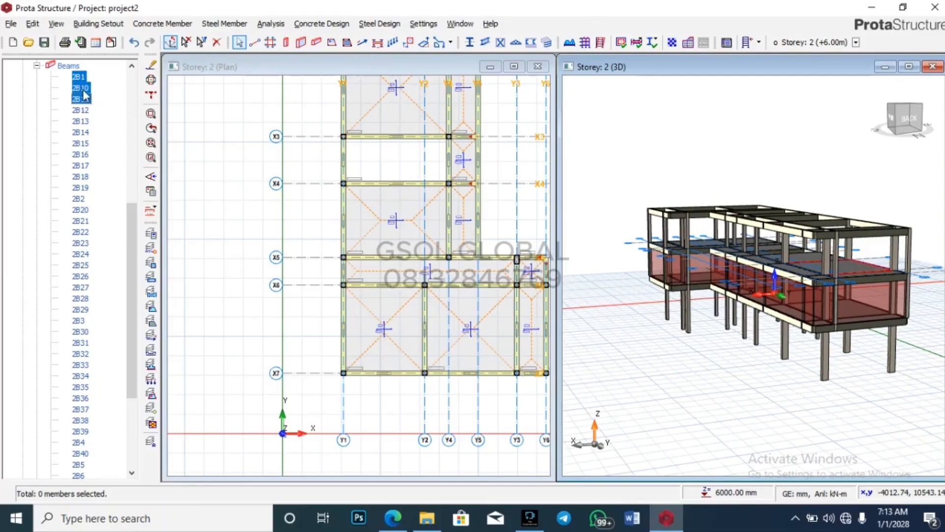
scroll(96, 256, "down", 5)
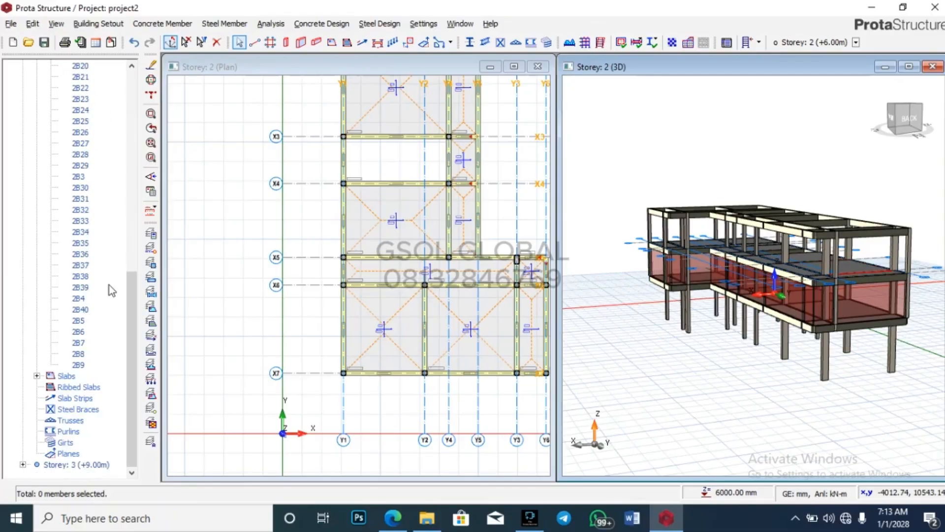
left_click(79, 365, "shift")
right_click(78, 367)
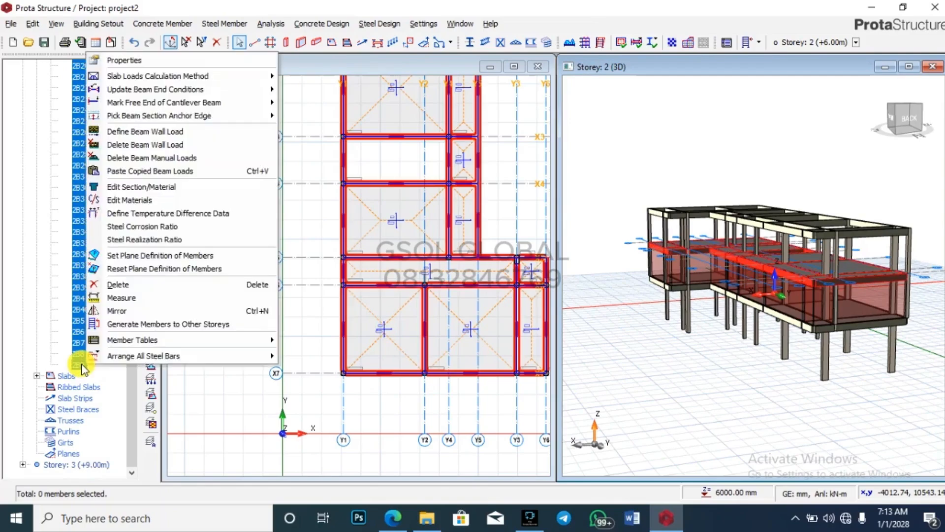
left_click(162, 171)
left_click(524, 305)
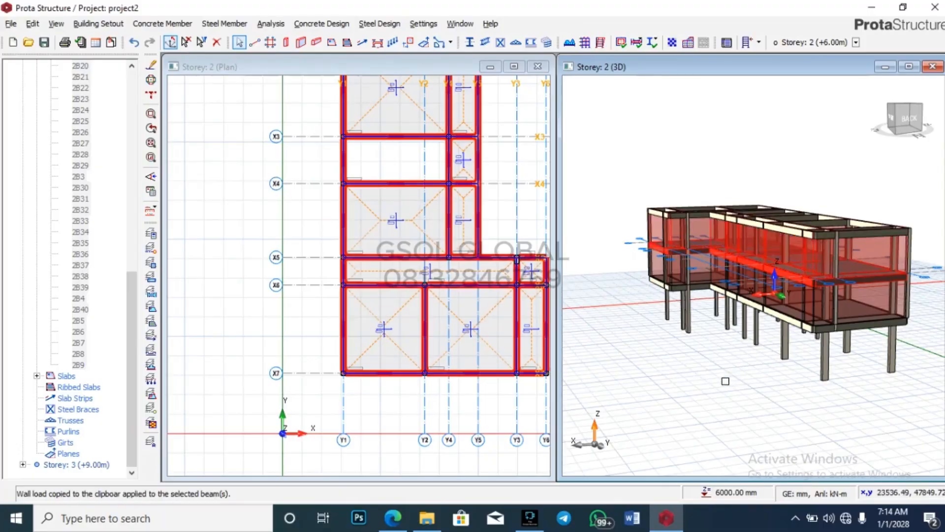
Step: Orbit the 3D model to check walls on both storeys, then bring the building render PDF forward
left_click_drag(859, 399, 822, 420)
left_click(823, 419)
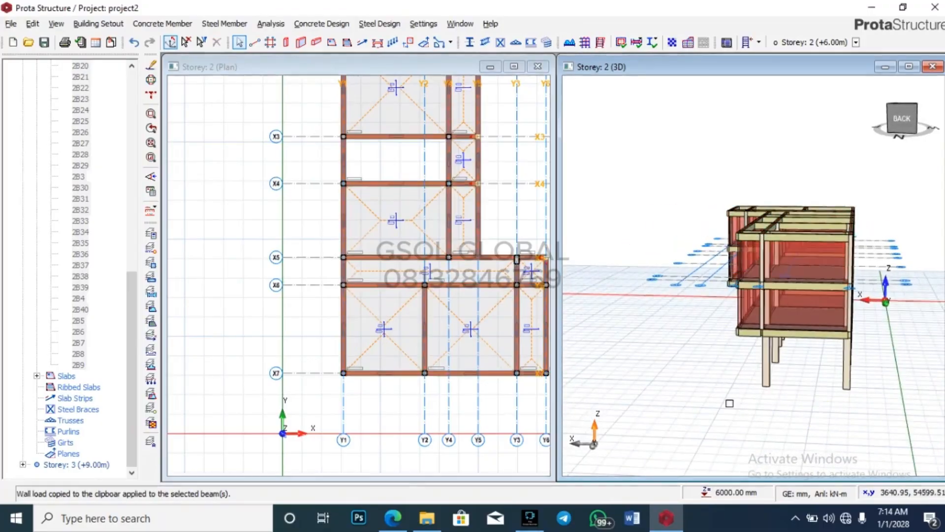
scroll(714, 404, "down", 3)
left_click_drag(718, 410, 798, 403)
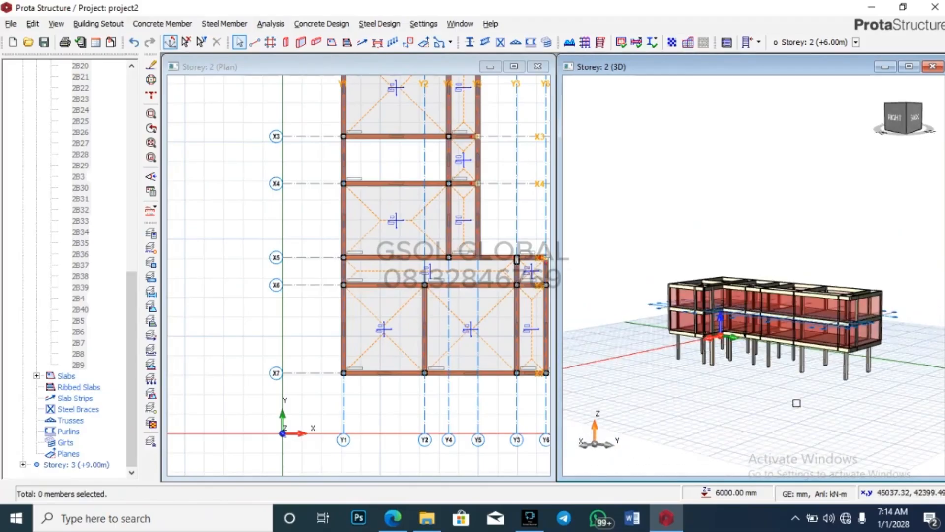
scroll(900, 319, "up", 2)
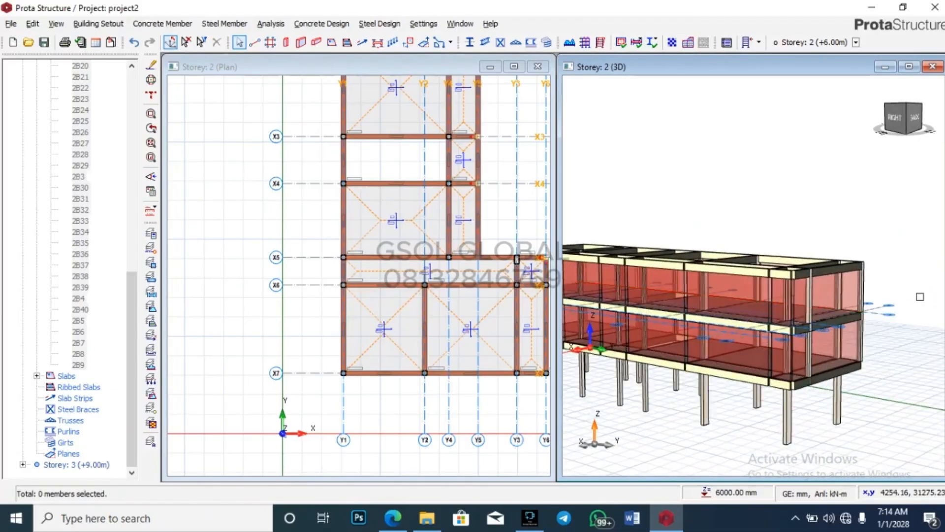
scroll(900, 279, "down", 3)
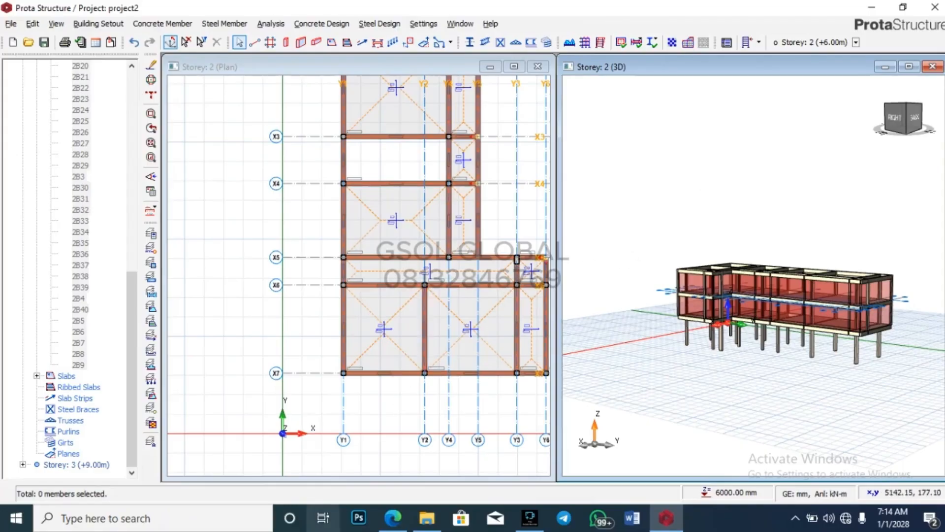
mouse_move(396, 519)
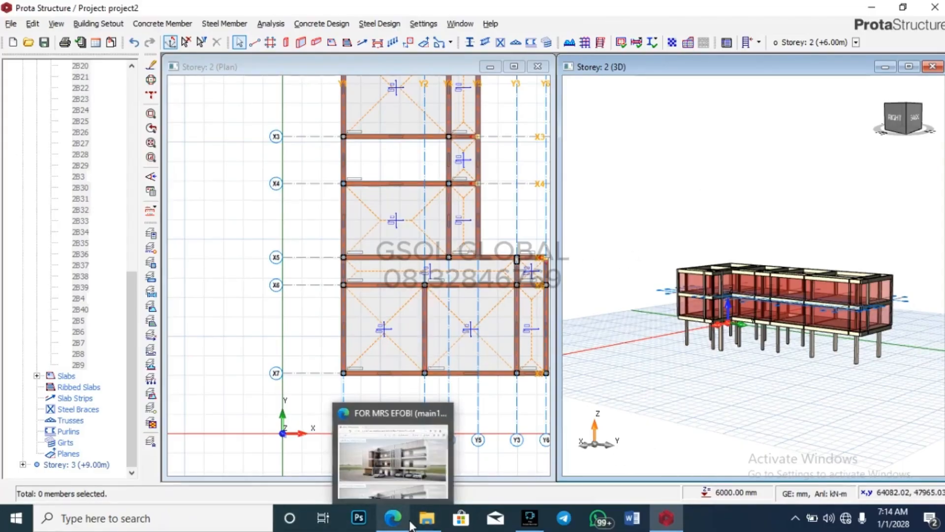
left_click(439, 479)
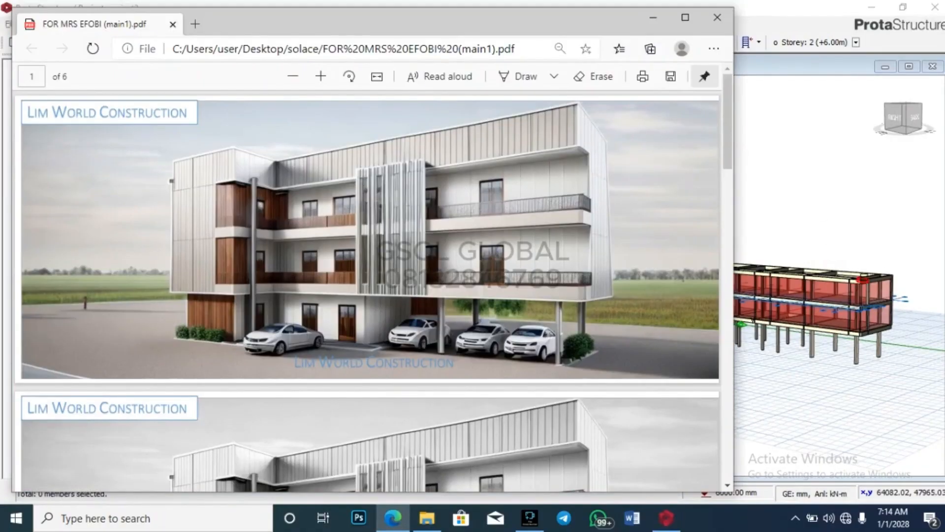
scroll(858, 224, "up", 5)
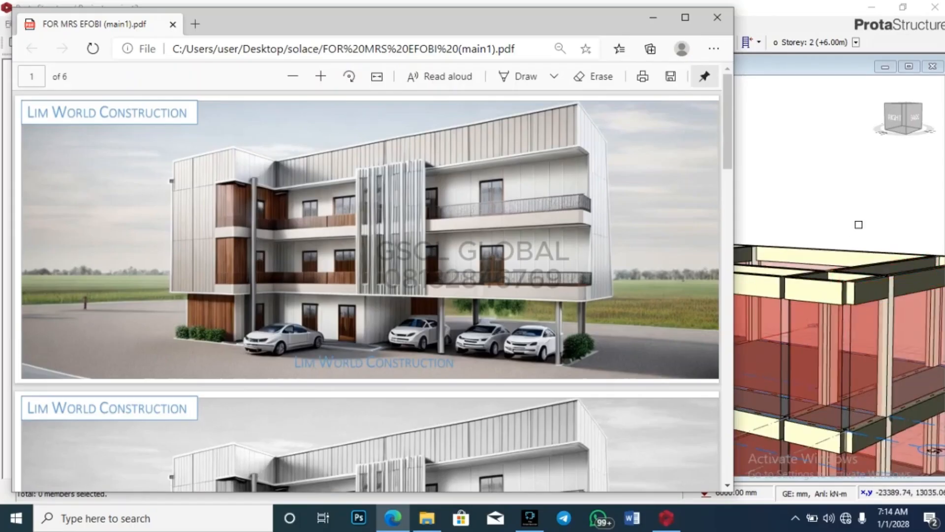
scroll(858, 225, "down", 5)
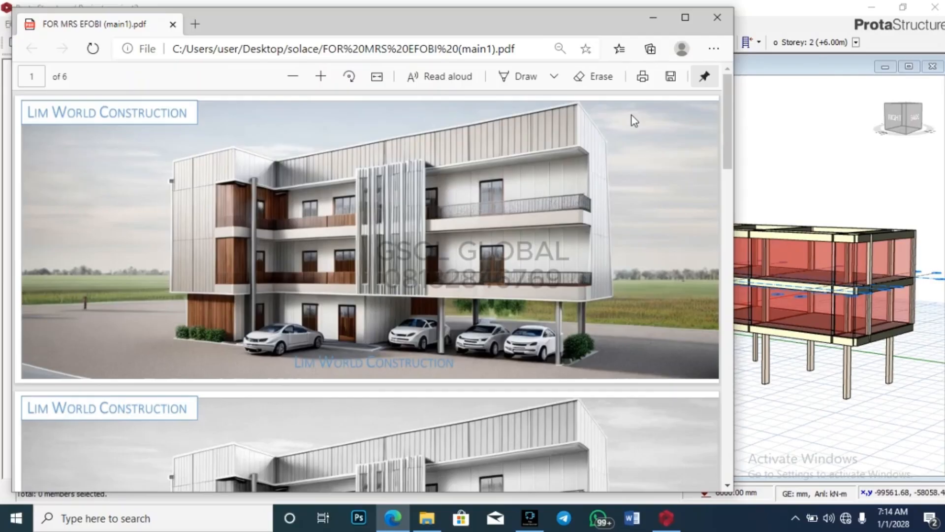
scroll(837, 229, "up", 3)
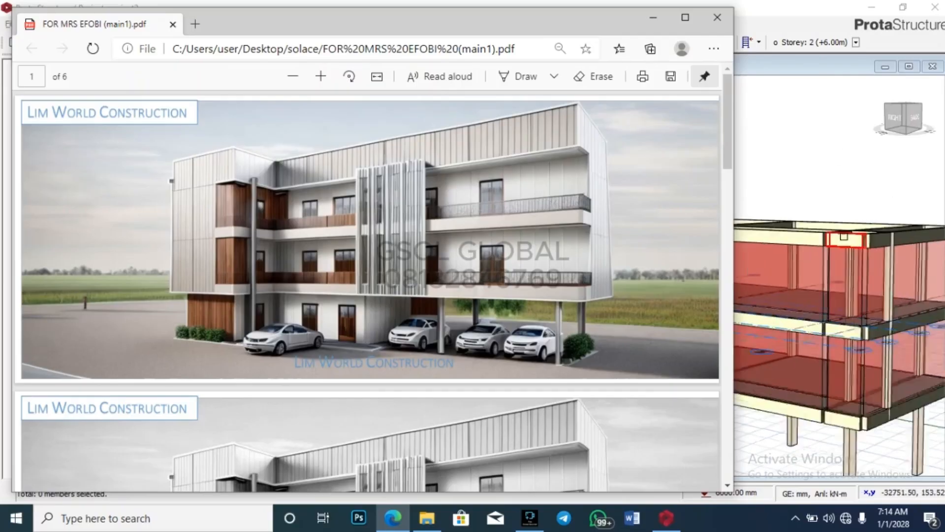
left_click(835, 232)
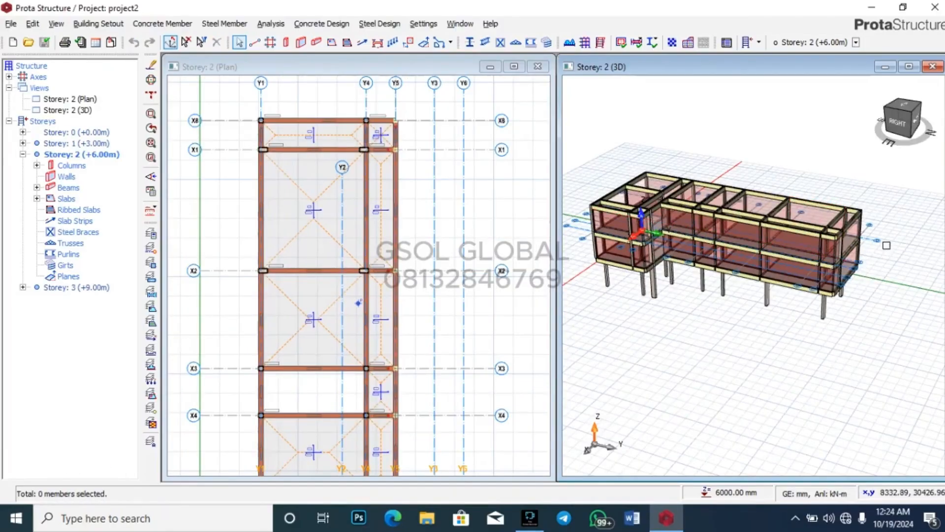
scroll(875, 238, "up", 2)
scroll(823, 241, "up", 2)
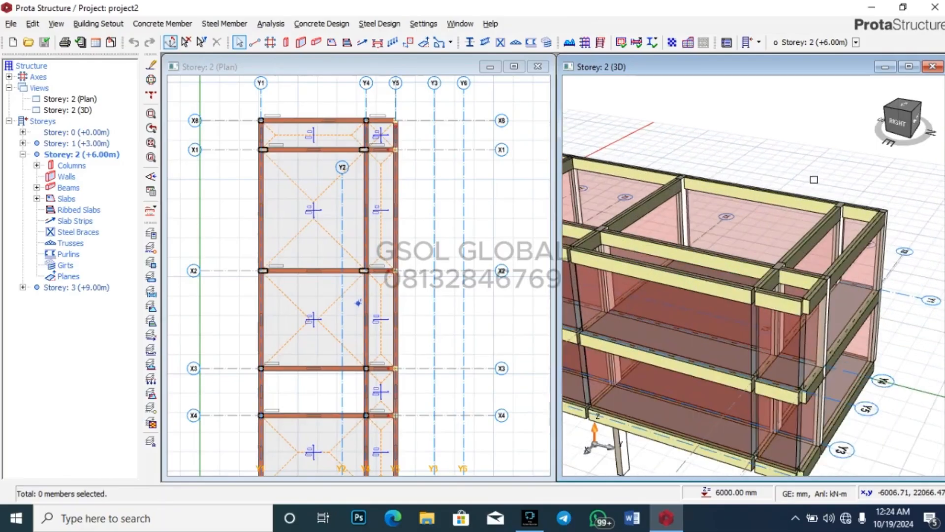
scroll(823, 241, "up", 3)
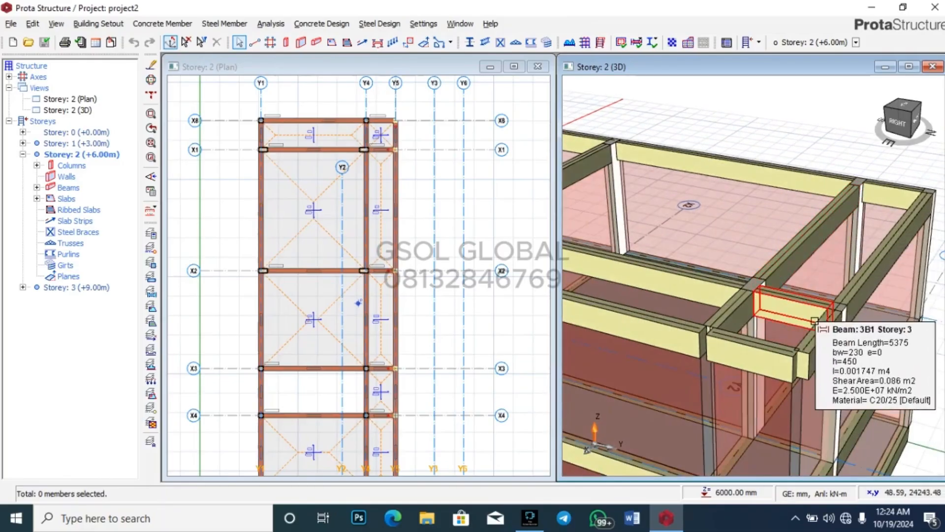
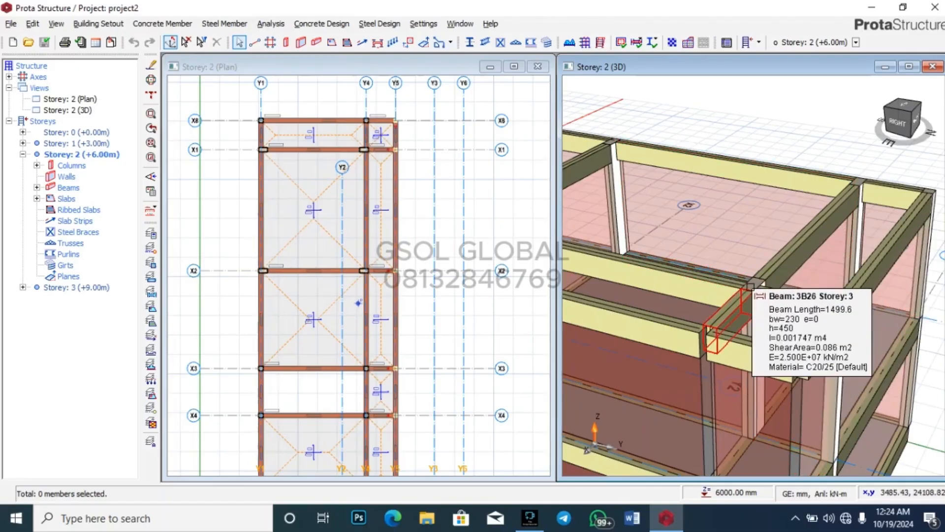
Step: Zoom around the 3D model, then switch to the WPS PDF of the building render
scroll(909, 301, "down", 1)
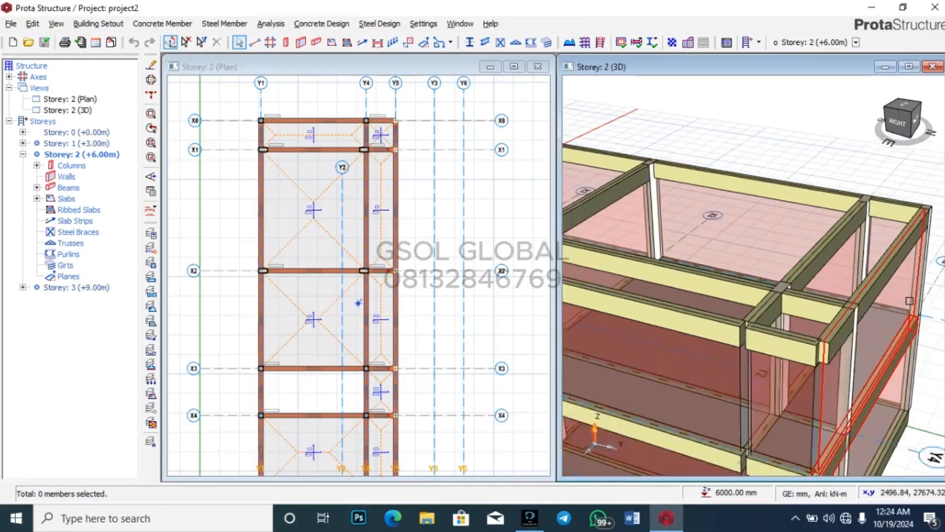
scroll(910, 301, "down", 3)
scroll(910, 301, "down", 3)
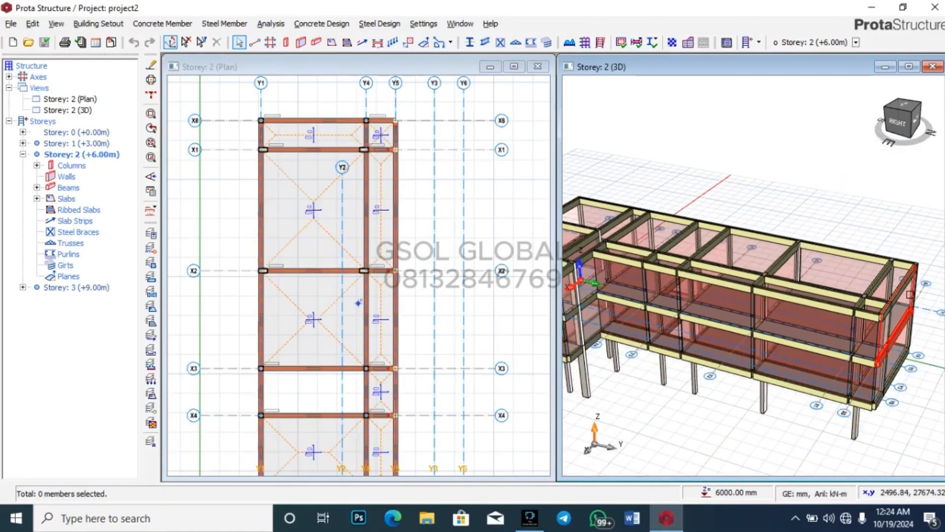
scroll(910, 295, "down", 2)
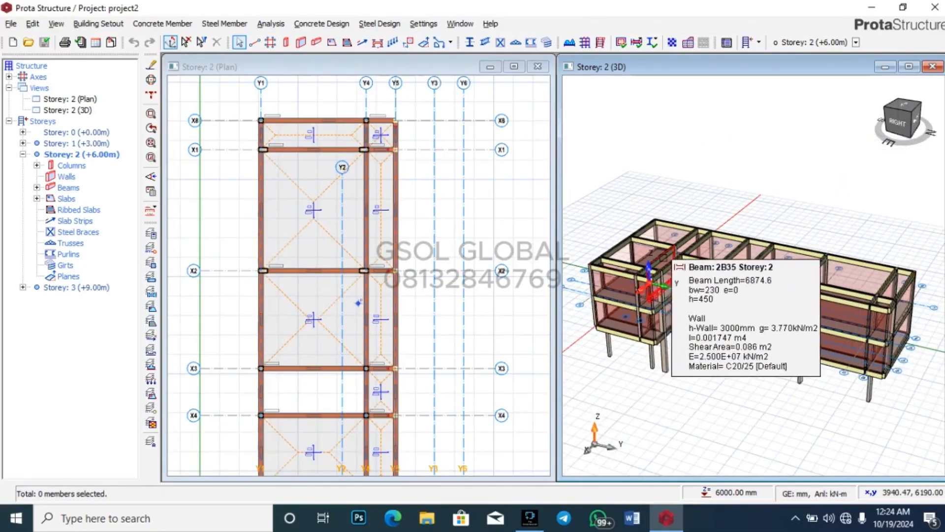
scroll(635, 266, "up", 4)
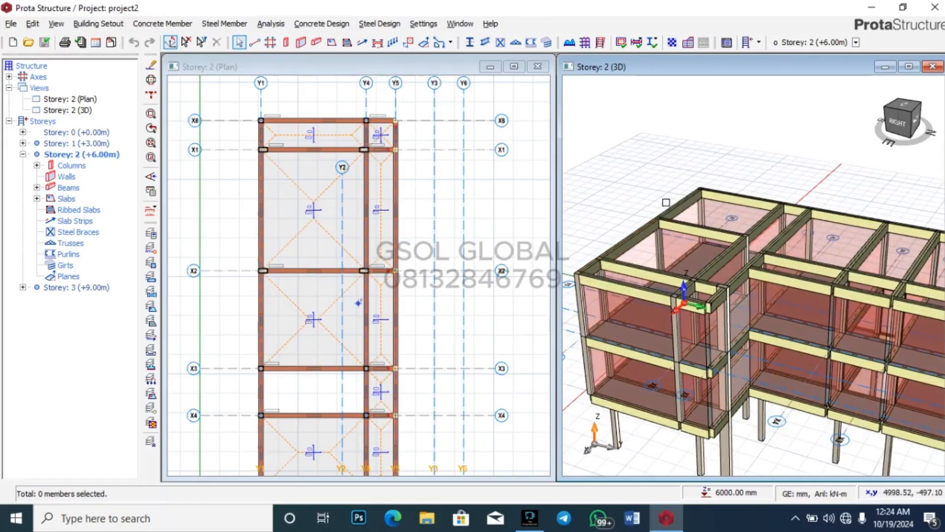
scroll(628, 182, "down", 3)
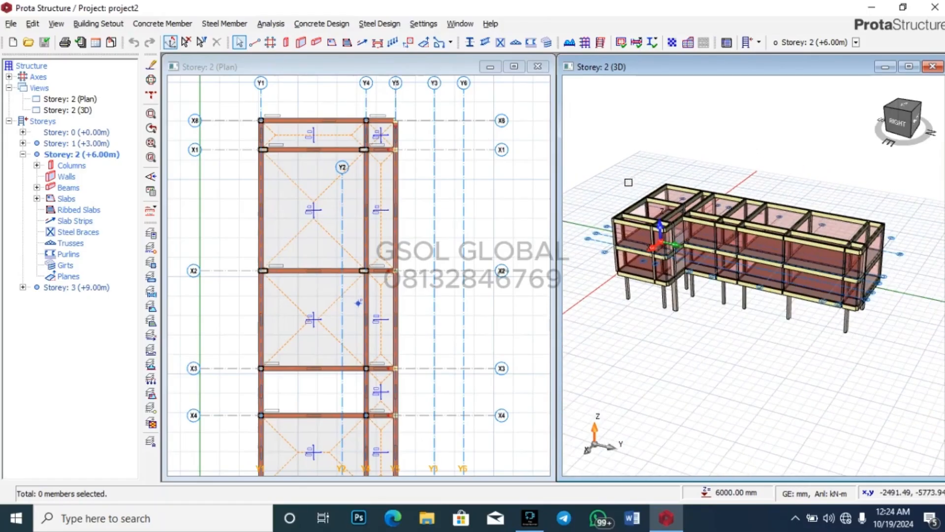
scroll(857, 237, "up", 2)
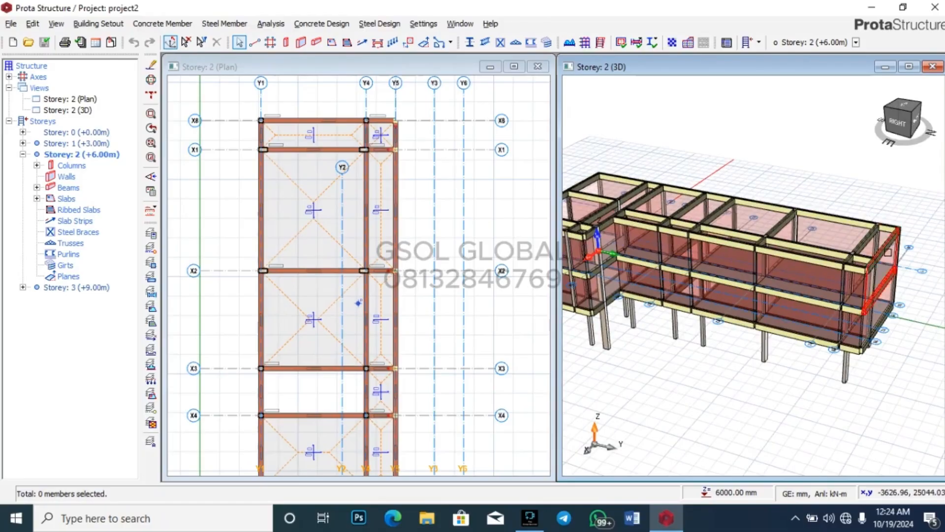
scroll(866, 276, "down", 2)
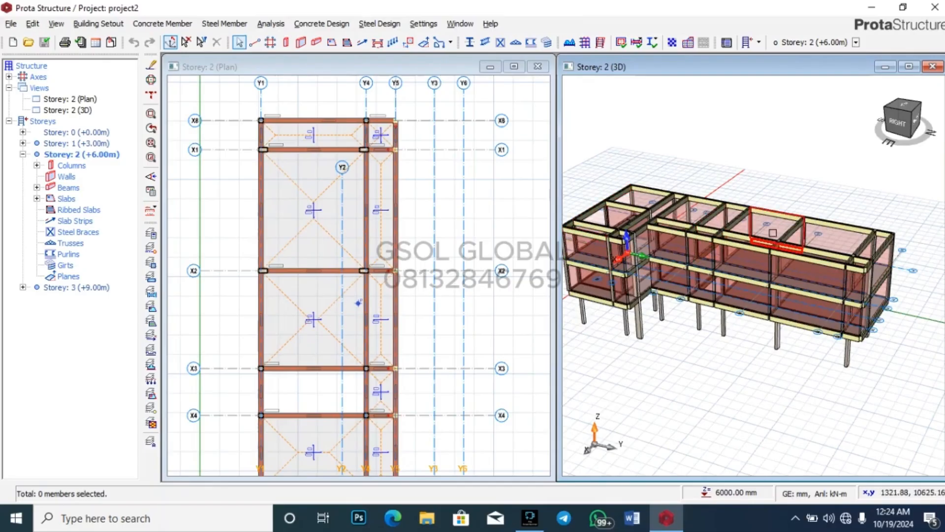
mouse_move(774, 235)
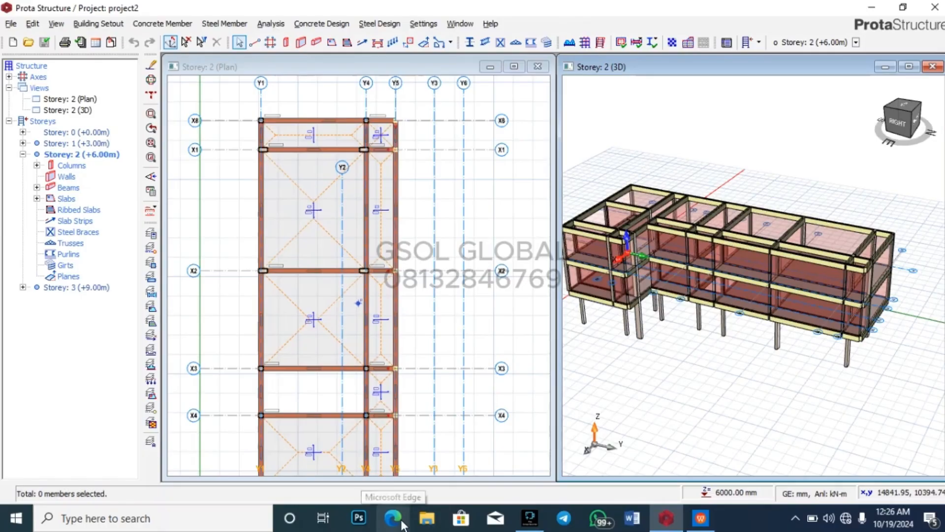
left_click(700, 518)
Step: Look over the three-storey colour render on page 1, then return to the ProtaStructure model
scroll(555, 228, "up", 8)
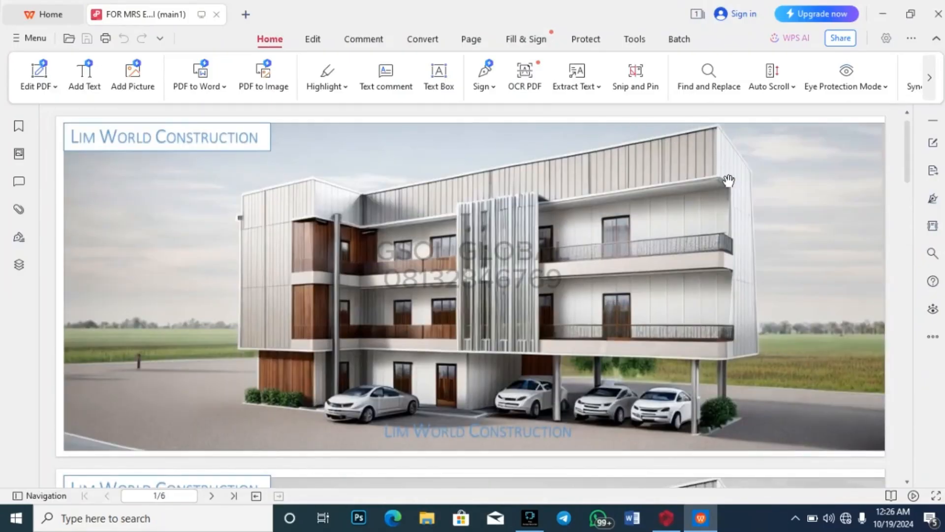
scroll(725, 178, "up", 5, "ctrl")
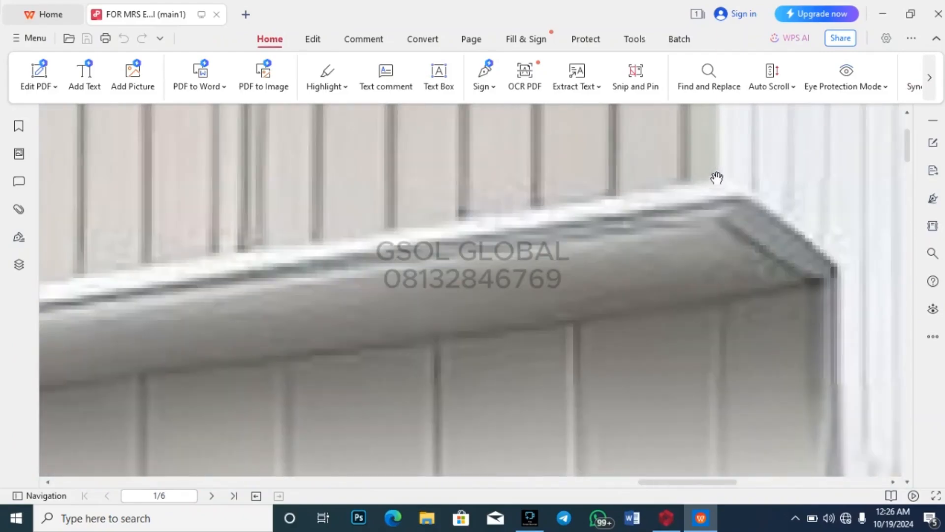
scroll(699, 220, "down", 3, "ctrl")
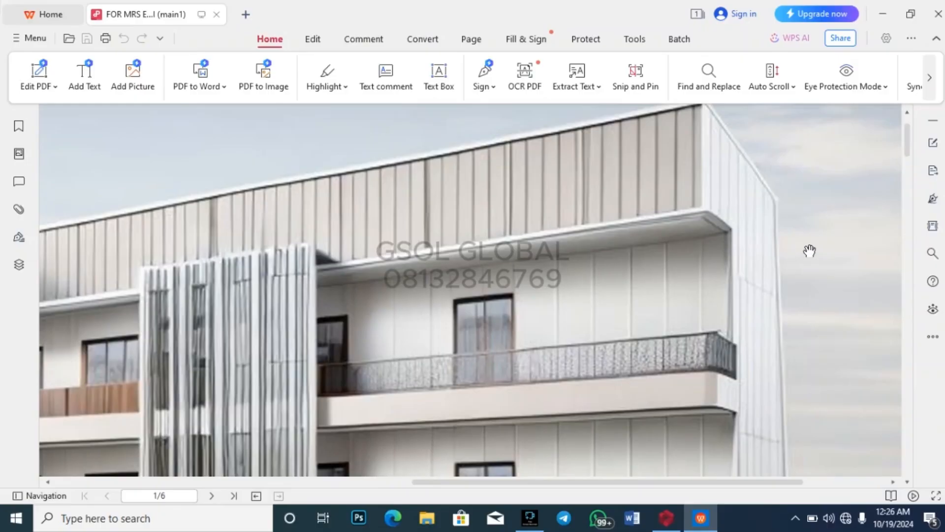
scroll(843, 280, "down", 3)
scroll(778, 329, "up", 3)
scroll(775, 325, "up", 1)
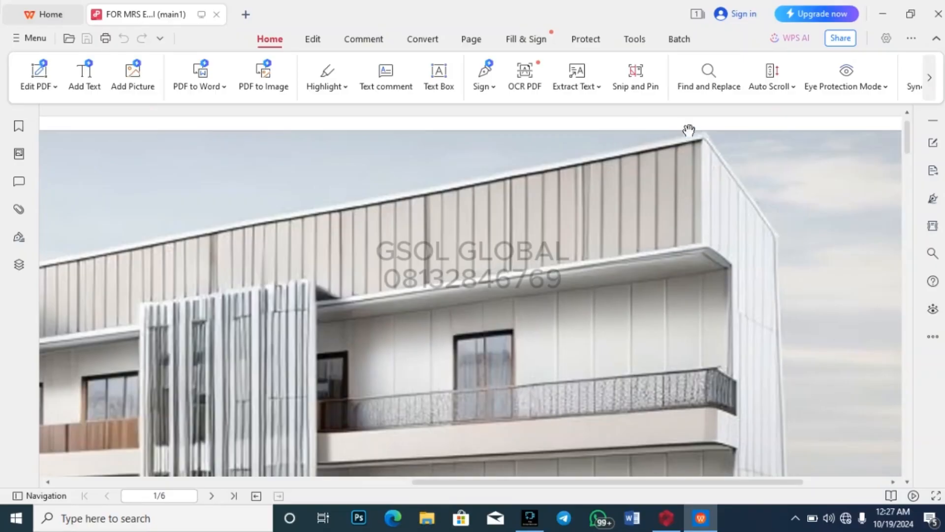
mouse_move(666, 517)
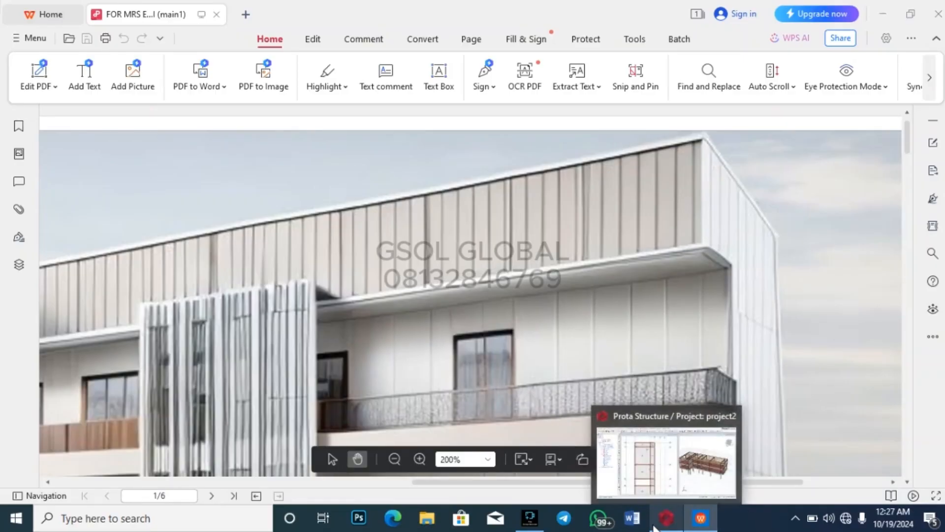
left_click(679, 480)
scroll(715, 281, "up", 5)
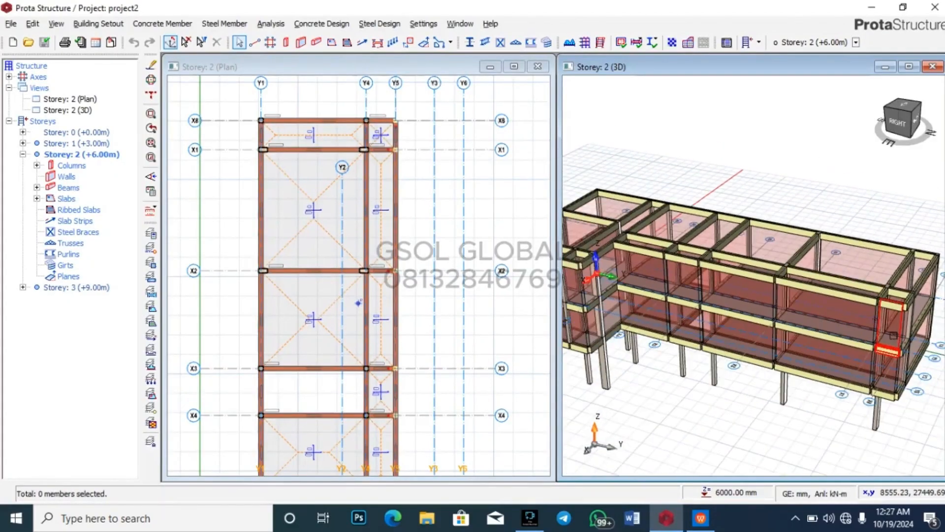
Step: Activate the Storey 3 (+9.00m) plan, list its beams and open the context menu for 3B1
left_click(23, 154)
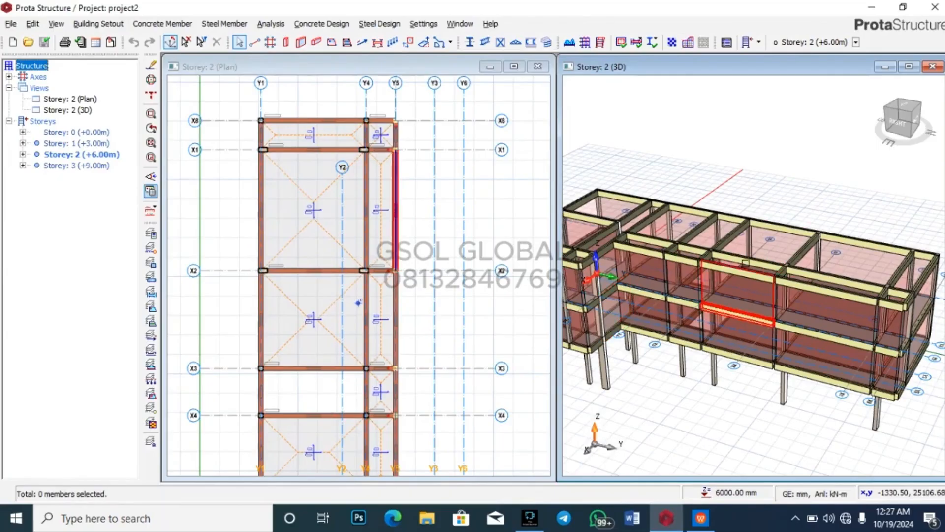
double_click(59, 166)
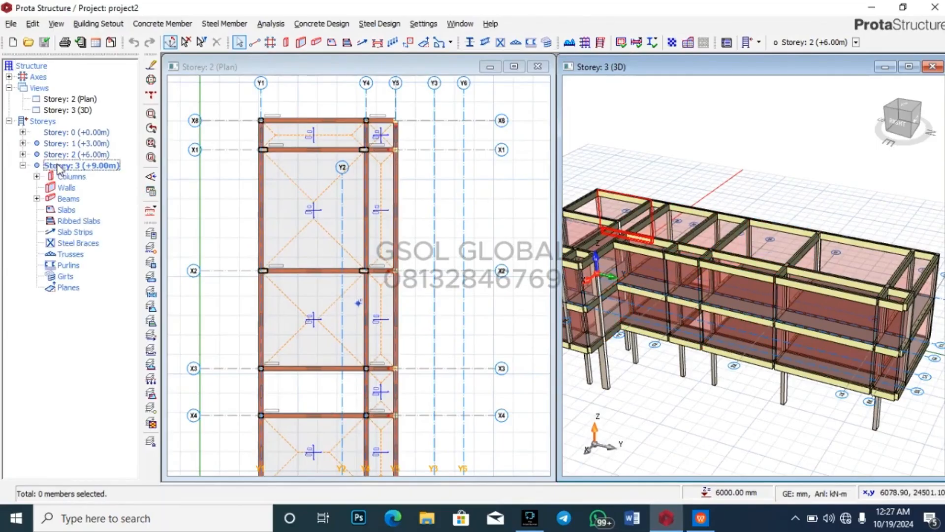
double_click(67, 98)
double_click(69, 289)
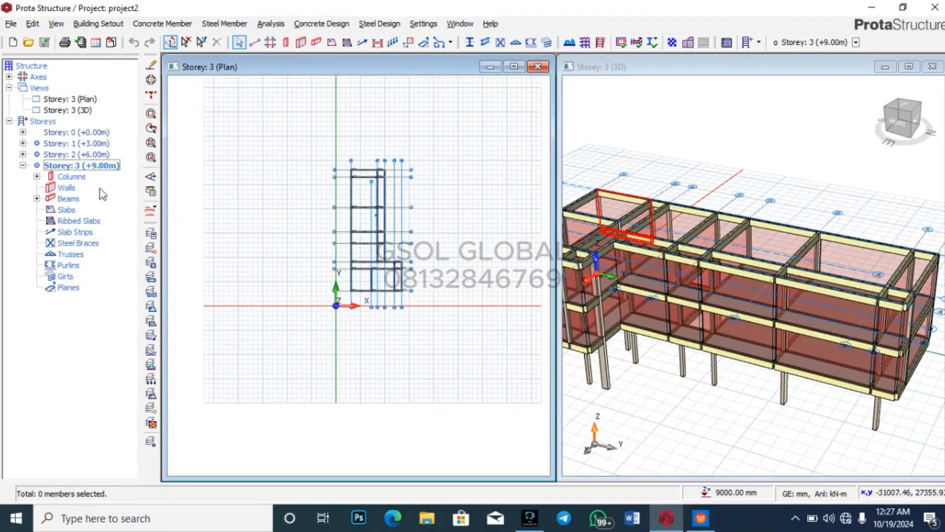
left_click(37, 199)
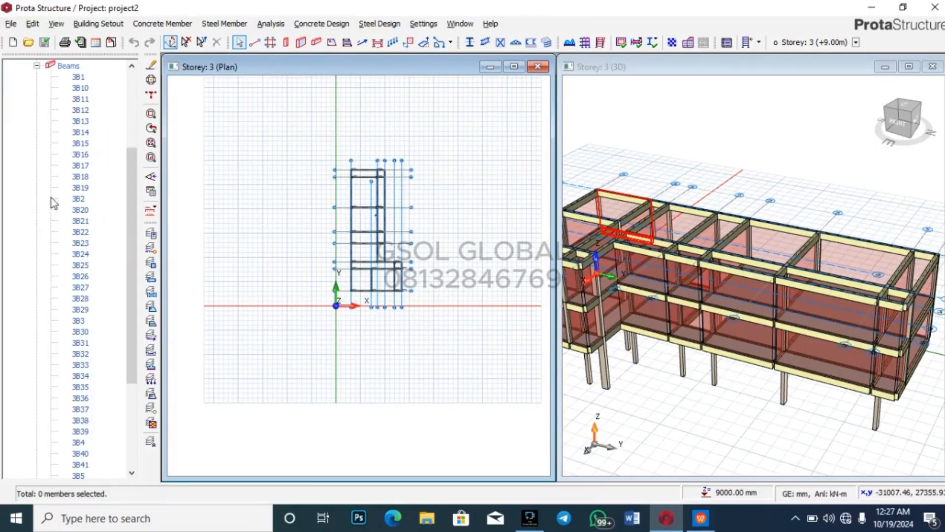
left_click(80, 79)
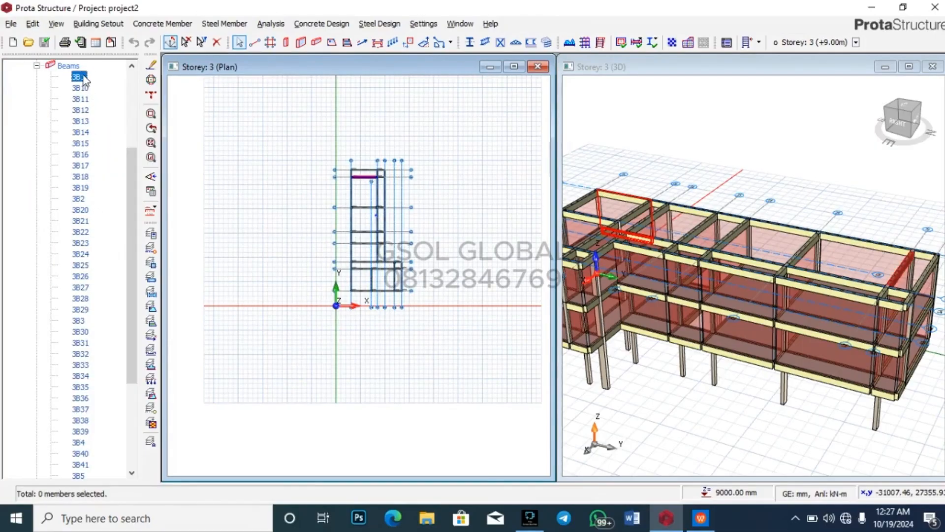
right_click(83, 78)
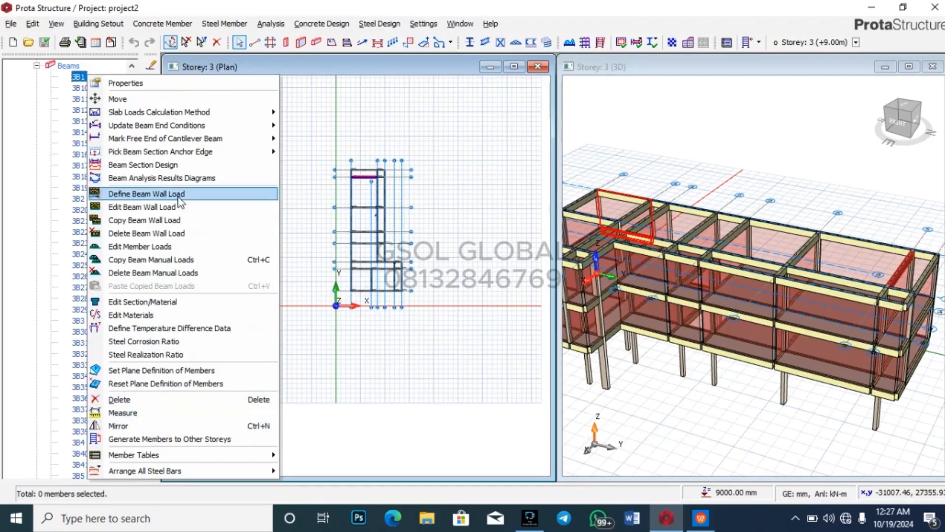
Step: Start a beam wall load on 3B1 with a wall unit weight of 3.77 kN/m2
left_click(173, 220)
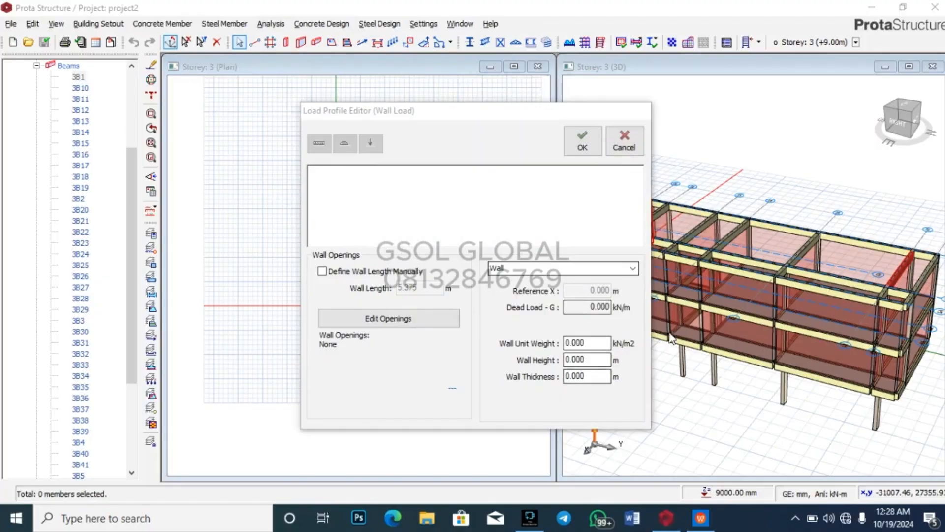
left_click(599, 341)
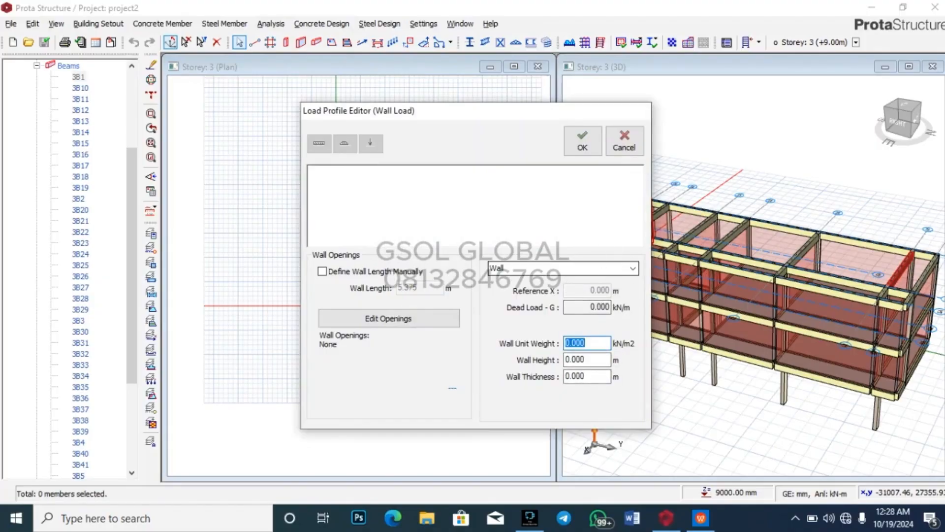
left_click(598, 358)
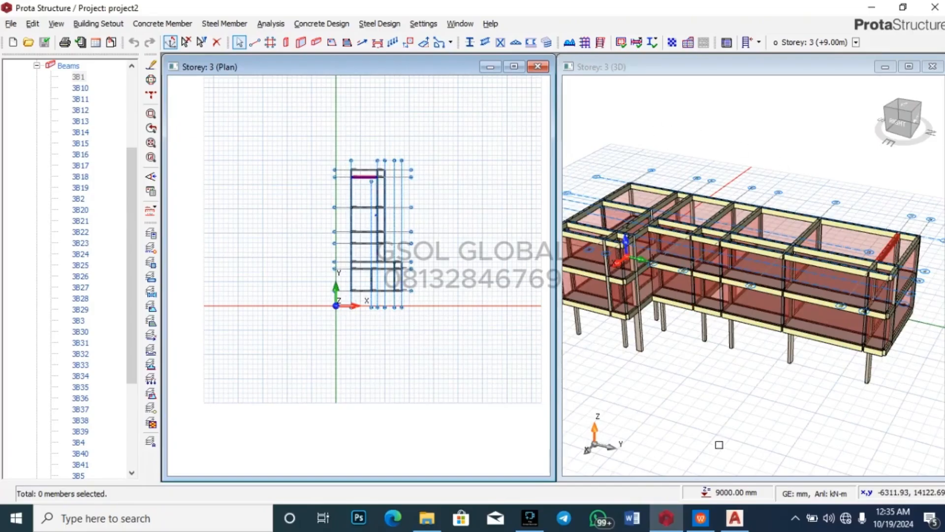
Step: Check the parapet-level line (+12000) in the AutoCAD elevation against the facade render PDF
mouse_move(734, 516)
left_click(738, 495)
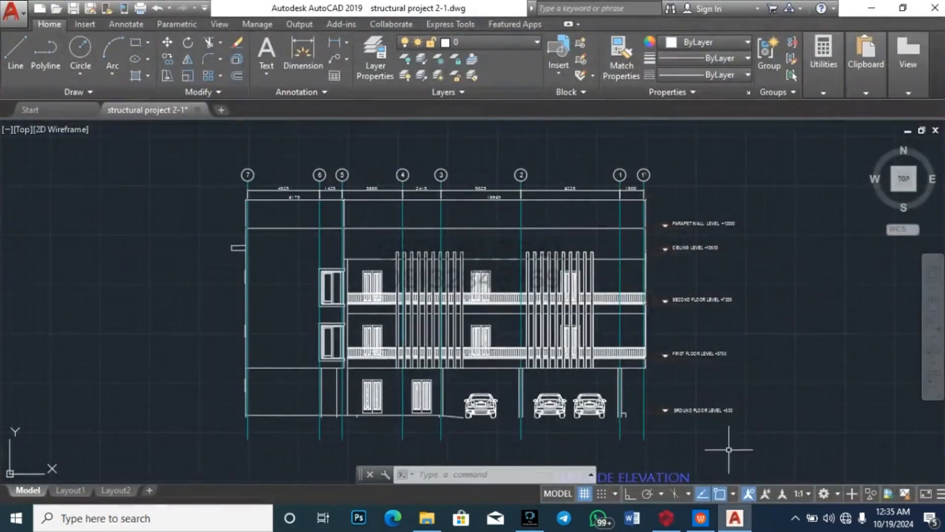
left_click(433, 228)
key("Escape")
scroll(660, 226, "up", 5)
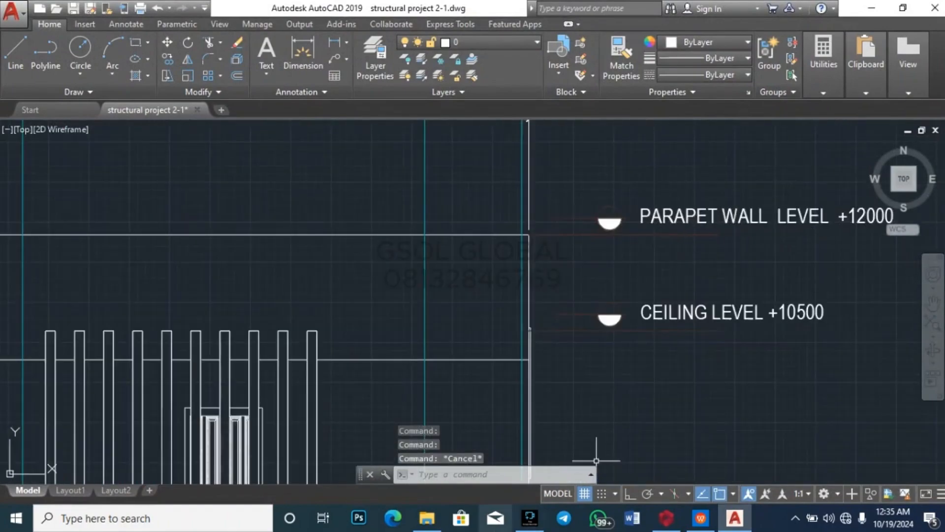
mouse_move(712, 526)
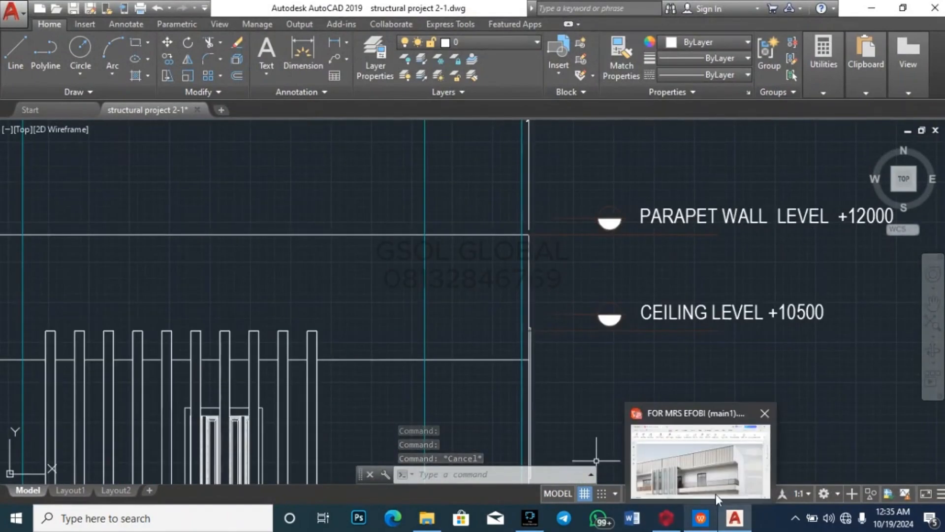
left_click(716, 494)
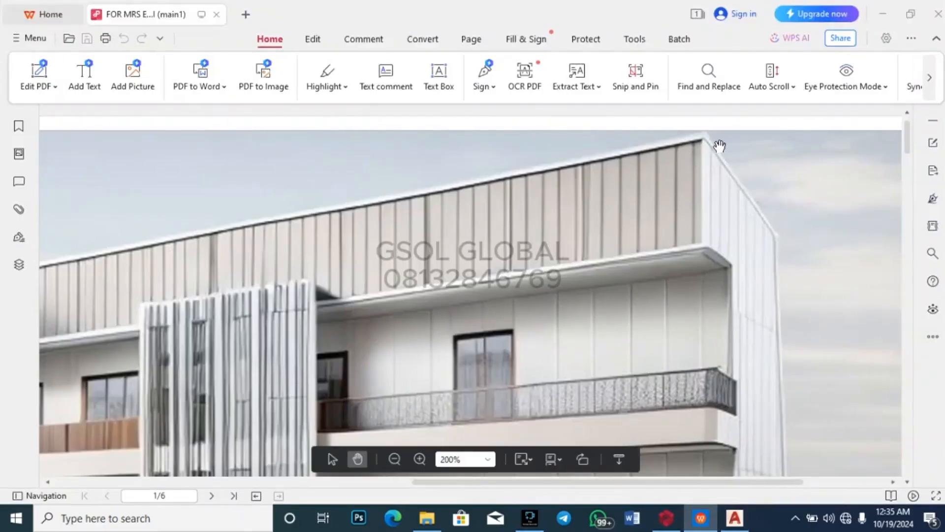
Step: Check the ceiling-level line (+10500) against the render, ending back in the AutoCAD elevation
mouse_move(735, 519)
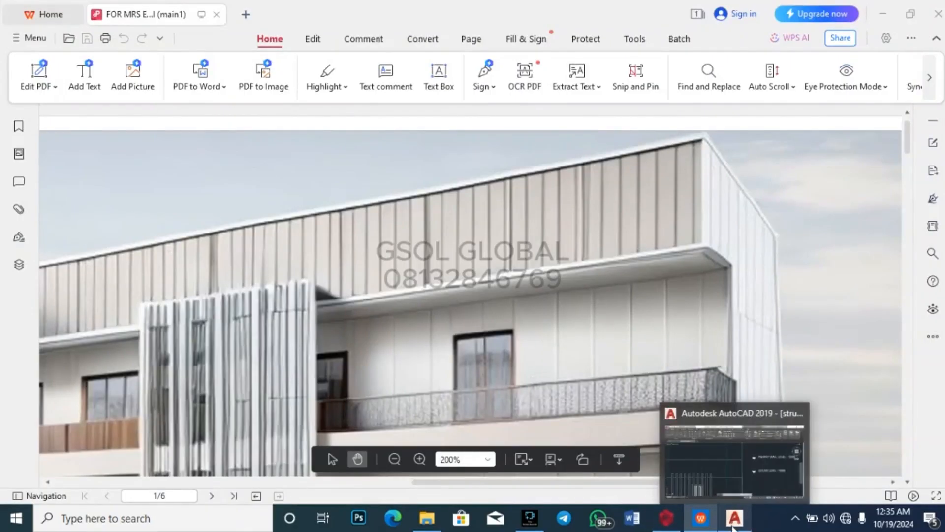
left_click(735, 455)
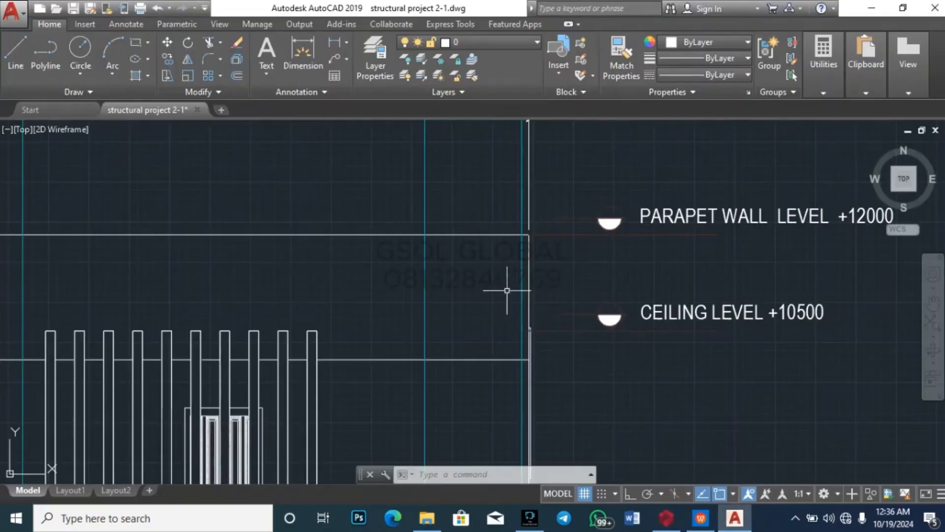
left_click(485, 360)
key("Escape")
key("Escape")
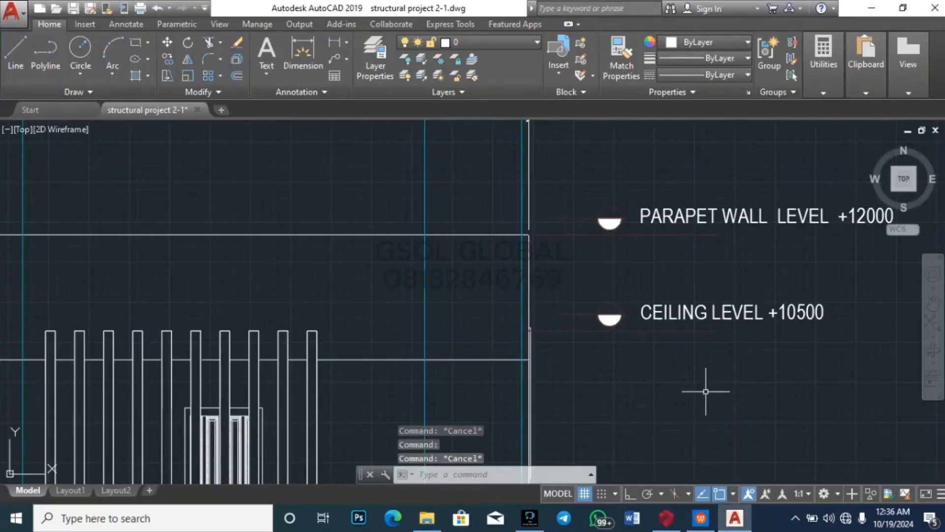
mouse_move(713, 528)
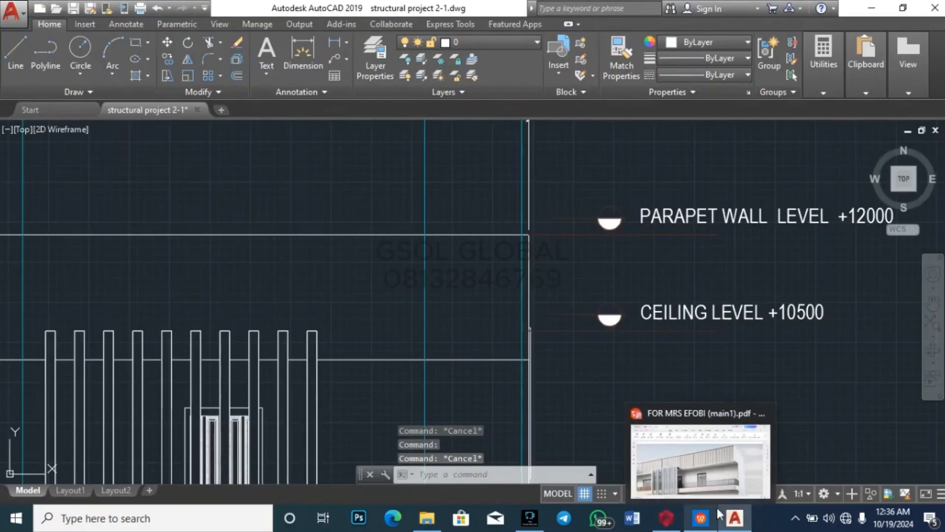
left_click(701, 455)
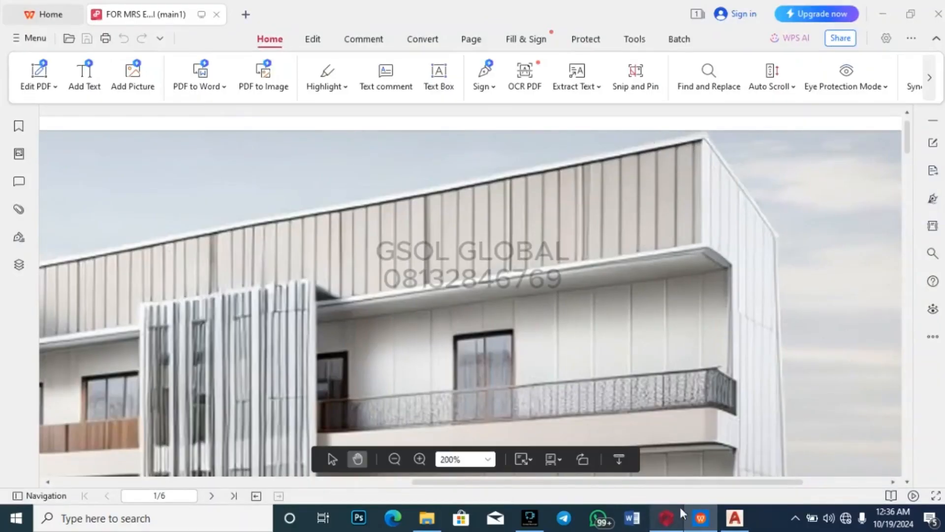
mouse_move(734, 517)
left_click(733, 458)
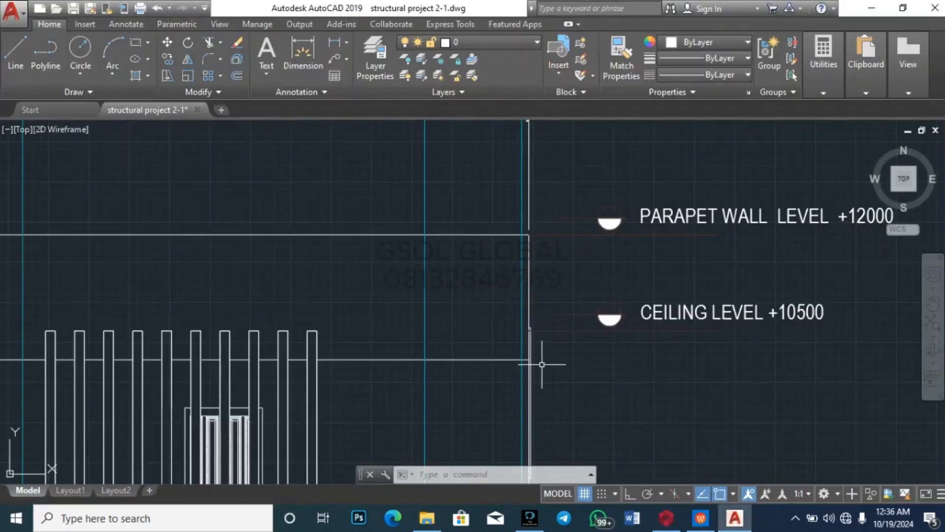
scroll(541, 248, "down", 4)
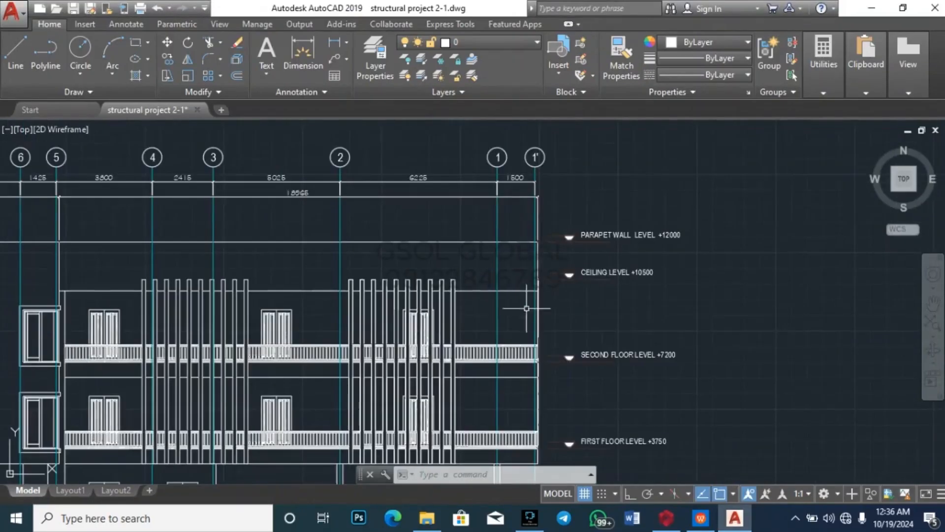
scroll(519, 303, "up", 5)
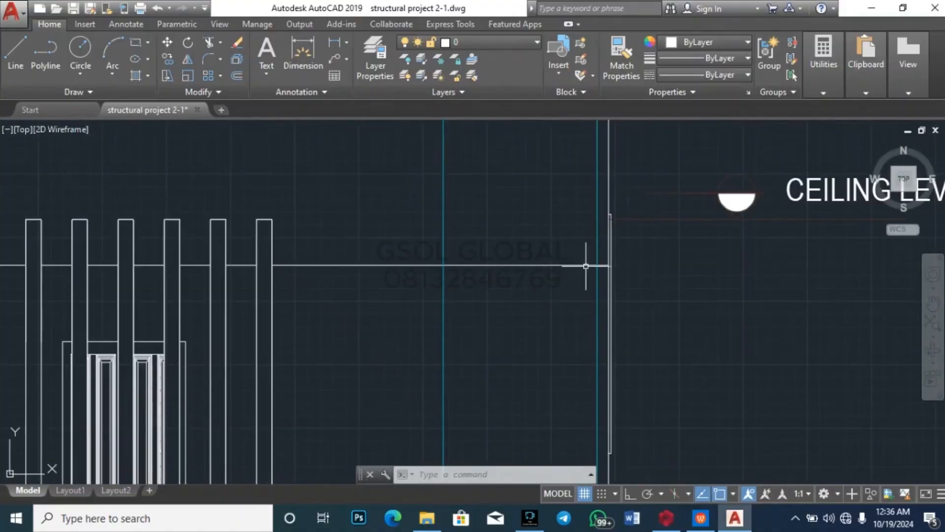
scroll(678, 264, "down", 4)
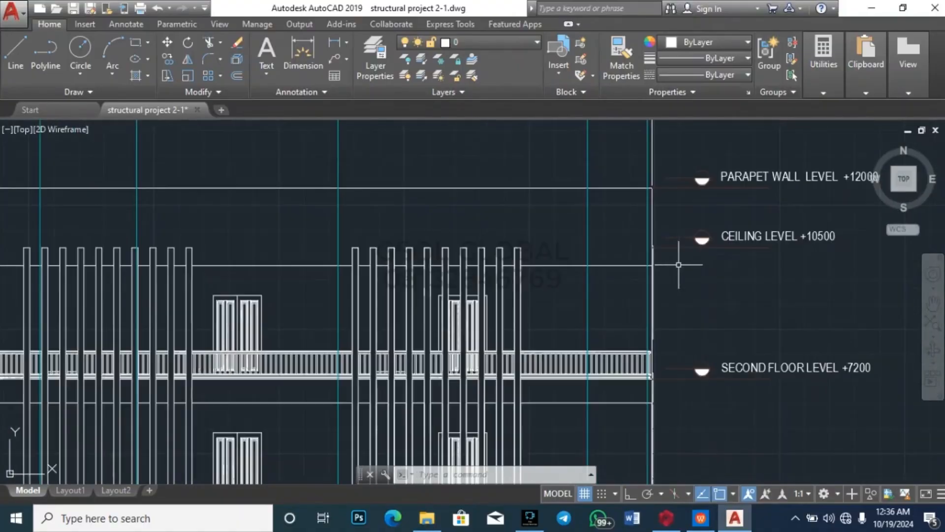
left_click(633, 265)
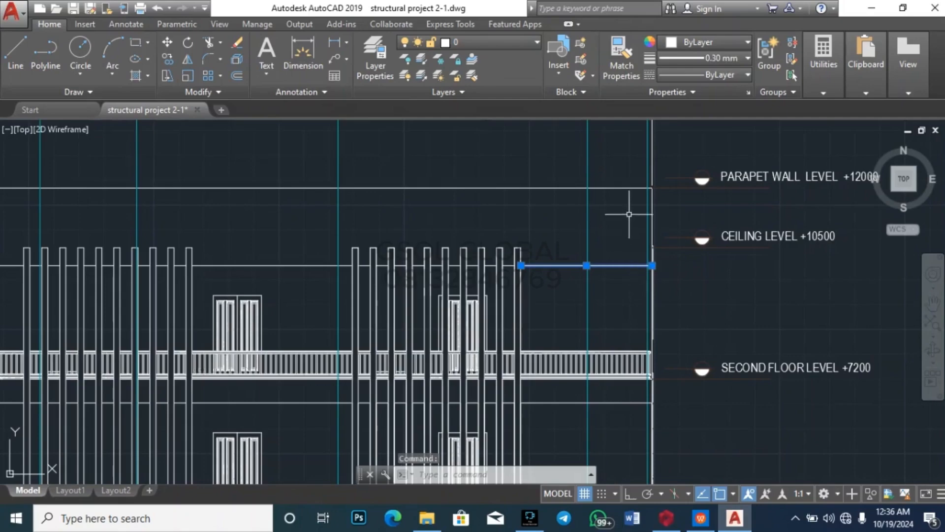
left_click(631, 188)
key("Escape")
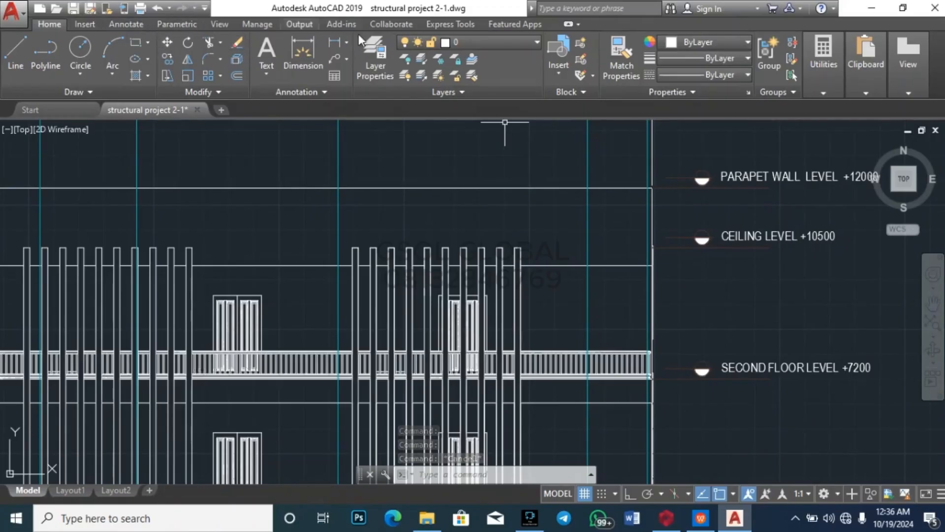
mouse_move(821, 82)
left_click(828, 118)
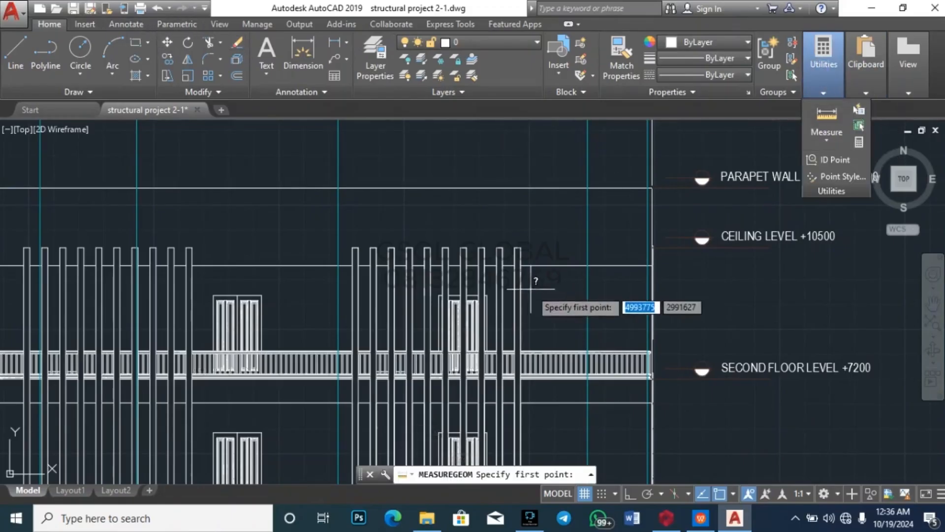
left_click(649, 265)
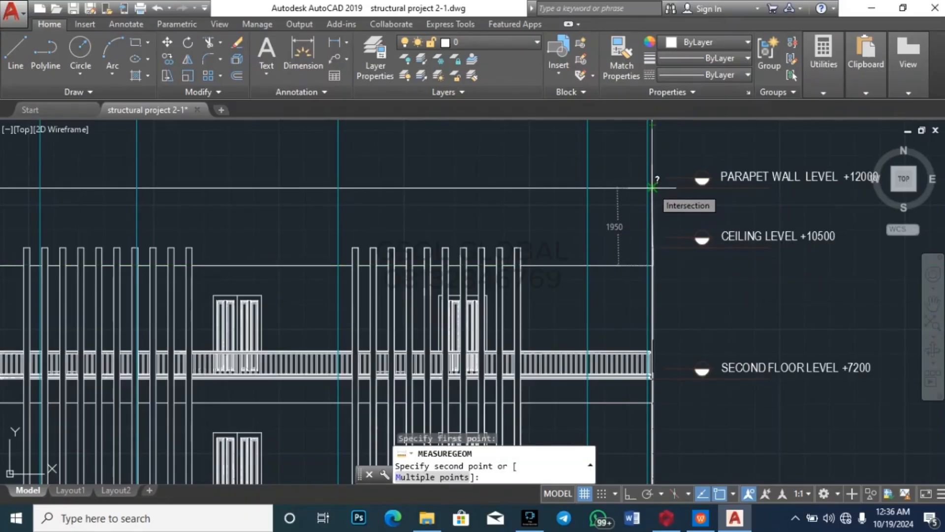
scroll(652, 187, "up", 2)
key("Escape")
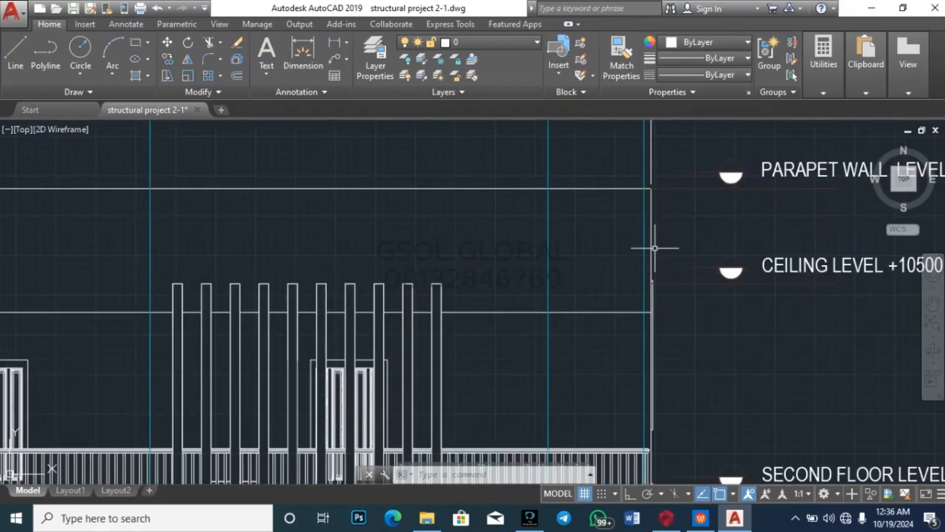
left_click(823, 91)
left_click(828, 115)
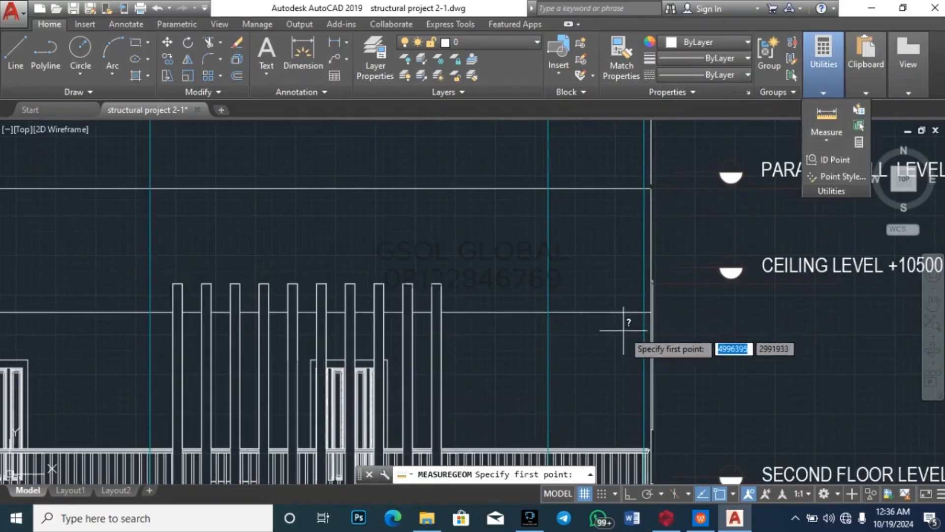
left_click(549, 311)
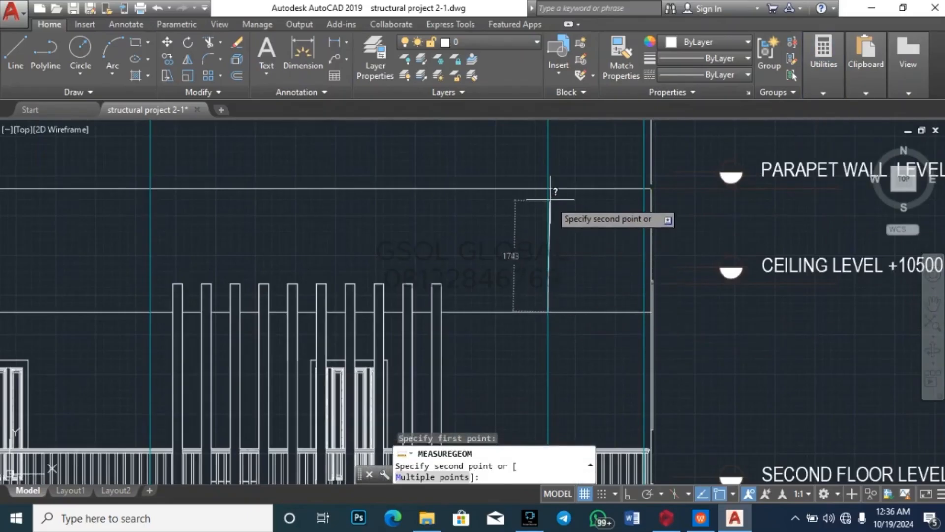
key("Escape")
key("Escape")
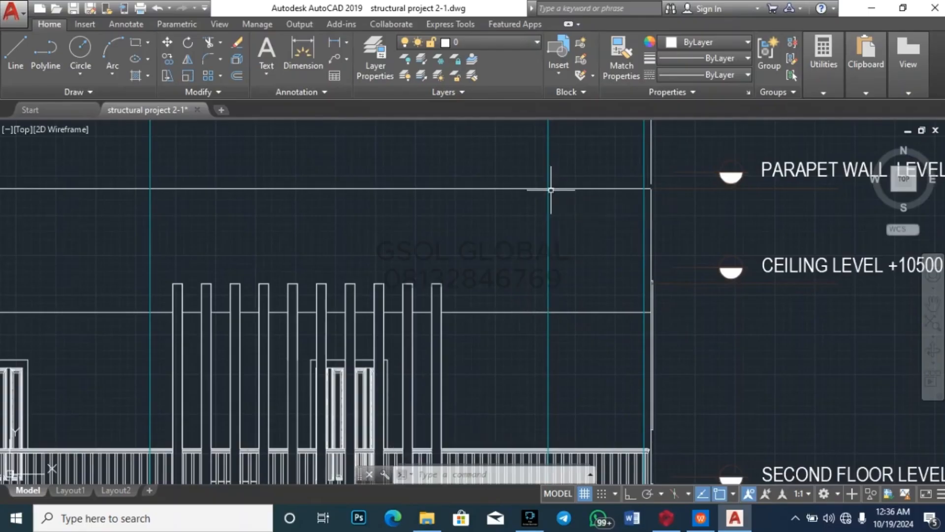
mouse_move(660, 525)
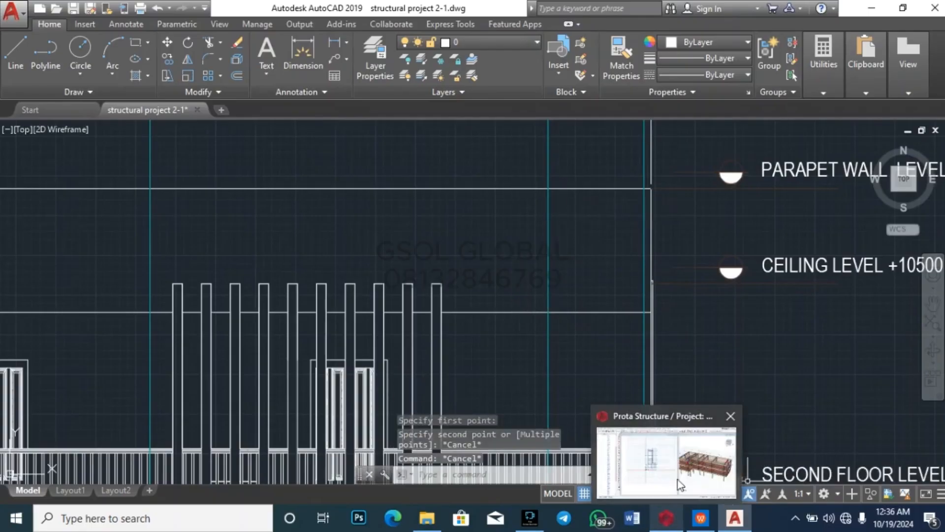
left_click(697, 473)
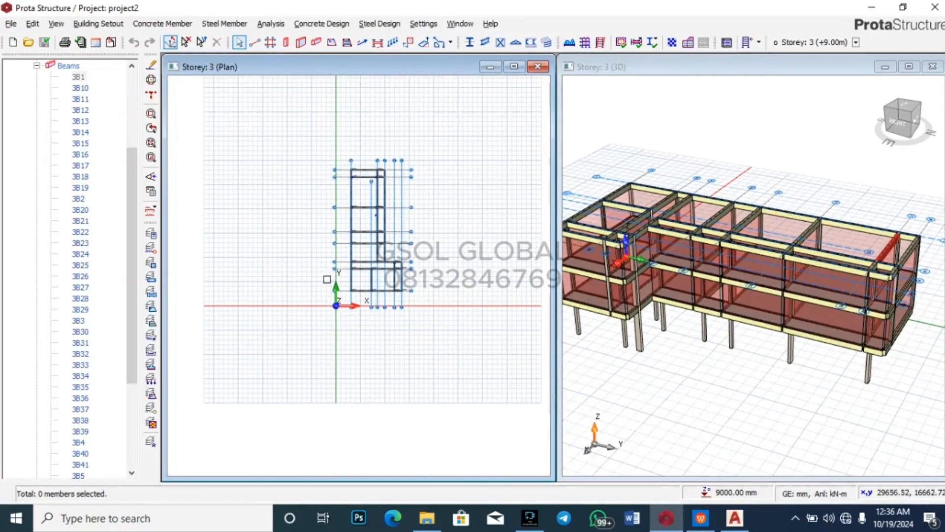
Step: Set beam 3B1's wall load to 3.77 kN/m2 unit weight, 2.3 m height and 0.225 m thickness
left_click(79, 77)
right_click(79, 77)
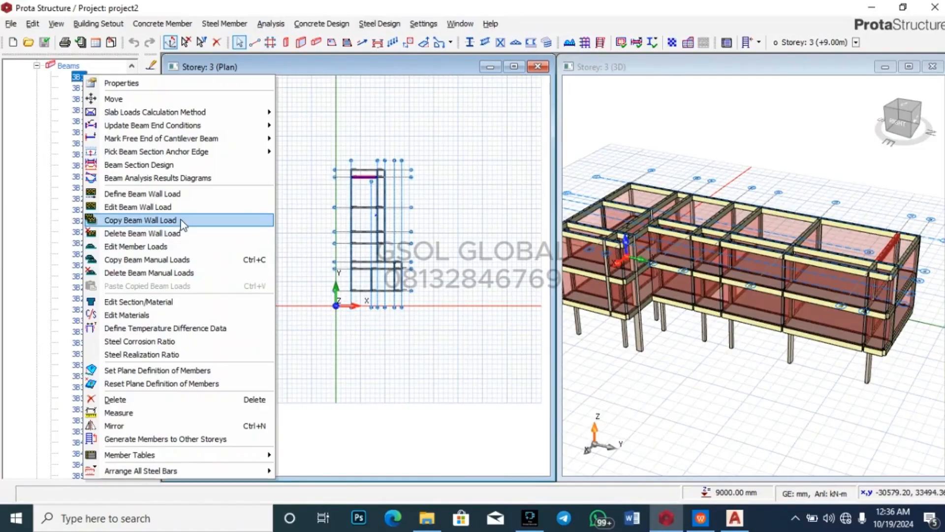
left_click(189, 208)
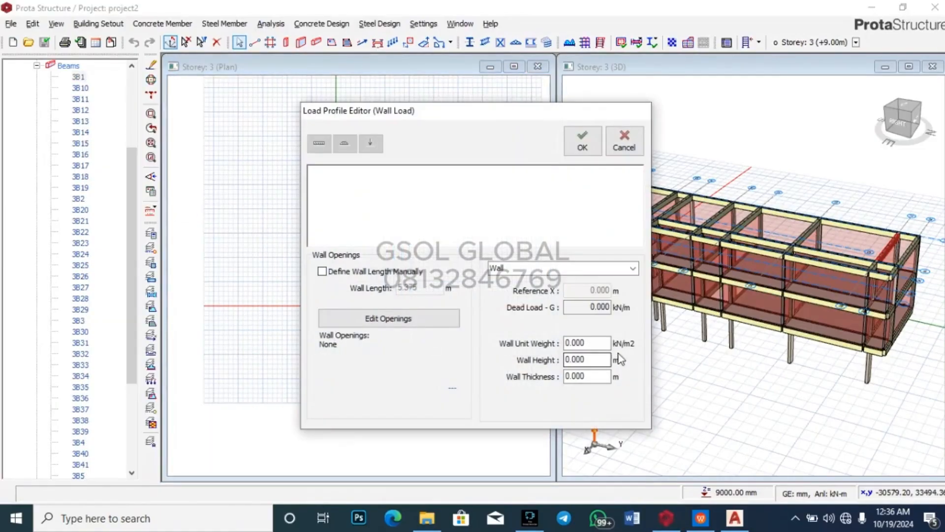
double_click(605, 343)
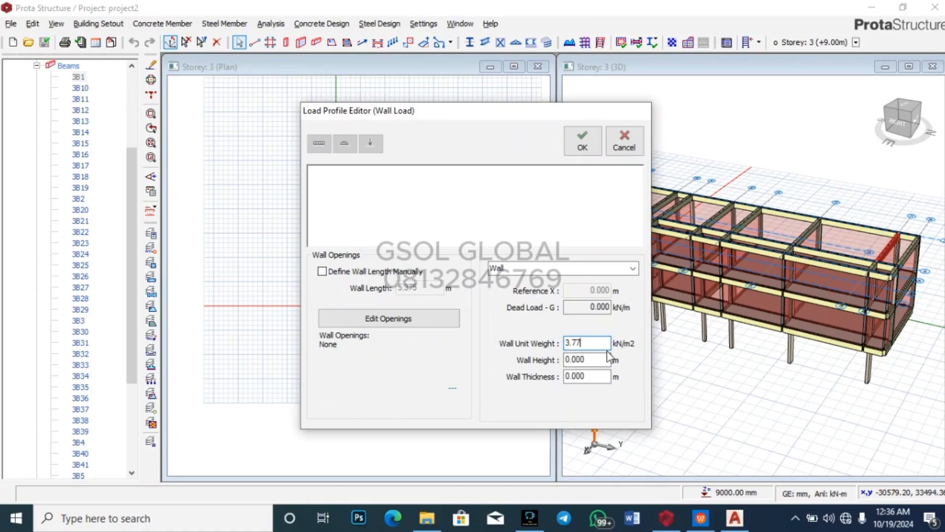
double_click(599, 359)
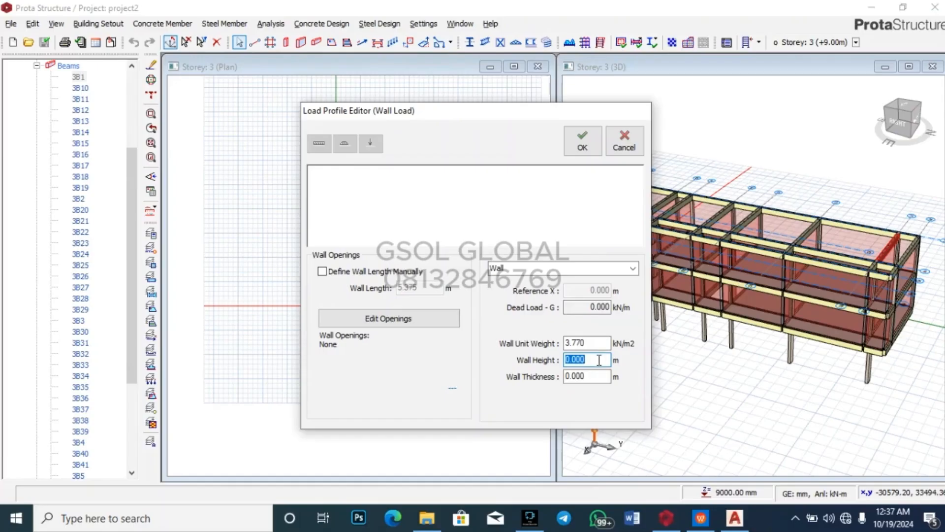
type("2.3")
left_click(601, 375)
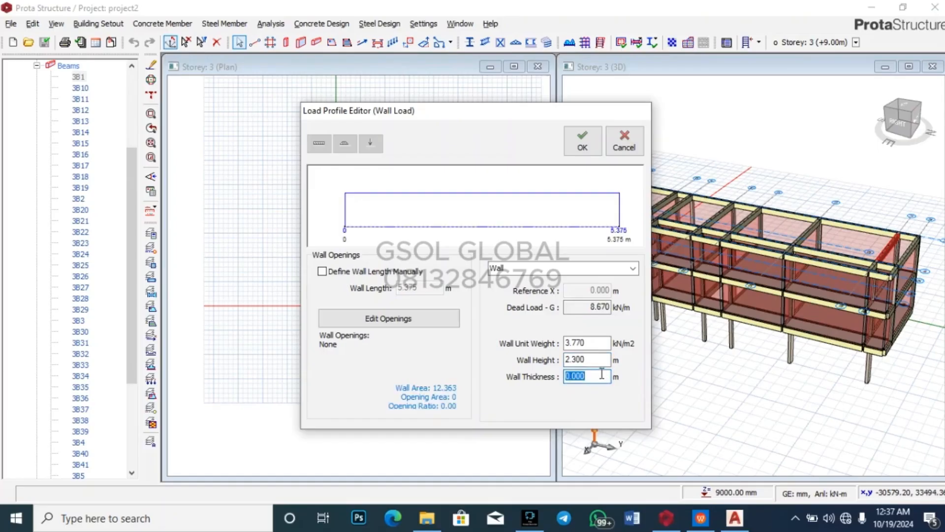
type("0.225")
left_click(582, 141)
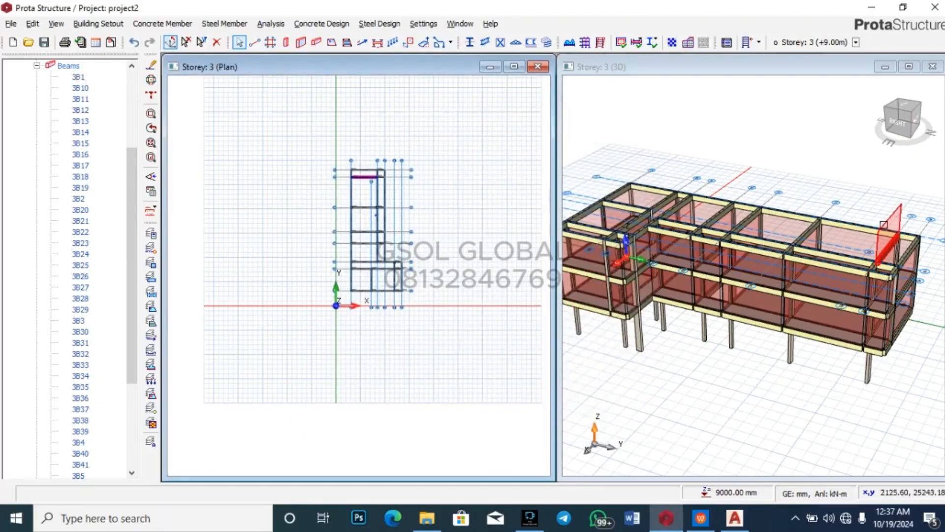
Step: Copy beam 3B1's wall load for reuse on other beams
right_click(79, 77)
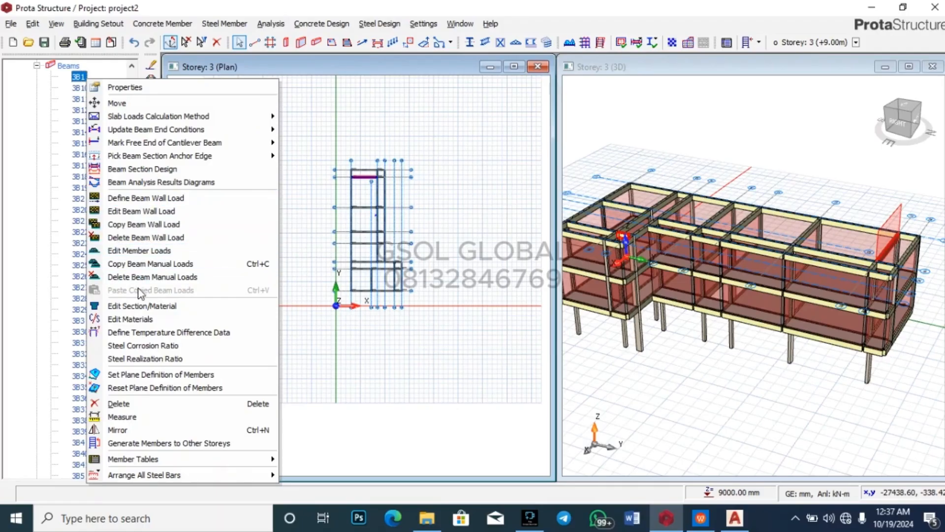
left_click(151, 228)
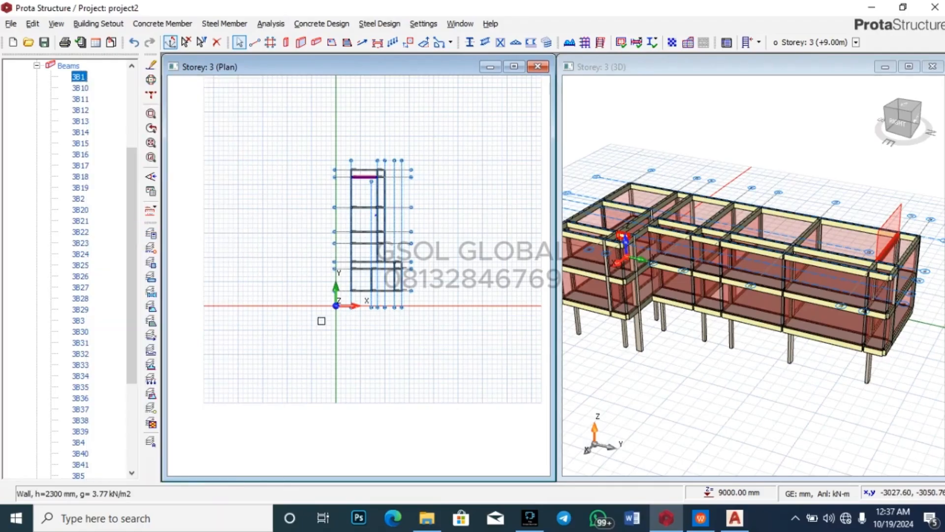
key("Escape")
Step: Select the storey-3 beams from 3B10 down and paste the copied wall loads, replacing existing ones
left_click(81, 88)
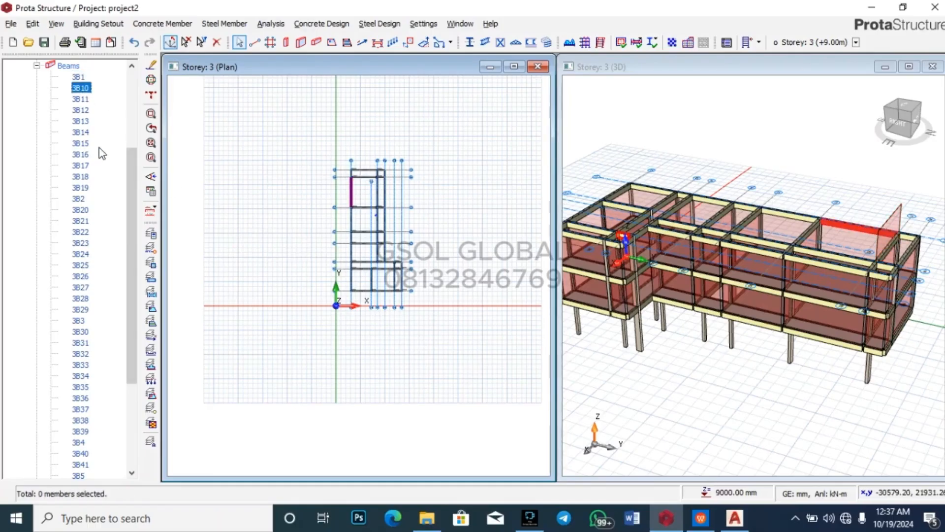
scroll(99, 211, "down", 3)
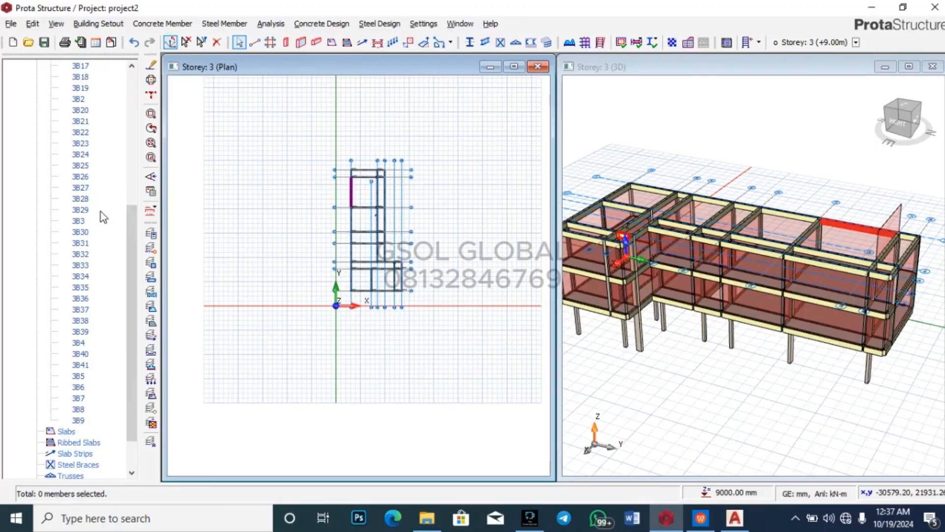
left_click(81, 418)
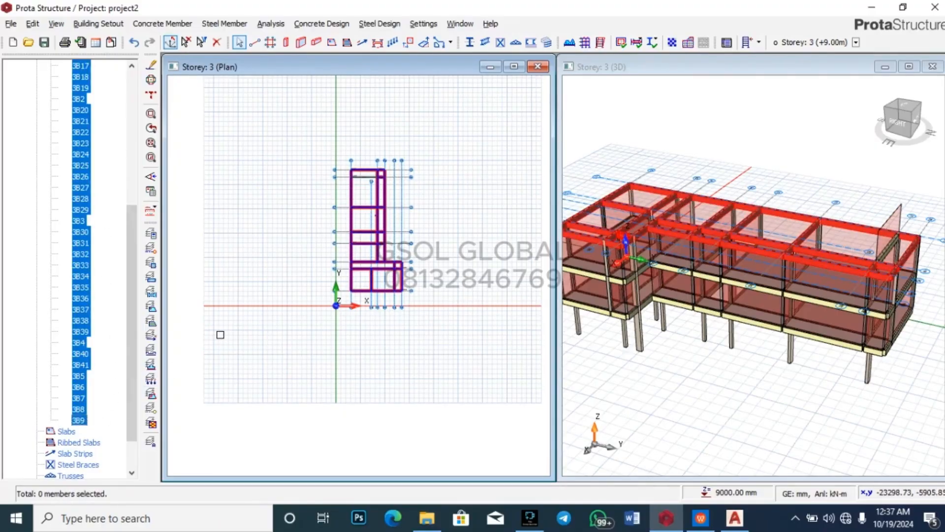
right_click(89, 272)
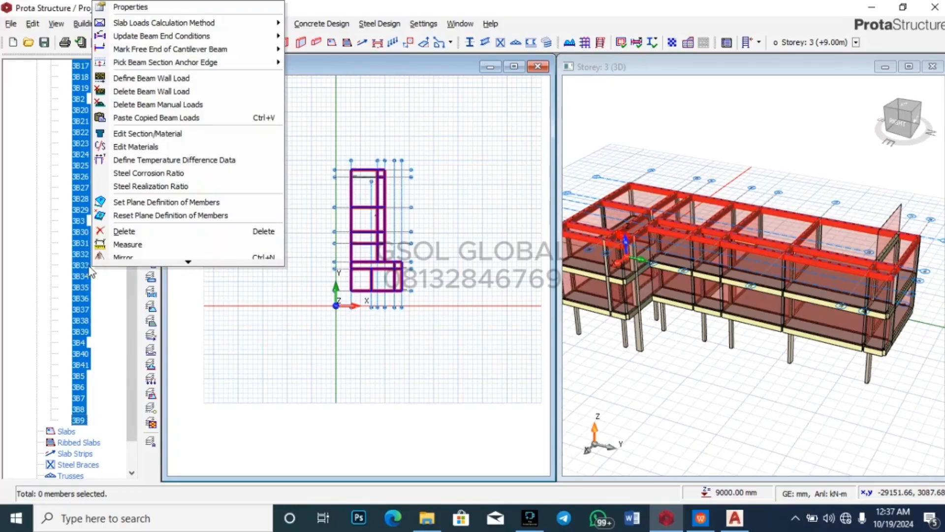
left_click(148, 117)
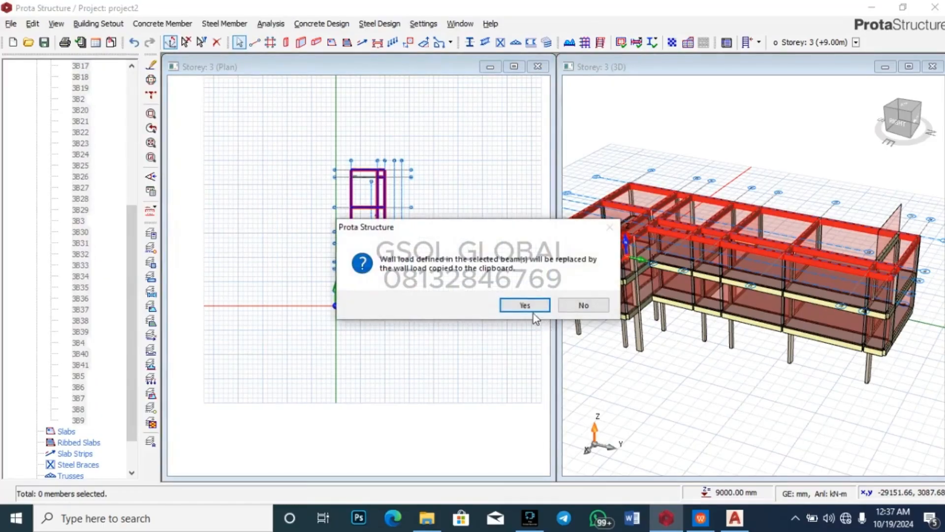
left_click(527, 299)
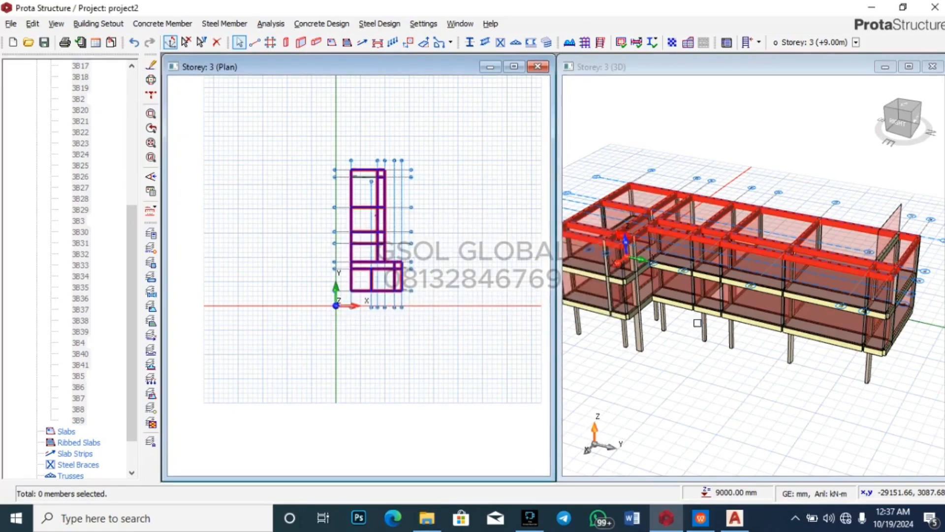
left_click(701, 325)
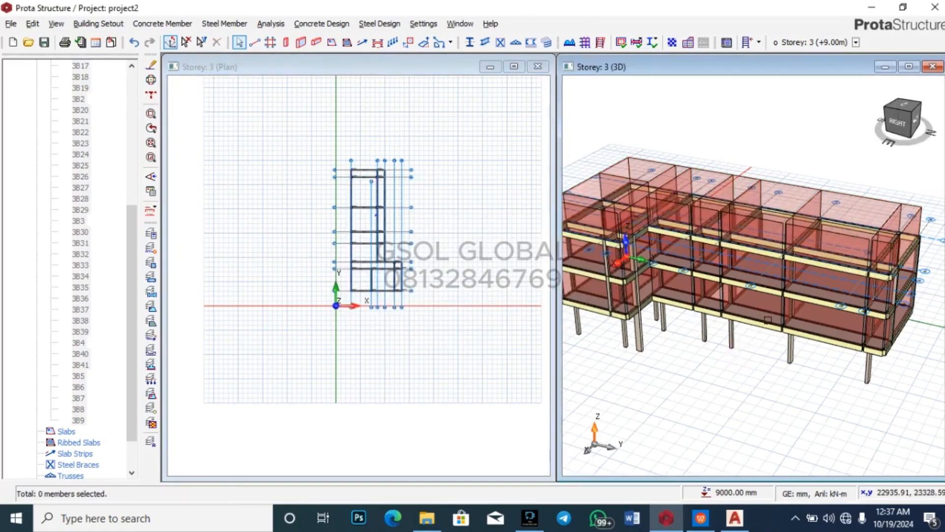
Step: Orbit the 3D model to check the loaded beams and save the project
scroll(863, 403, "down", 3)
left_click_drag(864, 404, 838, 387)
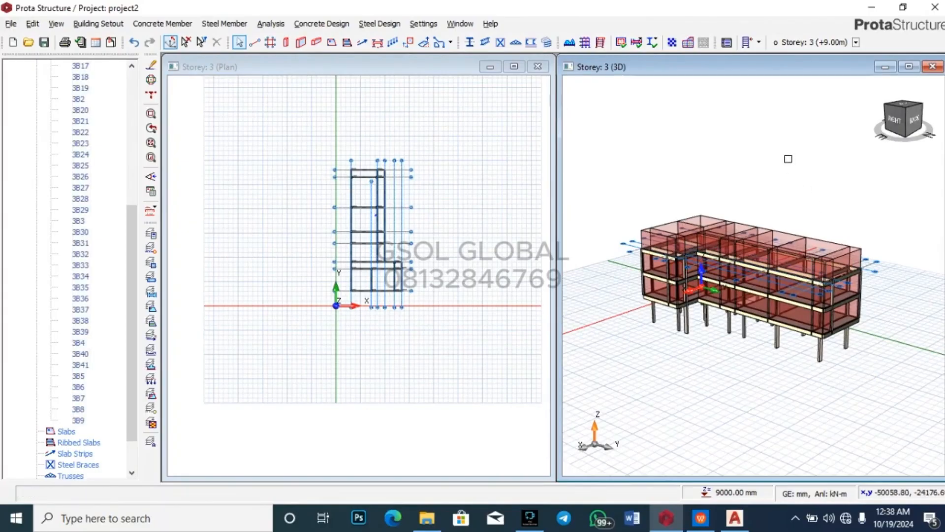
key("ctrl+s")
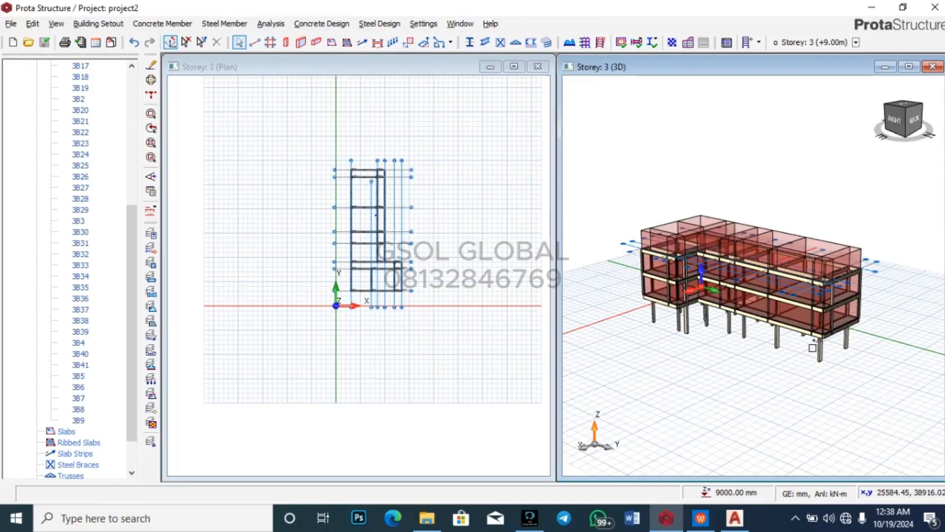
Step: Zoom around the model and select the ground-floor corner column
scroll(837, 357, "up", 2)
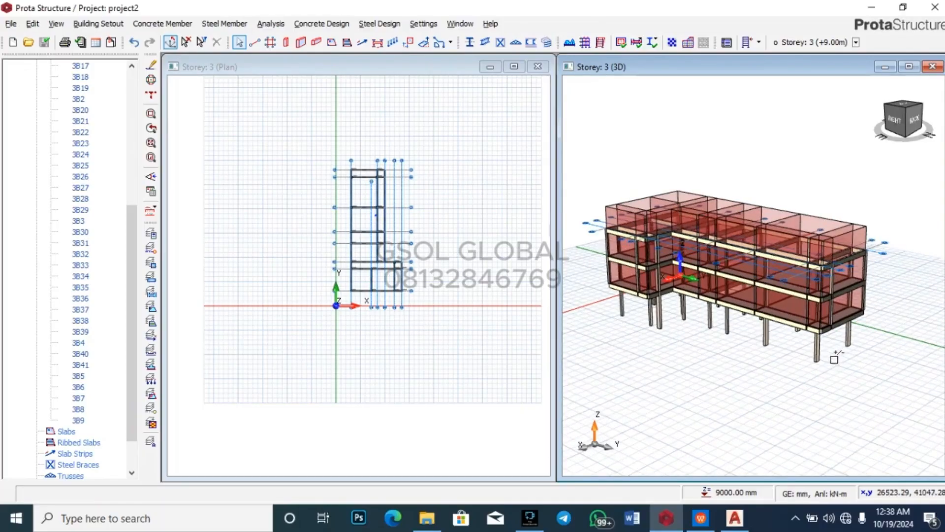
scroll(833, 344, "up", 2)
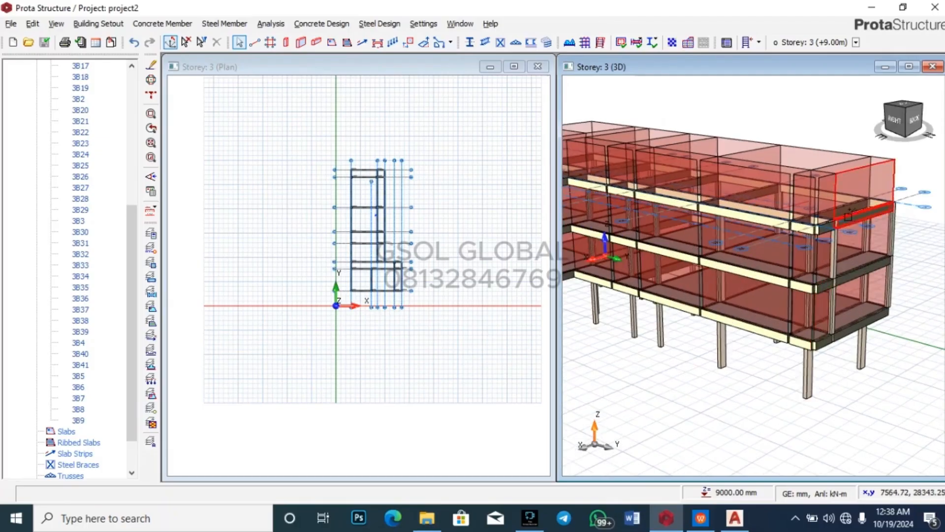
scroll(814, 365, "down", 2)
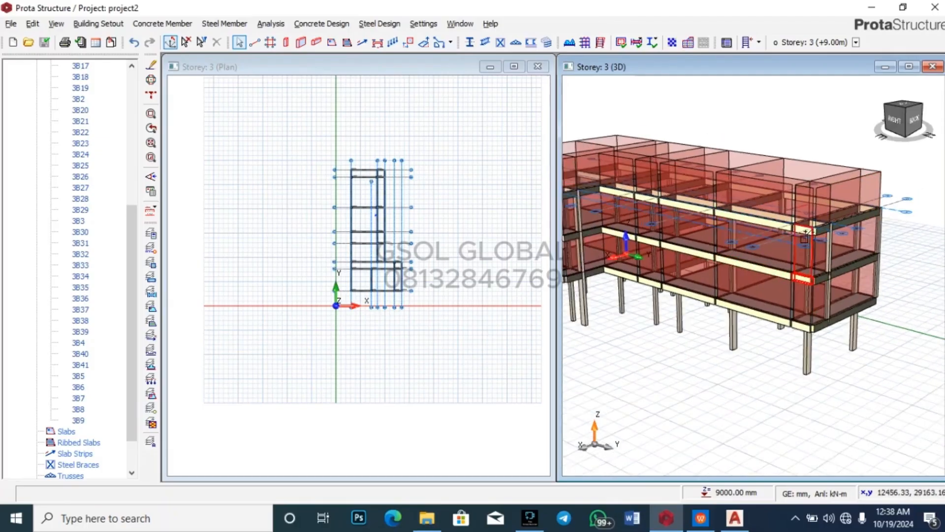
scroll(814, 364, "up", 3)
left_click(793, 315)
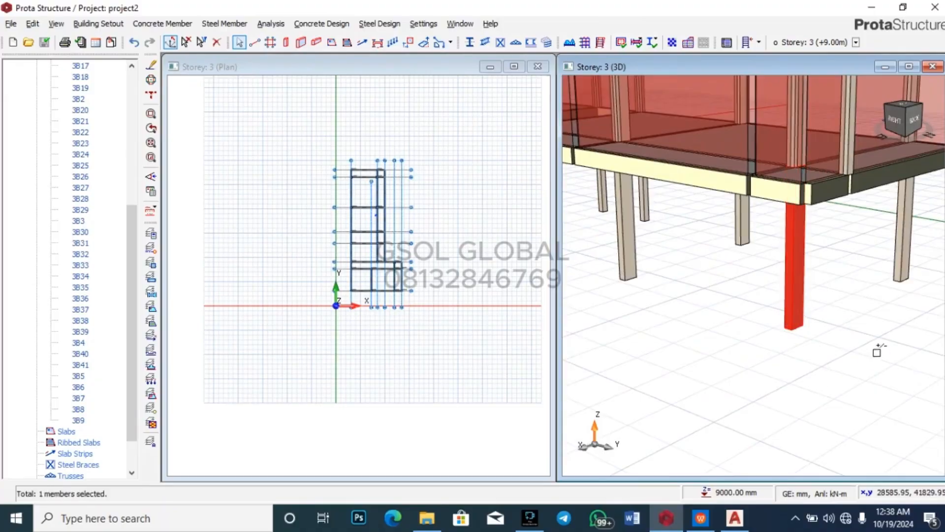
scroll(840, 410, "down", 3)
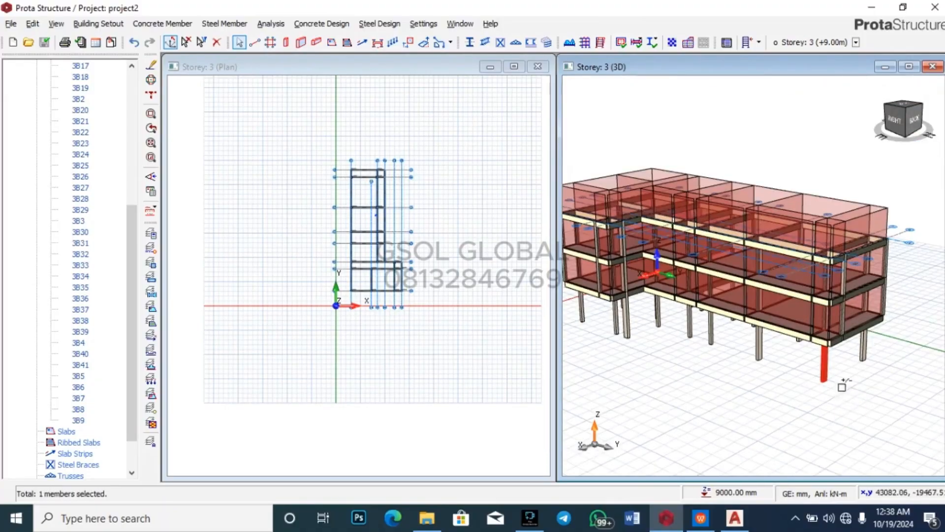
scroll(851, 386, "down", 1)
scroll(652, 305, "up", 2)
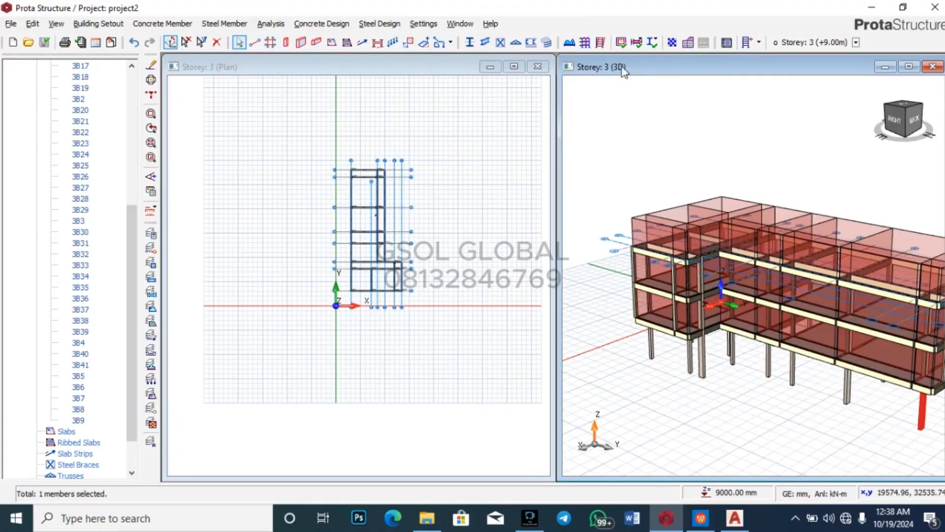
Step: Open Building Analysis default materials and review the C20/25 concrete and Grade 410 (Type 2) column rebar
left_click(584, 44)
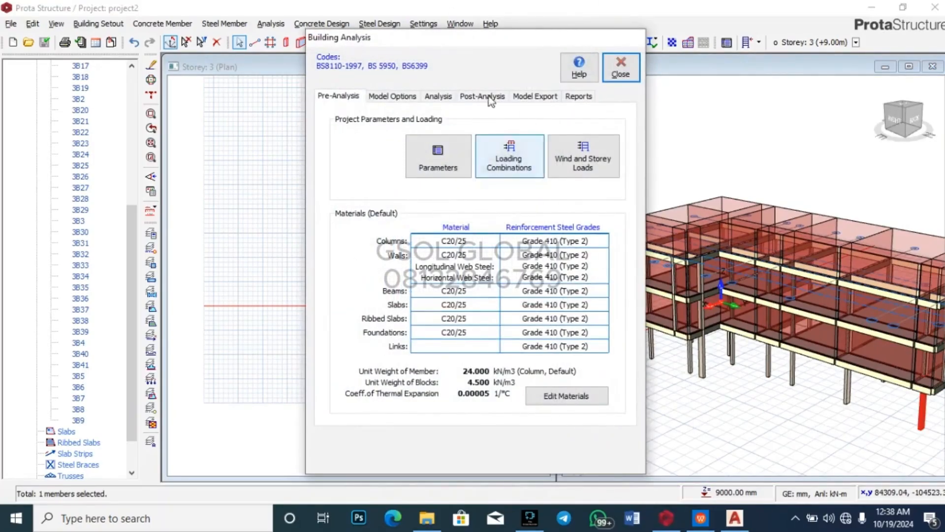
left_click(574, 397)
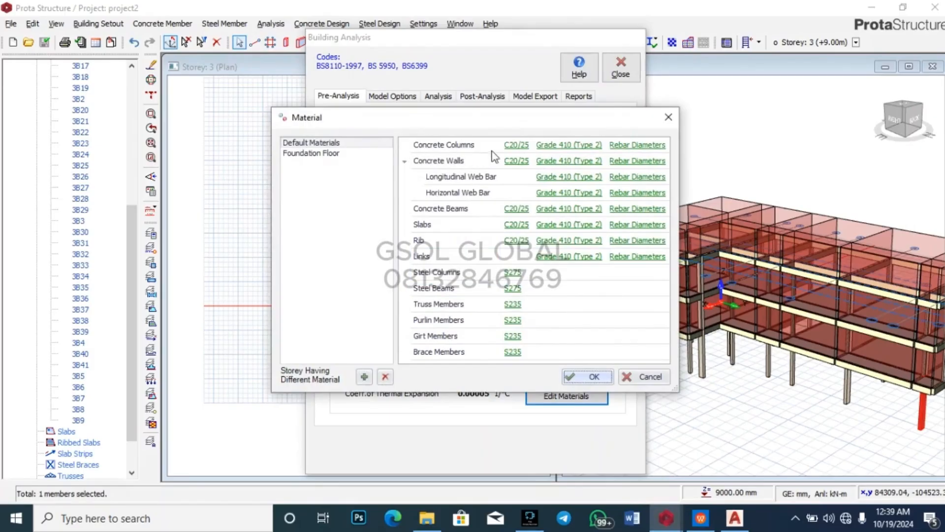
left_click(525, 149)
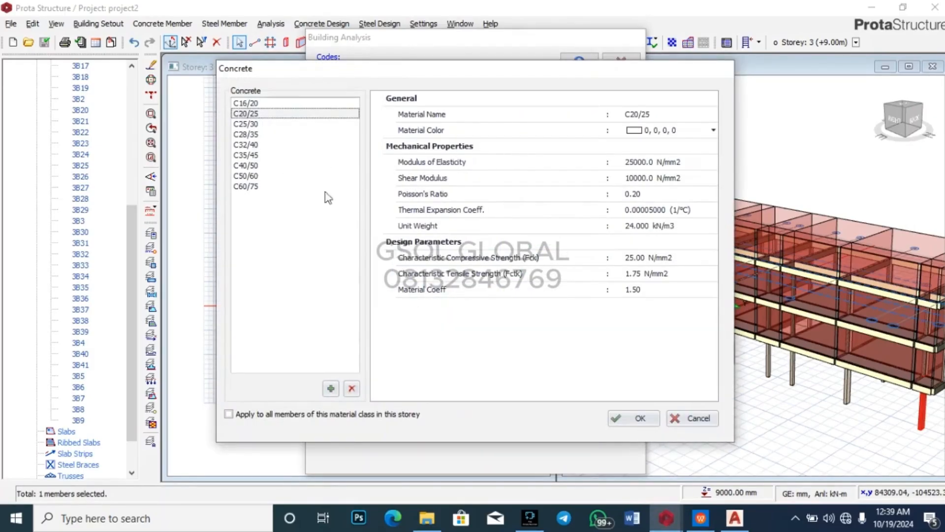
left_click(656, 420)
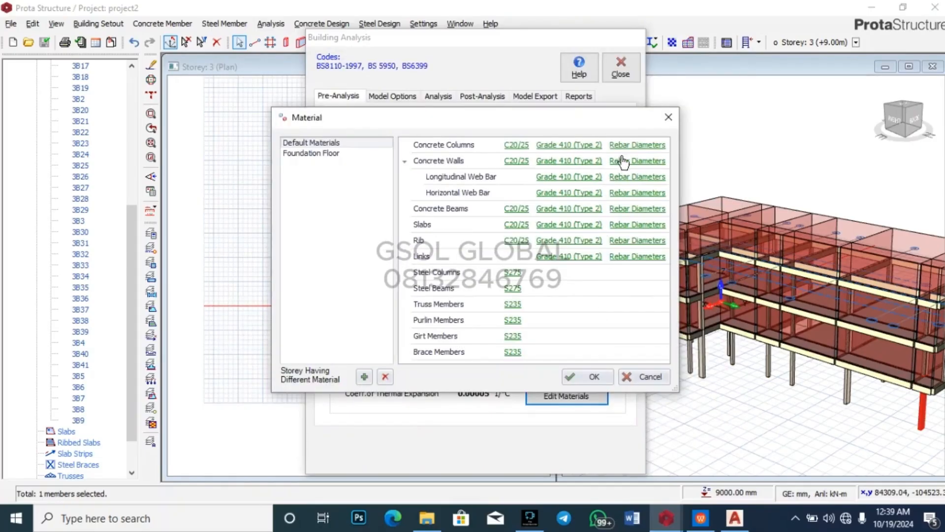
left_click(589, 146)
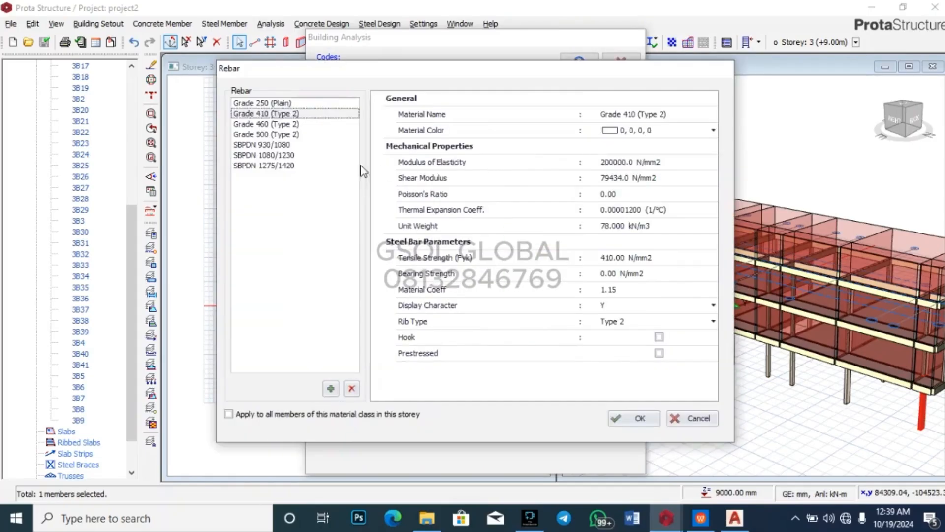
left_click(651, 419)
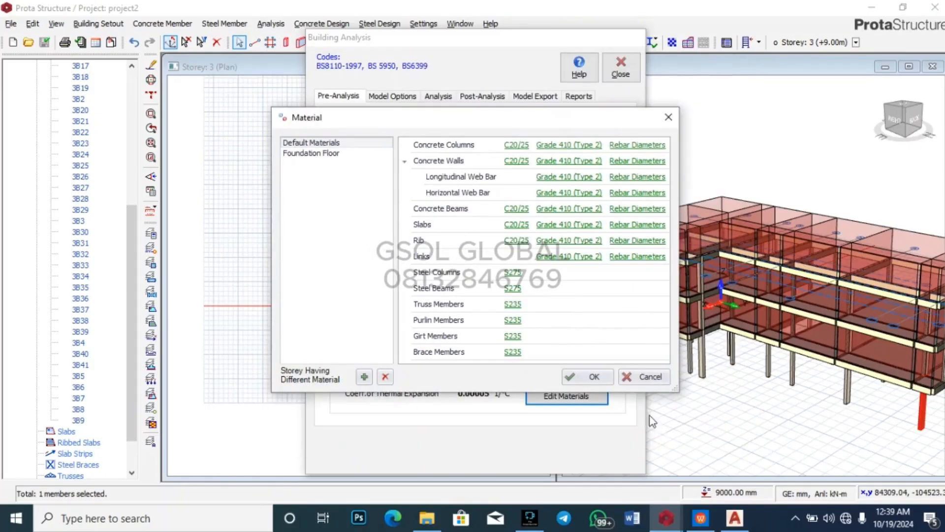
Step: Remove Y10, Y13 and Y32 from the allowed column bar diameters
left_click(637, 145)
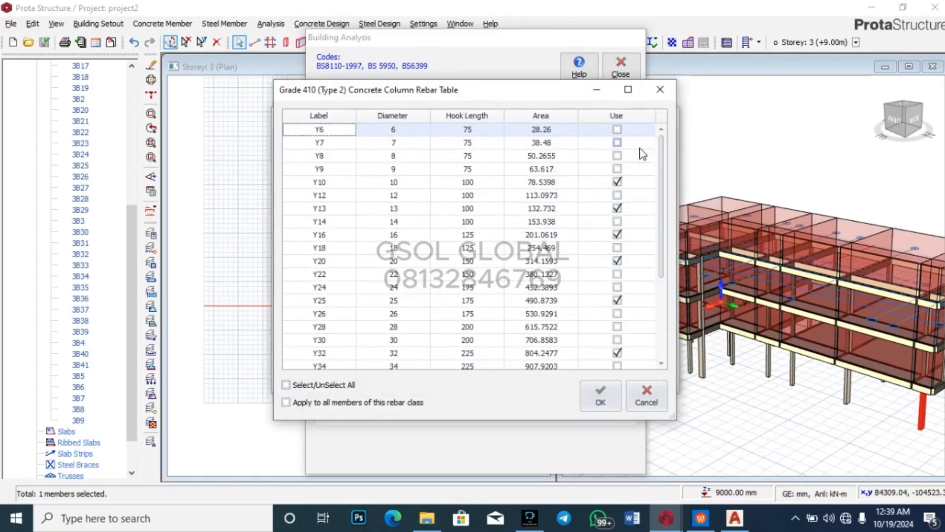
left_click(617, 182)
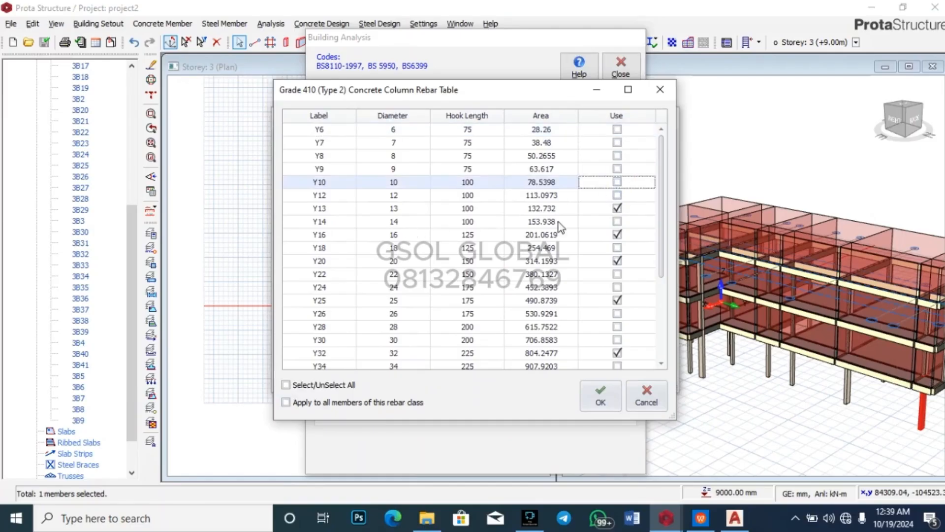
left_click(617, 208)
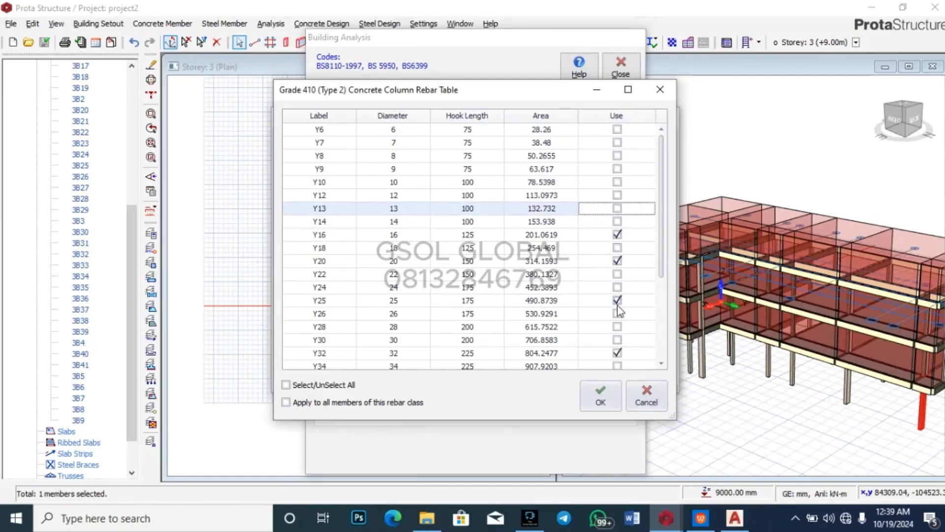
left_click(617, 352)
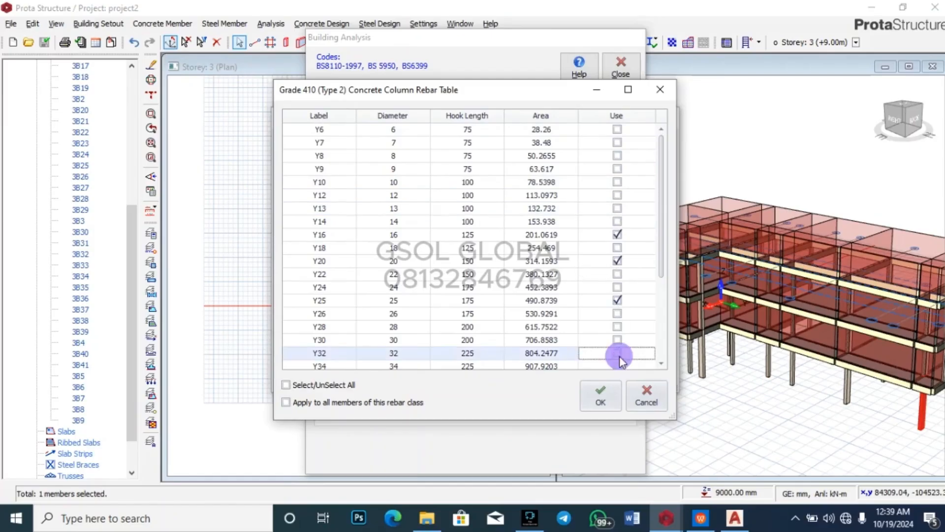
left_click(600, 394)
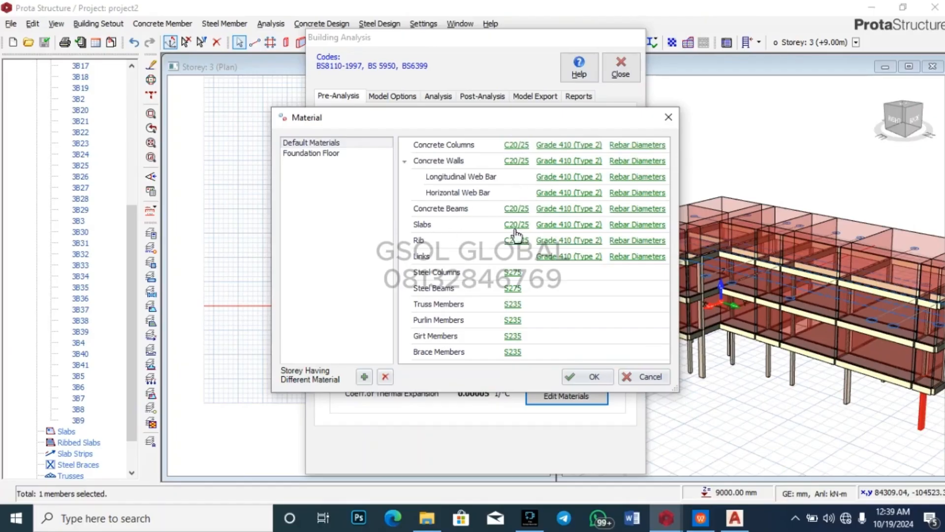
Step: Review the beam C20/25 concrete, then untick Y10, Y13 and Y32 in the beam rebar table
left_click(514, 211)
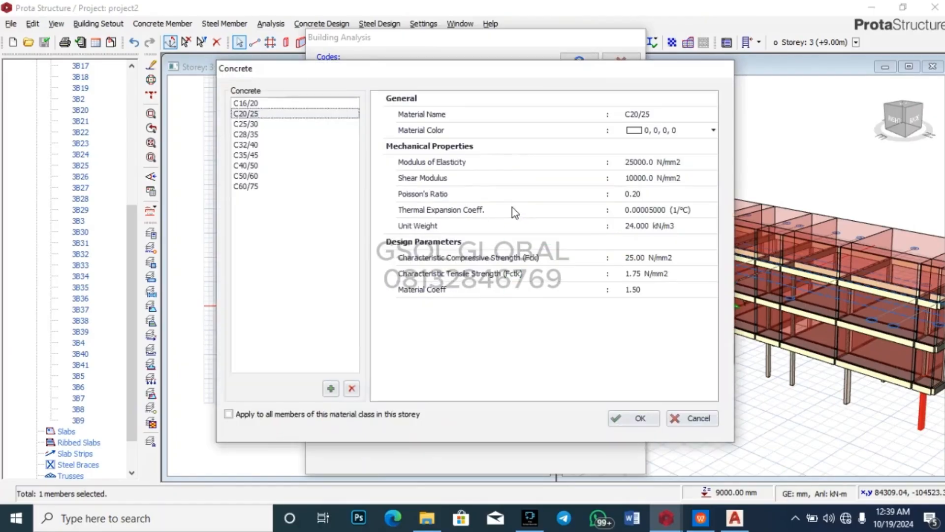
left_click(642, 418)
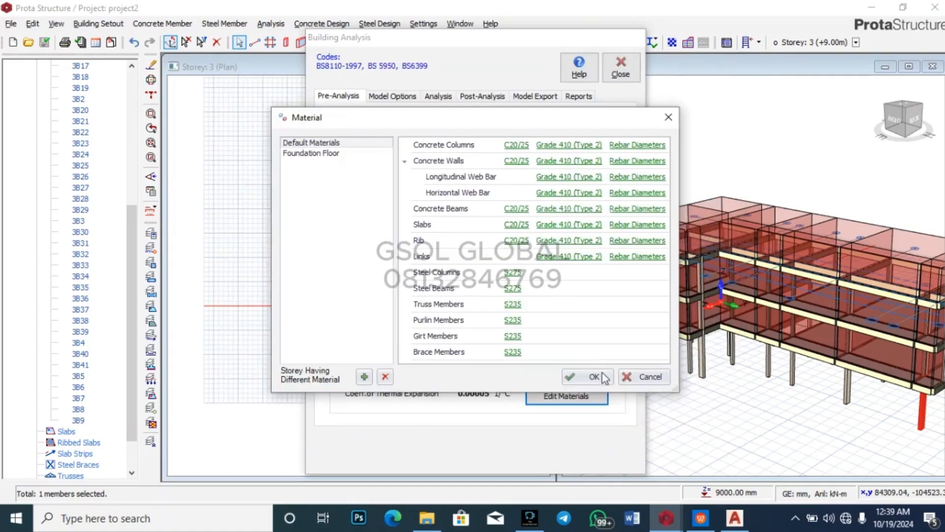
left_click(619, 209)
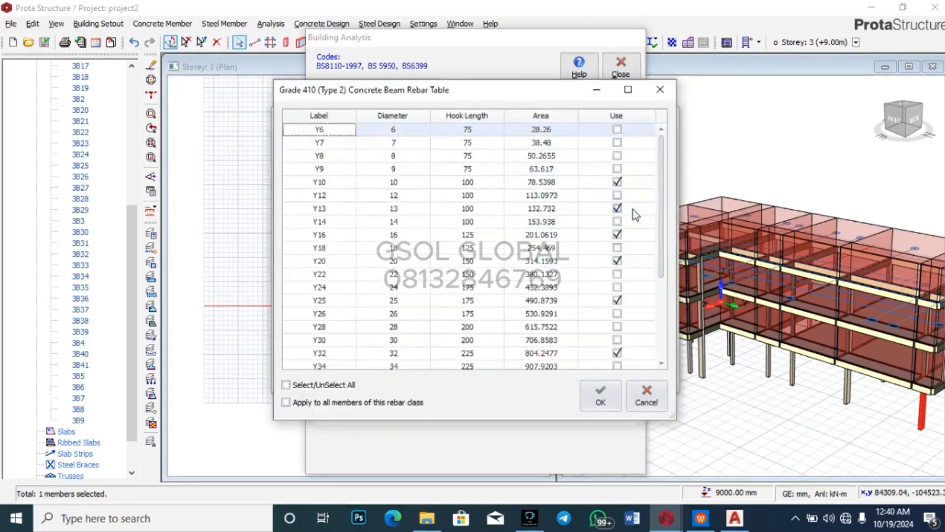
left_click(617, 183)
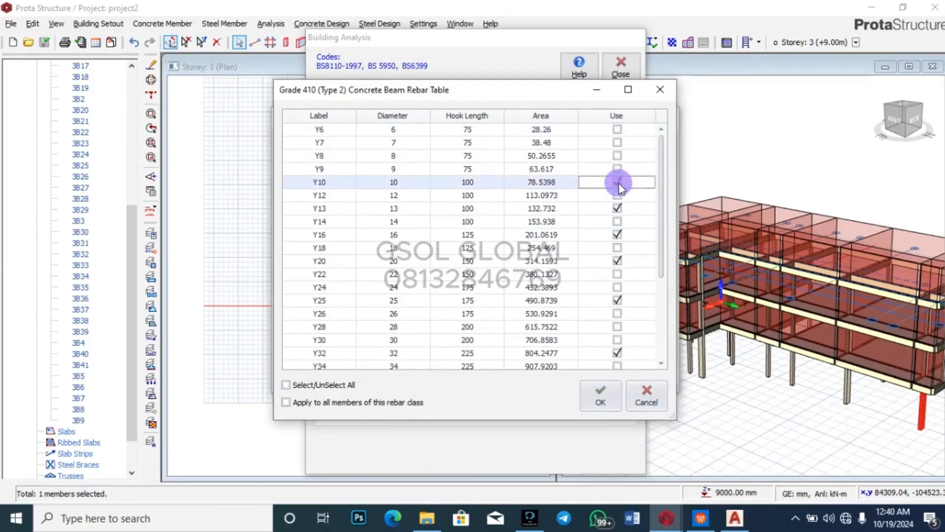
left_click(617, 209)
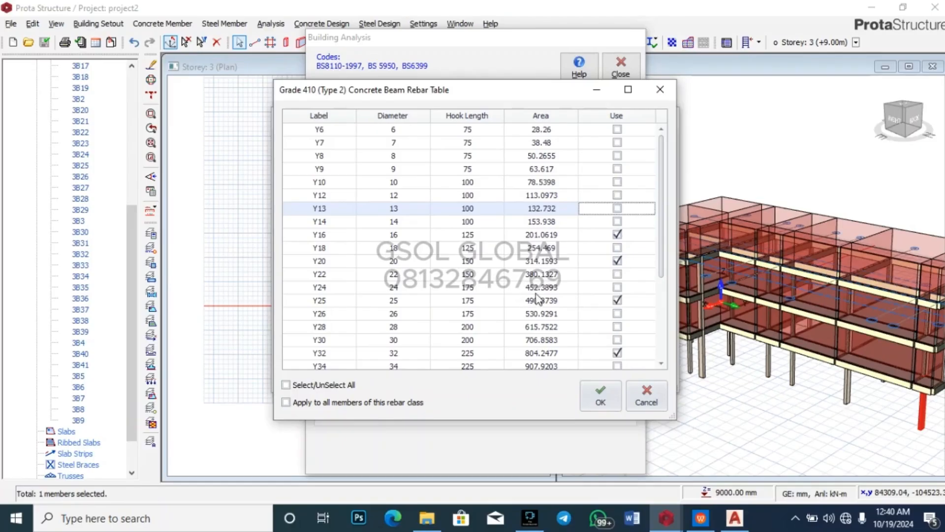
left_click(618, 353)
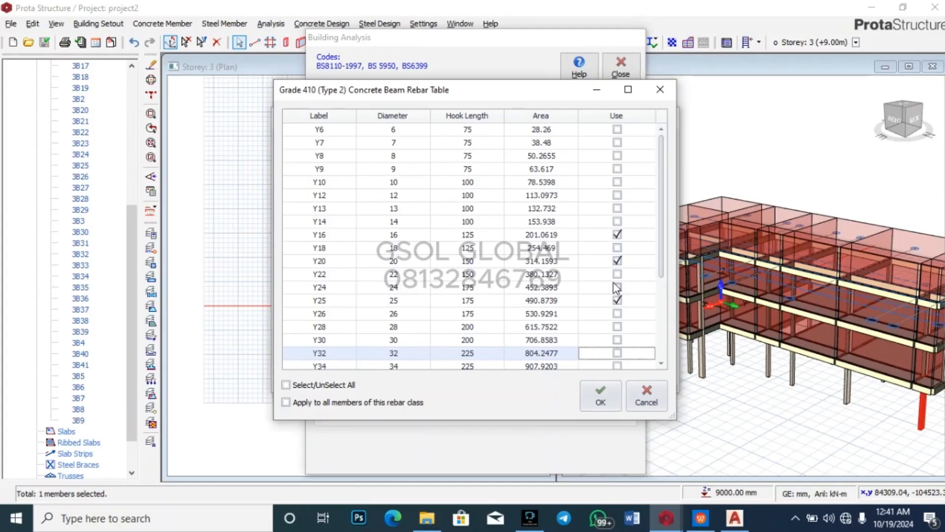
Step: Confirm the beam bar sizes and restrict link bar diameters to Y8, Y10 and Y12
left_click(602, 394)
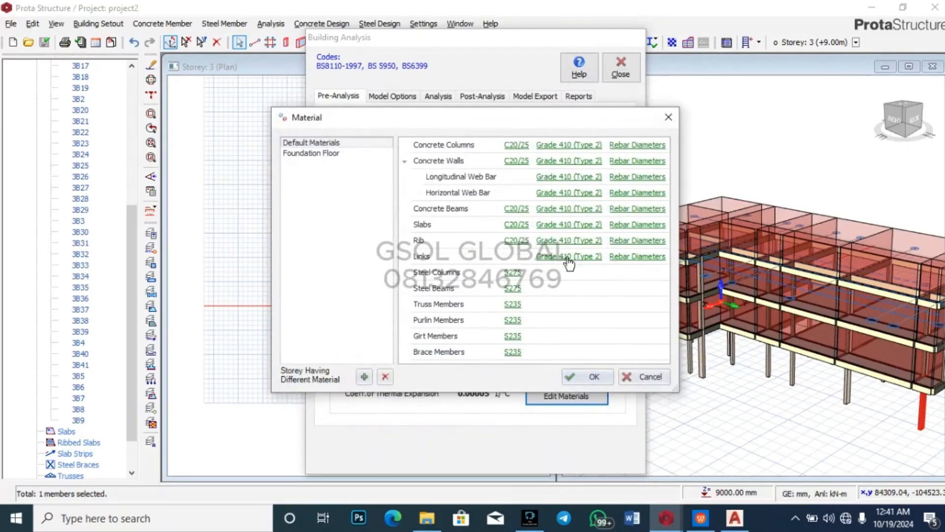
left_click(624, 259)
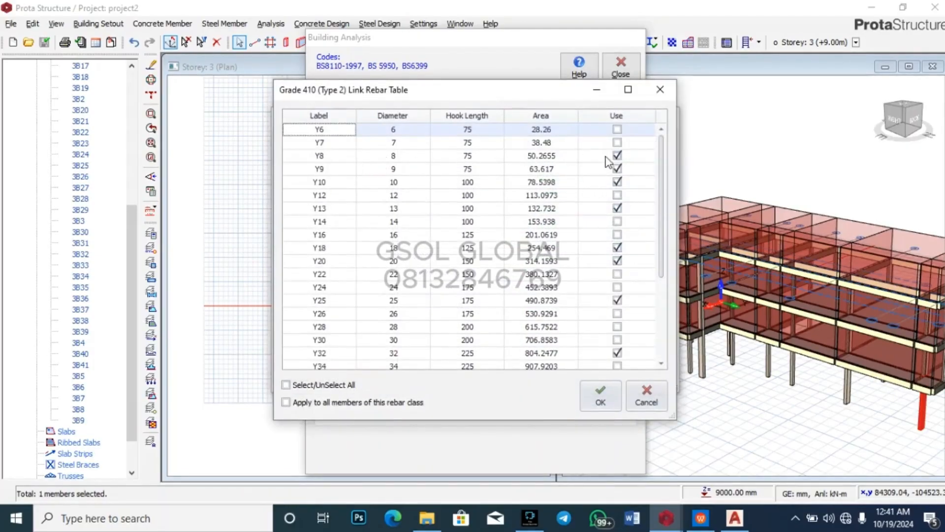
left_click(617, 169)
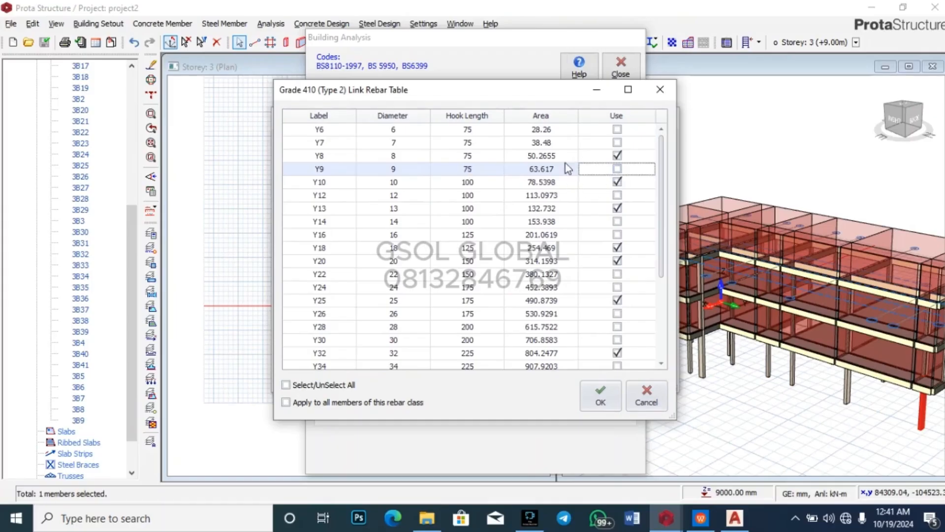
left_click(617, 247)
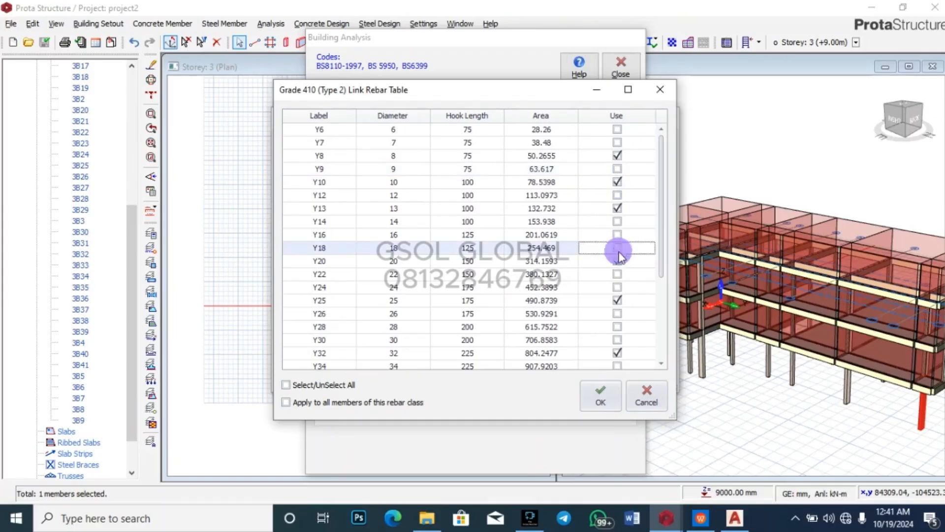
left_click(617, 261)
left_click(618, 301)
left_click(617, 353)
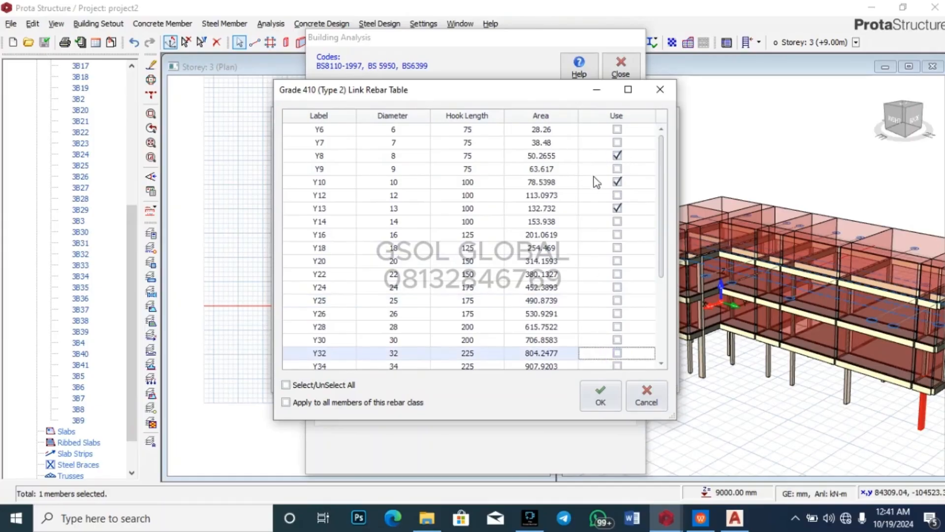
left_click(617, 208)
left_click(618, 208)
left_click(616, 195)
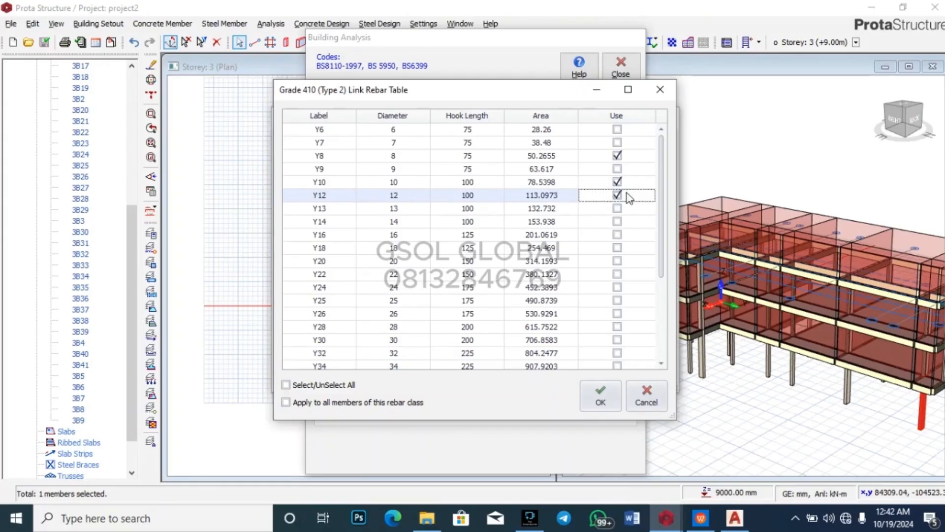
left_click(600, 395)
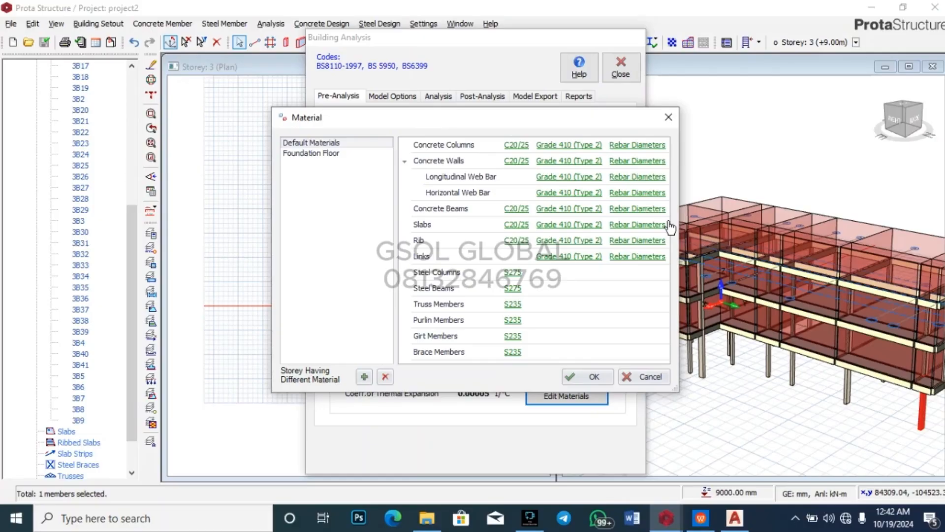
Step: Apply the edited material settings and bring up the analysis and design run options
left_click(594, 376)
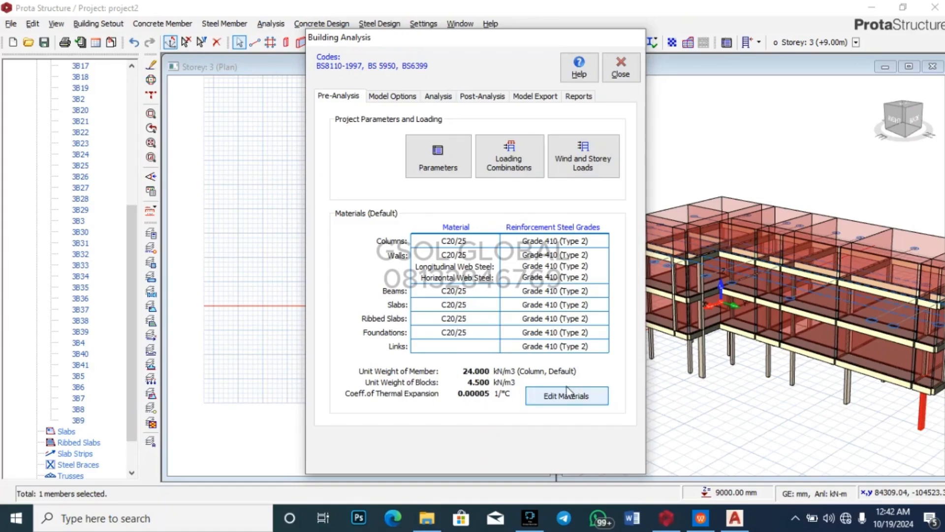
left_click(397, 97)
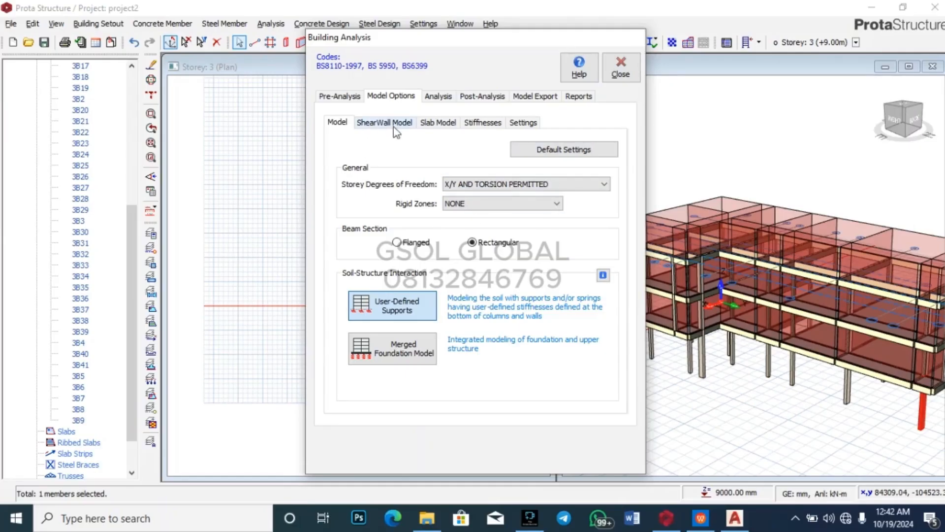
left_click(437, 96)
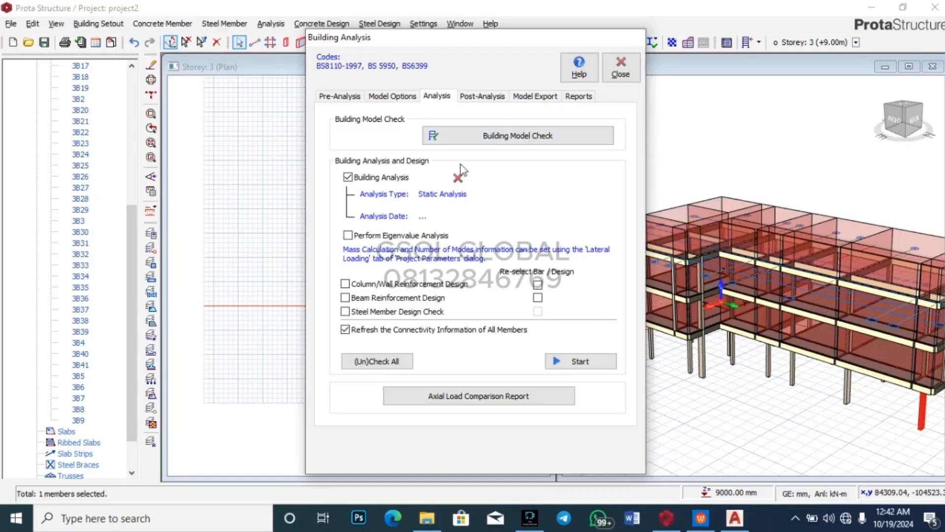
Step: Enable column/wall, beam and steel member design, with bar re-selection for column/wall and beam design
left_click(345, 284)
left_click(345, 297)
left_click(345, 311)
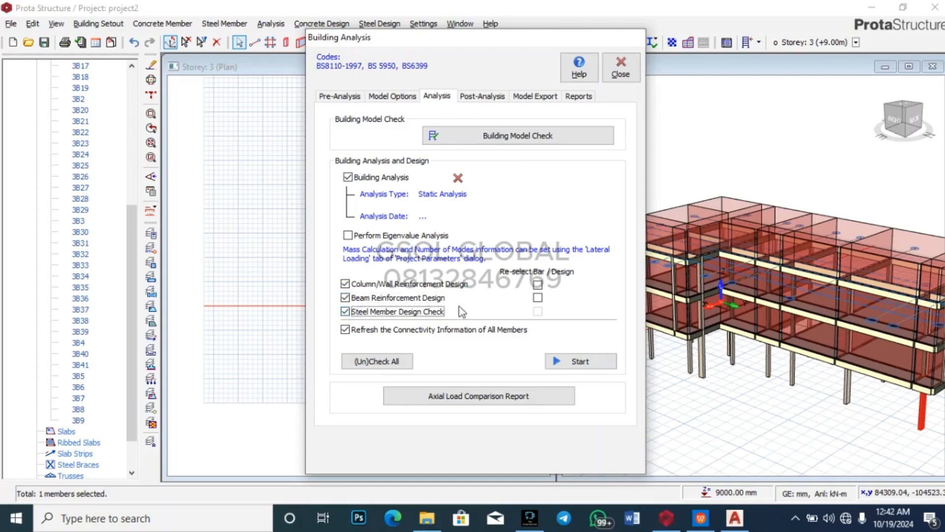
left_click(538, 284)
left_click(538, 297)
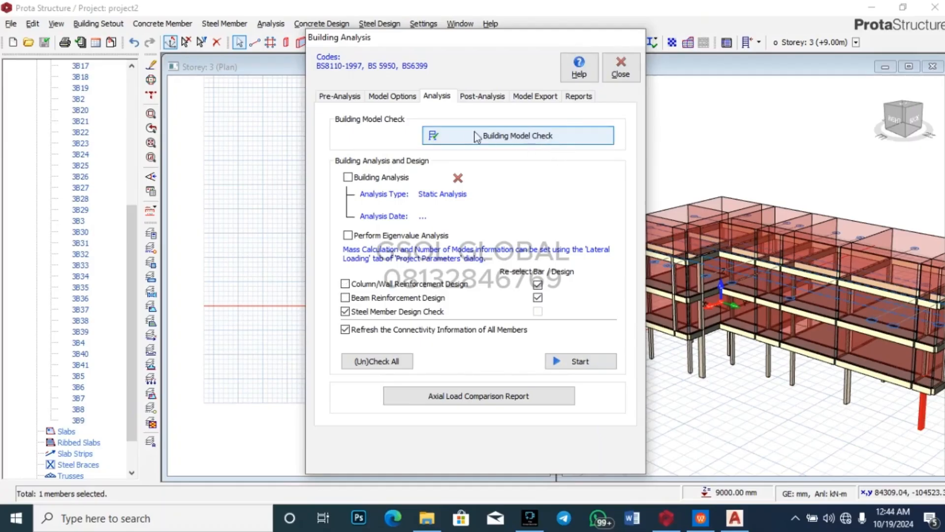
Step: Run the Building Model Check on all storeys, confirm zero errors in the log, and close it
left_click(531, 142)
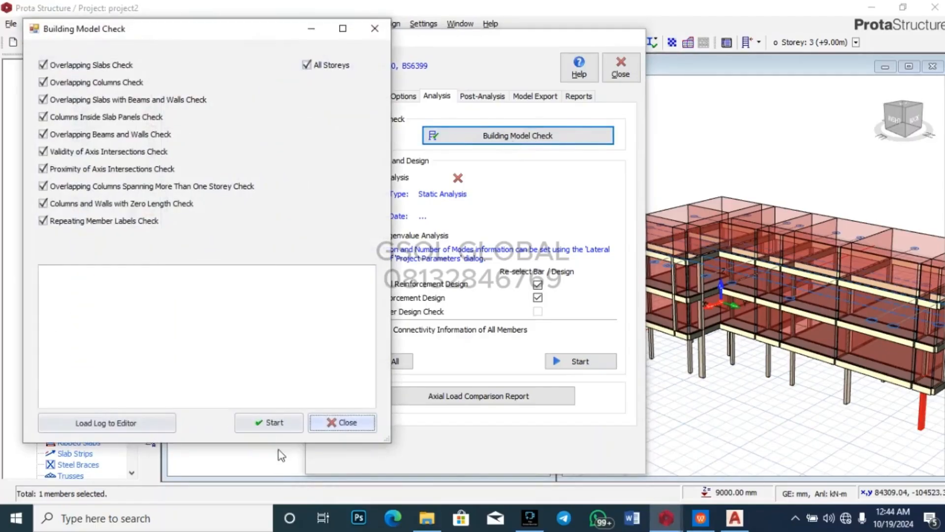
left_click(285, 423)
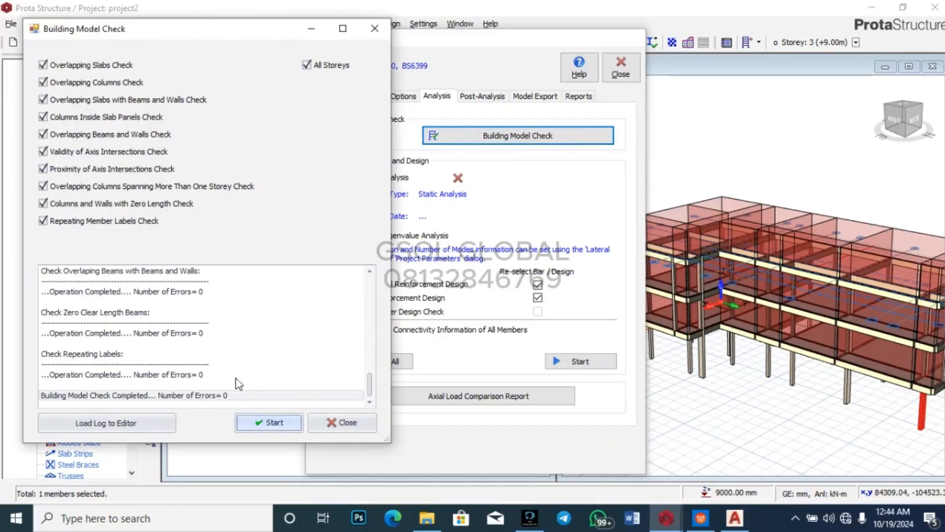
scroll(206, 350, "up", 3)
scroll(197, 339, "up", 10)
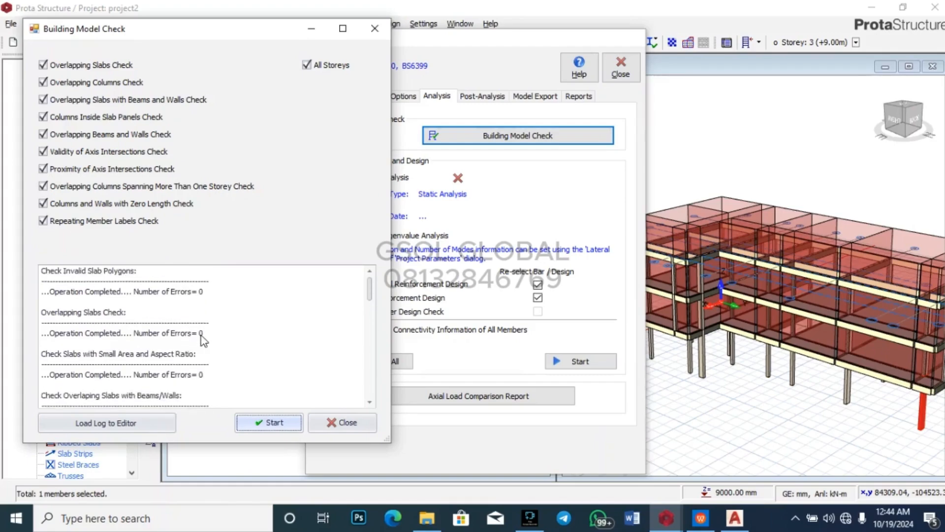
scroll(211, 318, "down", 4)
scroll(213, 313, "down", 6)
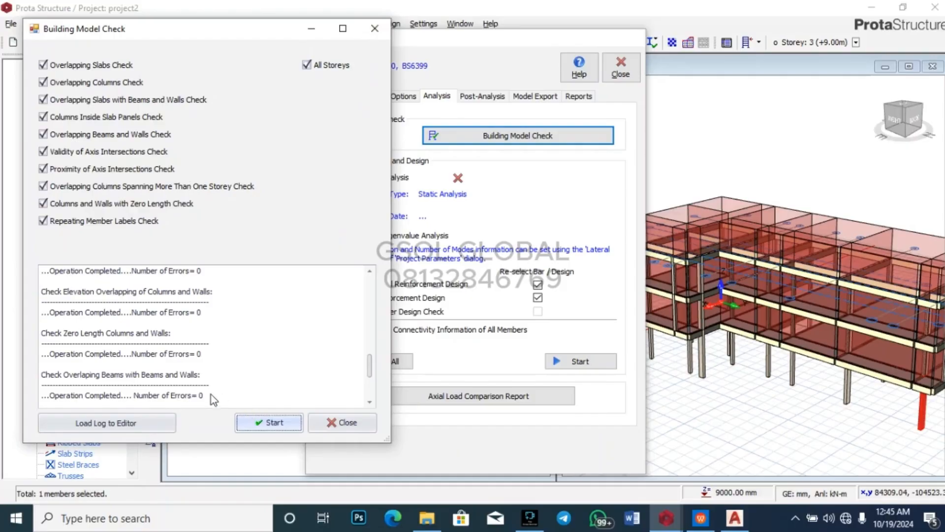
left_click(347, 422)
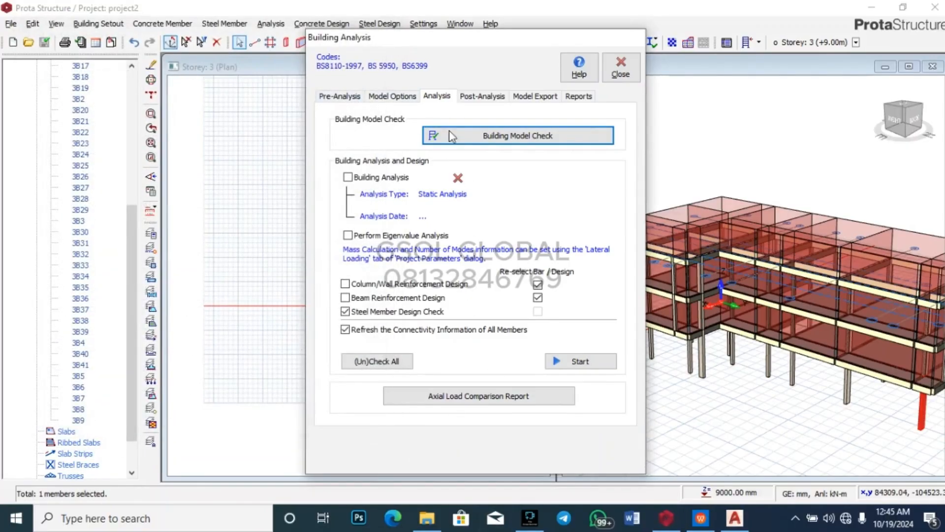
Step: Generate the load combinations with the Loading Generator on Pre-Analysis and accept them
left_click(345, 98)
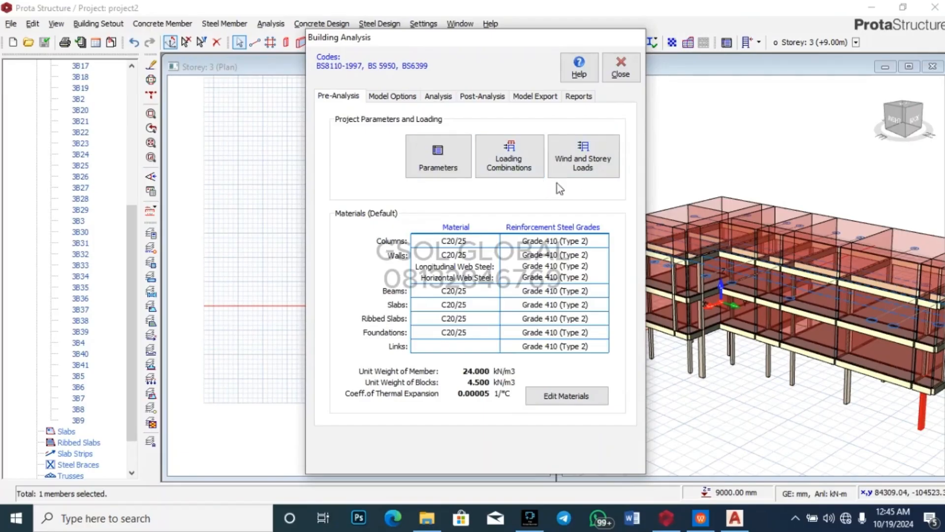
left_click(514, 157)
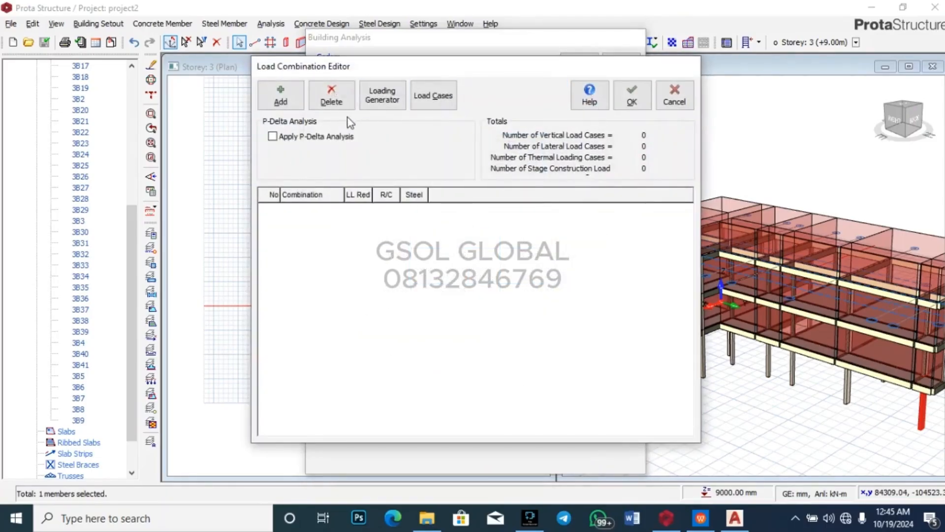
left_click(395, 101)
left_click(623, 104)
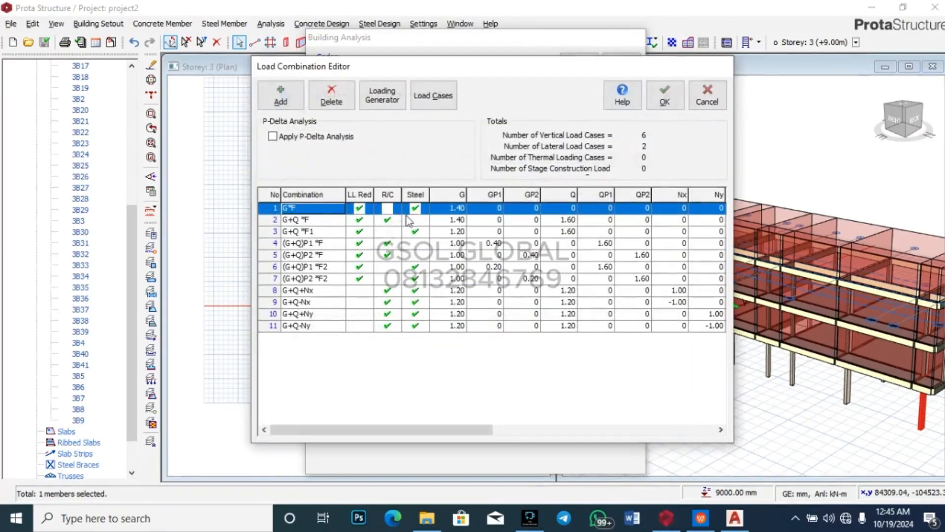
left_click(662, 101)
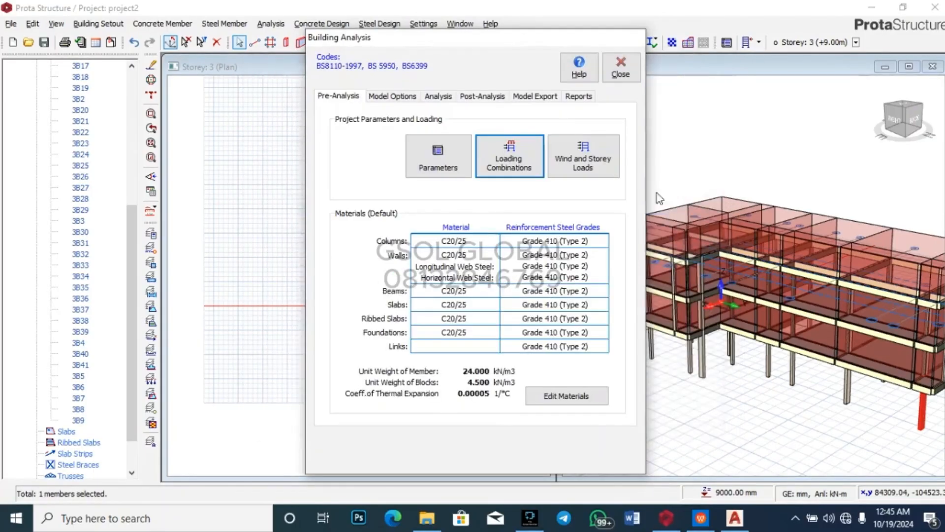
Step: Regenerate and accept the 11 combinations, including 1.4G+1.6Q, pattern loads and G+Q±Nx/Ny wind cases
left_click(509, 160)
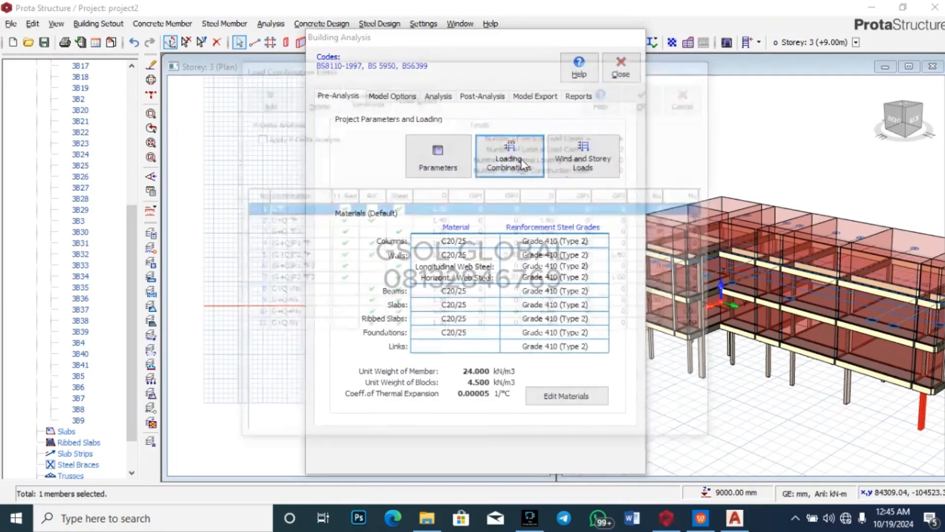
left_click(365, 95)
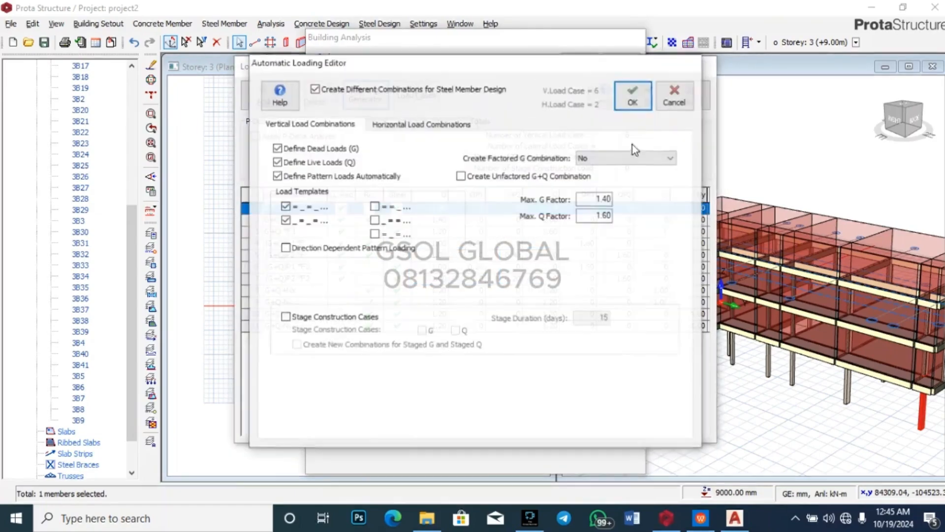
left_click(632, 94)
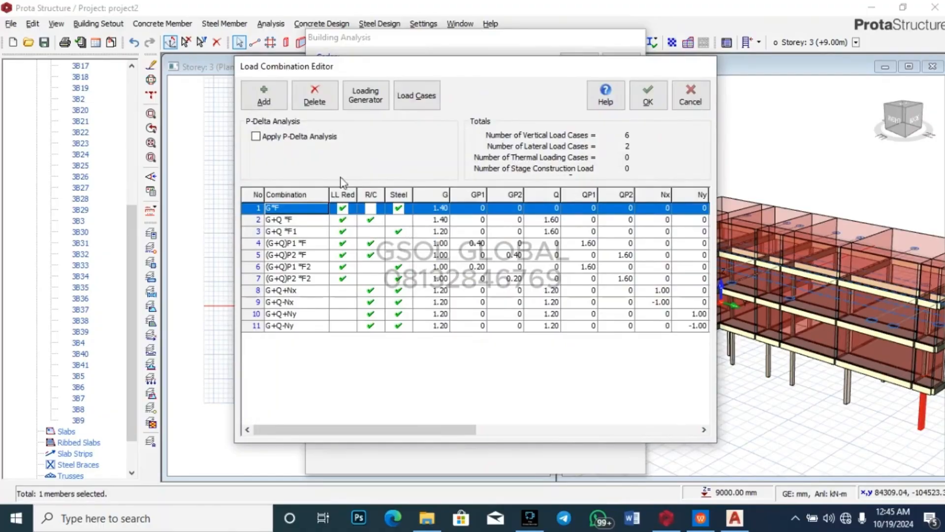
left_click(647, 95)
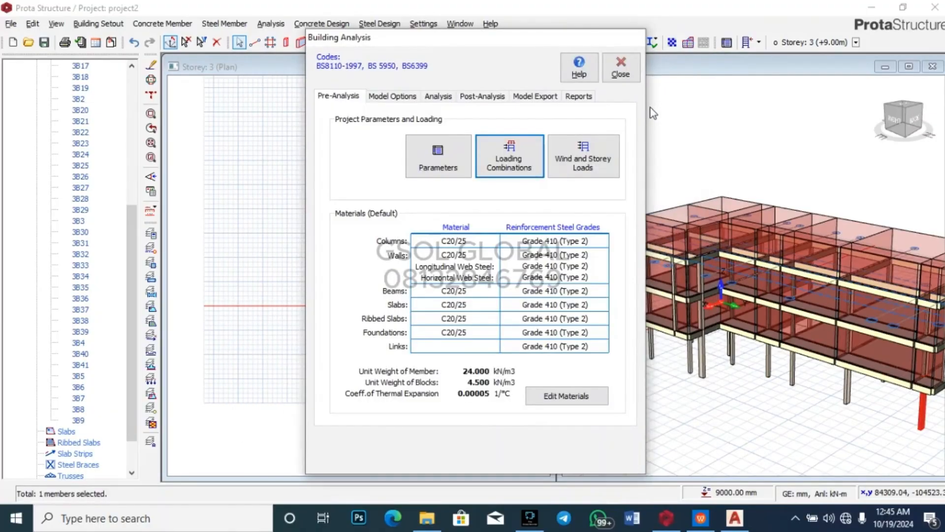
left_click(437, 96)
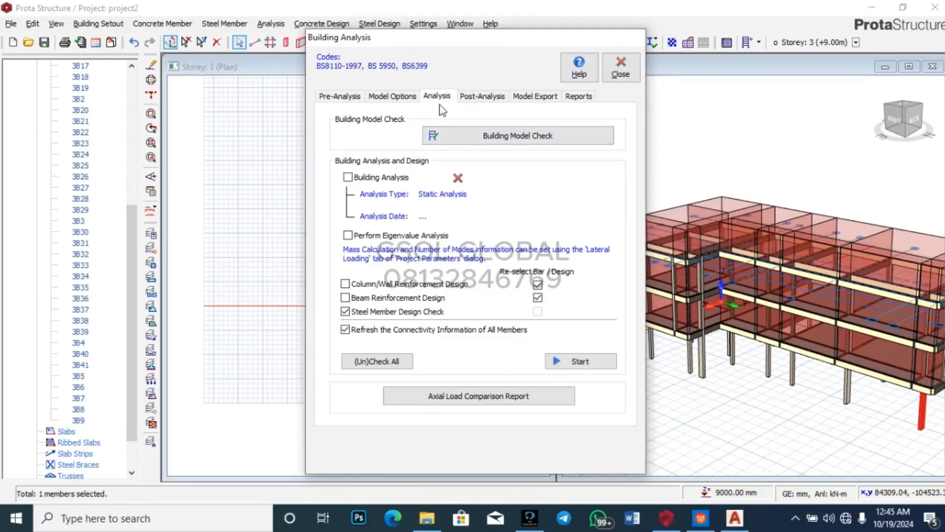
Step: Tick Building Analysis plus column/wall and beam reinforcement design, then start the run
left_click(348, 177)
left_click(346, 284)
left_click(346, 298)
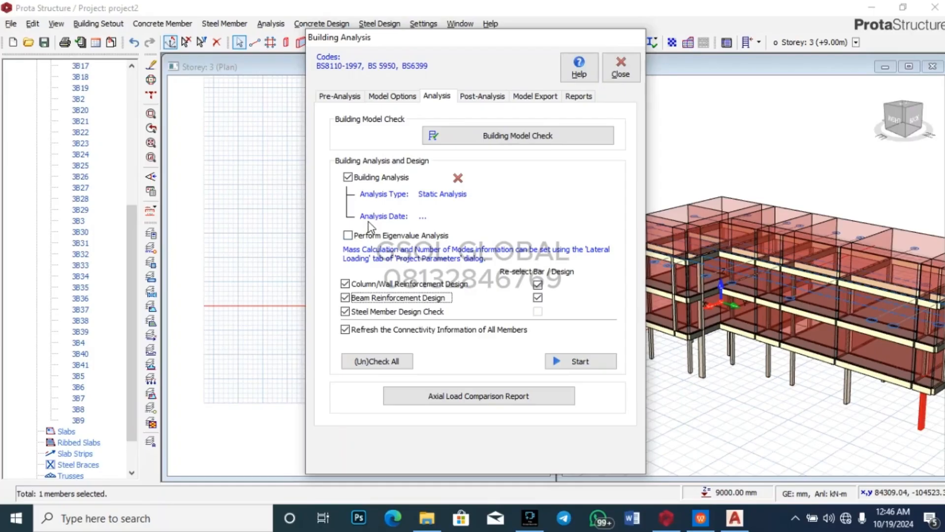
left_click(579, 361)
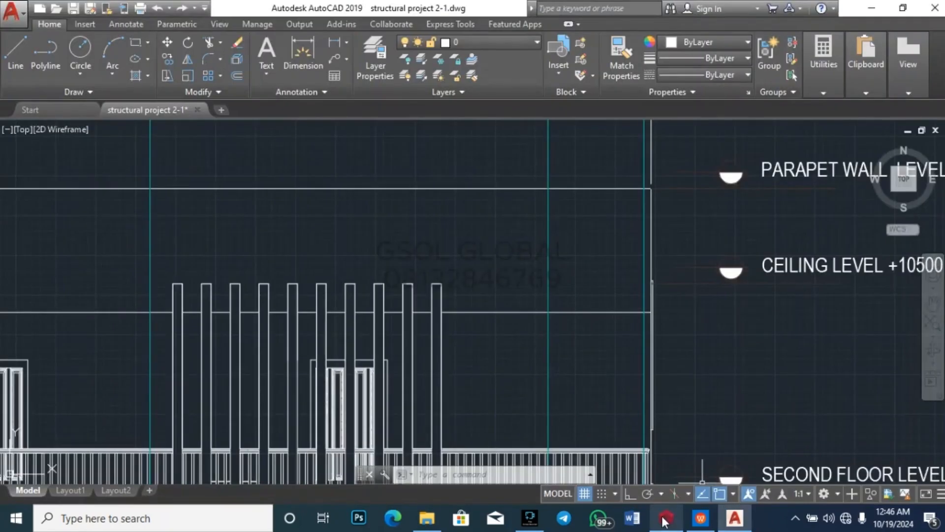
Step: Acknowledge the completed building analysis report and bring ProtaStructure back to the front
mouse_move(666, 518)
left_click(668, 501)
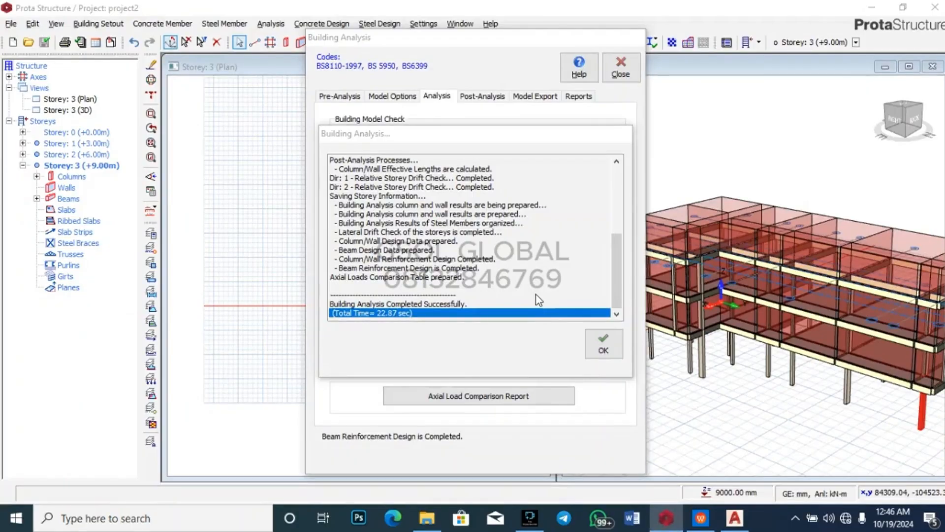
left_click(602, 346)
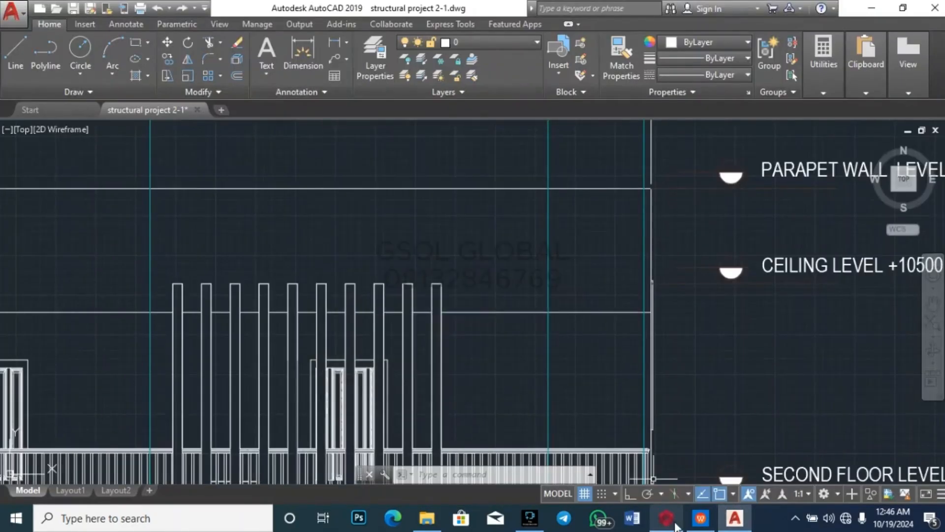
left_click(682, 475)
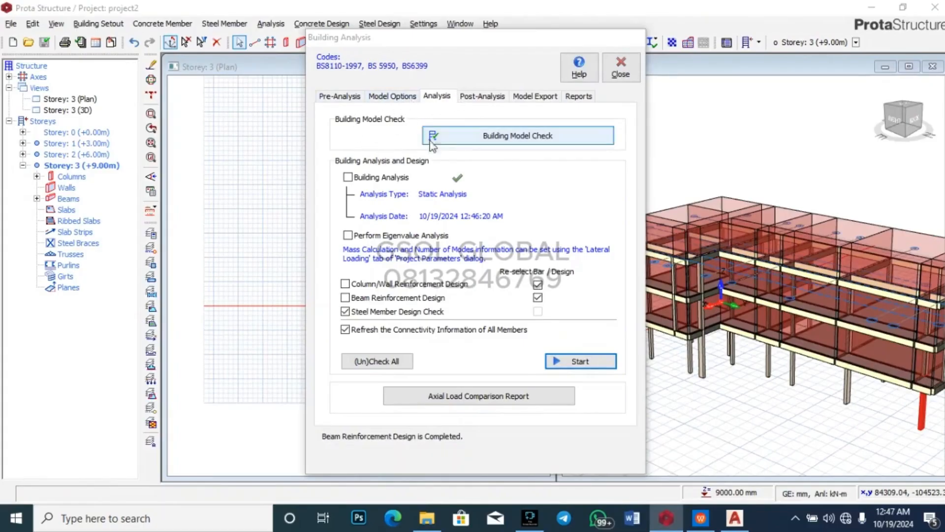
Step: Open the column/wall reinforcement design results from Post-Analysis and scroll through the column table
left_click(481, 96)
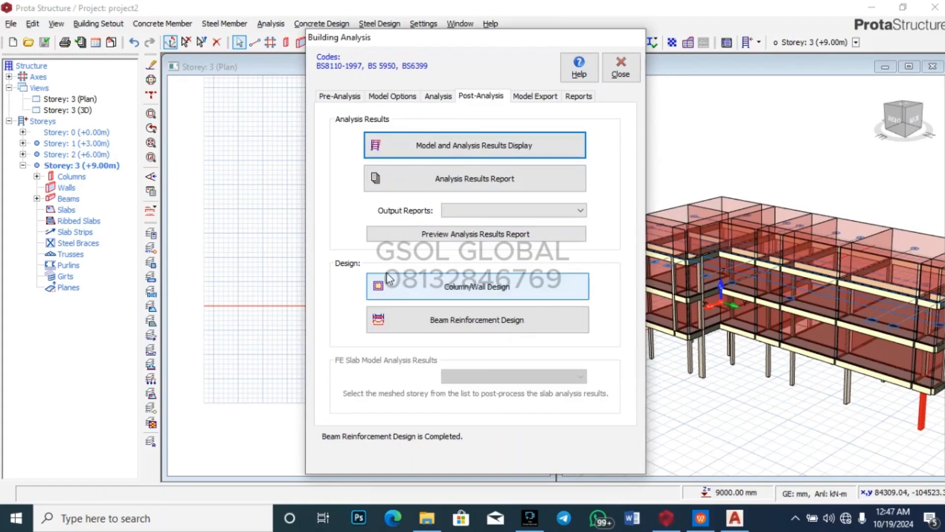
left_click(453, 291)
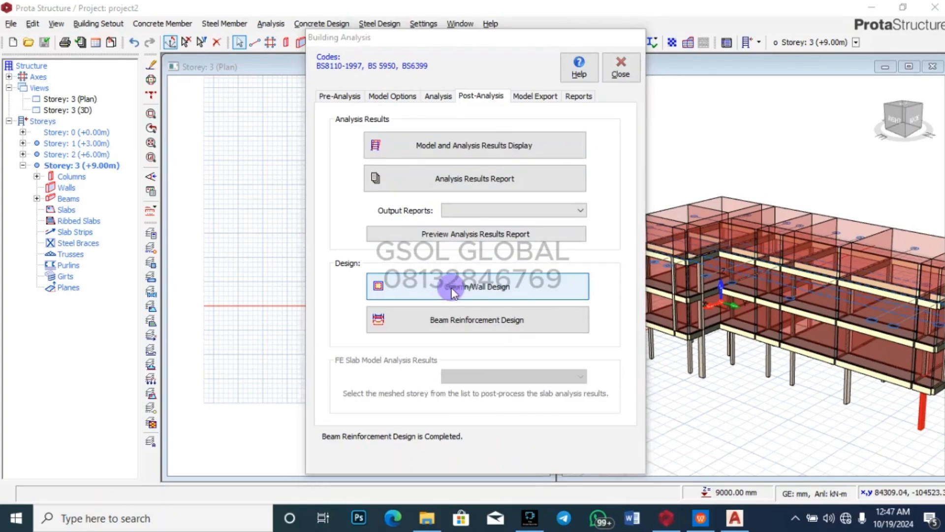
scroll(454, 294, "down", 12)
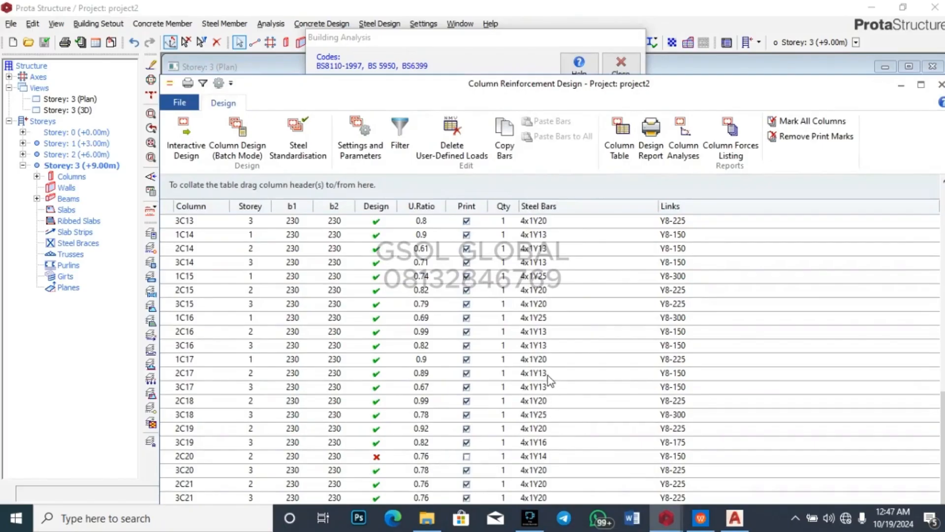
scroll(553, 431, "up", 4)
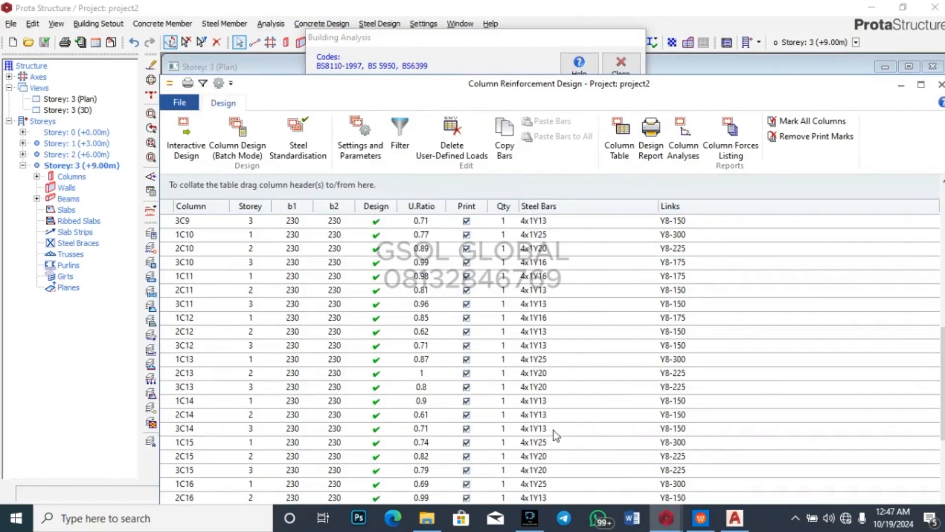
scroll(562, 407, "up", 9)
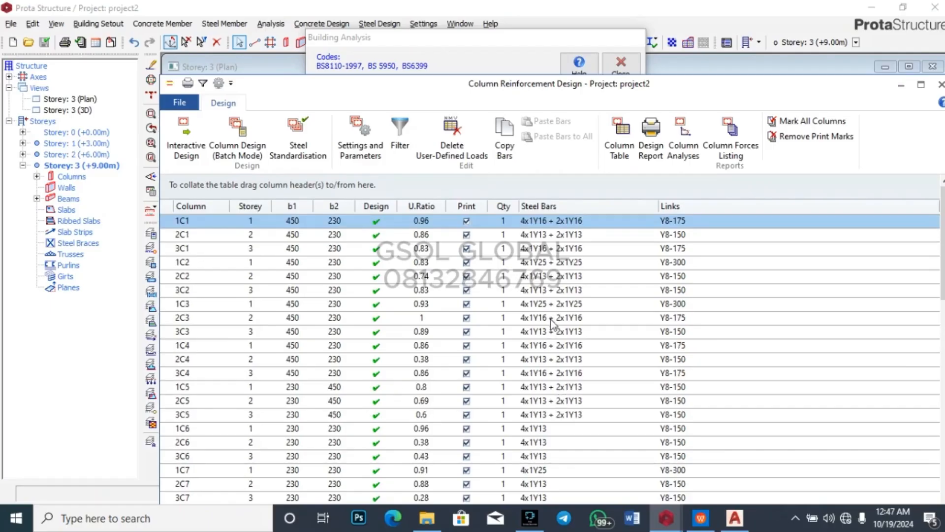
scroll(556, 298, "down", 13)
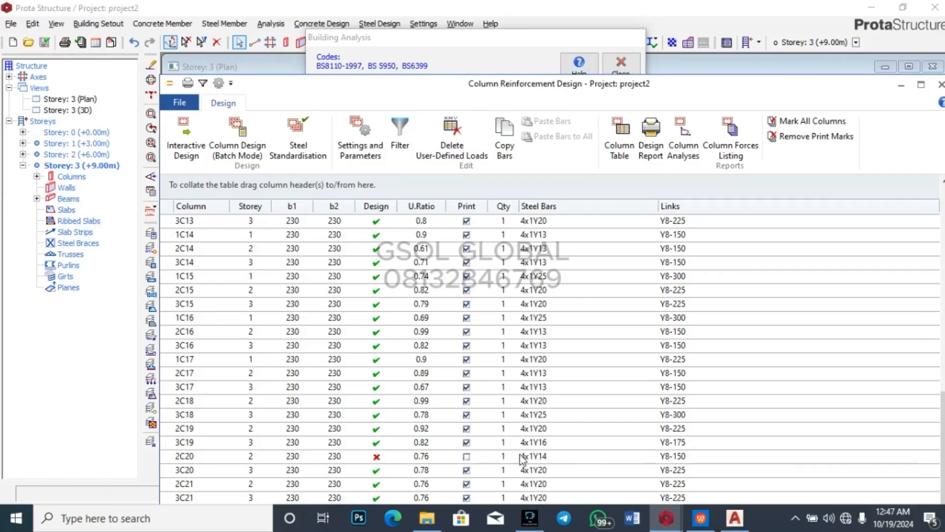
Step: Find failing column 2C20, close the column results and open the beam reinforcement design table
scroll(542, 463, "up", 13)
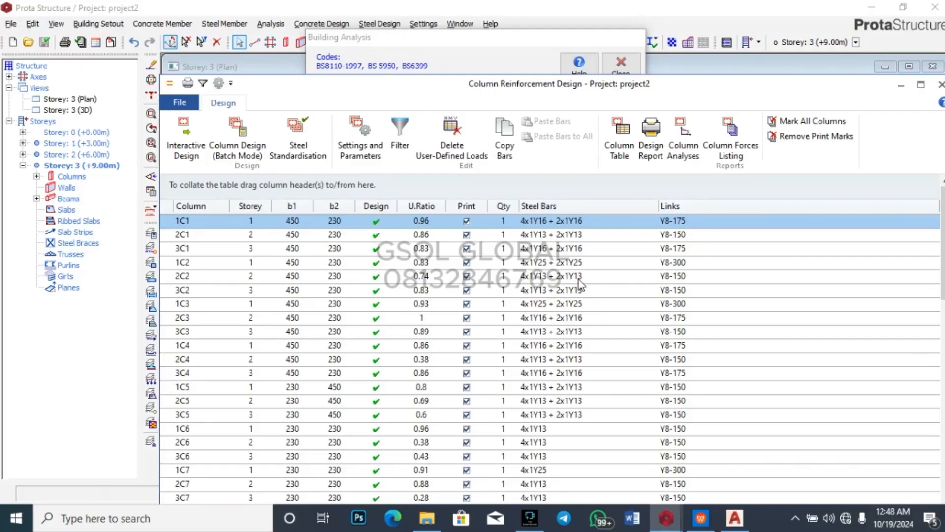
scroll(581, 284, "down", 1)
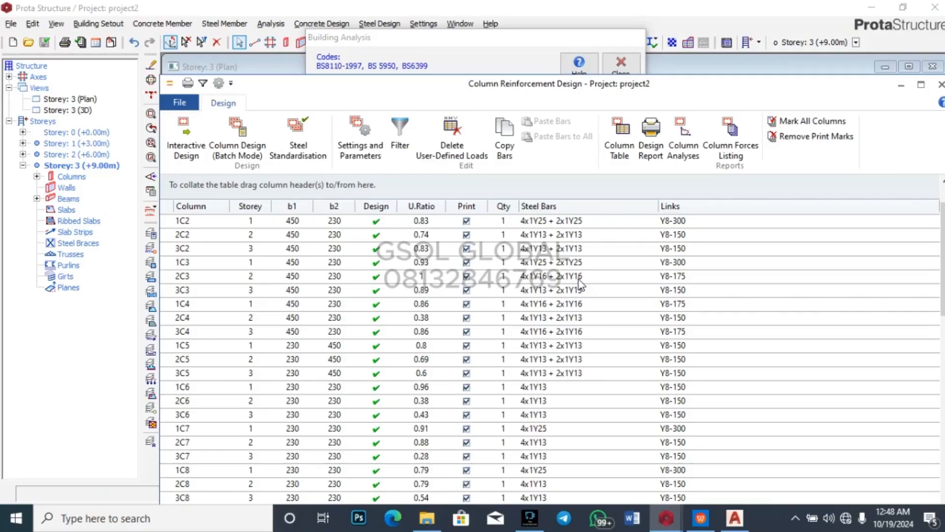
scroll(581, 284, "down", 10)
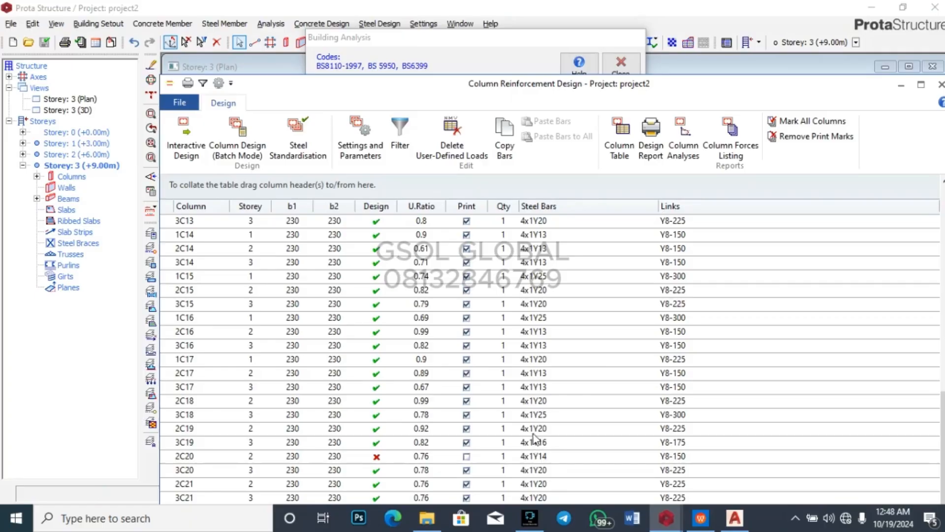
scroll(541, 399, "up", 4)
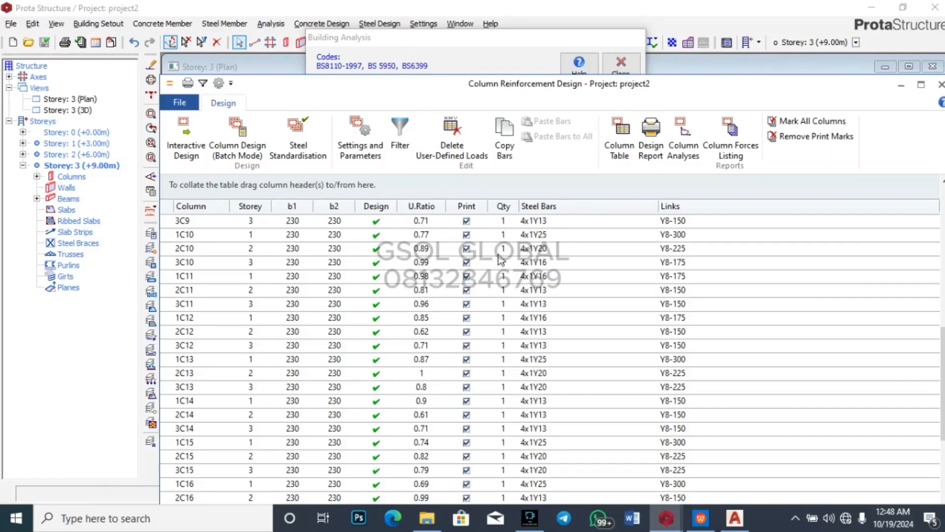
scroll(542, 276, "up", 5)
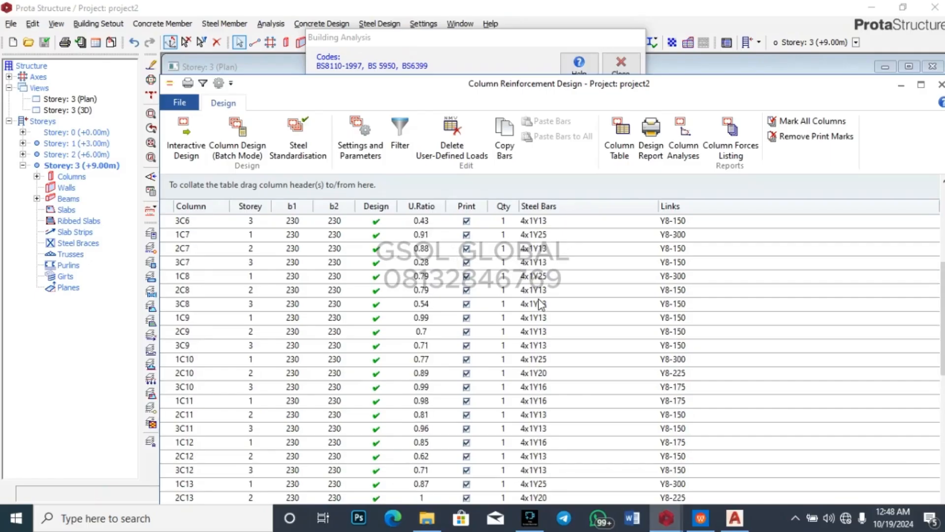
scroll(558, 283, "up", 4)
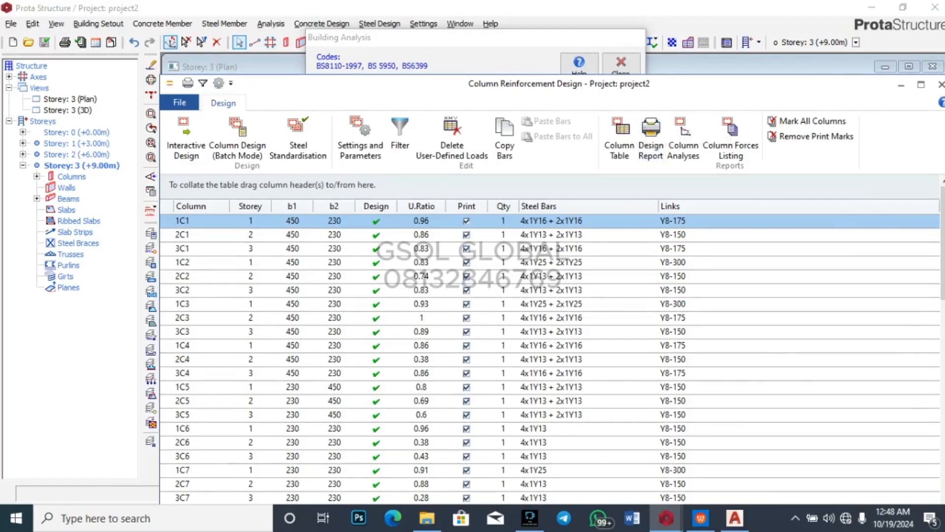
left_click(940, 84)
left_click(477, 322)
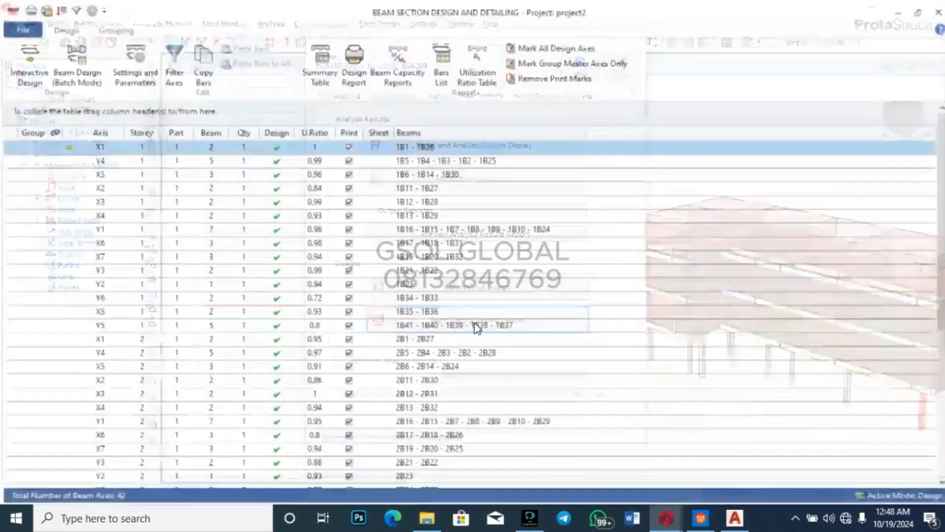
Step: Inspect the maximized reinforcement data for beam axis Y4 on storey 1, then close the beam windows
scroll(392, 321, "down", 6)
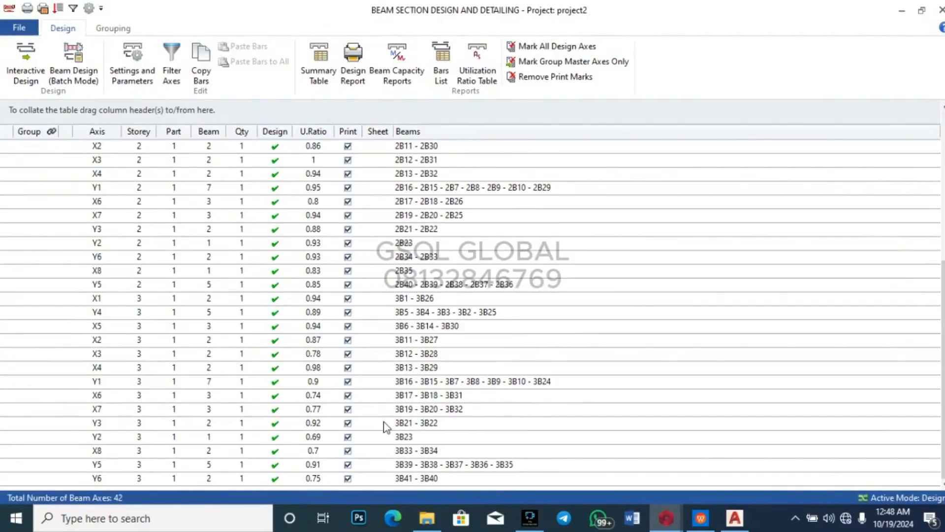
scroll(389, 418, "up", 6)
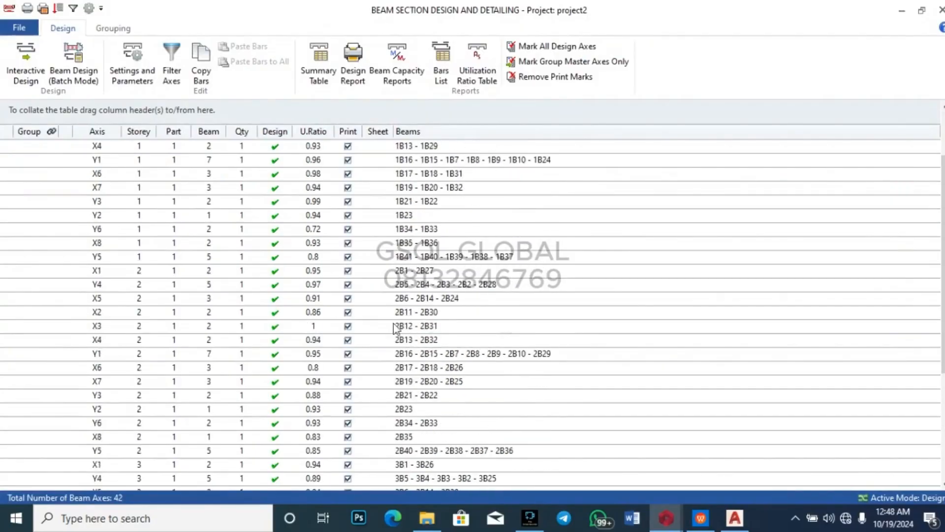
left_click(433, 161)
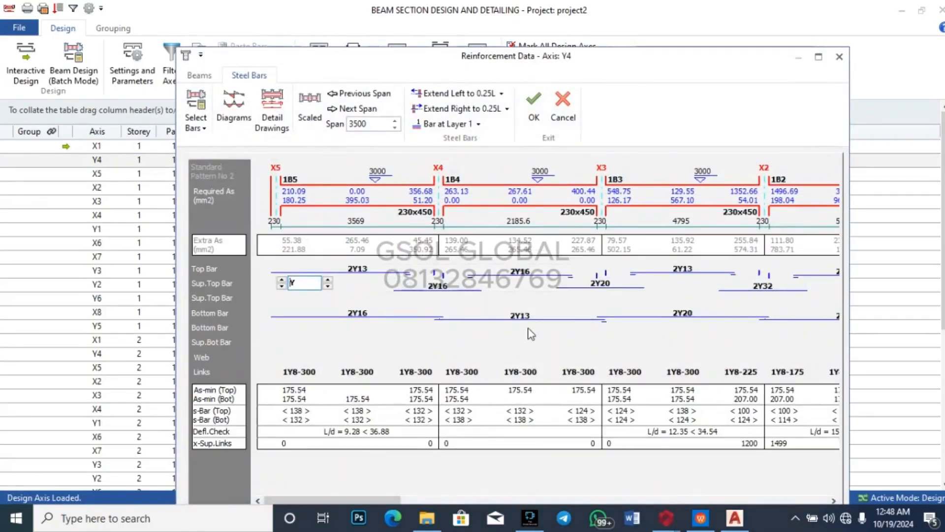
left_click(818, 57)
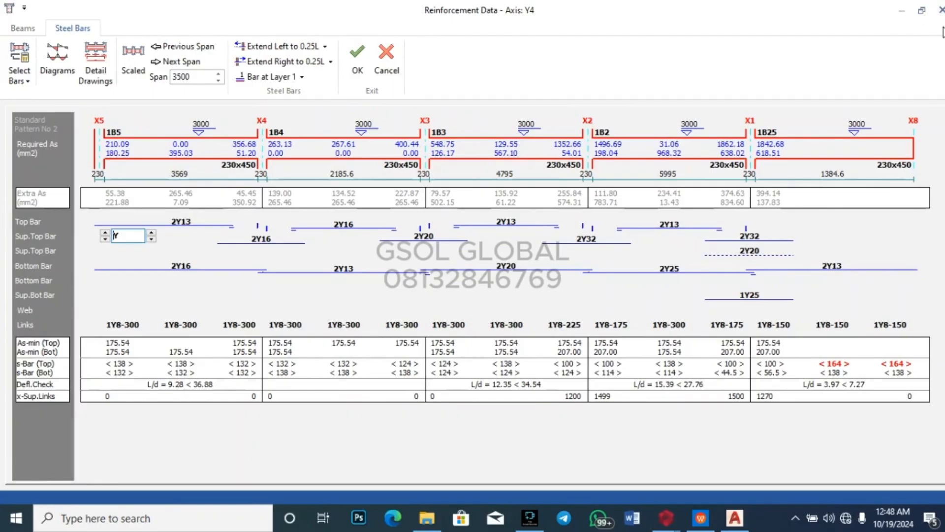
left_click(941, 10)
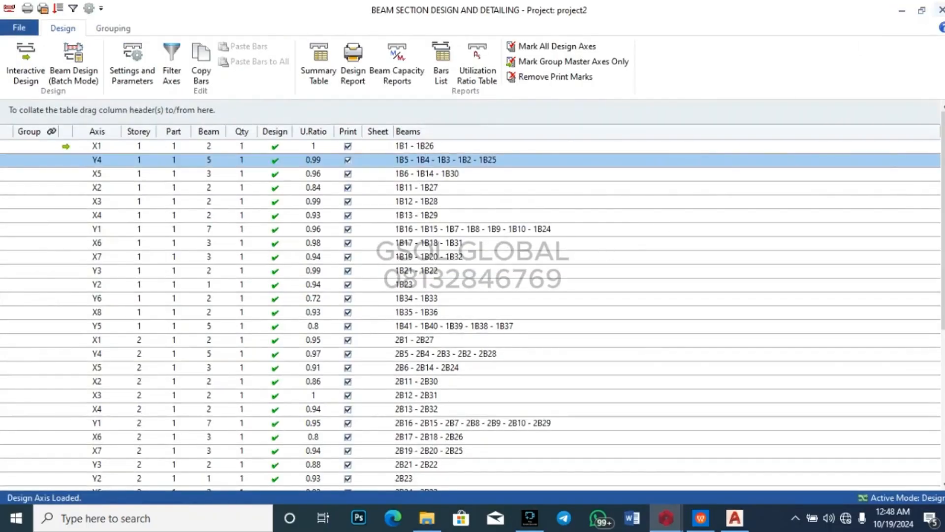
left_click(940, 9)
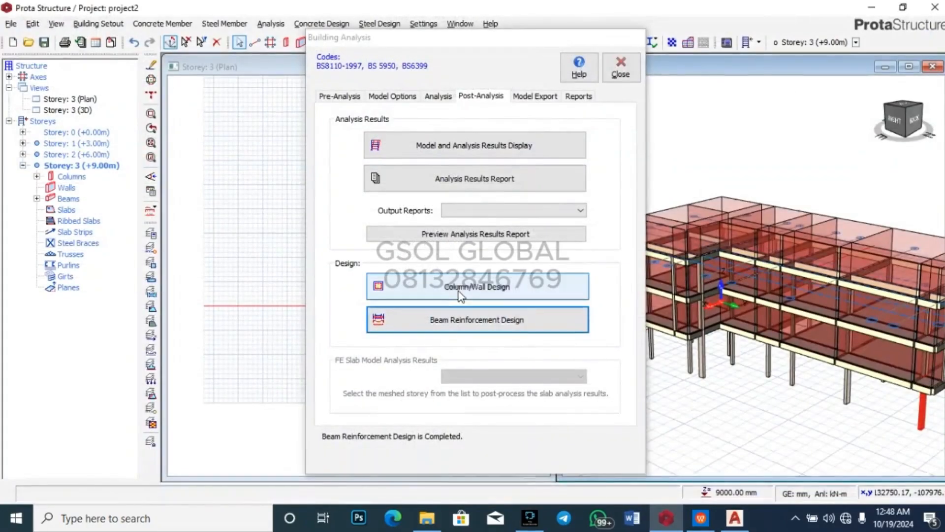
left_click(465, 289)
scroll(429, 280, "down", 12)
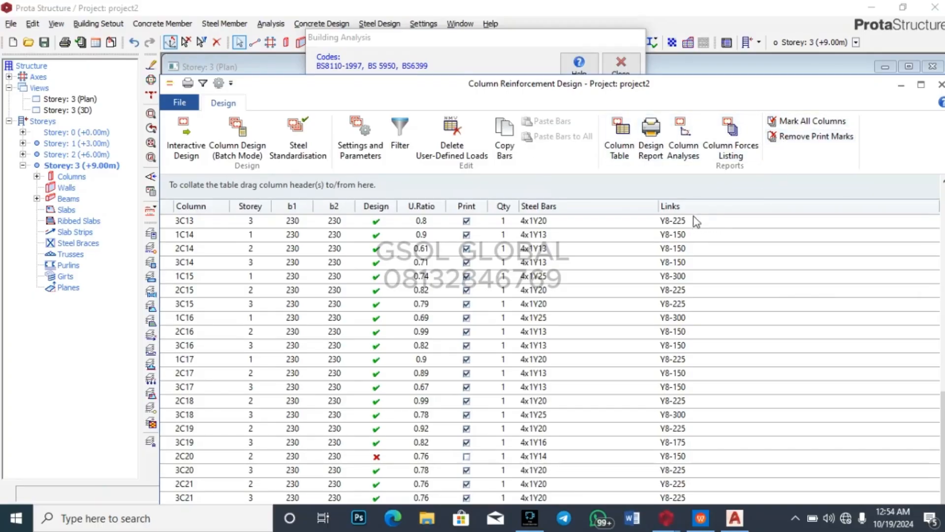
left_click(941, 84)
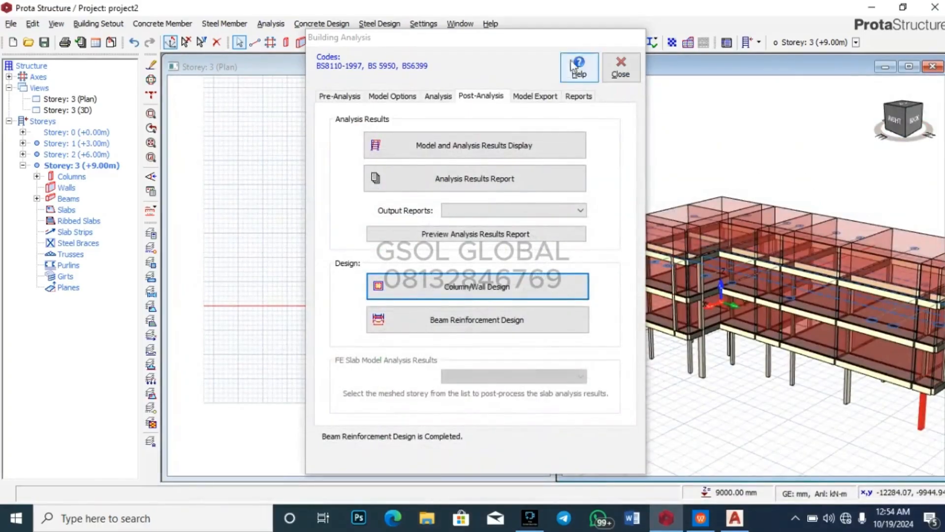
Step: Open the material settings and untick Y10, Y13 and Y32 in the column rebar diameters
left_click(362, 97)
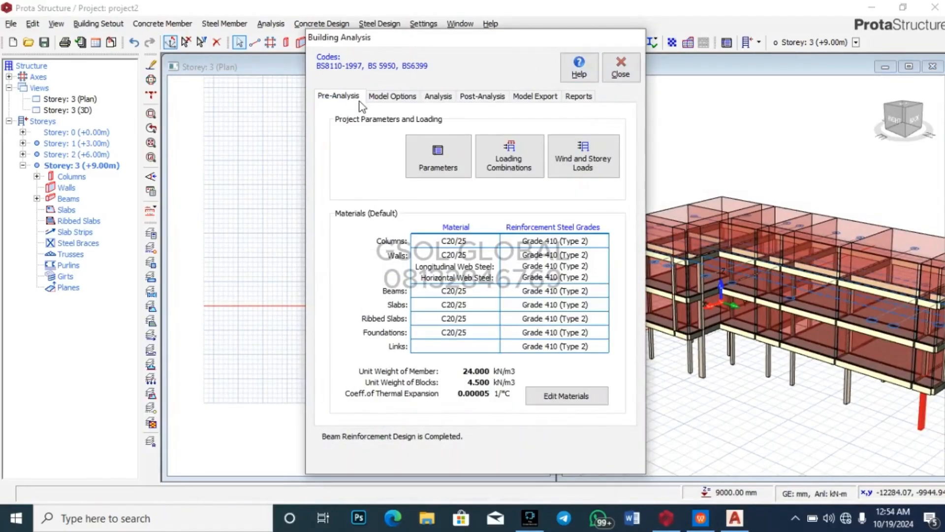
left_click(548, 395)
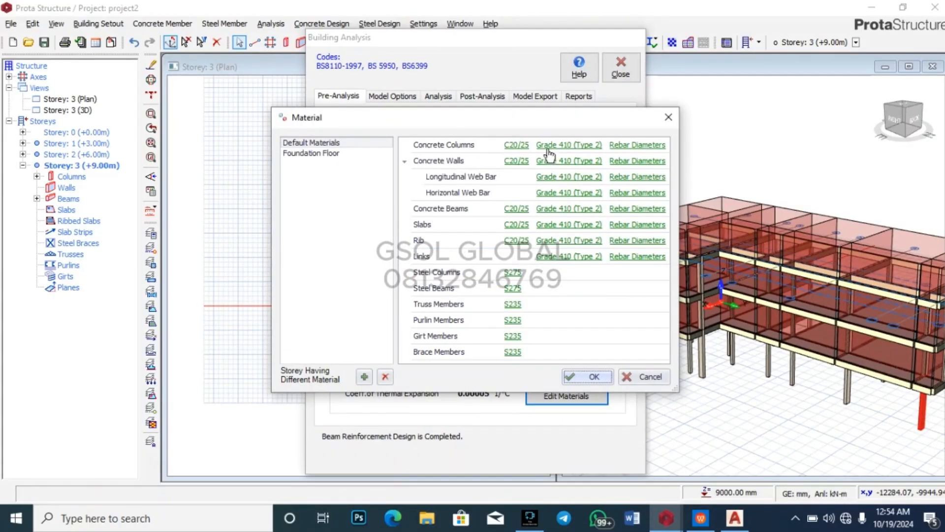
left_click(635, 146)
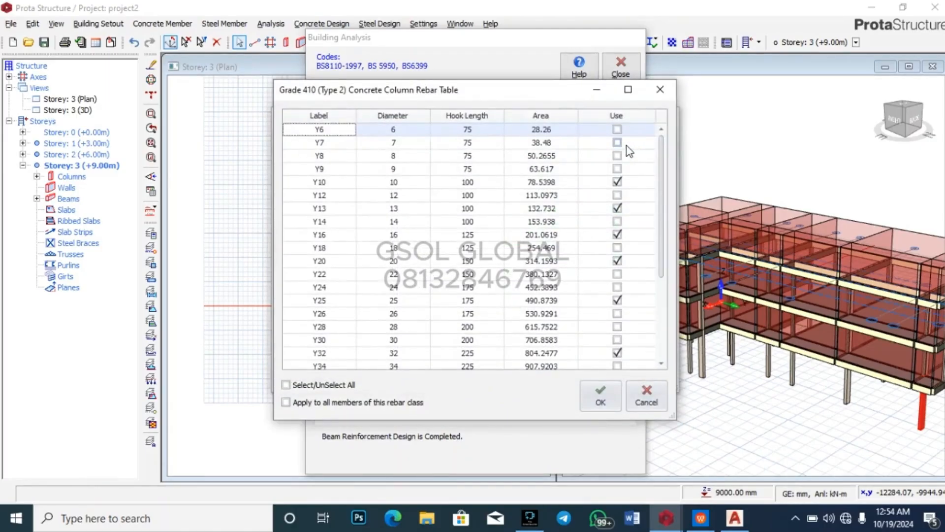
left_click(618, 185)
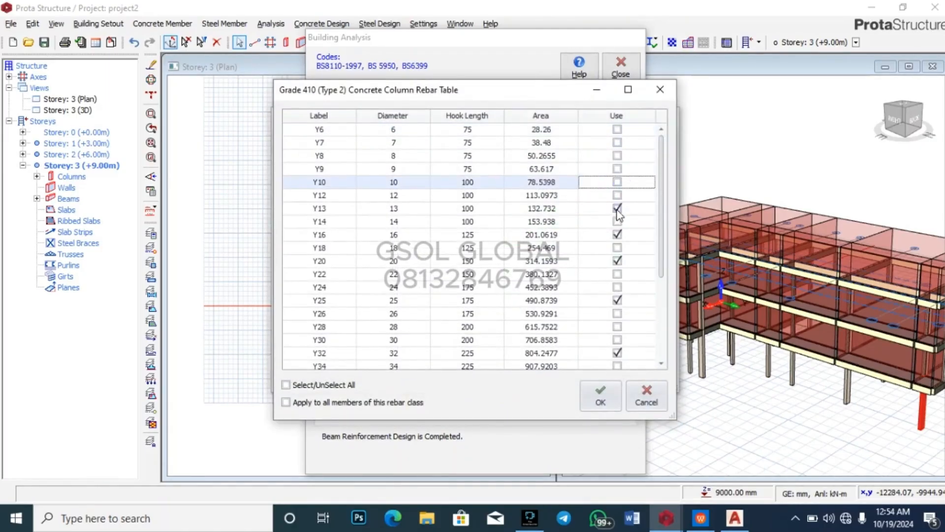
left_click(616, 208)
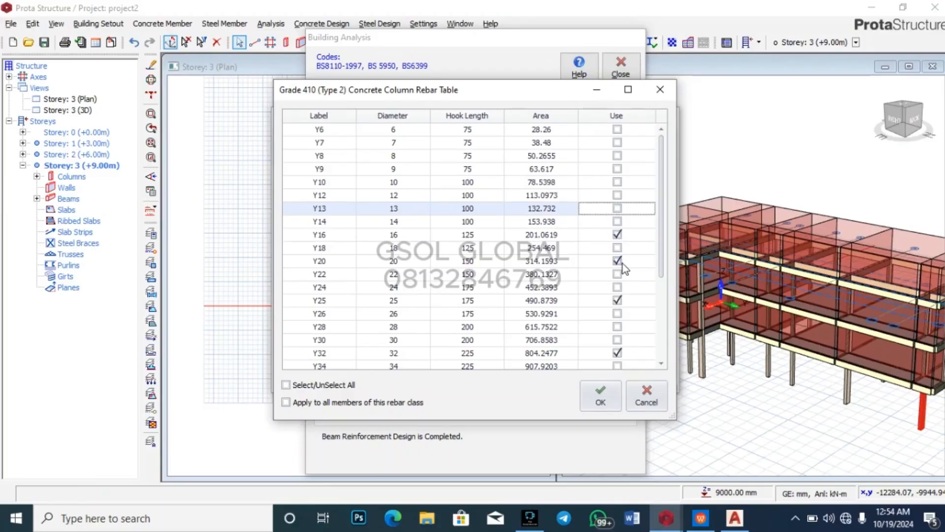
left_click(618, 352)
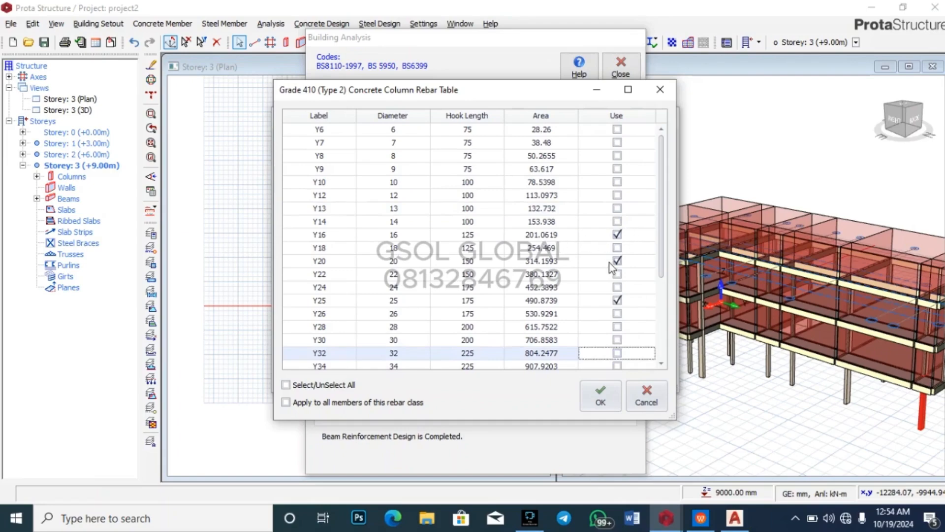
left_click(601, 393)
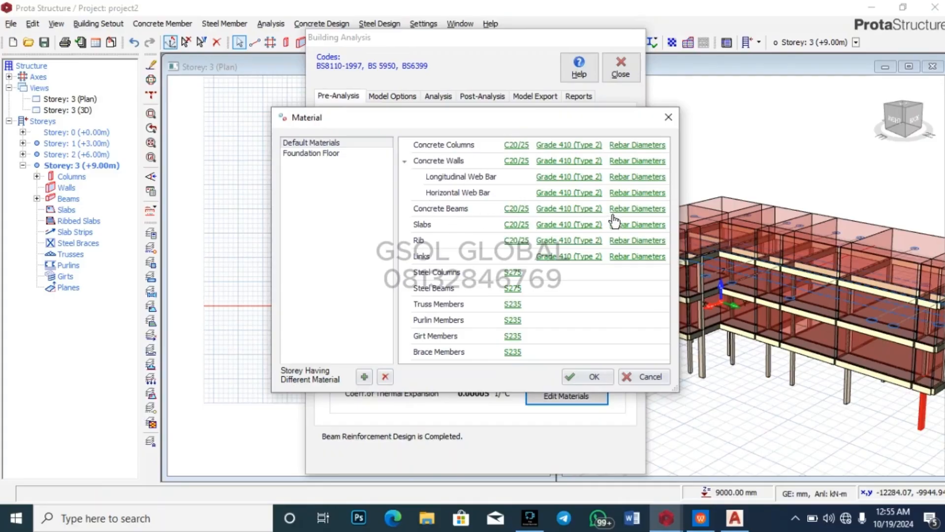
Step: Confirm beam bars Y16, Y20, Y25 and links Y8, Y10, Y12, then accept the Material dialog
left_click(638, 211)
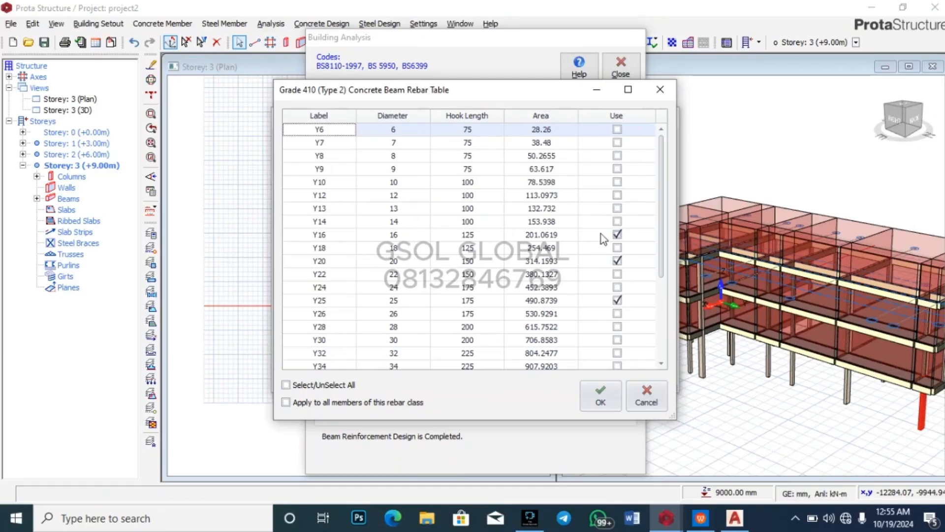
scroll(603, 238, "down", 3)
scroll(608, 246, "up", 3)
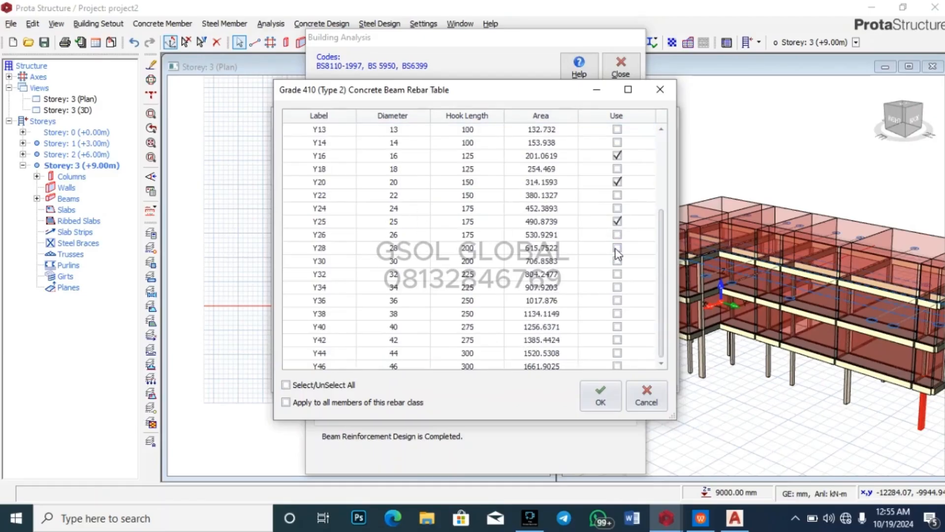
left_click(598, 391)
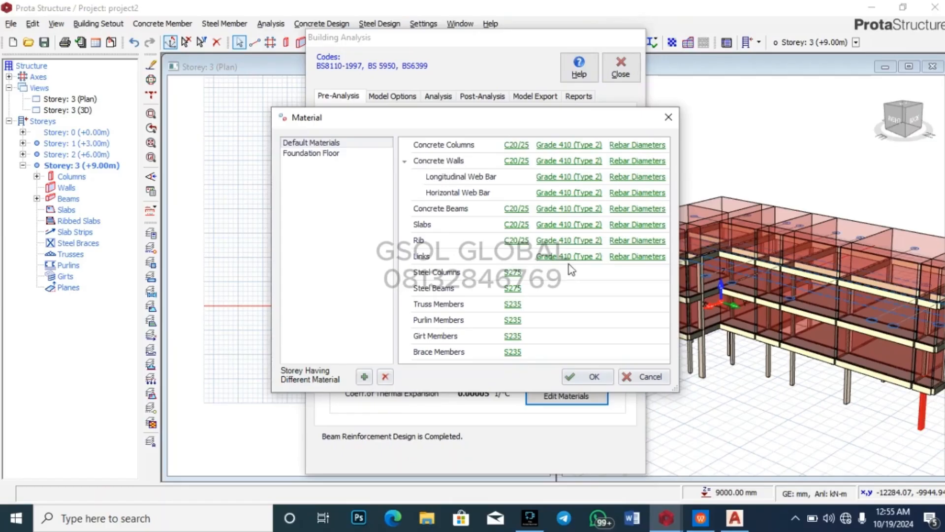
left_click(630, 256)
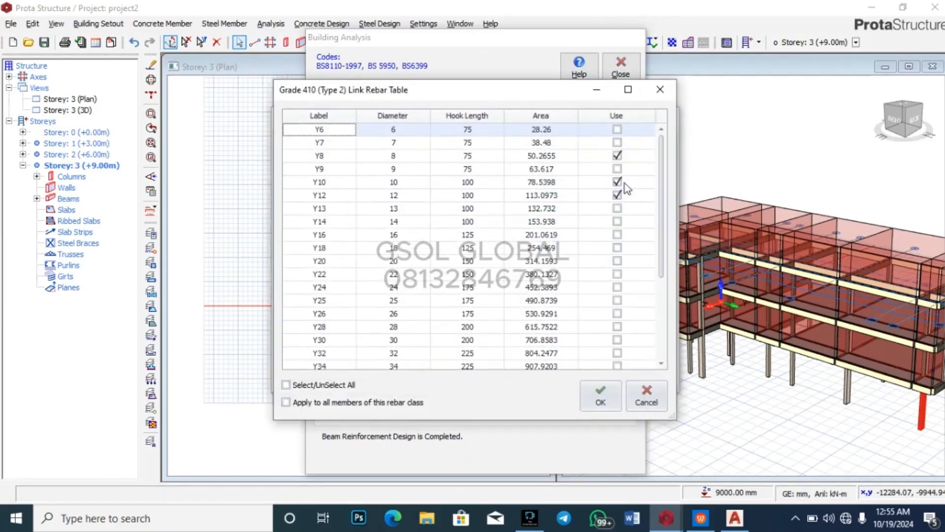
left_click(602, 388)
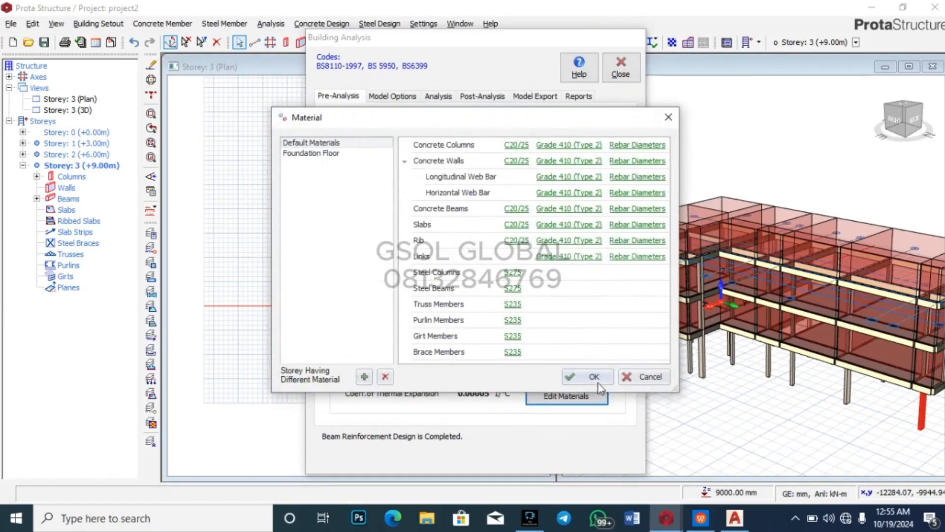
left_click(597, 382)
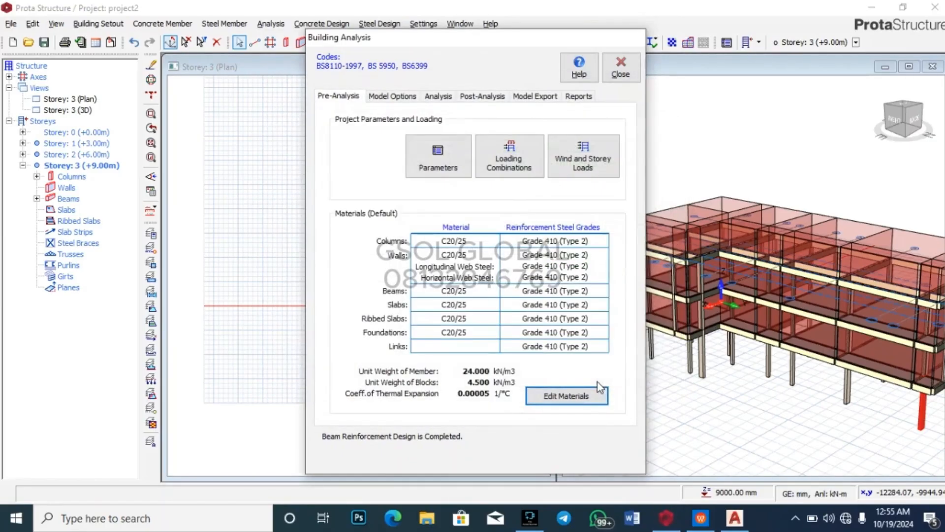
Step: Turn off bar re-selection for column/wall and beam design in the analysis options
left_click(462, 100)
left_click(437, 96)
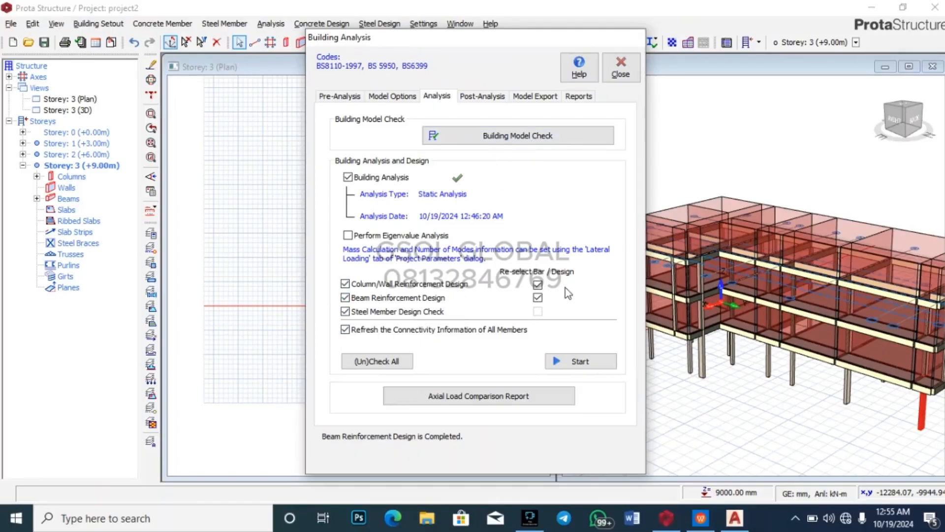
left_click(538, 284)
left_click(538, 284)
left_click(537, 297)
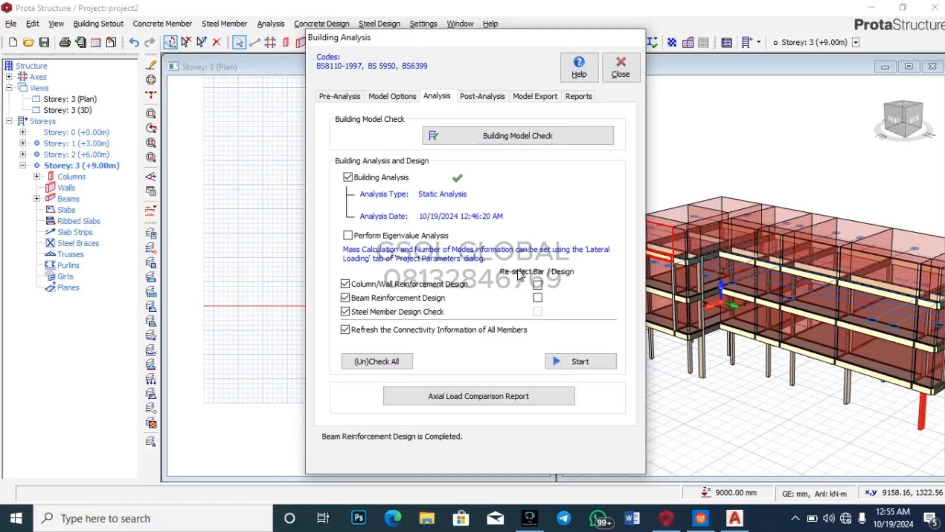
Step: Run the analysis and design and acknowledge the completed log dated 10/19/2024 12:55:48 AM
left_click(567, 361)
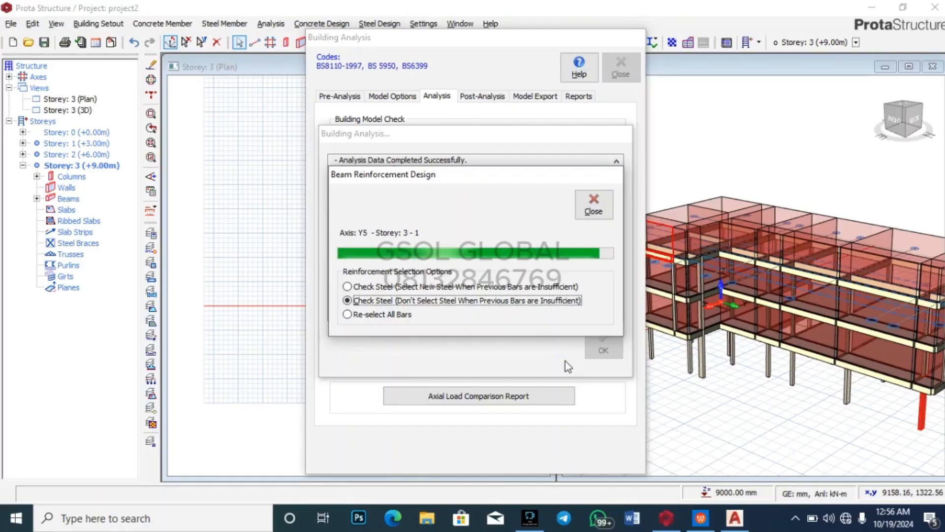
key("alt+Tab")
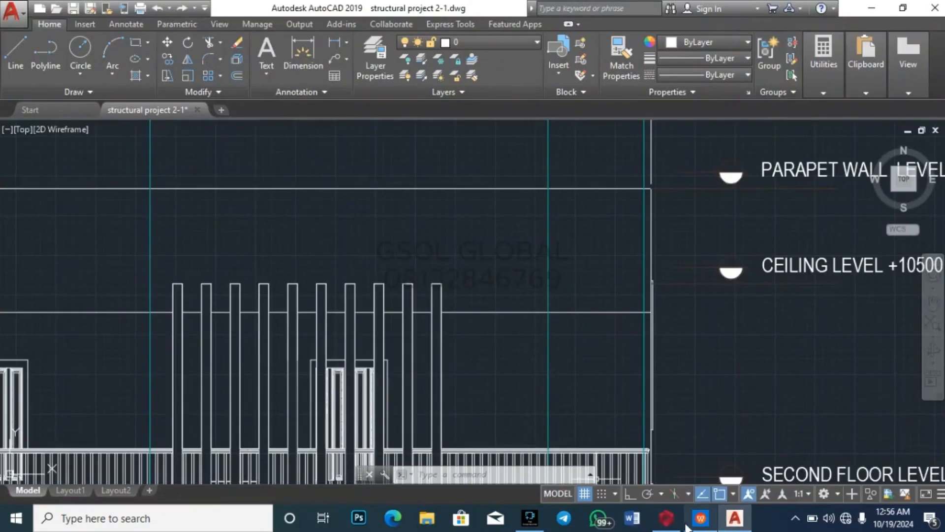
left_click(693, 464)
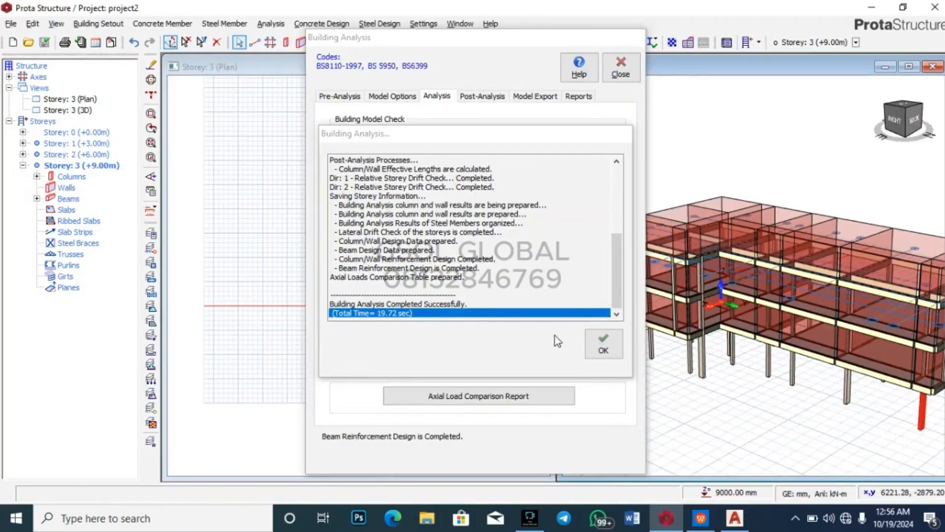
left_click(600, 347)
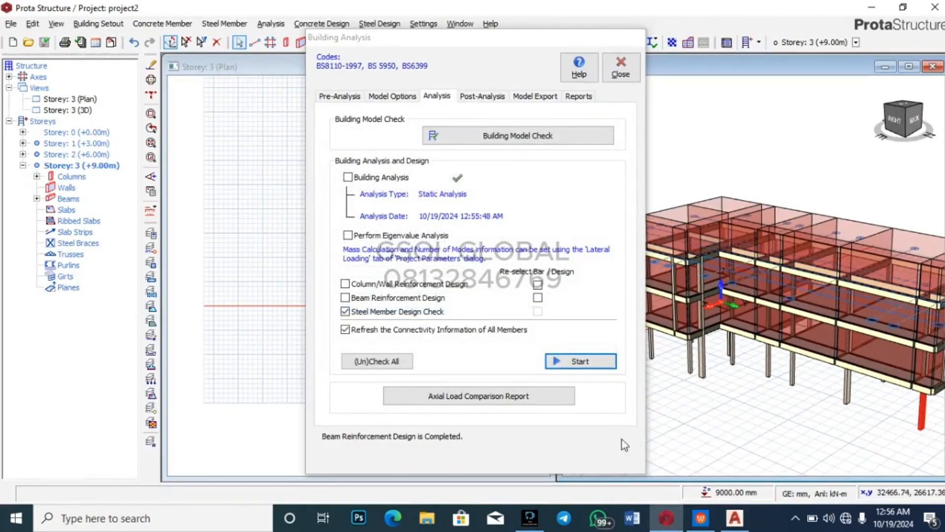
Step: Open the column reinforcement results, confirm 2C20 still fails at ratio 12.45, and close them
left_click(490, 97)
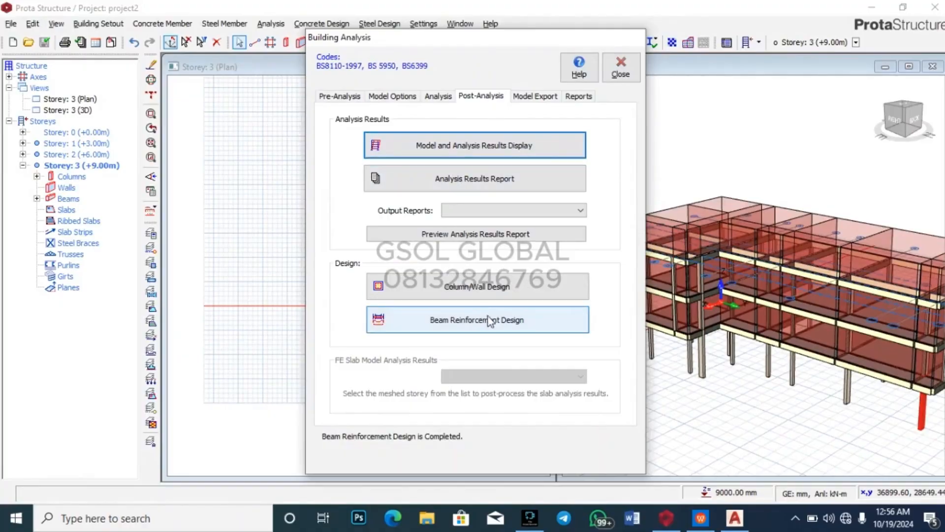
left_click(511, 288)
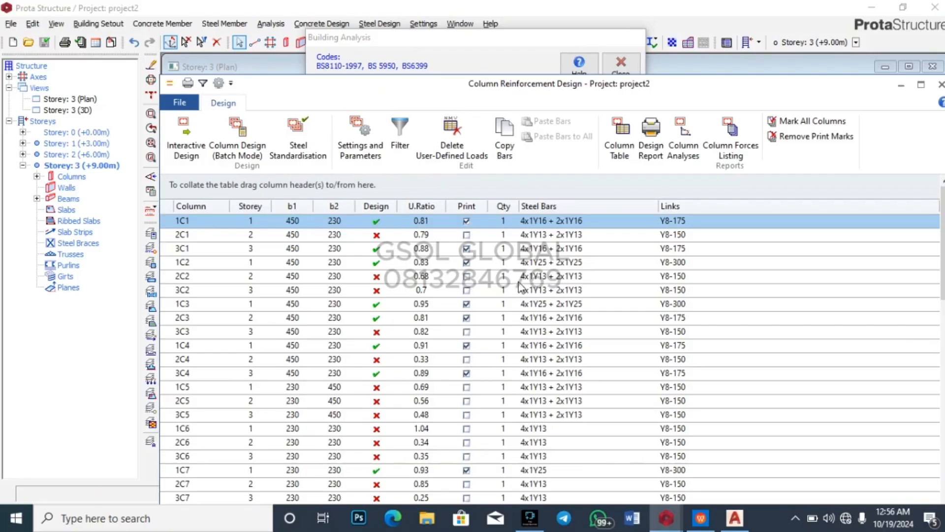
scroll(520, 287, "down", 12)
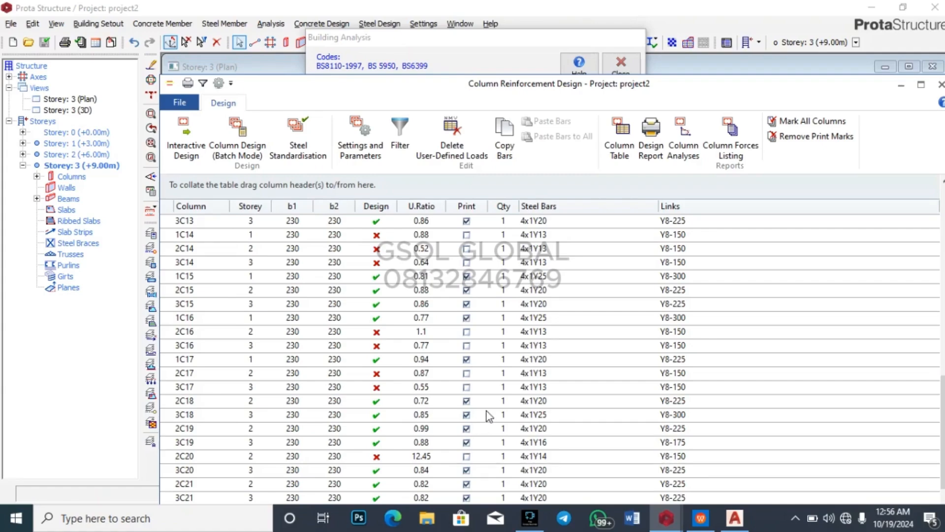
scroll(486, 411, "up", 7)
scroll(493, 328, "up", 5)
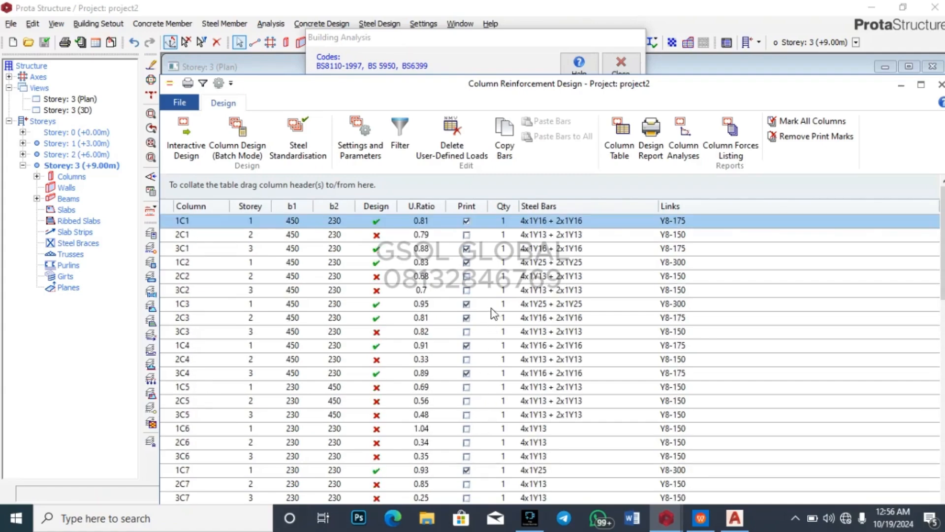
left_click(940, 84)
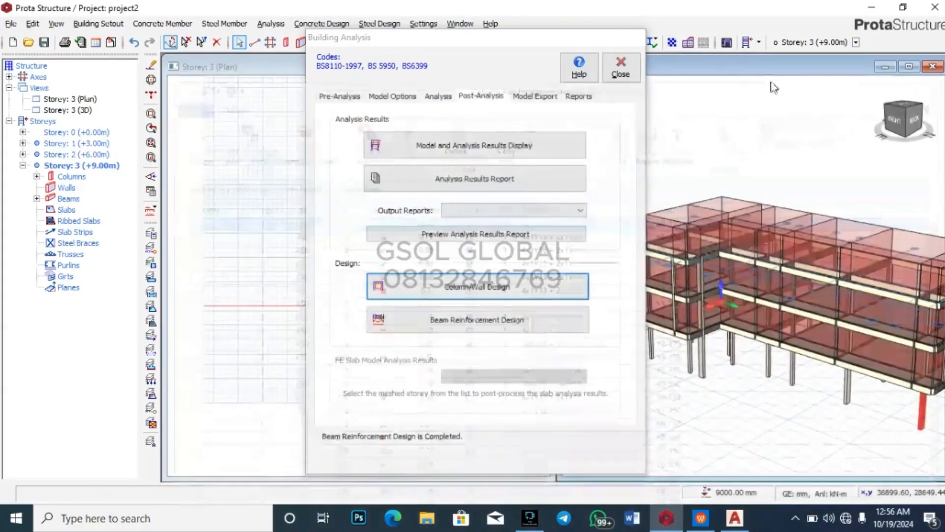
Step: Turn on bar re-selection for column/wall and beam design, clearing the no-option-checked warning
left_click(435, 96)
left_click(537, 284)
left_click(538, 297)
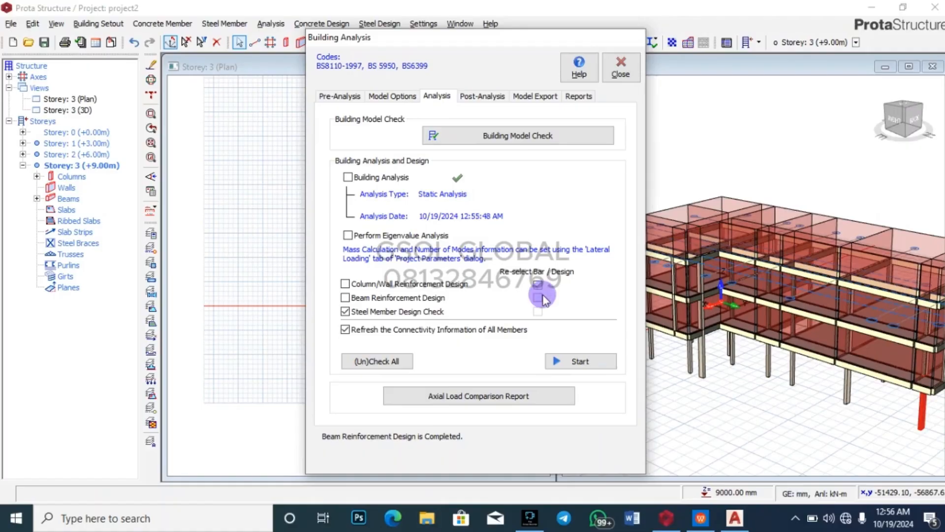
left_click(581, 361)
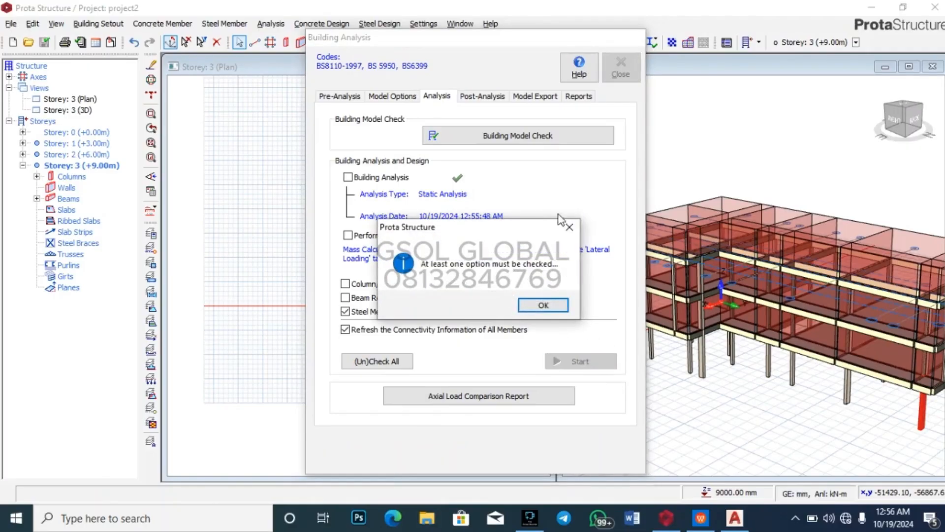
left_click(568, 227)
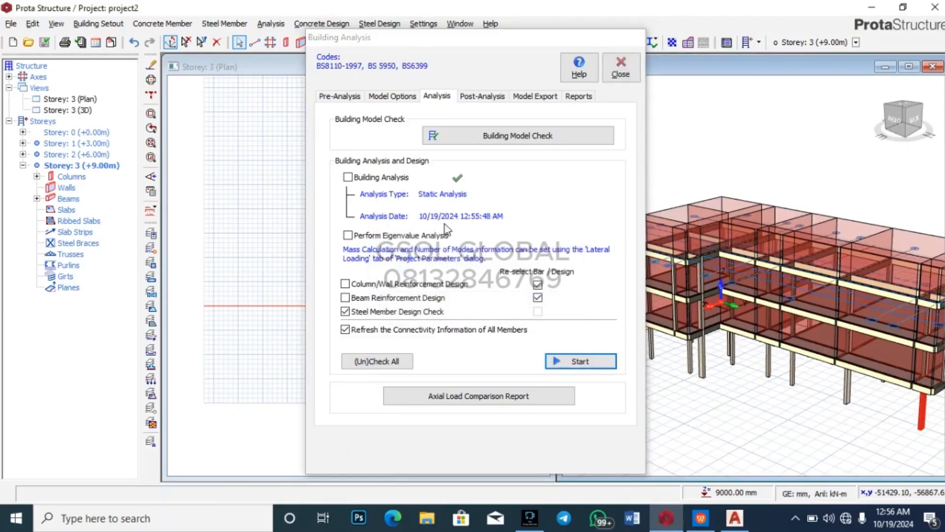
Step: Tick Building Analysis, Column/Wall and Beam Reinforcement Design, and start the run
left_click(348, 177)
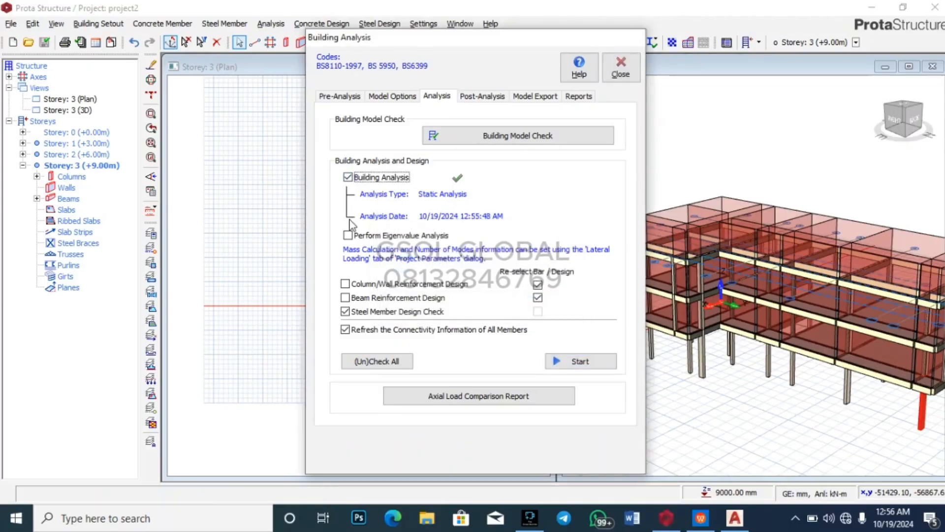
left_click(345, 285)
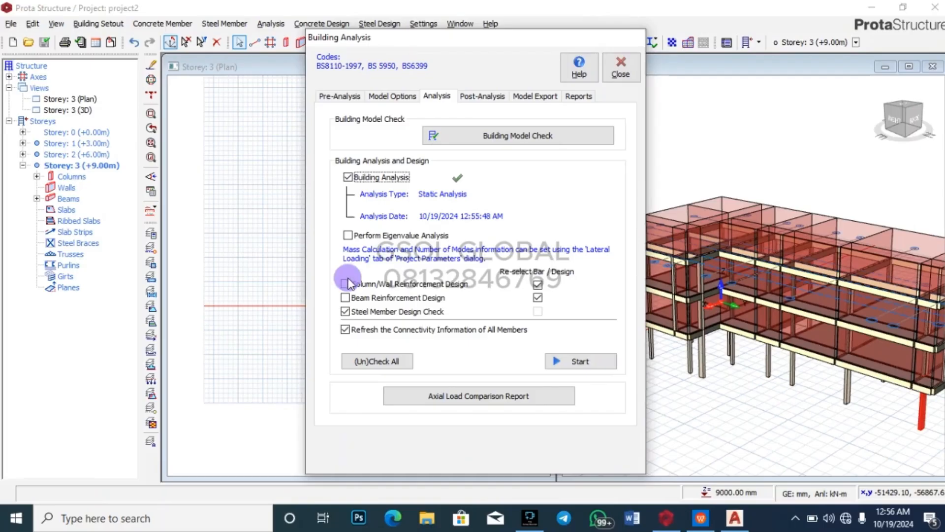
left_click(345, 297)
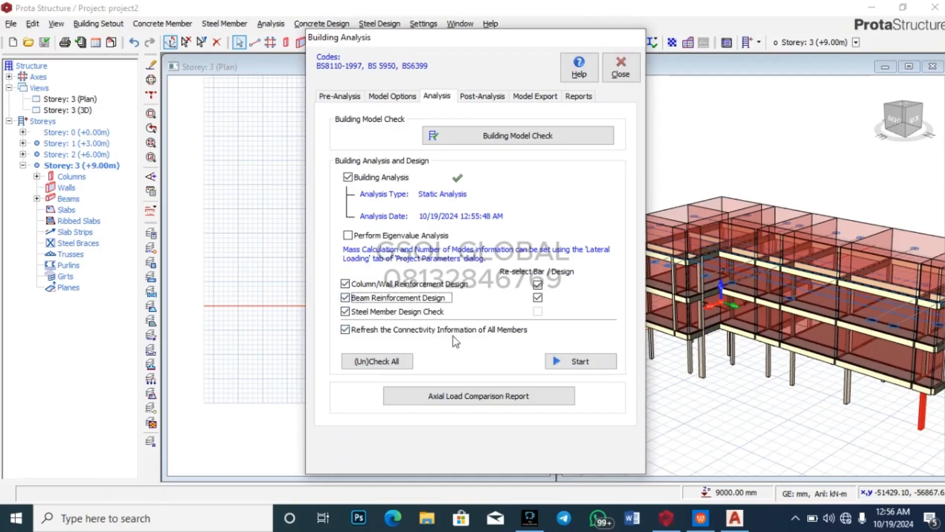
left_click(580, 362)
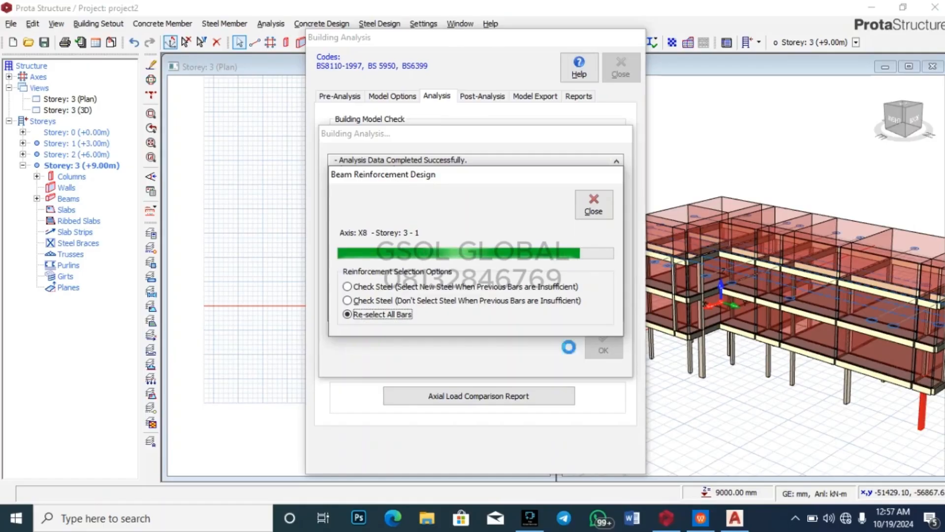
key("alt+Tab")
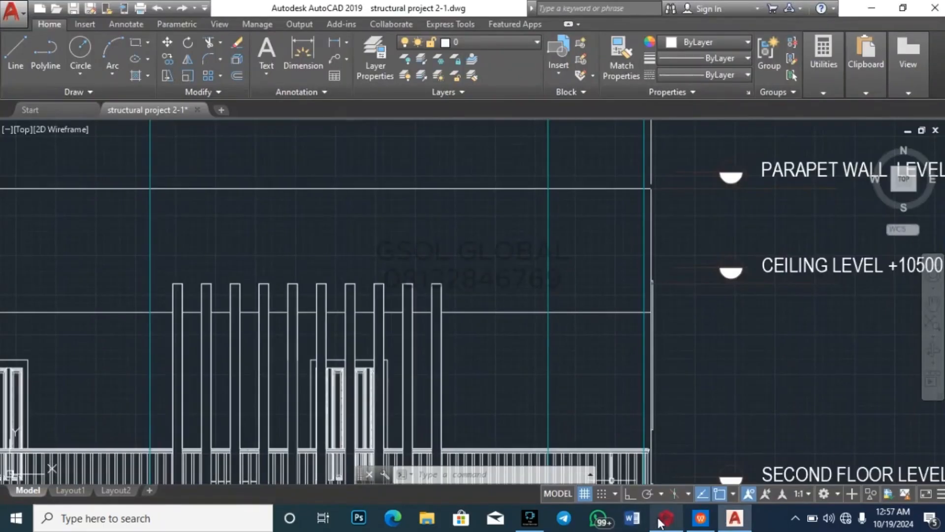
left_click(652, 465)
left_click(605, 344)
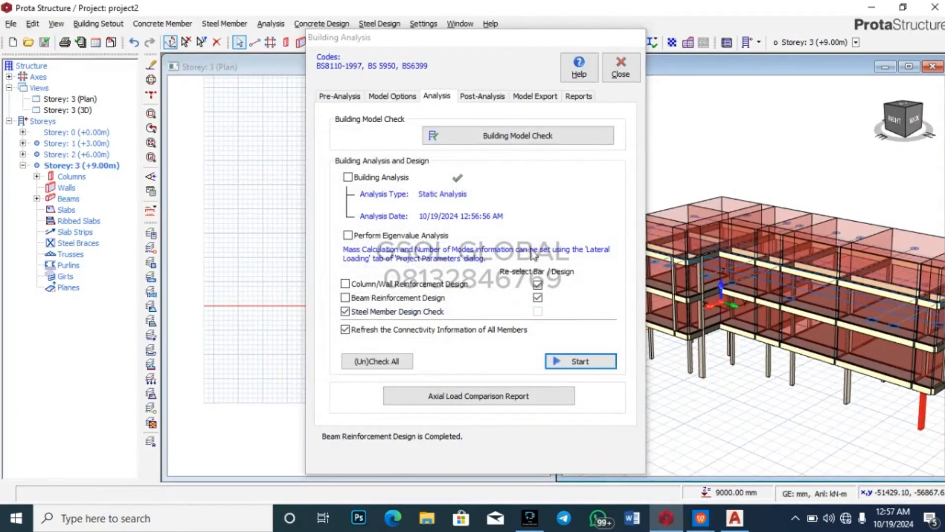
left_click(481, 99)
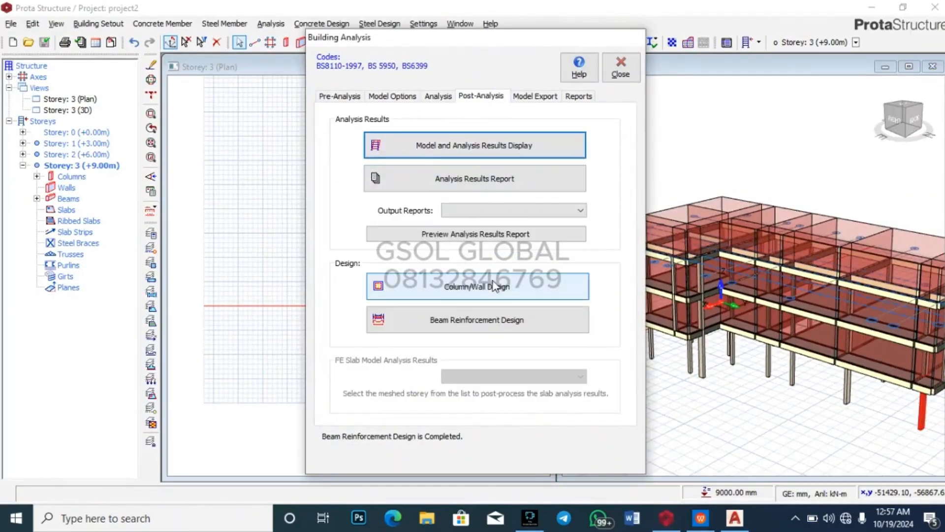
left_click(506, 290)
scroll(507, 290, "down", 12)
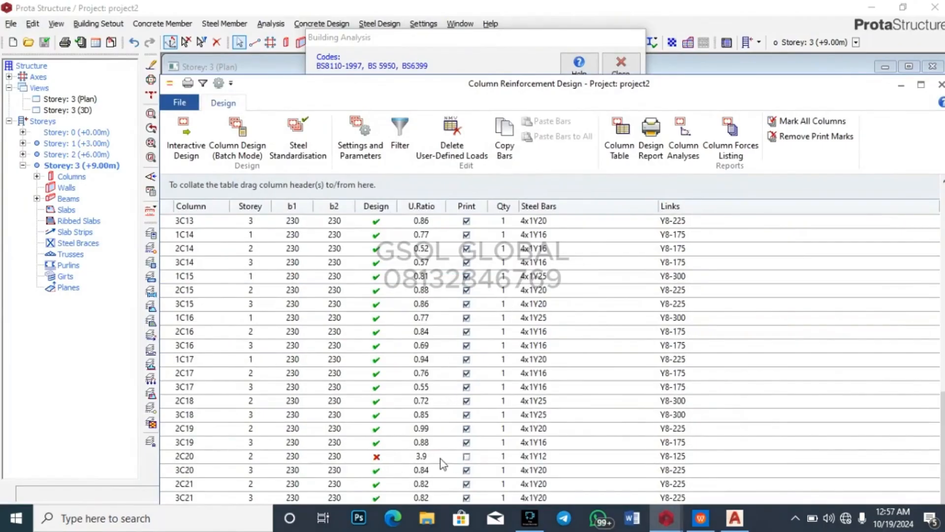
left_click(516, 457)
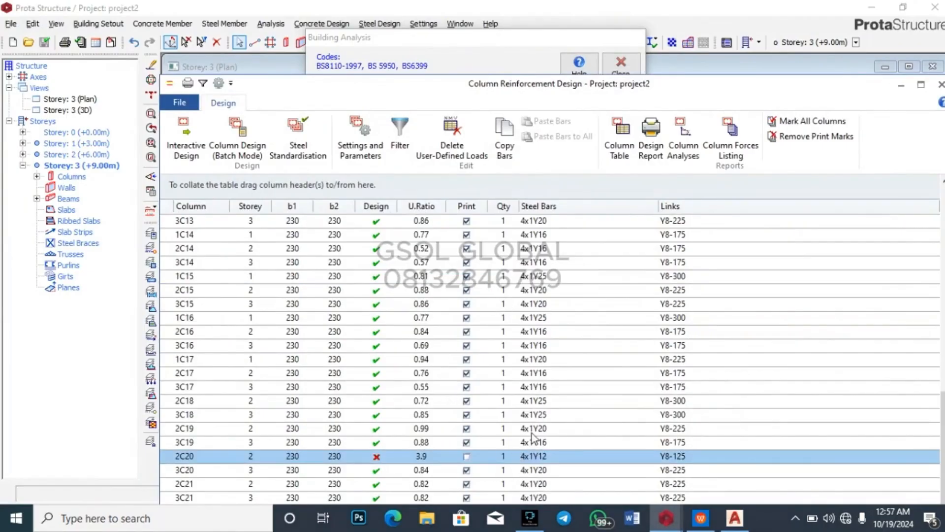
scroll(532, 439, "up", 1)
scroll(533, 436, "up", 10)
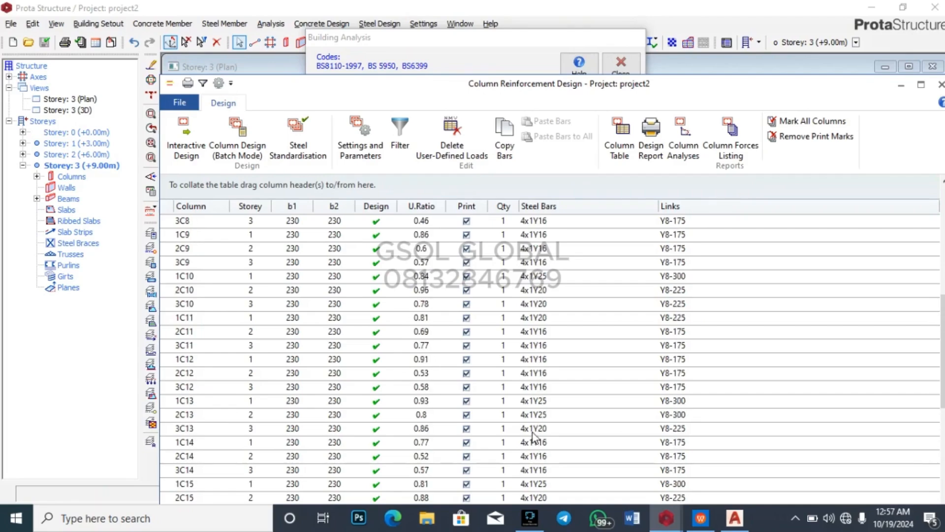
scroll(539, 434, "up", 2)
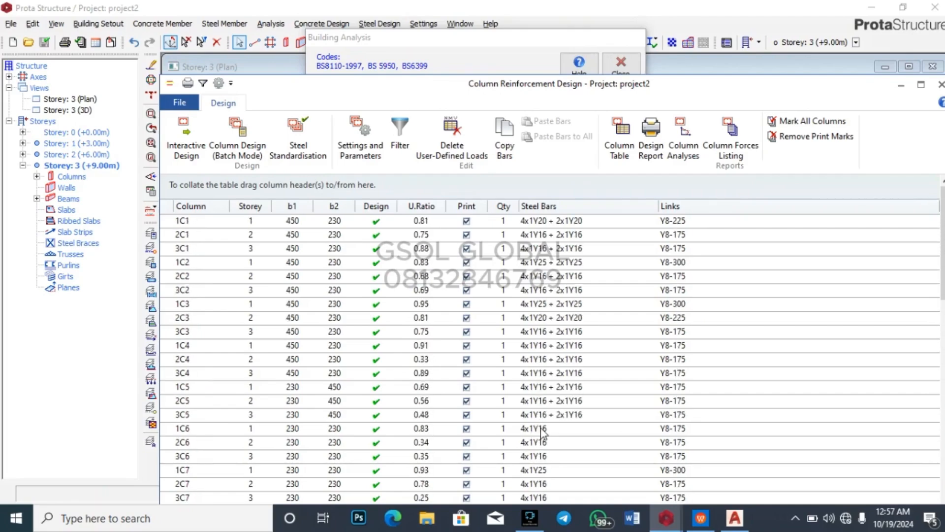
scroll(560, 398, "down", 5)
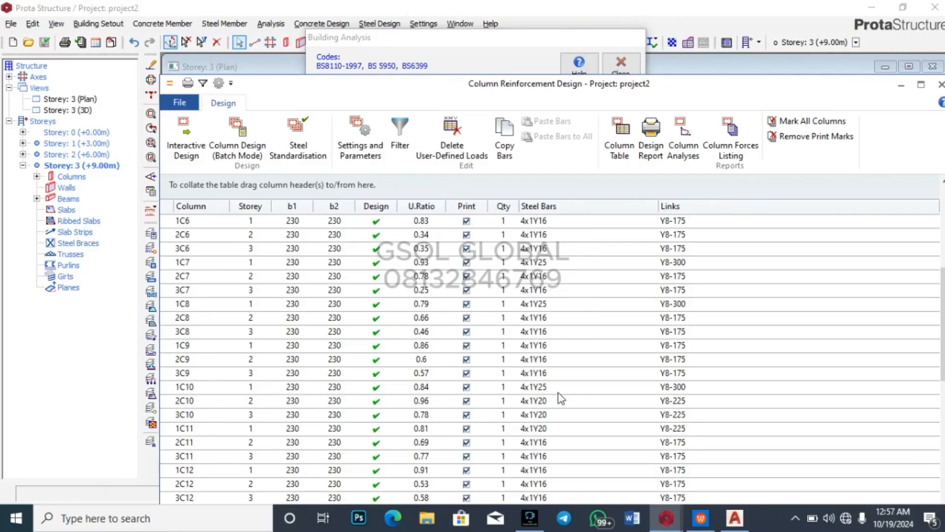
scroll(560, 398, "down", 8)
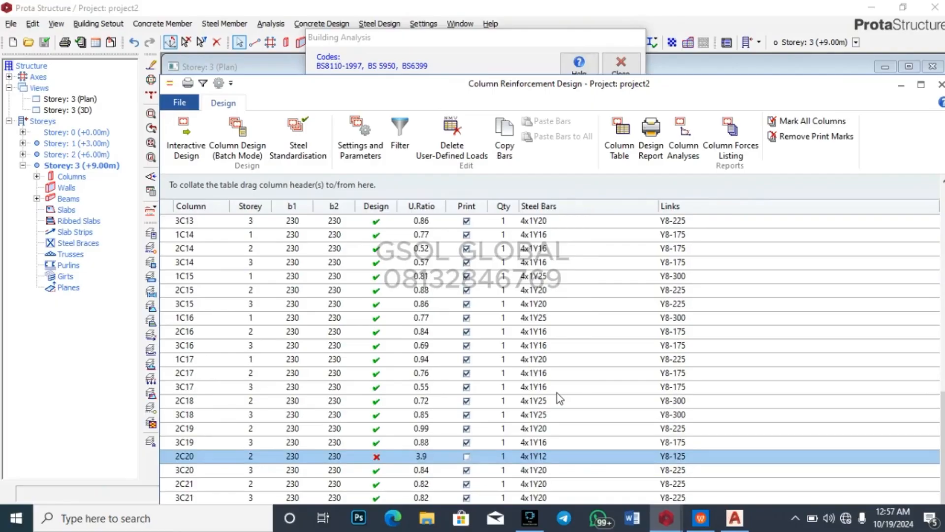
left_click(524, 458)
Step: Change column 2C20's corner bars to Y20 (4x1Y20) and accept
double_click(524, 458)
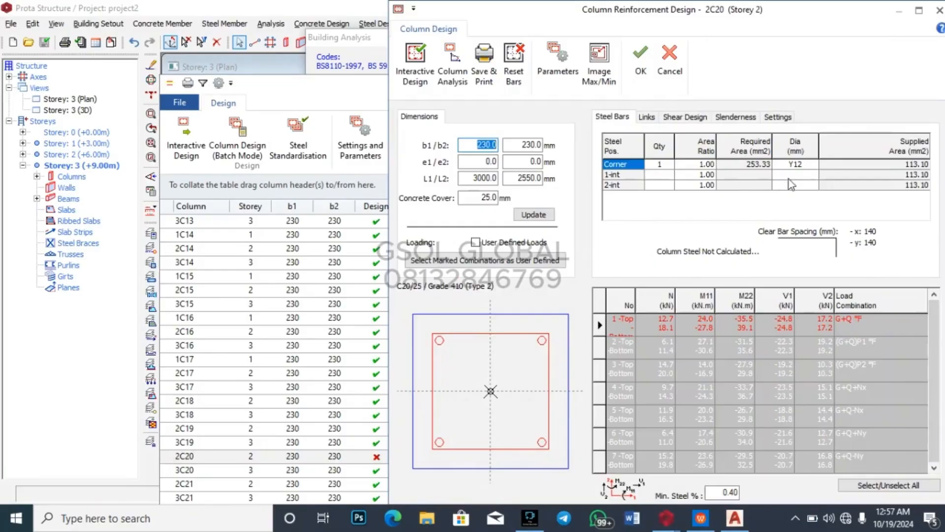
left_click(808, 166)
left_click(813, 165)
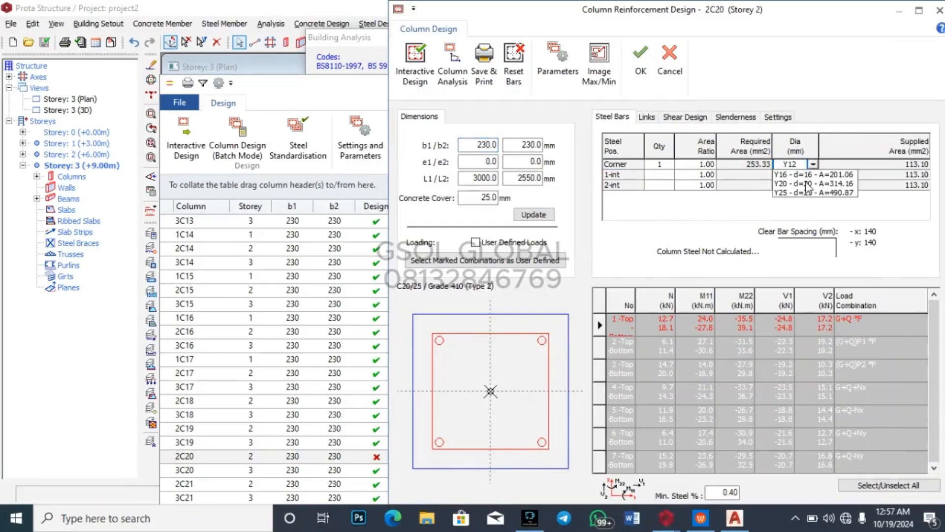
left_click(808, 183)
left_click(641, 57)
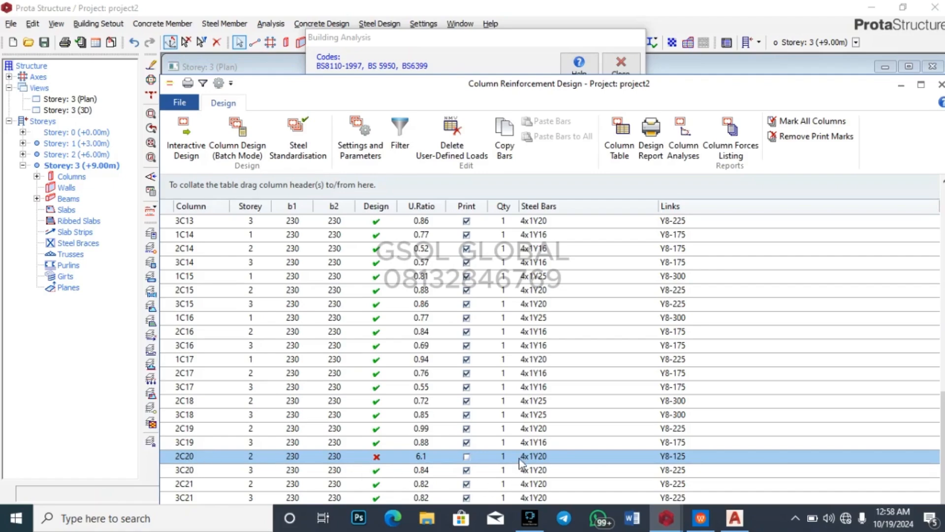
Step: Reopen 2C20's reinforcement design and switch to column 3C20's design
scroll(502, 455, "up", 12)
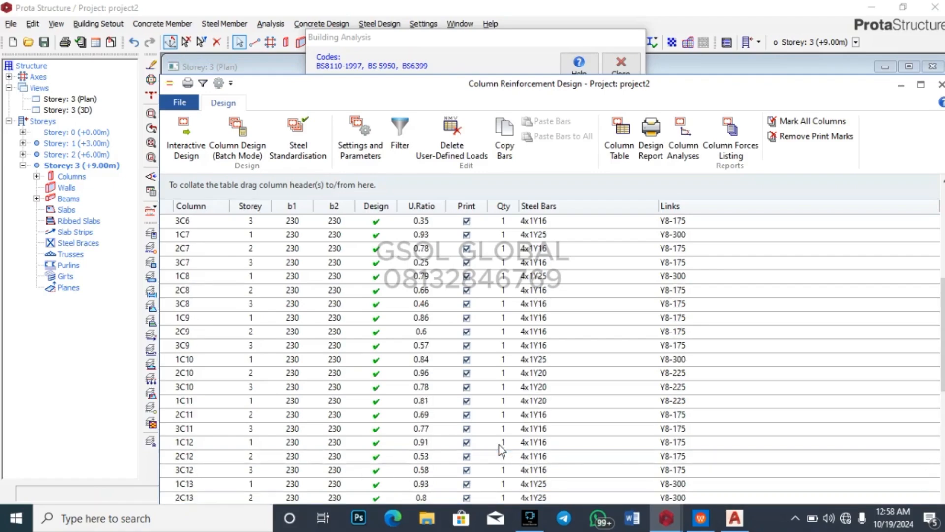
scroll(504, 454, "down", 12)
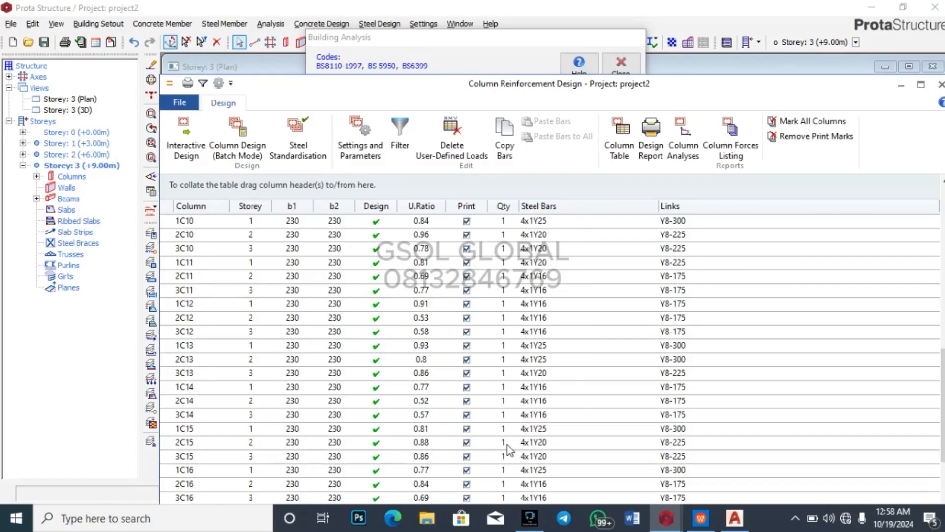
left_click(528, 458)
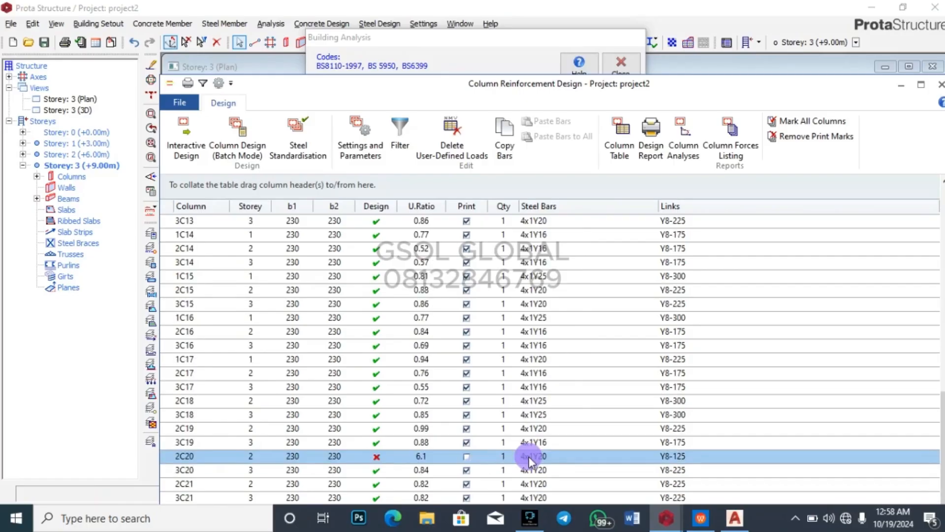
double_click(525, 457)
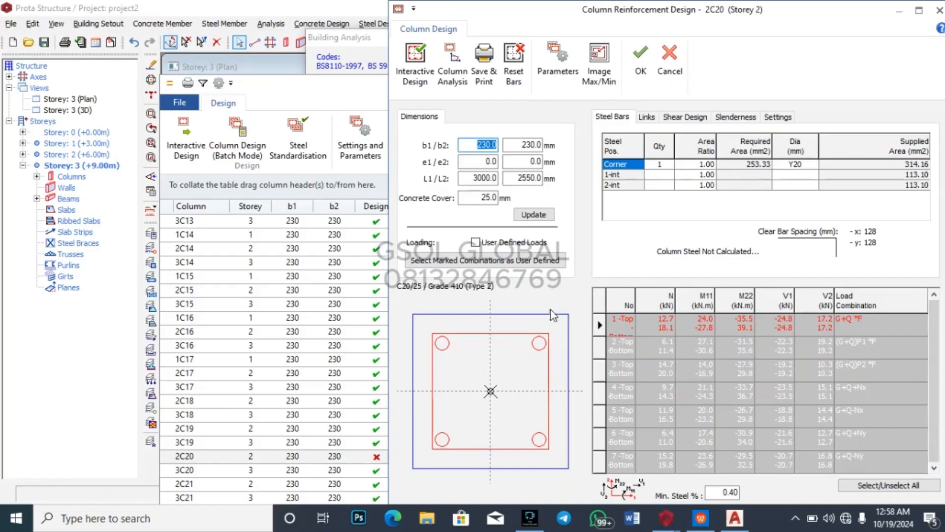
double_click(278, 470)
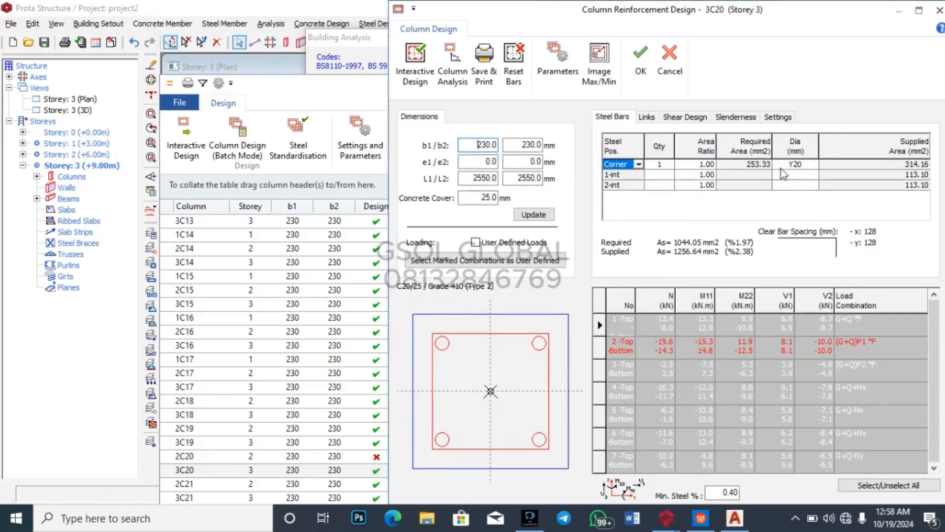
Step: Set column 3C20's corner bars to Y16 with quantity 2 per corner
left_click(808, 165)
left_click(812, 164)
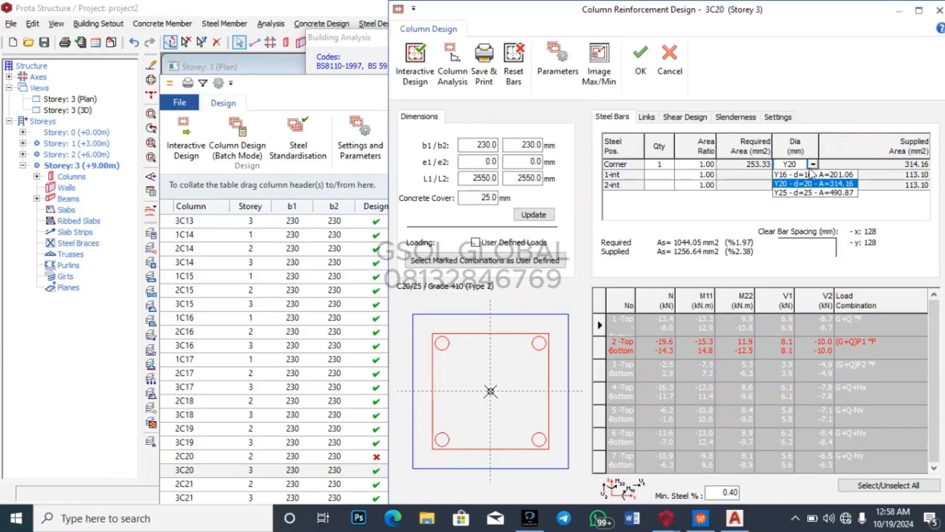
left_click(828, 175)
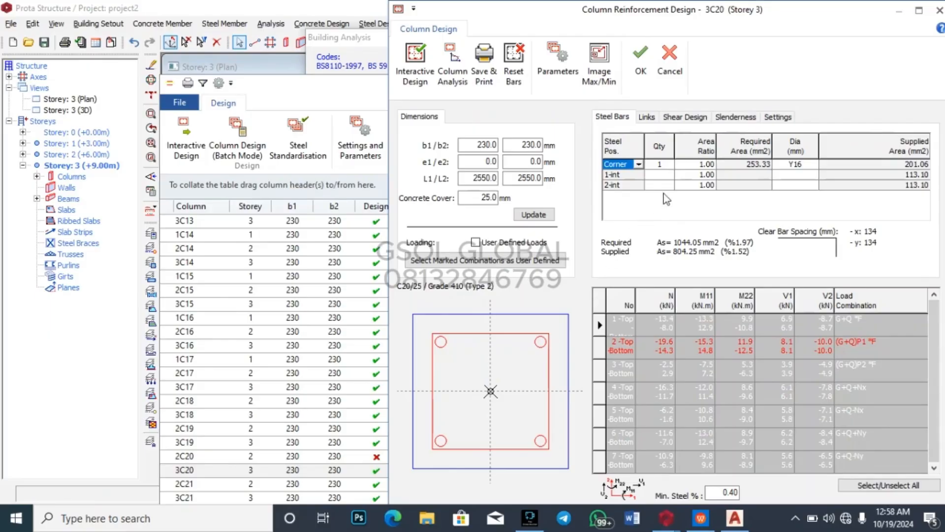
left_click(659, 167)
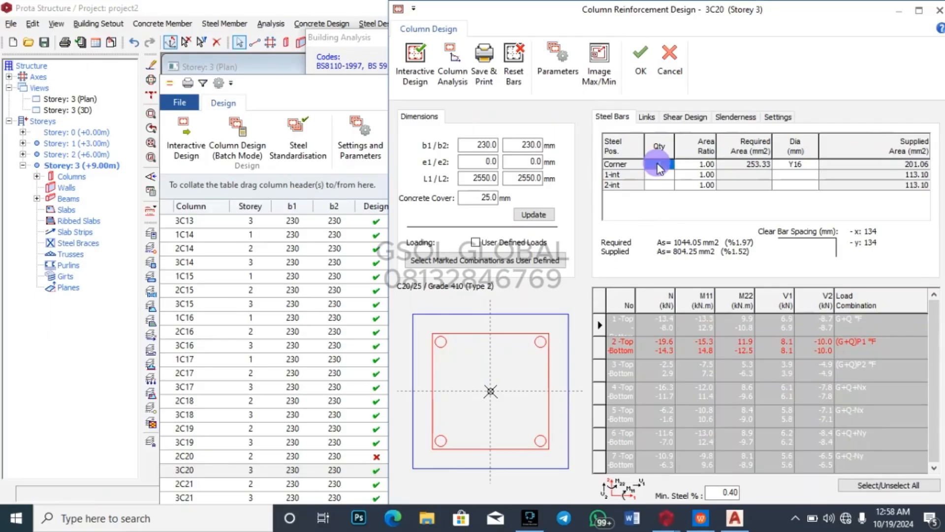
left_click(659, 164)
left_click(666, 164)
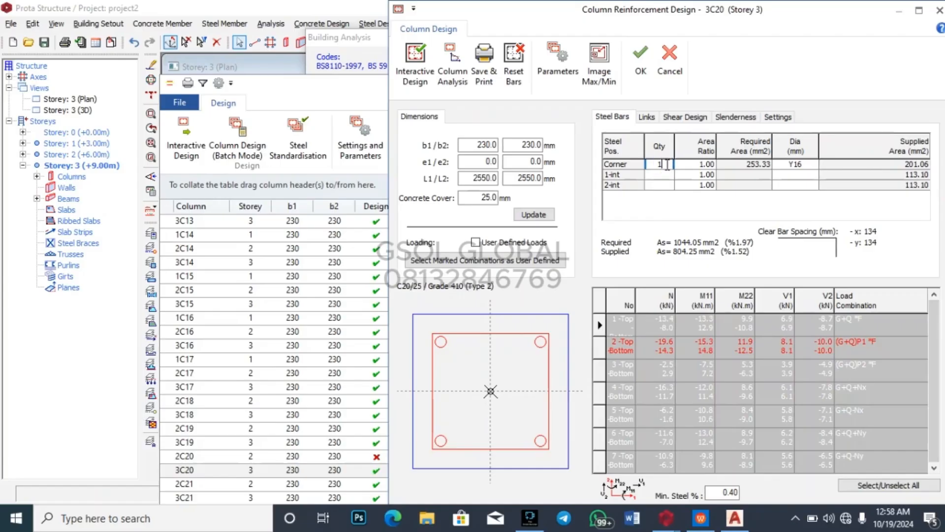
type("2")
key("Tab")
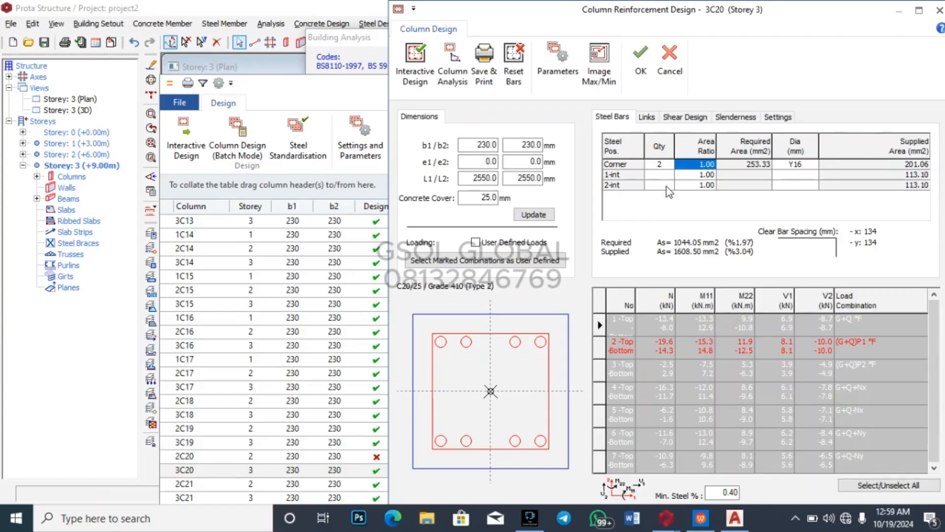
Step: Add one Y12 intermediate bar per side and accept the 4x2Y16 + 2x1Y12 layout
left_click(666, 179)
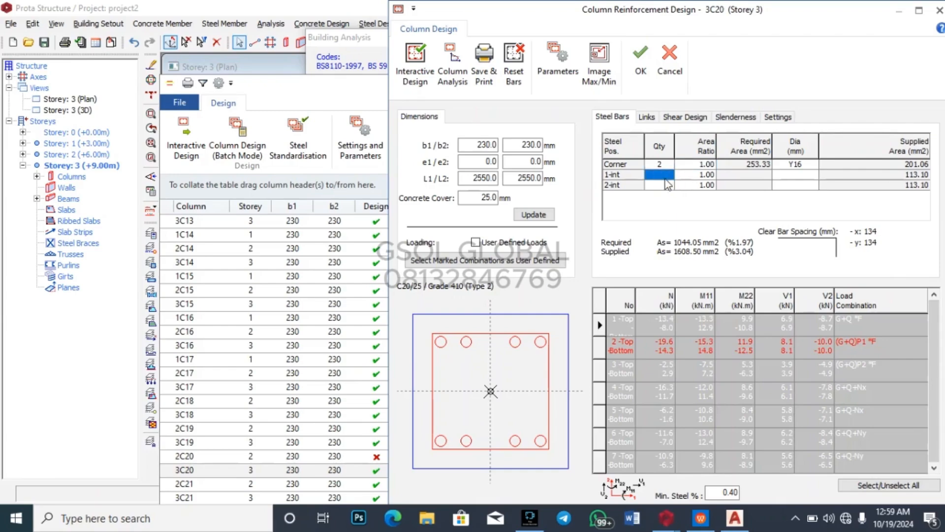
left_click(666, 178)
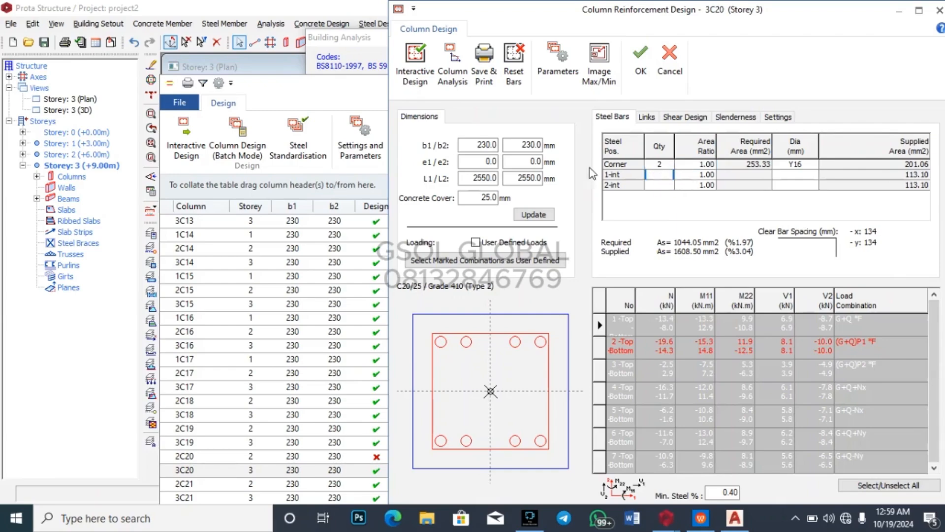
left_click(490, 140)
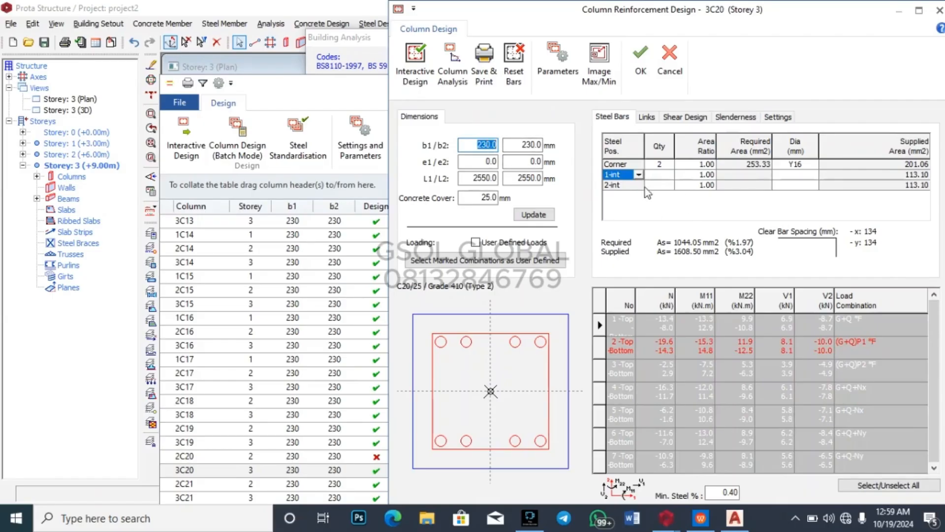
left_click(662, 185)
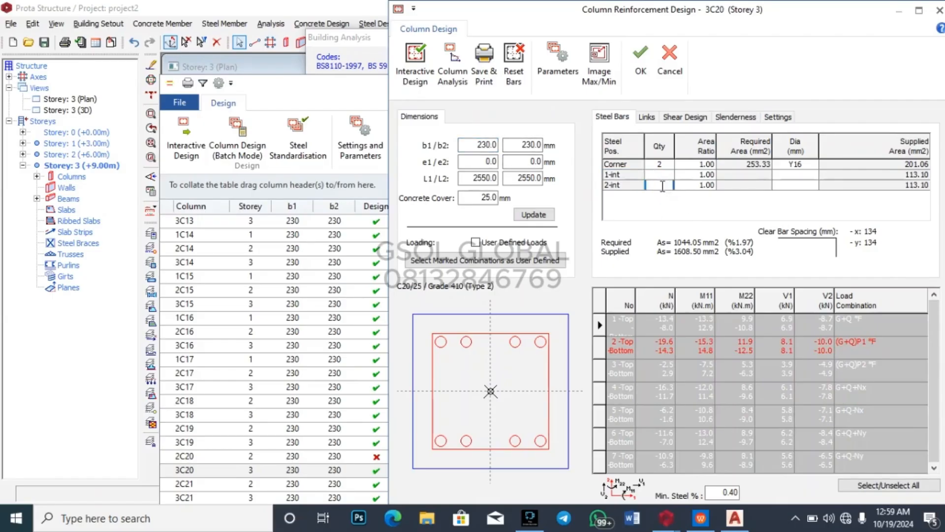
left_click(660, 174)
left_click(796, 174)
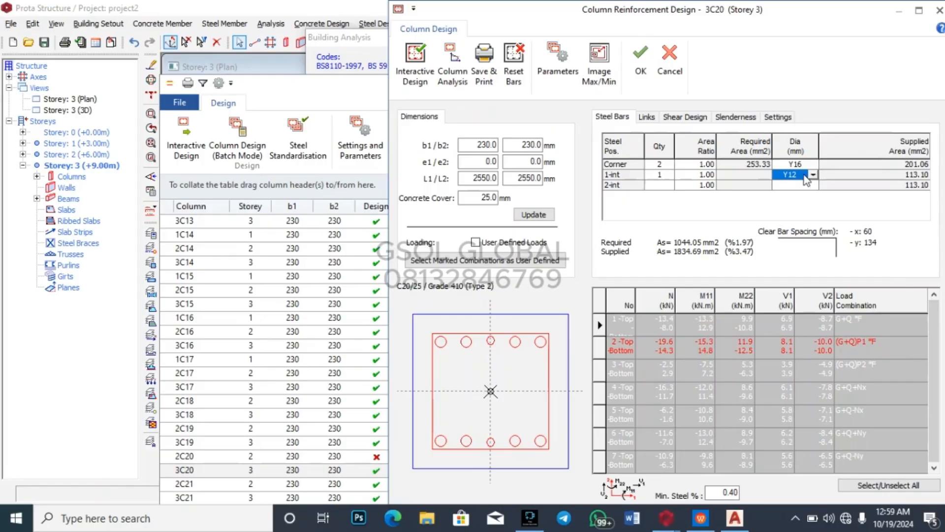
left_click(664, 174)
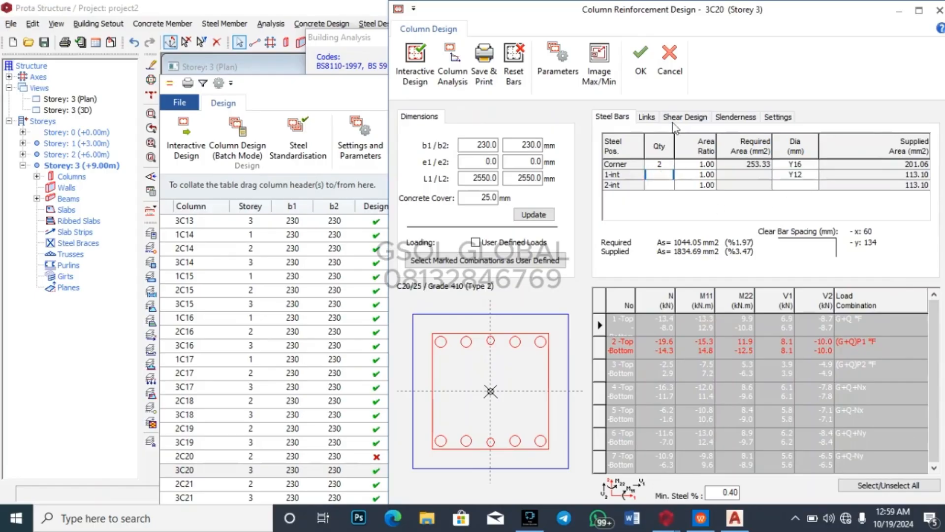
left_click(670, 59)
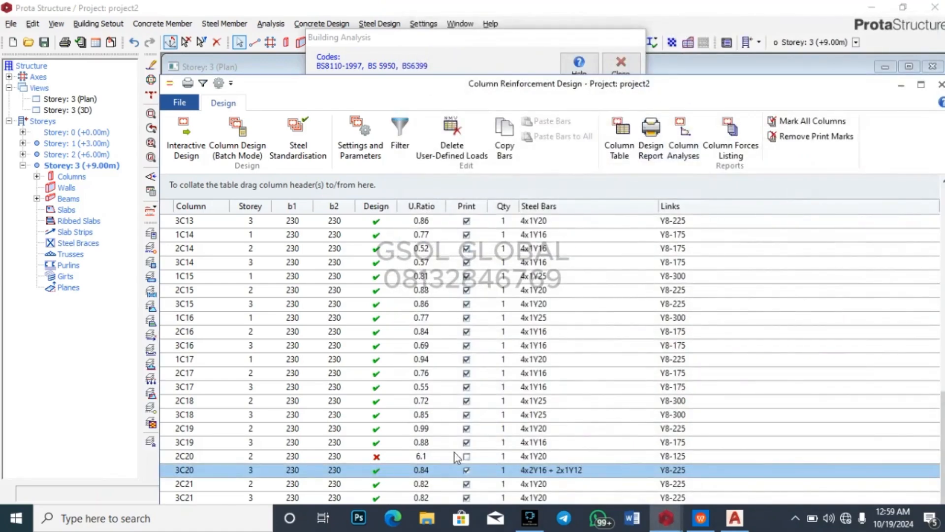
Step: Reopen column 2C20's reinforcement design and close it without changes
left_click(529, 457)
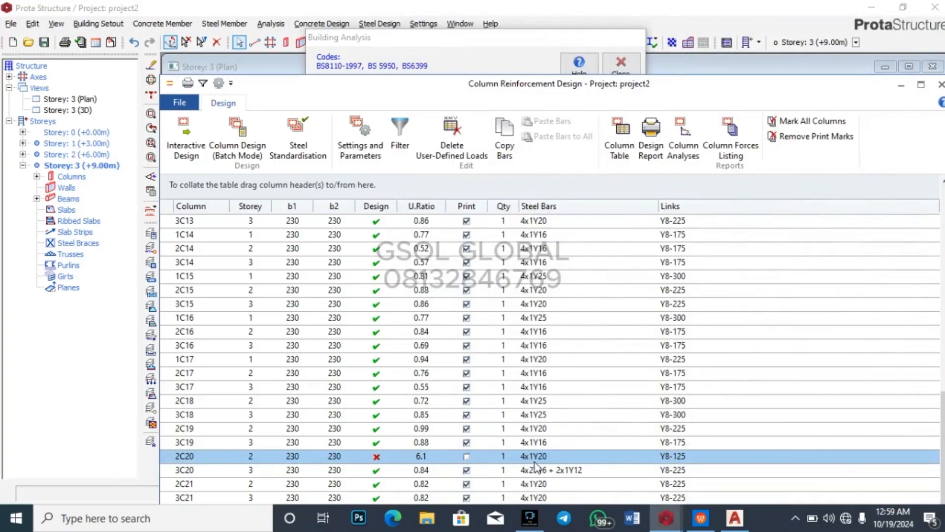
left_click(536, 458)
double_click(546, 454)
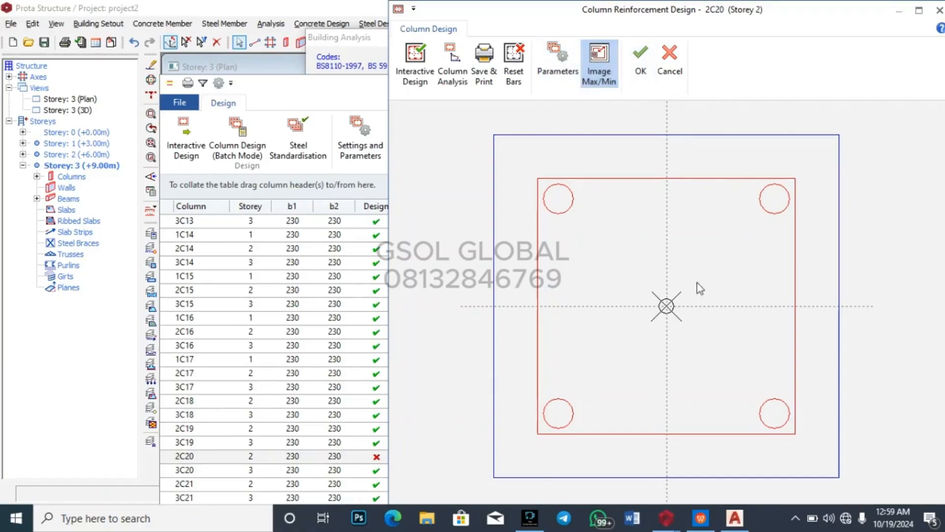
left_click(641, 62)
Step: In column 3C20, remove the Y12 intermediate bars, set corner quantity to 1, and accept
left_click(448, 471)
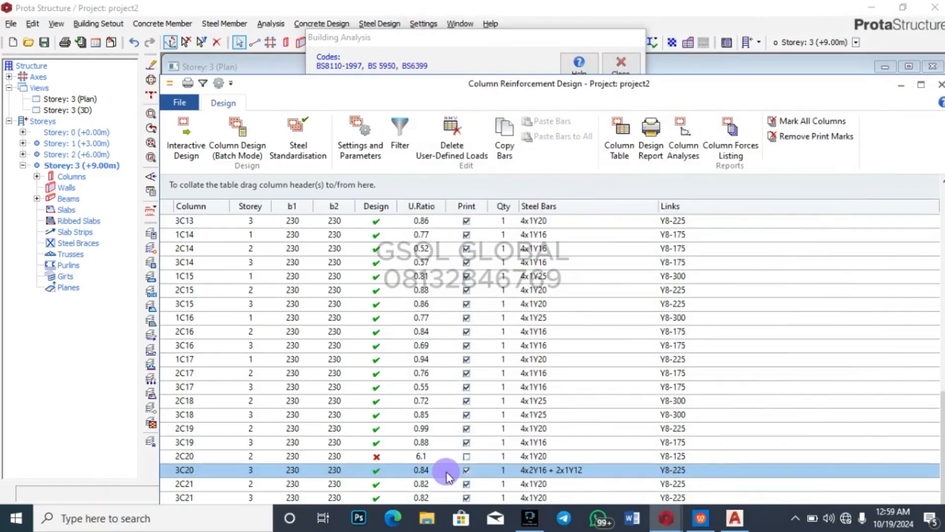
double_click(448, 471)
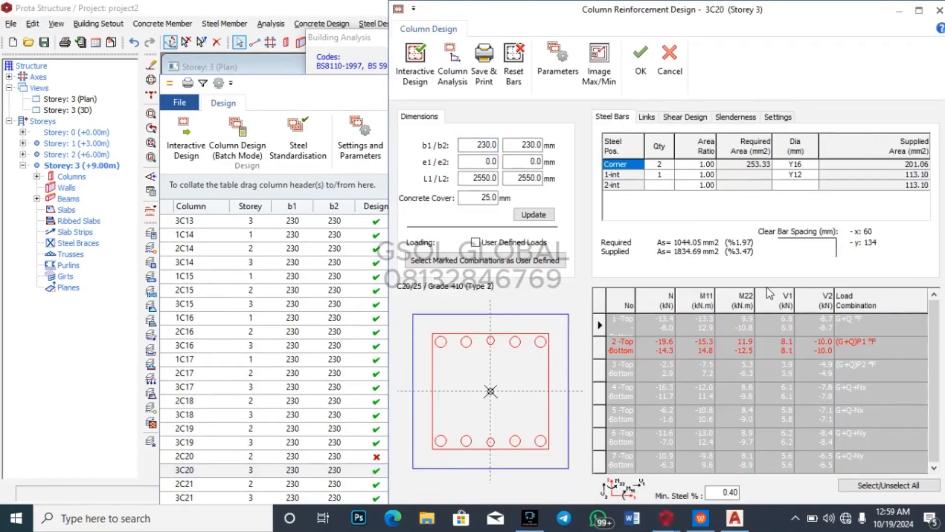
left_click(662, 176)
left_click(664, 175)
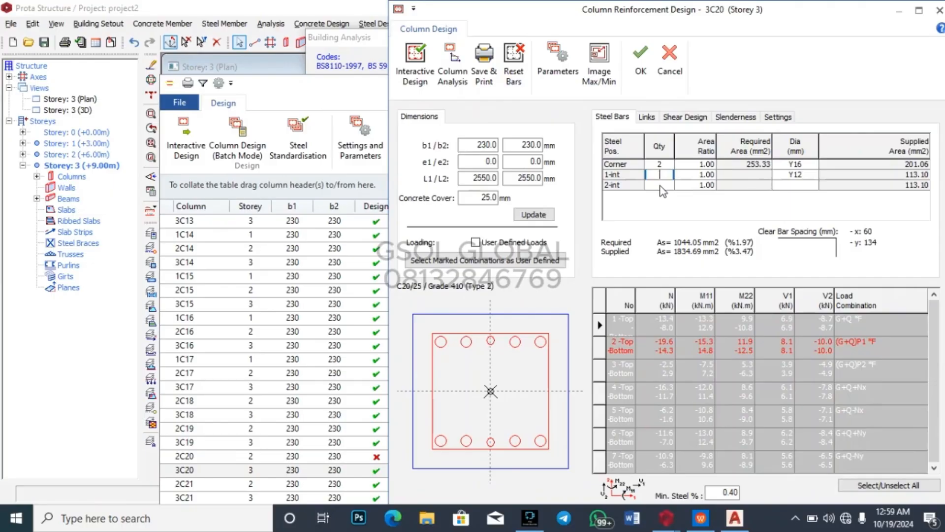
left_click(659, 163)
left_click(661, 162)
left_click(663, 164)
left_click(666, 163)
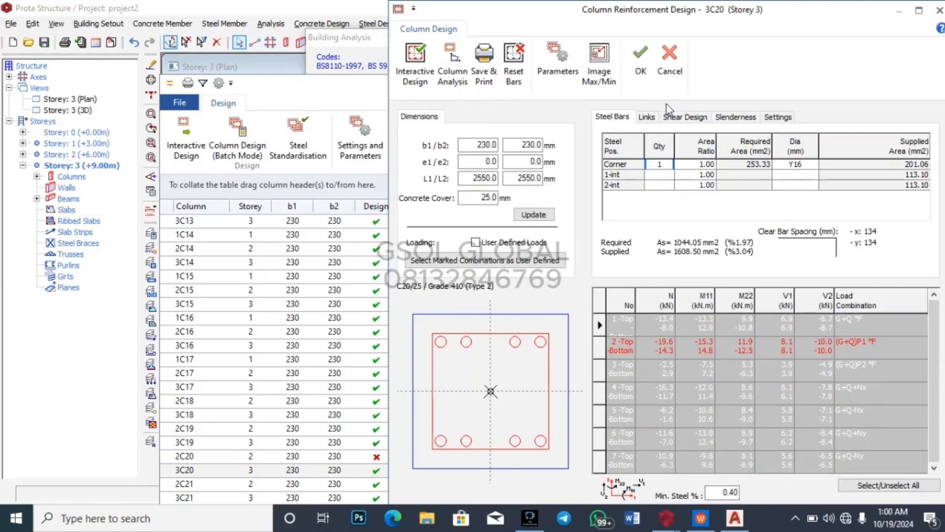
left_click(641, 59)
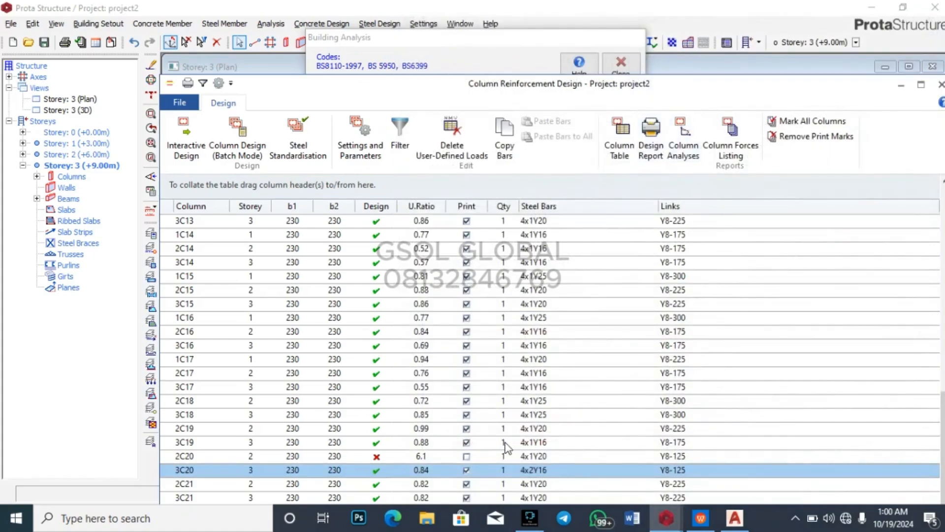
Step: Select failing column 2C20, then close the column design list
left_click(541, 457)
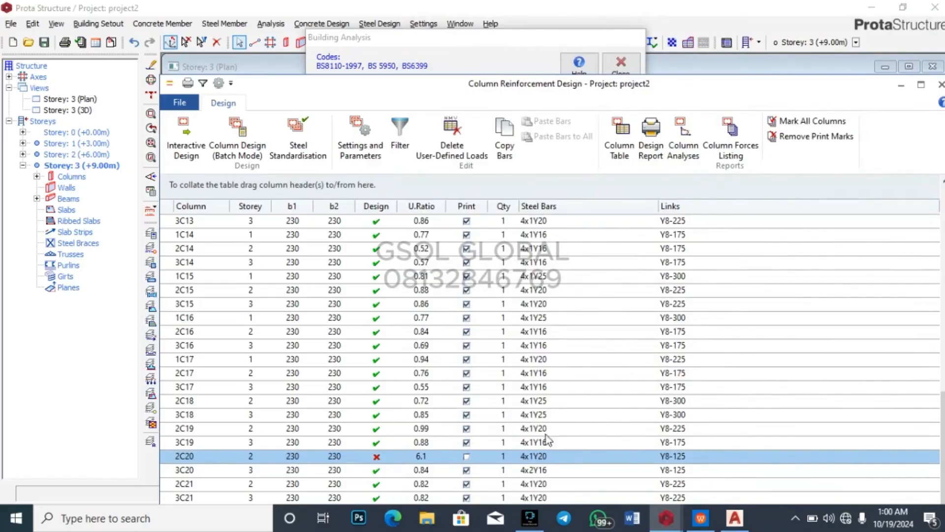
scroll(501, 463, "up", 13)
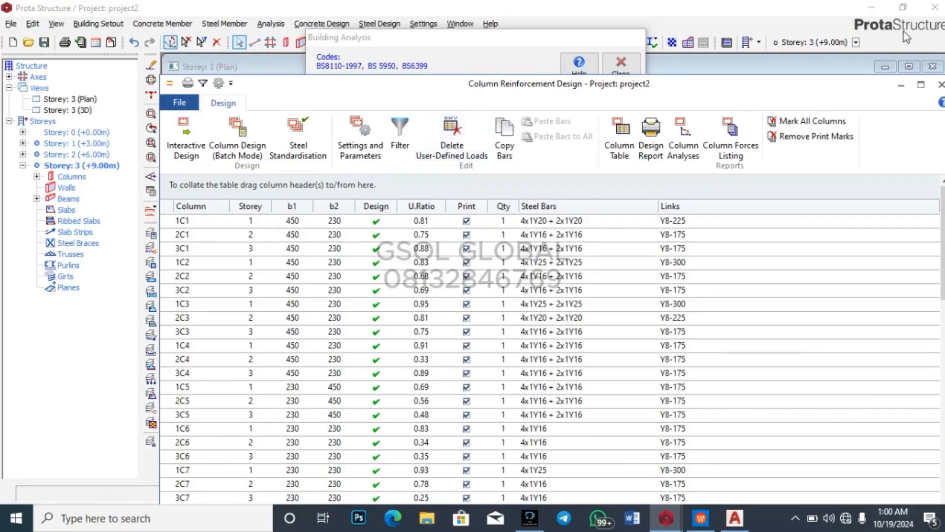
left_click(942, 84)
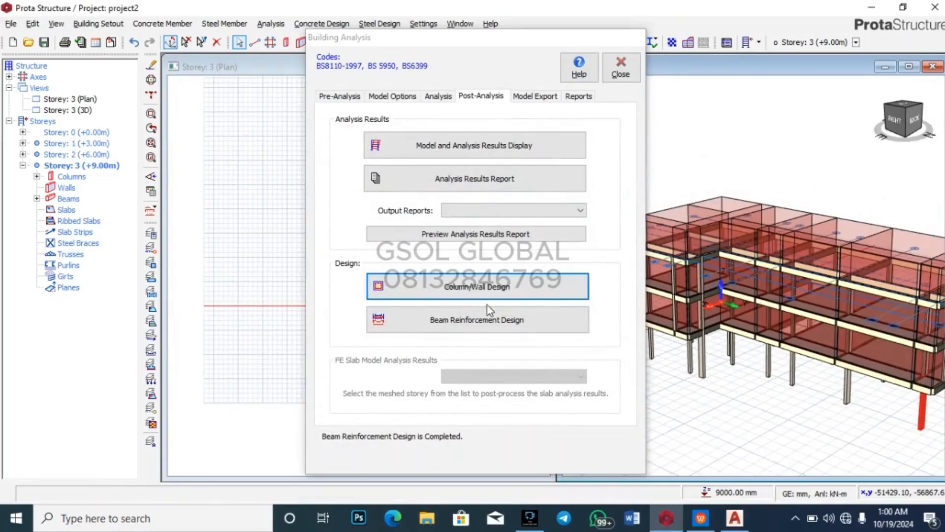
Step: Open the storey-2 Y4 beam axis reinforcement, maximize it, accept at 0.97 ratio, then close
left_click(498, 320)
scroll(433, 264, "down", 5)
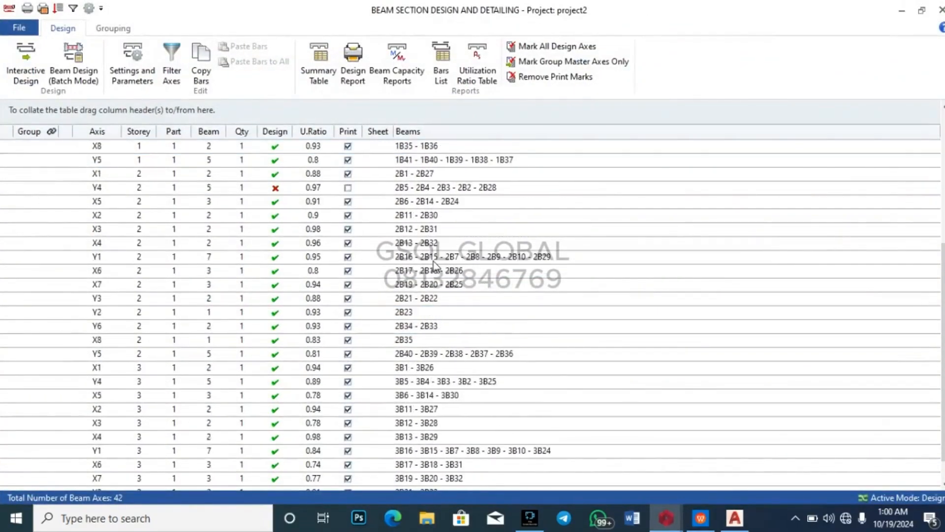
scroll(433, 262, "up", 5)
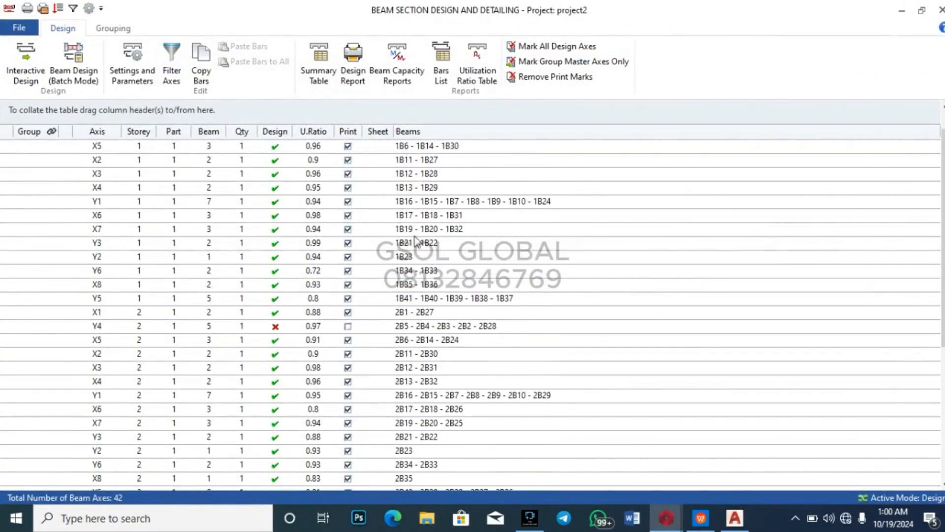
left_click(314, 327)
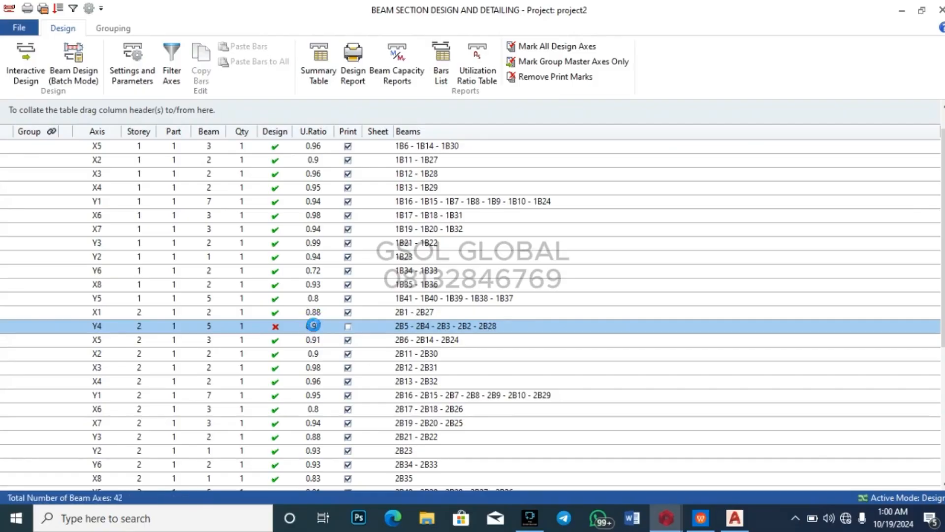
double_click(313, 326)
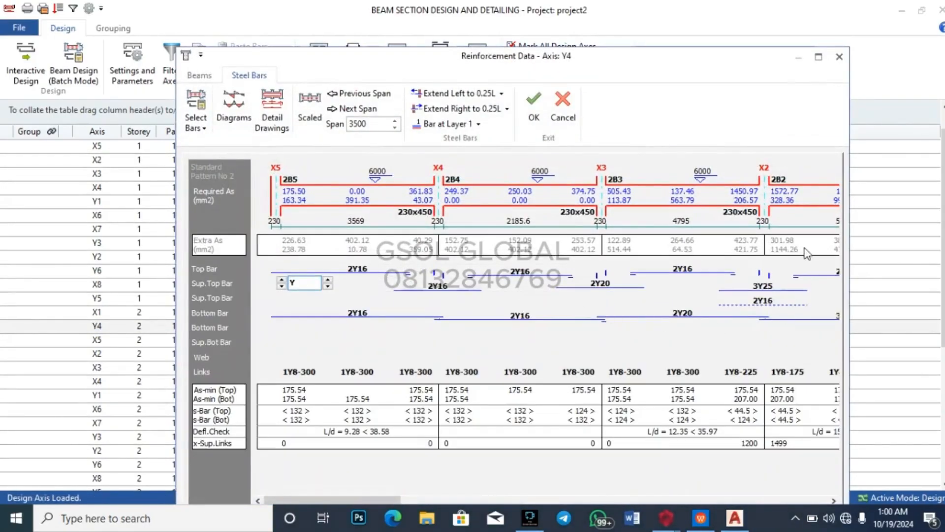
left_click(818, 57)
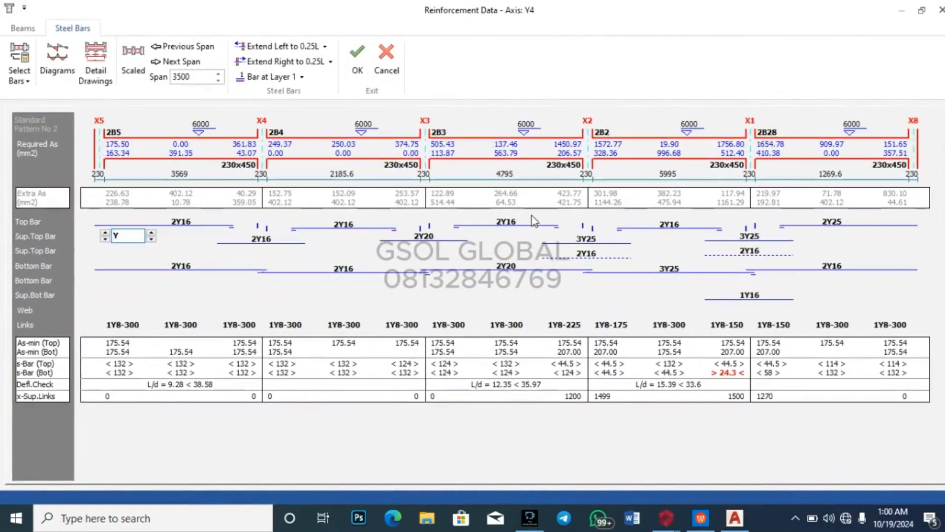
left_click(357, 60)
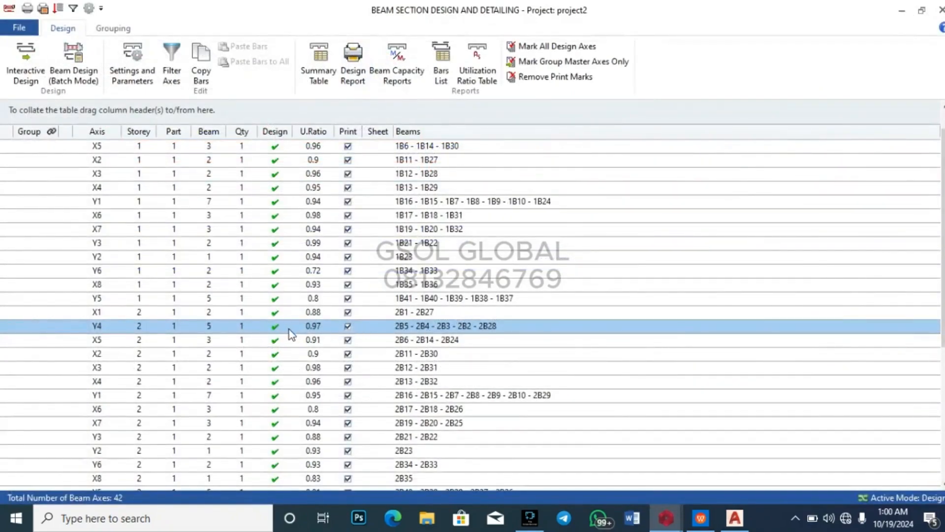
scroll(297, 240, "up", 1)
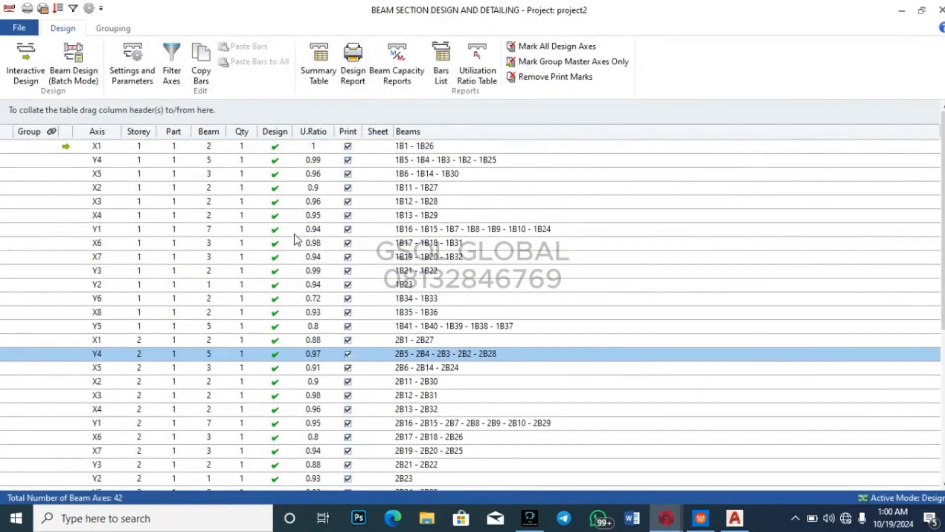
scroll(319, 197, "down", 6)
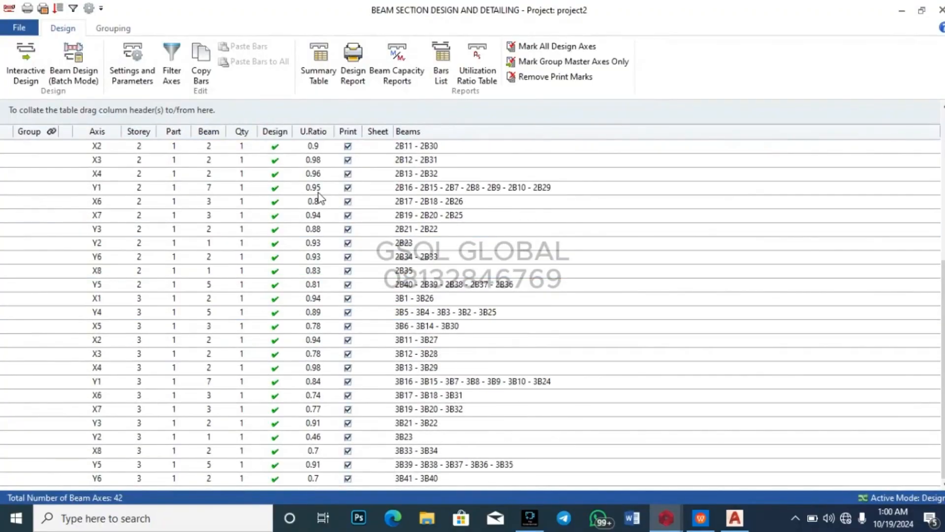
scroll(319, 197, "up", 6)
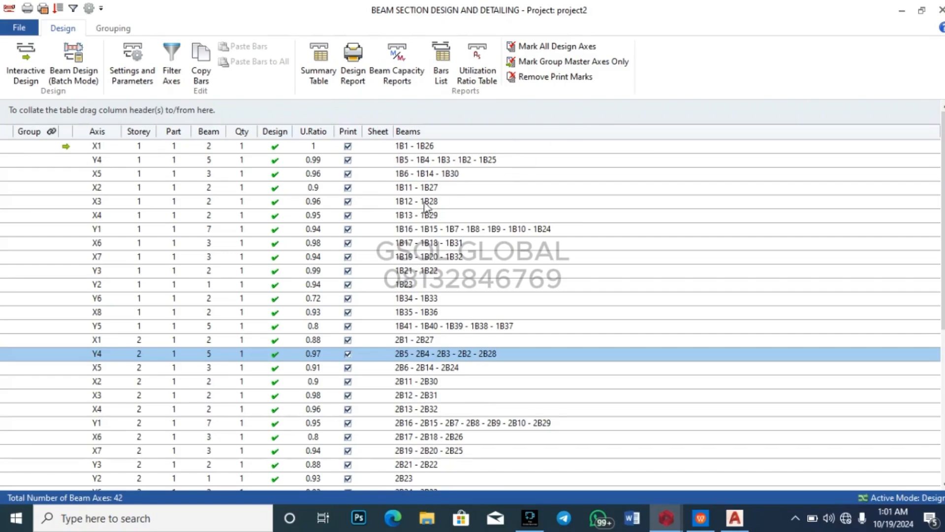
left_click(940, 10)
Step: Review the column design table, where 2C20 still fails at 6.1, then close it
left_click(493, 320)
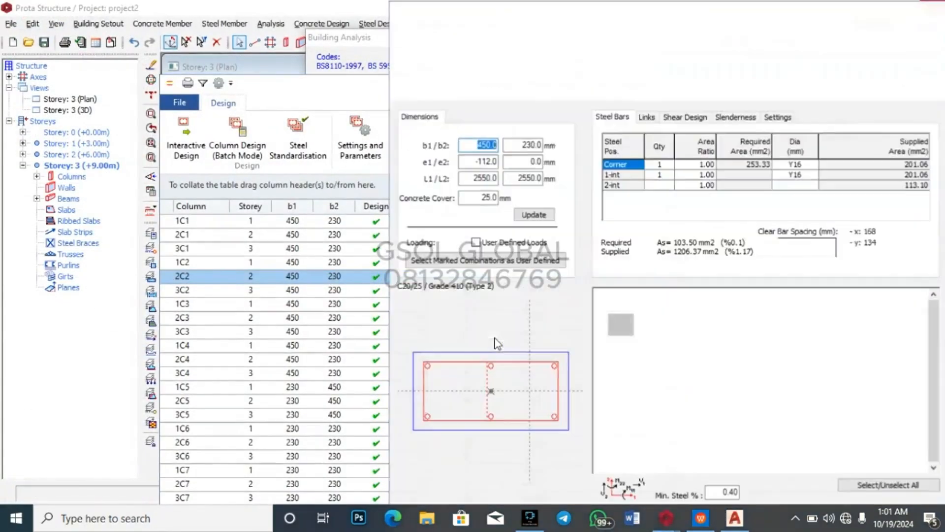
left_click(939, 9)
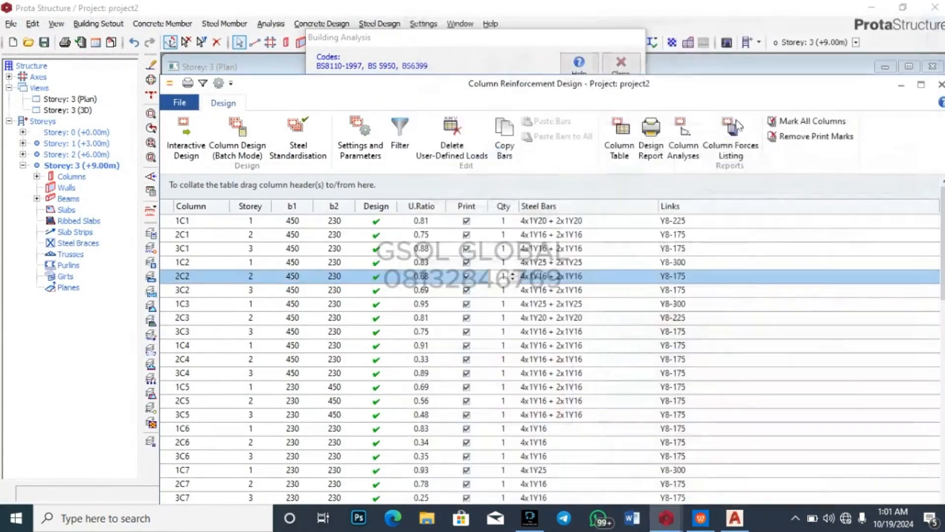
left_click(746, 408)
scroll(747, 411, "down", 13)
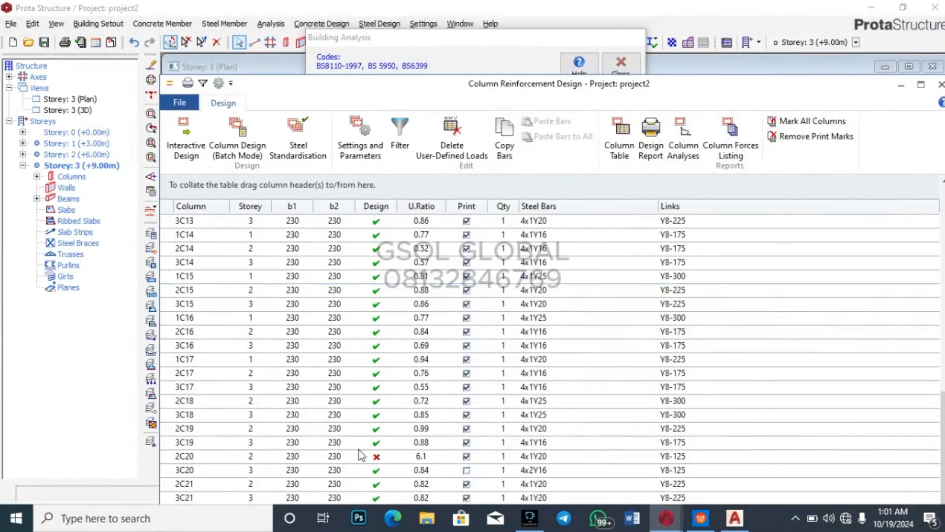
scroll(377, 453, "up", 6)
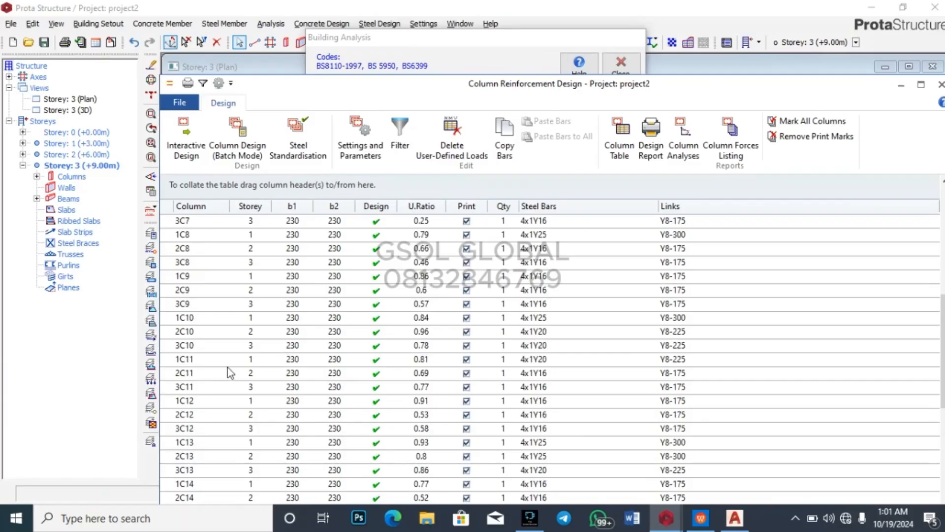
scroll(194, 448, "down", 6)
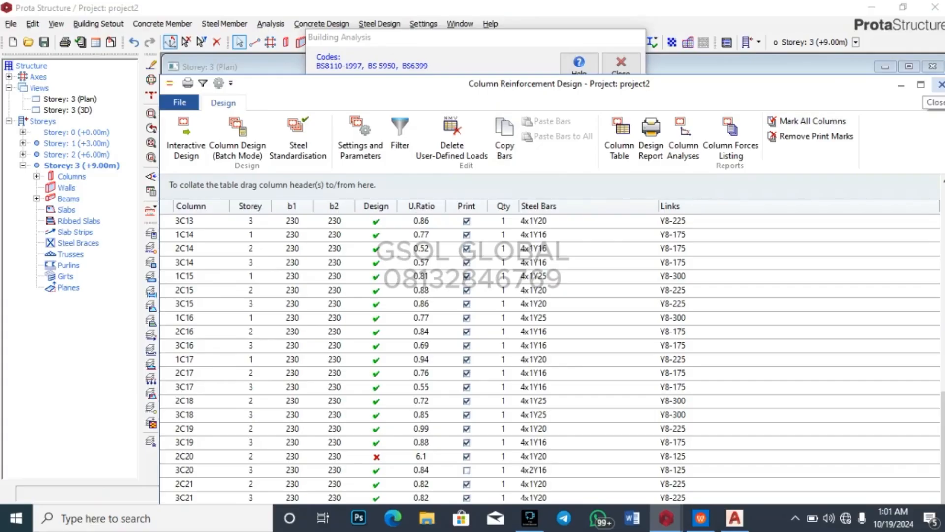
left_click(939, 84)
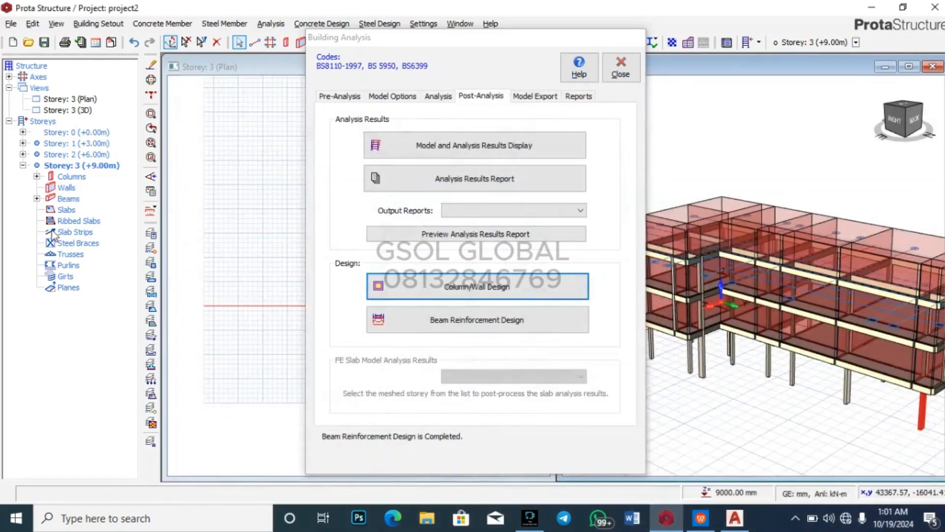
Step: Close the analysis results and display the Storey 2 (+6.00m) plan
left_click(81, 155)
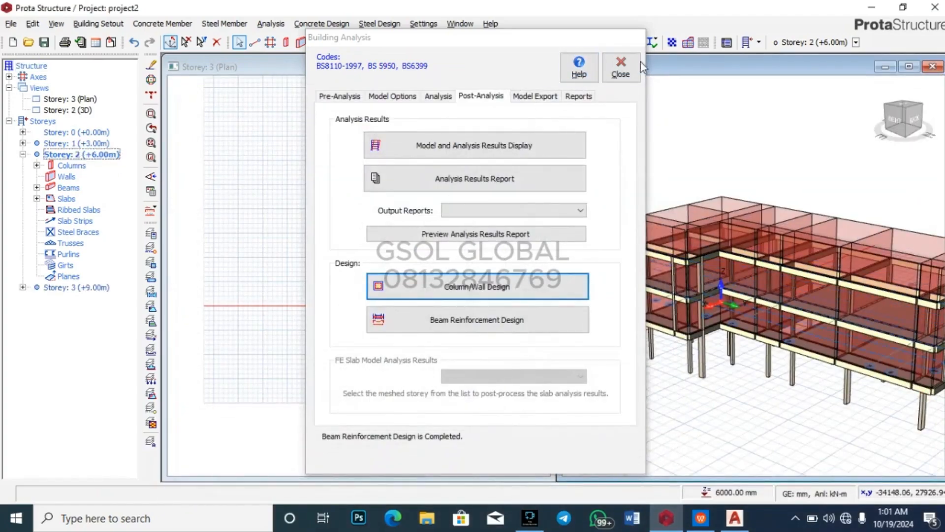
left_click(620, 68)
scroll(449, 269, "up", 5)
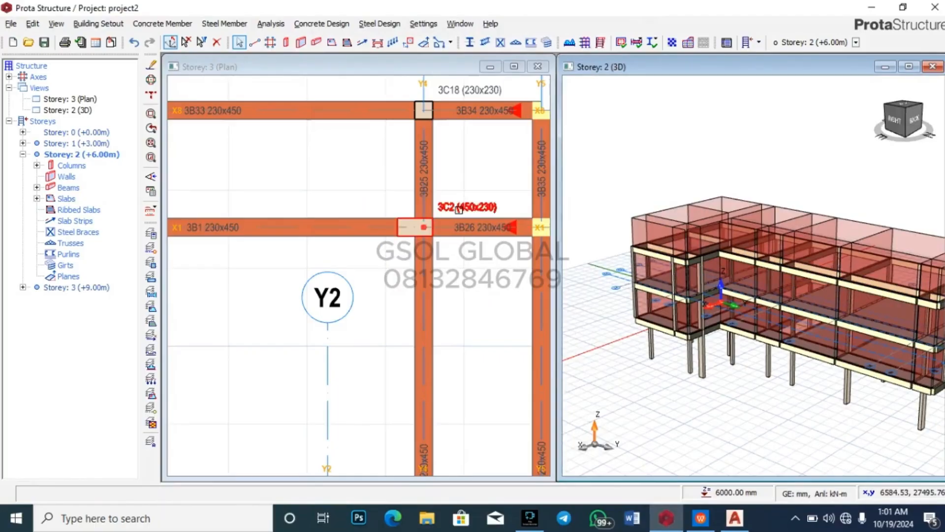
double_click(67, 100)
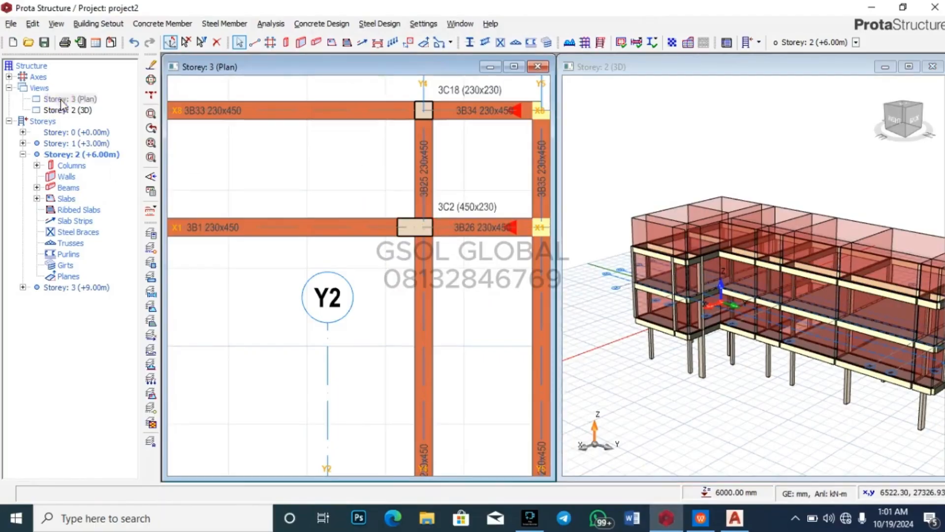
double_click(81, 154)
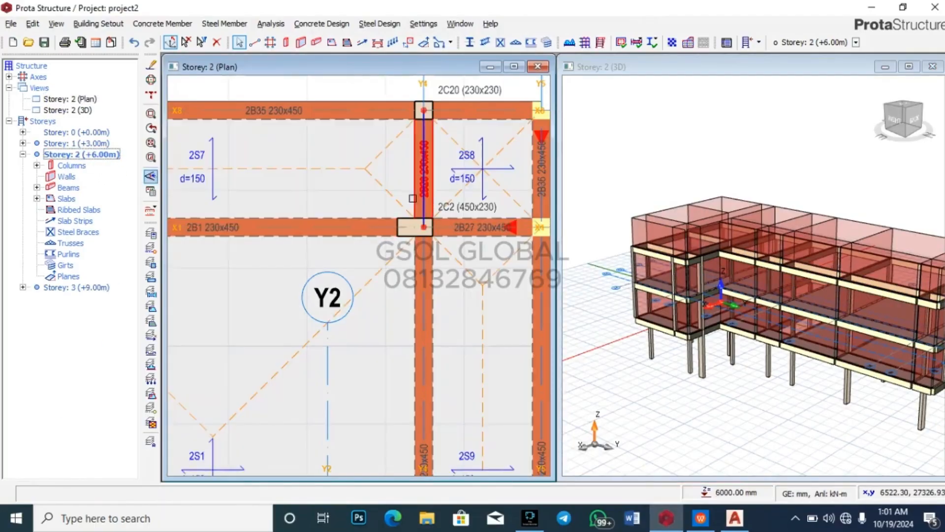
scroll(422, 182, "down", 3)
scroll(429, 322, "up", 5)
scroll(426, 337, "down", 4)
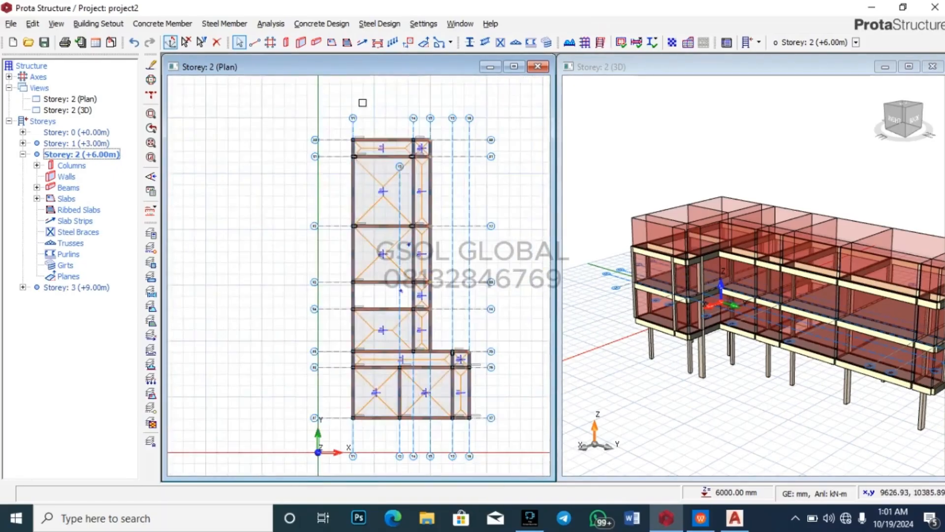
scroll(363, 102, "up", 5)
scroll(327, 186, "up", 3)
scroll(327, 186, "down", 5)
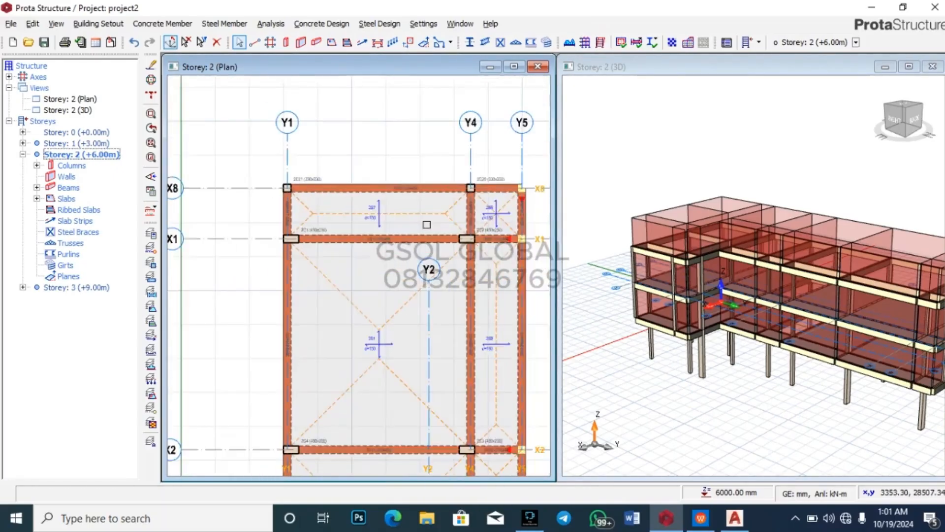
scroll(508, 195, "up", 5)
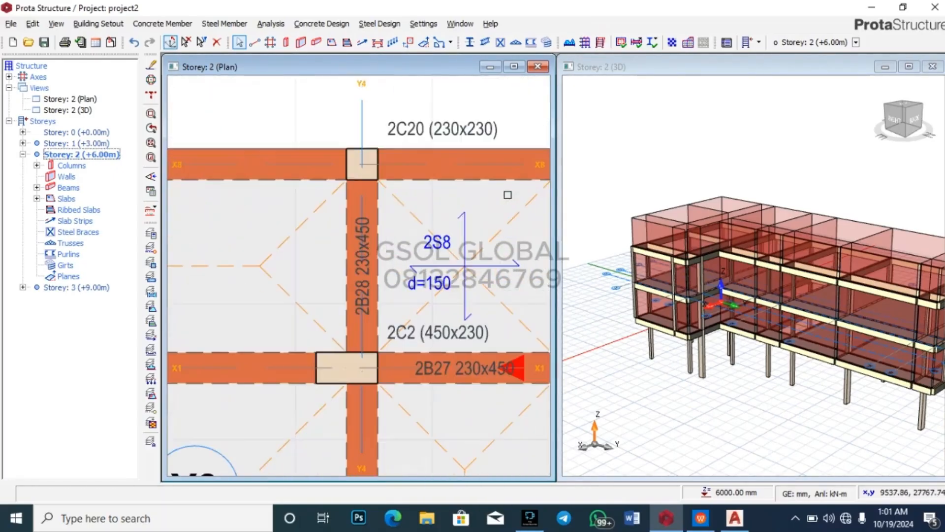
Step: Select column 2C20 at X8/Y4 and bring up its context menu
left_click(375, 153)
scroll(432, 199, "down", 3)
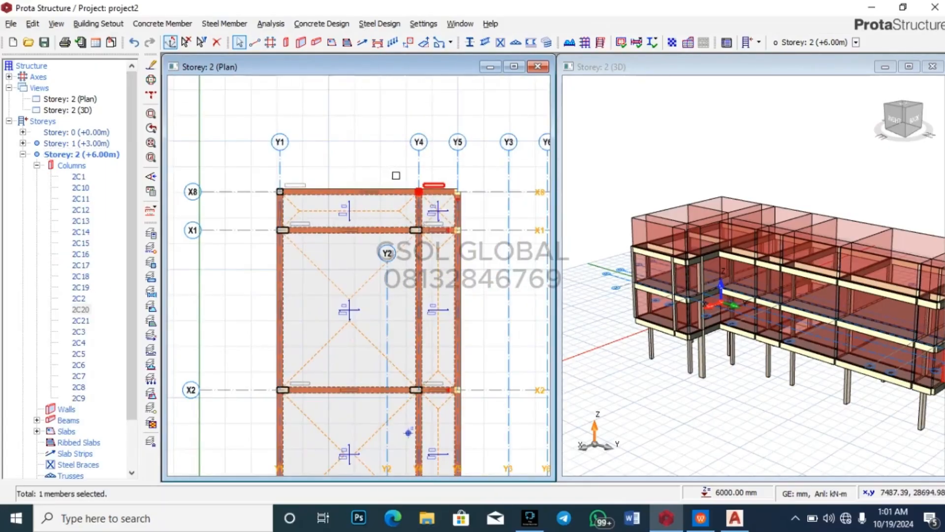
scroll(408, 183, "up", 3)
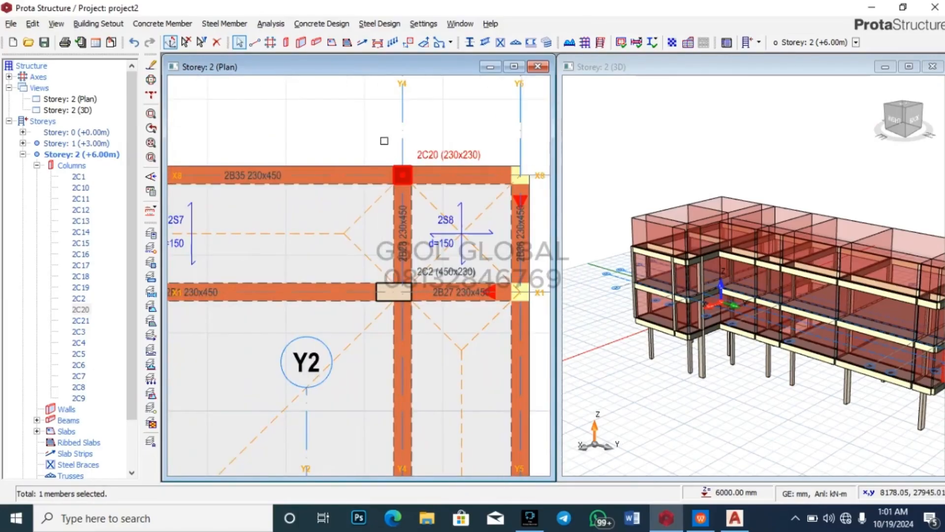
scroll(387, 153, "up", 2)
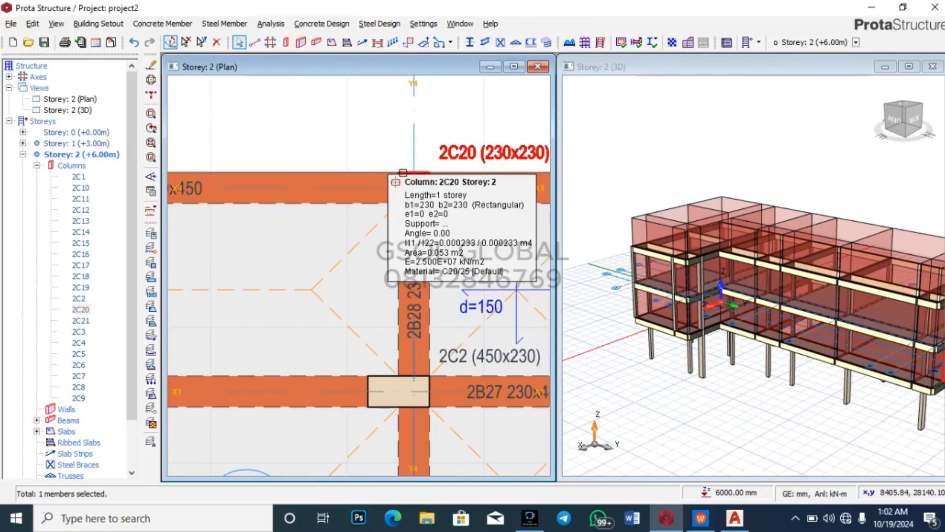
right_click(403, 172)
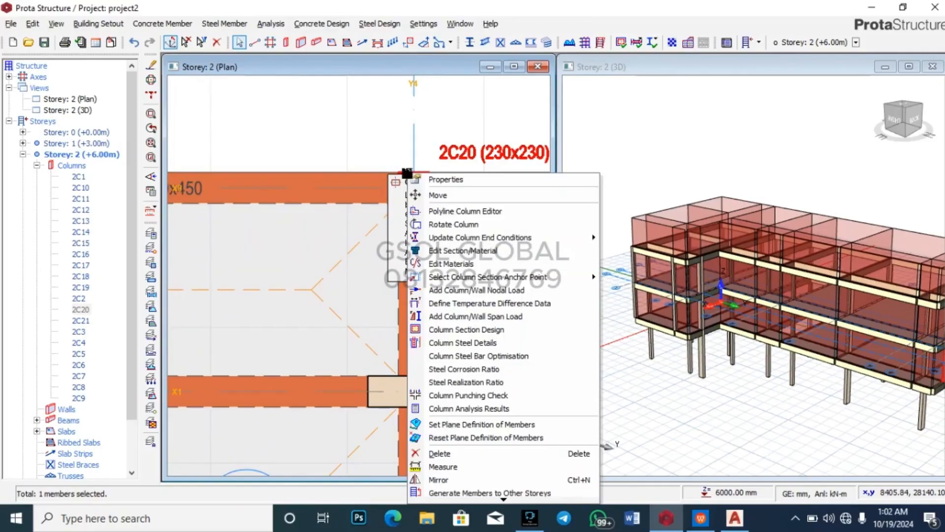
Step: In column 2C20's Properties, set b1=450 and b2=230, accepting invalidation of results
left_click(462, 179)
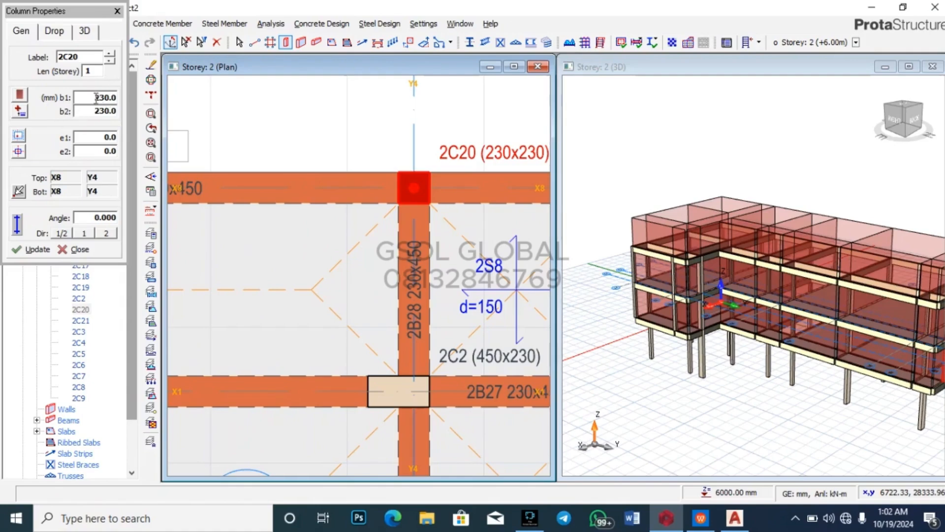
double_click(107, 111)
type("45")
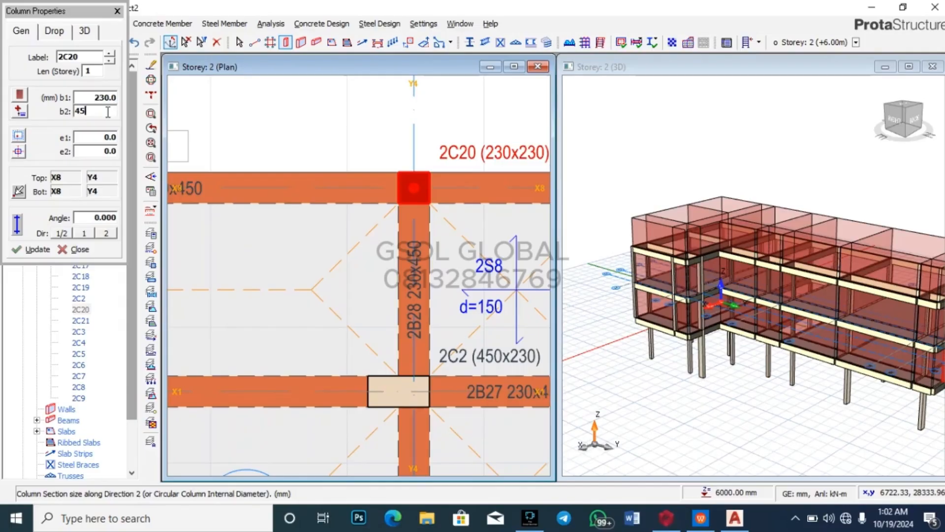
type("0")
left_click(31, 249)
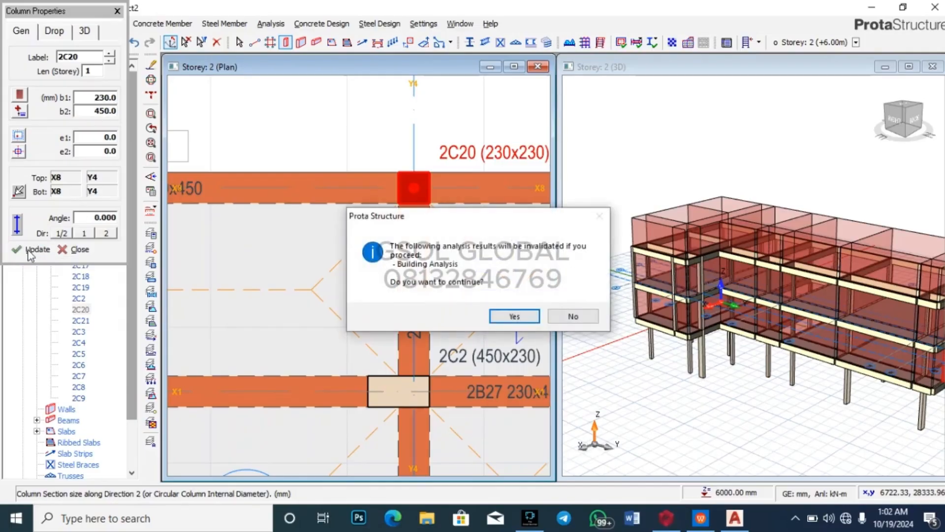
left_click(515, 316)
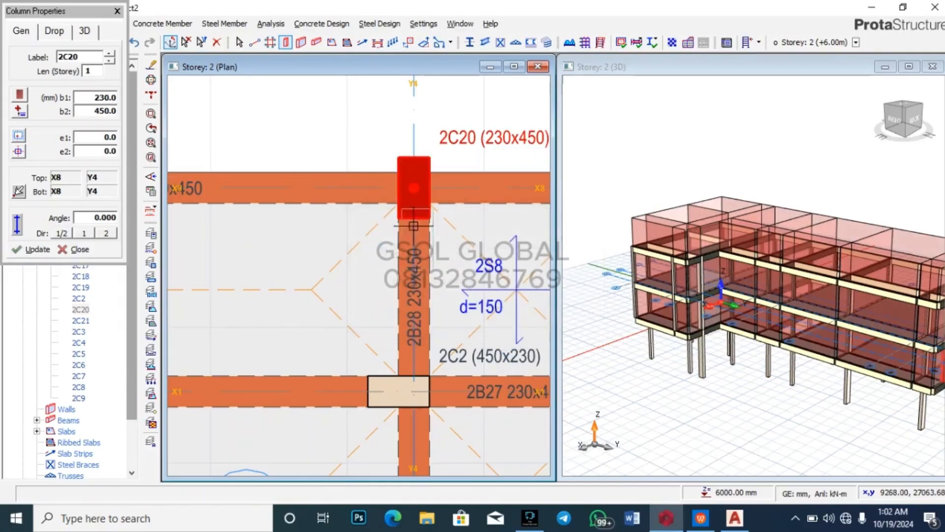
double_click(108, 112)
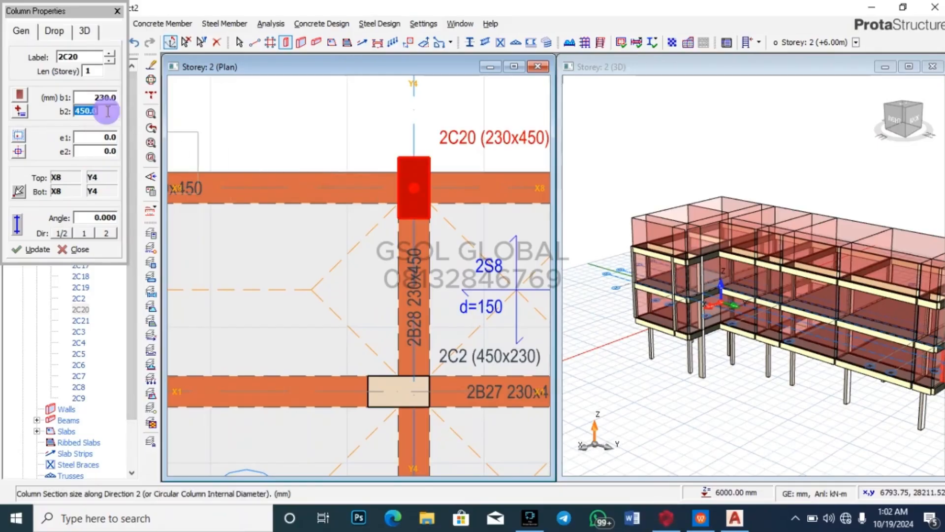
type("230")
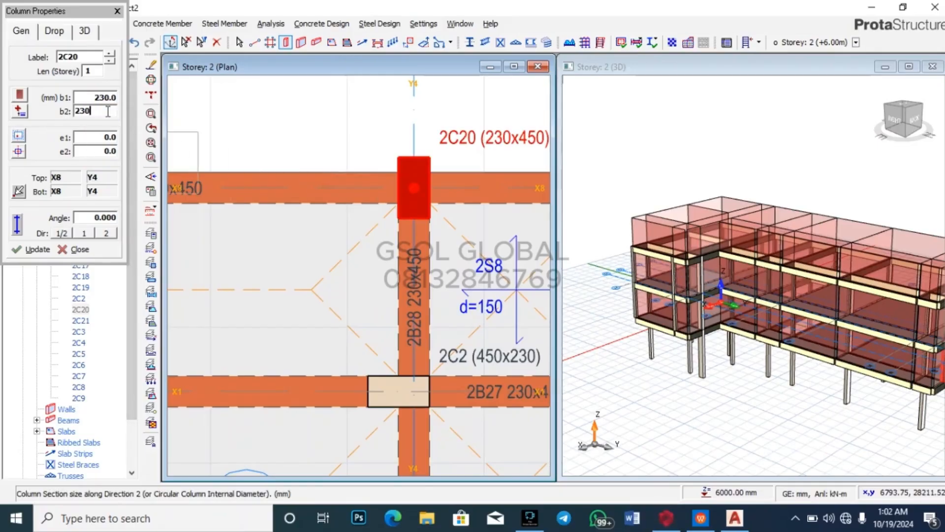
double_click(111, 97)
type("4")
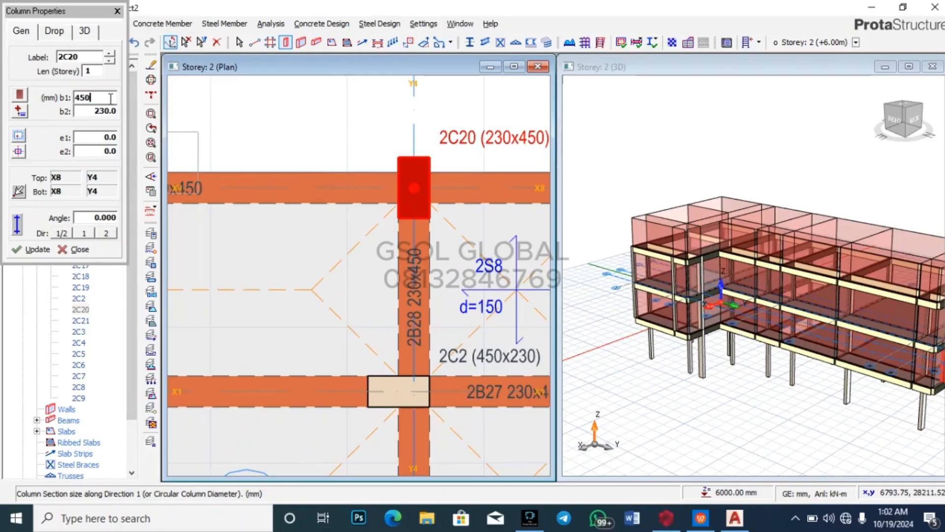
type("50")
left_click(32, 250)
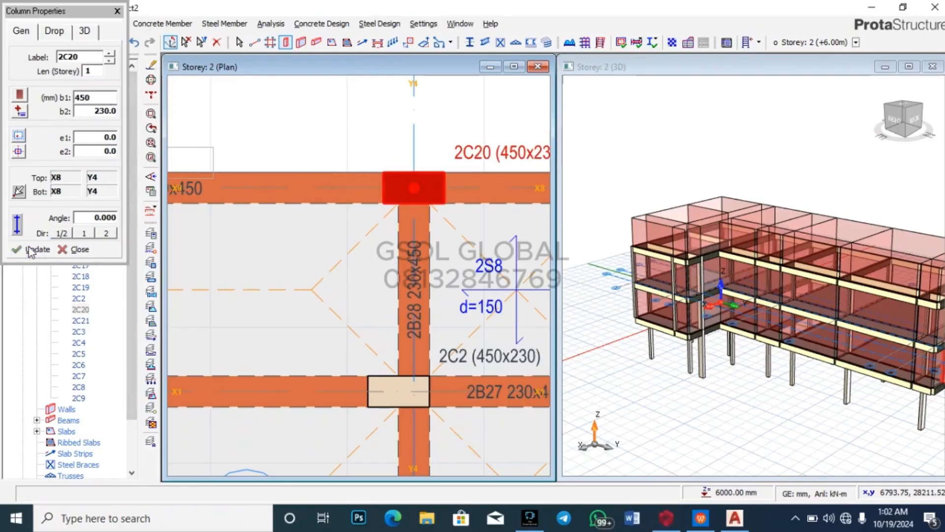
Step: Try an e2 offset of 112.5, then reset both eccentricities to 0
double_click(115, 140)
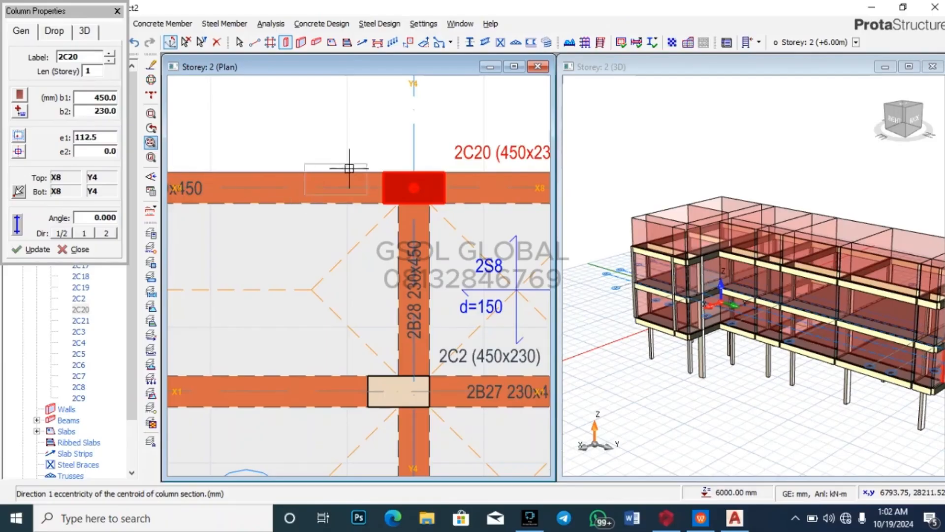
left_click(44, 250)
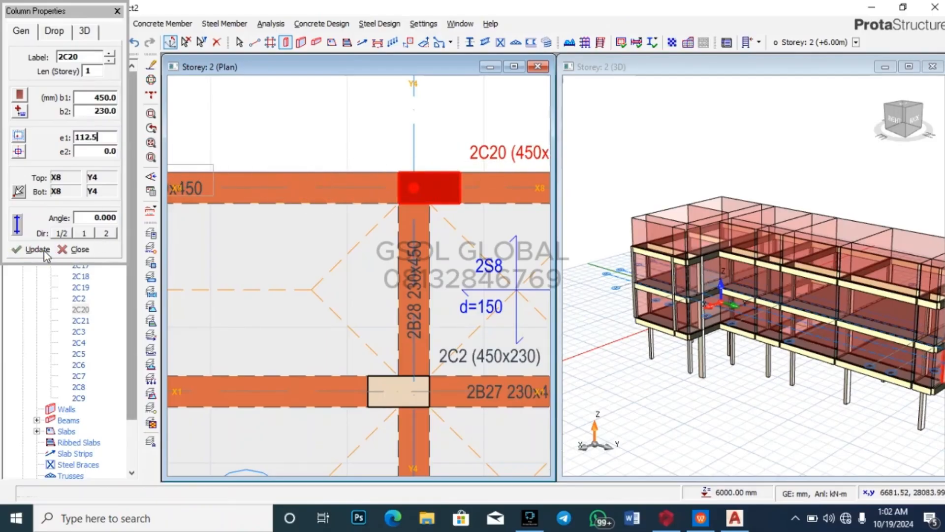
double_click(104, 138)
type("0")
double_click(106, 151)
type("112")
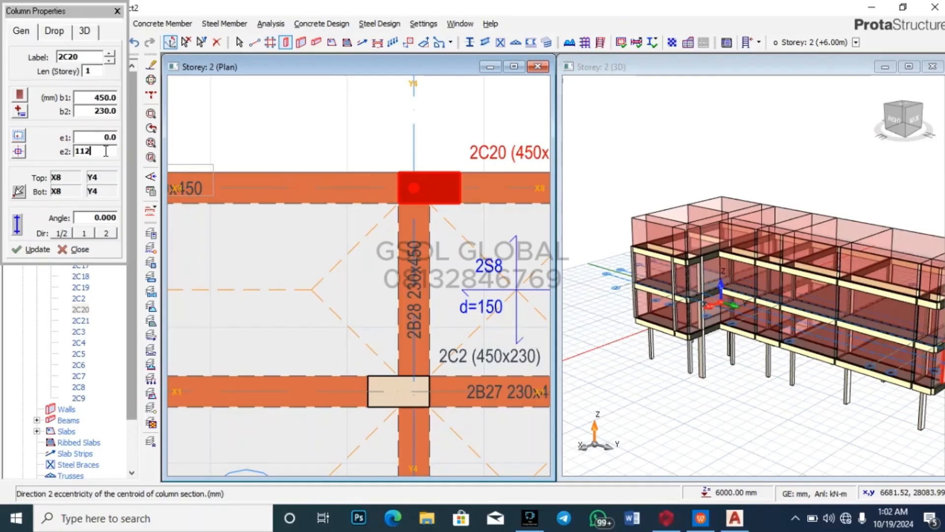
type(".5")
left_click(40, 250)
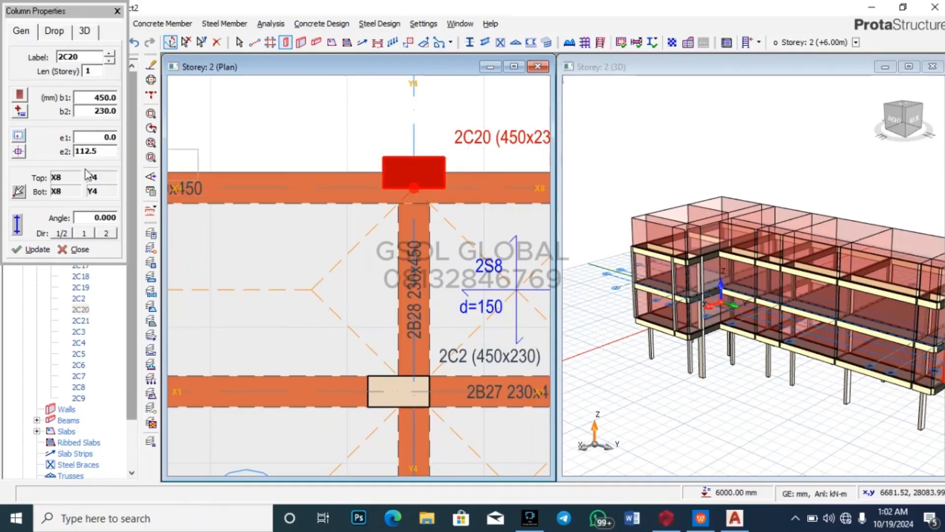
double_click(99, 151)
type("0")
left_click(39, 250)
Step: Set e1 to -112.5 mm so the column sits flush, then close Column Properties
double_click(100, 142)
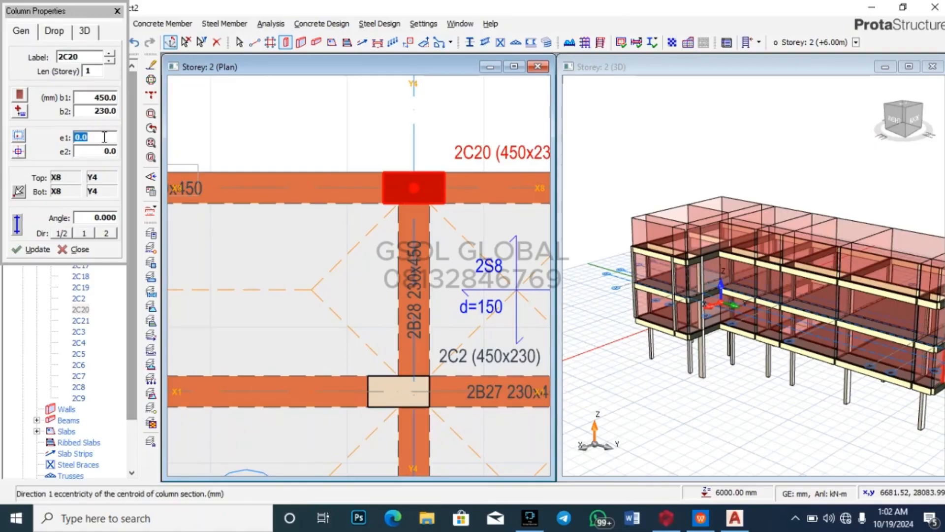
type("112.5")
left_click(46, 249)
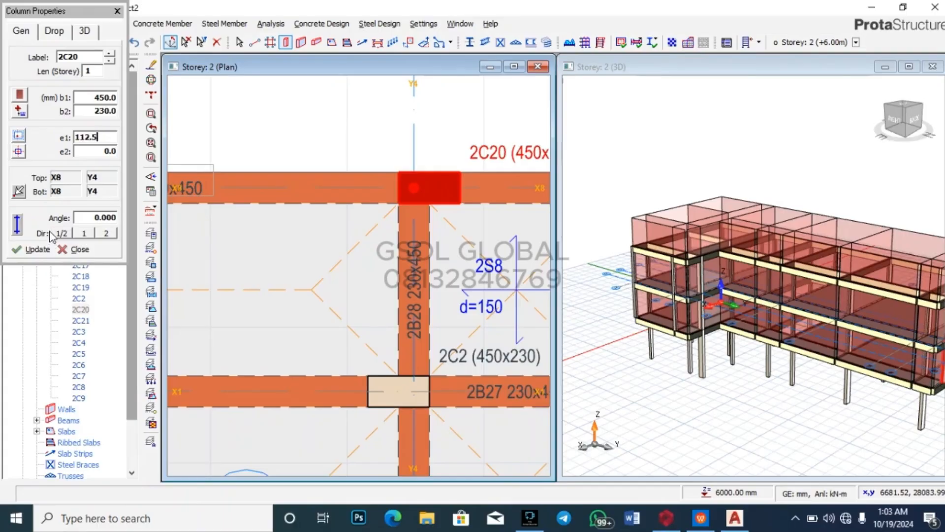
left_click(75, 138)
type("-")
left_click(30, 257)
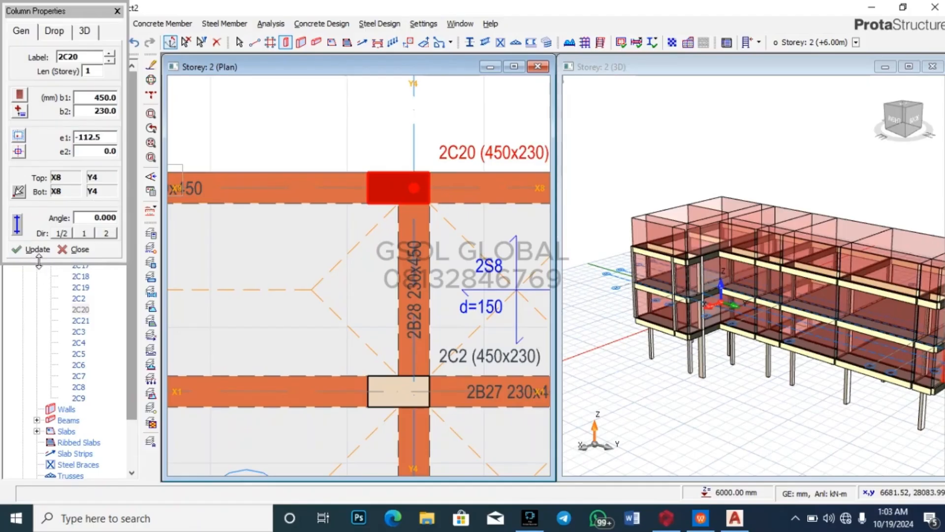
left_click(117, 10)
key("Escape")
key("Escape")
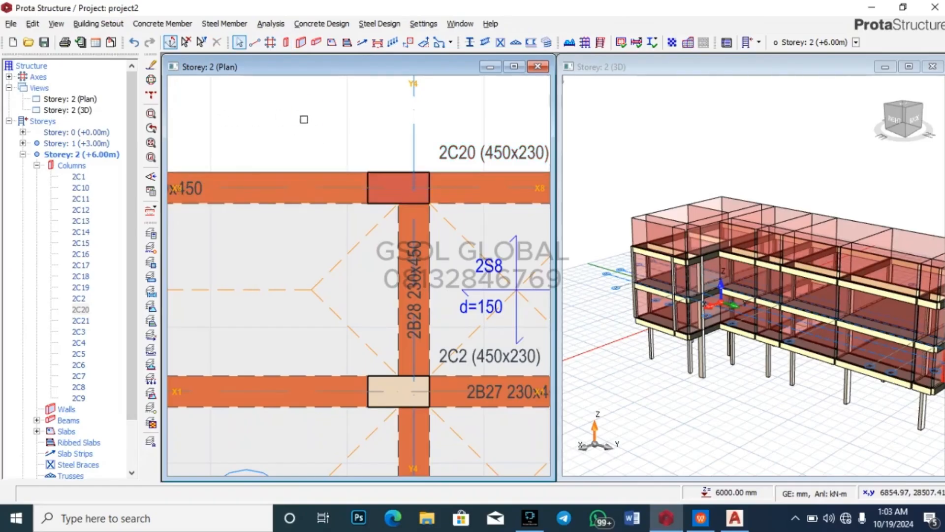
Step: Save and rerun analysis with column/wall and beam design, steel checks and bar re-selection
scroll(333, 109, "down", 5)
scroll(369, 114, "up", 3)
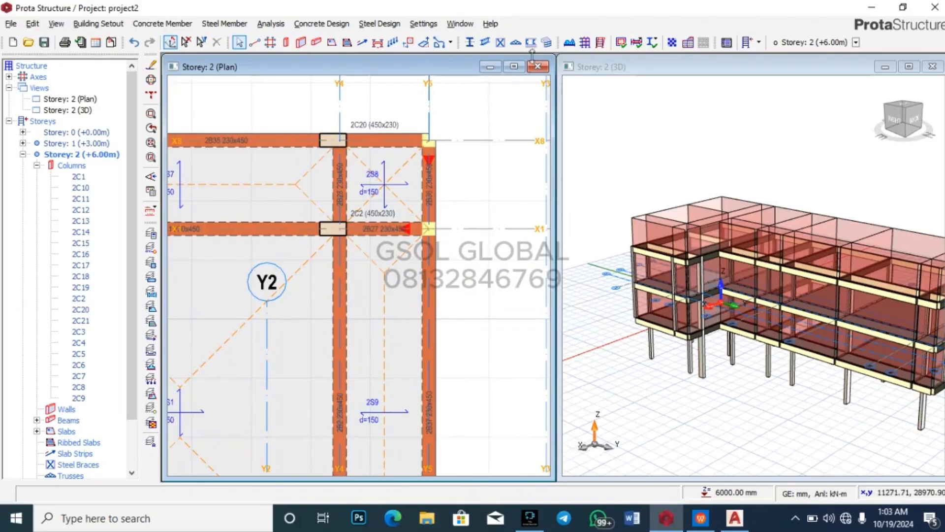
left_click(585, 43)
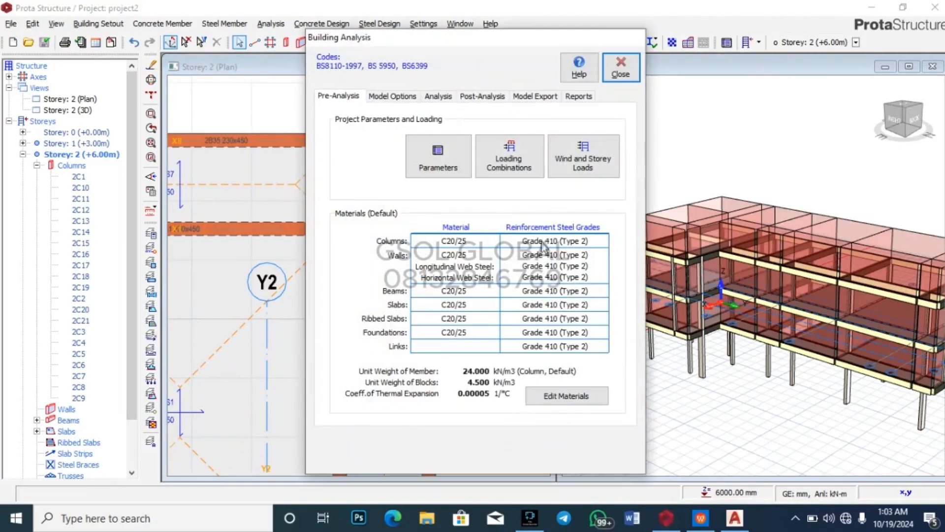
left_click(437, 97)
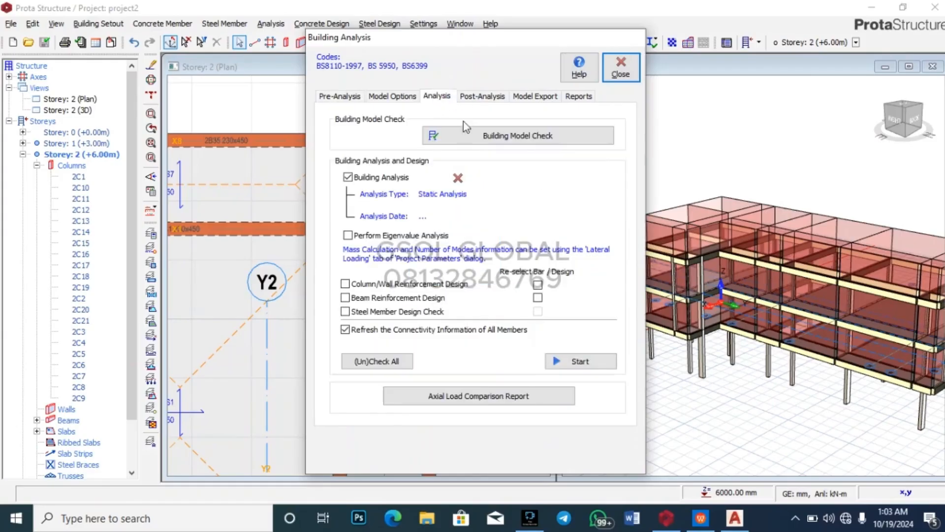
left_click(345, 284)
left_click(345, 298)
left_click(345, 312)
left_click(541, 284)
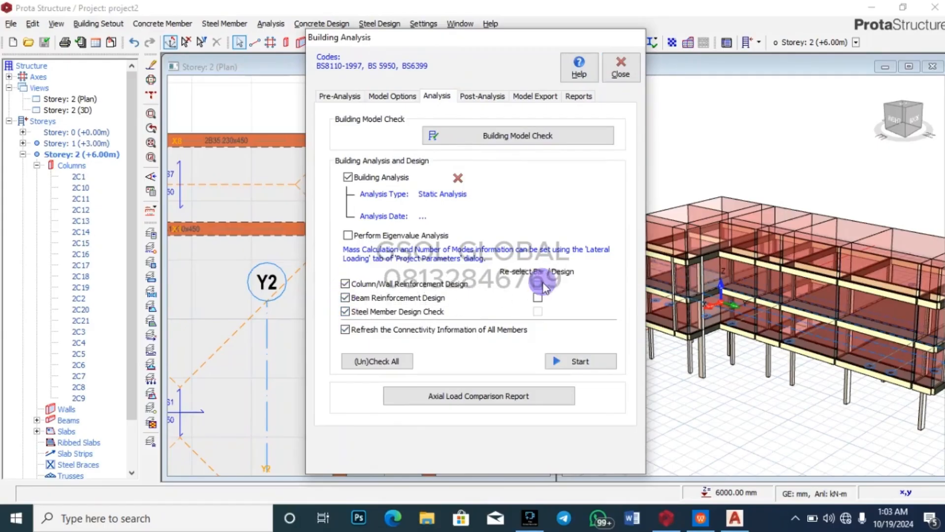
left_click(569, 362)
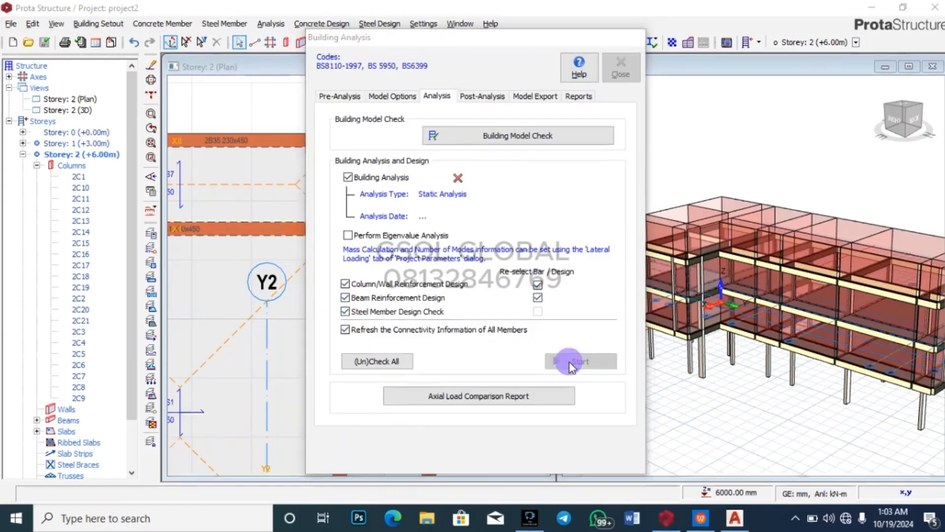
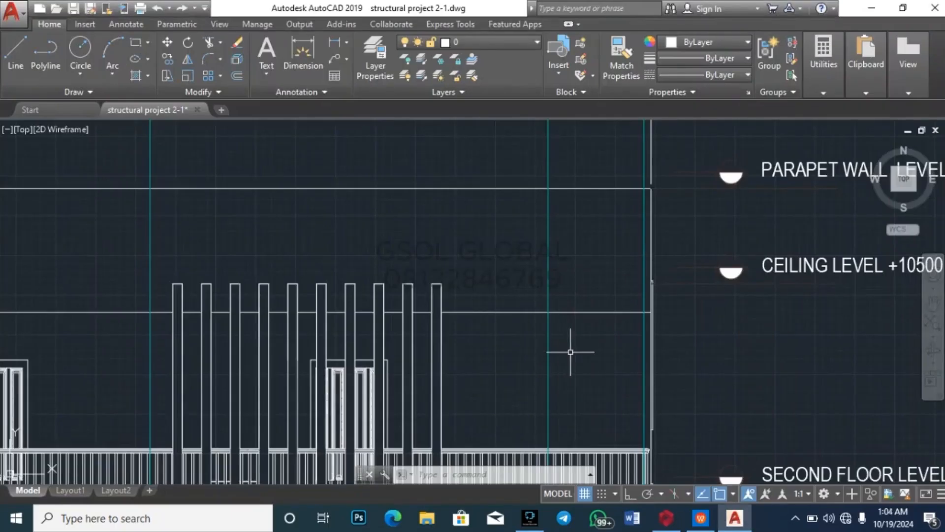
Step: Return to ProtaStructure, acknowledge the analysis-complete message and bring Building Analysis back up
mouse_move(667, 516)
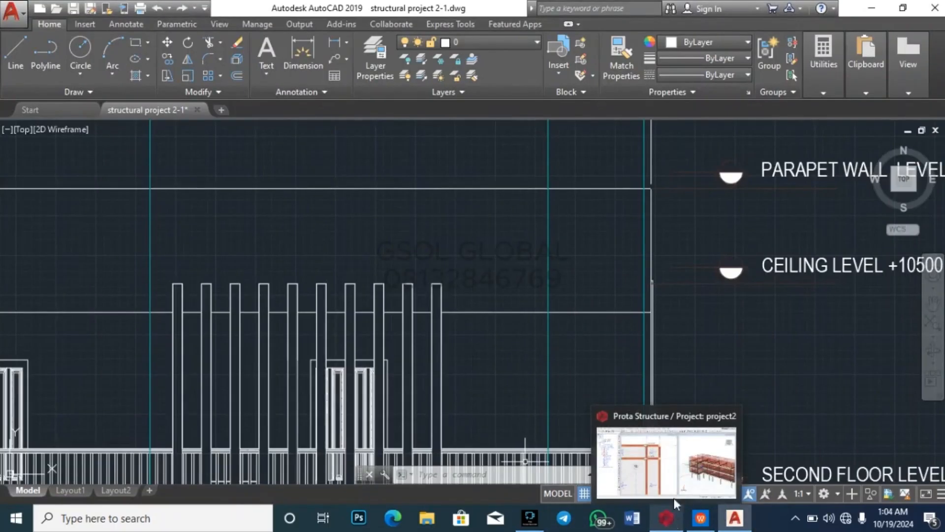
left_click(674, 497)
left_click(602, 343)
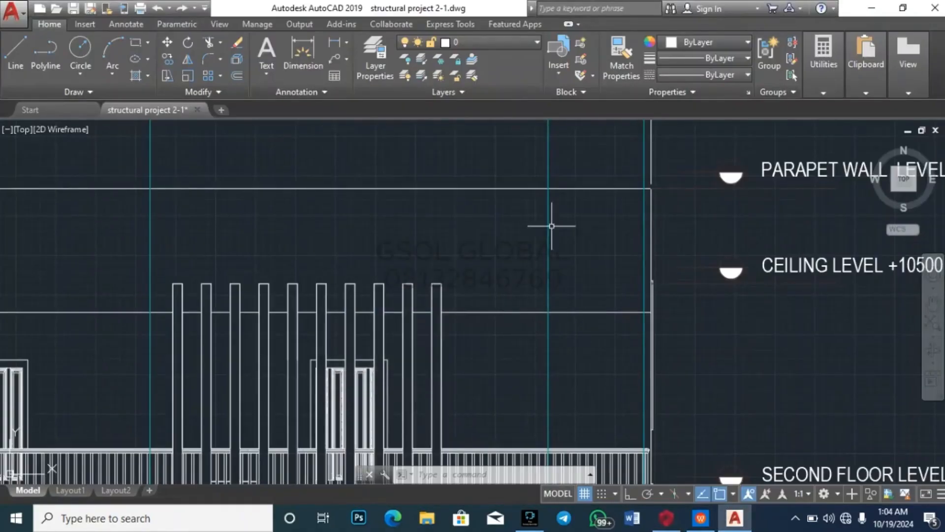
mouse_move(677, 528)
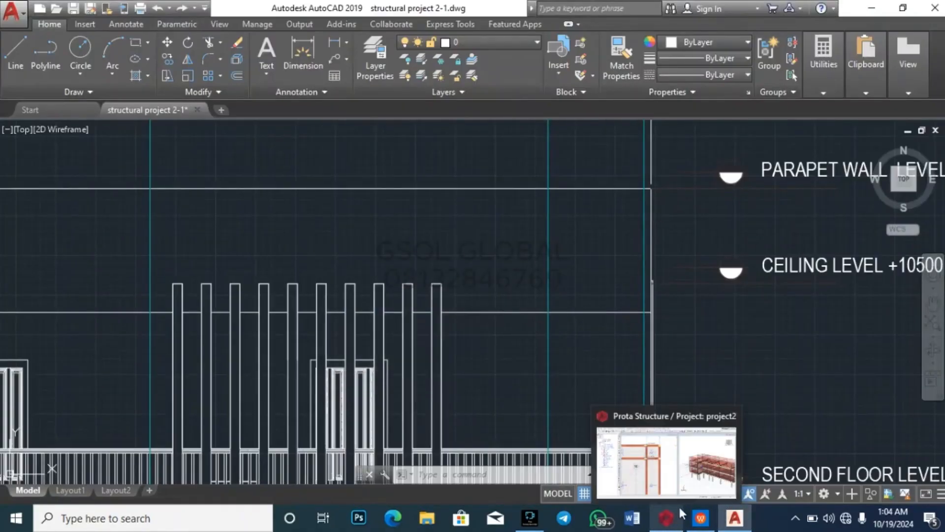
left_click(680, 473)
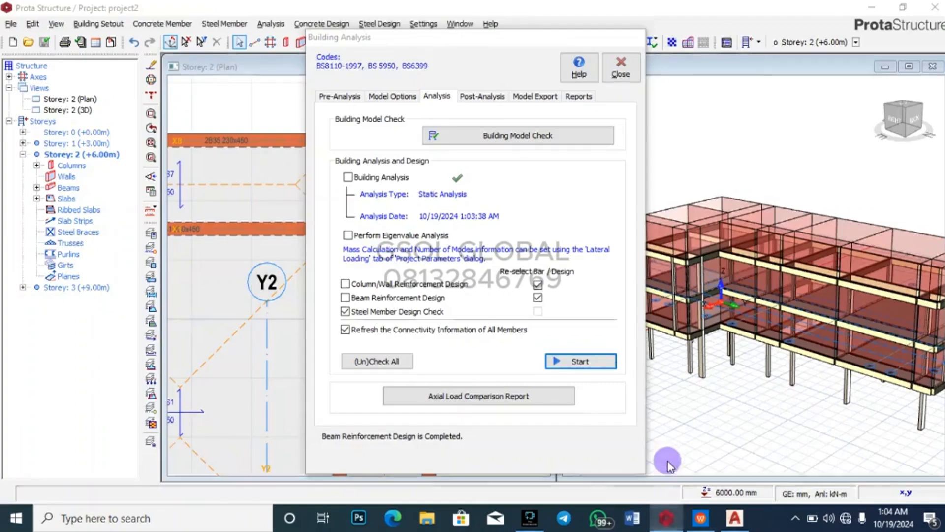
Step: Open the Column/Wall Design table and select failing Storey 2 column 2C20
left_click(481, 96)
left_click(512, 290)
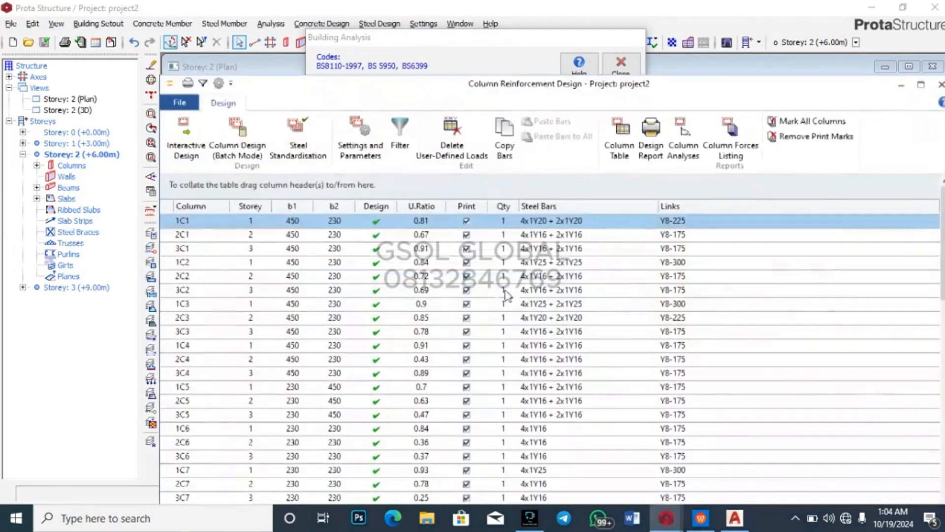
scroll(441, 334, "down", 2)
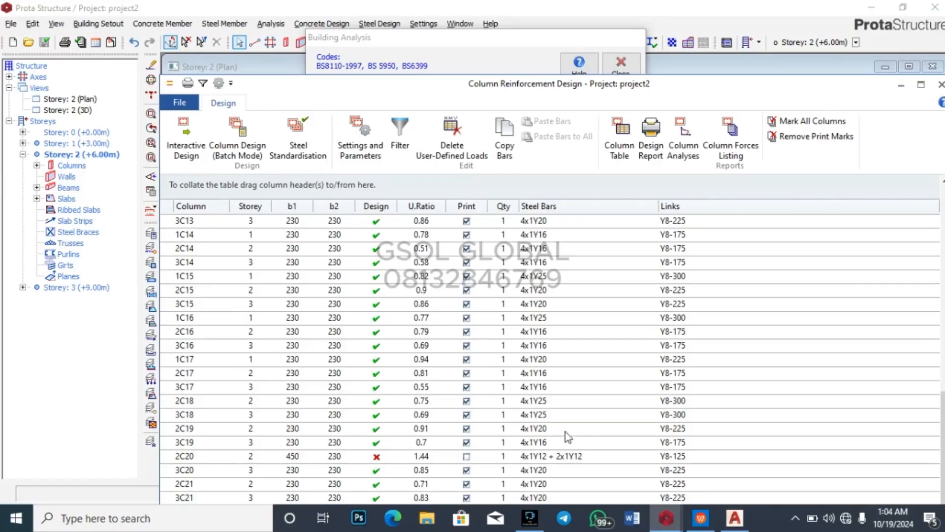
left_click(573, 456)
Step: Change column 2C20's corner bars from Y12 to Y16 and accept
double_click(573, 456)
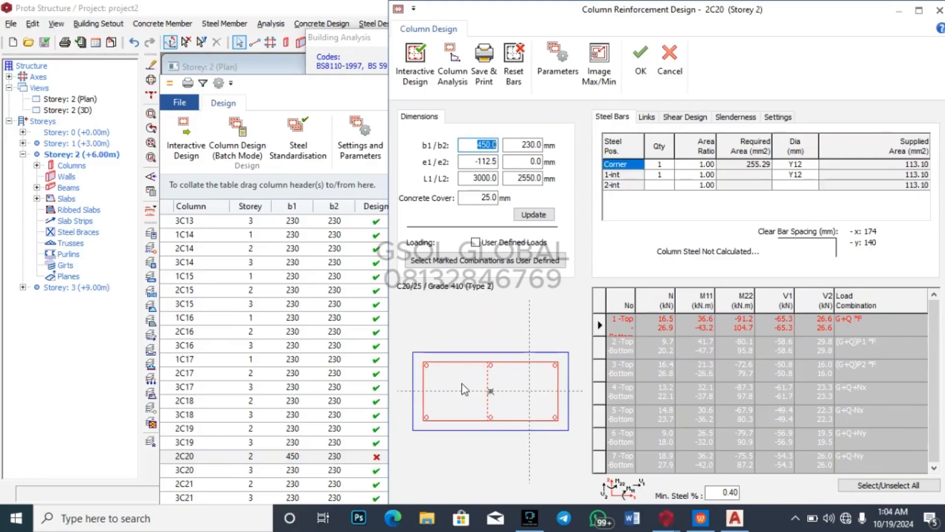
left_click(808, 165)
left_click(816, 166)
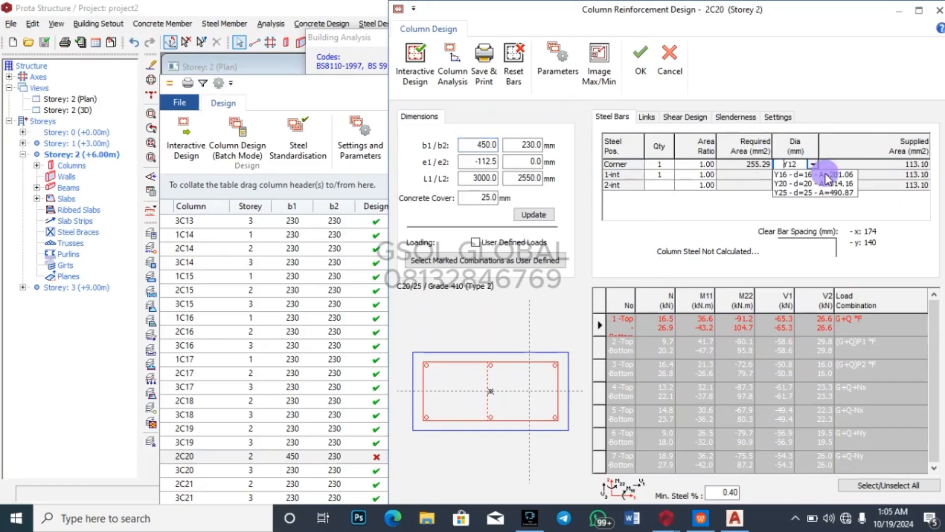
left_click(818, 181)
left_click(640, 59)
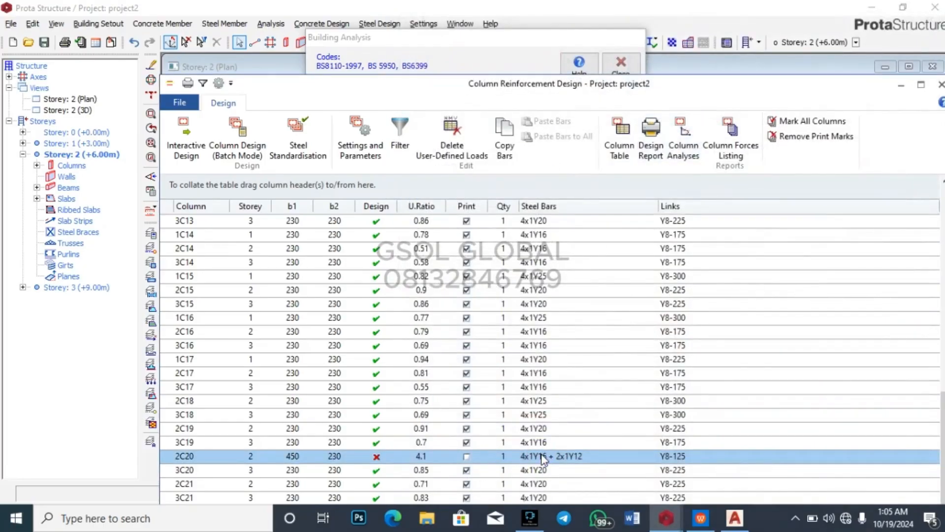
Step: Reopen 2C20's reinforcement design and try Y20 corner bars
double_click(553, 459)
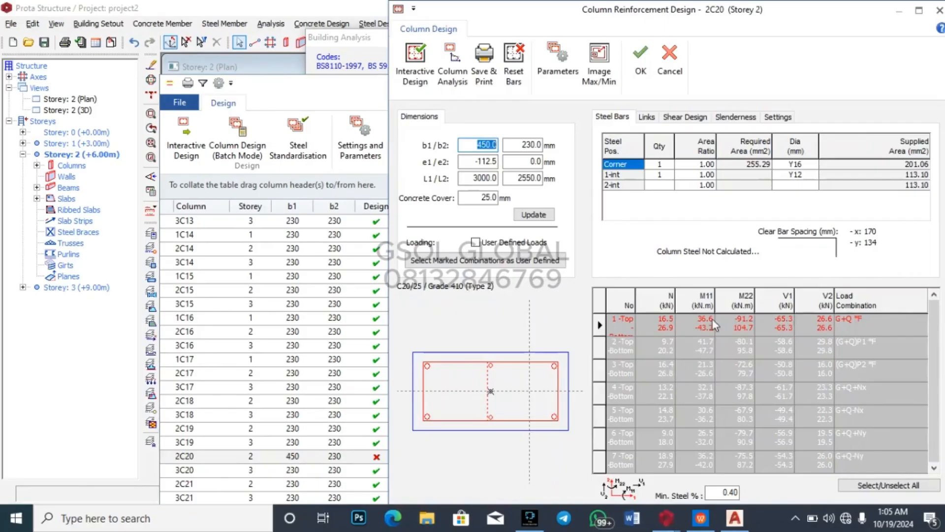
left_click(815, 163)
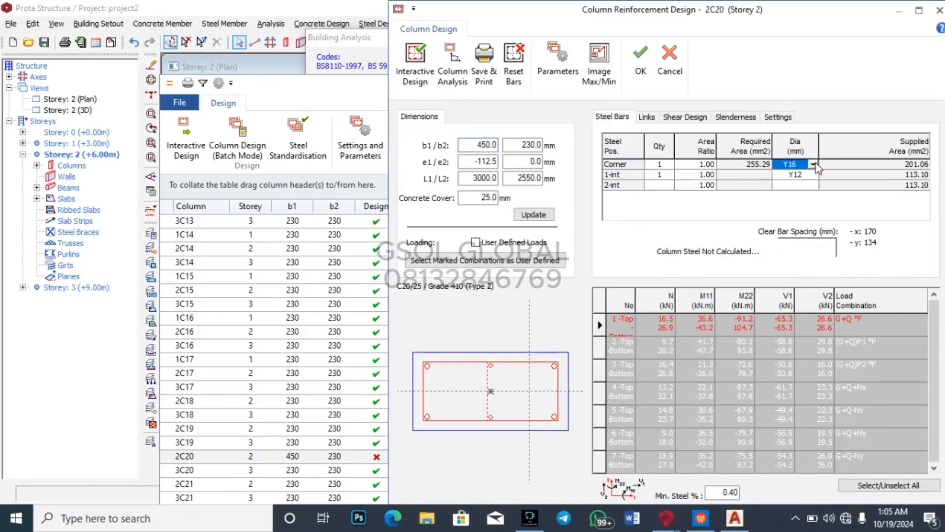
left_click(816, 161)
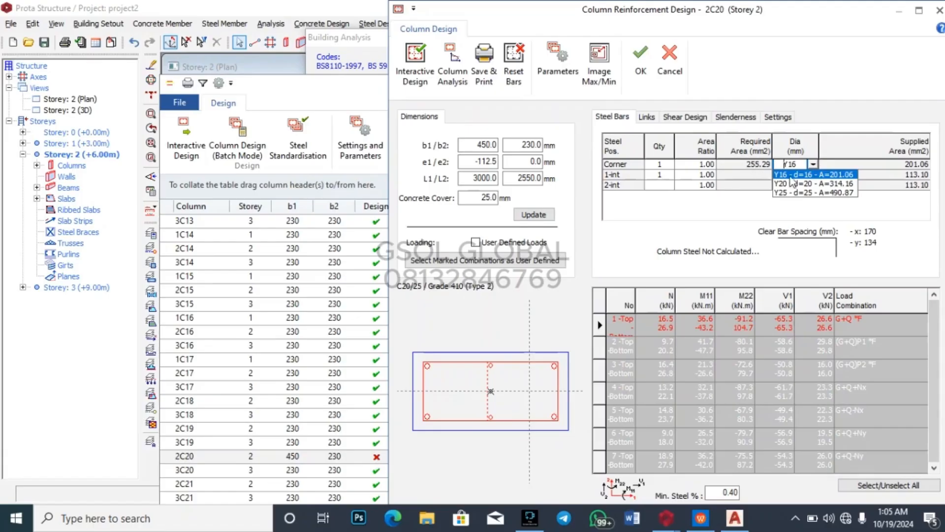
left_click(815, 183)
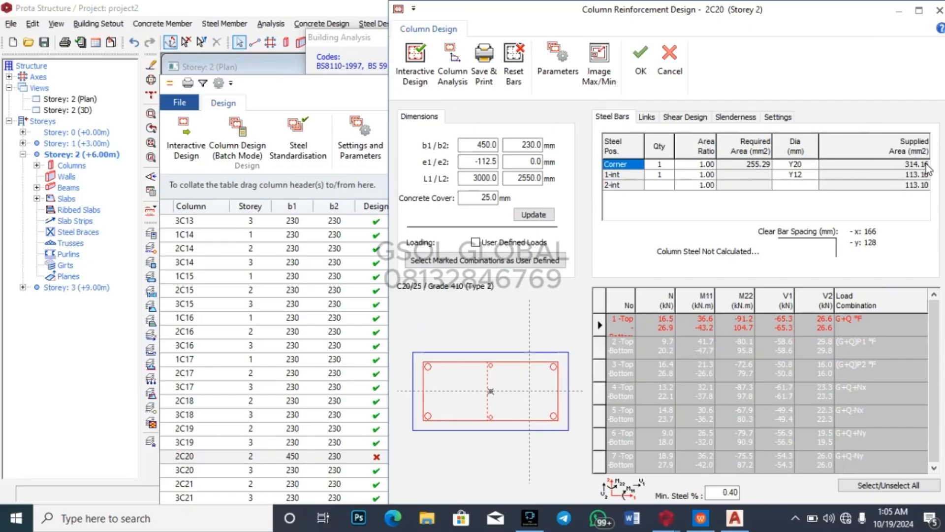
left_click(816, 165)
left_click(813, 164)
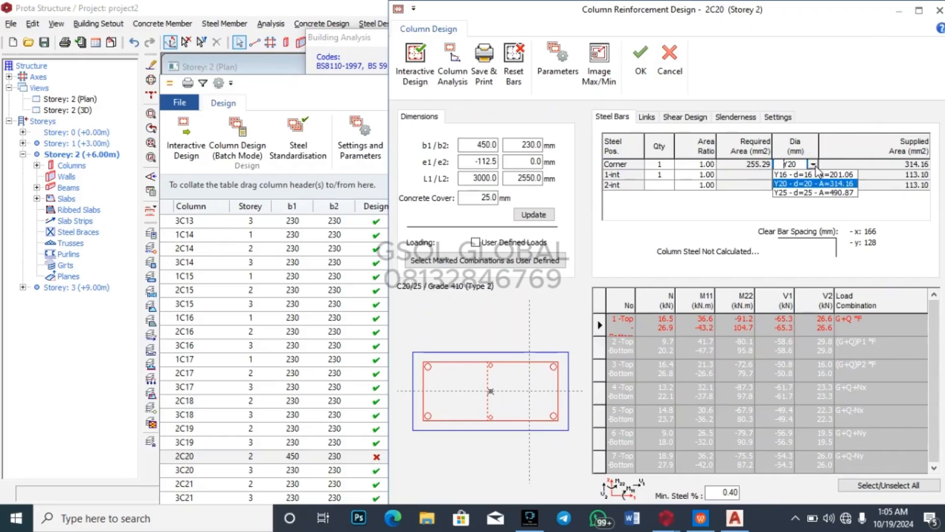
left_click(803, 165)
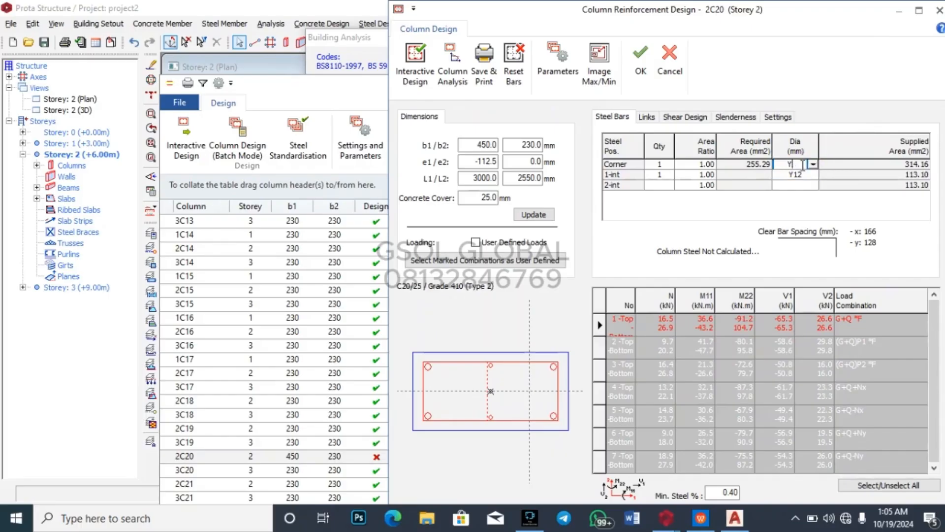
key("Return")
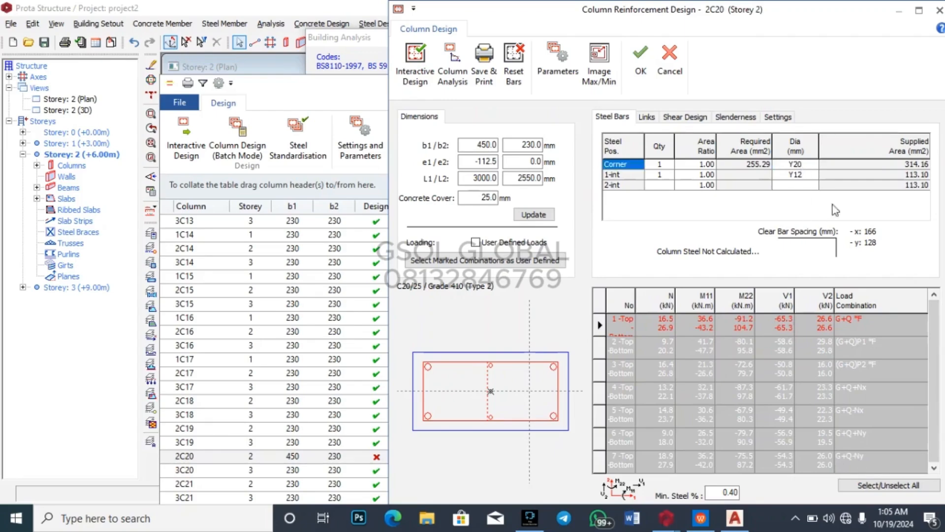
Step: Set the corner bars back to Y16 and accept, giving 4x1Y16 + 2x1Y12
left_click(812, 166)
left_click(812, 165)
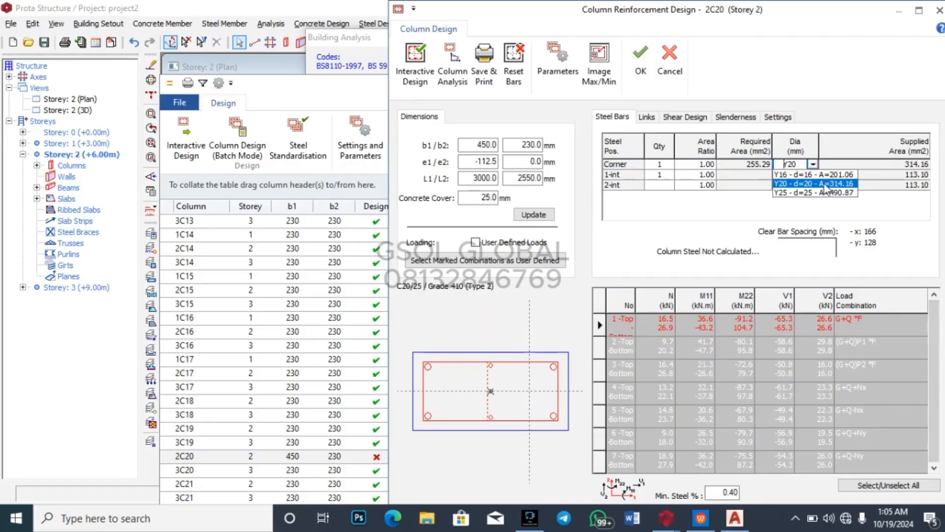
left_click(799, 190)
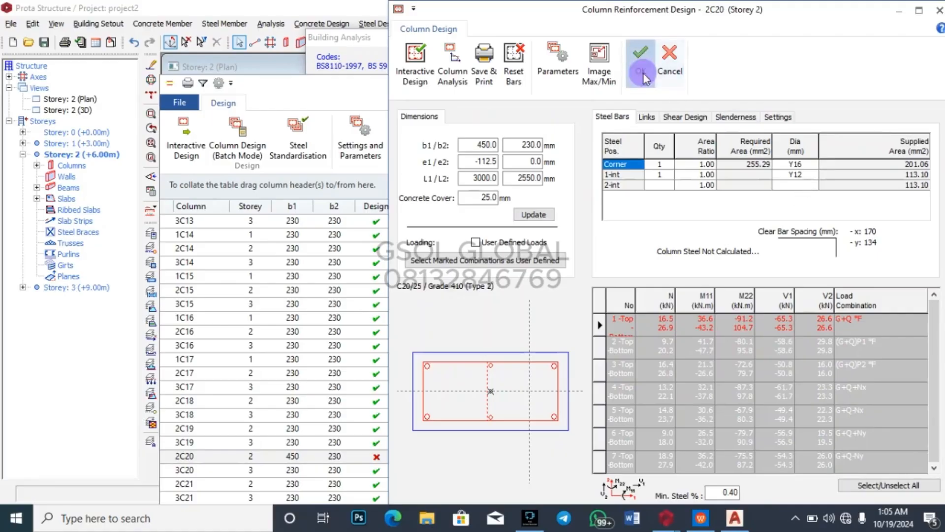
left_click(639, 57)
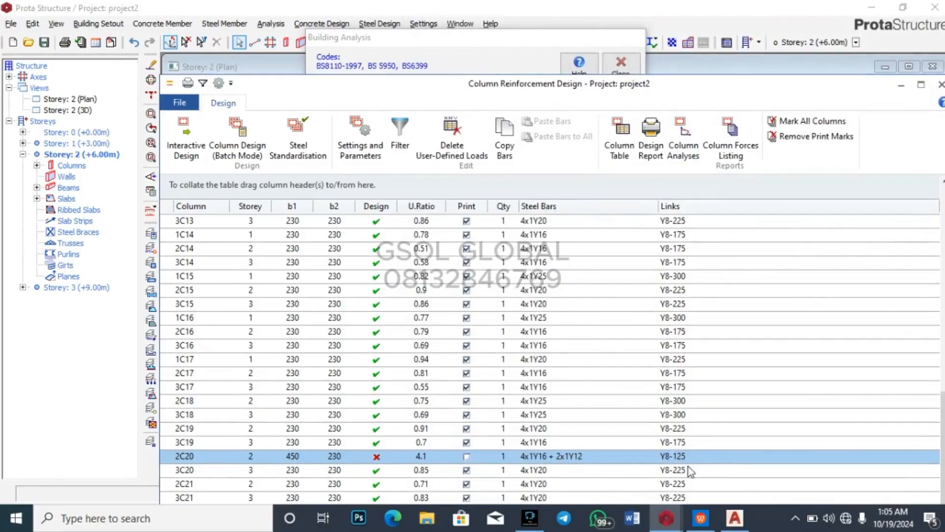
double_click(590, 454)
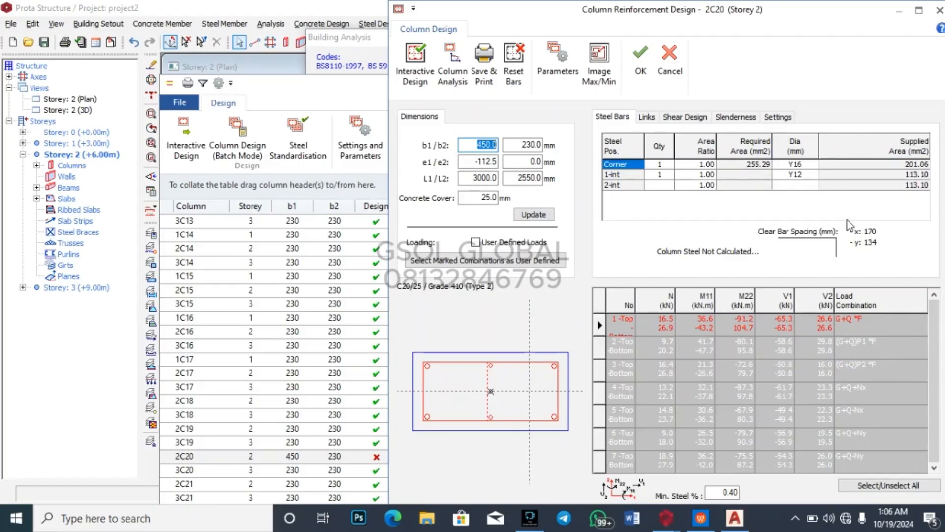
left_click(661, 174)
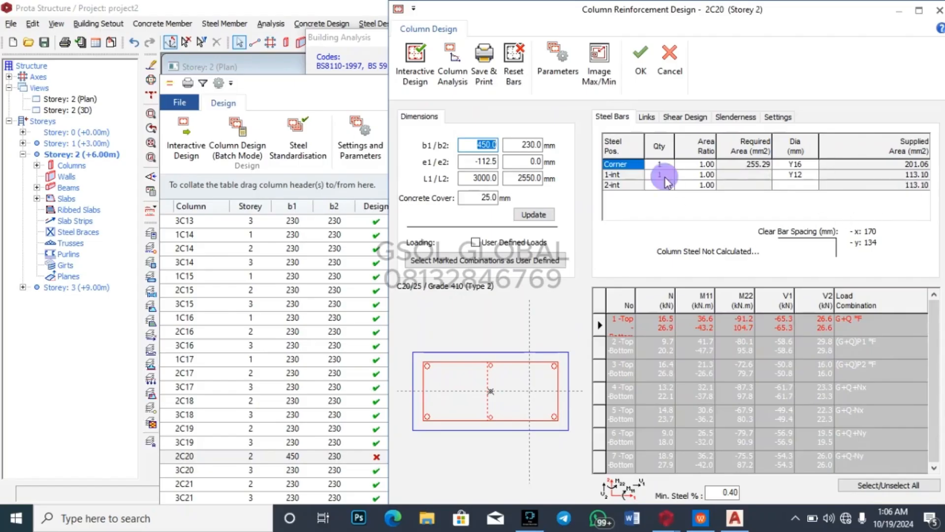
left_click(666, 177)
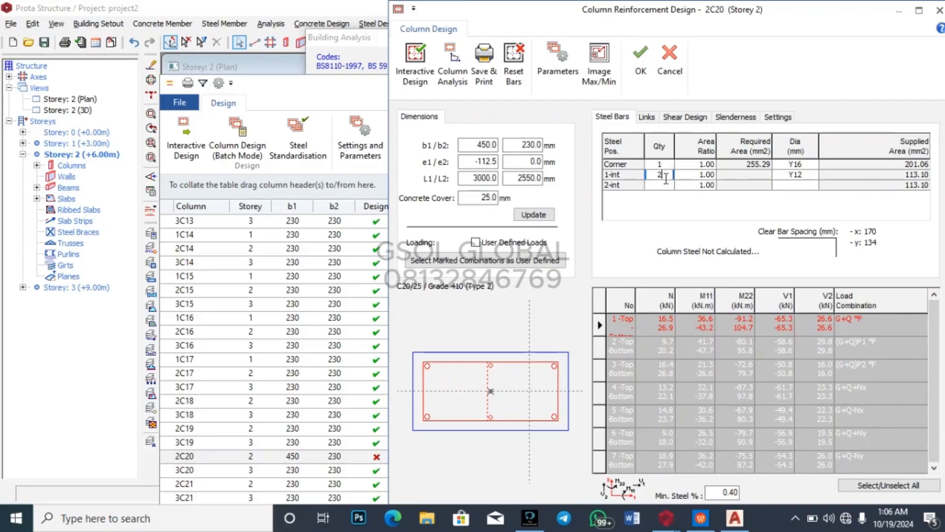
type("2")
left_click(640, 60)
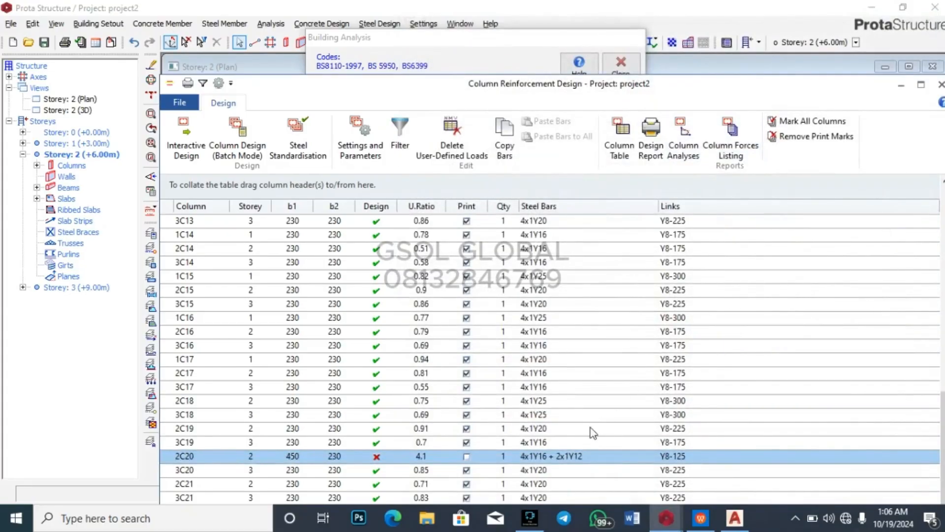
double_click(571, 456)
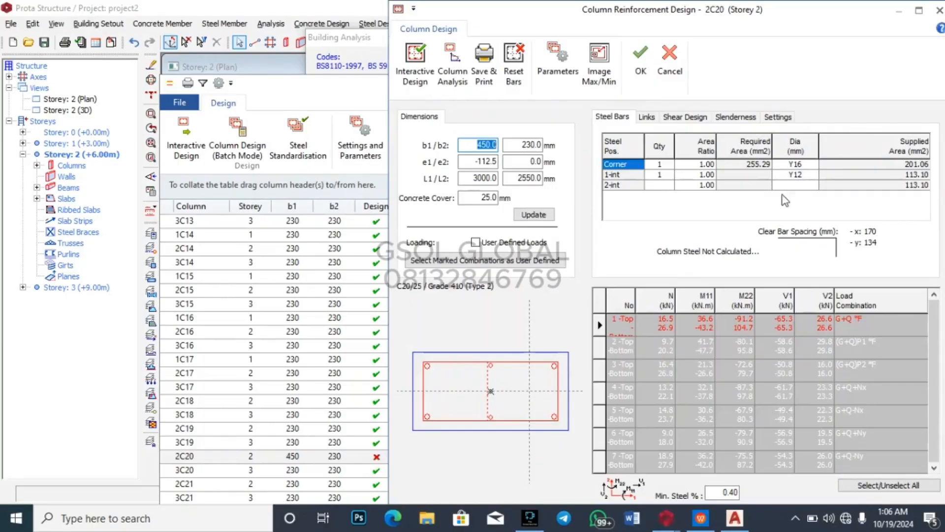
left_click(647, 72)
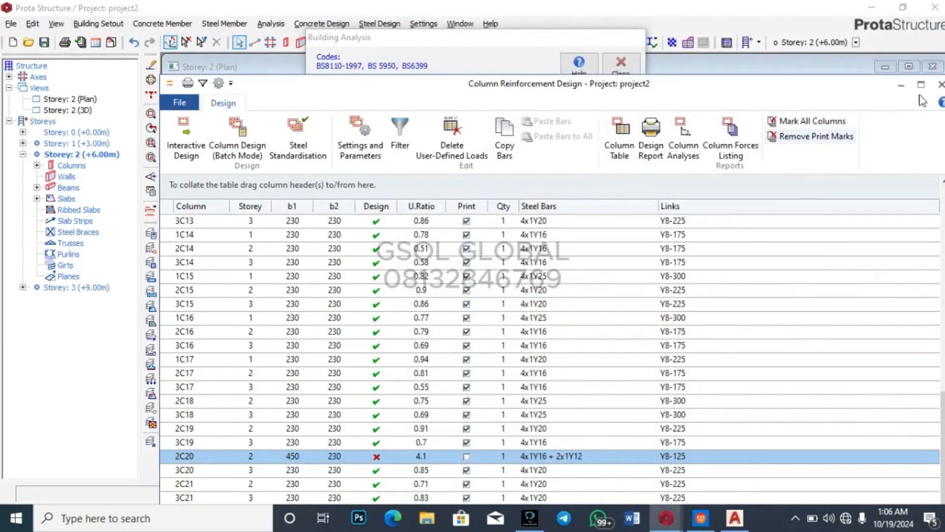
left_click(941, 84)
Step: Close Building Analysis and orbit the 3D model to bring beam 2B35 on axis X8 into view
left_click(630, 70)
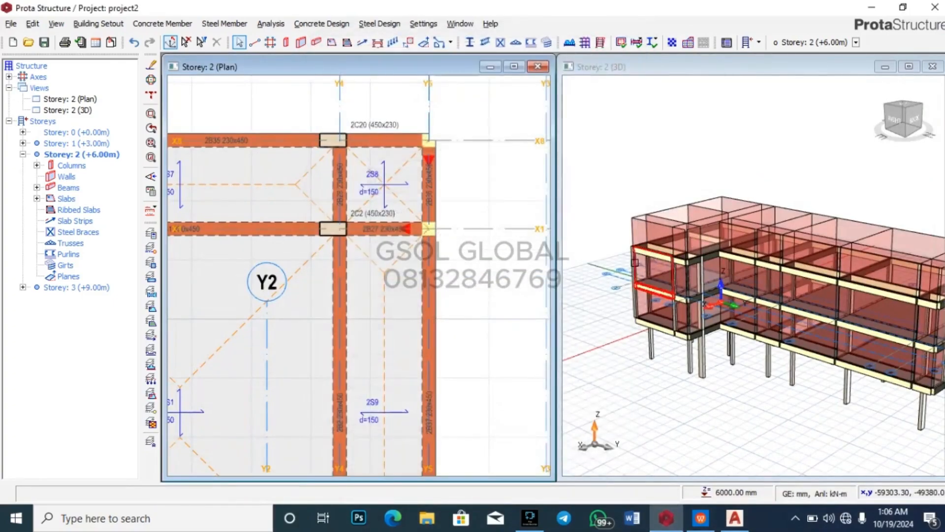
scroll(440, 154, "up", 5)
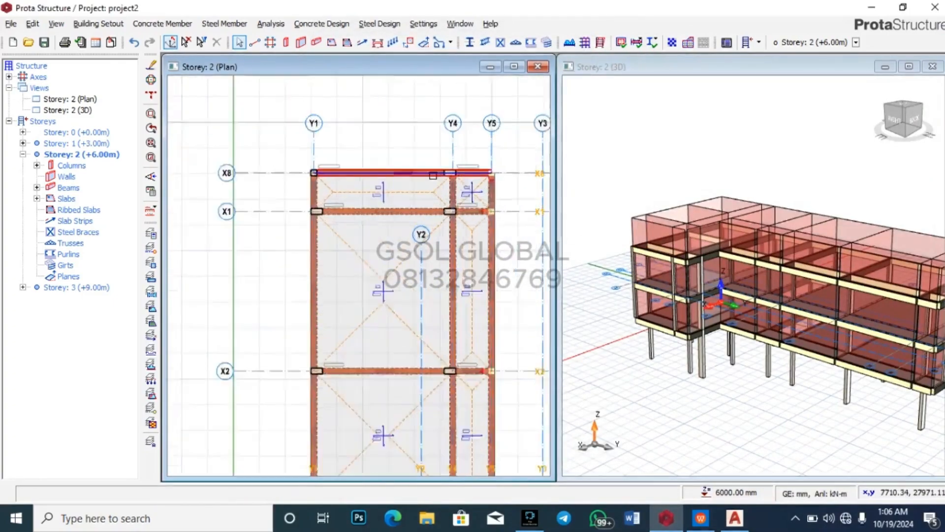
scroll(693, 269, "down", 4)
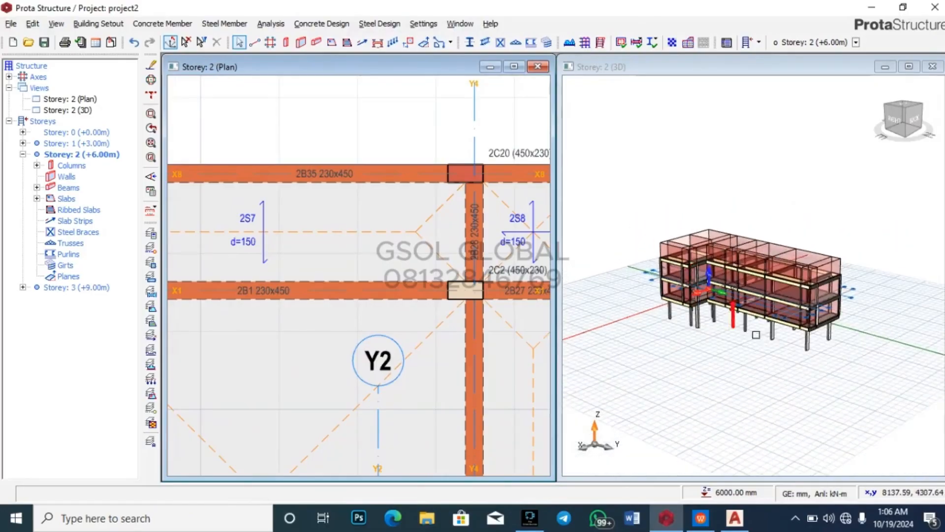
middle_click_drag(851, 357, 728, 332)
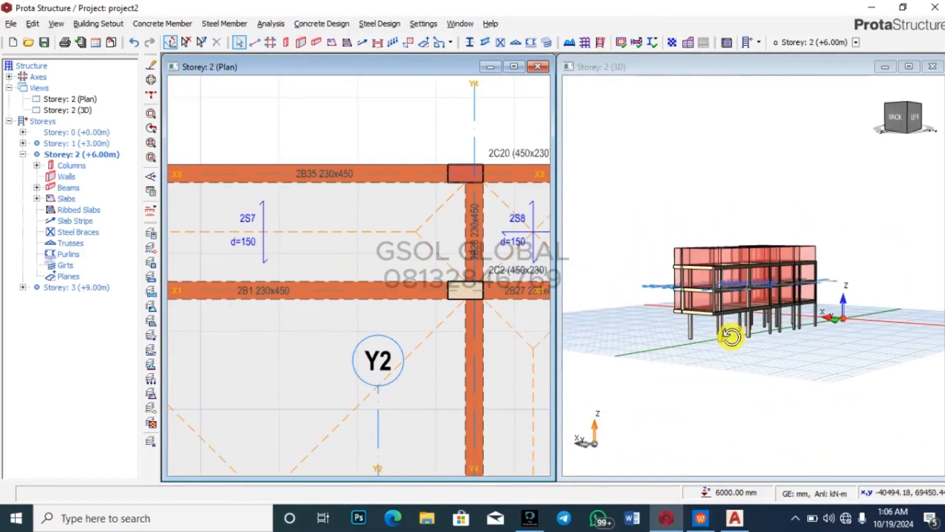
scroll(414, 190, "down", 4)
scroll(406, 187, "up", 2)
scroll(406, 186, "up", 1)
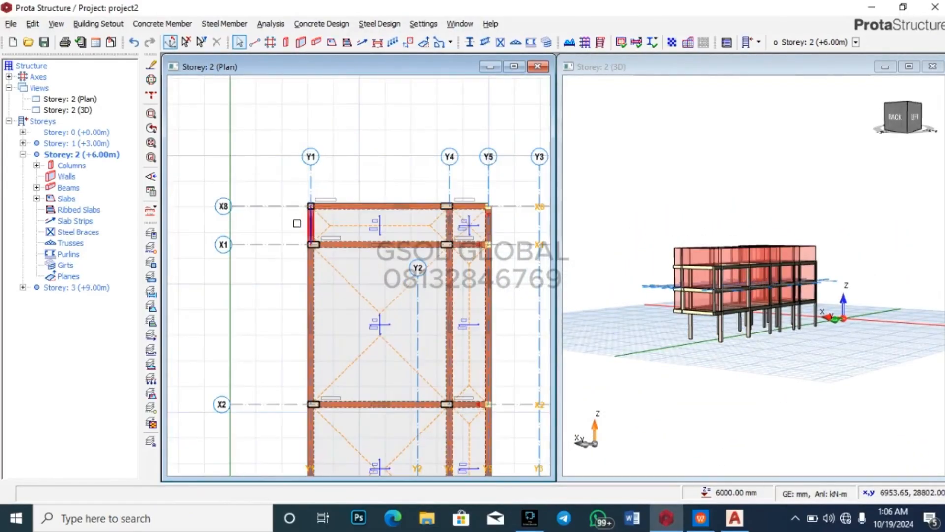
left_click_drag(278, 226, 293, 199)
middle_click_drag(793, 315, 876, 350)
scroll(726, 338, "up", 5)
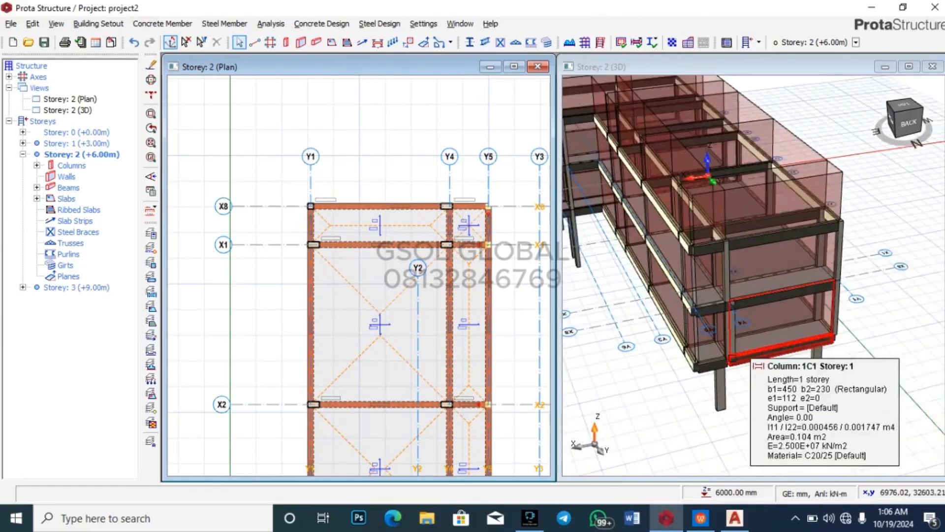
scroll(733, 345, "down", 3)
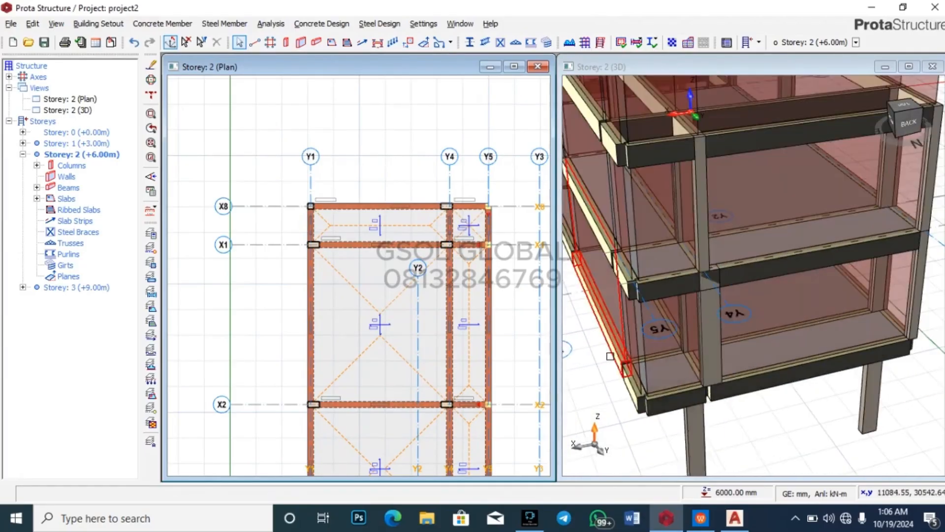
scroll(805, 370, "down", 2)
middle_click_drag(792, 433, 763, 411)
mouse_move(732, 273)
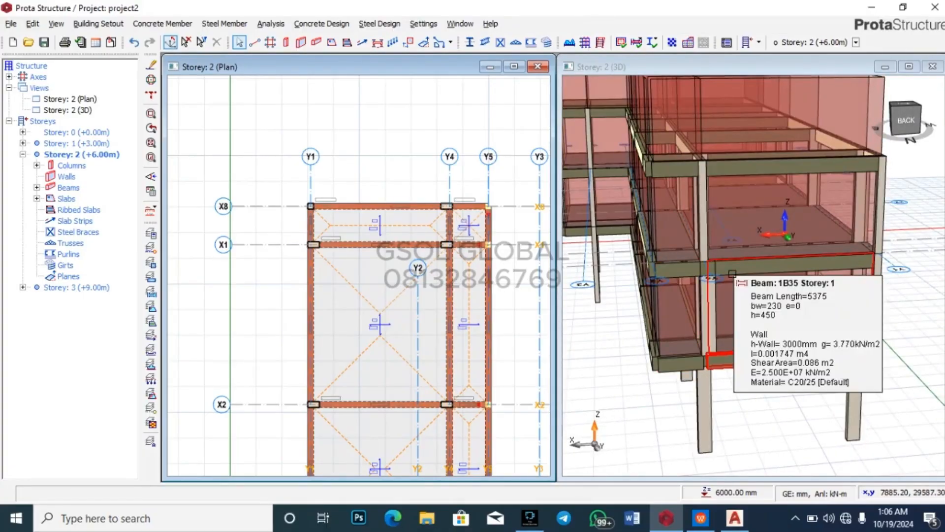
scroll(726, 268, "up", 3)
Step: Delete beam 2B35 along X8 and accept losing the analysis results
left_click(730, 260)
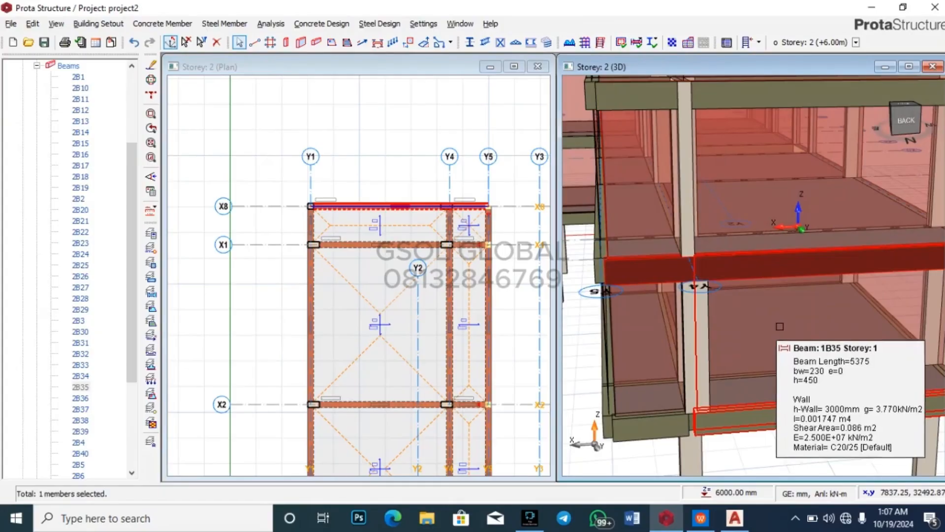
scroll(792, 436, "down", 5)
key("Delete")
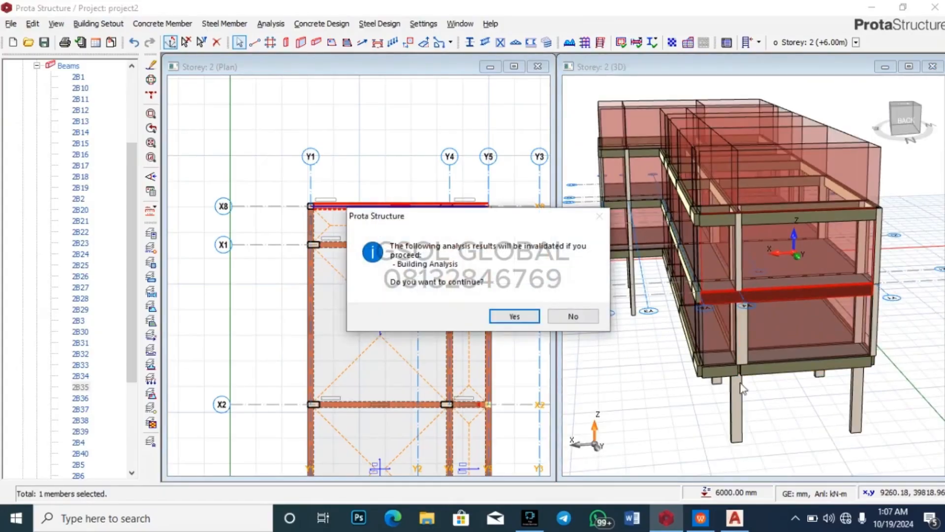
left_click(513, 315)
Step: Orbit the 3D view and select column 3C18 on storey 3
scroll(740, 305, "up", 5)
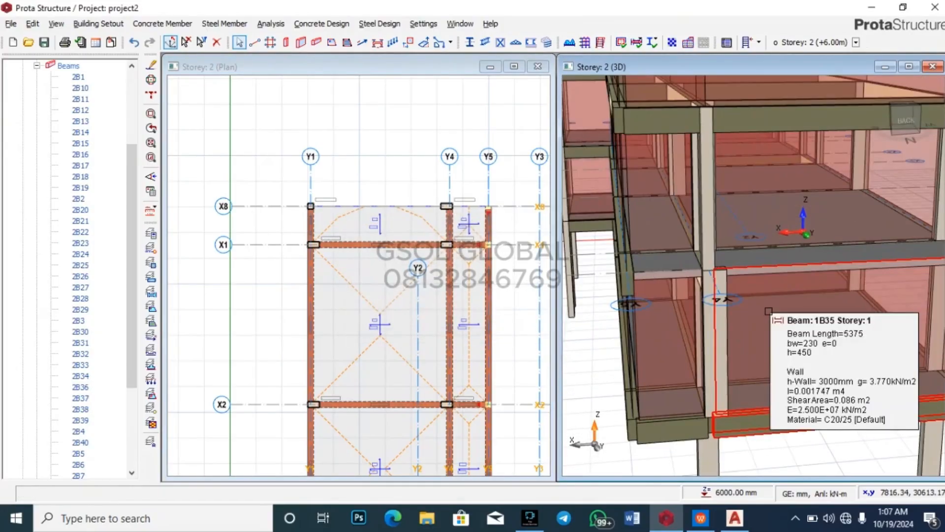
scroll(686, 293, "down", 5)
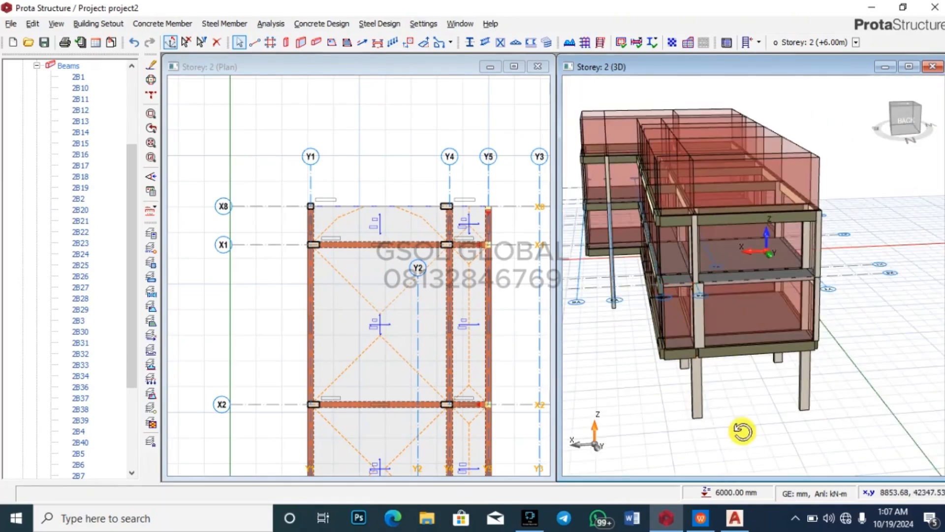
middle_click_drag(742, 433, 749, 327)
scroll(749, 328, "up", 5)
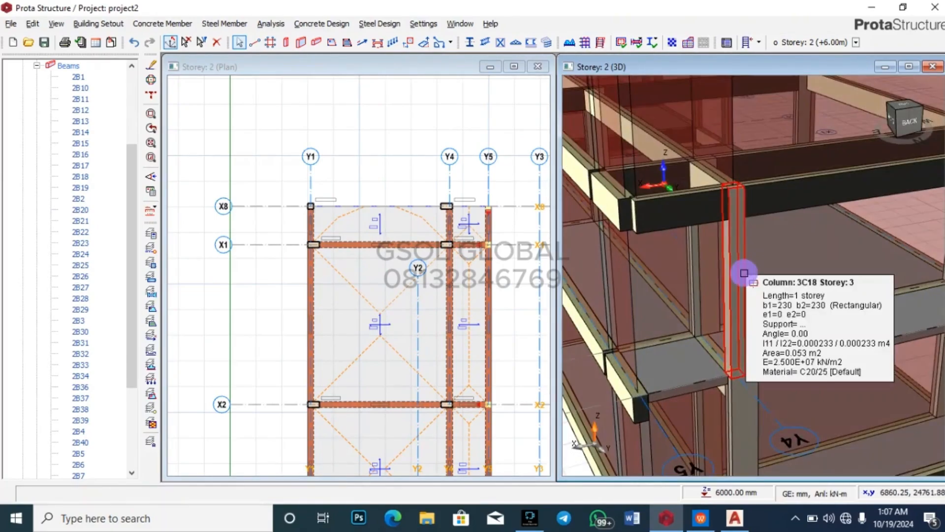
left_click(743, 270)
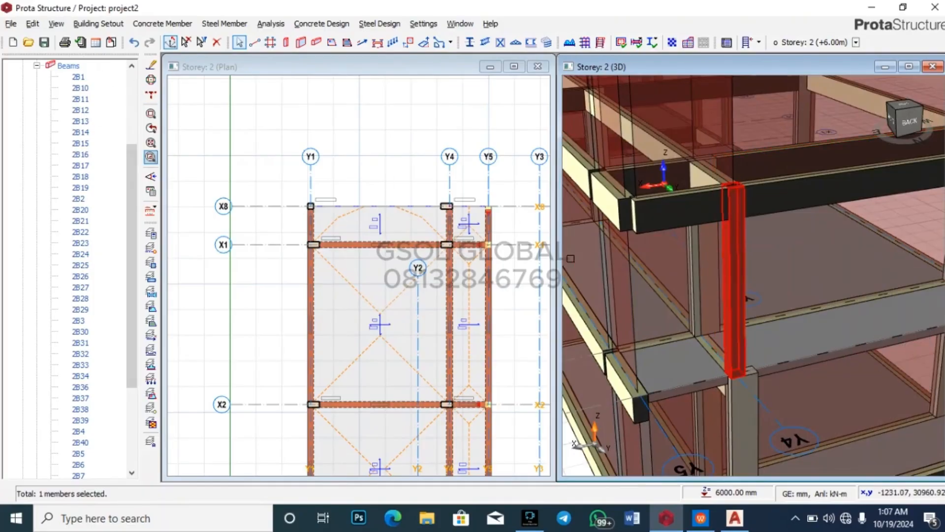
Step: Set column 3C18's b1 to 450 and e1 to -112.5, update, and close its properties
right_click(736, 269)
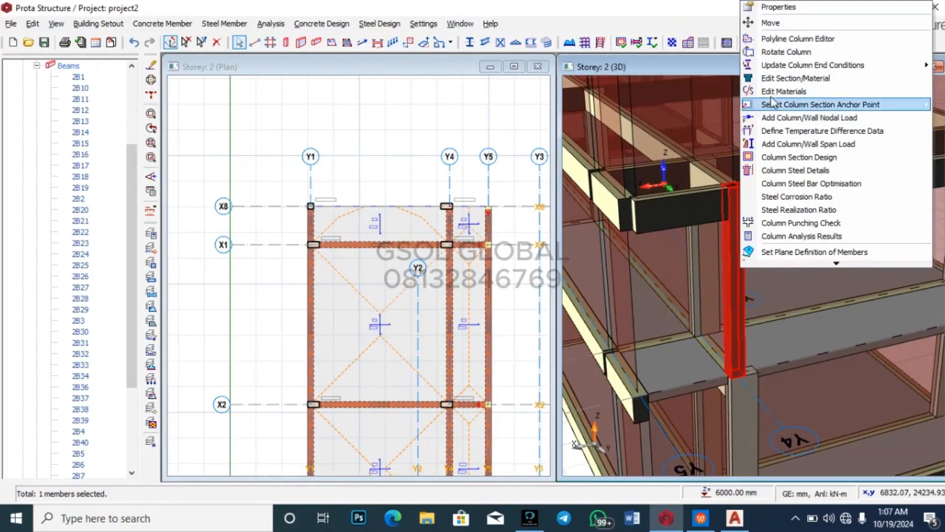
left_click(808, 8)
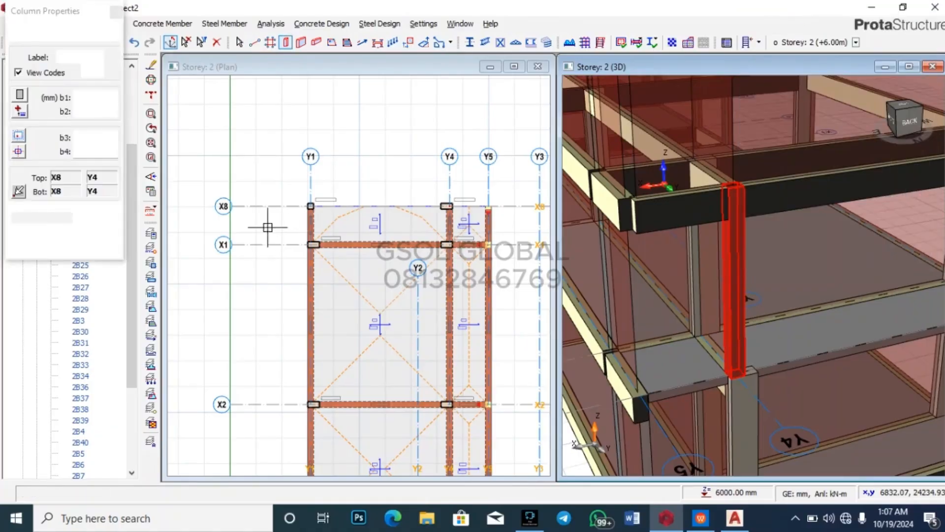
double_click(110, 98)
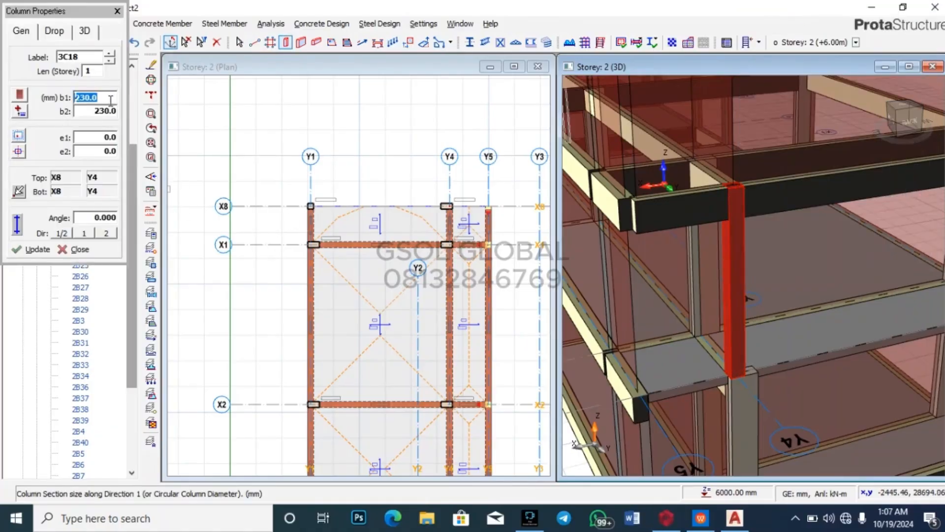
type("450")
double_click(107, 138)
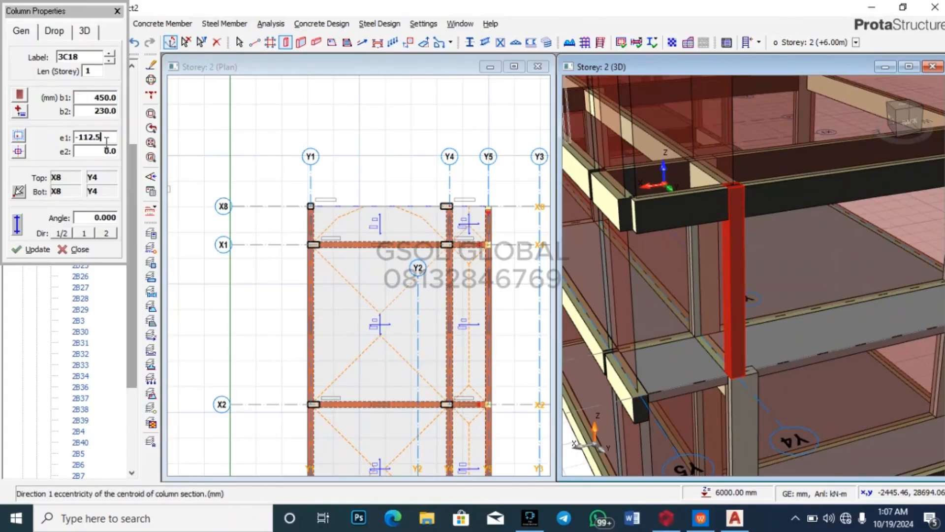
left_click(40, 250)
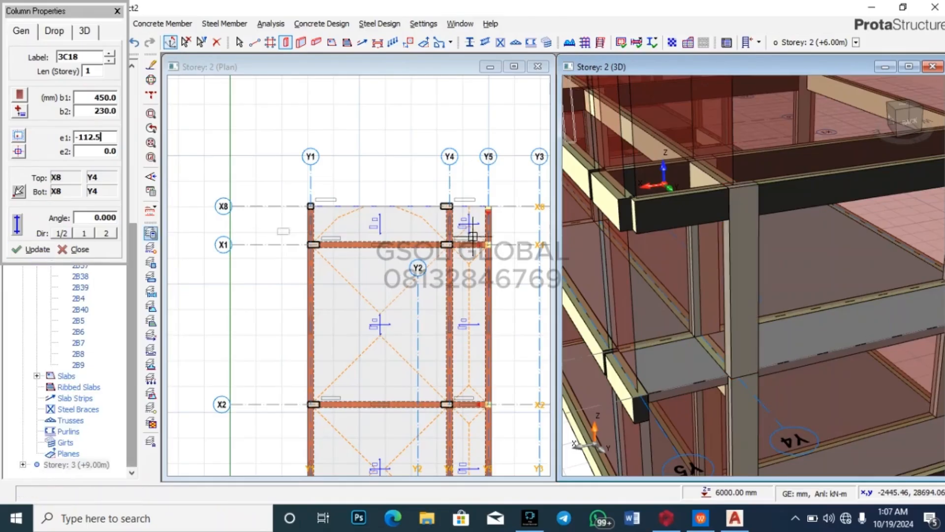
scroll(725, 263, "down", 5)
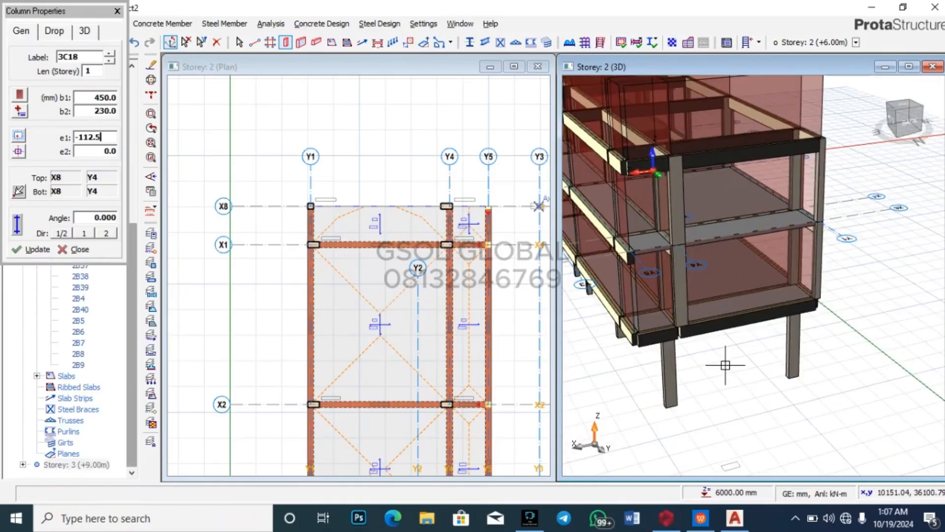
scroll(724, 362, "up", 1)
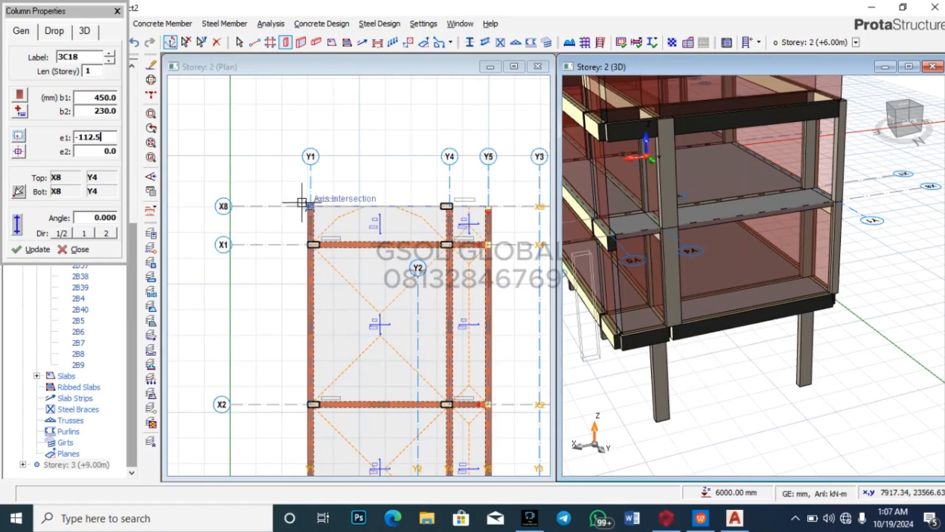
left_click(118, 11)
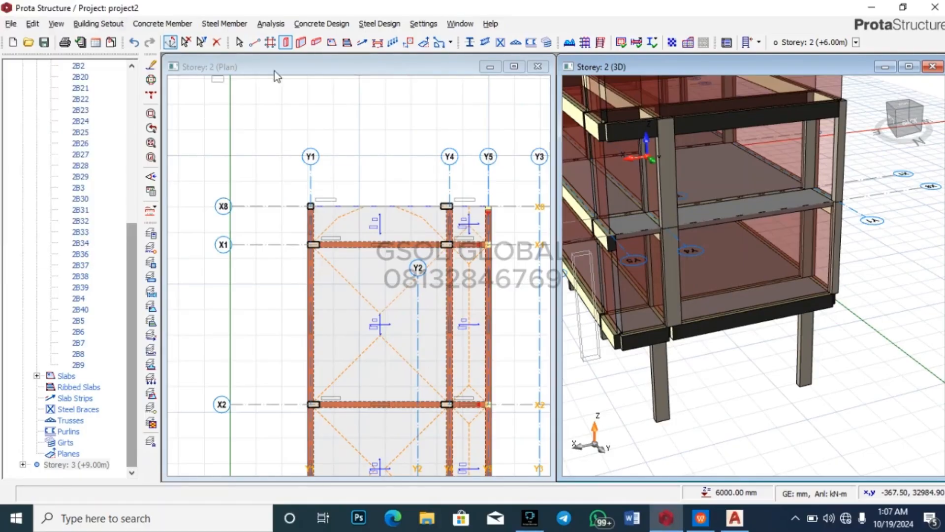
key("Escape")
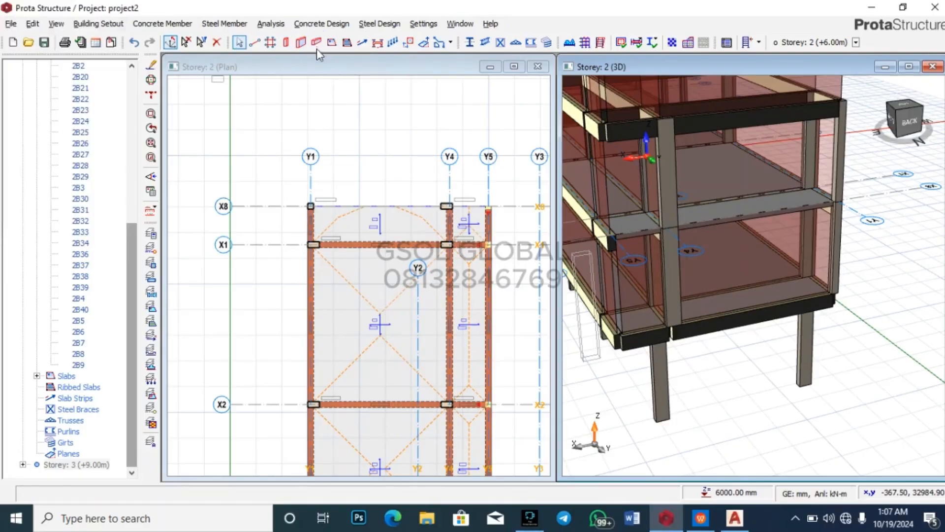
Step: Insert two beams along axis X8, from Y1 to Y4 and from Y4 to Y5
left_click(316, 42)
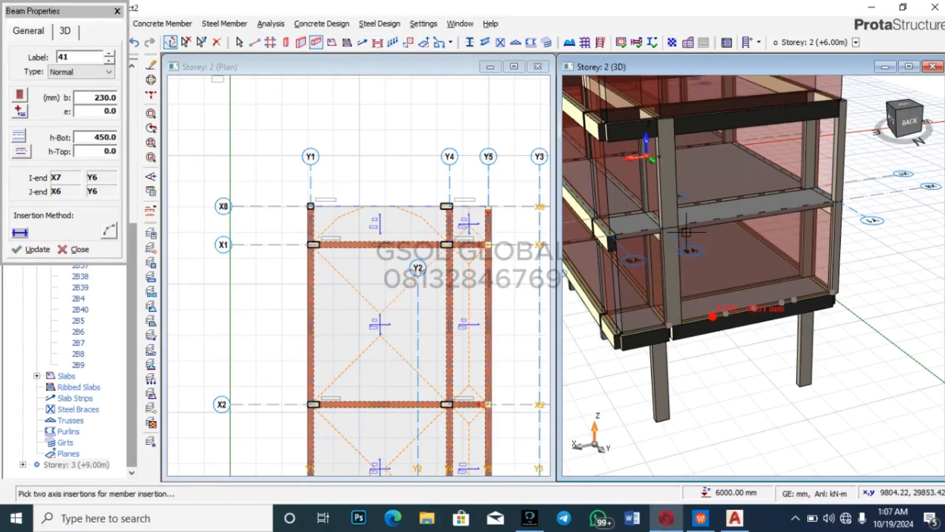
scroll(337, 206, "up", 5)
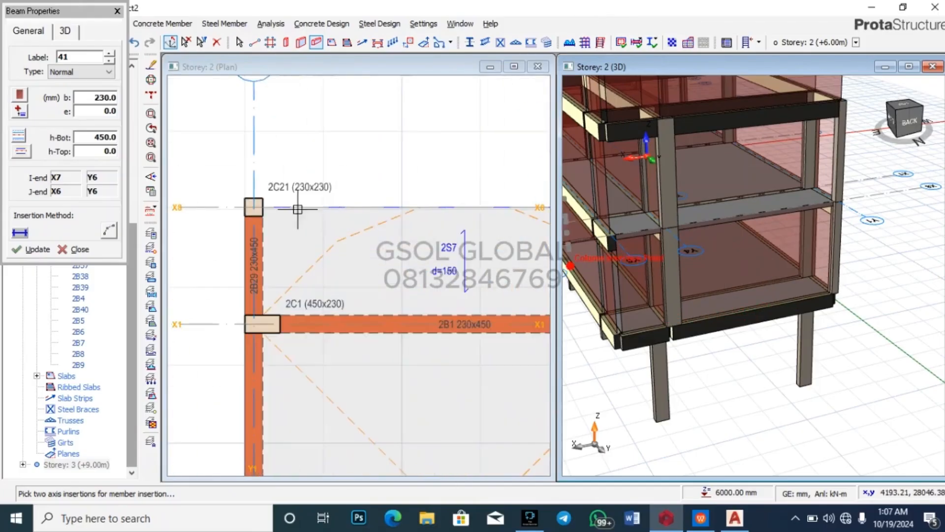
left_click(252, 206)
scroll(261, 212, "down", 3)
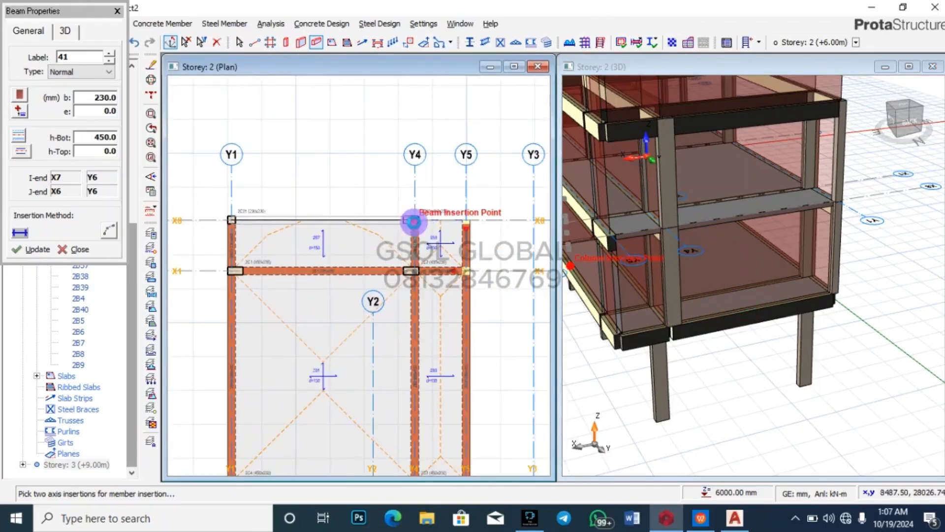
left_click(414, 222)
scroll(419, 211, "up", 2)
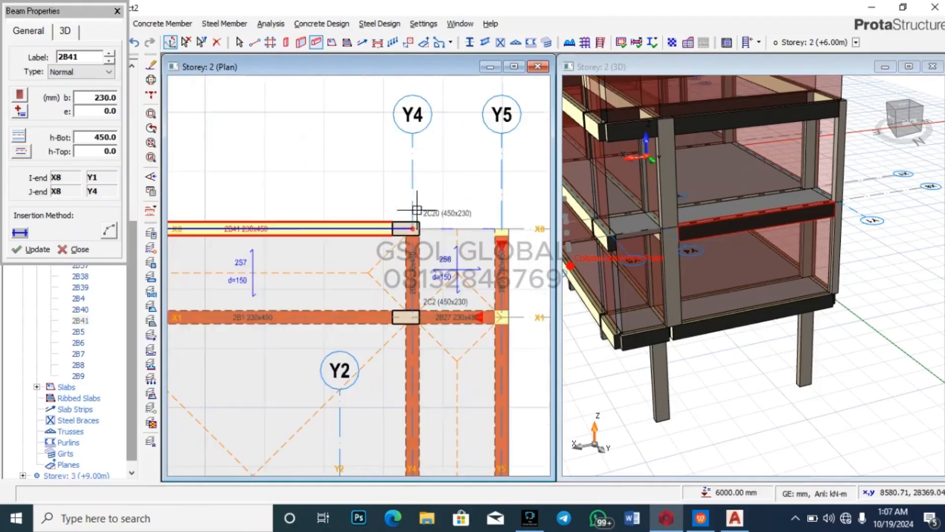
left_click(502, 229)
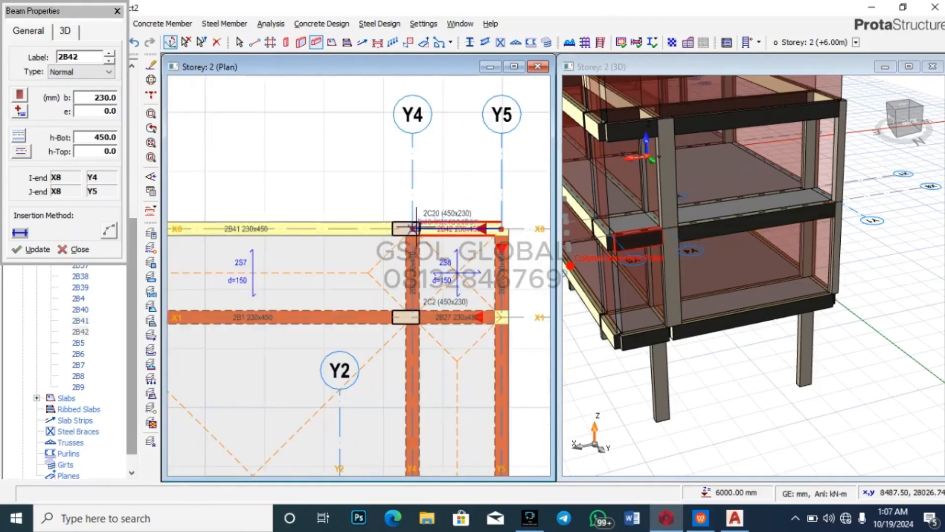
right_click(327, 178)
Step: Orbit the 3D view to check the new beams and save the project
scroll(340, 171, "down", 3)
scroll(740, 257, "down", 3)
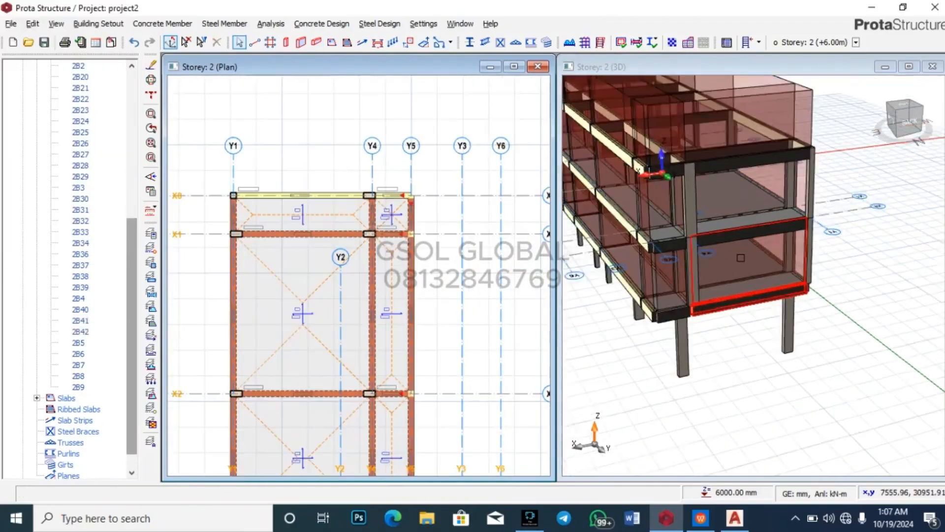
left_click_drag(752, 399, 753, 375)
right_click(744, 369)
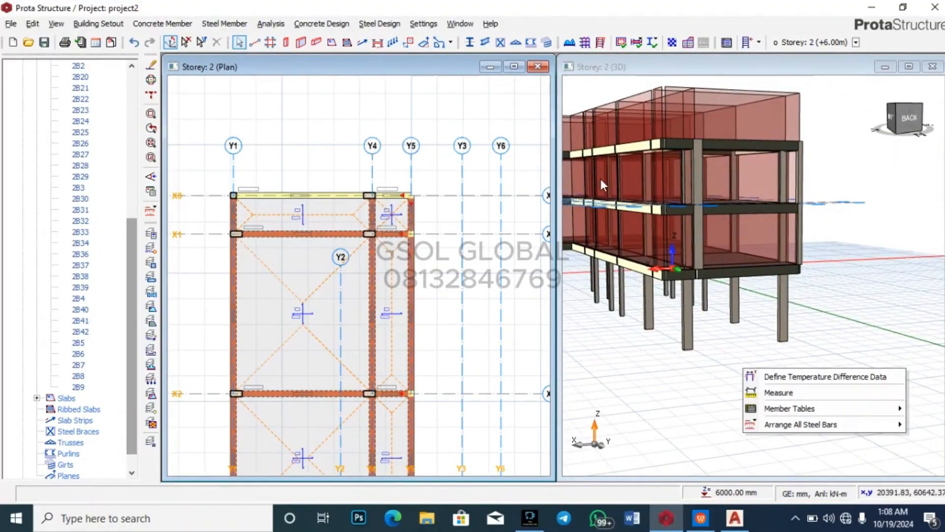
key("Escape")
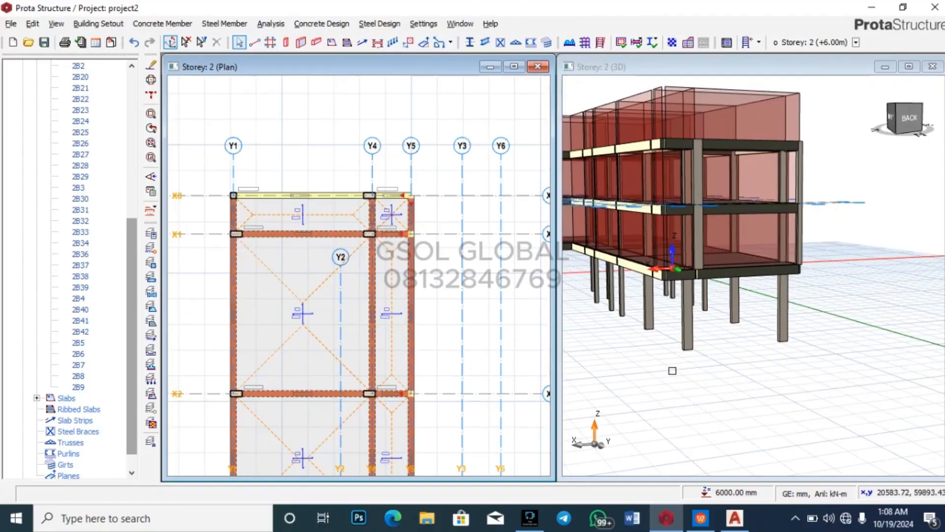
key("ctrl+s")
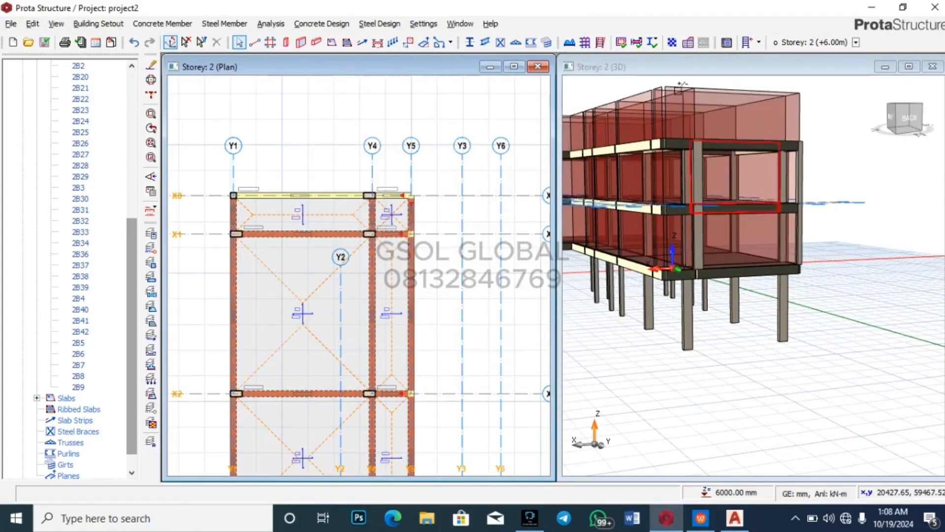
Step: Run the building analysis with column/wall and beam design and the steel member check enabled
left_click(588, 46)
left_click(483, 96)
left_click(452, 96)
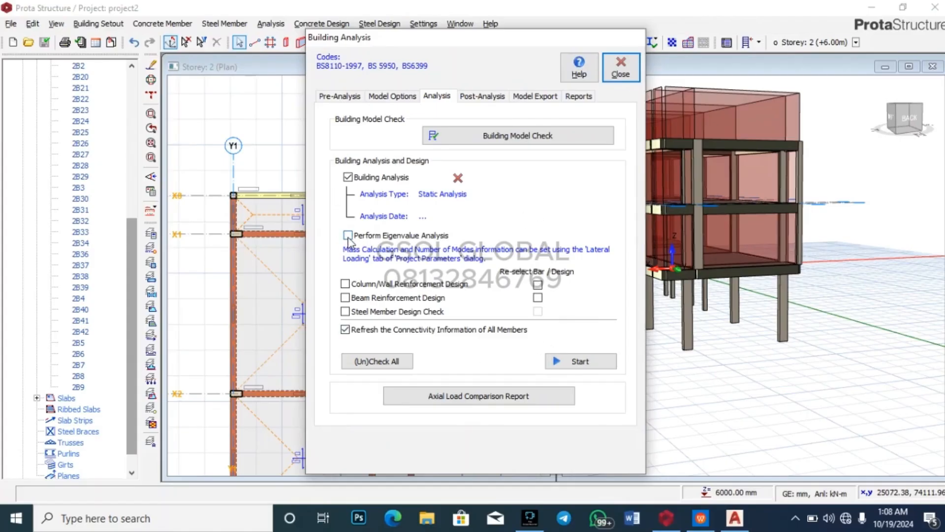
left_click(345, 283)
left_click(346, 297)
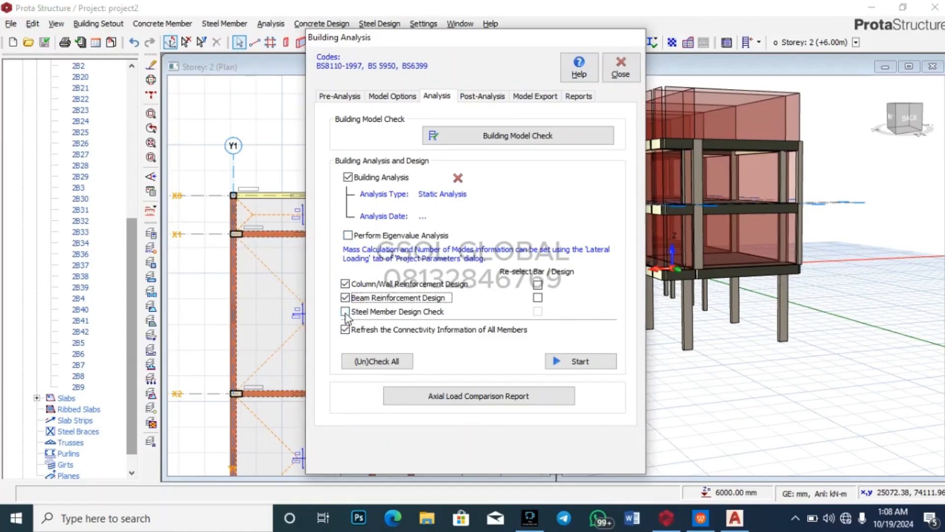
left_click(346, 312)
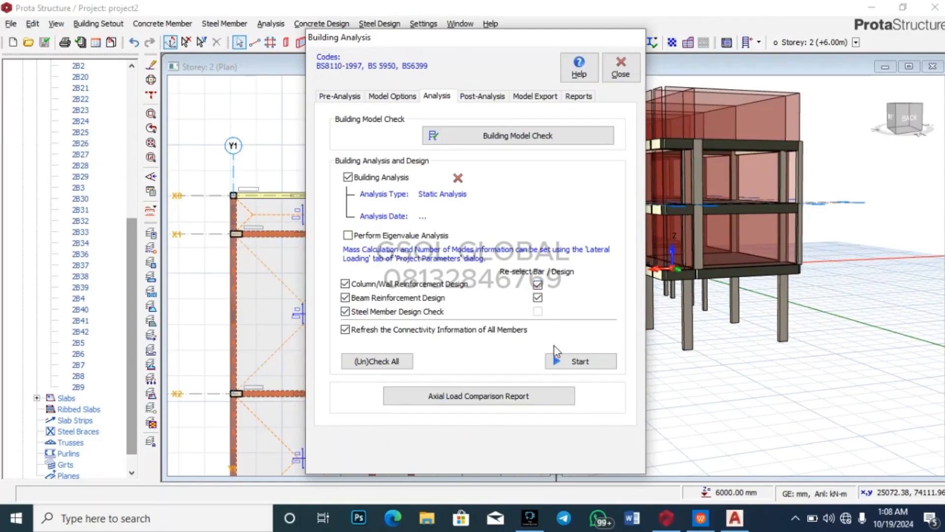
left_click(590, 363)
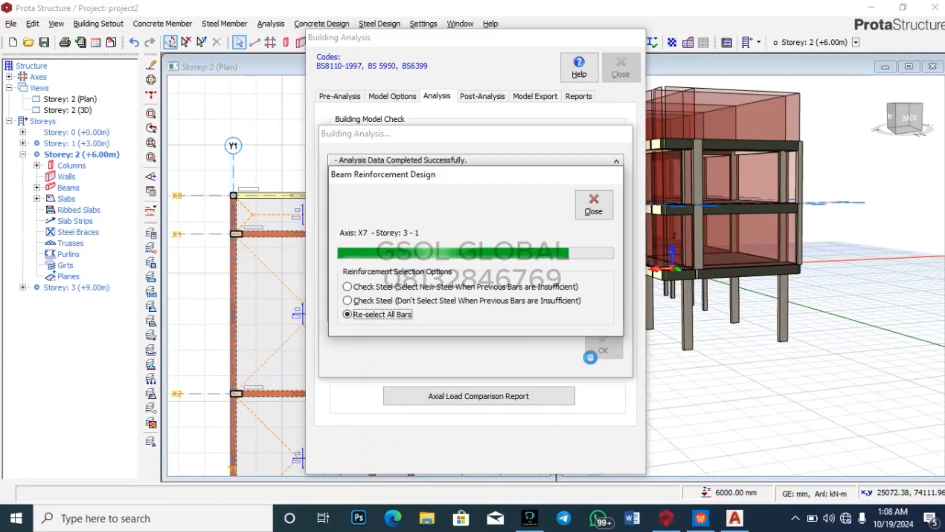
Step: Accept the completed analysis report and open the column/wall reinforcement design results
key("alt+Tab")
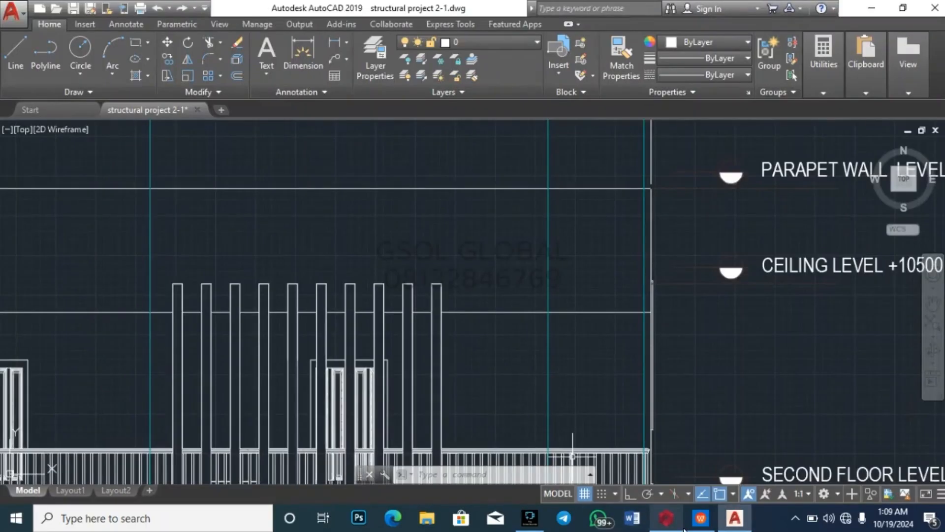
mouse_move(666, 517)
left_click(680, 454)
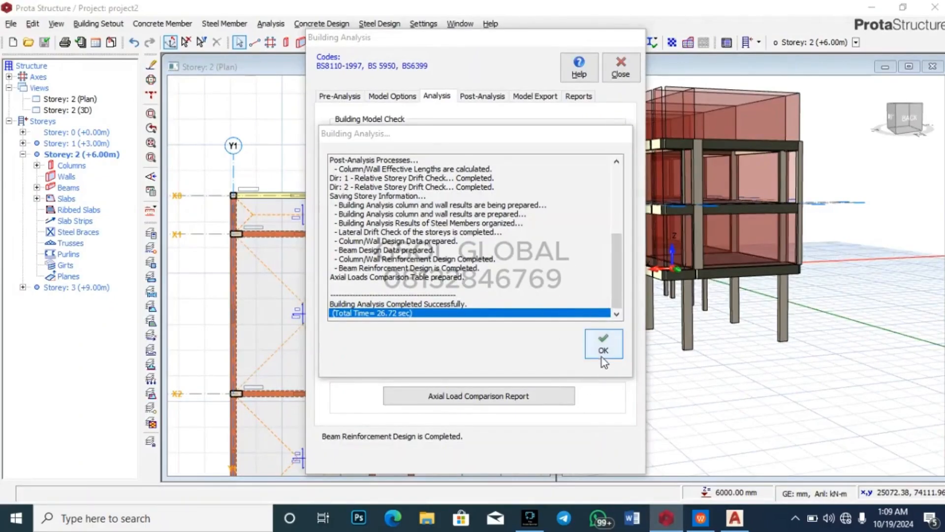
left_click(603, 345)
key("alt+Tab")
mouse_move(666, 517)
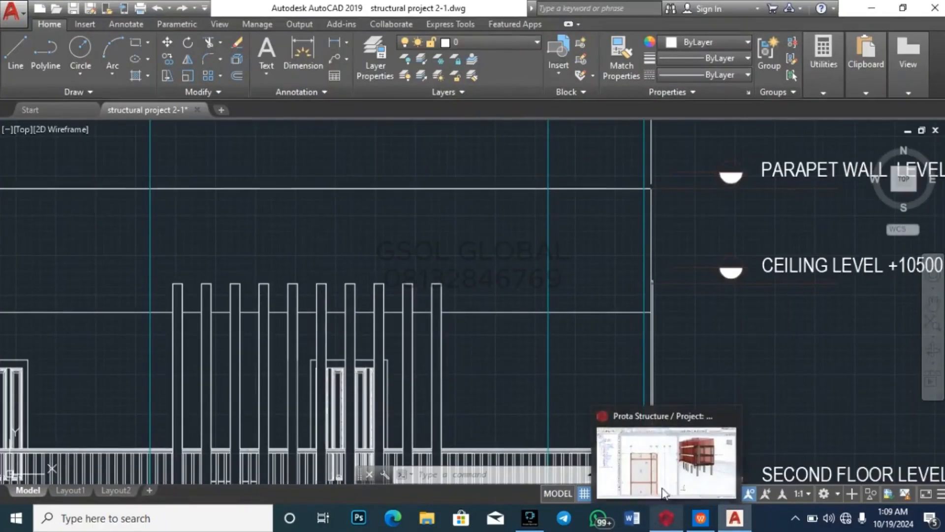
left_click(664, 491)
left_click(483, 97)
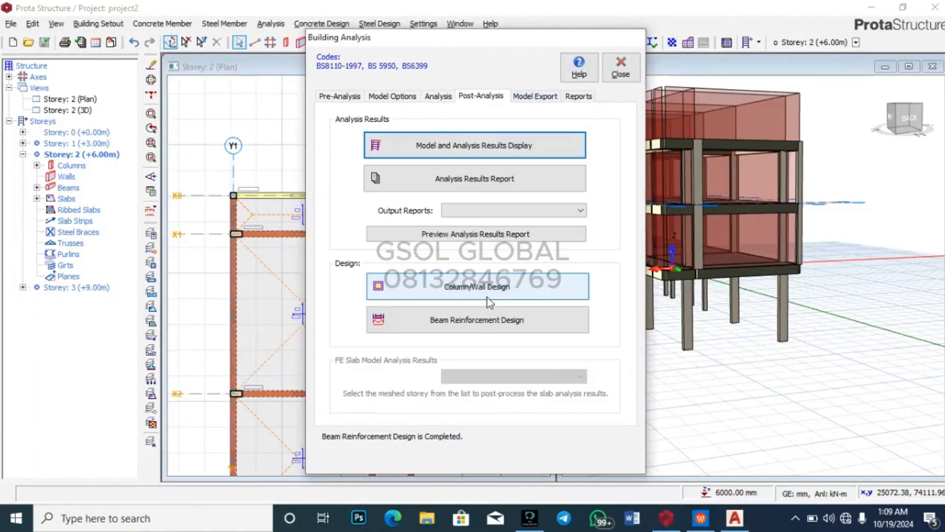
left_click(494, 285)
Step: Scroll the column design results, confirming 2C20 passes at 0.94, then close the table
scroll(428, 383, "down", 12)
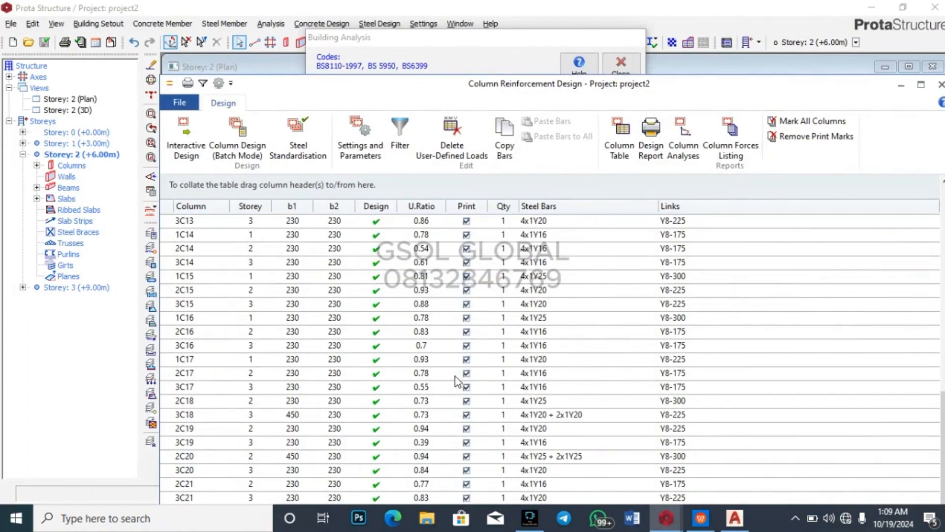
scroll(490, 406, "up", 12)
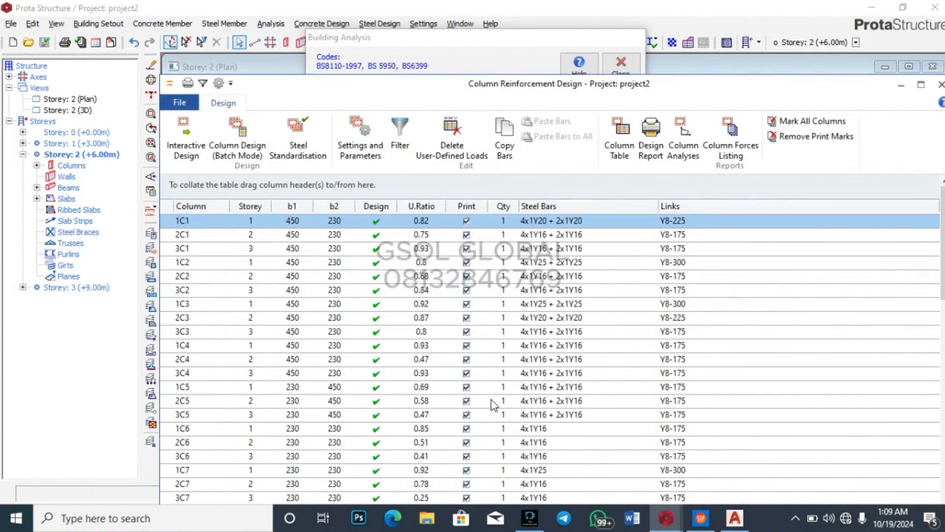
scroll(494, 404, "down", 12)
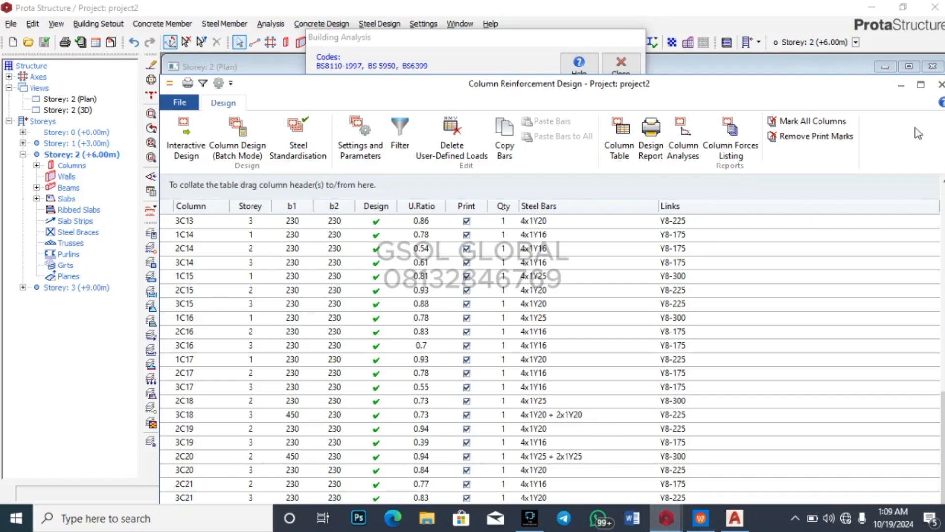
left_click(940, 84)
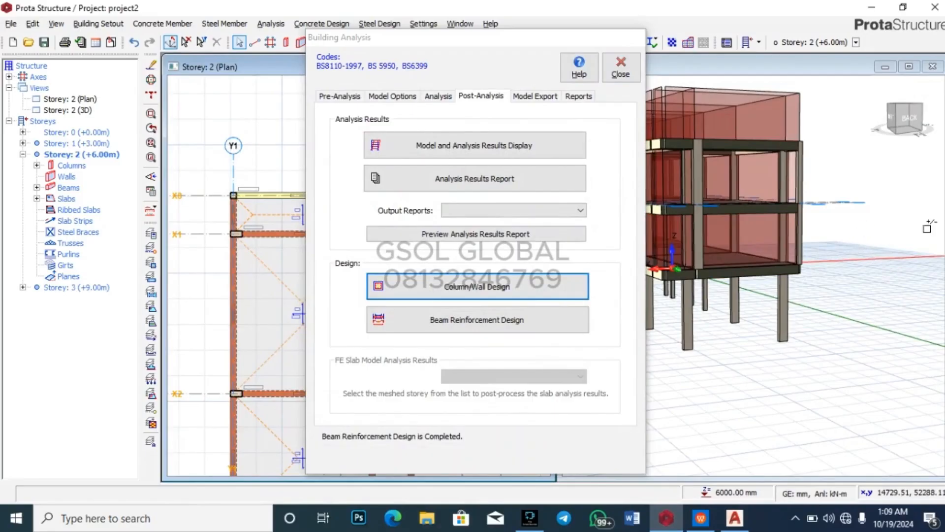
Step: Orbit the model, then open and scroll through the beam reinforcement design results for all axes
left_click_drag(891, 237, 849, 295)
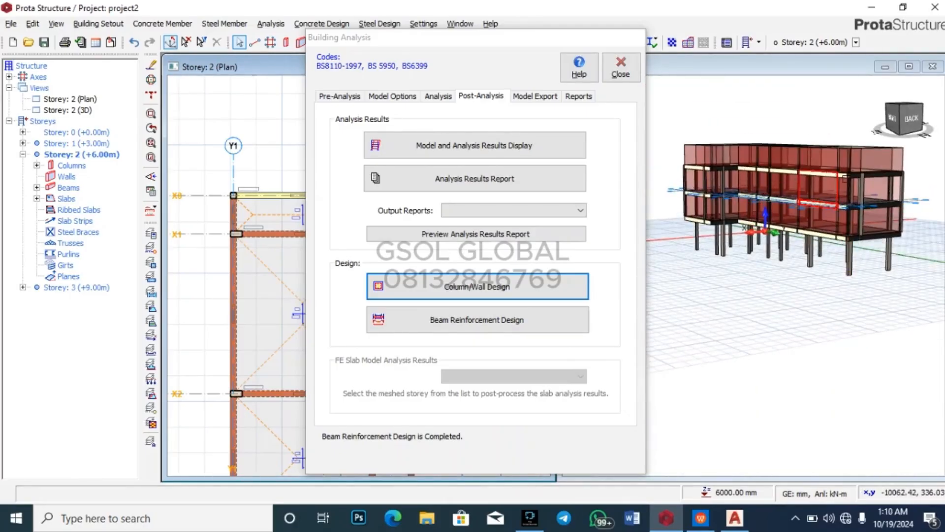
mouse_move(906, 206)
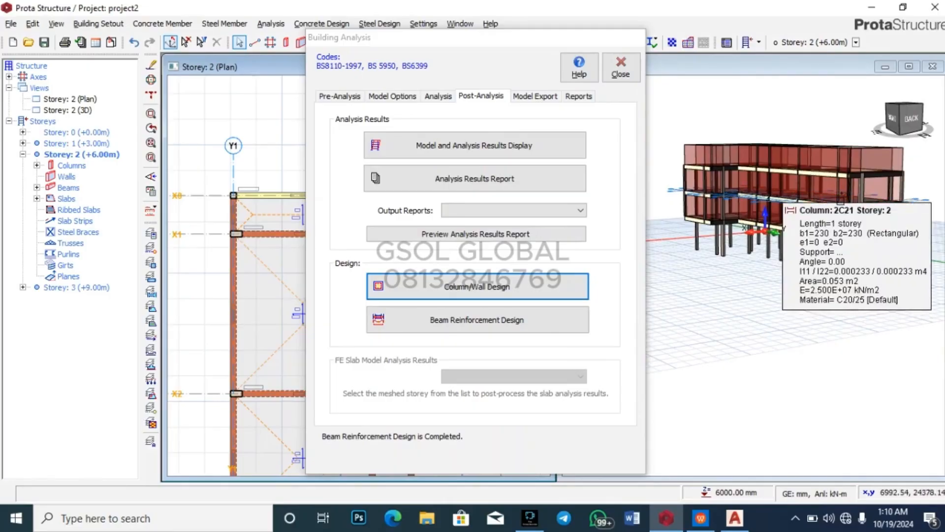
mouse_move(838, 194)
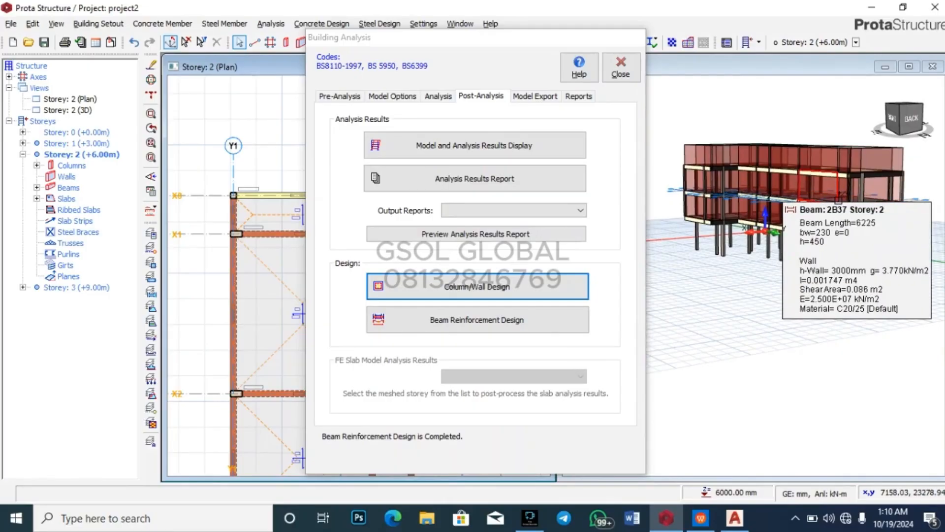
middle_click_drag(899, 252, 874, 256)
left_click(503, 320)
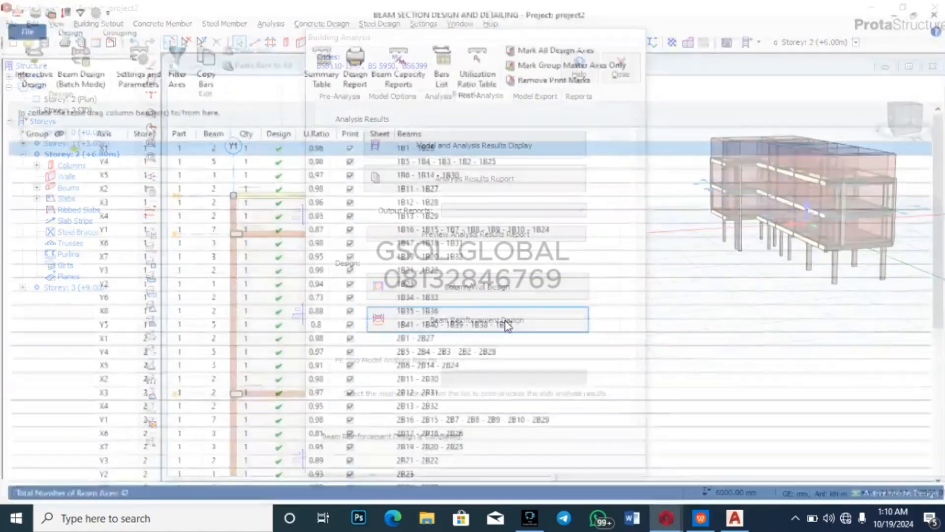
scroll(482, 286, "down", 6)
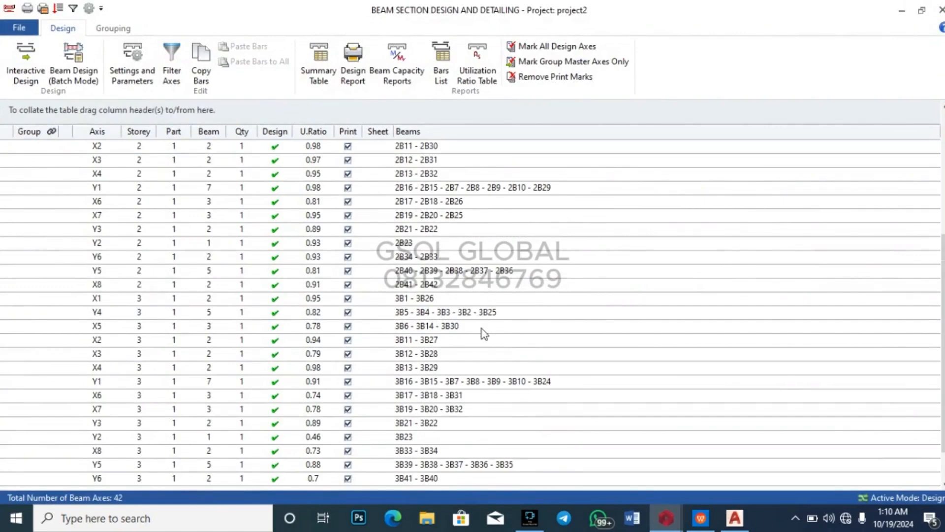
scroll(482, 330, "up", 6)
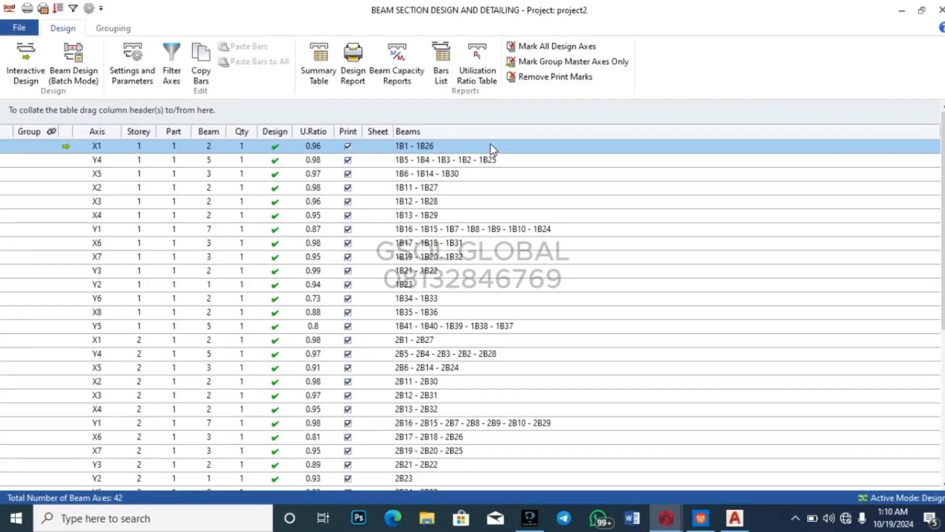
scroll(484, 272, "down", 6)
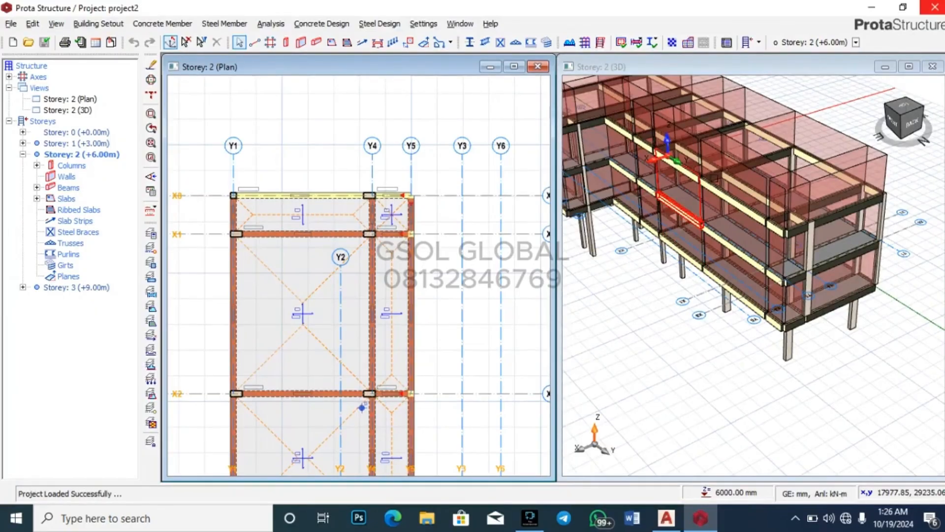
Step: Select a storey-2 beam in the 3D view and copy its wall load
scroll(839, 294, "up", 6)
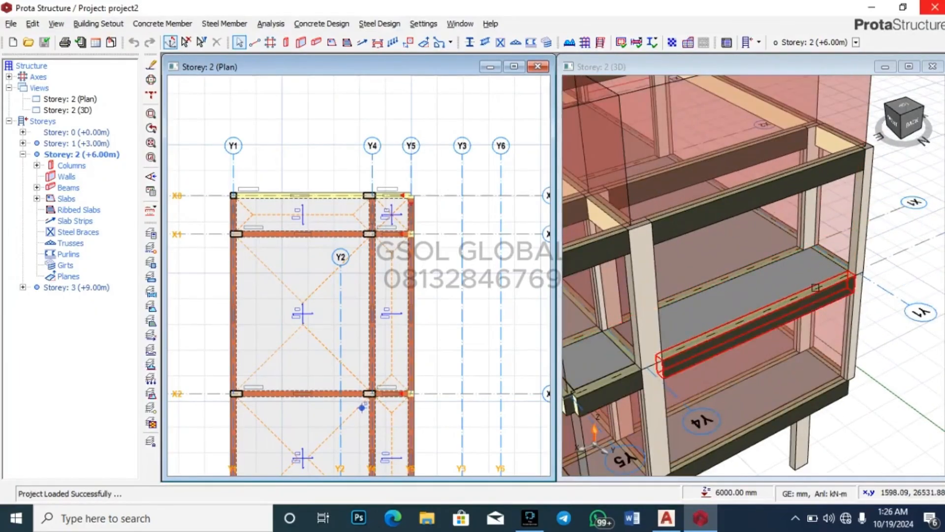
scroll(899, 287, "down", 5)
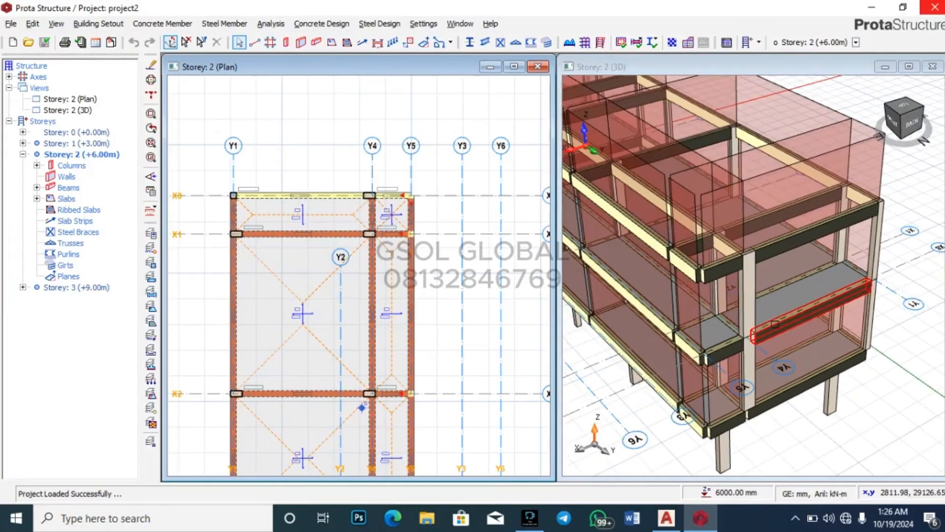
scroll(734, 360, "up", 3)
mouse_move(735, 357)
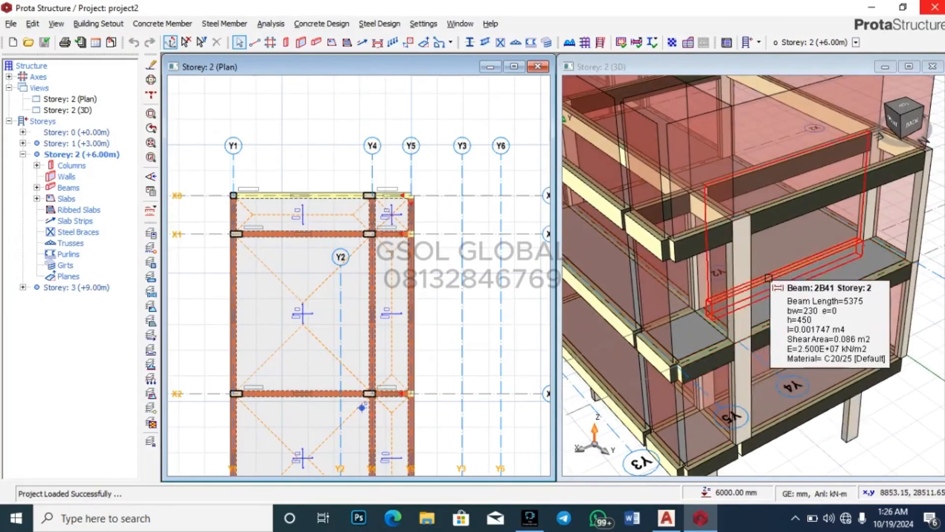
scroll(732, 340, "down", 4)
scroll(729, 300, "up", 6)
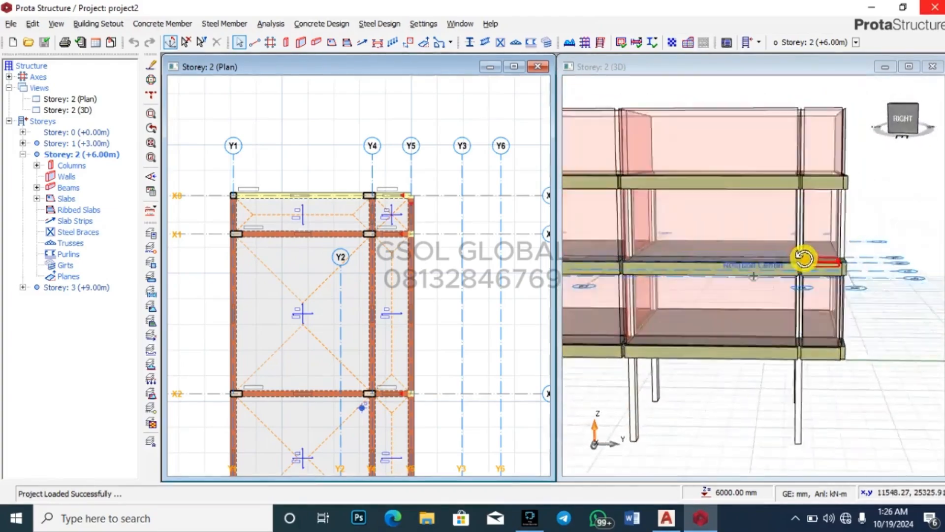
scroll(756, 371, "up", 2)
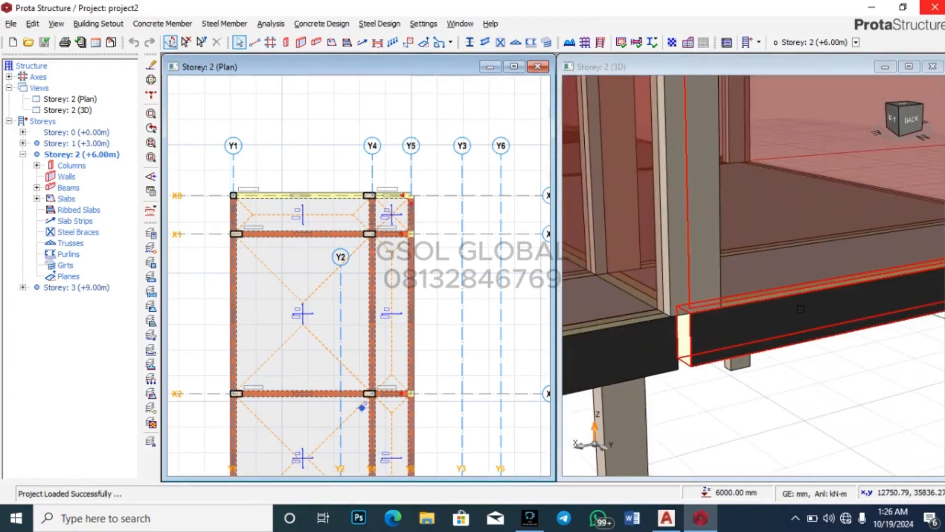
left_click(807, 289)
left_click(807, 290)
right_click(805, 291)
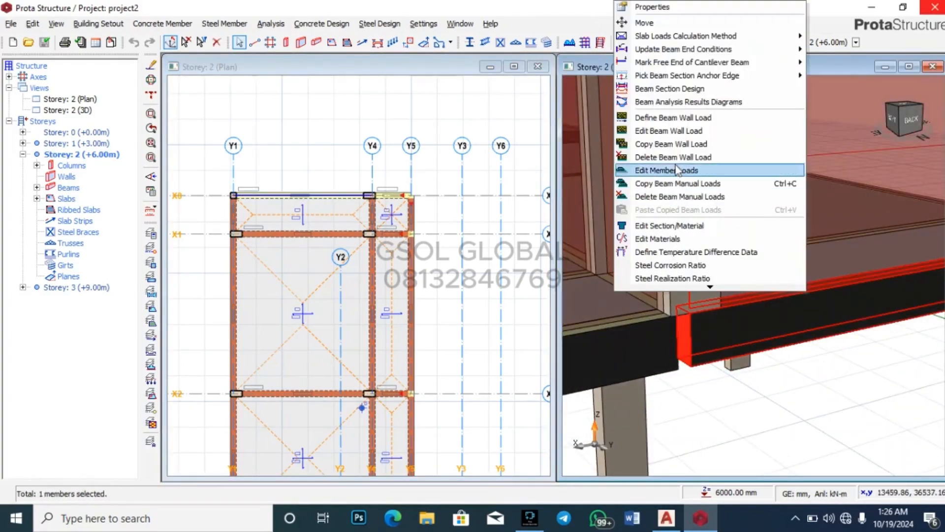
left_click(682, 149)
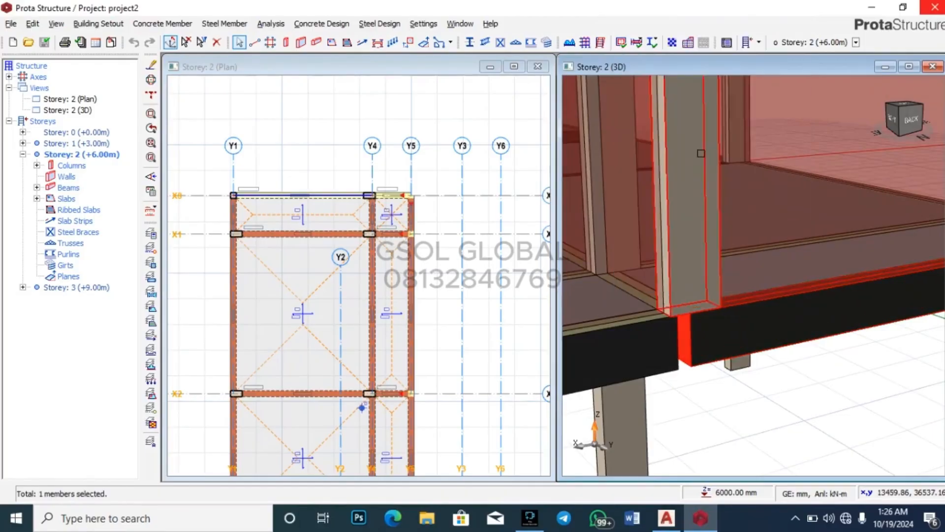
Step: Paste the copied wall load onto beams 2B41 and 2B42, replacing their existing loads
scroll(770, 416, "down", 8)
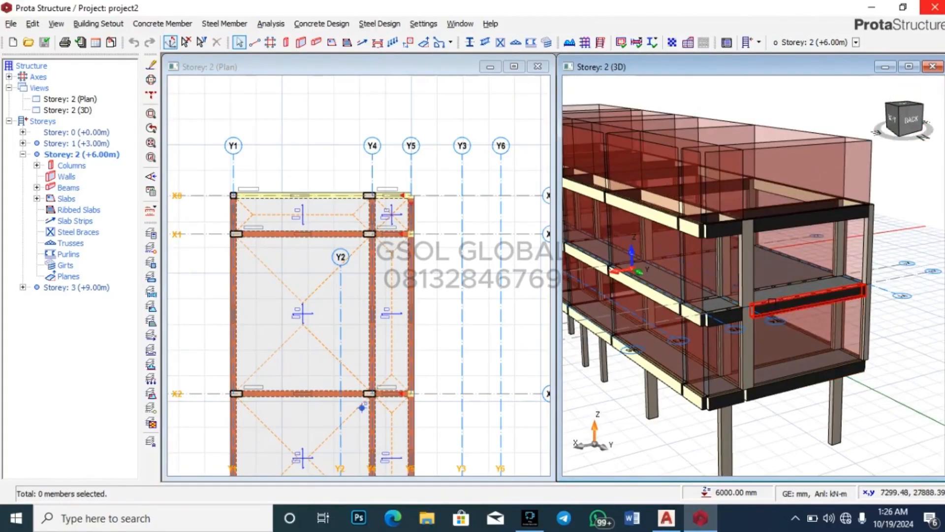
left_click(723, 316)
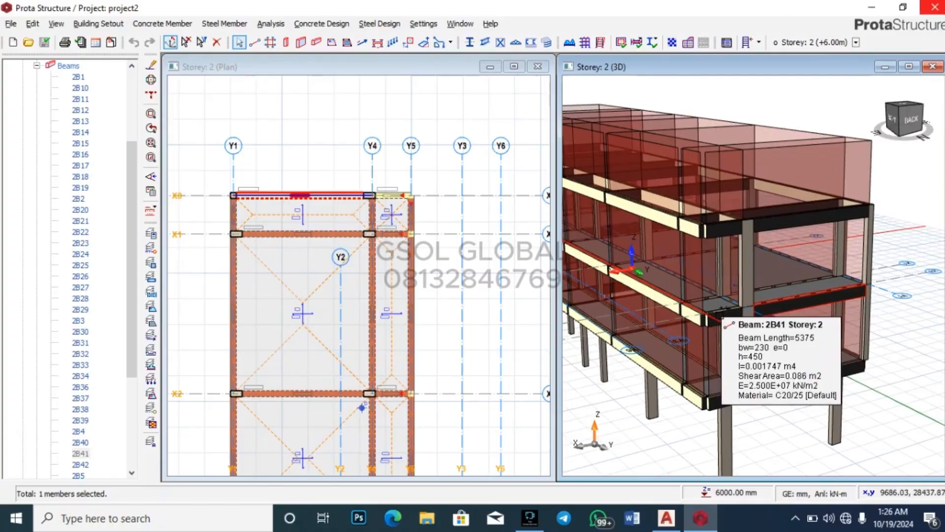
left_click(727, 322)
right_click(735, 258)
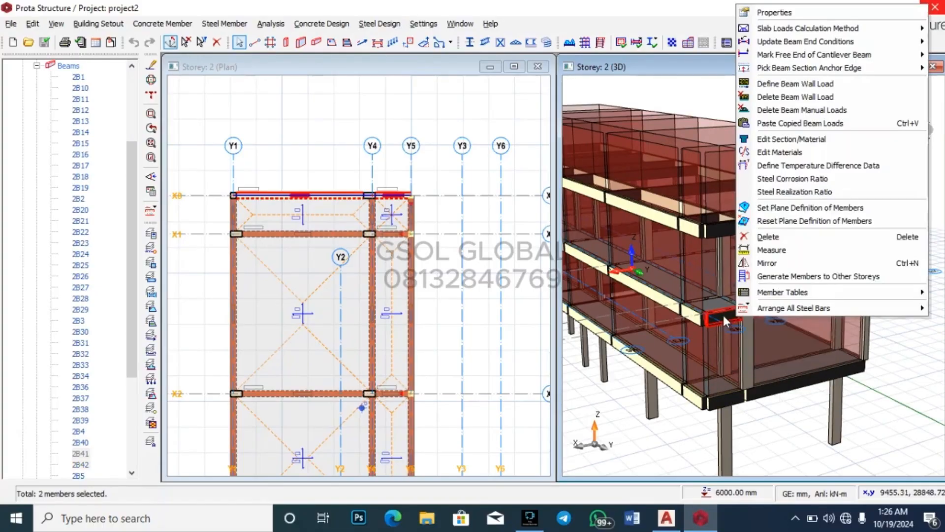
left_click(780, 124)
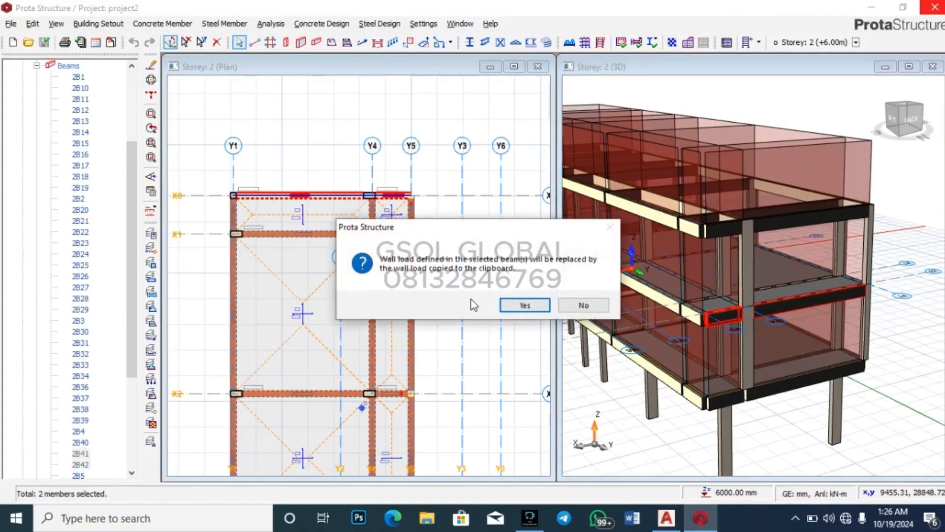
left_click(515, 316)
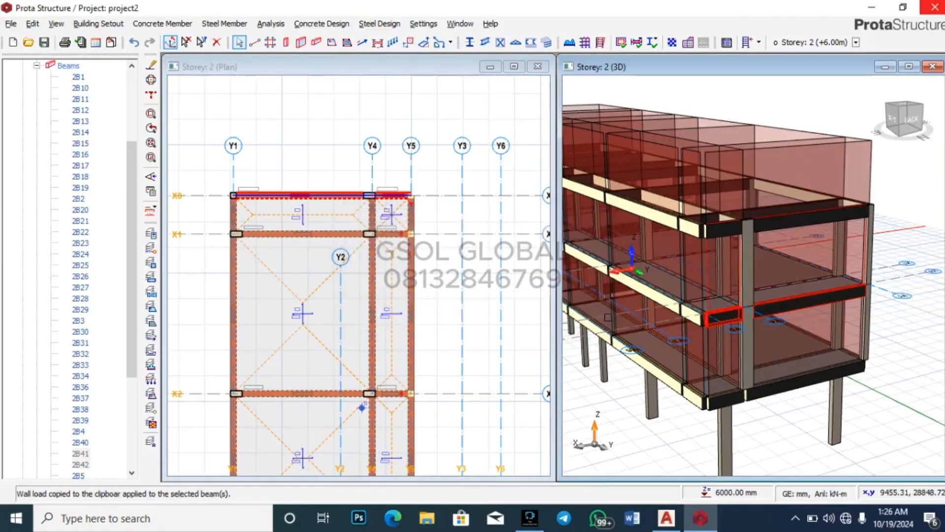
left_click(875, 414)
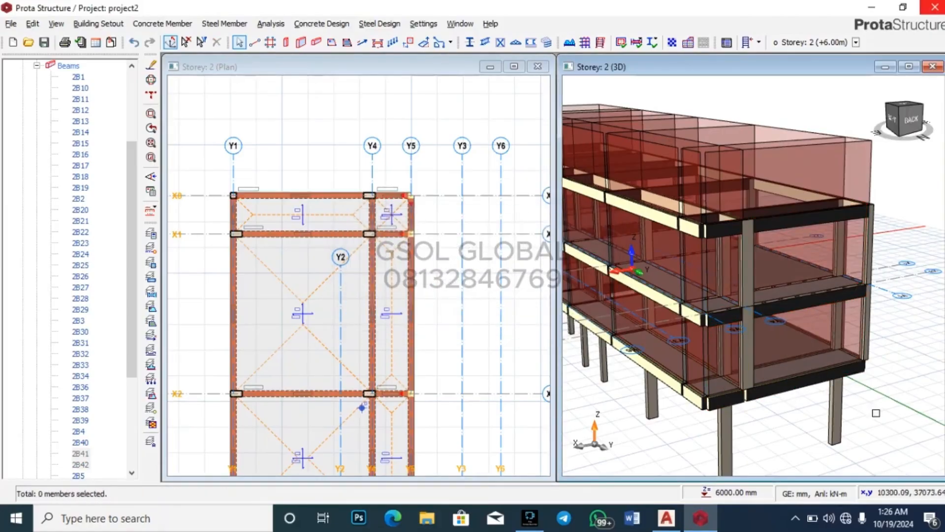
middle_click_drag(861, 399, 649, 315)
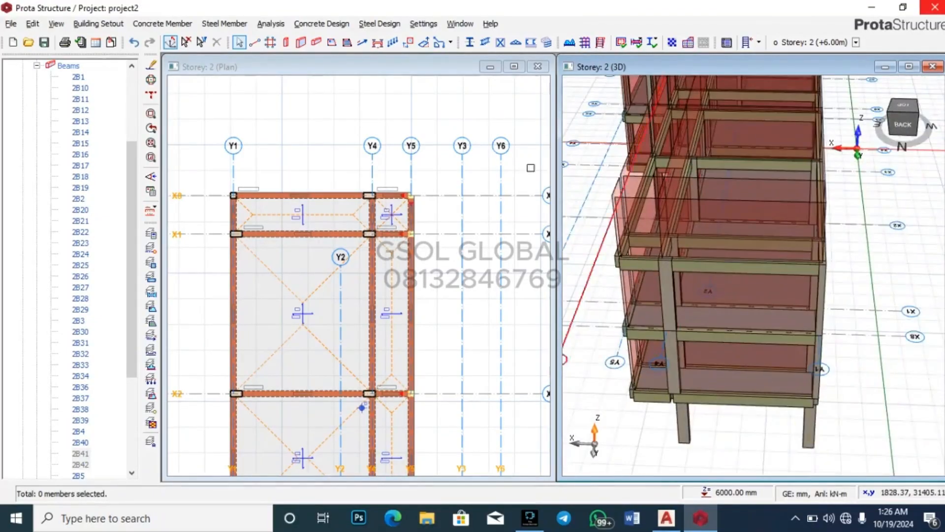
Step: Run the static building analysis with column/wall and beam reinforcement design, steel check and bar re-selection
left_click(583, 43)
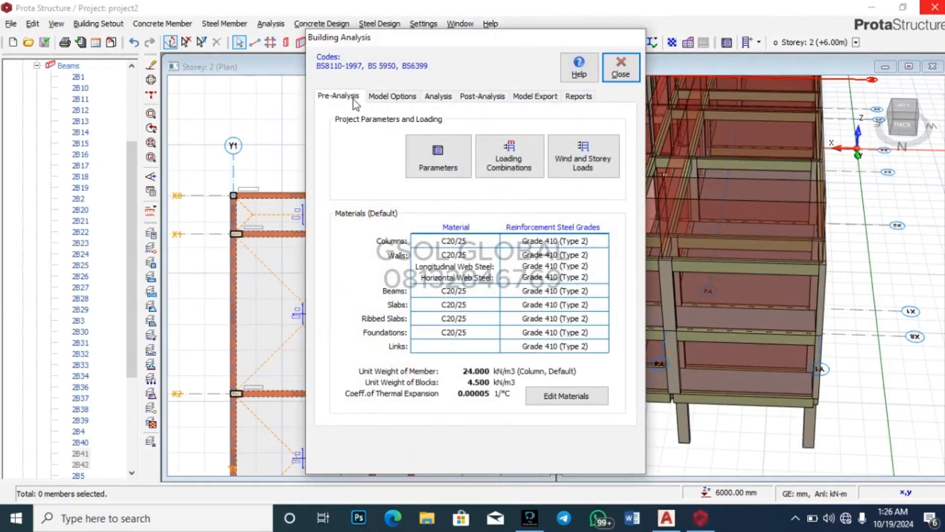
left_click(438, 96)
left_click(355, 97)
left_click(437, 96)
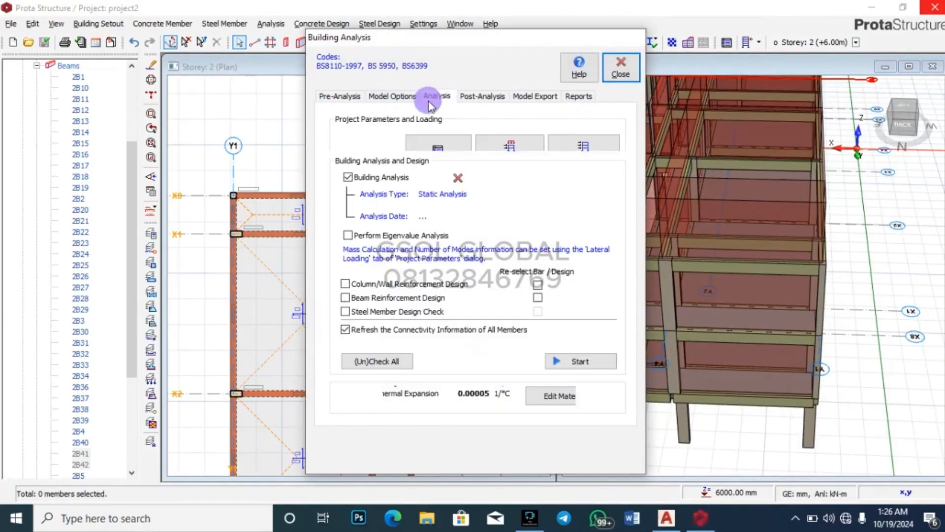
left_click(345, 283)
left_click(345, 297)
left_click(345, 311)
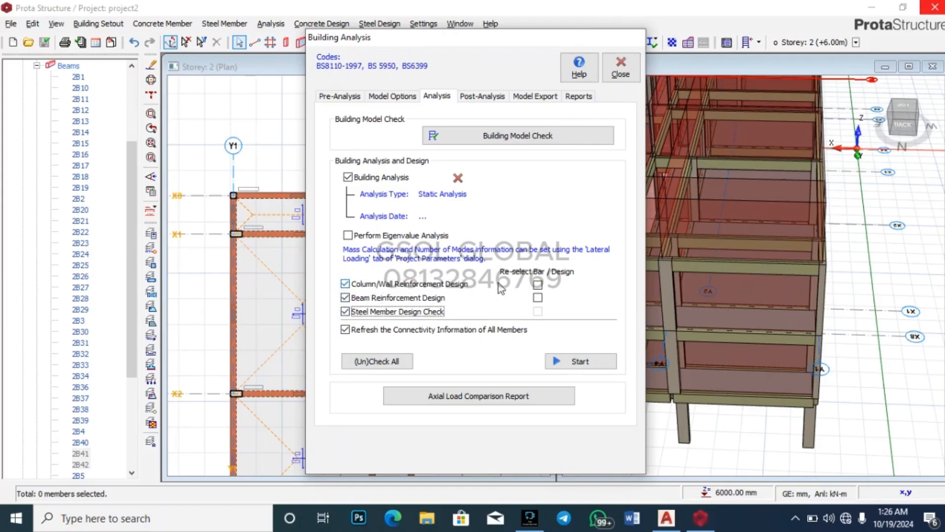
left_click(538, 284)
left_click(537, 298)
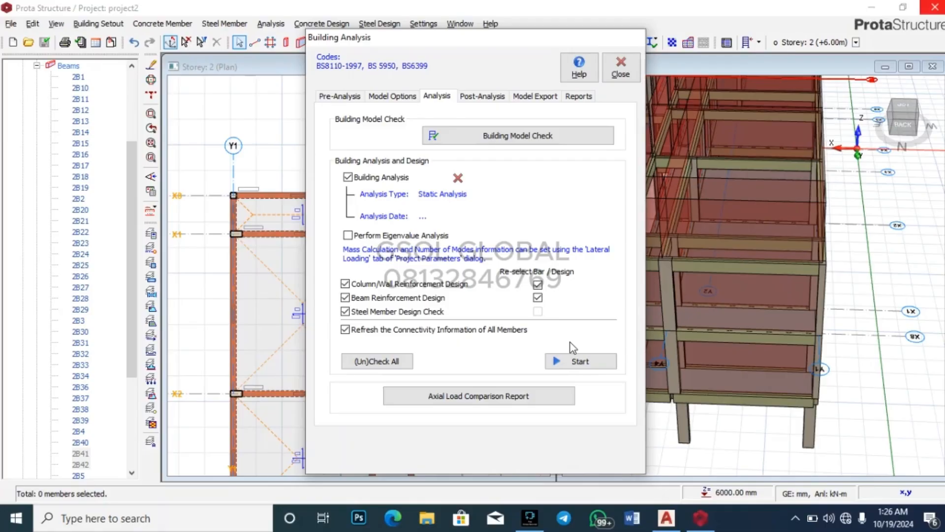
left_click(585, 366)
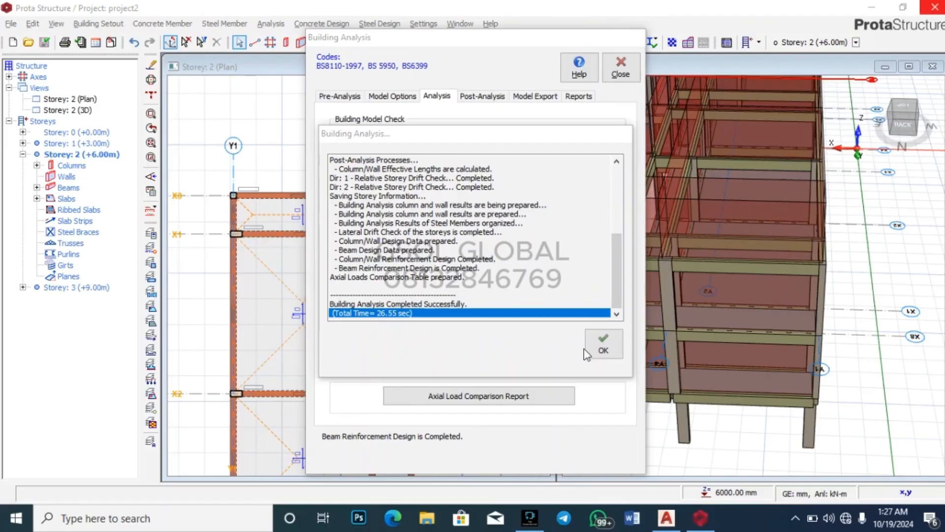
left_click(605, 355)
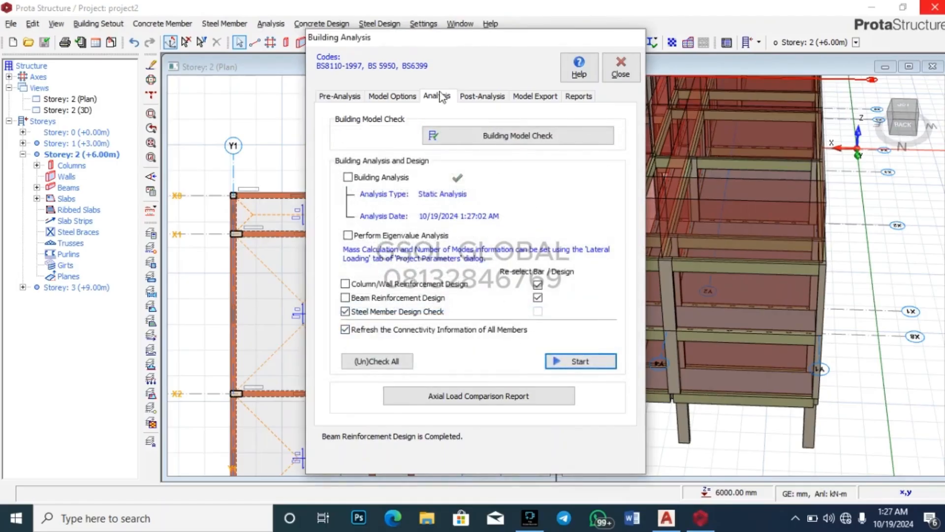
Step: Open the Column/Wall Design results, then close Building Analysis and orbit to a low side view
left_click(481, 97)
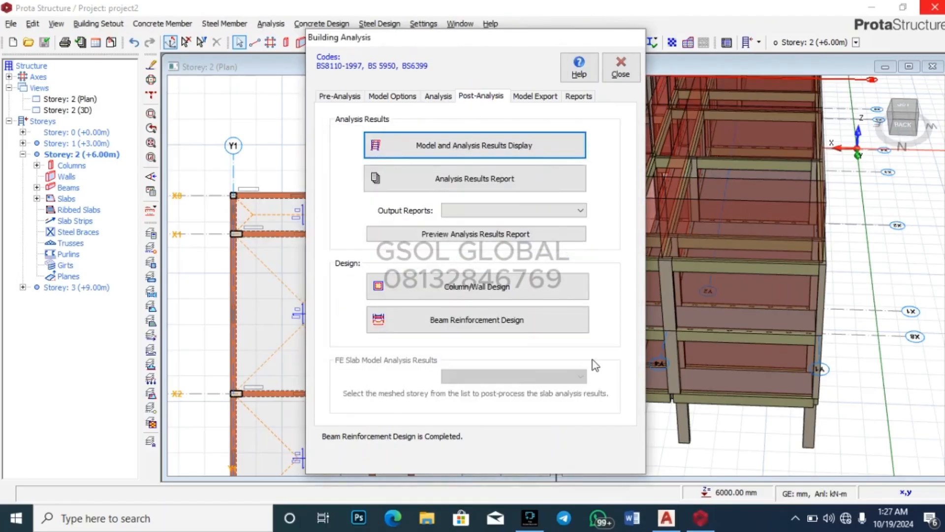
left_click(491, 291)
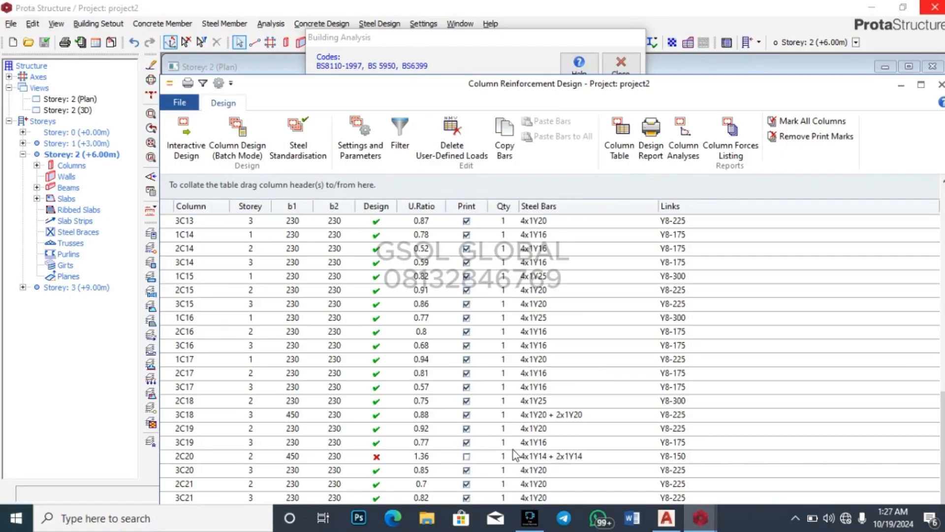
mouse_move(701, 528)
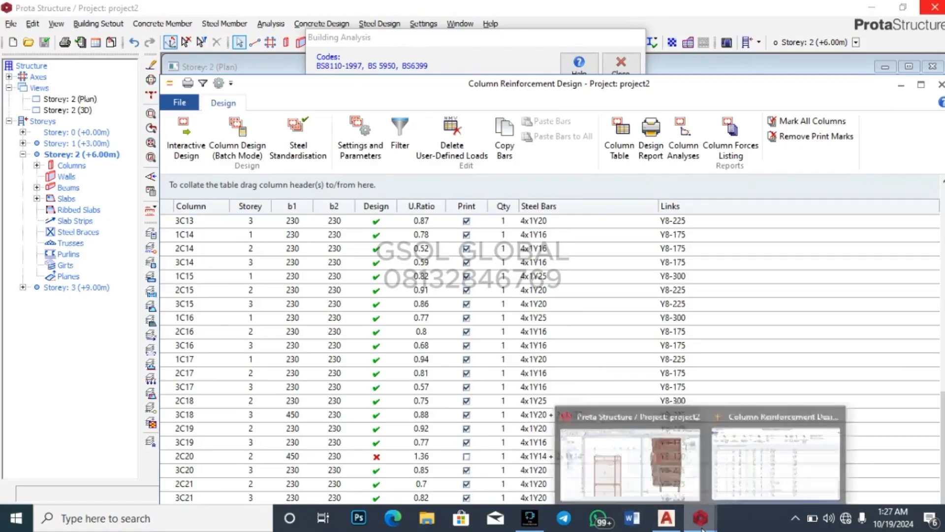
left_click(675, 474)
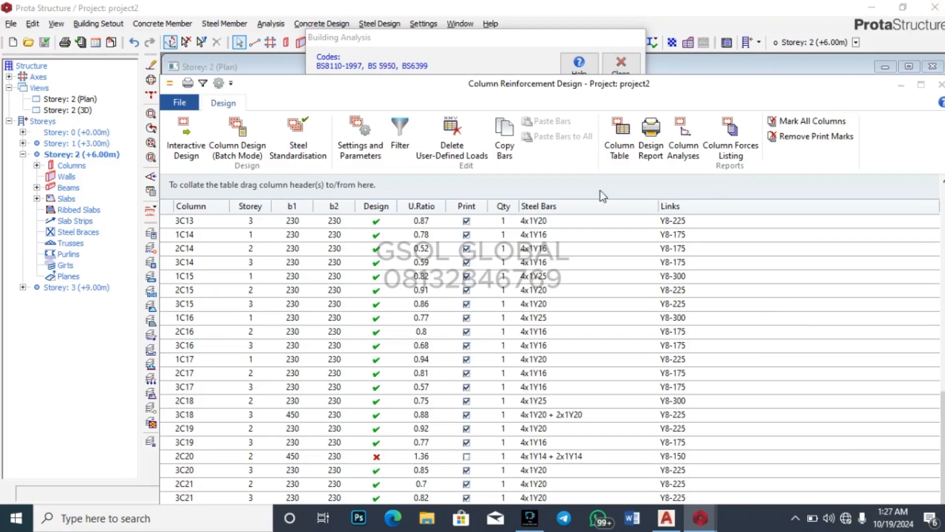
left_click(901, 85)
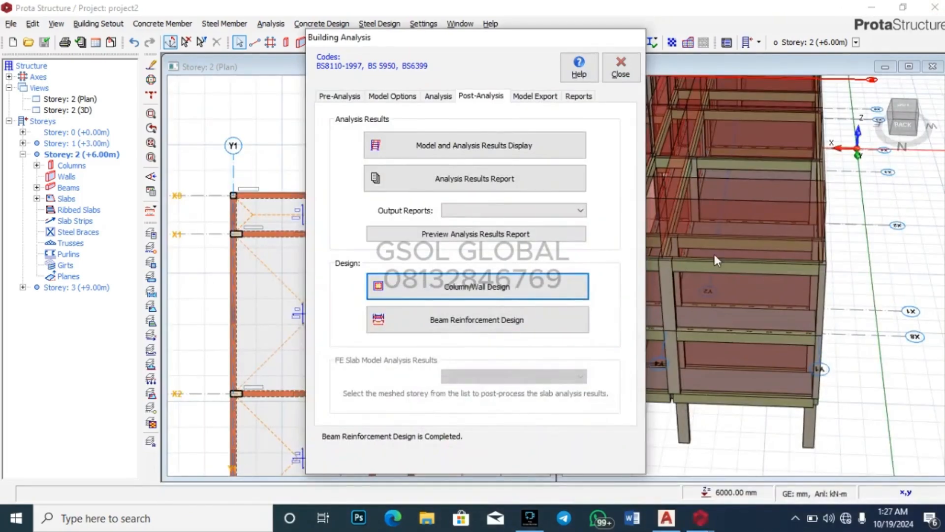
left_click(620, 69)
left_click_drag(734, 382, 788, 349)
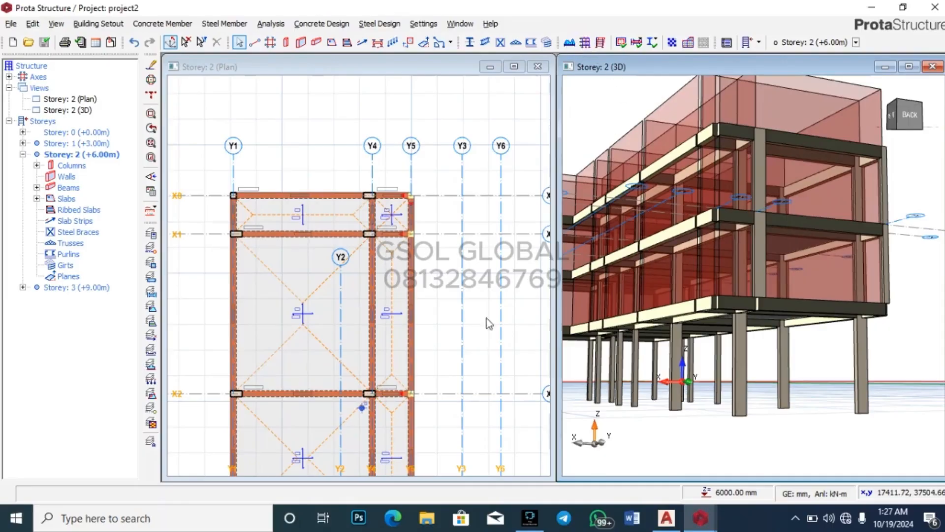
Step: Reopen the column reinforcement design table with F9 and select failing column 2C20 (ratio 1.36)
key("F9")
left_click(480, 96)
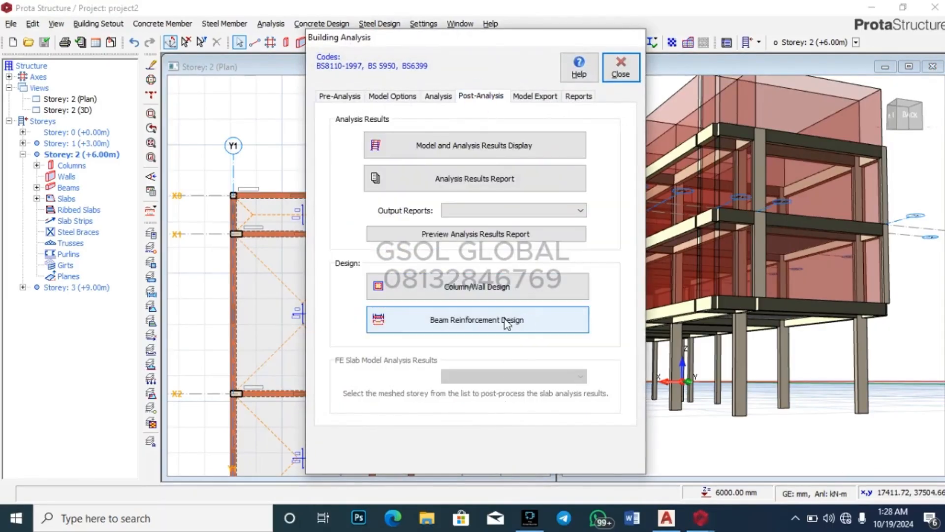
left_click(501, 292)
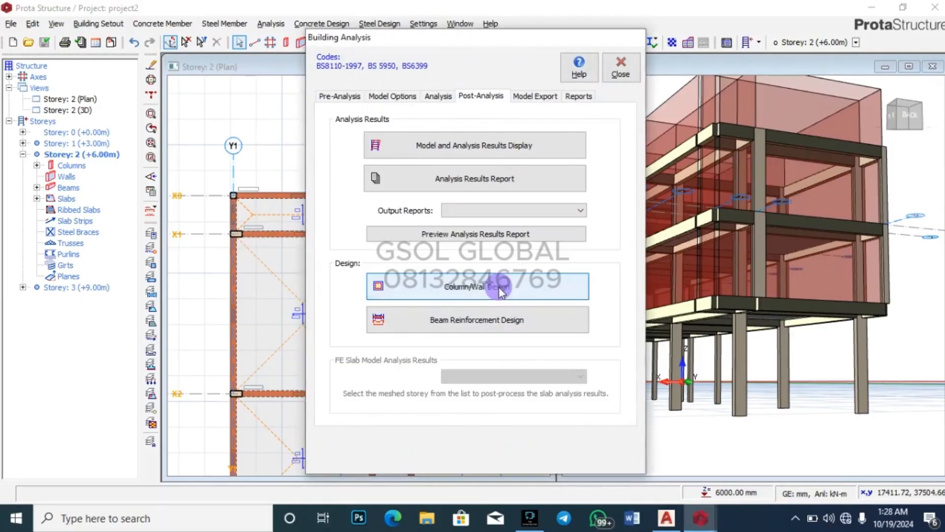
left_click(461, 286)
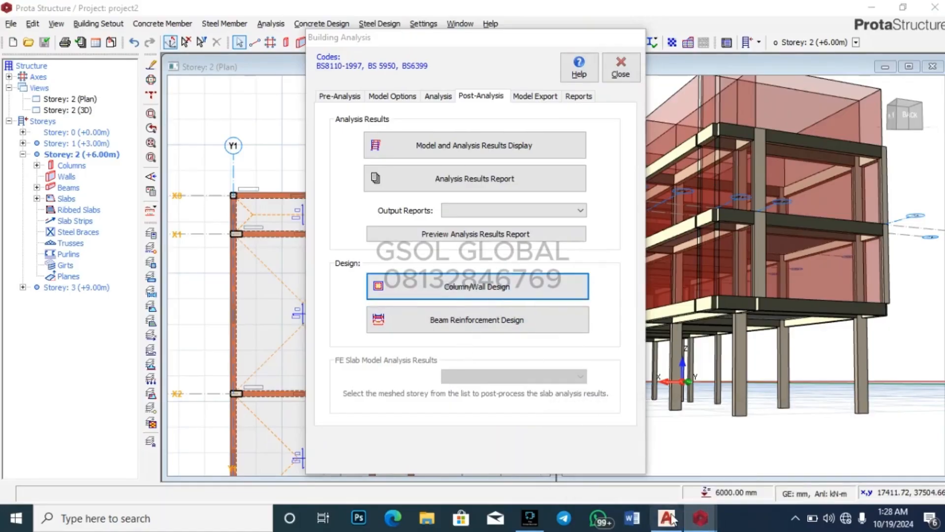
mouse_move(690, 517)
left_click(745, 463)
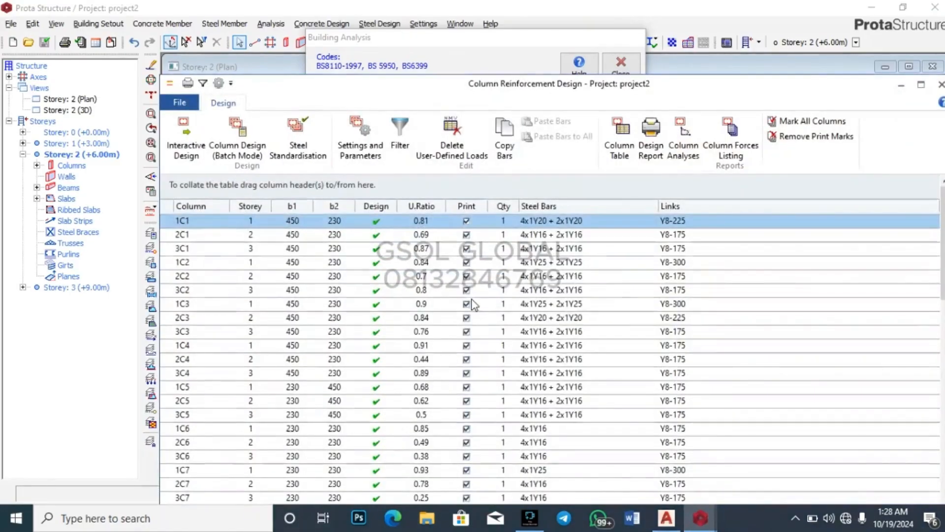
scroll(473, 303, "down", 10)
left_click(446, 455)
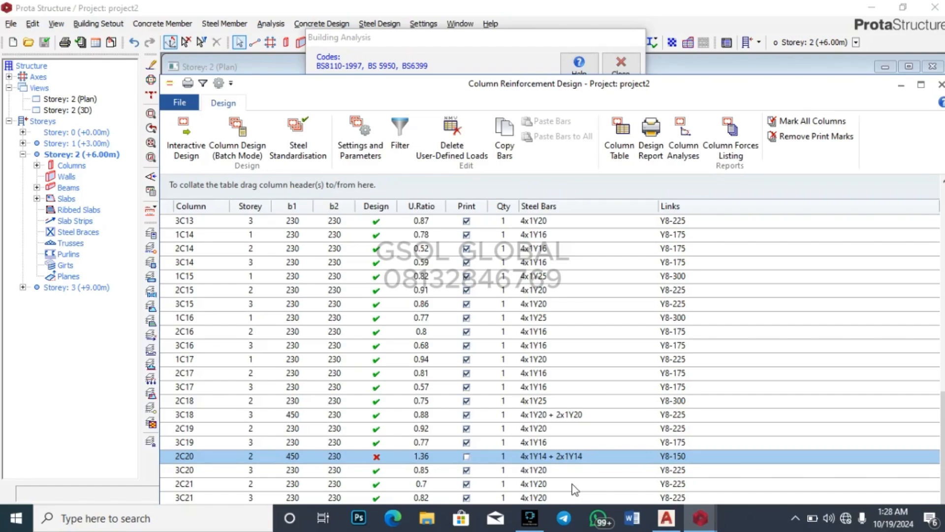
scroll(574, 489, "up", 10)
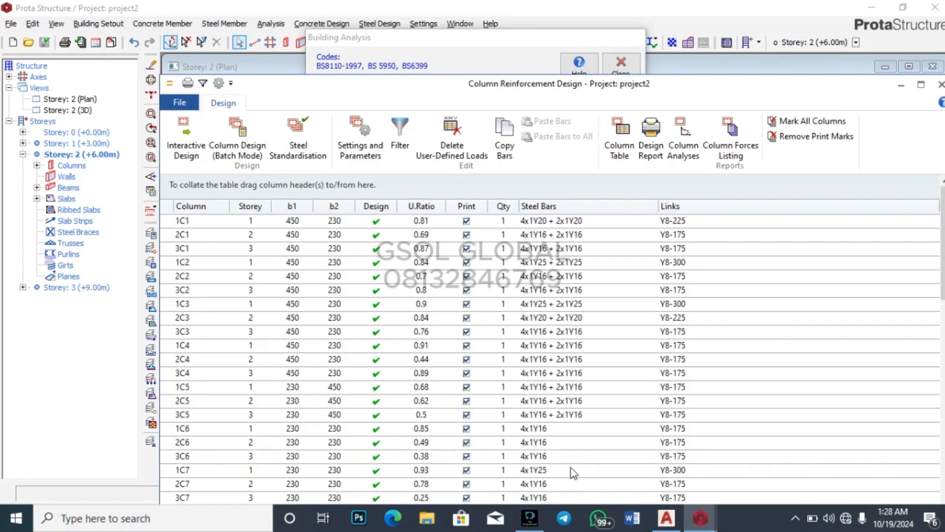
scroll(586, 384, "down", 10)
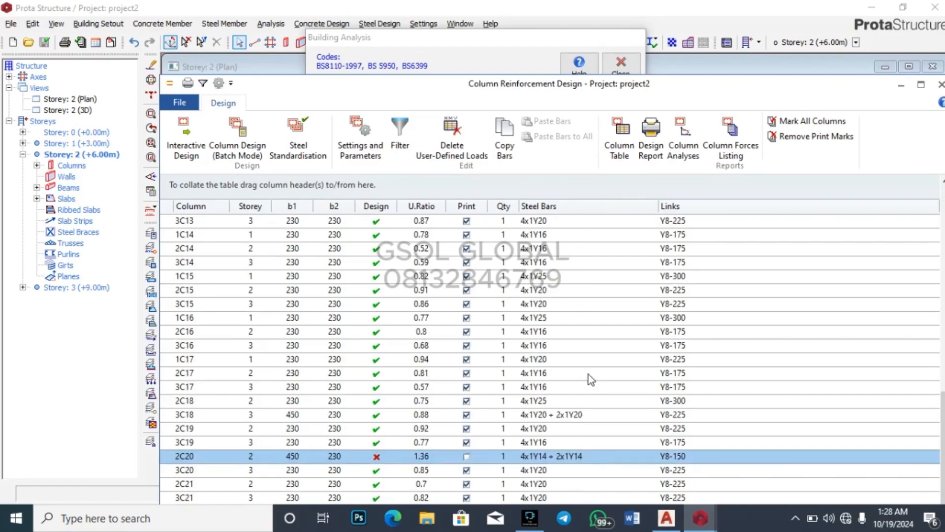
Step: Set 2C20's Corner and 1-int bar diameters to Y16, giving 4x1Y16 + 2x1Y16, and confirm
double_click(568, 457)
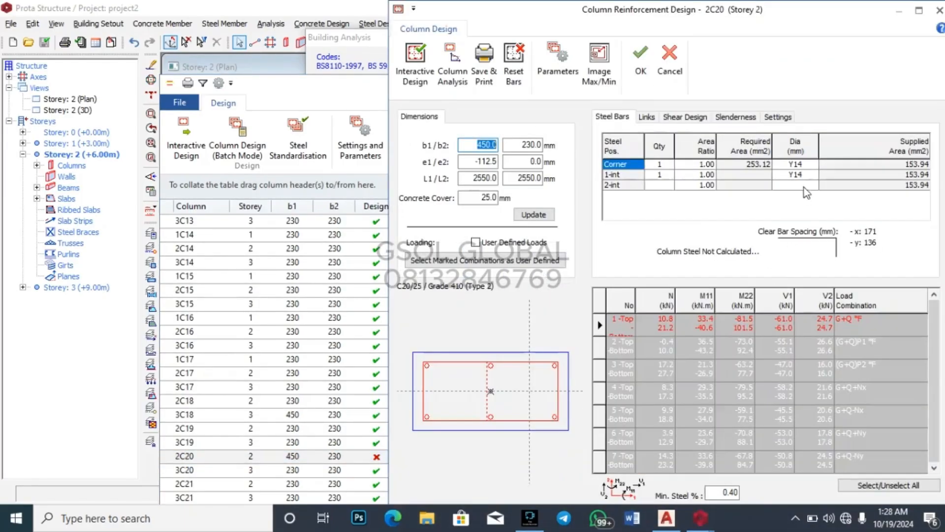
left_click(811, 166)
left_click(813, 166)
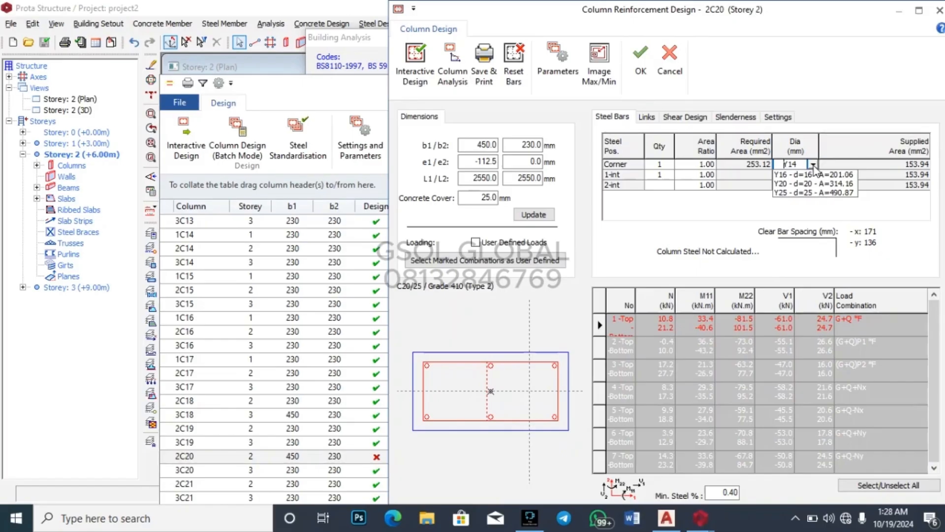
left_click(816, 172)
left_click(815, 175)
left_click(814, 177)
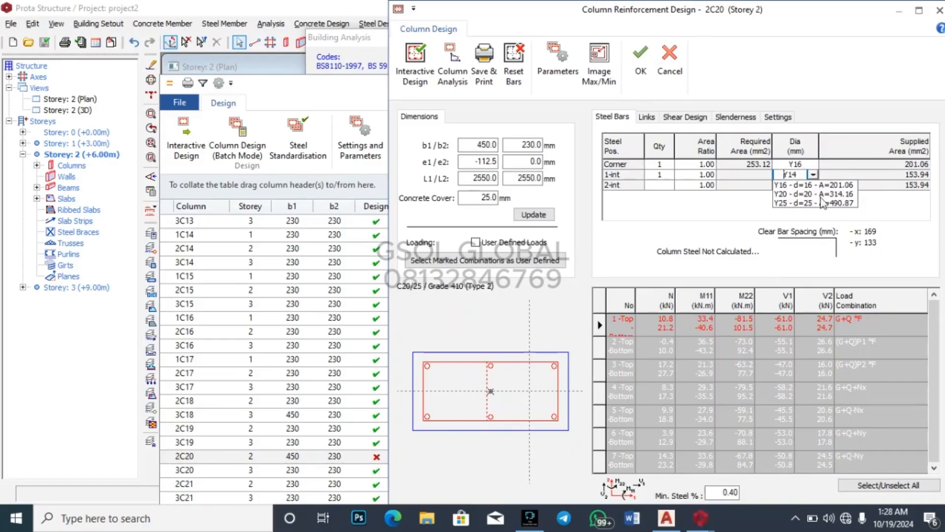
left_click(821, 196)
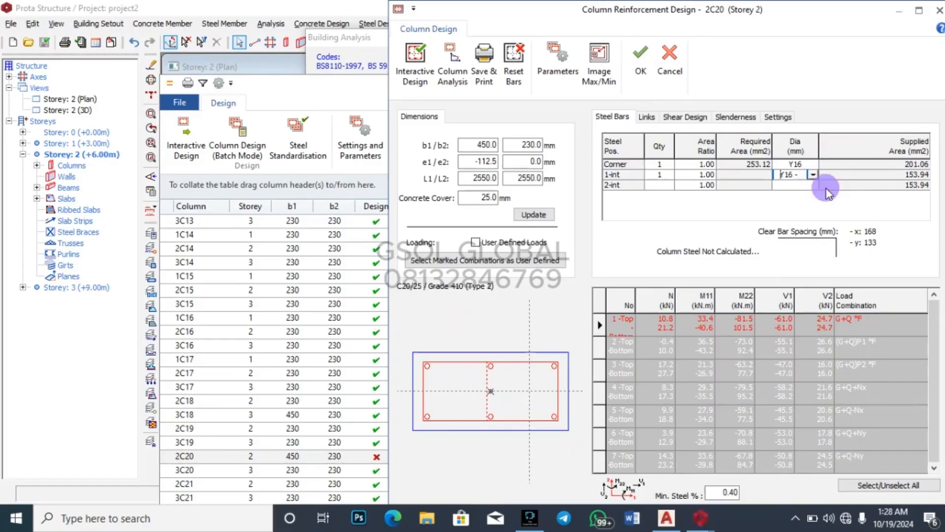
left_click(640, 59)
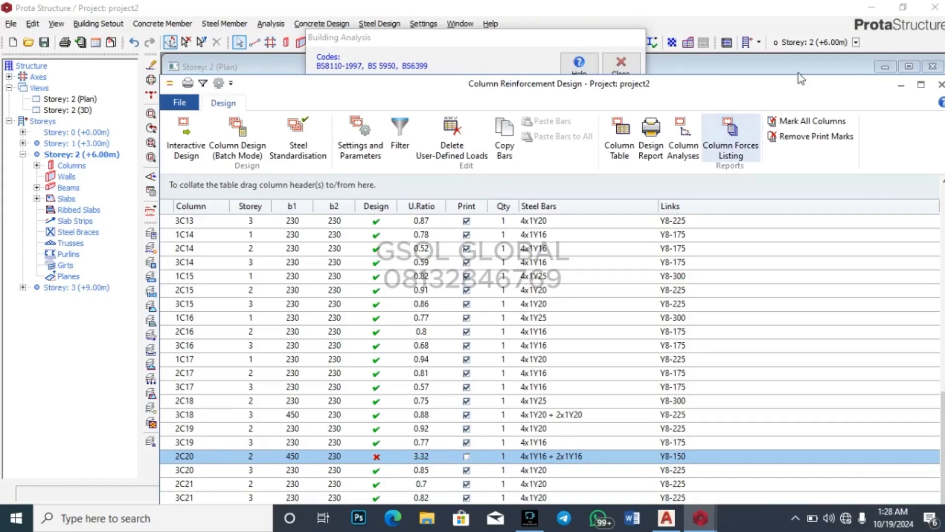
Step: Close the column reinforcement design table and the Building Analysis window
left_click(938, 85)
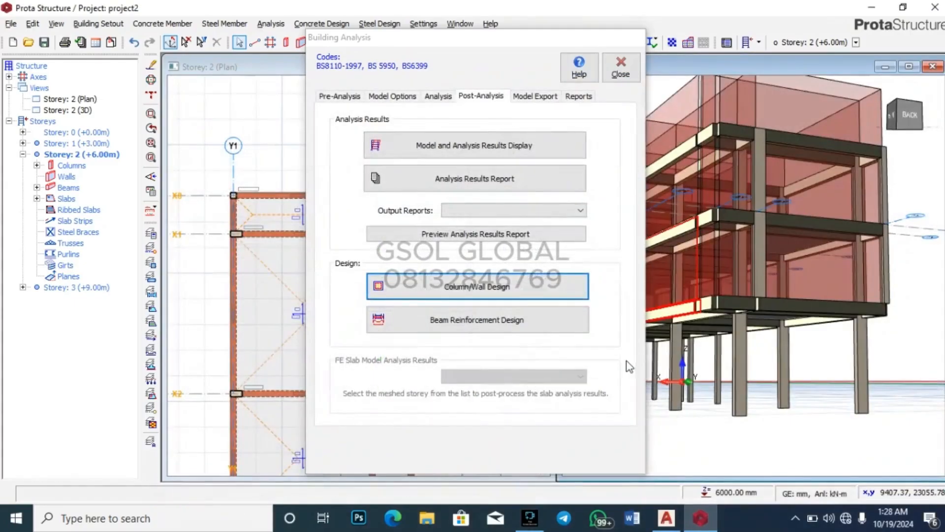
left_click(620, 73)
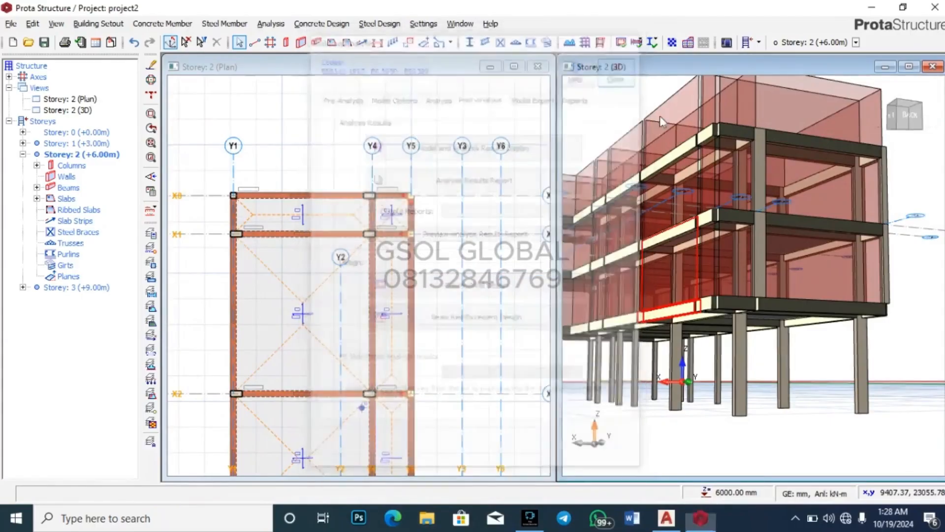
mouse_move(827, 369)
middle_mouse_down()
mouse_move(823, 395)
mouse_move(802, 399)
mouse_move(798, 422)
mouse_move(745, 376)
mouse_move(743, 394)
mouse_move(842, 404)
mouse_move(835, 371)
middle_mouse_up()
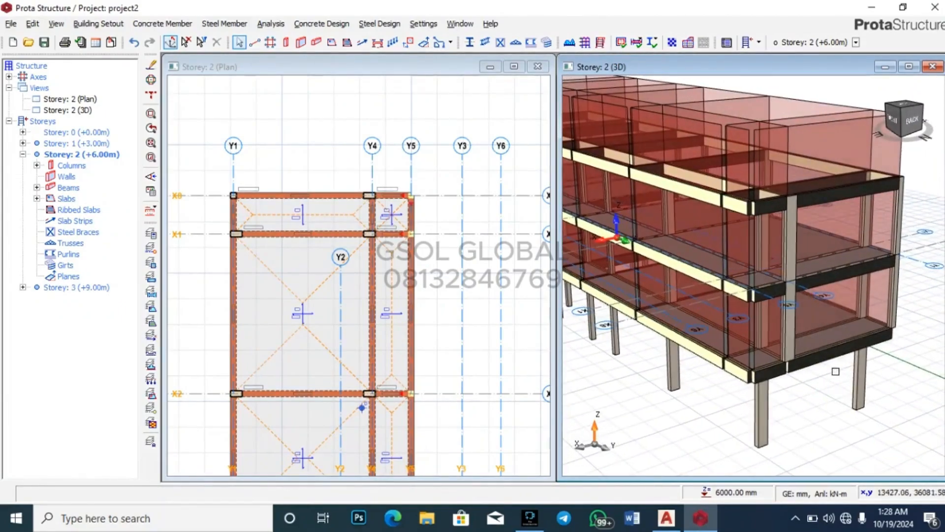
scroll(820, 249, "up", 2)
scroll(718, 173, "down", 1)
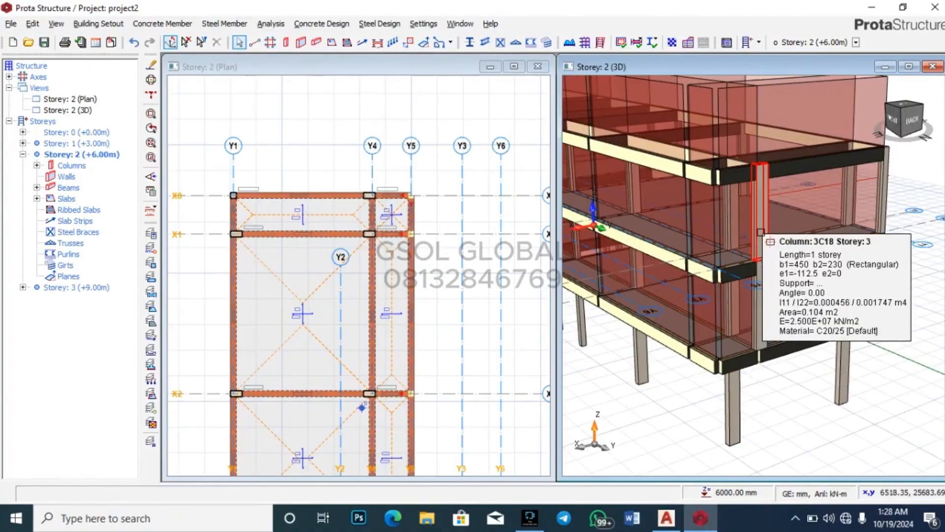
scroll(772, 225, "up", 3)
scroll(740, 162, "down", 3)
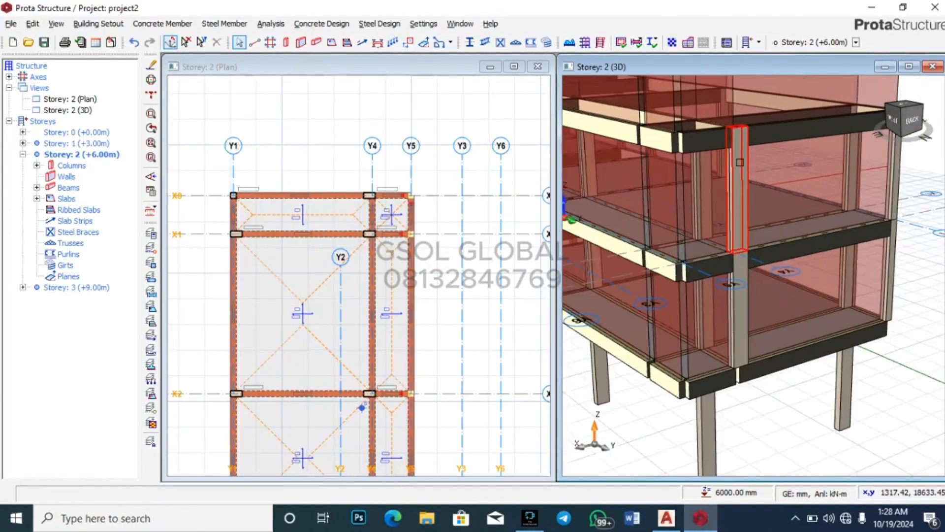
mouse_move(739, 359)
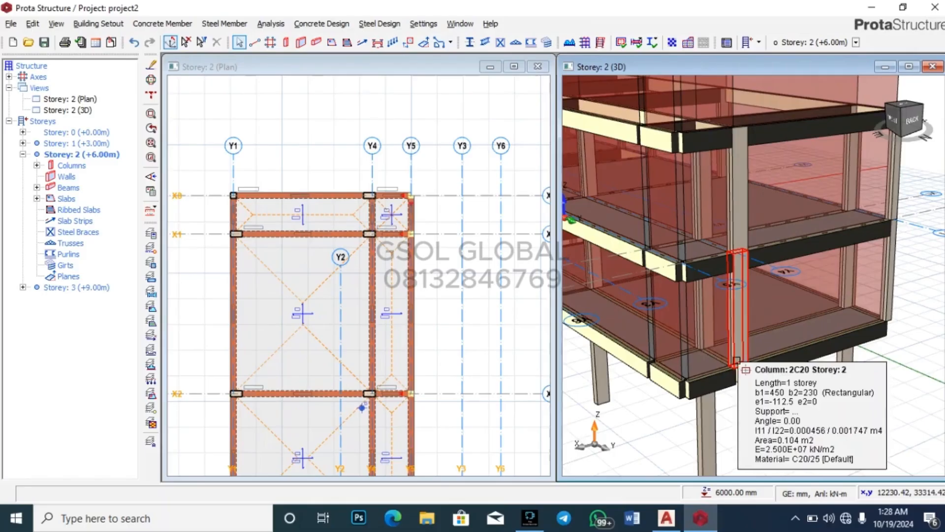
scroll(737, 361, "down", 3)
Step: Orbit the 3D model to view it from below and select column 2C21
middle_click_drag(791, 401, 771, 380)
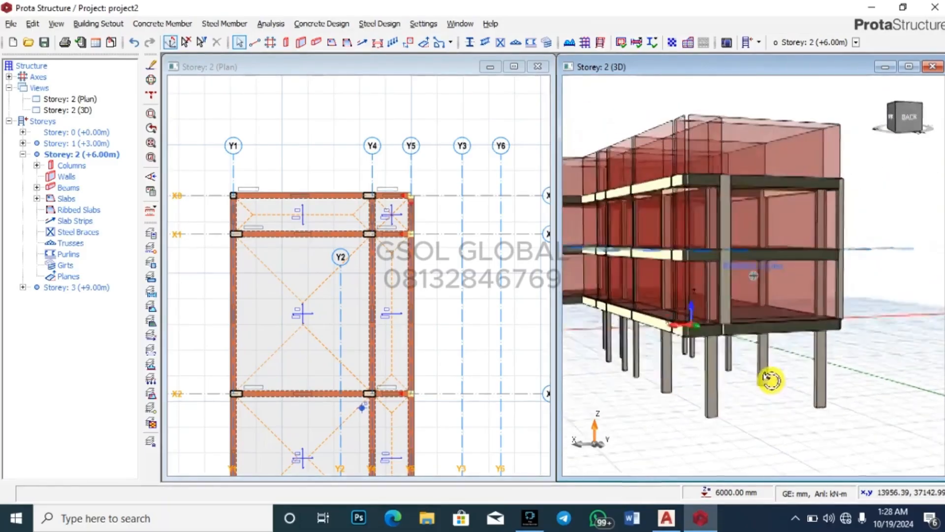
middle_click_drag(714, 350, 753, 374)
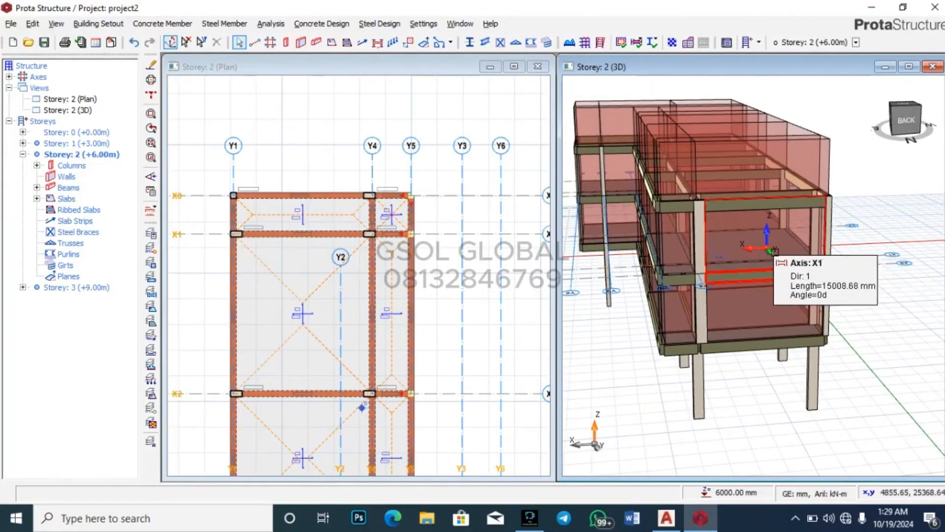
scroll(858, 225, "up", 5)
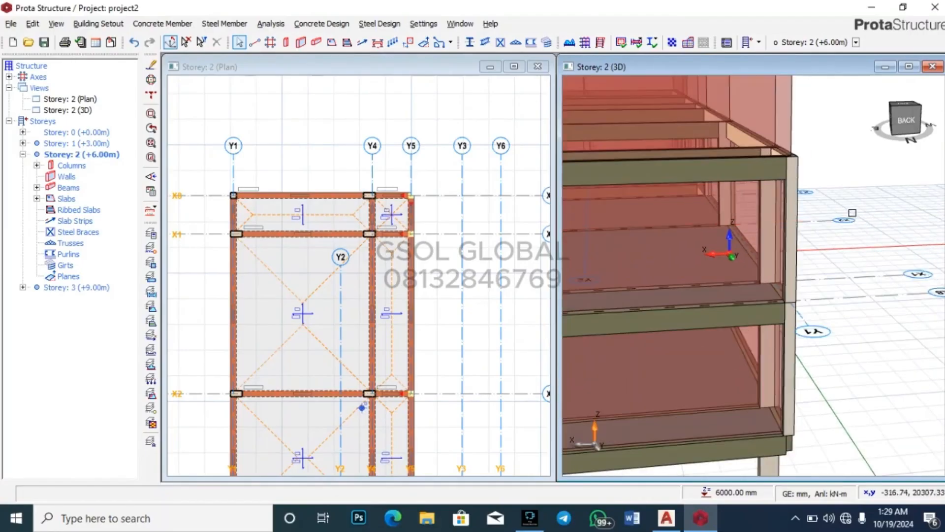
scroll(852, 212, "down", 5)
scroll(835, 332, "up", 4)
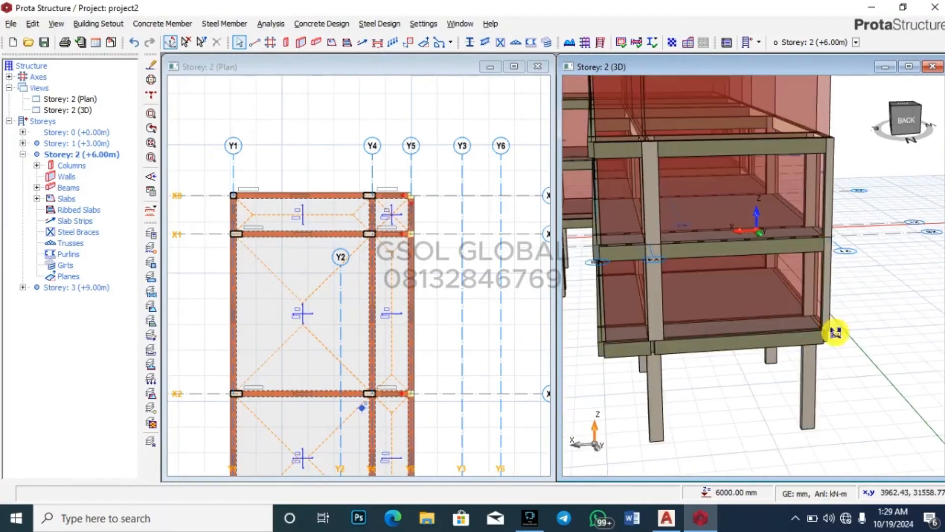
scroll(835, 332, "up", 3)
left_click(827, 278)
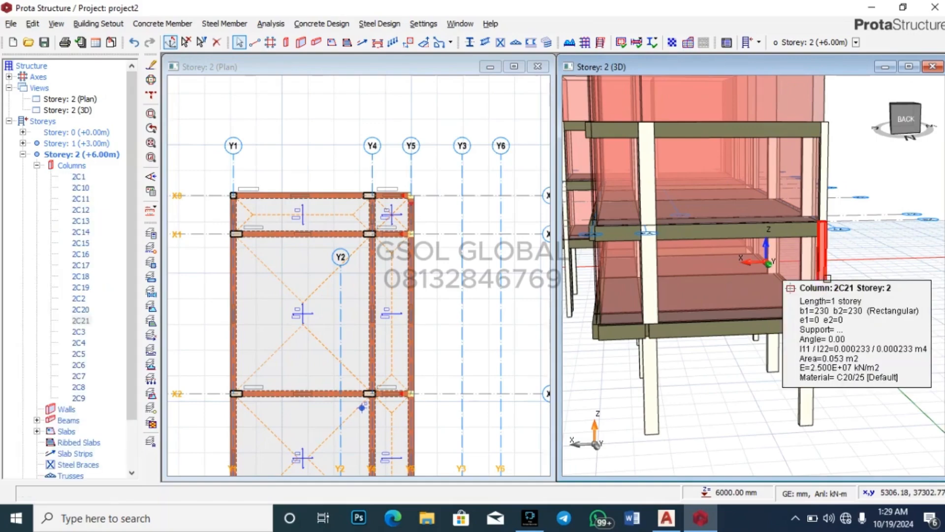
Step: Delete the storey 2 beam along the top plan edge between Y1 and Y4, accepting the warning
right_click(827, 278)
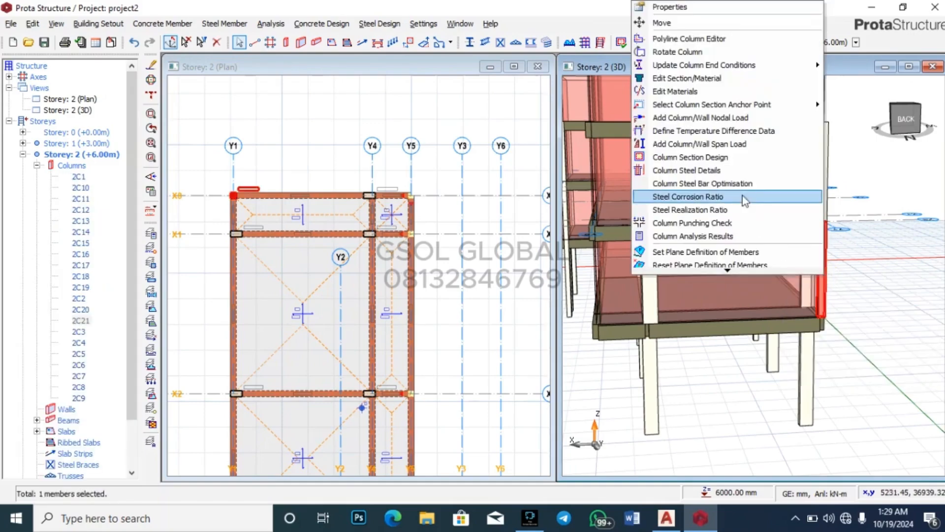
left_click(857, 382)
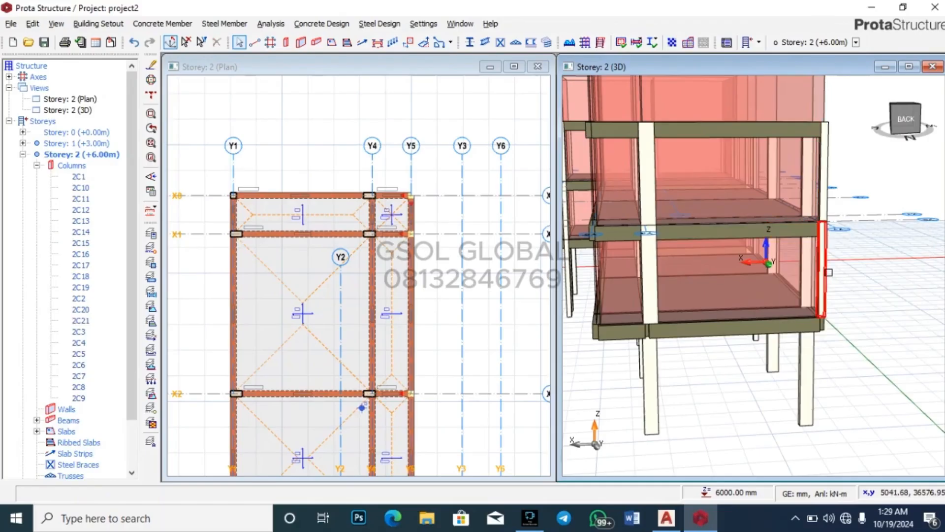
mouse_move(829, 272)
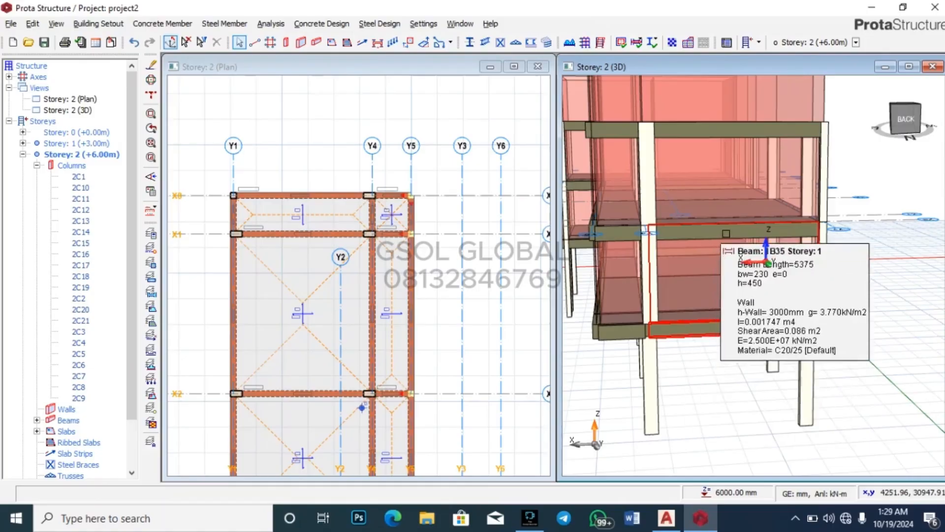
left_click(734, 231)
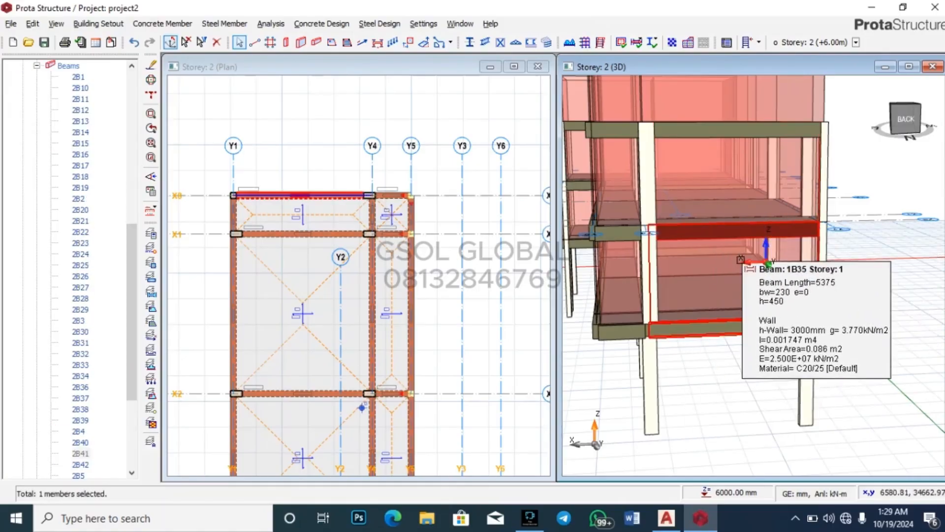
key("Delete")
left_click(513, 317)
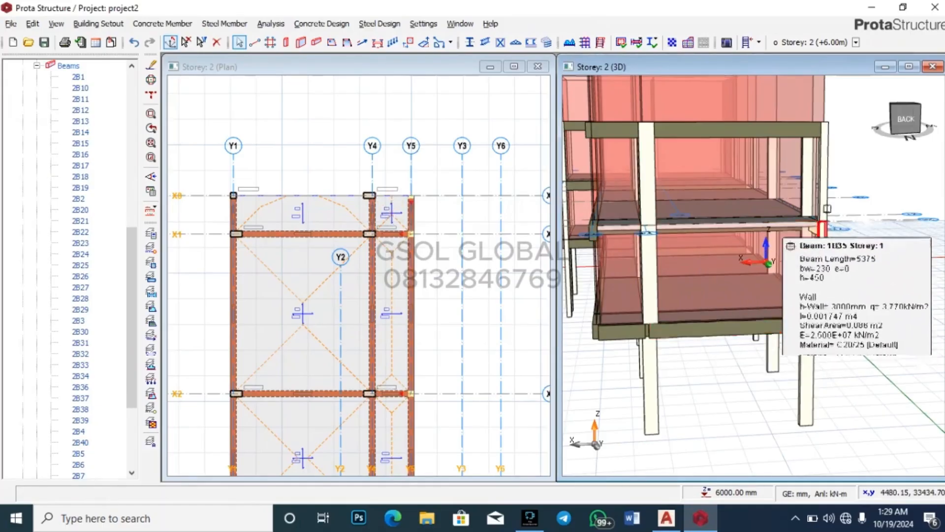
Step: Select the right-hand column 3C19 in the 3D view and bring up its options
left_click_drag(884, 250, 857, 242)
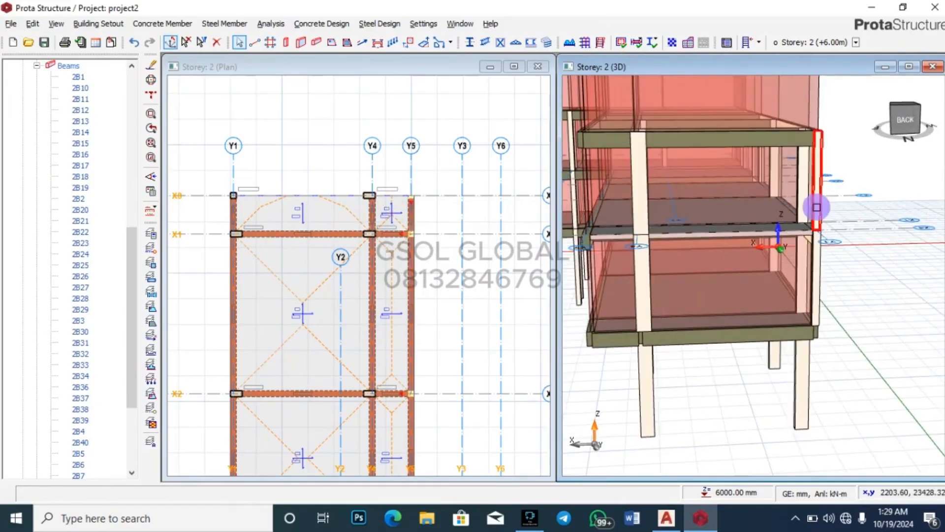
left_click(818, 178)
right_click(813, 211)
Step: Set column 3C19's b1 to 450 mm and e1 to 112.5 mm, then close its properties
left_click(723, 215)
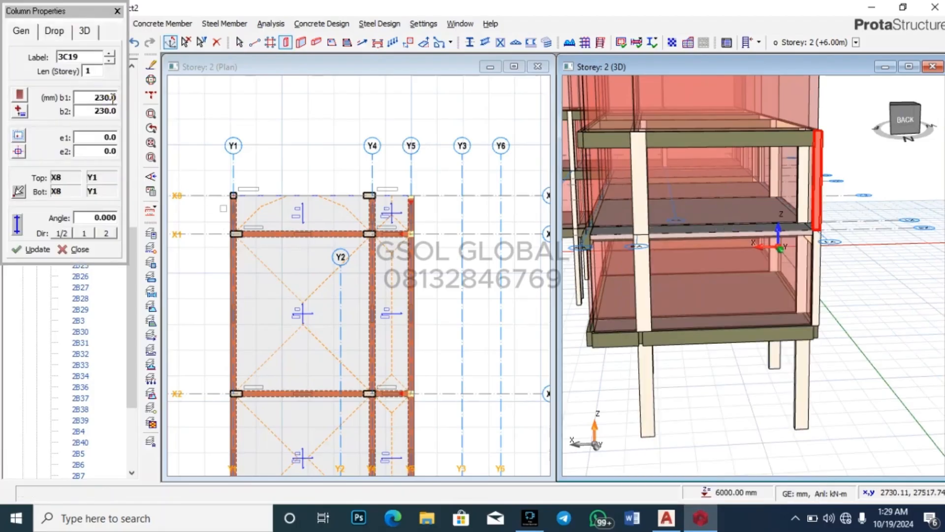
double_click(99, 97)
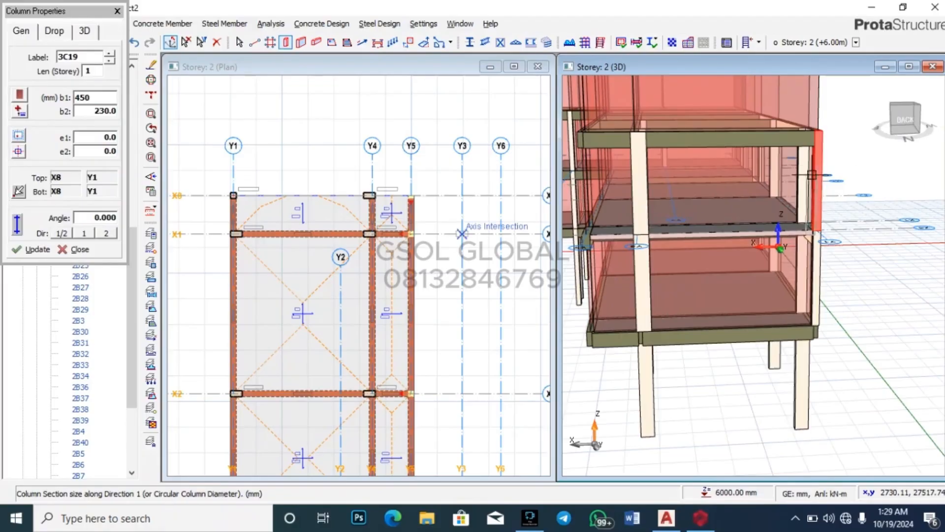
left_click(38, 249)
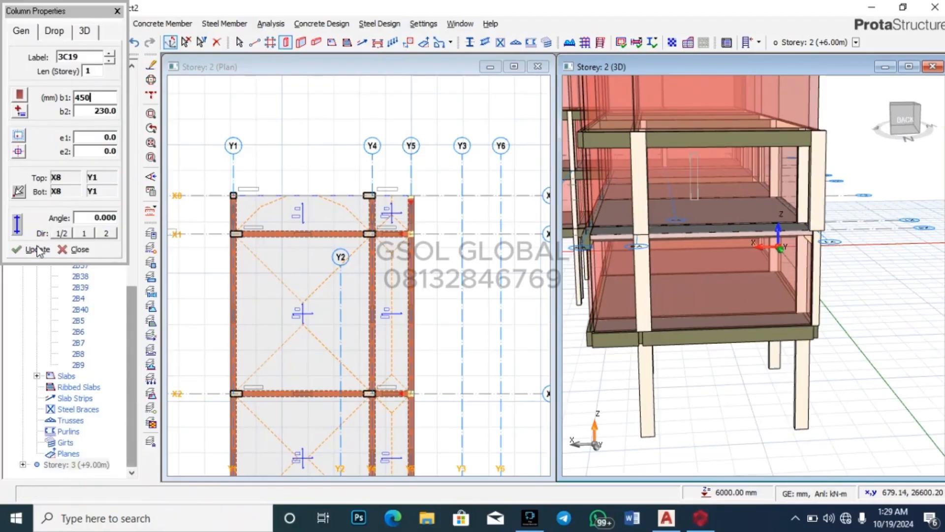
double_click(107, 140)
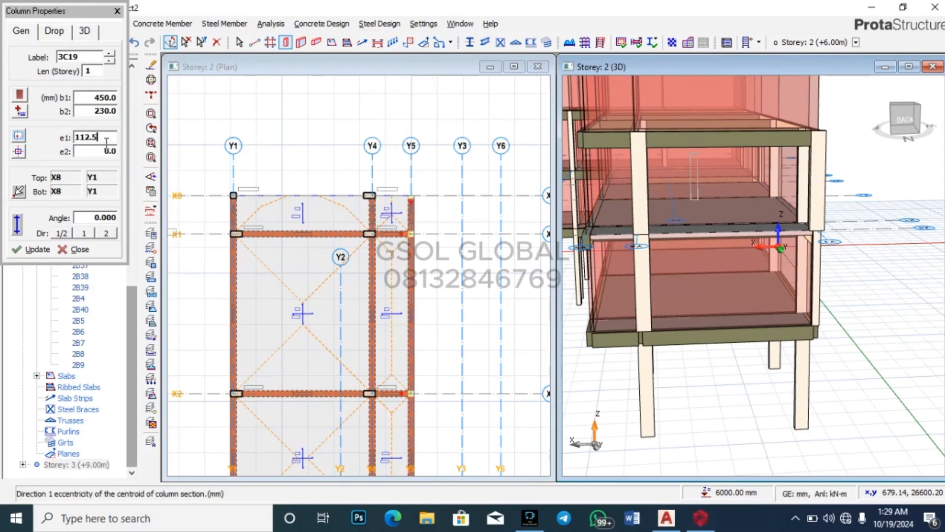
left_click(21, 249)
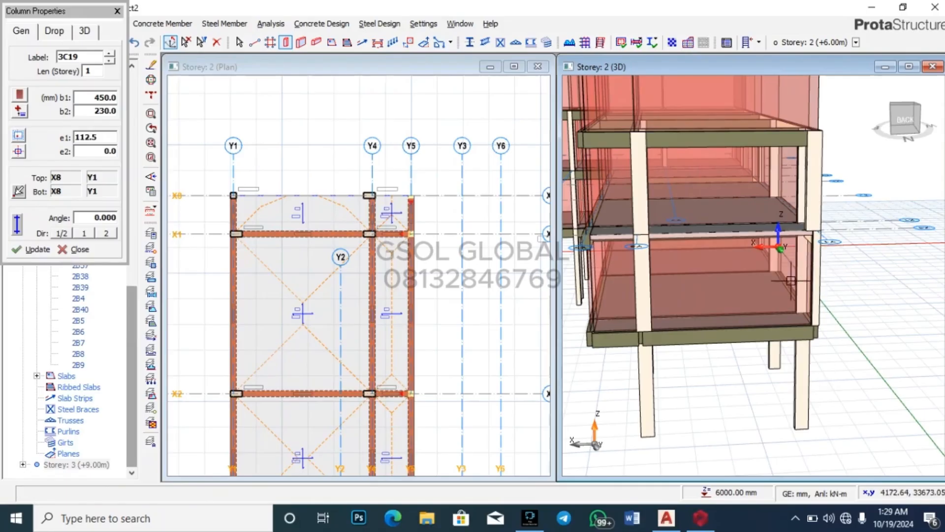
left_click(117, 11)
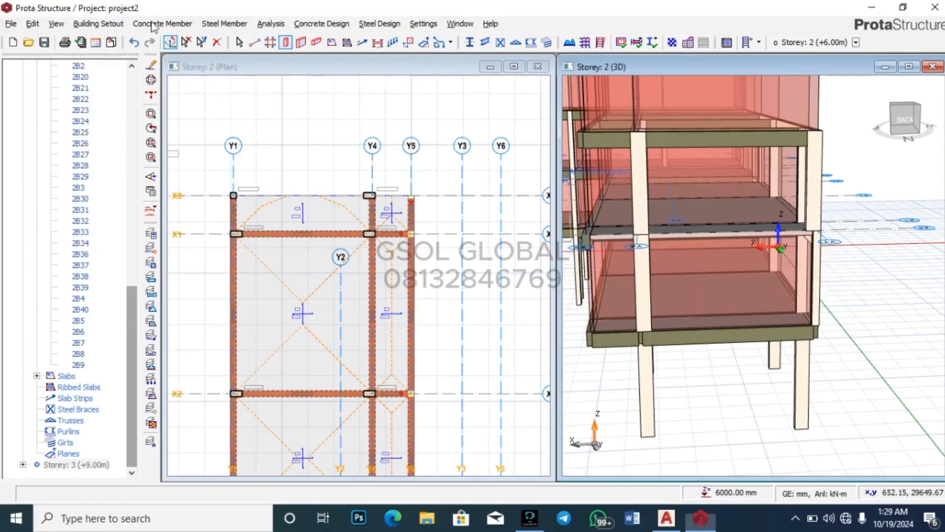
left_click(817, 291)
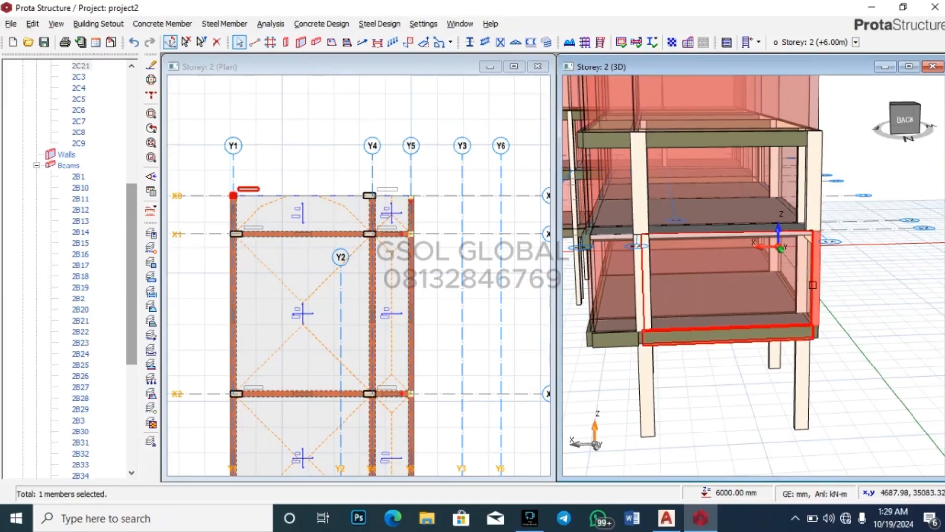
Step: Select the right-hand column 2C21 and open its Column Properties
right_click(816, 285)
left_click(718, 8)
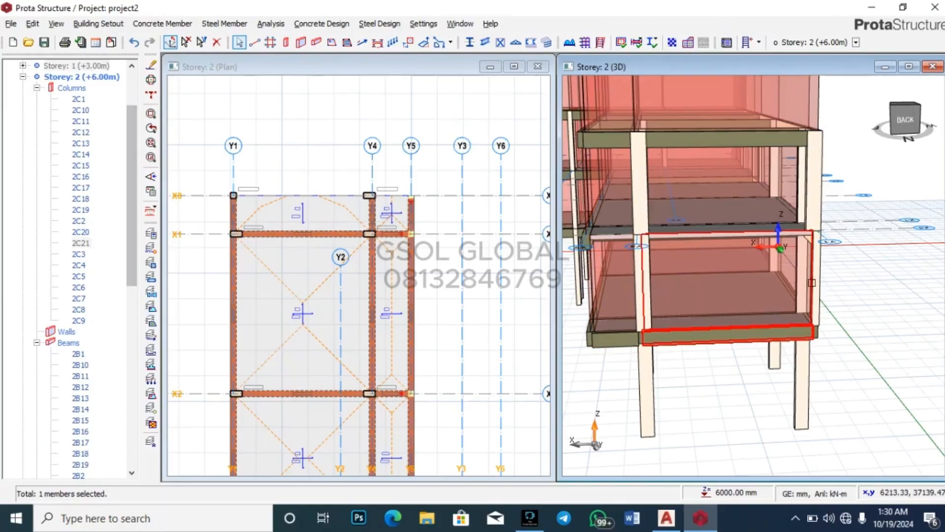
right_click(820, 279)
left_click(809, 270)
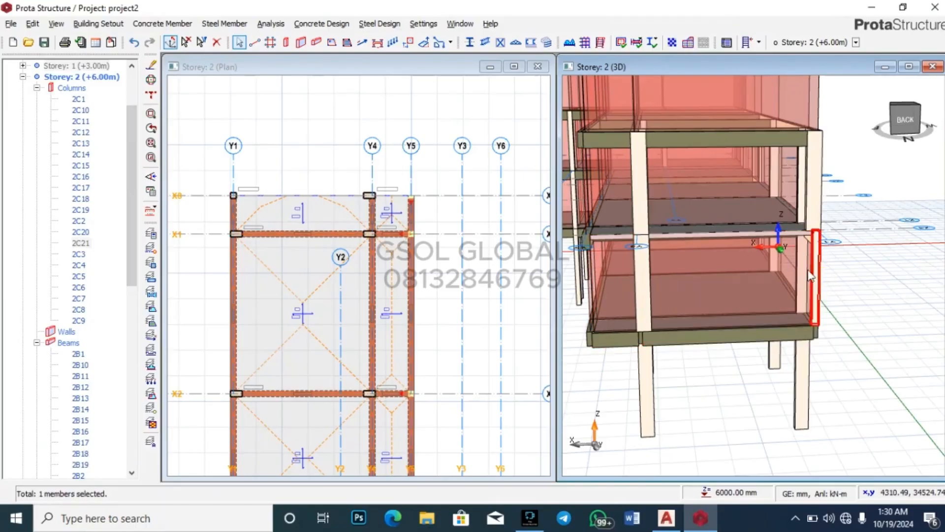
left_click(820, 263)
right_click(820, 263)
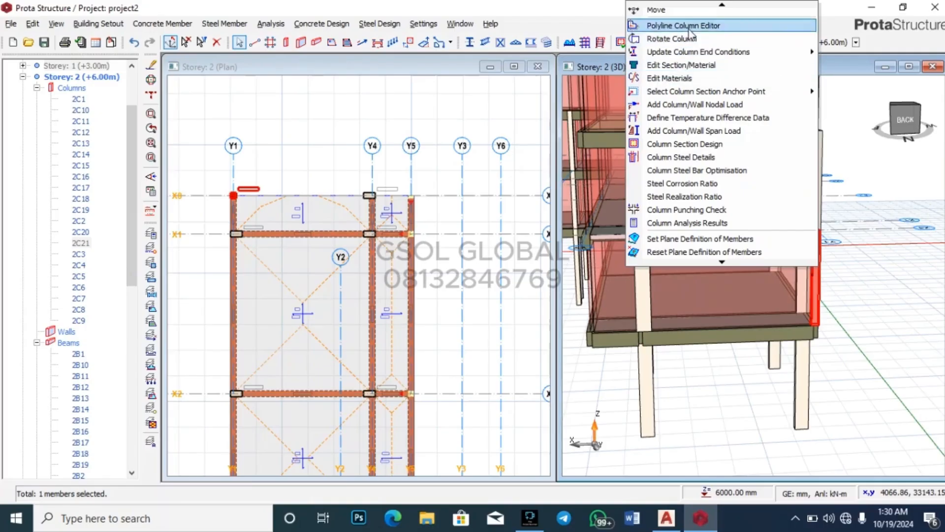
left_click(714, 12)
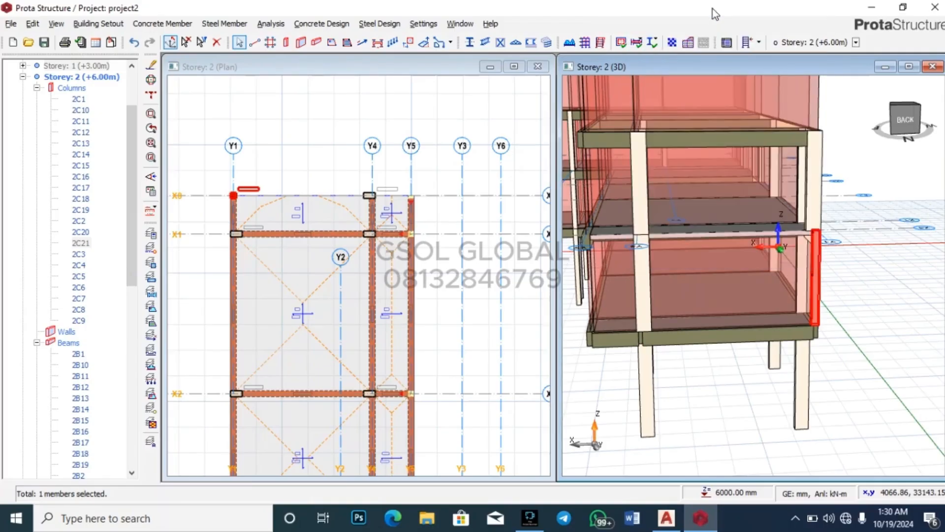
Step: Set 2C21's b1 to 450 mm and e1 to 112.5 mm, then close the properties
double_click(101, 97)
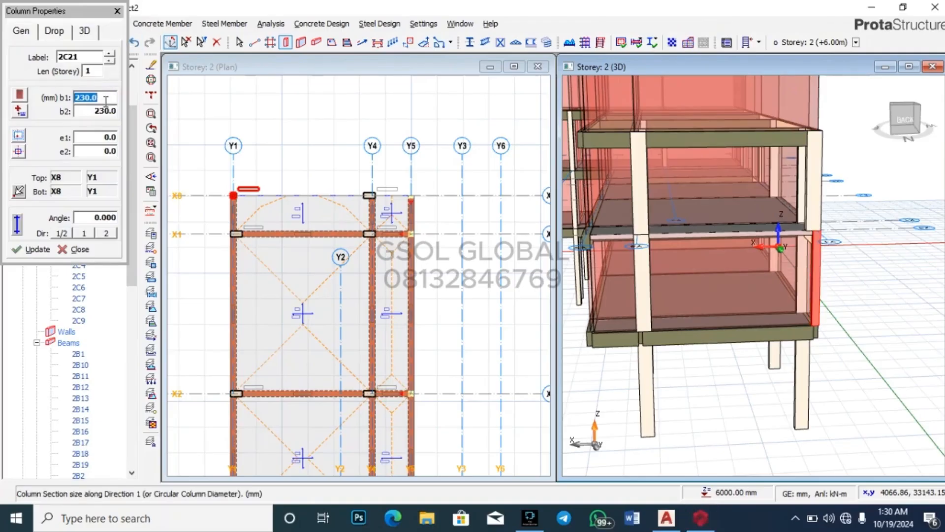
left_click(111, 132)
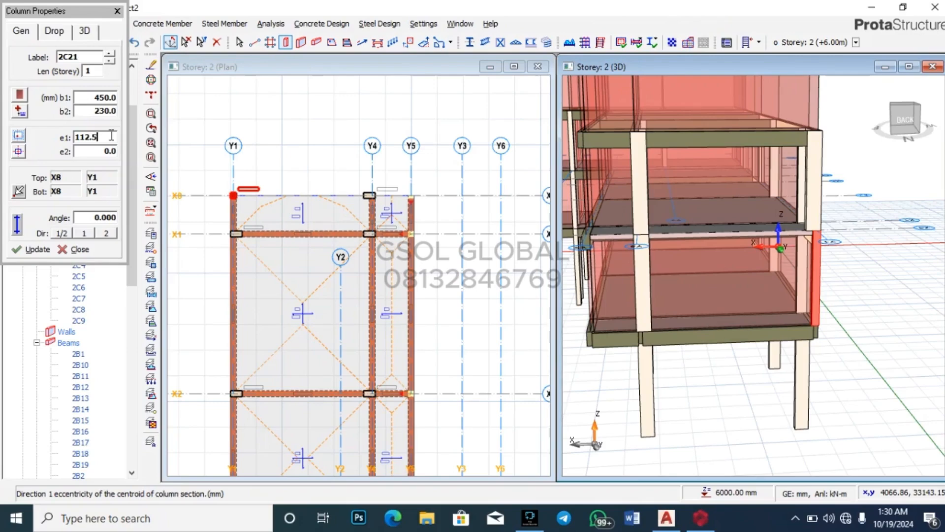
left_click(30, 250)
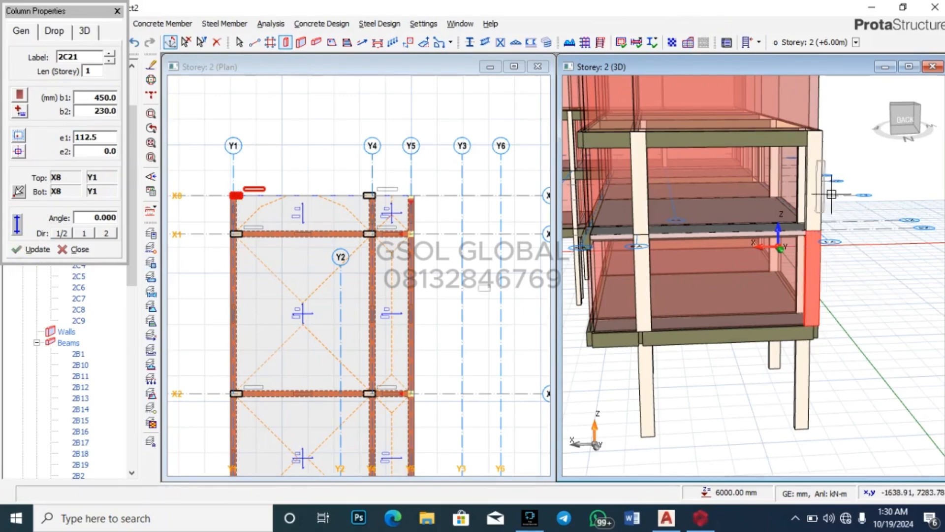
scroll(622, 177, "down", 2)
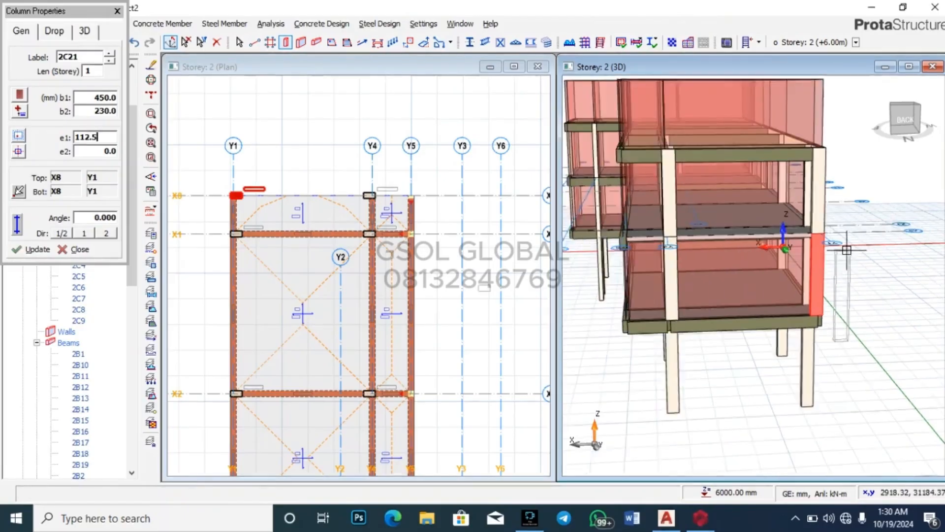
left_click(120, 9)
left_click(289, 110)
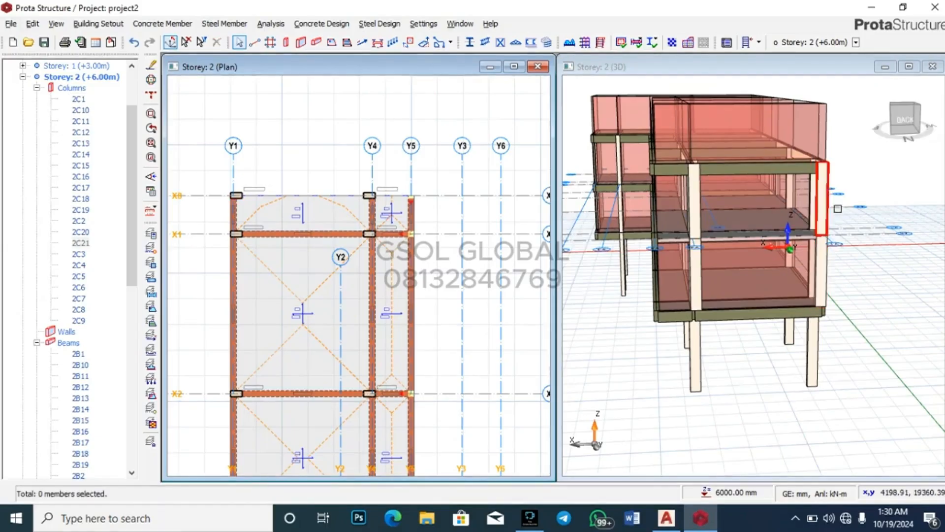
scroll(837, 208, "up", 2)
scroll(867, 184, "down", 2)
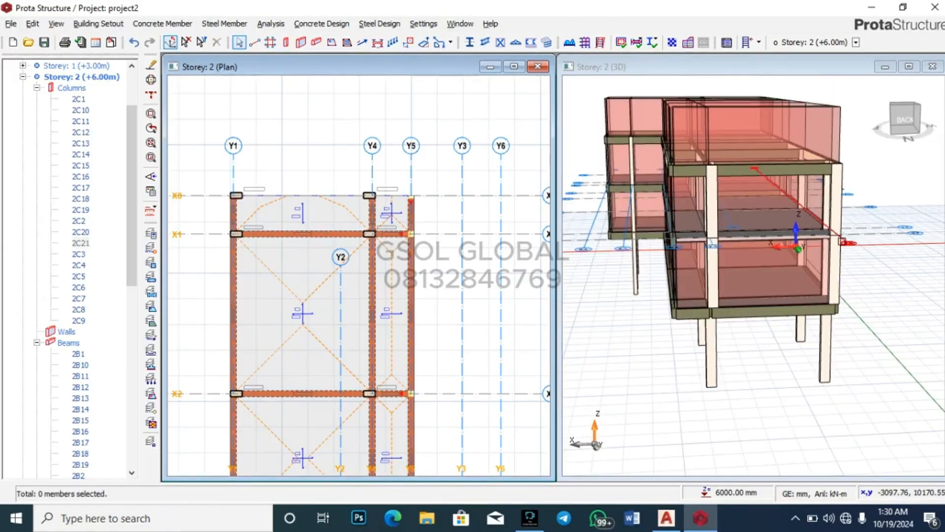
scroll(800, 174, "up", 1)
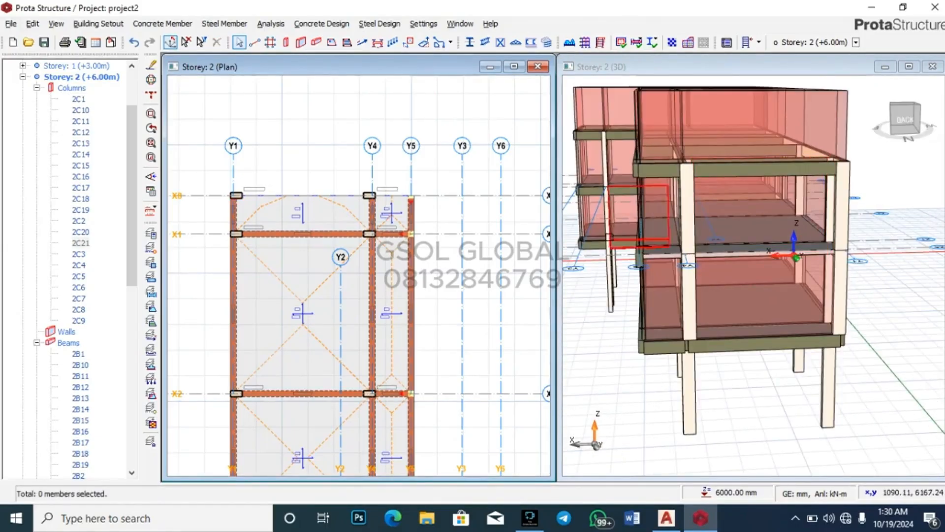
mouse_move(796, 258)
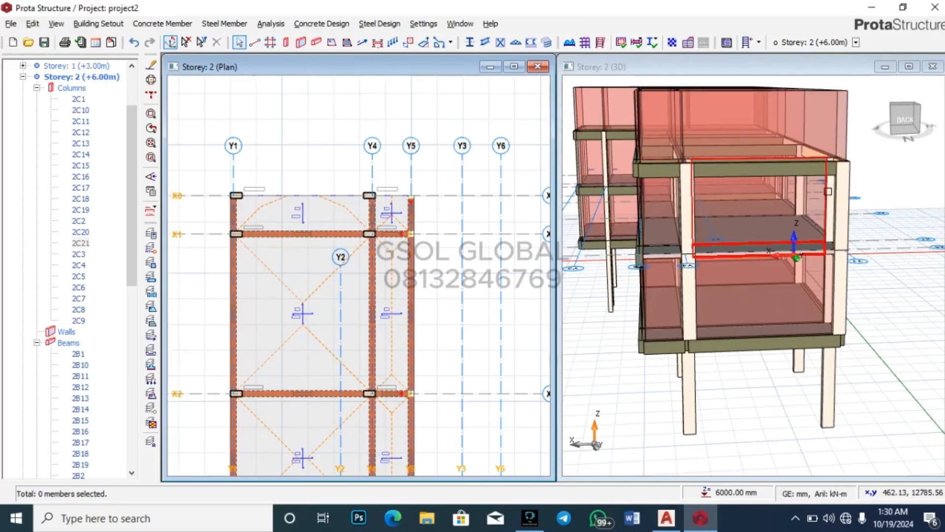
mouse_move(754, 230)
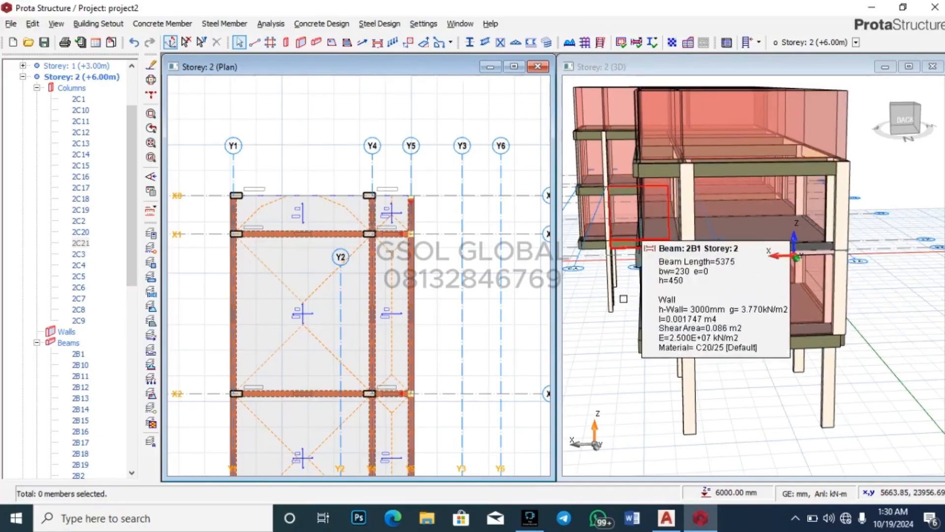
mouse_move(698, 274)
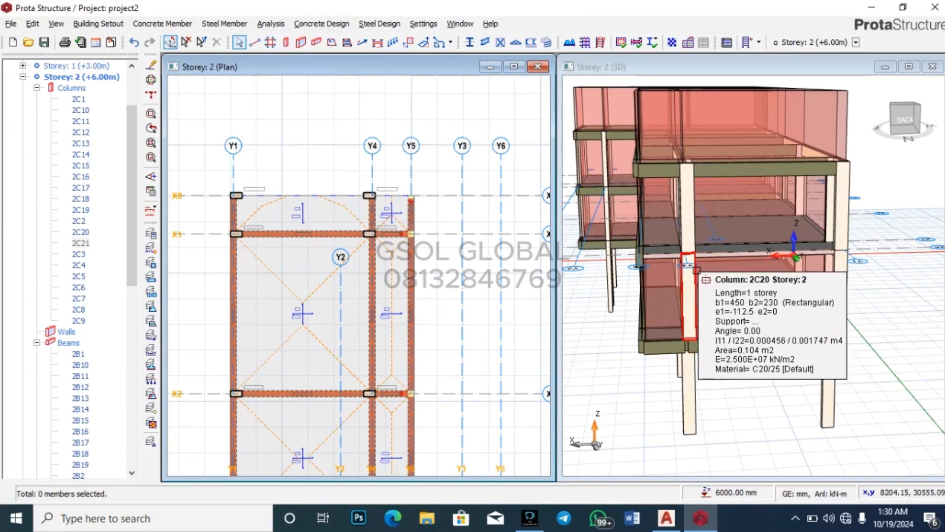
left_click_drag(696, 270, 878, 324)
scroll(635, 211, "up", 3)
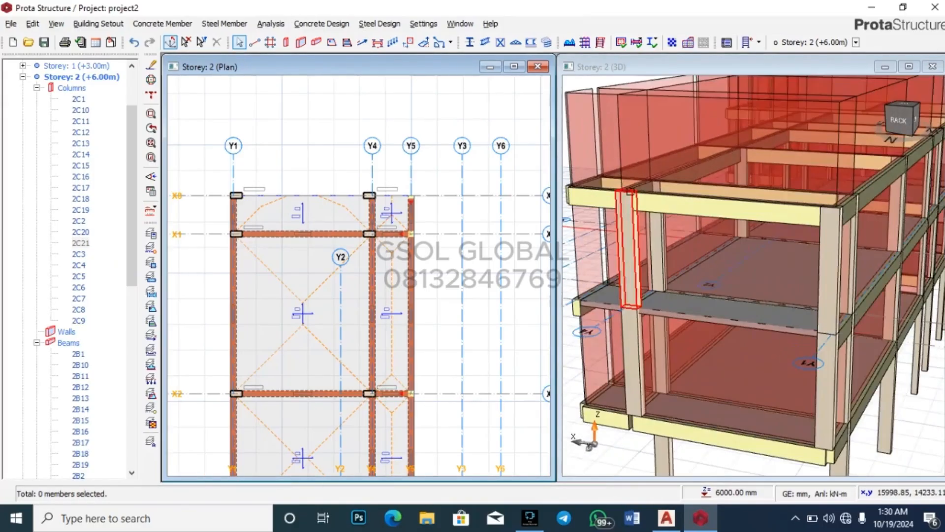
left_click(726, 214)
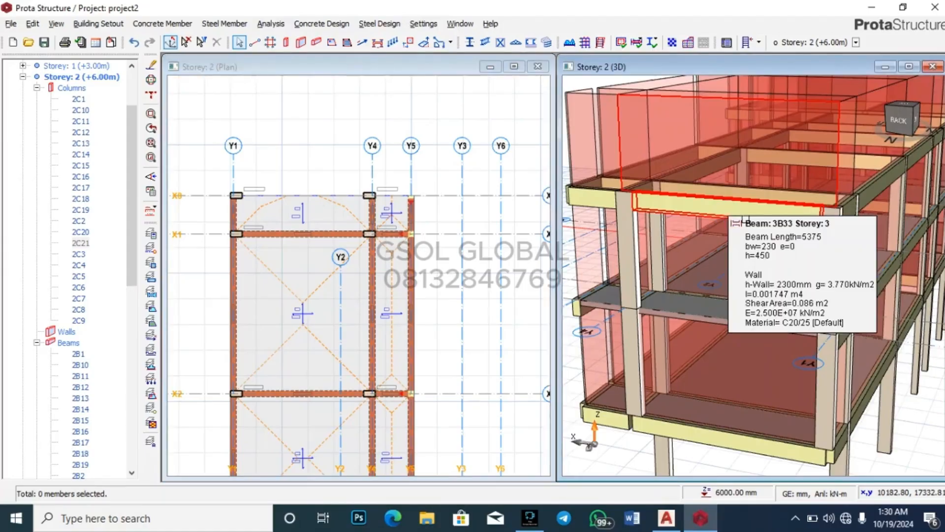
scroll(817, 203, "down", 3)
left_click_drag(793, 281, 818, 282)
left_click(914, 207)
scroll(915, 207, "up", 3)
scroll(913, 207, "up", 2)
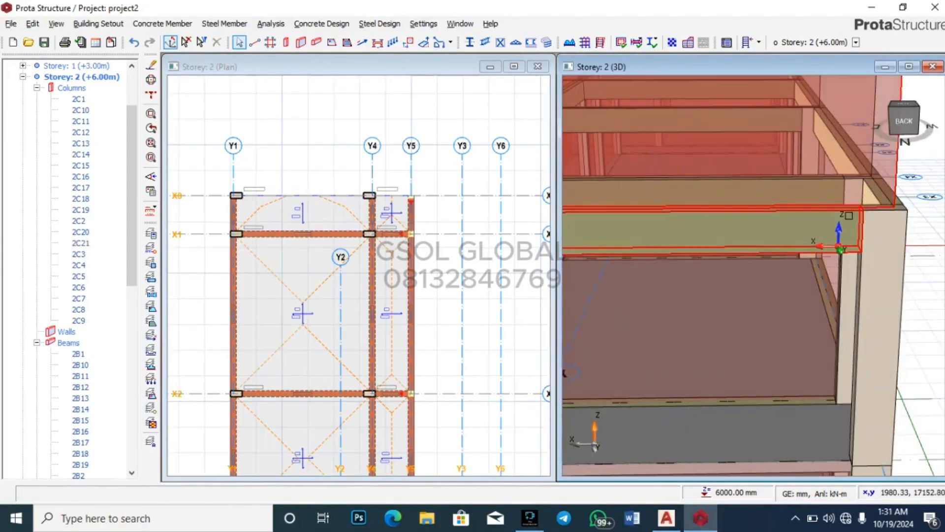
scroll(909, 212, "down", 3)
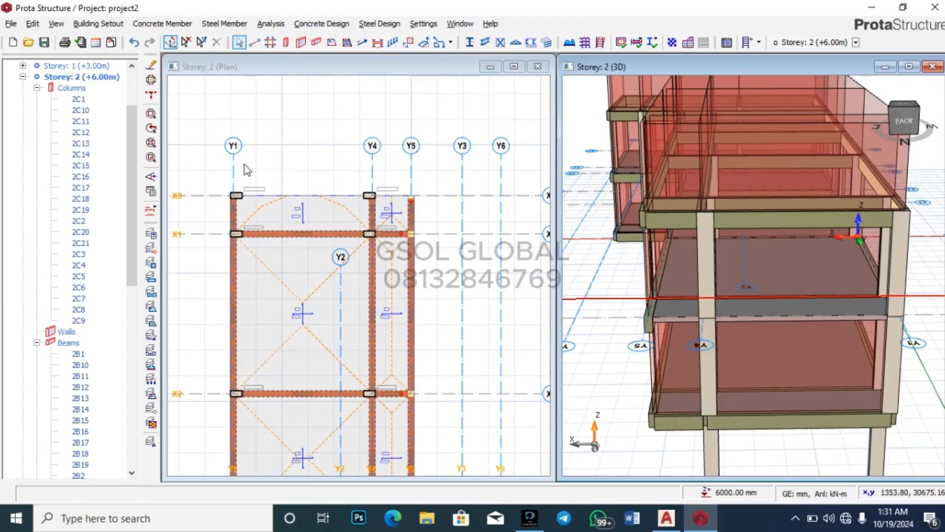
scroll(234, 193, "up", 2)
Step: Add beams along axis X8 from Y1 to Y4 (2B41) and from Y4 to Y5 (2B42)
left_click(234, 194)
scroll(227, 192, "down", 2)
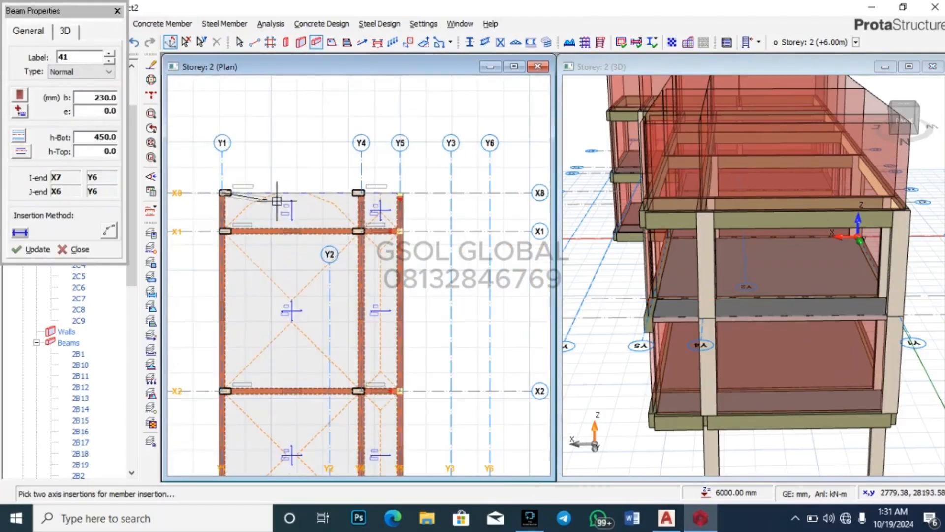
left_click(361, 193)
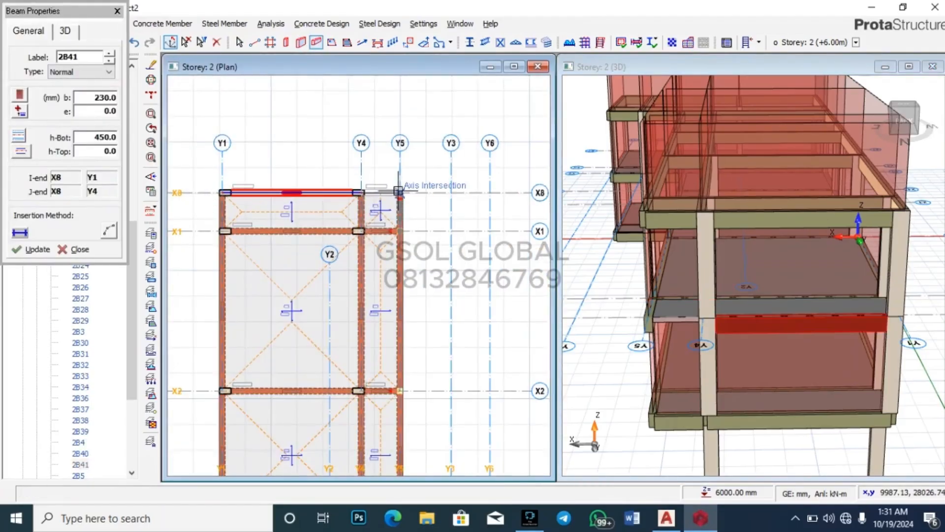
left_click(437, 191)
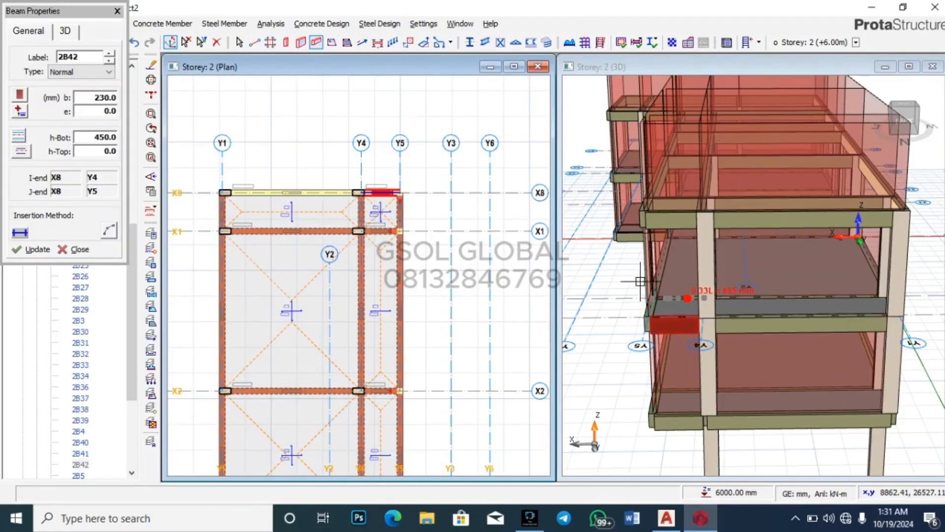
key("Escape")
scroll(678, 322, "up", 2)
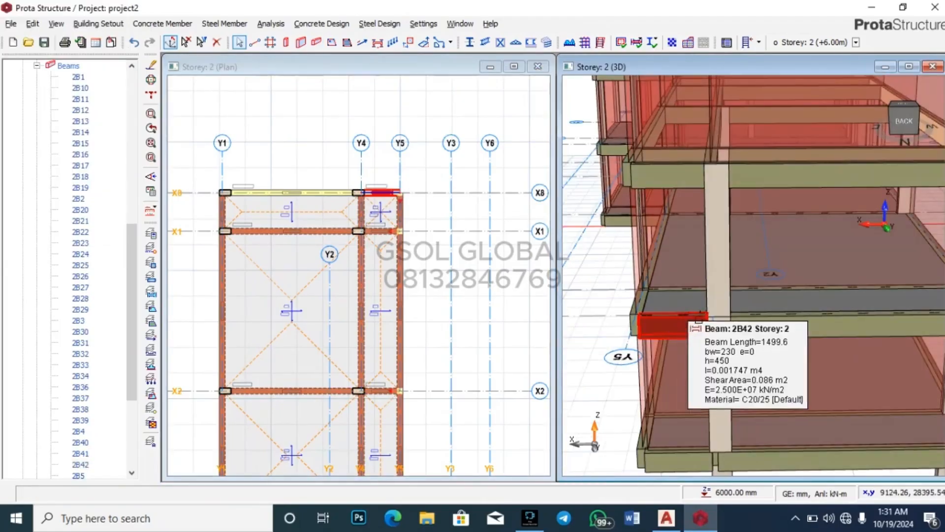
Step: Paste the copied wall load onto both new beams 2B41 and 2B42
left_click(699, 318)
left_click(757, 320, "ctrl")
right_click(758, 320)
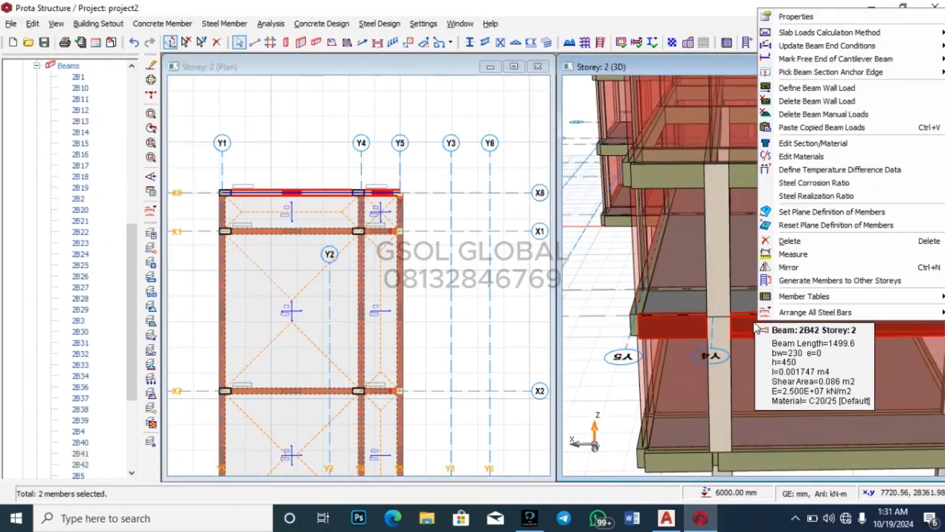
left_click(831, 128)
left_click(534, 304)
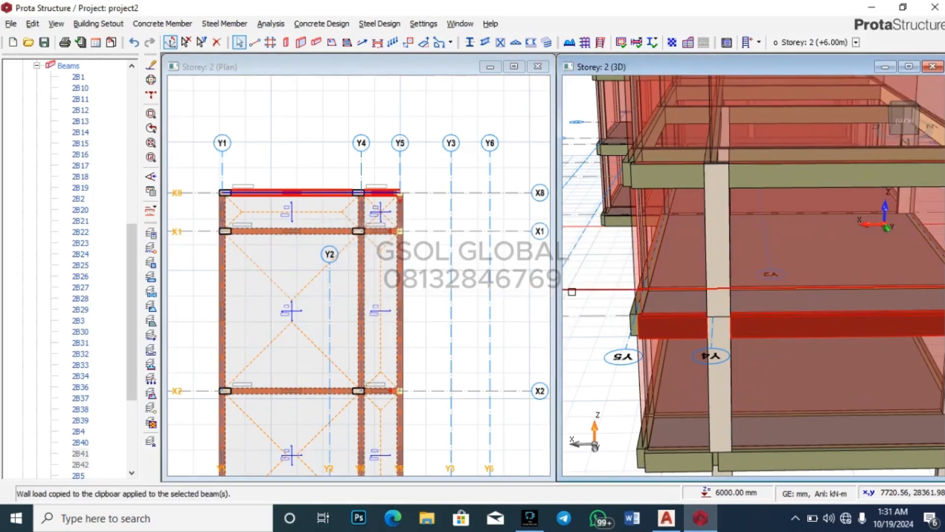
Step: Orbit the model and select beam 2B41 to check its 3000 mm wall load
scroll(612, 275, "down", 5)
left_click_drag(833, 343, 863, 334)
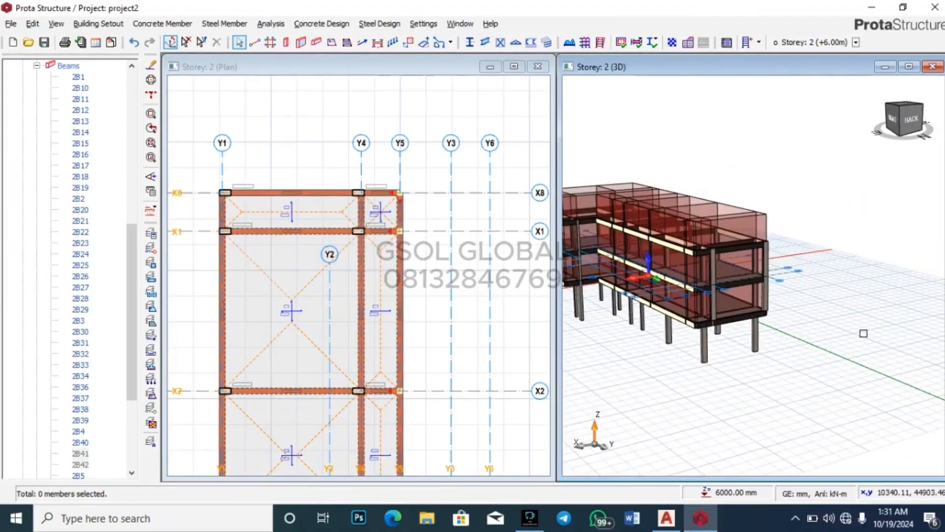
scroll(785, 249, "up", 5)
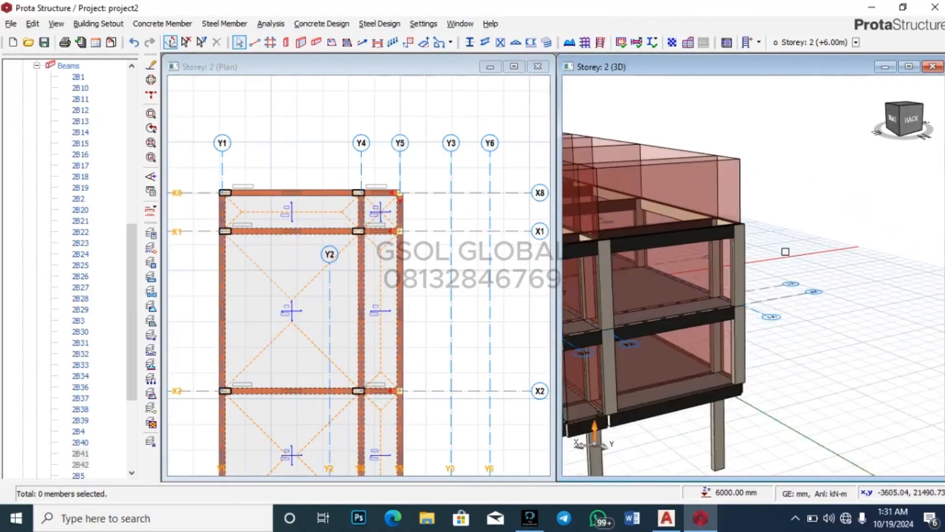
scroll(731, 215, "down", 5)
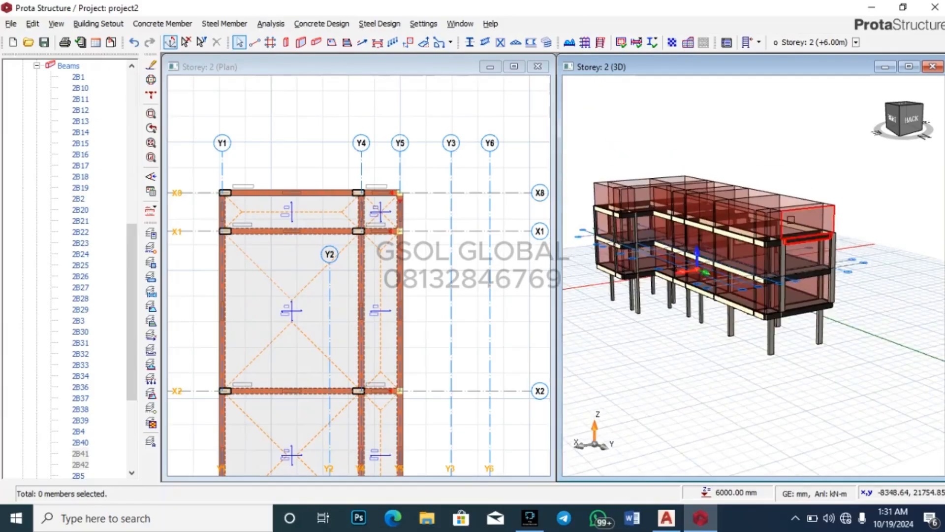
scroll(797, 237, "up", 3)
scroll(797, 238, "up", 1)
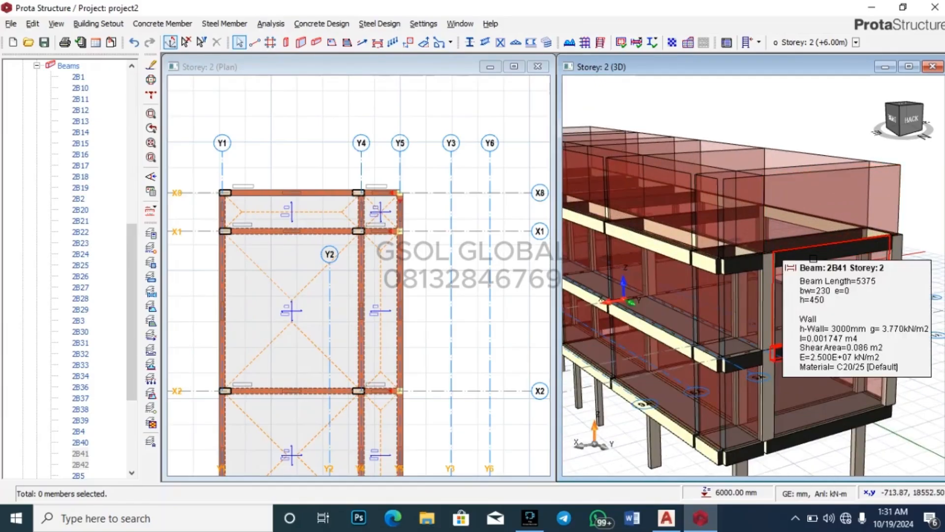
left_click(819, 258)
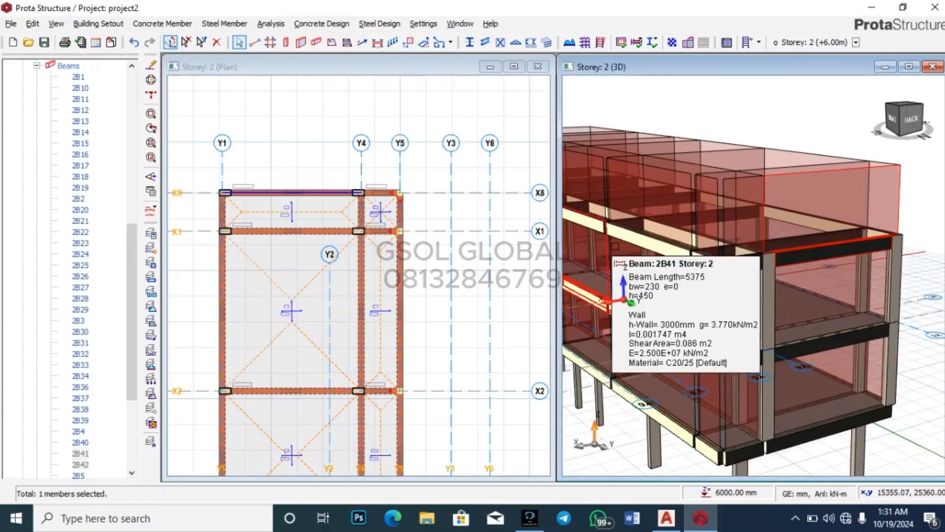
scroll(810, 273, "down", 3)
left_click(816, 295)
middle_click_drag(816, 295, 719, 239)
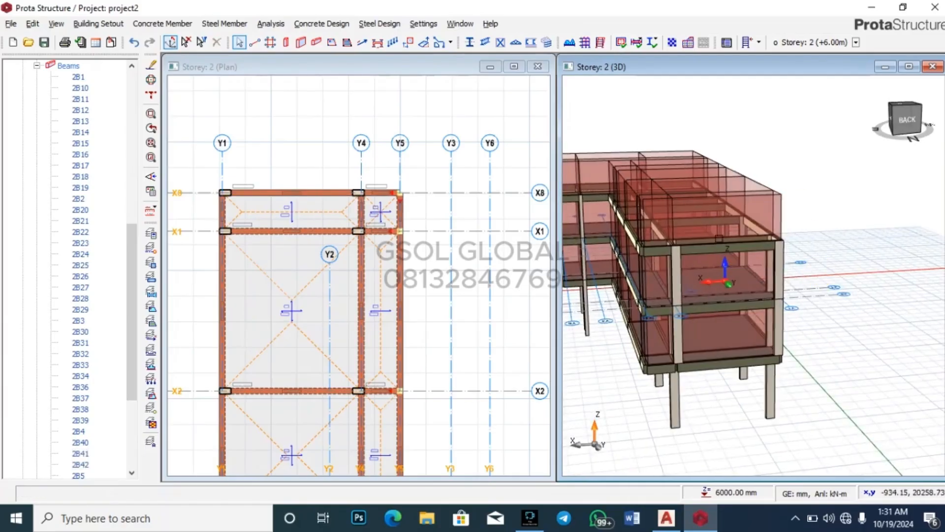
Step: Save and rerun the building analysis with column/wall and beam design, steel check and bar re-selection
left_click(585, 42)
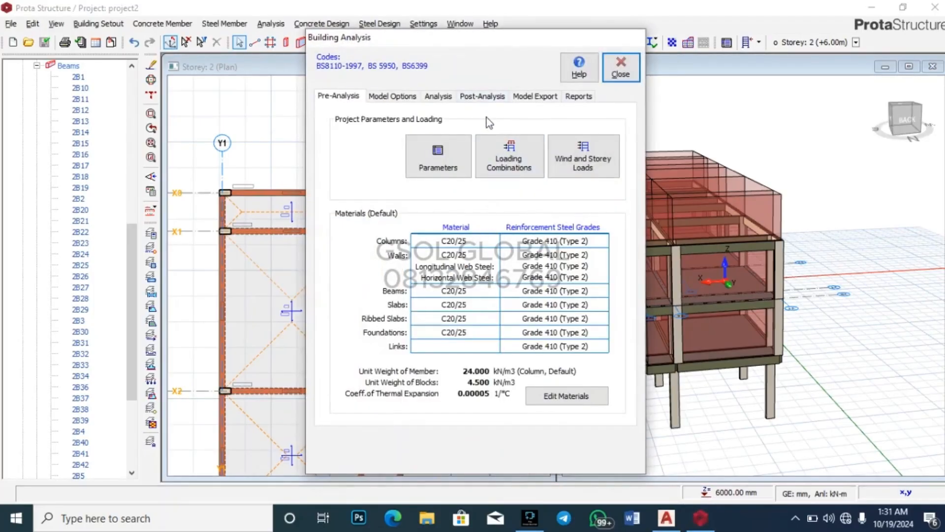
left_click(437, 96)
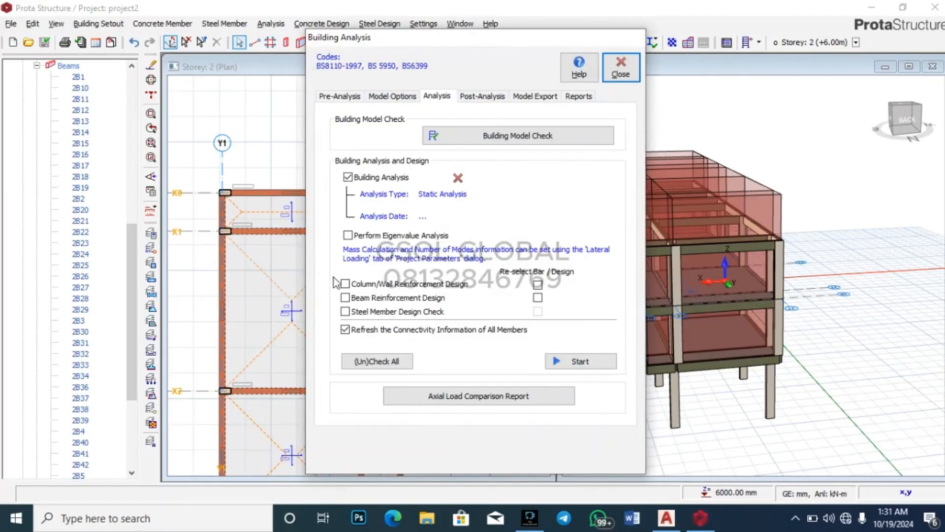
left_click(345, 284)
left_click(345, 311)
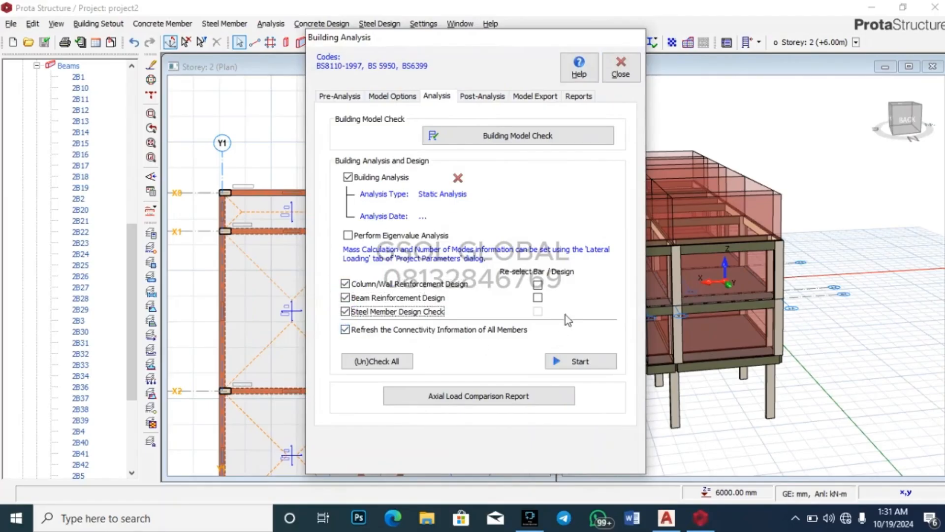
left_click(538, 284)
left_click(537, 297)
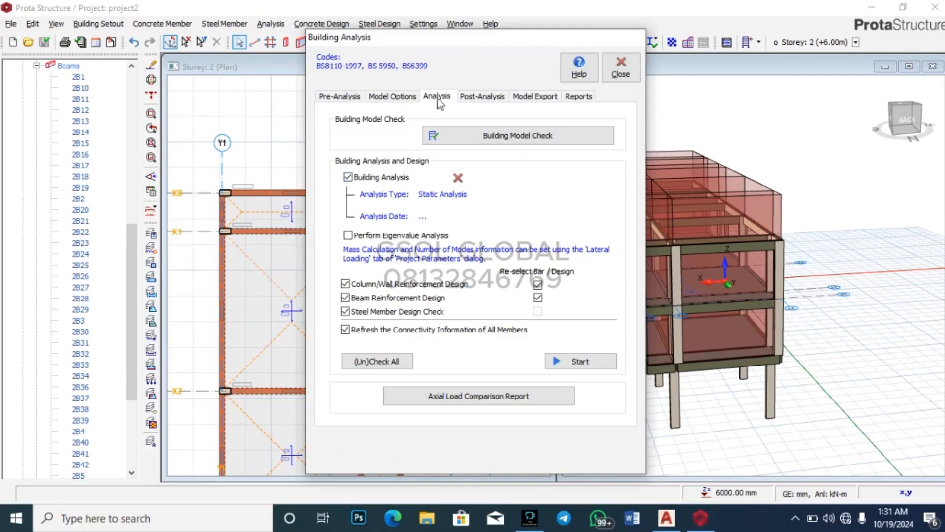
left_click(566, 362)
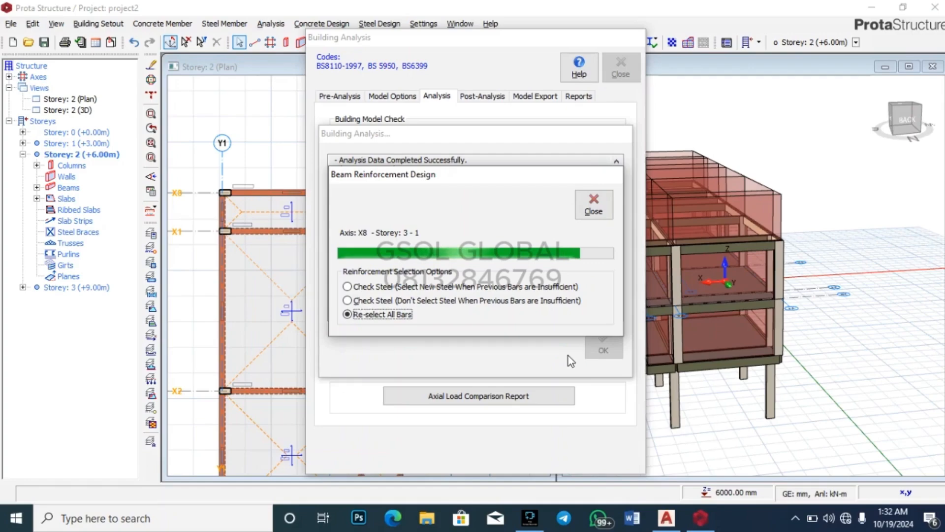
left_click(589, 347)
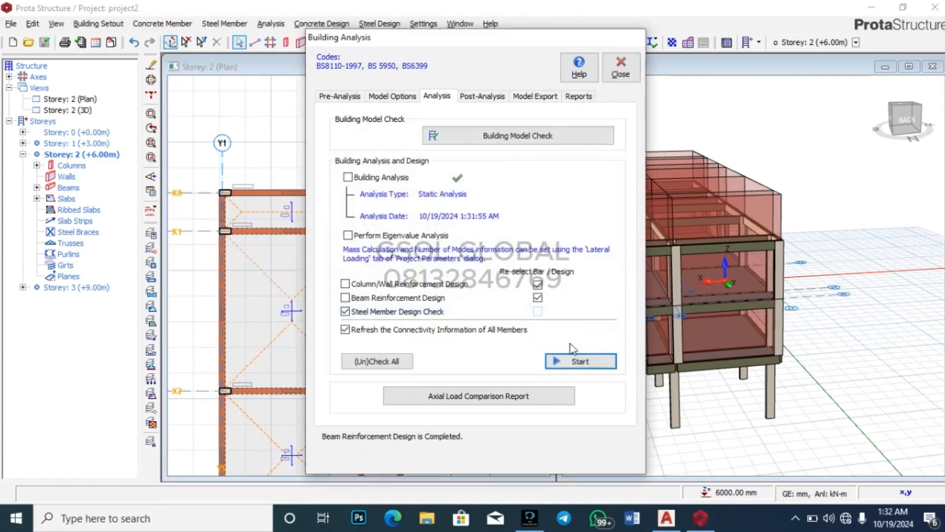
Step: Review the column reinforcement table showing 2C20 failing at 1.33, then close it and Building Analysis
left_click(482, 96)
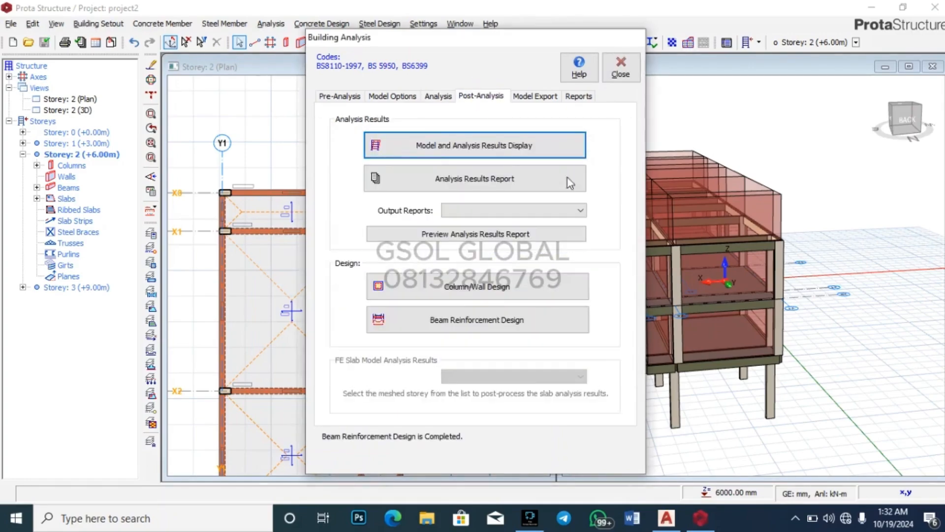
left_click(507, 284)
scroll(488, 355, "down", 1)
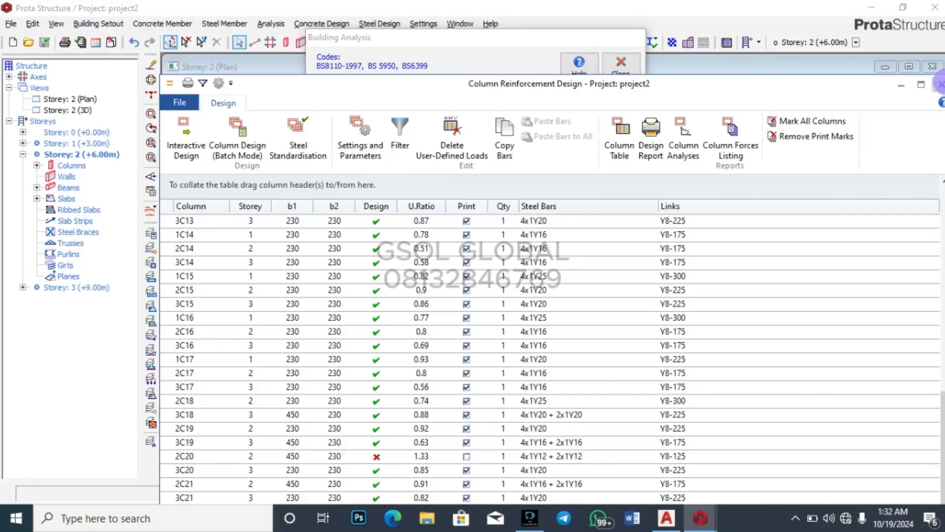
left_click(939, 84)
left_click(621, 68)
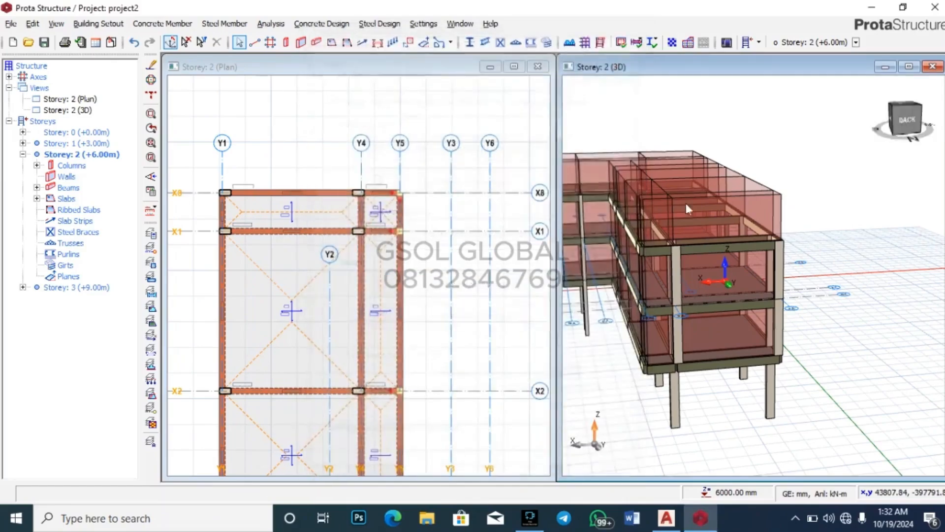
Step: Orbit the 3D model to view it from below and inspect beam 2B41
middle_click_drag(858, 403, 817, 388)
scroll(669, 285, "up", 4)
scroll(745, 271, "down", 2)
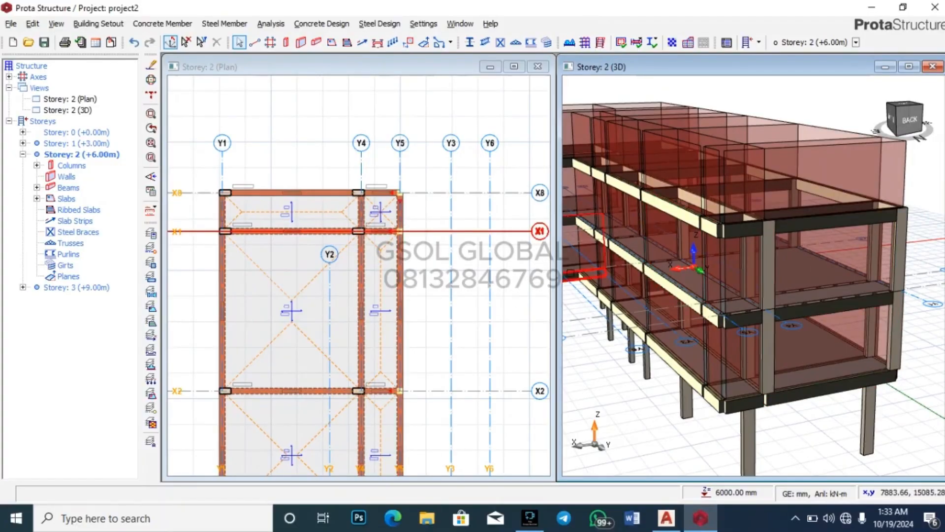
scroll(719, 192, "down", 2)
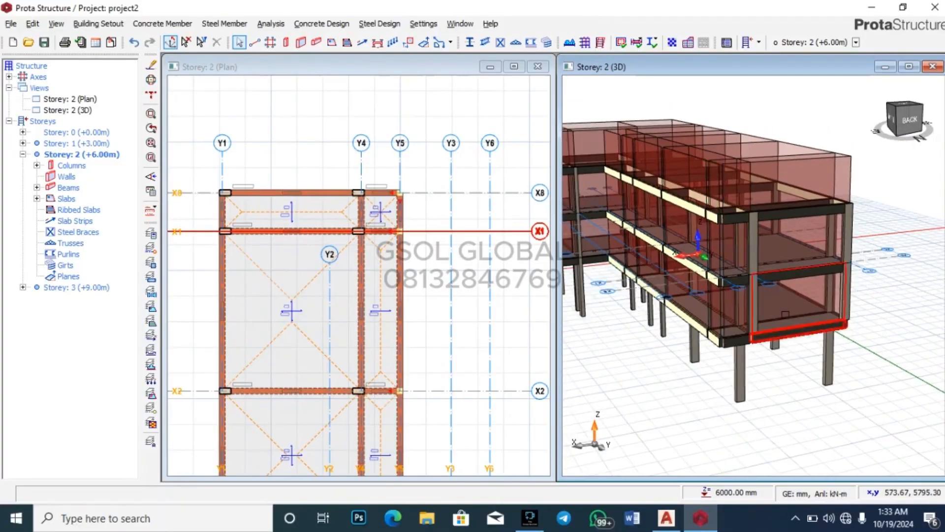
scroll(785, 313, "up", 3)
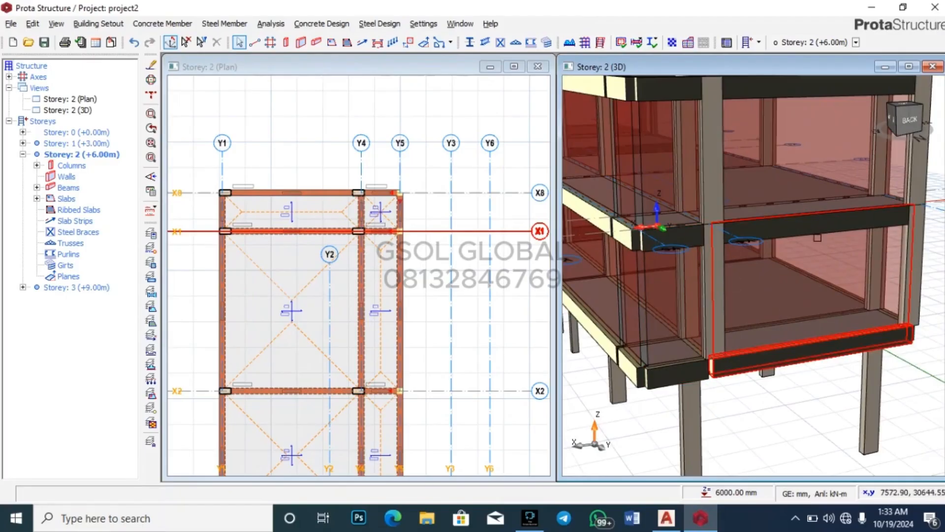
left_click(768, 355)
scroll(768, 356, "down", 3)
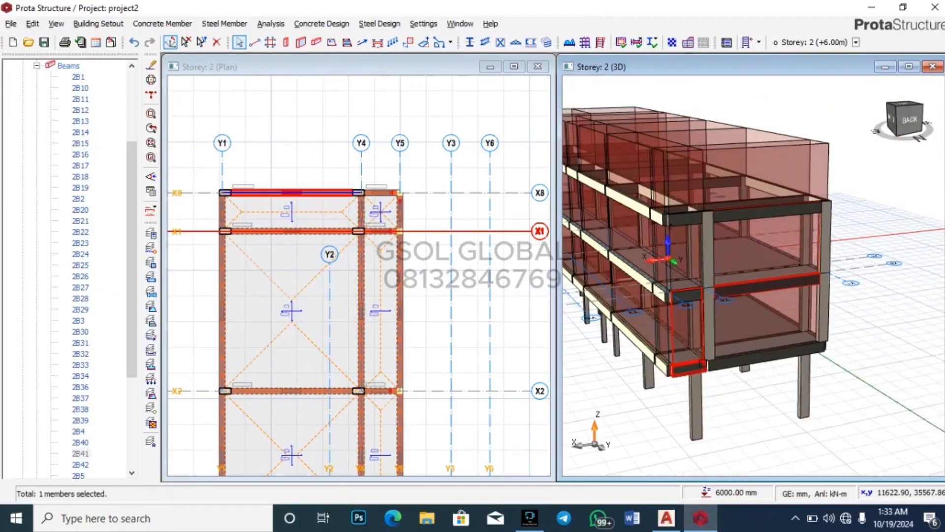
left_click(770, 287)
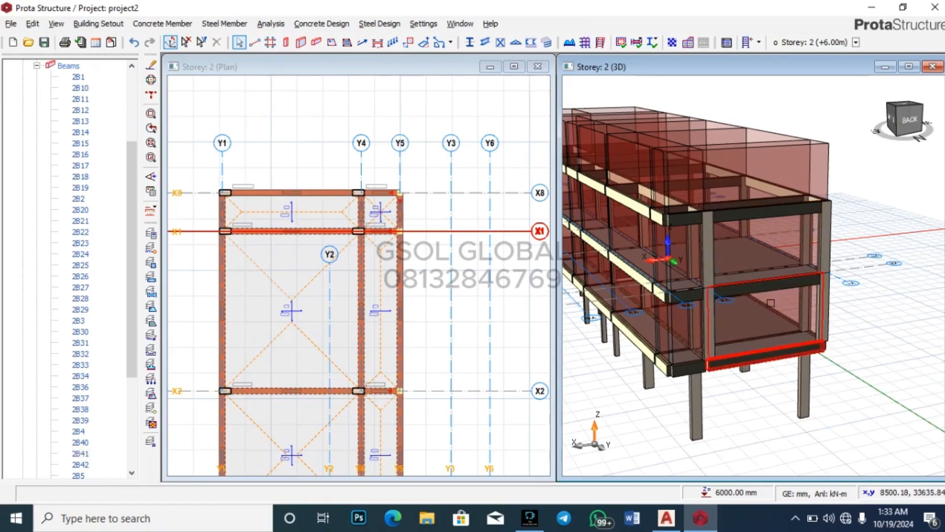
scroll(771, 302, "up", 3)
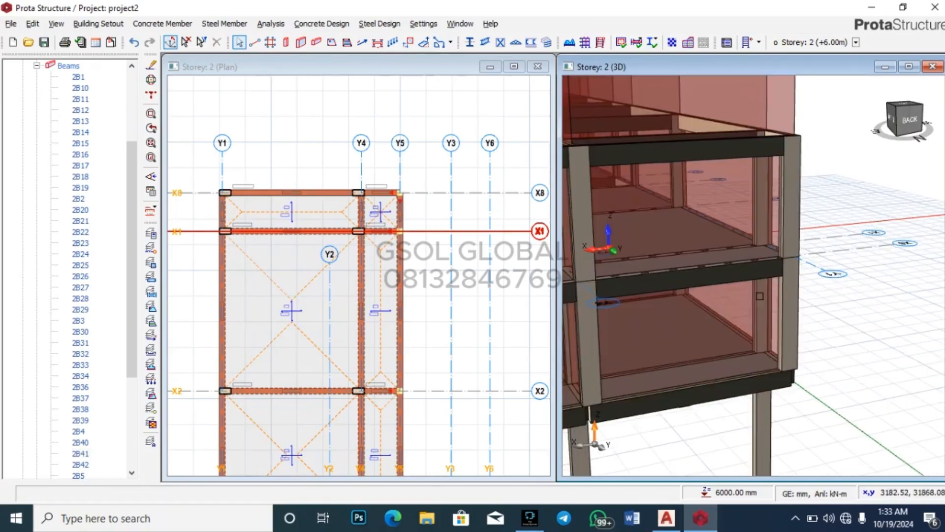
left_click(717, 275)
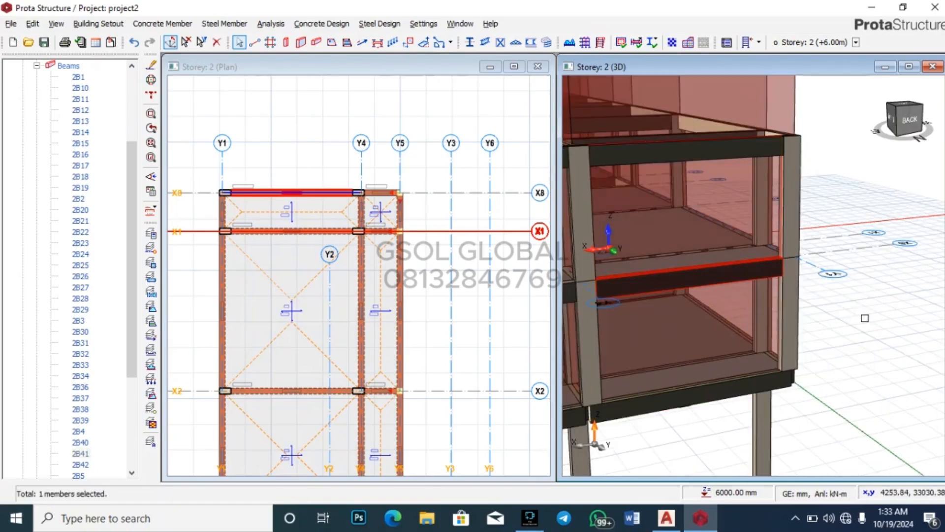
left_click(873, 324)
scroll(873, 324, "down", 3)
scroll(789, 350, "up", 2)
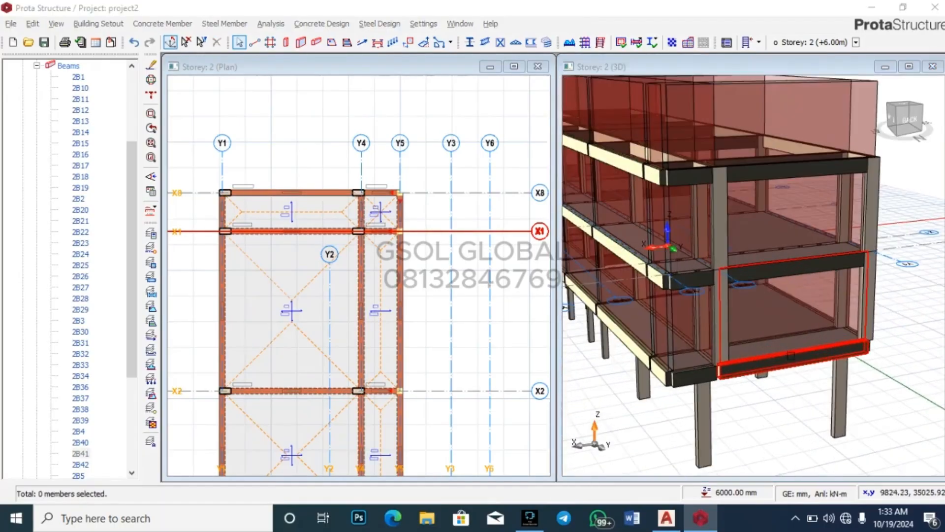
Step: Delete the lower front beam 1B35, accepting that the analysis results are discarded
left_click(815, 355)
key("Delete")
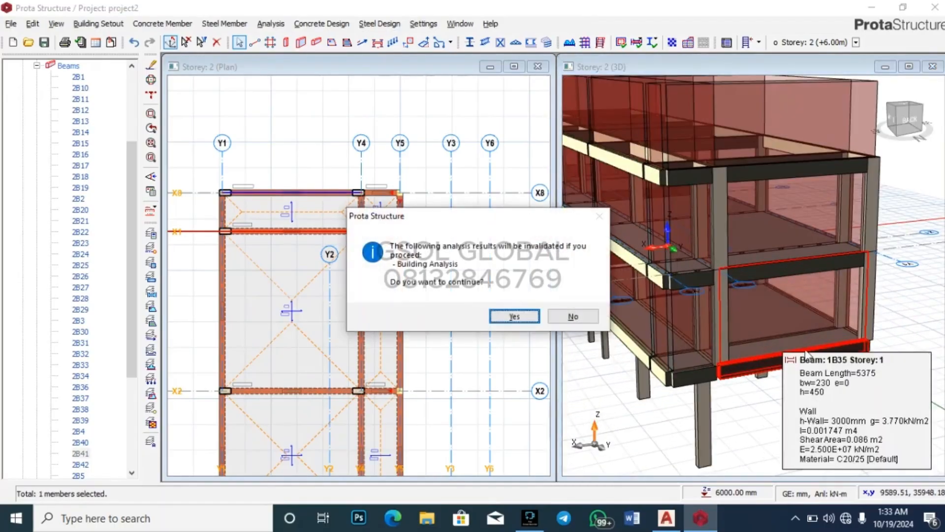
left_click(511, 317)
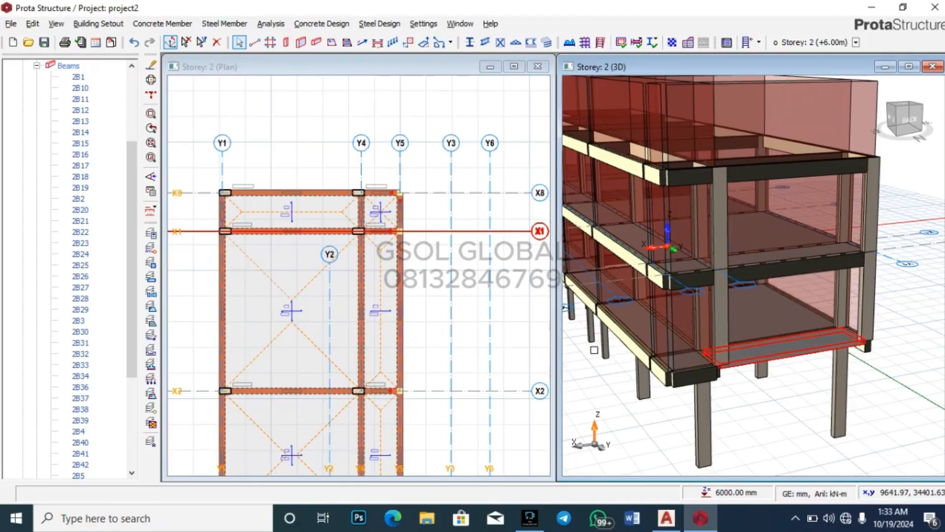
scroll(80, 175, "up", 4)
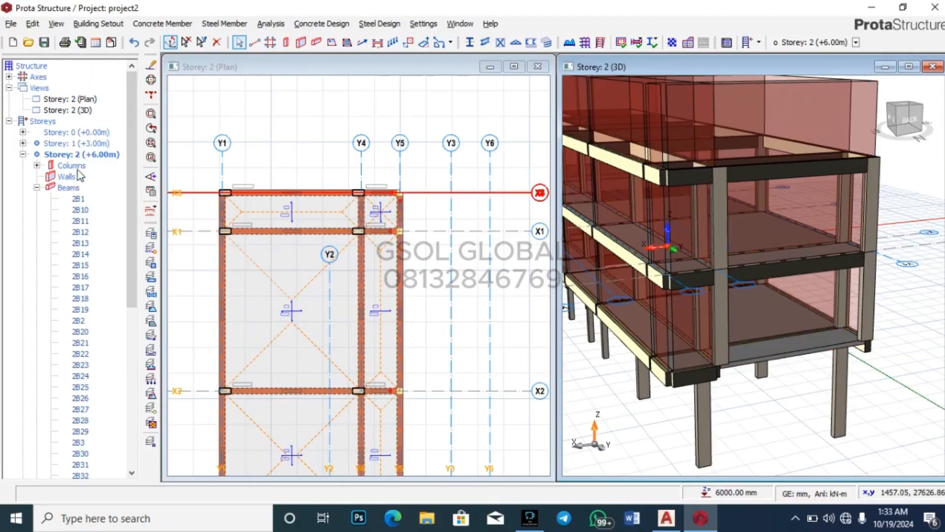
Step: Collapse the storey 2 tree and show Storey 1 (+3.00m) as the active plan
left_click(37, 187)
left_click(23, 154)
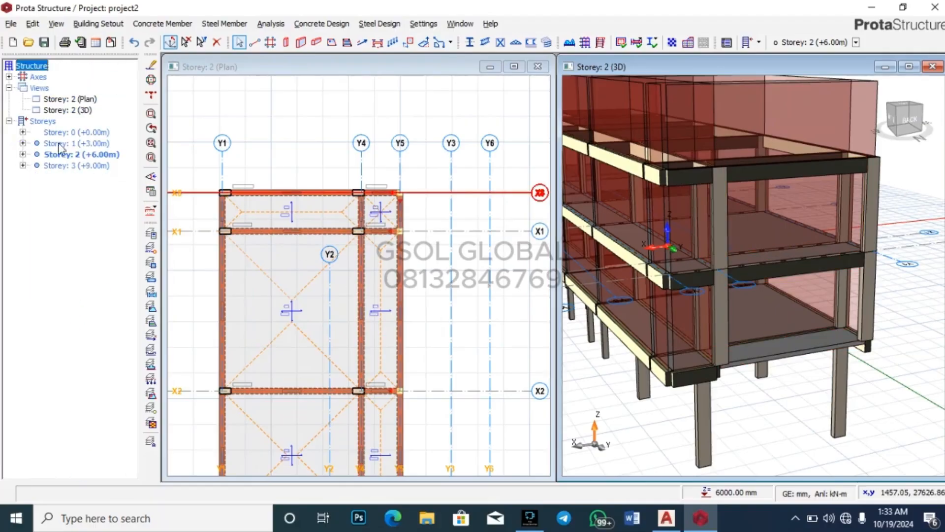
double_click(72, 144)
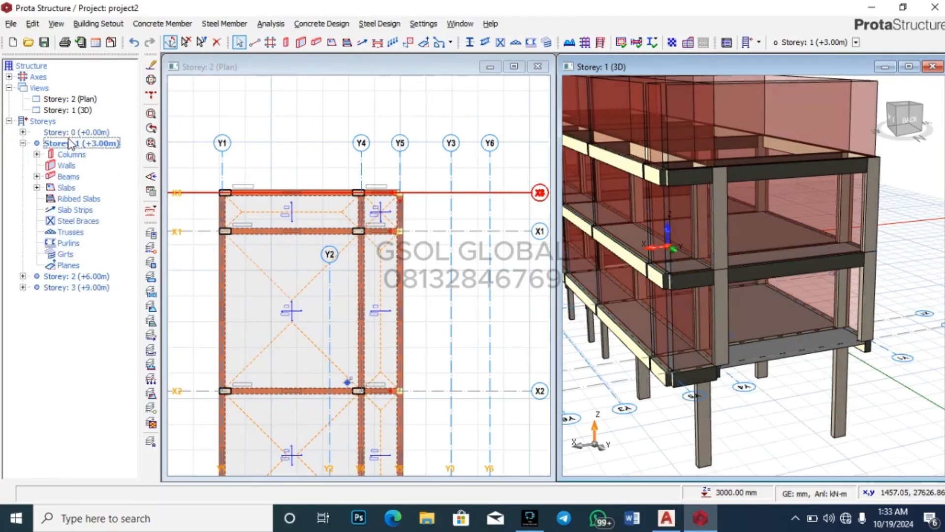
double_click(70, 99)
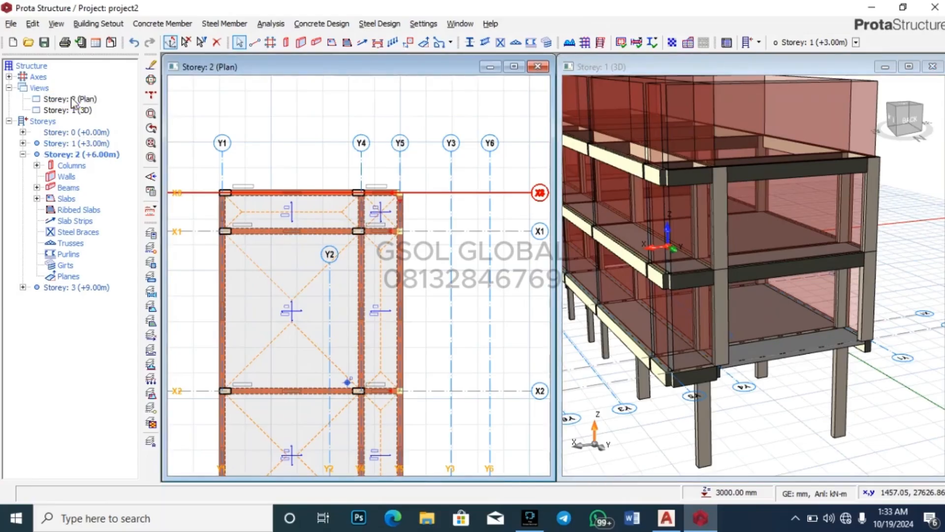
double_click(85, 144)
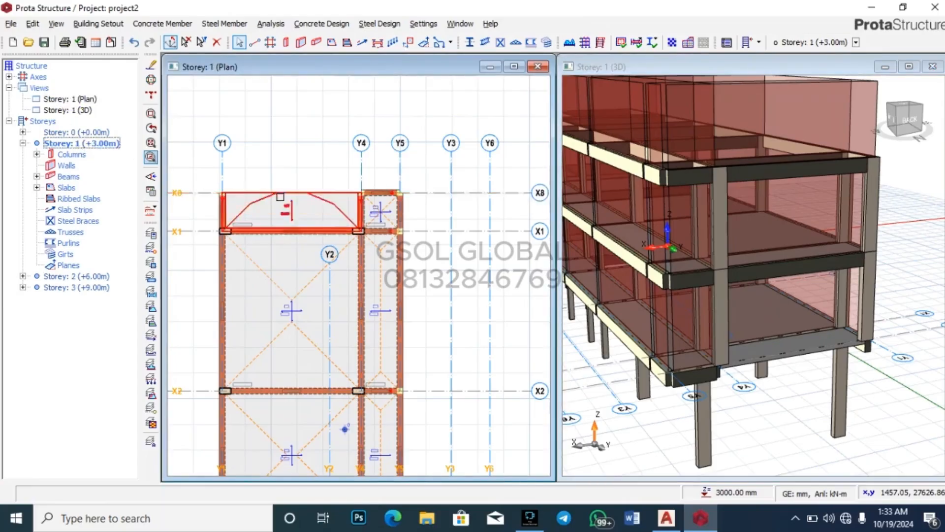
scroll(225, 187, "up", 2)
scroll(323, 158, "down", 5)
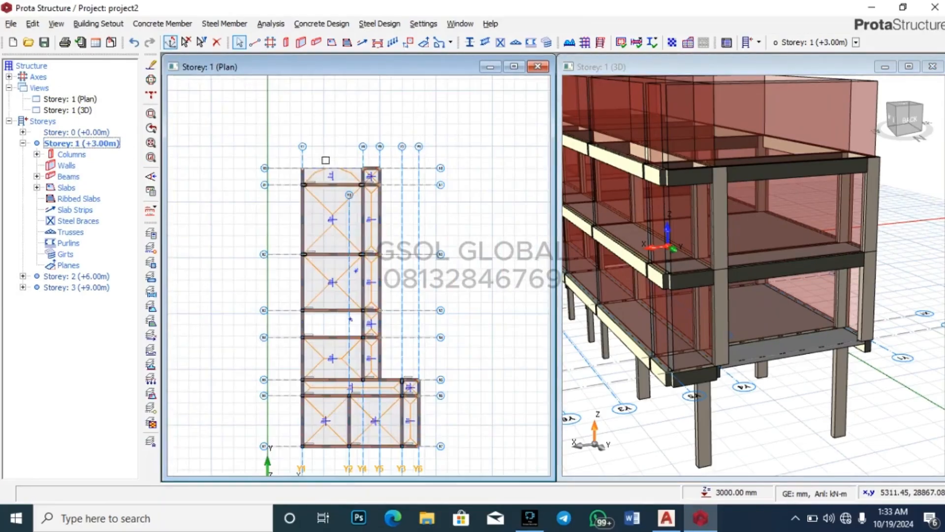
scroll(312, 147, "up", 3)
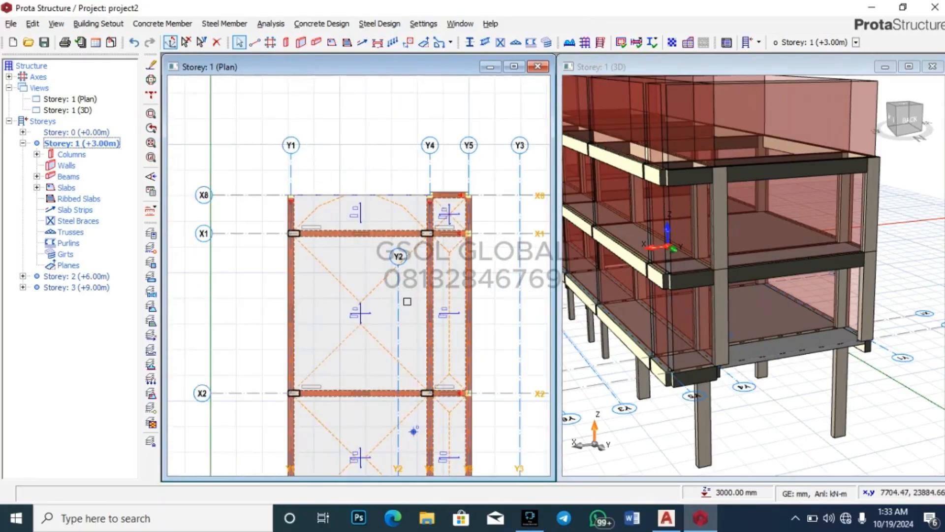
Step: Select axis Y2 on the storey 1 plan and bring up its options to check its 25302.11 mm length
left_click(400, 296)
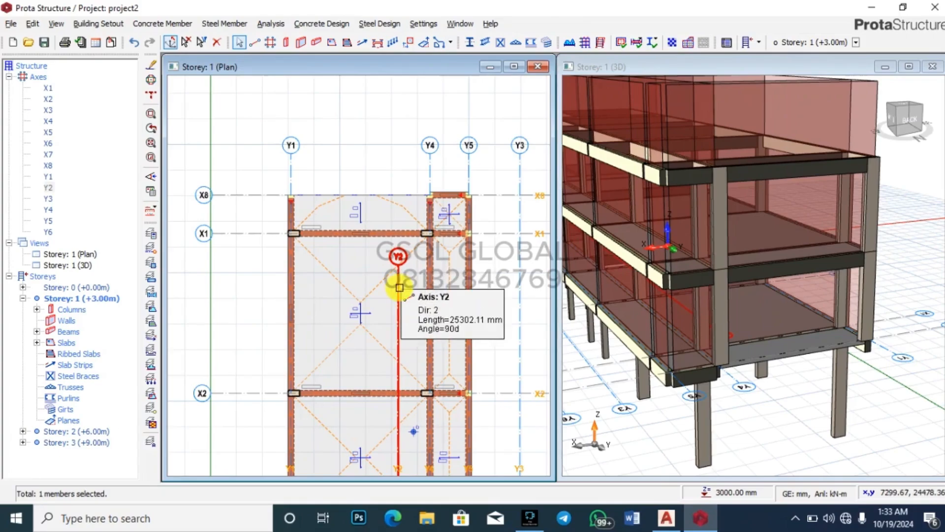
right_click(399, 274)
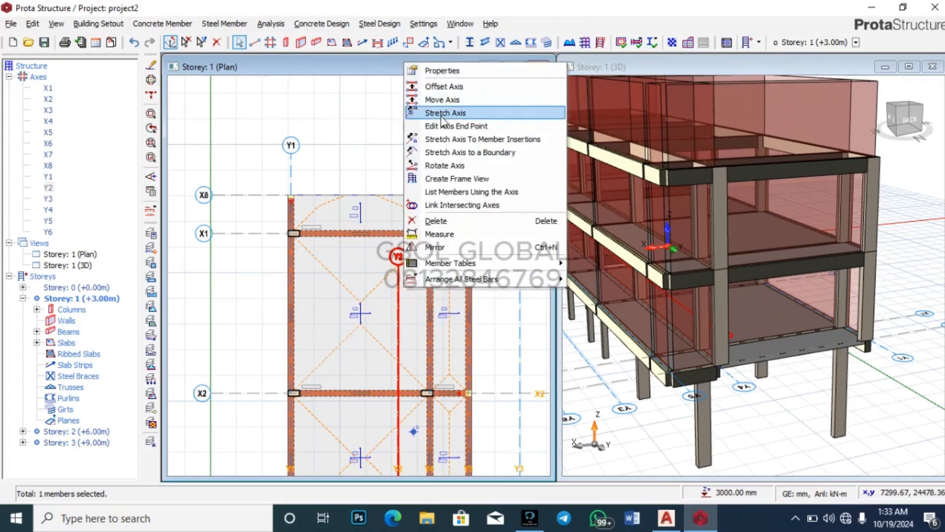
left_click(359, 144)
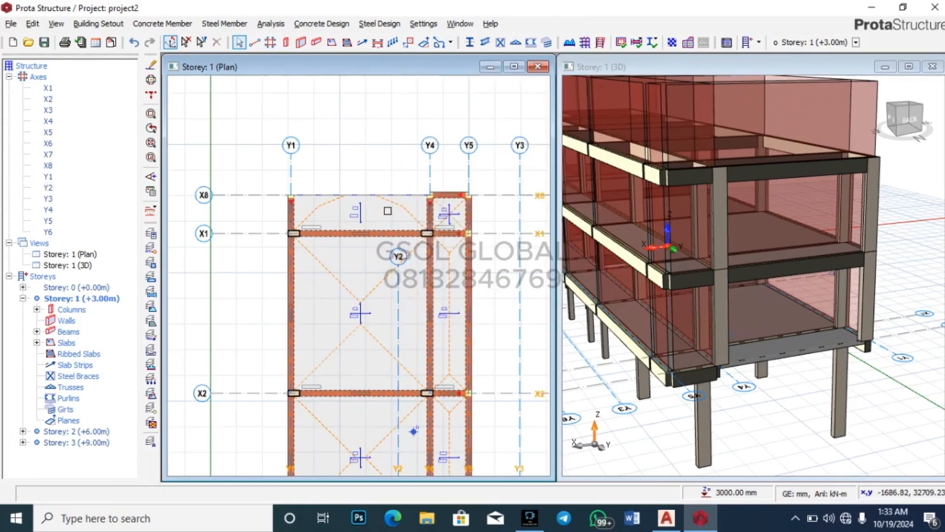
scroll(387, 211, "up", 3)
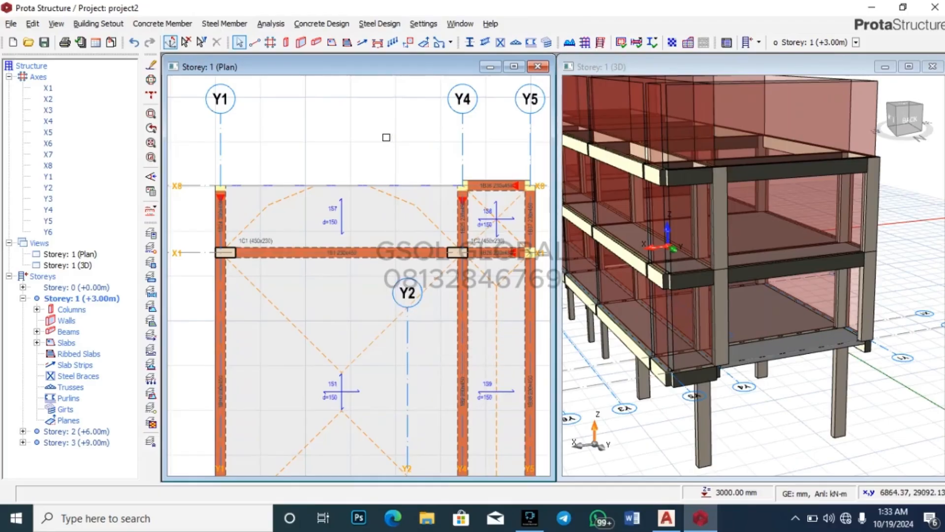
Step: Add beam 1B42 (230 × 450 mm) along axis X8 from Y1 to Y4 on storey 1
left_click(316, 43)
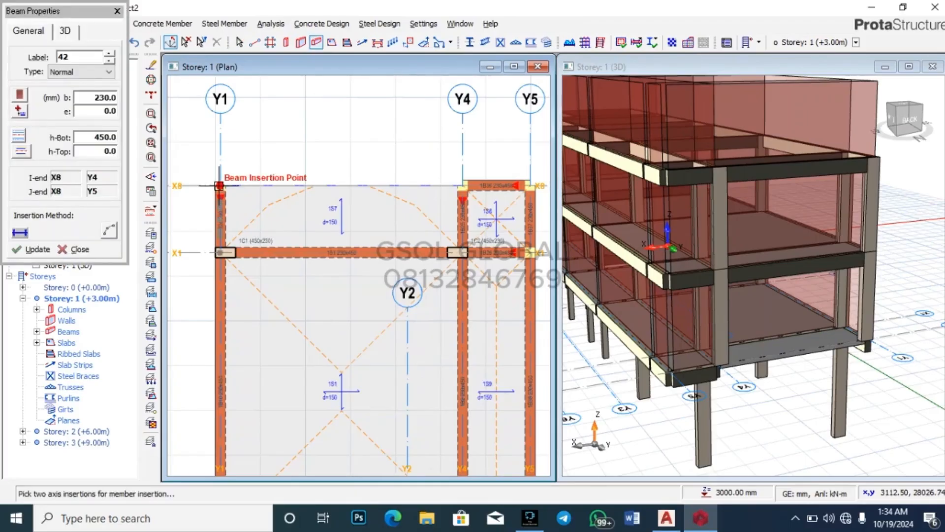
left_click(219, 186)
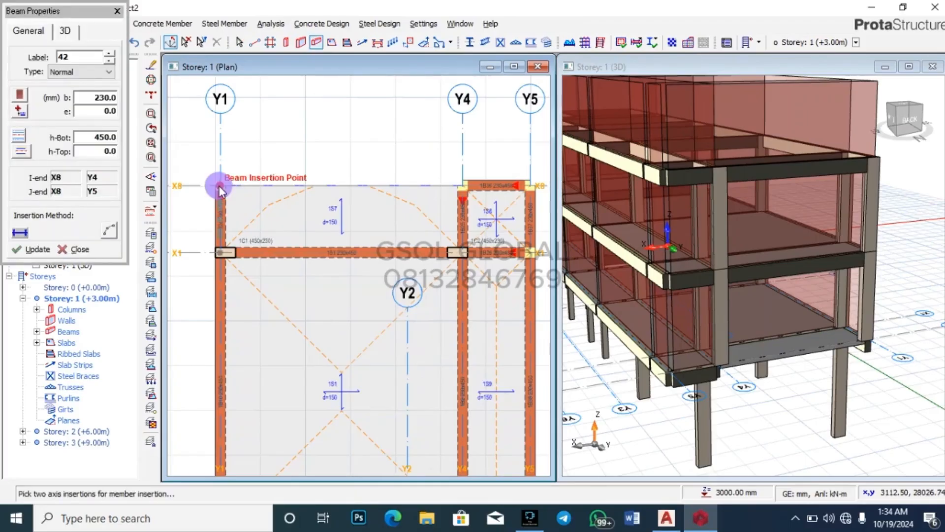
left_click(460, 184)
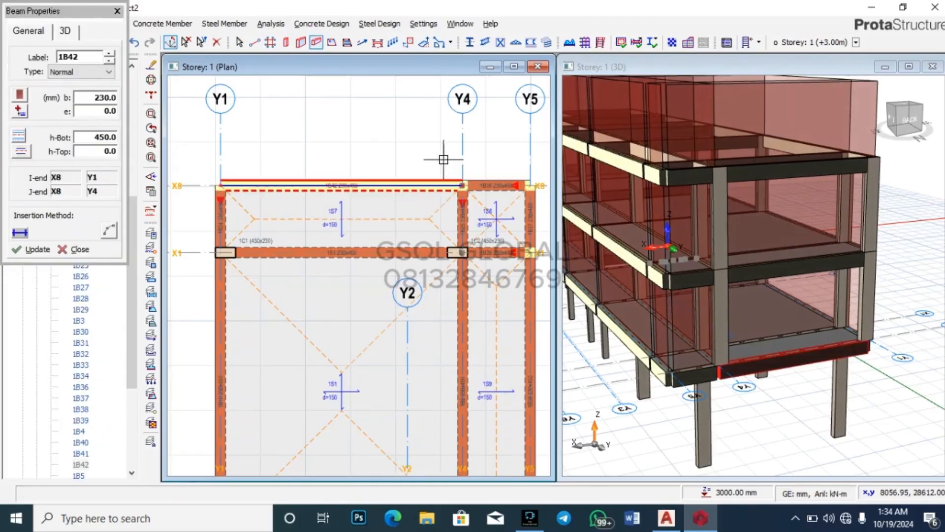
right_click(370, 148)
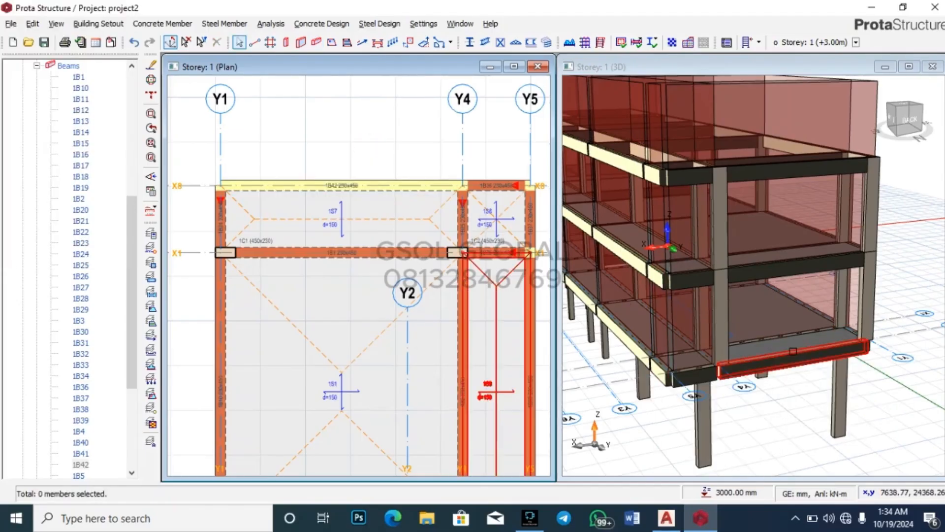
Step: Select the storey 1 front beam carrying the wall in the 3D view
mouse_move(807, 272)
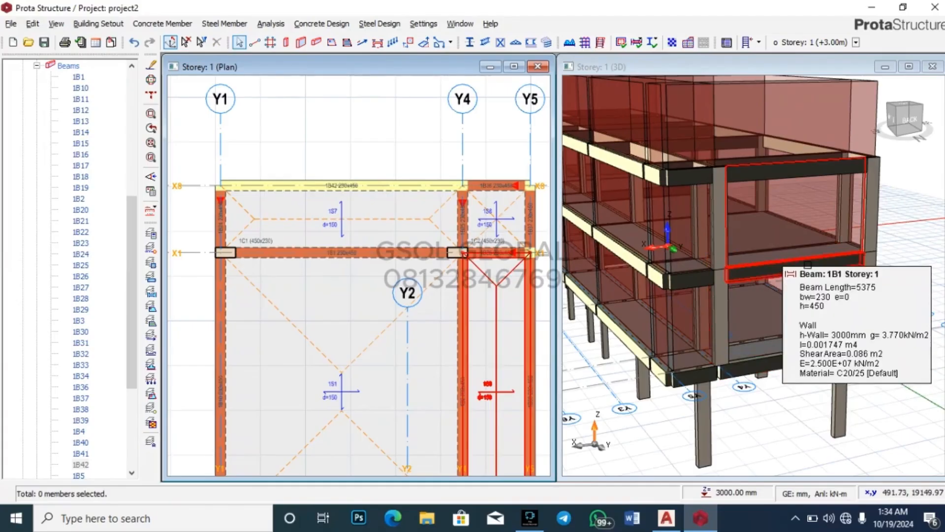
left_click(778, 268)
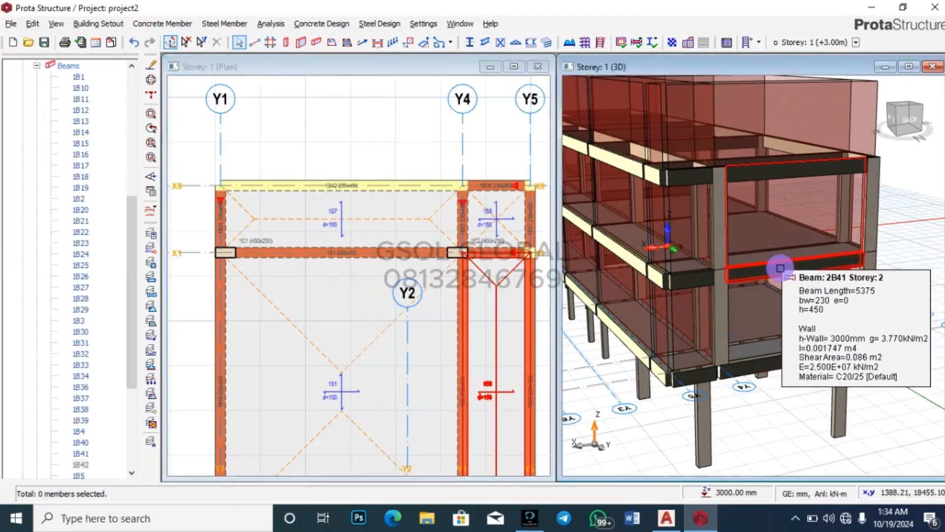
key("Delete")
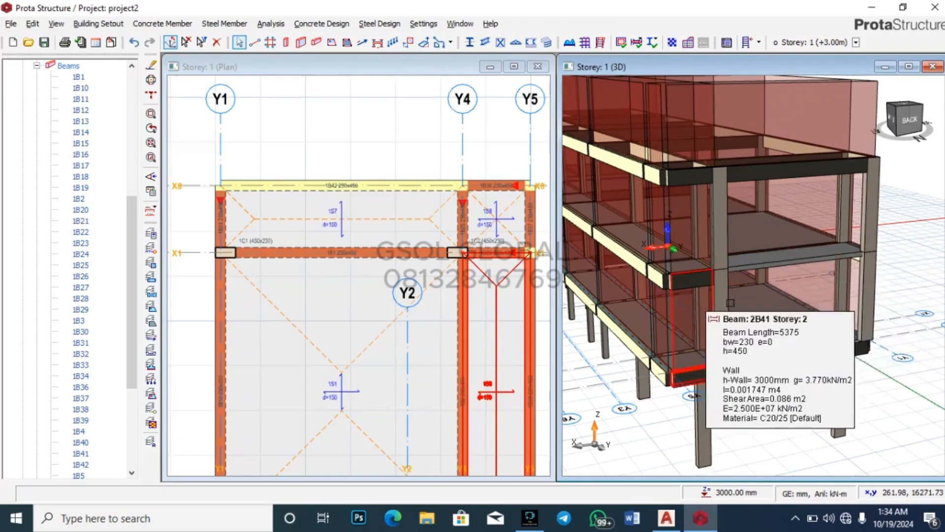
left_click(769, 269)
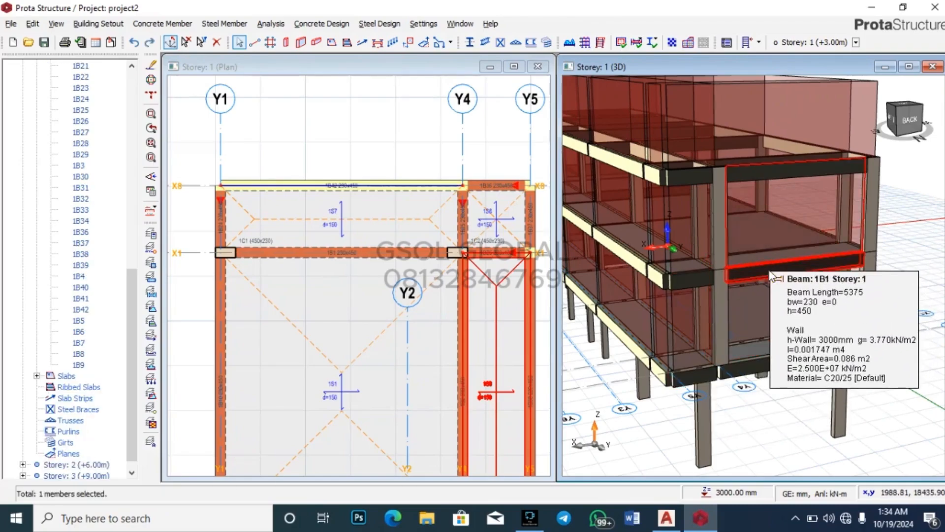
Step: Delete the wall load from the selected front beam
right_click(769, 268)
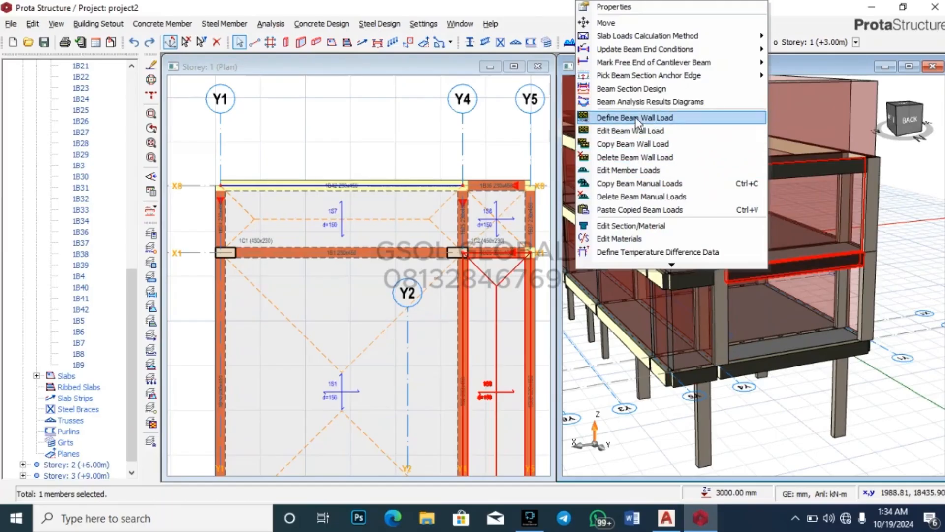
left_click(630, 157)
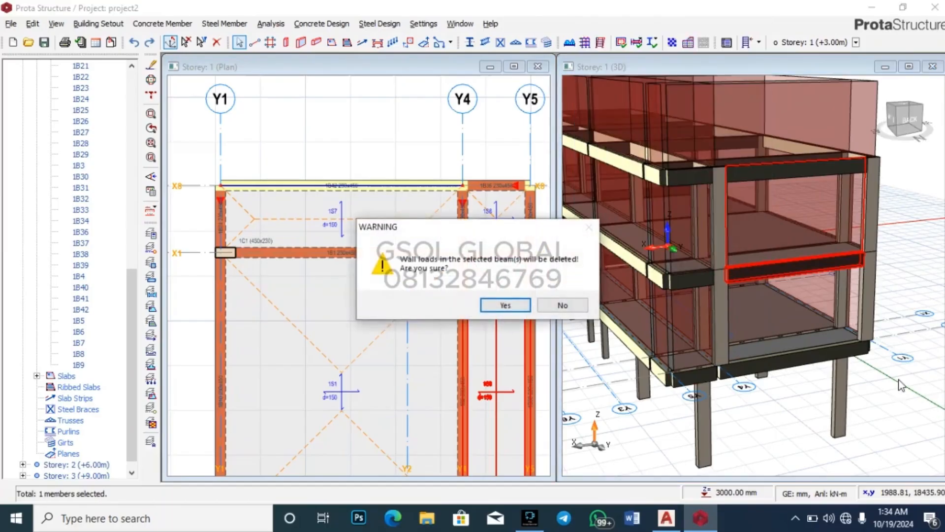
left_click(515, 311)
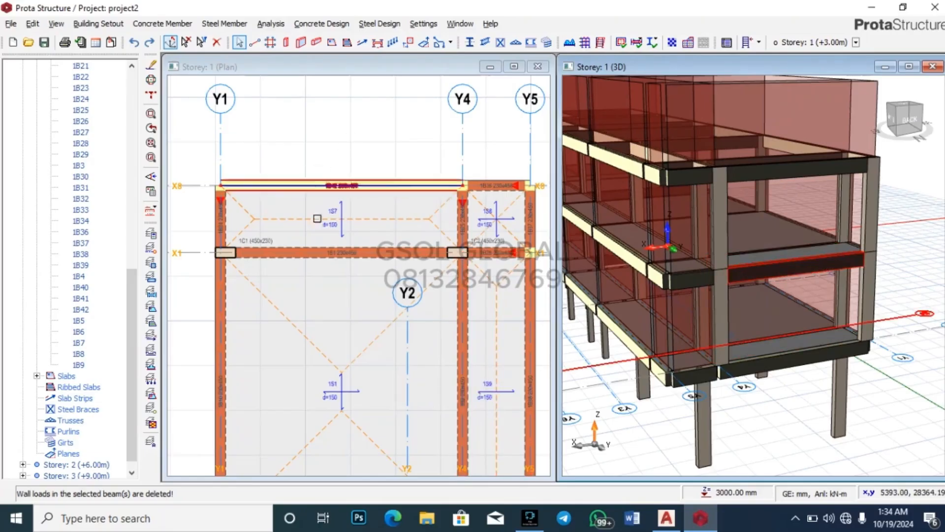
Step: Delete beam 1B42 along axis X8 on storey 1
left_click(355, 177)
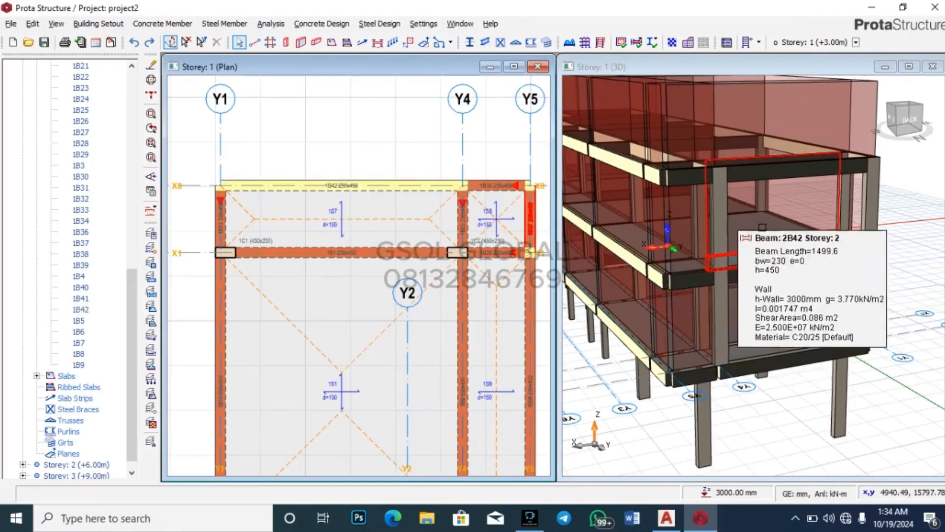
left_click(798, 263)
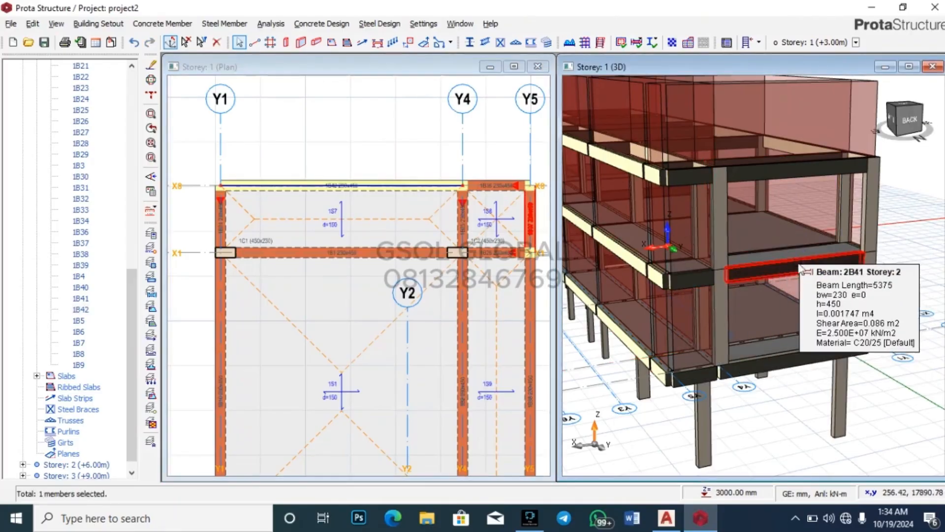
key("Delete")
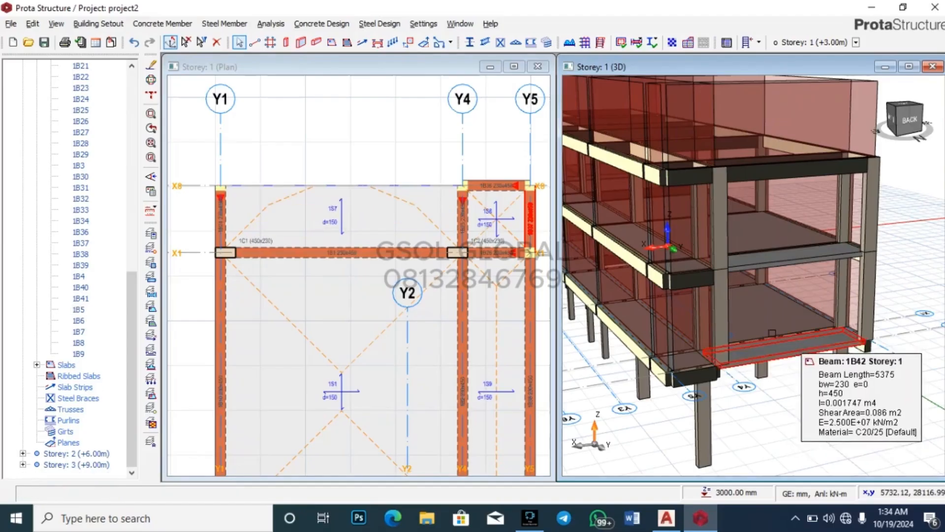
Step: Measure a distance on the storey 1 plan starting from the Y4/X8 corner
right_click(437, 140)
left_click(465, 167)
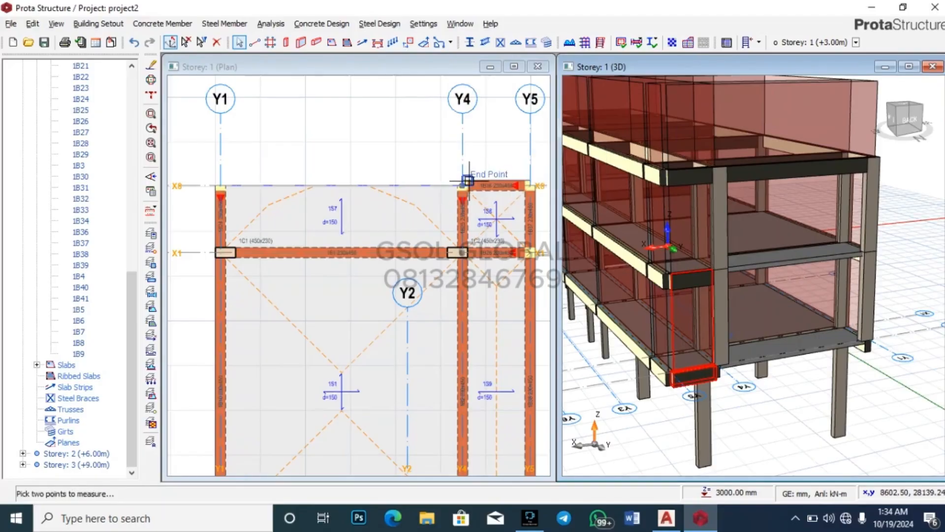
left_click(467, 181)
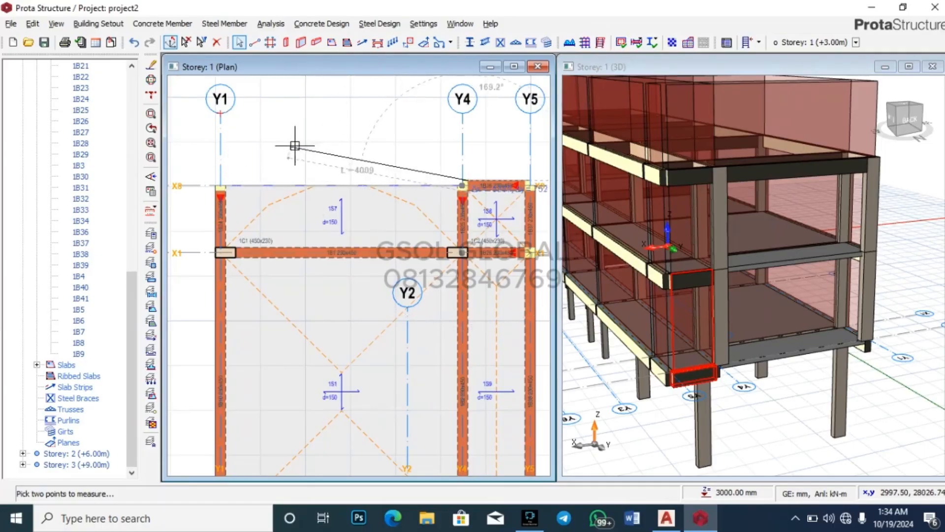
scroll(462, 177, "up", 3)
scroll(450, 201, "down", 3)
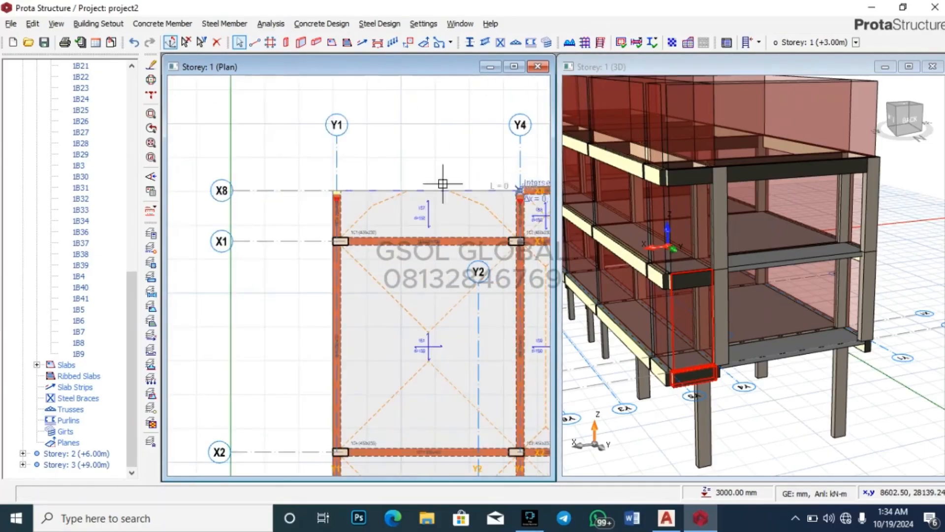
scroll(339, 189, "up", 3)
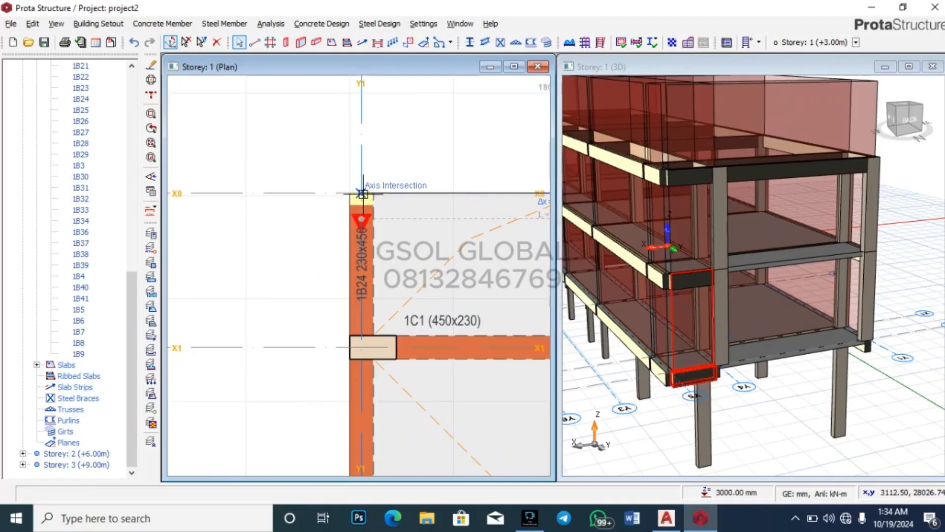
scroll(340, 195, "down", 2)
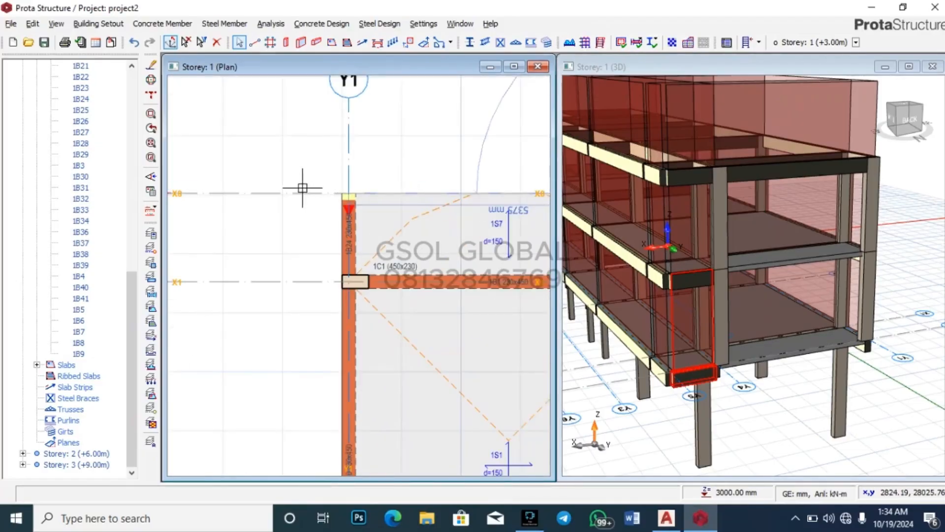
scroll(339, 192, "down", 2)
scroll(371, 201, "up", 2)
scroll(289, 184, "up", 2)
scroll(288, 184, "up", 2)
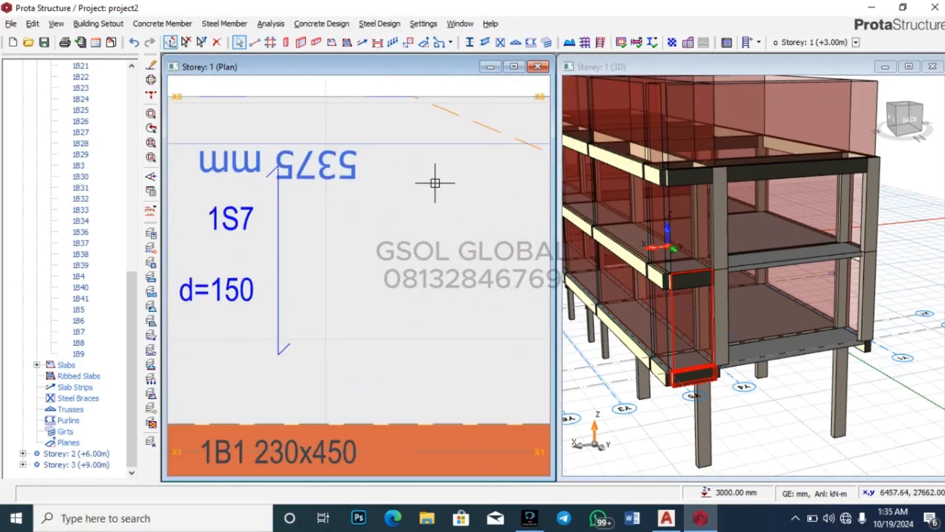
scroll(434, 182, "down", 5)
scroll(433, 188, "up", 3)
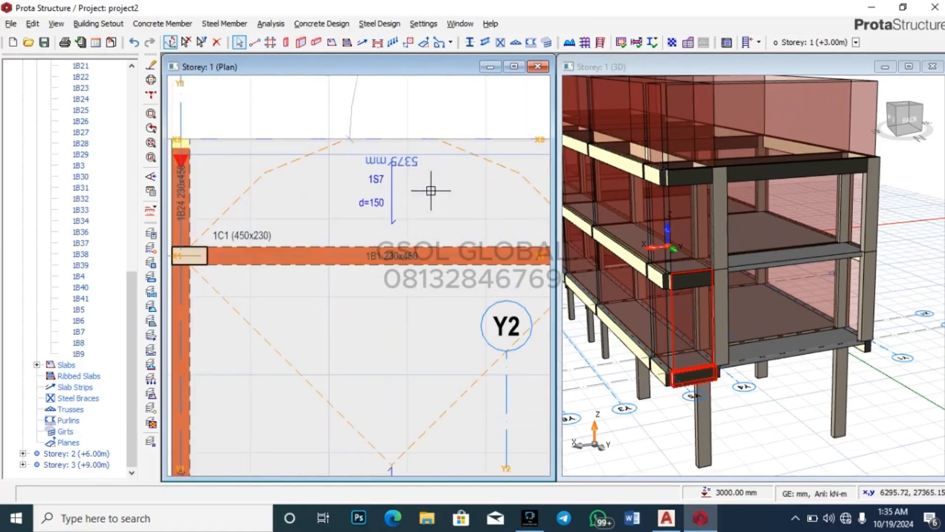
scroll(420, 173, "down", 3)
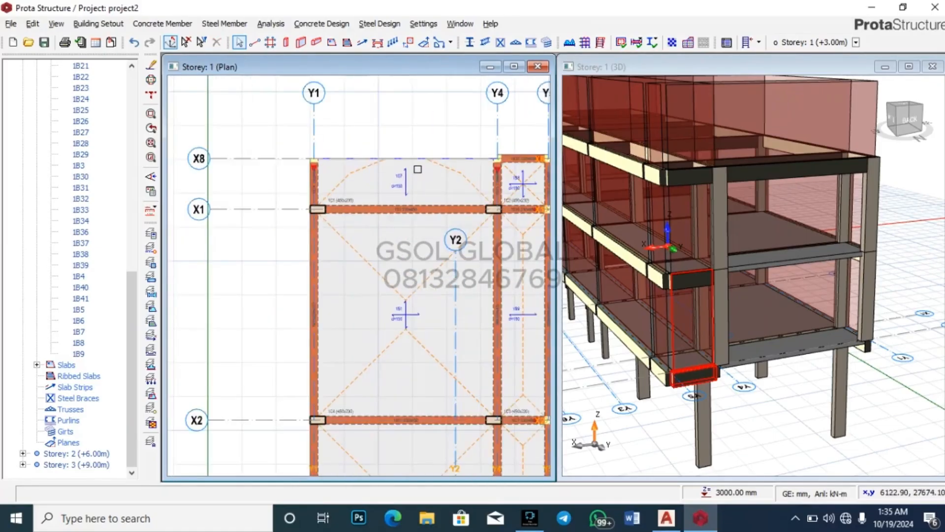
scroll(401, 159, "up", 2)
scroll(395, 160, "down", 4)
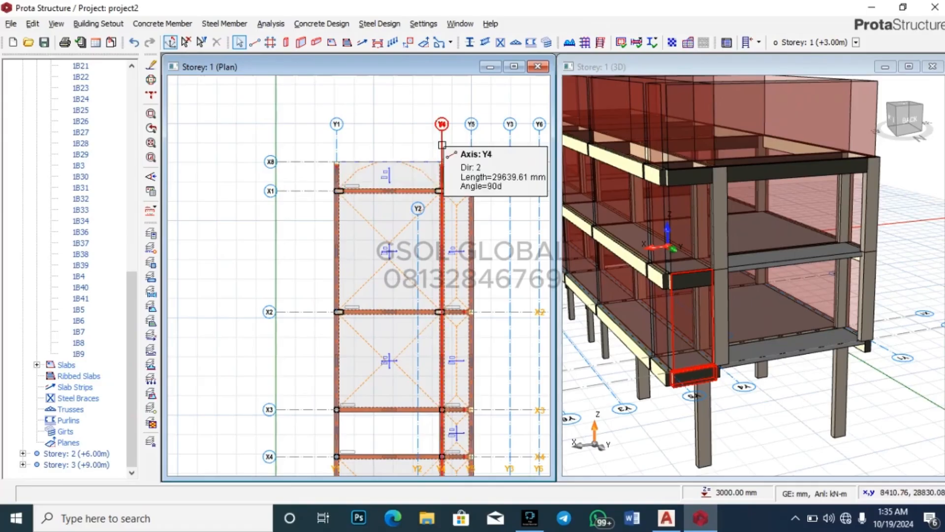
Step: Start measuring from axis Y4, previewing a −2107 mm offset
right_click(442, 144)
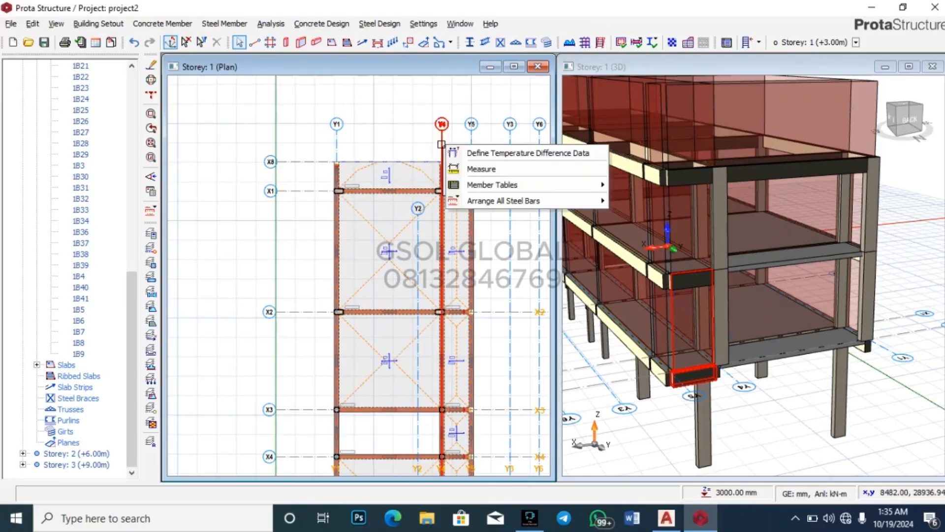
left_click(412, 140)
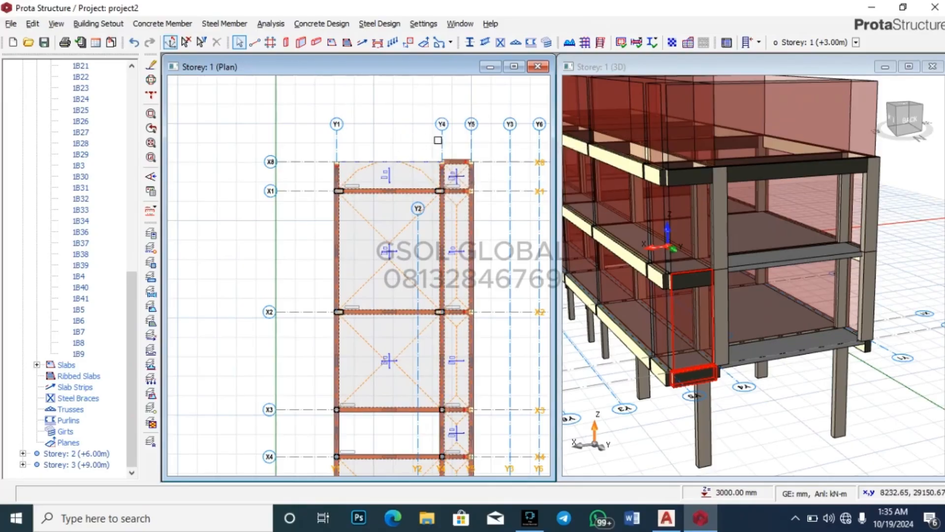
left_click(441, 133)
right_click(441, 147)
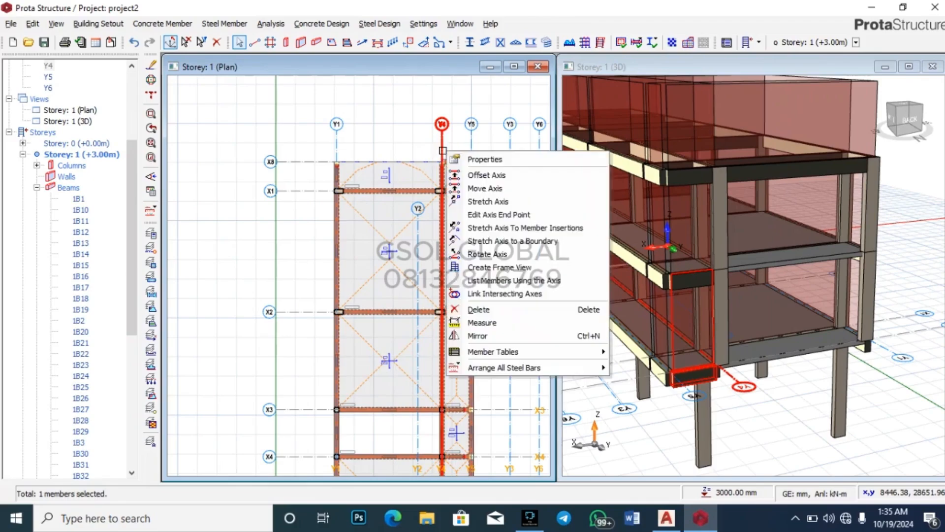
left_click(478, 177)
scroll(401, 139, "up", 5)
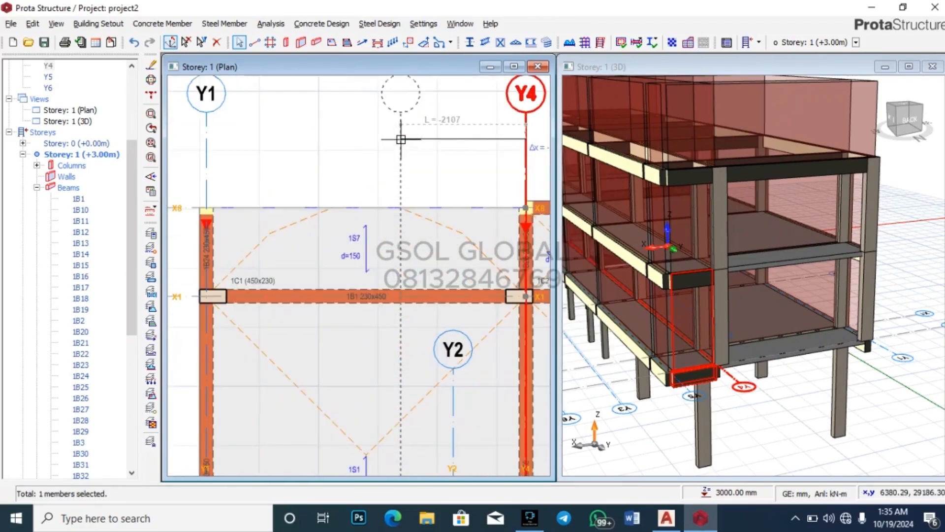
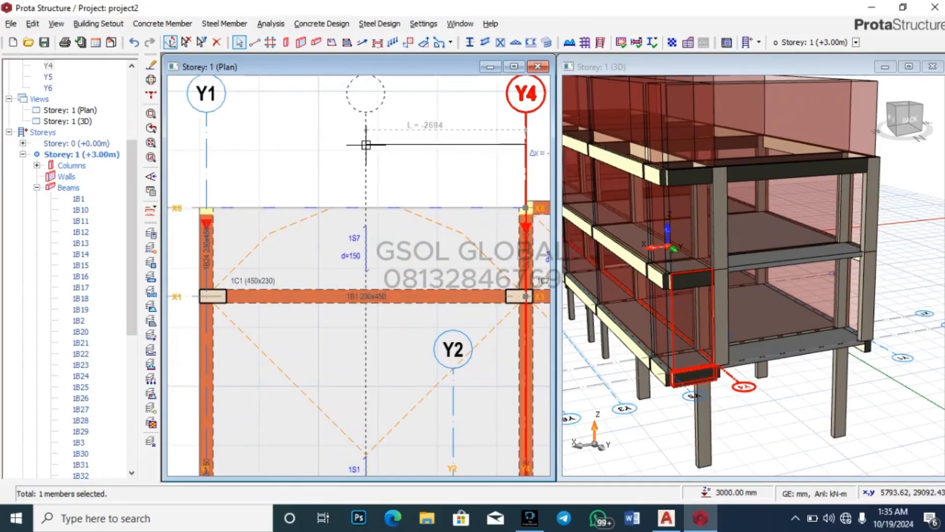
Step: Maximize the Storey 1 plan and insert grid axis Y7 between axes Y1 and Y4
scroll(366, 145, "up", 5)
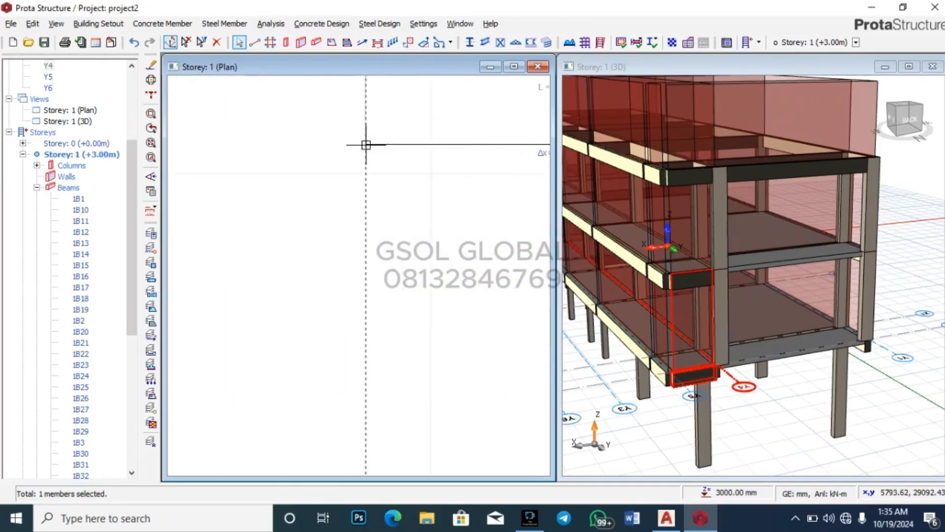
scroll(366, 144, "down", 2)
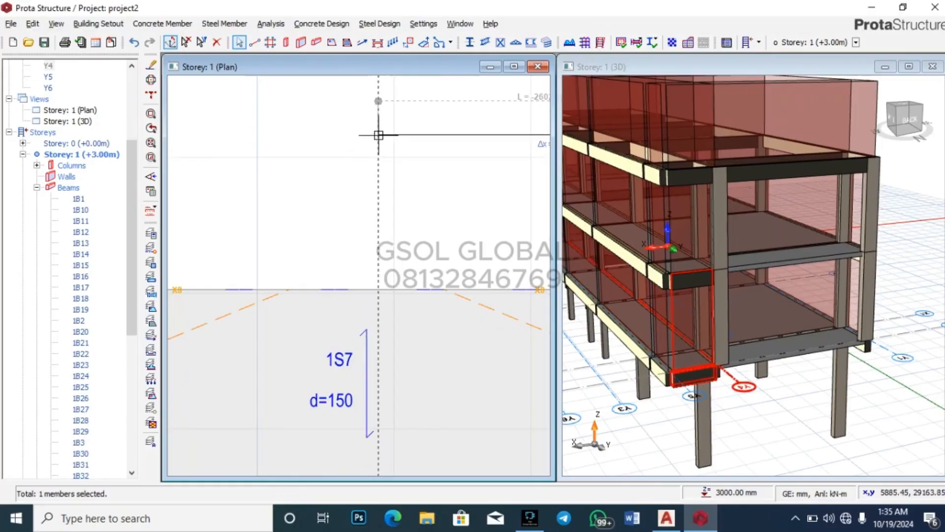
left_click(514, 67)
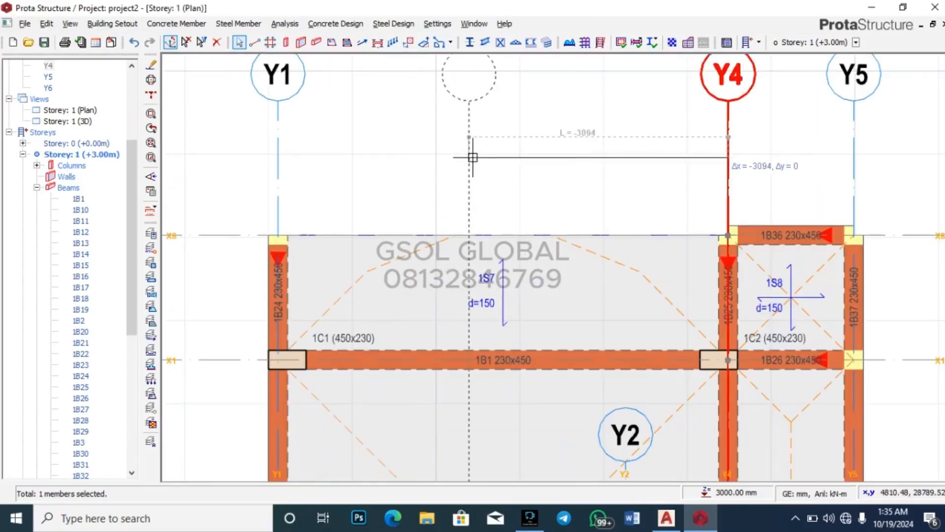
scroll(502, 150, "up", 2)
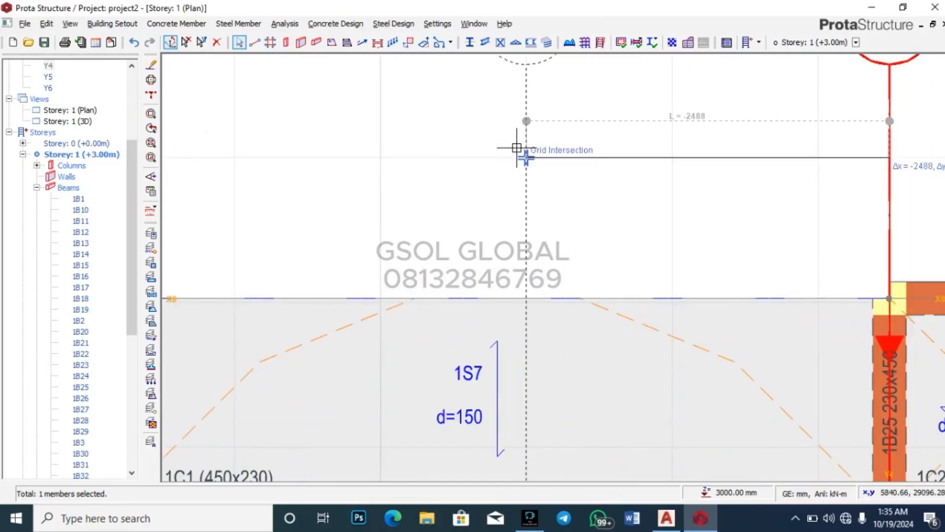
scroll(519, 149, "down", 3)
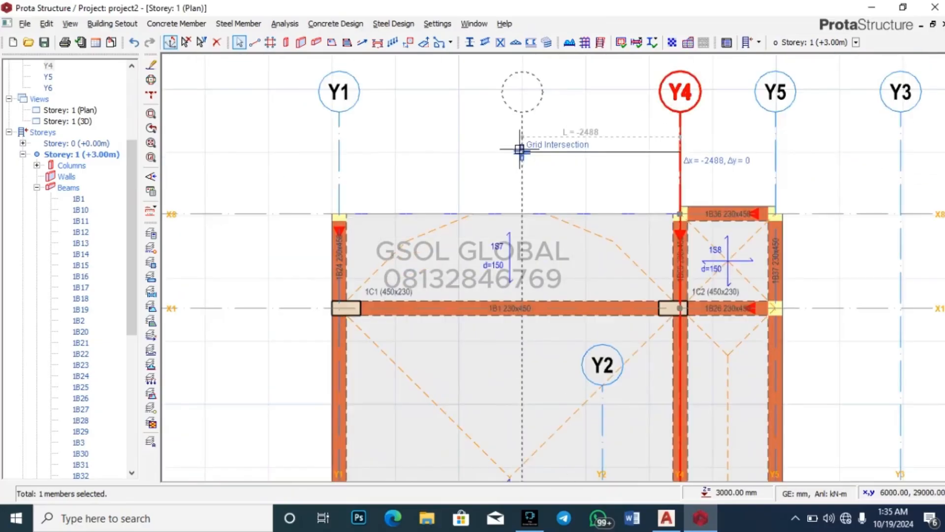
scroll(522, 150, "up", 3)
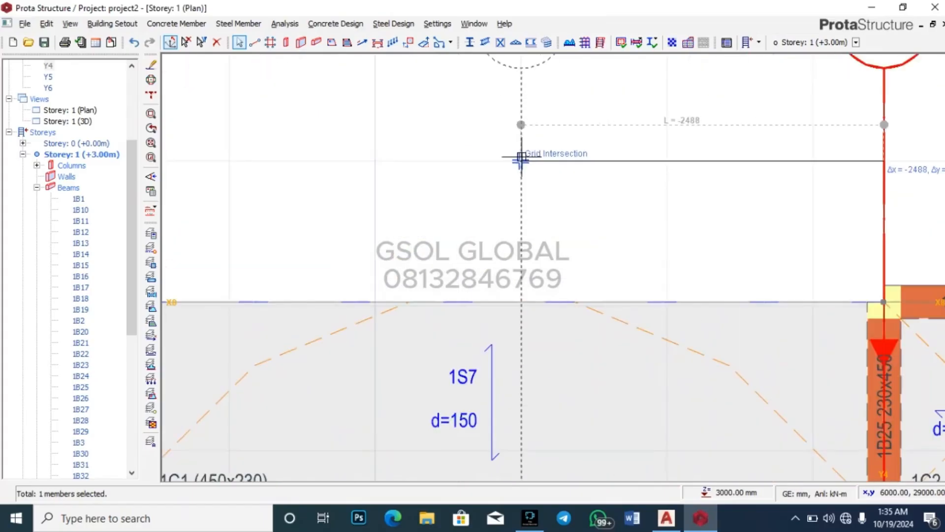
scroll(377, 160, "down", 3)
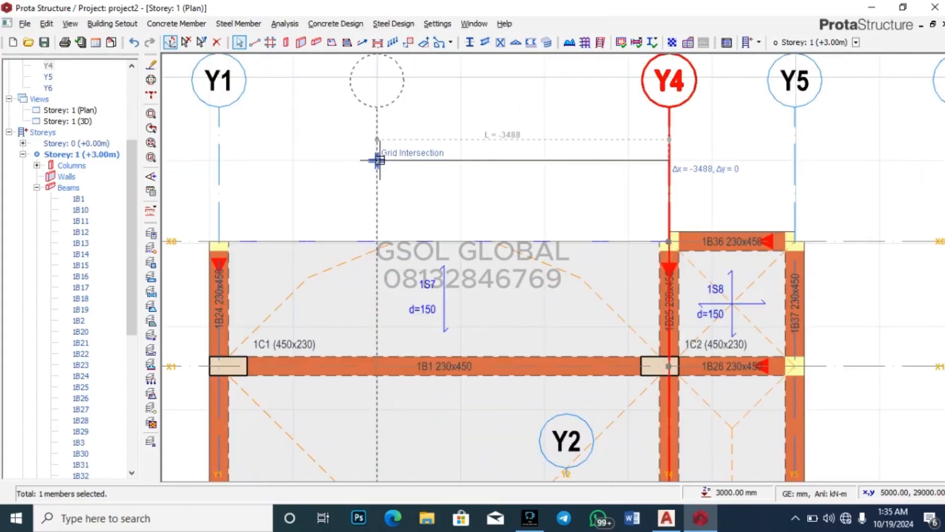
left_click(460, 154)
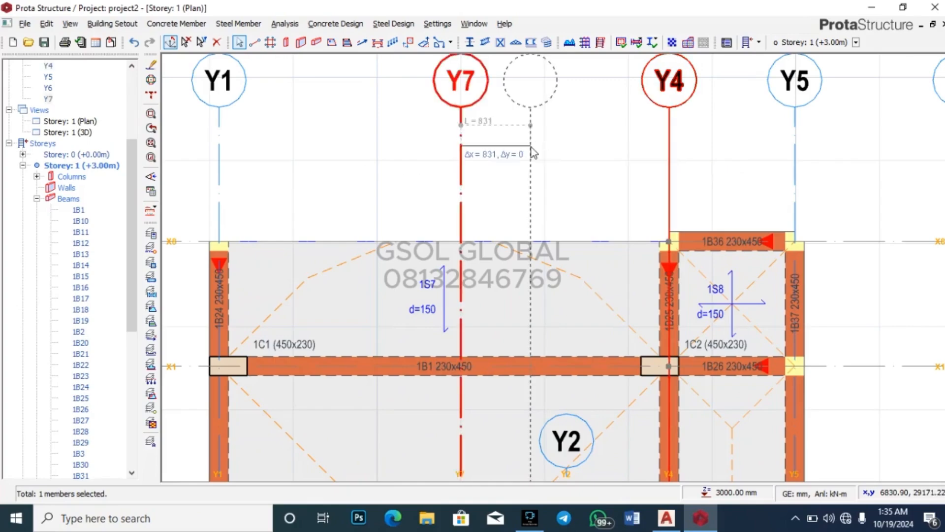
scroll(531, 151, "down", 5)
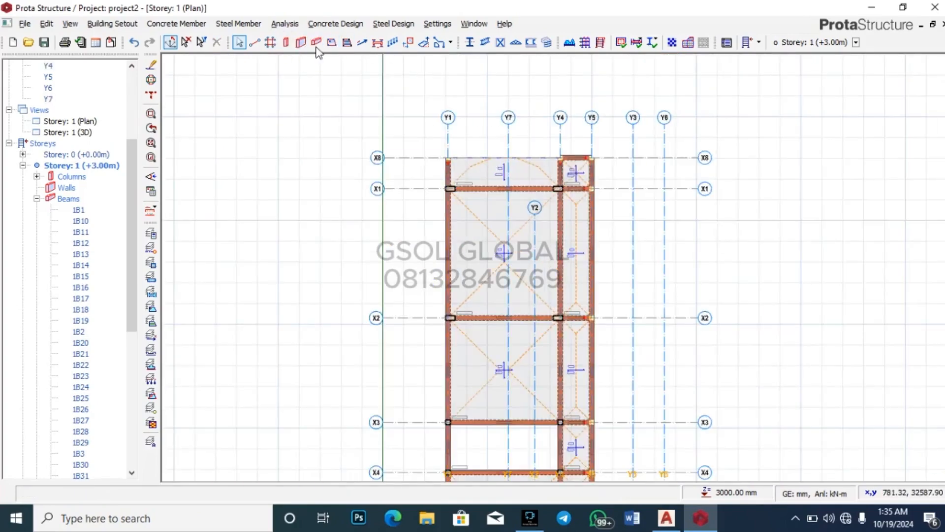
Step: Draw two beams along axis X8 on storey 1, from Y1 to Y7 and from Y7 to Y4
left_click(286, 42)
scroll(486, 161, "up", 2)
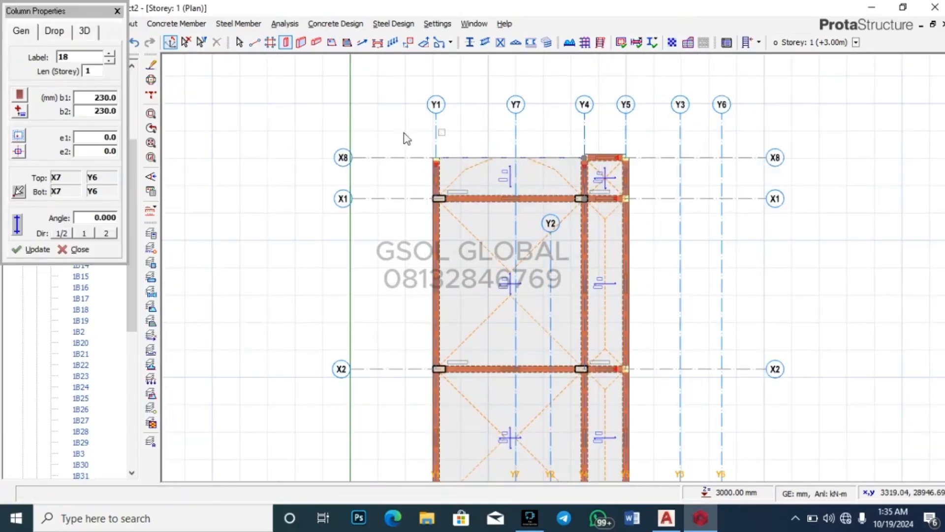
key("Escape")
left_click(316, 43)
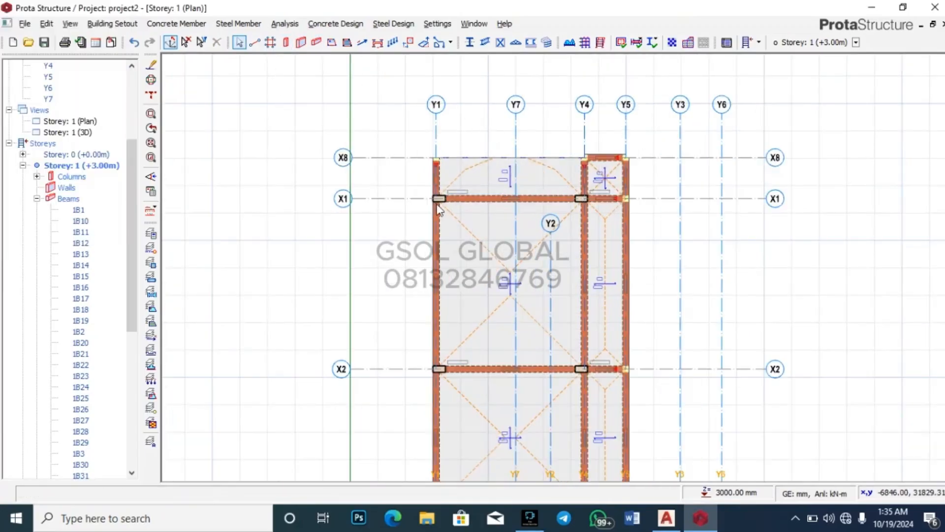
scroll(435, 159, "up", 1)
left_click(436, 158)
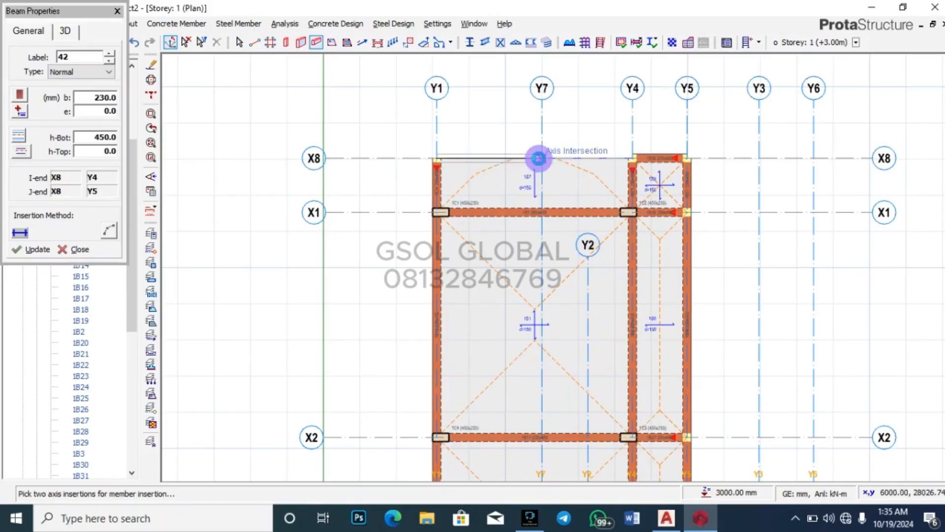
left_click(539, 157)
left_click(629, 158)
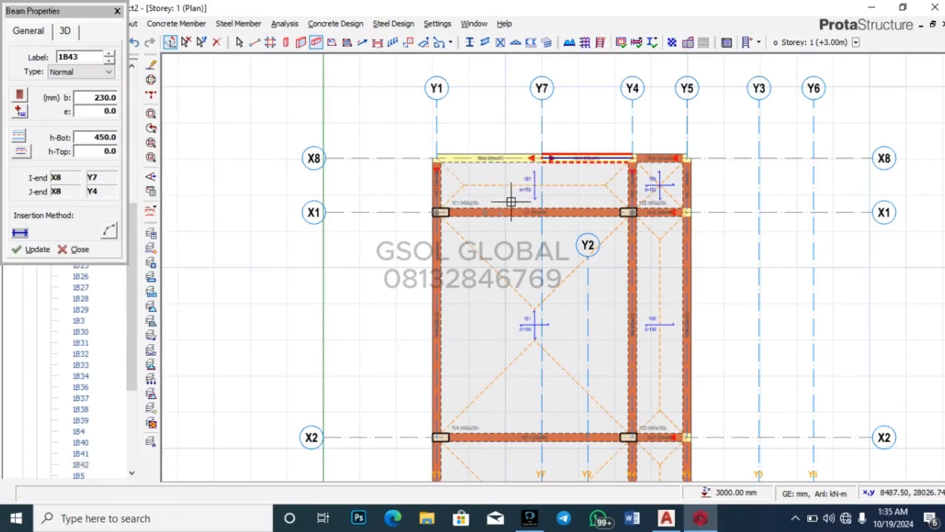
key("Escape")
scroll(541, 153, "up", 1)
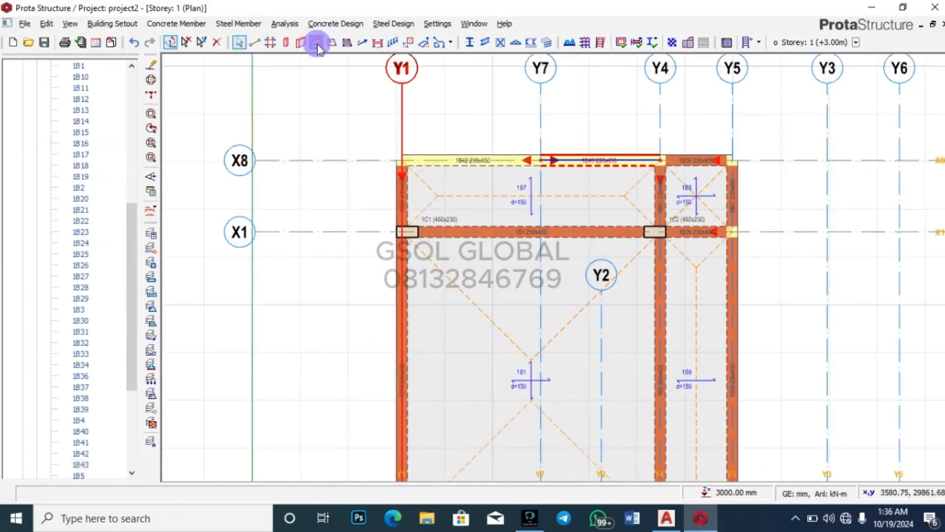
double_click(583, 169)
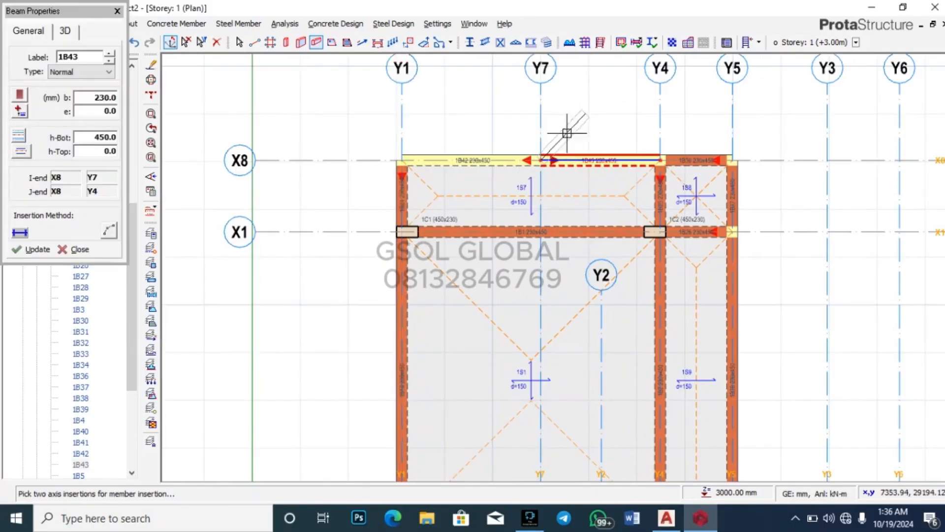
key("Escape")
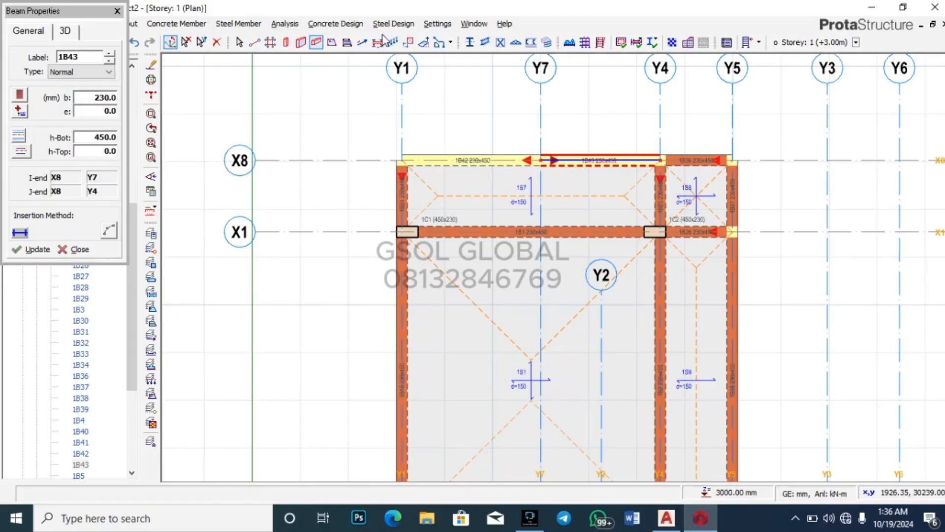
Step: Arrange the plan and 3D windows side by side and orbit the 3D model
left_click(468, 25)
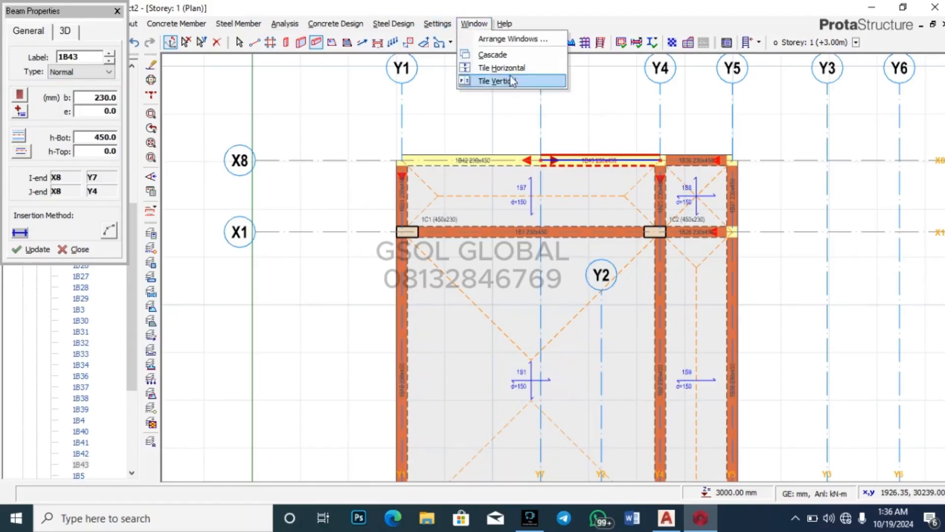
left_click(512, 39)
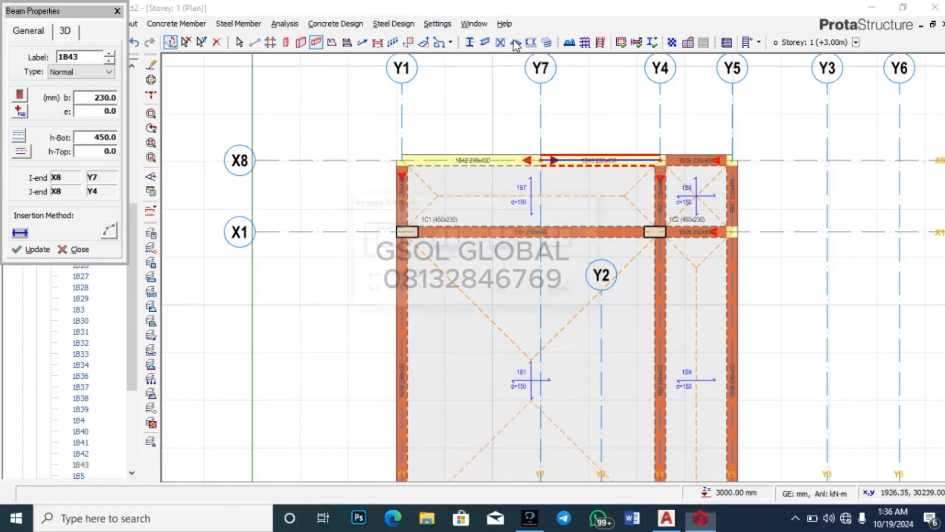
left_click(445, 238)
left_click(507, 292)
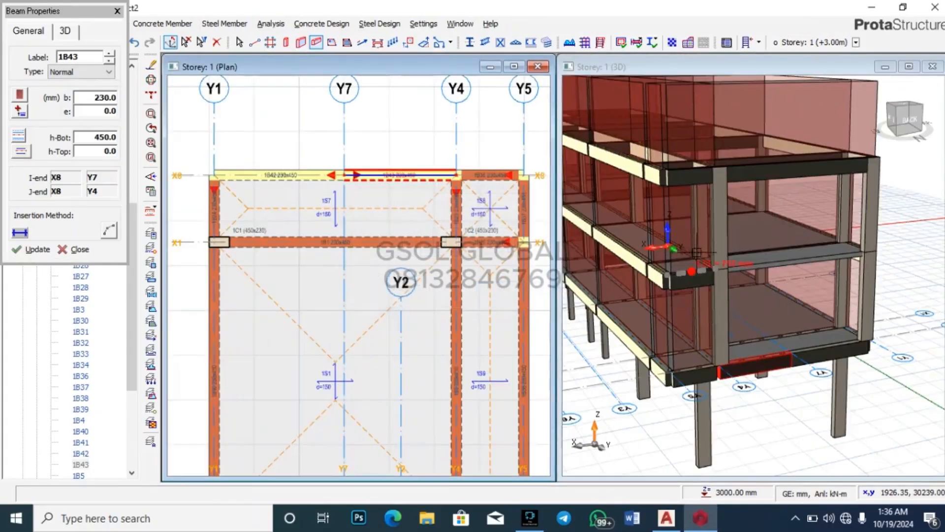
scroll(760, 187, "down", 3)
mouse_move(827, 348)
right_mouse_down()
mouse_move(791, 359)
mouse_move(797, 392)
mouse_move(825, 398)
mouse_move(831, 337)
right_mouse_up()
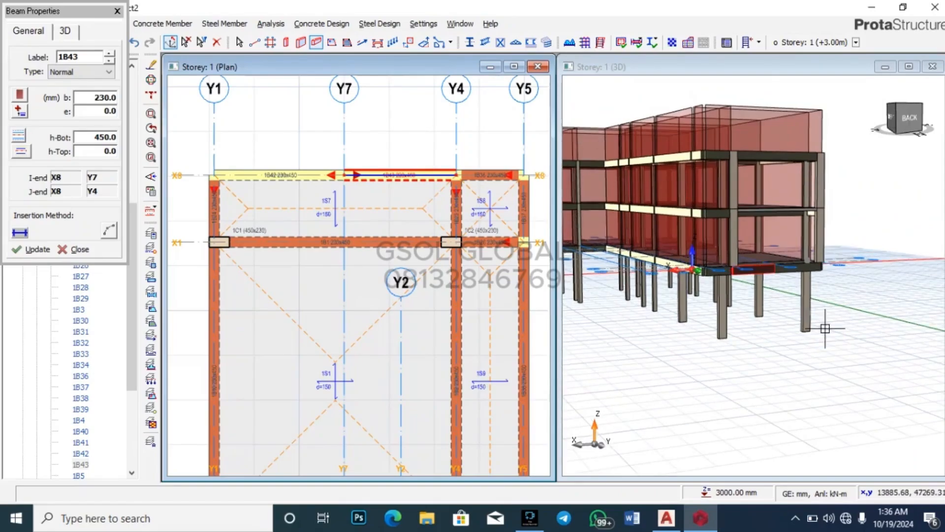
scroll(820, 386, "up", 4)
scroll(792, 207, "down", 4)
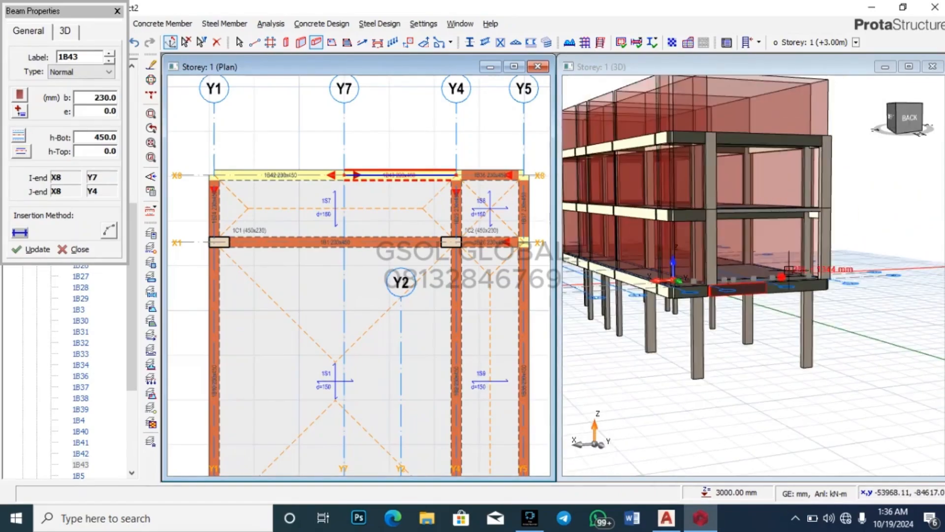
right_click_drag(813, 354, 795, 363)
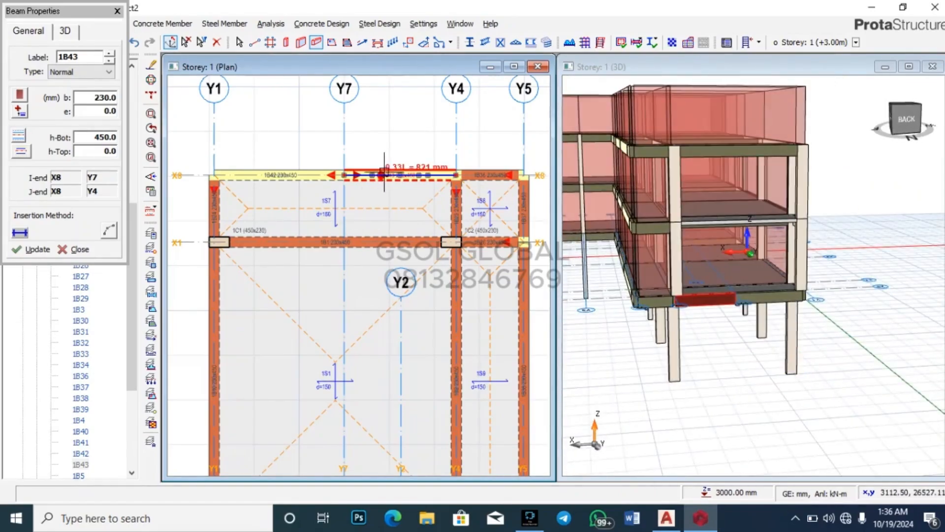
Step: Remove beams 1B42 and 1B43 and redraw a single X8 beam from Y1 to Y4
key("Escape")
scroll(372, 172, "up", 2)
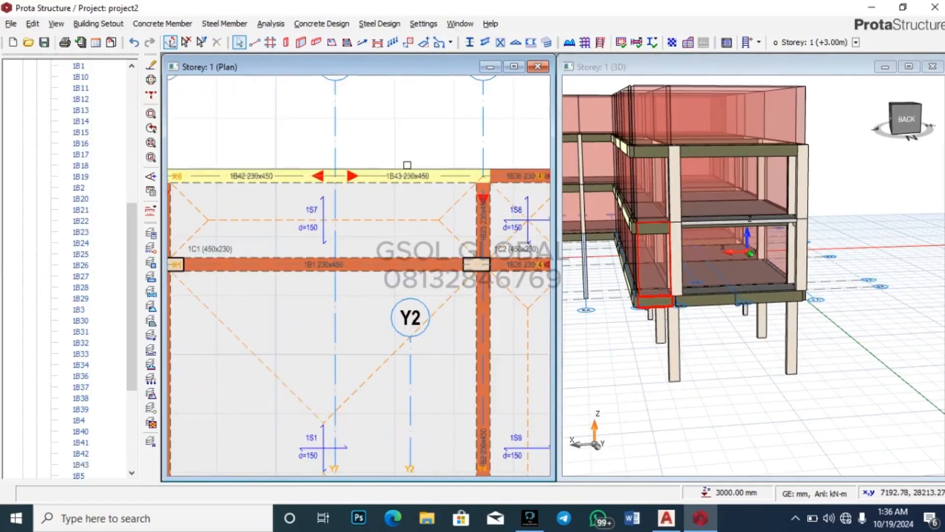
key("ctrl+z")
key("Delete")
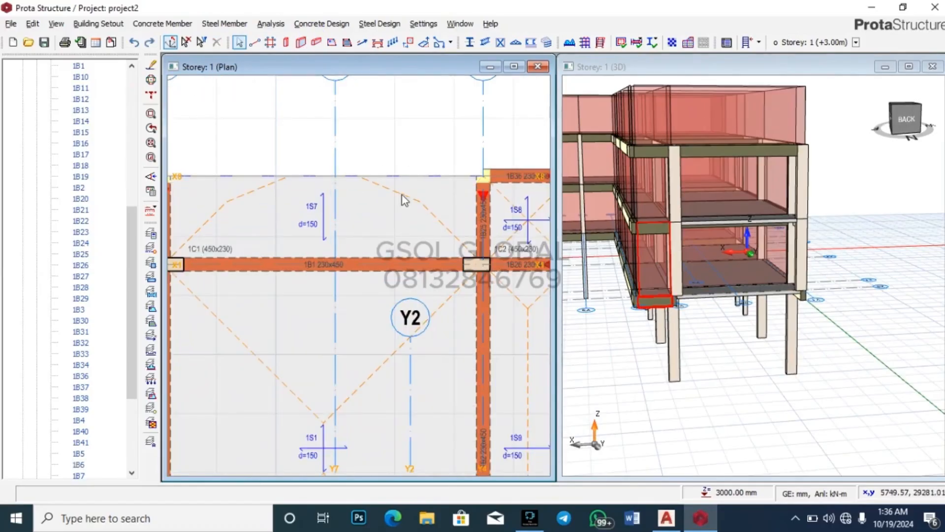
scroll(402, 196, "down", 2)
left_click(220, 181)
left_click(460, 182)
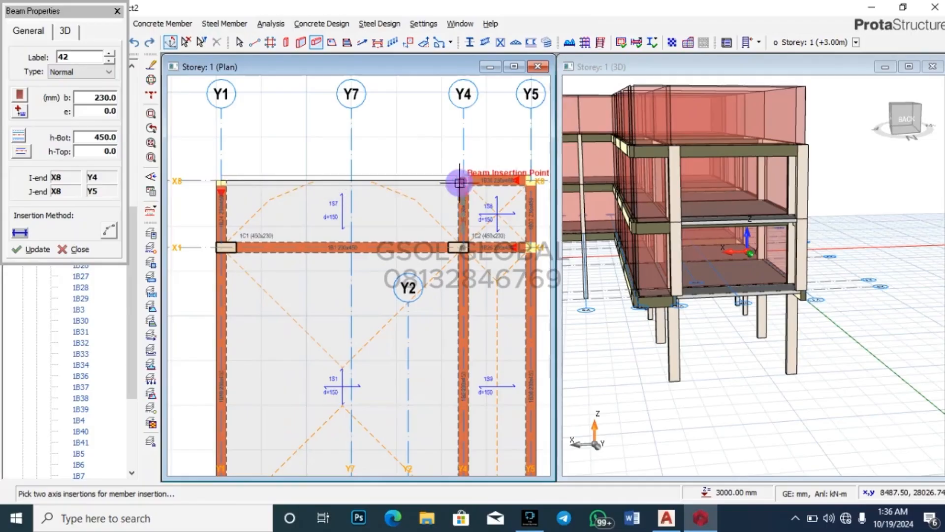
key("Escape")
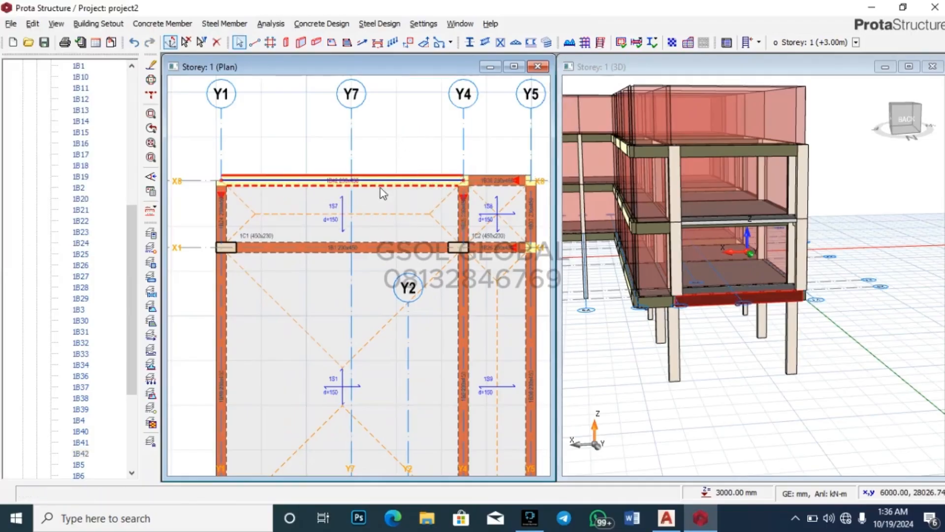
left_click(350, 187)
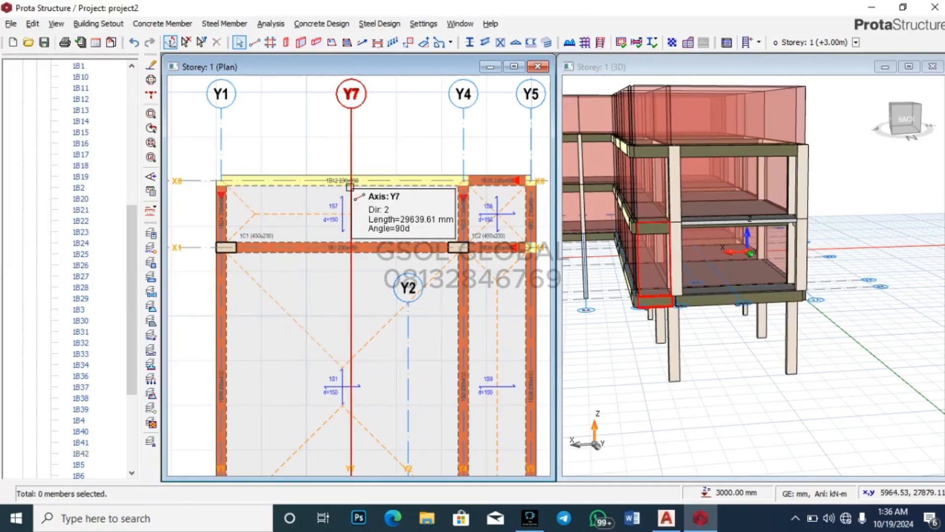
Step: Switch the plan view to Storey 2 from the model tree
scroll(75, 164, "up", 5)
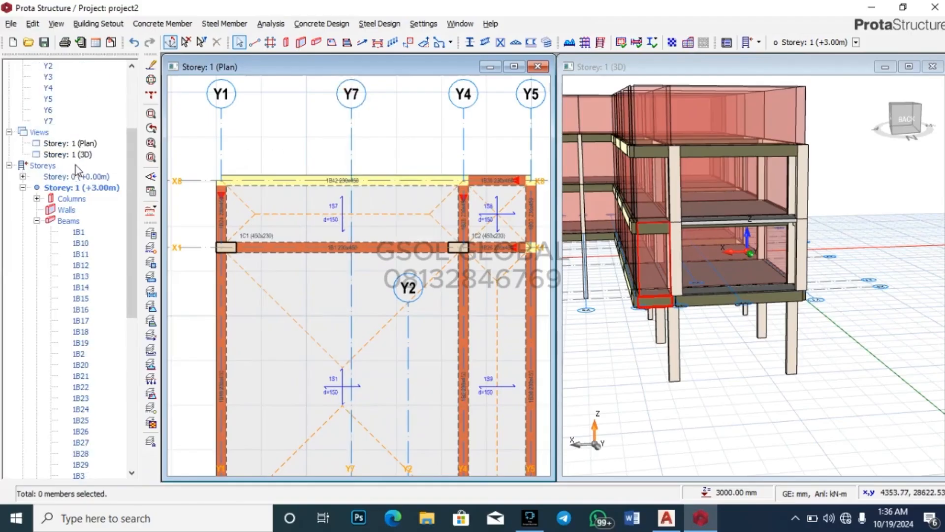
left_click(24, 189)
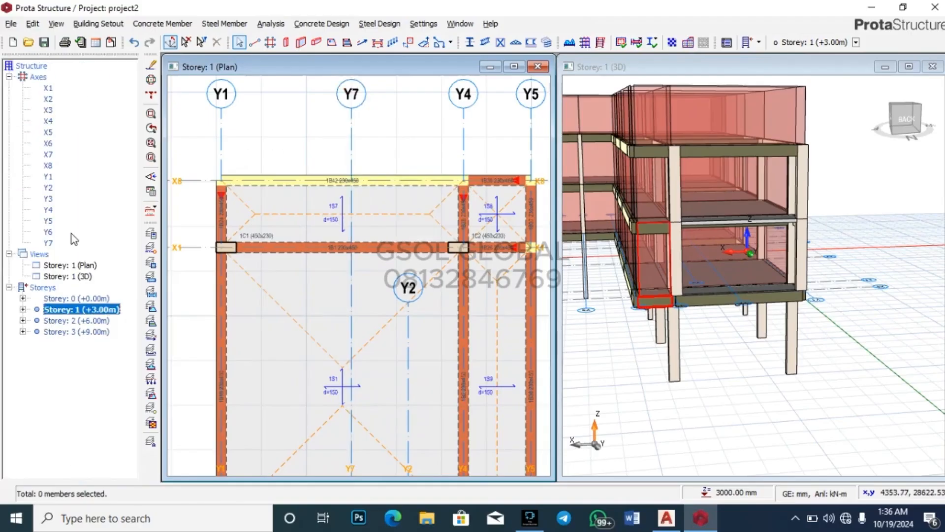
double_click(75, 321)
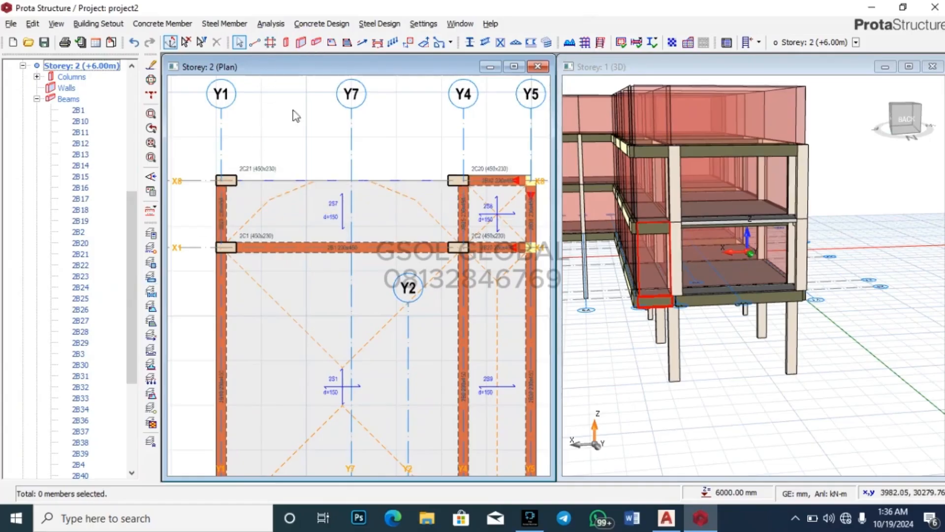
Step: Draw a beam along axis X8 from Y1 to the Y4 column on storey 2
left_click(223, 178)
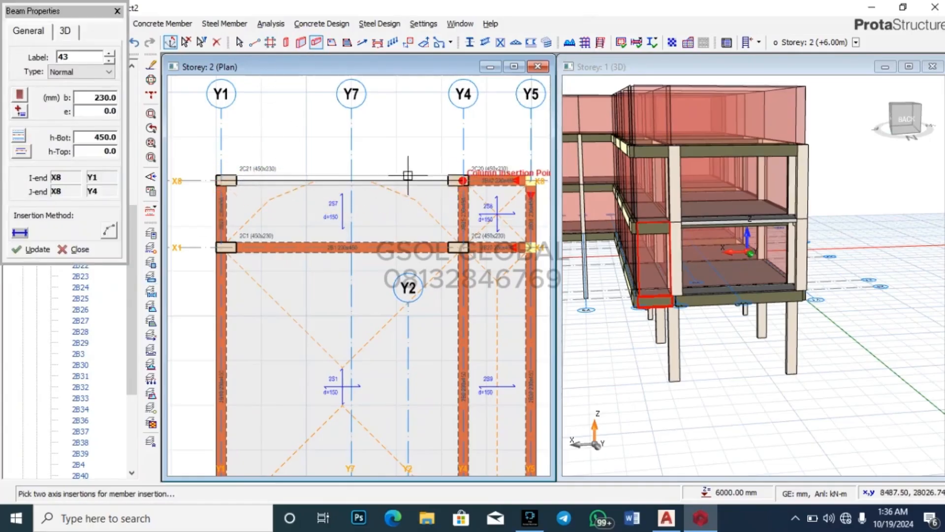
left_click(408, 175)
key("Escape")
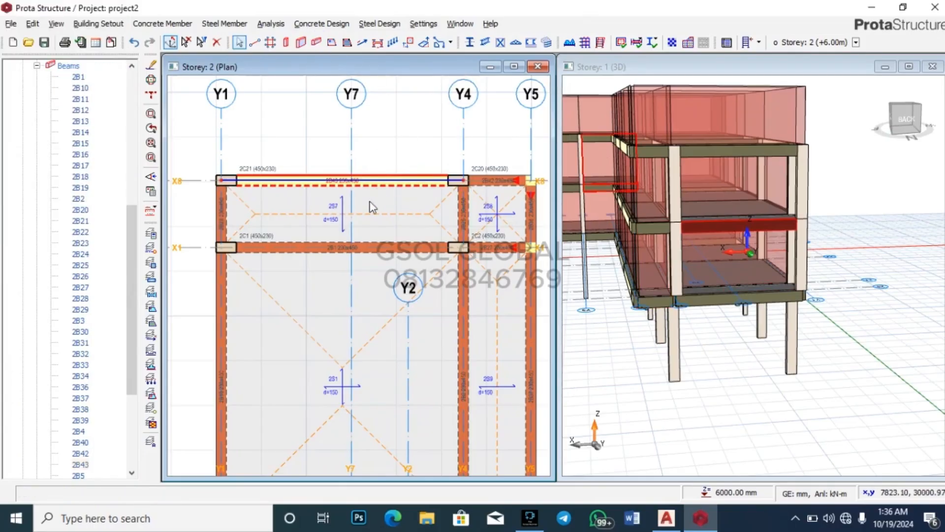
left_click(352, 181)
key("Escape")
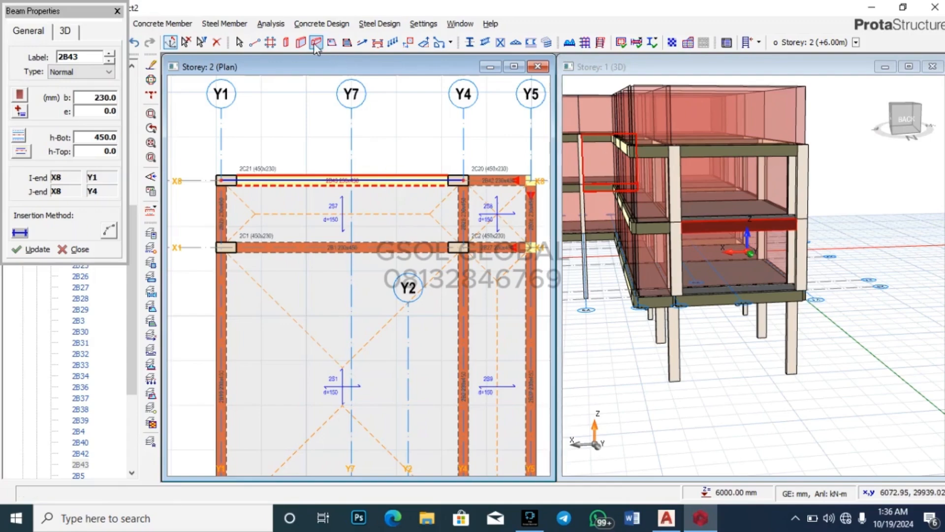
Step: Place 230x230 column C2C1 at grid X8/Y7 on storey 2
key("c")
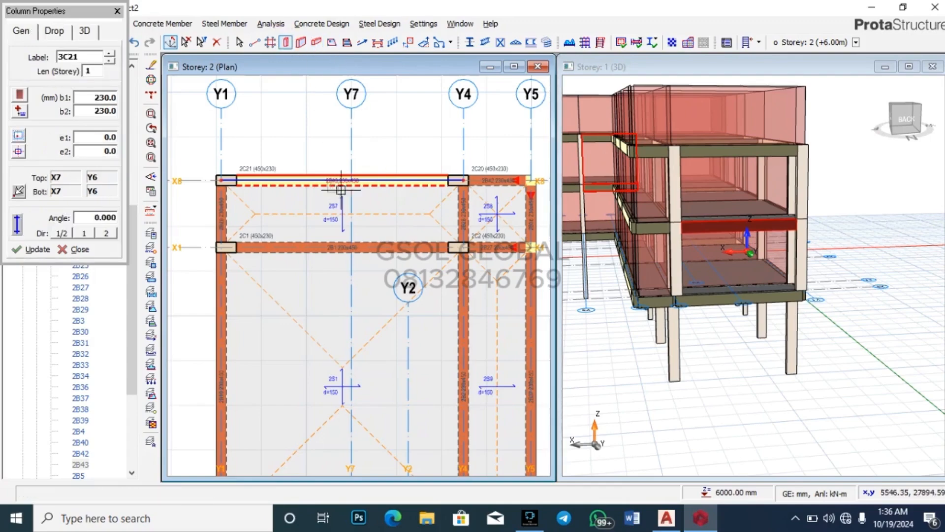
left_click(351, 181)
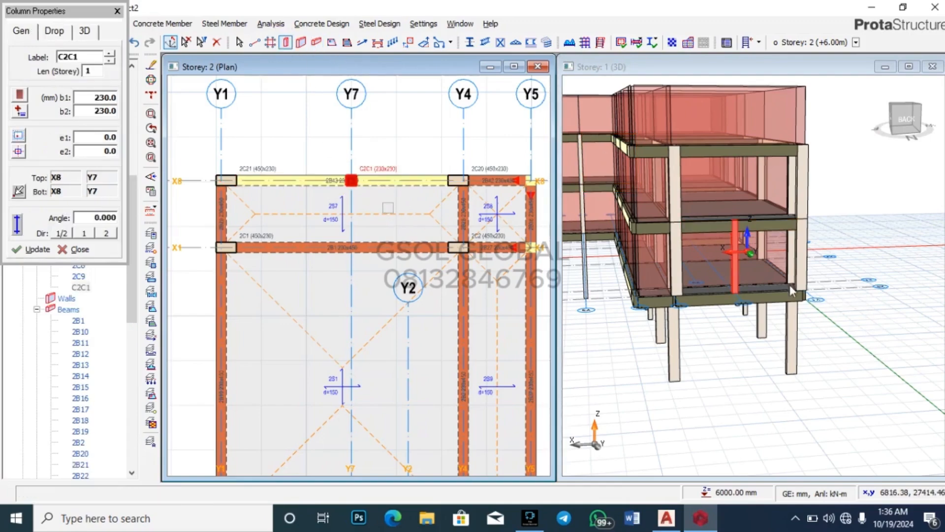
key("Escape")
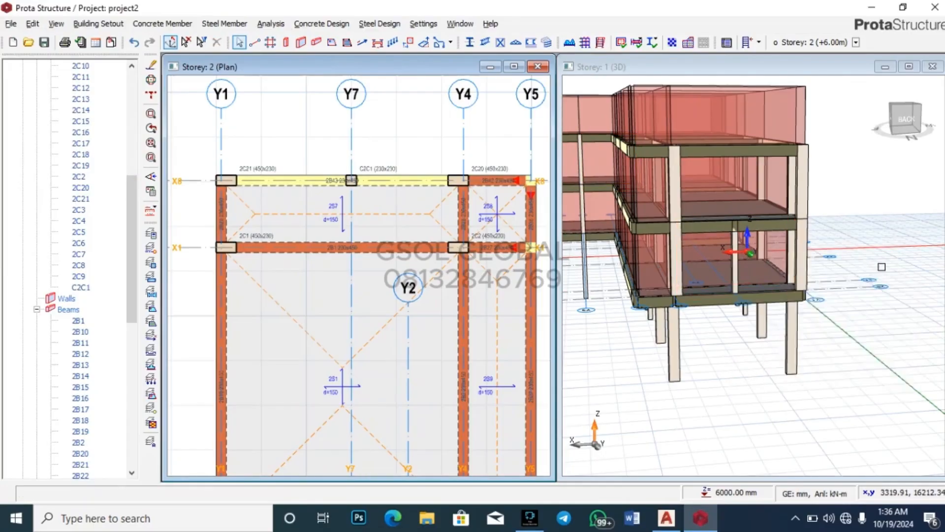
scroll(881, 266, "up", 2)
scroll(882, 267, "up", 1)
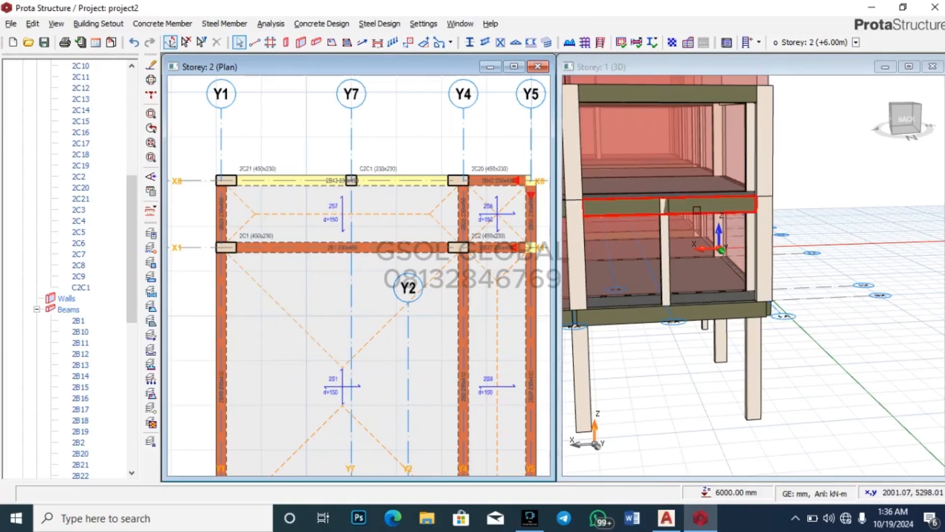
left_click(689, 209)
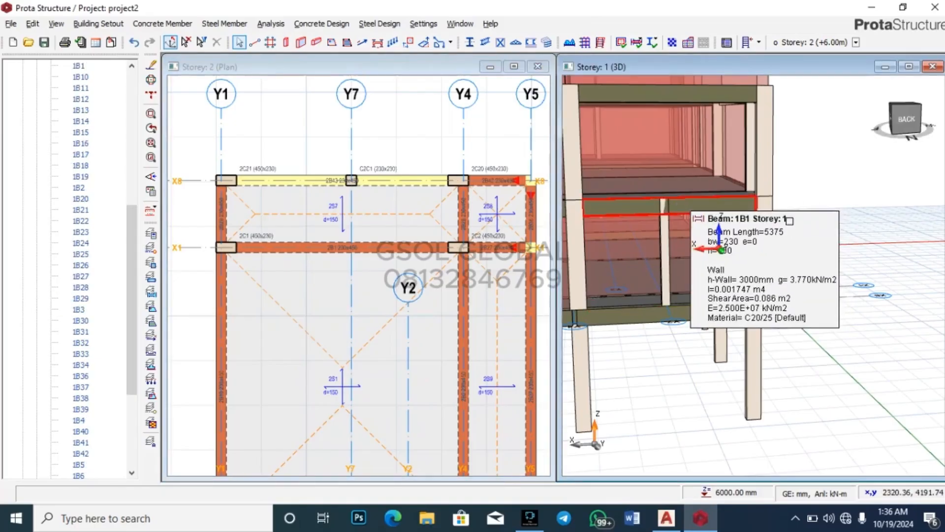
left_click(823, 221)
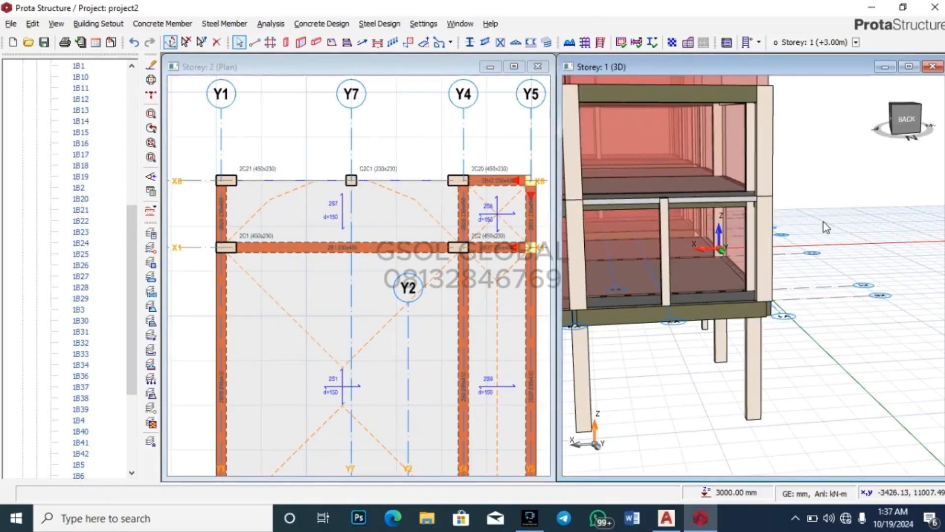
Step: Draw beams 2B43 and 2B44 along X8 from Y1 to the Y7 column and on to Y4
scroll(823, 222, "down", 2)
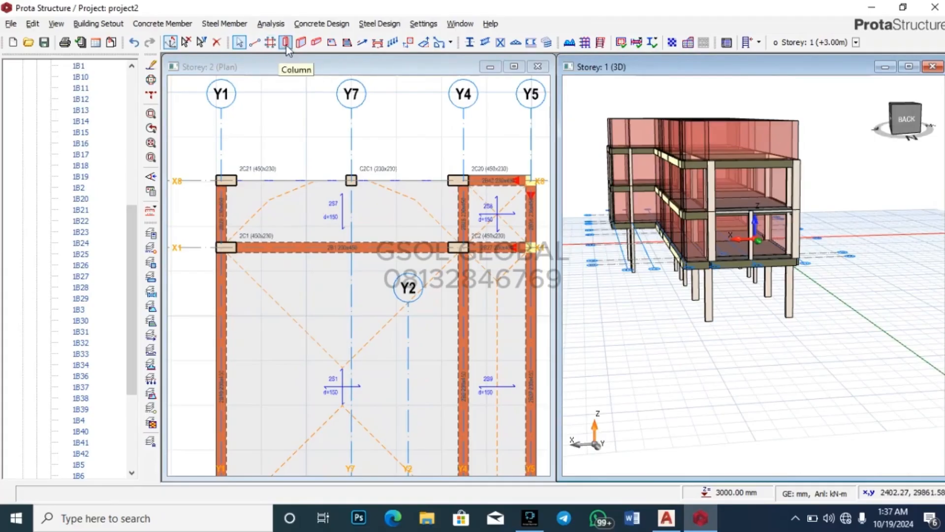
left_click(316, 42)
left_click(225, 180)
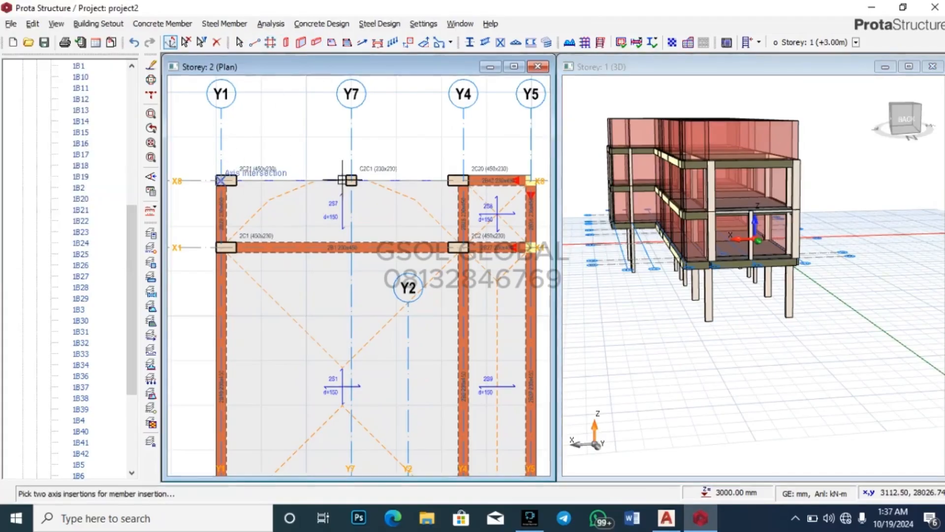
left_click(316, 41)
left_click(225, 181)
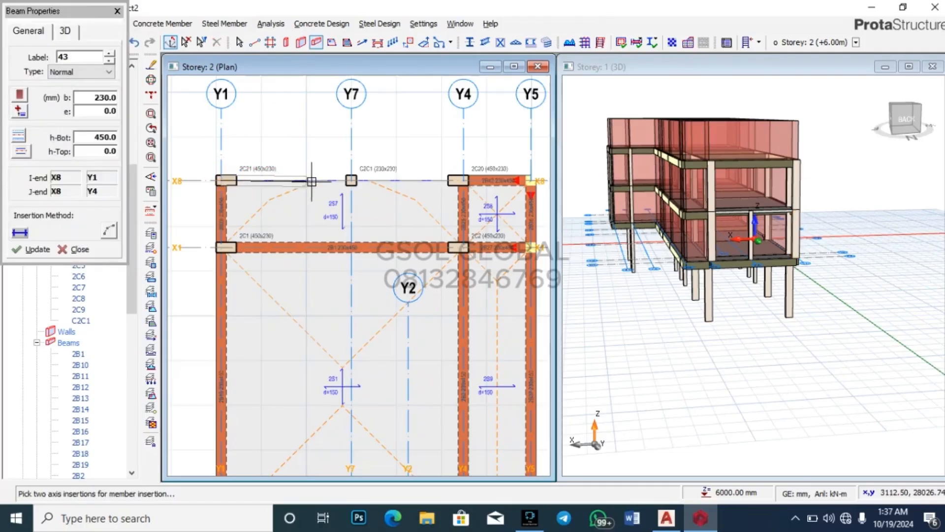
left_click(351, 180)
left_click(461, 180)
key("Escape")
key("Escape")
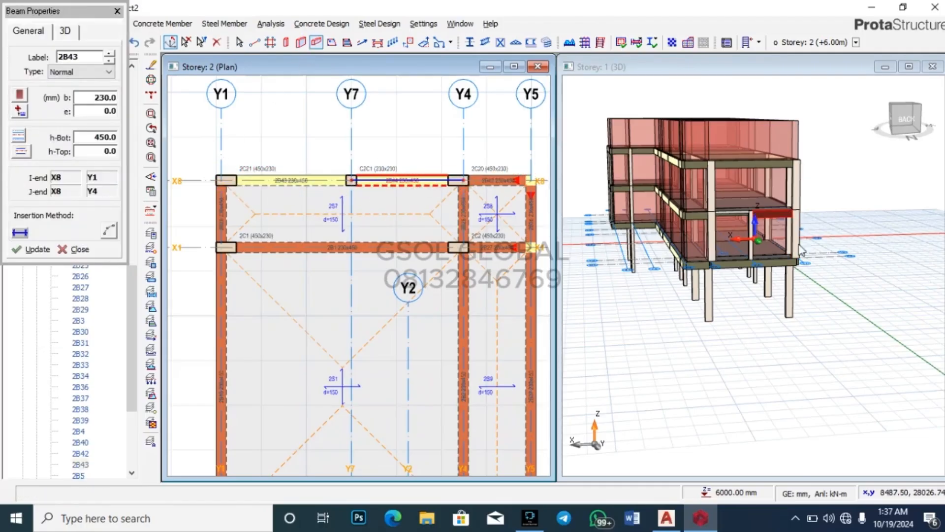
Step: Delete the old beam 2B1 and its wall in the 3D view
left_click(832, 238)
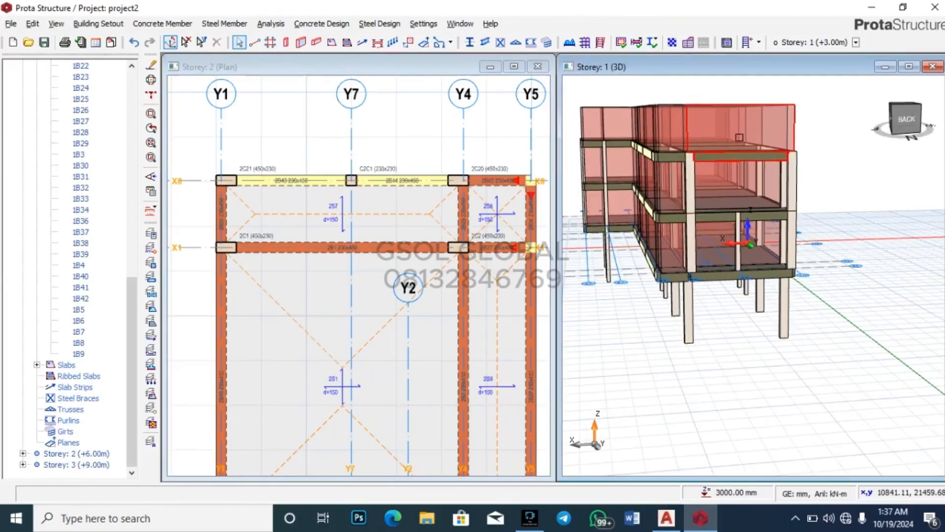
scroll(738, 162, "up", 3)
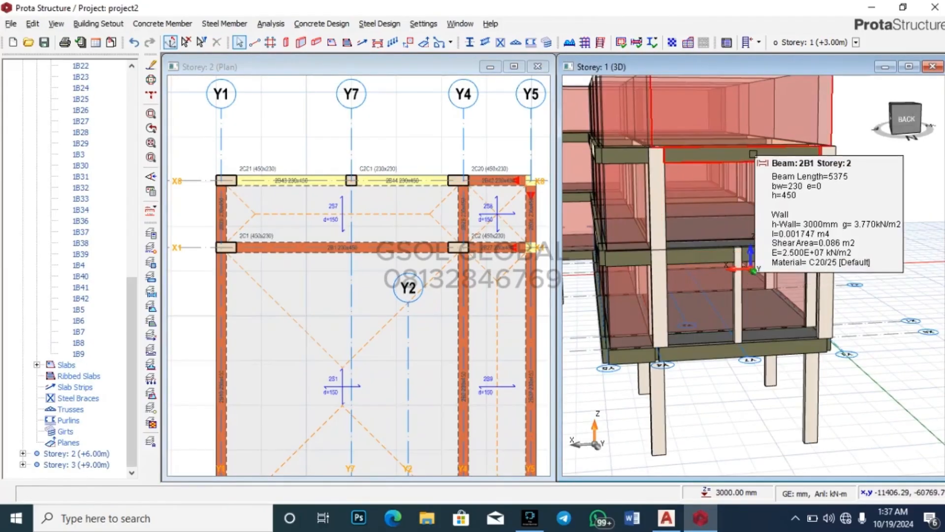
left_click(749, 167)
key("Delete")
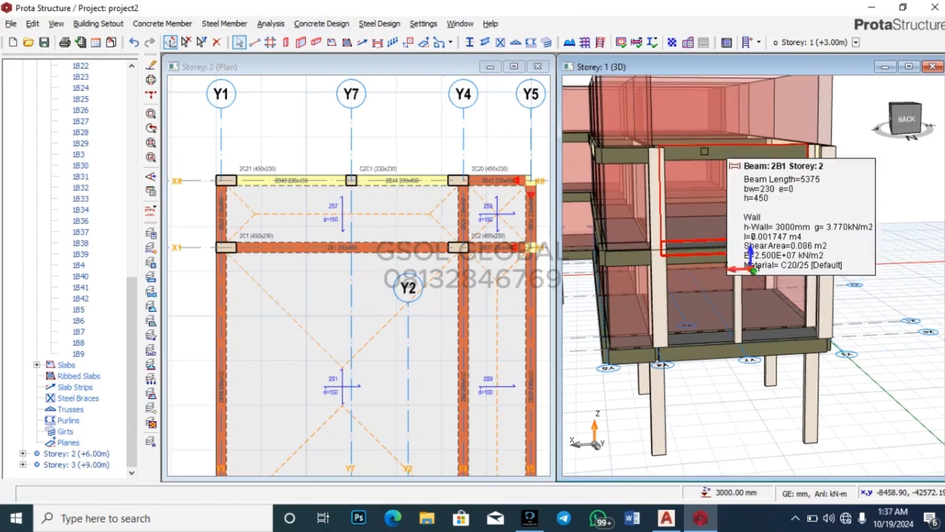
scroll(666, 309, "down", 2)
mouse_move(814, 263)
middle_mouse_down()
mouse_move(794, 283)
mouse_move(769, 280)
mouse_move(822, 285)
mouse_move(829, 264)
middle_mouse_up()
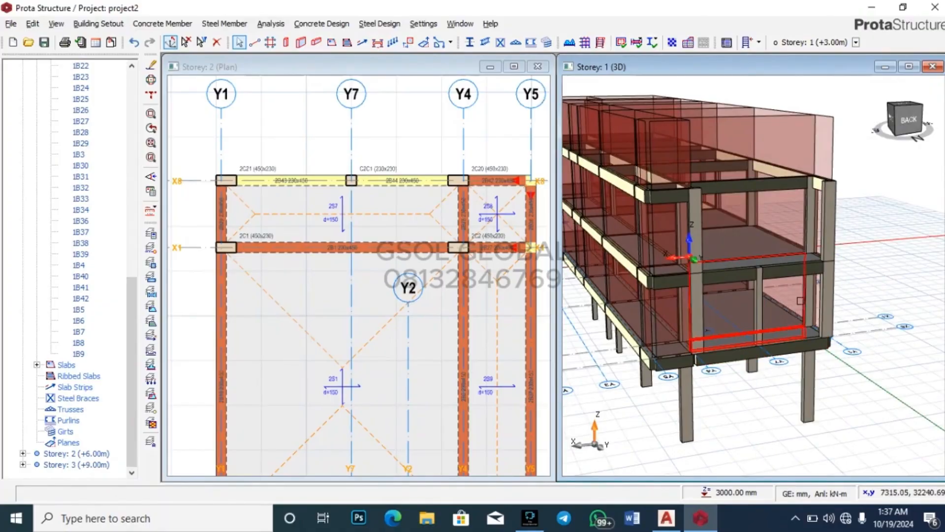
mouse_move(802, 292)
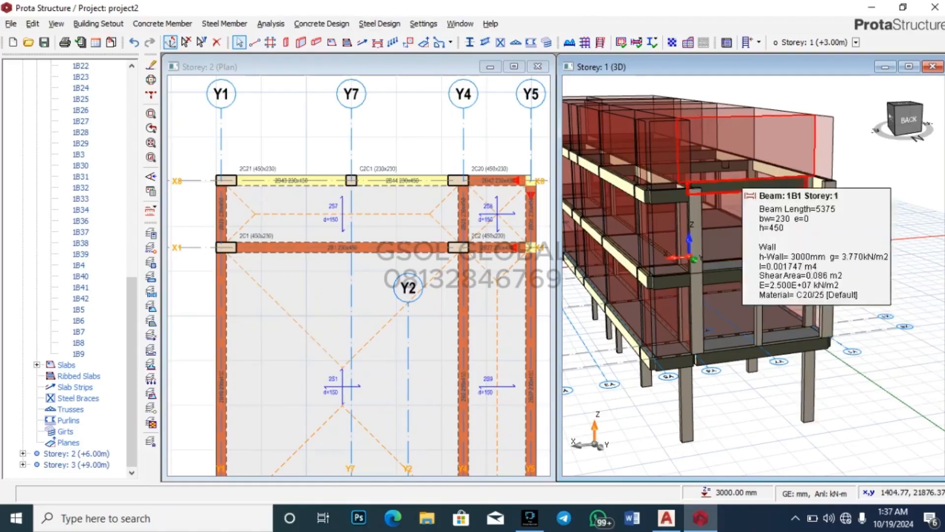
scroll(95, 179, "up", 10)
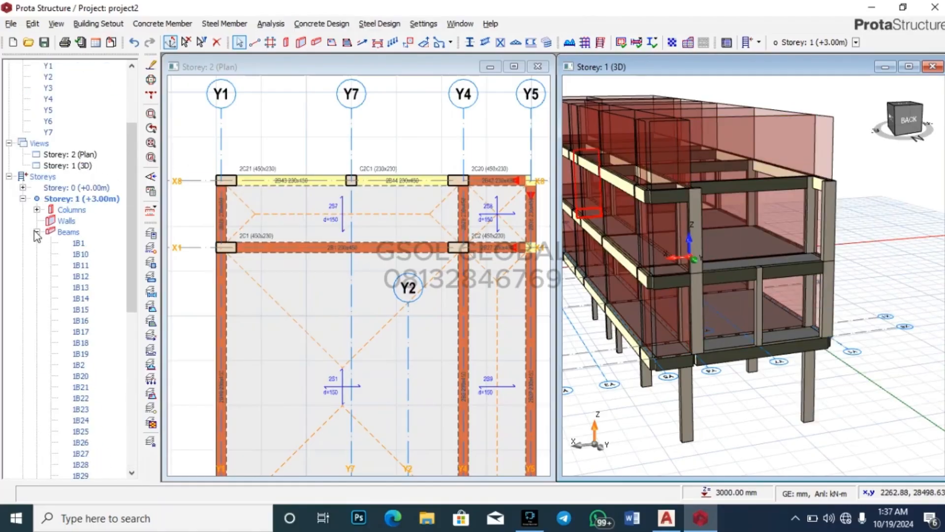
Step: Make Storey 3 the active plan, collapsing the storey member lists in the tree
left_click(37, 231)
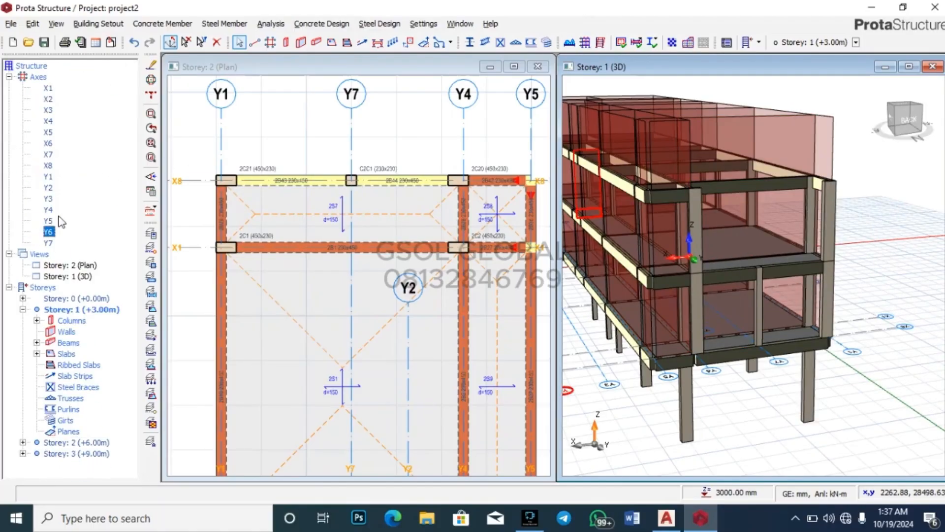
double_click(84, 457)
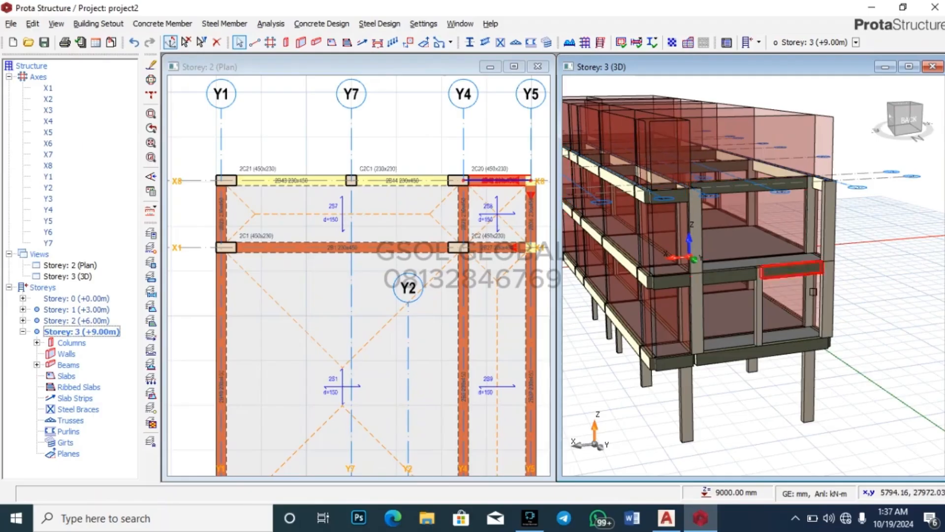
middle_click_drag(811, 287, 787, 306)
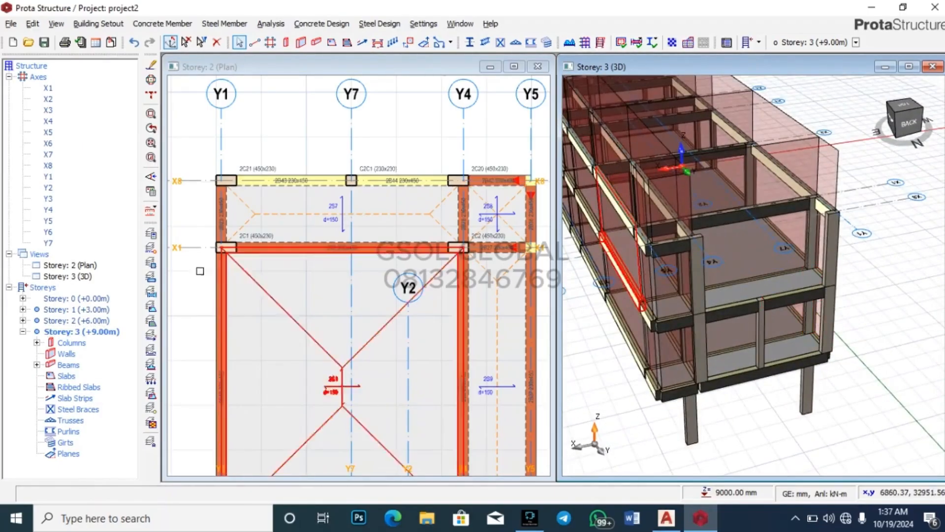
left_click(108, 333)
double_click(107, 333)
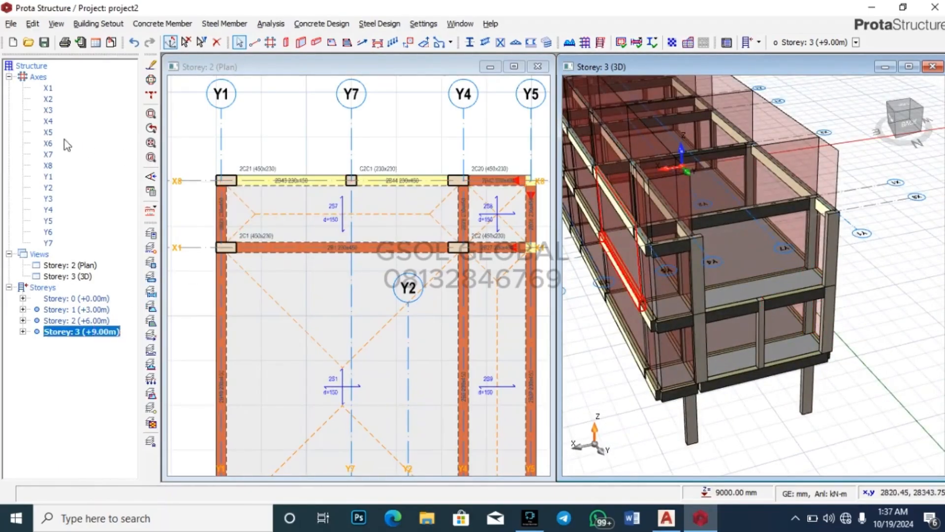
double_click(69, 265)
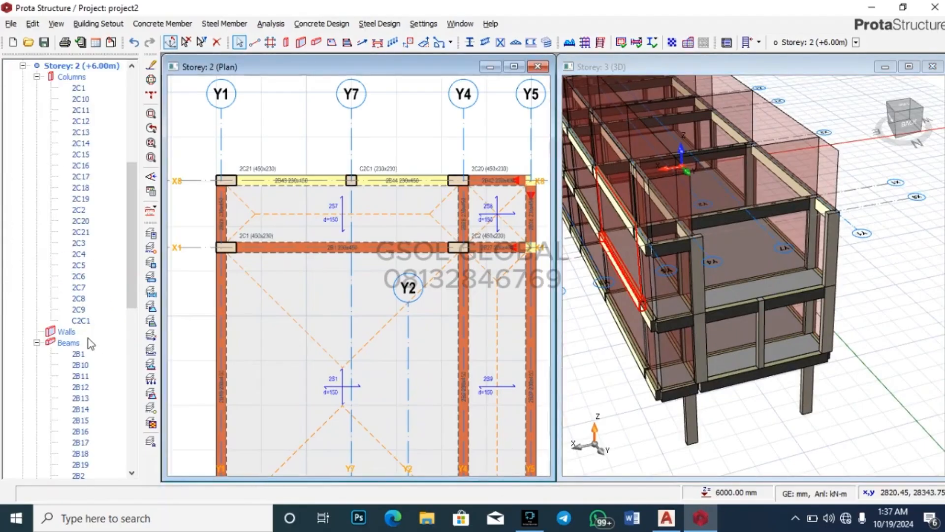
left_click(23, 66)
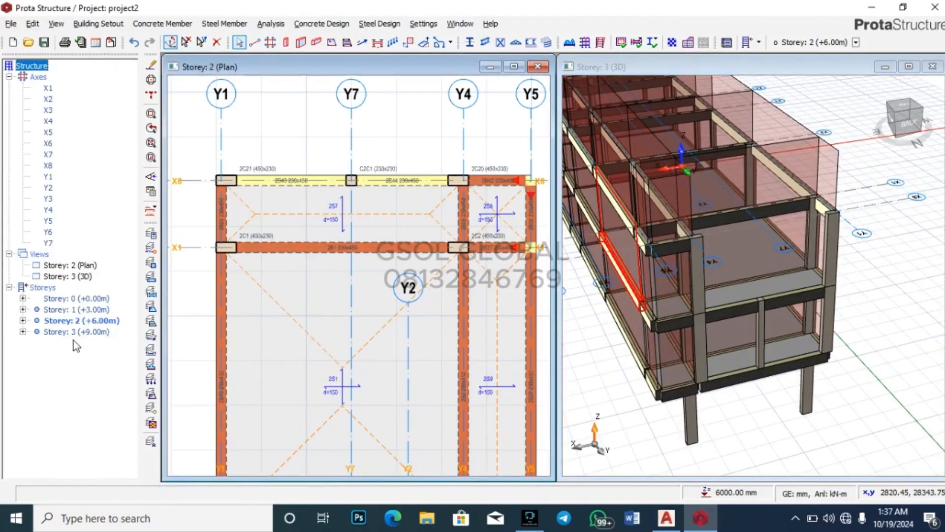
double_click(76, 331)
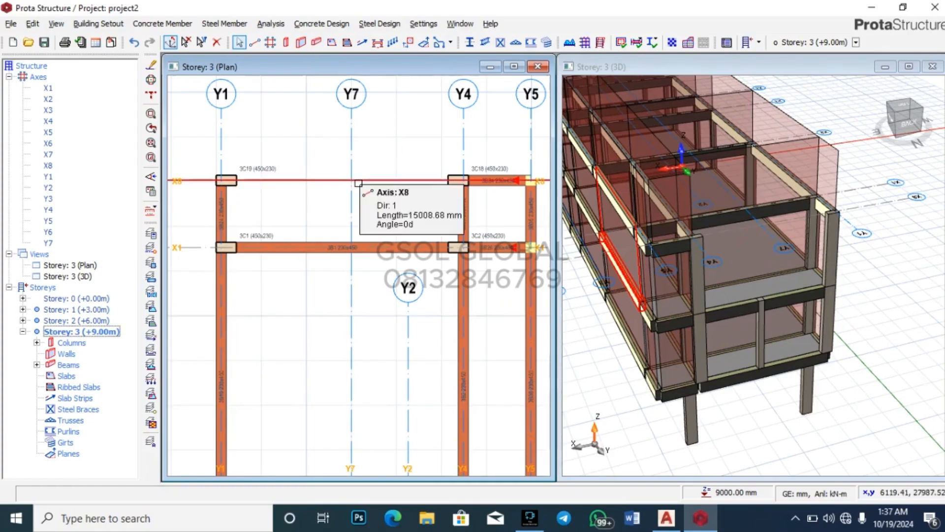
Step: Place 230x230 column 3C22 at X8/Y7 and draw beams 3B44 and 3B45 from Y1 to Y4 on storey 3
left_click(286, 43)
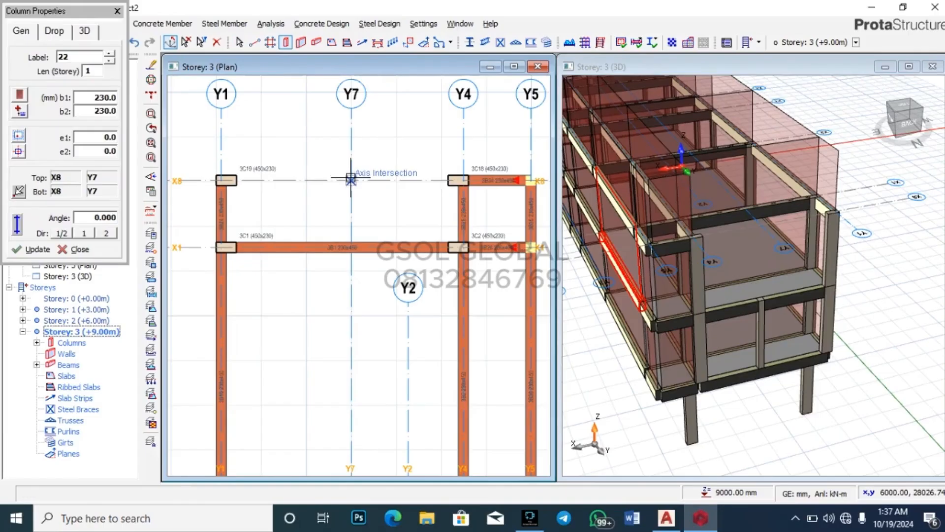
left_click(351, 178)
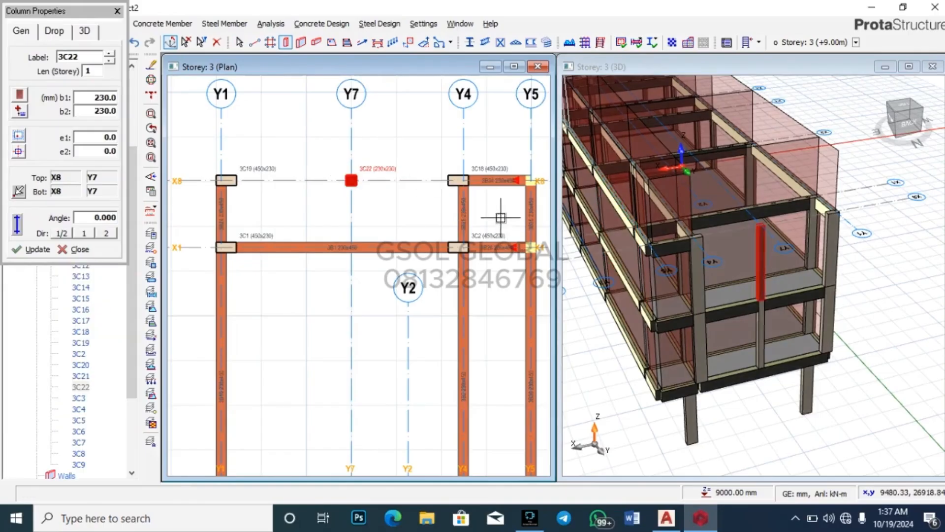
left_click(226, 182)
left_click(351, 186)
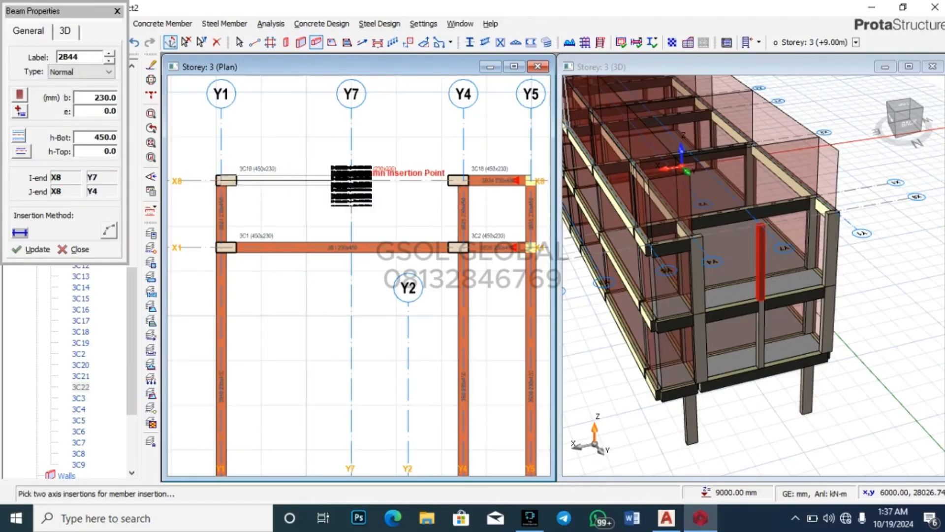
left_click(459, 182)
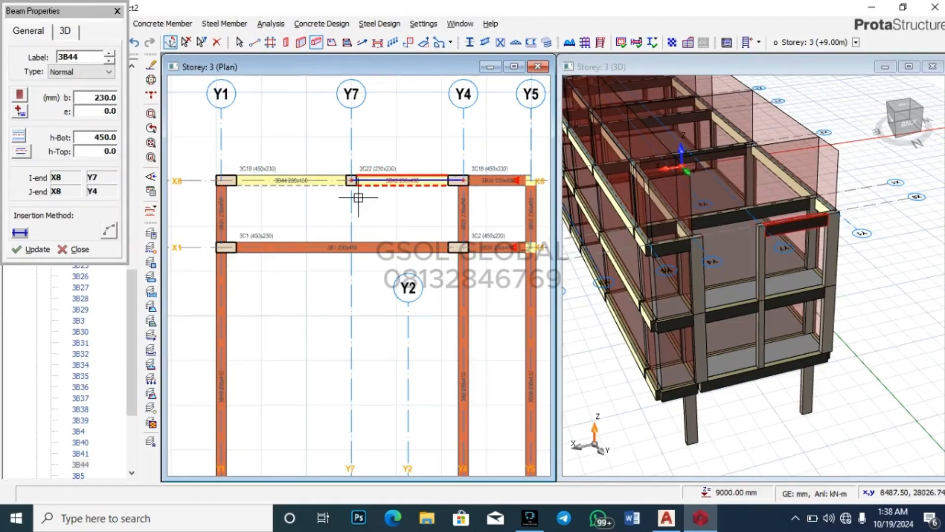
key("Escape")
scroll(402, 144, "down", 4)
scroll(794, 265, "up", 1)
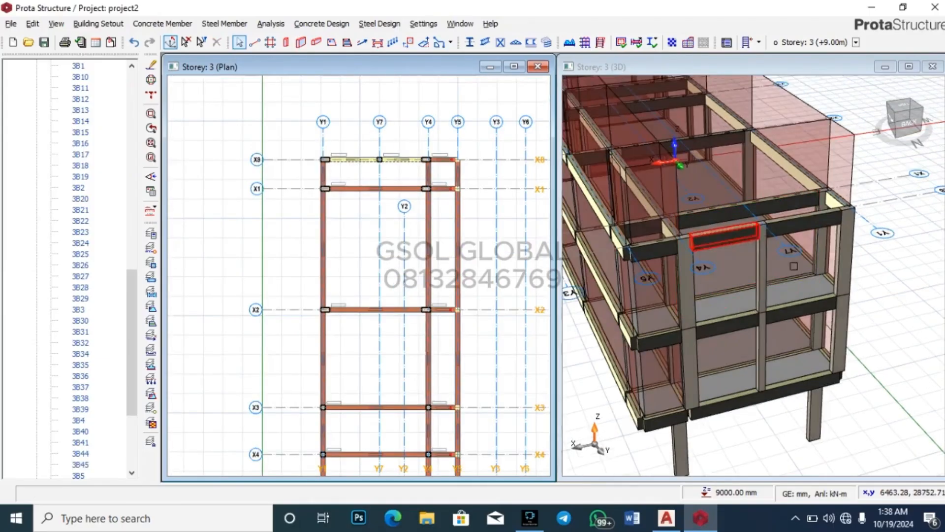
Step: Copy an existing beam's wall load and paste it onto the two new upper X8 beams
left_click_drag(793, 265, 815, 273)
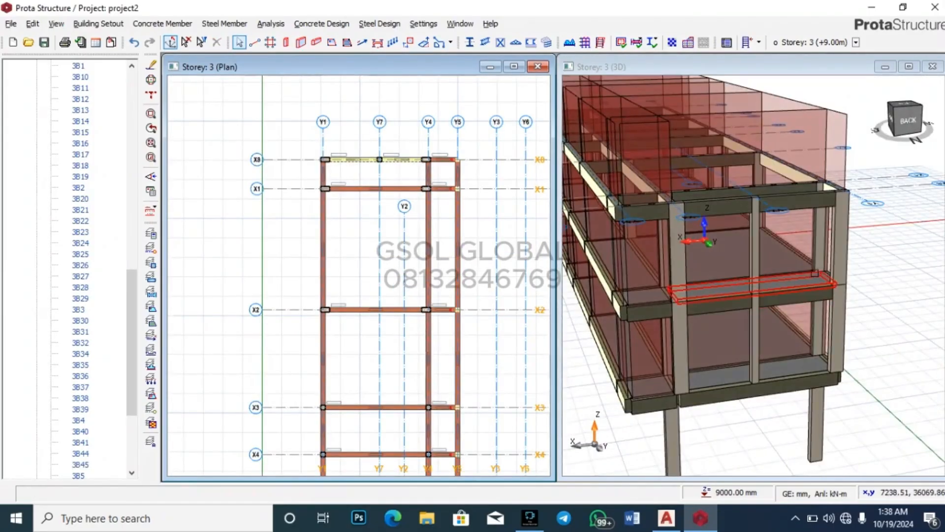
scroll(694, 197, "up", 3)
left_click(694, 193)
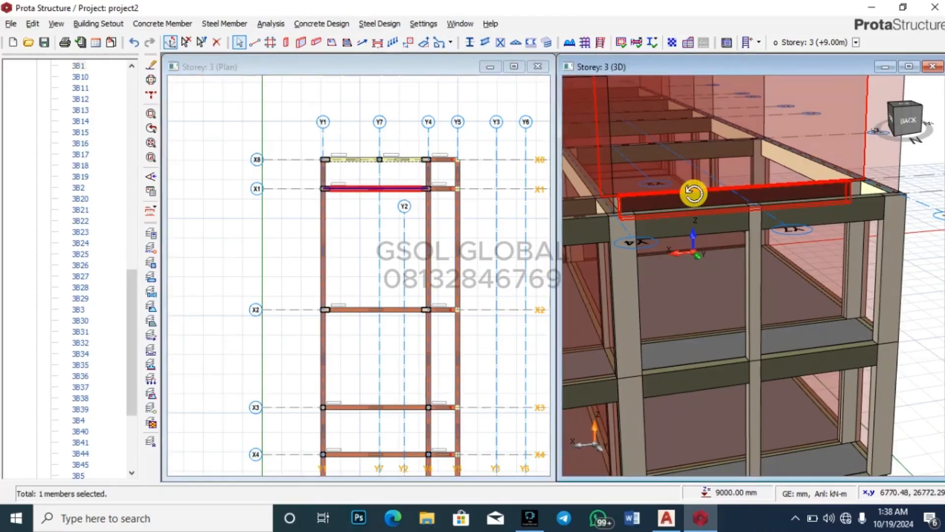
right_click(694, 193)
left_click(750, 338)
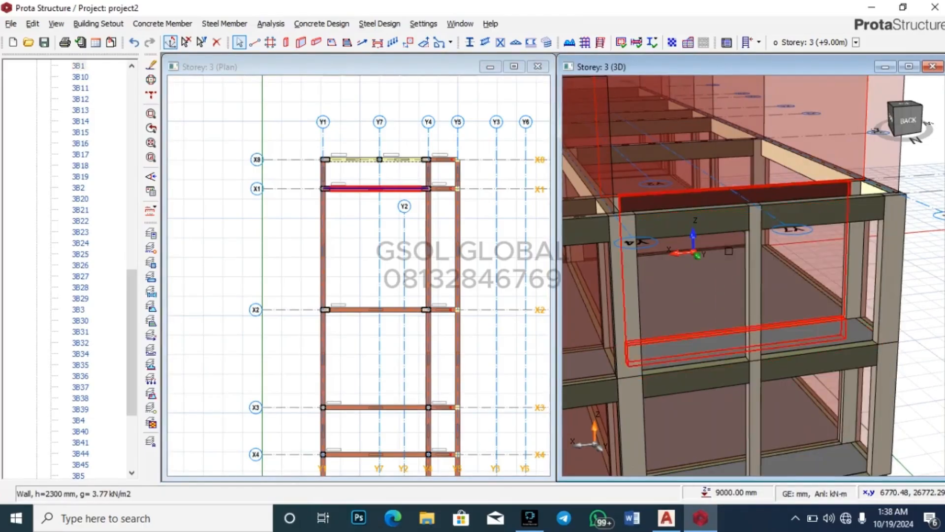
left_click(685, 216)
right_click(689, 213)
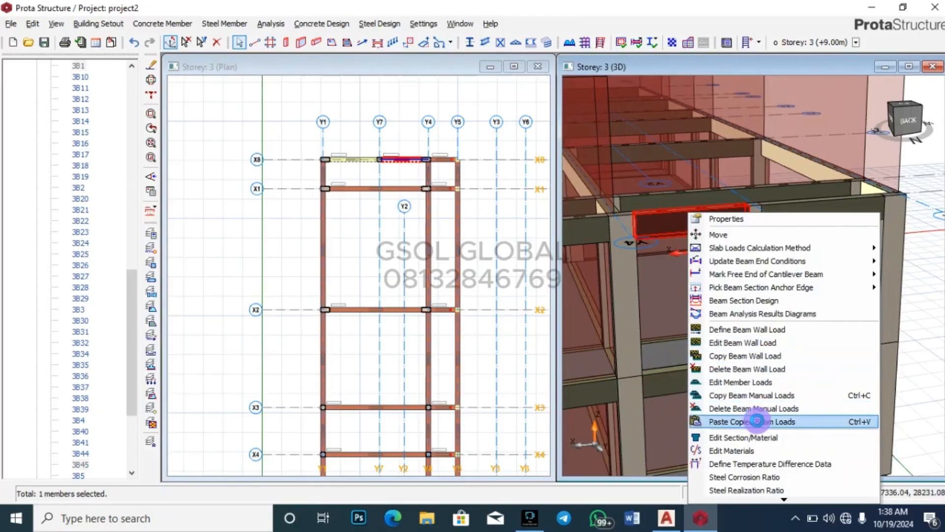
left_click(760, 421)
left_click(525, 305)
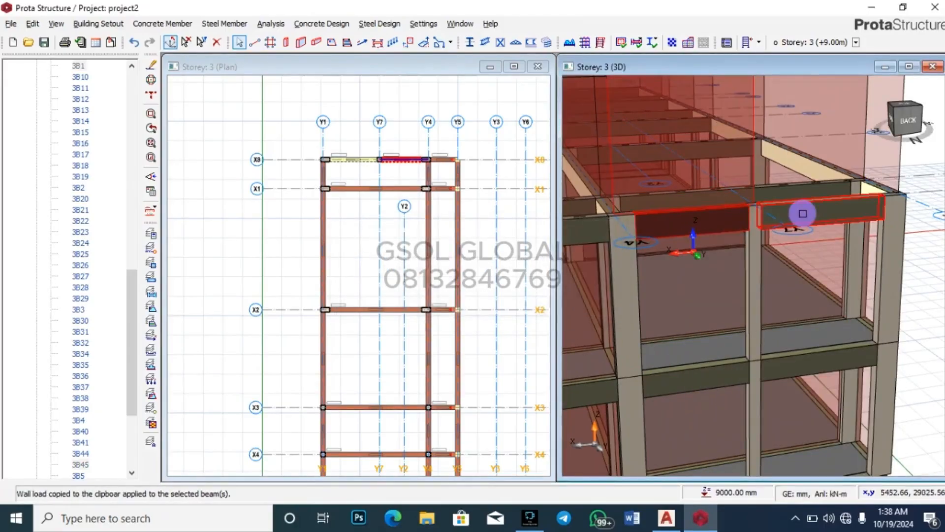
right_click(802, 214)
left_click(709, 423)
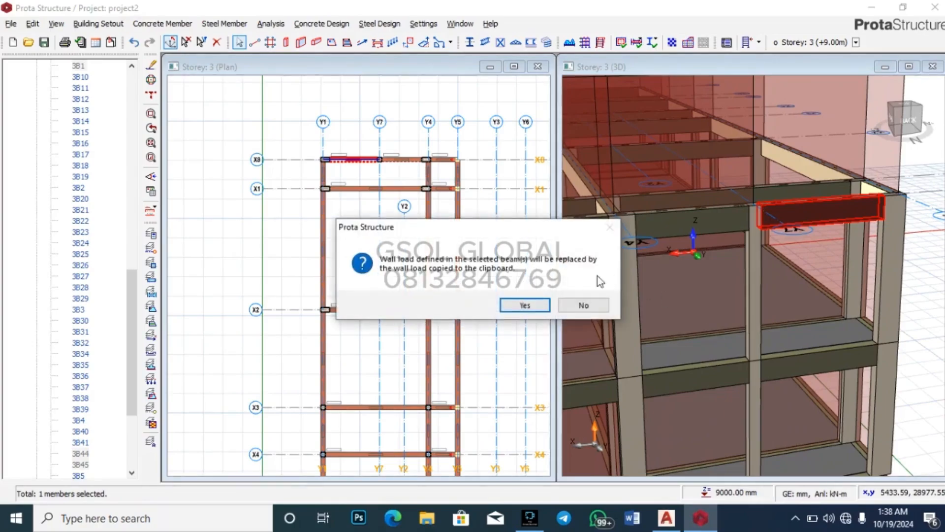
left_click(531, 310)
Step: Copy a lower-storey beam's 3000 mm wall load and paste it onto a new lower X8 beam
scroll(767, 295, "down", 5)
left_click_drag(896, 340, 741, 351)
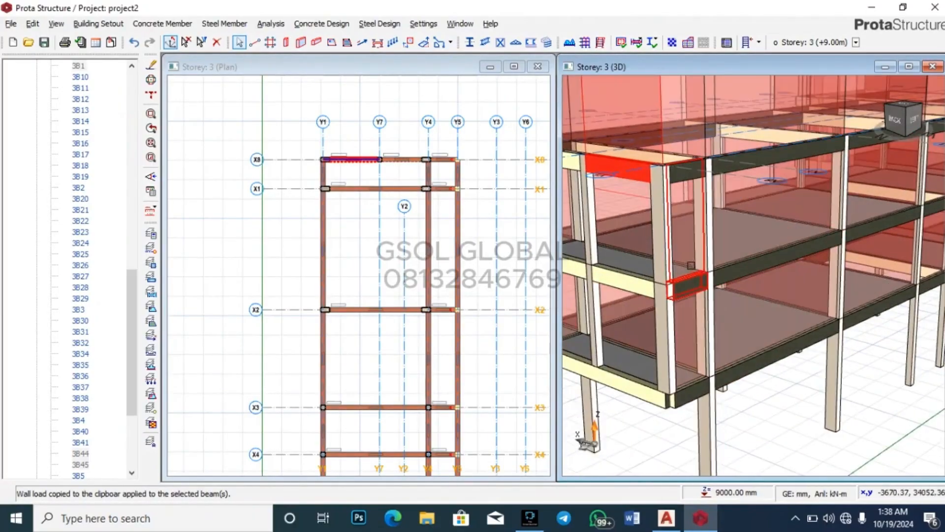
left_click(688, 285)
right_click(699, 286)
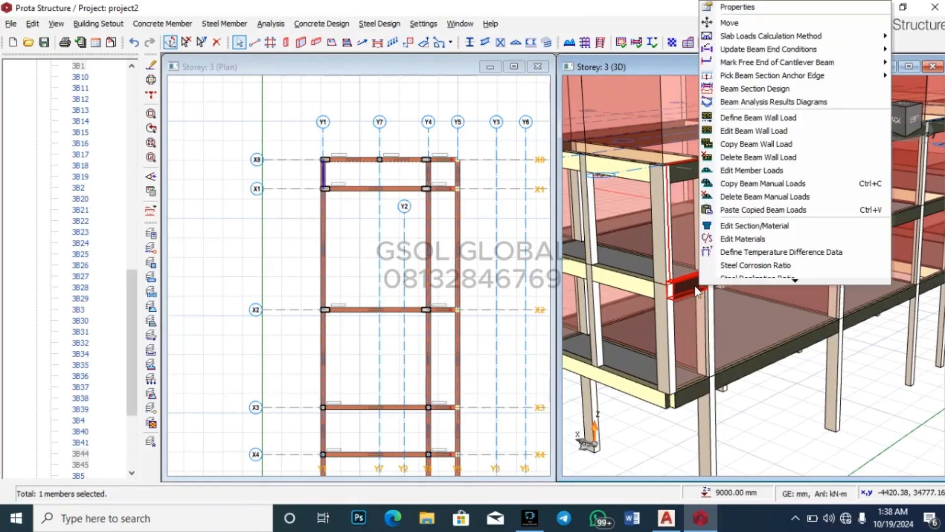
left_click(759, 146)
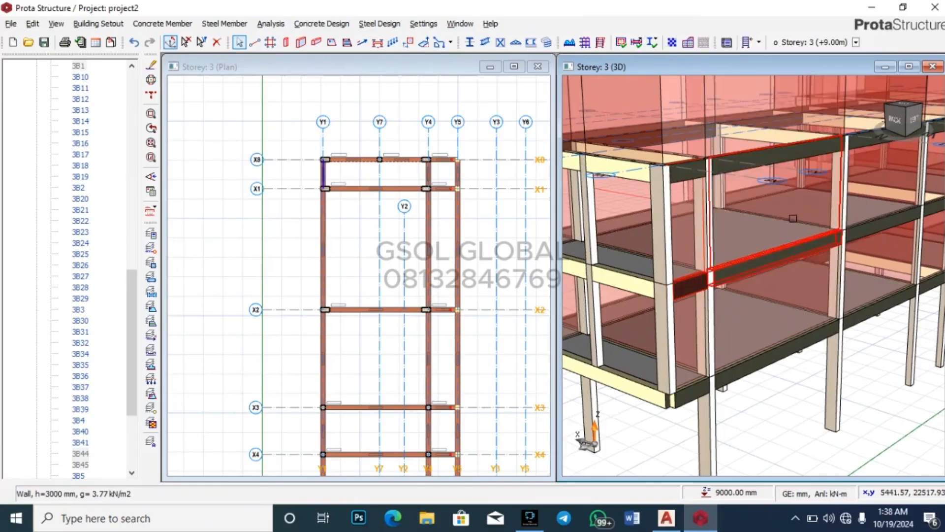
scroll(722, 243, "down", 3)
scroll(721, 243, "up", 3)
left_click(690, 257)
right_click(693, 258)
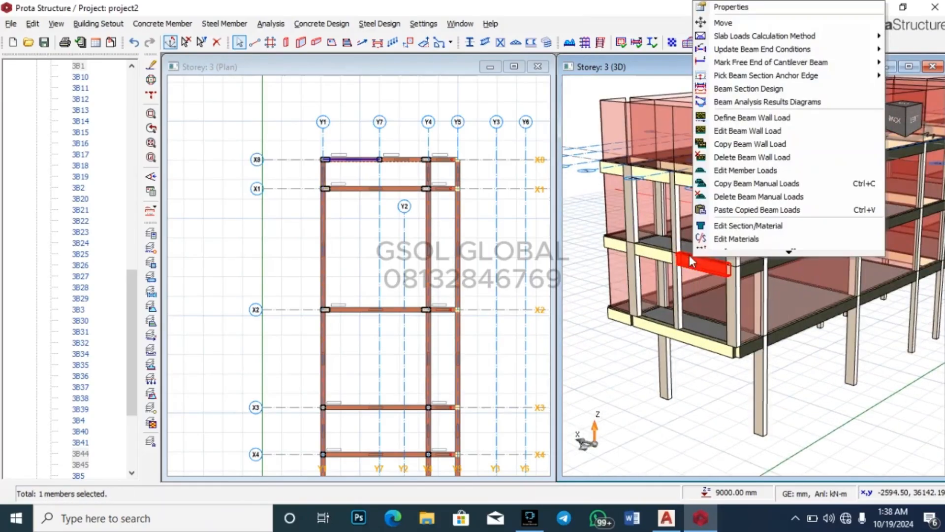
left_click(773, 210)
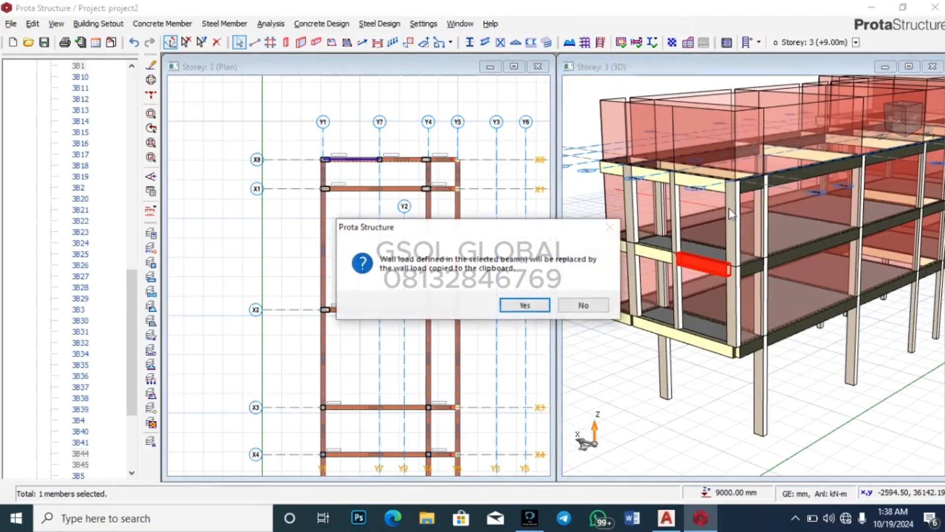
left_click(551, 306)
Step: Paste the 3000 mm wall load onto the two lowest new X8 beams together
left_click(666, 326)
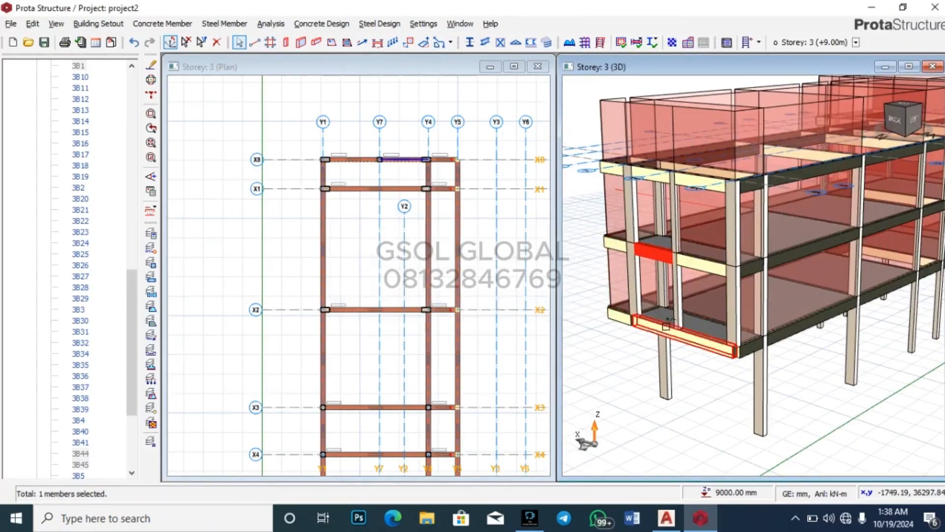
left_click(699, 338)
right_click(704, 339)
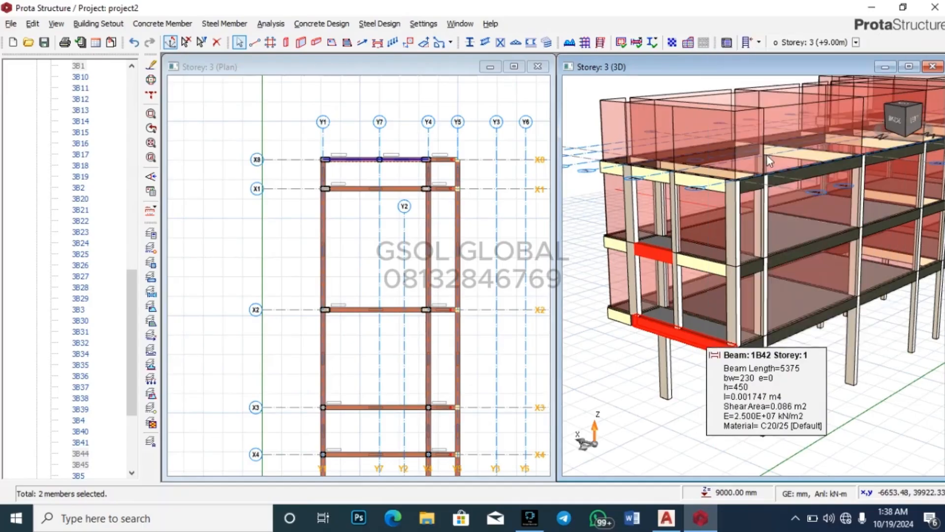
left_click(772, 152)
left_click(535, 307)
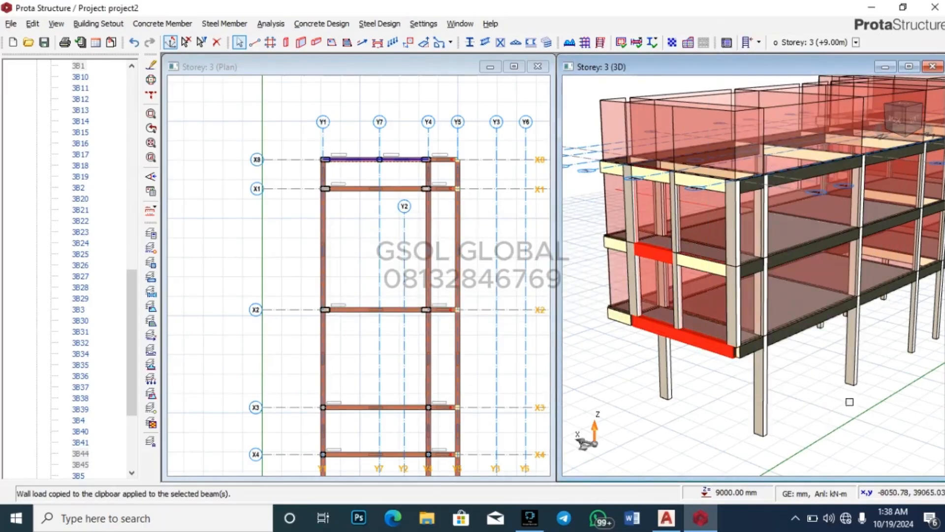
left_click(858, 403)
scroll(779, 379, "down", 3)
middle_click_drag(718, 426, 774, 401)
Step: Save the project with Ctrl+S and orbit the 3D model to inspect the building
key("ctrl+s")
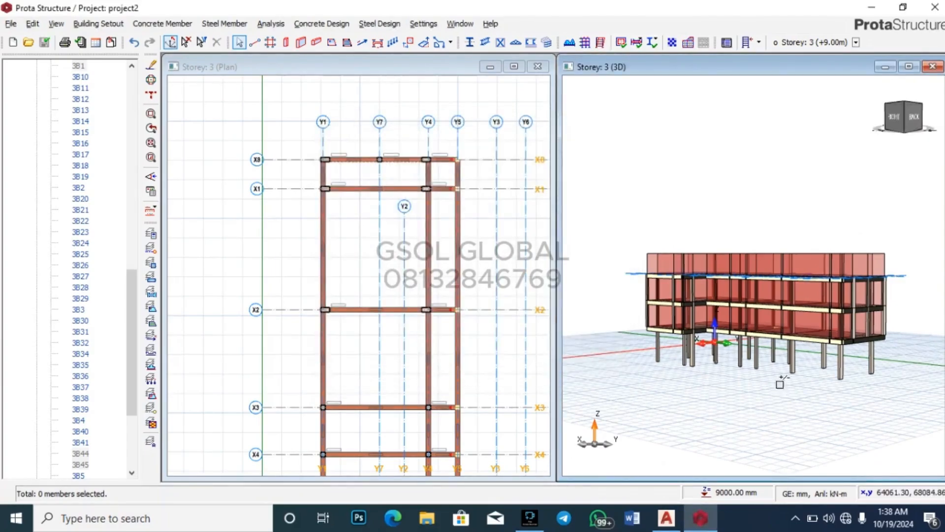
middle_click_drag(904, 374, 808, 387)
scroll(745, 294, "up", 4)
scroll(839, 233, "down", 1)
scroll(839, 234, "down", 2)
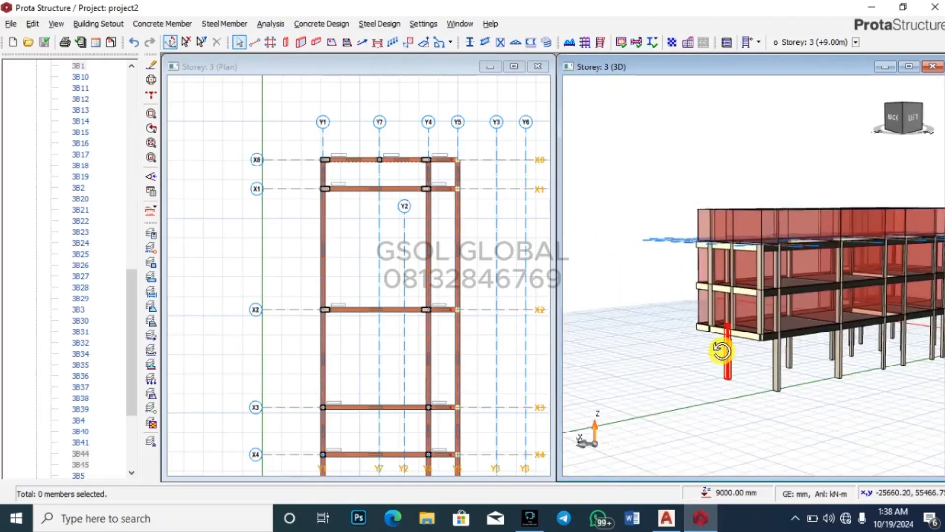
middle_click_drag(719, 353, 820, 366)
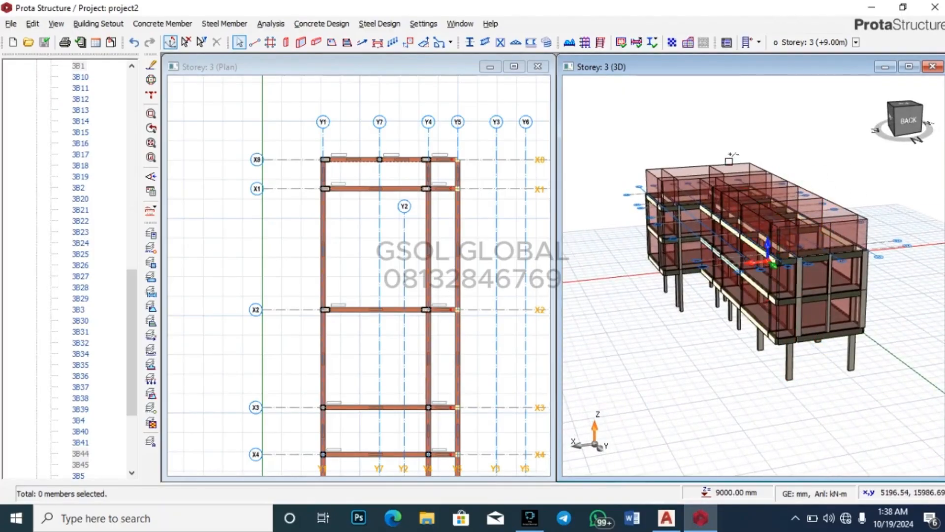
middle_click_drag(768, 389, 889, 330)
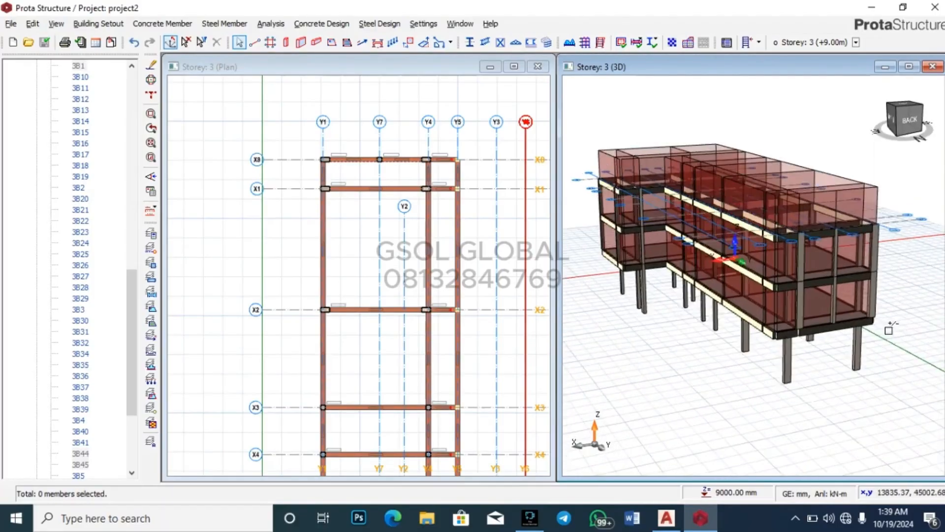
scroll(889, 330, "up", 3)
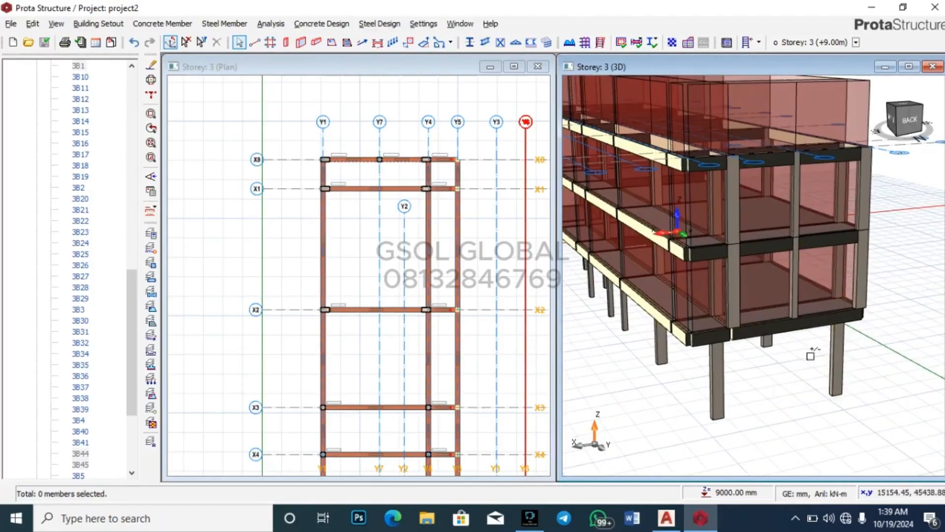
scroll(808, 355, "down", 3)
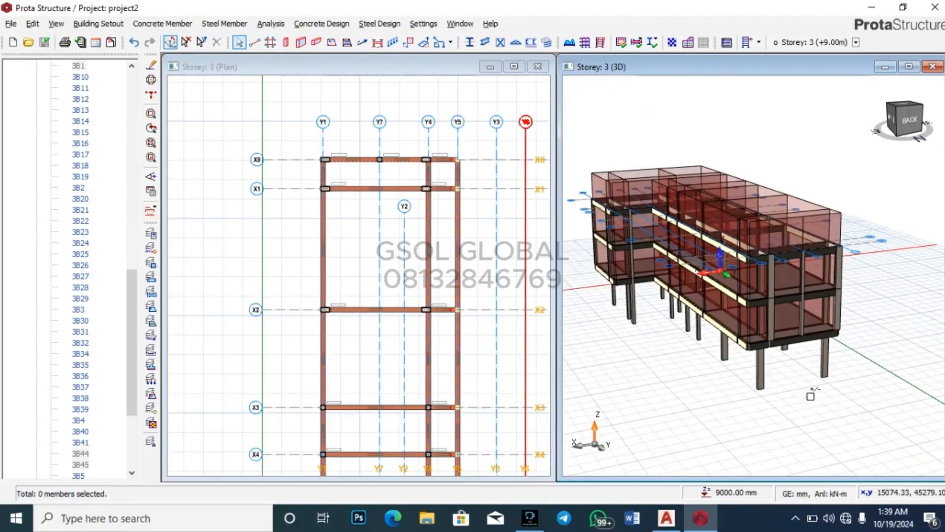
Step: Run building analysis with column/wall, beam and steel member design and Re-select Bar enabled
left_click(586, 43)
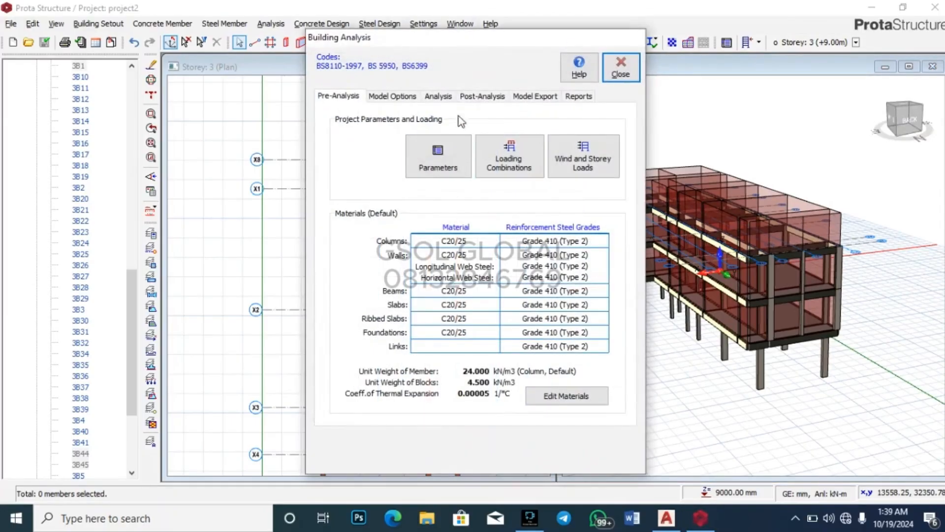
left_click(437, 96)
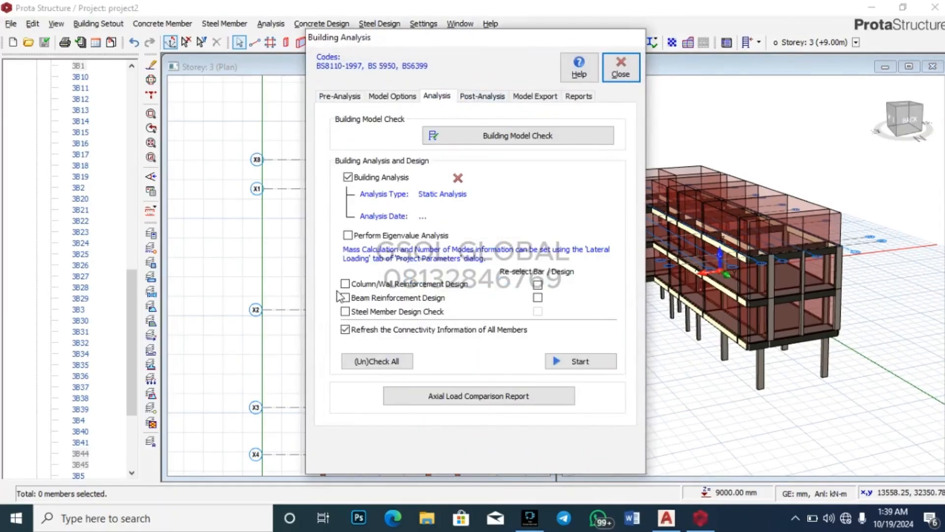
left_click(345, 283)
left_click(345, 297)
left_click(345, 311)
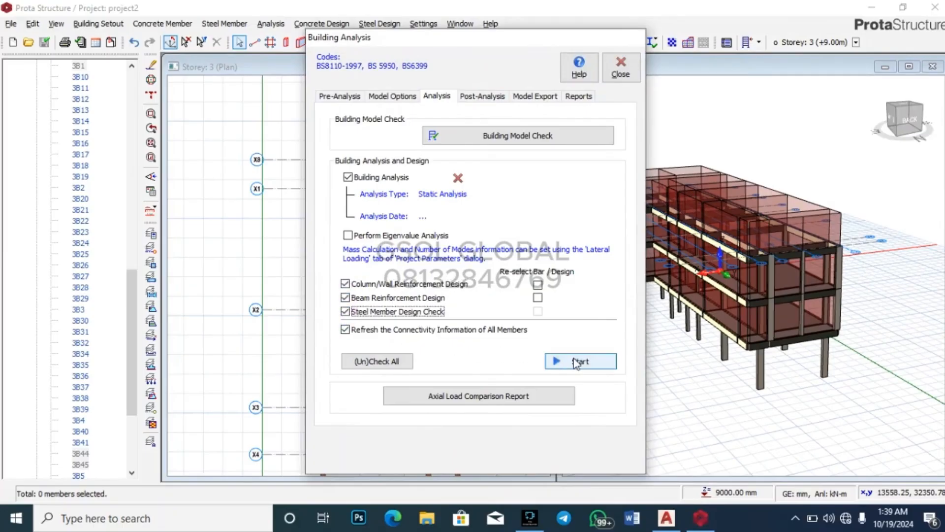
left_click(538, 298)
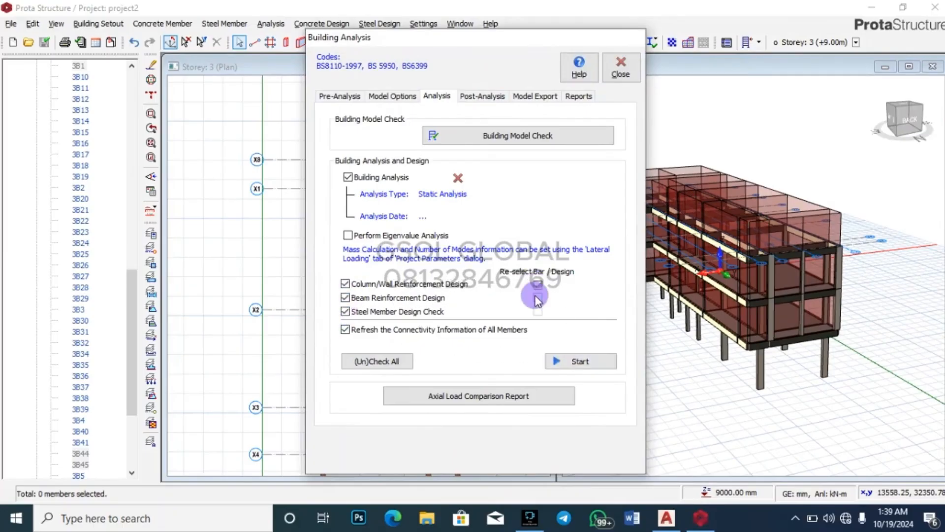
left_click(572, 361)
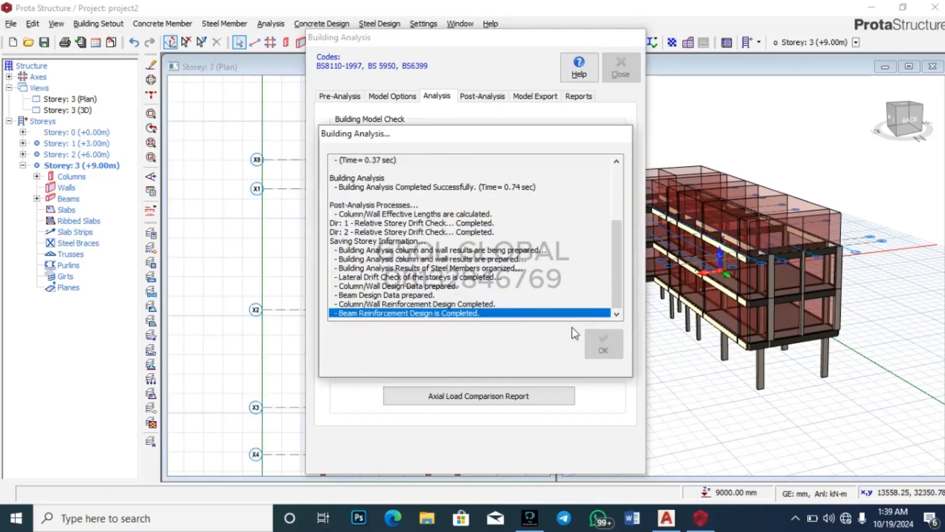
left_click(602, 340)
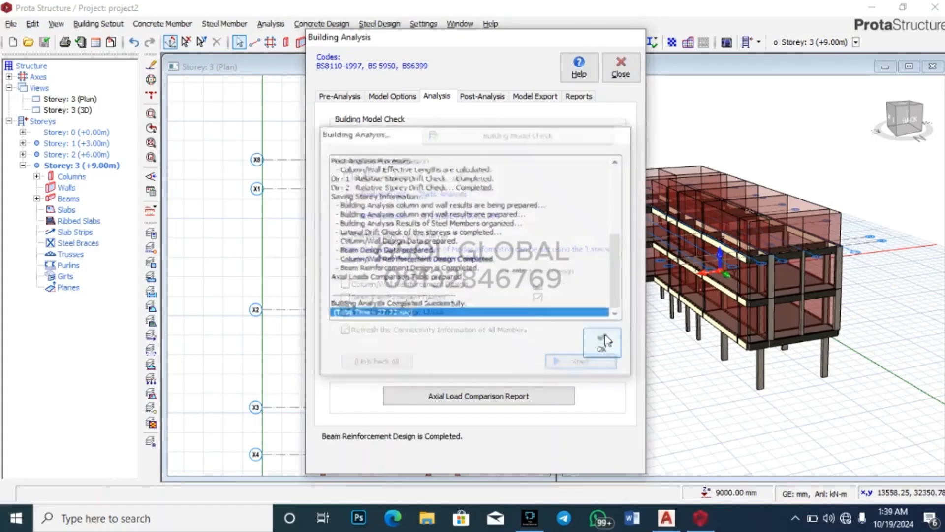
left_click(481, 96)
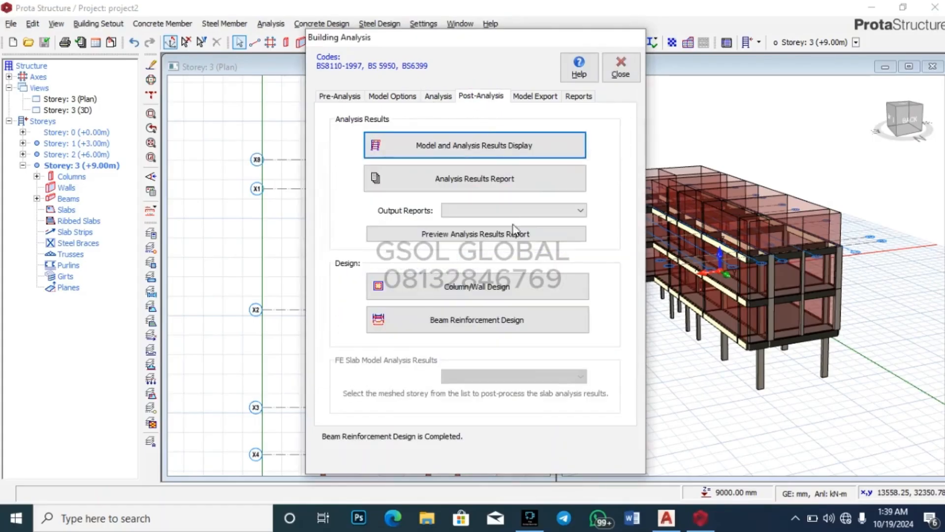
Step: Review the Column Reinforcement Design table of bars, links and utilisation ratios, then close it
left_click(514, 290)
scroll(515, 296, "down", 3)
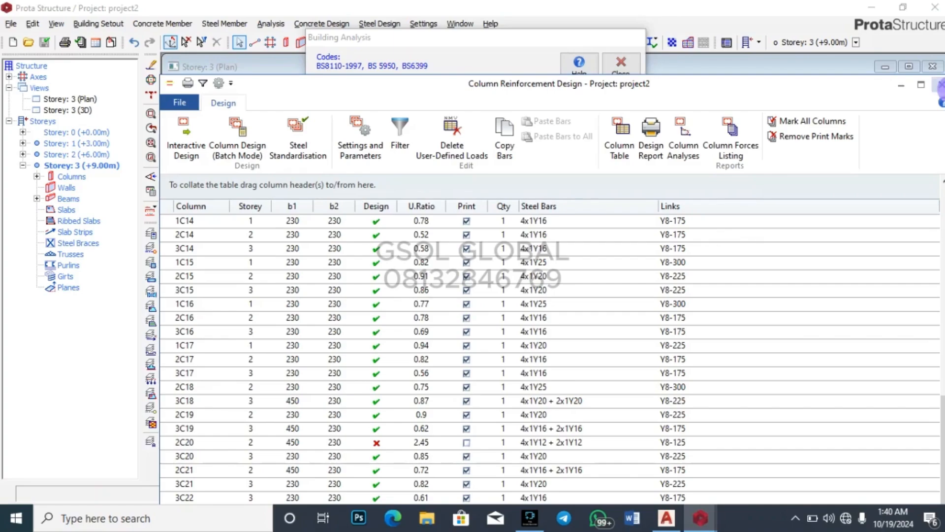
left_click(940, 85)
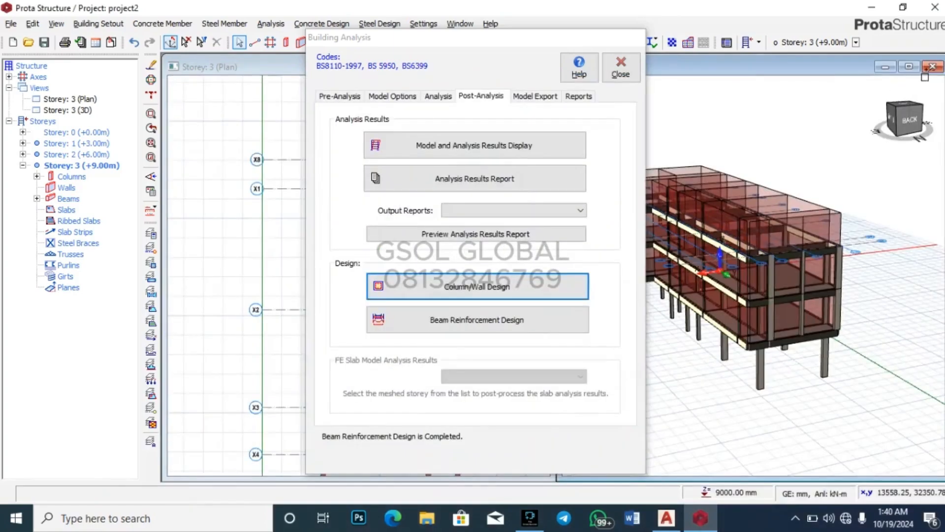
Step: Close the Building Analysis window and orbit the 3D model to inspect column 2C20 at X8/Y4
left_click(621, 64)
scroll(797, 350, "up", 6)
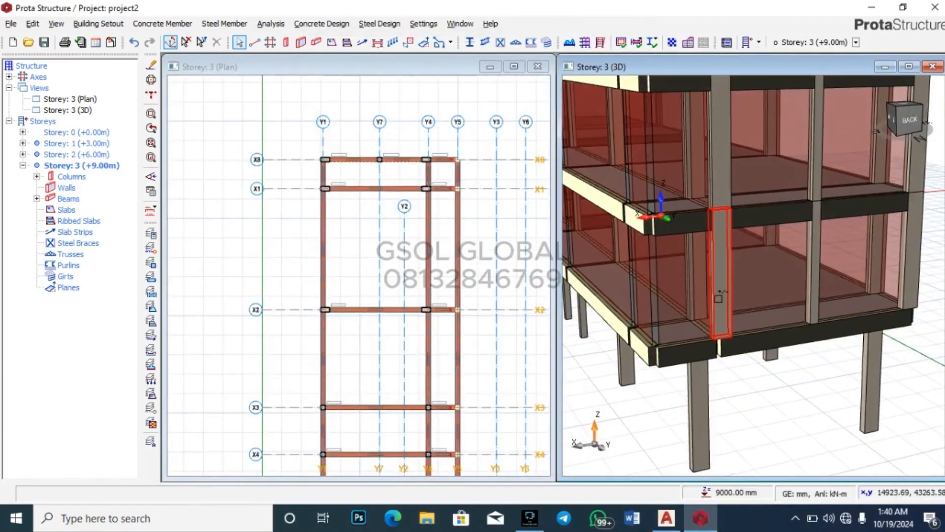
mouse_move(718, 315)
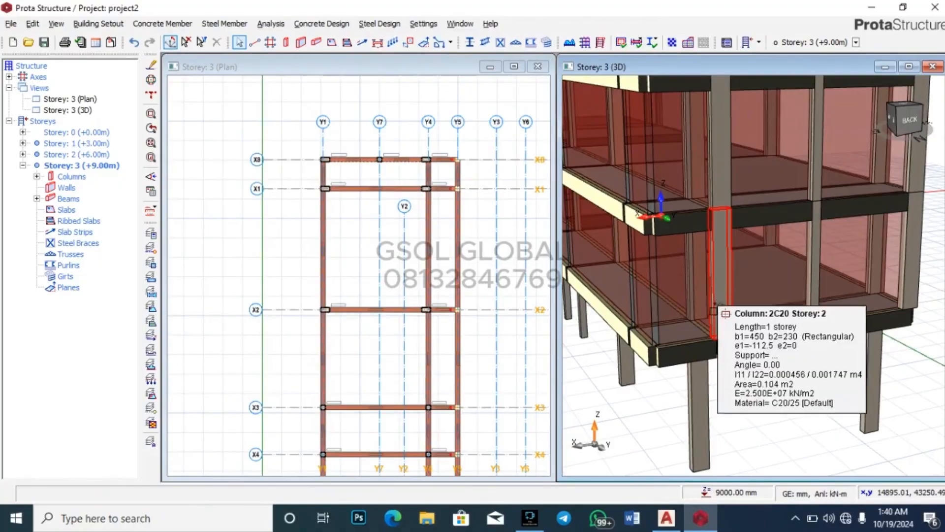
mouse_move(755, 401)
middle_mouse_down()
mouse_move(818, 346)
mouse_move(785, 369)
mouse_move(675, 400)
mouse_move(793, 394)
mouse_move(820, 377)
mouse_move(823, 365)
mouse_move(765, 392)
mouse_move(755, 409)
mouse_move(772, 341)
mouse_move(743, 409)
mouse_move(786, 402)
middle_mouse_up()
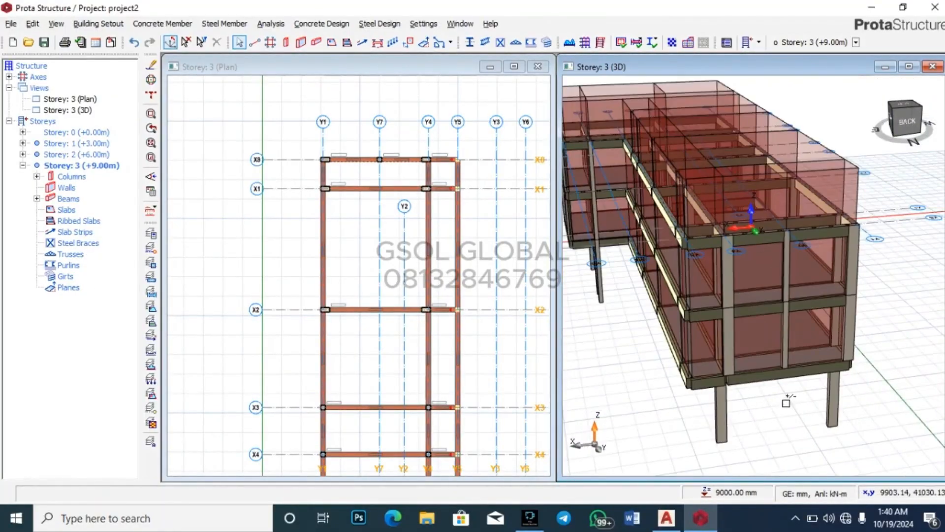
scroll(730, 339, "up", 3)
Step: Set storey 2 column 2C20's b1 width to 600 mm, accepting the analysis-invalidation warning
left_click(730, 348)
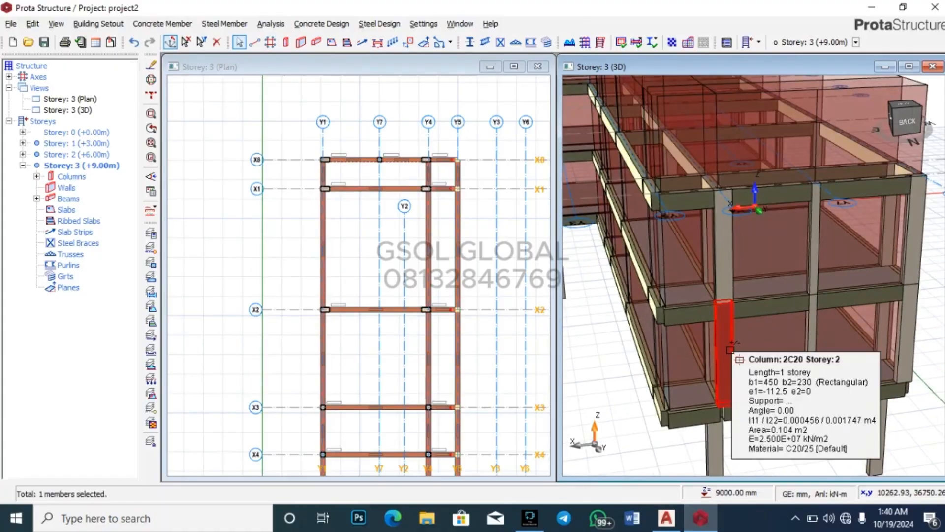
scroll(730, 350, "down", 3)
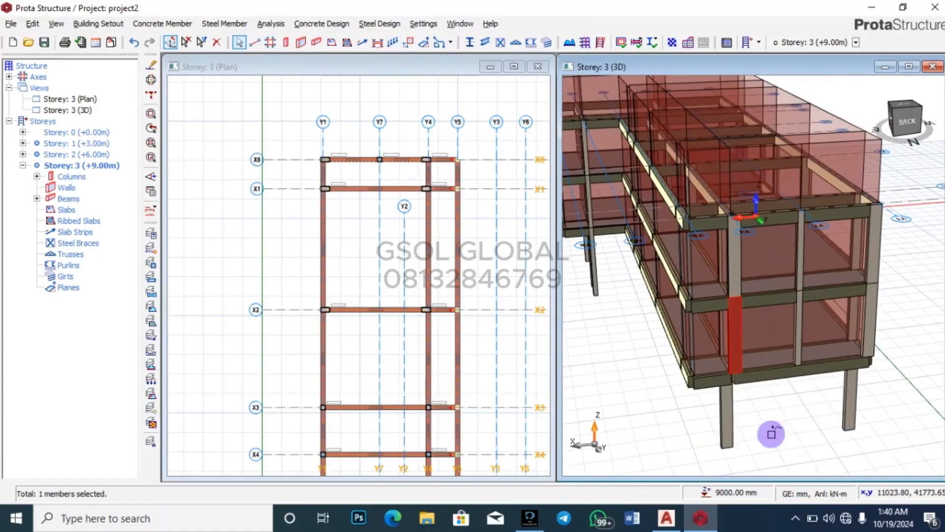
right_click(741, 336)
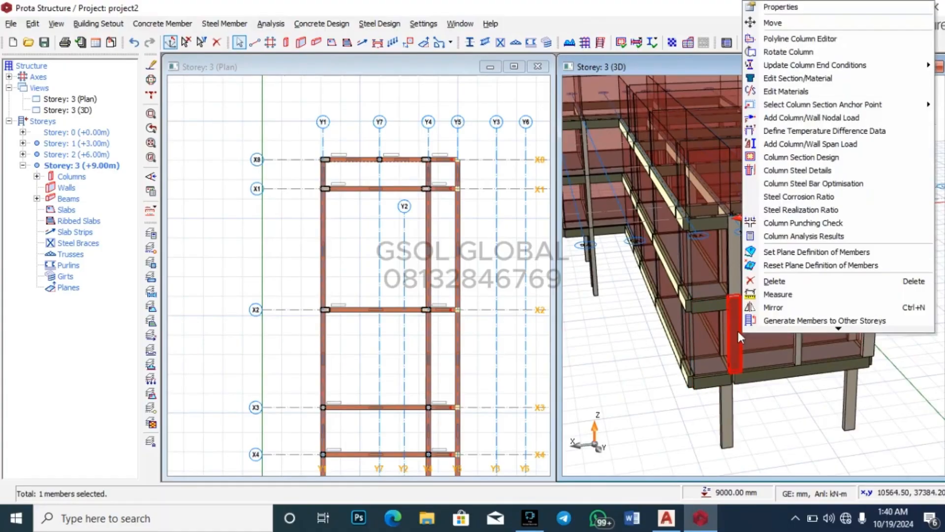
left_click(778, 7)
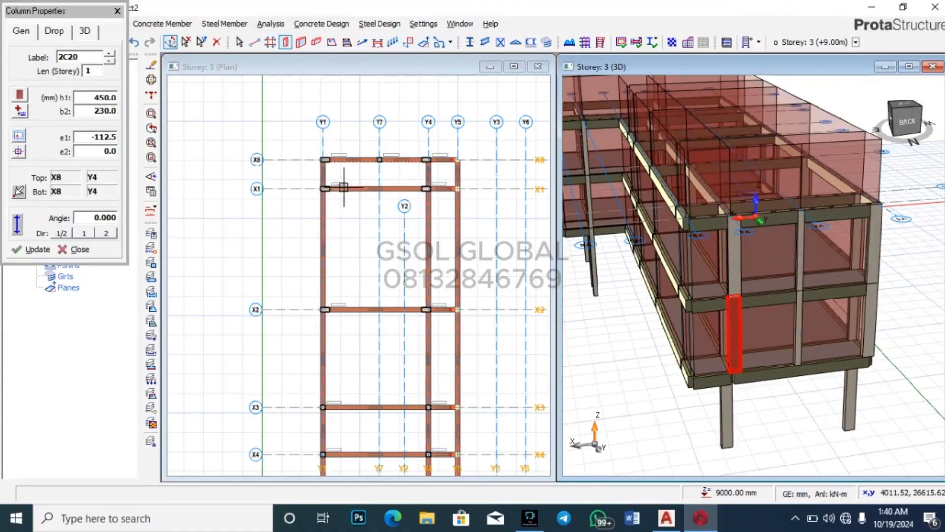
double_click(96, 97)
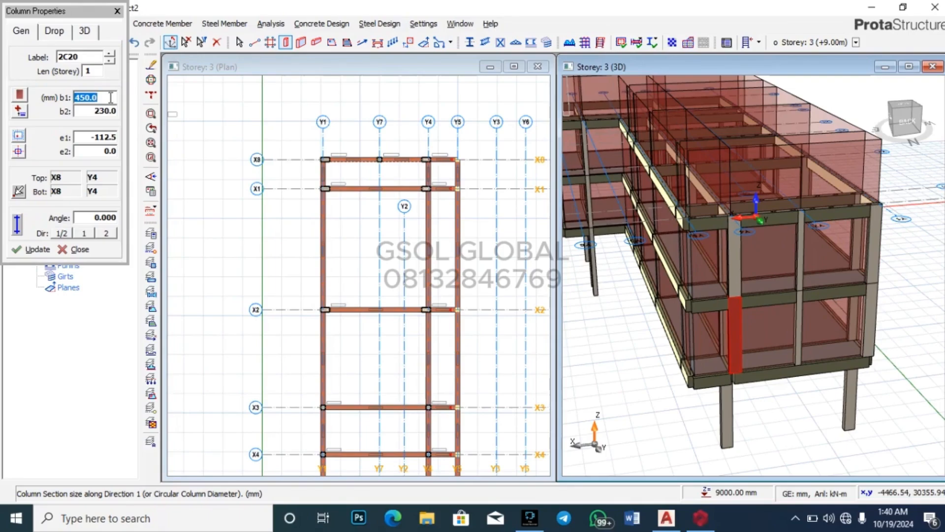
left_click(38, 249)
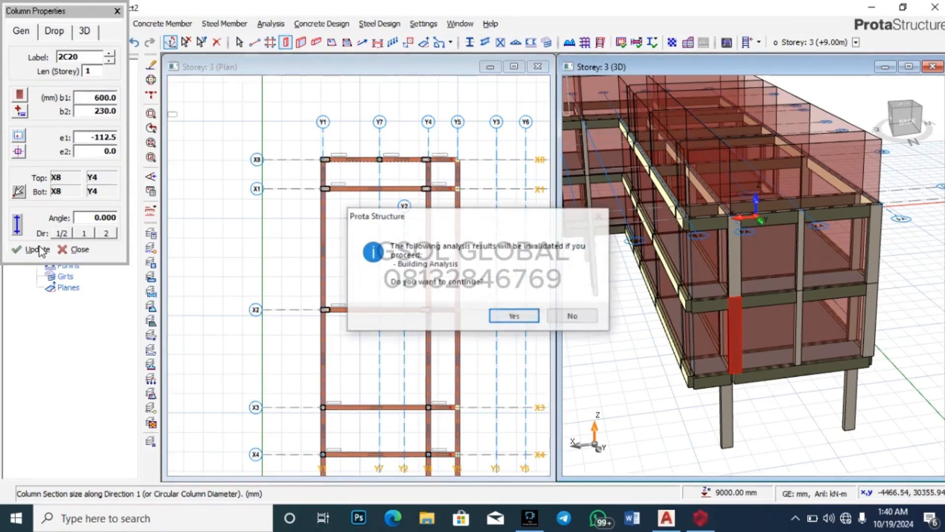
left_click(513, 315)
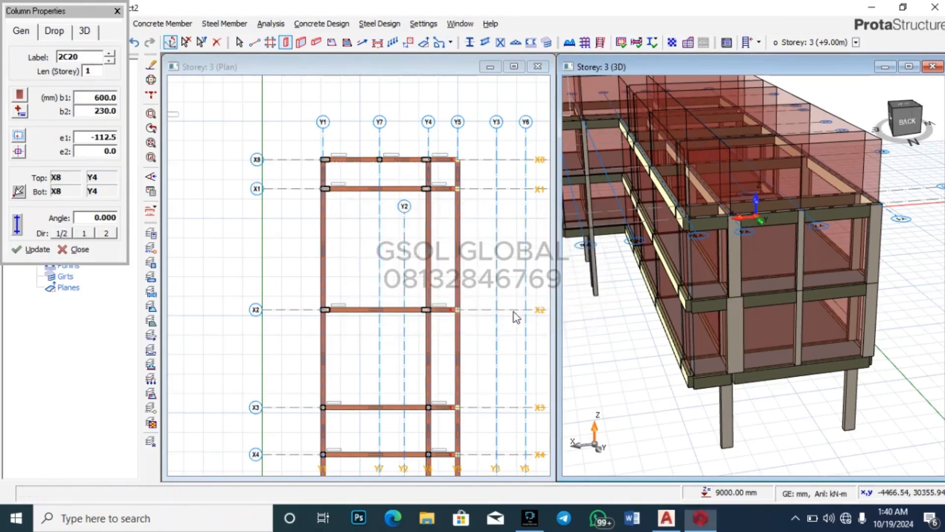
Step: Enter a -112.5 mm e1 eccentricity for 2C20 and close its properties
double_click(117, 143)
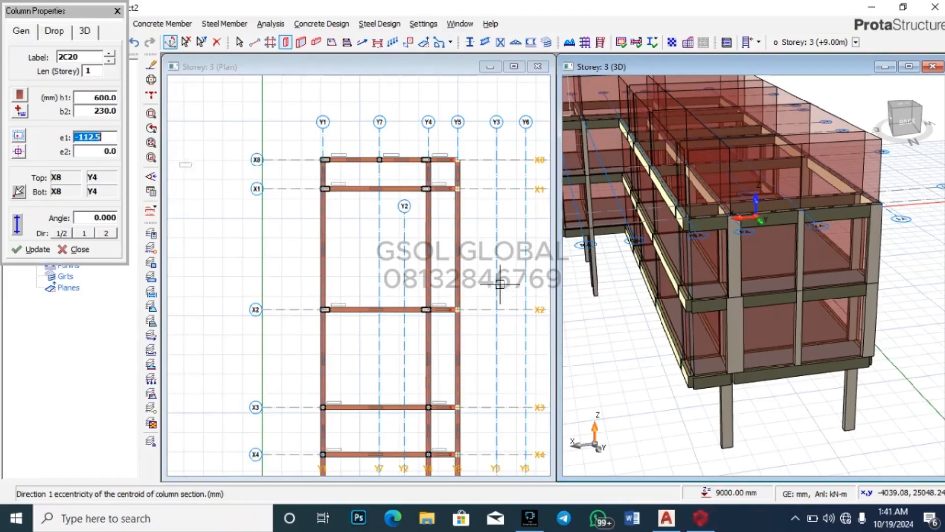
scroll(717, 335, "down", 3)
left_click_drag(787, 416, 769, 432)
scroll(402, 139, "up", 3)
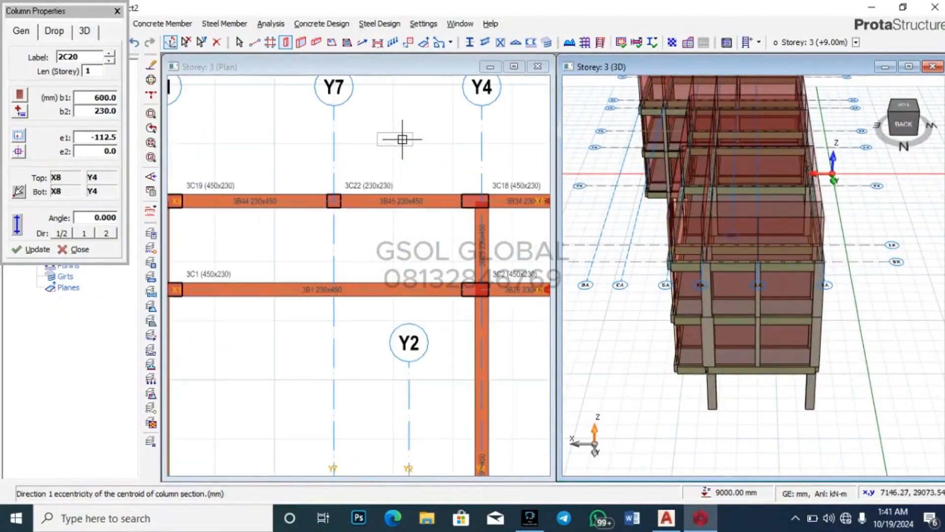
scroll(513, 210, "up", 2)
scroll(491, 226, "down", 5)
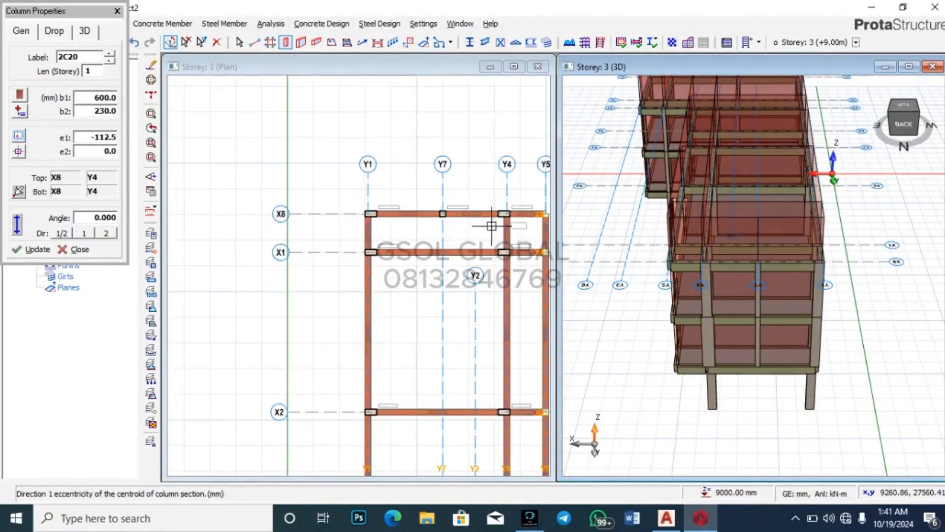
left_click(117, 11)
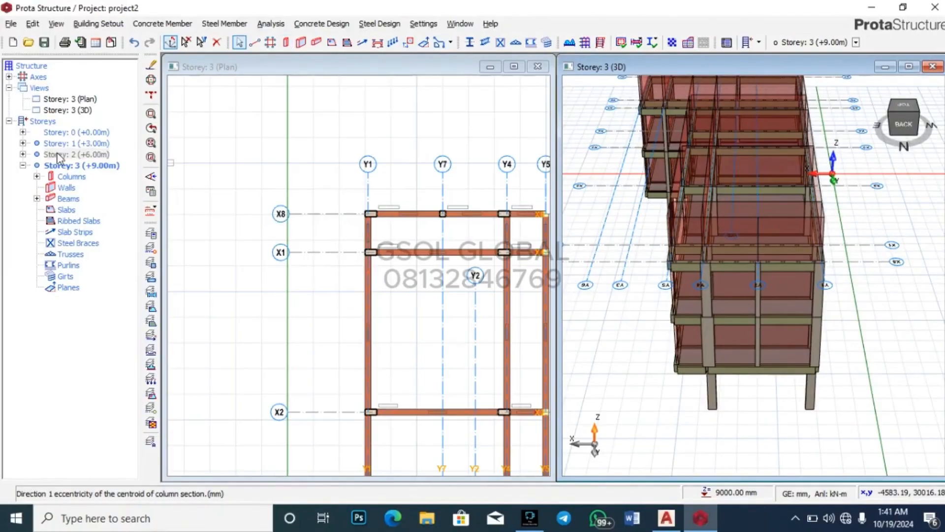
Step: Switch the plan view from storey 3 to storey 2
double_click(69, 154)
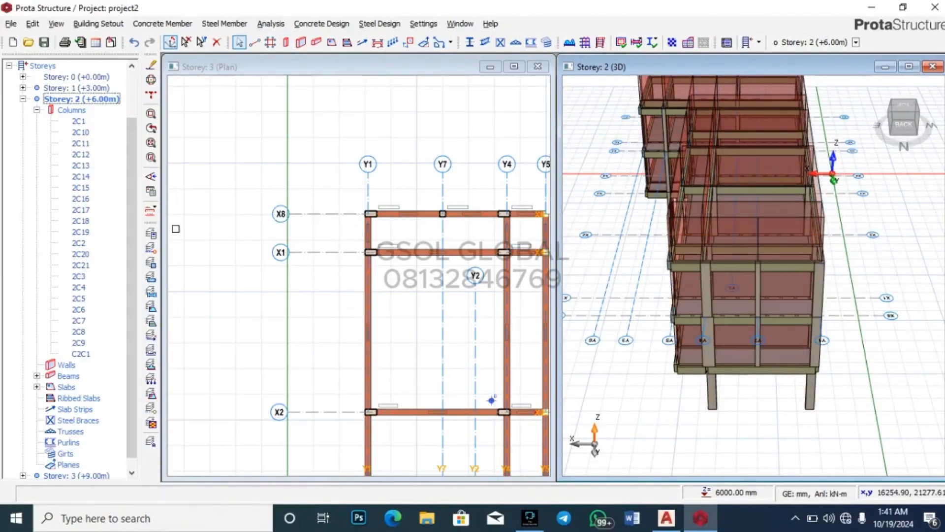
left_click(22, 99)
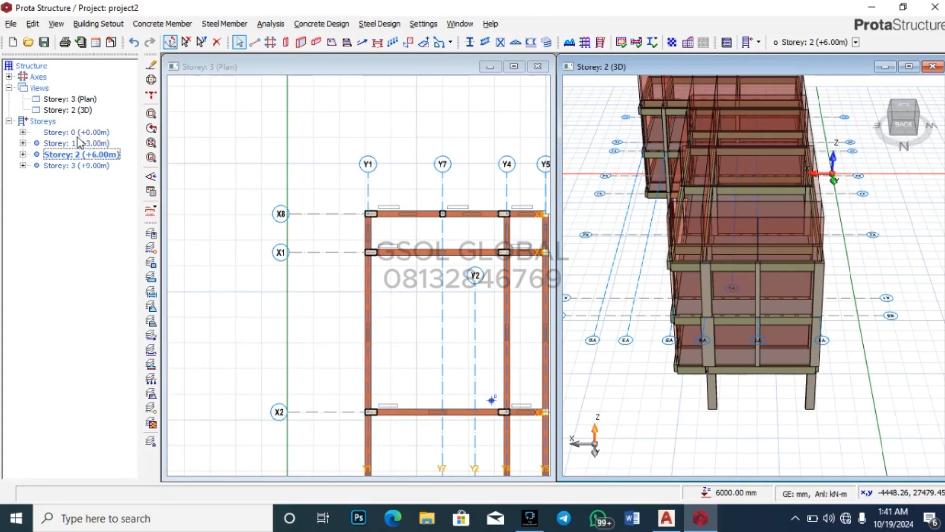
double_click(82, 100)
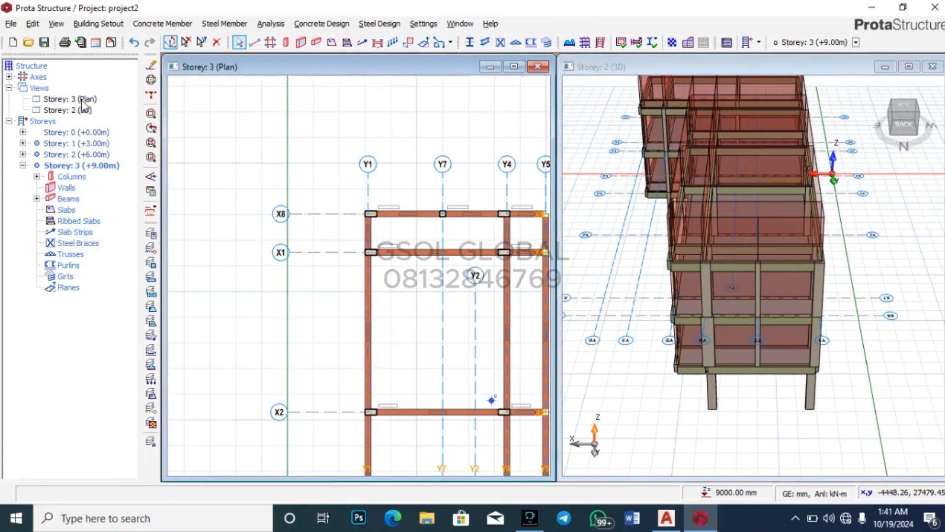
double_click(76, 154)
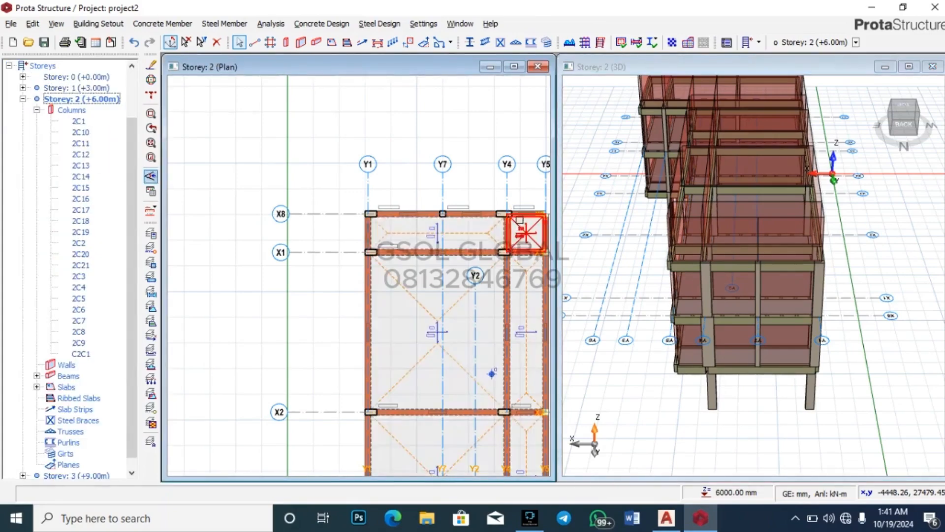
scroll(433, 202, "up", 2)
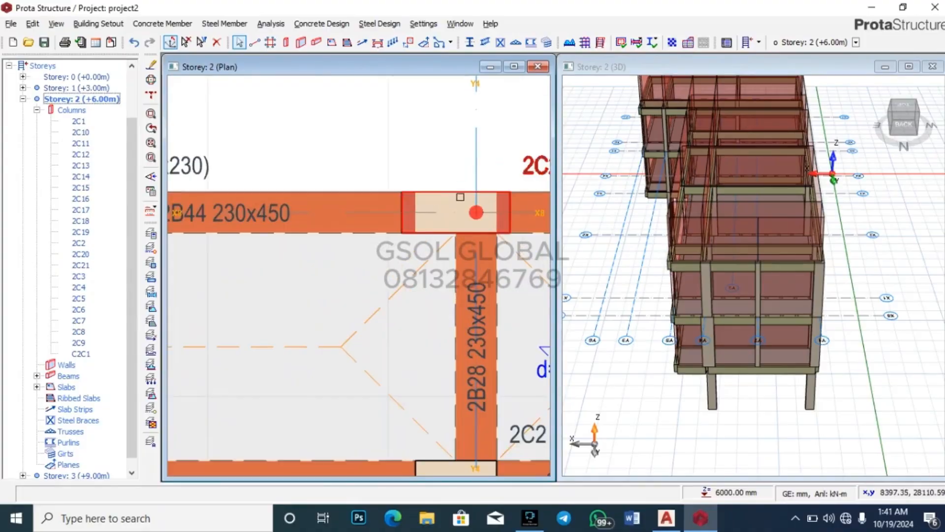
Step: Select column 2C20 in the storey 2 plan, then start and cancel a move of it
left_click(458, 198)
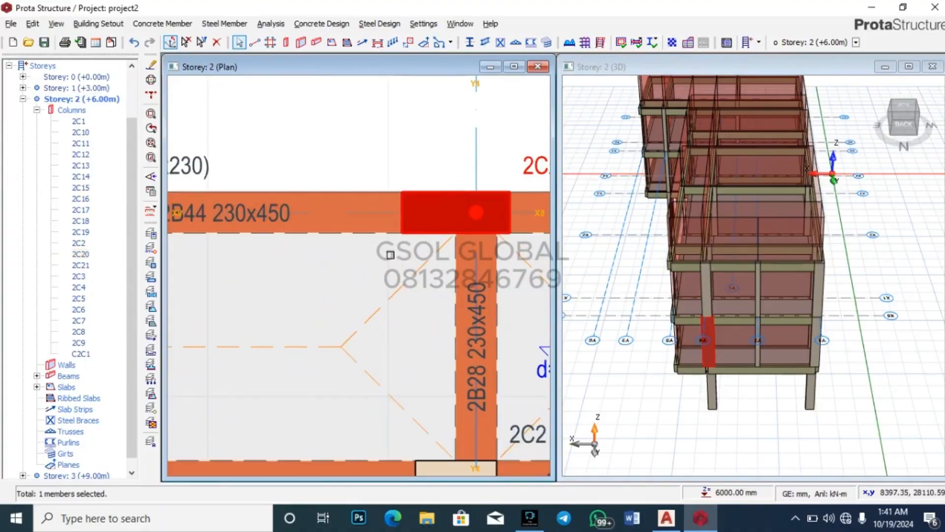
right_click(439, 193)
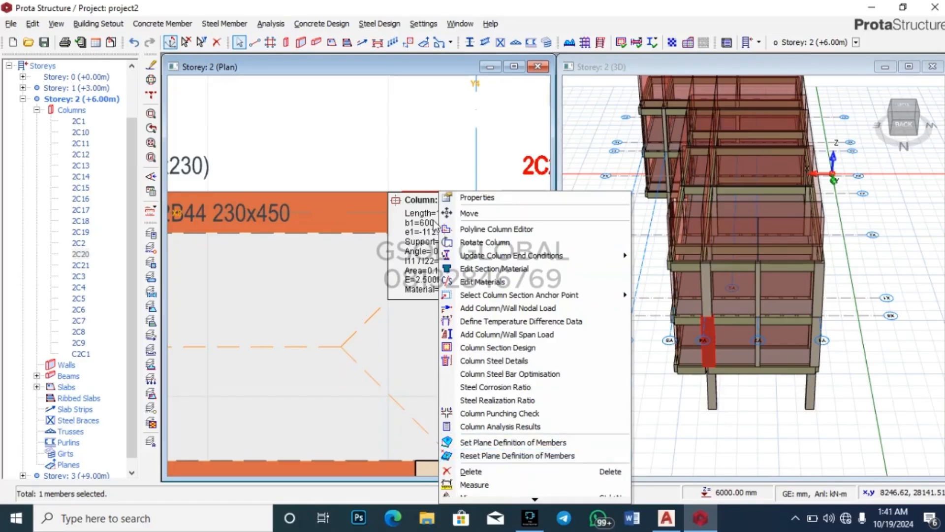
left_click(380, 159)
scroll(379, 148, "down", 2)
scroll(367, 155, "up", 3)
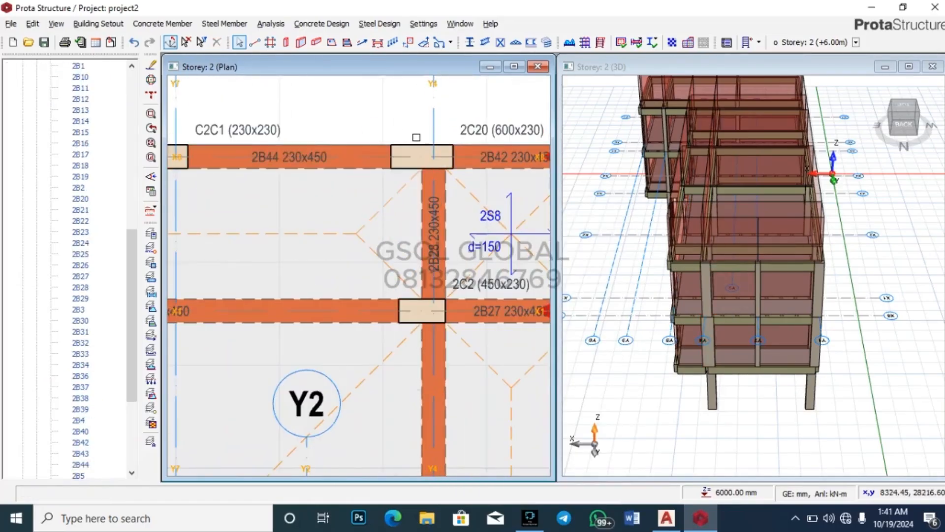
left_click(417, 147)
left_click(417, 147)
right_click(424, 147)
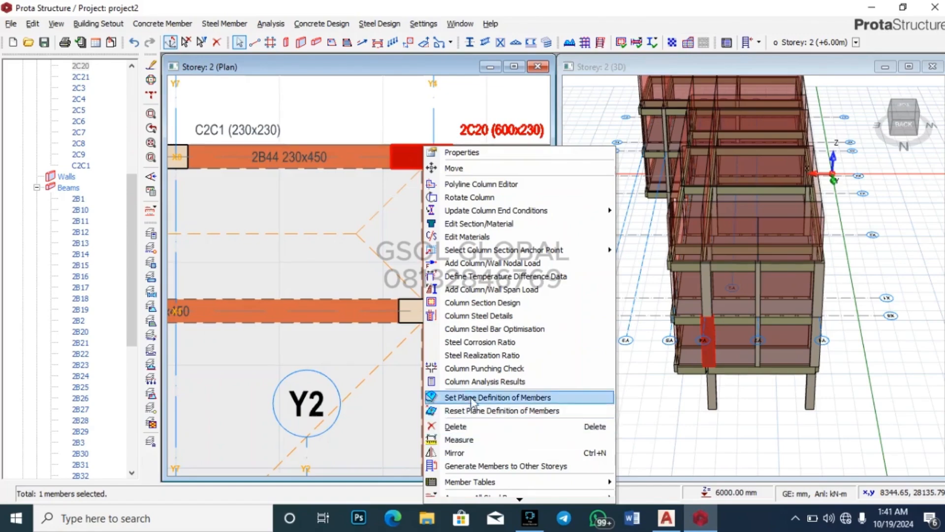
left_click(433, 167)
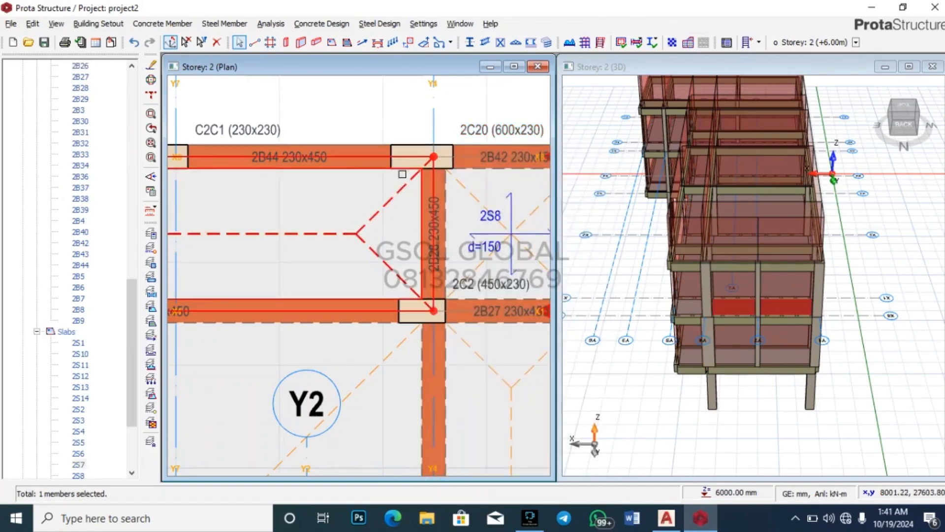
scroll(410, 148, "up", 3)
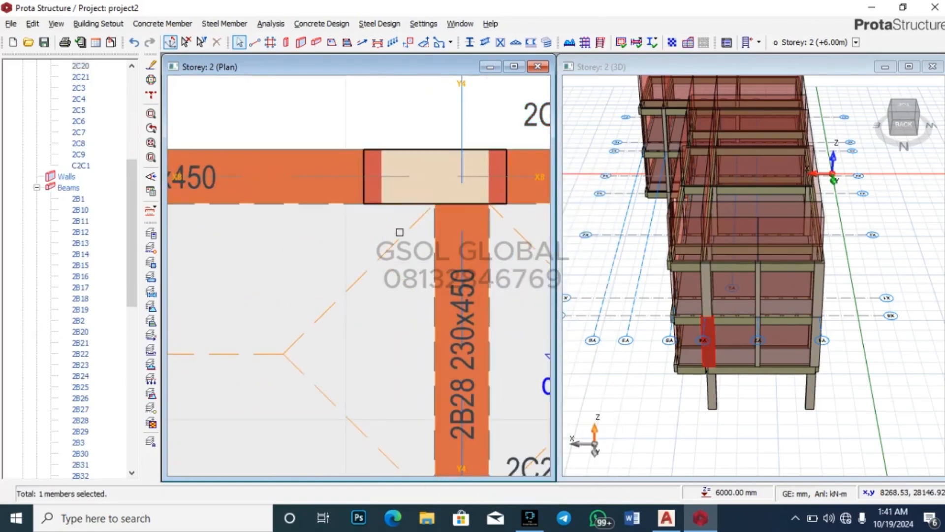
key("Escape")
scroll(452, 174, "down", 3)
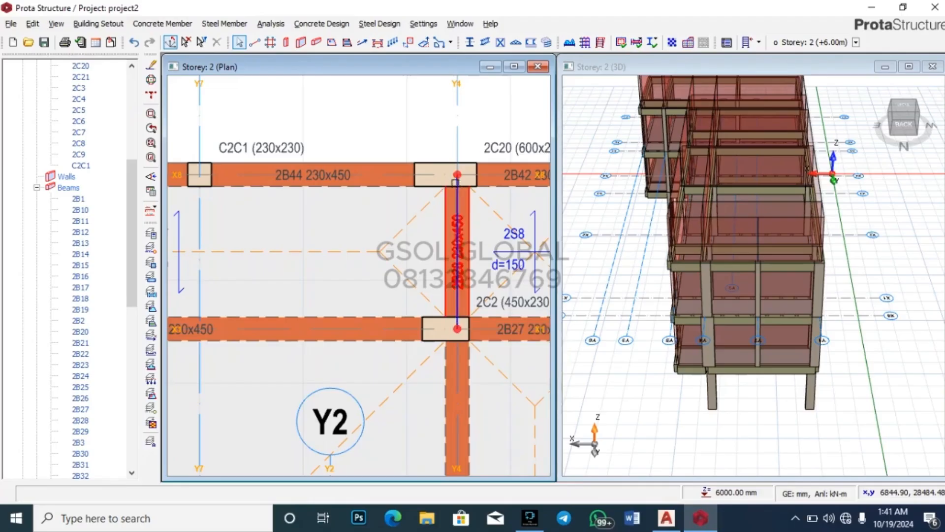
Step: Reselect column 2C20 and dismiss its options menu without choosing an action
mouse_move(432, 178)
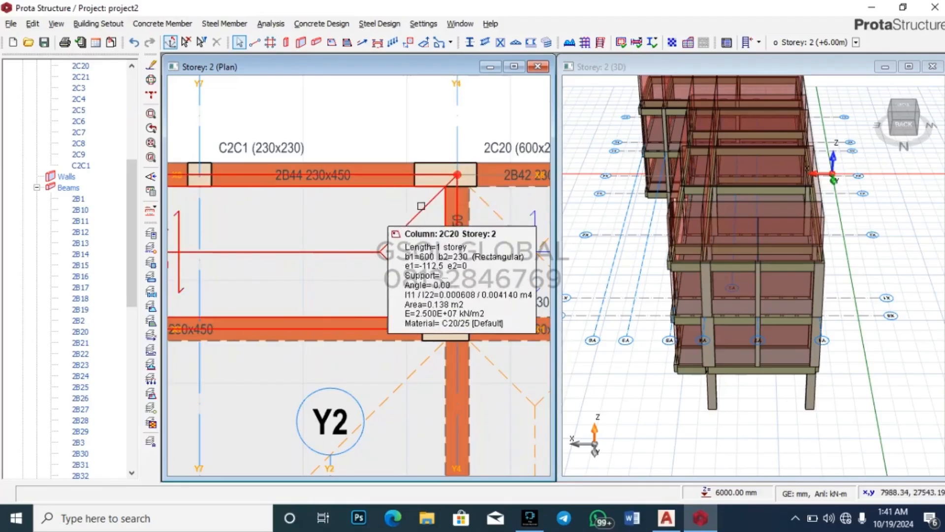
left_click(432, 185)
scroll(432, 186, "up", 3)
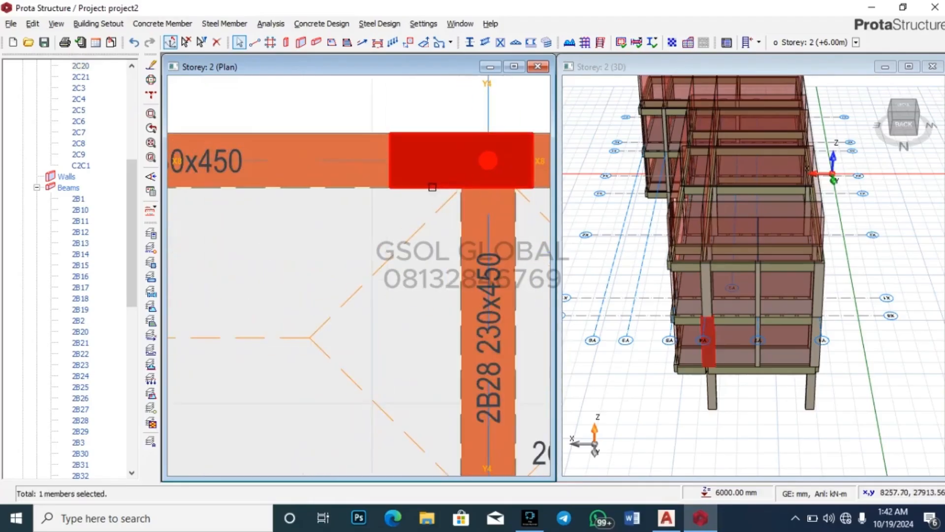
right_click(436, 188)
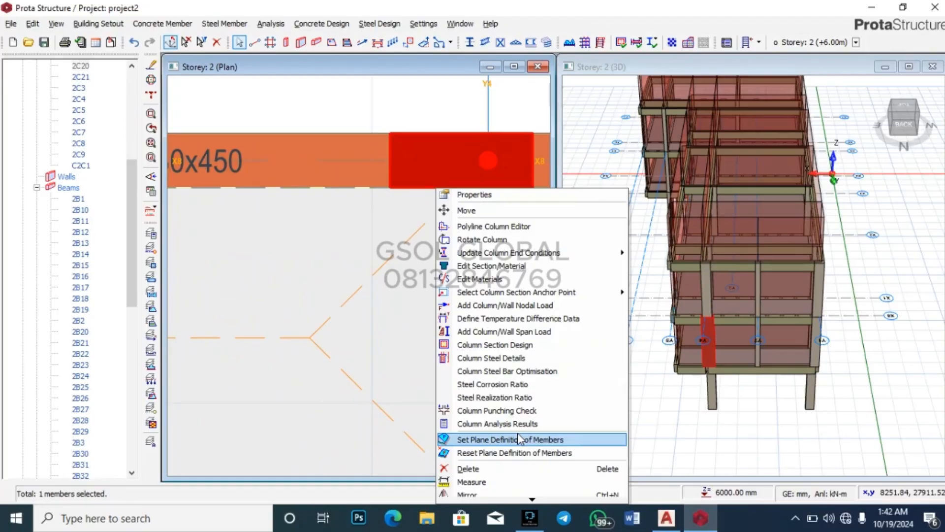
left_click(770, 447)
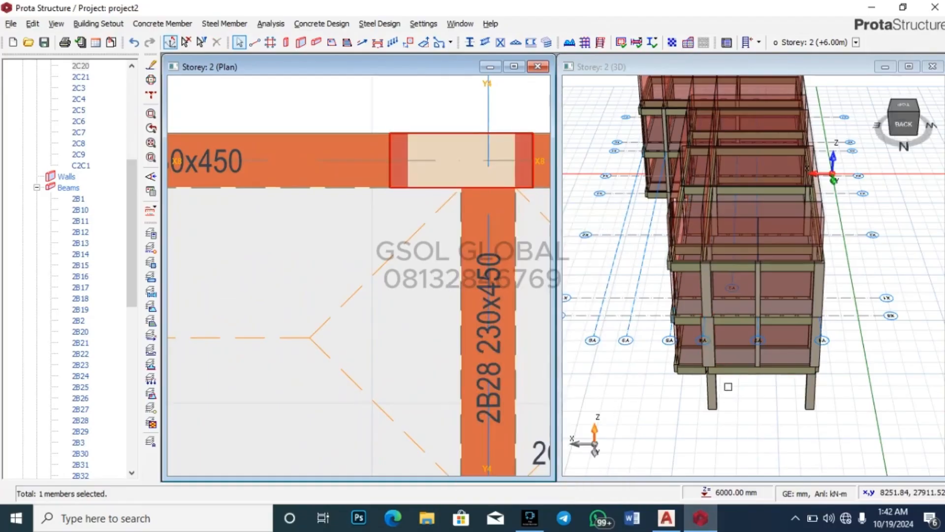
scroll(729, 310, "down", 3)
scroll(715, 400, "up", 4)
Step: Orbit to the building's underside and open lower column 1C2's properties
right_click_drag(715, 404, 758, 342)
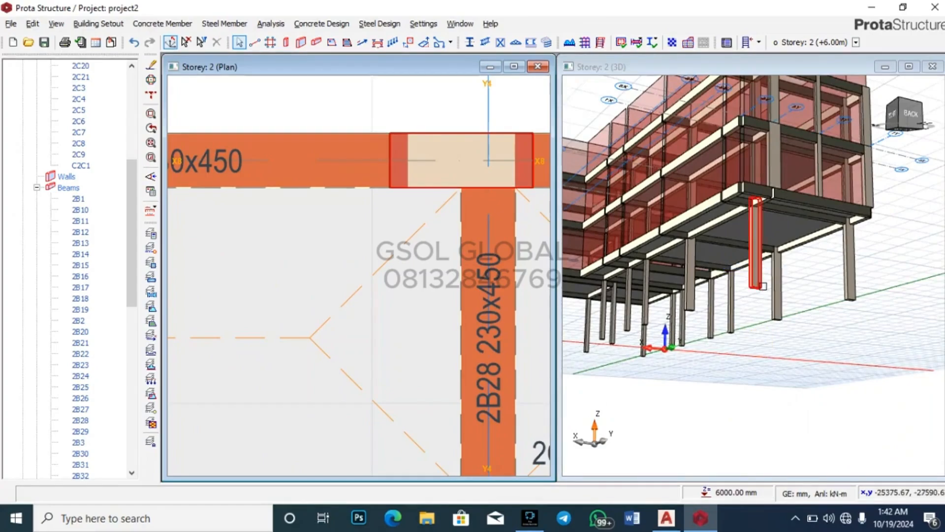
right_click(755, 278)
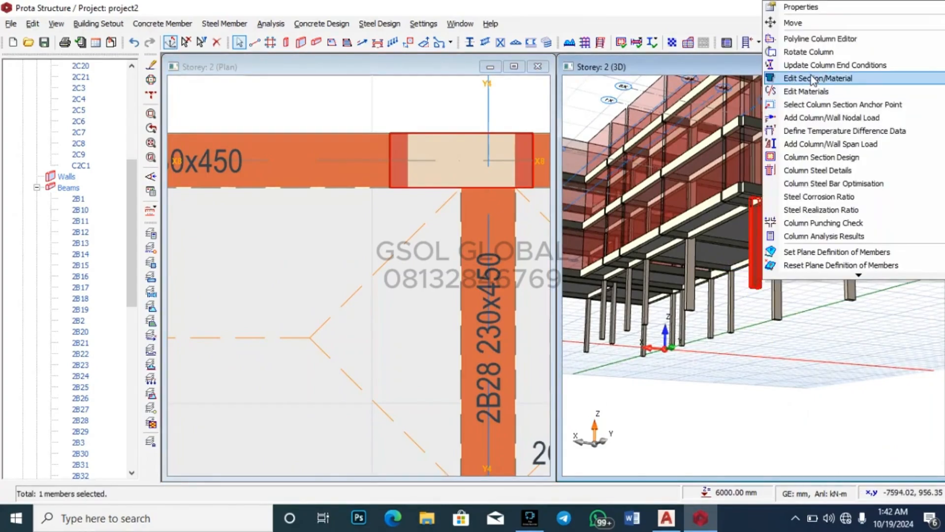
left_click(867, 9)
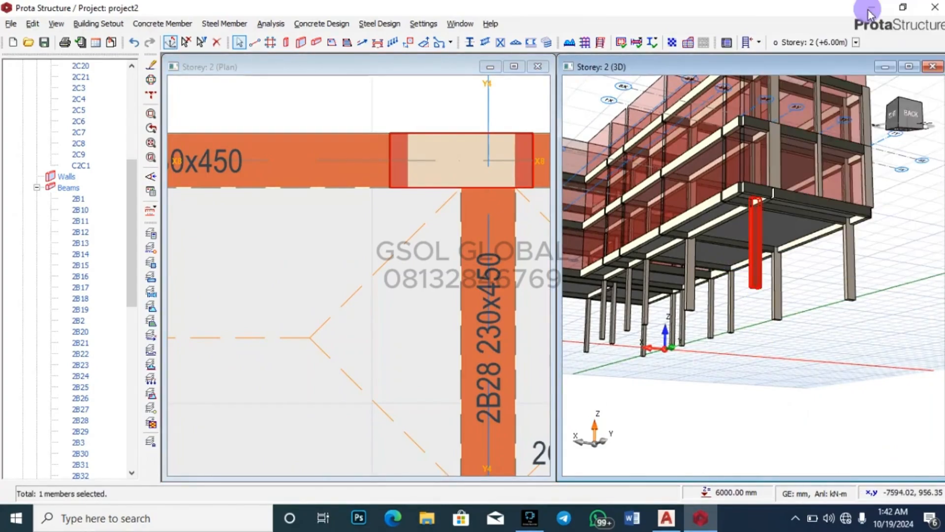
Step: Set column 1C2's b1 width to 600 mm (600x230), check the 3D model, then close its properties
left_click(119, 100)
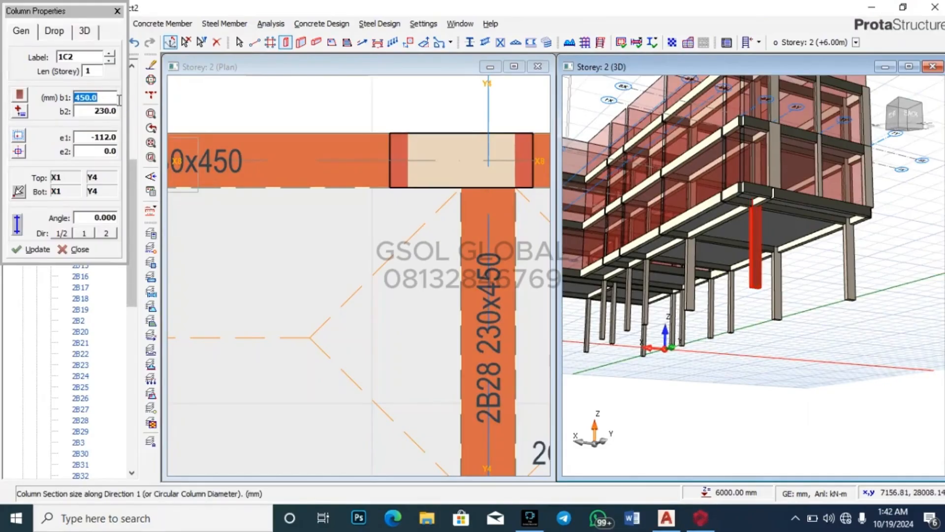
left_click(39, 249)
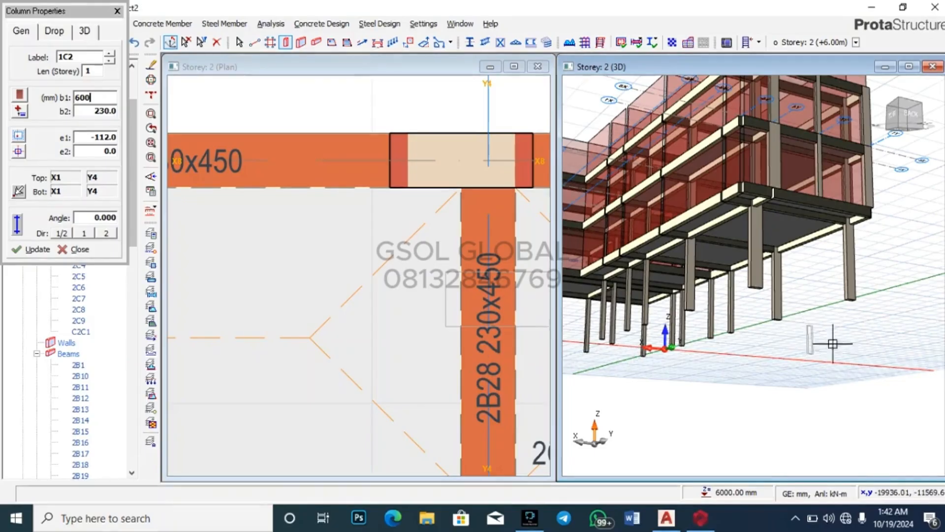
left_click_drag(831, 344, 814, 381)
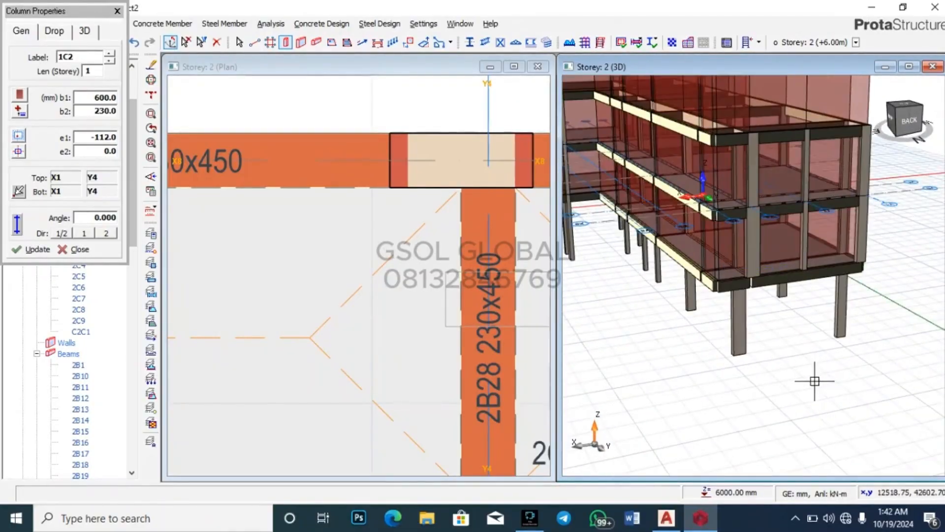
scroll(782, 324, "up", 3)
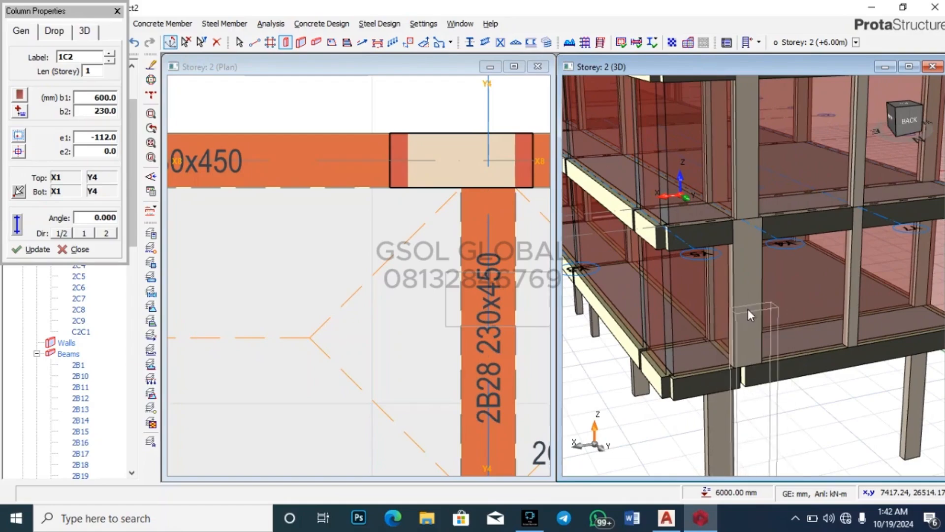
key("Escape")
scroll(608, 321, "down", 4)
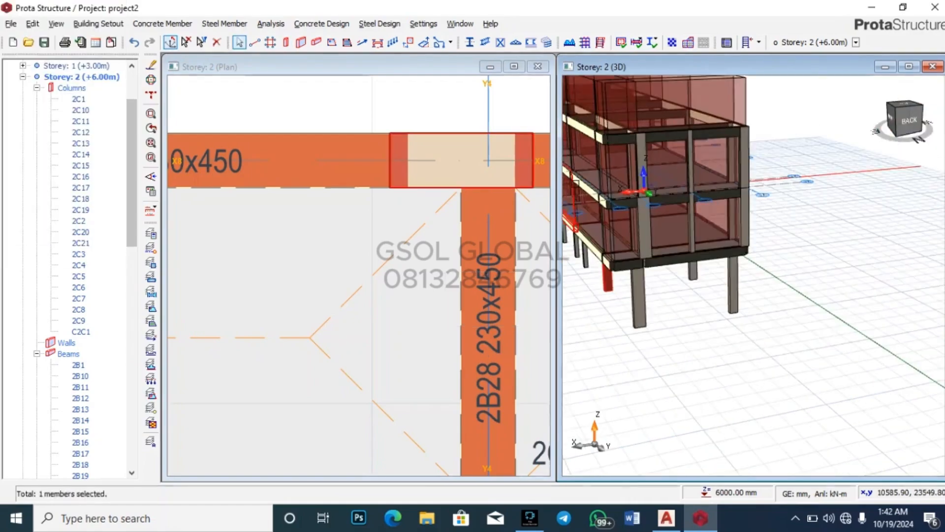
Step: Resize column 2C20 to 230x230 with e1 eccentricity 0
key("Escape")
scroll(663, 182, "up", 3)
scroll(721, 324, "down", 3)
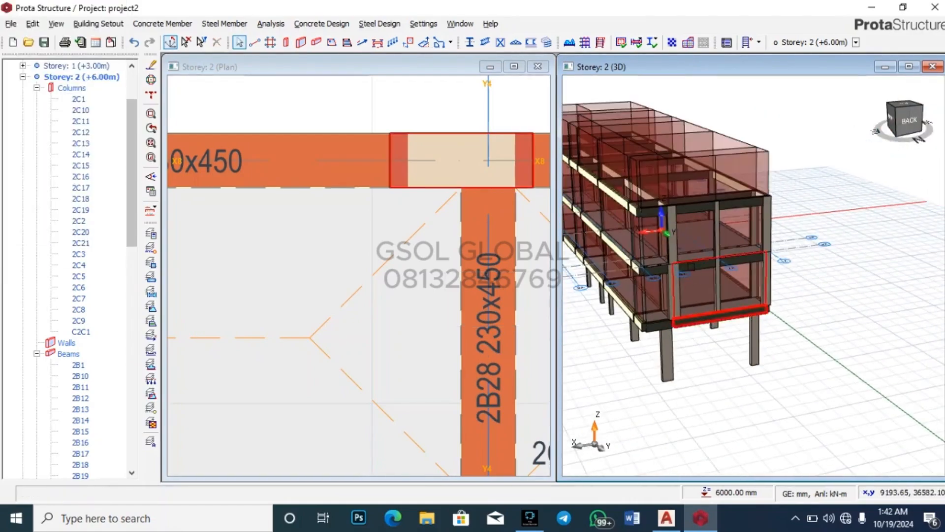
scroll(664, 308, "up", 2)
right_click(668, 314)
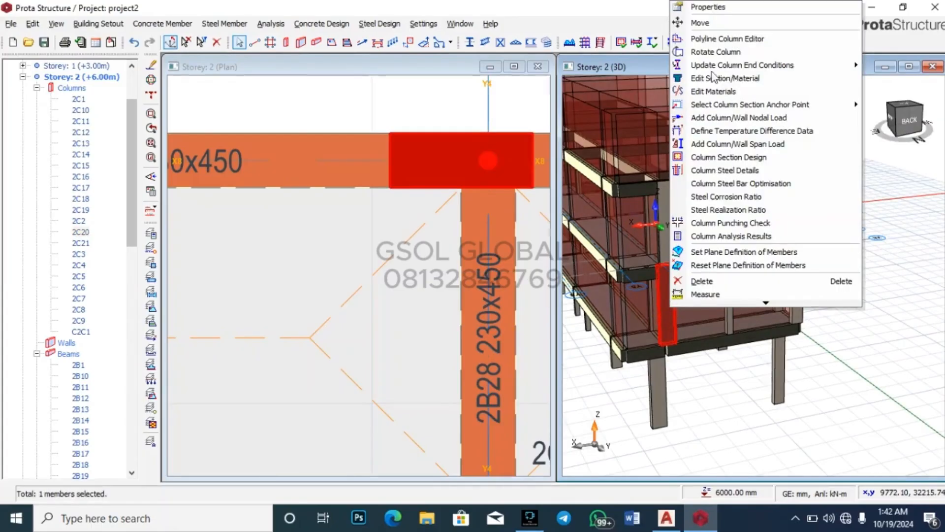
left_click(720, 7)
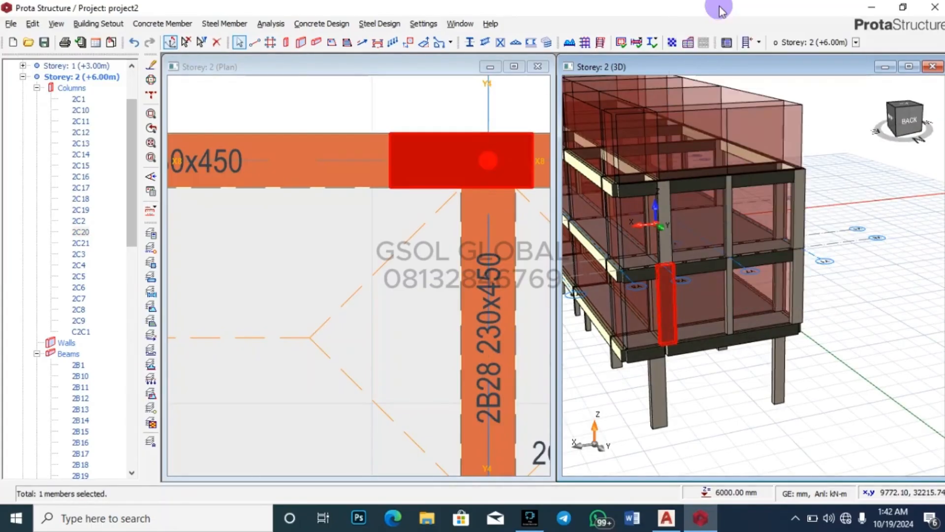
double_click(119, 97)
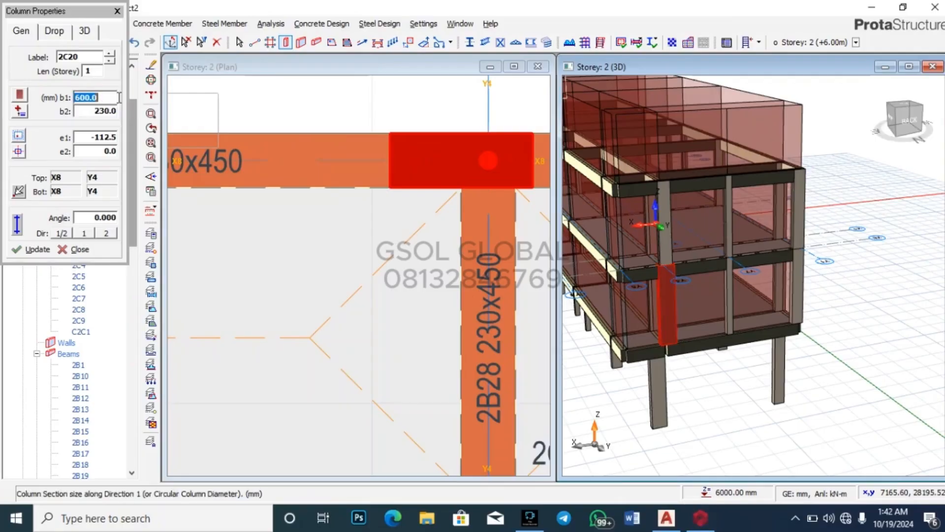
double_click(108, 135)
type("0")
left_click(31, 249)
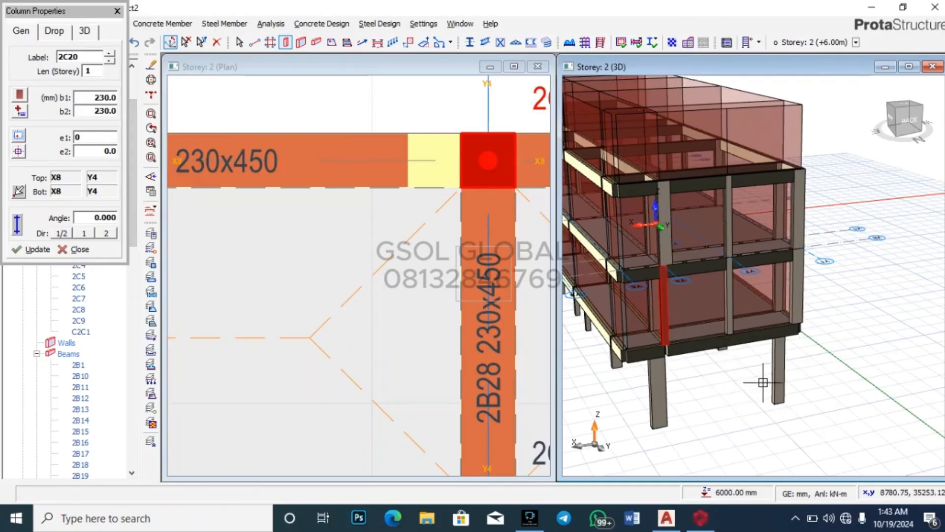
scroll(832, 344, "up", 2)
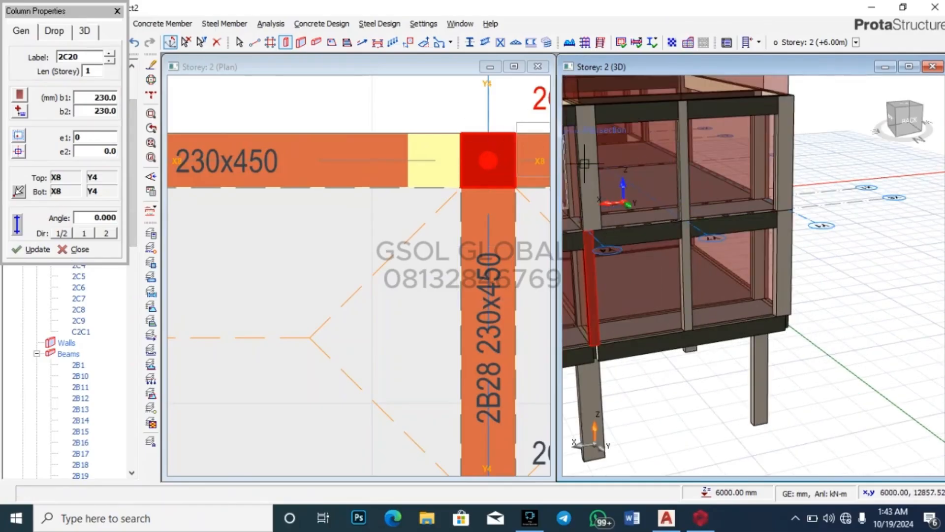
left_click(118, 11)
Step: Resize column 3C18 above to 230x230 with zero eccentricity
left_click(591, 150)
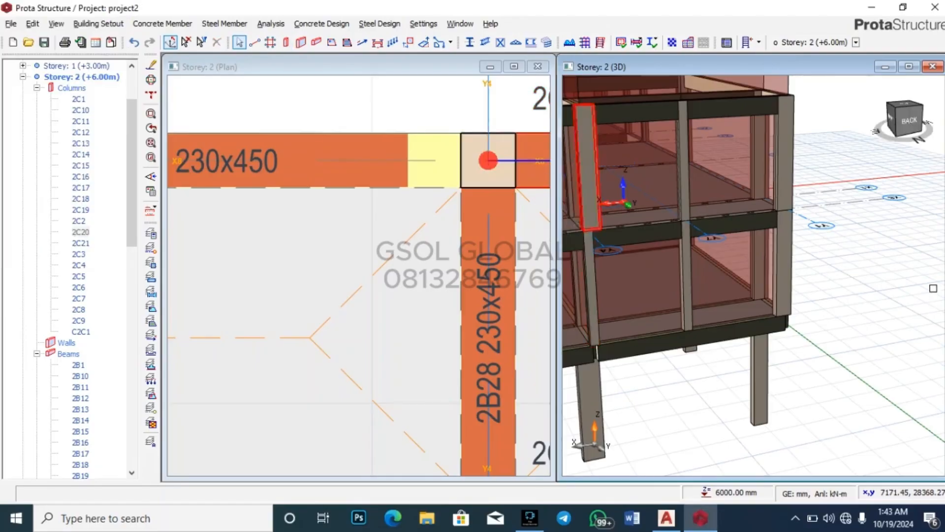
scroll(591, 150, "down", 3)
scroll(744, 215, "up", 1)
right_click(745, 216)
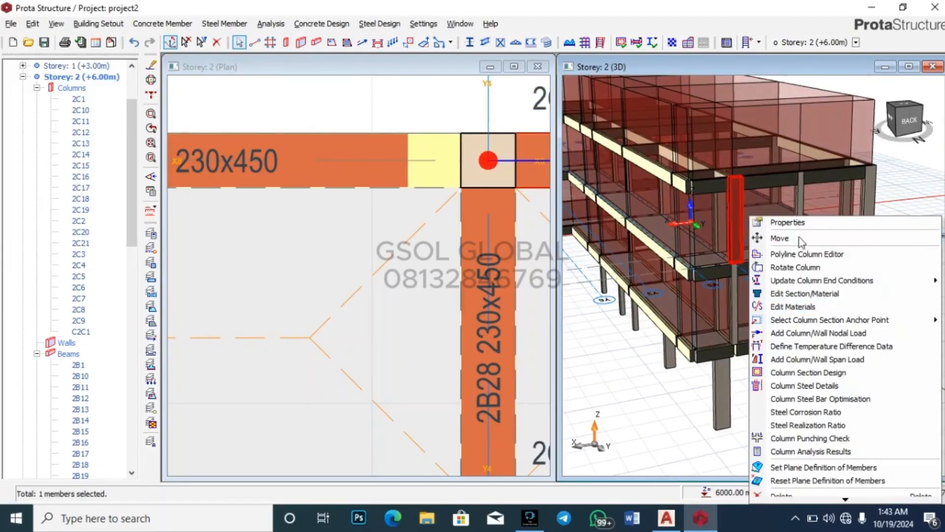
left_click(818, 221)
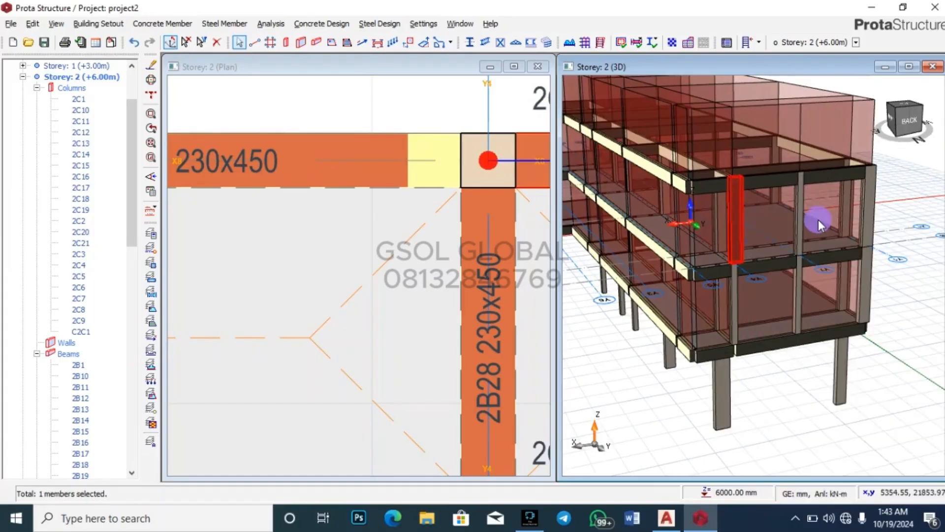
left_click(101, 135)
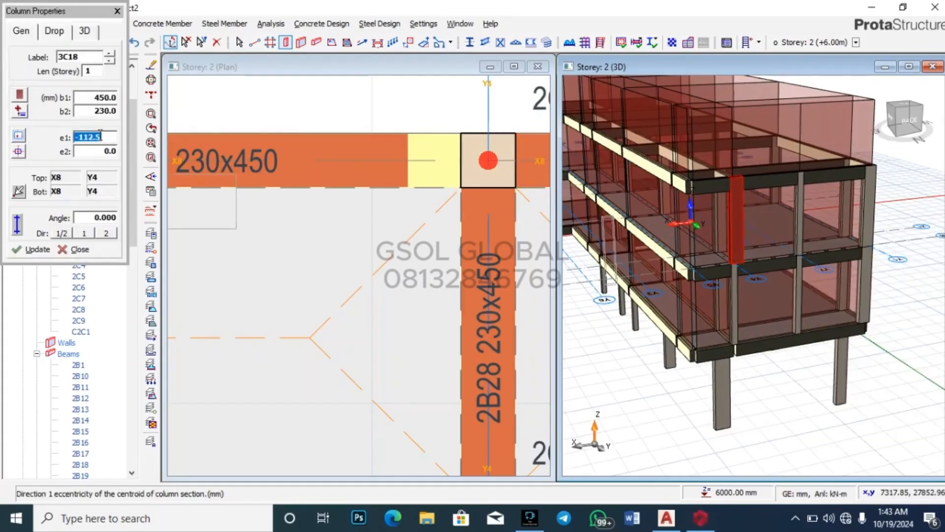
left_click(104, 98)
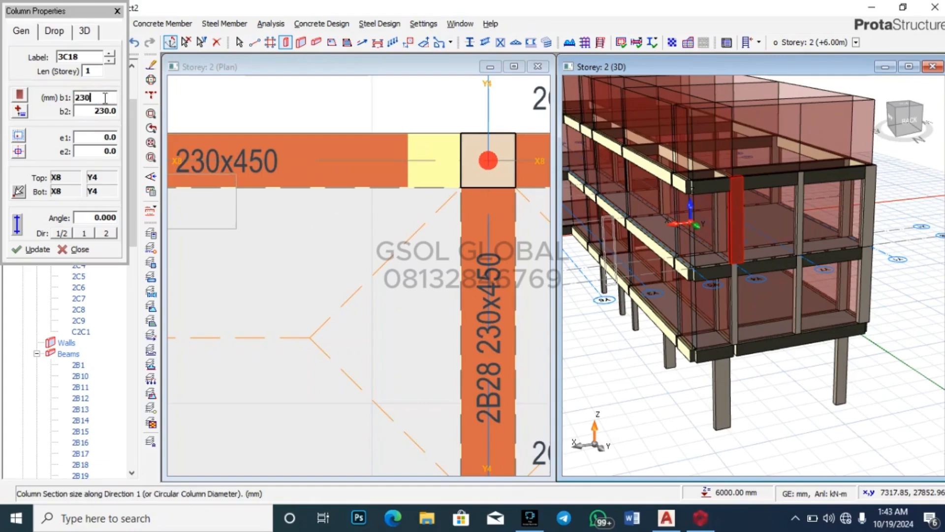
left_click(32, 249)
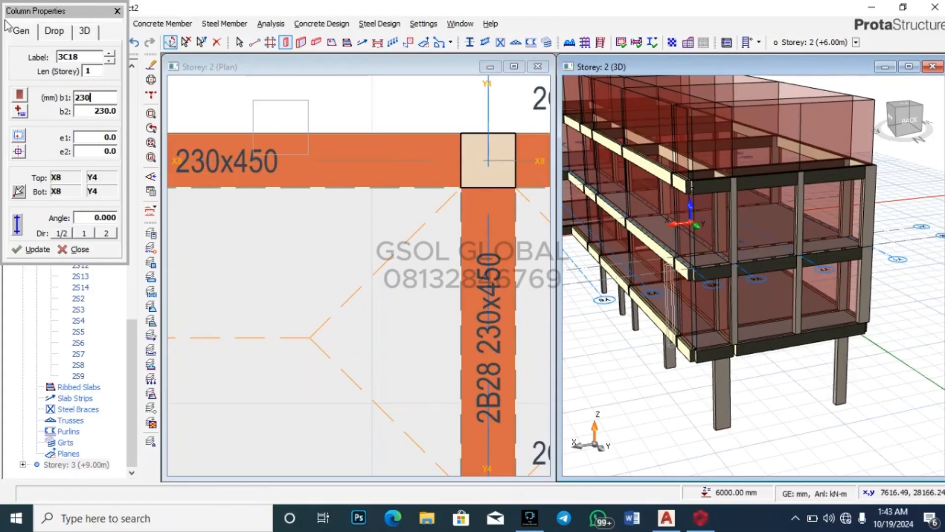
left_click(116, 11)
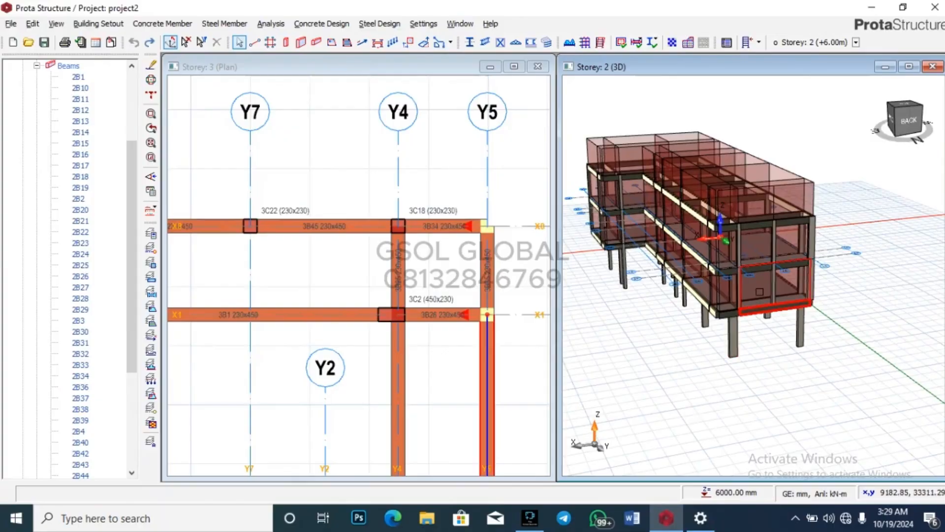
Step: Select column 2C20 and orbit the 3D model to view the building from the back
scroll(760, 292, "up", 5)
left_click(743, 283)
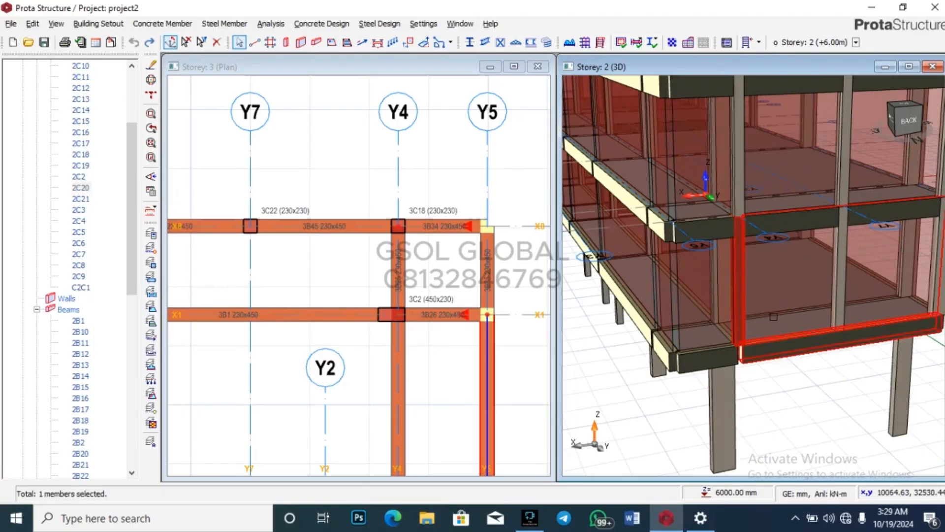
mouse_move(777, 314)
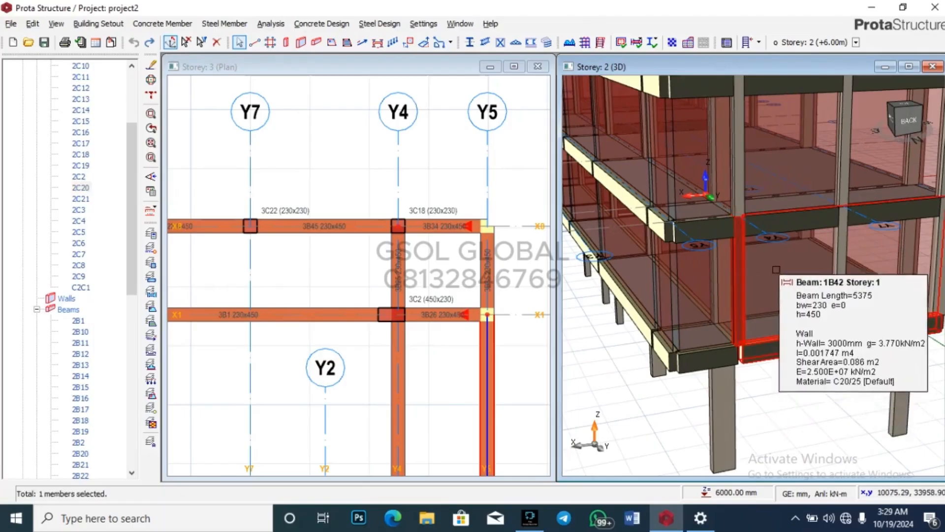
scroll(793, 408, "down", 4)
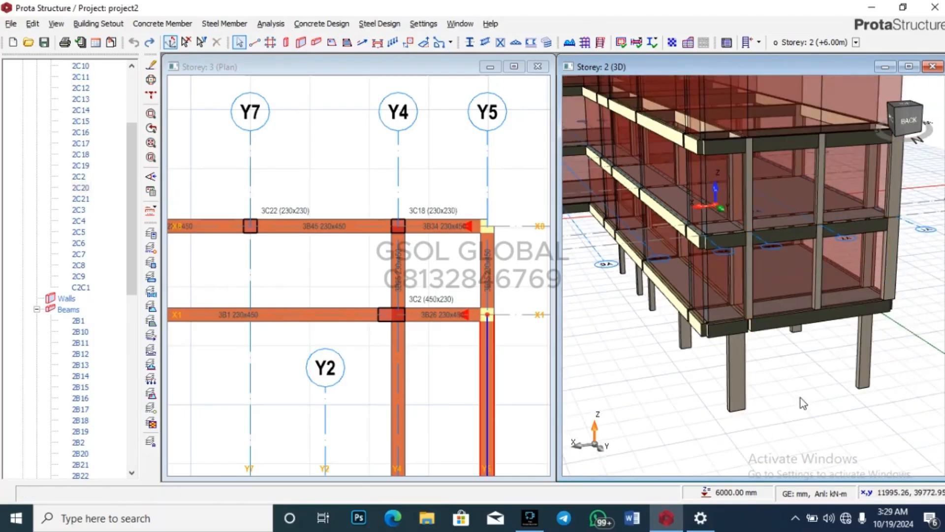
middle_click_drag(789, 227, 681, 274)
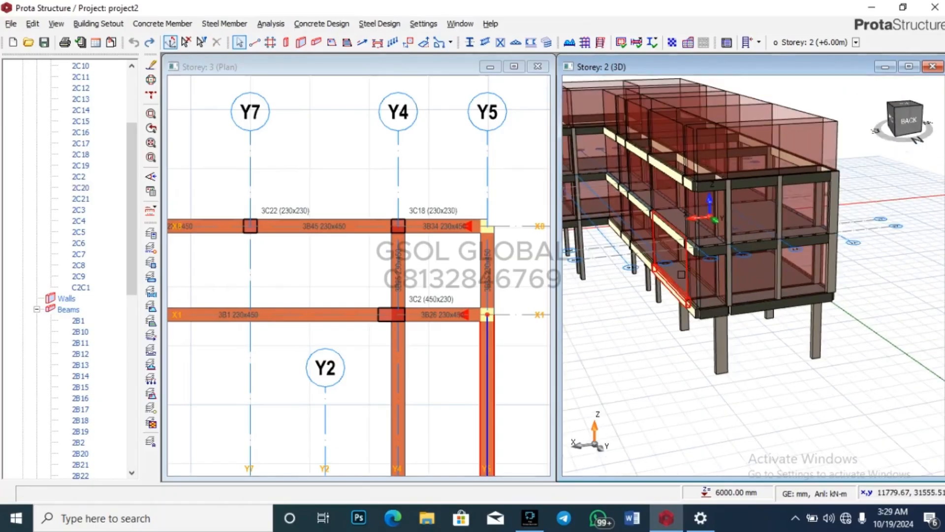
left_click(905, 129)
scroll(823, 290, "up", 5)
mouse_move(823, 290)
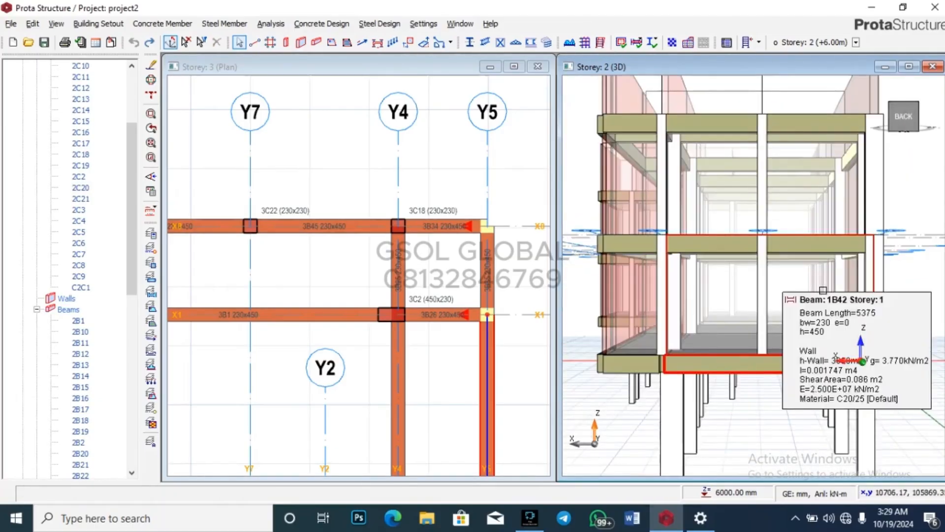
scroll(677, 365, "down", 3)
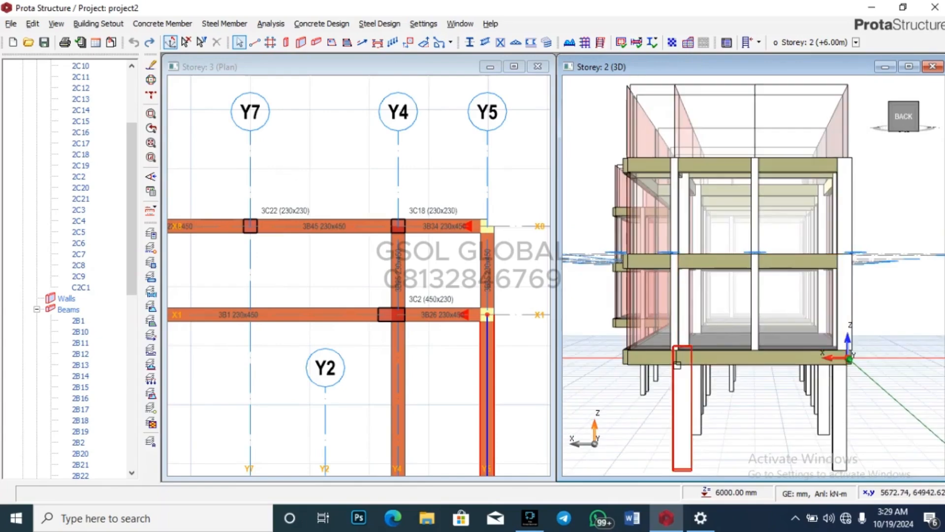
Step: Box-select and pick members near column 3C18 until storey 2 beam 2B42 is singled out
left_click_drag(660, 405, 677, 354)
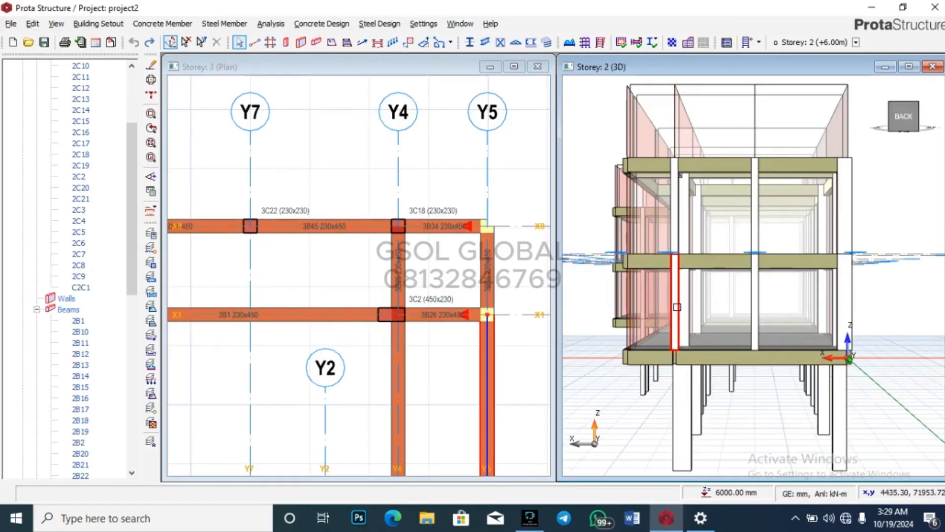
mouse_move(678, 306)
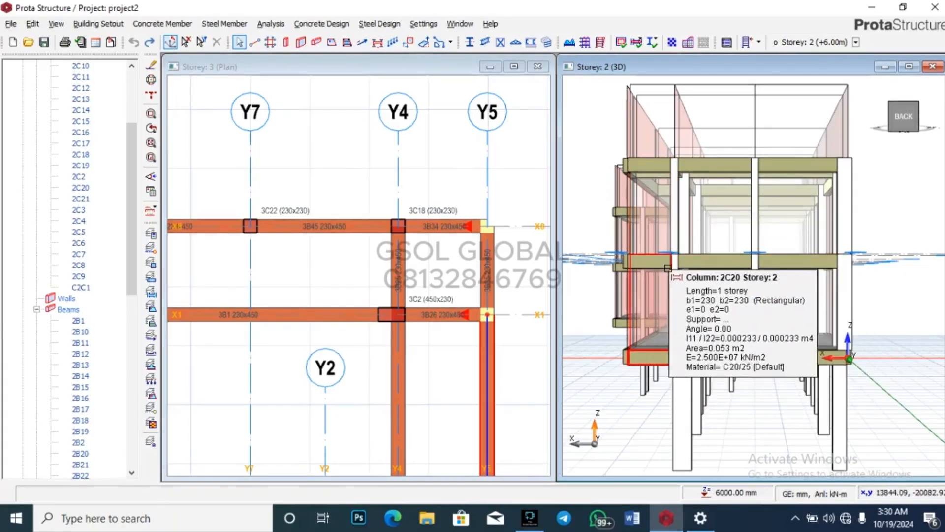
left_click_drag(662, 438, 673, 418)
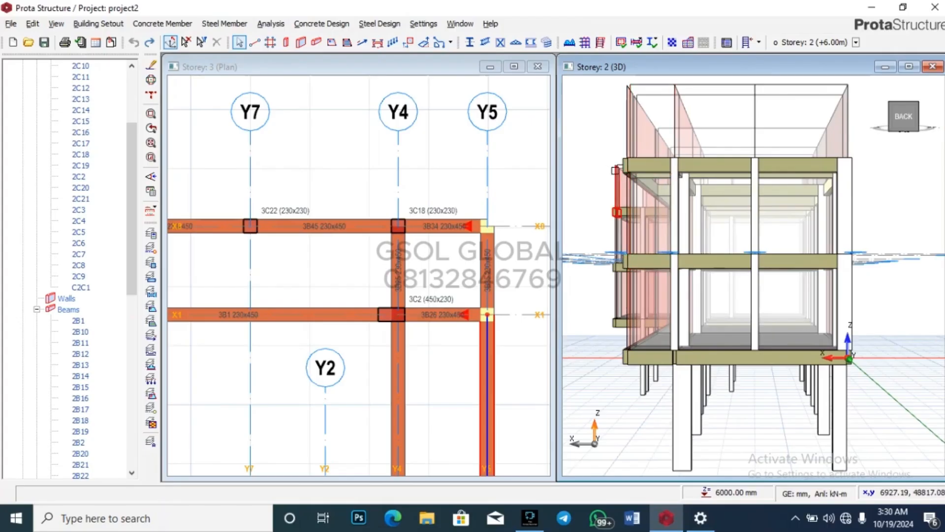
scroll(723, 129, "up", 2)
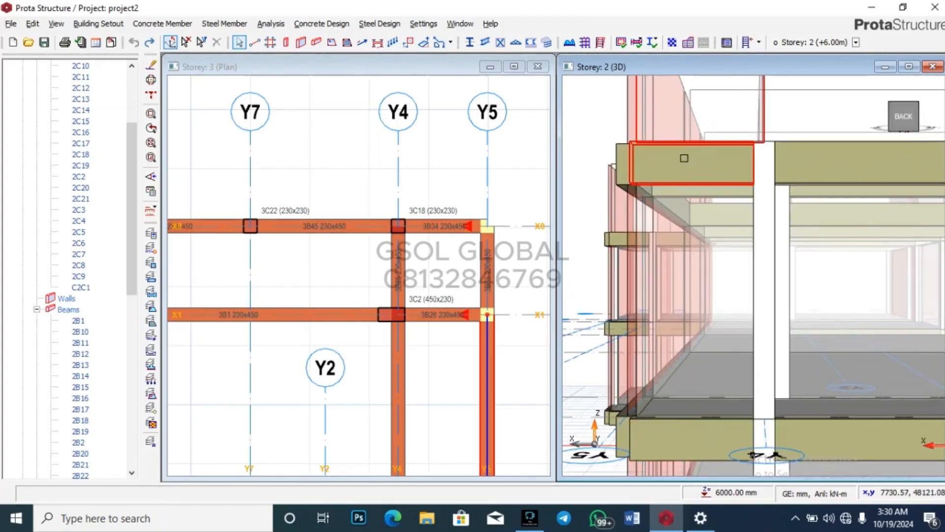
scroll(693, 143, "down", 3)
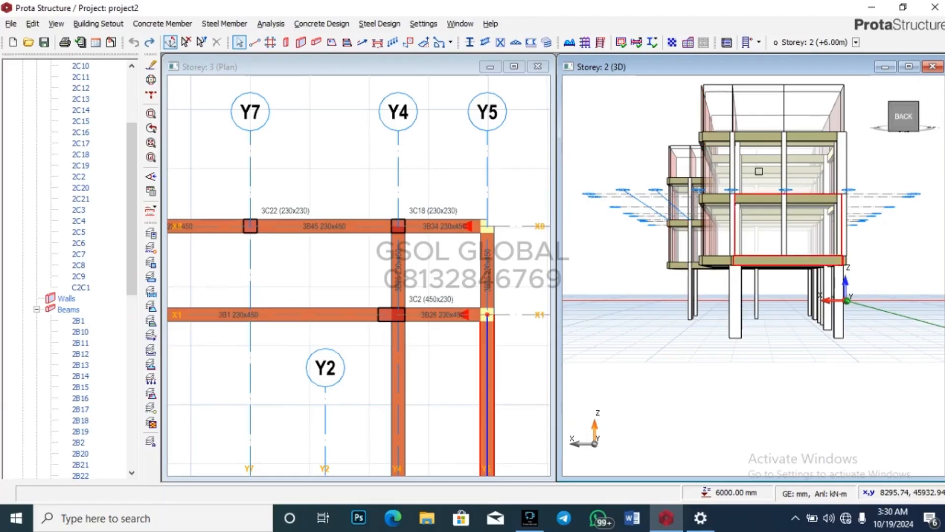
scroll(735, 182, "up", 3)
mouse_move(723, 147)
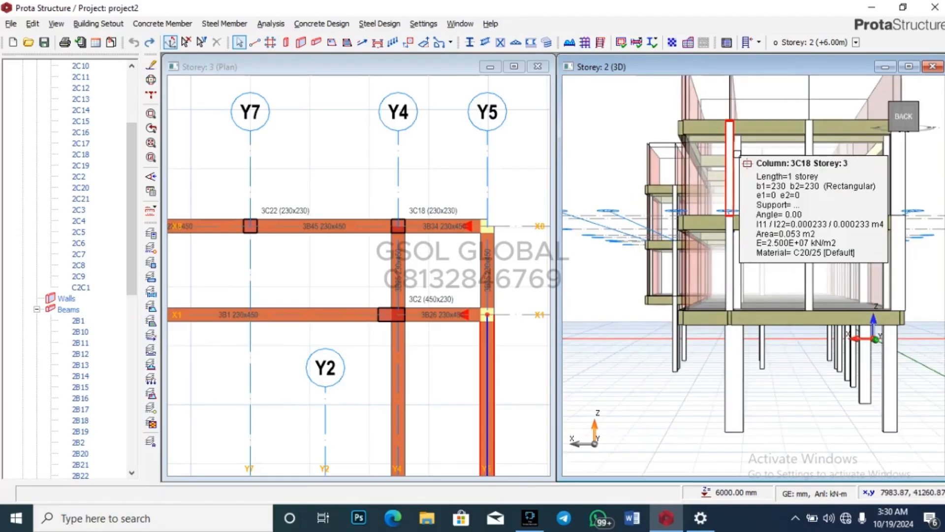
scroll(723, 147, "up", 2)
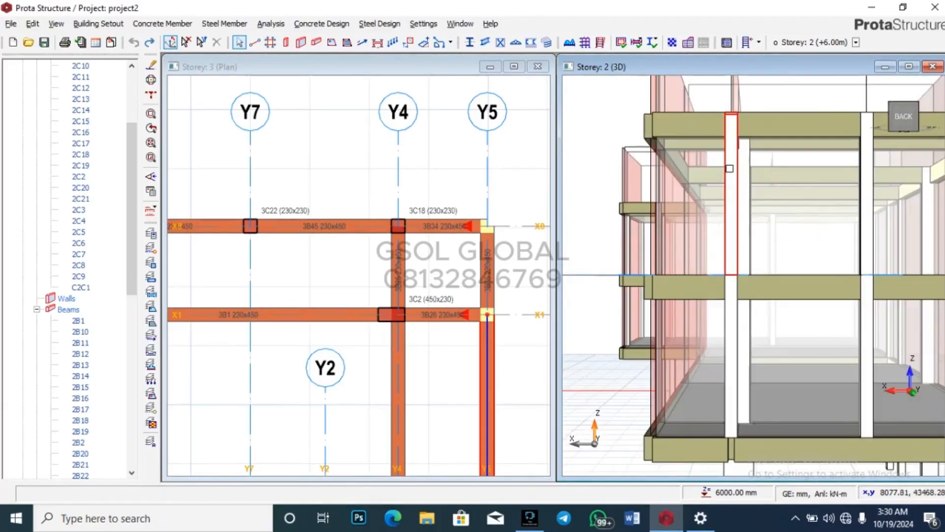
left_click(736, 204)
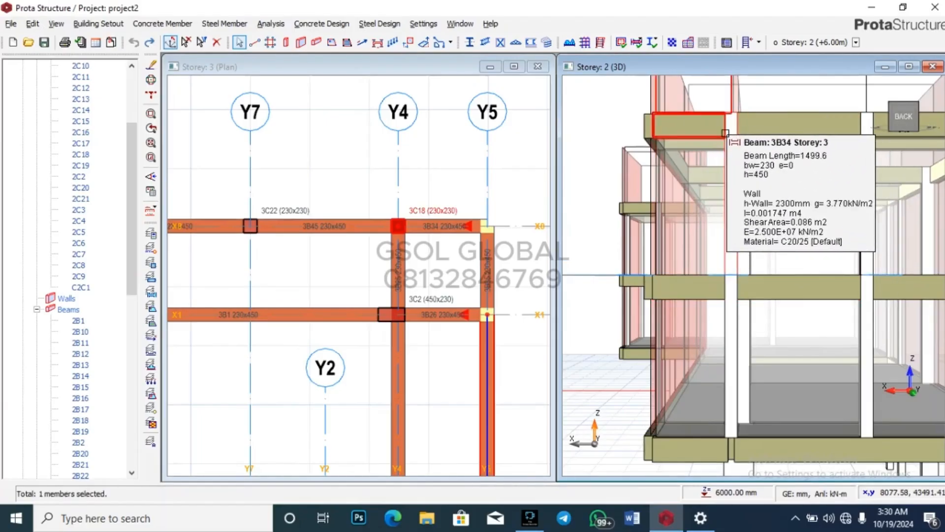
scroll(721, 131, "down", 3)
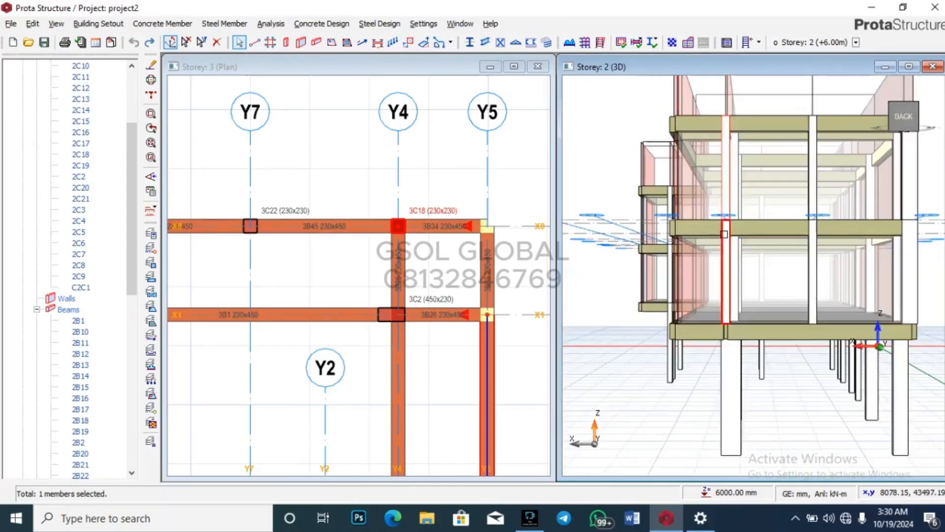
scroll(728, 243, "up", 4)
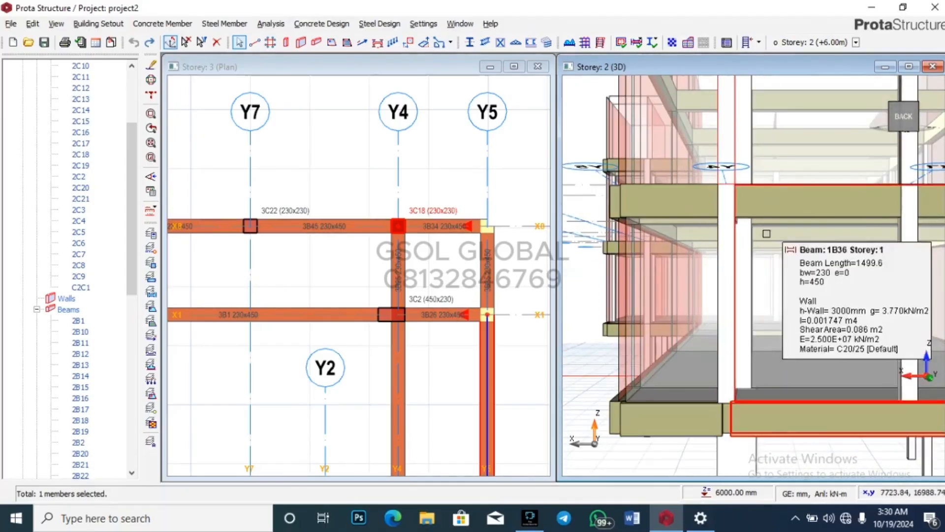
scroll(758, 281, "down", 5)
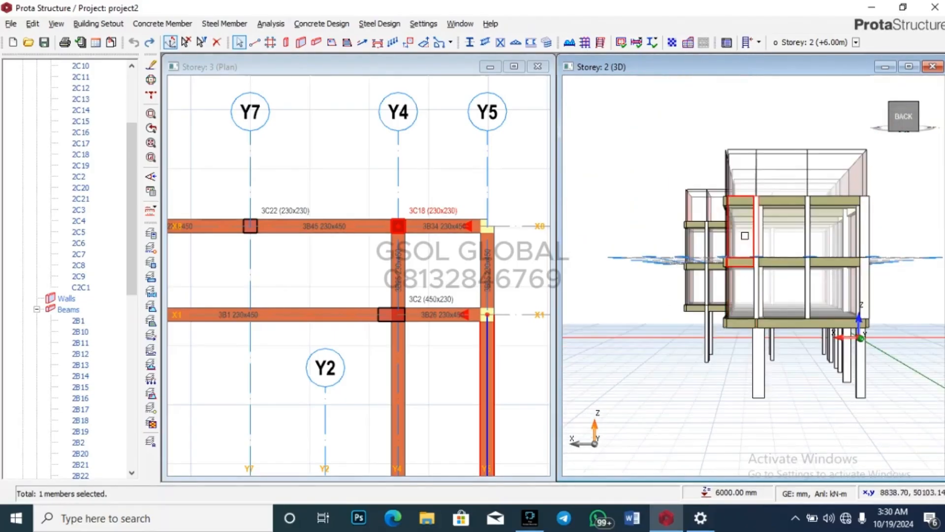
left_click_drag(758, 280, 729, 273)
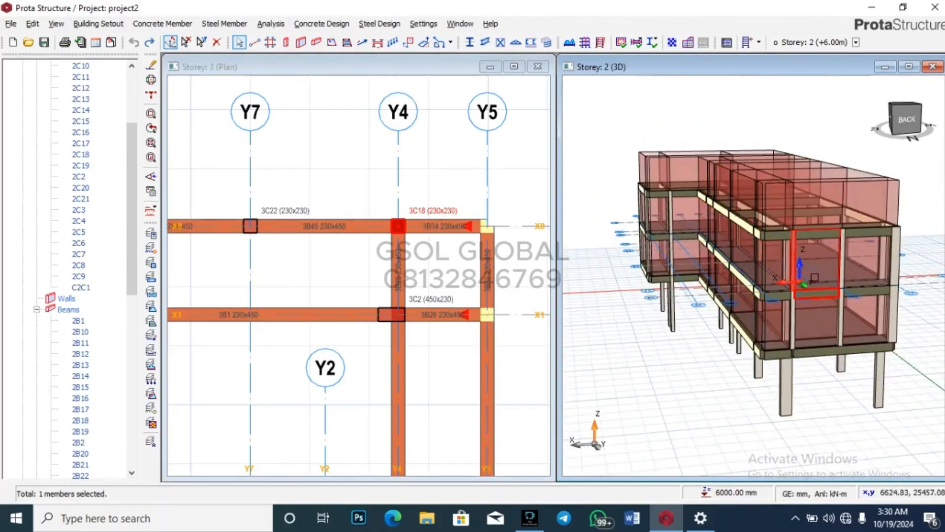
scroll(814, 277, "up", 3)
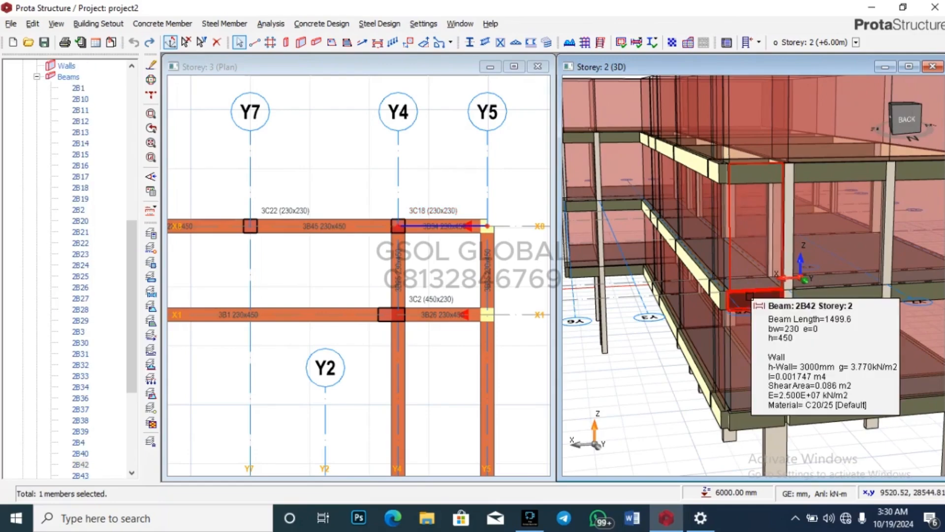
Step: Delete beam 2B42, accepting invalidated analysis results, then delete storey 3 beam 3B34
key("Delete")
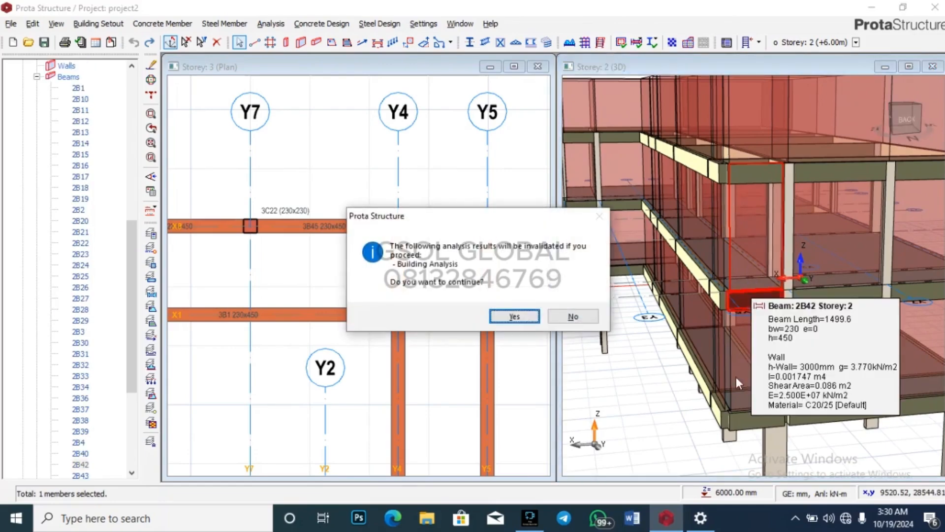
left_click(530, 321)
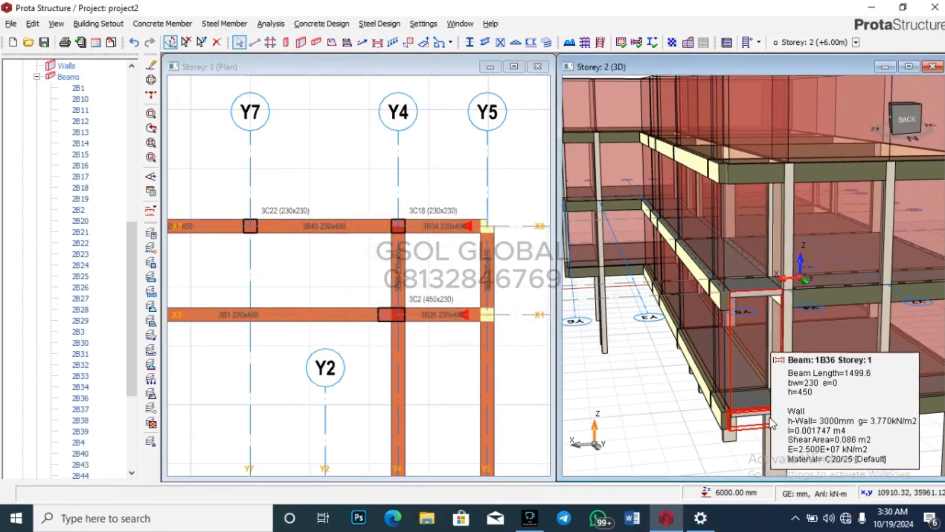
left_click(754, 173)
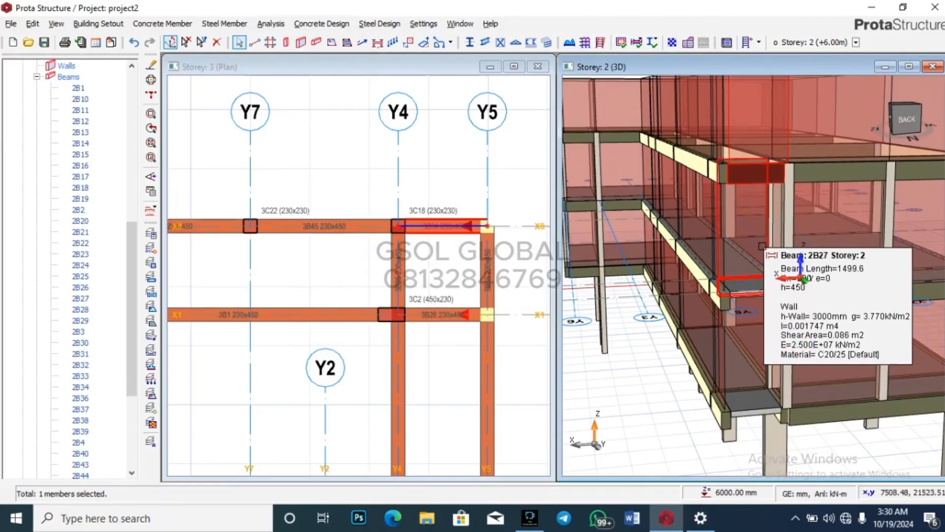
key("Delete")
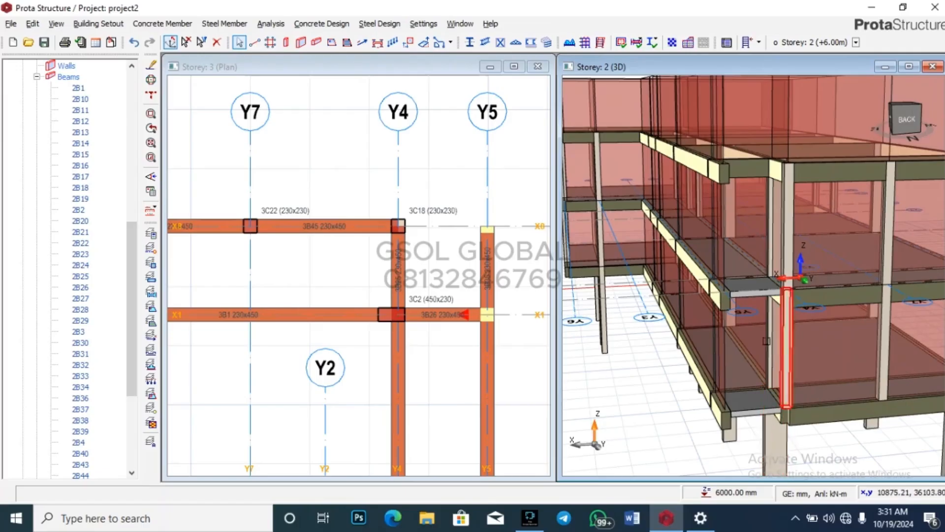
scroll(719, 206, "down", 3)
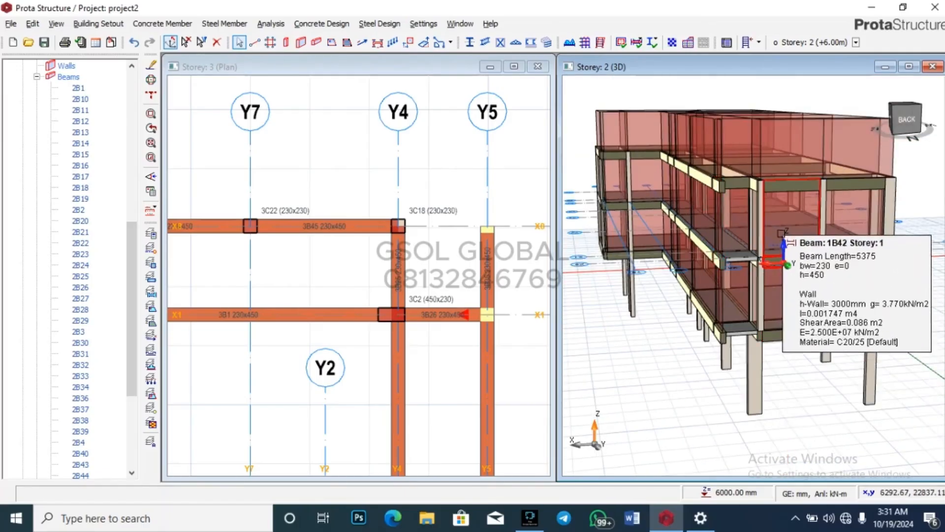
scroll(783, 263, "up", 3)
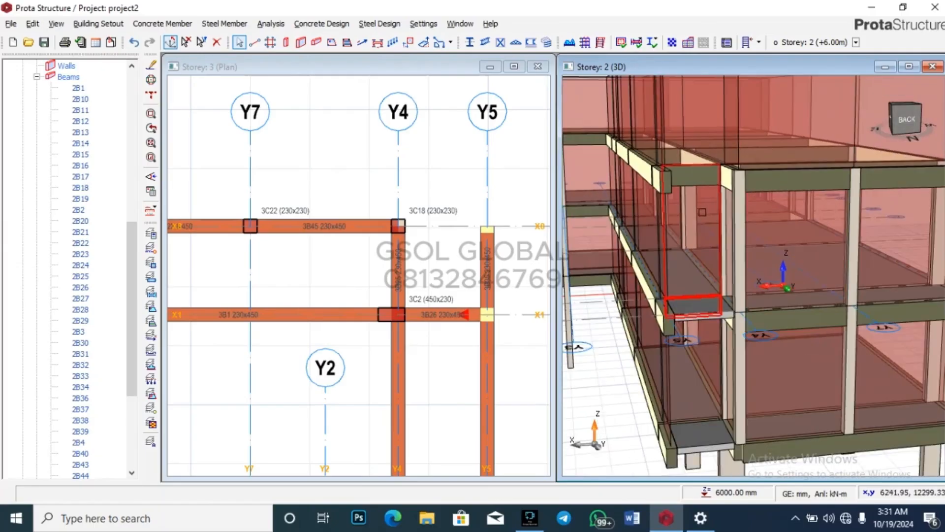
mouse_move(729, 201)
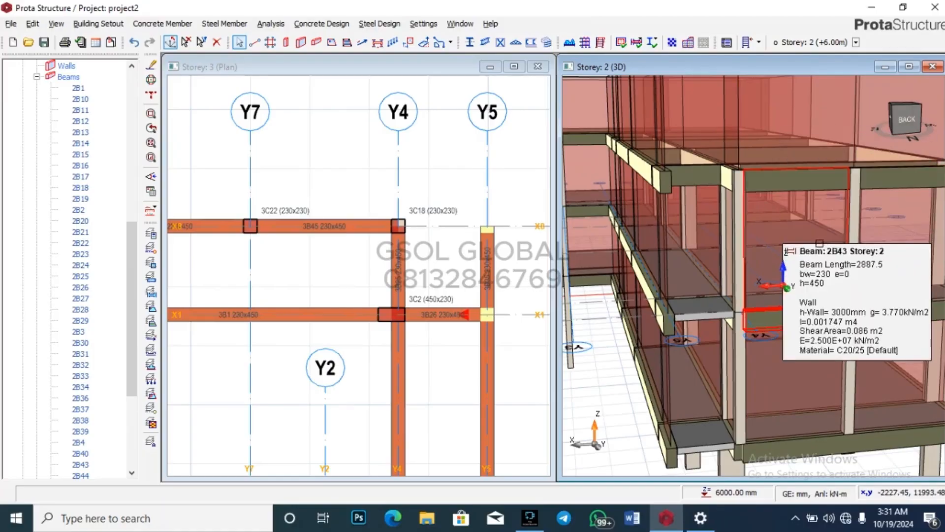
scroll(808, 168, "down", 2)
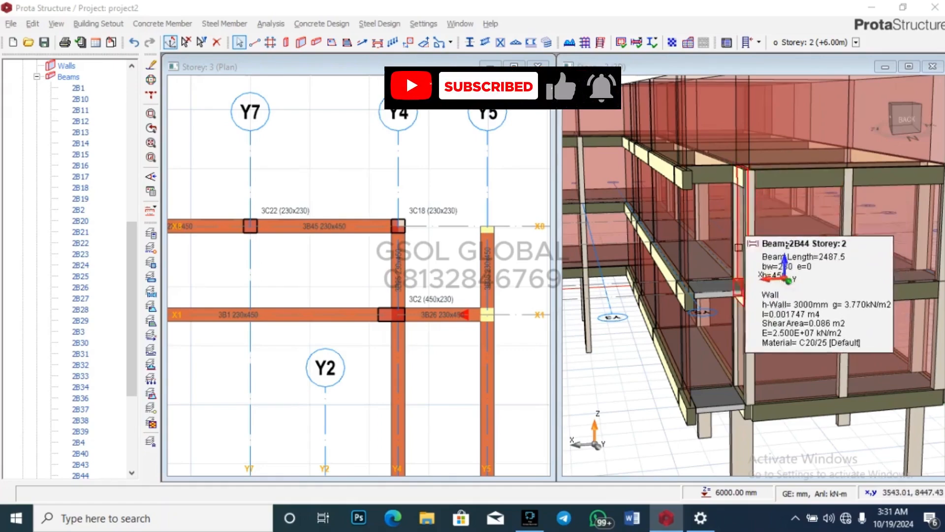
scroll(763, 180, "up", 1)
scroll(763, 180, "up", 1)
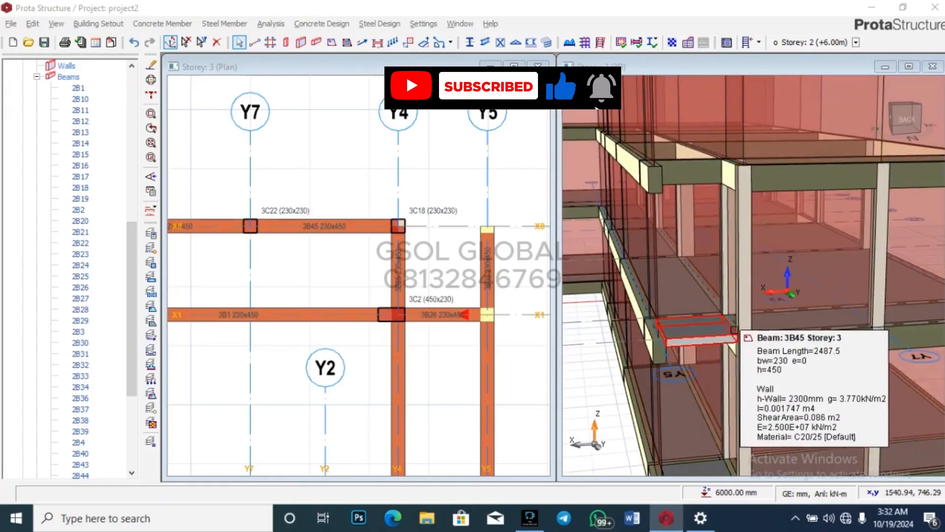
Step: Resize column 3C18 to 450x230 with its e1 eccentricity updated
left_click(742, 261)
right_click(746, 263)
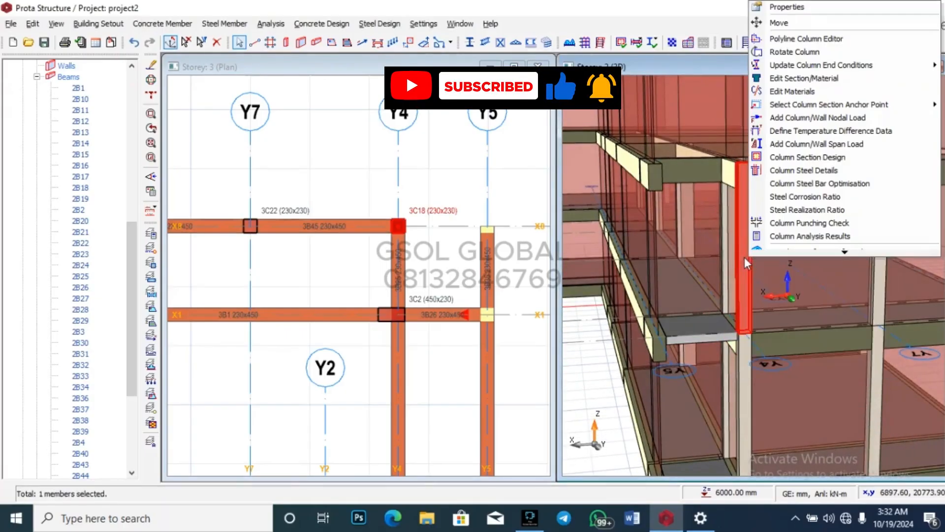
left_click(817, 6)
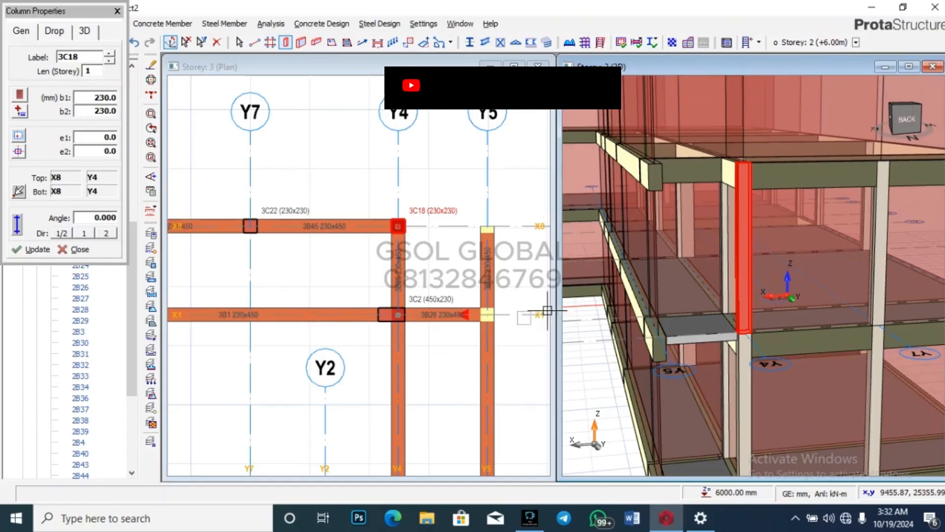
scroll(399, 246, "up", 4)
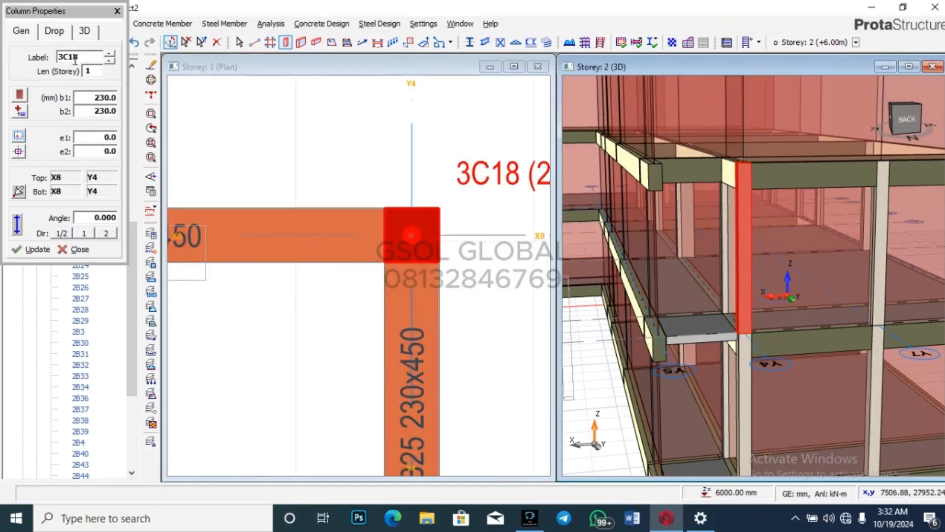
scroll(349, 231, "down", 2)
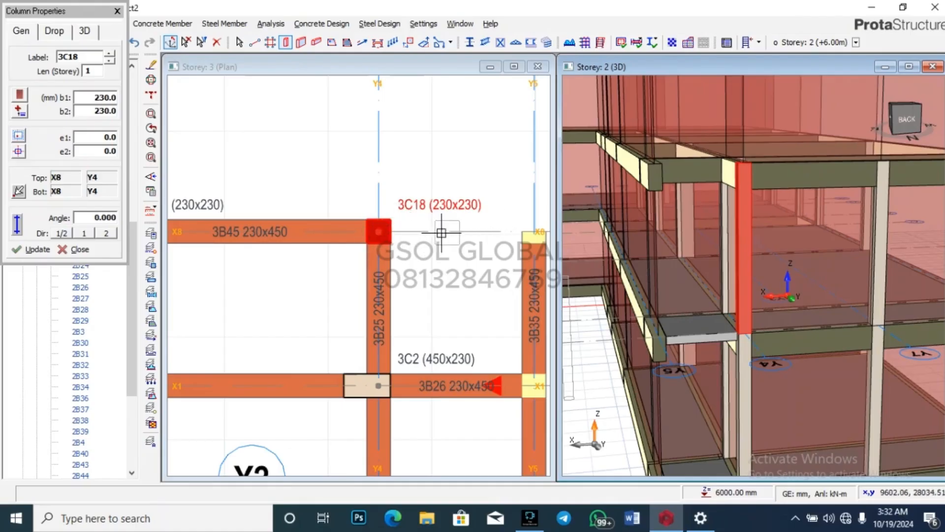
scroll(395, 235, "up", 2)
scroll(389, 236, "down", 2)
scroll(397, 246, "up", 4)
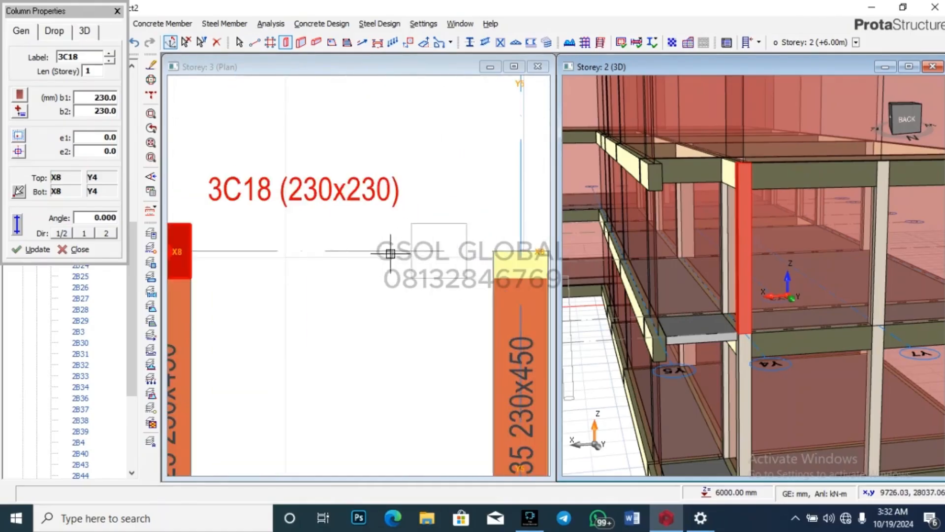
scroll(475, 196, "down", 4)
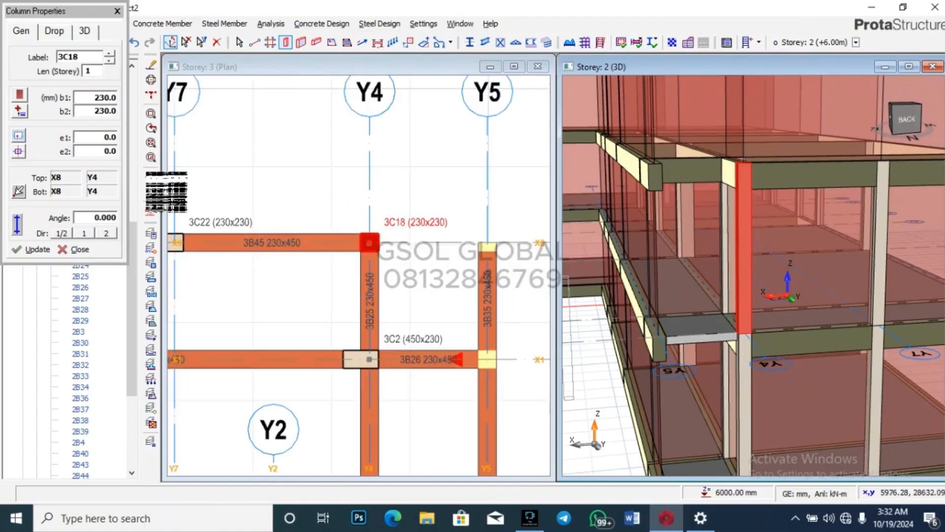
left_click(113, 99)
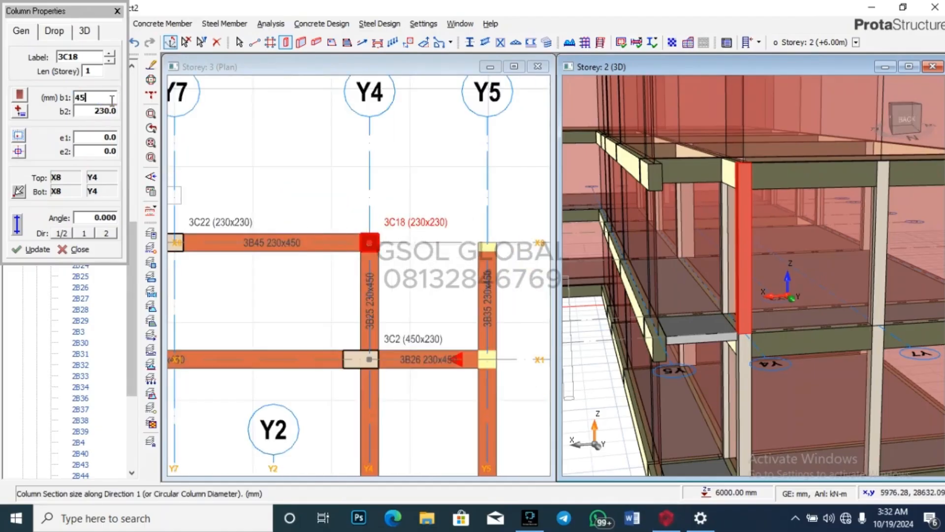
left_click(108, 136)
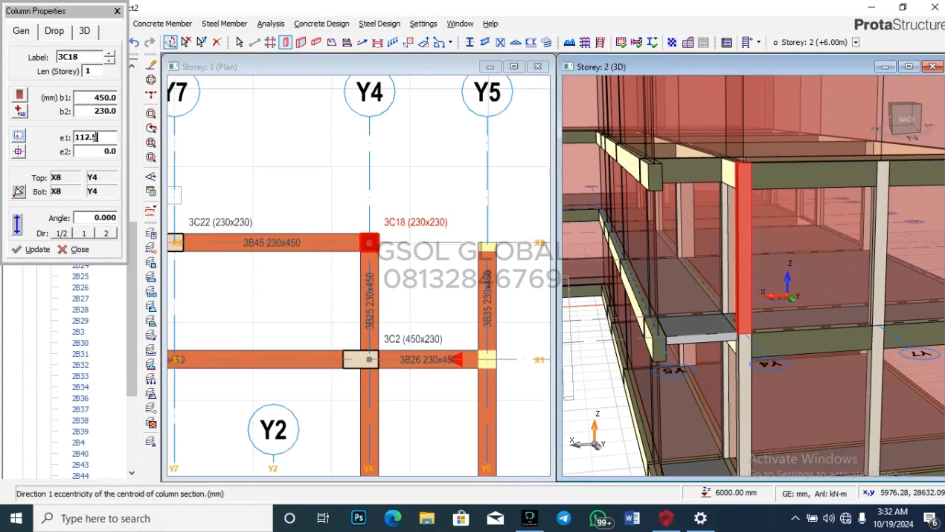
left_click(33, 250)
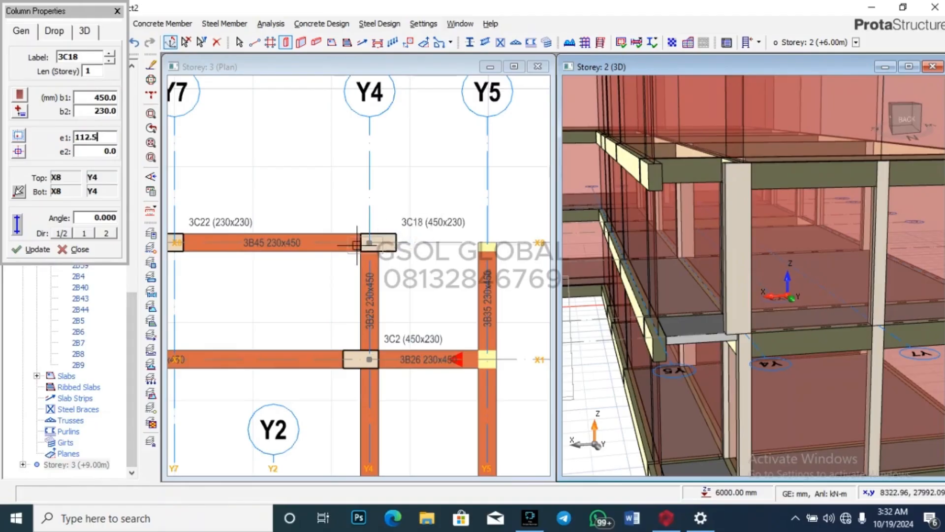
scroll(395, 241, "down", 3)
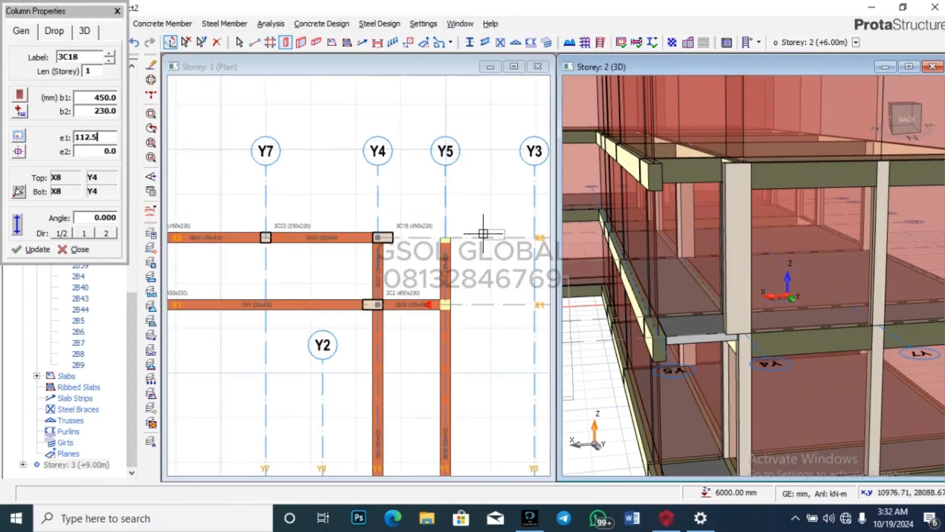
scroll(704, 135, "down", 4)
scroll(748, 346, "up", 2)
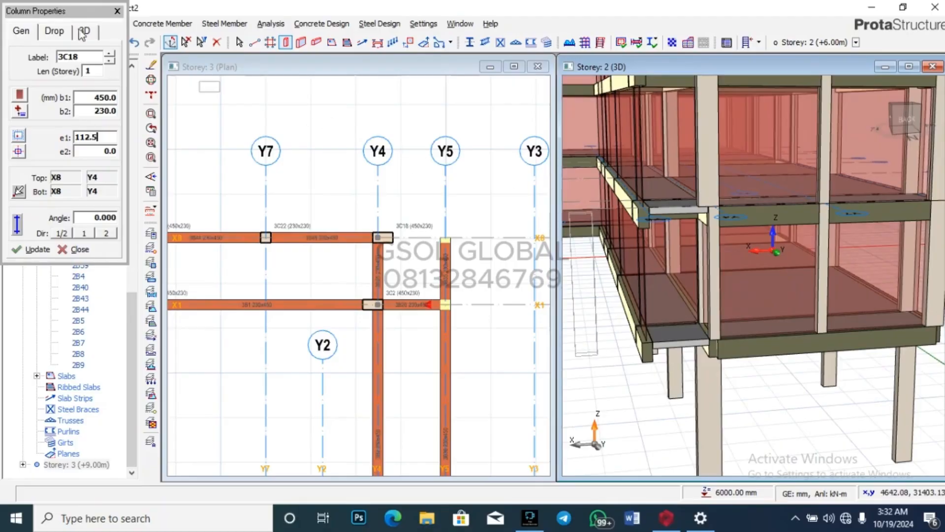
left_click(118, 11)
Step: Resize column 2C20 to 450x230 with a 112.5 mm e1 eccentricity
left_click(712, 265)
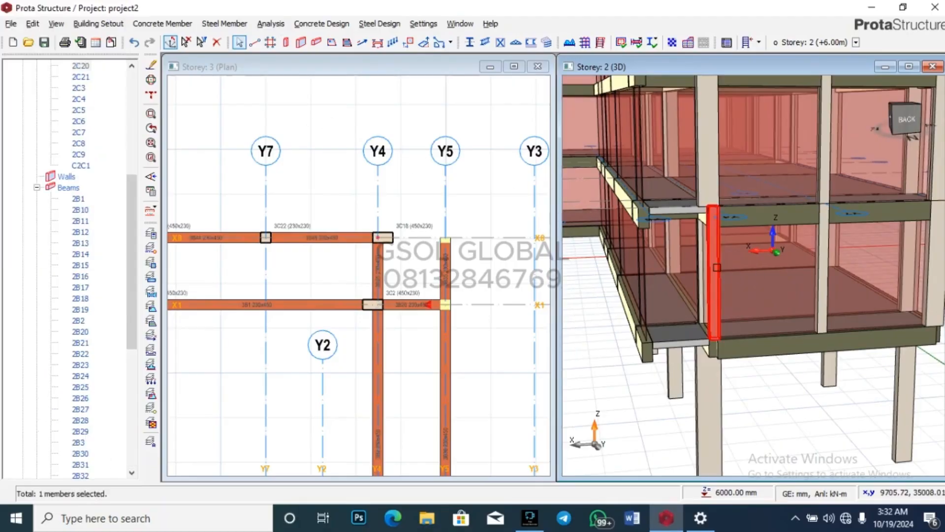
right_click(717, 271)
left_click(768, 8)
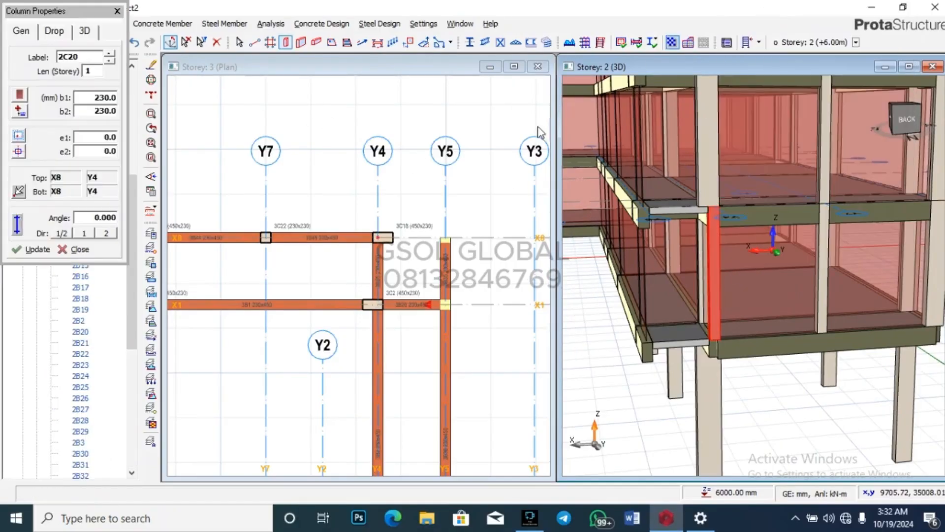
double_click(108, 97)
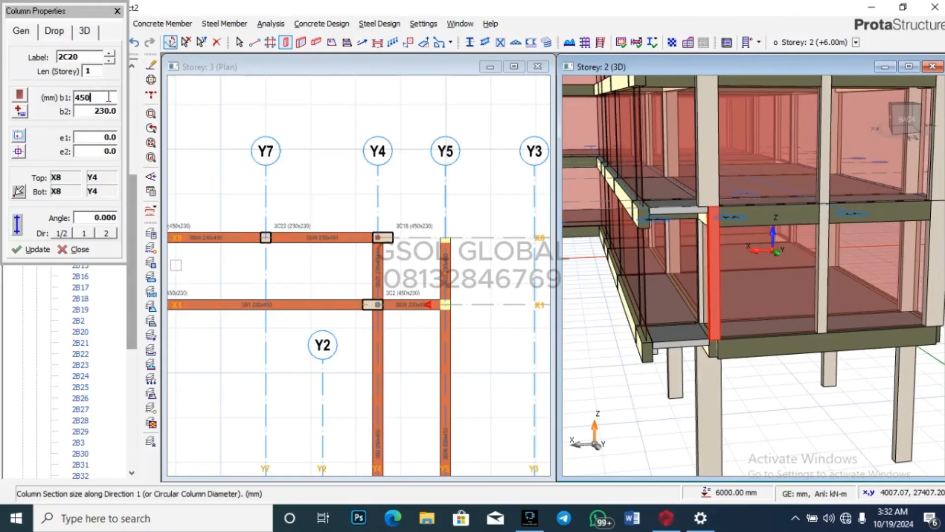
left_click(110, 137)
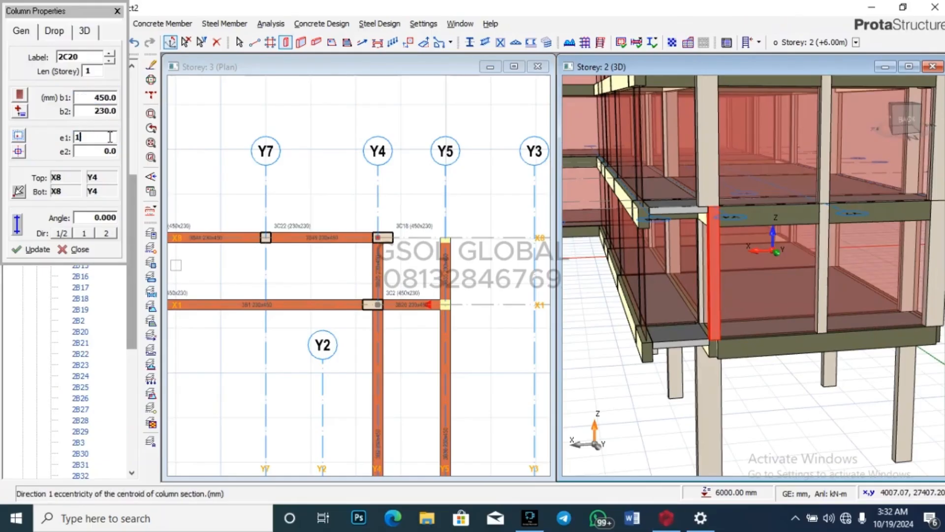
left_click(29, 250)
scroll(694, 268, "down", 2)
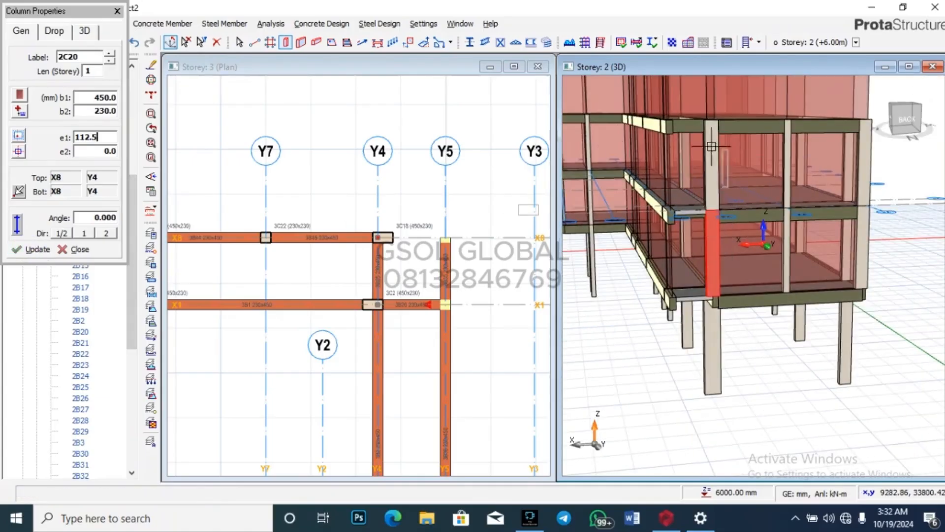
left_click(117, 11)
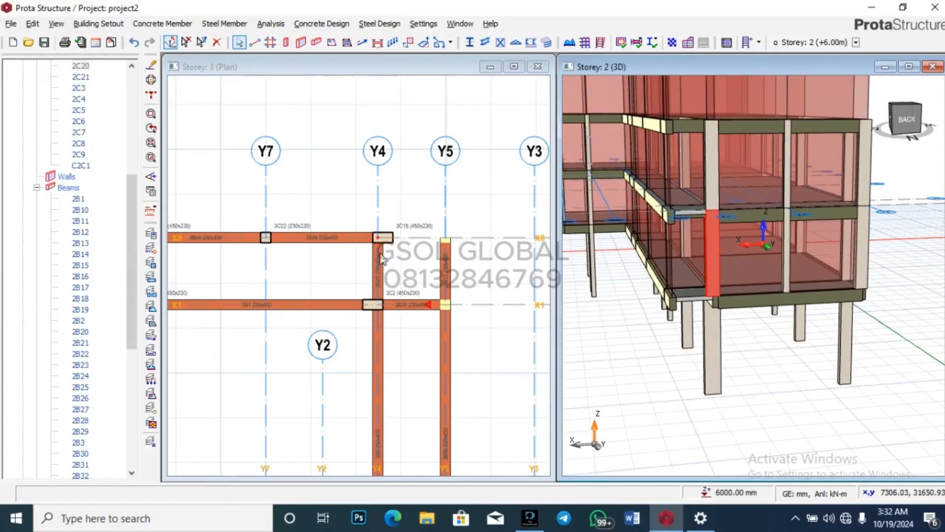
scroll(382, 253, "up", 2)
Step: Draw a beam on Storey 3 along axis X8 from Y4 to Y5
left_click(379, 226)
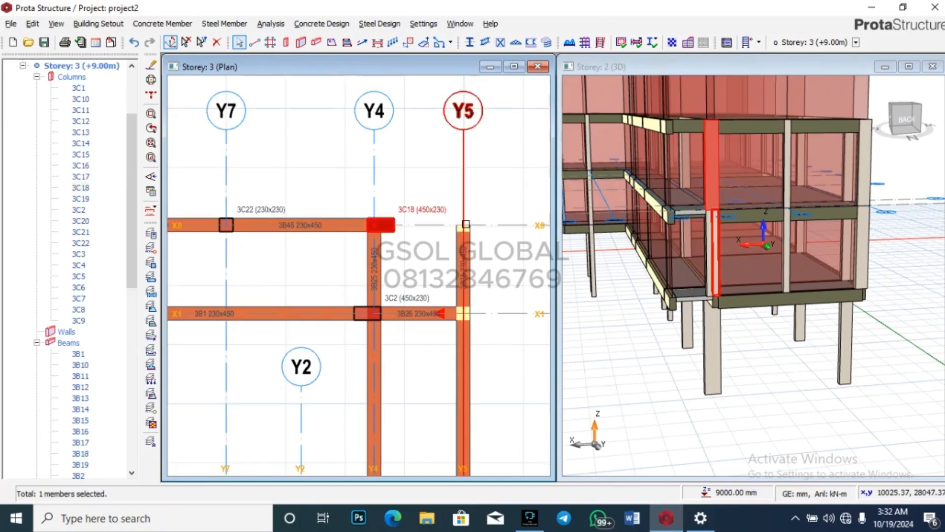
left_click(375, 226)
left_click(463, 225)
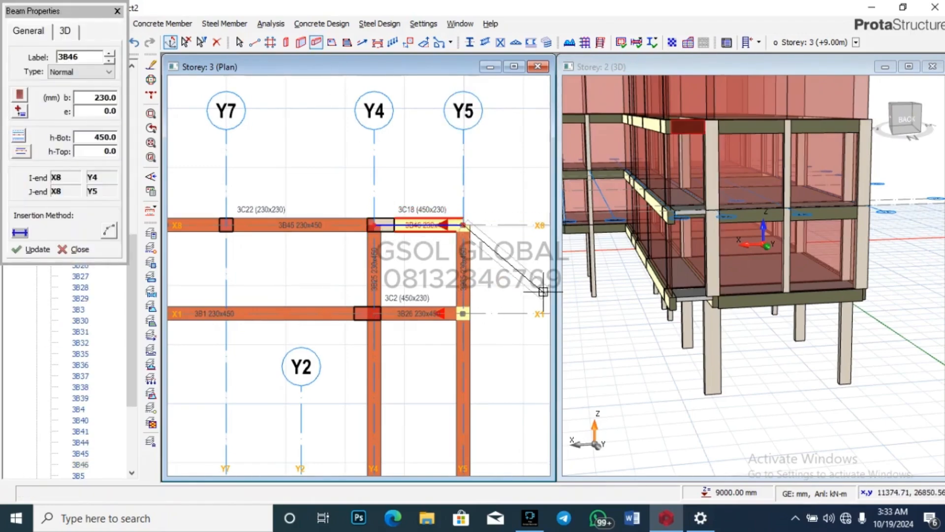
key("Escape")
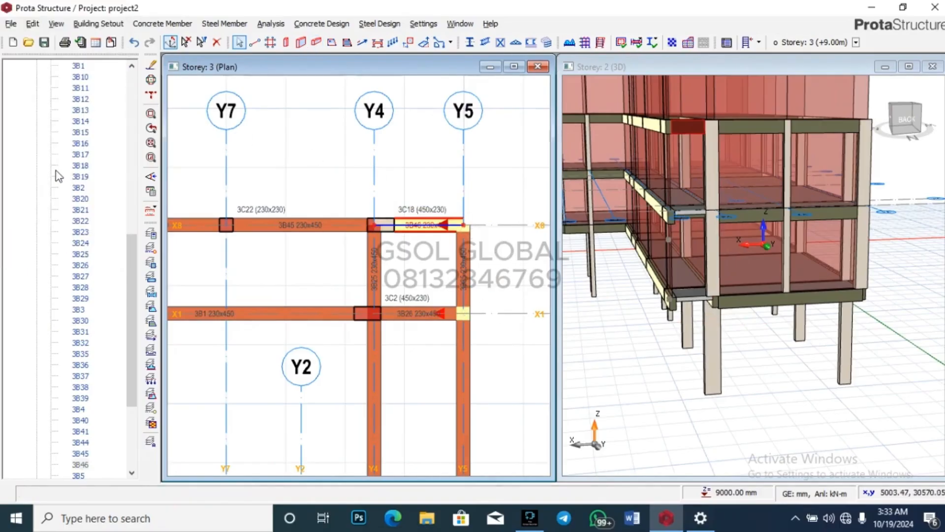
Step: Switch to Storey 2 and draw the same X8 beam from Y4 to Y5
scroll(58, 176, "up", 12)
left_click(23, 165)
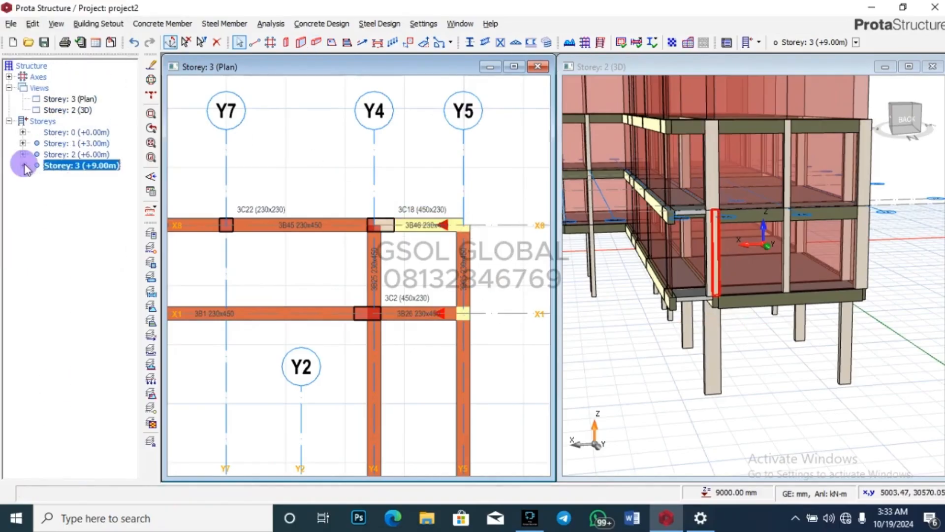
double_click(76, 154)
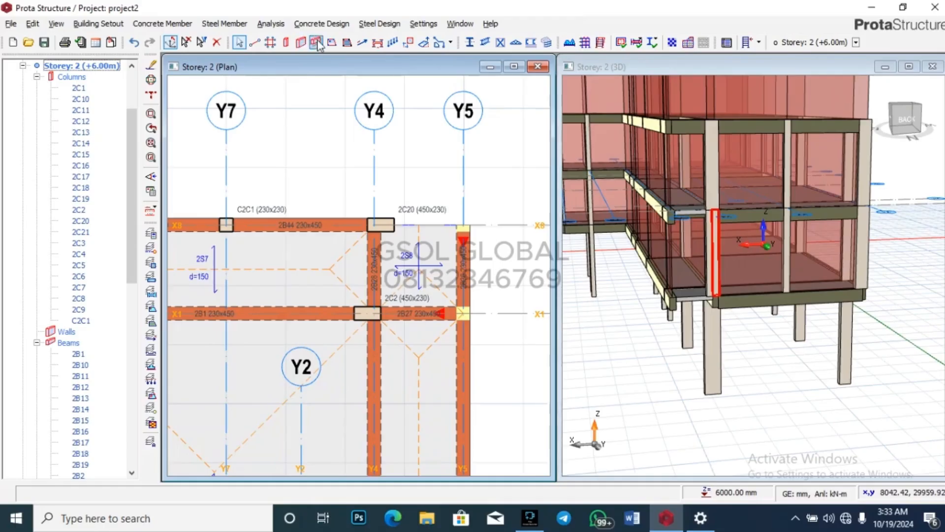
left_click(316, 43)
left_click(374, 225)
left_click(463, 225)
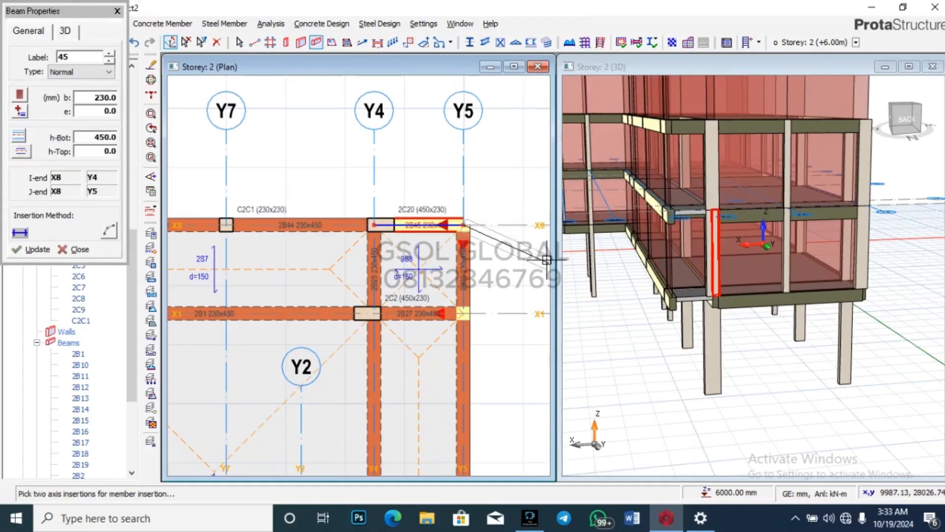
key("Escape")
key("Escape")
Step: Switch to Storey 1 and draw beam 1B43 along X8 from Y4 to Y5
scroll(74, 148, "up", 11)
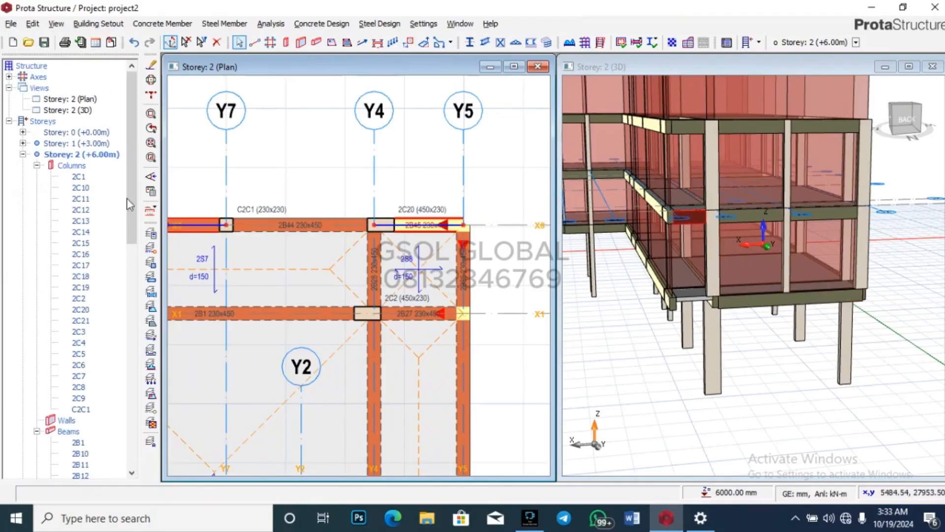
left_click(23, 154)
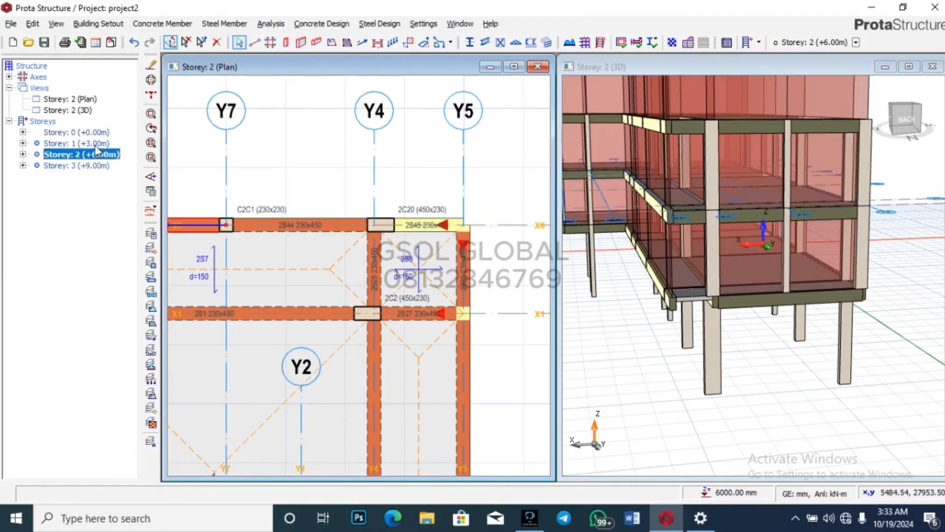
double_click(96, 144)
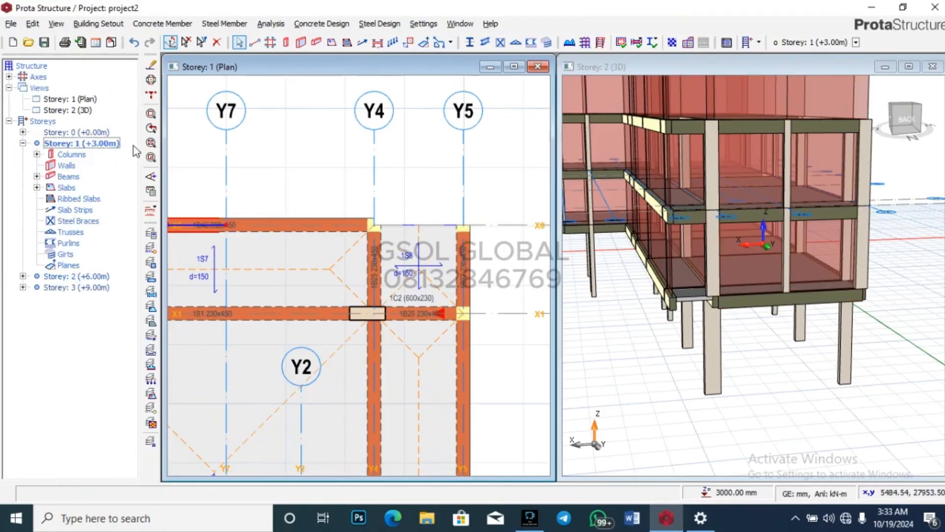
left_click(316, 43)
left_click(374, 225)
left_click(462, 225)
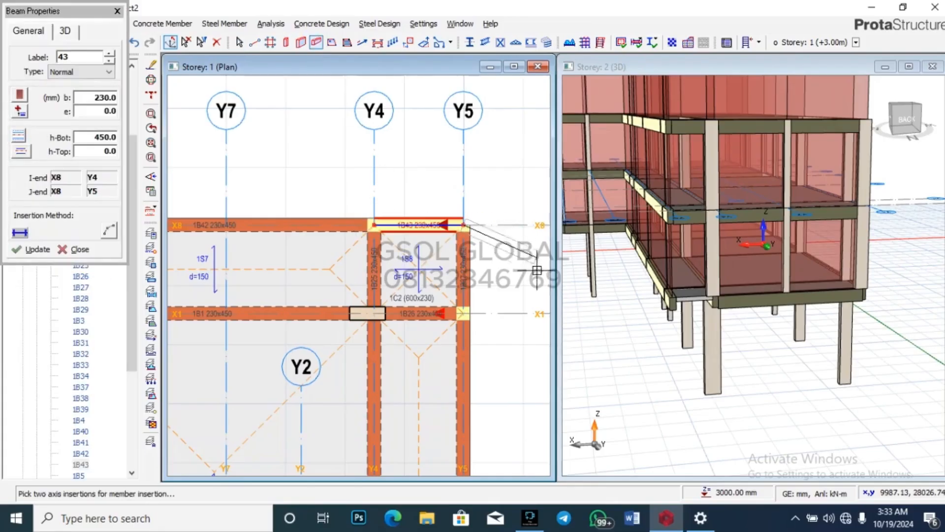
key("Escape")
key("Escape")
scroll(798, 229, "up", 3)
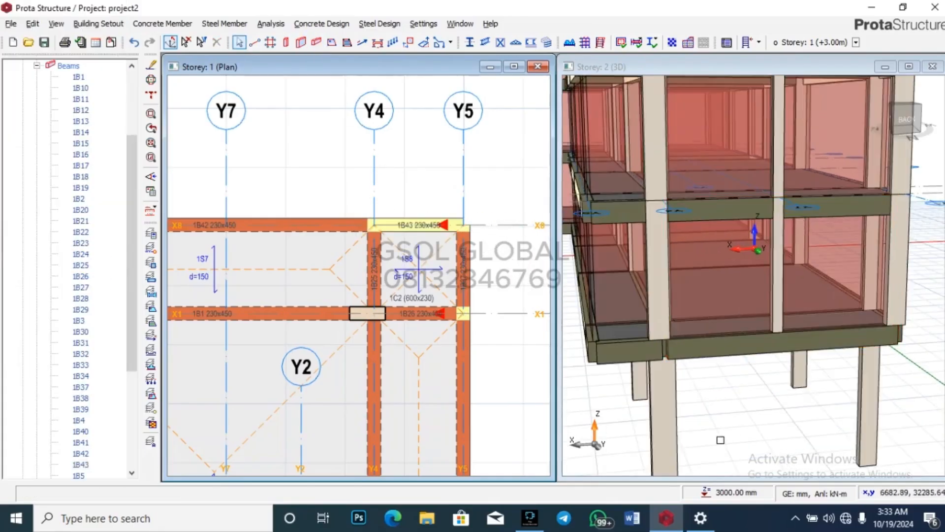
scroll(720, 439, "down", 4)
middle_click_drag(686, 356, 718, 340)
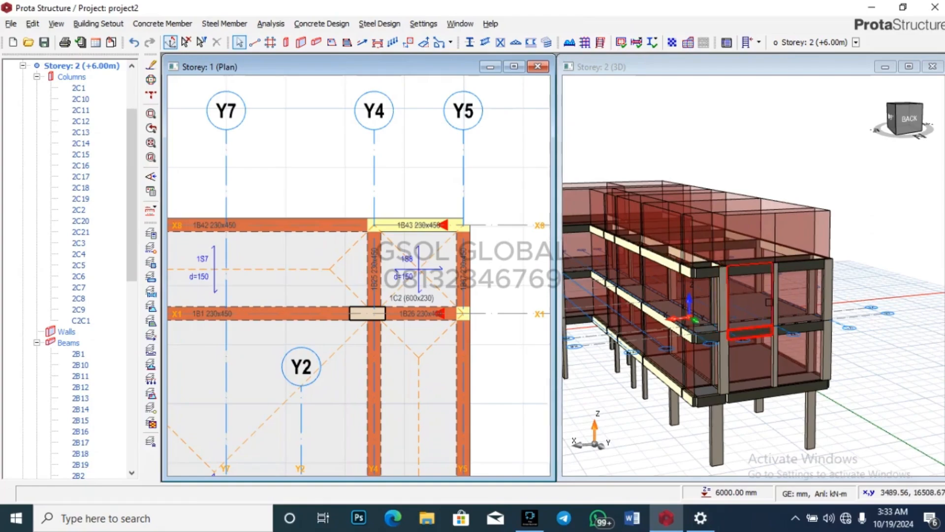
Step: Copy beam 3B46's wall load and paste it onto two beams missing their wall load
scroll(729, 284, "up", 3)
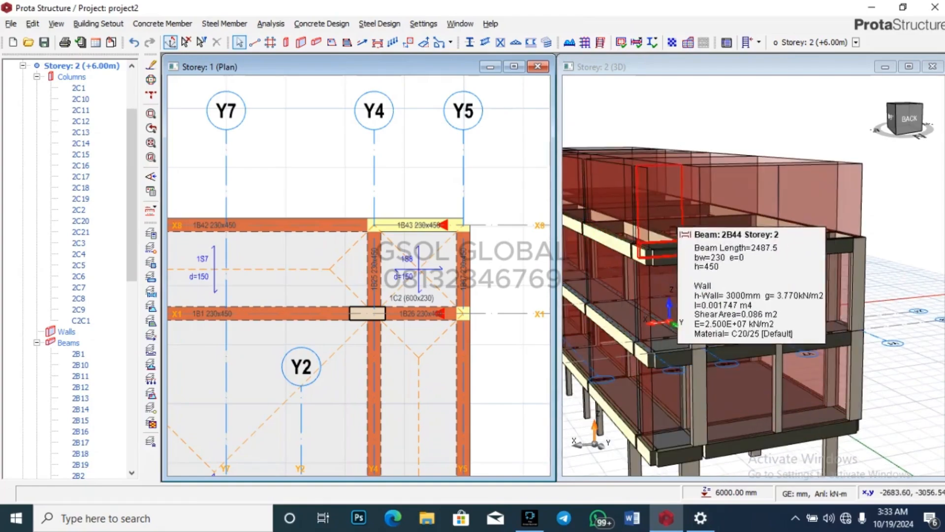
scroll(678, 229, "up", 2)
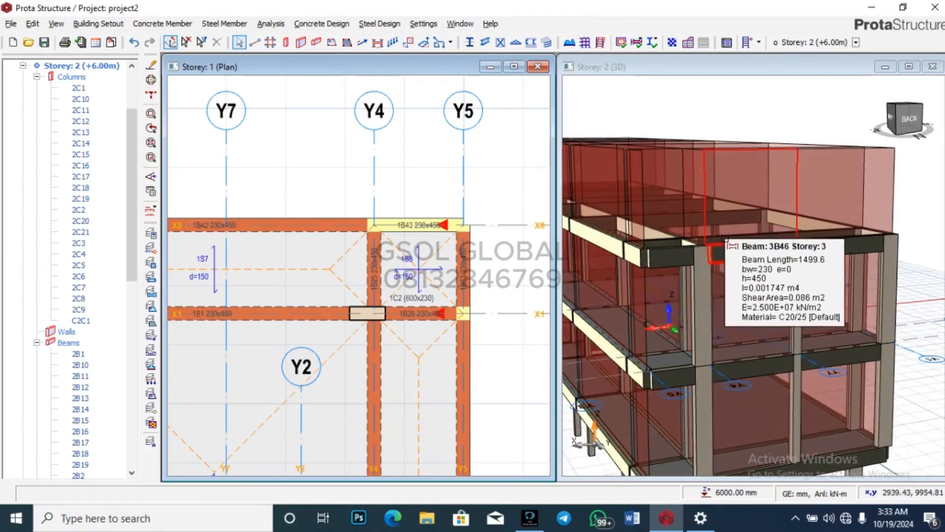
left_click(724, 241)
right_click(736, 242)
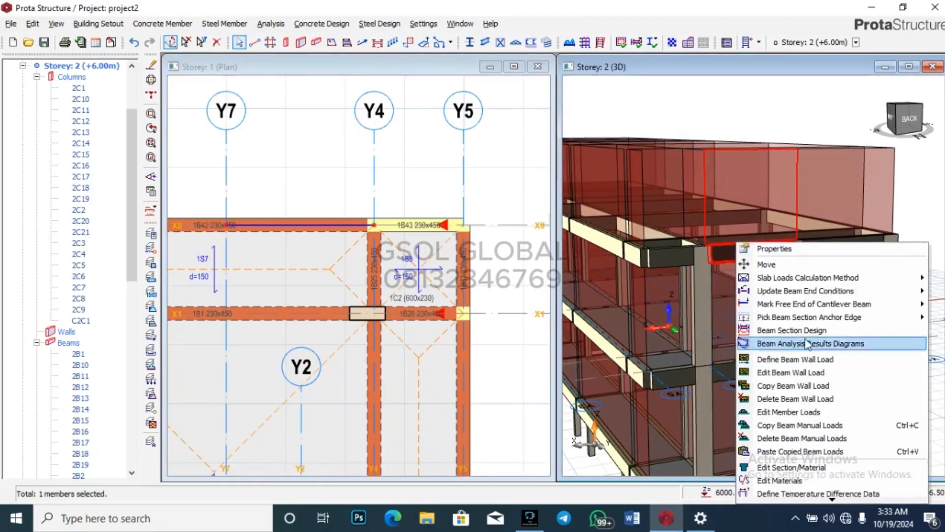
left_click(808, 386)
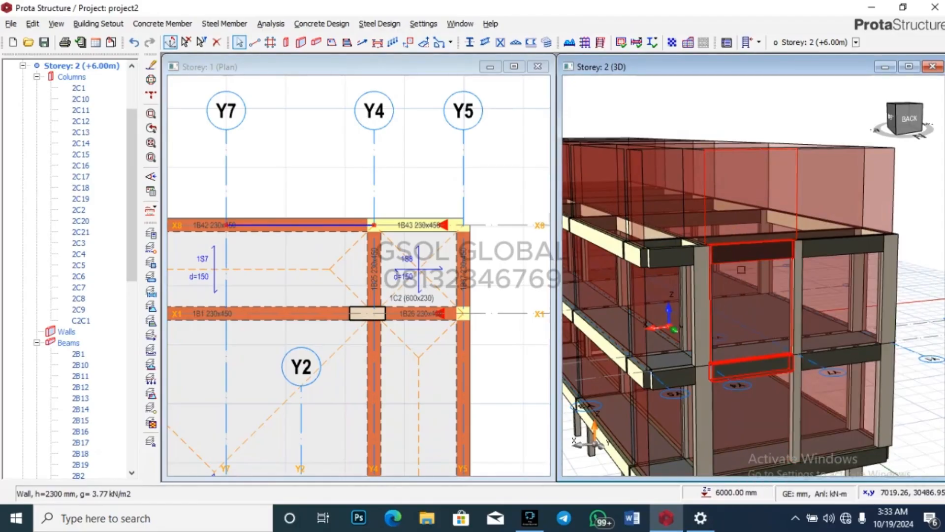
left_click(660, 249)
right_click(660, 250)
scroll(698, 187, "down", 1)
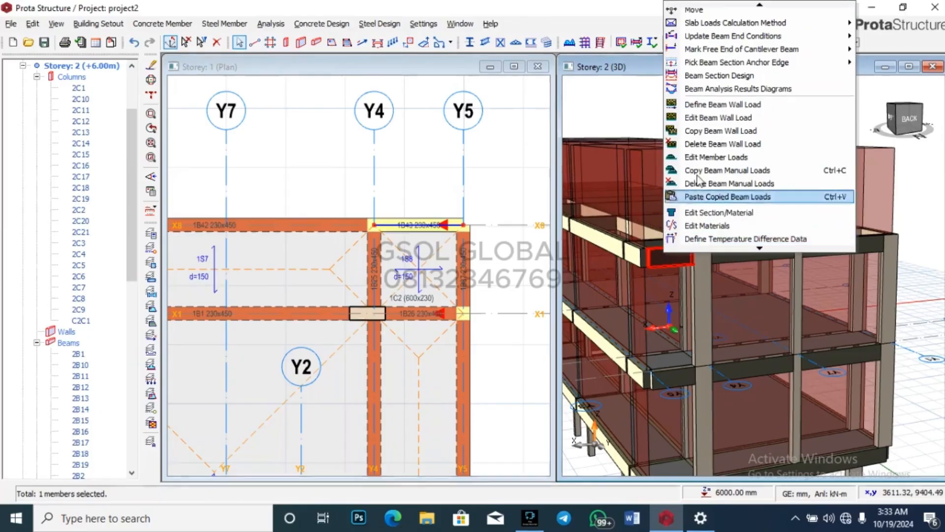
left_click(716, 197)
left_click(523, 304)
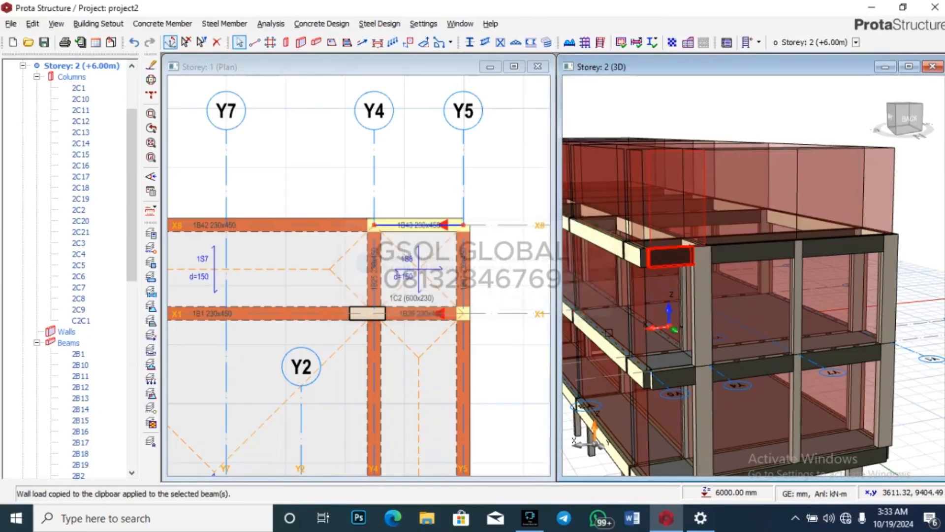
left_click(725, 365)
right_click(731, 367)
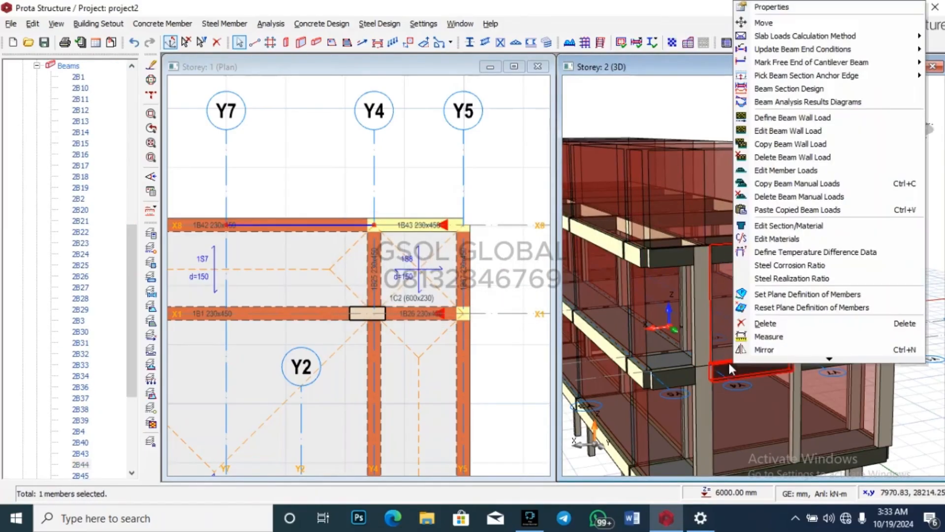
left_click(692, 221)
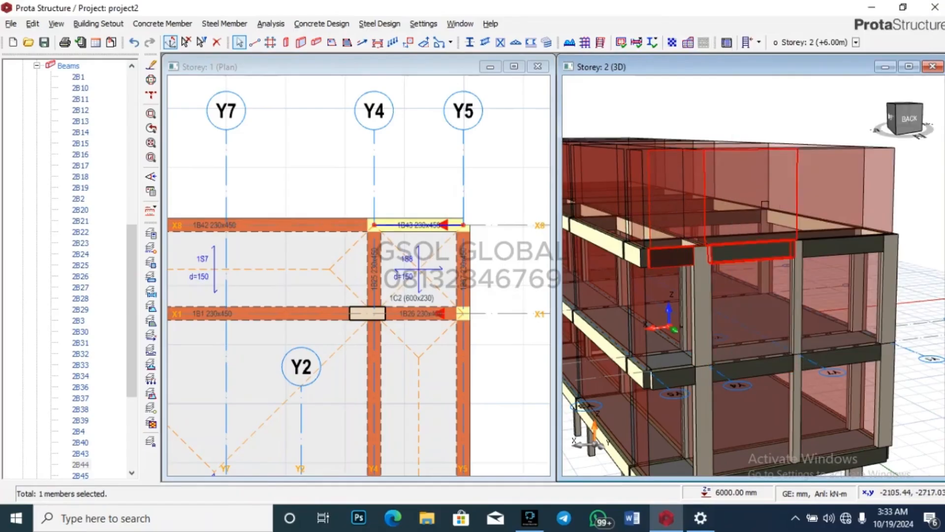
Step: Copy beam 2B44's 3000 mm, 3.77 kN/m2 wall load and paste it onto the beam below
scroll(857, 188, "down", 5)
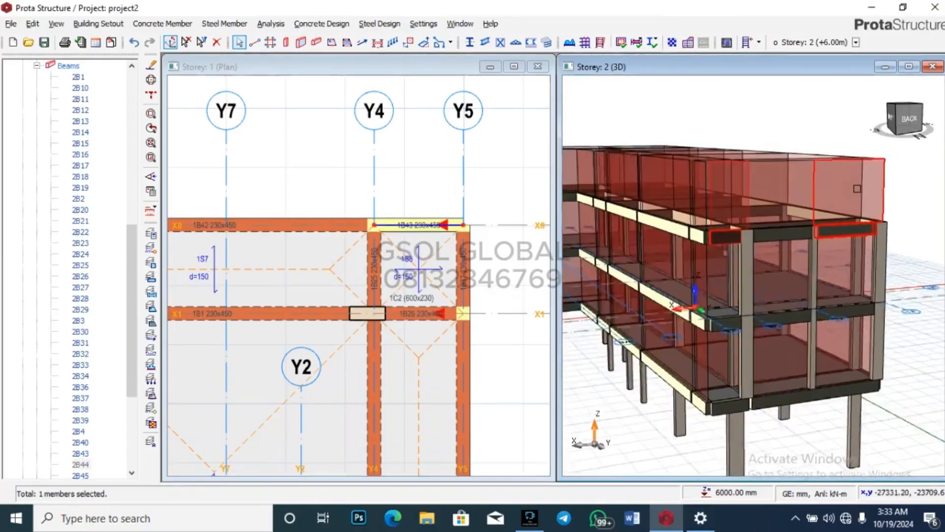
mouse_move(874, 320)
middle_mouse_down()
mouse_move(940, 306)
mouse_move(931, 316)
mouse_move(900, 313)
middle_mouse_up()
scroll(877, 238, "down", 3)
middle_click_drag(876, 238, 905, 360)
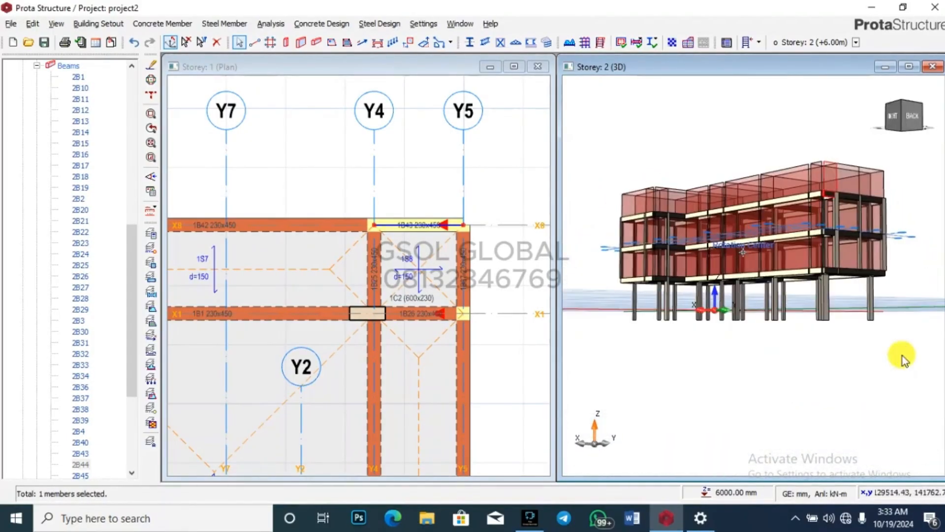
scroll(857, 215, "up", 2)
middle_click_drag(846, 231, 753, 217)
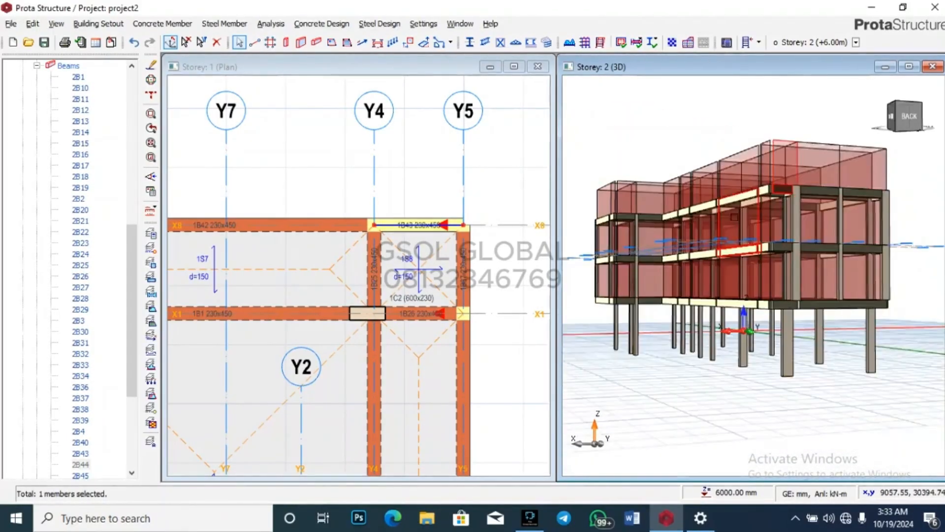
scroll(794, 229, "up", 4)
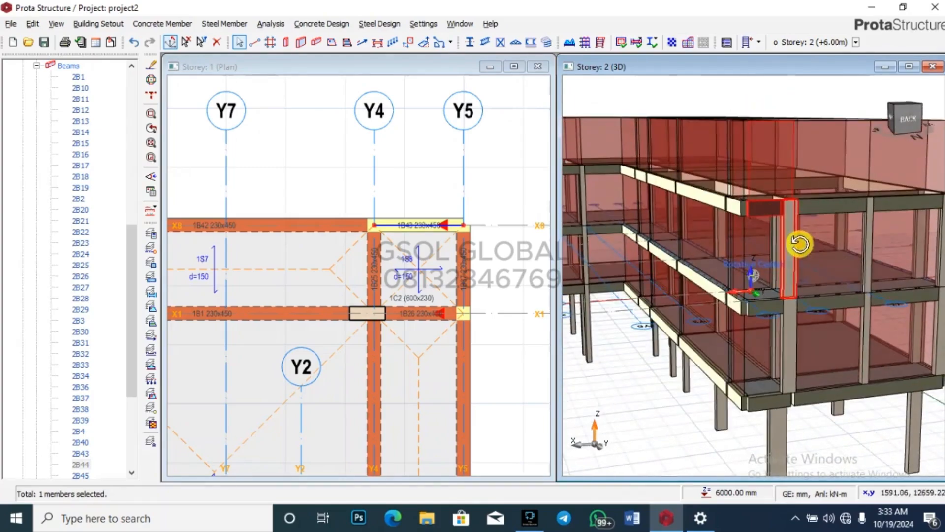
scroll(843, 308, "up", 2)
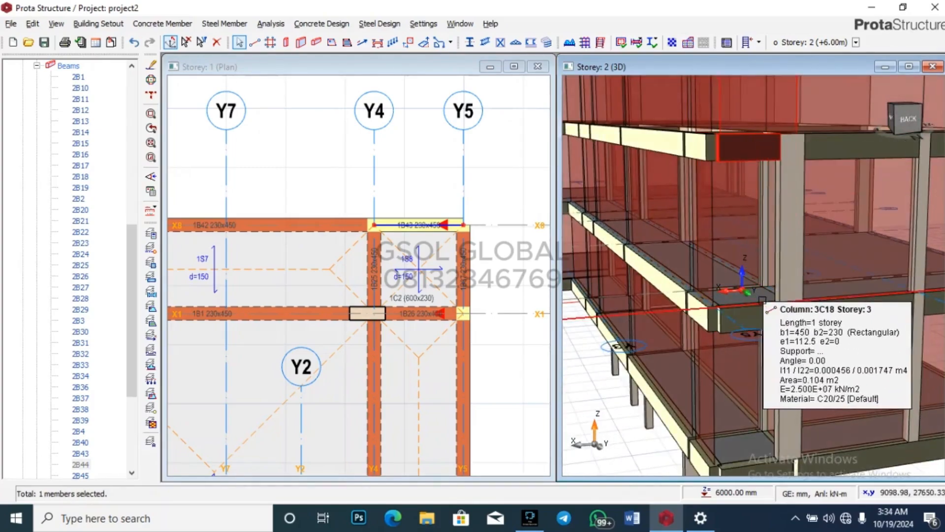
right_click(871, 298)
left_click(744, 144)
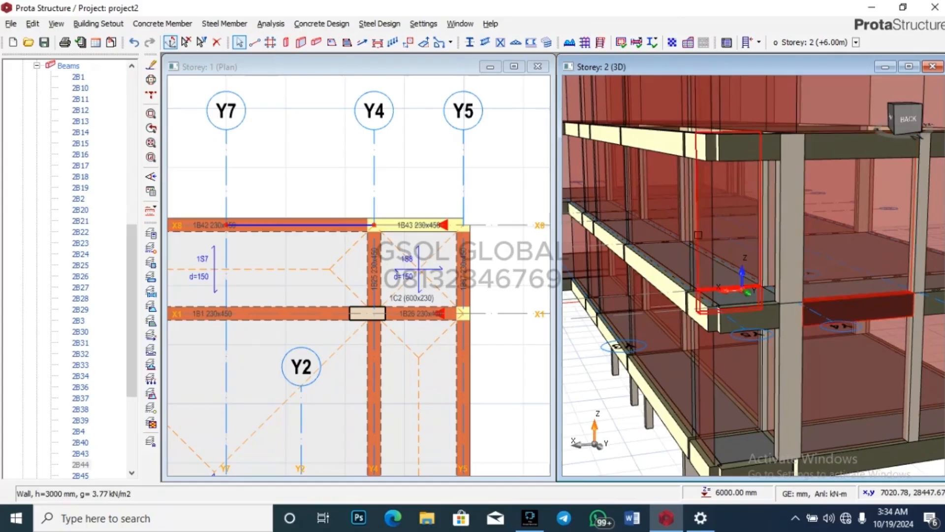
right_click(738, 306)
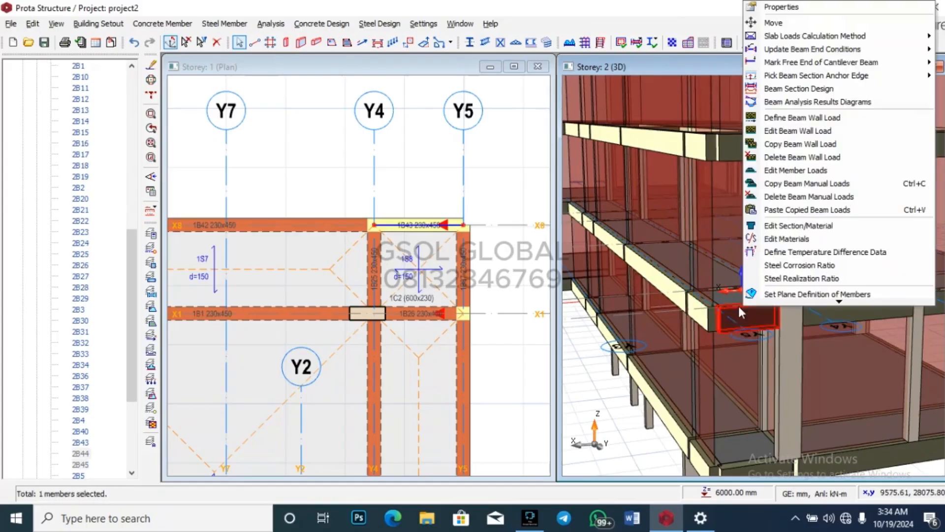
left_click(783, 212)
left_click(529, 307)
scroll(733, 246, "down", 4)
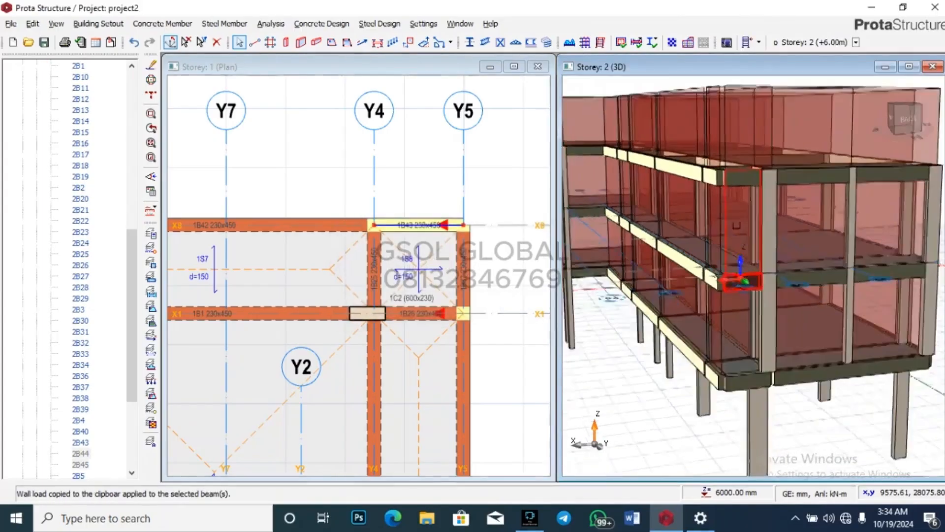
scroll(743, 380, "up", 4)
Step: Paste the copied 2B44 wall load onto lower beam 1B43, replacing its existing load
left_click(746, 311)
right_click(746, 311)
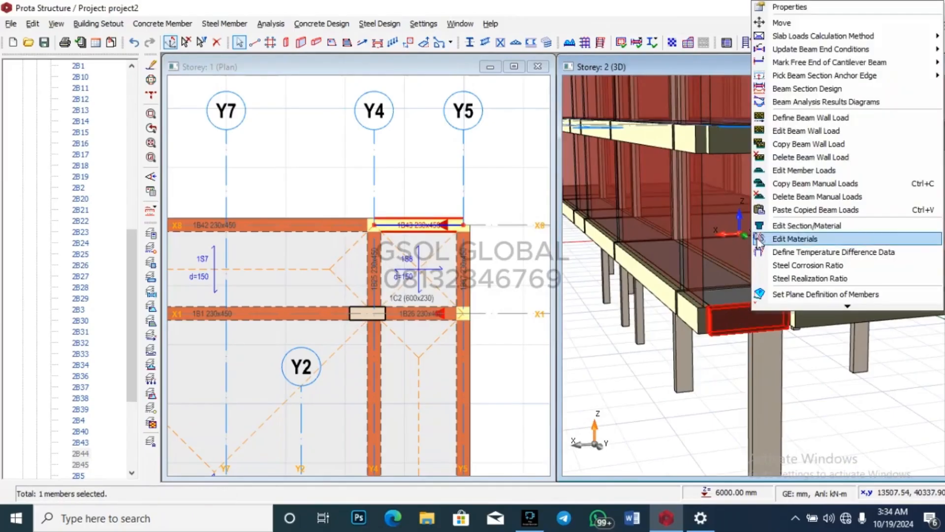
left_click(799, 212)
left_click(526, 304)
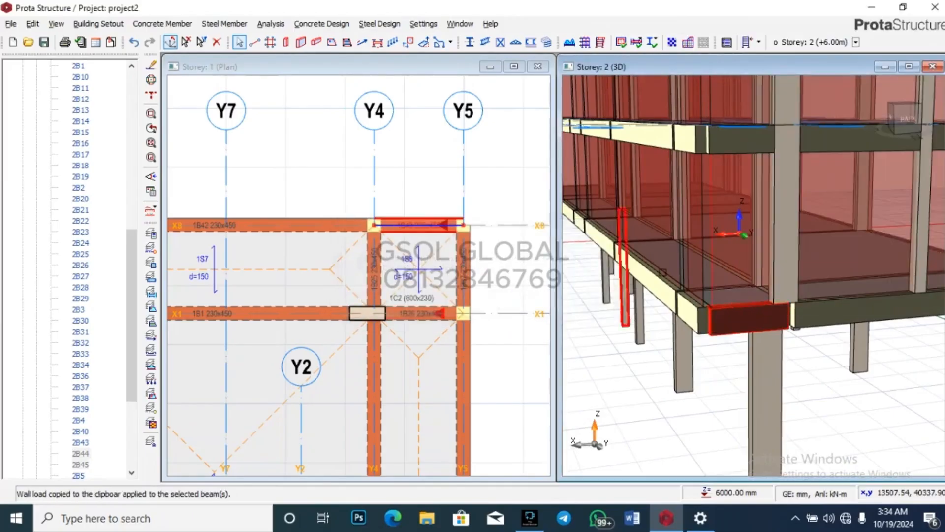
scroll(704, 297, "down", 4)
left_click_drag(816, 427, 852, 439)
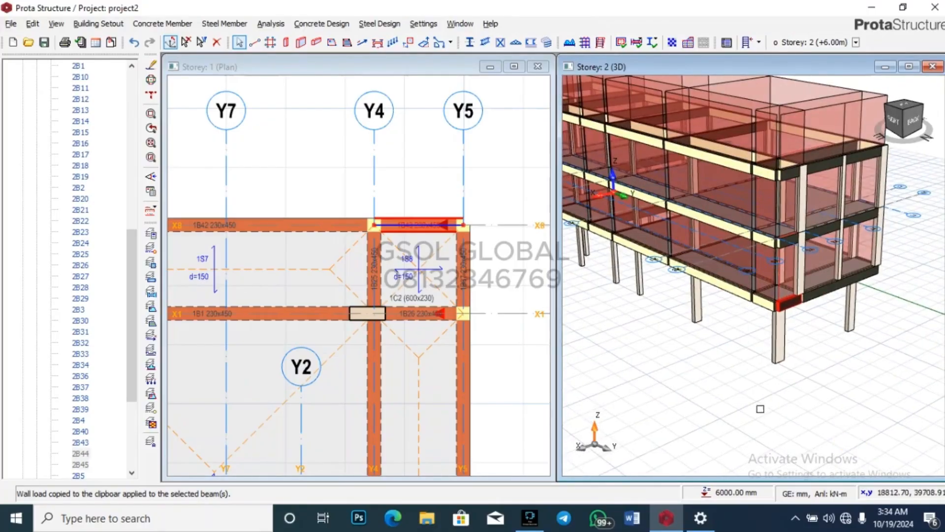
mouse_move(750, 280)
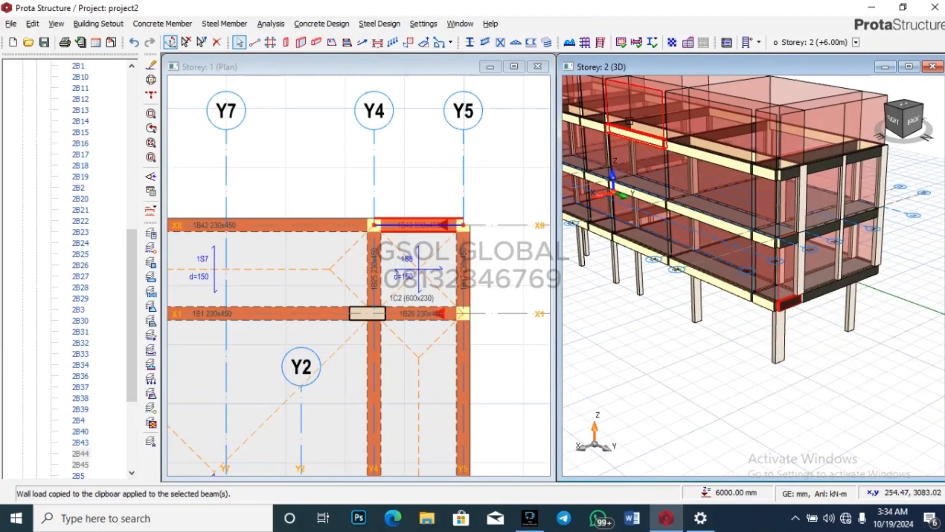
Step: Save the project with Ctrl+S and orbit the 3D model to inspect the whole building
key("ctrl+s")
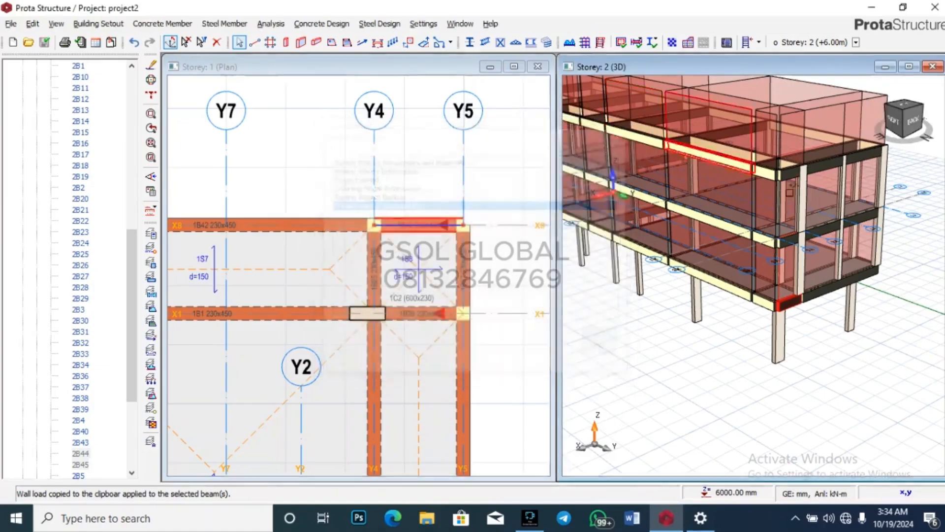
mouse_move(852, 309)
middle_mouse_down()
mouse_move(728, 268)
mouse_move(719, 291)
mouse_move(865, 301)
middle_mouse_up()
scroll(864, 301, "down", 3)
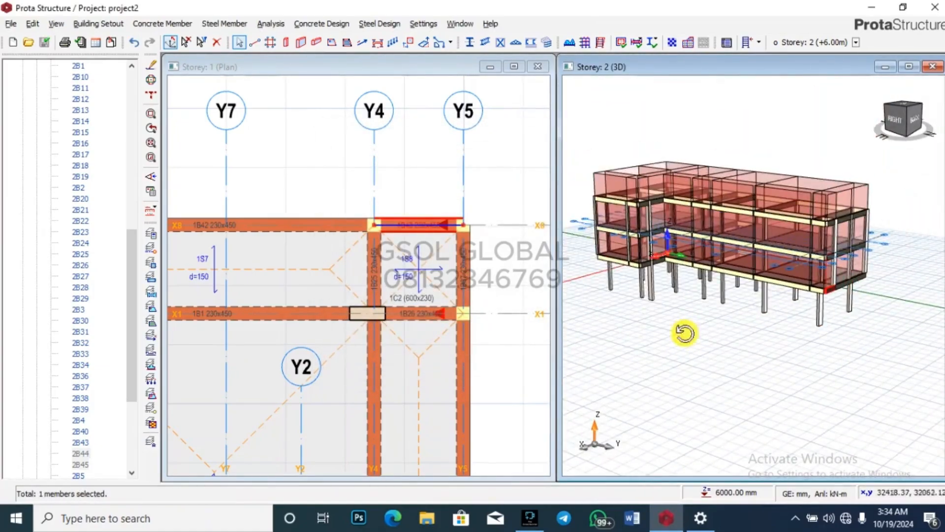
middle_click_drag(684, 334, 841, 346)
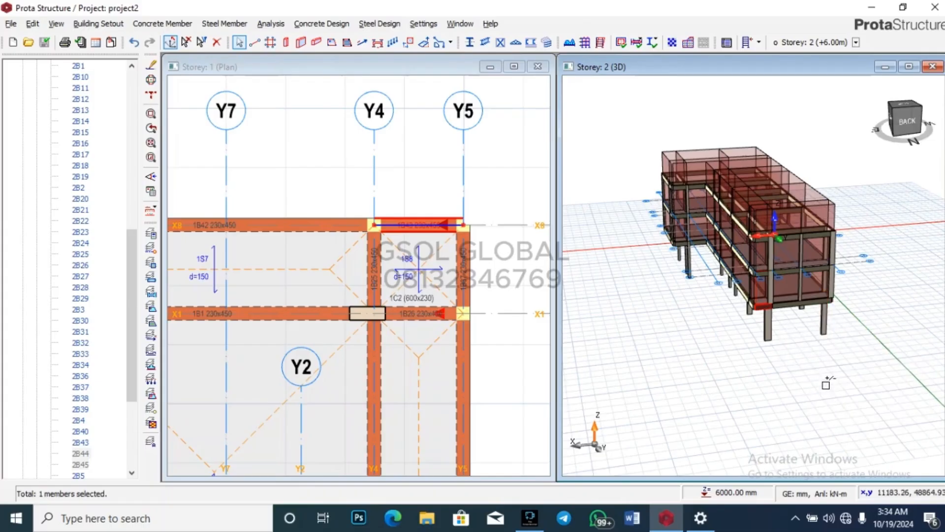
scroll(835, 292, "up", 3)
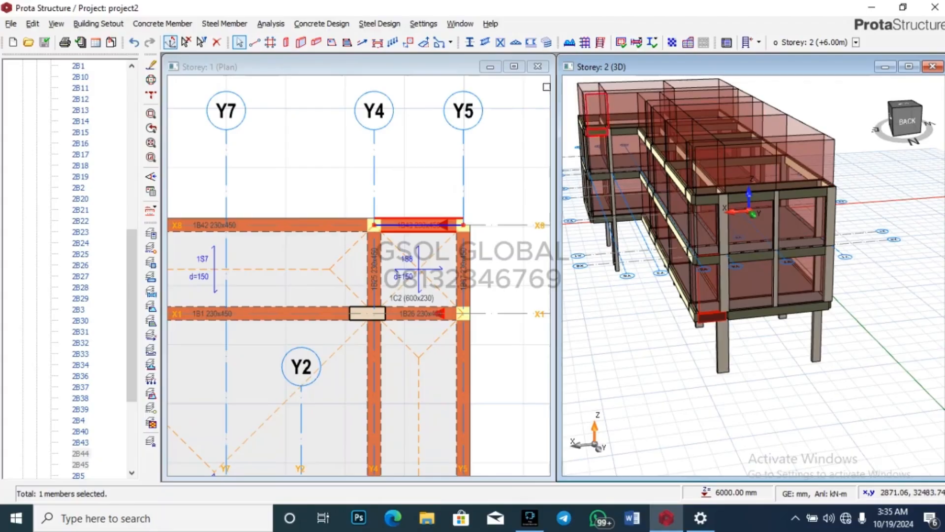
Step: Run the building analysis with Column/Wall, Beam Reinforcement Design and Steel Member Design Check ticked
left_click(589, 44)
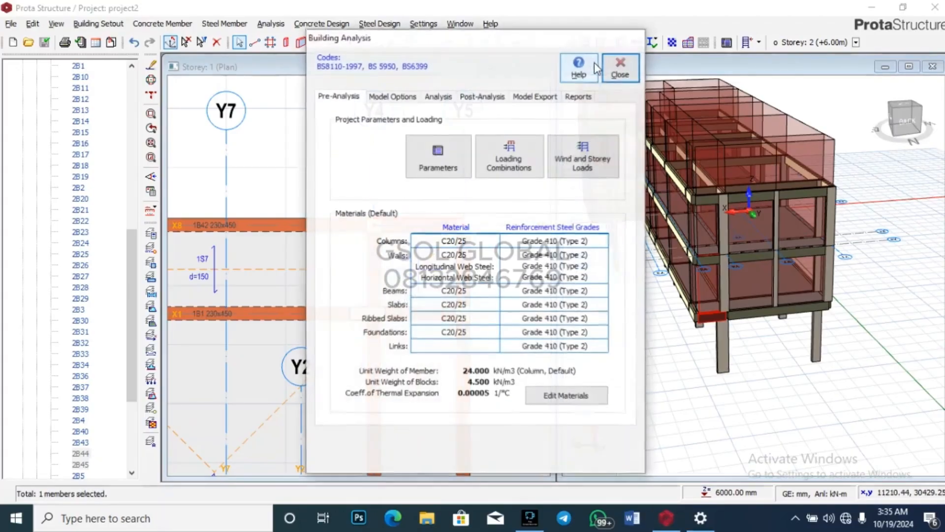
left_click(438, 96)
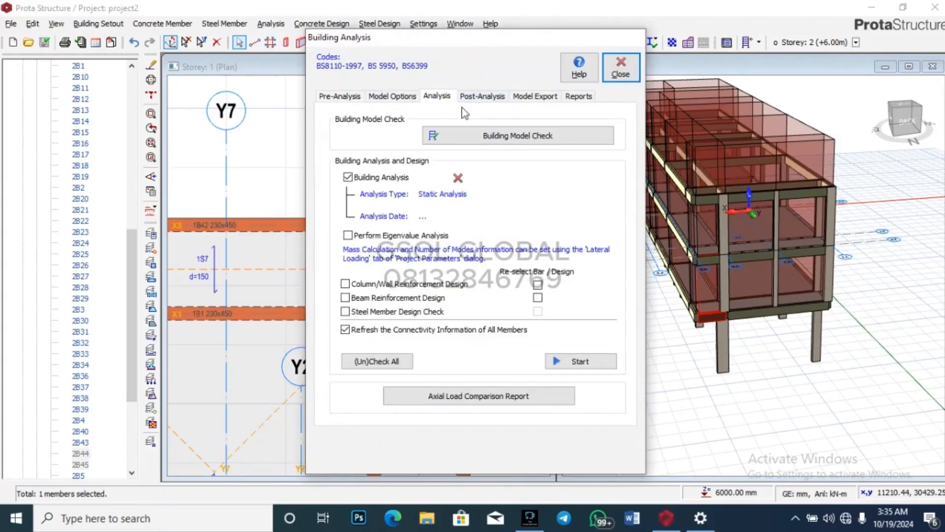
left_click(345, 283)
left_click(345, 298)
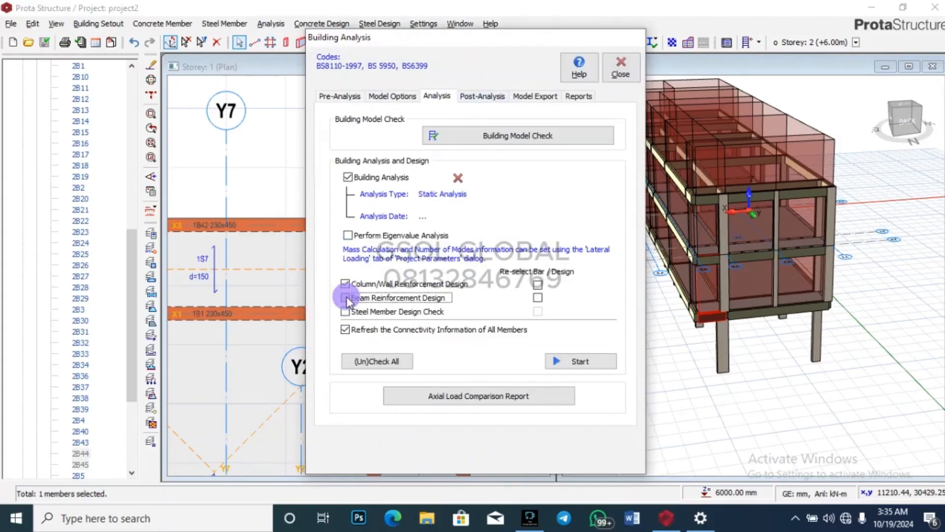
left_click(346, 311)
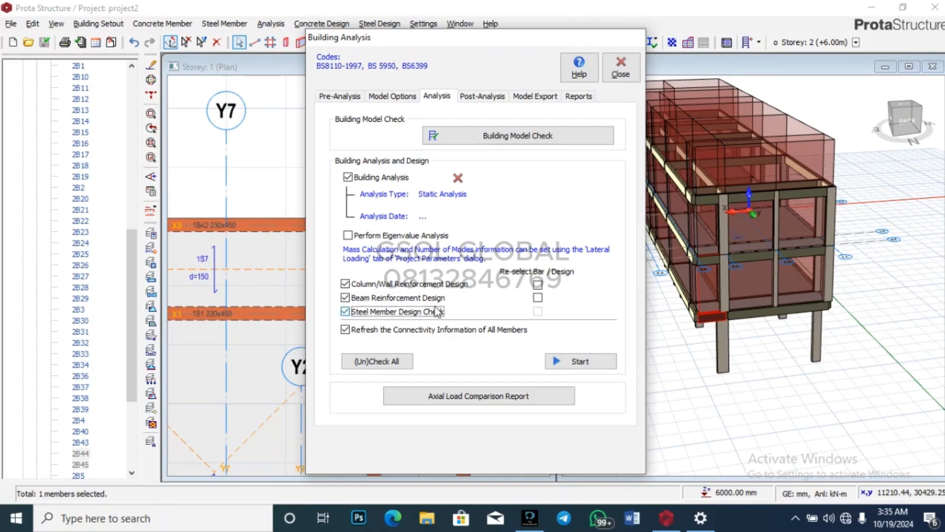
left_click(537, 285)
left_click(580, 361)
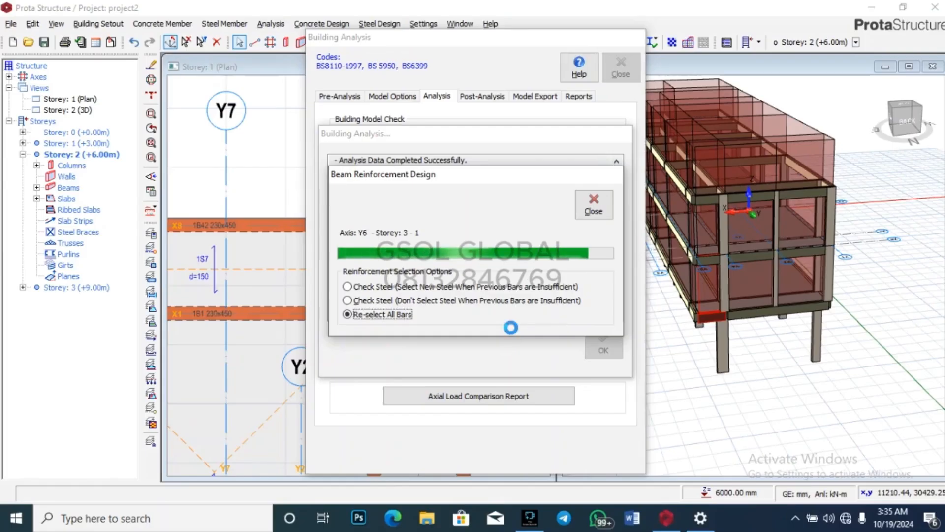
Step: Dismiss the finished analysis log and bring up the Post-Analysis results options
left_click(596, 348)
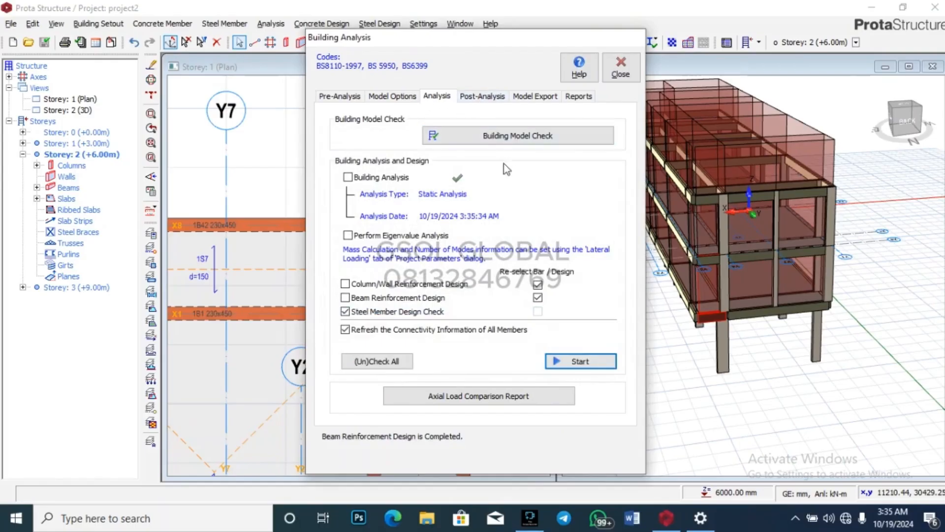
left_click(435, 95)
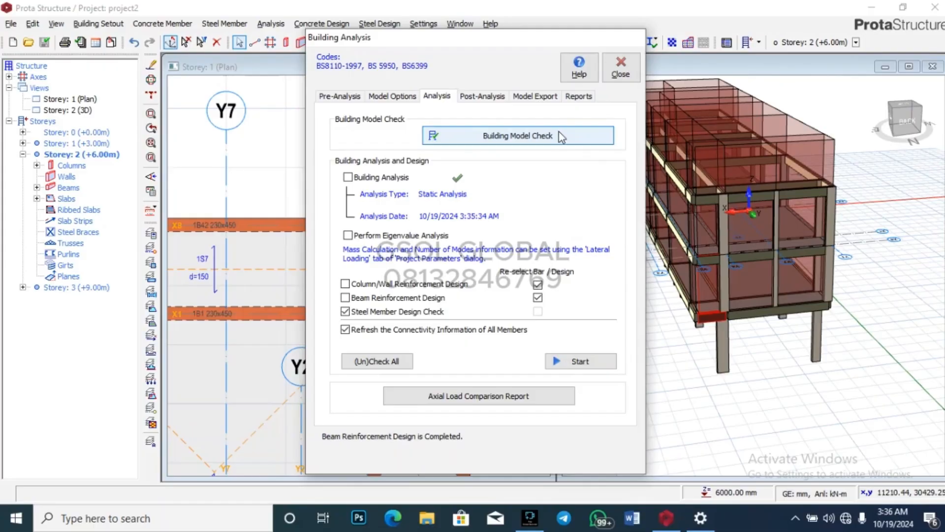
left_click(492, 98)
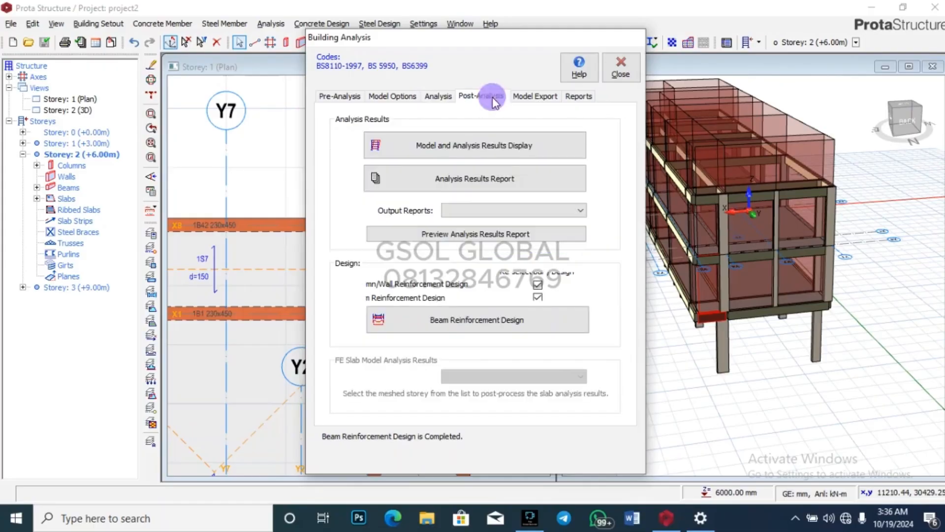
Step: Open the Column Reinforcement Design table and scroll through each column's bars, links and ratios
left_click(507, 288)
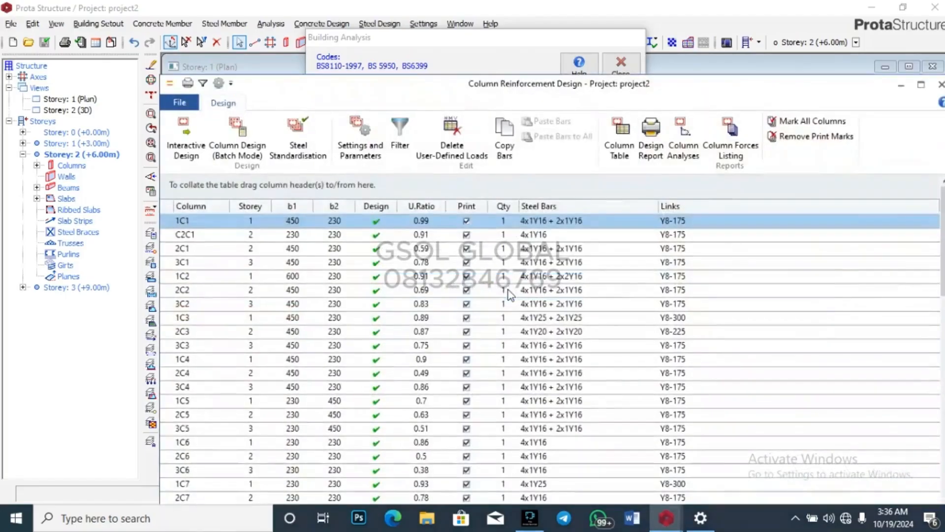
scroll(510, 294, "down", 13)
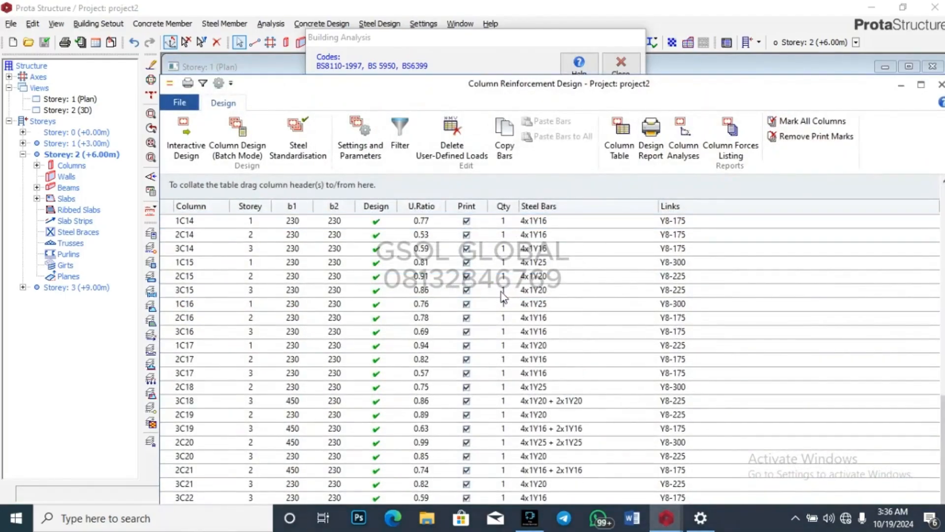
scroll(536, 438, "up", 13)
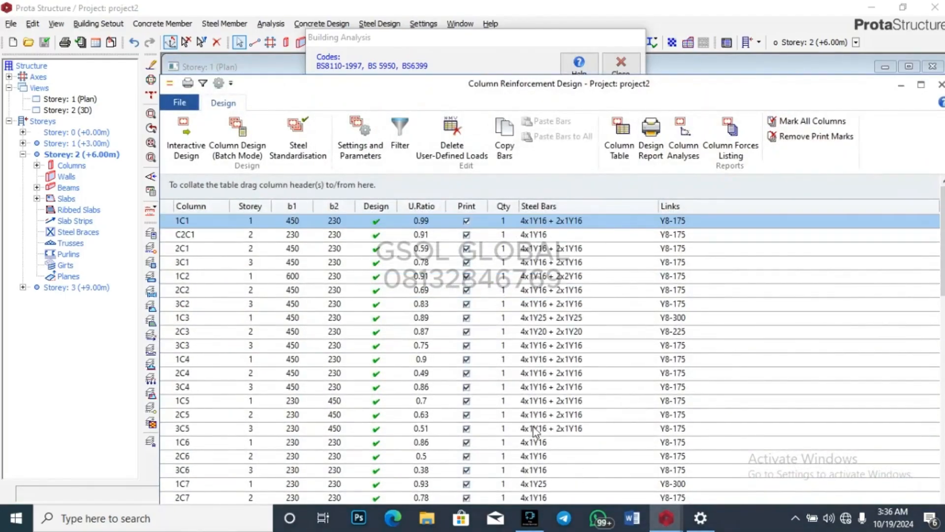
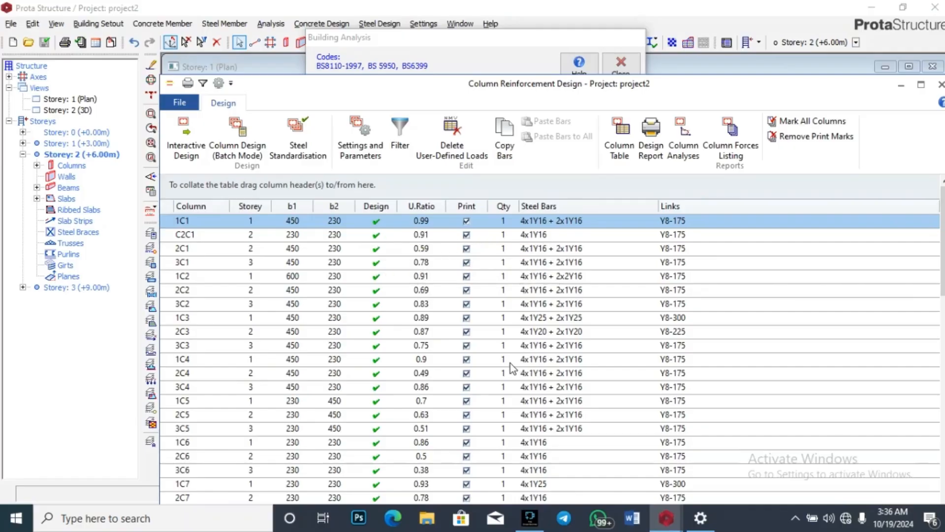
Step: Scroll further down the Column Reinforcement Design table to review the remaining columns
scroll(523, 327, "down", 5)
scroll(521, 326, "down", 7)
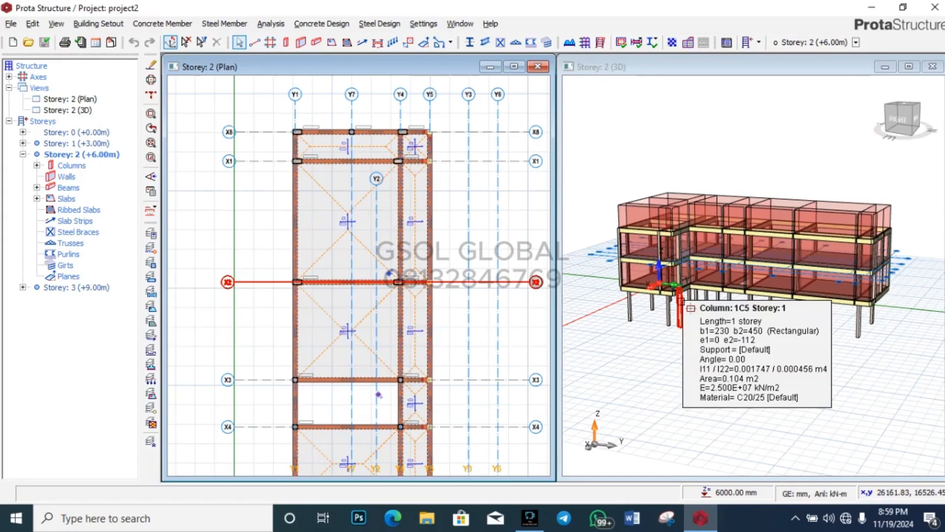
scroll(709, 335, "up", 5)
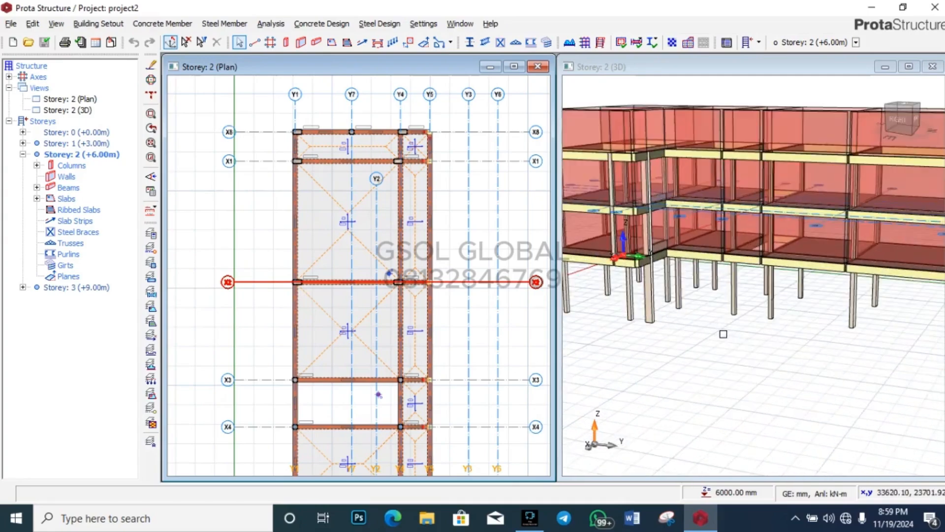
scroll(691, 298, "up", 2)
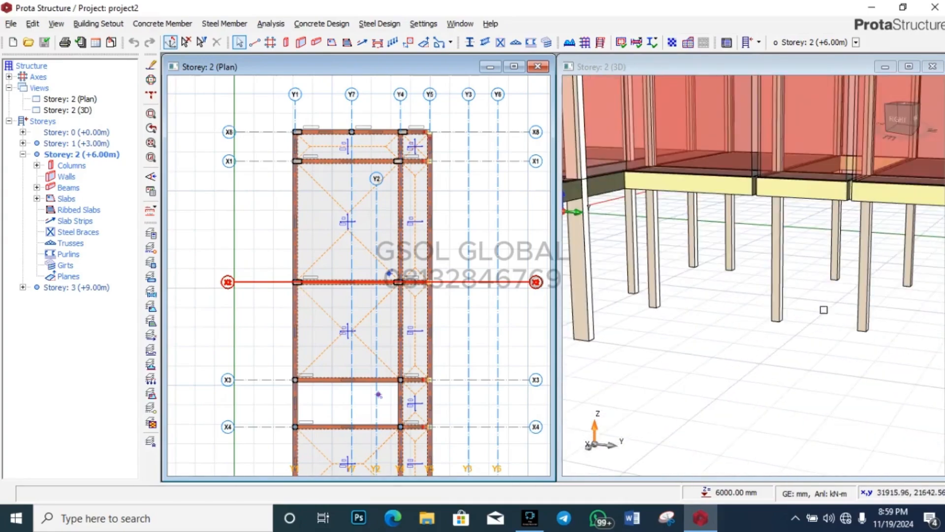
scroll(730, 318, "down", 2)
scroll(733, 374, "up", 3)
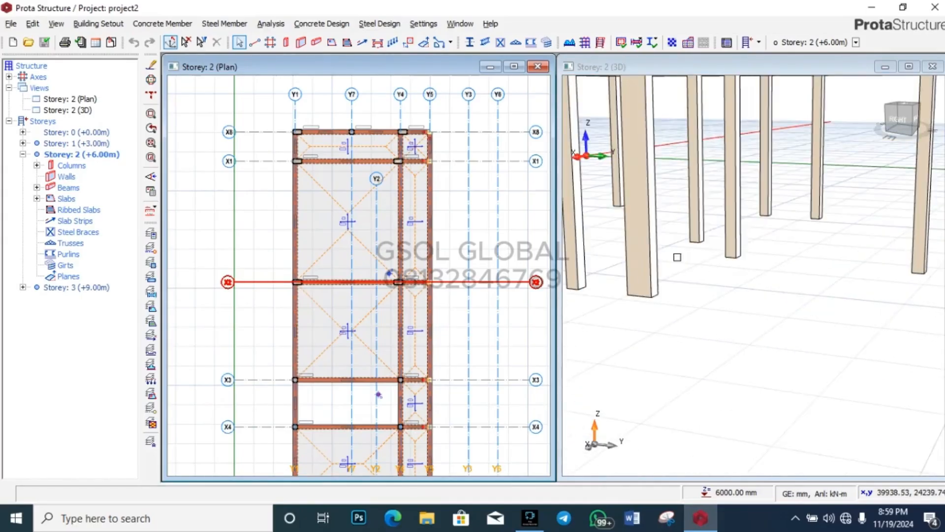
scroll(659, 379, "down", 2)
mouse_move(711, 280)
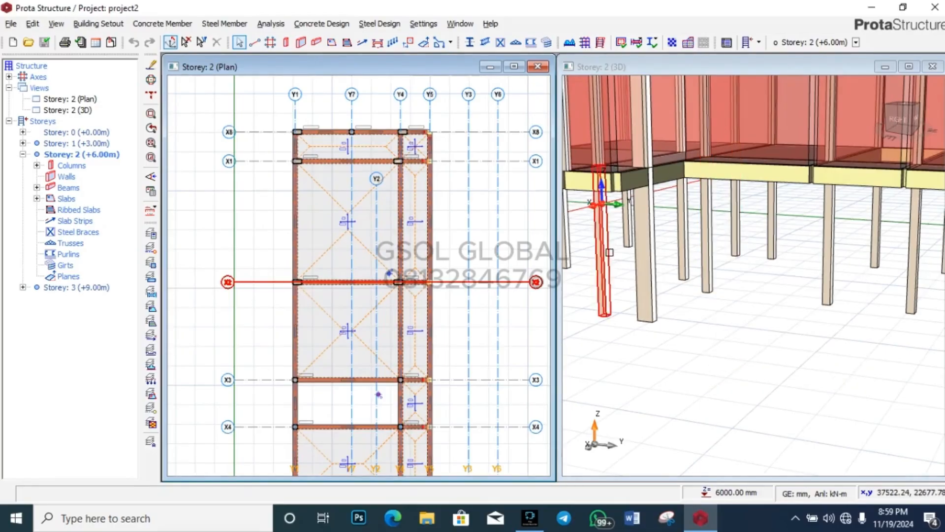
scroll(588, 237, "up", 3)
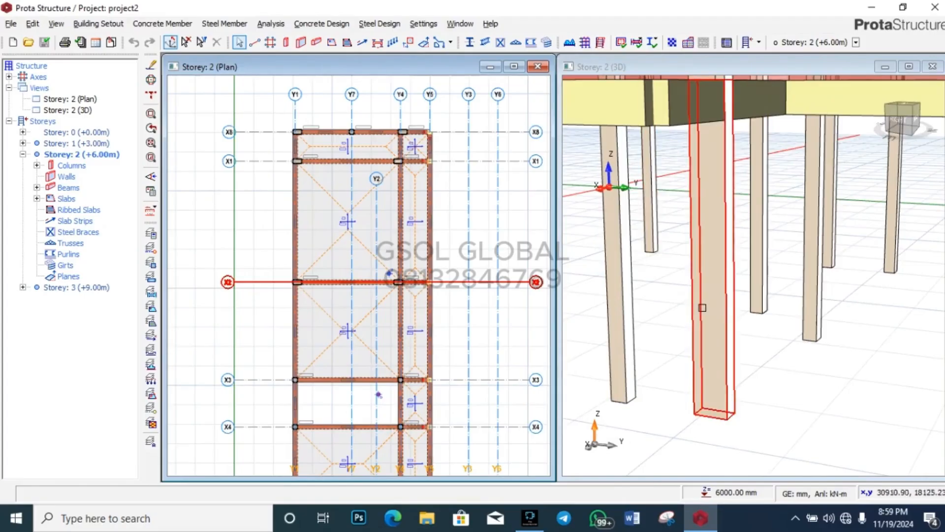
mouse_move(703, 310)
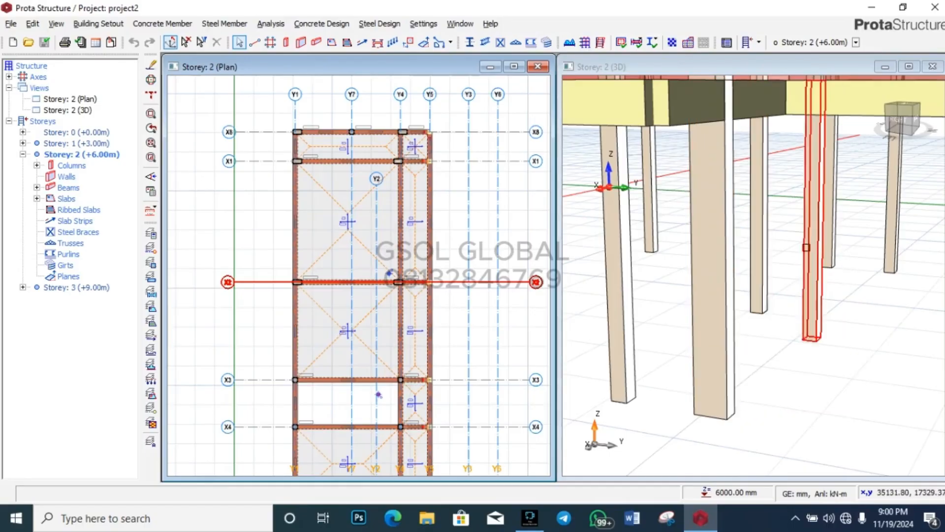
mouse_move(761, 216)
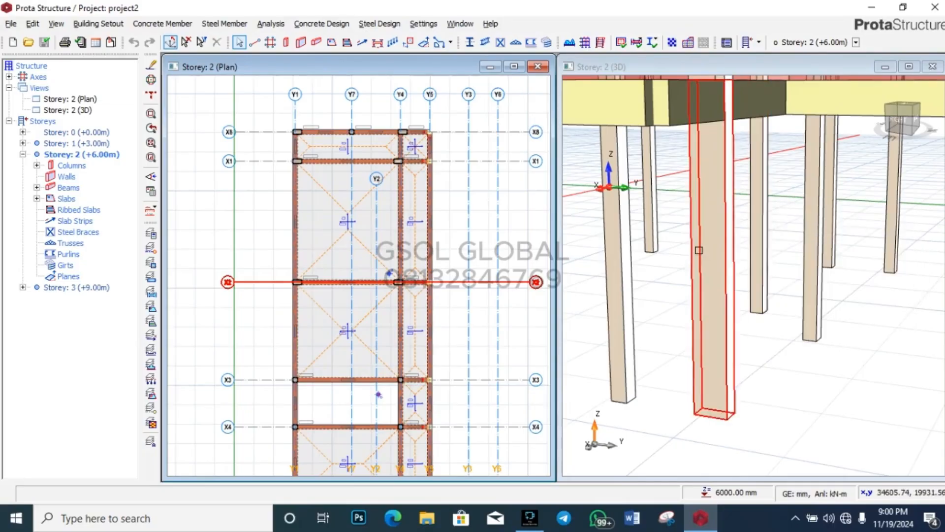
scroll(632, 301, "down", 3)
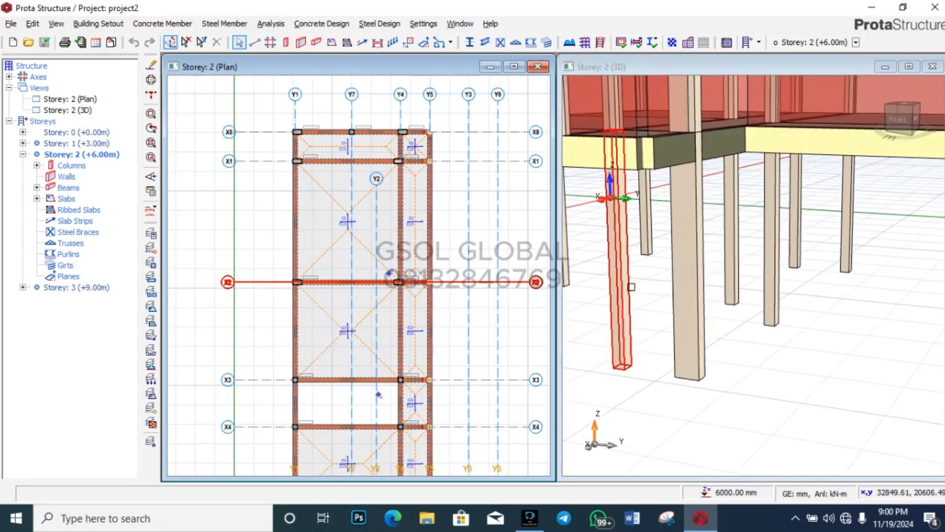
mouse_move(697, 289)
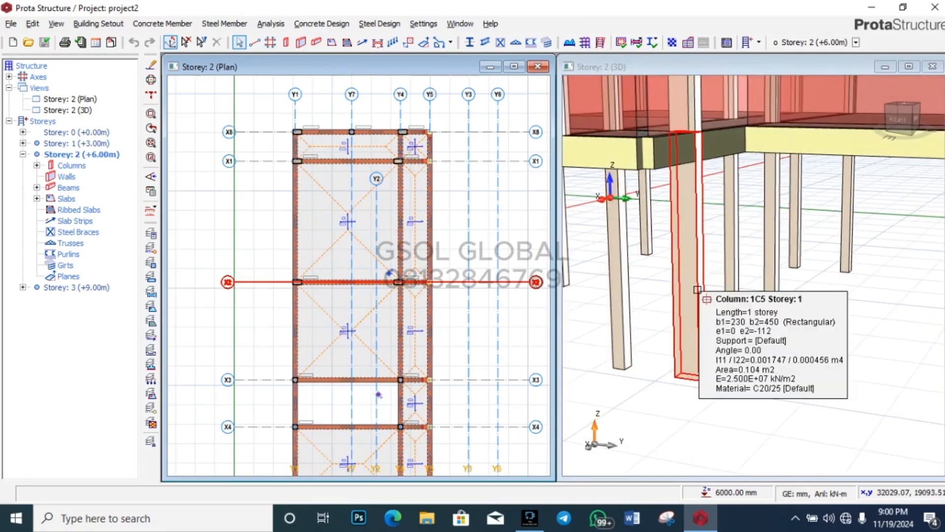
scroll(724, 375, "up", 3)
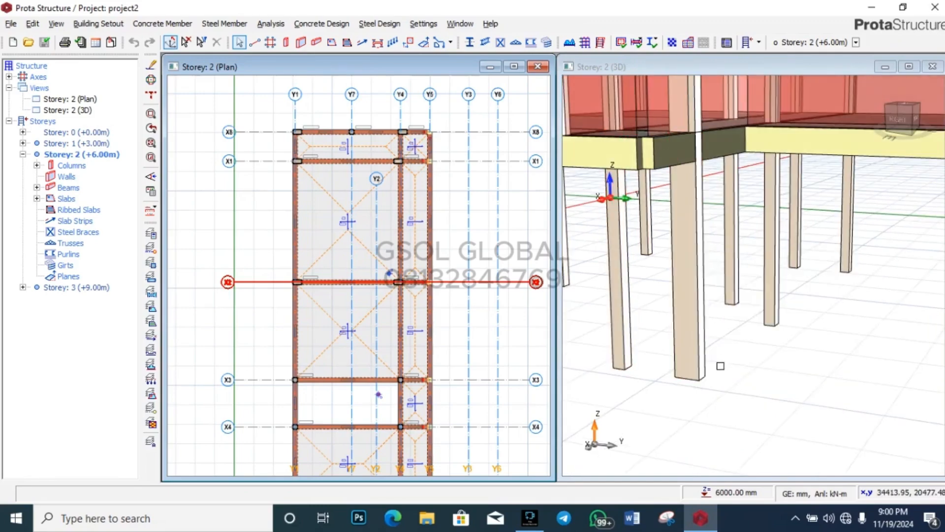
scroll(724, 375, "up", 2)
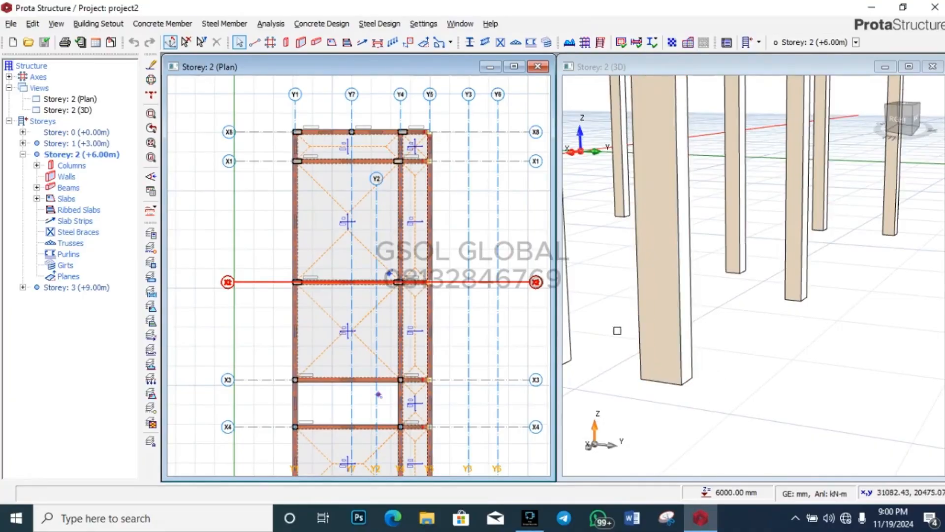
mouse_move(640, 319)
scroll(679, 252, "down", 3)
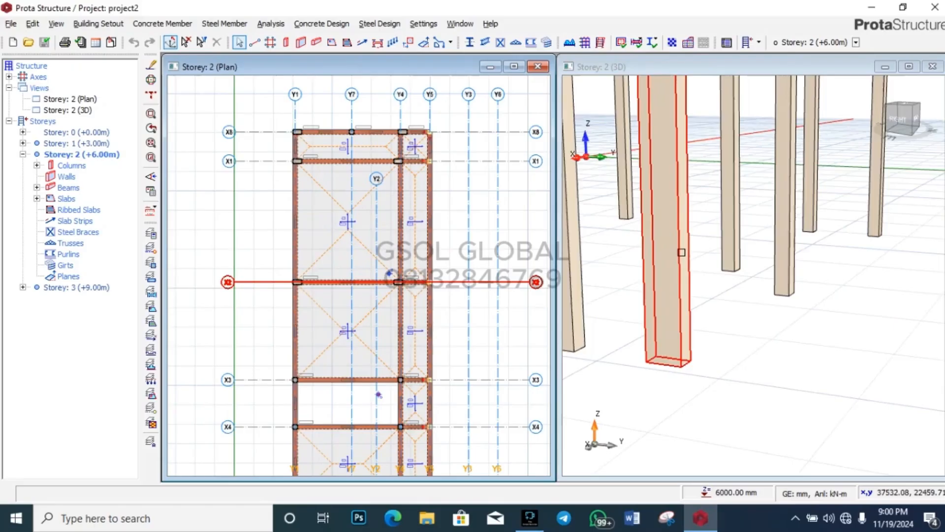
scroll(679, 252, "down", 5)
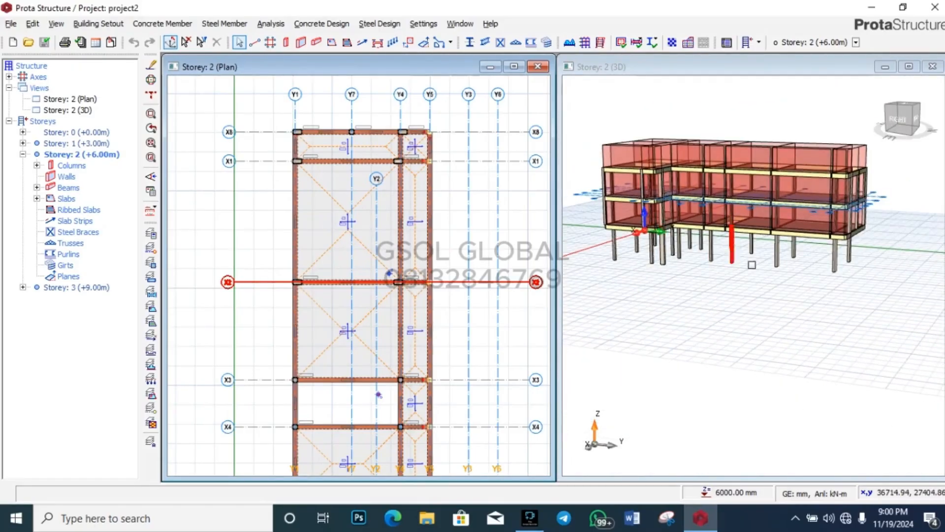
scroll(862, 269, "up", 5)
scroll(857, 237, "up", 2)
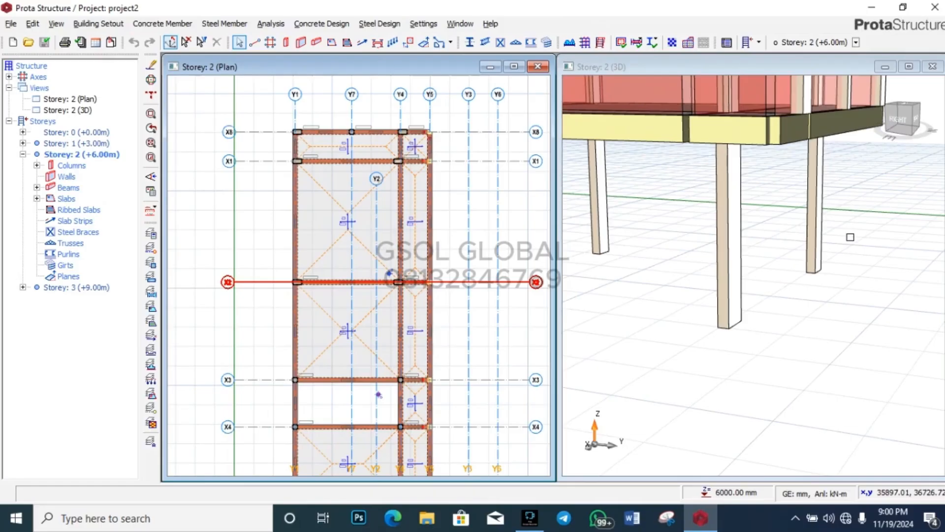
scroll(854, 286, "down", 5)
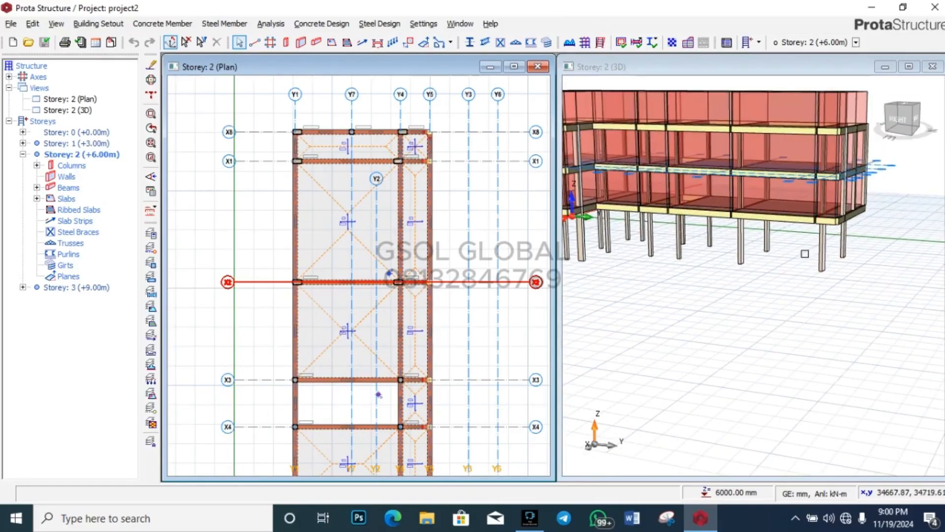
scroll(794, 257, "down", 3)
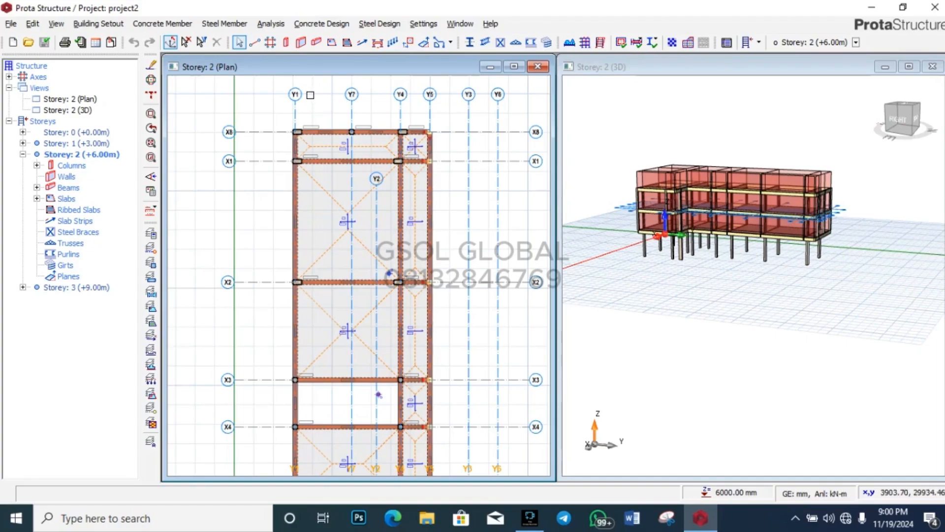
scroll(319, 90, "down", 3)
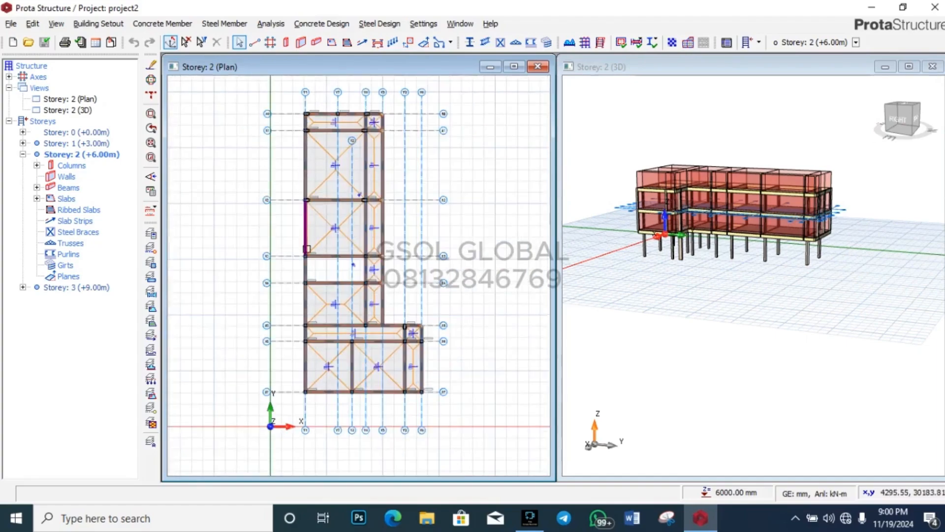
Step: Zoom the storey plan, then minimize ProtaStructure to reveal the desktop
scroll(310, 227, "up", 3)
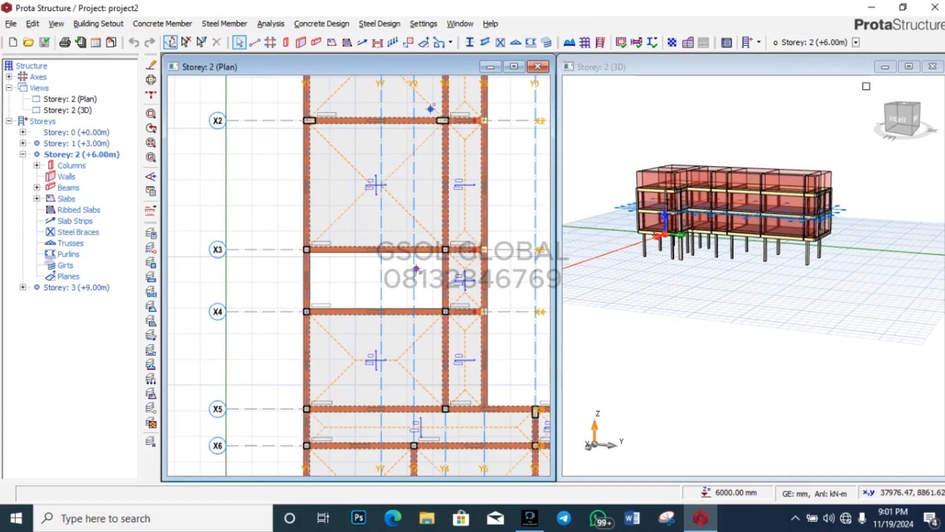
left_click(866, 7)
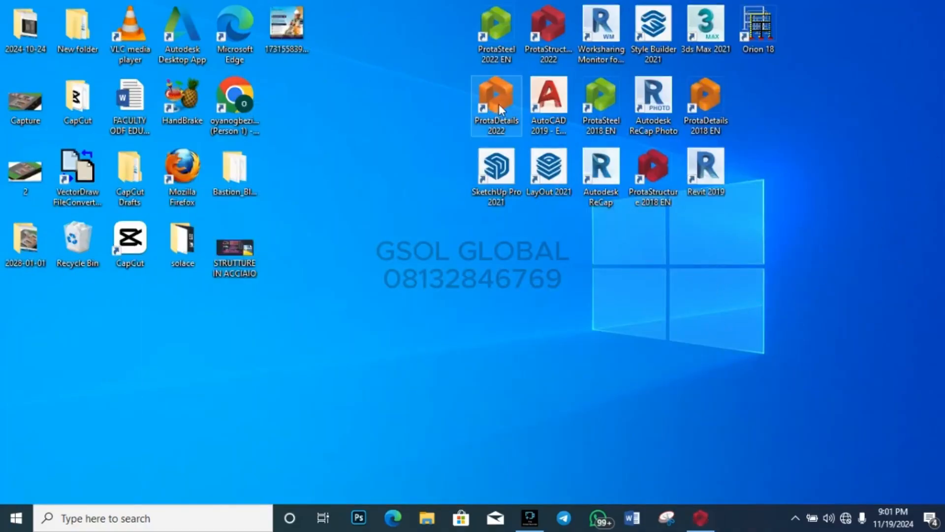
Step: Launch ProtaDetails from the desktop and open project2
left_click(718, 102)
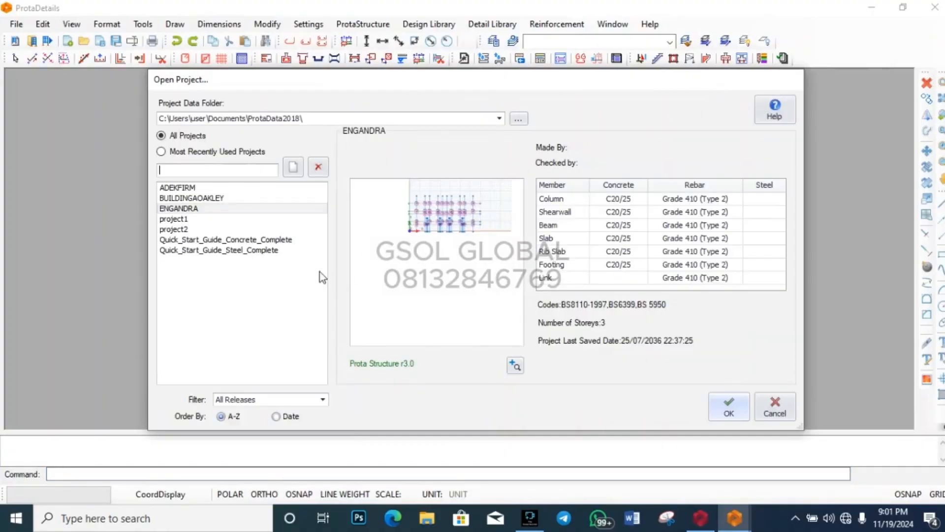
left_click(217, 230)
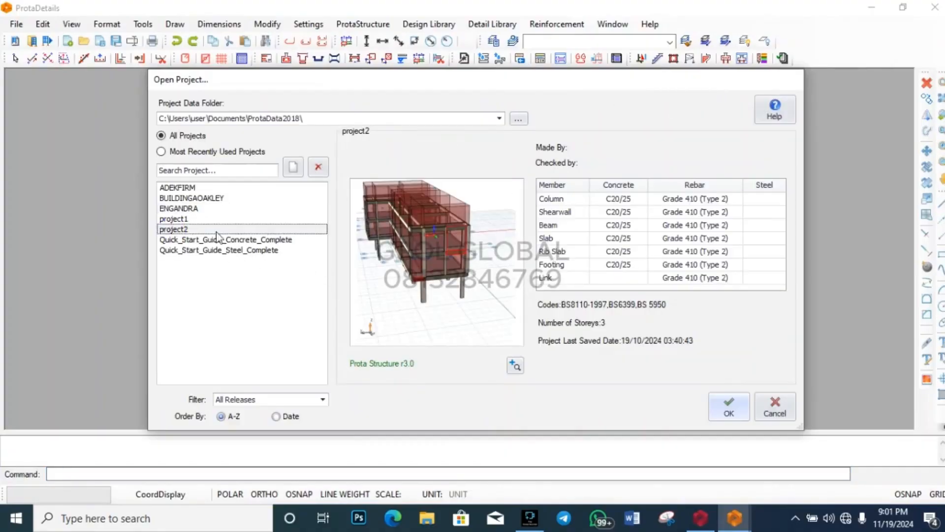
left_click(726, 407)
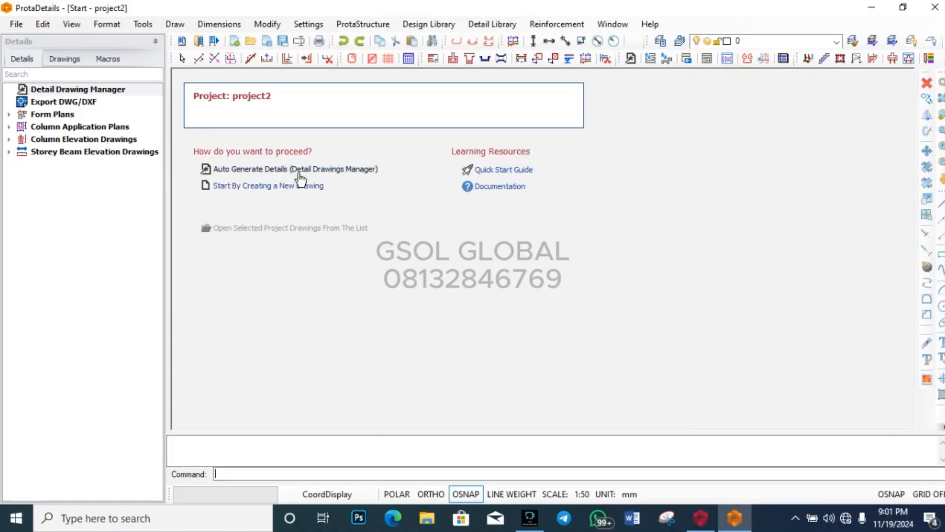
Step: Start Auto Generate Details with column loads displayed as axial loads
left_click(270, 169)
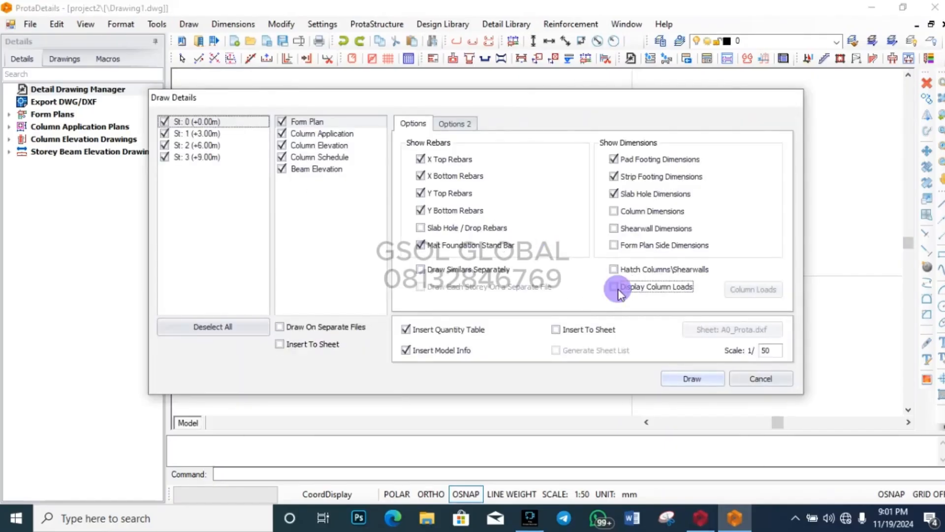
left_click(614, 286)
left_click(763, 295)
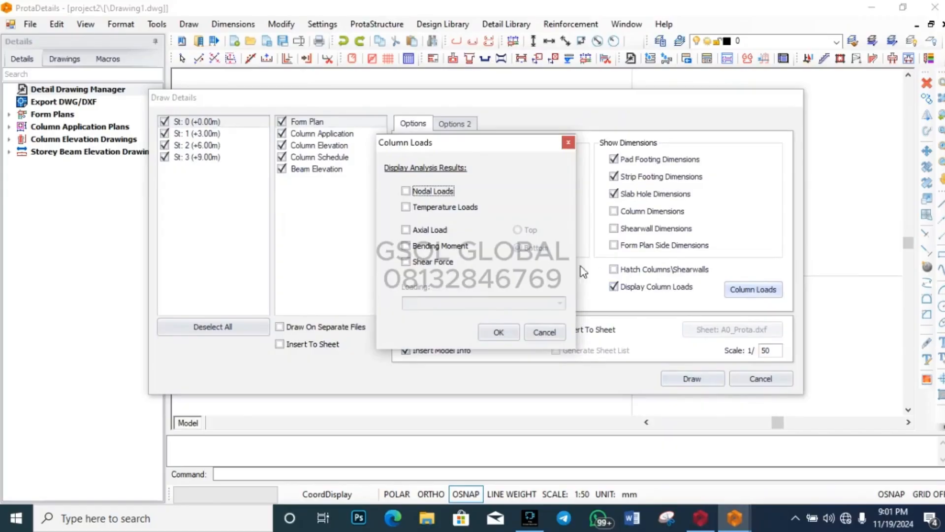
left_click(409, 231)
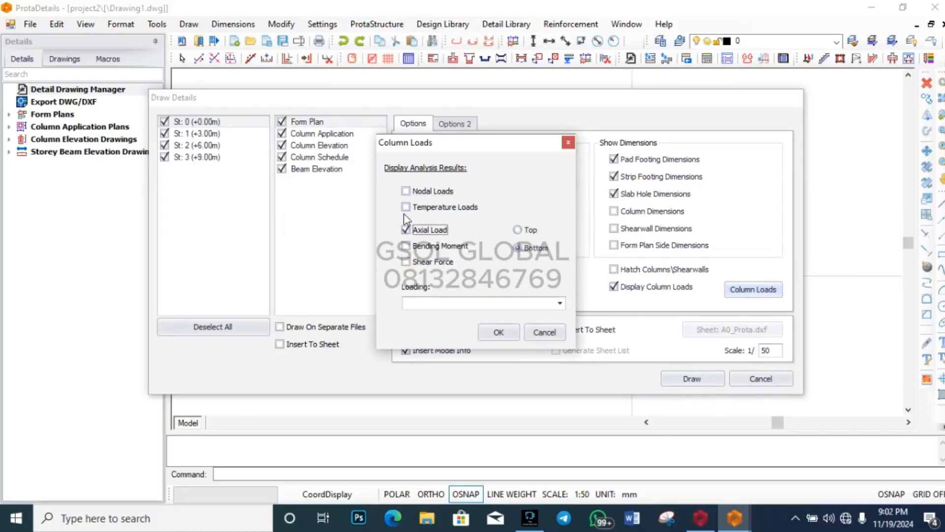
Step: Choose the G+Q *F factored combination for column loads and draw the details
left_click(559, 303)
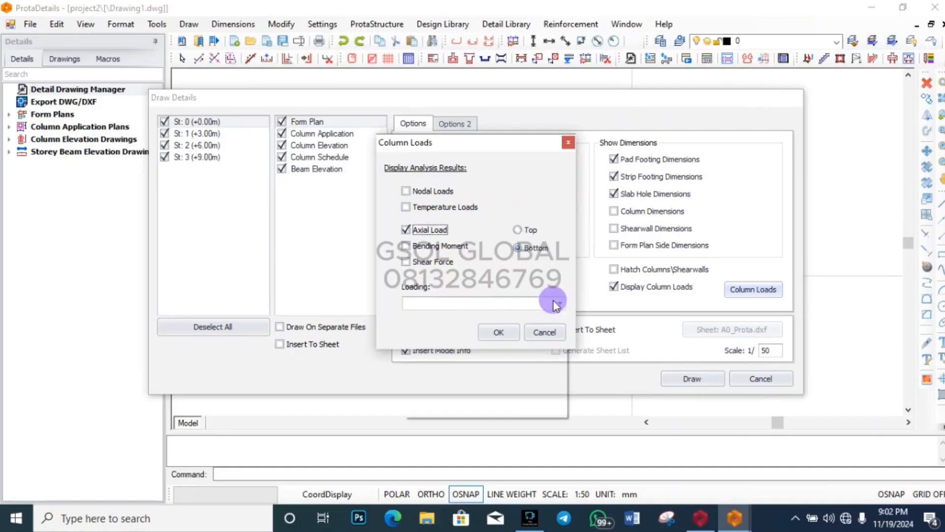
scroll(470, 342, "down", 1)
scroll(470, 344, "down", 1)
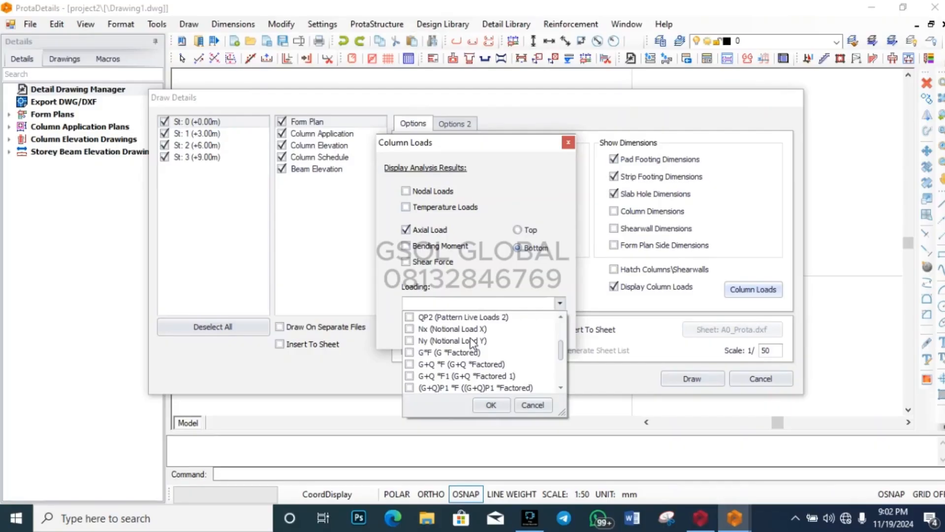
left_click(476, 365)
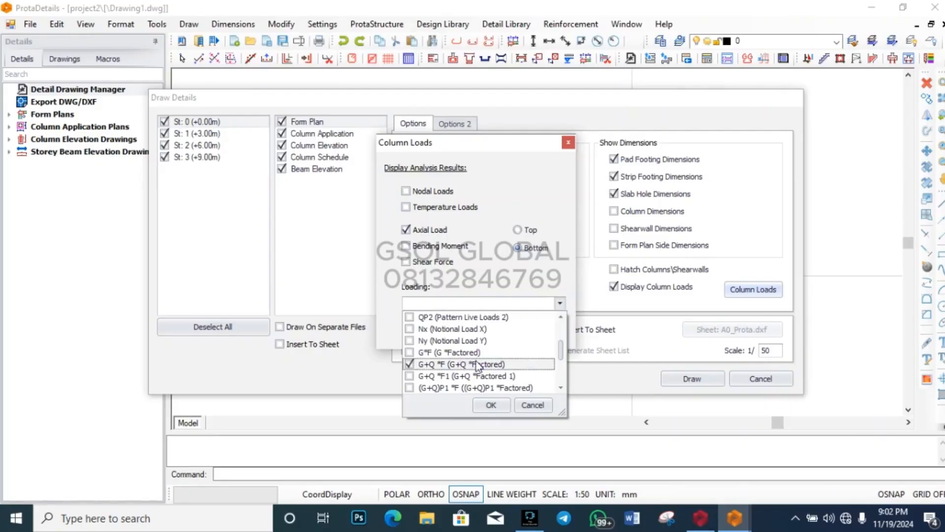
left_click(492, 404)
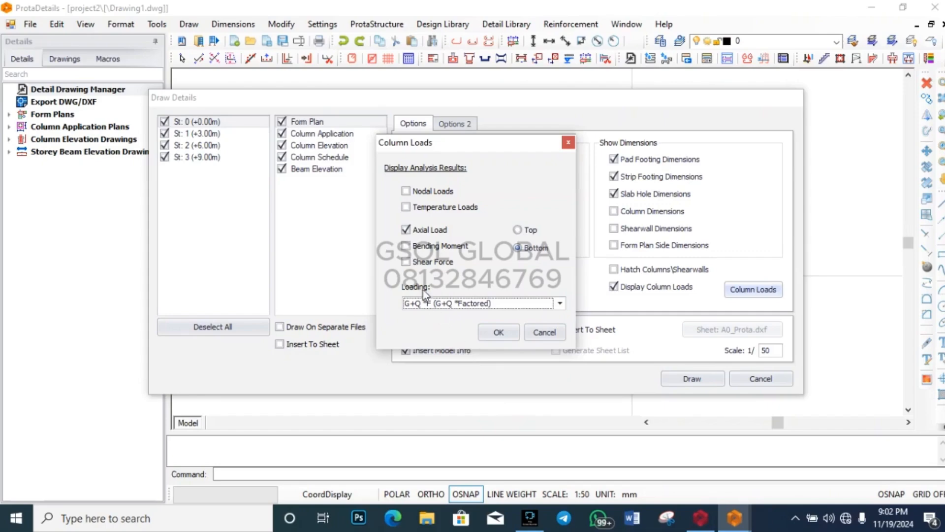
left_click(487, 333)
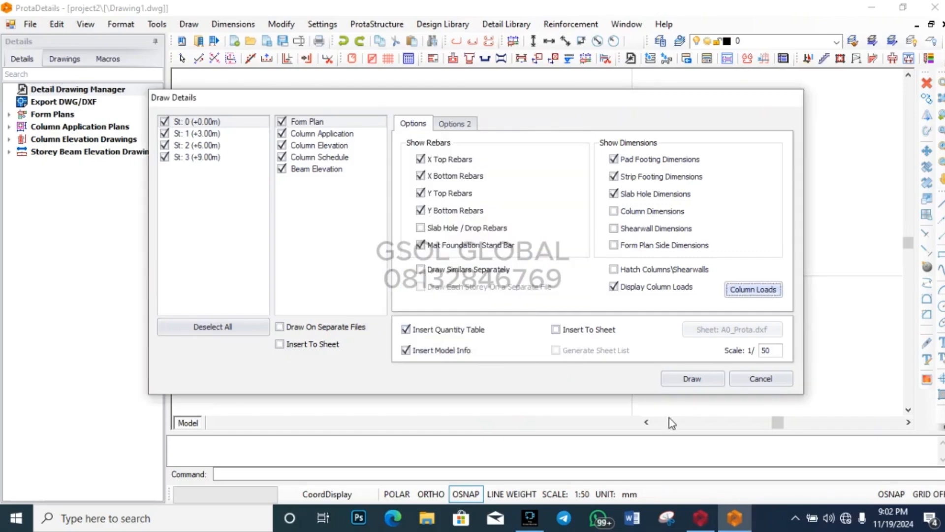
left_click(692, 379)
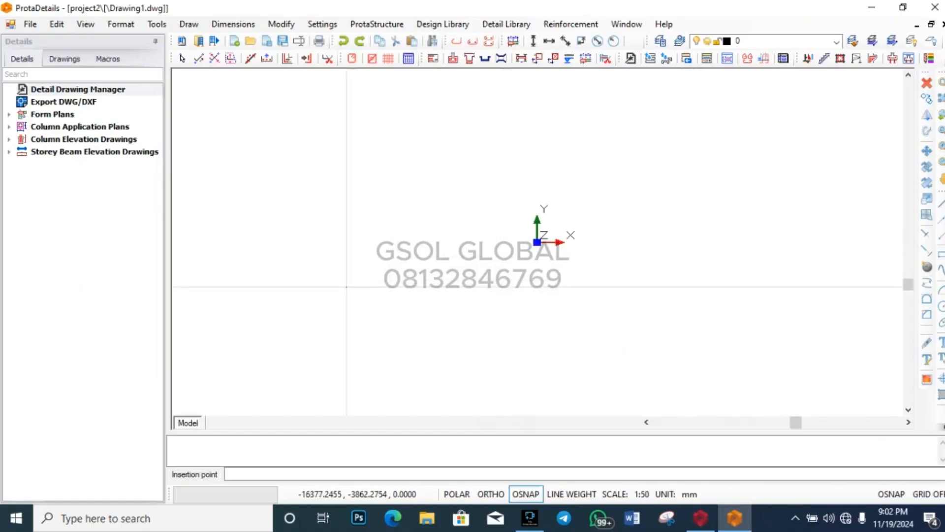
Step: Insert the generated form and column plans at a point on the Drawing1 canvas
middle_click_drag(507, 241, 376, 285)
left_click(502, 224)
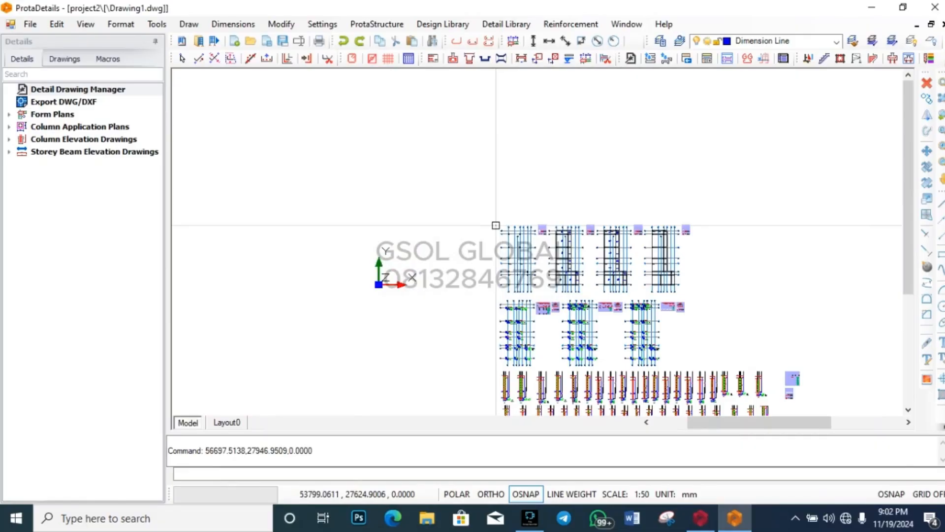
scroll(427, 182, "down", 3)
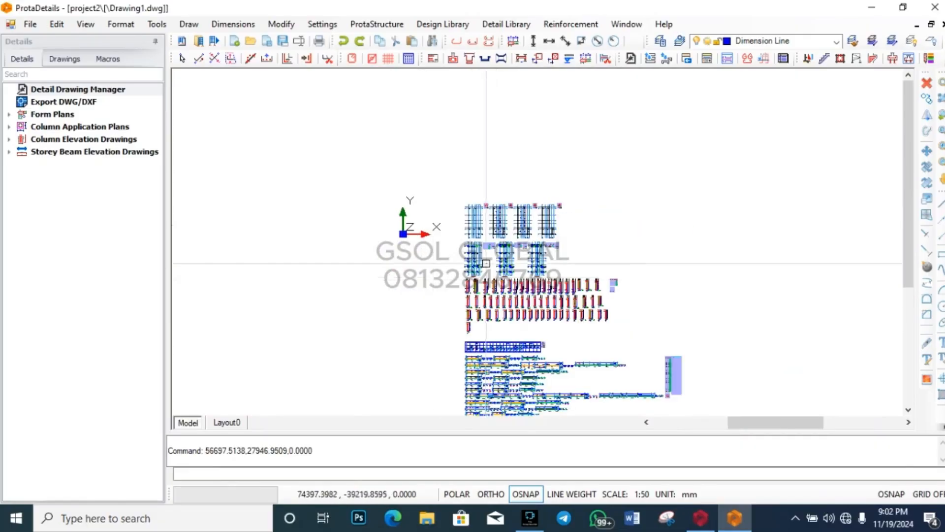
scroll(472, 156, "down", 1)
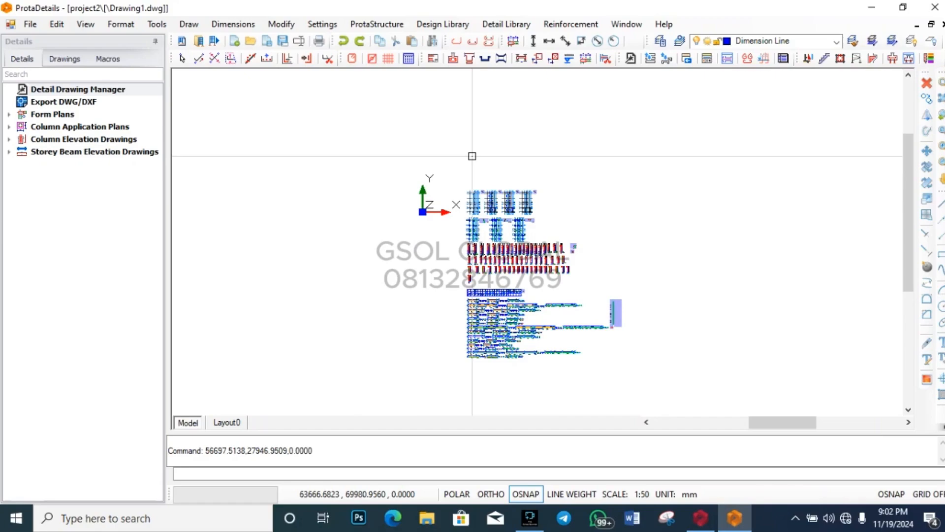
Step: Zoom across the plans to check Cmb2 axial load labels, such as FC2's 1636.9 kN
scroll(449, 339, "up", 3)
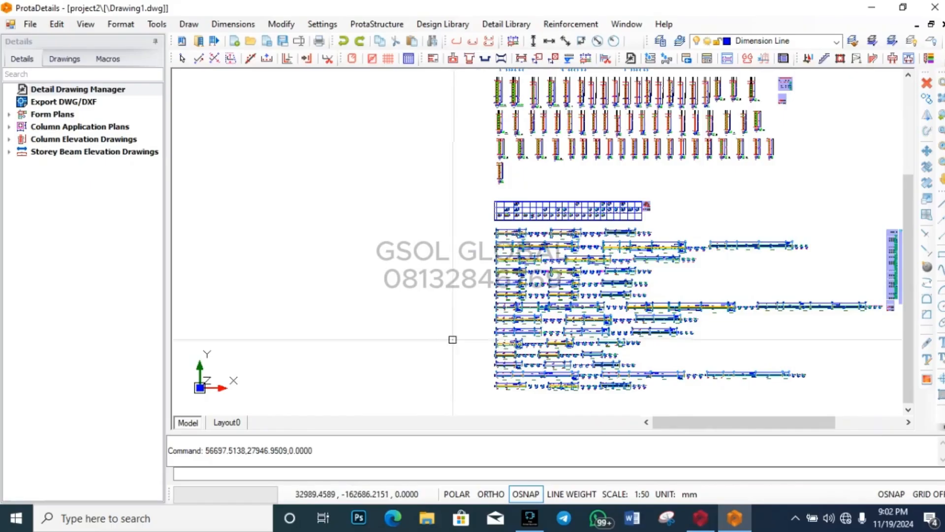
scroll(650, 410, "up", 3)
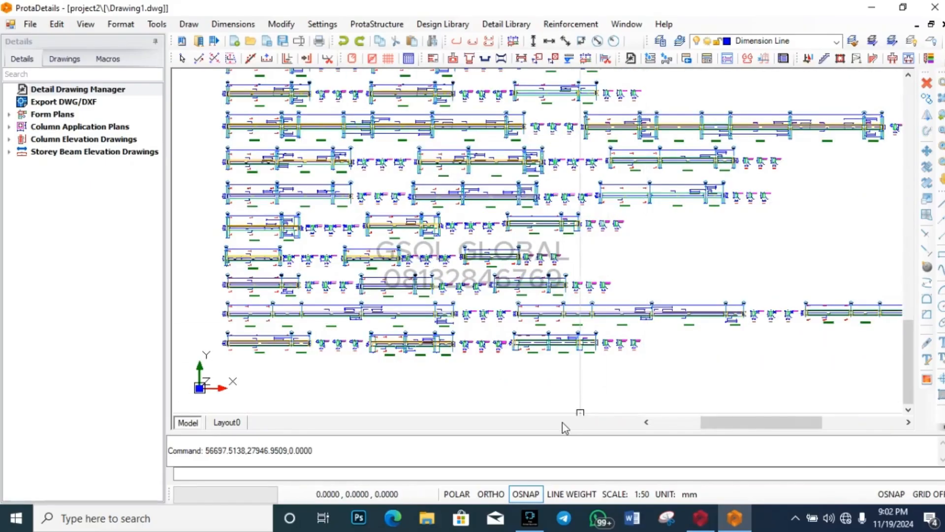
scroll(544, 405, "down", 5)
scroll(485, 383, "up", 2)
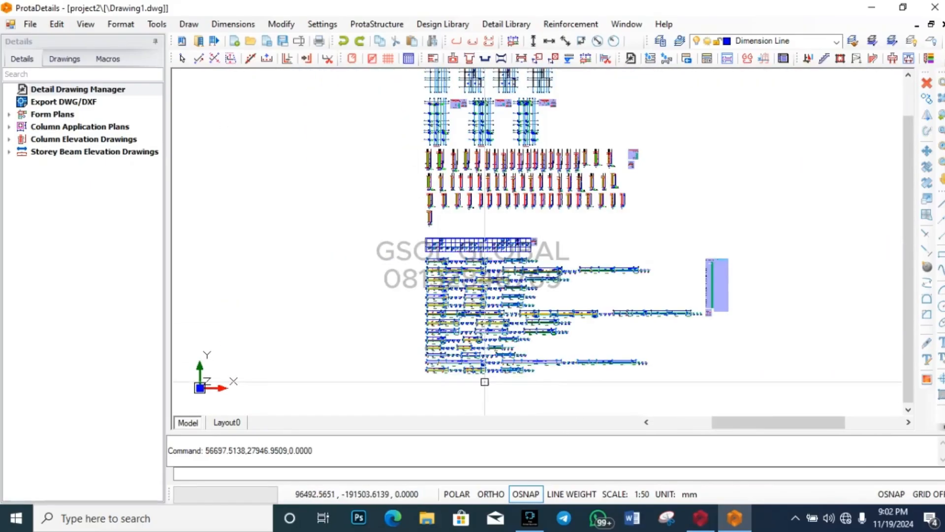
scroll(423, 383, "down", 1)
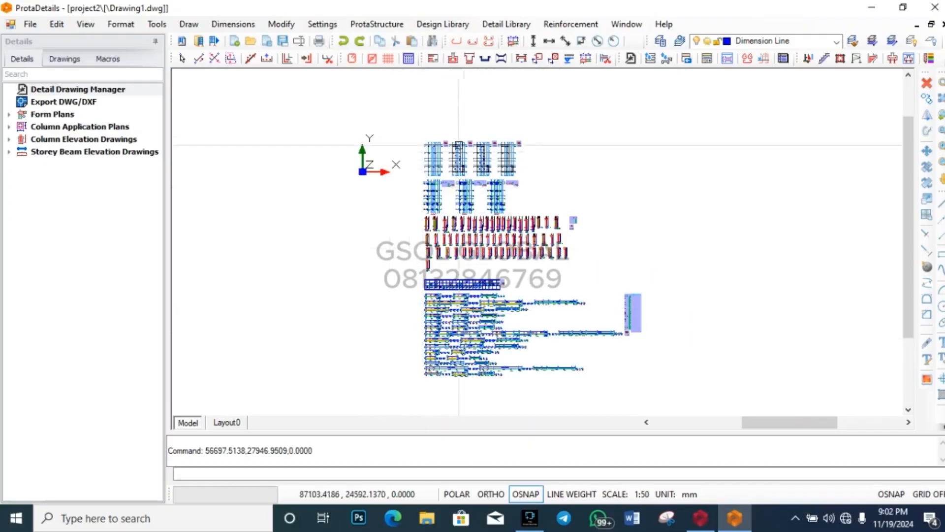
scroll(471, 126, "up", 1)
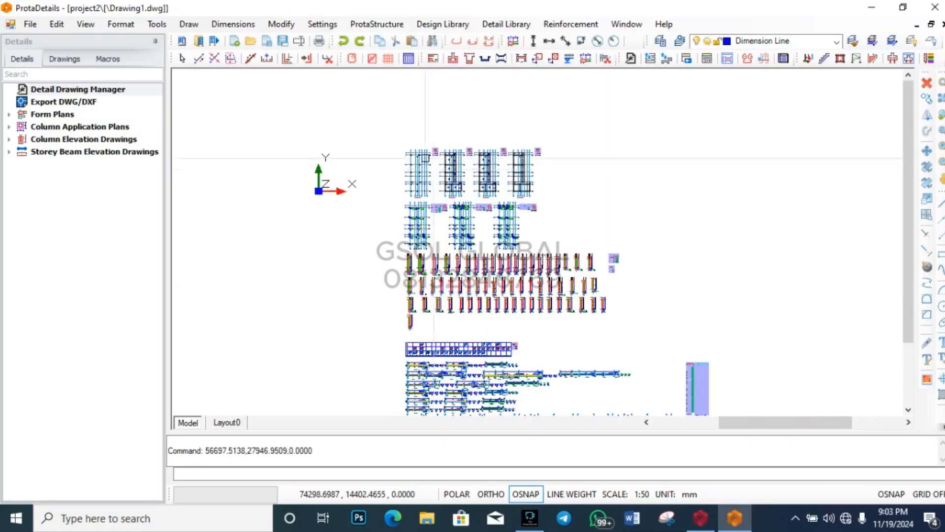
scroll(378, 102, "down", 1)
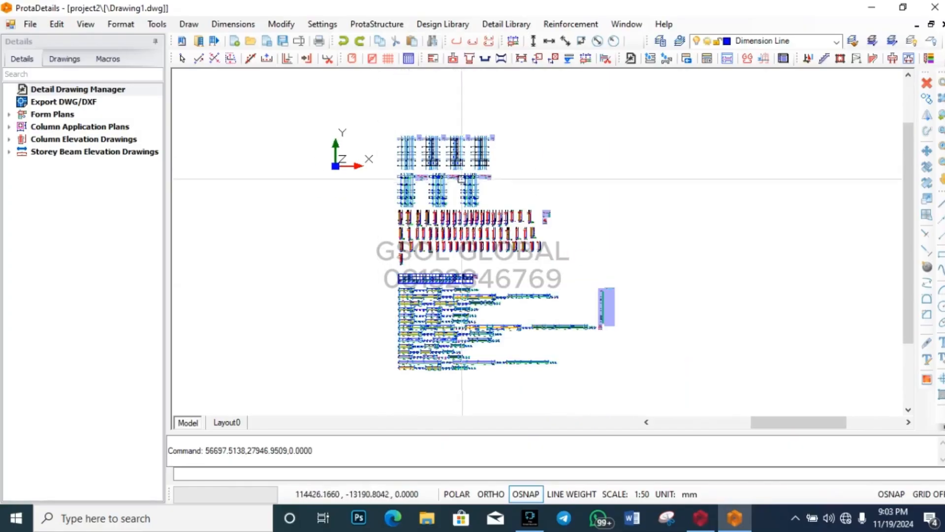
scroll(437, 131, "up", 1)
scroll(391, 132, "up", 3)
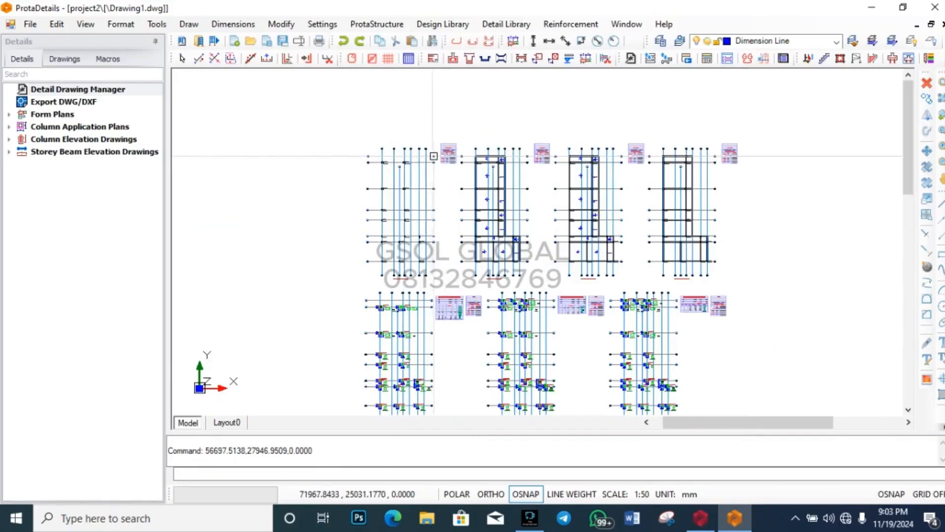
scroll(429, 158, "up", 4)
scroll(400, 142, "up", 6)
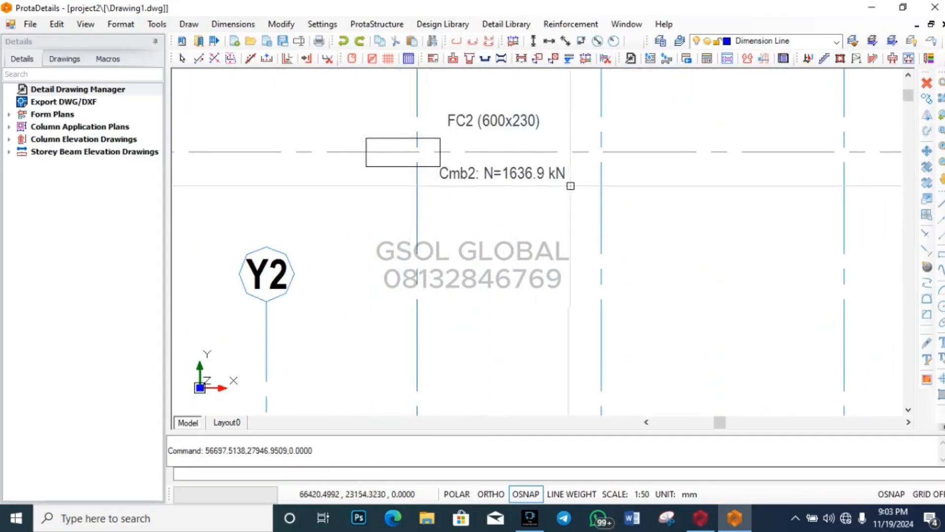
scroll(395, 151, "down", 1)
scroll(395, 150, "down", 5)
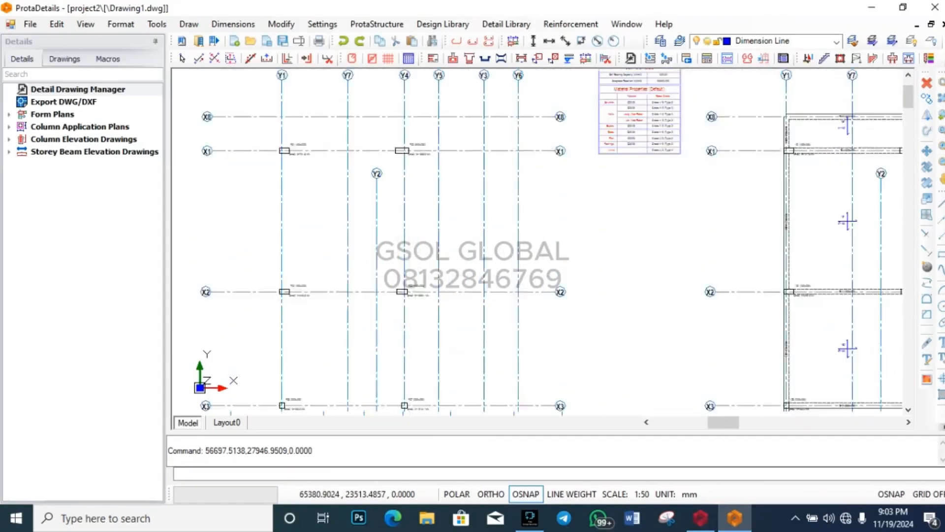
scroll(360, 169, "down", 2)
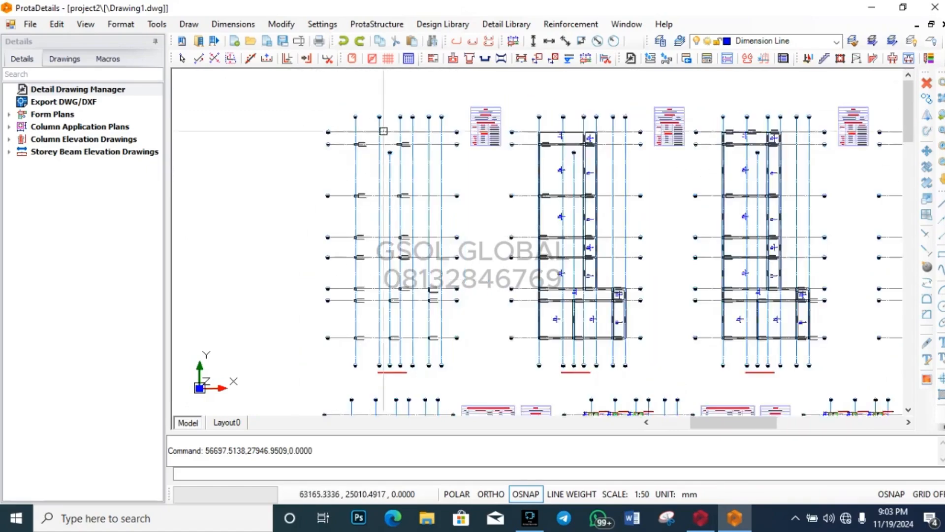
scroll(372, 273, "up", 1)
scroll(371, 273, "up", 6)
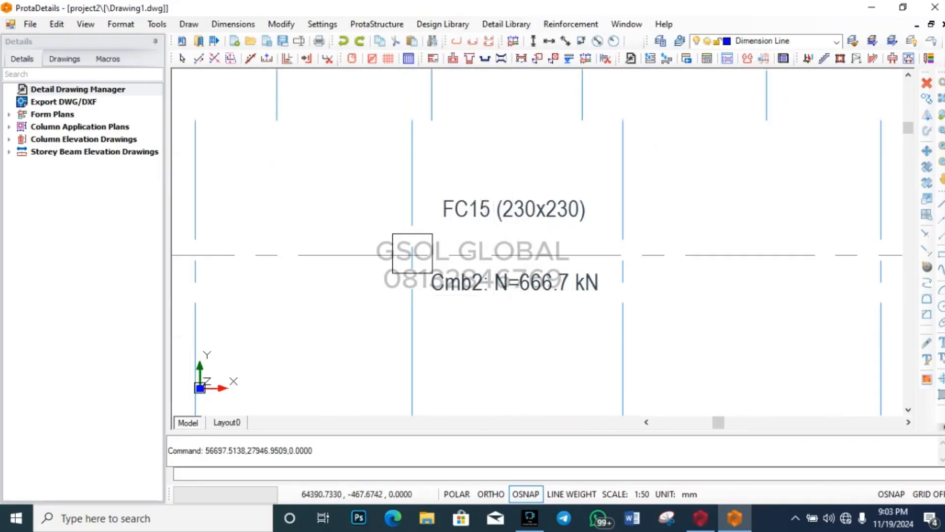
scroll(475, 345, "down", 4)
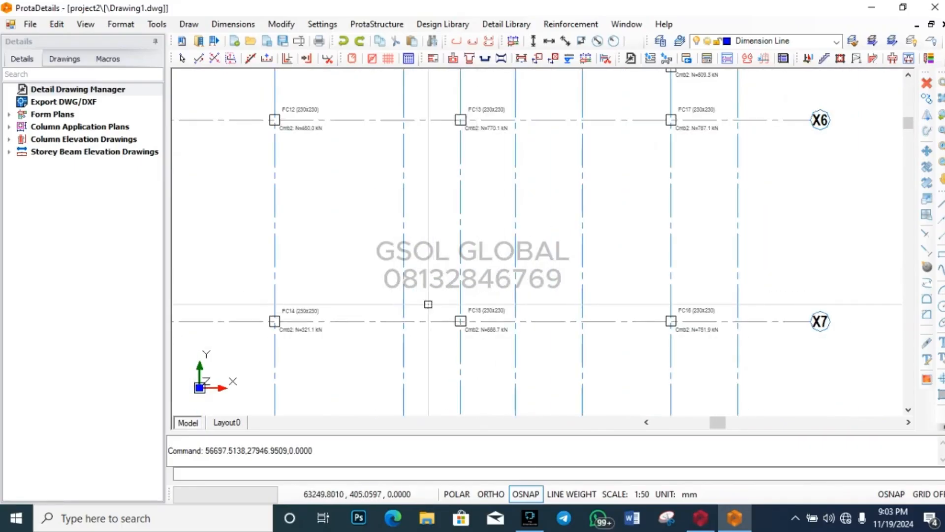
scroll(394, 333, "down", 3)
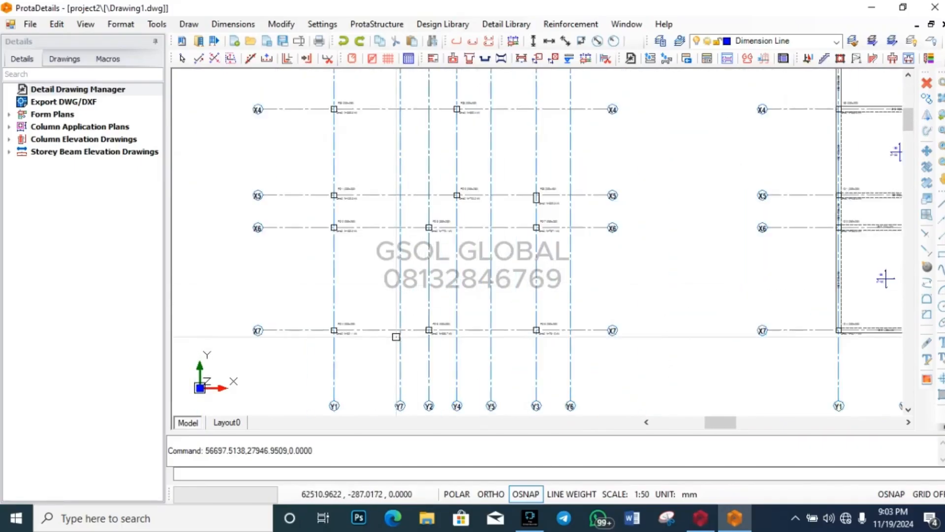
scroll(399, 321, "up", 1)
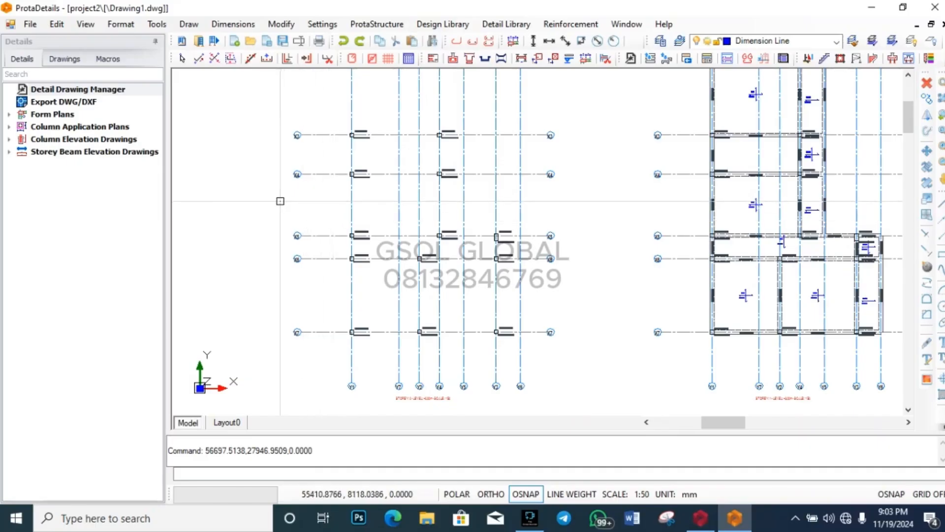
scroll(280, 201, "down", 2)
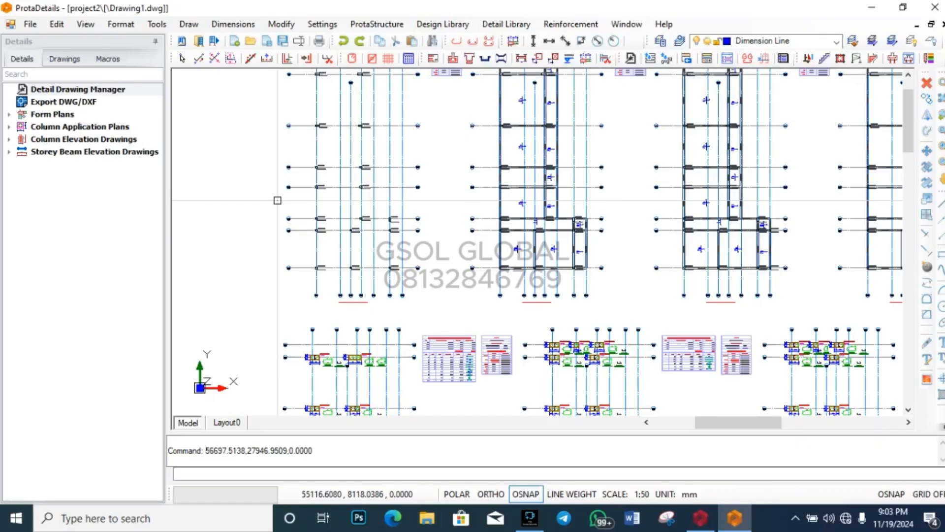
scroll(273, 202, "down", 4)
scroll(284, 219, "up", 1)
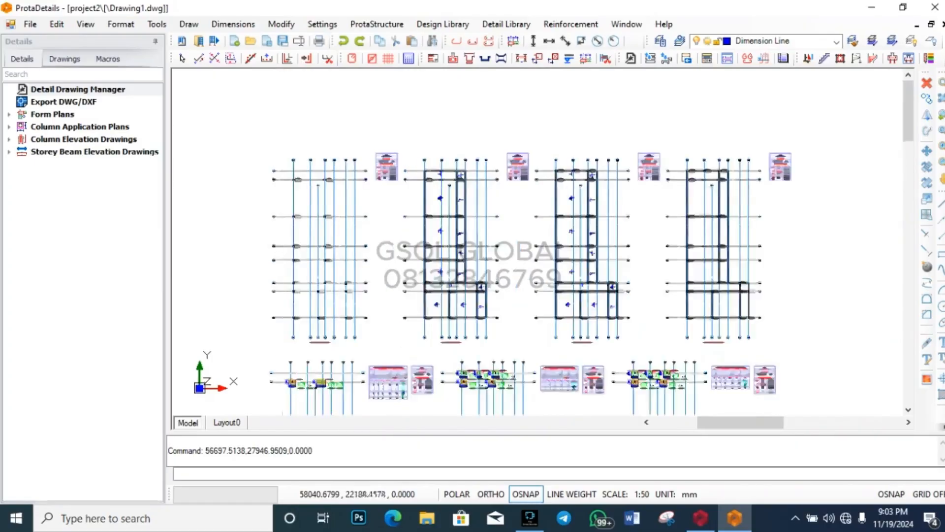
scroll(284, 186, "up", 3)
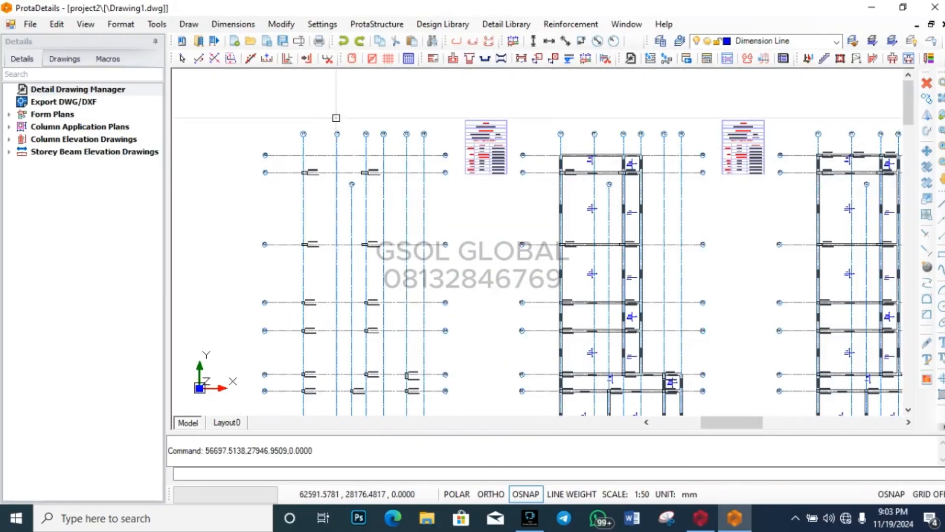
scroll(283, 202, "up", 3)
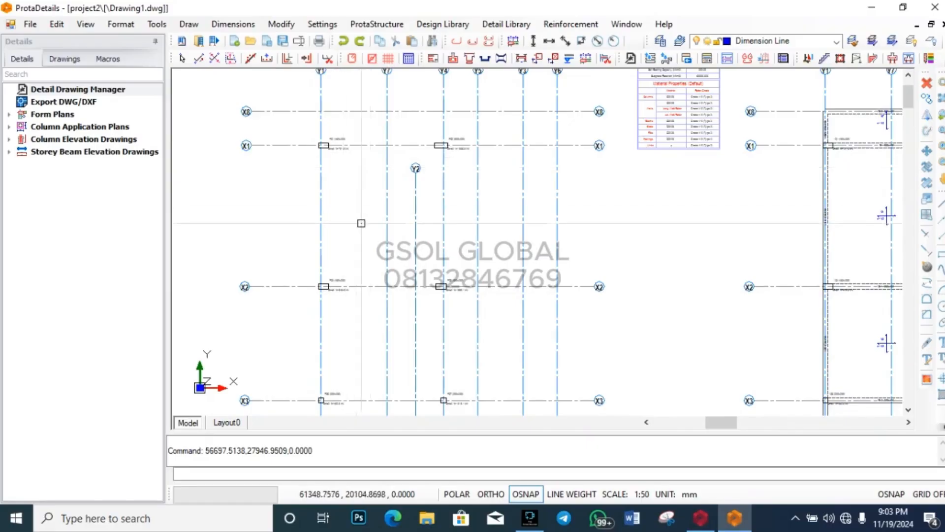
Step: Export the drawing as a DWG file to the Desktop folder
left_click(76, 101)
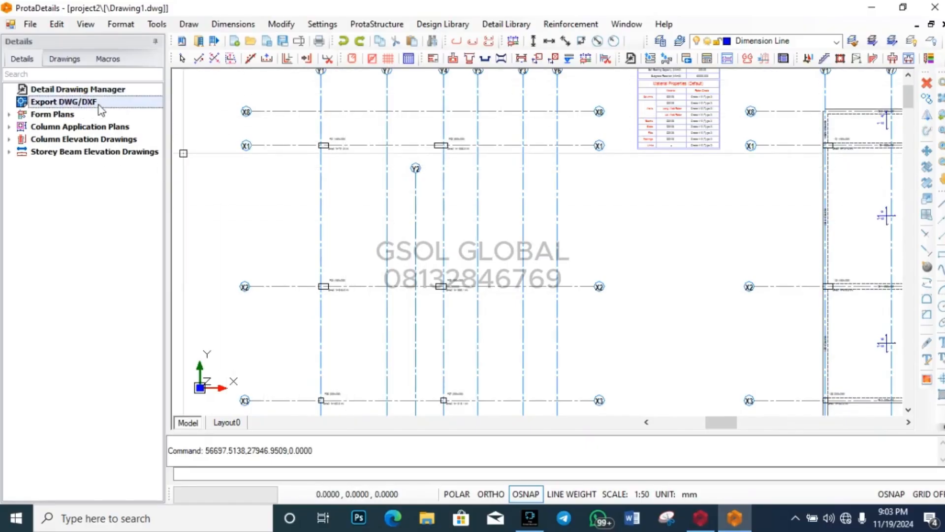
double_click(73, 102)
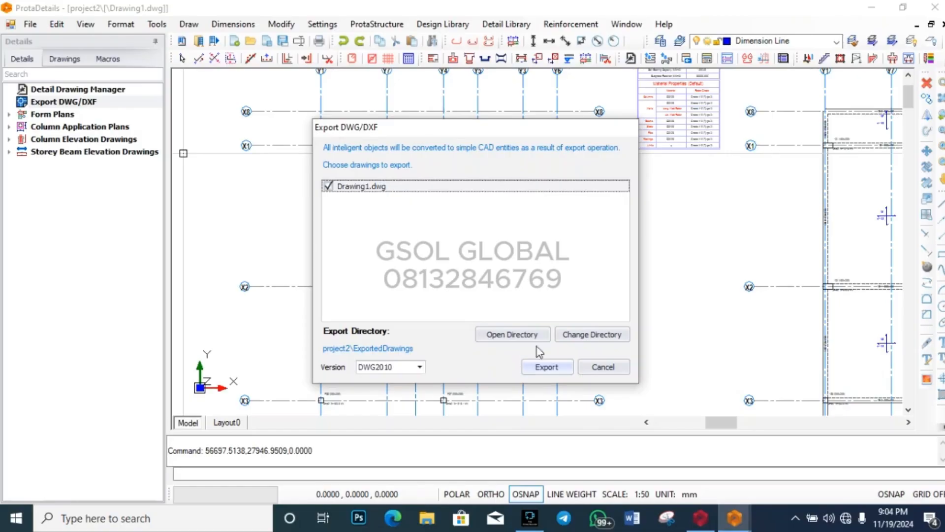
left_click(579, 337)
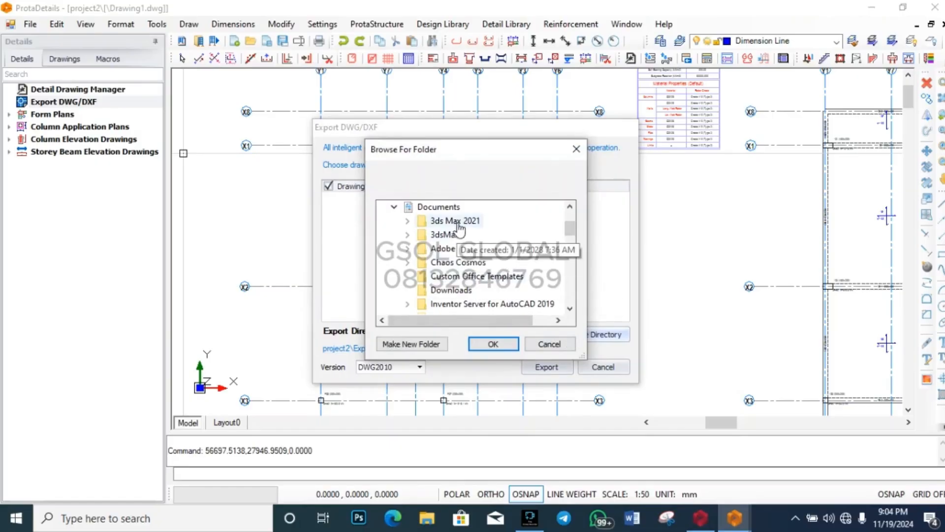
scroll(463, 235, "up", 2)
double_click(432, 262)
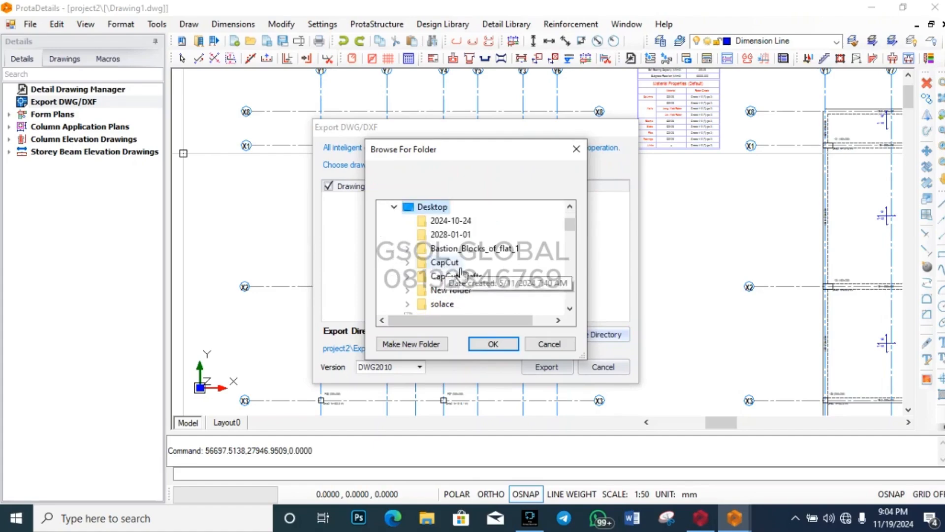
left_click(509, 345)
left_click(557, 370)
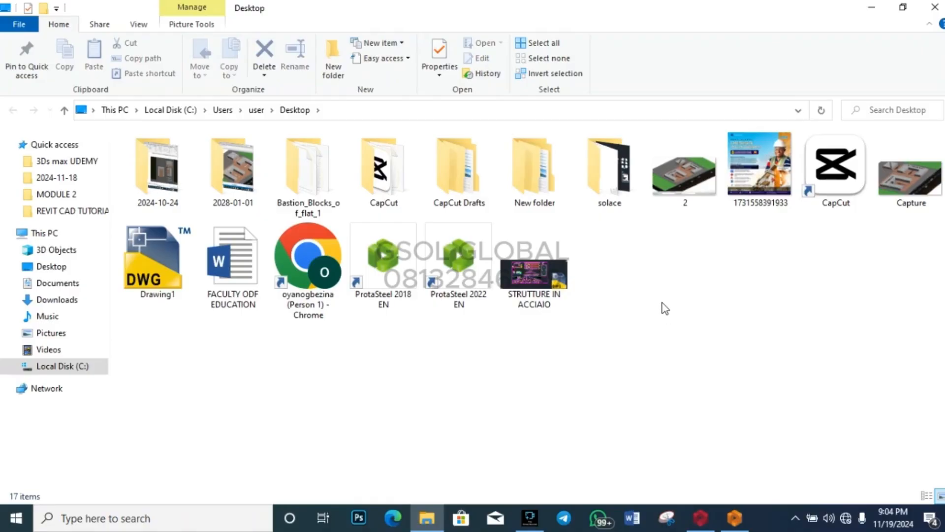
Step: Minimize File Explorer and ProtaDetails, launch AutoCAD 2019, then minimize it to the desktop
left_click(156, 261)
left_click(346, 395)
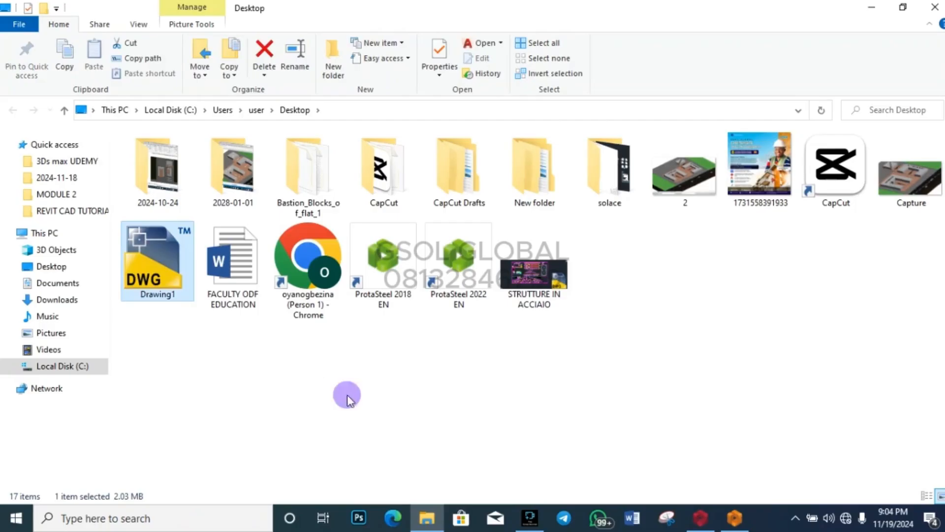
left_click(872, 8)
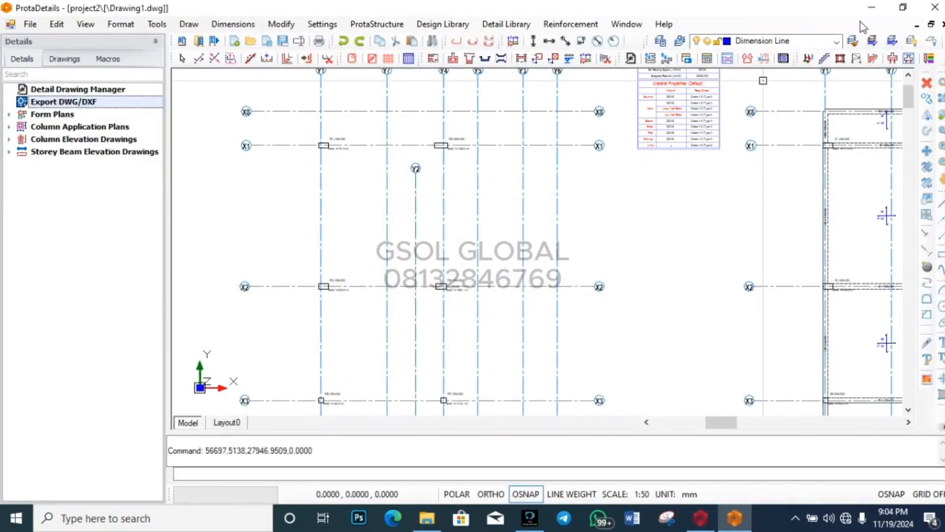
left_click(871, 7)
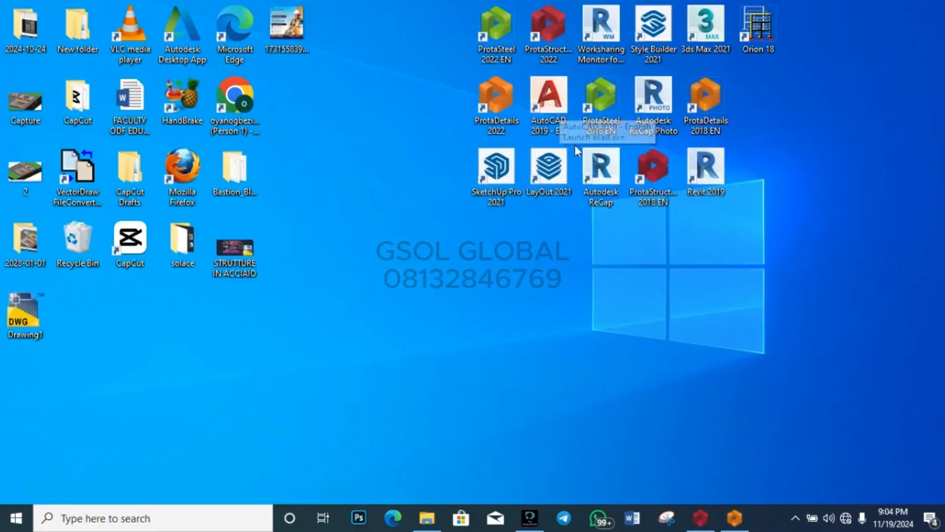
double_click(560, 109)
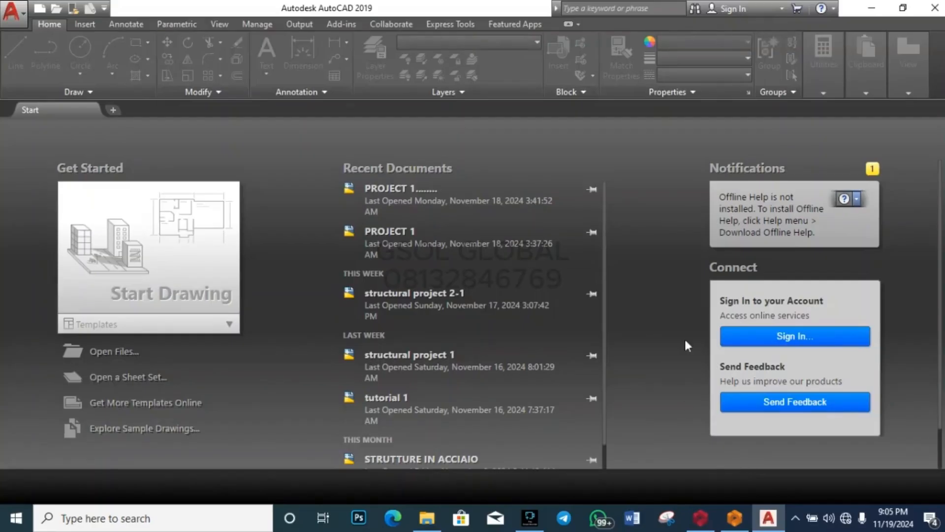
left_click(872, 9)
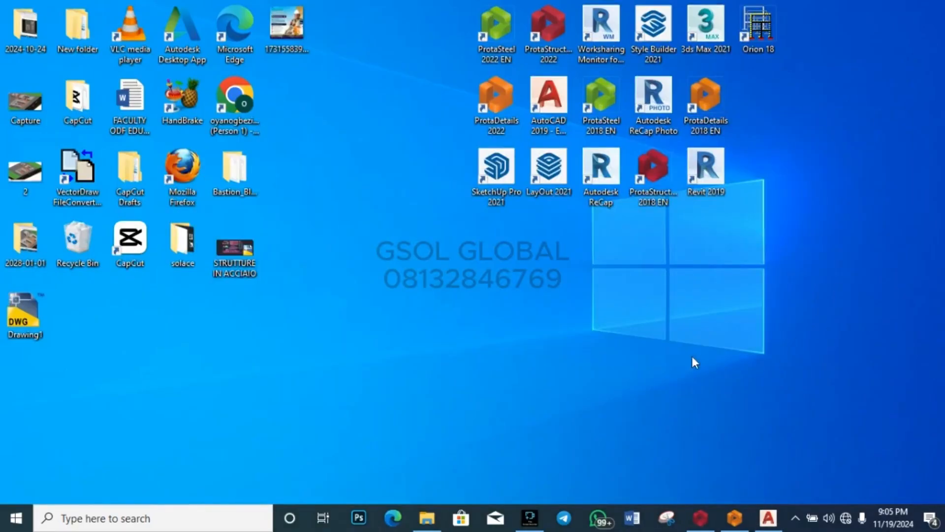
left_click(46, 323)
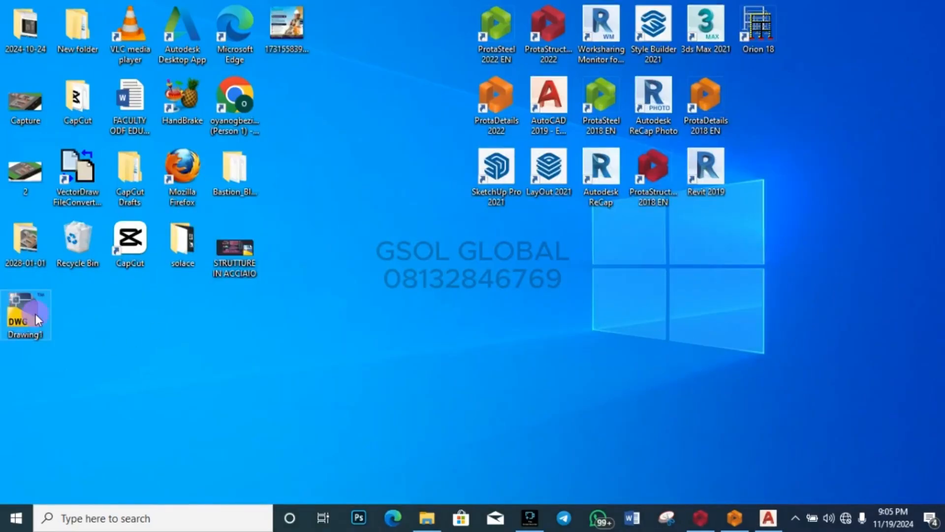
Step: Open Drawing1.dwg despite the non-Autodesk warning and zoom to FC1's Cmb2: N=791.6 kN label
double_click(36, 314)
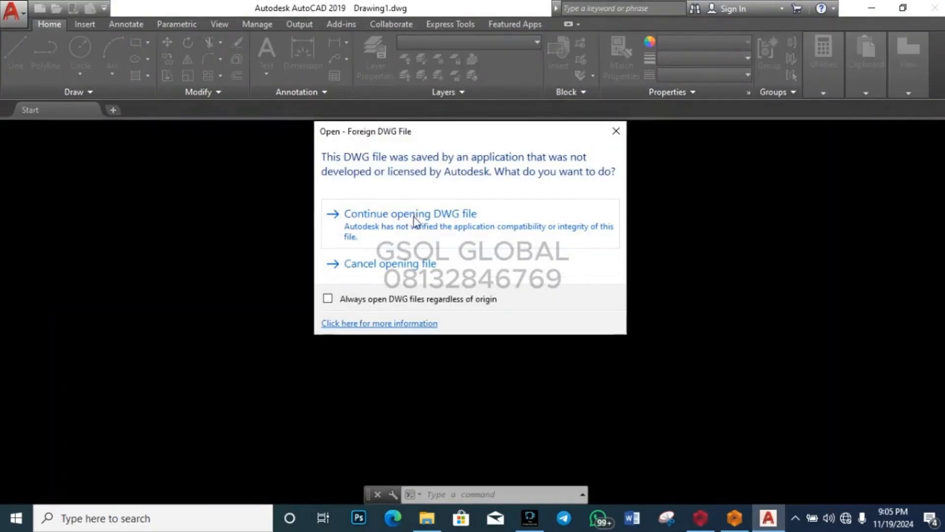
left_click(442, 230)
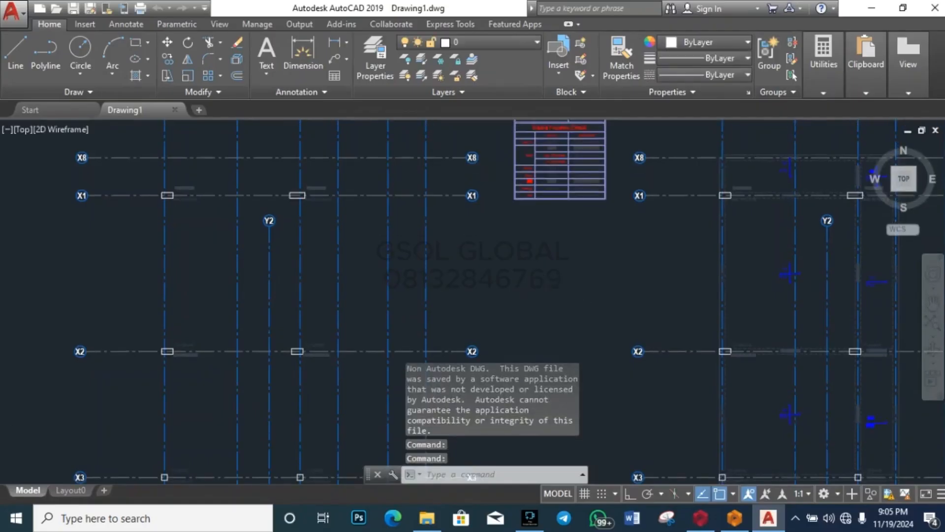
scroll(519, 268, "down", 5)
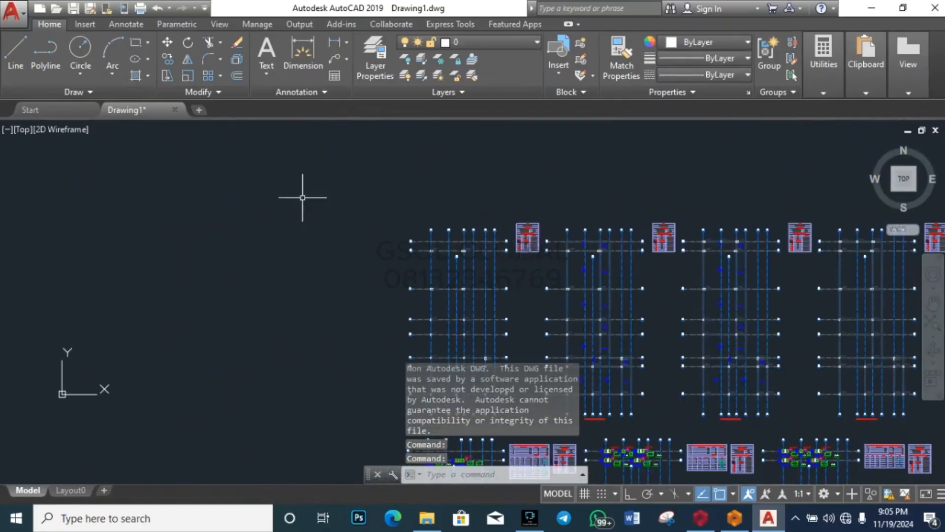
scroll(293, 195, "down", 2)
scroll(446, 190, "down", 3)
scroll(458, 250, "up", 3)
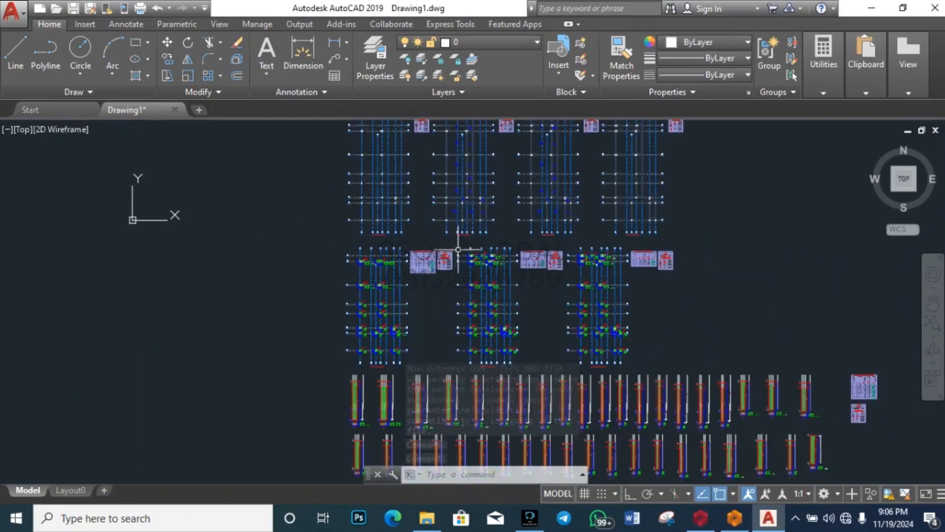
scroll(438, 266, "down", 2)
scroll(366, 153, "up", 7)
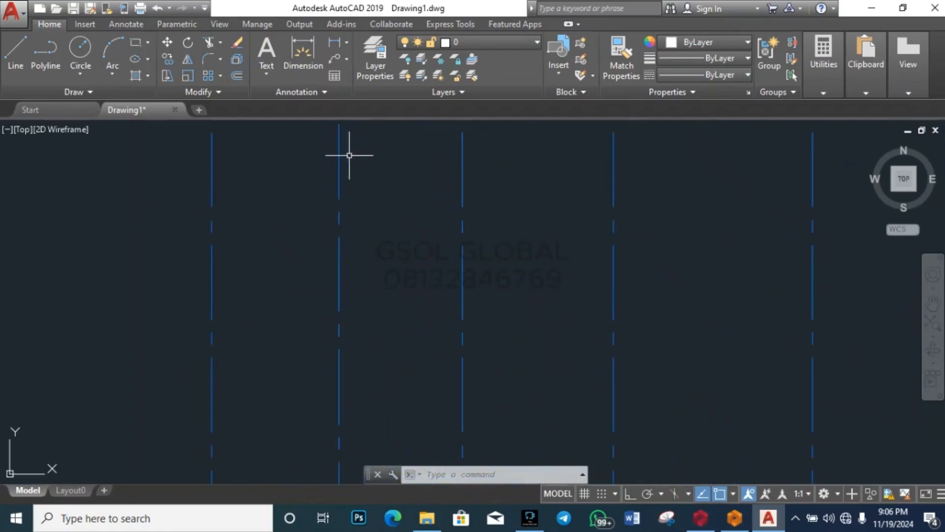
scroll(338, 226, "down", 3)
scroll(289, 288, "up", 5)
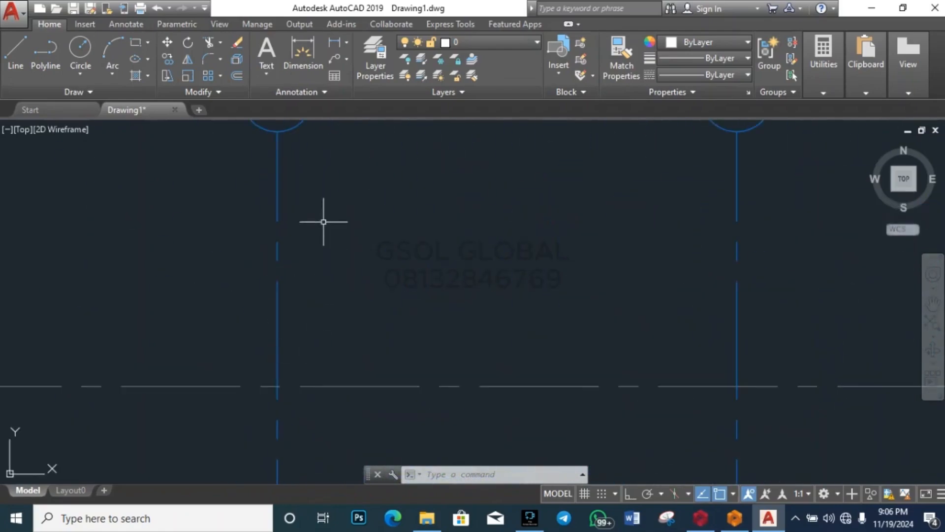
scroll(323, 222, "down", 3)
scroll(325, 321, "up", 5)
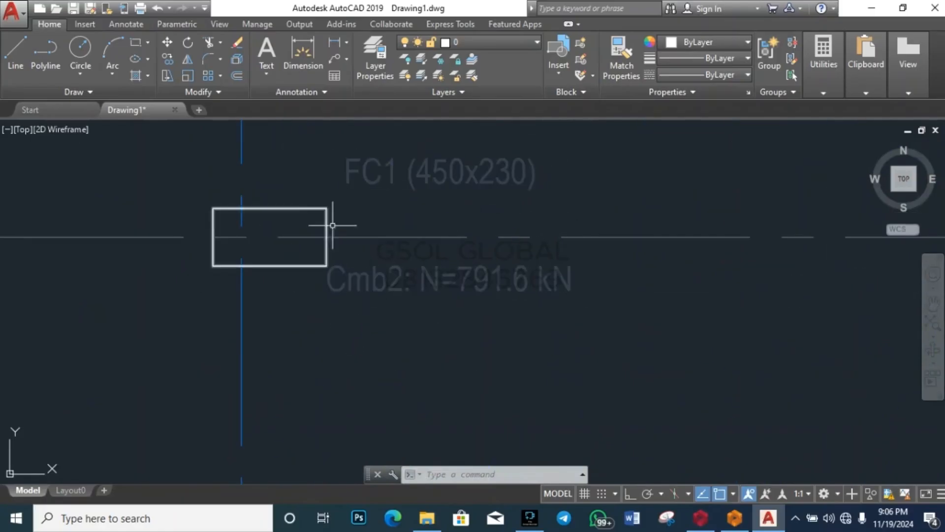
Step: Set the Column Auxiliary Text layer, holding the Cmb2 load text, to white 255,255,255
left_click(354, 281)
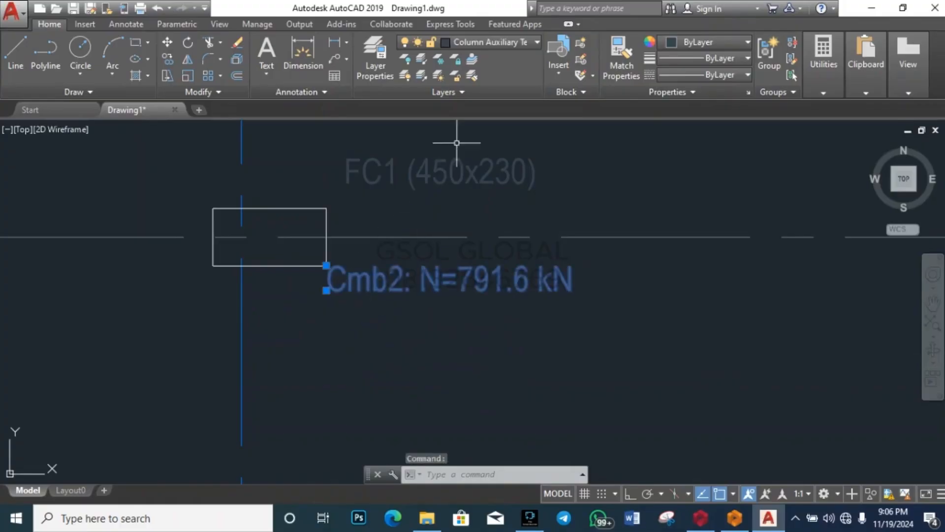
left_click(512, 43)
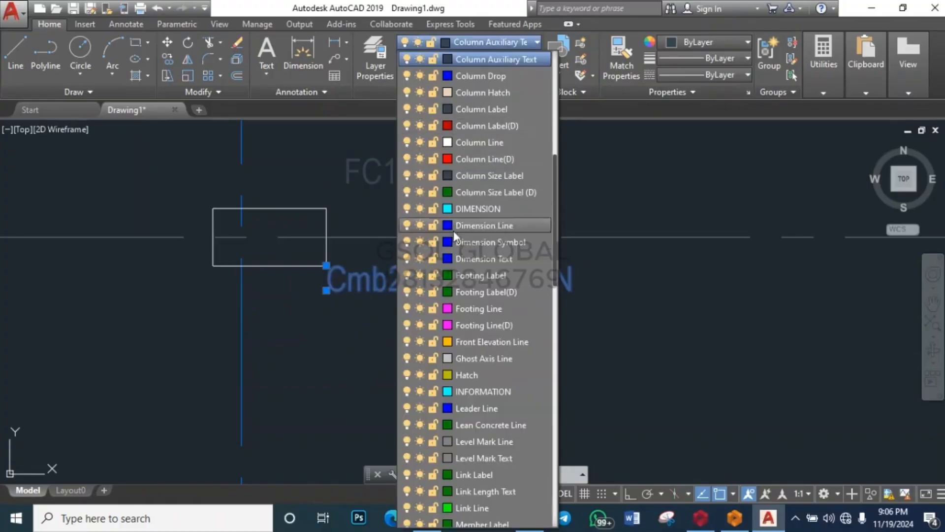
left_click(447, 61)
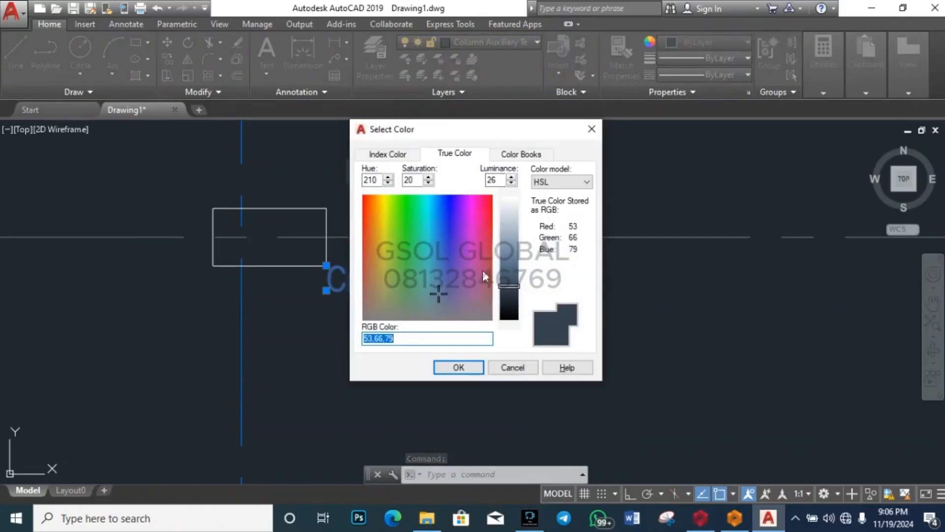
left_click_drag(508, 288, 509, 198)
left_click(458, 367)
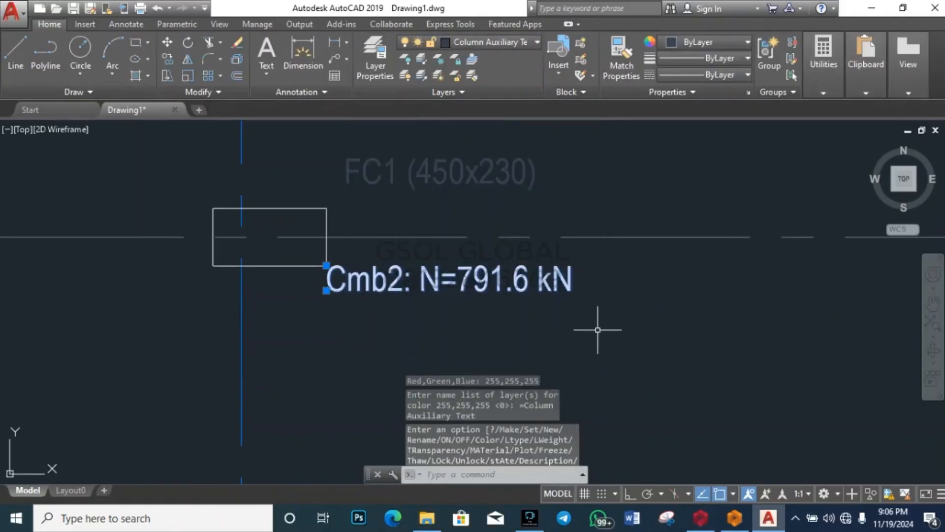
scroll(421, 253, "down", 5)
key("Escape")
key("Escape")
scroll(367, 224, "up", 5)
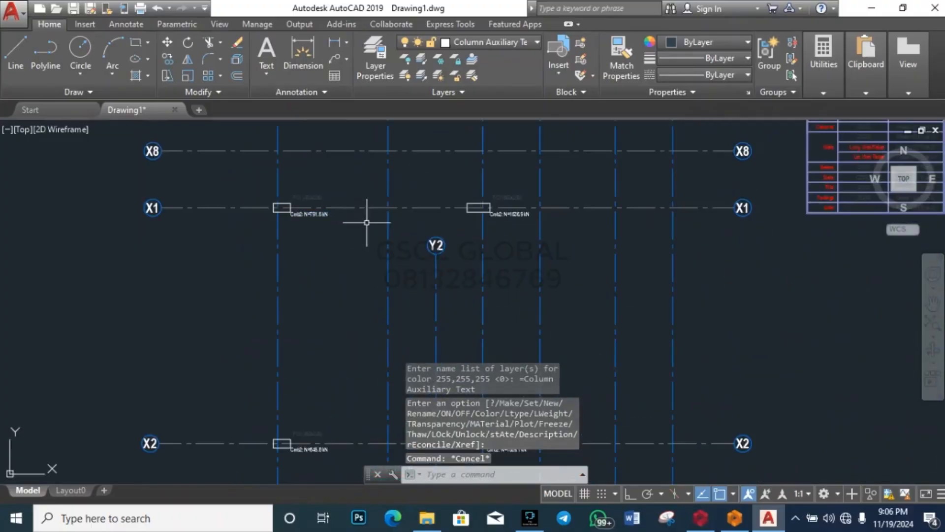
scroll(337, 210, "up", 5)
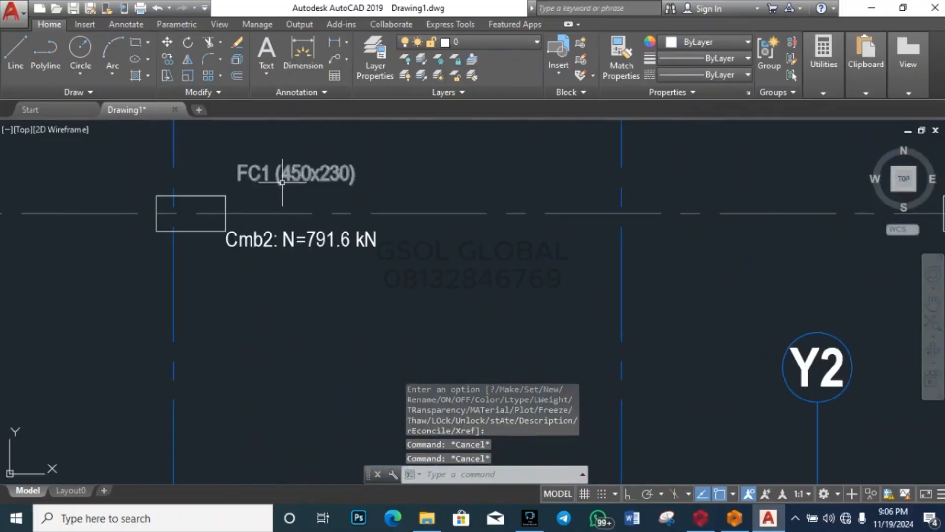
Step: Give the Column Label layer with the FC1 (450x230) label the same white colour
left_click(285, 177)
left_click(524, 42)
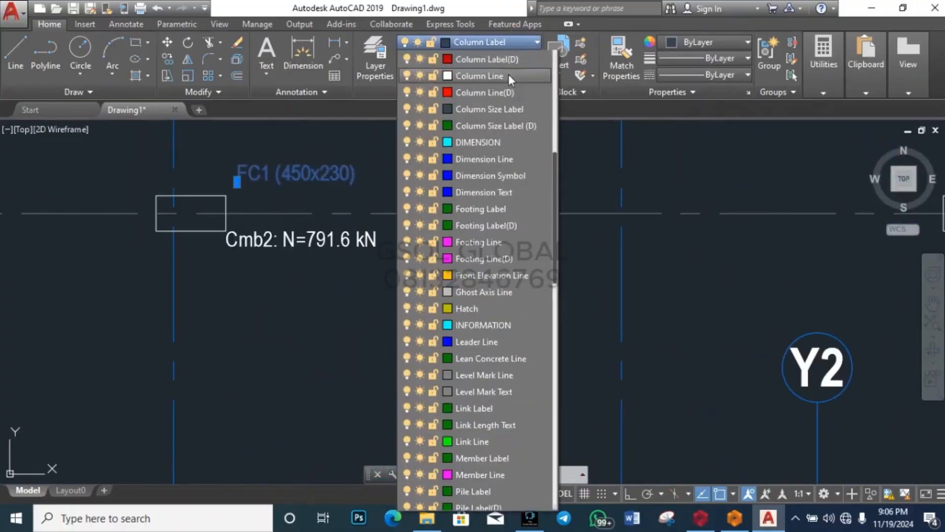
left_click(449, 61)
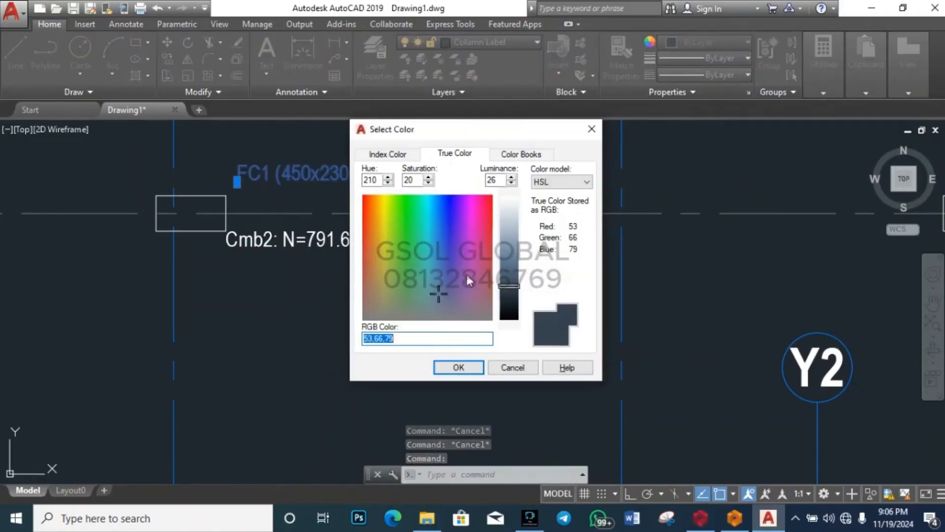
left_click_drag(512, 290, 512, 168)
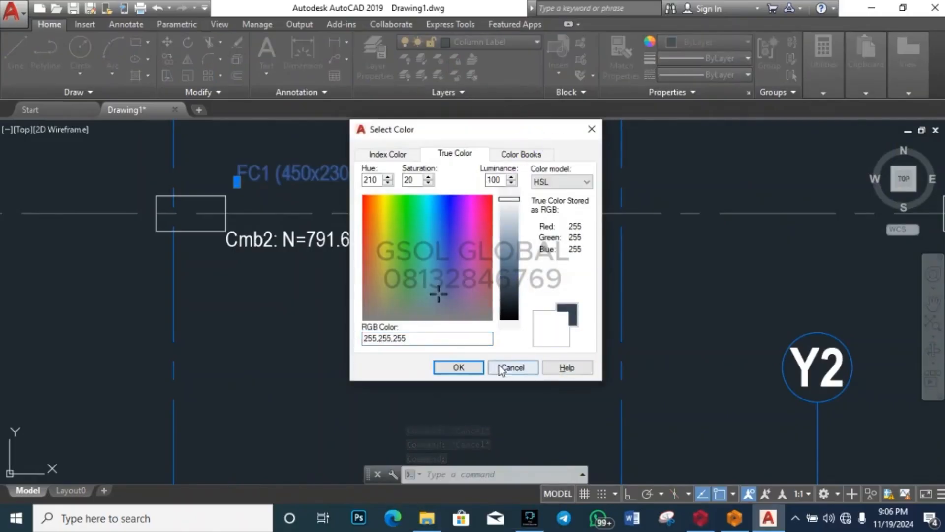
left_click(458, 367)
key("Escape")
key("Escape")
key("Escape")
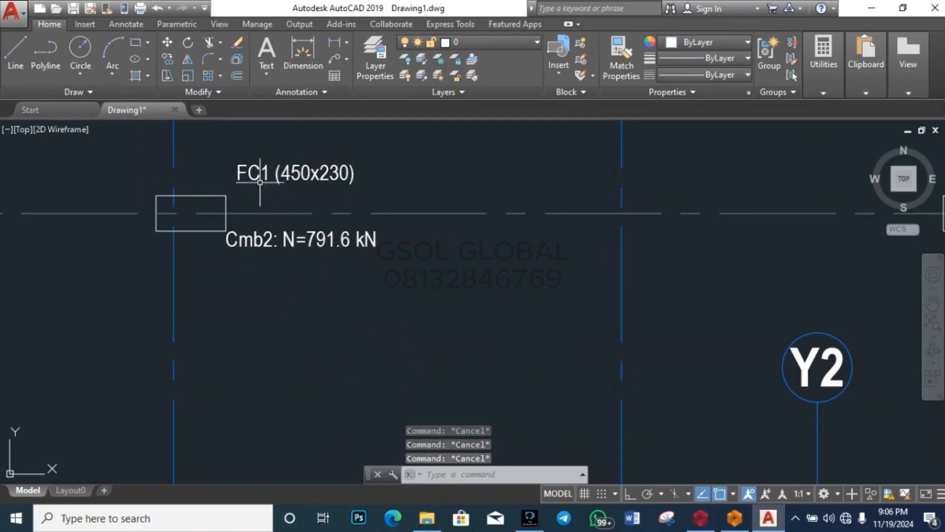
scroll(261, 195, "down", 5)
scroll(261, 195, "up", 7)
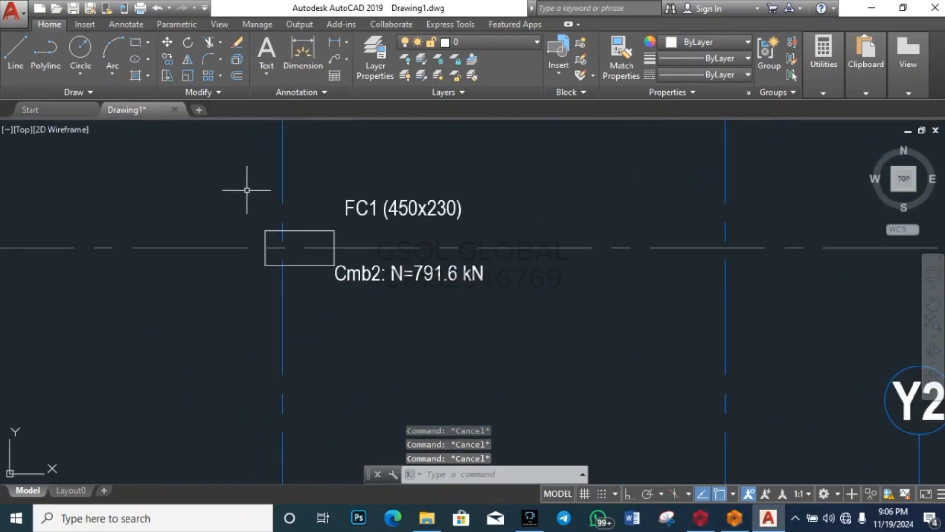
scroll(249, 194, "down", 7)
scroll(274, 185, "up", 5)
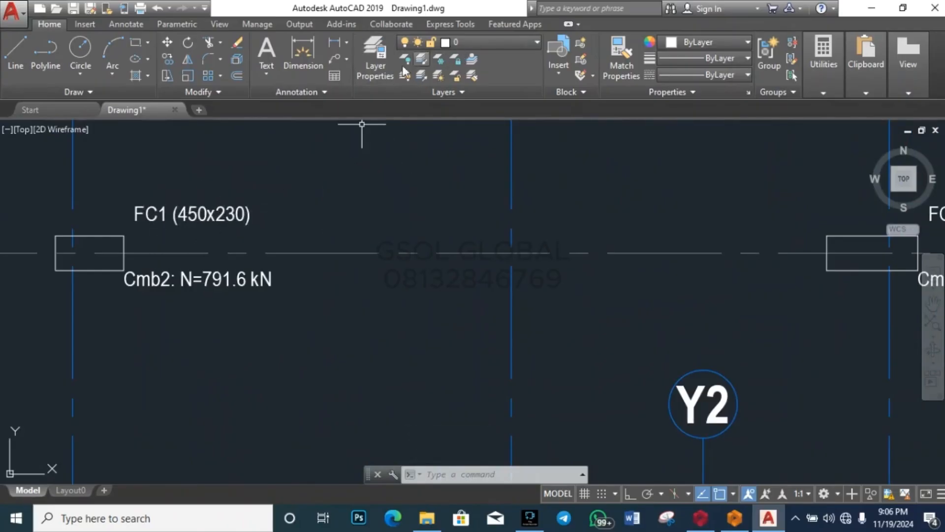
scroll(532, 221, "down", 2)
scroll(531, 220, "down", 5)
scroll(460, 215, "up", 6)
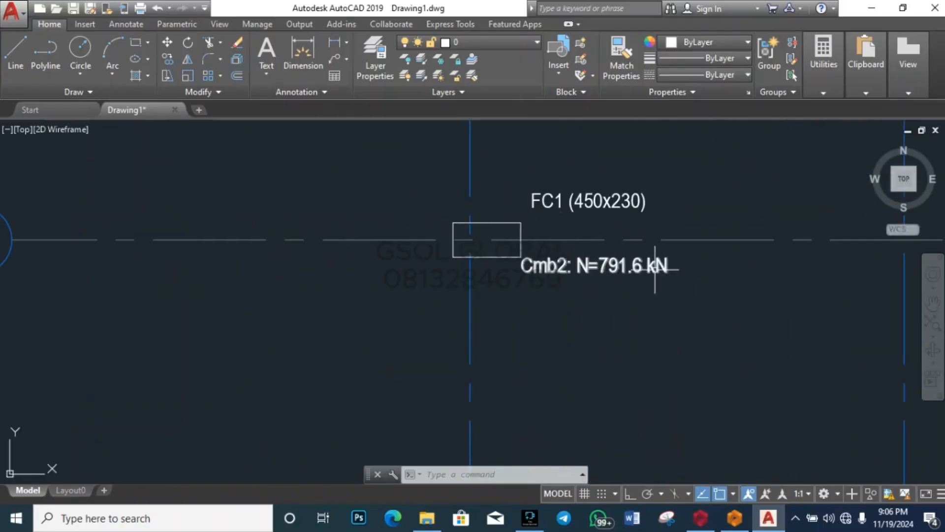
scroll(320, 246, "down", 5)
scroll(338, 219, "up", 5)
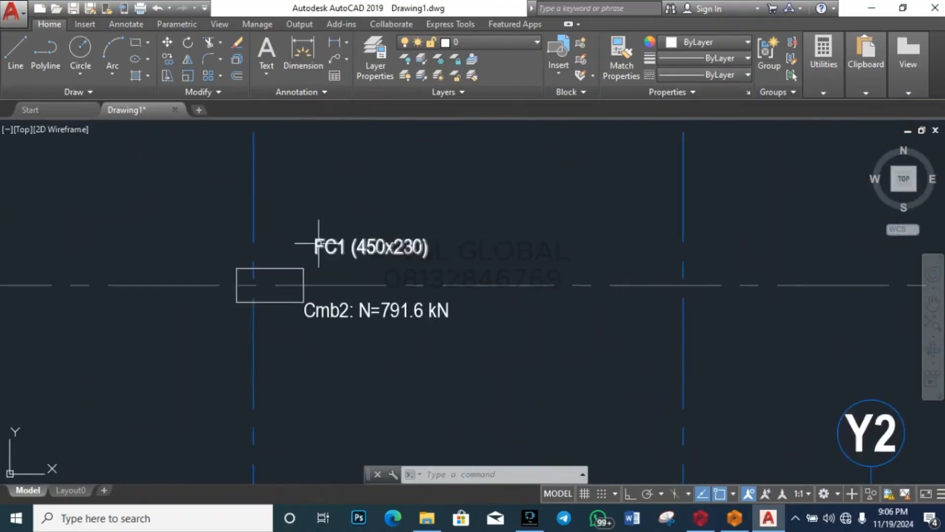
scroll(319, 243, "up", 2)
left_click(413, 249)
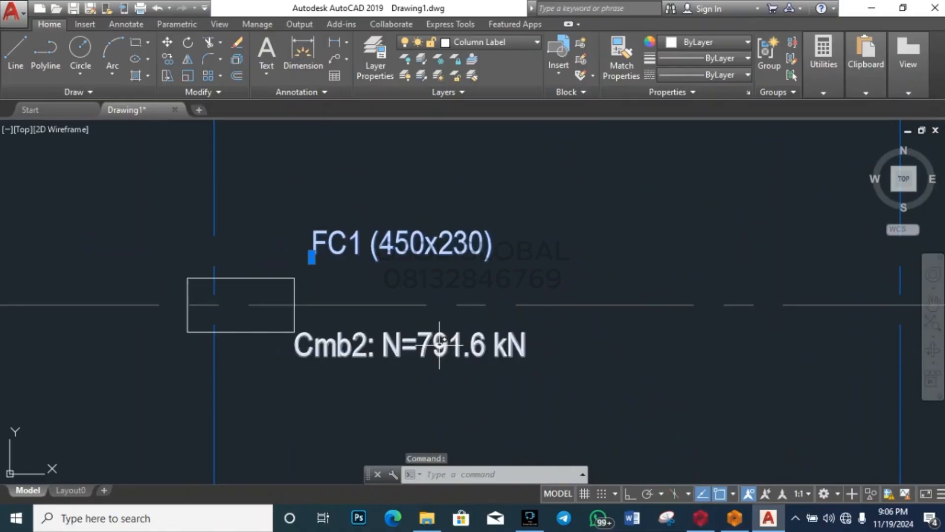
left_click(440, 345)
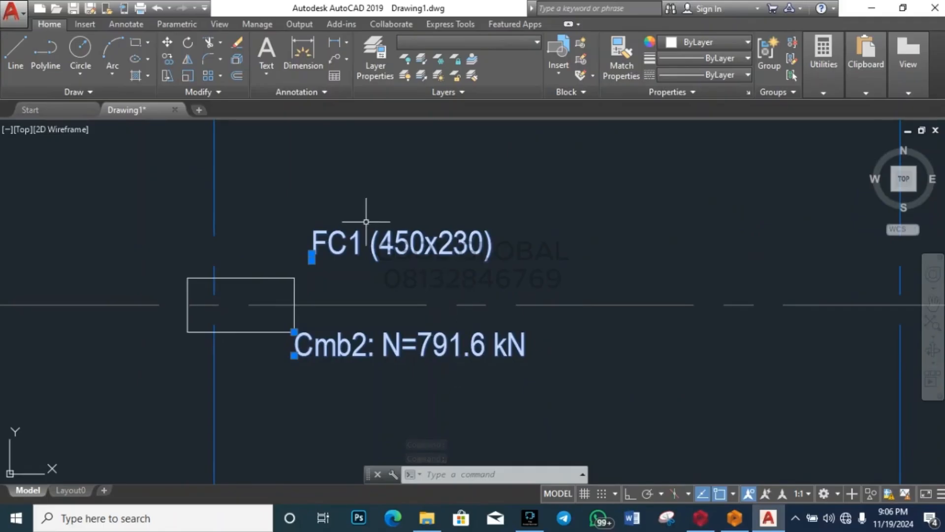
scroll(335, 256, "down", 8)
key("Escape")
key("Escape")
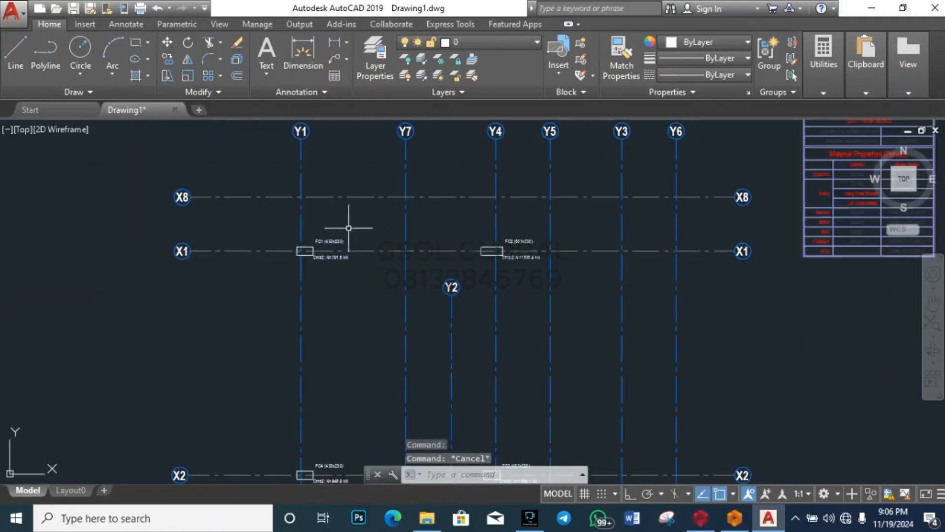
scroll(416, 204, "down", 5)
scroll(490, 268, "down", 4)
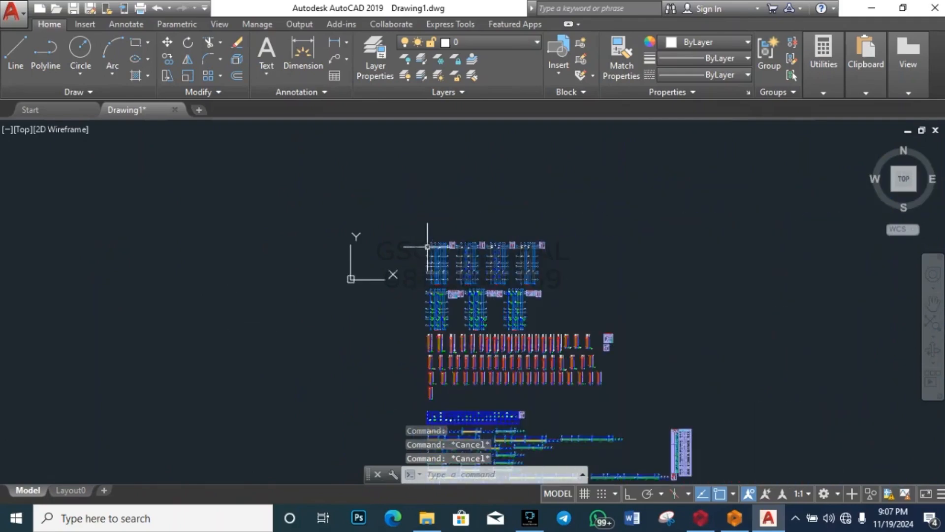
scroll(443, 243, "up", 10)
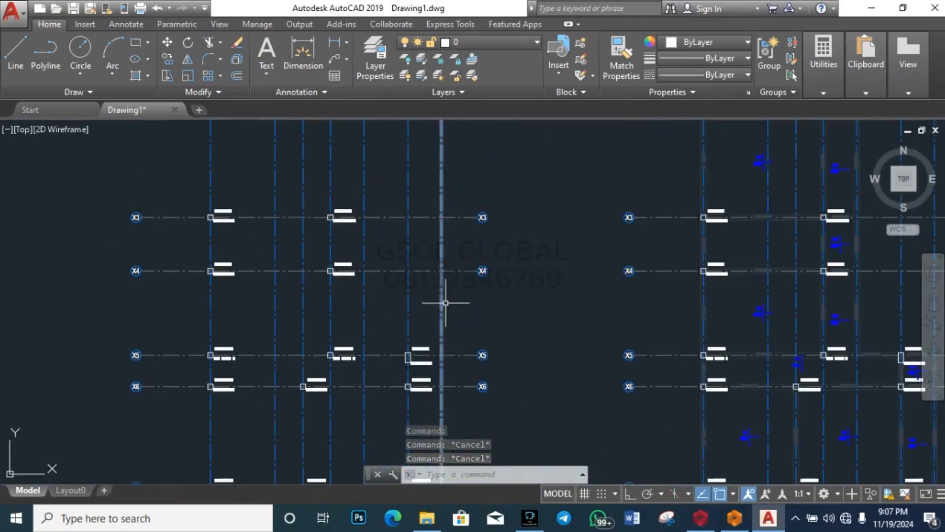
scroll(538, 327, "down", 5)
scroll(474, 403, "up", 8)
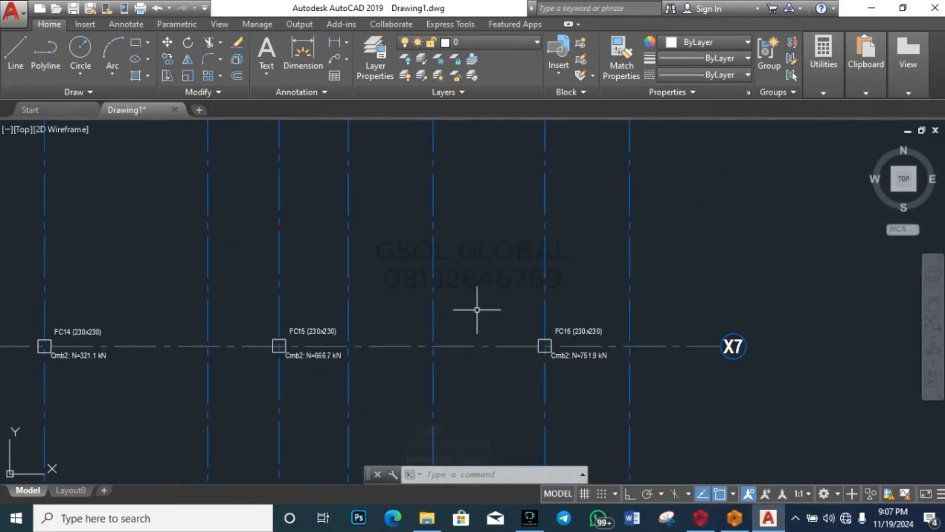
scroll(449, 359, "down", 6)
scroll(508, 277, "up", 9)
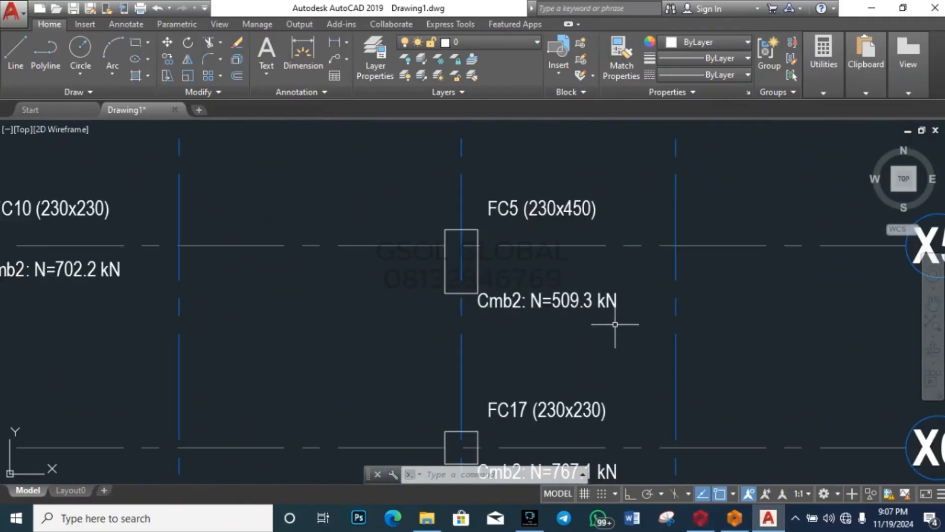
scroll(613, 325, "down", 6)
key("Escape")
key("Escape")
key("Escape")
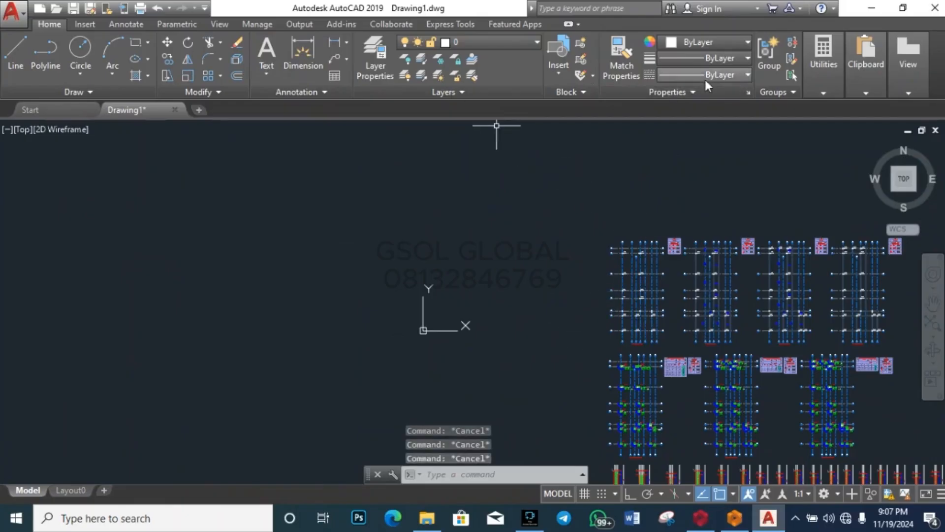
scroll(660, 331, "up", 8)
left_click(670, 367)
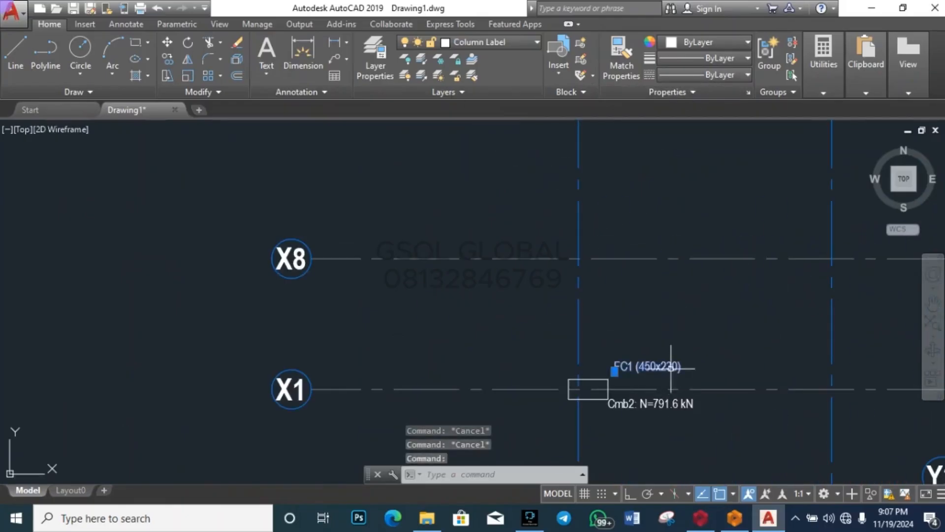
type("c")
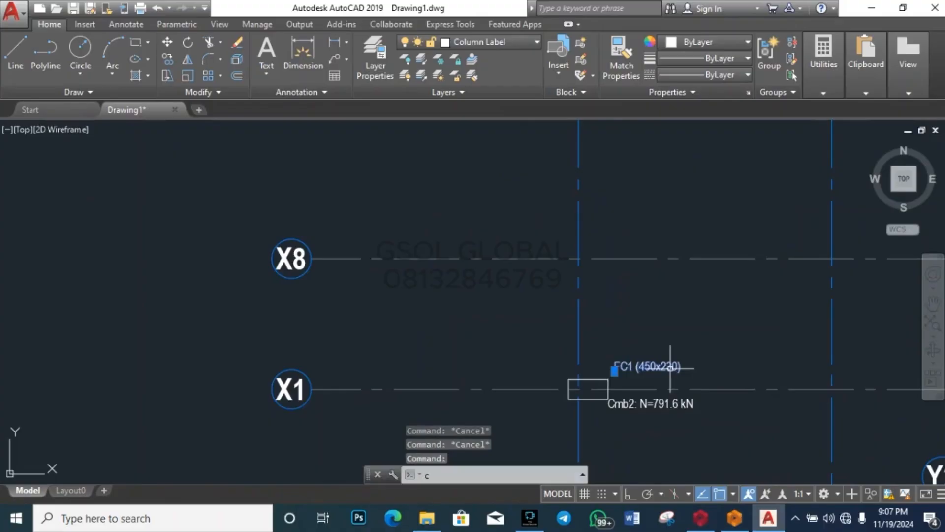
Step: Cancel a stray circle and copy the FC1 (450x230) label to a spot beside the plan
key("Return")
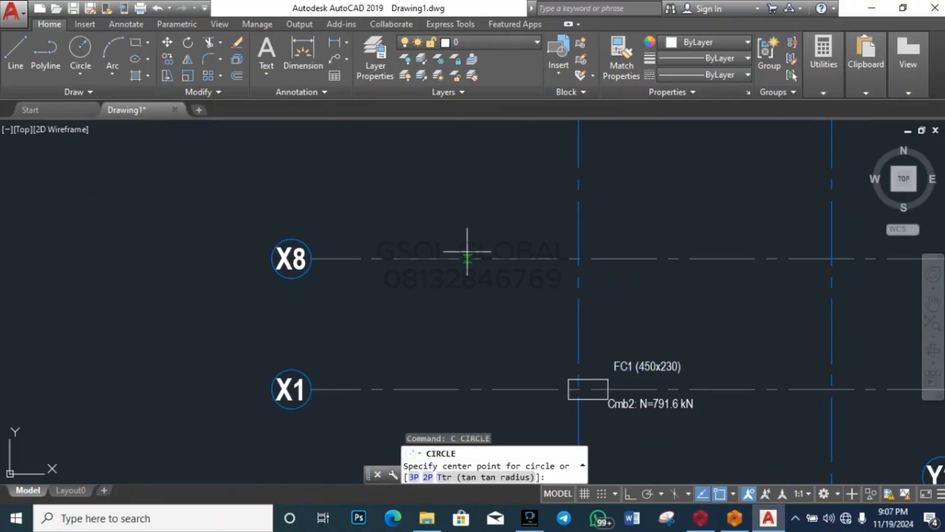
left_click(589, 388)
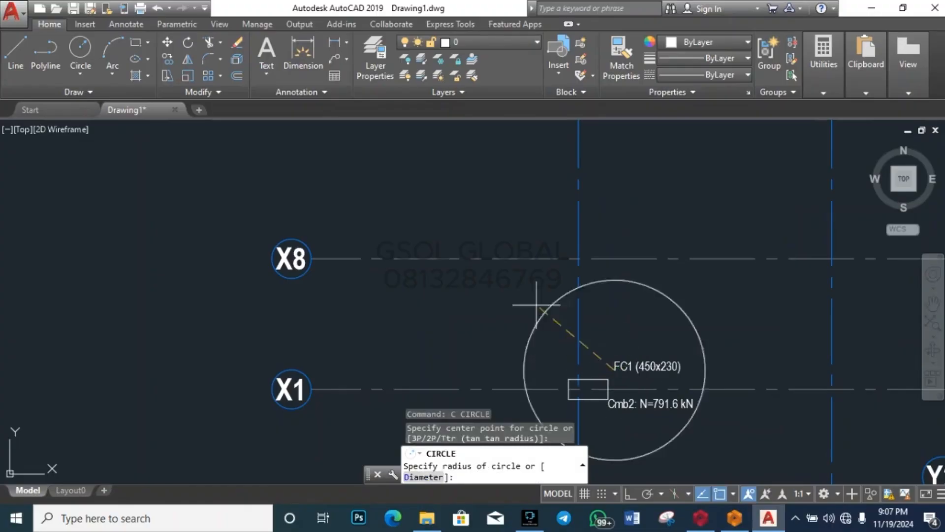
key("Escape")
left_click(646, 365)
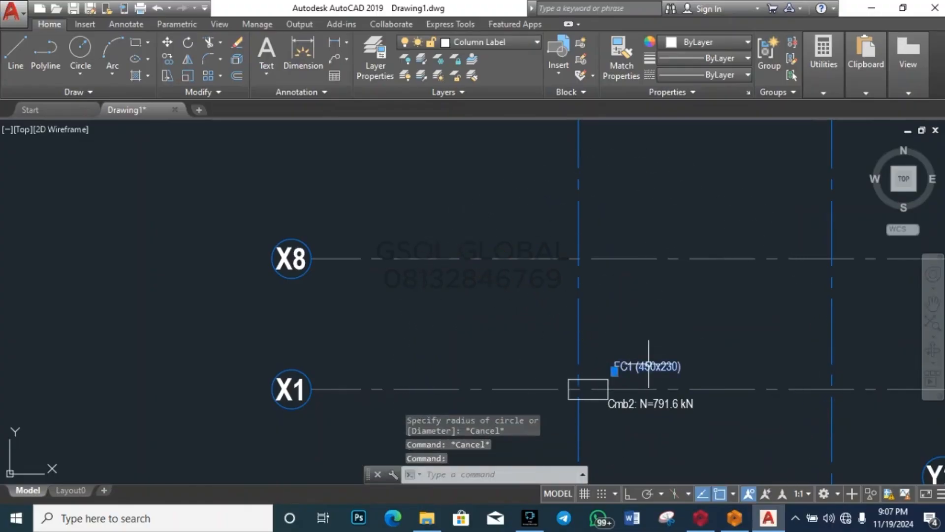
type("co")
key("Return")
left_click(615, 368)
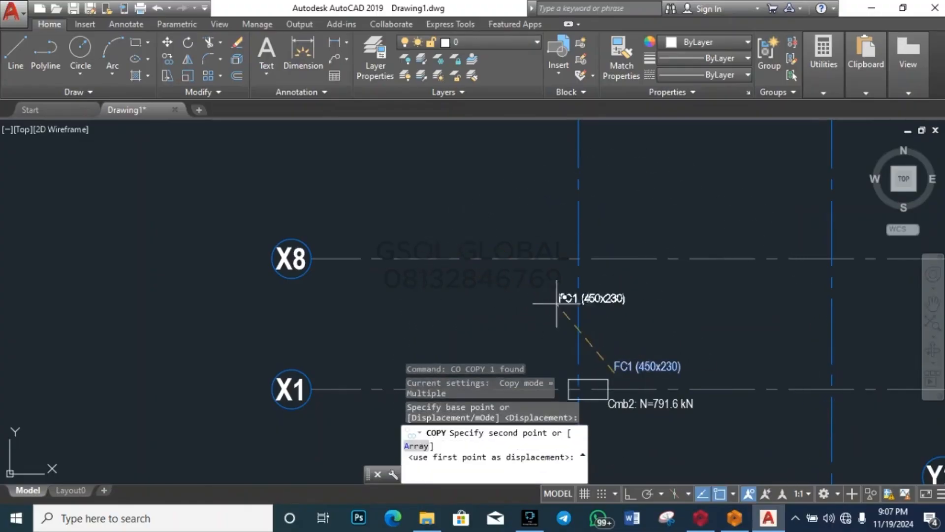
scroll(523, 274, "down", 4)
scroll(490, 280, "up", 2)
left_click(490, 281)
key("Escape")
scroll(498, 280, "up", 3)
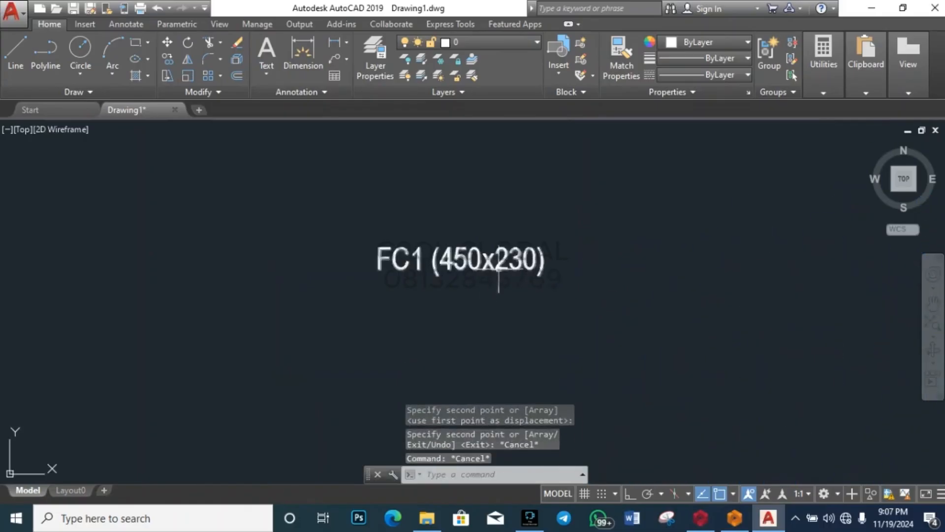
Step: Edit the copied label's text to read RECTANGULAR COLUMN
double_click(515, 266)
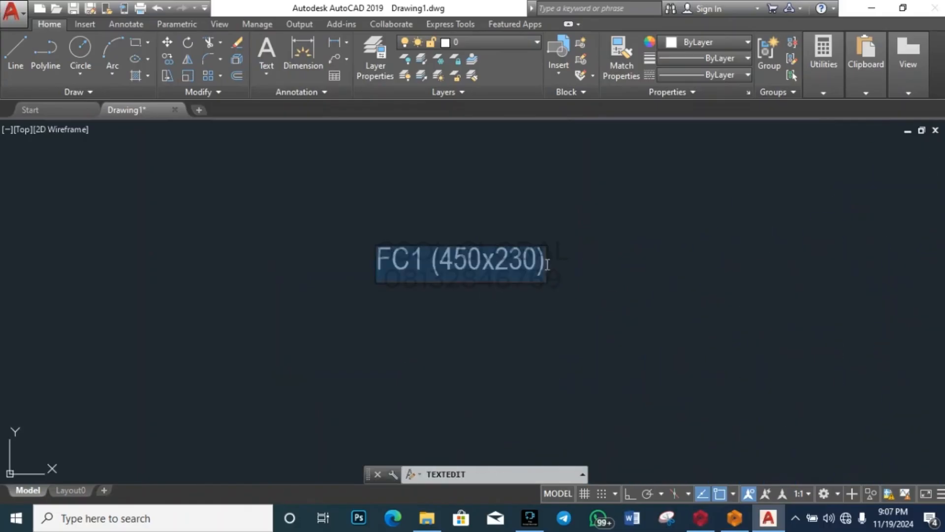
left_click(568, 275)
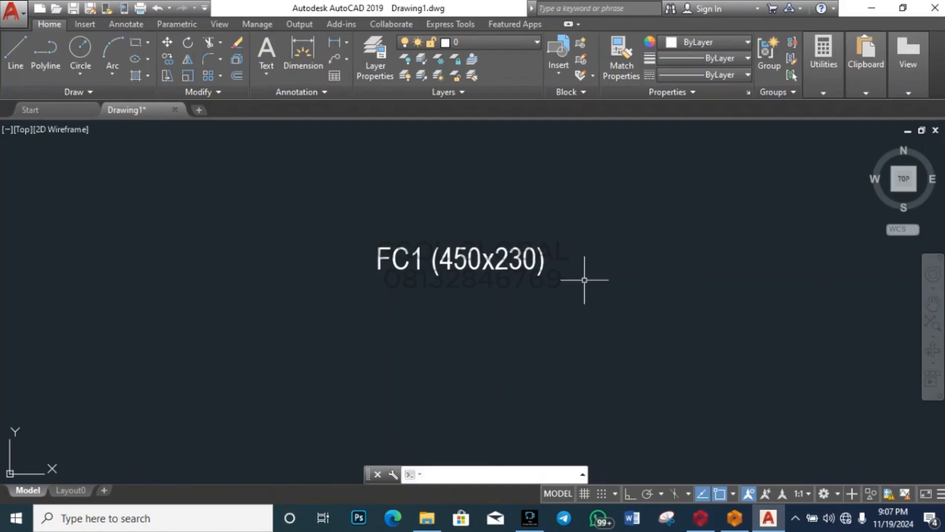
key("Escape")
double_click(477, 256)
key("Delete")
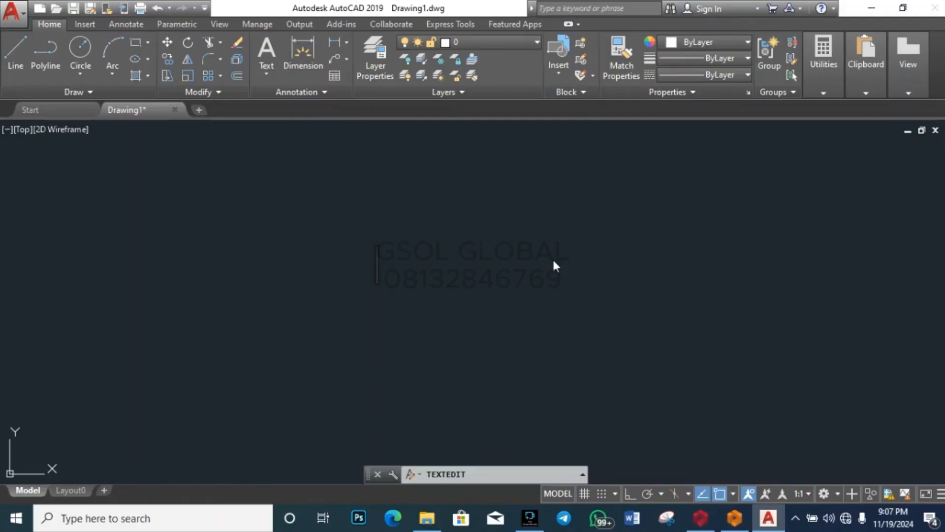
type("RE")
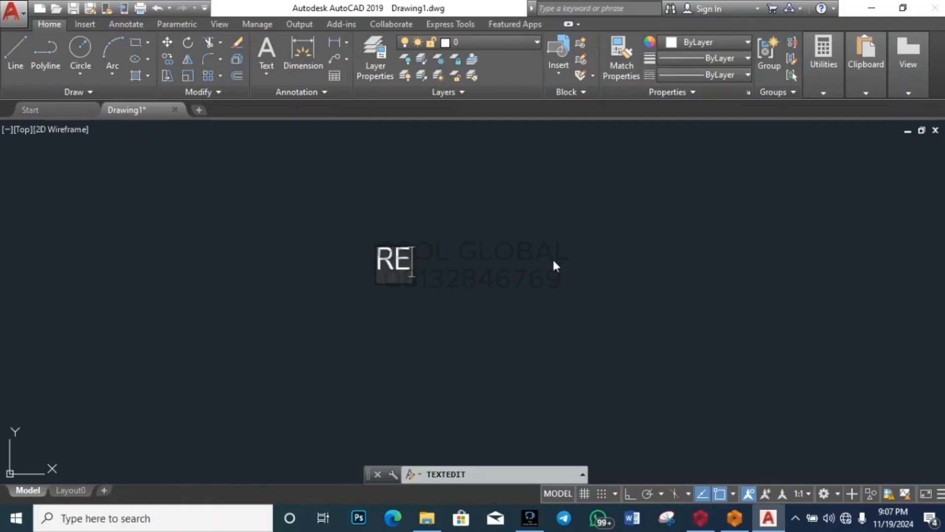
type("CTAN")
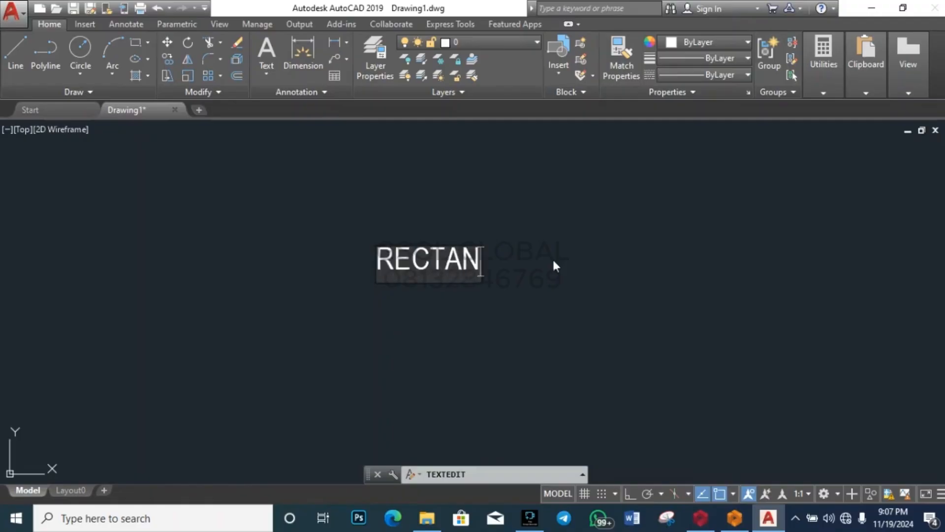
type("GULAR")
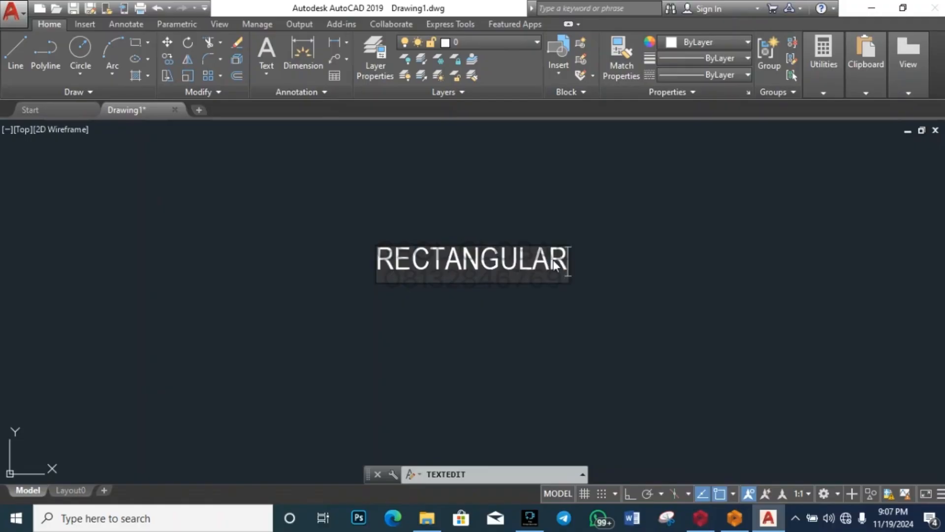
type(" COLUMN")
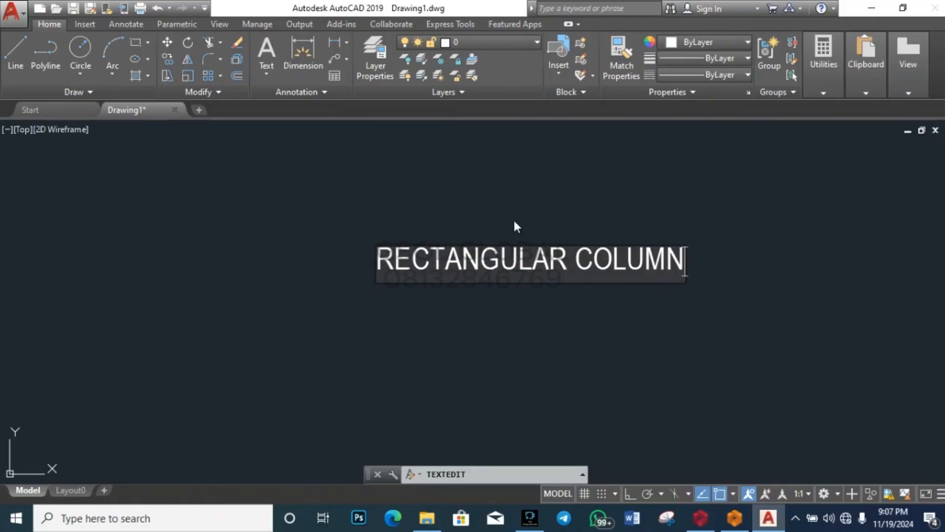
left_click(497, 347)
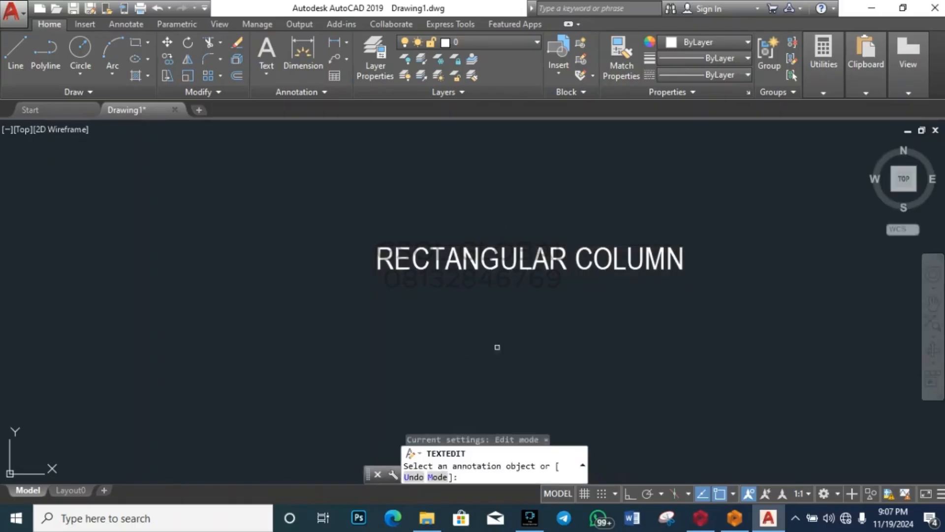
key("Escape")
key("Escape")
scroll(322, 239, "down", 10)
scroll(336, 238, "up", 4)
scroll(339, 232, "up", 2)
Step: Copy the RECTANGULAR COLUMN heading to a position alongside it
left_click(327, 237)
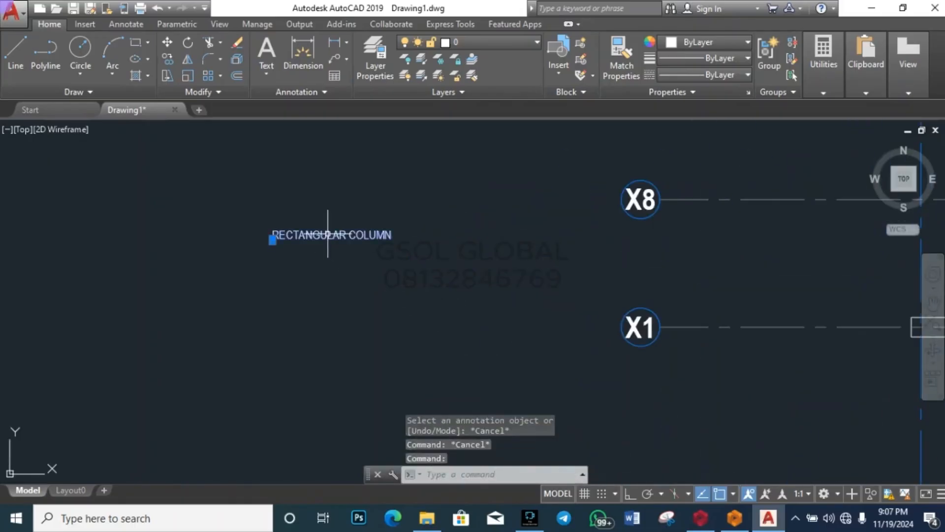
scroll(308, 238, "up", 6)
type("co")
key("space")
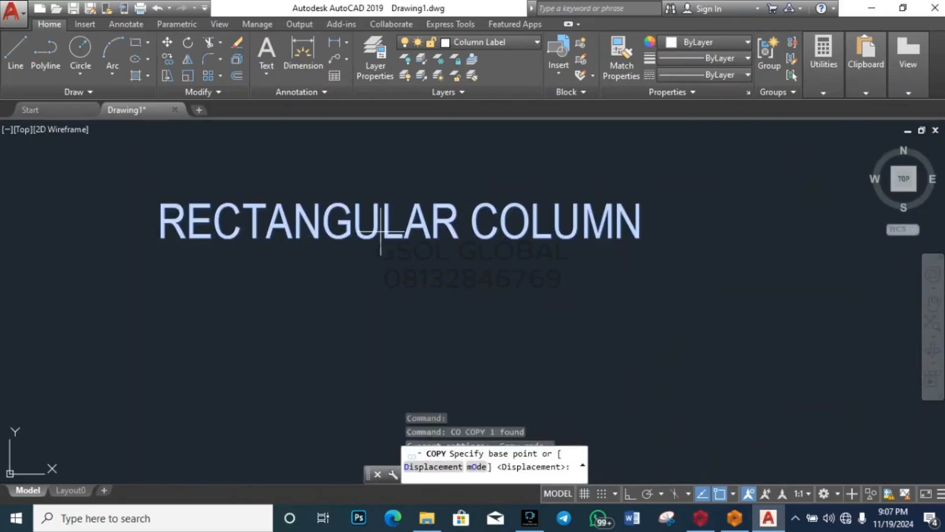
left_click(378, 231)
scroll(621, 235, "down", 8)
scroll(485, 253, "up", 4)
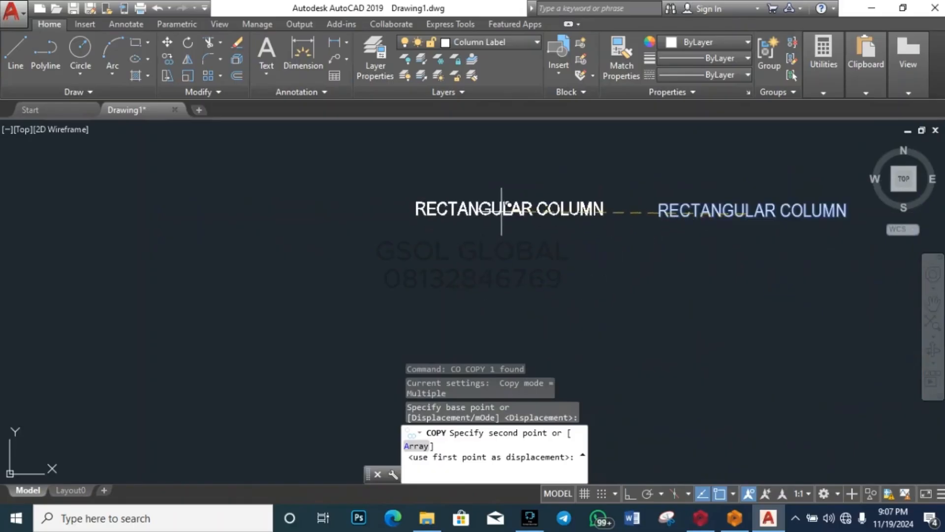
left_click(500, 212)
key("Escape")
Step: Change the copied heading's text to SQUARE COLUMN
scroll(600, 205, "up", 2)
double_click(599, 207)
scroll(599, 206, "up", 3)
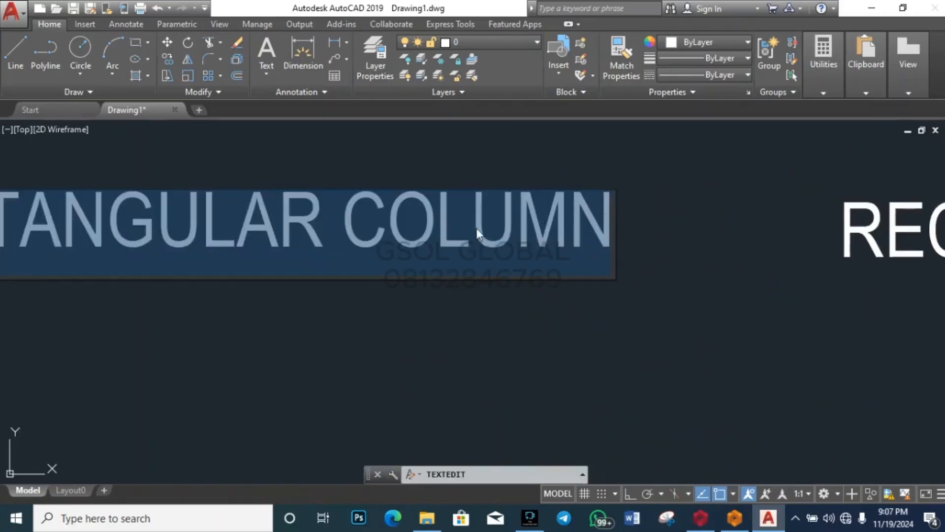
left_click(317, 230)
key("BackSpace")
key("BackSpace")
key("BackSpace")
key("BackSpace")
key("BackSpace")
key("BackSpace")
key("BackSpace")
key("BackSpace")
key("BackSpace")
key("BackSpace")
key("BackSpace")
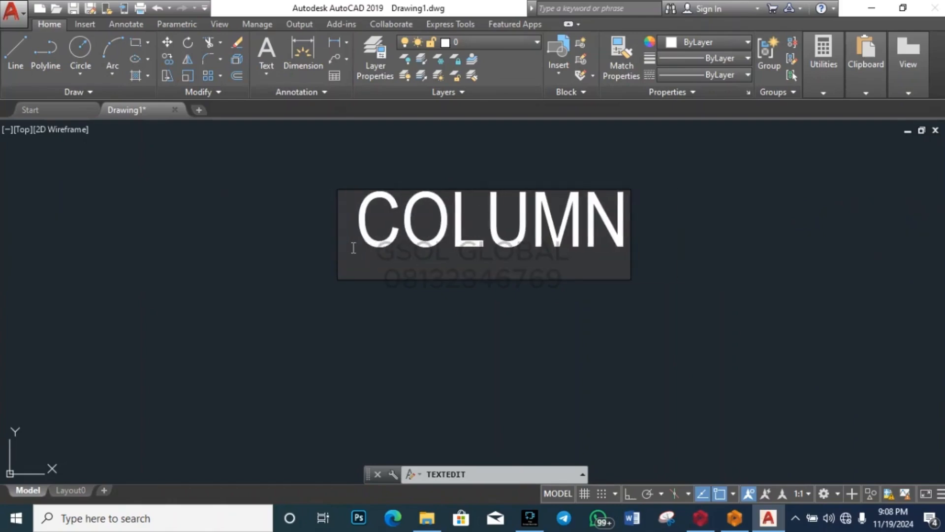
type("SQUARE")
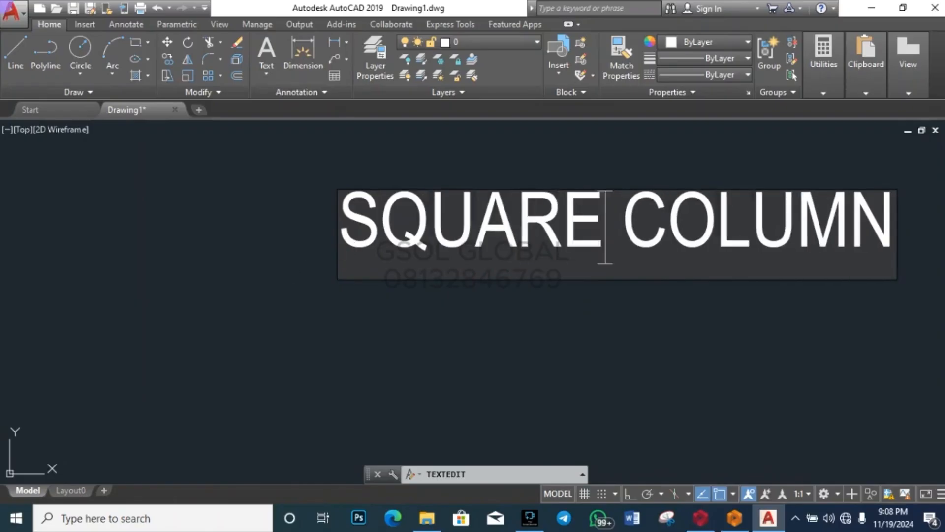
key("Escape")
key("Escape")
scroll(249, 274, "down", 8)
scroll(394, 260, "down", 8)
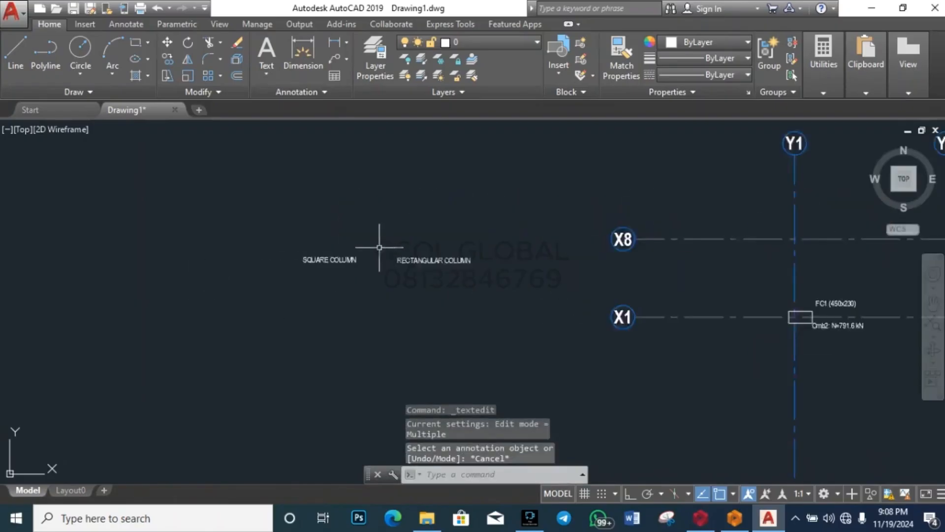
scroll(480, 264, "up", 4)
scroll(480, 263, "up", 5)
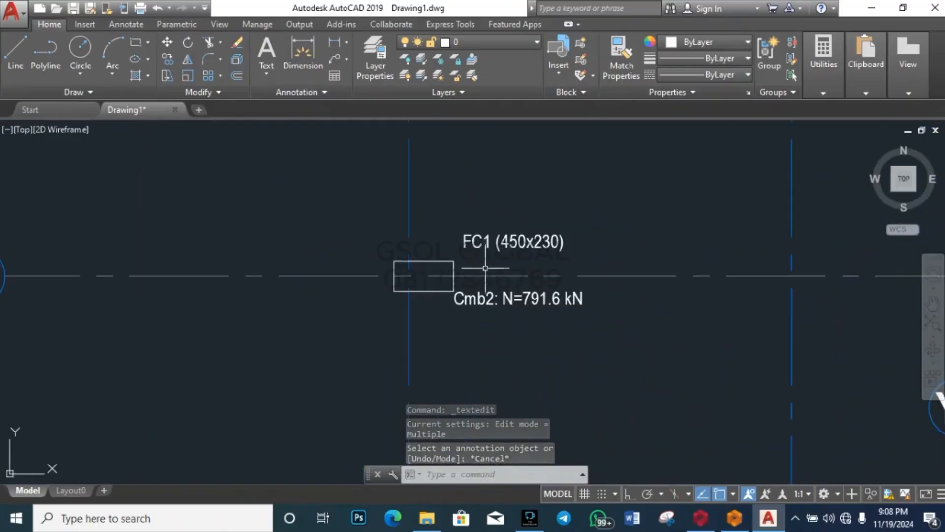
Step: Copy the FC1 (450x230) label and its Cmb2 load under the RECTANGULAR COLUMN heading
left_click(485, 243)
left_click(507, 295)
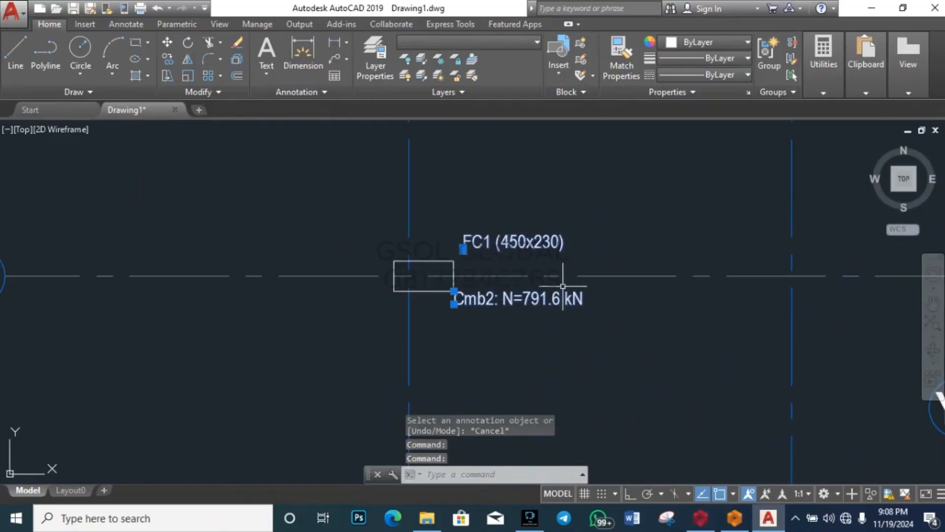
type("co")
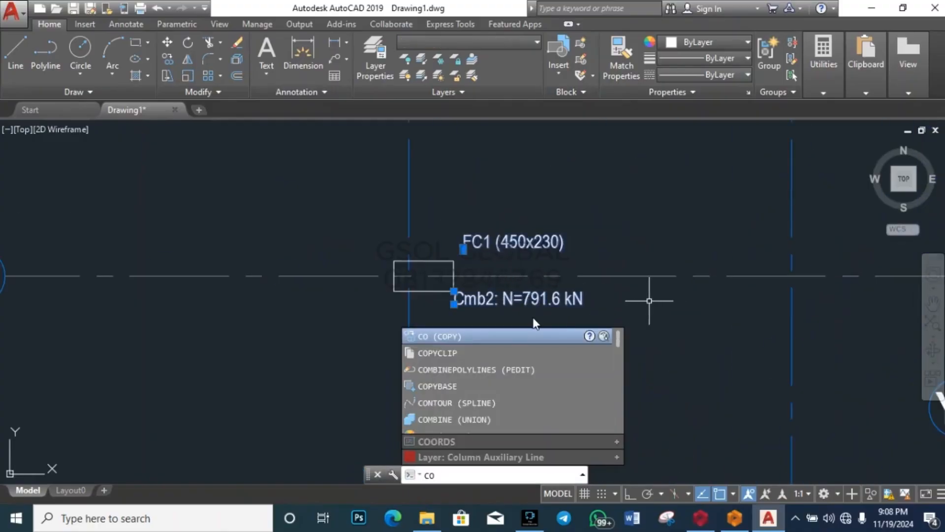
key("Return")
left_click(453, 291)
scroll(673, 273, "down", 6)
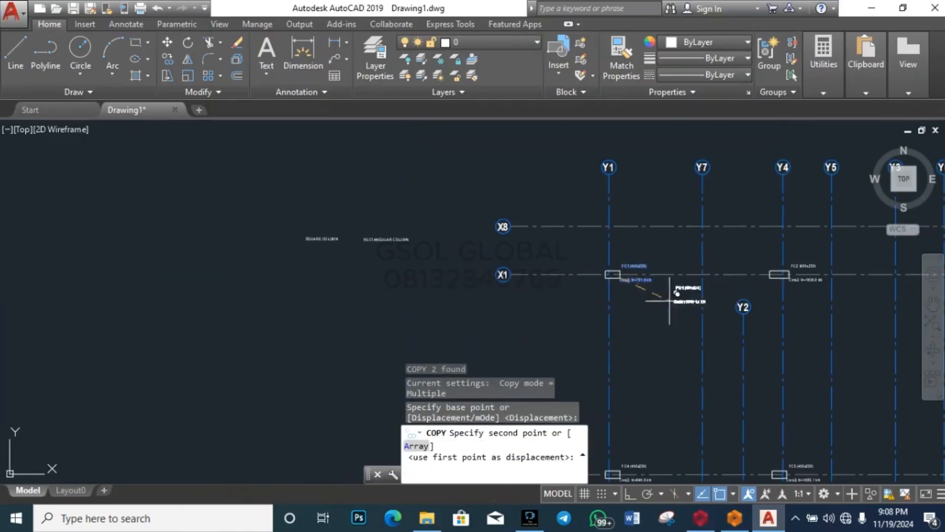
scroll(362, 257, "up", 8)
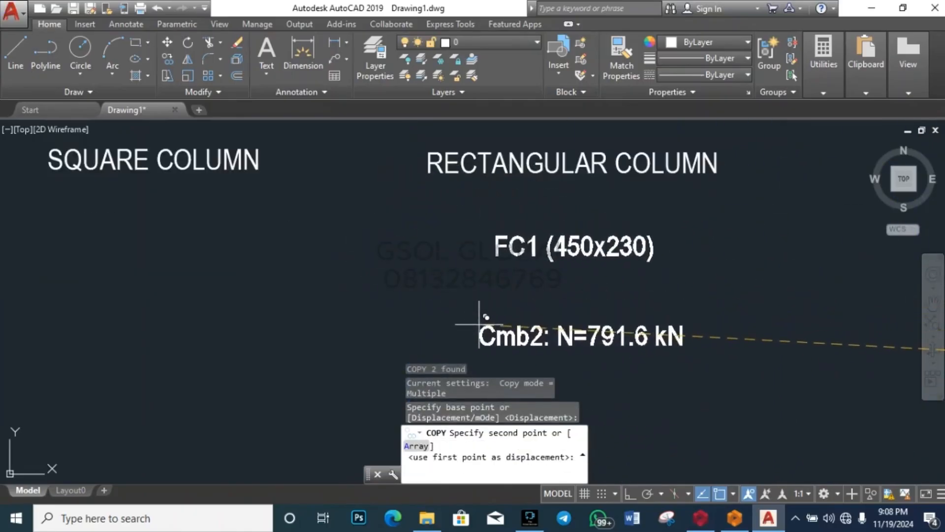
left_click(479, 326)
key("Escape")
scroll(370, 196, "down", 5)
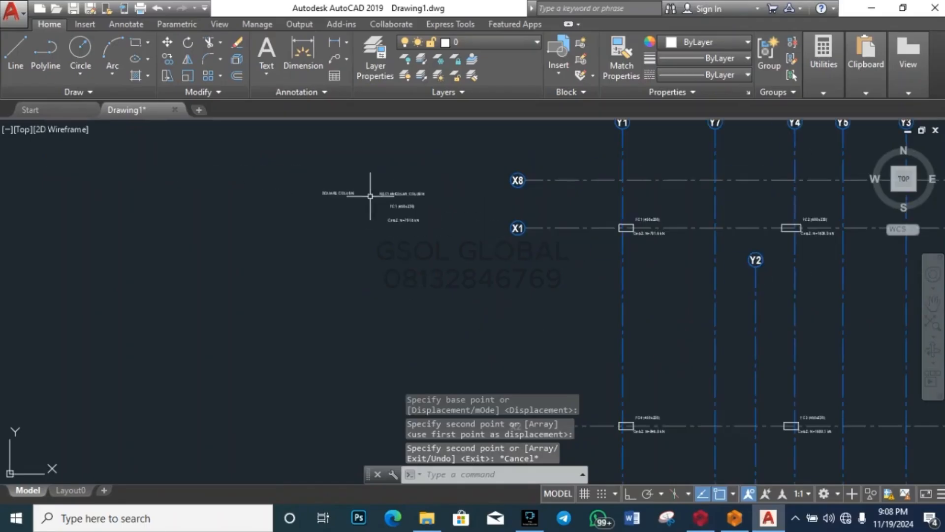
scroll(356, 224, "down", 4)
scroll(500, 220, "up", 6)
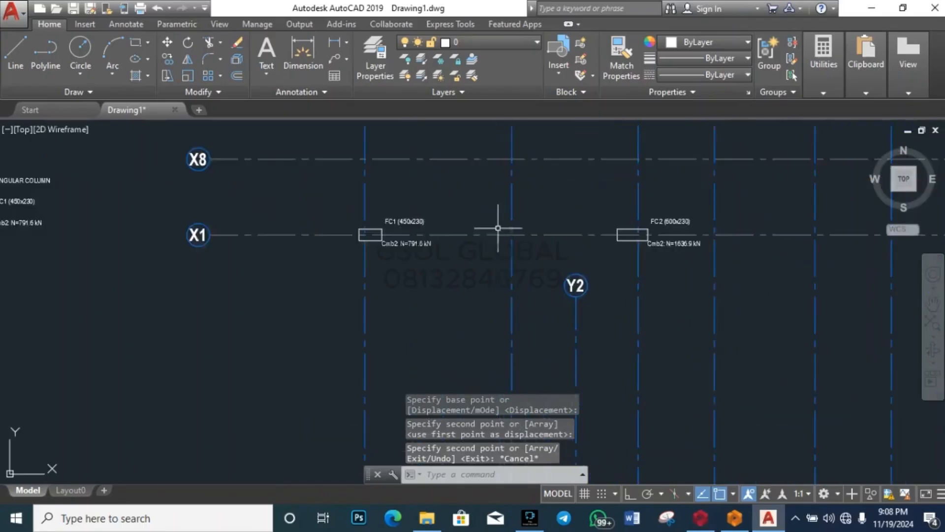
Step: Select the FC2 Cmb2: N=1636.9 kN load text, cancelling an accidentally started circle
left_click(719, 252)
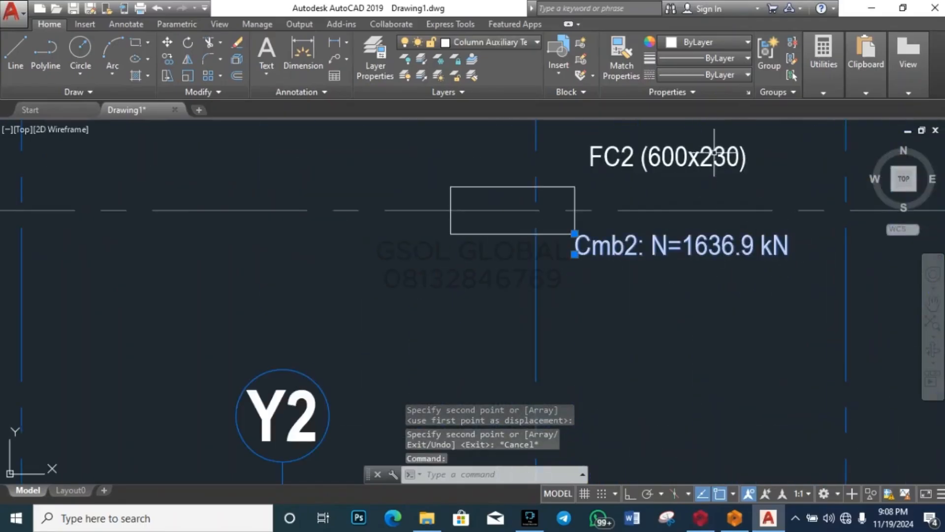
left_click(695, 162)
type("c")
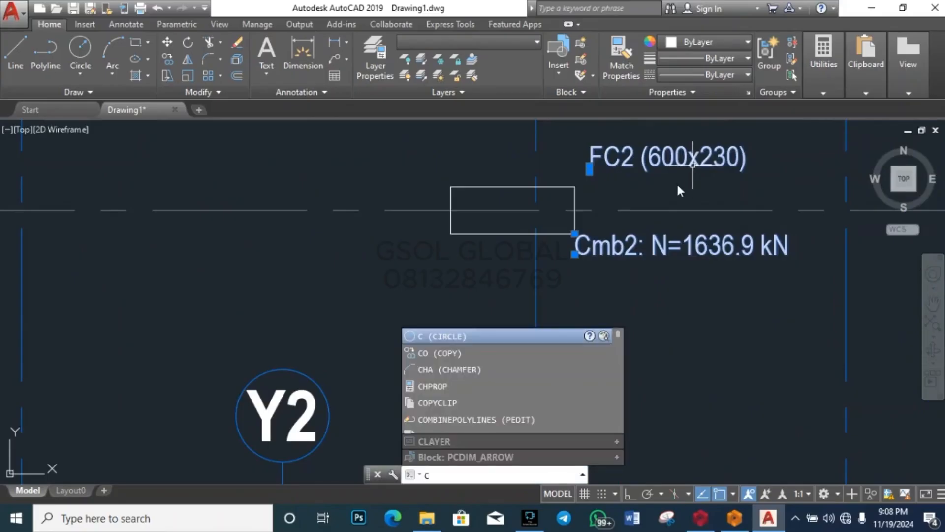
key("Return")
left_click(701, 250)
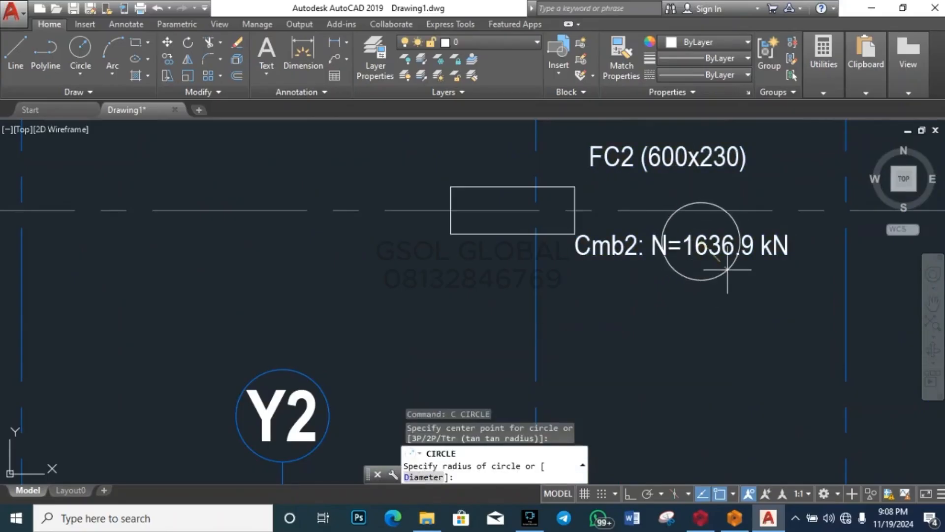
key("Escape")
Step: Copy the FC2 (600x230) label and its load into the RECTANGULAR COLUMN list
left_click(692, 152)
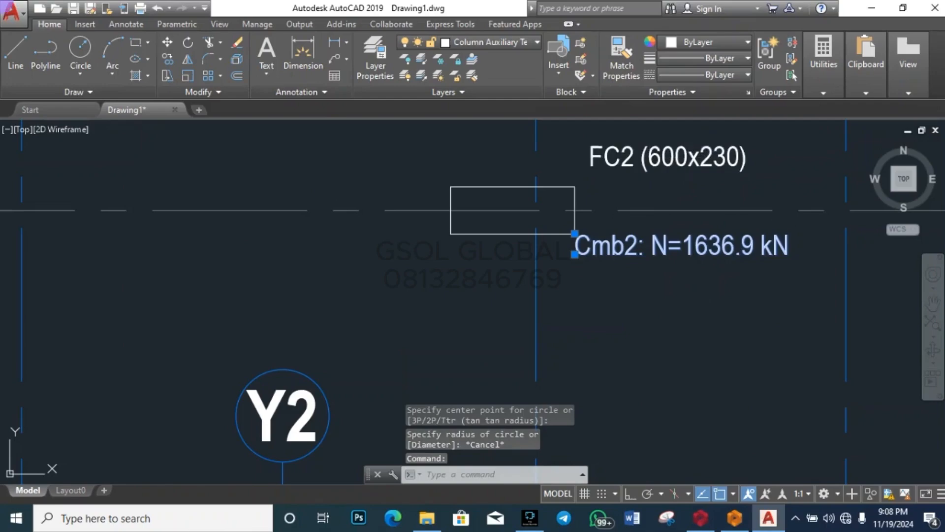
type("co")
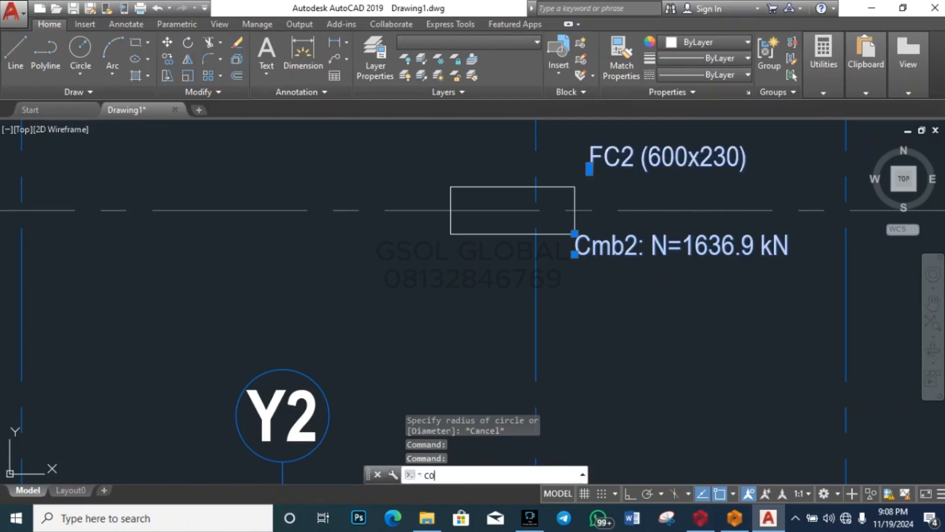
key("Return")
left_click(675, 212)
scroll(792, 274, "down", 6)
scroll(792, 274, "up", 6)
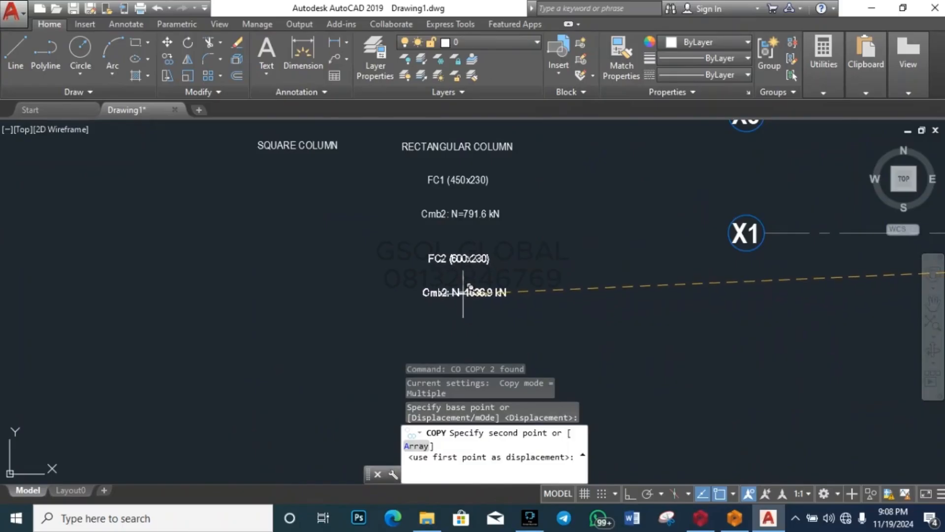
key("Escape")
scroll(345, 283, "down", 5)
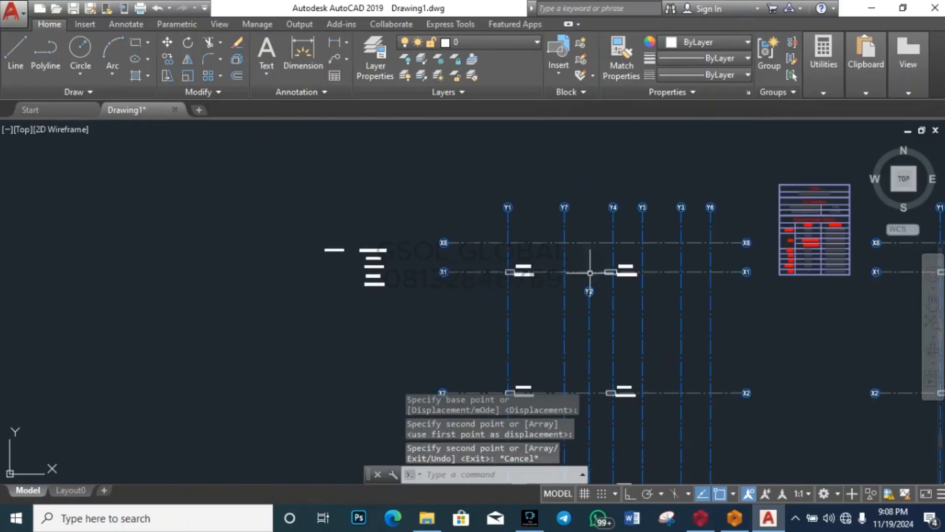
scroll(640, 236, "down", 5)
scroll(637, 274, "up", 6)
scroll(496, 319, "down", 2)
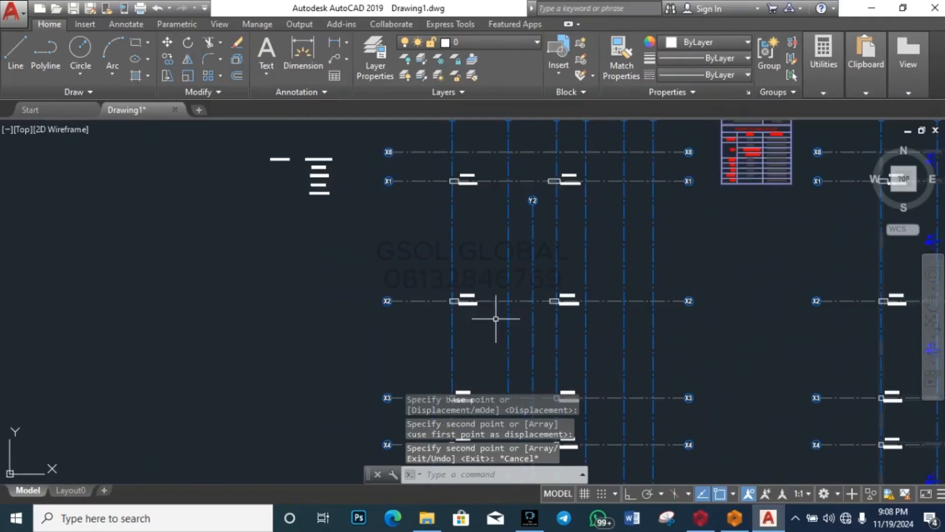
scroll(639, 185, "up", 5)
scroll(647, 181, "down", 6)
scroll(594, 245, "up", 5)
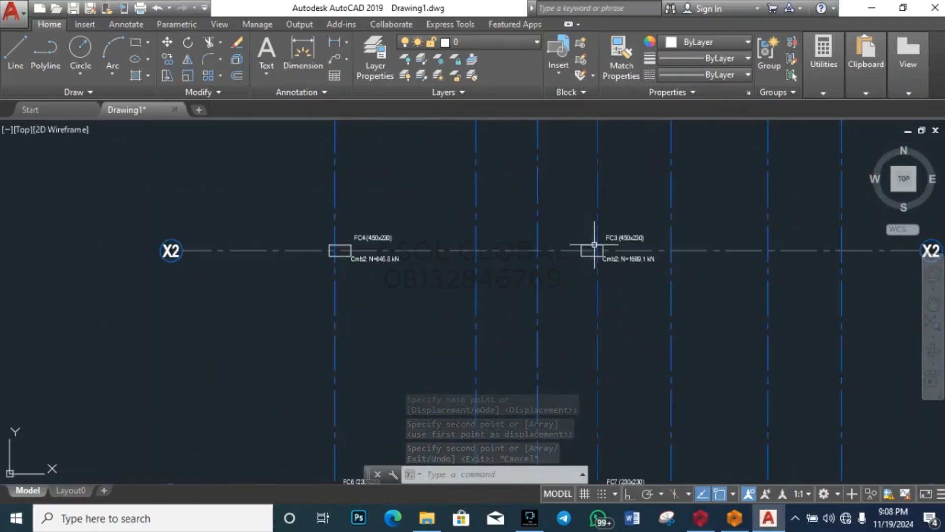
scroll(594, 245, "up", 2)
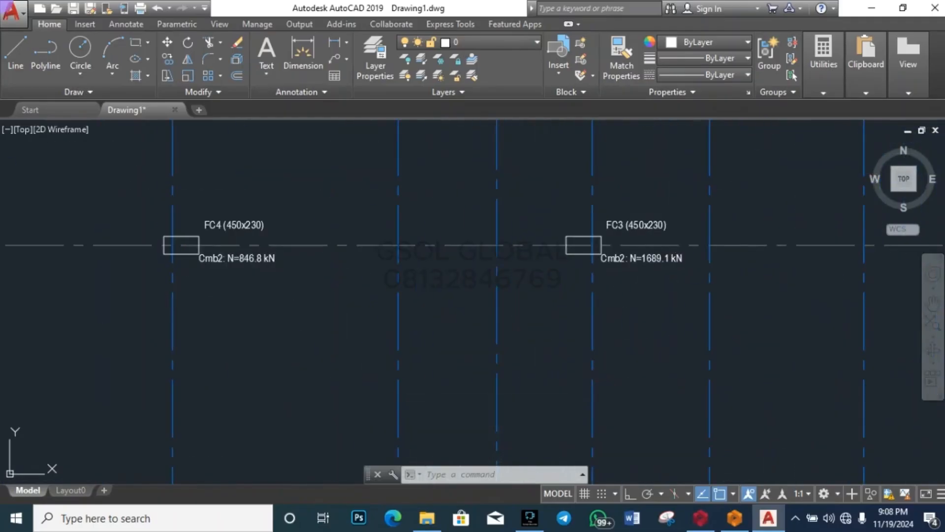
Step: Copy the FC4 (450x230) label and Cmb2: N=846.8 kN load under FC2 in the list
left_click(237, 258)
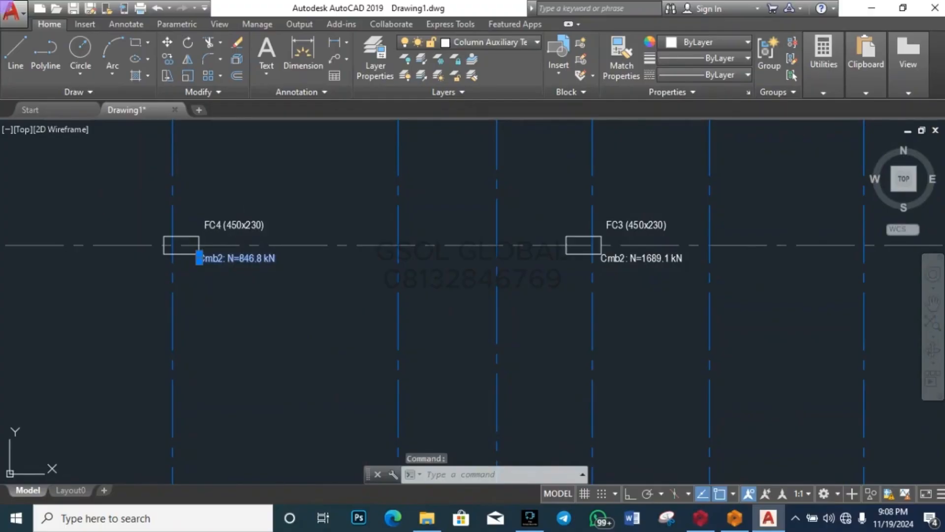
left_click(248, 226)
type("co")
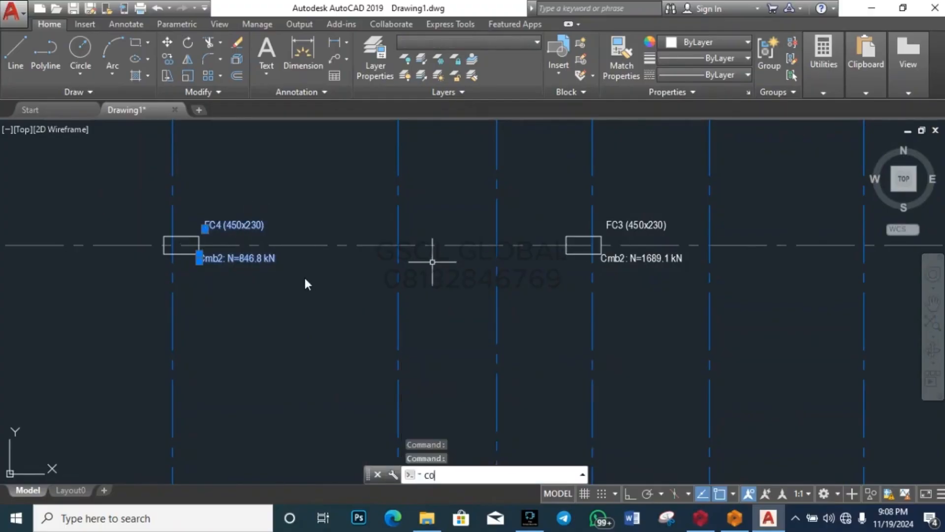
key("Return")
left_click(199, 260)
scroll(443, 270, "down", 6)
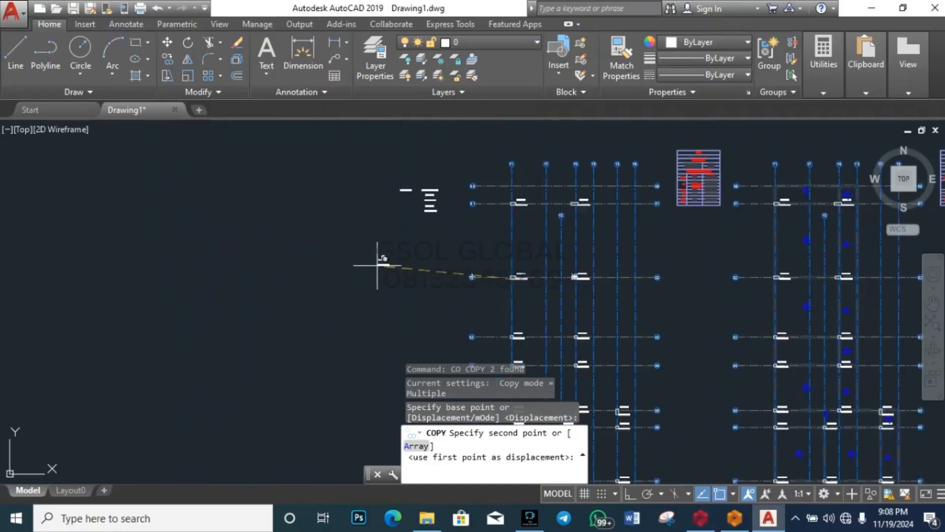
scroll(398, 231, "up", 8)
scroll(372, 330, "down", 4)
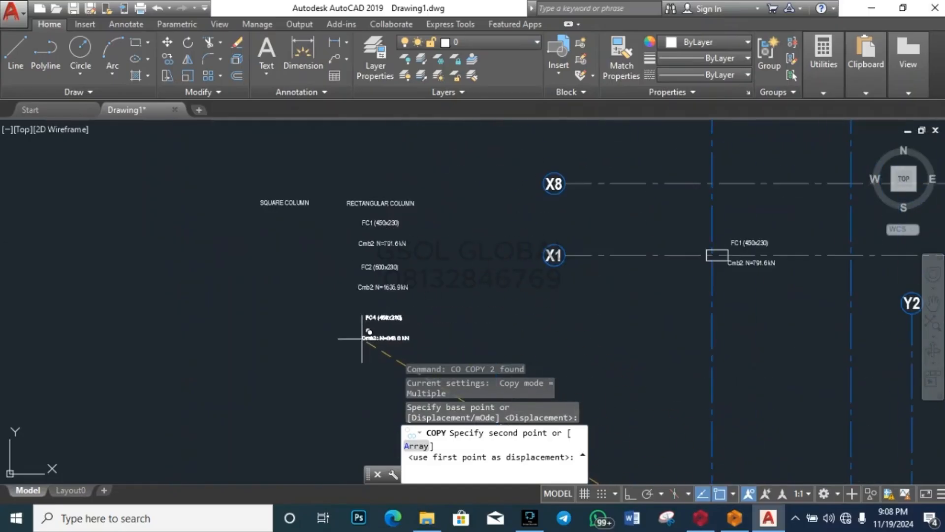
left_click(358, 326)
key("Escape")
scroll(258, 261, "down", 7)
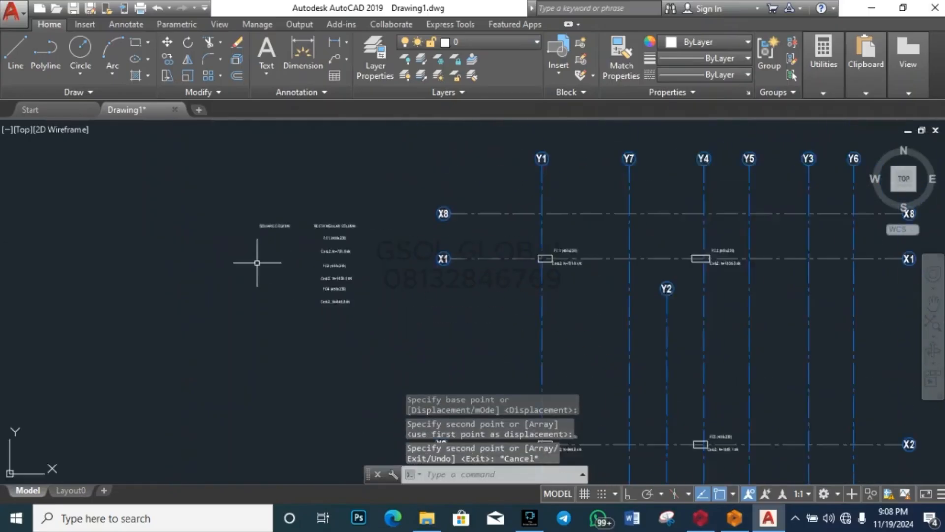
scroll(427, 333, "up", 9)
scroll(513, 362, "up", 4)
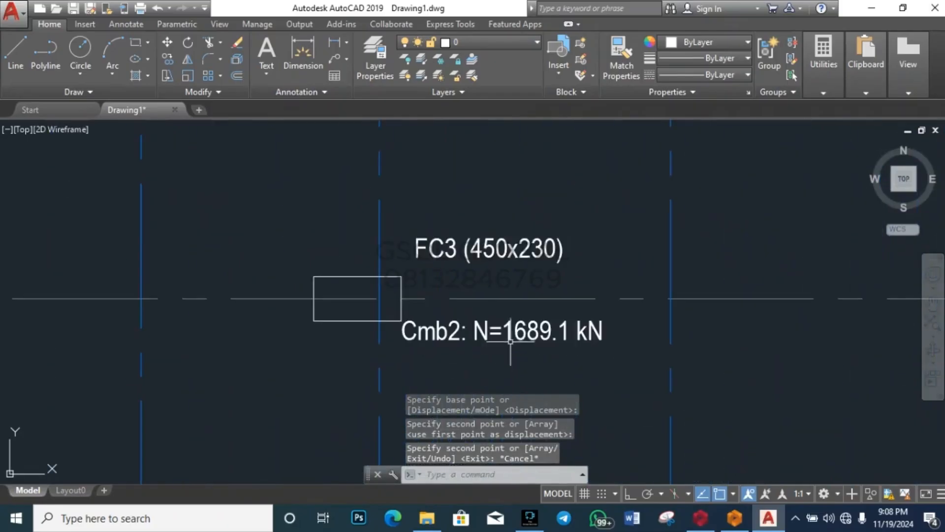
Step: Copy the FC3 (450x230) label and Cmb2: N=1689.1 kN load under FC4 in the list
left_click(512, 338)
left_click(527, 343)
left_click(526, 329)
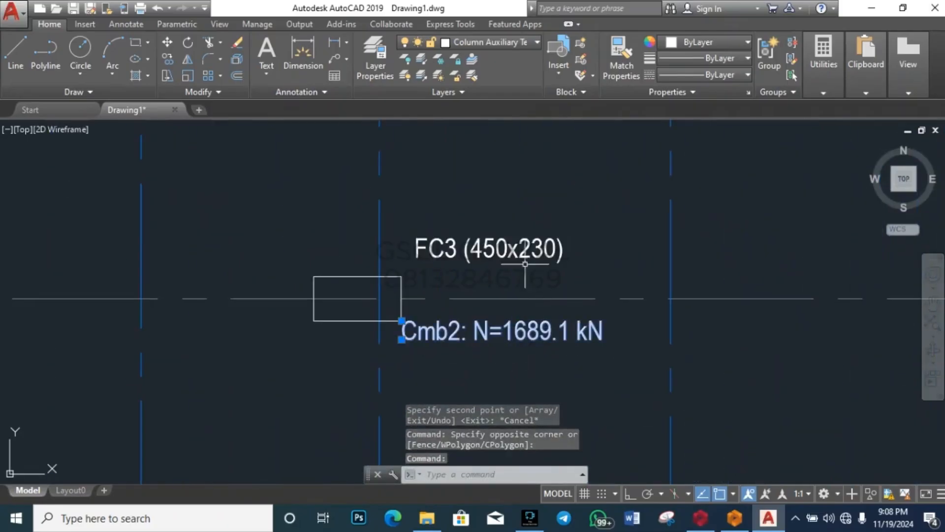
left_click(525, 251)
type("co")
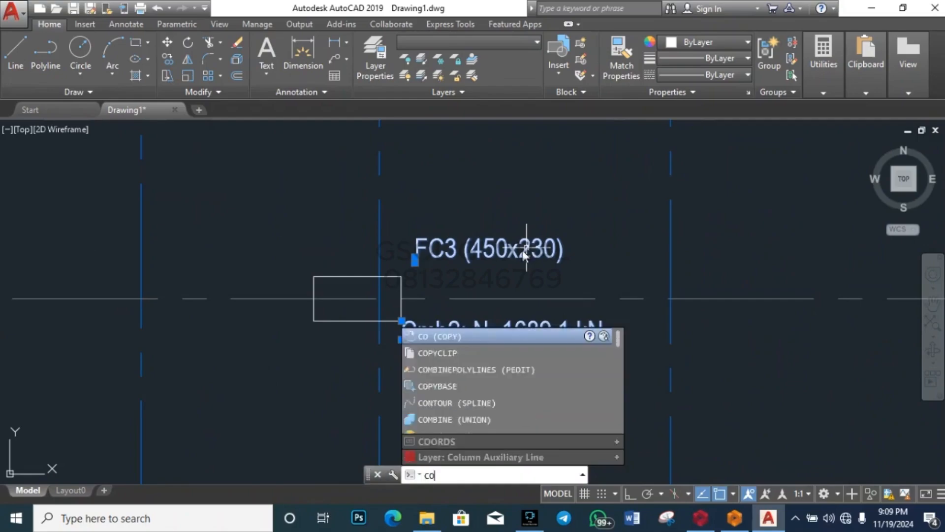
key("Return")
left_click(522, 300)
scroll(706, 273, "down", 5)
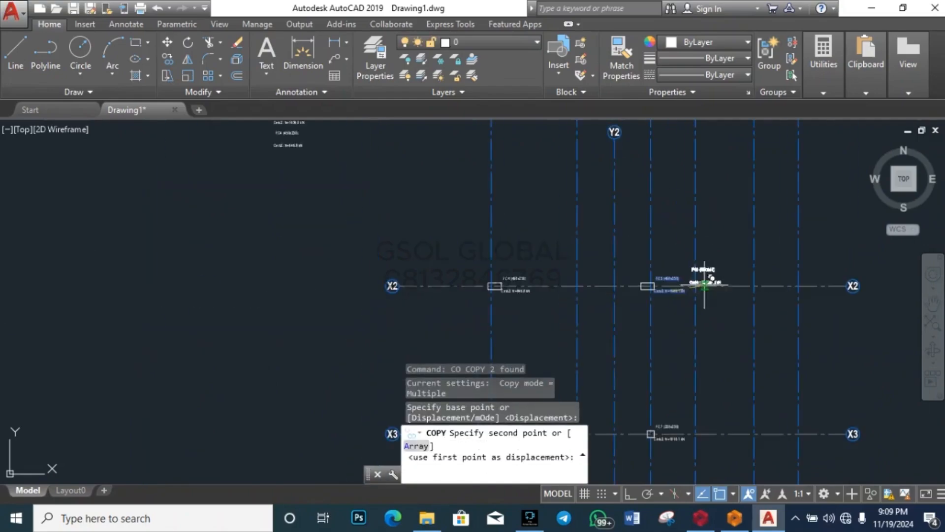
scroll(387, 279, "down", 4)
scroll(387, 279, "up", 6)
scroll(407, 295, "down", 3)
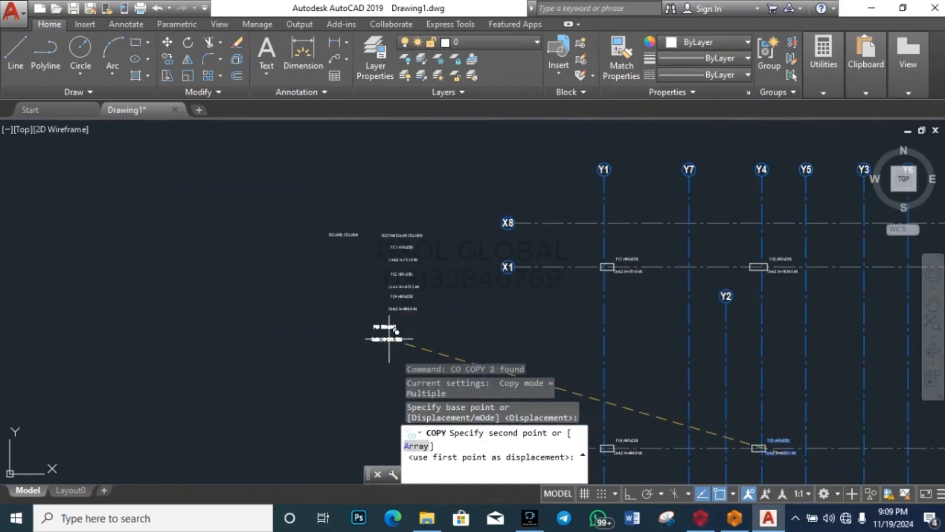
scroll(380, 331, "up", 3)
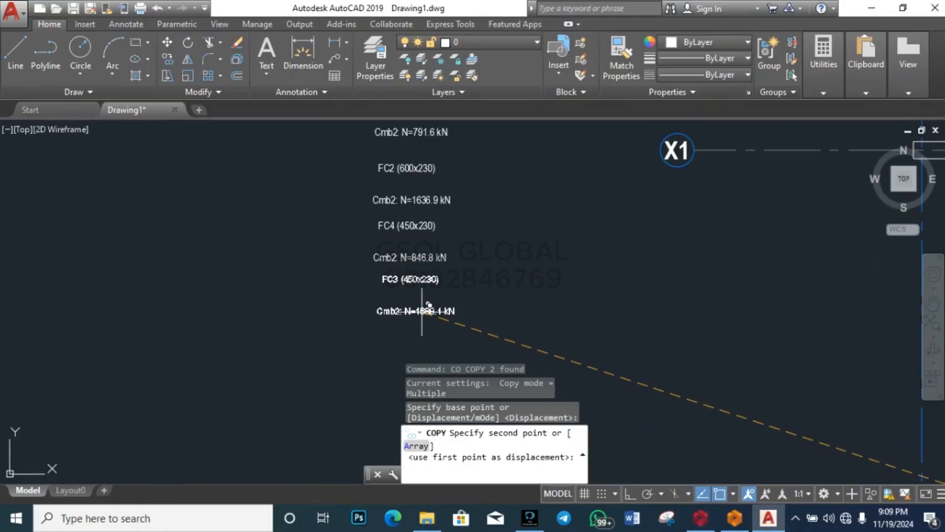
left_click(422, 312)
scroll(249, 316, "down", 5)
key("Escape")
key("Escape")
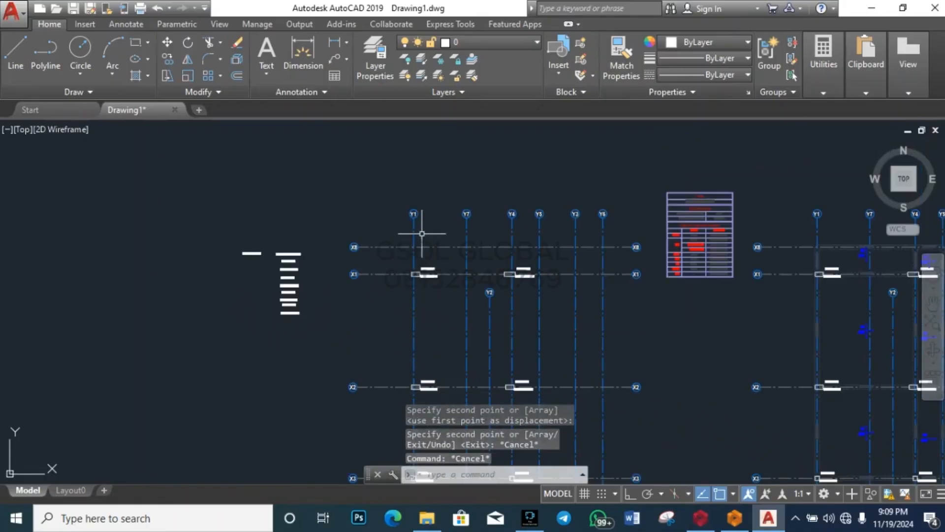
Step: Copy the FC5 (230x450) label and its Cmb2 load under FC3 in the list
scroll(332, 219, "down", 2)
scroll(387, 296, "up", 5)
scroll(416, 264, "down", 5)
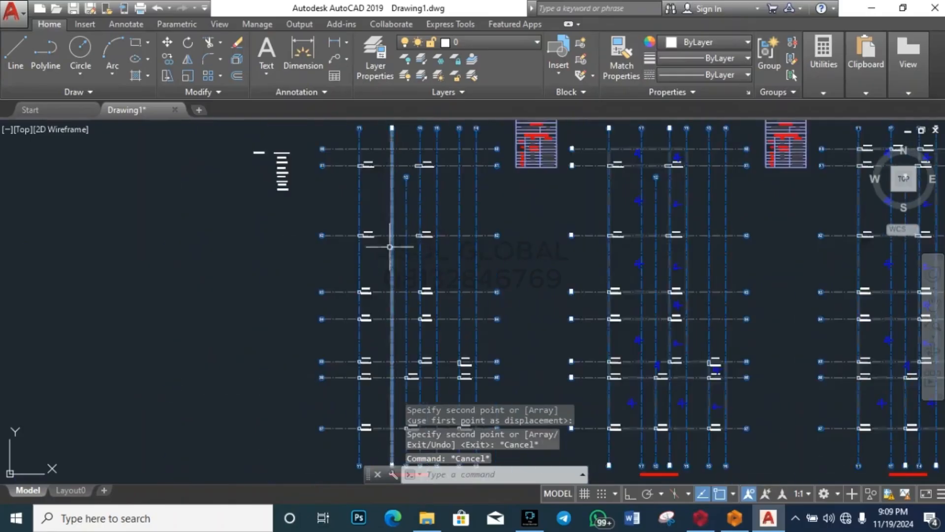
scroll(383, 246, "up", 6)
scroll(269, 285, "down", 6)
scroll(418, 280, "up", 6)
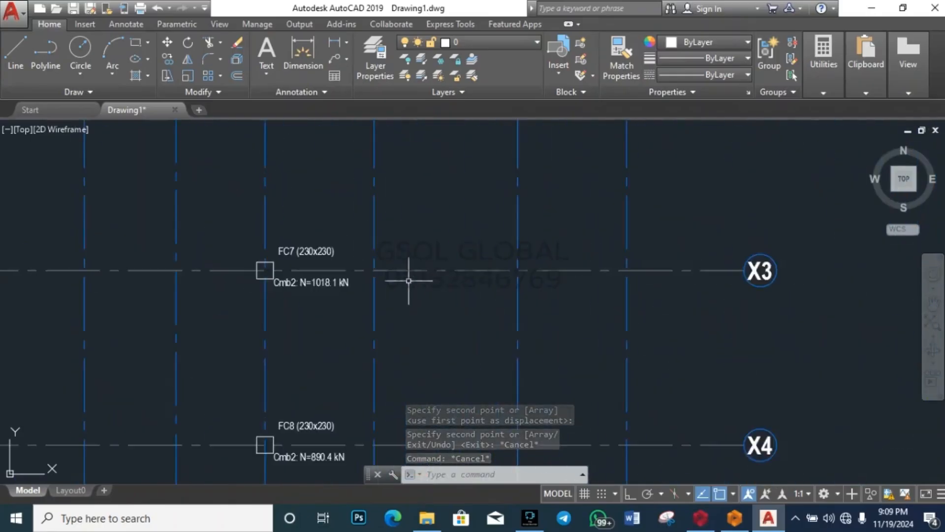
scroll(408, 279, "down", 6)
scroll(401, 288, "up", 4)
scroll(401, 270, "down", 4)
scroll(335, 301, "up", 4)
scroll(335, 301, "down", 5)
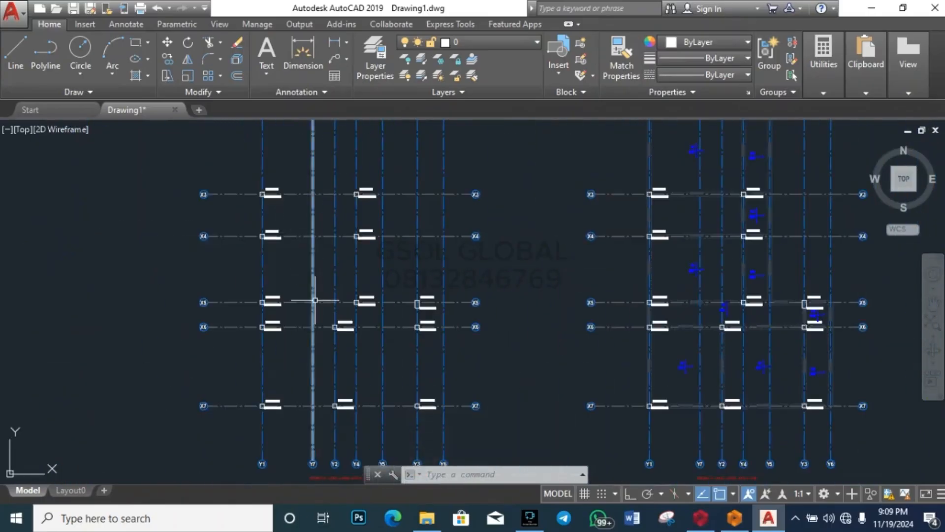
scroll(320, 298, "up", 6)
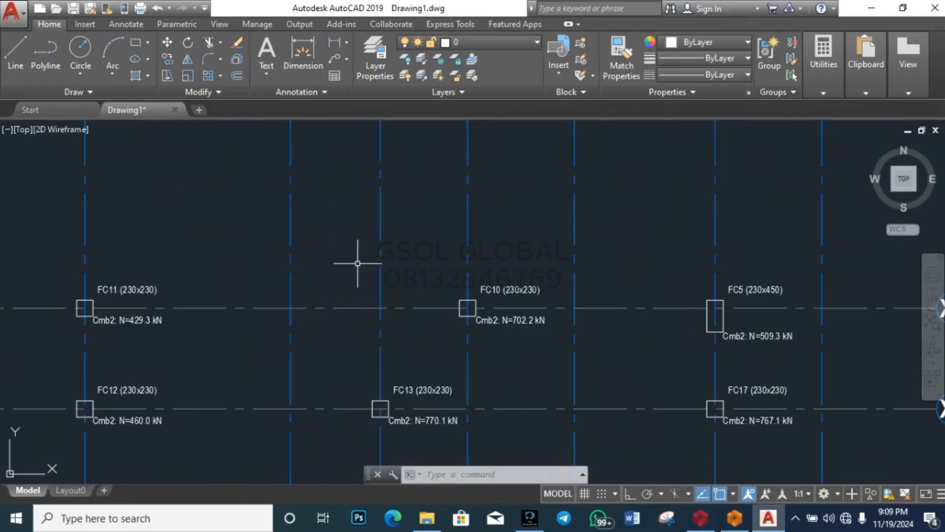
scroll(338, 252, "down", 5)
scroll(495, 285, "up", 7)
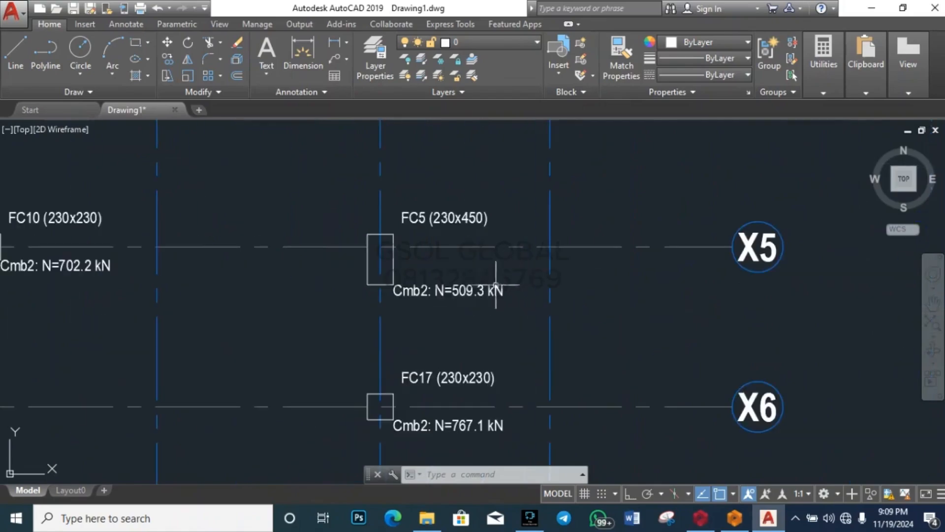
left_click(461, 218)
type("c")
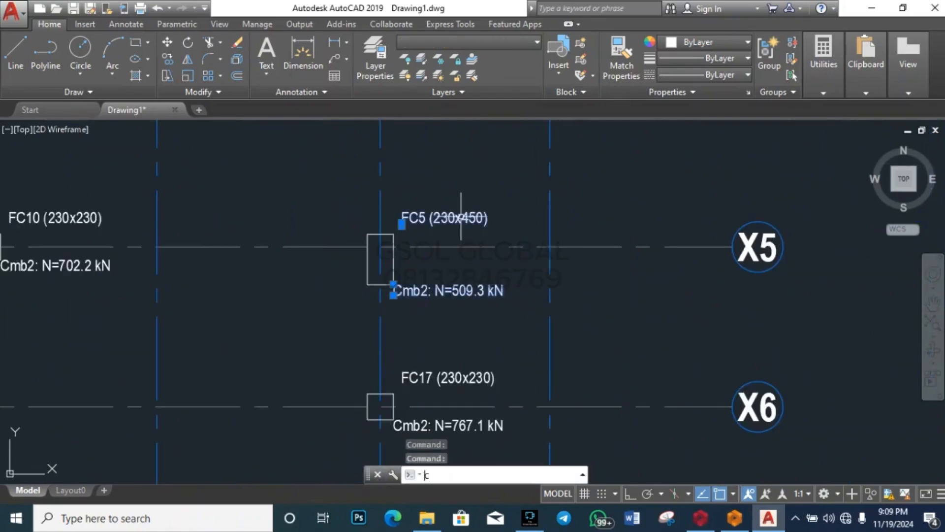
type("o")
key("Return")
left_click(461, 217)
scroll(707, 295, "down", 5)
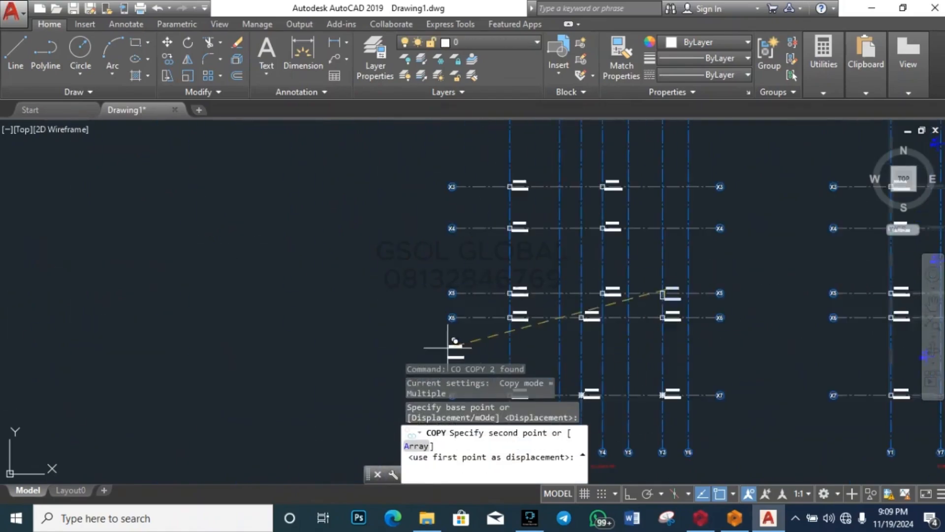
scroll(447, 348, "down", 4)
scroll(559, 253, "up", 7)
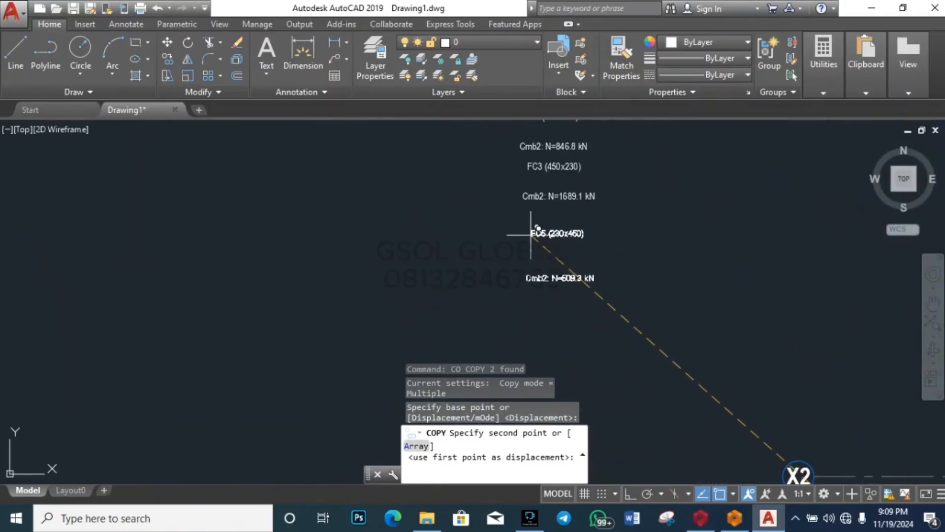
left_click(533, 221)
key("Escape")
Step: Locate the FC6 column on the plan and select its name label
scroll(371, 266, "down", 6)
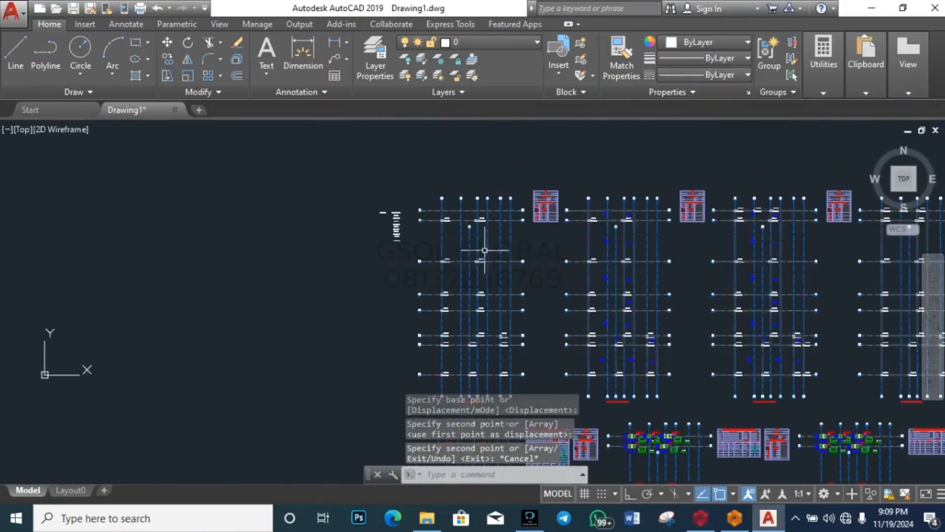
scroll(485, 253, "up", 2)
scroll(476, 285, "up", 2)
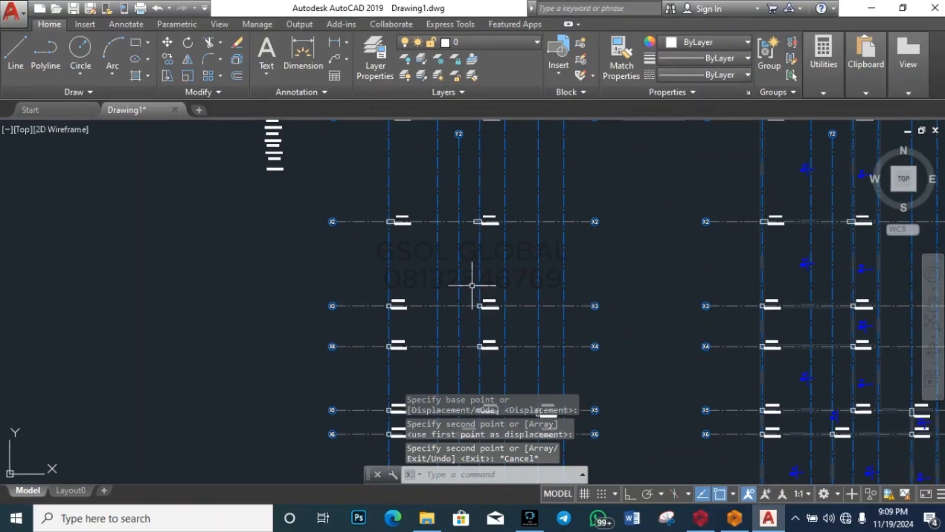
scroll(481, 226, "up", 5)
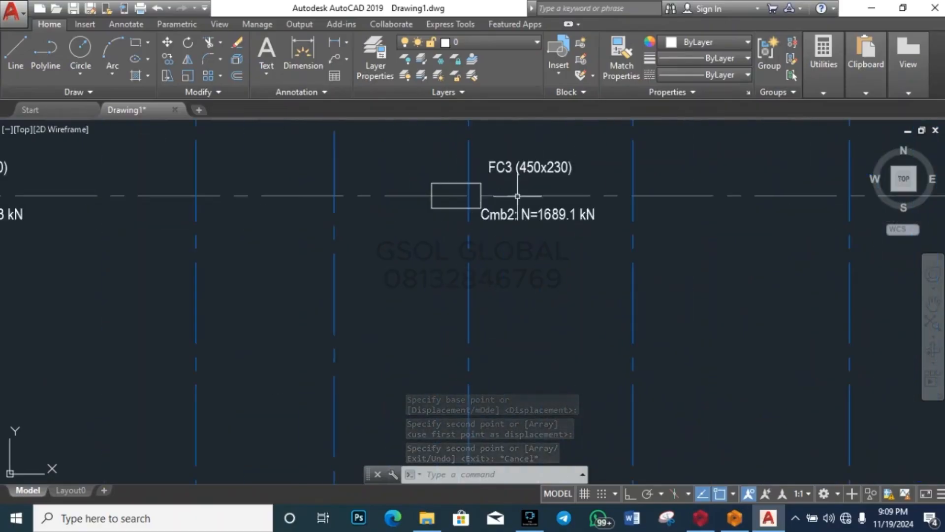
scroll(518, 195, "down", 5)
scroll(506, 384, "up", 2)
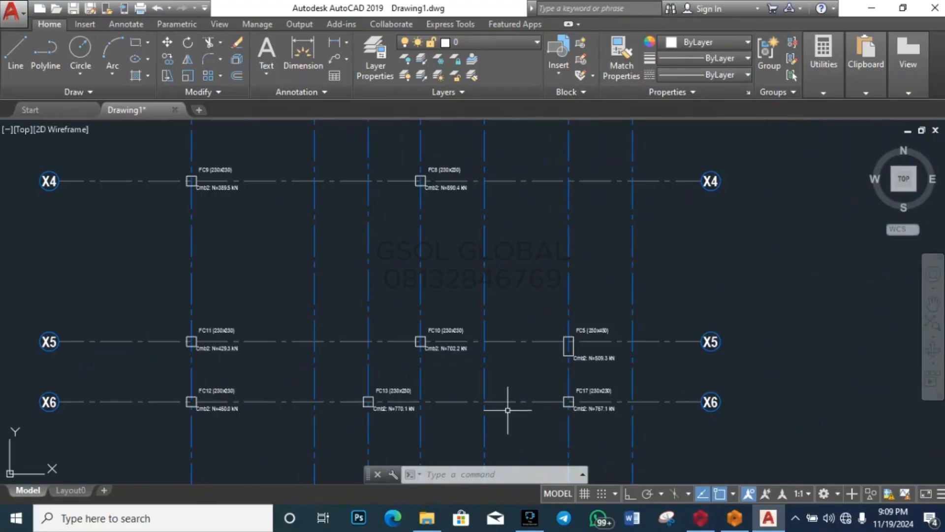
scroll(507, 410, "down", 3)
scroll(448, 311, "down", 3)
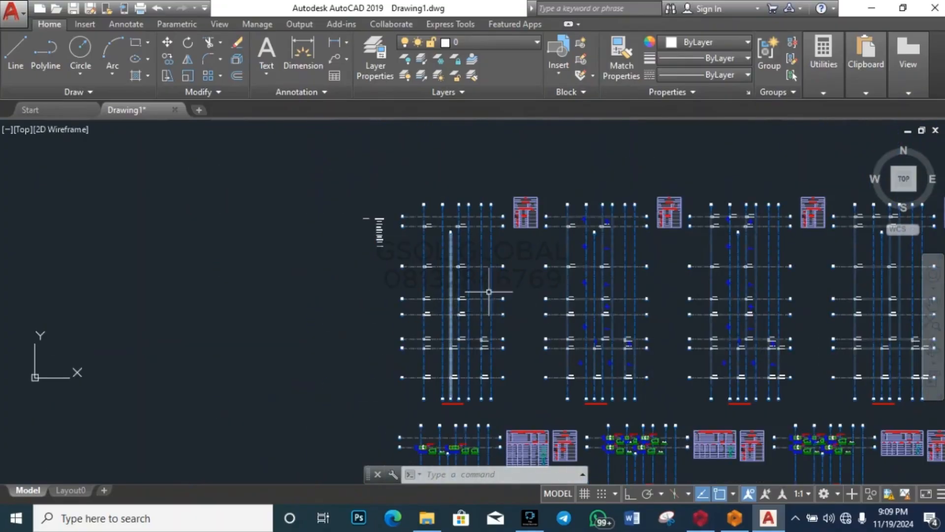
scroll(487, 287, "down", 2)
scroll(490, 337, "up", 7)
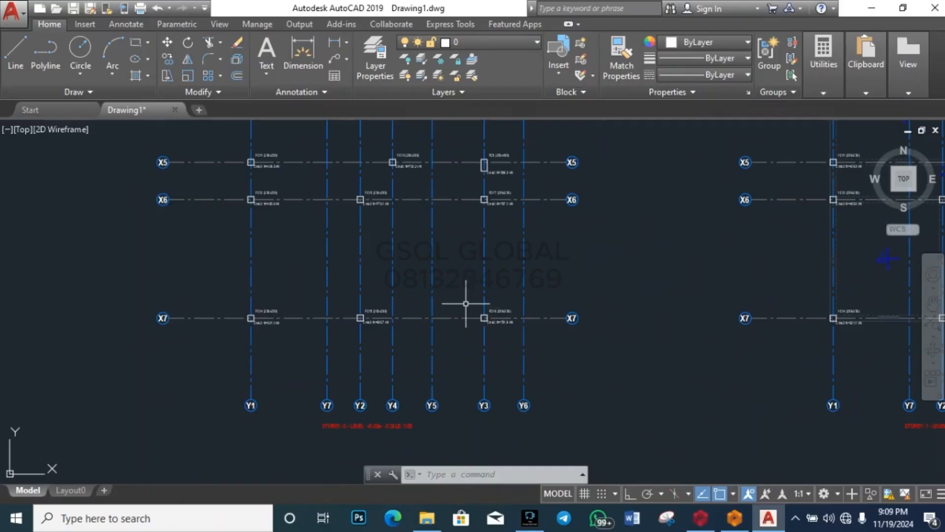
scroll(470, 266, "down", 3)
scroll(433, 268, "up", 8)
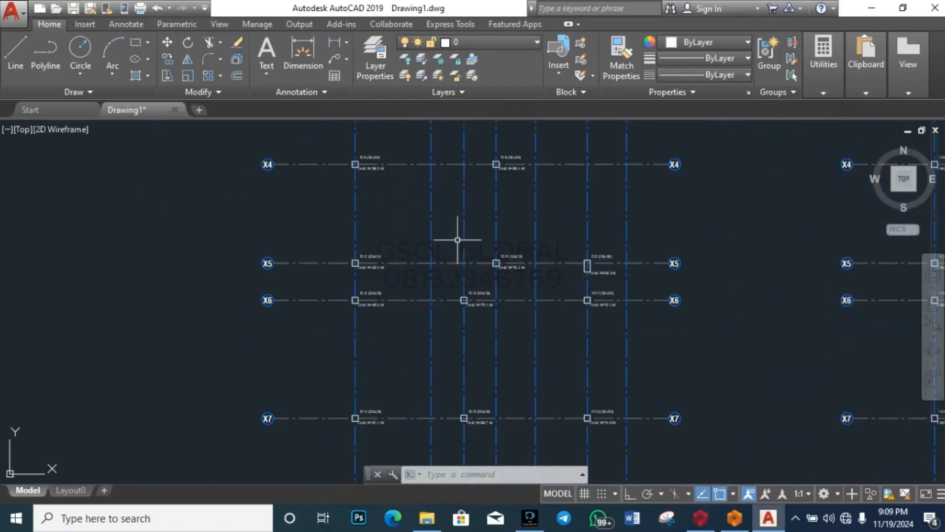
scroll(560, 360, "down", 6)
scroll(561, 361, "down", 3)
scroll(465, 231, "up", 6)
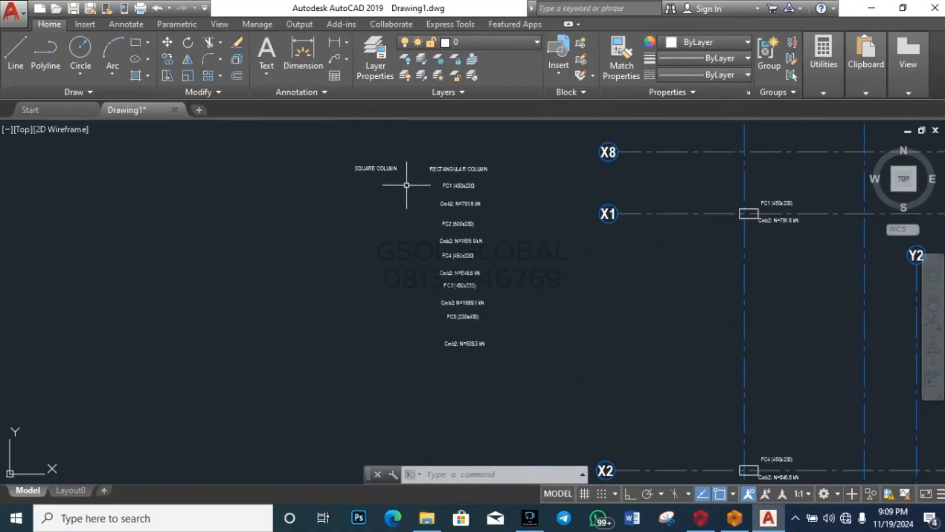
scroll(382, 158, "down", 5)
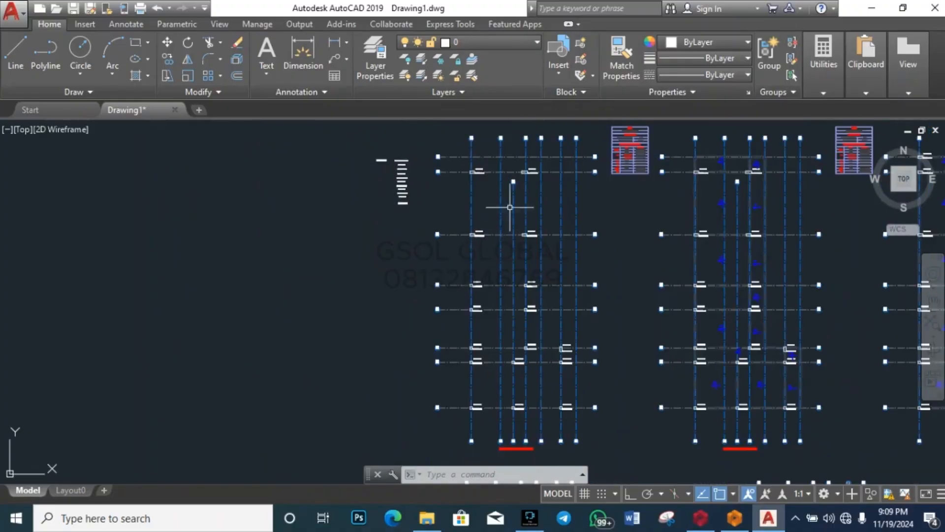
scroll(519, 173, "up", 2)
scroll(406, 250, "up", 5)
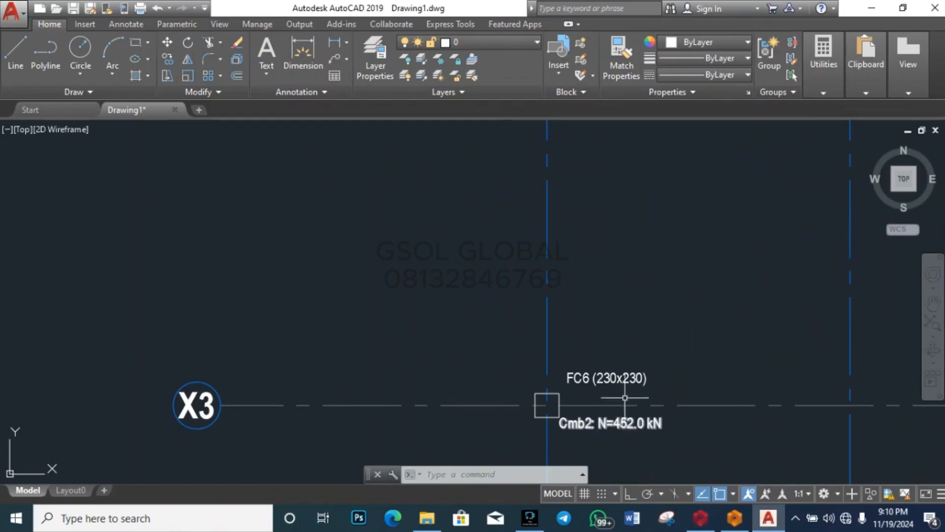
left_click(619, 422)
Step: Copy the FC6 (230x230) label and its 452.0 kN Cmb2 load under SQUARE COLUMN
left_click(619, 422)
type("co")
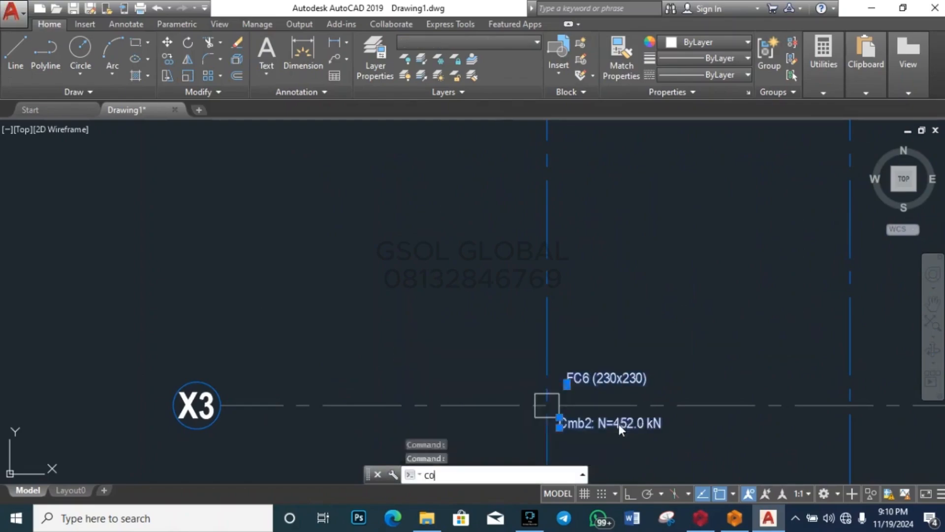
key("Return")
left_click(546, 405)
scroll(703, 356, "down", 8)
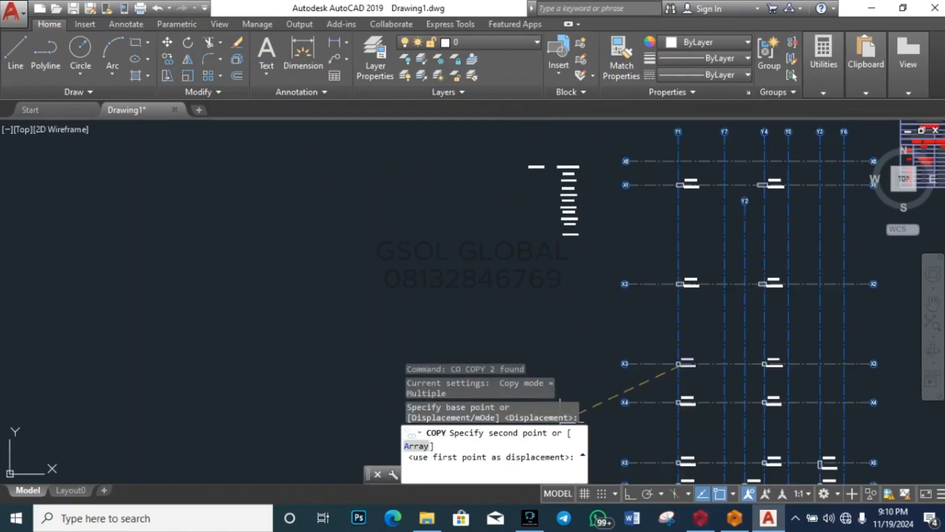
scroll(509, 184, "up", 7)
scroll(566, 194, "down", 2)
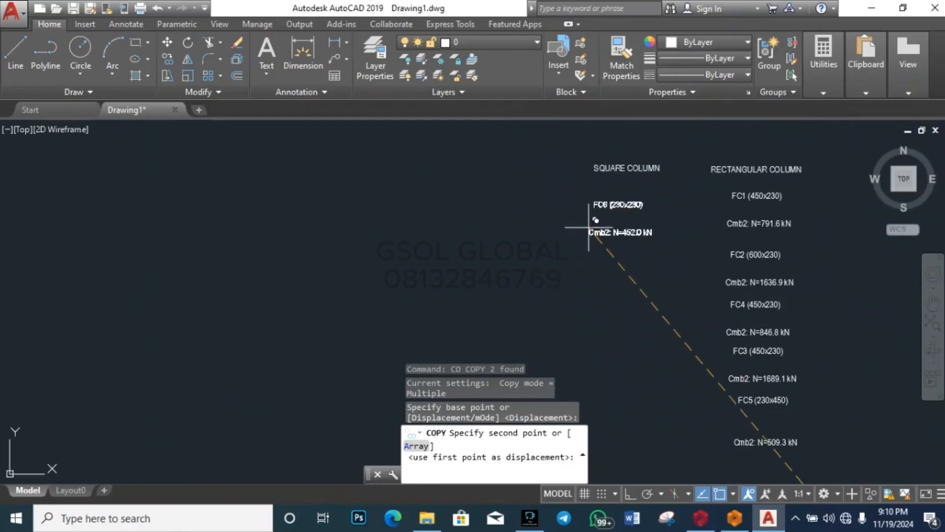
left_click(597, 217)
key("Escape")
scroll(306, 190, "down", 8)
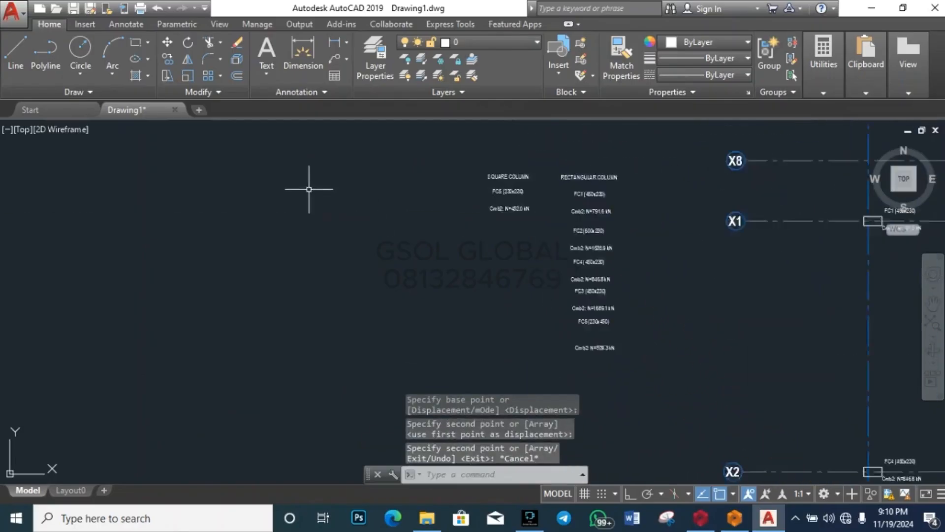
scroll(338, 241, "down", 2)
scroll(400, 269, "up", 8)
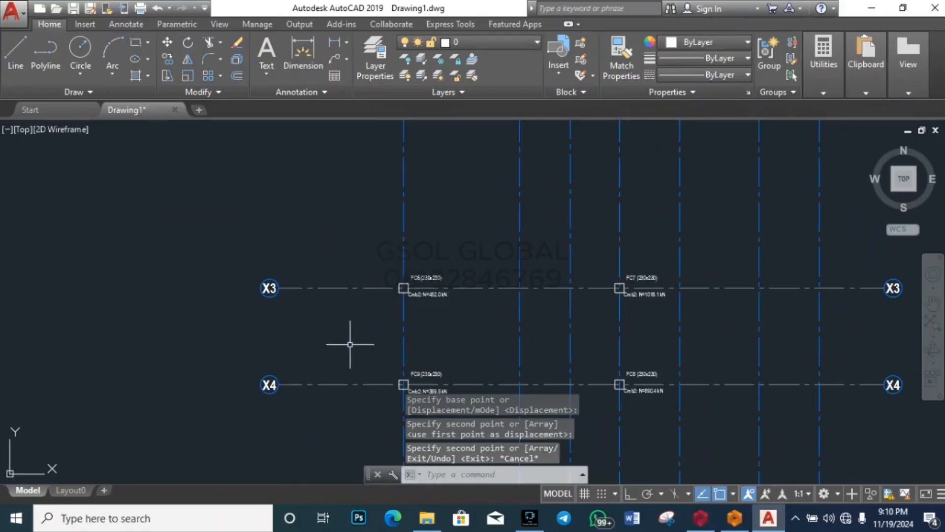
scroll(364, 330, "down", 4)
scroll(376, 259, "up", 7)
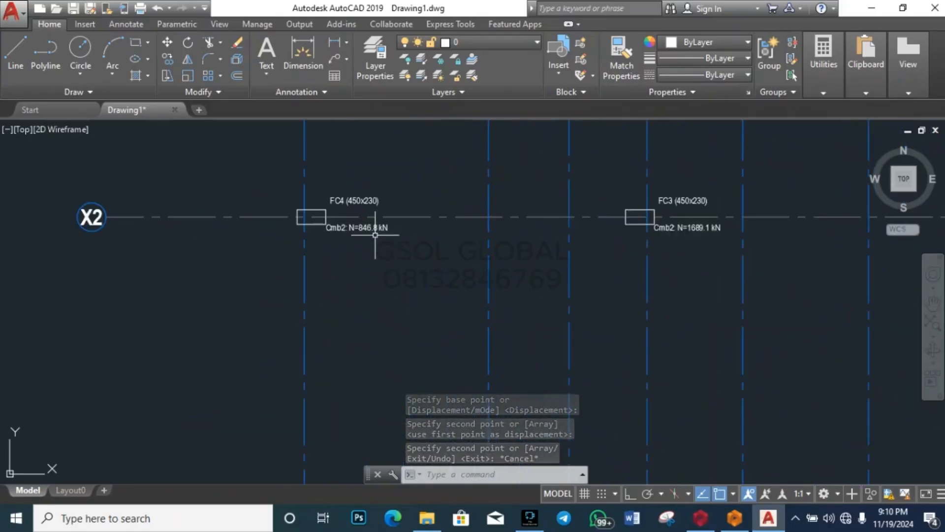
scroll(375, 234, "down", 4)
scroll(538, 359, "up", 7)
Step: Copy the FC7 (230x230) label and its 1018.1 kN load below FC6, then select FC9's load label
left_click(506, 310)
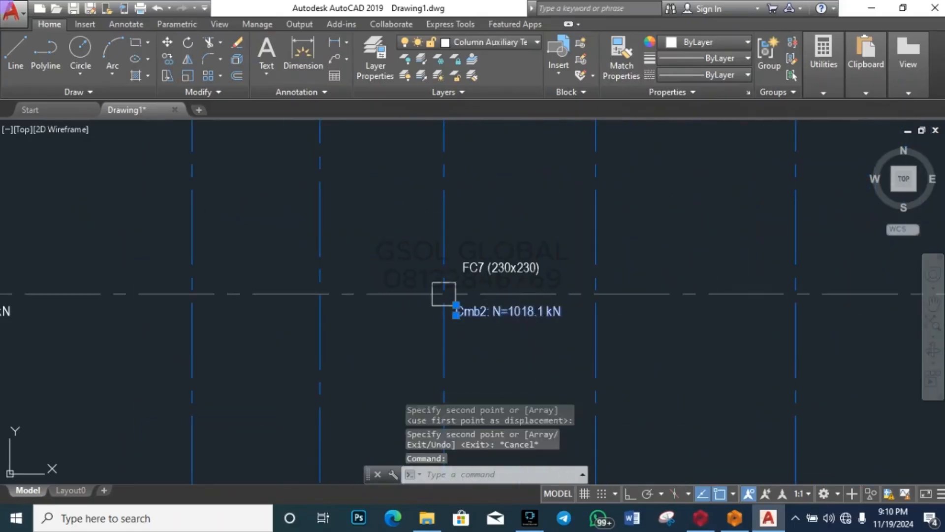
left_click(526, 270)
type("co")
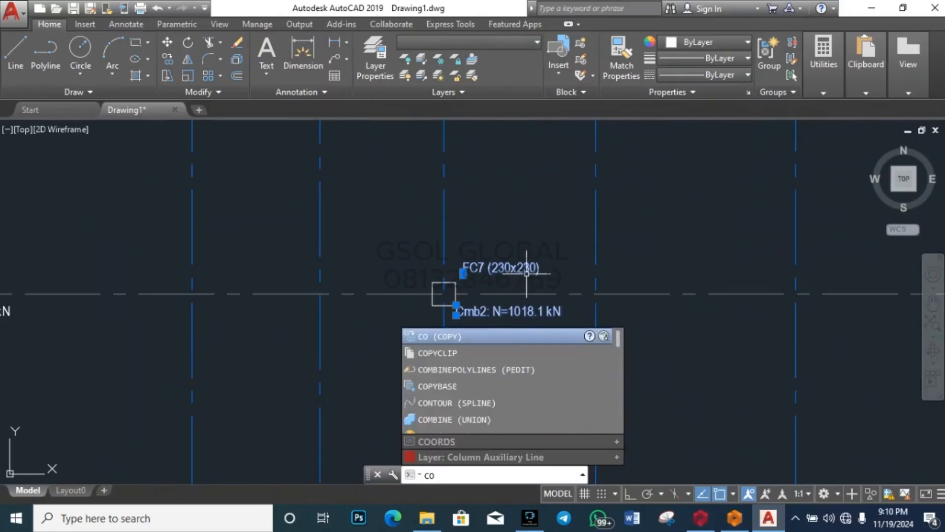
key("Return")
left_click(444, 294)
scroll(675, 376, "down", 5)
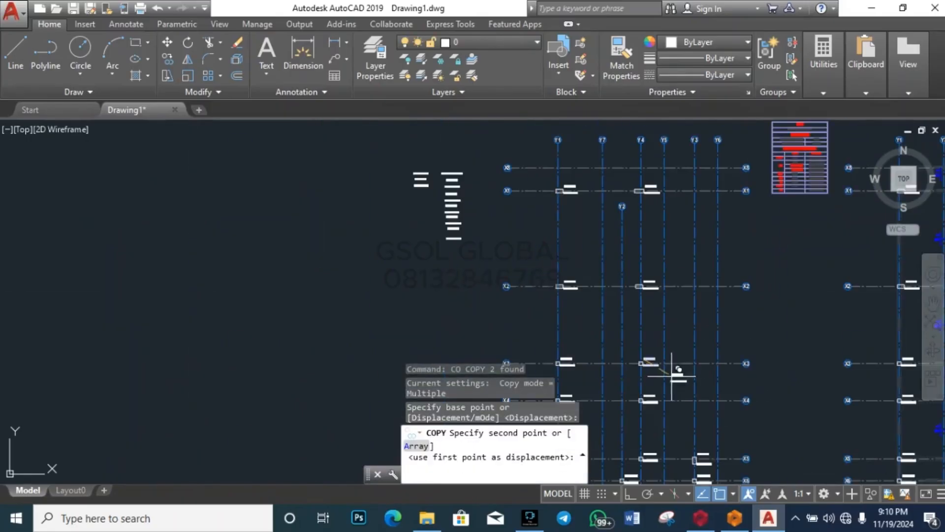
scroll(396, 214, "up", 5)
scroll(443, 179, "down", 3)
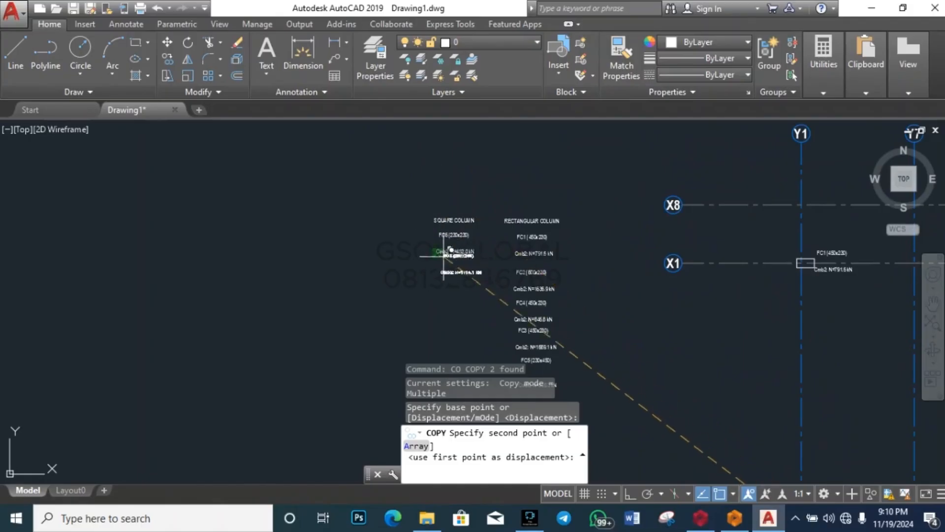
scroll(446, 256, "up", 3)
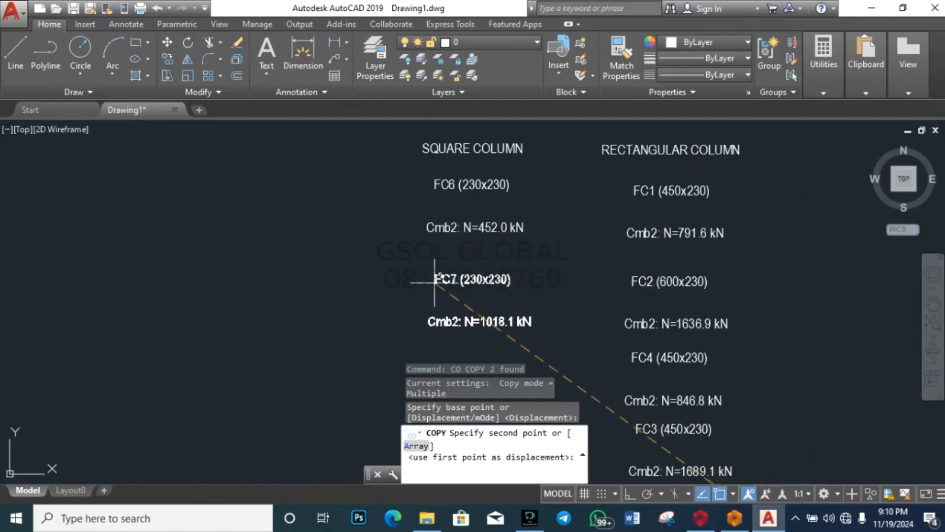
left_click(425, 286)
key("Escape")
scroll(263, 204, "down", 10)
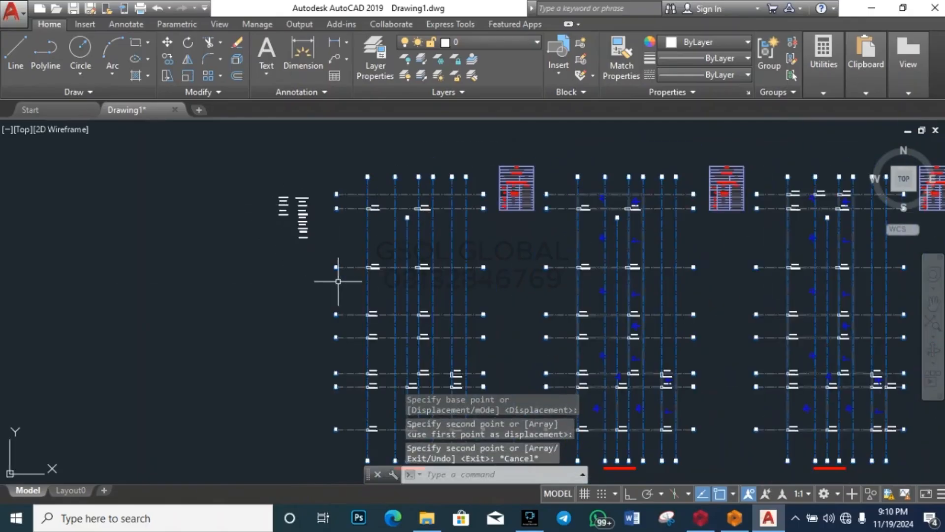
scroll(413, 328, "up", 2)
scroll(413, 328, "up", 4)
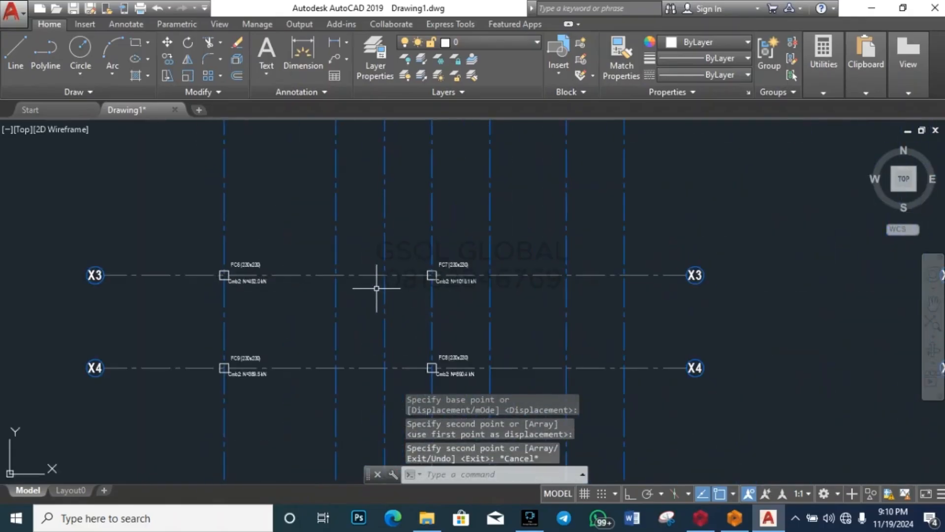
scroll(386, 268, "down", 4)
scroll(363, 295, "up", 8)
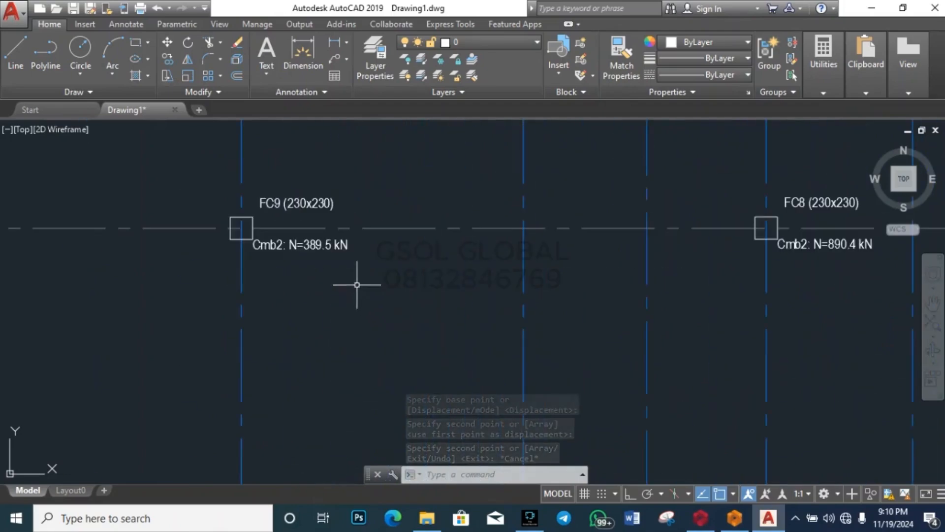
left_click(315, 245)
Step: Select the FC9 name label, then cancel the Offset command started by mistake
left_click(316, 202)
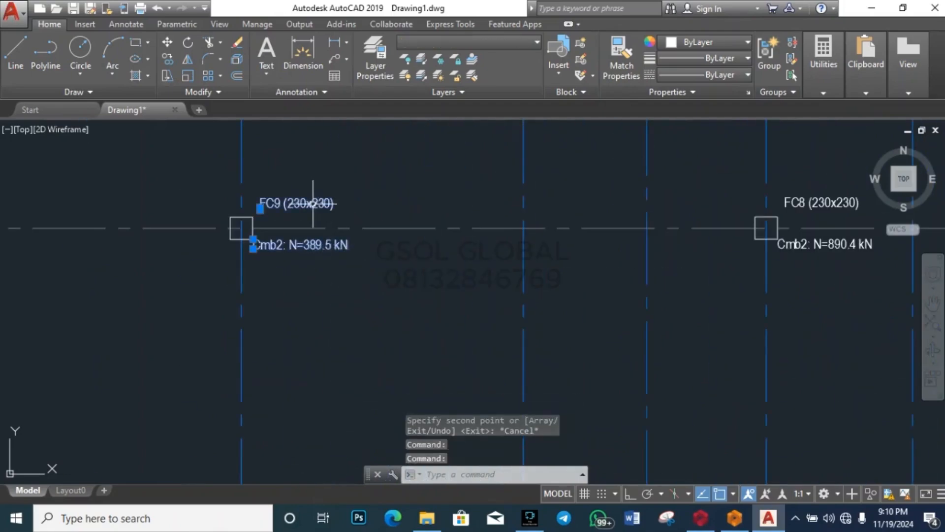
type("o")
key("Return")
left_click(307, 210)
scroll(492, 371, "down", 5)
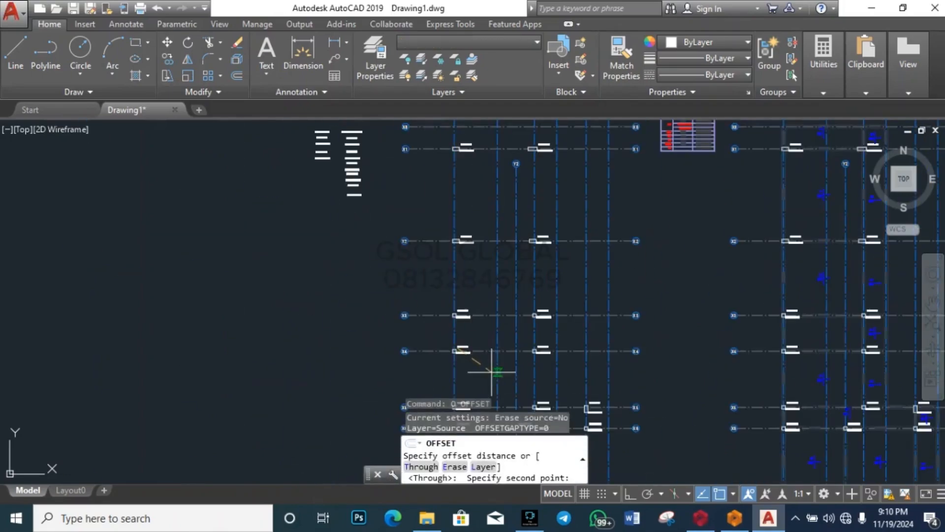
key("Escape")
scroll(496, 359, "up", 6)
Step: Copy the FC9 name and 389.5 kN Cmb2 load labels below FC7 in the SQUARE COLUMN list
left_click(261, 309)
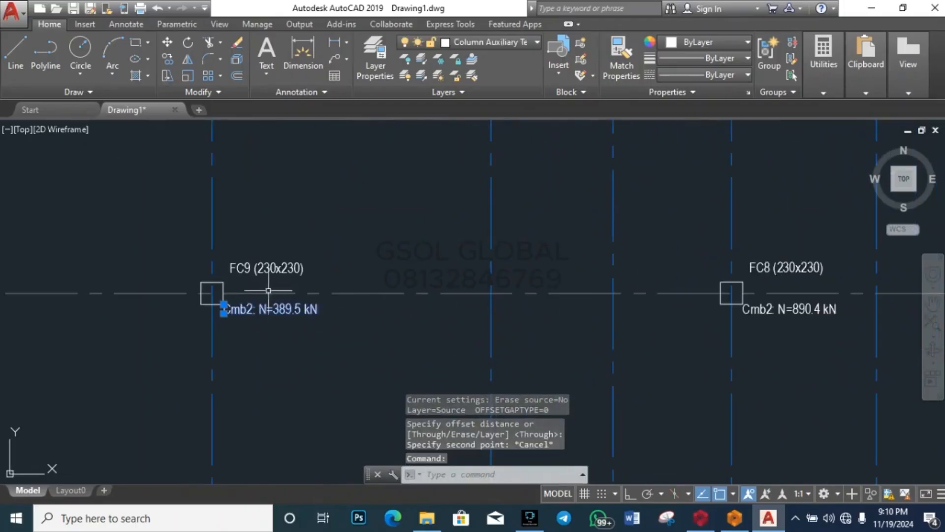
left_click(273, 267)
type("co")
key("Return")
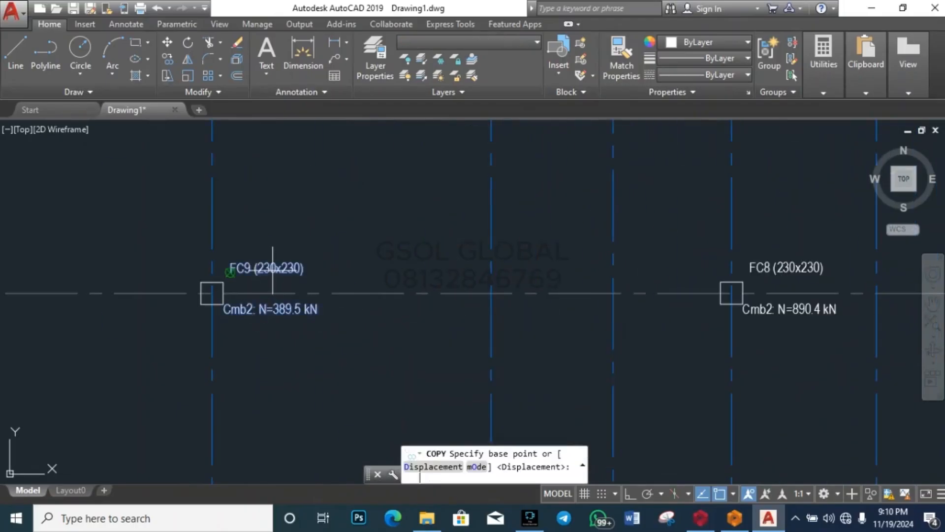
left_click(283, 307)
scroll(283, 306, "down", 5)
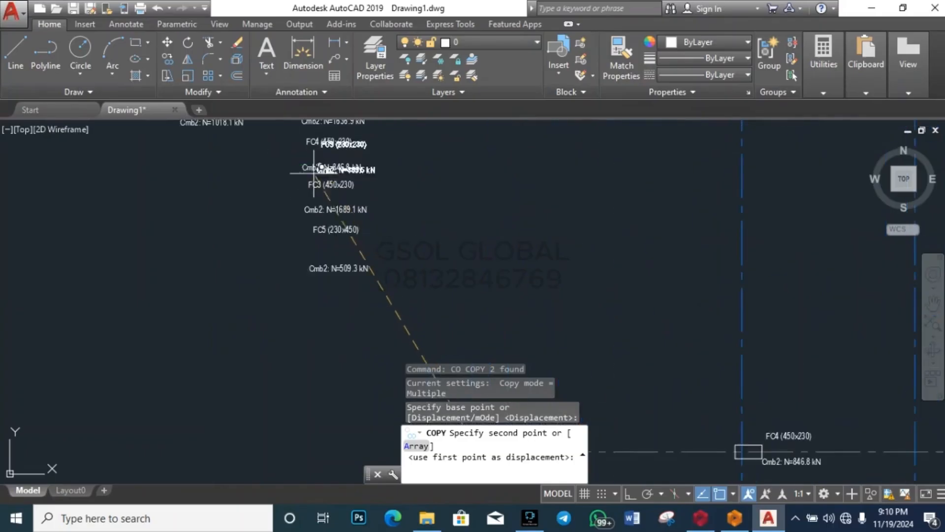
scroll(295, 295, "up", 5)
scroll(312, 334, "down", 2)
scroll(315, 295, "up", 6)
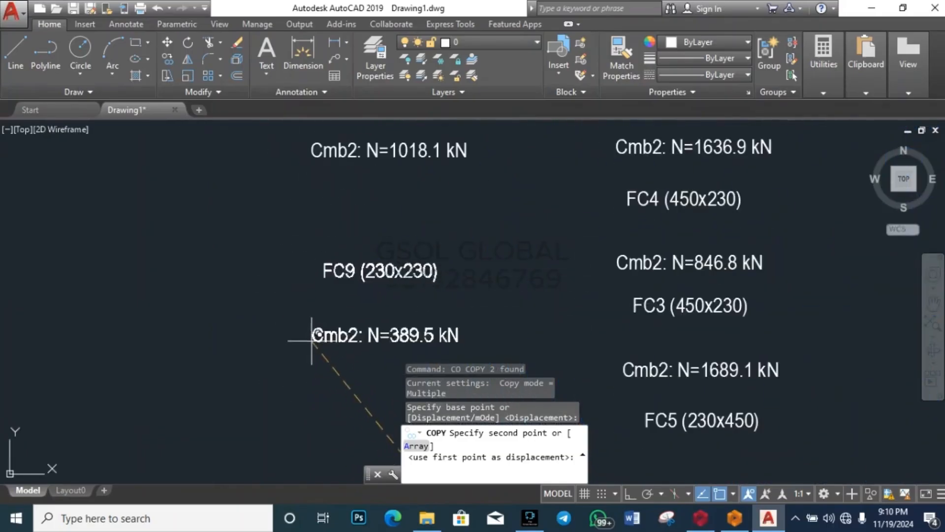
left_click(316, 268)
key("Escape")
scroll(175, 262, "down", 6)
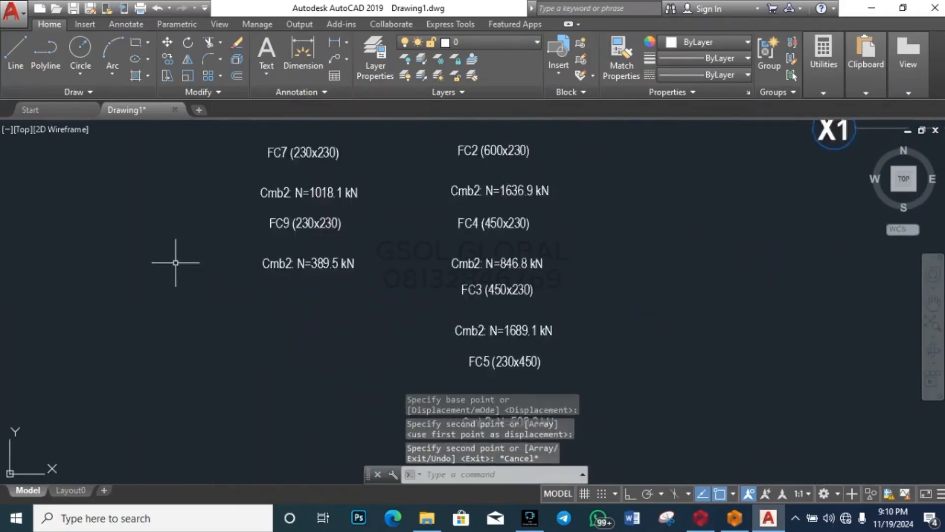
scroll(306, 337, "up", 6)
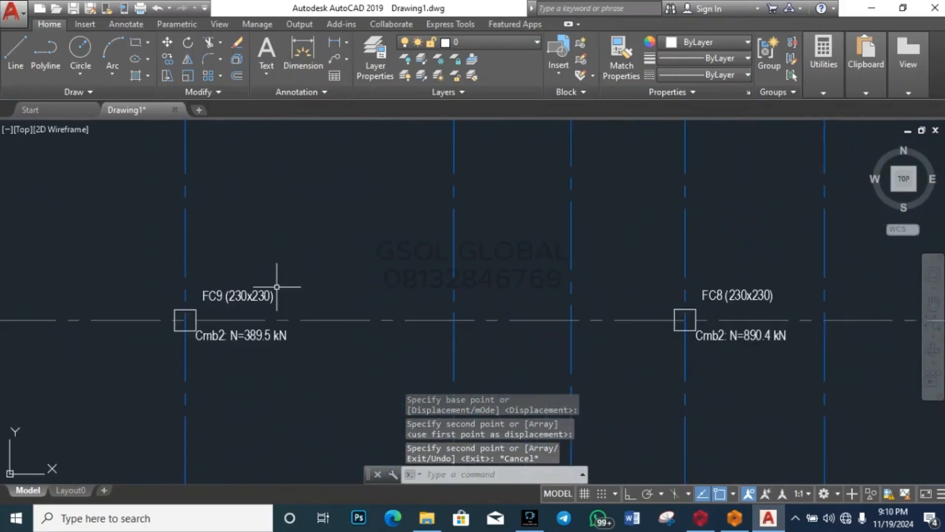
scroll(321, 294, "down", 1)
Step: Copy the FC8 name and 890.4 kN Cmb2 load labels below FC9 in the list
left_click(446, 273)
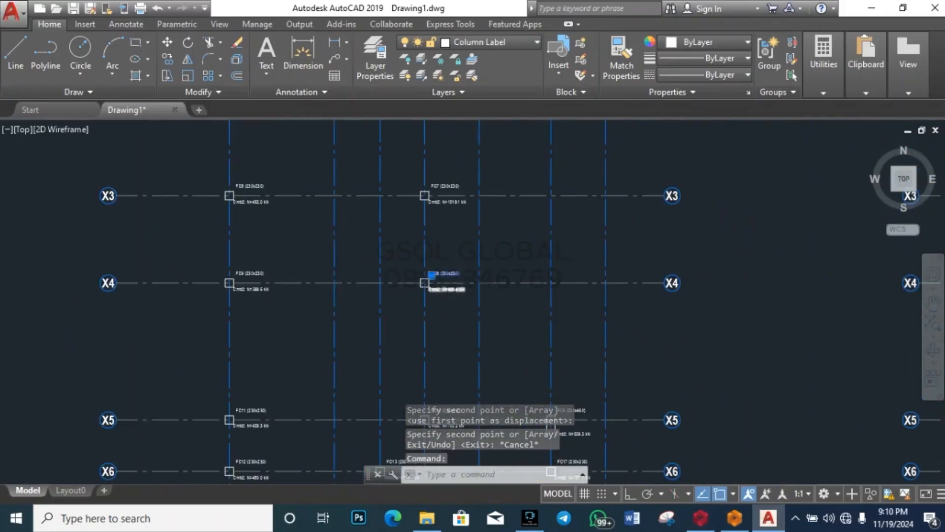
scroll(449, 287, "up", 4)
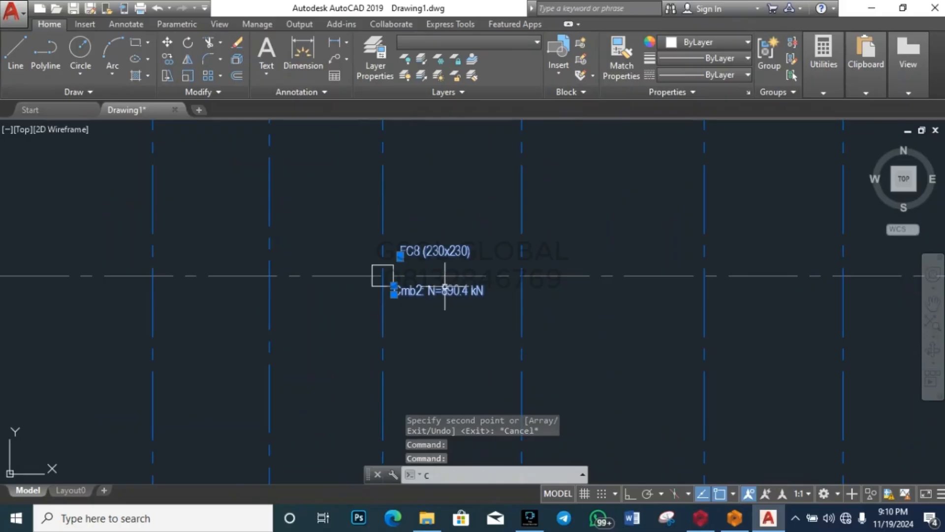
type("o")
key("Return")
left_click(440, 284)
scroll(630, 310, "down", 6)
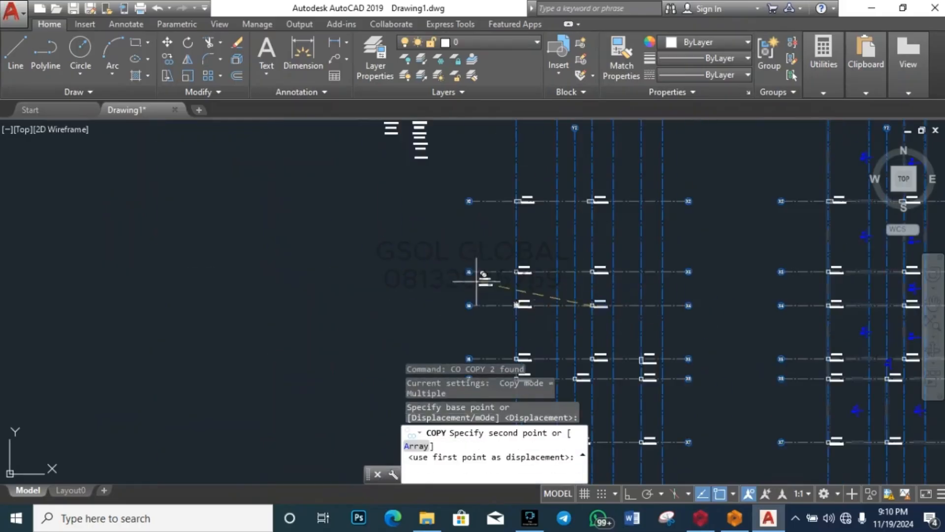
scroll(411, 239, "up", 8)
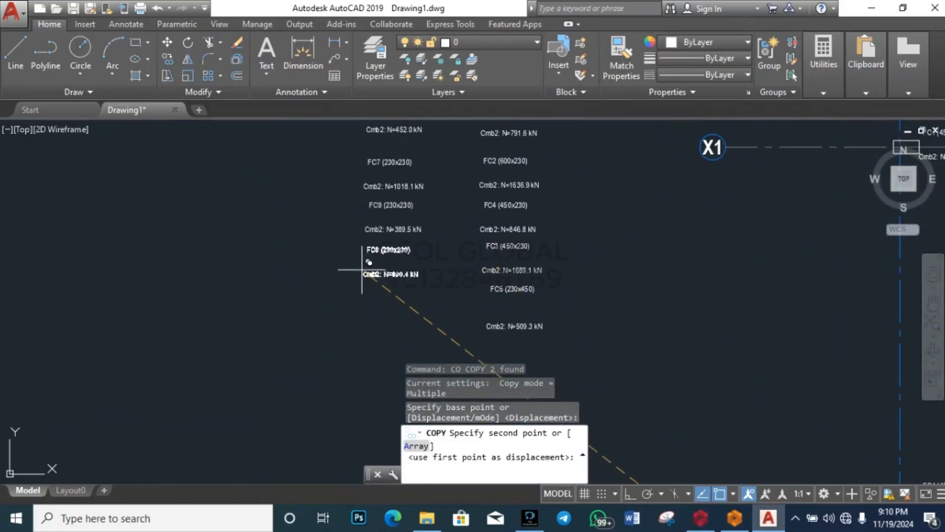
left_click(366, 288)
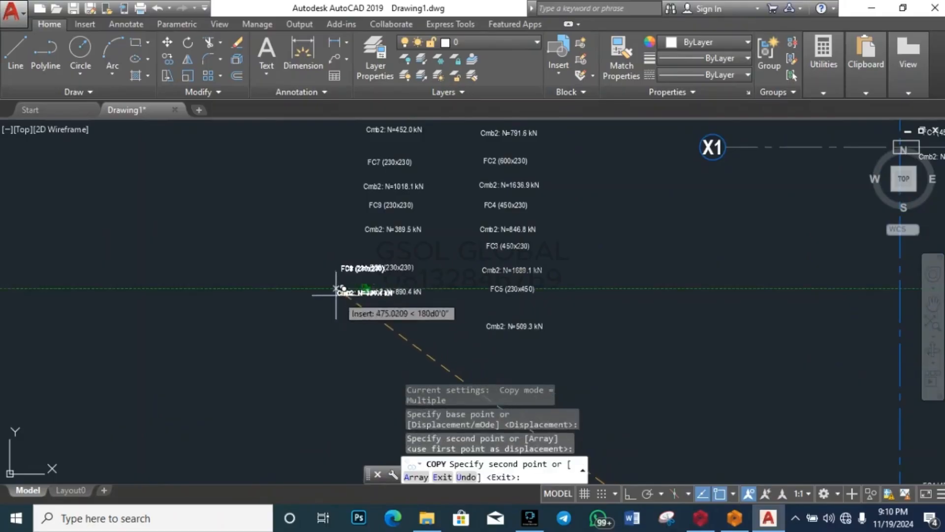
key("Escape")
scroll(248, 223, "down", 5)
scroll(432, 295, "down", 2)
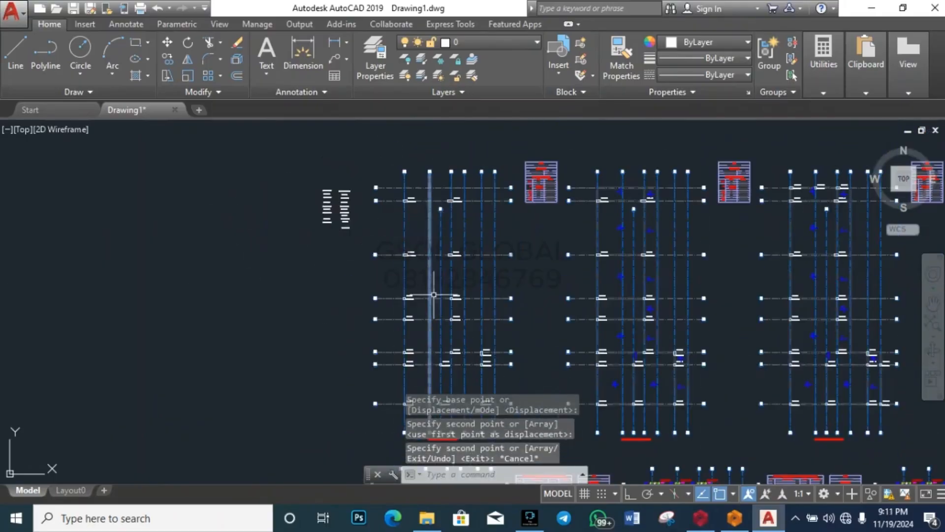
scroll(376, 313, "up", 2)
scroll(337, 320, "down", 2)
scroll(279, 198, "up", 5)
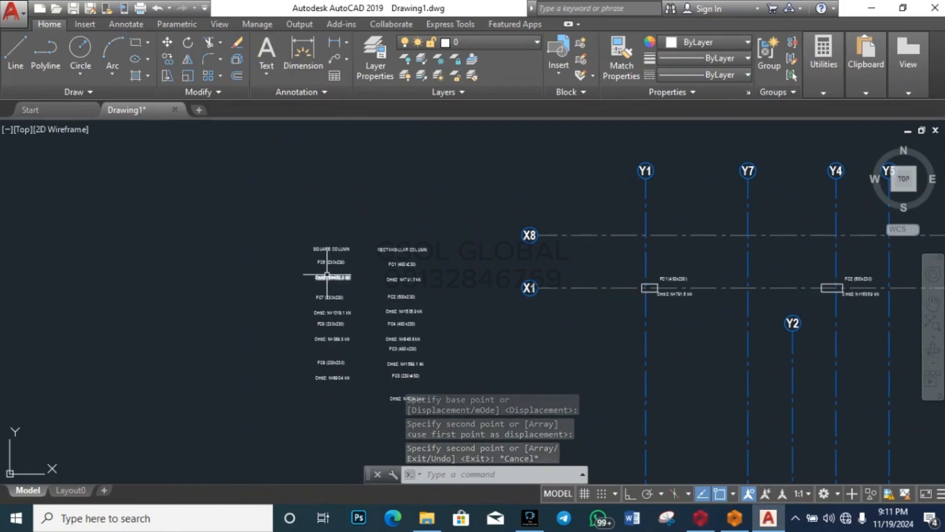
Step: Select the name and Cmb2 load labels of columns FC11, FC10, FC13 and FC12
scroll(327, 293, "down", 4)
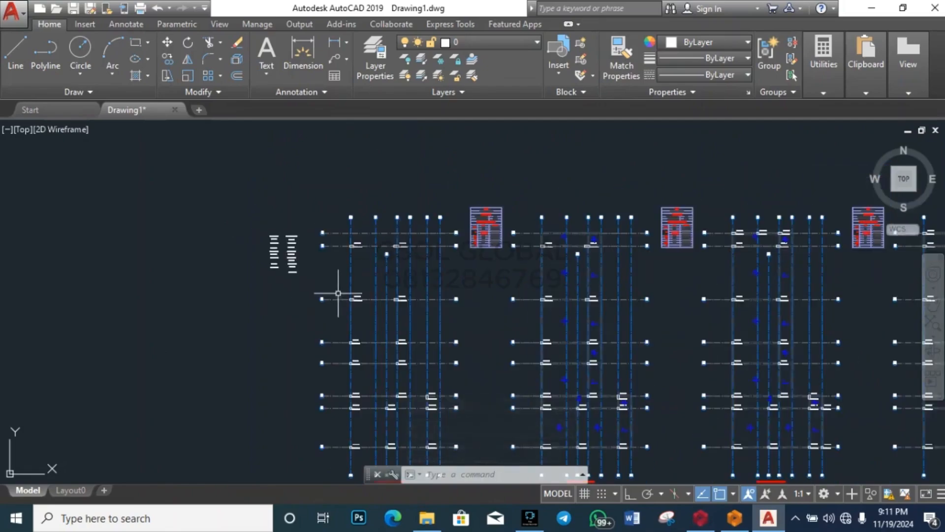
scroll(413, 386, "up", 5)
scroll(434, 280, "down", 4)
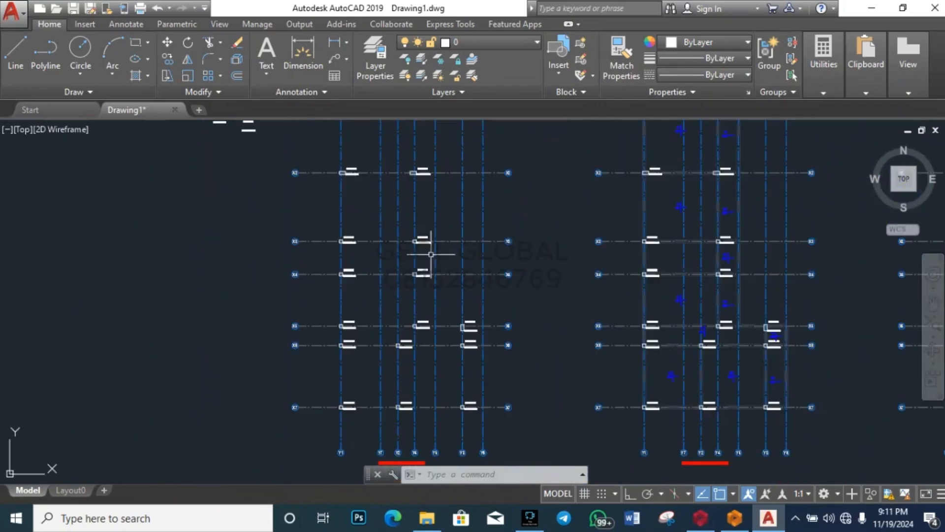
scroll(393, 176, "up", 2)
scroll(393, 176, "down", 2)
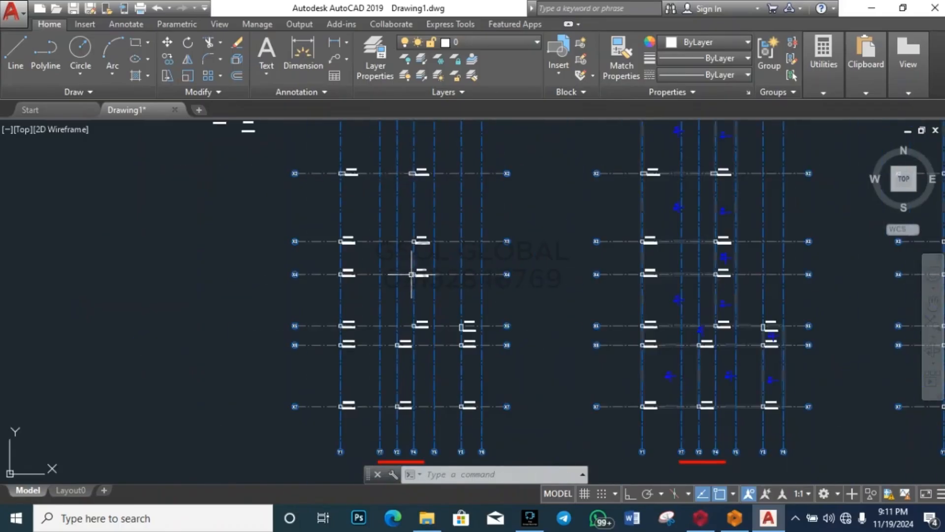
scroll(411, 274, "up", 5)
scroll(408, 306, "down", 5)
scroll(333, 311, "up", 3)
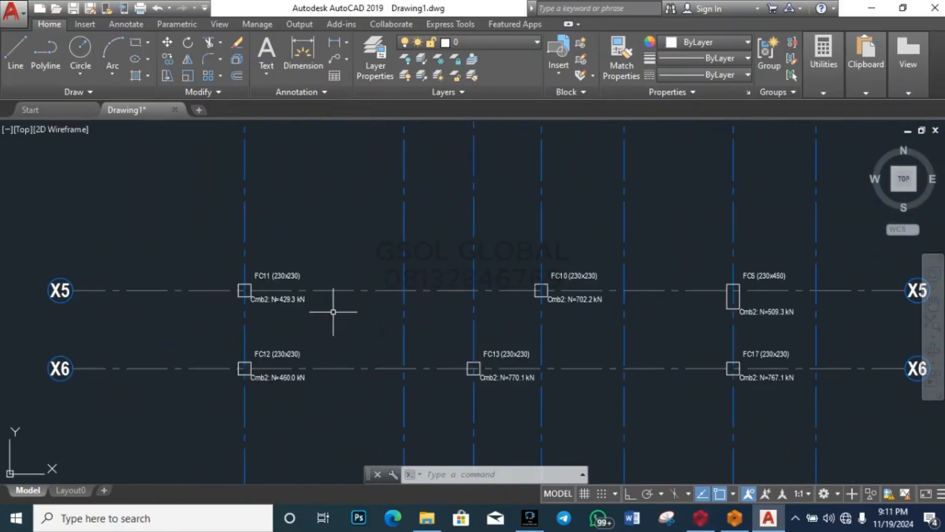
left_click(287, 299)
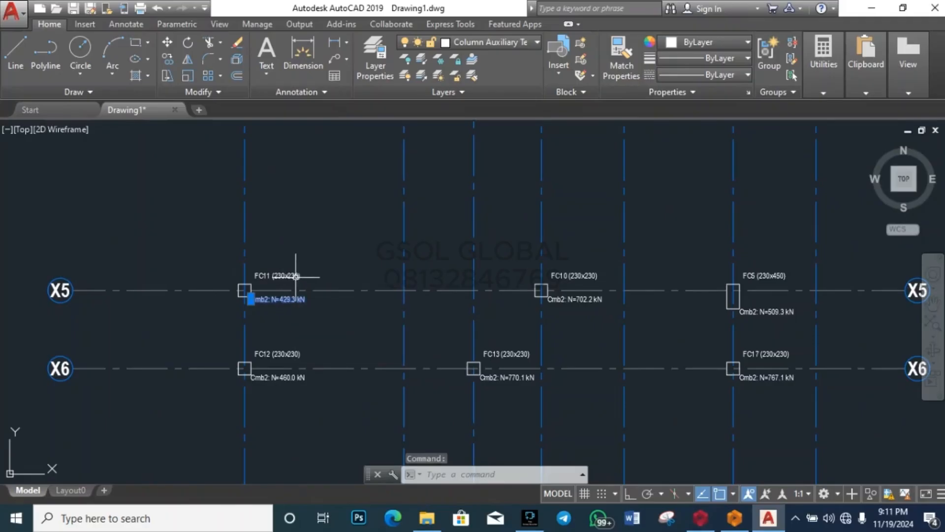
left_click(284, 276)
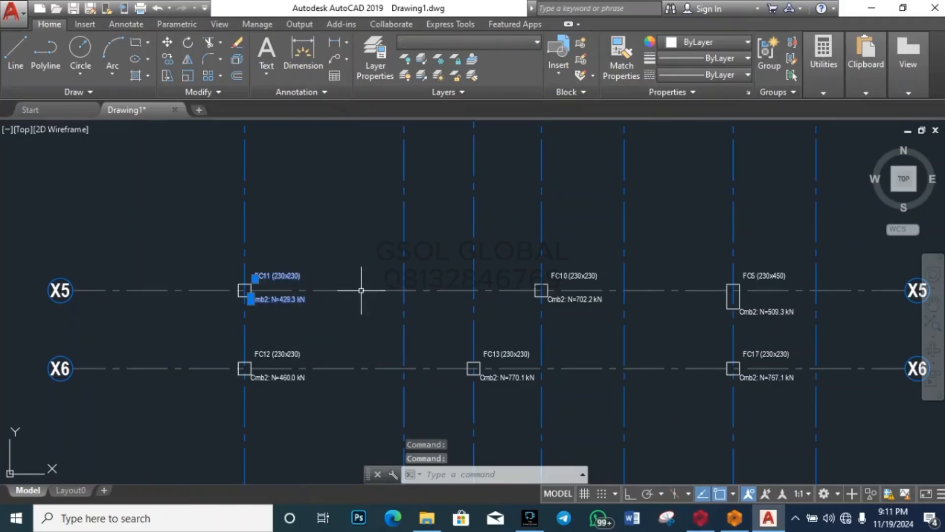
left_click(573, 276)
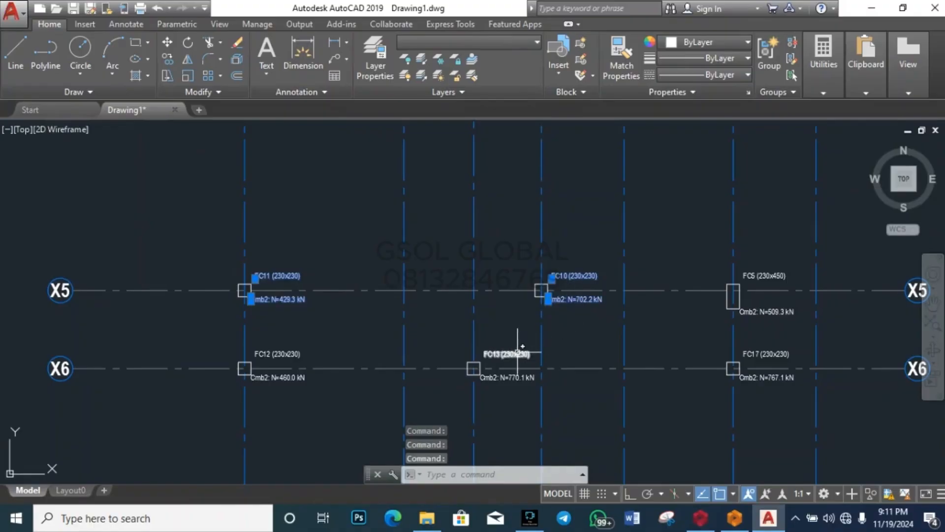
left_click(277, 375)
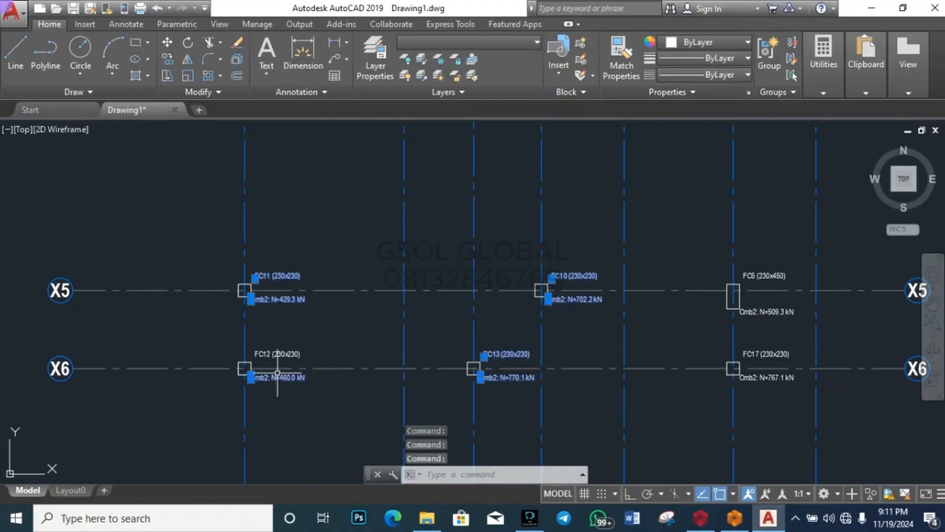
left_click(279, 358)
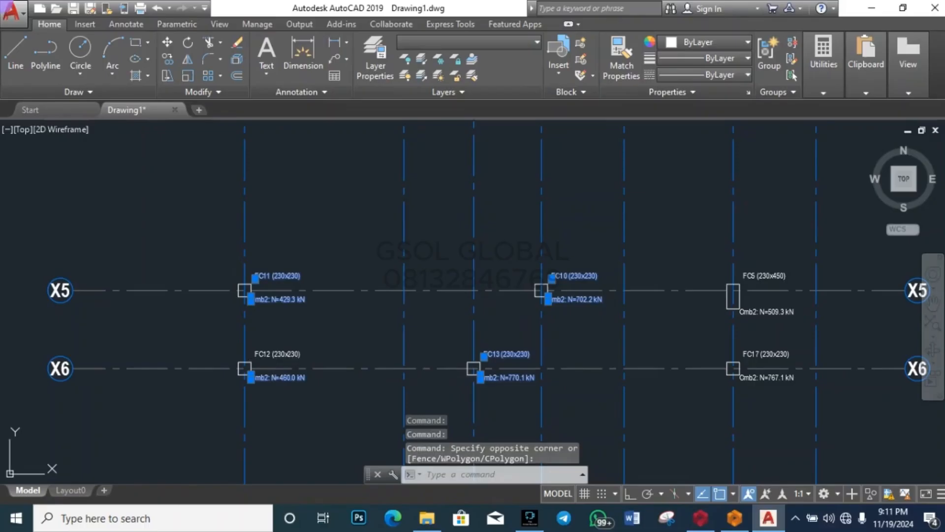
left_click(269, 351)
scroll(257, 316, "down", 6)
scroll(419, 330, "up", 8)
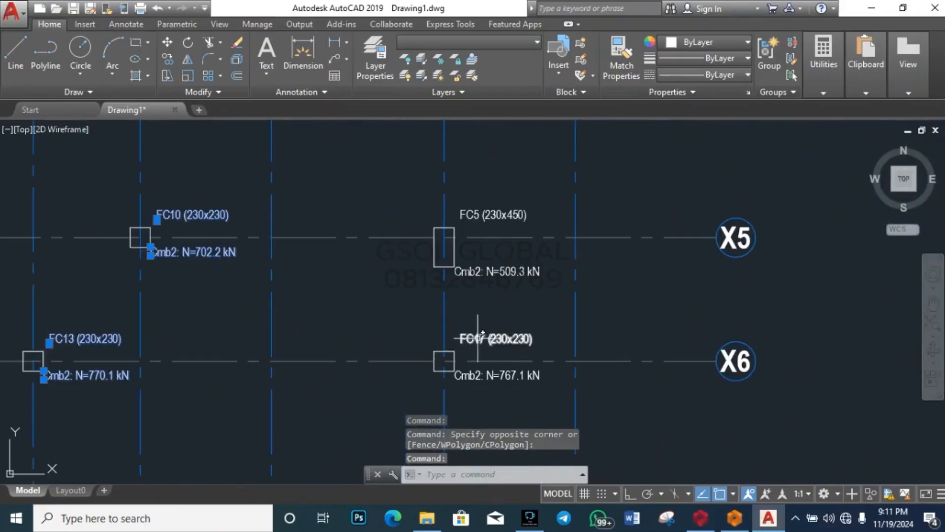
Step: Add the FC17, FC14, FC15 and FC16 name and load labels to the selection
left_click(477, 338)
left_click(489, 376)
scroll(588, 225, "down", 5)
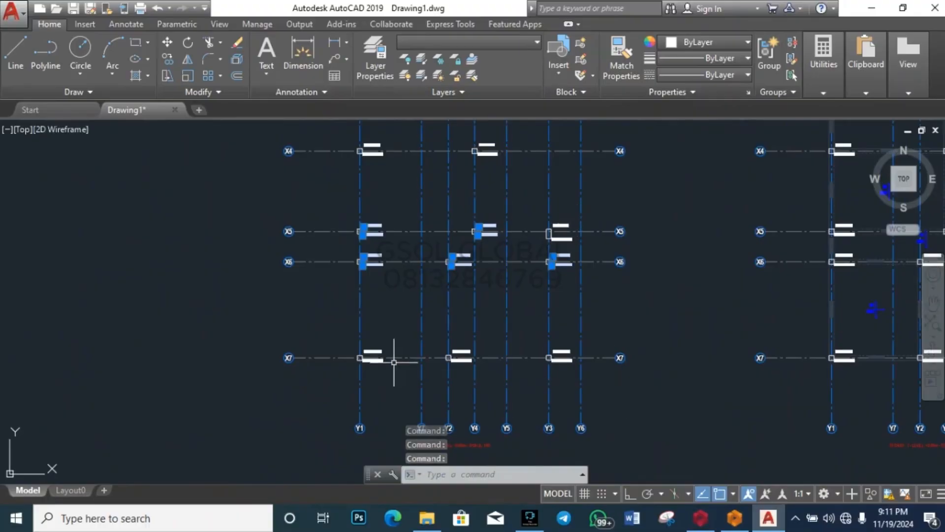
scroll(393, 362, "up", 4)
left_click(340, 338)
left_click(344, 362)
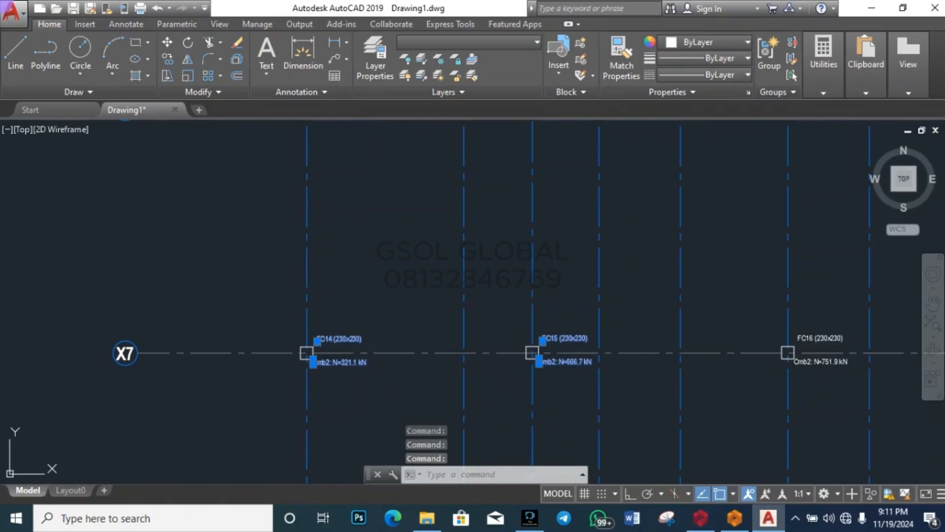
left_click(830, 369)
left_click(833, 361)
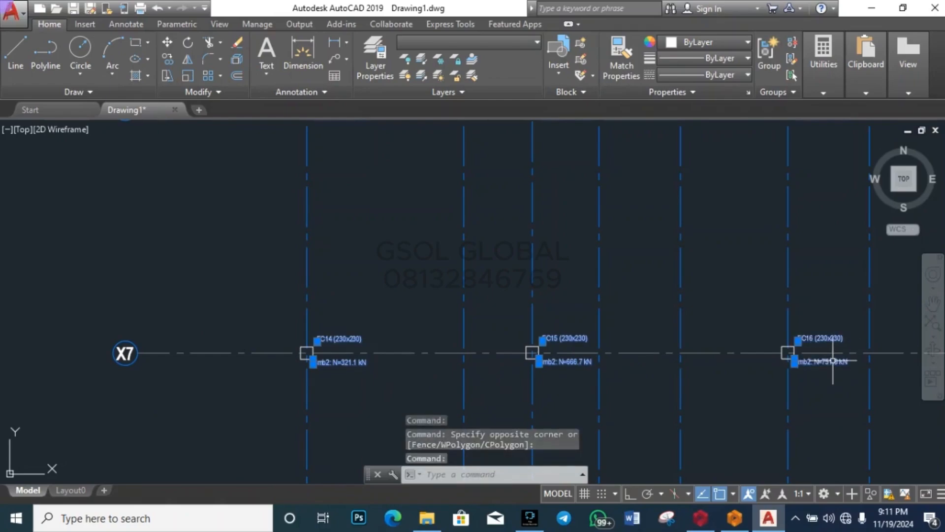
Step: Copy the 16 selected labels with CO into empty space left of the plan
type("co")
key("Return")
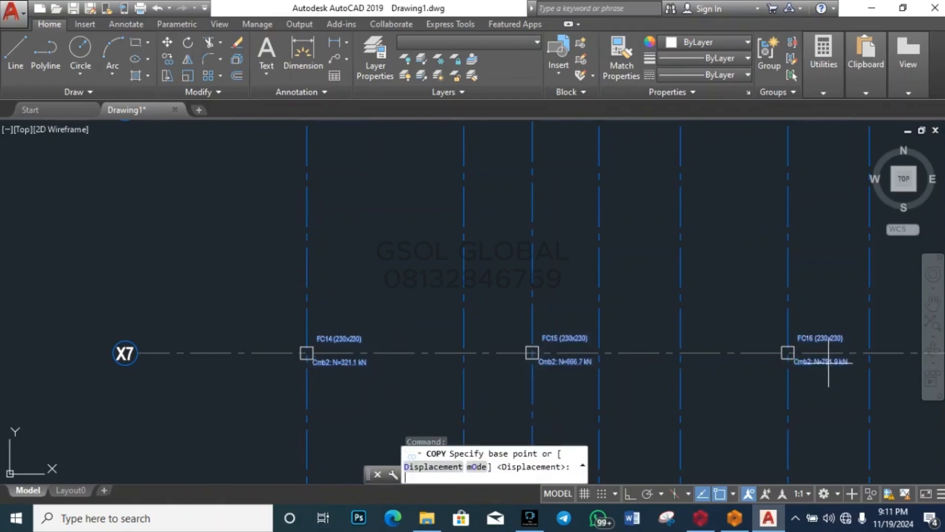
left_click(794, 363)
scroll(808, 448, "down", 5)
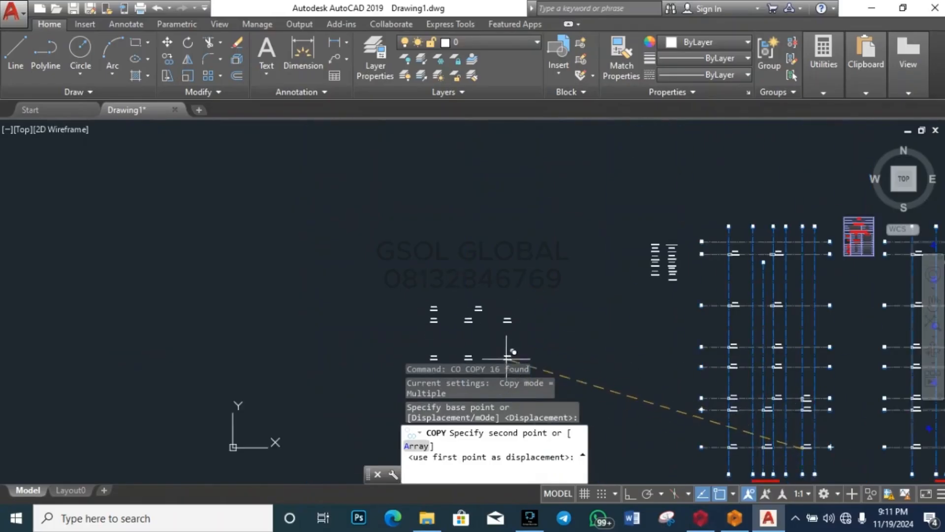
scroll(657, 307, "up", 8)
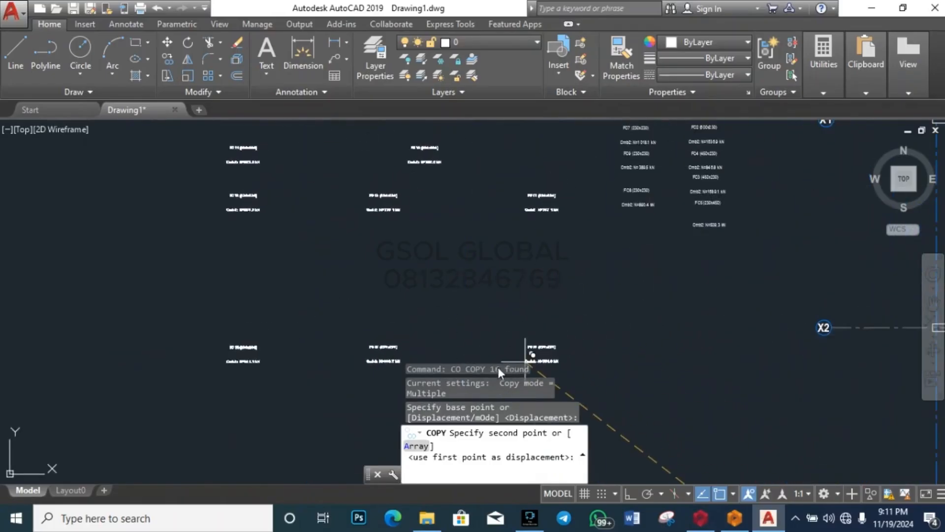
left_click(490, 340)
key("Escape")
key("Escape")
scroll(355, 342, "down", 4)
scroll(296, 223, "up", 4)
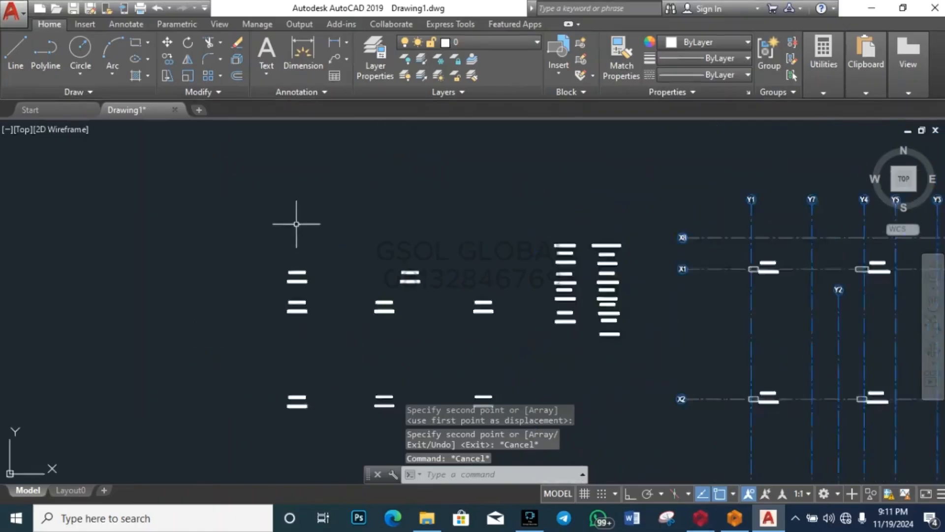
left_click(252, 332)
left_click(338, 274)
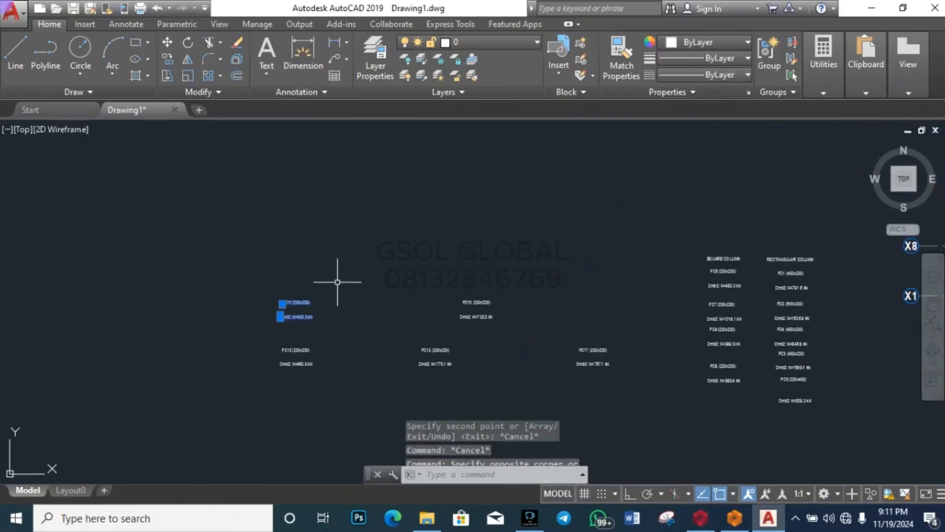
type("m")
key("Return")
left_click(295, 312)
scroll(702, 422, "up", 6)
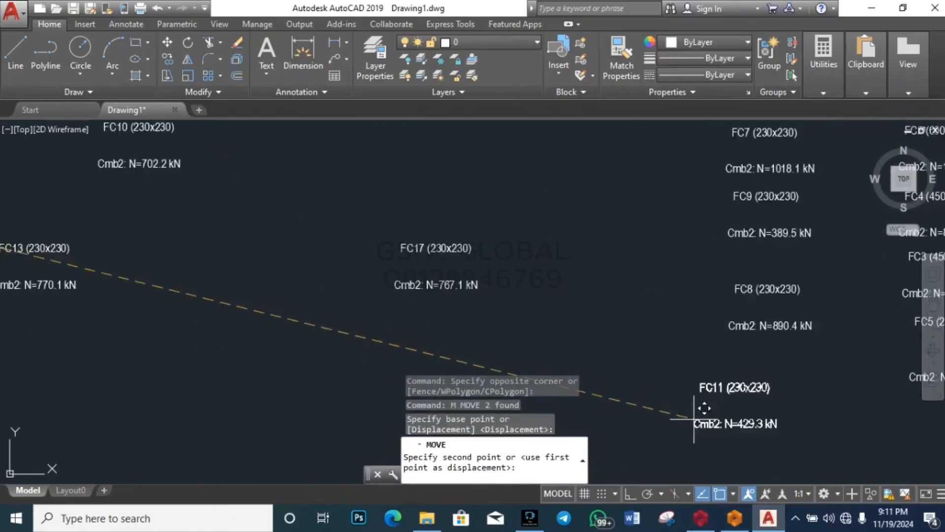
key("Escape")
scroll(524, 312, "down", 5)
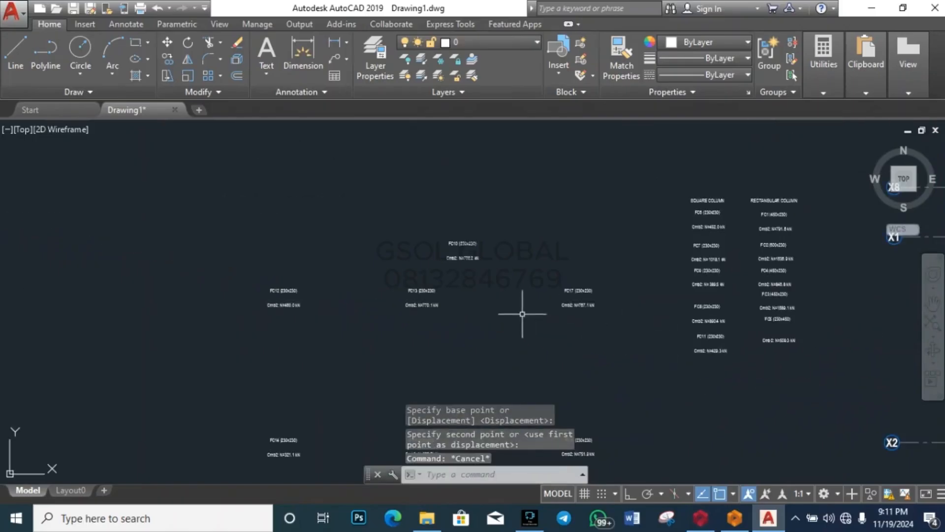
left_click(418, 269)
left_click(486, 243)
type("m")
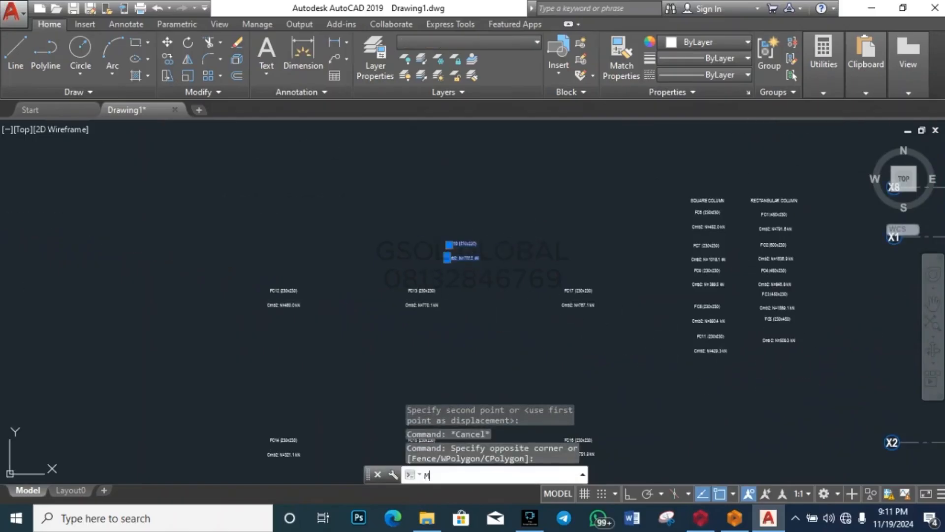
key("Return")
left_click(468, 250)
scroll(701, 374, "up", 5)
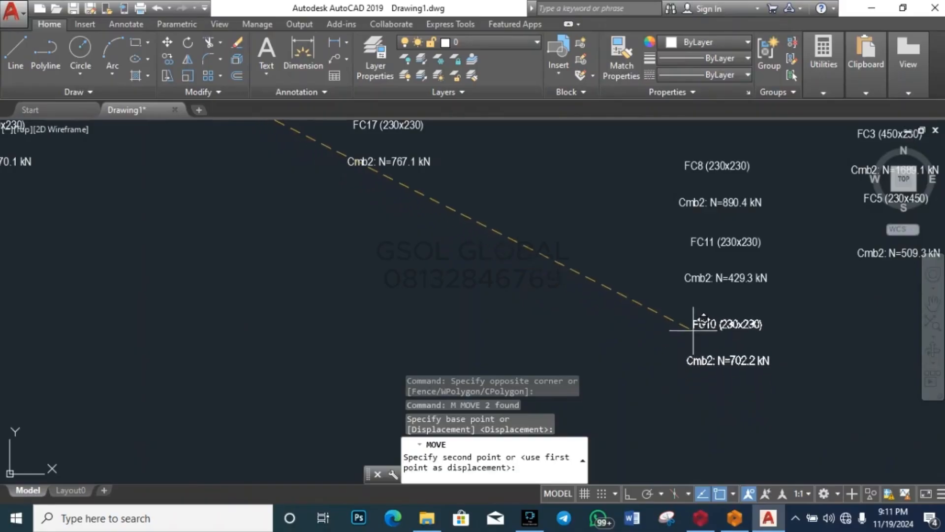
key("Escape")
scroll(372, 235, "down", 5)
scroll(372, 235, "up", 4)
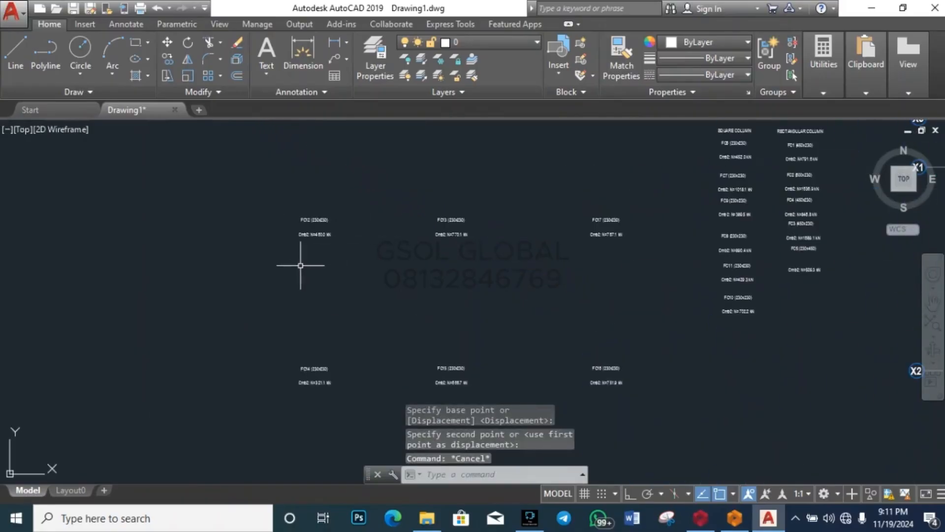
left_click(295, 246)
left_click(369, 200)
type("m")
key("Return")
left_click(326, 220)
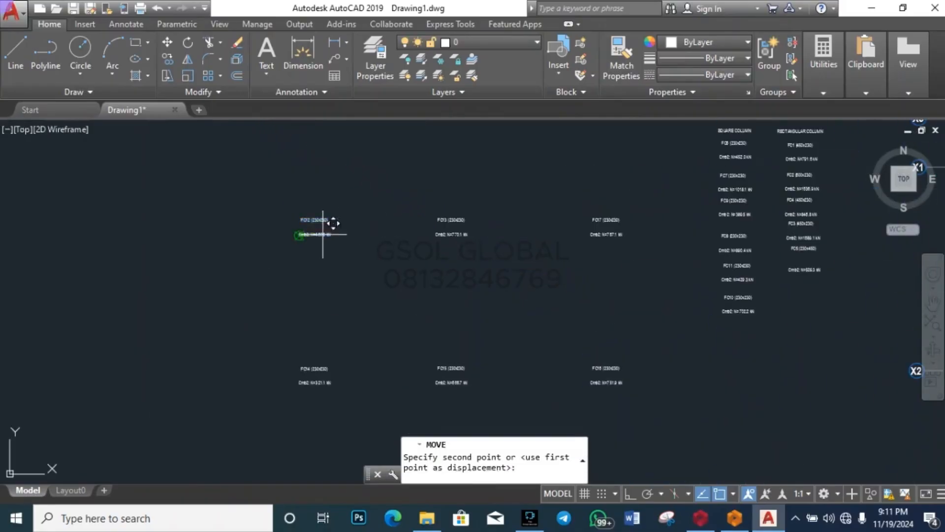
scroll(741, 343, "up", 5)
key("Escape")
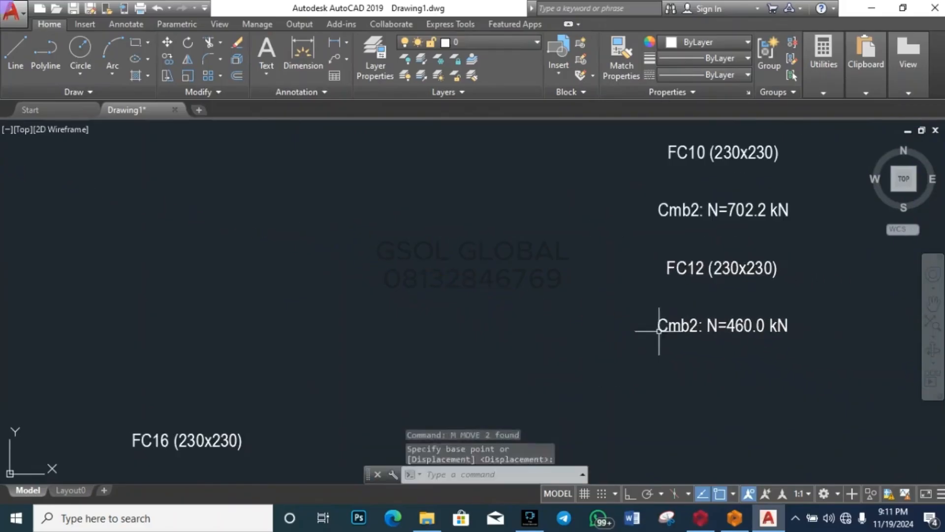
scroll(650, 325, "down", 5)
left_click(483, 298)
left_click(563, 232)
type("m")
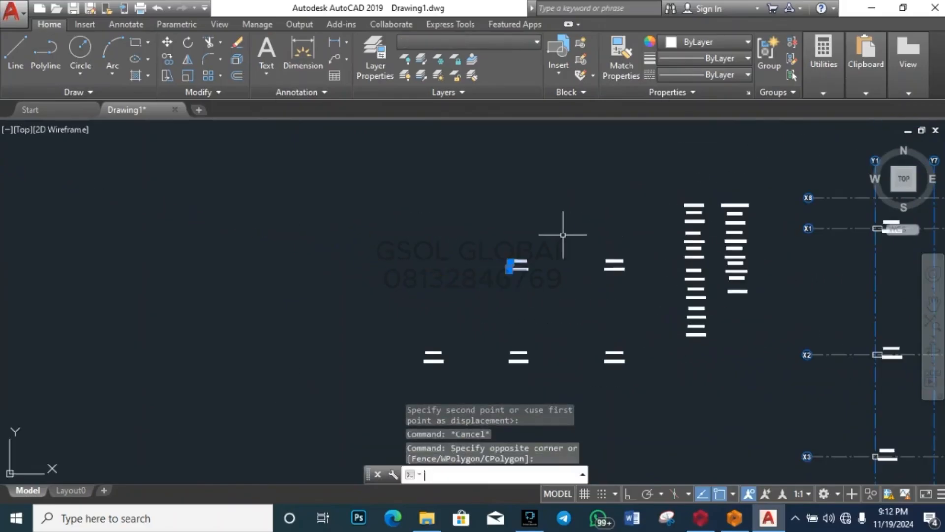
key("Return")
left_click(515, 267)
scroll(741, 362, "up", 5)
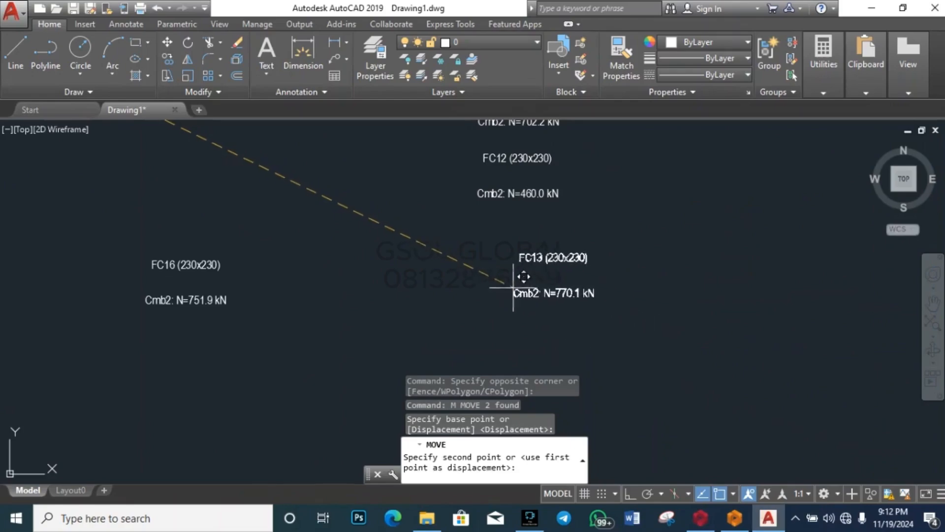
key("Escape")
scroll(660, 375, "down", 2)
scroll(660, 375, "down", 3)
scroll(561, 281, "up", 3)
left_click(490, 302)
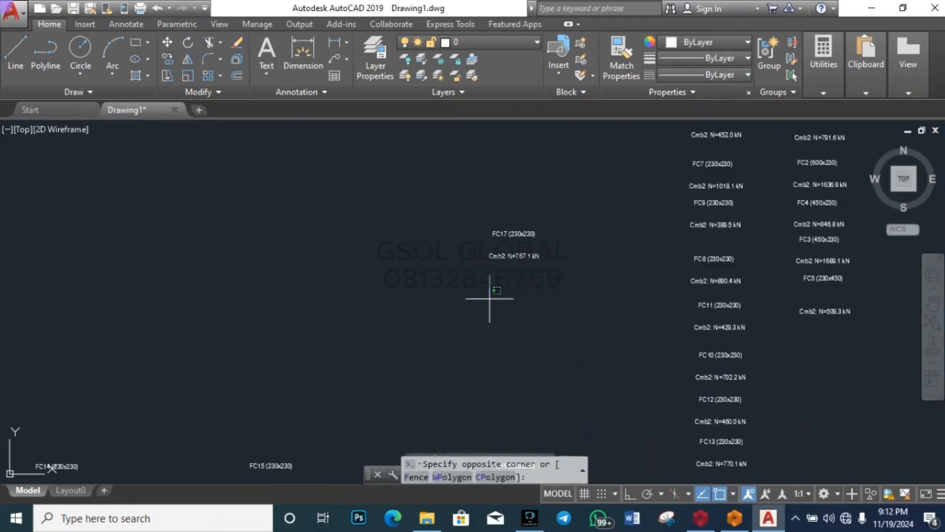
left_click(595, 200)
type("m")
key("Return")
left_click(490, 253)
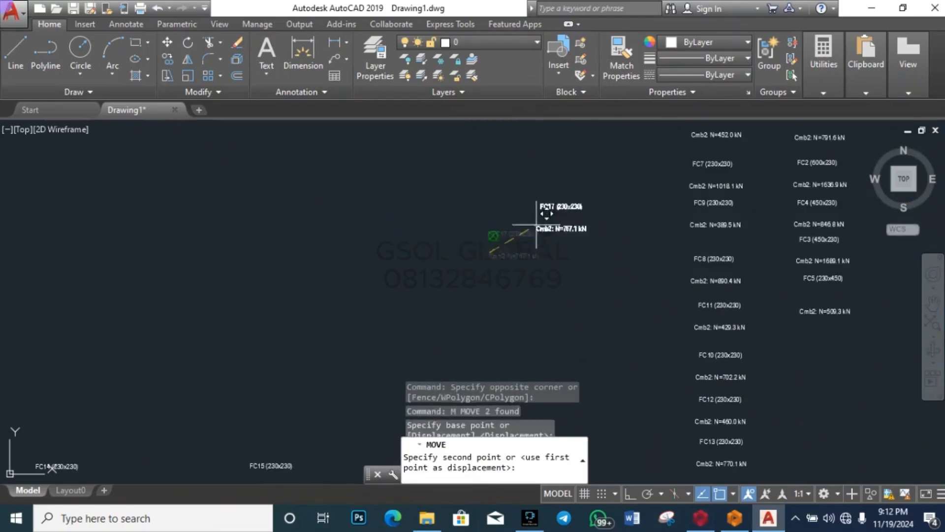
scroll(555, 212, "down", 5)
scroll(607, 284, "up", 5)
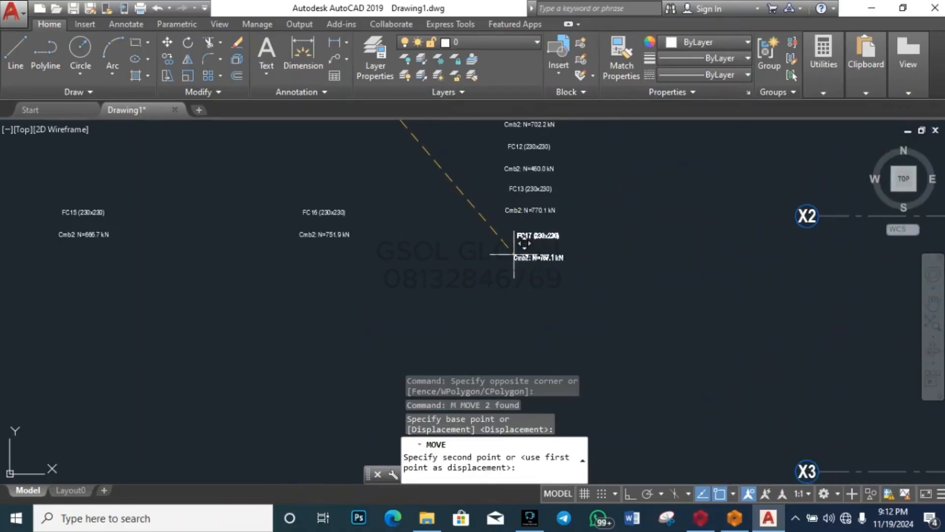
key("Escape")
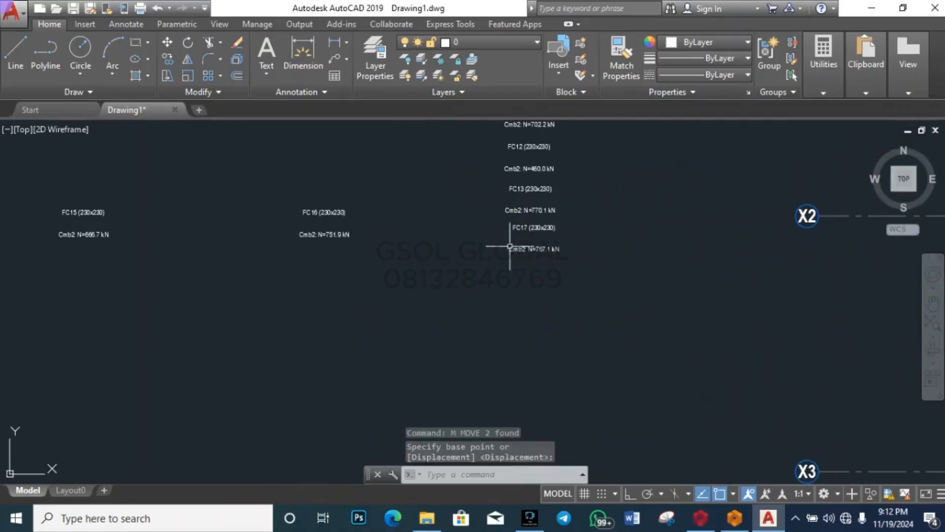
scroll(509, 248, "down", 2)
scroll(376, 249, "down", 3)
scroll(249, 280, "up", 5)
left_click(266, 276)
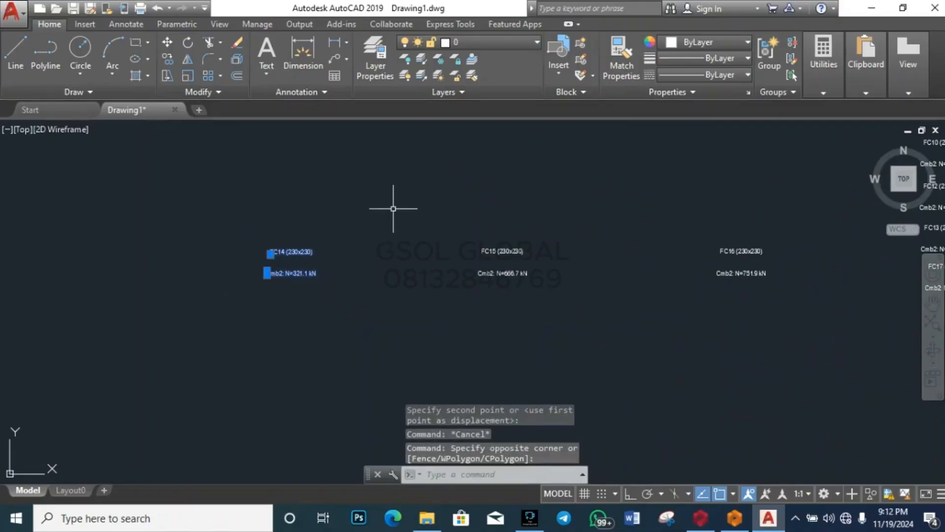
type("m")
key("Return")
left_click(297, 269)
scroll(304, 240, "down", 4)
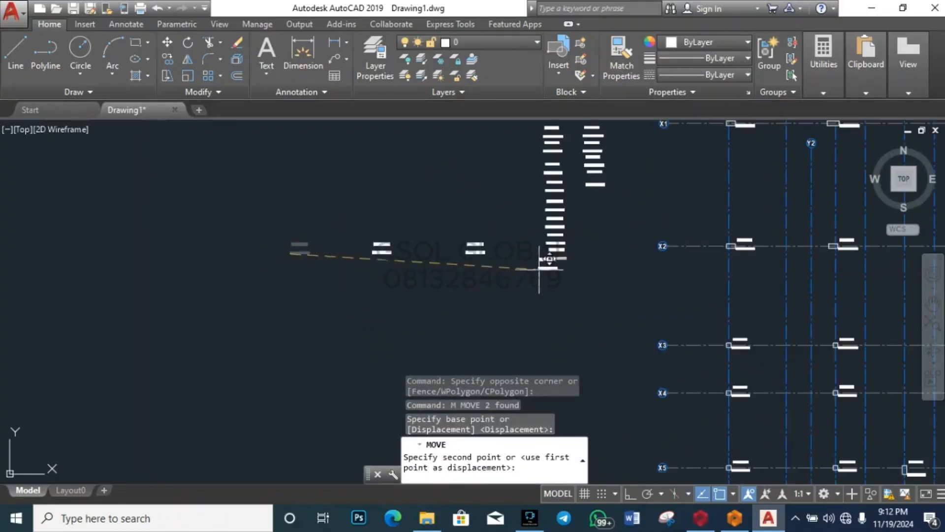
scroll(538, 271, "up", 6)
key("Escape")
scroll(387, 283, "down", 4)
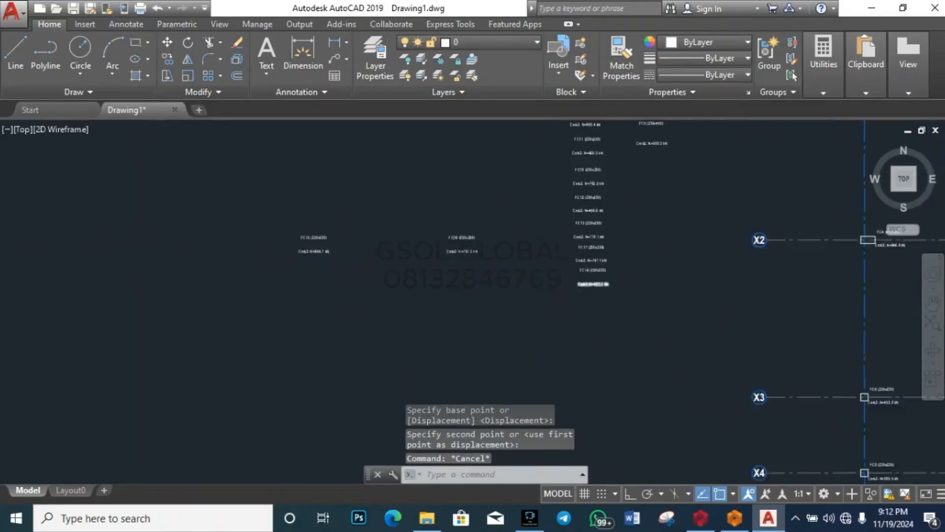
left_click(407, 268)
left_click(492, 224)
type("m")
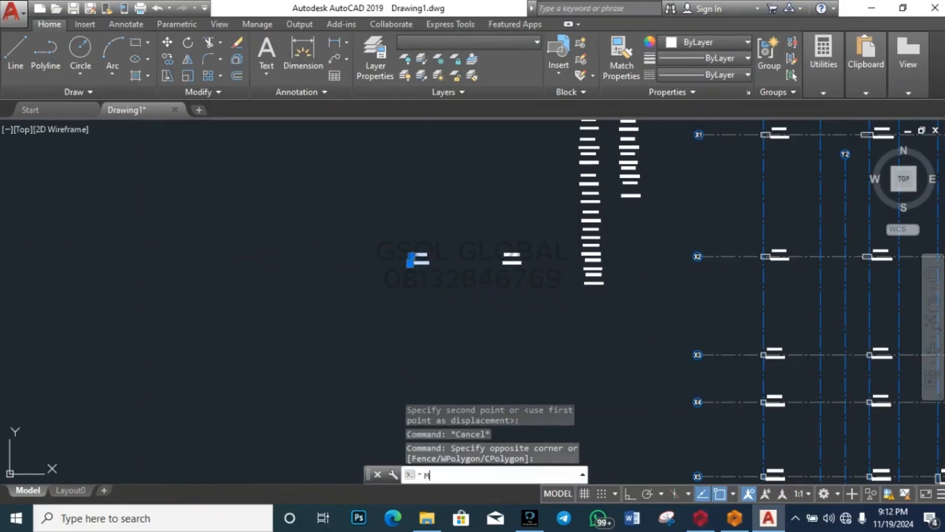
key("Return")
left_click(421, 253)
scroll(548, 286, "up", 5)
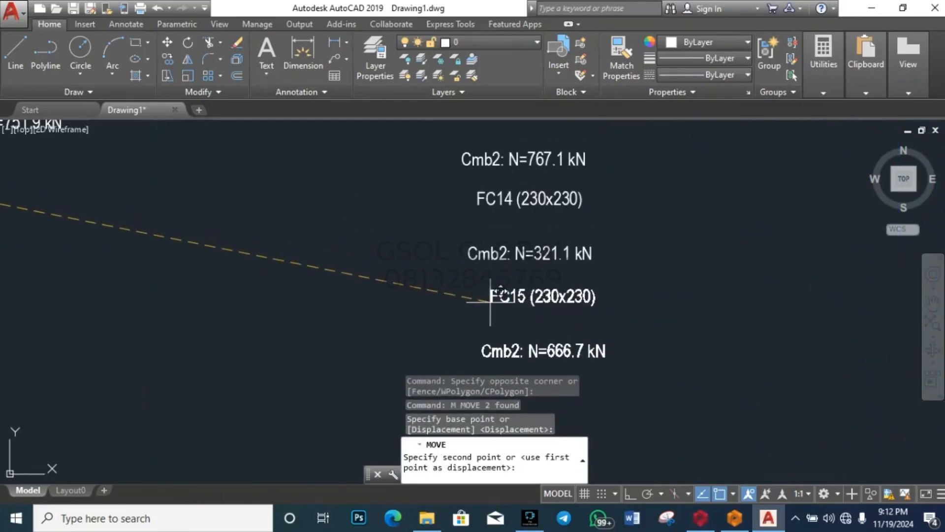
key("Escape")
scroll(408, 294, "down", 5)
left_click(408, 293)
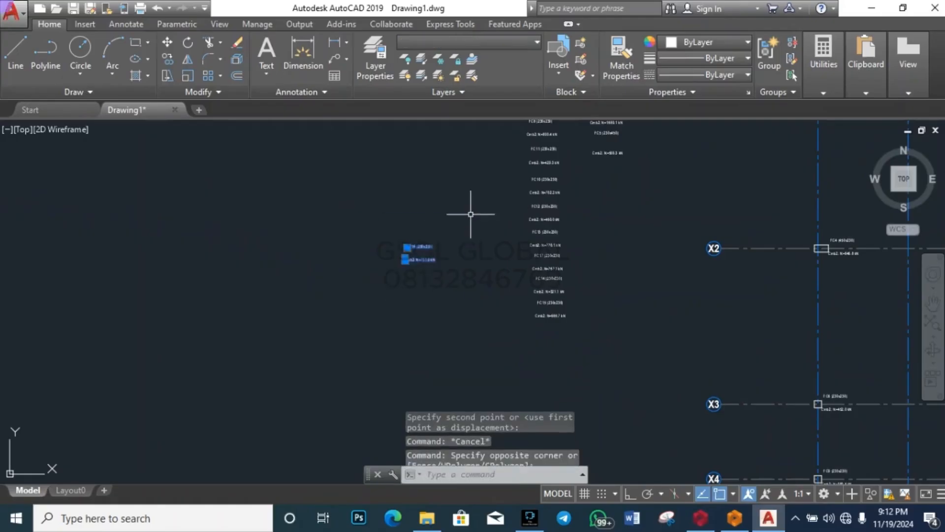
left_click(472, 211)
type("m")
key("Return")
left_click(419, 249)
scroll(546, 306, "up", 5)
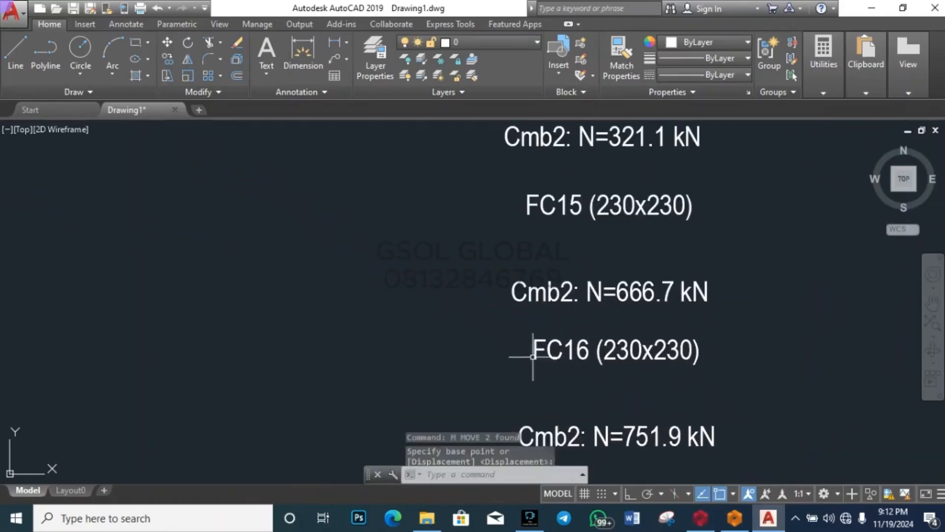
key("Escape")
key("Escape")
scroll(491, 274, "down", 6)
scroll(468, 217, "up", 5)
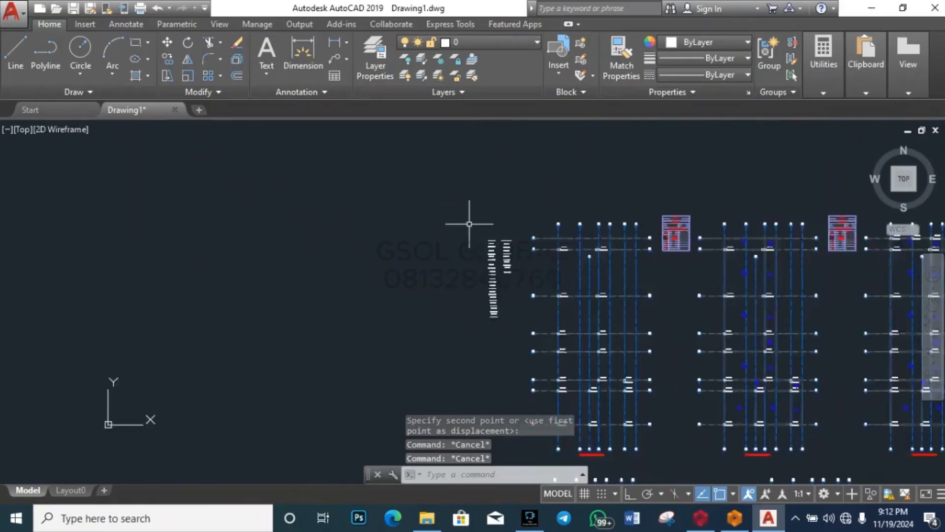
Step: Erase the FC6 (230x230) and FC7 (230x230) name labels, keeping their Cmb2 load lines
scroll(554, 305, "up", 8)
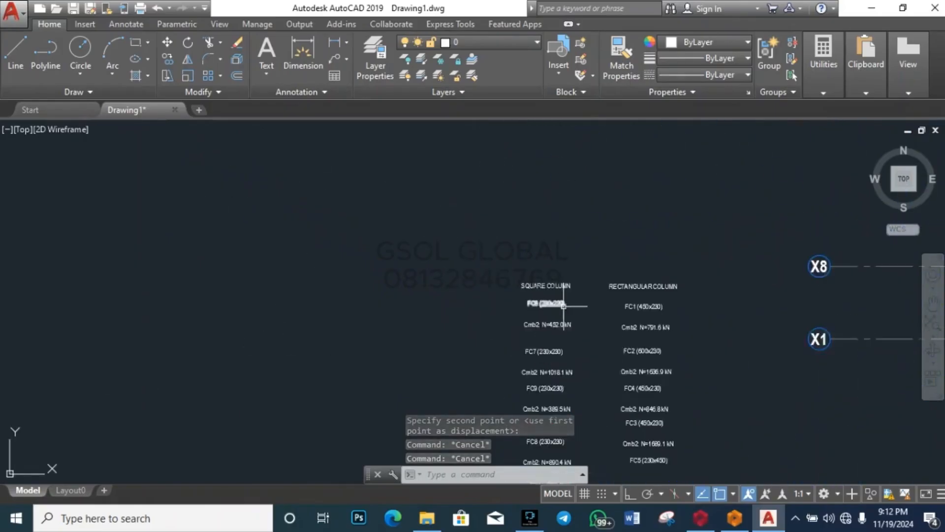
scroll(374, 189, "down", 6)
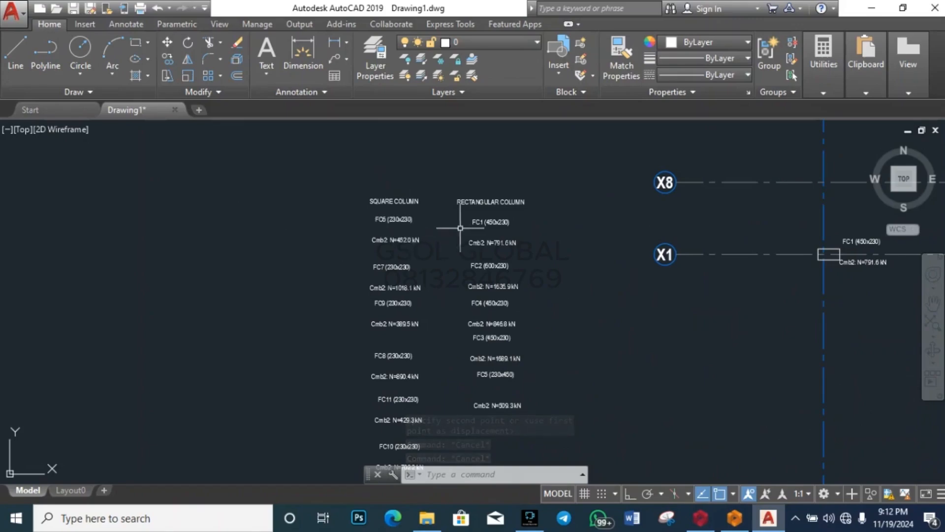
scroll(502, 178, "down", 4)
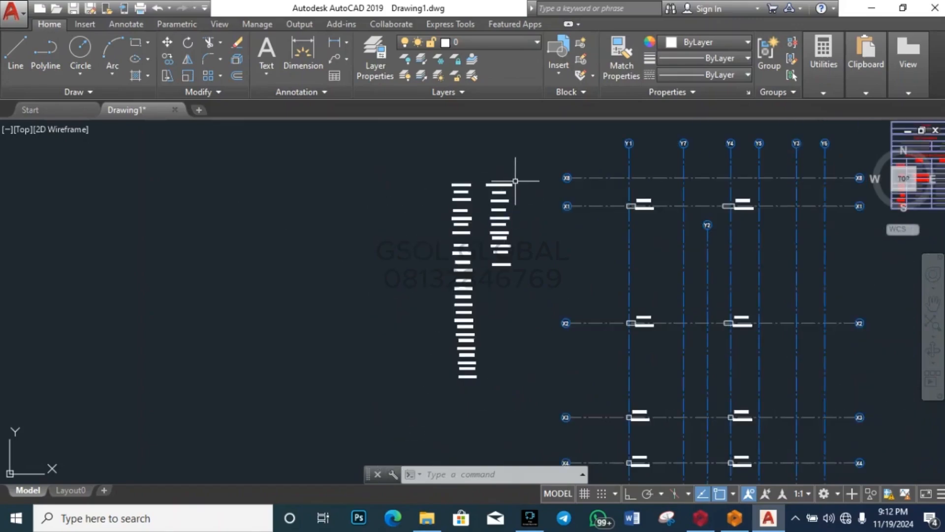
scroll(507, 176, "up", 6)
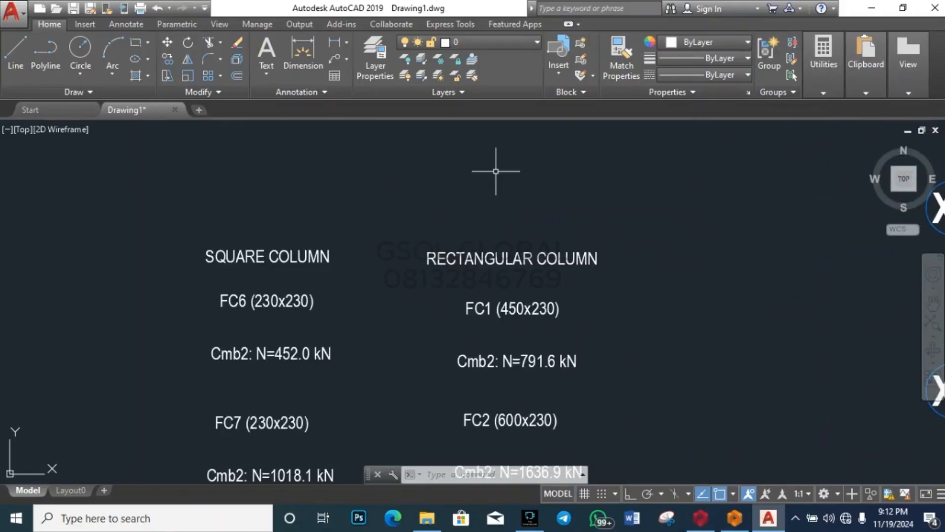
scroll(698, 225, "down", 2)
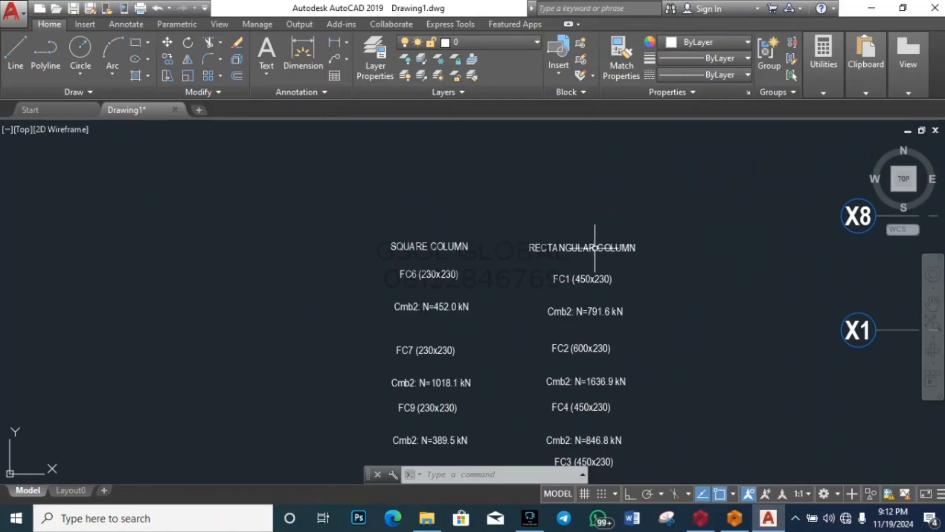
scroll(427, 275, "down", 2)
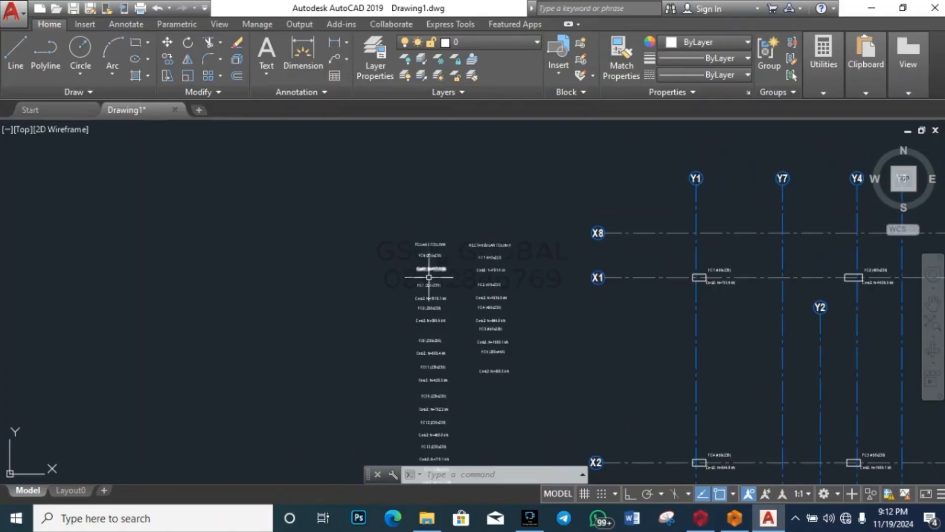
scroll(429, 279, "up", 6)
scroll(430, 280, "down", 4)
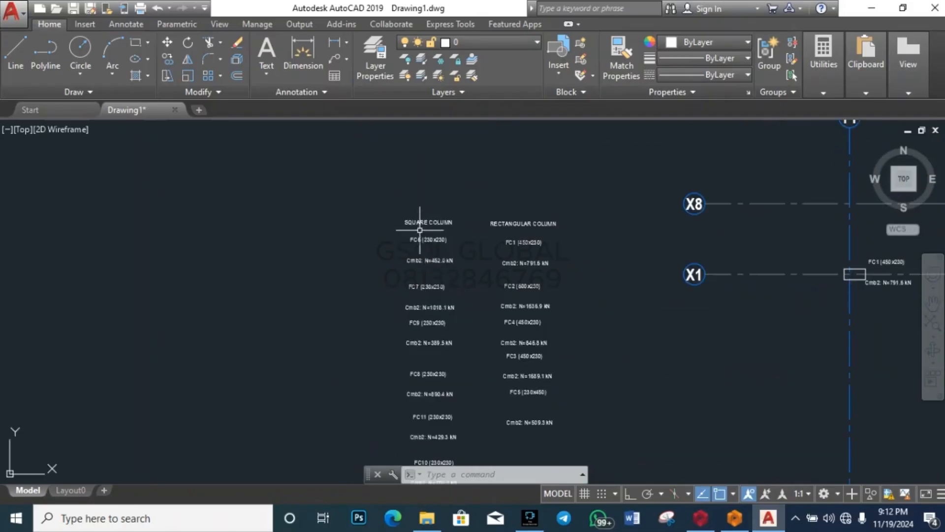
left_click(431, 240)
key("Delete")
scroll(429, 246, "up", 6)
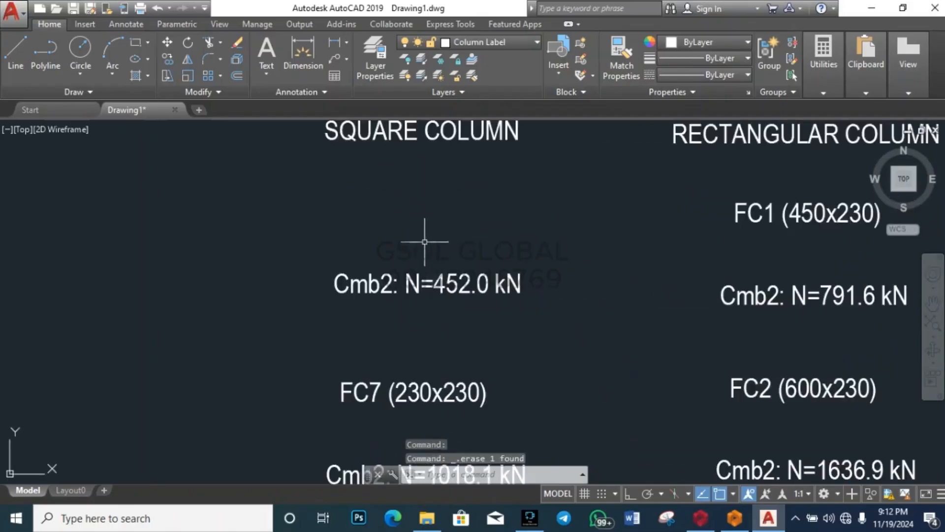
scroll(433, 232, "down", 6)
scroll(442, 262, "up", 6)
left_click(443, 262)
key("Delete")
scroll(453, 232, "down", 6)
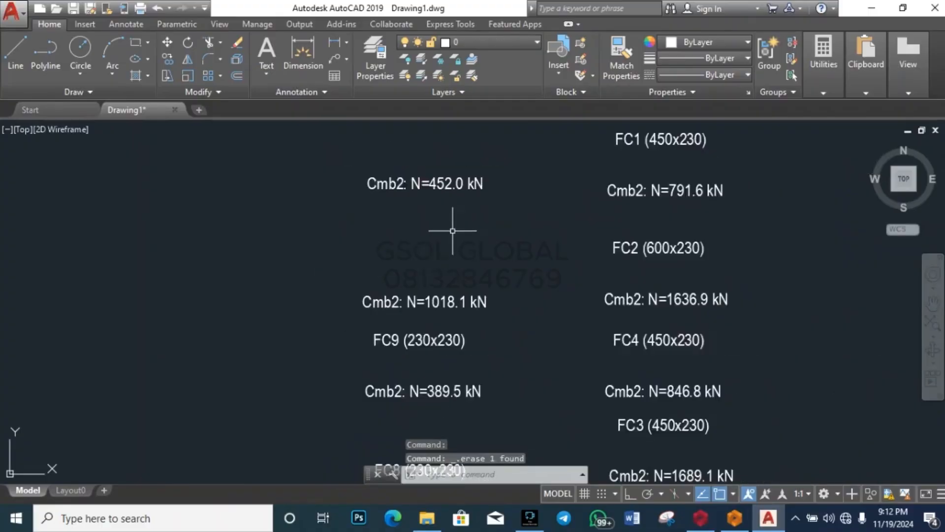
left_click(443, 275)
Step: Delete the remaining square-column name labels, including FC9, FC8, FC11, FC12, FC17 and FC15
scroll(456, 241, "down", 3)
scroll(437, 295, "up", 8)
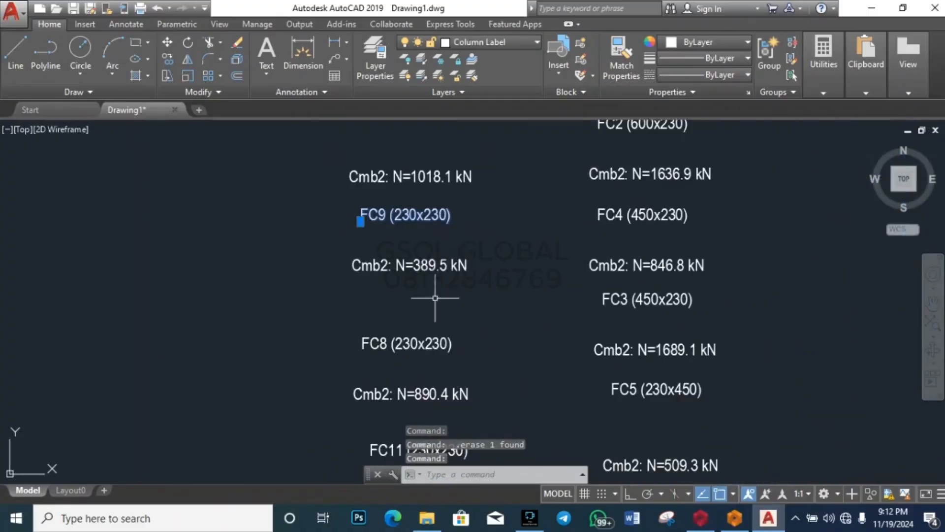
left_click(422, 338)
scroll(422, 338, "down", 6)
scroll(467, 278, "up", 8)
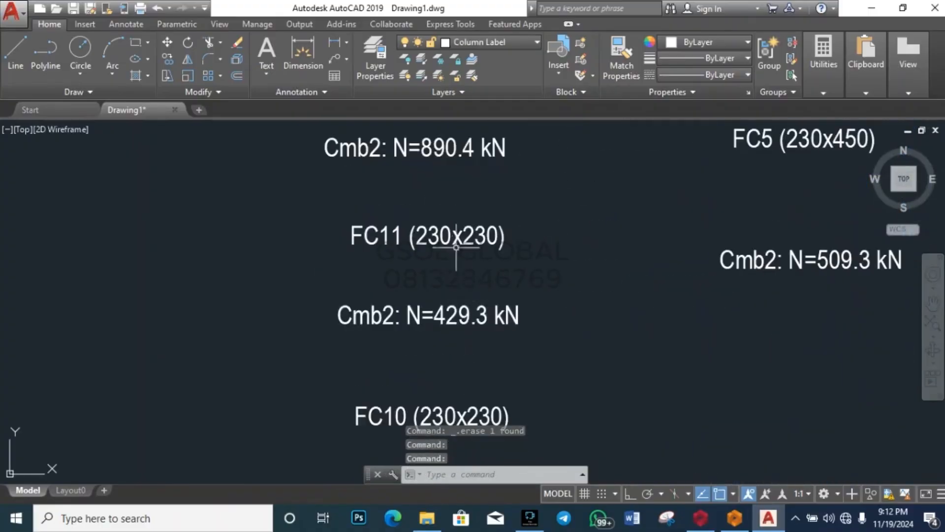
left_click(445, 307)
scroll(463, 261, "down", 6)
scroll(463, 262, "up", 7)
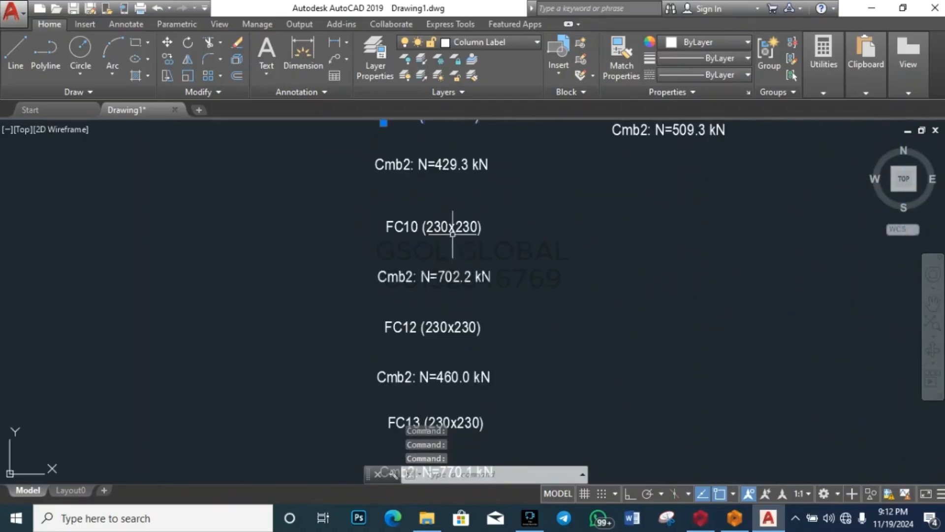
left_click(445, 327)
scroll(445, 327, "down", 6)
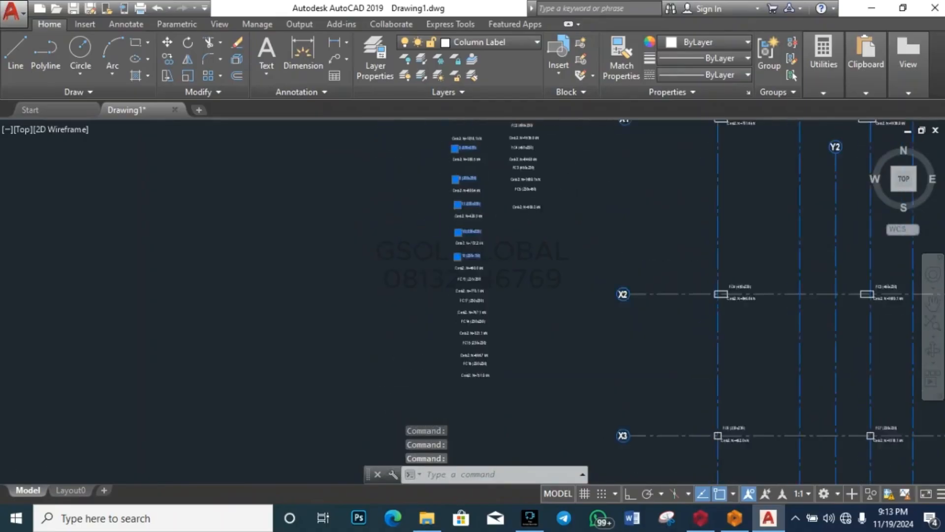
scroll(482, 256, "up", 7)
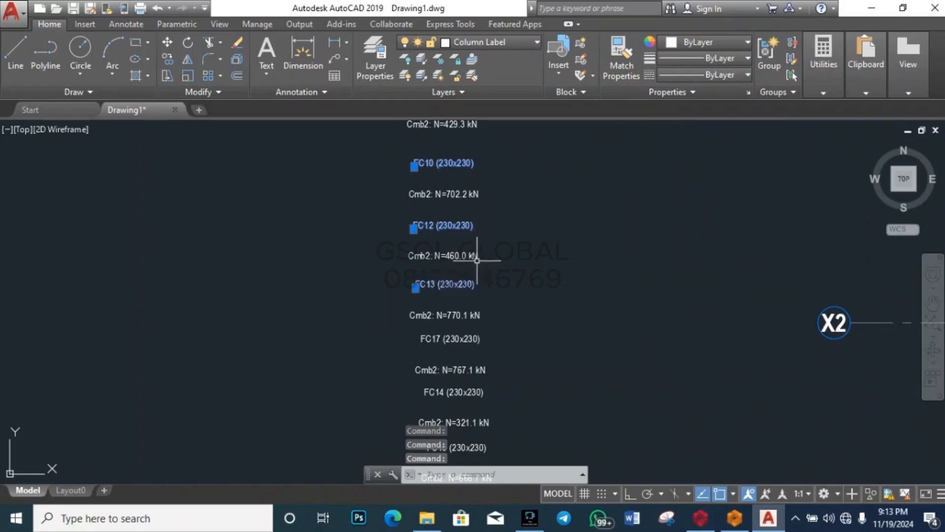
scroll(477, 261, "down", 6)
scroll(459, 271, "up", 7)
left_click(460, 302)
scroll(468, 251, "down", 6)
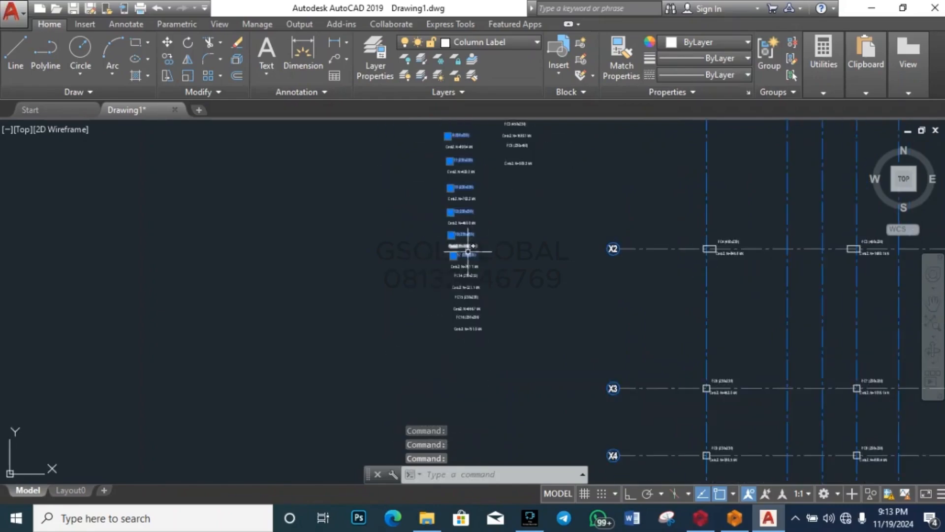
scroll(467, 285, "up", 6)
scroll(490, 243, "down", 2)
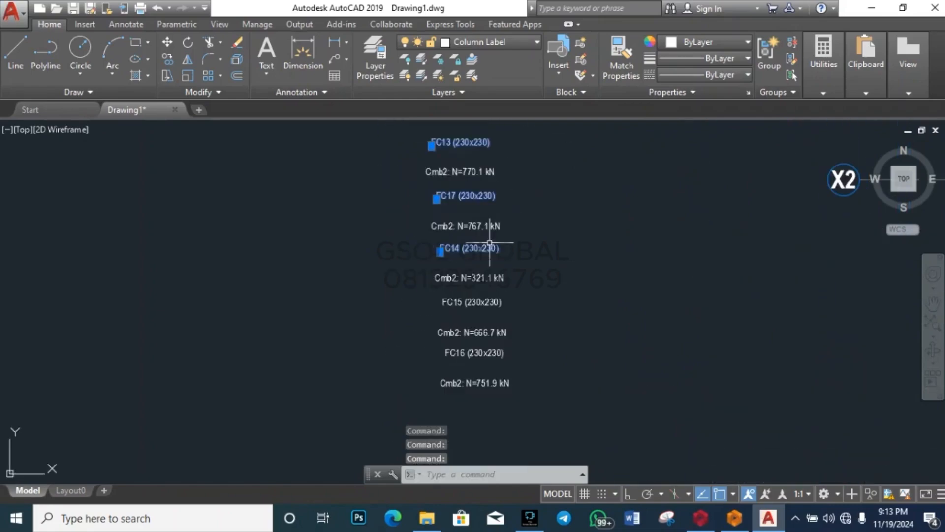
left_click(476, 300)
key("Delete")
Step: Delete the FC1–FC5 (450x230) name labels from the RECTANGULAR COLUMN list
scroll(376, 372, "down", 5)
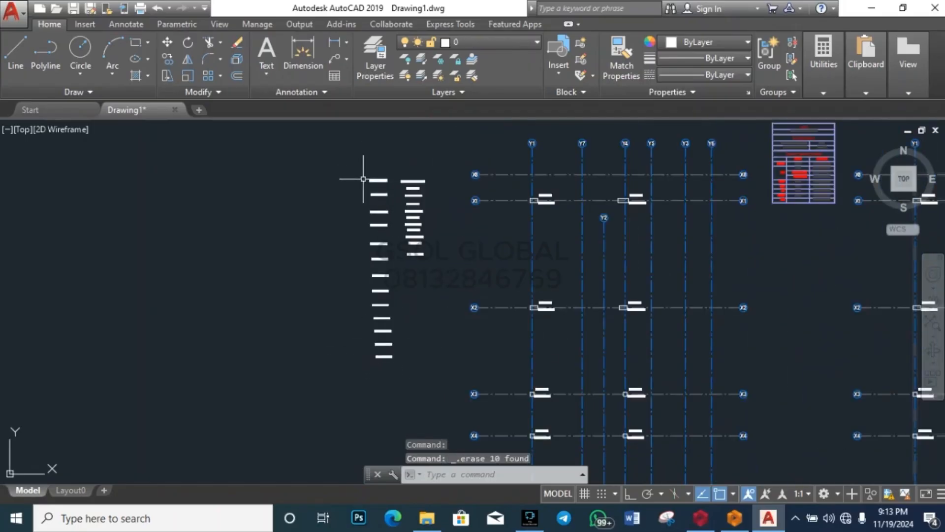
scroll(363, 178, "up", 5)
left_click(449, 199)
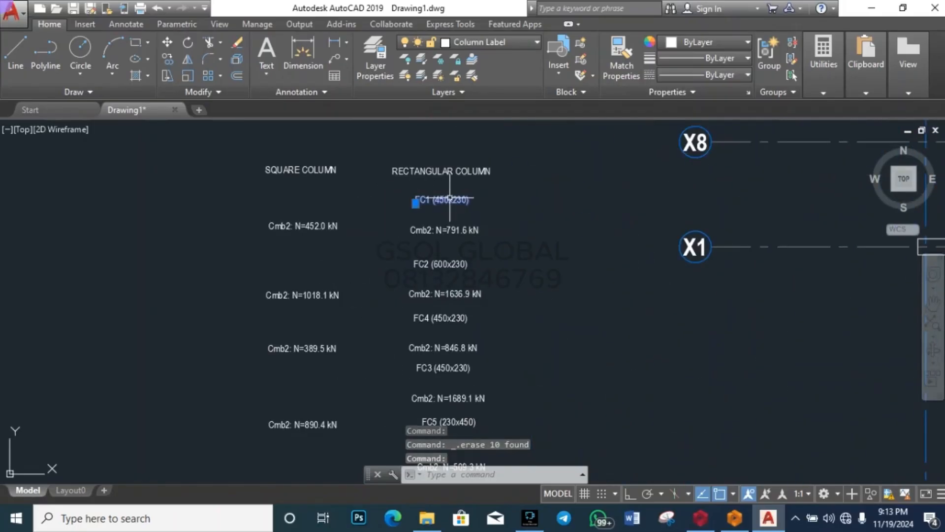
left_click(441, 261)
scroll(488, 213, "down", 4)
scroll(475, 246, "up", 4)
left_click(465, 259)
scroll(500, 243, "down", 4)
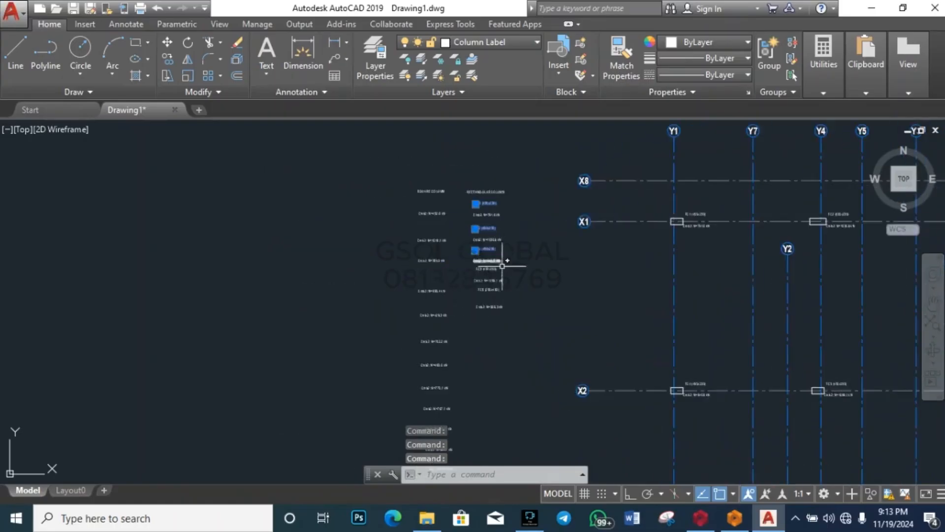
scroll(502, 265, "up", 4)
left_click(465, 259)
scroll(480, 263, "down", 4)
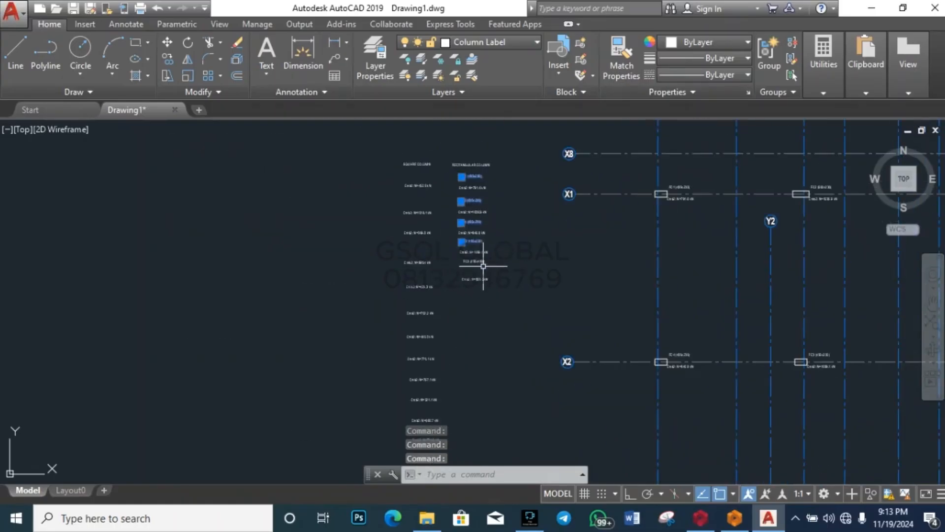
key("Delete")
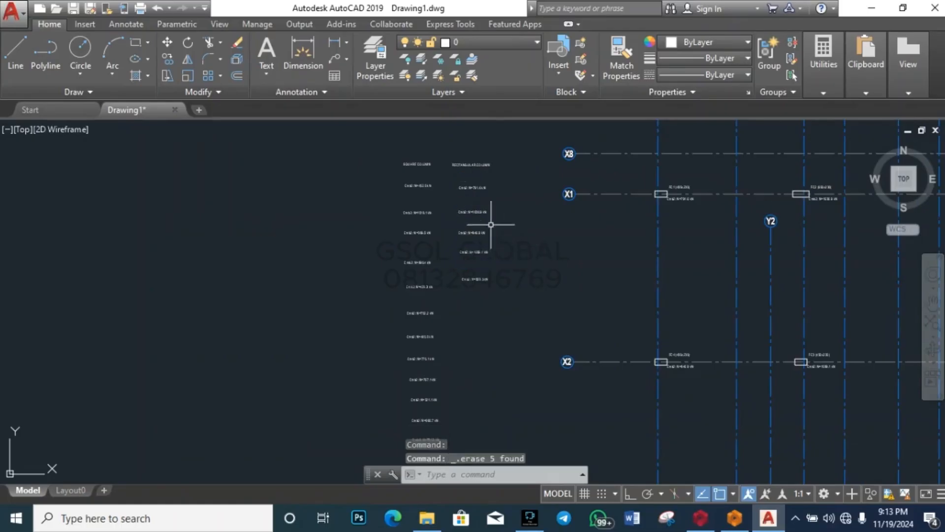
scroll(449, 207, "up", 5)
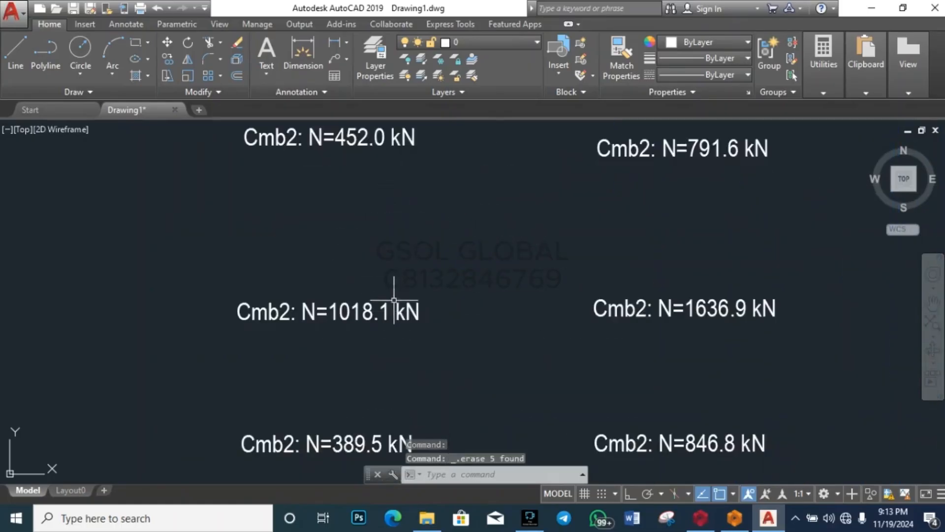
scroll(393, 300, "down", 6)
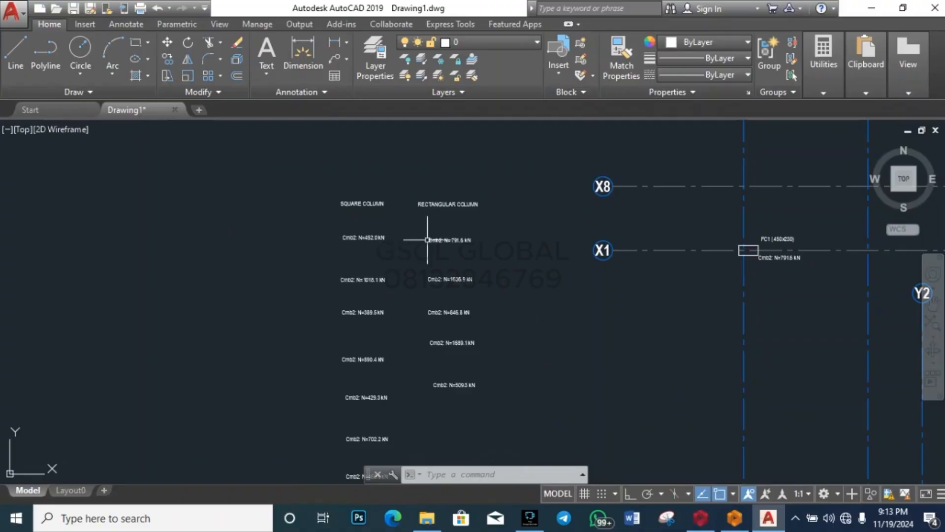
scroll(454, 202, "down", 4)
scroll(423, 251, "up", 4)
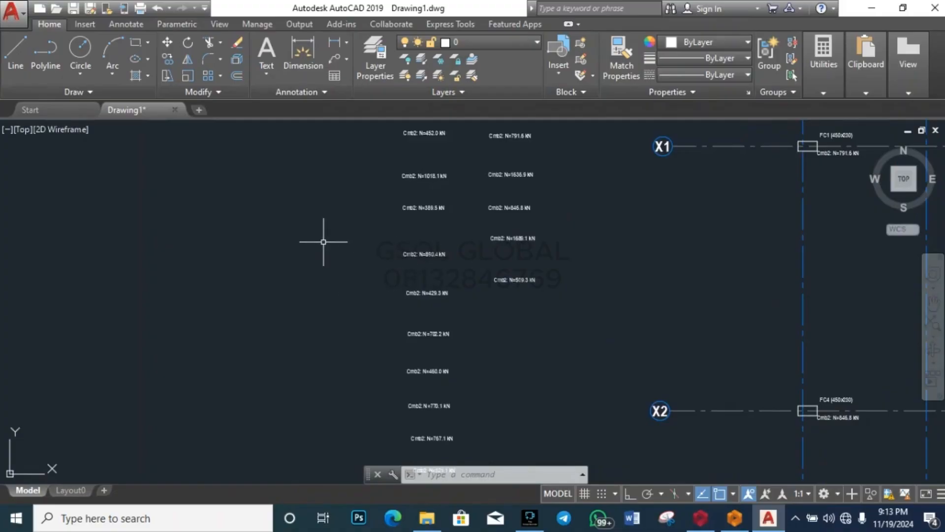
scroll(324, 242, "down", 2)
scroll(442, 160, "up", 4)
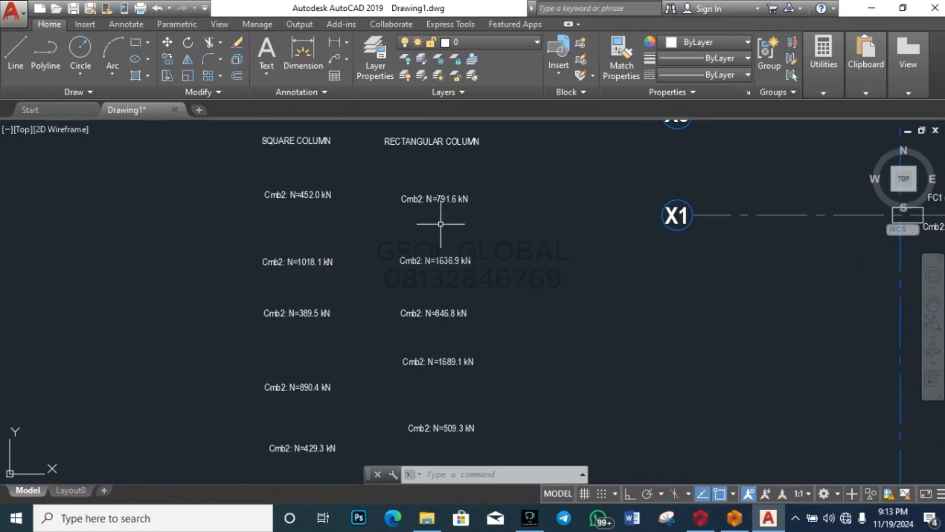
scroll(432, 198, "up", 5)
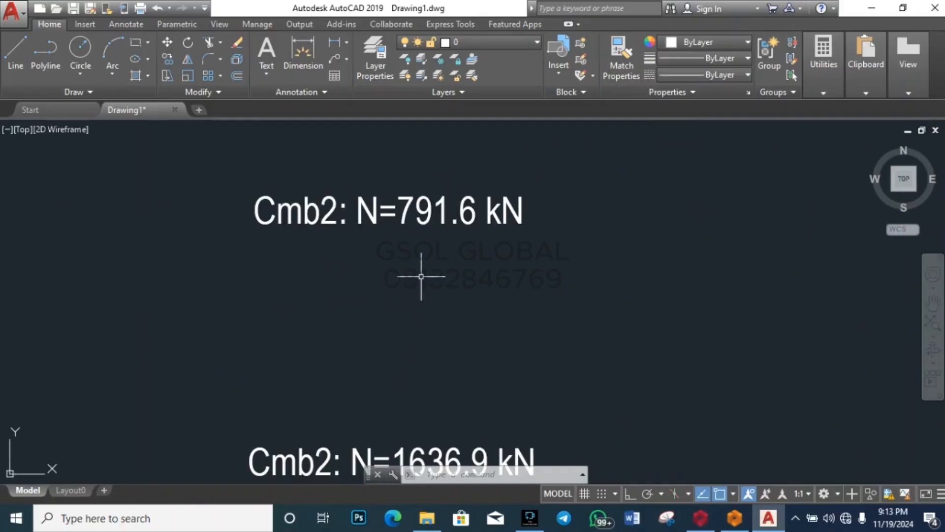
scroll(511, 183, "down", 5)
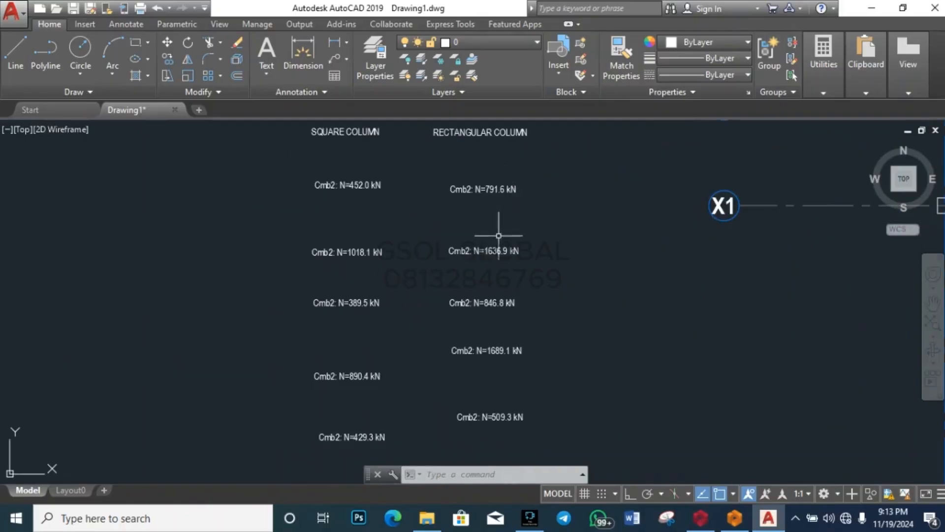
scroll(489, 208, "down", 4)
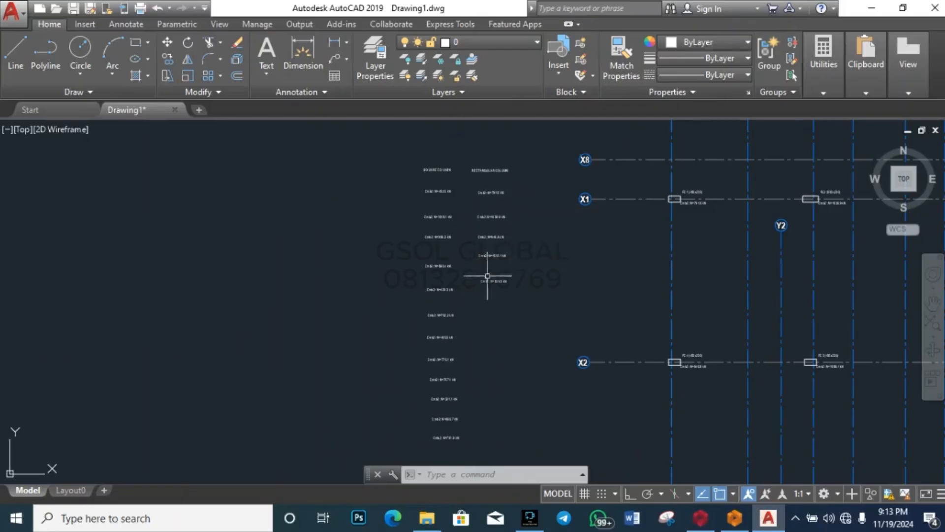
scroll(487, 275, "up", 5)
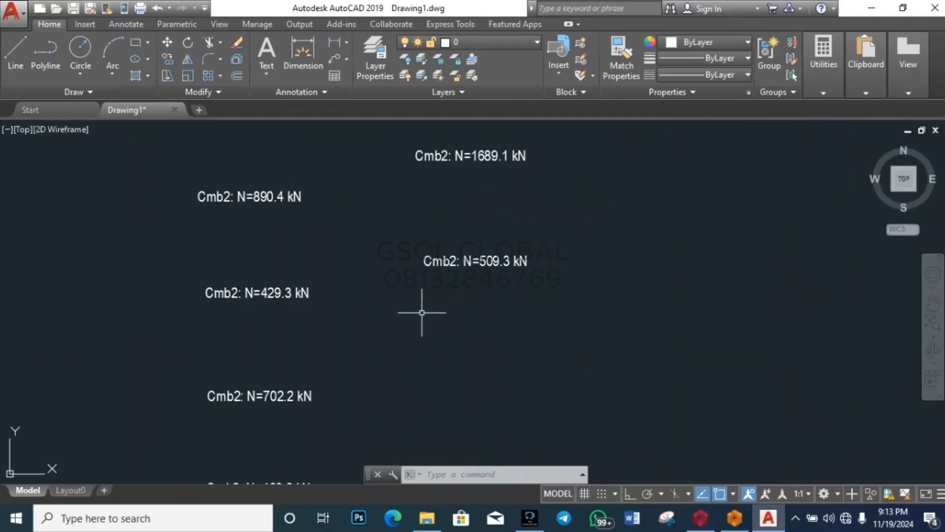
scroll(422, 312, "down", 4)
scroll(421, 284, "up", 5)
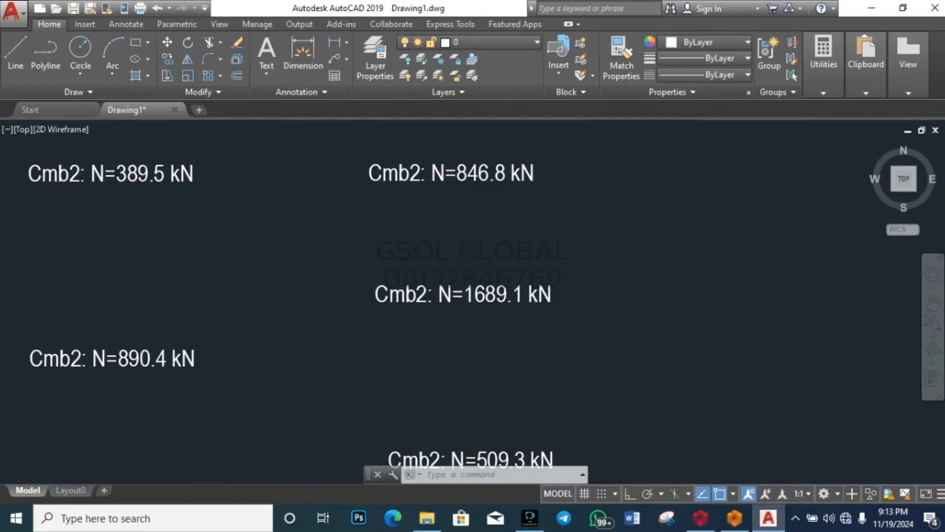
scroll(438, 352, "down", 3)
scroll(446, 305, "up", 3)
scroll(443, 345, "down", 4)
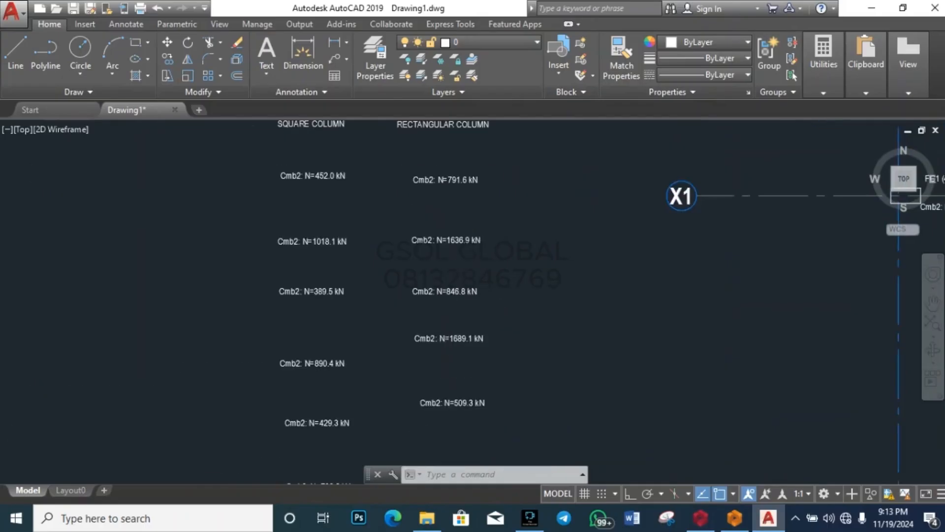
scroll(454, 253, "up", 5)
scroll(445, 335, "down", 6)
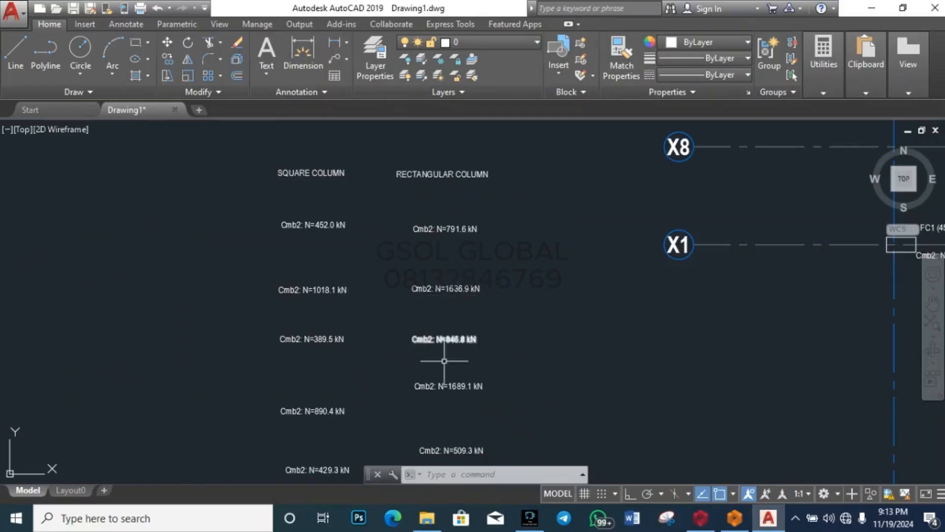
scroll(437, 376, "up", 3)
scroll(439, 374, "down", 3)
scroll(438, 374, "up", 4)
scroll(432, 344, "down", 3)
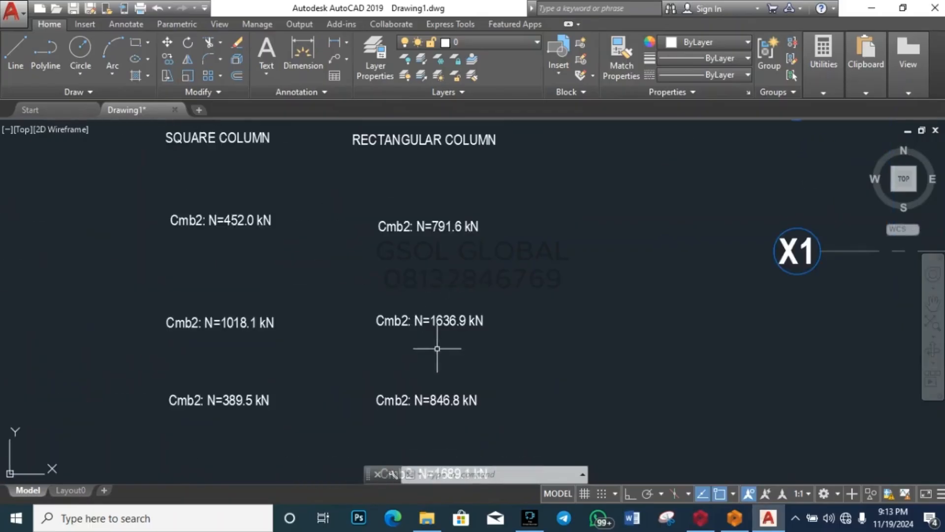
scroll(447, 218, "up", 5)
scroll(440, 198, "down", 5)
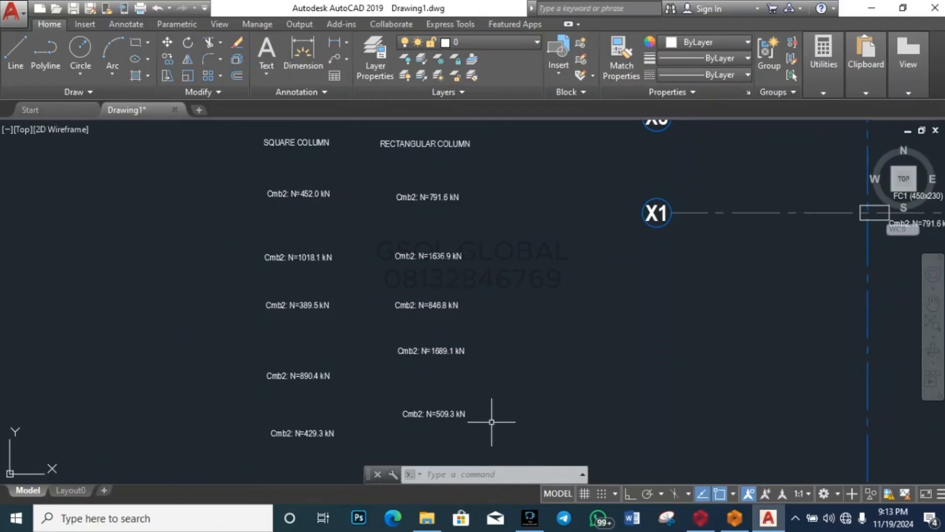
scroll(482, 414, "up", 5)
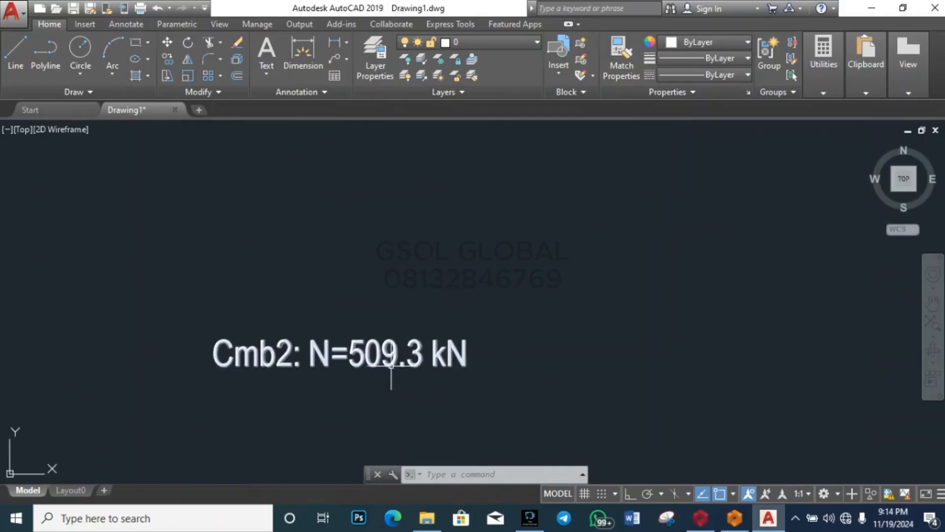
scroll(413, 348, "down", 5)
scroll(472, 261, "up", 4)
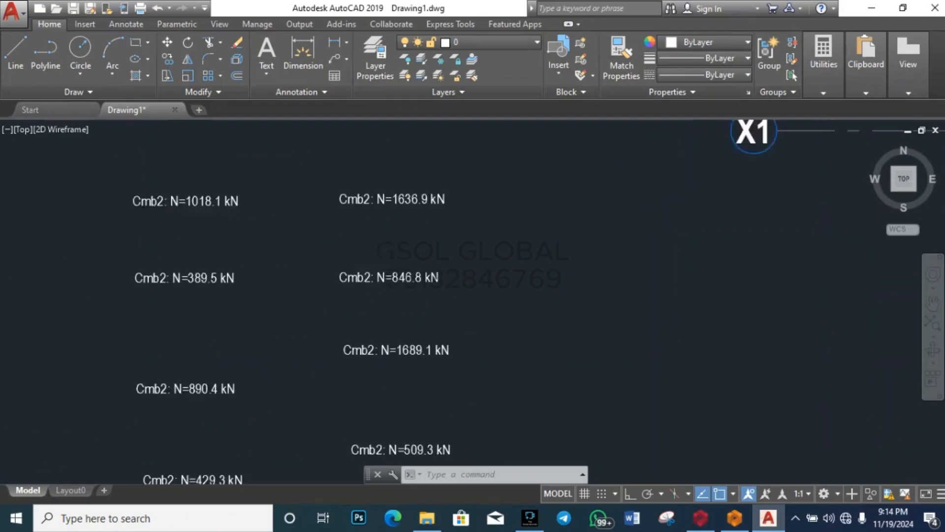
scroll(389, 271, "up", 3)
scroll(437, 352, "down", 4)
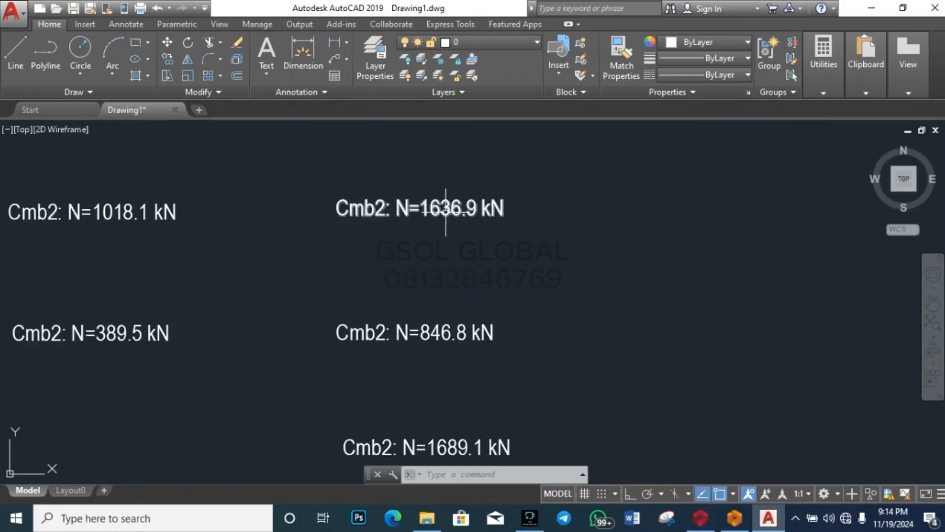
scroll(450, 198, "up", 3)
scroll(450, 197, "down", 4)
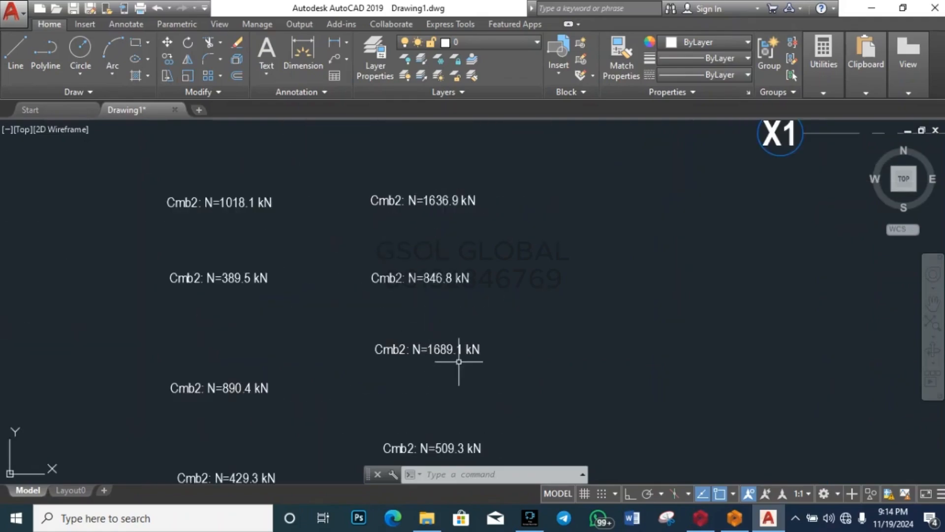
scroll(428, 333, "up", 5)
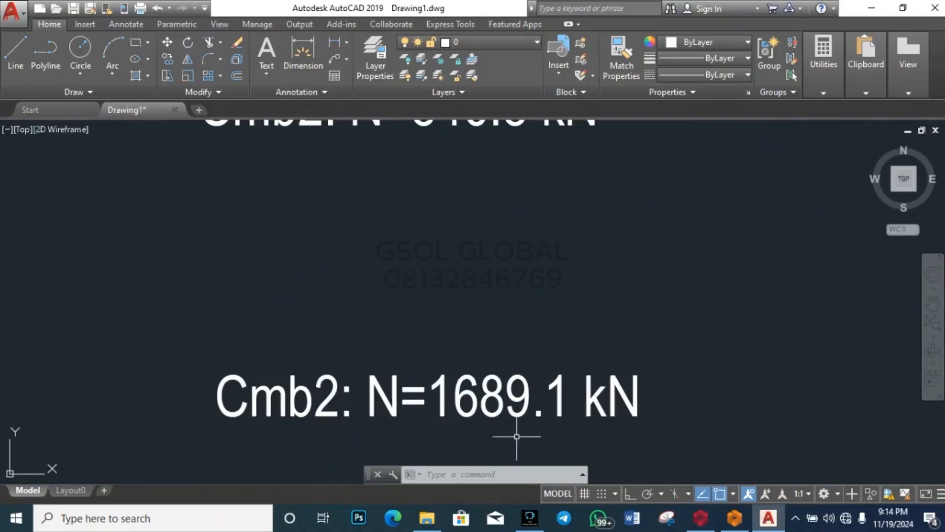
scroll(383, 367, "down", 5)
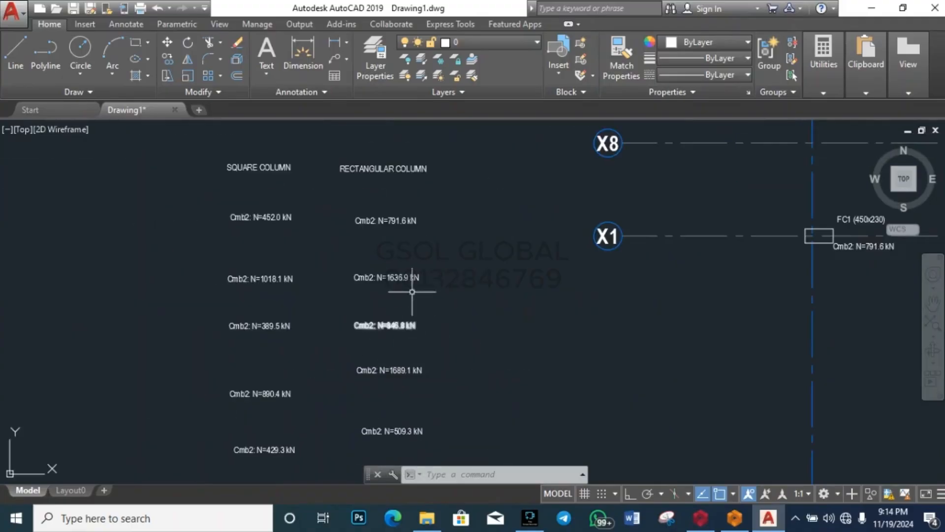
scroll(412, 235, "down", 2)
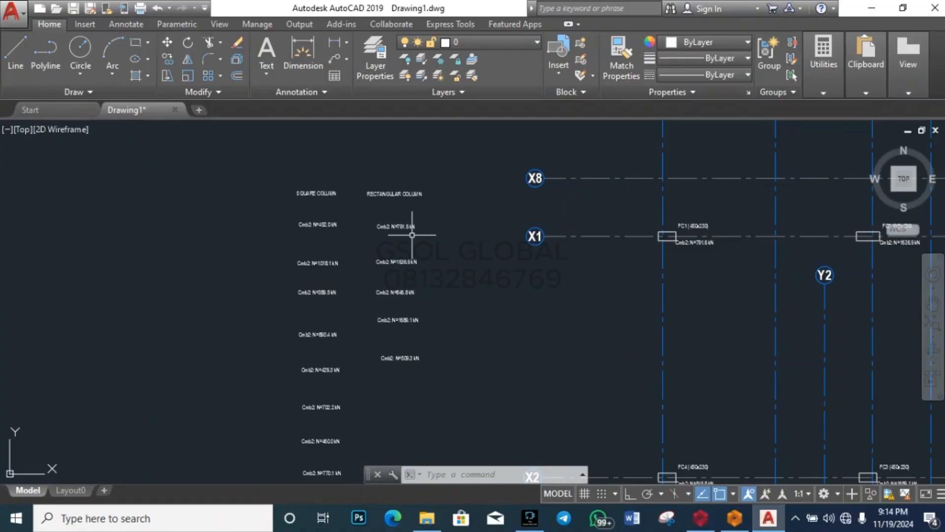
scroll(412, 235, "up", 5)
scroll(401, 222, "down", 2)
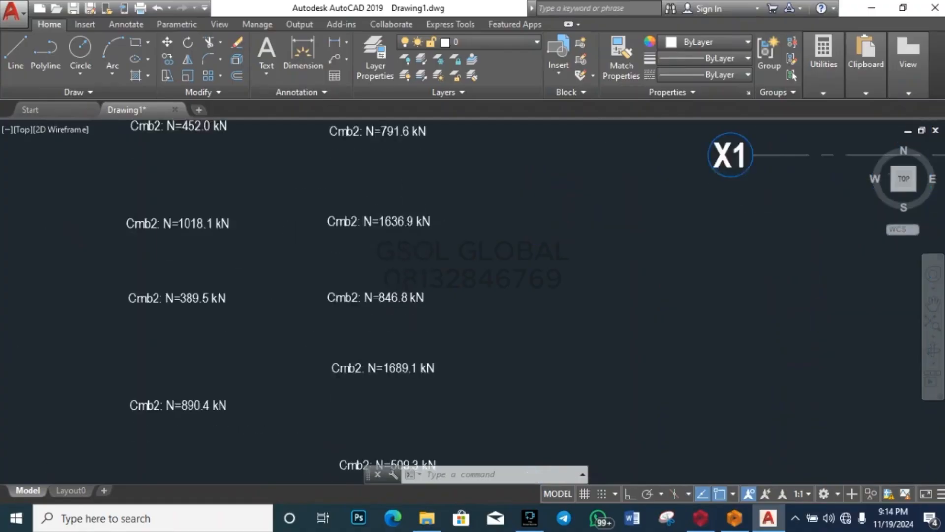
scroll(416, 295, "down", 2)
scroll(386, 348, "up", 4)
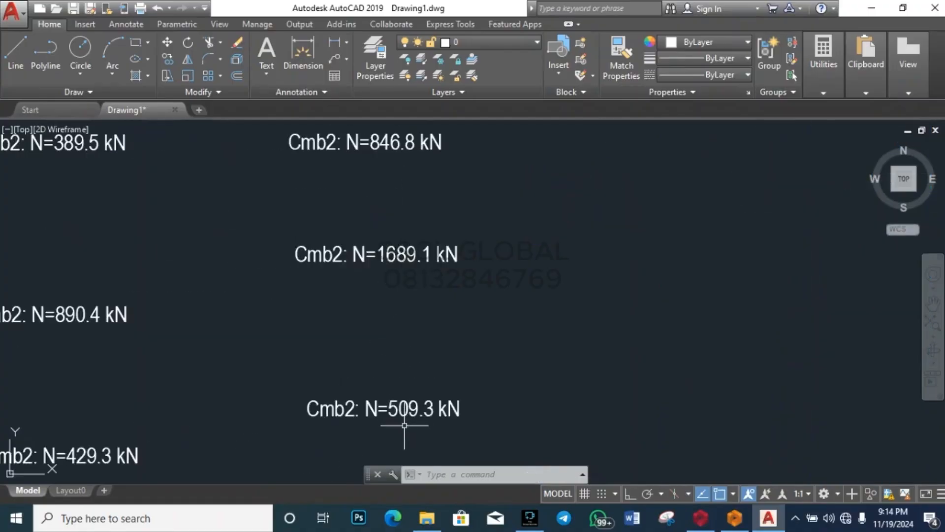
scroll(404, 425, "down", 2)
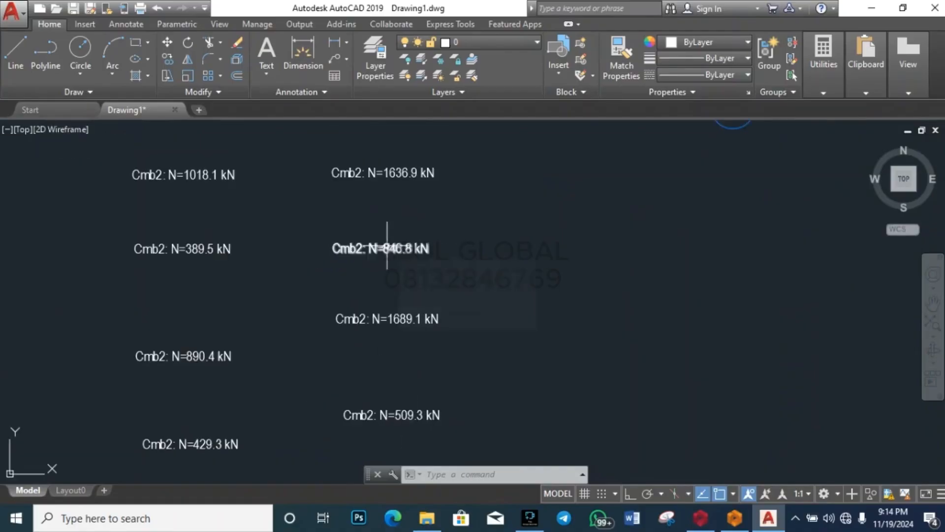
scroll(388, 231, "down", 5)
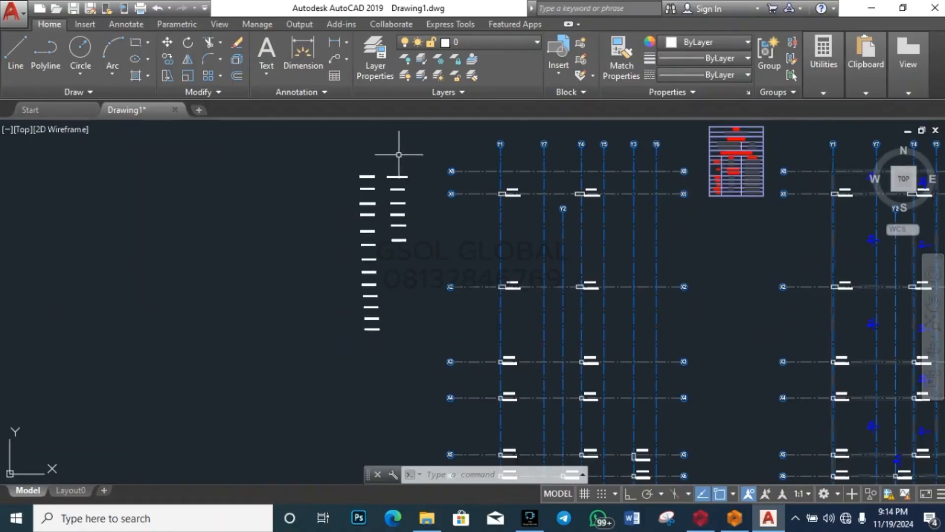
scroll(401, 207, "up", 8)
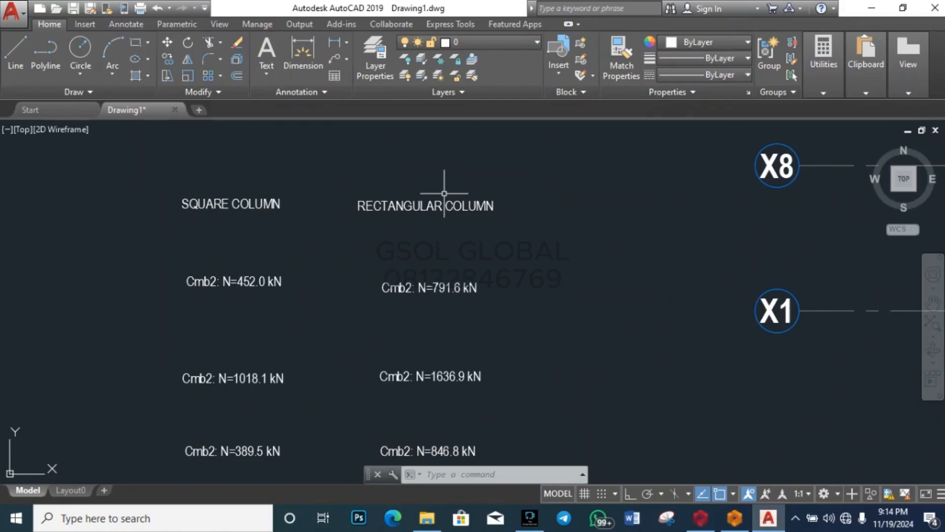
scroll(439, 194, "down", 6)
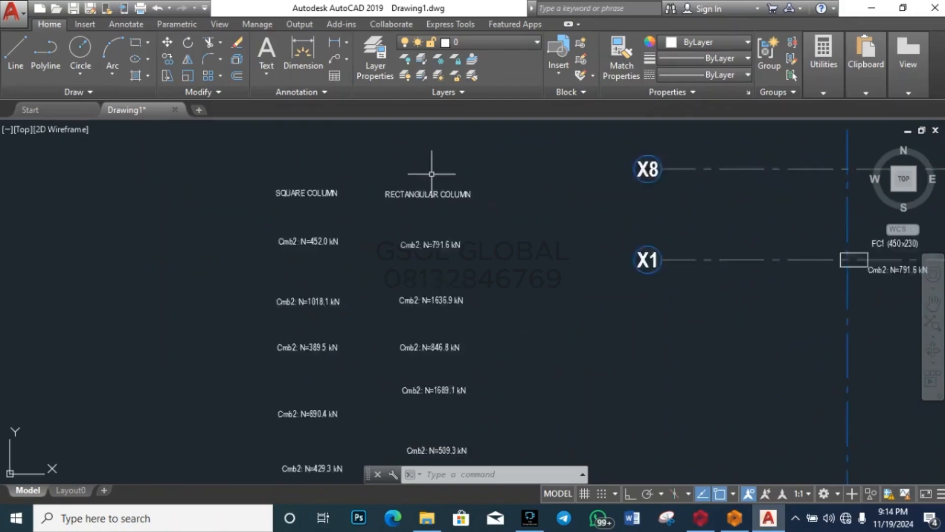
scroll(395, 173, "up", 4)
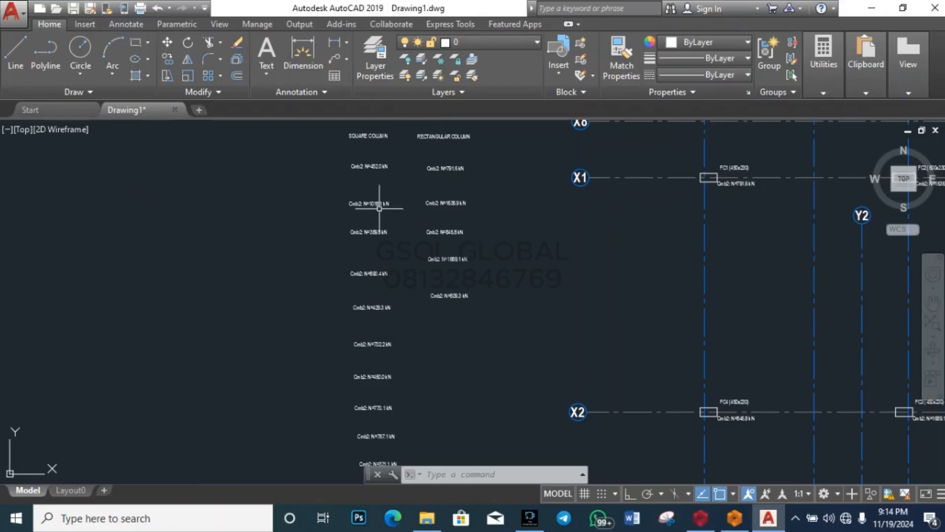
scroll(458, 144, "up", 5)
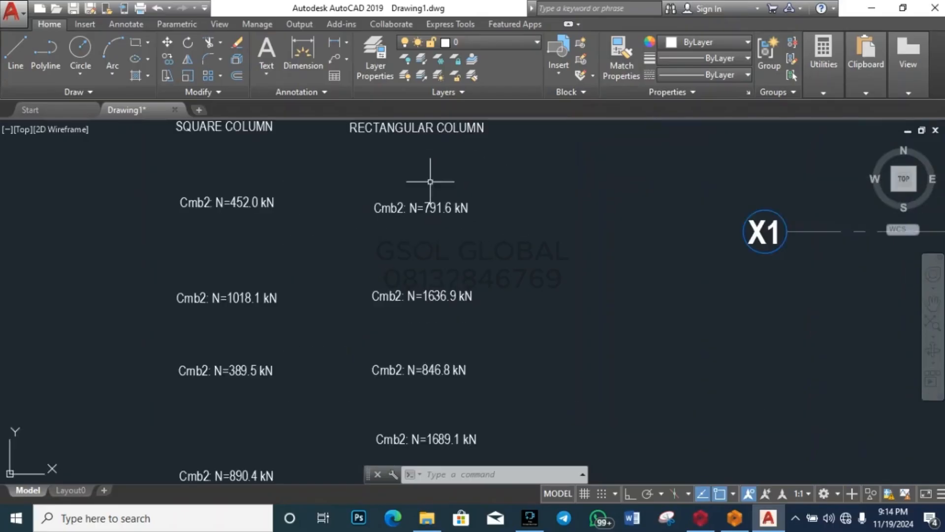
scroll(430, 182, "up", 4)
scroll(428, 190, "down", 2)
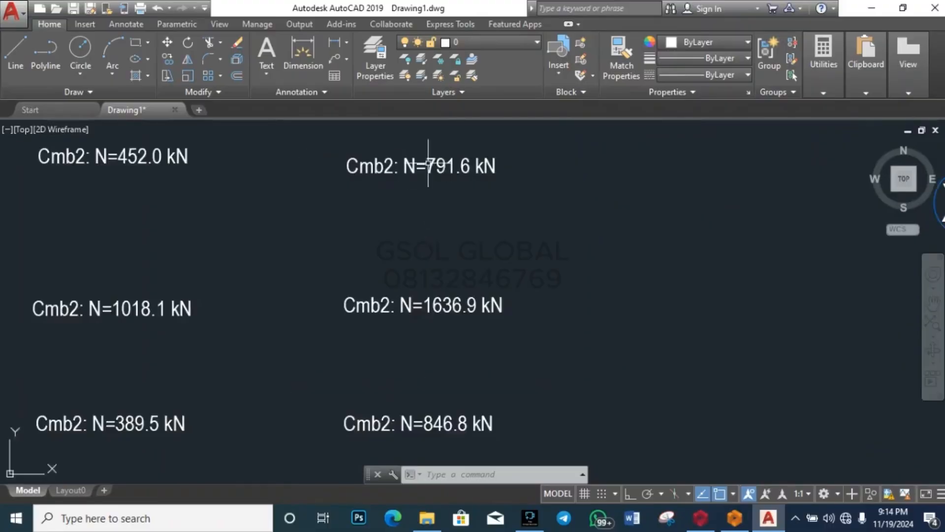
scroll(428, 162, "down", 3)
scroll(454, 237, "down", 4)
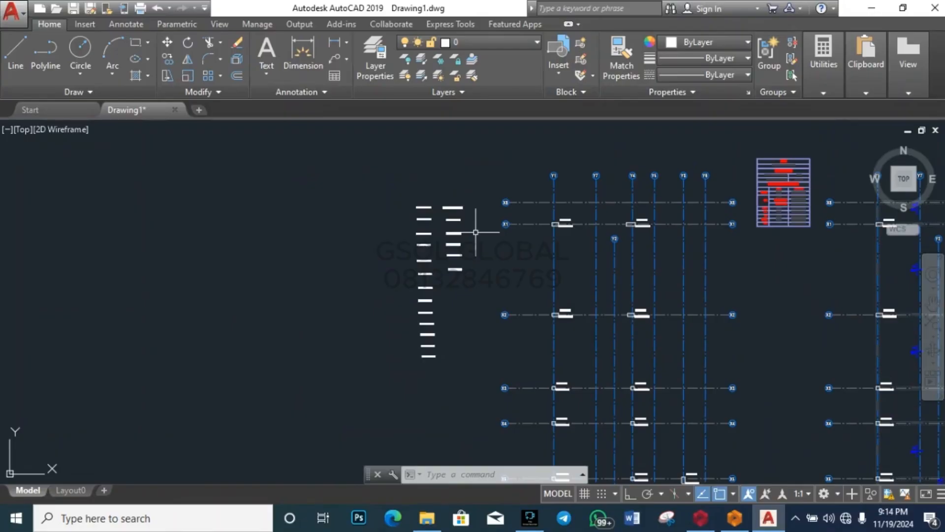
scroll(476, 245, "up", 5)
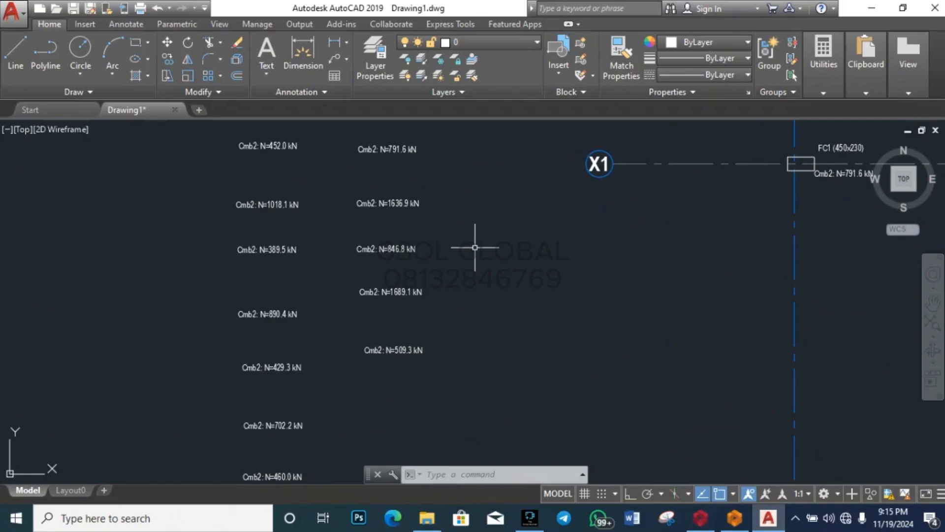
scroll(415, 257, "up", 4)
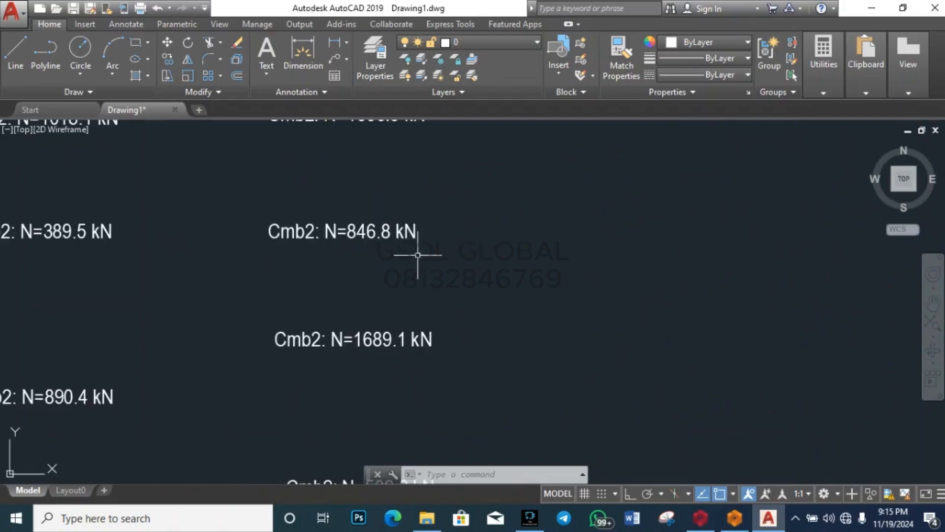
scroll(403, 236, "down", 4)
scroll(376, 270, "up", 4)
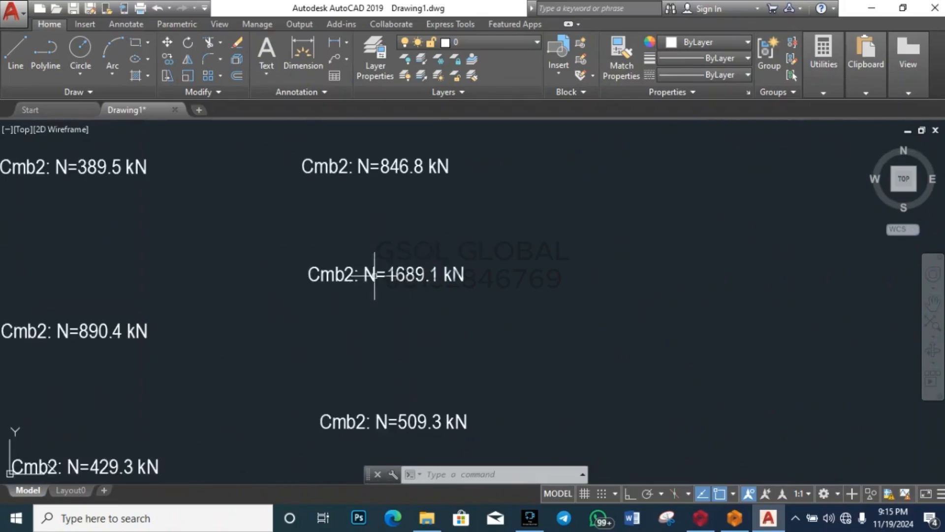
scroll(426, 255, "down", 4)
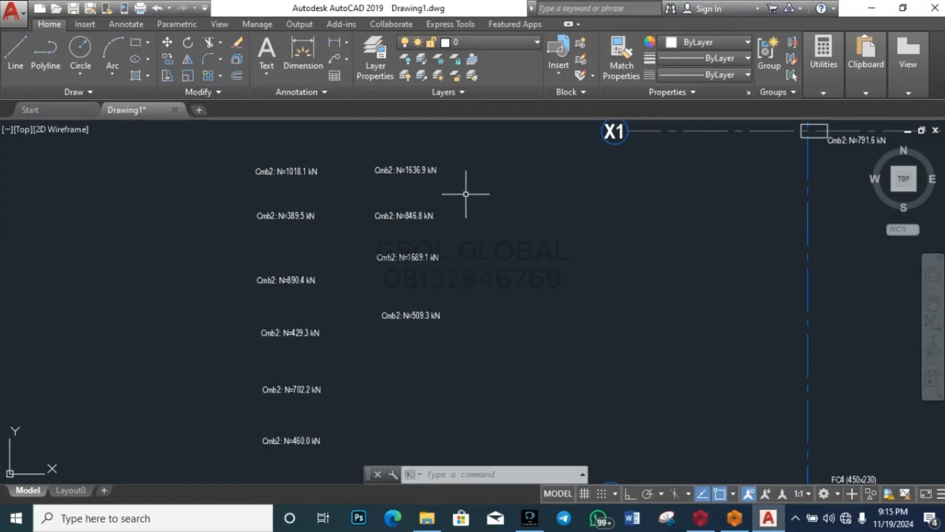
Step: Zoom to the load labels and colour the Cmb2: N=767.1 kN label orange
scroll(413, 168, "up", 4)
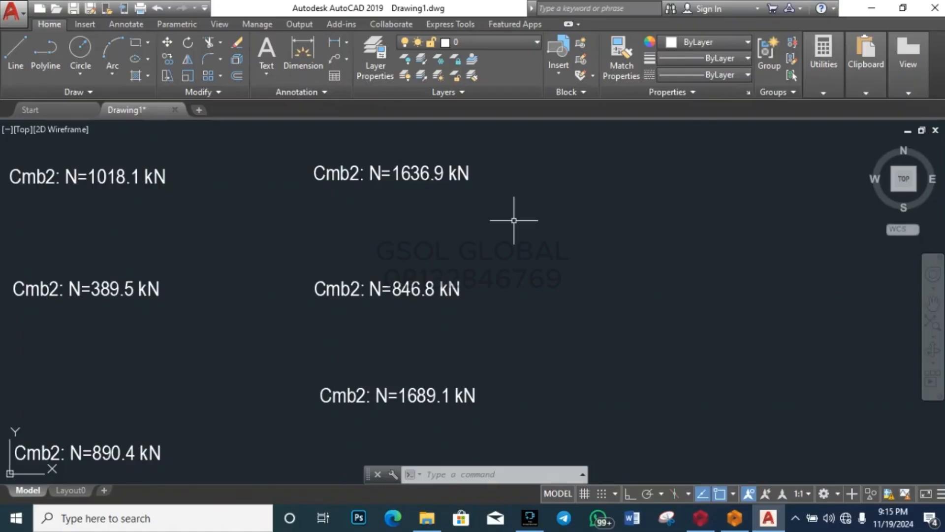
scroll(579, 184, "down", 6)
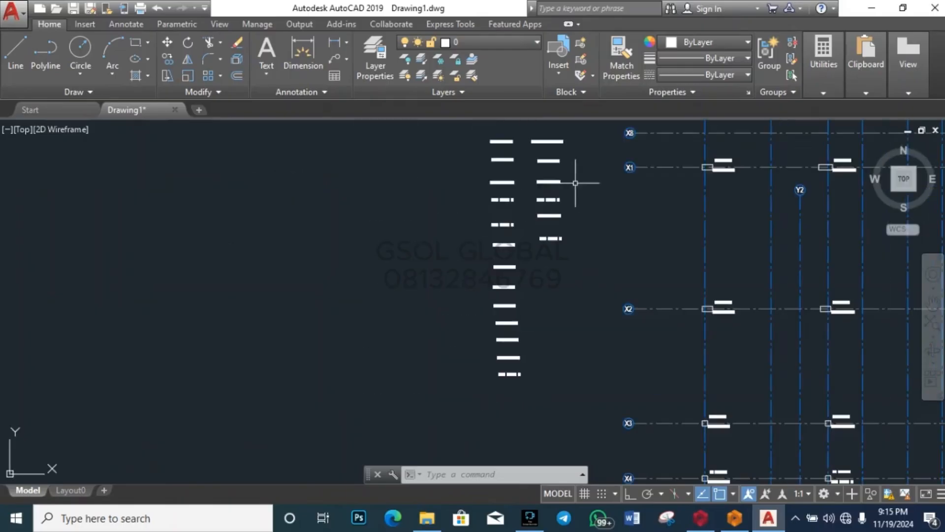
scroll(465, 293, "down", 2)
scroll(515, 205, "up", 8)
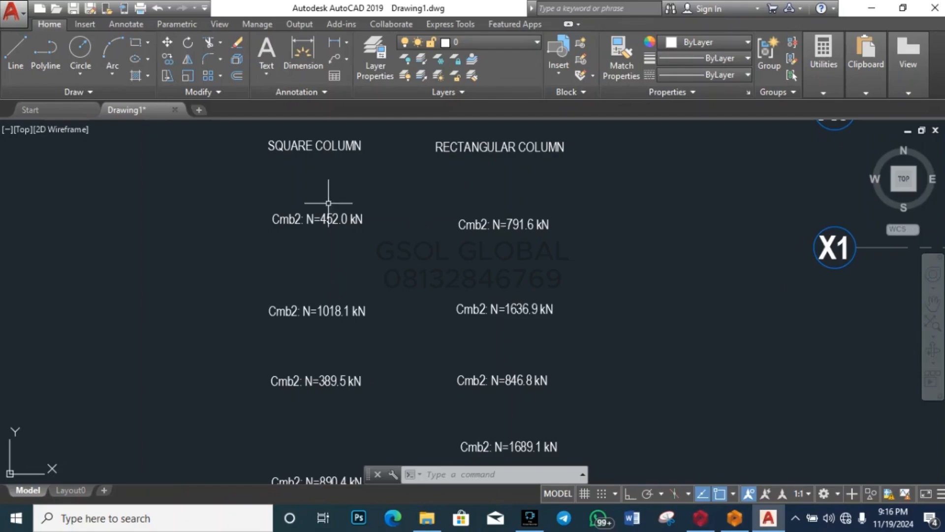
scroll(320, 219, "up", 5)
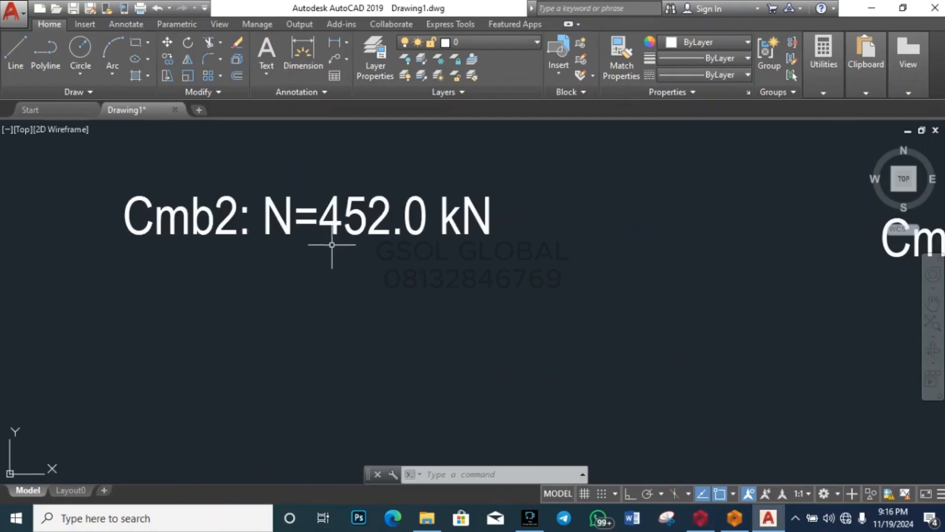
scroll(332, 245, "down", 6)
scroll(364, 220, "up", 6)
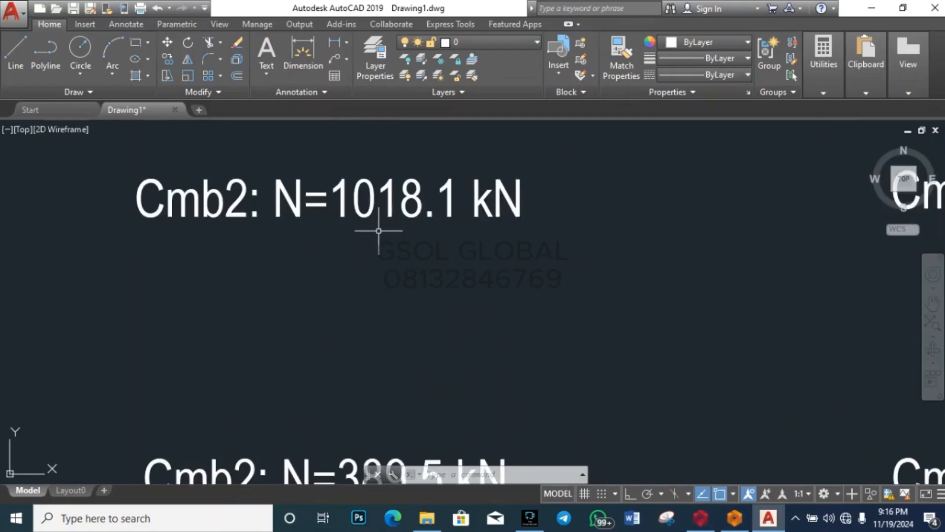
scroll(366, 251, "down", 6)
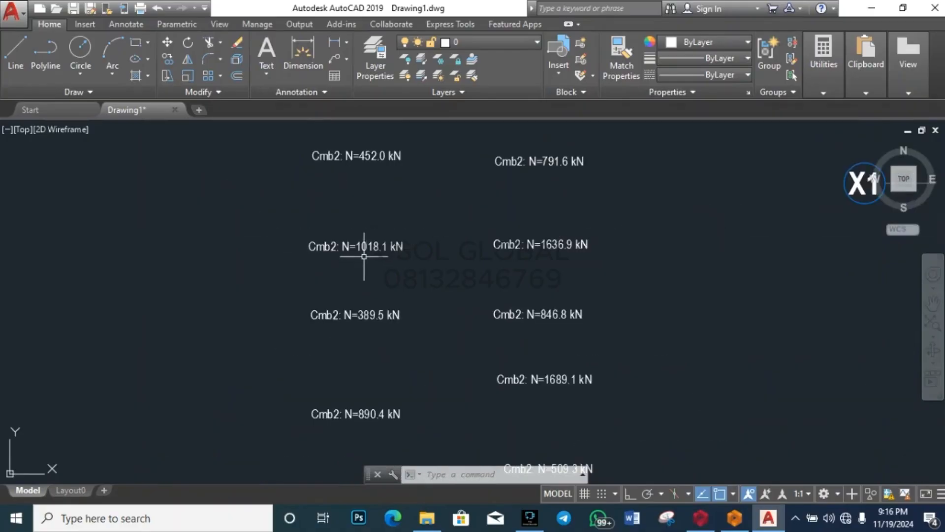
scroll(379, 227, "down", 2)
scroll(381, 286, "up", 5)
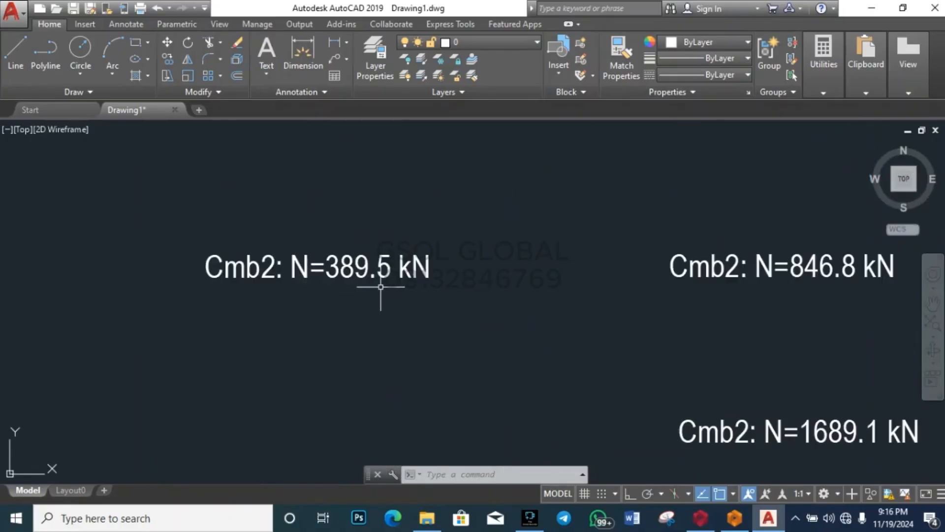
scroll(392, 206, "down", 6)
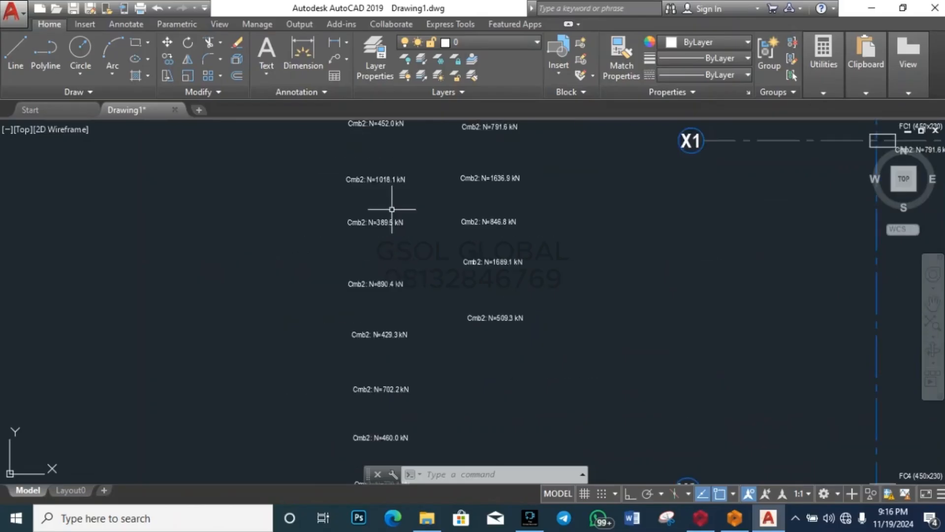
scroll(393, 290, "up", 6)
scroll(396, 286, "down", 6)
scroll(394, 315, "up", 7)
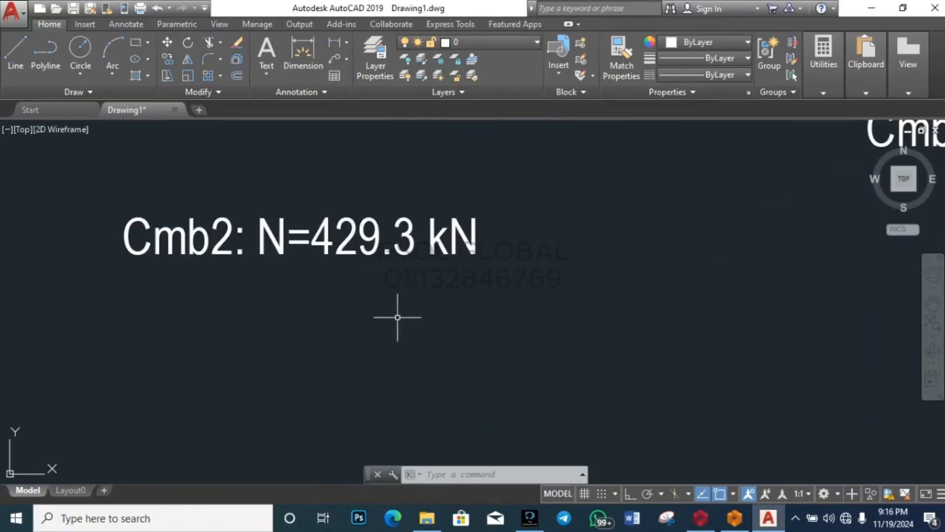
scroll(399, 307, "down", 5)
scroll(403, 302, "up", 4)
scroll(401, 212, "down", 6)
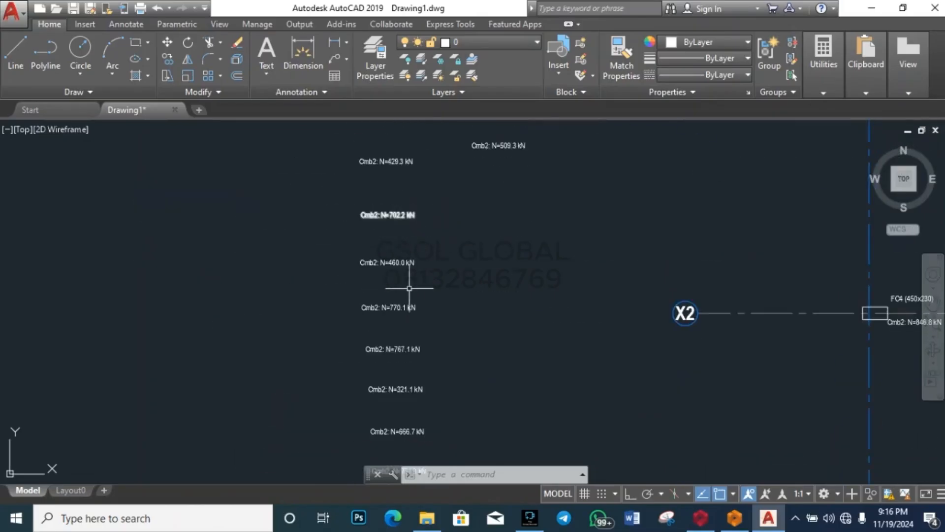
scroll(400, 271, "up", 5)
scroll(400, 245, "down", 2)
scroll(412, 310, "up", 2)
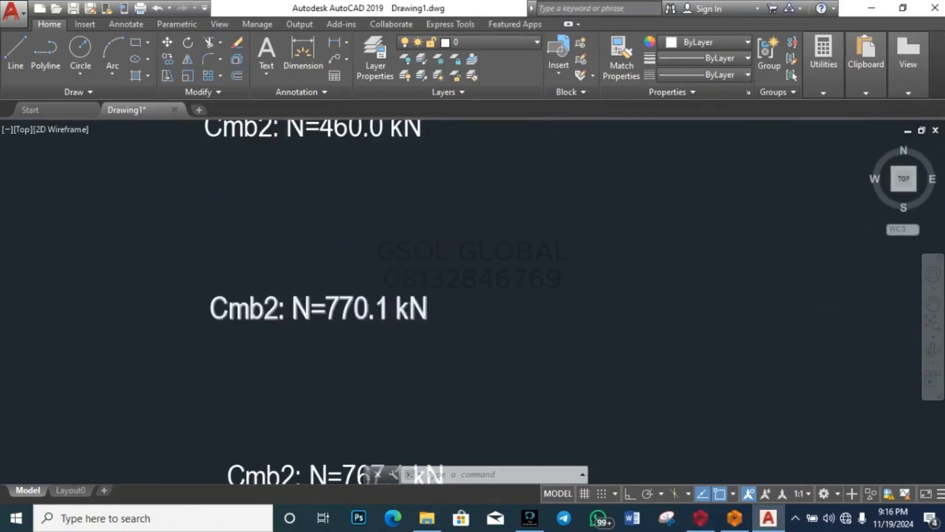
scroll(416, 317, "down", 7)
scroll(415, 322, "up", 8)
scroll(418, 285, "down", 7)
scroll(422, 275, "up", 8)
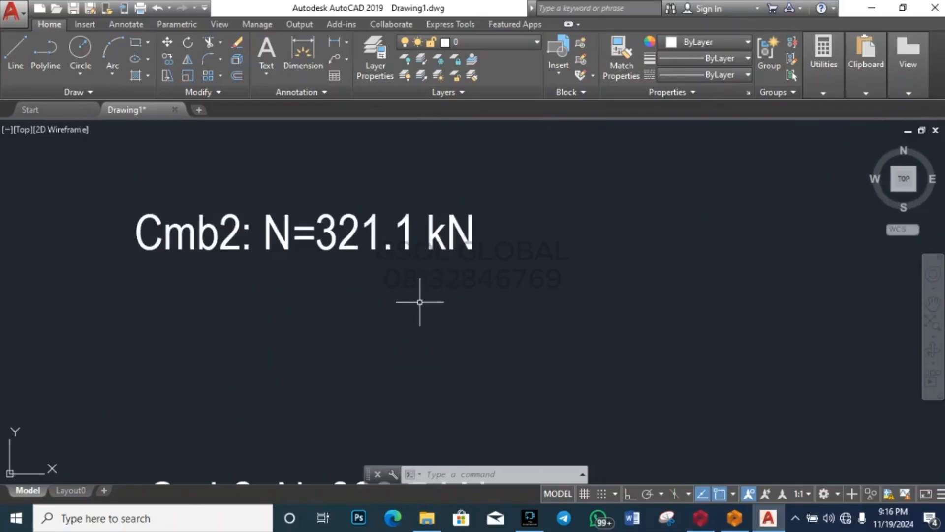
scroll(388, 251, "down", 4)
scroll(378, 265, "down", 4)
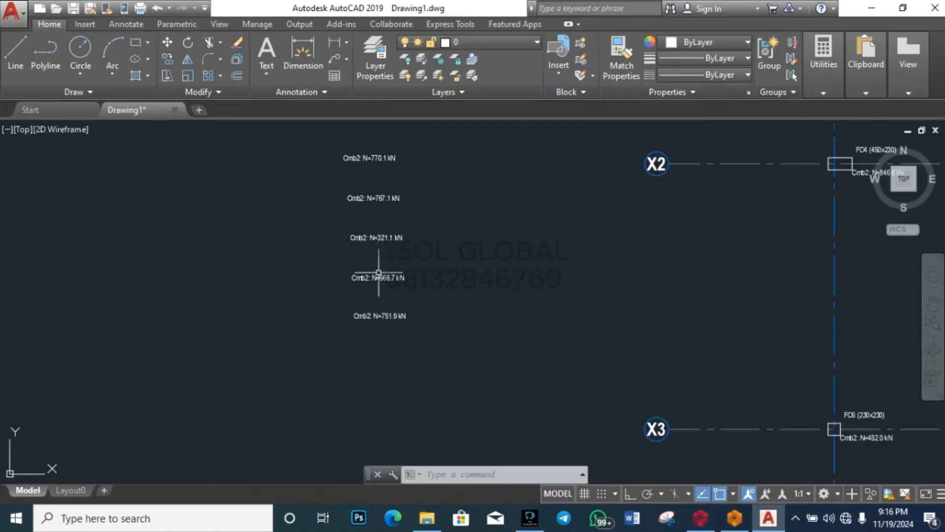
scroll(382, 294, "up", 4)
scroll(370, 376, "down", 2)
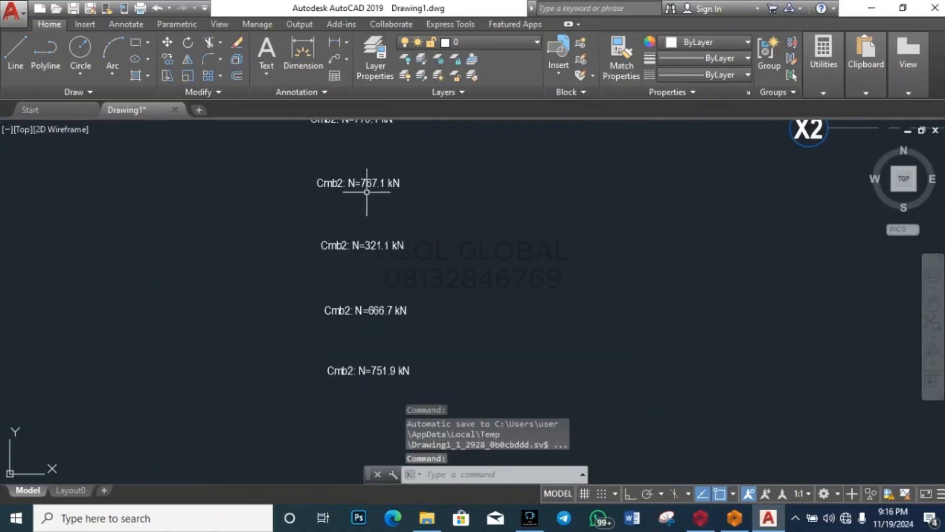
scroll(369, 190, "up", 6)
double_click(377, 163)
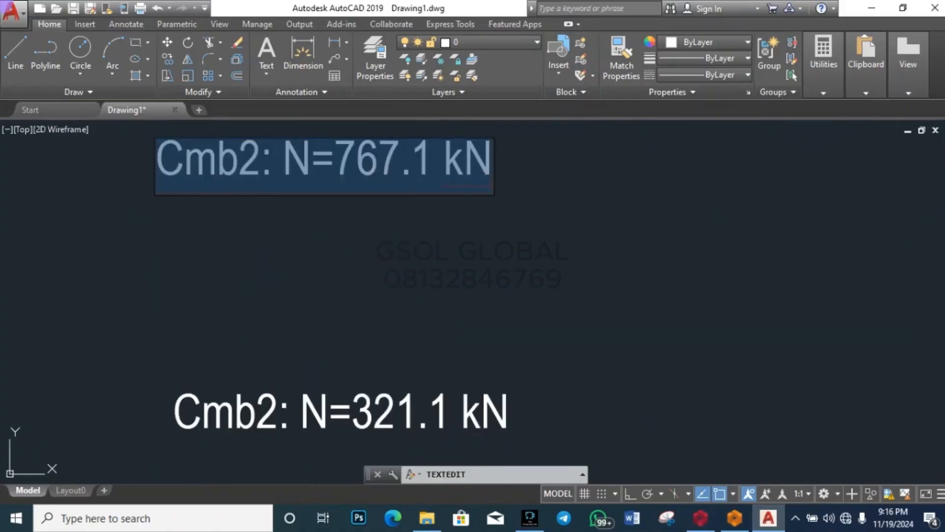
key("Escape")
key("Escape")
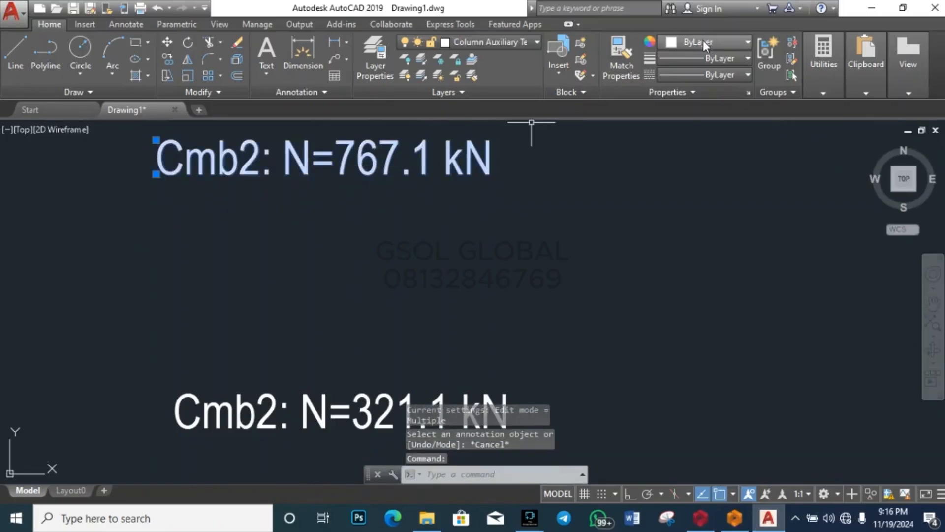
left_click(699, 42)
left_click(697, 114)
key("Escape")
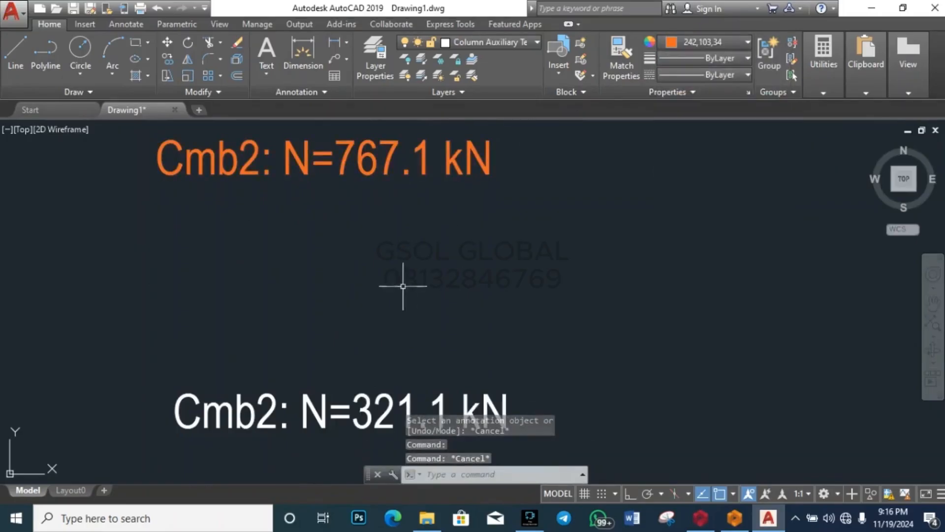
Step: Undo the orange colour so the 767.1 kN label returns to white
scroll(401, 279, "down", 8)
scroll(329, 277, "down", 6)
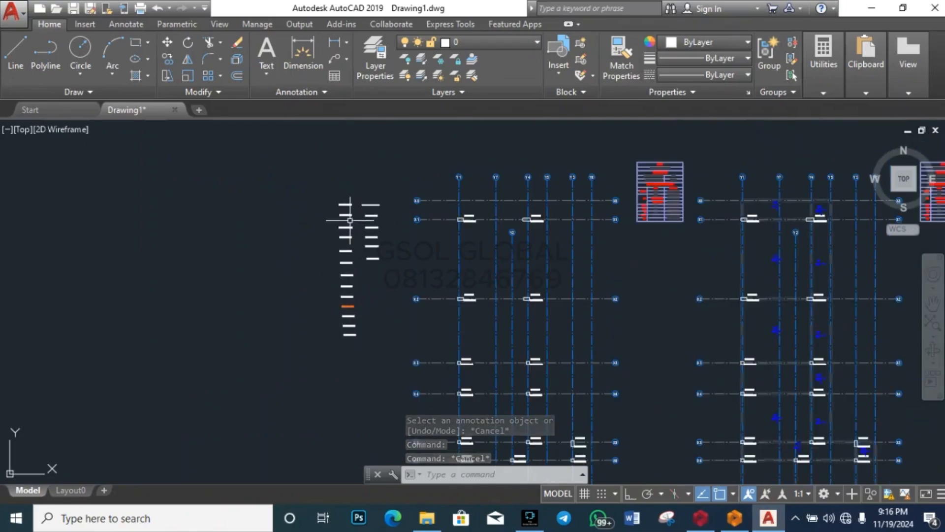
scroll(347, 224, "up", 4)
scroll(331, 320, "down", 4)
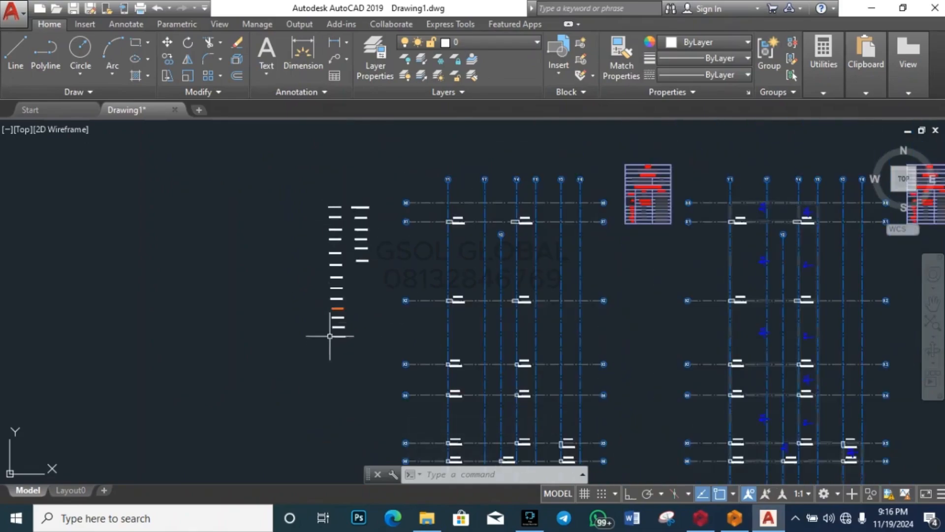
scroll(337, 296, "up", 7)
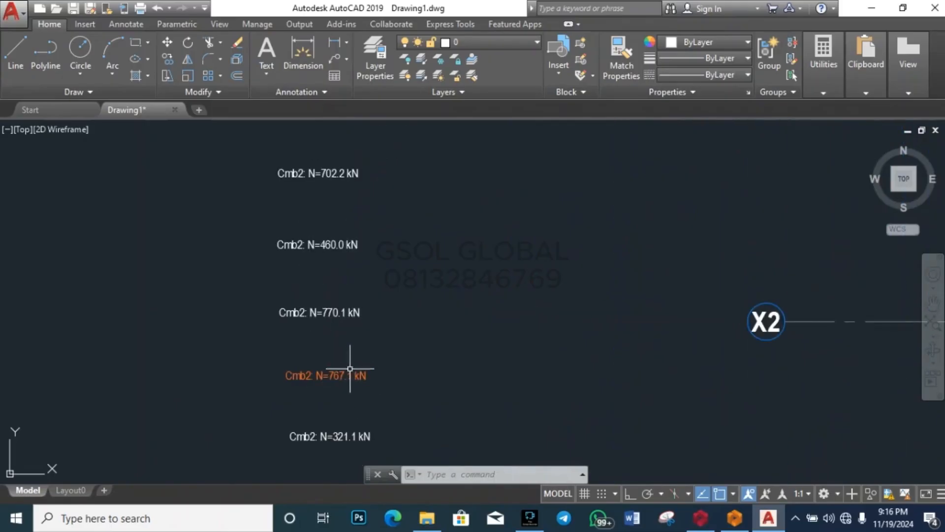
scroll(348, 376, "up", 3)
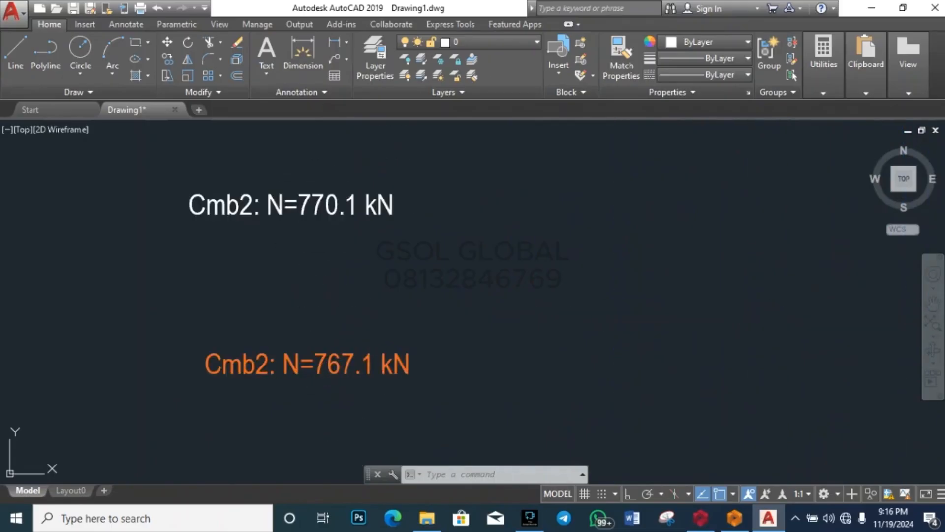
key("ctrl+z")
double_click(396, 327)
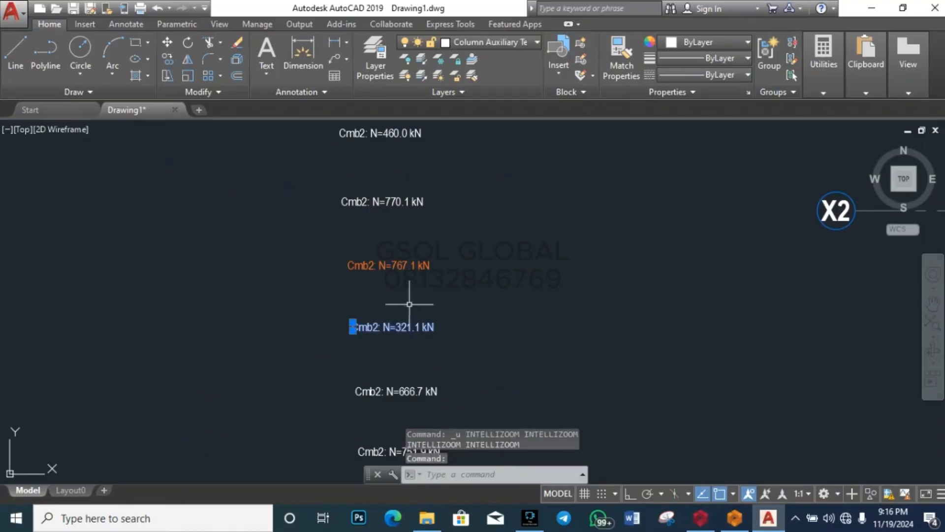
key("Escape")
key("ctrl+z")
key("ctrl+z")
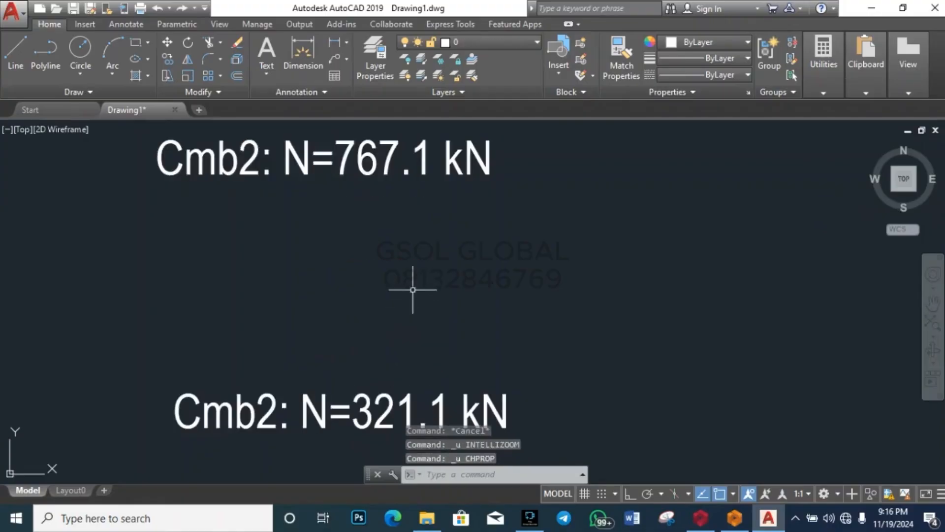
Step: Set the Cmb2: N=321.1 kN label's colour to orange
scroll(412, 290, "down", 2)
left_click(316, 380)
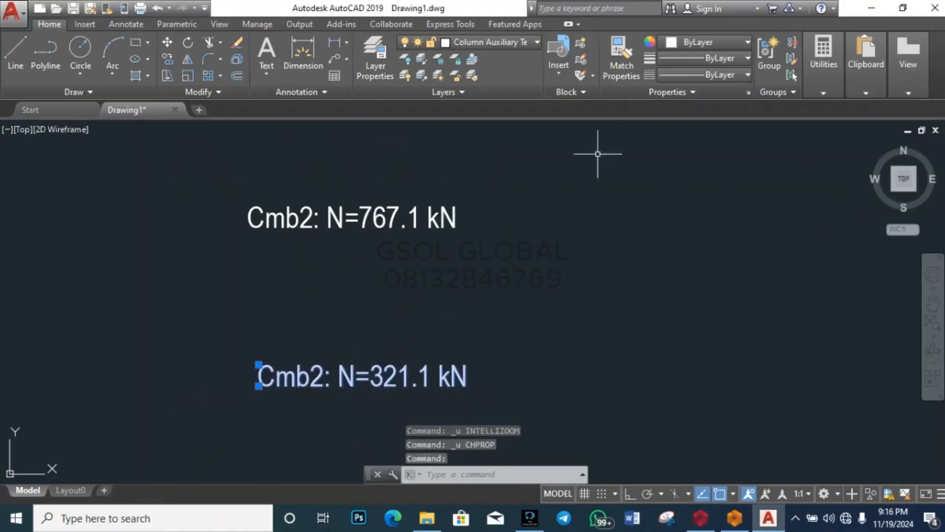
left_click(699, 44)
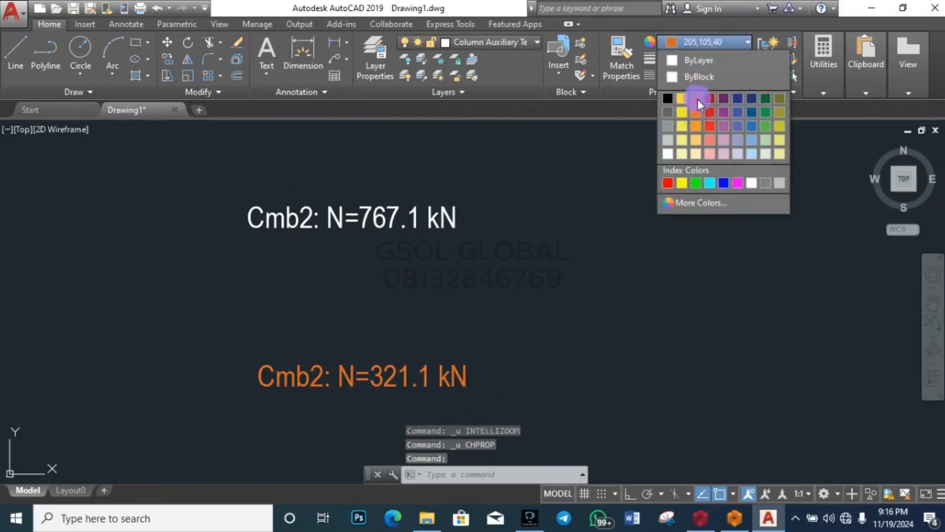
left_click(698, 99)
key("Escape")
key("Escape")
scroll(374, 266, "down", 3)
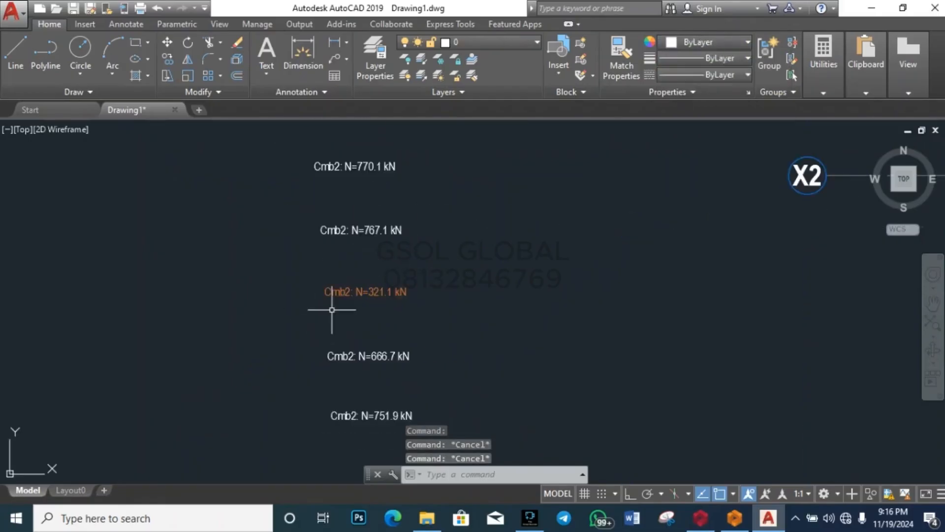
scroll(338, 259, "down", 3)
scroll(340, 261, "down", 3)
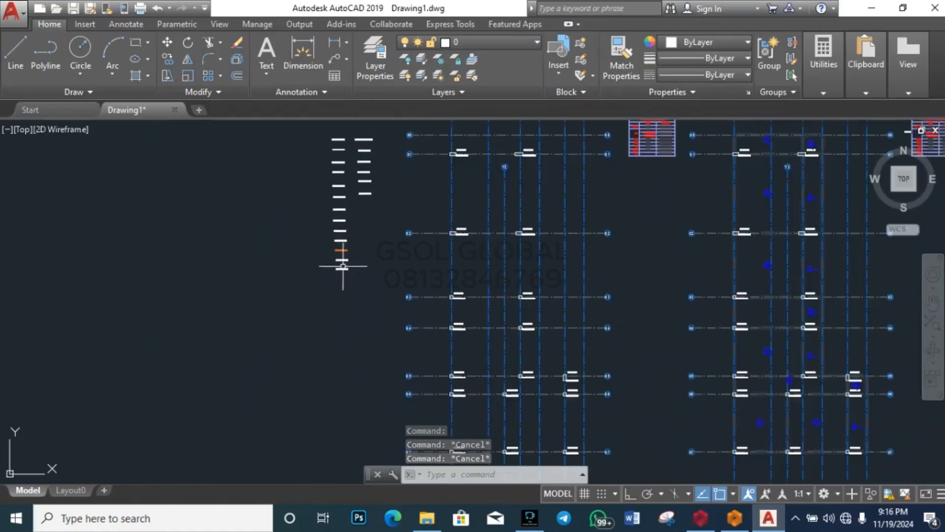
scroll(339, 259, "up", 5)
scroll(353, 243, "up", 4)
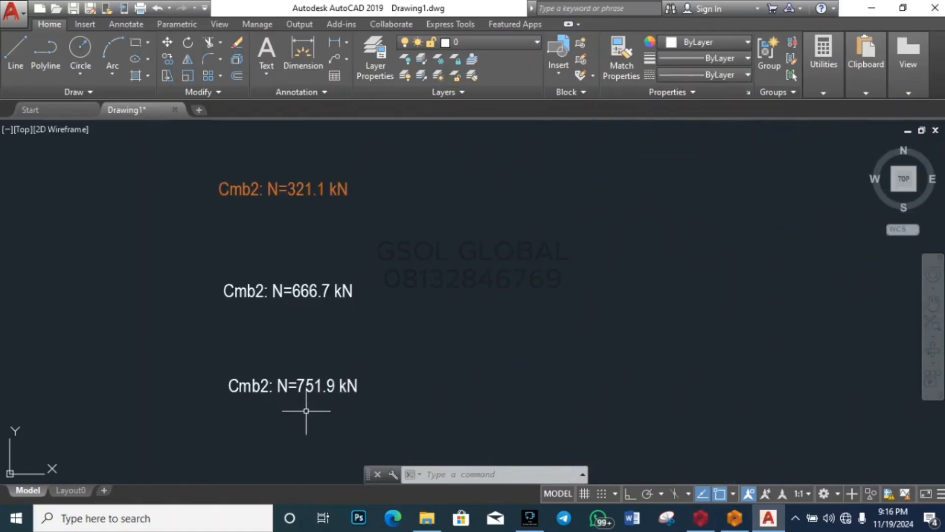
scroll(306, 411, "down", 4)
scroll(306, 339, "up", 6)
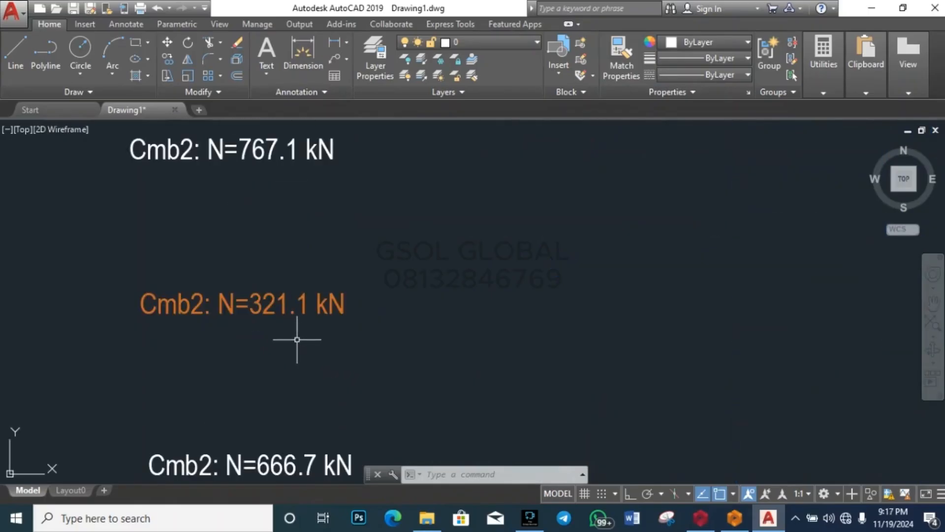
scroll(352, 325, "down", 6)
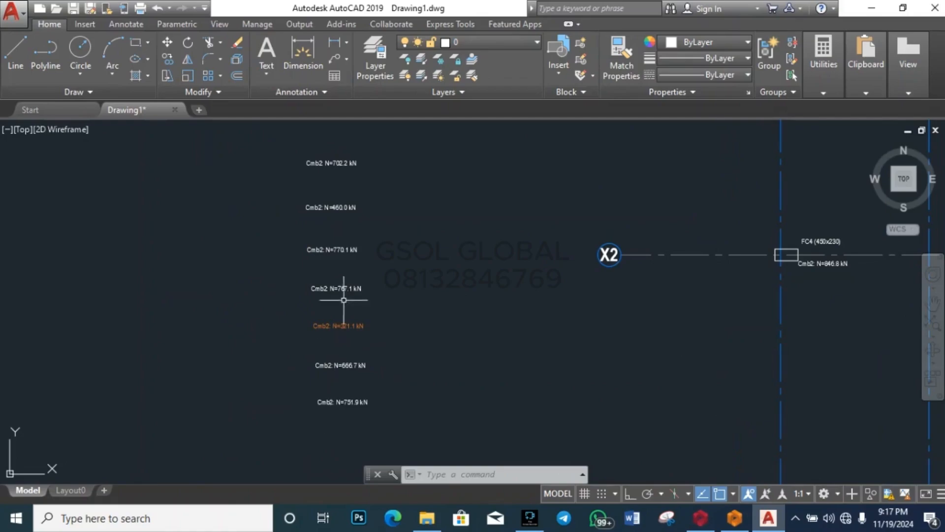
scroll(339, 321, "up", 5)
scroll(327, 268, "down", 3)
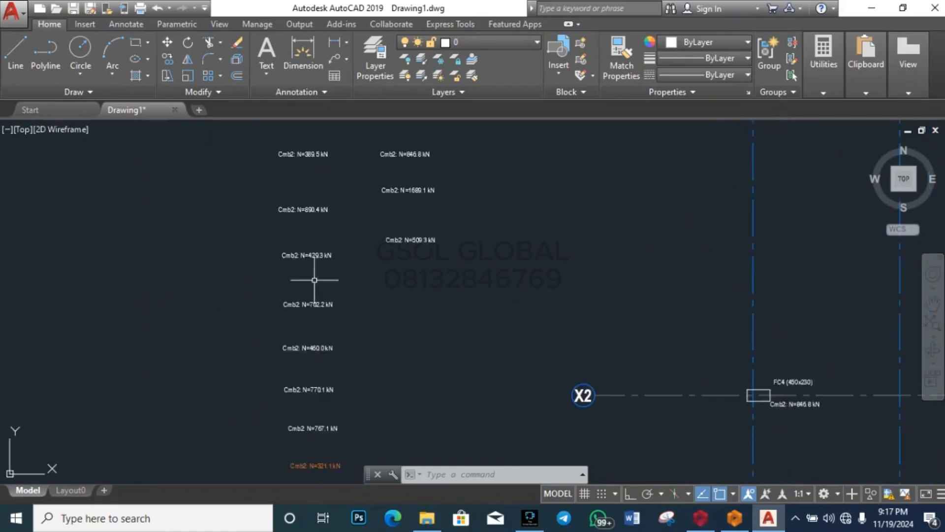
scroll(313, 270, "up", 3)
scroll(299, 353, "down", 5)
scroll(288, 264, "up", 7)
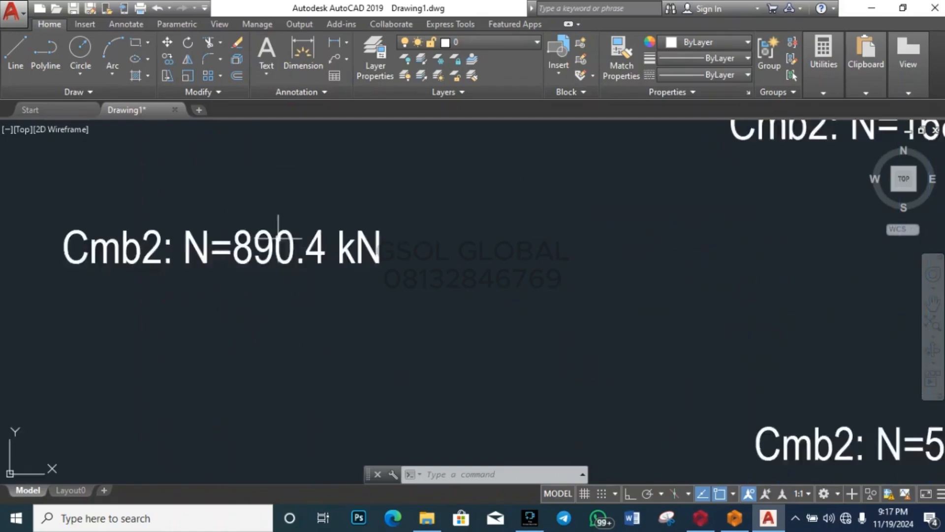
scroll(313, 318, "down", 6)
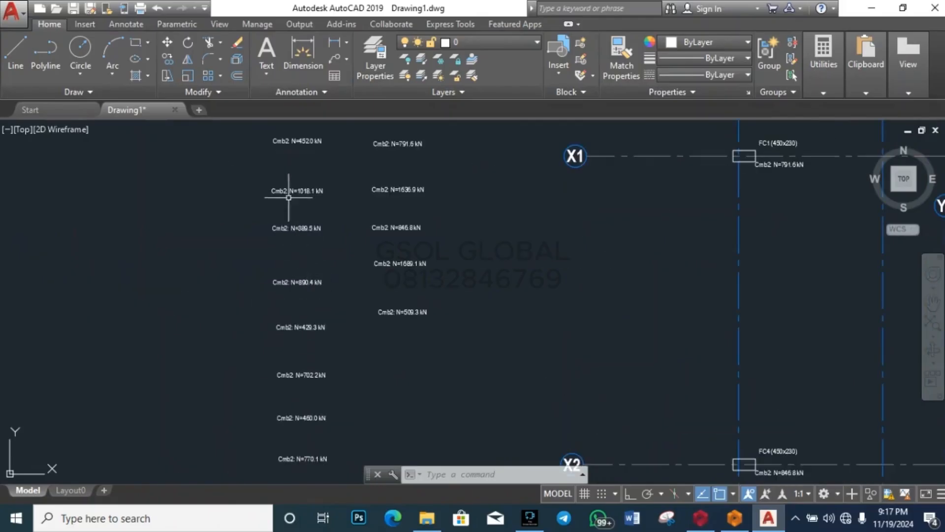
scroll(274, 198, "up", 5)
scroll(290, 227, "down", 4)
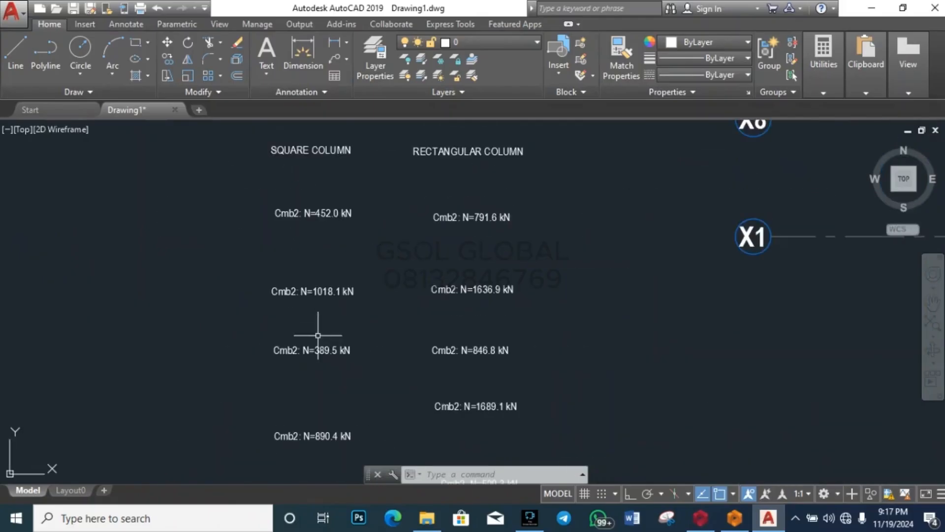
scroll(322, 229, "up", 2)
scroll(327, 239, "down", 5)
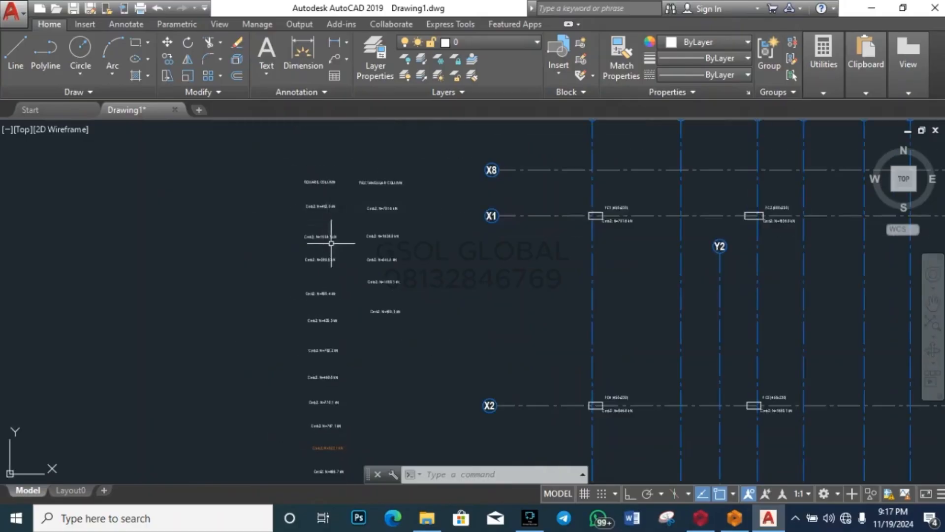
scroll(327, 239, "up", 6)
scroll(348, 215, "up", 1)
scroll(344, 295, "down", 5)
scroll(360, 227, "up", 8)
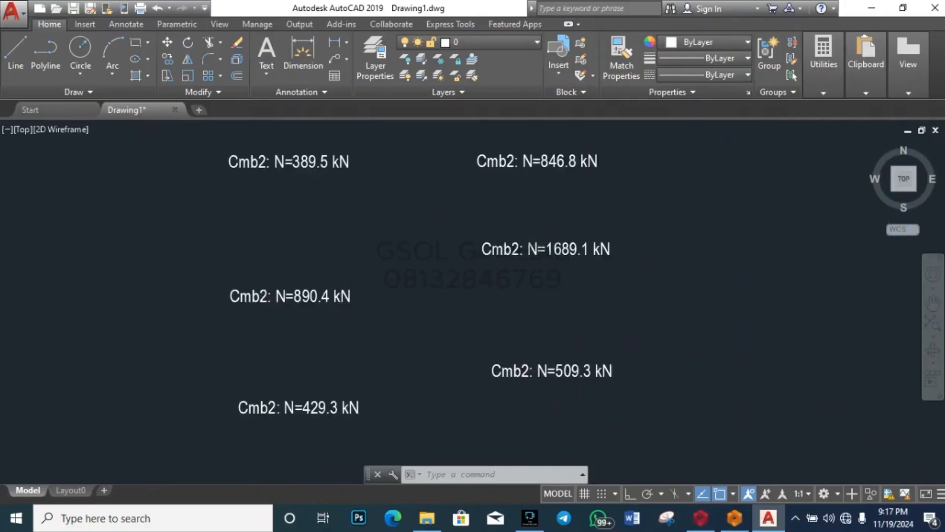
scroll(352, 256, "down", 6)
scroll(348, 327, "up", 5)
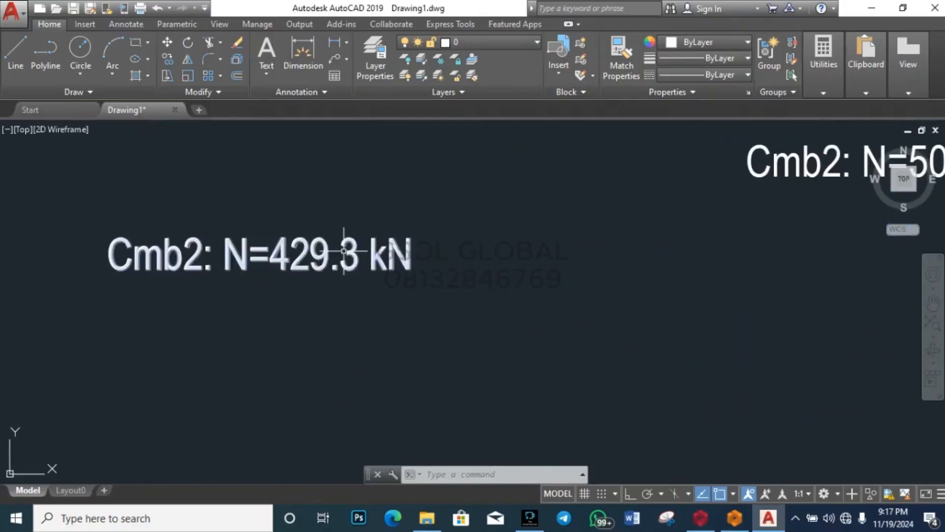
scroll(343, 236, "down", 4)
scroll(338, 310, "up", 5)
scroll(338, 299, "down", 5)
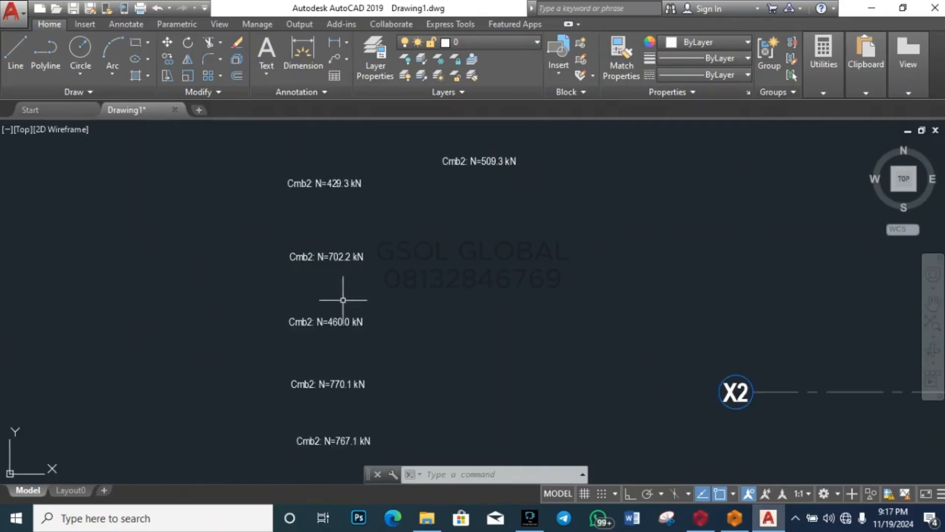
scroll(338, 300, "up", 6)
scroll(342, 272, "up", 1)
scroll(348, 253, "down", 5)
scroll(349, 324, "up", 6)
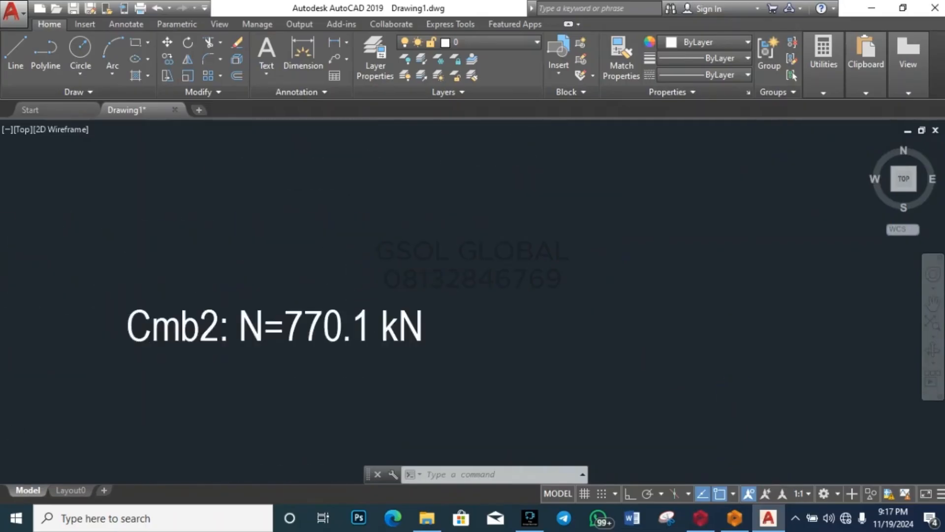
scroll(348, 261, "down", 5)
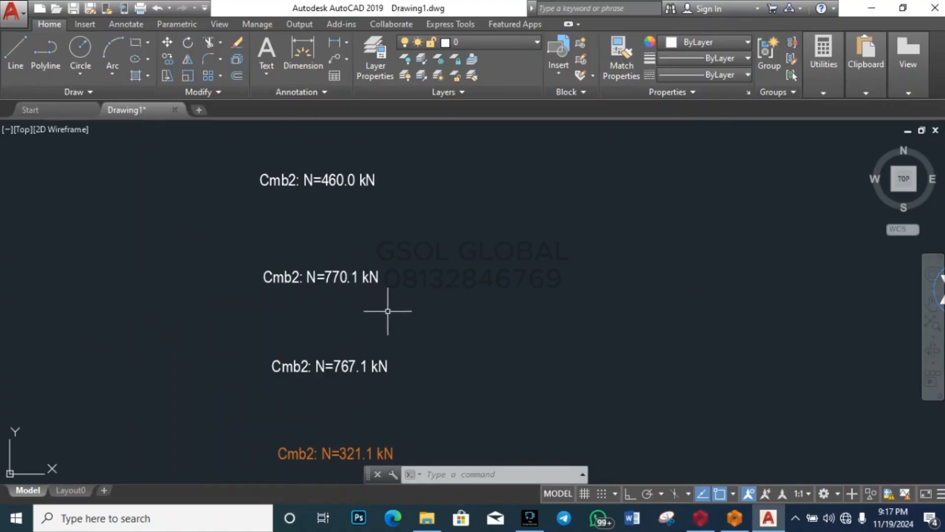
scroll(418, 303, "down", 5)
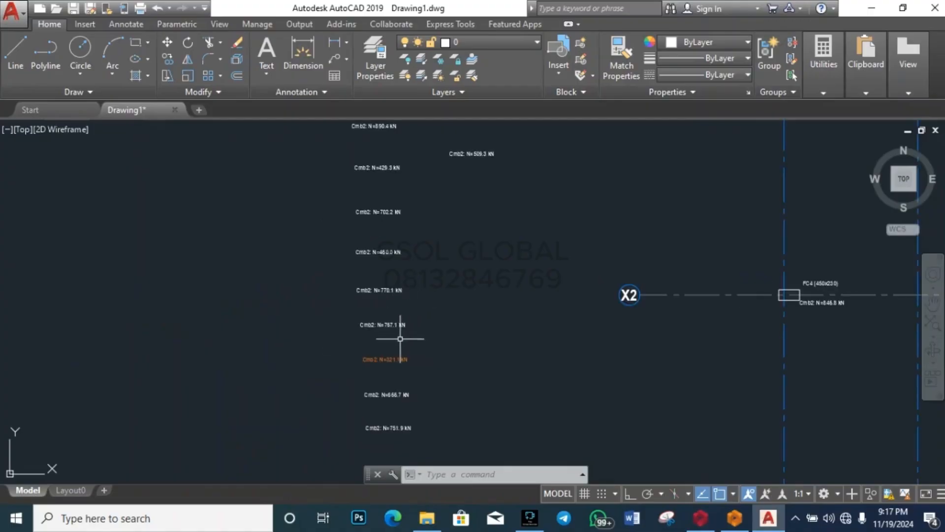
scroll(401, 399, "up", 4)
scroll(400, 291, "down", 4)
scroll(388, 374, "up", 4)
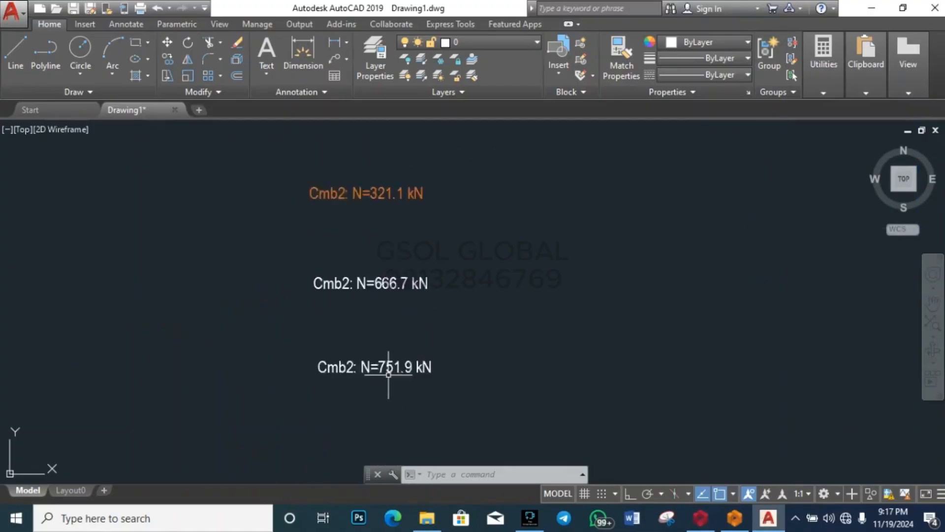
scroll(388, 374, "up", 2)
scroll(377, 409, "down", 4)
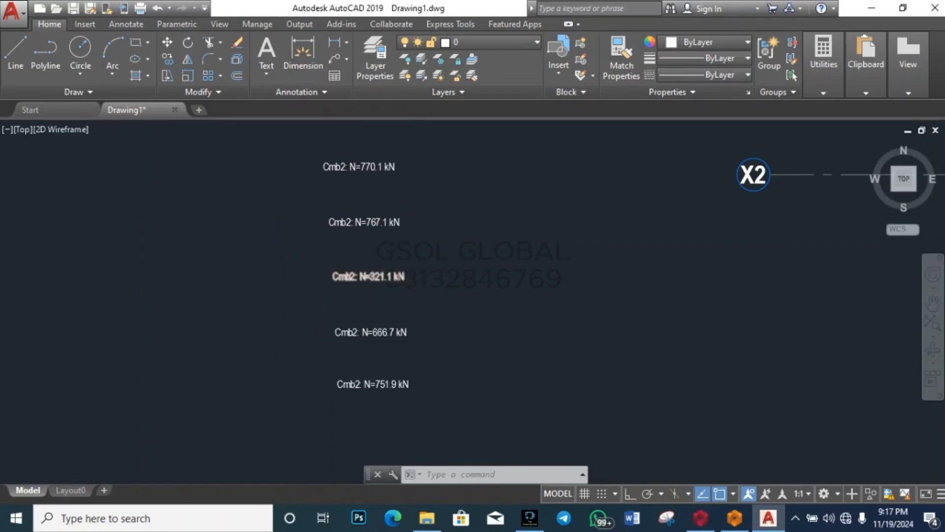
scroll(389, 271, "up", 6)
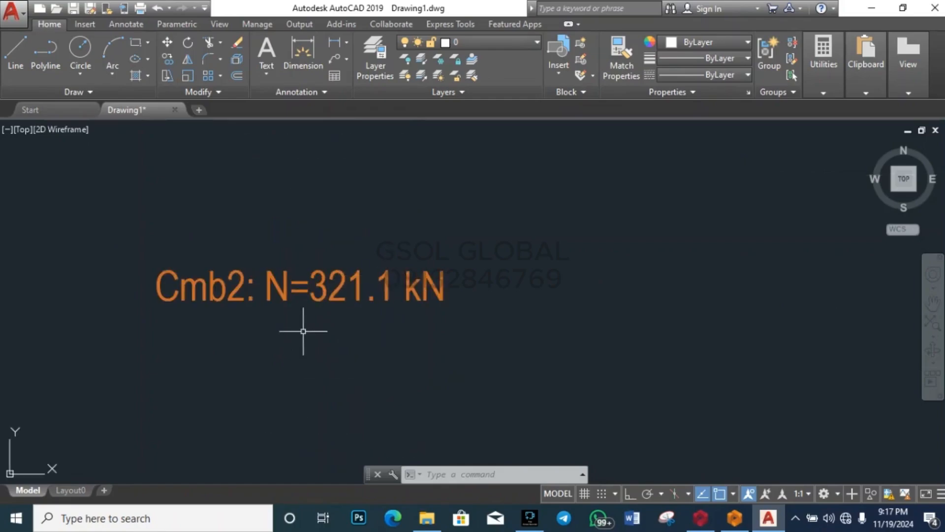
scroll(303, 335, "down", 5)
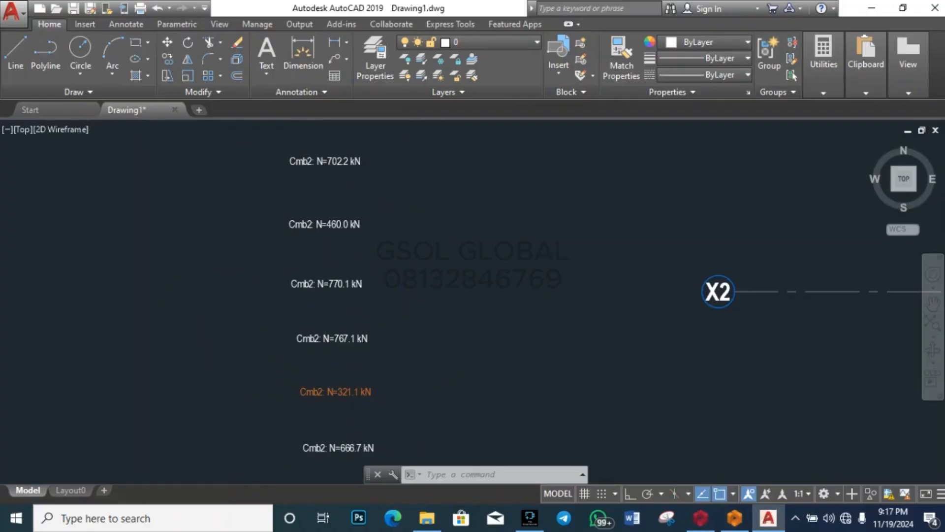
scroll(353, 455, "up", 6)
scroll(354, 454, "down", 4)
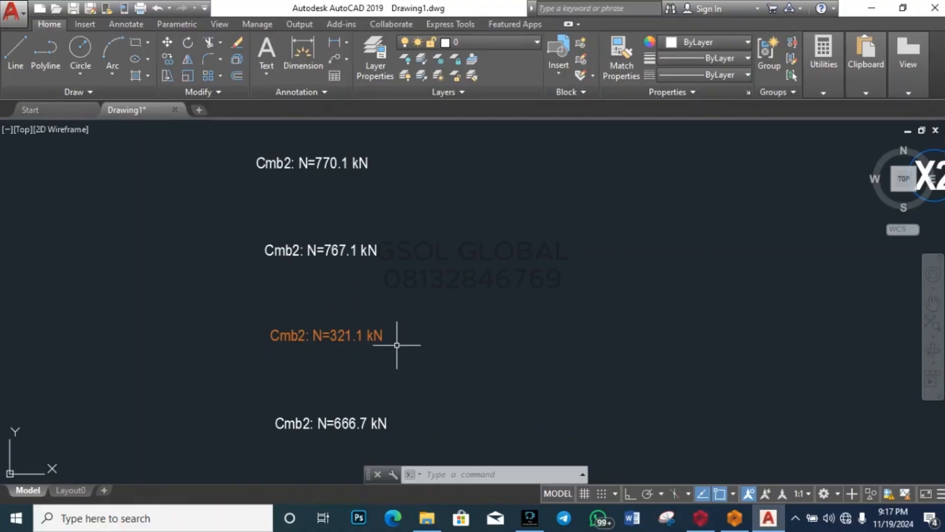
scroll(364, 345, "up", 4)
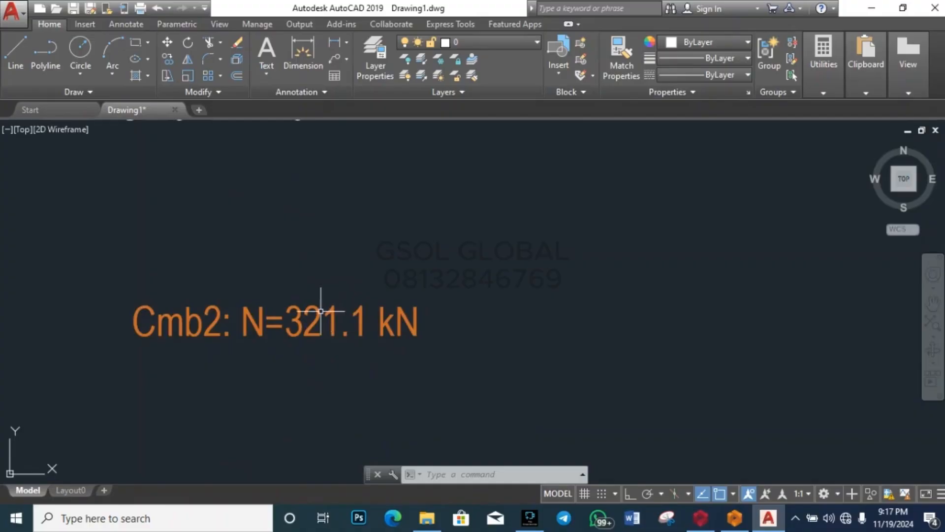
scroll(360, 295, "down", 4)
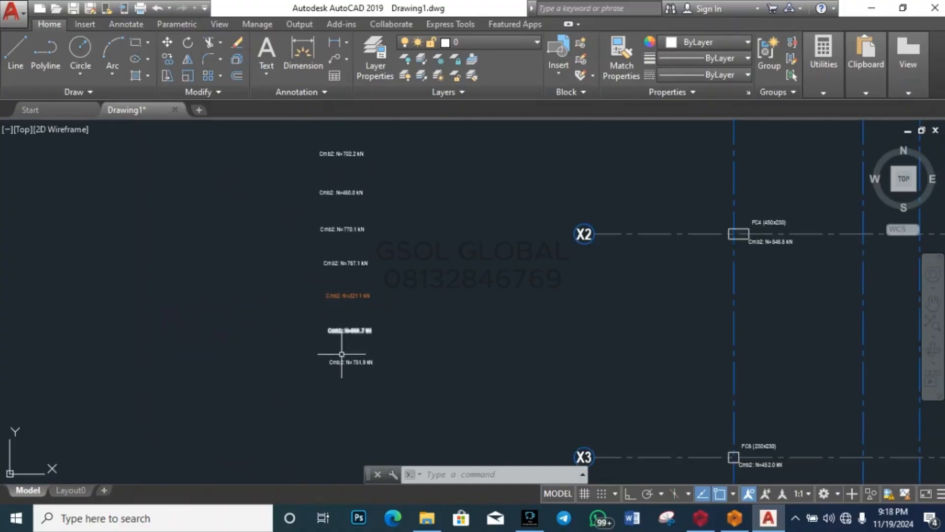
scroll(365, 343, "up", 4)
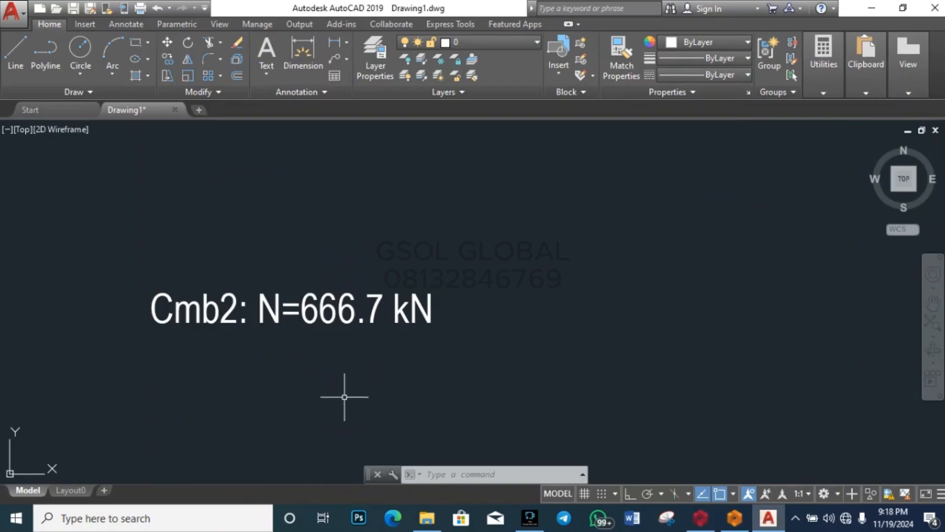
scroll(344, 397, "down", 2)
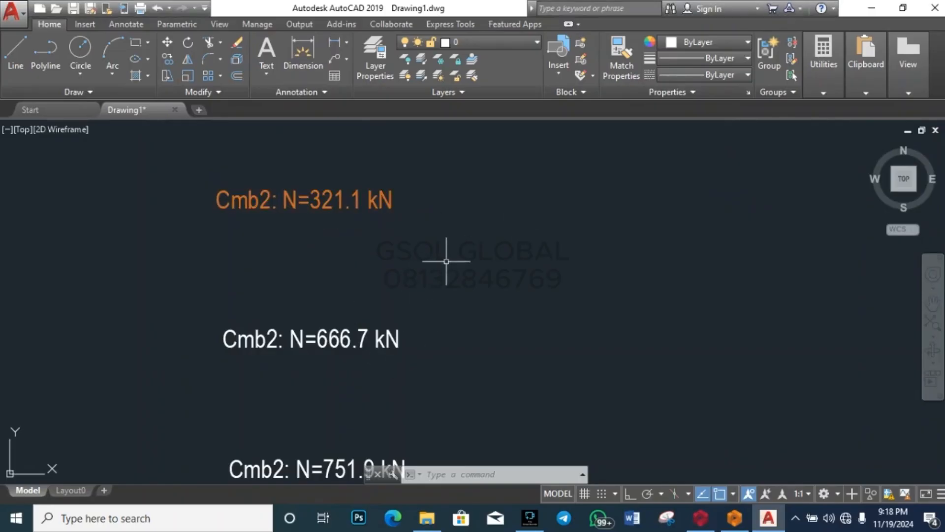
scroll(446, 261, "down", 2)
scroll(376, 363, "up", 2)
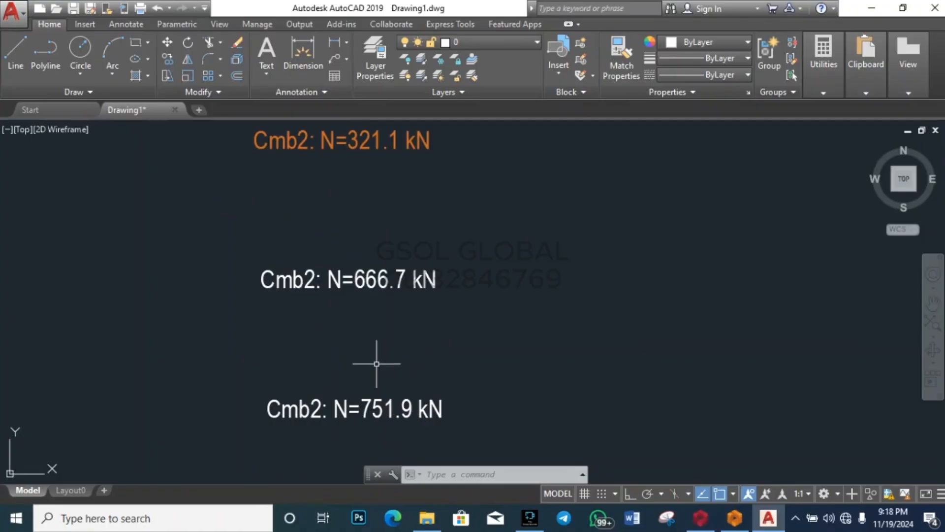
scroll(350, 399, "down", 2)
scroll(331, 348, "down", 2)
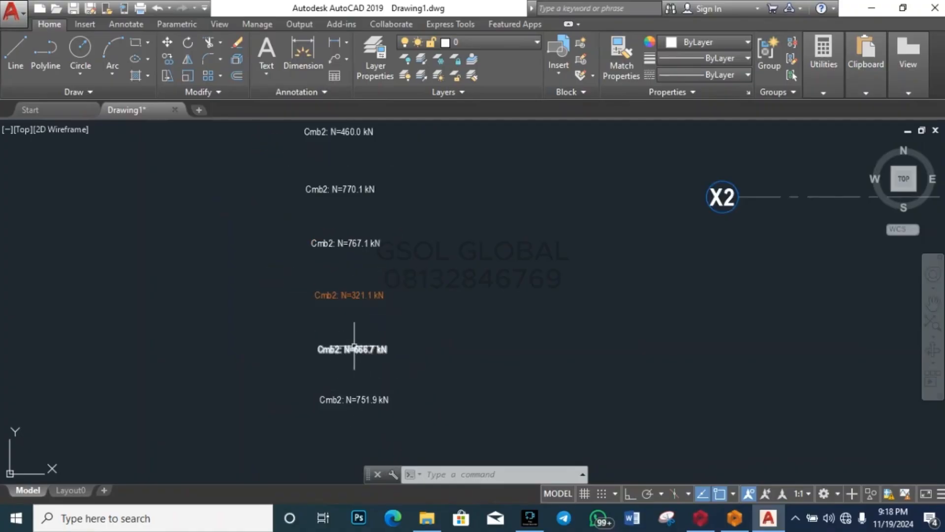
scroll(369, 249, "up", 4)
scroll(348, 289, "down", 2)
scroll(332, 217, "up", 2)
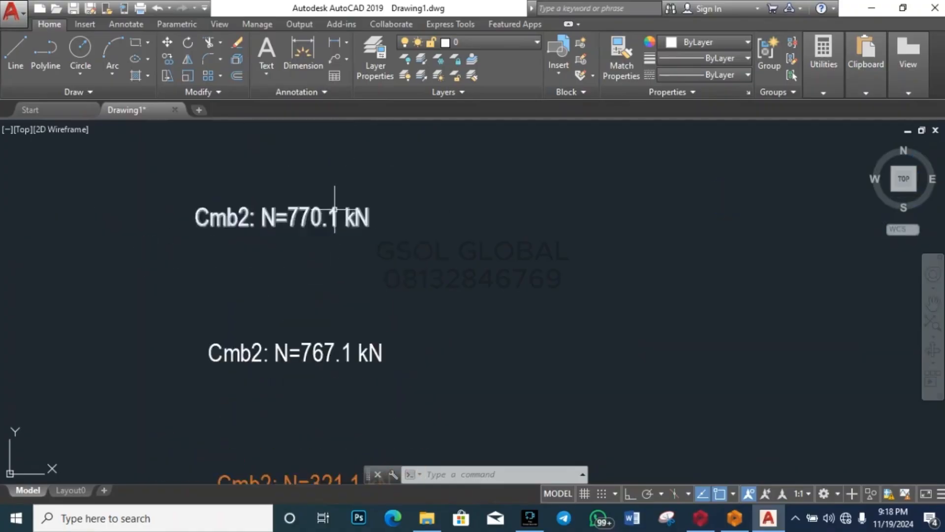
scroll(333, 212, "up", 3)
scroll(308, 260, "down", 3)
left_click(302, 167)
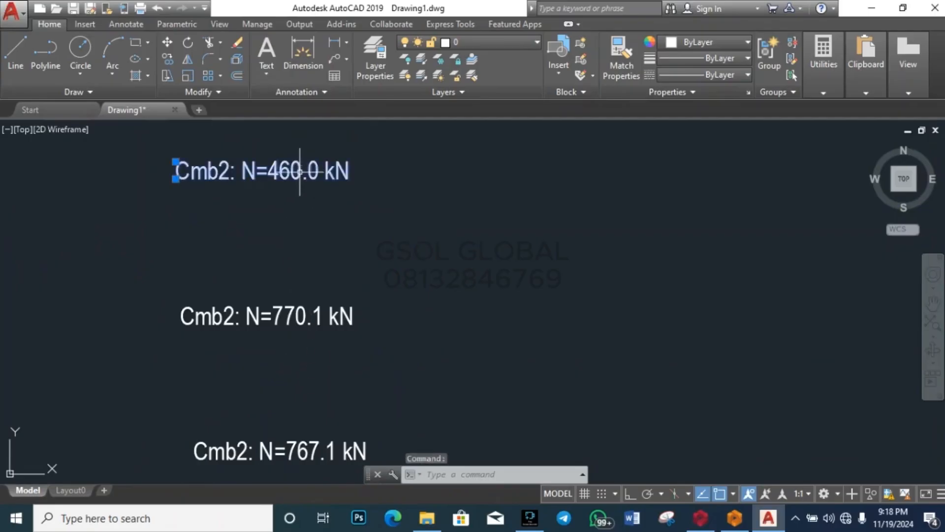
scroll(333, 319, "down", 4)
scroll(321, 244, "up", 4)
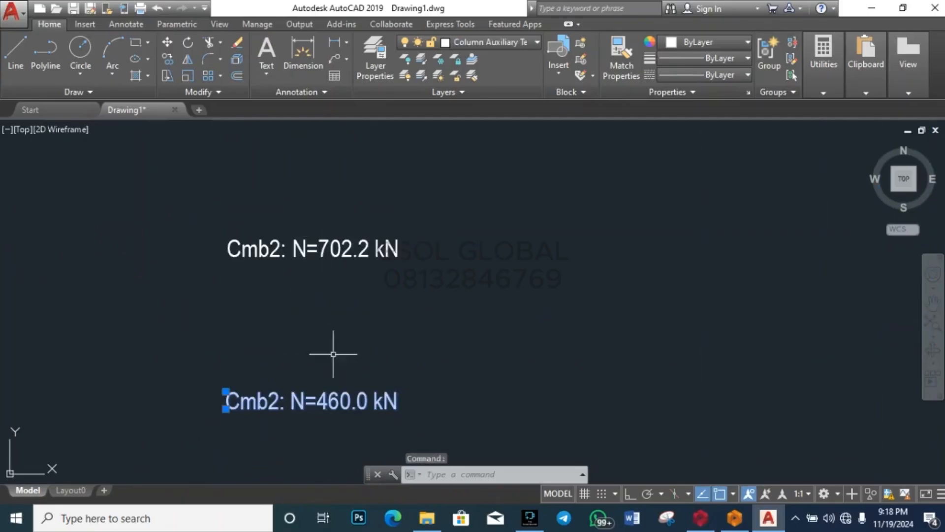
scroll(333, 353, "down", 2)
left_click(335, 206)
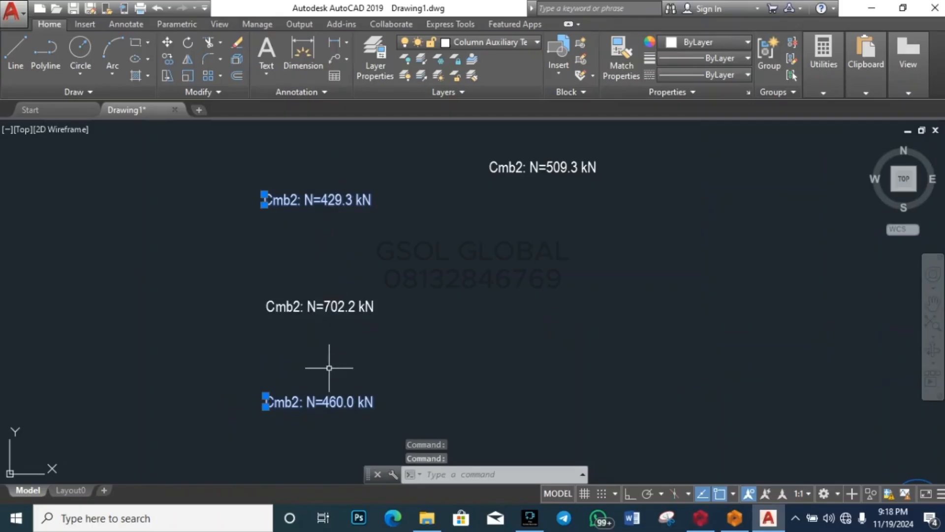
scroll(329, 351, "down", 4)
scroll(345, 267, "up", 5)
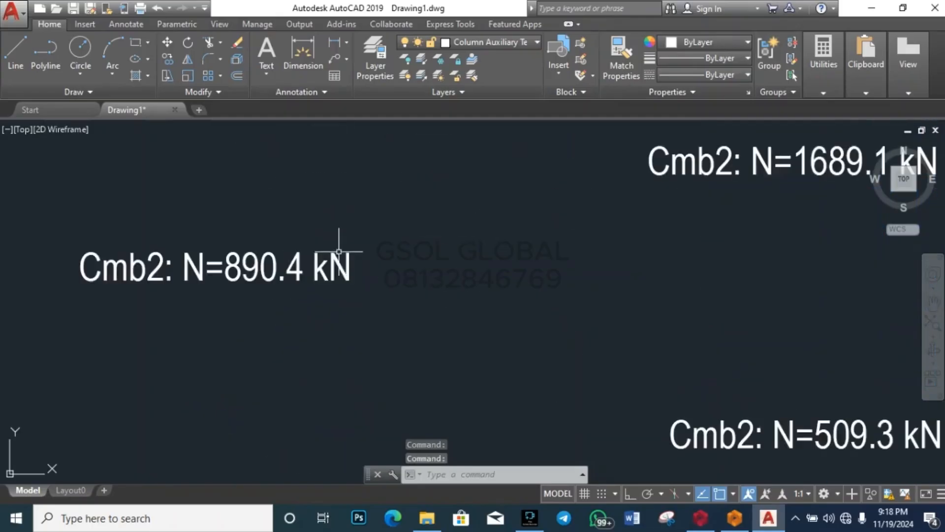
scroll(332, 360, "down", 4)
scroll(324, 254, "up", 3)
scroll(325, 254, "up", 1)
left_click(295, 270)
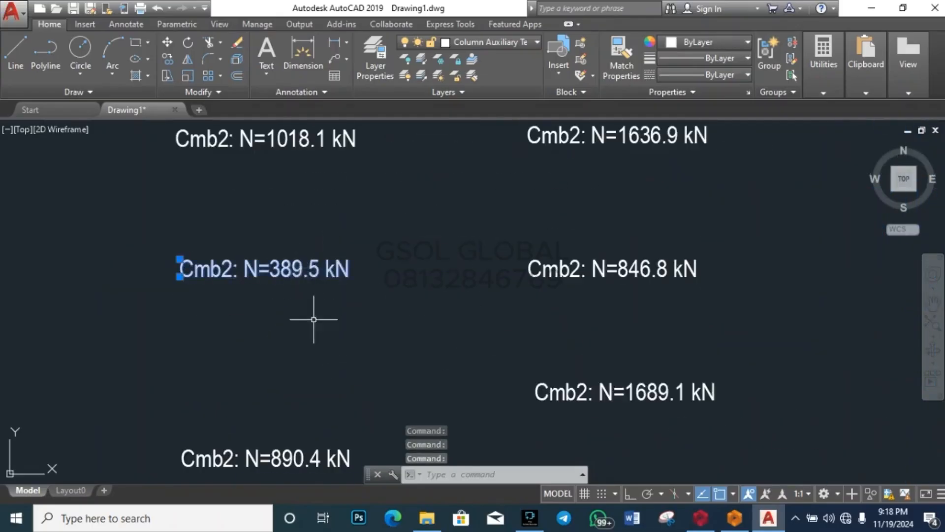
scroll(312, 317, "down", 3)
left_click(323, 199)
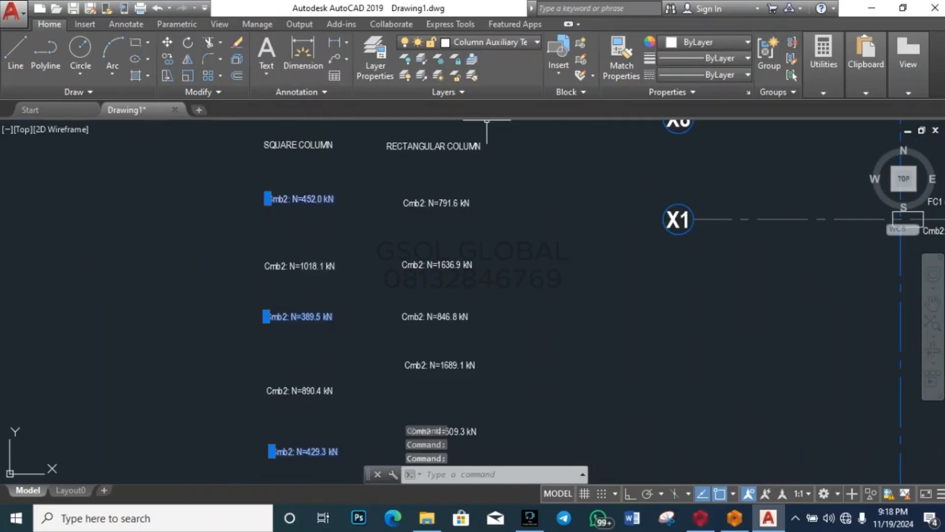
left_click(707, 42)
left_click(695, 98)
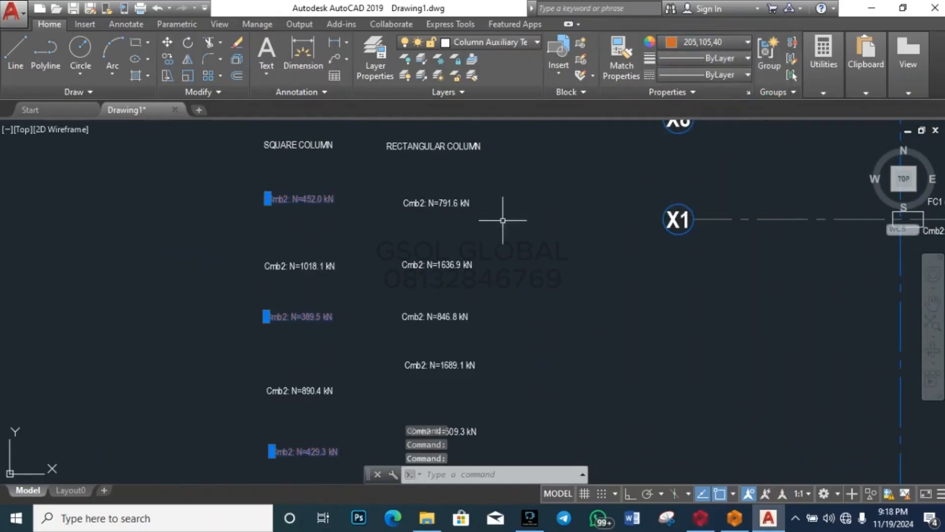
key("Escape")
scroll(354, 202, "down", 4)
scroll(351, 213, "up", 2)
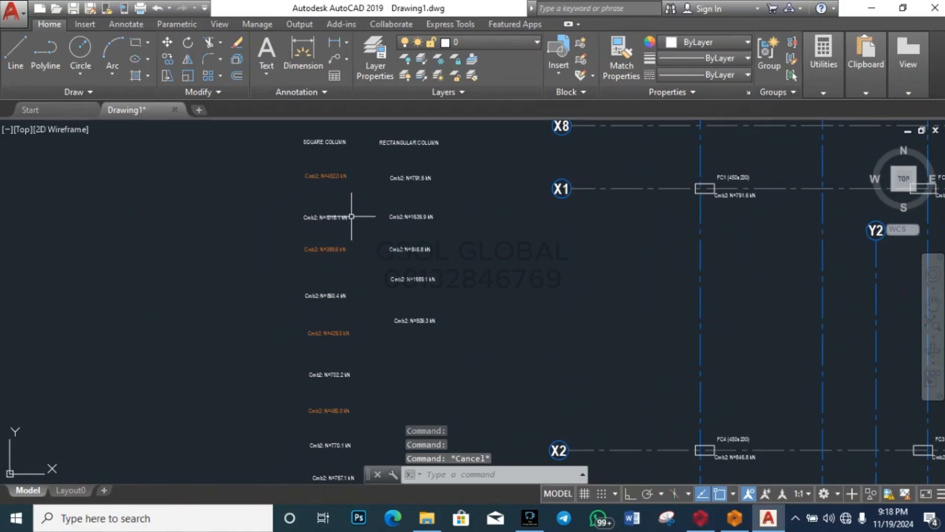
scroll(359, 211, "down", 3)
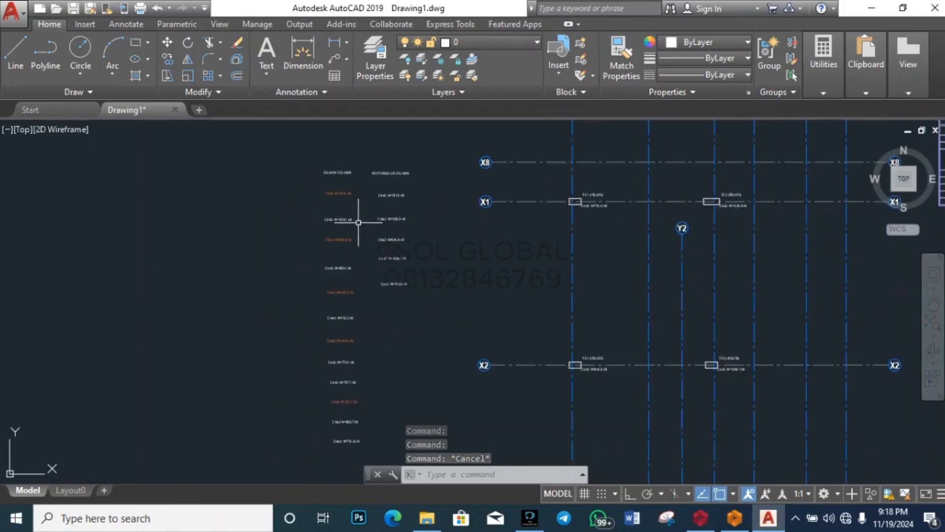
scroll(359, 332, "up", 5)
scroll(358, 333, "up", 2)
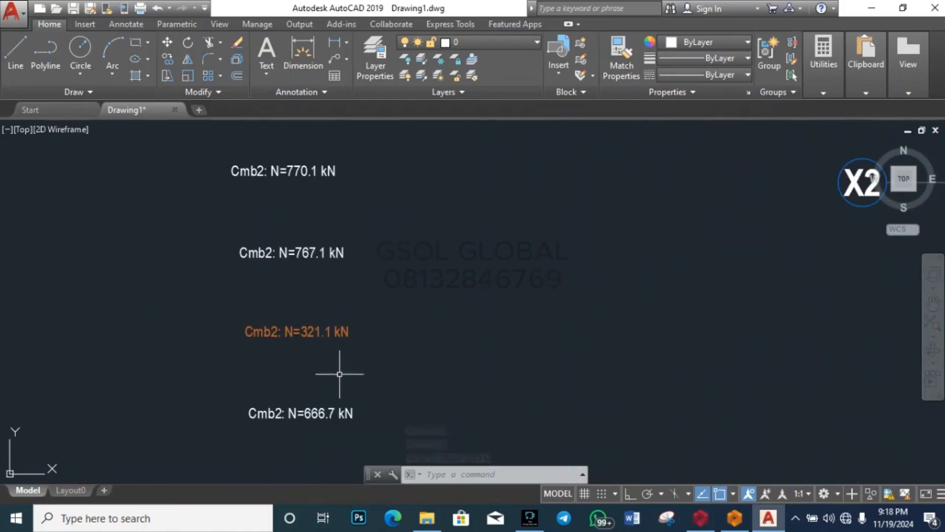
scroll(238, 386, "down", 5)
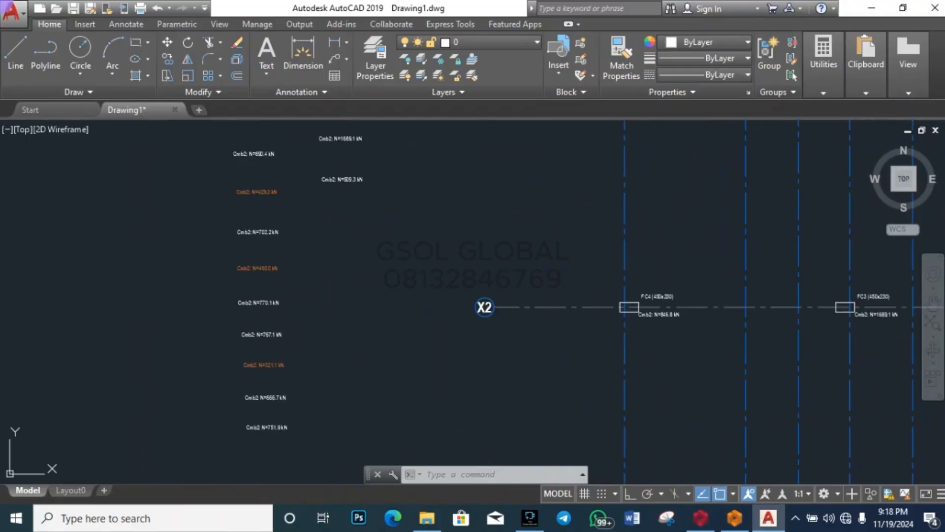
left_click(276, 397)
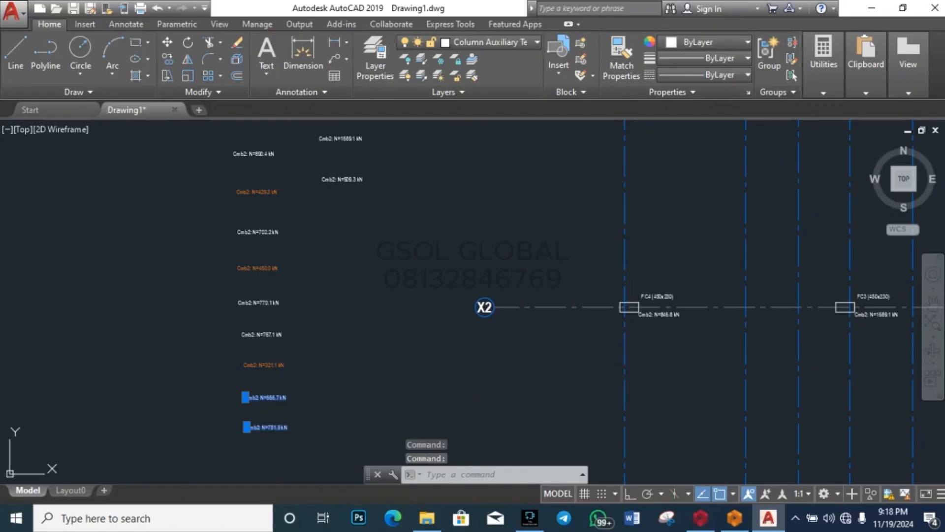
key("Escape")
scroll(258, 344, "down", 4)
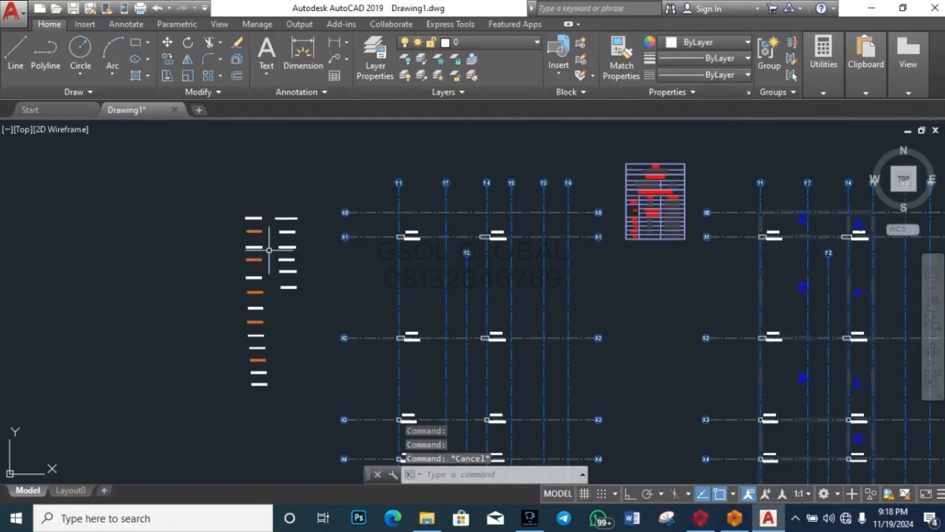
scroll(269, 250, "up", 6)
scroll(319, 197, "down", 5)
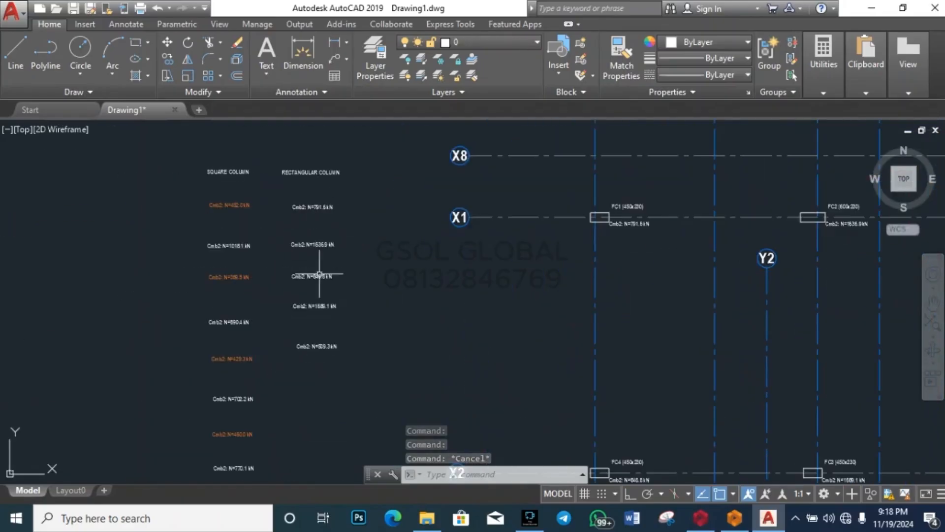
scroll(321, 308, "up", 5)
scroll(321, 308, "down", 2)
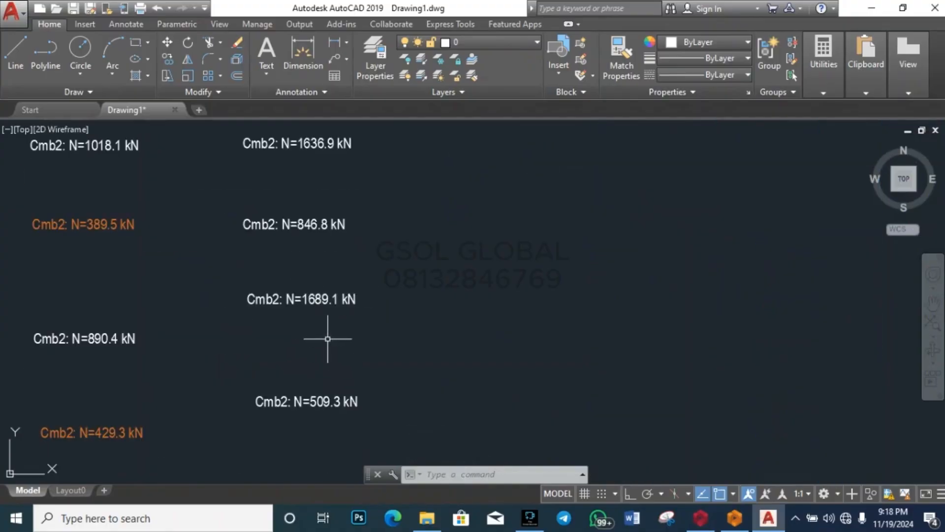
left_click(325, 401)
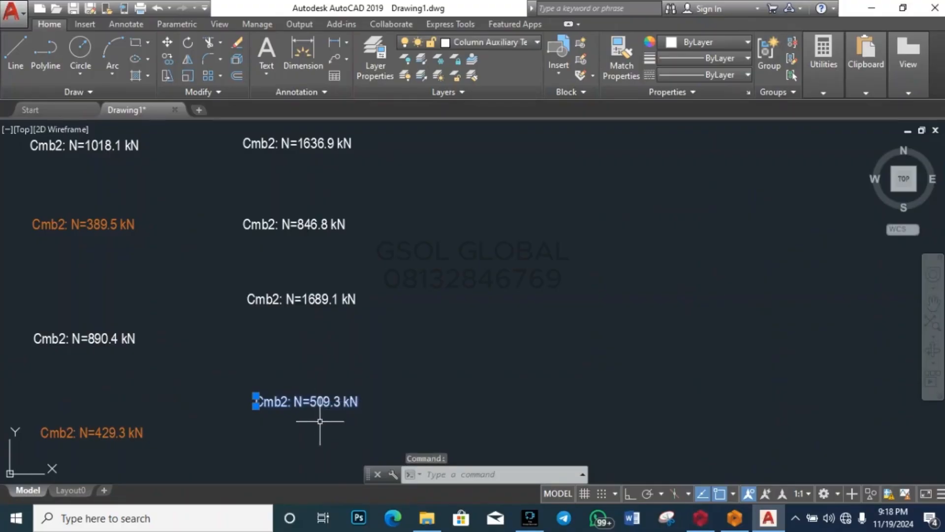
key("Escape")
key("Escape")
scroll(325, 404, "down", 3)
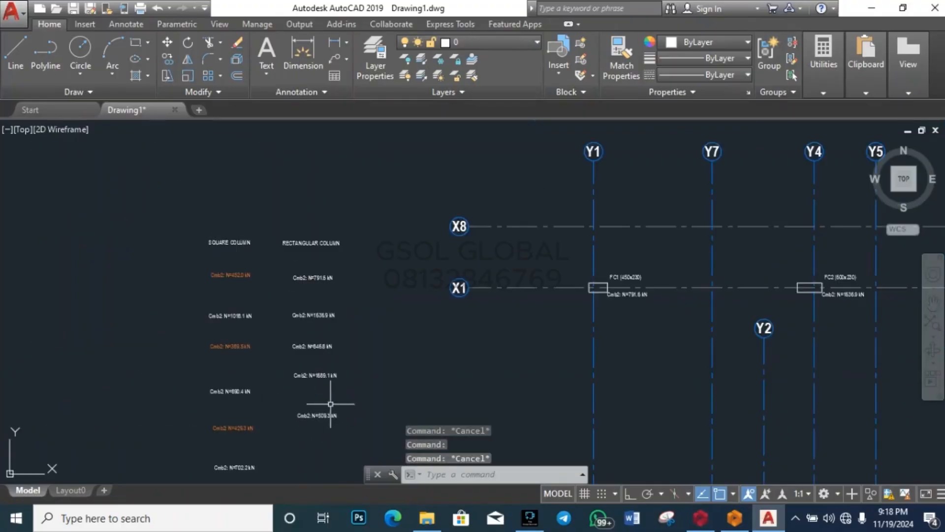
scroll(318, 276, "up", 5)
scroll(330, 240, "down", 4)
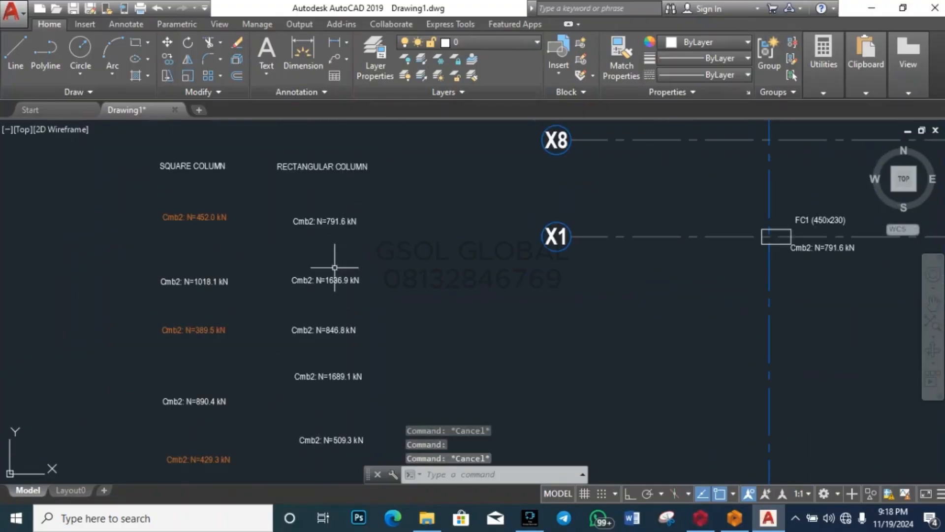
scroll(334, 267, "up", 6)
scroll(246, 221, "down", 2)
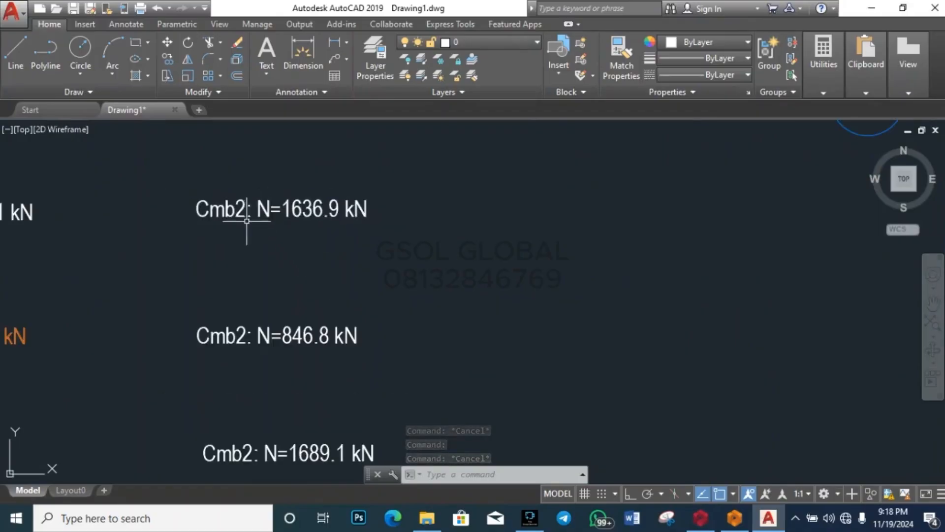
scroll(328, 248, "down", 4)
left_click(329, 387)
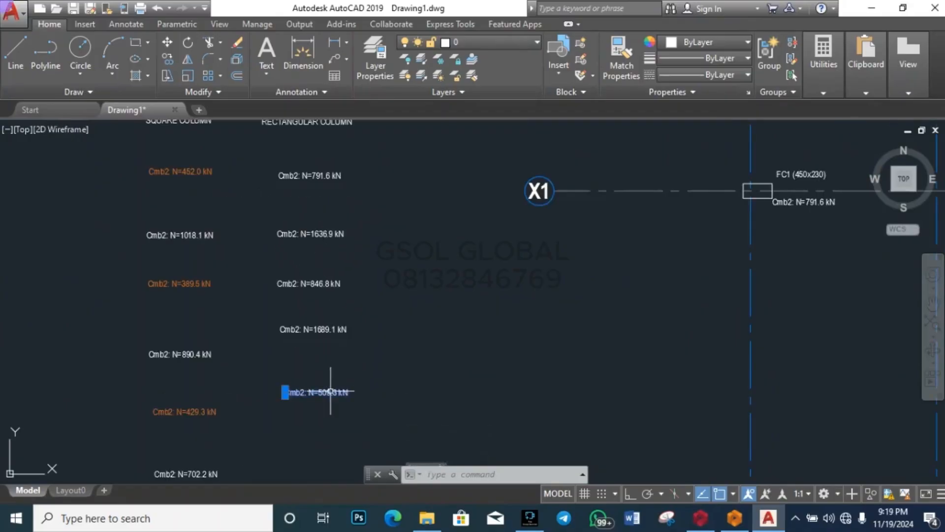
scroll(342, 402, "up", 4)
scroll(331, 393, "down", 4)
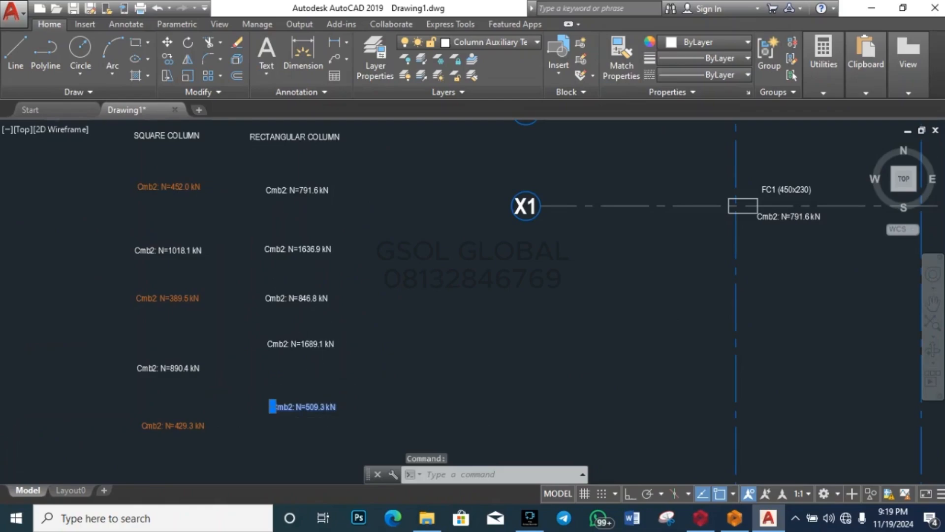
scroll(304, 305, "up", 5)
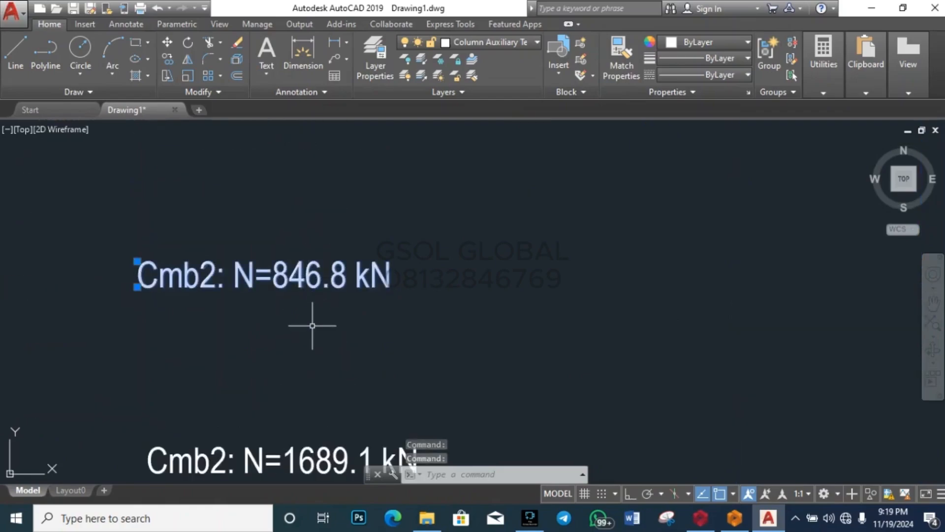
key("Escape")
scroll(327, 330, "down", 5)
left_click(340, 388)
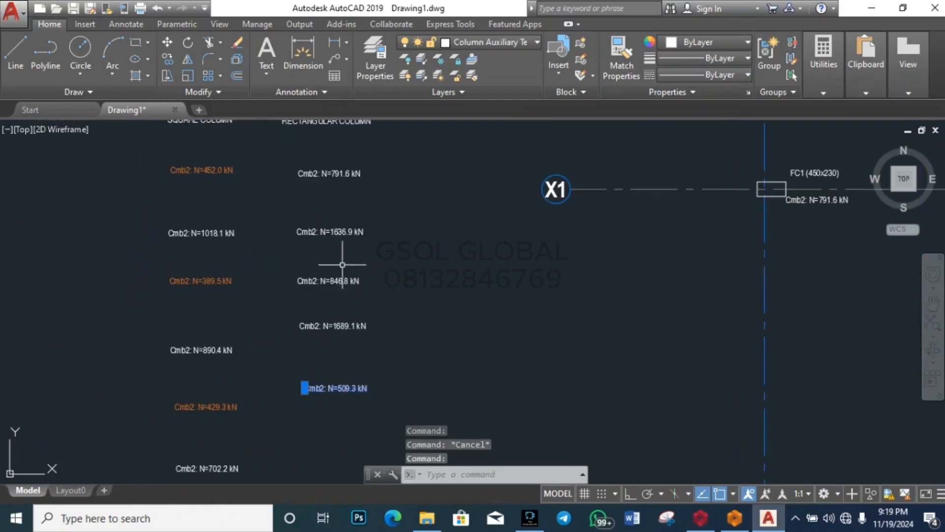
scroll(337, 276, "up", 5)
scroll(339, 129, "up", 4)
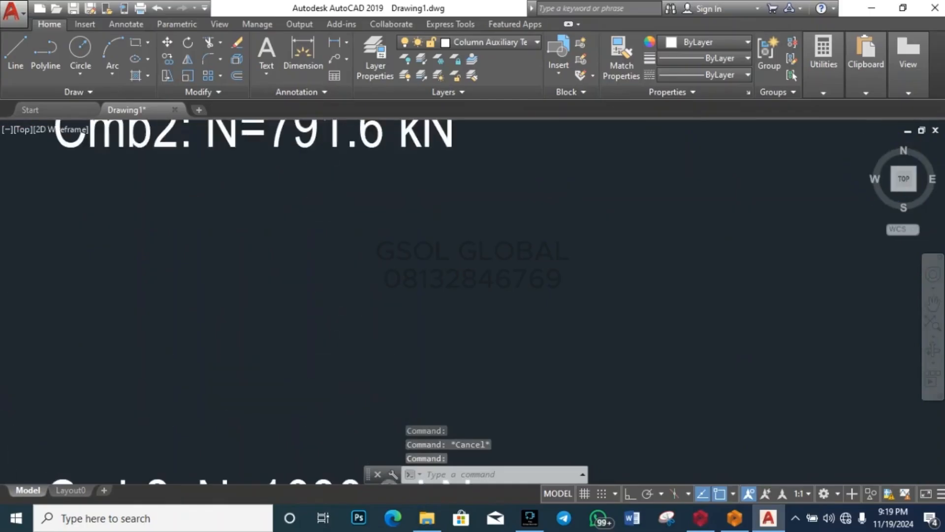
scroll(335, 392, "down", 4)
scroll(323, 286, "down", 5)
scroll(369, 296, "up", 3)
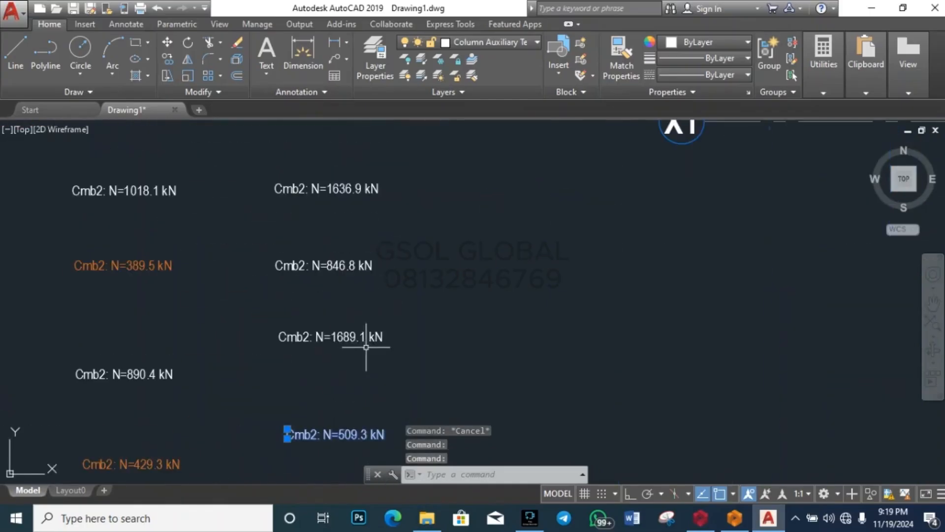
left_click(327, 266)
scroll(331, 268, "down", 4)
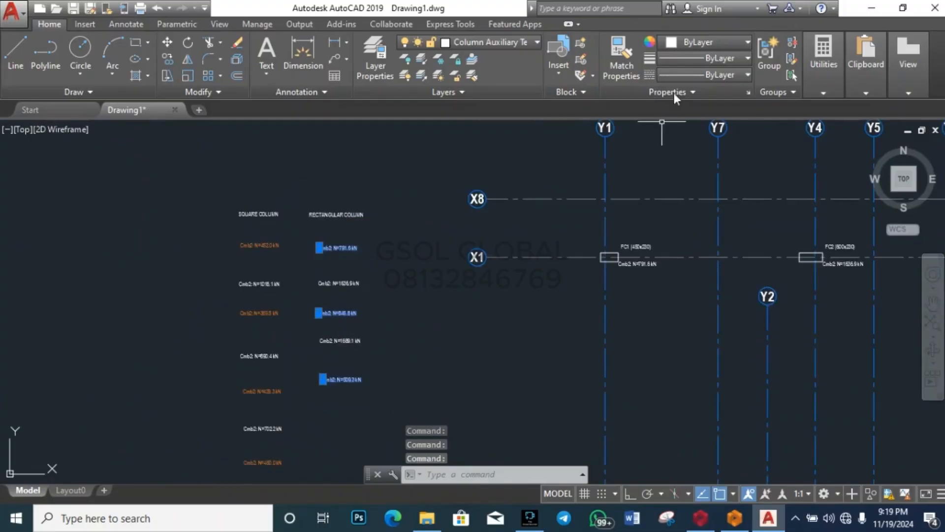
left_click(693, 44)
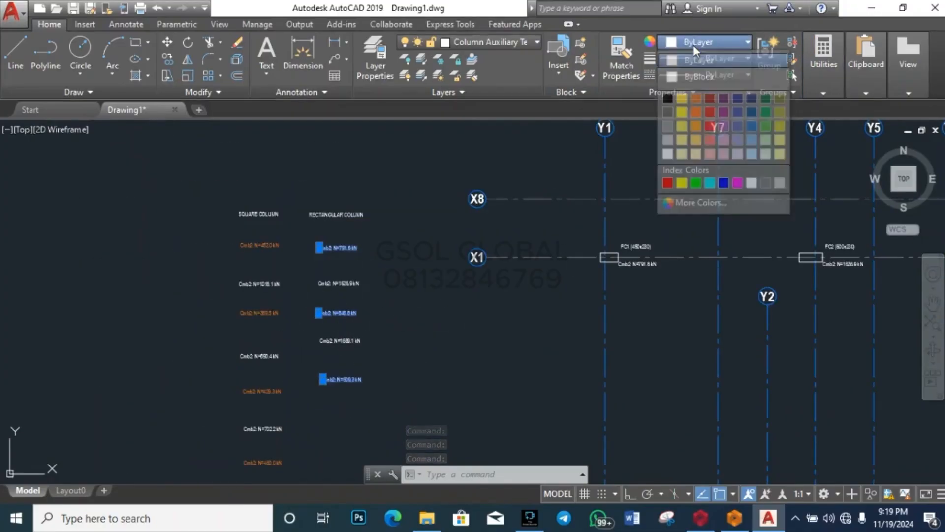
left_click(765, 114)
key("Escape")
left_click(341, 278)
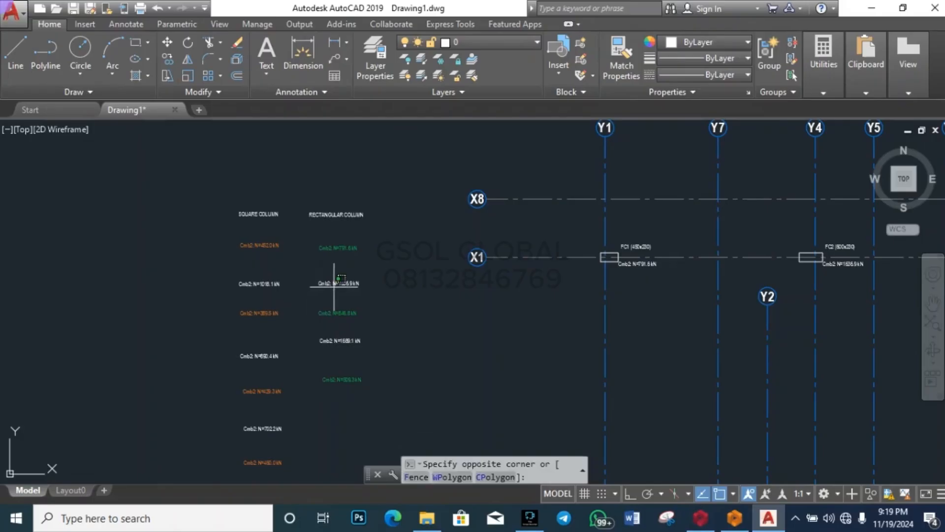
left_click(340, 290)
left_click(351, 333)
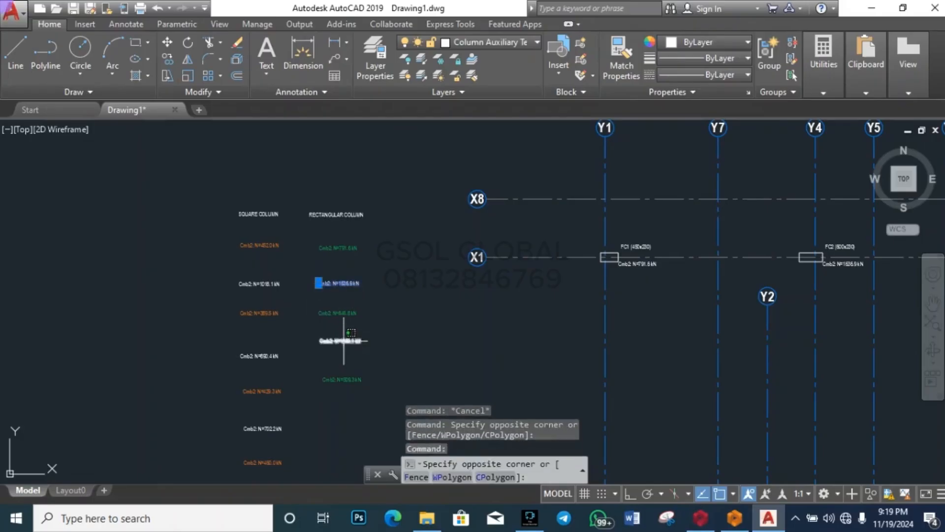
left_click(344, 341)
left_click(698, 43)
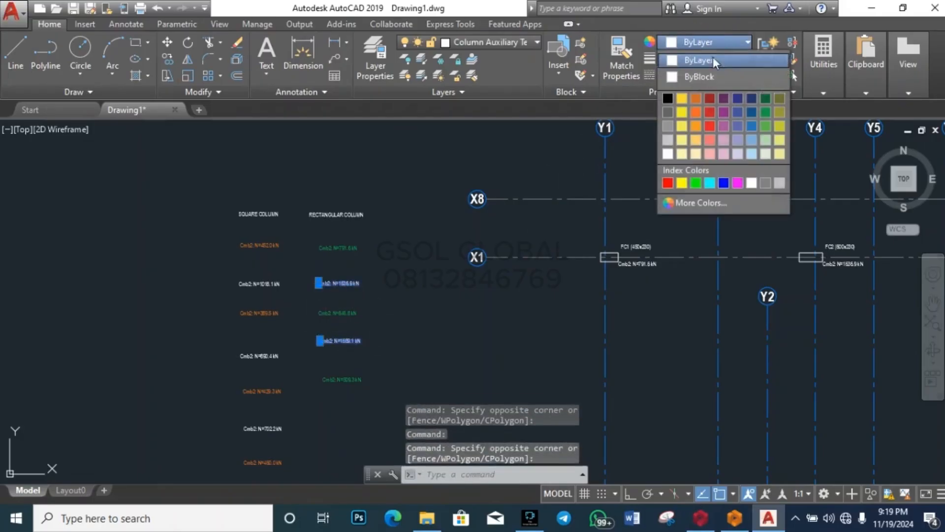
left_click(722, 103)
key("Escape")
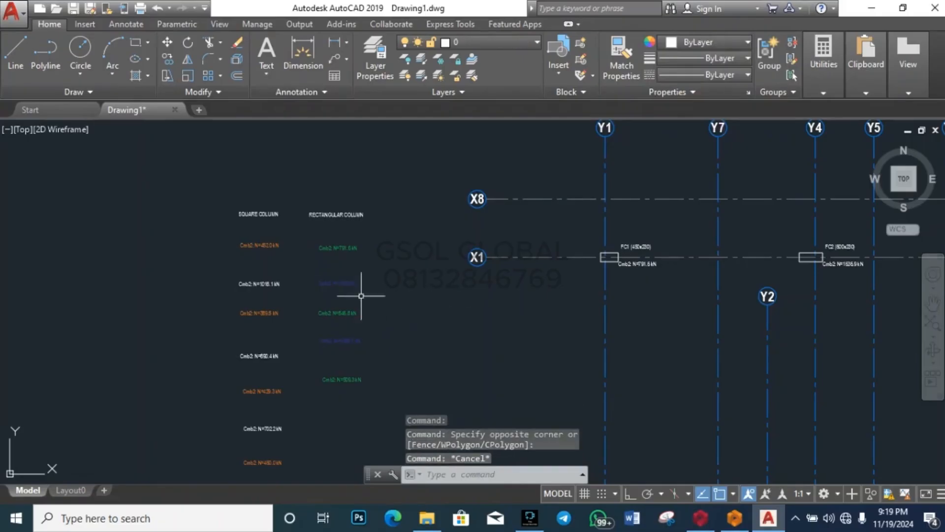
scroll(361, 296, "up", 5)
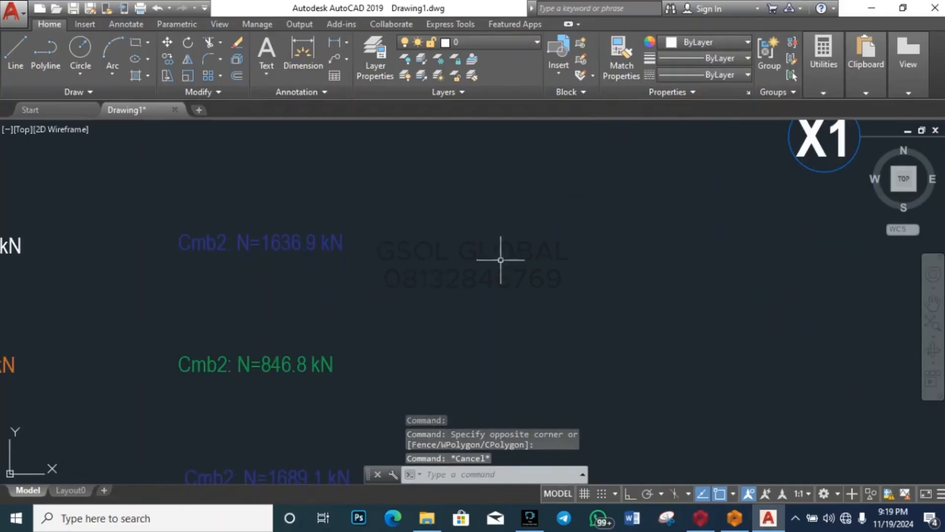
scroll(462, 249, "down", 3)
left_click(347, 248)
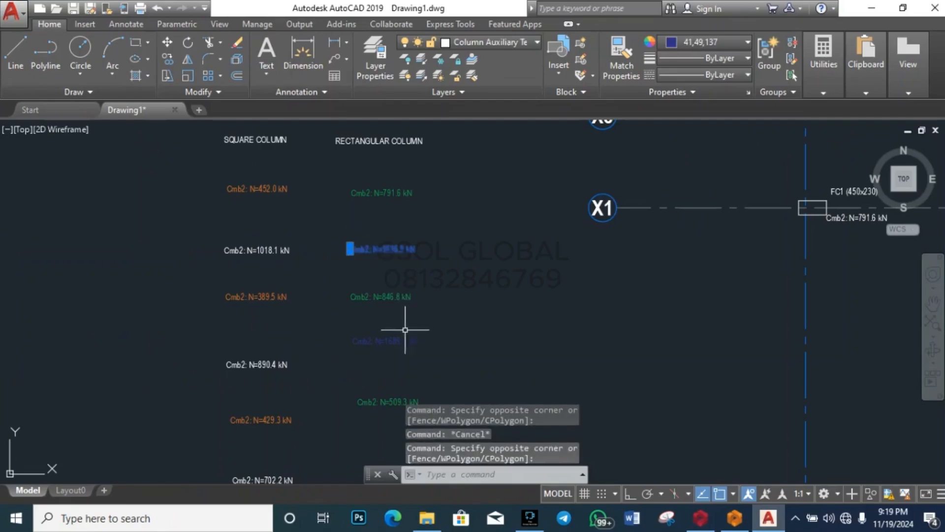
left_click(387, 341)
left_click(729, 42)
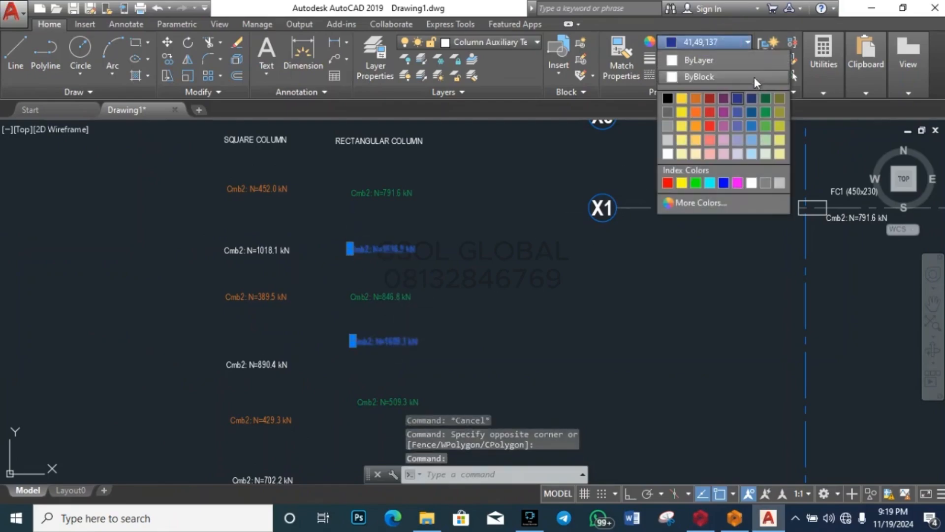
left_click(736, 183)
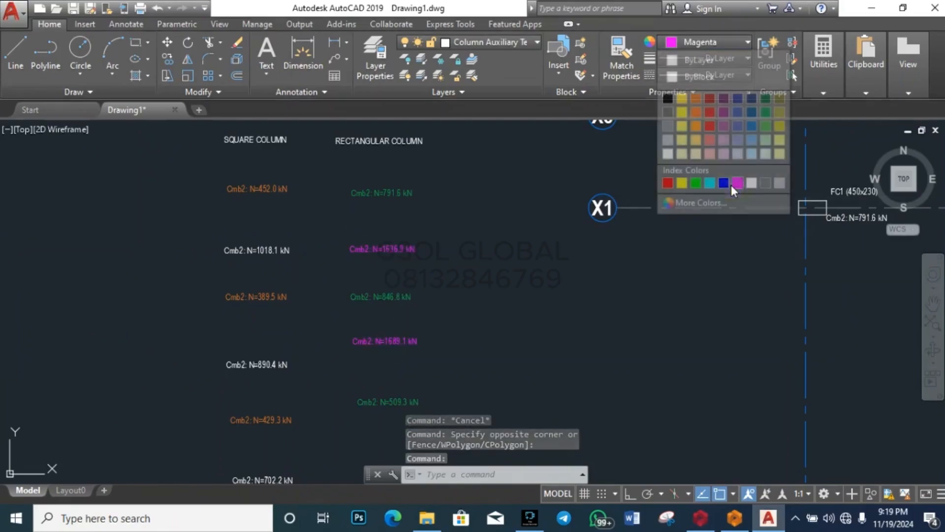
left_click(492, 268)
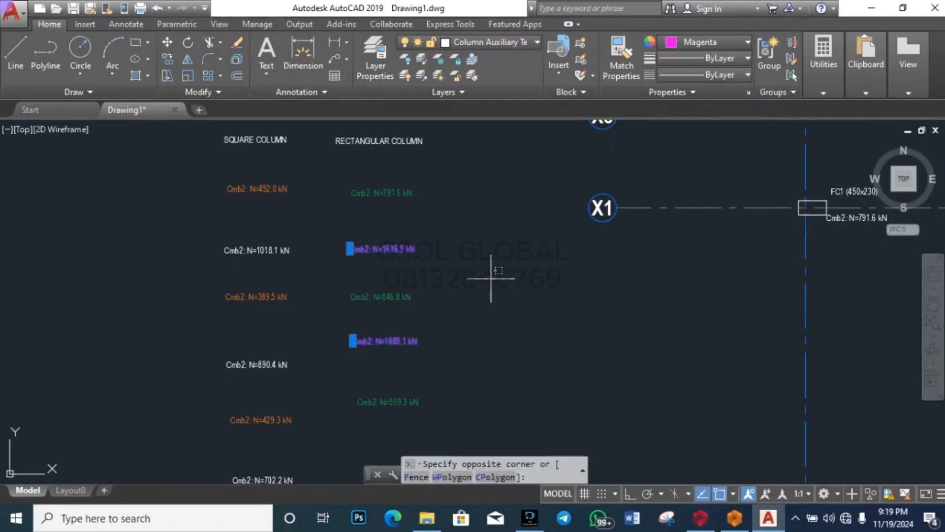
key("Escape")
key("Escape")
scroll(379, 226, "up", 5)
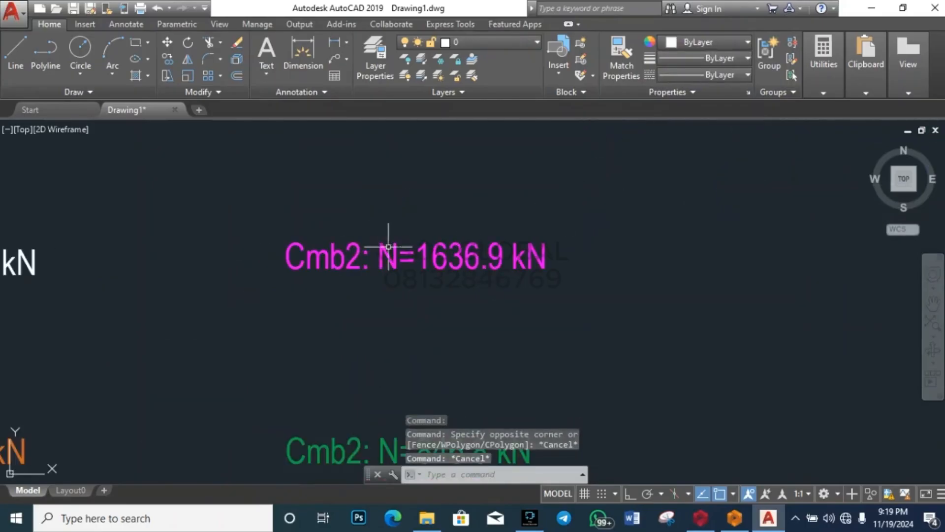
scroll(408, 232, "down", 5)
scroll(474, 268, "down", 4)
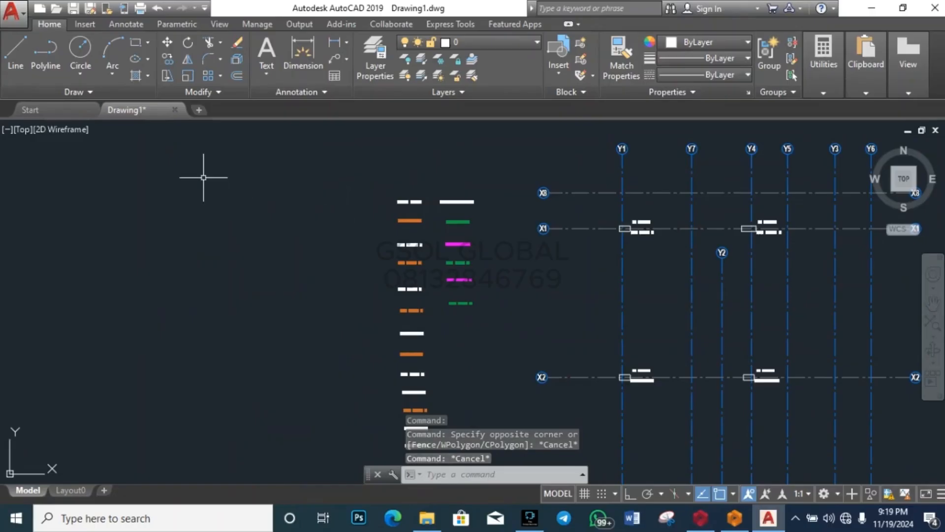
scroll(423, 202, "up", 4)
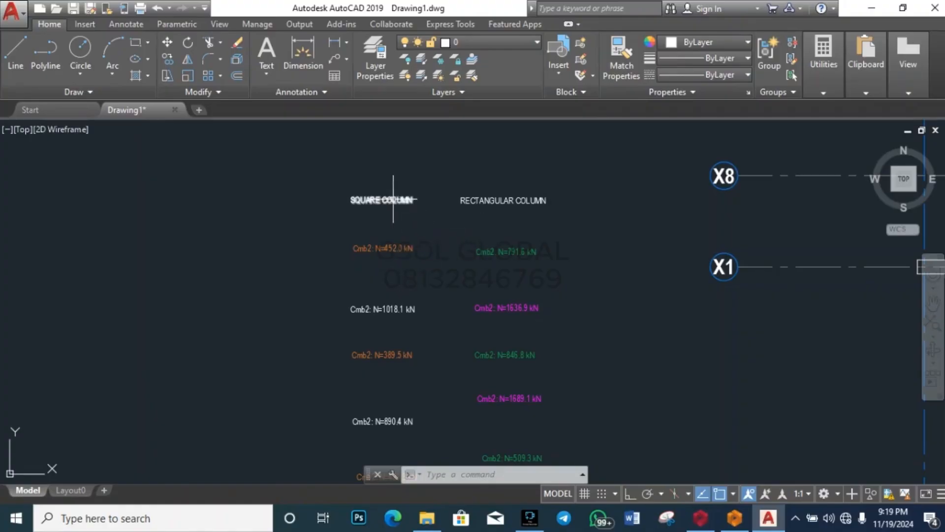
scroll(377, 215, "down", 2)
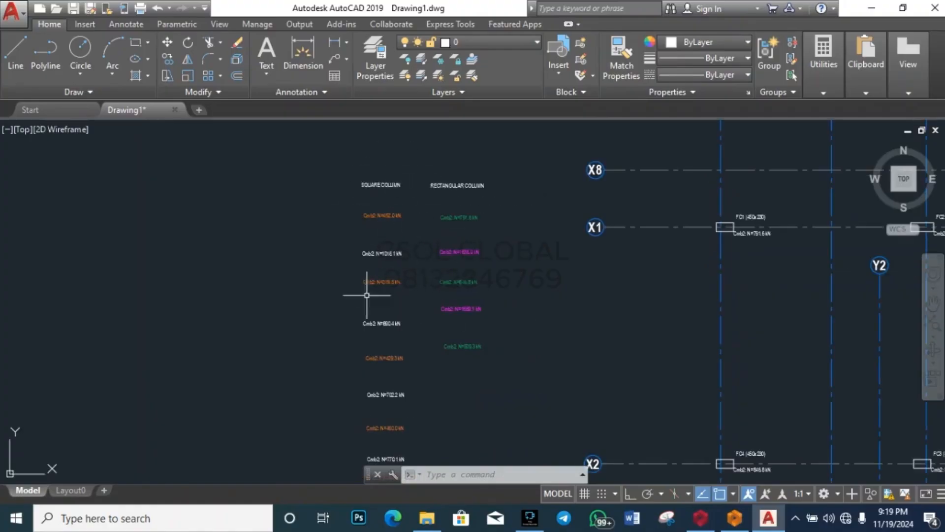
scroll(360, 156, "up", 5)
scroll(251, 220, "down", 3)
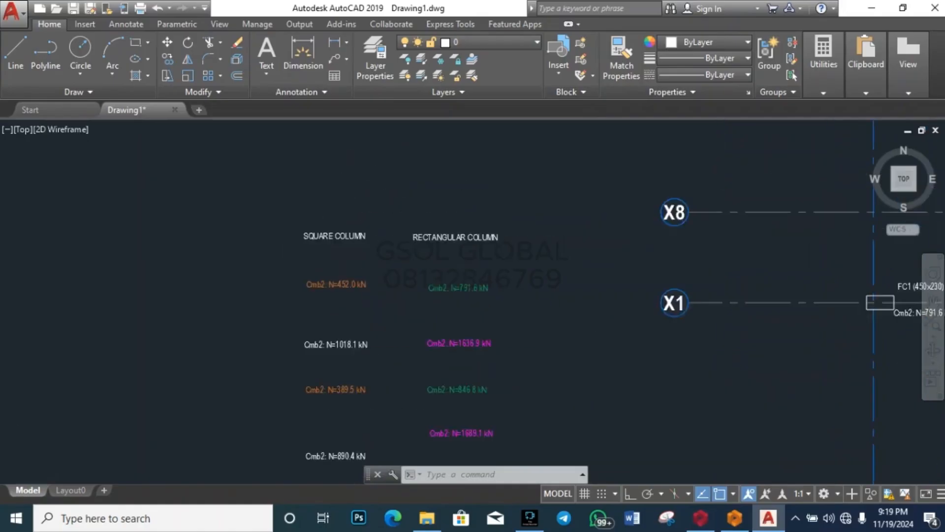
scroll(416, 268, "down", 3)
scroll(382, 277, "up", 7)
scroll(430, 322, "down", 2)
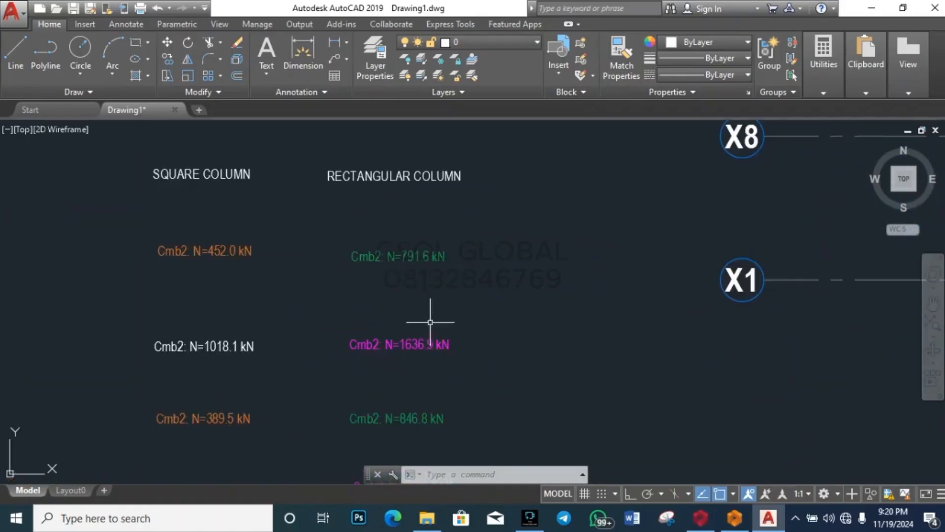
scroll(430, 322, "down", 3)
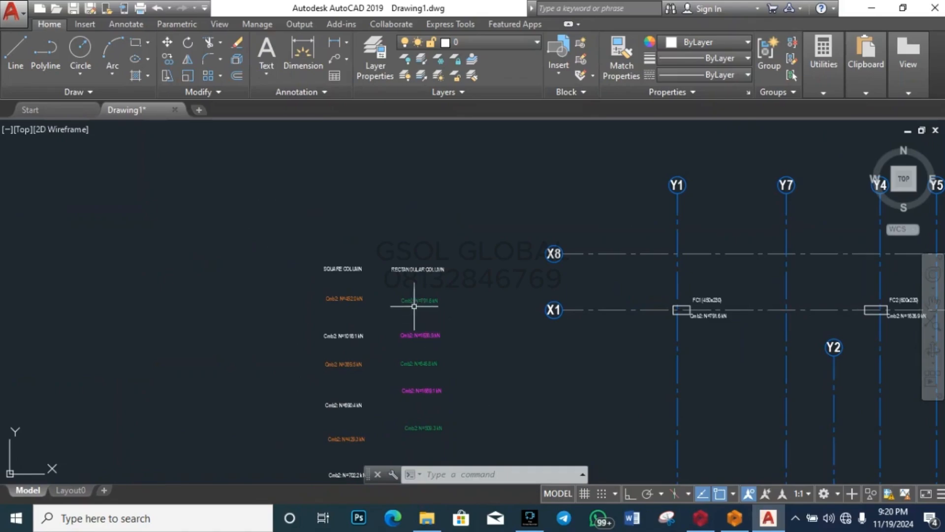
scroll(328, 297, "up", 4)
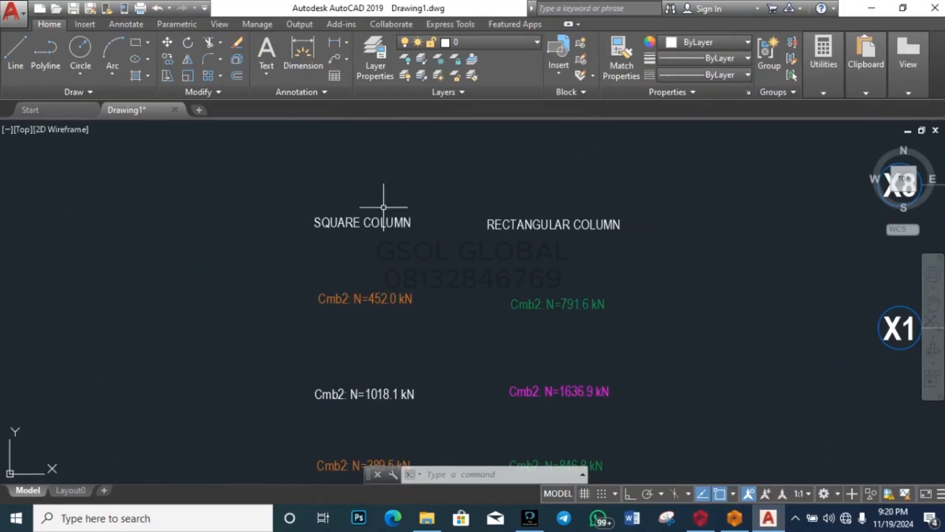
Step: Copy the SQUARE COLUMN title to three positions further left
left_click(376, 221)
type("c")
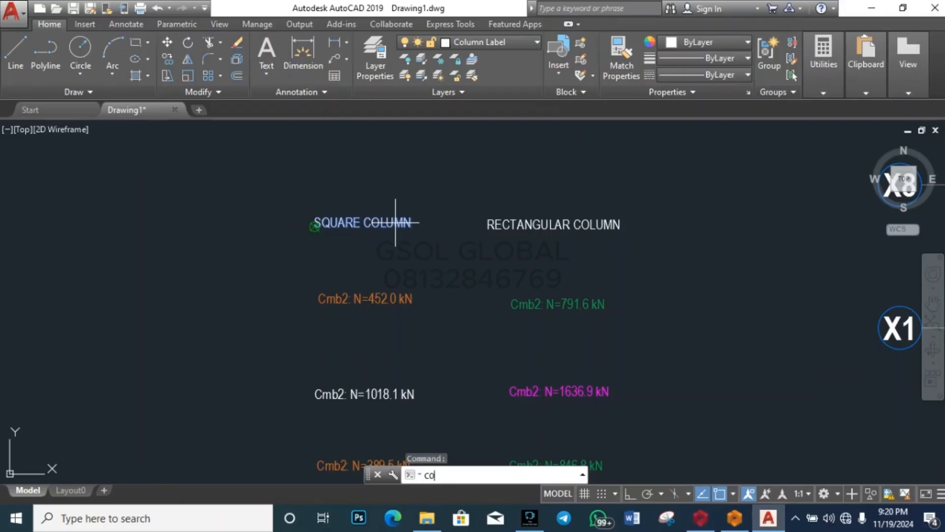
type("o")
key("Return")
left_click(395, 222)
scroll(493, 181, "down", 4)
scroll(433, 205, "up", 2)
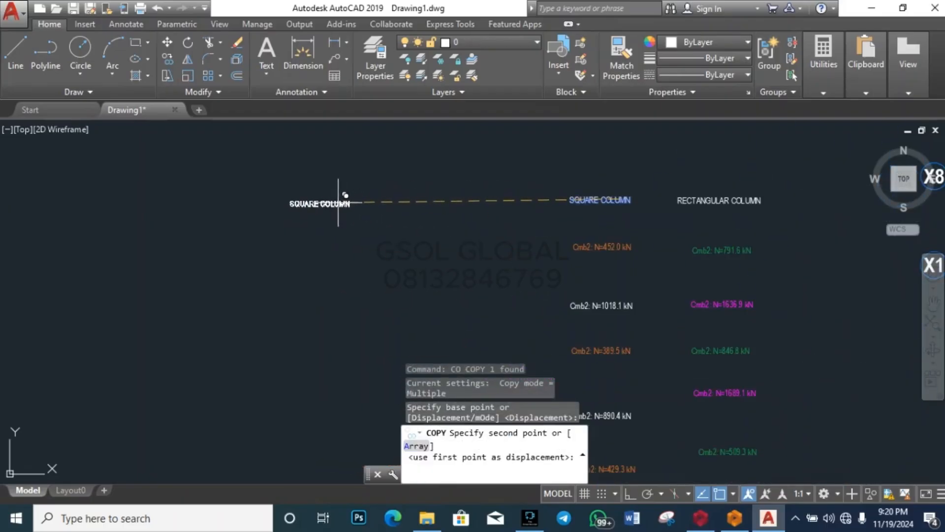
left_click(437, 200)
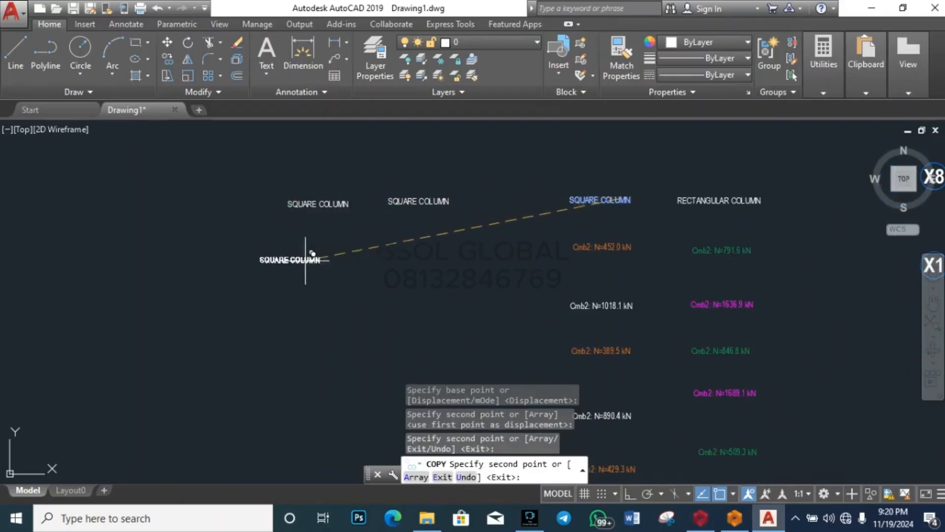
scroll(335, 261, "down", 1)
scroll(296, 246, "up", 3)
left_click(298, 216)
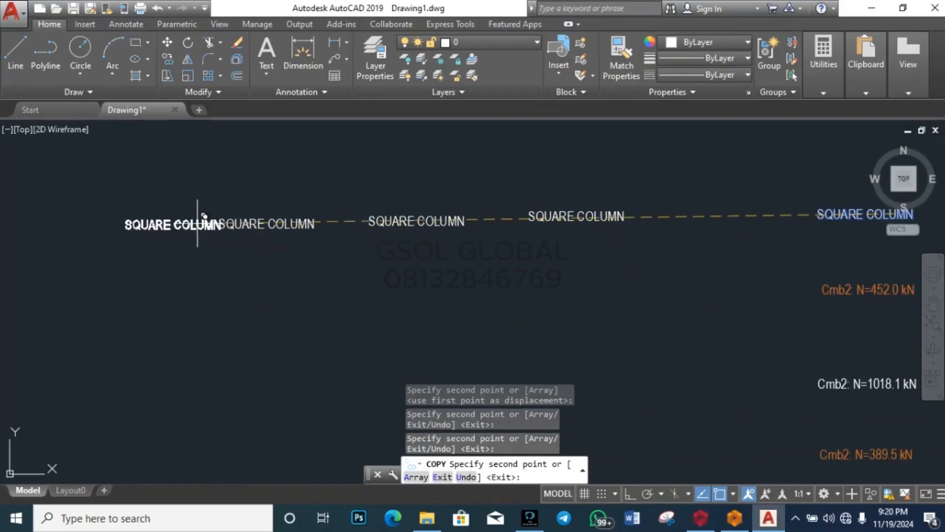
left_click(120, 222)
key("Escape")
key("Escape")
Step: Retype the leftmost title copy as PAD 1
left_click(116, 231)
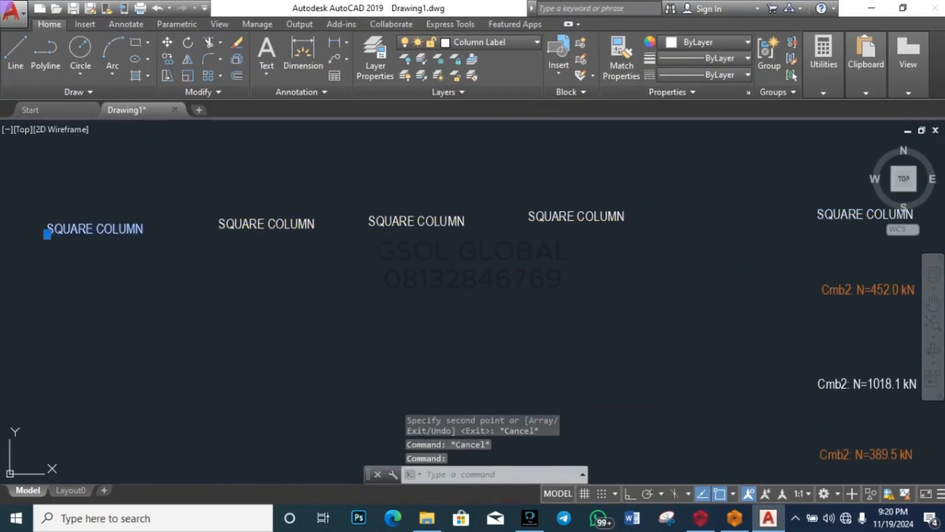
double_click(116, 231)
scroll(205, 239, "up", 2)
scroll(350, 241, "down", 3)
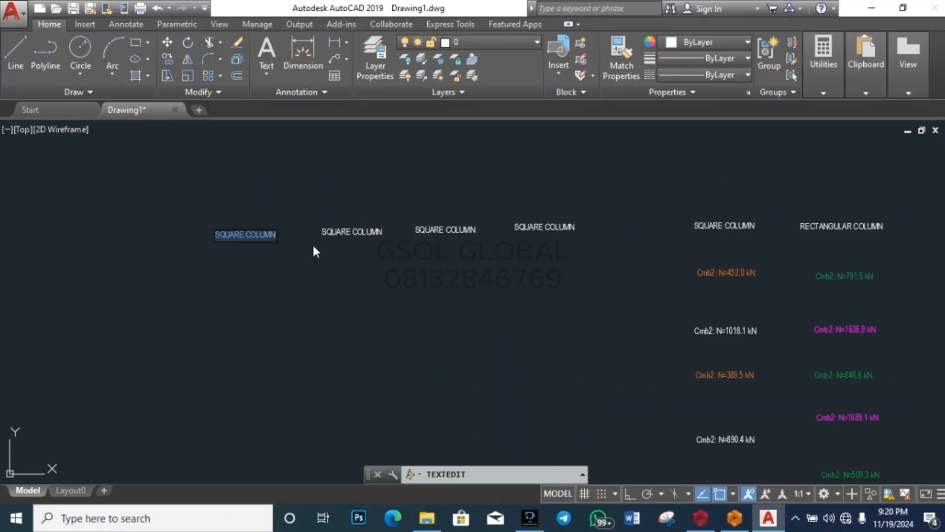
type("PAD 1")
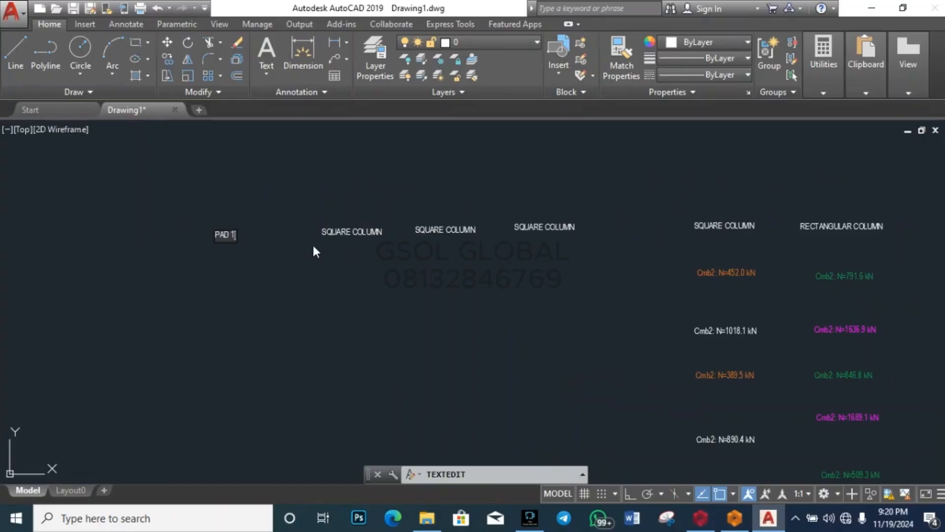
left_click(313, 247)
key("Escape")
key("Escape")
Step: Erase the two leftover SQUARE COLUMN copies and select the PAD 1 label
scroll(324, 250, "up", 4)
left_click(412, 219)
left_click(411, 191)
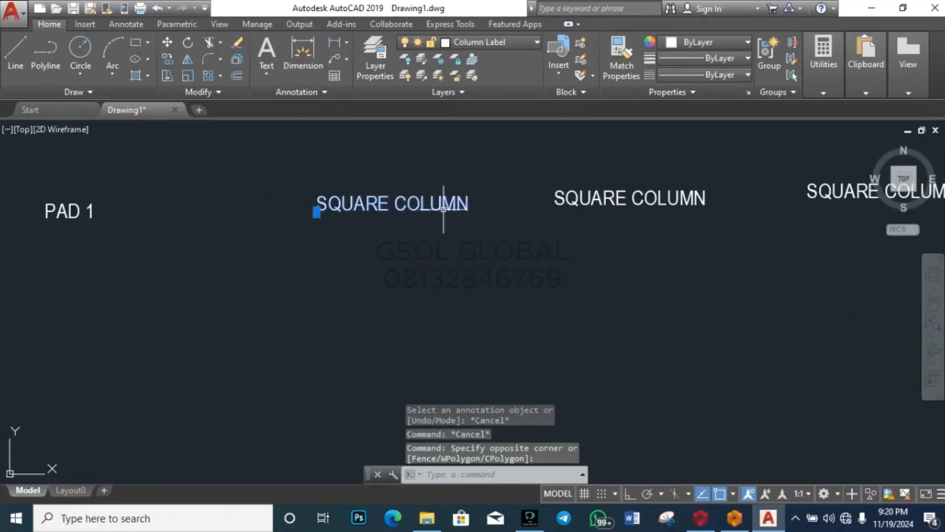
key("Delete")
left_click(683, 282)
left_click(633, 201)
key("Delete")
scroll(364, 250, "down", 4)
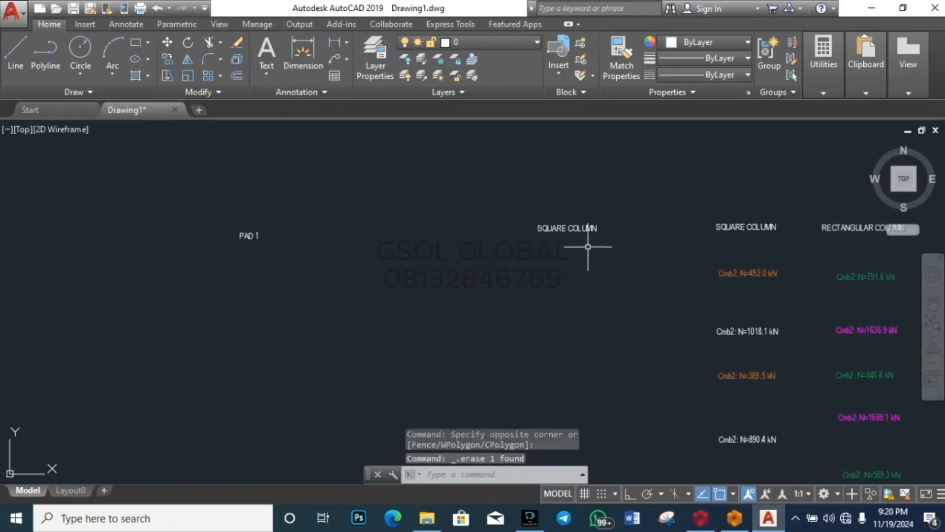
left_click(254, 236)
left_click(228, 232)
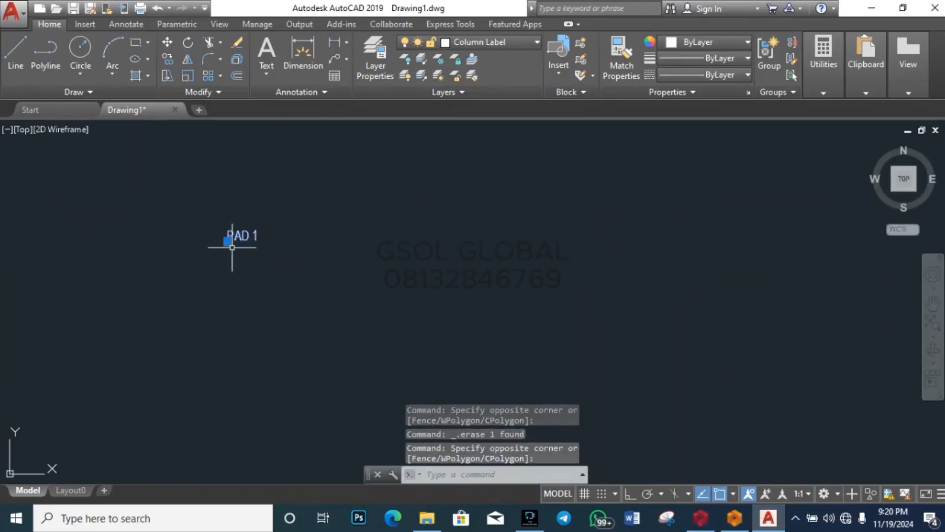
Step: Reposition the PAD 1 label beside the column titles
left_click(228, 241)
scroll(306, 289, "down", 3)
scroll(386, 268, "up", 3)
left_click(393, 264)
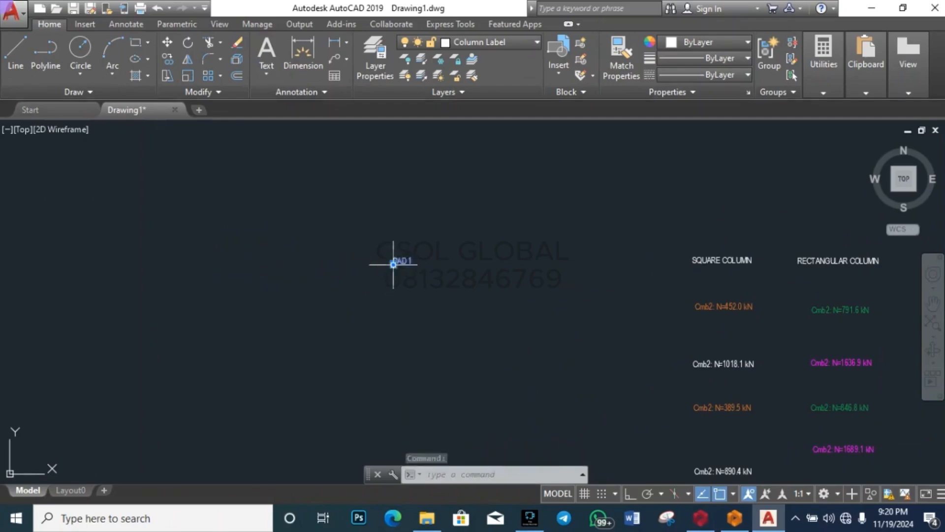
key("Escape")
key("Escape")
Step: Copy the PAD 1 label to three positions to its right
scroll(433, 262, "up", 5)
left_click(390, 265)
type("c")
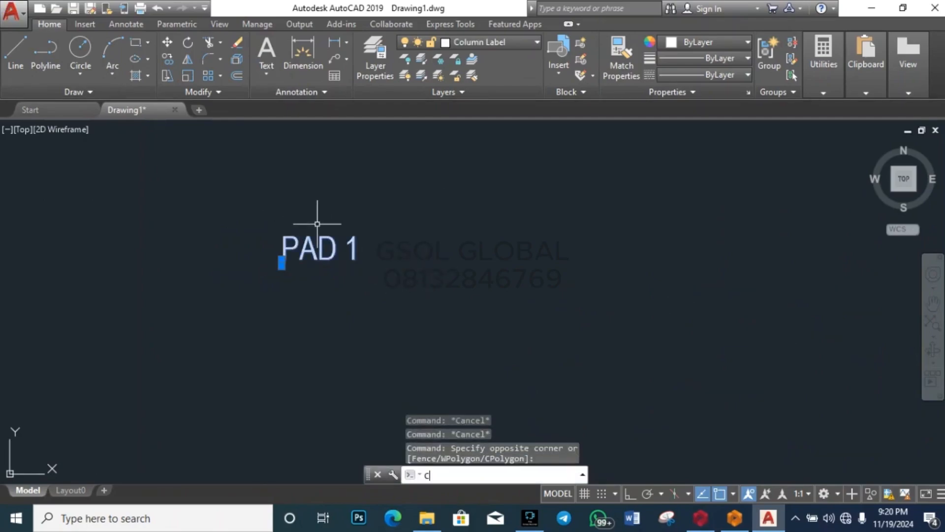
key("Return")
key("Escape")
left_click(315, 225)
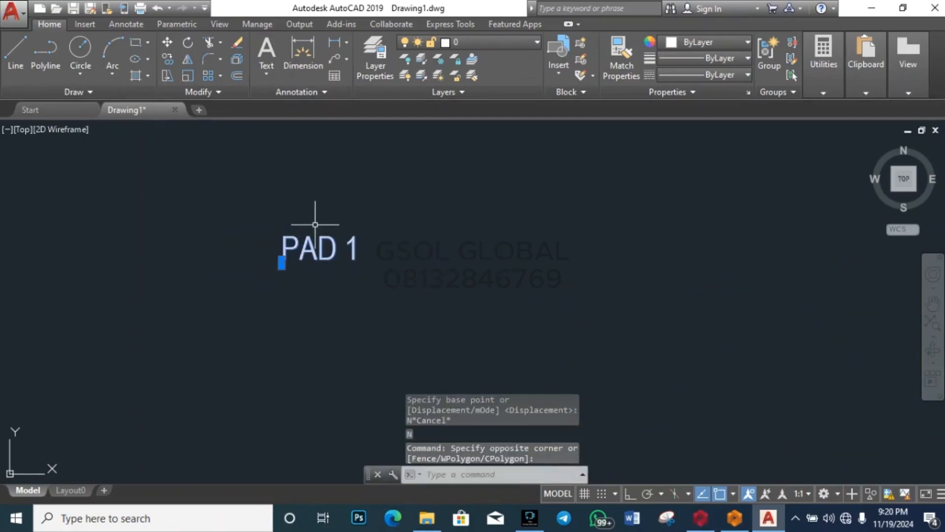
type("co")
key("Return")
left_click(310, 247)
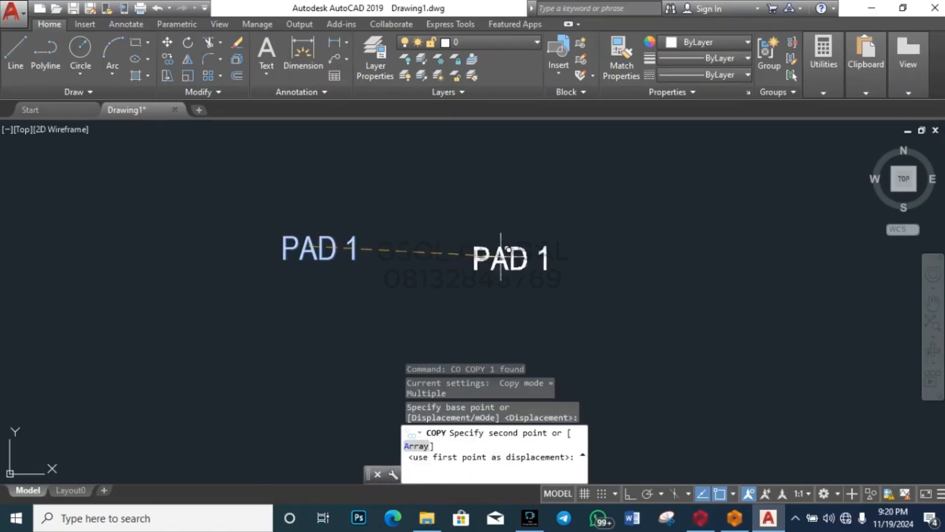
left_click(480, 248)
scroll(345, 237, "down", 3)
scroll(356, 251, "up", 3)
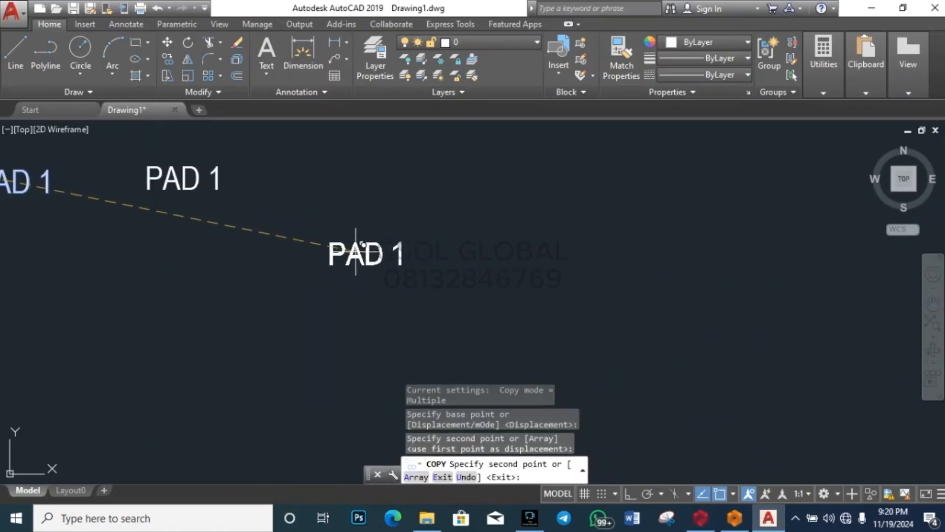
scroll(356, 251, "down", 4)
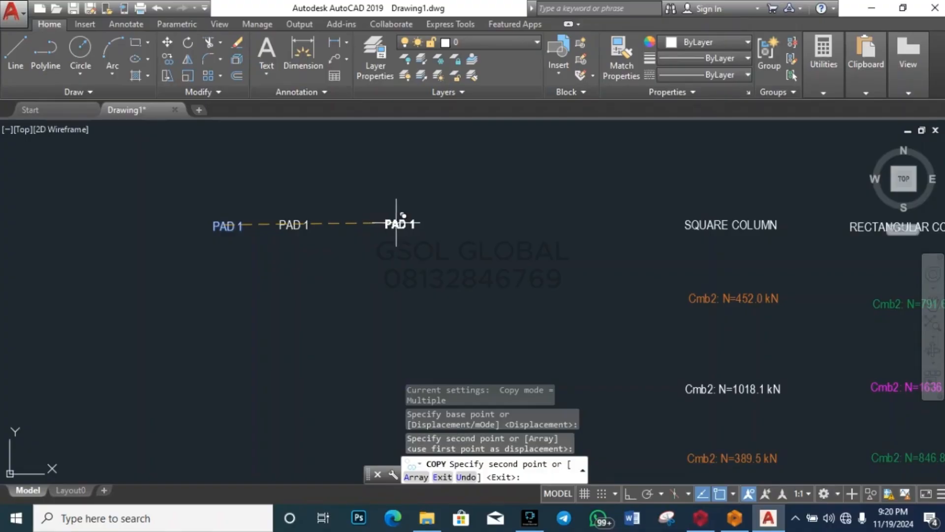
left_click(445, 220)
left_click(597, 218)
key("Escape")
Step: Change the second PAD 1 copy to read PAD 2
left_click(293, 224)
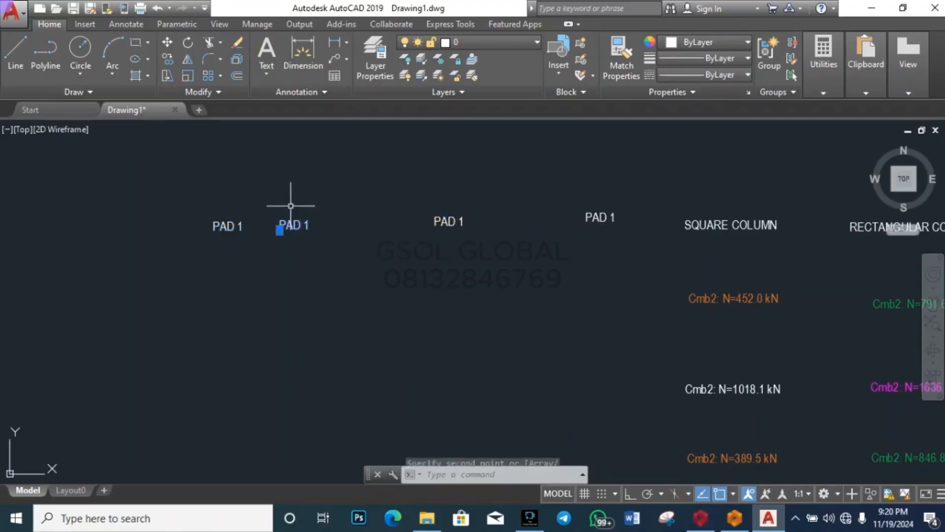
type("m")
key("Return")
left_click(343, 291)
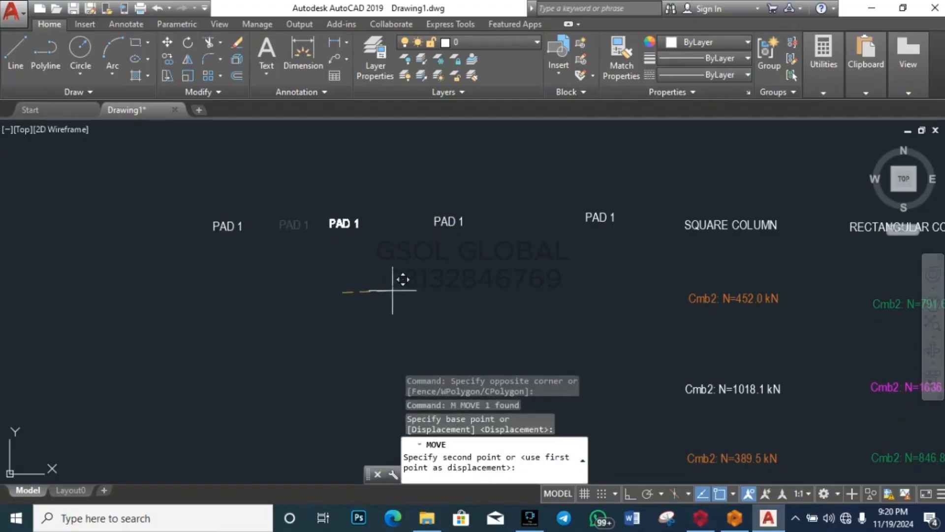
key("Escape")
key("Escape")
left_click(361, 219)
key("Escape")
scroll(355, 224, "up", 5)
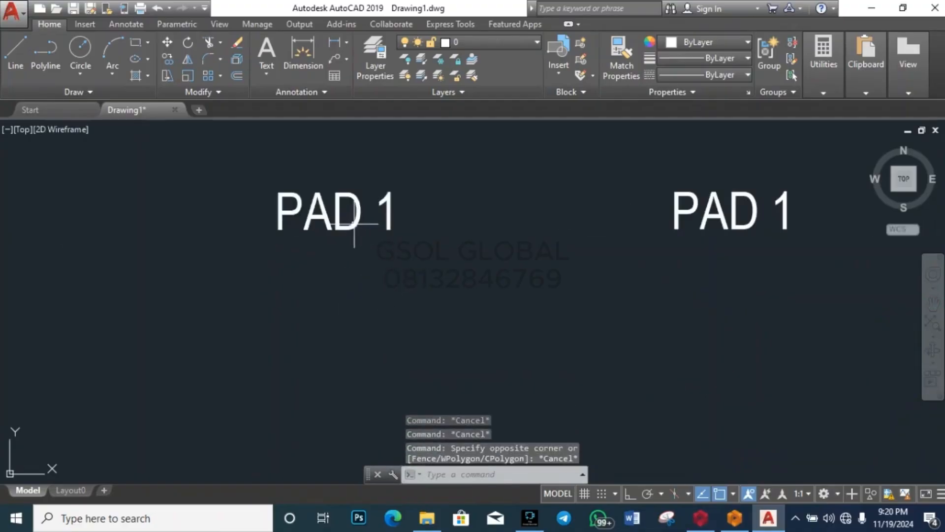
double_click(350, 227)
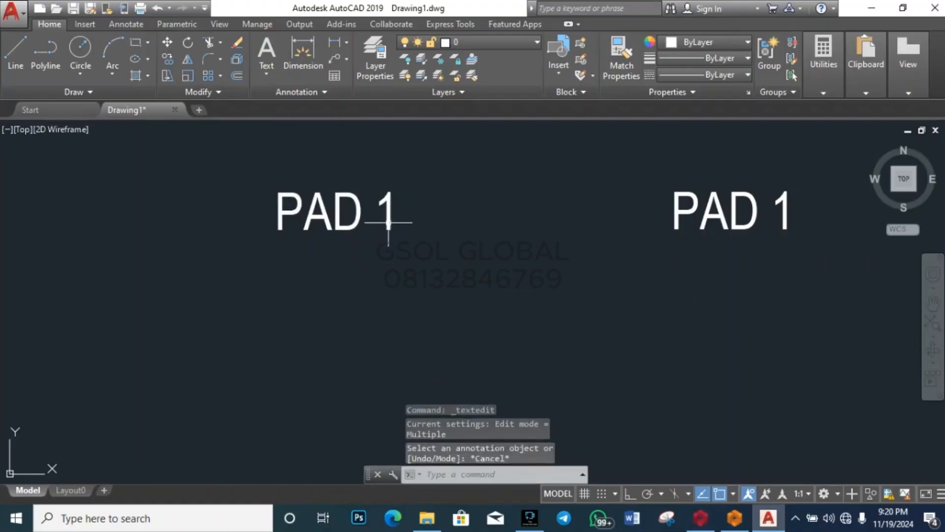
left_click(396, 217)
left_click(390, 209)
key("BackSpace")
type("2")
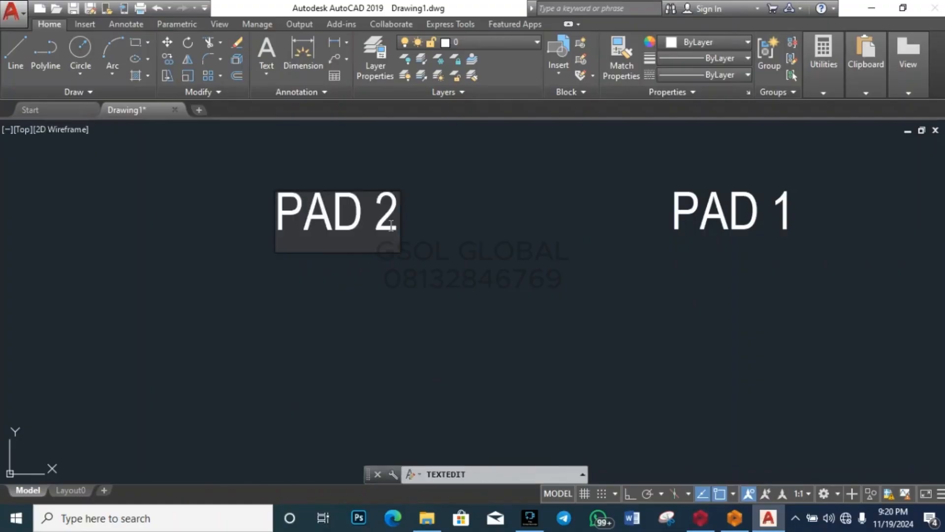
left_click(379, 266)
key("Escape")
Step: Change the next copy to PAD 3, then open the last copy and N=452.0 kN label
scroll(172, 235, "down", 2)
scroll(402, 213, "up", 1)
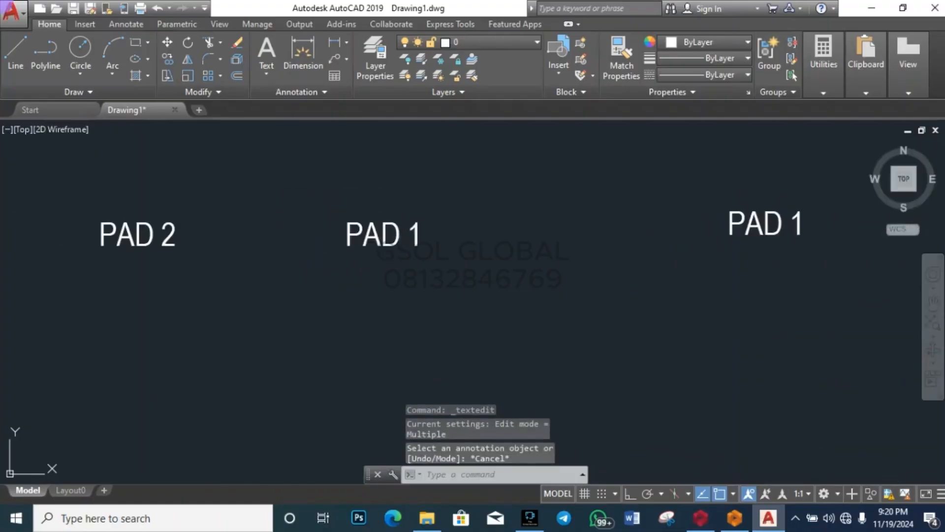
double_click(409, 232)
left_click(418, 229)
key("BackSpace")
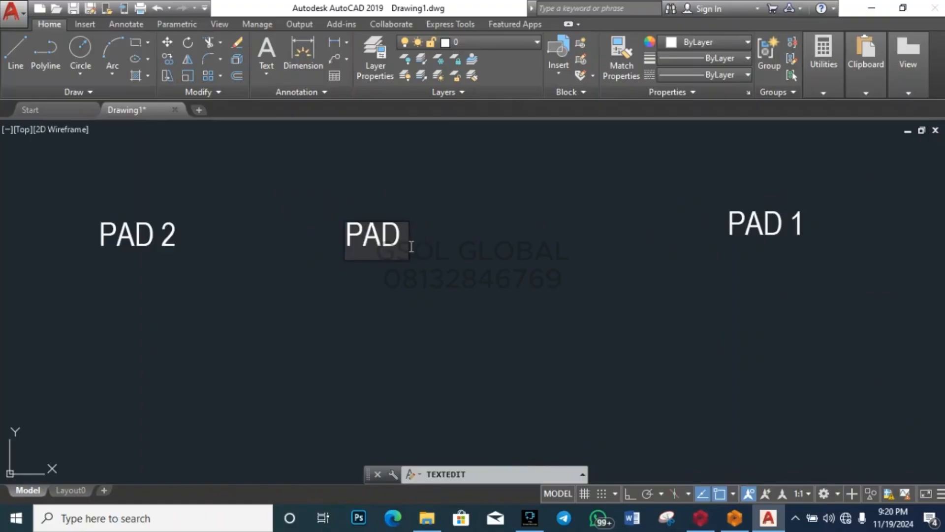
type("3")
left_click(602, 337)
scroll(379, 263, "down", 3)
scroll(437, 254, "up", 4)
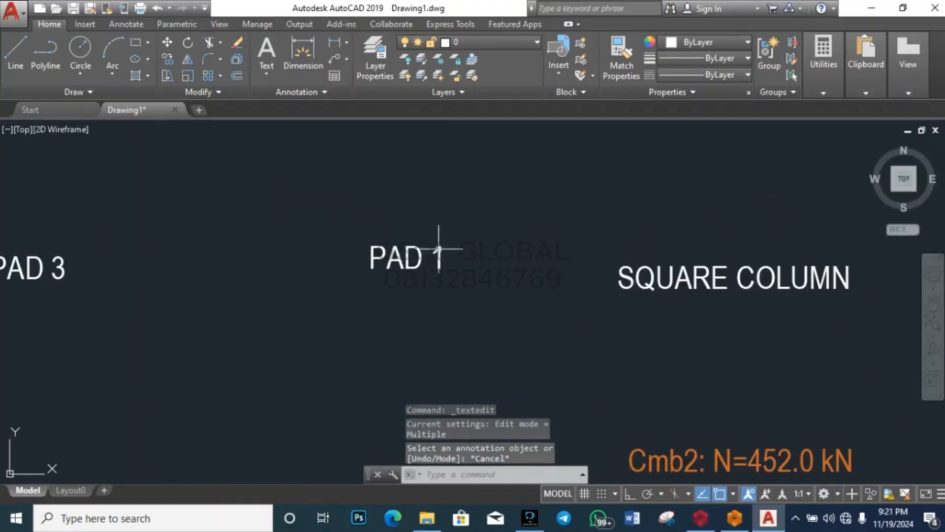
left_click(439, 255)
left_click(444, 268)
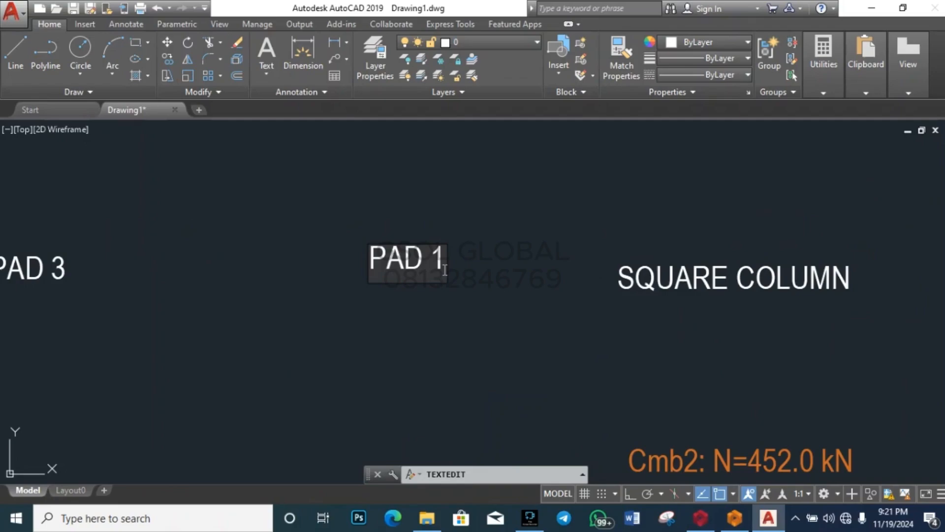
key("Escape")
scroll(409, 202, "down", 8)
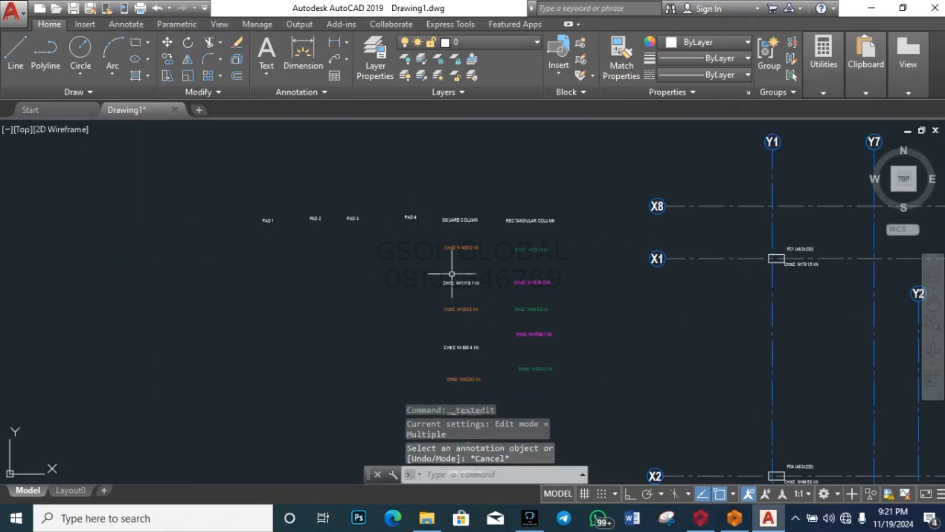
scroll(268, 217, "up", 8)
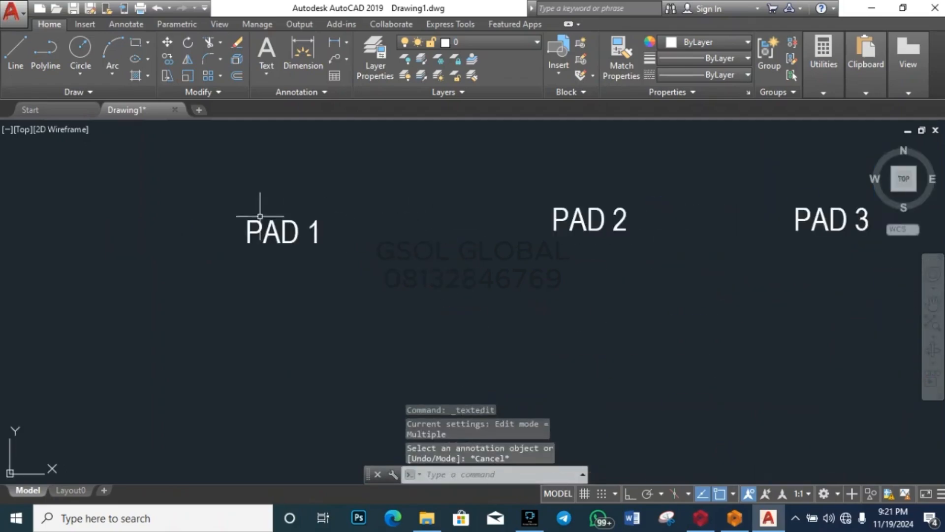
scroll(249, 211, "down", 6)
double_click(569, 252)
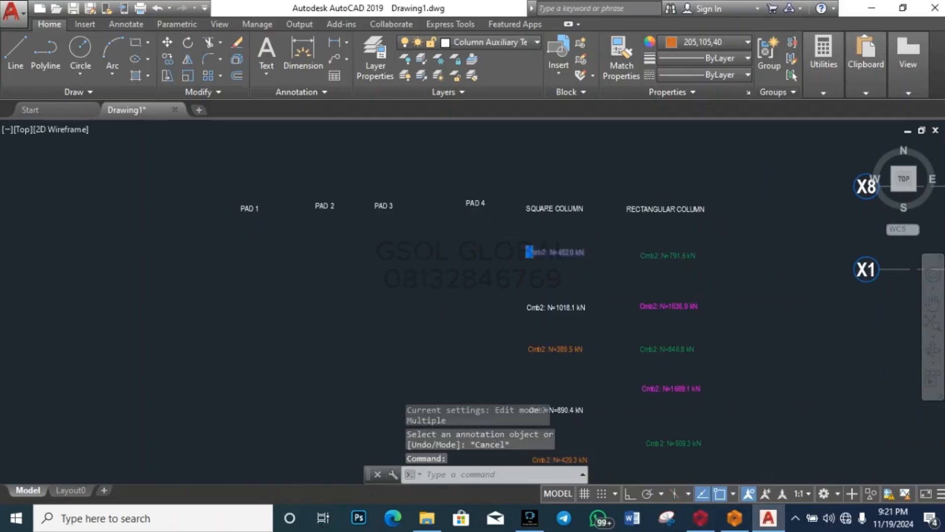
Step: Copy the orange labels (389.5, 429.3, 460.0 kN and one more) left, then undo the copy
left_click(514, 286)
scroll(504, 277, "down", 5)
scroll(498, 296, "up", 5)
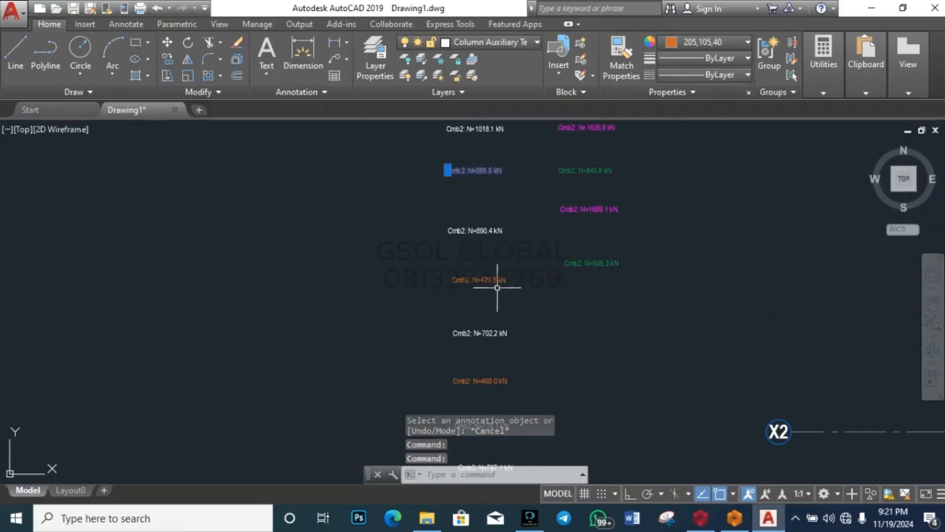
left_click(497, 280)
scroll(488, 263, "down", 5)
scroll(488, 266, "up", 3)
left_click(487, 270)
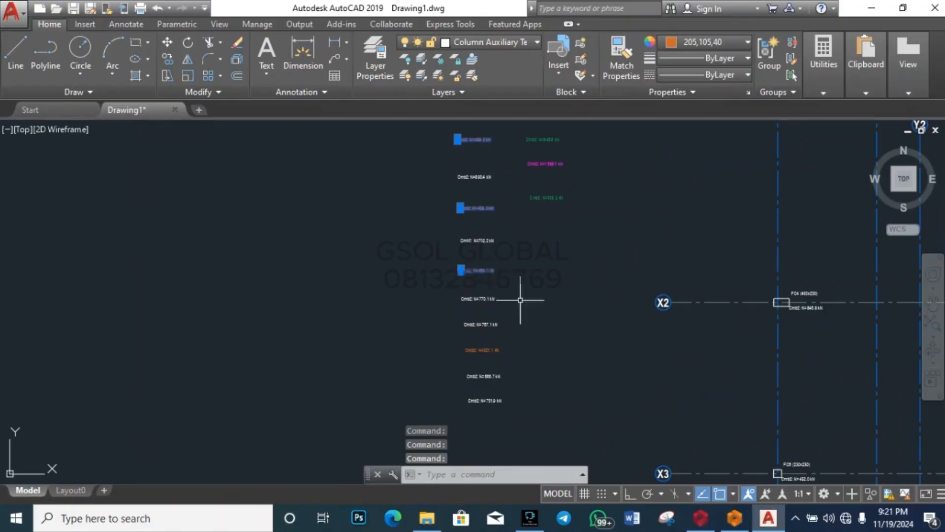
left_click(489, 352)
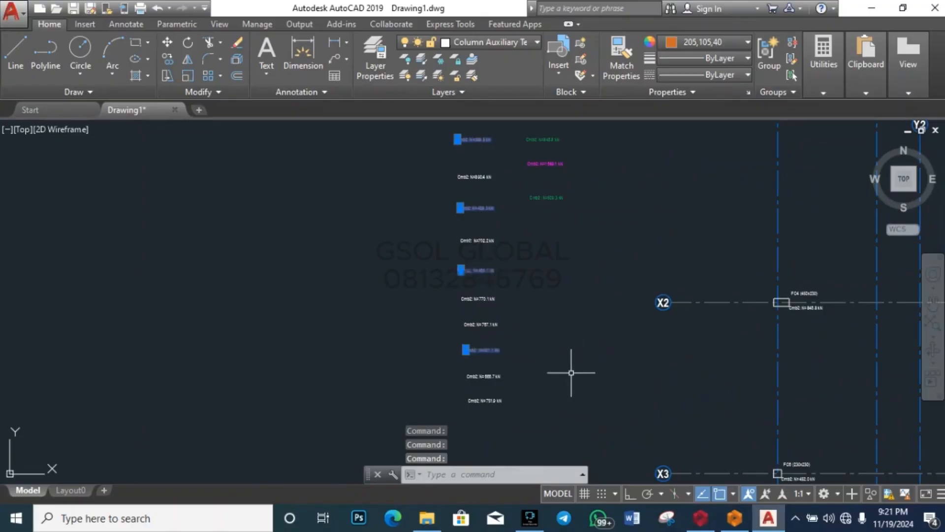
type("co")
key("Return")
left_click(583, 352)
scroll(589, 366, "down", 3)
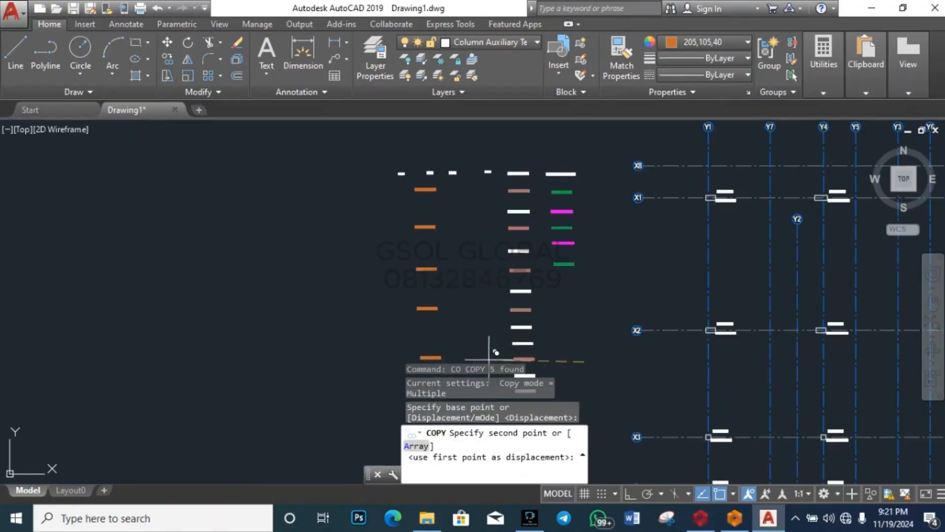
left_click(461, 353)
key("Escape")
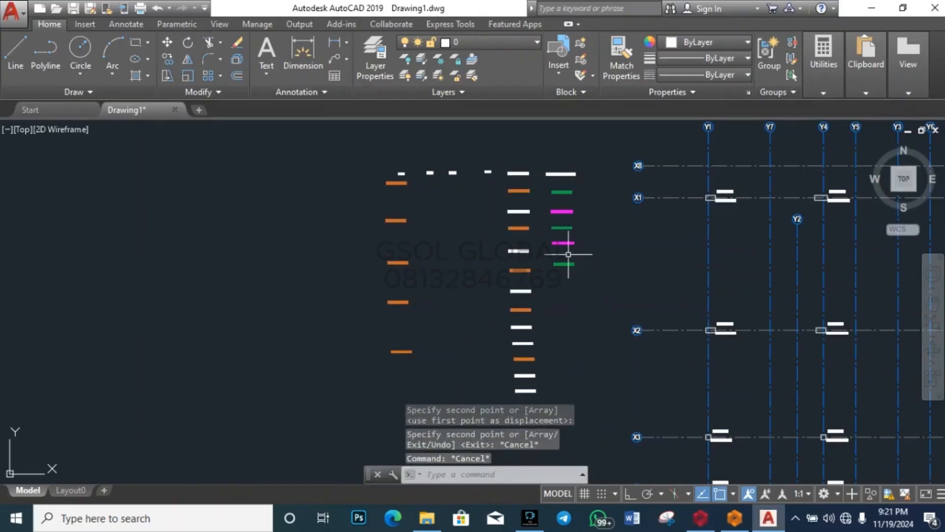
key("ctrl+z")
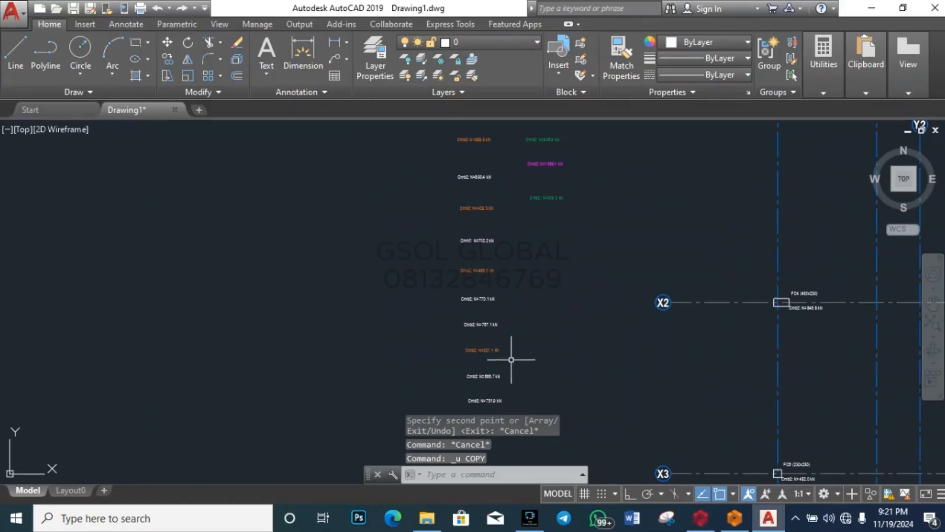
Step: Move the five orange Cmb2 load labels under the PAD 1 heading
left_click(462, 354)
left_click(496, 271)
scroll(459, 328, "down", 5)
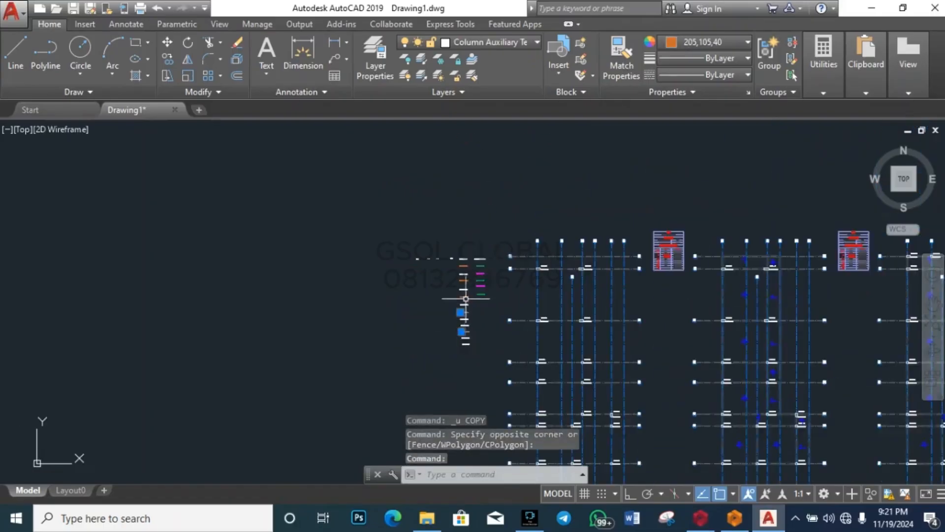
scroll(466, 299, "up", 5)
left_click(466, 291)
left_click(447, 221)
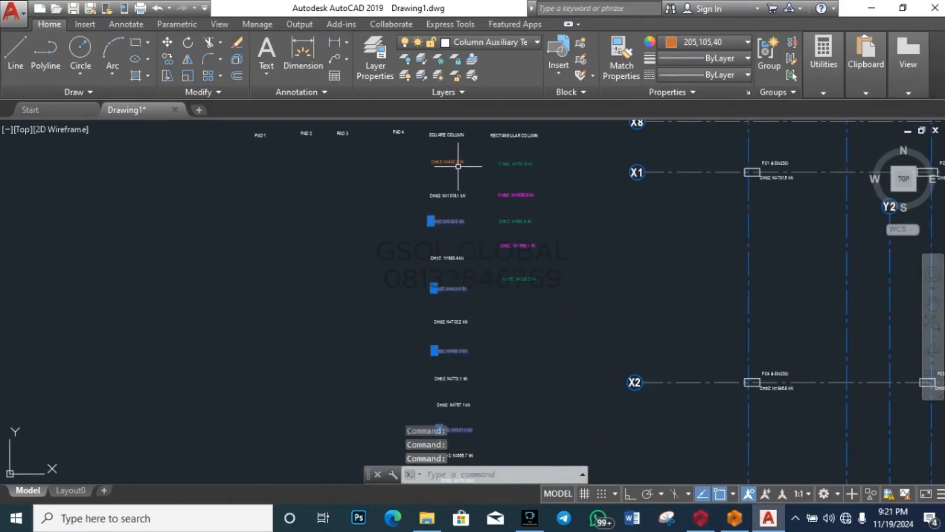
type("m")
key("Return")
left_click(566, 316)
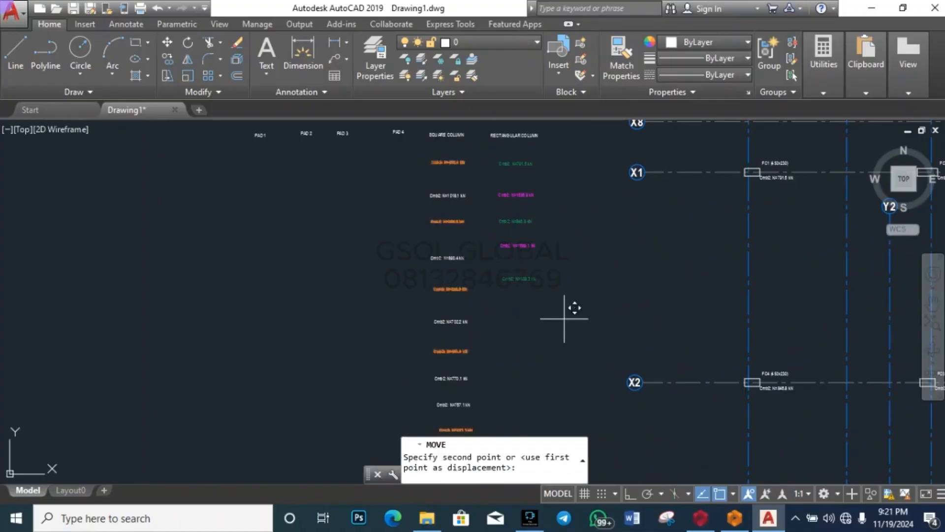
key("Escape")
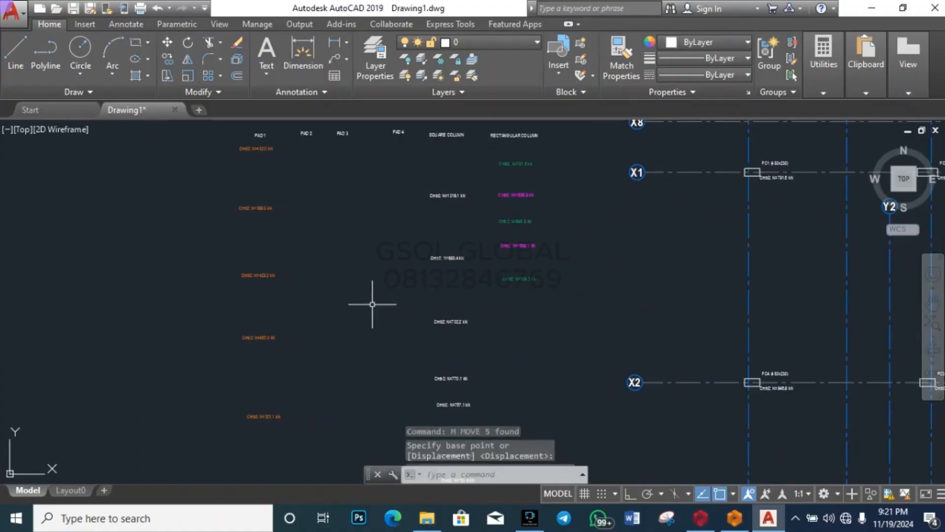
key("Escape")
Step: Window-select the seven white Cmb2 labels and move them under PAD 2
scroll(450, 325, "down", 5)
left_click(447, 360)
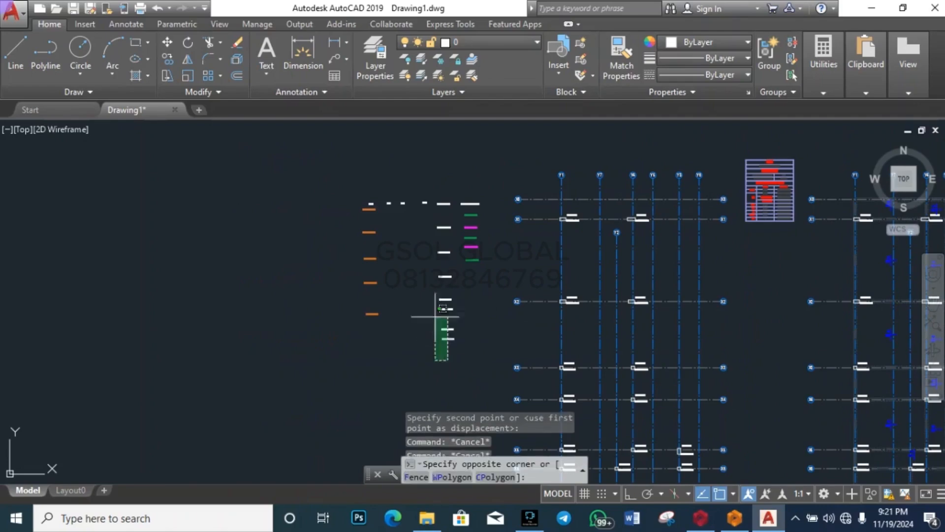
left_click(421, 220)
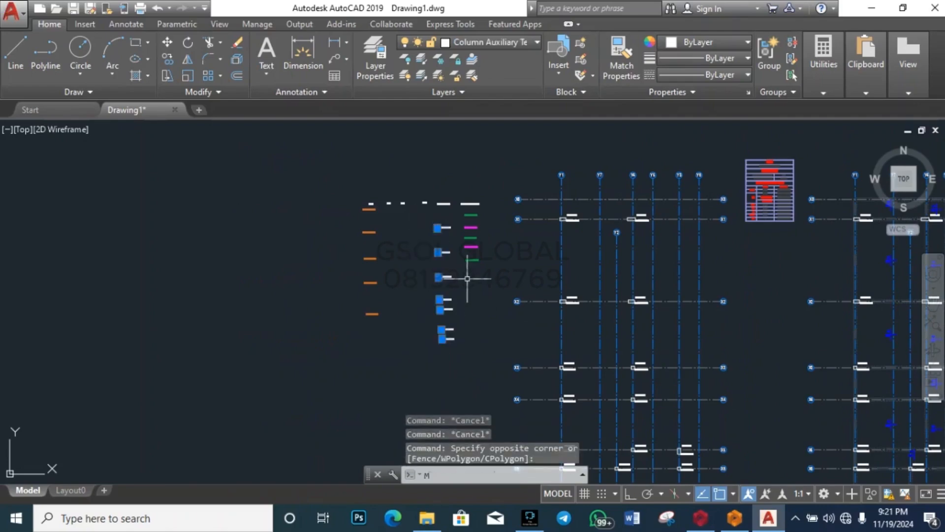
key("Return")
left_click(494, 315)
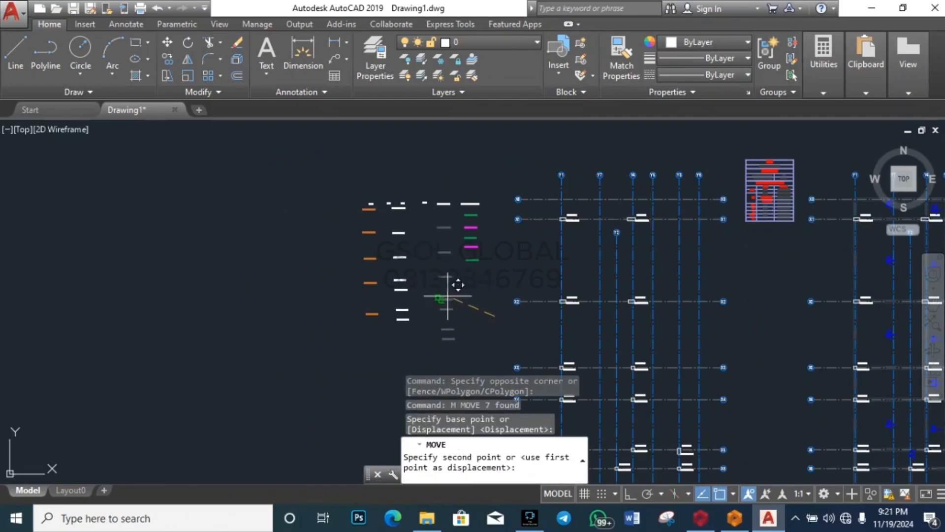
scroll(438, 261, "up", 5)
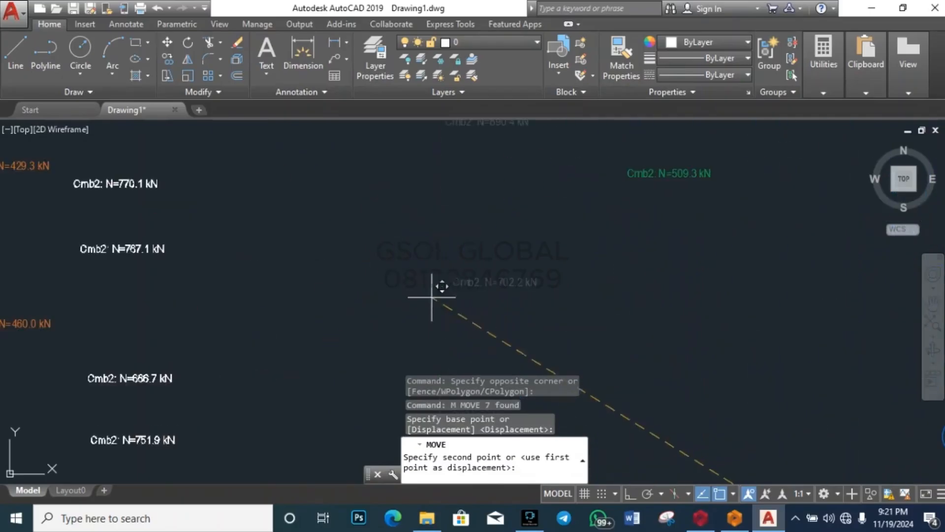
scroll(435, 290, "down", 5)
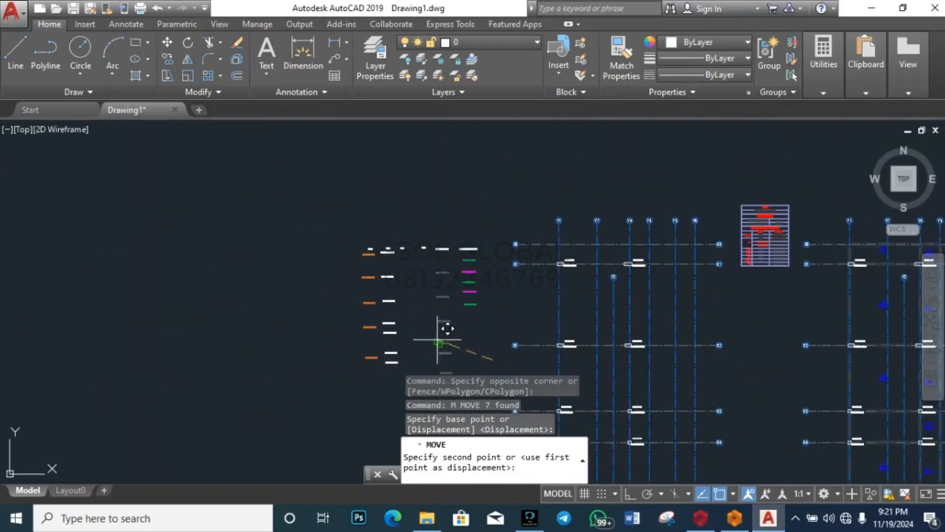
scroll(449, 317, "up", 4)
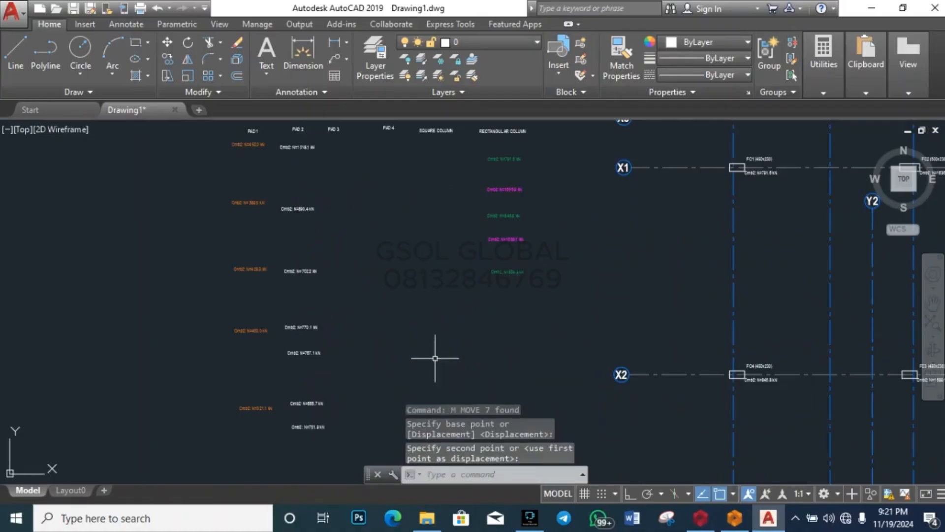
key("Escape")
key("Escape")
key("Escape")
Step: Move the PAD 3 heading further to the right
scroll(452, 348, "down", 2)
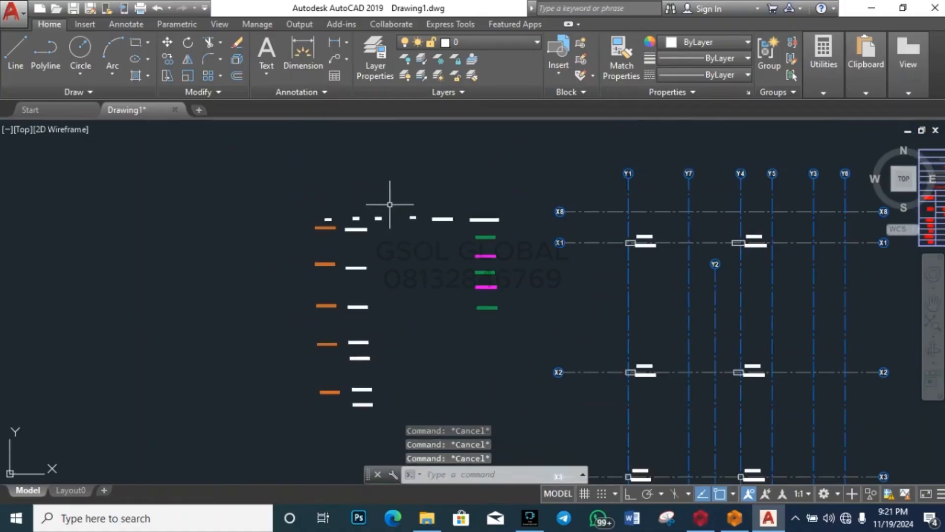
scroll(384, 204, "up", 6)
left_click(343, 282)
left_click(400, 233)
type("M")
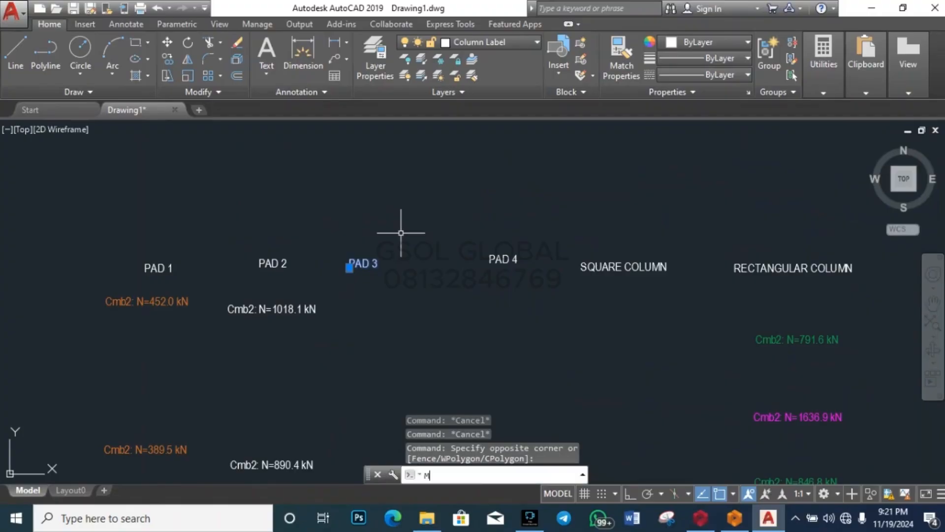
key("Return")
left_click(409, 312)
left_click(443, 308)
key("Escape")
key("Escape")
Step: Move the three green Cmb2 load labels under PAD 3
scroll(395, 233, "down", 5)
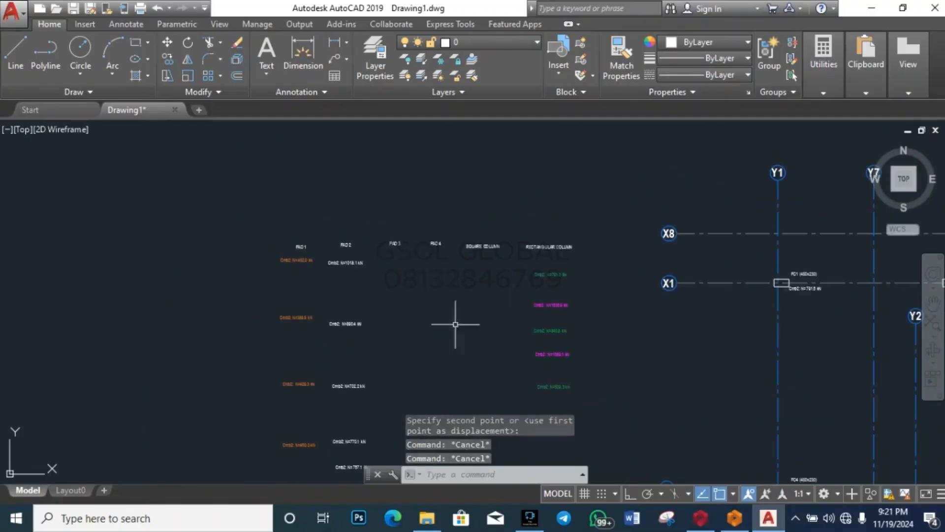
scroll(492, 271, "down", 5)
scroll(503, 248, "up", 5)
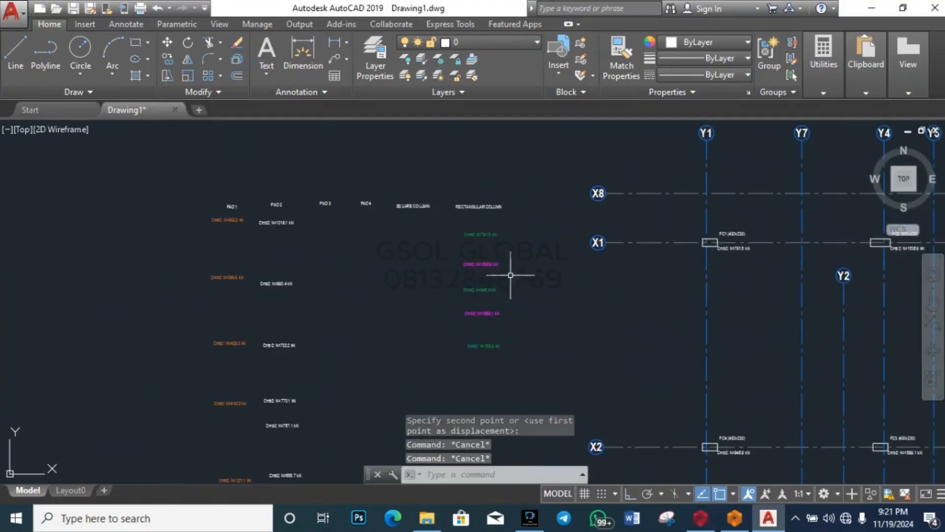
scroll(510, 275, "up", 4)
scroll(495, 253, "down", 5)
left_click(487, 315)
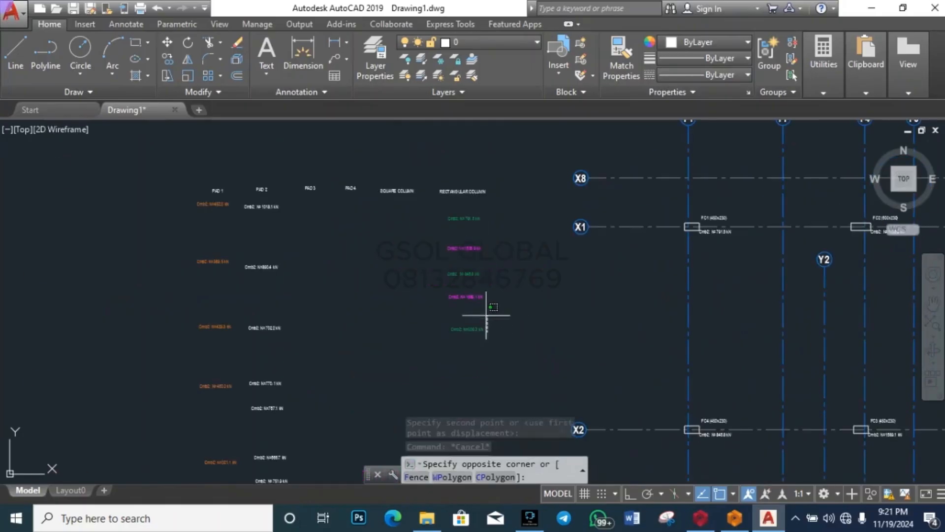
left_click(470, 337)
left_click(469, 274)
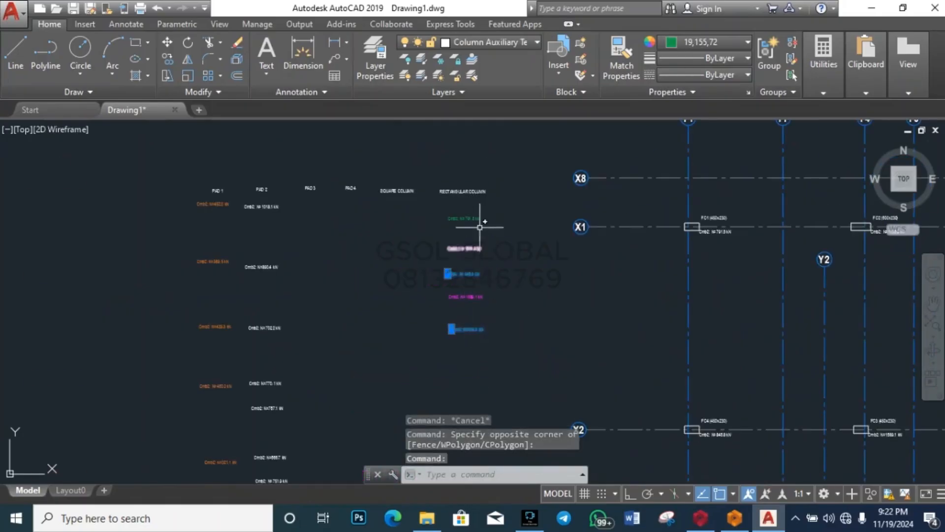
left_click(469, 218)
type("m")
key("Return")
left_click(580, 350)
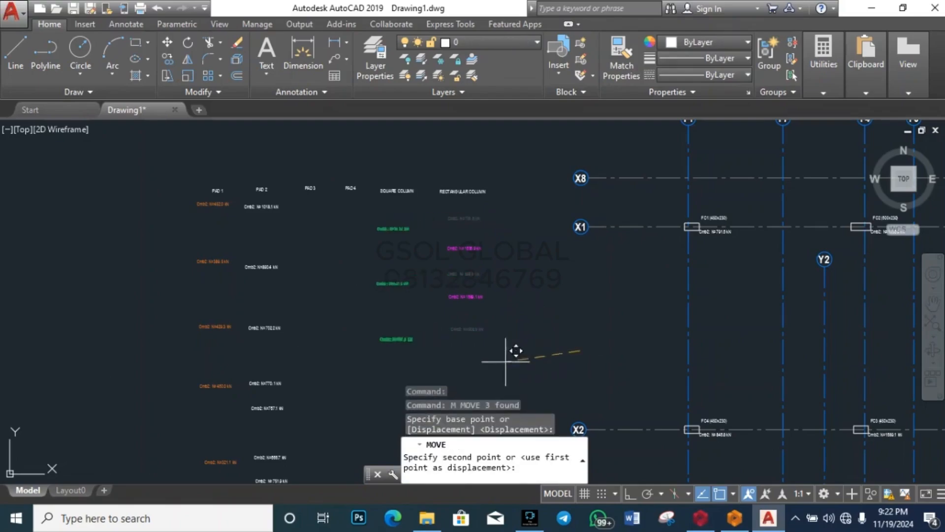
left_click(428, 337)
key("Escape")
Step: Move the two magenta Cmb2 load labels under PAD 4
left_click(511, 342)
left_click(446, 241)
type("m")
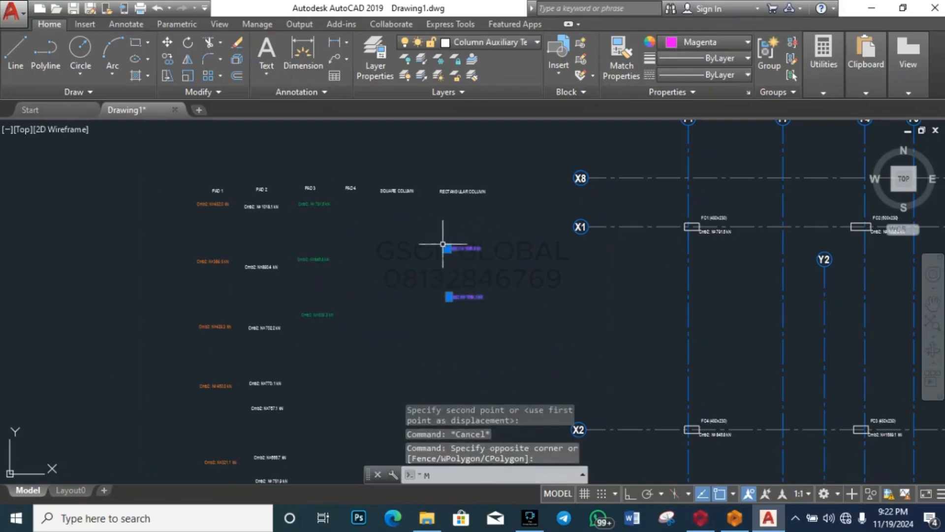
key("Return")
left_click(548, 319)
left_click(442, 273)
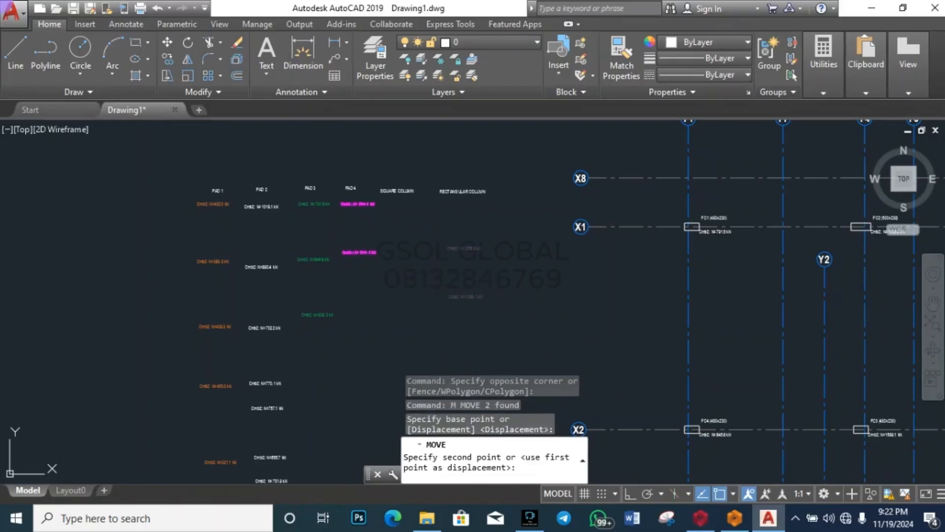
key("Escape")
key("Escape")
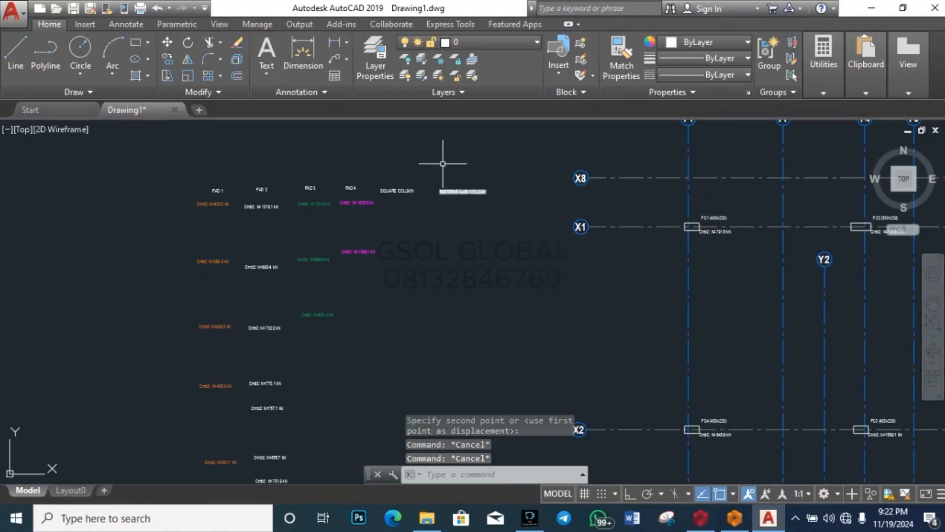
scroll(447, 163, "up", 6)
left_click(605, 315)
left_click(530, 237)
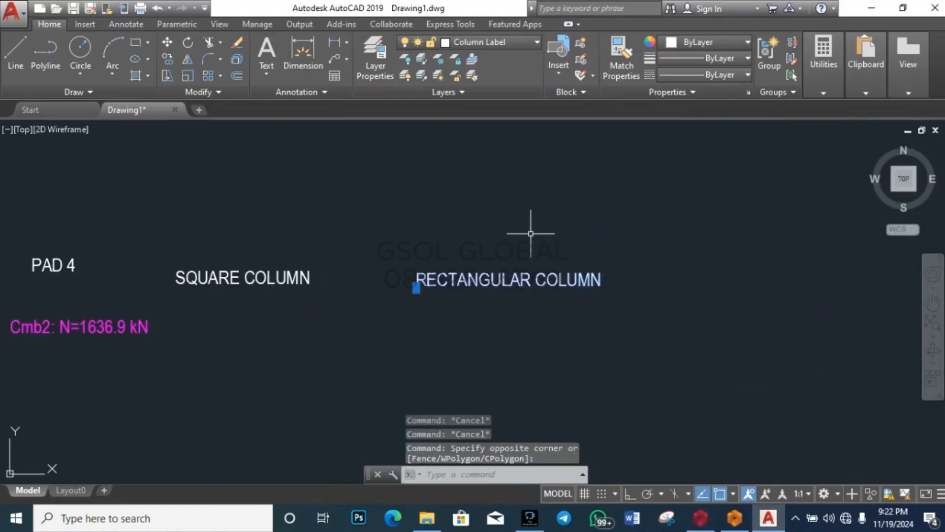
key("Delete")
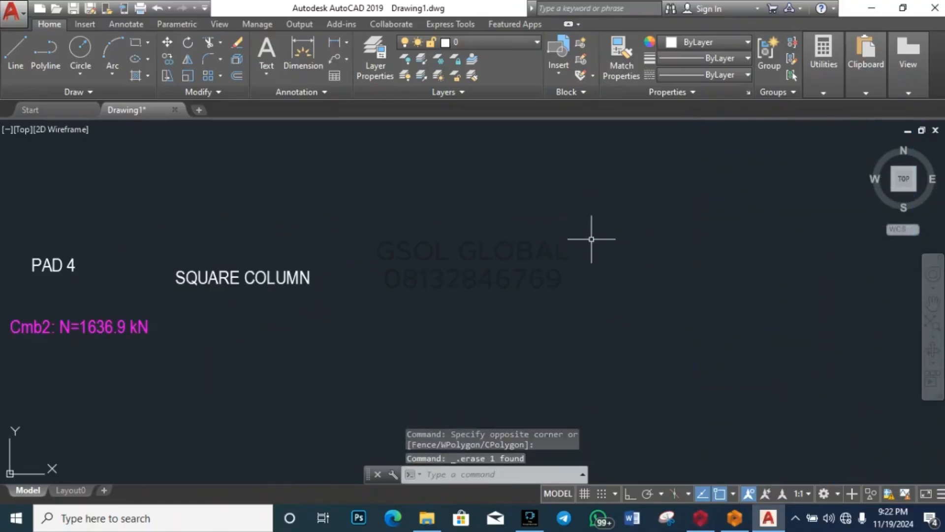
scroll(447, 246, "down", 3)
left_click(402, 302)
left_click(367, 204)
key("Delete")
scroll(634, 303, "down", 4)
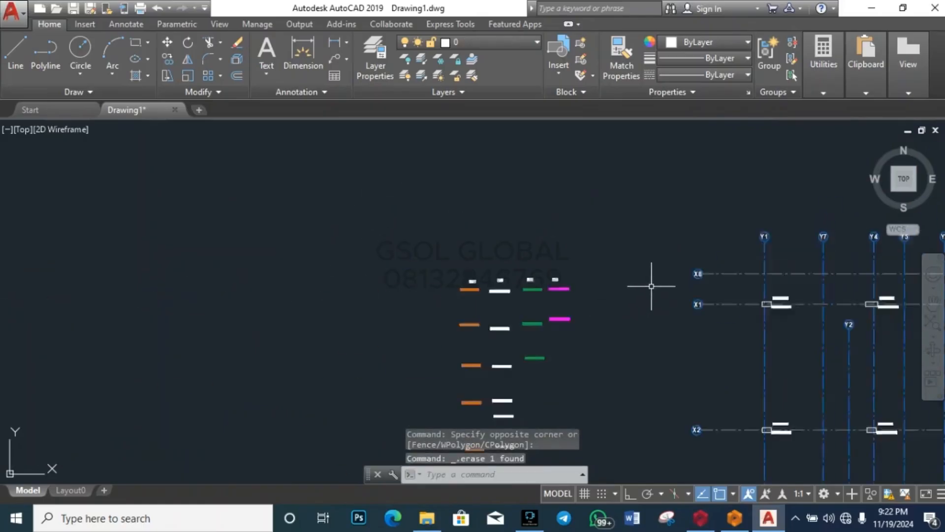
scroll(569, 281, "up", 4)
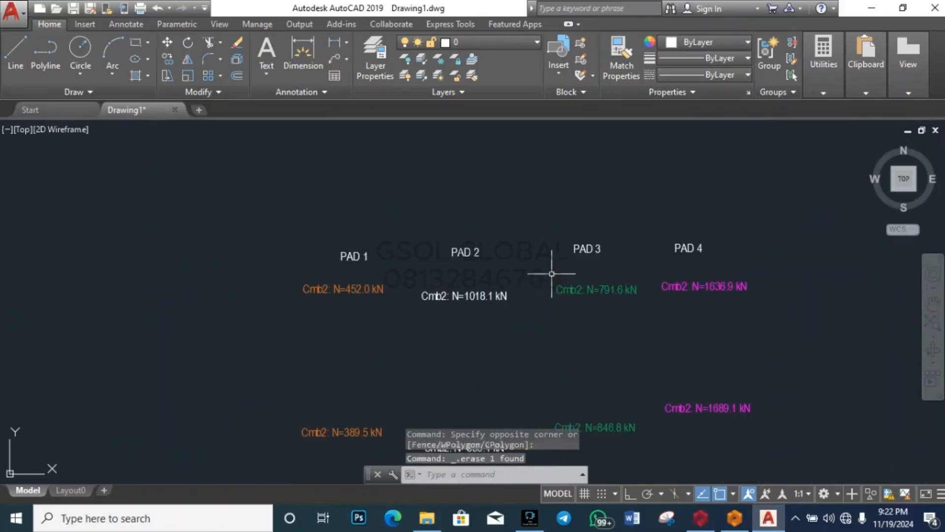
key("Escape")
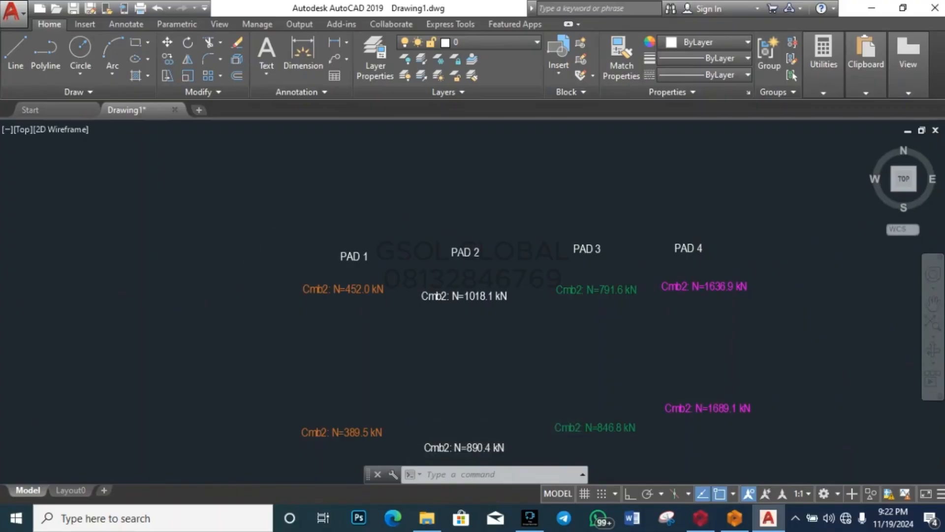
scroll(263, 205, "down", 6)
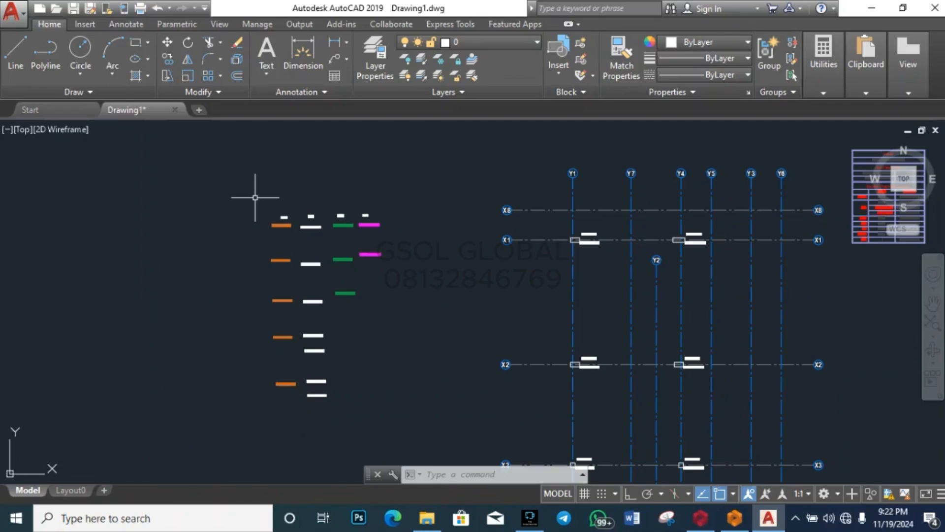
scroll(318, 233, "up", 5)
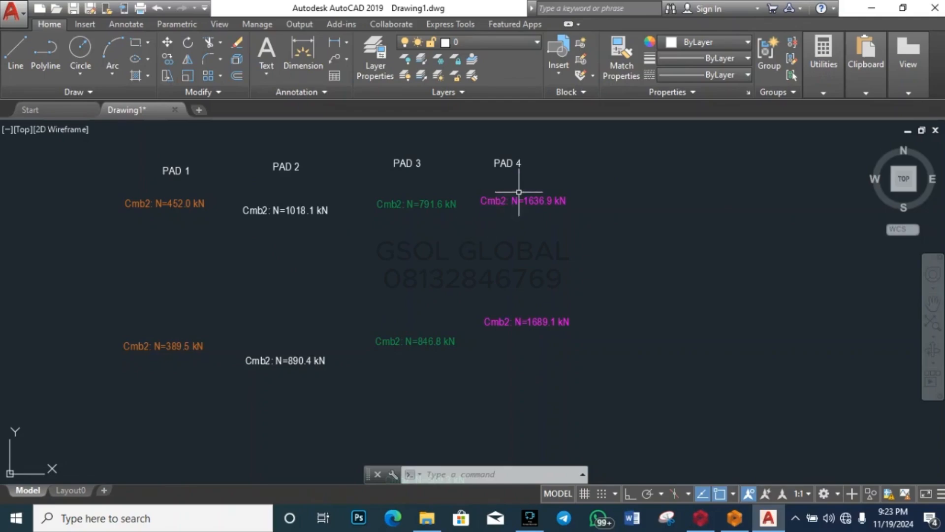
scroll(492, 190, "down", 3)
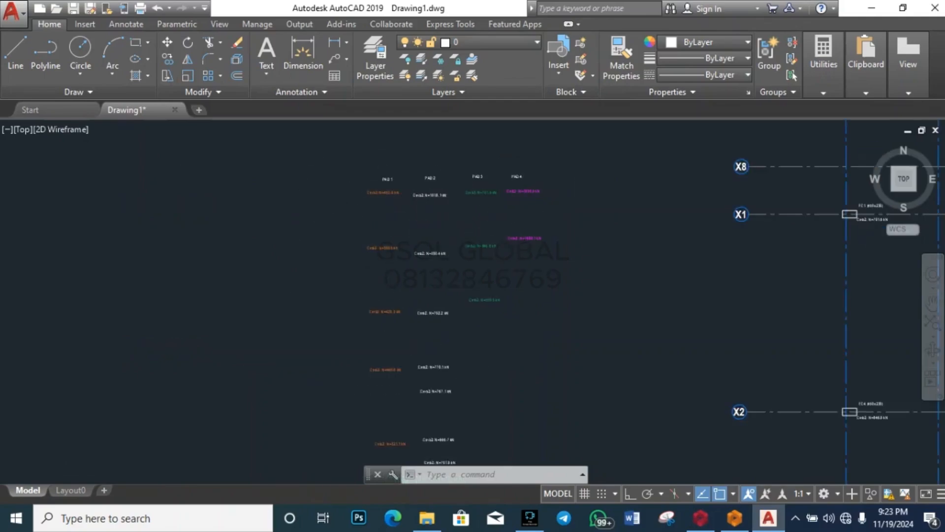
scroll(573, 205, "up", 2)
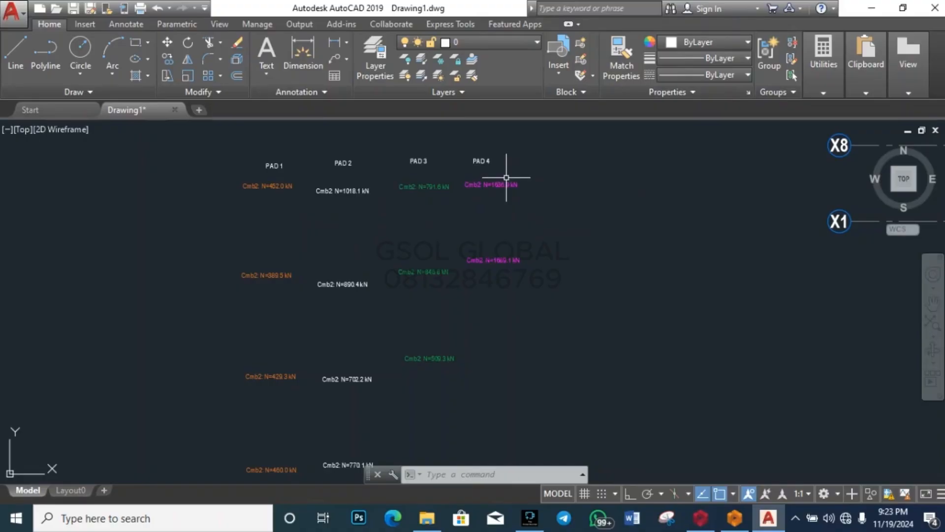
scroll(306, 249, "down", 4)
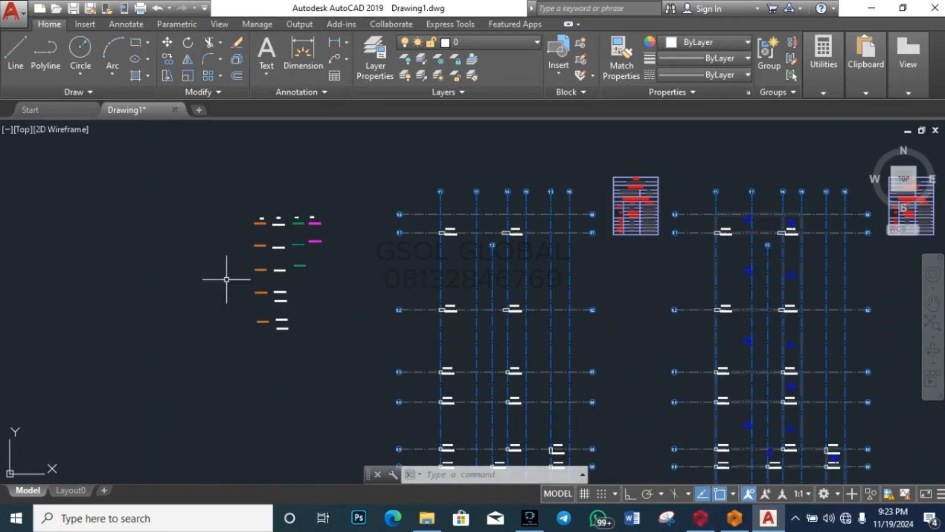
scroll(227, 279, "up", 4)
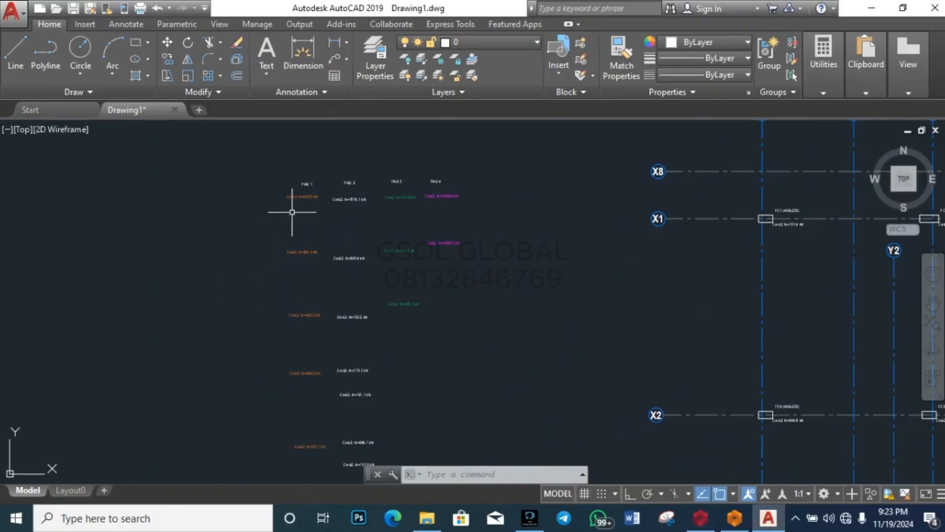
scroll(291, 205, "down", 2)
Step: Set the five orange PAD 1 labels' colour to ByLayer
left_click(311, 386)
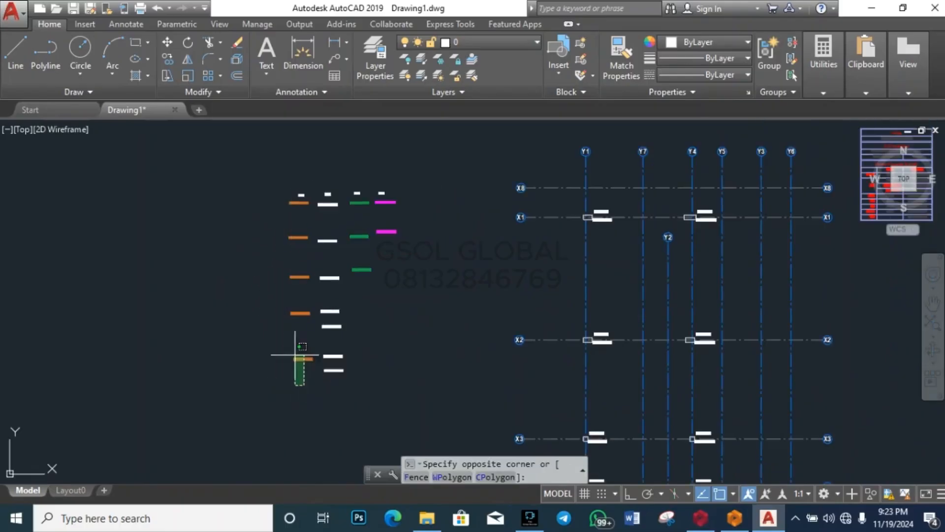
left_click(256, 191)
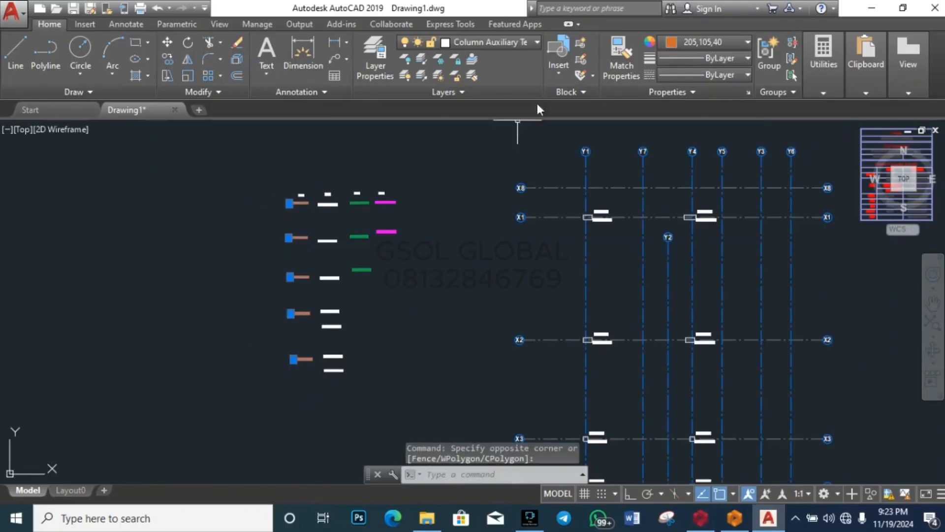
left_click(715, 43)
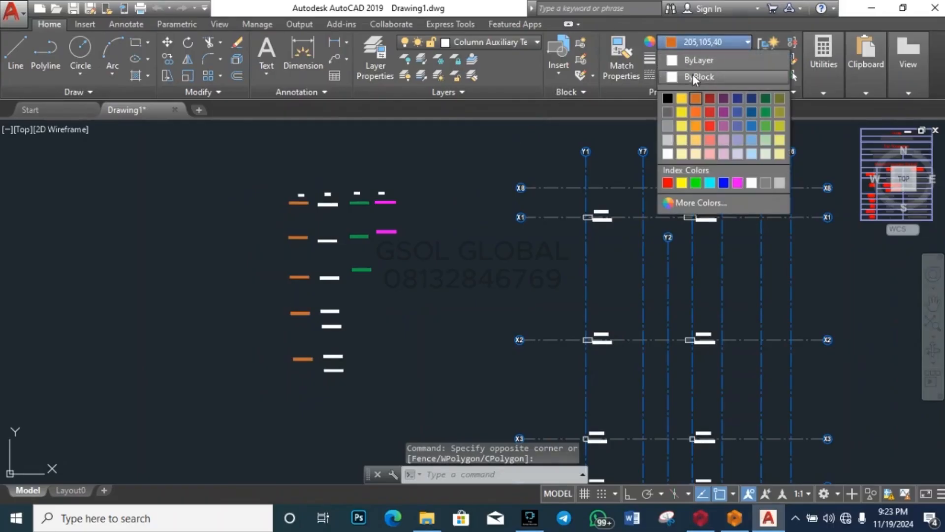
left_click(695, 60)
key("Escape")
Step: Set the three green PAD 3 labels' colour to ByLayer
left_click(361, 287)
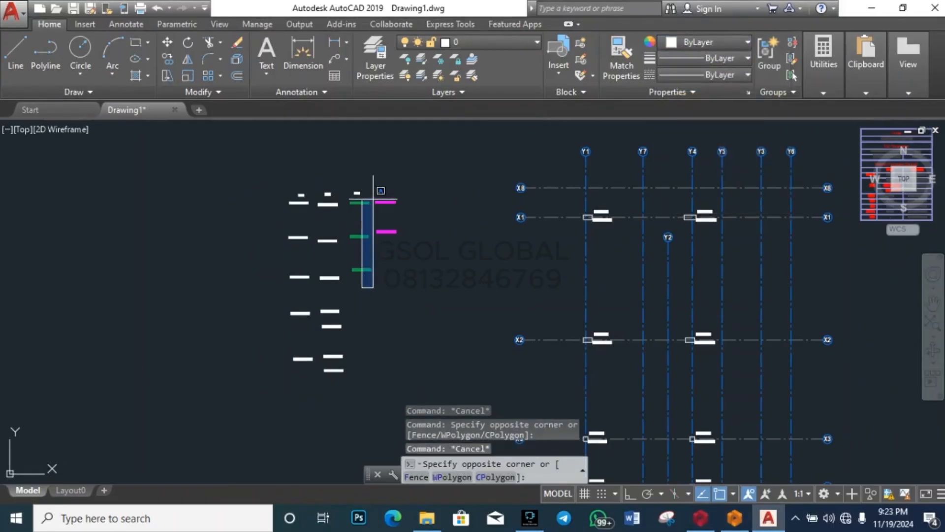
left_click(356, 196)
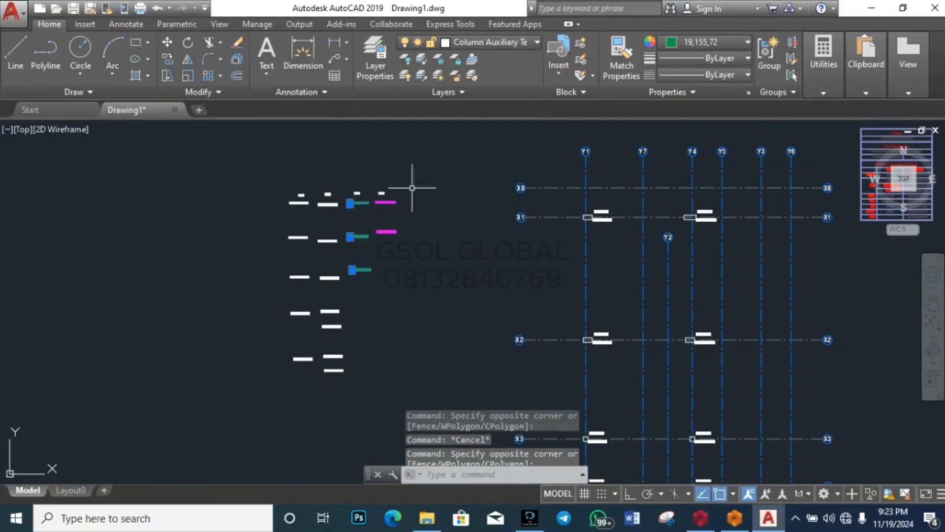
left_click(701, 42)
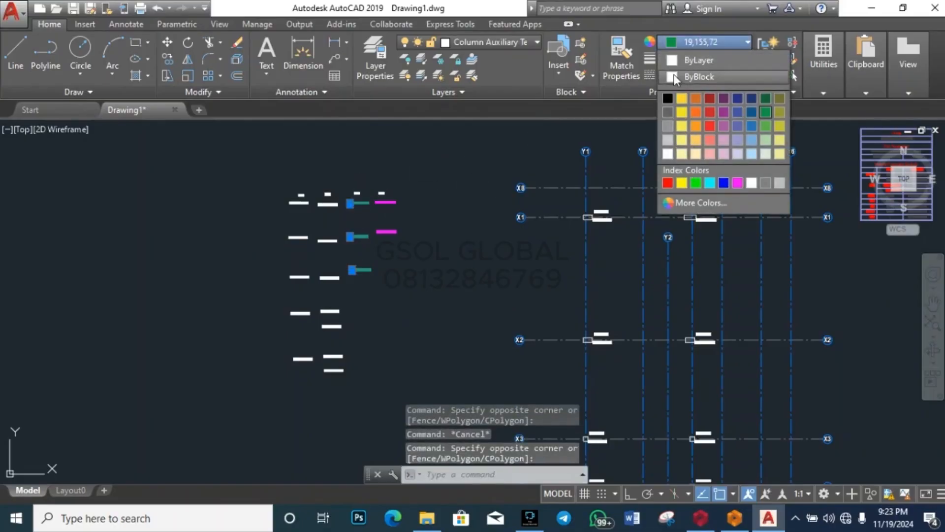
left_click(688, 63)
key("Escape")
Step: Set the two magenta PAD 4 labels' colour to ByLayer
scroll(380, 210, "up", 4)
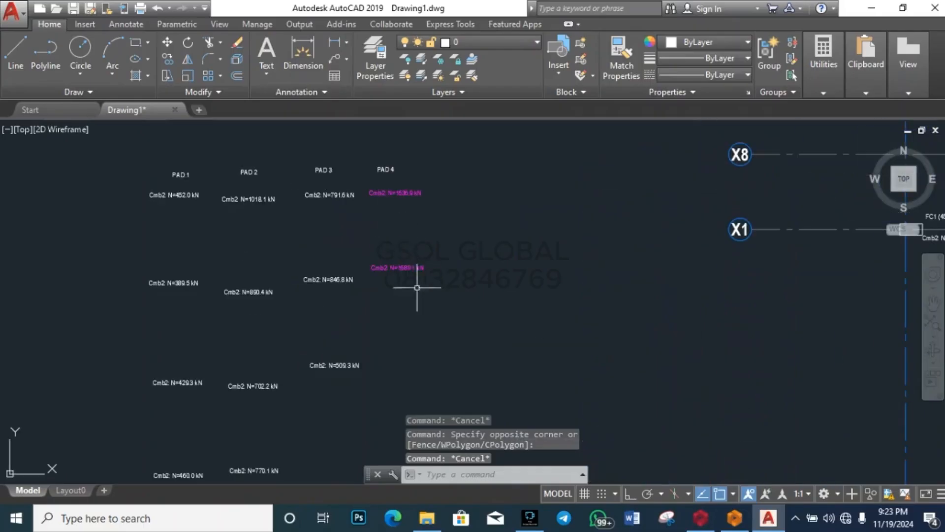
left_click(416, 296)
left_click(369, 174)
left_click(717, 37)
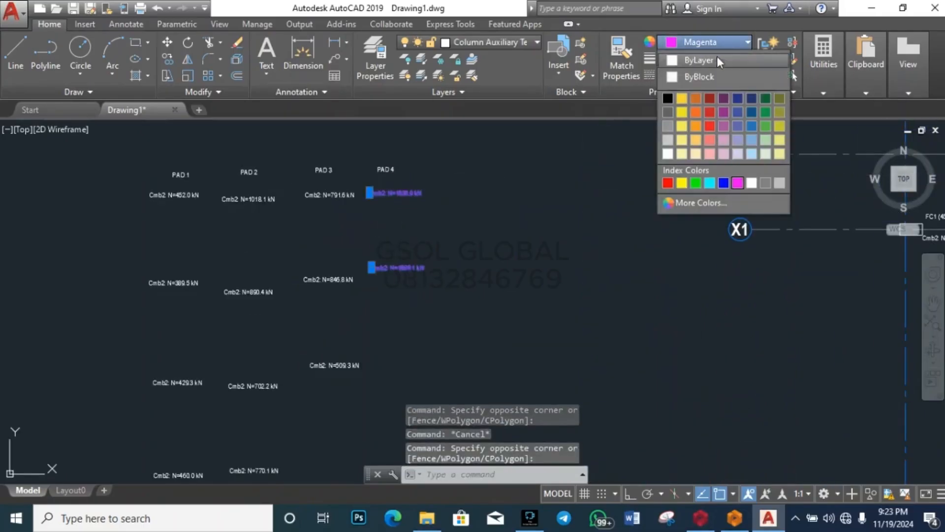
left_click(699, 58)
key("Escape")
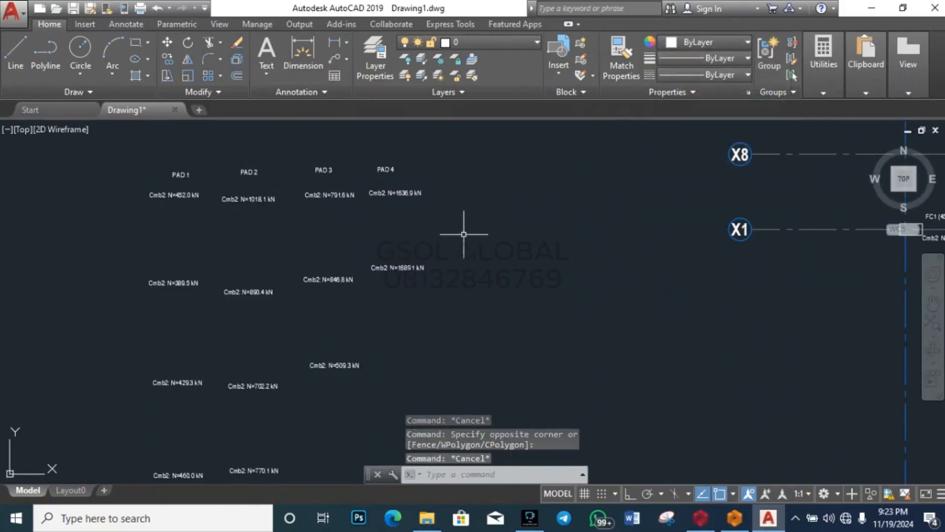
scroll(549, 207, "down", 2)
scroll(377, 182, "up", 4)
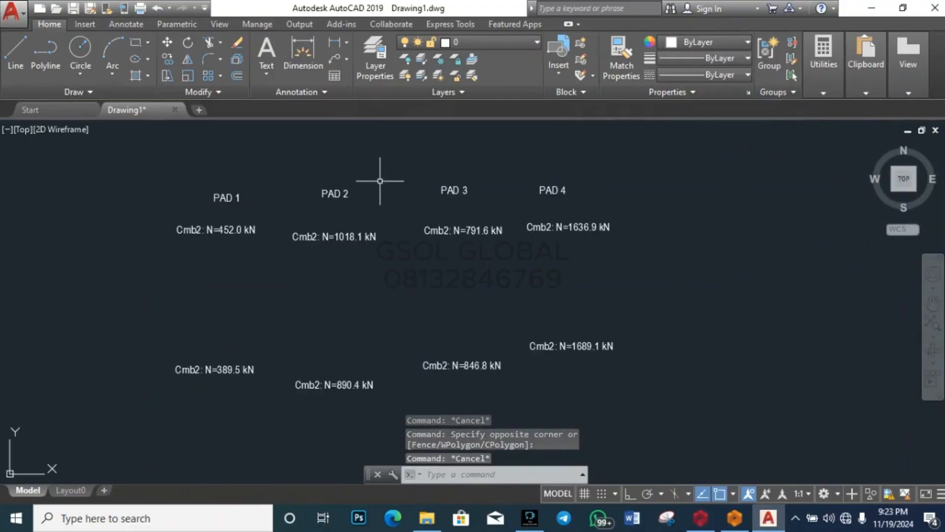
scroll(395, 184, "down", 4)
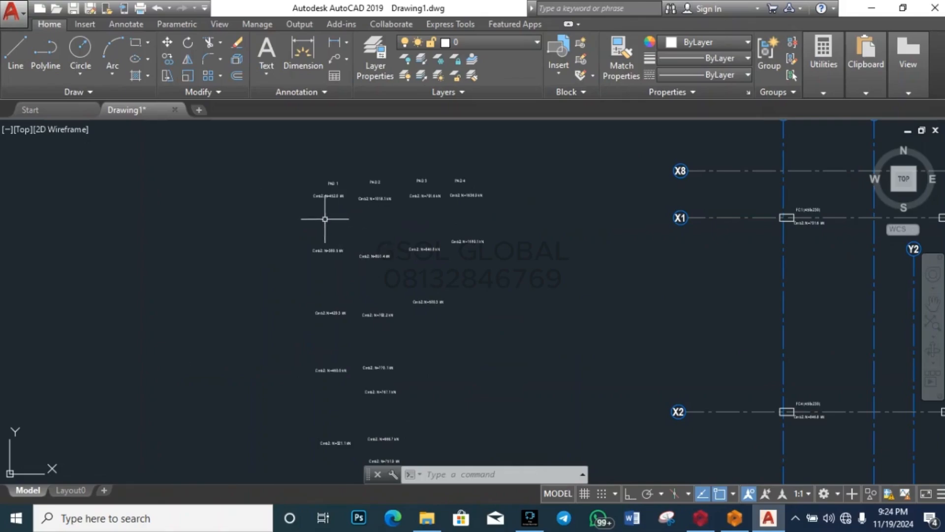
scroll(324, 242, "down", 1)
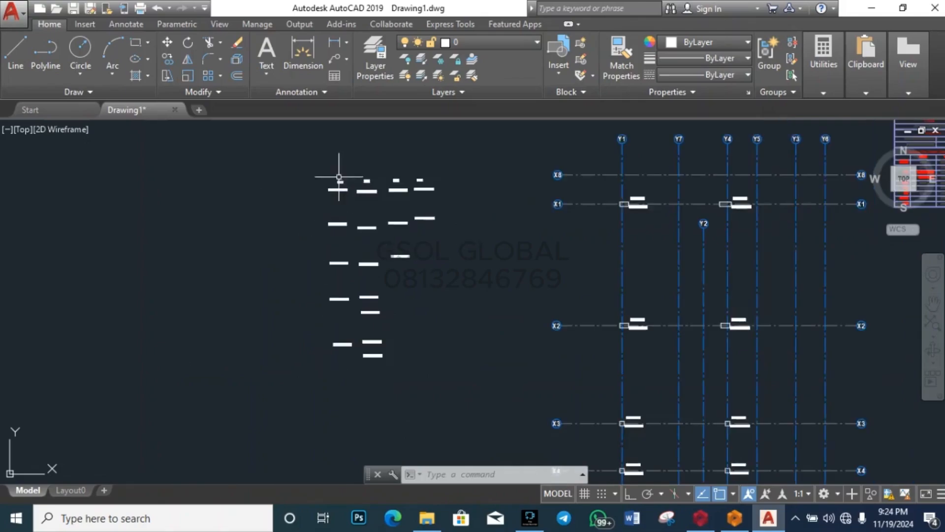
scroll(338, 177, "up", 5)
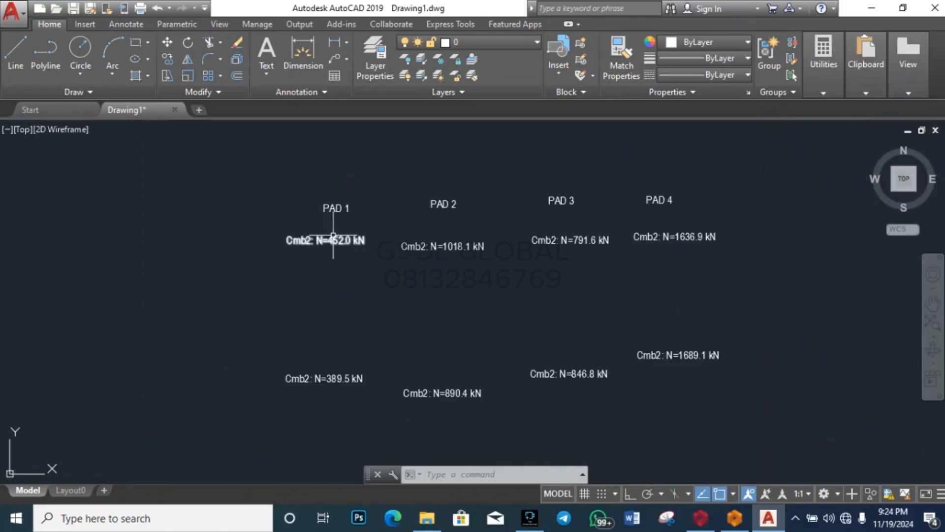
mouse_move(333, 238)
scroll(327, 241, "up", 6)
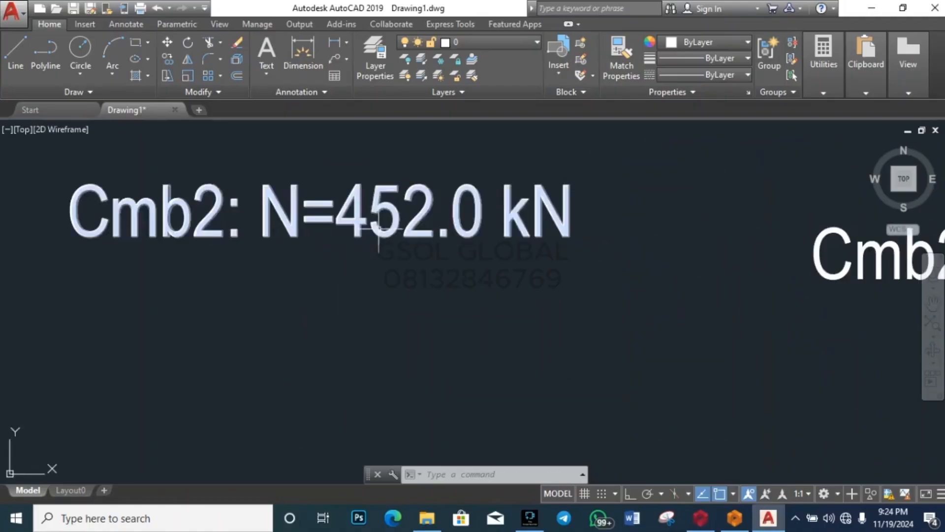
scroll(386, 246, "down", 6)
scroll(406, 428, "up", 5)
scroll(406, 428, "up", 3)
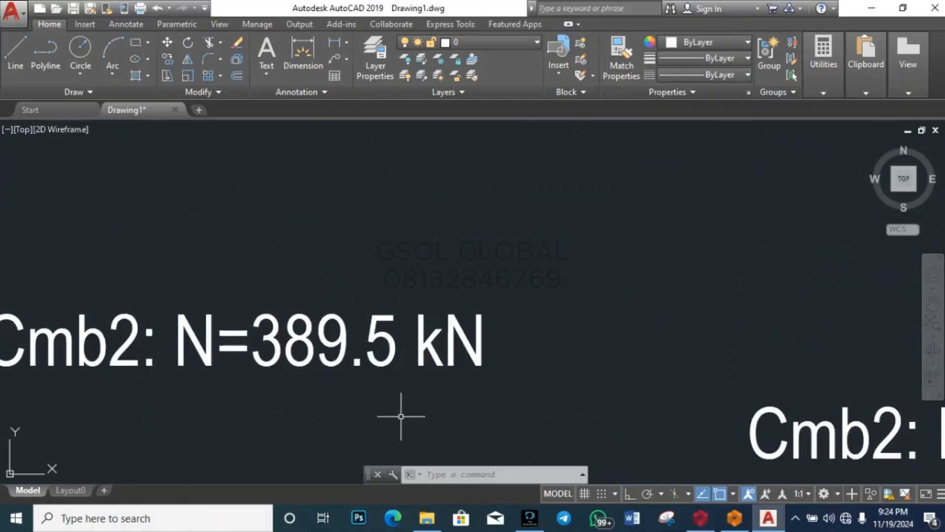
scroll(421, 320, "down", 7)
scroll(421, 450, "up", 6)
scroll(422, 449, "down", 7)
scroll(401, 391, "up", 4)
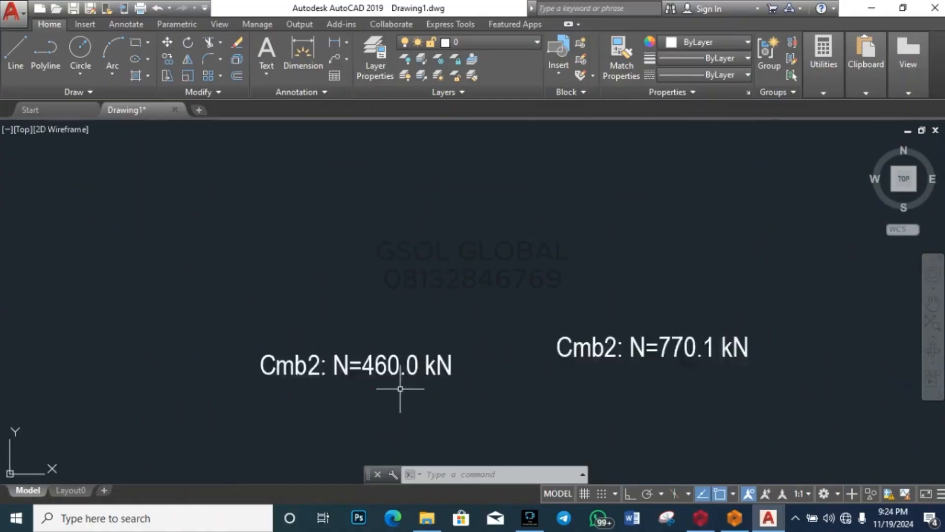
scroll(375, 301, "down", 6)
scroll(376, 302, "up", 7)
scroll(363, 296, "down", 6)
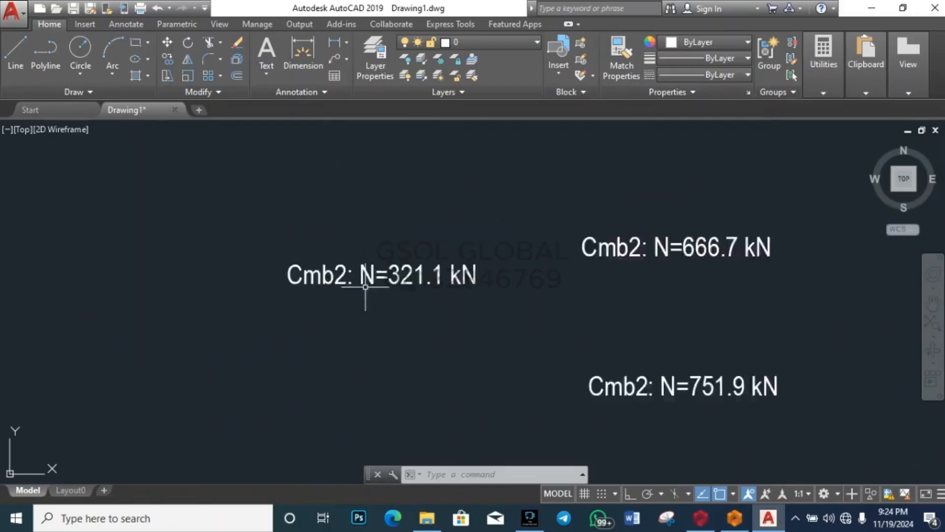
scroll(344, 414, "down", 2)
scroll(368, 308, "up", 6)
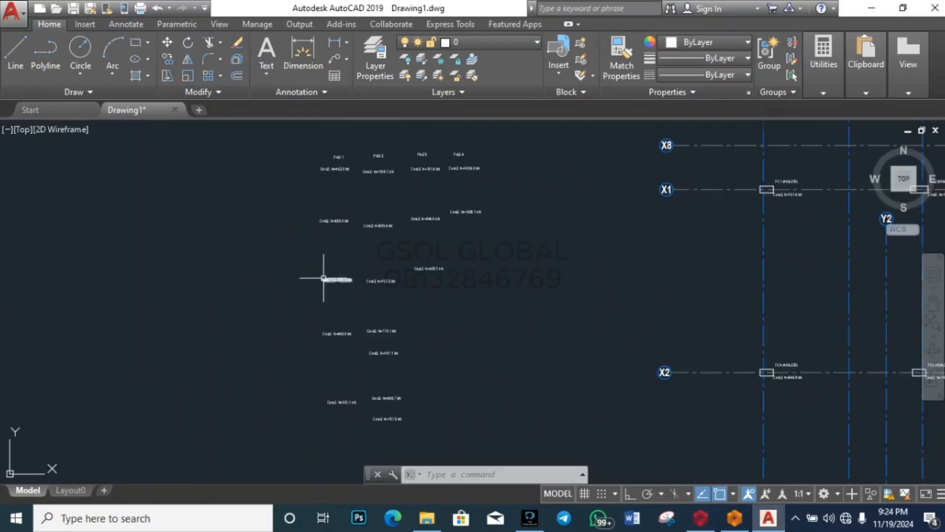
scroll(365, 280, "down", 1)
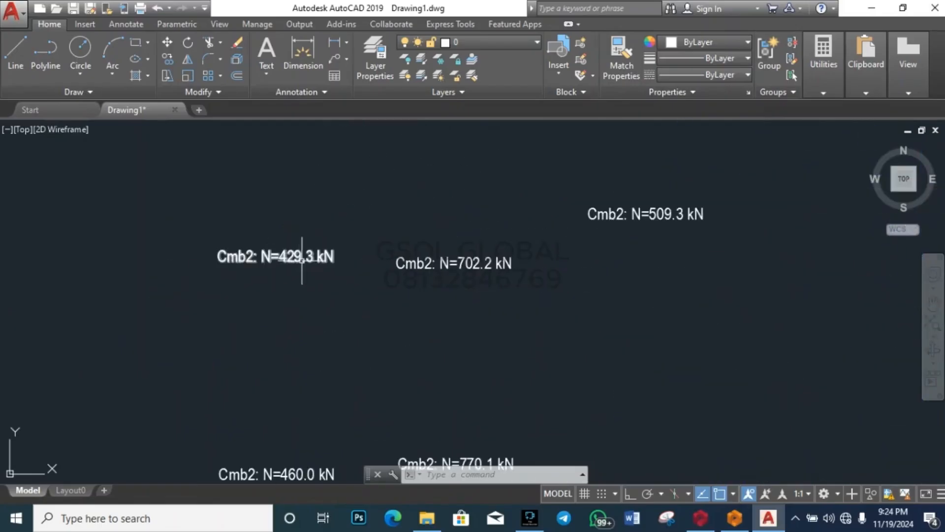
scroll(391, 264, "up", 2)
scroll(320, 246, "down", 3)
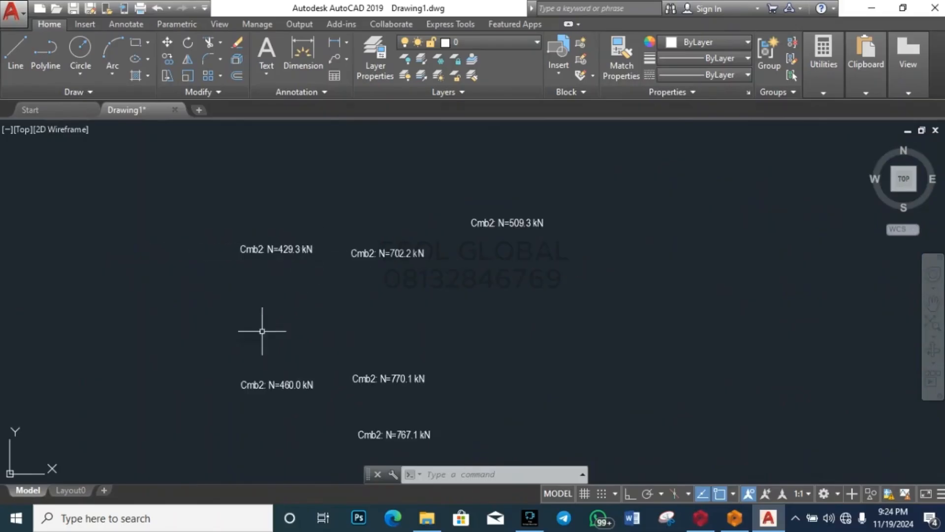
scroll(266, 389, "up", 2)
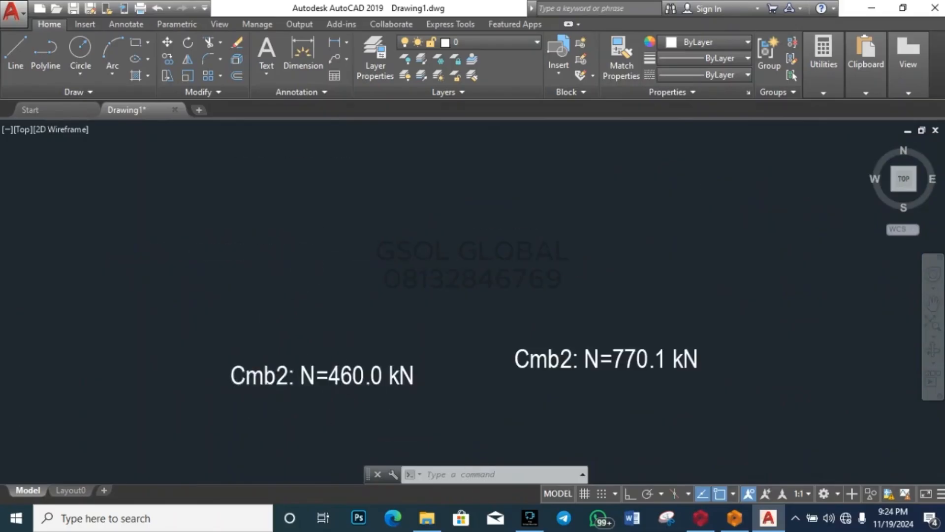
scroll(344, 389, "down", 4)
scroll(334, 270, "up", 2)
scroll(333, 261, "up", 2)
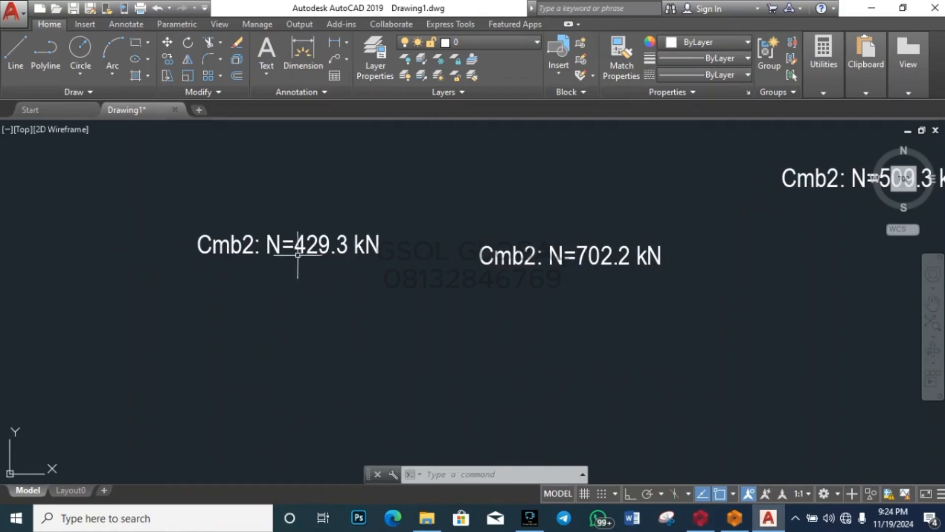
scroll(355, 255, "down", 3)
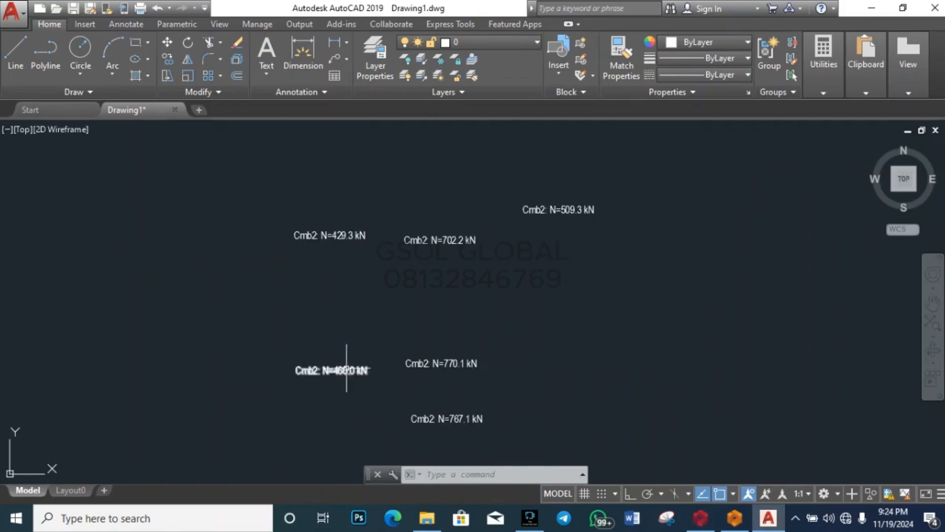
scroll(350, 248, "up", 4)
left_click(349, 246)
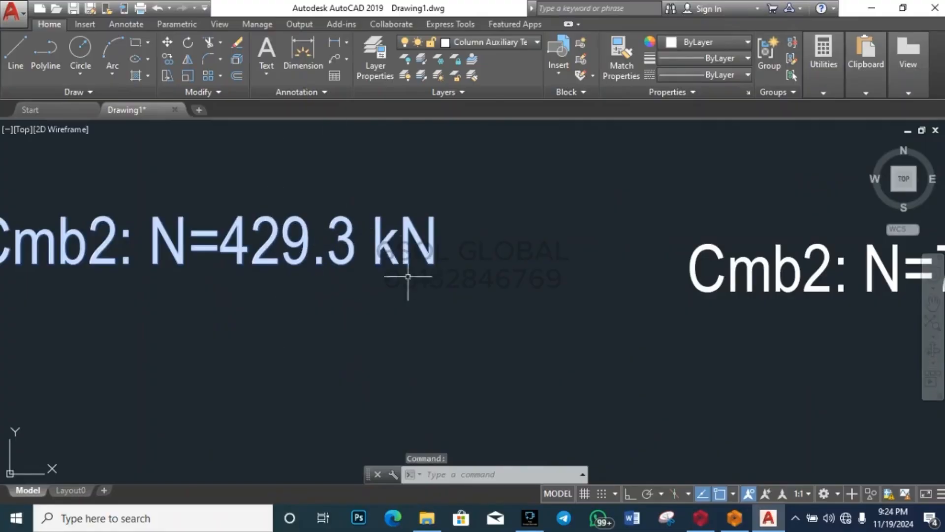
scroll(408, 277, "down", 4)
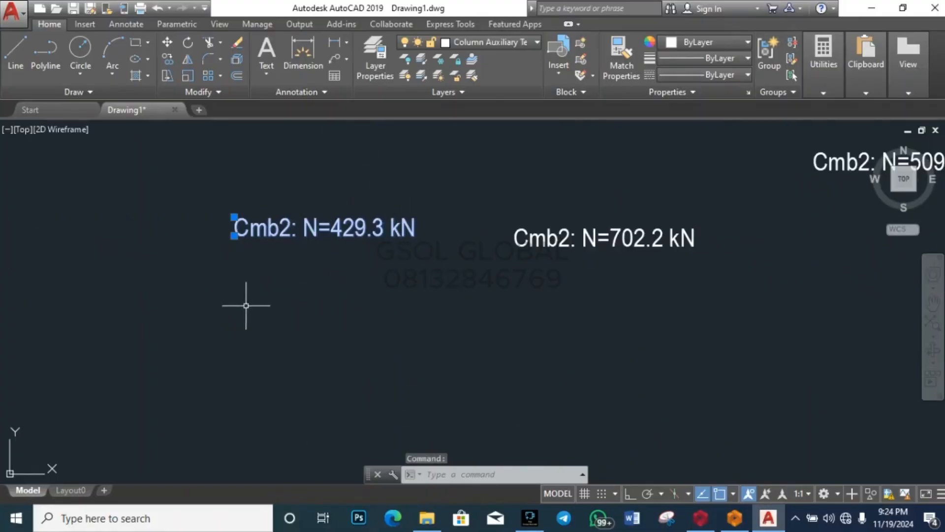
scroll(369, 275, "down", 4)
scroll(320, 390, "down", 2)
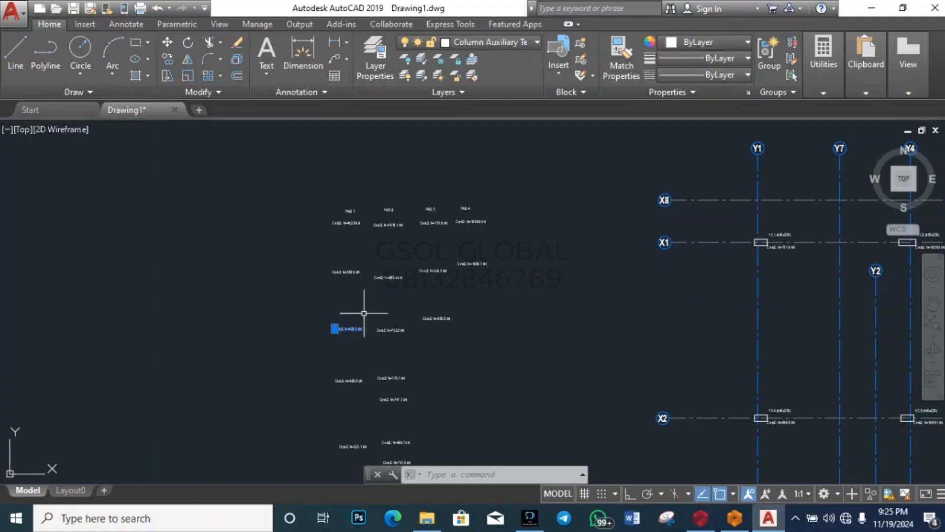
key("Escape")
scroll(342, 241, "up", 4)
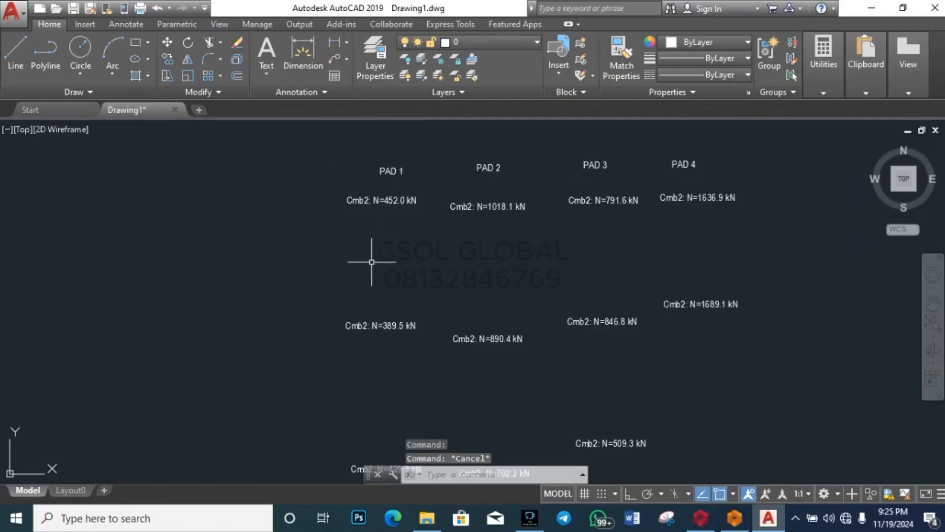
scroll(421, 202, "up", 6)
scroll(421, 192, "down", 6)
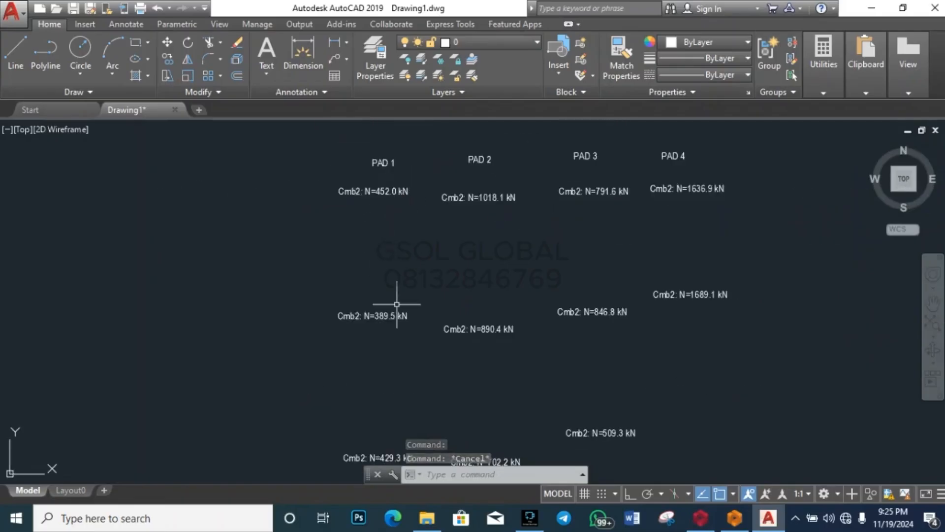
scroll(396, 304, "up", 3)
scroll(380, 253, "down", 4)
scroll(374, 410, "up", 3)
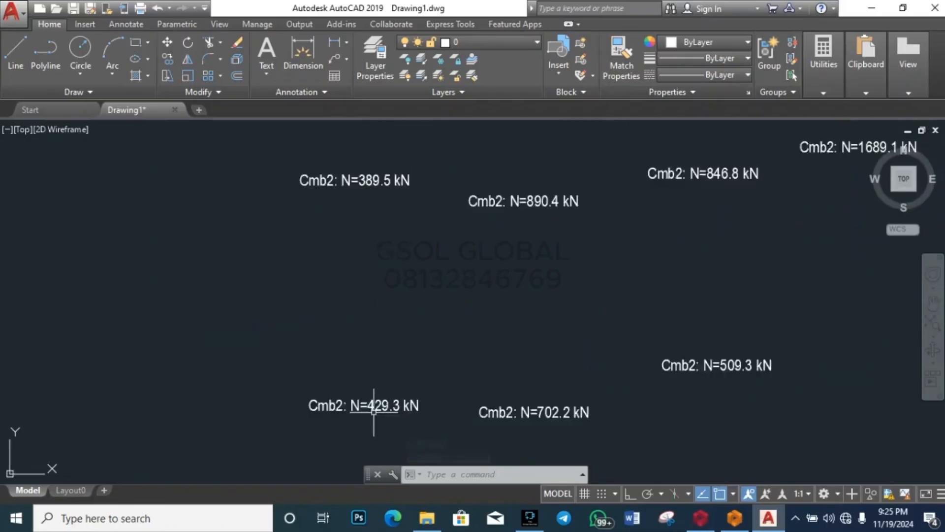
scroll(374, 410, "up", 2)
scroll(391, 315, "down", 5)
scroll(399, 345, "up", 5)
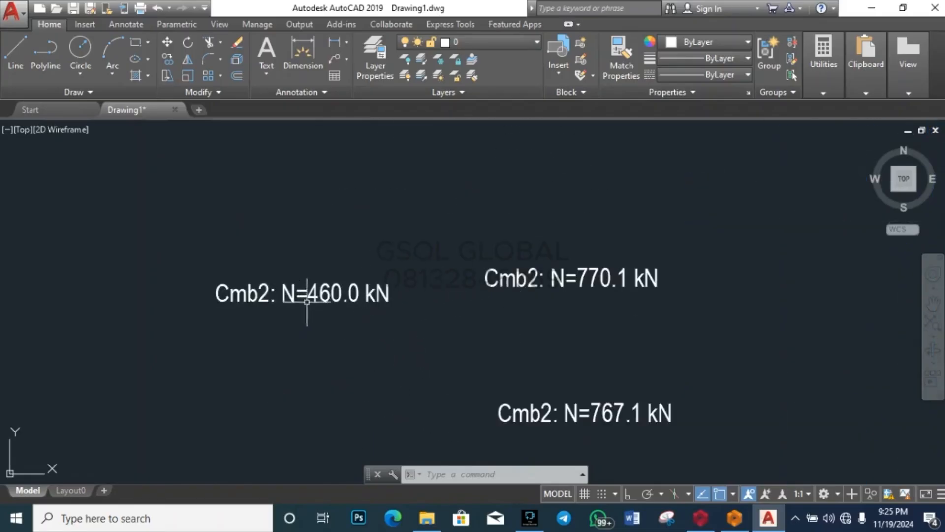
scroll(348, 275, "down", 4)
scroll(369, 449, "up", 7)
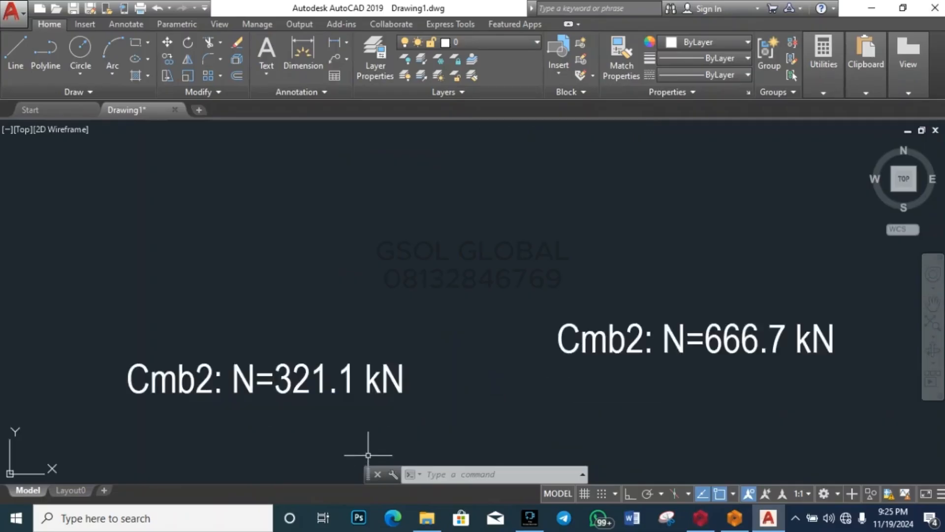
scroll(358, 471, "down", 5)
Step: Set the Cmb2: N=460.0 kN label's colour to Green from the Properties Color list
left_click(377, 265)
left_click(316, 180)
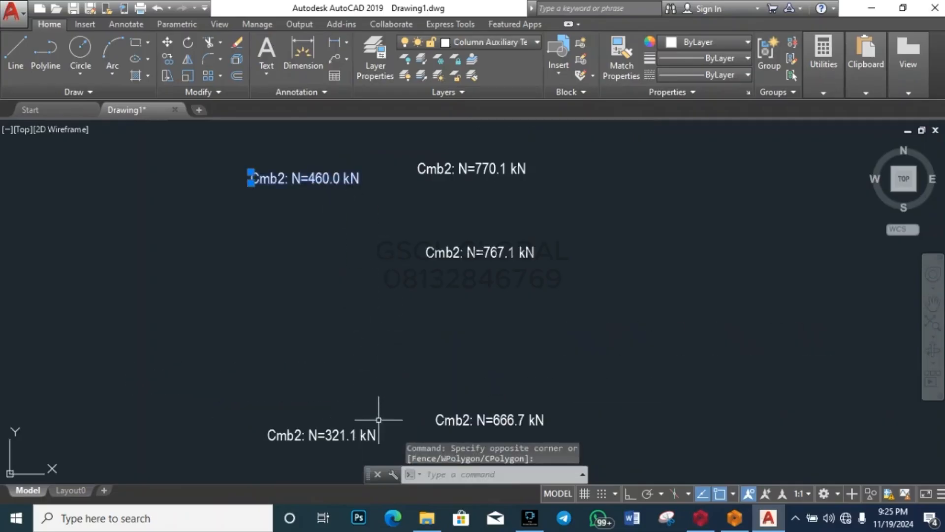
scroll(378, 419, "down", 4)
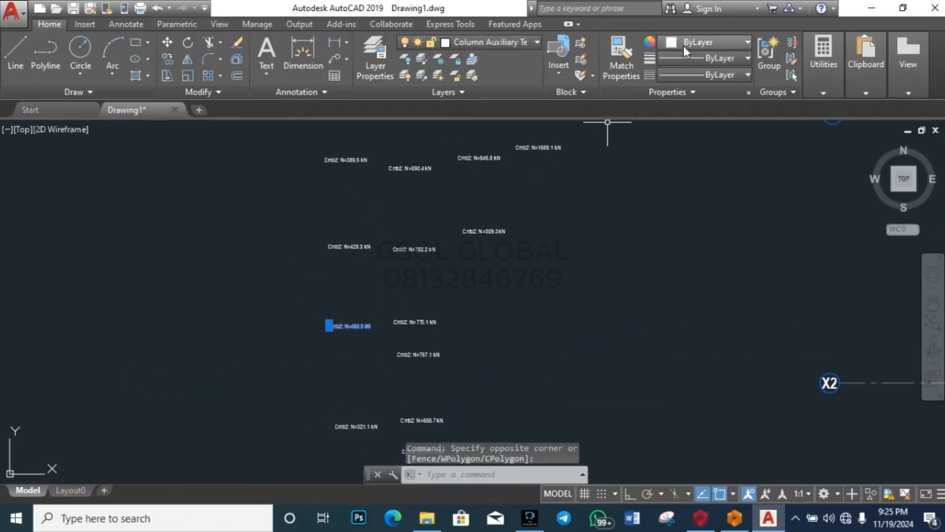
left_click(699, 42)
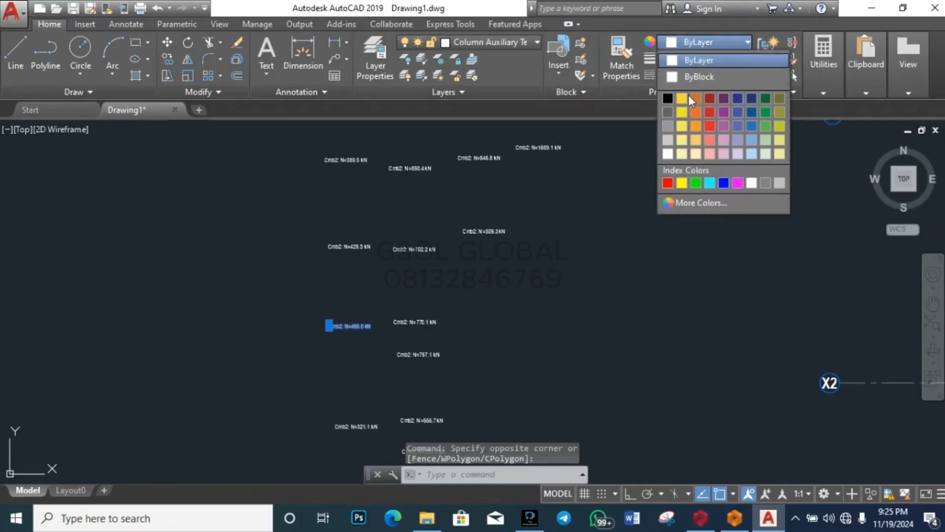
left_click(696, 184)
key("Escape")
scroll(477, 320, "up", 4)
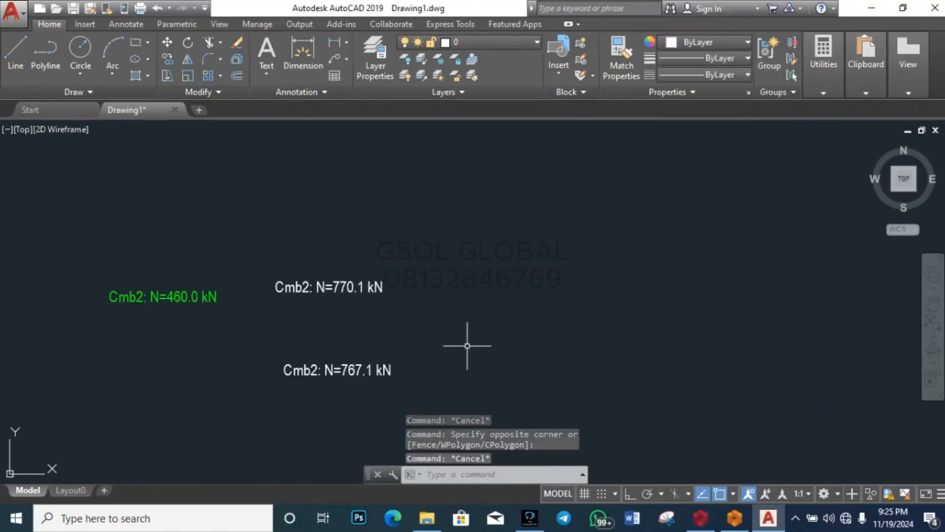
scroll(460, 345, "down", 6)
scroll(433, 153, "up", 6)
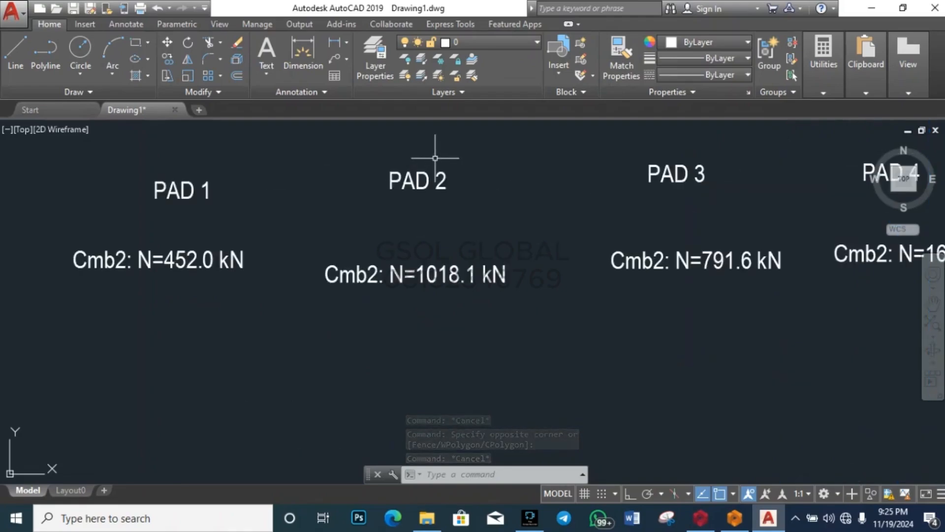
scroll(435, 158, "down", 4)
scroll(429, 197, "up", 5)
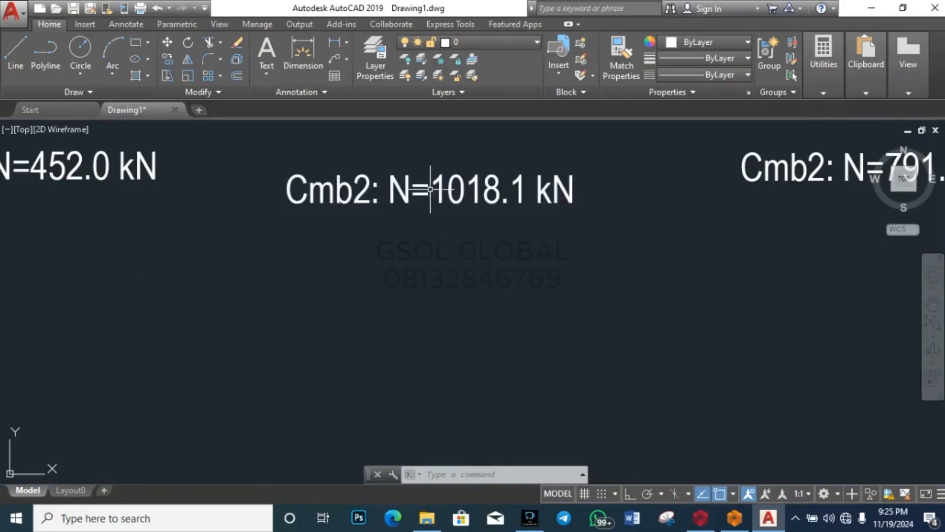
scroll(437, 187, "down", 3)
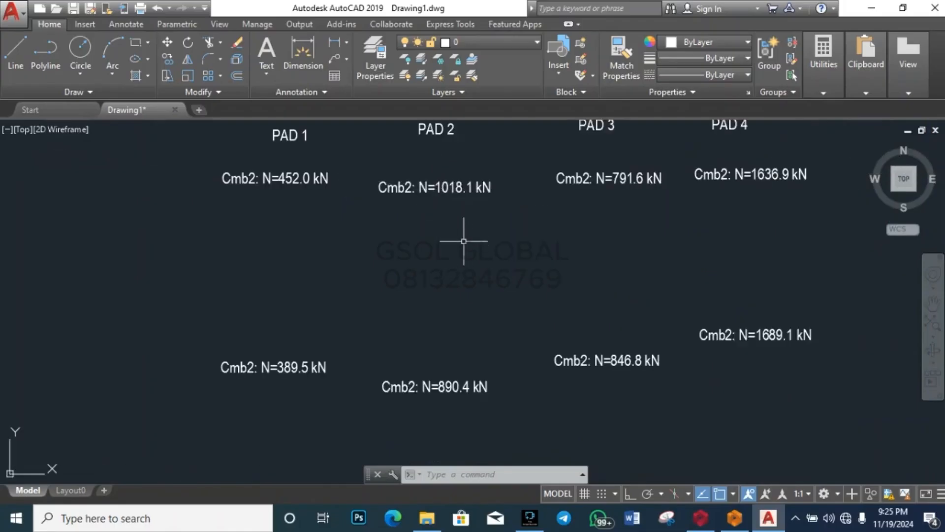
Step: Zoom around the PAD 1–4 load table and select the Cmb2: N=1018.1 kN label under PAD 2
scroll(422, 268, "down", 3)
scroll(515, 262, "up", 5)
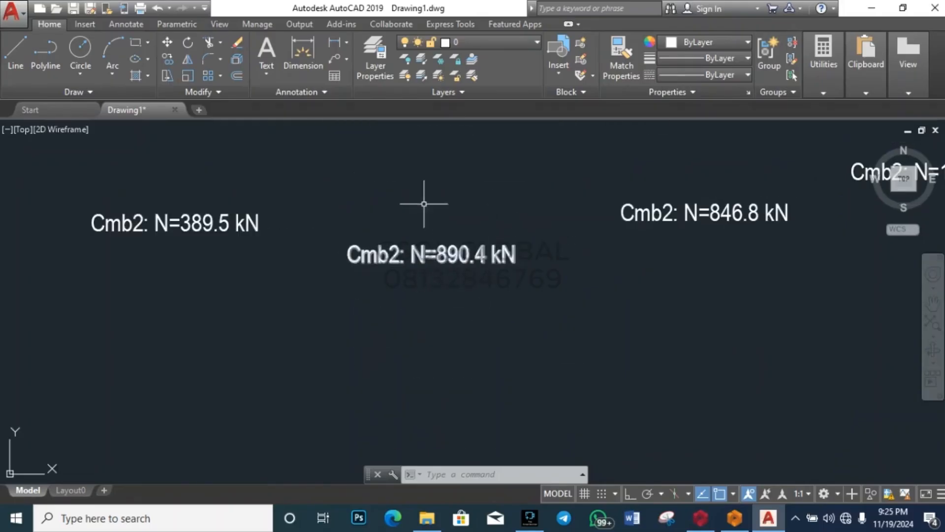
scroll(407, 255, "down", 5)
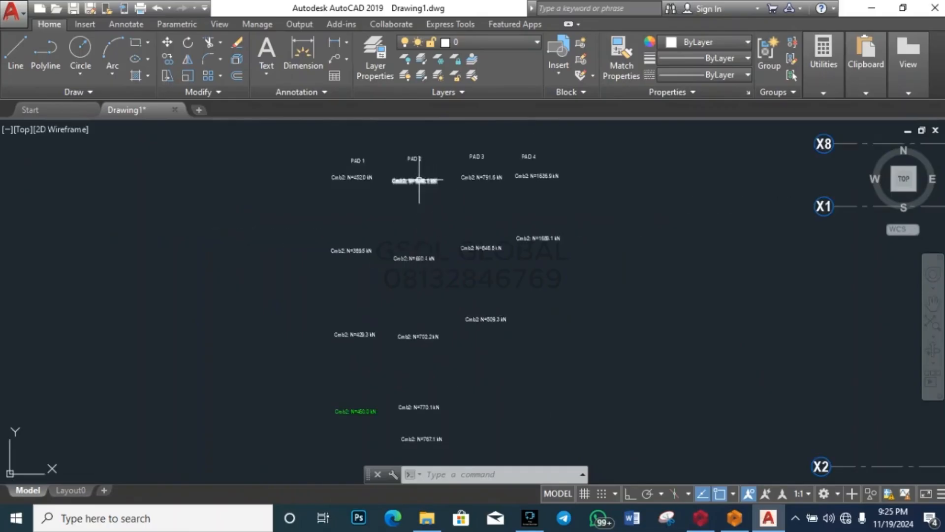
scroll(418, 181, "up", 4)
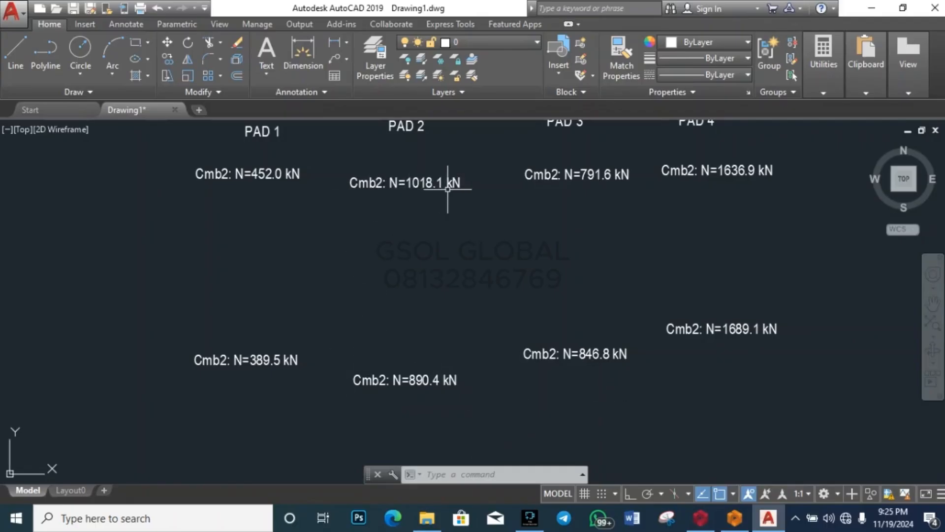
scroll(450, 189, "down", 4)
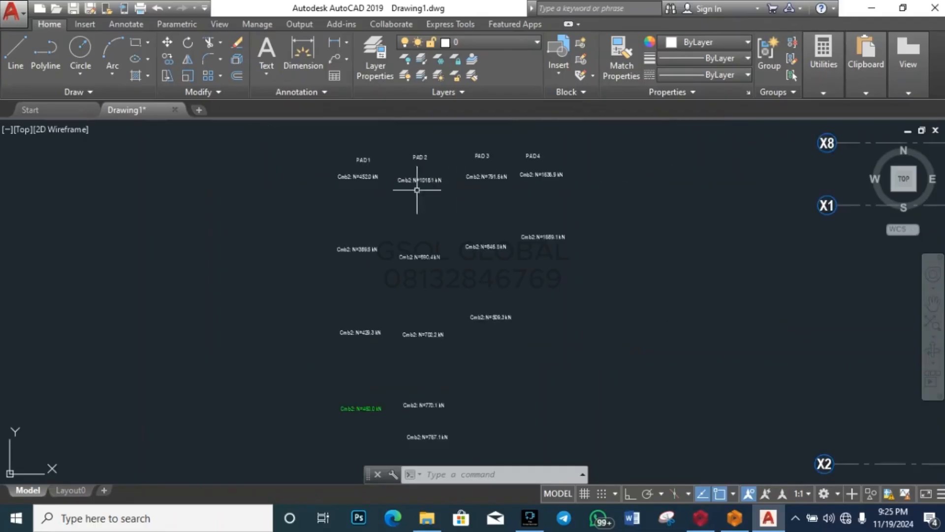
scroll(422, 296, "up", 7)
scroll(422, 285, "down", 5)
scroll(424, 360, "up", 3)
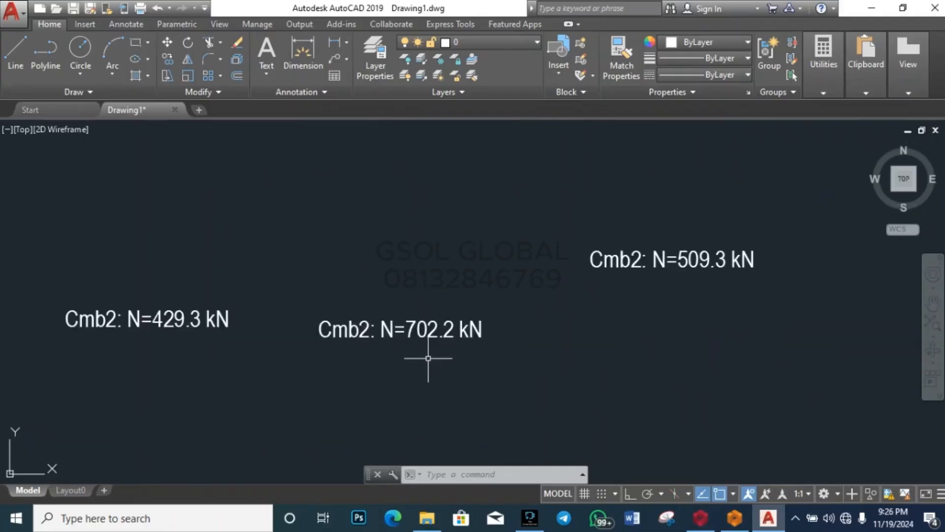
scroll(428, 363, "down", 5)
scroll(430, 438, "up", 7)
scroll(453, 412, "down", 2)
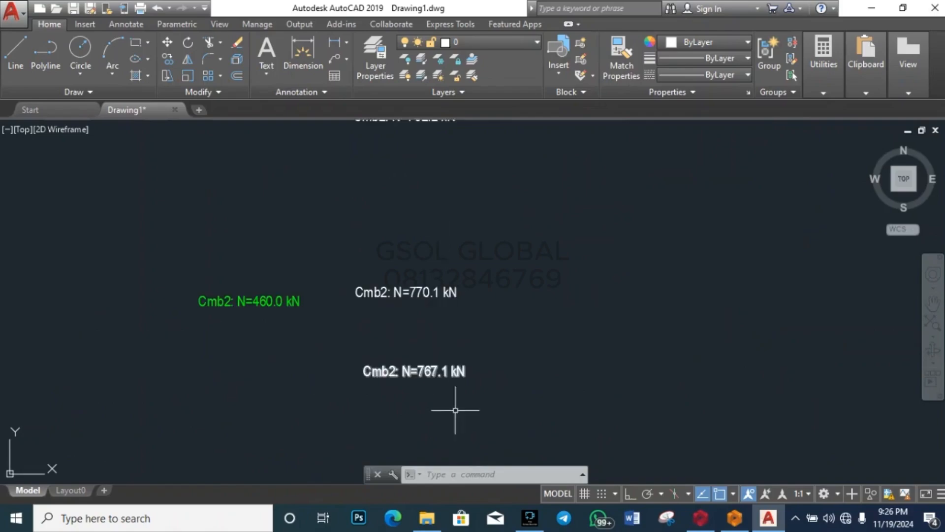
scroll(458, 258, "up", 3)
scroll(438, 316, "down", 3)
scroll(446, 376, "up", 3)
scroll(447, 376, "down", 5)
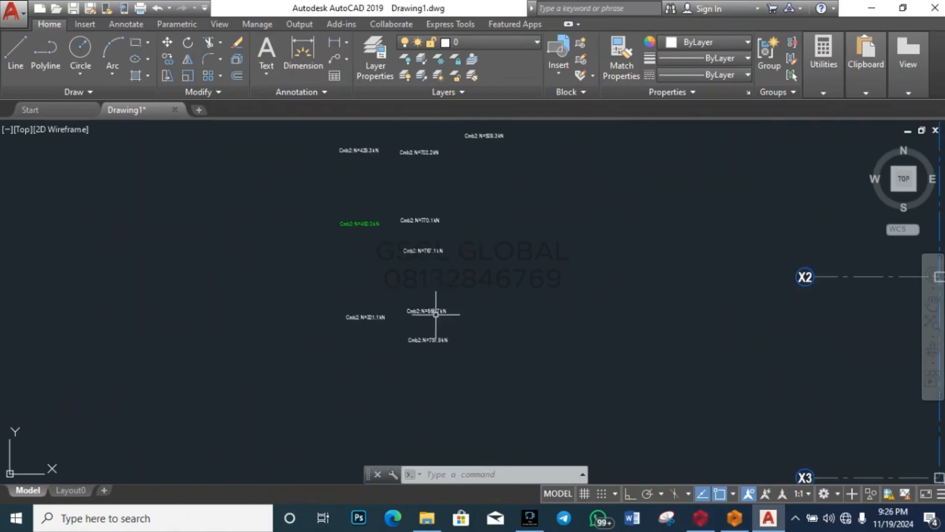
scroll(433, 312, "up", 3)
scroll(433, 327, "up", 2)
scroll(433, 443, "down", 5)
scroll(420, 317, "up", 6)
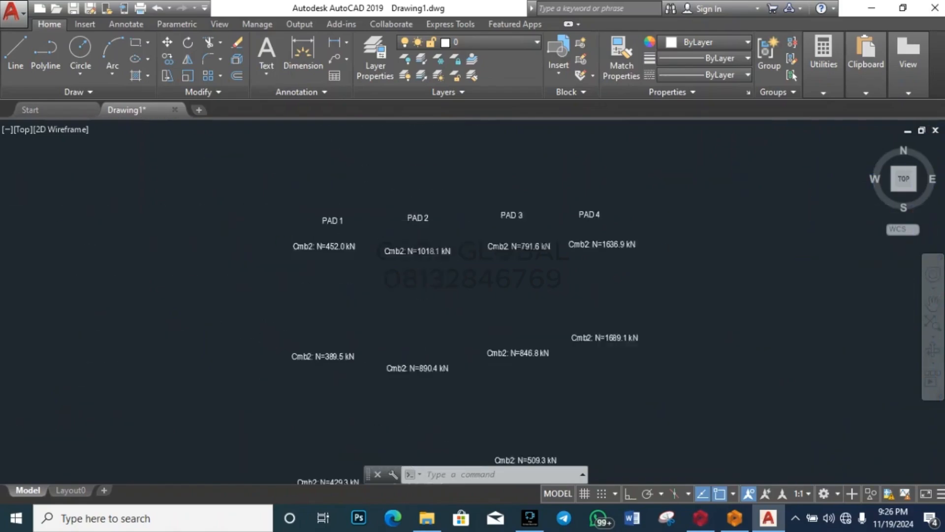
left_click(428, 338)
scroll(426, 283, "down", 5)
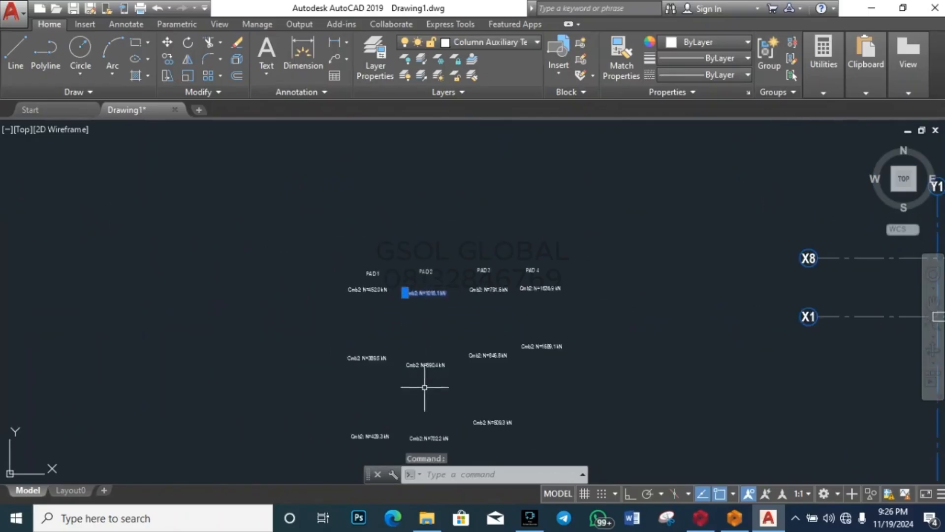
scroll(425, 388, "up", 5)
scroll(433, 222, "down", 4)
scroll(433, 336, "up", 5)
scroll(454, 260, "down", 7)
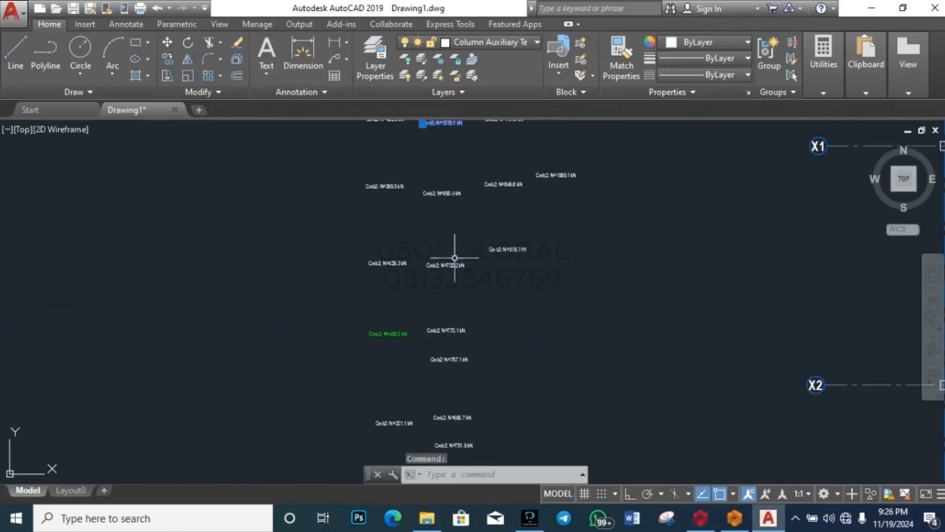
scroll(460, 342, "up", 7)
scroll(423, 295, "down", 10)
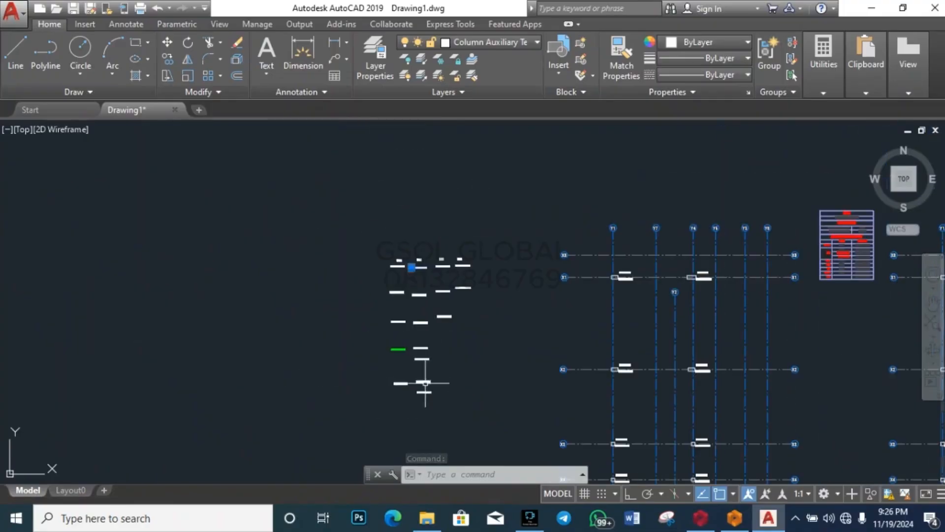
Step: Colour the 1018.1 kN and Cmb2 N=846.8 kN labels green
left_click(741, 43)
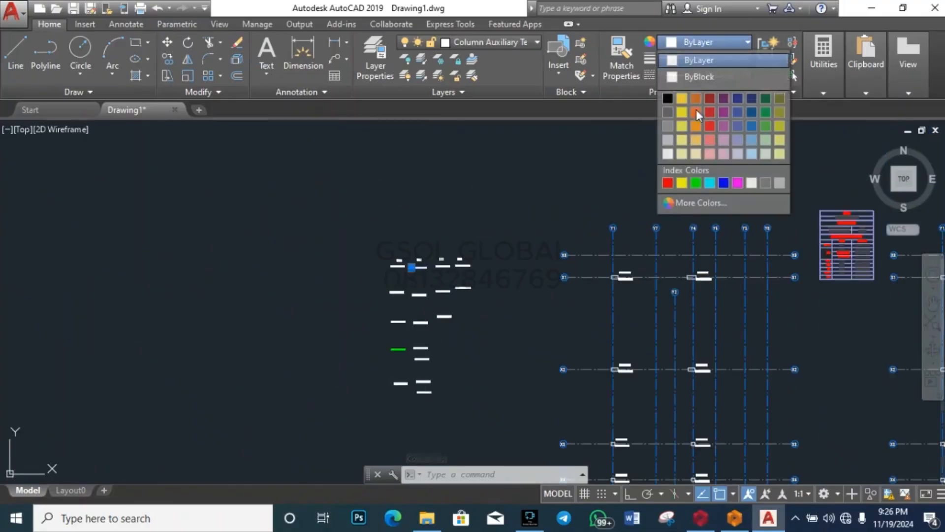
left_click(698, 182)
key("Escape")
scroll(436, 286, "up", 8)
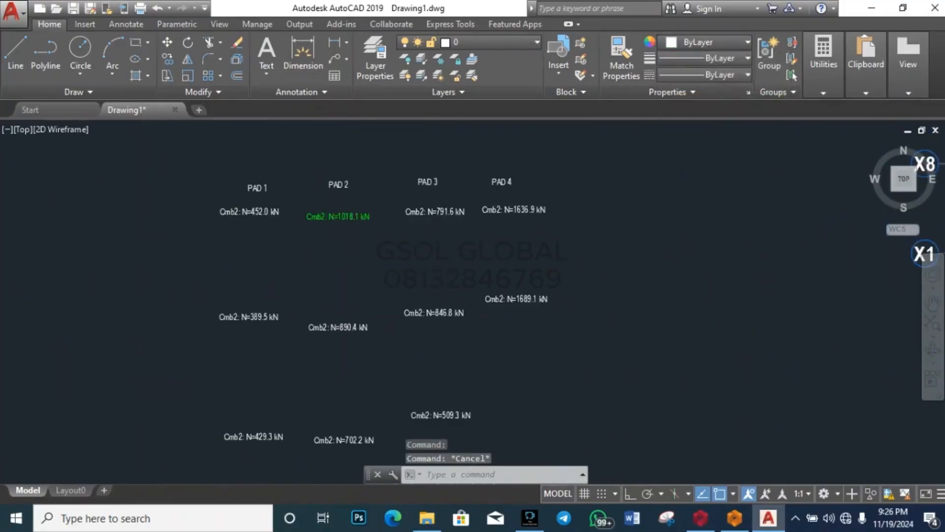
scroll(436, 302, "down", 2)
scroll(439, 300, "up", 6)
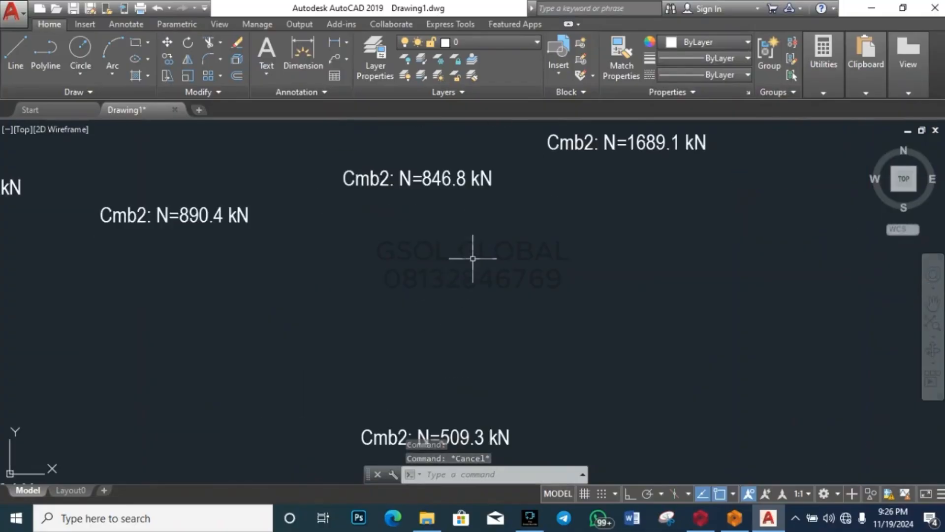
scroll(471, 249, "down", 5)
scroll(460, 229, "up", 6)
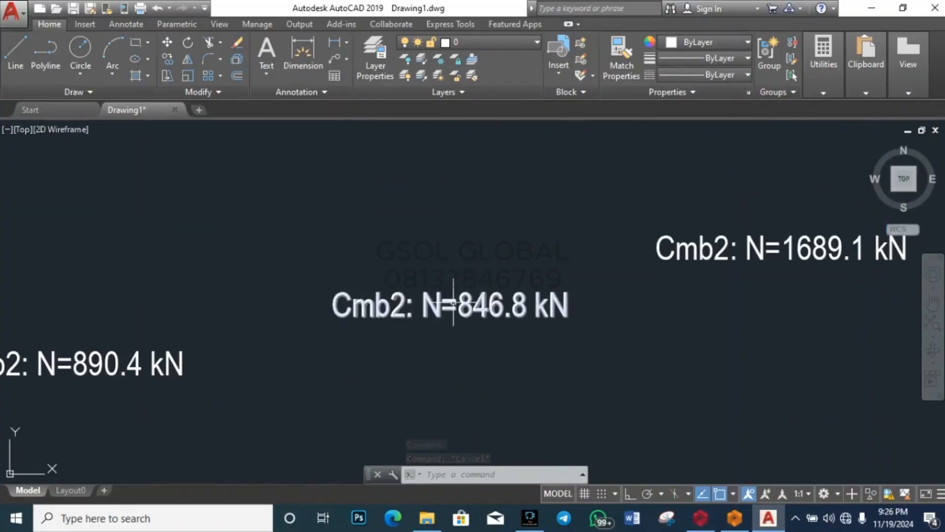
left_click(422, 301)
scroll(460, 359, "down", 6)
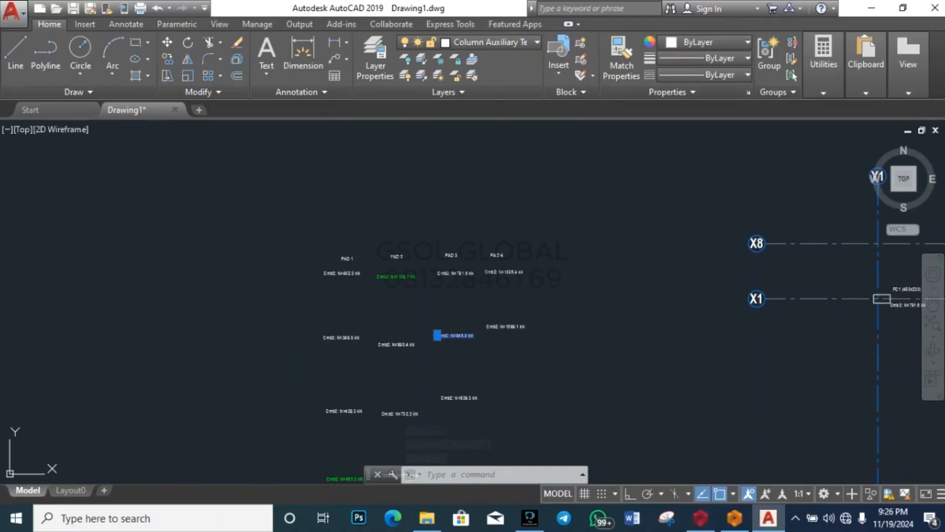
scroll(461, 339, "up", 5)
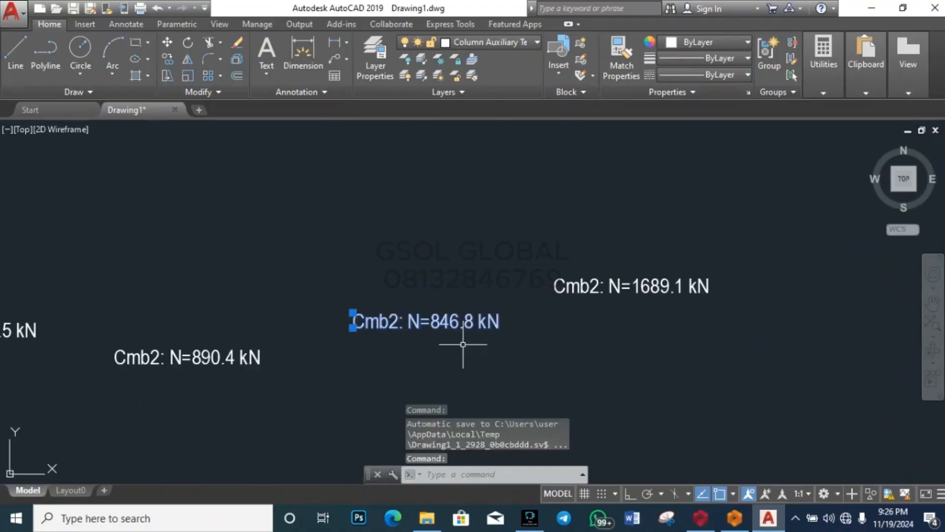
left_click(709, 43)
left_click(695, 183)
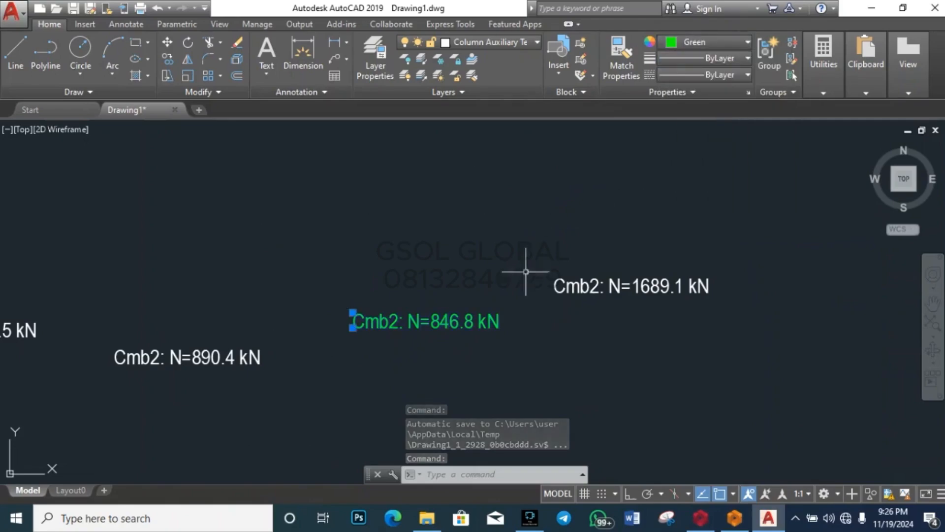
key("Escape")
Step: Colour the Cmb2 N=1689.1 kN label green as a critical value
scroll(426, 270, "down", 8)
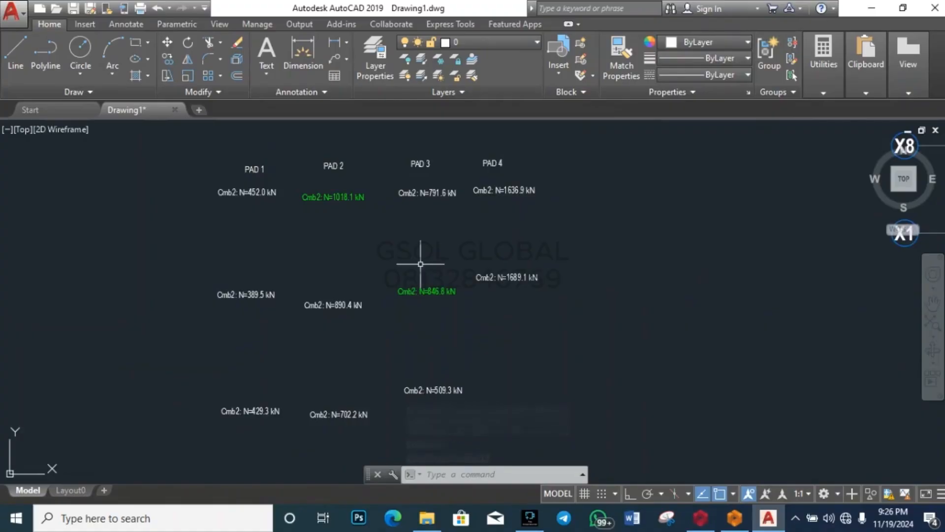
scroll(511, 200, "up", 6)
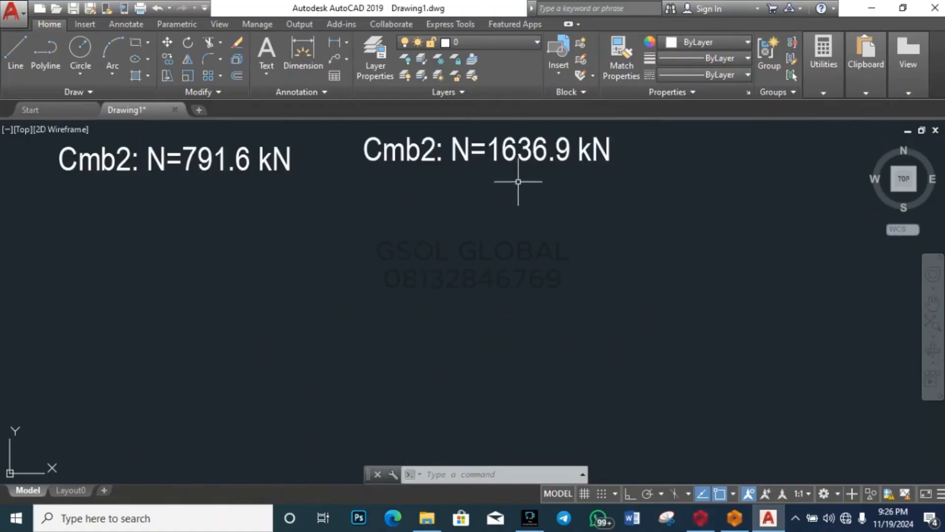
scroll(507, 179, "down", 3)
scroll(506, 289, "up", 4)
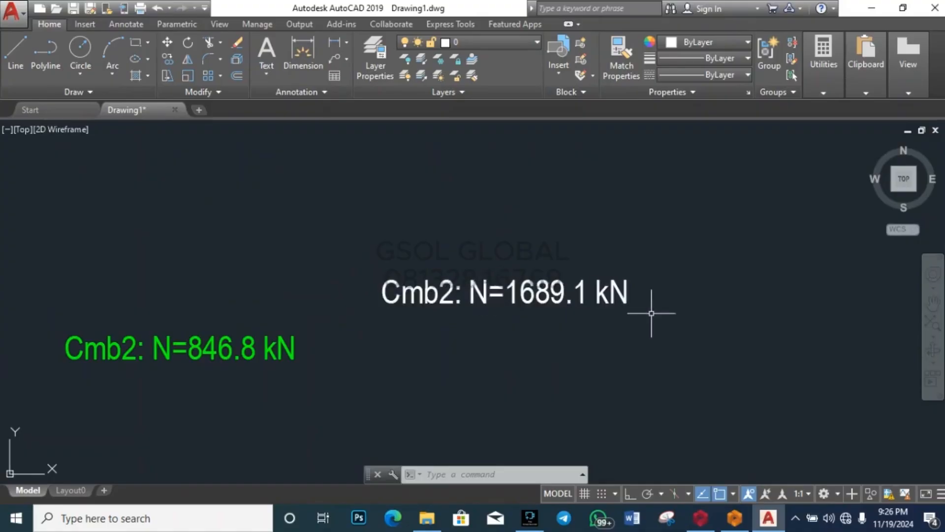
scroll(608, 274, "down", 2)
key("Escape")
key("Escape")
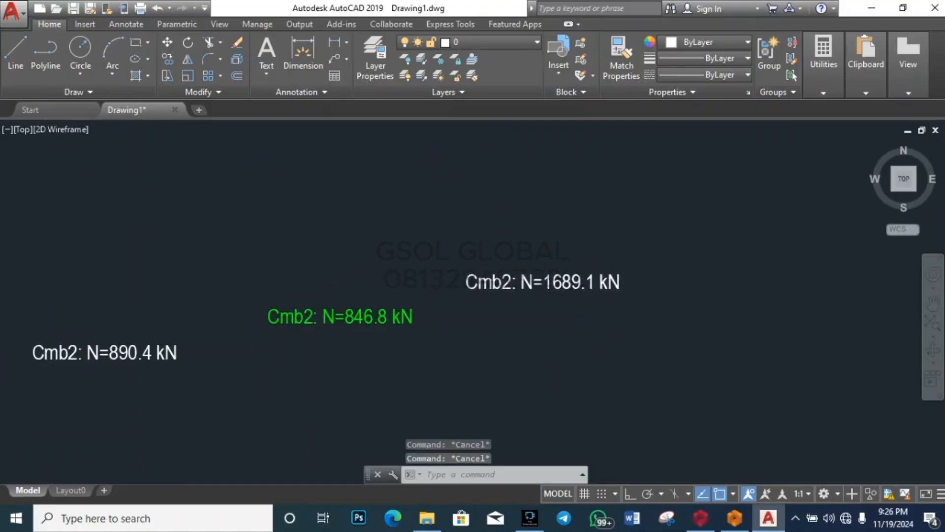
scroll(472, 332, "down", 3)
scroll(509, 308, "up", 2)
scroll(509, 308, "up", 5)
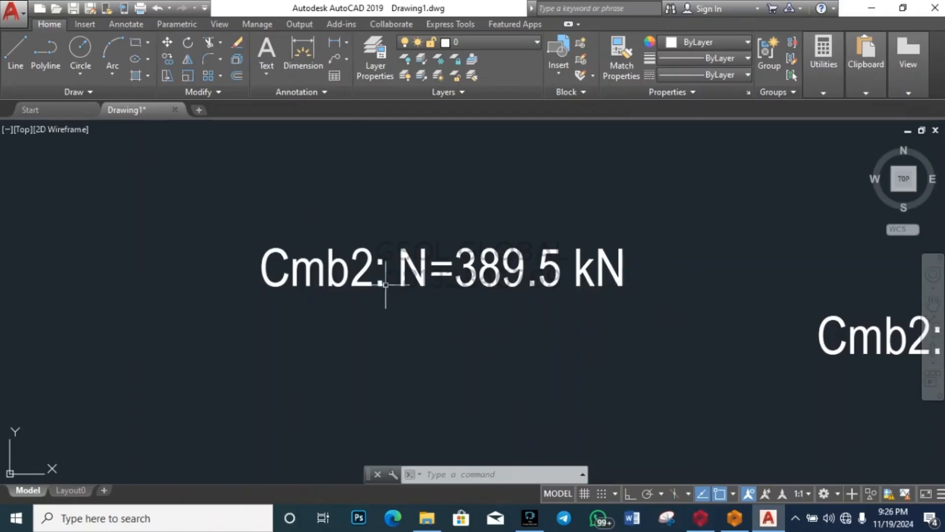
scroll(386, 284, "down", 5)
scroll(519, 269, "up", 2)
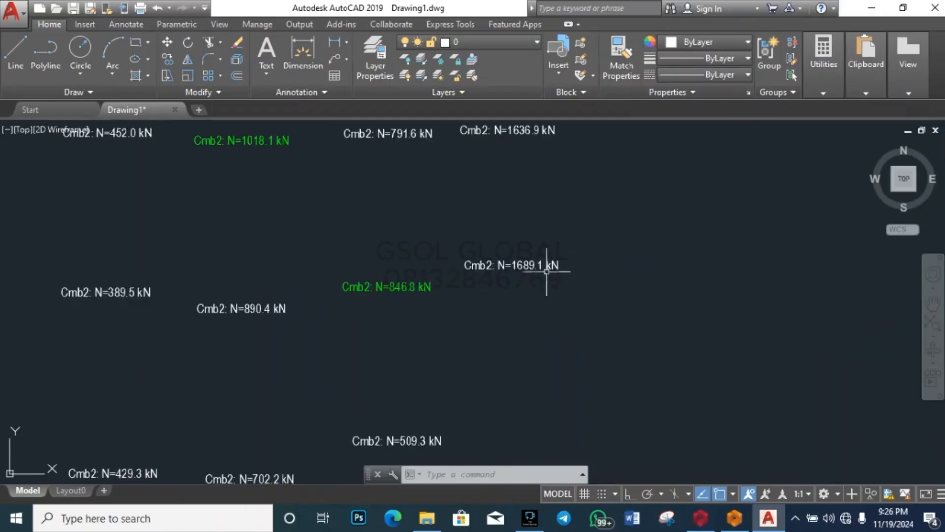
scroll(546, 271, "up", 3)
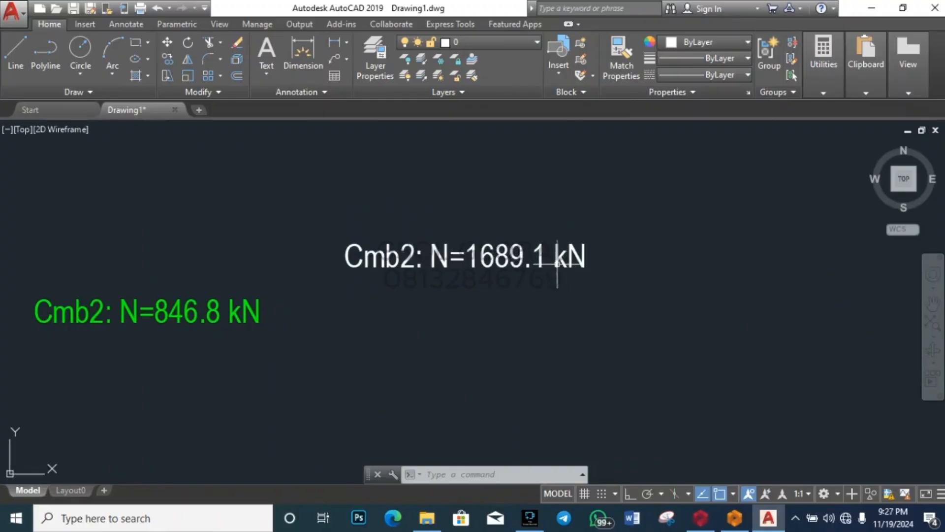
scroll(523, 296, "down", 6)
scroll(487, 177, "up", 5)
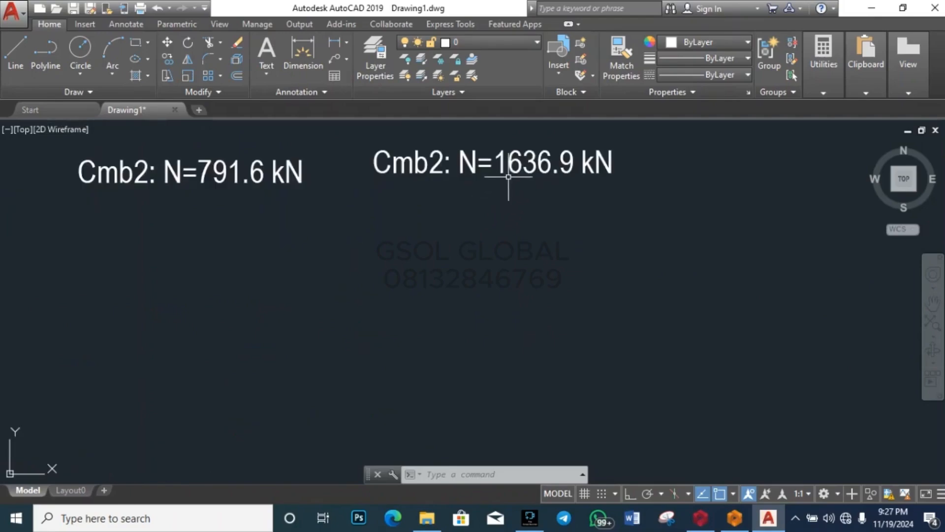
scroll(508, 222, "down", 5)
scroll(517, 306, "up", 5)
left_click(517, 315)
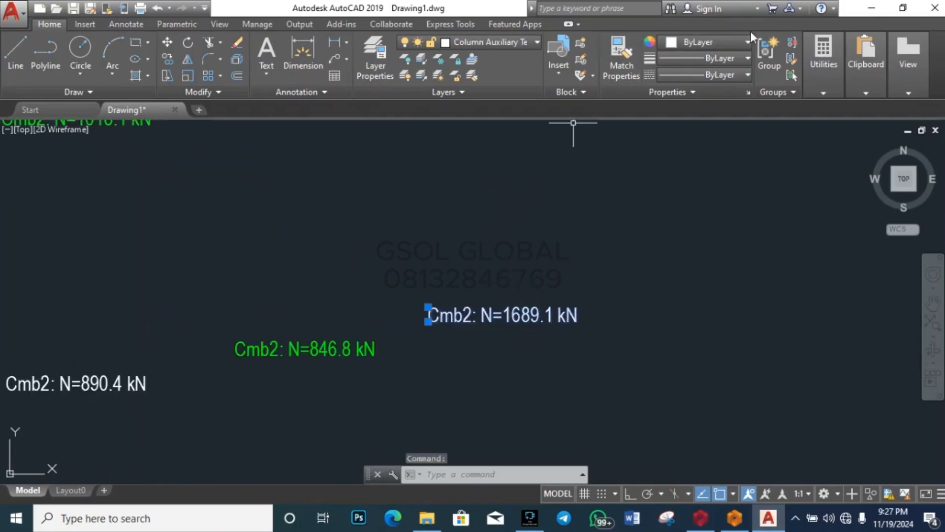
left_click(723, 43)
left_click(695, 183)
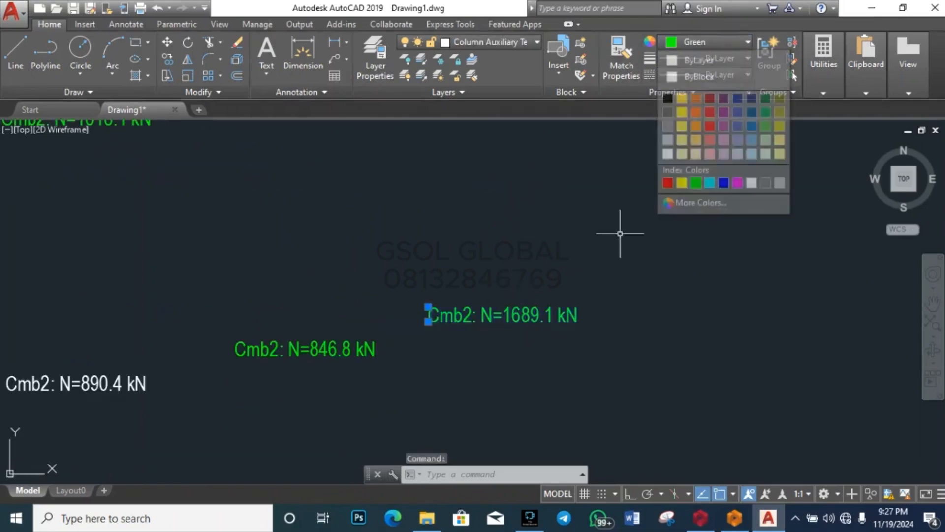
key("Escape")
key("Escape")
Step: Clear any selection and save Drawing1
scroll(611, 268, "down", 5)
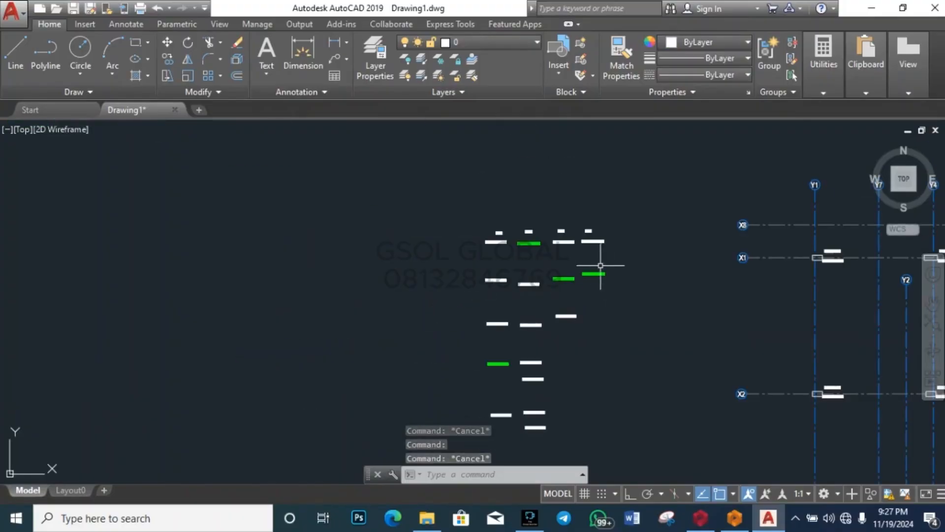
scroll(603, 261, "up", 5)
left_click(611, 273)
left_click(513, 329)
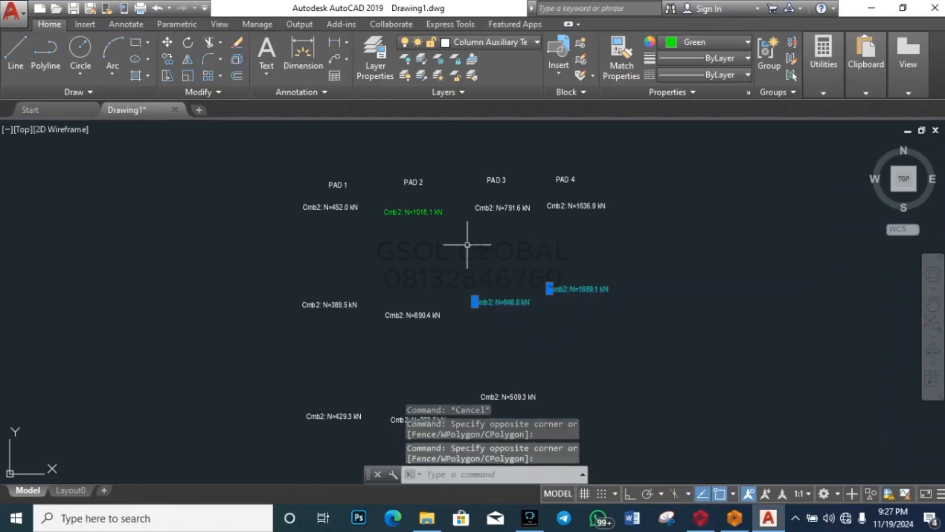
key("Escape")
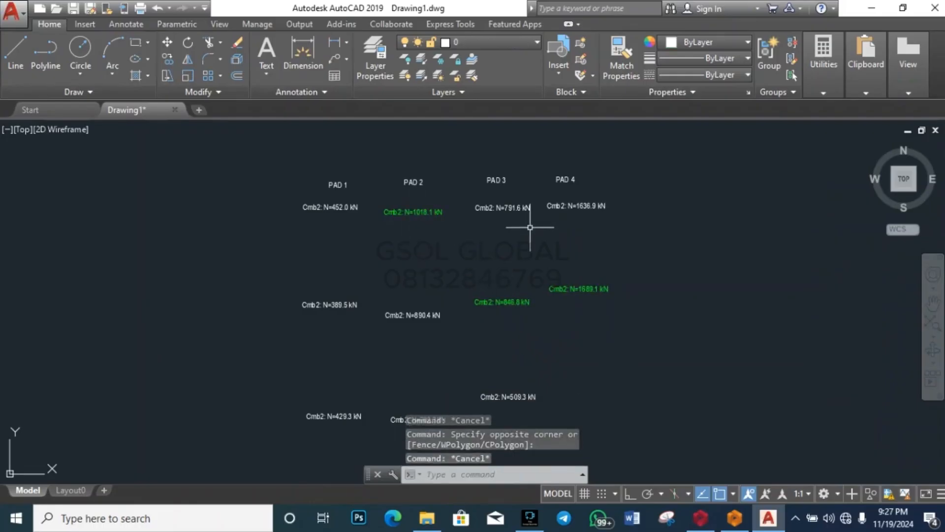
key("ctrl+s")
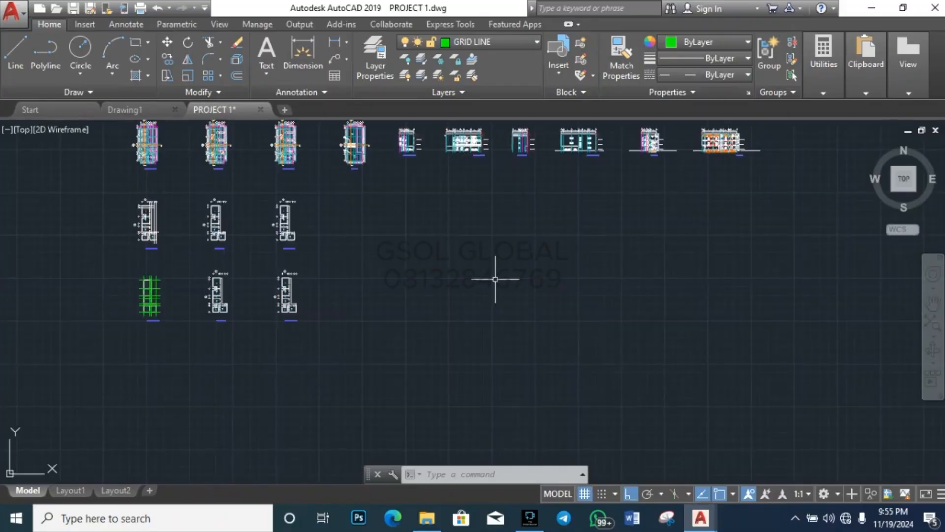
Step: In Drawing1, window-select the PAD 1–4 Cmb2 load labels and copy them
left_click(145, 105)
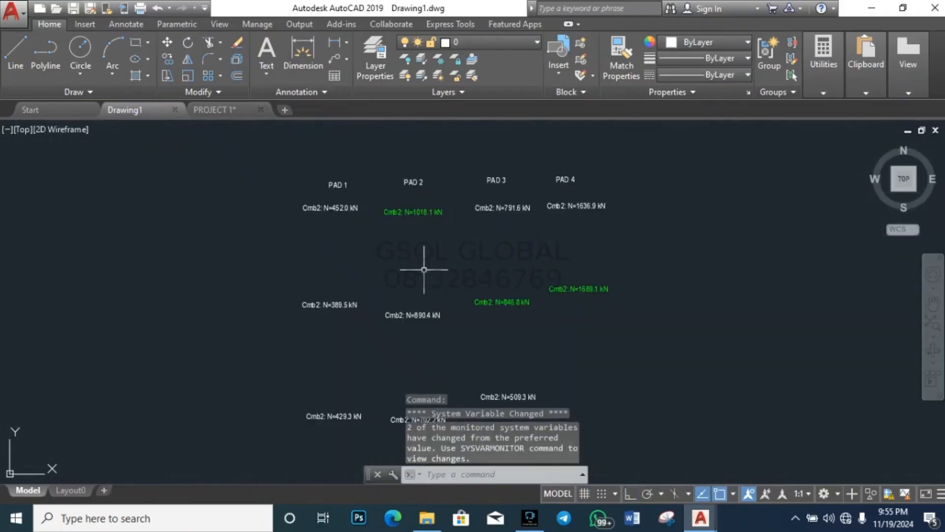
scroll(424, 270, "down", 6)
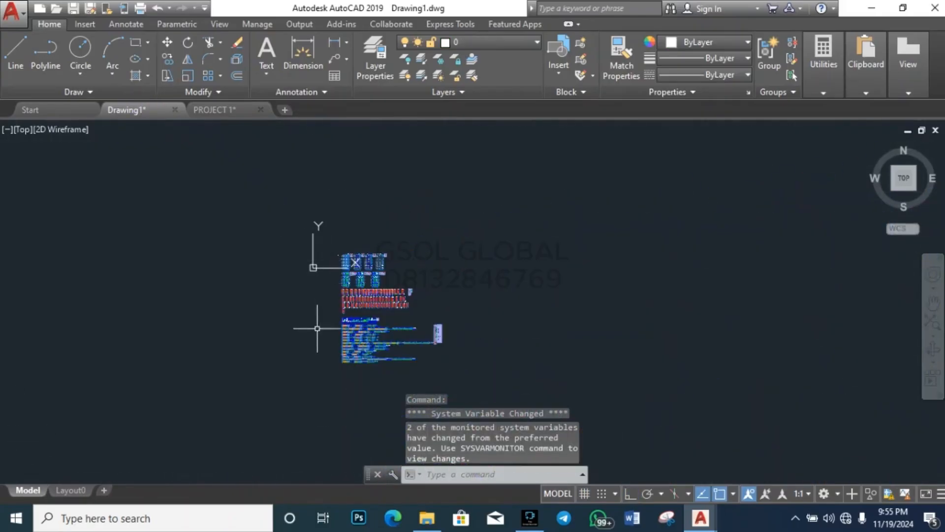
left_click(336, 382)
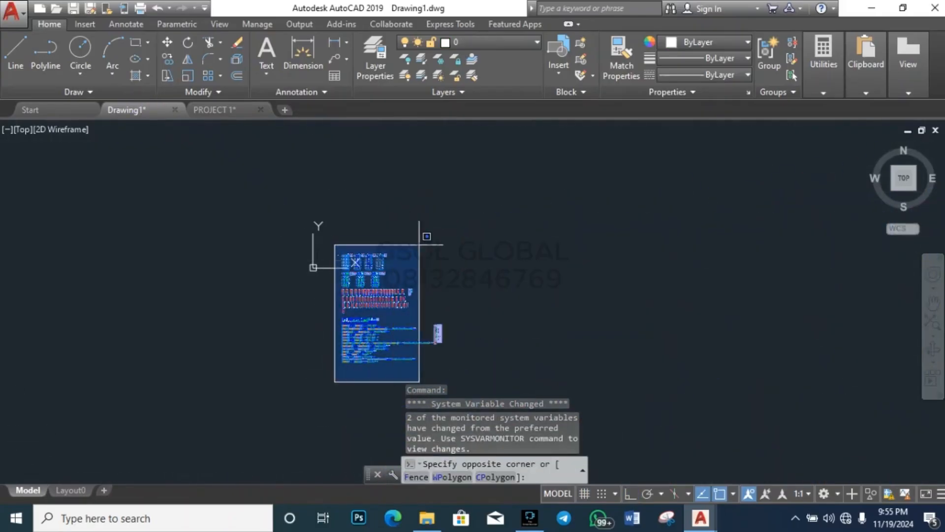
left_click(472, 224)
scroll(315, 261, "up", 10)
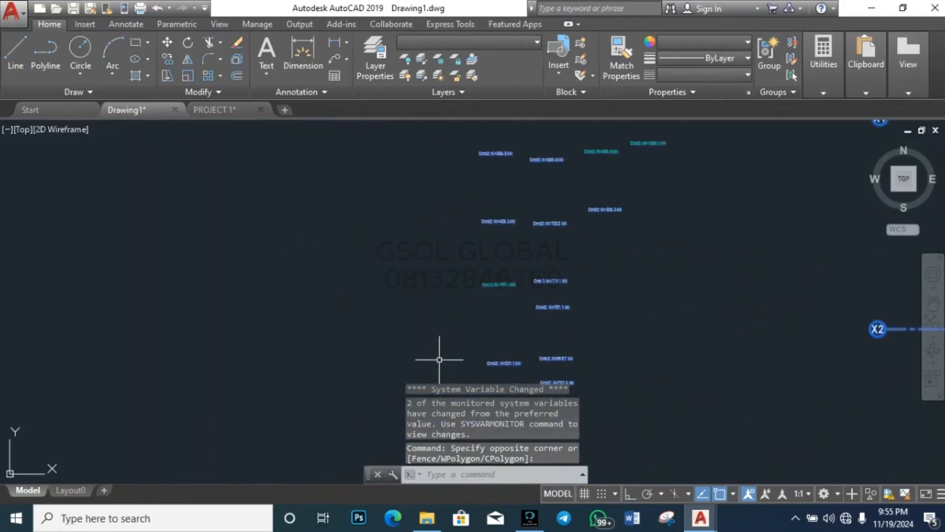
scroll(393, 283, "down", 8)
left_click(400, 329, "shift")
left_click(457, 190, "shift")
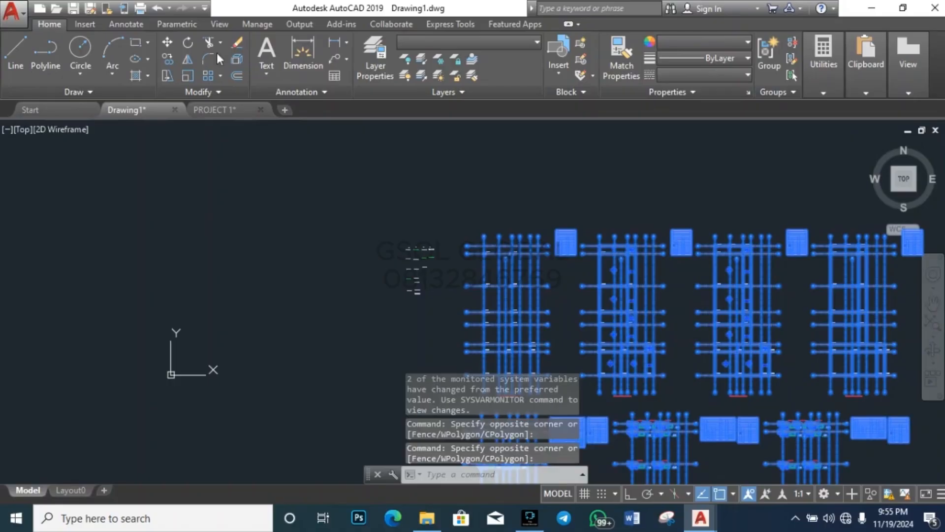
key("ctrl+c")
Step: Paste the copied load labels into the PROJECT 1 drawing
left_click(212, 112)
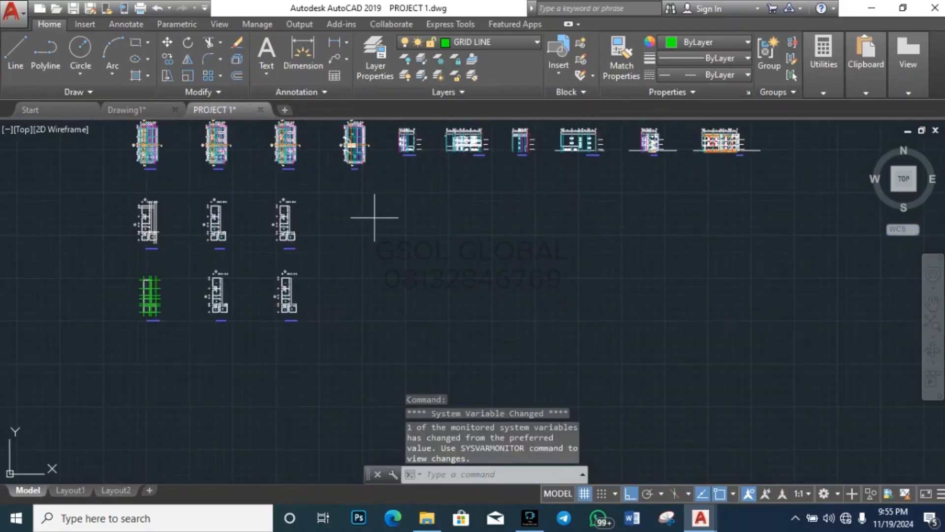
key("ctrl+v")
scroll(364, 256, "down", 6)
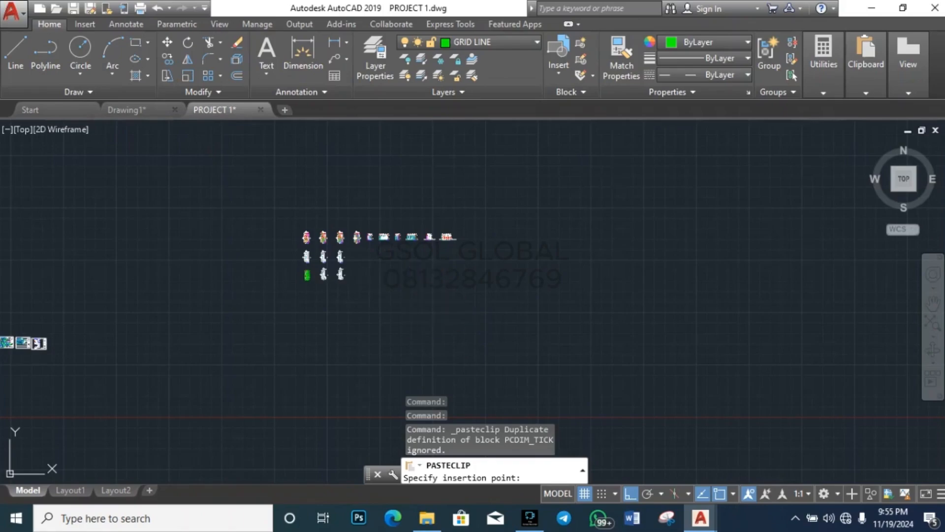
scroll(390, 246, "up", 4)
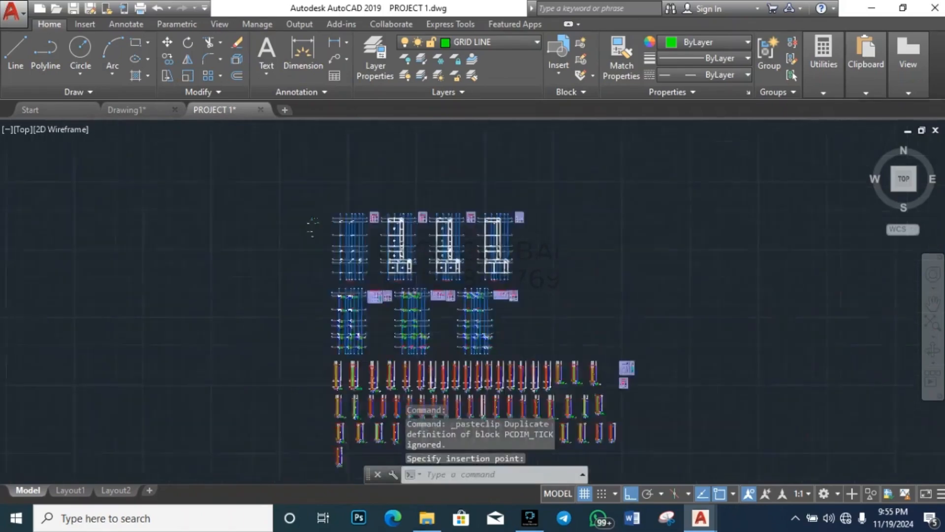
scroll(235, 193, "up", 5)
key("Escape")
key("Escape")
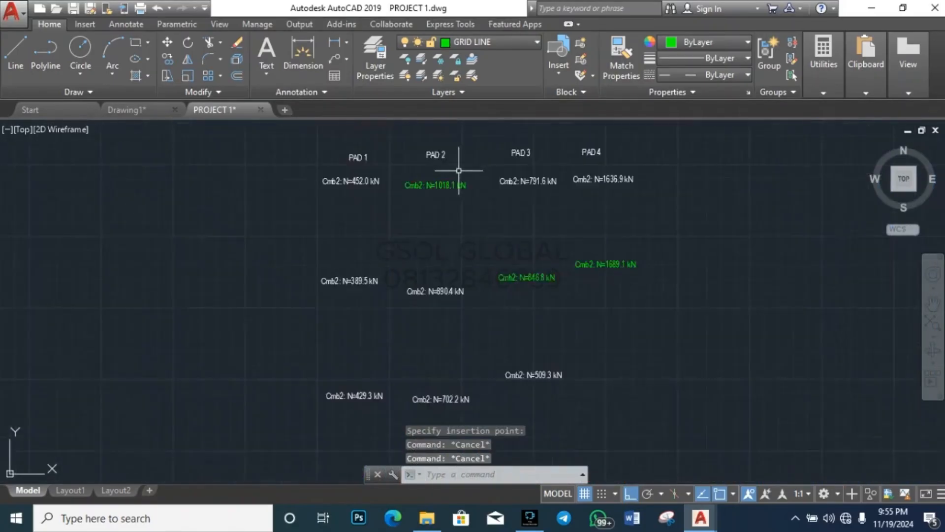
Step: Zoom out from the Cmb2 labels to show sheets A1-2, A1-3 and A1-4 together
scroll(446, 168, "up", 2)
scroll(369, 205, "down", 4)
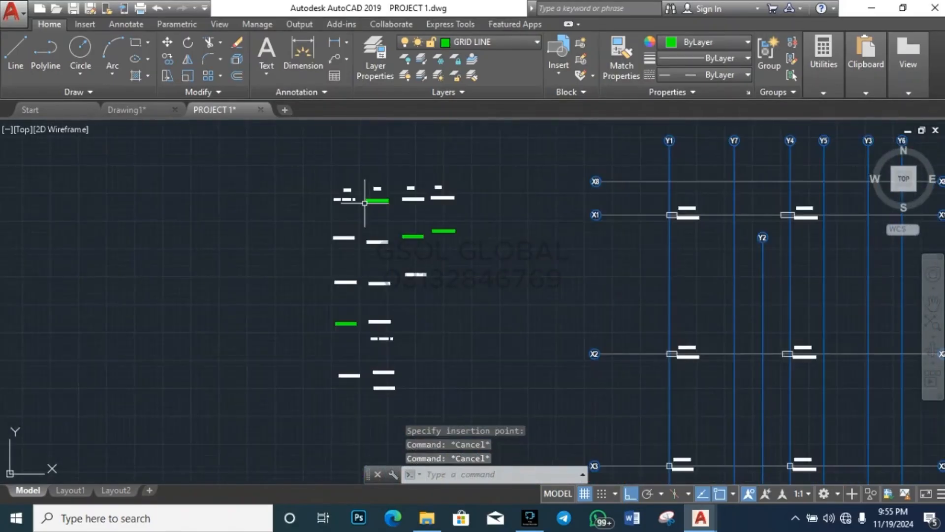
scroll(377, 202, "up", 5)
scroll(388, 202, "down", 5)
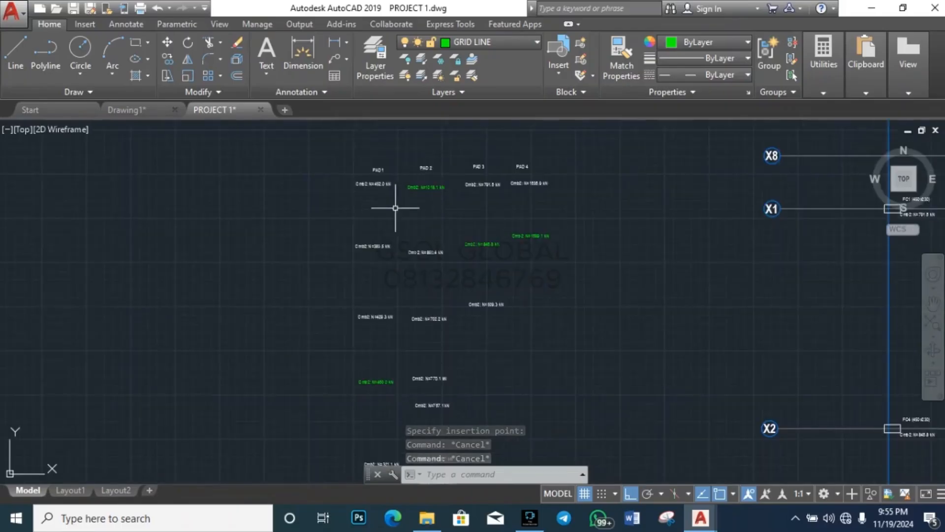
scroll(370, 379, "up", 6)
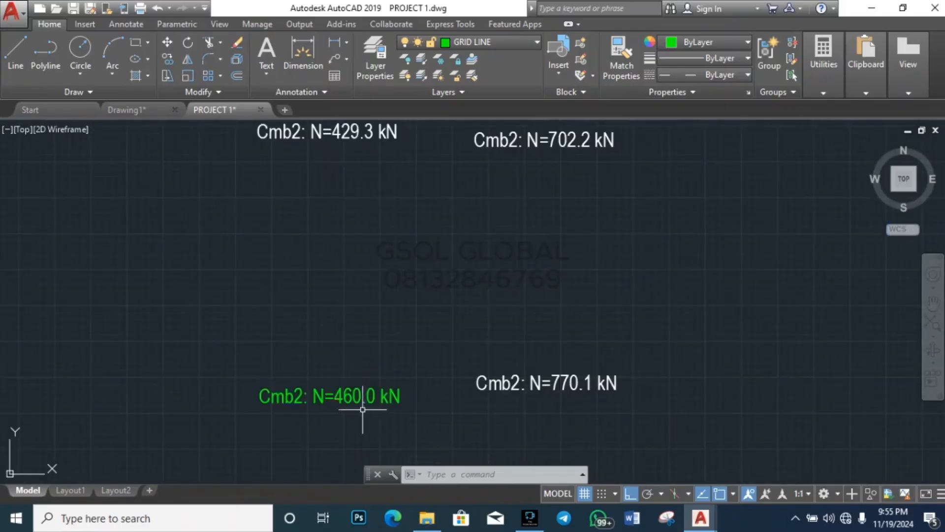
scroll(334, 347, "down", 2)
scroll(332, 346, "down", 4)
scroll(381, 166, "up", 6)
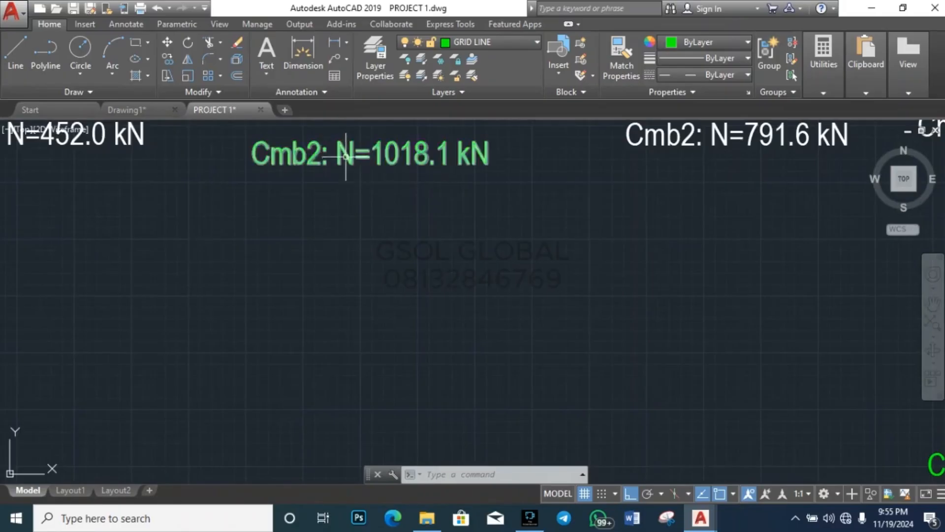
scroll(349, 162, "down", 6)
scroll(408, 209, "up", 6)
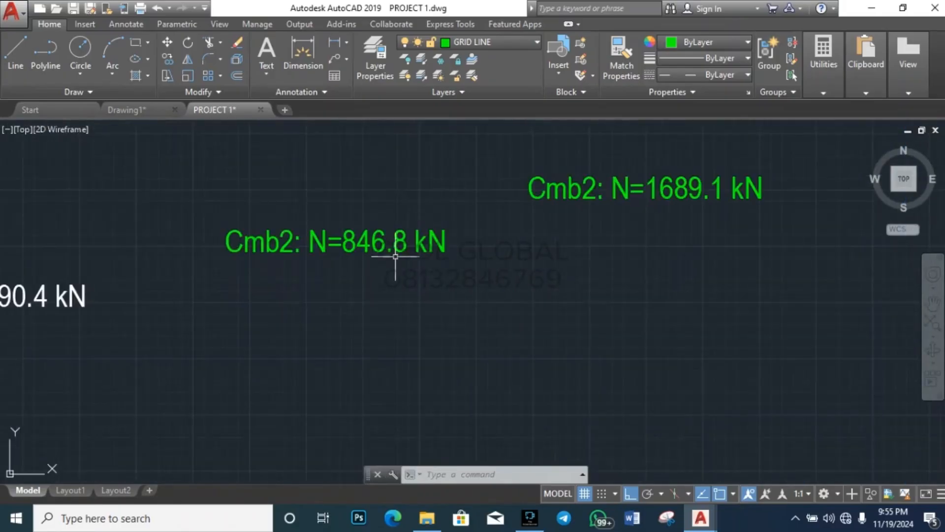
scroll(401, 289, "down", 5)
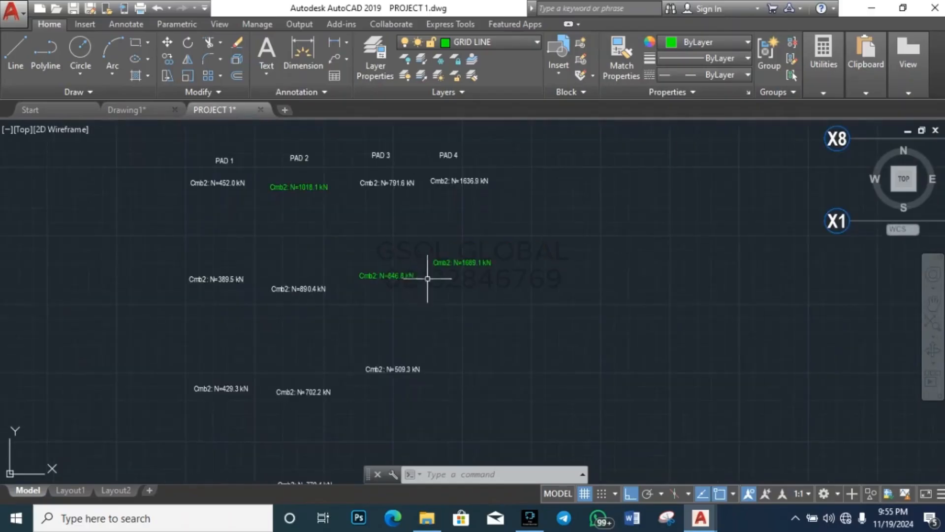
scroll(430, 274, "up", 5)
scroll(474, 274, "up", 2)
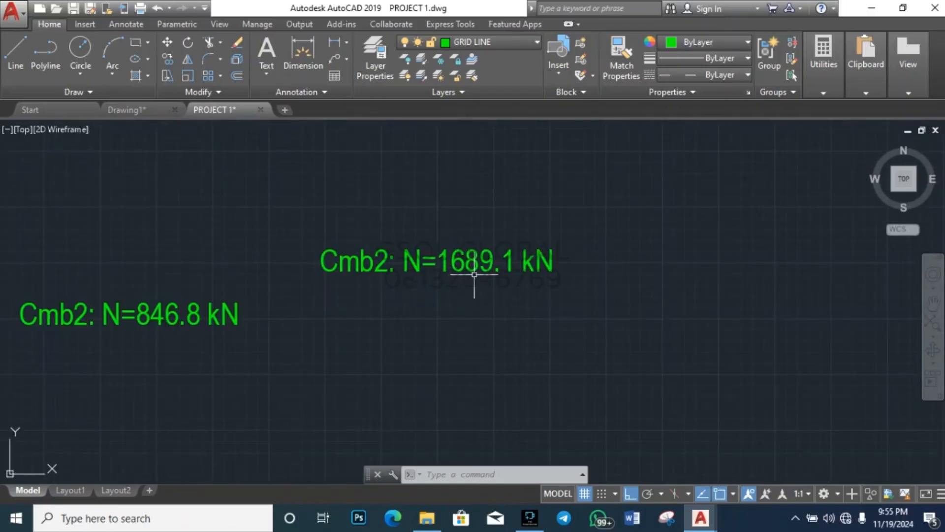
scroll(443, 290, "down", 5)
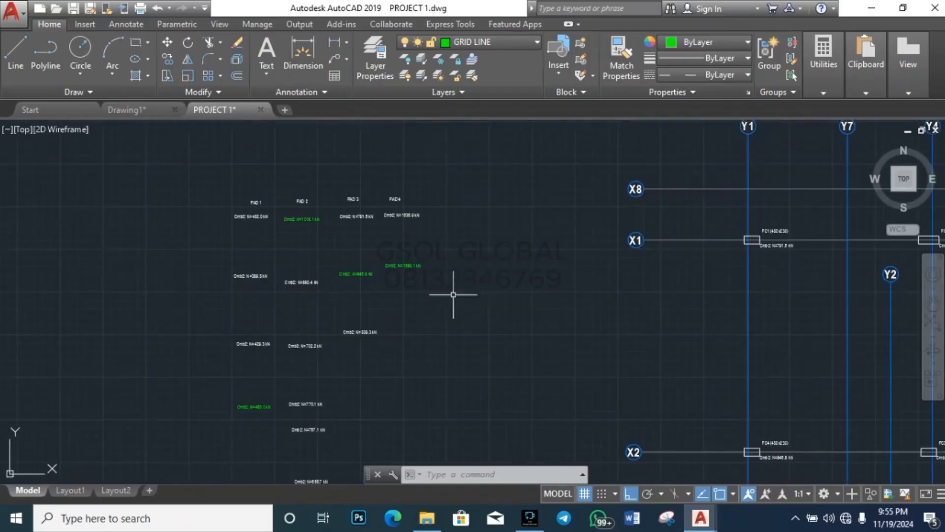
scroll(483, 244, "down", 3)
scroll(506, 211, "down", 4)
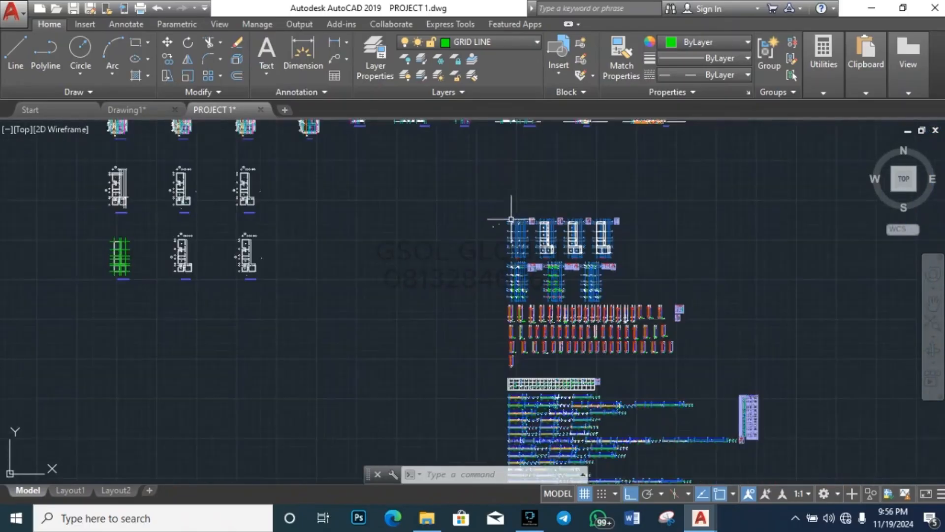
scroll(511, 243, "down", 2)
scroll(511, 243, "down", 3)
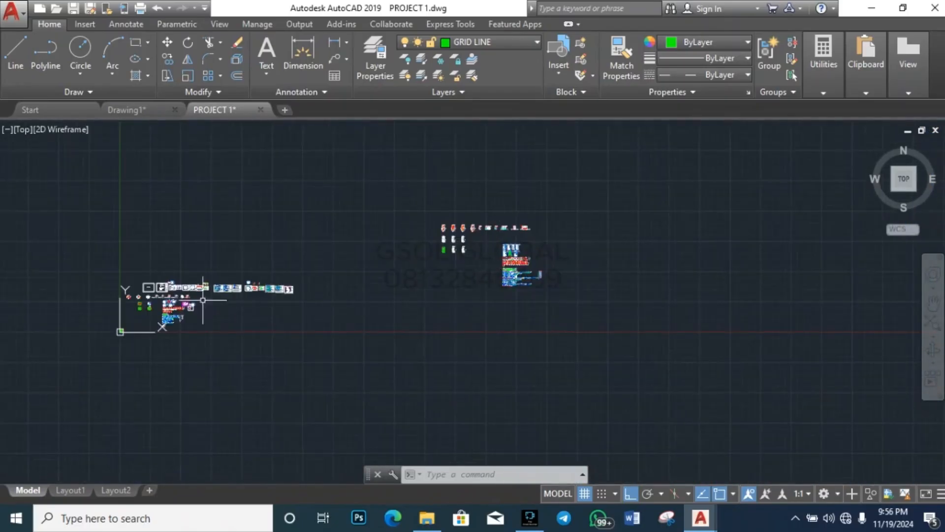
scroll(243, 269, "up", 3)
scroll(286, 273, "up", 6)
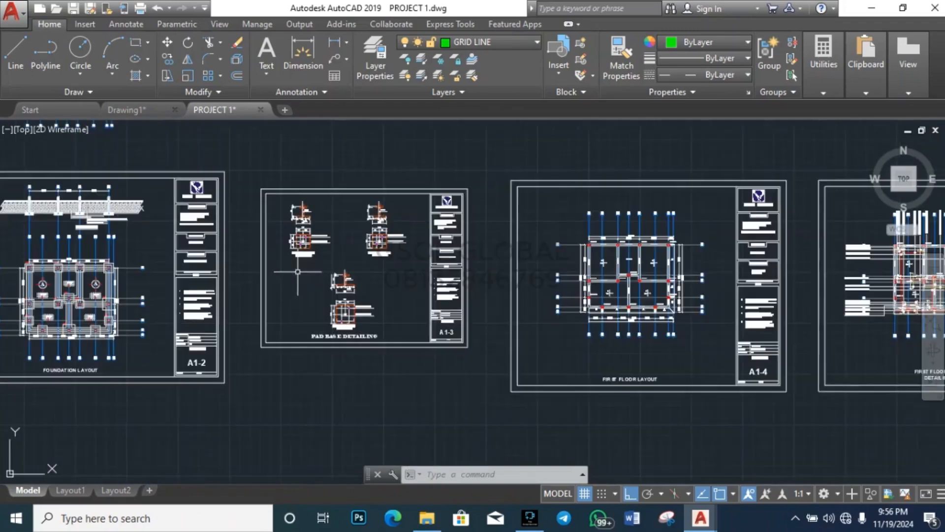
Step: Window-select the whole PADBASE DETAILS block on sheet A1-3
left_click(273, 372)
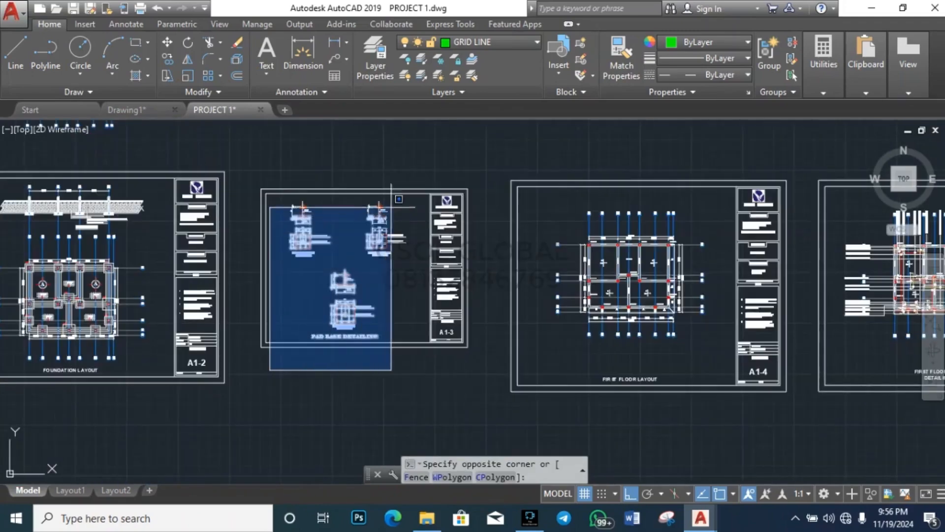
left_click(415, 175)
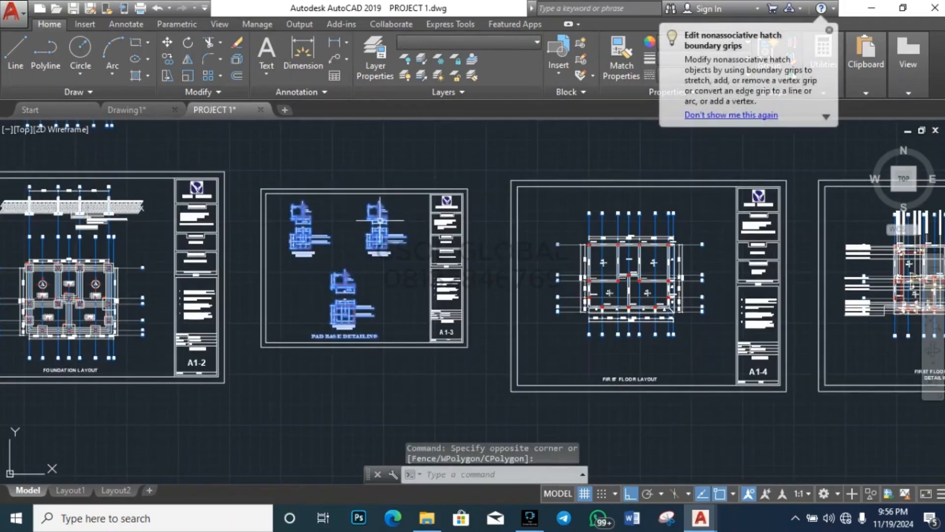
key("Escape")
key("Escape")
scroll(493, 250, "down", 2)
scroll(494, 250, "down", 3)
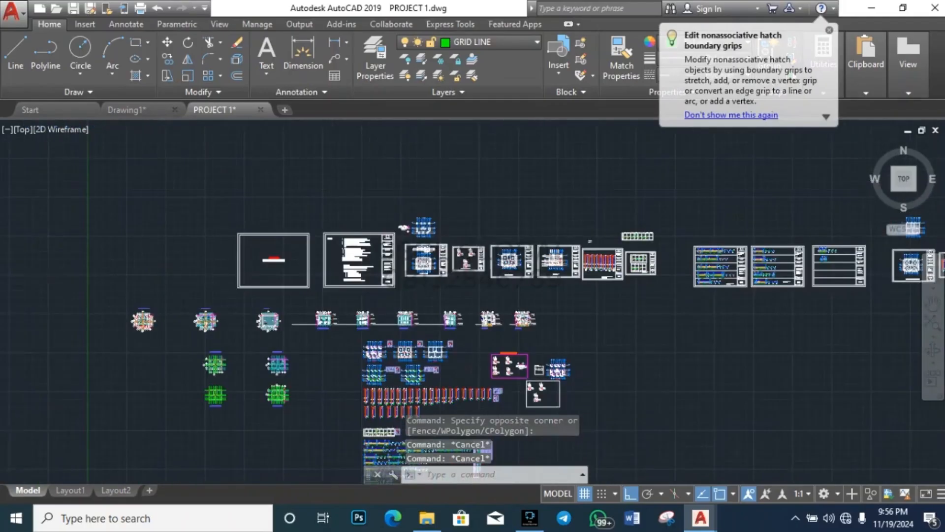
scroll(405, 262, "up", 6)
scroll(373, 191, "down", 4)
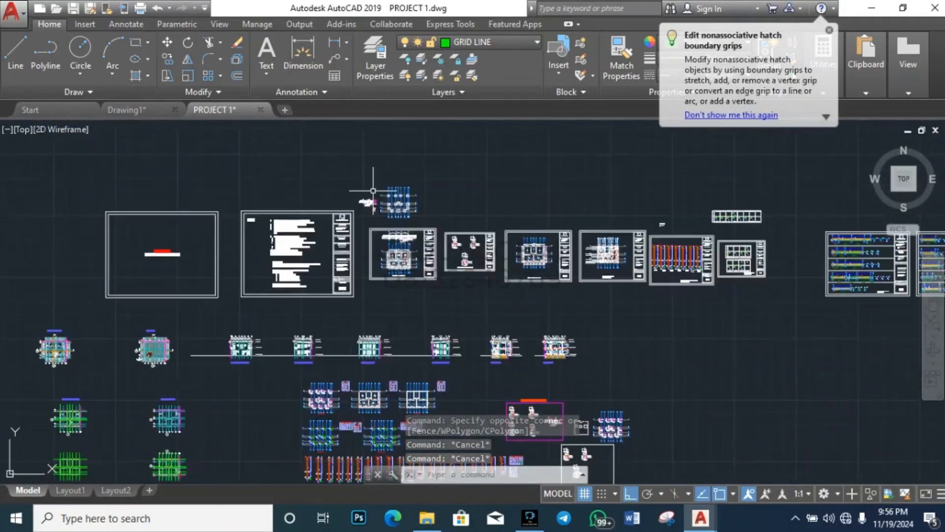
scroll(534, 424, "up", 4)
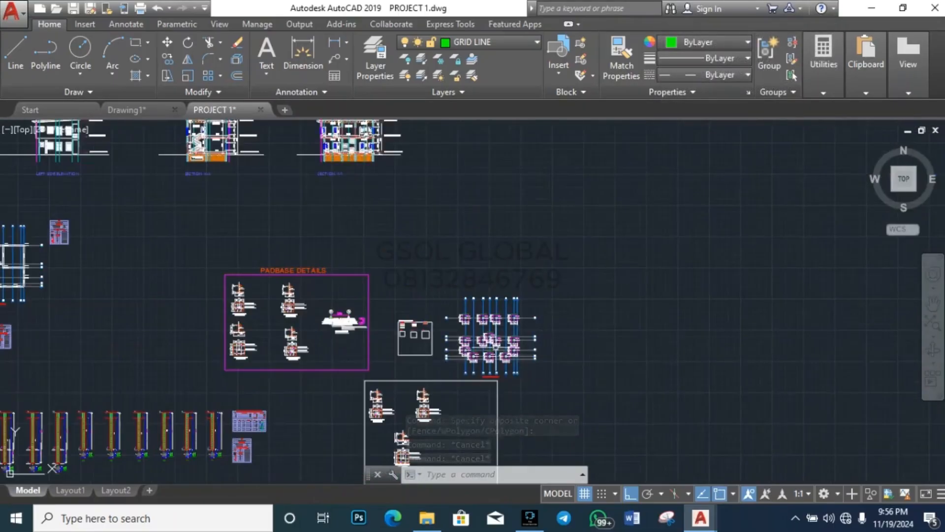
left_click(207, 385)
left_click(386, 247)
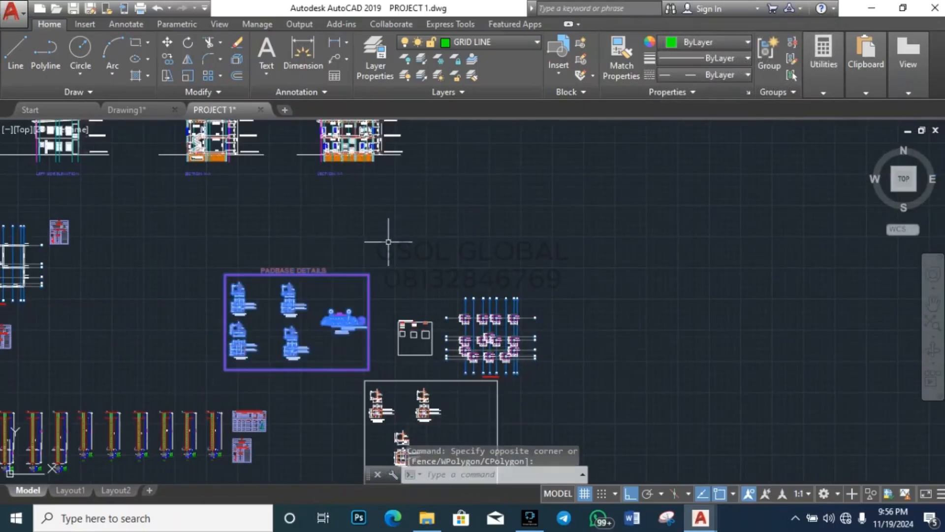
Step: Copy the PADBASE DETAILS block with CO, Ortho off, placing it above the grid plans
type("c")
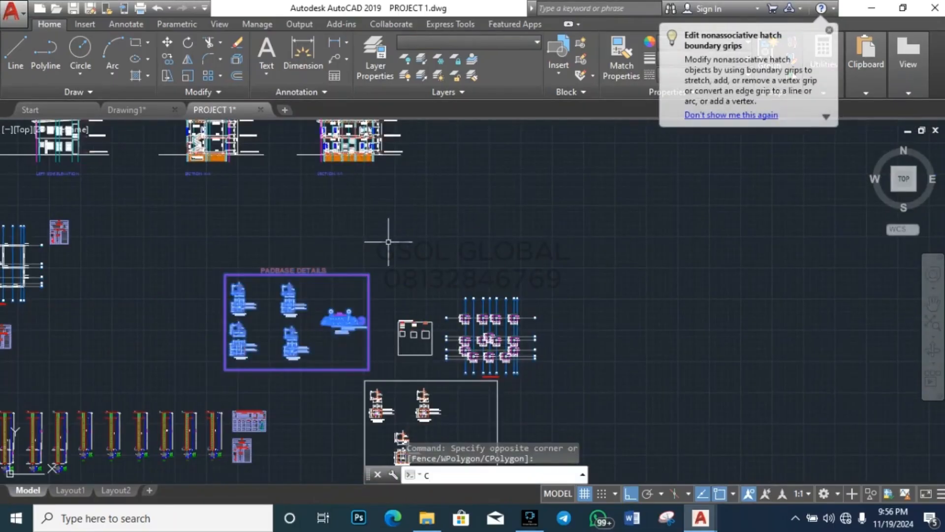
type("o")
key("Return")
left_click(325, 299)
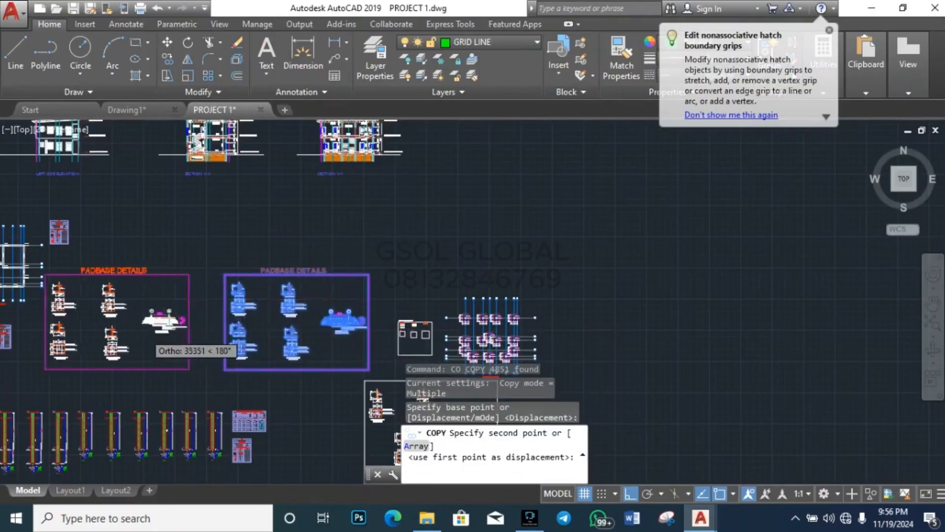
scroll(137, 344, "down", 4)
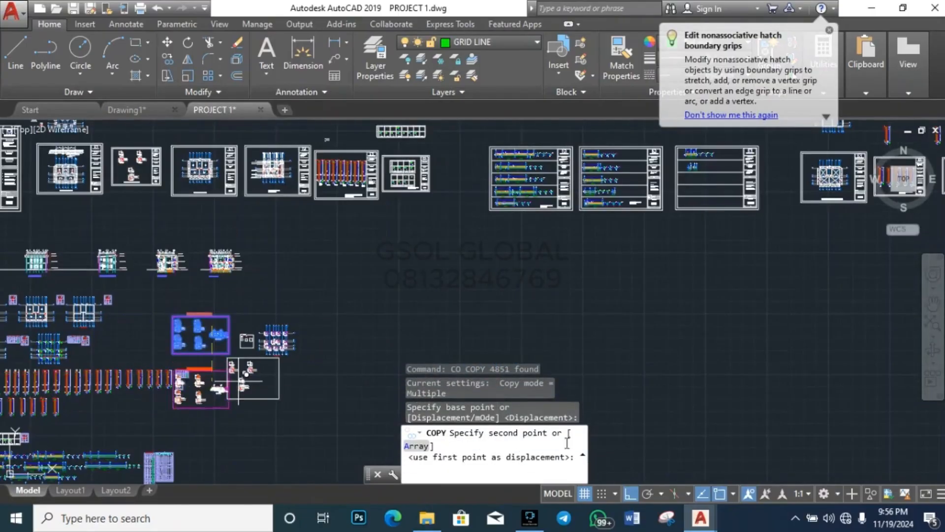
left_click(631, 493)
scroll(450, 341, "down", 4)
scroll(433, 355, "up", 6)
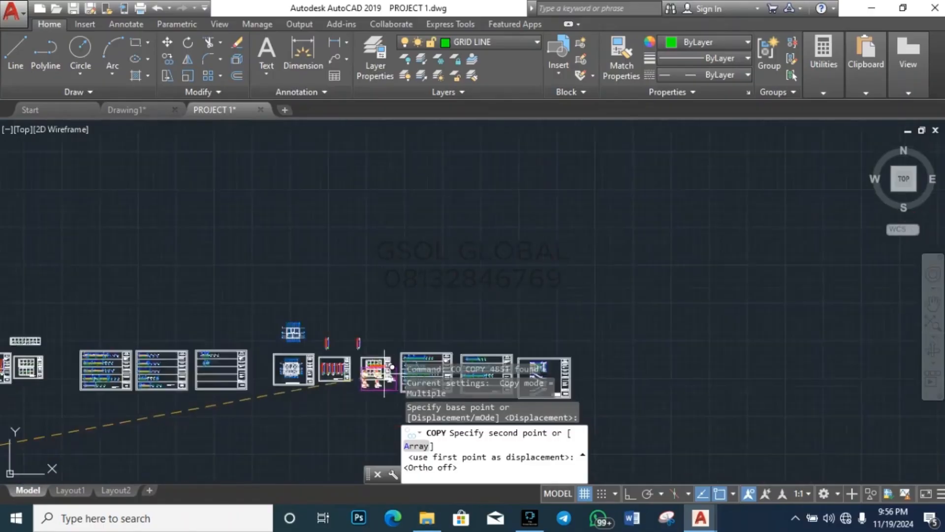
scroll(386, 373, "up", 2)
scroll(271, 358, "down", 6)
scroll(270, 297, "down", 4)
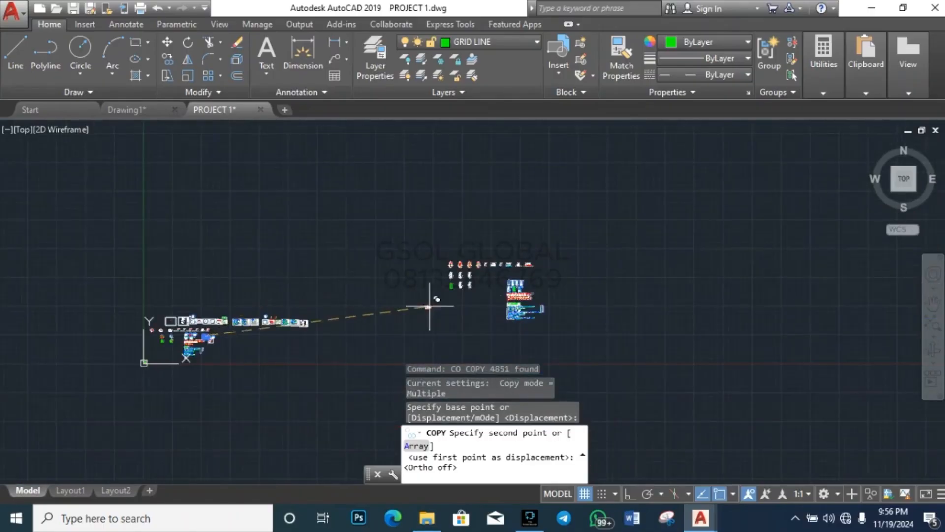
scroll(517, 281, "up", 6)
scroll(505, 228, "up", 6)
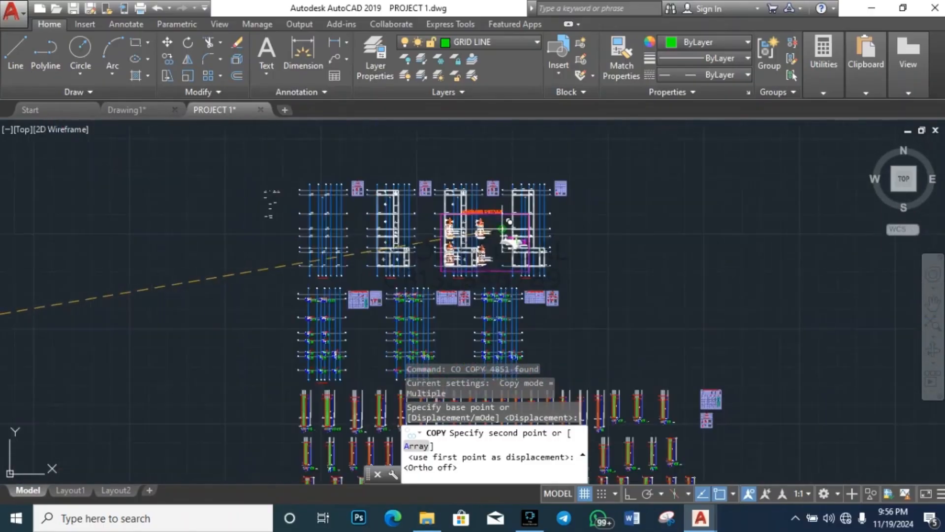
scroll(436, 275, "down", 4)
scroll(346, 222, "up", 5)
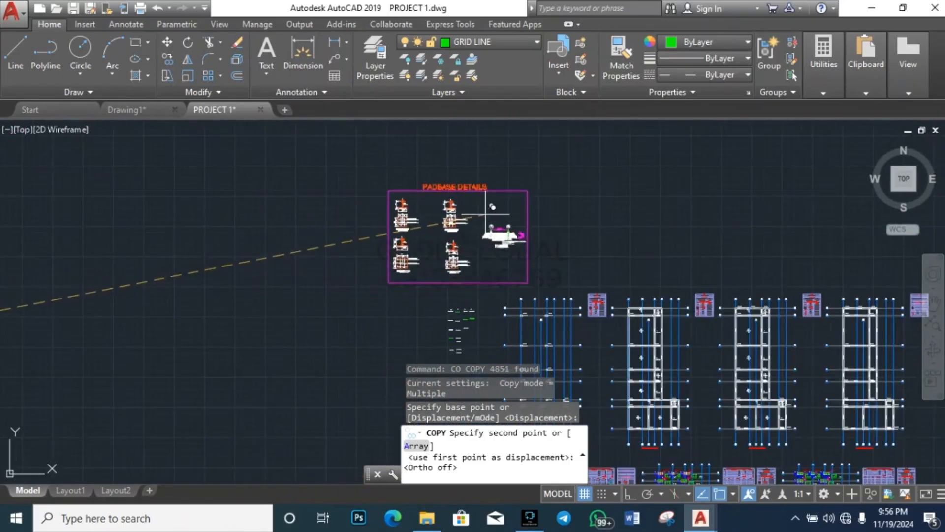
left_click(523, 211)
key("Escape")
key("Escape")
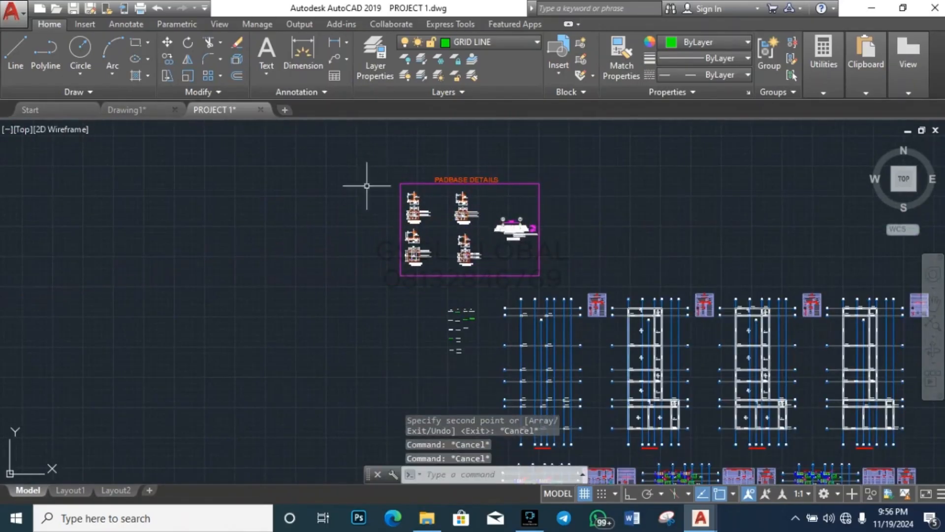
scroll(433, 219, "up", 6)
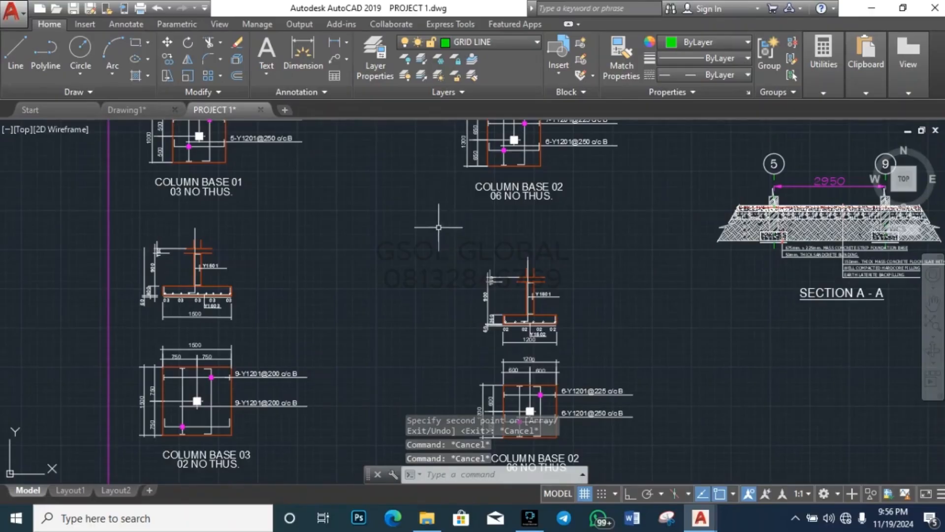
scroll(416, 218, "down", 5)
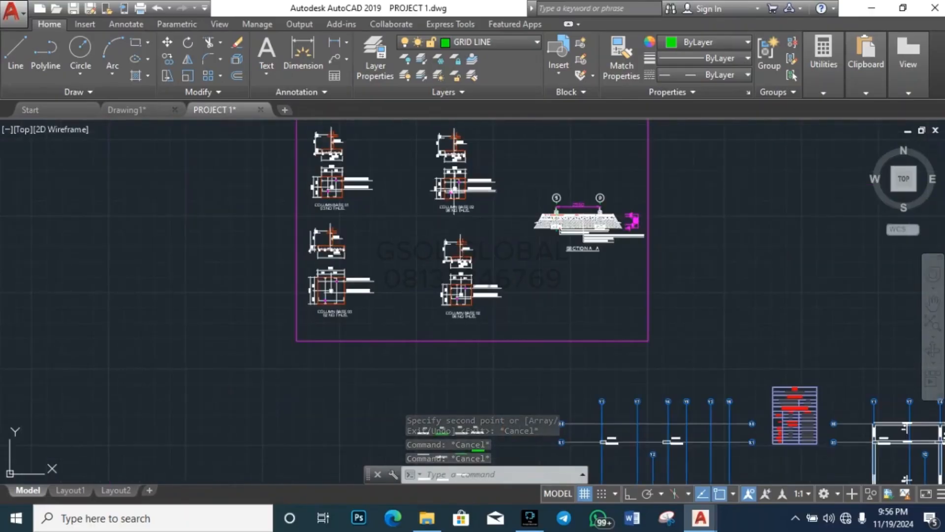
scroll(442, 143, "down", 4)
scroll(442, 212, "down", 2)
scroll(446, 231, "up", 8)
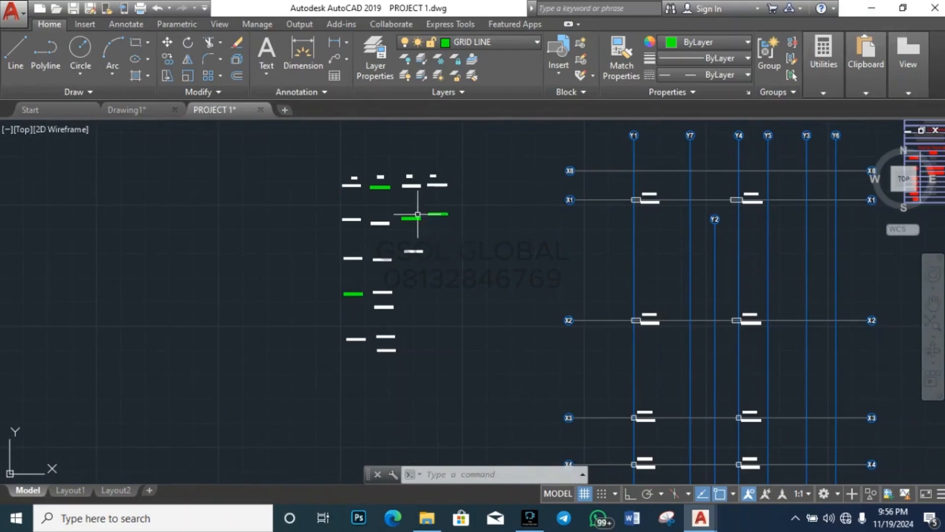
scroll(409, 196, "up", 4)
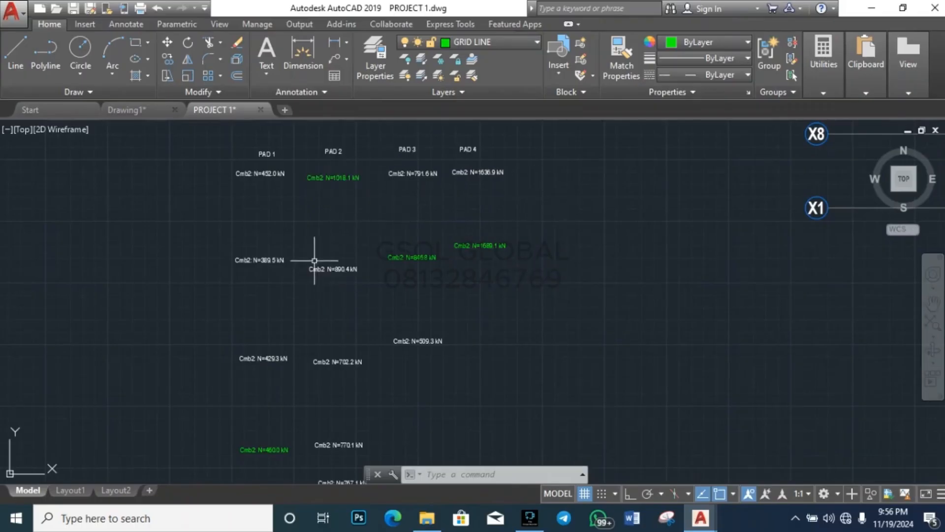
scroll(513, 180, "down", 10)
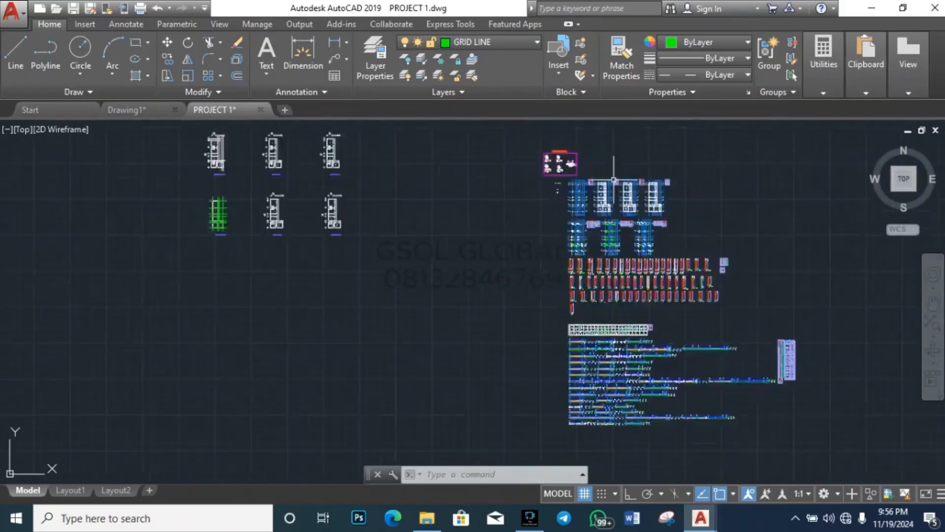
scroll(566, 177, "down", 4)
scroll(376, 205, "up", 2)
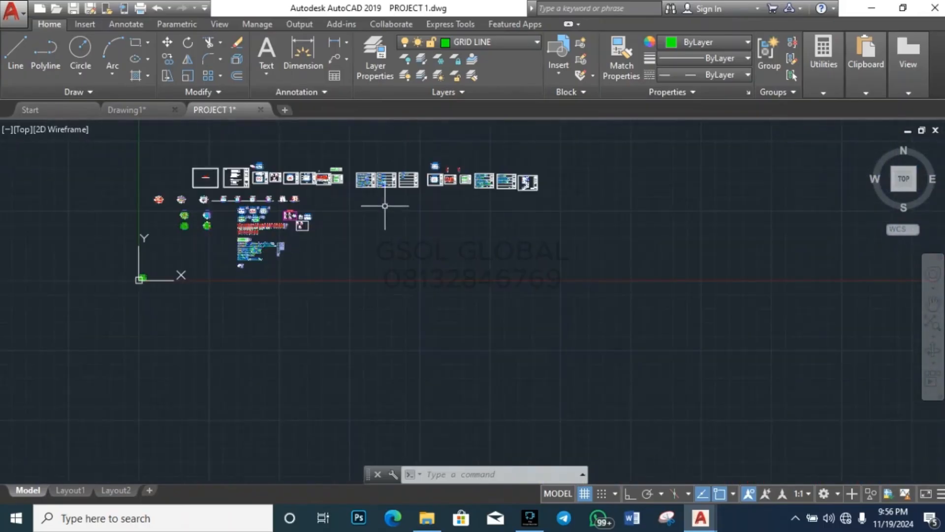
scroll(569, 271, "down", 2)
scroll(631, 240, "up", 4)
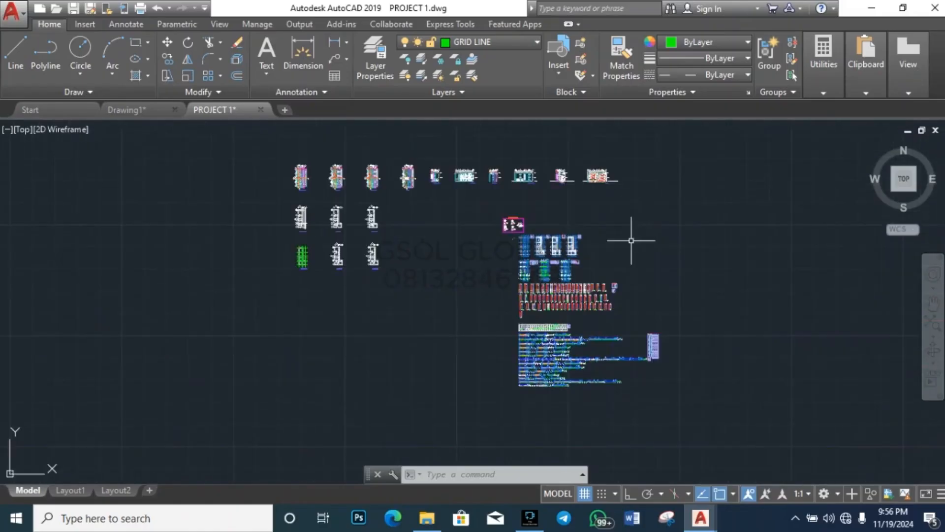
scroll(583, 237, "up", 1)
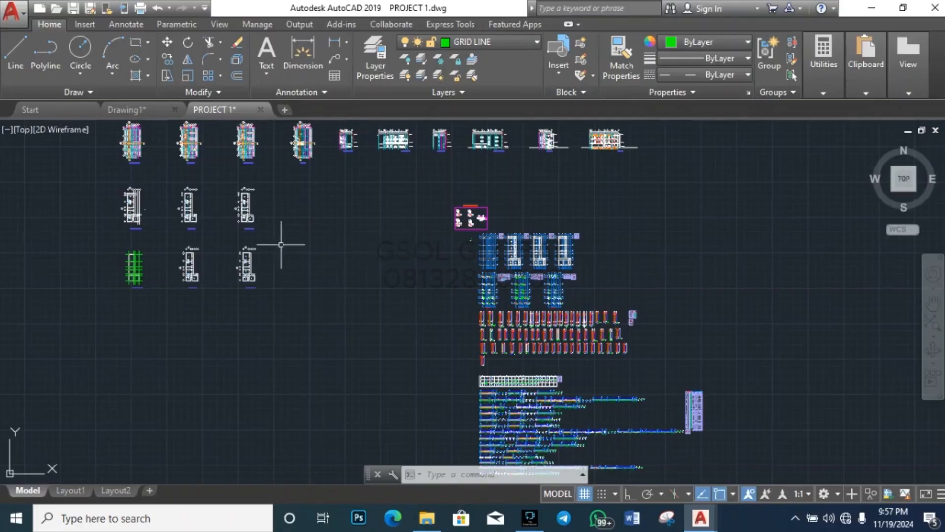
Step: Zoom in on the PAD 1–PAD 4 column load labels, then minimize AutoCAD
scroll(684, 313, "down", 1)
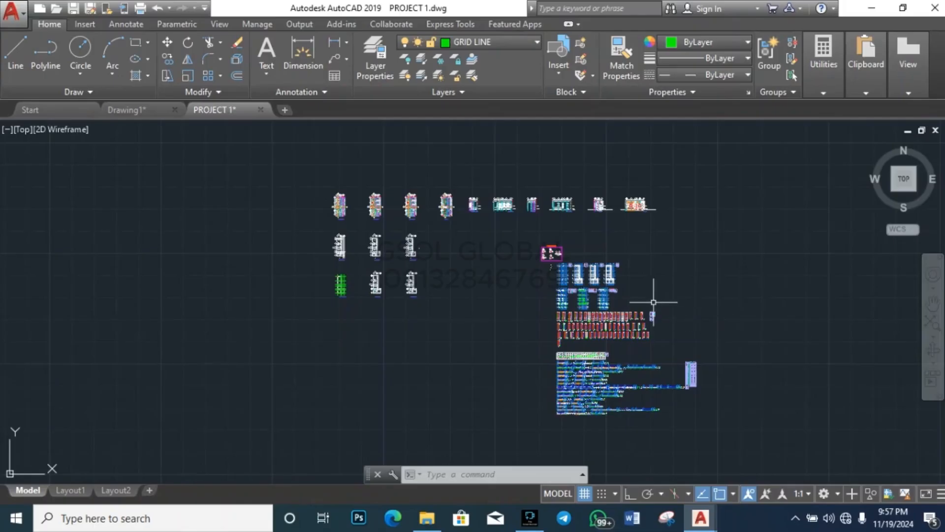
scroll(625, 261, "up", 4)
scroll(419, 275, "up", 8)
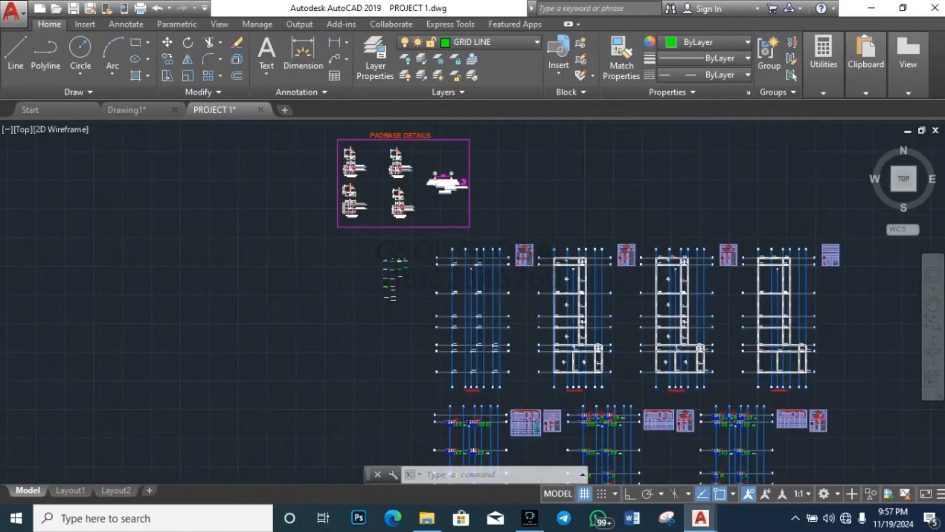
scroll(350, 258, "up", 4)
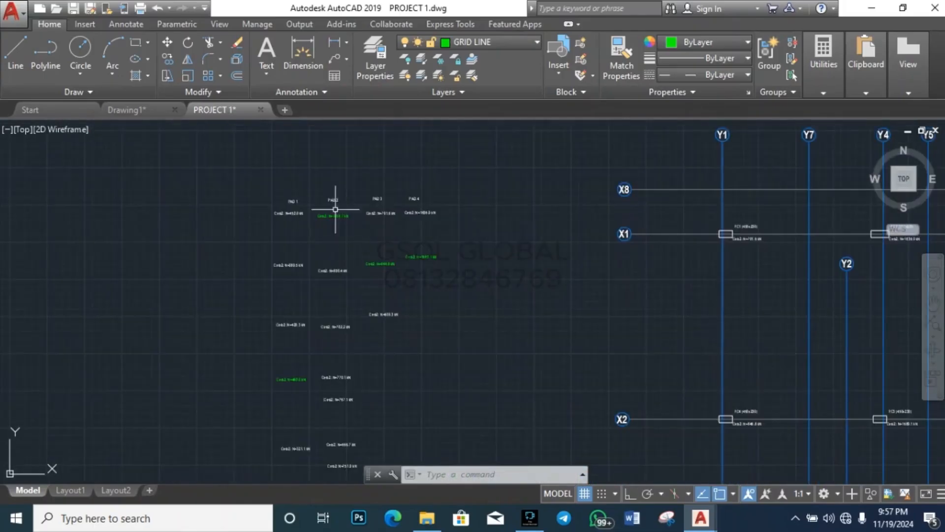
left_click(870, 8)
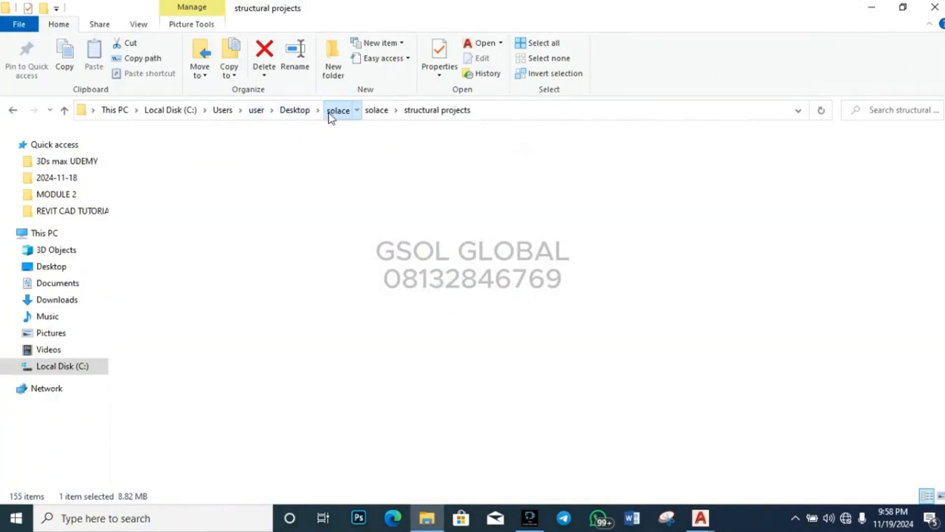
Step: Go through solace, solace, Autodesk and RCD2000, then launch BS2000 in DOSBox
left_click(329, 114)
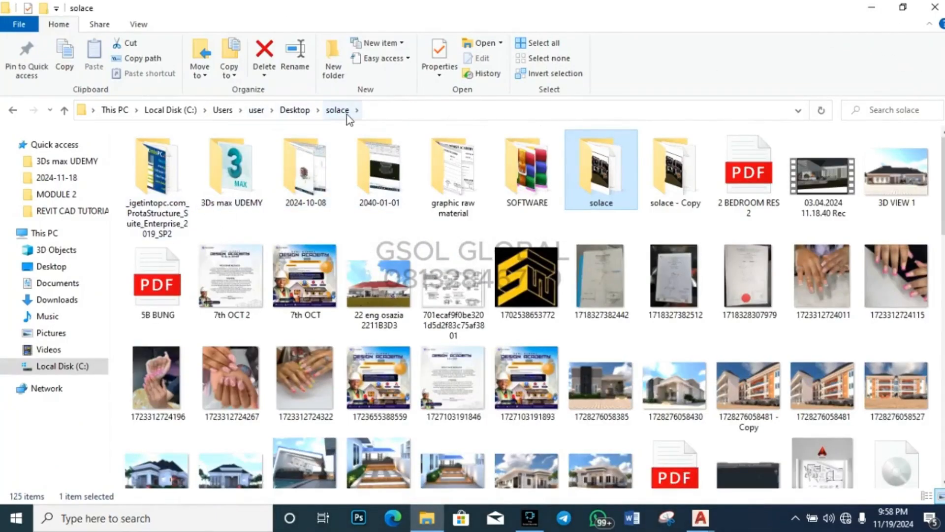
double_click(604, 192)
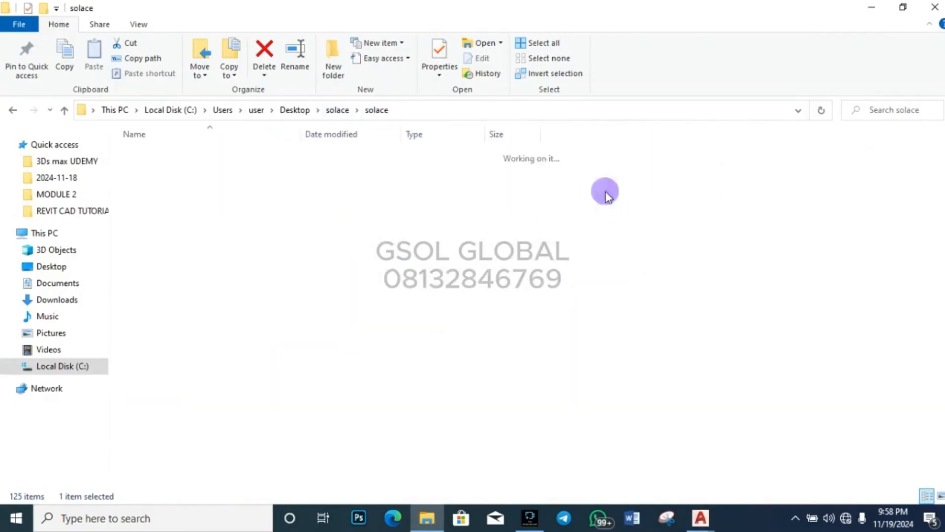
double_click(190, 177)
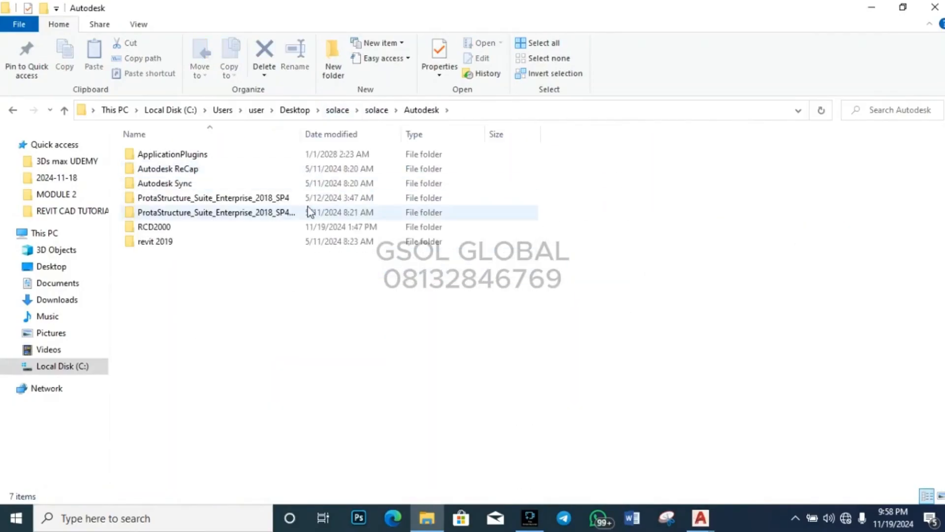
double_click(224, 226)
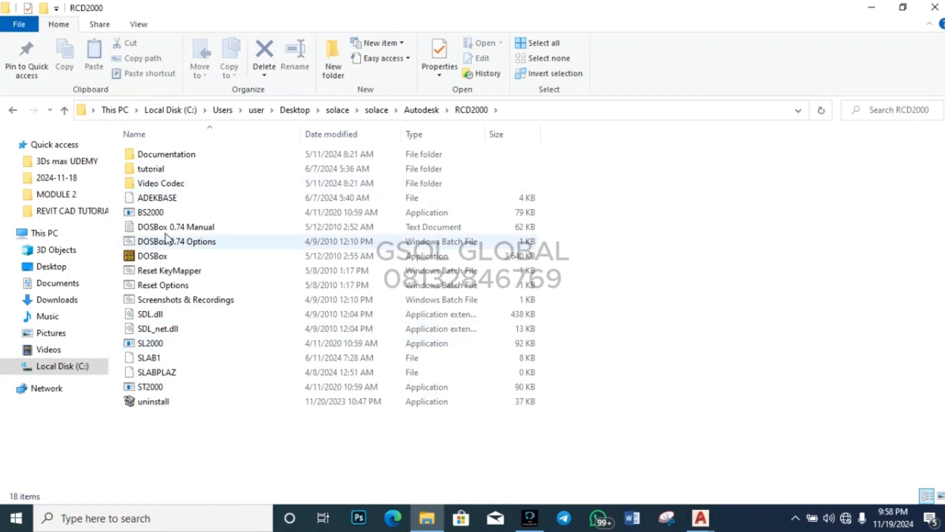
left_click_drag(178, 212, 194, 254)
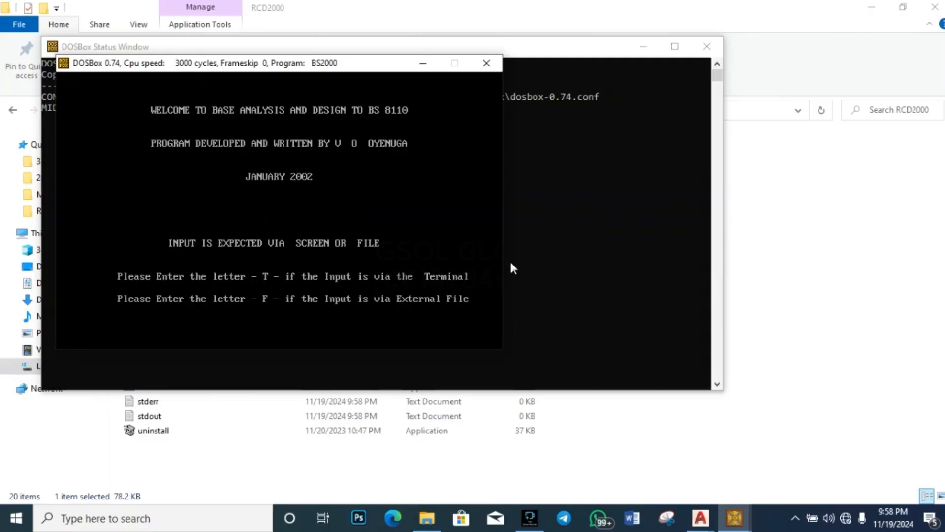
Step: Choose terminal input (T) and output to an external file (f)
type("t")
key("BackSpace")
type("T")
key("Return")
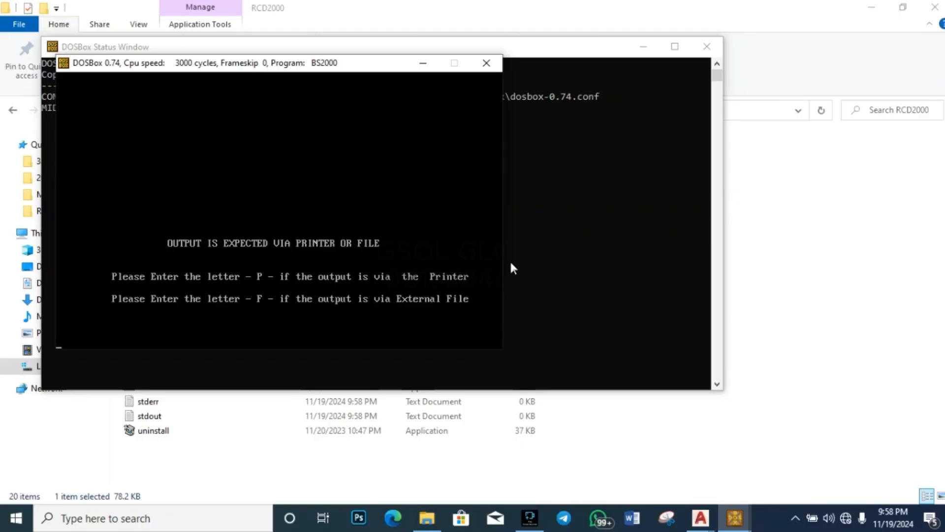
type("f")
key("Return")
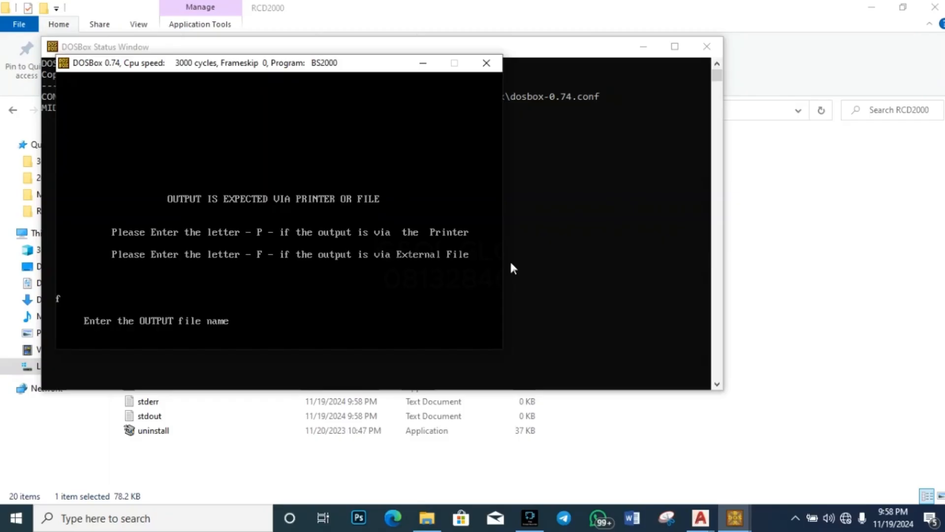
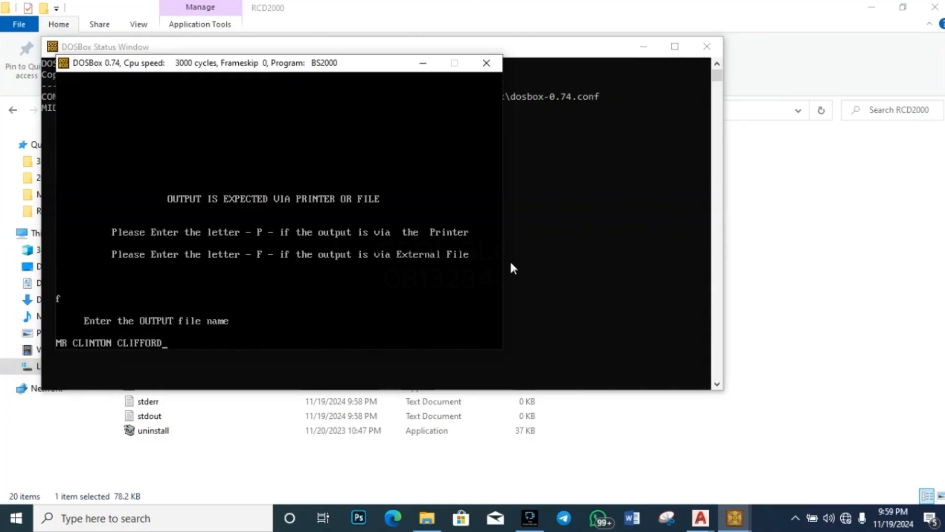
Step: Enter a person's name as the output file name and accept it
key("Return")
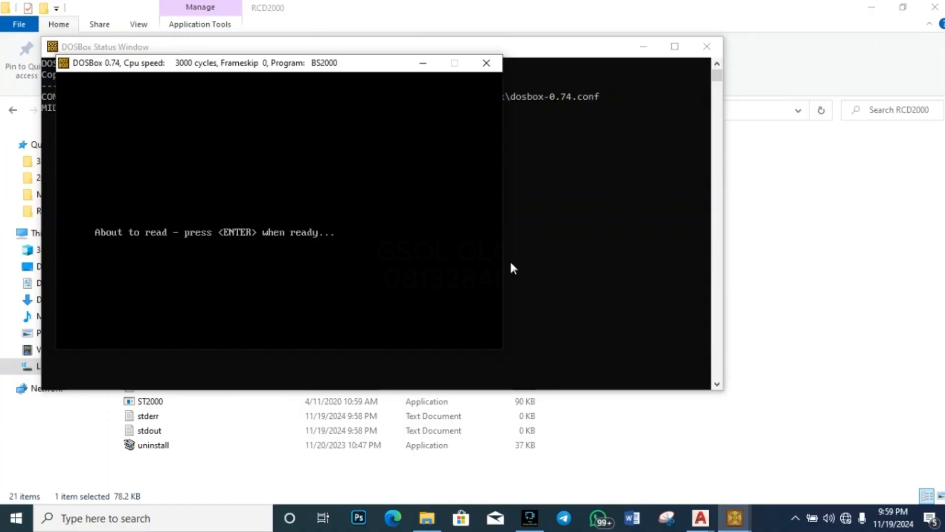
Step: Skip the read and password prompts and enter GSOL GLOBAL as job reference and design engineer
key("Return")
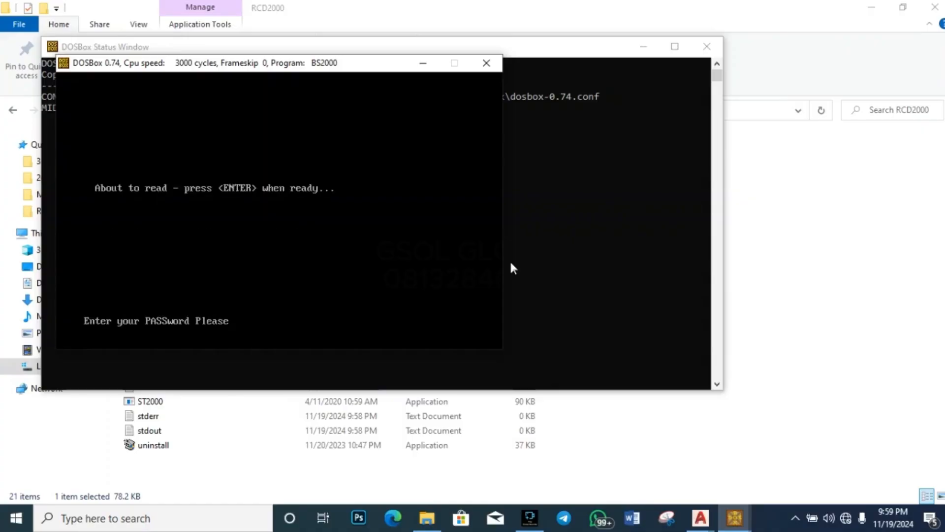
key("Return")
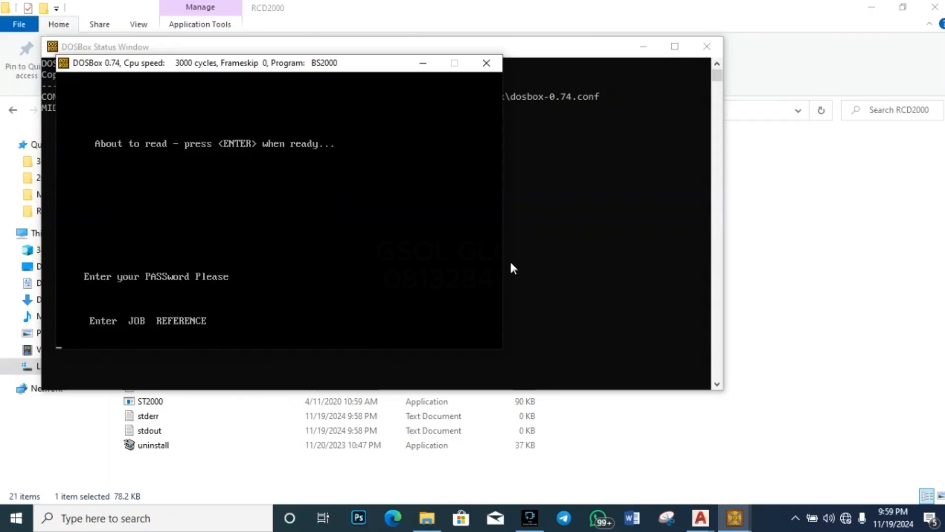
type("GSOL GLOBAL")
key("Return")
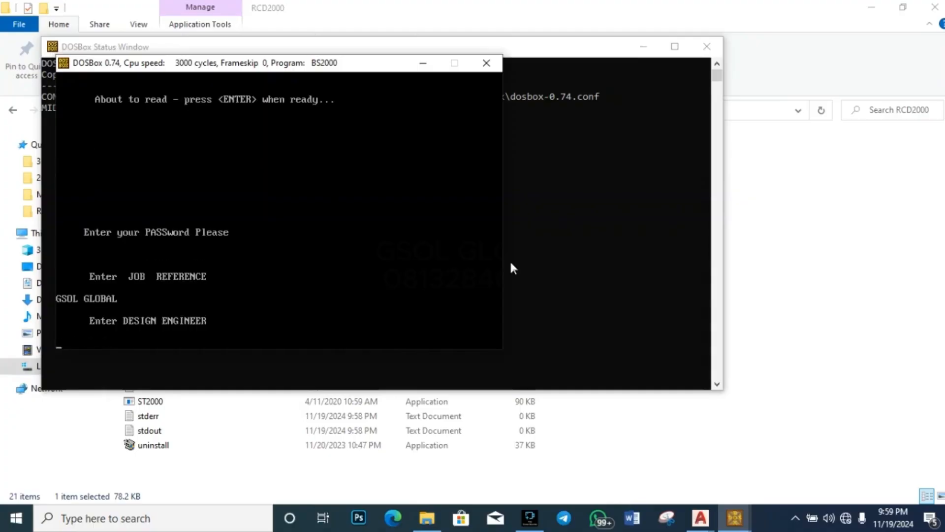
type("GSOL GLOBAL")
key("Return")
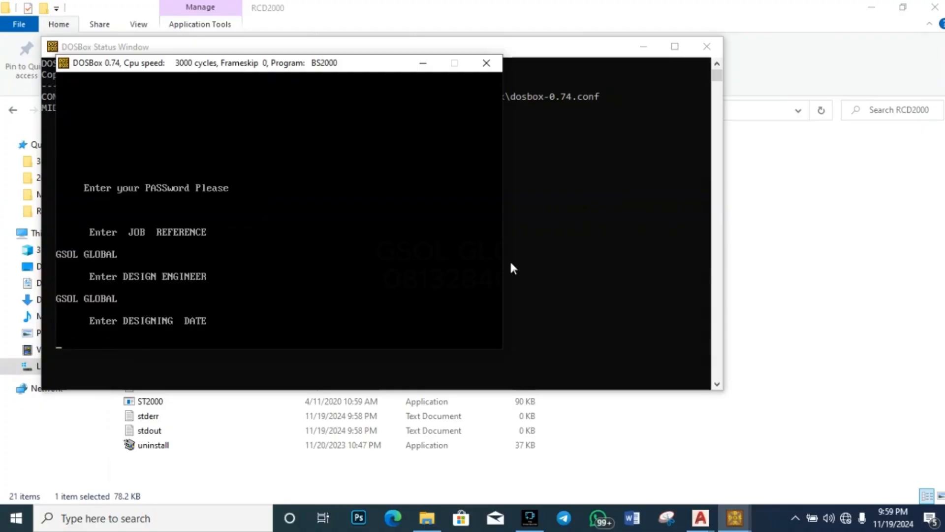
Step: Enter june 2024 as the design date
type("june q2020")
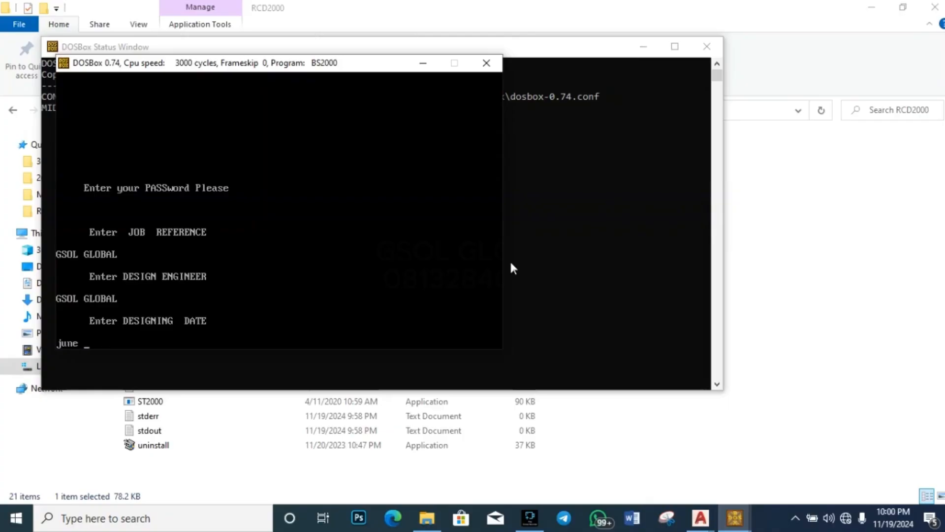
key("BackSpace")
key("BackSpace")
key("BackSpace")
key("BackSpace")
key("BackSpace")
type("2024")
key("Return")
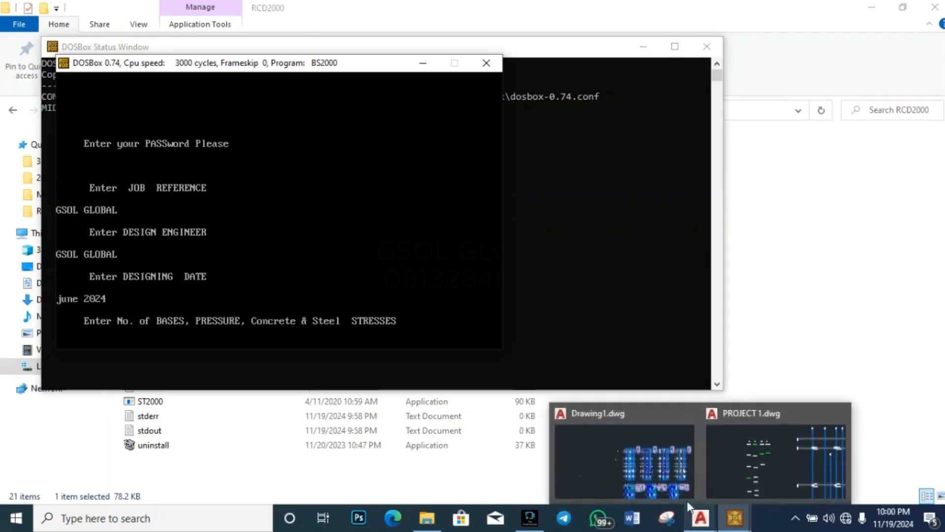
left_click(700, 517)
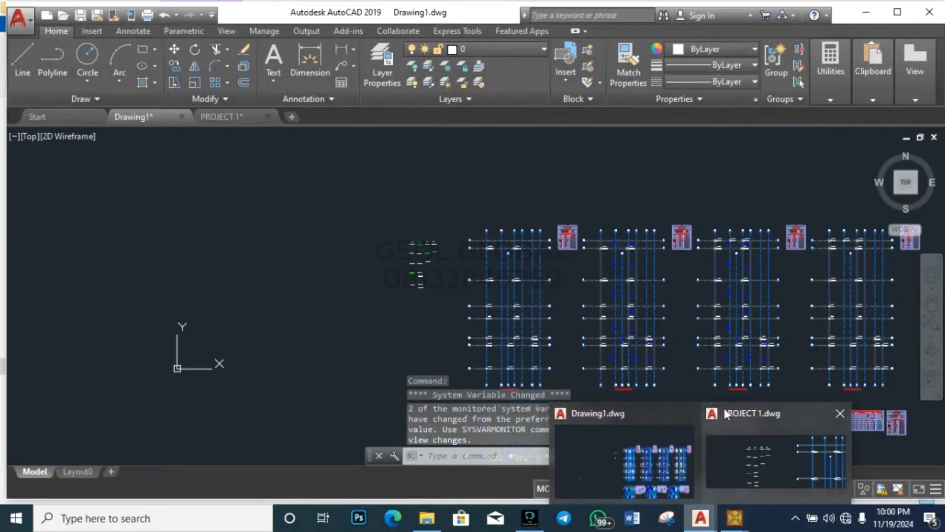
left_click(760, 464)
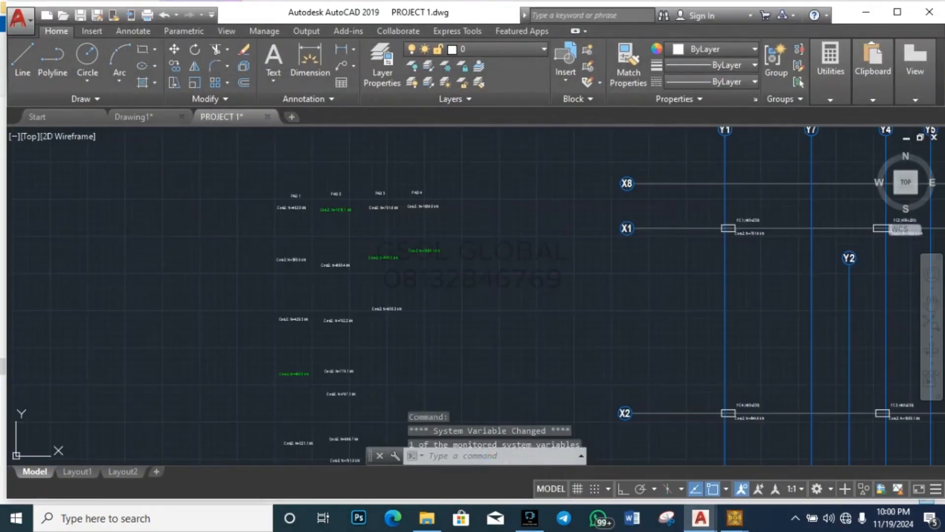
scroll(325, 199, "up", 5)
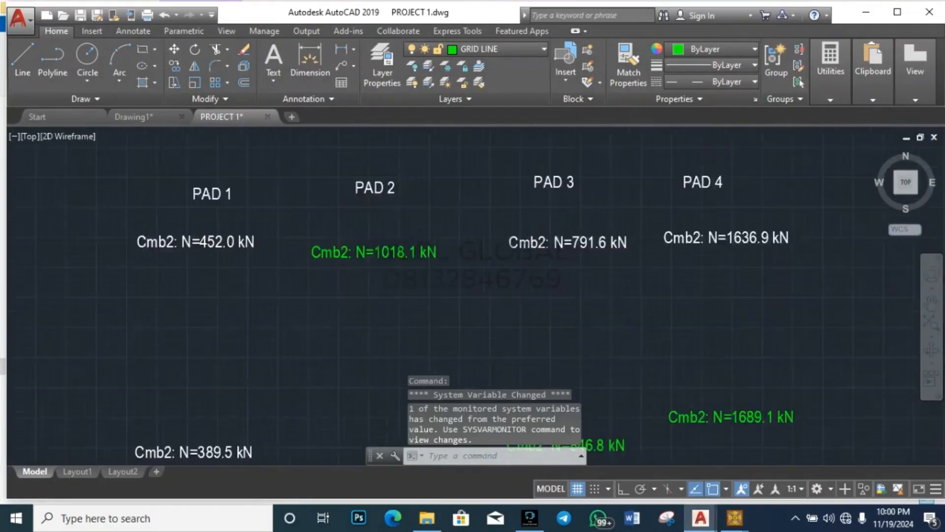
scroll(428, 186, "down", 5)
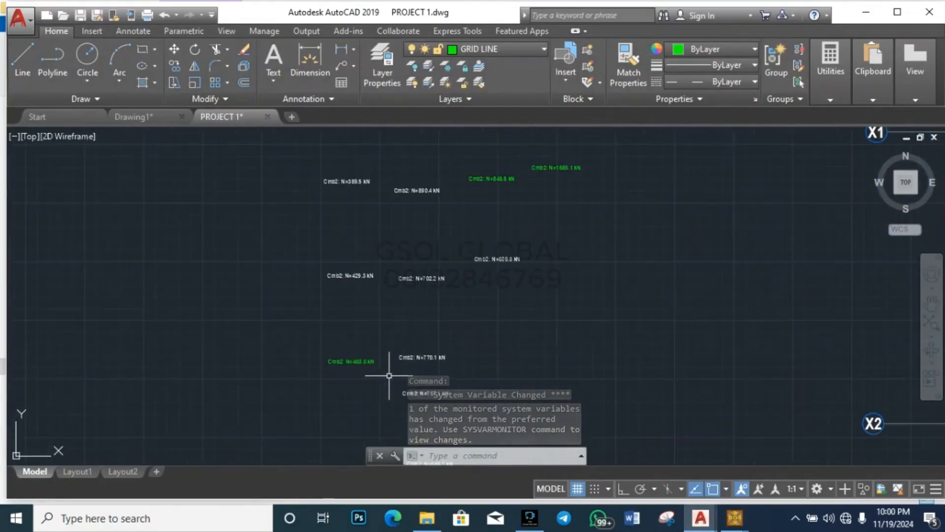
scroll(268, 344, "down", 5)
scroll(285, 305, "up", 2)
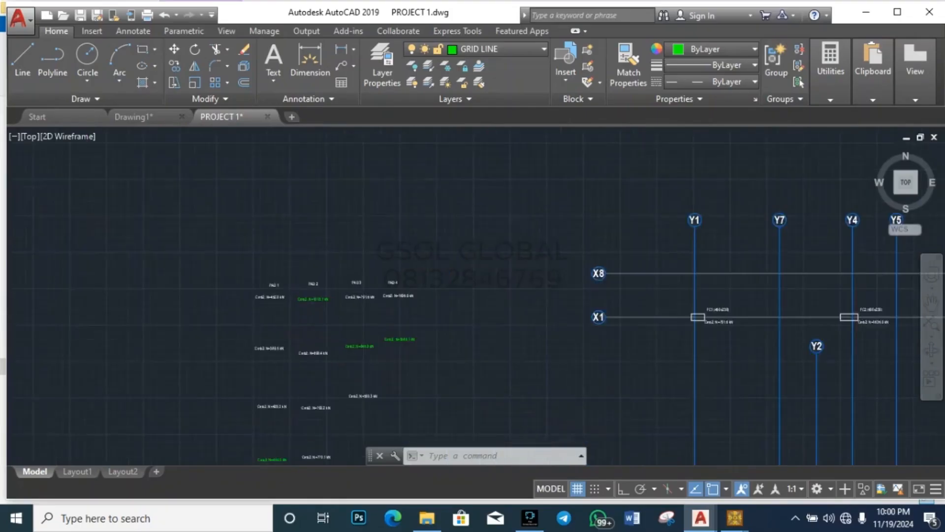
scroll(285, 369, "down", 2)
scroll(291, 397, "up", 6)
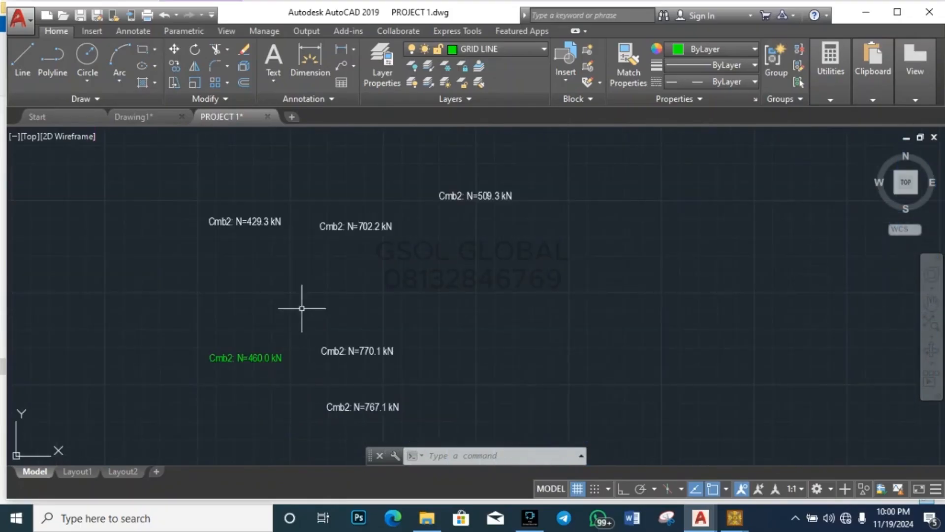
scroll(217, 298, "down", 3)
scroll(212, 298, "up", 3)
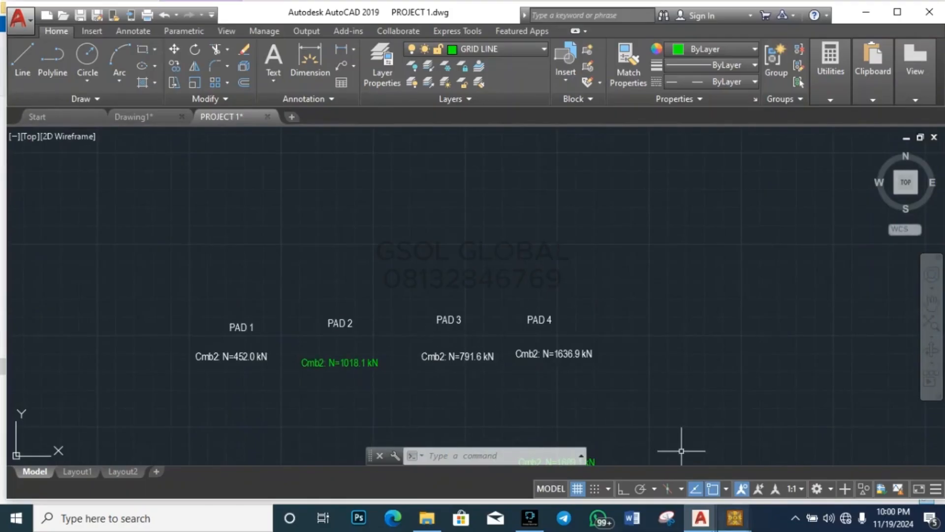
mouse_move(735, 518)
left_click(810, 453)
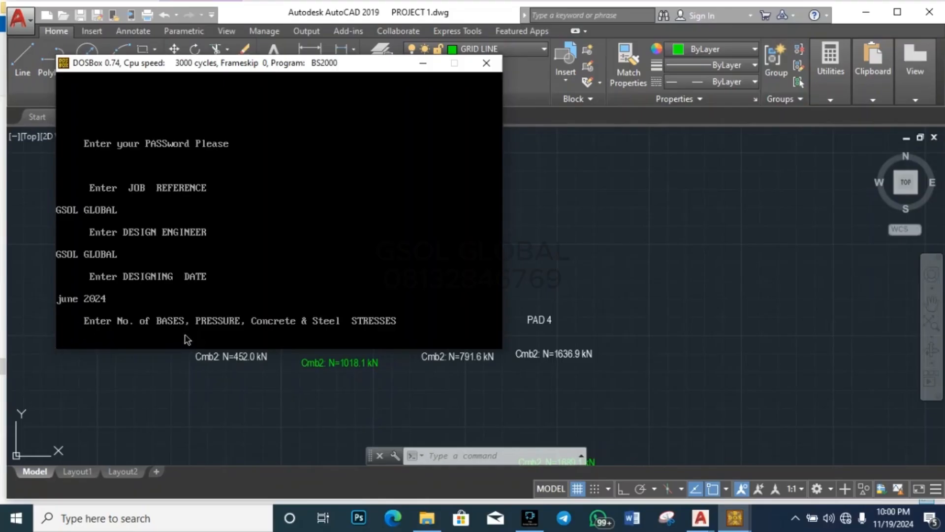
Step: Enter 4 bases, bearing pressure 150, concrete stress 20 and steel stress 410
type("4")
type("139")
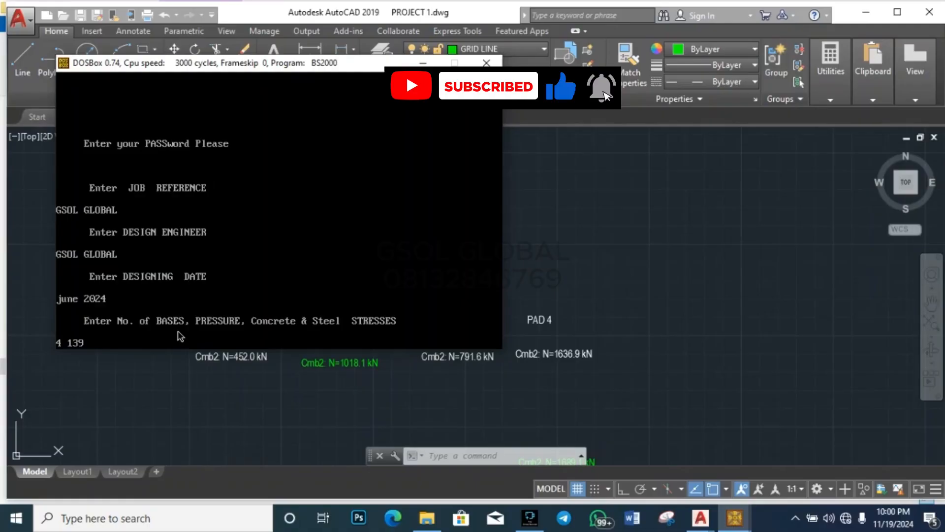
key("BackSpace")
key("BackSpace")
type("50")
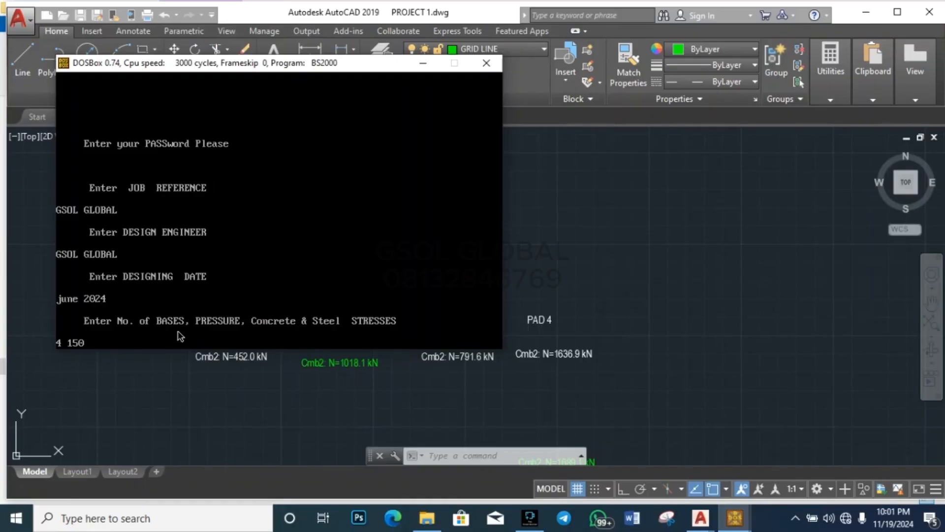
type("20 410")
key("Return")
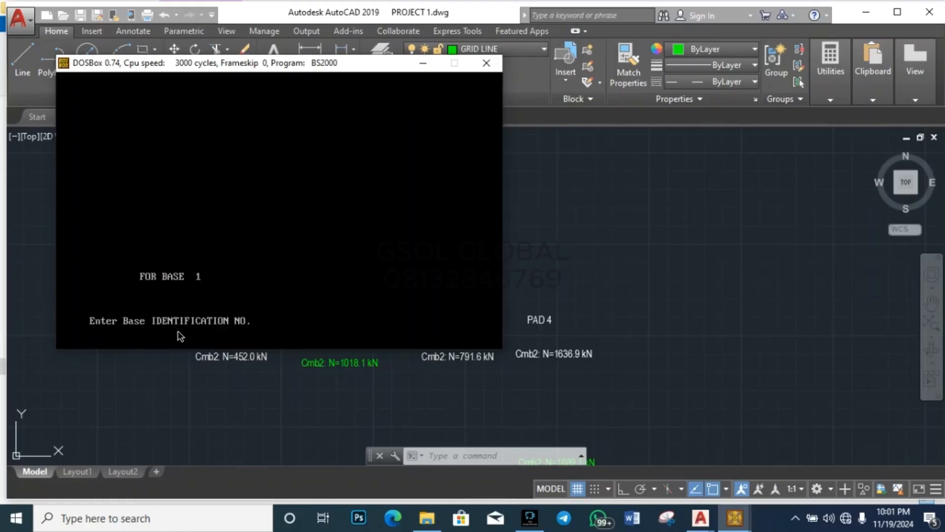
Step: Identify the first base as PAD 1
type("PAD 1")
key("Return")
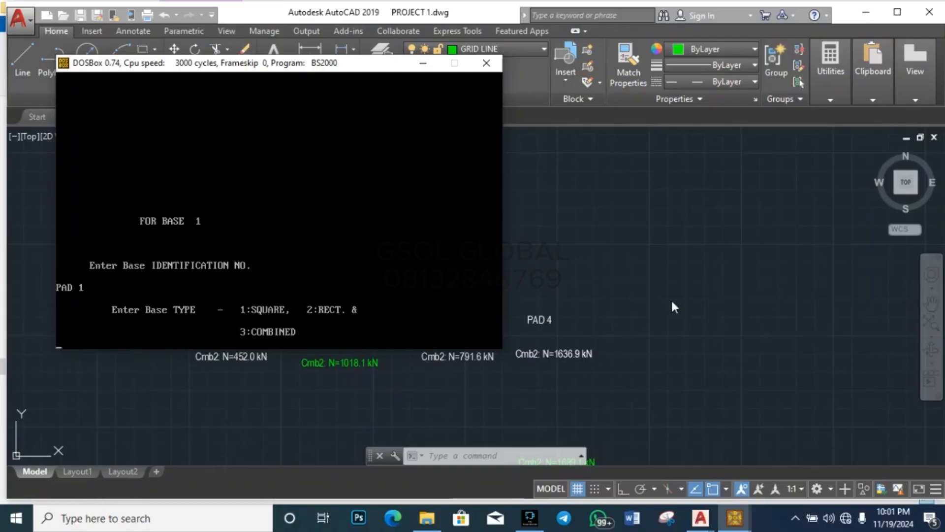
Step: Make PAD 1 a square base with a rectangular column
scroll(689, 307, "down", 6)
left_click(689, 307)
scroll(519, 313, "up", 8)
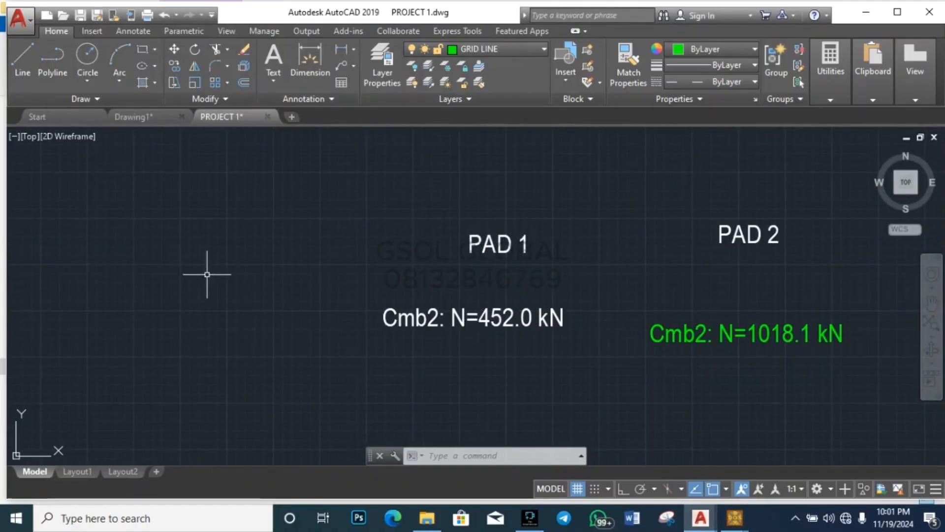
scroll(211, 270, "down", 2)
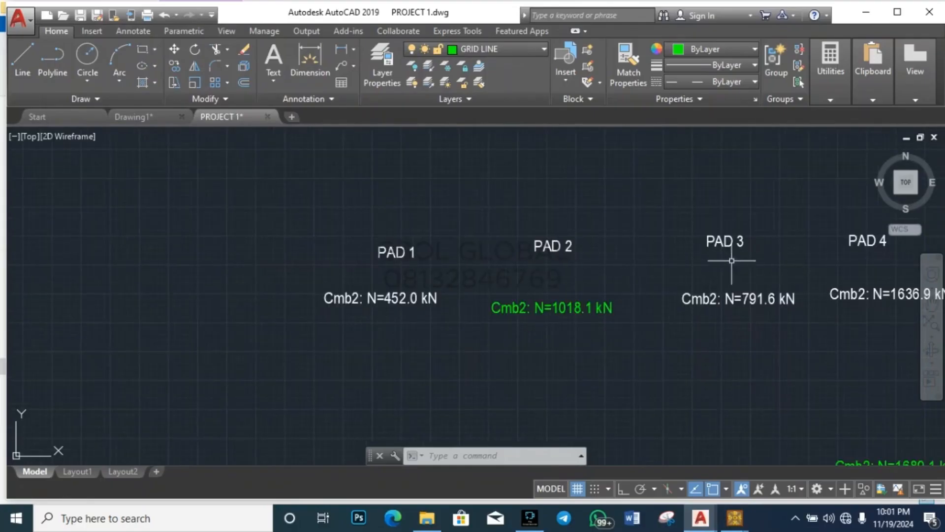
mouse_move(734, 518)
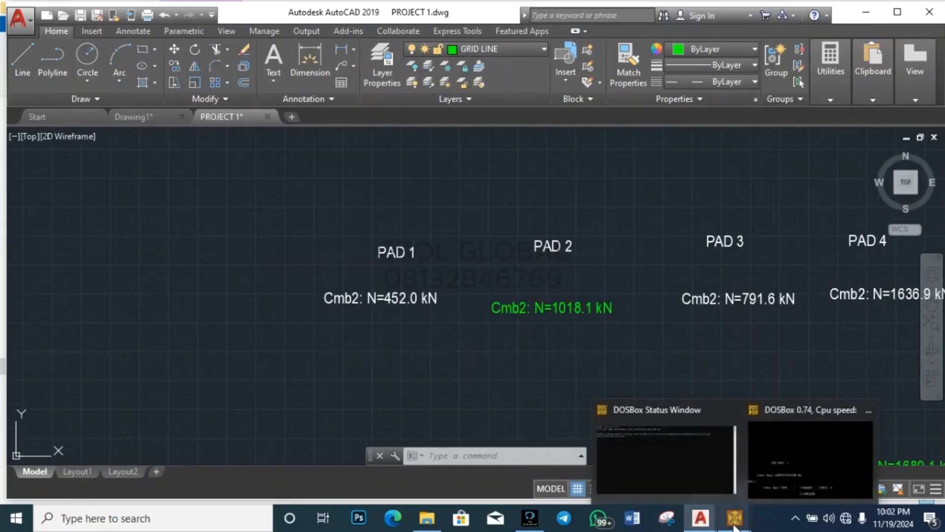
left_click(786, 470)
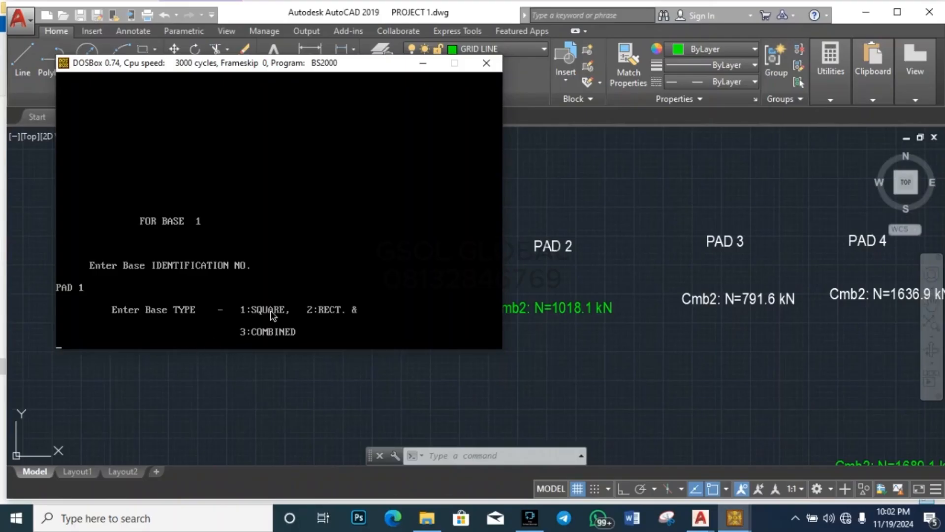
type("1")
key("Return")
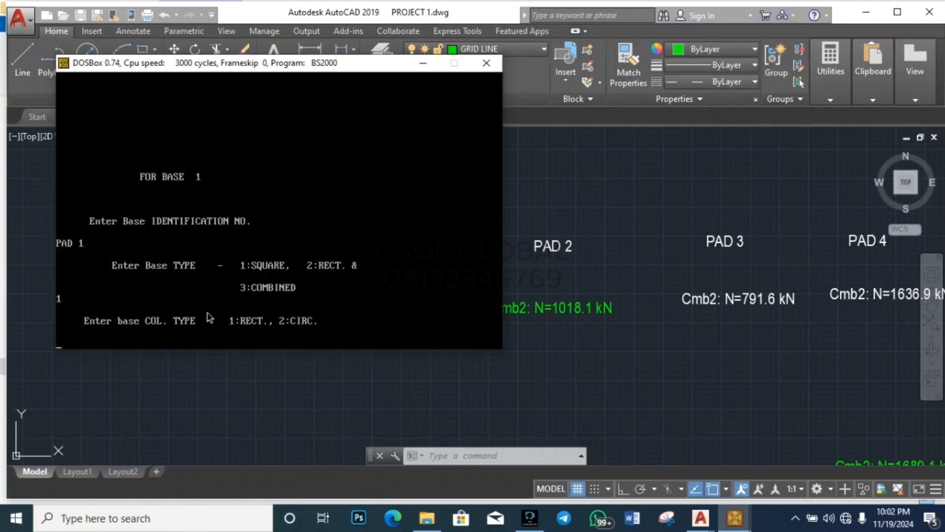
type("1")
key("Return")
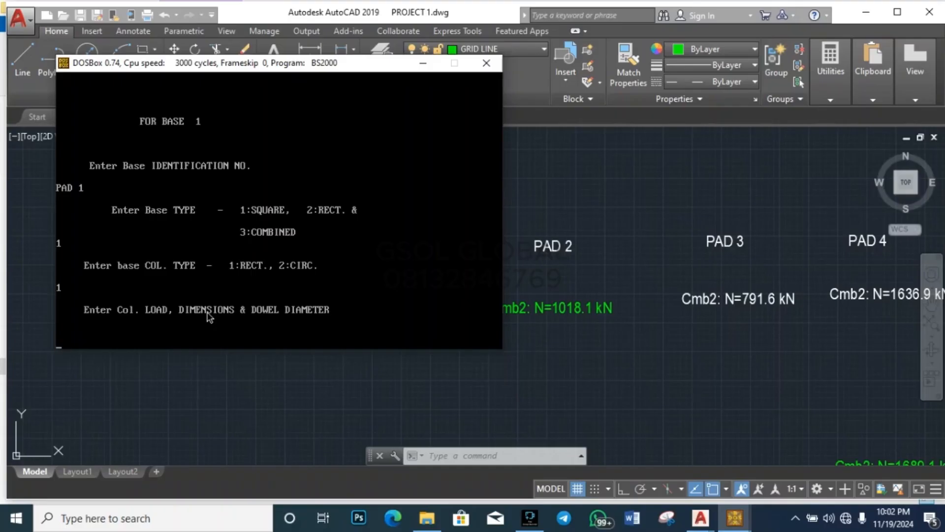
Step: Read PAD 1's load from the drawing and enter 460 kN, 225×225 column, 16 dowel
left_click(630, 256)
scroll(507, 280, "down", 5)
scroll(481, 288, "up", 2)
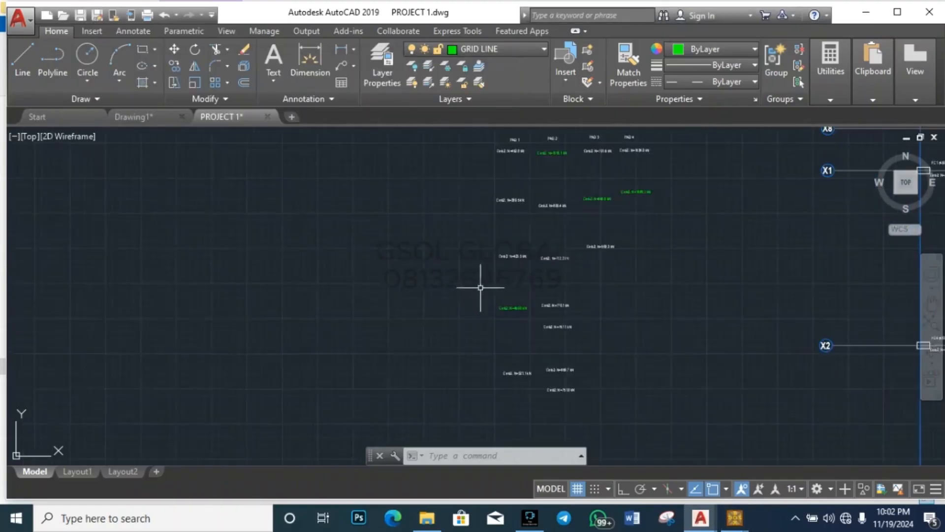
scroll(521, 308, "up", 8)
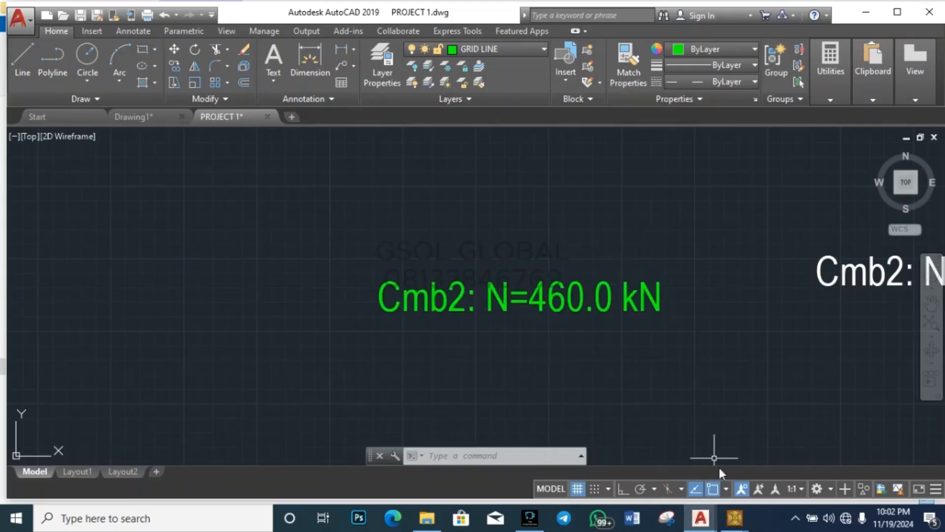
mouse_move(735, 517)
left_click(757, 456)
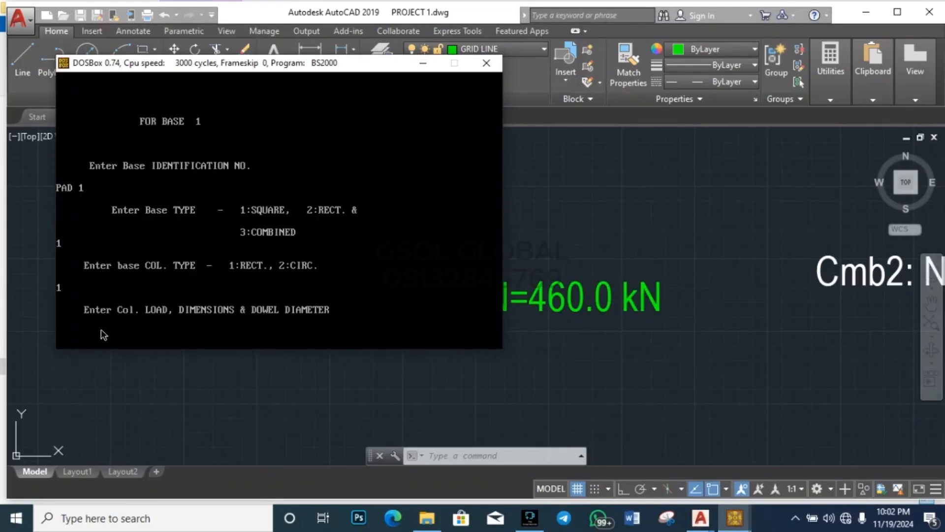
type("40")
type("0")
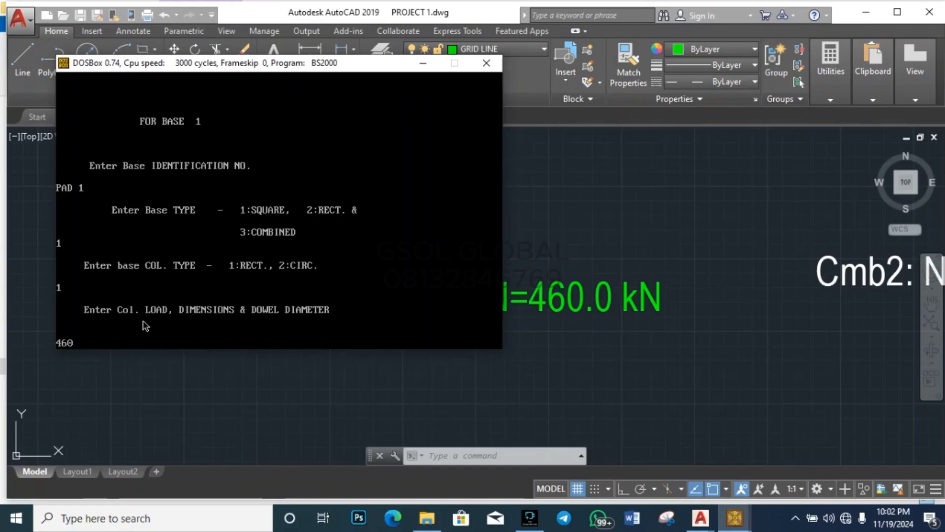
type(" 225 225 16")
key("Return")
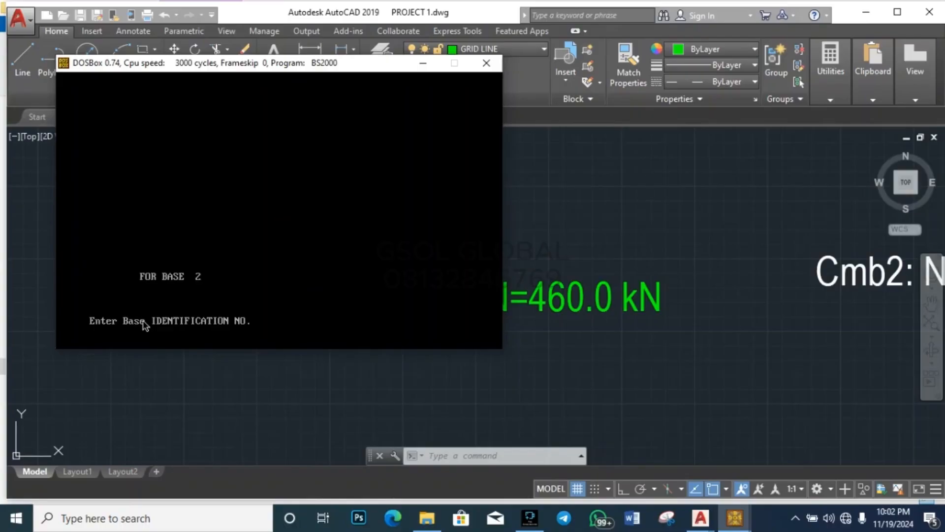
Step: Identify base 2 as PAD 2, a square base with a rectangular column
type("PAD 2")
key("Return")
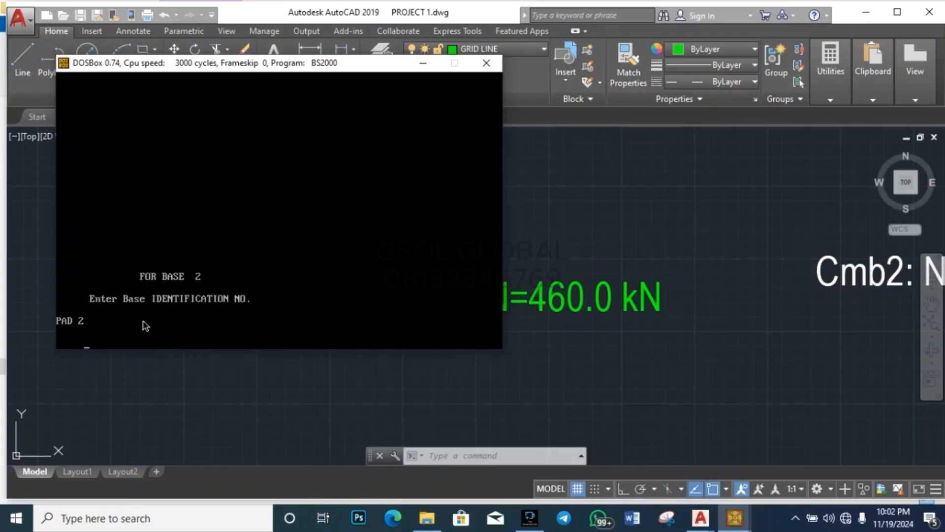
type("1")
key("Return")
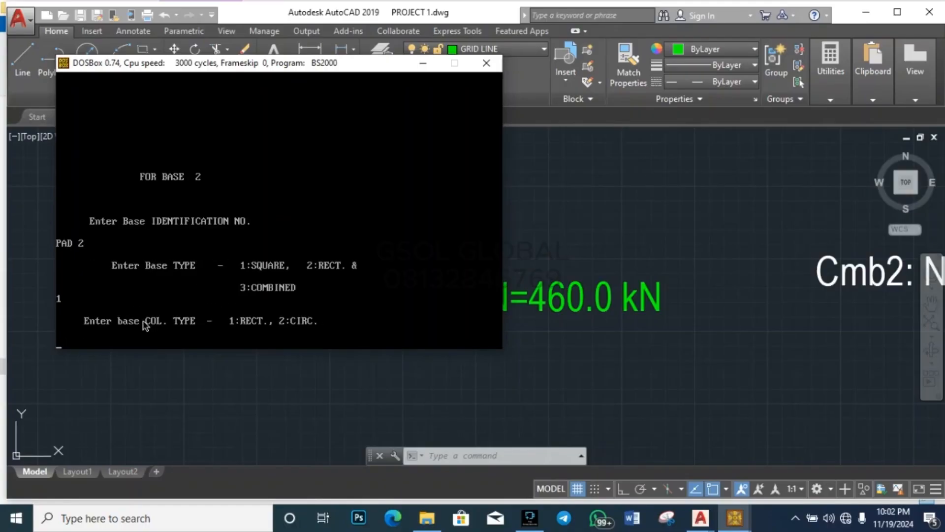
type("1")
key("Return")
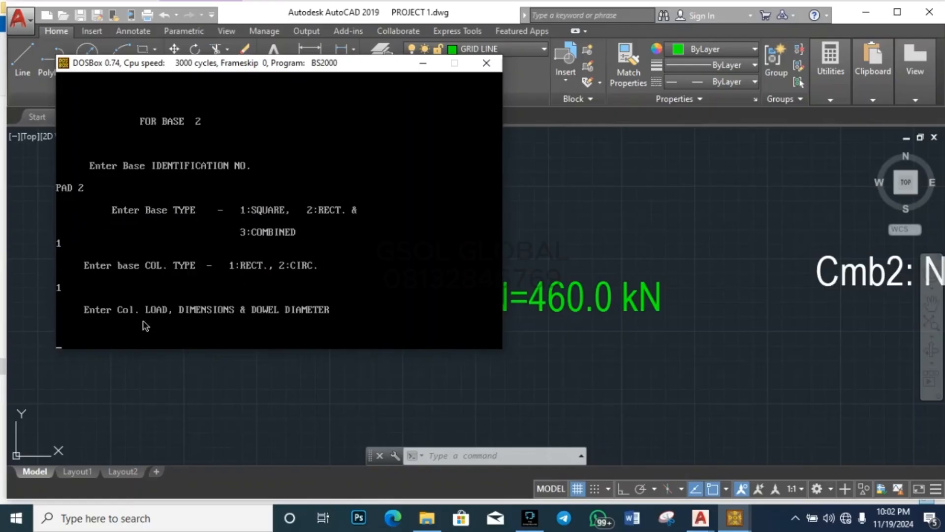
Step: Check PAD 2's load in the drawing and type 1018.1 kN, 225×225 column, 16 dowel
left_click(569, 272)
scroll(566, 264, "down", 4)
scroll(462, 262, "down", 3)
scroll(422, 354, "up", 5)
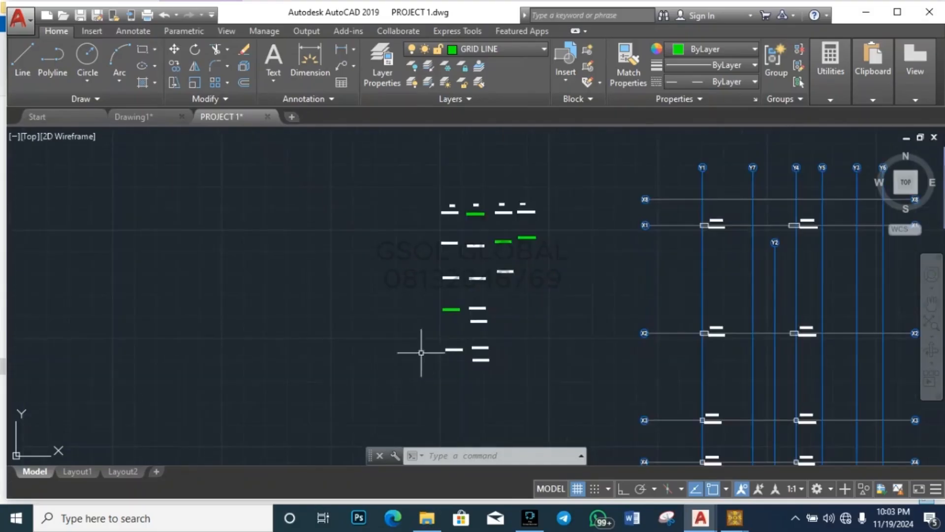
scroll(498, 154, "up", 1)
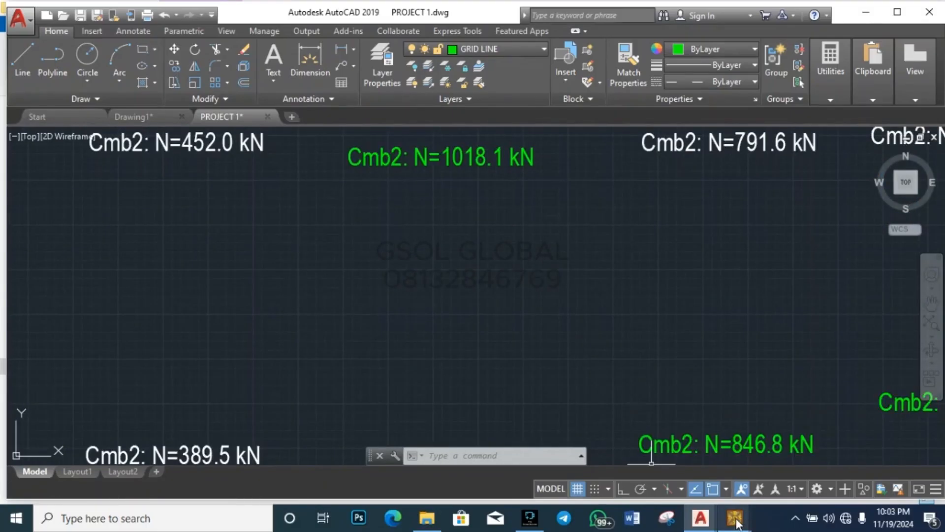
mouse_move(734, 518)
left_click(807, 459)
type("1018")
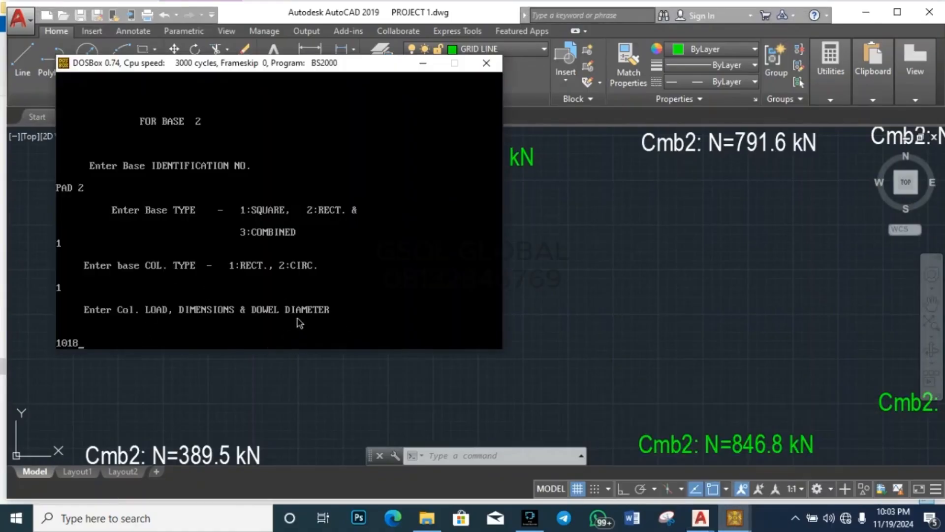
left_click(637, 265)
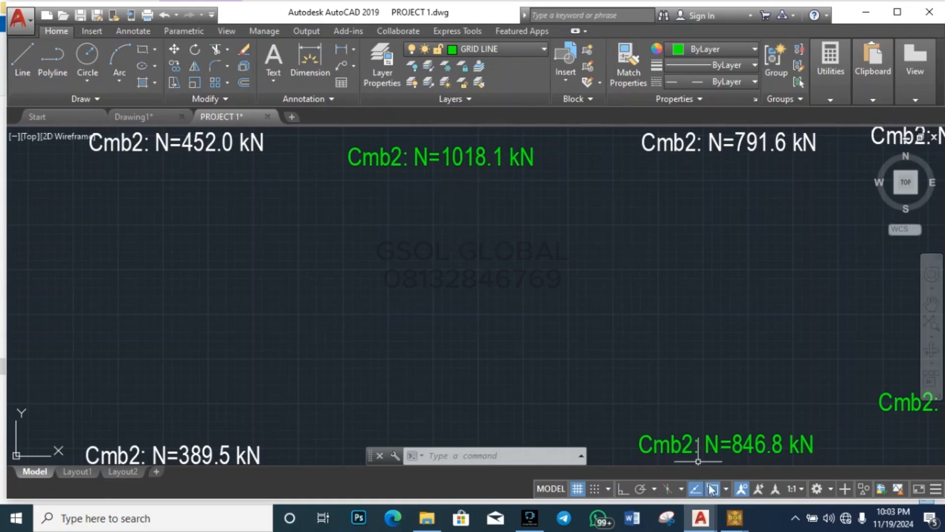
mouse_move(735, 517)
left_click(709, 445)
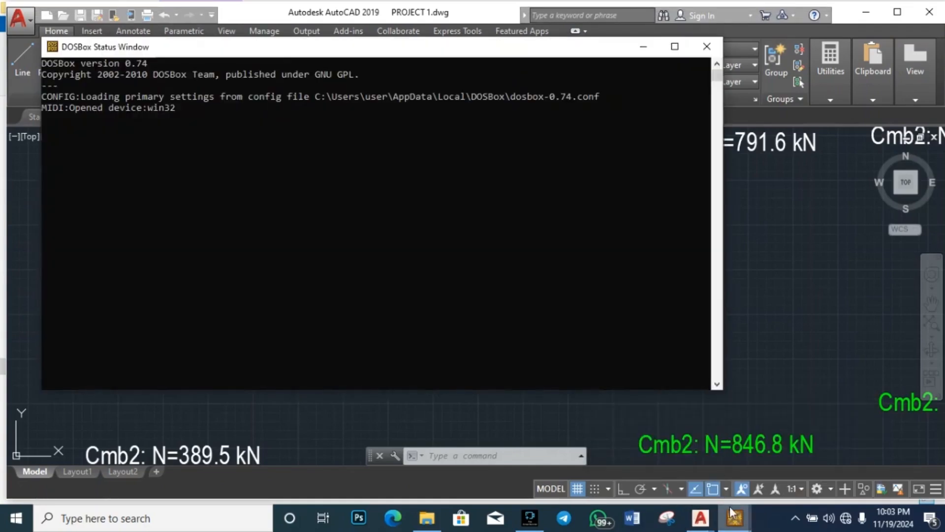
left_click(807, 450)
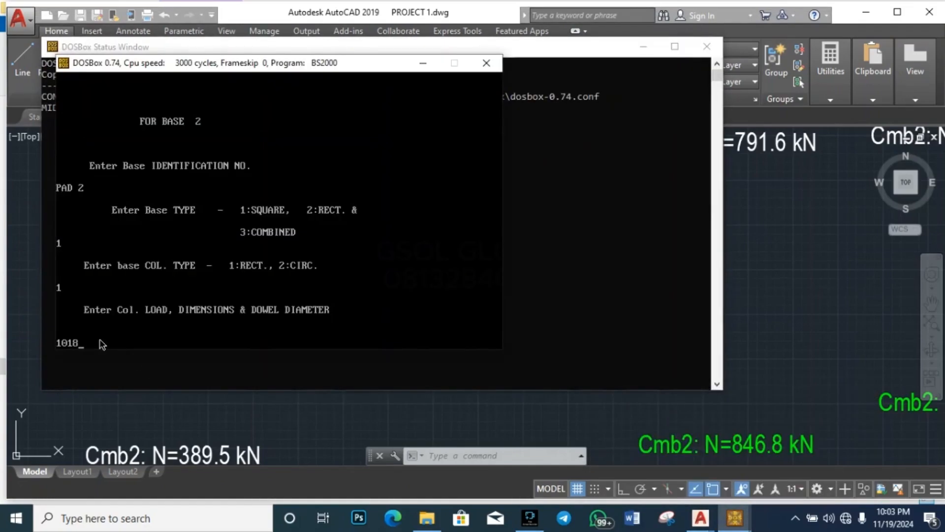
type(".1 235 222")
key("BackSpace")
type("5 16")
Step: Submit PAD 2's data and set PAD 3 as a rectangular base with a rectangular column
key("Return")
type("PA")
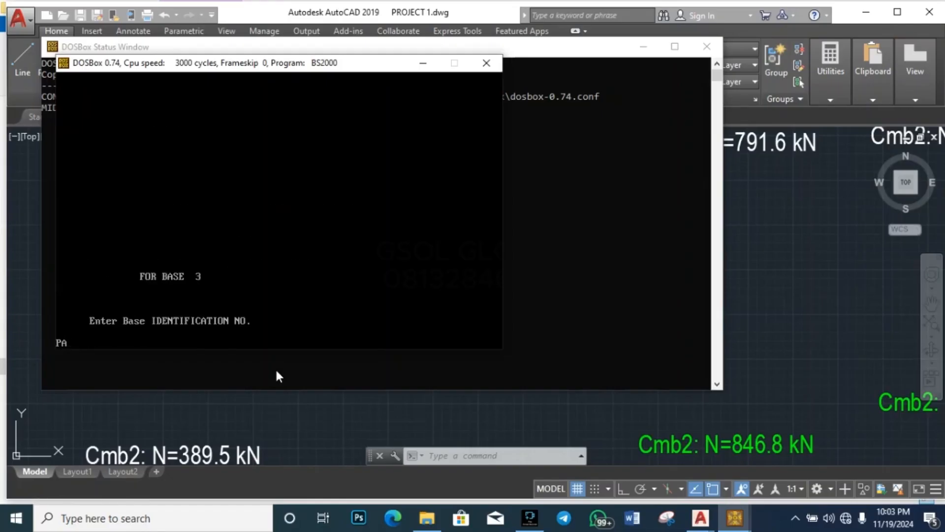
type("D 3")
key("Return")
type("2")
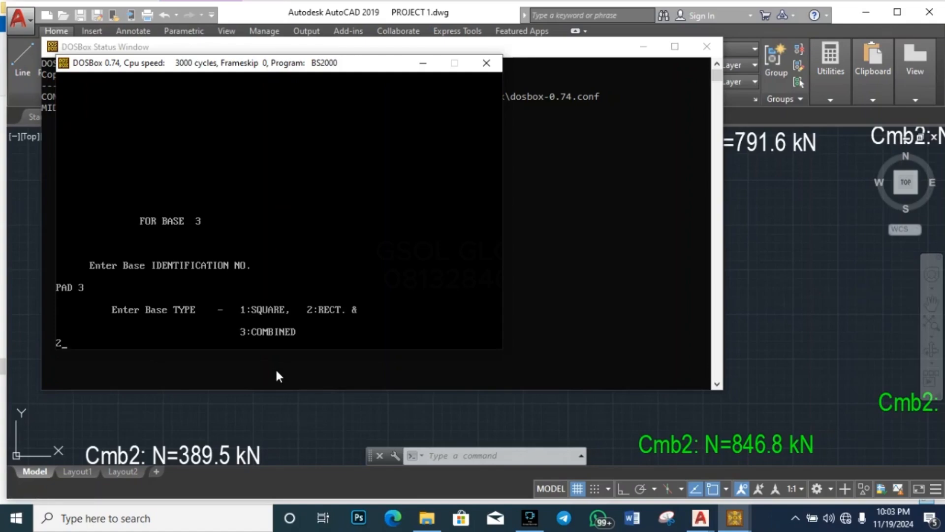
key("Return")
type("1")
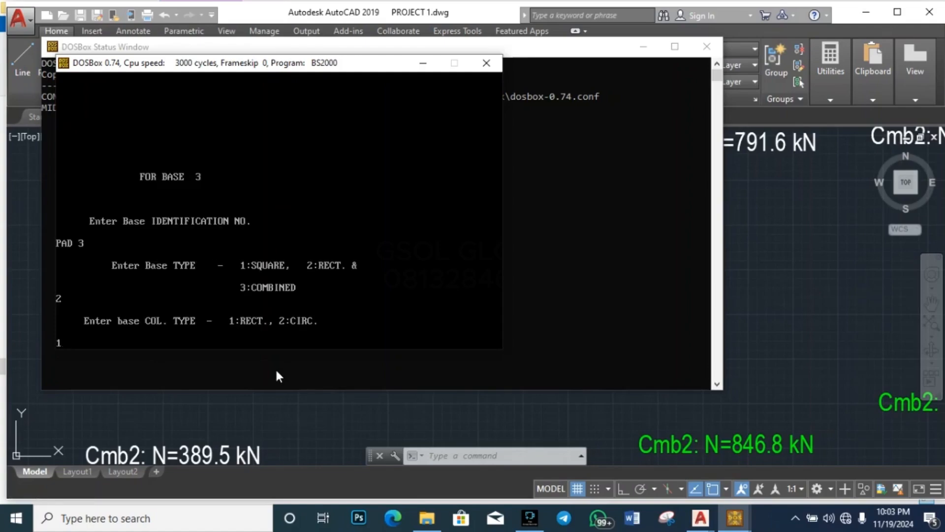
key("Return")
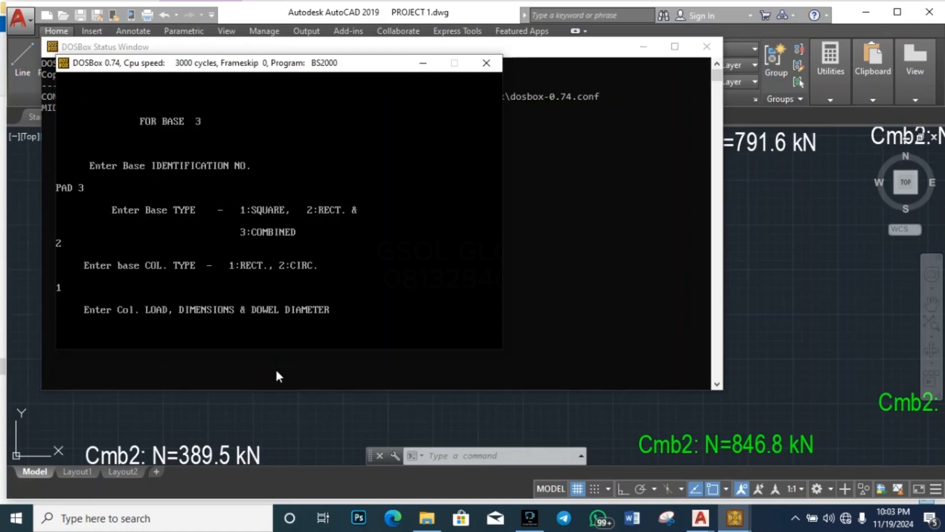
Step: Check PAD 3's load in the drawing and type 846.8 kN, 225×450 column, 16 dowel
left_click(544, 409)
scroll(119, 243, "down", 5)
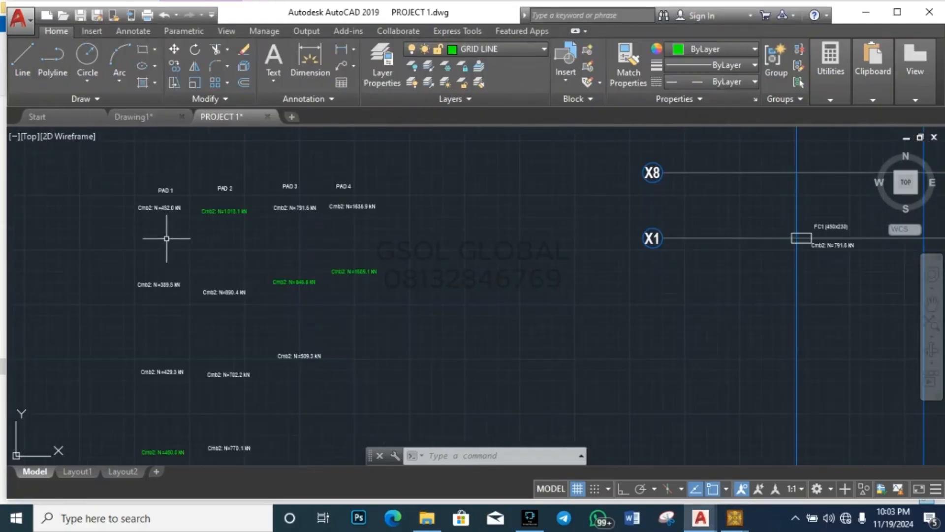
scroll(264, 281, "up", 5)
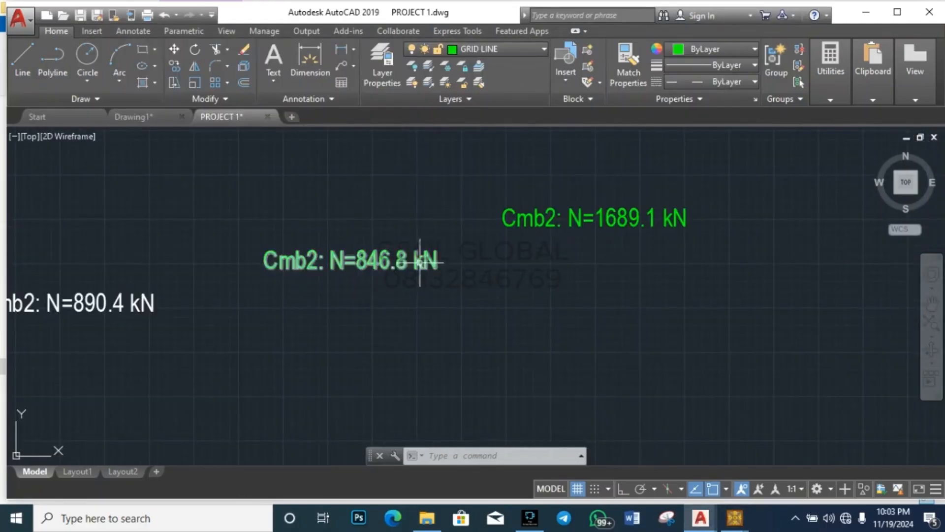
mouse_move(734, 517)
left_click(749, 487)
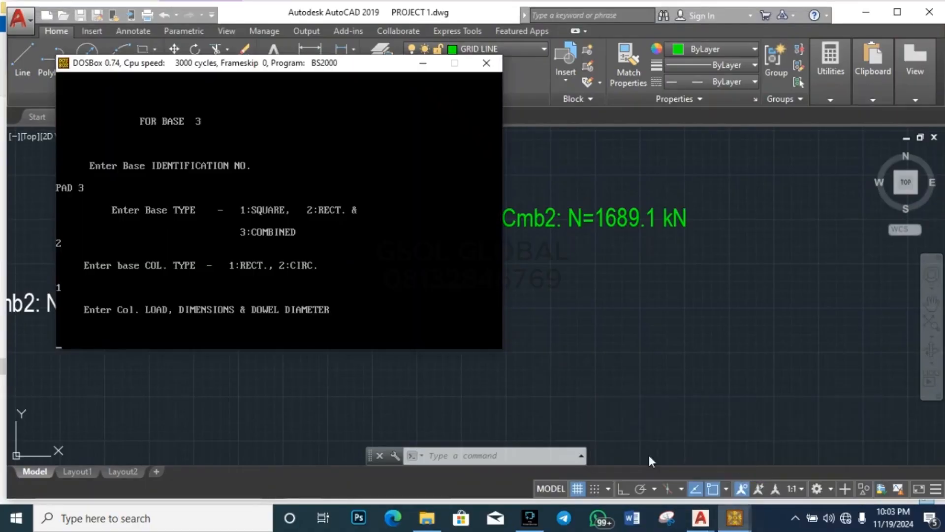
type("846.8")
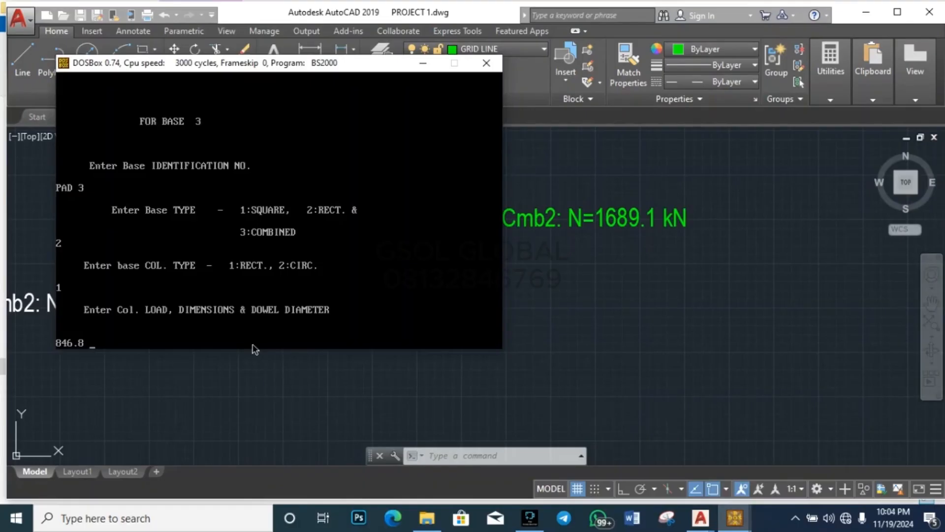
type(" 225 450 16")
Step: Submit PAD 3's data and set PAD 4 as a rectangular base with a rectangular column
key("Return")
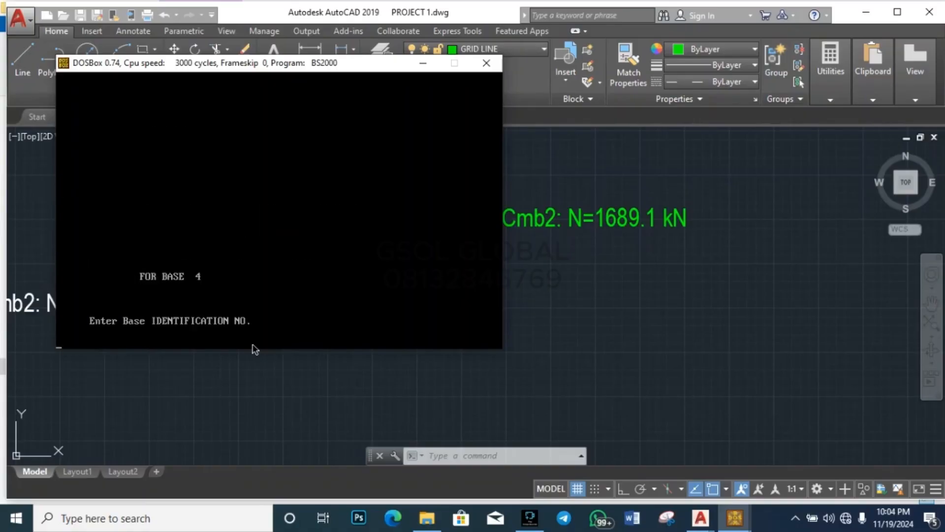
type("PAD 4")
key("Return")
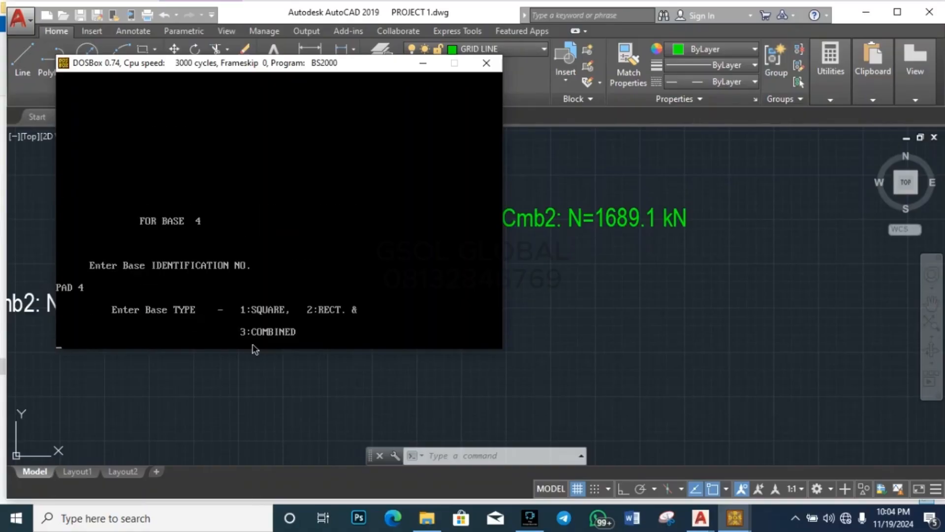
type("2")
key("Return")
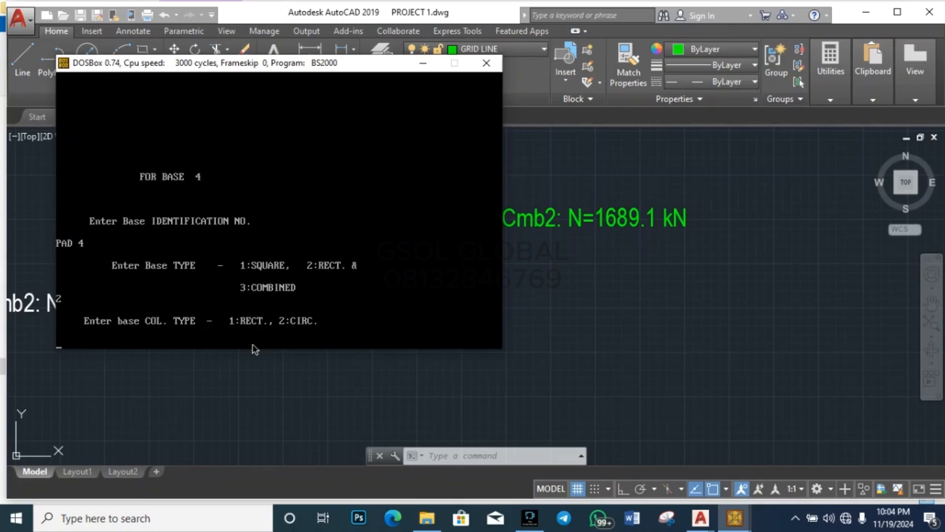
type("1")
key("Return")
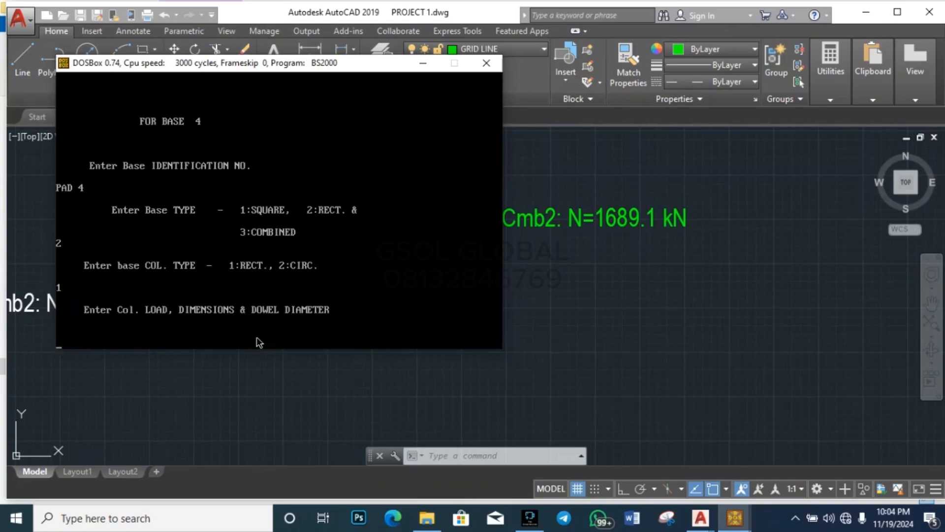
Step: Read PAD 4's load from the drawing and enter 1689.1 kN, 225×450 column, 16 dowel
left_click(561, 282)
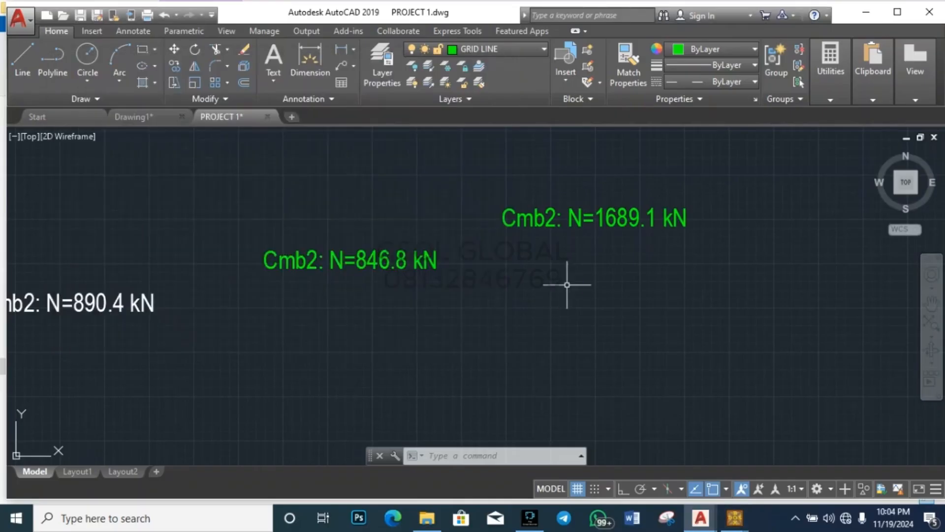
scroll(565, 281, "down", 3)
scroll(416, 285, "down", 4)
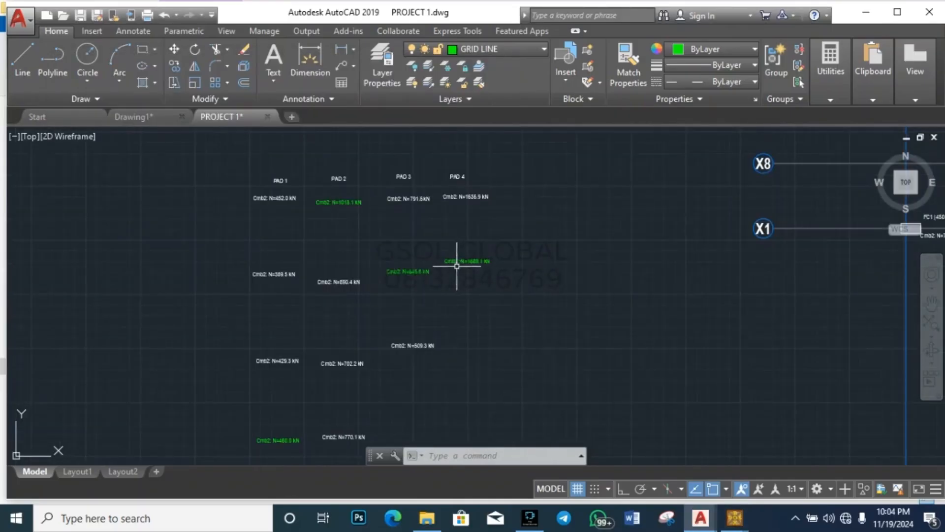
mouse_move(728, 523)
left_click(812, 458)
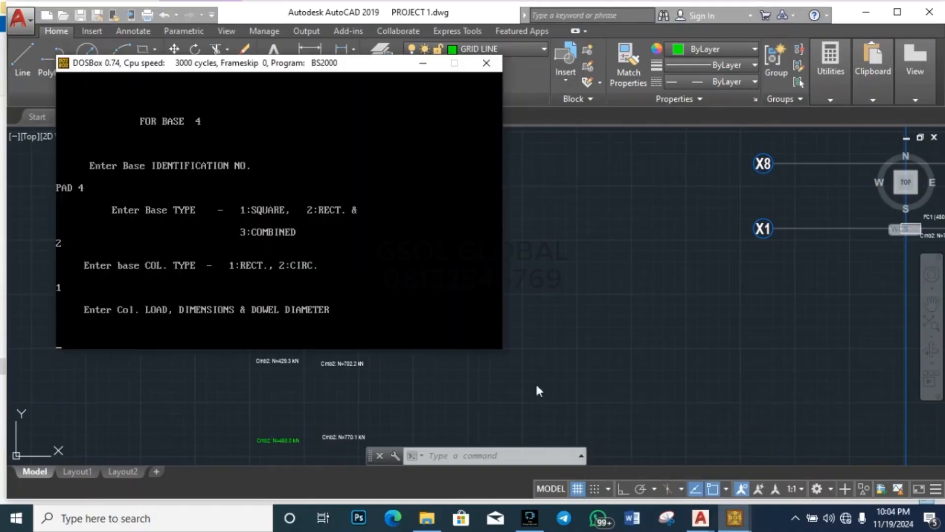
type("1689.1 225 45")
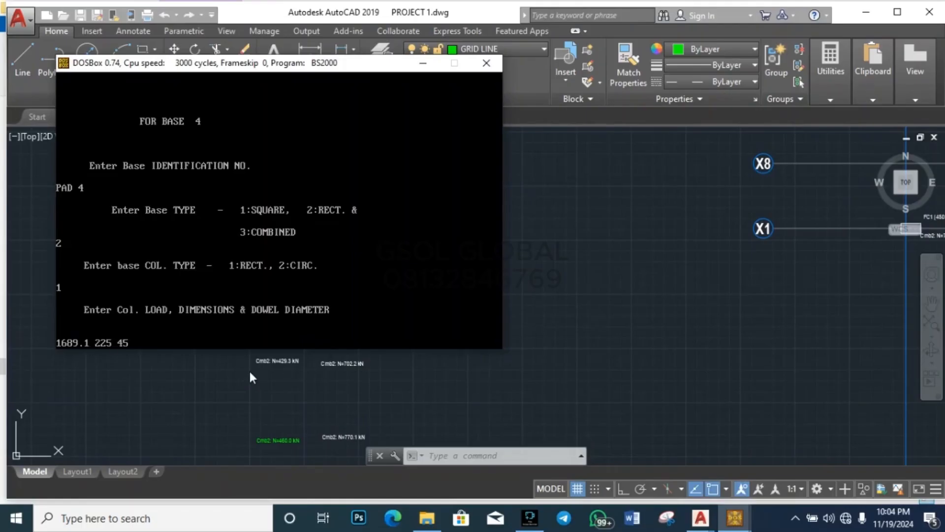
type("0 16")
key("Return")
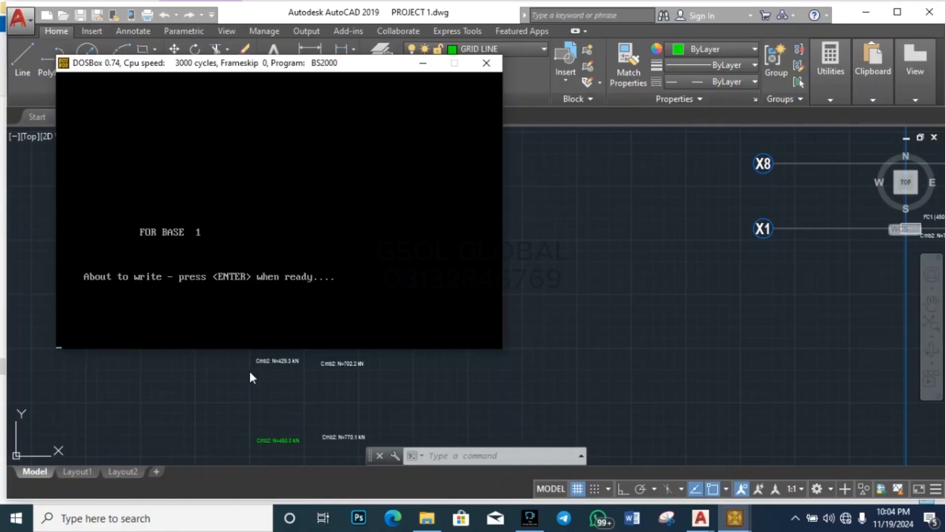
Step: Continue past the write prompt to base 3's 4.22 sq m area, then bring PROJECT 1 forward
key("Return")
key("Return")
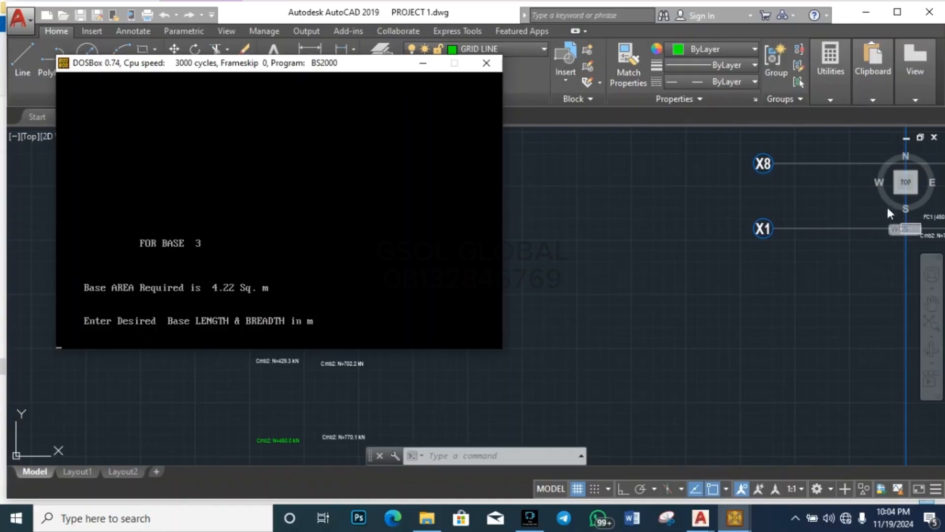
left_click(831, 111)
Step: Open QuickCalc from the Utilities panel in AutoCAD, briefly checking BS2000 in between
left_click(831, 100)
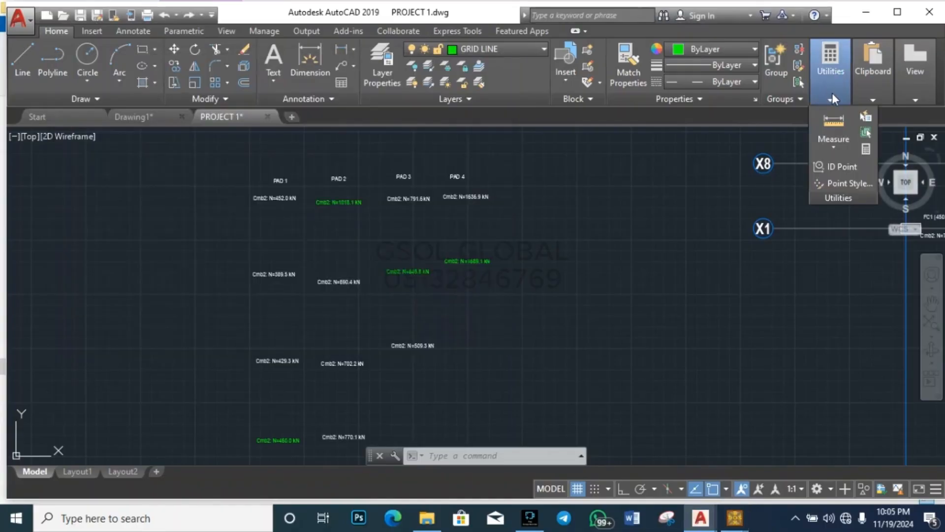
left_click(862, 150)
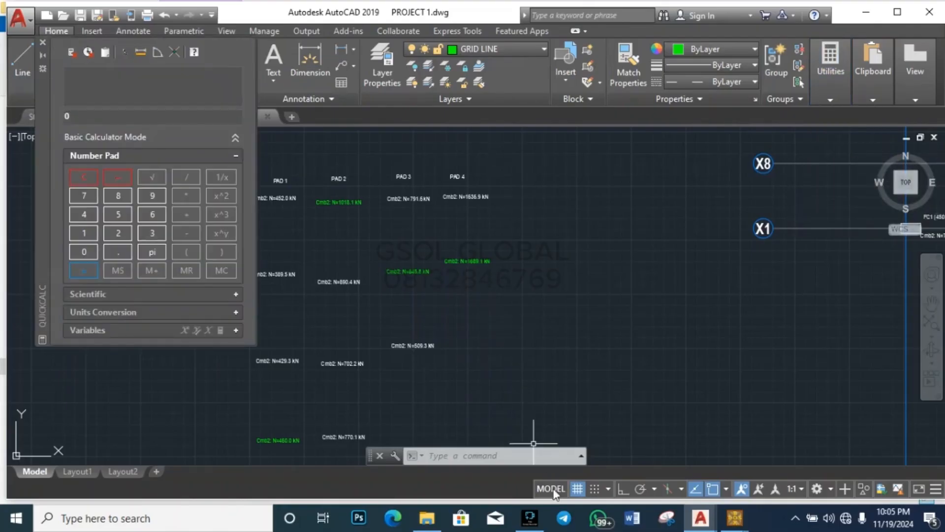
mouse_move(733, 523)
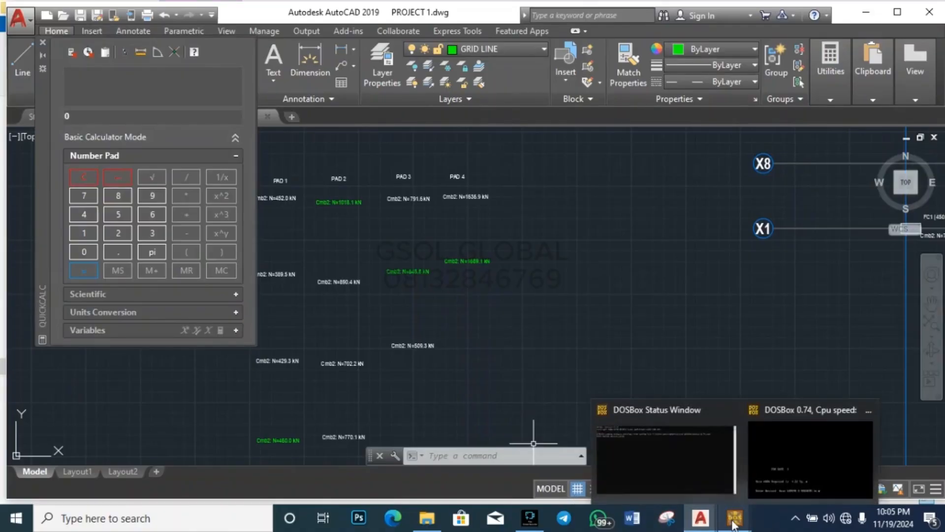
left_click(770, 476)
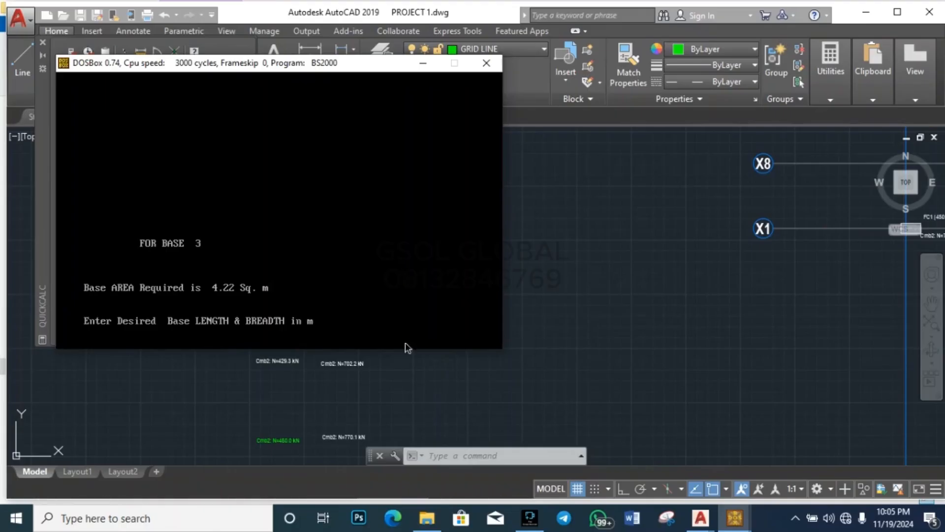
left_click(76, 378)
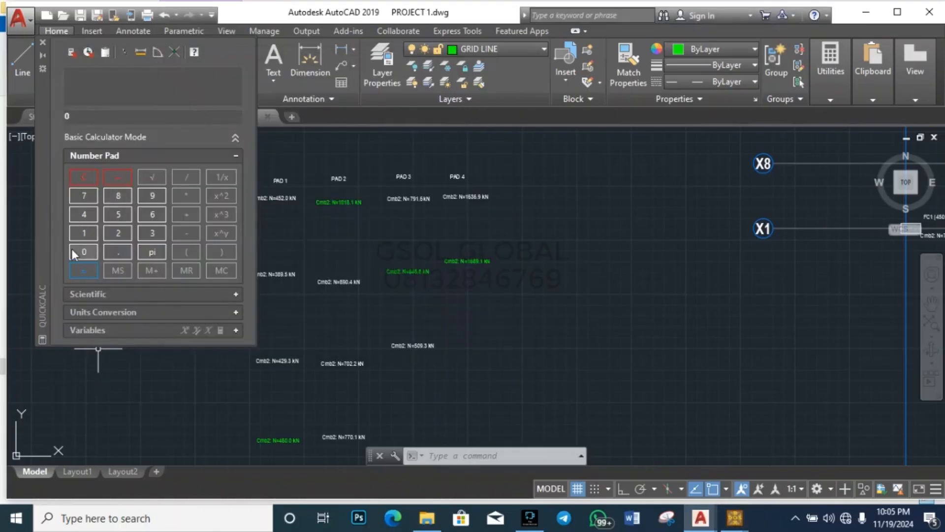
Step: Compute the first trial base area, 2.1 × 2.1 = 4.41, in QuickCalc
left_click(120, 235)
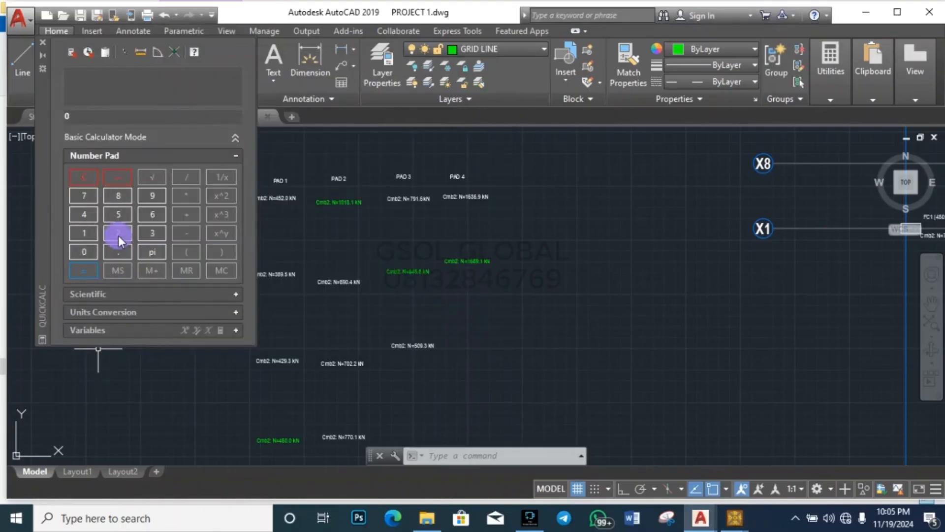
left_click(85, 235)
left_click(186, 196)
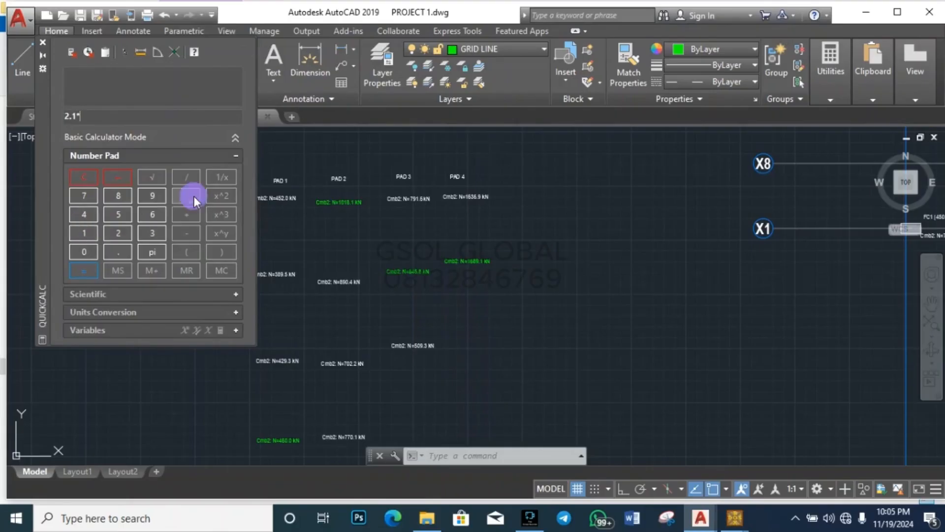
left_click(117, 235)
left_click(118, 252)
left_click(88, 233)
left_click(87, 272)
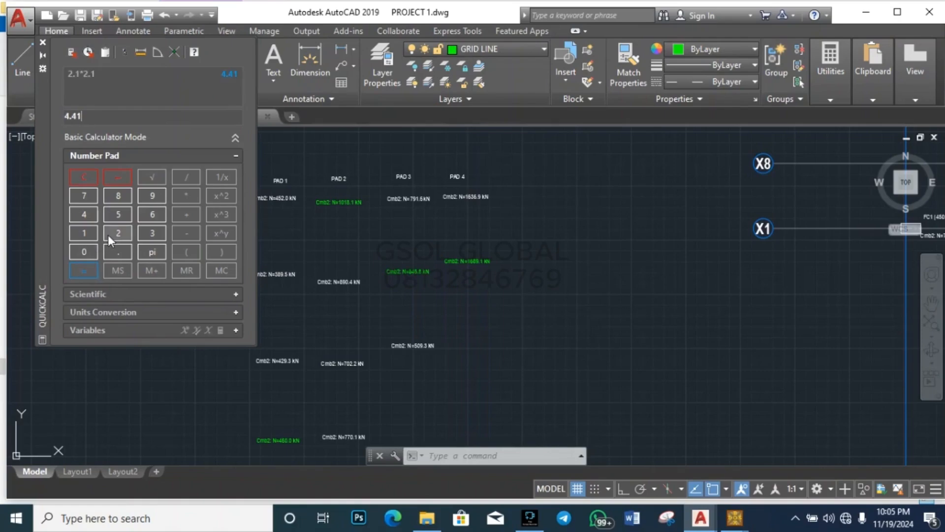
Step: Clear QuickCalc and compute the trial area 2.1 × 1.9 = 3.99
left_click(93, 179)
left_click(123, 235)
left_click(123, 251)
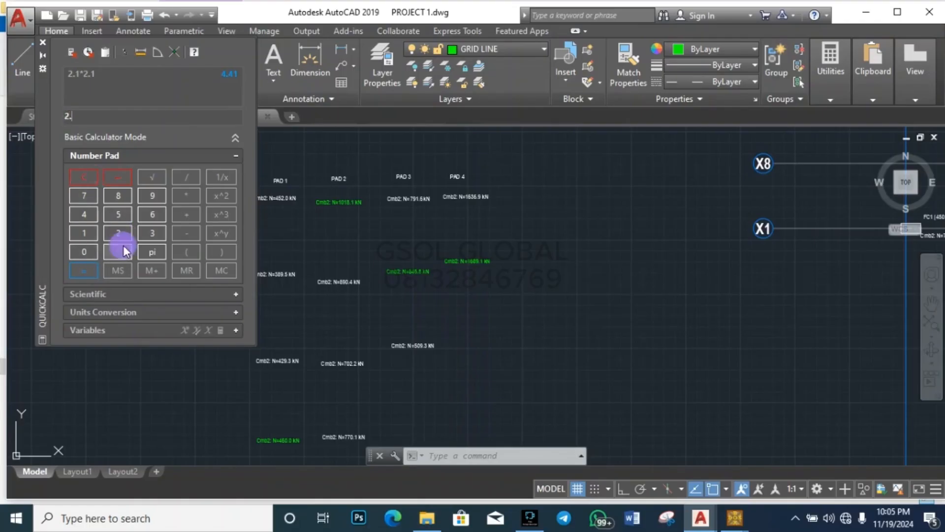
left_click(84, 233)
left_click(182, 199)
left_click(82, 237)
left_click(115, 252)
left_click(153, 198)
left_click(84, 269)
Step: Clear QuickCalc, compute 2.3 × 1.9 = 4.37, then return to BS2000
left_click(85, 177)
left_click(118, 232)
left_click(118, 250)
left_click(151, 235)
left_click(186, 195)
left_click(91, 234)
left_click(118, 248)
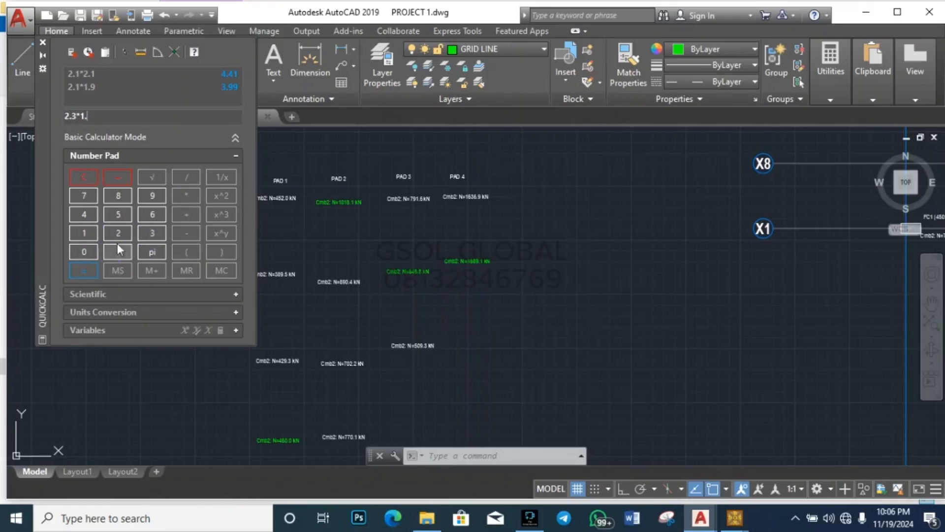
left_click(153, 196)
left_click(93, 273)
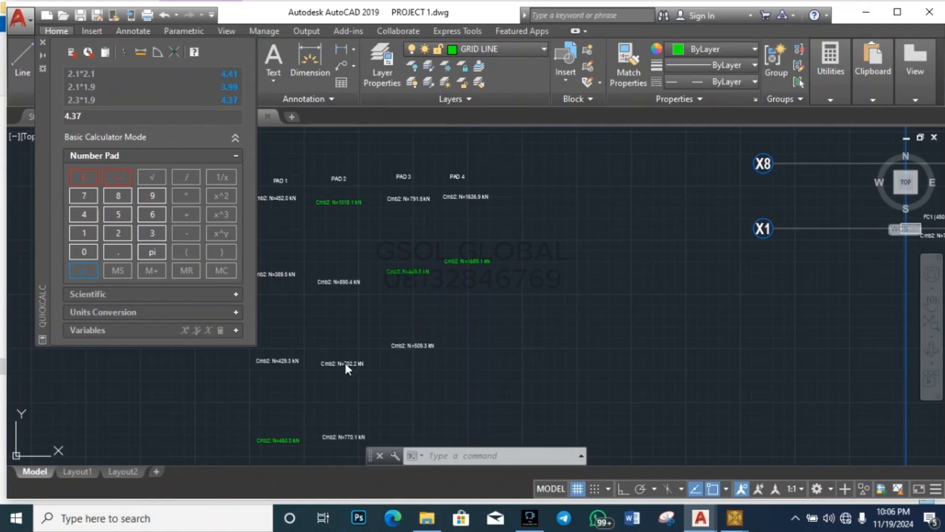
mouse_move(736, 521)
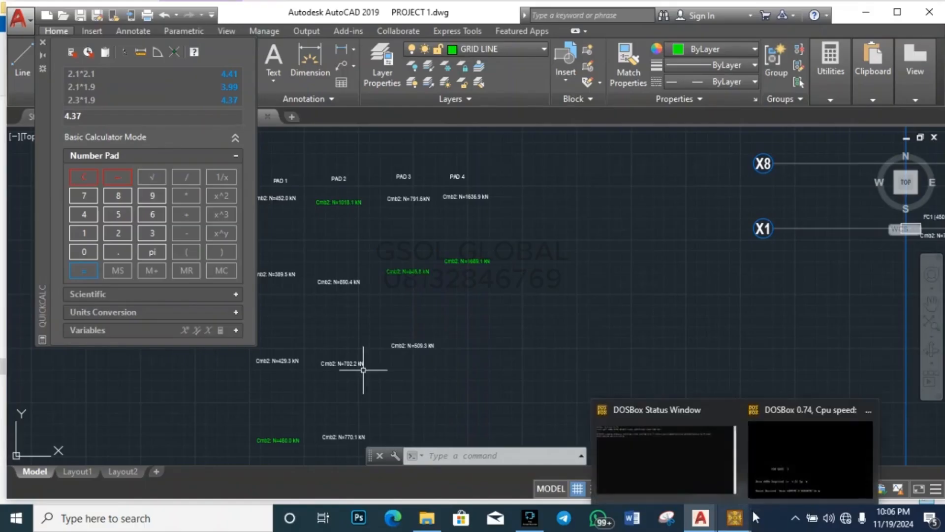
left_click(787, 450)
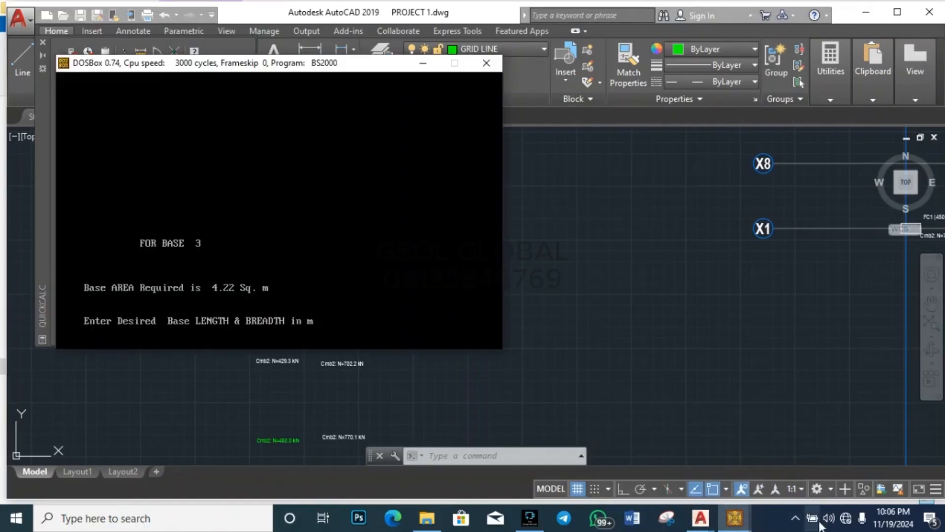
Step: In PROJECT 1.dwg, clear QuickCalc and compute the trial area 2.3 × 1.8 = 4.14
mouse_move(722, 522)
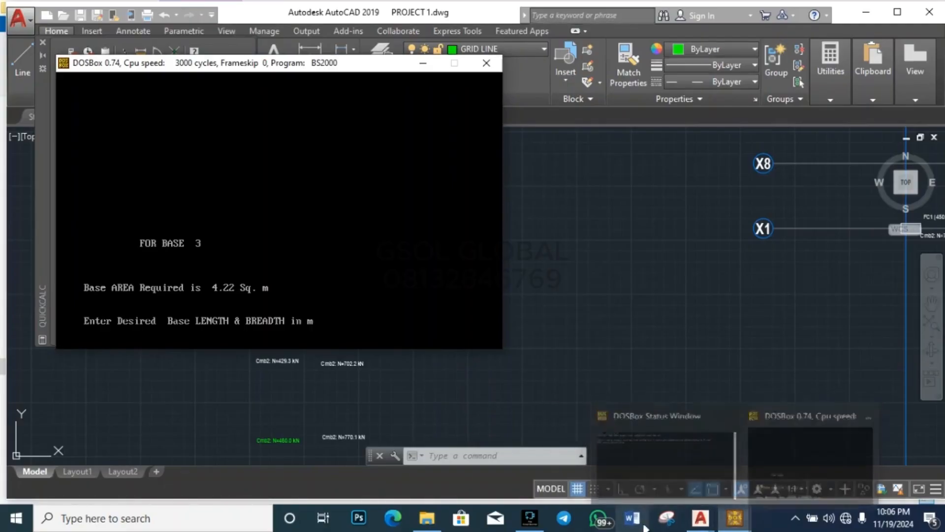
left_click(735, 489)
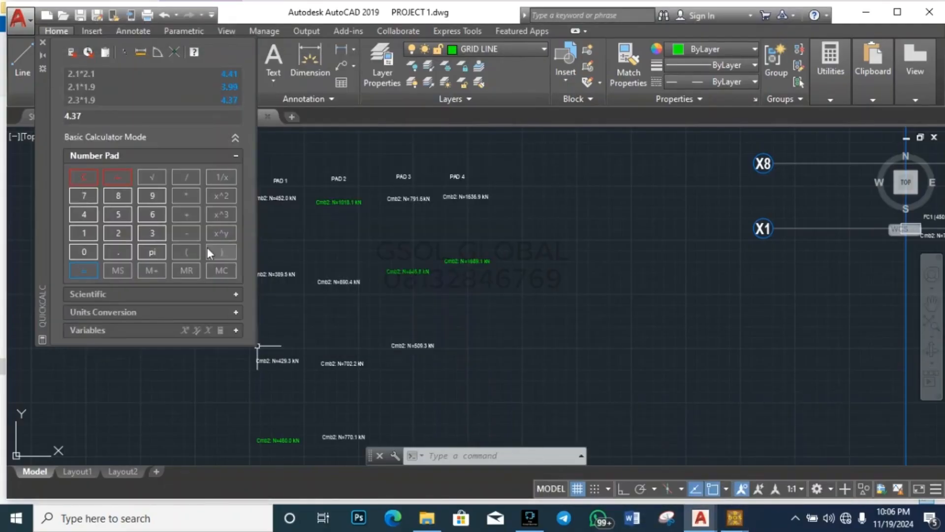
left_click(88, 179)
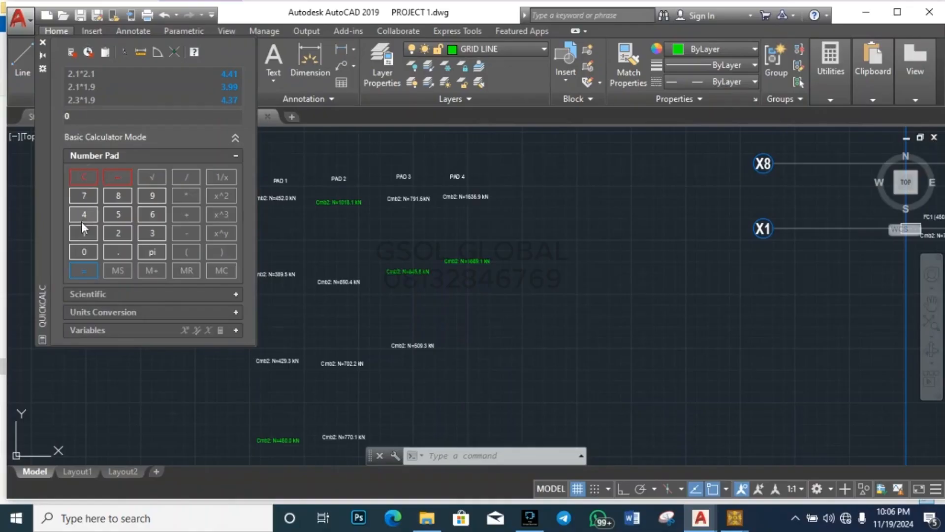
left_click(116, 232)
left_click(118, 251)
left_click(157, 232)
left_click(185, 193)
left_click(82, 231)
left_click(117, 251)
left_click(117, 196)
left_click(91, 265)
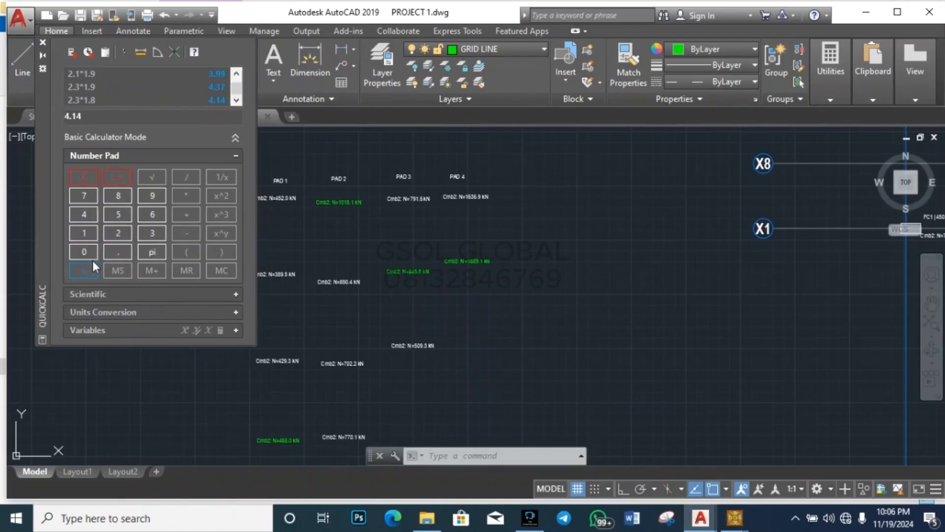
Step: Clear QuickCalc, compute 2.3 × 1.85 = 4.255, then return to BS2000
left_click(86, 180)
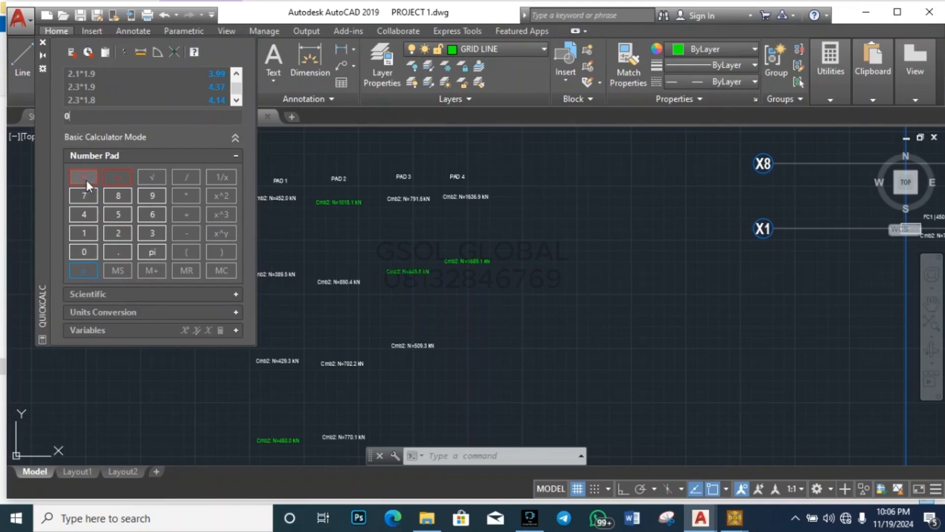
left_click(118, 232)
left_click(117, 246)
left_click(153, 233)
left_click(187, 194)
left_click(89, 237)
left_click(122, 252)
left_click(117, 196)
left_click(118, 216)
left_click(90, 272)
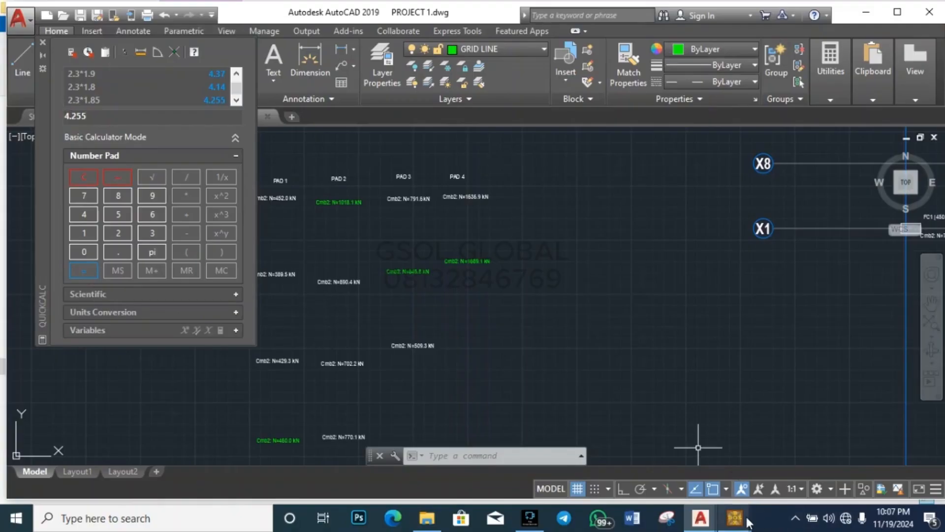
left_click(762, 494)
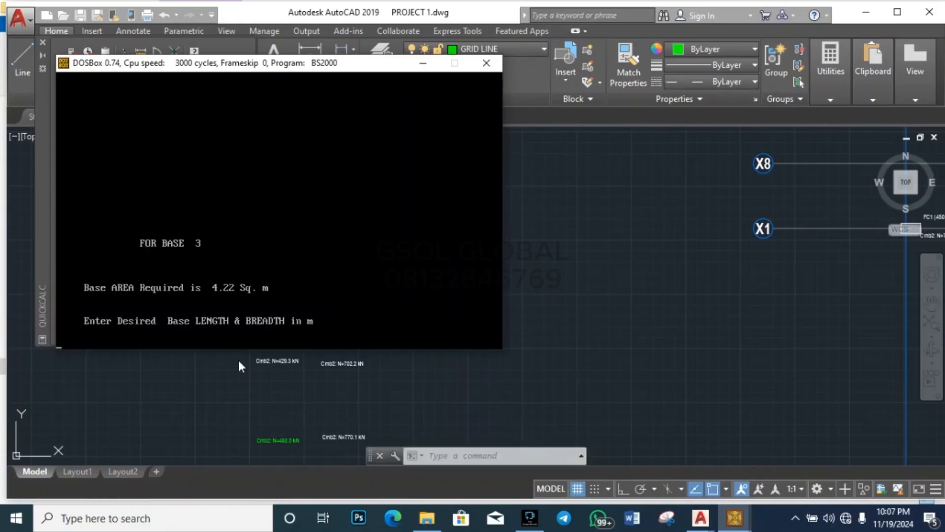
Step: Enter base 3 as 2.3 m long by 1.85 m broad and continue past the write prompt
type("2.3")
key("BackSpace")
key("BackSpace")
key("BackSpace")
type("2.3 1.85")
key("Return")
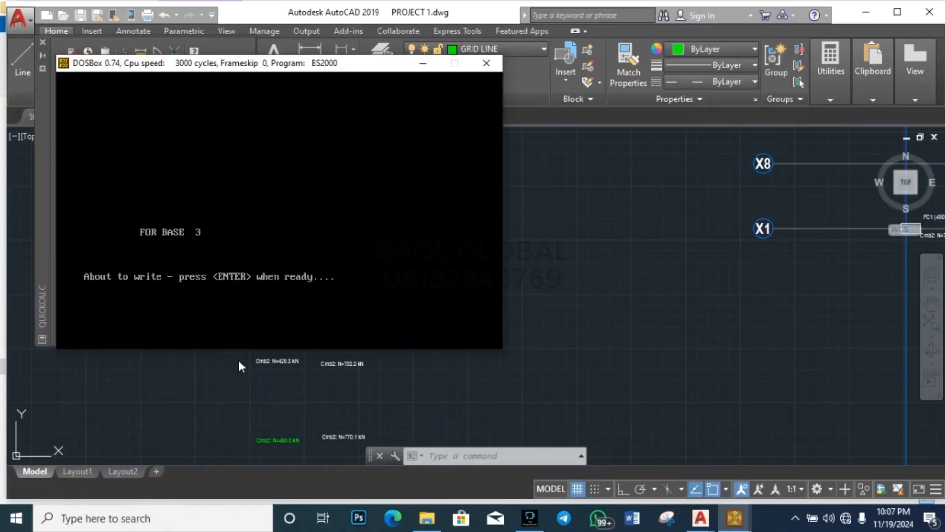
key("Return")
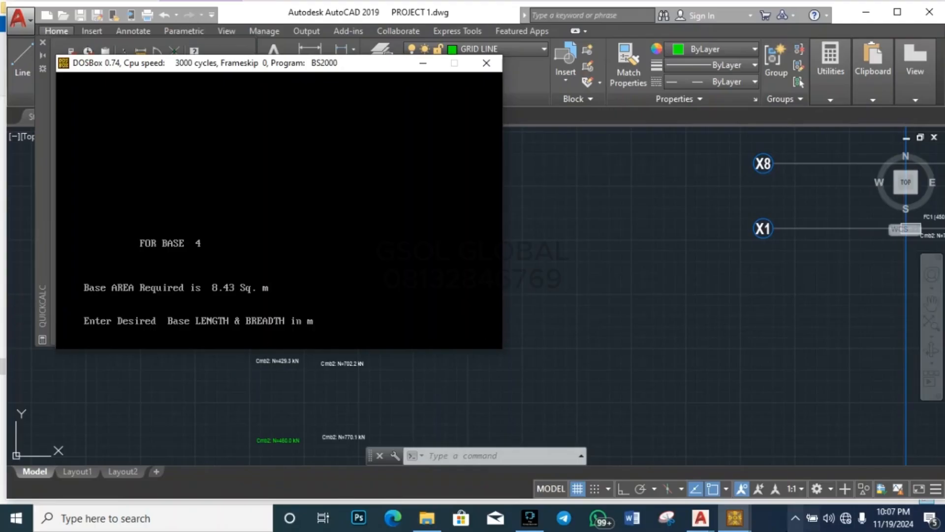
Step: Switch from PROJECT 1.dwg to Drawing1.dwg and back, then return to BS2000 at base 4
left_click(508, 313)
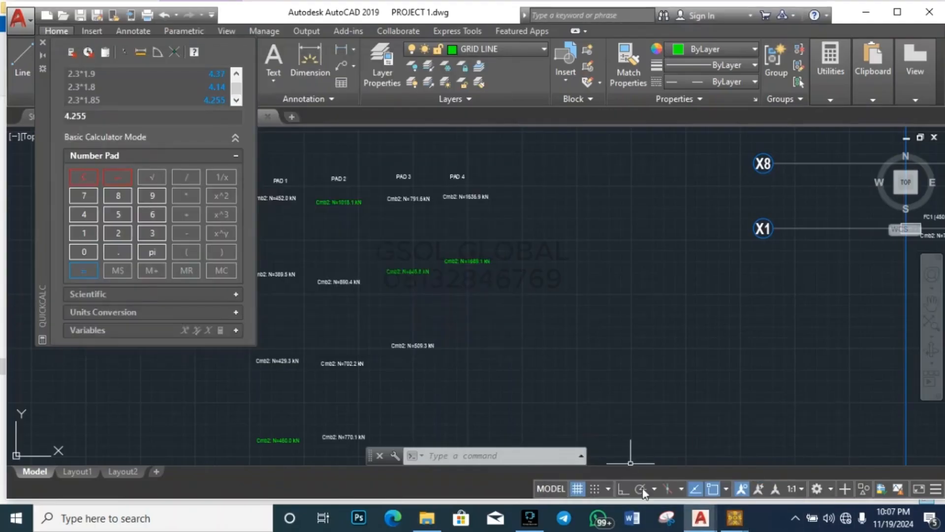
mouse_move(700, 516)
left_click(623, 458)
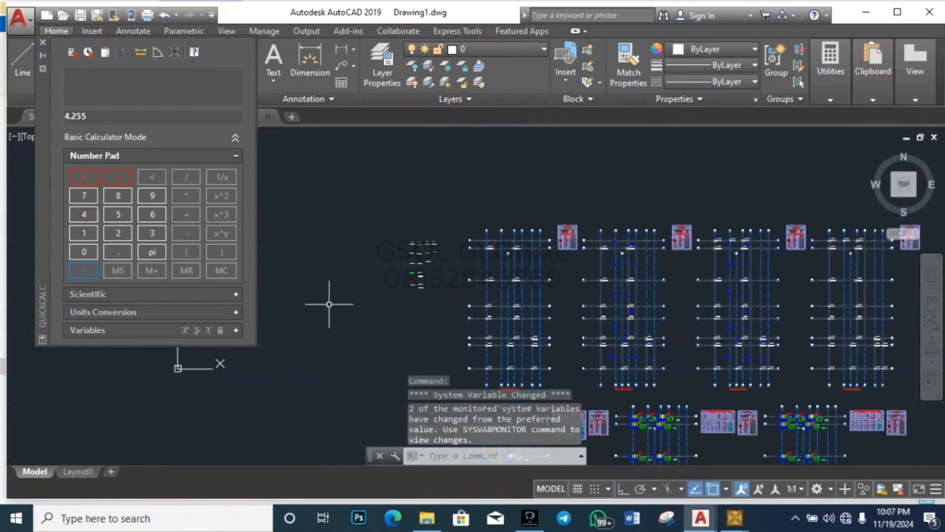
mouse_move(709, 524)
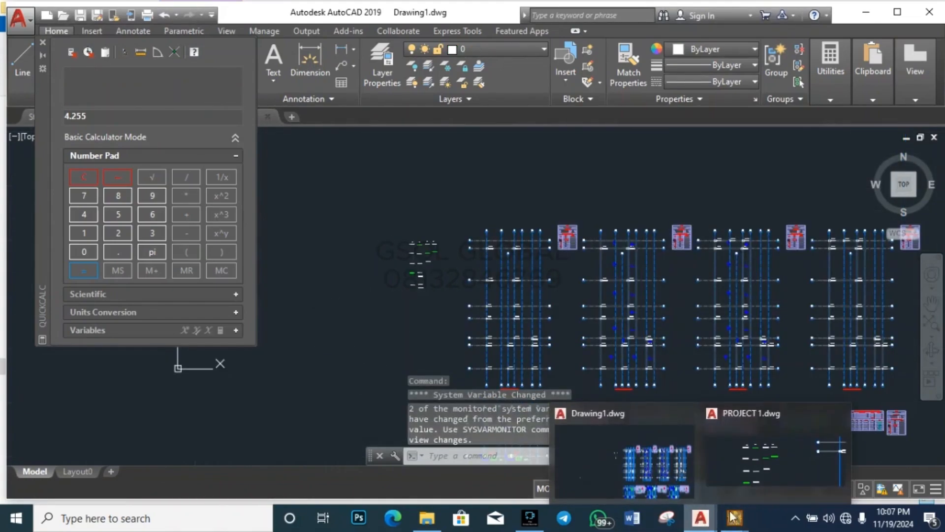
left_click(775, 455)
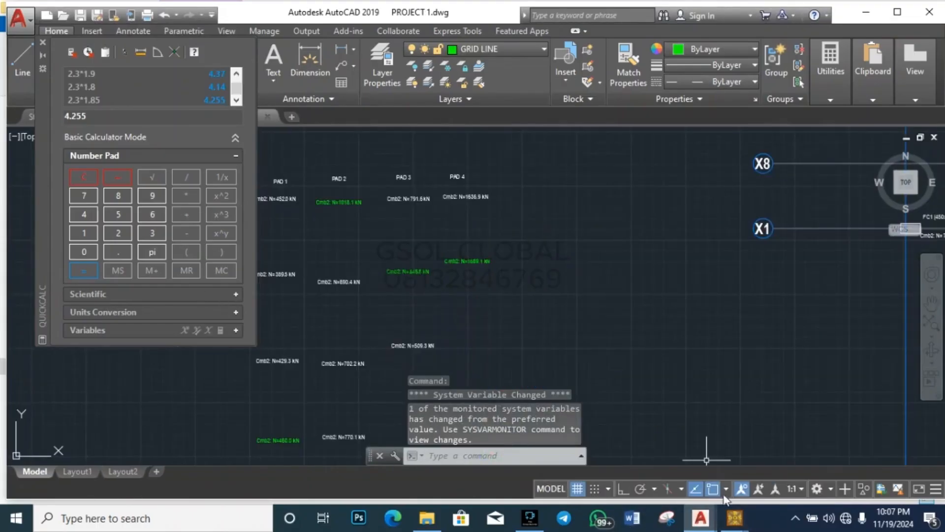
mouse_move(734, 517)
left_click(811, 456)
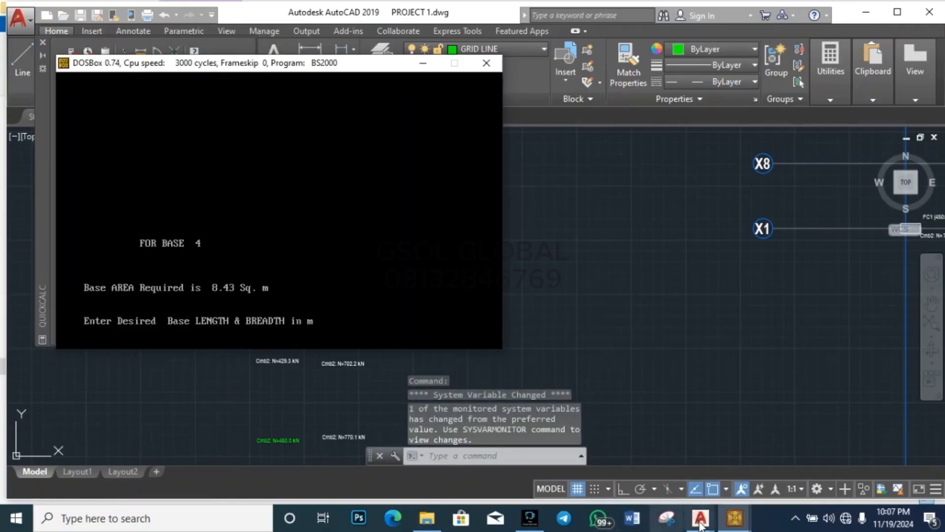
Step: In Drawing1.dwg, clear QuickCalc and compute the trial area 3.9 × 2.2 = 8.58
mouse_move(702, 525)
left_click(623, 460)
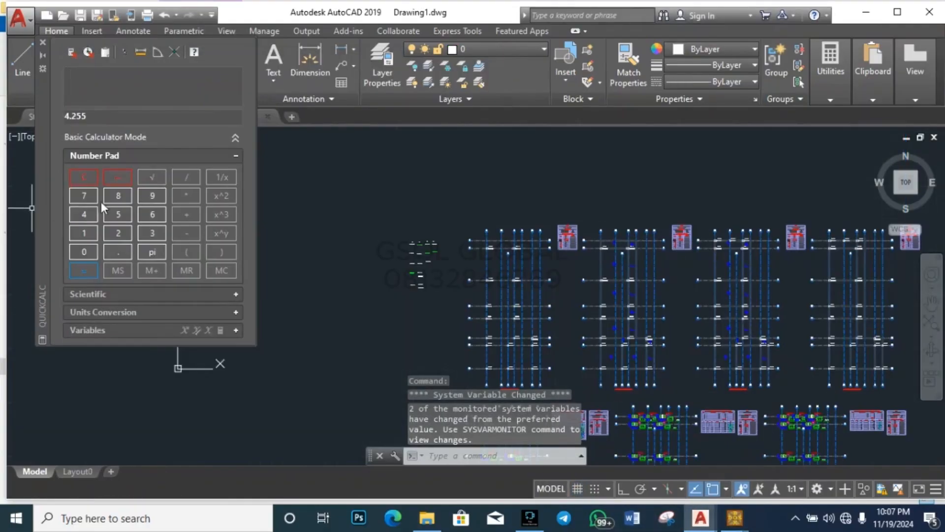
left_click(86, 178)
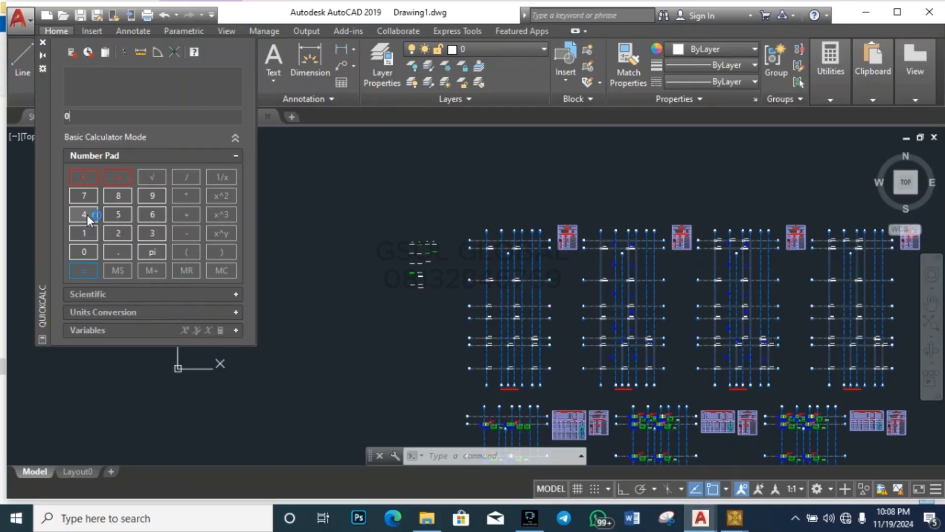
left_click(153, 234)
left_click(127, 248)
left_click(157, 195)
left_click(192, 195)
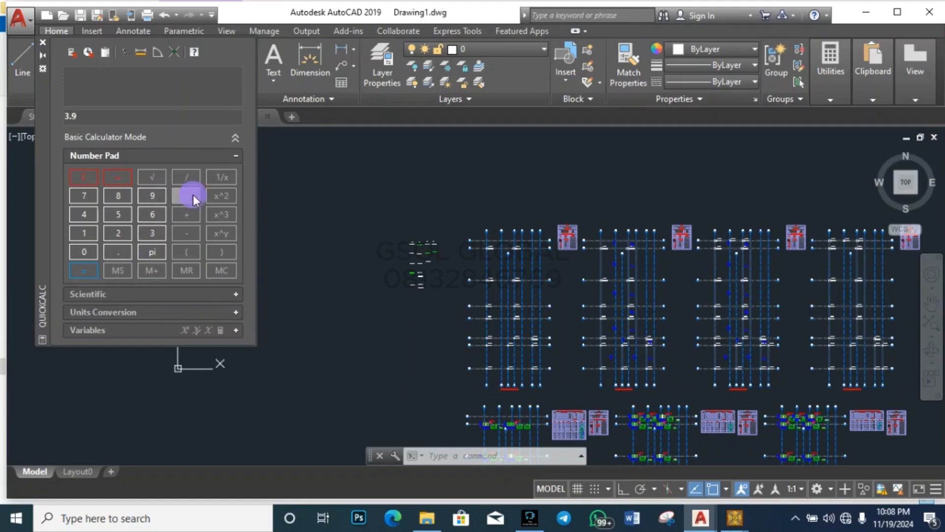
left_click(126, 237)
left_click(125, 248)
left_click(113, 234)
left_click(86, 269)
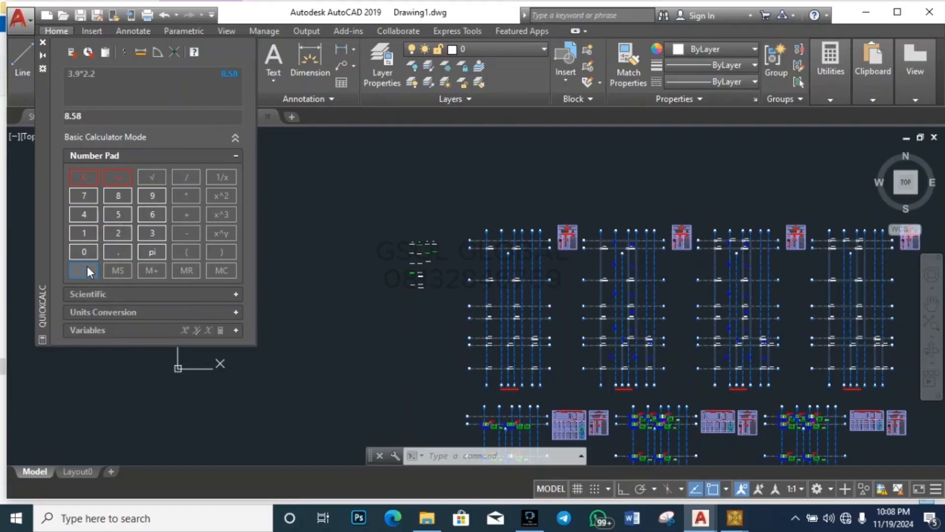
Step: Check the 8.43 sq m required for base 4 in BS2000, then return to Drawing1
mouse_move(741, 526)
left_click(753, 455)
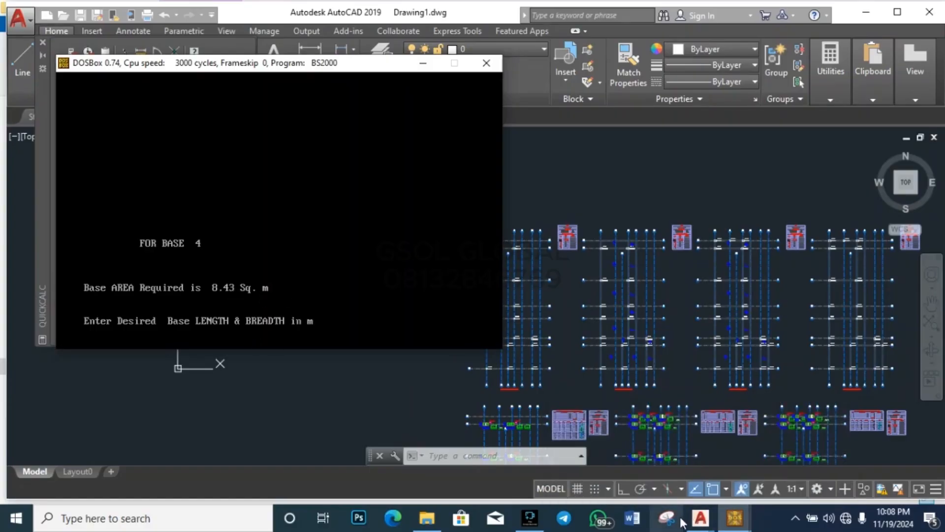
mouse_move(695, 524)
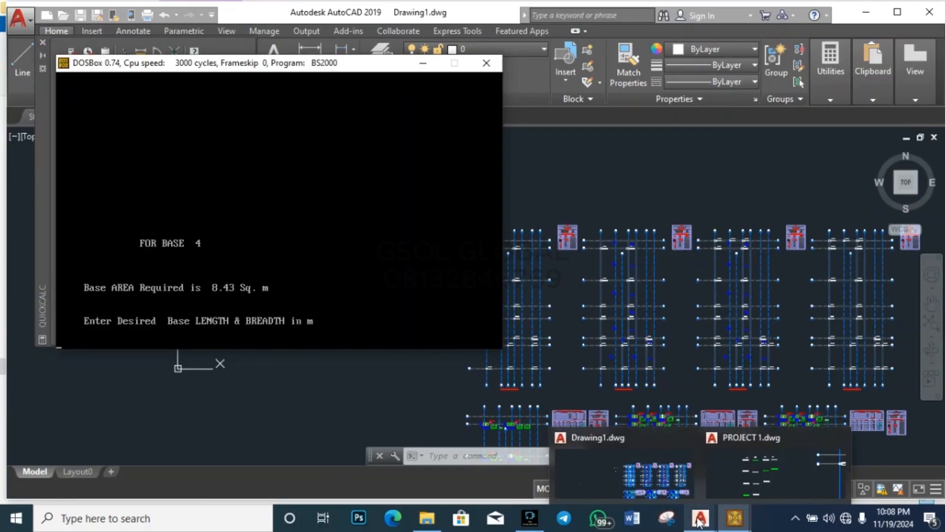
left_click(673, 479)
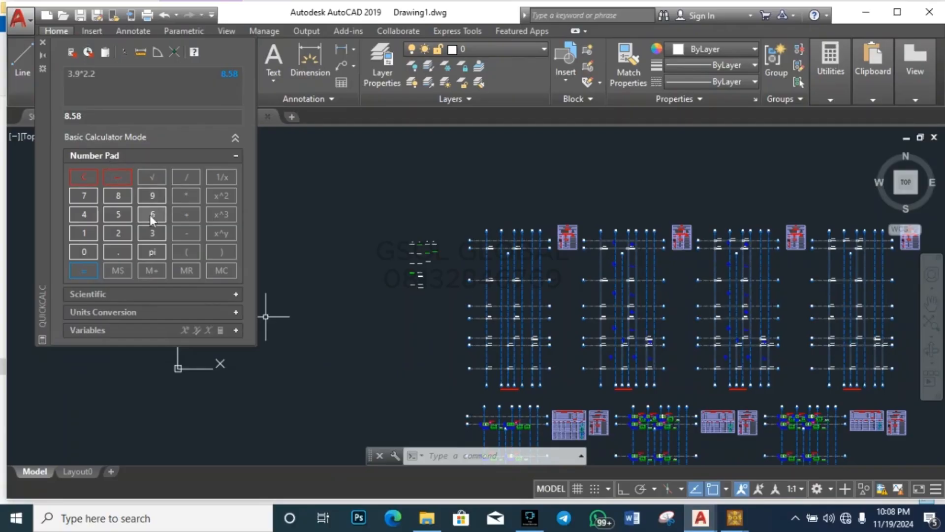
Step: Clear the 8.58 result and compute the trial area 3.9 × 2.25 = 8.775
left_click(84, 177)
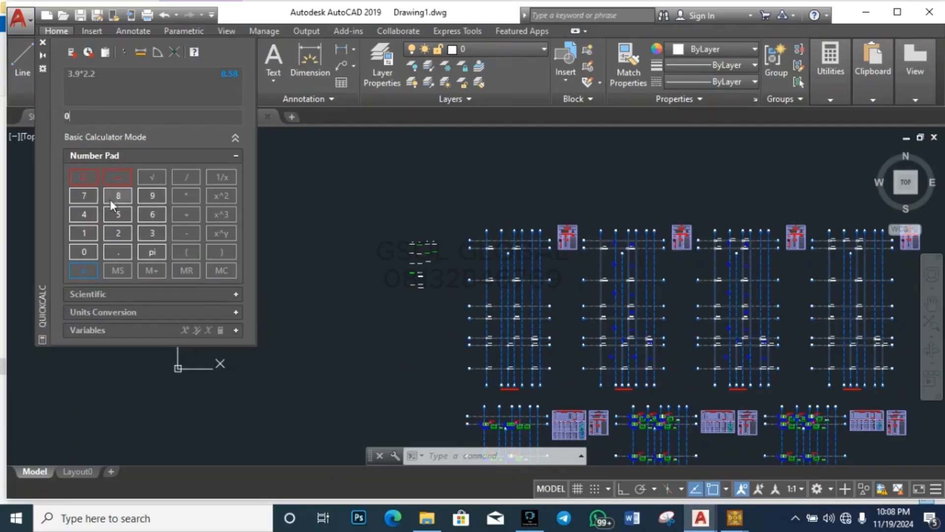
left_click(155, 233)
left_click(120, 248)
left_click(150, 196)
left_click(181, 195)
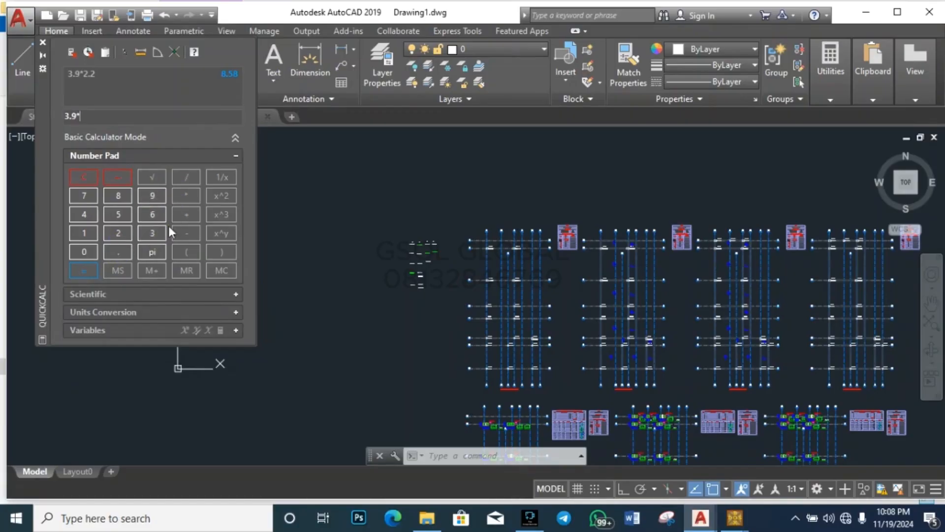
left_click(125, 232)
left_click(125, 251)
left_click(121, 233)
left_click(124, 220)
left_click(85, 269)
mouse_move(728, 516)
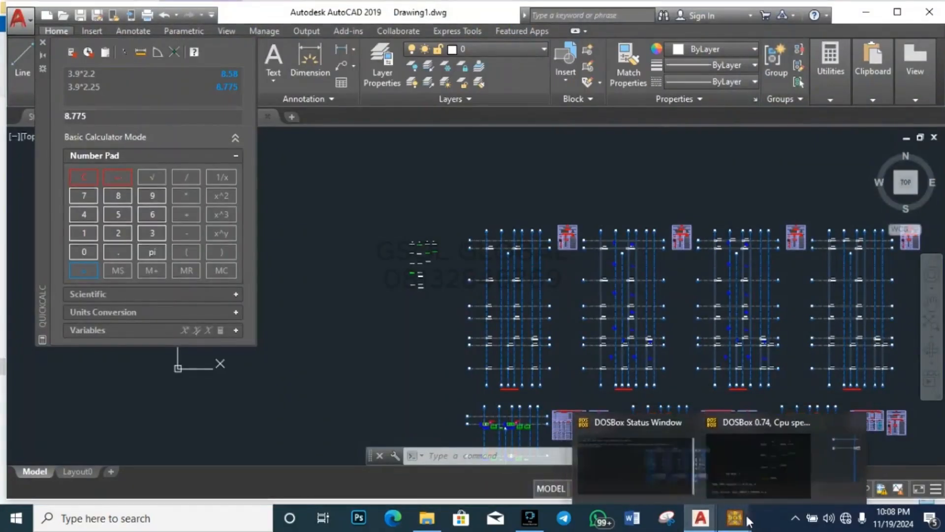
Step: Clear the QuickCalc results in PROJECT 1 and Drawing1, erasing the 8.775 entry
left_click(747, 520)
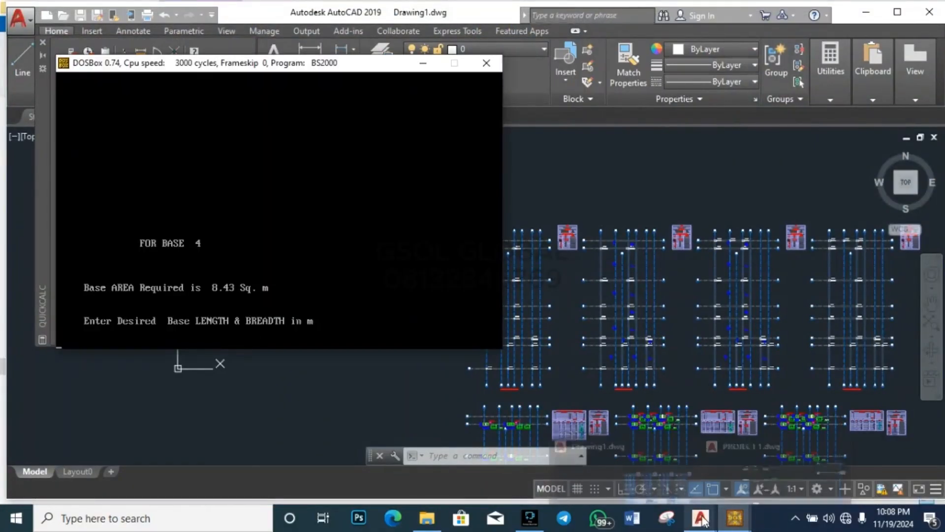
mouse_move(703, 518)
left_click(793, 468)
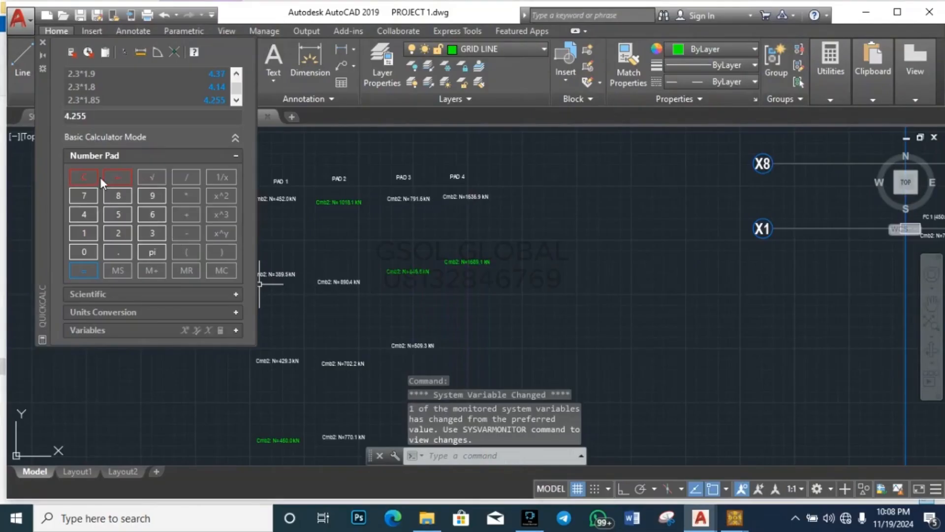
left_click(84, 177)
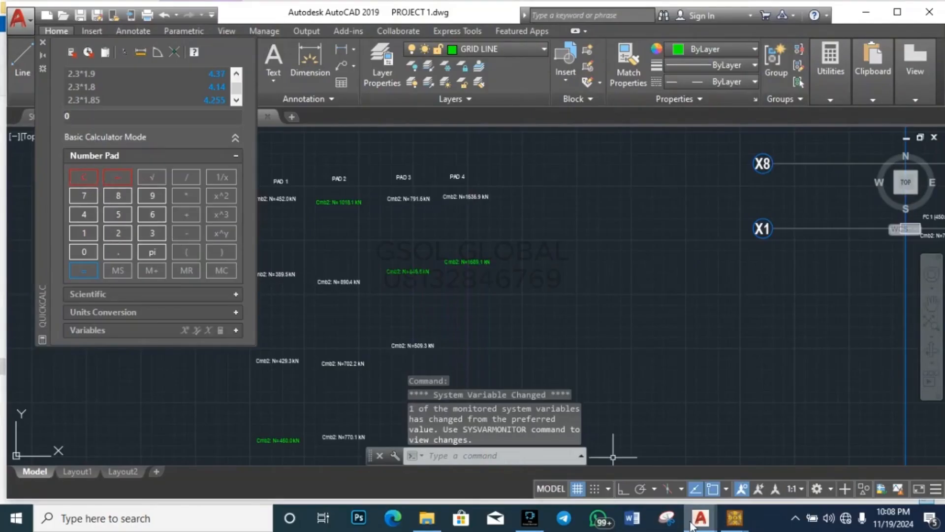
mouse_move(692, 526)
left_click(655, 465)
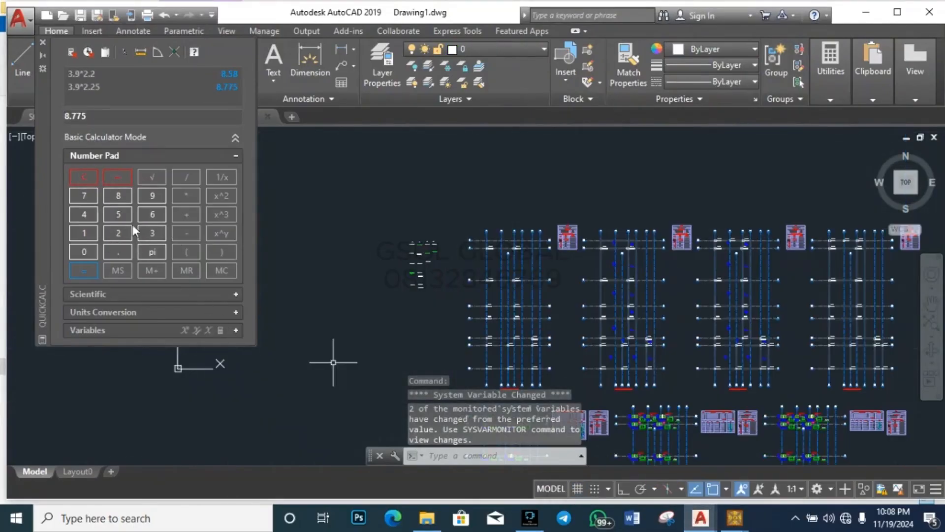
left_click(112, 118)
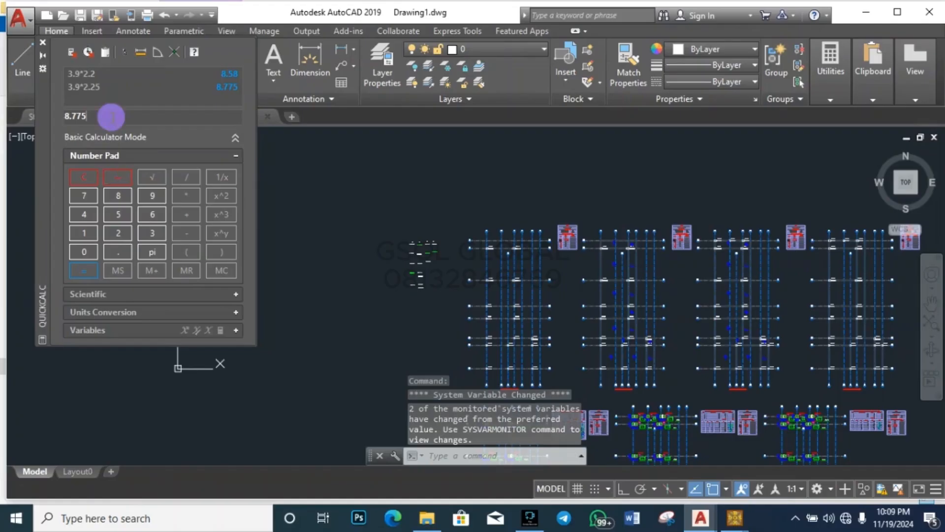
key("BackSpace")
key("BackSpace")
key("BackSpace")
key("BackSpace")
key("BackSpace")
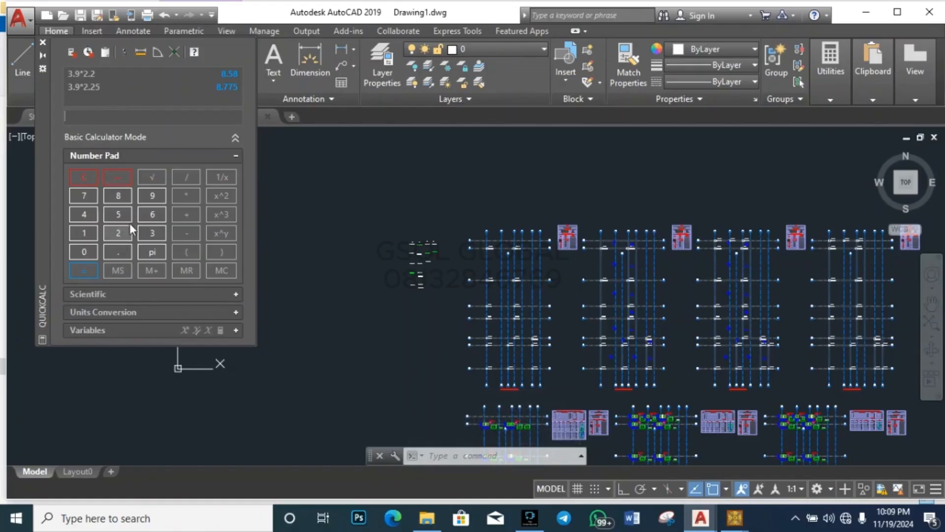
Step: Compute the trial area 3.7 × 2.2 = 8.14, which falls short of 8.43
left_click(152, 233)
left_click(112, 252)
left_click(83, 195)
left_click(186, 196)
left_click(121, 231)
left_click(121, 252)
left_click(118, 233)
left_click(88, 273)
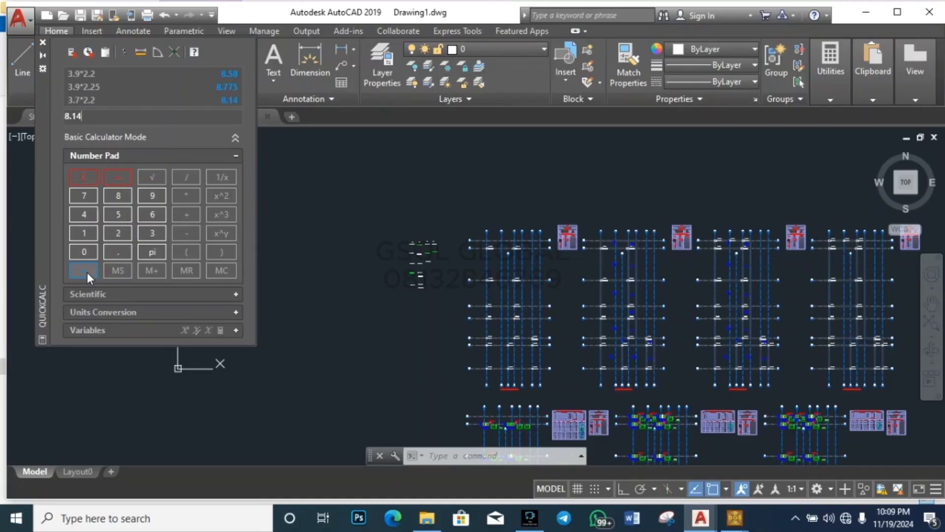
Step: Clear 8.14 and attempt the next trial product, which comes out wrongly as 83.6
left_click(83, 178)
left_click(148, 234)
left_click(123, 196)
left_click(182, 197)
left_click(121, 235)
left_click(121, 235)
left_click(90, 266)
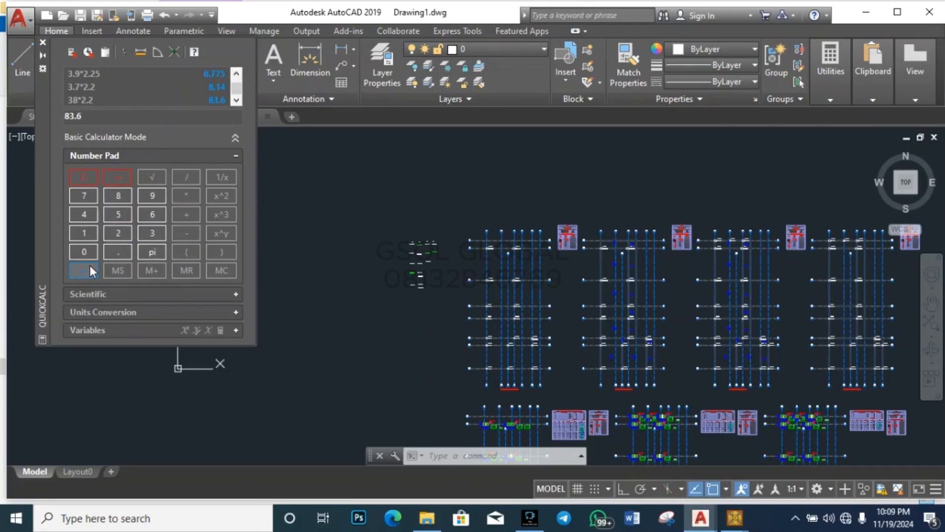
Step: Clear the wrong 83.6 result and compute 3.8 × 2.2 = 8.36
left_click(83, 177)
left_click(147, 233)
left_click(118, 252)
left_click(127, 196)
left_click(181, 199)
left_click(120, 232)
left_click(118, 252)
left_click(127, 230)
left_click(78, 272)
Step: Compute 3.8 × 2.25 = 8.55, correcting a mistyped digit, then return to BS2000
left_click(85, 178)
left_click(148, 232)
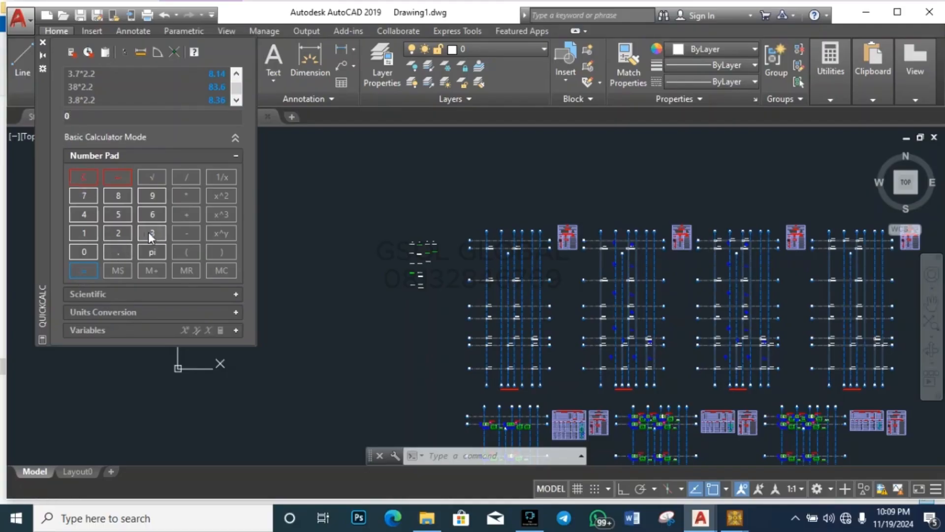
left_click(118, 195)
left_click(109, 176)
left_click(119, 252)
left_click(124, 194)
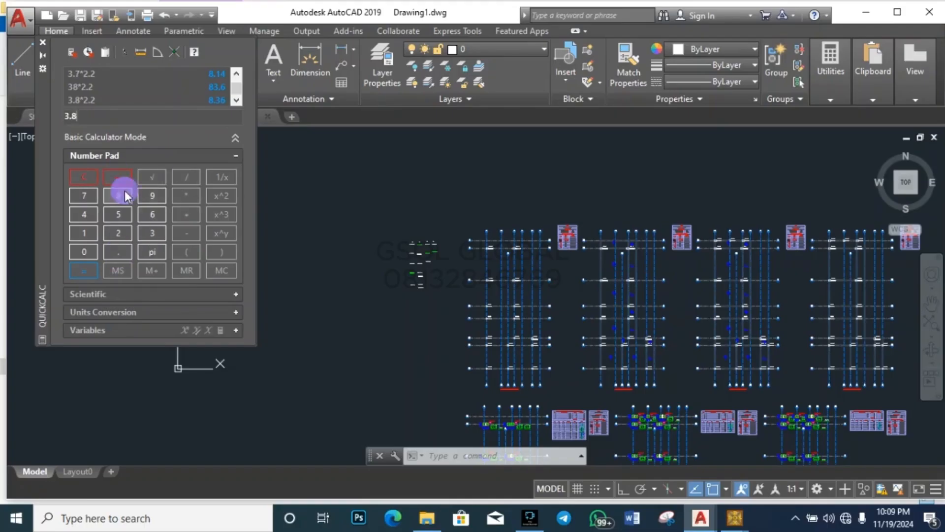
left_click(185, 200)
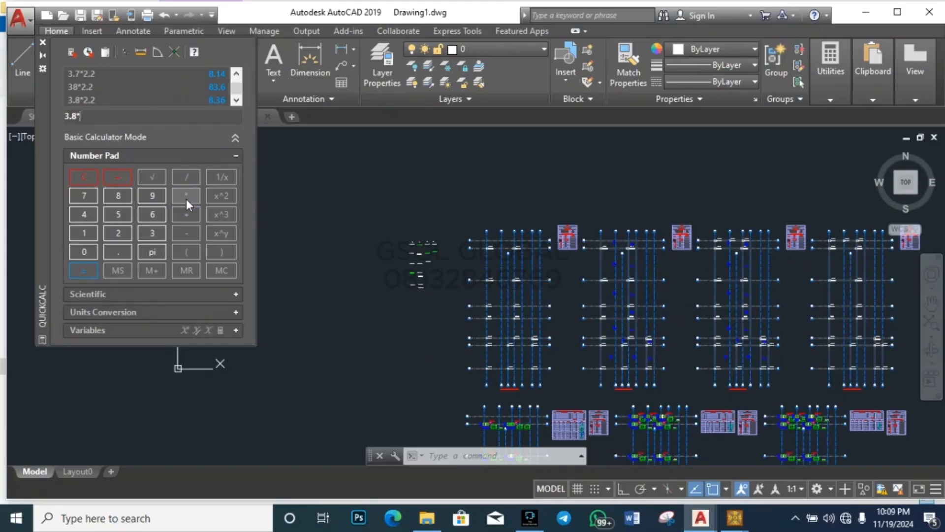
left_click(118, 233)
left_click(117, 251)
left_click(120, 235)
left_click(119, 214)
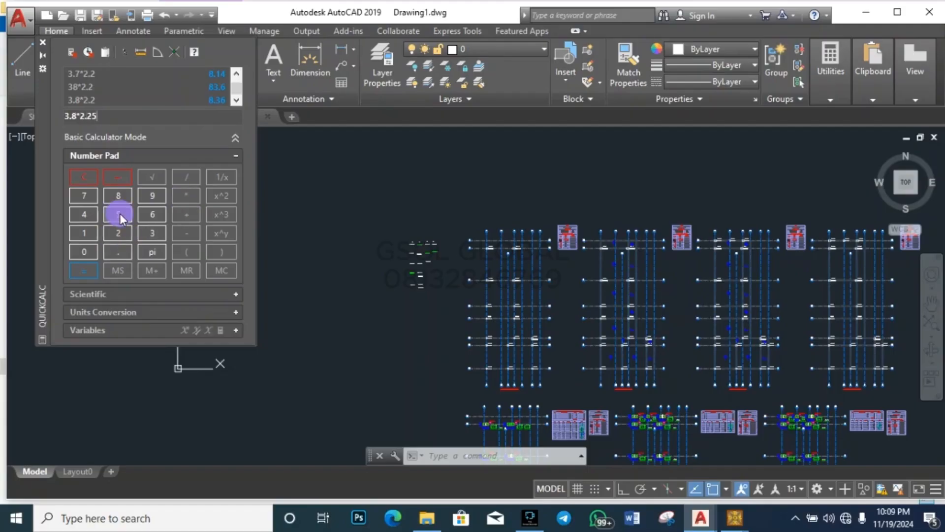
left_click(91, 263)
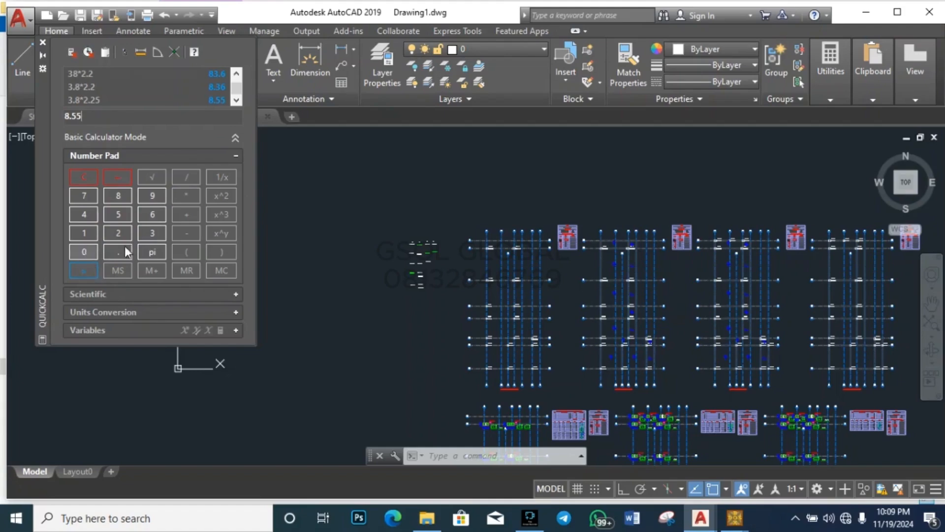
mouse_move(734, 518)
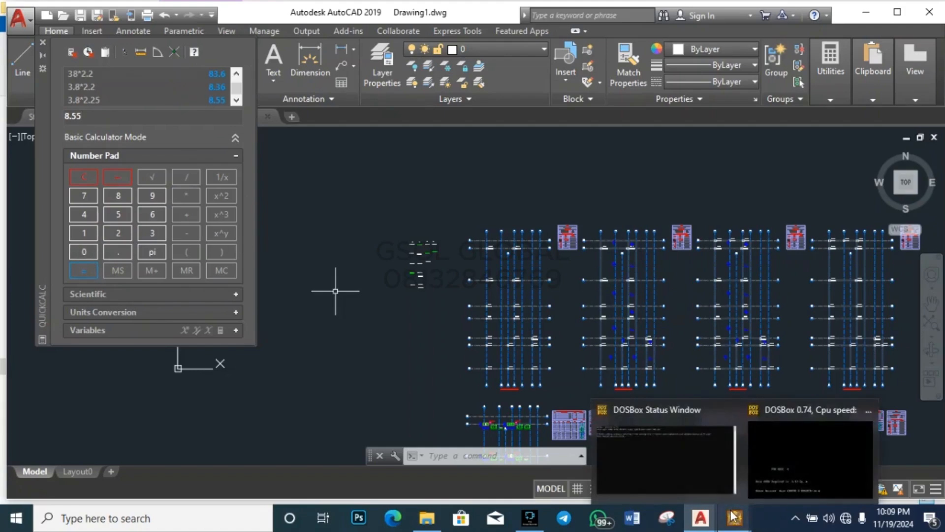
left_click(812, 457)
Step: Enter 3.8 by 2.25 m as Base 4's size in BS2000, then close DOSBox
type("3")
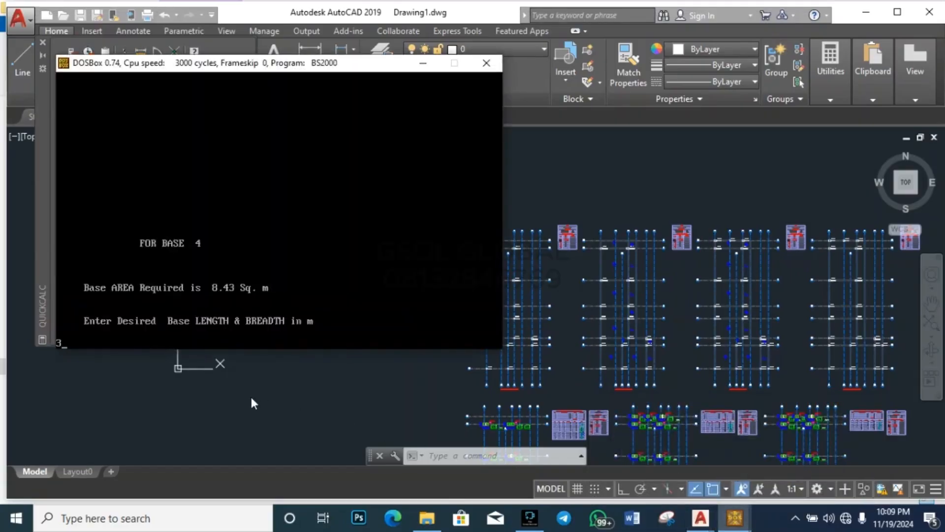
type(",8")
key("BackSpace")
type(".8 2.25")
key("Return")
key("Return")
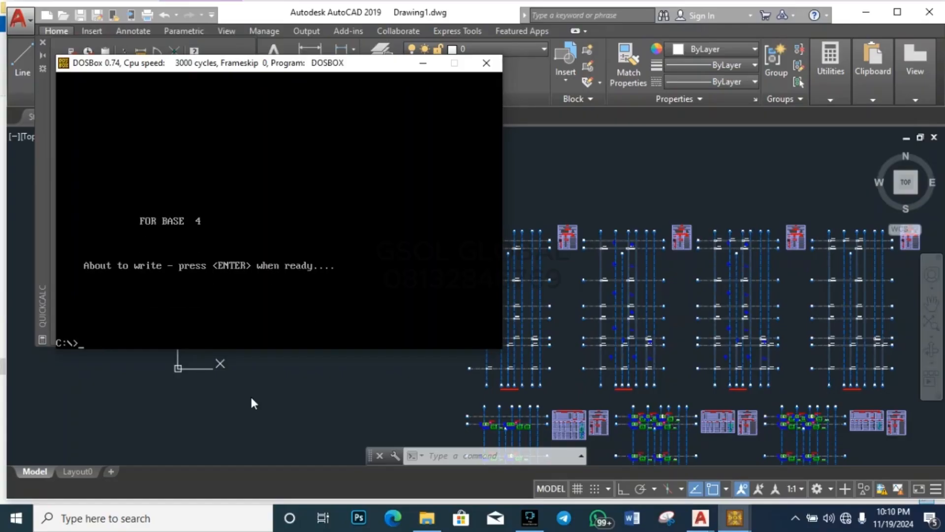
left_click(486, 63)
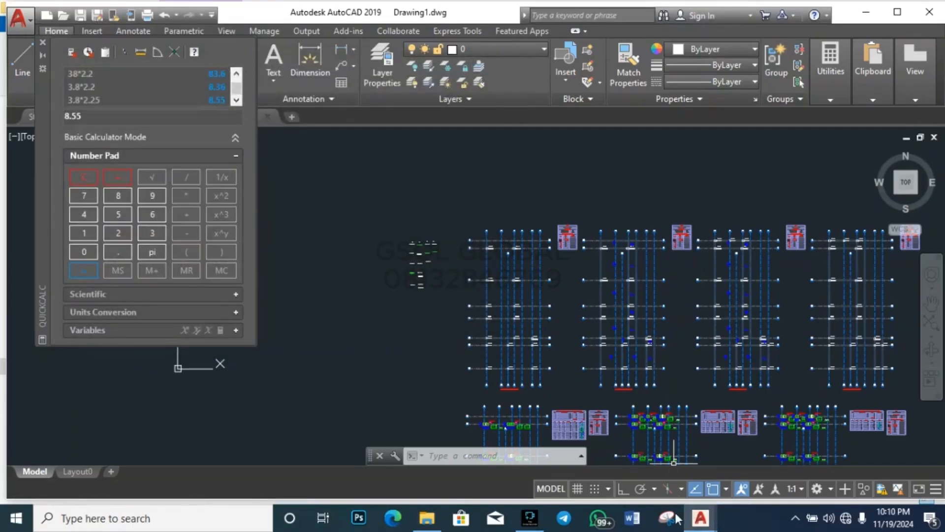
Step: Open the MRCLINT file from the RCD2000 folder with Notepad via Open with, and view it
mouse_move(427, 517)
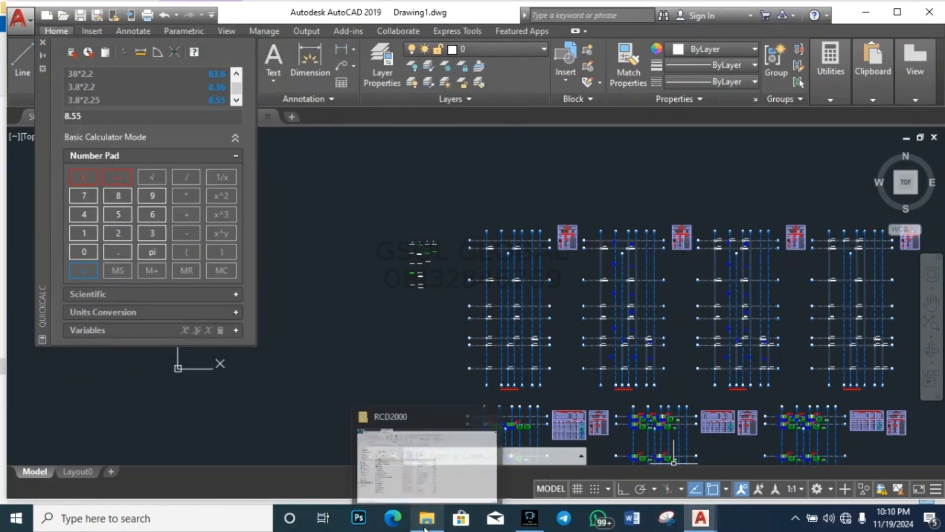
left_click(448, 461)
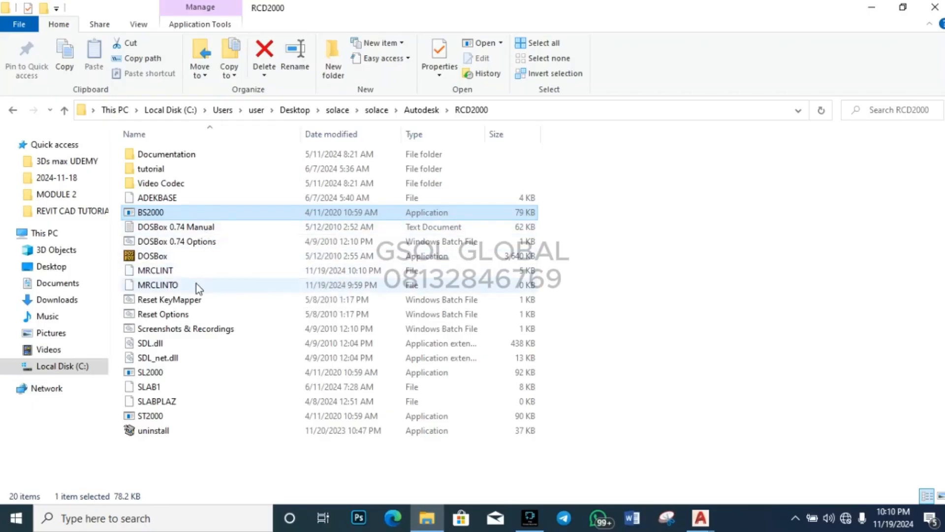
left_click(208, 275)
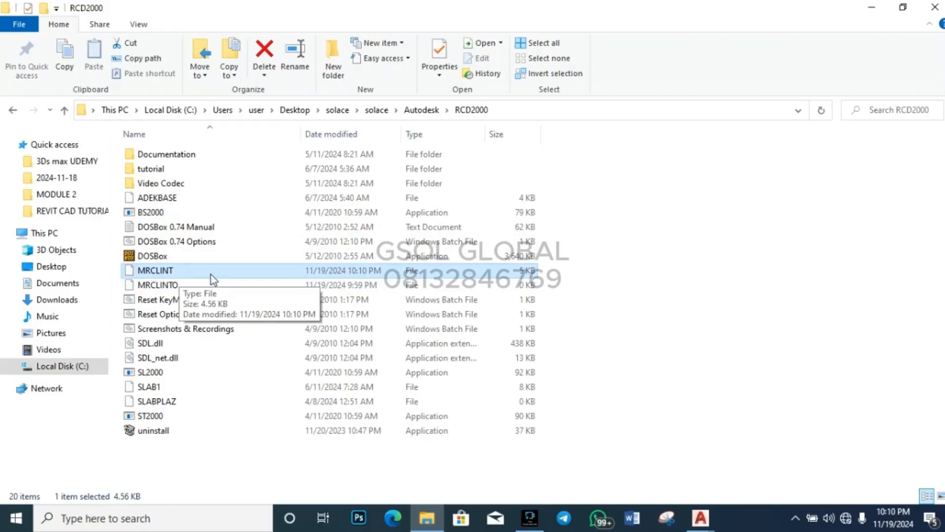
double_click(211, 274)
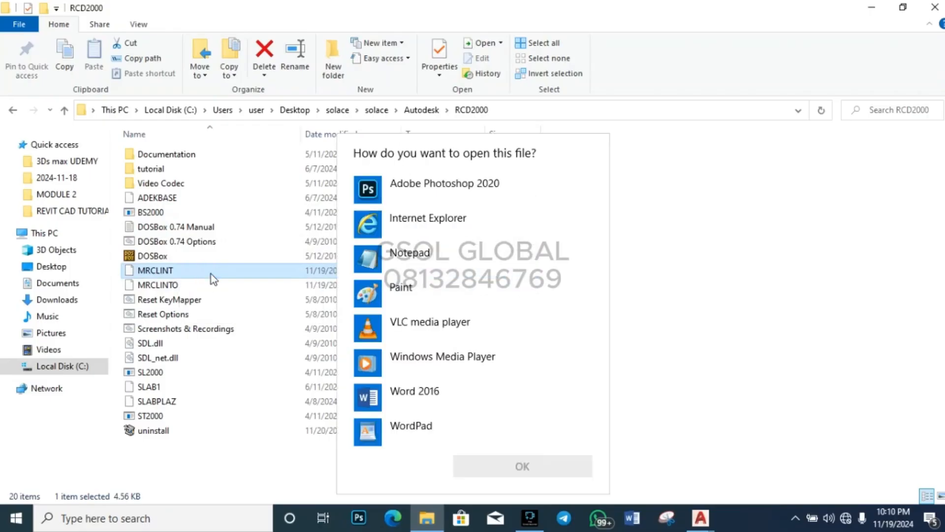
left_click(421, 258)
left_click(529, 468)
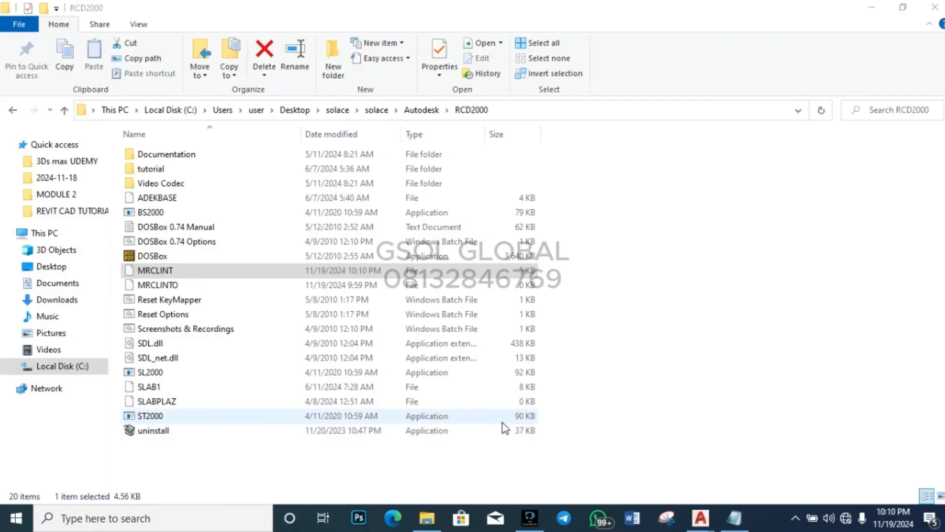
left_click(734, 517)
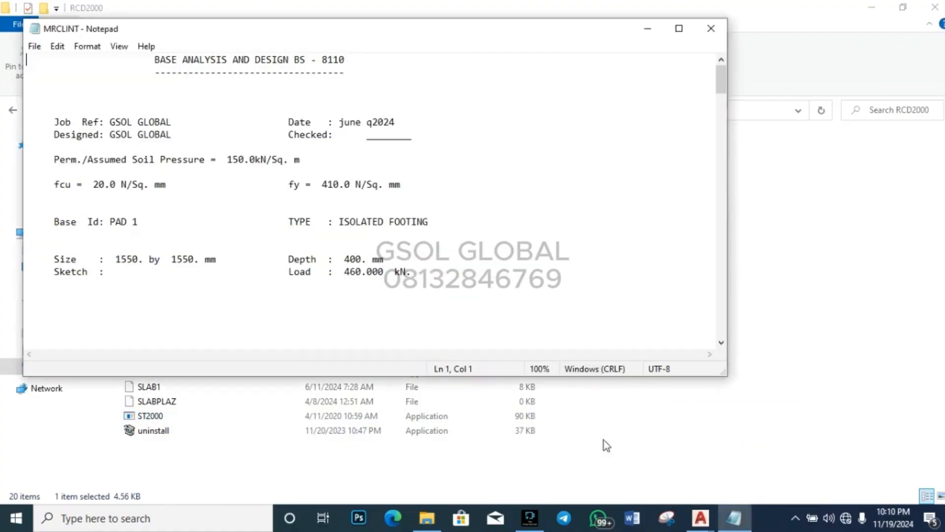
Step: Maximize the MRCLINT report and read down to PAD 4's 3800×2250 mm base, then minimize Notepad and Explorer
left_click(679, 28)
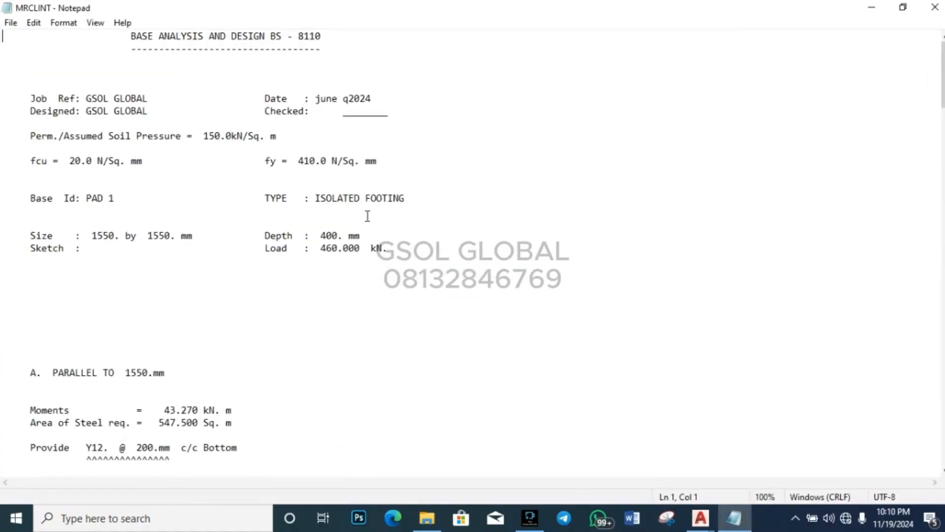
scroll(264, 292, "down", 7)
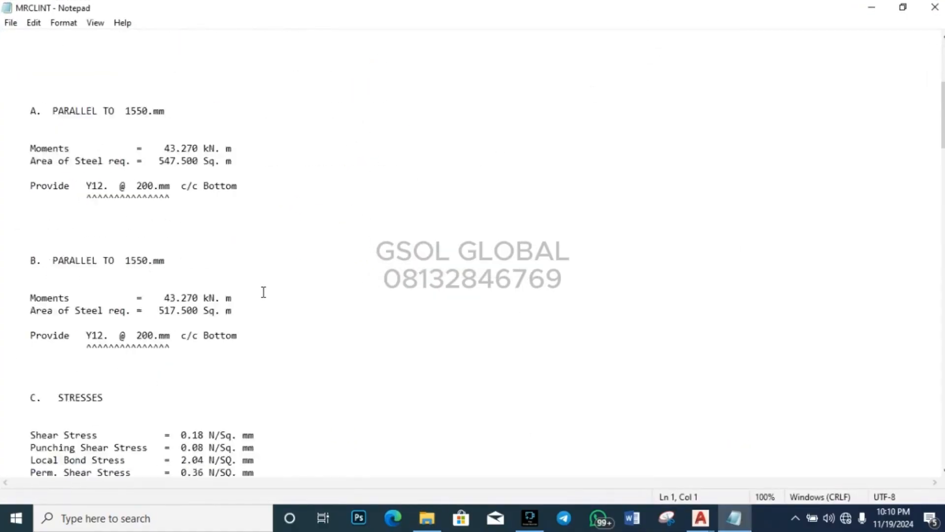
scroll(264, 291, "down", 20)
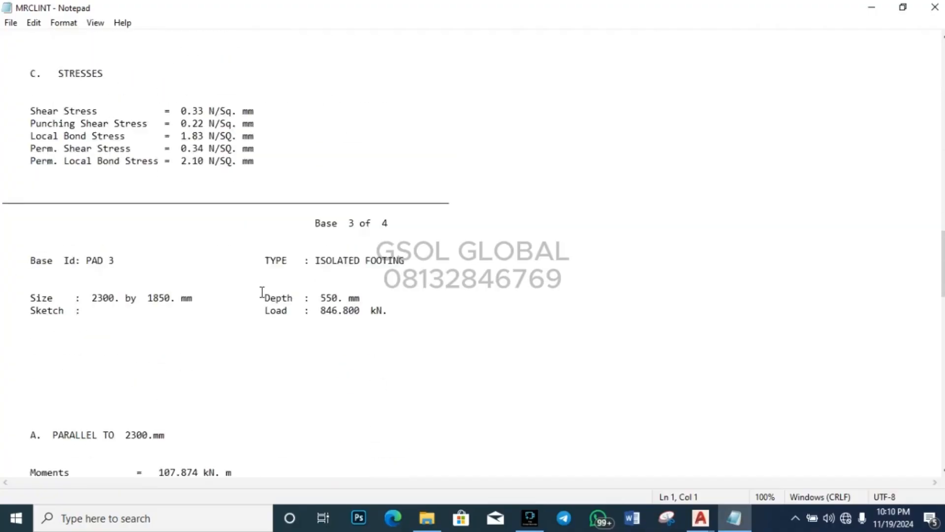
scroll(263, 292, "down", 20)
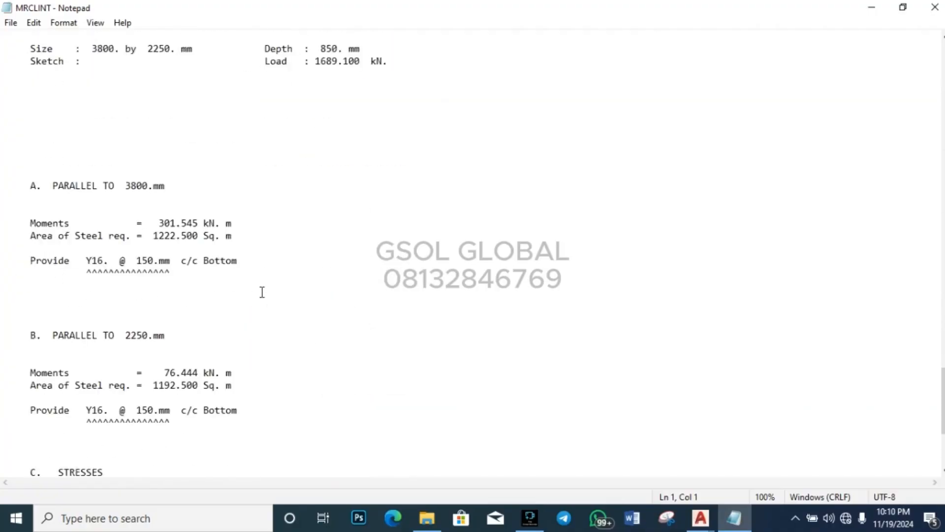
scroll(263, 293, "down", 5)
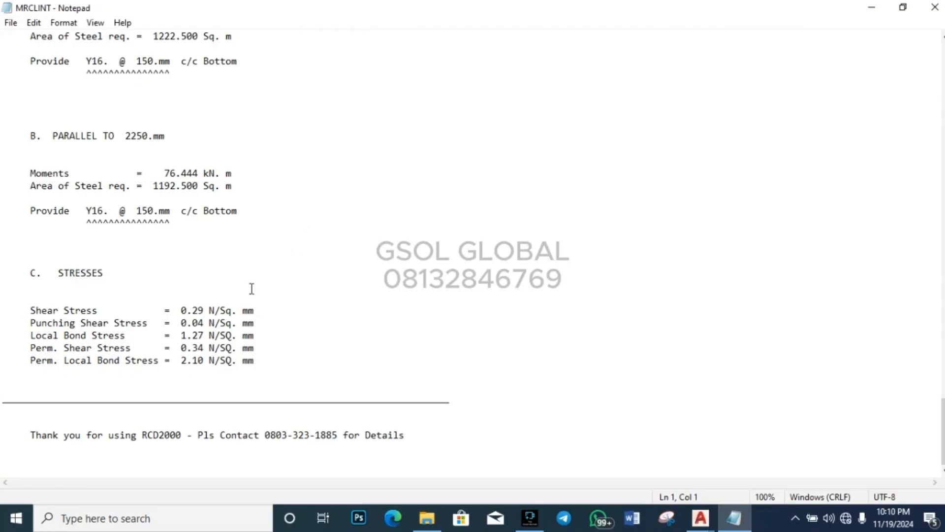
scroll(261, 315, "up", 11)
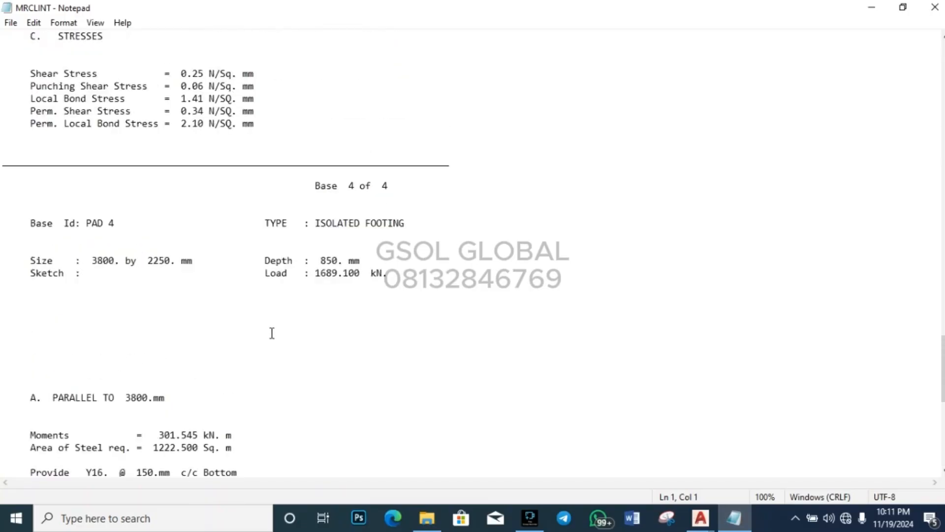
scroll(272, 333, "up", 7)
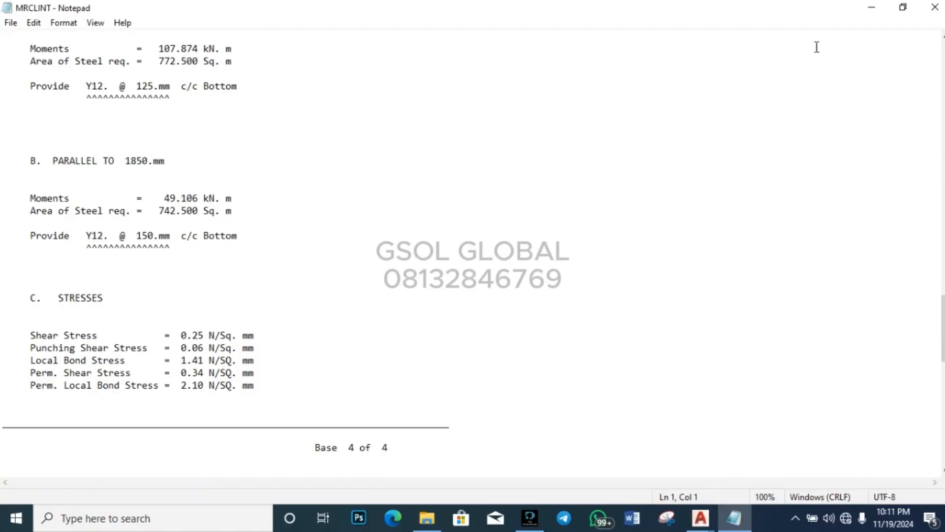
left_click(875, 12)
left_click(873, 8)
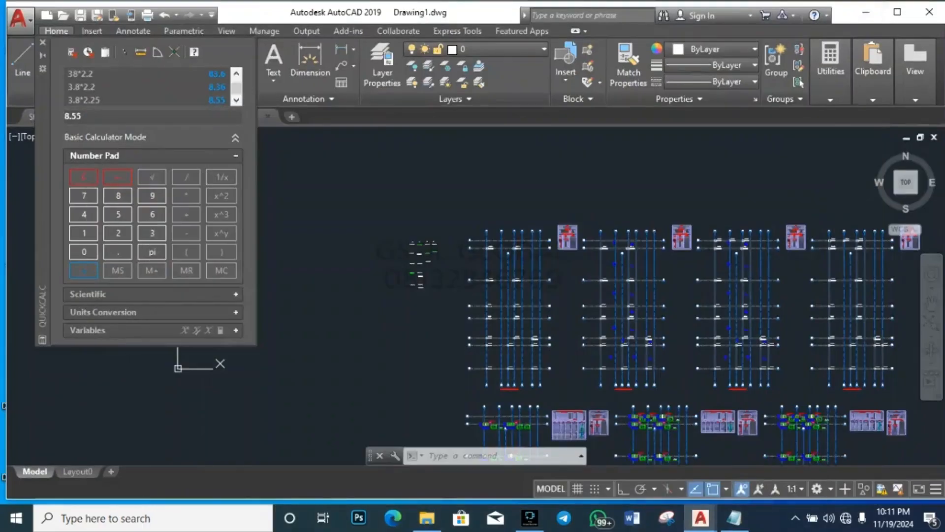
Step: Close QuickCalc and zoom the PROJECT 1 drawing to its PADBASE DETAILS column base sections
left_click(43, 42)
left_click(226, 116)
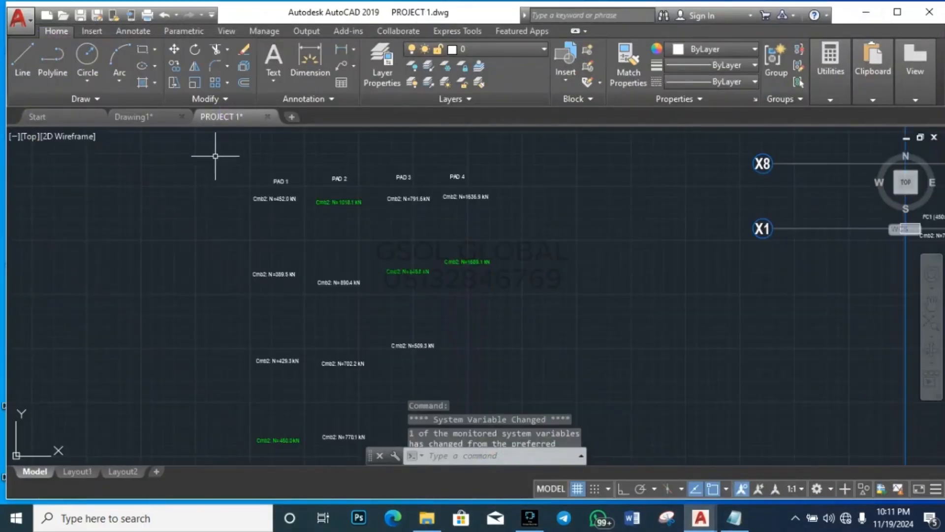
scroll(302, 269, "down", 5)
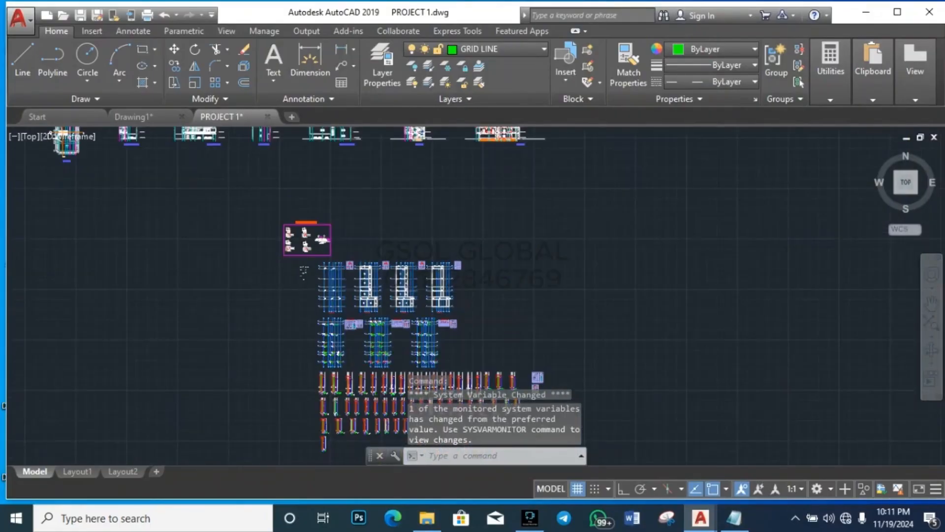
scroll(305, 265, "up", 3)
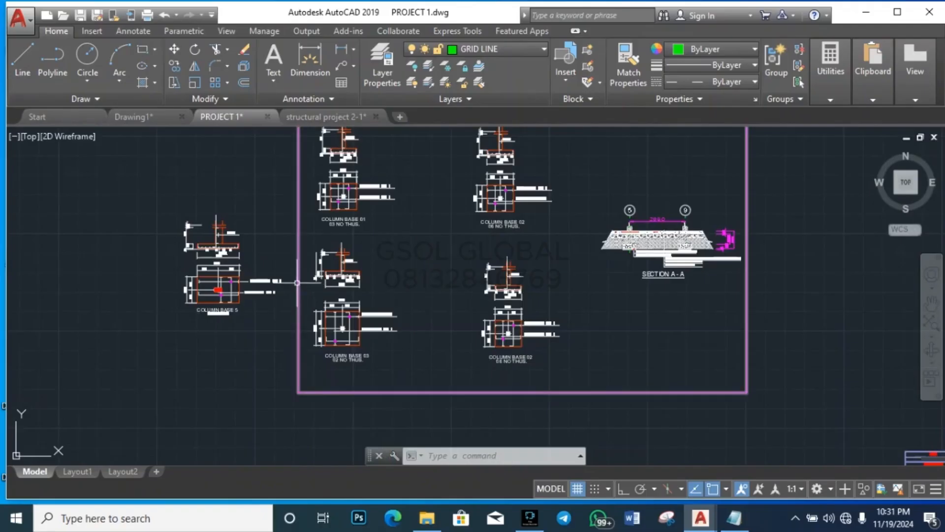
scroll(205, 217, "down", 3)
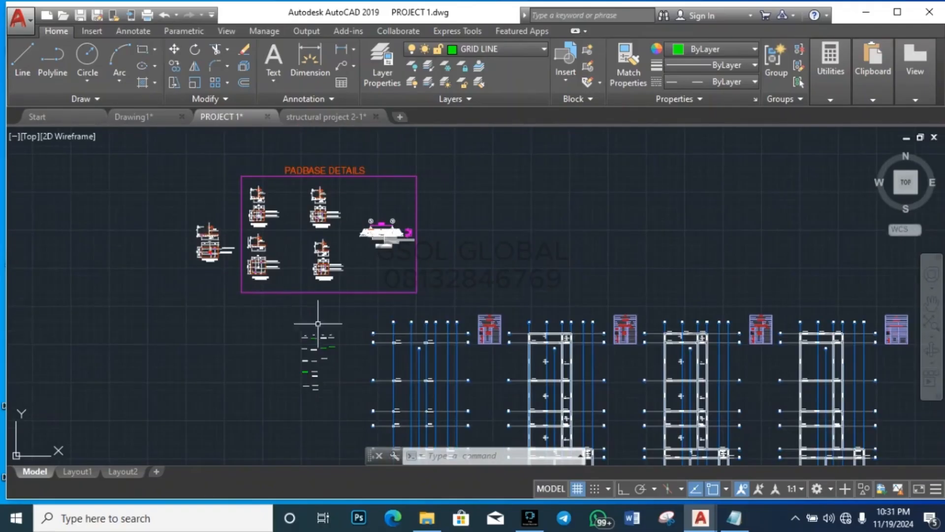
Step: Locate PAD 1 in the MRCLINT report: 1550 × 1550 mm base, 400 mm deep, Y12 @ 200 mm
mouse_move(733, 518)
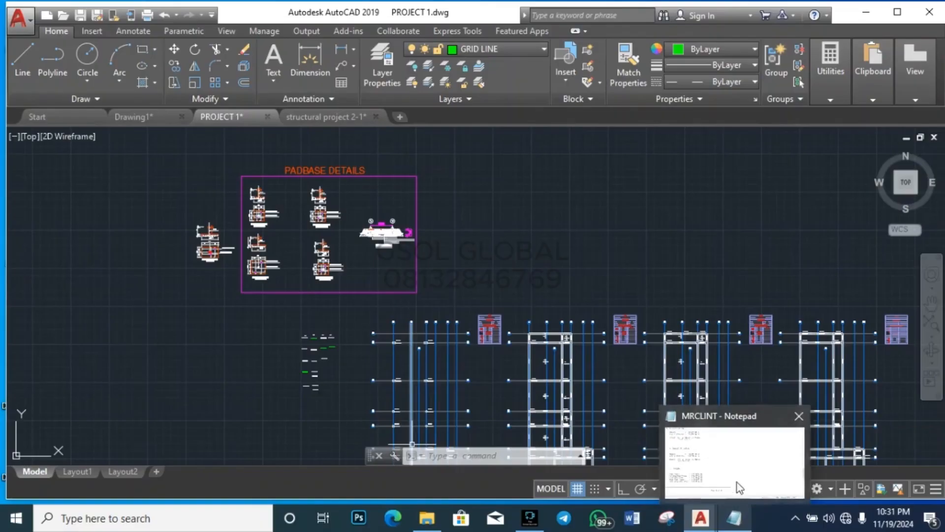
left_click(739, 487)
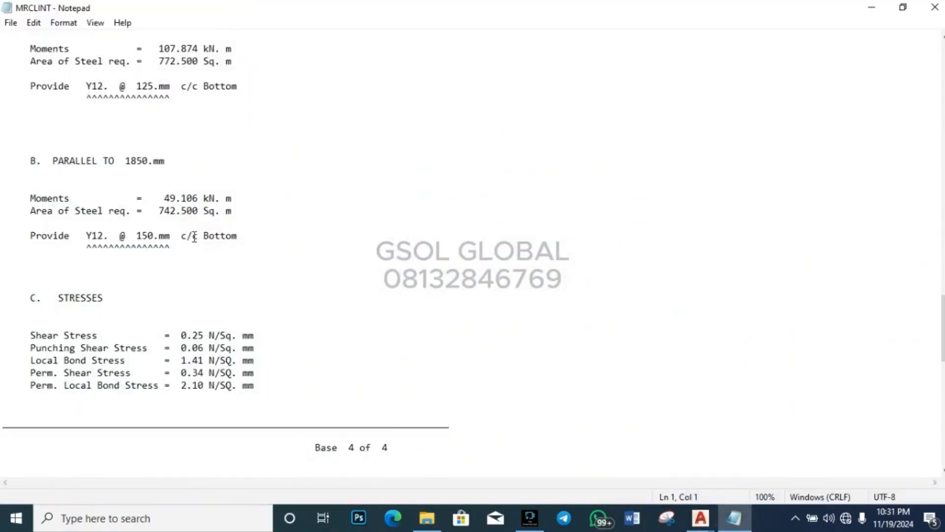
scroll(192, 235, "down", 3)
scroll(181, 284, "down", 3)
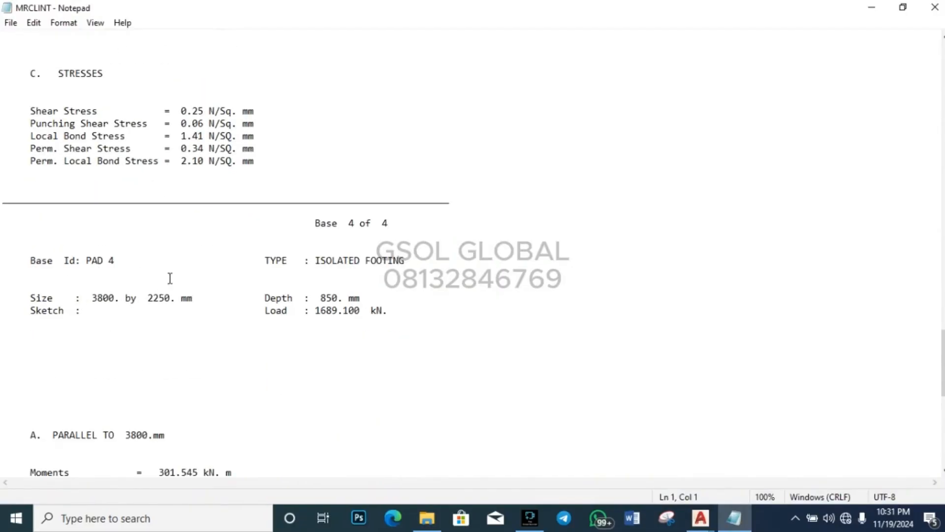
scroll(333, 300, "up", 9)
scroll(344, 291, "up", 20)
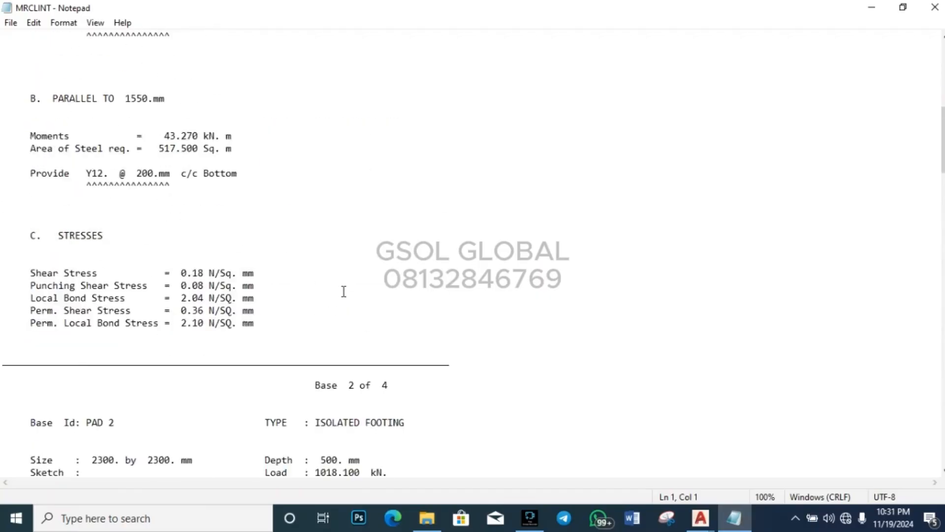
scroll(342, 290, "down", 2)
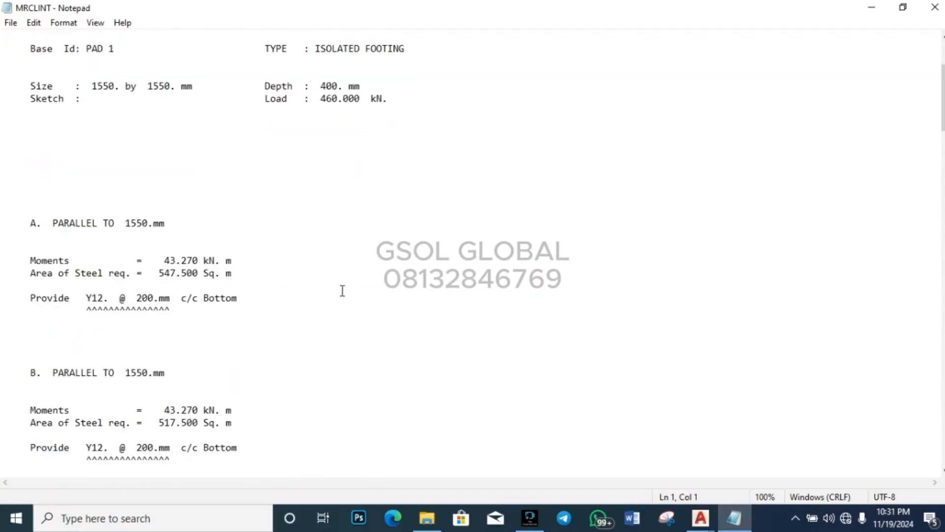
scroll(342, 291, "up", 2)
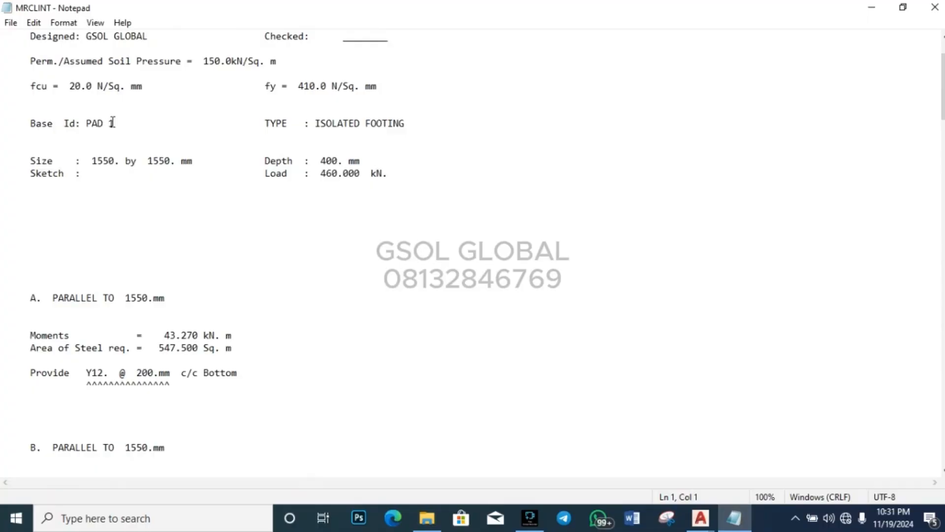
left_click_drag(113, 123, 80, 123)
left_click(85, 125)
scroll(148, 124, "down", 3)
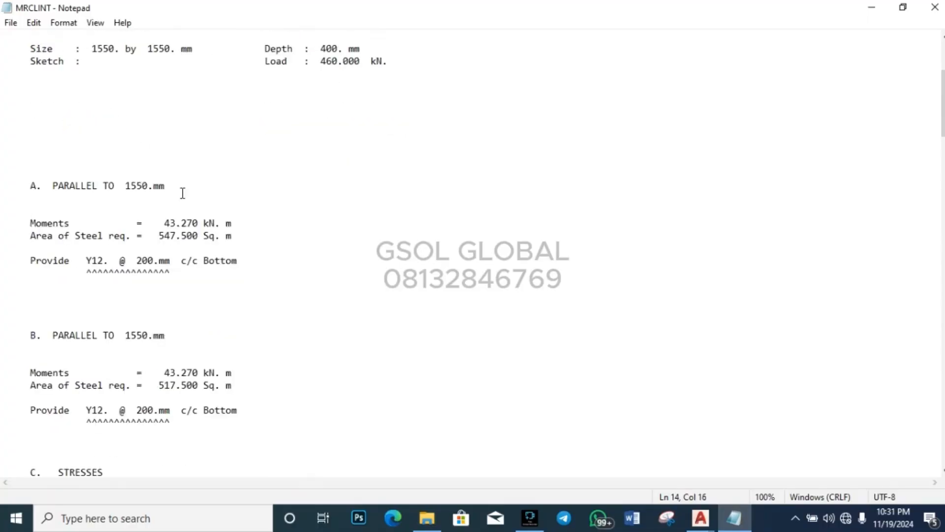
scroll(177, 192, "up", 1)
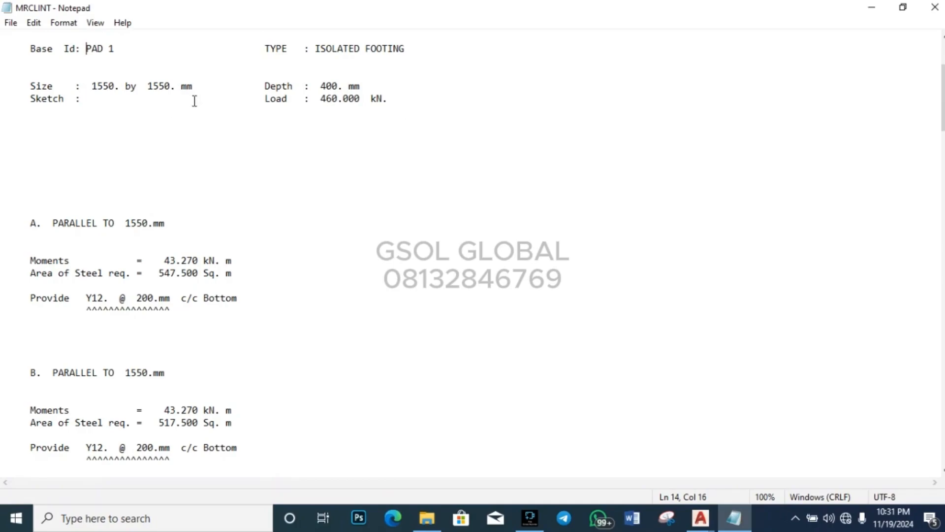
scroll(194, 298, "down", 1)
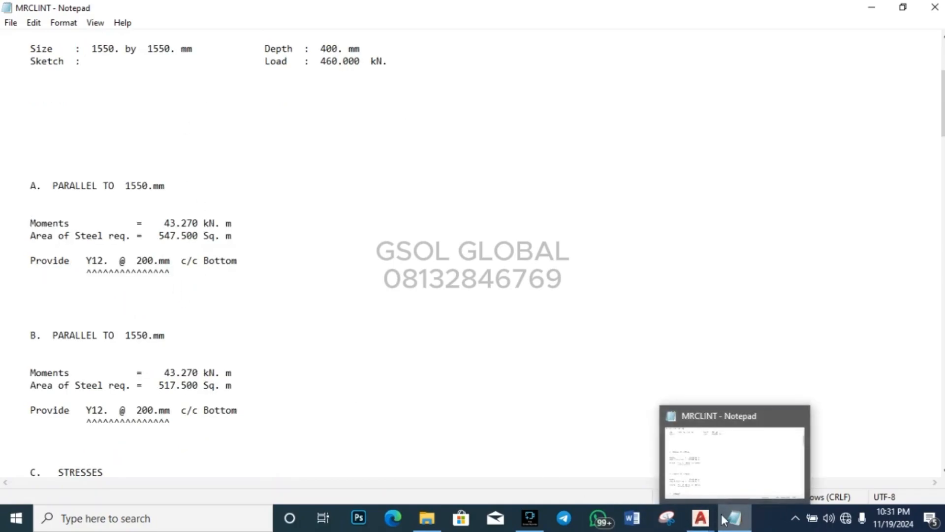
mouse_move(700, 518)
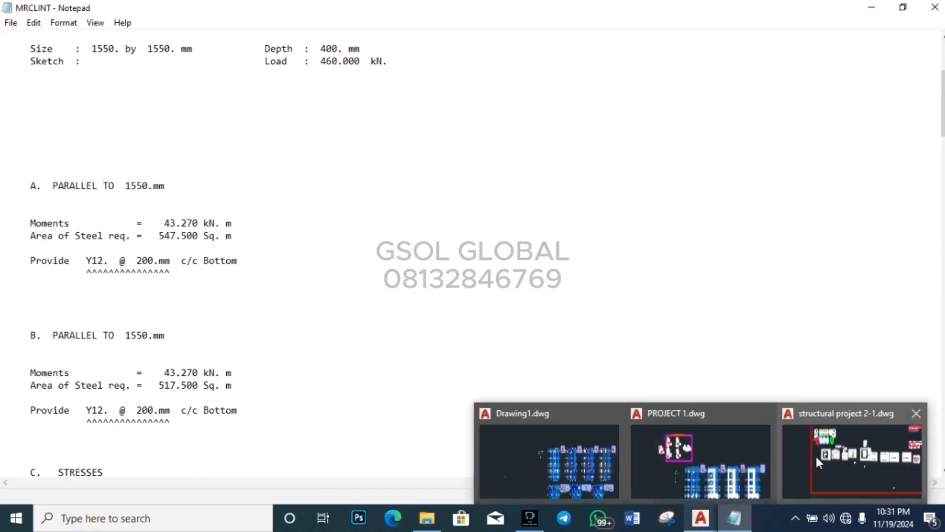
Step: Back in PROJECT 1, window-select the whole Column Base 01 detail
left_click(686, 455)
scroll(212, 239, "up", 6)
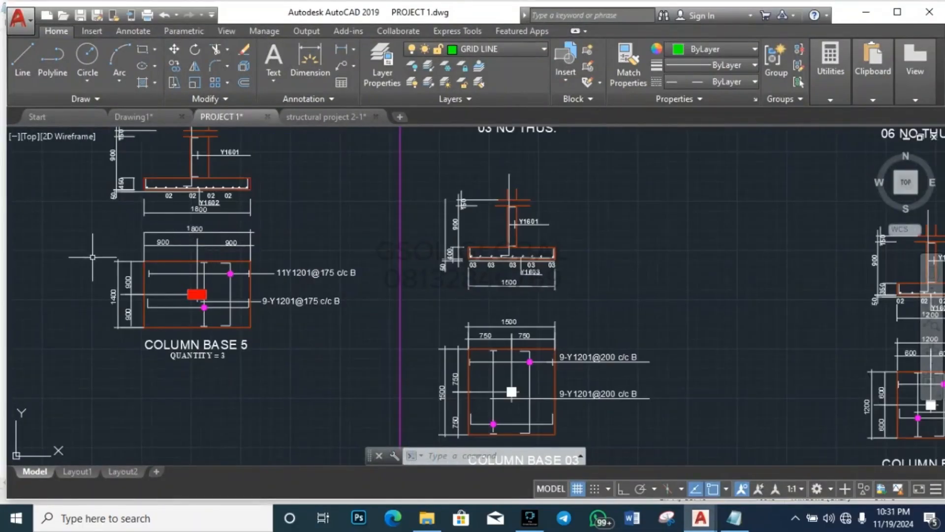
scroll(209, 383, "down", 3)
left_click(386, 296)
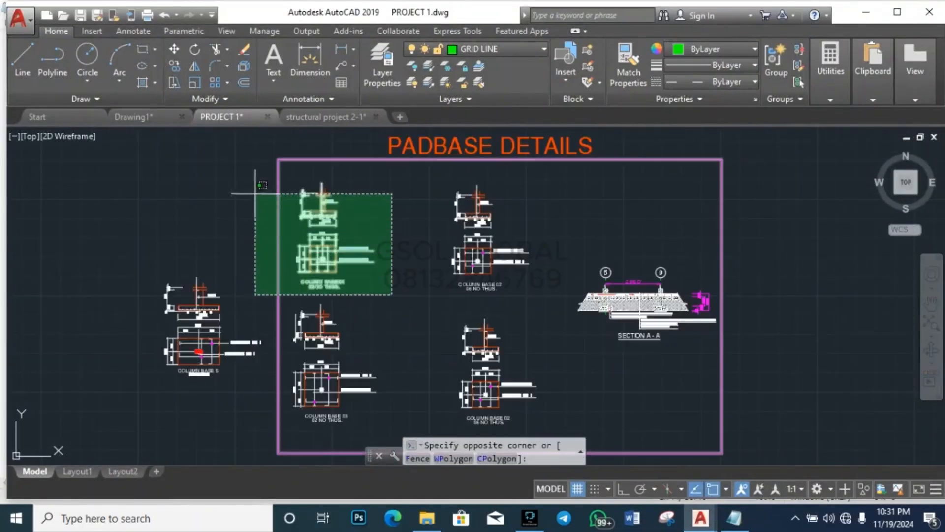
left_click(250, 173)
key("Escape")
left_click(254, 297)
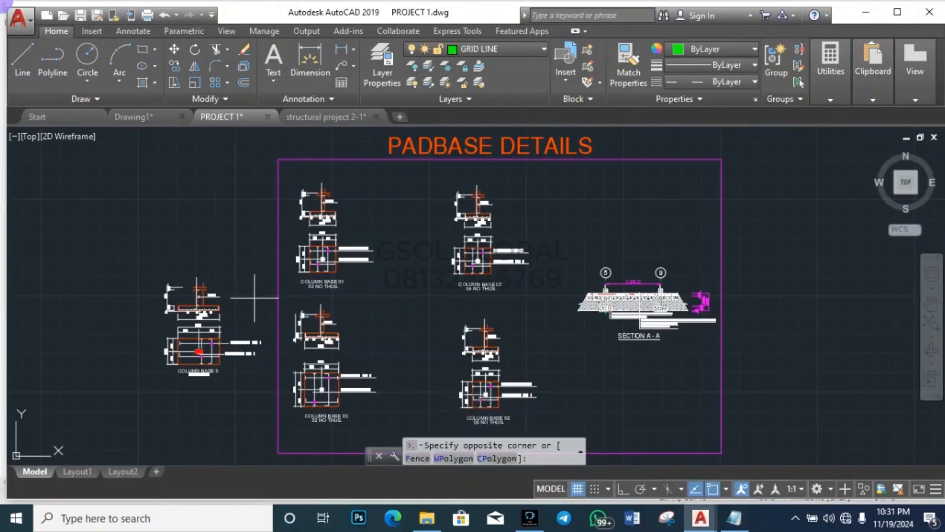
left_click(400, 178)
Step: Copy Column Base 01 with CO to a spot below-left of the PADBASE DETAILS sheet
type("co")
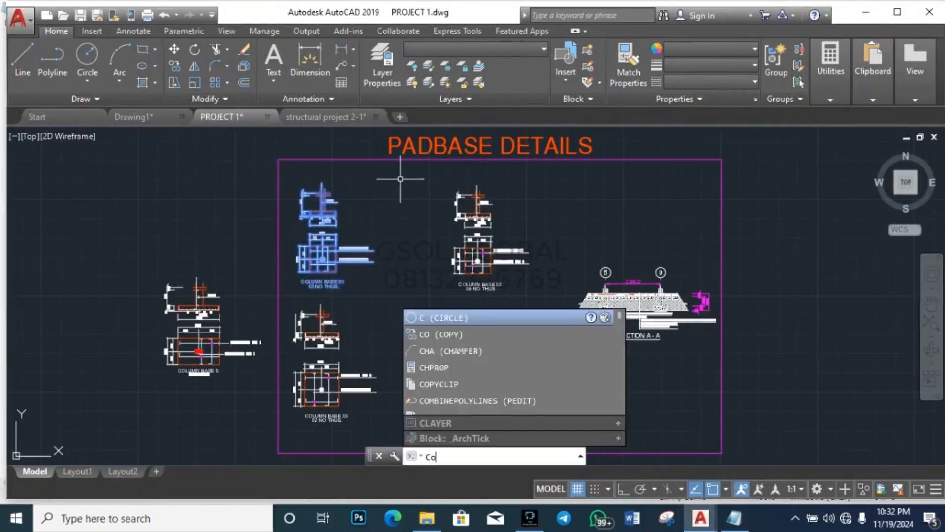
key("Return")
left_click(327, 222)
scroll(336, 217, "down", 3)
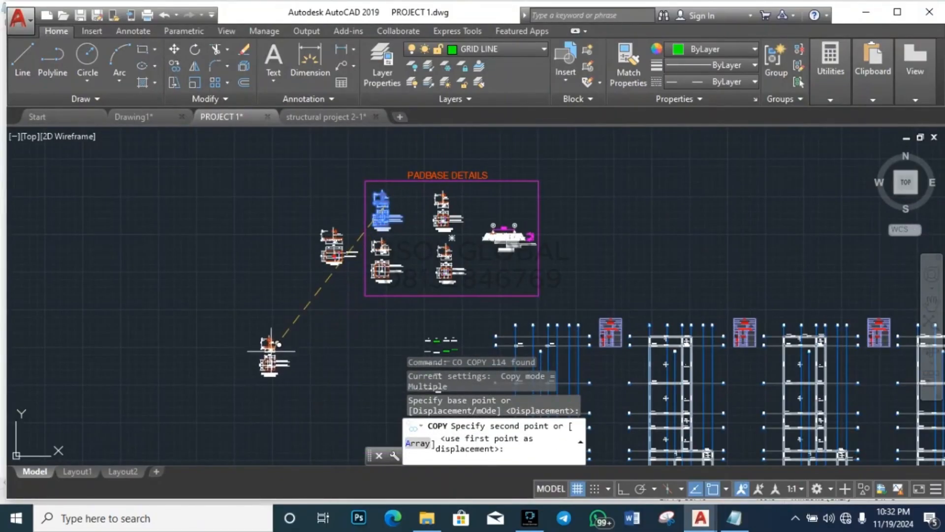
left_click(266, 363)
key("Escape")
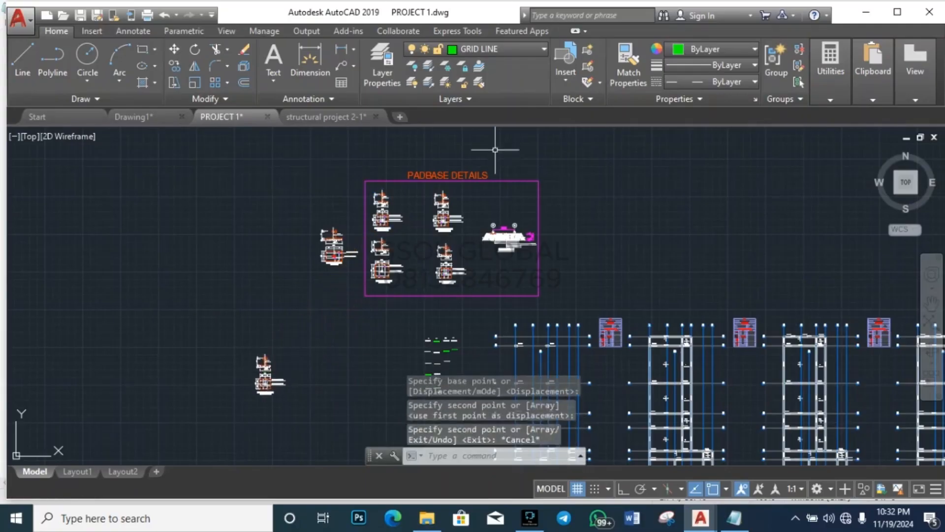
scroll(268, 397, "up", 5)
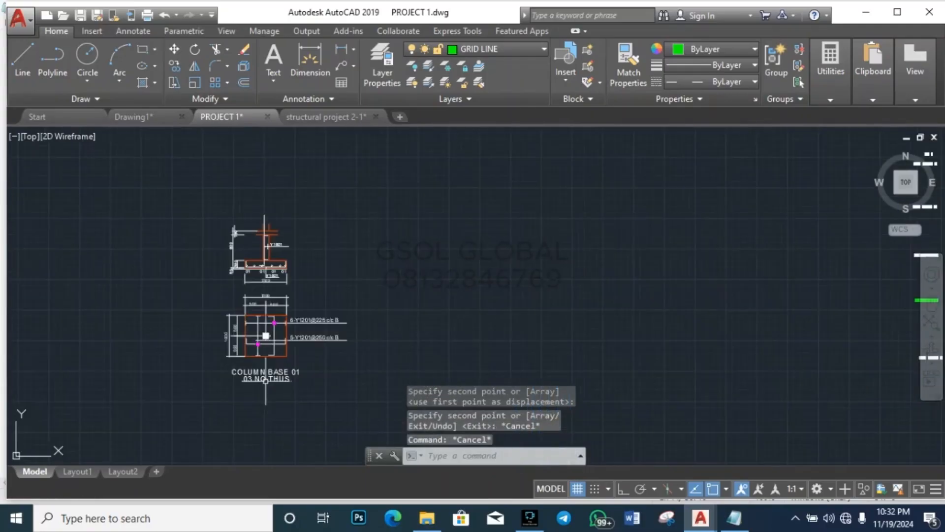
scroll(263, 320, "up", 5)
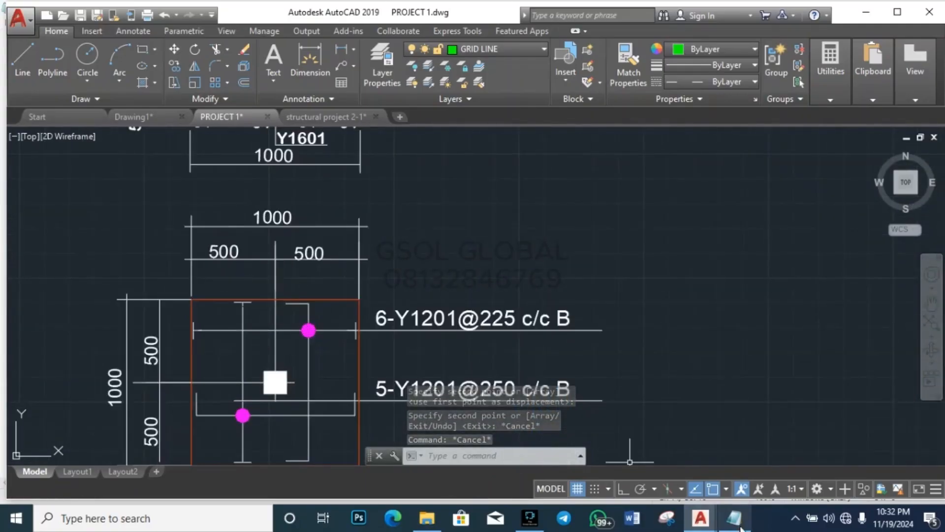
Step: Check the Notepad report again, then select the copy's overall 1000 width dimension
mouse_move(733, 517)
left_click(736, 448)
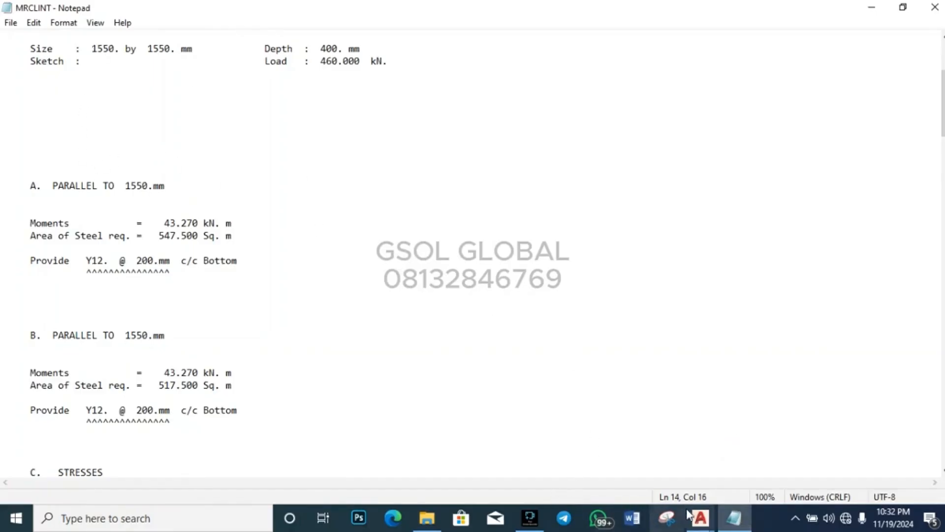
mouse_move(700, 517)
left_click(696, 450)
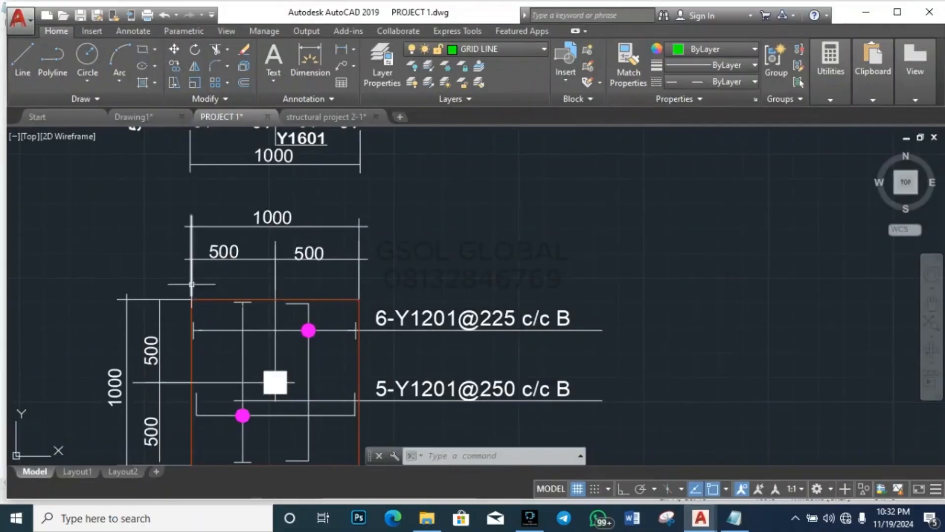
left_click(285, 216)
scroll(288, 217, "up", 5)
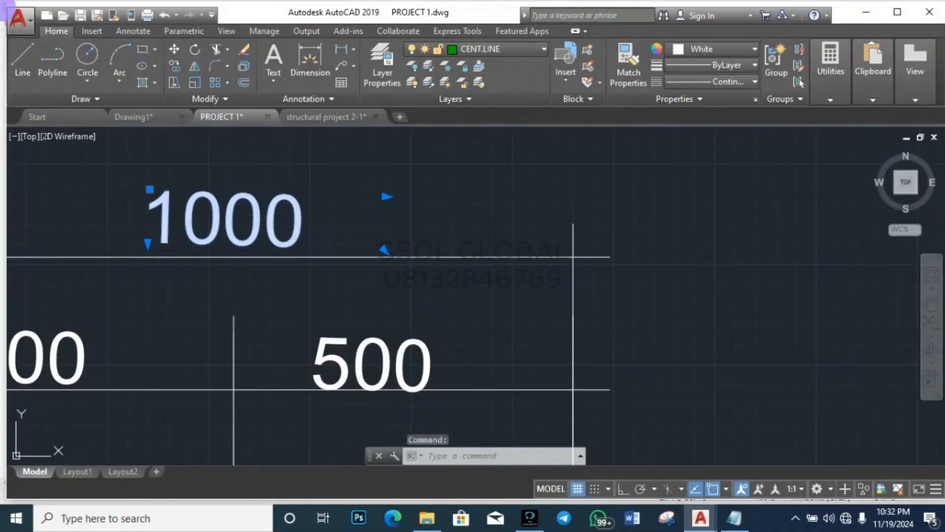
Step: Change the copy's overall width dimension from 1000 to 1550
double_click(301, 224)
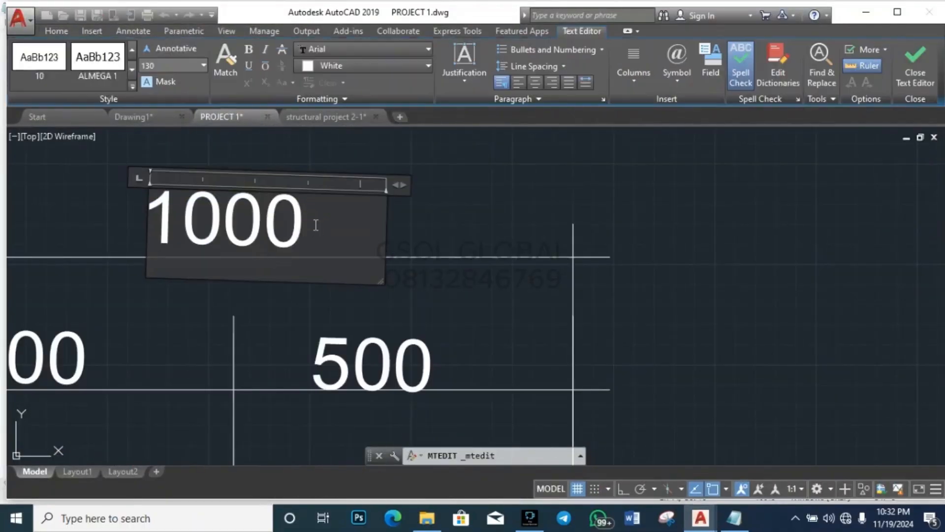
key("BackSpace")
key("BackSpace")
key("BackSpace")
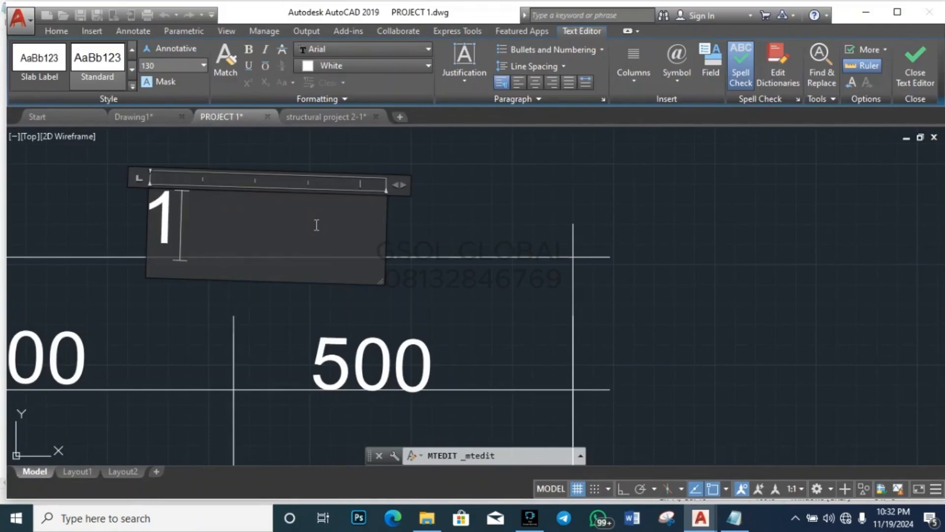
type("550")
left_click(451, 213)
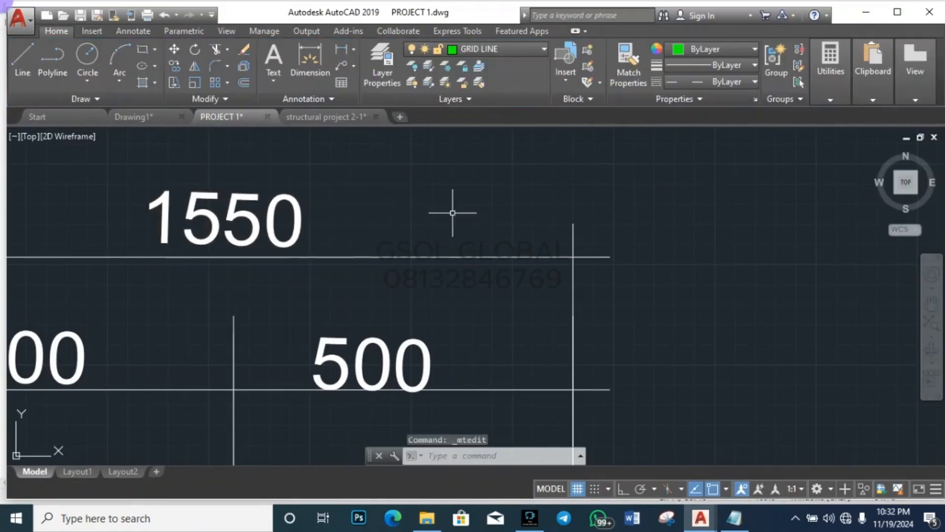
key("Escape")
key("Escape")
key("Escape")
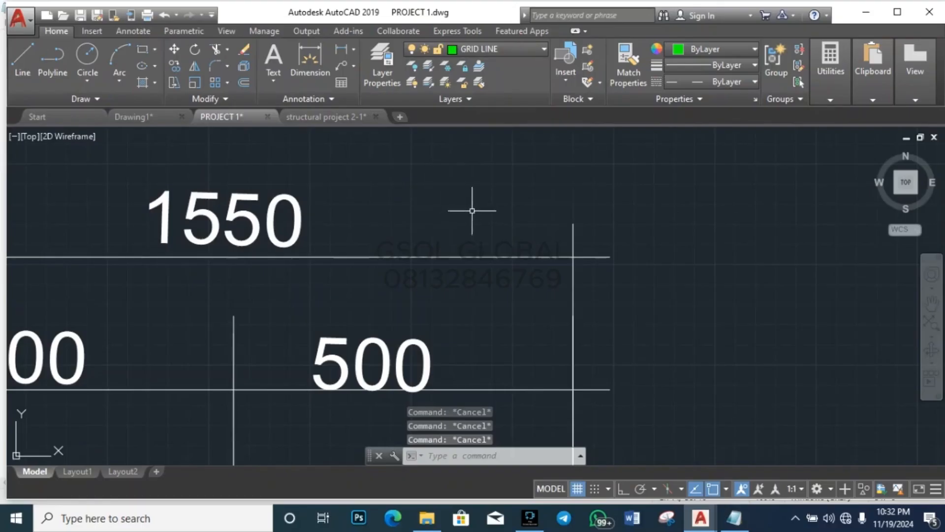
Step: Relabel the left and right 500 width dimensions as 725
scroll(468, 204, "down", 3)
left_click(298, 269)
double_click(310, 267)
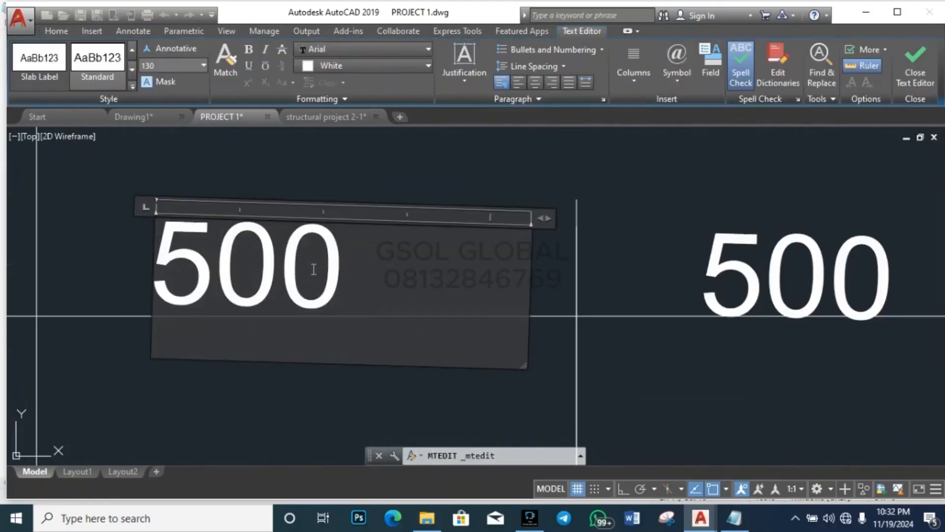
key("BackSpace")
key("BackSpace")
key("BackSpace")
type("7")
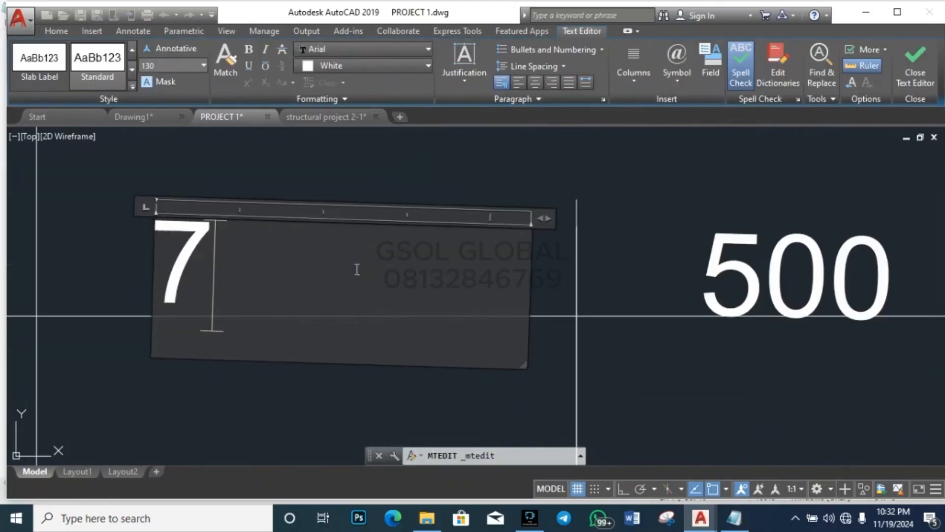
type("25")
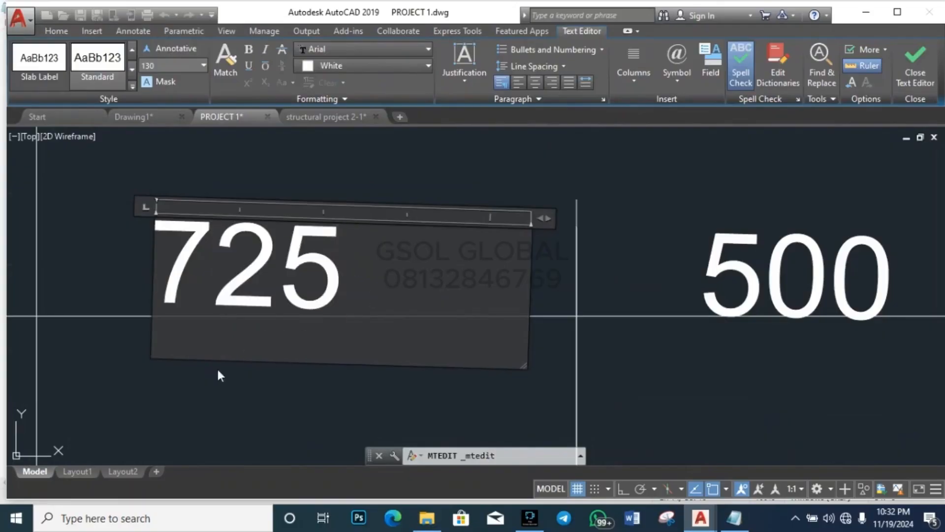
left_click(217, 375)
scroll(186, 305, "down", 3)
left_click(339, 295)
double_click(345, 295)
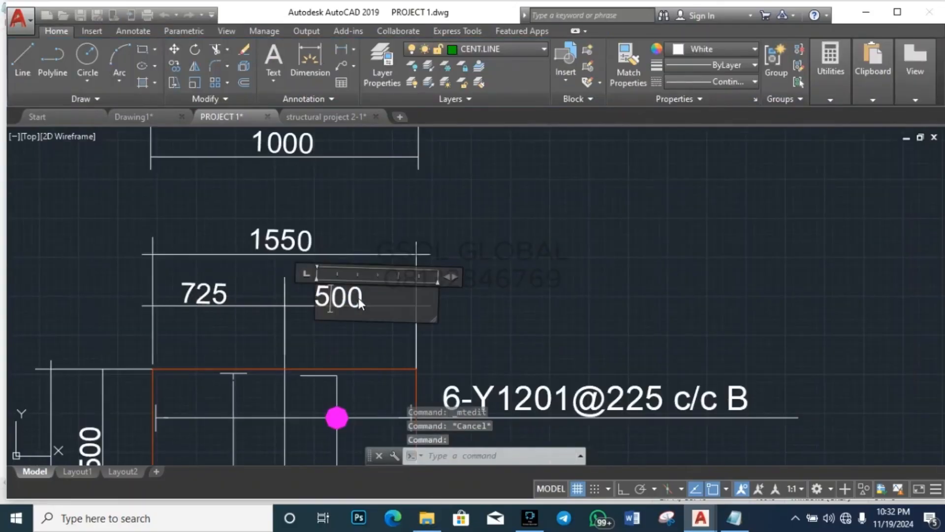
key("BackSpace")
key("BackSpace")
key("BackSpace")
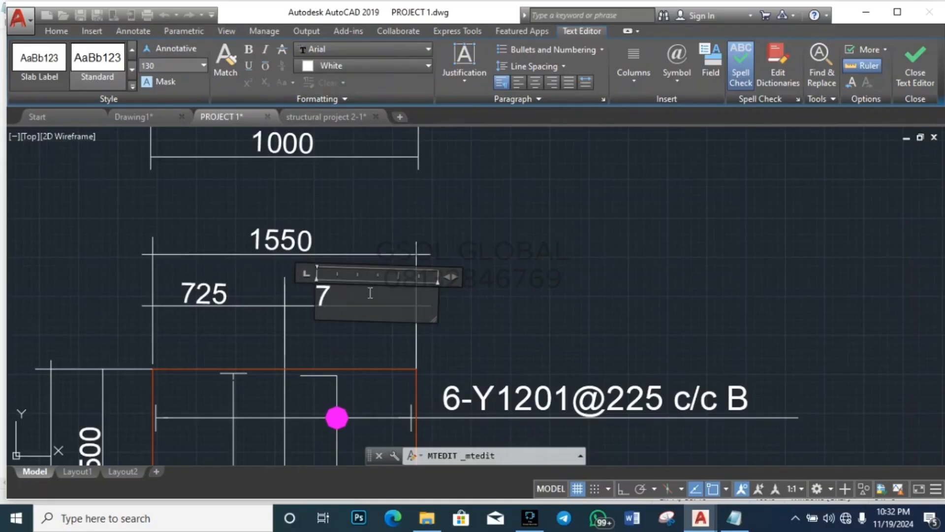
key("Escape")
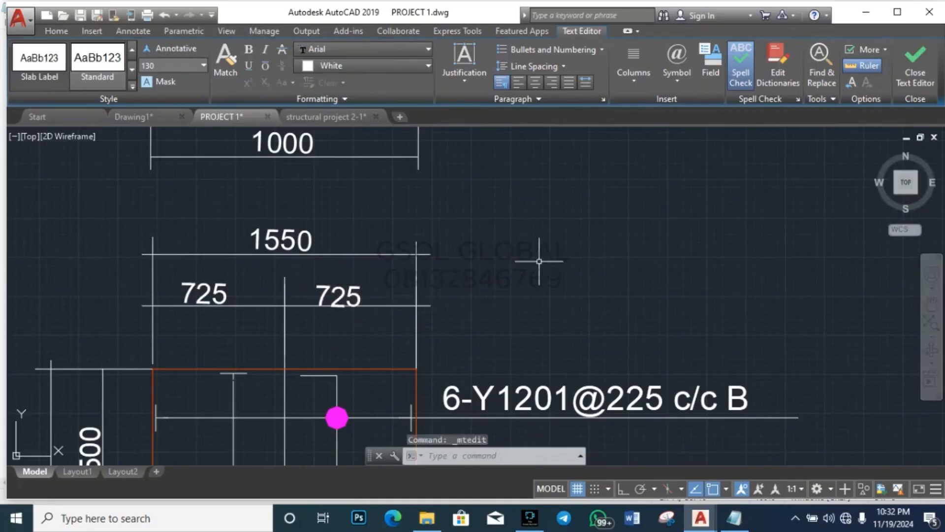
Step: Relabel the upper and lower vertical 500 dimensions as 725
scroll(544, 257, "down", 5)
scroll(457, 302, "up", 5)
double_click(457, 302)
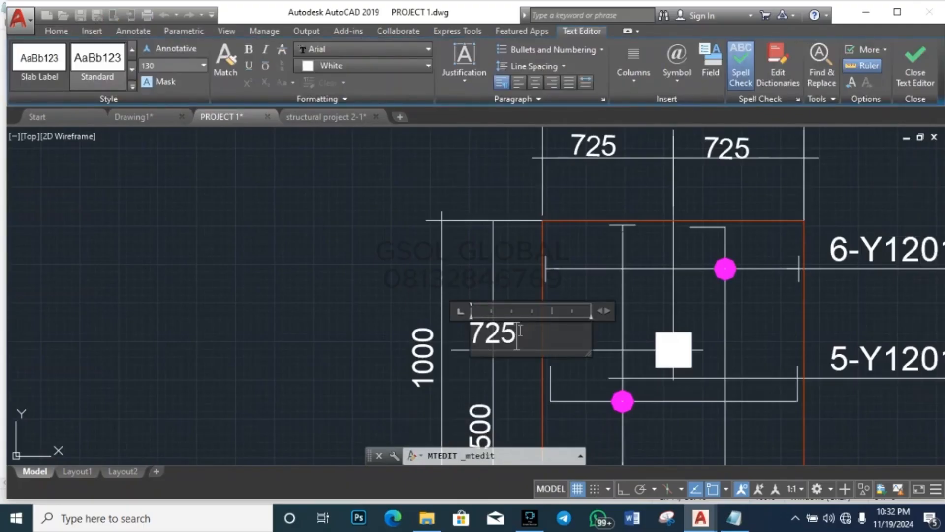
key("Escape")
scroll(361, 259, "down", 3)
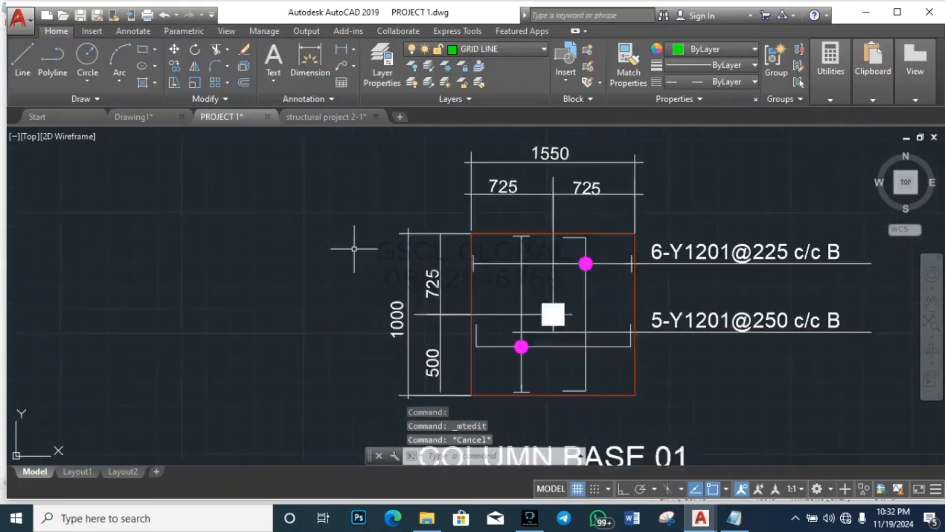
scroll(388, 323, "up", 2)
double_click(422, 318)
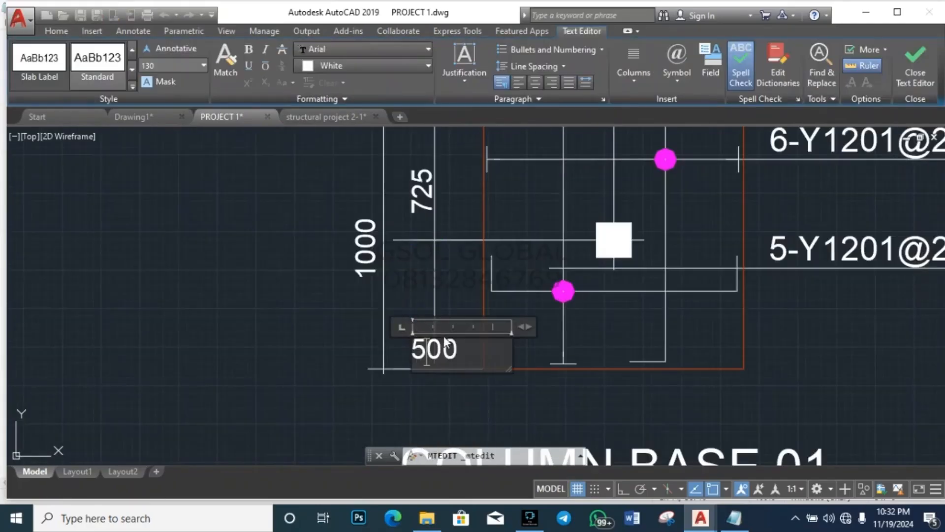
key("BackSpace")
key("BackSpace")
key("BackSpace")
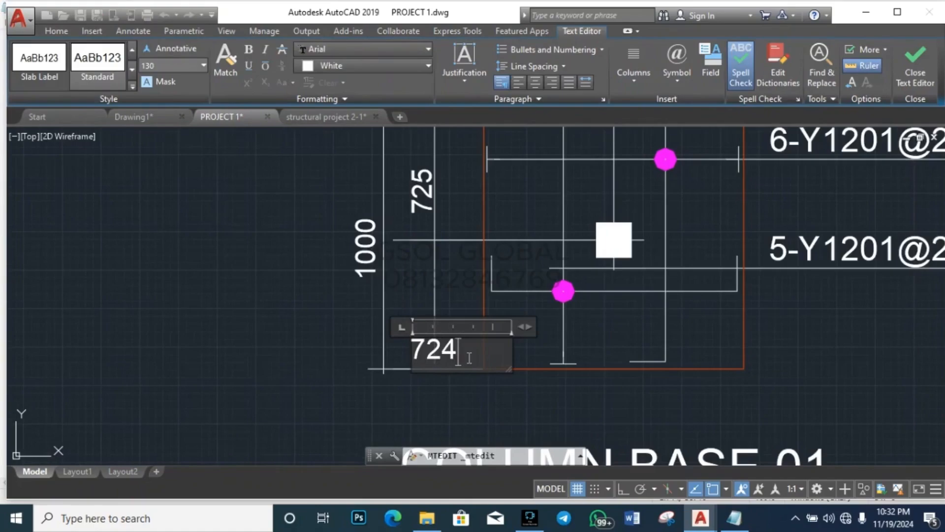
type("725")
key("Escape")
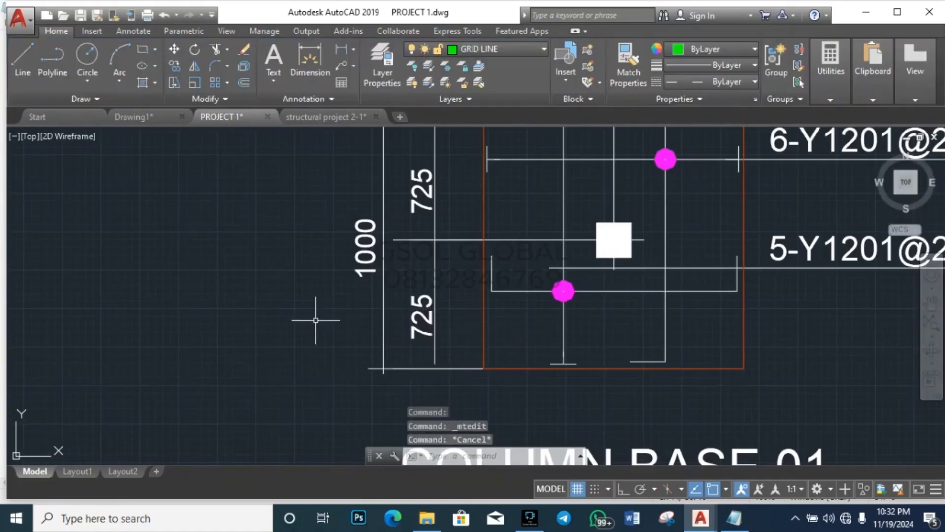
key("Escape")
Step: Change the overall vertical dimension from 1000 to 1550
scroll(256, 311, "down", 3)
scroll(295, 312, "up", 3)
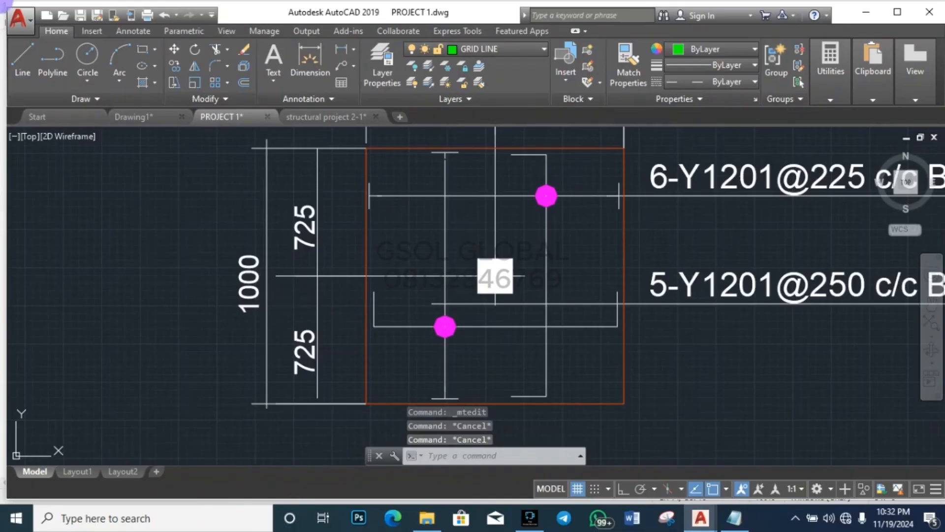
double_click(253, 295)
scroll(335, 337, "down", 1)
scroll(335, 336, "down", 2)
scroll(335, 337, "up", 4)
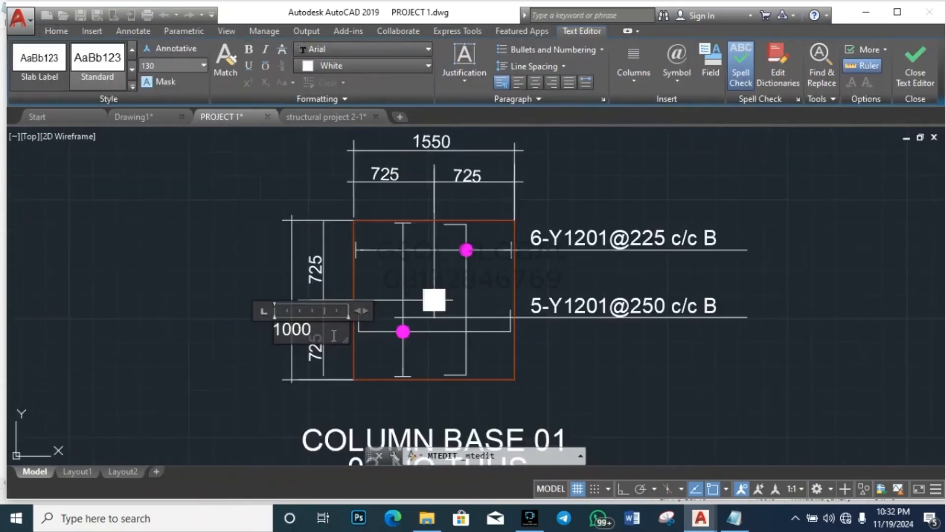
key("BackSpace")
key("BackSpace")
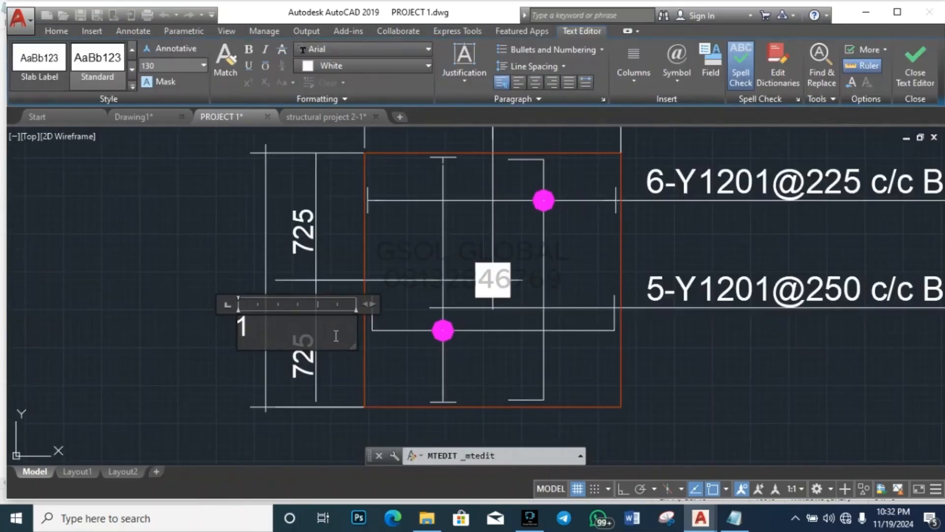
type("55")
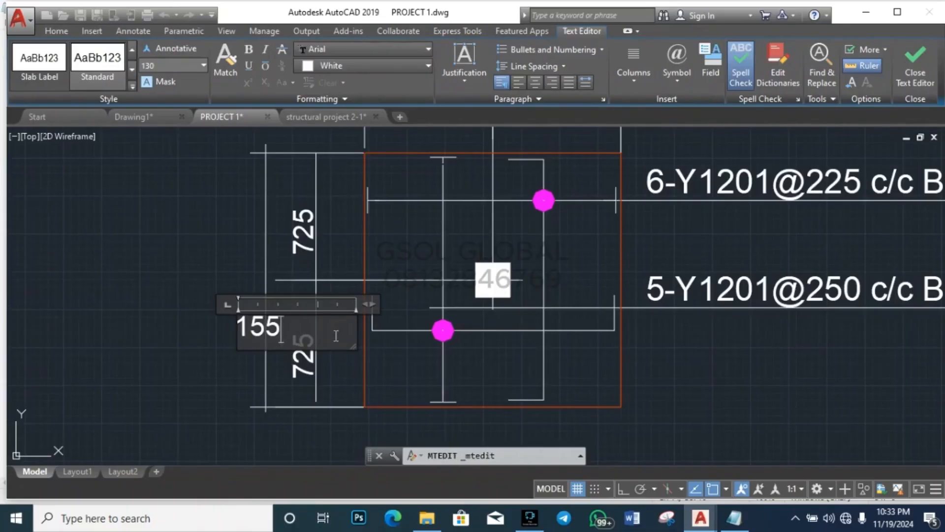
left_click(202, 375)
key("Escape")
scroll(202, 376, "down", 5)
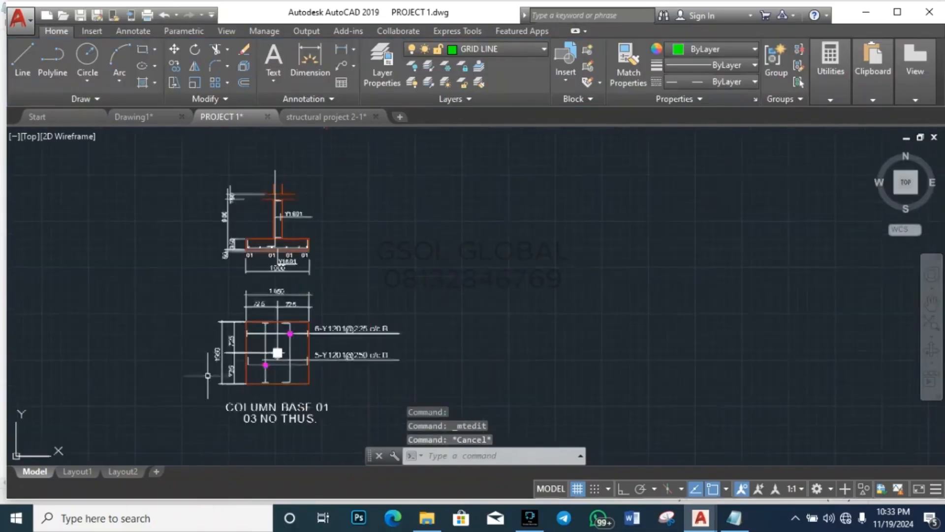
Step: Change the footing section's width dimension from 1000 to 1550
scroll(261, 263, "up", 8)
double_click(354, 276)
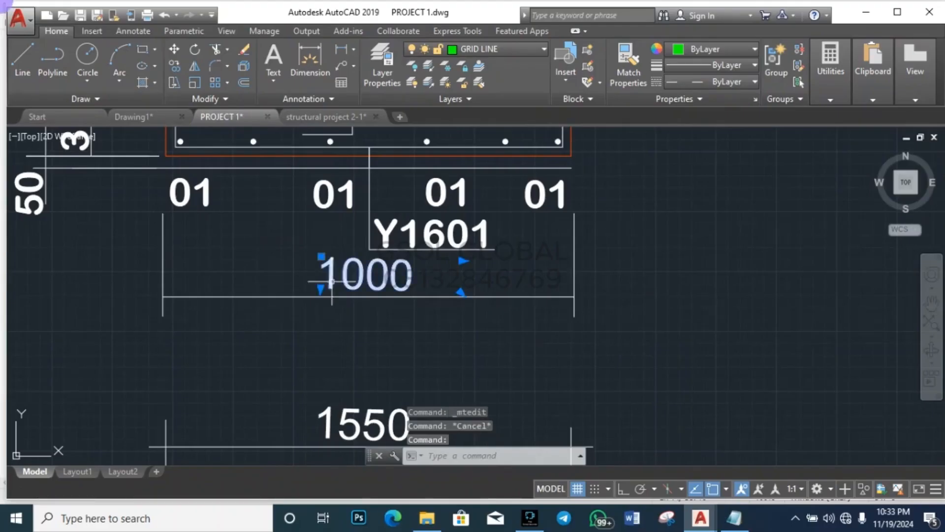
key("BackSpace")
key("BackSpace")
key("BackSpace")
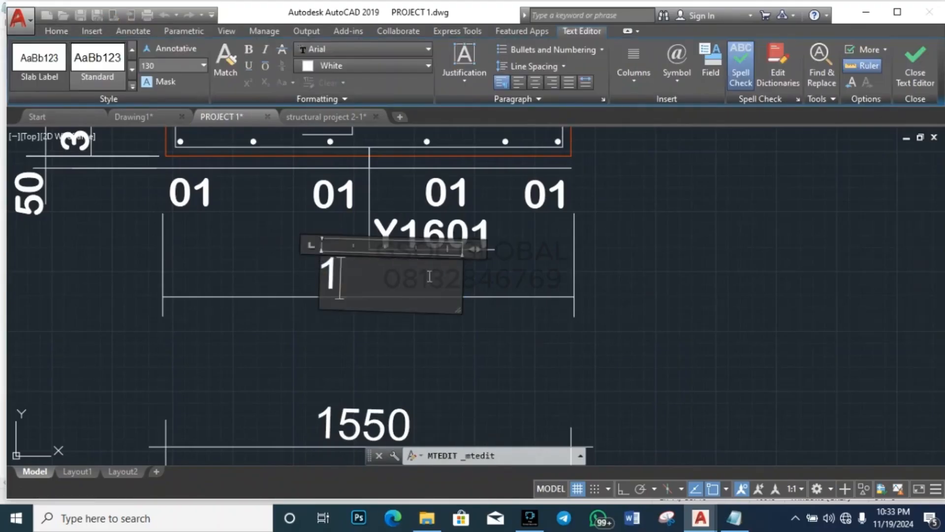
type("550")
left_click(312, 331)
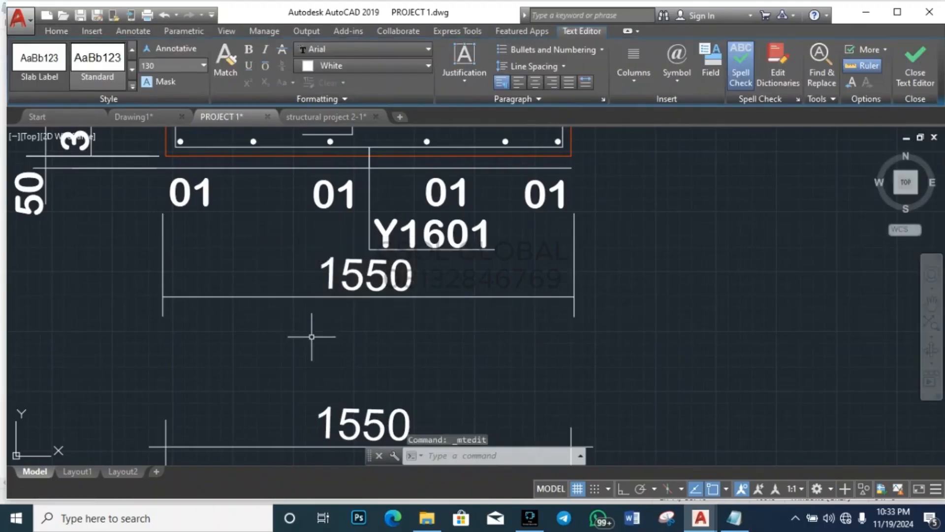
key("Escape")
key("Escape")
Step: Change the footing section's depth dimension from 350 to 400
scroll(291, 310, "down", 7)
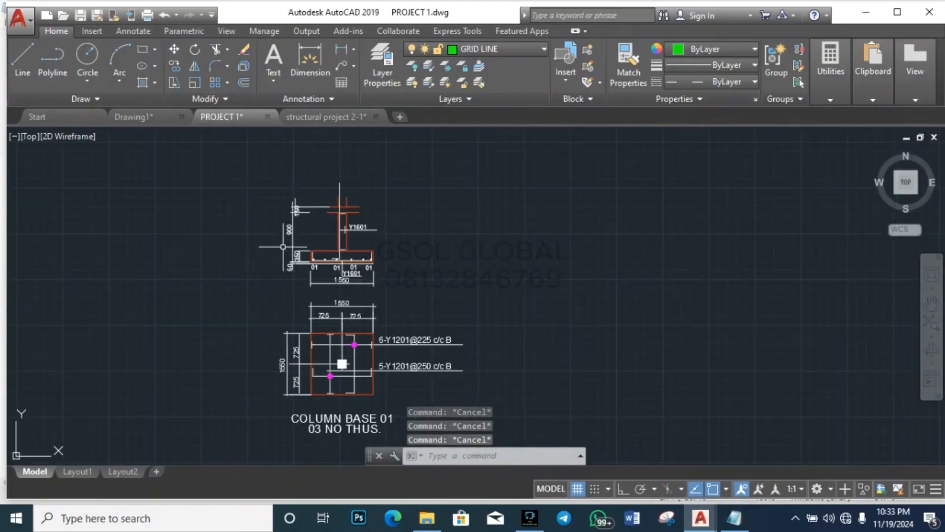
scroll(315, 271, "up", 2)
scroll(293, 252, "up", 6)
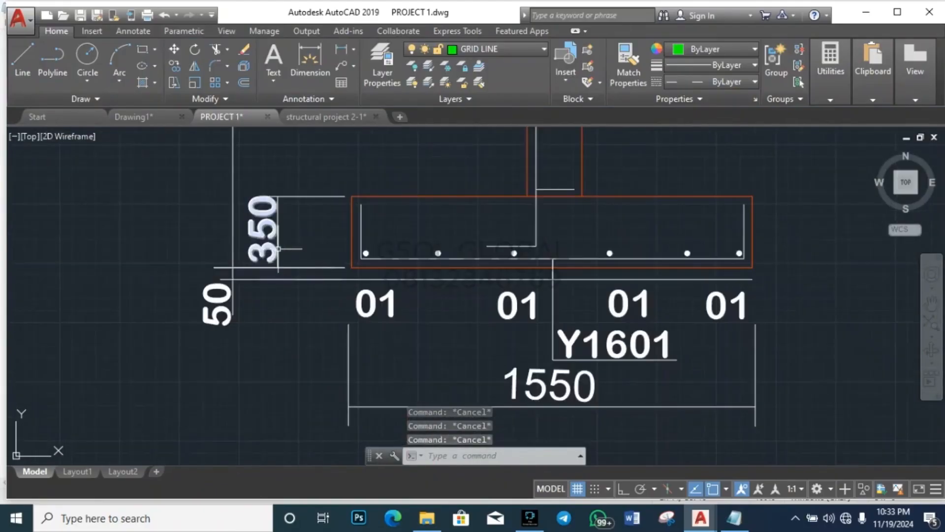
double_click(289, 245)
left_click_drag(336, 292, 178, 281)
type("400")
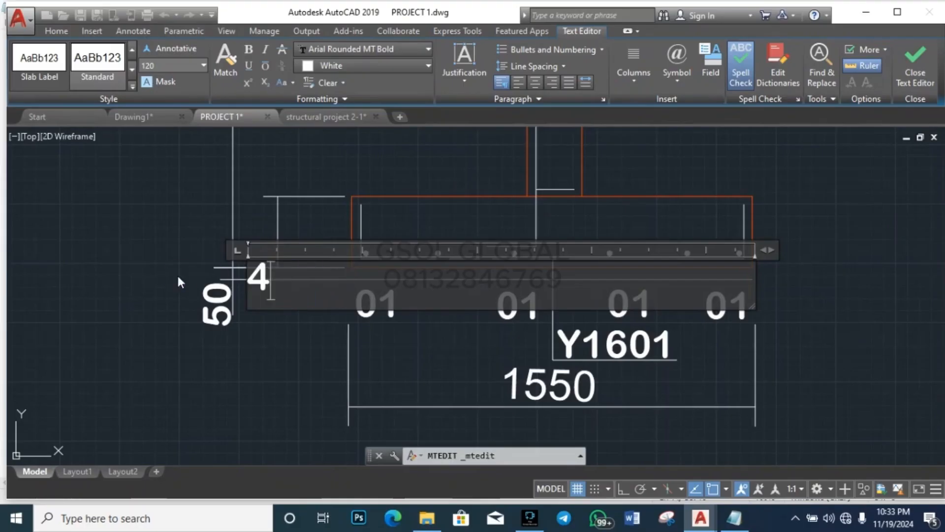
left_click(146, 351)
key("Escape")
key("Escape")
key("Escape")
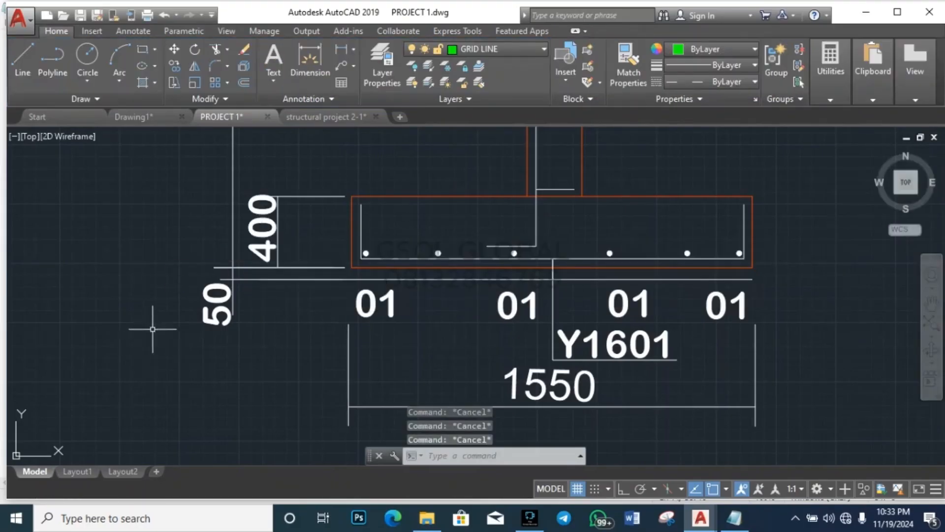
Step: Bring the MRCLINT report back up in Notepad
scroll(255, 228, "down", 8)
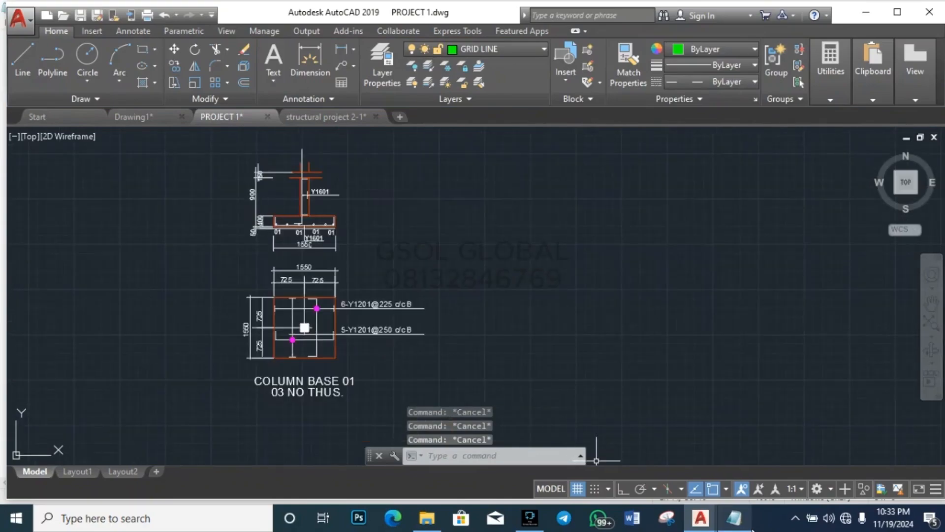
mouse_move(733, 518)
left_click(743, 446)
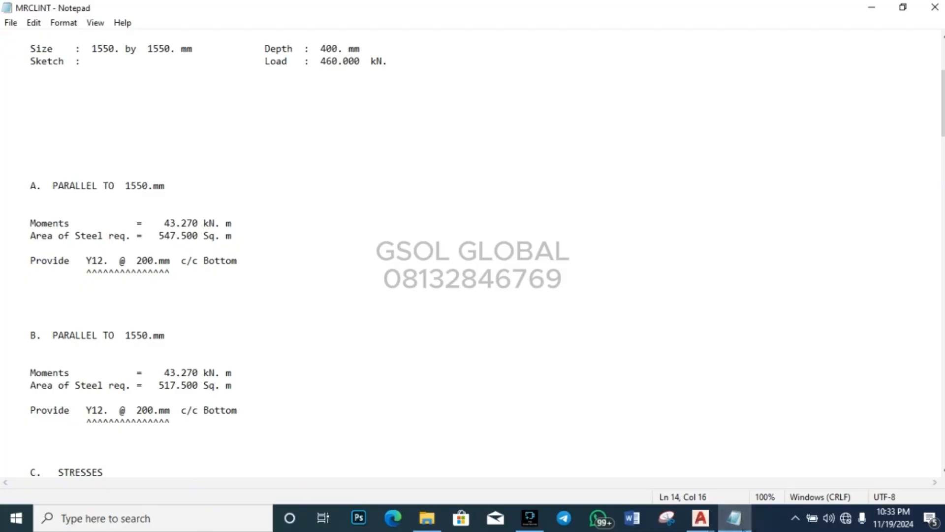
Step: Switch from the Notepad MRCLINT results back to the PROJECT 1.dwg drawing in AutoCAD
mouse_move(710, 526)
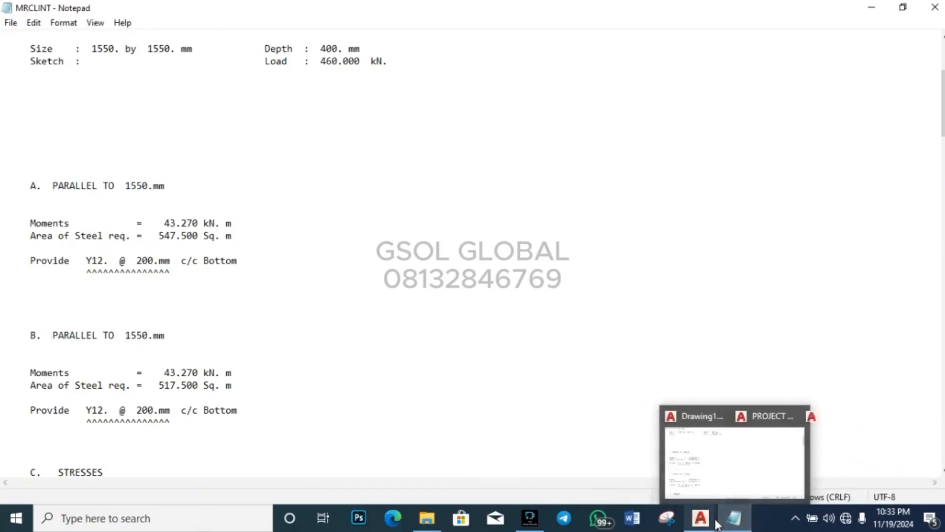
left_click(697, 475)
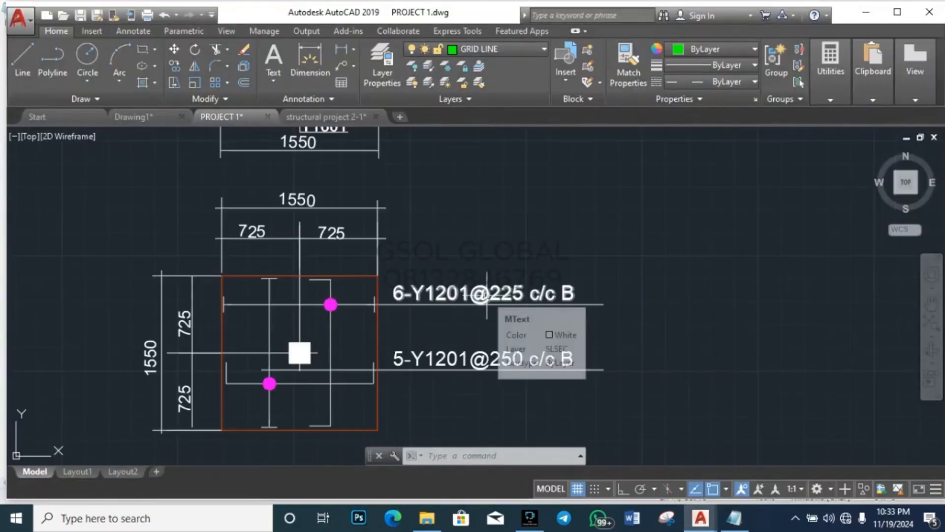
Step: Change the bar spacing in both column base labels from 225 and 250 to 200
double_click(487, 296)
left_click(527, 300)
left_click(516, 294)
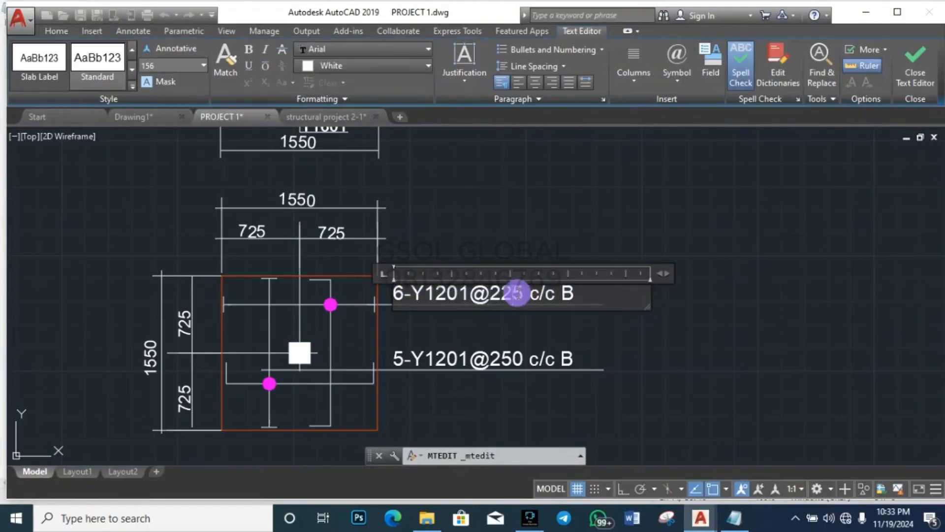
key("BackSpace")
key("BackSpace")
key("BackSpace")
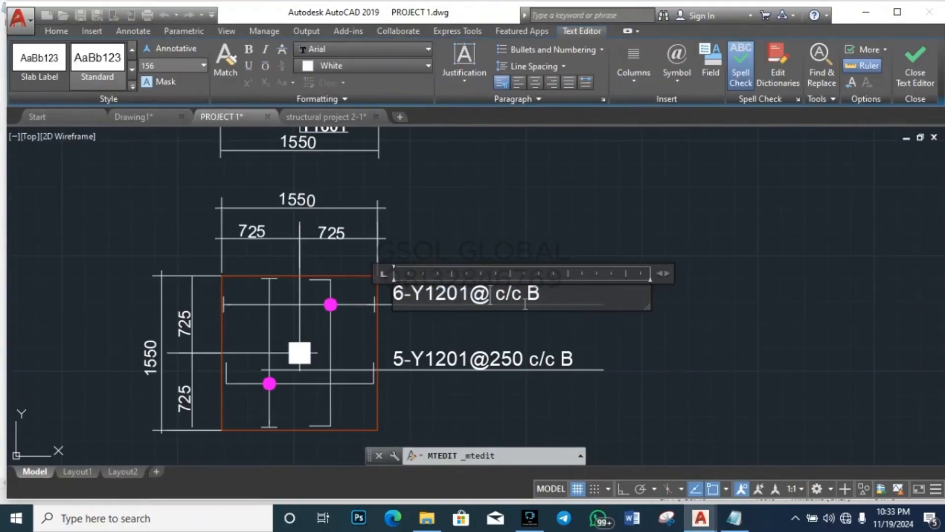
type("3")
key("BackSpace")
type("200")
key("Escape")
key("Escape")
key("Escape")
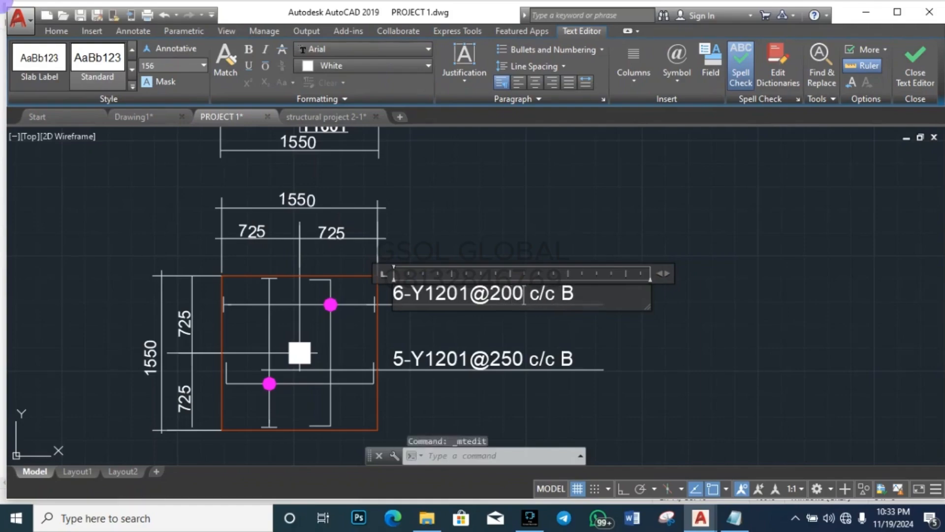
double_click(520, 362)
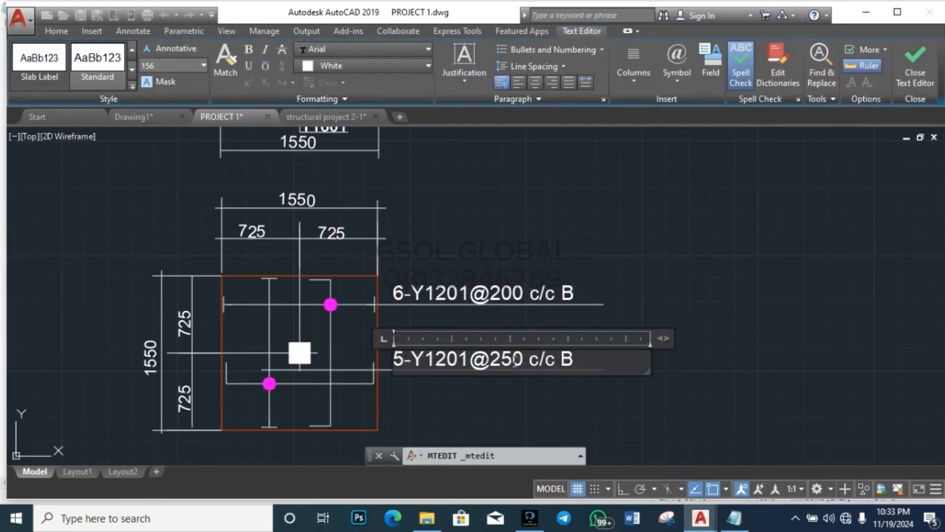
left_click(515, 361)
key("BackSpace")
type("0")
key("Escape")
key("Escape")
key("Escape")
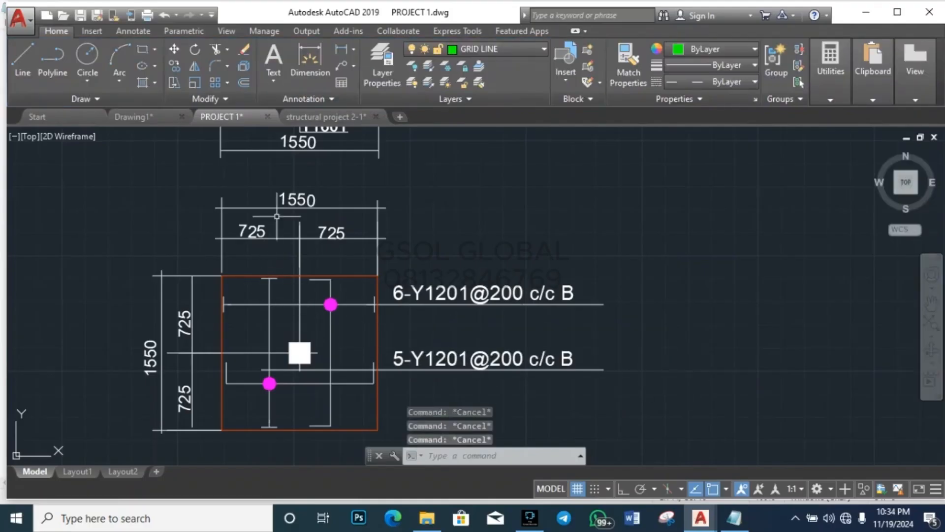
Step: Work out 1550/200 = 7.75 bars in QuickCalc
mouse_move(831, 69)
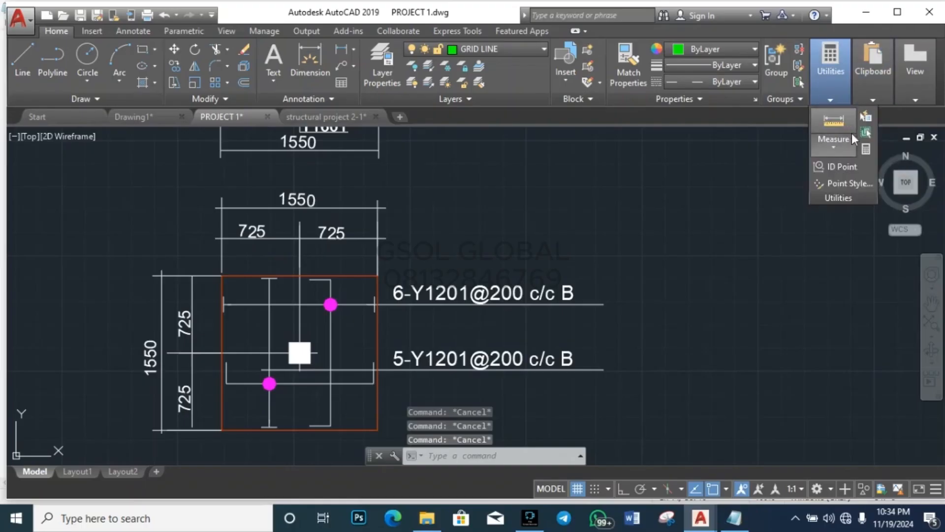
left_click(865, 148)
scroll(492, 246, "down", 3)
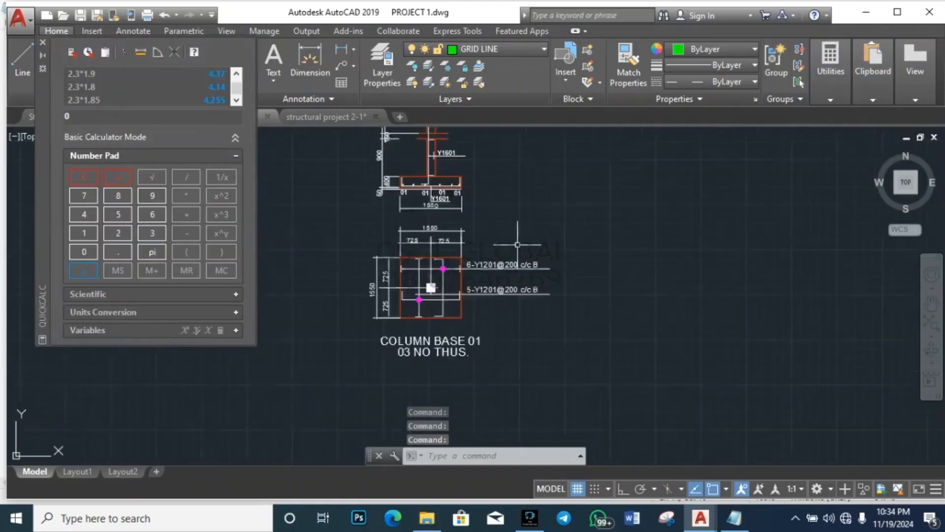
scroll(492, 276, "up", 2)
scroll(553, 236, "up", 4)
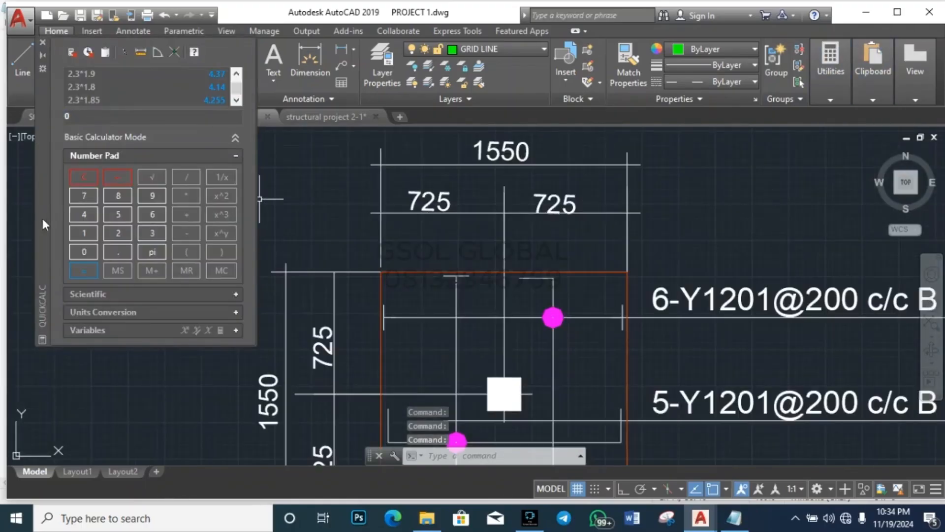
left_click(86, 236)
left_click(113, 213)
left_click(114, 214)
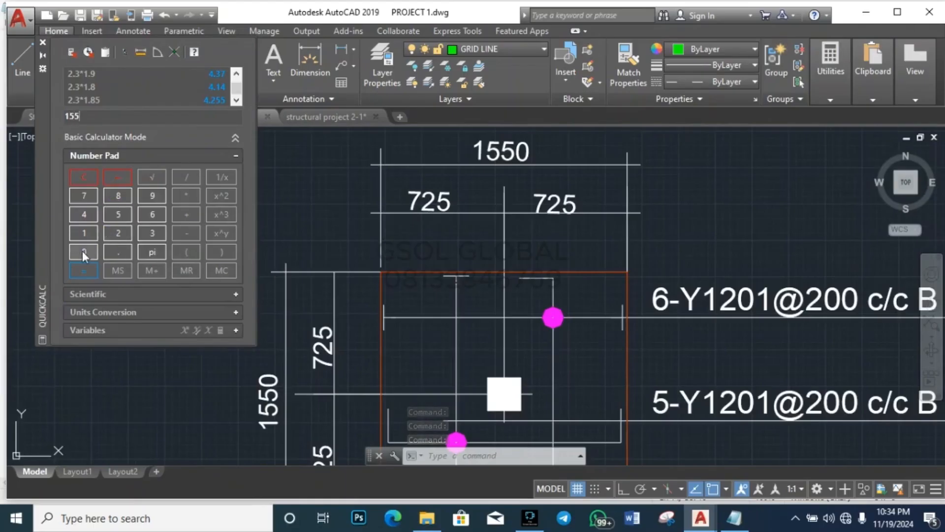
left_click(81, 250)
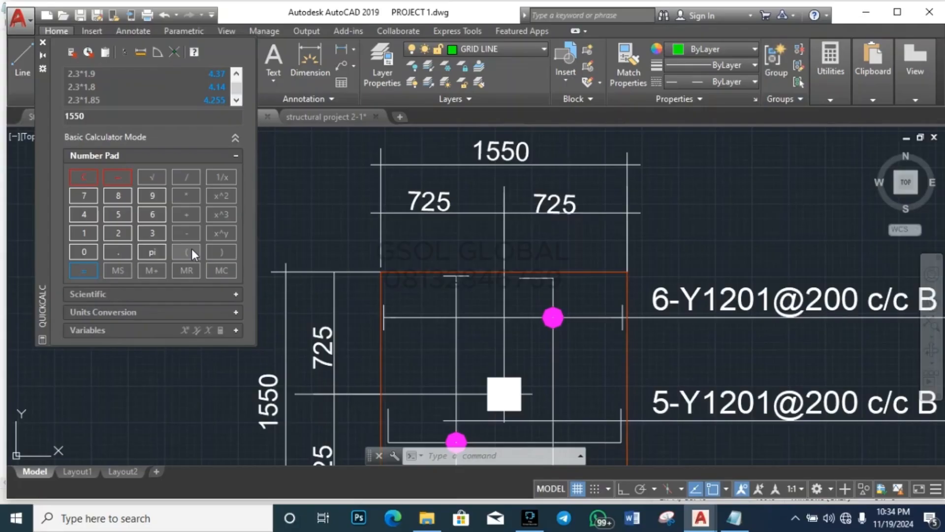
left_click(184, 178)
left_click(116, 231)
left_click(84, 252)
left_click(89, 254)
left_click(96, 270)
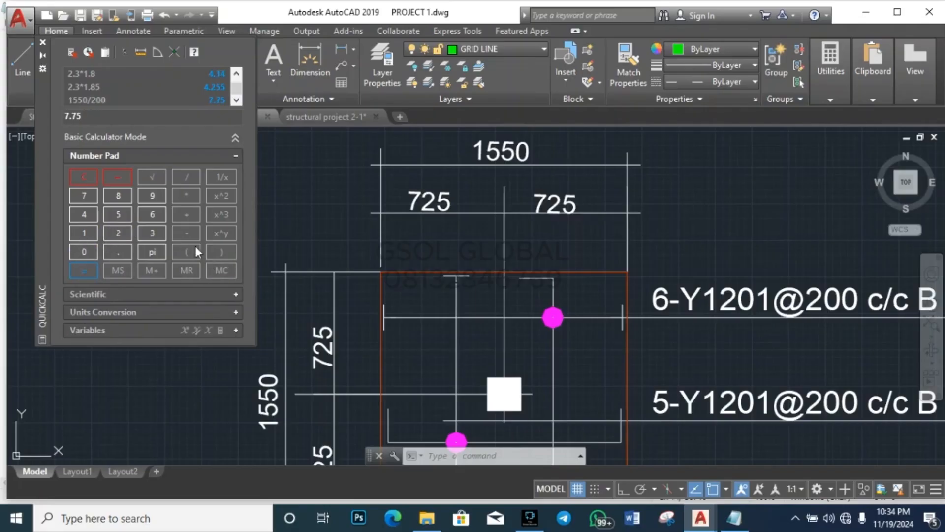
Step: Change both label bar counts to 9 so they read 9-Y1201@200 c/c B
double_click(669, 302)
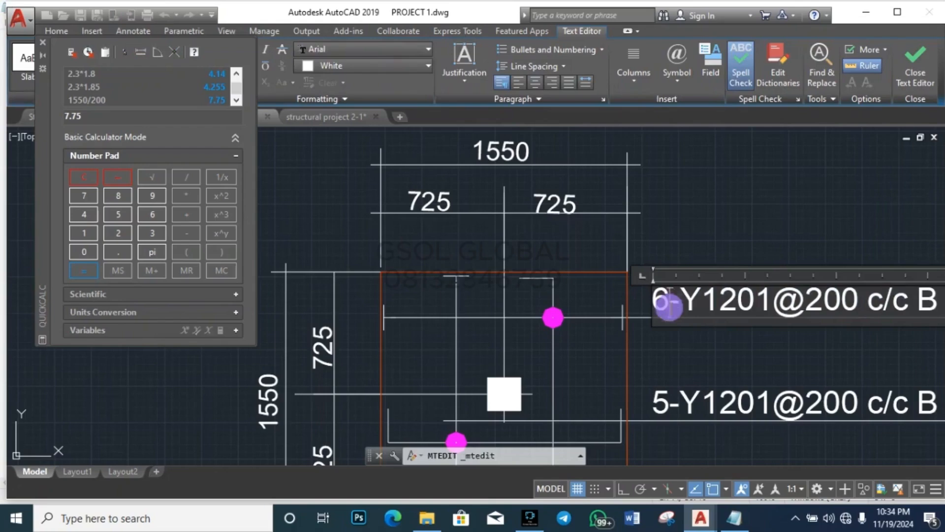
key("BackSpace")
type("9")
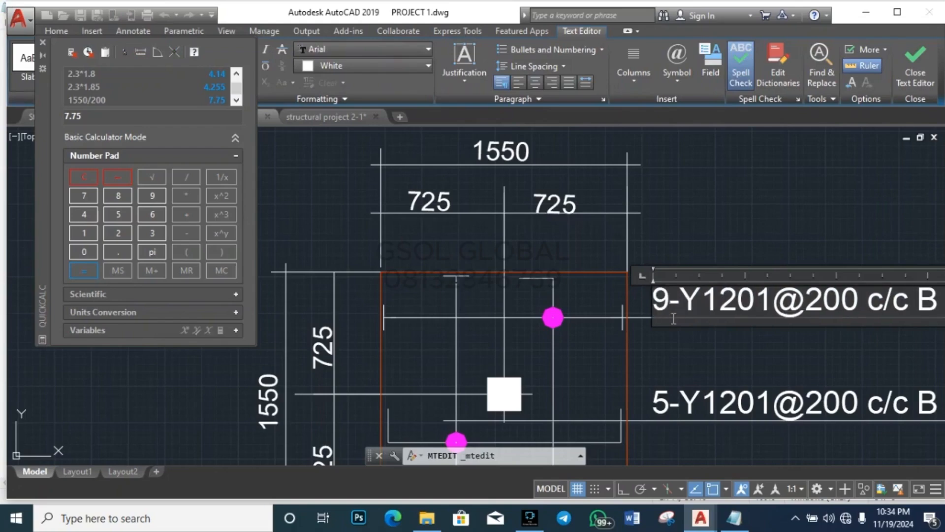
left_click(714, 349)
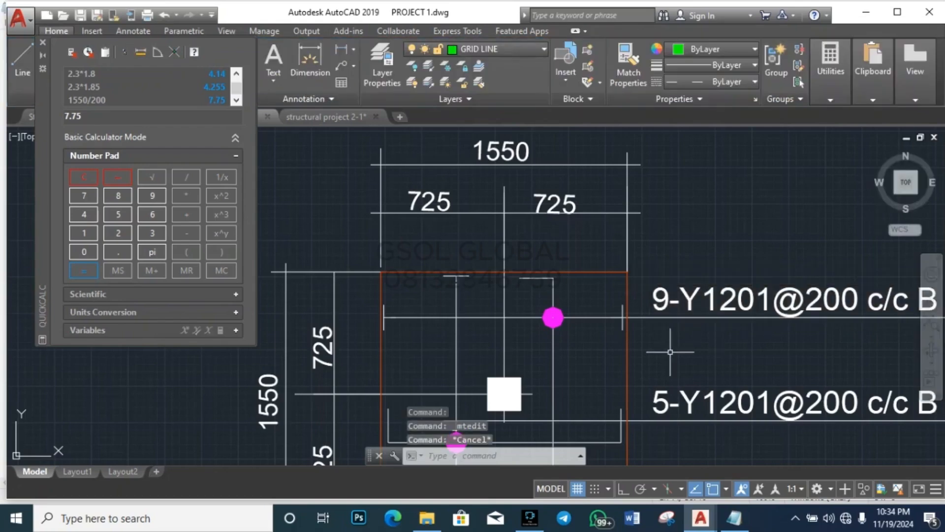
double_click(678, 404)
left_click(672, 413)
key("BackSpace")
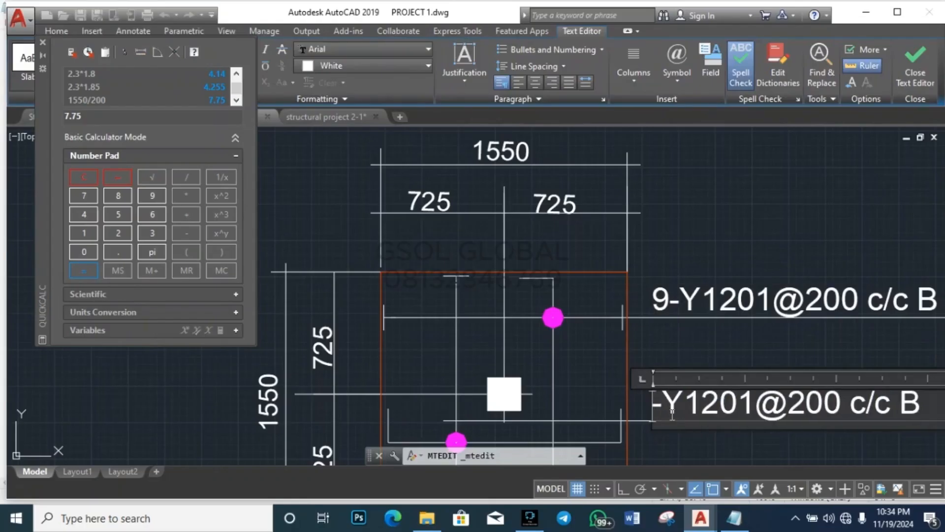
type("9")
left_click(775, 246)
key("Escape")
key("Escape")
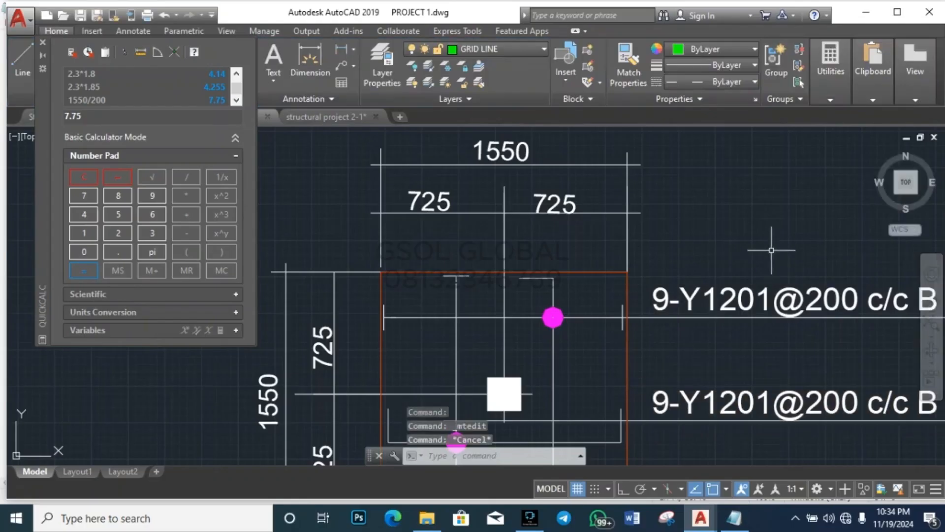
scroll(452, 298, "down", 8)
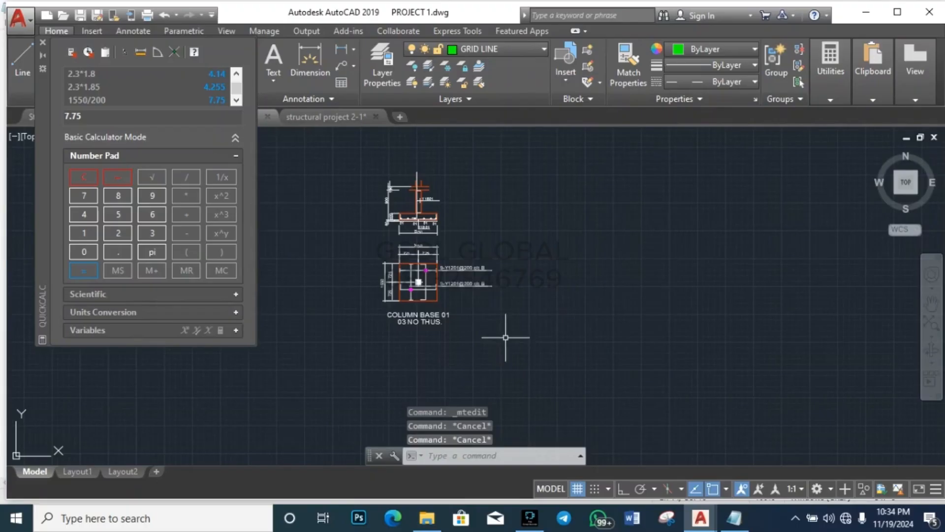
Step: Zoom and pan across the plan until COLUMN BASE 01 and its 03 NO THUS. note fill the view
scroll(429, 322, "up", 5)
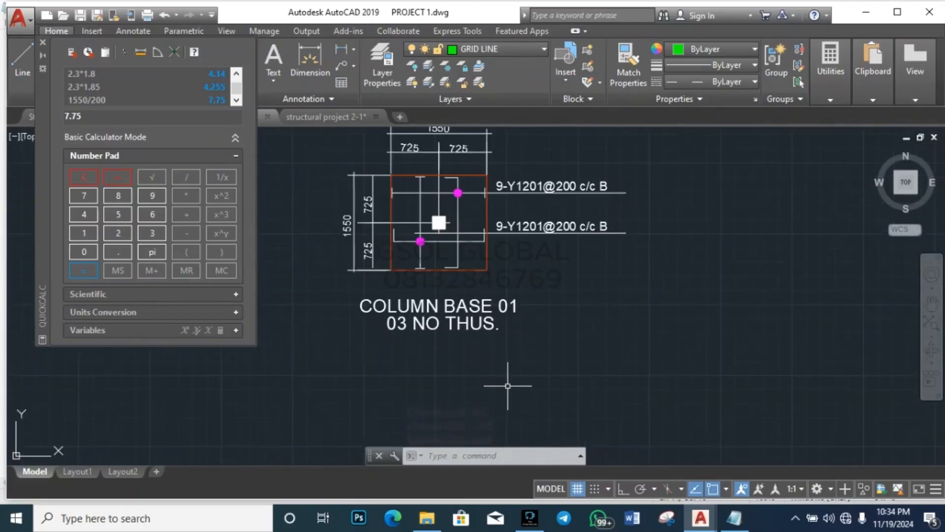
scroll(583, 390, "down", 3)
scroll(549, 329, "up", 3)
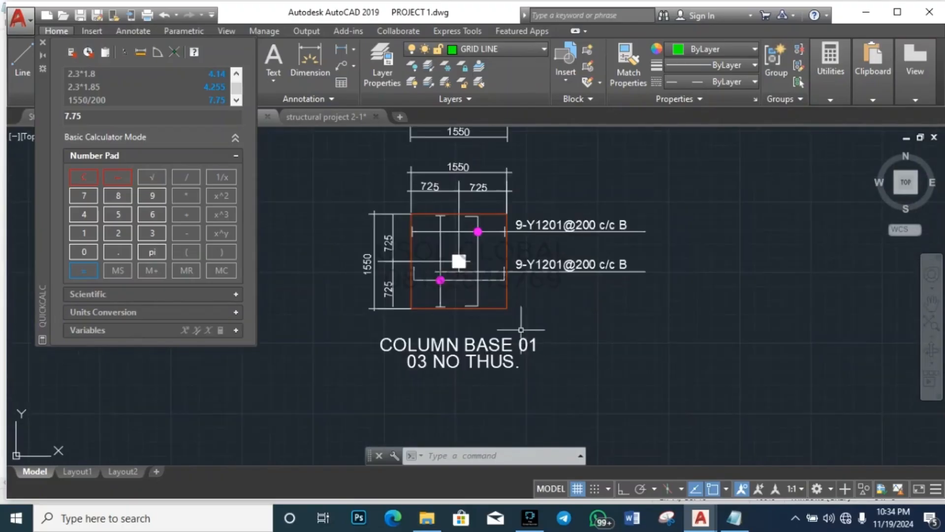
scroll(482, 357, "up", 4)
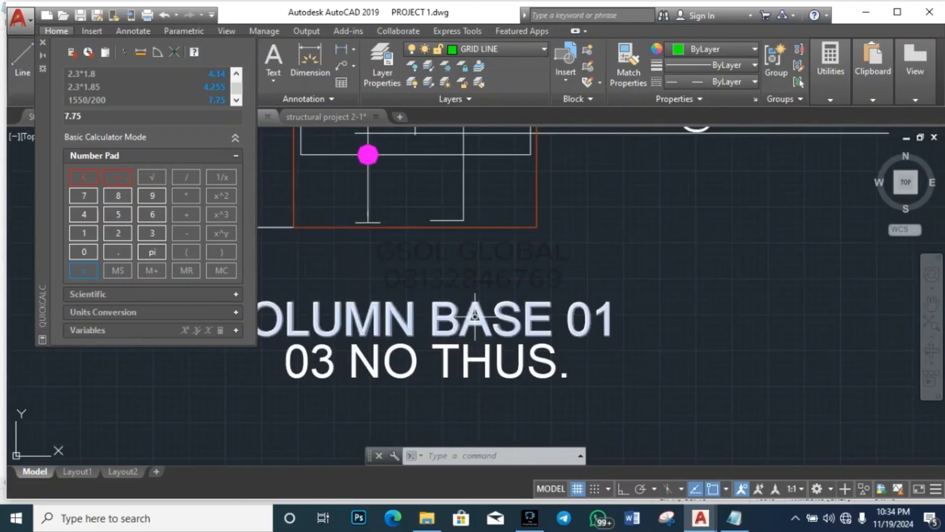
scroll(474, 315, "down", 5)
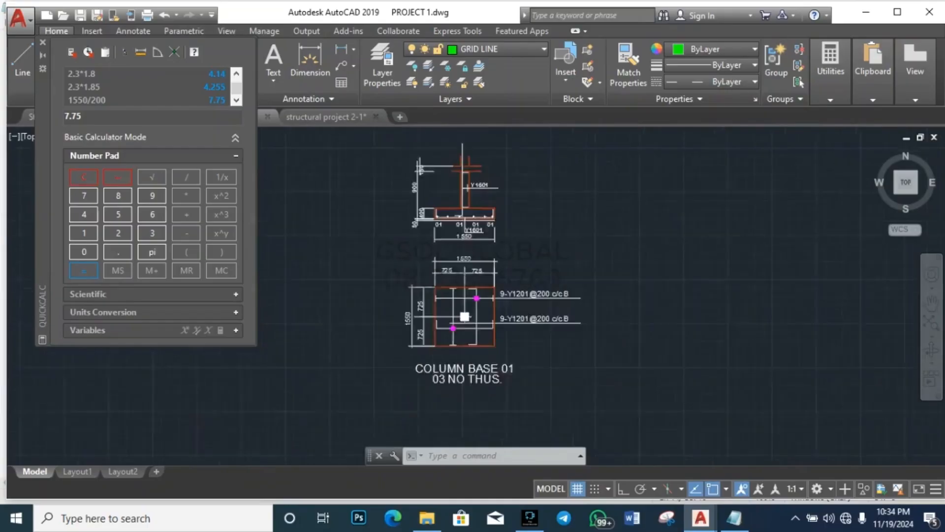
scroll(464, 317, "down", 4)
scroll(540, 363, "up", 6)
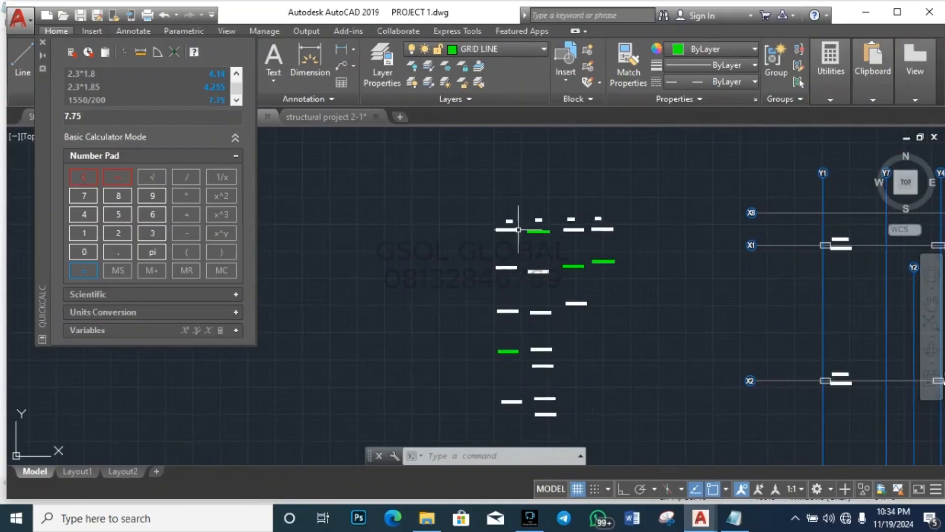
scroll(518, 219, "up", 5)
scroll(447, 270, "down", 4)
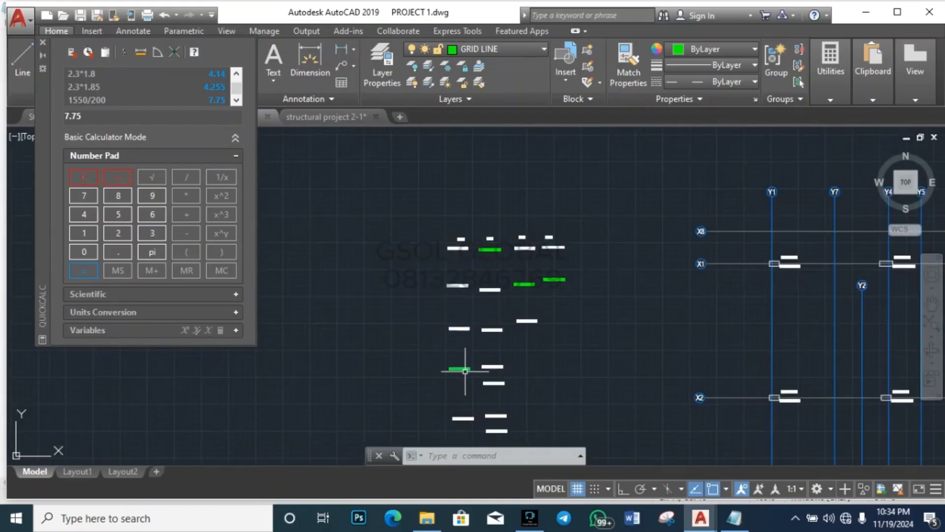
scroll(459, 382, "up", 7)
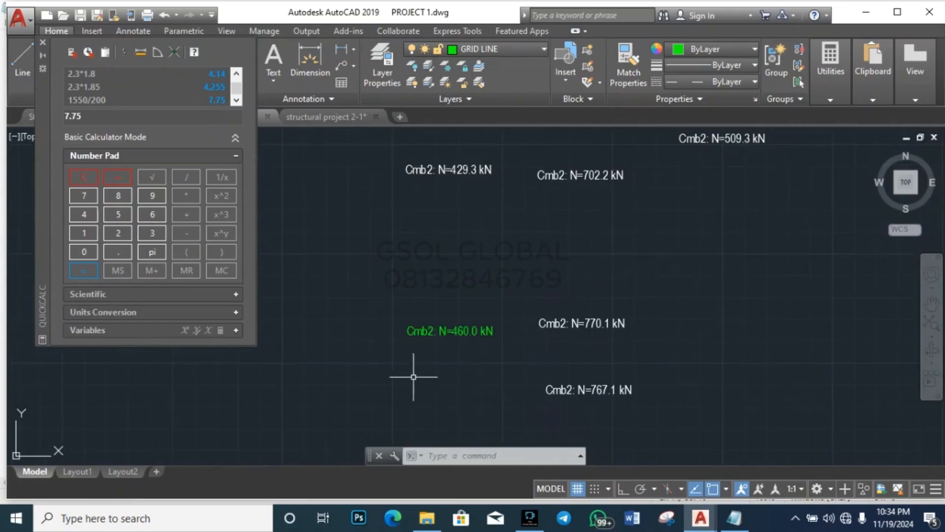
left_click(375, 380)
left_click(507, 295)
key("Escape")
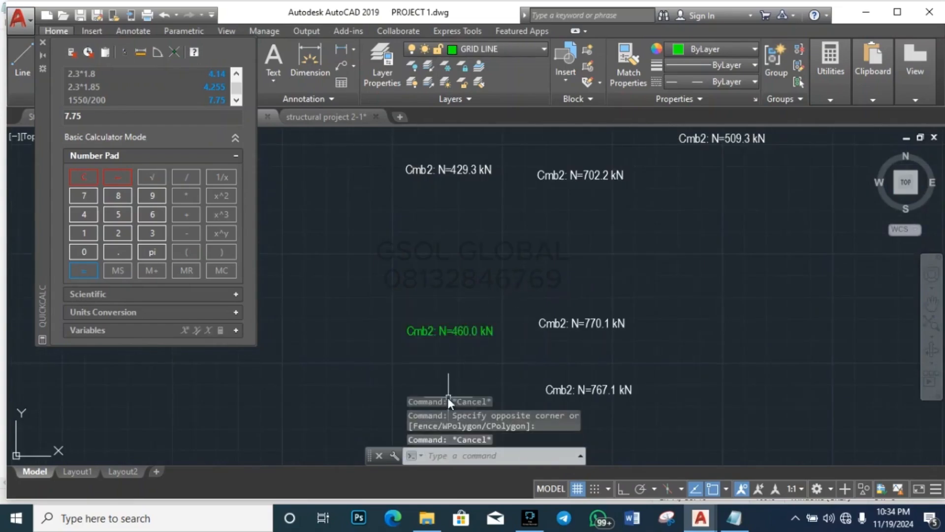
scroll(452, 291, "down", 4)
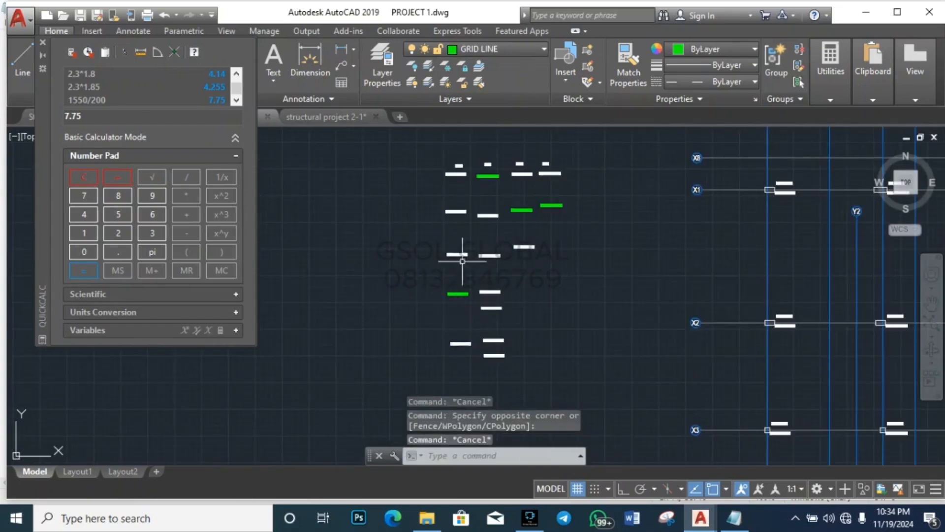
scroll(463, 185, "up", 2)
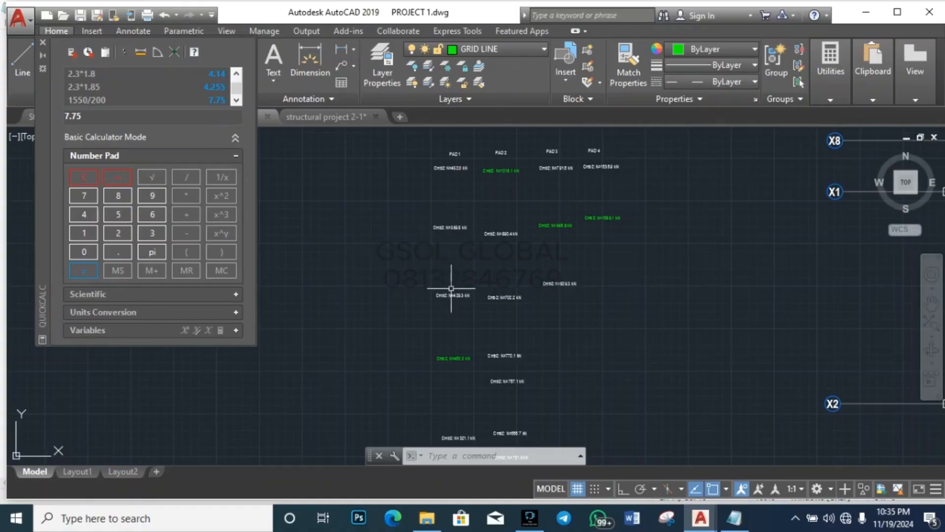
scroll(461, 265, "down", 3)
scroll(459, 295, "up", 1)
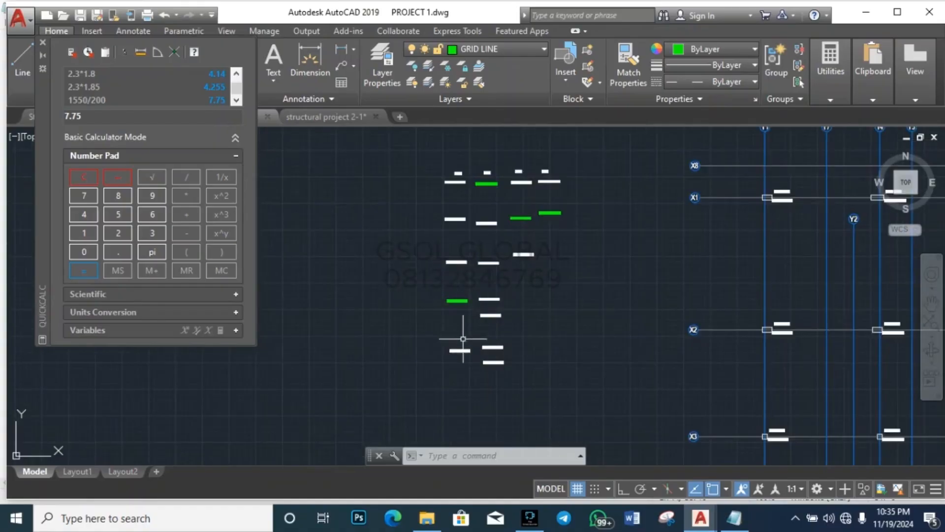
scroll(378, 239, "down", 2)
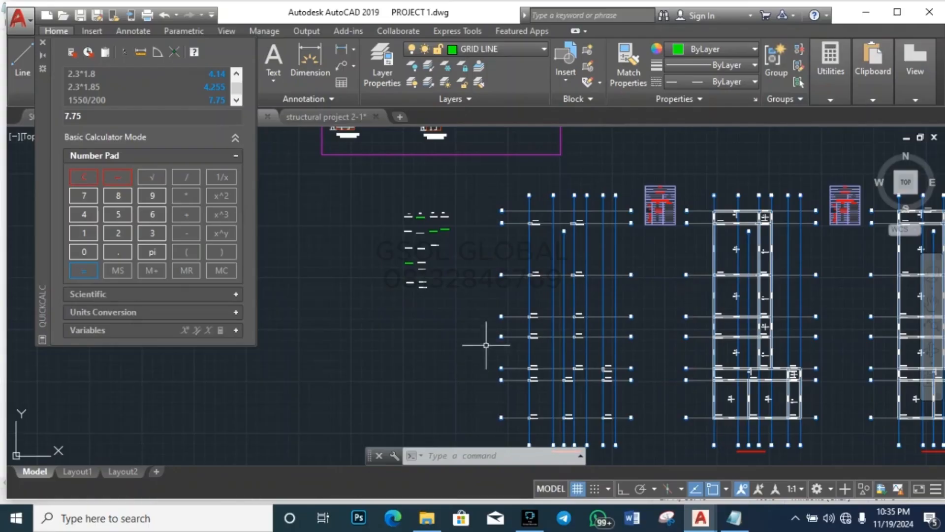
scroll(424, 231, "up", 2)
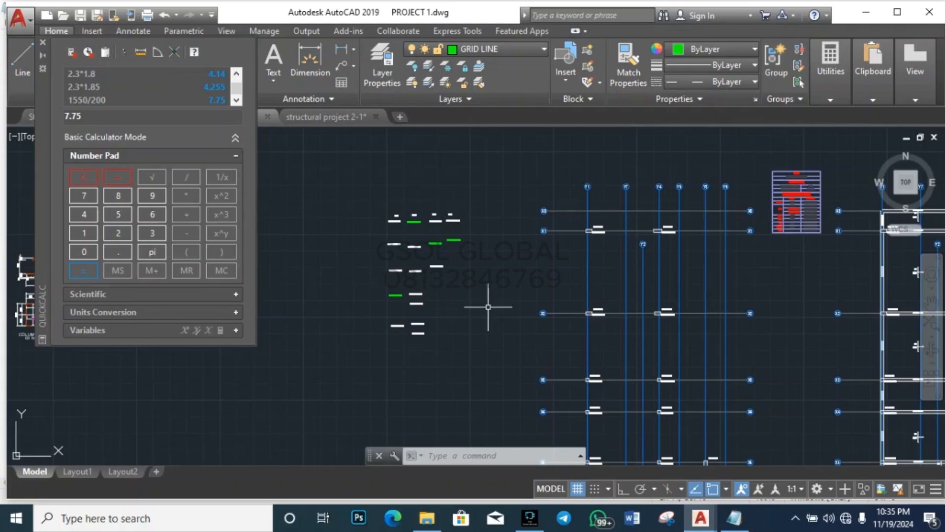
scroll(674, 274, "down", 5)
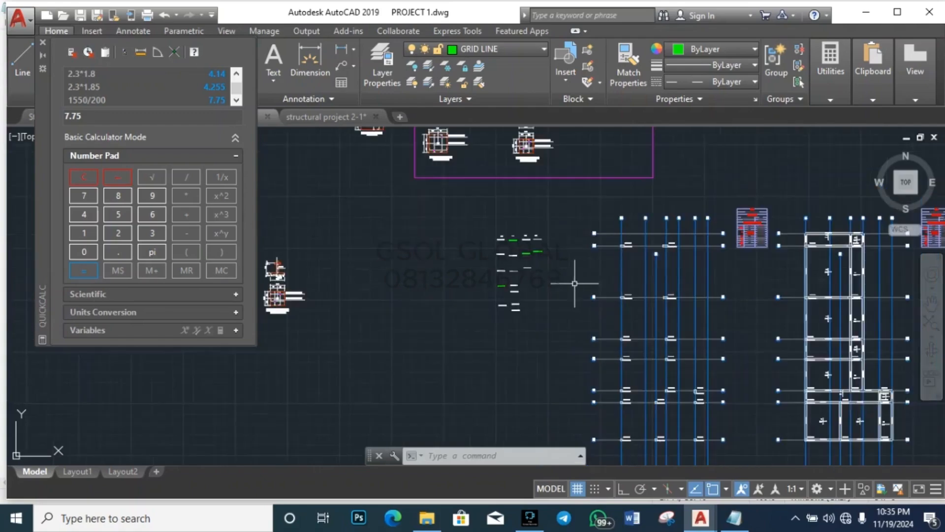
scroll(633, 243, "up", 5)
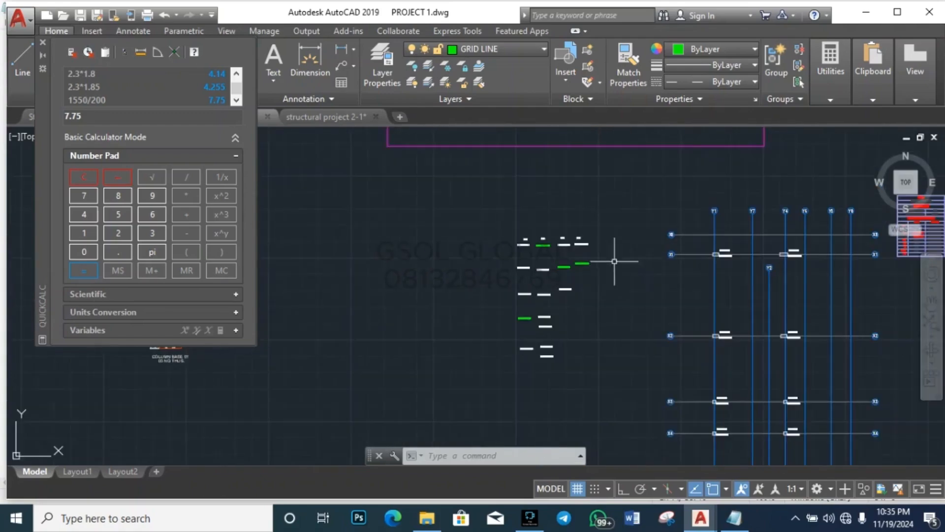
scroll(615, 262, "down", 4)
scroll(443, 274, "up", 8)
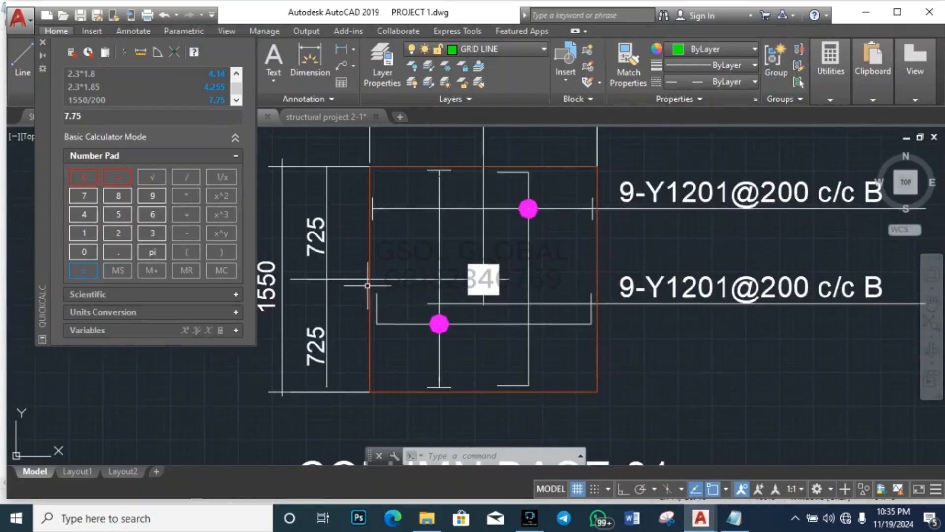
scroll(422, 290, "down", 3)
scroll(411, 357, "up", 2)
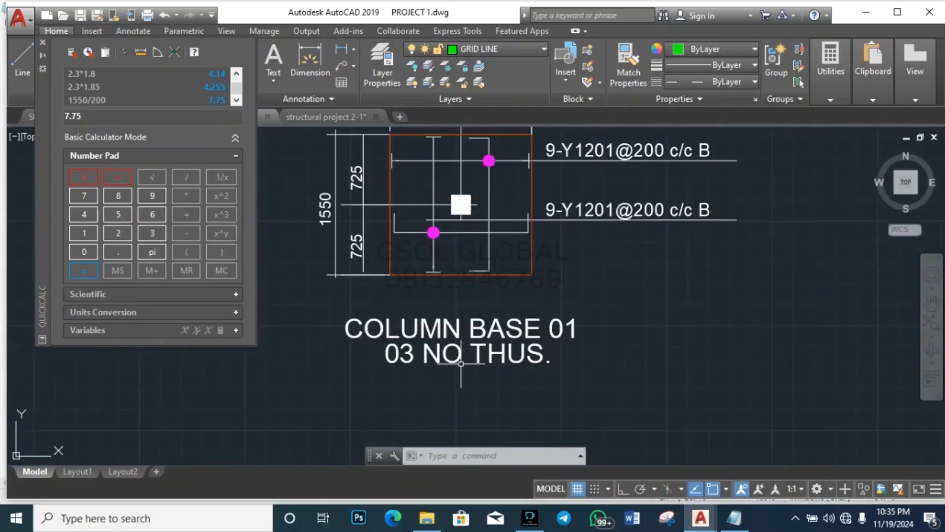
scroll(559, 327, "down", 6)
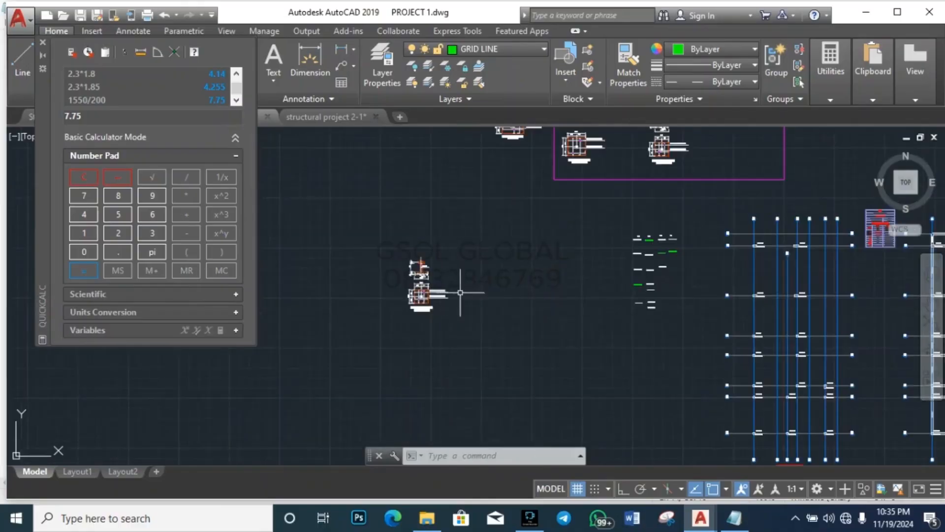
scroll(644, 288, "up", 3)
scroll(644, 287, "up", 2)
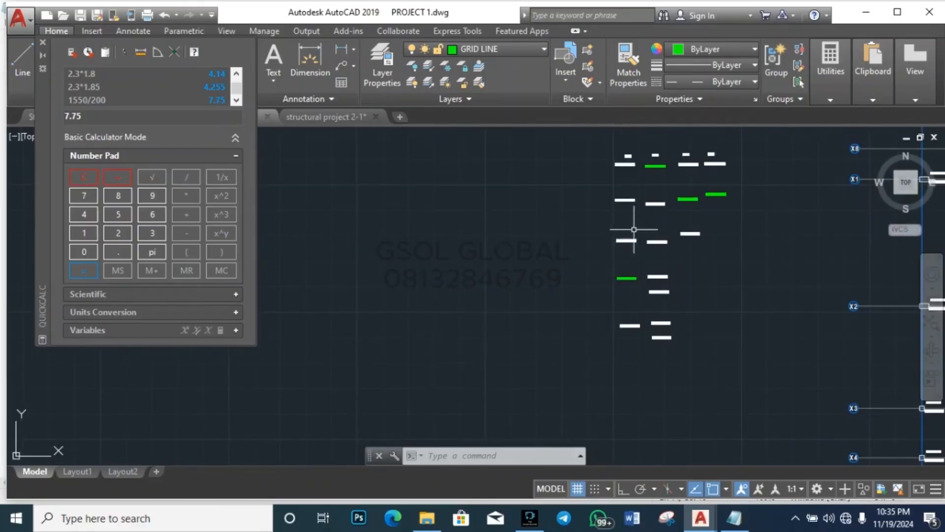
scroll(545, 249, "down", 3)
scroll(658, 258, "up", 4)
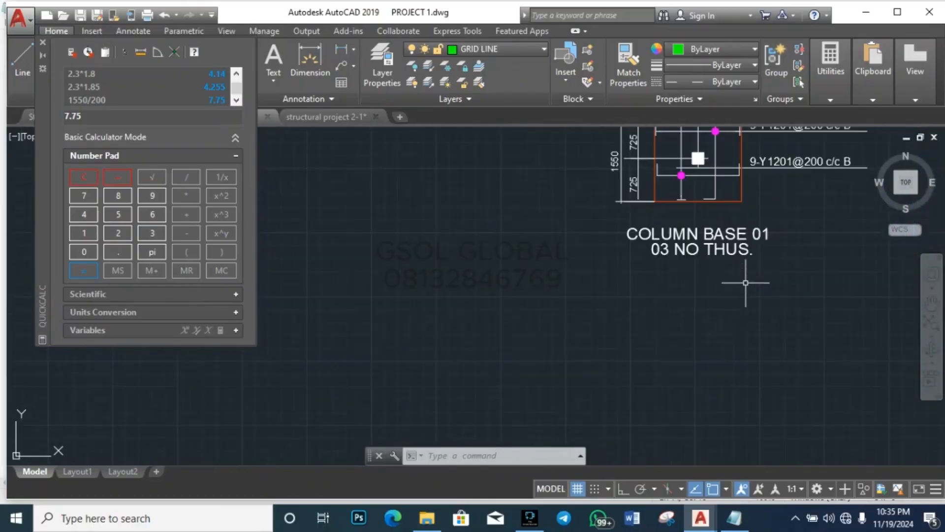
Step: Revise the COLUMN BASE 01 quantity note to 05 NO THUS. and zoom to the footing bars
double_click(657, 249)
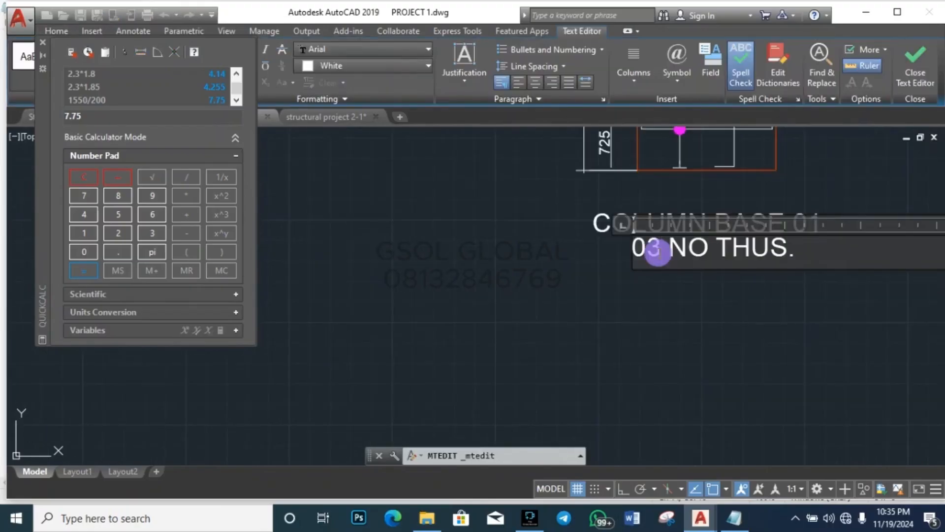
key("BackSpace")
type("5")
key("Escape")
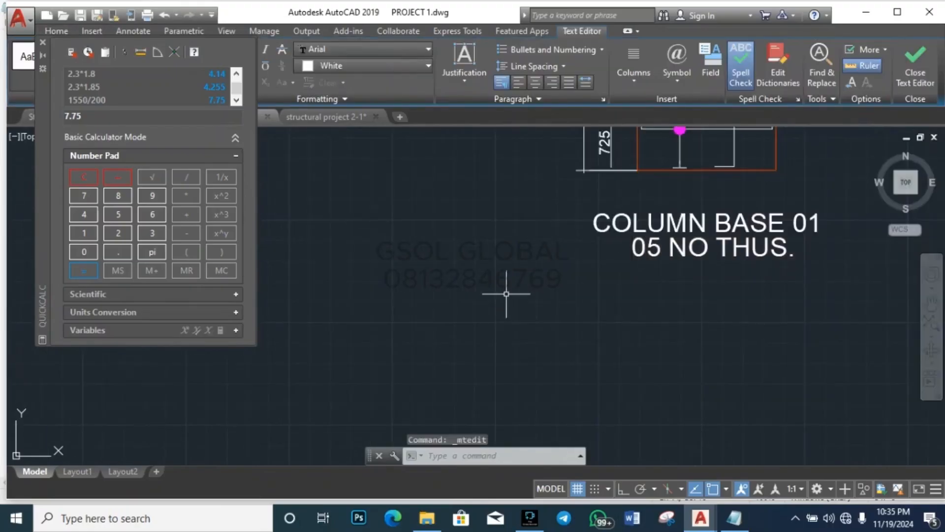
scroll(481, 345, "down", 4)
scroll(538, 284, "up", 6)
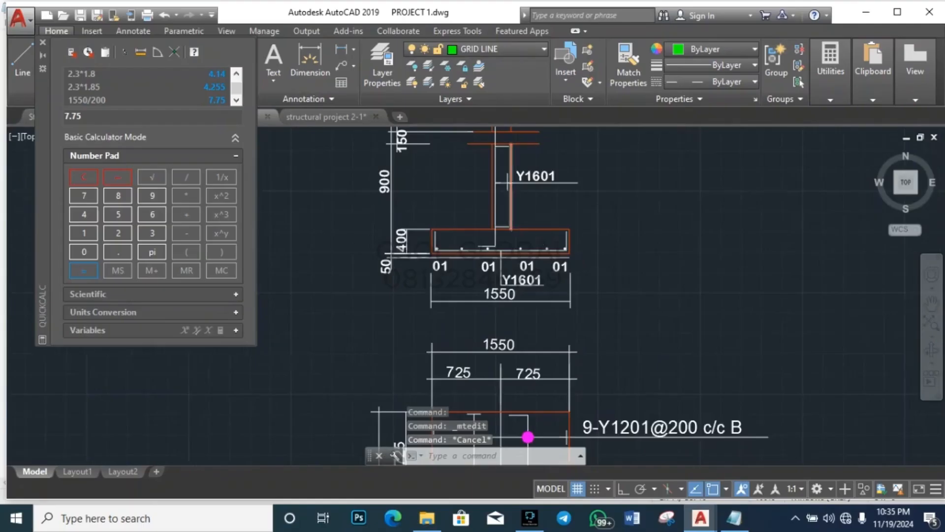
scroll(538, 285, "down", 5)
scroll(566, 278, "up", 6)
scroll(572, 298, "down", 6)
scroll(525, 352, "up", 5)
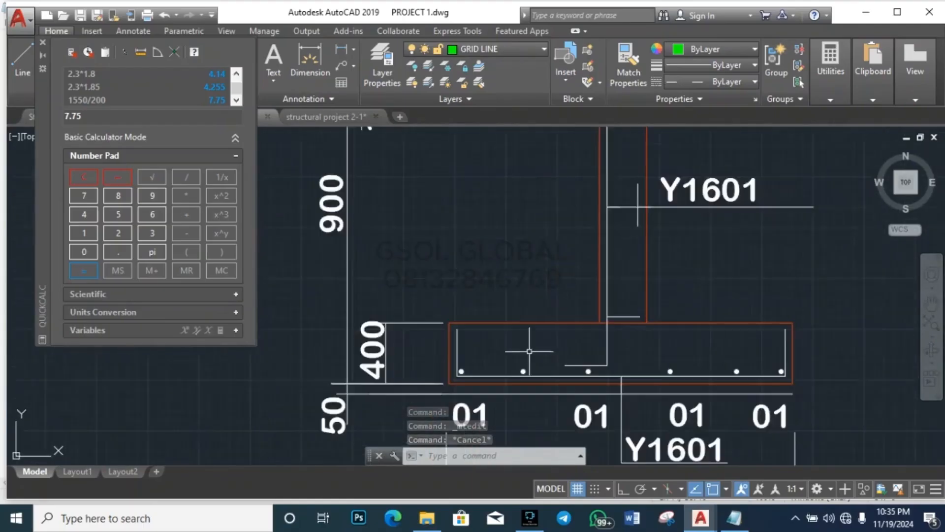
scroll(443, 320, "down", 4)
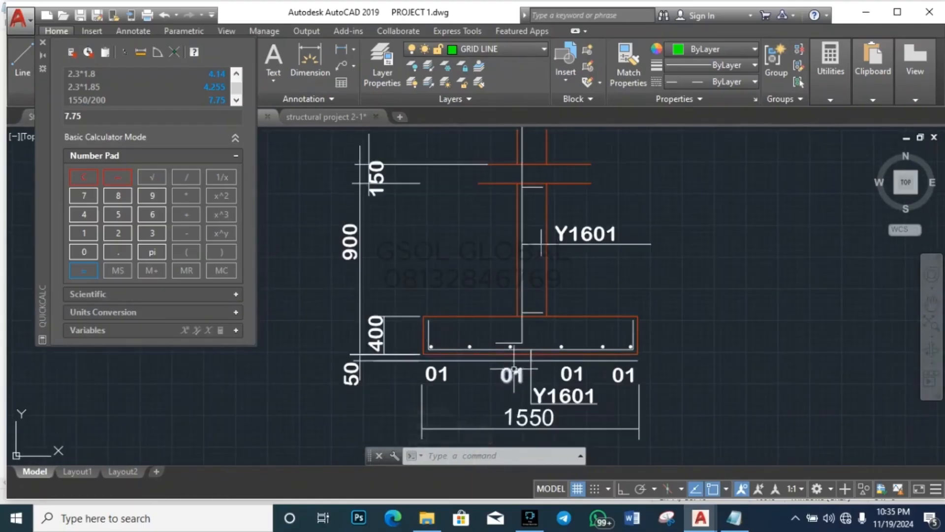
scroll(503, 362, "up", 2)
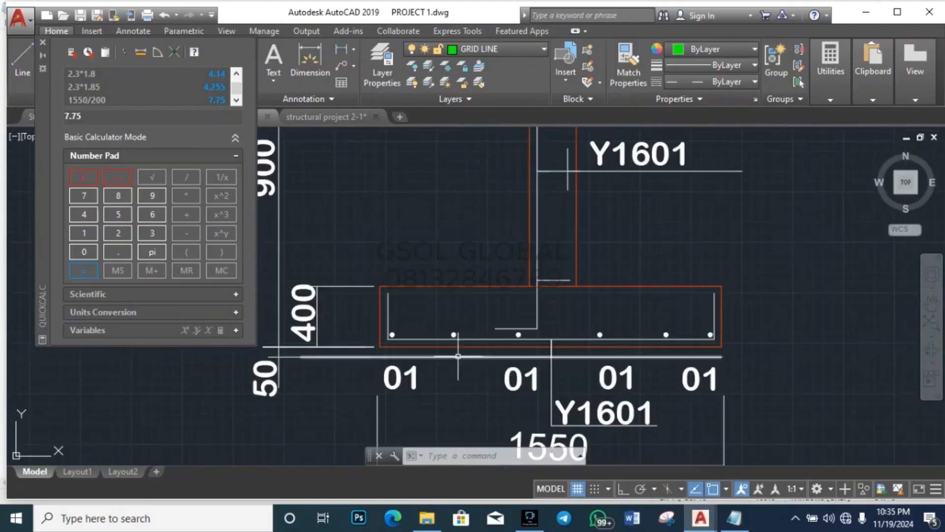
scroll(437, 337, "up", 5)
left_click(439, 330)
Step: Erase four of the middle bar dots along the footing section's bottom bar
left_click(519, 284)
key("Delete")
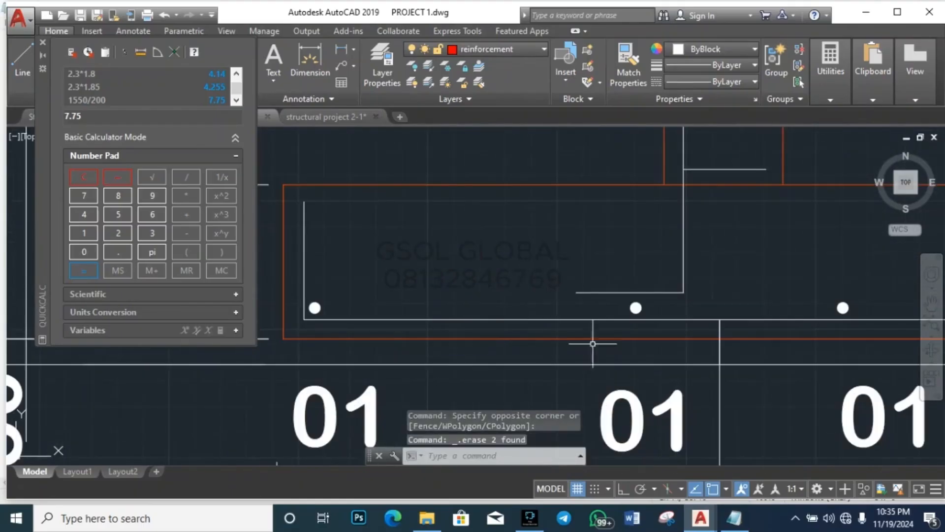
left_click(605, 359)
left_click(685, 289)
key("Delete")
scroll(447, 296, "down", 3)
scroll(599, 319, "up", 3)
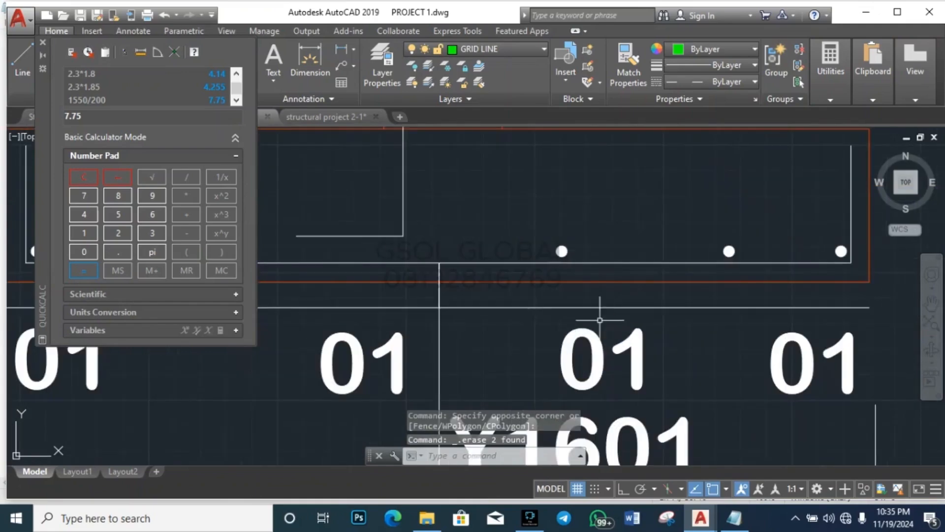
left_click(533, 295)
left_click(619, 222)
key("Delete")
left_click(702, 285)
left_click(763, 205)
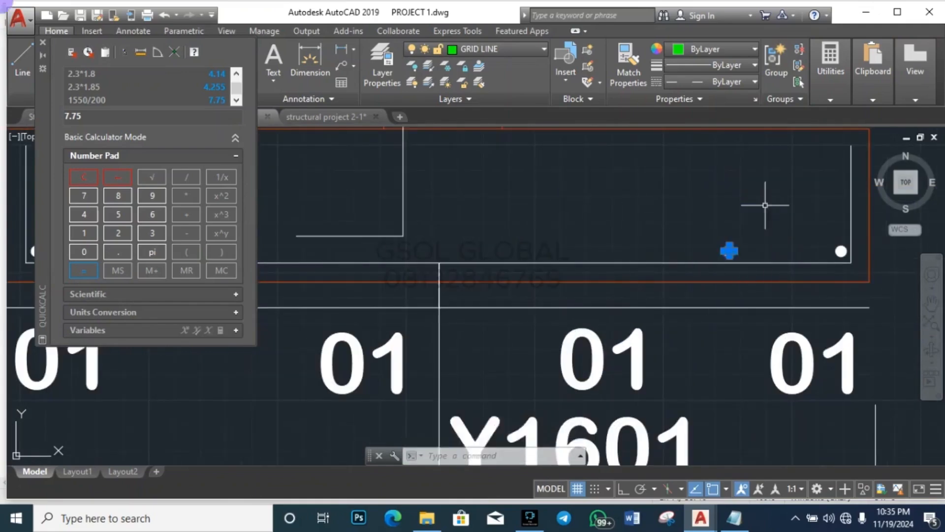
key("Delete")
scroll(800, 298, "down", 3)
scroll(534, 279, "up", 3)
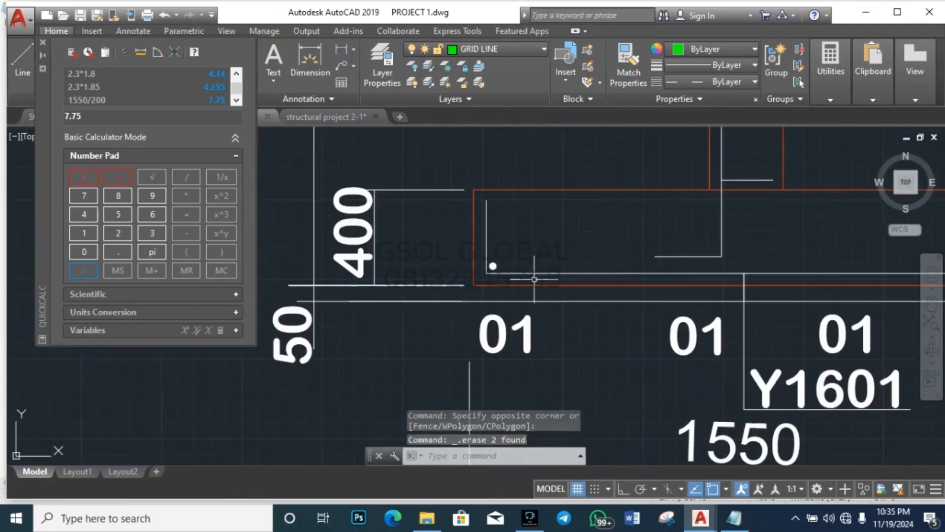
scroll(479, 269, "up", 3)
Step: Copy the left bar dot with Ortho on to place five new dots along the bottom bar
left_click(484, 289)
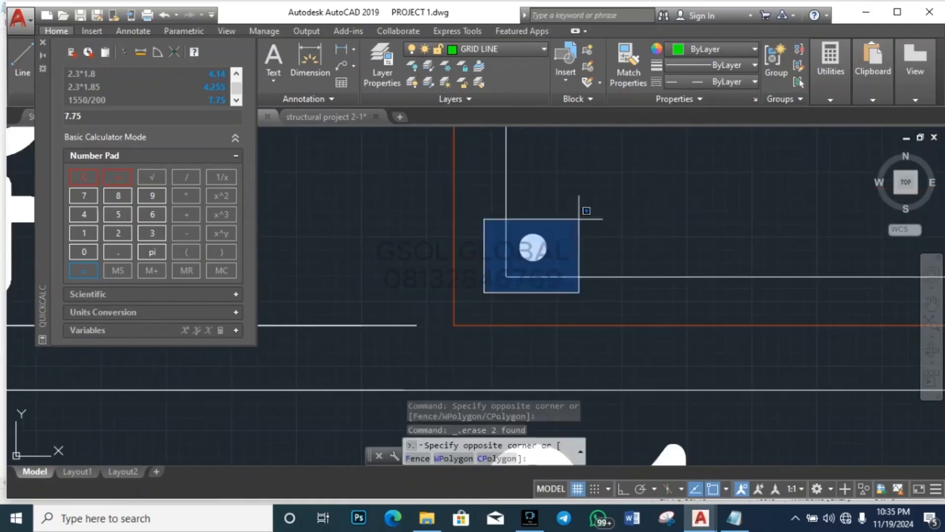
left_click(600, 205)
type("f")
key("BackSpace")
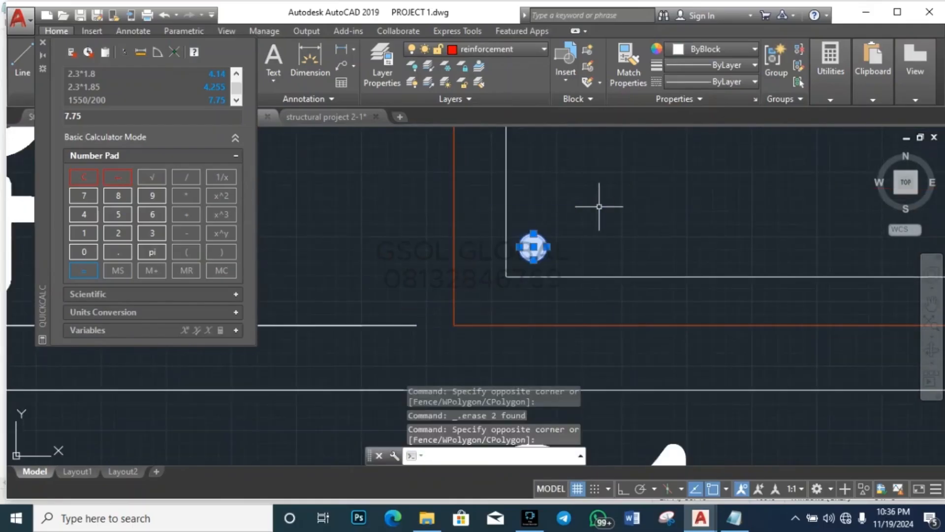
type("d")
key("BackSpace")
key("Escape")
key("Escape")
left_click(487, 297)
left_click(582, 212)
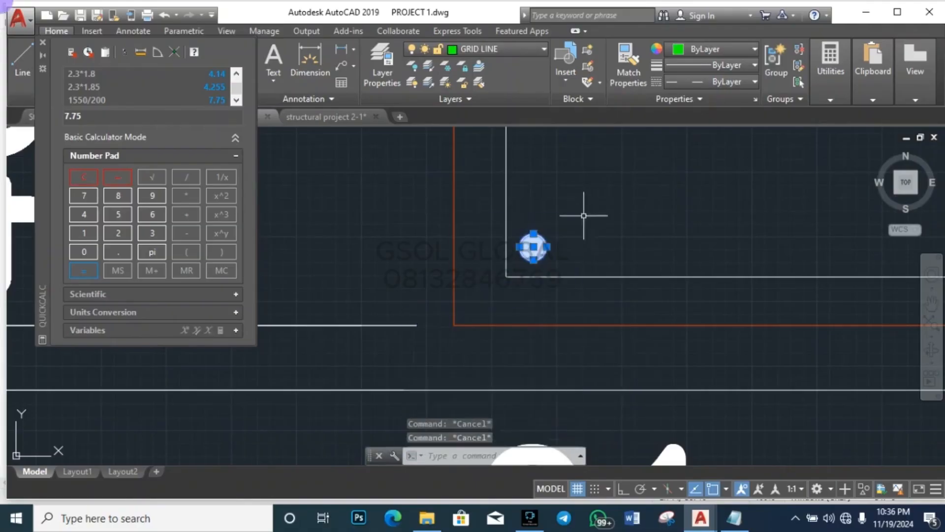
type("co")
key("Return")
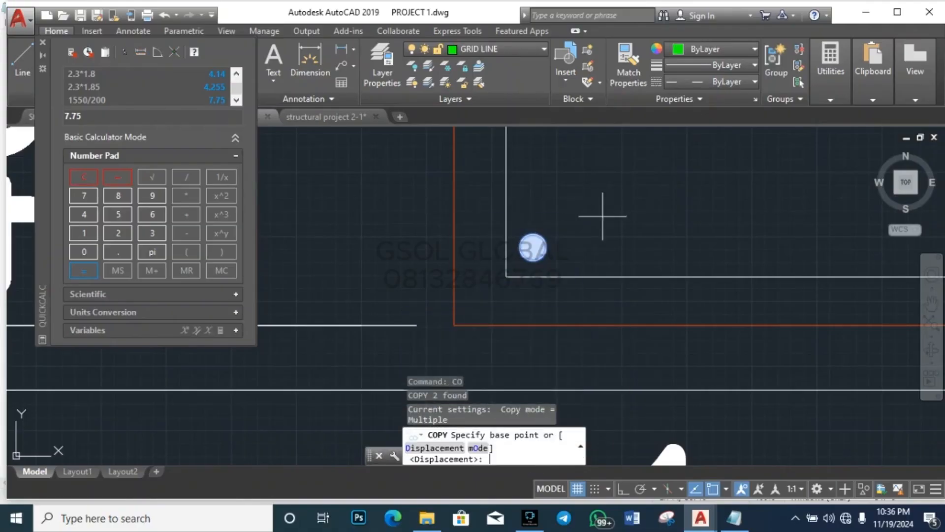
left_click(539, 245)
scroll(468, 268, "down", 2)
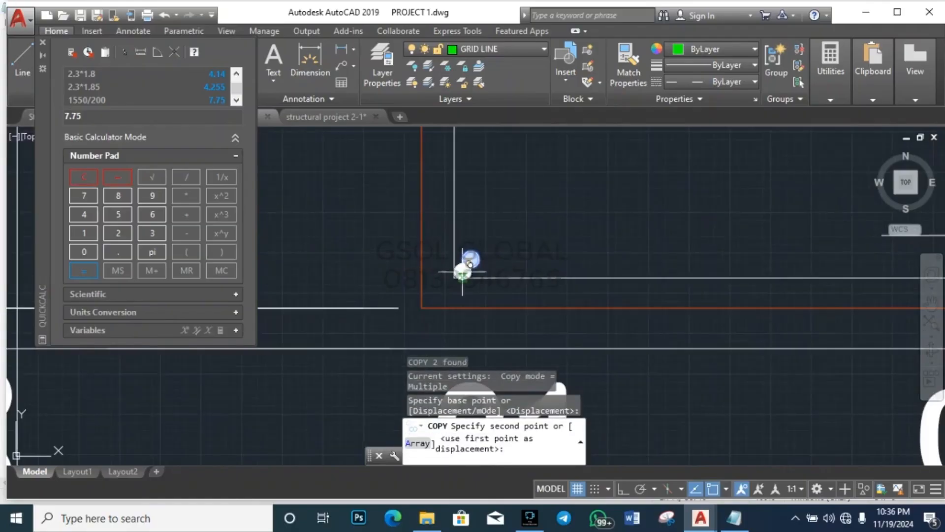
left_click(624, 488)
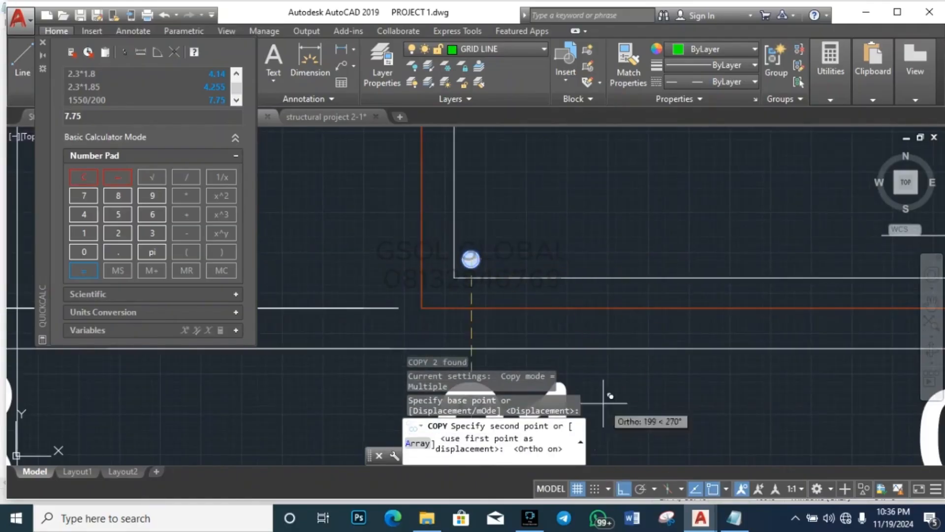
left_click(628, 258)
scroll(347, 266, "down", 2)
scroll(344, 271, "down", 2)
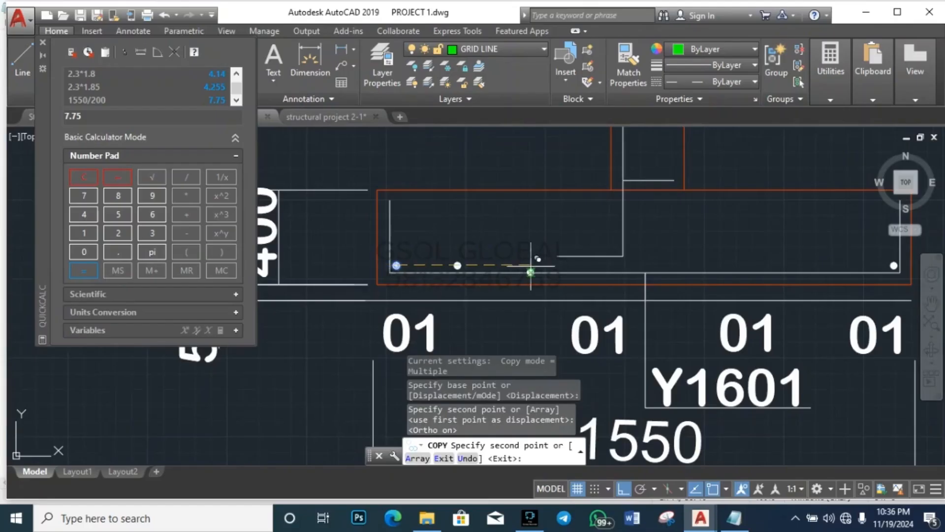
scroll(540, 260, "up", 4)
left_click(540, 259)
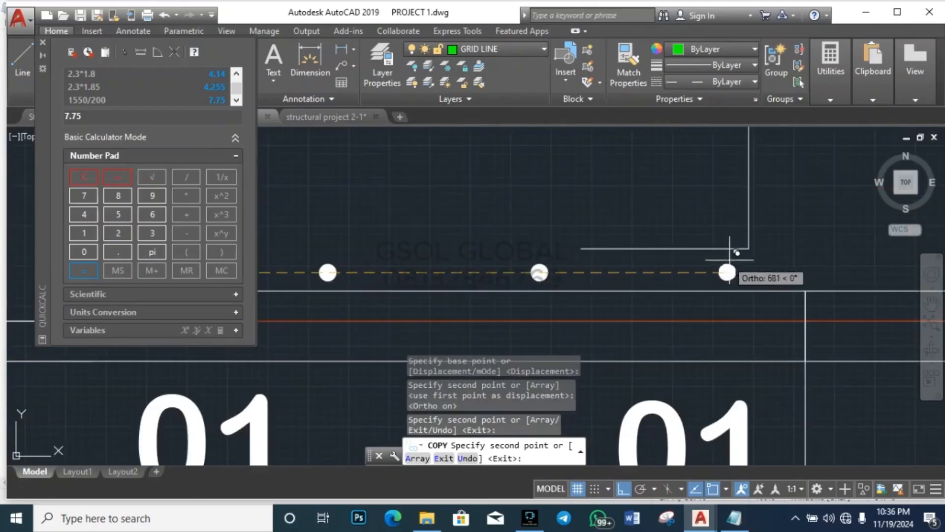
left_click(799, 262)
scroll(432, 270, "down", 3)
scroll(578, 268, "up", 2)
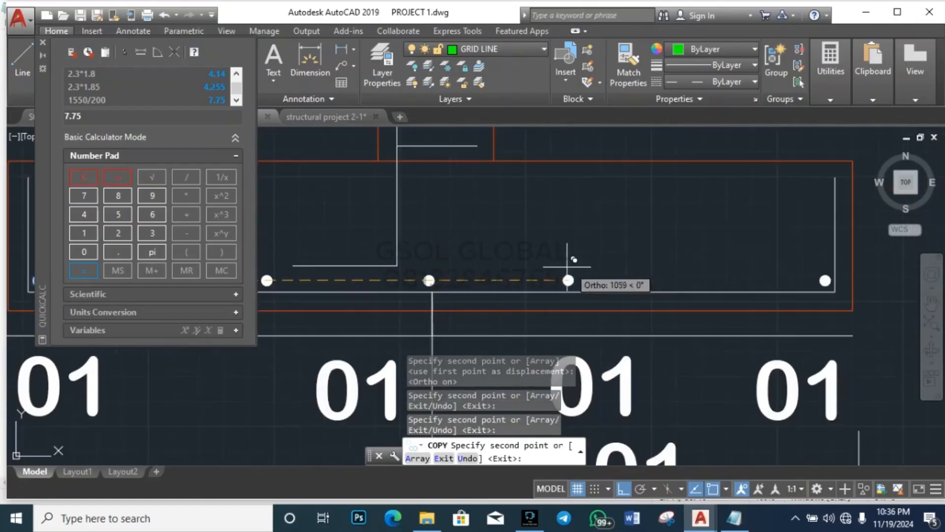
left_click(530, 258)
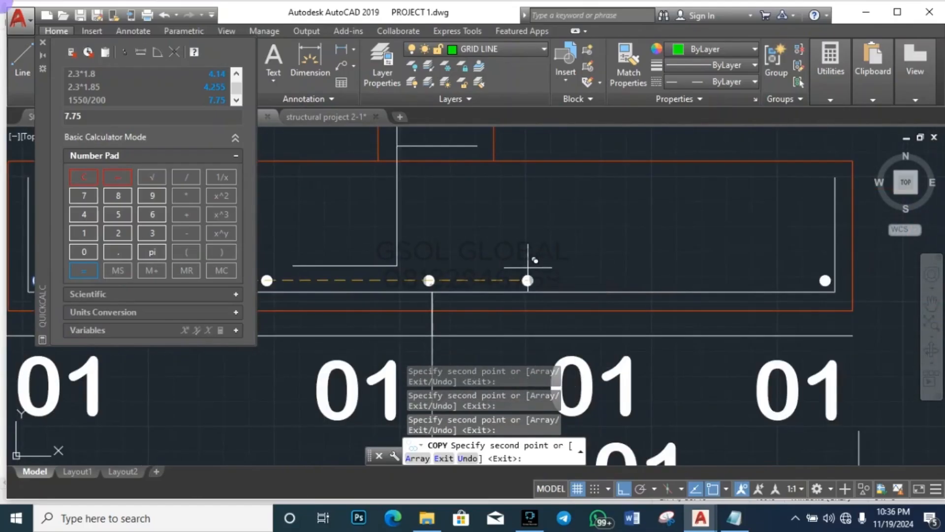
left_click(748, 267)
key("Escape")
key("Escape")
scroll(763, 252, "down", 3)
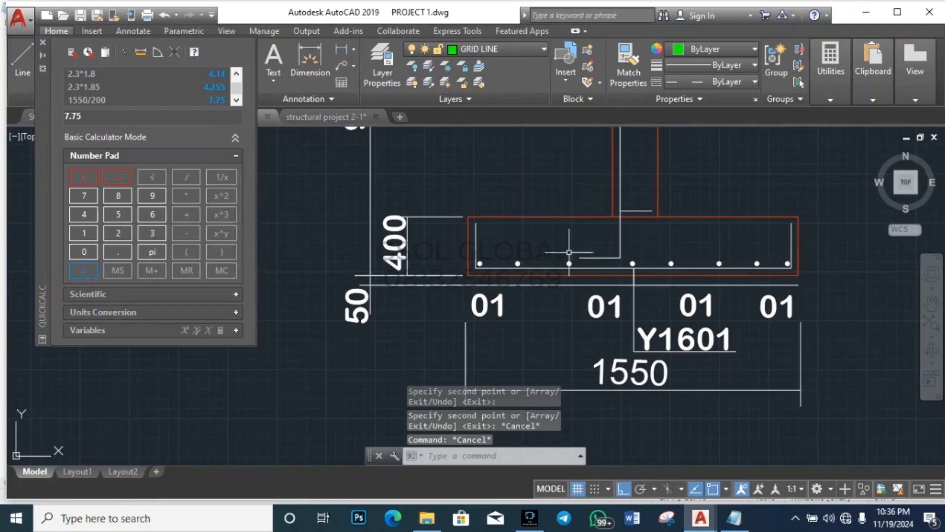
scroll(569, 252, "up", 5)
Step: Shift the first two bottom bar dots further left in the footing section
scroll(382, 312, "down", 1)
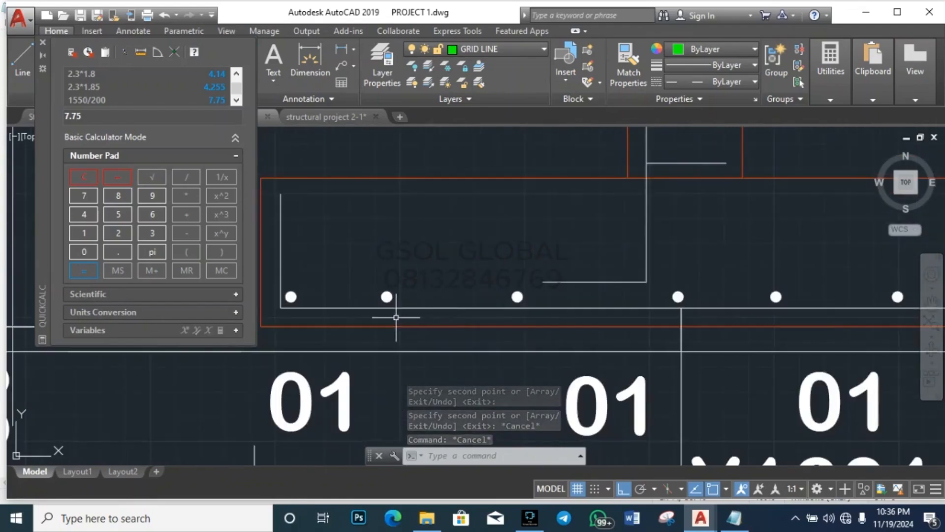
left_click(362, 341)
left_click(583, 258)
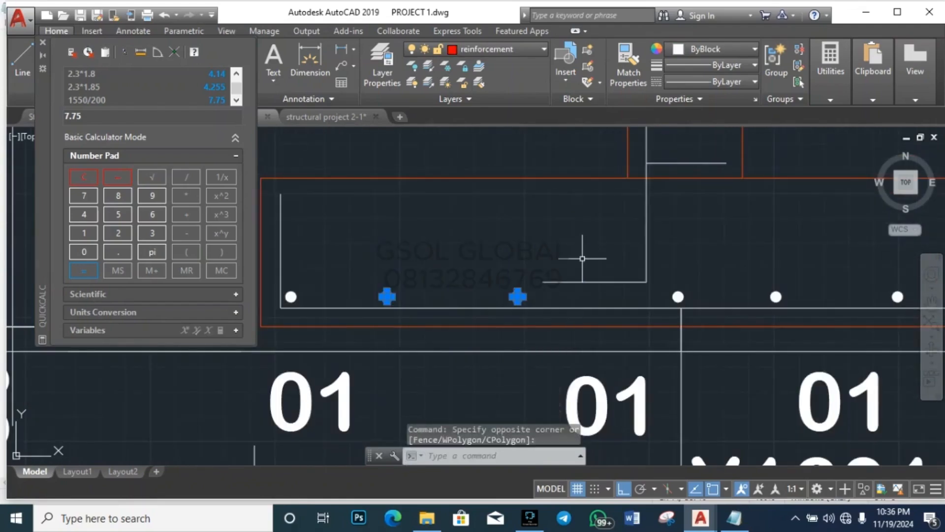
type("m")
key("Return")
left_click(567, 231)
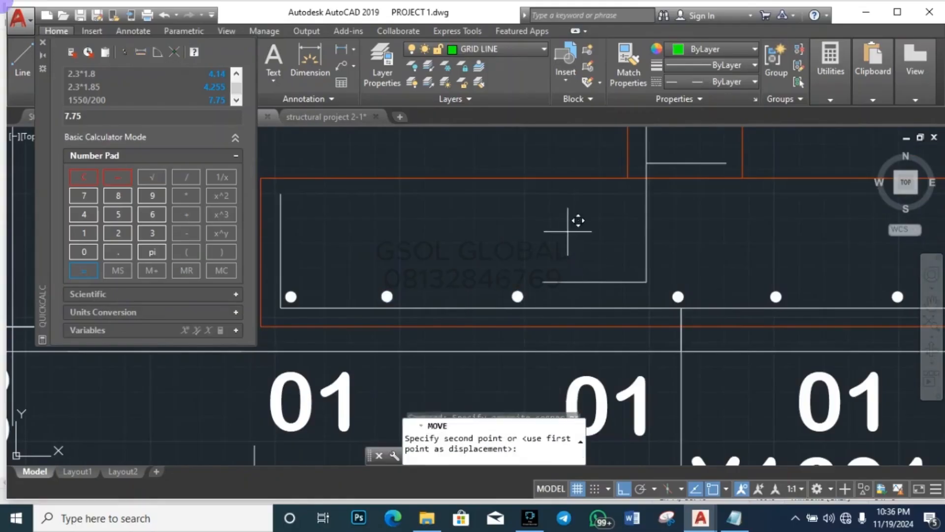
left_click(534, 232)
key("Escape")
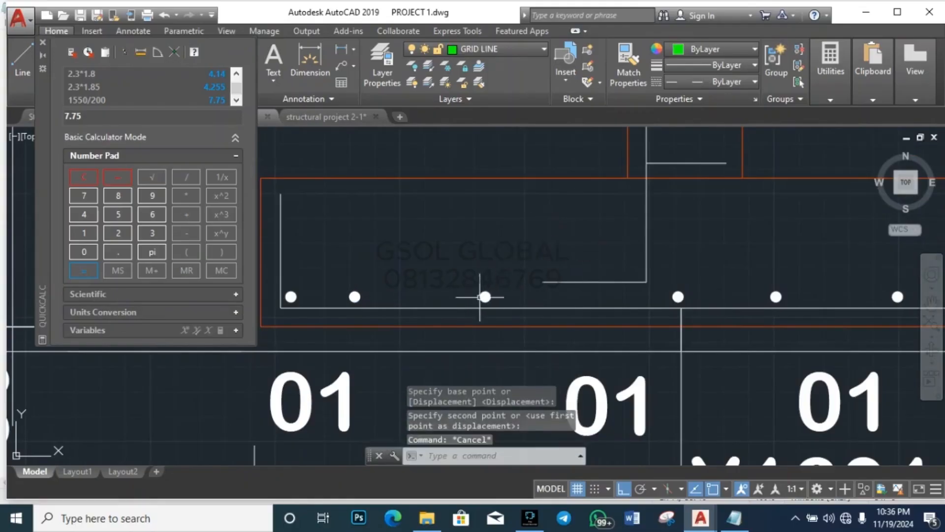
Step: Move another bar dot left to its new even spacing
left_click(469, 336)
left_click(528, 247)
type("m")
key("Return")
left_click(587, 229)
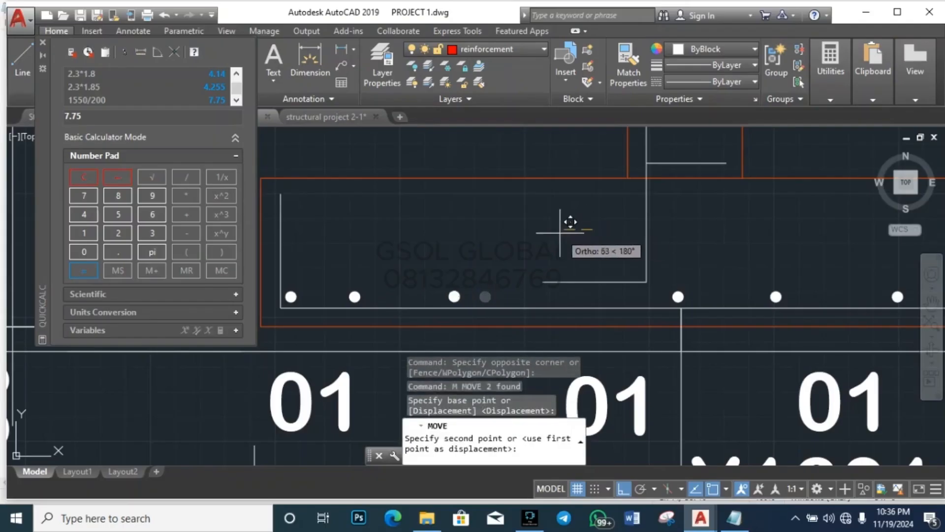
left_click(557, 234)
key("Escape")
key("Escape")
Step: Copy the moved bar dot to the right to add an extra bar
left_click(433, 338)
left_click(510, 251)
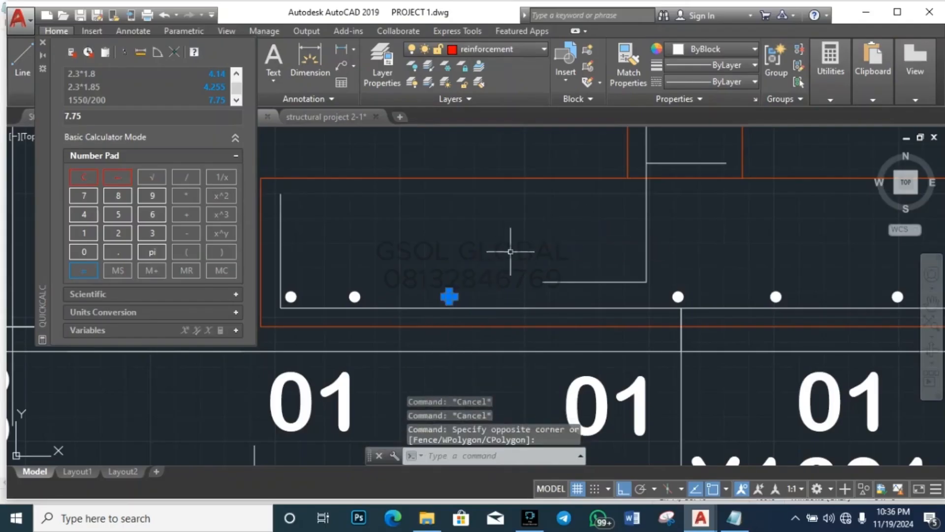
type("co")
key("Return")
left_click(499, 253)
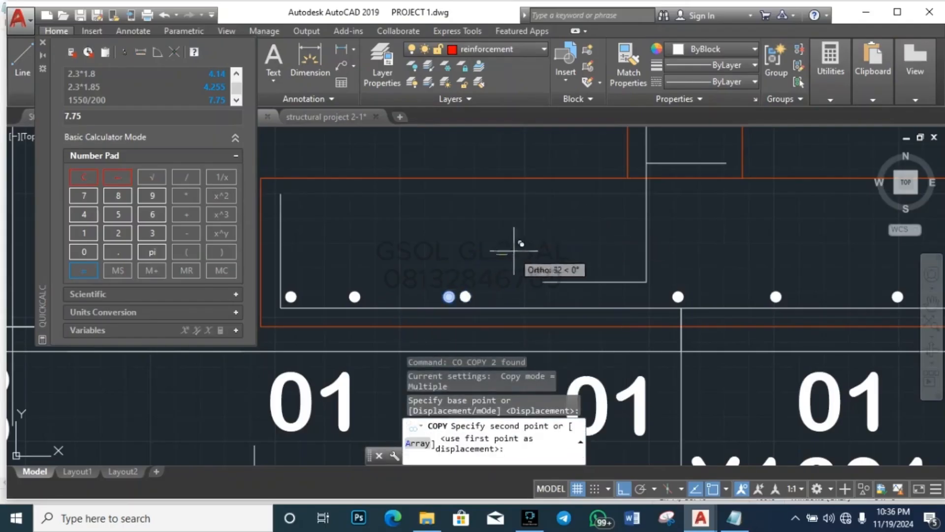
left_click(612, 243)
key("Escape")
key("Escape")
Step: Nudge one bar dot slightly to the right
scroll(419, 246, "down", 2)
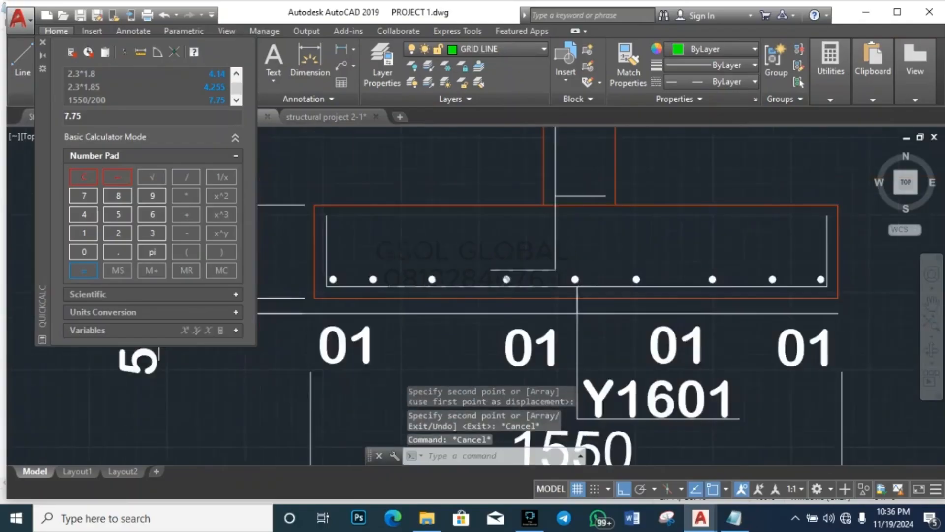
scroll(384, 280, "up", 3)
scroll(383, 281, "up", 2)
left_click(354, 287)
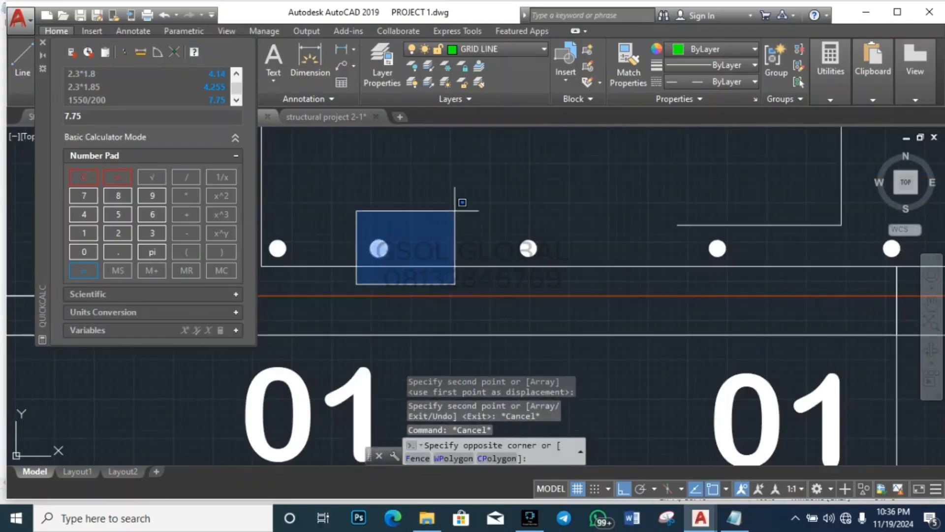
left_click(456, 207)
type("m")
key("Return")
left_click(458, 210)
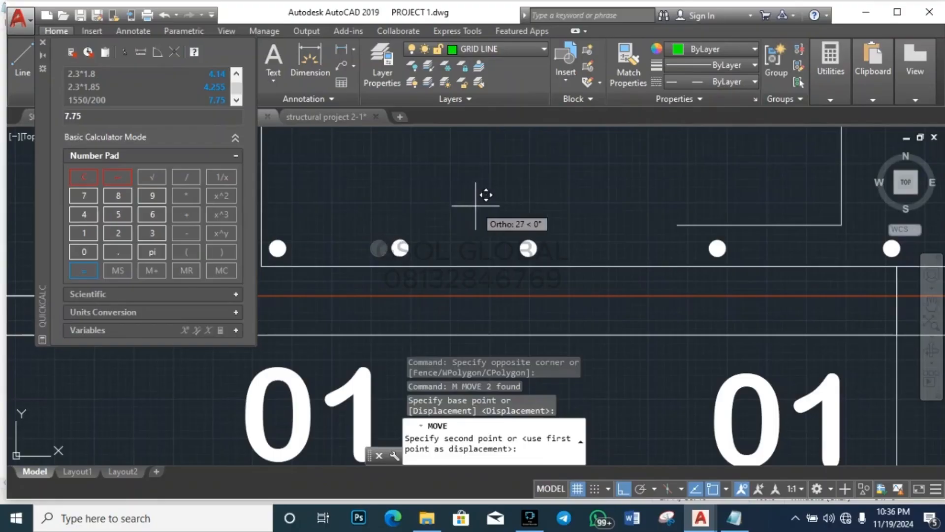
left_click(479, 206)
key("Escape")
Step: Move the next bar dot further right so the nine bars sit evenly
left_click(496, 274)
left_click(601, 194)
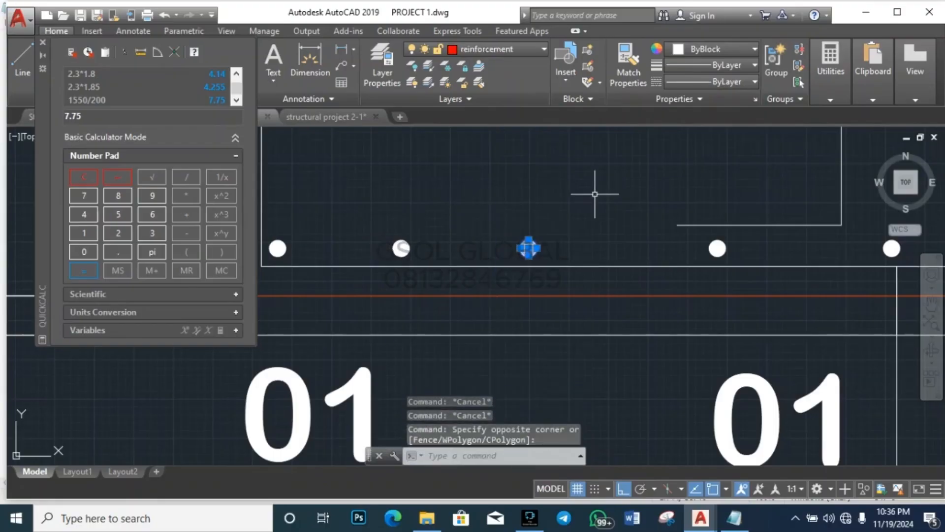
type("m")
key("Return")
left_click(582, 193)
left_click(628, 185)
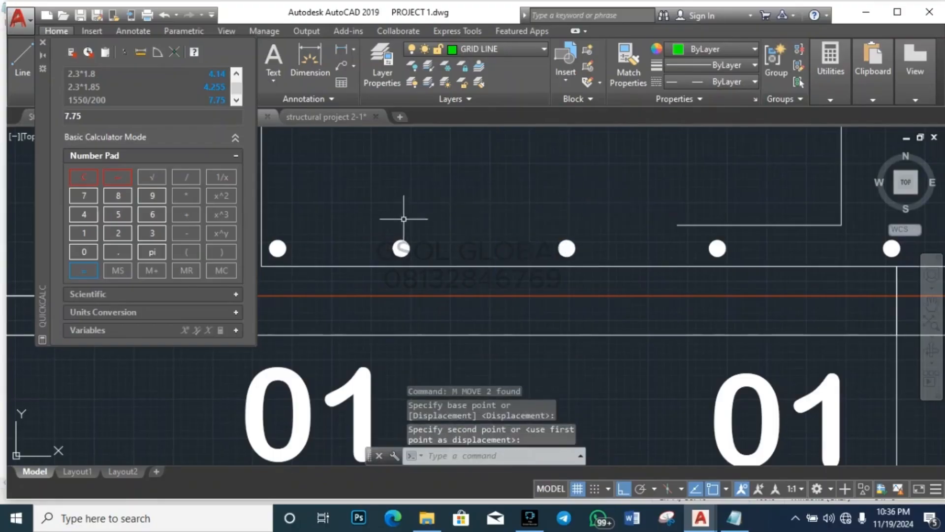
scroll(403, 213, "down", 5)
key("Escape")
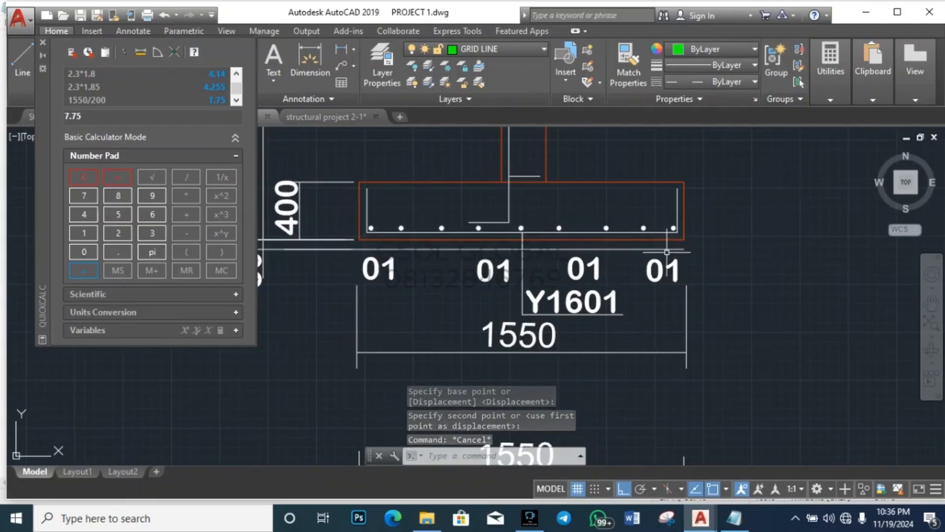
scroll(459, 148, "down", 6)
scroll(517, 278, "up", 4)
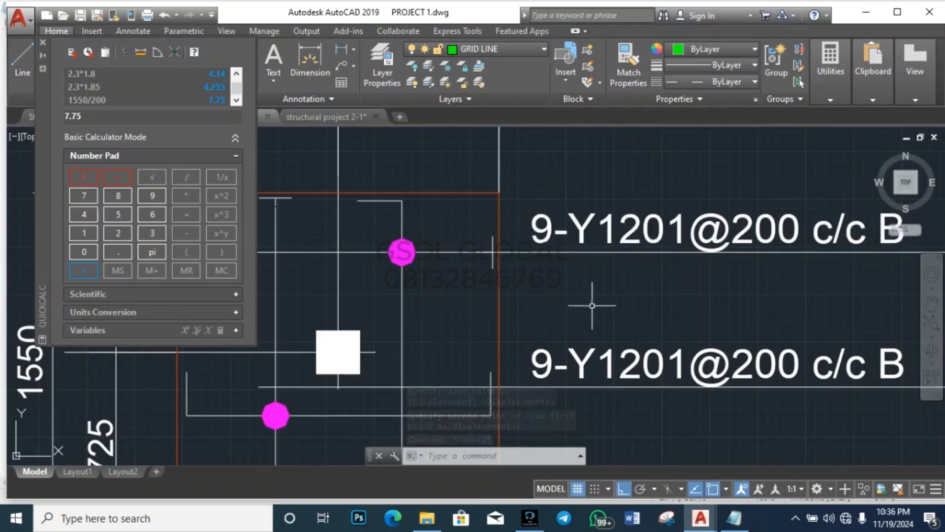
scroll(522, 315, "down", 4)
scroll(546, 296, "up", 3)
scroll(547, 296, "down", 1)
left_click(539, 298)
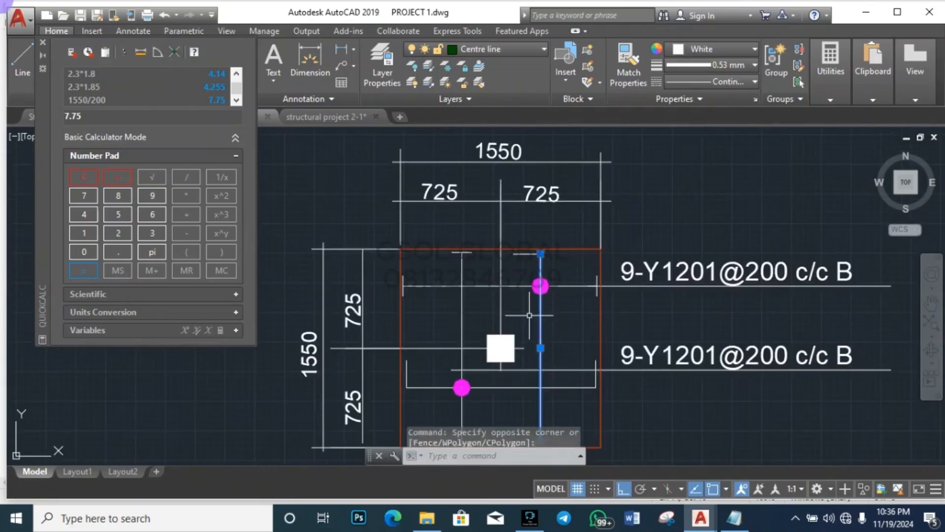
key("Escape")
scroll(479, 319, "down", 3)
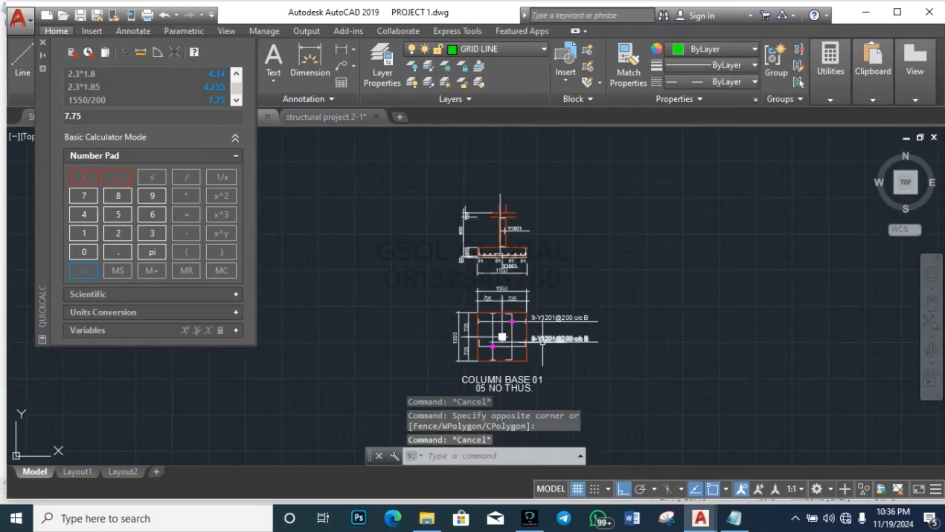
scroll(543, 341, "up", 5)
left_click(418, 236)
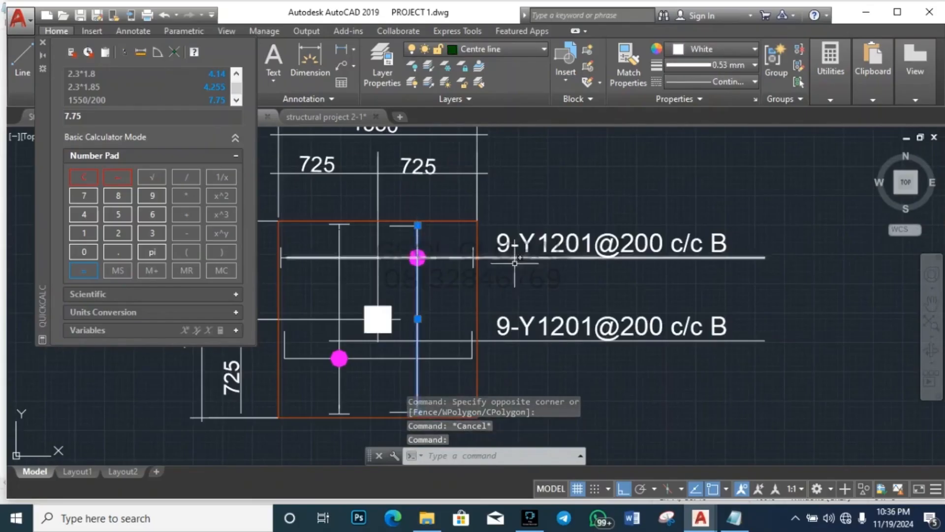
key("Escape")
key("Escape")
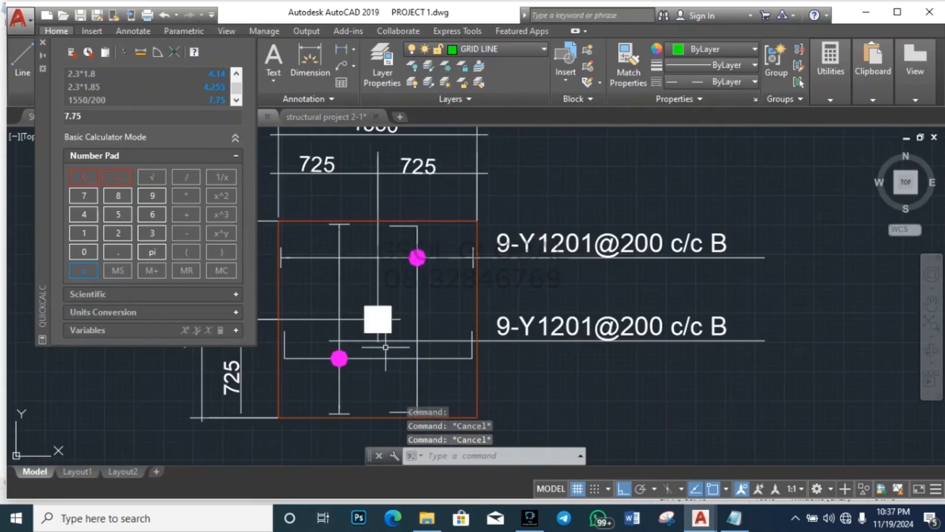
key("Escape")
scroll(523, 367, "down", 5)
scroll(505, 344, "up", 4)
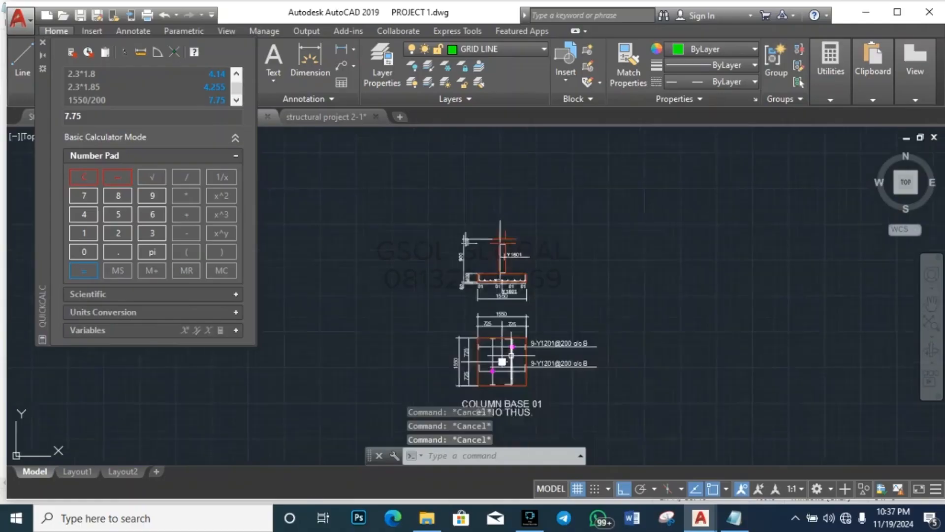
scroll(515, 185, "down", 2)
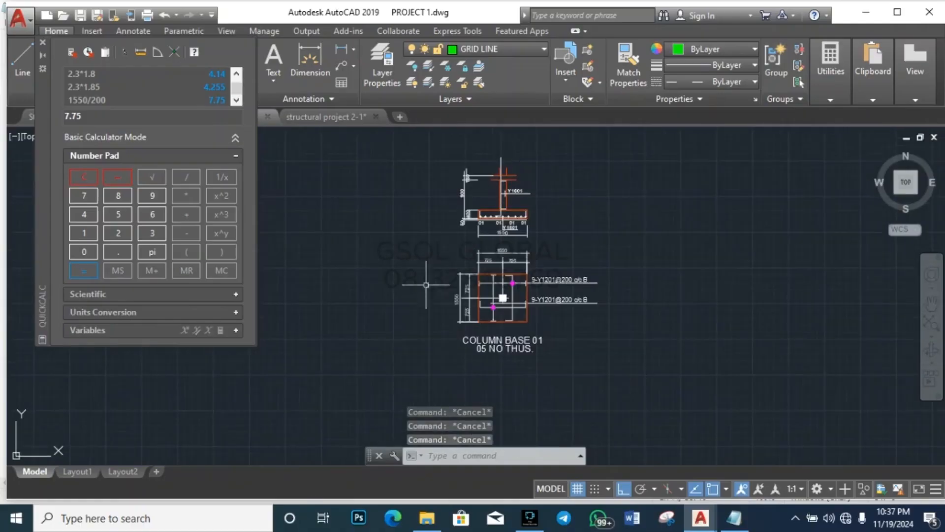
scroll(384, 348, "down", 6)
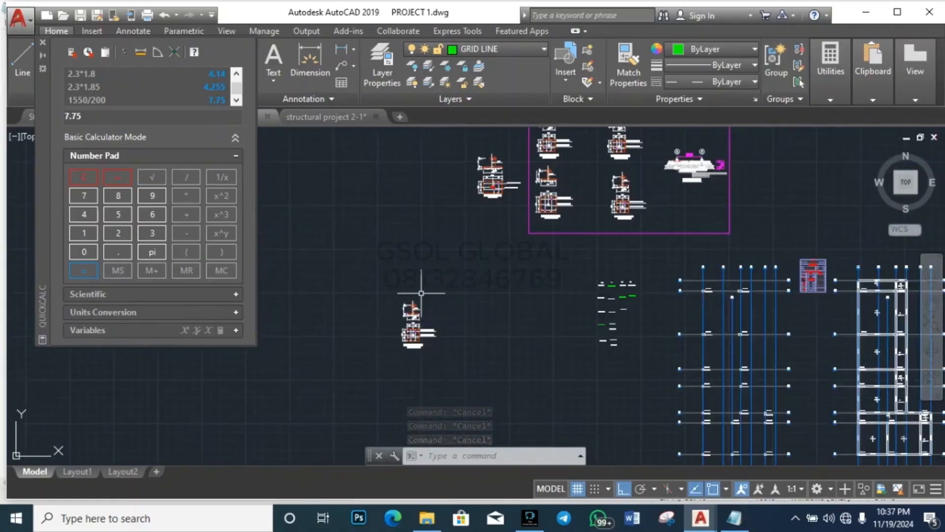
Step: Zoom around the pad load labels, trial-selecting the left and middle label columns
scroll(609, 315, "up", 4)
scroll(612, 314, "up", 4)
scroll(541, 378, "down", 2)
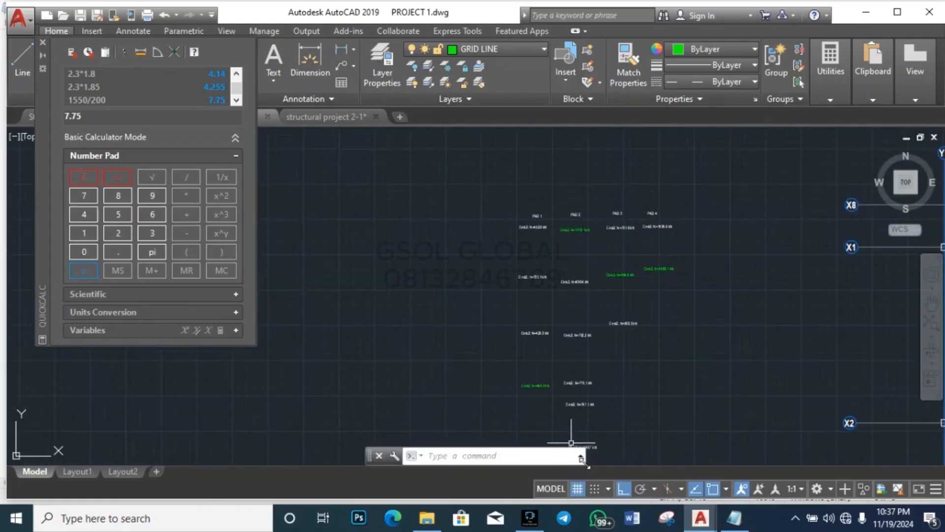
scroll(593, 369, "down", 4)
scroll(593, 408, "up", 4)
left_click(593, 420)
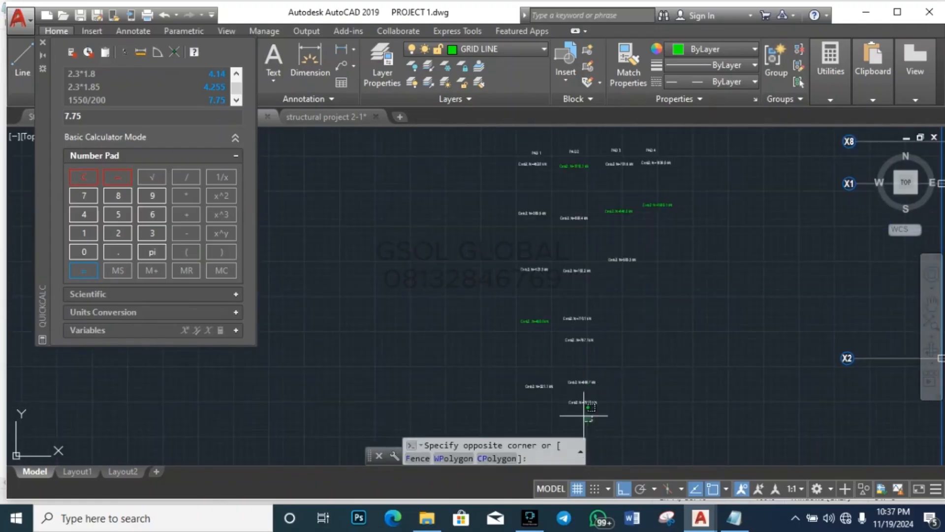
scroll(550, 406, "down", 4)
scroll(564, 307, "up", 5)
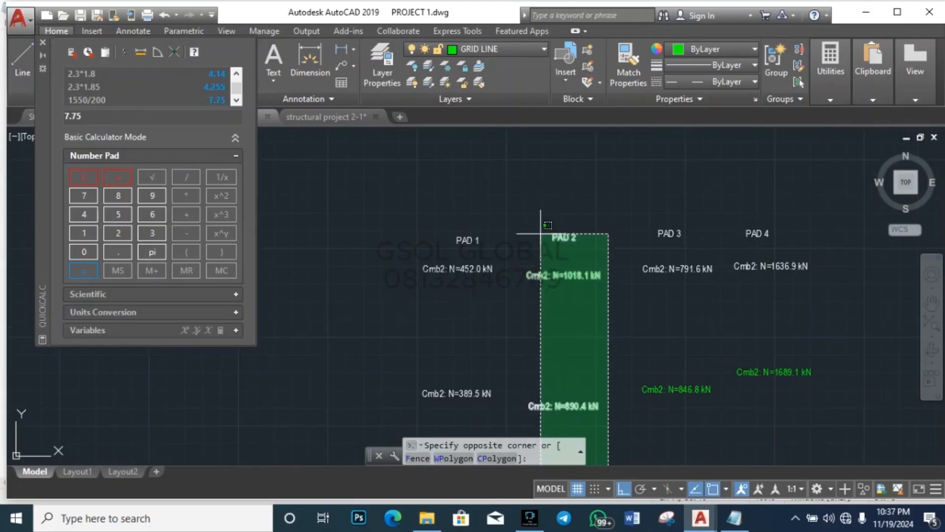
key("Escape")
scroll(587, 294, "down", 5)
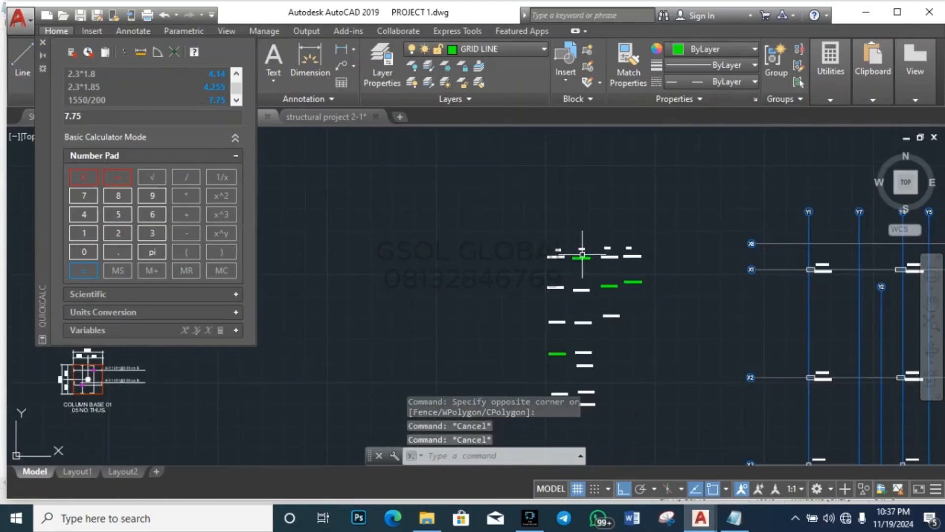
scroll(586, 254, "up", 3)
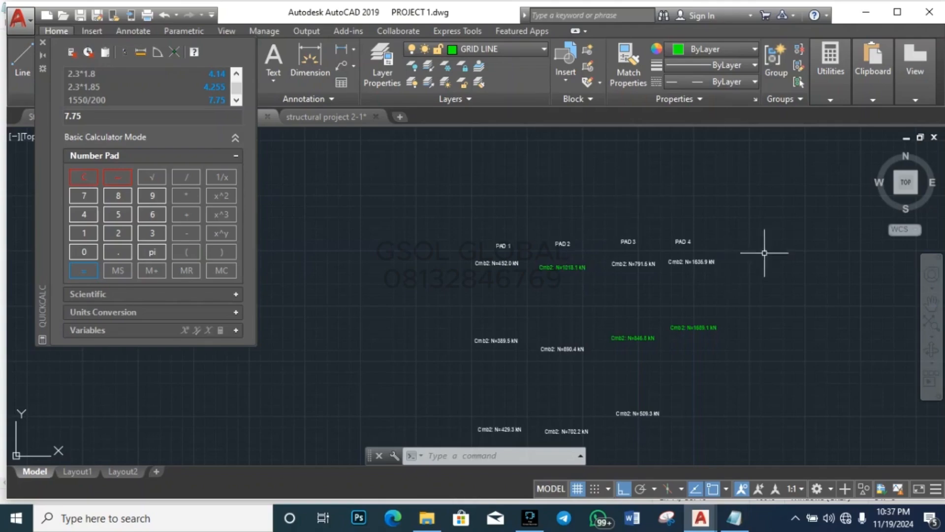
scroll(755, 245, "down", 4)
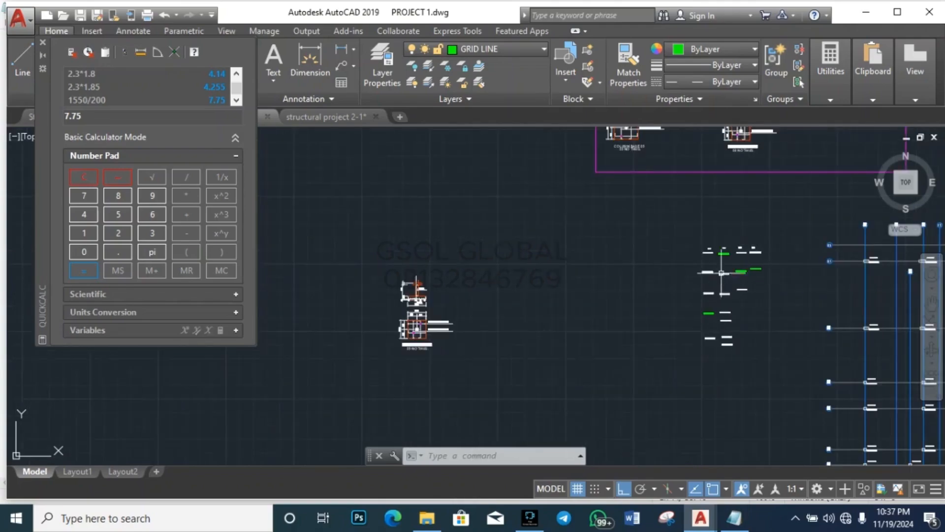
scroll(721, 264, "up", 1)
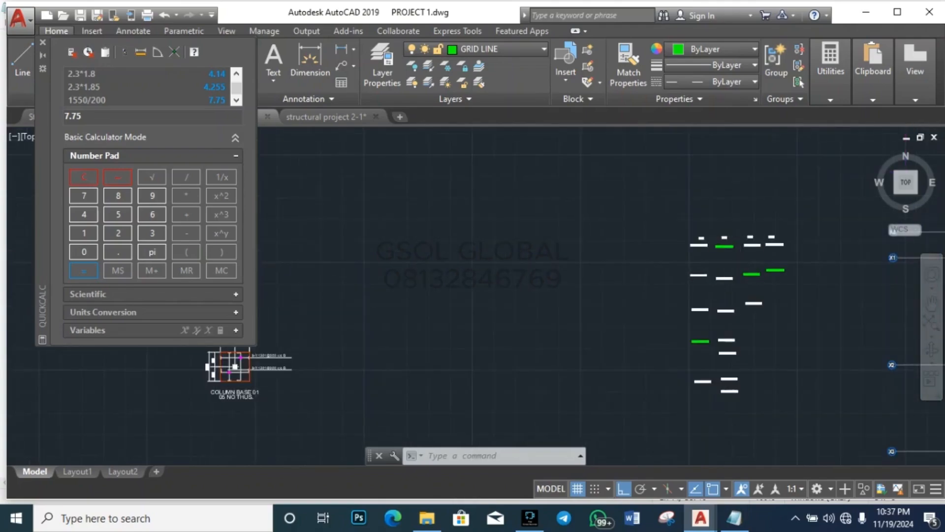
scroll(739, 235, "up", 4)
scroll(699, 260, "down", 4)
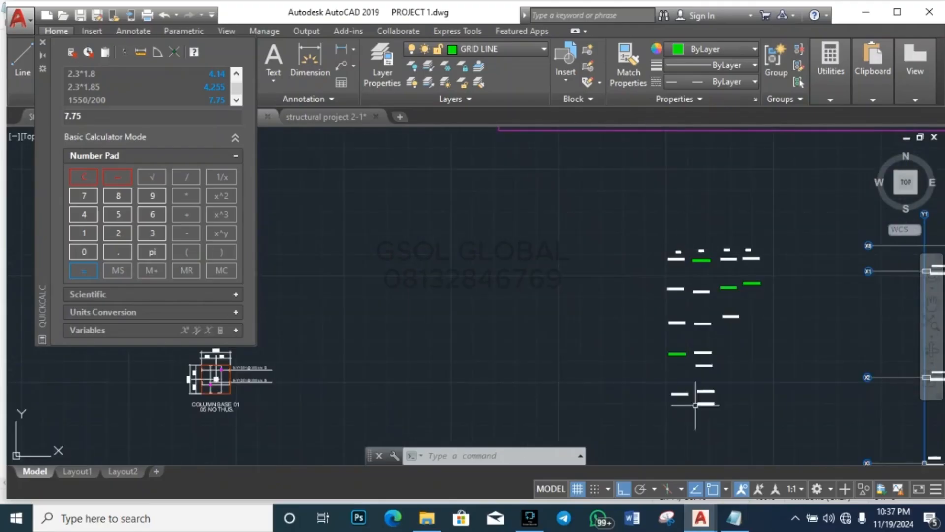
left_click(683, 414)
left_click(619, 249)
key("Escape")
key("Escape")
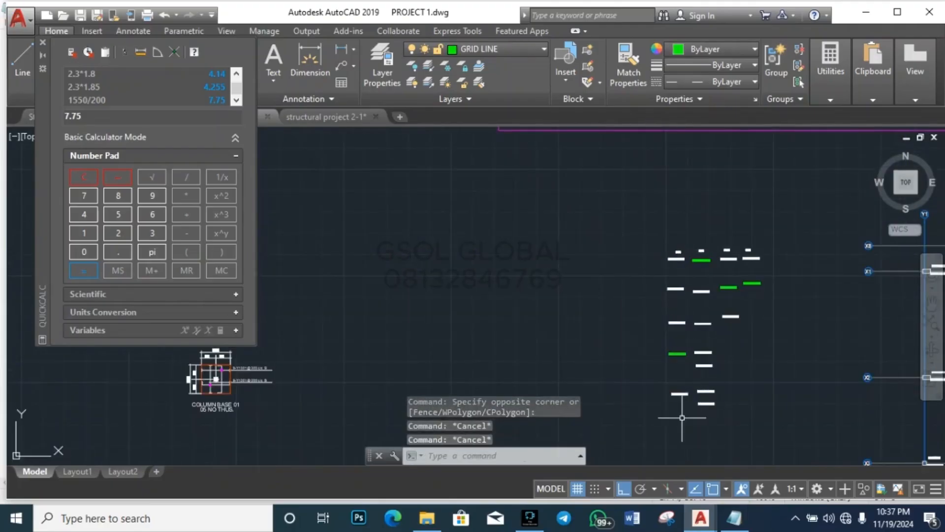
left_click(682, 417)
left_click(636, 274)
key("Escape")
left_click(718, 431)
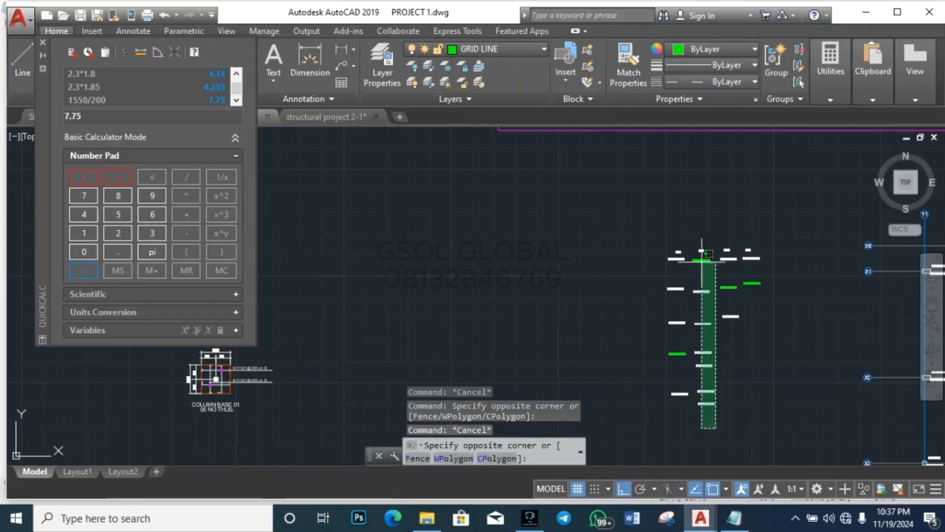
left_click(699, 244)
key("Escape")
Step: Review the second label column once more, then close the QuickCalc palette
scroll(787, 294, "up", 6)
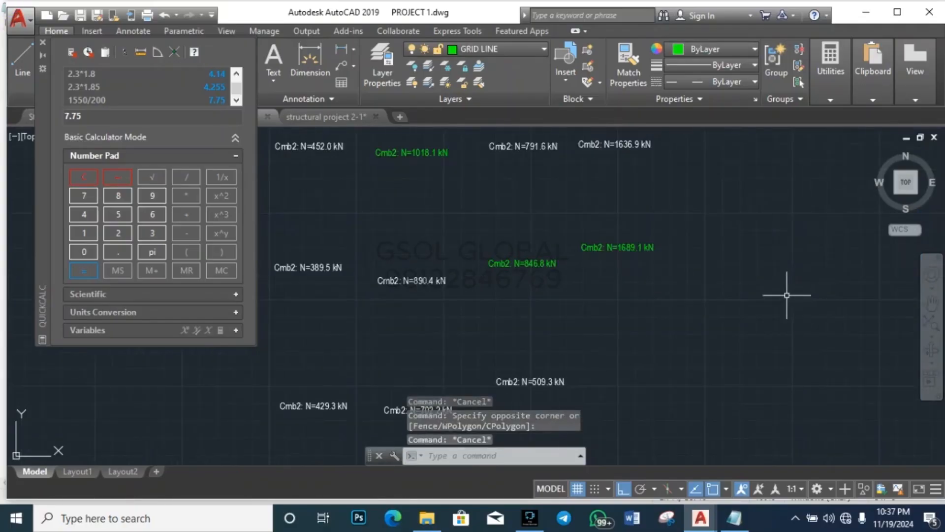
scroll(653, 374, "down", 4)
scroll(519, 308, "up", 4)
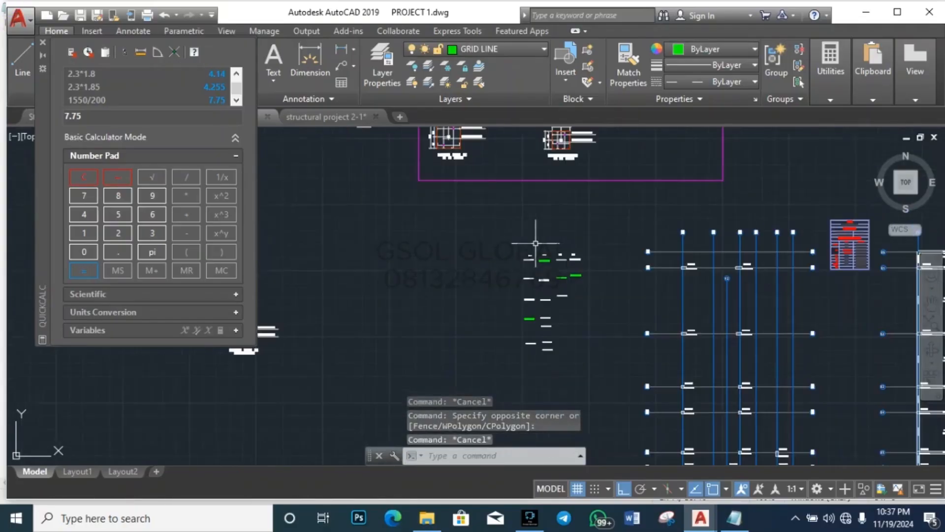
key("Escape")
left_click(534, 361)
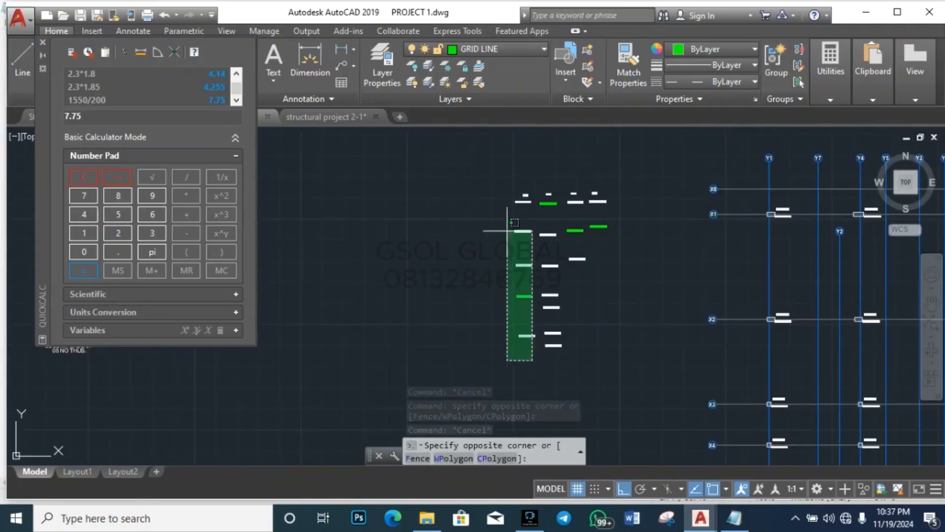
scroll(494, 181, "up", 6)
scroll(493, 207, "down", 5)
key("Escape")
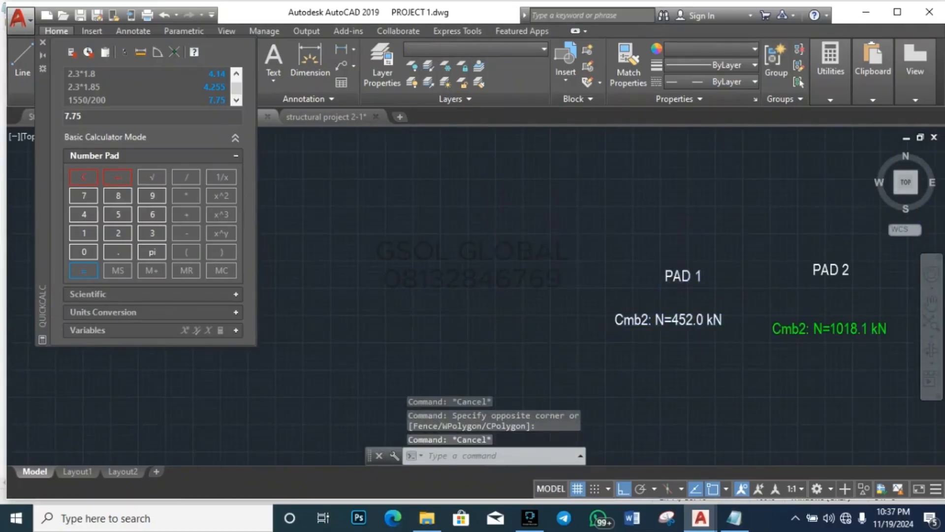
scroll(315, 230, "down", 2)
scroll(348, 206, "down", 4)
scroll(401, 211, "up", 5)
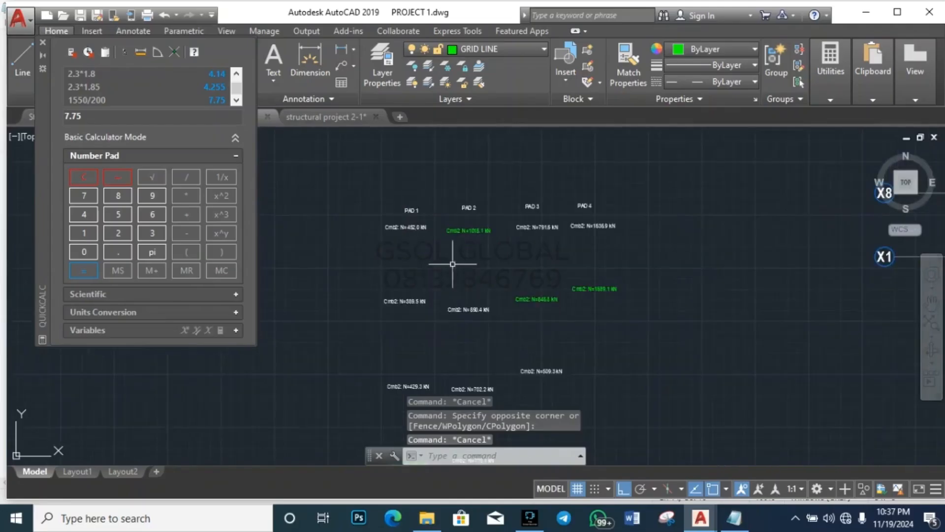
scroll(453, 264, "down", 4)
scroll(477, 303, "down", 2)
left_click(476, 392)
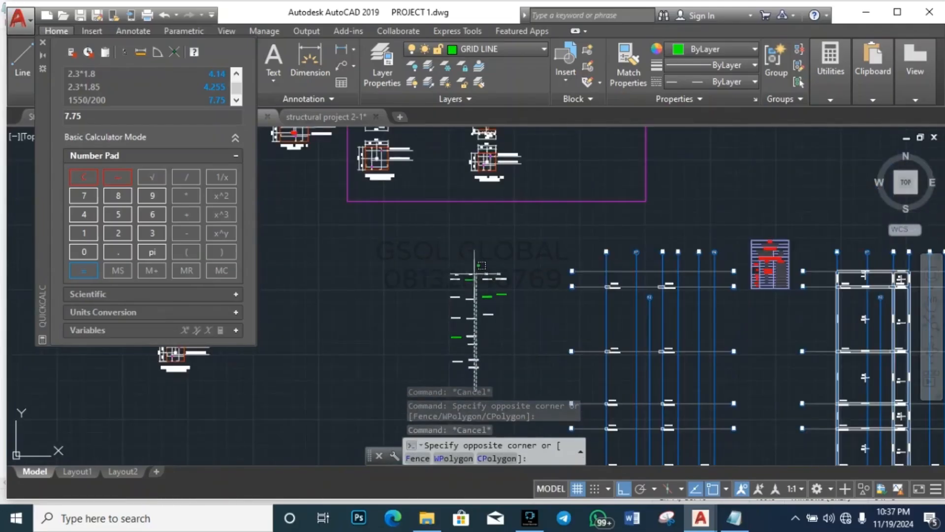
left_click(471, 260)
key("Escape")
scroll(465, 284, "up", 4)
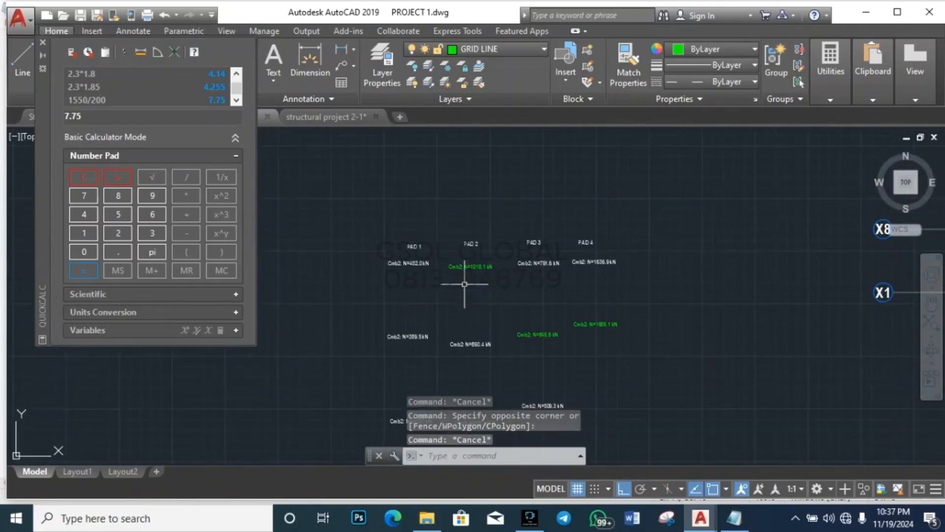
scroll(677, 271, "down", 4)
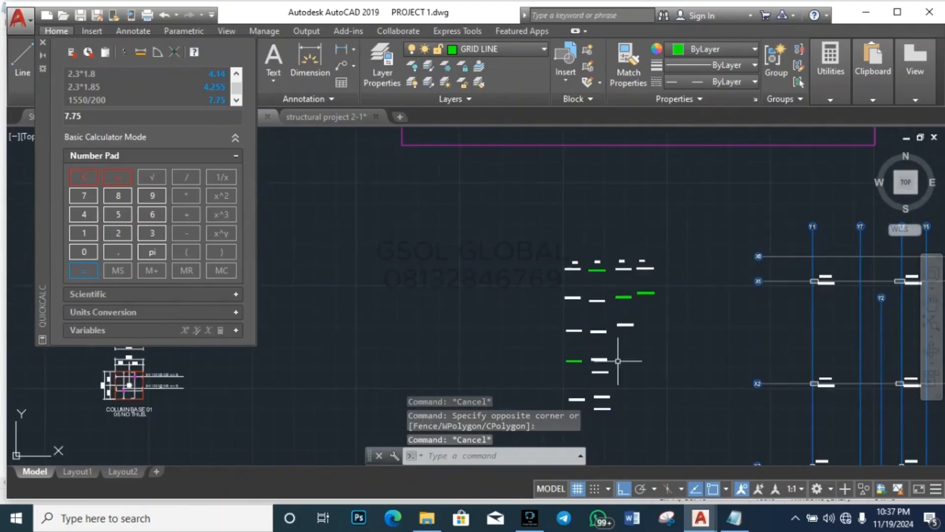
scroll(618, 361, "down", 4)
scroll(424, 379, "up", 3)
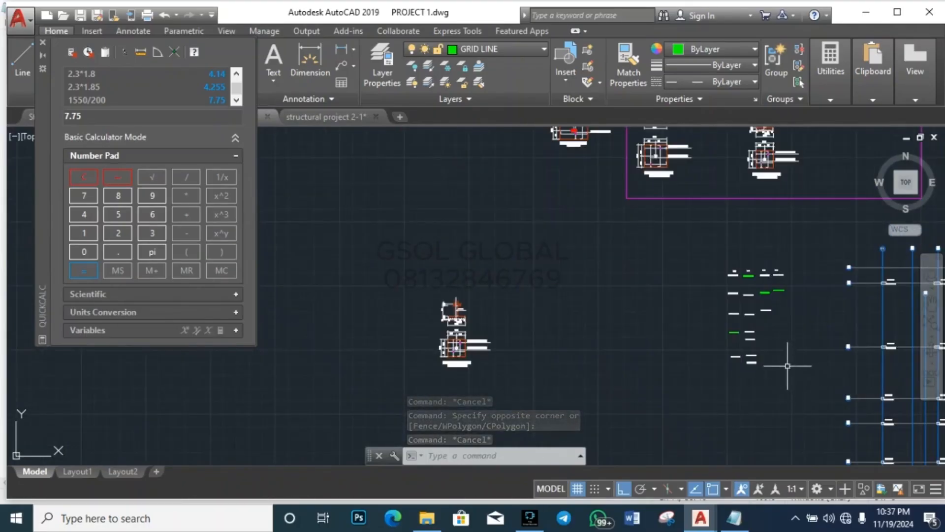
scroll(587, 329, "down", 2)
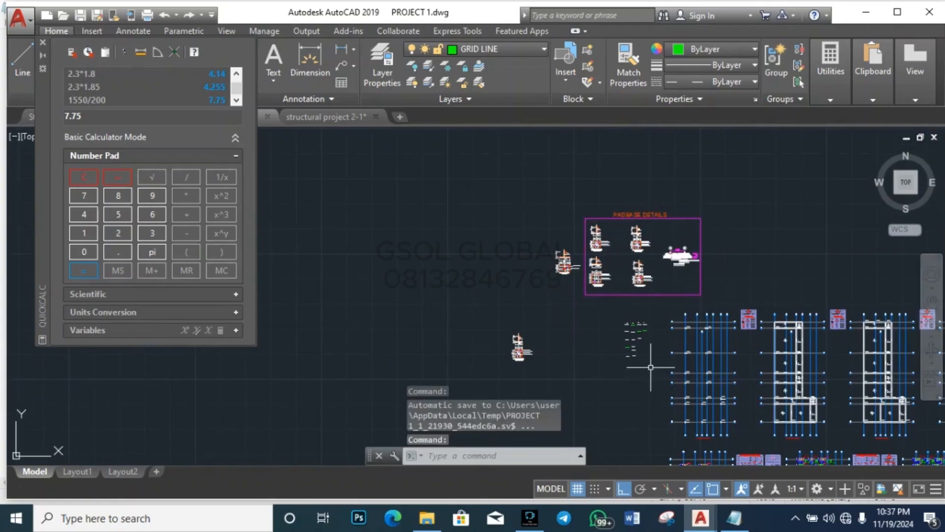
scroll(651, 367, "up", 4)
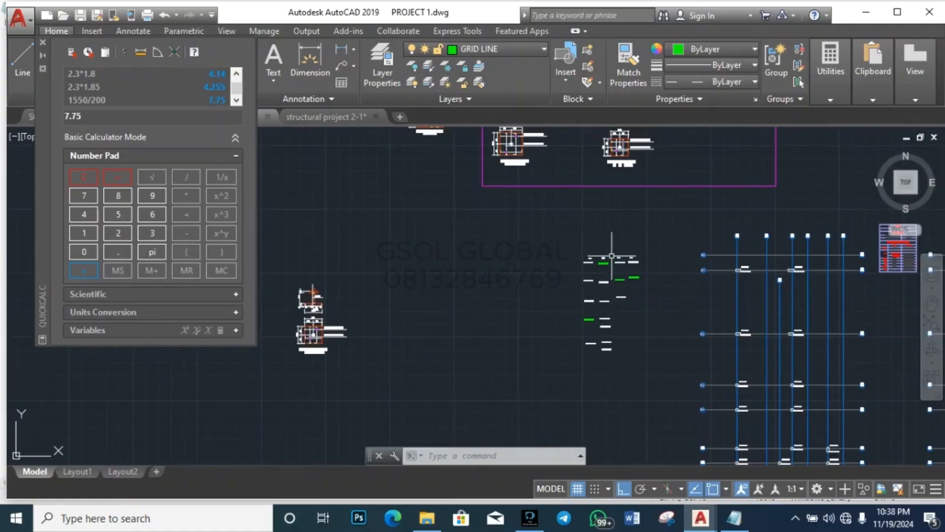
left_click(43, 43)
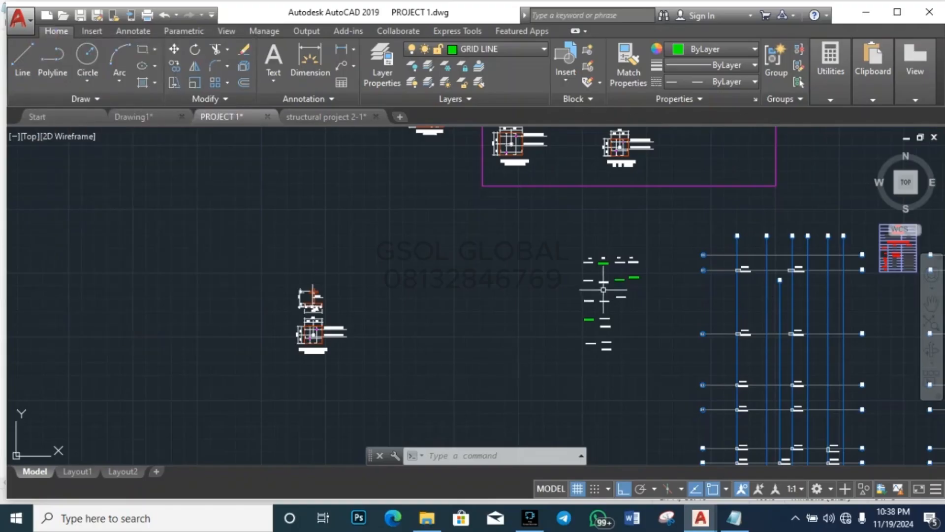
Step: Zoom to the COLUMN BASE 02 title, cancelling a stray selection and an accidental circle
scroll(603, 289, "up", 8)
left_click(492, 274)
type("c")
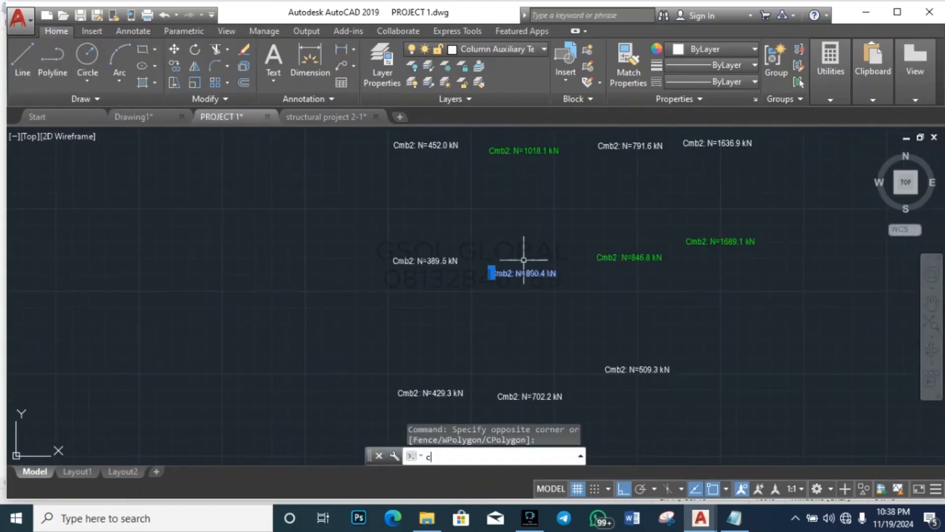
key("Escape")
key("Escape")
scroll(379, 215, "down", 2)
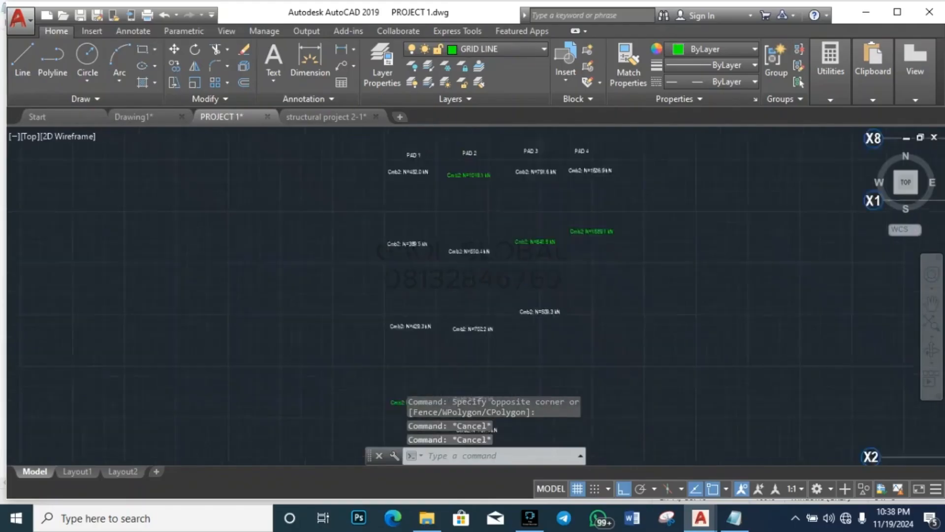
scroll(393, 279, "down", 3)
scroll(385, 206, "up", 6)
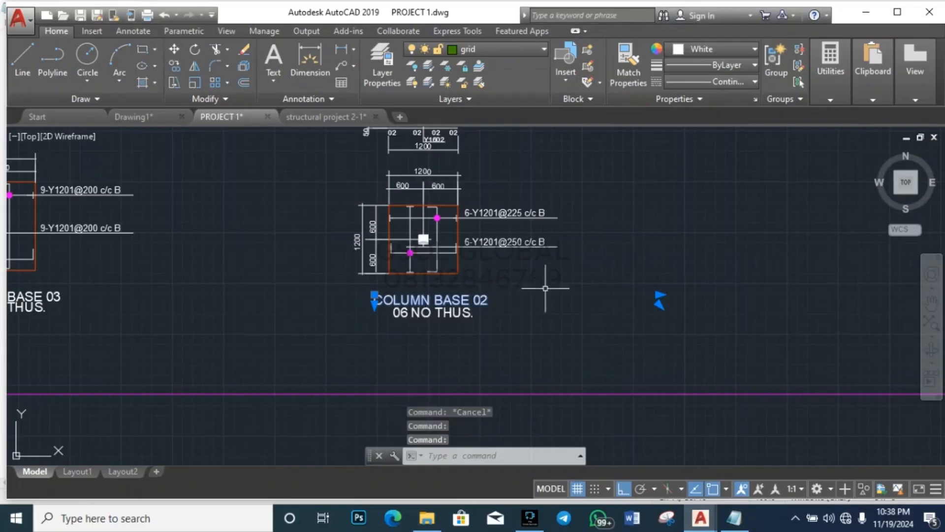
type("c")
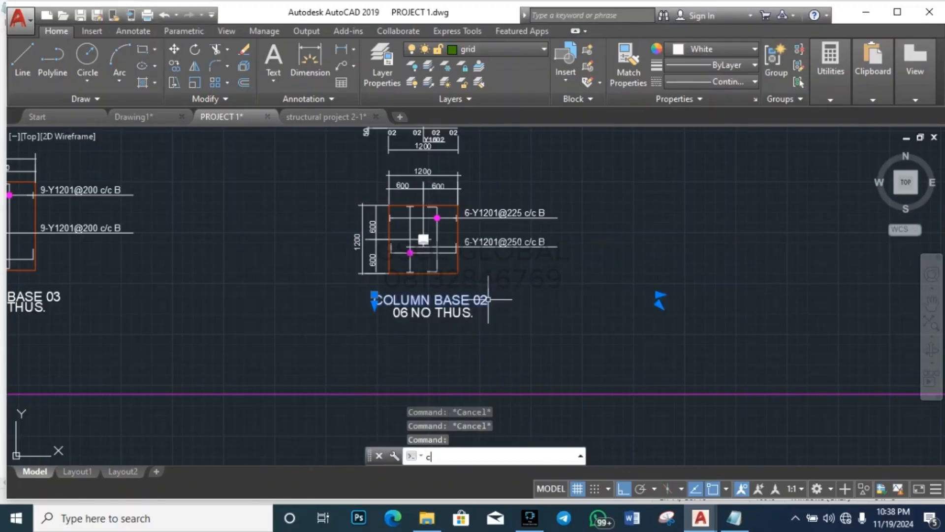
key("Return")
left_click(486, 298)
key("Escape")
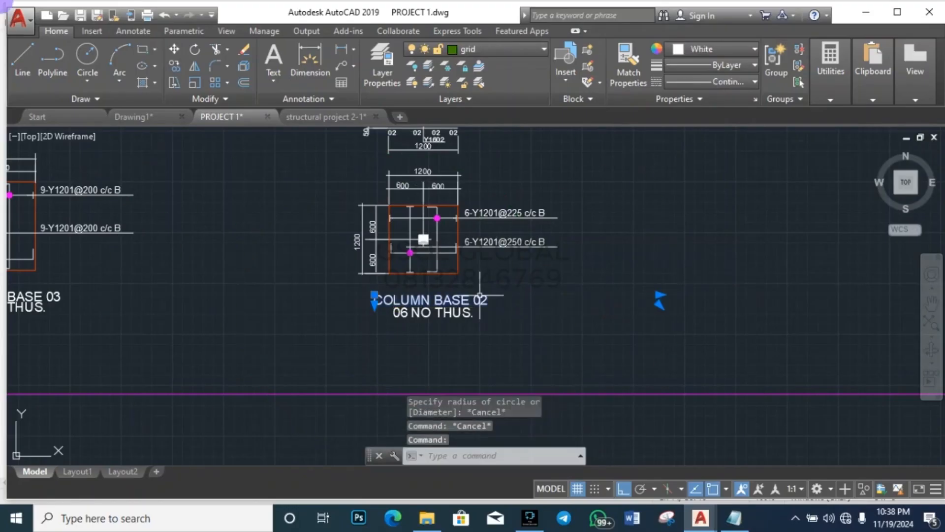
Step: Copy the COLUMN BASE 02 title to empty space with Ortho off and open the copy for editing
type("co")
key("Return")
left_click(480, 297)
scroll(697, 241, "down", 5)
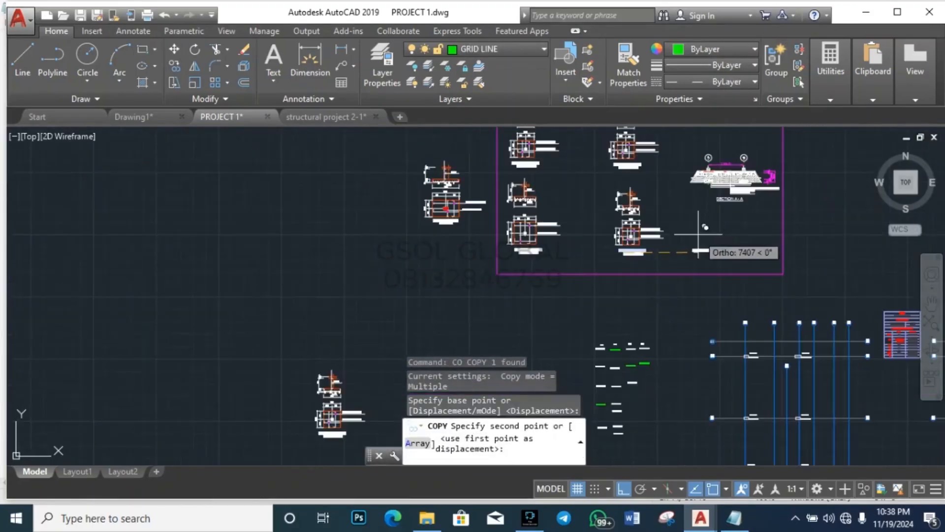
left_click(623, 489)
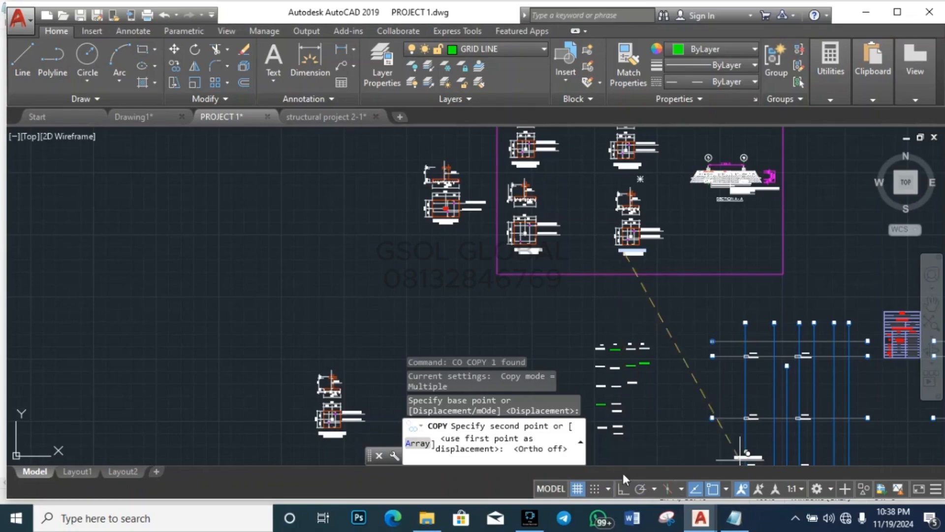
scroll(403, 285, "down", 5)
scroll(401, 297, "up", 5)
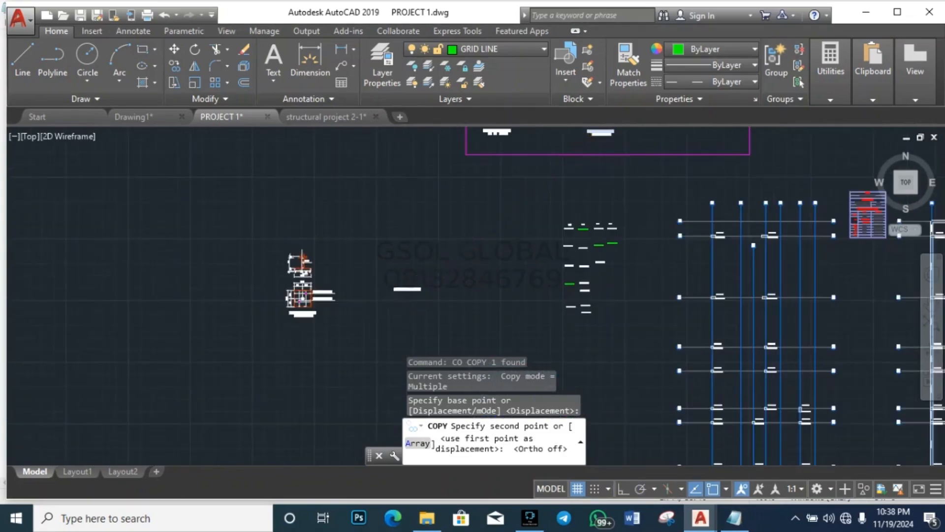
scroll(405, 290, "up", 4)
left_click(373, 180)
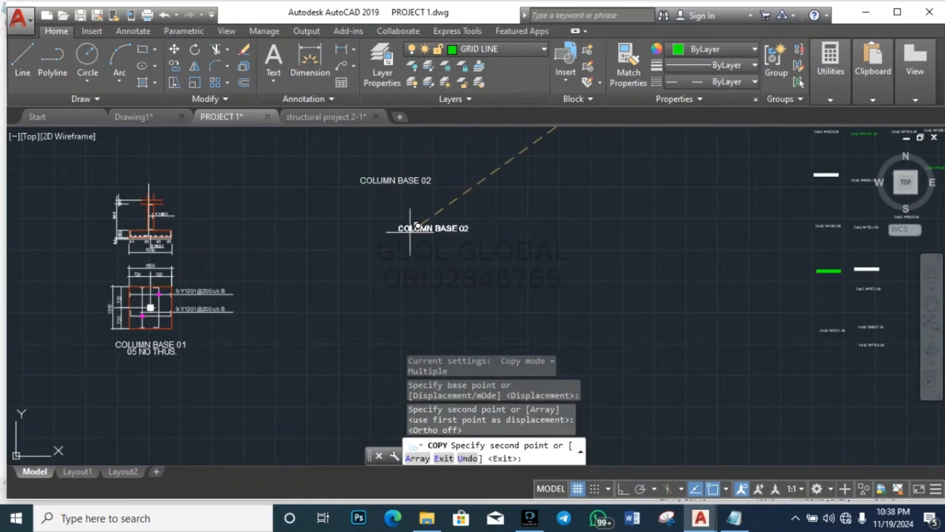
key("Escape")
double_click(395, 180)
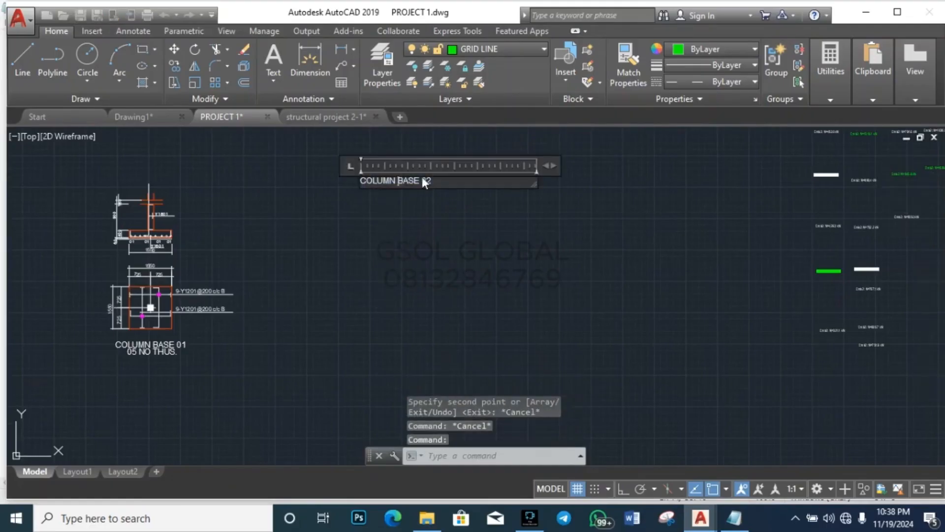
Step: Replace the copied title with 'ASSIGNMENT.' and a second line 'design the pad of PAD 2'
left_click_drag(451, 207, 137, 205)
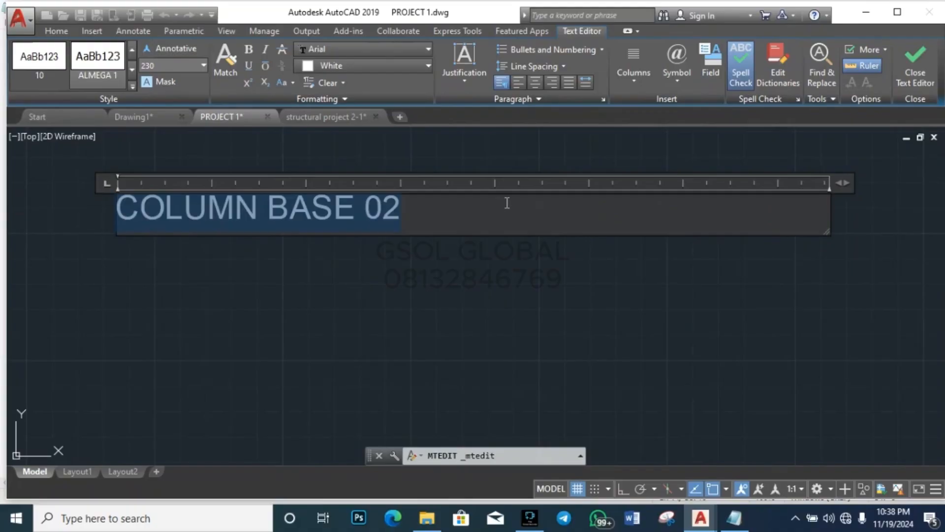
key("BackSpace")
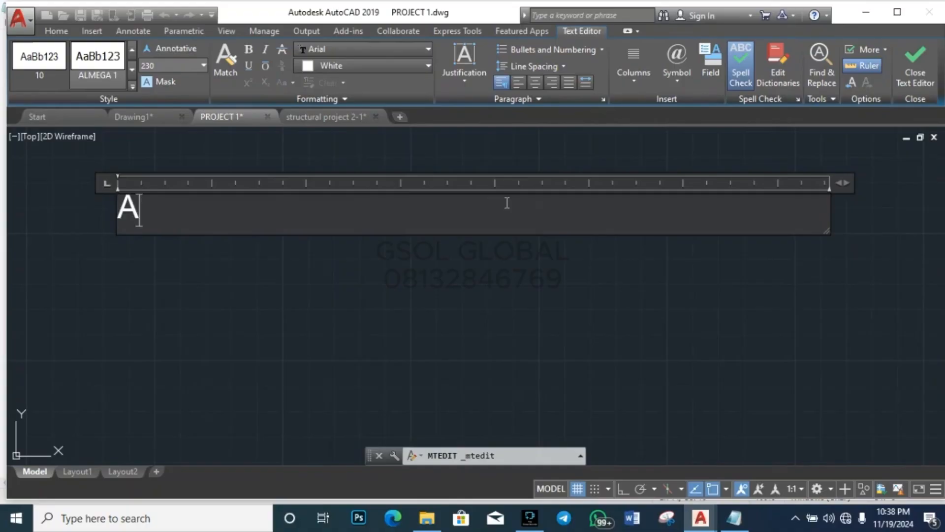
type("AA")
key("BackSpace")
type("SSI")
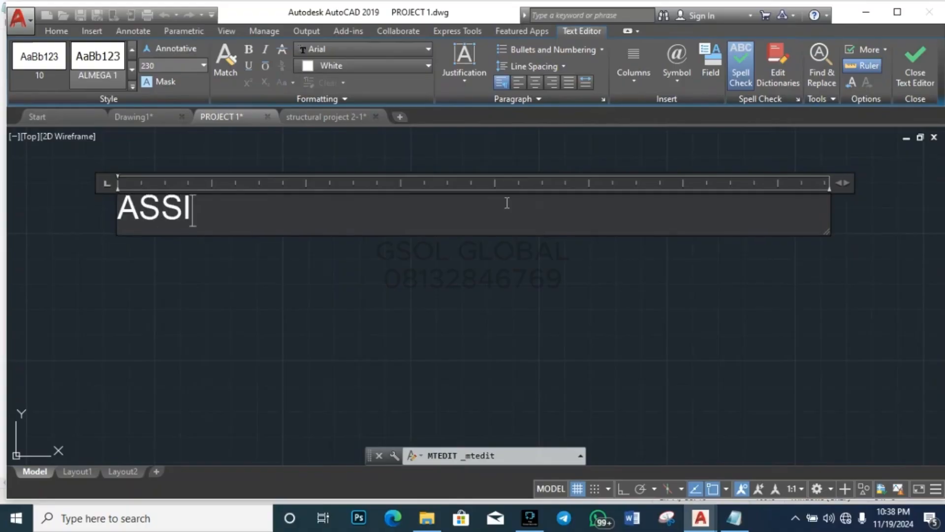
type("GNMEN")
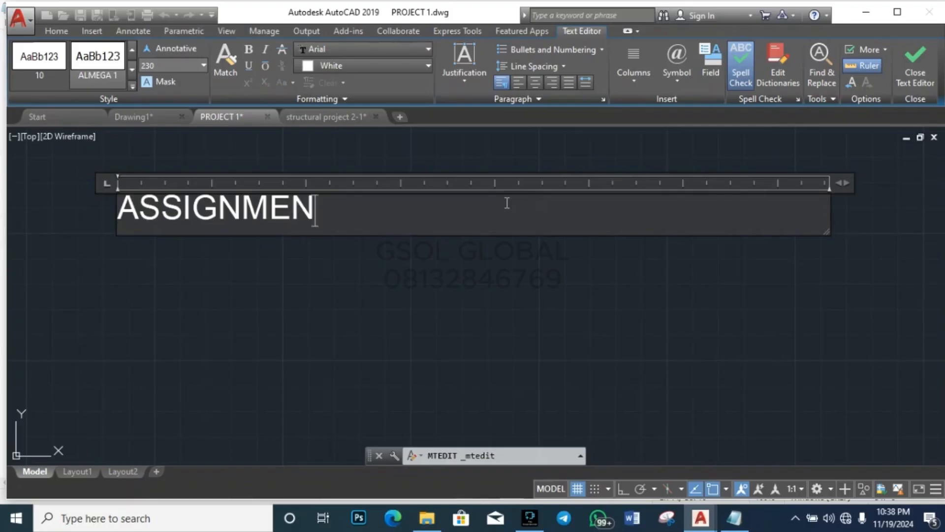
type("T")
key("Return")
key("Return")
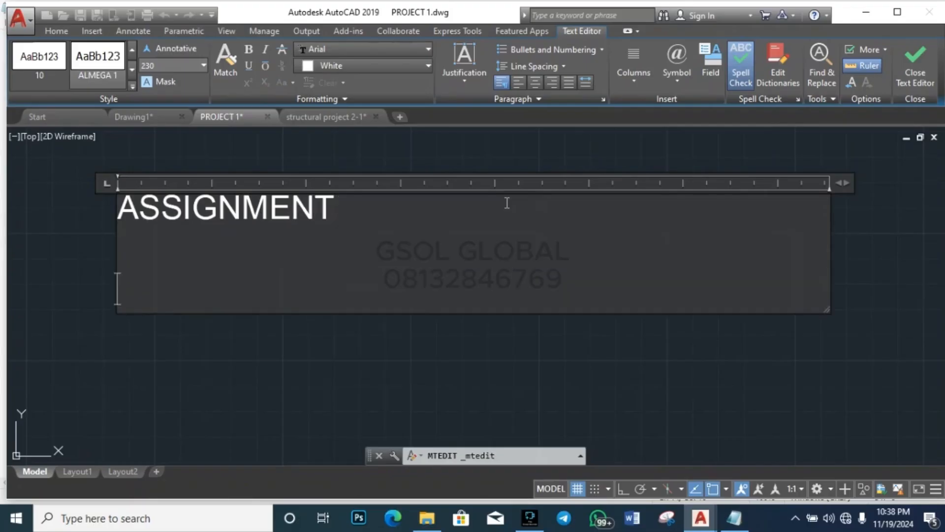
type("des")
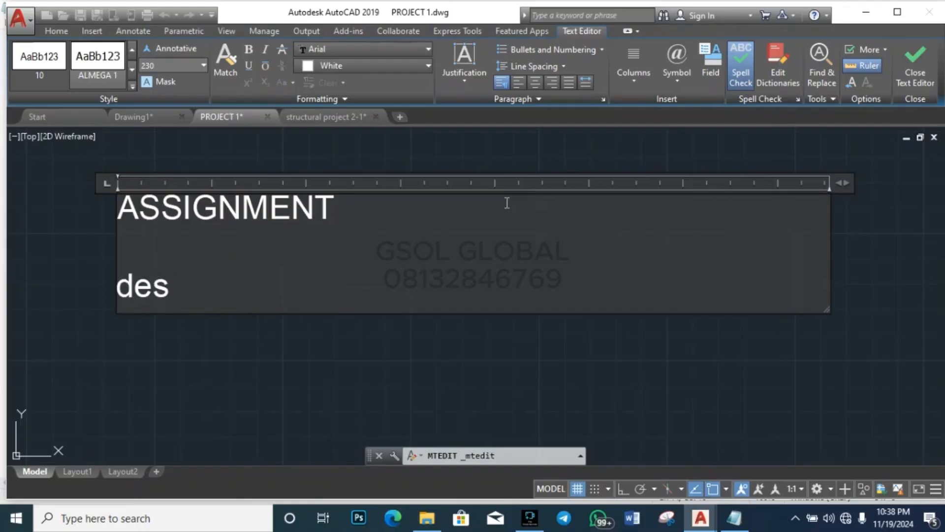
type("ign the ")
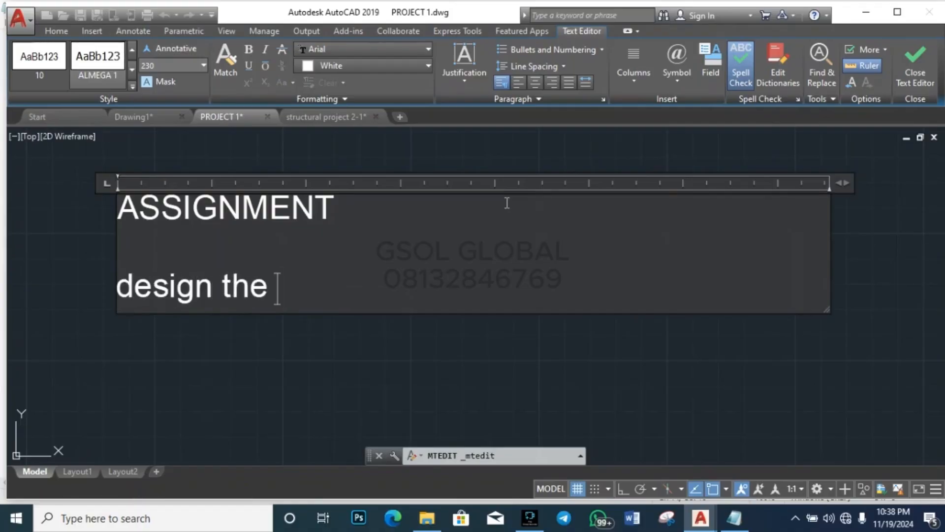
type("pad of")
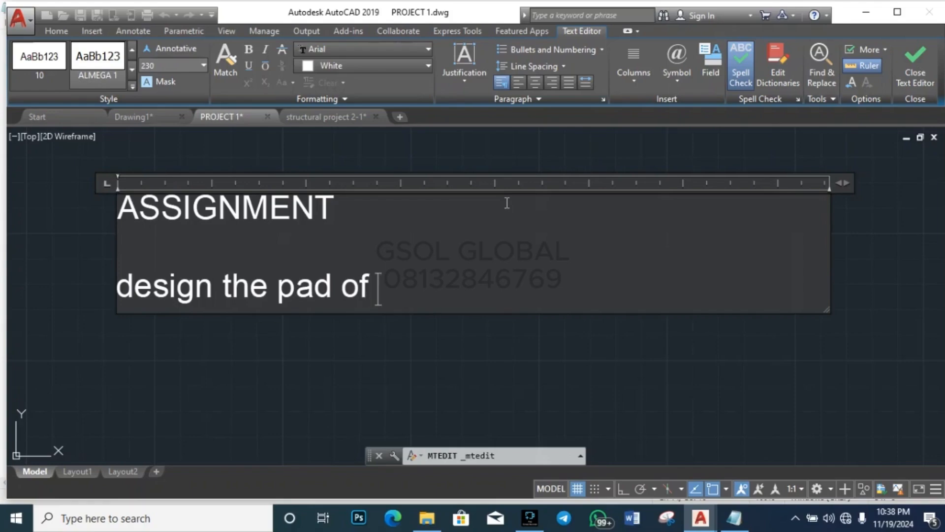
type(" P")
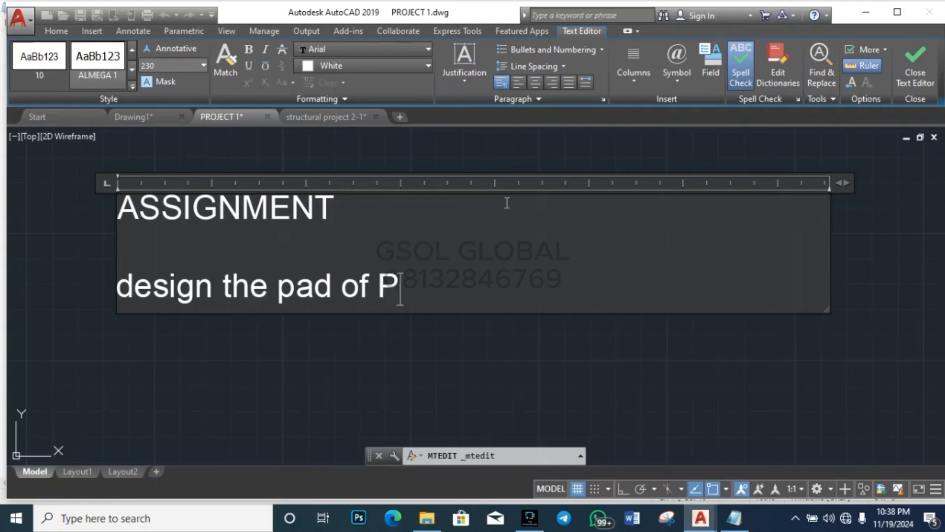
type("AD 2")
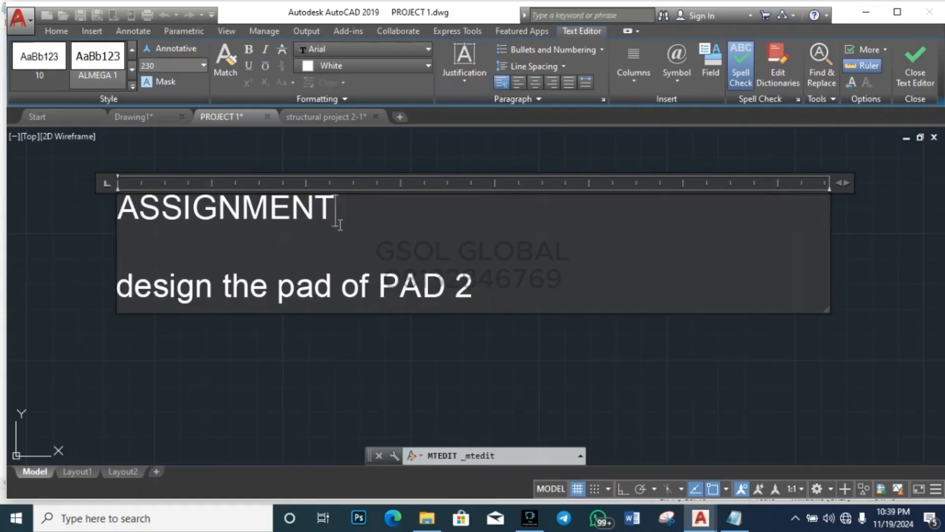
left_click(319, 324)
scroll(433, 276, "down", 5)
scroll(435, 271, "up", 3)
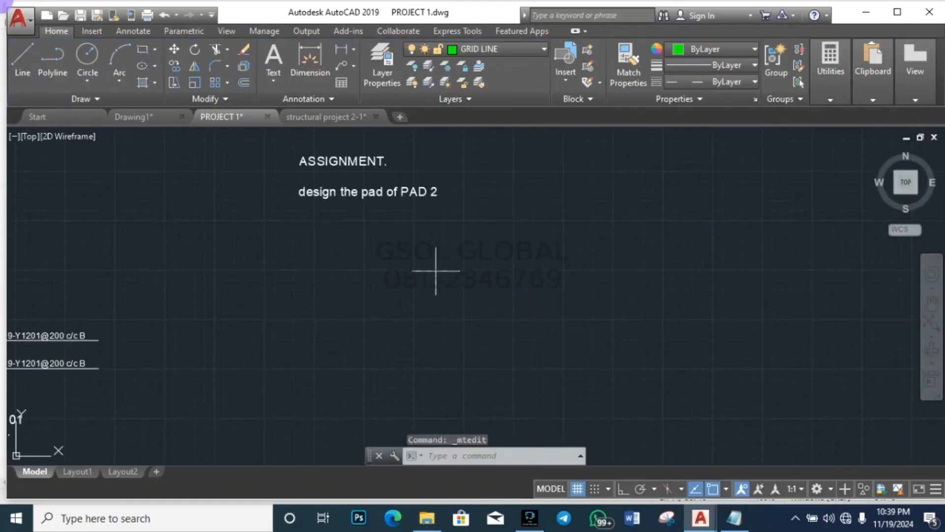
Step: Select the ASSIGNMENT note and abandon an attempted move, leaving it in place
left_click_drag(435, 270, 320, 131)
scroll(315, 216, "down", 4)
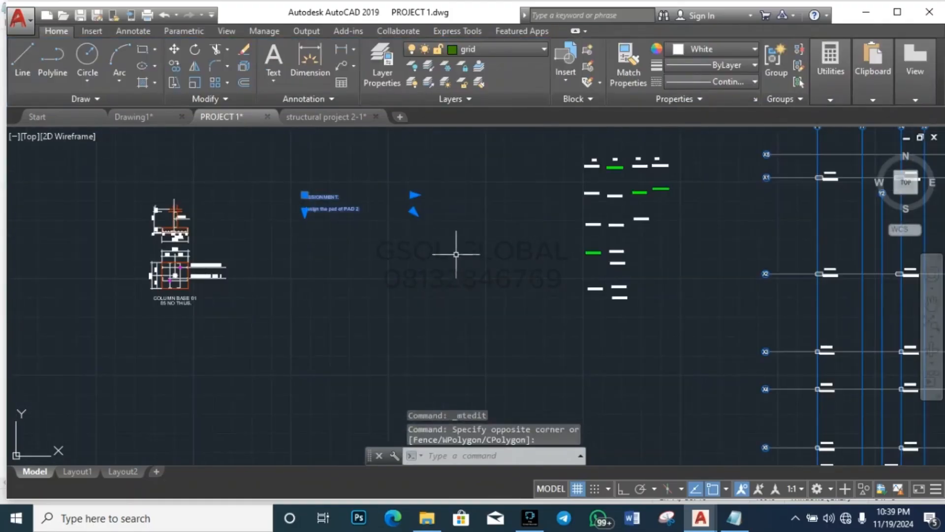
type("m")
key("Return")
left_click(437, 206)
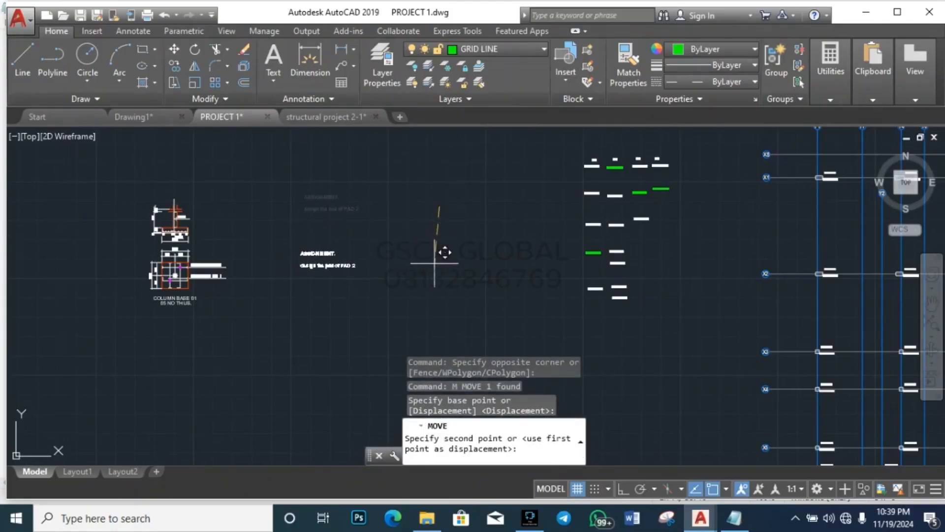
key("Escape")
Step: Scale the ASSIGNMENT note by a factor of 3 from its lower-left corner
left_click(391, 296)
left_click(303, 215)
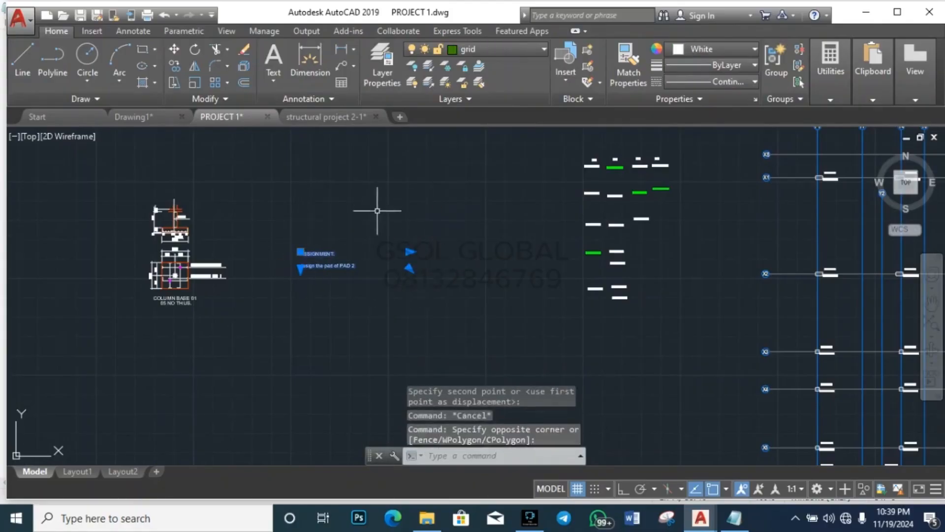
left_click(194, 84)
left_click(301, 268)
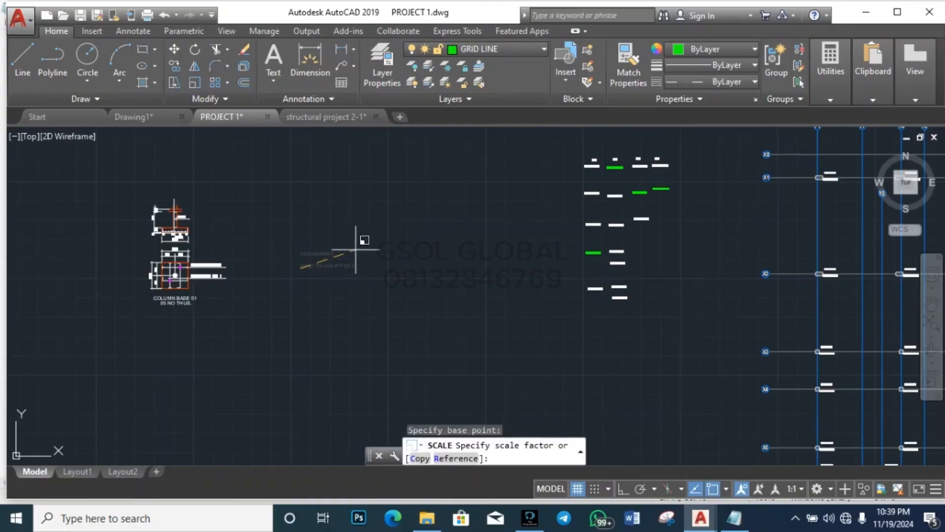
type("3")
key("Return")
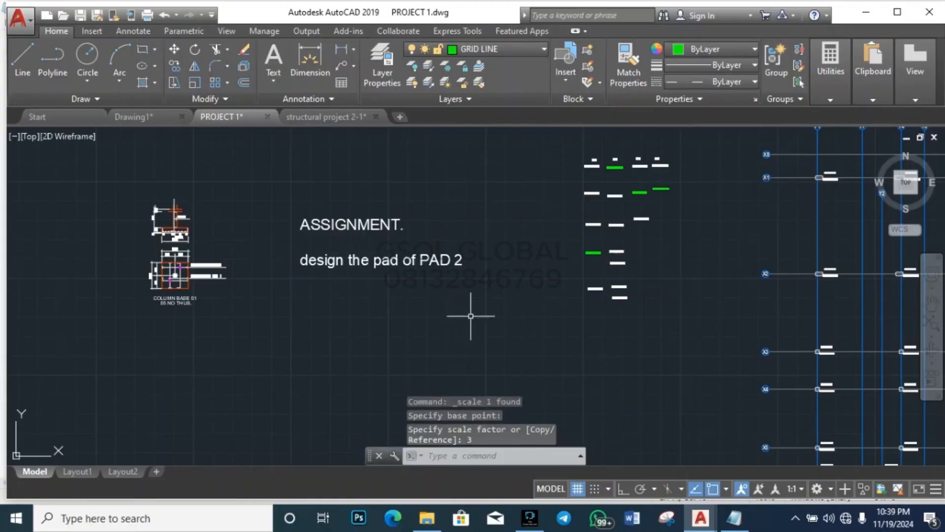
key("Escape")
key("Escape")
key("Escape")
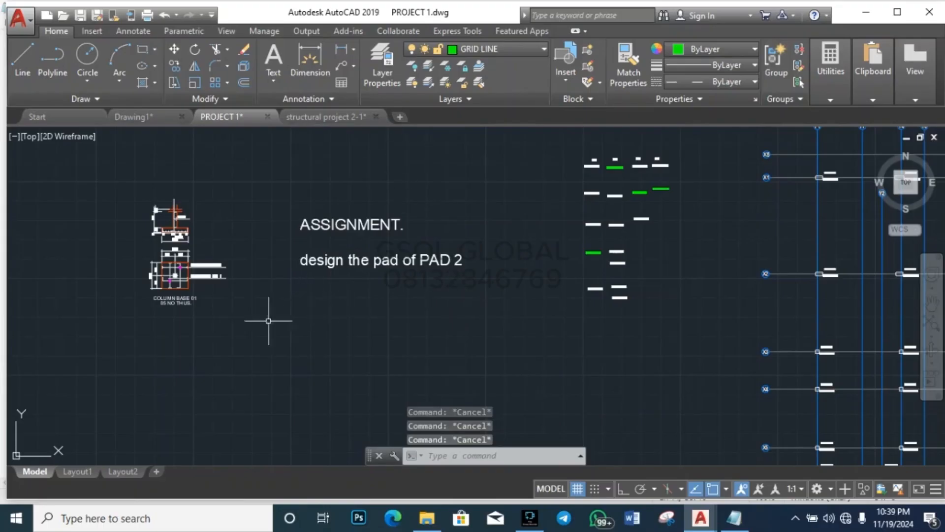
scroll(161, 304, "up", 5)
Step: Pan the drawing to locate the Column Base 5 detail, cancelling a stray selection window
scroll(322, 344, "down", 5)
left_click(431, 330)
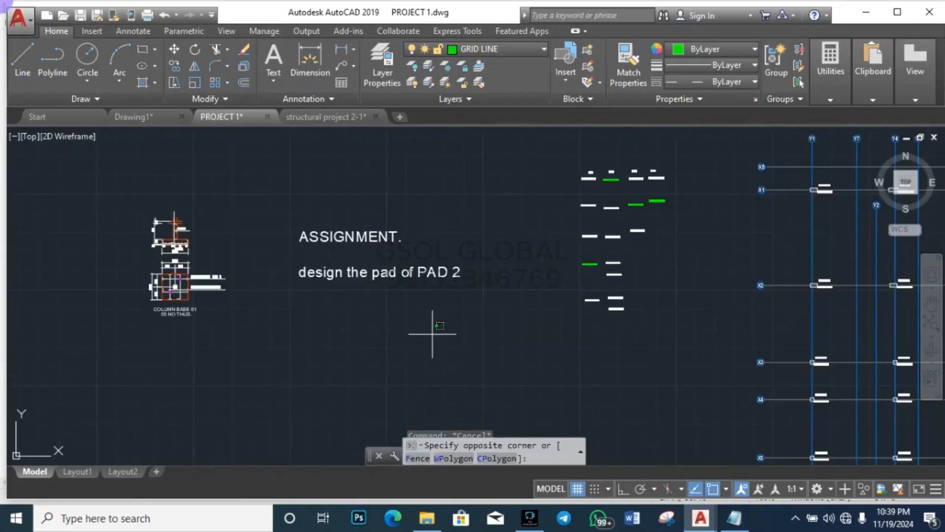
key("Escape")
key("Escape")
scroll(387, 211, "down", 4)
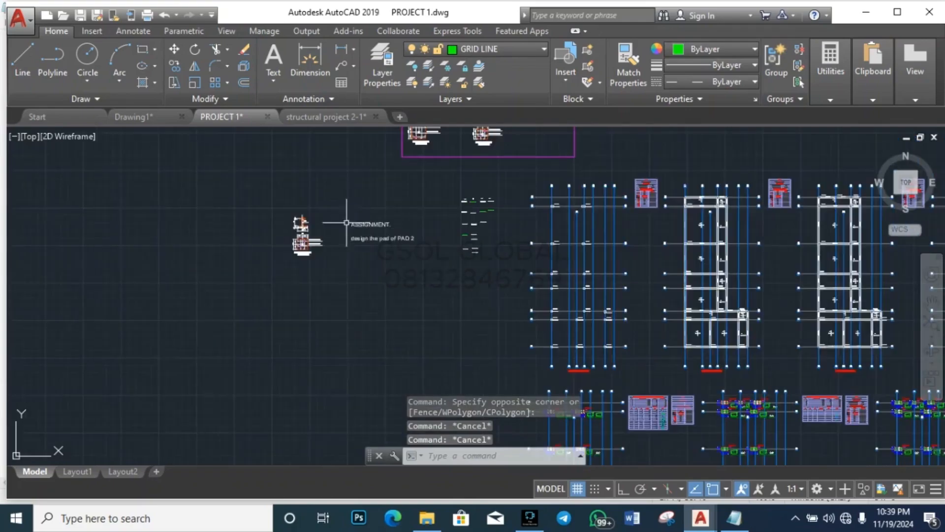
scroll(459, 236, "up", 6)
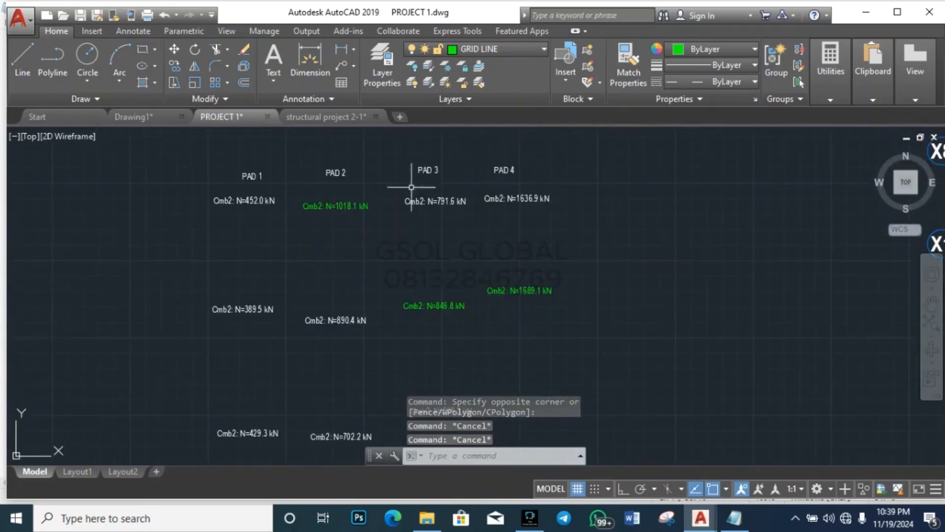
scroll(507, 325, "down", 5)
scroll(379, 344, "down", 3)
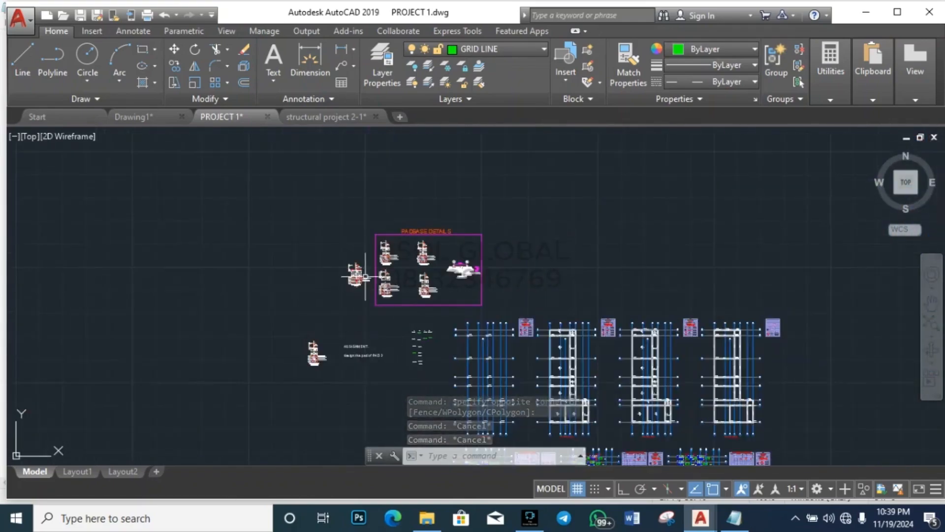
scroll(372, 327, "up", 3)
scroll(370, 305, "up", 3)
scroll(261, 347, "down", 3)
Step: Window-select the Column Base 5 detail and start a copy, then cancel that attempt
left_click(242, 358)
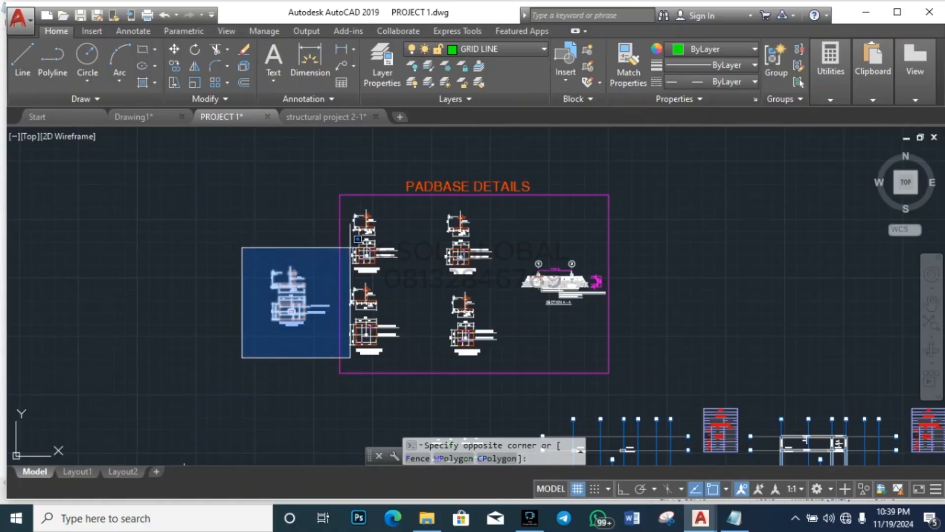
scroll(345, 249, "up", 4)
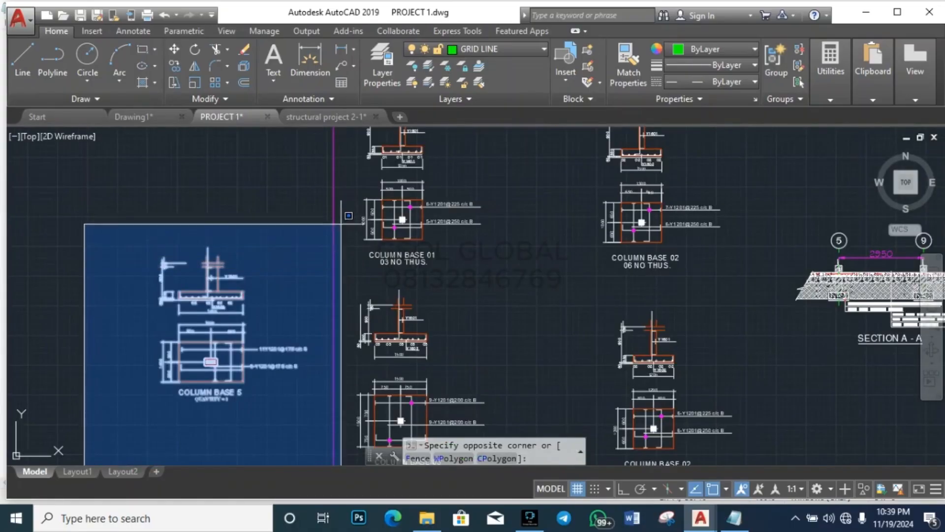
left_click(348, 211)
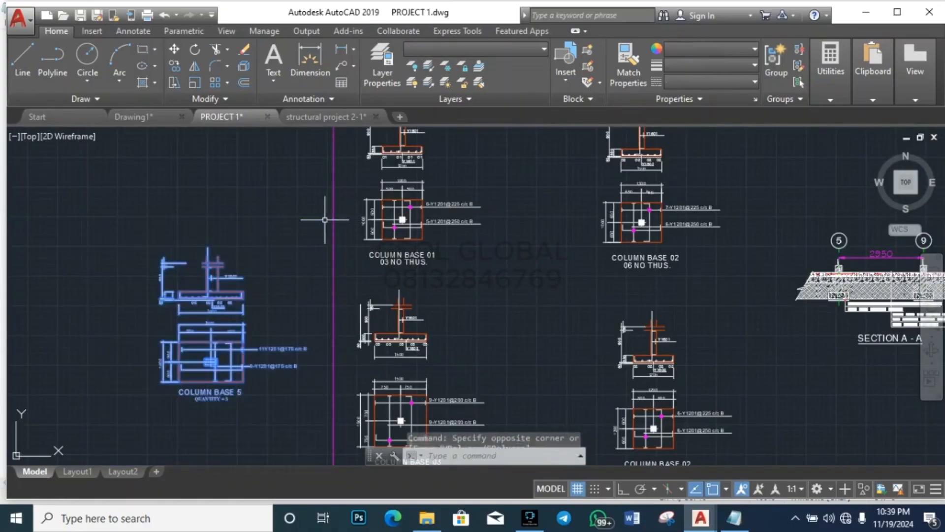
type("co")
key("Return")
type("b")
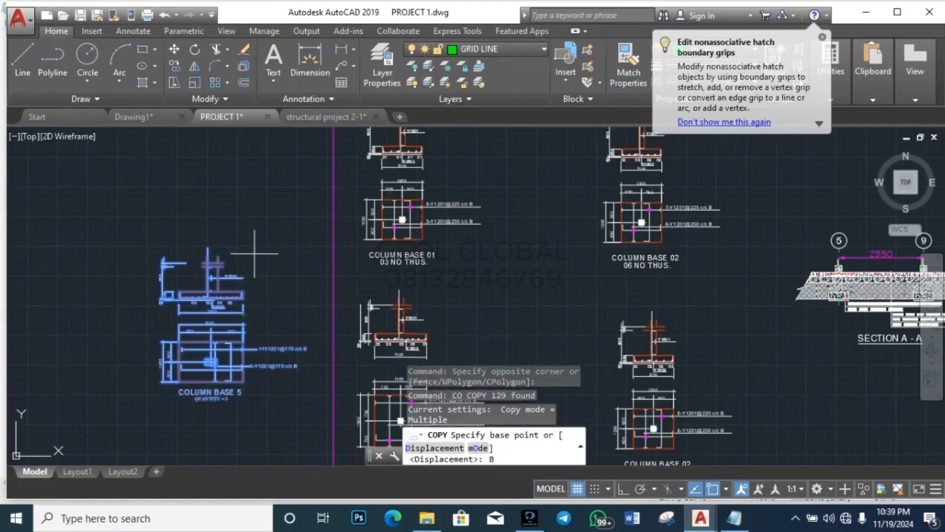
scroll(250, 252, "down", 5)
key("Escape")
key("Escape")
Step: Reselect Column Base 5 and copy it beside the ASSIGNMENT note, below the existing detail
scroll(238, 249, "up", 4)
left_click(178, 309)
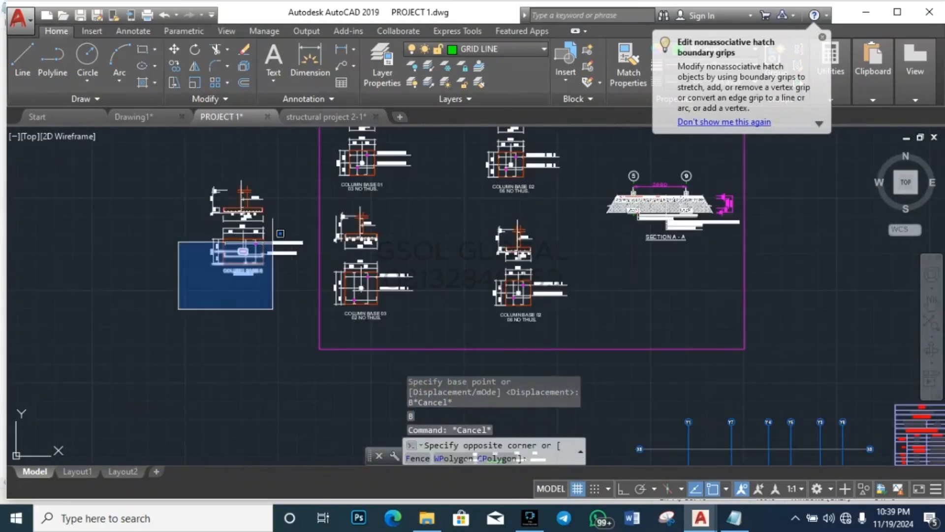
left_click(314, 156)
type("co")
key("Return")
left_click(287, 213)
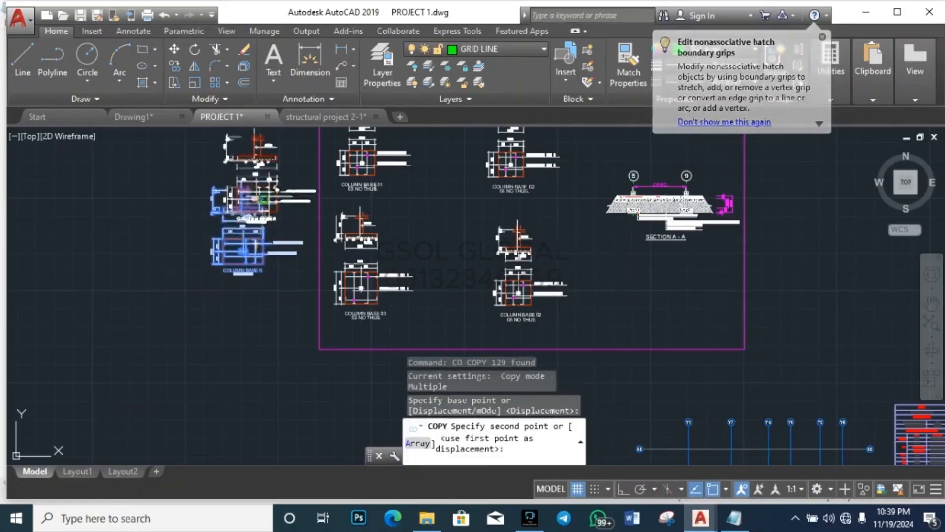
scroll(287, 213, "down", 4)
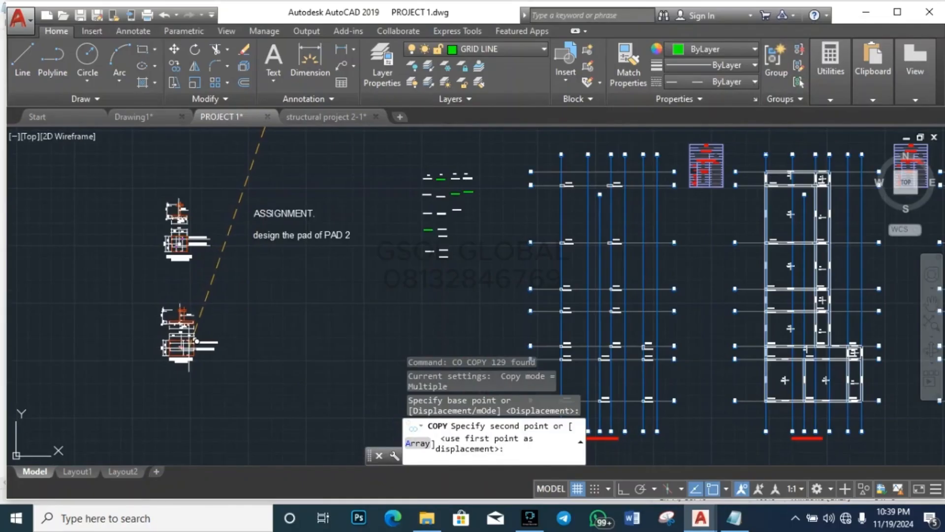
key("Escape")
key("Escape")
key("Escape")
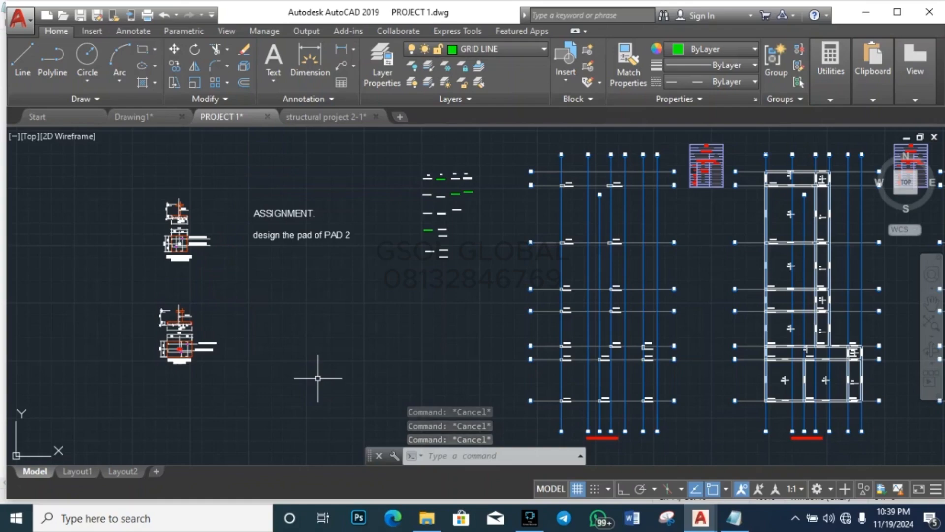
scroll(148, 320, "up", 7)
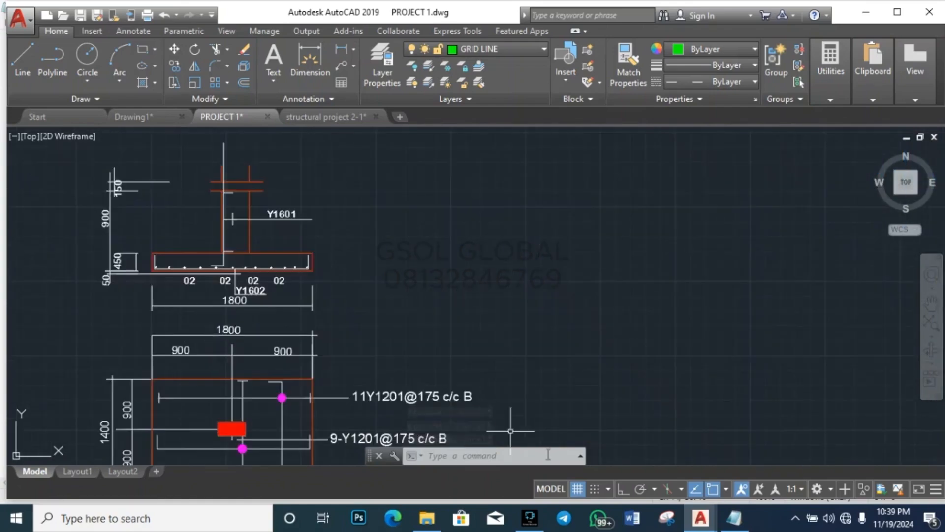
mouse_move(733, 518)
left_click(715, 449)
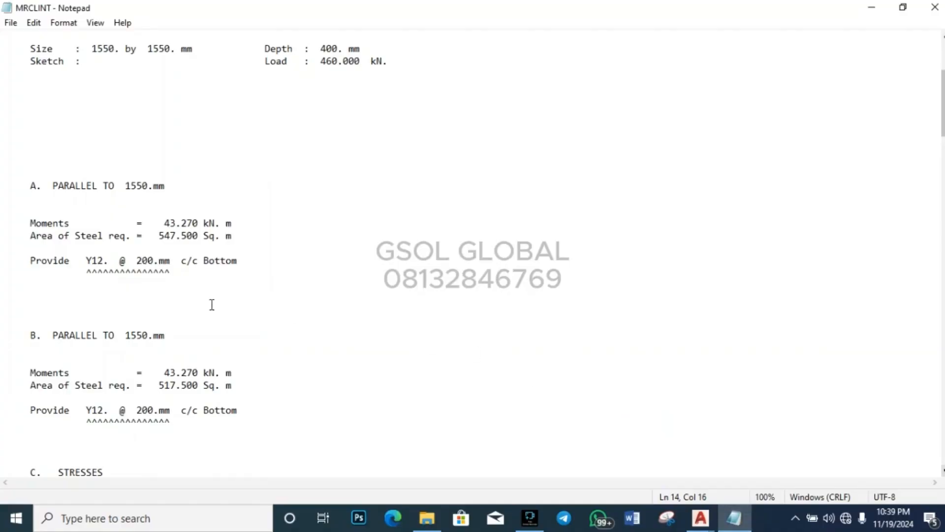
scroll(158, 266, "down", 7)
scroll(158, 266, "down", 7)
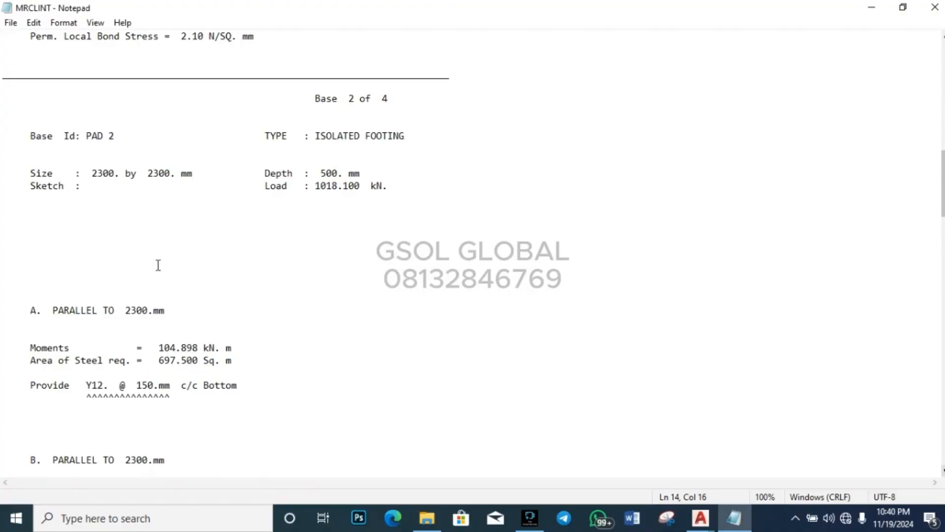
scroll(264, 323, "down", 8)
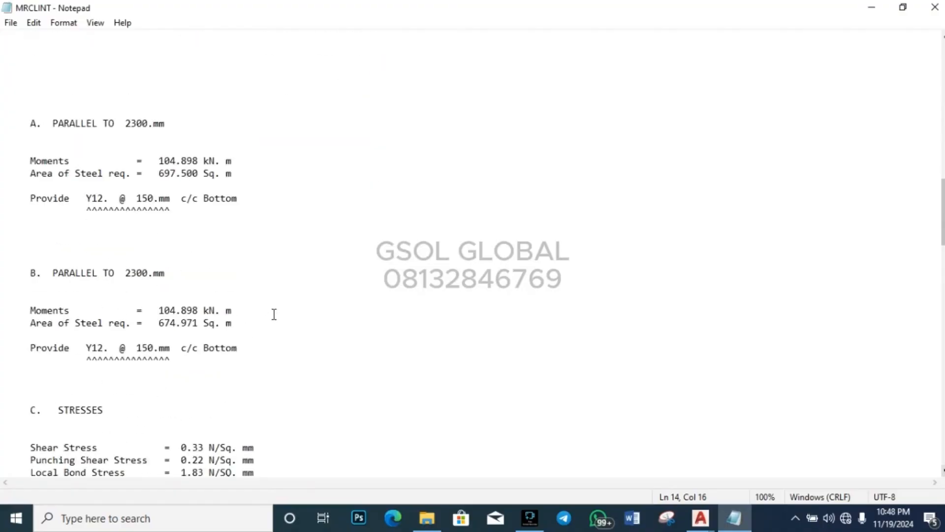
scroll(274, 314, "down", 7)
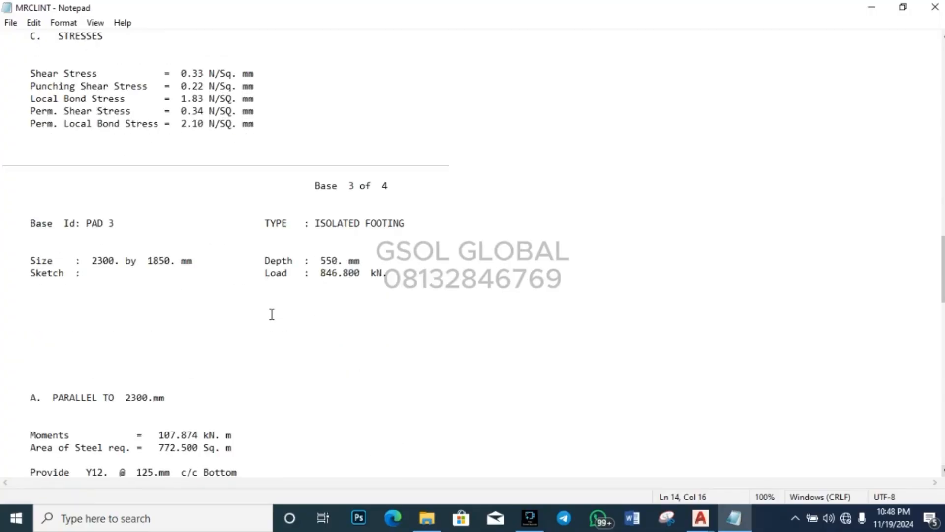
scroll(286, 307, "down", 3)
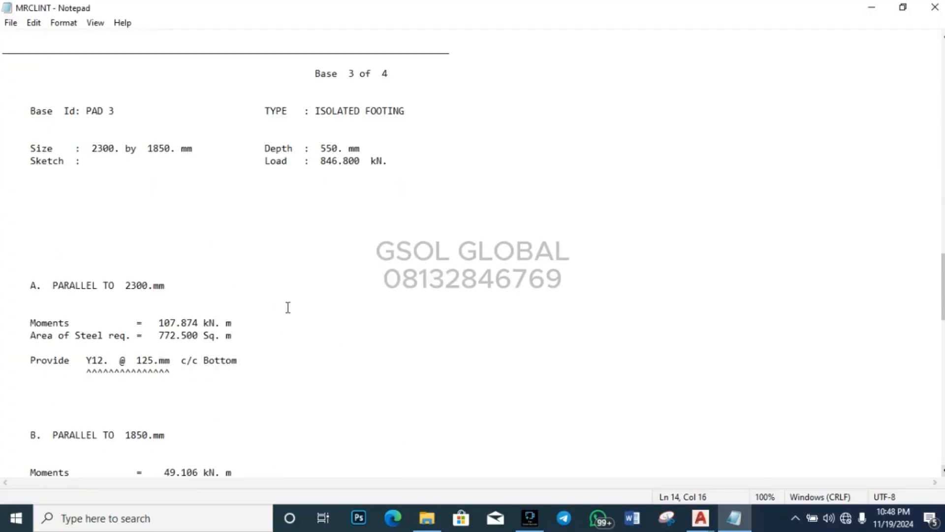
mouse_move(700, 517)
left_click(694, 480)
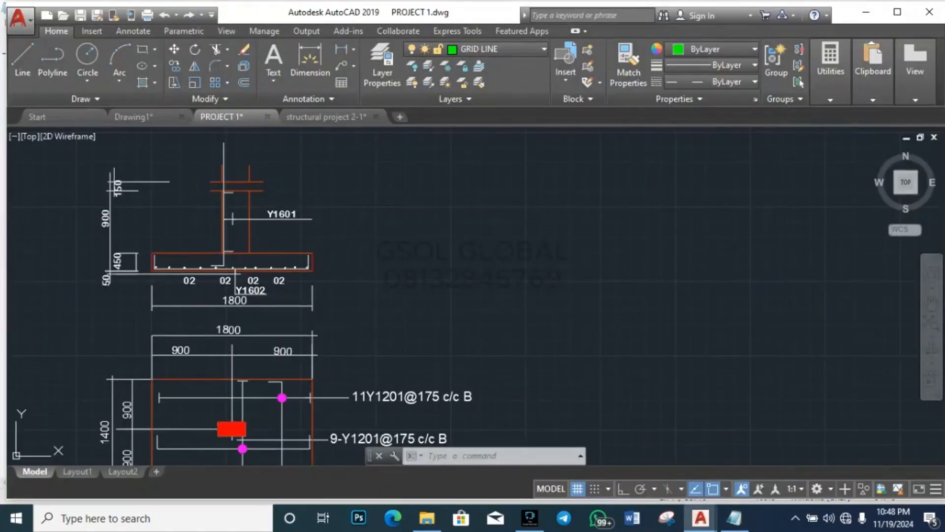
Step: Change the 1800 overall plan width label to 2300
scroll(296, 357, "down", 2)
scroll(264, 310, "up", 5)
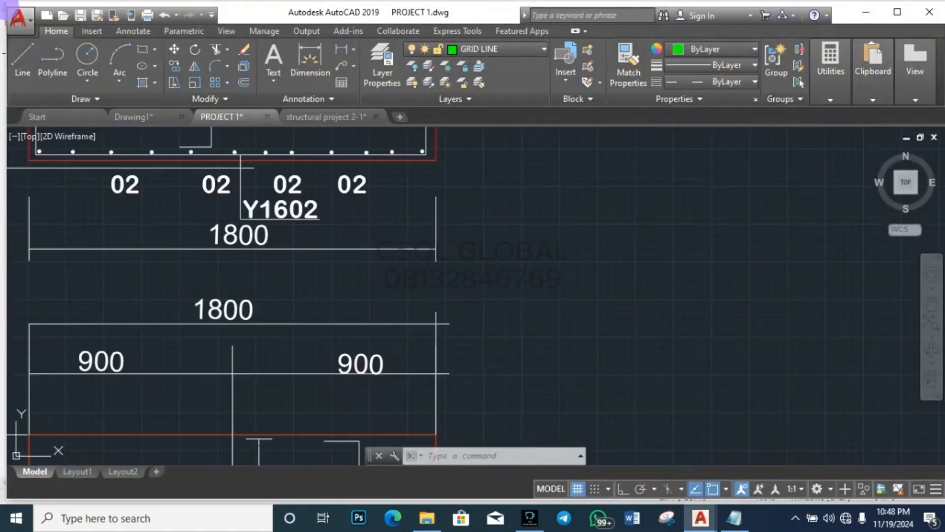
double_click(215, 315)
key("BackSpace")
key("BackSpace")
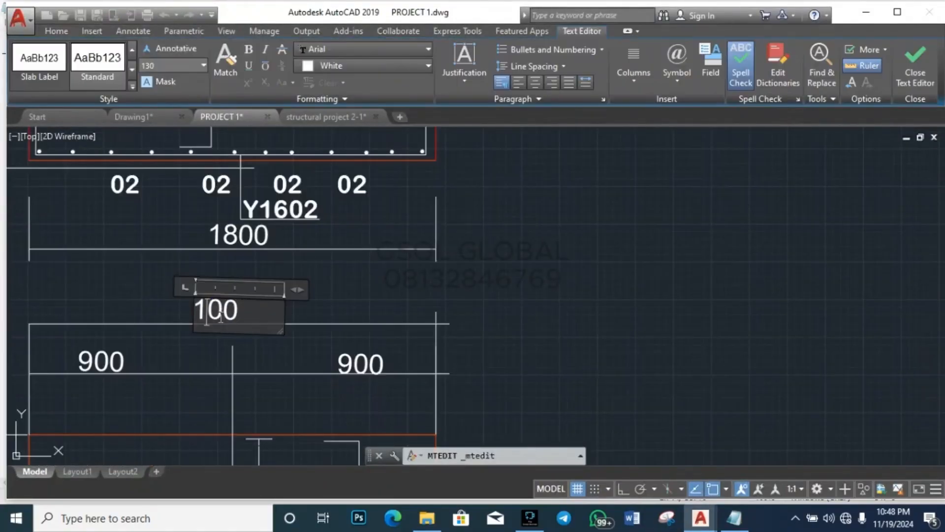
type("23")
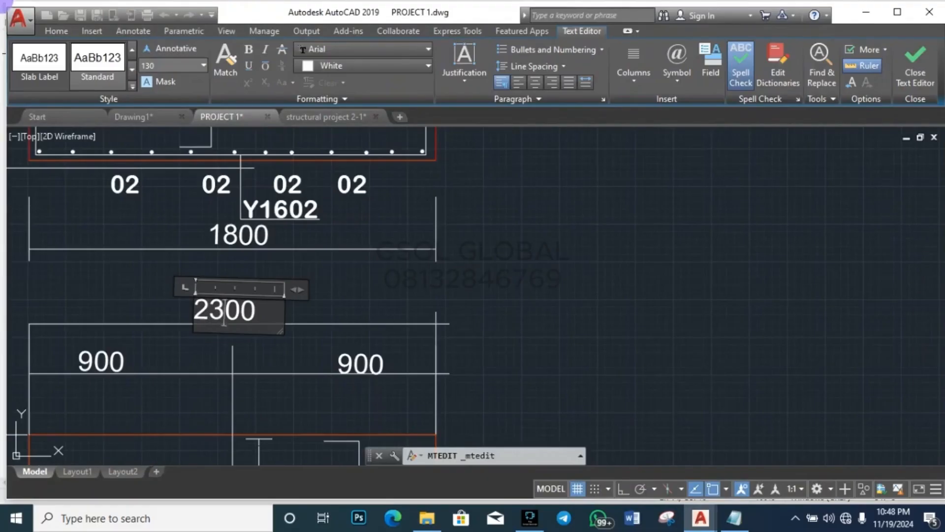
left_click(187, 344)
Step: Change both 900 half-width labels to 1150
double_click(104, 361)
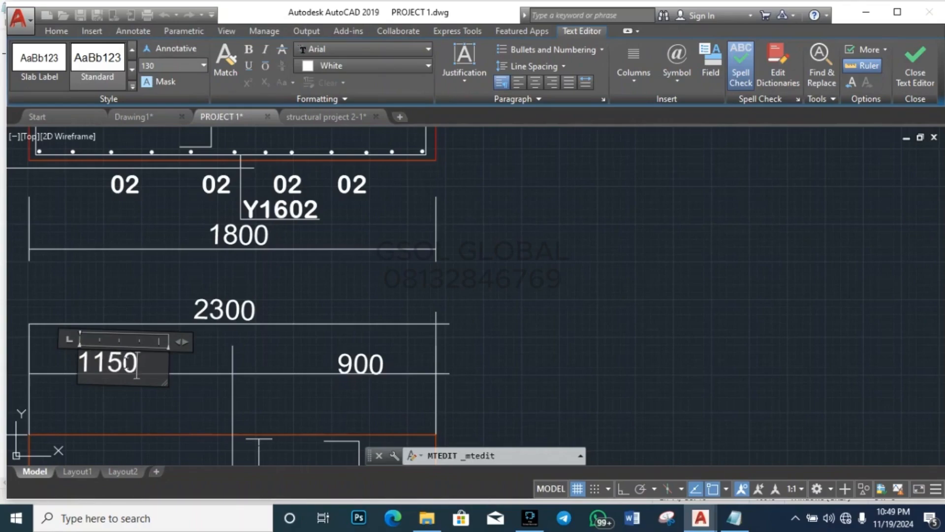
left_click(288, 379)
double_click(382, 364)
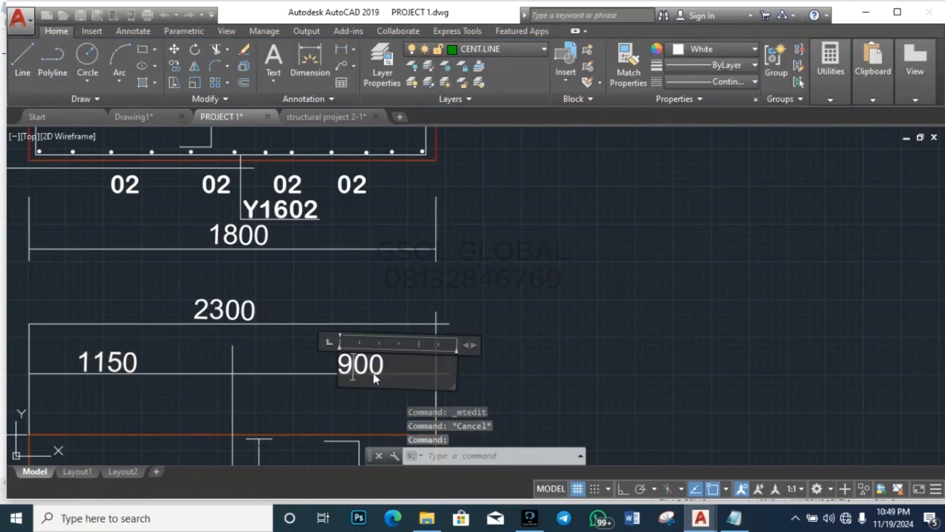
key("BackSpace")
key("BackSpace")
key("BackSpace")
type("1150")
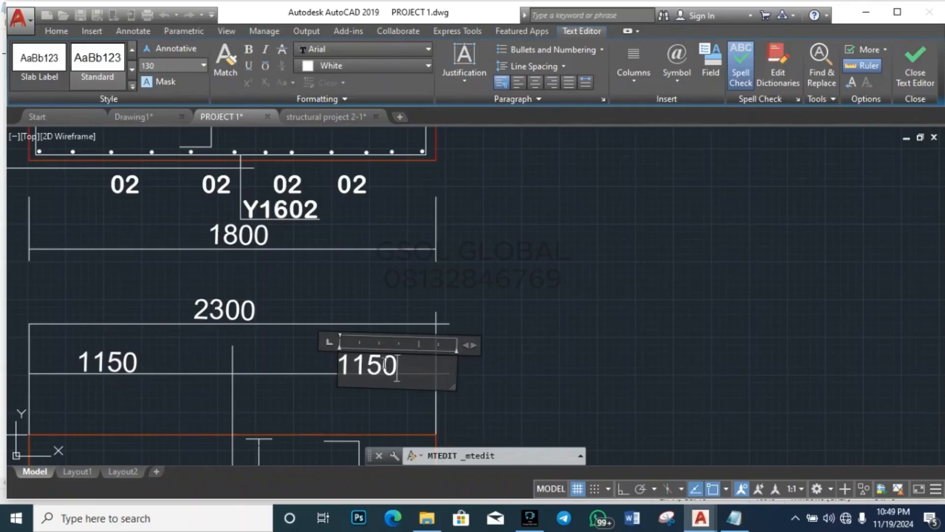
left_click(586, 276)
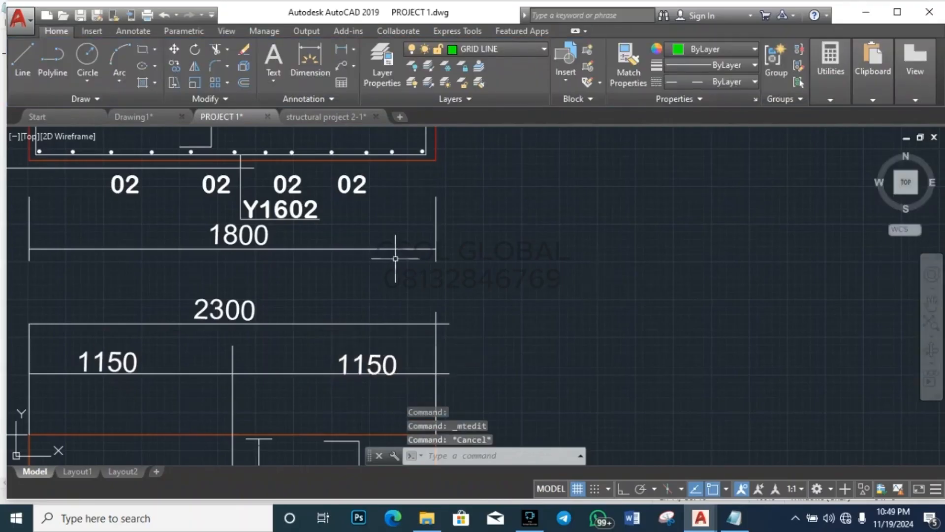
Step: Retype the upper vertical 900 dimension as 1850, checking the MRCLINT design report
scroll(391, 256, "down", 6)
scroll(295, 333, "up", 6)
double_click(251, 281)
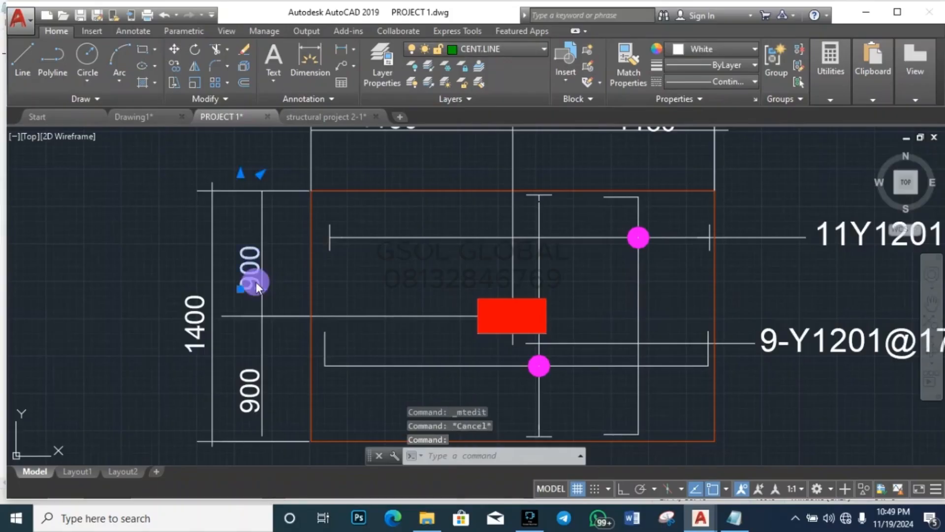
left_click(300, 304)
double_click(298, 302)
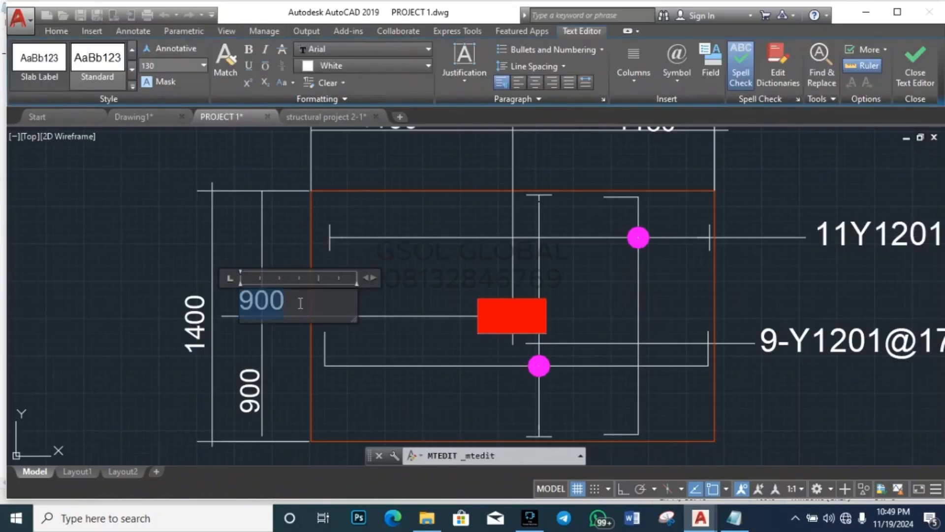
type("18")
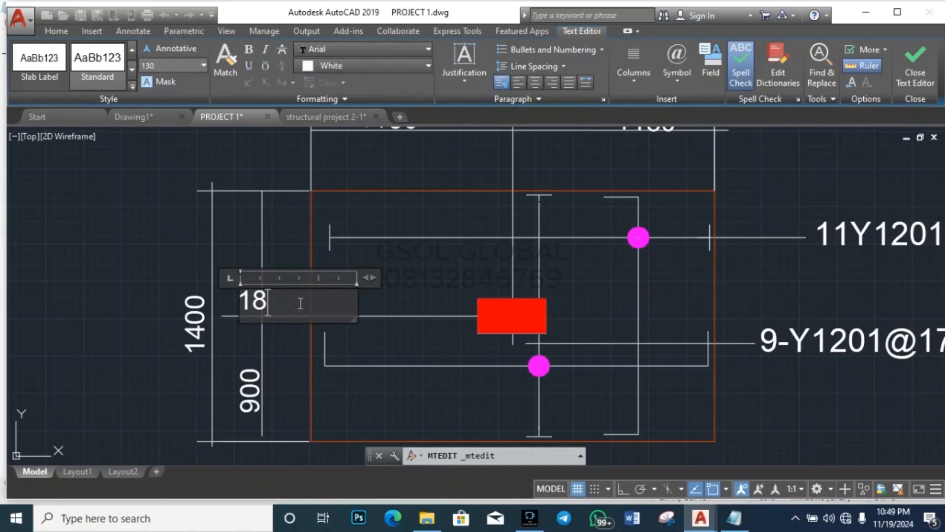
type("50")
left_click(163, 263)
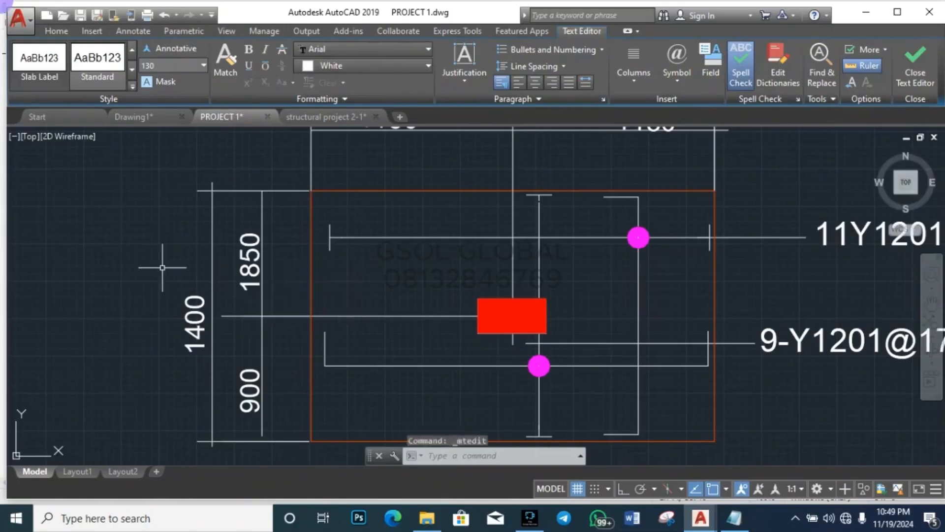
key("Escape")
left_click(748, 525)
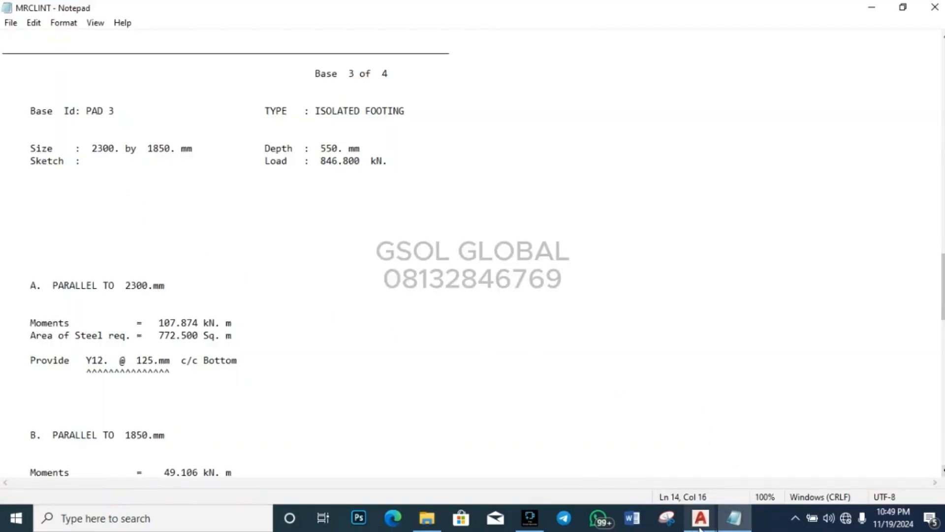
mouse_move(700, 519)
left_click(690, 480)
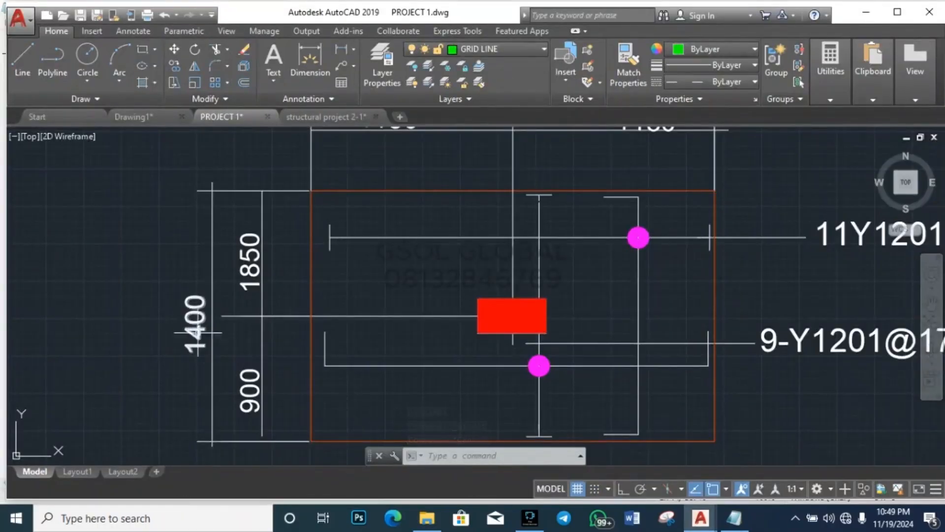
Step: Change the overall plan depth dimension from 1400 to 1850
double_click(250, 266)
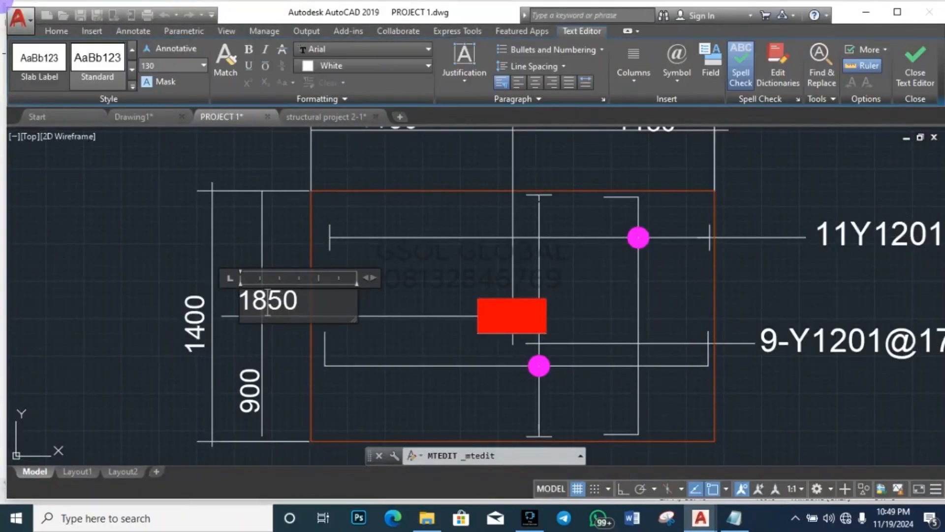
key("Escape")
key("Escape")
left_click(200, 300)
key("Escape")
double_click(201, 297)
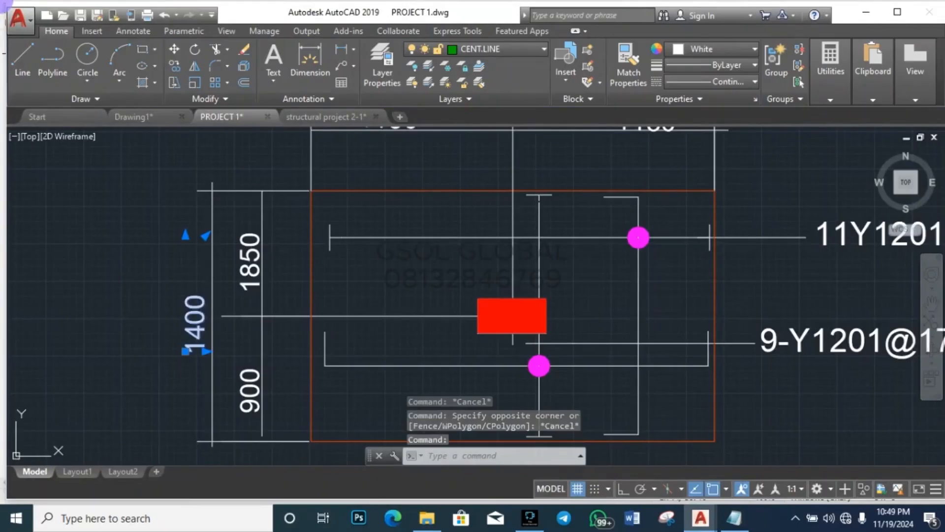
type("18")
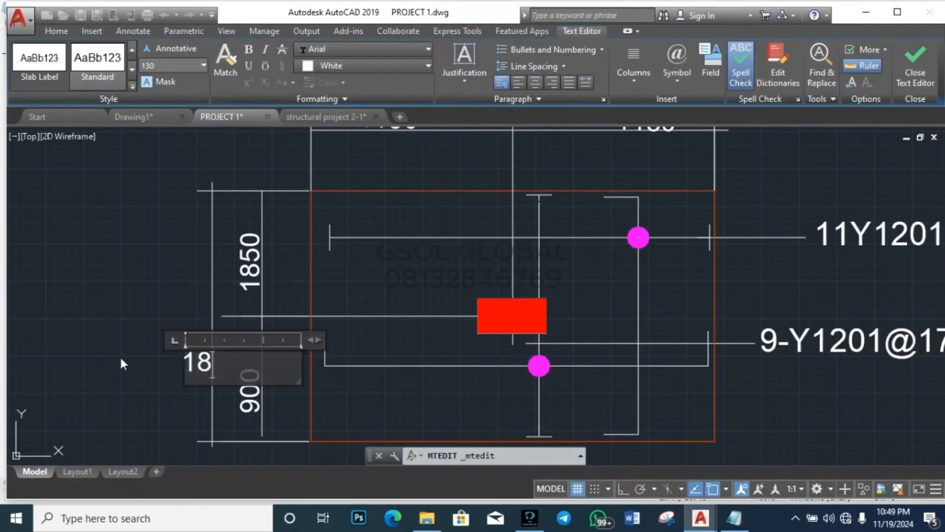
type("50")
key("Escape")
key("Escape")
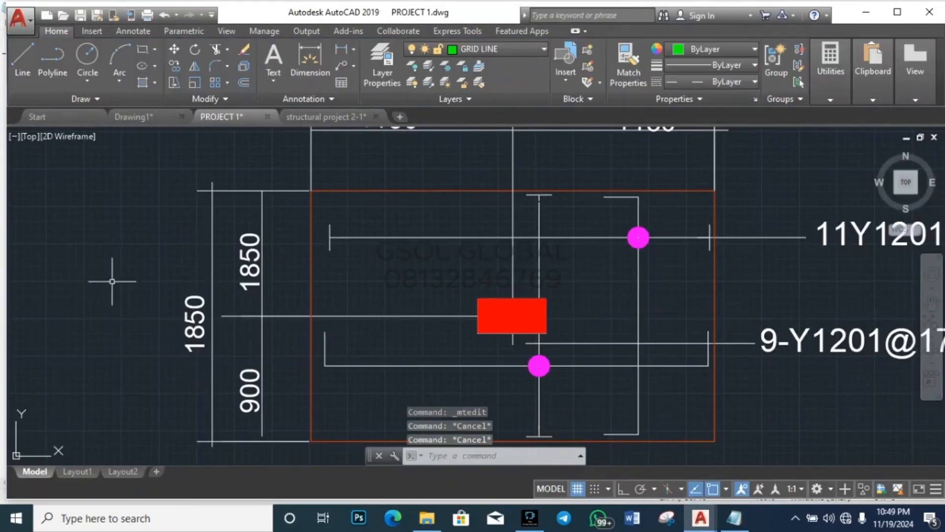
Step: Set the upper and lower half-depth dimensions to 925 each
double_click(249, 261)
left_click(312, 304)
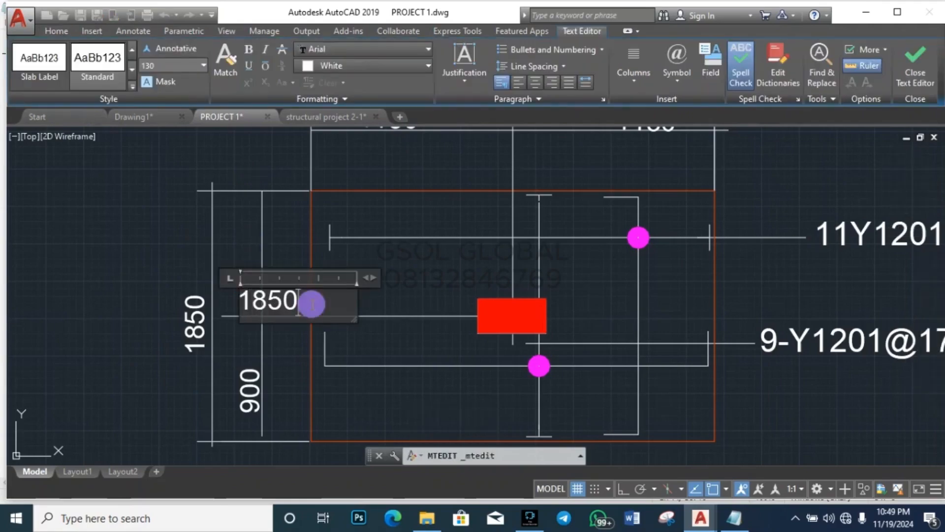
left_click_drag(312, 304, 188, 309)
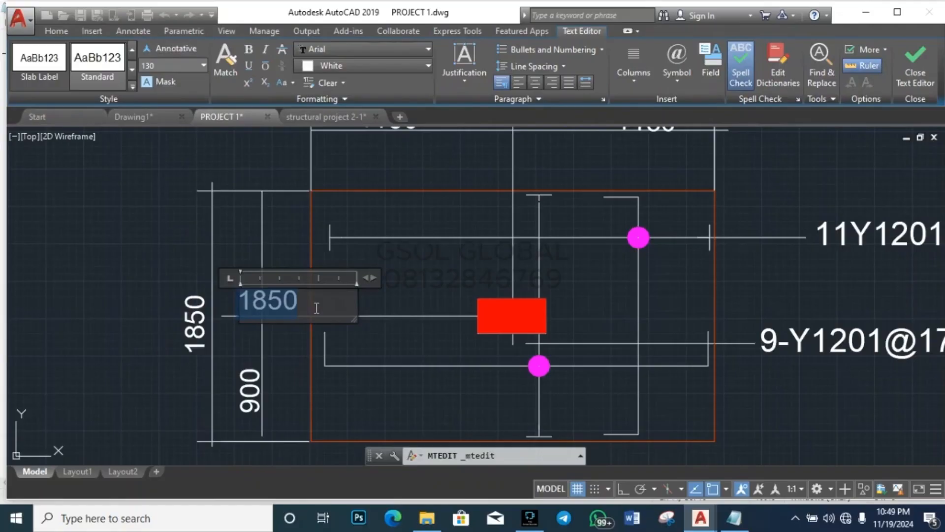
type("92")
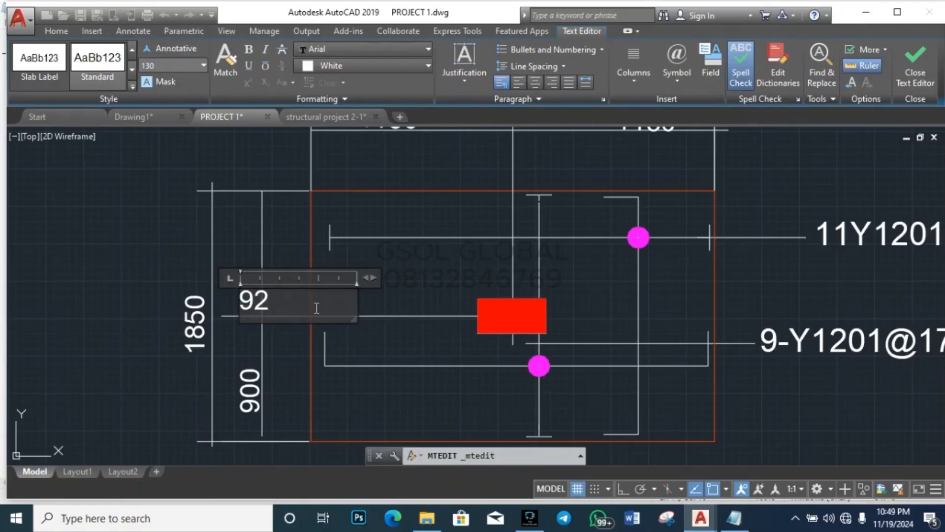
type("5")
key("Escape")
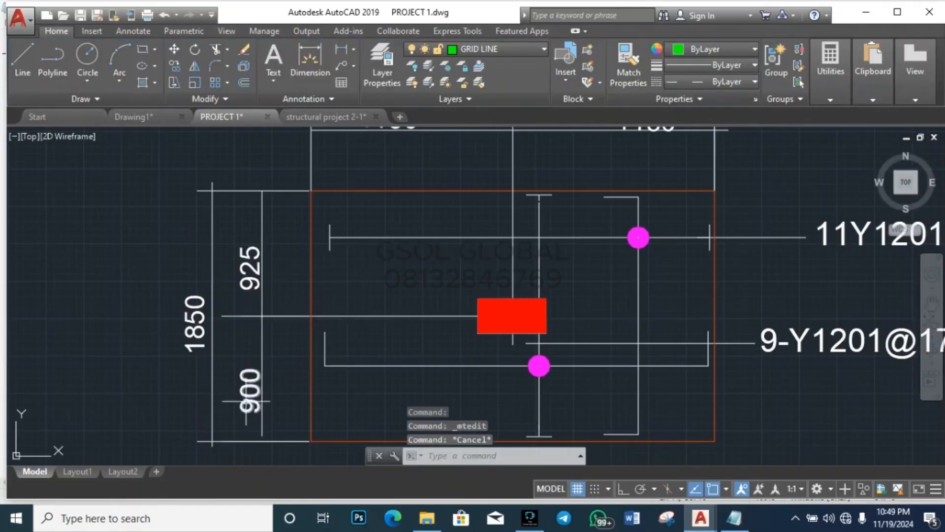
double_click(248, 394)
left_click_drag(286, 421, 196, 412)
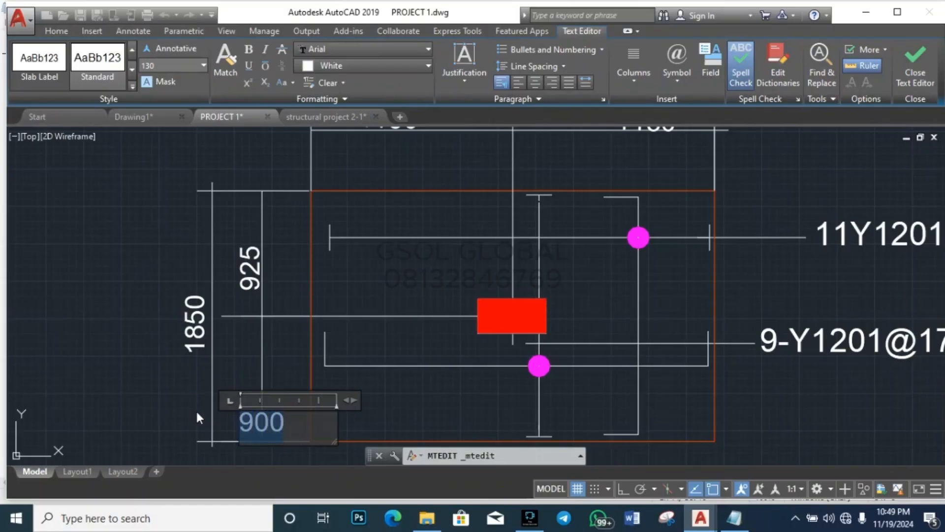
type("925")
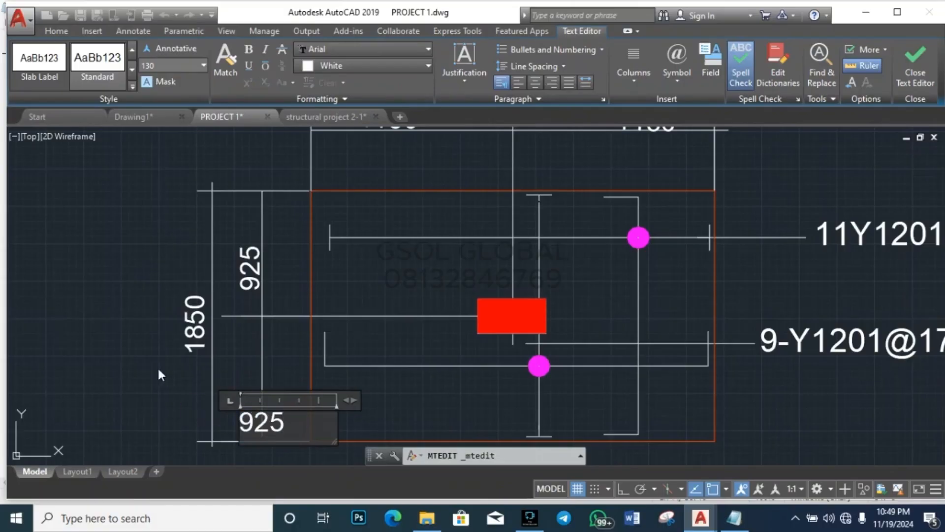
key("Escape")
Step: Change the section width dimension from 1800 to 2300
scroll(132, 345, "down", 5)
scroll(220, 197, "up", 5)
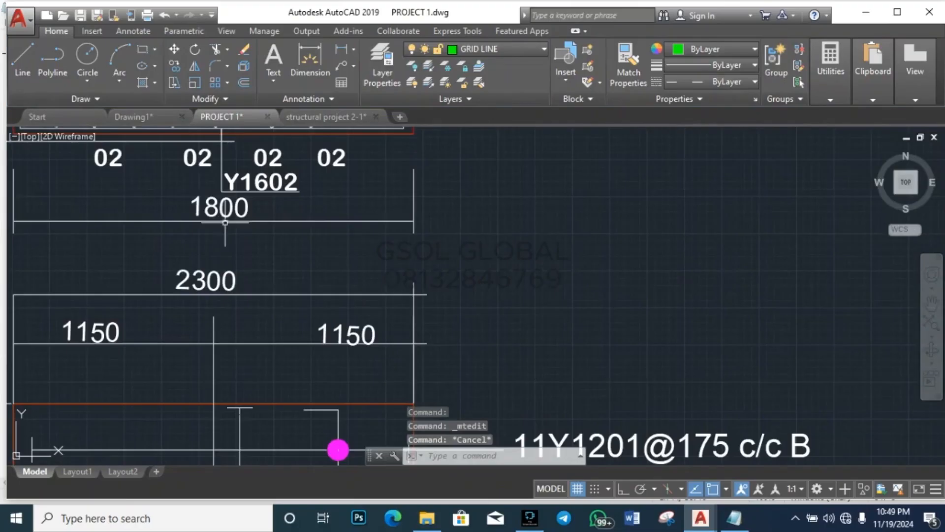
double_click(248, 217)
type("2")
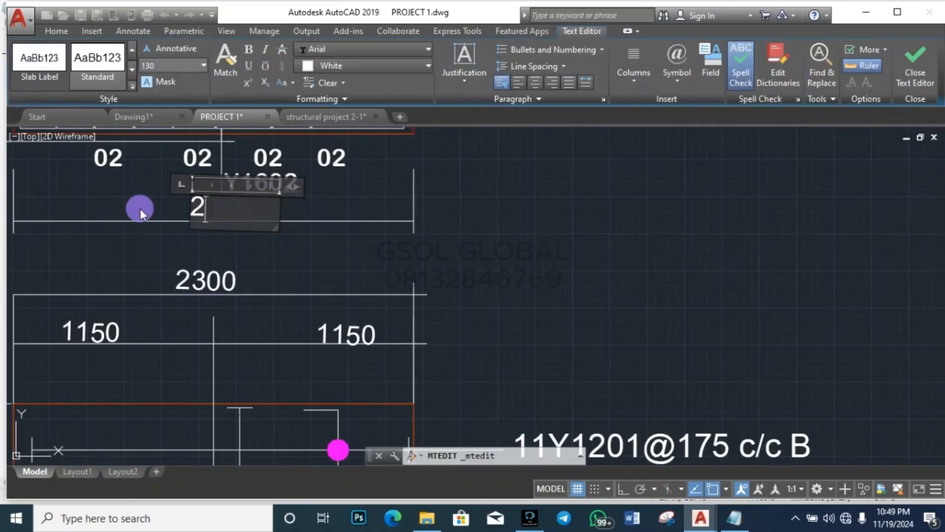
type("300")
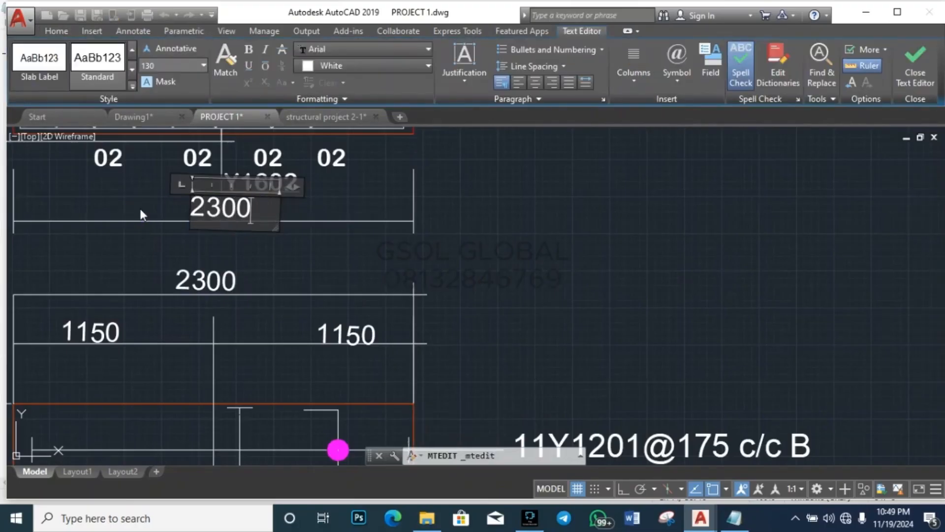
left_click(272, 251)
key("Escape")
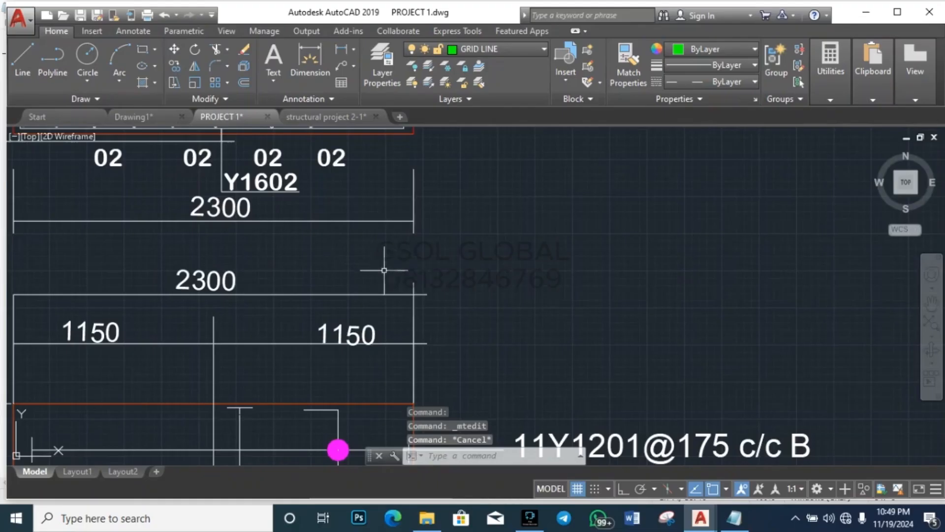
scroll(453, 288, "down", 5)
scroll(478, 326, "up", 2)
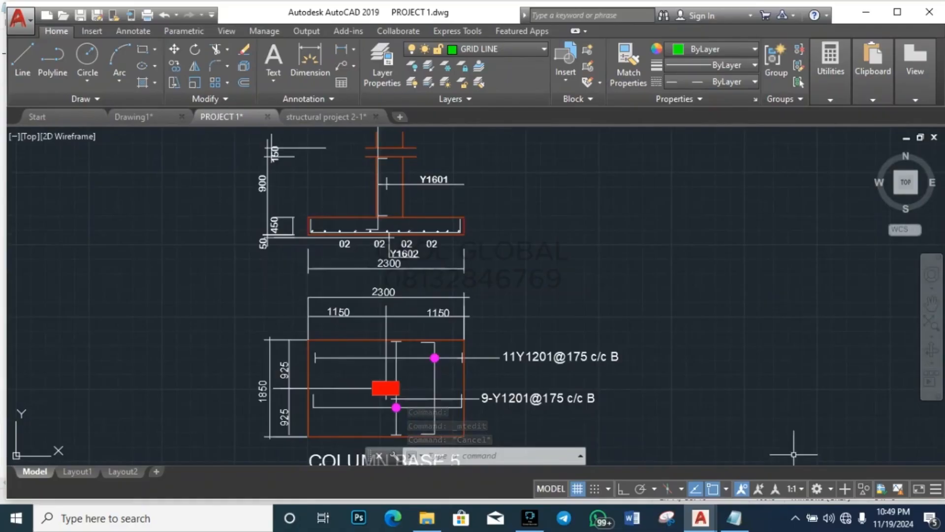
scroll(273, 223, "up", 6)
scroll(185, 211, "down", 4)
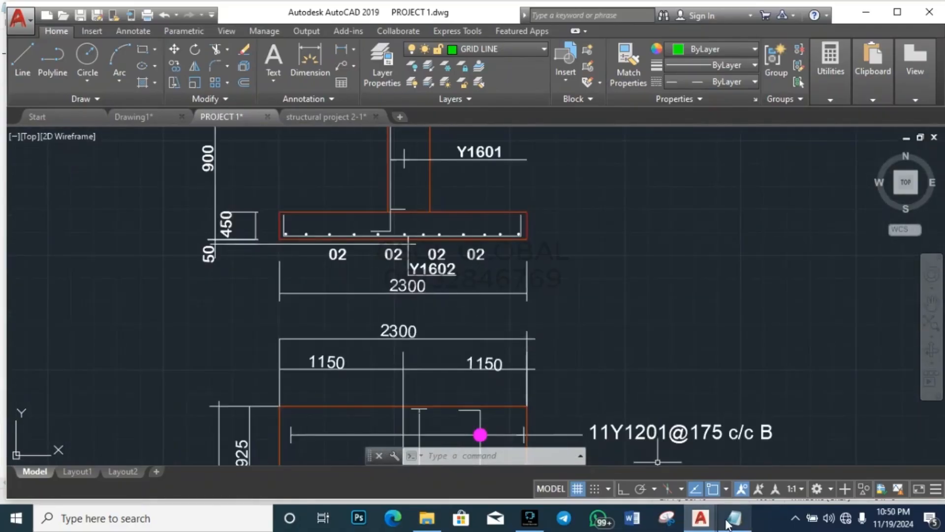
Step: Confirm the 550 mm depth in the MRCLINT report and change the 450 depth dimension to 550
mouse_move(732, 520)
left_click(694, 446)
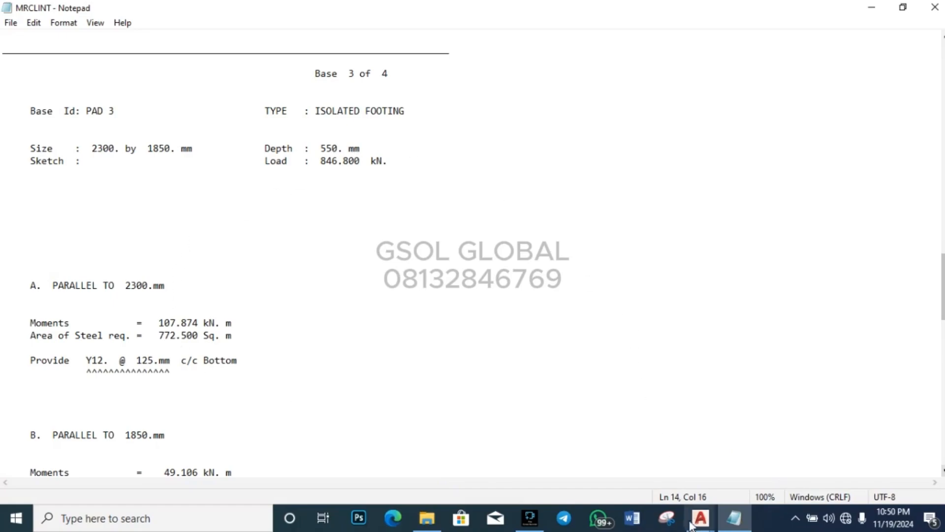
mouse_move(692, 525)
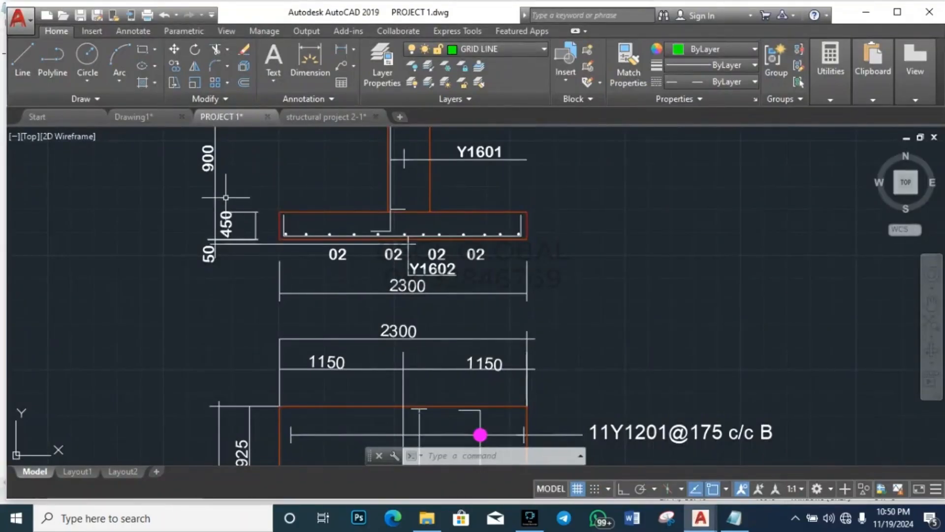
scroll(228, 200, "up", 6)
left_click(228, 363)
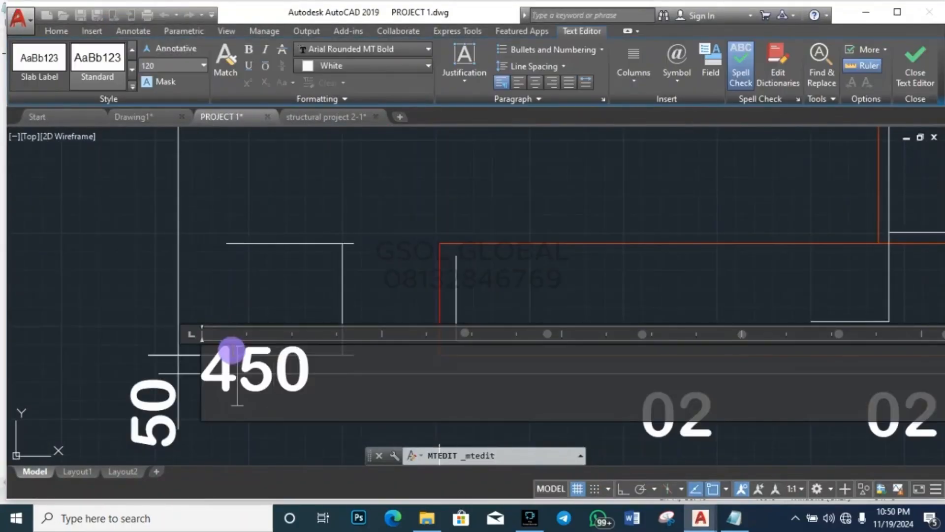
key("BackSpace")
type("5")
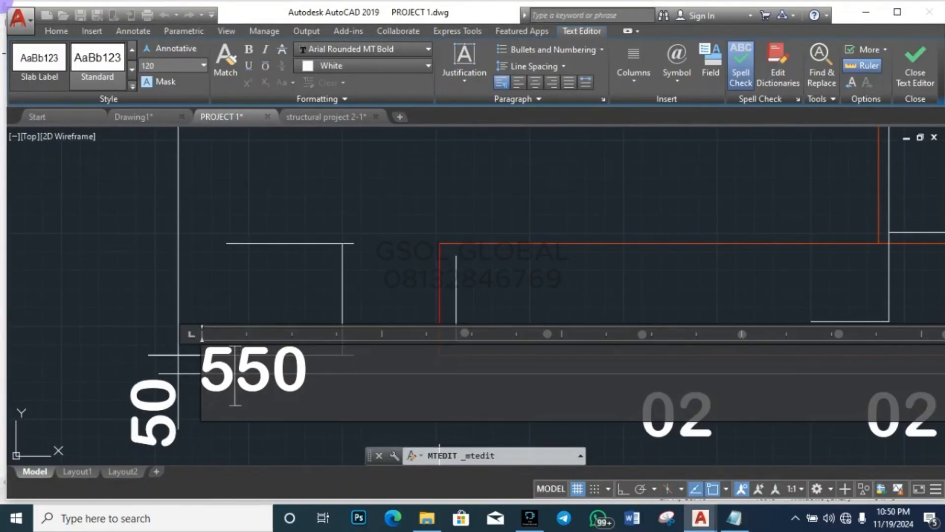
key("Escape")
key("Escape")
scroll(158, 253, "down", 5)
scroll(221, 305, "up", 4)
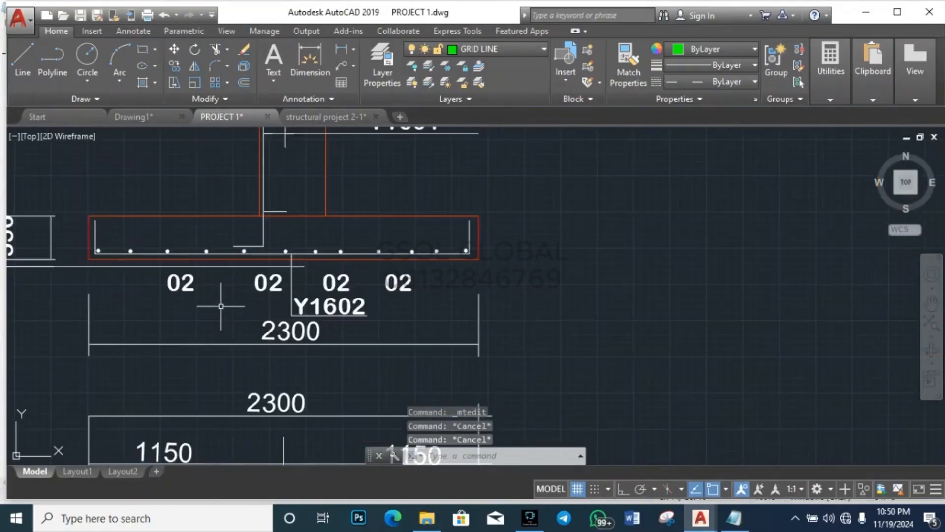
scroll(222, 303, "down", 3)
Step: Review the PAD 3 reinforcement results in the MRCLINT report, then return to PROJECT 1
scroll(233, 325, "up", 3)
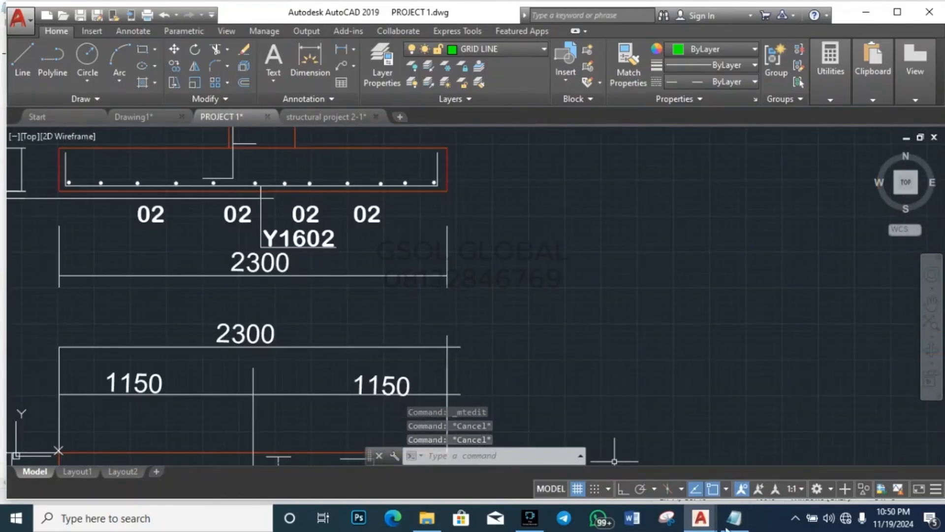
mouse_move(734, 518)
left_click(733, 452)
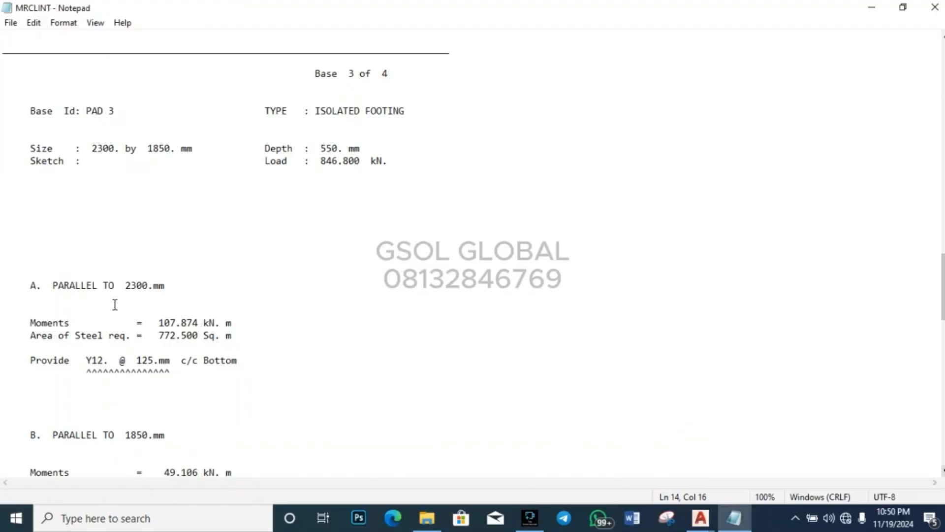
scroll(124, 297, "down", 2)
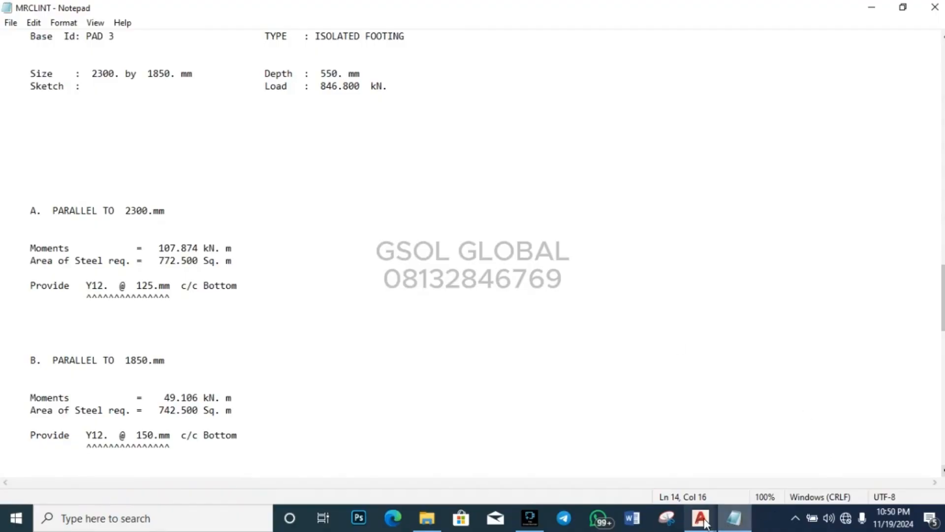
mouse_move(701, 517)
left_click(717, 467)
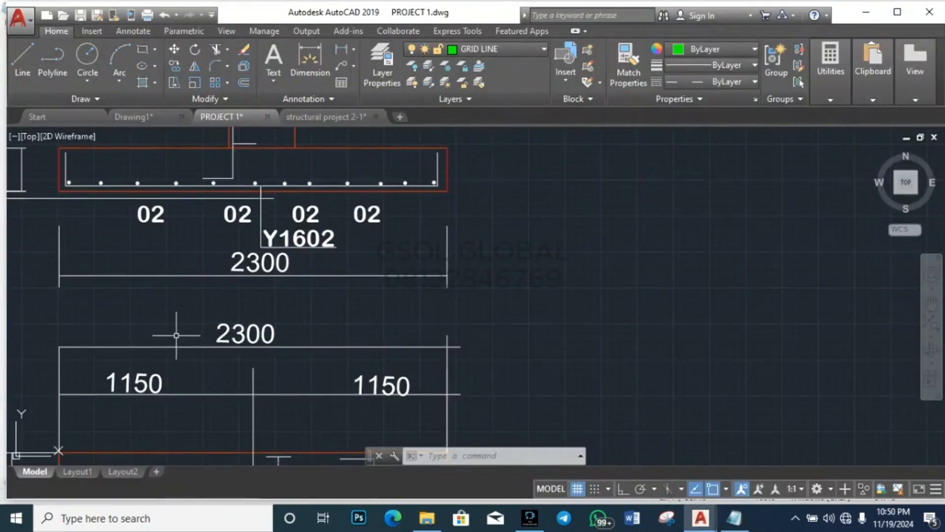
Step: Recheck the Y12 @ 125 and 150 mm bar spacings in MRCLINT and go back to the drawing
scroll(207, 295, "down", 3)
scroll(163, 285, "up", 3)
scroll(325, 281, "down", 4)
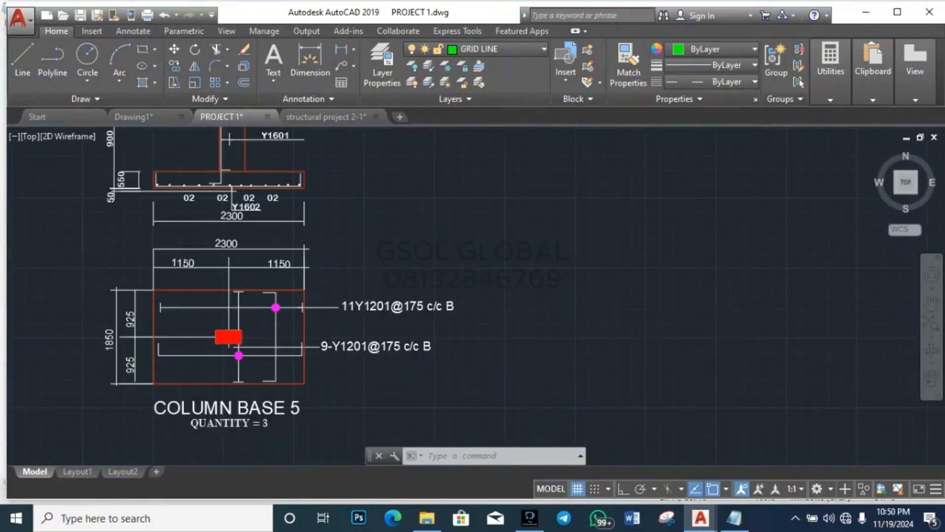
scroll(227, 259, "up", 2)
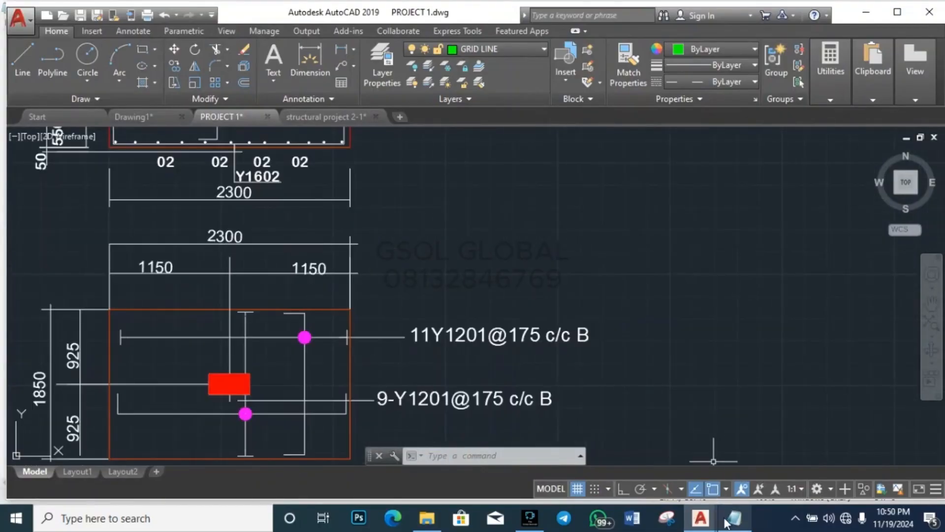
mouse_move(725, 523)
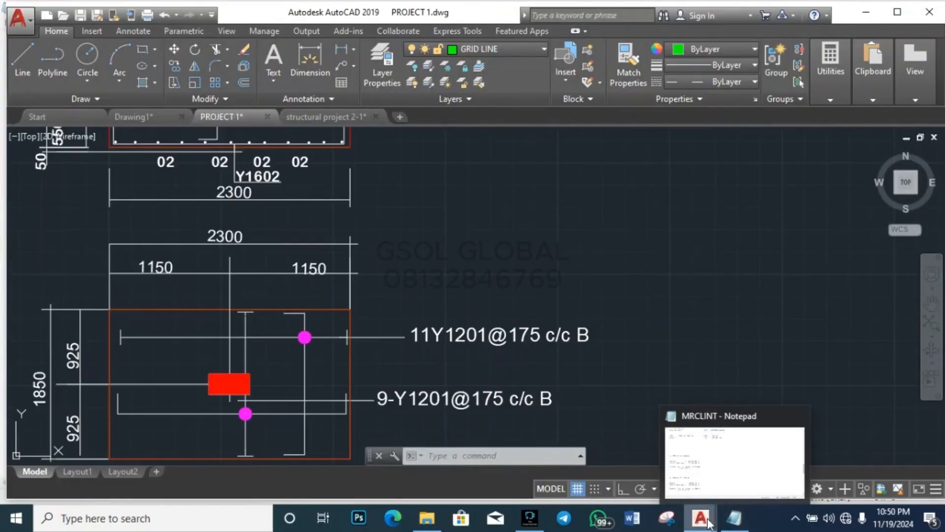
left_click(731, 521)
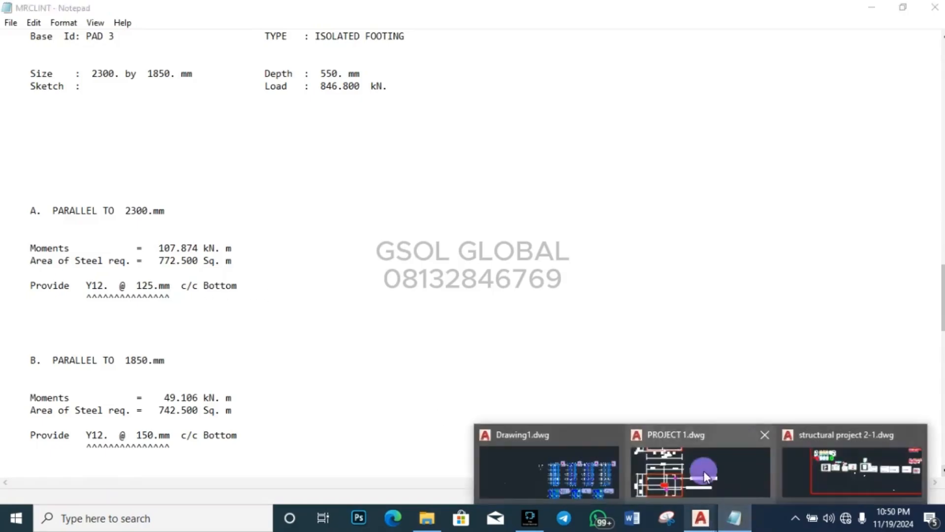
left_click(701, 467)
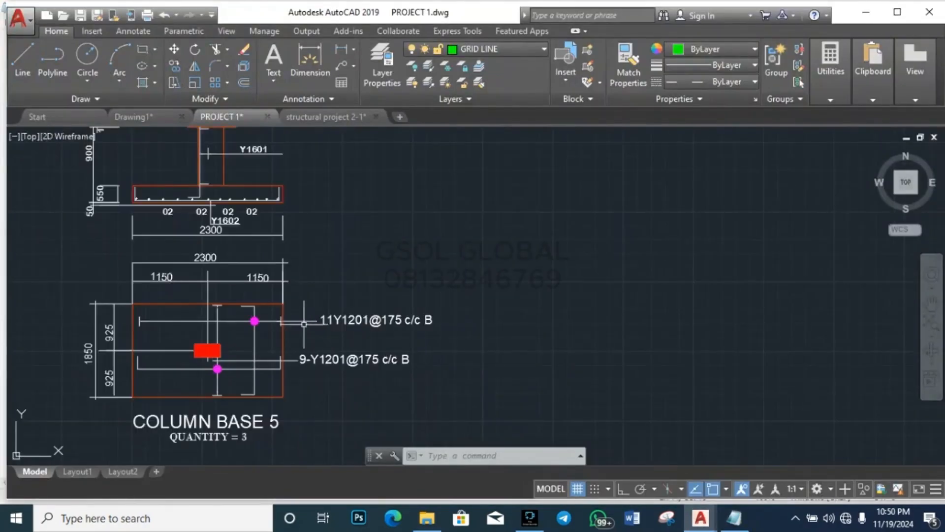
scroll(214, 319, "up", 2)
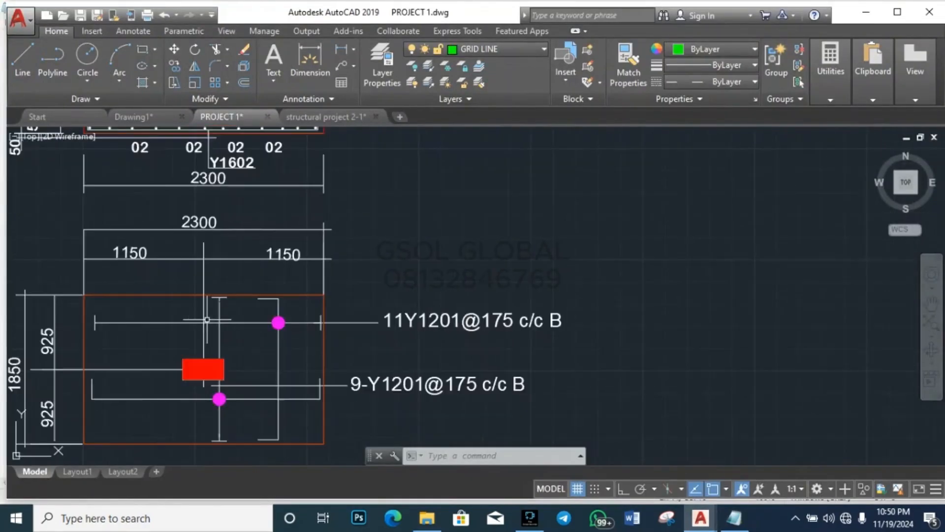
left_click(144, 322)
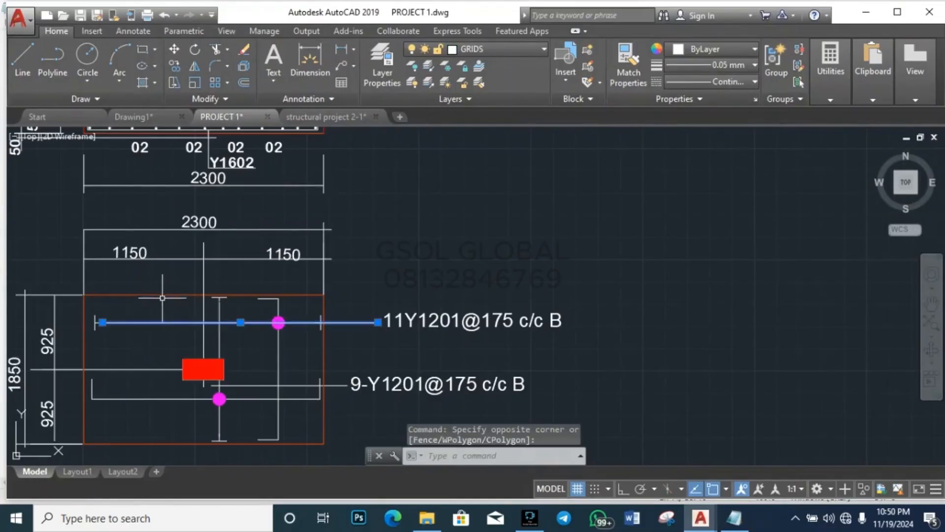
key("Escape")
key("Escape")
key("Escape")
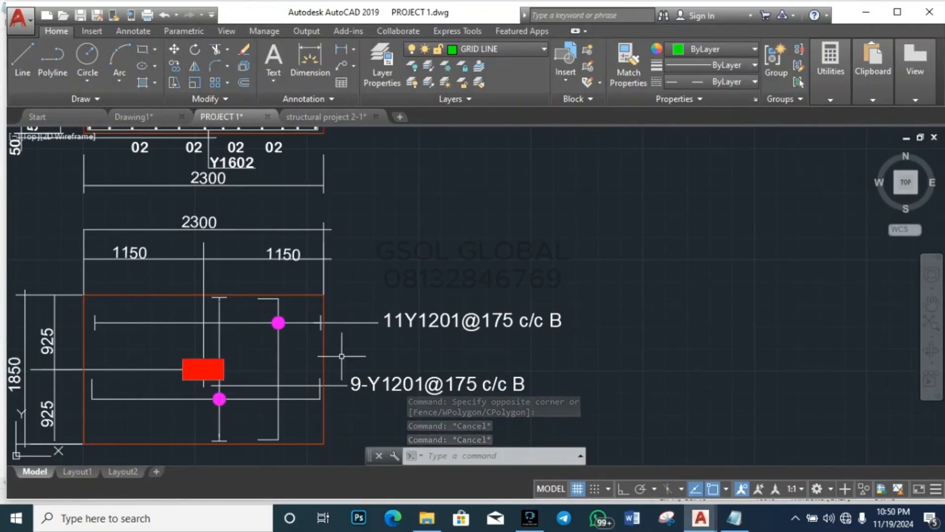
scroll(342, 350, "down", 4)
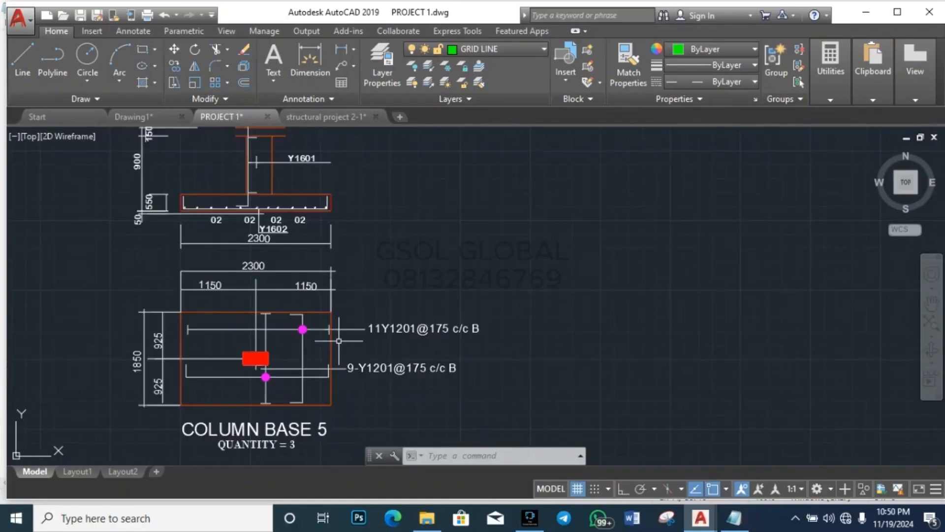
scroll(334, 389, "up", 4)
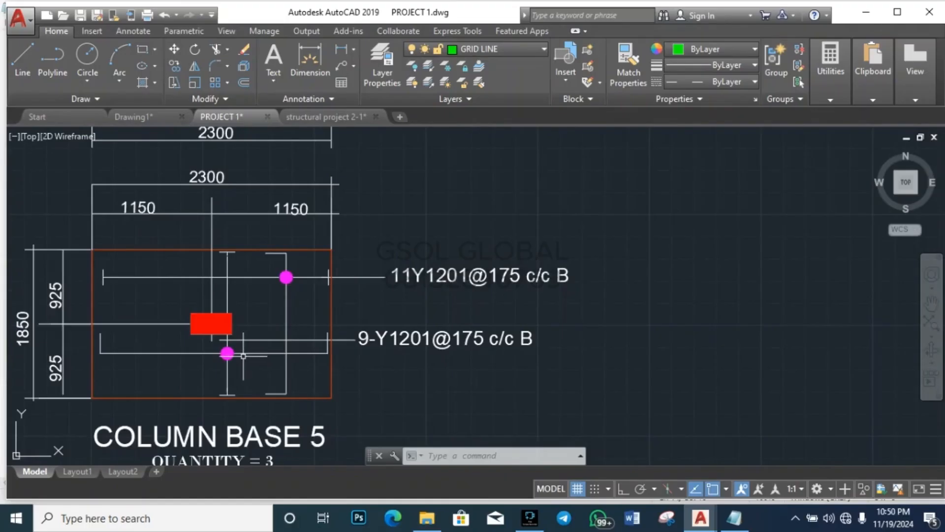
key("Escape")
key("Escape")
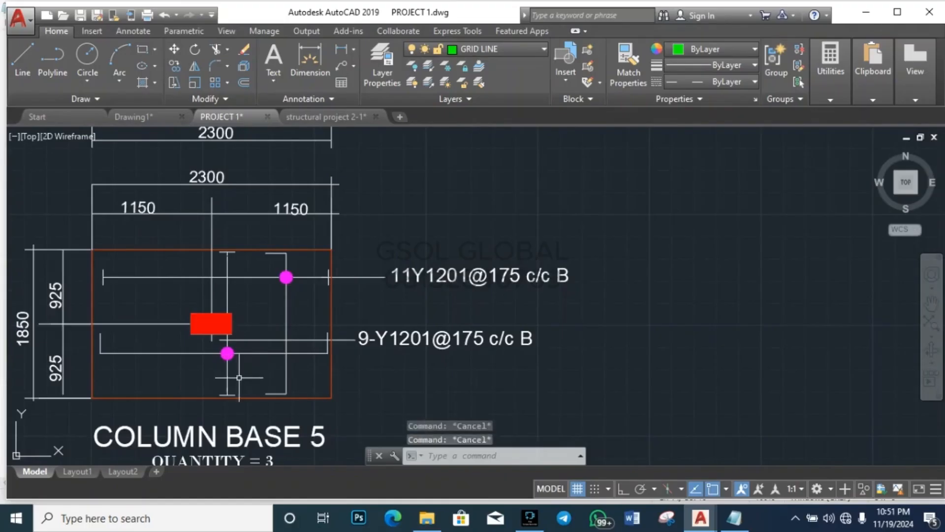
left_click(239, 379)
left_click(198, 361)
key("Escape")
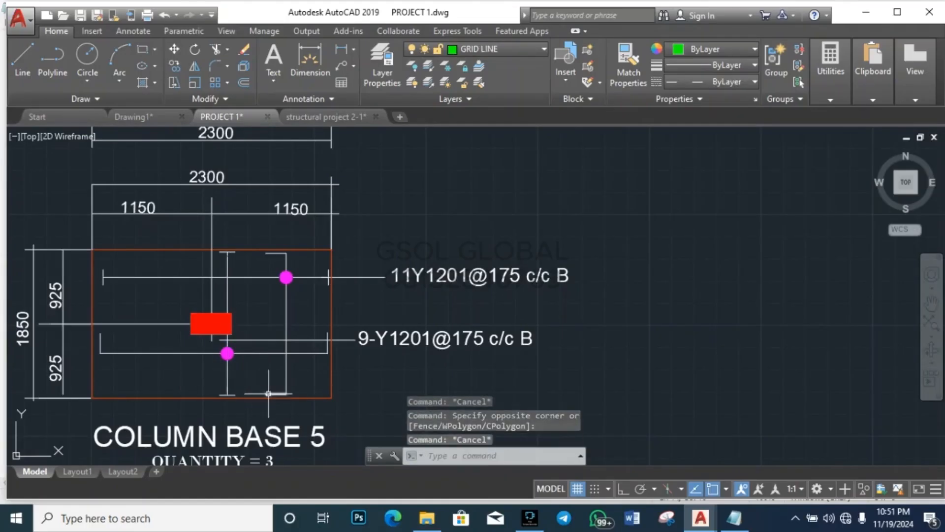
left_click(246, 372)
left_click(135, 373)
key("Escape")
key("Escape")
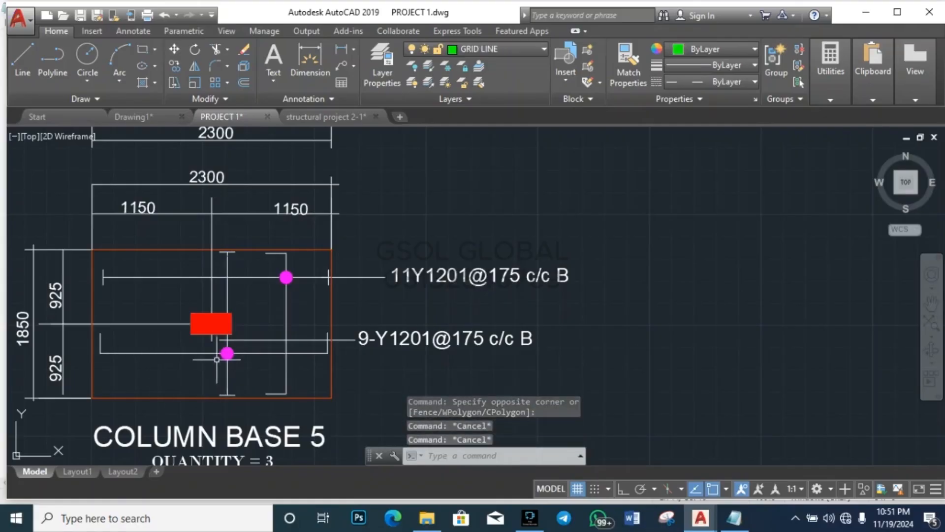
scroll(217, 359, "up", 2)
scroll(211, 380, "down", 2)
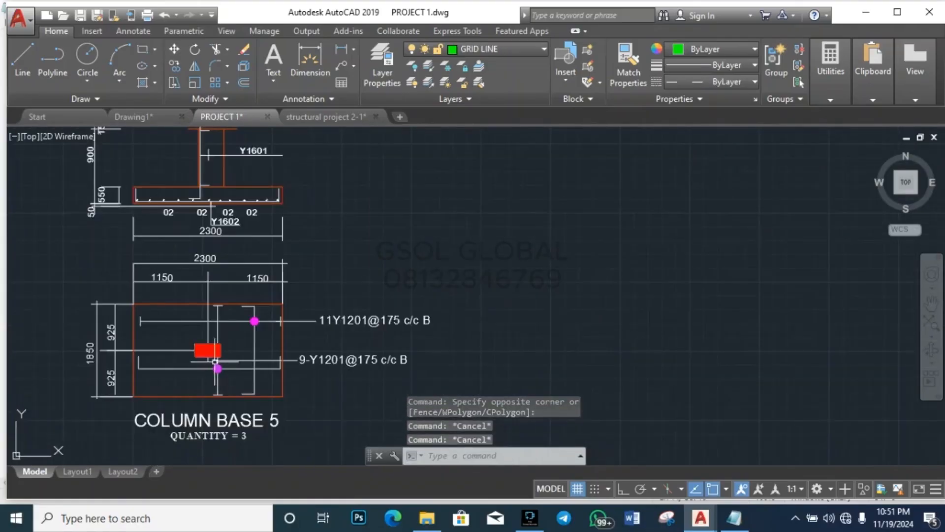
left_click(200, 381)
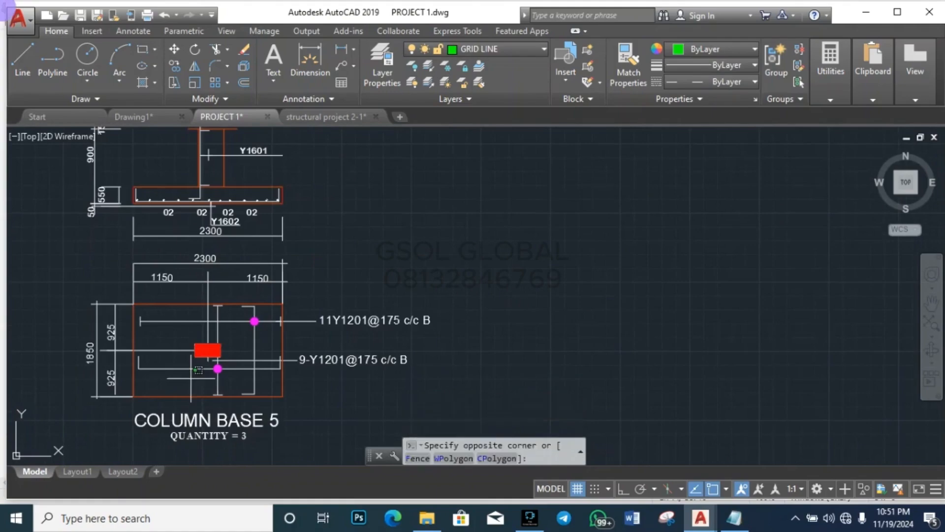
left_click(163, 354)
key("Escape")
key("Escape")
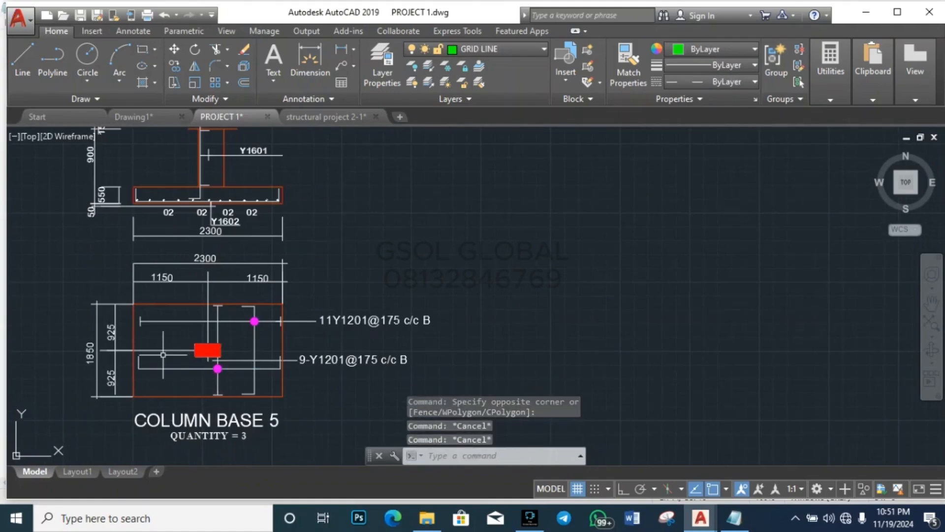
scroll(167, 276, "up", 2)
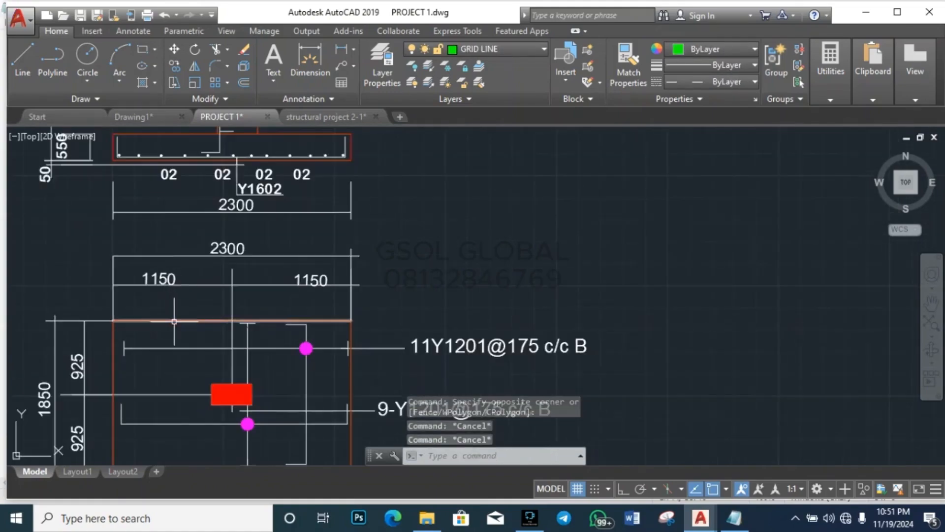
scroll(178, 325, "down", 2)
scroll(206, 369, "up", 2)
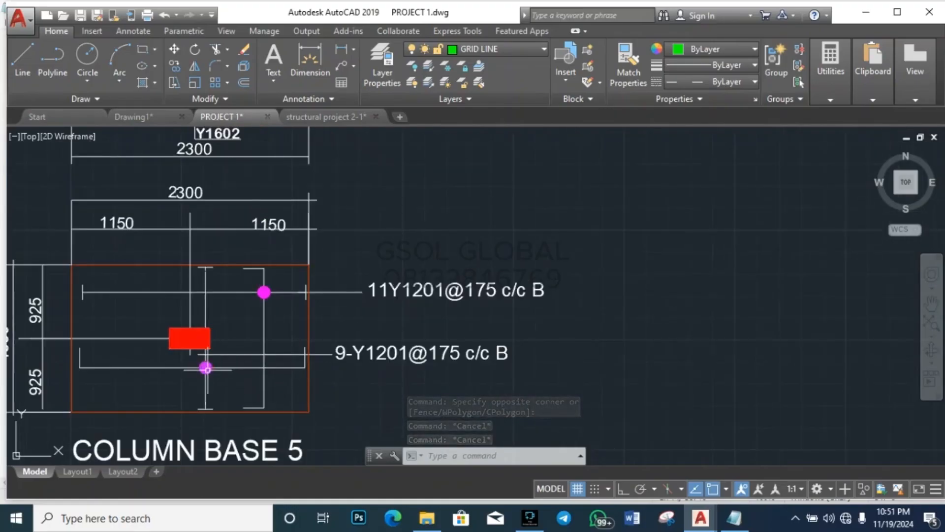
left_click(383, 352)
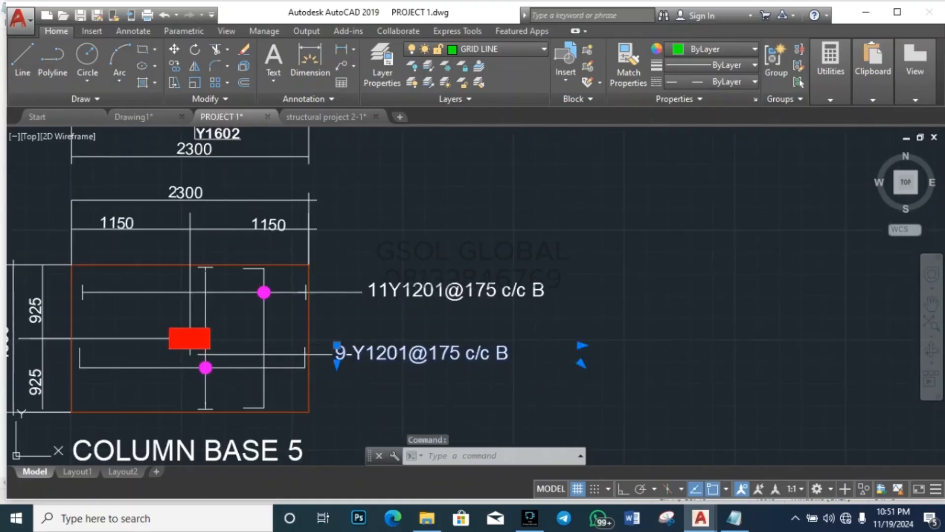
Step: Change the lower bar note's spacing from 175 to 125
double_click(455, 358)
key("BackSpace")
key("BackSpace")
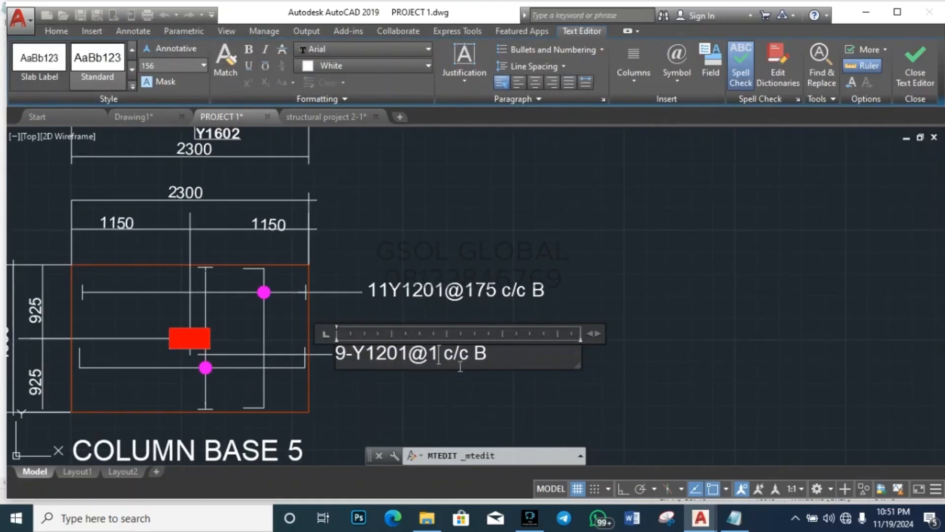
type("25")
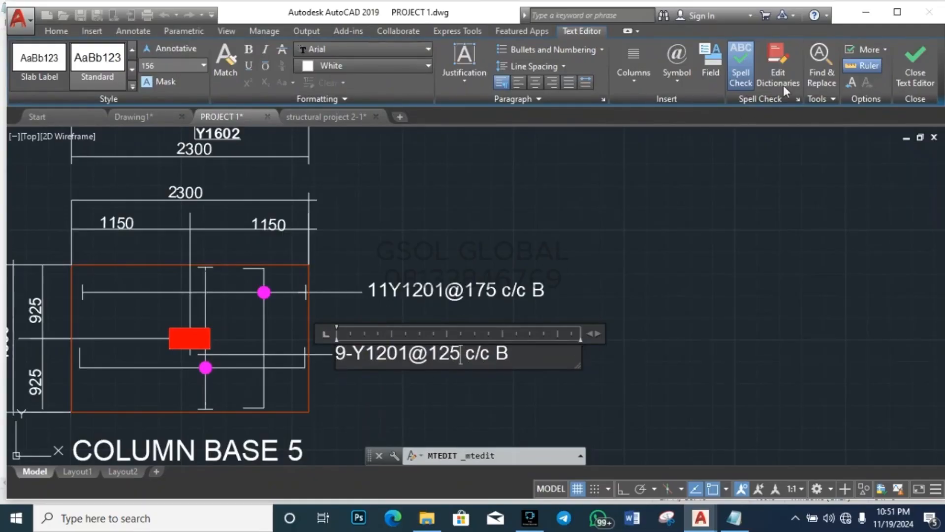
key("Escape")
Step: Compute 2300 / 125 in QuickCalc to get the bar count (18.4)
left_click(830, 69)
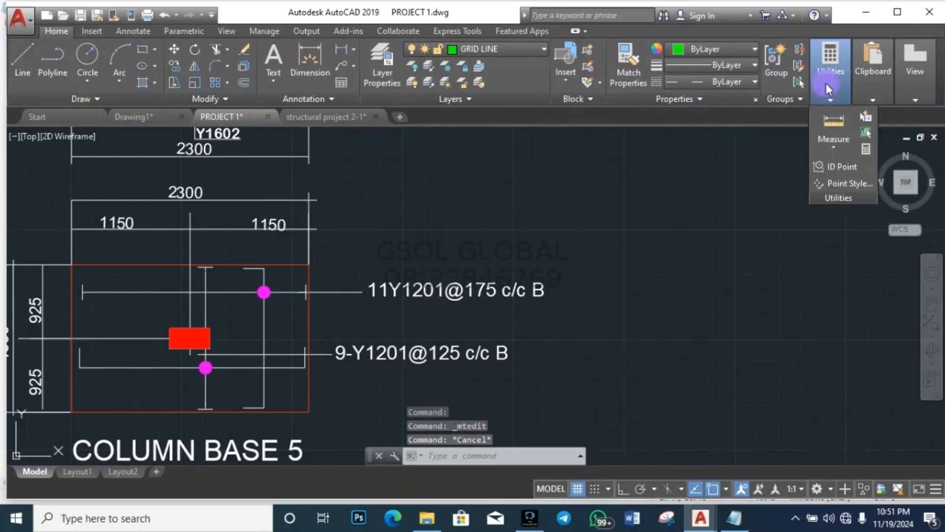
left_click(864, 149)
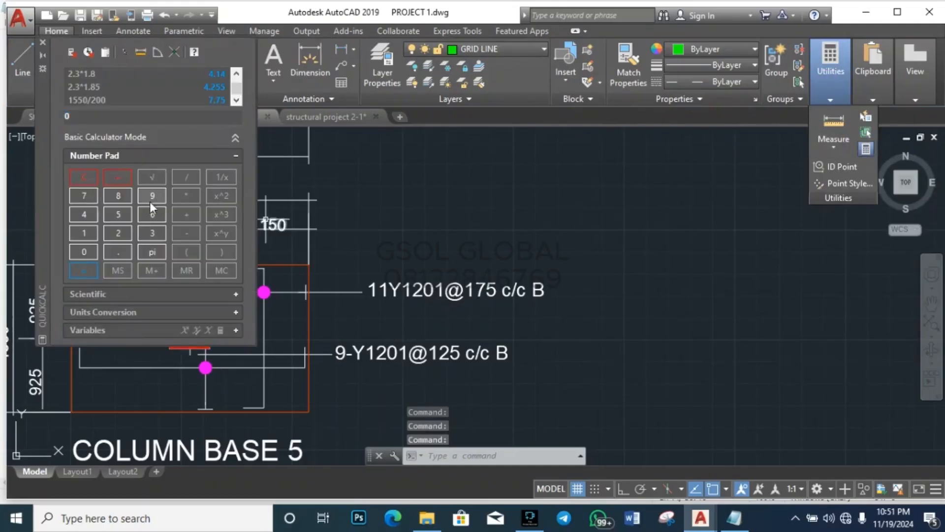
left_click(119, 233)
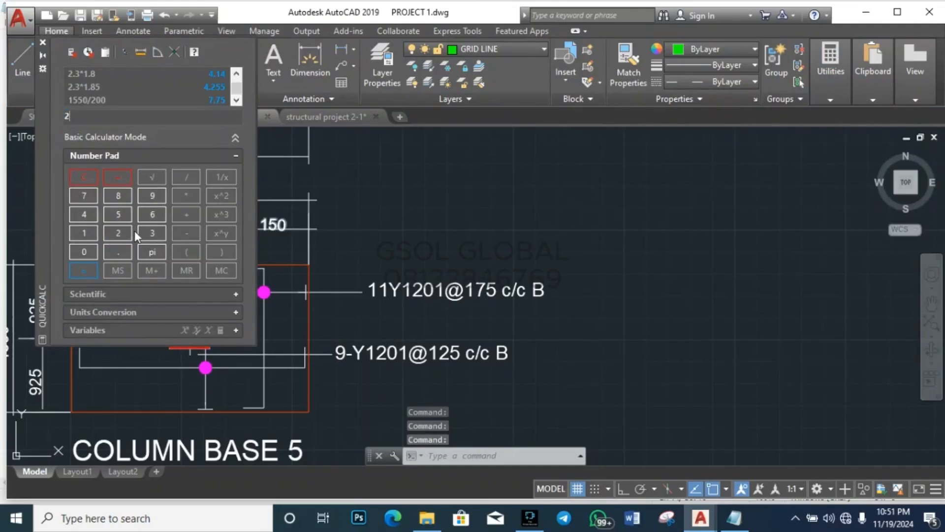
left_click(86, 248)
left_click(87, 248)
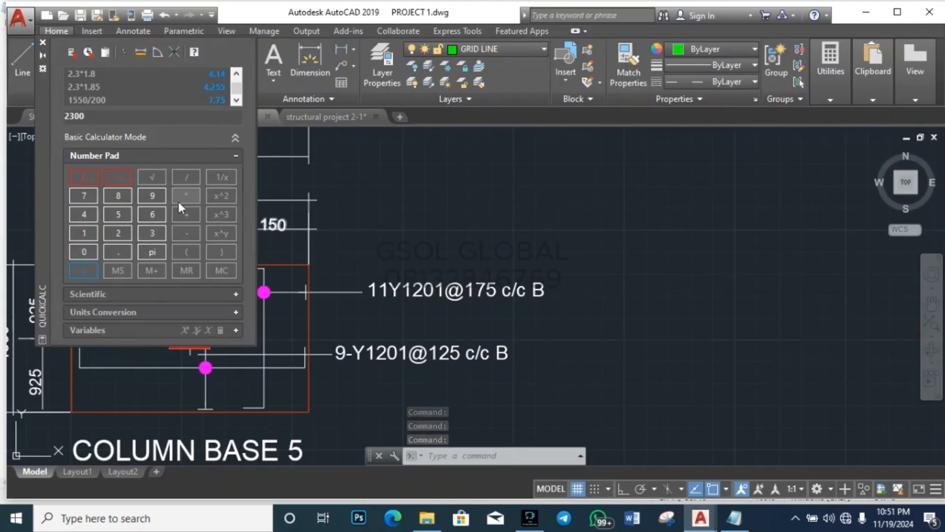
left_click(185, 176)
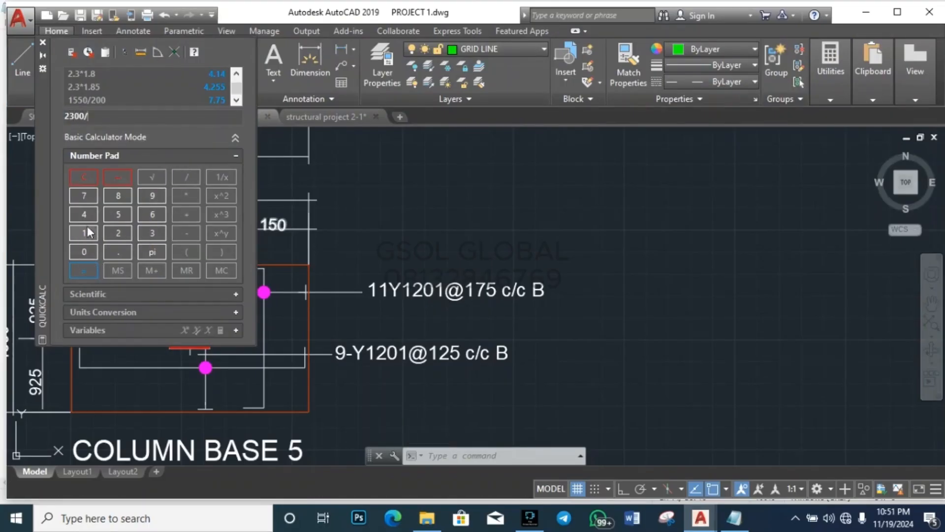
left_click(84, 231)
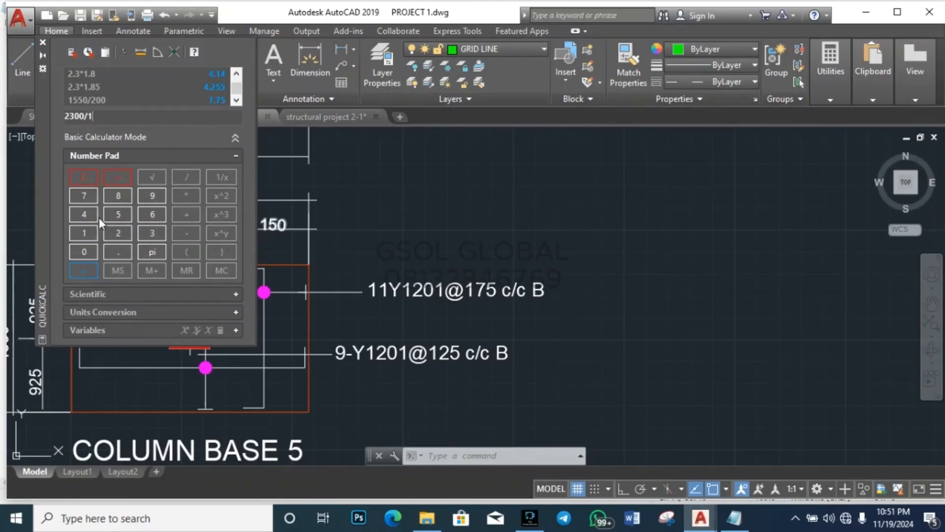
left_click(82, 270)
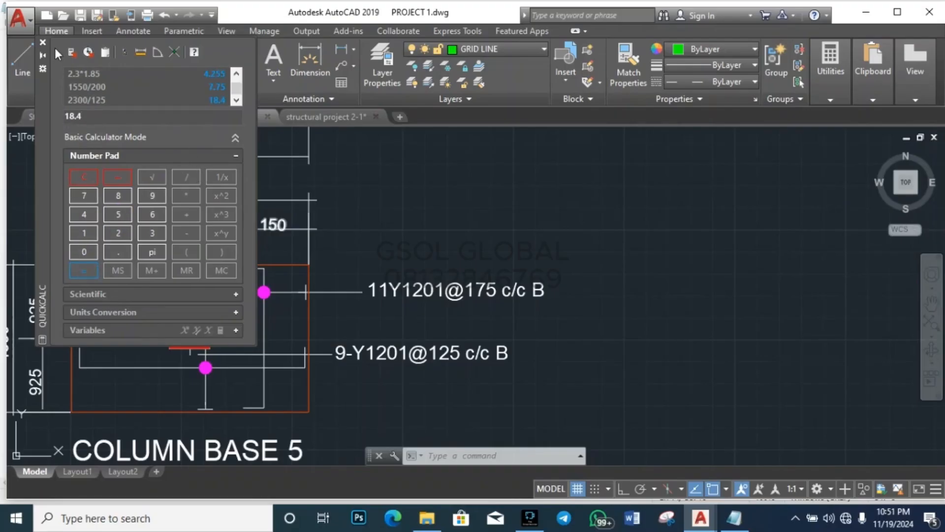
left_click(42, 43)
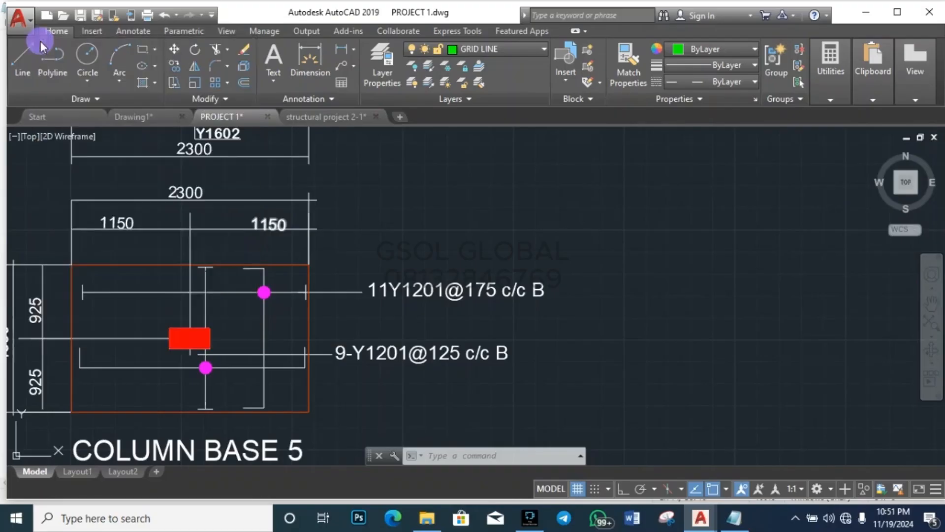
Step: Change the lower bar count to 20 so the note reads 20-Y1201@125 c/c B
left_click(386, 353)
double_click(386, 353)
double_click(344, 354)
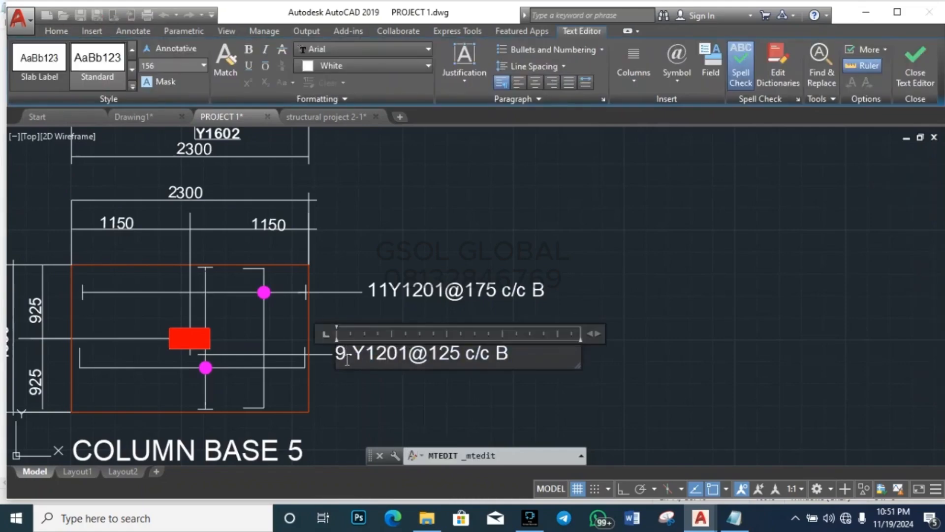
type("1")
key("BackSpace")
type("20")
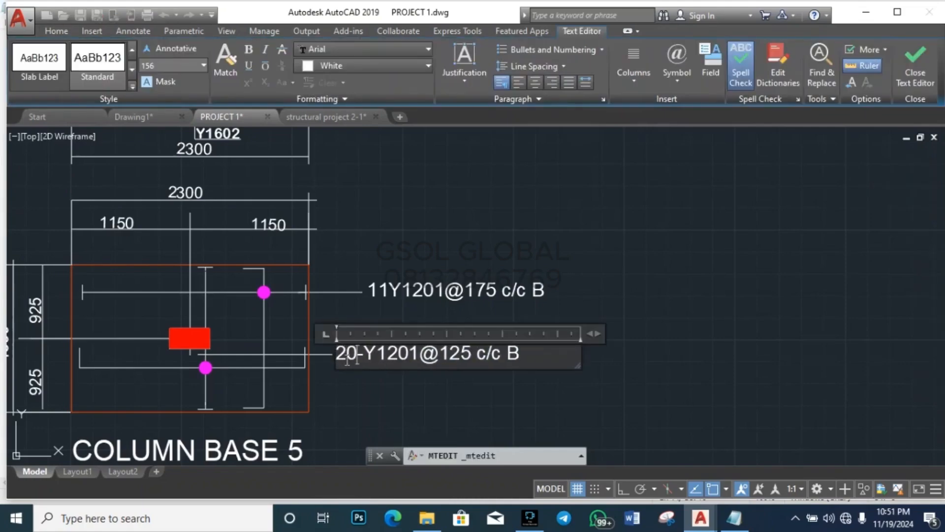
key("Escape")
key("Escape")
key("Escape")
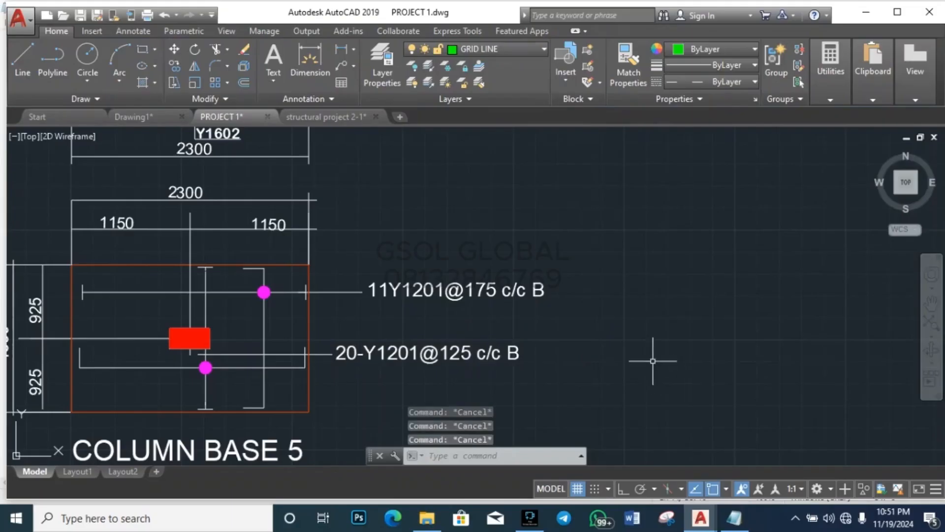
Step: Check the footing design report for the upper bar spacing before editing the 11Y1201@175 label
double_click(458, 290)
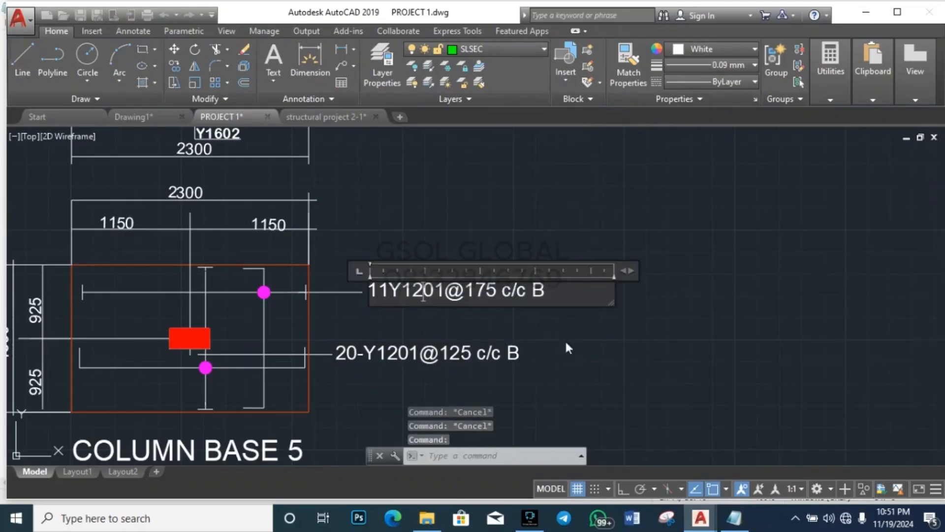
mouse_move(731, 526)
left_click(713, 465)
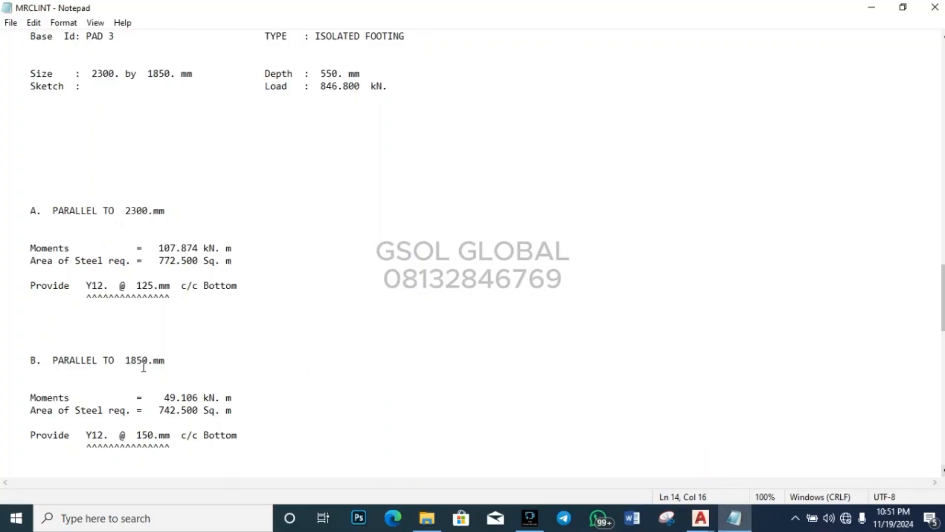
mouse_move(700, 518)
left_click(699, 446)
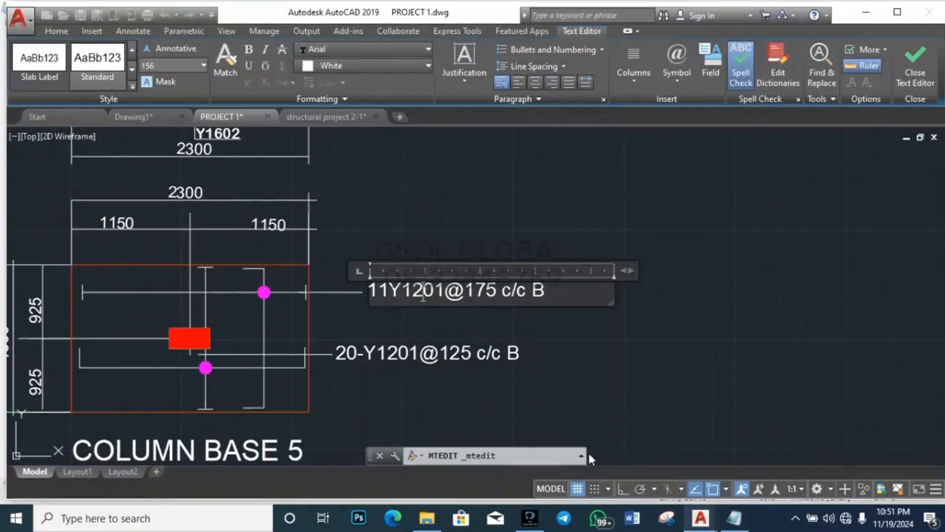
left_click(257, 336)
key("Escape")
key("Escape")
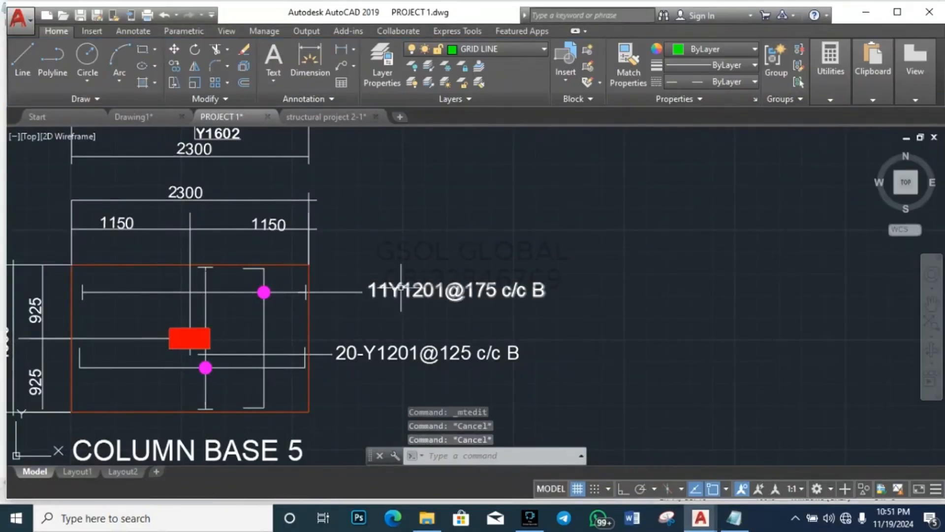
Step: Change the upper label's spacing from 175 to 150
double_click(400, 290)
left_click(486, 291)
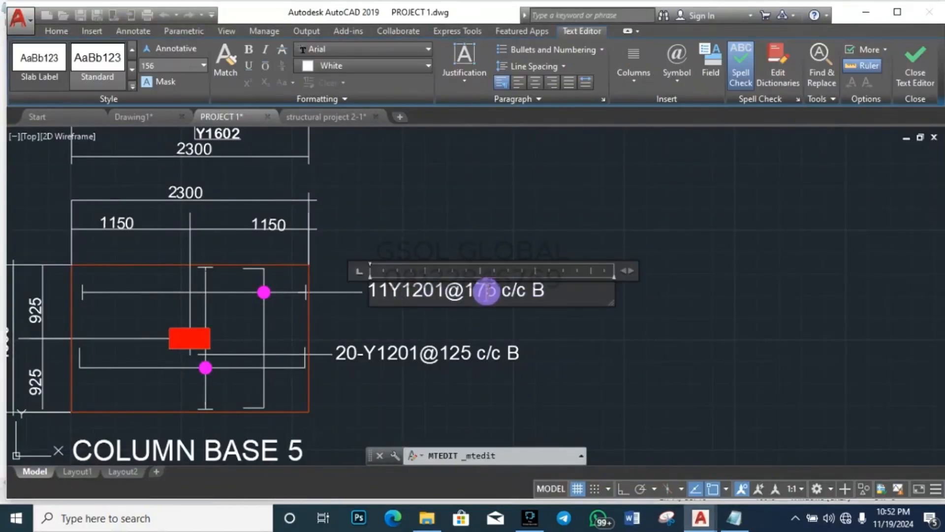
key("Delete")
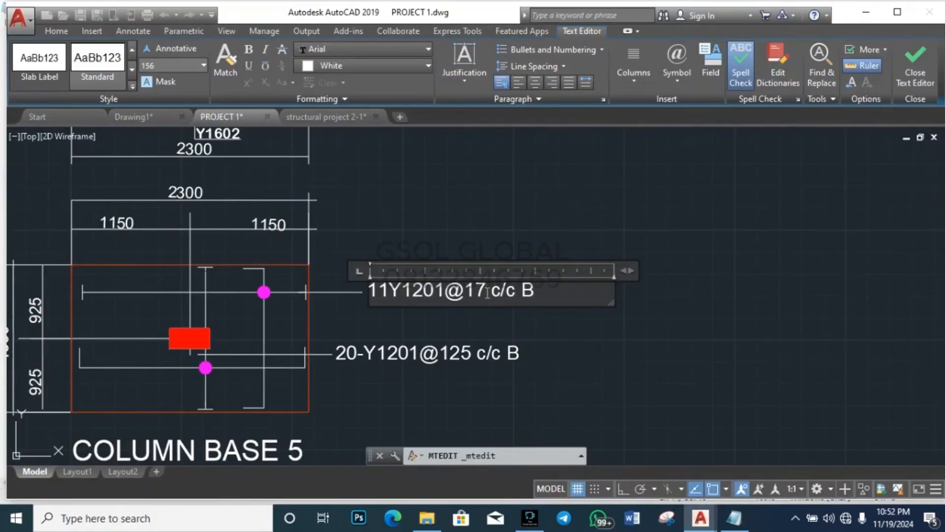
key("BackSpace")
type("50")
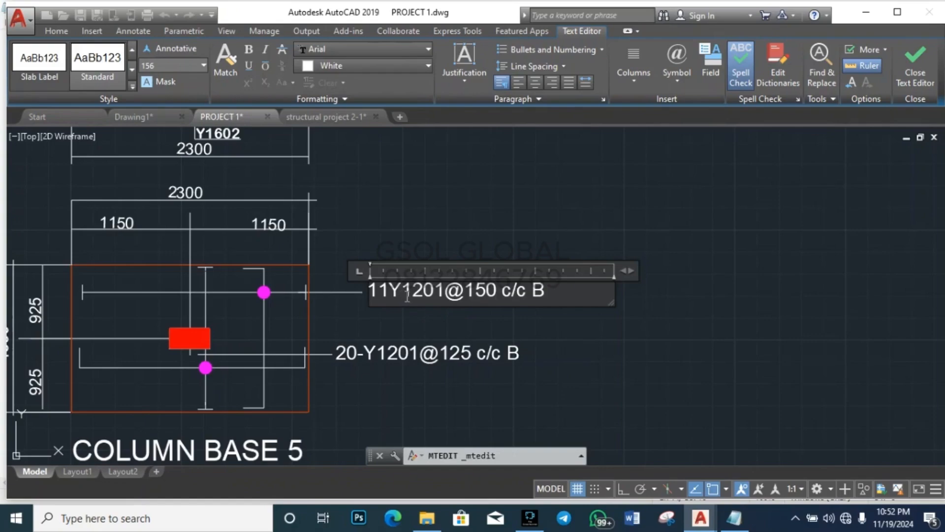
scroll(404, 305, "down", 2)
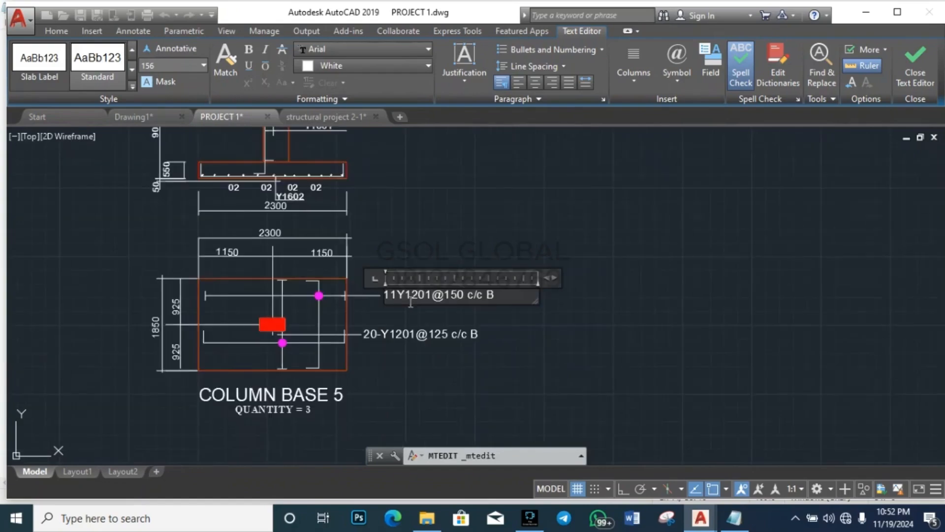
scroll(207, 330, "up", 2)
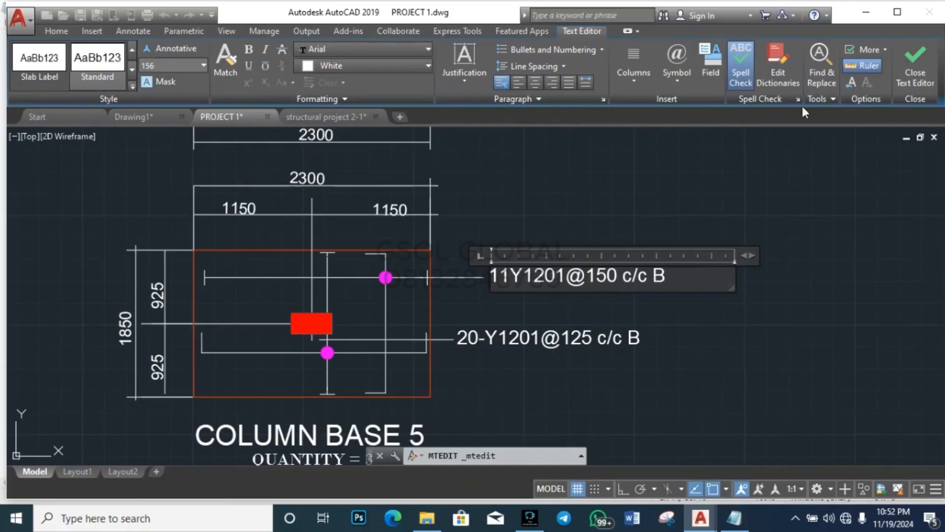
key("Escape")
Step: Calculate 1850 ÷ 150 in QuickCalc to get the upper bar count, 12.3333333
mouse_move(828, 89)
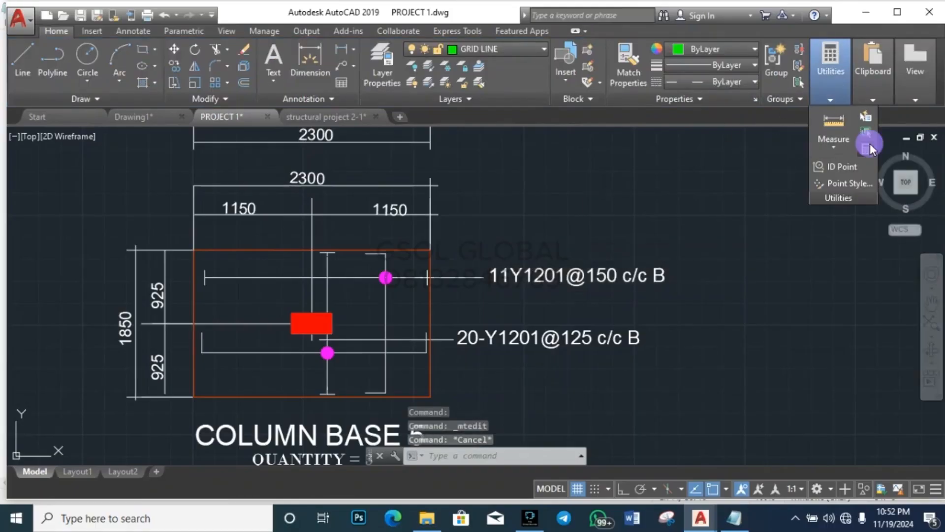
left_click(867, 146)
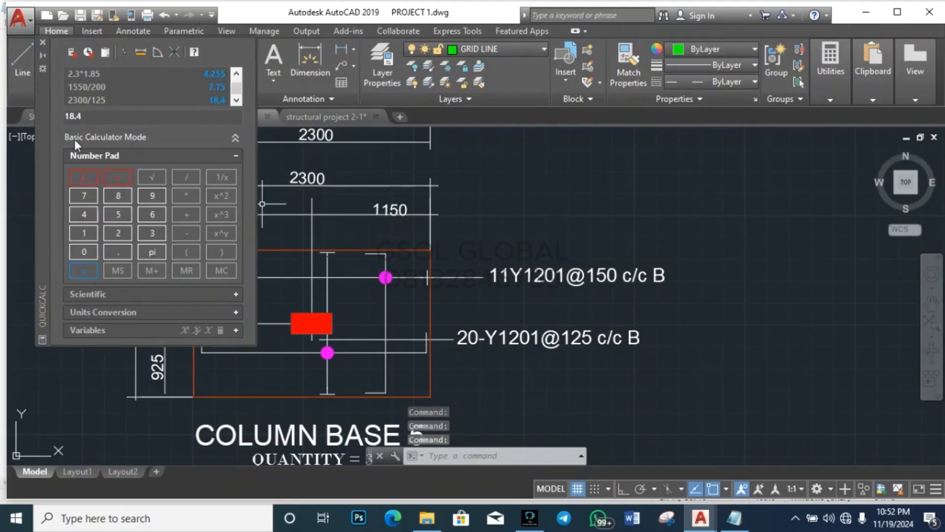
left_click(84, 176)
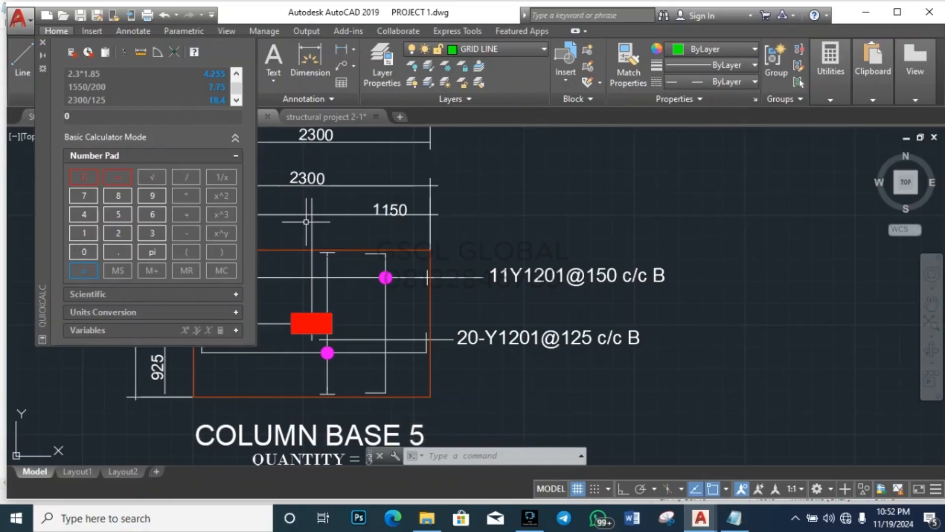
scroll(559, 232, "down", 2)
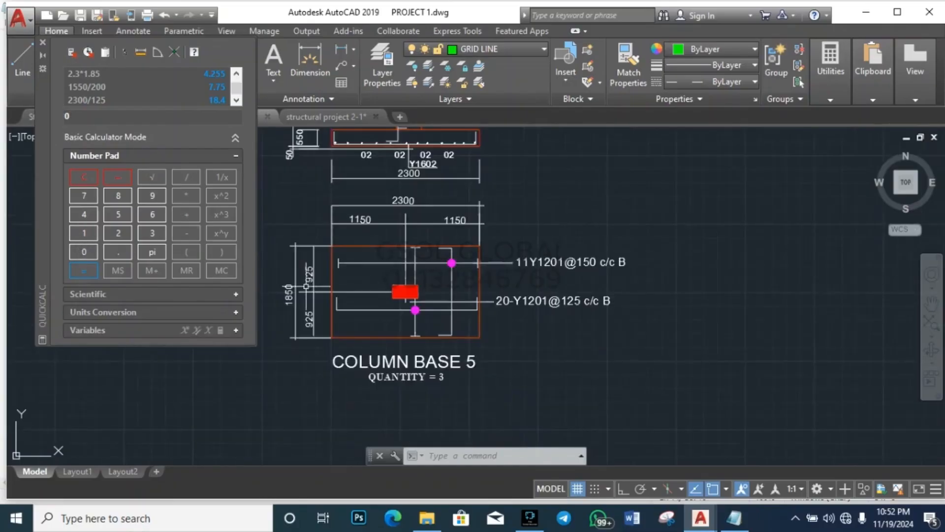
scroll(297, 286, "up", 2)
left_click(82, 234)
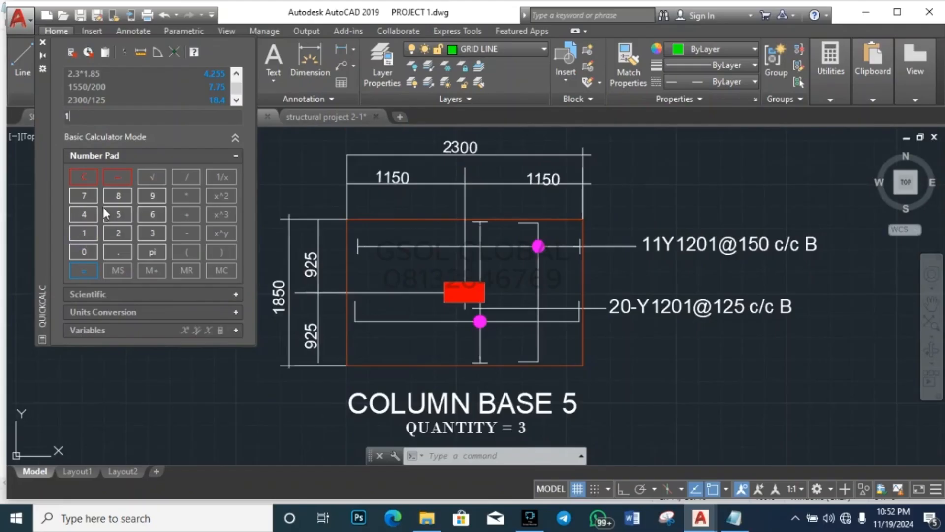
left_click(122, 196)
left_click(87, 249)
left_click(117, 216)
left_click(88, 250)
left_click(84, 271)
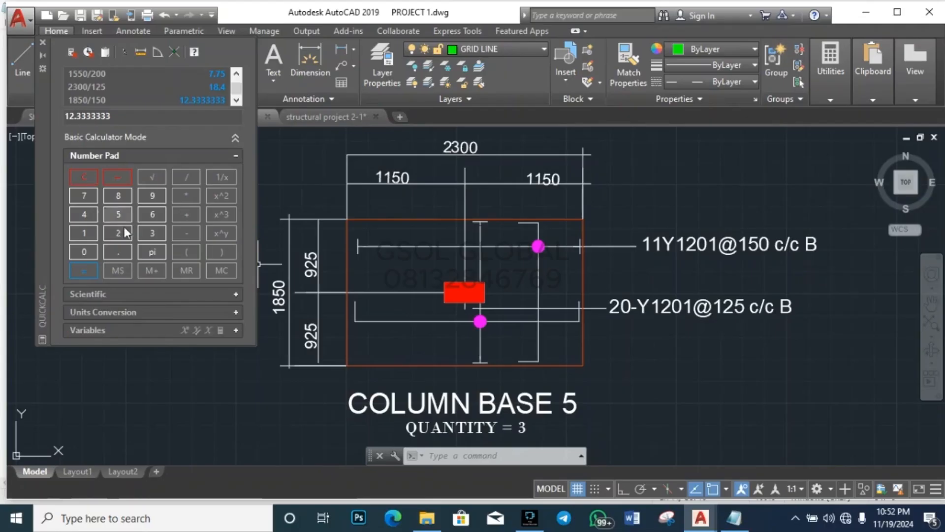
left_click(203, 372)
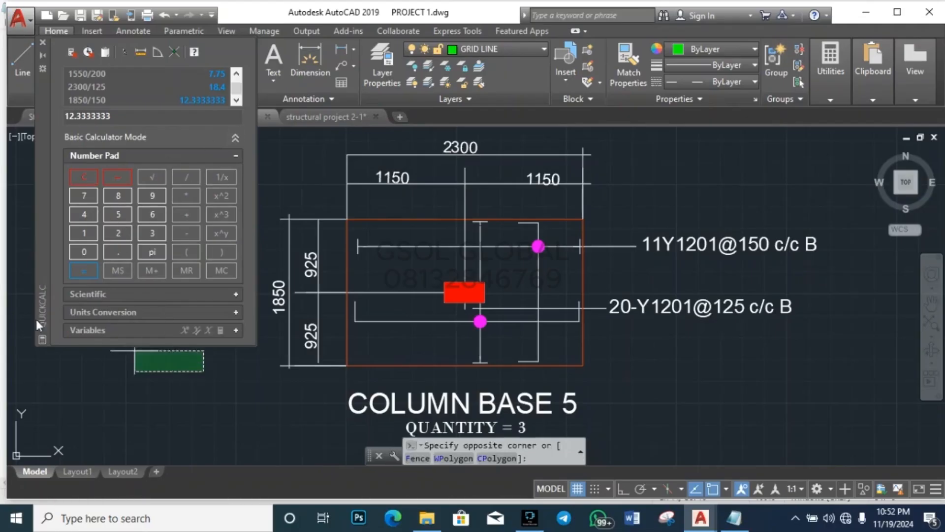
key("Escape")
key("Escape")
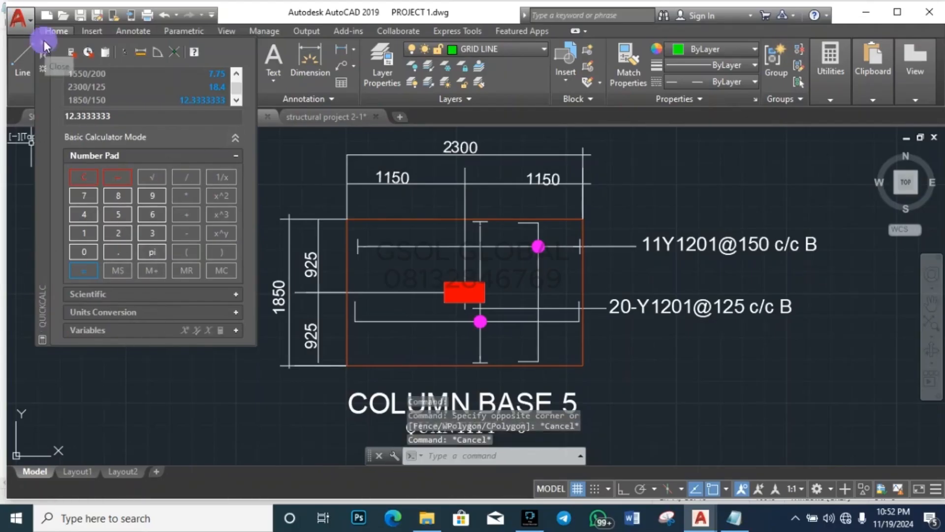
Step: Change the upper bar label from 11Y1201@150 to 14Y1201@150 c/c B
left_click(42, 41)
double_click(670, 252)
left_click(657, 249)
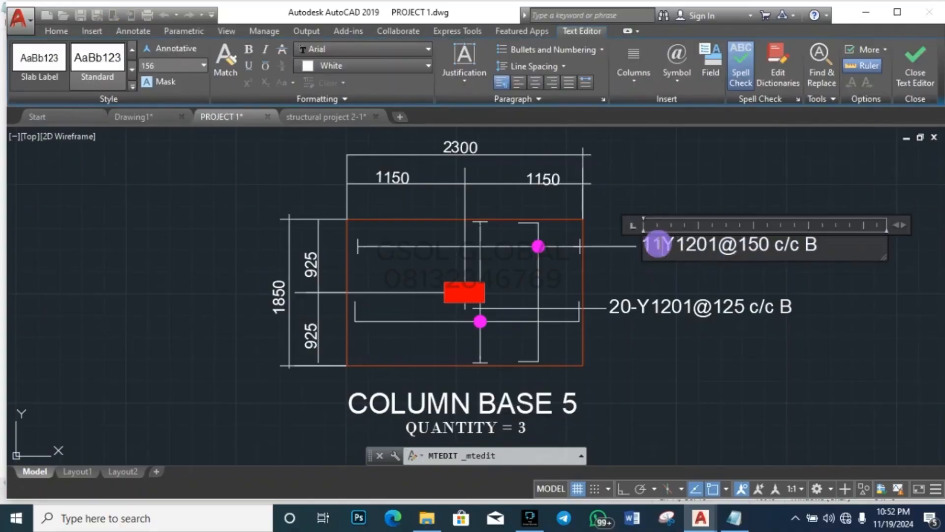
key("BackSpace")
type("4")
key("Escape")
key("Escape")
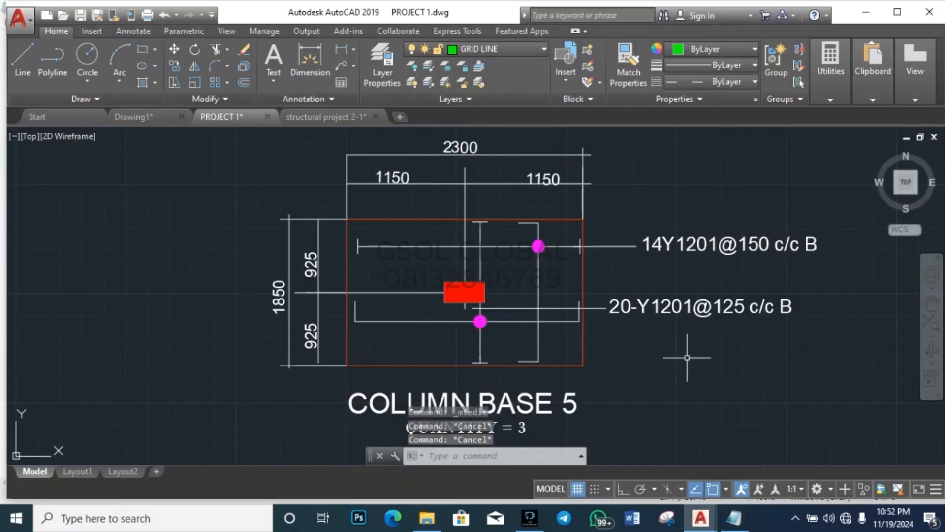
Step: Edit the detail title from COLUMN BASE 5 to COLUMN BASE 3
scroll(446, 300, "down", 4)
scroll(462, 317, "up", 6)
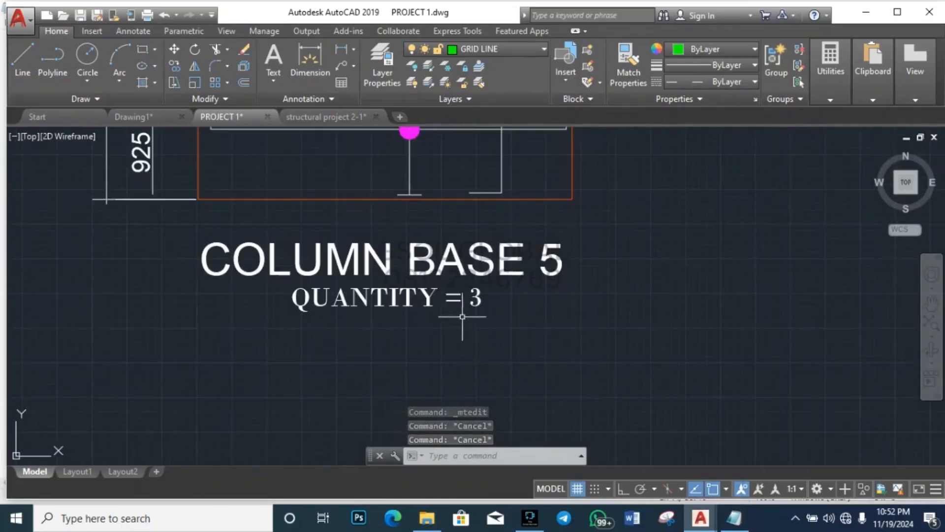
double_click(575, 261)
key("BackSpace")
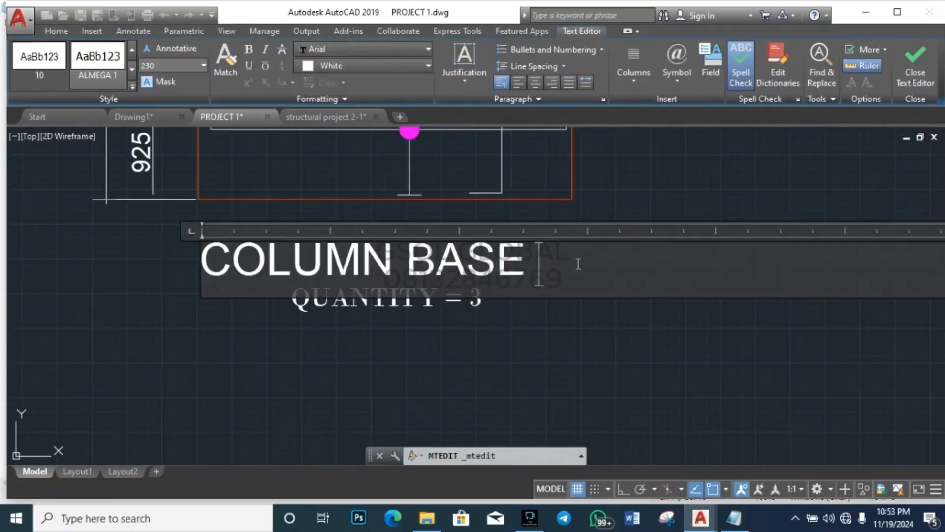
type("3")
key("Escape")
key("Escape")
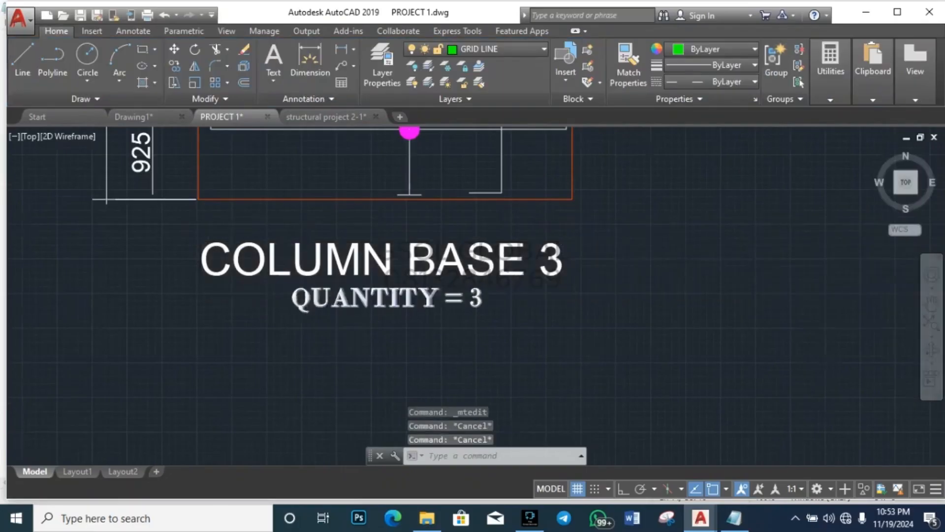
scroll(264, 322, "down", 5)
scroll(263, 322, "up", 4)
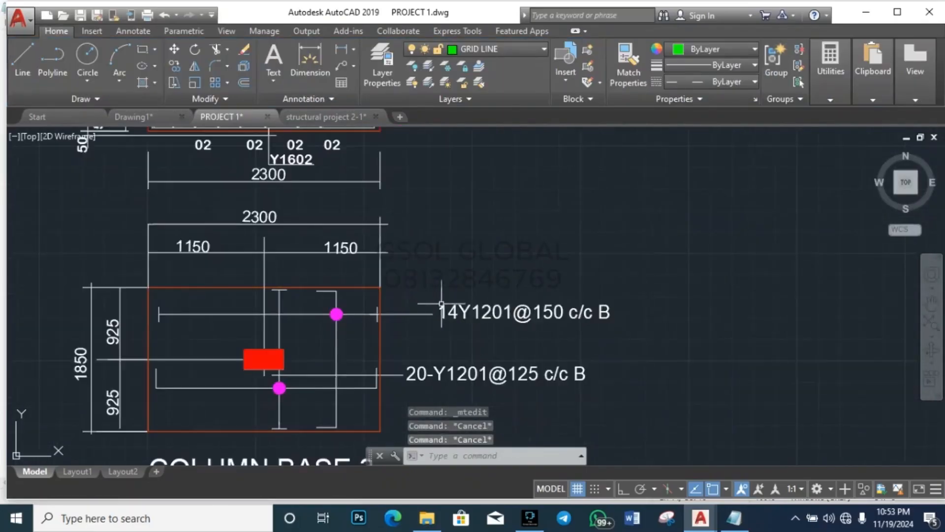
Step: Select the middle bar dot and start moving it with Ortho on, then cancel
scroll(401, 274, "up", 3)
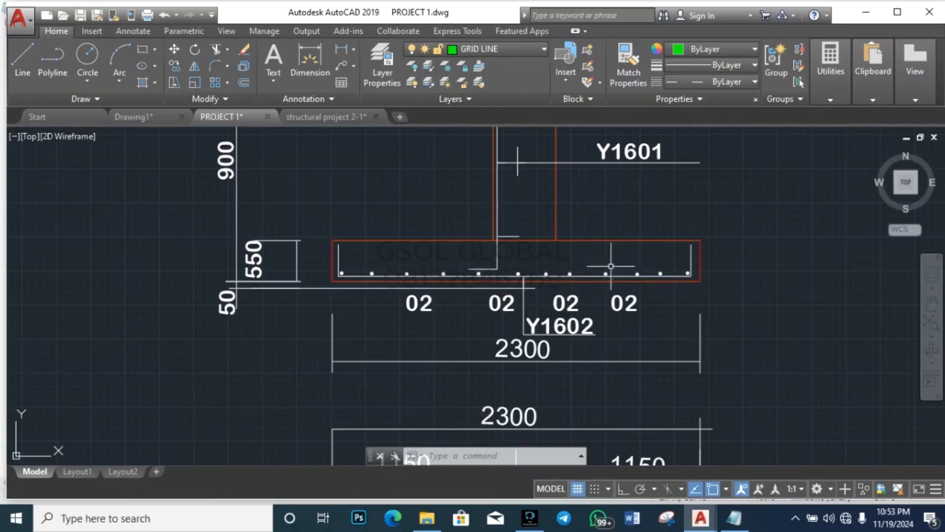
scroll(384, 278, "up", 4)
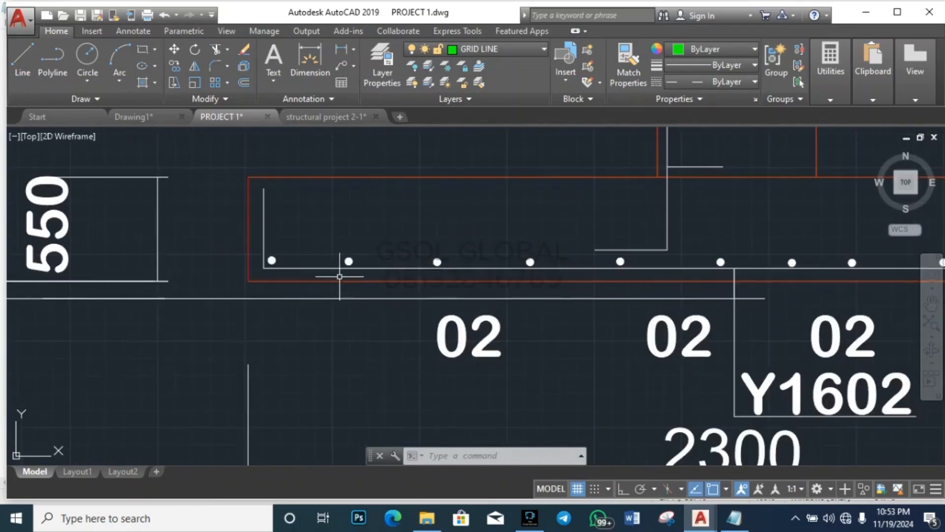
scroll(318, 285, "down", 3)
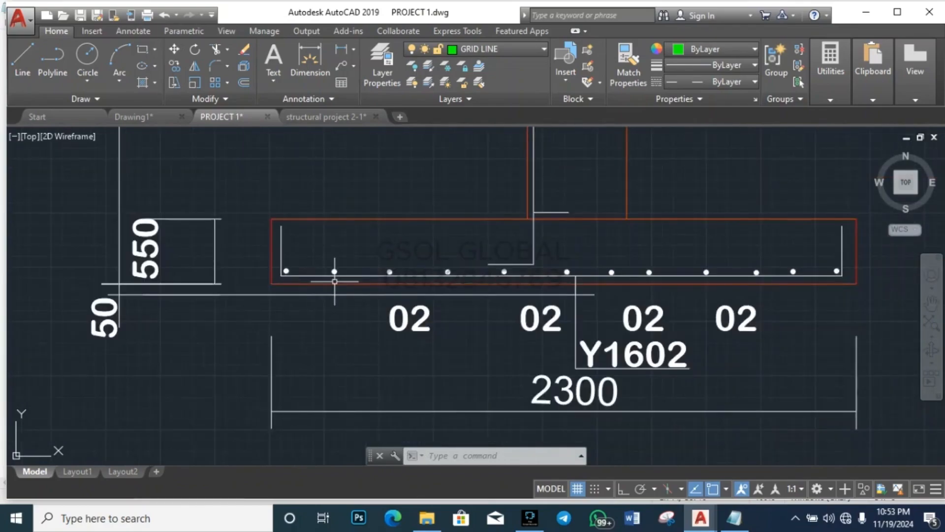
scroll(823, 276, "up", 3)
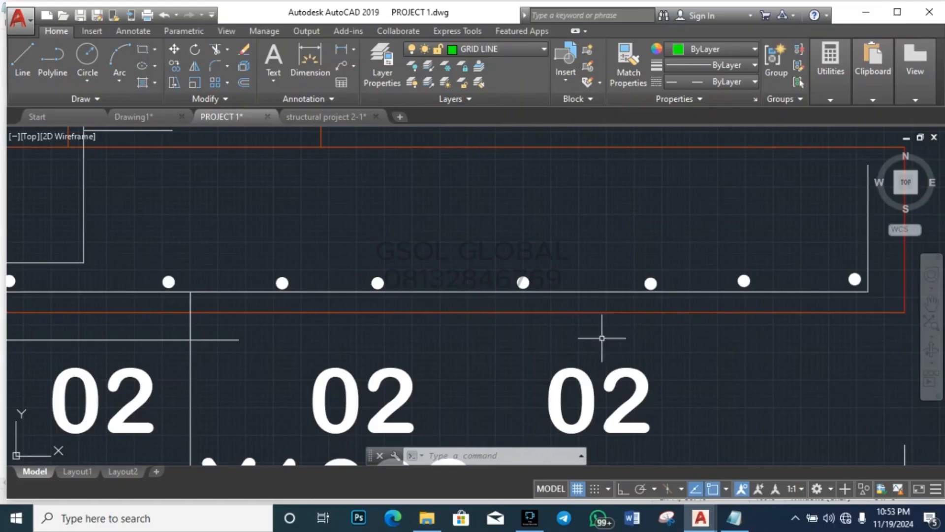
left_click(487, 338)
left_click(559, 255)
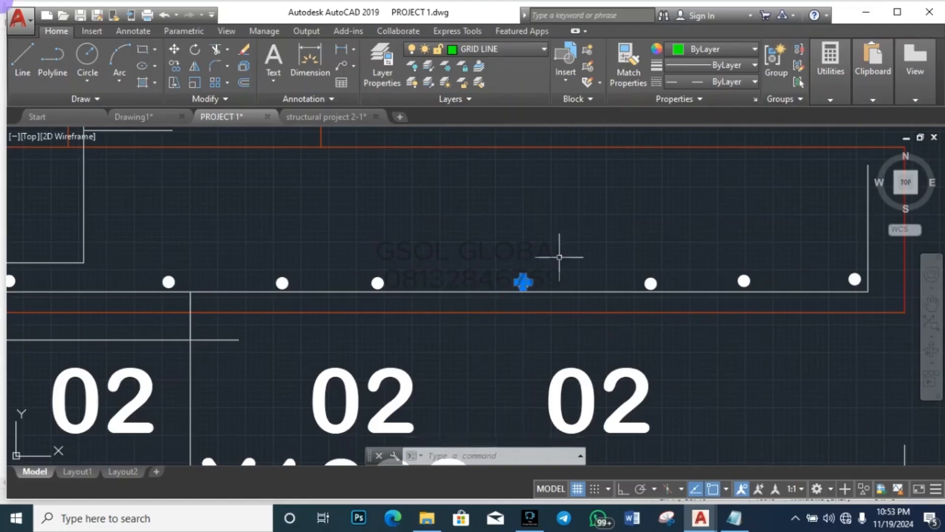
type("m")
key("Return")
left_click(523, 282)
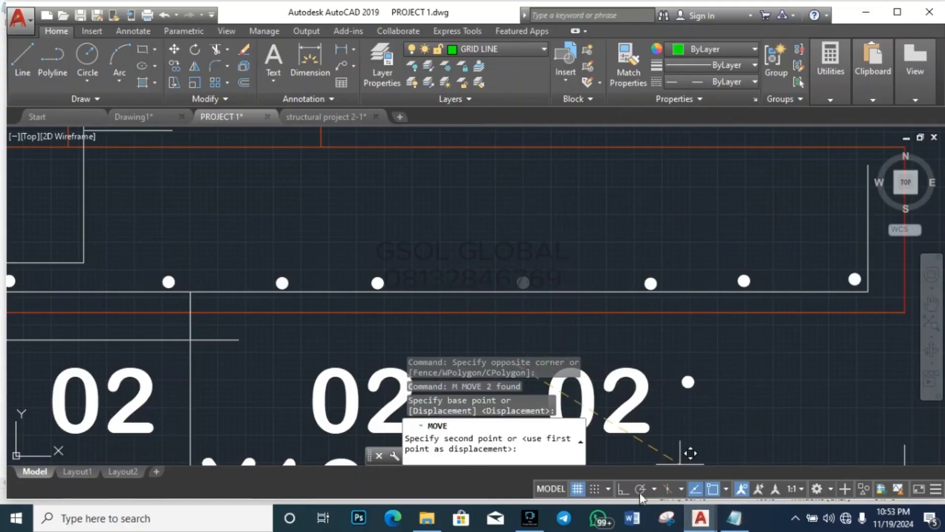
left_click(623, 488)
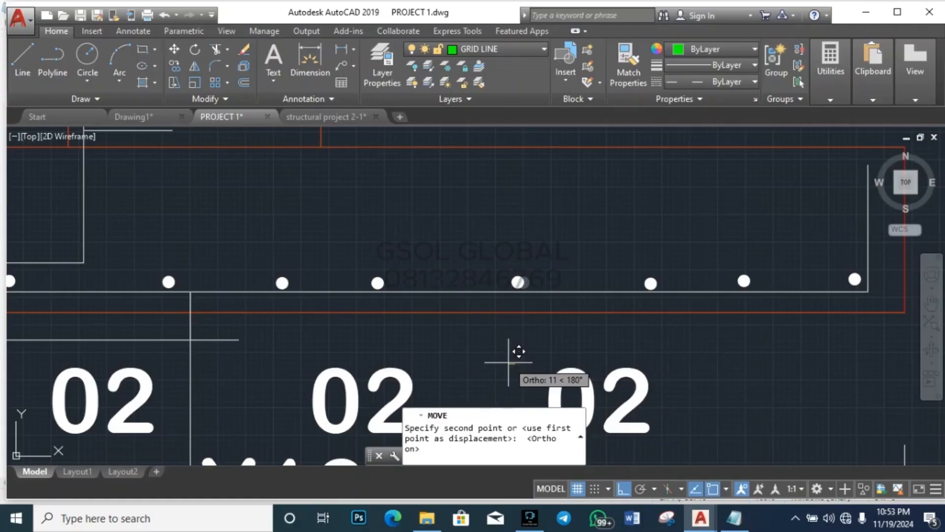
scroll(515, 363, "down", 3)
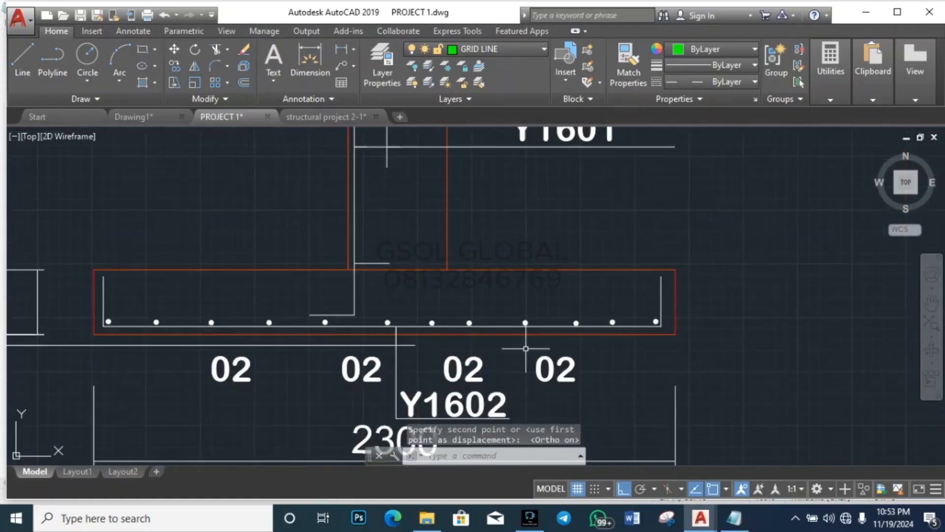
key("Escape")
key("Escape")
Step: Window-select a group of bar dots and start moving them, then abandon the move
scroll(337, 329, "up", 4)
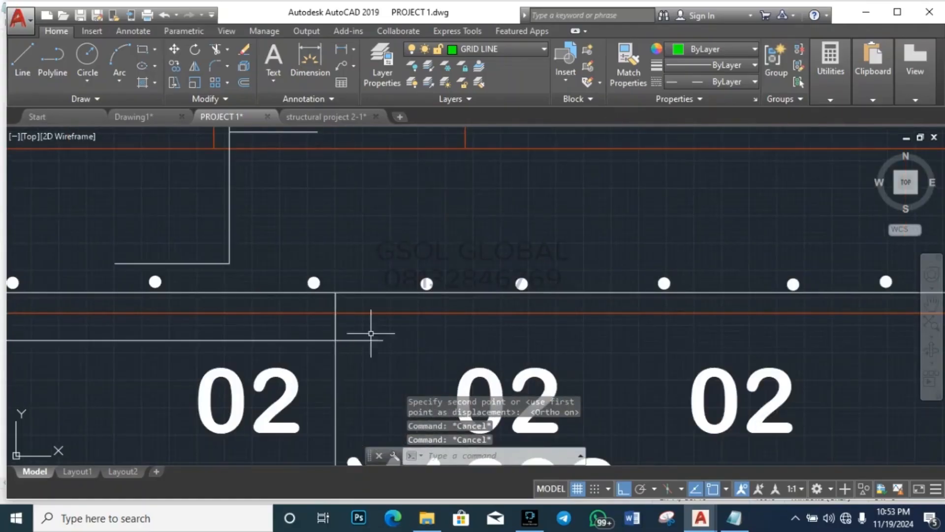
scroll(485, 305, "down", 3)
scroll(427, 320, "up", 3)
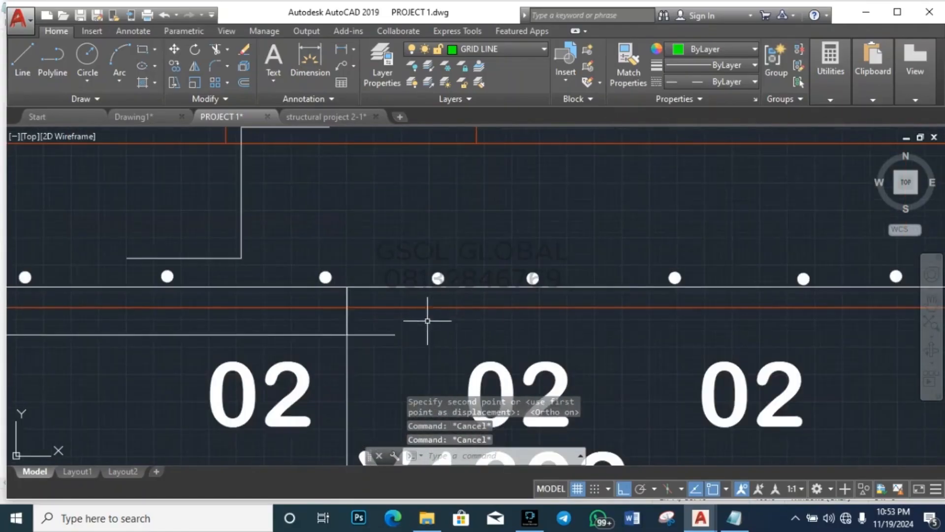
left_click(305, 326)
left_click(593, 241)
key("Return")
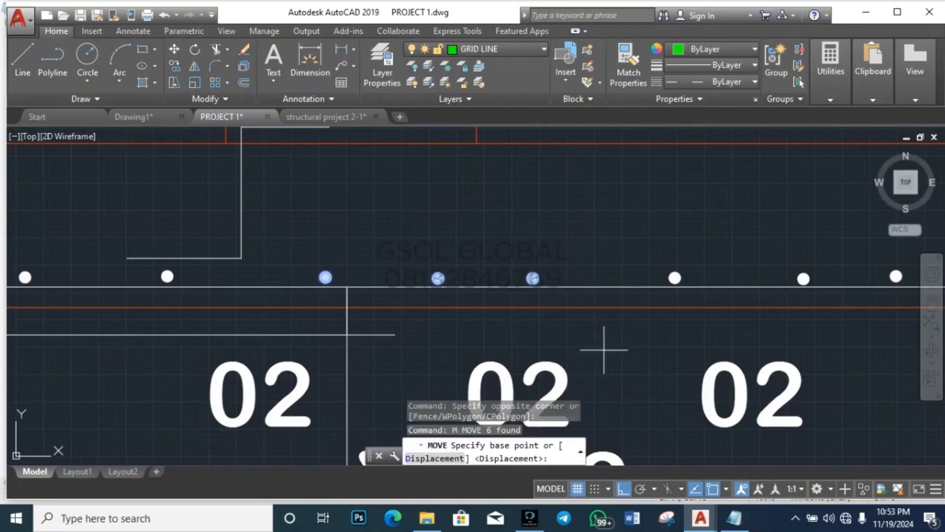
left_click(606, 344)
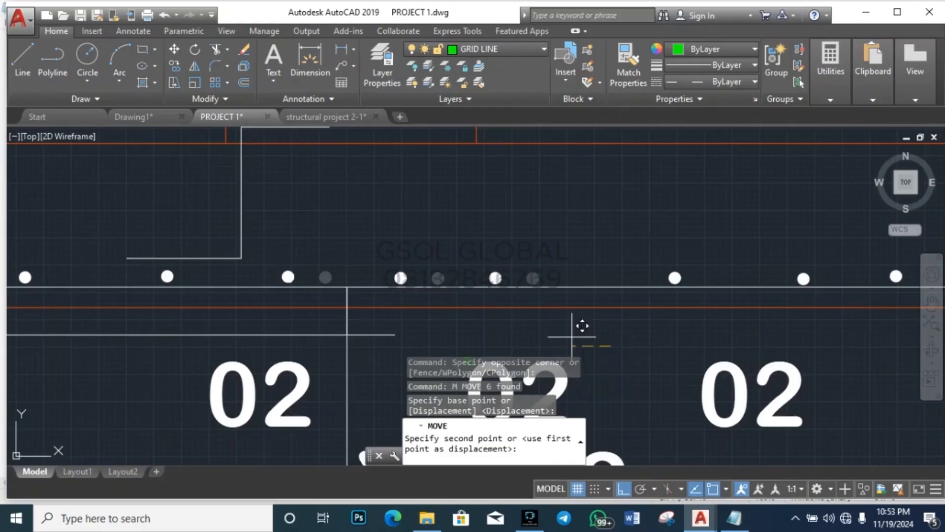
scroll(582, 326, "up", 2)
key("Escape")
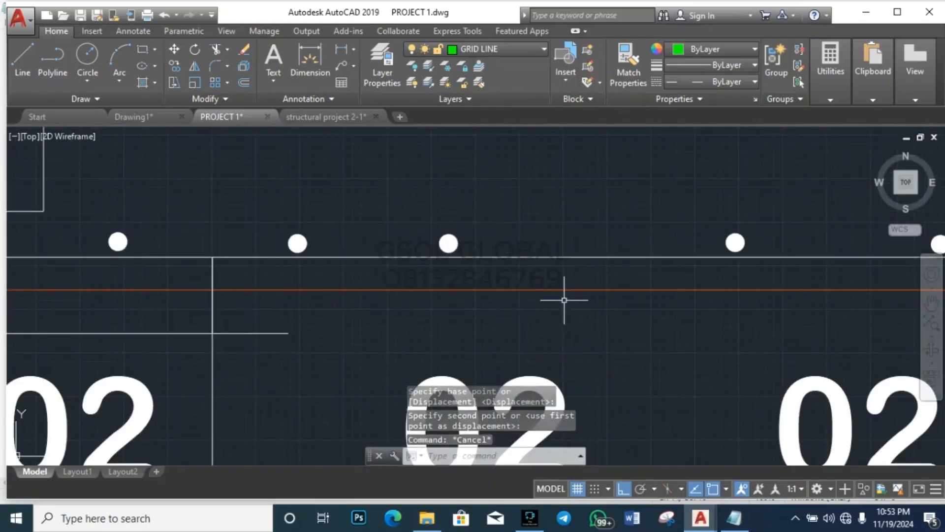
Step: Move a single bottom bar dot further right along the row
scroll(565, 300, "down", 5)
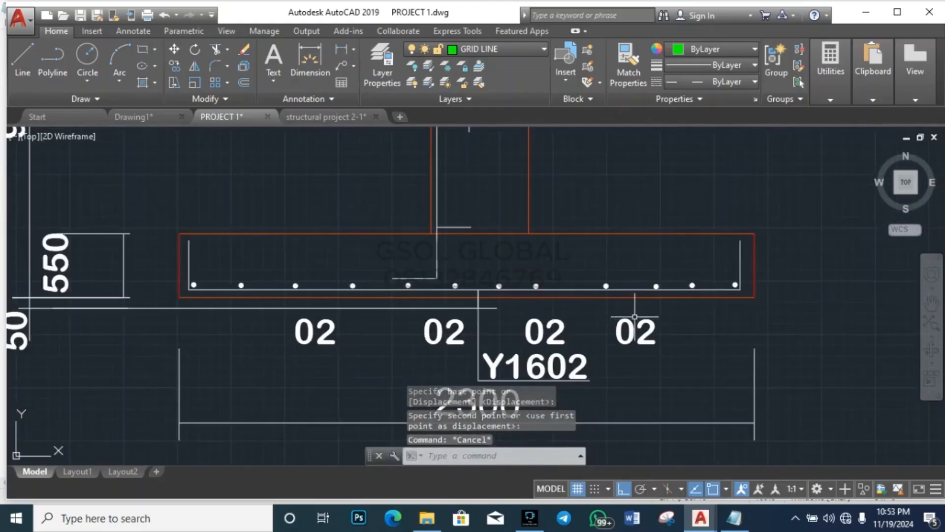
scroll(359, 313, "up", 3)
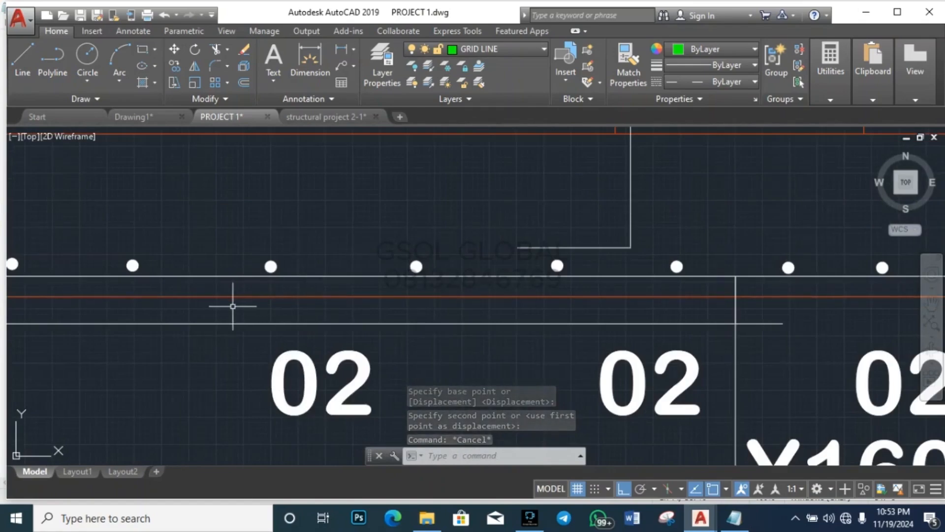
scroll(224, 320, "down", 2)
scroll(227, 308, "up", 2)
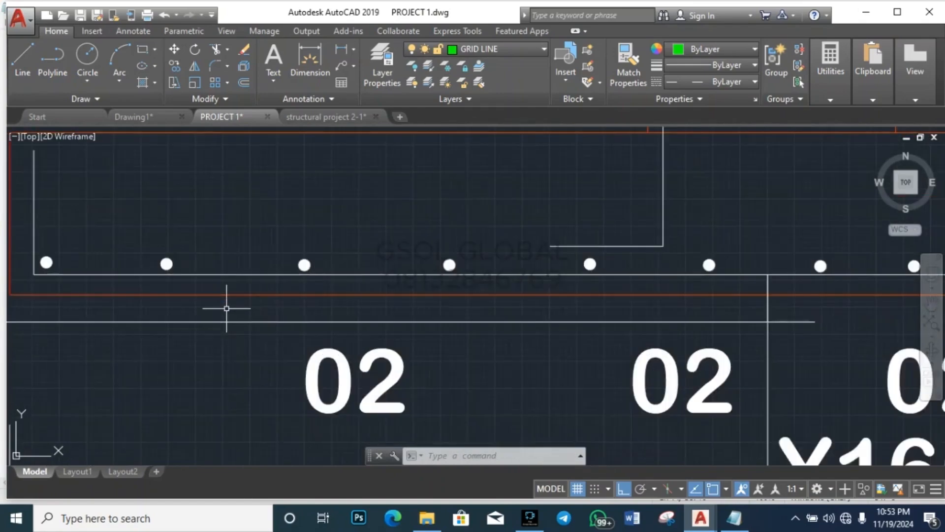
left_click(401, 322)
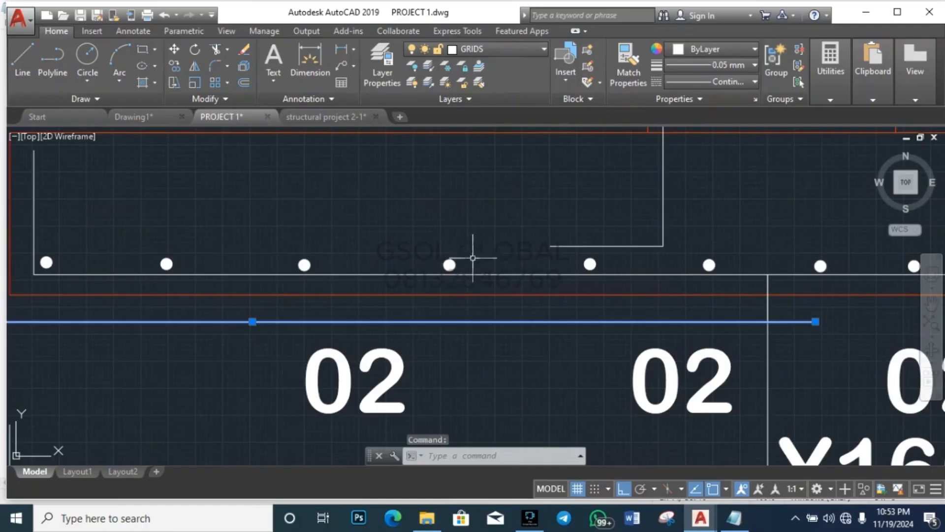
key("Escape")
left_click(432, 301)
left_click(485, 233)
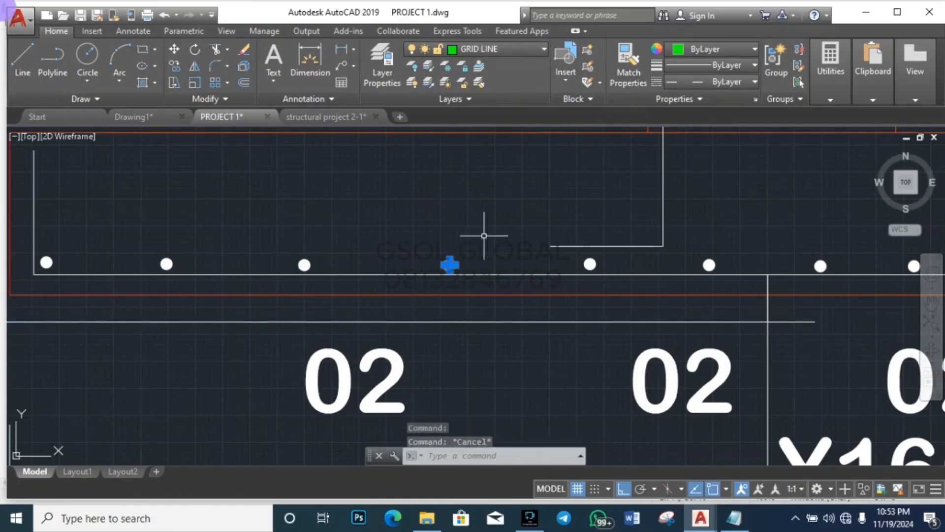
type("M")
key("Return")
left_click(449, 266)
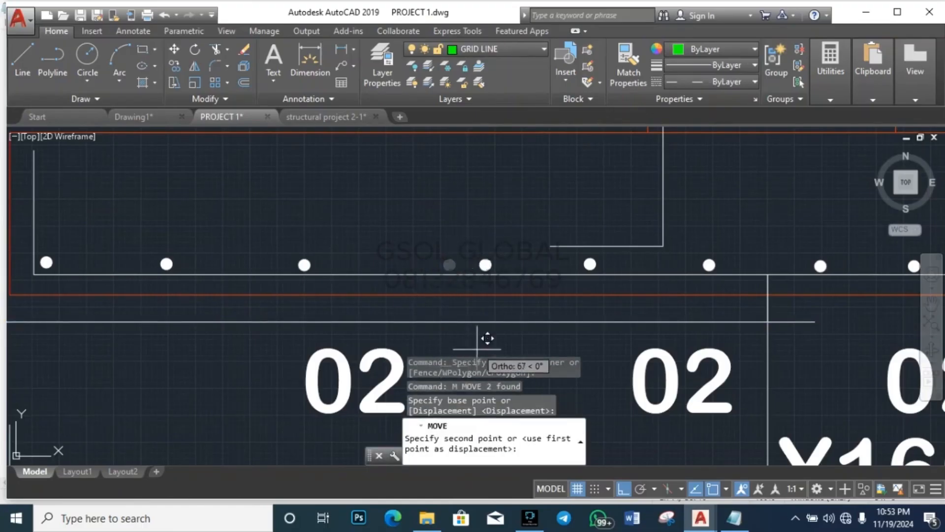
left_click(477, 337)
key("Escape")
key("Escape")
Step: Move another bar dot to the right to even out the spacing
left_click(269, 346)
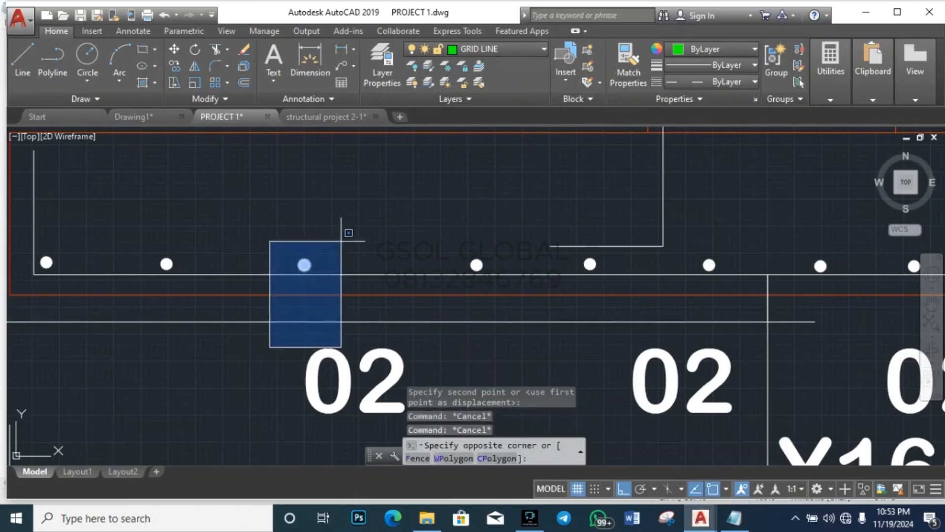
left_click(342, 238)
type("N")
key("Escape")
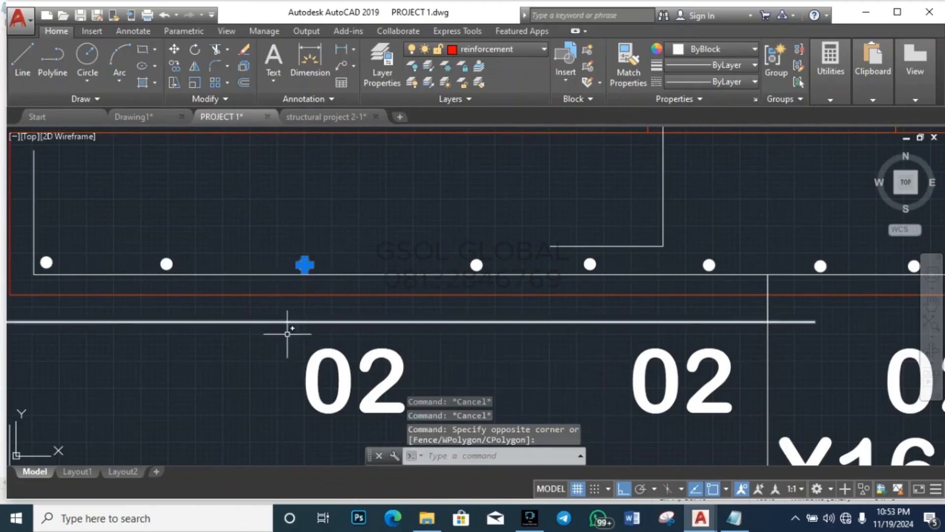
type("M")
key("Return")
left_click(245, 360)
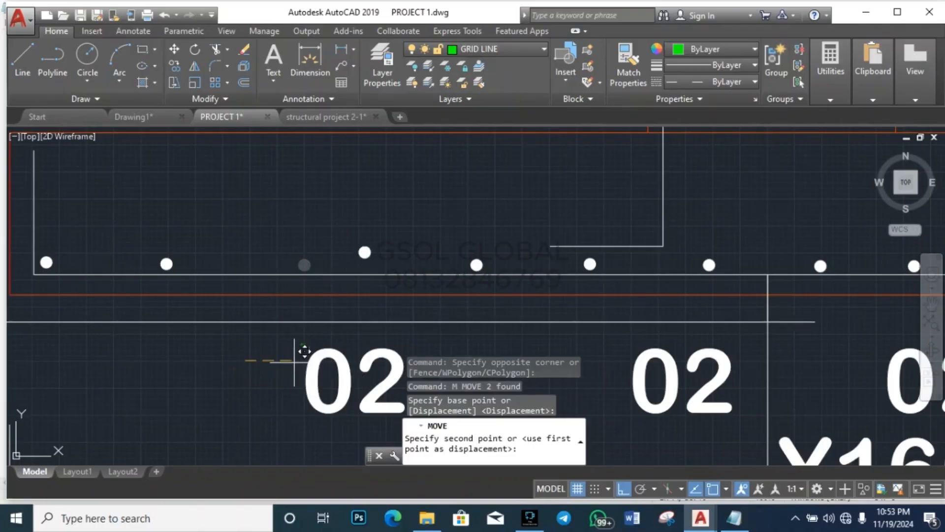
left_click(327, 341)
key("Escape")
key("Escape")
left_click(139, 355)
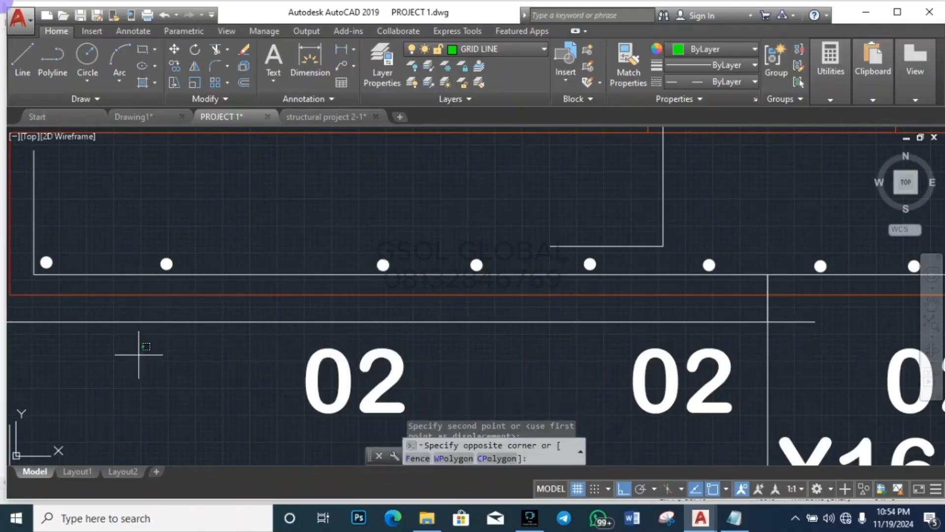
Step: Copy a bar dot with CO into a gap in the bottom row
left_click(250, 217)
type("co")
key("Return")
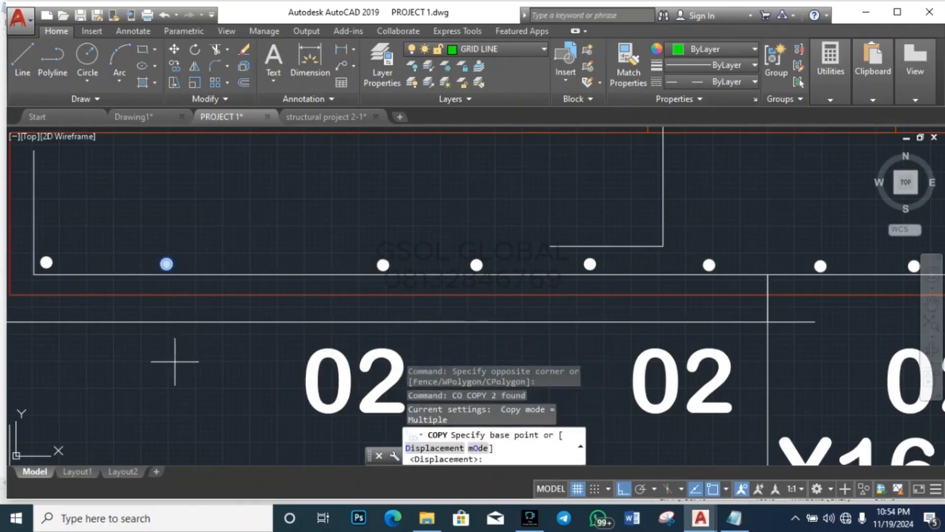
left_click(176, 362)
left_click(284, 376)
key("Escape")
scroll(123, 282, "down", 6)
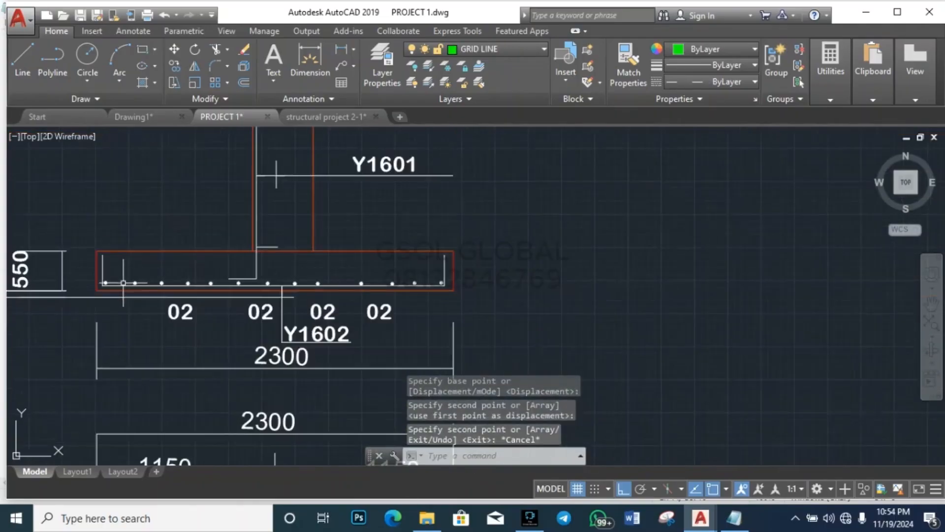
scroll(321, 284, "up", 4)
Step: Copy a second bar dot into the next gap, bringing the bottom row to 14 dots
left_click(264, 295)
left_click(338, 264)
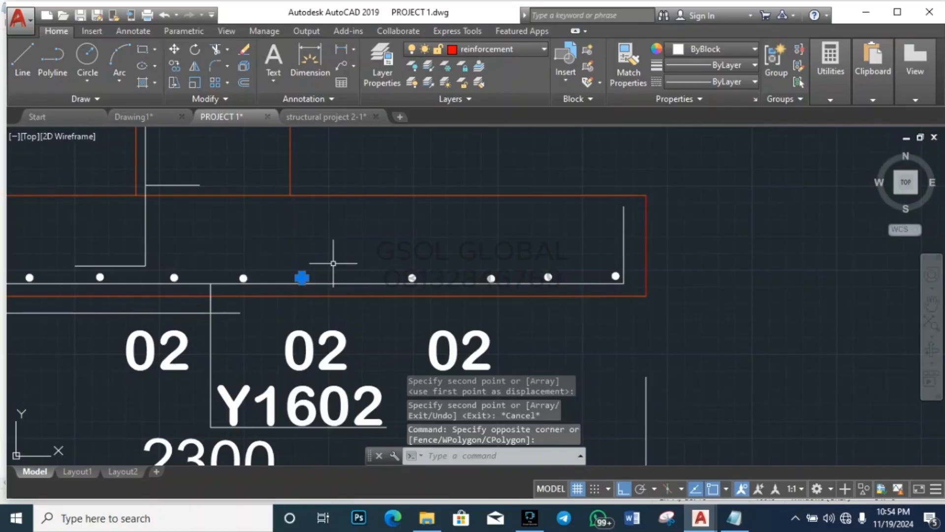
type("co")
key("Return")
scroll(310, 291, "up", 3)
left_click(292, 311)
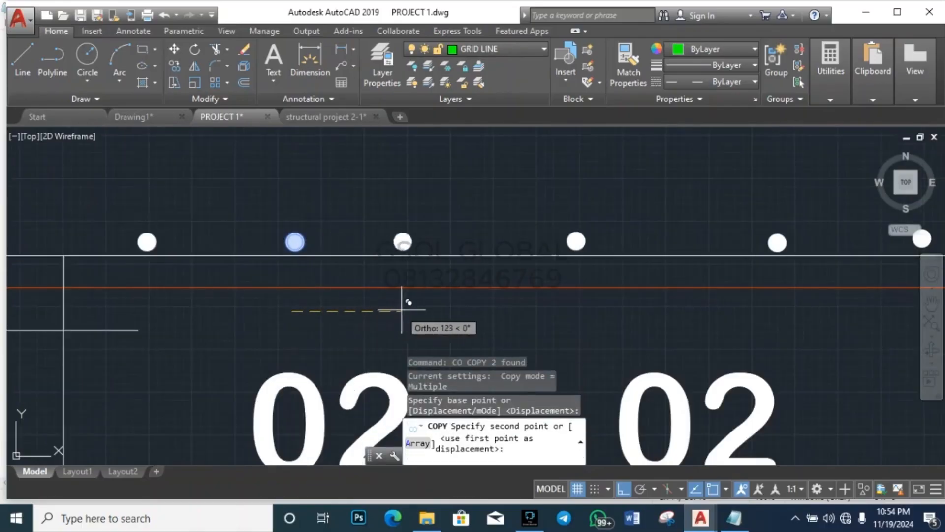
left_click(426, 310)
key("Escape")
scroll(180, 229, "down", 5)
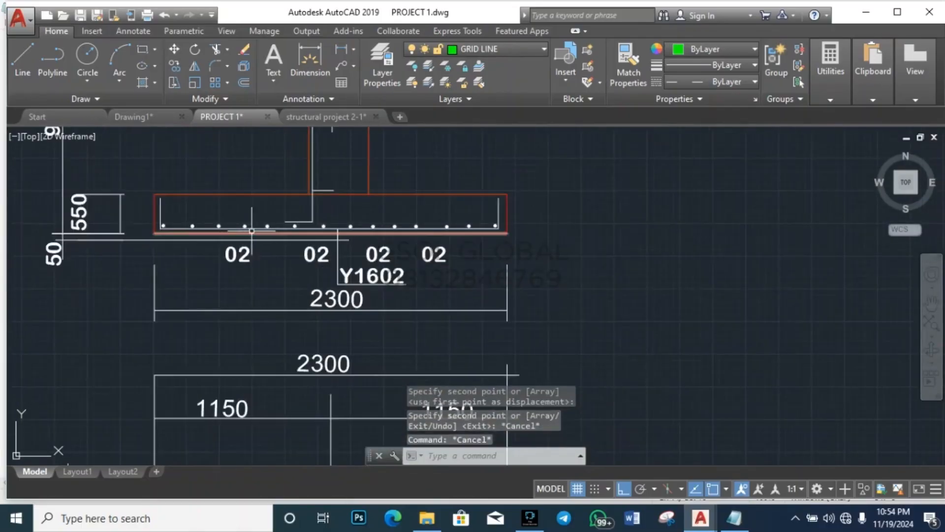
scroll(180, 231, "up", 1)
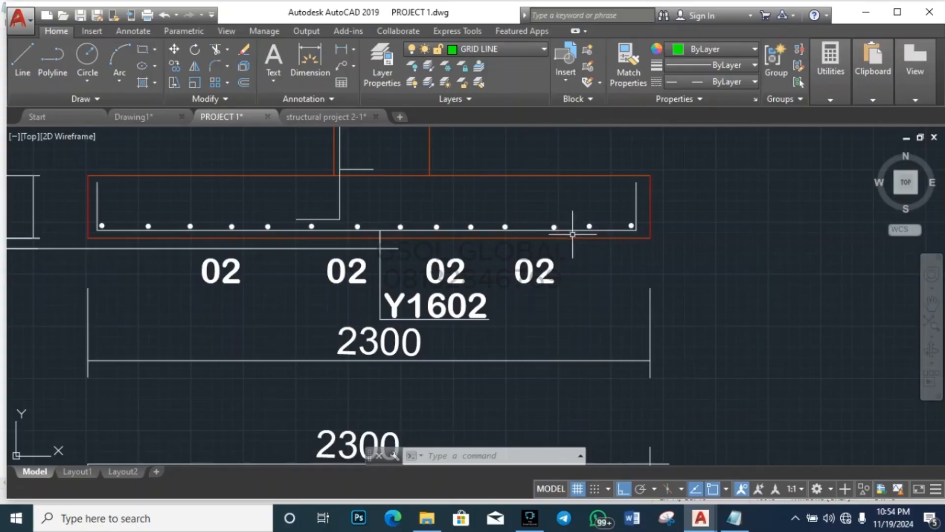
scroll(418, 148, "down", 4)
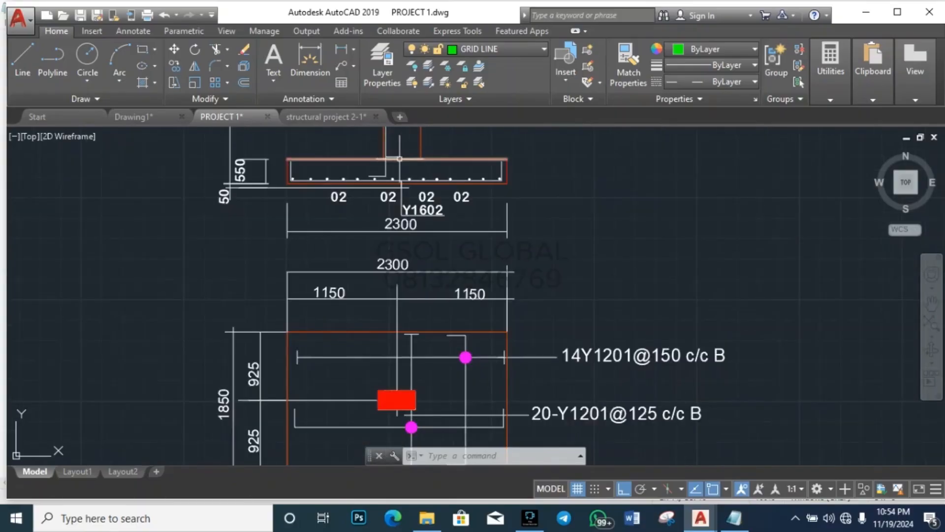
scroll(394, 150, "down", 4)
key("Escape")
key("Escape")
key("Escape")
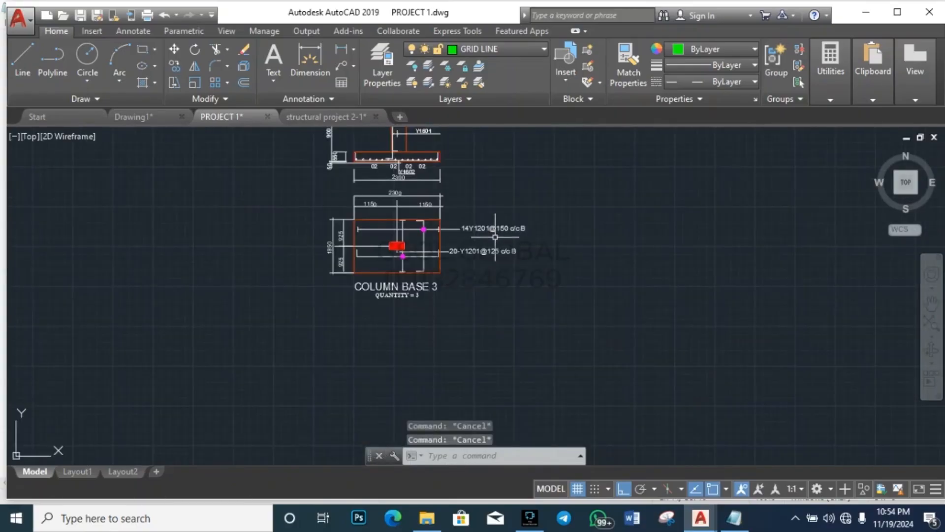
scroll(496, 238, "up", 2)
scroll(494, 238, "up", 2)
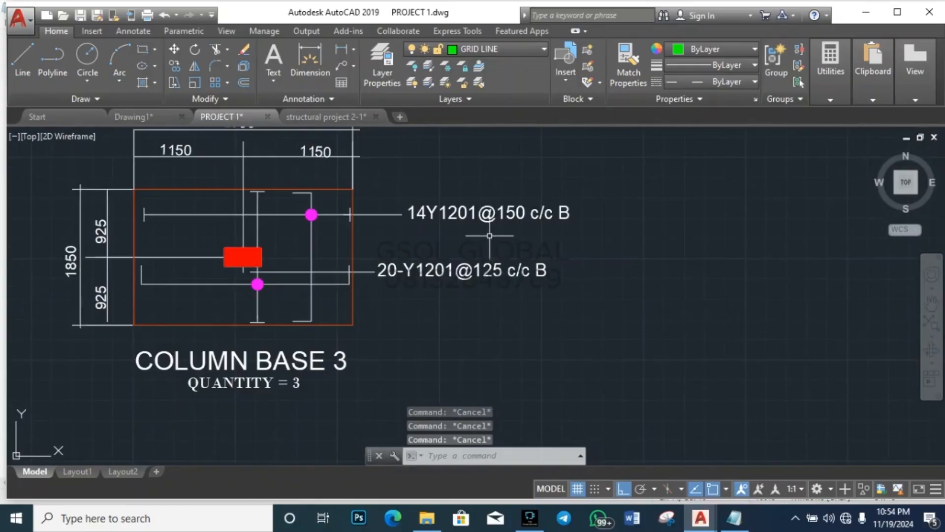
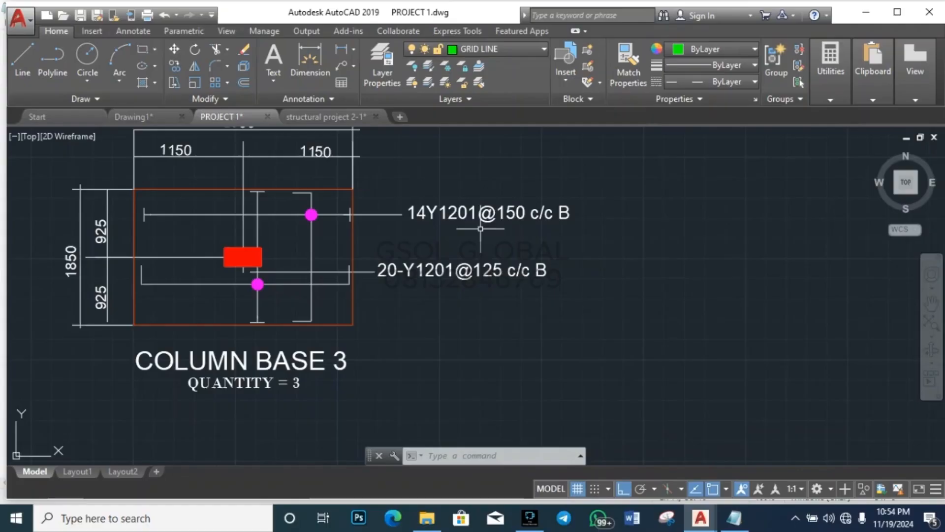
Step: Select the vertical and horizontal bottom bars in the plan to inspect them
scroll(232, 214, "up", 2)
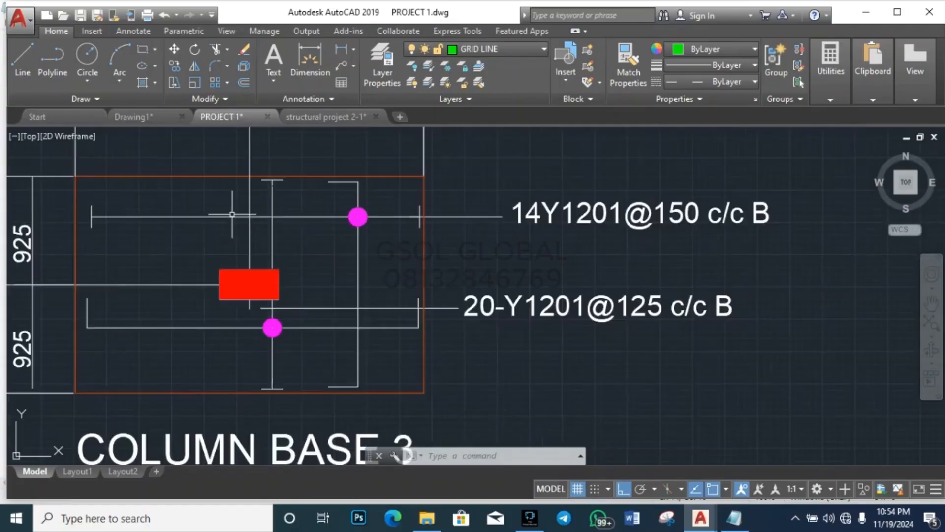
scroll(454, 330, "down", 2)
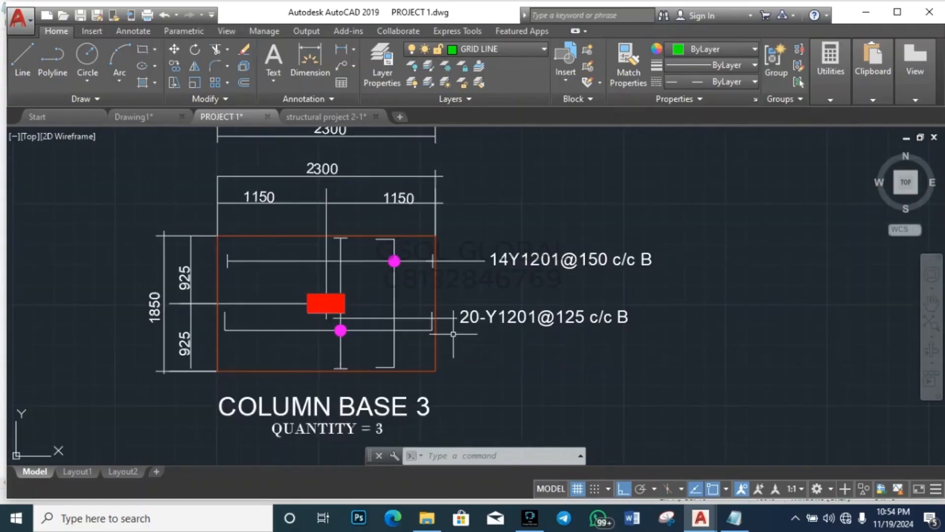
left_click(403, 296)
left_click(369, 292)
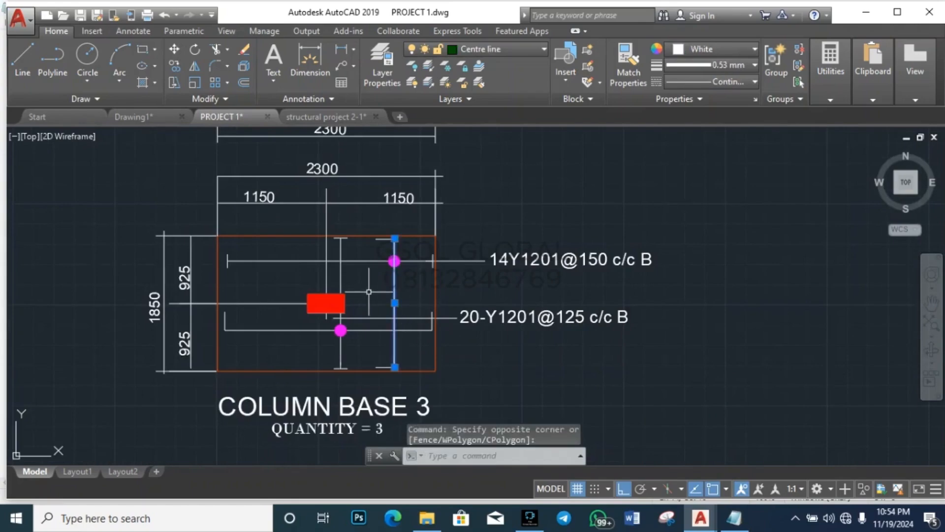
key("Escape")
key("Escape")
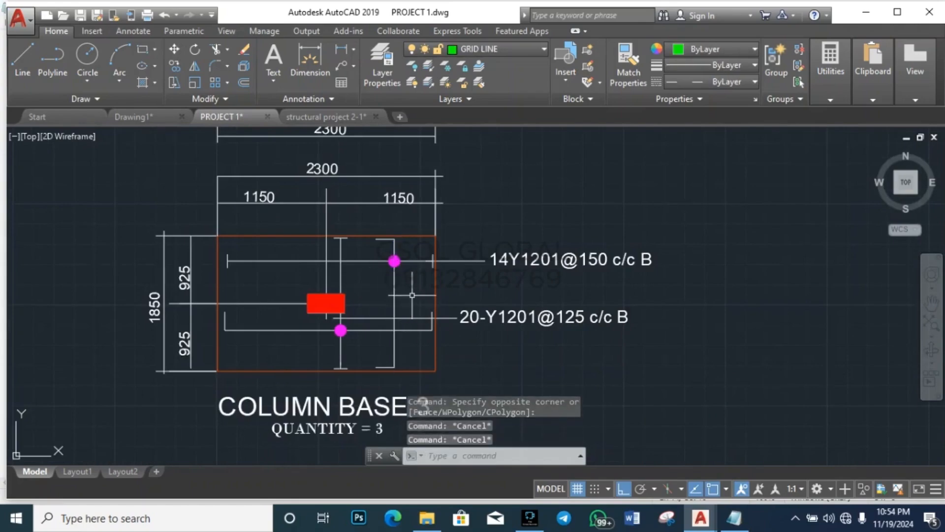
left_click(407, 285)
left_click(384, 288)
key("Escape")
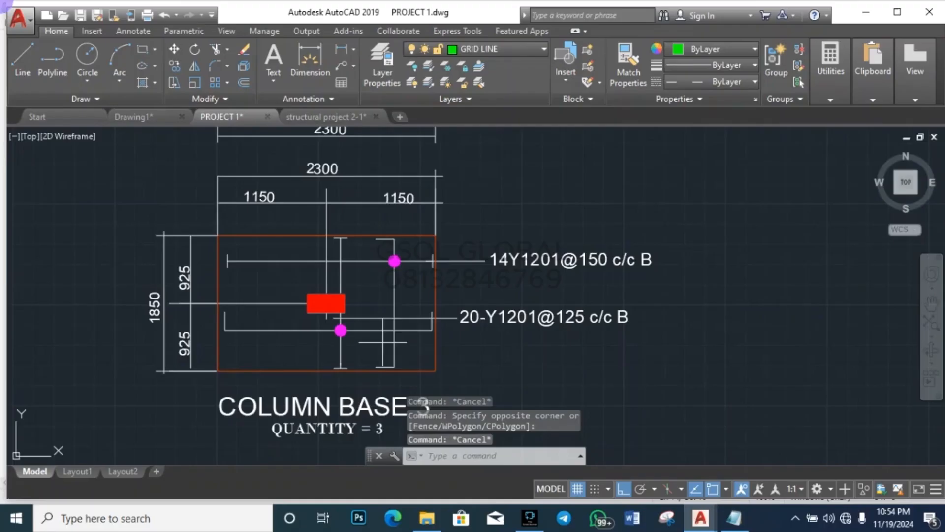
left_click(382, 342)
left_click(378, 324)
key("Escape")
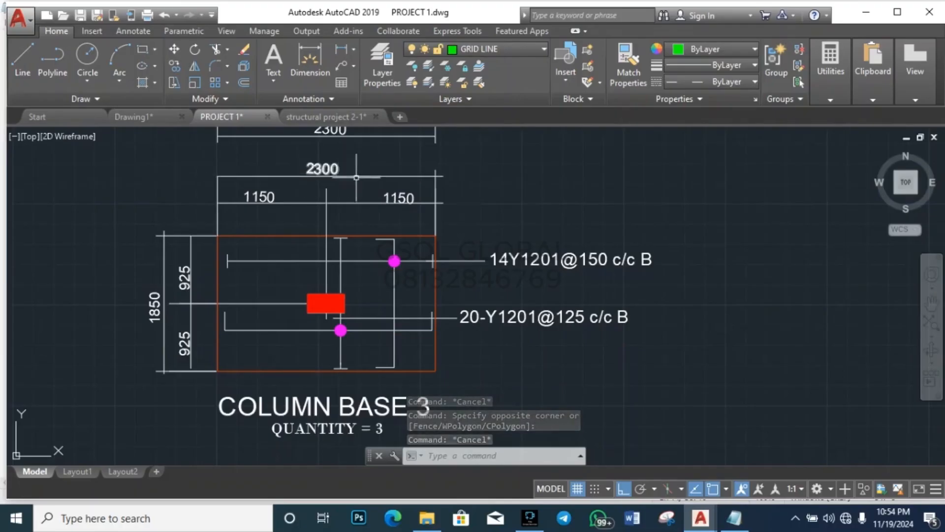
Step: Check the vertical bar and the footing's right and left edges by selecting them
left_click(416, 283)
left_click(369, 297)
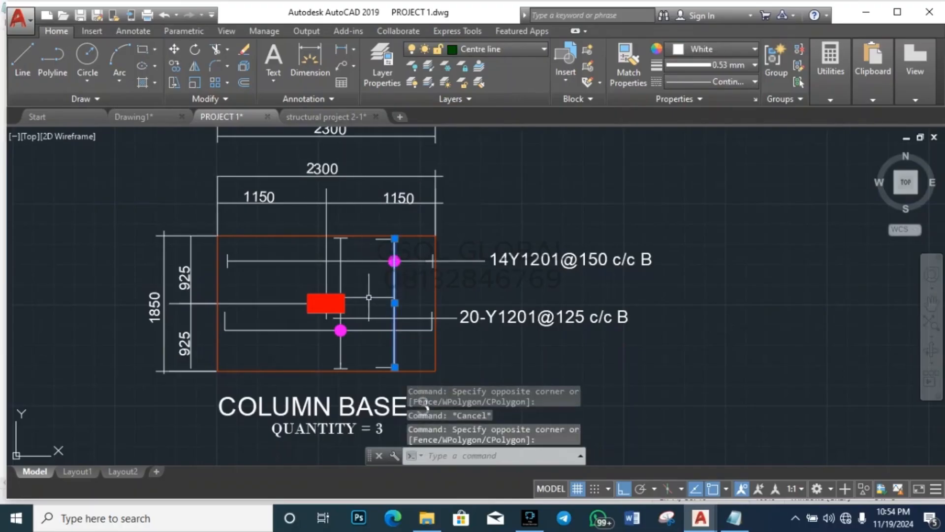
key("Escape")
left_click(425, 300)
left_click(391, 301)
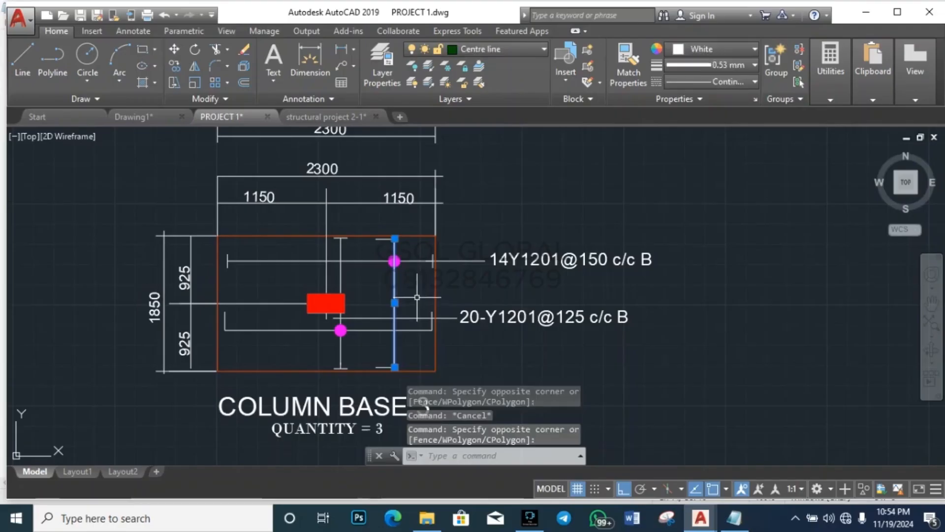
key("Escape")
left_click(442, 300)
left_click(424, 299)
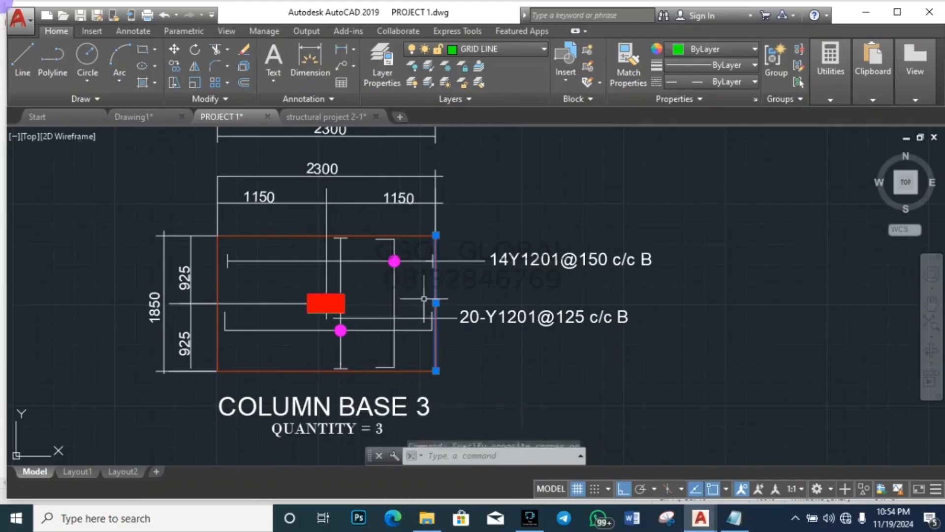
key("Escape")
left_click(233, 277)
left_click(213, 282)
key("Escape")
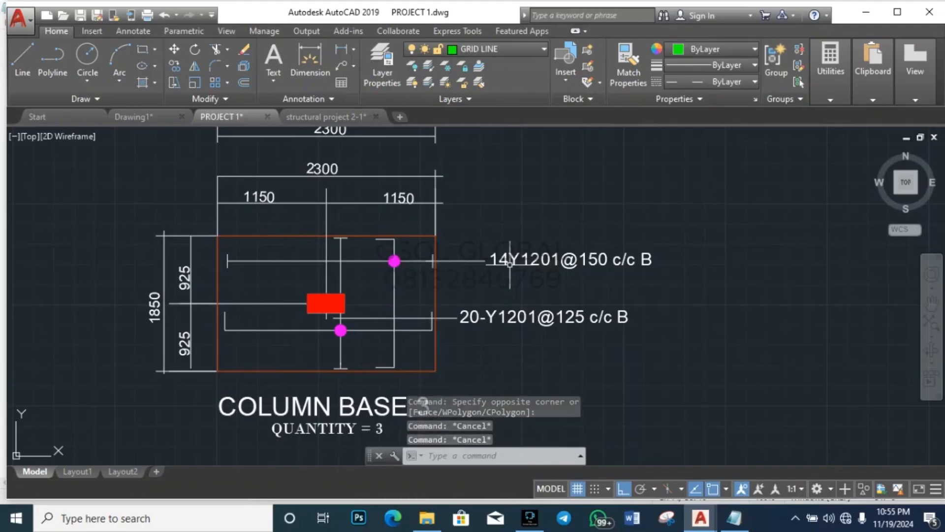
Step: Move the 14Y1201@150 c/c B label aside to the right with M
left_click(523, 257)
type("m")
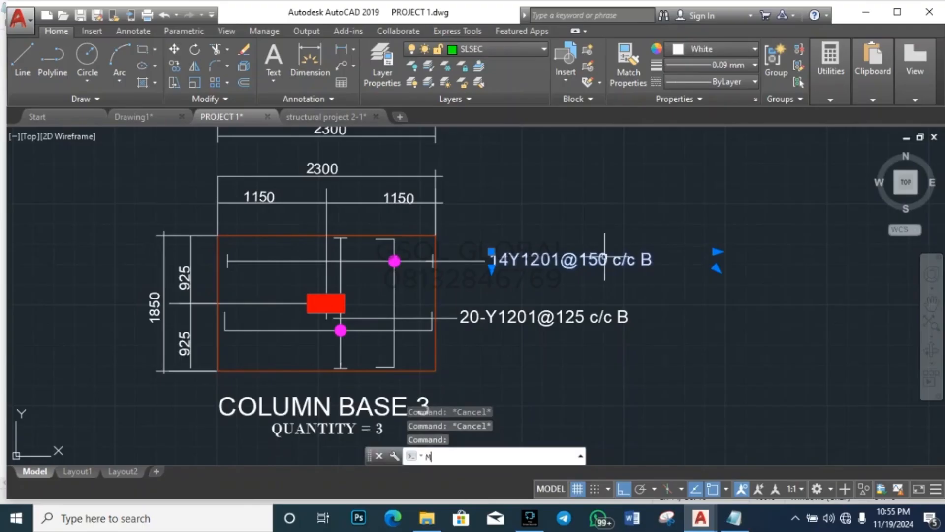
key("Return")
left_click(656, 307)
left_click(886, 379)
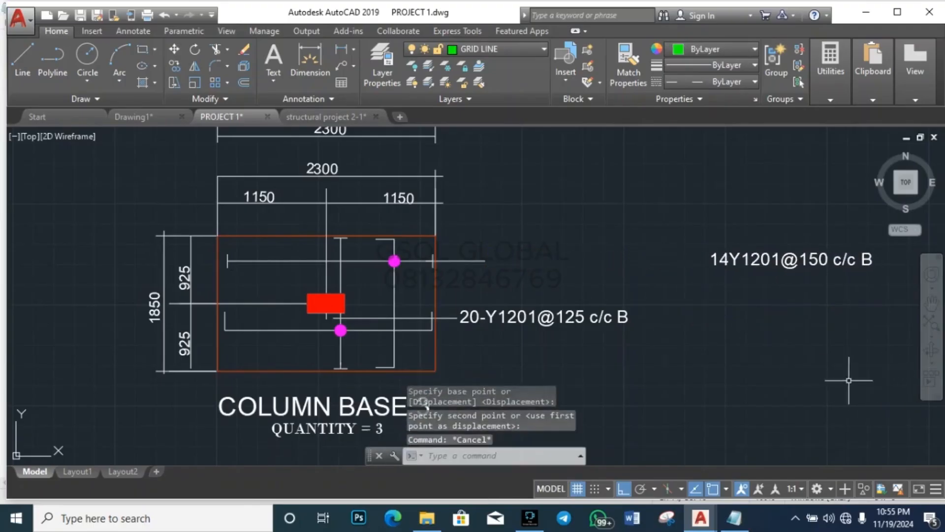
key("Escape")
Step: With Ortho off, move the 20-Y1201@125 c/c B label beside the upper bar
left_click(624, 367)
left_click(614, 318)
key("Return")
left_click(750, 384)
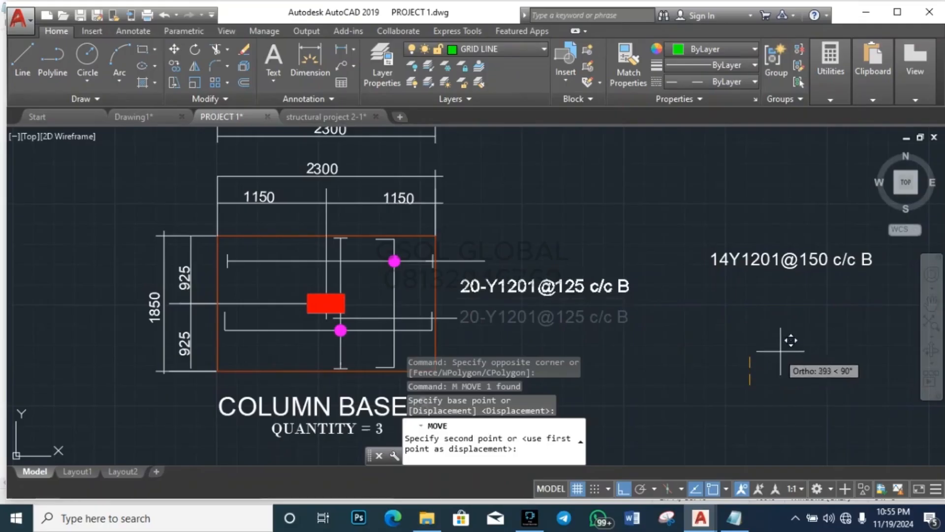
left_click(627, 484)
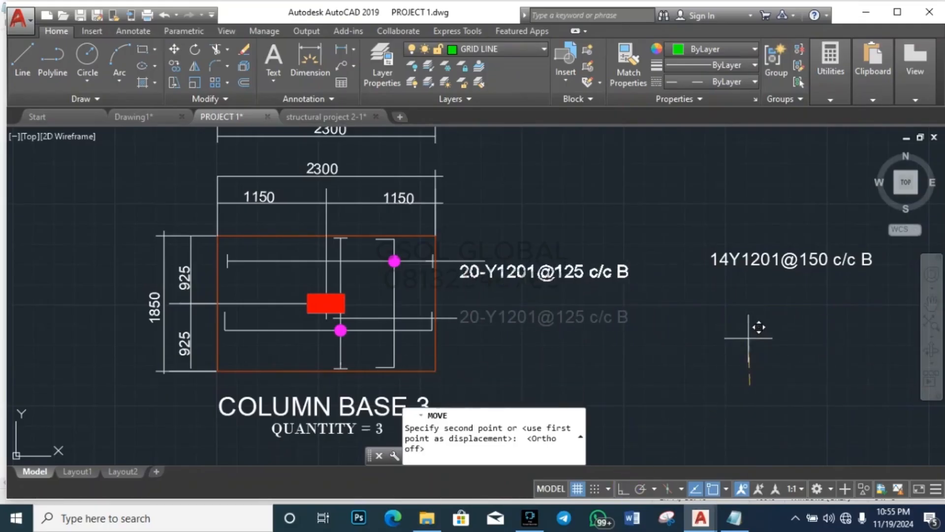
left_click(786, 324)
Step: Move the 14Y1201@150 c/c B label beside the lower bar
key("Escape")
left_click(827, 322)
left_click(802, 232)
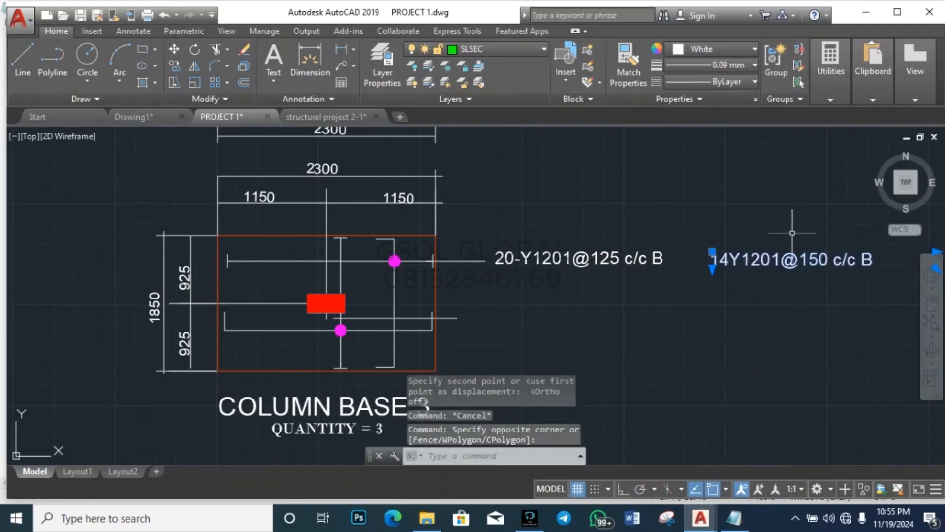
type("m")
key("Return")
left_click(817, 339)
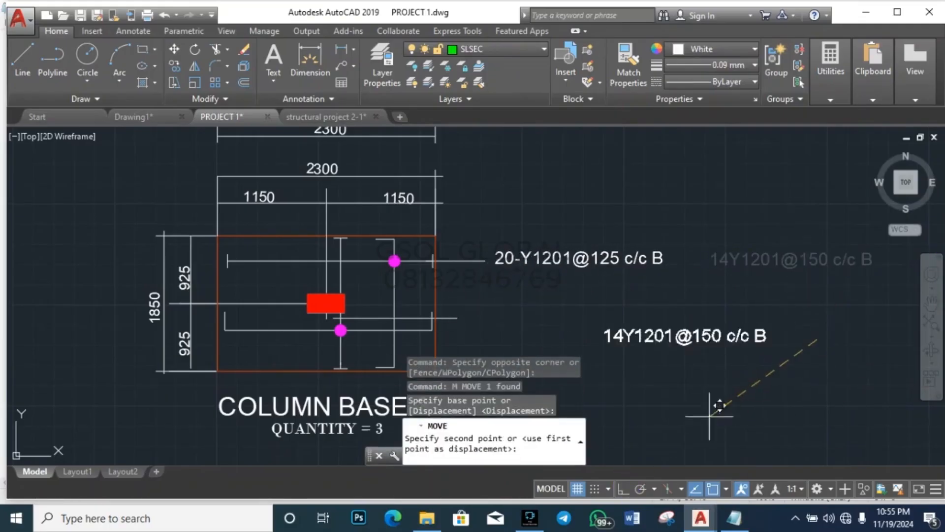
left_click(602, 389)
key("Escape")
key("Escape")
key("Escape")
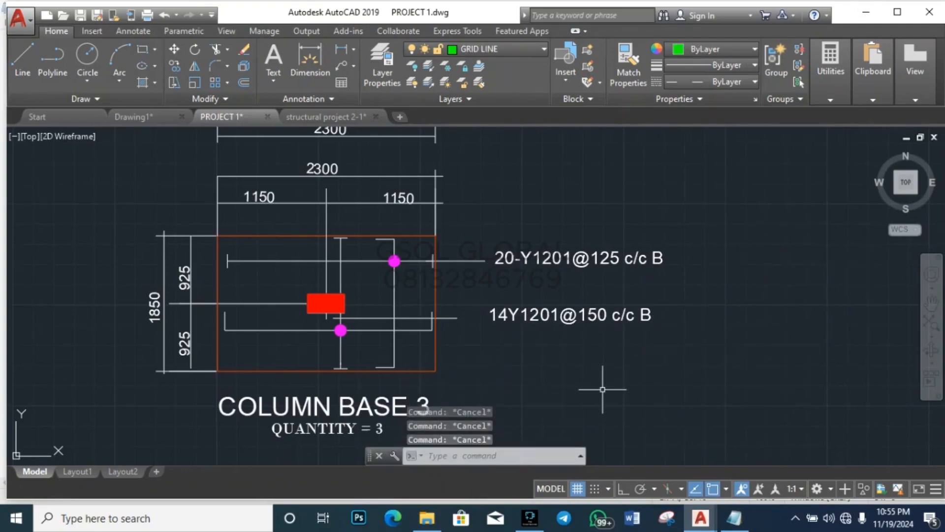
Step: Zoom into the footing section and select a bottom bar dot to inspect it
scroll(379, 328, "down", 5)
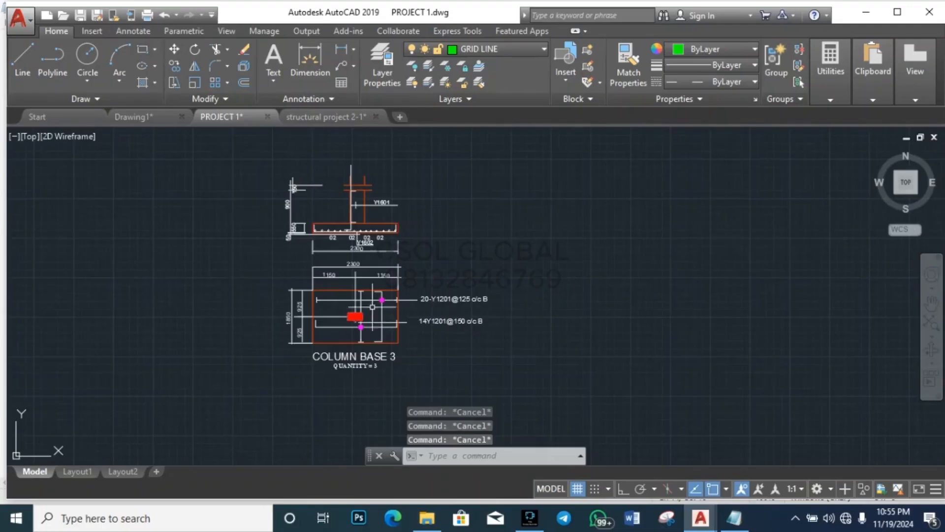
scroll(325, 221, "up", 5)
scroll(341, 208, "up", 5)
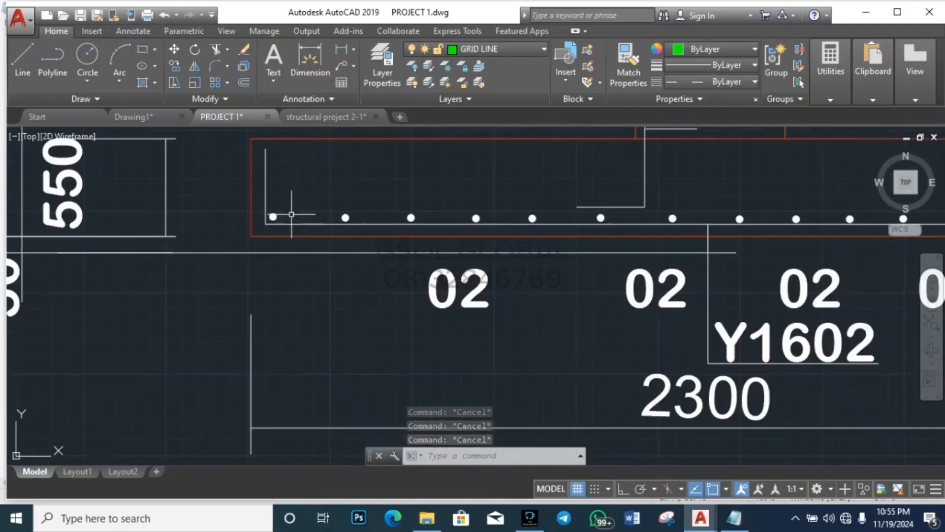
left_click(346, 217)
left_click(369, 202)
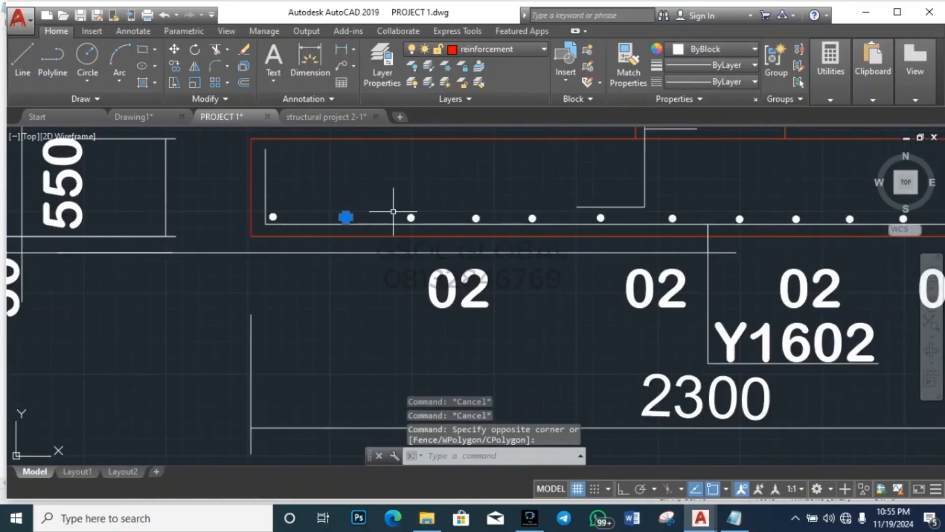
key("Escape")
key("Escape")
Step: Window-select the whole row of bottom bar dots and delete them (26 objects)
scroll(320, 274, "down", 4)
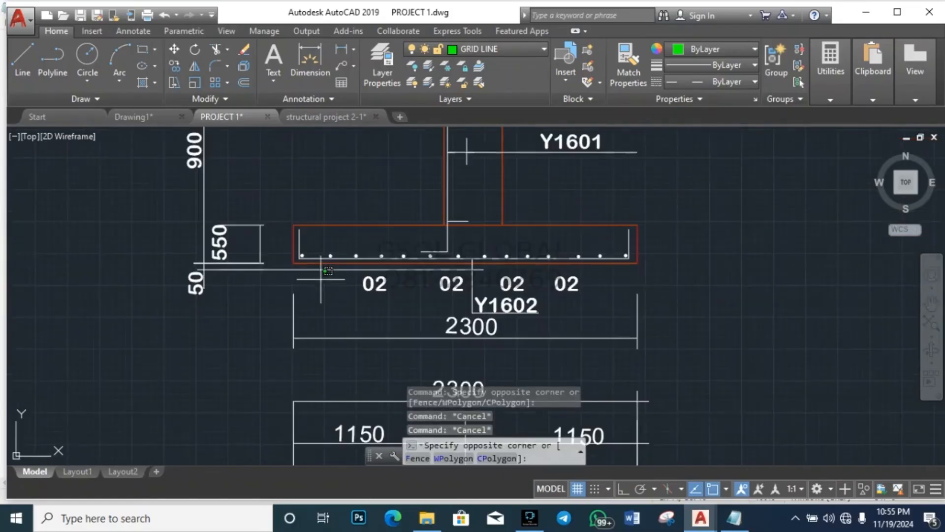
left_click(320, 279)
left_click(633, 224)
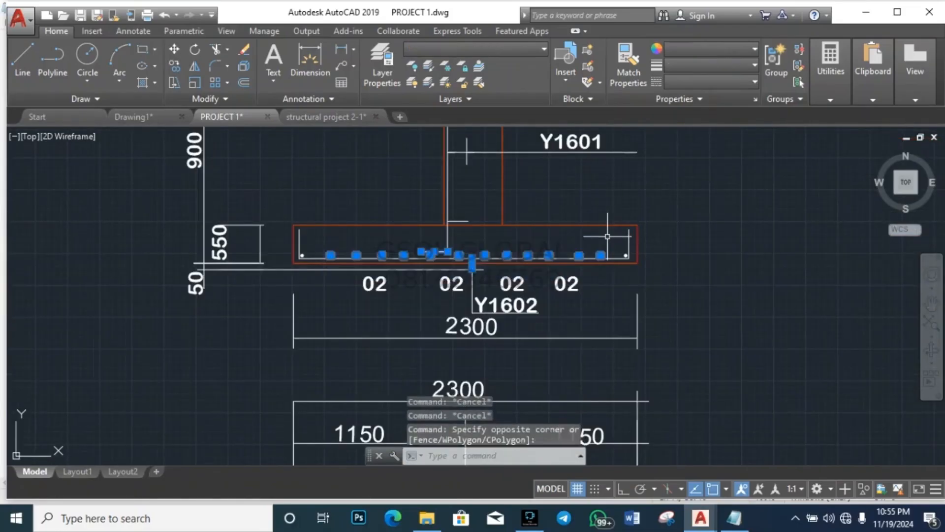
key("Delete")
scroll(317, 228, "down", 4)
key("Escape")
key("Escape")
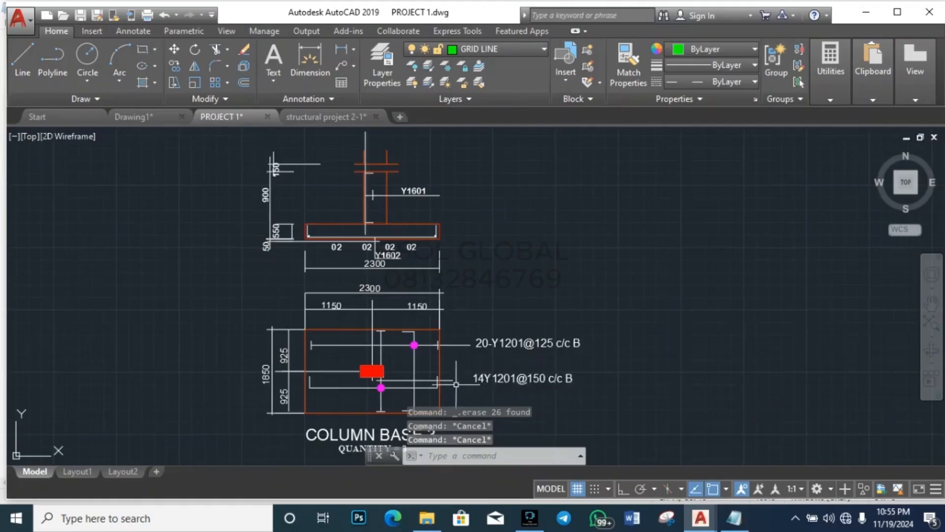
scroll(450, 380, "up", 4)
scroll(445, 371, "down", 6)
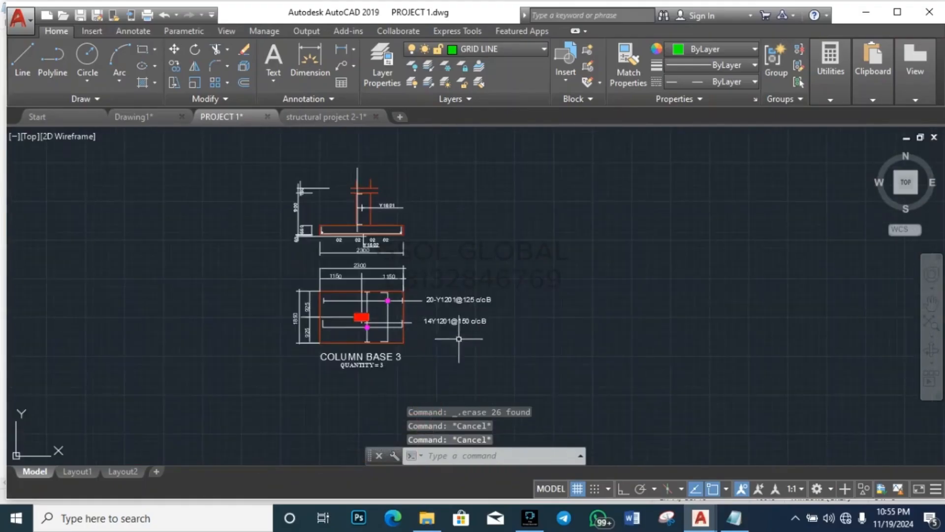
scroll(424, 315, "up", 1)
scroll(424, 345, "up", 10)
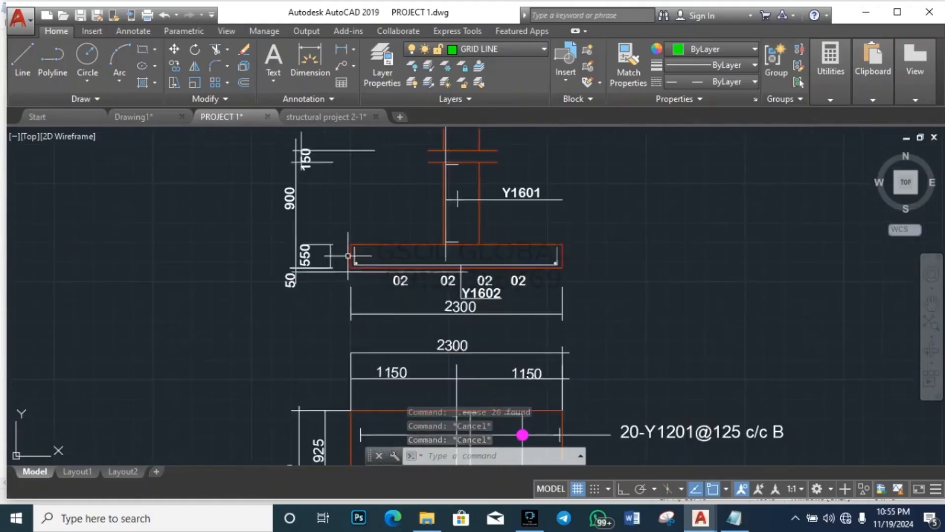
Step: Copy the end bar dot with CO to four positions to the right
left_click(353, 239)
left_click(427, 211)
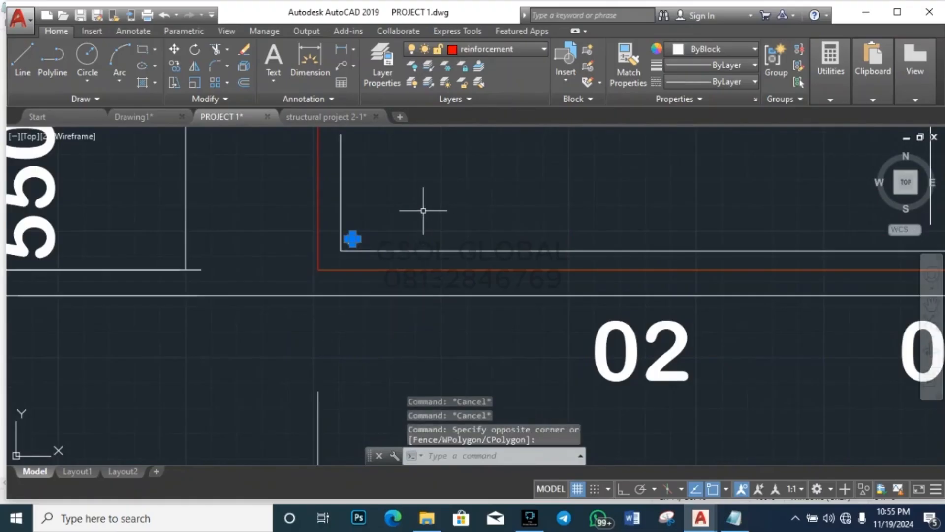
type("co")
key("Return")
left_click(370, 334)
left_click(434, 333)
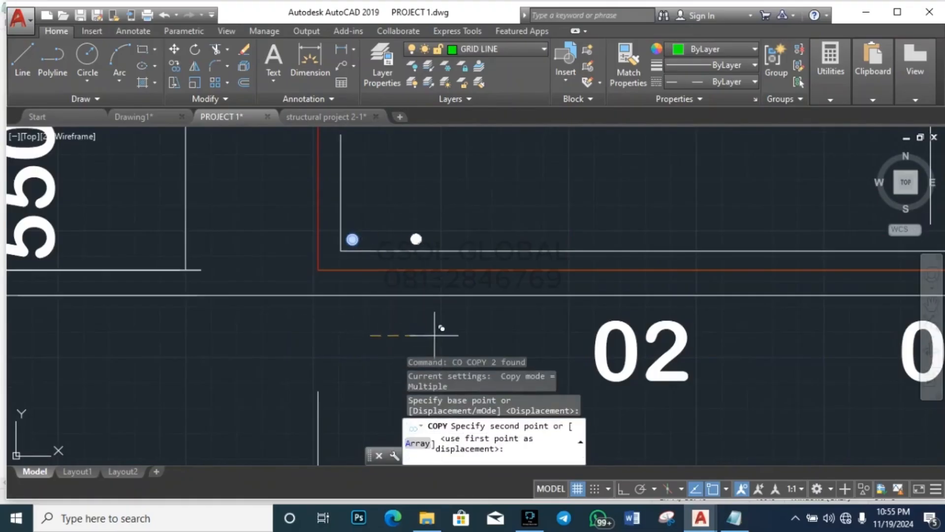
left_click(476, 331)
left_click(512, 335)
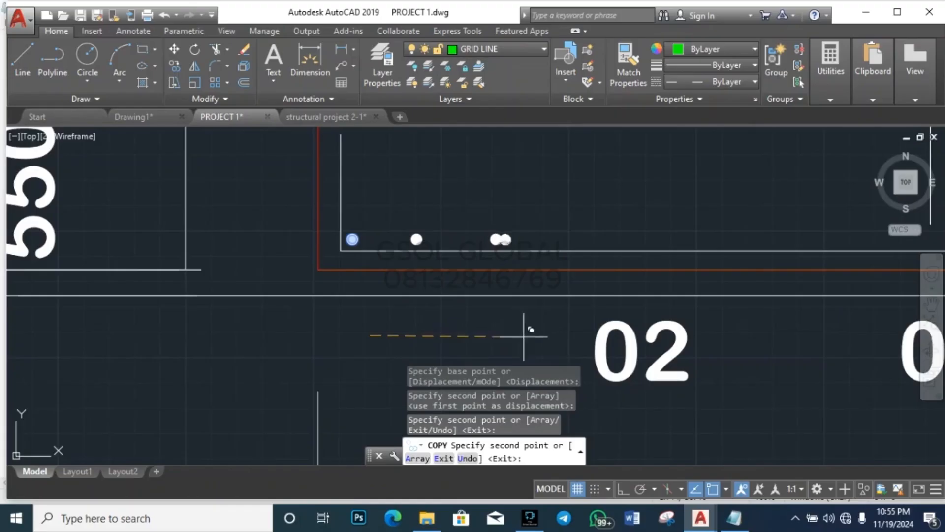
left_click(597, 329)
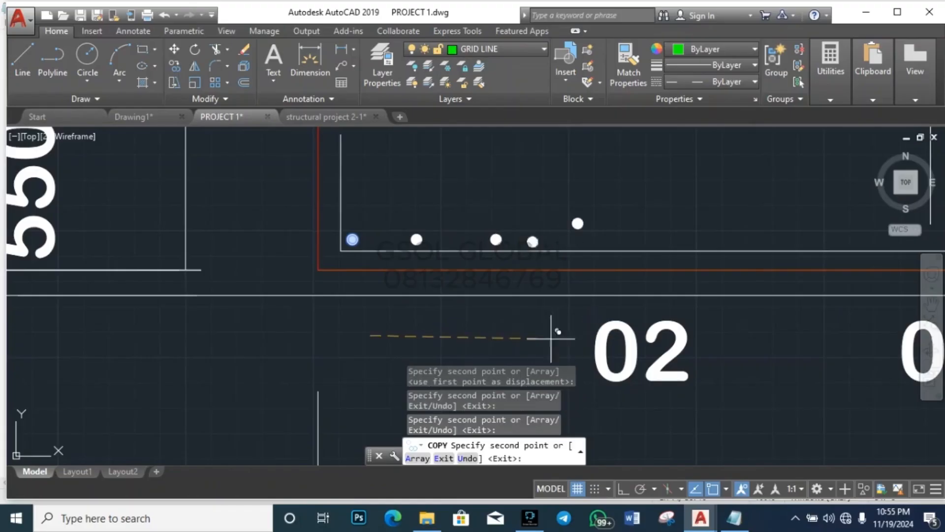
scroll(306, 336, "down", 4)
scroll(374, 330, "up", 3)
key("Escape")
Step: Select the raised bar copy and start moving it, then cancel the move
scroll(353, 286, "up", 4)
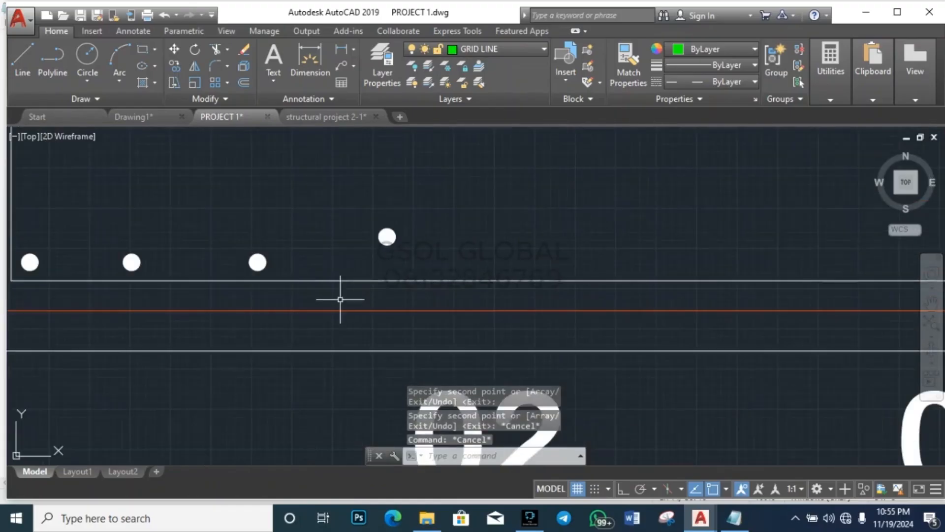
left_click(340, 300)
left_click(443, 215)
type("m")
key("Return")
left_click(493, 196)
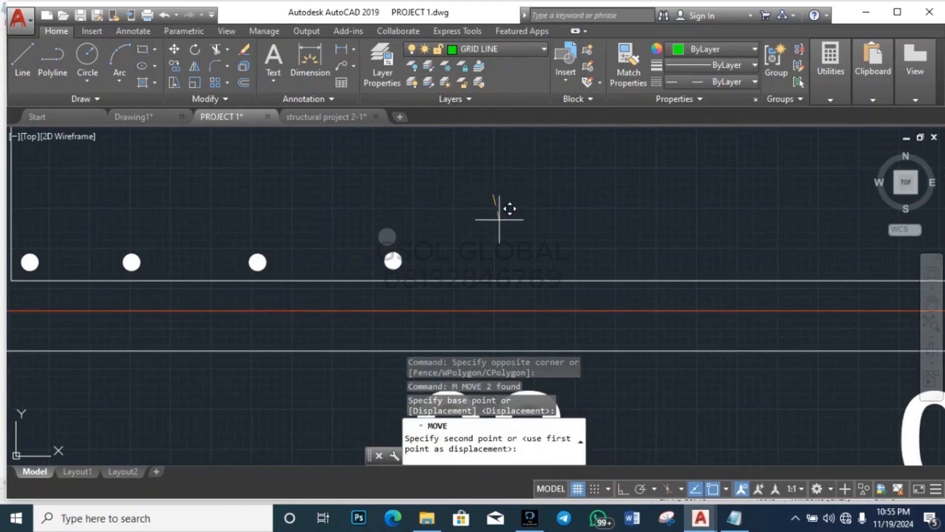
key("Escape")
key("Escape")
Step: Turn Ortho on and copy the bar dot to the first positions along the bottom line
left_click(623, 488)
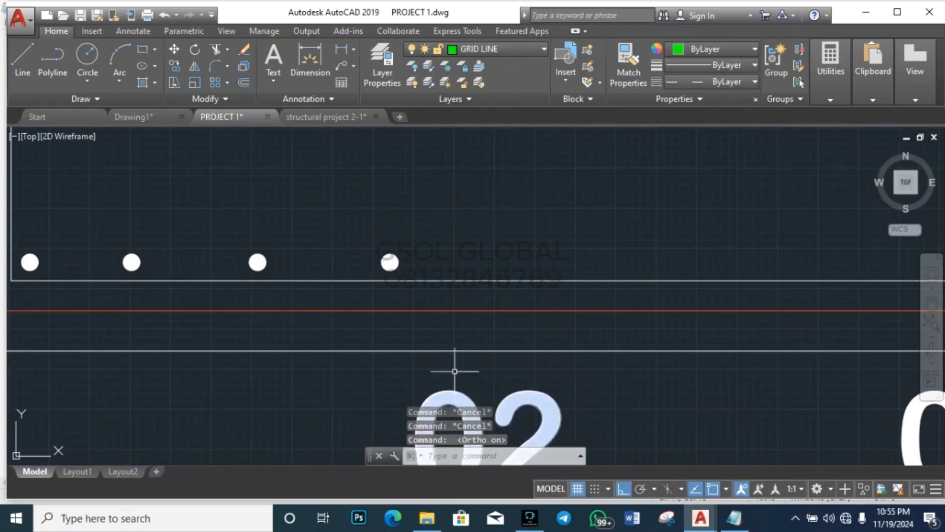
left_click(354, 295)
left_click(441, 232)
type("c")
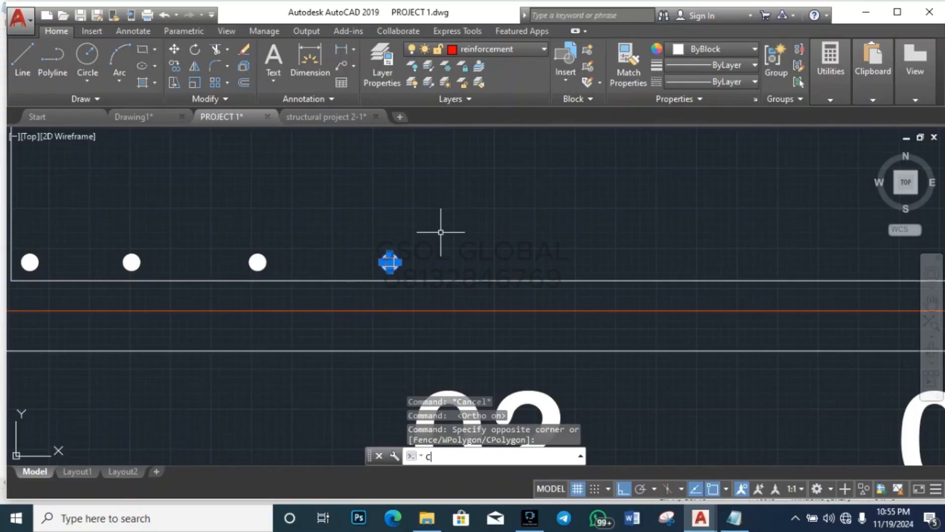
type("o")
key("Return")
left_click(390, 262)
left_click(509, 217)
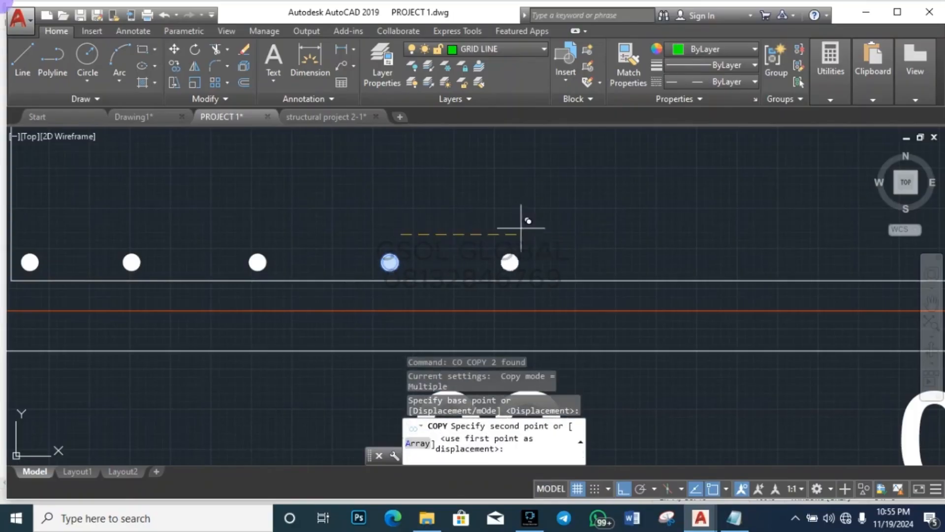
scroll(319, 251, "down", 3)
left_click(457, 219)
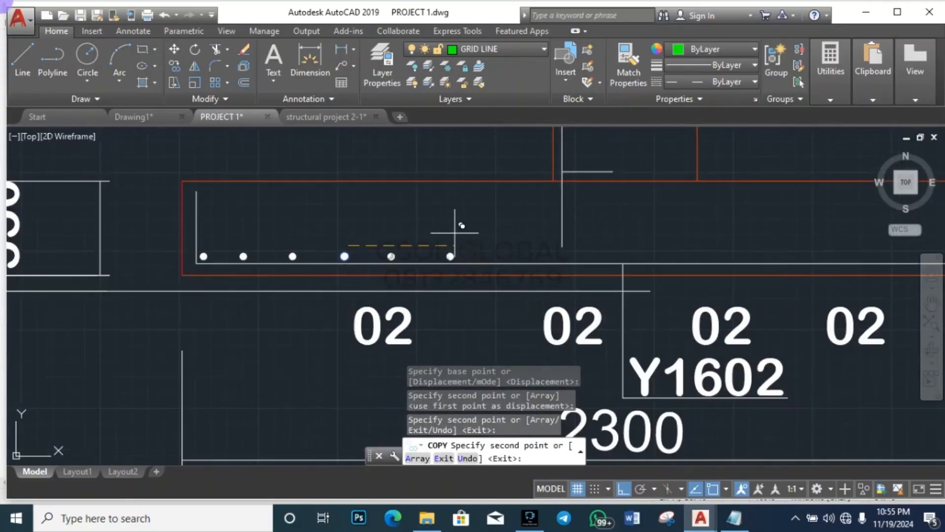
left_click(517, 231)
left_click(557, 231)
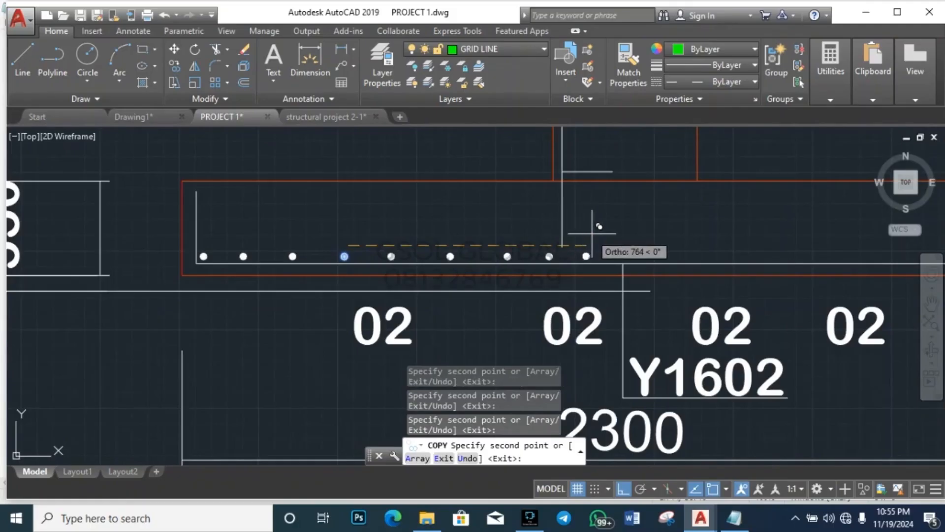
left_click(610, 229)
Step: Continue placing bar dot copies out to the right end of the bottom line
scroll(379, 232, "down", 3)
scroll(460, 232, "up", 3)
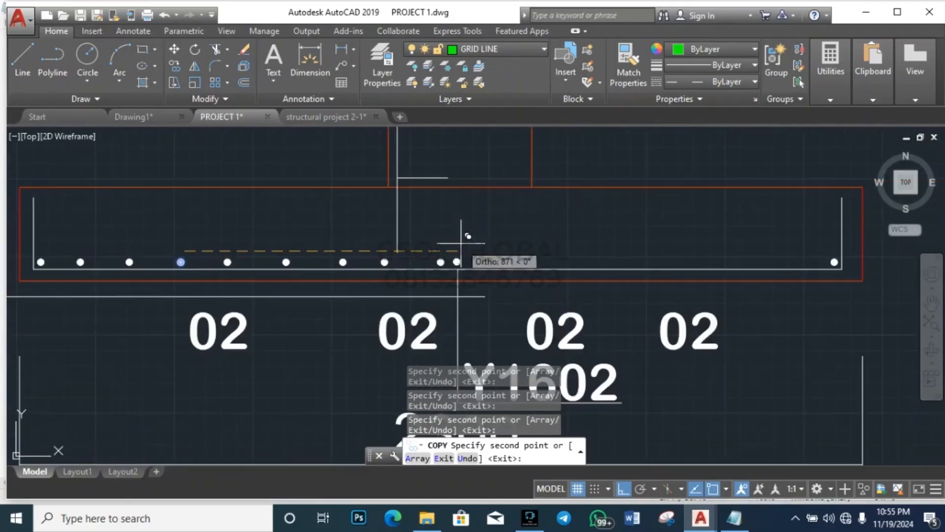
left_click(499, 241)
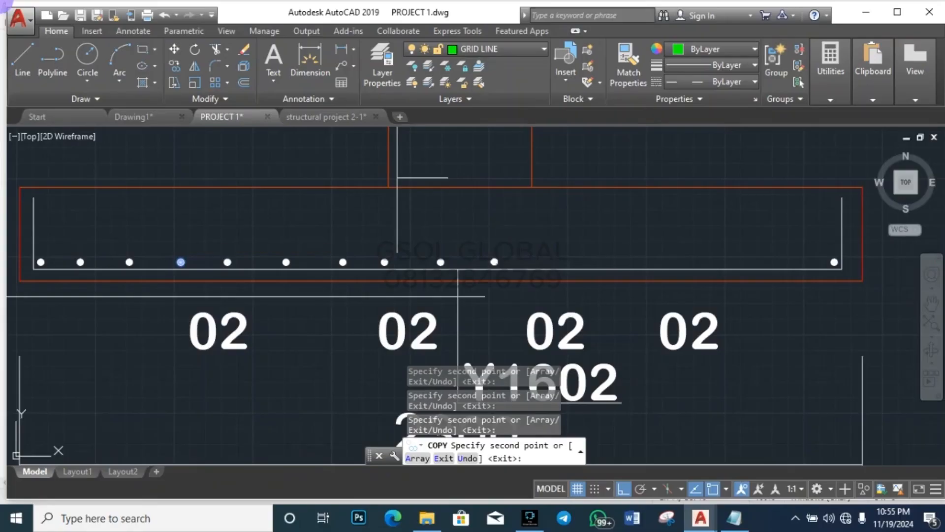
left_click(550, 239)
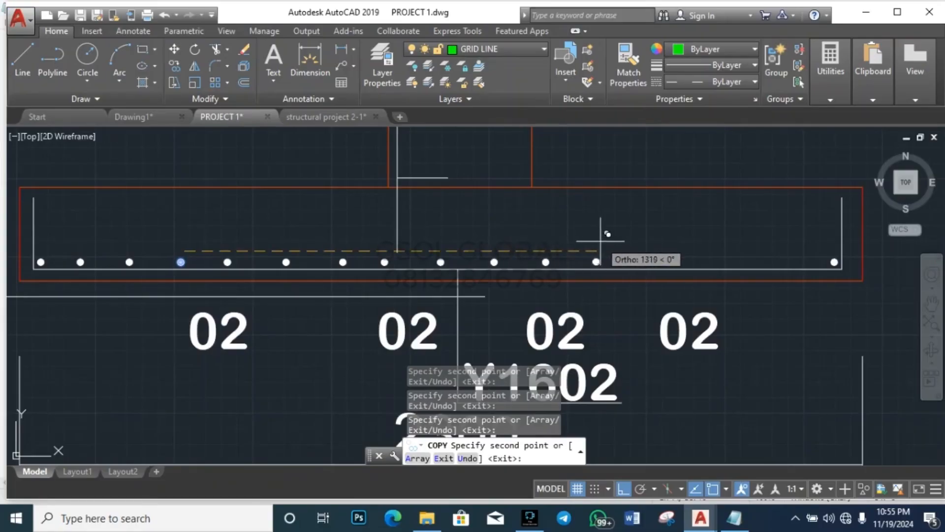
left_click(601, 233)
left_click(651, 235)
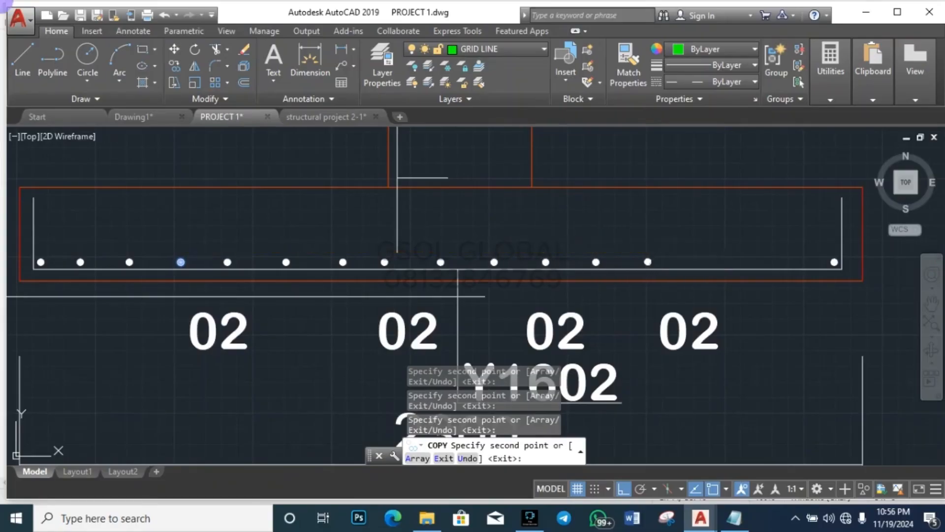
left_click(701, 238)
left_click(753, 237)
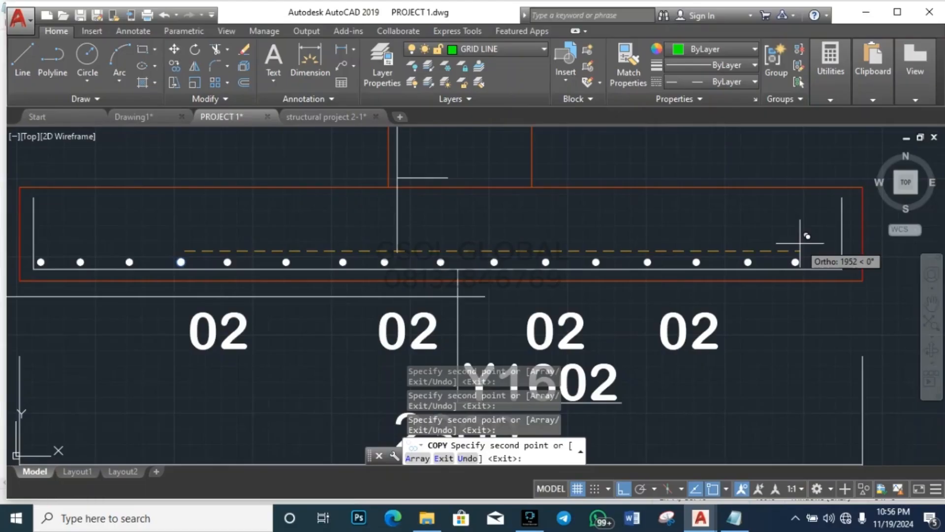
left_click(839, 243)
key("Escape")
key("Escape")
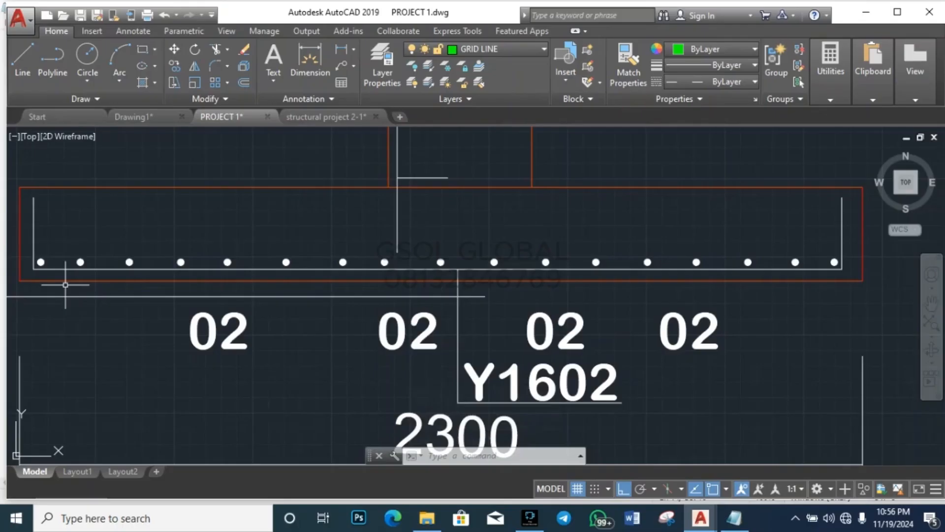
scroll(63, 264, "up", 2)
Step: Window-select the misplaced bar dots on the left and erase them
scroll(45, 354, "down", 4)
left_click(56, 308)
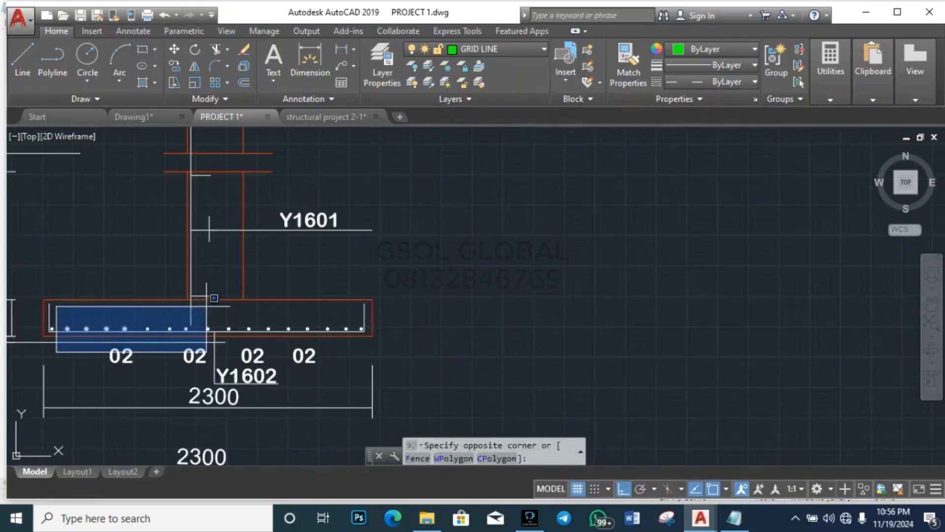
left_click(366, 342)
key("Delete")
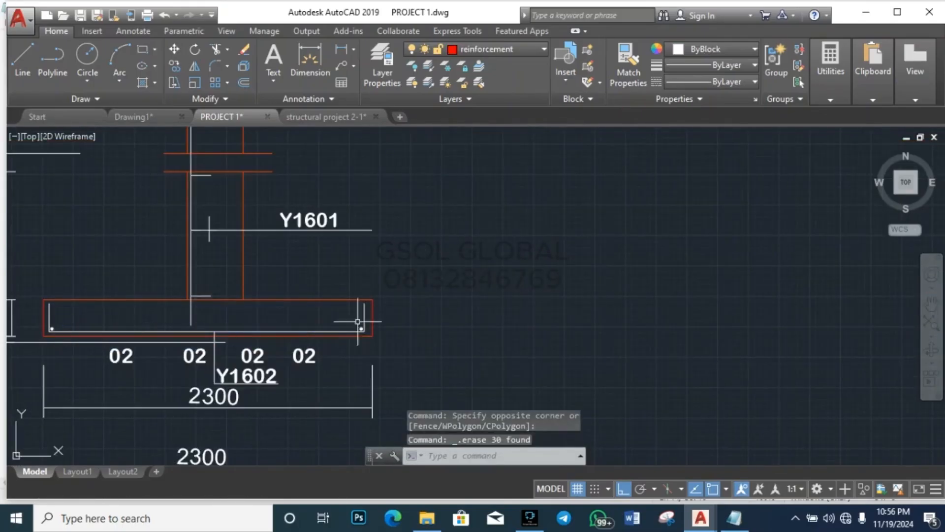
scroll(45, 340, "up", 5)
Step: Select the remaining bar dot and copy it with CO to two points on the right
left_click(102, 366)
left_click(274, 243)
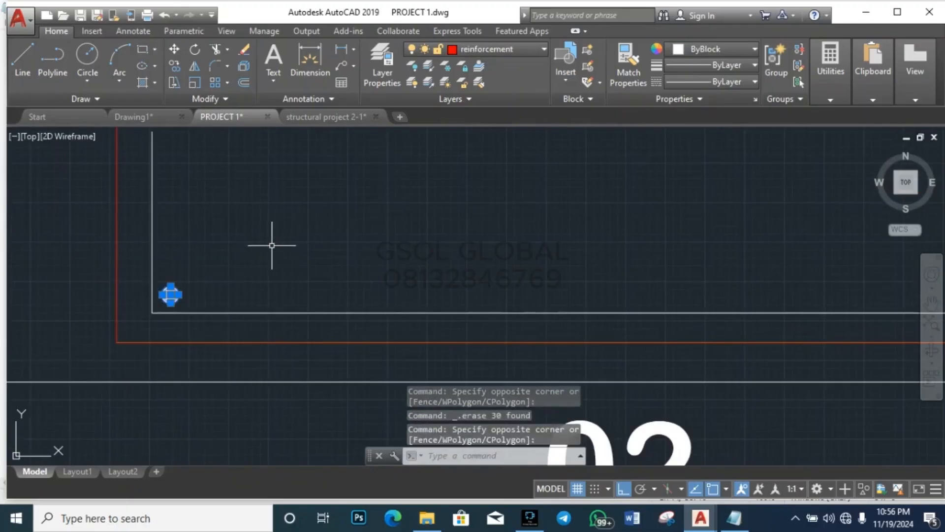
type("co")
key("Return")
scroll(148, 289, "up", 2)
left_click(201, 305)
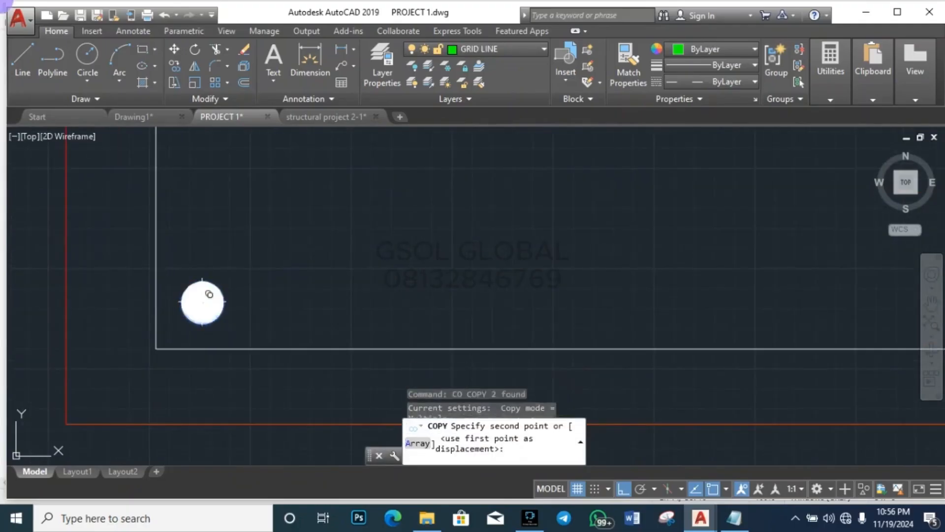
scroll(187, 301, "down", 2)
left_click(237, 299)
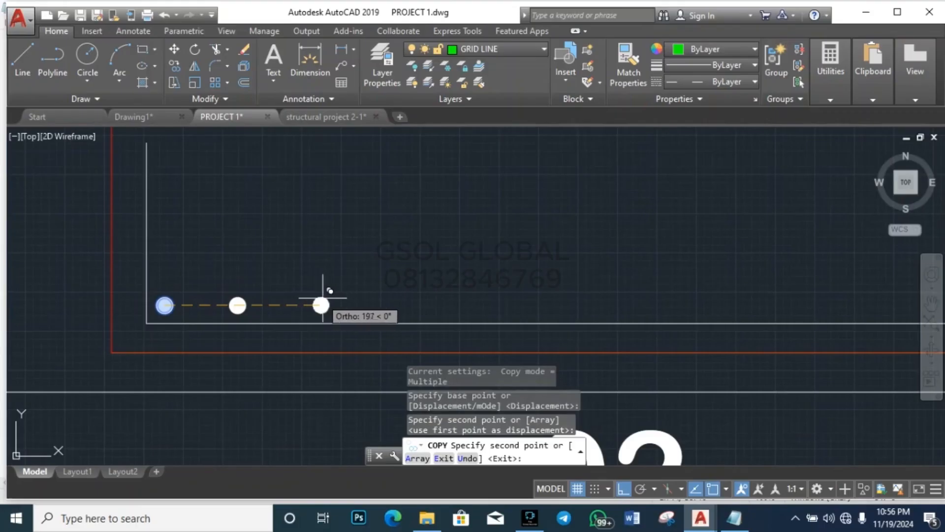
left_click(306, 298)
Step: Place ten more bar dot copies along the base line toward the right end
scroll(255, 306, "down", 2)
scroll(249, 308, "up", 1)
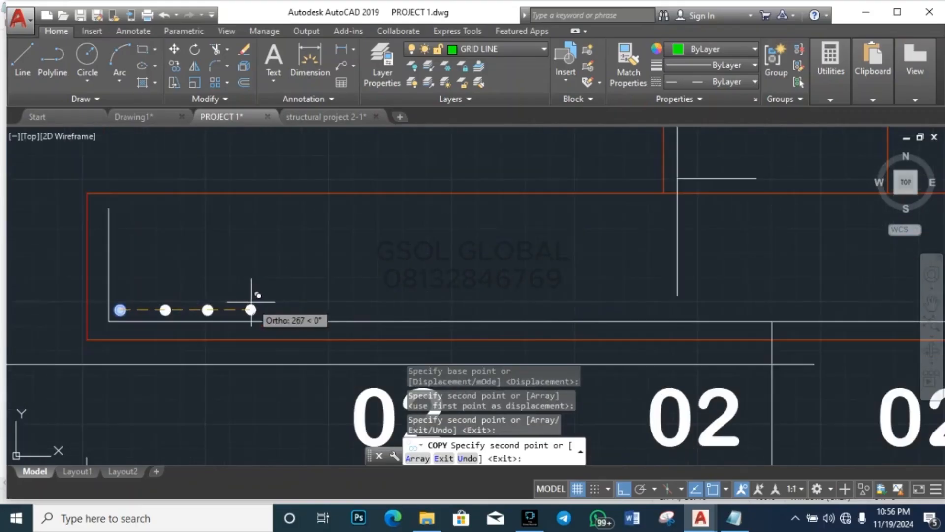
left_click(247, 306)
left_click(283, 304)
left_click(326, 304)
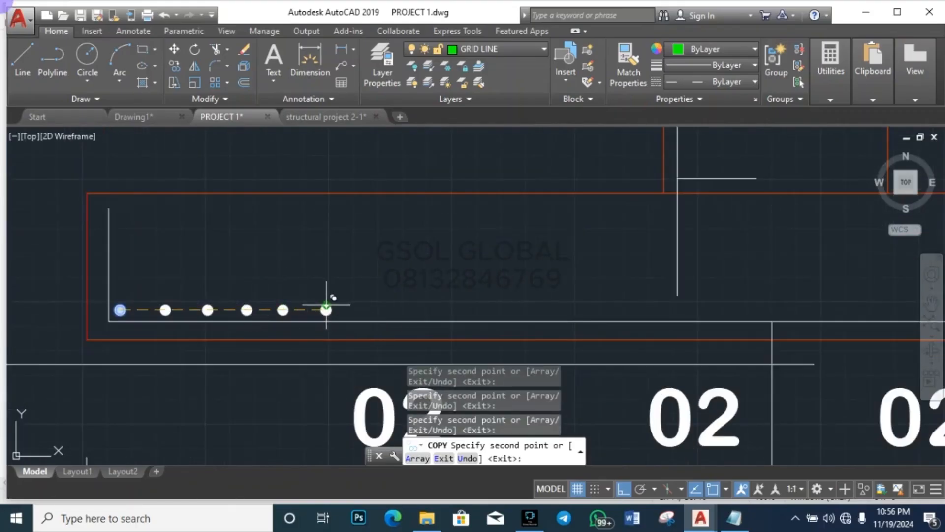
left_click(371, 308)
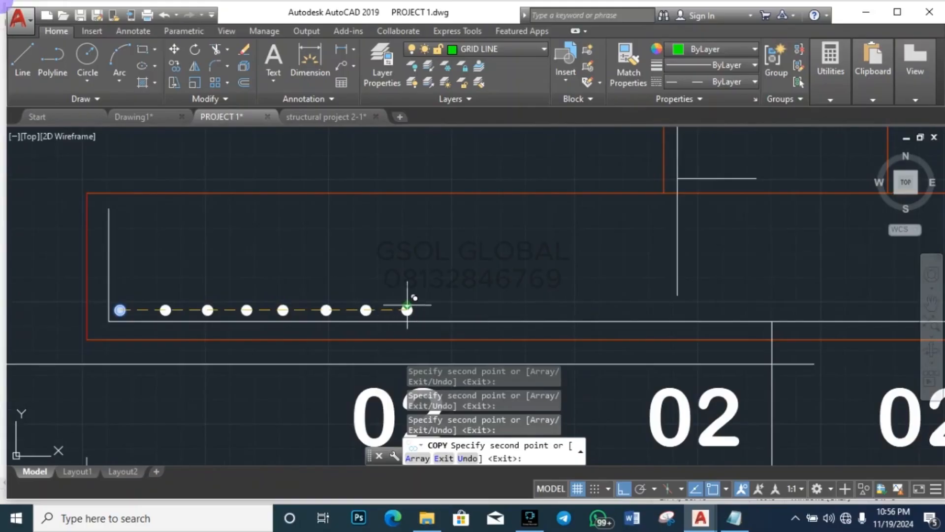
left_click(441, 309)
left_click(485, 310)
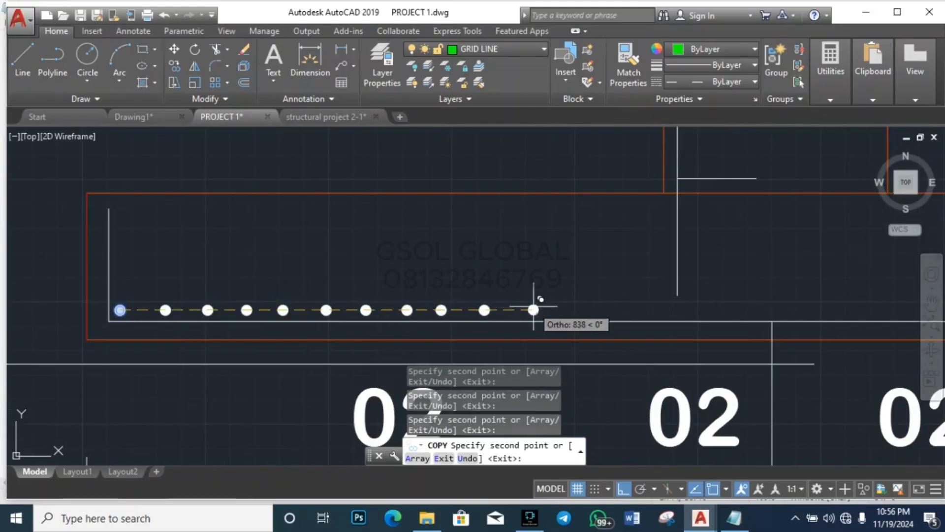
left_click(534, 310)
left_click(572, 304)
left_click(624, 305)
left_click(701, 305)
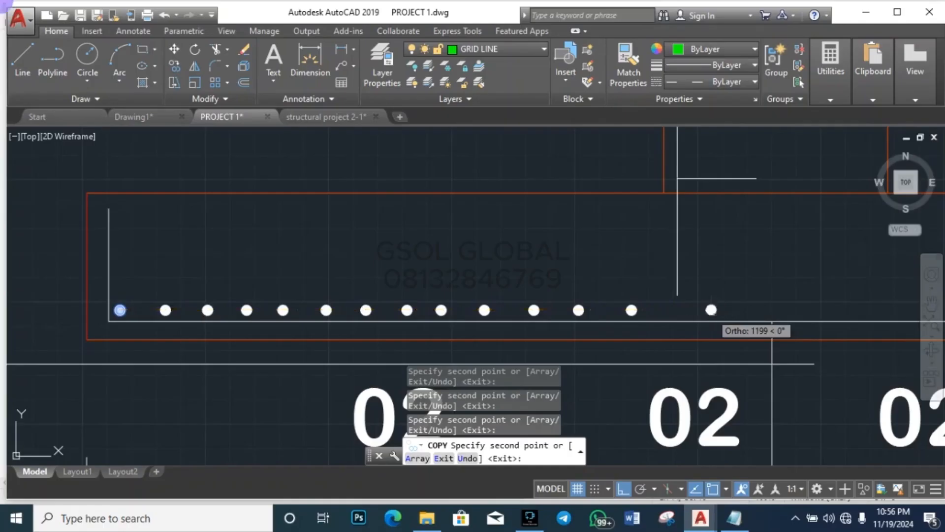
Step: Add four final bar dot copies along the bottom line and end the copy
scroll(270, 282, "down", 4)
scroll(462, 281, "up", 5)
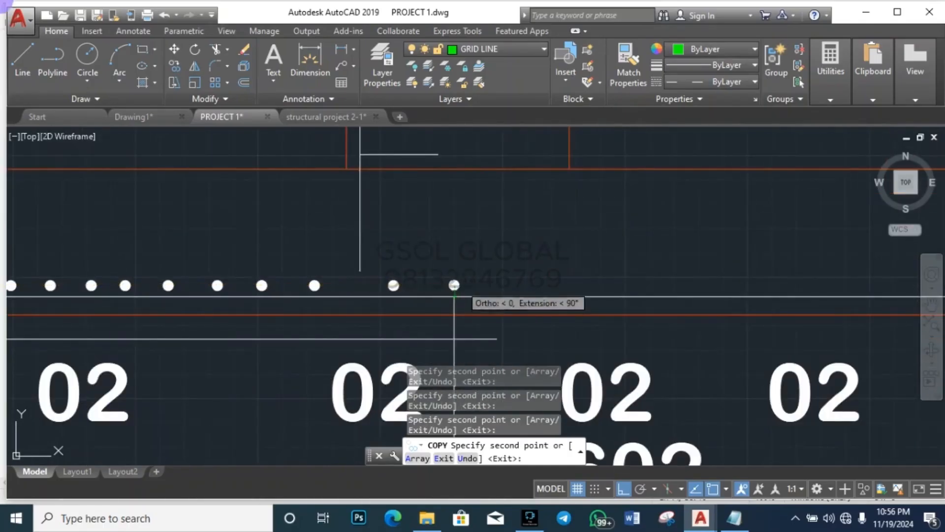
left_click(528, 285)
left_click(577, 285)
left_click(610, 285)
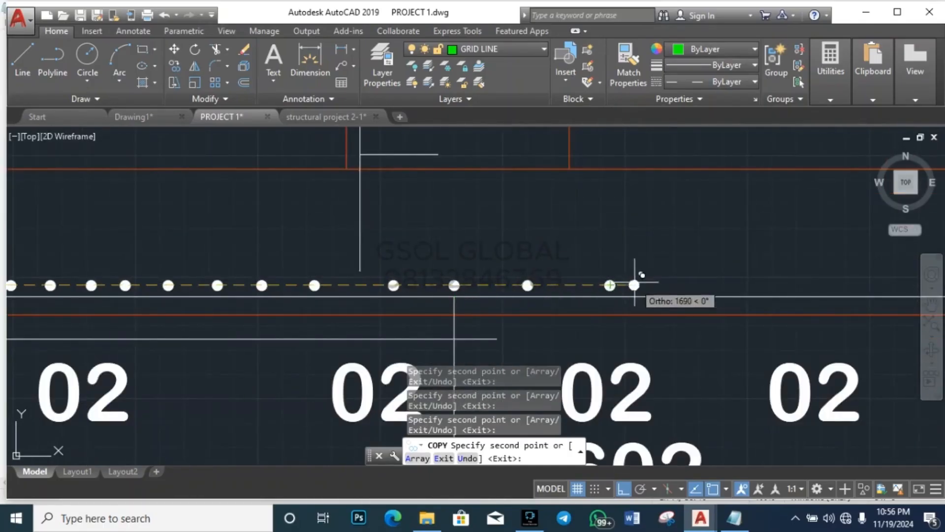
left_click(651, 285)
scroll(565, 305, "down", 4)
key("Escape")
key("Escape")
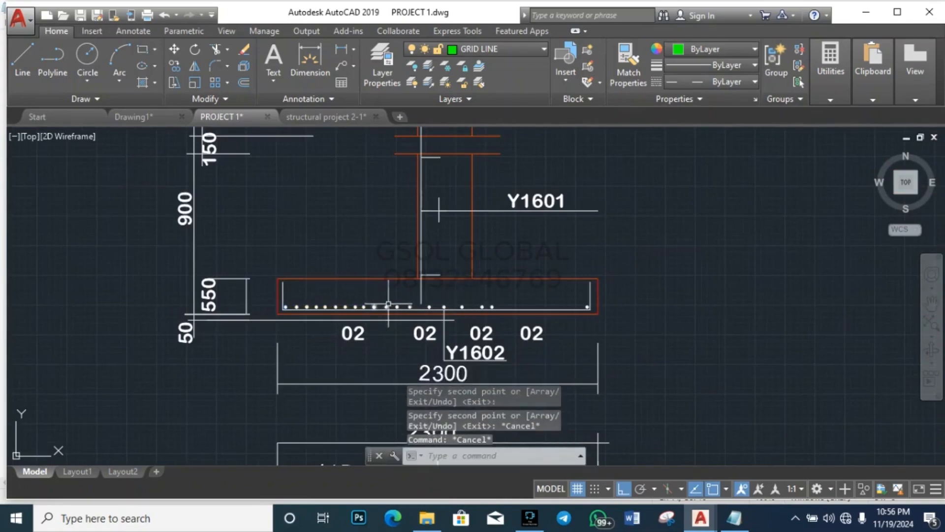
Step: Undo the batch of copied bars, then start and cancel a copy of the left-end bar
key("ctrl+z")
left_click(153, 330)
left_click(238, 259)
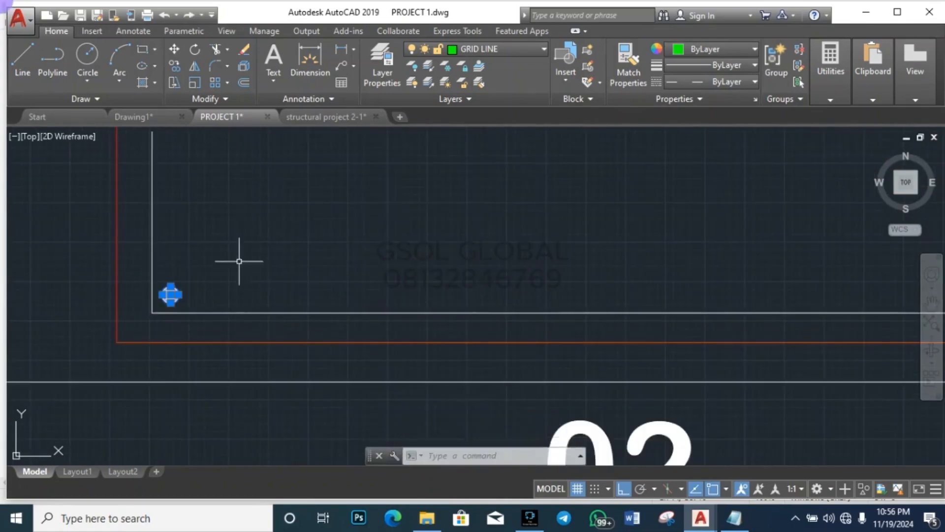
type("CO")
key("Return")
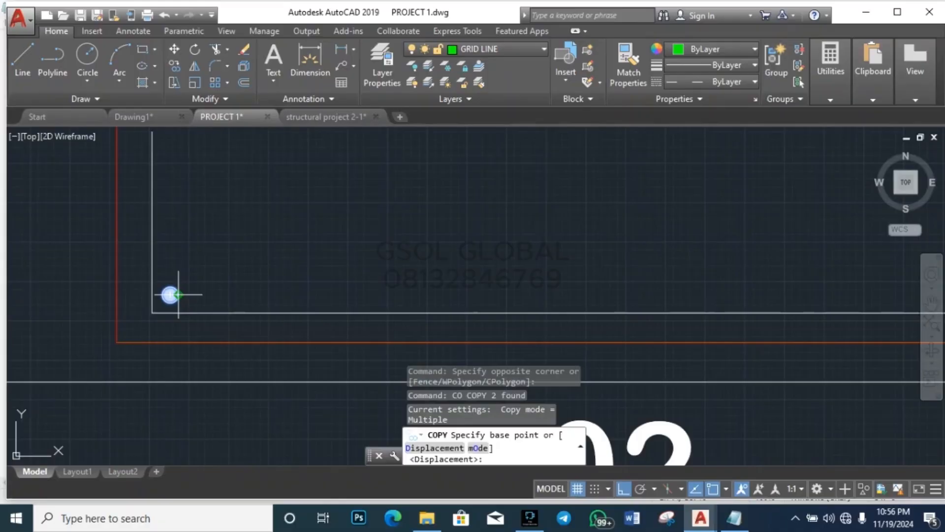
left_click(170, 295)
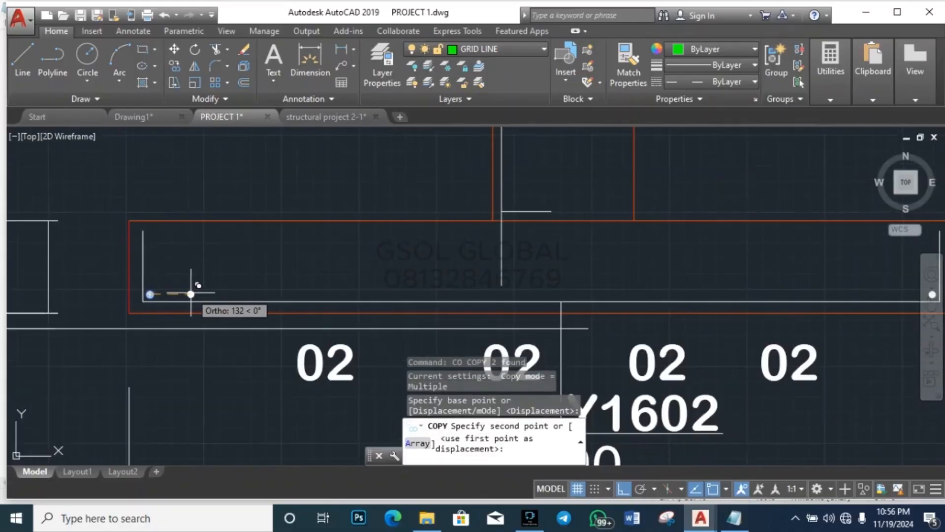
key("Escape")
key("Escape")
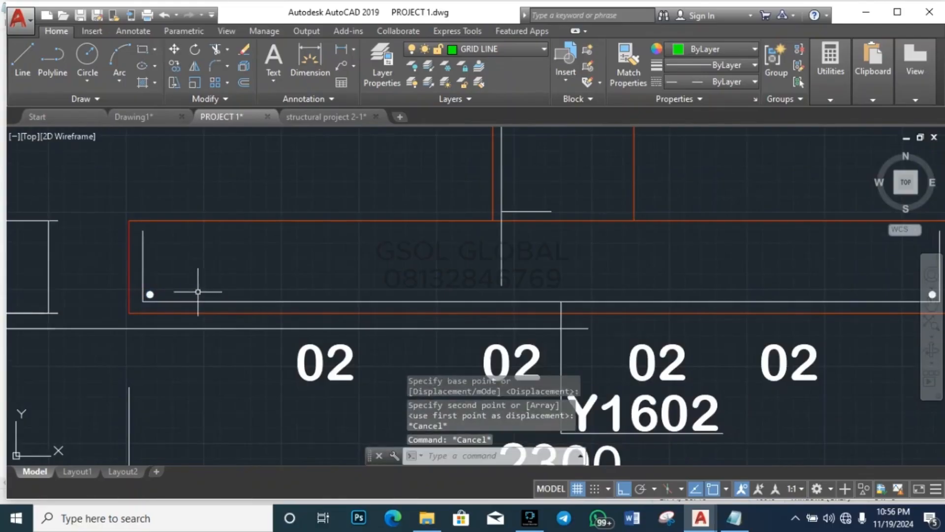
Step: Copy the left-end bar from its centre to five points along the bottom line
scroll(134, 309, "up", 4)
left_click(131, 363)
left_click(251, 234)
type("co")
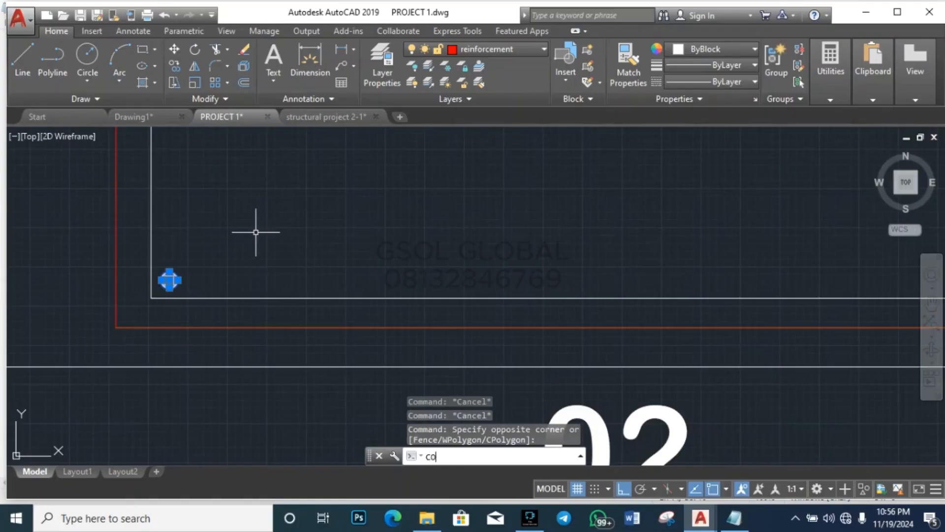
key("Return")
left_click(170, 280)
scroll(177, 279, "down", 2)
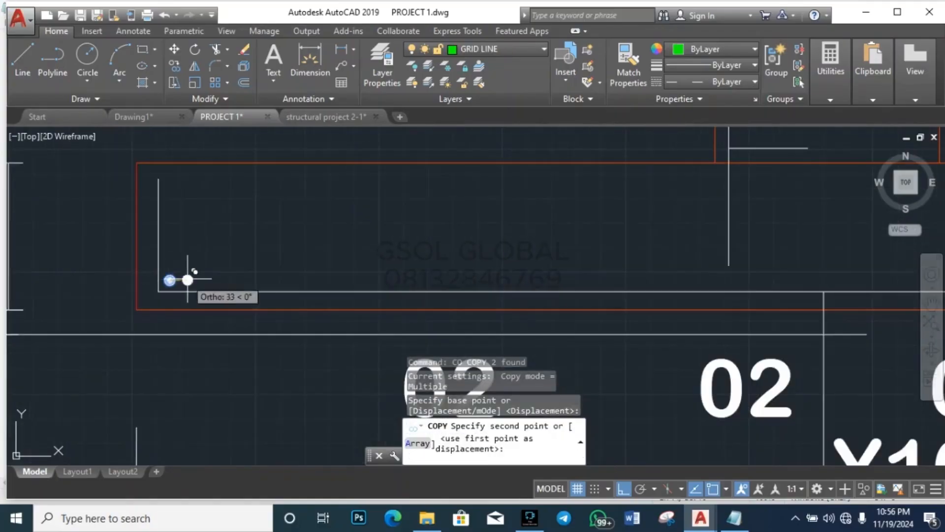
left_click(223, 280)
left_click(288, 280)
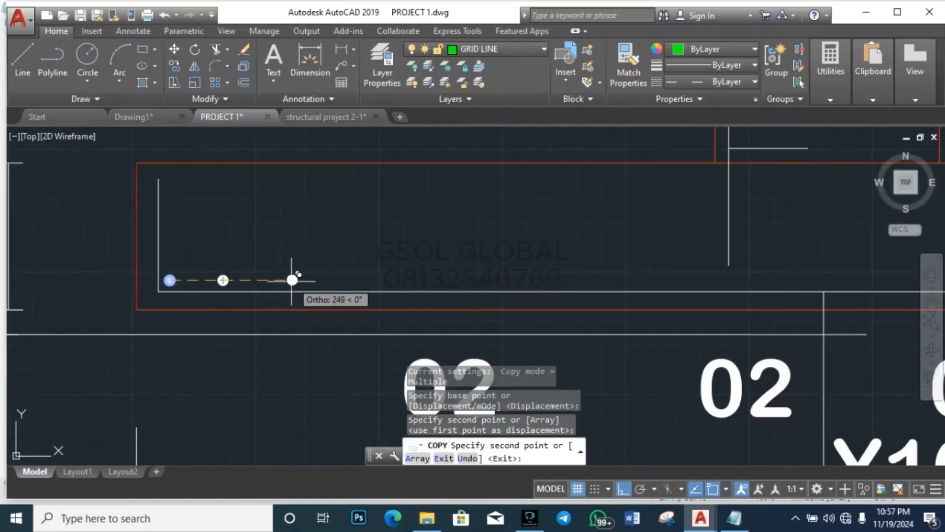
left_click(350, 280)
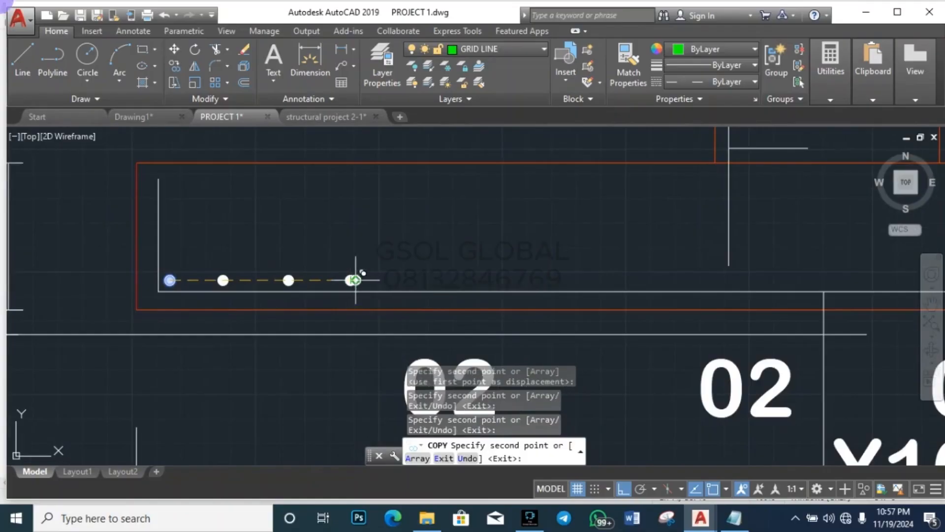
left_click(418, 280)
left_click(476, 280)
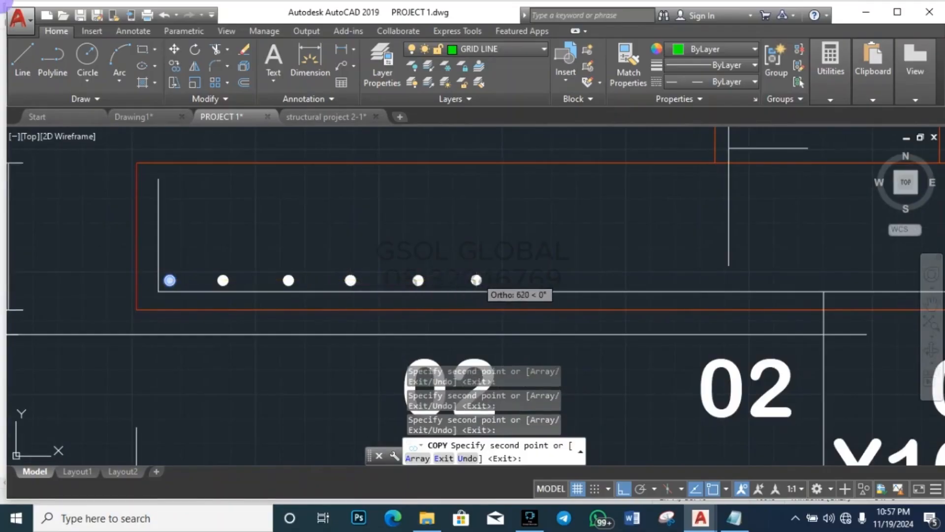
Step: Place eight more bar copies across the row toward the right end
scroll(137, 291, "down", 2)
scroll(137, 291, "down", 3)
scroll(236, 276, "up", 3)
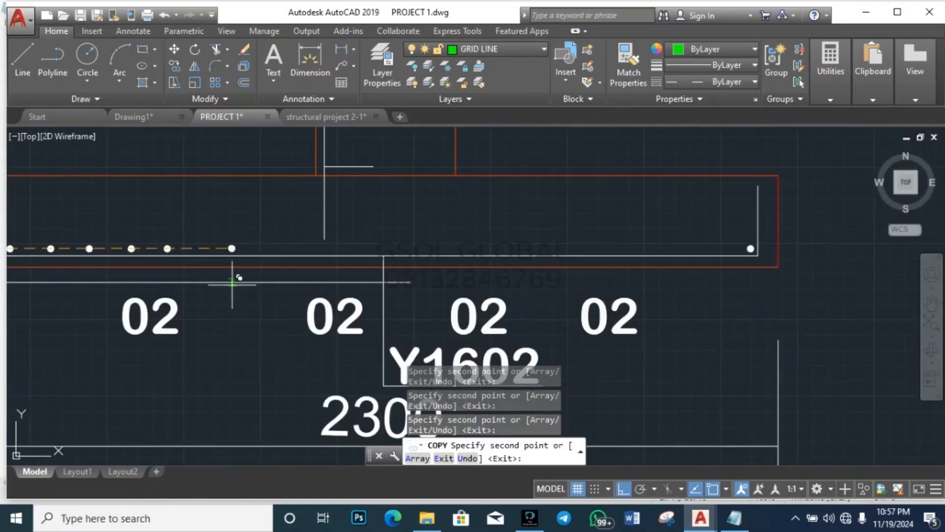
left_click(211, 248)
left_click(259, 248)
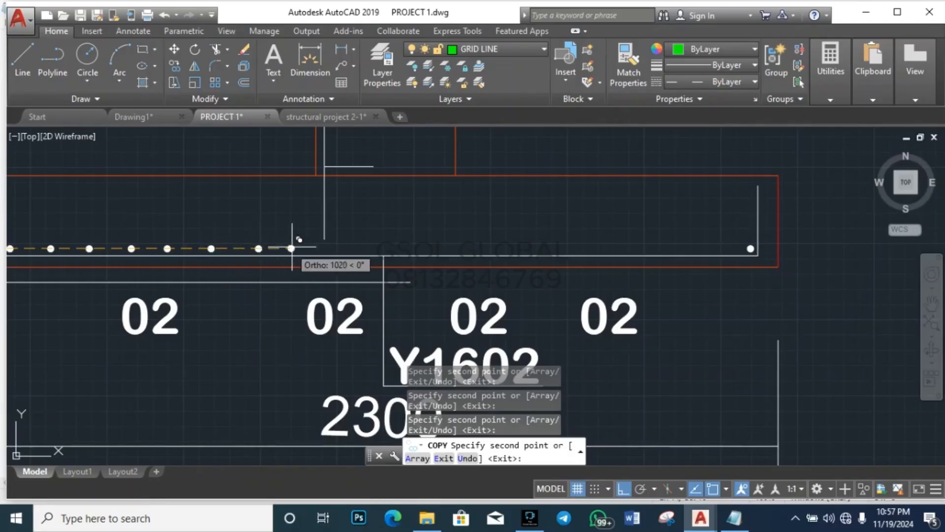
left_click(308, 248)
left_click(359, 248)
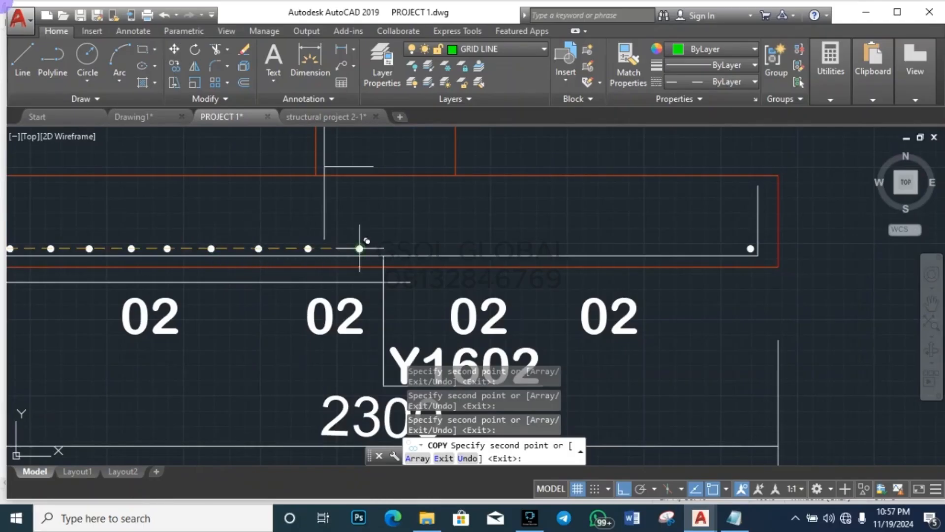
left_click(404, 248)
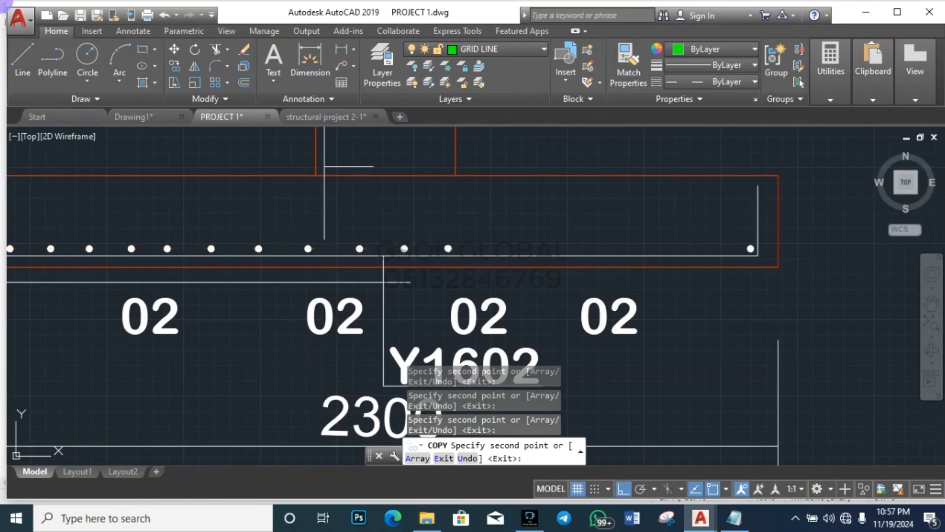
left_click(448, 248)
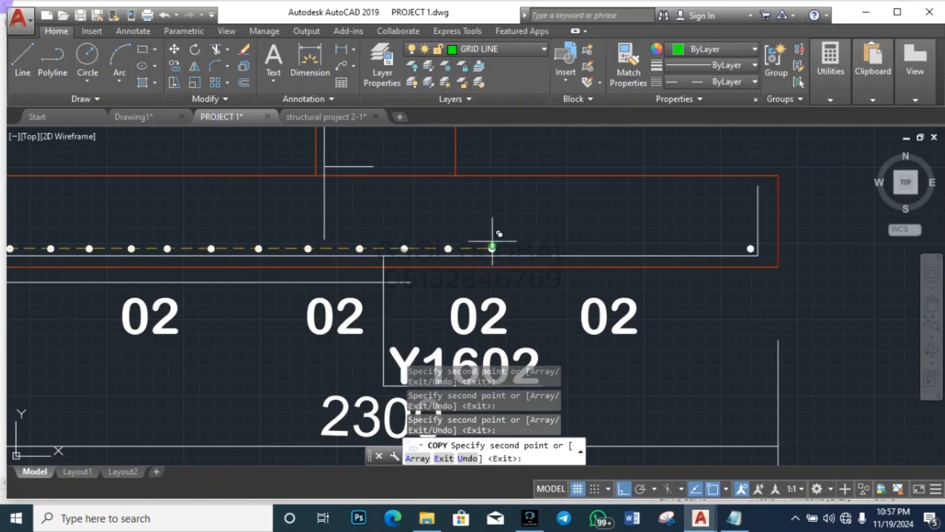
left_click(552, 248)
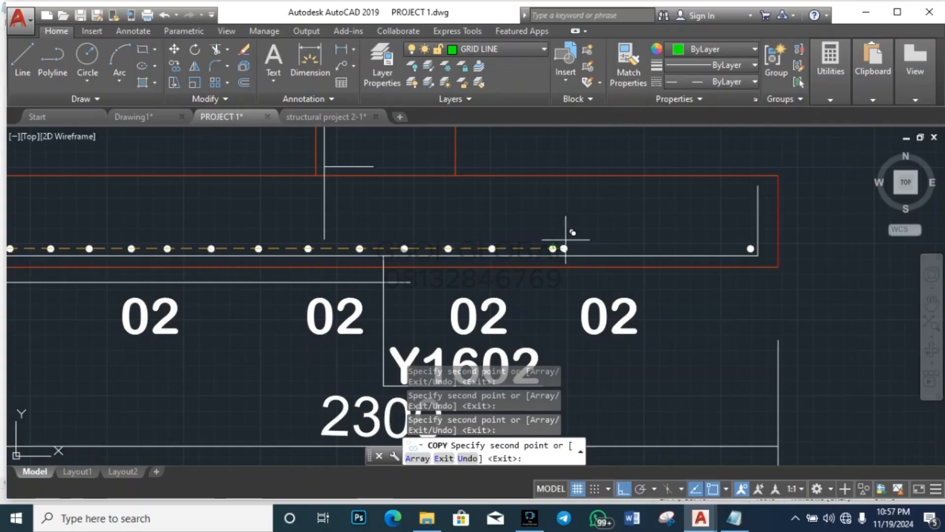
left_click(603, 248)
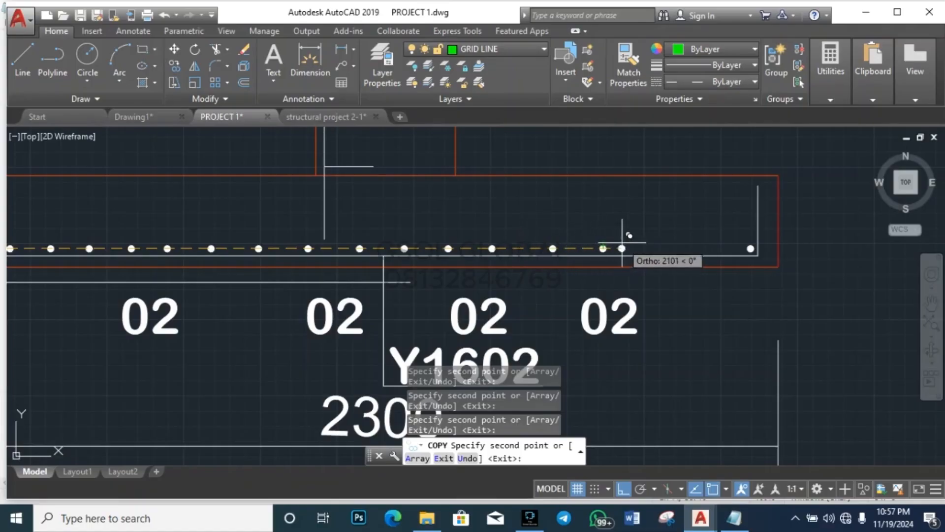
scroll(640, 248, "up", 5)
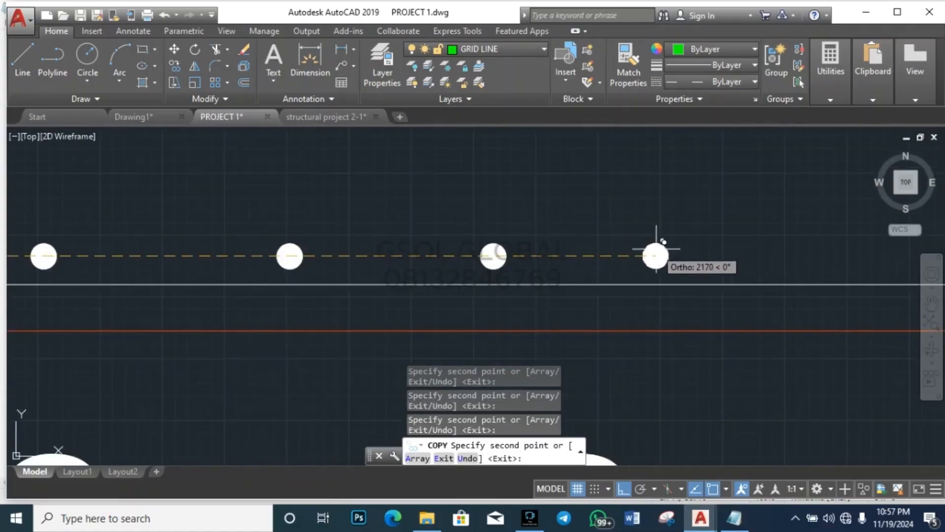
scroll(551, 253, "down", 3)
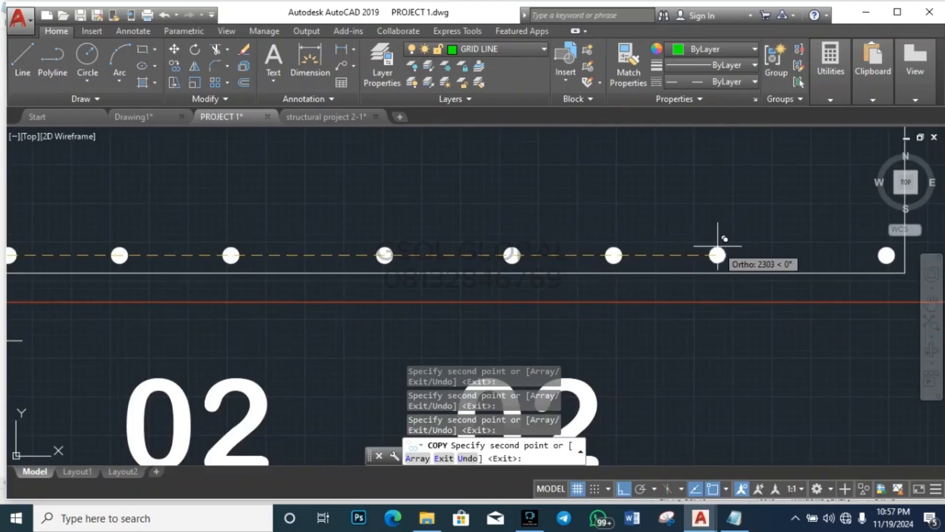
key("Escape")
key("Escape")
key("Escape")
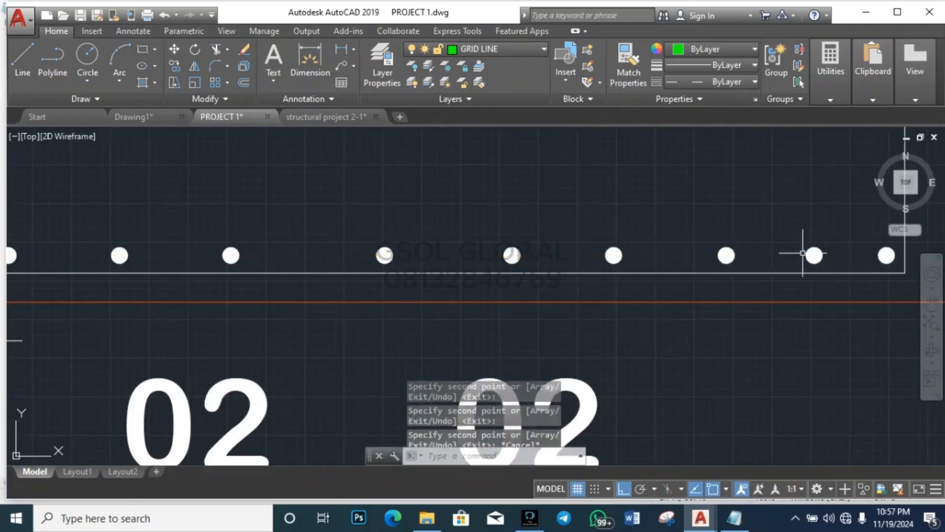
Step: Move one bar further right to fill the middle gap in the row
scroll(401, 272, "down", 4)
scroll(401, 272, "up", 2)
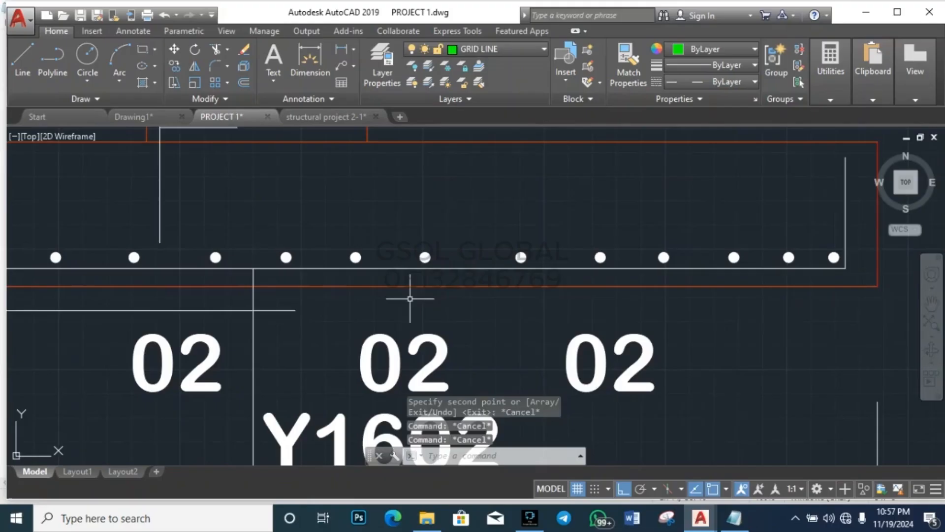
left_click(425, 257)
type("m")
key("Return")
left_click(468, 298)
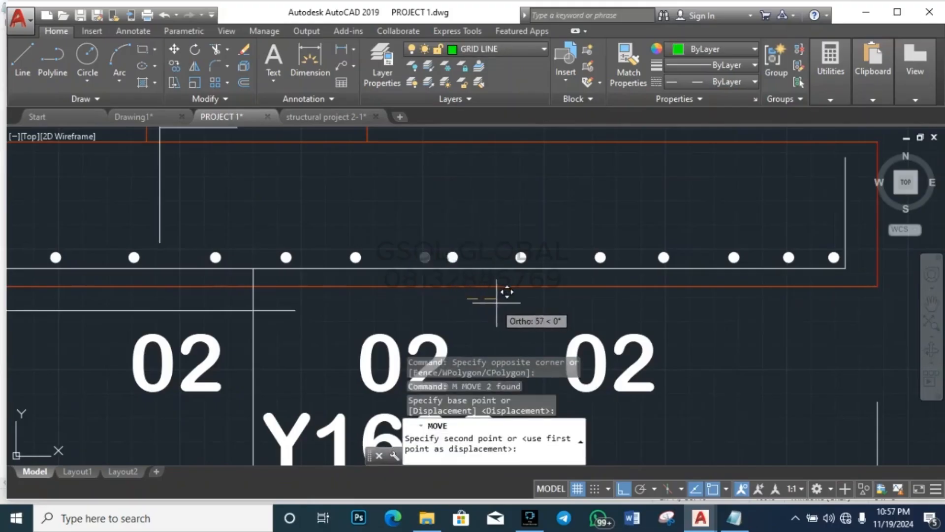
left_click(517, 300)
key("Escape")
key("Escape")
Step: Reselect the moved bar, start and cancel a copy of it, then zoom out
left_click(443, 303)
left_click(508, 229)
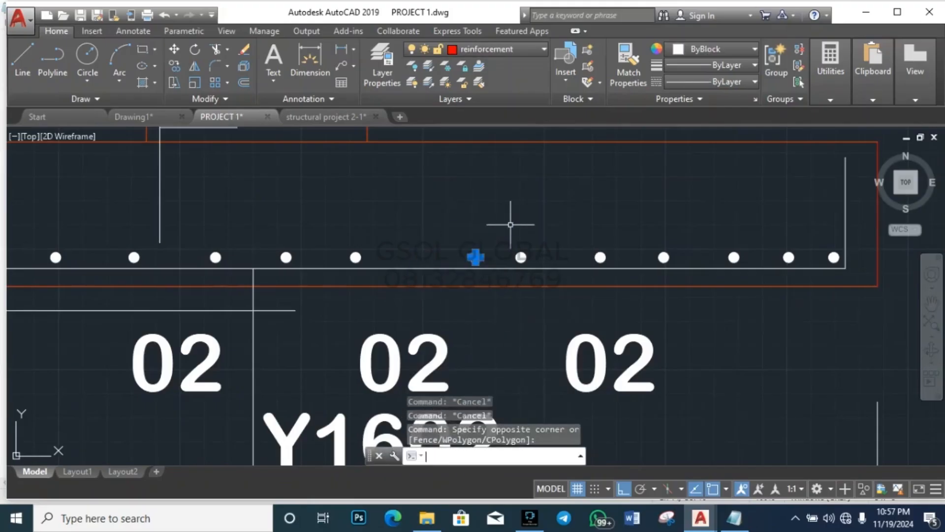
type("co")
key("Return")
left_click(507, 295)
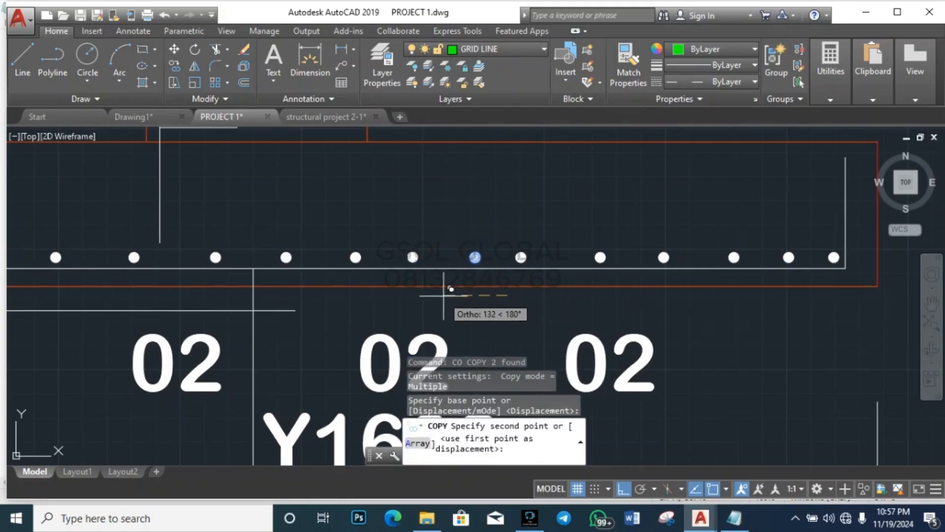
key("Escape")
key("Escape")
scroll(457, 212, "down", 5)
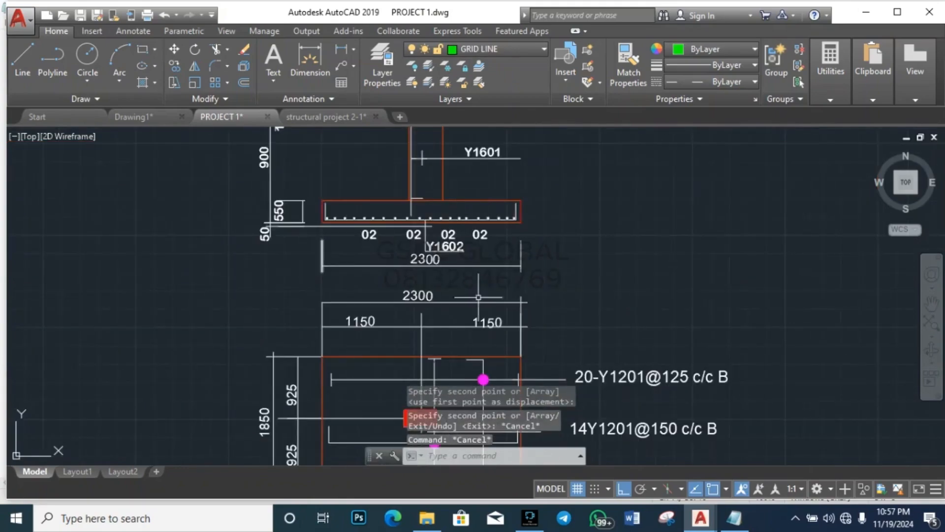
scroll(369, 240, "down", 4)
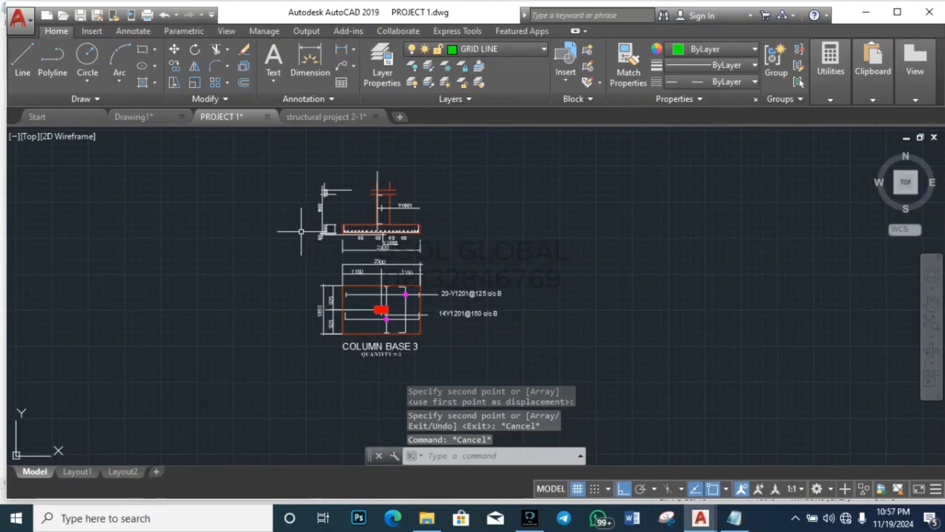
scroll(284, 246, "down", 6)
Step: Copy the ASSIGNMENT note and place the copy below the original
left_click(377, 223)
left_click(363, 157)
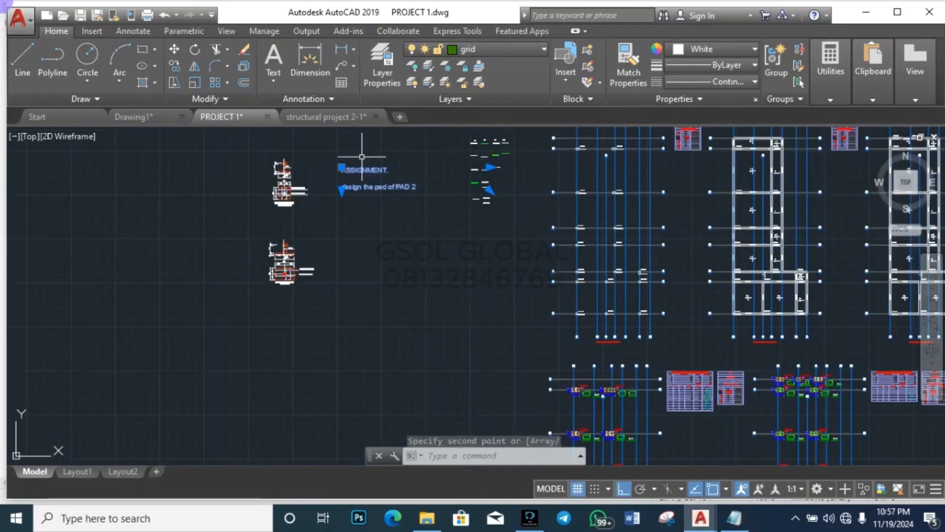
type("co")
key("Return")
left_click(425, 207)
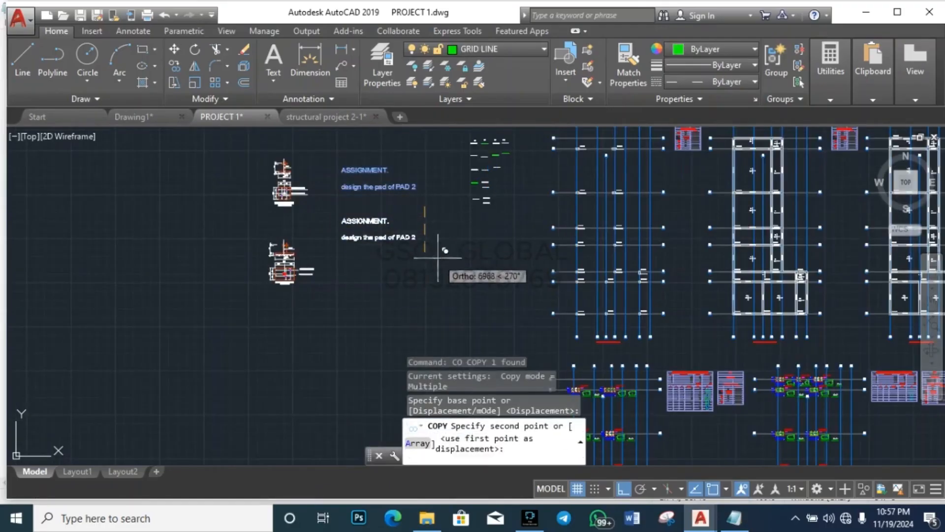
left_click(437, 293)
key("Escape")
key("Escape")
key("Escape")
key("Escape")
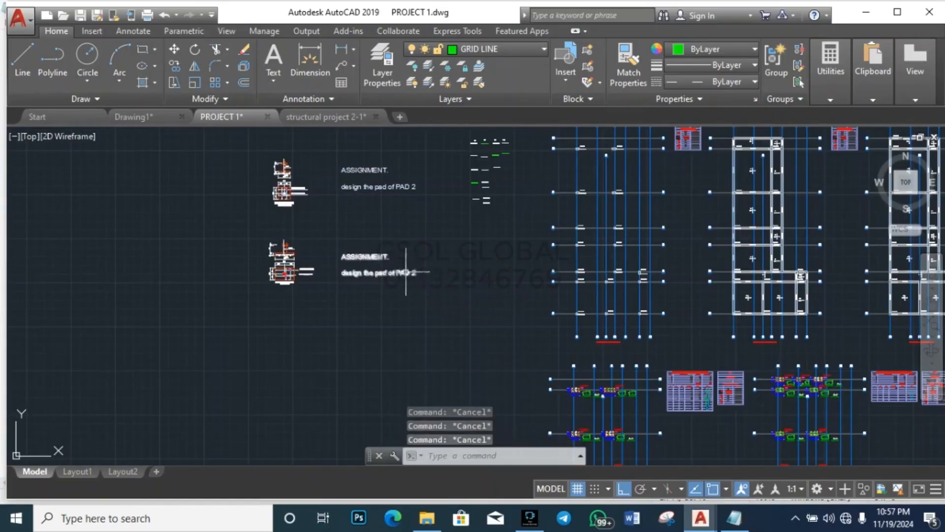
Step: Zoom around the drawing to check the note copy, cancelling a stray selection
scroll(304, 242, "up", 4)
scroll(240, 333, "up", 6)
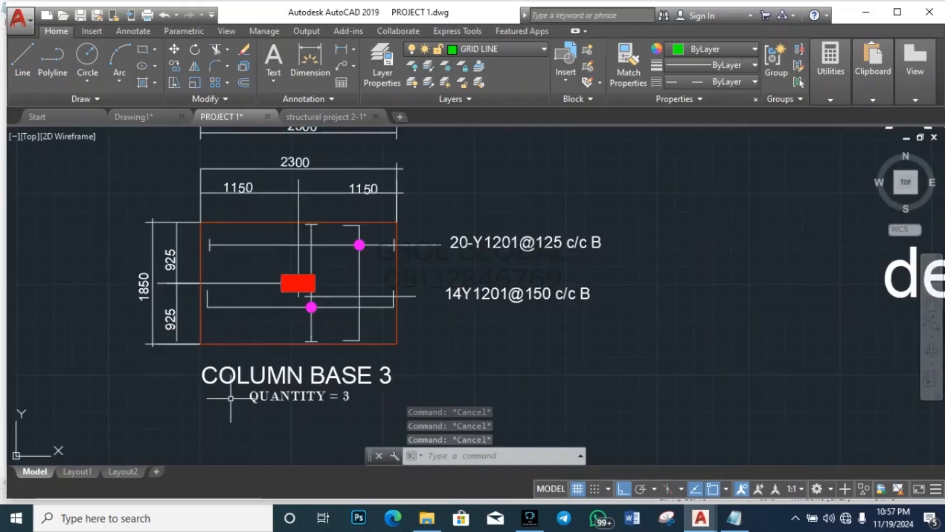
scroll(231, 398, "down", 6)
scroll(551, 239, "up", 6)
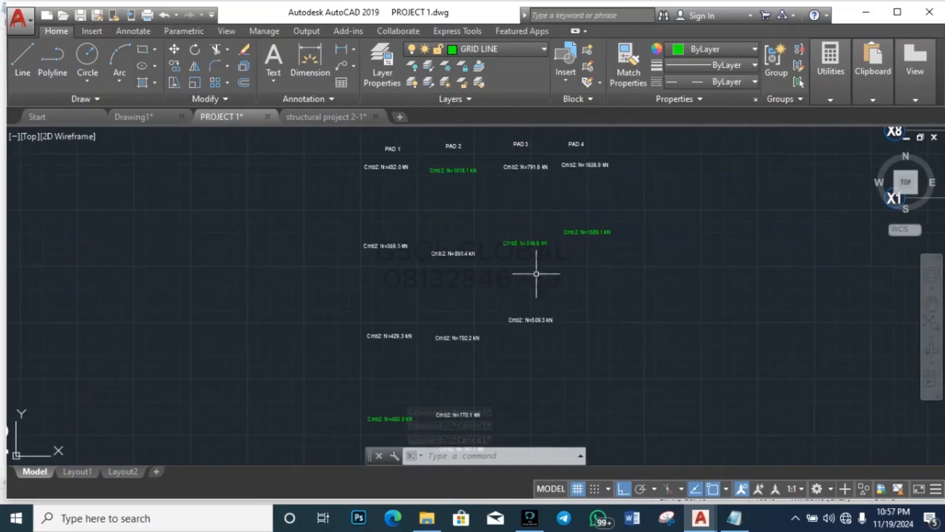
scroll(545, 332, "up", 4)
scroll(540, 344, "down", 4)
scroll(523, 210, "up", 4)
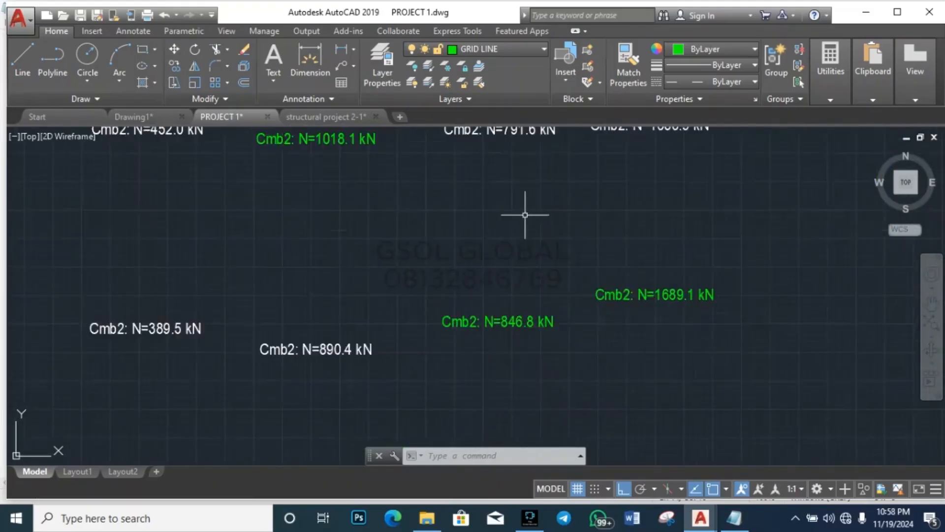
scroll(512, 242, "down", 2)
scroll(501, 236, "down", 5)
scroll(422, 318, "up", 6)
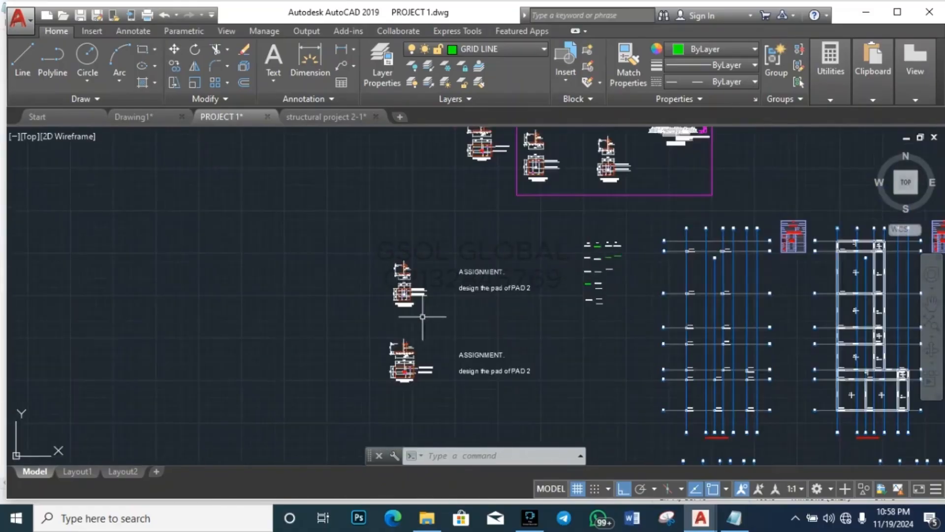
scroll(398, 345, "down", 3)
scroll(387, 375, "up", 6)
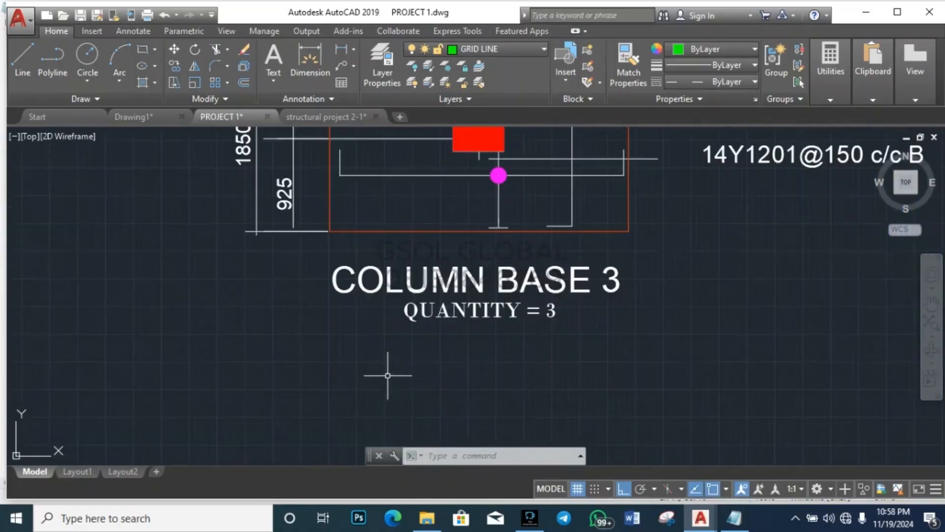
left_click(483, 310)
key("Escape")
scroll(266, 345, "down", 6)
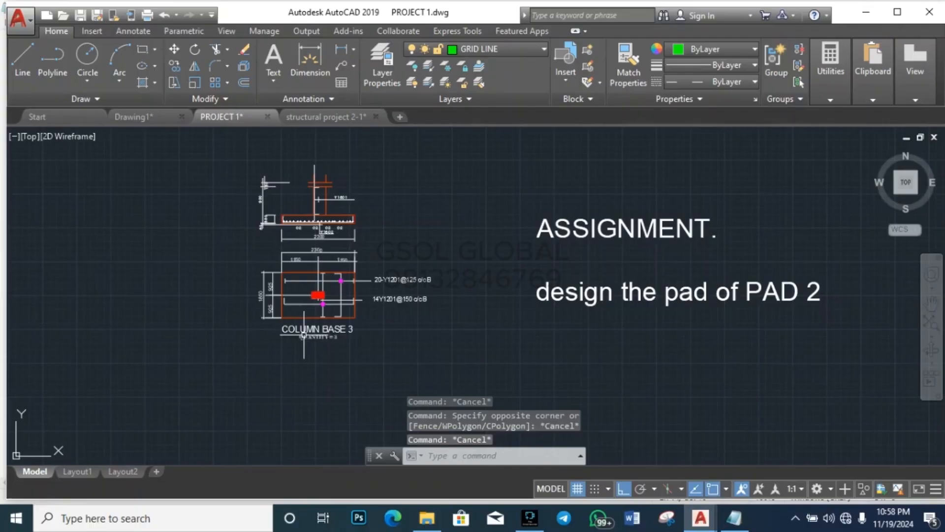
Step: Save the drawing and change the copied note to read PAD 4
key("ctrl+s")
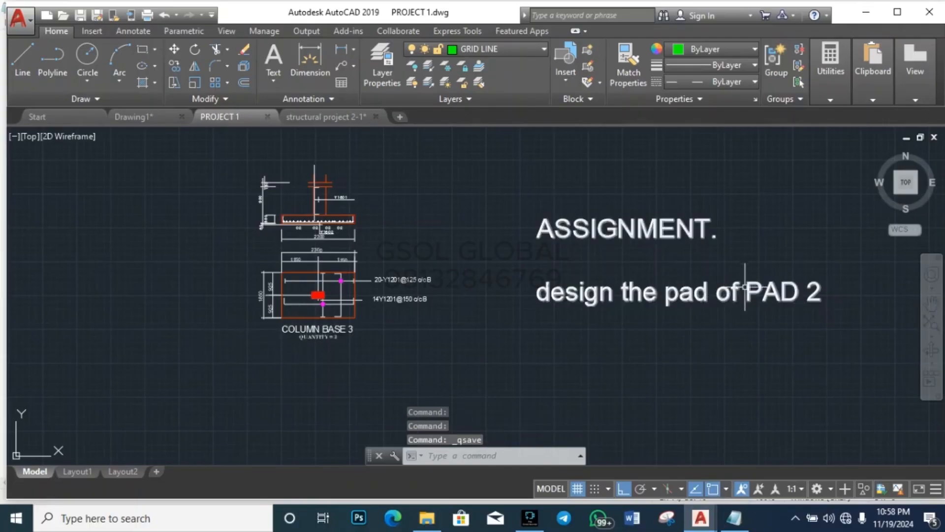
double_click(812, 288)
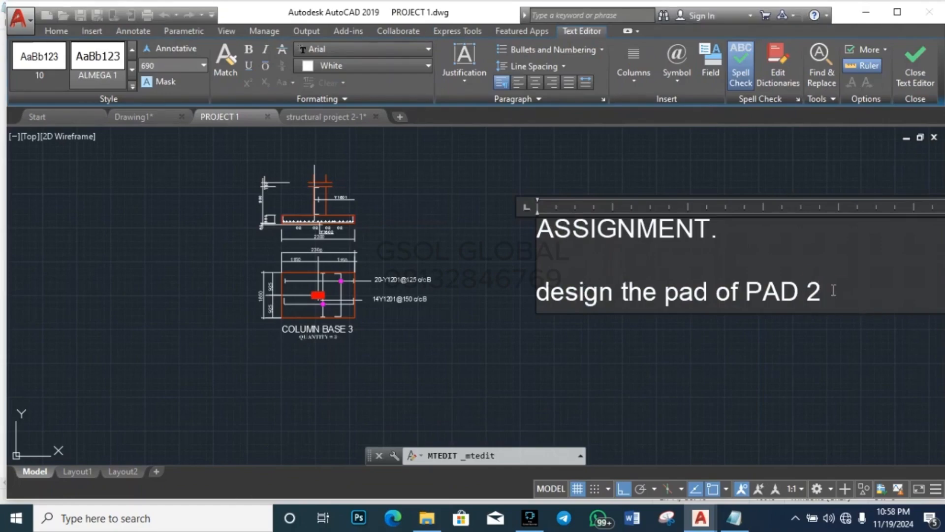
key("Escape")
key("Escape")
key("Escape")
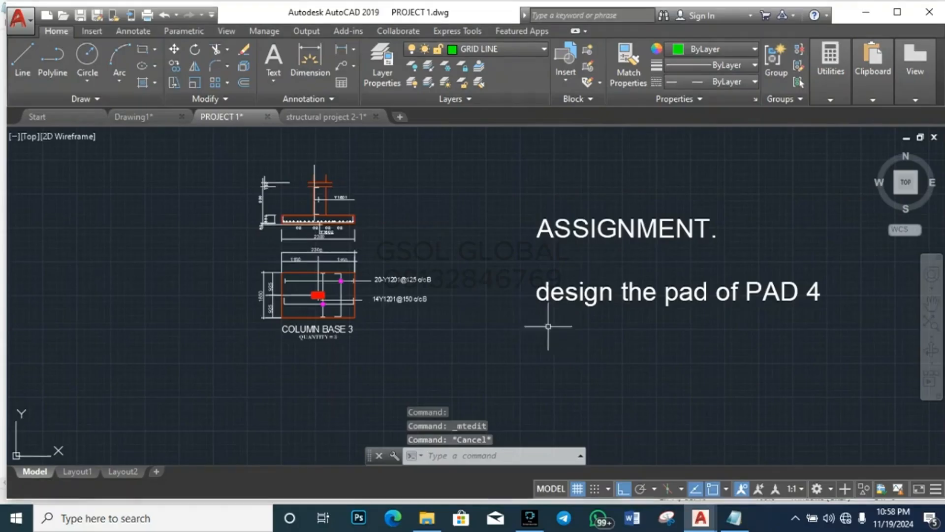
scroll(254, 274, "down", 4)
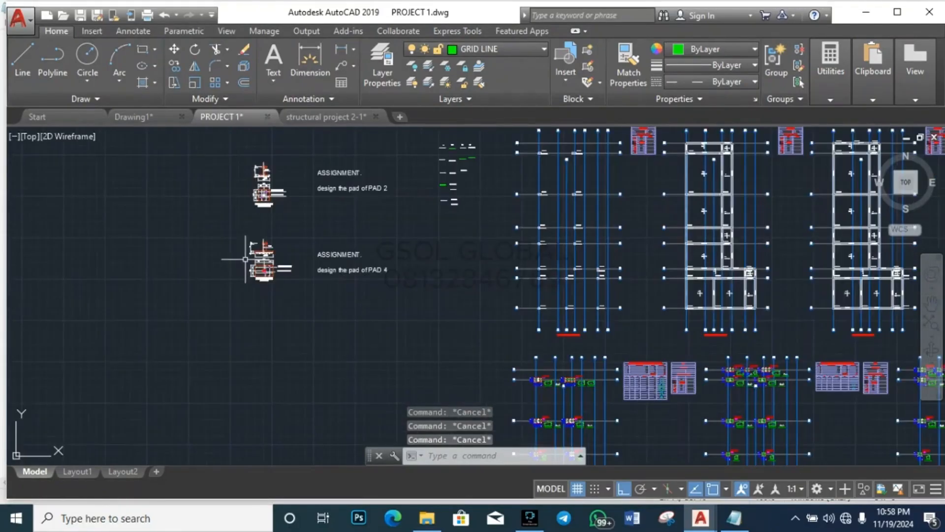
scroll(359, 274, "up", 7)
scroll(521, 302, "down", 2)
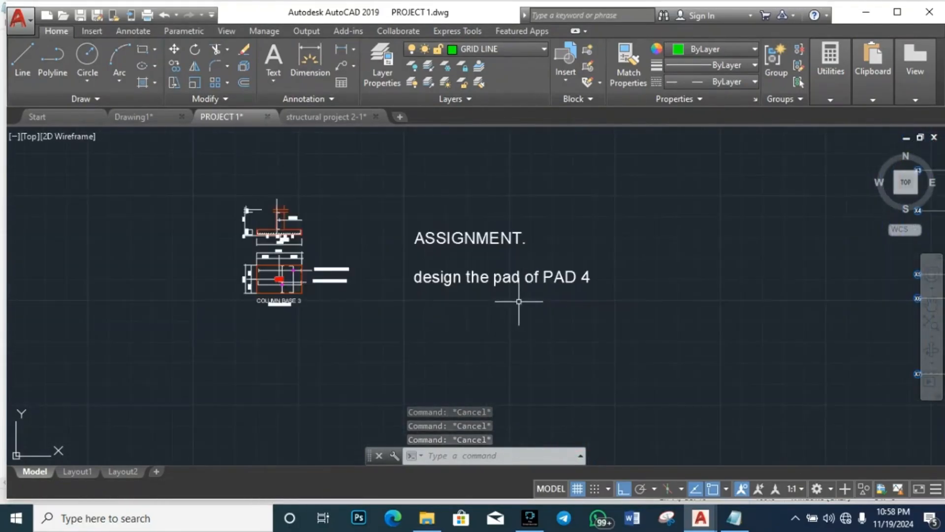
scroll(511, 246, "down", 2)
scroll(481, 244, "up", 2)
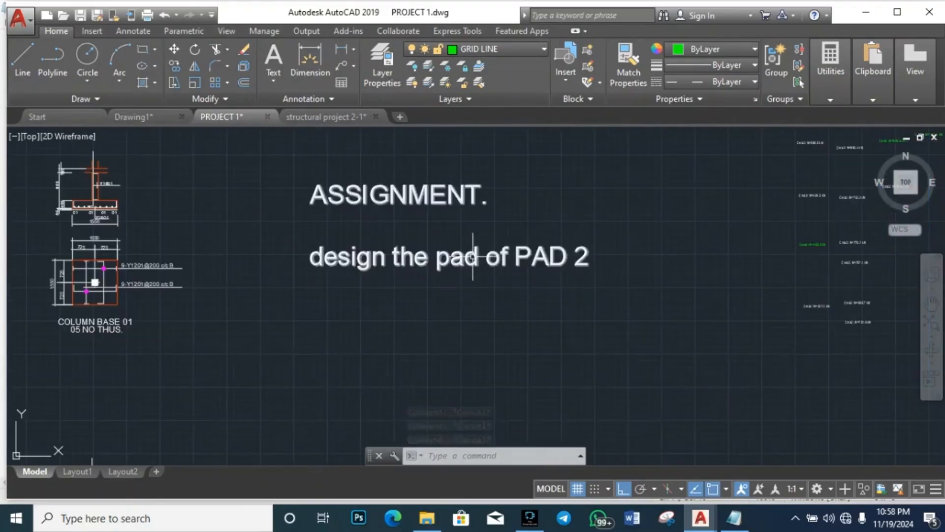
Step: Delete 'pad of' from the note so it reads 'design the PAD 2'
double_click(468, 251)
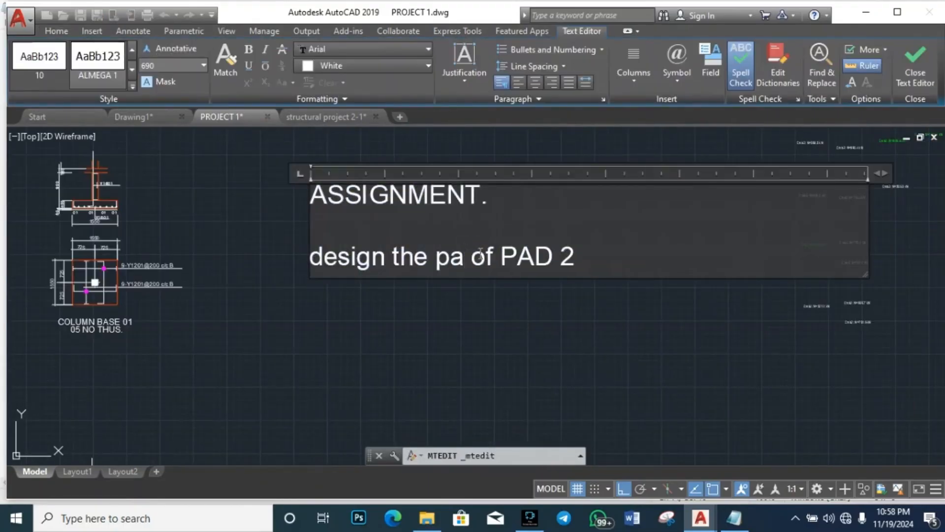
key("BackSpace")
key("BackSpace")
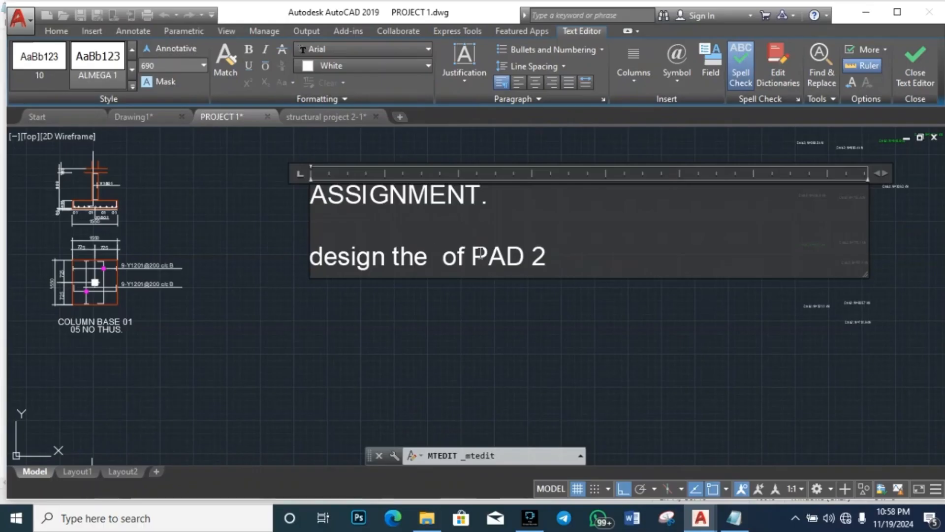
left_click(471, 250)
key("BackSpace")
key("BackSpace")
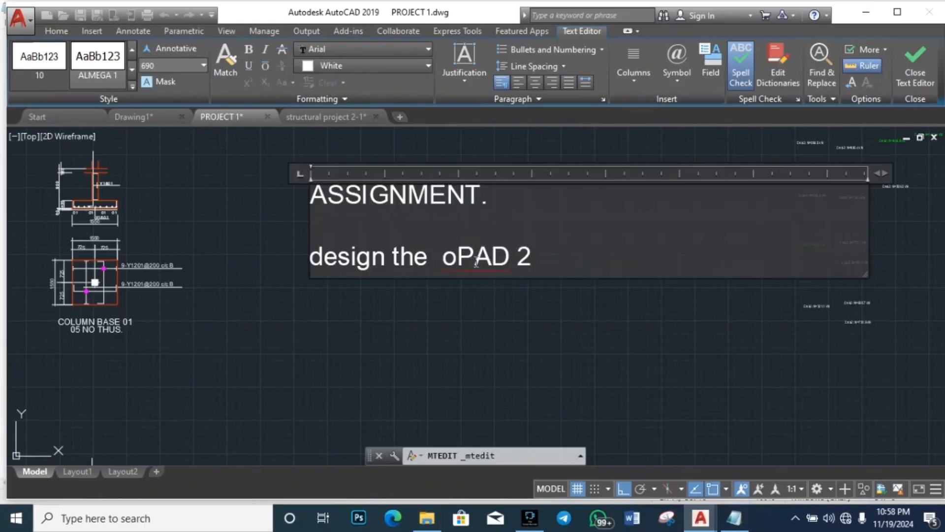
key("BackSpace")
key("Escape")
scroll(483, 213, "down", 5)
scroll(483, 290, "up", 5)
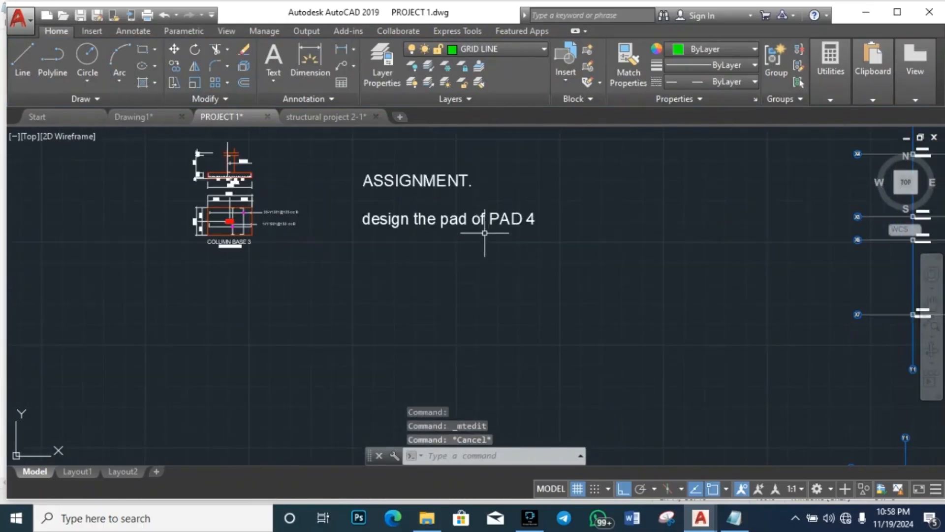
Step: Delete 'pad of' from the copied note so it reads 'design the PAD 4'
double_click(487, 219)
left_click_drag(485, 218, 444, 220)
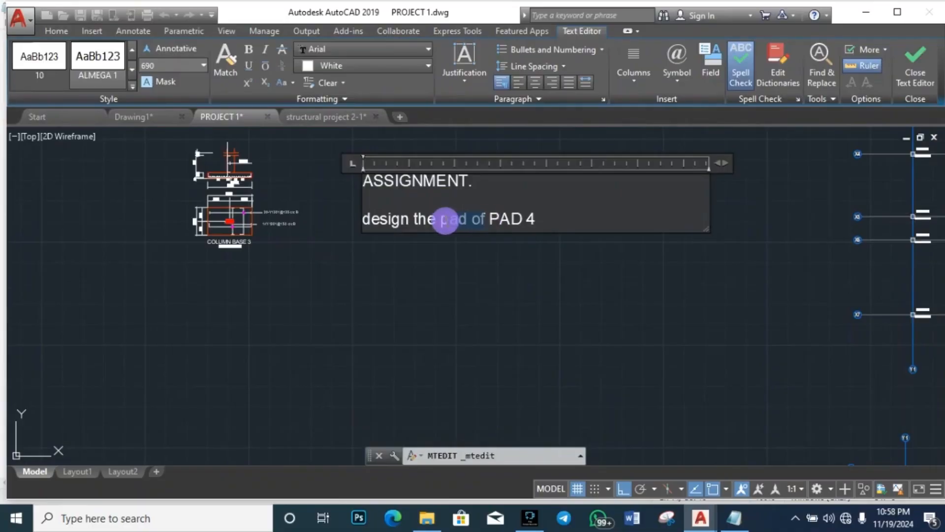
key("BackSpace")
left_click(489, 293)
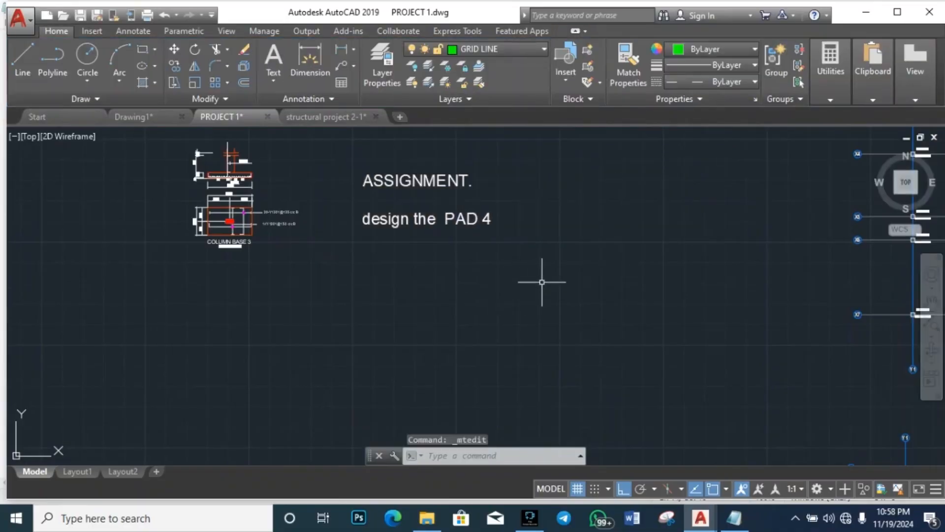
scroll(436, 280, "down", 6)
scroll(454, 290, "up", 2)
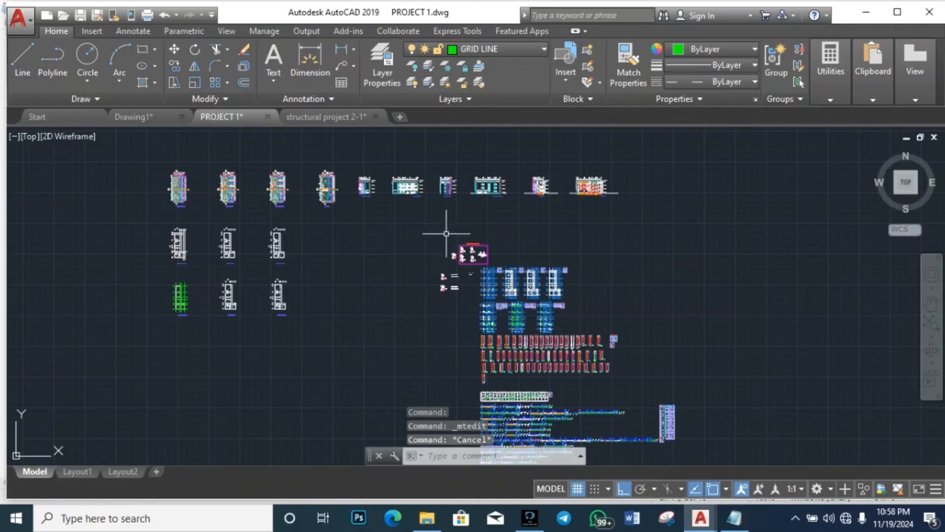
scroll(535, 269, "up", 6)
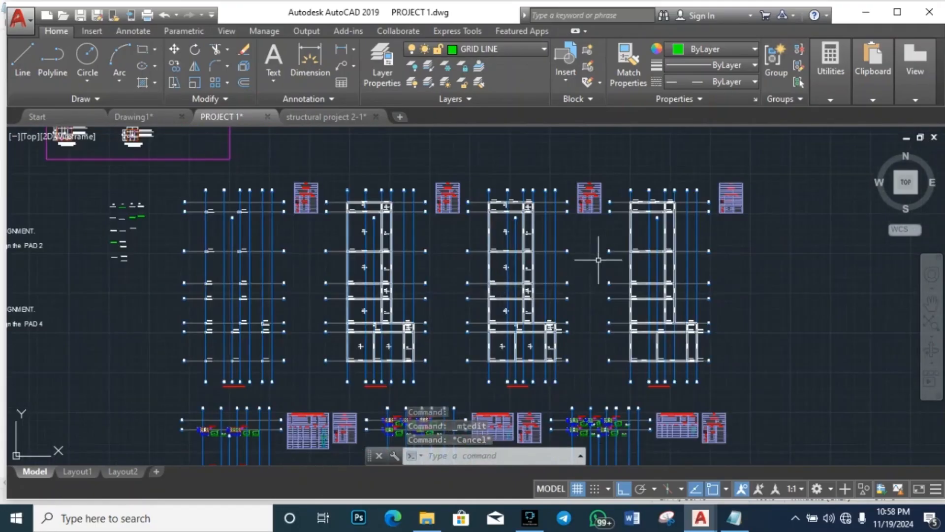
scroll(598, 256, "down", 5)
scroll(482, 257, "up", 4)
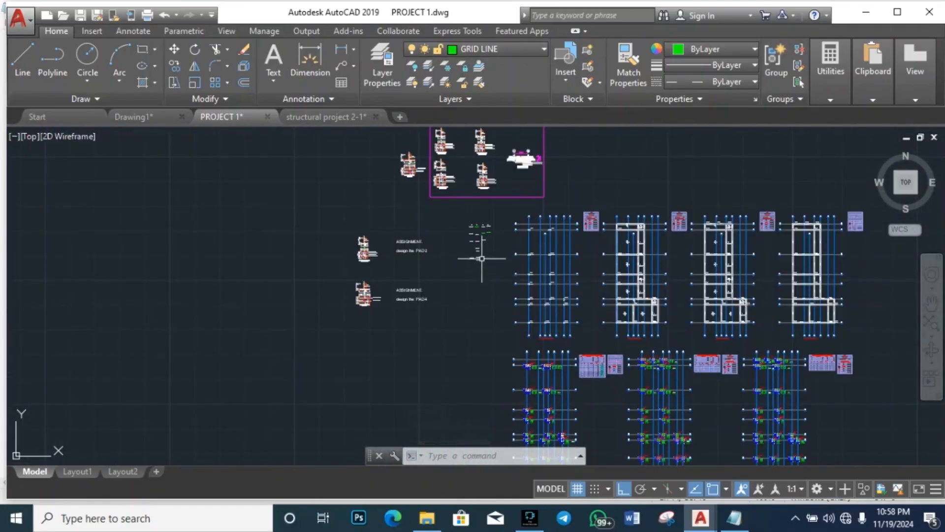